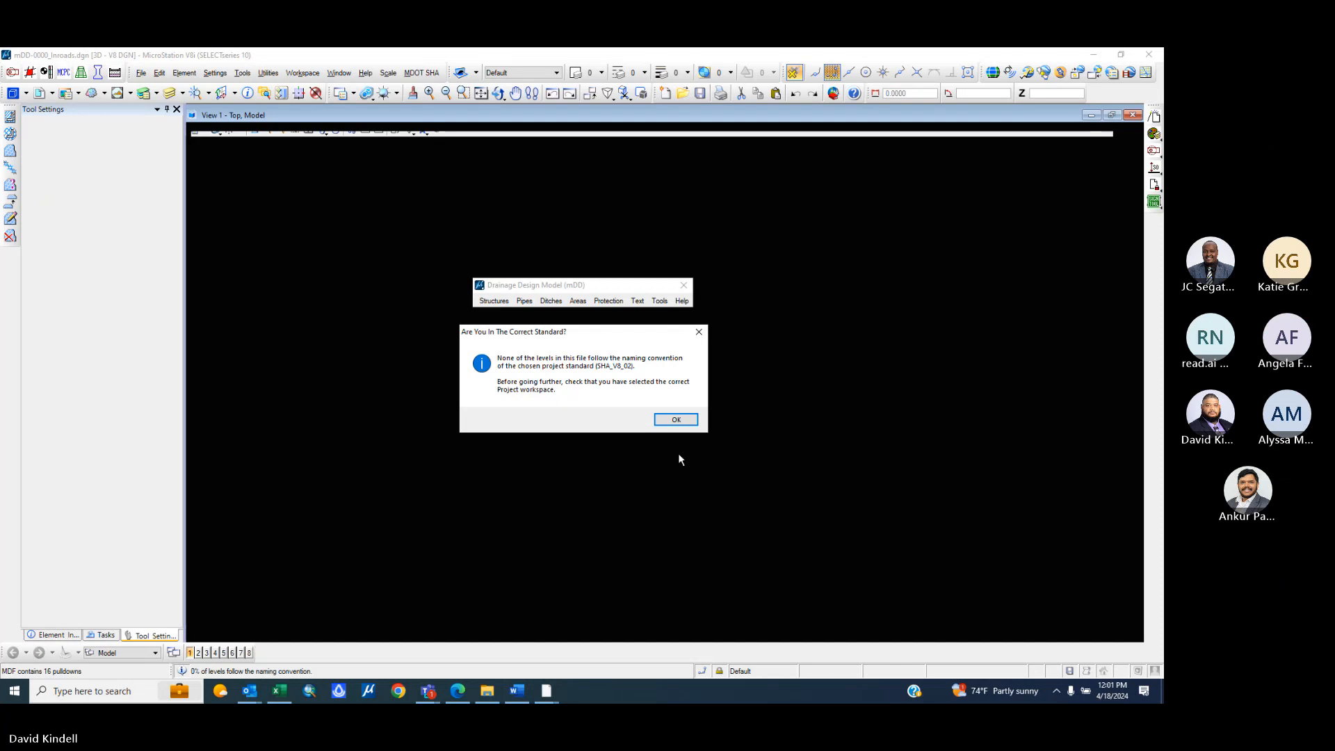
# - Dismiss the project standard warning, fit the whole drawing in View 1 and dock the Drainage Design Model menu with the main toolbars
pyautogui.click(665, 418)
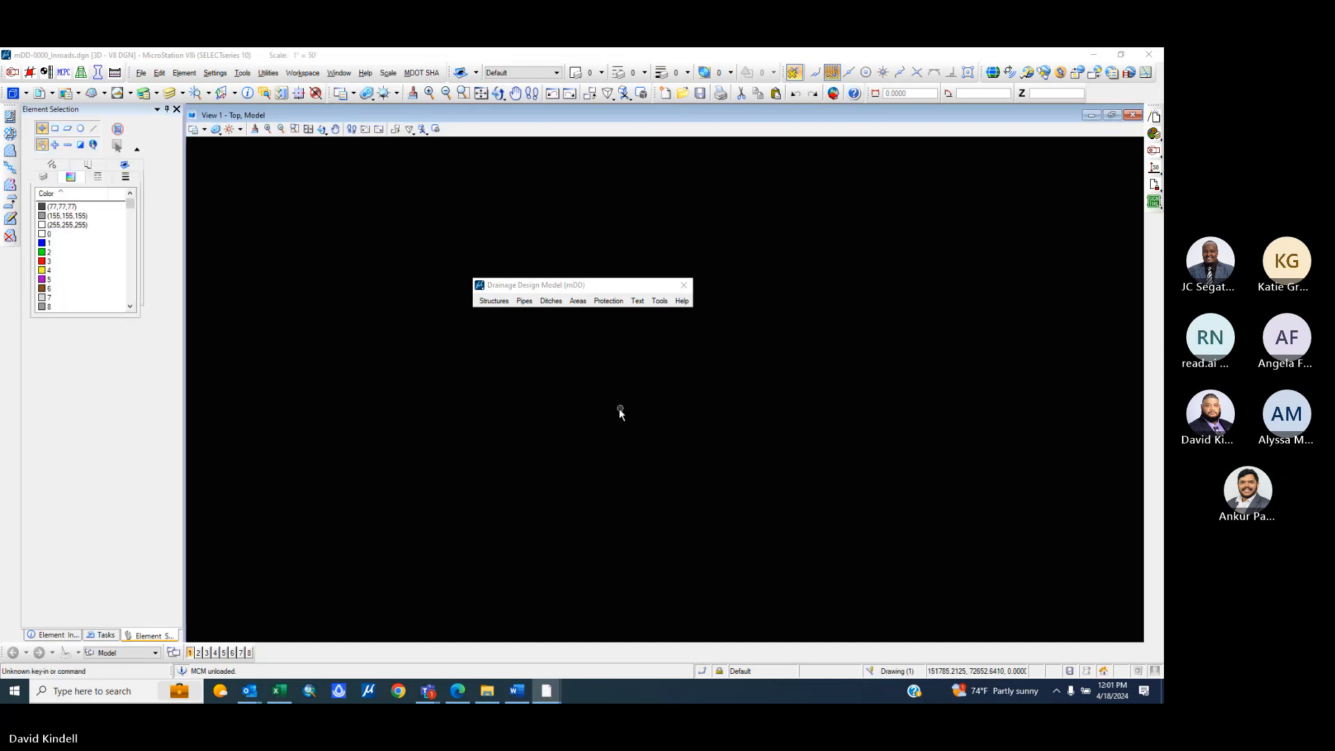
pyautogui.click(308, 130)
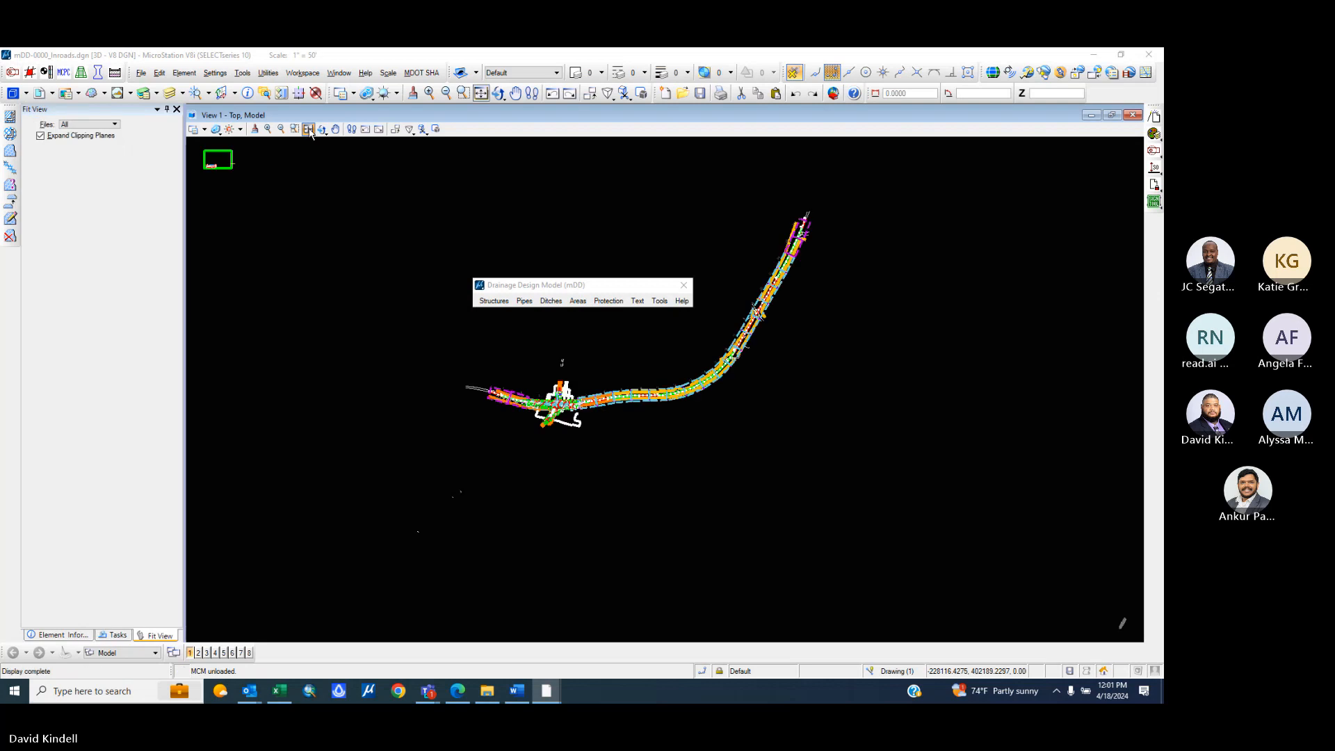
pyautogui.click(40, 93)
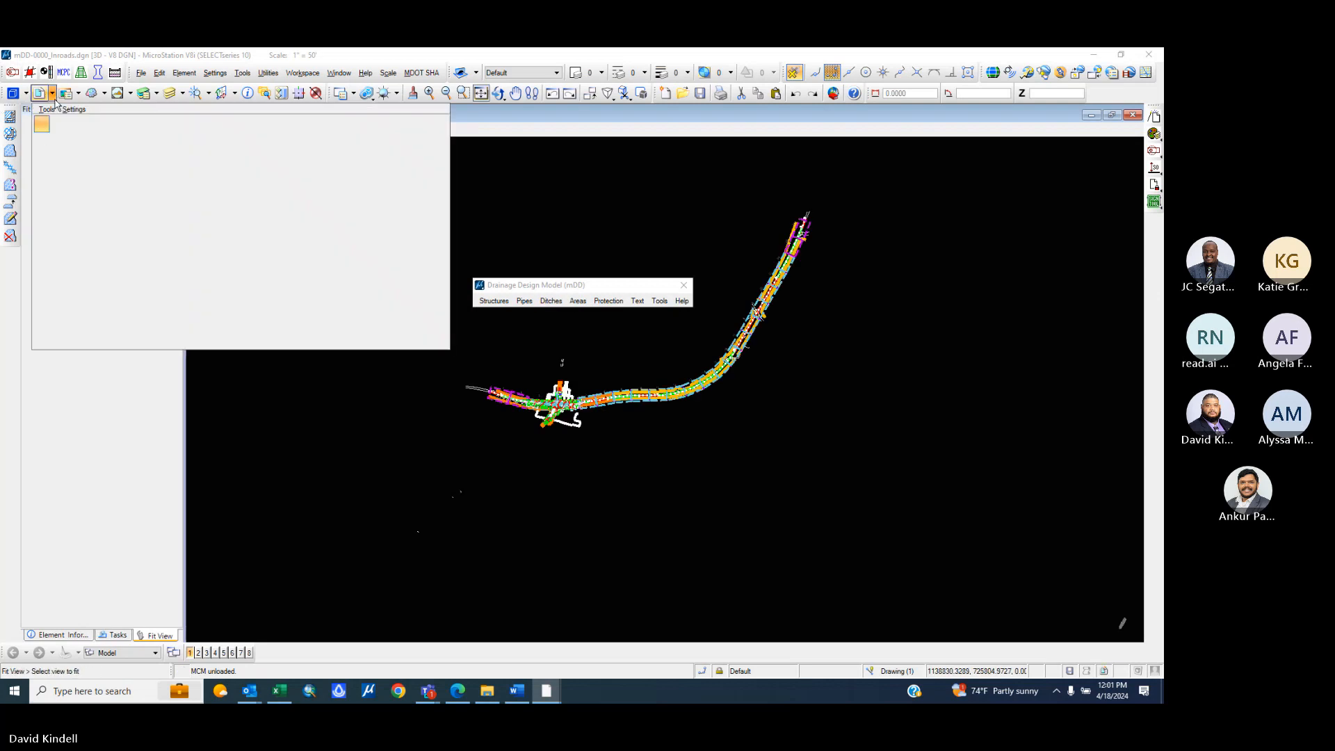
pyautogui.rightClick(618, 365)
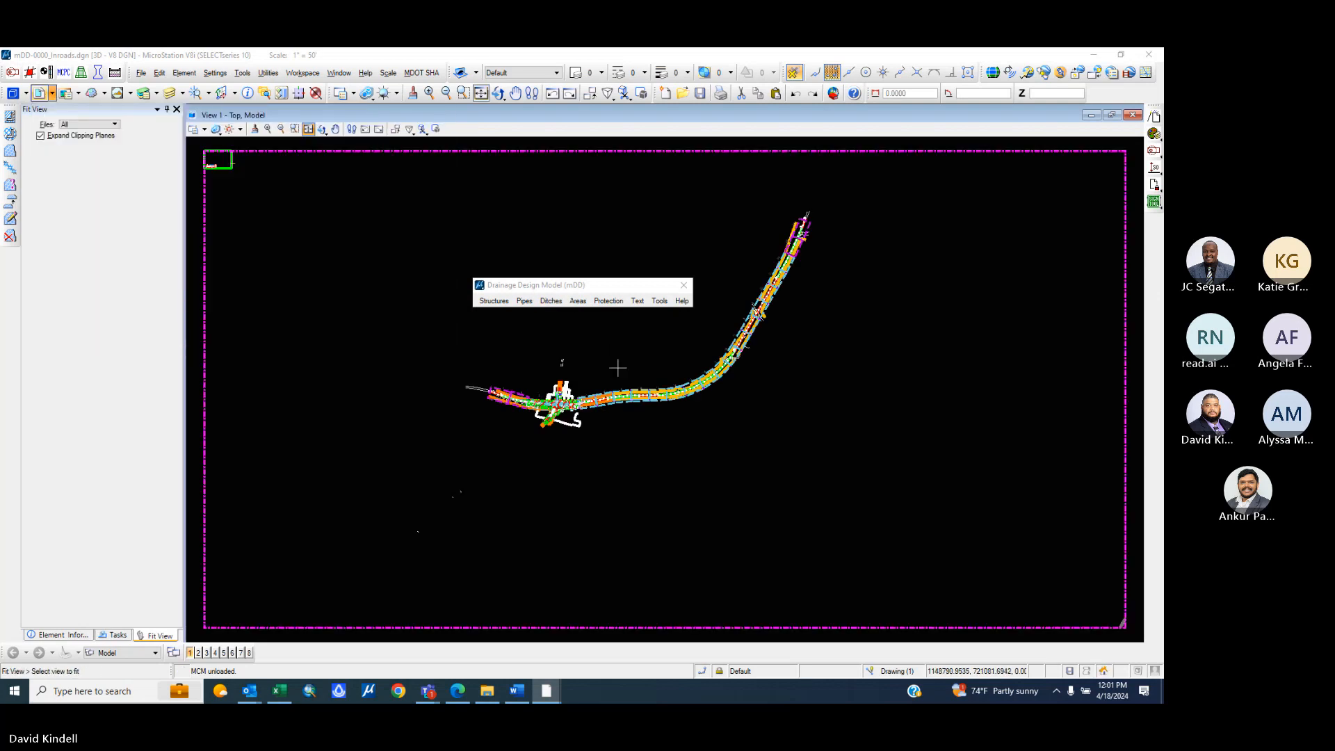
pyautogui.moveTo(599, 286); pyautogui.dragTo(456, 74)
# - Examine the road intersection near the western end of the alignment up close, with no elements left selected
pyautogui.scroll(-1, 448, 322)
pyautogui.scroll(5, 479, 378)
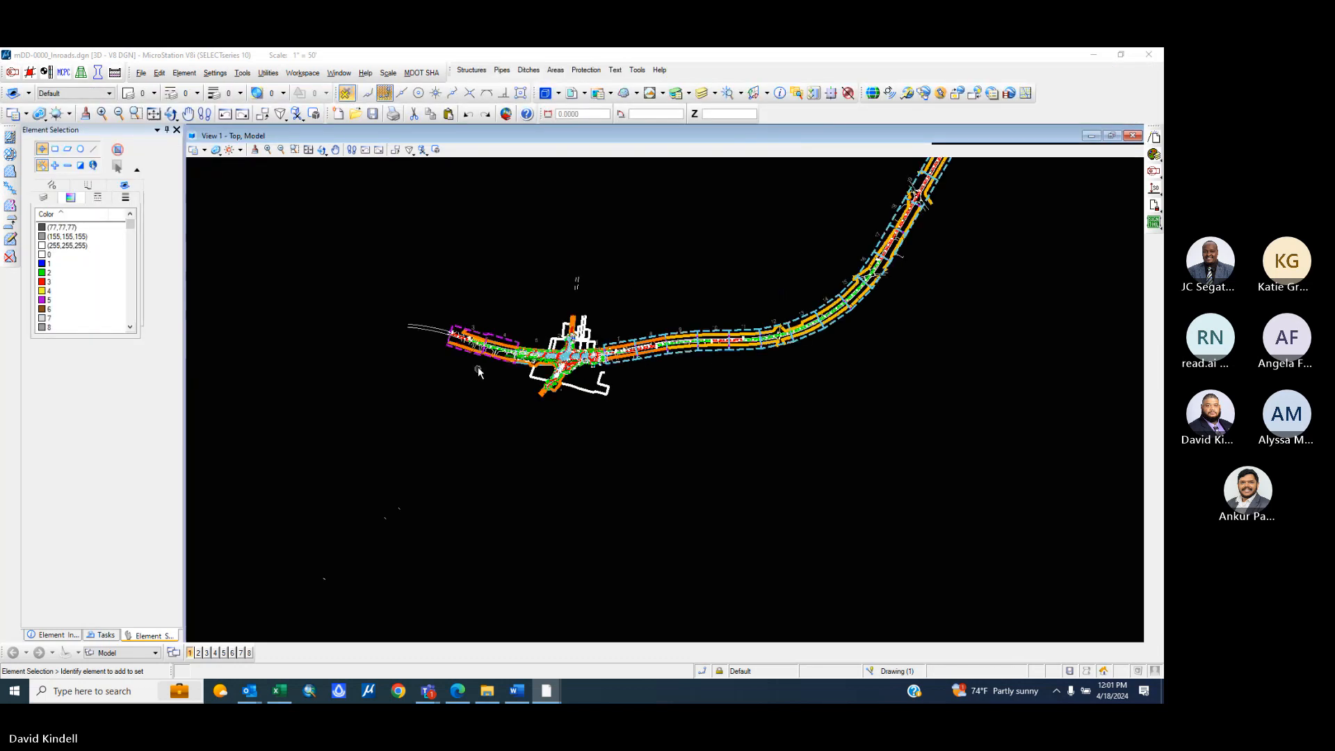
pyautogui.scroll(-5, 696, 337)
pyautogui.moveTo(546, 238); pyautogui.dragTo(900, 478)
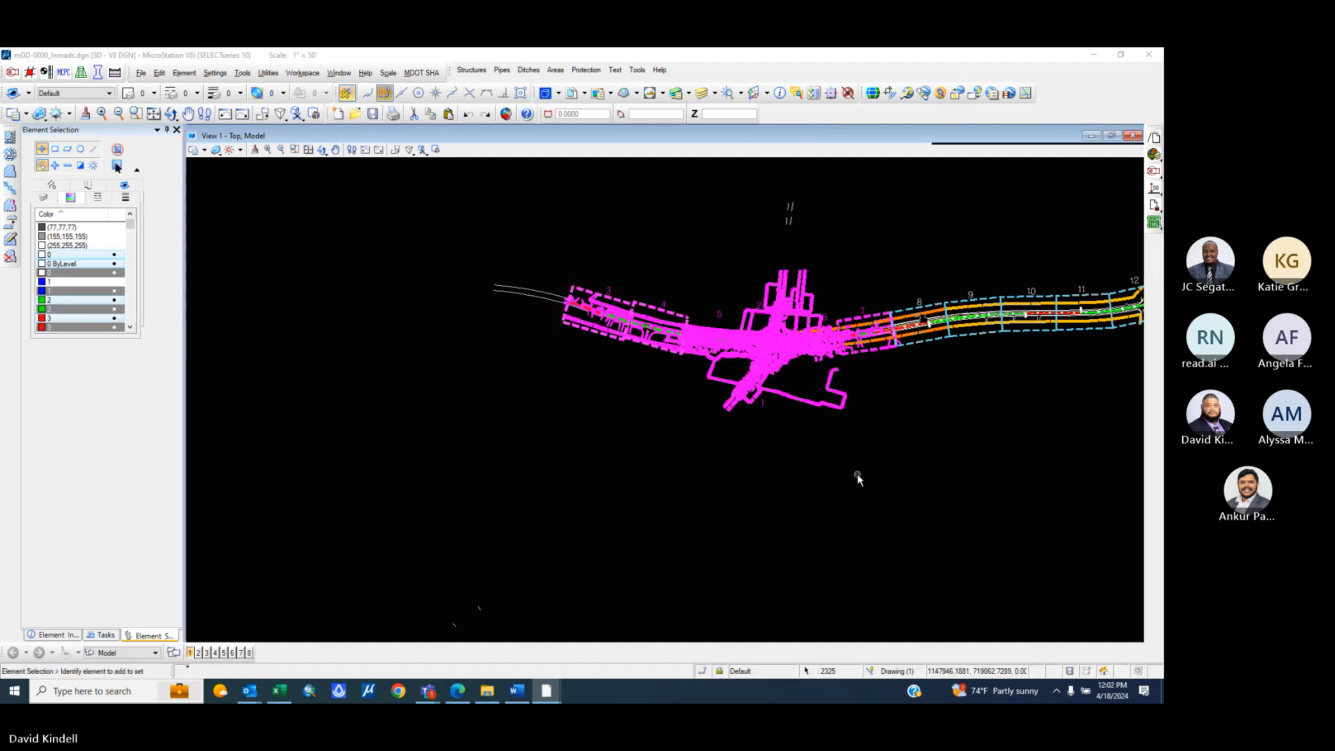
pyautogui.click(867, 424)
pyautogui.scroll(5, 796, 344)
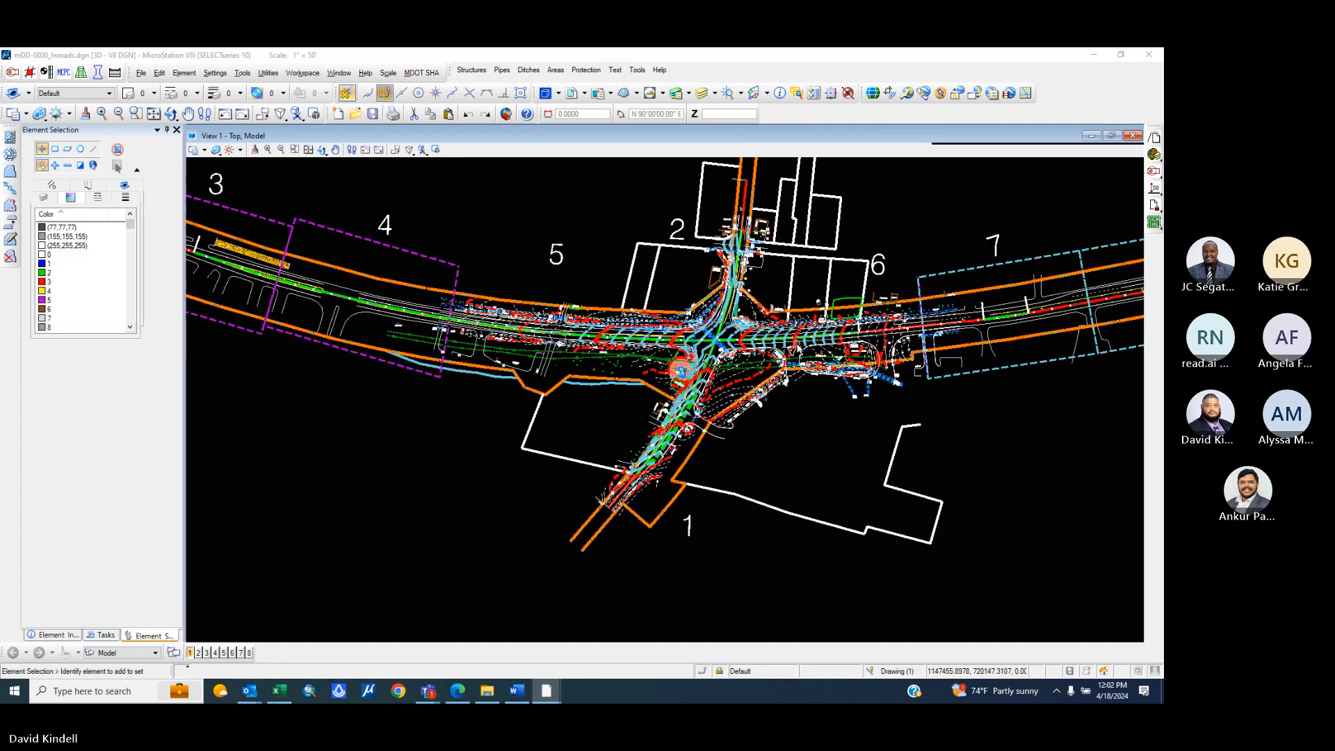
# - Close the InRoads drawing and switch to Word to show the Drainage Design Inroad Training outline
pyautogui.click(1148, 59)
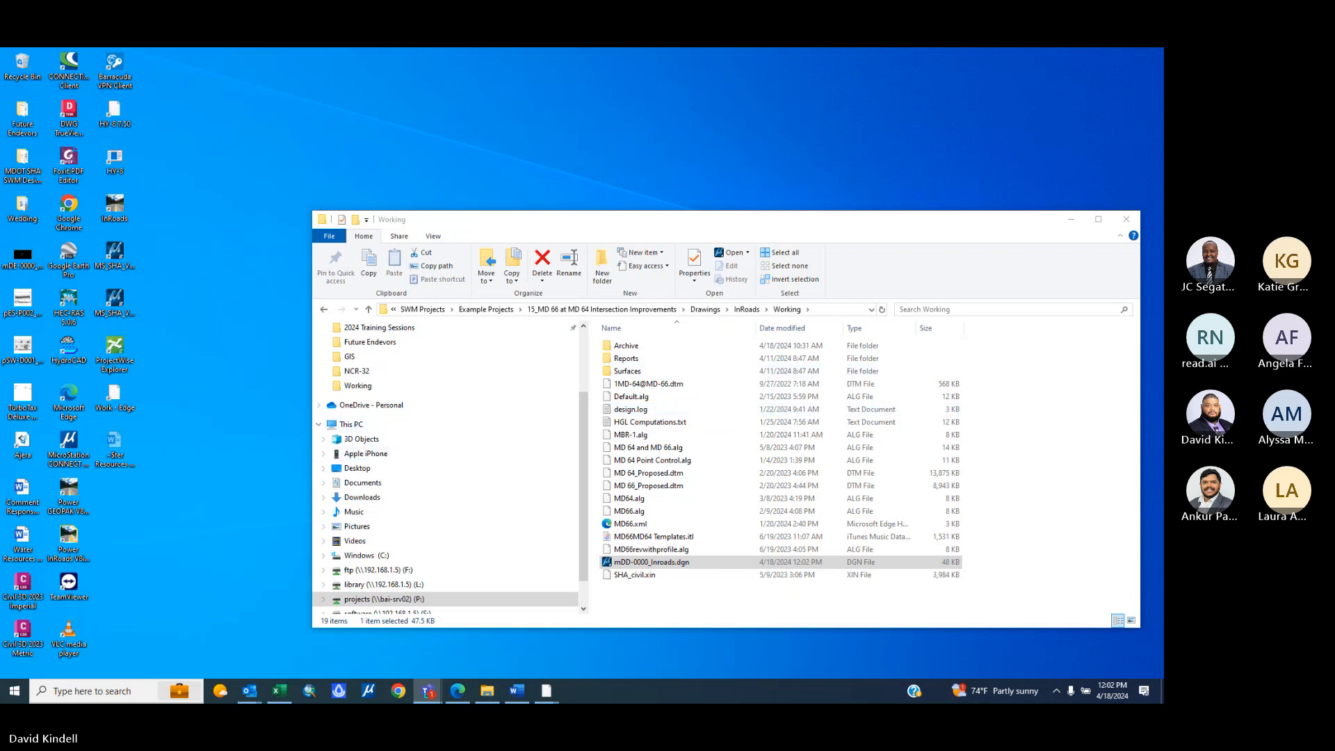
pyautogui.click(516, 691)
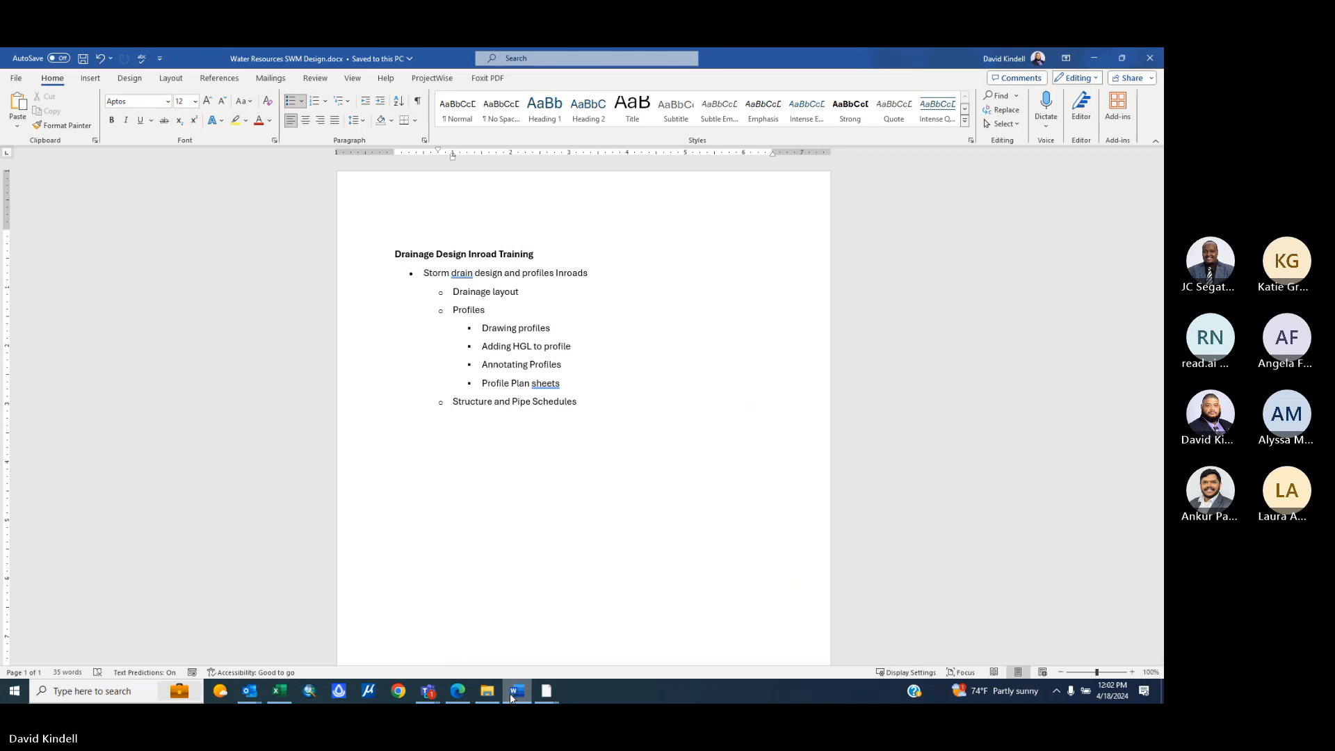
pyautogui.moveTo(501, 691)
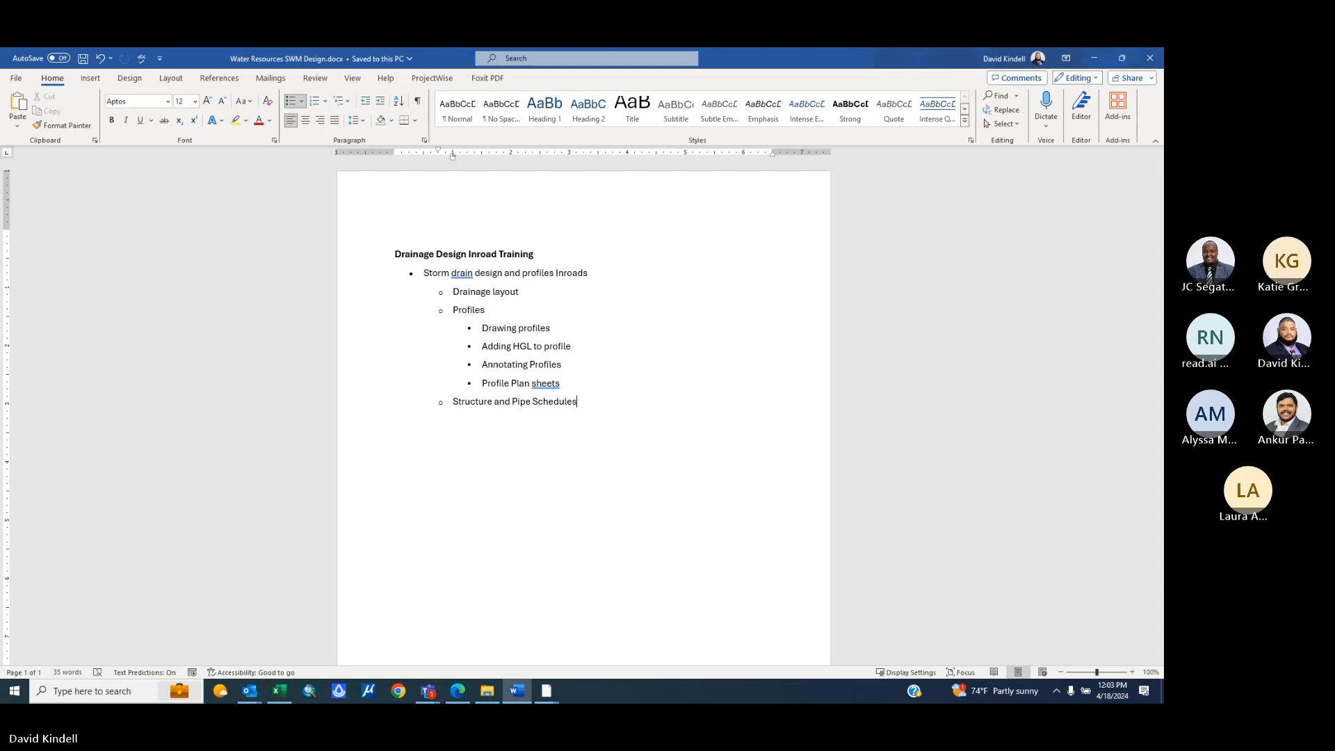
pyautogui.write('.')
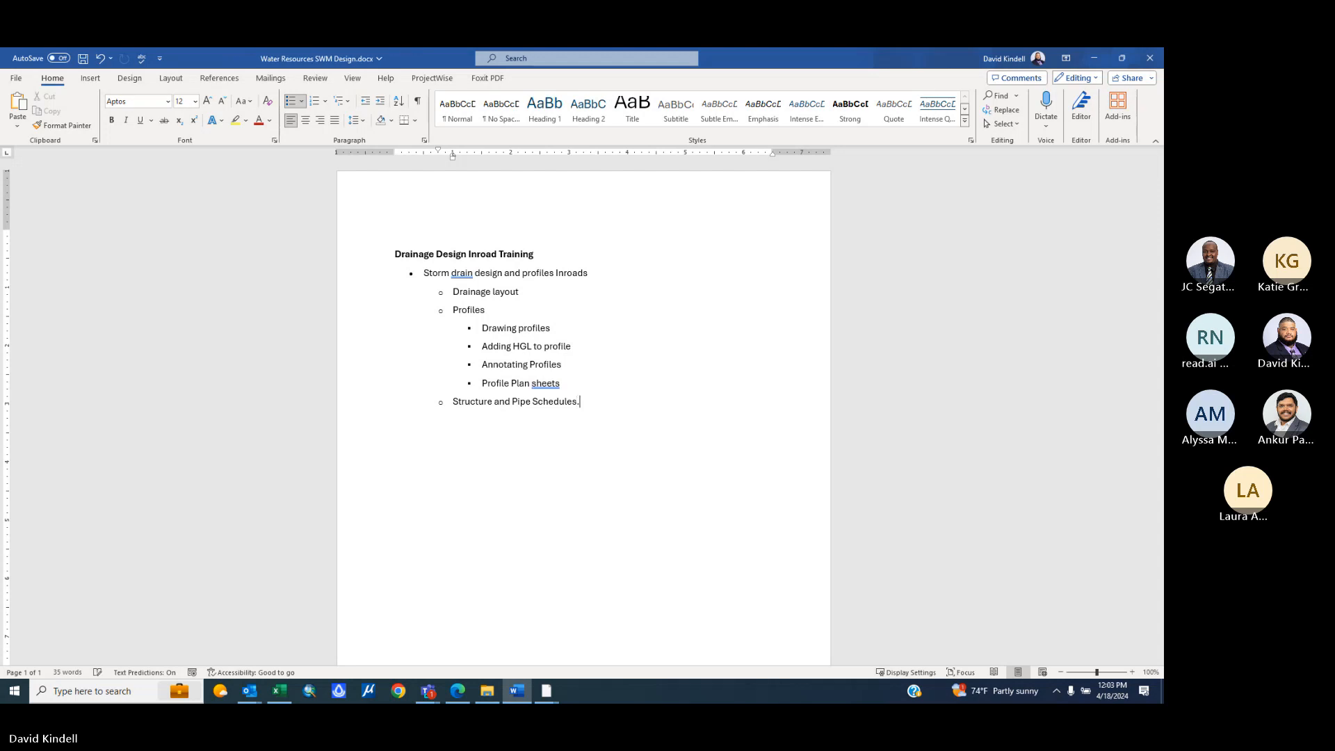
pyautogui.write('............................................................................................')
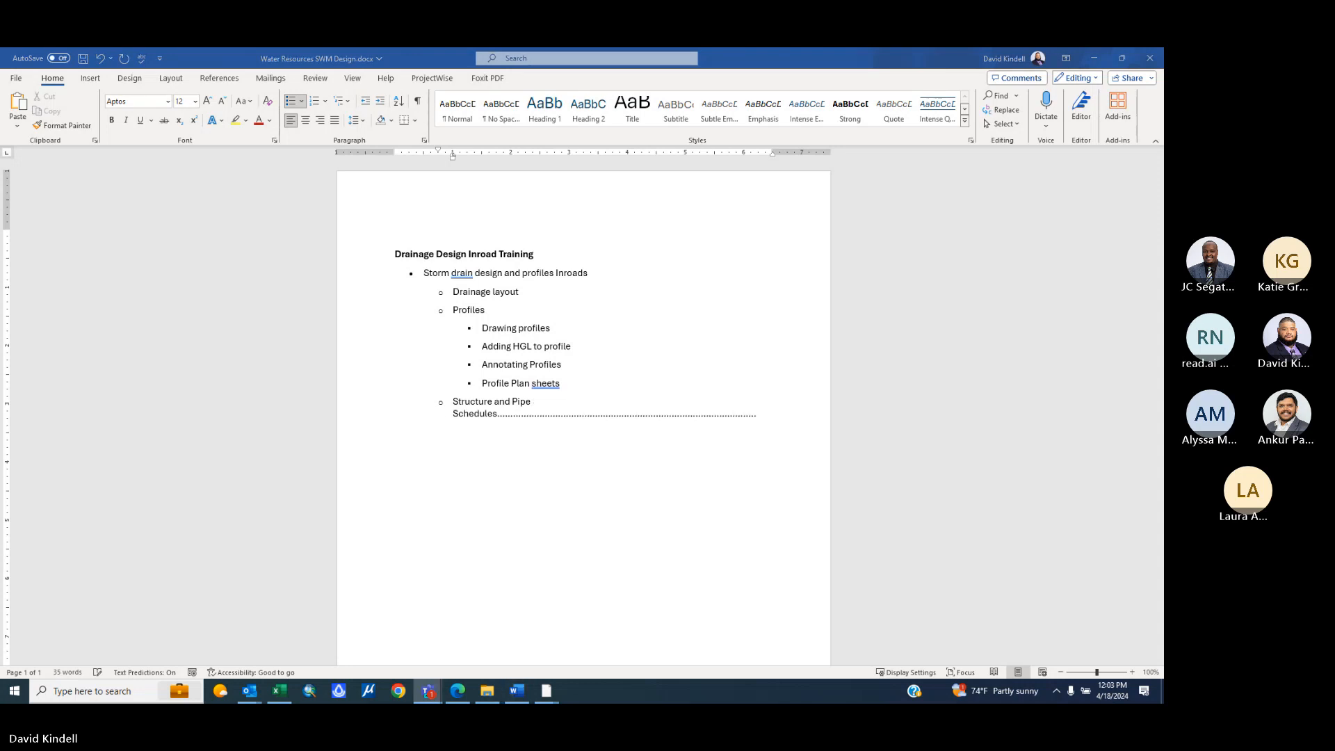
pyautogui.moveTo(754, 416); pyautogui.dragTo(510, 427)
pyautogui.press('Delete')
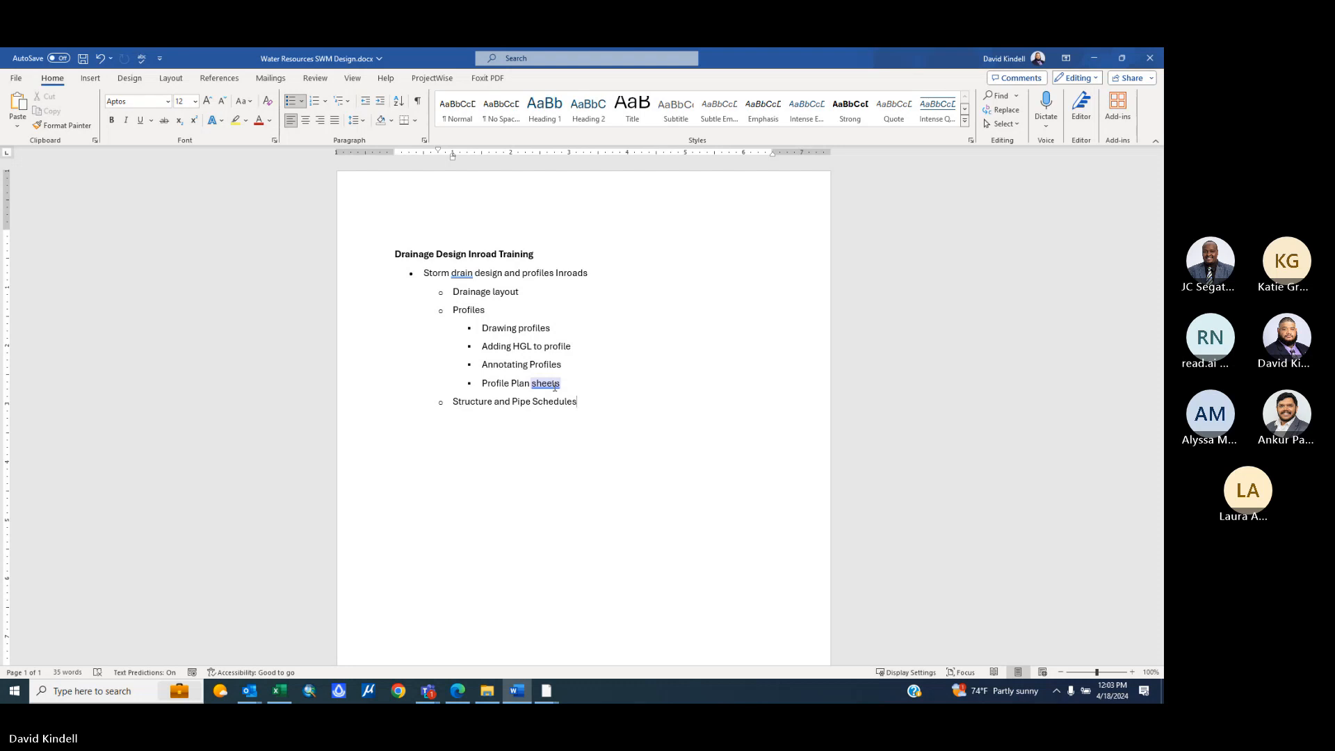
pyautogui.write('......')
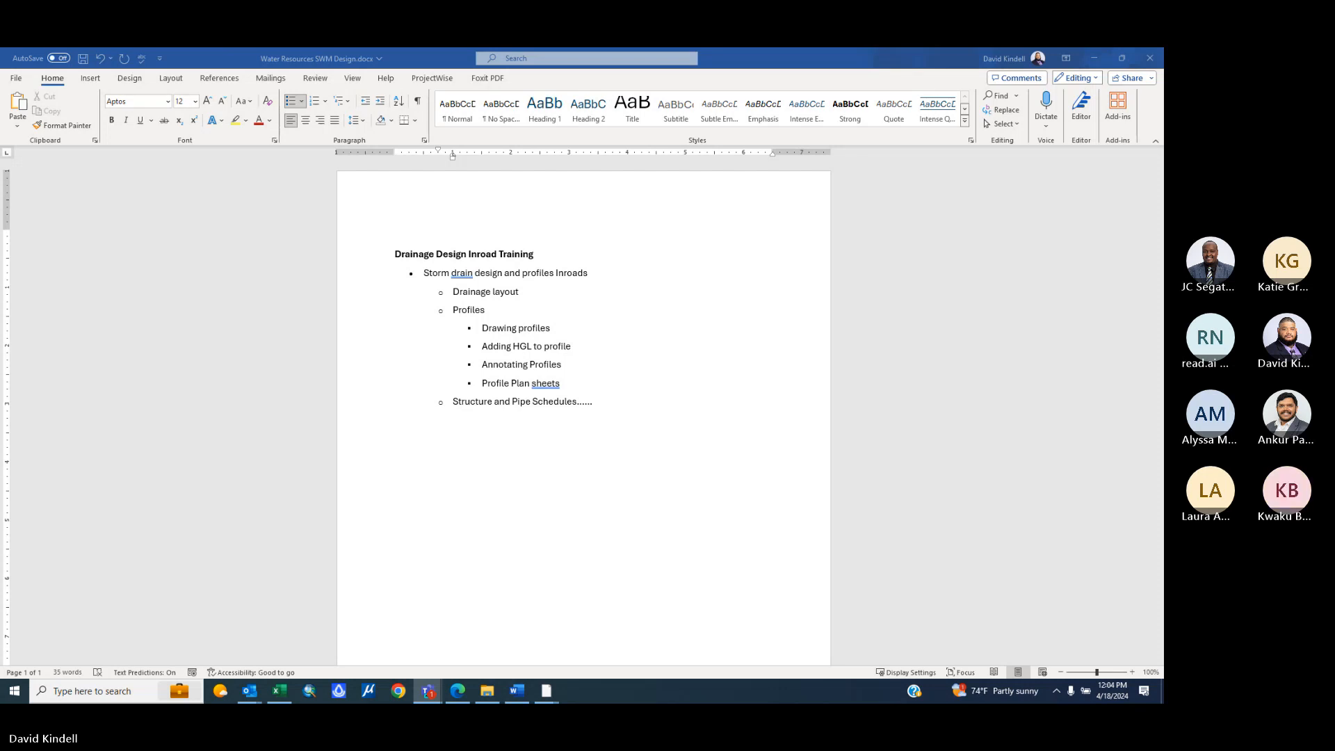
pyautogui.press('super')
pyautogui.write('.............')
pyautogui.click(700, 428)
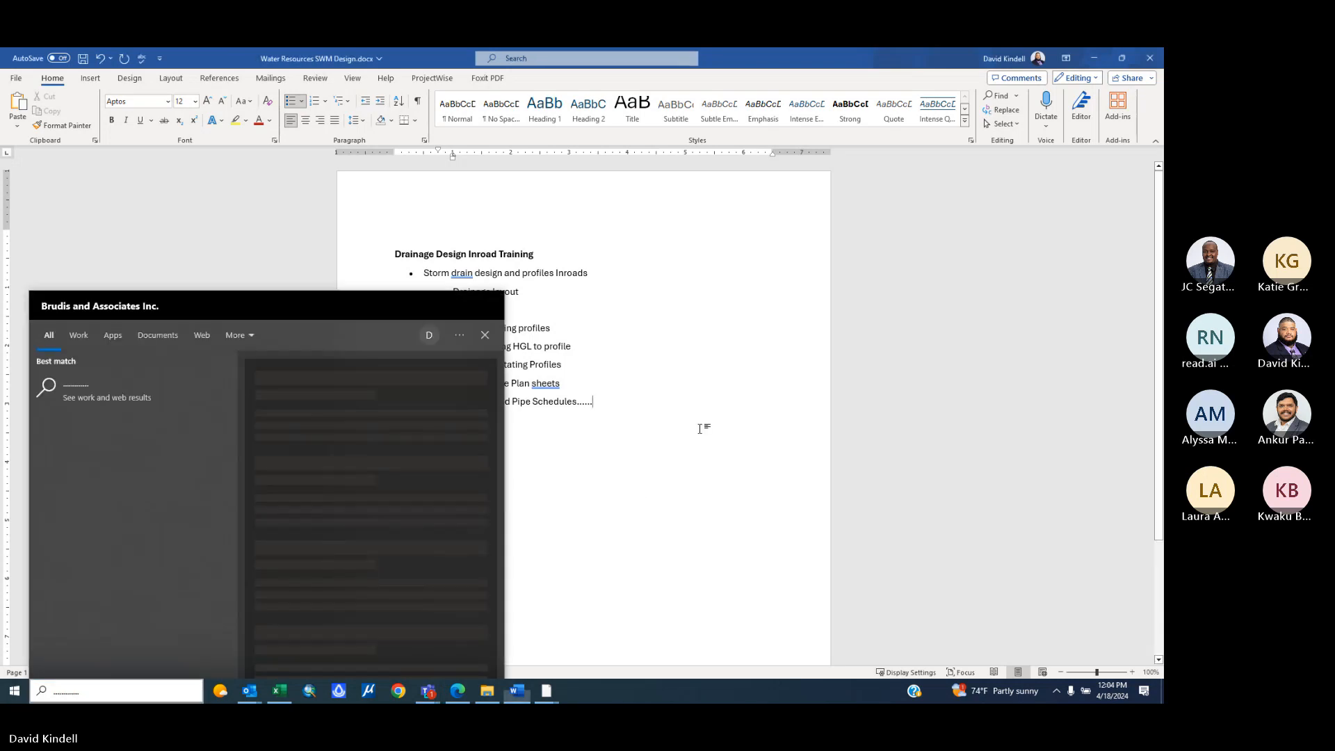
pyautogui.write('...')
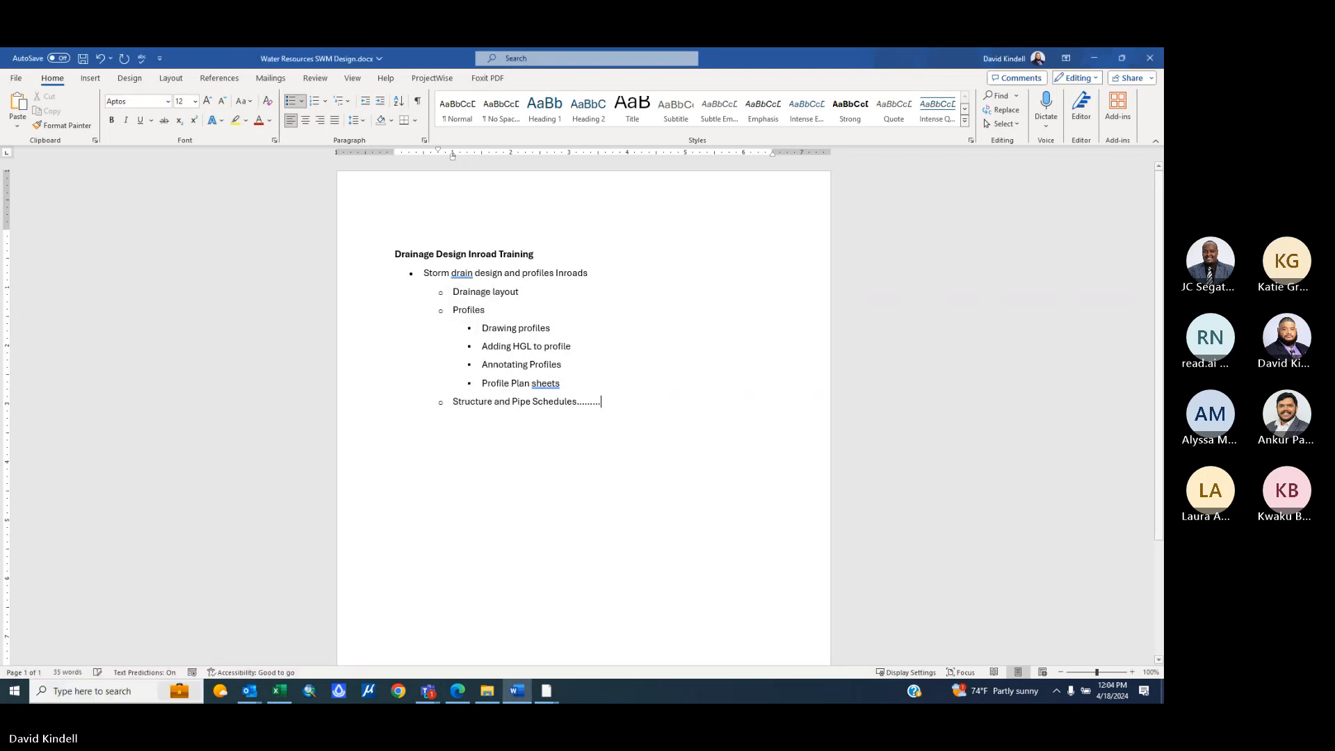
pyautogui.write('.')
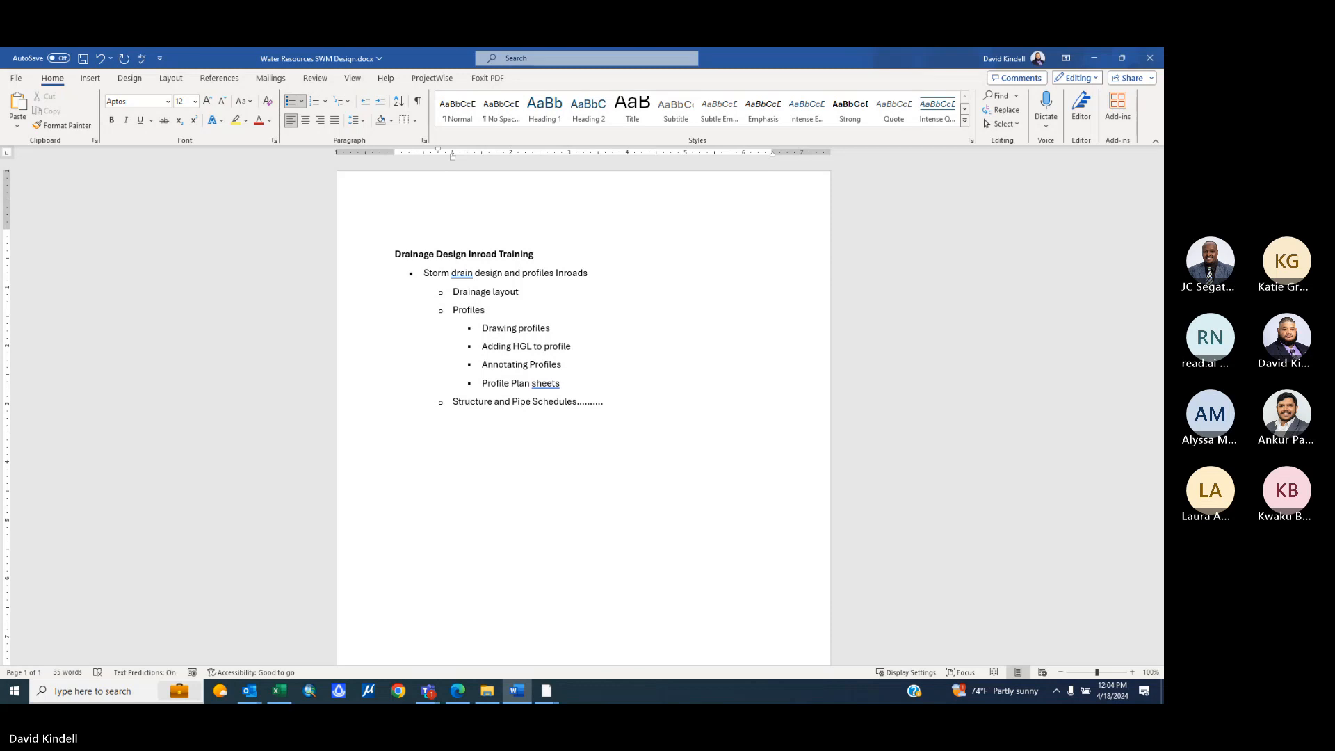
pyautogui.write('..')
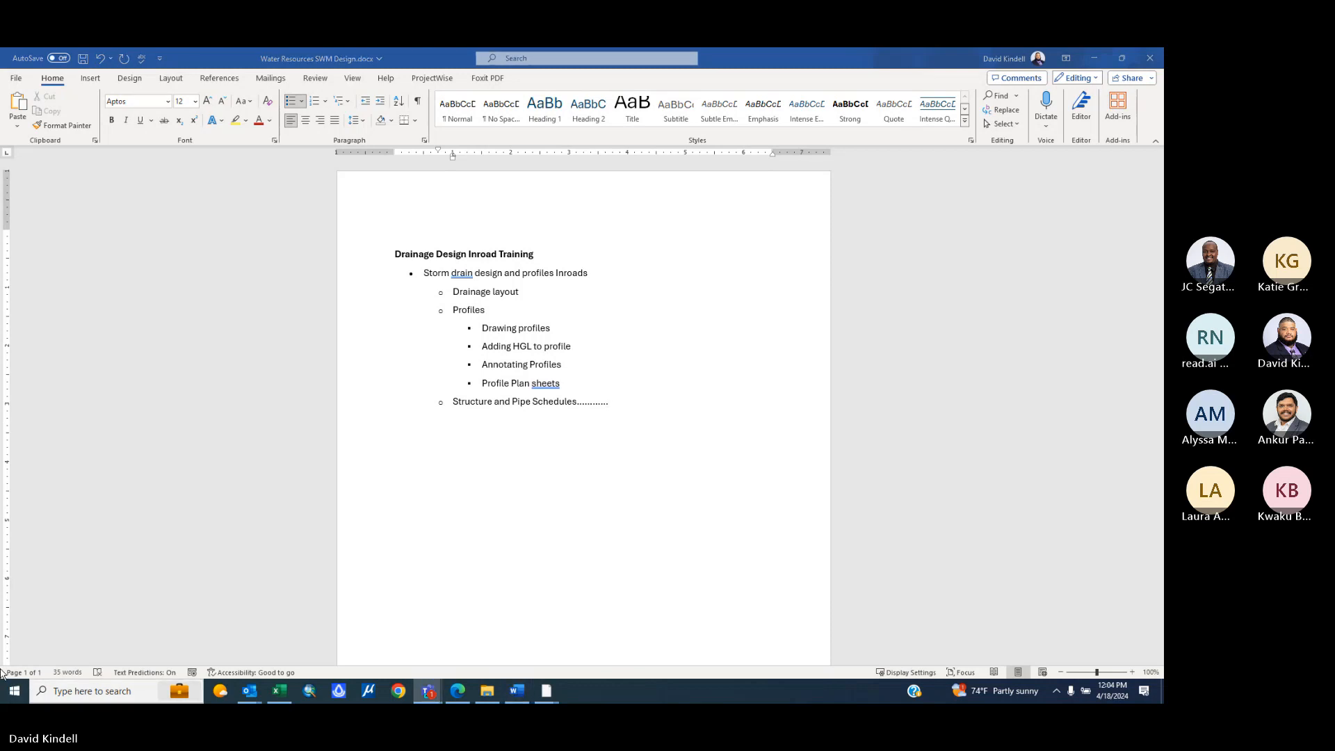
pyautogui.click(657, 497)
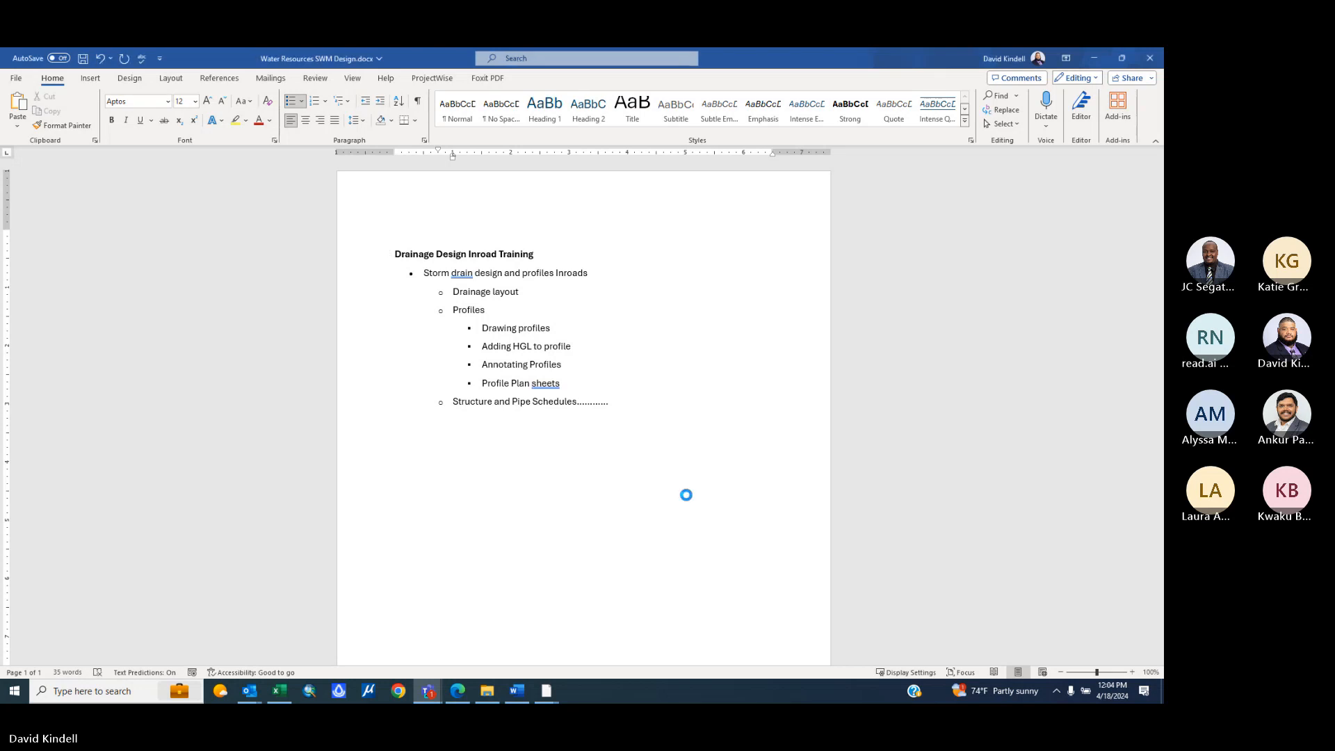
pyautogui.write('..')
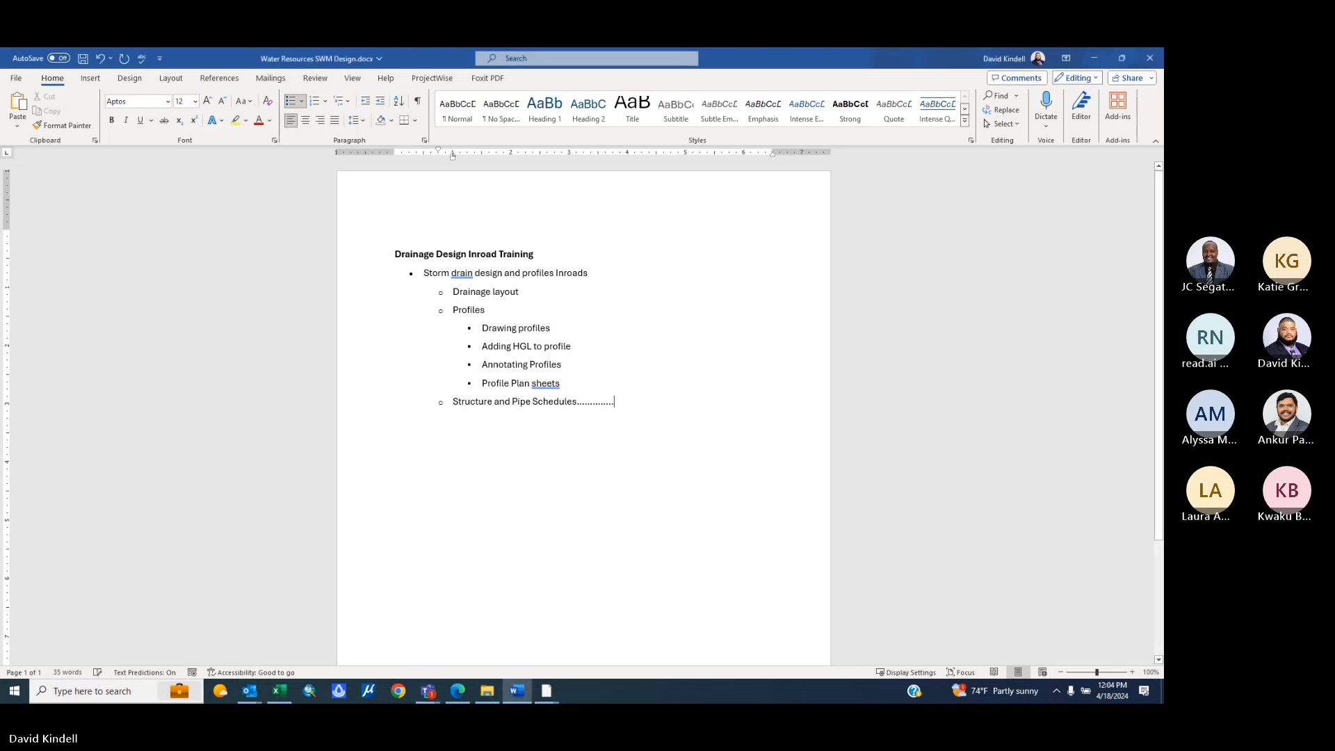
pyautogui.write('.')
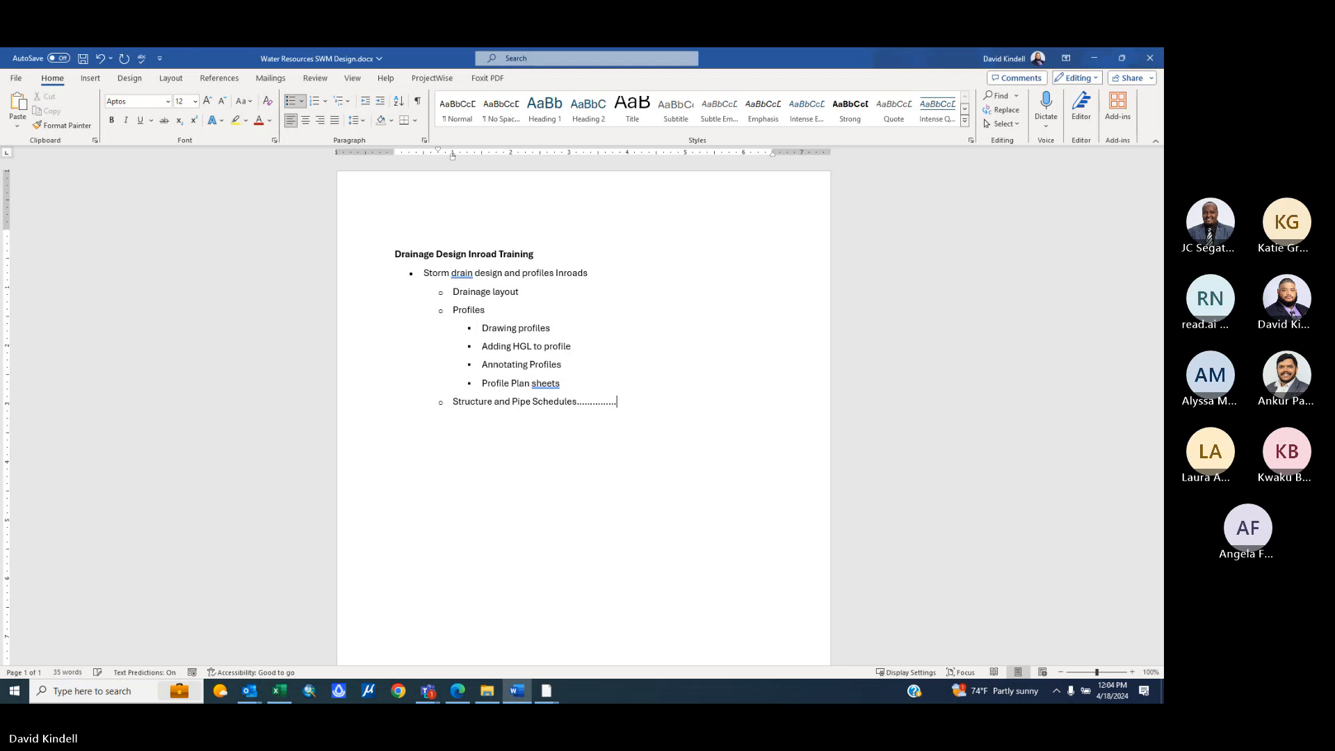
pyautogui.write('.')
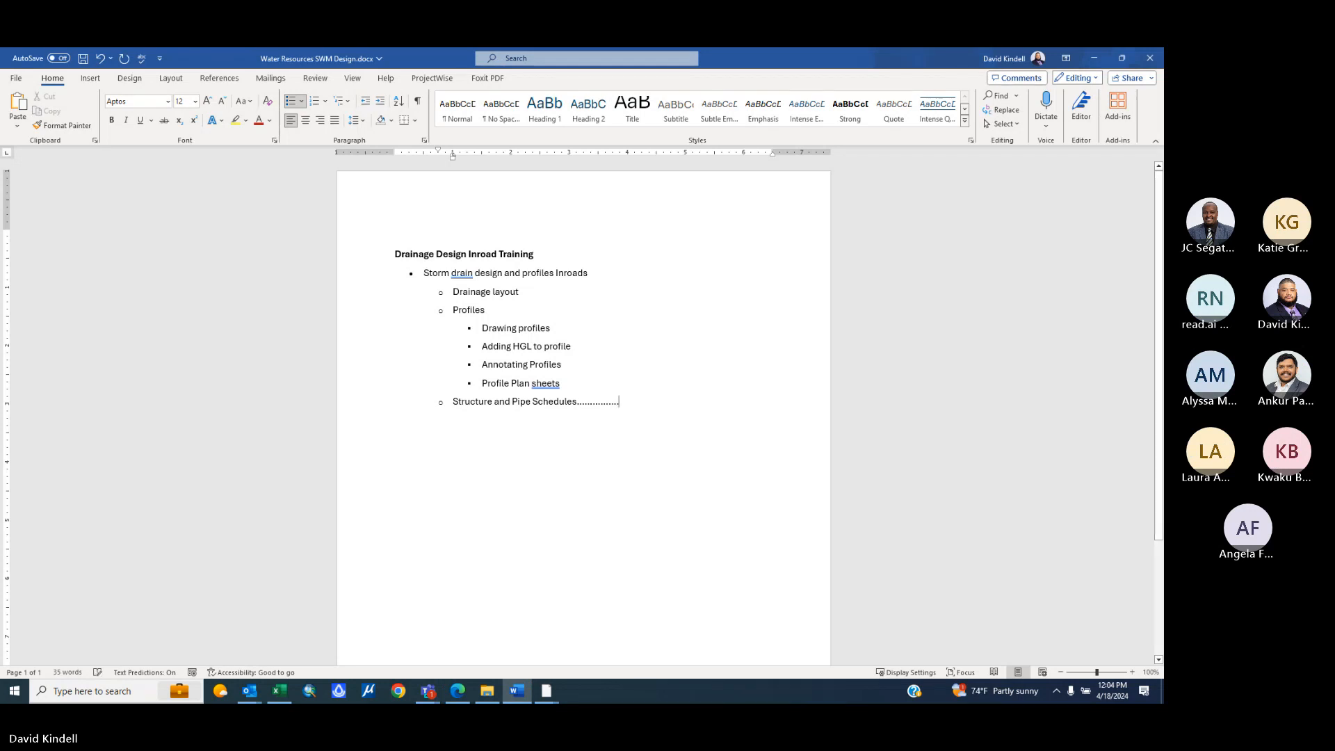
pyautogui.write('................')
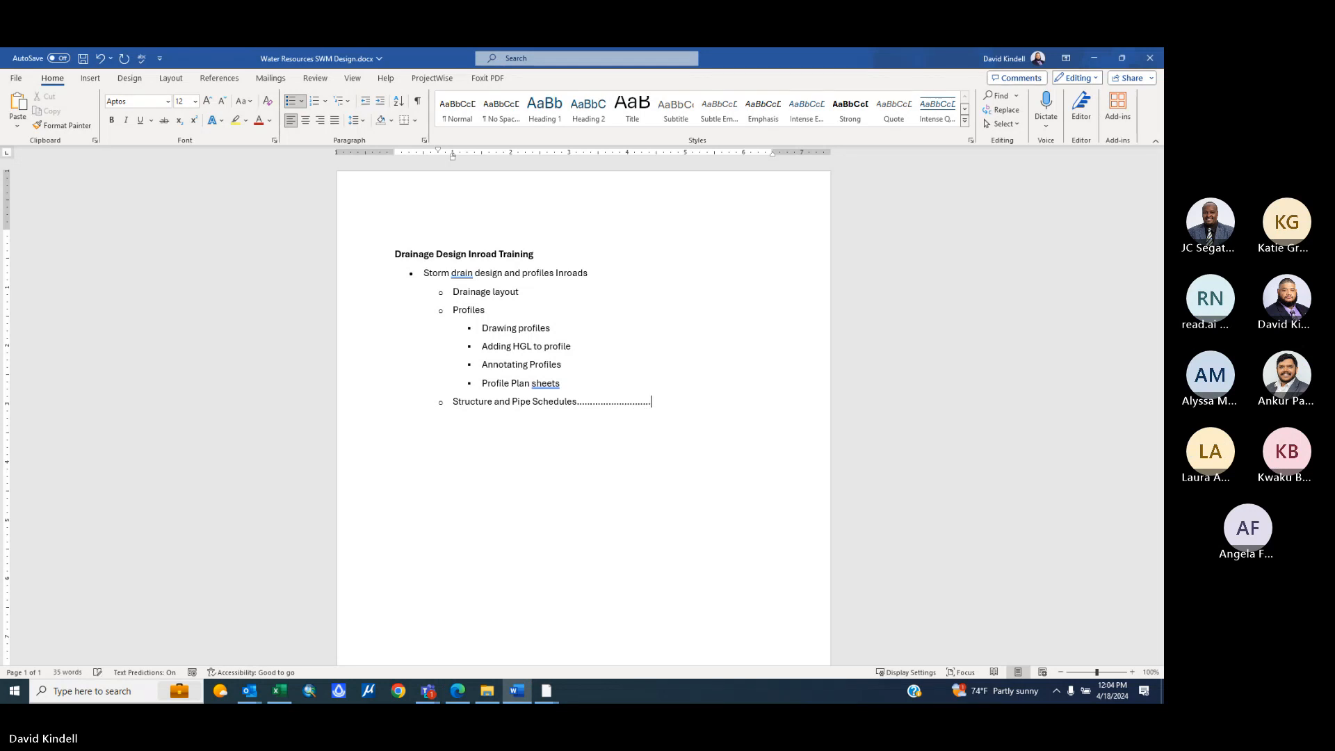
pyautogui.write('.................')
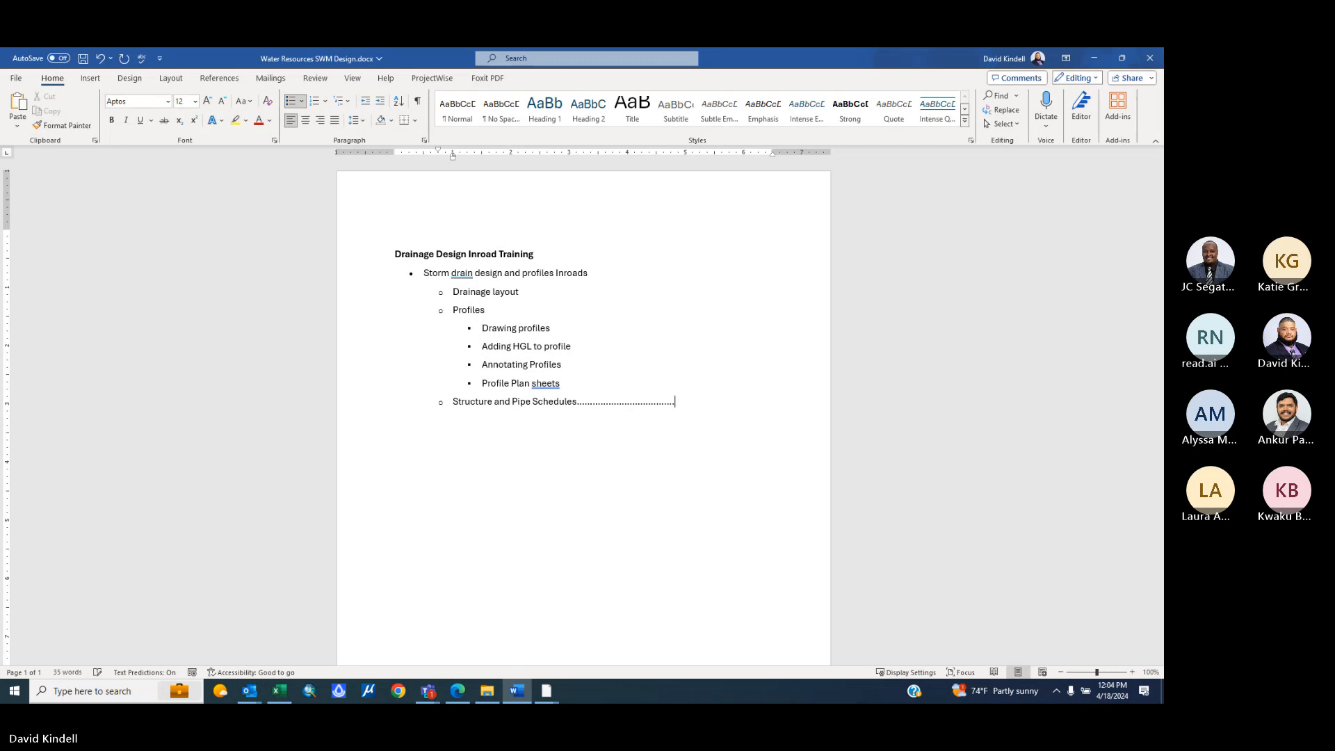
pyautogui.write('....................')
# - Add a row of trailing dots after the "Profile Plan sheets" bullet
pyautogui.click(721, 385)
pyautogui.write('......')
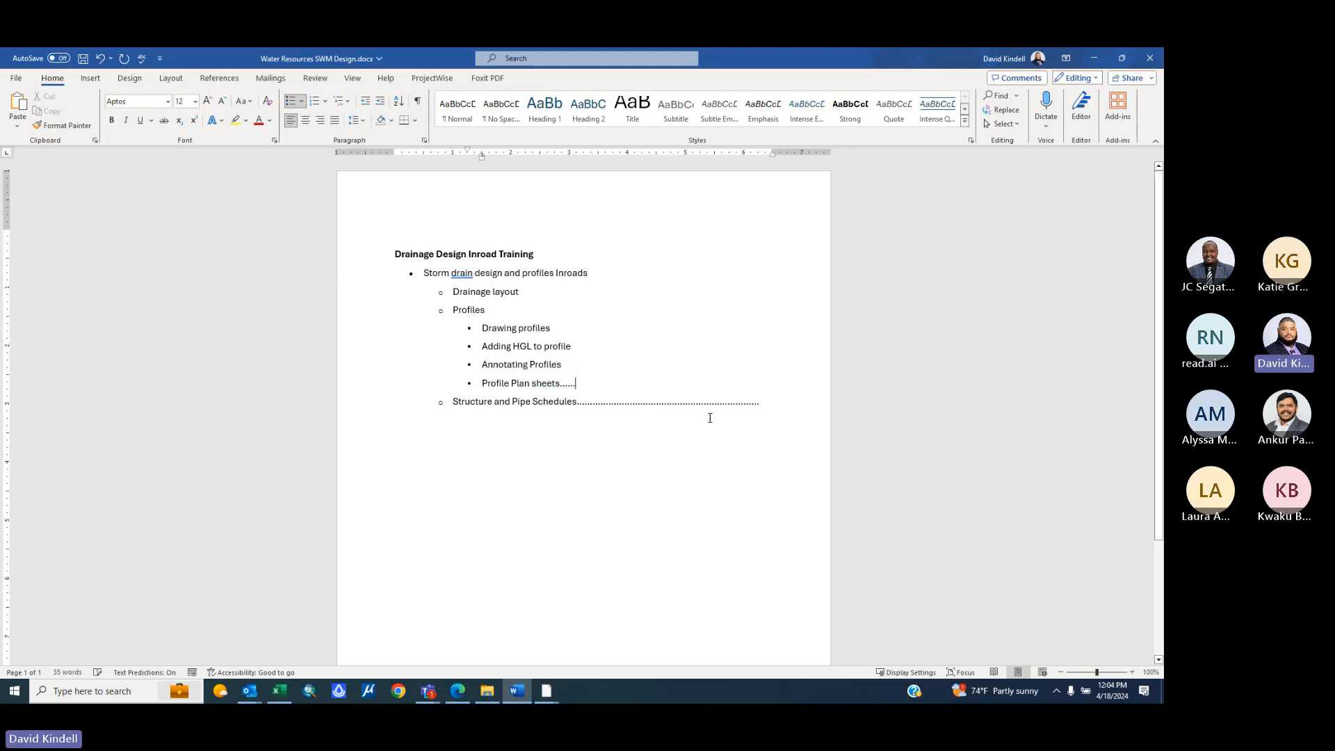
pyautogui.write('....')
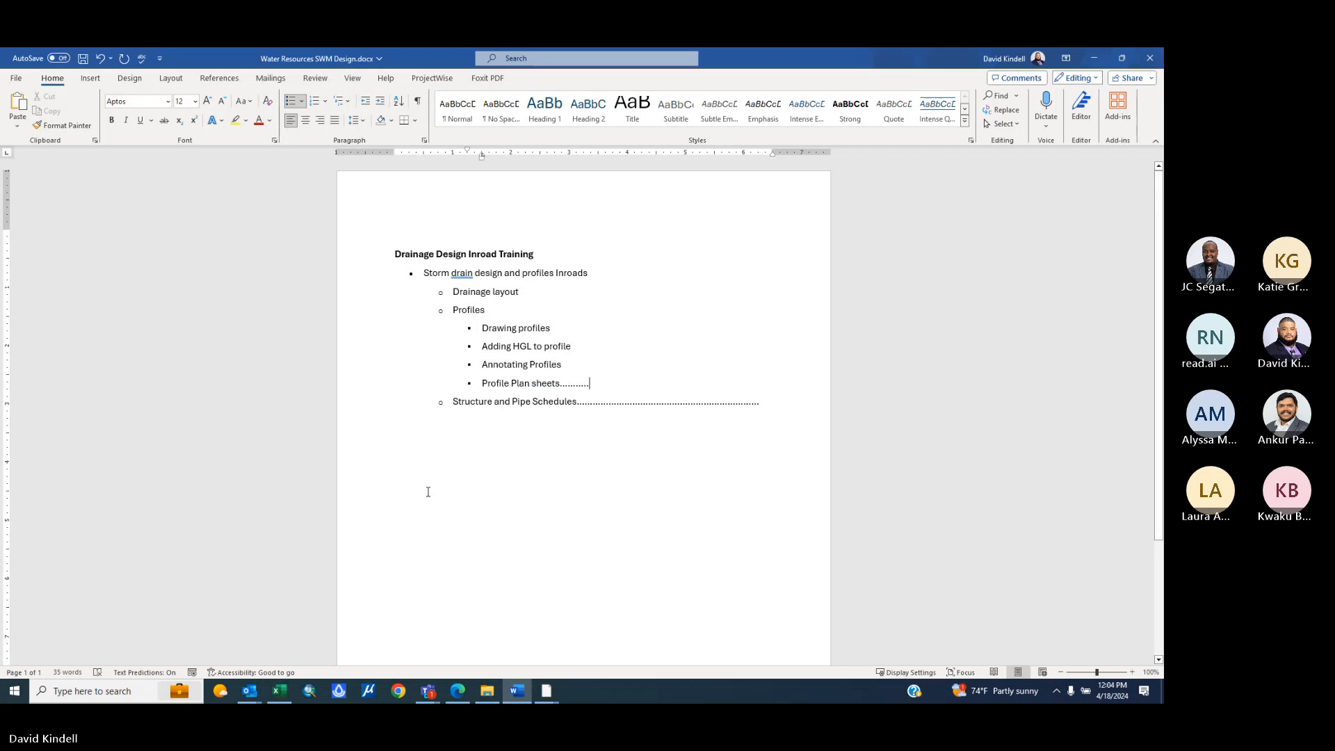
# - Remove the trailing dots after "Structure and Pipe Schedules" and restore the ending of the word "Schedules"
pyautogui.moveTo(758, 401); pyautogui.dragTo(628, 399)
pyautogui.press('BackSpace')
pyautogui.press('BackSpace')
pyautogui.press('BackSpace')
pyautogui.press('BackSpace')
pyautogui.press('BackSpace')
pyautogui.press('BackSpace')
pyautogui.press('BackSpace')
pyautogui.press('BackSpace')
pyautogui.press('BackSpace')
pyautogui.press('BackSpace')
pyautogui.press('BackSpace')
pyautogui.press('BackSpace')
pyautogui.press('BackSpace')
pyautogui.press('BackSpace')
pyautogui.press('BackSpace')
pyautogui.press('BackSpace')
pyautogui.press('BackSpace')
pyautogui.press('BackSpace')
pyautogui.press('BackSpace')
pyautogui.press('BackSpace')
pyautogui.press('BackSpace')
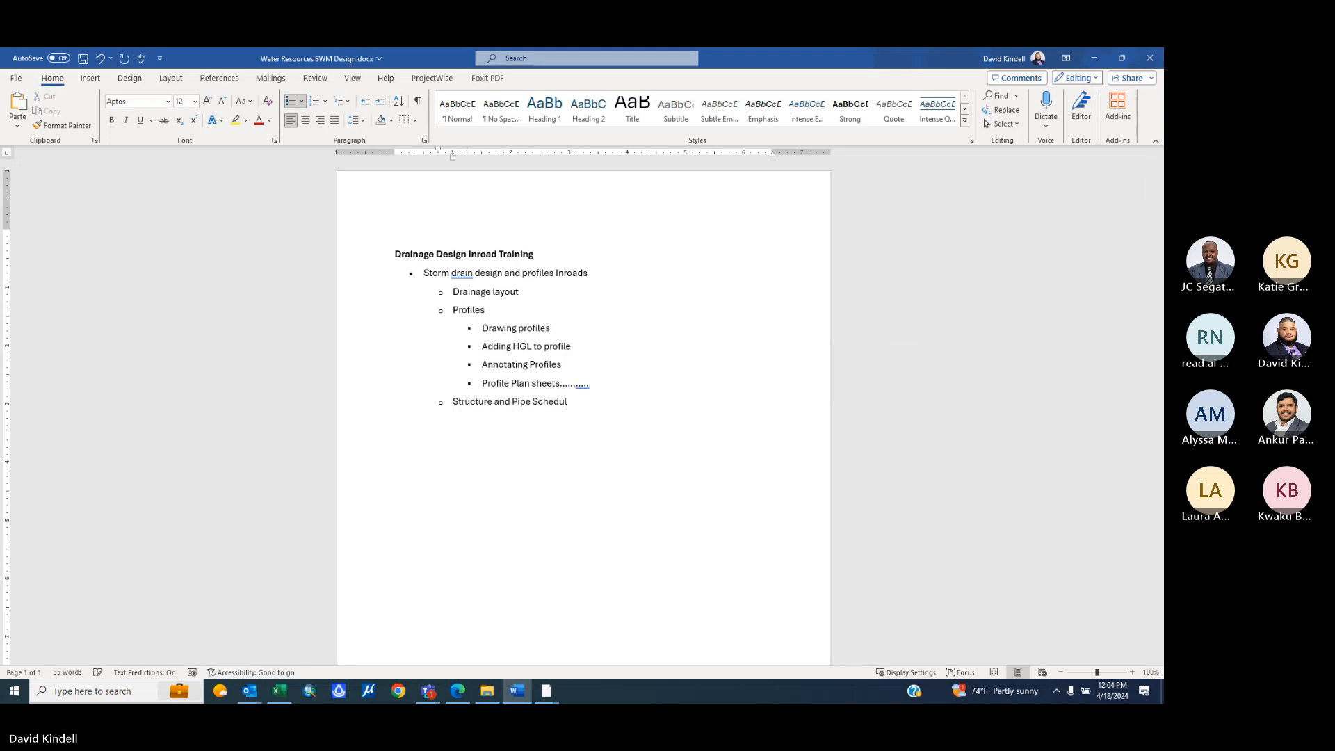
pyautogui.write('es')
# - Minimize the outline document and switch to the cSW-0000_MD64-MD66.dgn drawing in MicroStation
pyautogui.click(1097, 58)
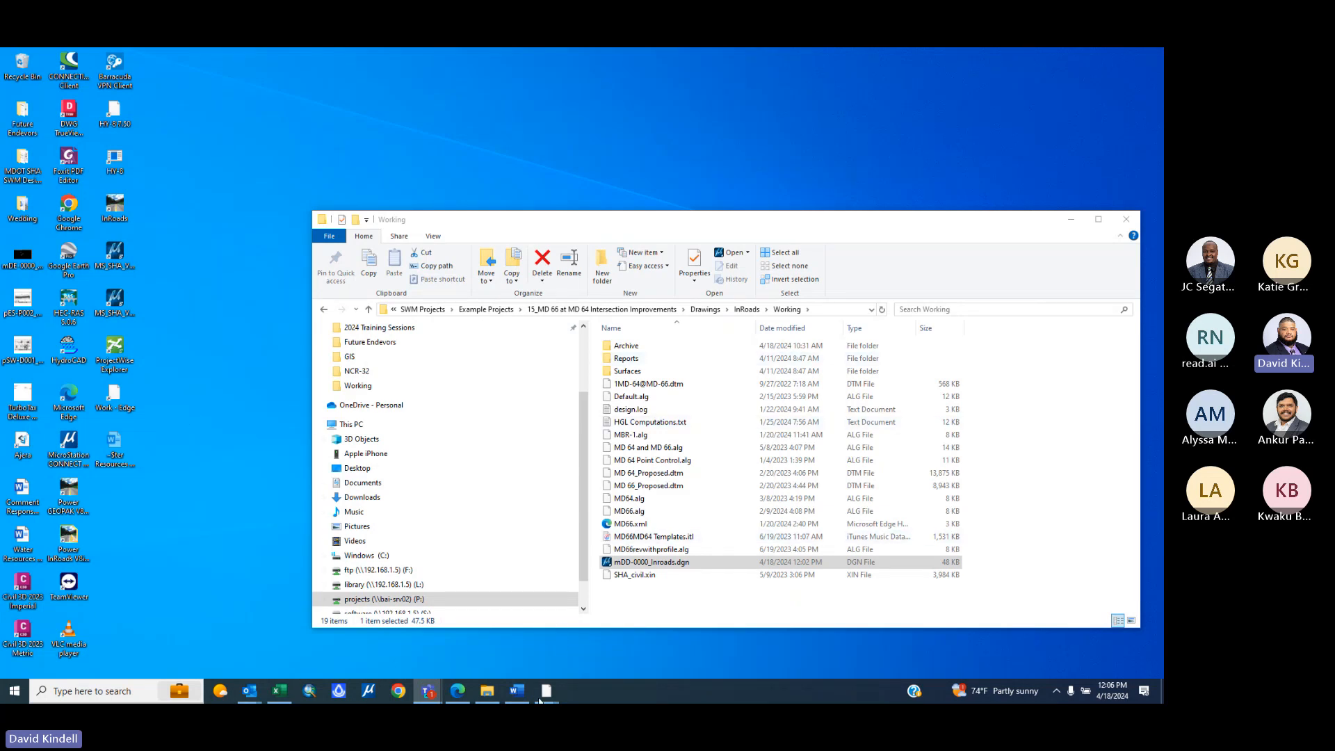
pyautogui.moveTo(555, 694)
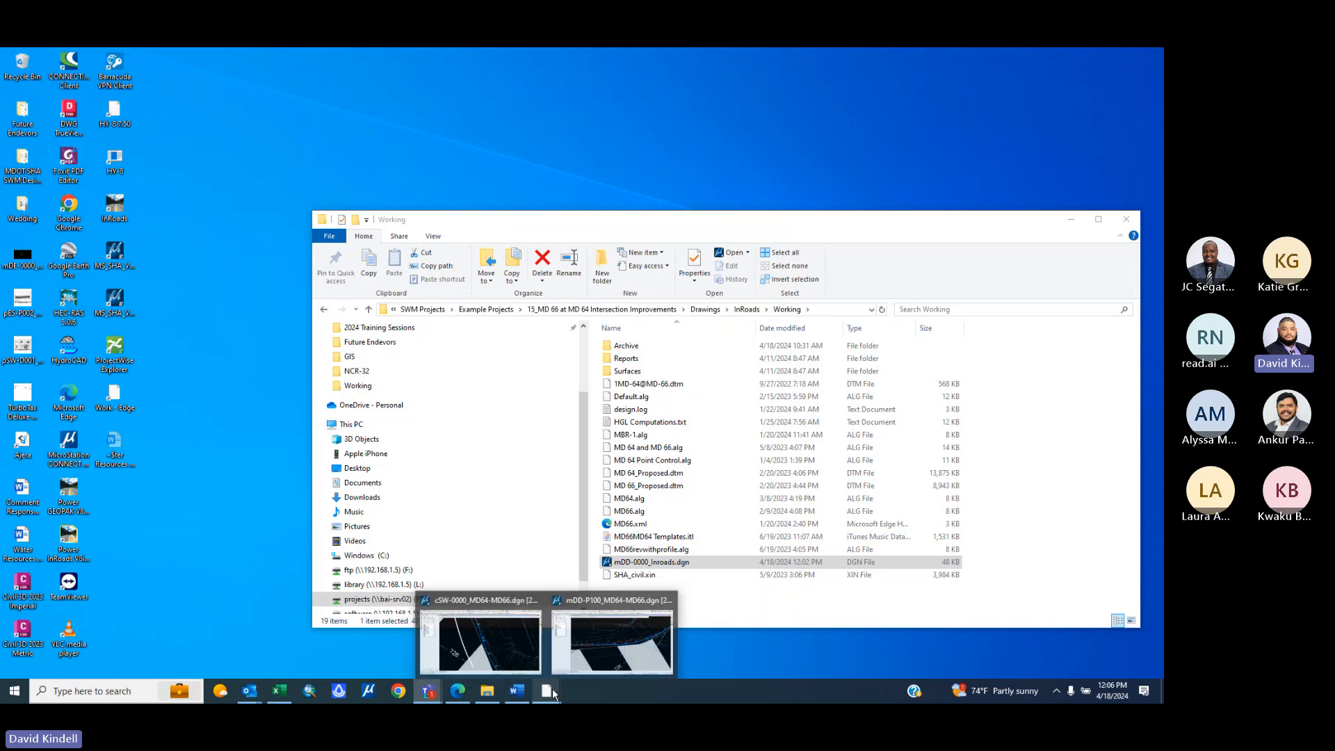
pyautogui.click(515, 641)
# - Examine the stormwater pond at the intersection, the 18" RCP storm drain along the curb return and the existing 24" RCP crossing the road
pyautogui.scroll(-3, 665, 318)
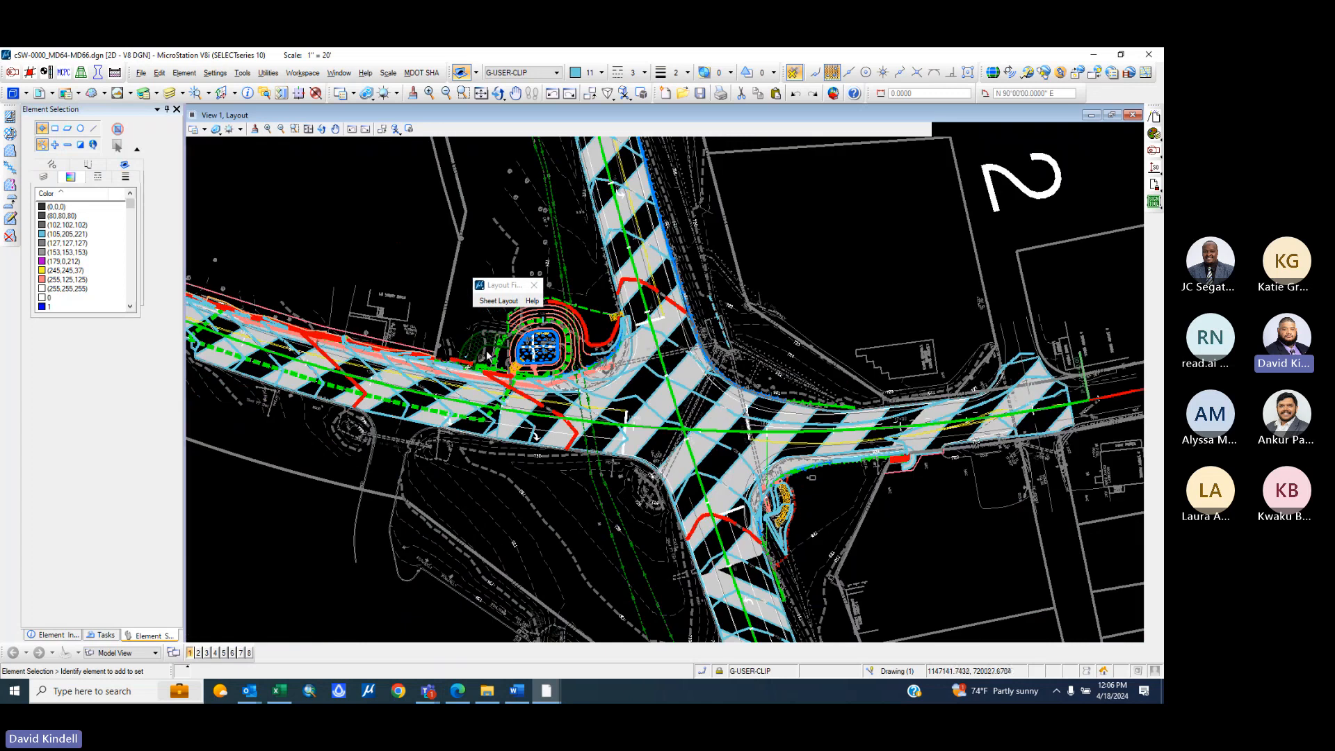
pyautogui.scroll(4, 489, 356)
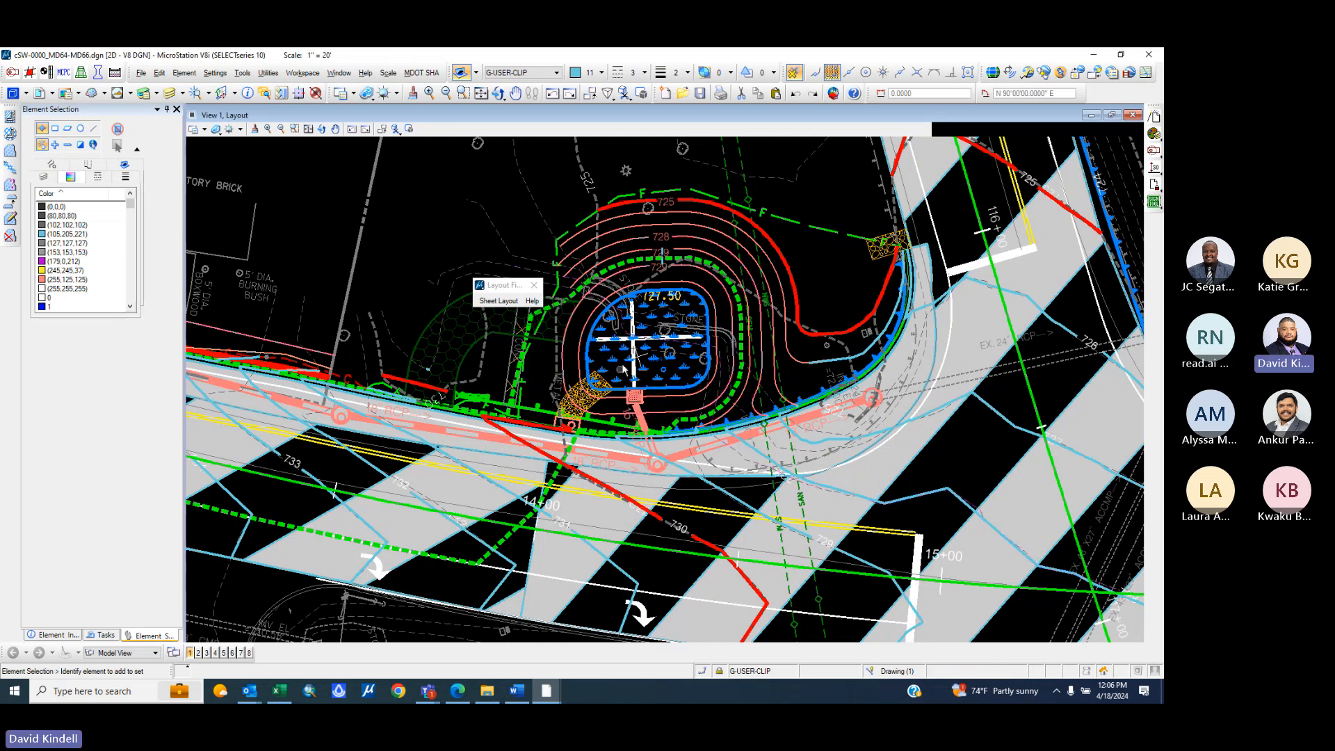
pyautogui.scroll(-3, 621, 366)
pyautogui.scroll(3, 609, 406)
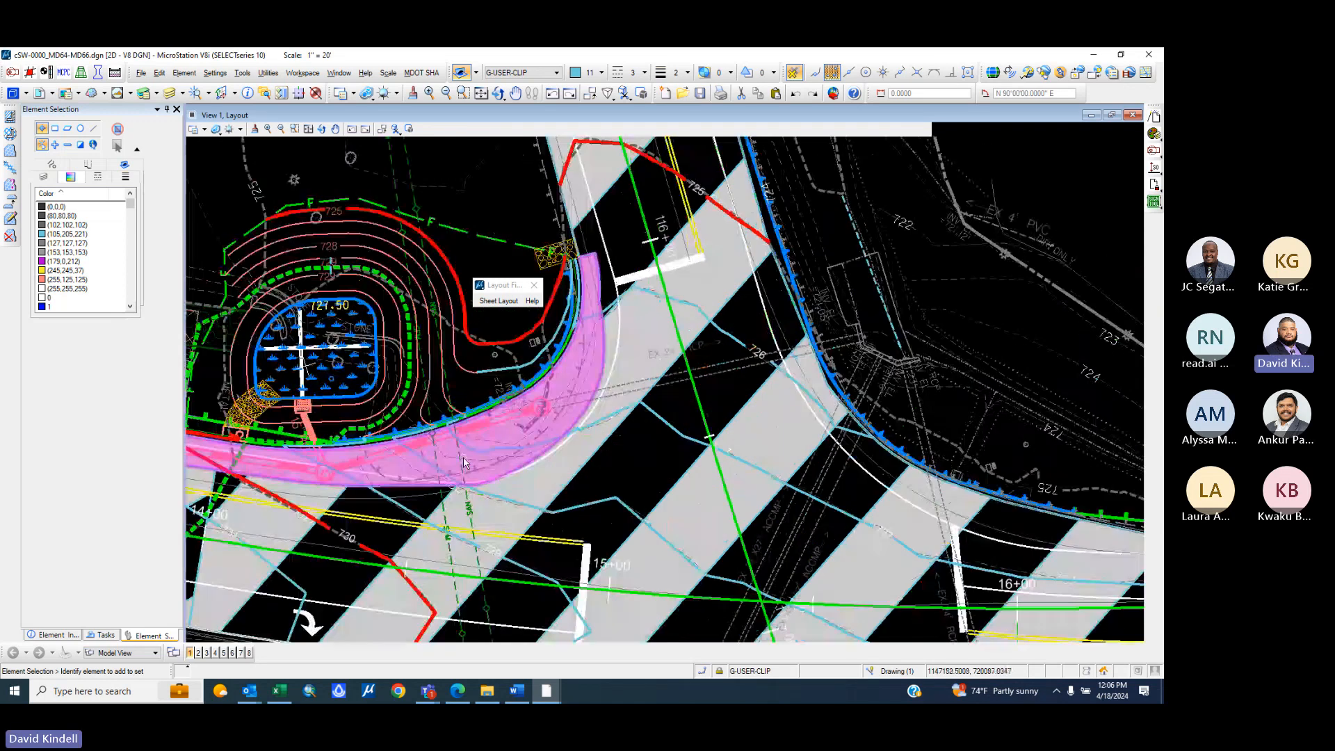
pyautogui.scroll(2, 609, 405)
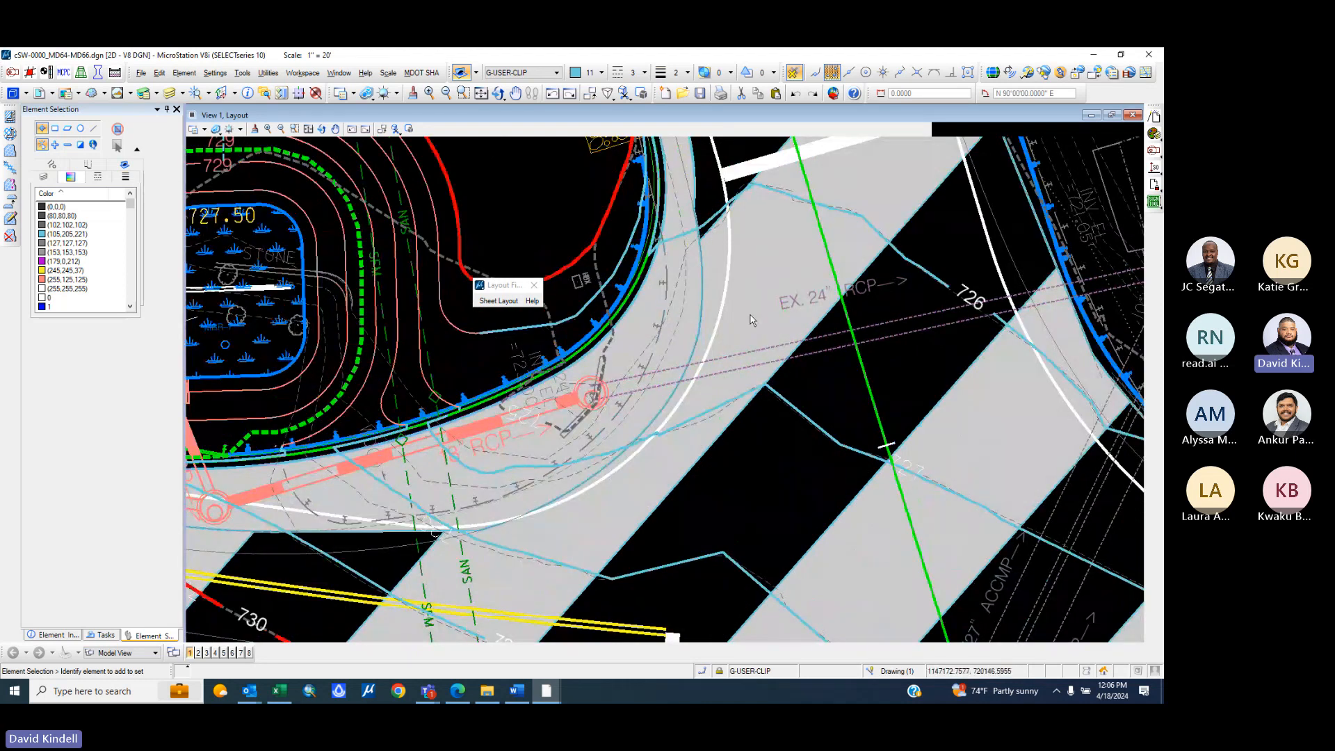
pyautogui.scroll(-3, 815, 336)
pyautogui.scroll(3, 926, 317)
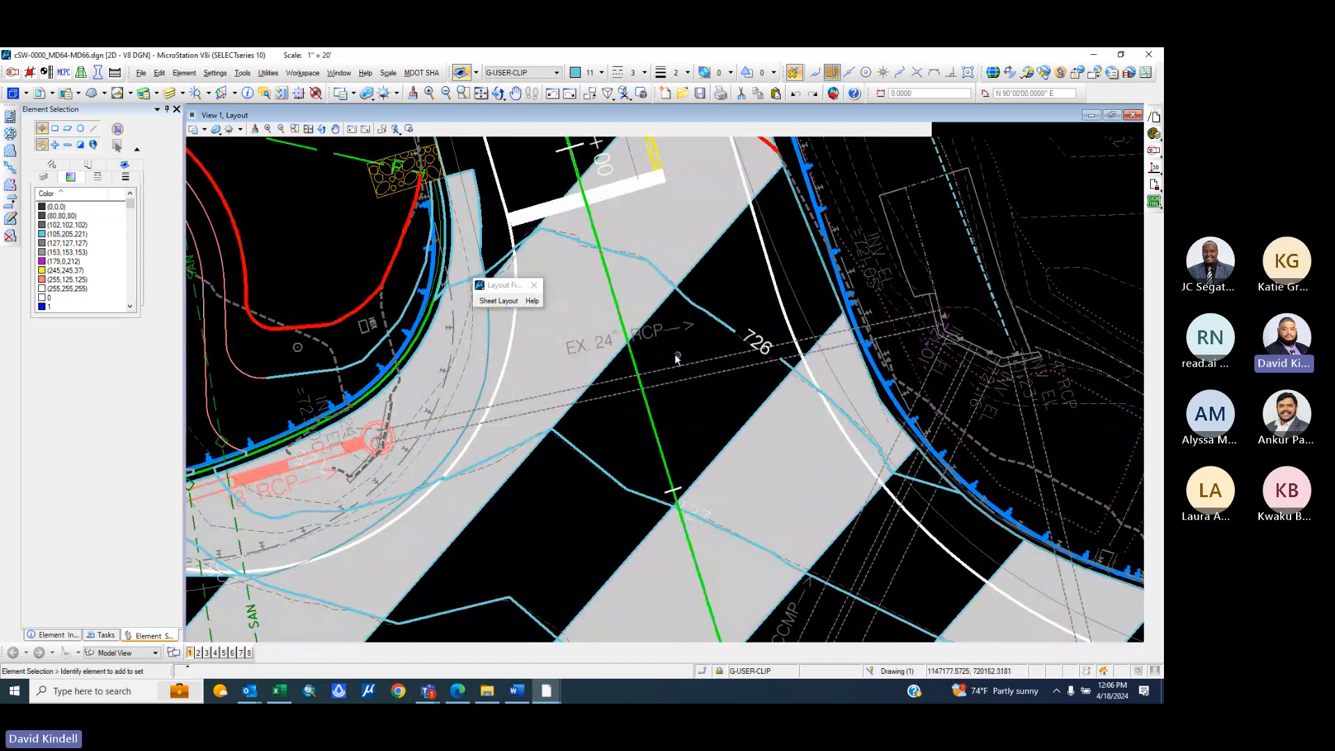
pyautogui.scroll(-2, 676, 356)
pyautogui.scroll(3, 339, 464)
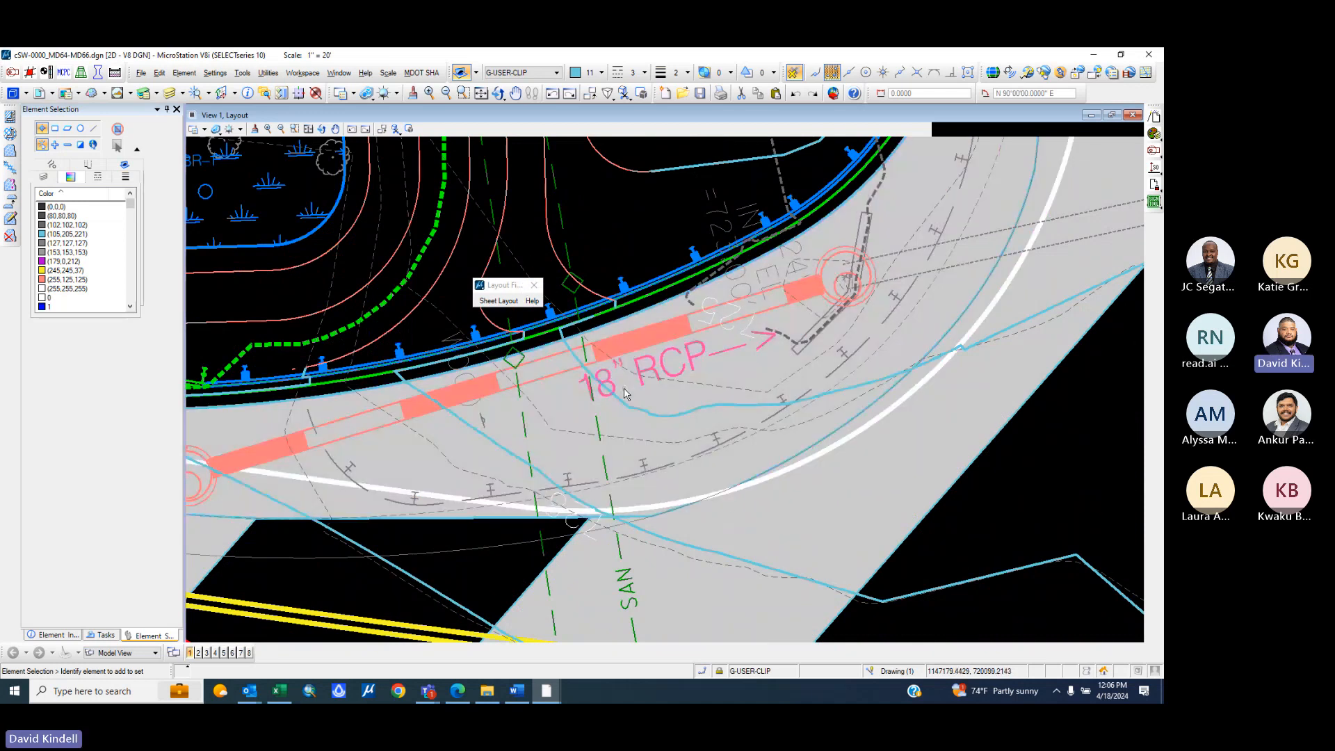
# - Examine the 18" RCP run along the curb return and where its end structure meets the existing 24" RCP crossing
pyautogui.scroll(-3, 624, 394)
pyautogui.scroll(3, 335, 229)
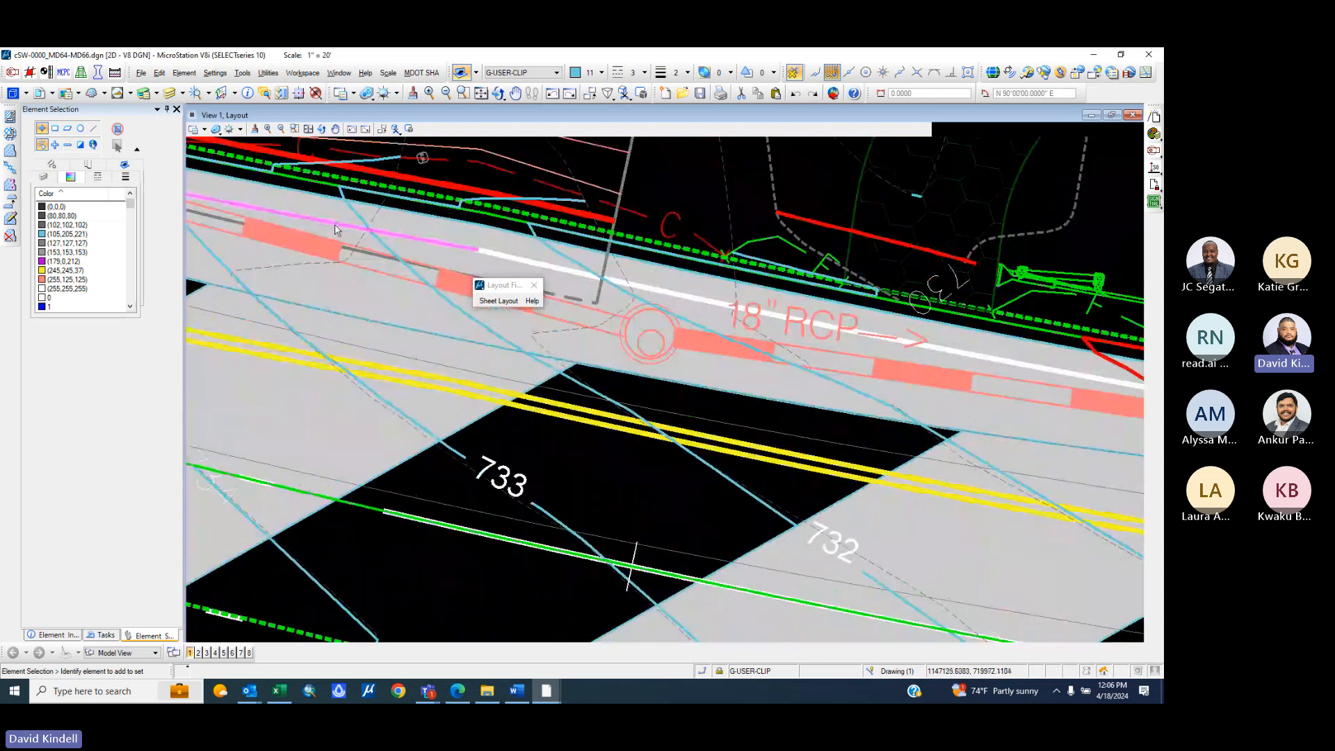
pyautogui.scroll(-3, 283, 319)
pyautogui.scroll(3, 922, 281)
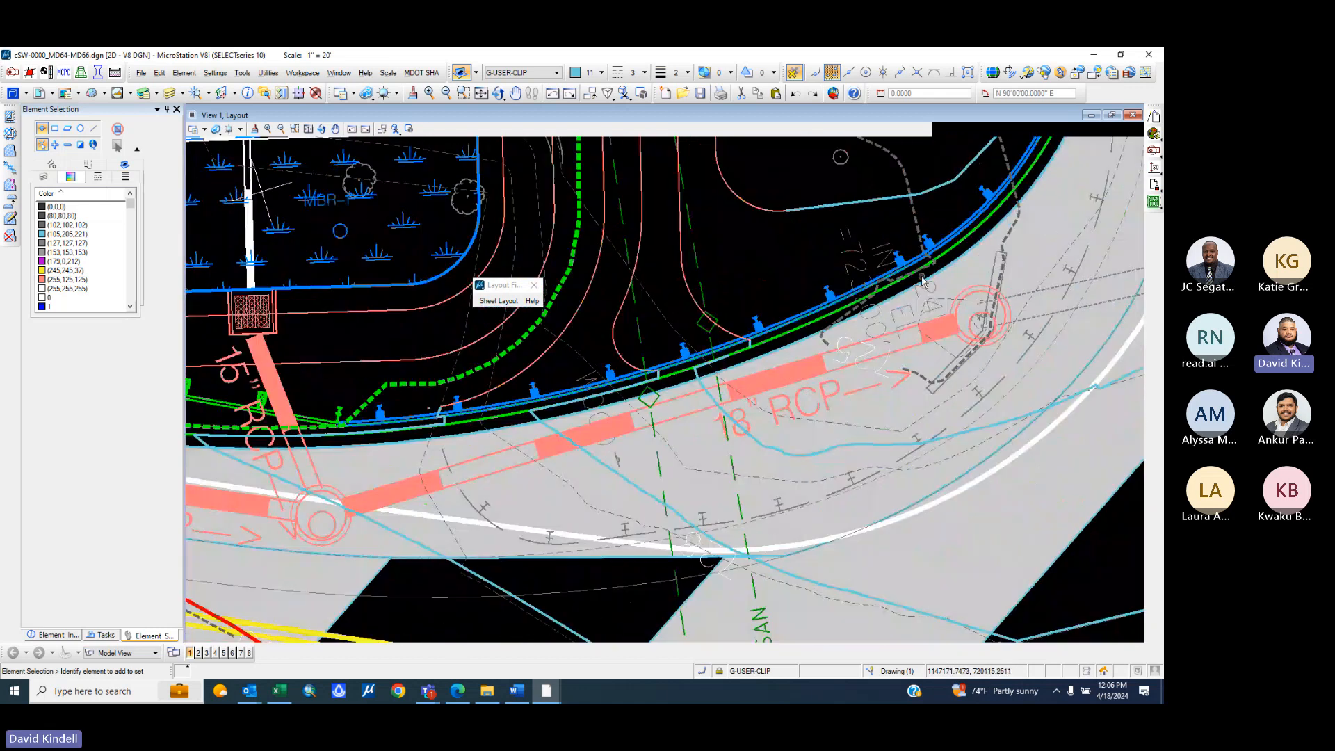
pyautogui.scroll(2, 1007, 257)
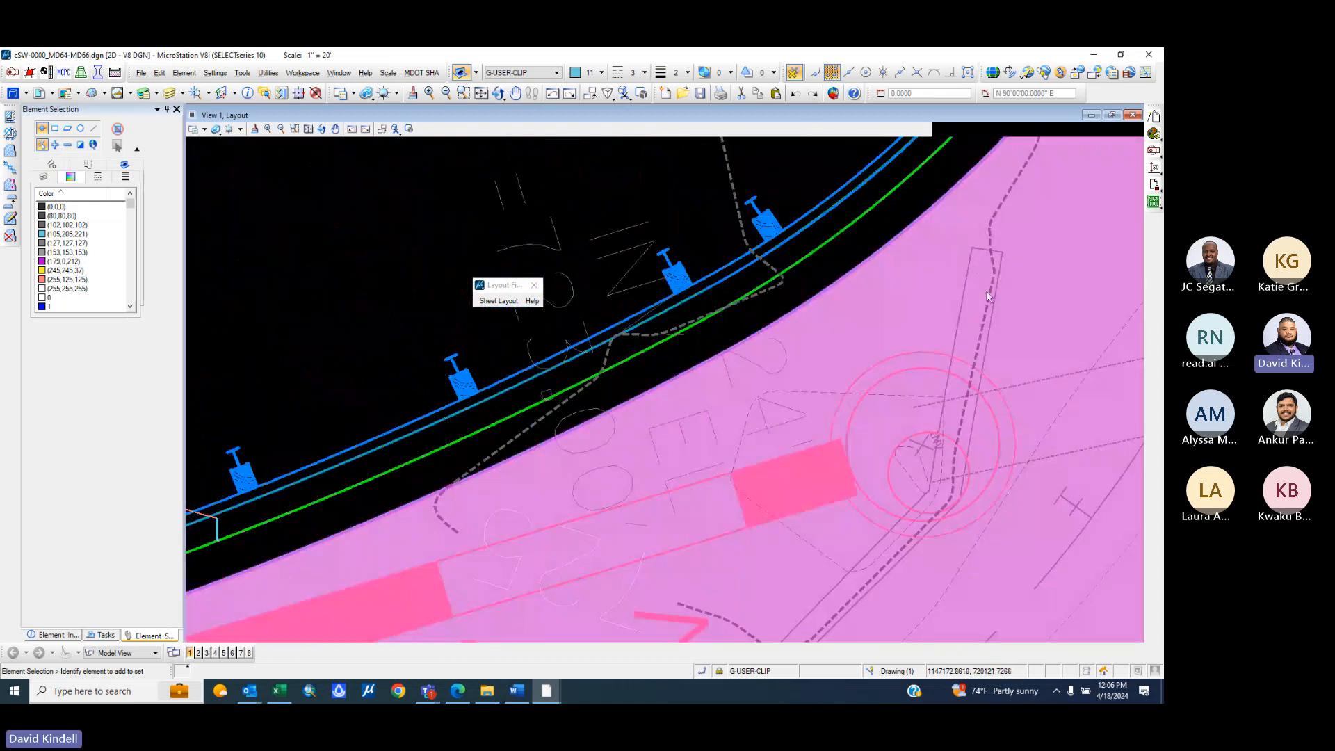
pyautogui.moveTo(969, 310)
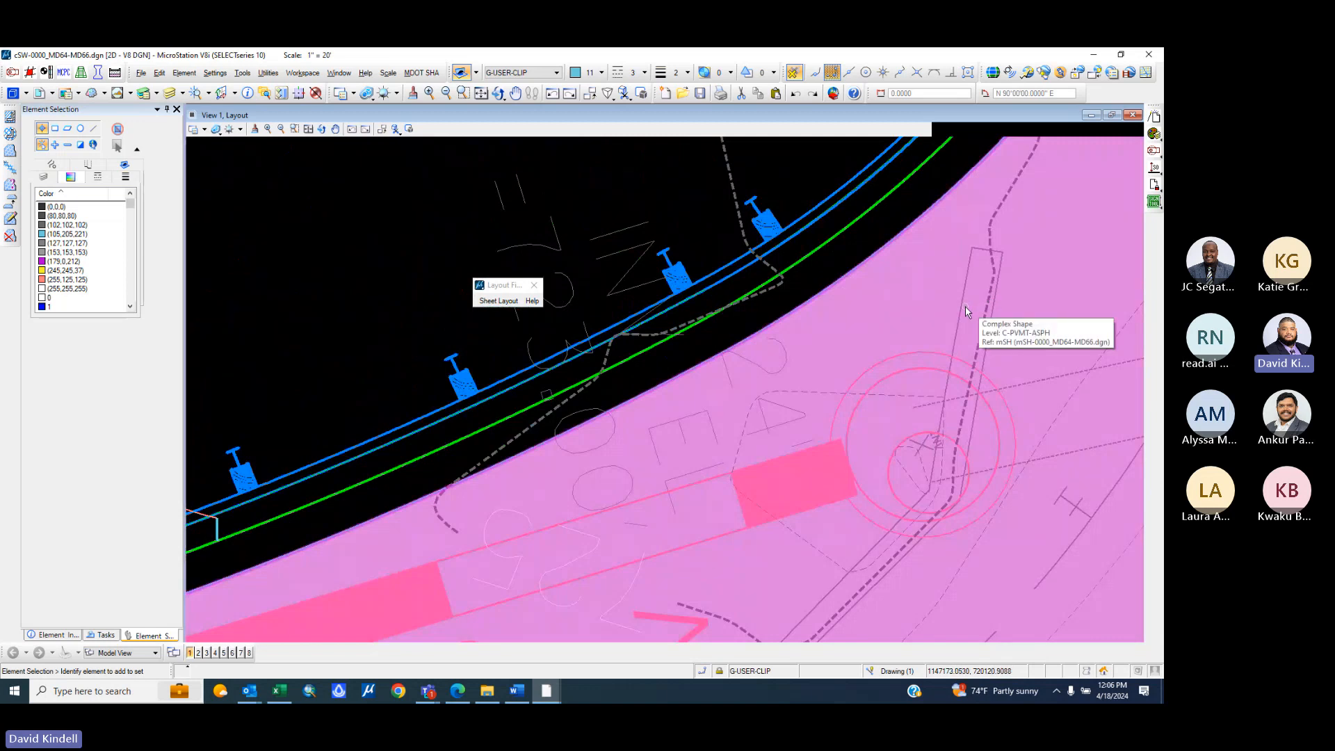
pyautogui.scroll(-3, 965, 311)
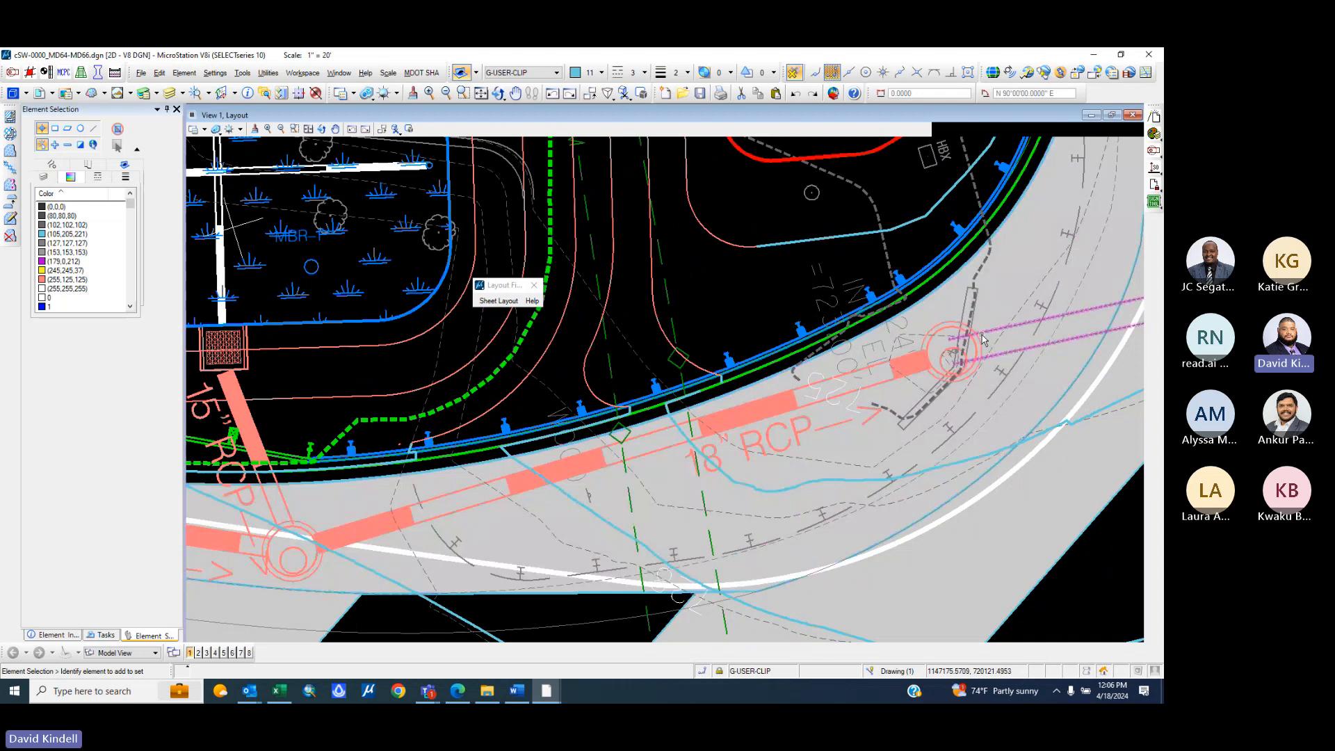
pyautogui.scroll(-2, 984, 341)
pyautogui.click(1008, 348)
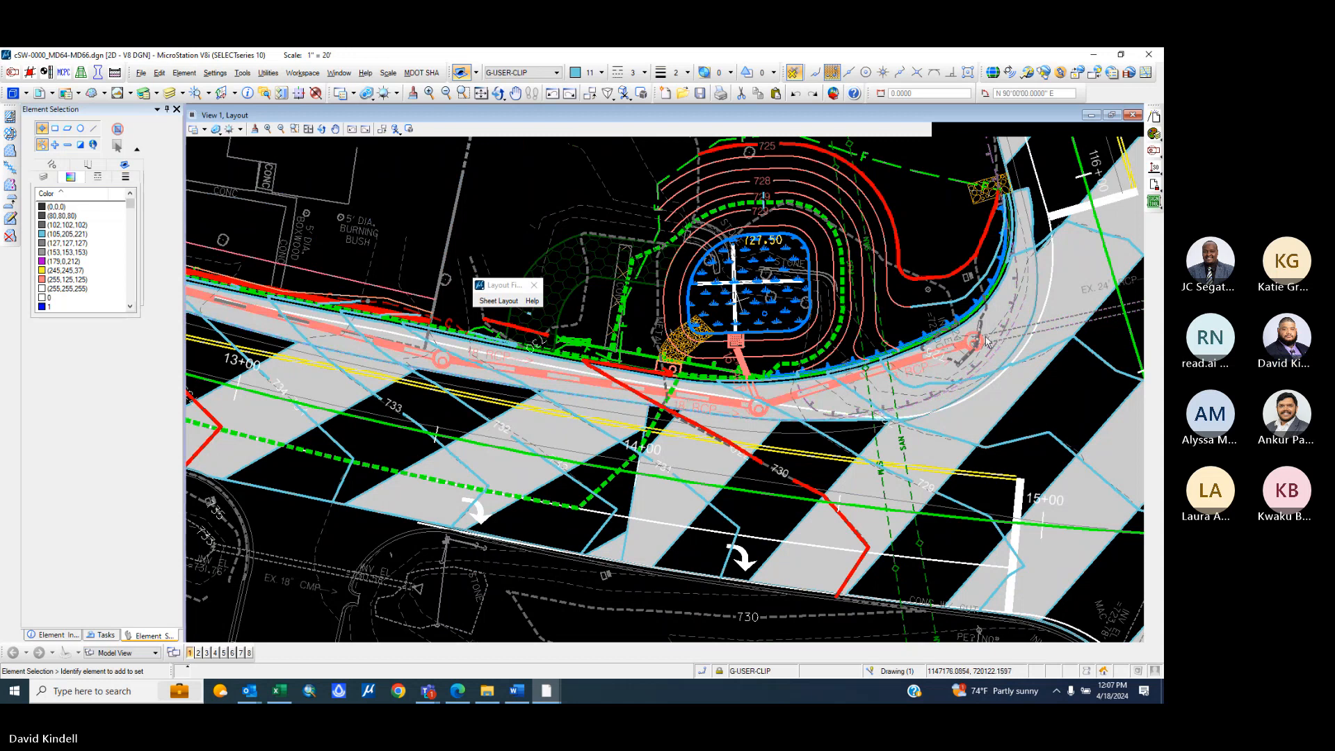
pyautogui.scroll(-4, 1001, 347)
pyautogui.scroll(5, 1018, 353)
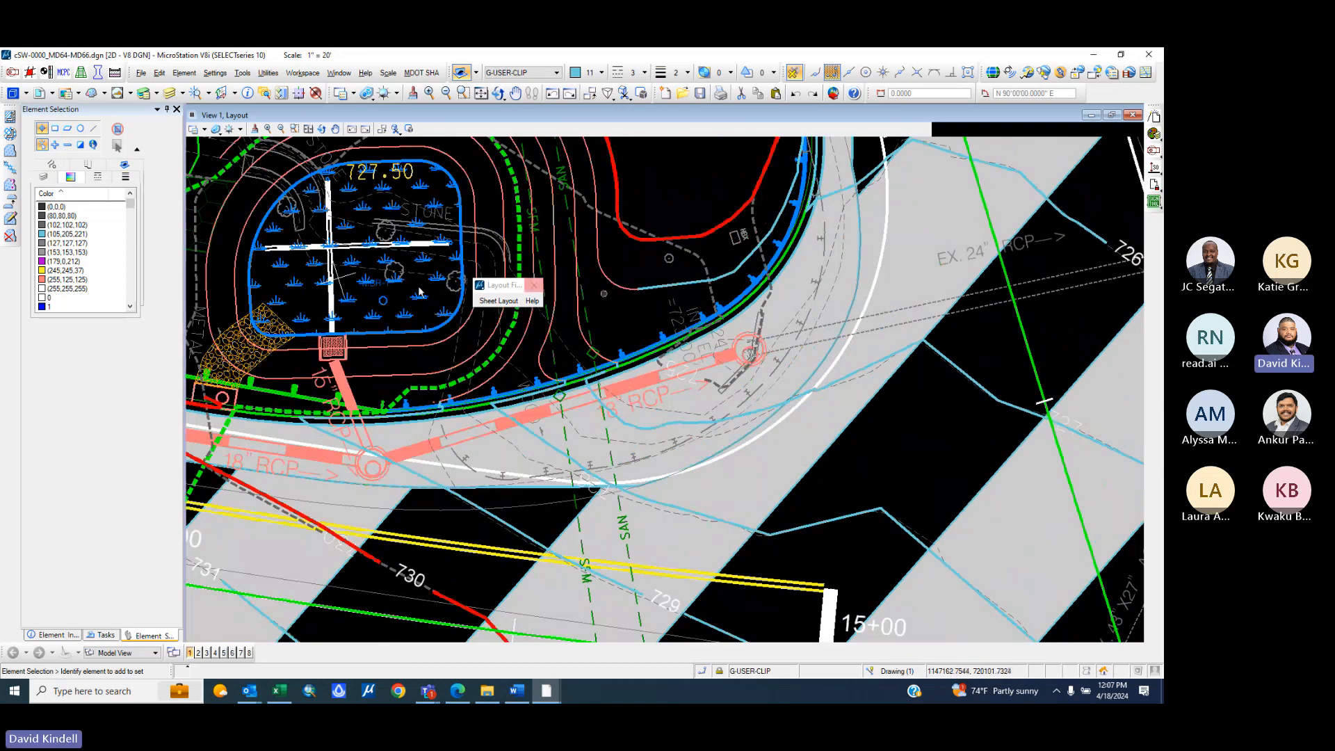
pyautogui.scroll(-2, 742, 469)
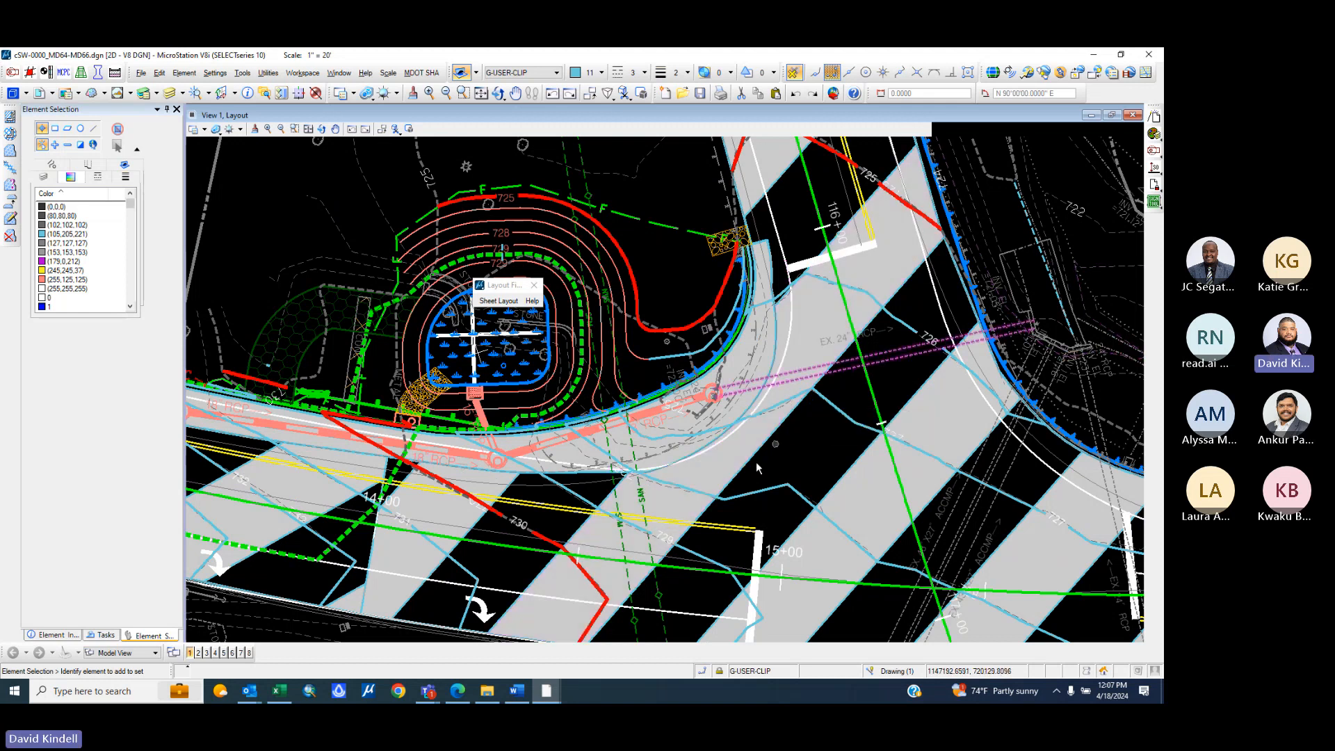
# - Examine the 18" RCP trunk line along the road from around station 12+00 to the stormwater pond and intersection
pyautogui.scroll(-2, 605, 451)
pyautogui.scroll(2, 587, 438)
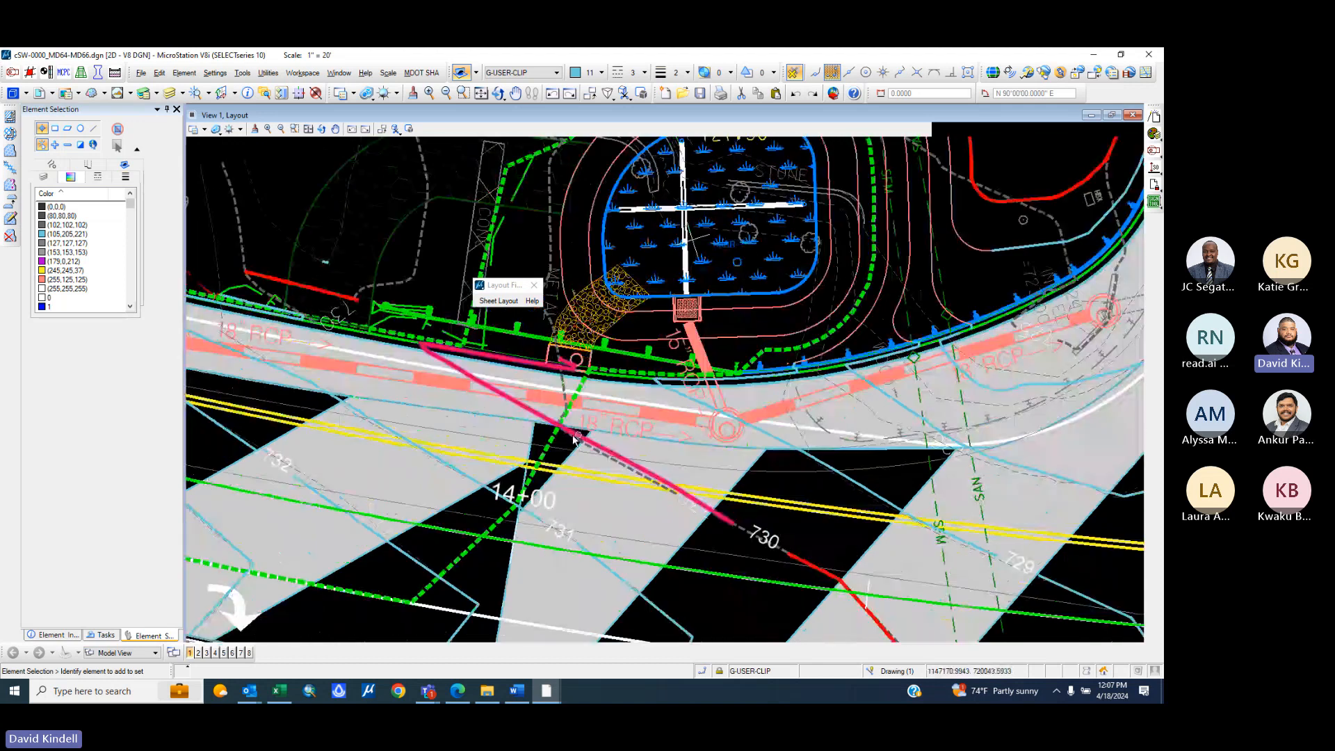
pyautogui.scroll(-1, 586, 438)
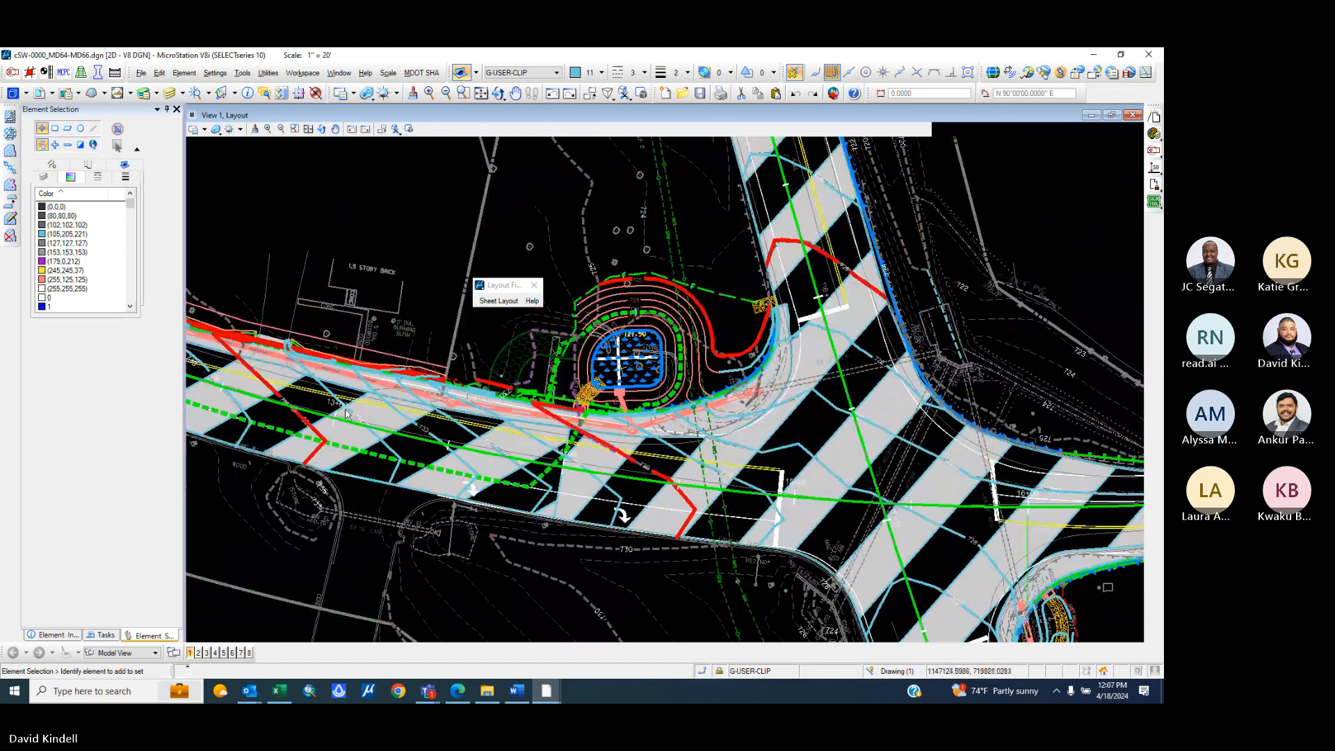
pyautogui.scroll(3, 595, 389)
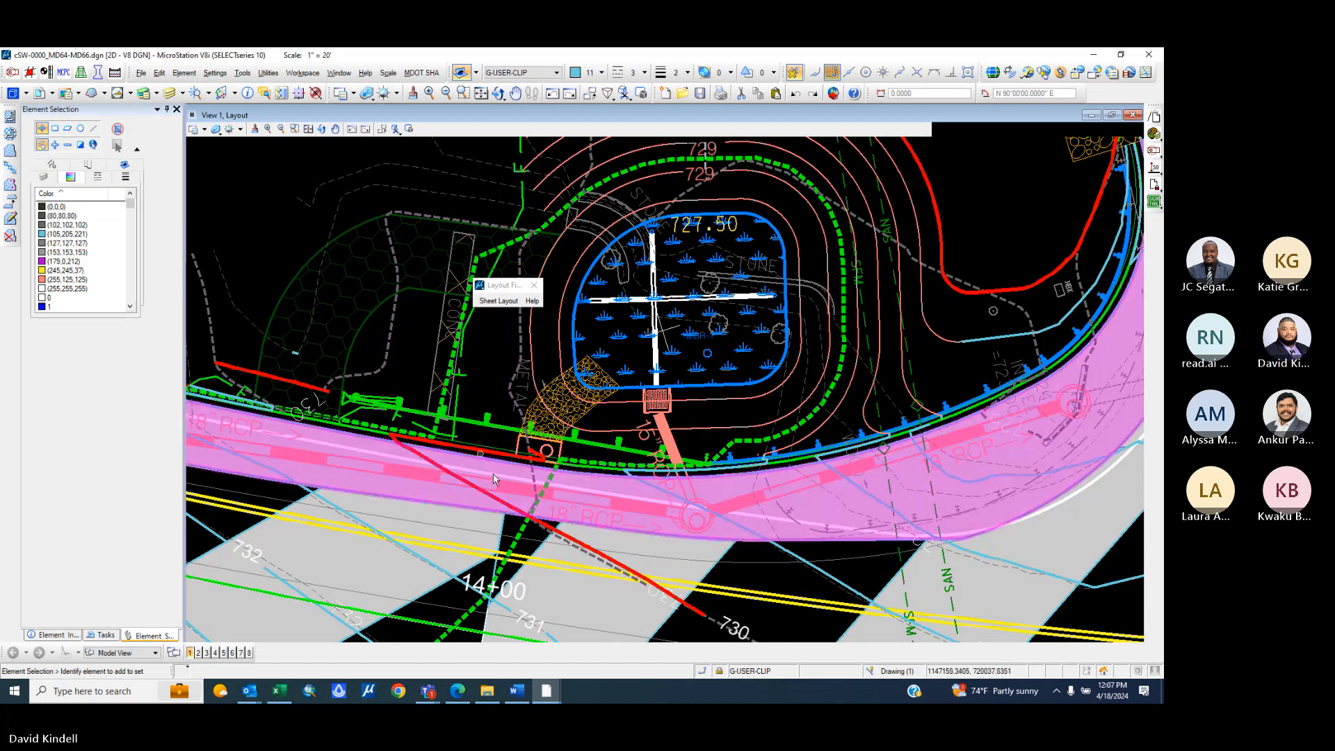
pyautogui.scroll(-5, 546, 512)
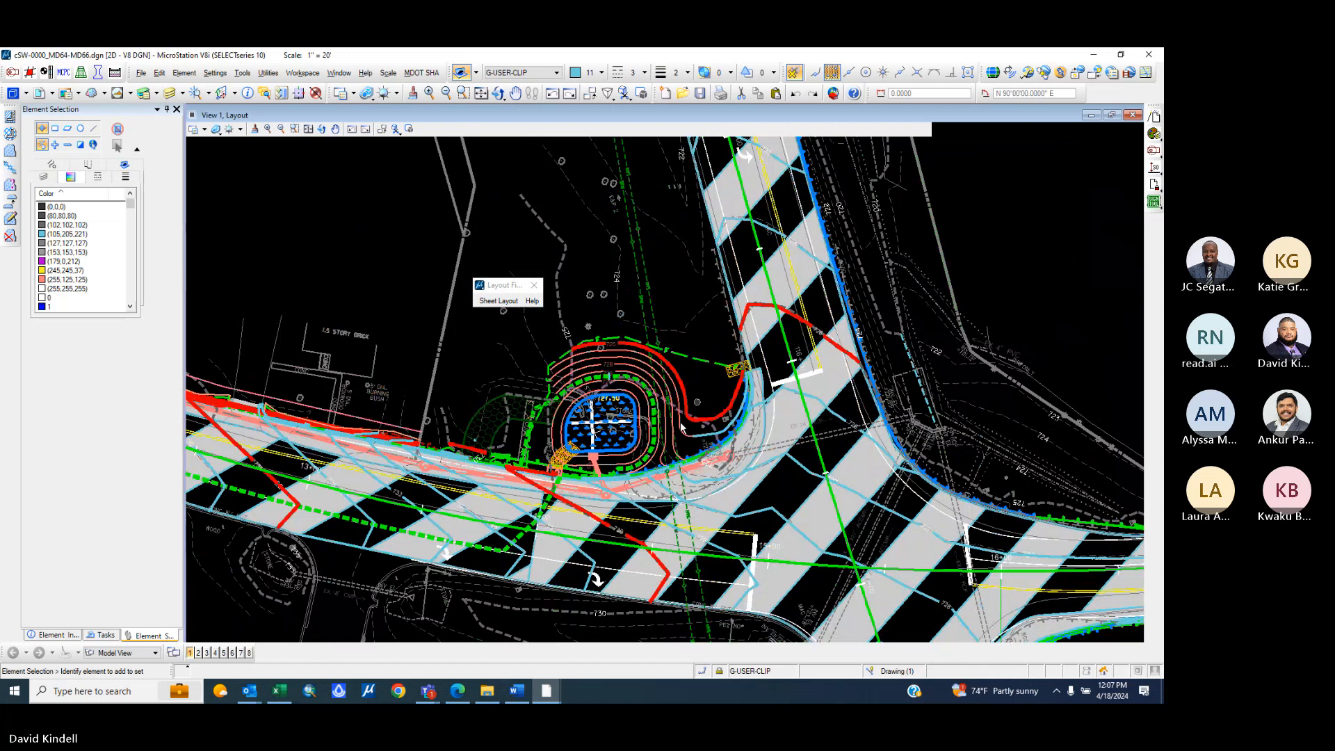
pyautogui.scroll(3, 674, 455)
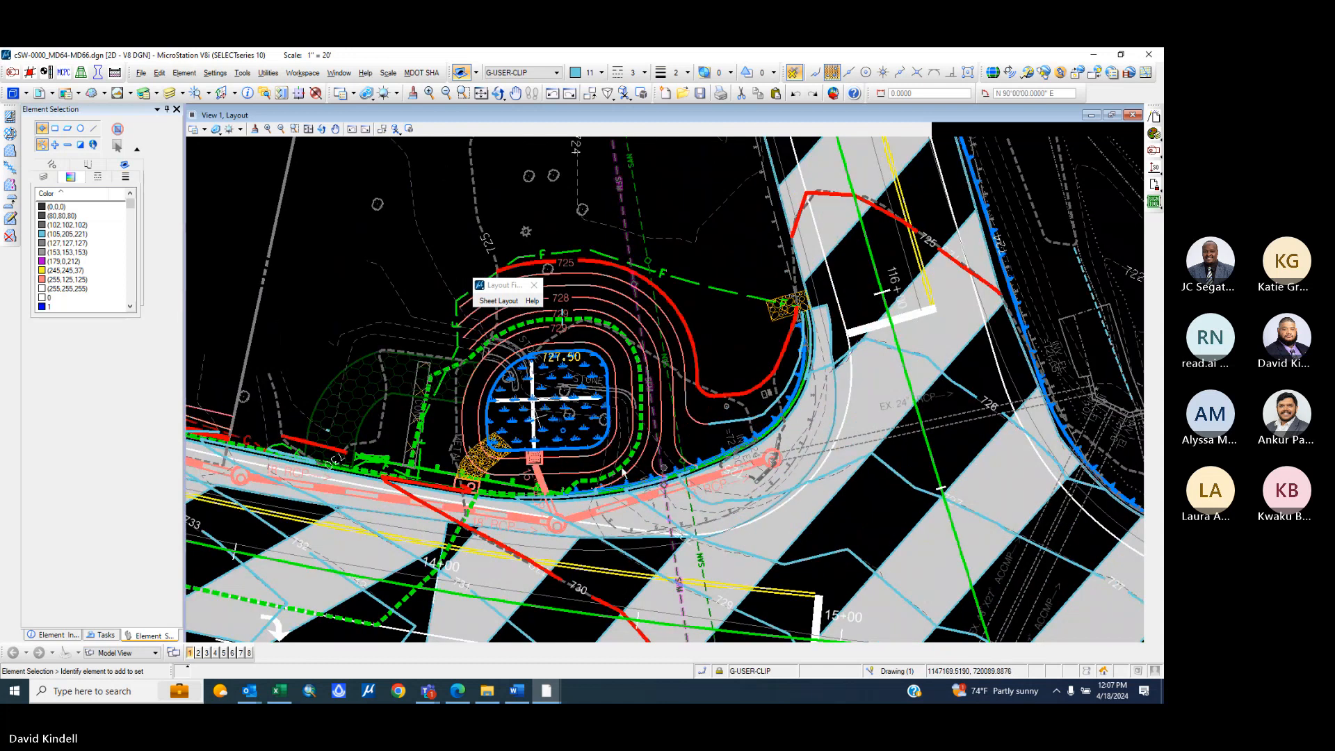
pyautogui.scroll(-3, 887, 477)
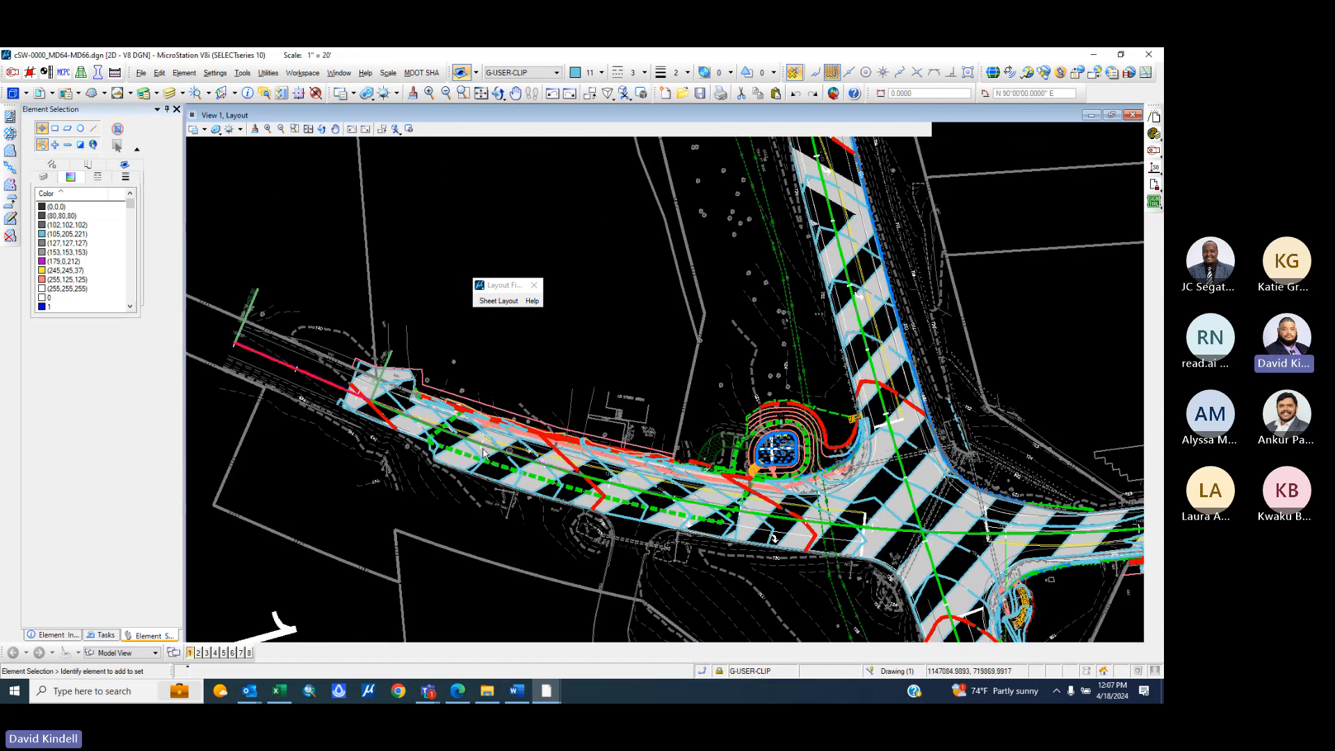
pyautogui.scroll(2, 561, 449)
pyautogui.scroll(2, 565, 456)
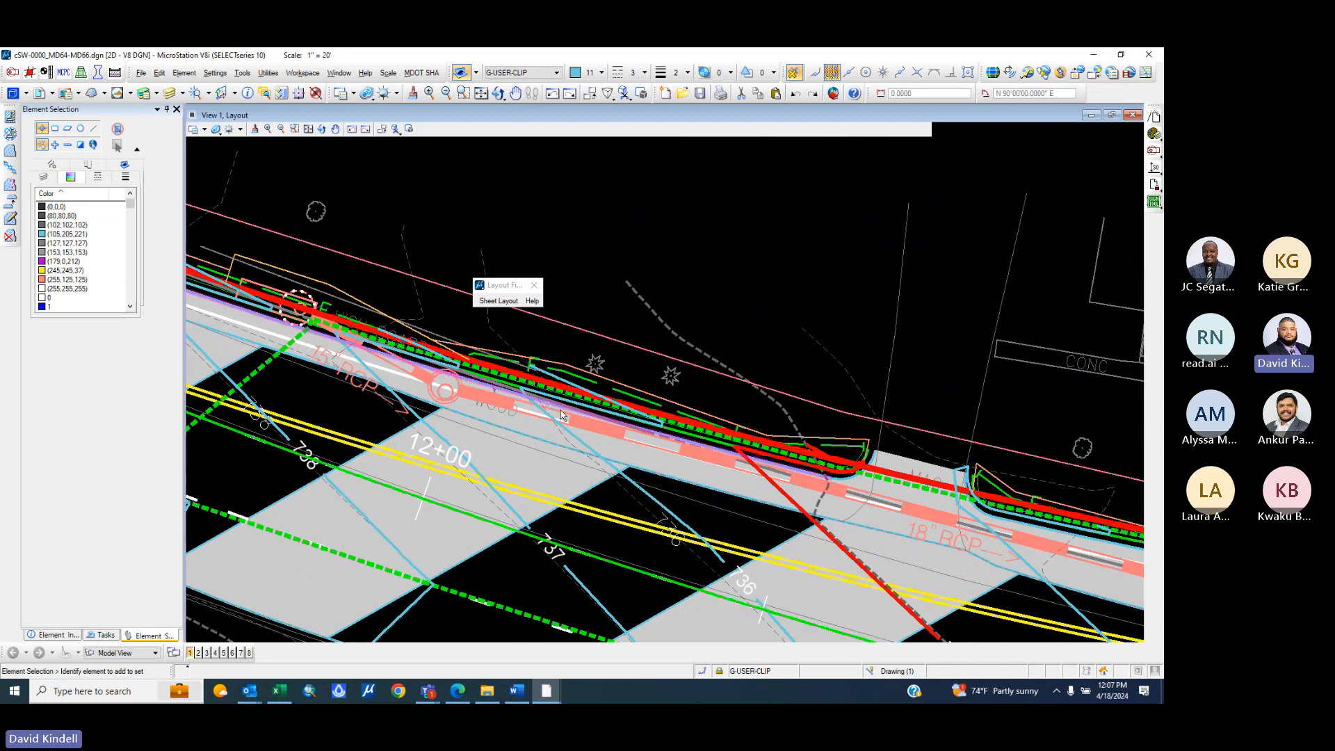
pyautogui.scroll(-3, 427, 410)
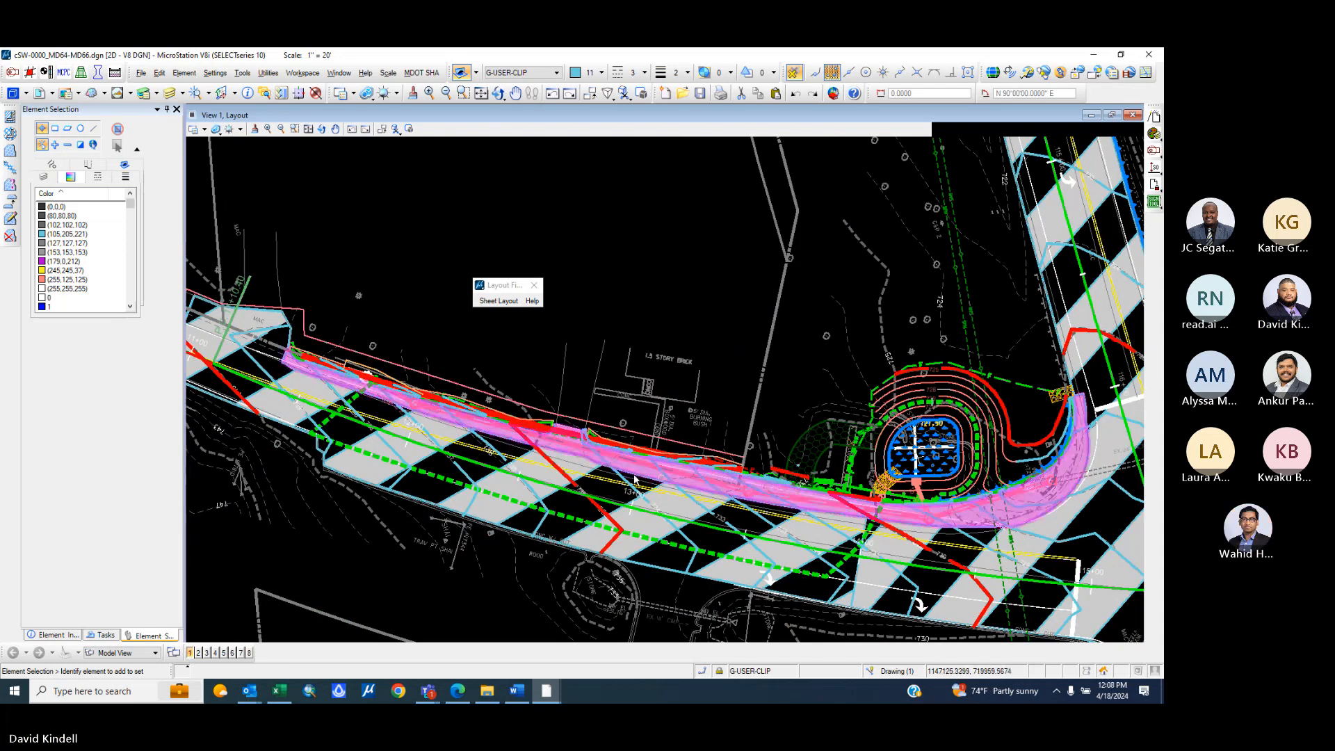
pyautogui.scroll(2, 1113, 500)
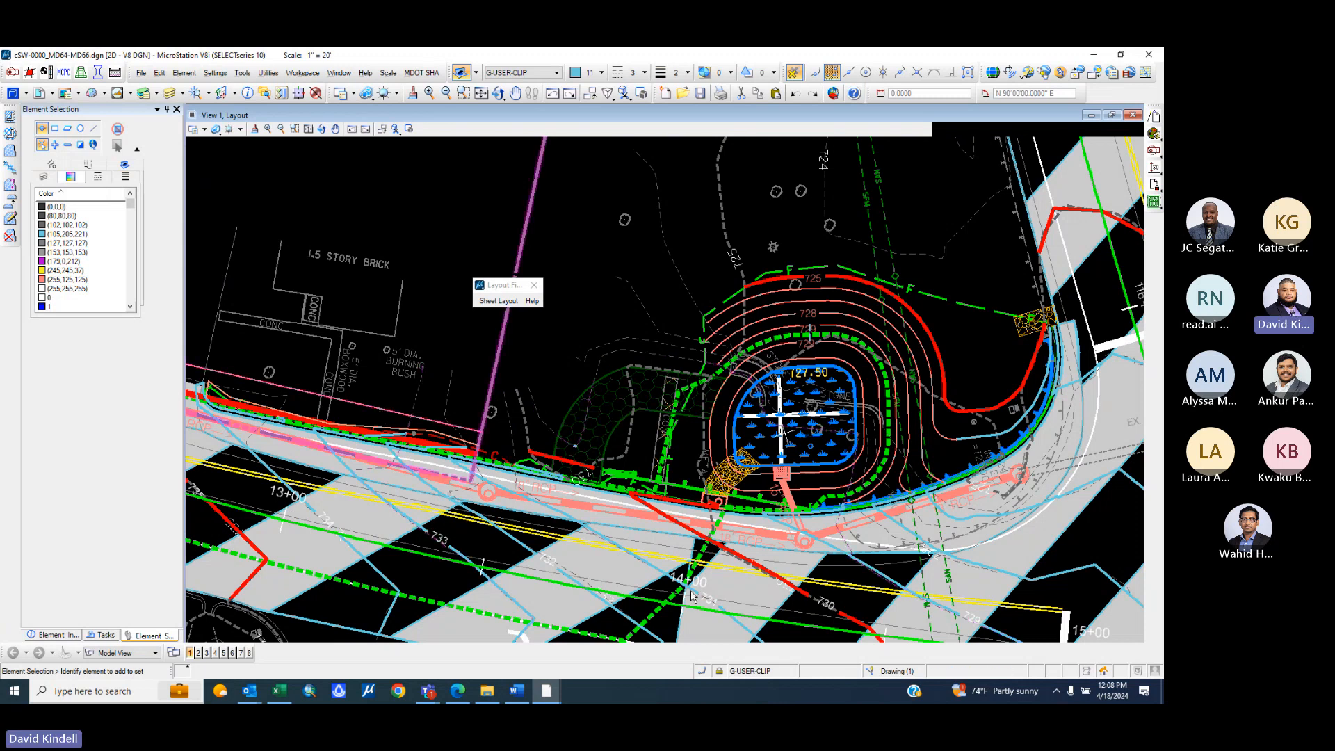
pyautogui.scroll(-3, 984, 501)
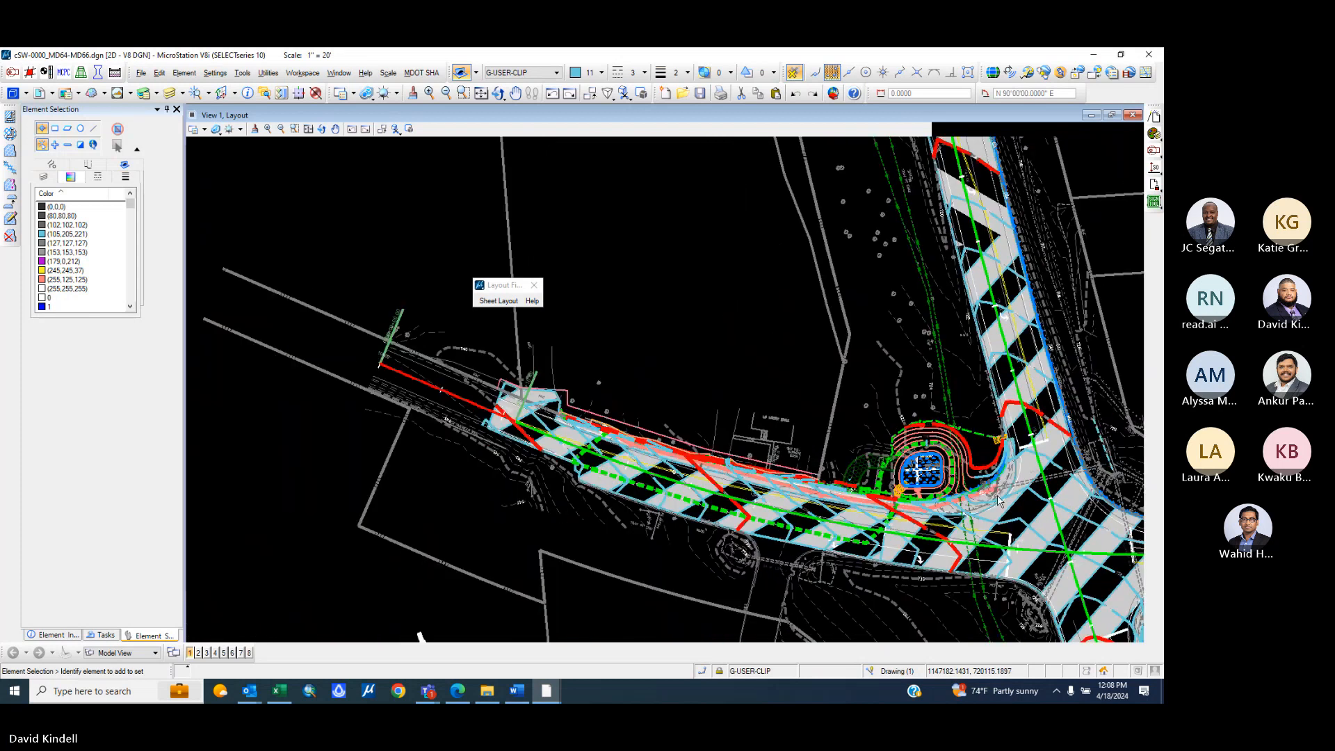
pyautogui.scroll(3, 1035, 495)
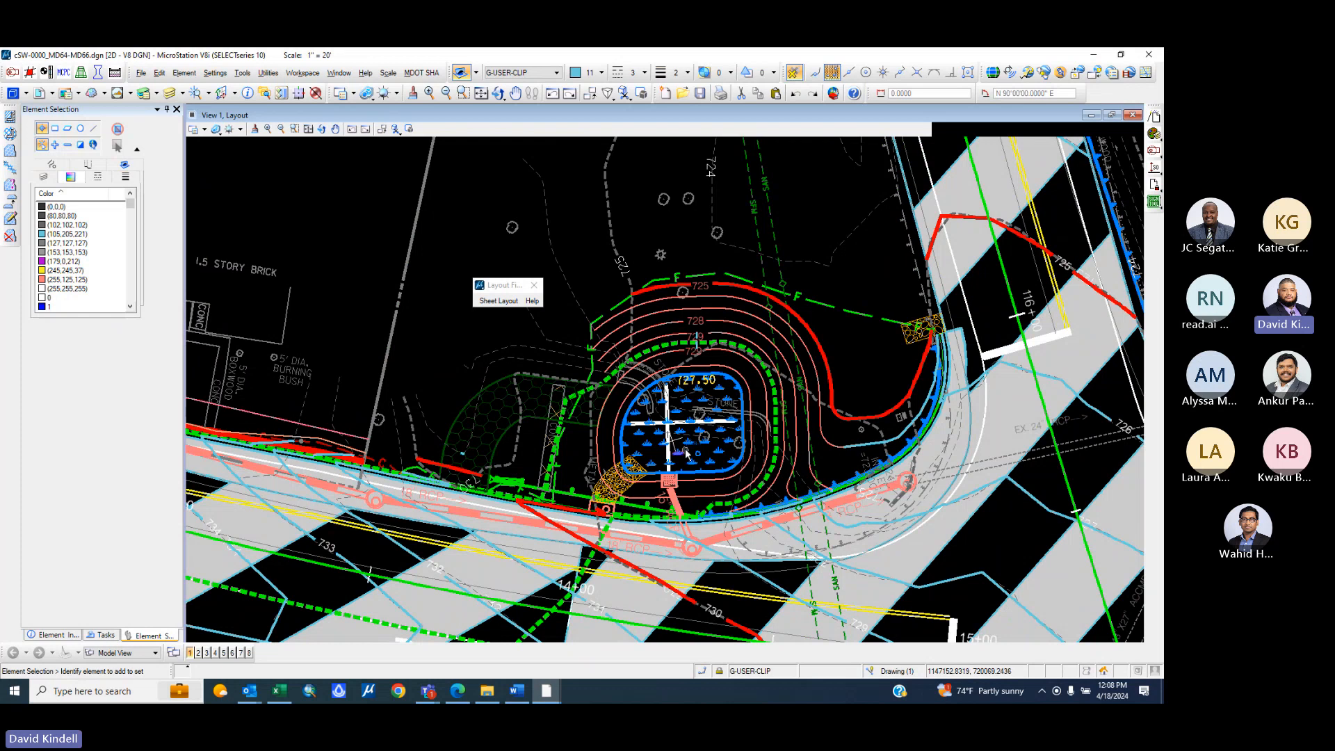
pyautogui.moveTo(683, 438)
# - Minimize the drawing, browse to the project's Drawings > InRoads > Working folder and open mDD-0000_Inroads.dgn in Power InRoads
pyautogui.click(1097, 55)
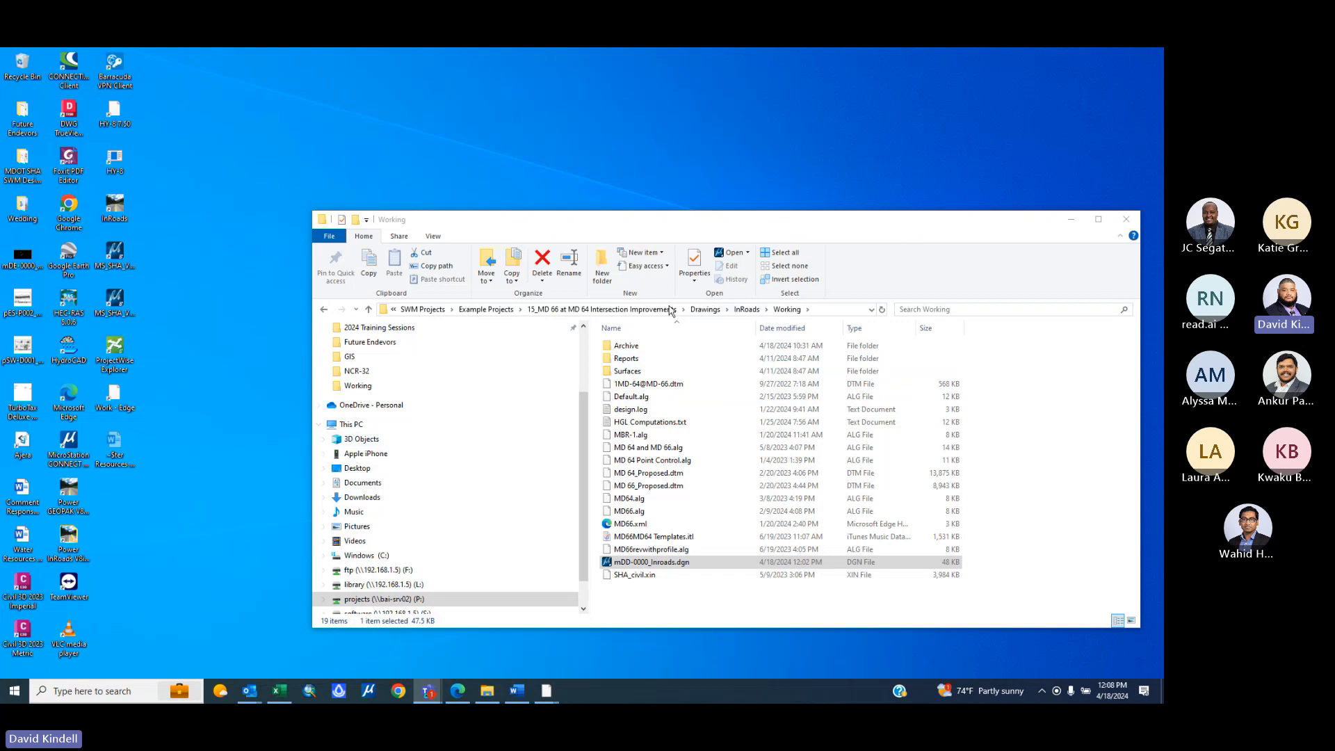
pyautogui.click(704, 308)
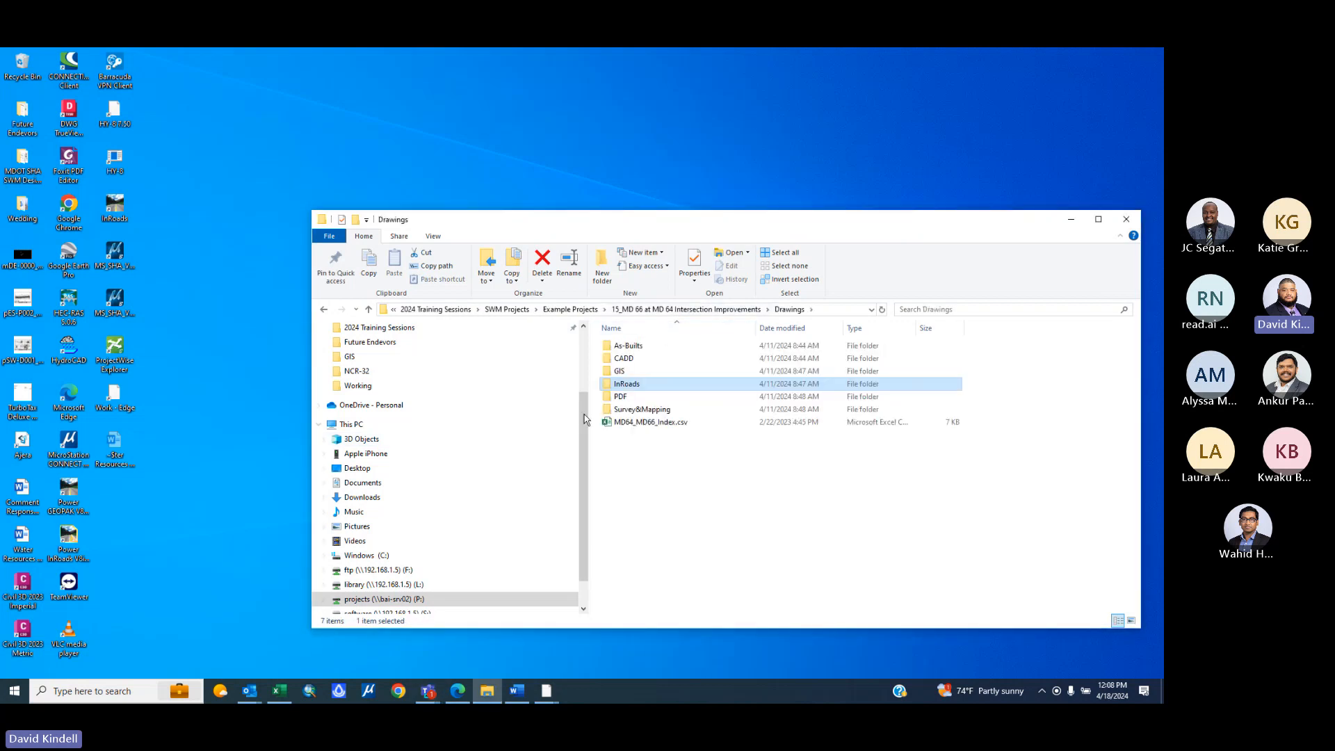
pyautogui.doubleClick(619, 387)
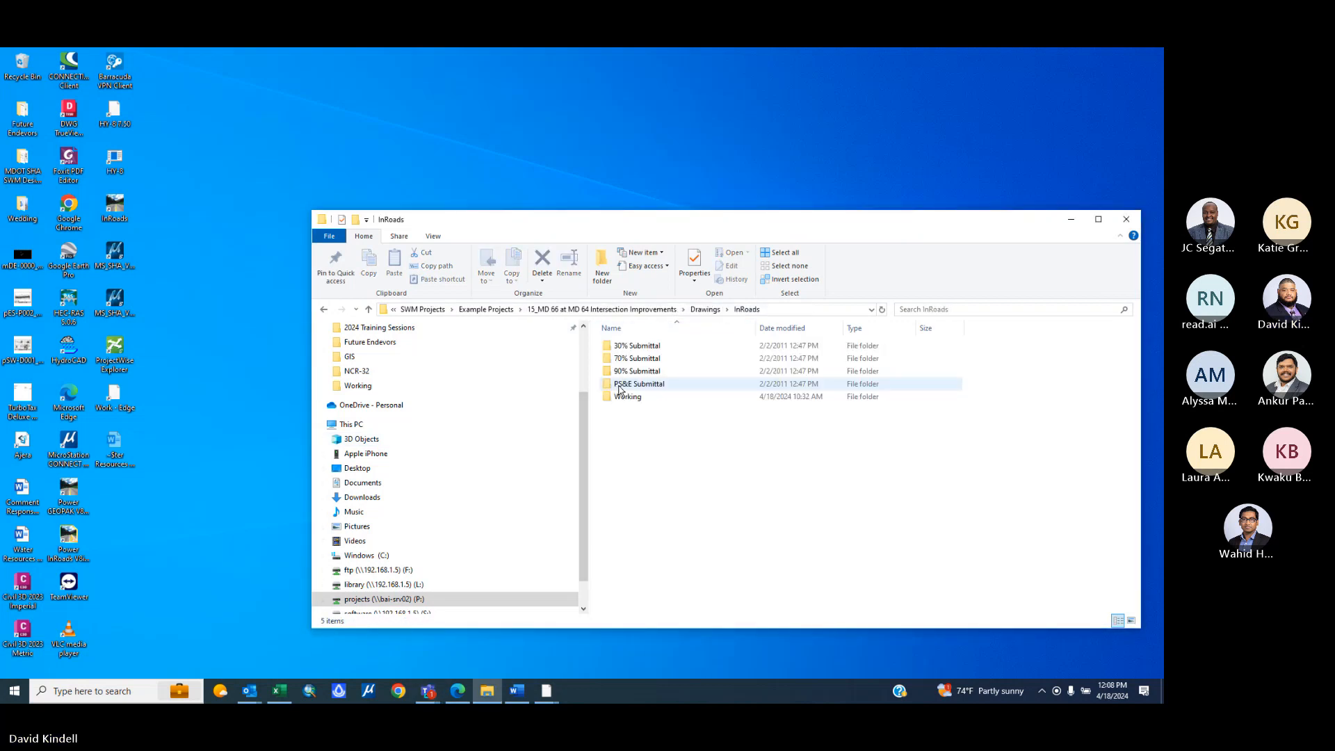
pyautogui.doubleClick(625, 396)
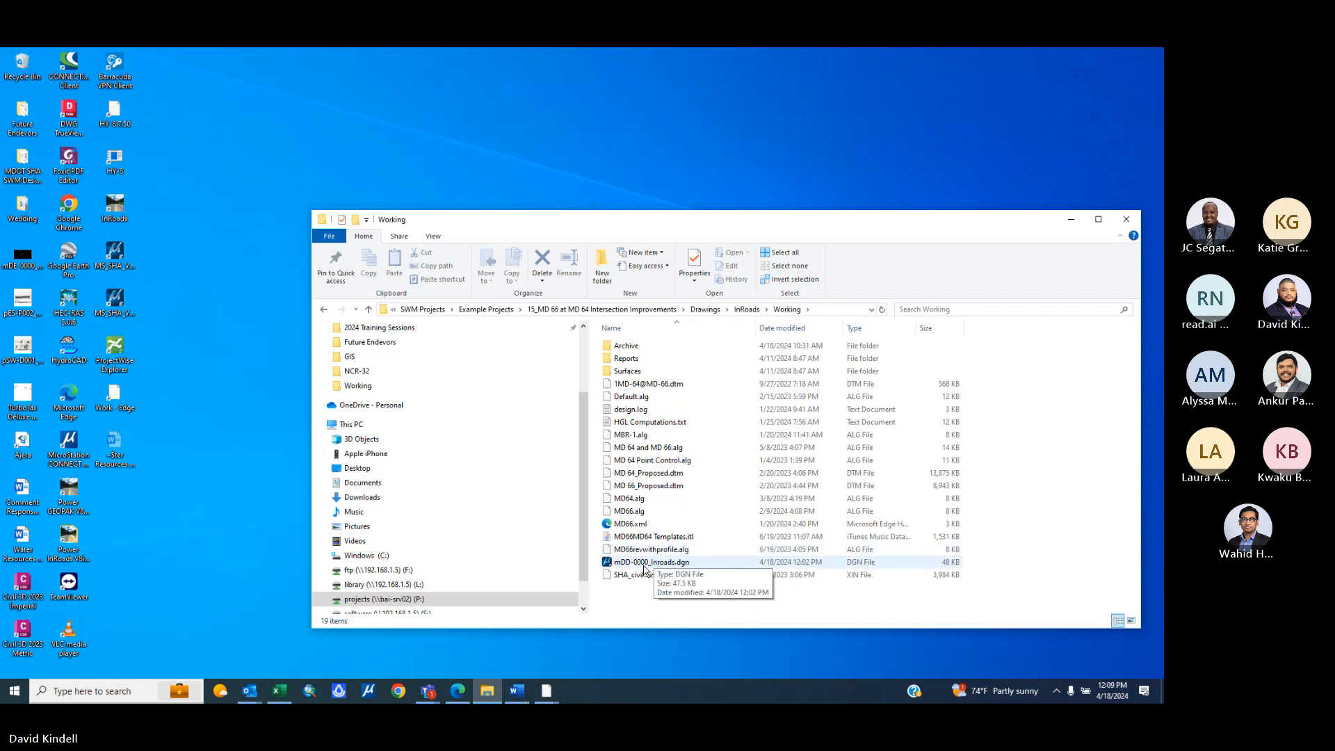
pyautogui.moveTo(644, 569); pyautogui.dragTo(68, 548)
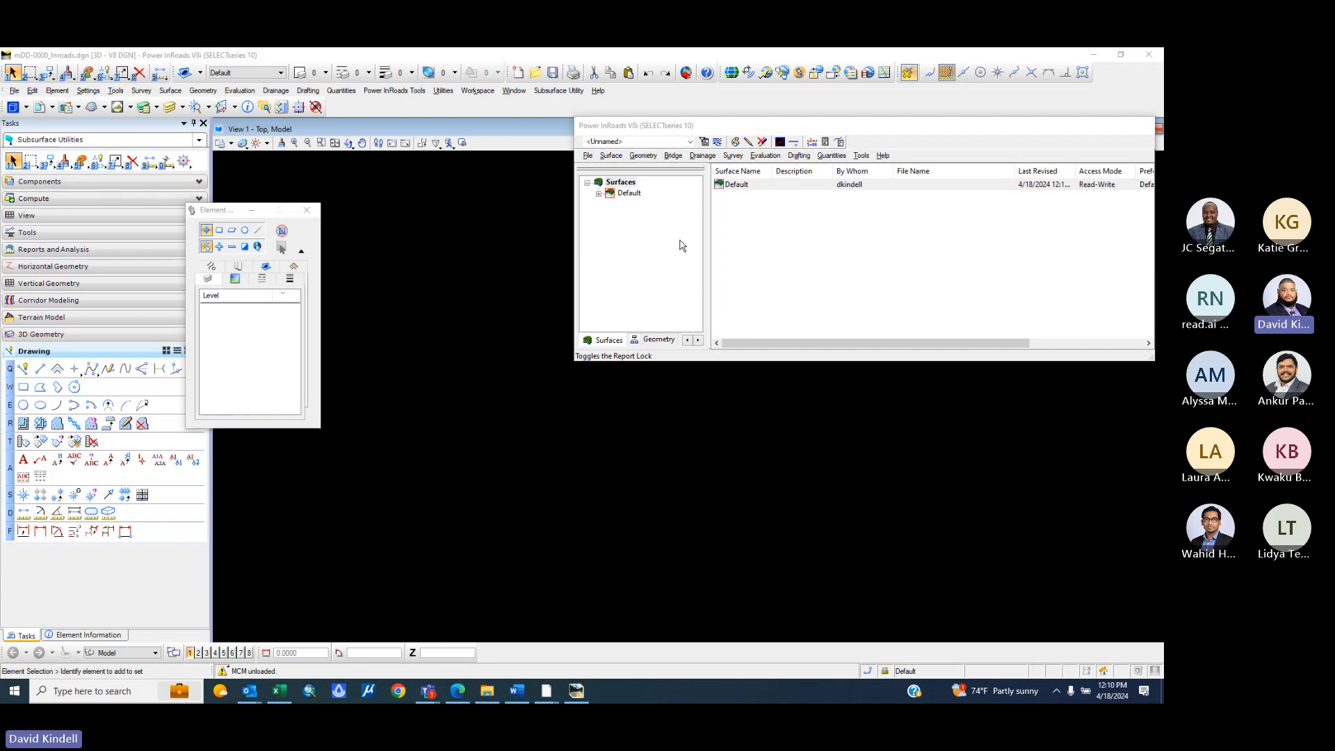
# - Check the attached cSW-0000_MD64-MD66.dgn reference and fit all files in the top view
pyautogui.click(52, 107)
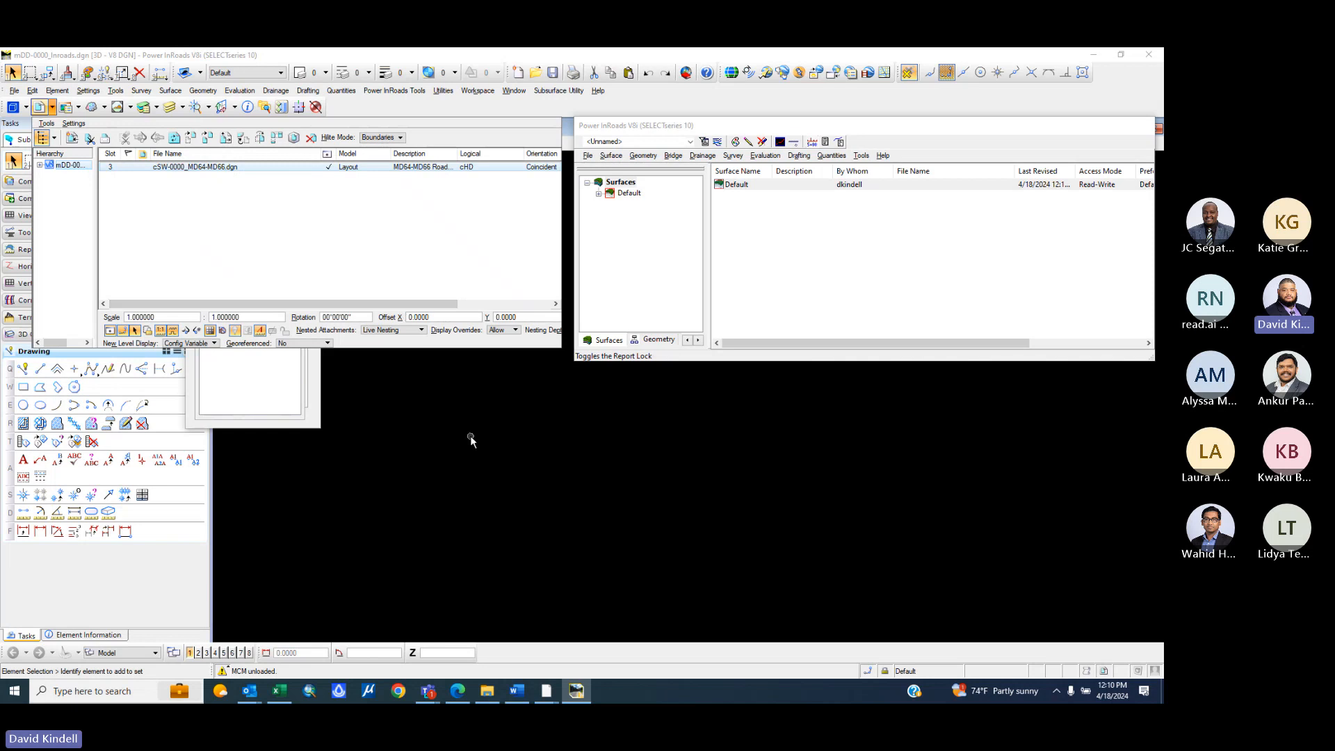
pyautogui.click(471, 438)
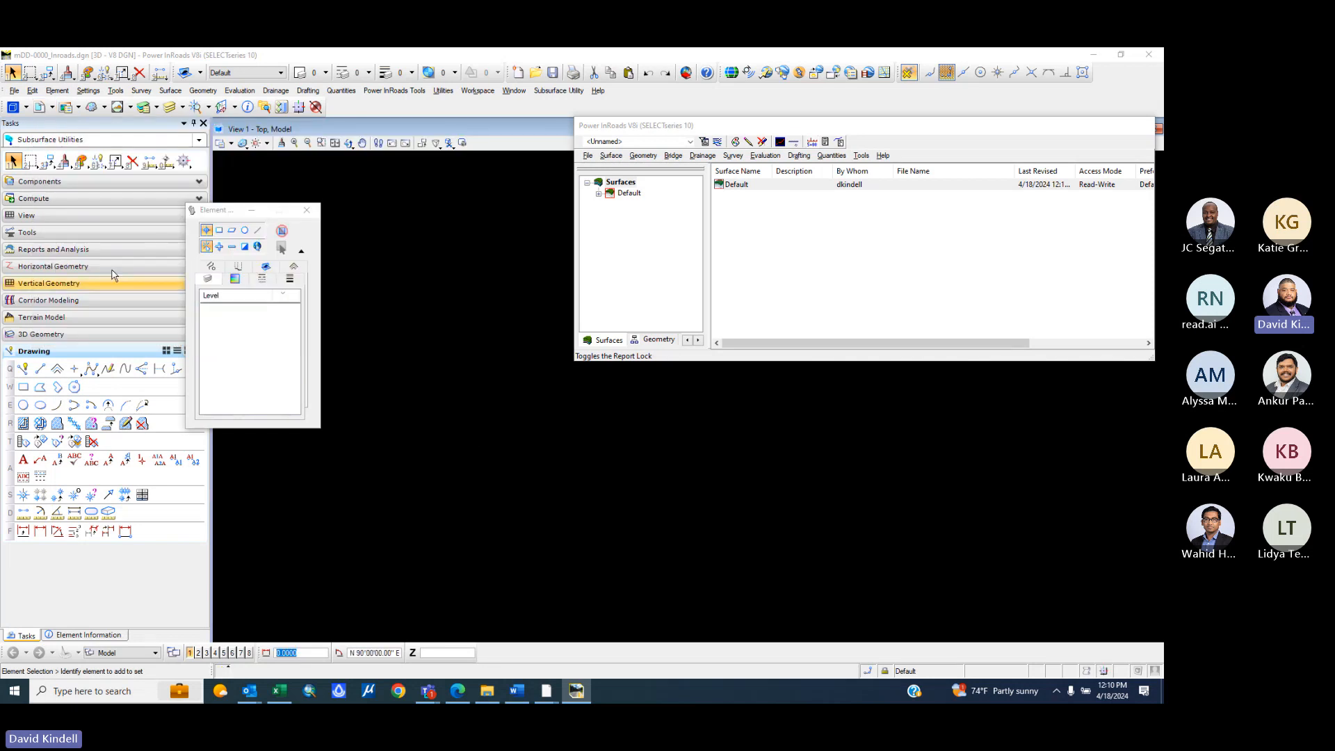
pyautogui.click(334, 143)
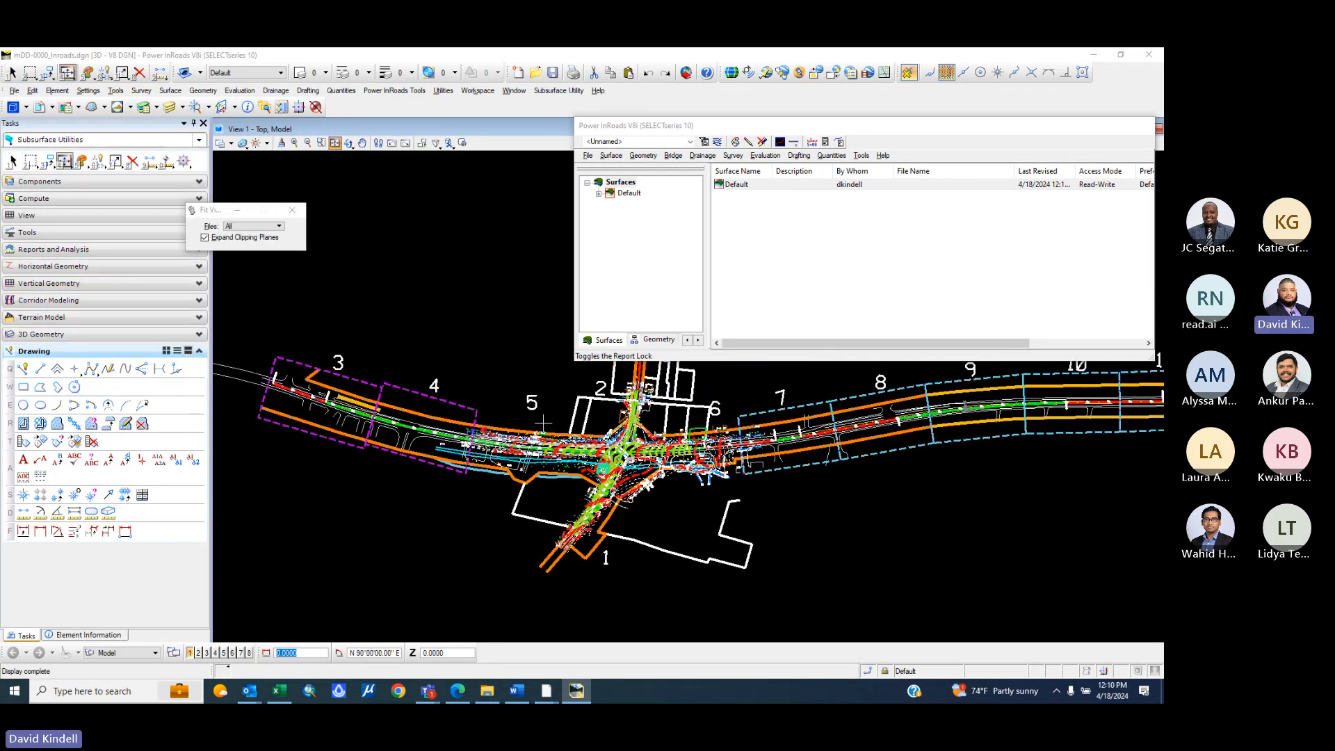
# - Examine the referenced roadway, the stormwater pond and the storm drain pipes around the intersection in the InRoads drawing
pyautogui.scroll(3, 515, 462)
pyautogui.scroll(-3, 590, 409)
pyautogui.scroll(4, 650, 375)
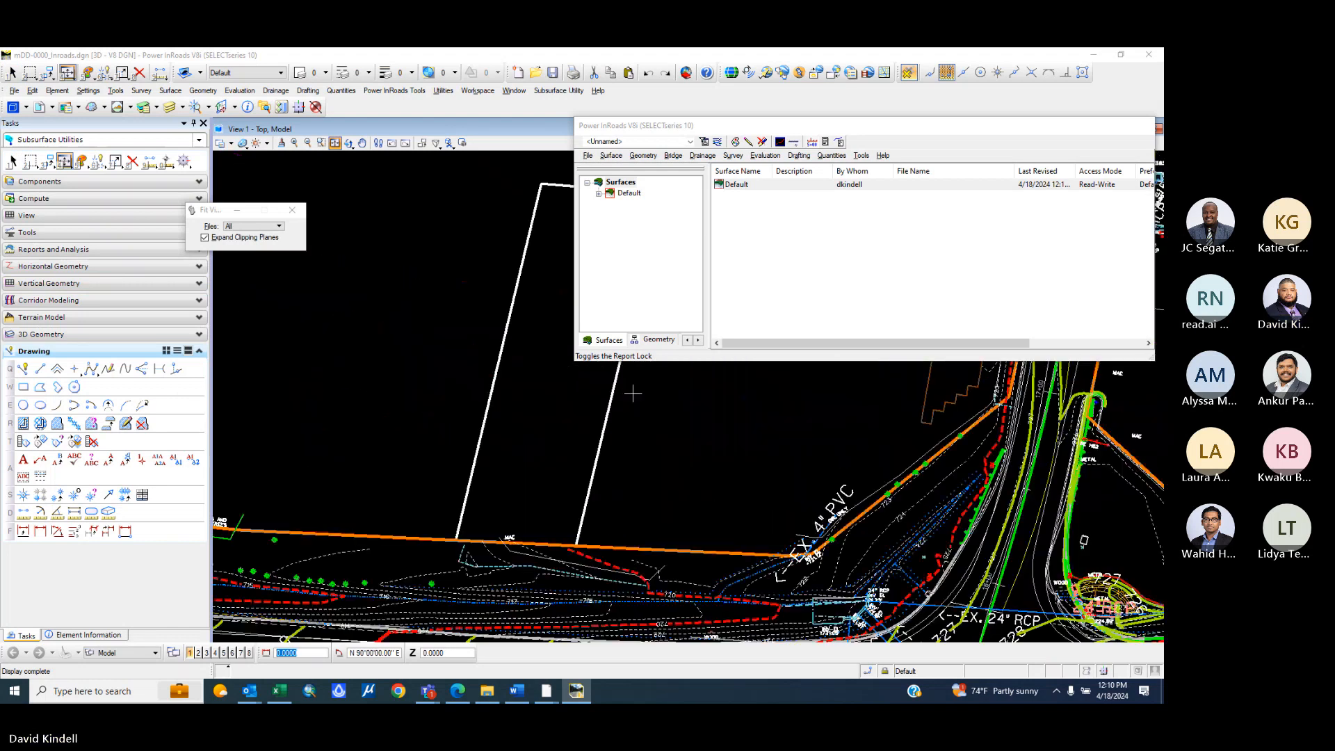
pyautogui.scroll(-2, 451, 436)
pyautogui.scroll(4, 368, 487)
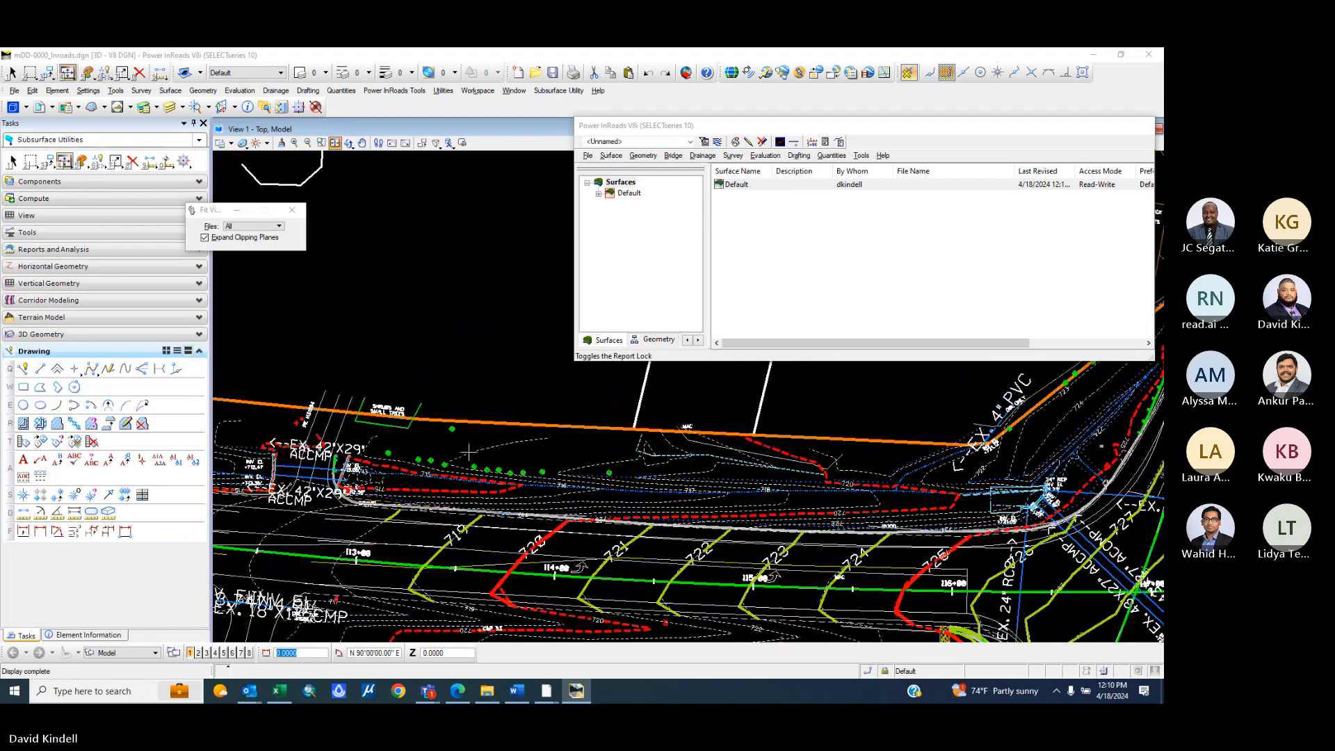
pyautogui.scroll(-2, 576, 458)
pyautogui.scroll(-3, 577, 454)
pyautogui.scroll(5, 630, 480)
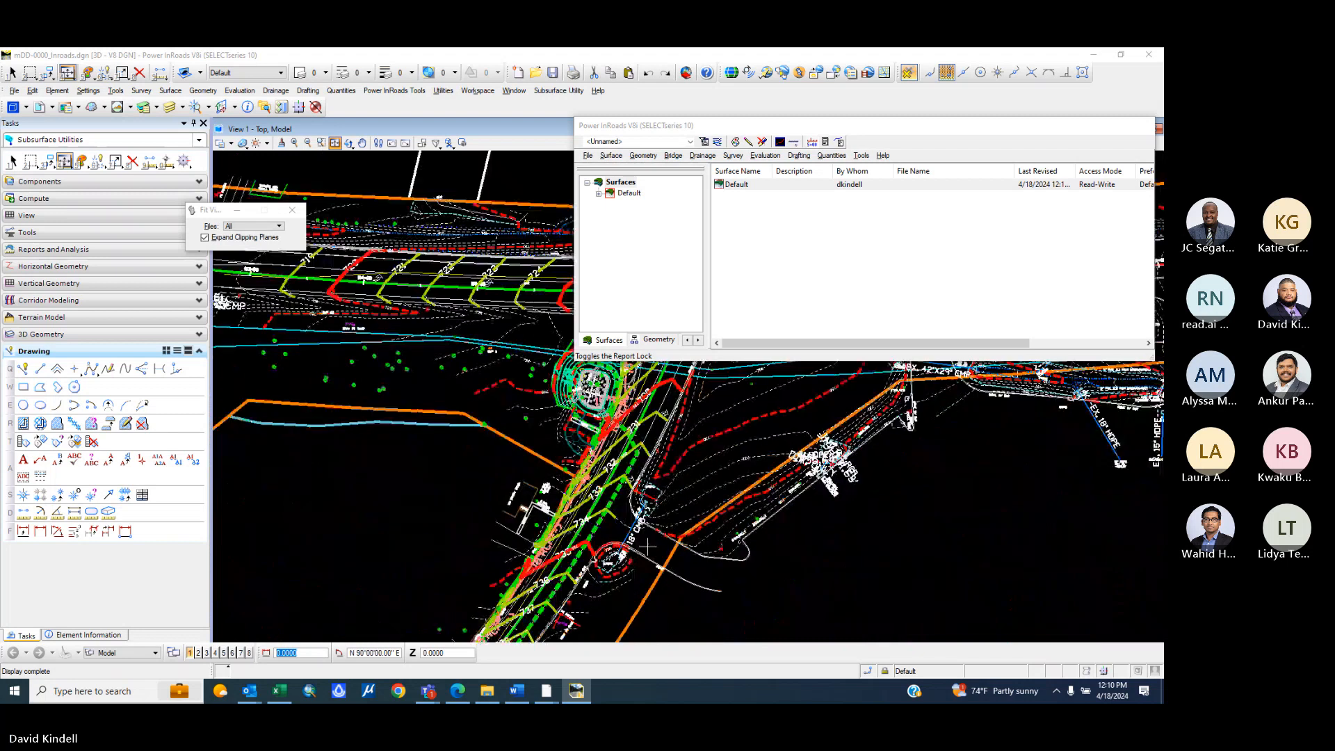
pyautogui.scroll(4, 590, 415)
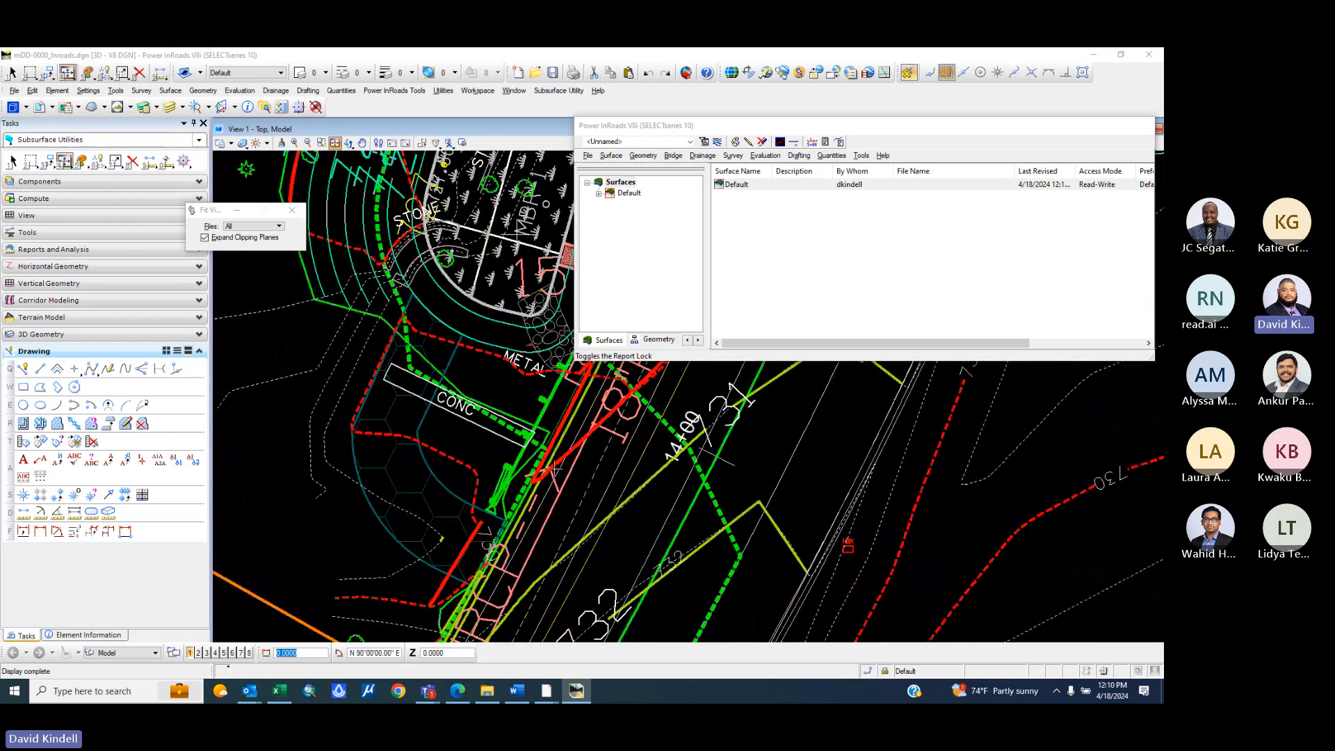
pyautogui.scroll(-3, 588, 396)
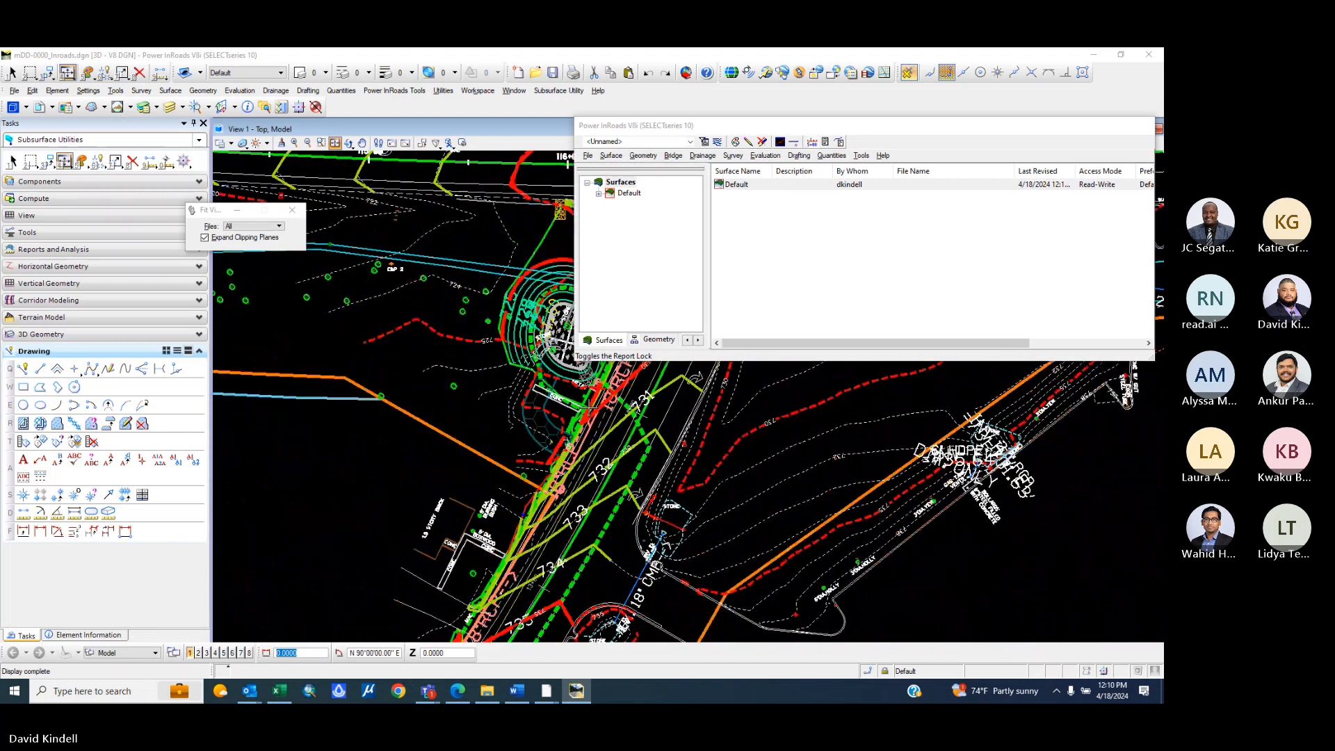
pyautogui.write('1')
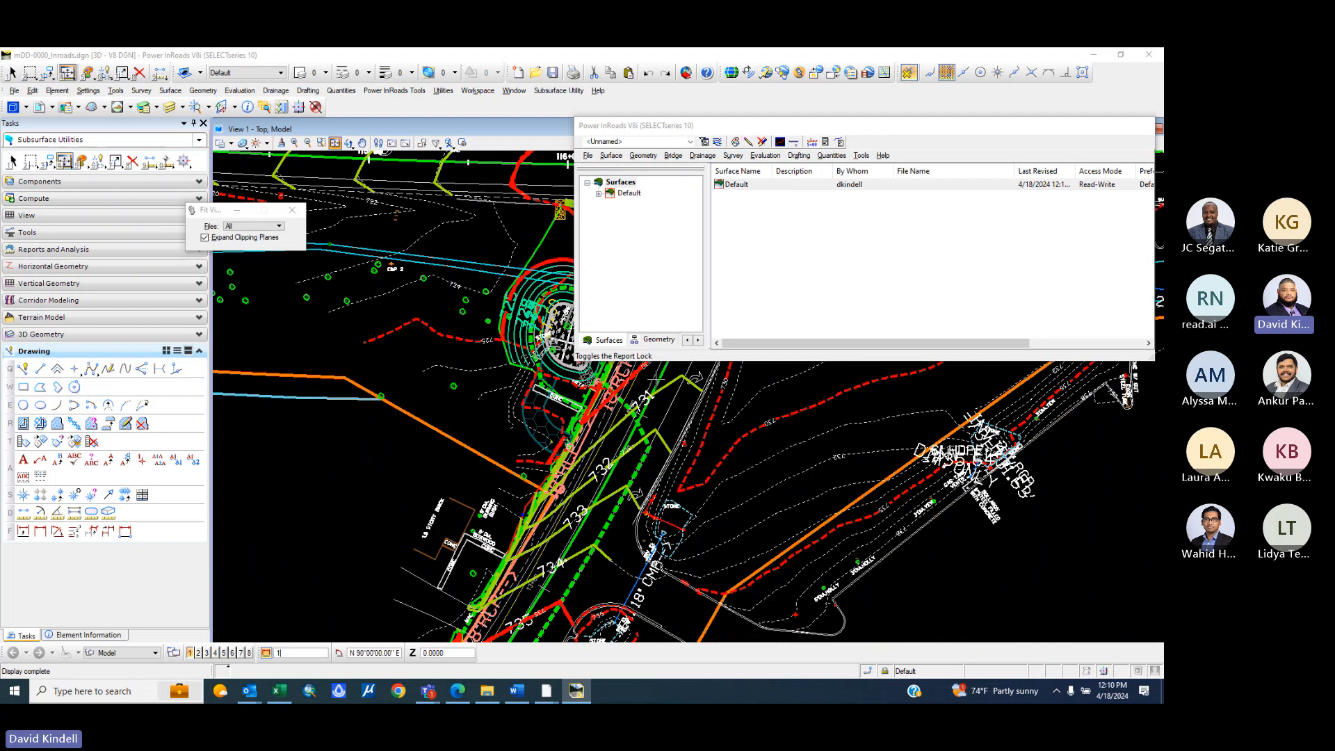
pyautogui.scroll(-3, 588, 389)
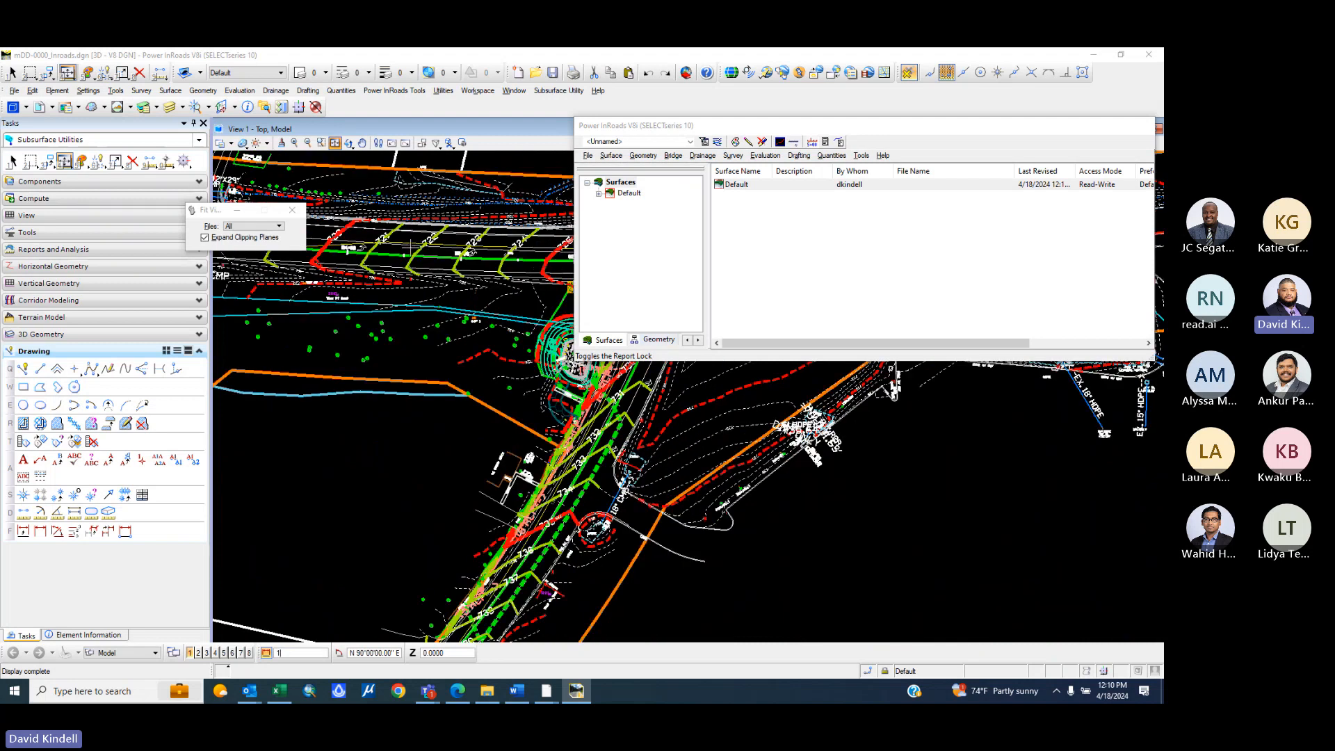
pyautogui.scroll(5, 375, 221)
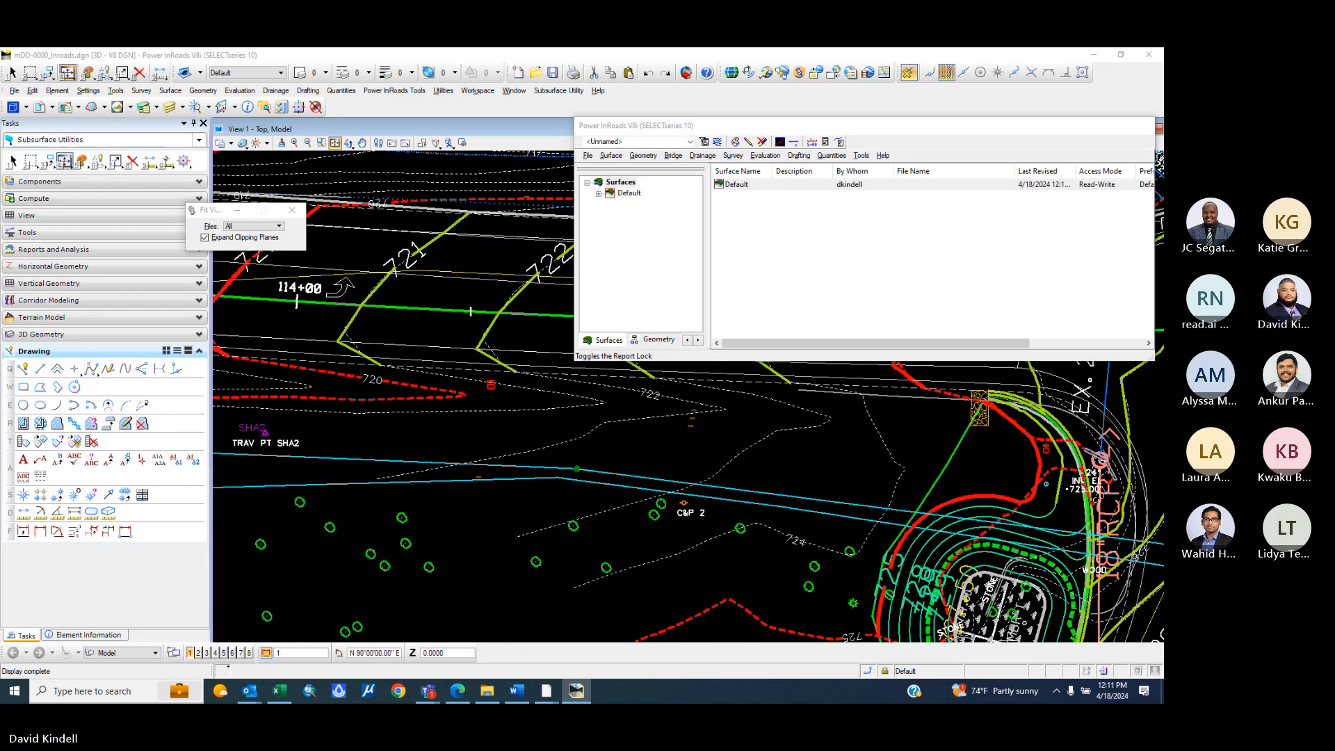
# - Arrange the project's Working folder and the mDD-0000_Inroads.dgn drawing window side by side
pyautogui.click(495, 689)
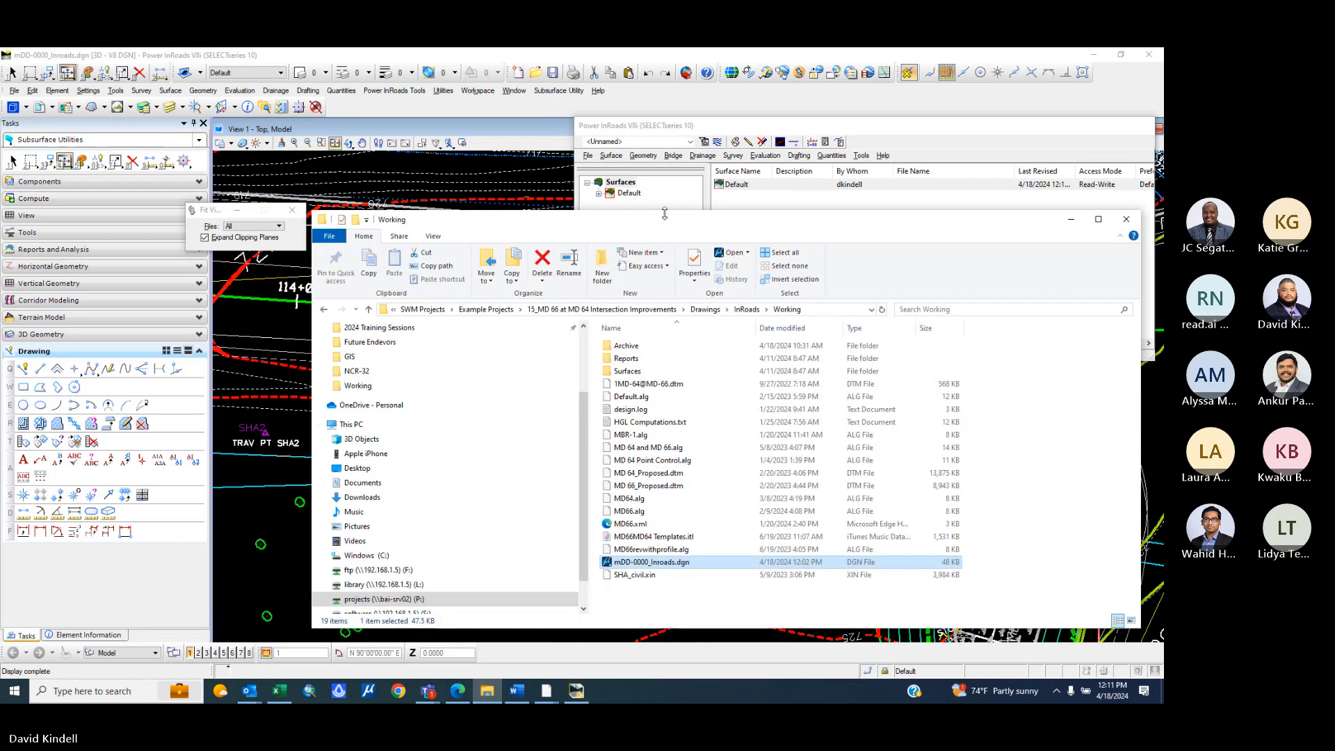
pyautogui.press('super+Left')
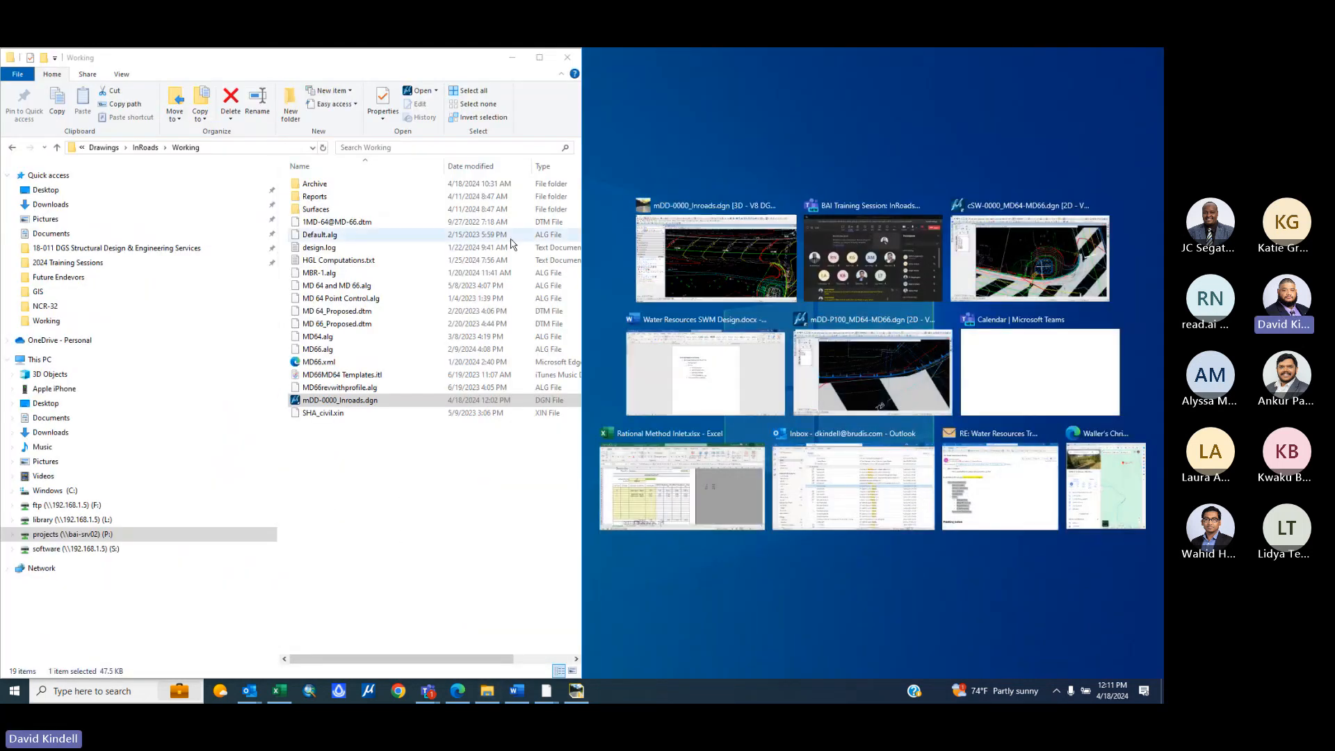
pyautogui.click(720, 233)
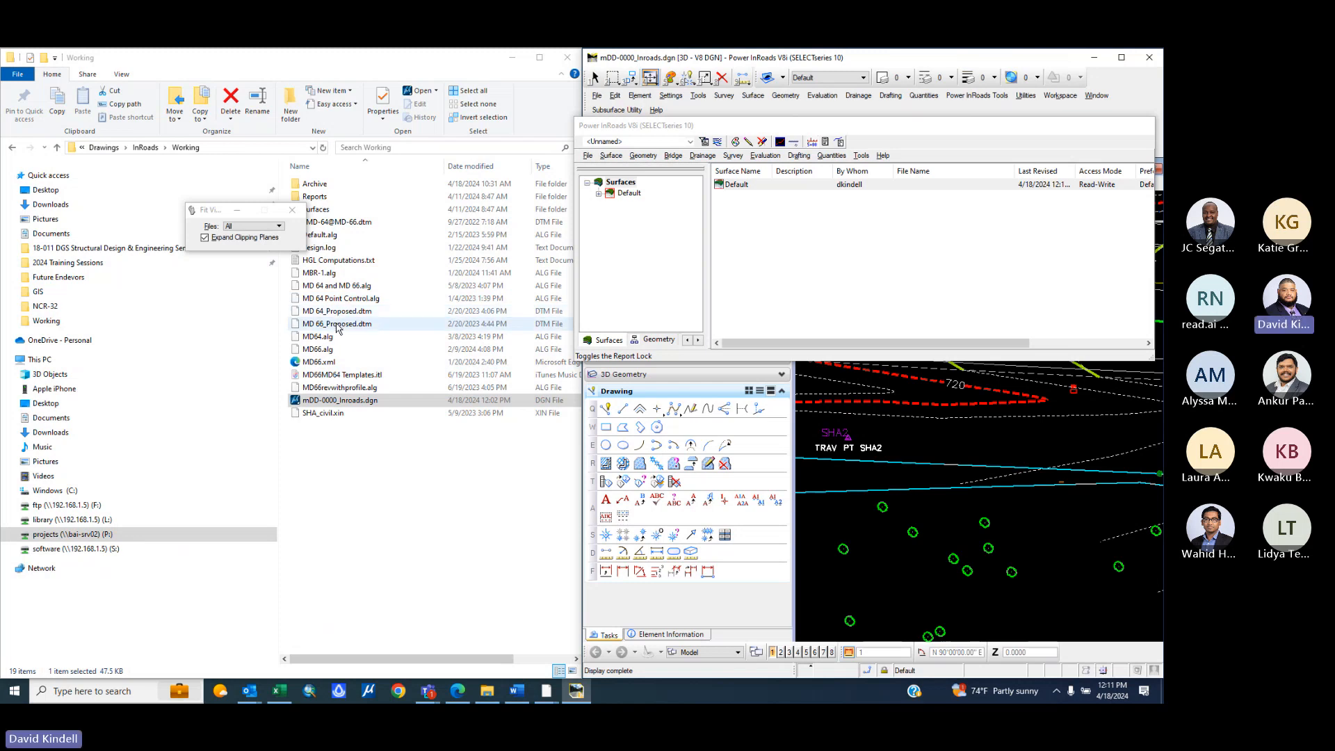
pyautogui.click(337, 325)
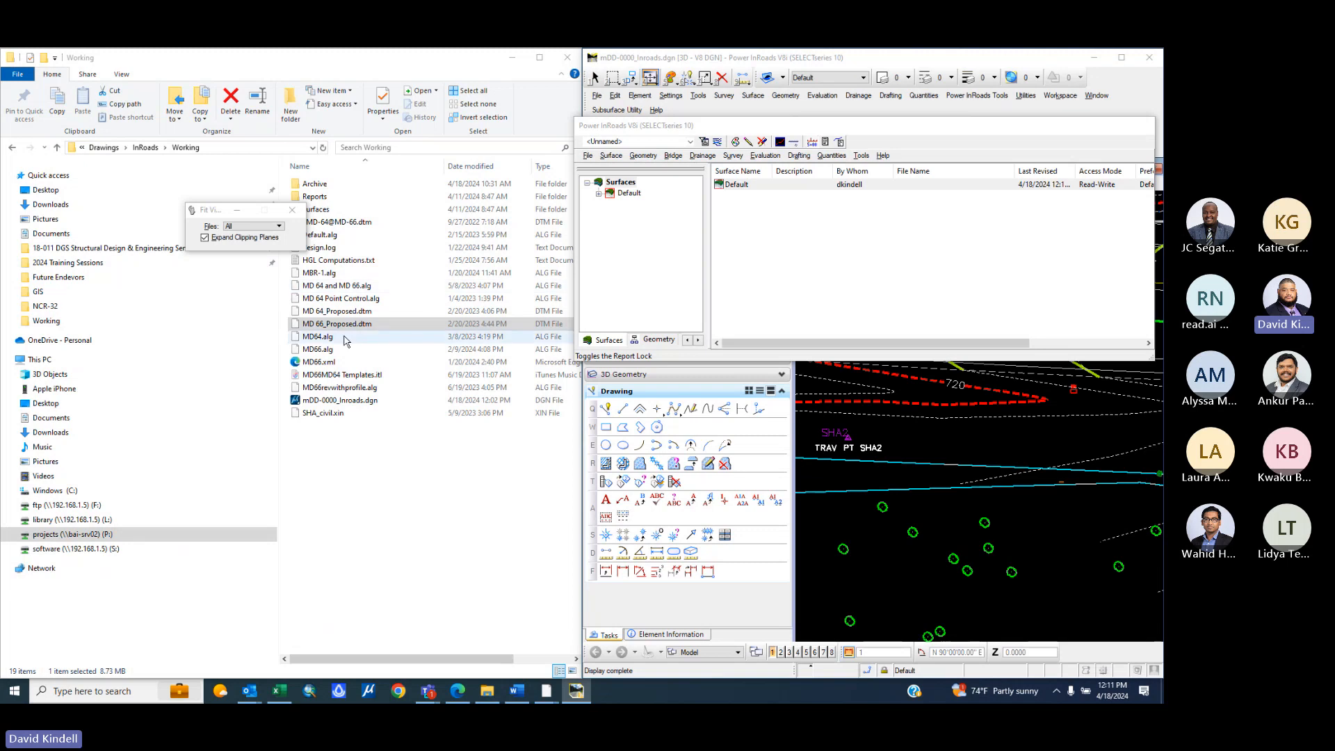
pyautogui.moveTo(358, 311); pyautogui.dragTo(644, 253)
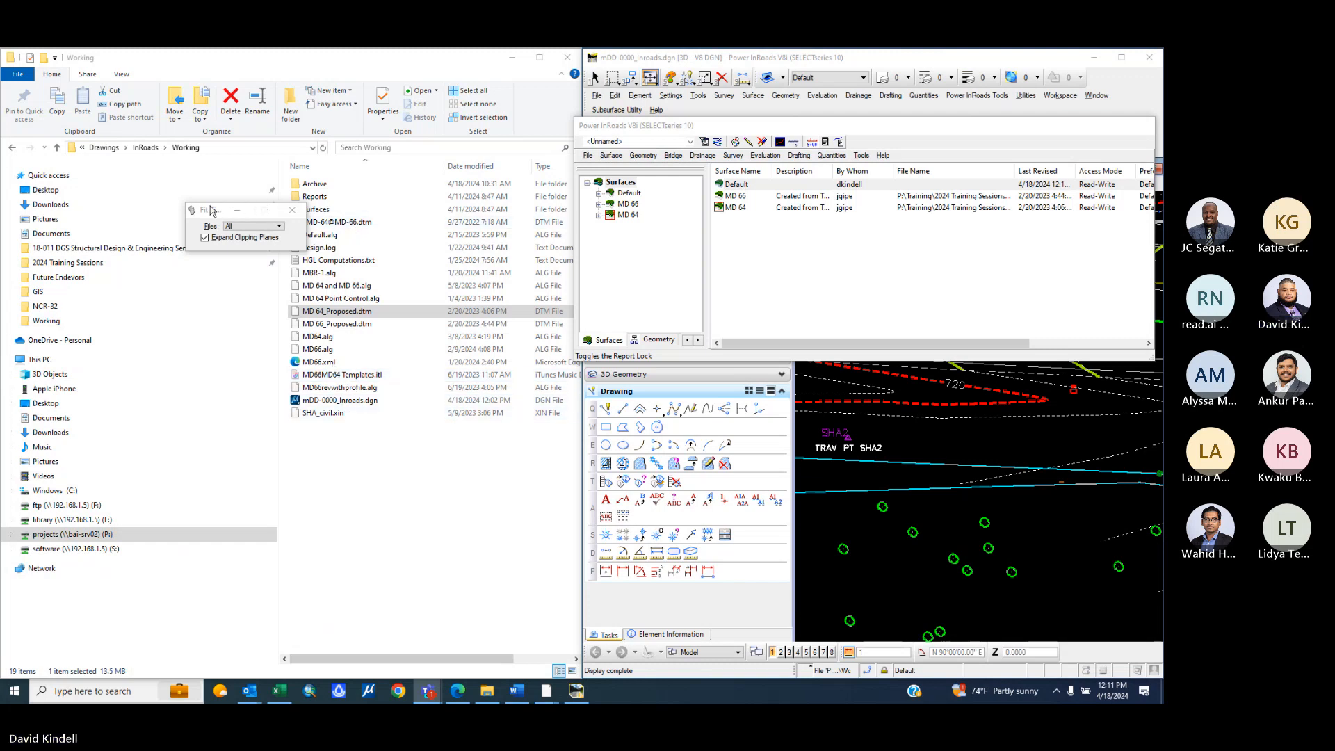
pyautogui.moveTo(212, 210); pyautogui.dragTo(157, 215)
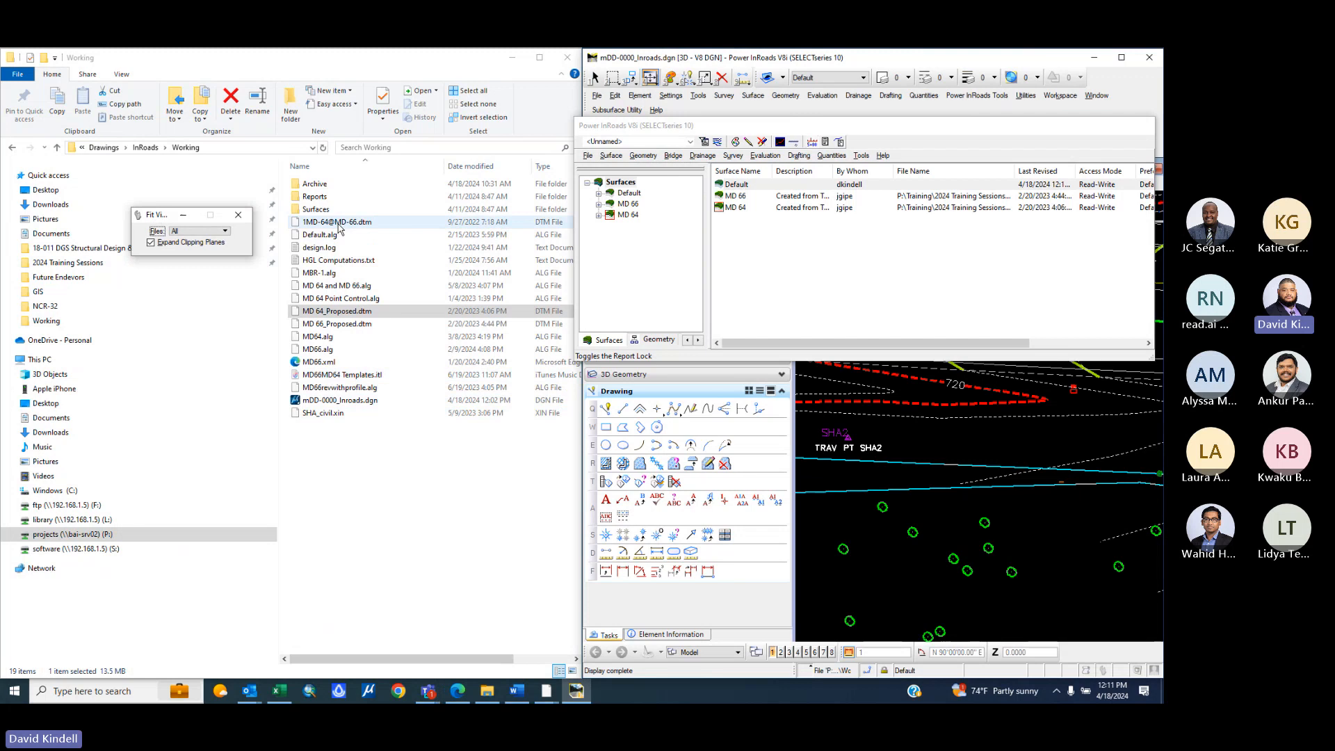
pyautogui.moveTo(339, 228); pyautogui.dragTo(680, 266)
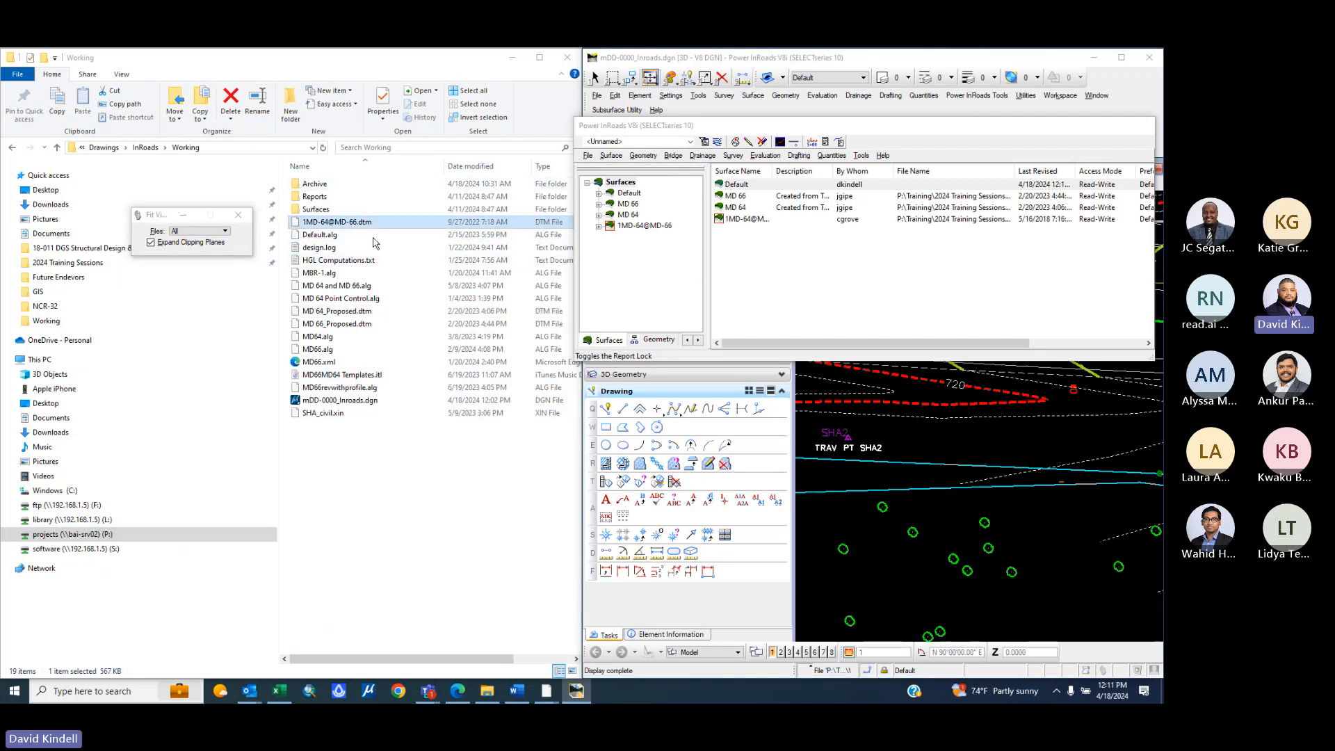
pyautogui.scroll(-6, 919, 490)
pyautogui.scroll(6, 980, 514)
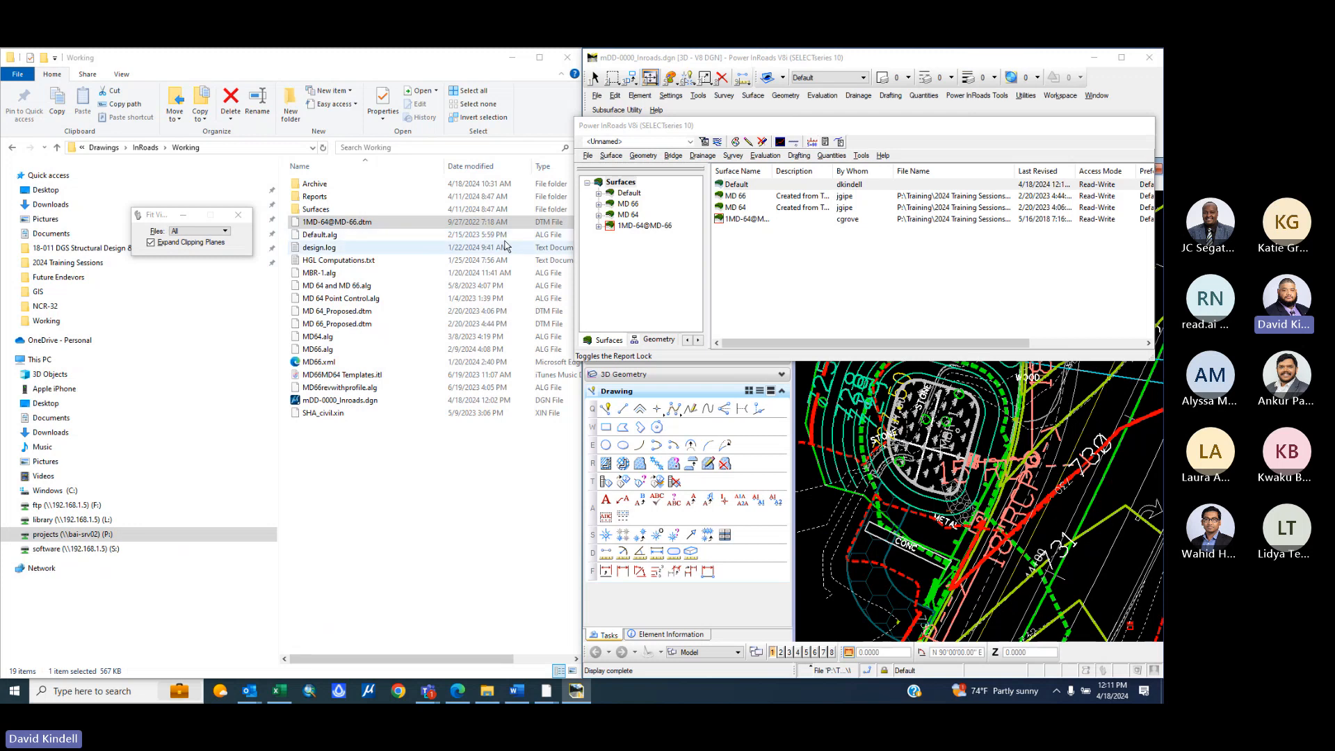
# - Open the Surfaces subfolder and load MBR-1.dtm into the InRoads surfaces
pyautogui.doubleClick(317, 212)
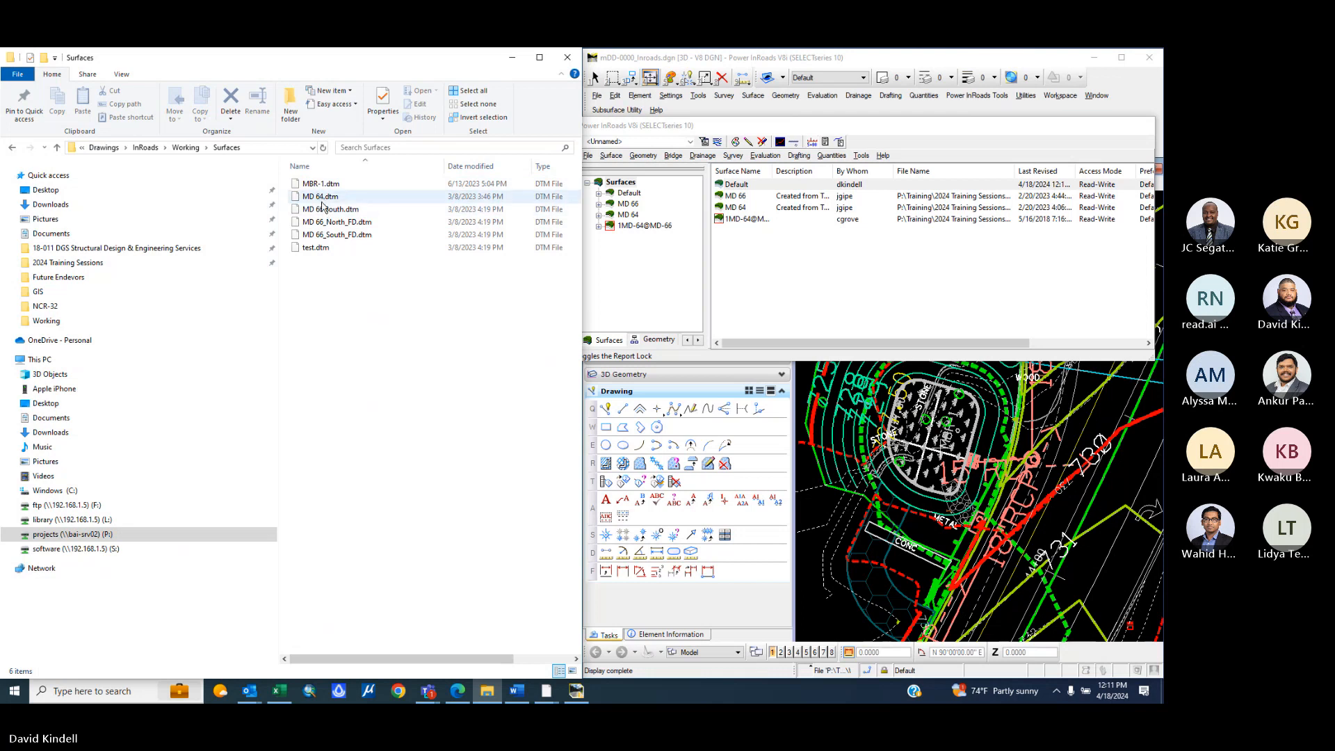
pyautogui.moveTo(321, 186); pyautogui.dragTo(636, 259)
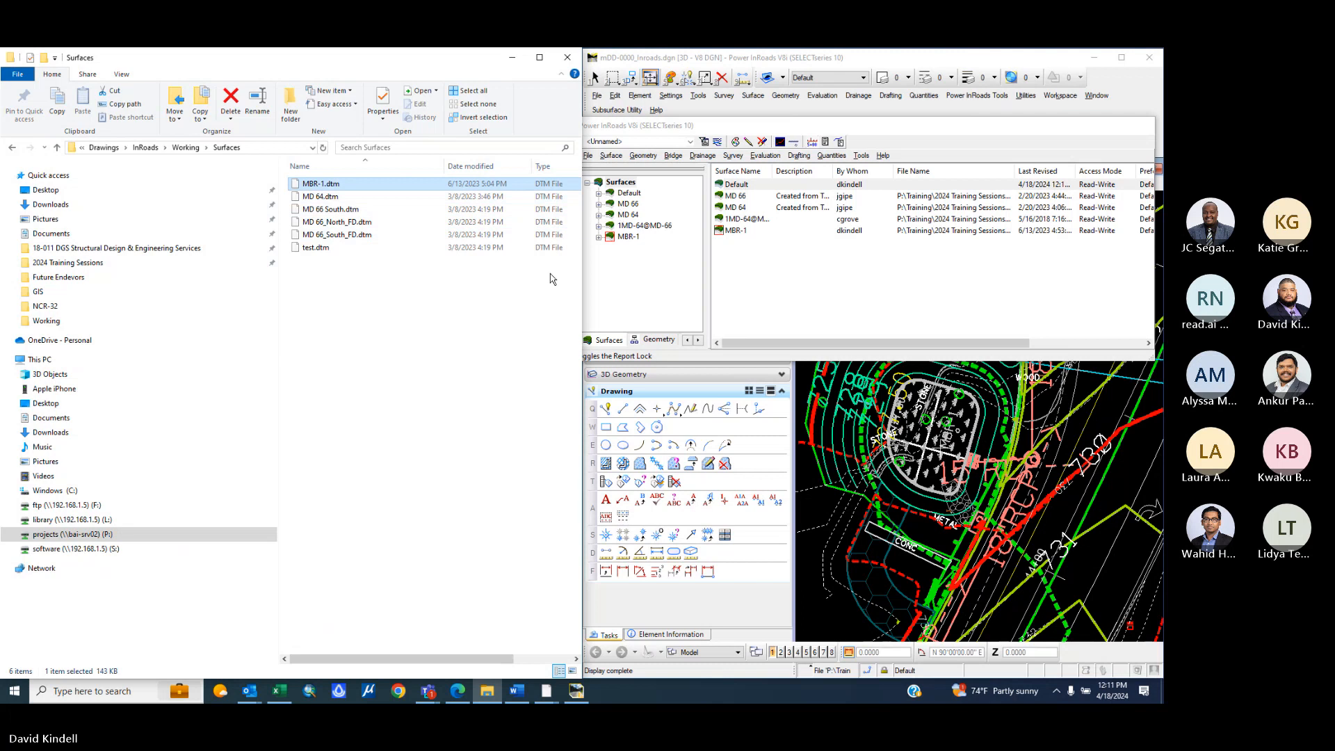
pyautogui.press('alt')
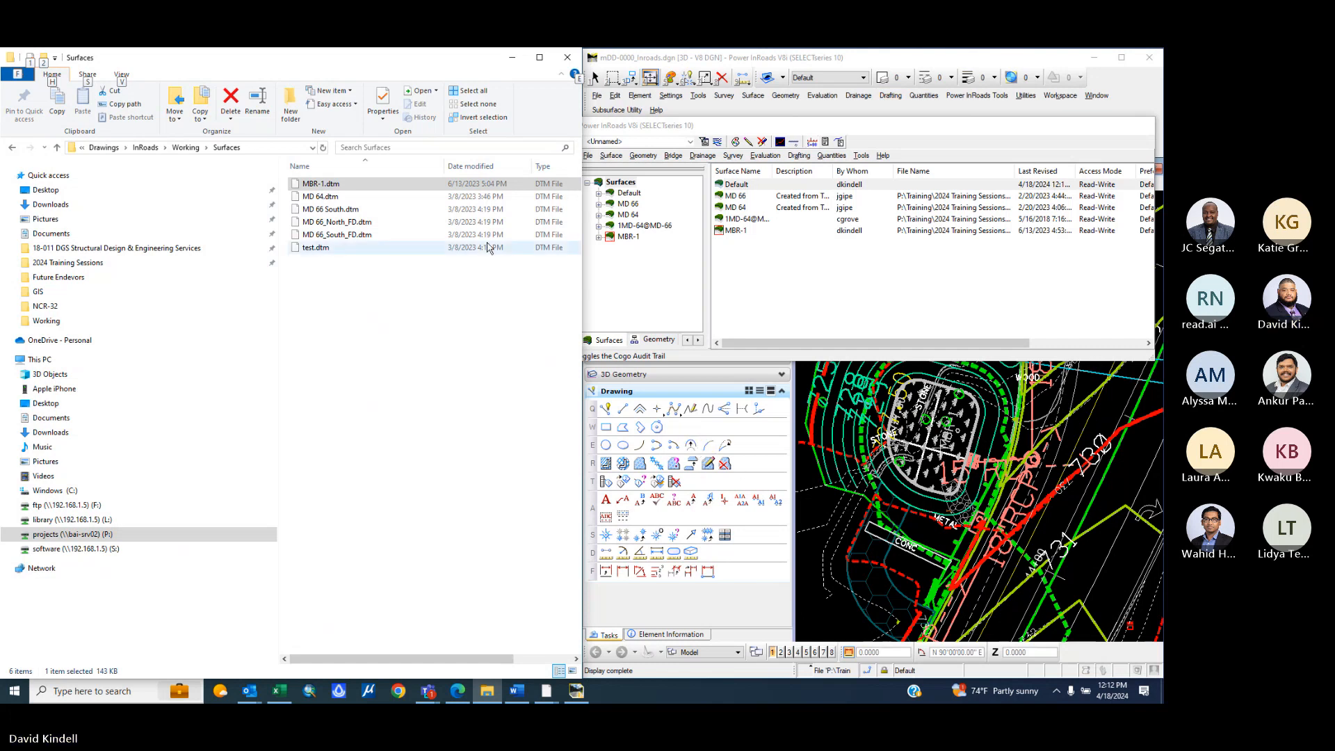
pyautogui.click(643, 274)
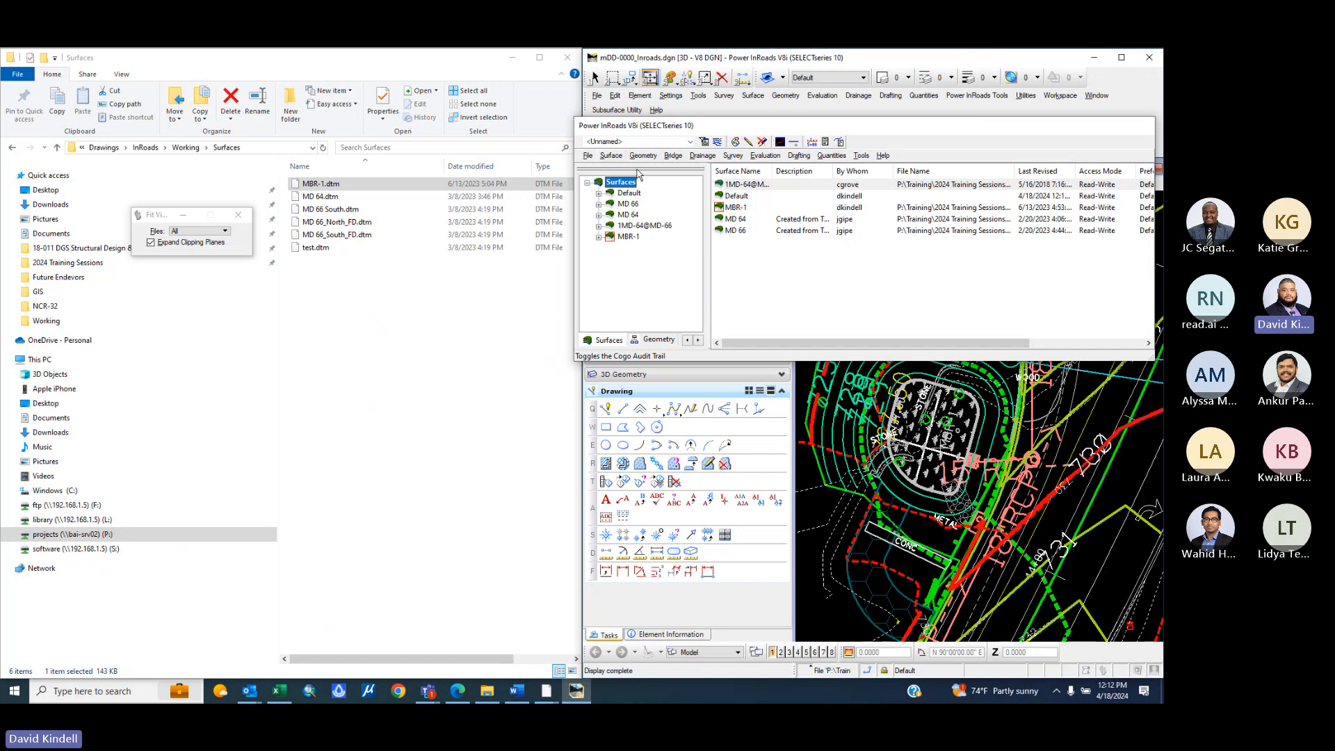
pyautogui.click(587, 156)
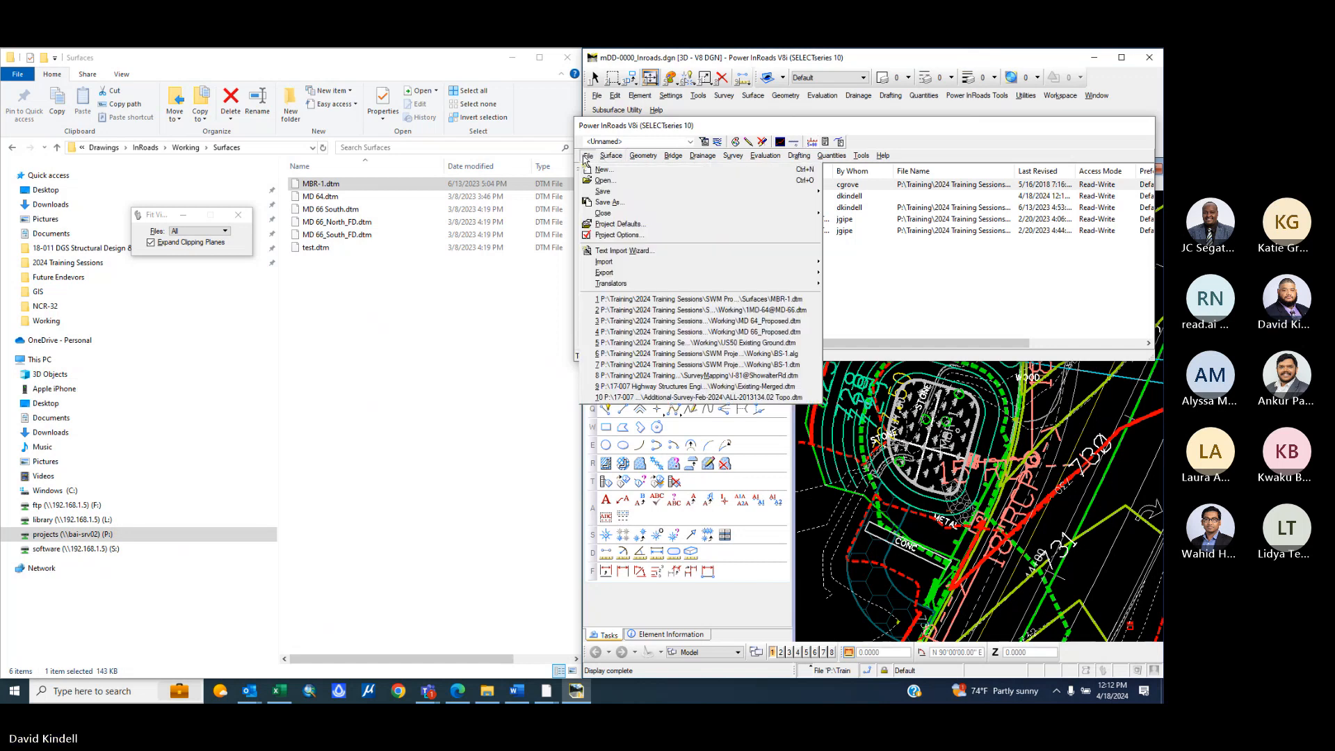
pyautogui.moveTo(611, 156)
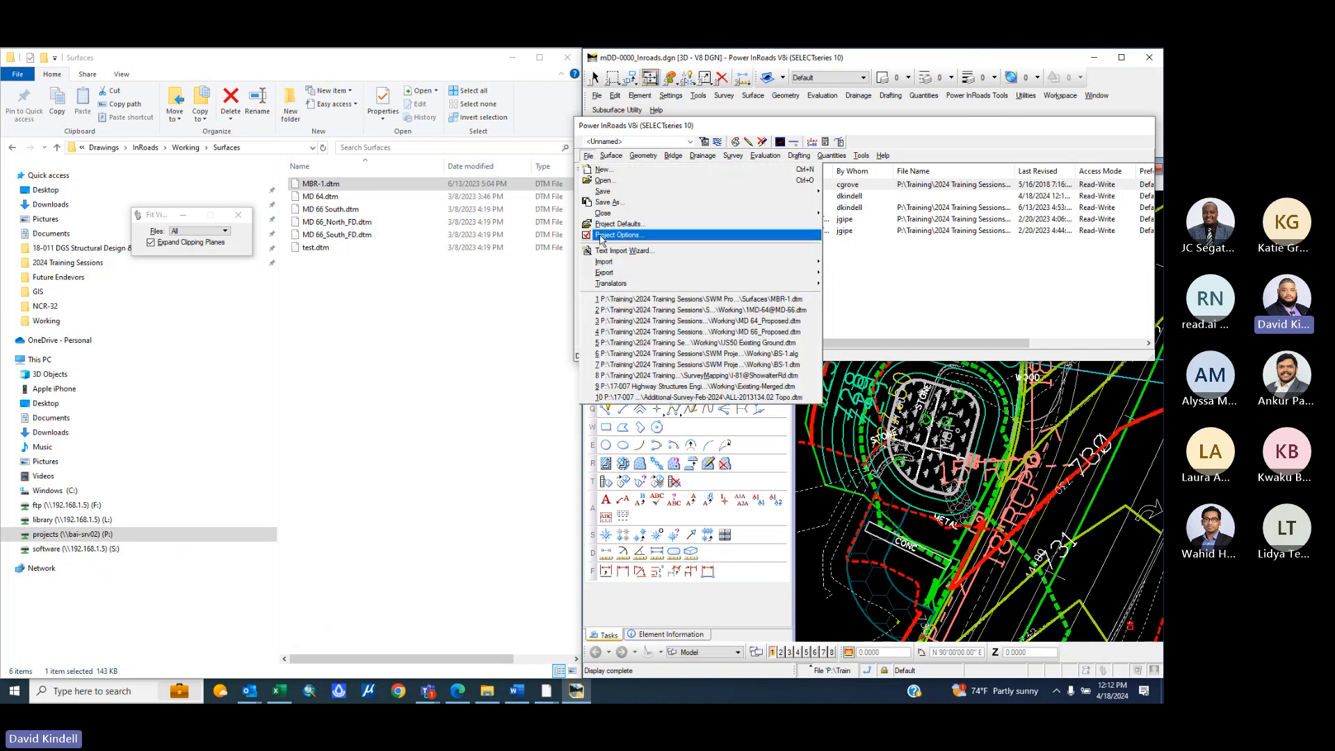
pyautogui.click(601, 237)
pyautogui.click(287, 388)
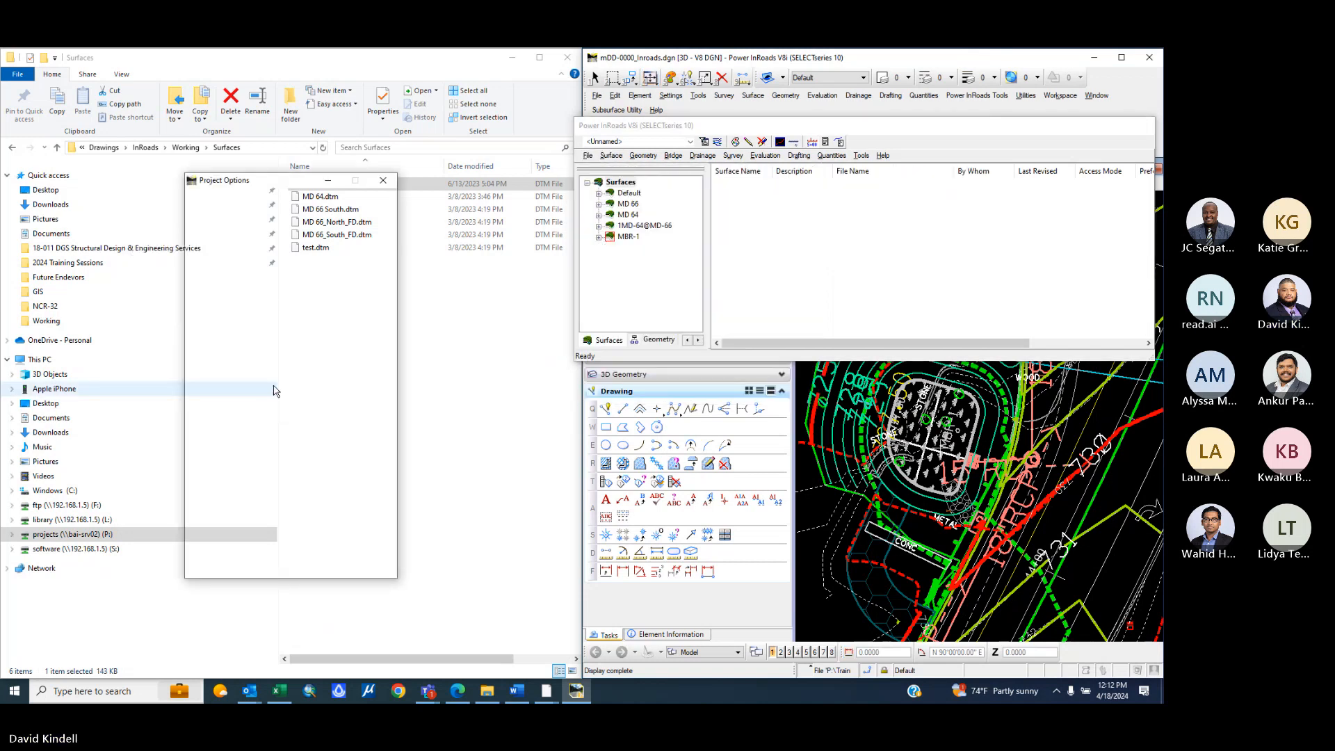
pyautogui.click(383, 181)
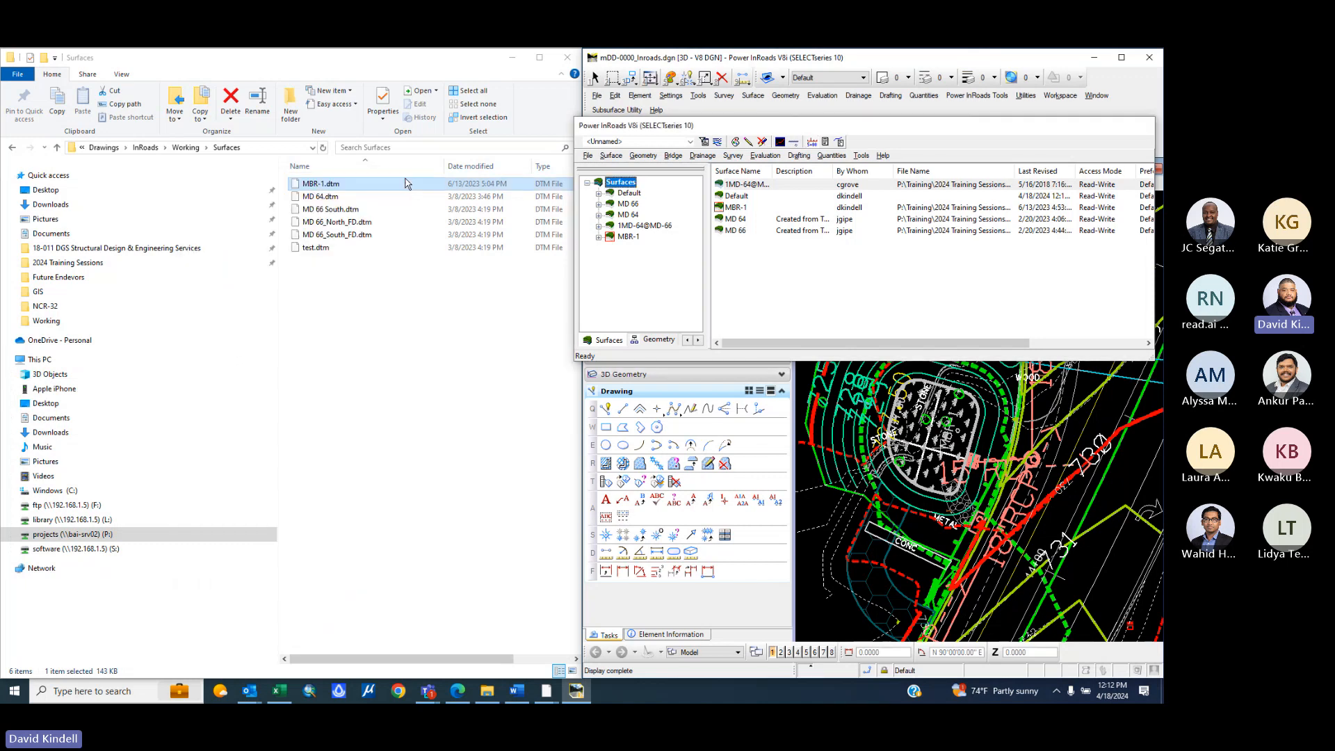
# - Review the preferences (.xin) and drainage structures (.dat) file paths in the Drainage configuration of the project defaults
pyautogui.click(589, 157)
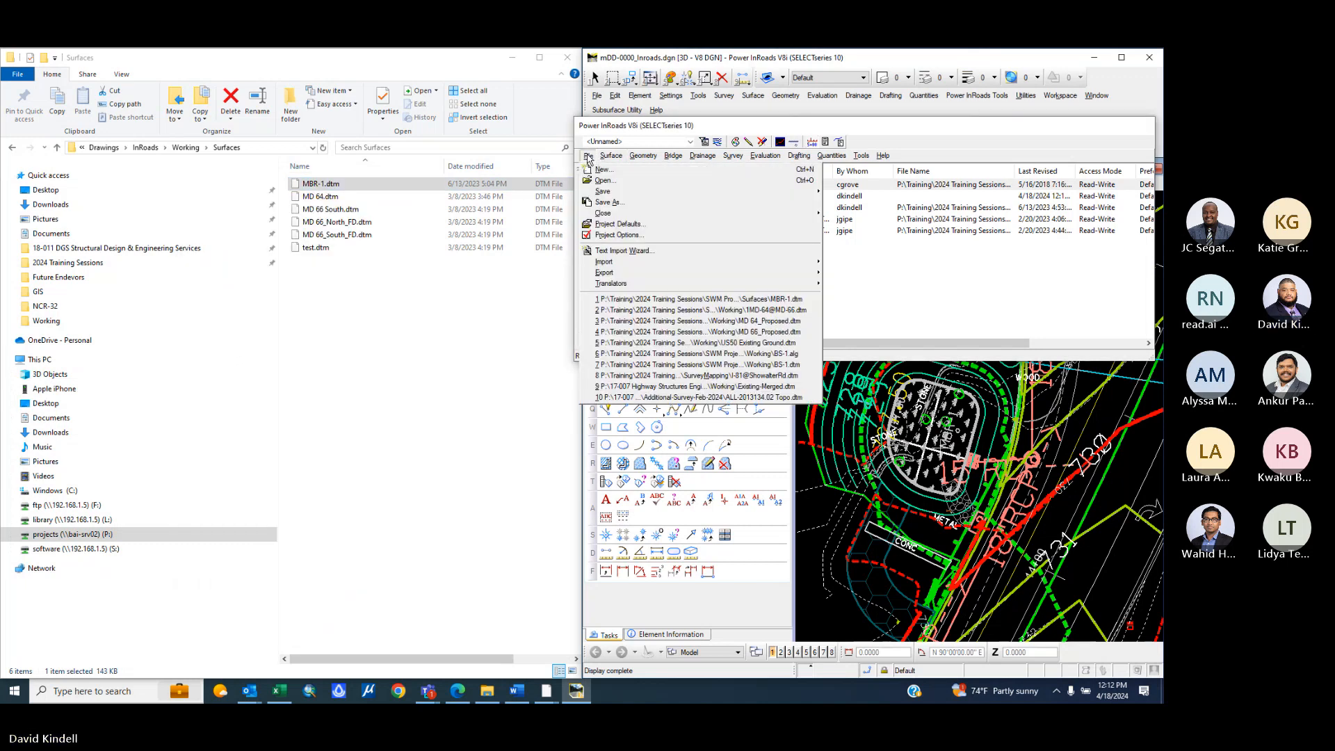
pyautogui.click(617, 224)
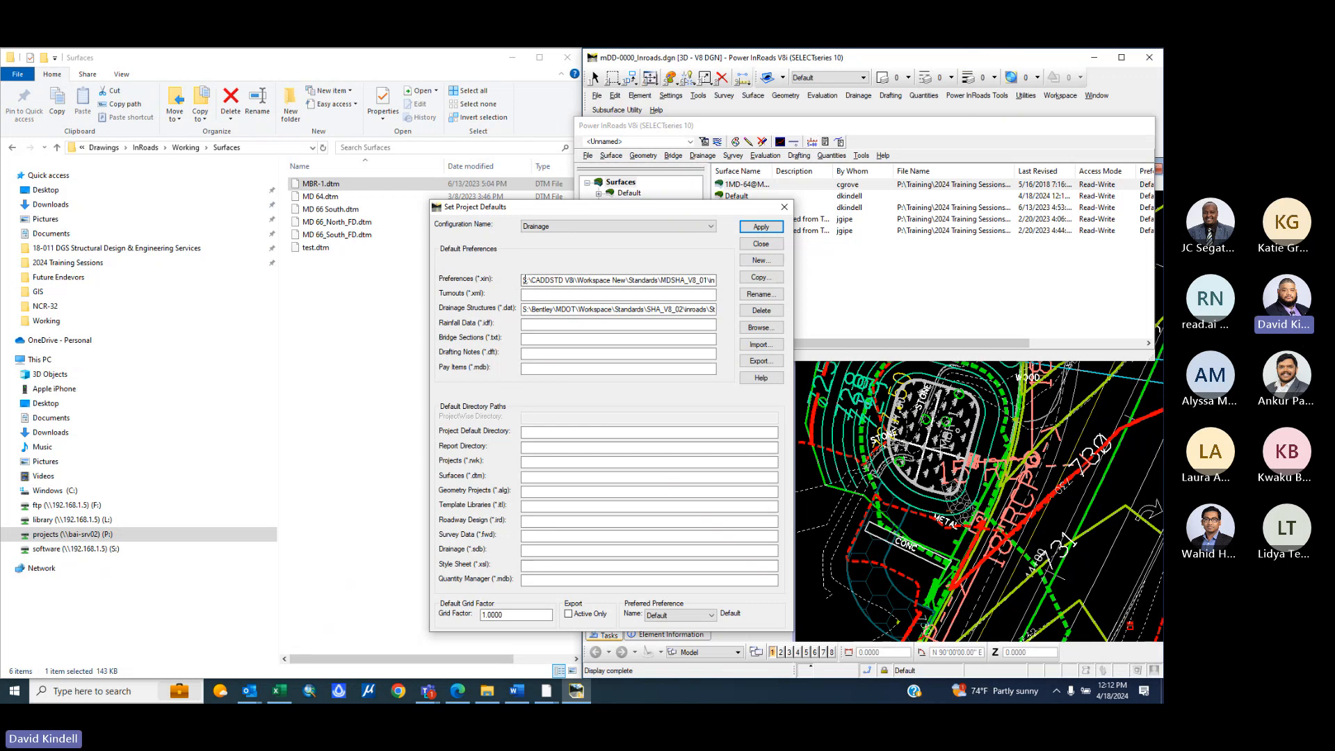
pyautogui.moveTo(523, 281); pyautogui.dragTo(745, 282)
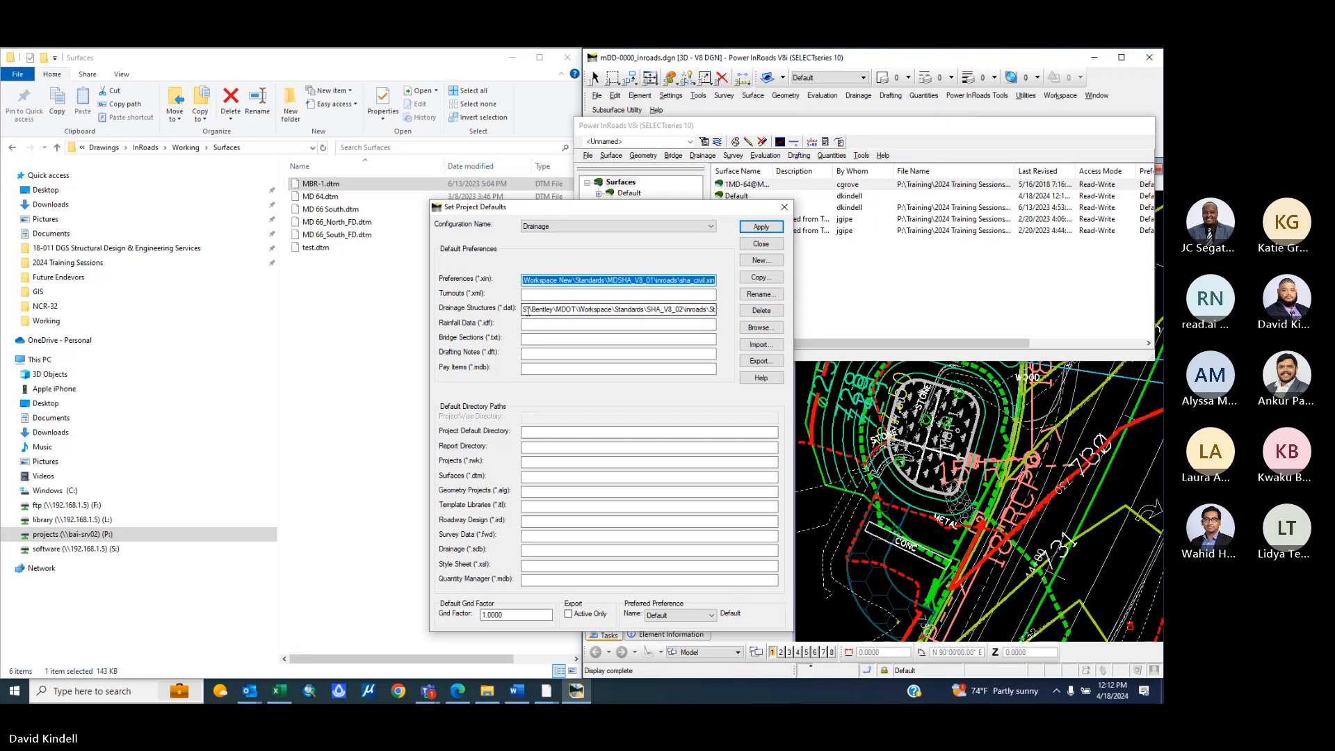
pyautogui.moveTo(524, 309); pyautogui.dragTo(724, 307)
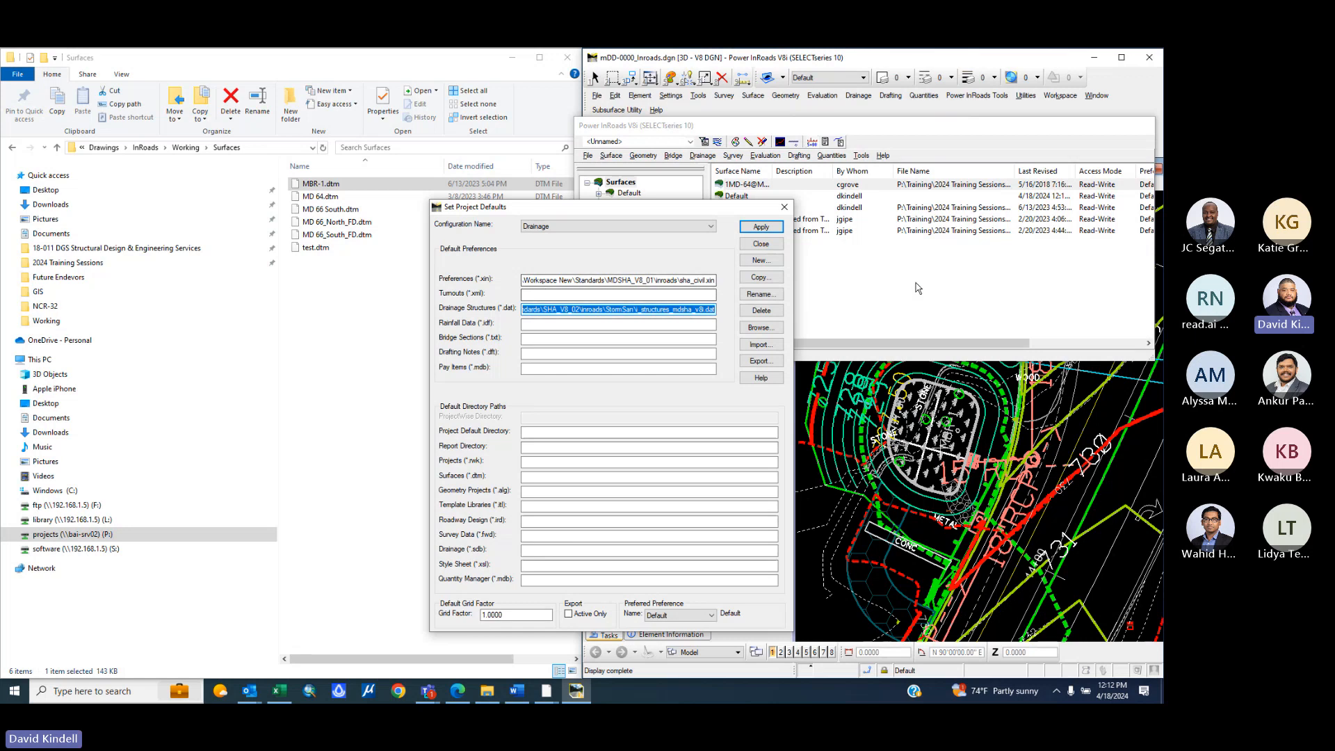
pyautogui.click(784, 207)
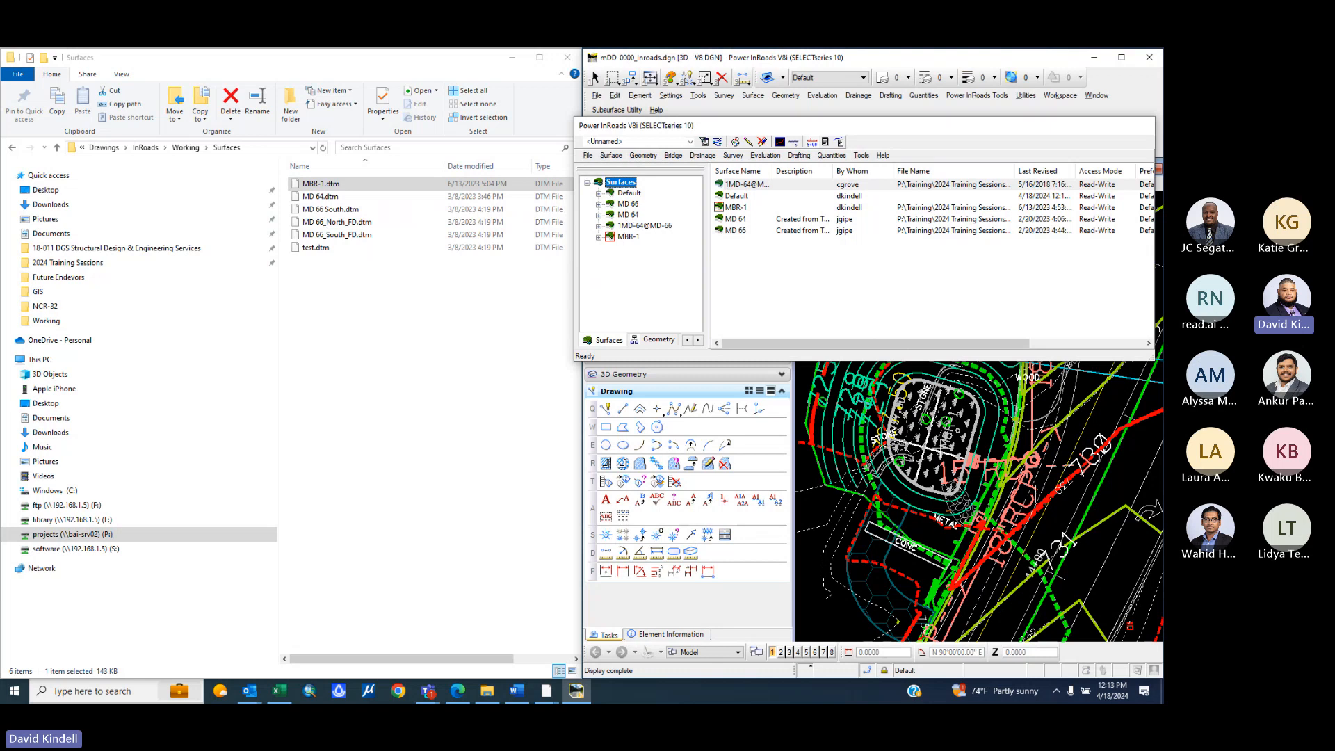
# - Make the MD 66 surface the active surface
pyautogui.scroll(-2, 985, 438)
pyautogui.scroll(1, 932, 600)
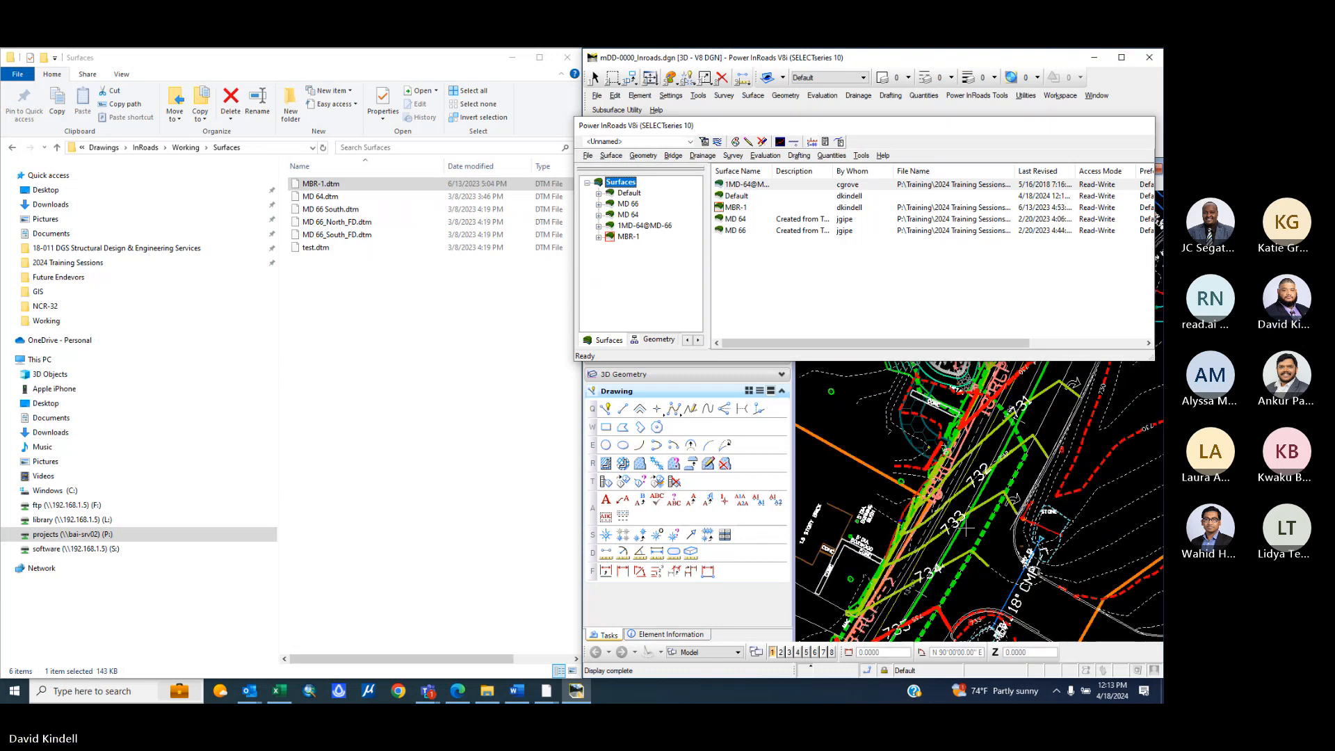
pyautogui.click(630, 204)
pyautogui.rightClick(630, 204)
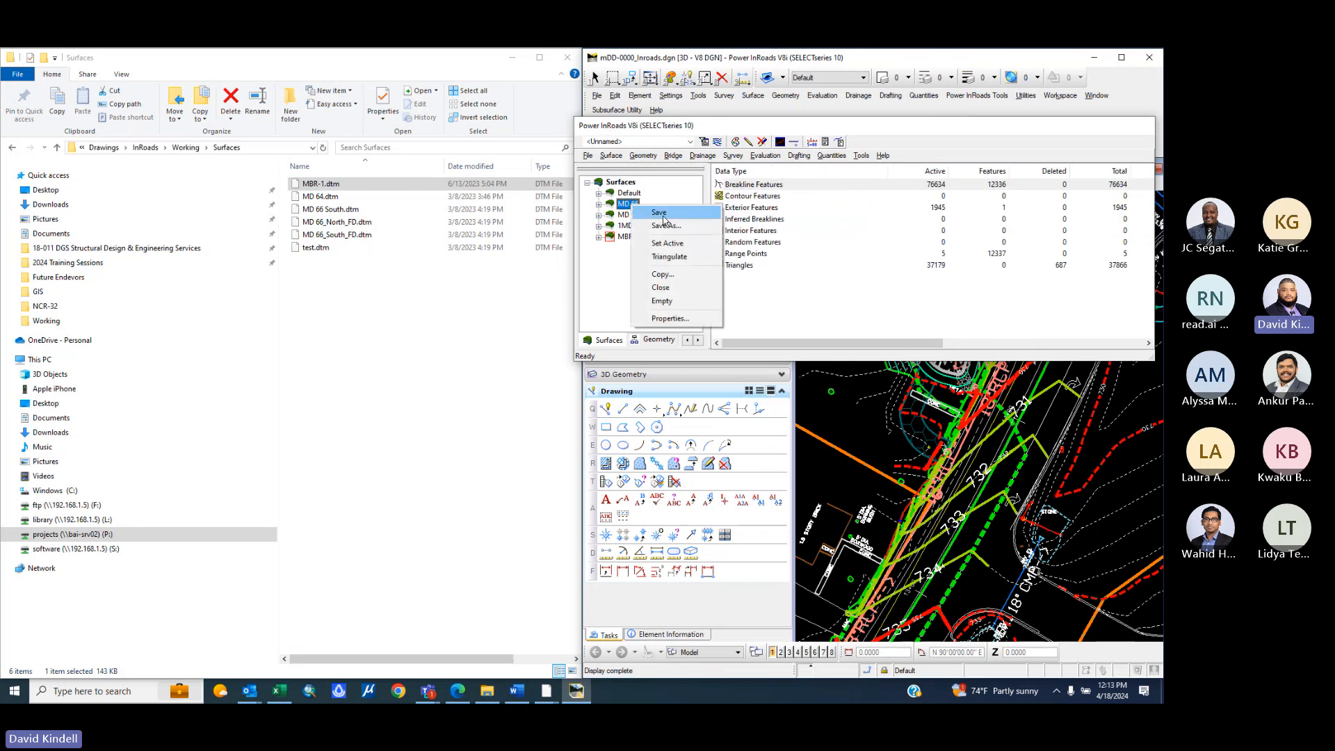
pyautogui.click(672, 245)
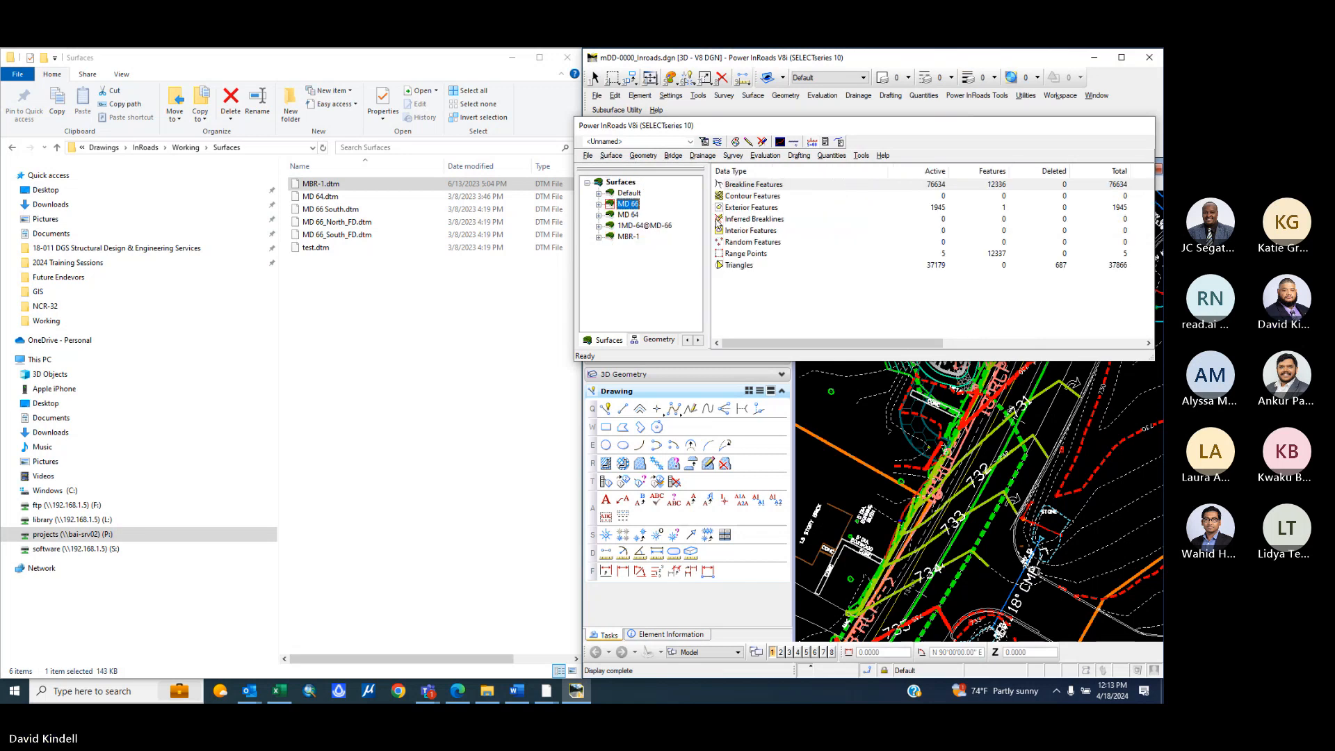
# - Track coordinates and surface elevation along the road with the Tracking tool, then close it
pyautogui.click(861, 156)
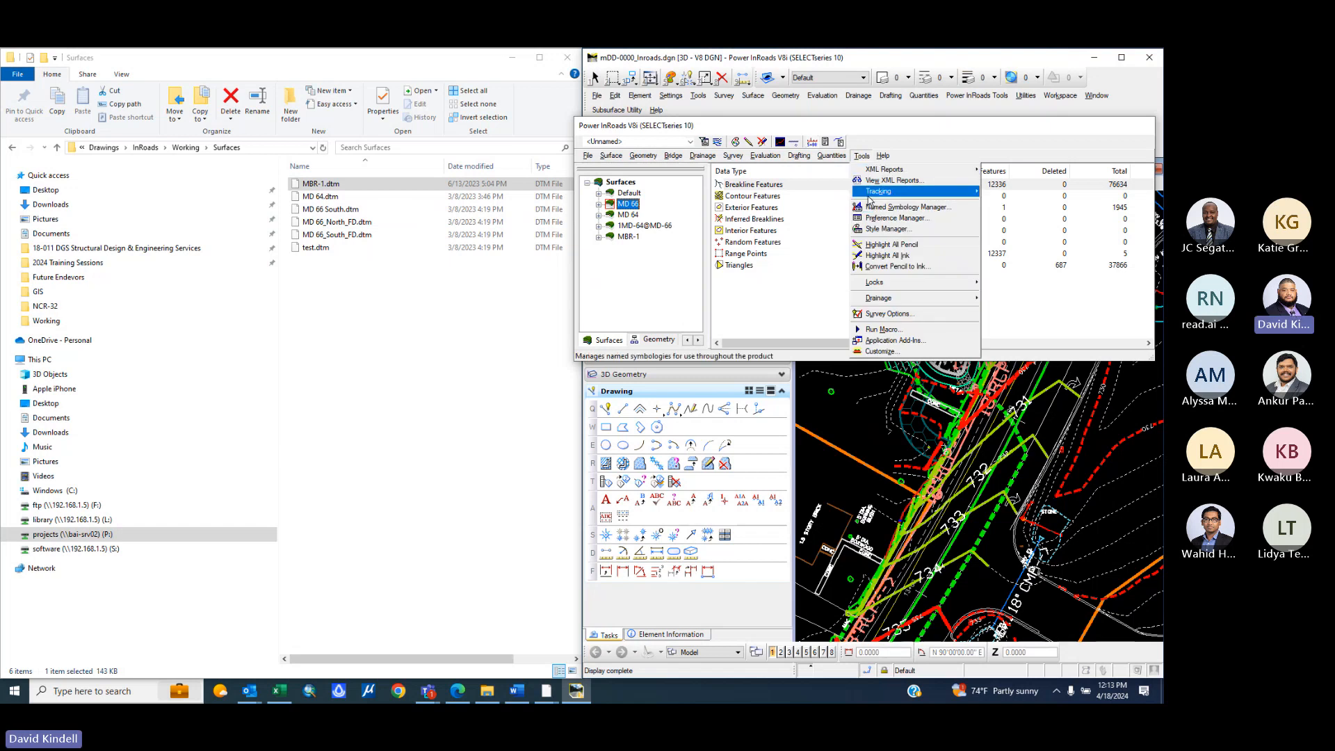
pyautogui.moveTo(879, 191)
pyautogui.click(1012, 191)
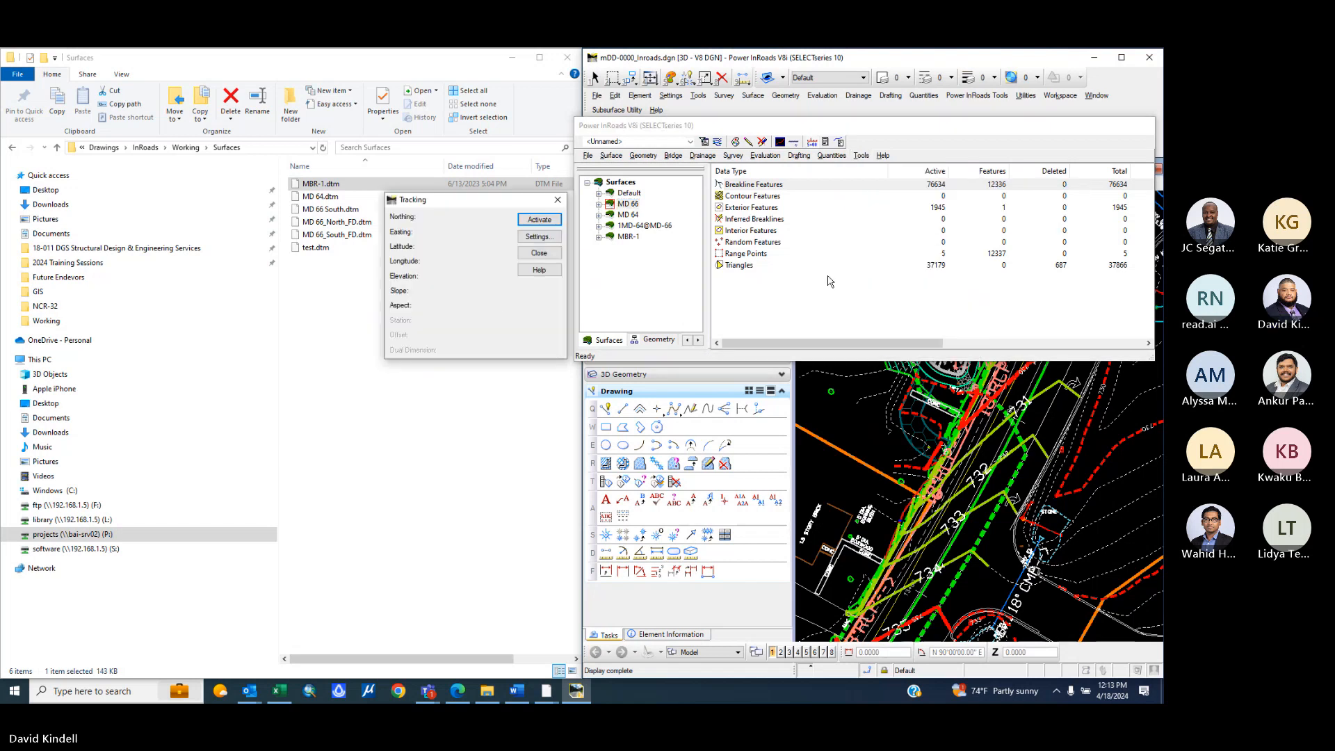
pyautogui.click(539, 220)
pyautogui.scroll(2, 966, 459)
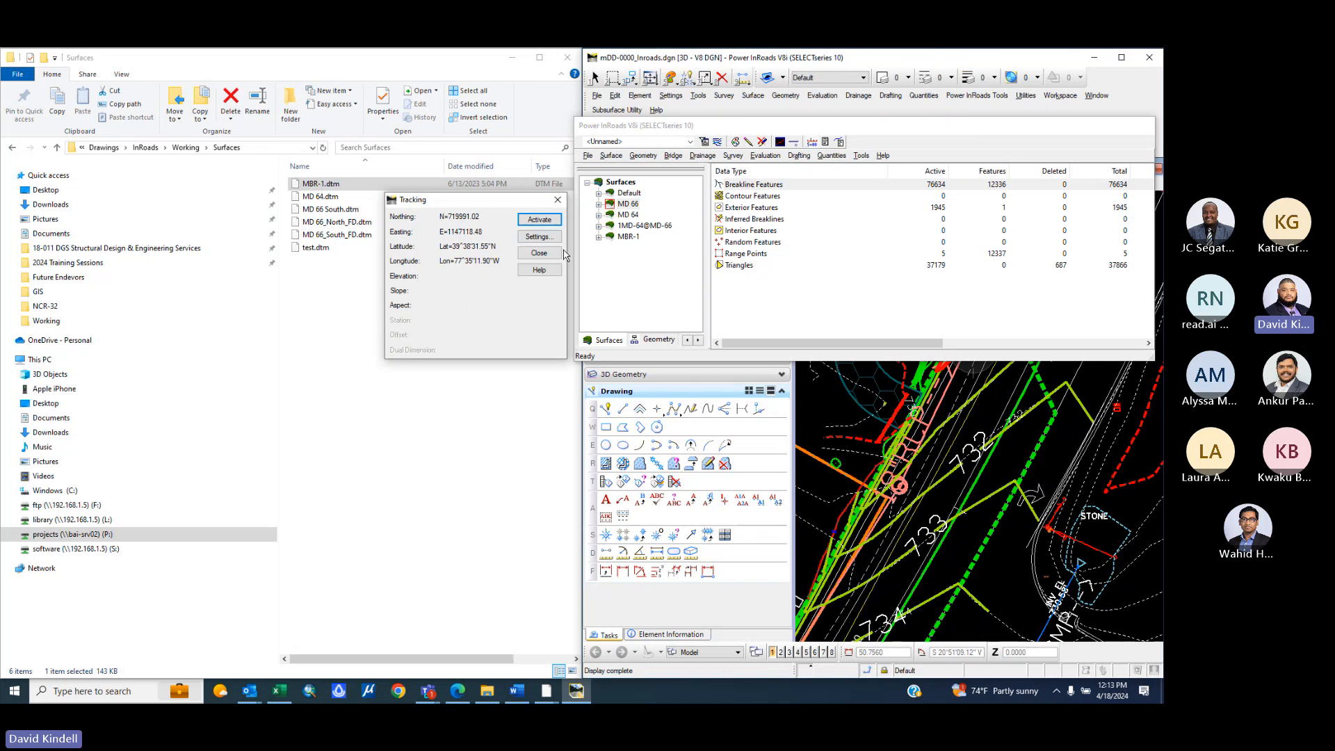
pyautogui.click(557, 202)
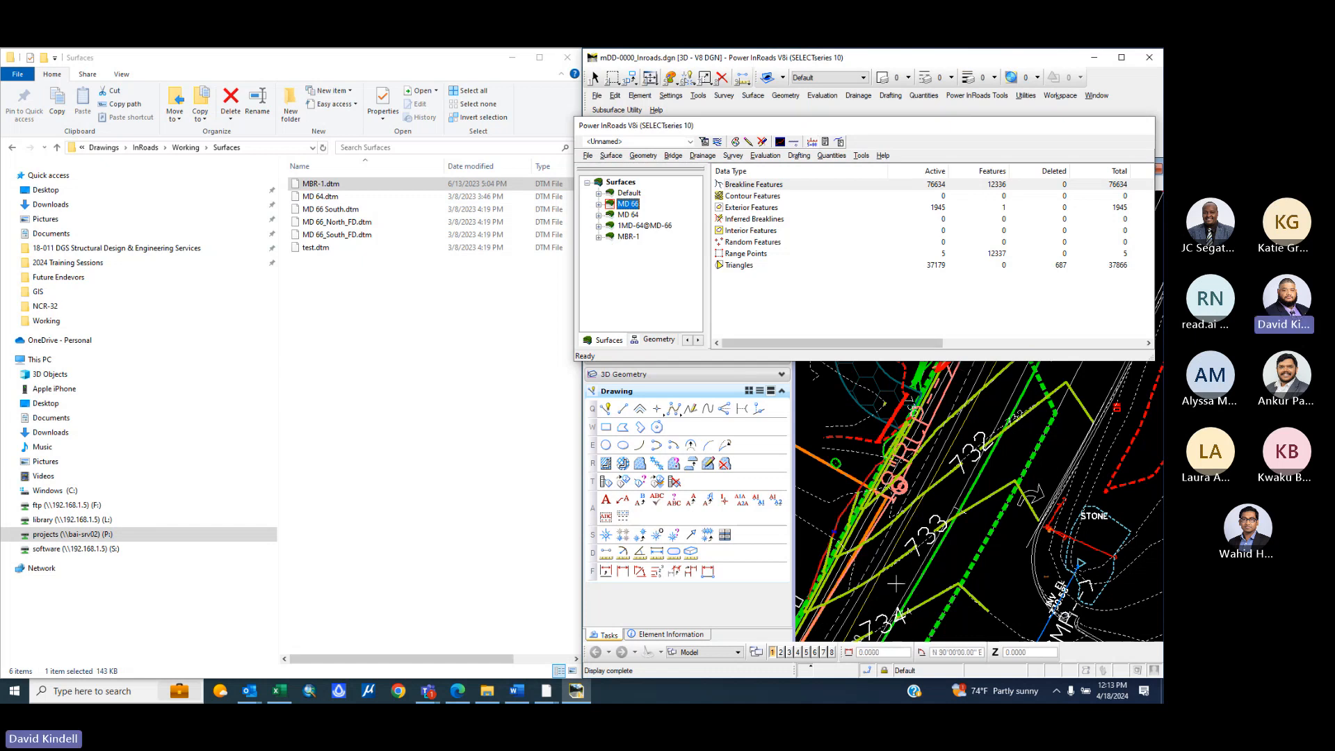
# - Examine the contours and existing RCP and ACCMP storm drain pipes across the MD 66 at MD 64 intersection
pyautogui.scroll(-5, 891, 550)
pyautogui.scroll(2, 930, 481)
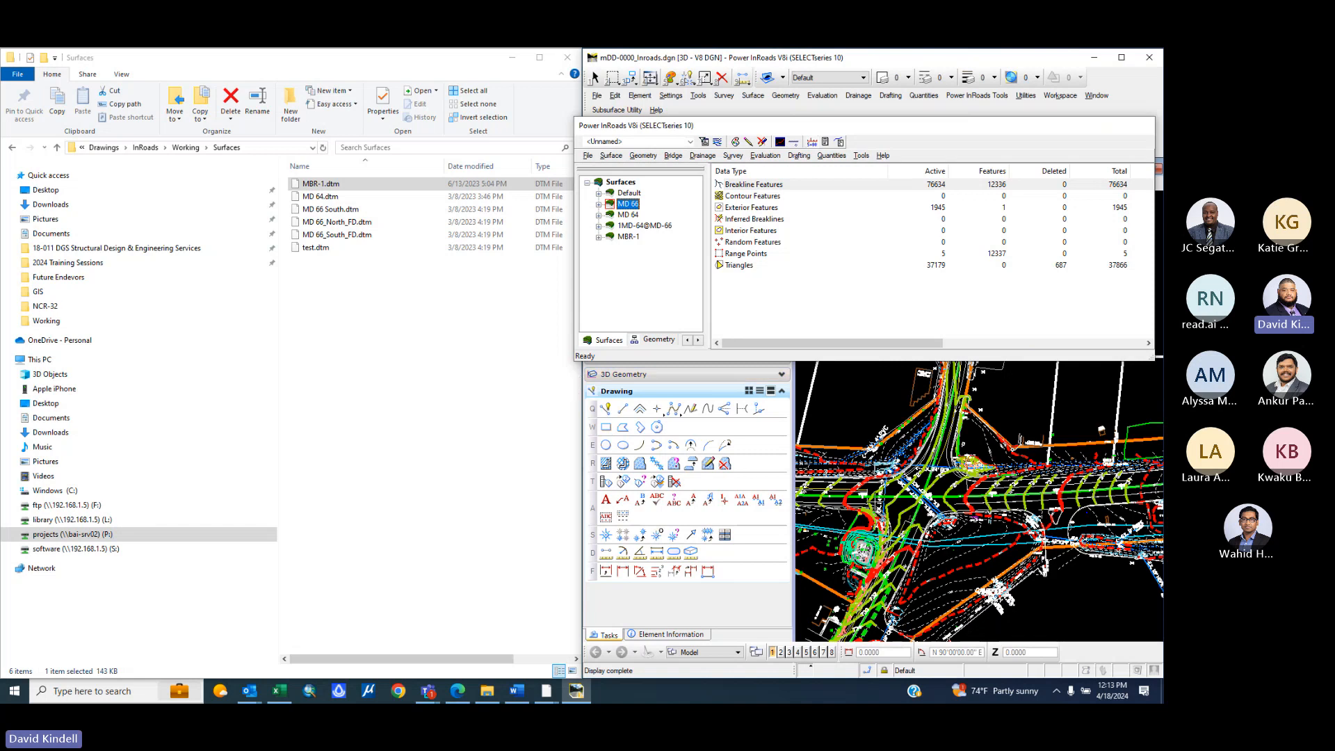
pyautogui.scroll(2, 872, 540)
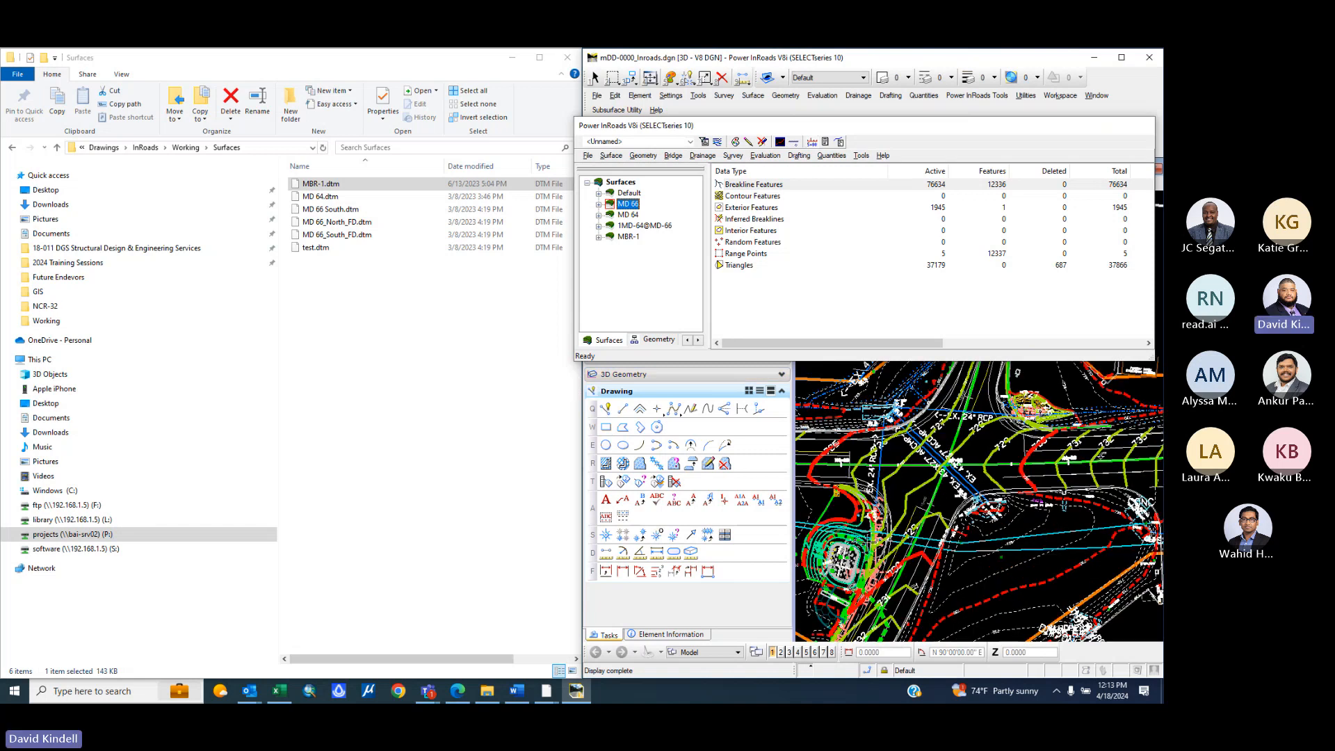
pyautogui.scroll(2, 867, 445)
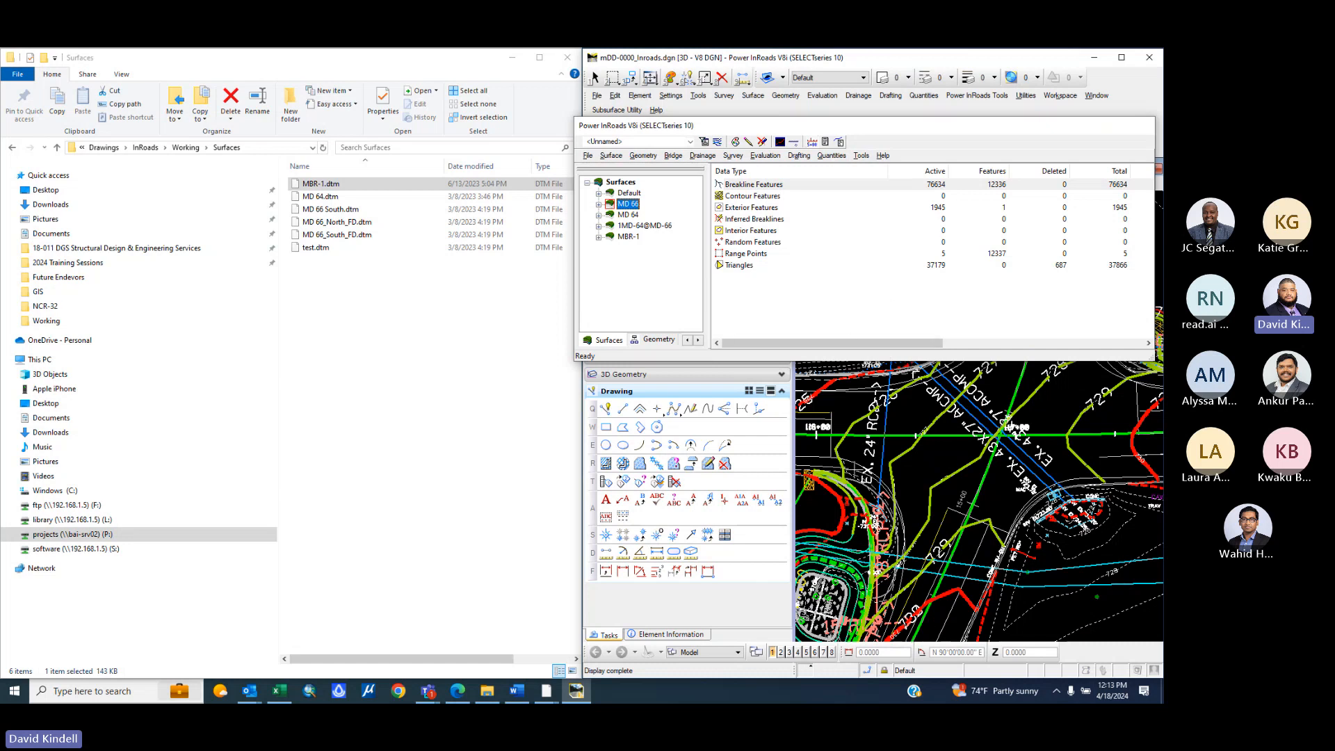
pyautogui.scroll(-3, 852, 476)
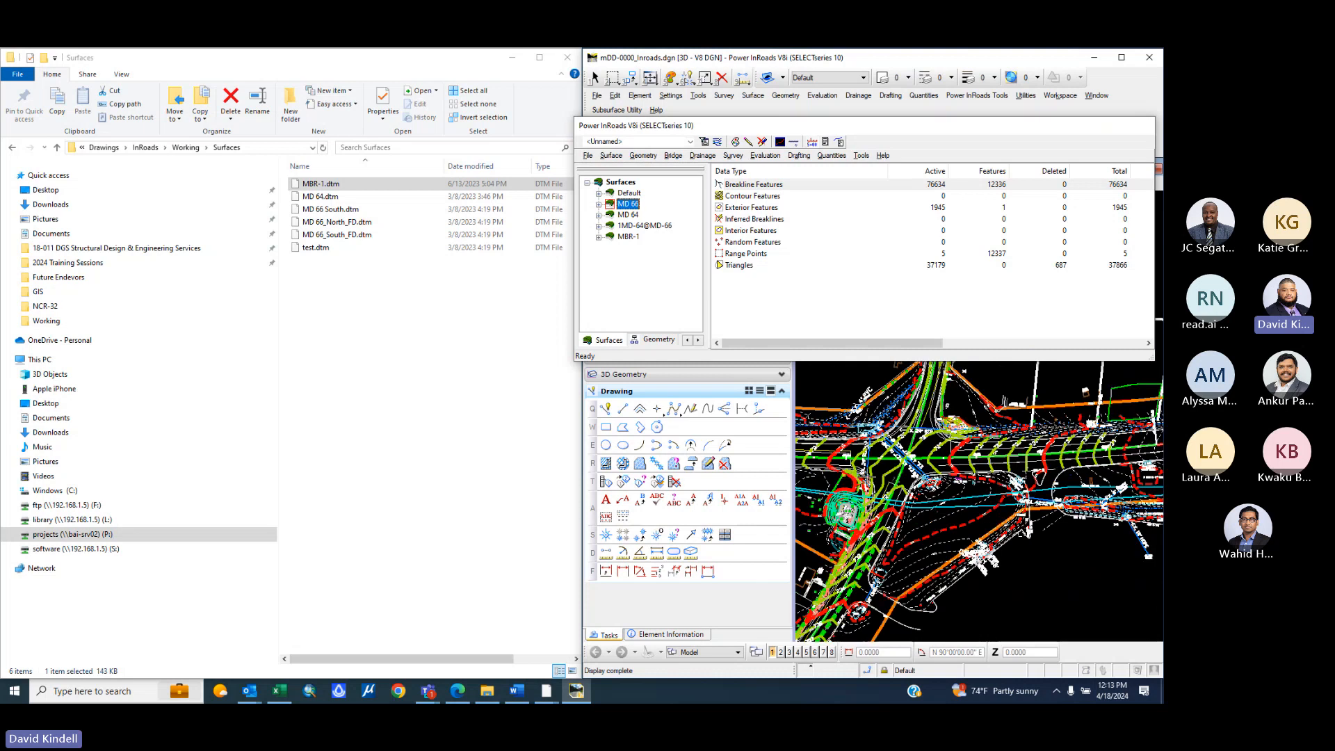
pyautogui.scroll(2, 904, 513)
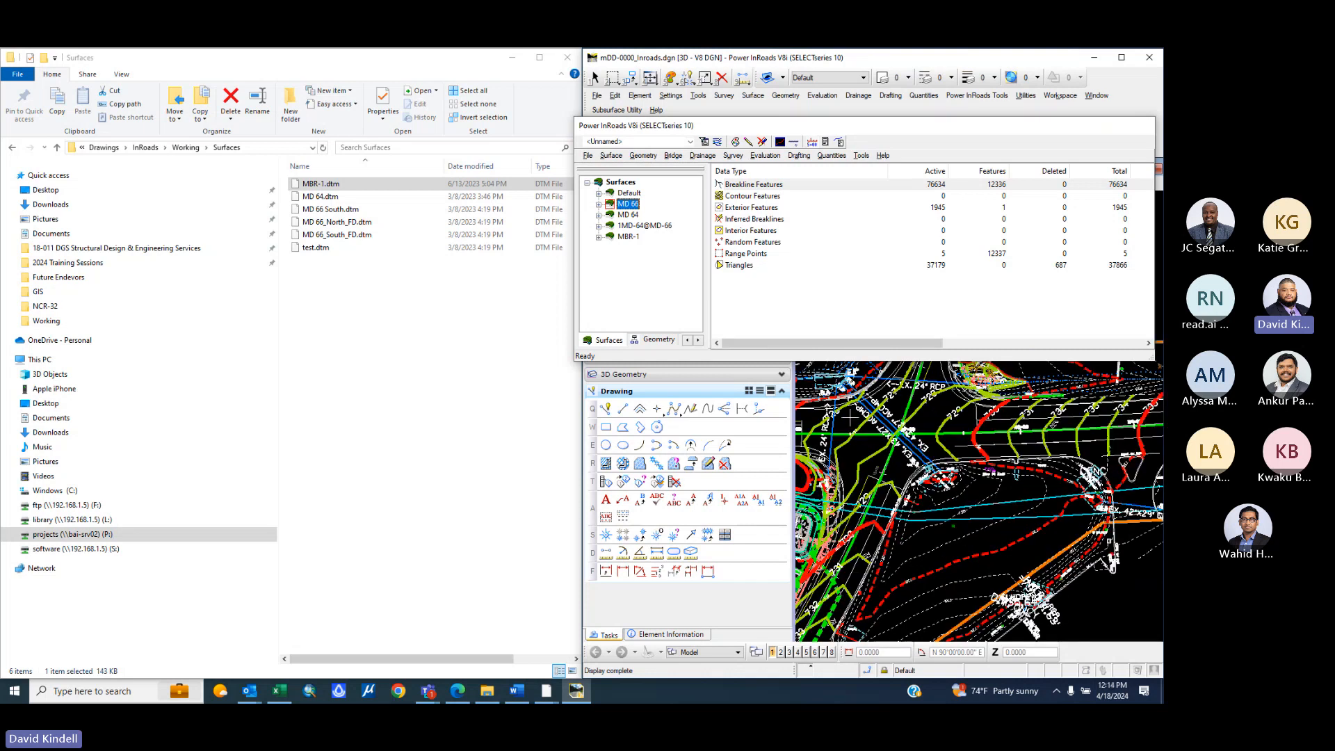
pyautogui.scroll(3, 849, 417)
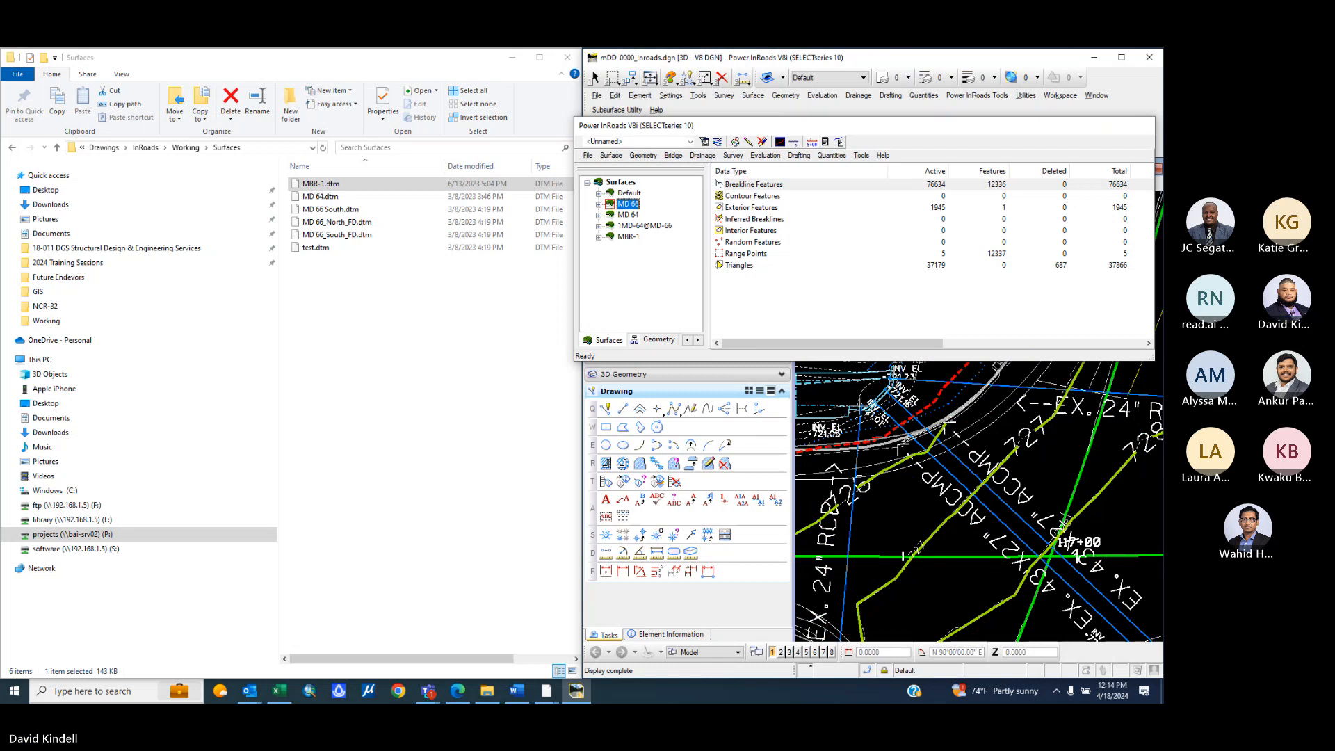
pyautogui.scroll(-5, 866, 408)
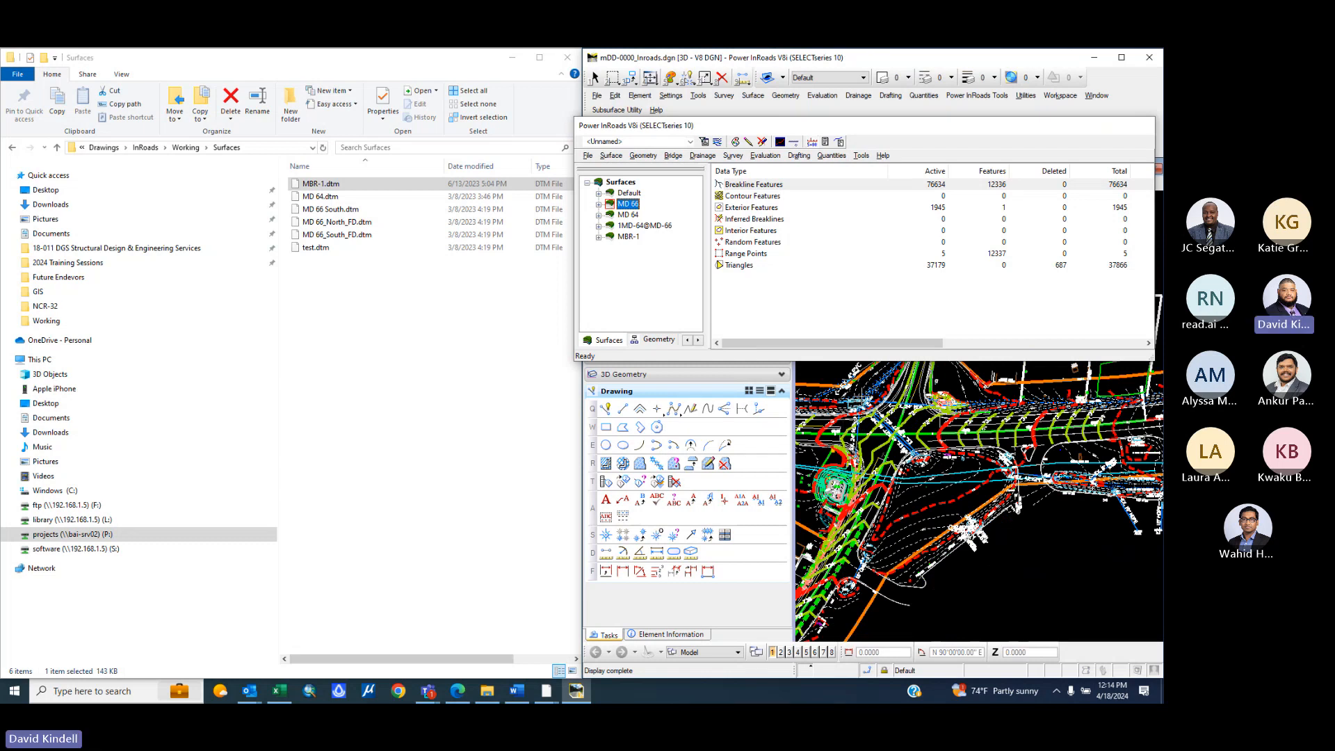
# - Inspect the labels where the existing 24" RCP and 43"x27" ACCMP storm drain pipes meet at the intersection
pyautogui.scroll(5, 862, 400)
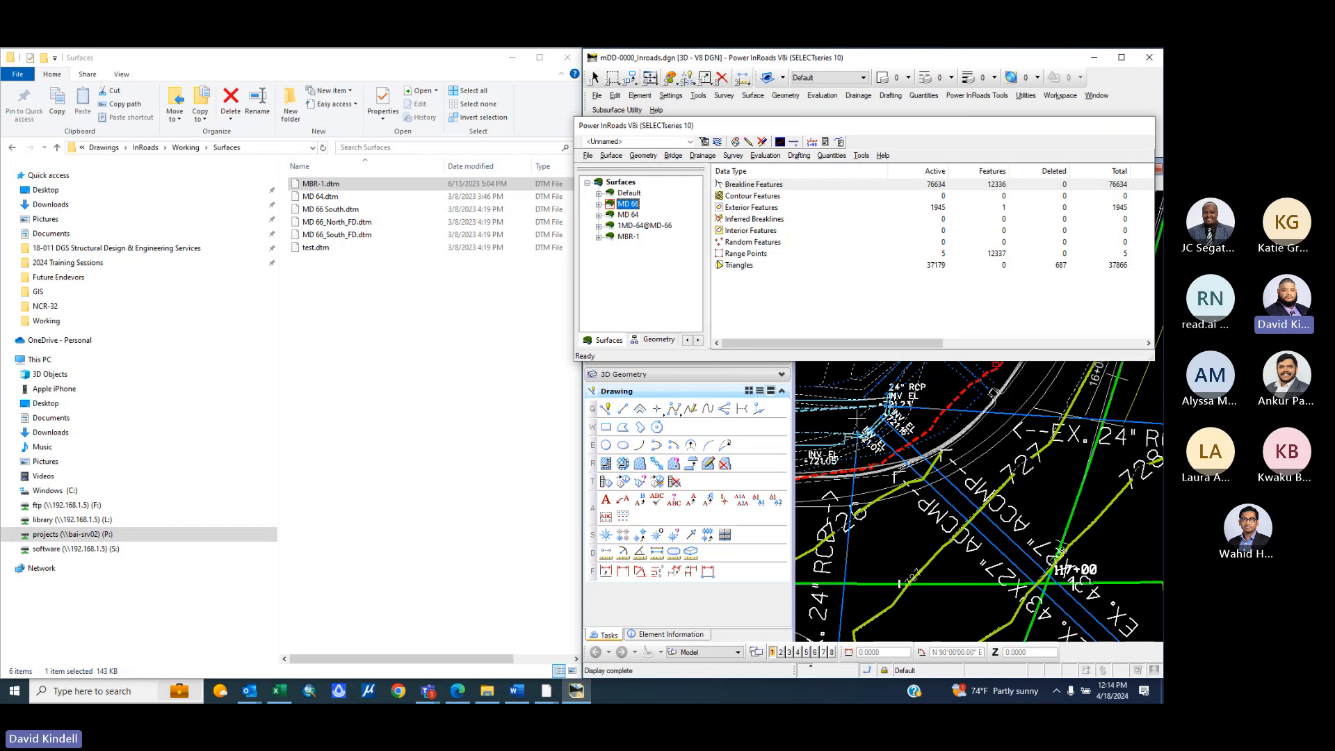
pyautogui.scroll(-5, 860, 420)
pyautogui.scroll(3, 861, 480)
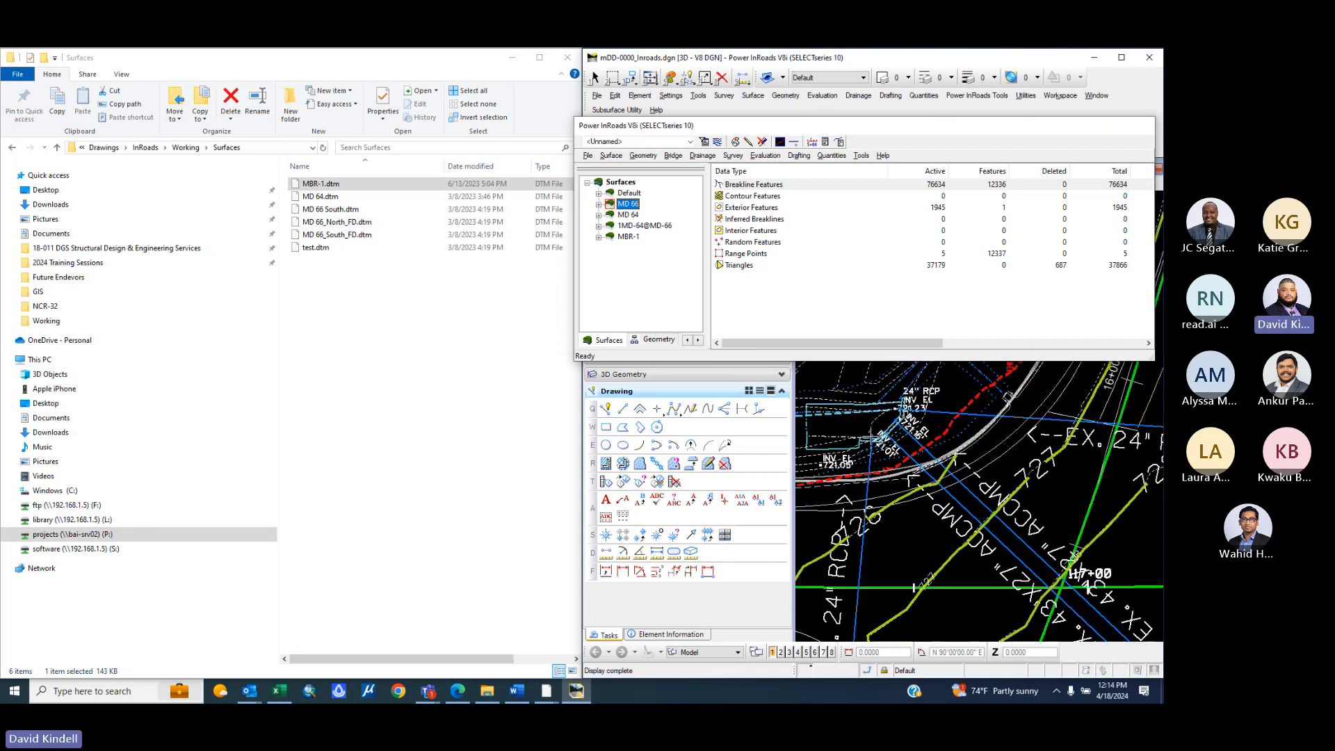
pyautogui.scroll(-3, 872, 437)
pyautogui.scroll(3, 872, 436)
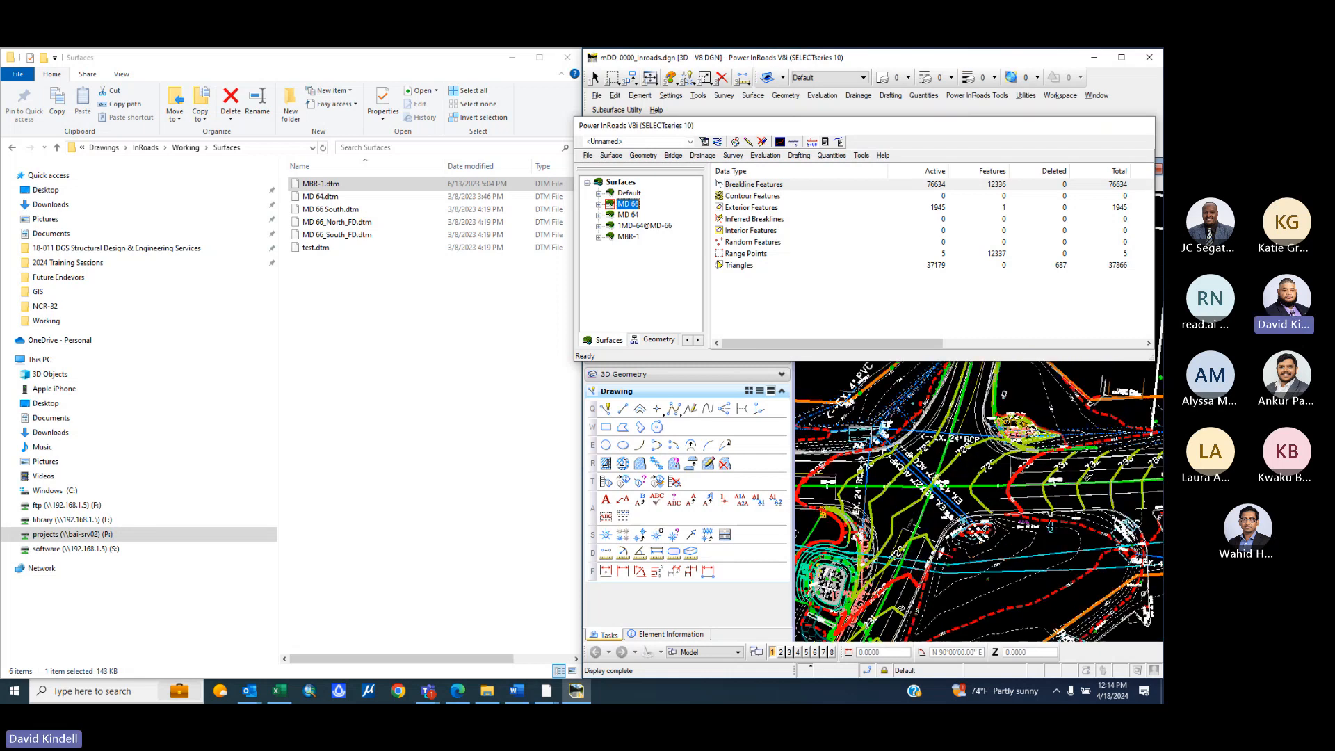
pyautogui.scroll(-3, 875, 424)
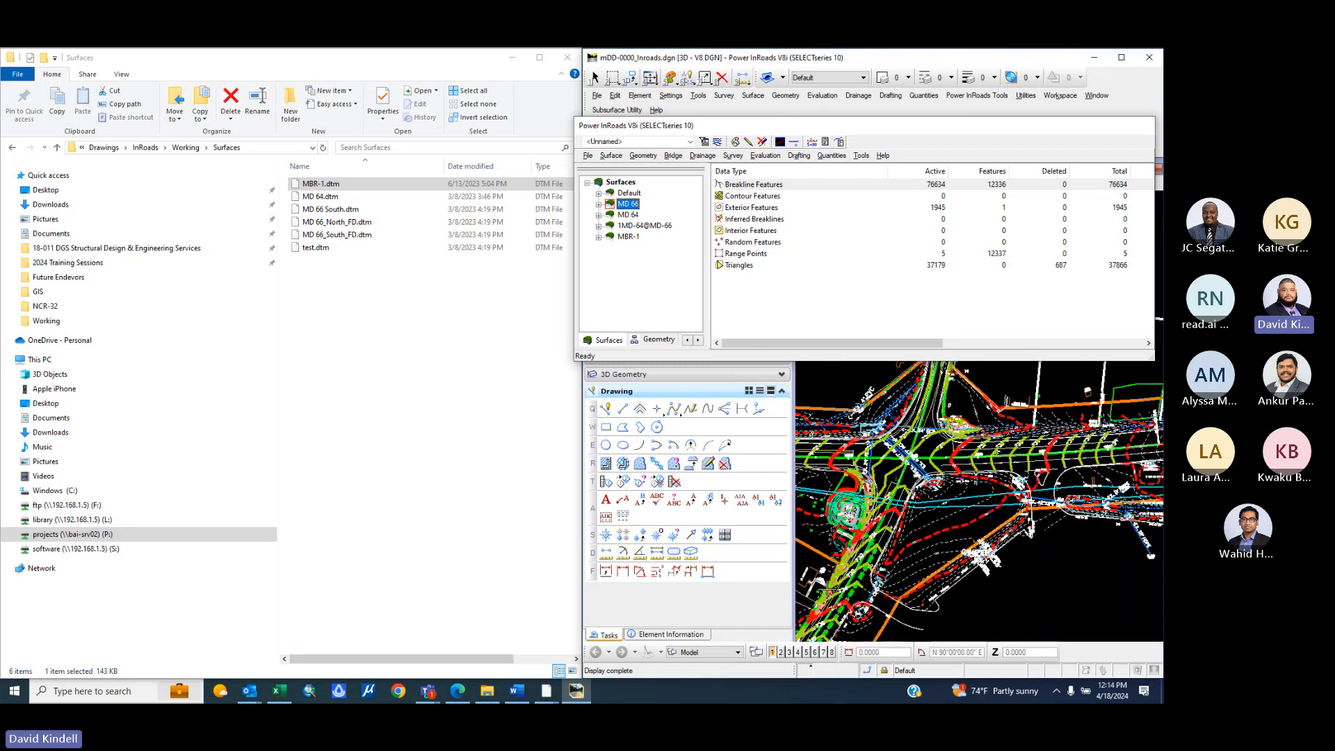
# - Maximize the drawing window and display the drainage structure categories in the InRoads explorer
pyautogui.click(1121, 57)
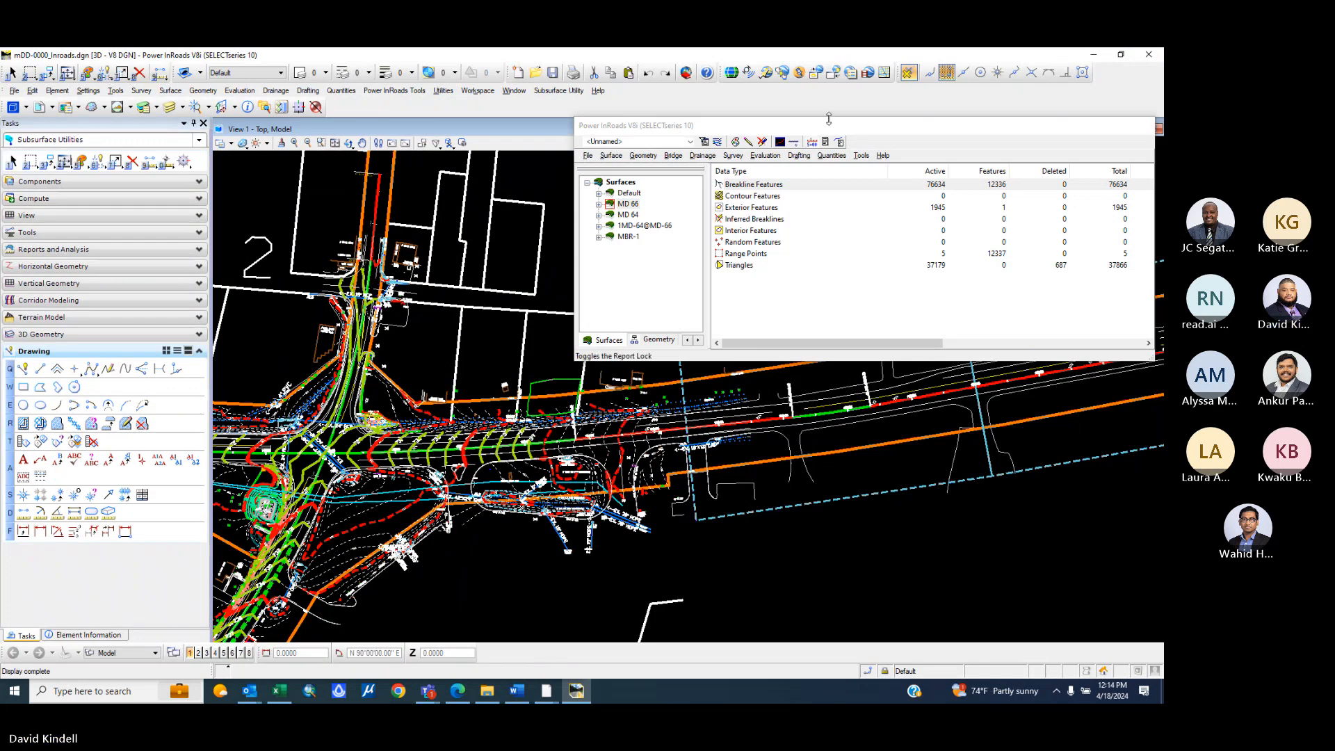
pyautogui.moveTo(805, 128); pyautogui.dragTo(732, 143)
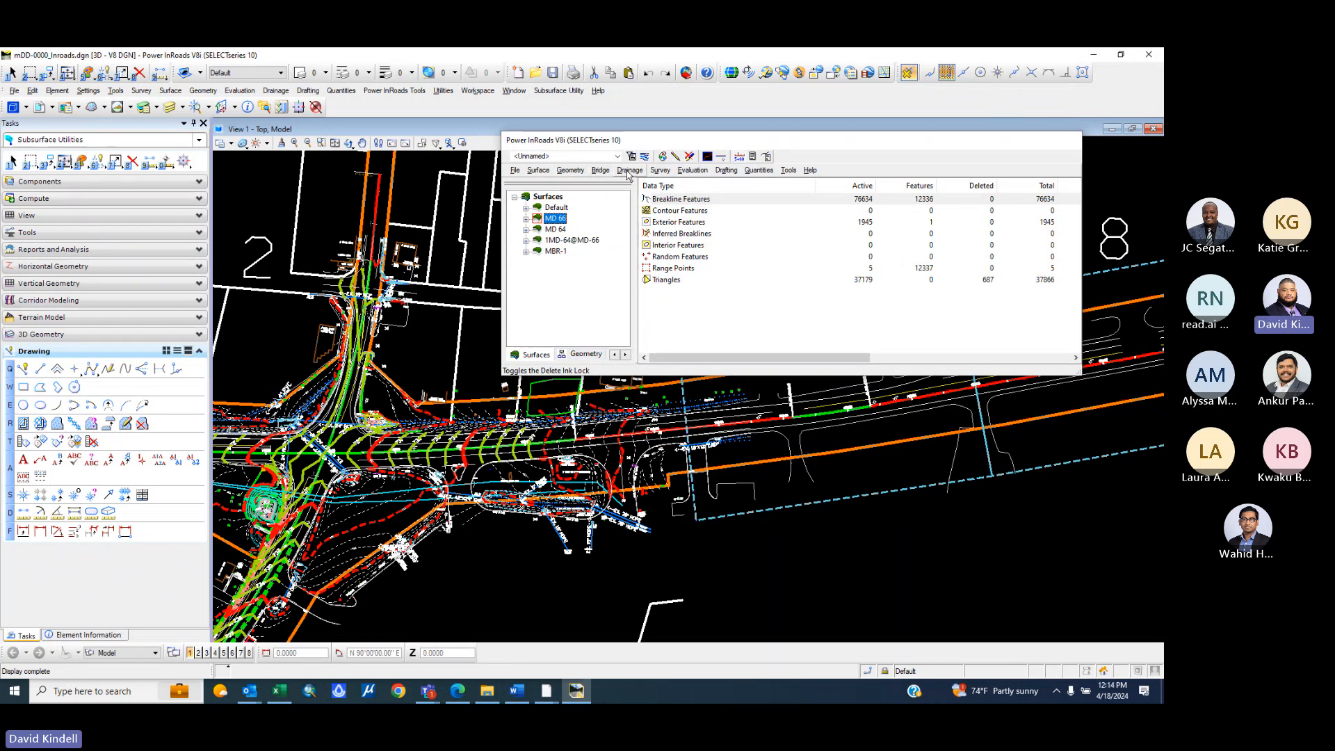
pyautogui.click(626, 356)
pyautogui.click(626, 355)
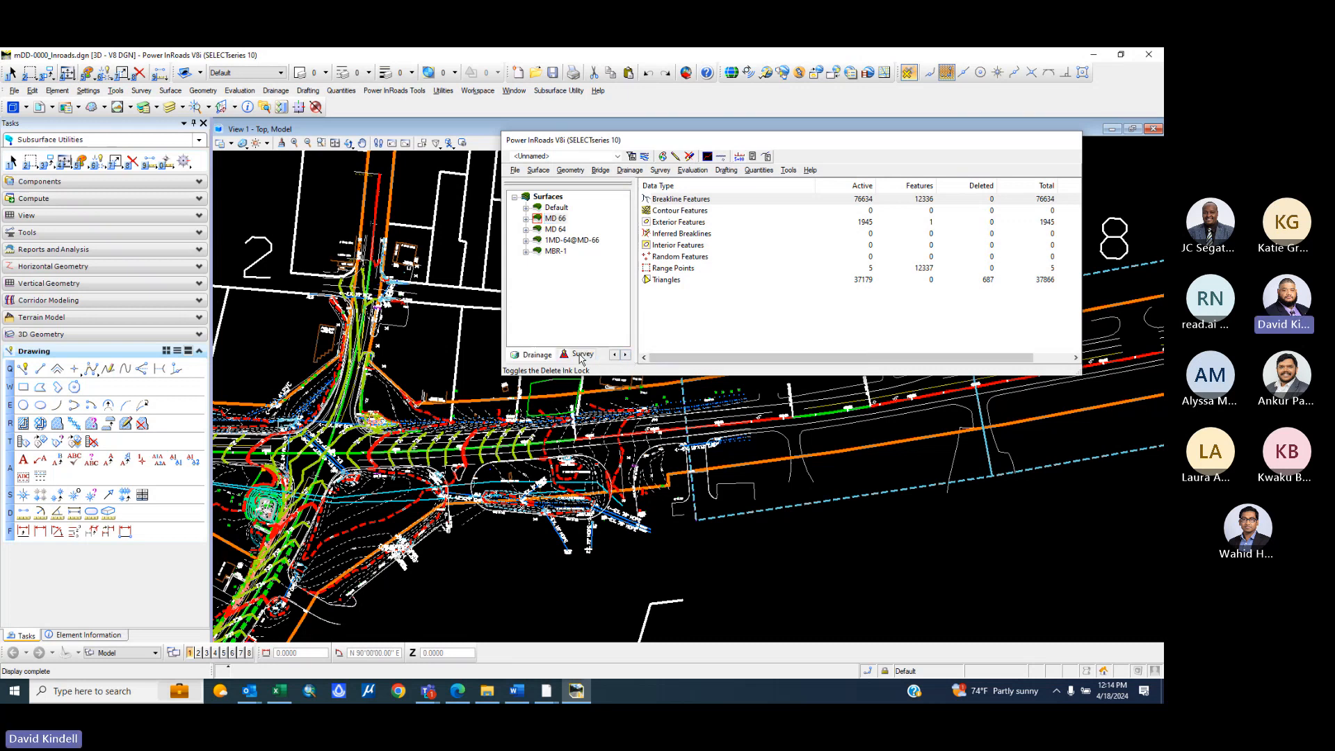
pyautogui.click(533, 353)
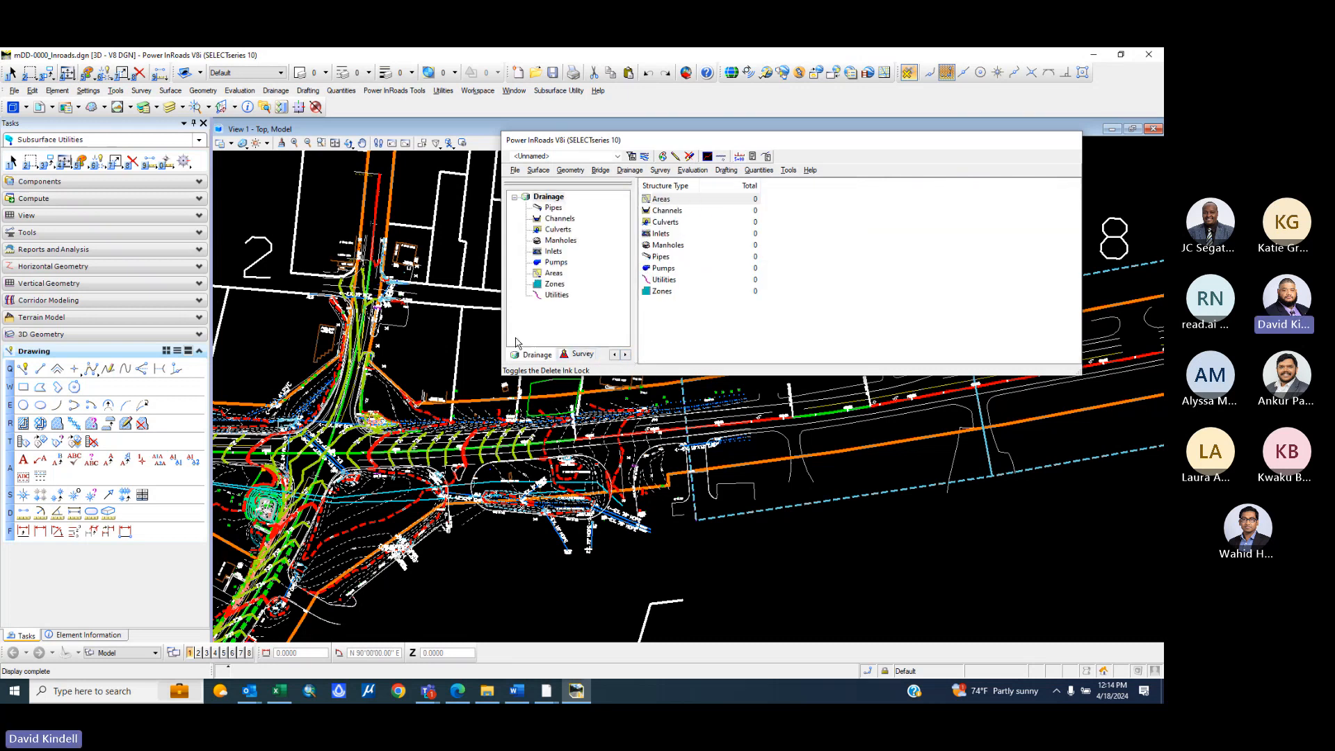
pyautogui.click(515, 172)
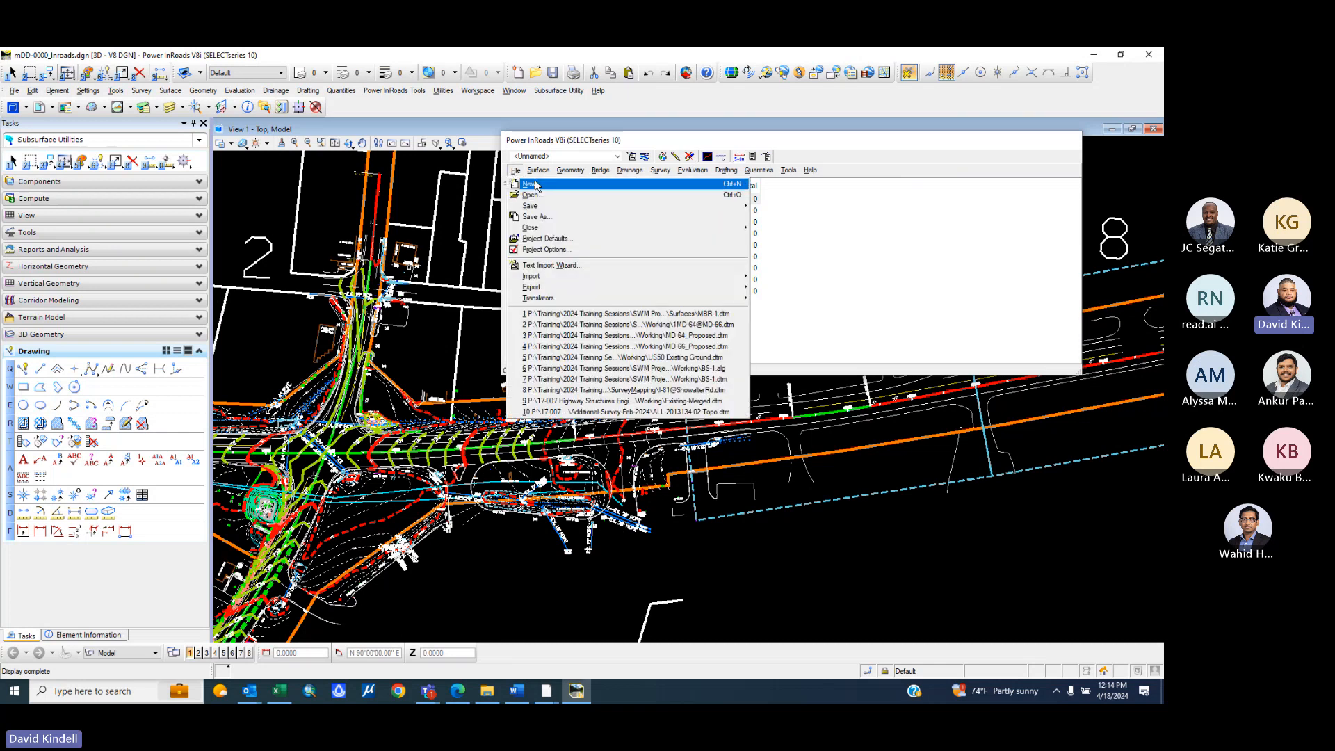
pyautogui.moveTo(631, 171)
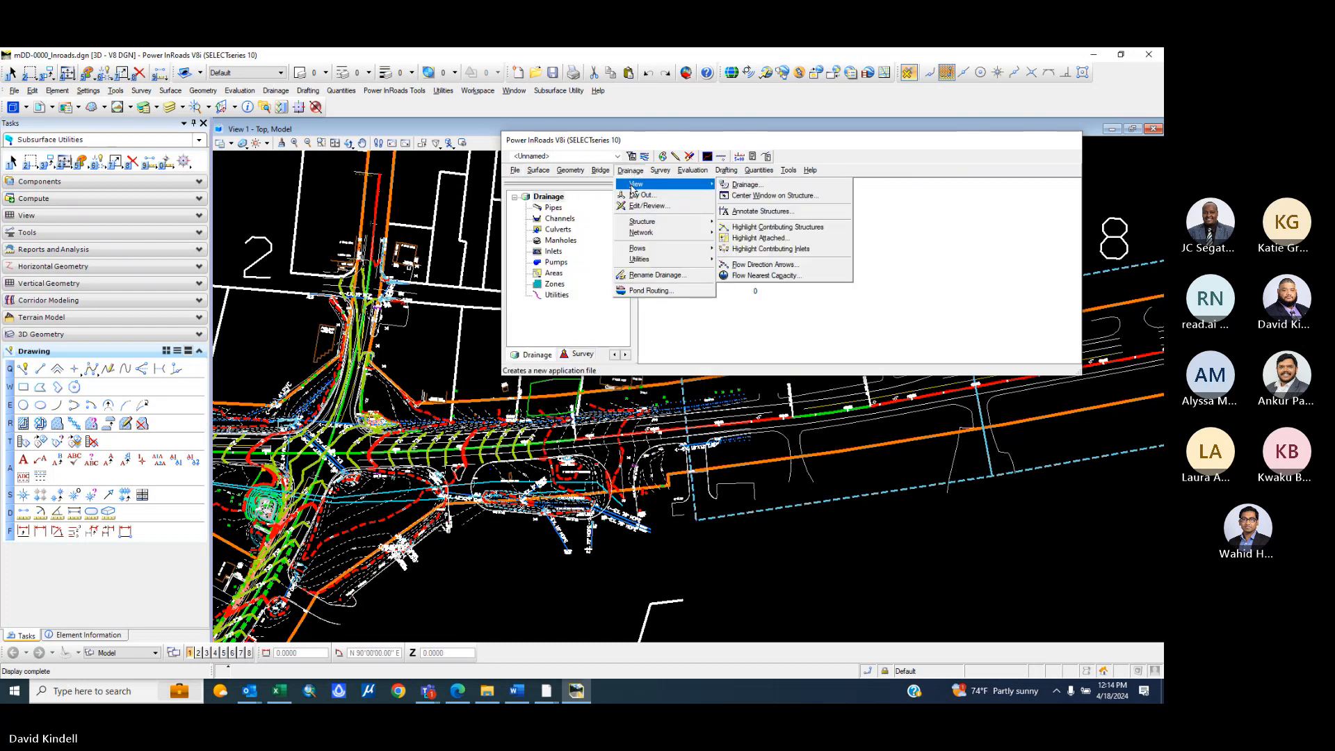
pyautogui.moveTo(525, 179)
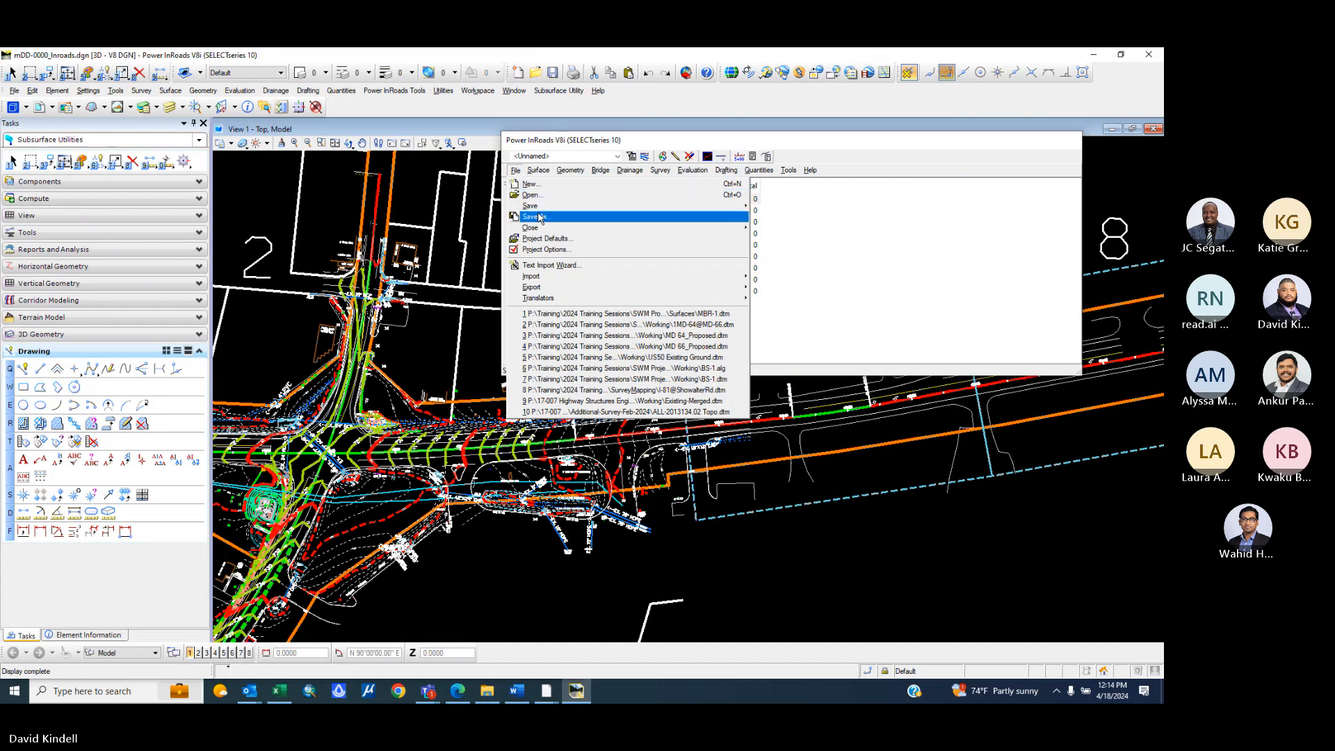
pyautogui.moveTo(546, 207)
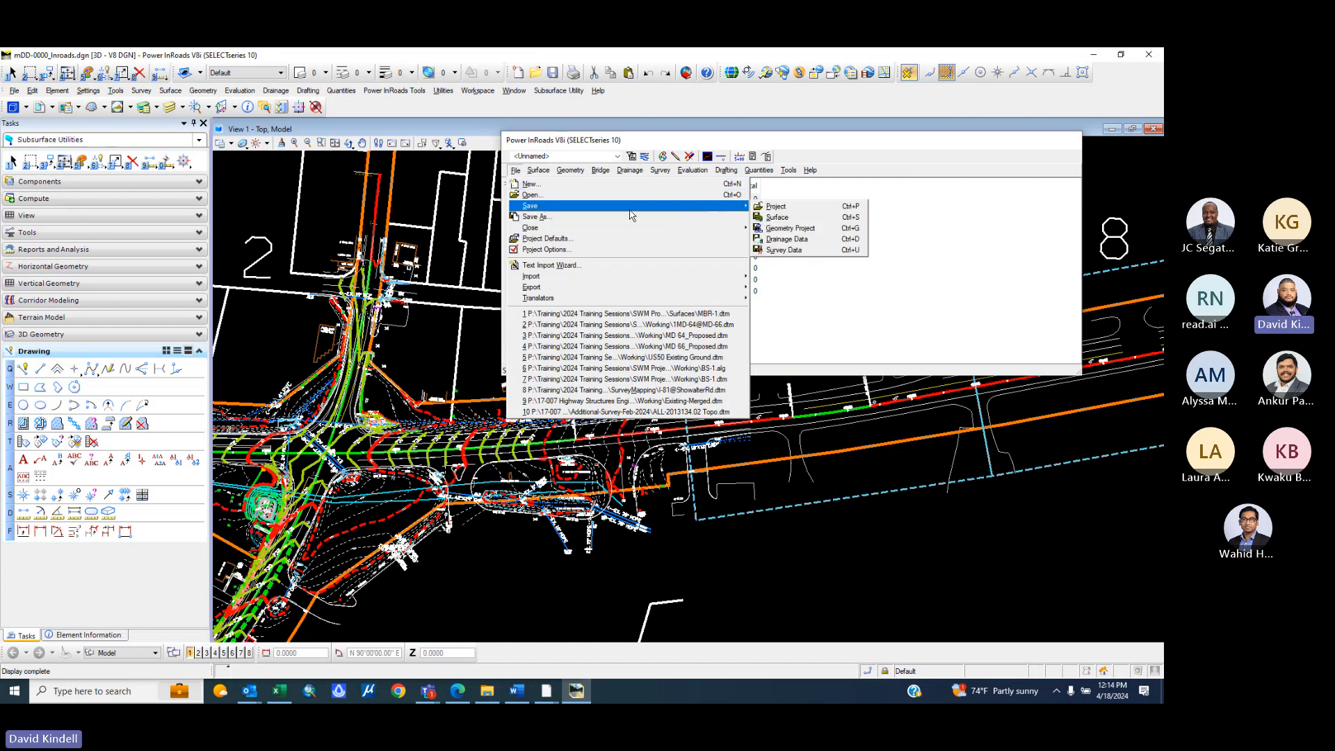
pyautogui.click(810, 243)
pyautogui.click(629, 405)
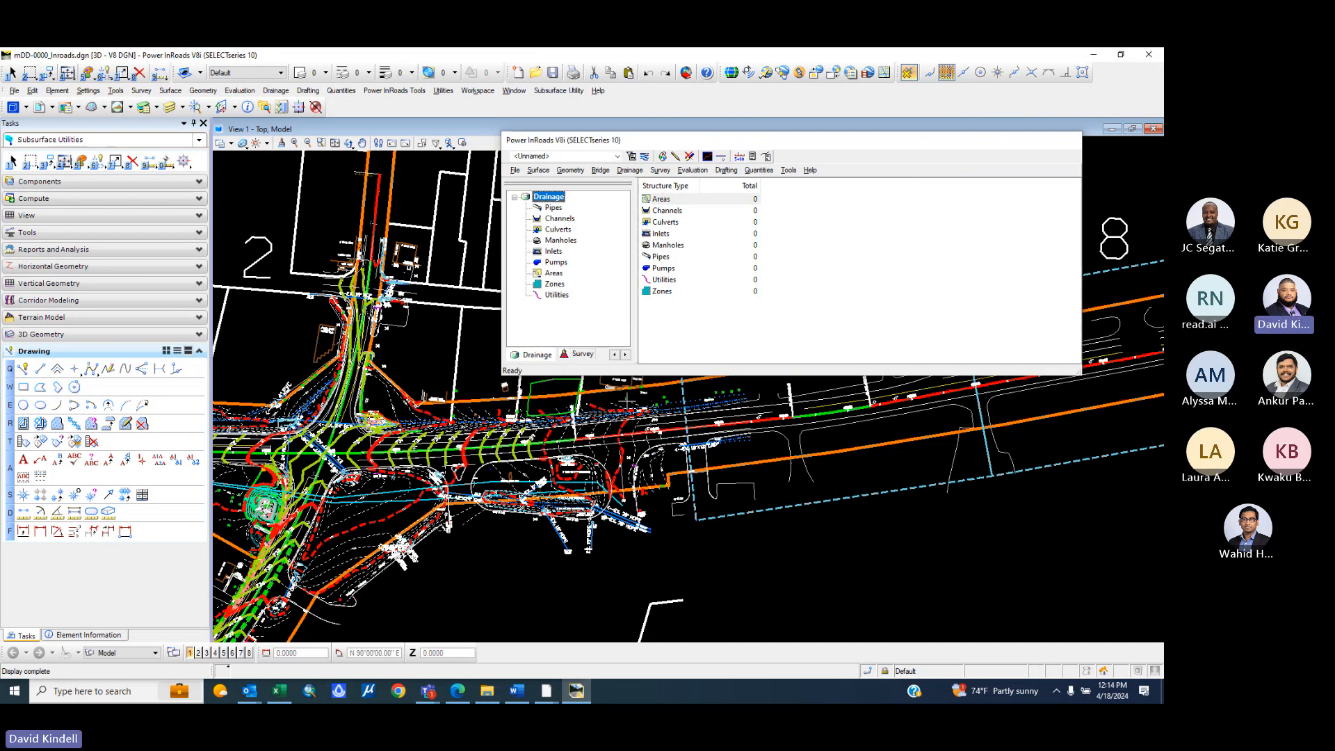
# - Create a new drainage database named MD 66 with the description Stormdrain Design
pyautogui.click(515, 171)
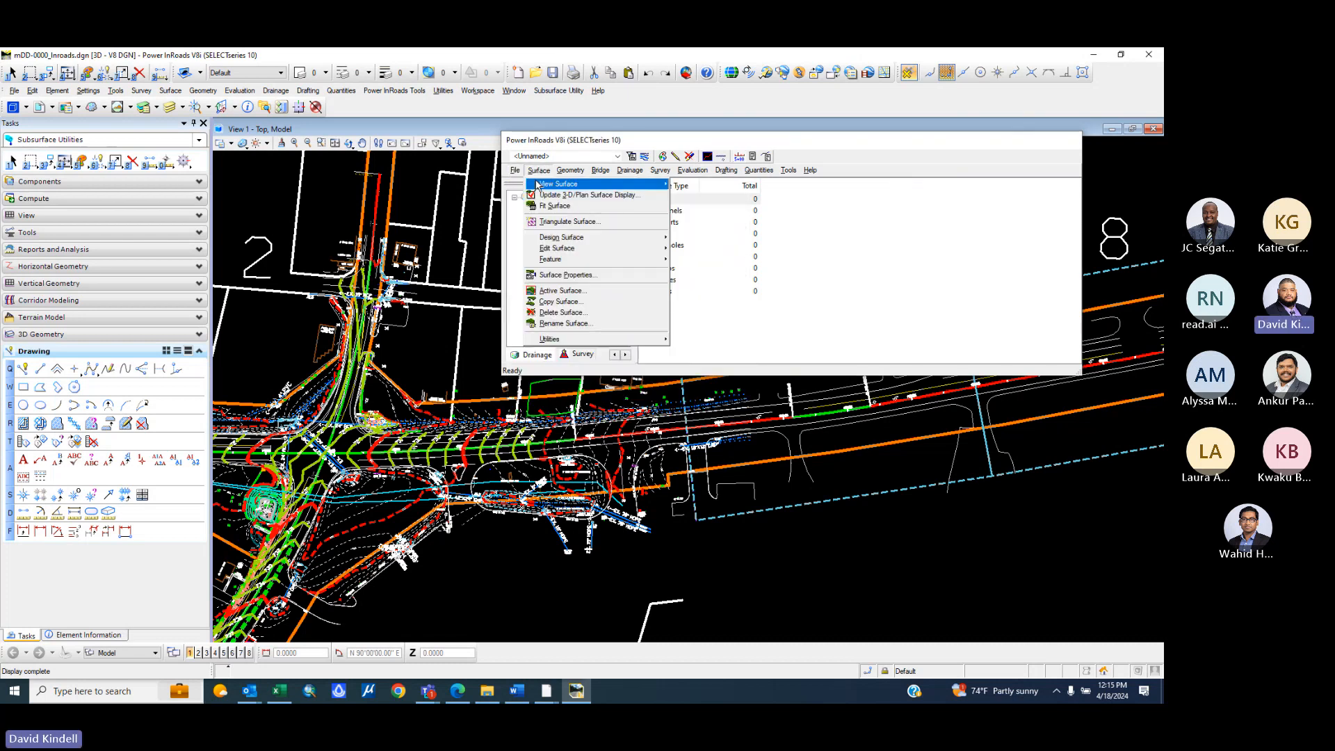
pyautogui.click(528, 184)
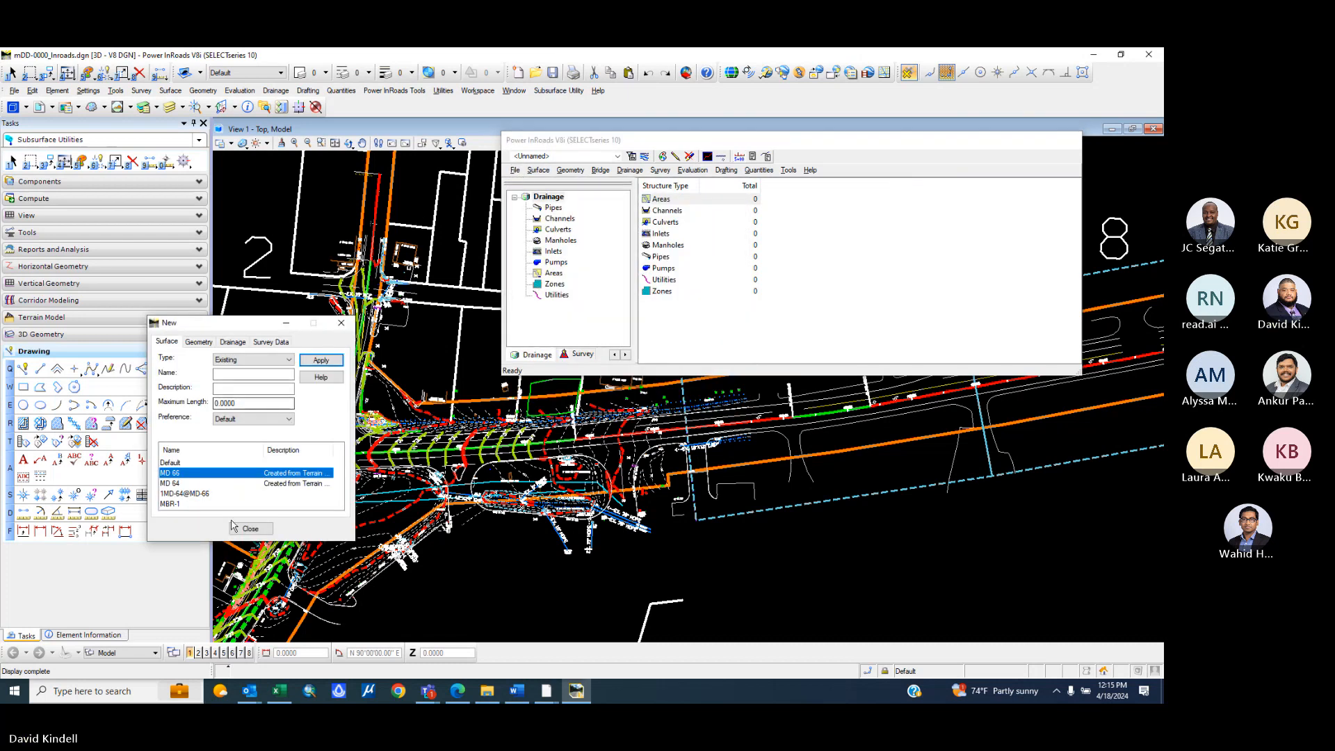
pyautogui.moveTo(254, 322); pyautogui.dragTo(752, 261)
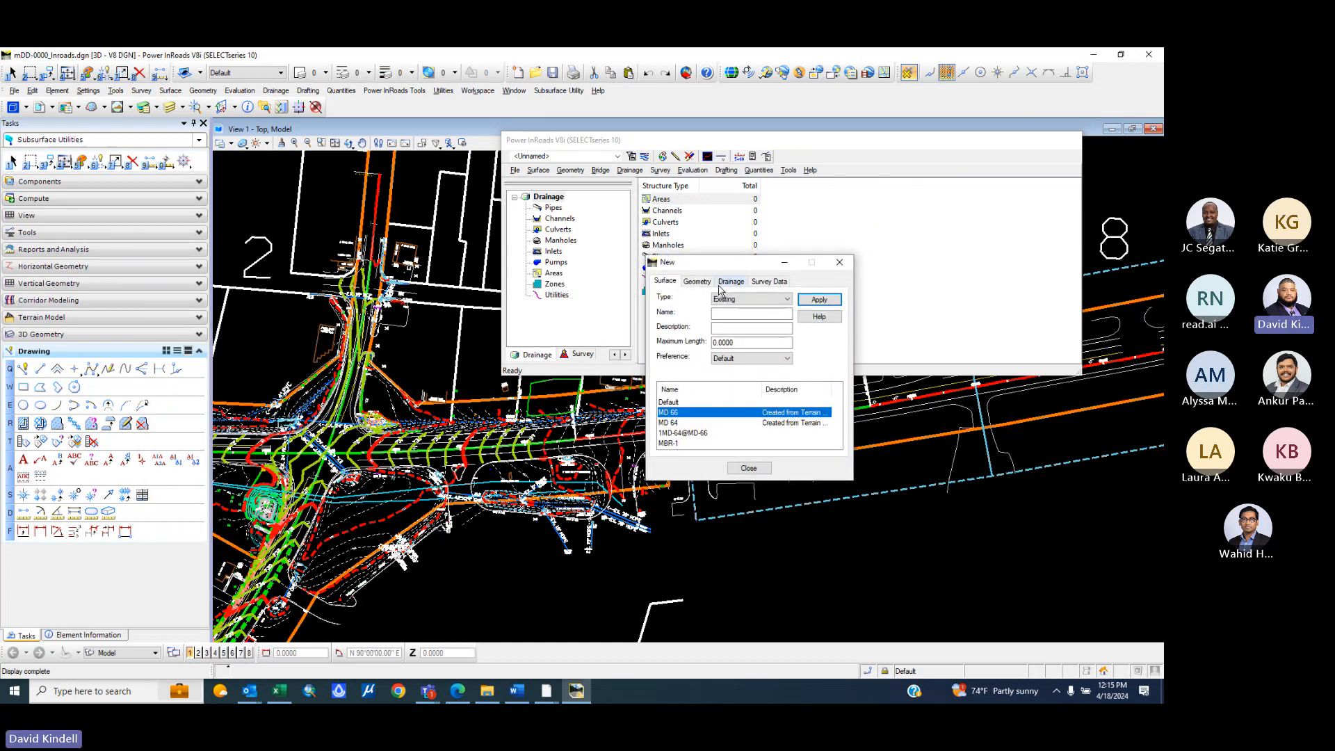
pyautogui.click(730, 281)
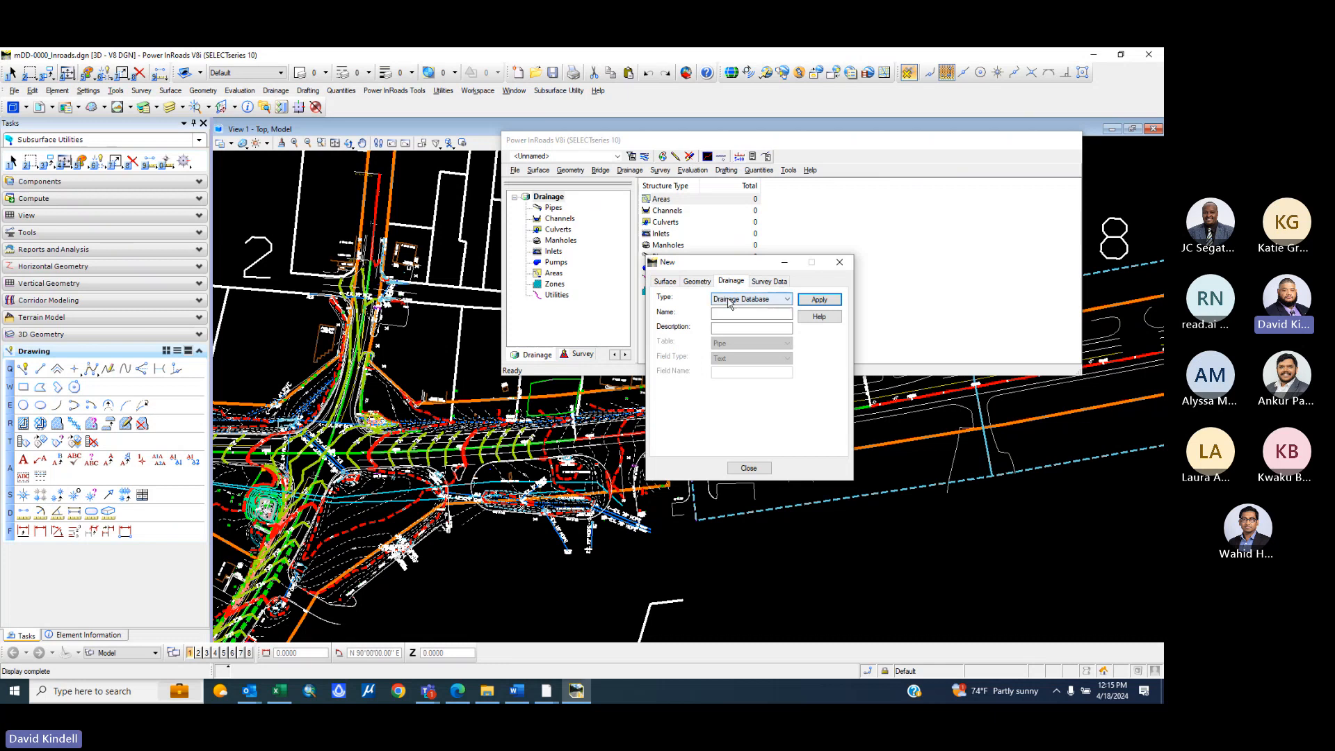
pyautogui.click(733, 312)
pyautogui.write('M')
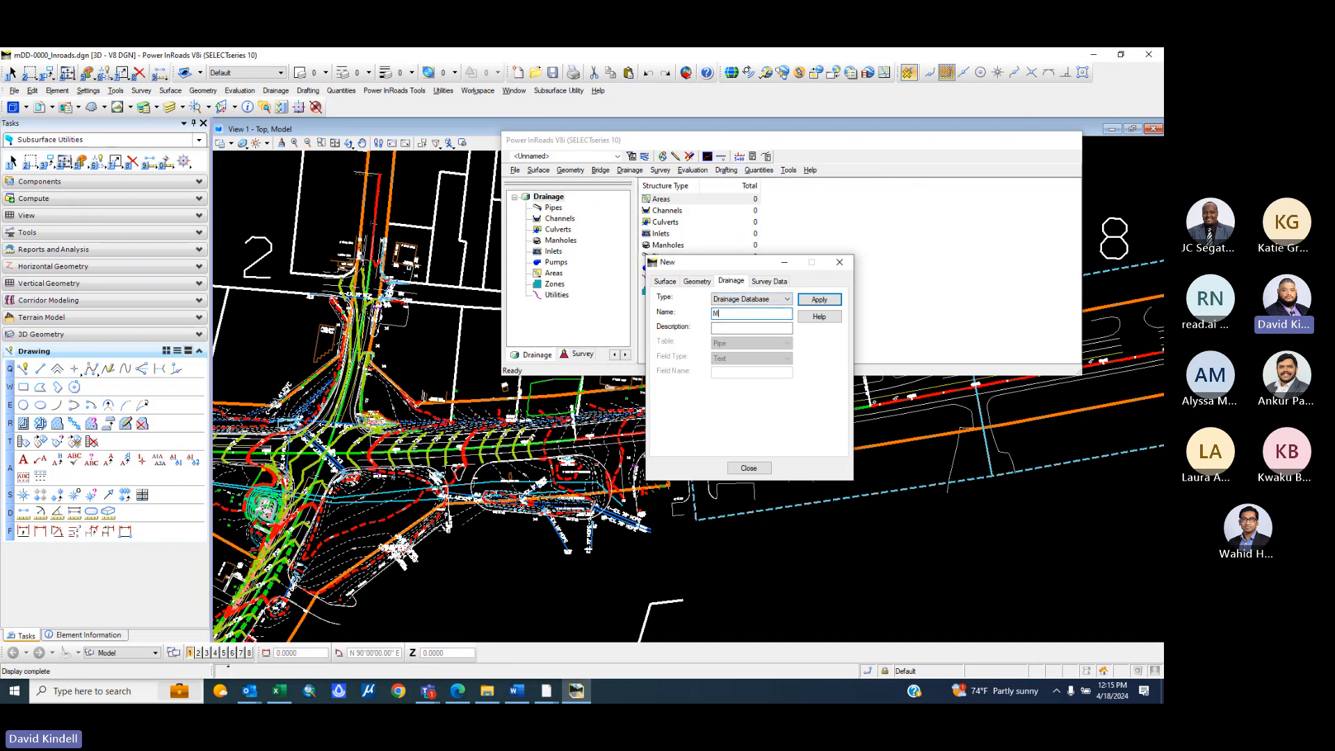
pyautogui.write('D 66')
pyautogui.write('Storm')
pyautogui.write('drain Design')
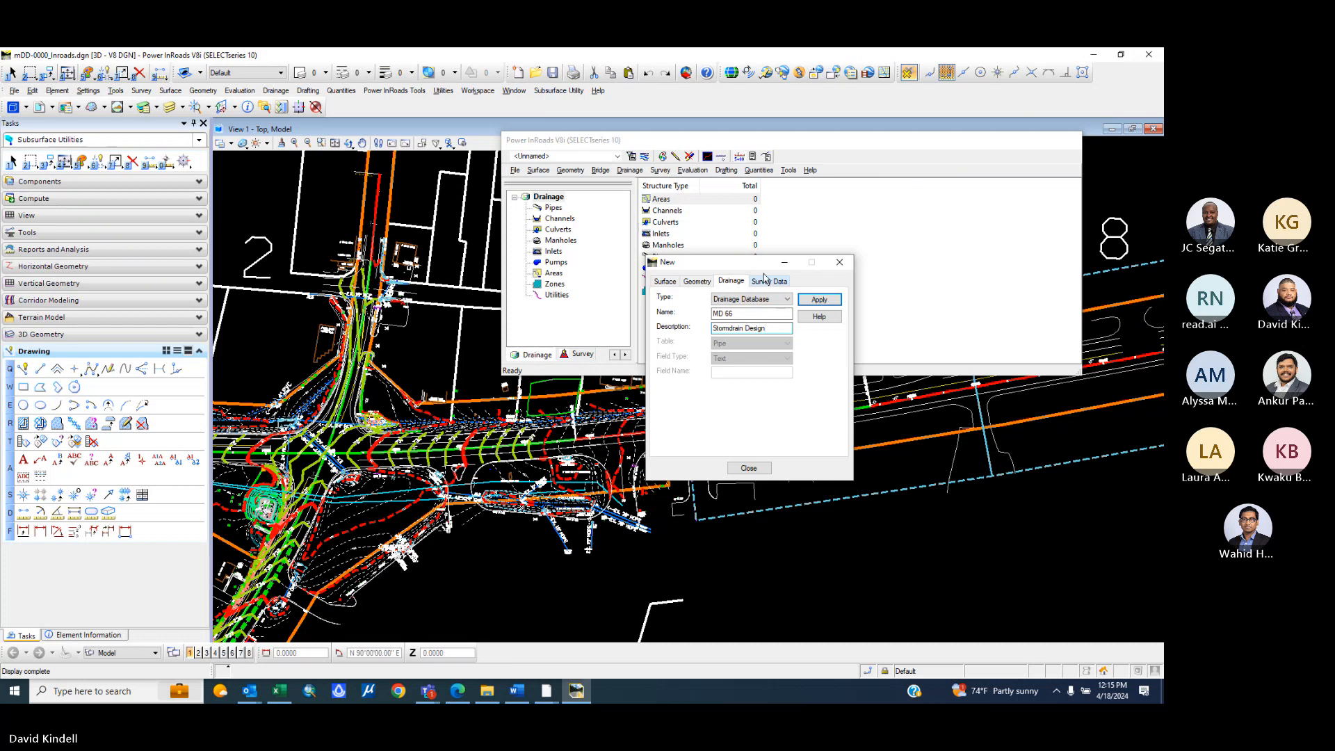
pyautogui.click(818, 301)
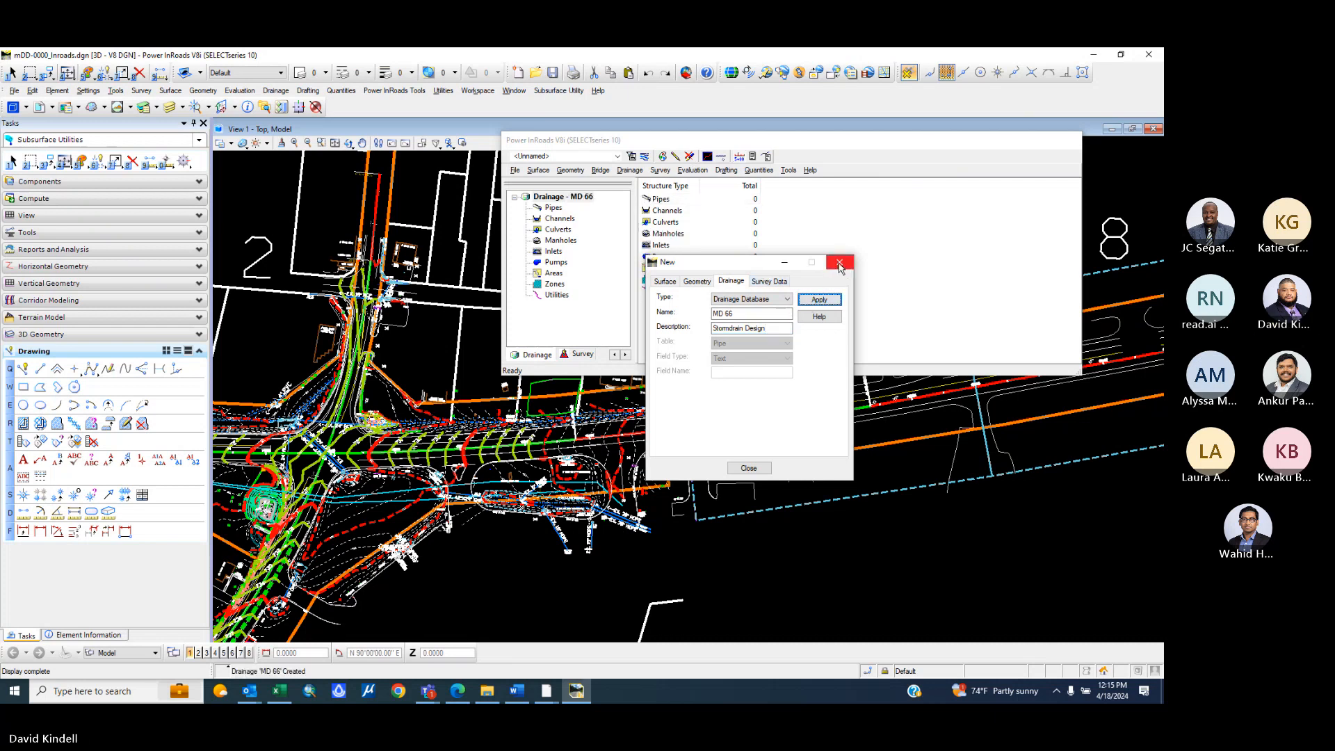
pyautogui.click(840, 263)
# - Start saving the drainage data and browse to the Drawings > InRoads folder of the MD 66 at MD 64 Intersection project
pyautogui.click(515, 171)
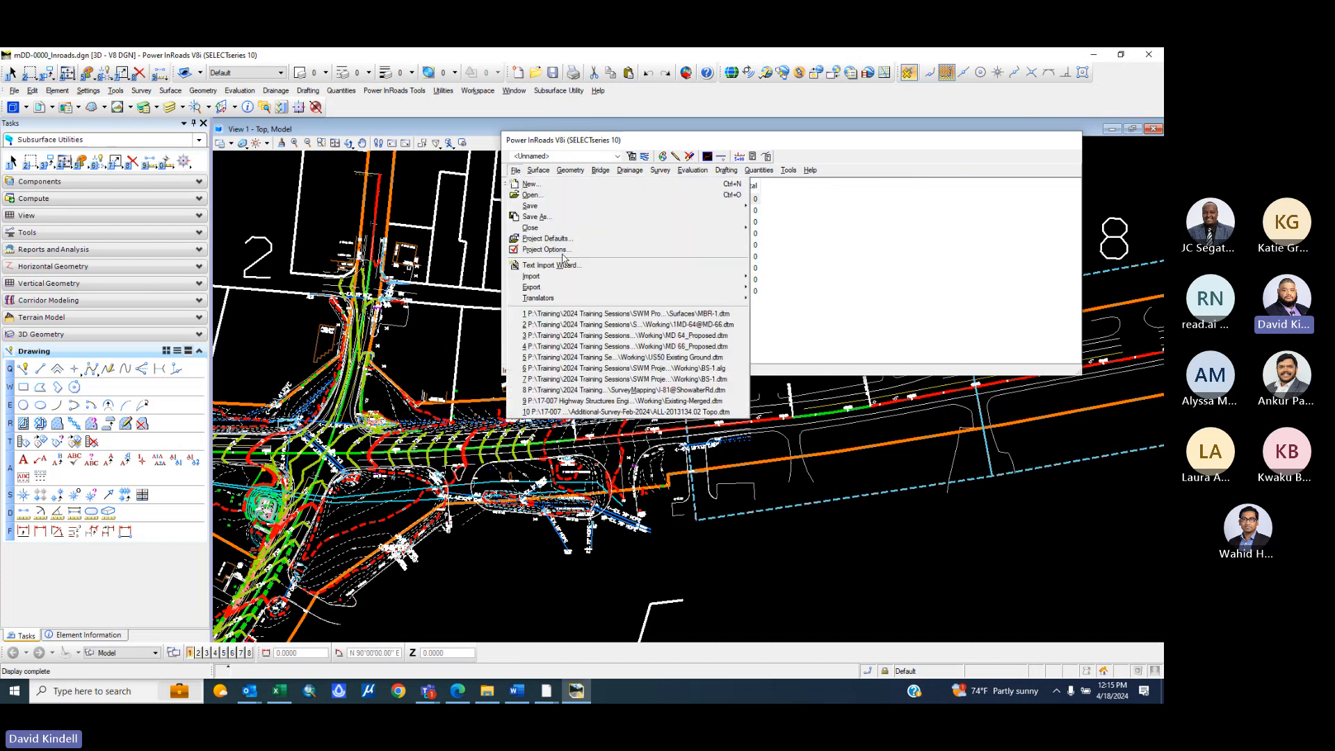
pyautogui.moveTo(534, 206)
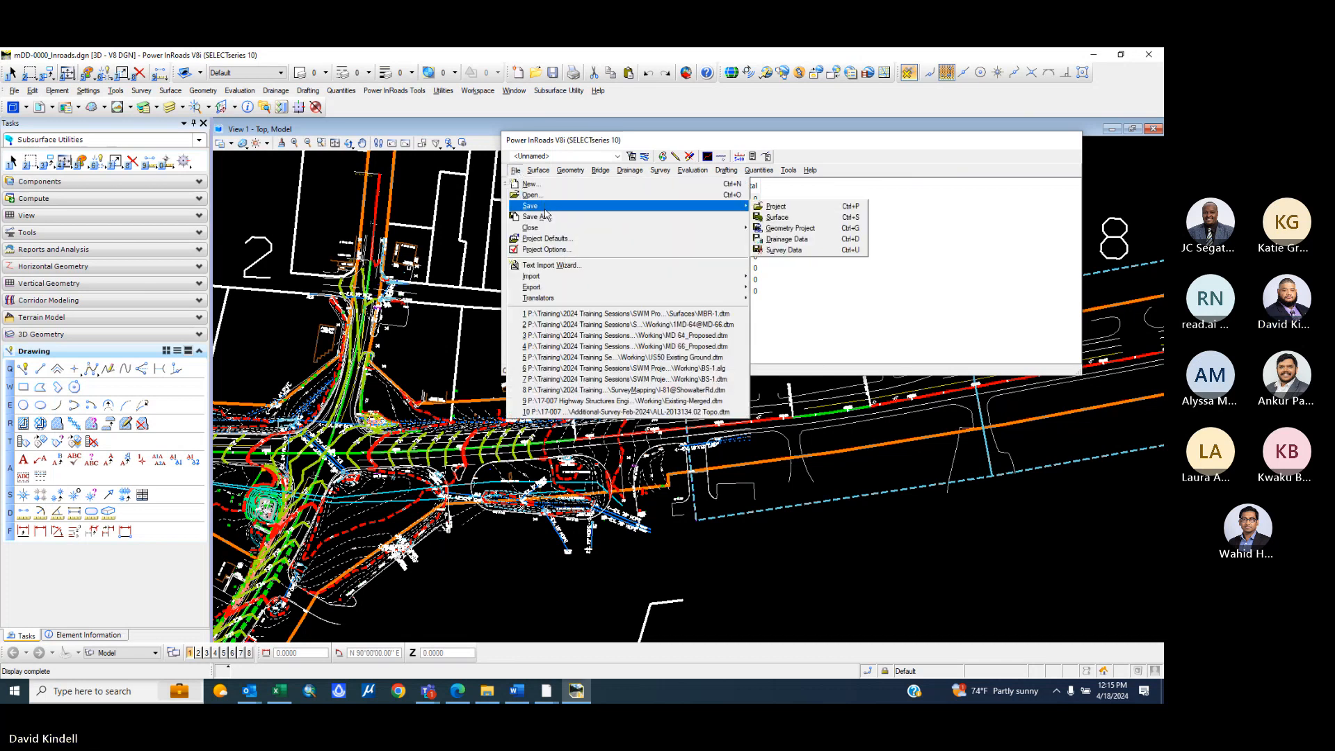
pyautogui.click(787, 240)
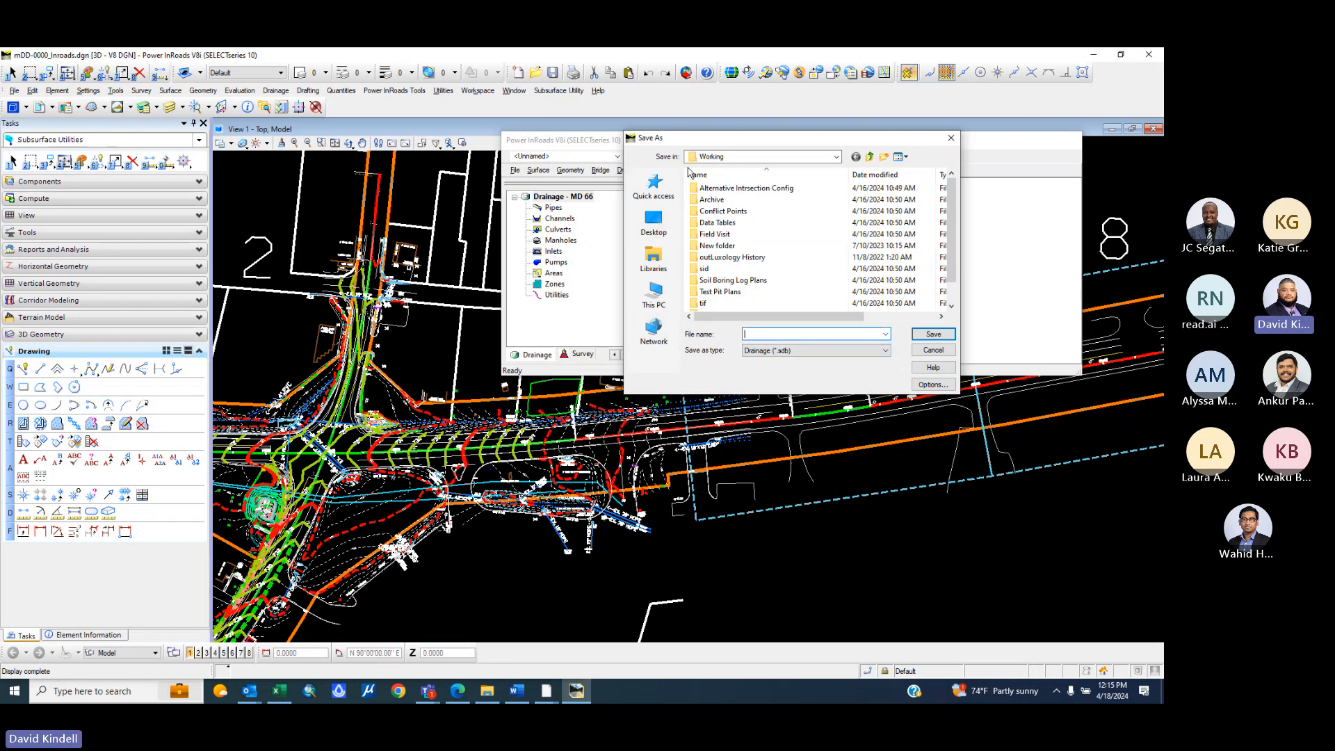
pyautogui.click(653, 187)
pyautogui.scroll(-3, 760, 287)
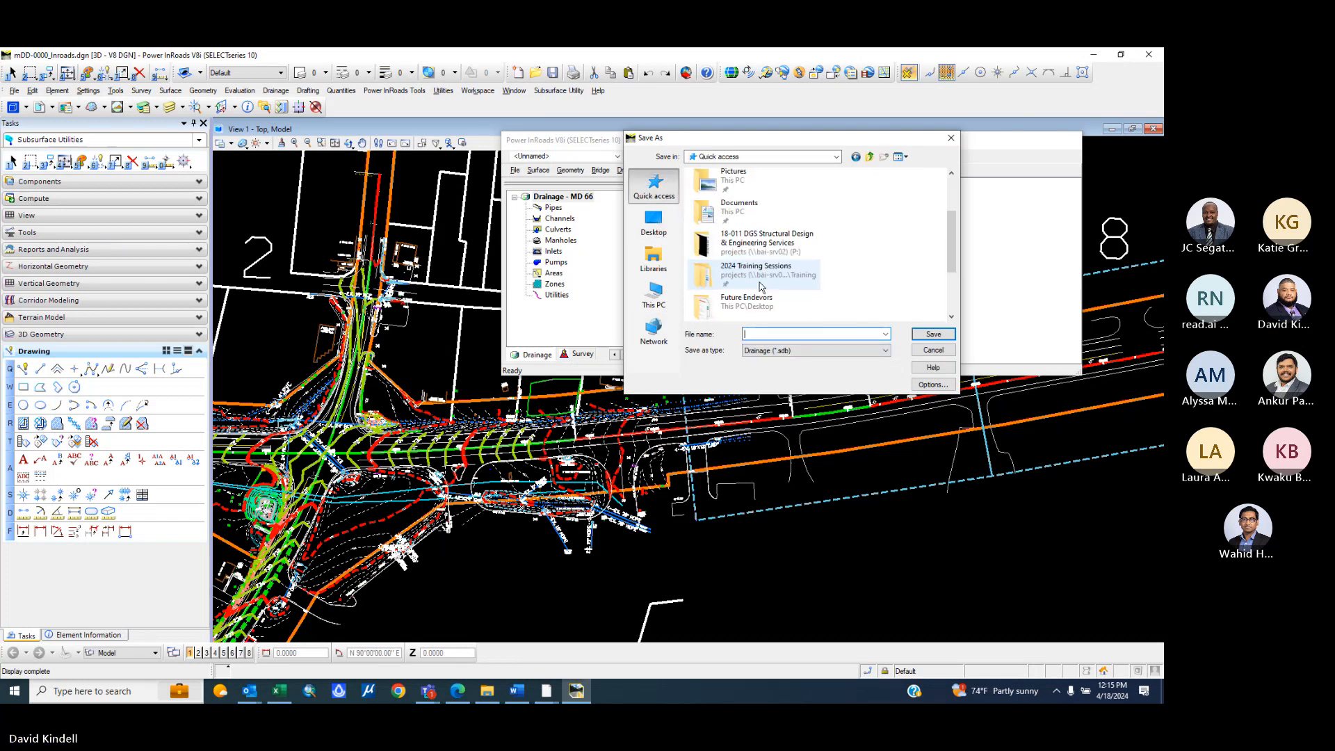
pyautogui.doubleClick(755, 279)
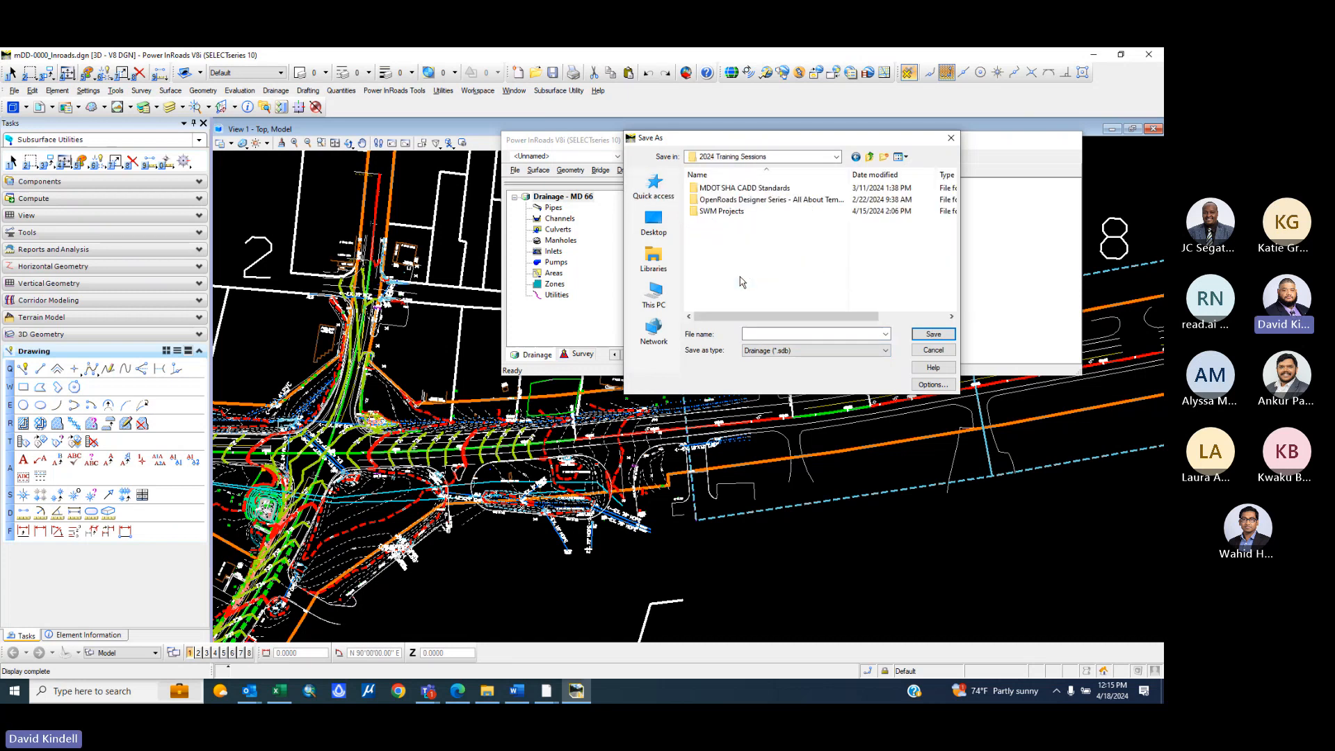
pyautogui.doubleClick(756, 200)
pyautogui.doubleClick(711, 189)
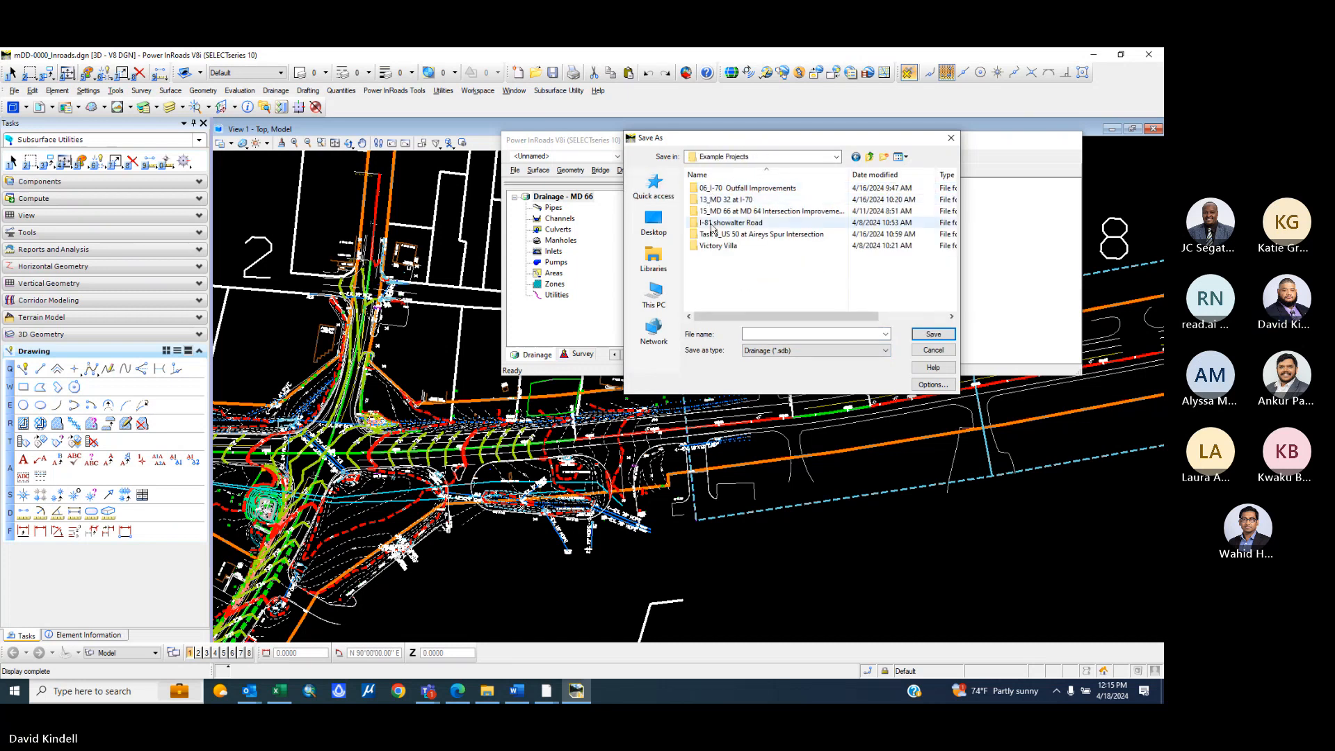
pyautogui.doubleClick(709, 210)
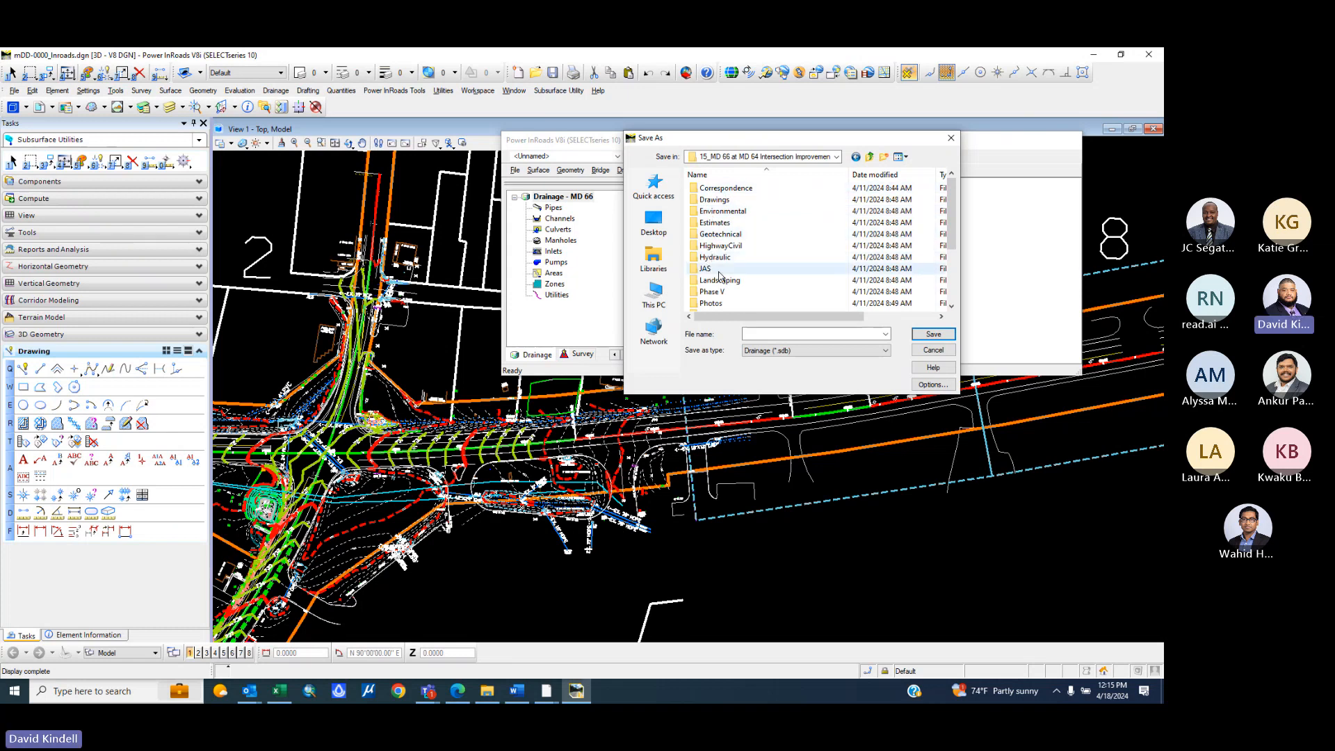
pyautogui.doubleClick(714, 199)
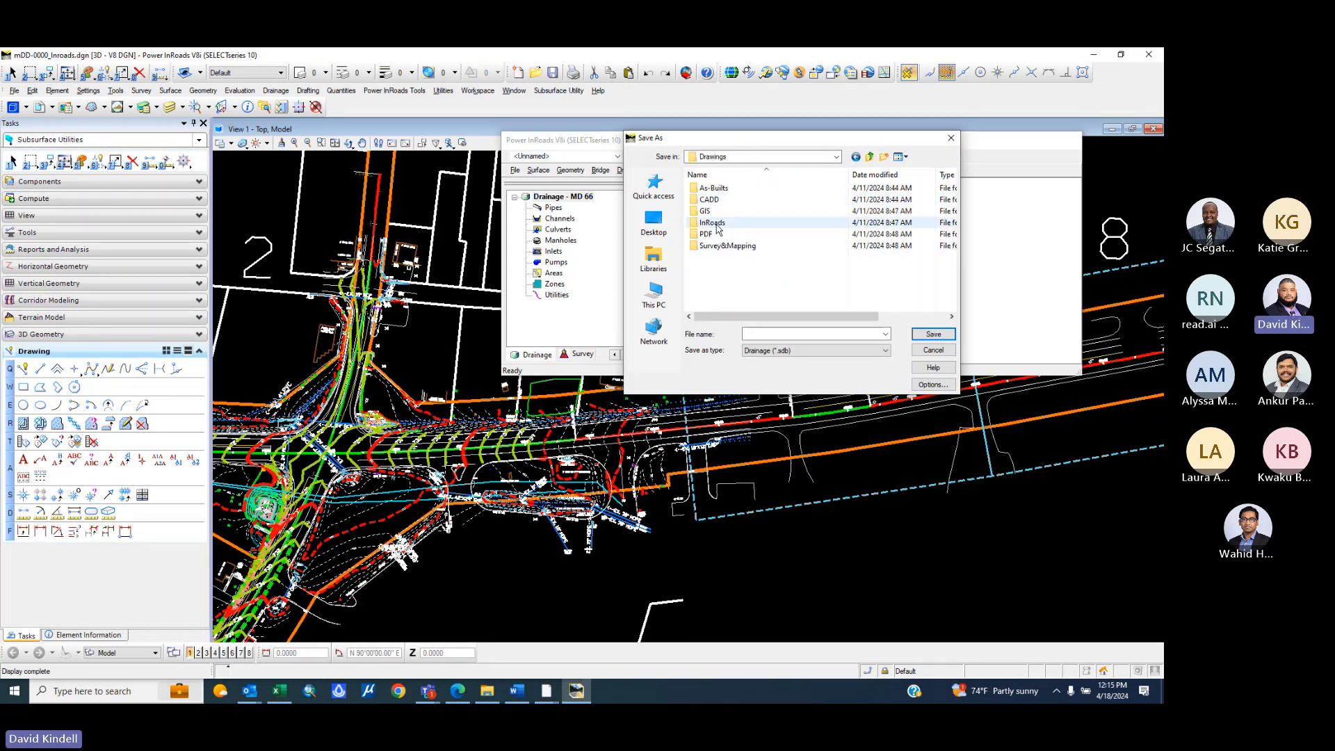
pyautogui.doubleClick(716, 224)
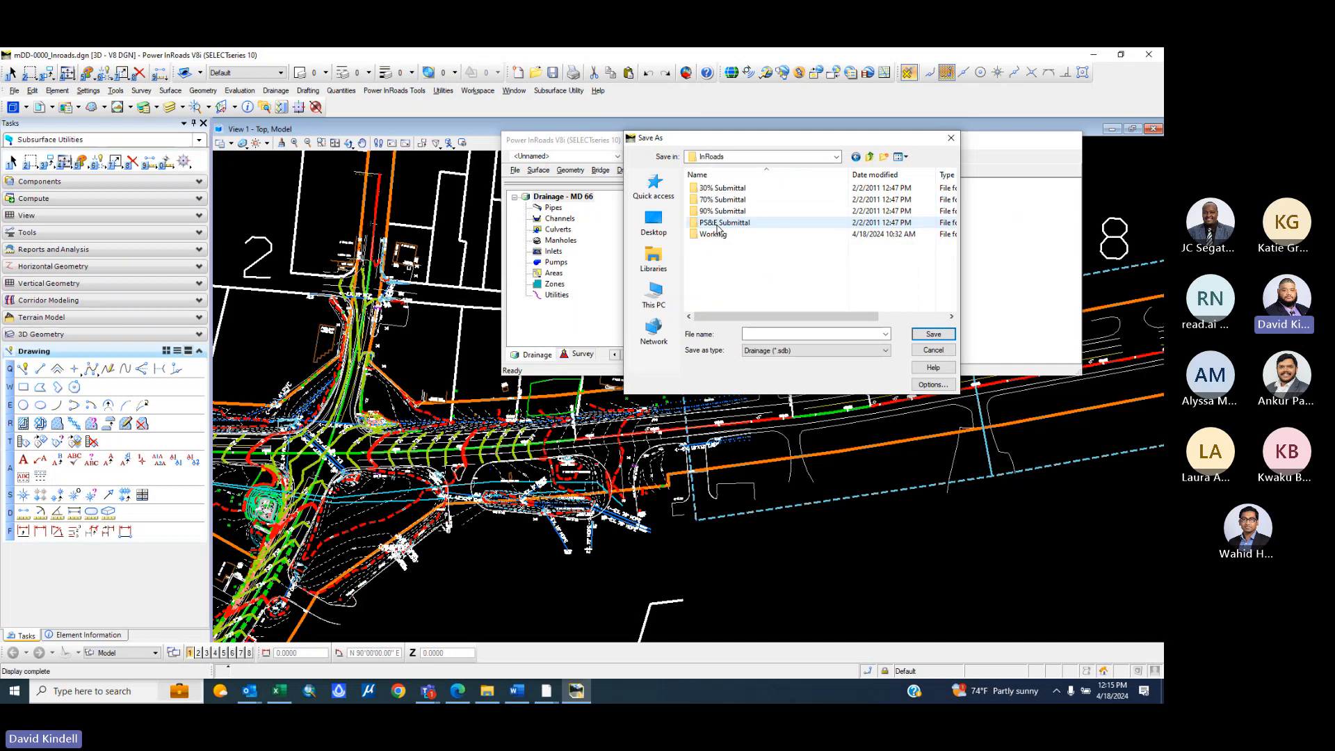
# - Save the drainage database in the InRoads folder as MD66
pyautogui.click(795, 334)
pyautogui.write('MD66')
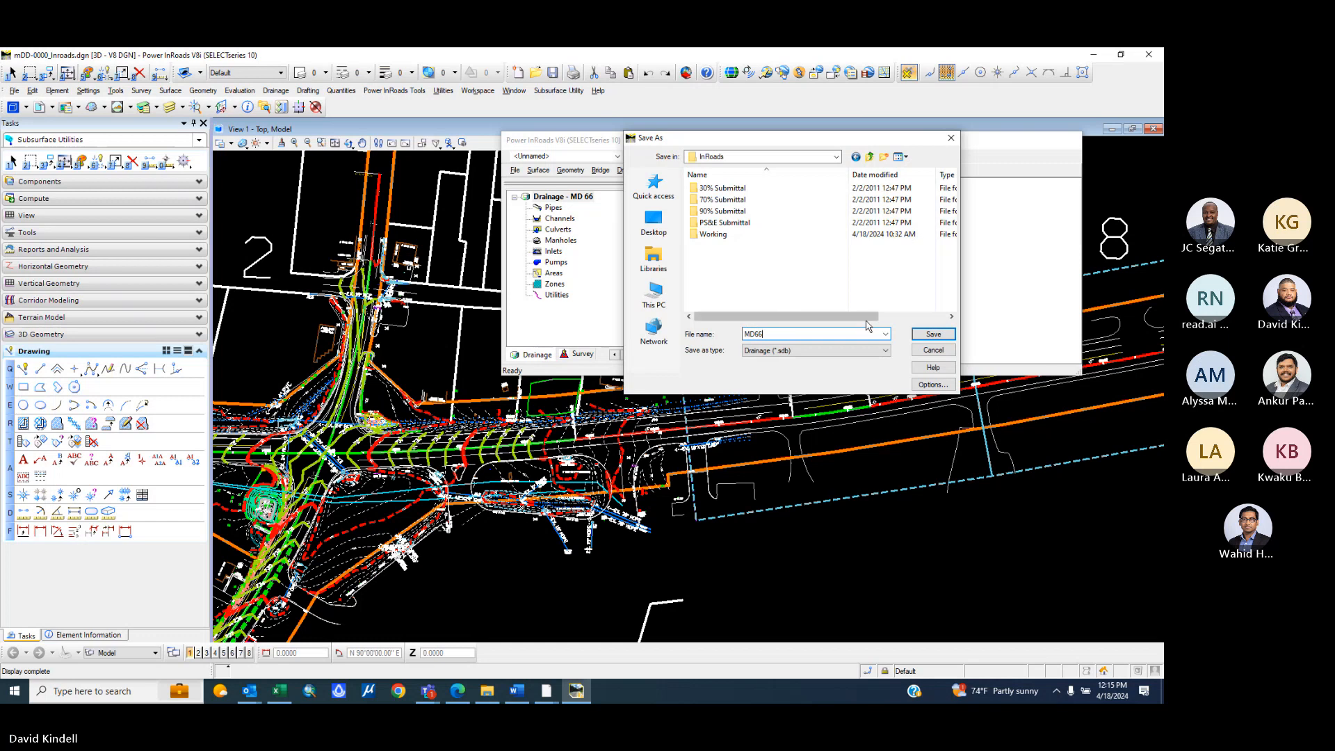
pyautogui.click(934, 335)
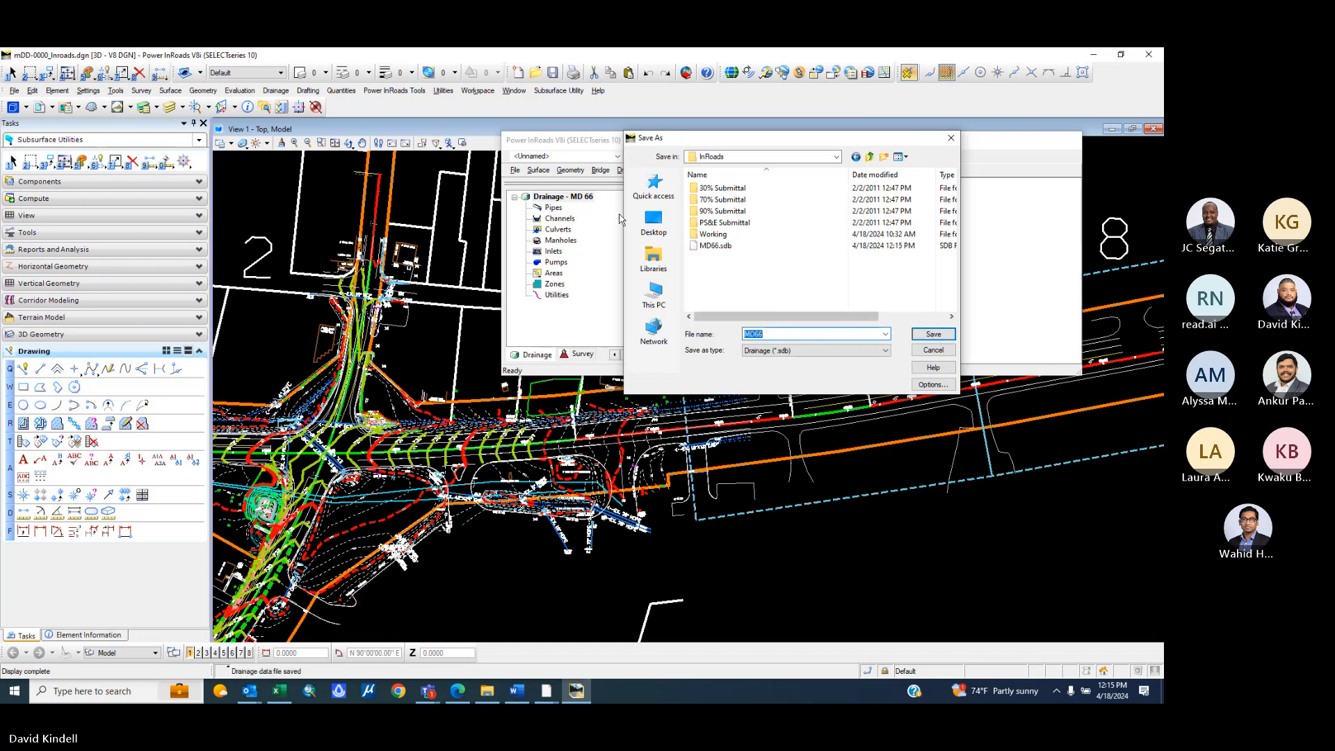
pyautogui.click(950, 139)
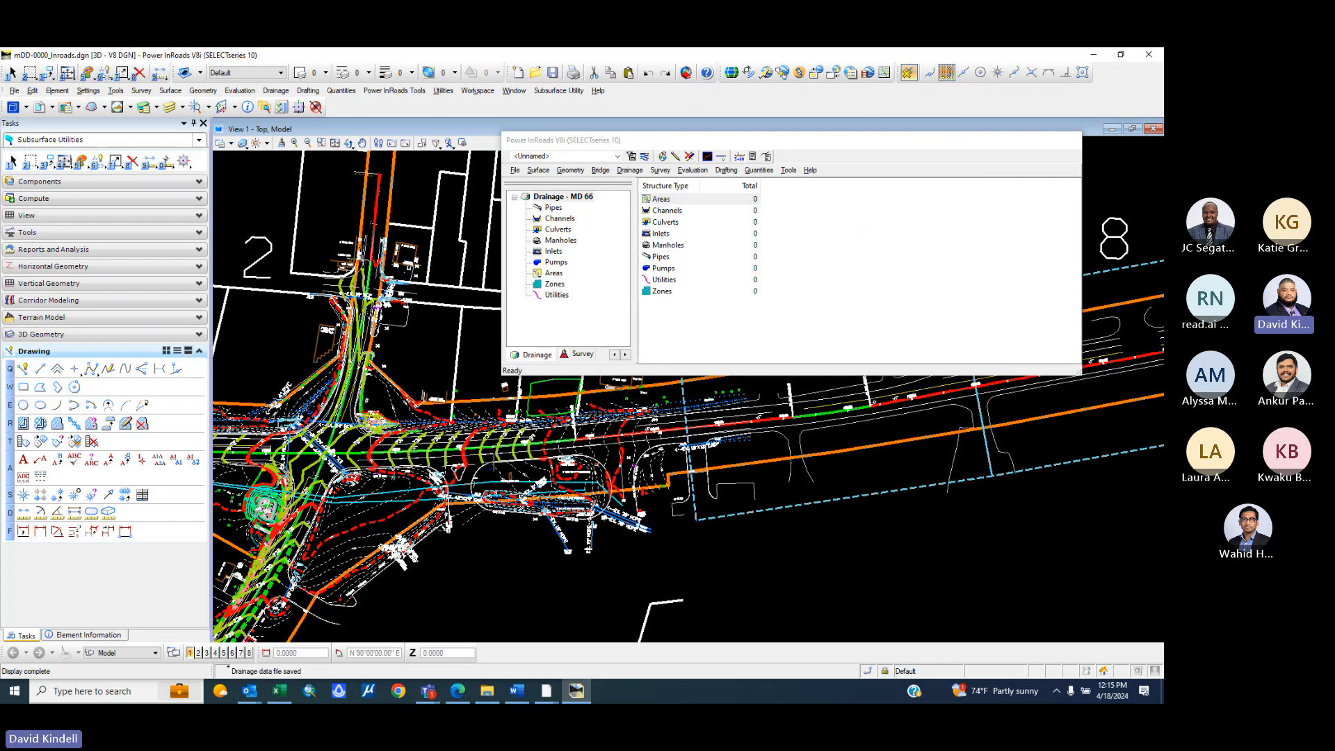
# - Open the Drainage Lay Out dialog for placing structures in the MD 66 drainage database
pyautogui.scroll(2, 272, 410)
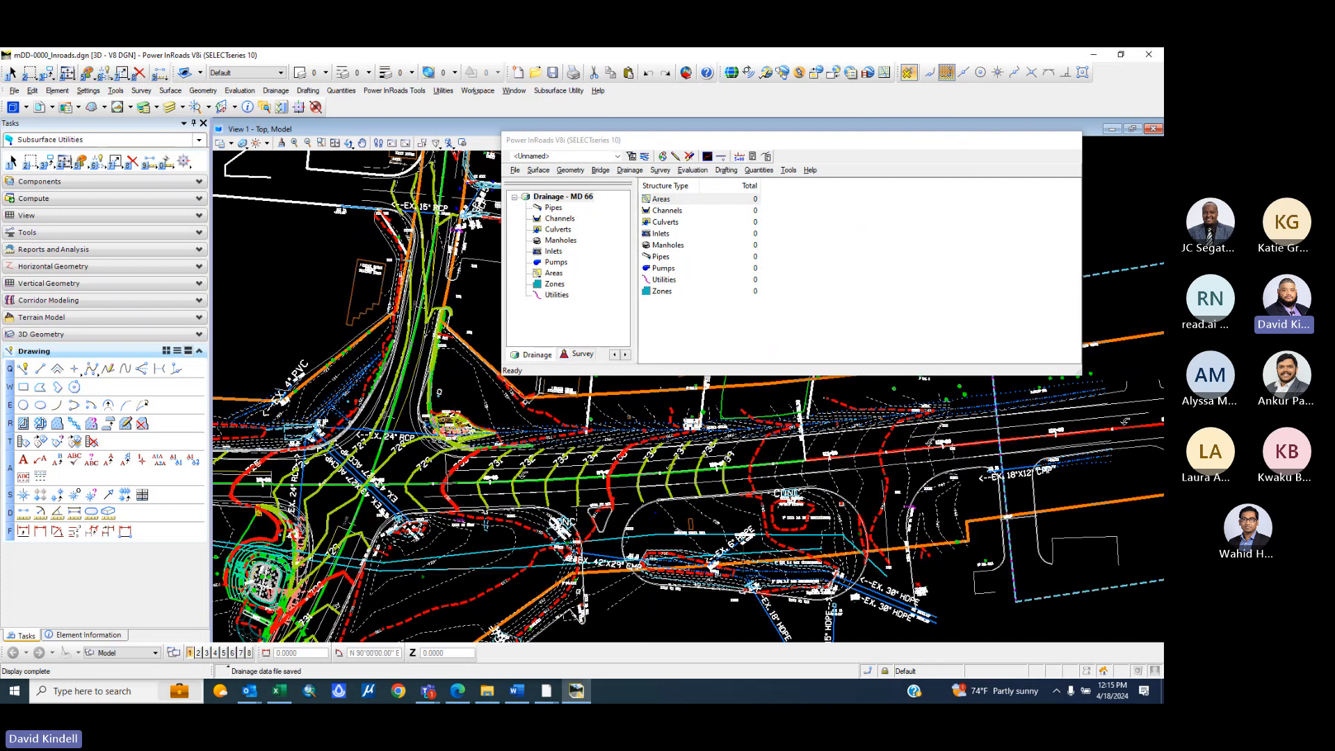
pyautogui.scroll(-1, 450, 475)
pyautogui.scroll(1, 349, 527)
pyautogui.scroll(1, 370, 543)
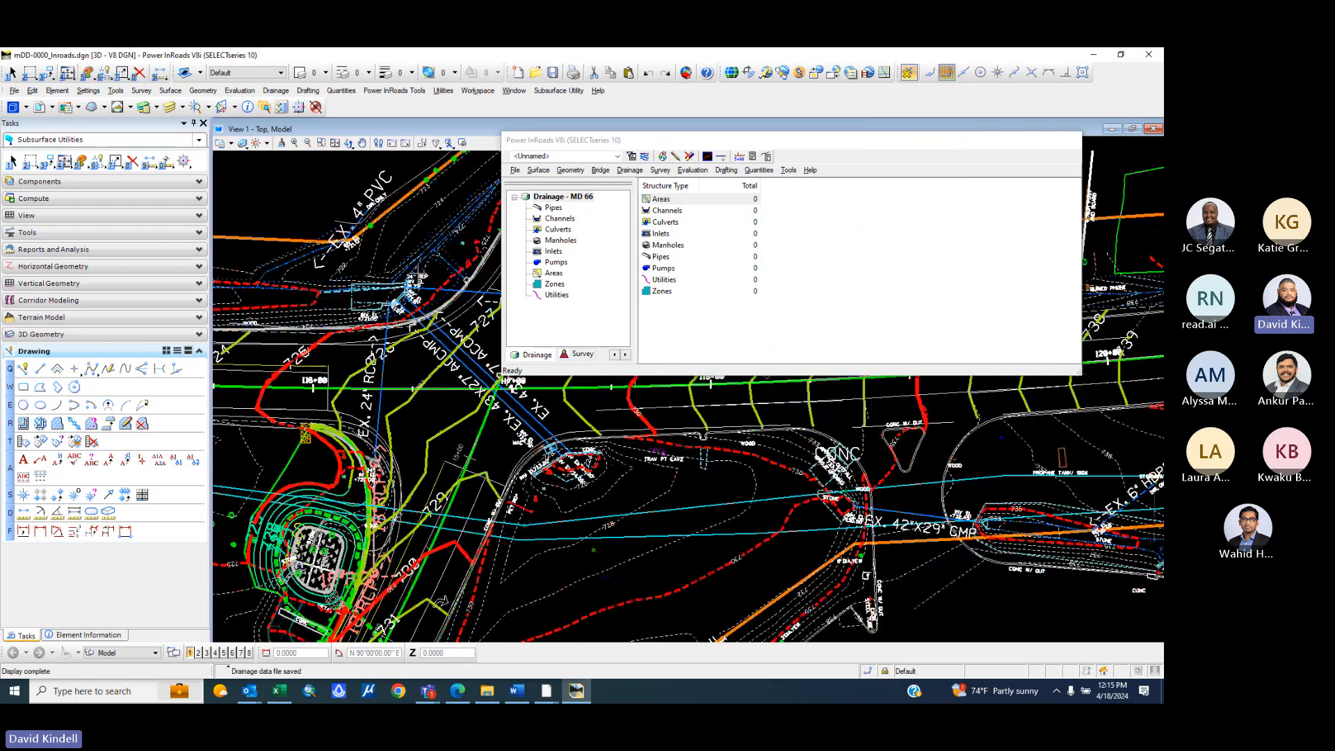
pyautogui.click(628, 170)
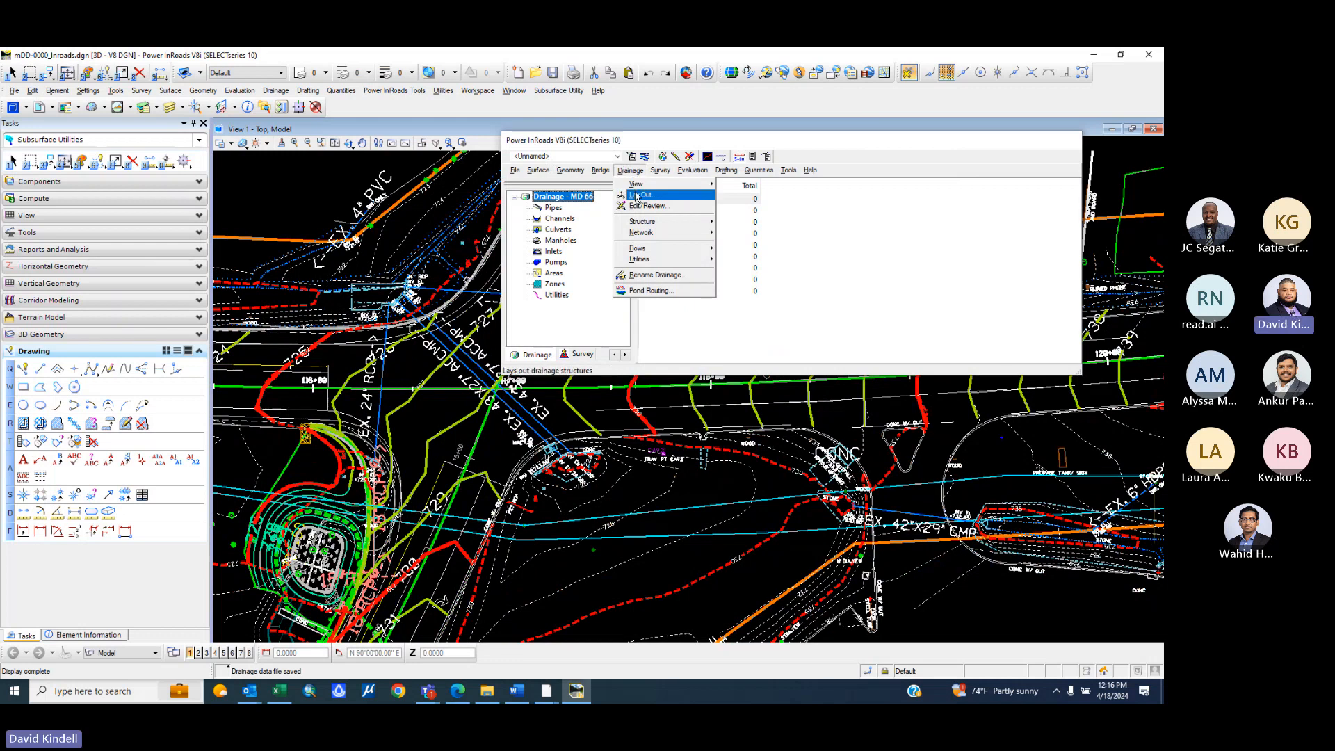
pyautogui.click(636, 195)
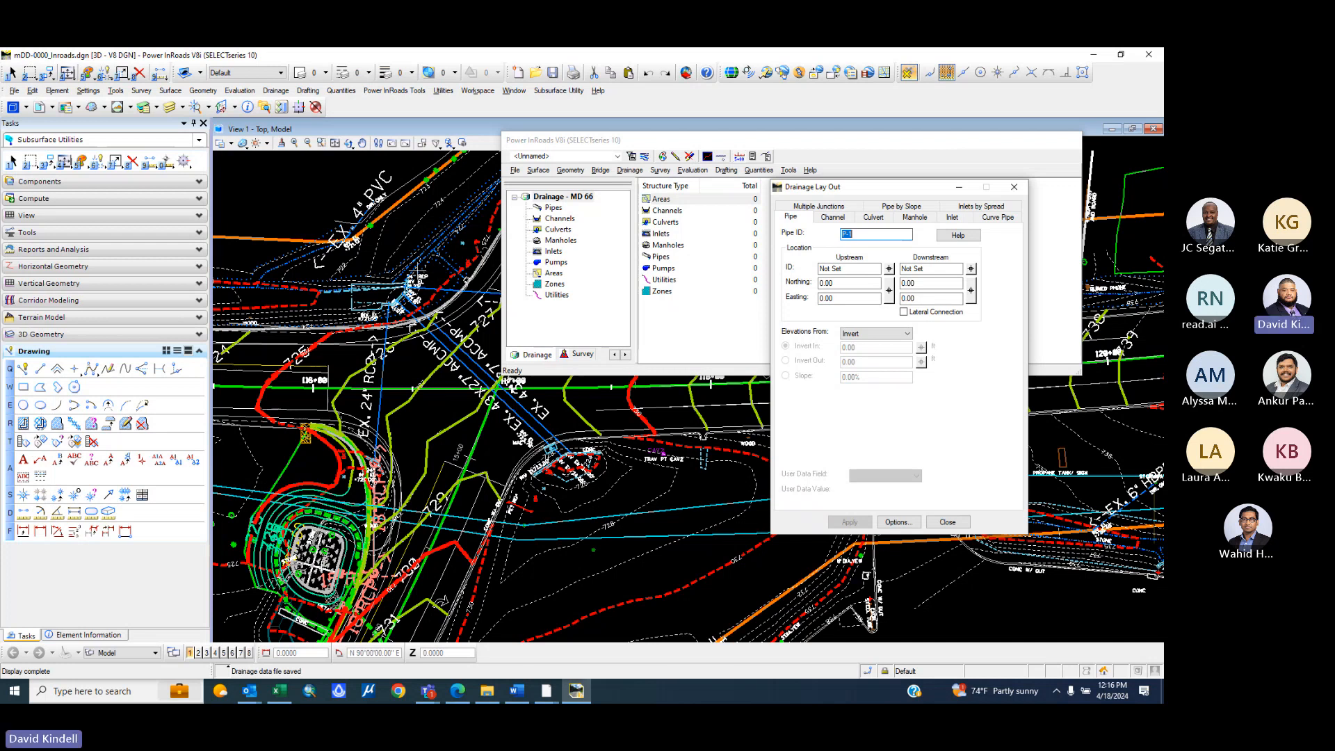
# - Hide every reference nested under the cHD layout reference except the proposed drainage model mDD-P100_MD64-MD66.dgn
pyautogui.scroll(-3, 418, 271)
pyautogui.scroll(2, 368, 454)
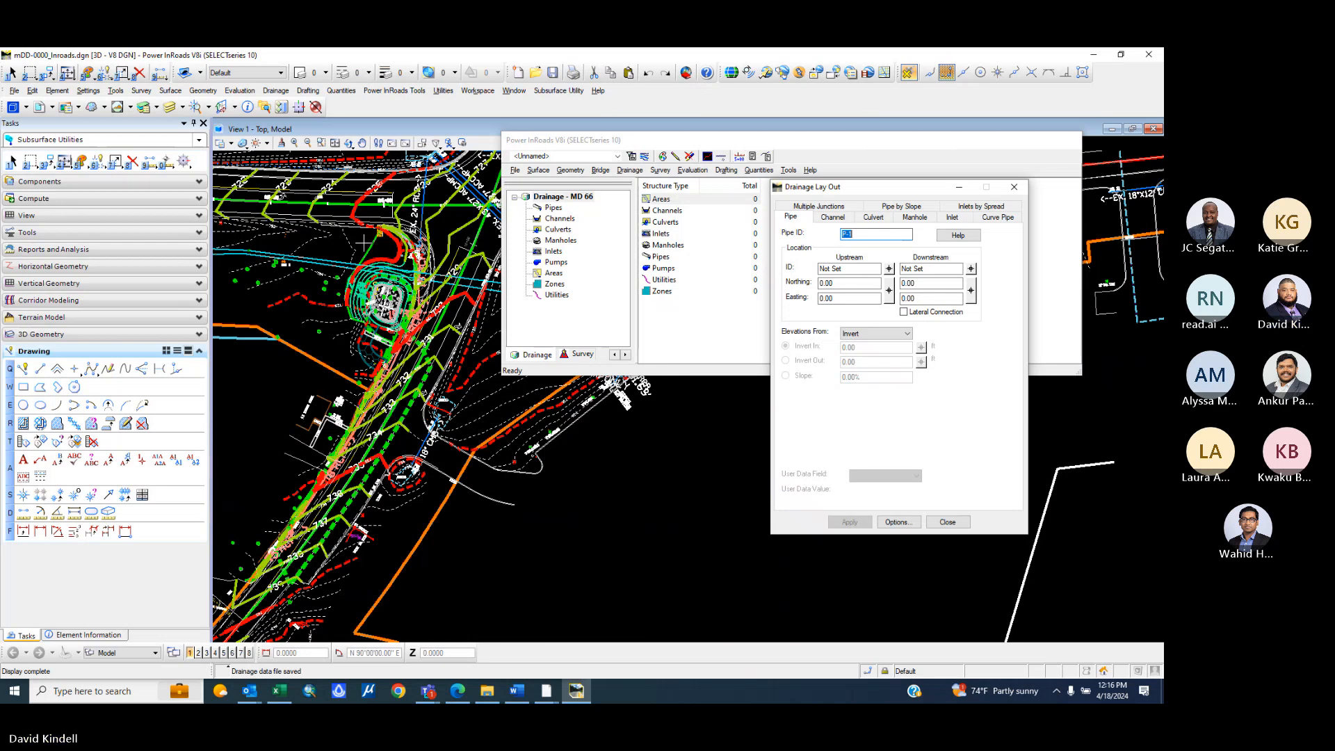
pyautogui.scroll(-2, 397, 415)
pyautogui.scroll(2, 379, 302)
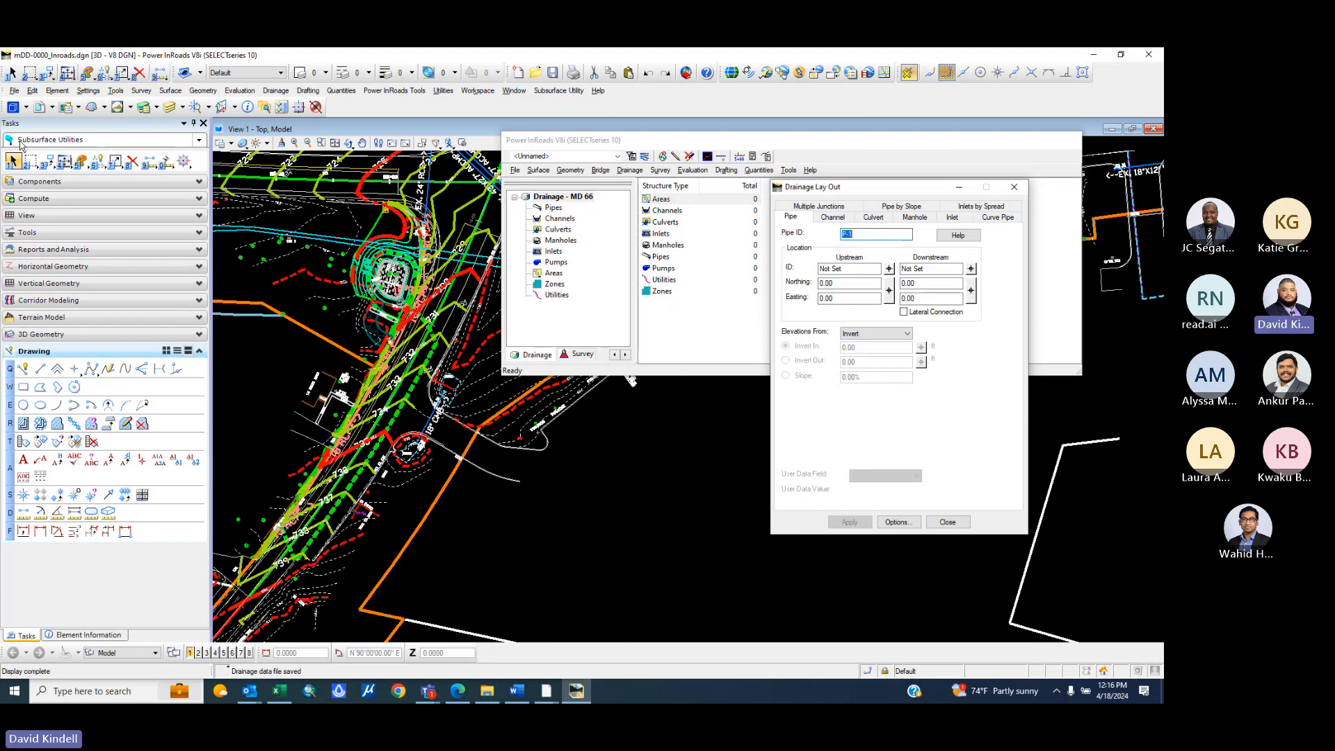
pyautogui.click(39, 107)
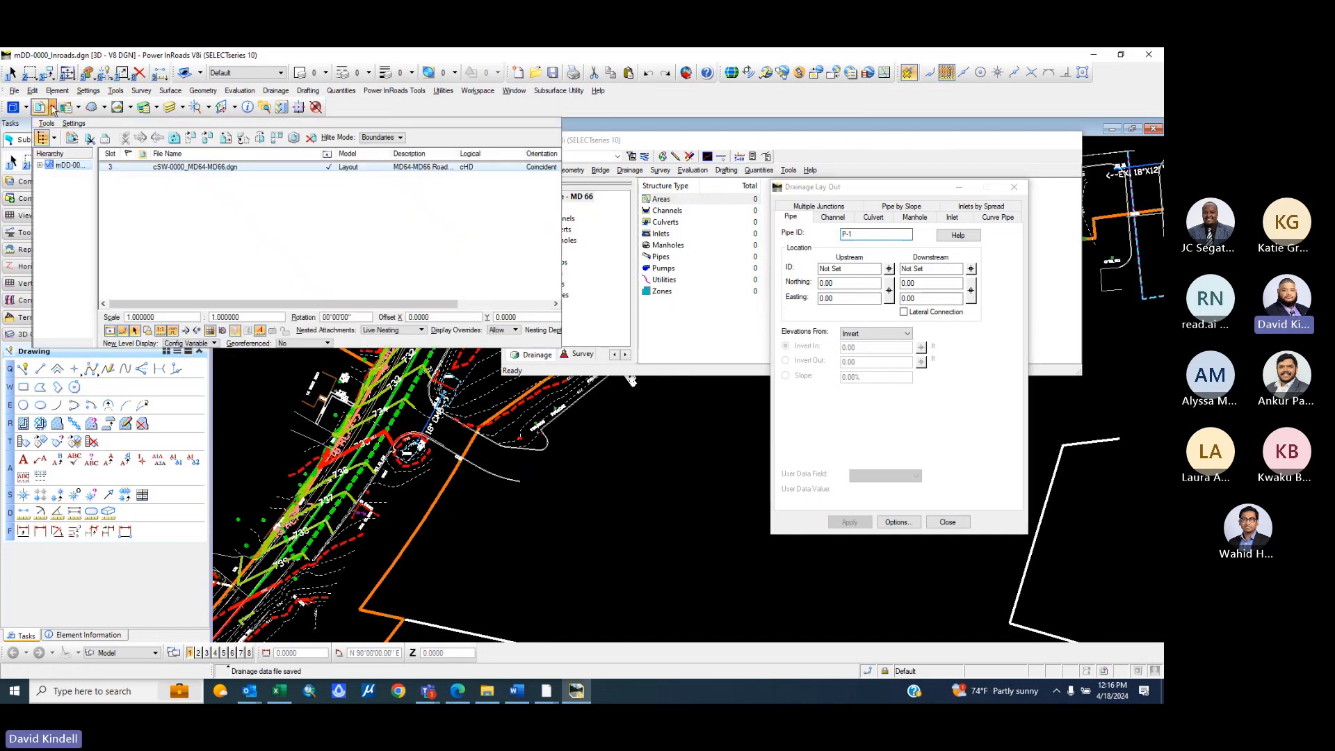
pyautogui.click(40, 166)
pyautogui.click(69, 177)
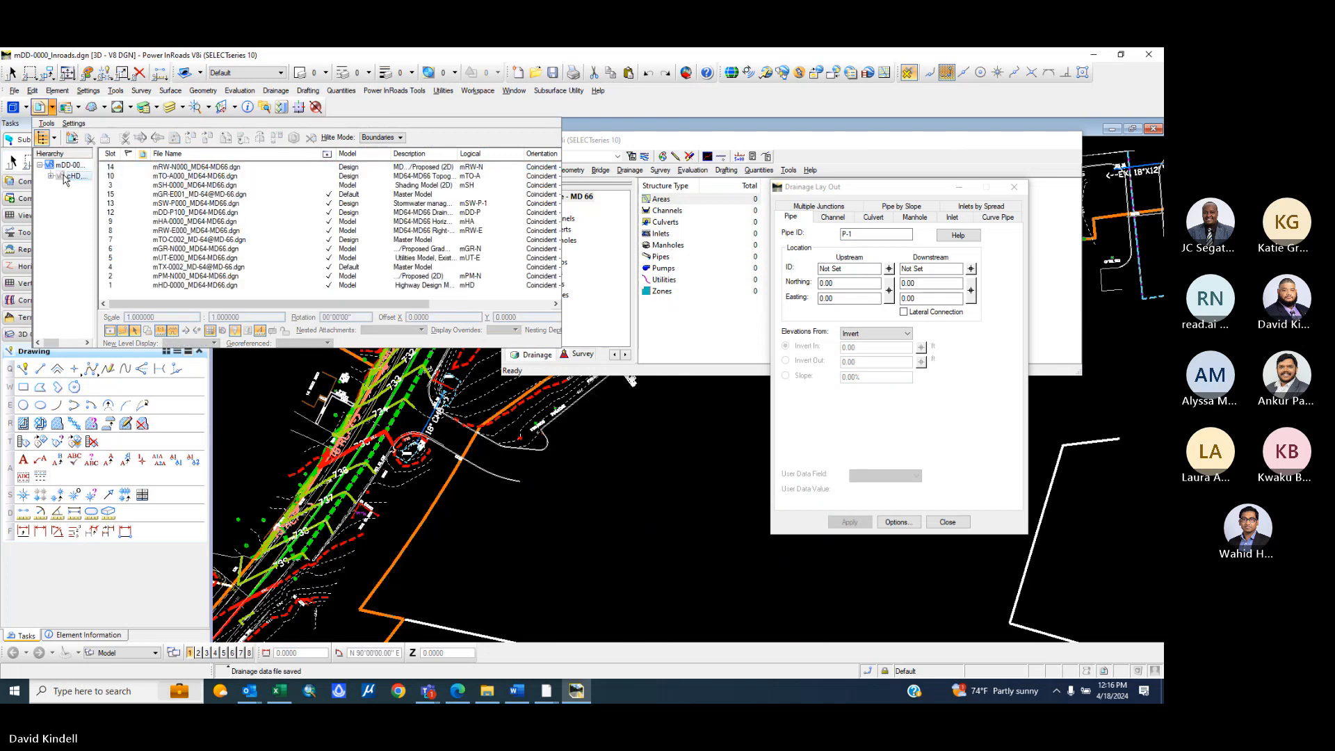
pyautogui.click(330, 194)
pyautogui.click(329, 204)
pyautogui.click(330, 212)
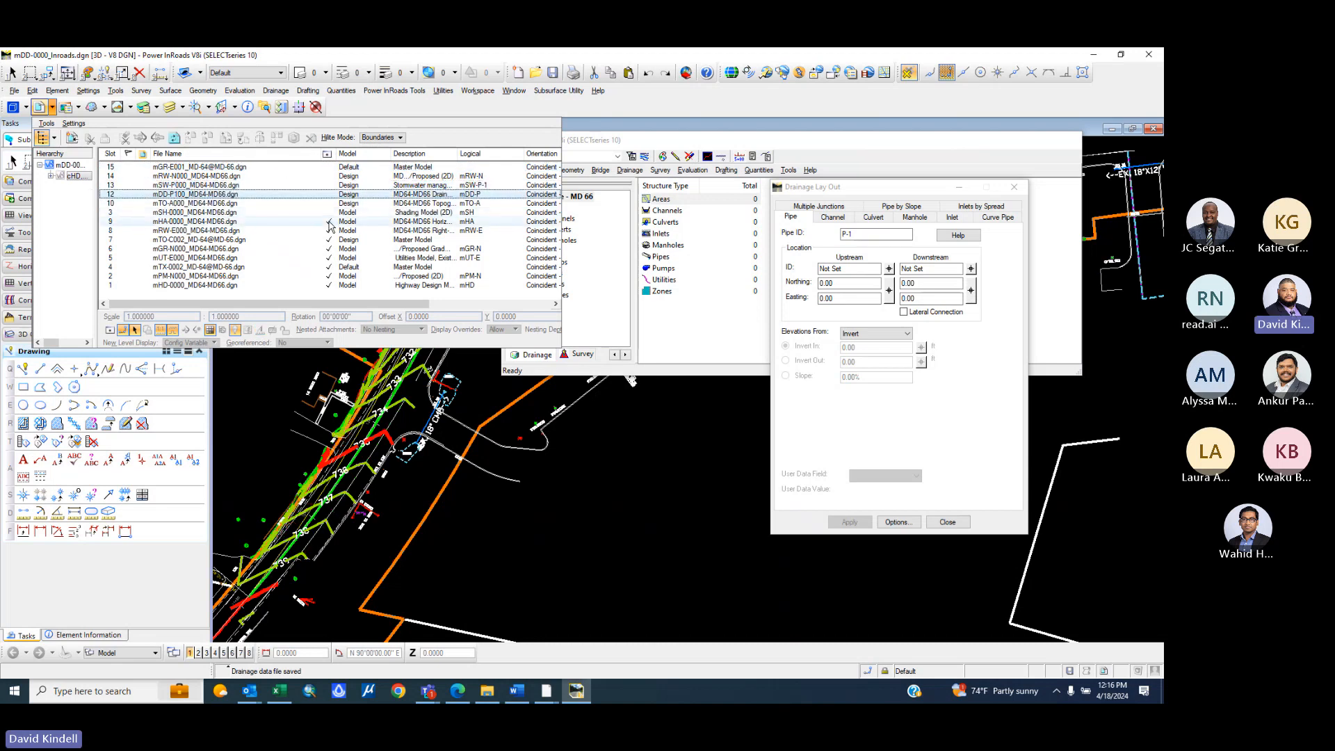
pyautogui.click(330, 221)
pyautogui.click(330, 230)
pyautogui.click(329, 239)
pyautogui.click(329, 248)
pyautogui.click(329, 257)
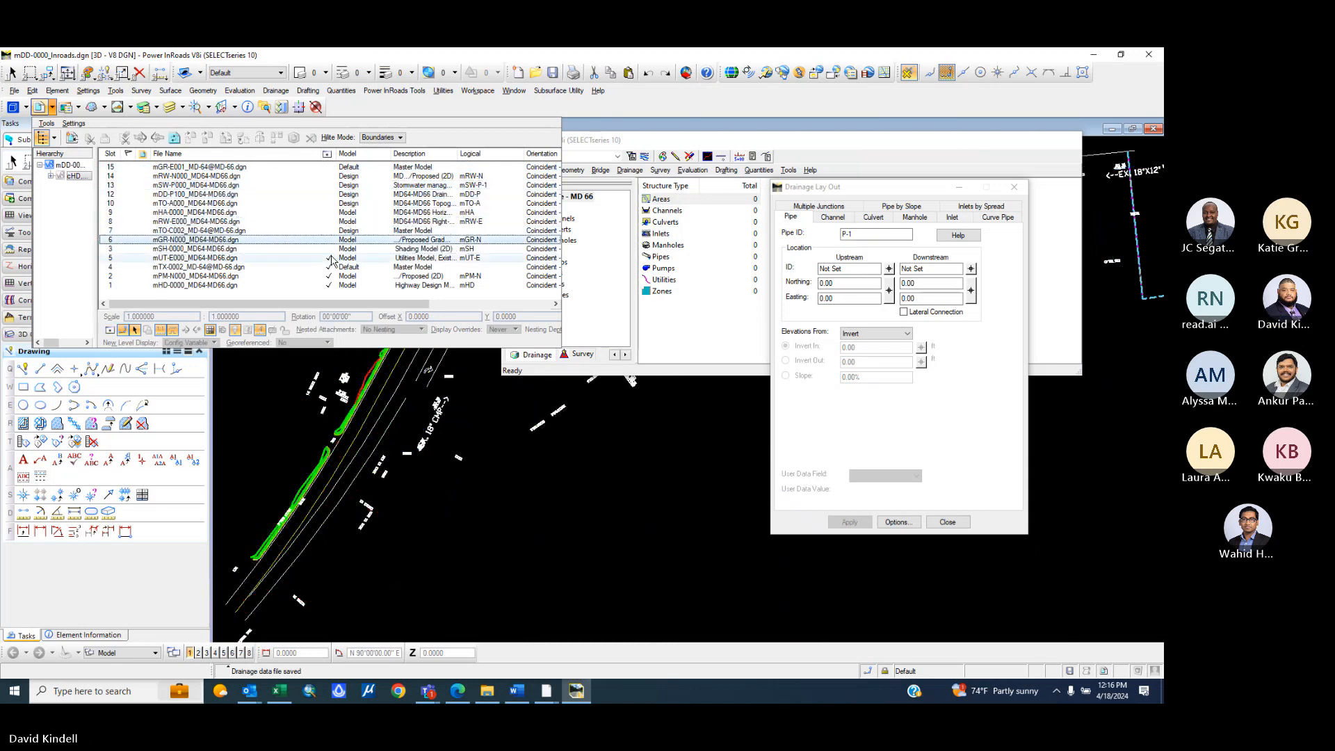
pyautogui.click(330, 267)
pyautogui.click(329, 276)
pyautogui.click(330, 284)
pyautogui.click(330, 285)
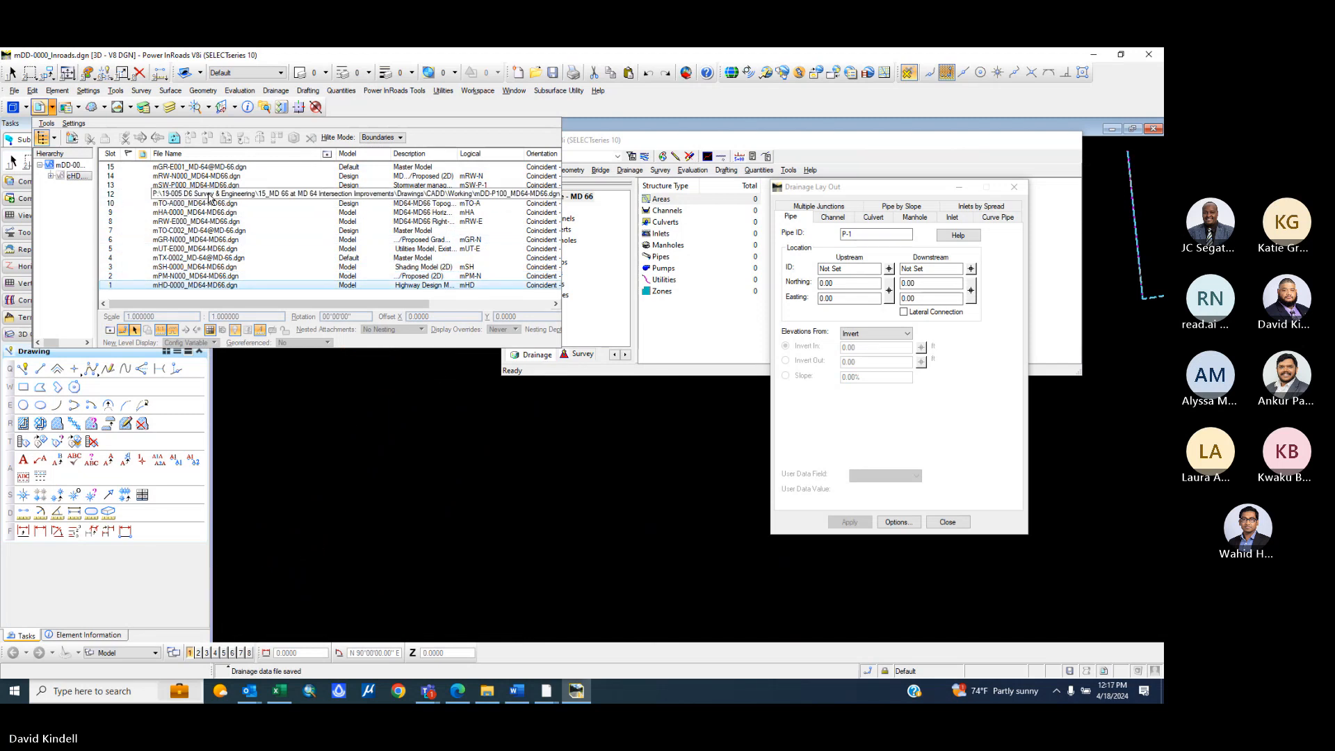
pyautogui.click(328, 194)
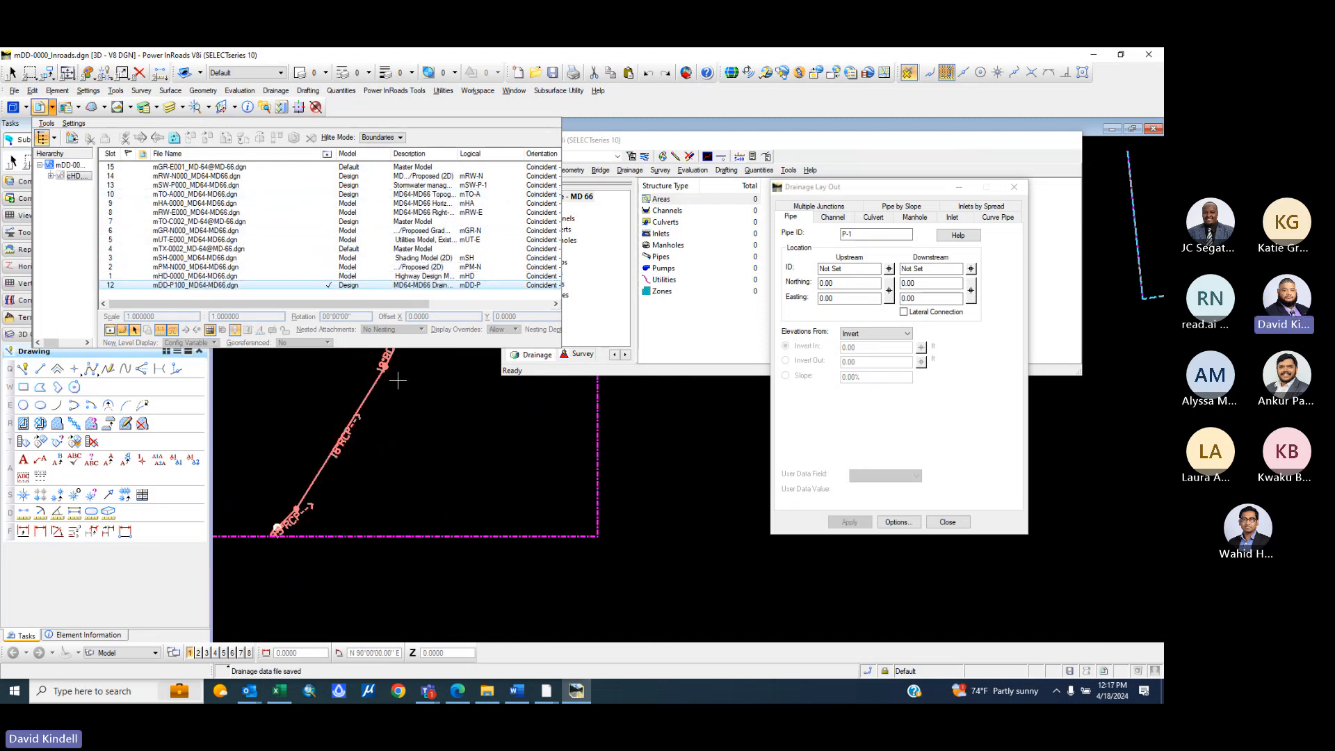
pyautogui.click(342, 566)
# - Examine the proposed storm drain run from the 15" RCP at its southwest upstream end along the 18" RCP pipes
pyautogui.scroll(5, 277, 537)
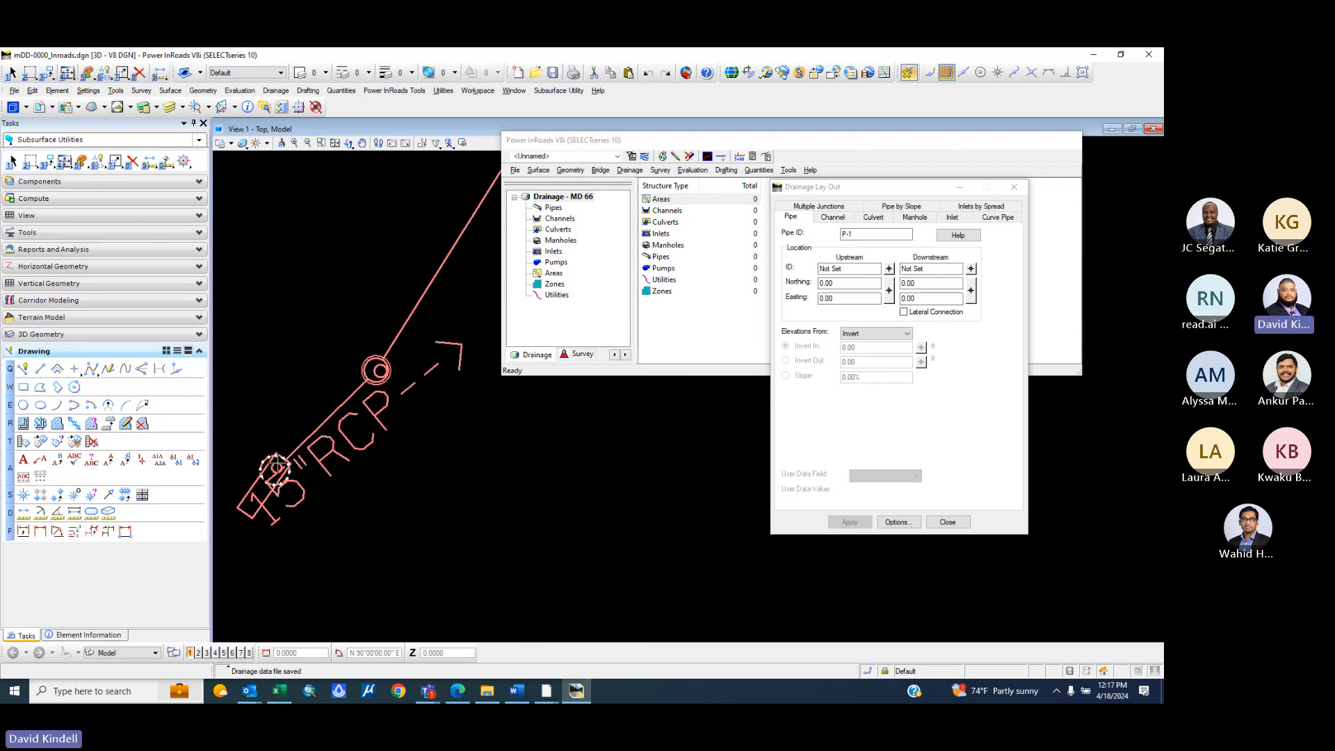
pyautogui.scroll(-5, 377, 346)
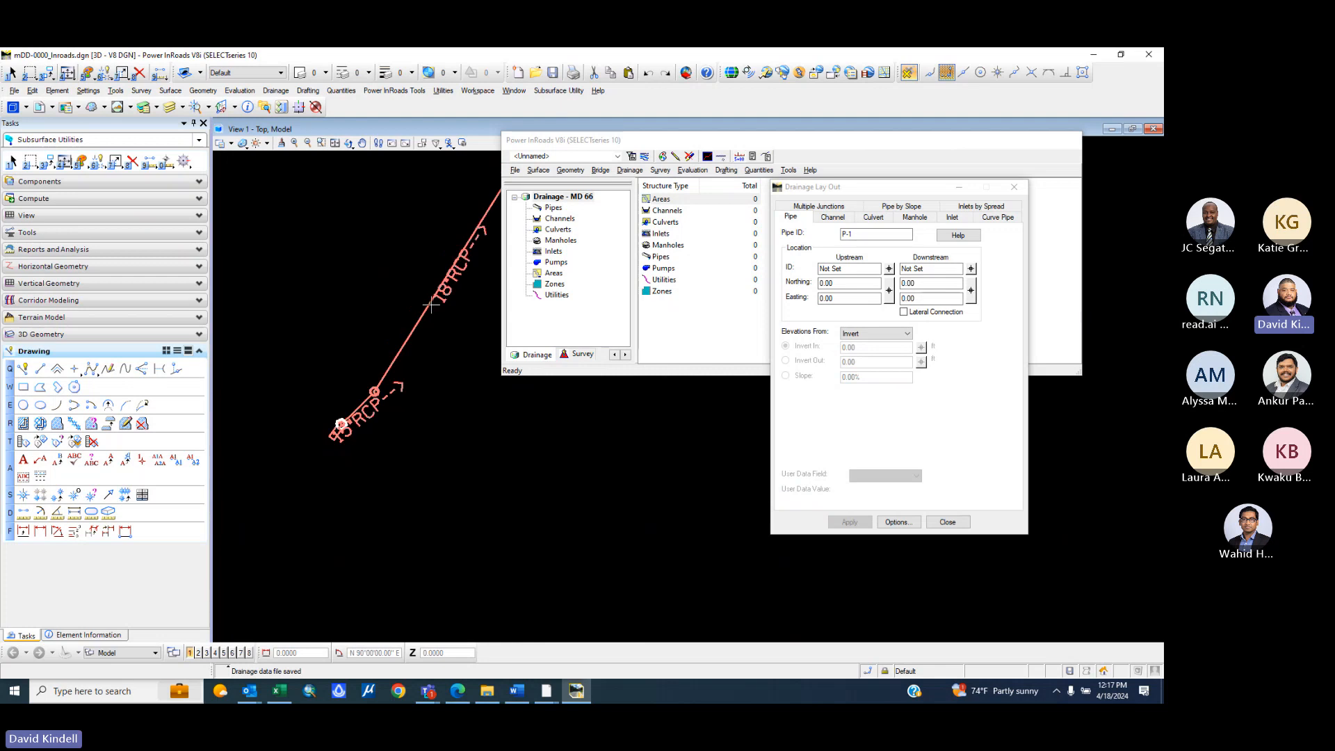
pyautogui.scroll(3, 420, 340)
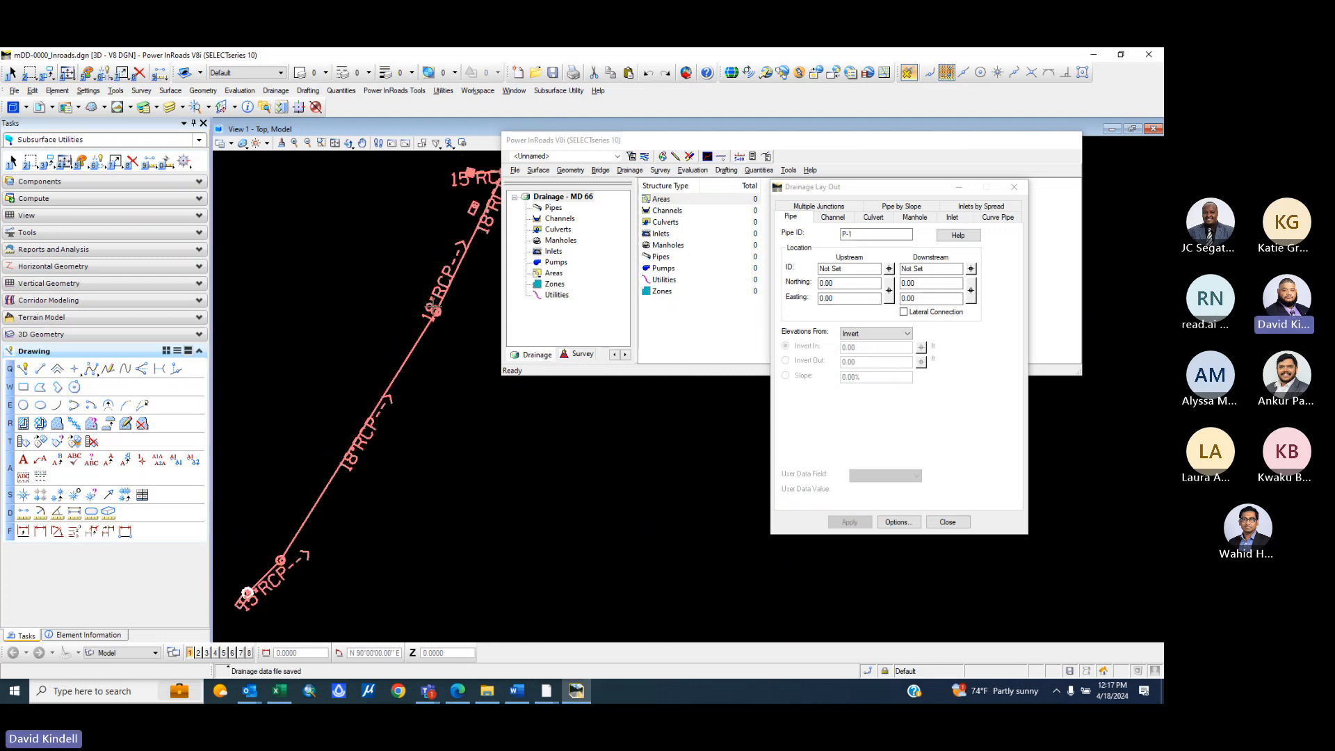
pyautogui.scroll(-3, 431, 307)
pyautogui.scroll(3, 428, 306)
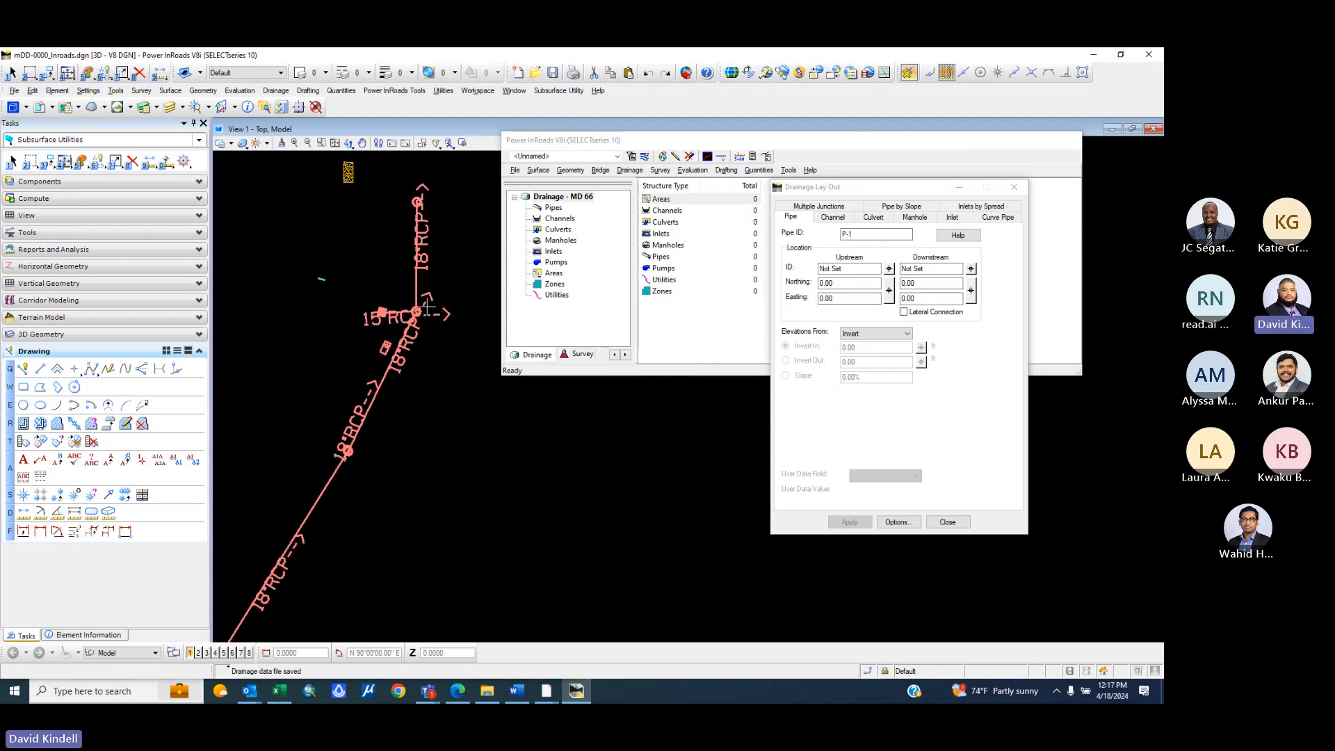
pyautogui.scroll(-2, 416, 312)
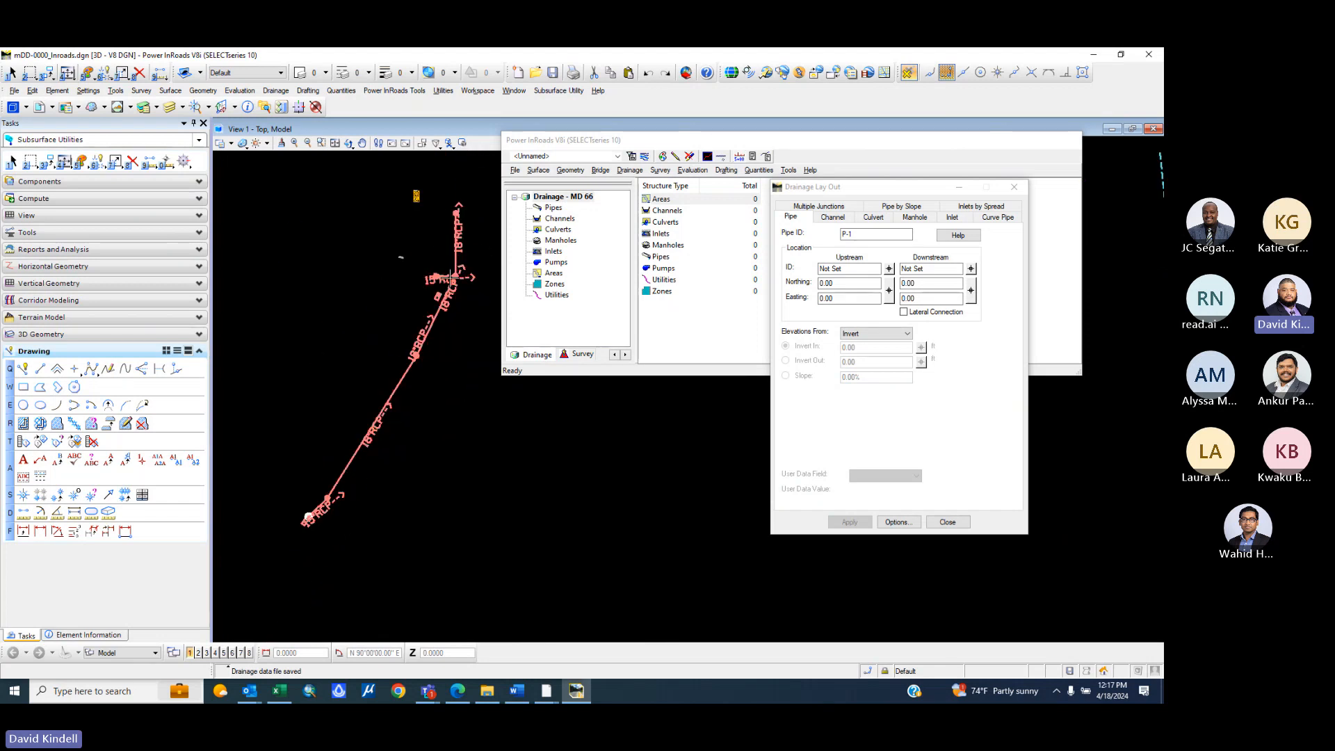
pyautogui.scroll(3, 318, 495)
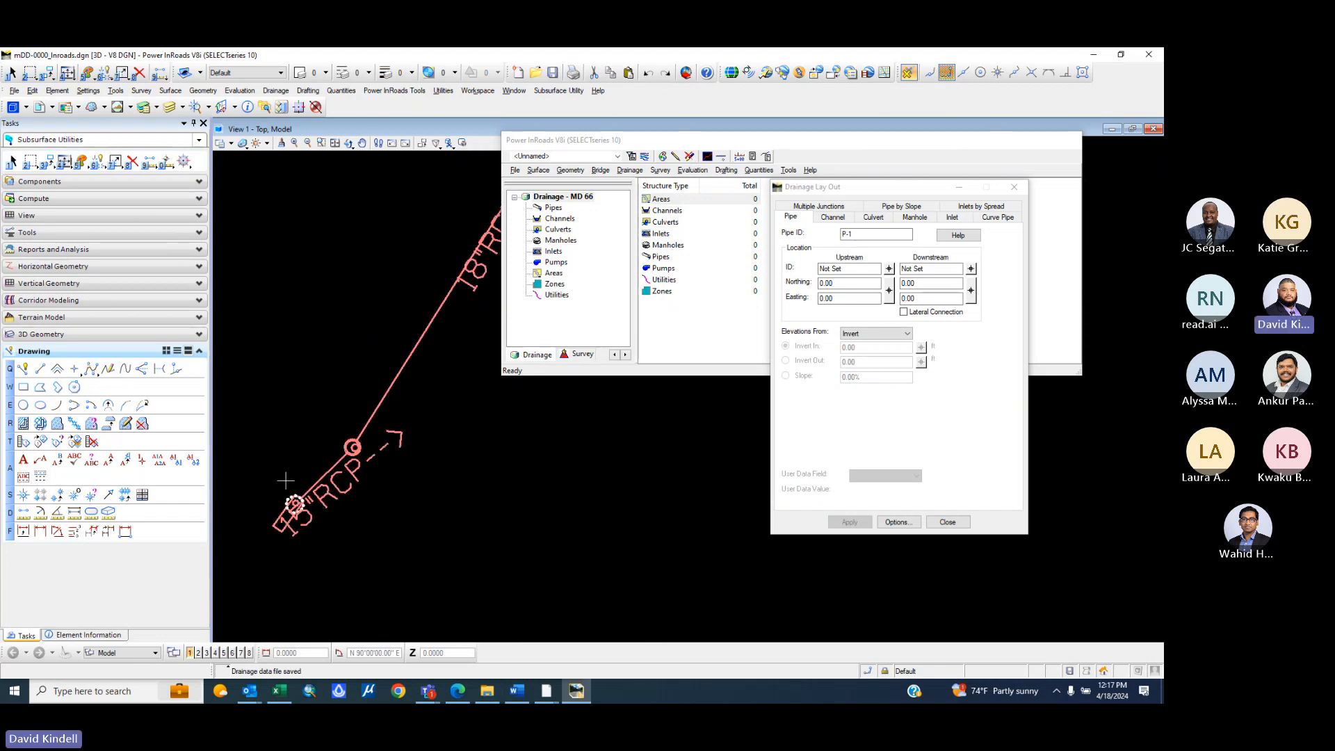
# - Display the highway design reference mHD-0000_MD64-MD66.dgn together with the proposed drainage model
pyautogui.click(51, 111)
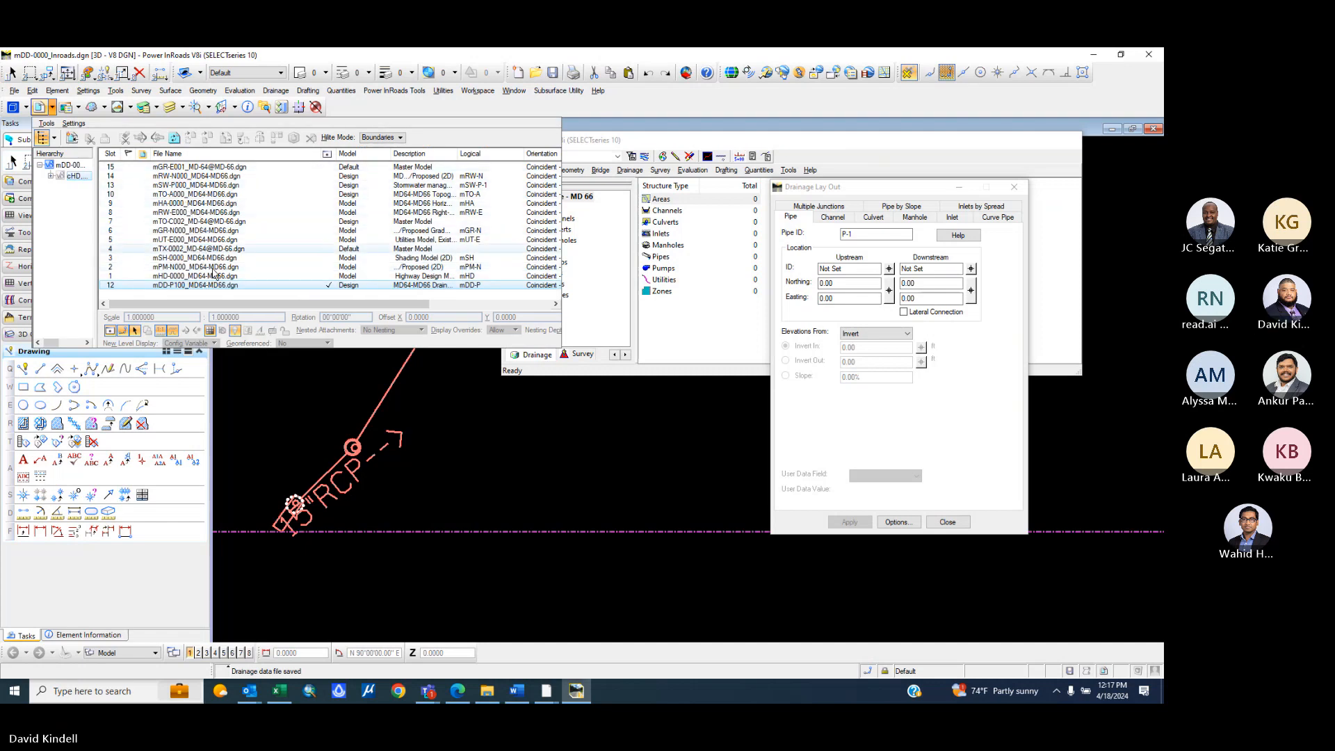
pyautogui.click(191, 276)
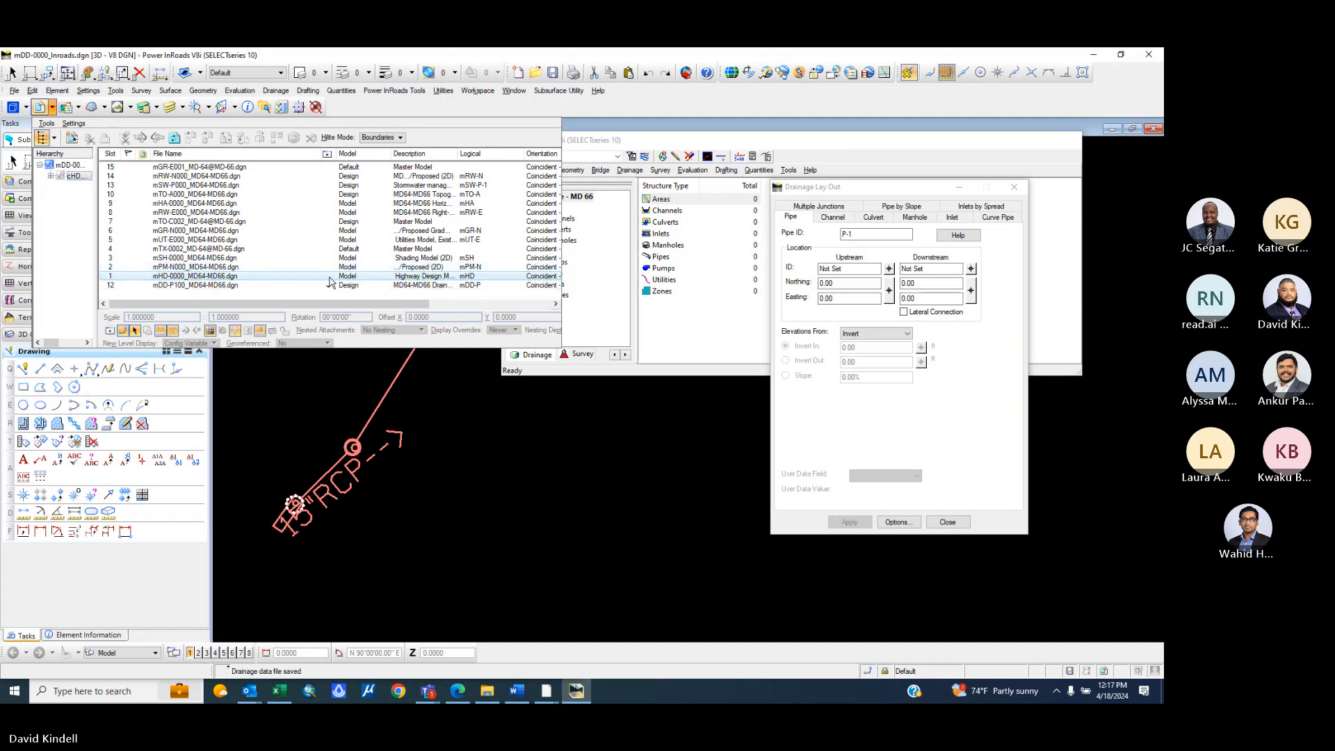
pyautogui.click(328, 285)
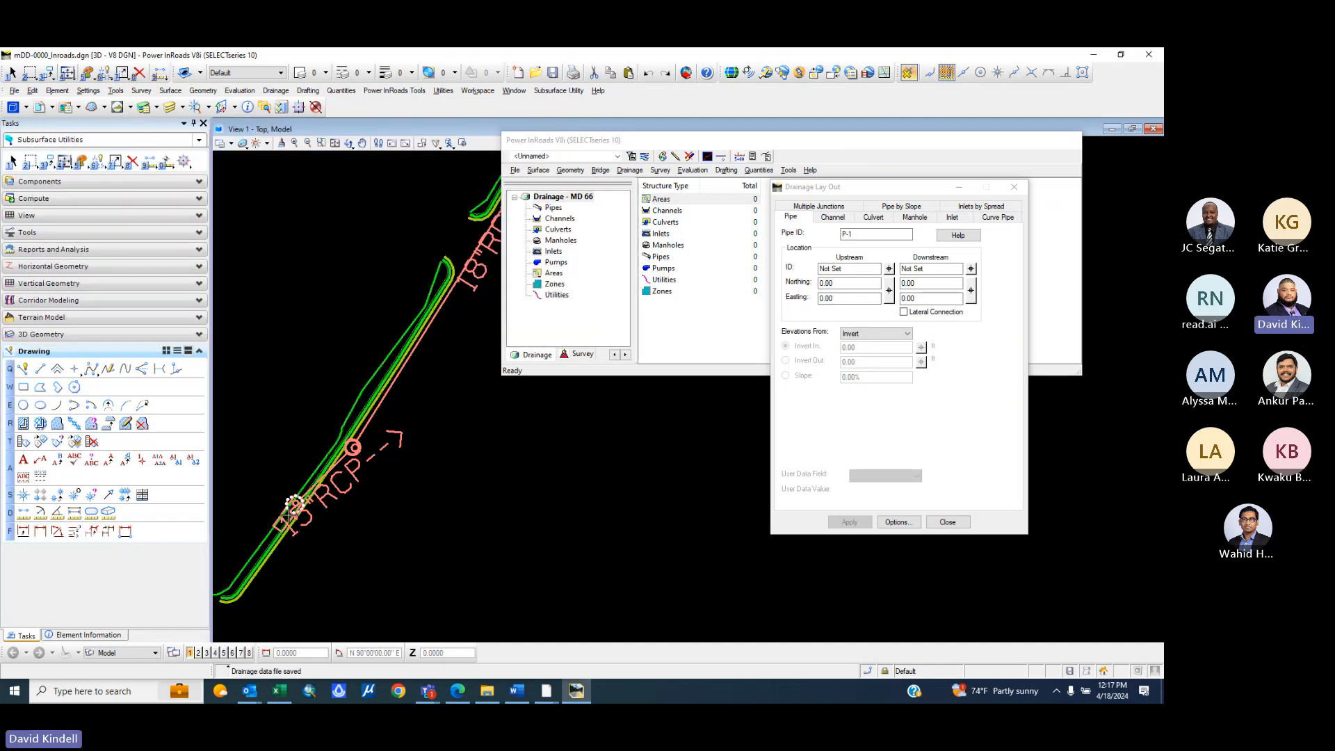
# - For a new inlet layout, show the loaded surfaces and pick the location at the dashed circular structure on the upstream 15" RCP
pyautogui.click(952, 217)
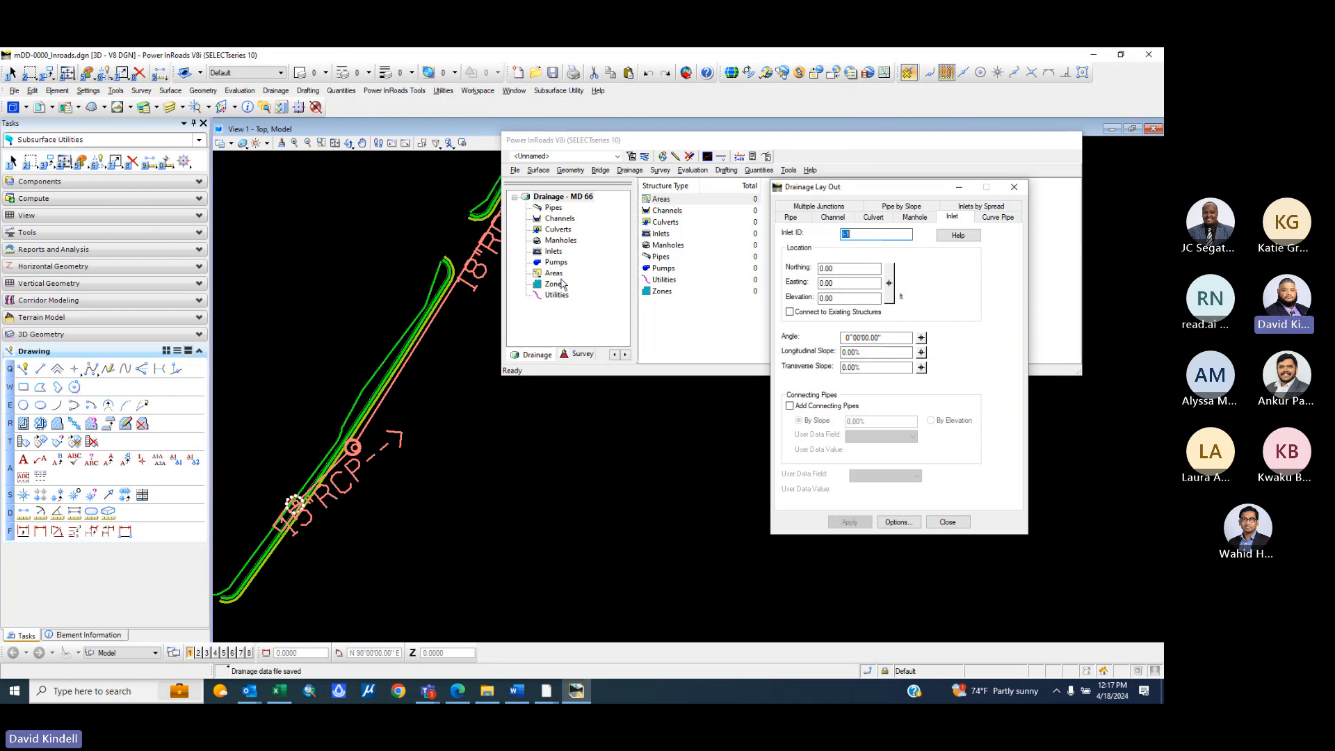
pyautogui.click(615, 355)
pyautogui.click(615, 355)
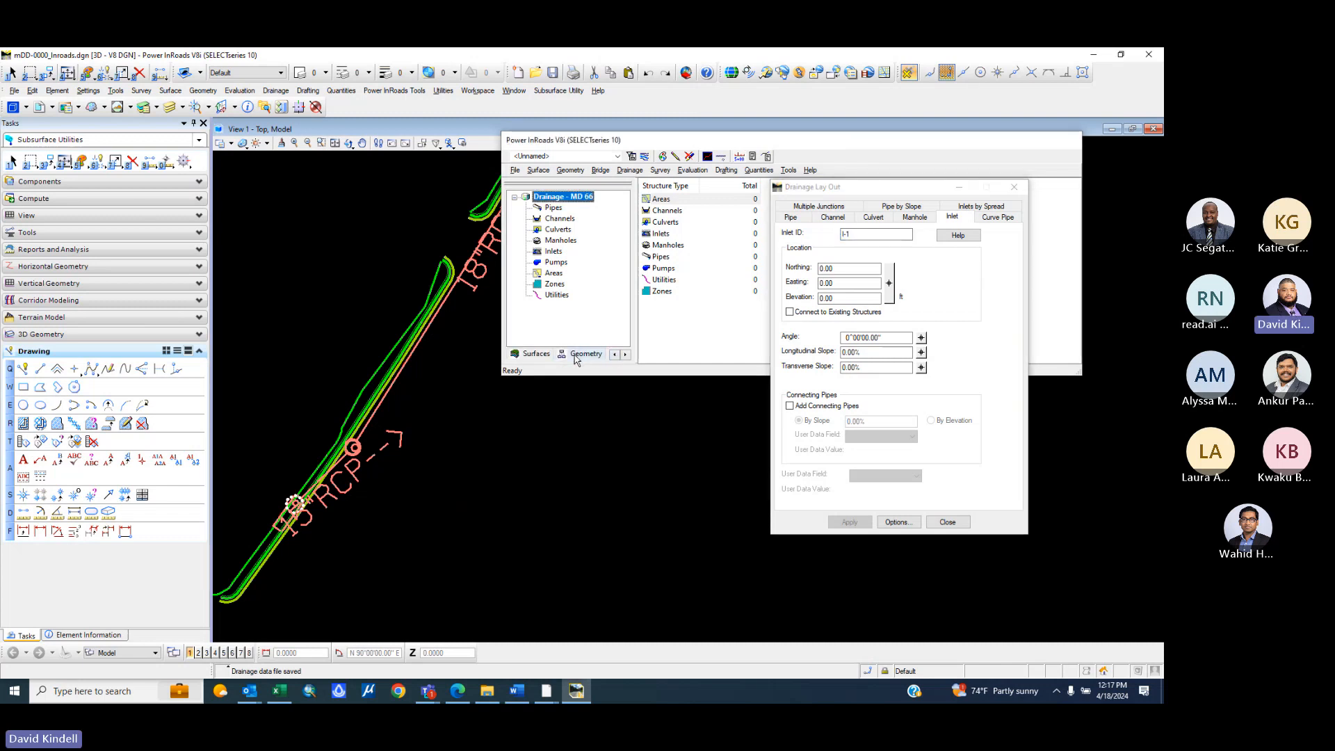
pyautogui.click(536, 355)
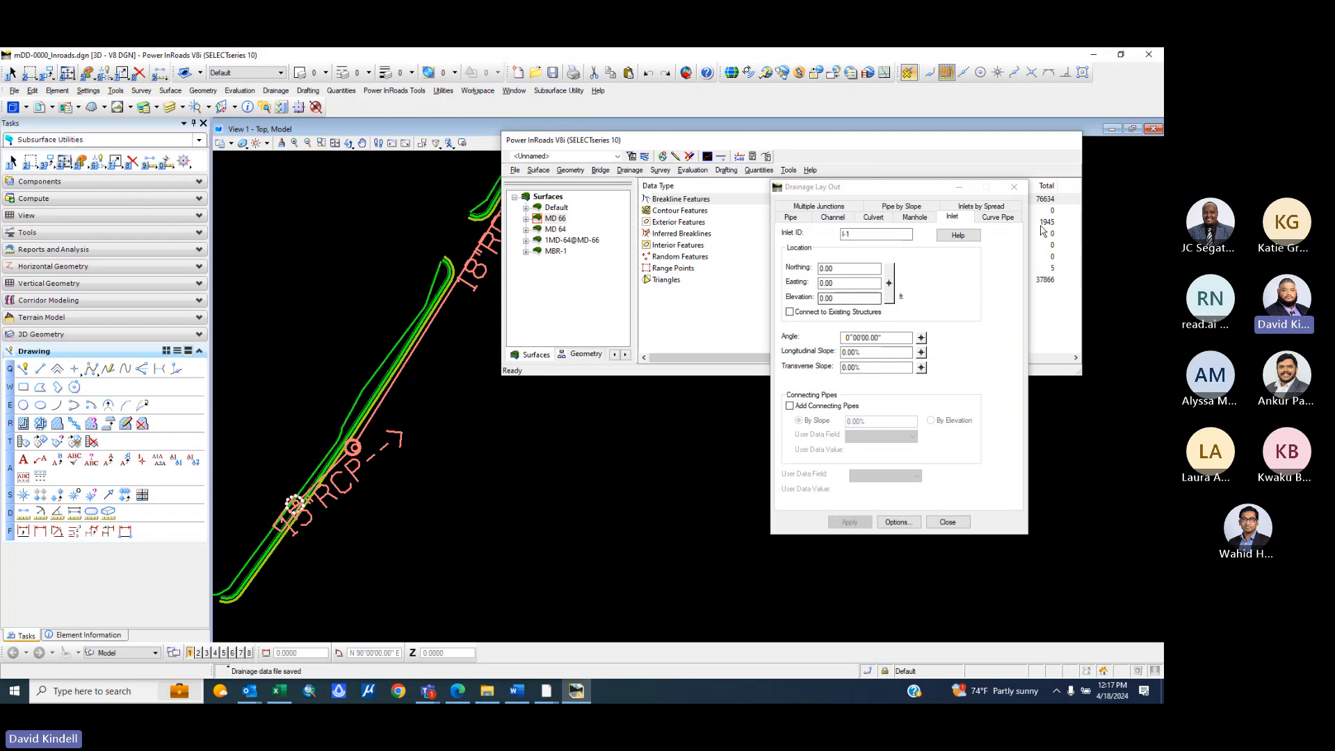
pyautogui.click(890, 283)
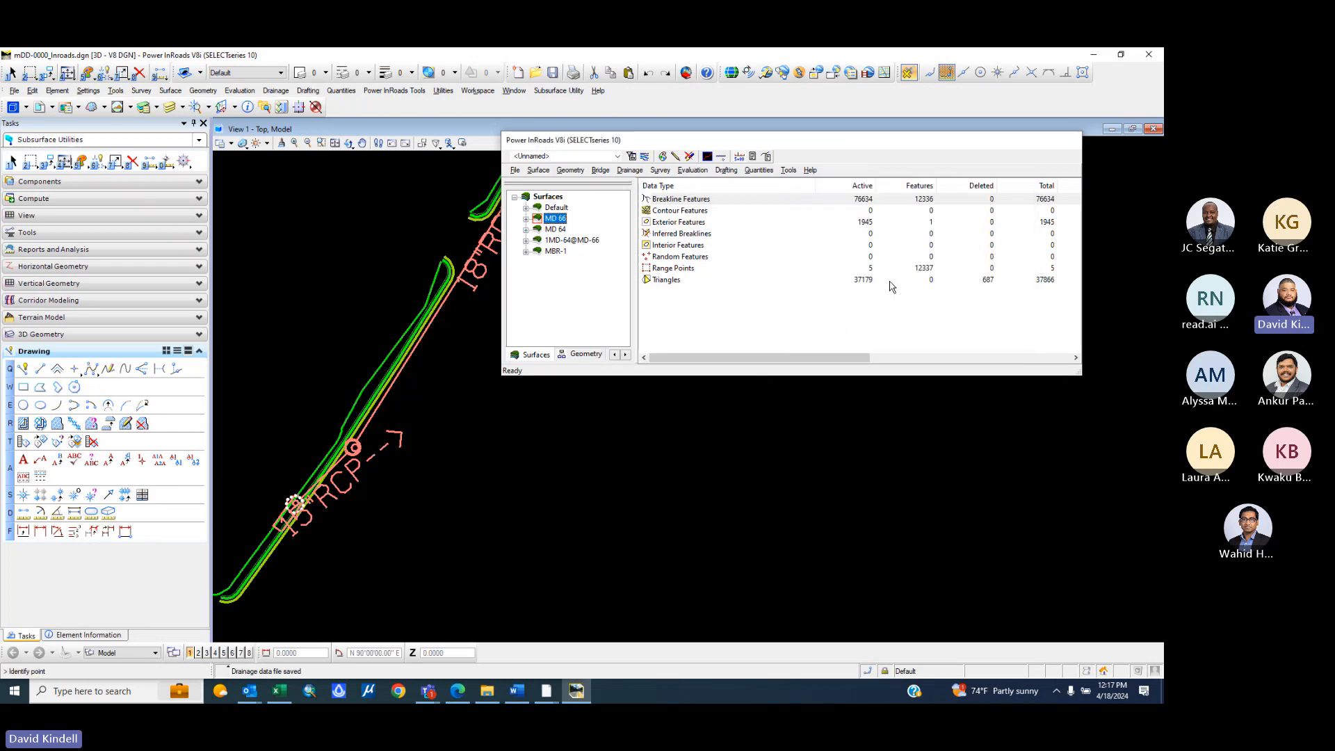
pyautogui.click(294, 505)
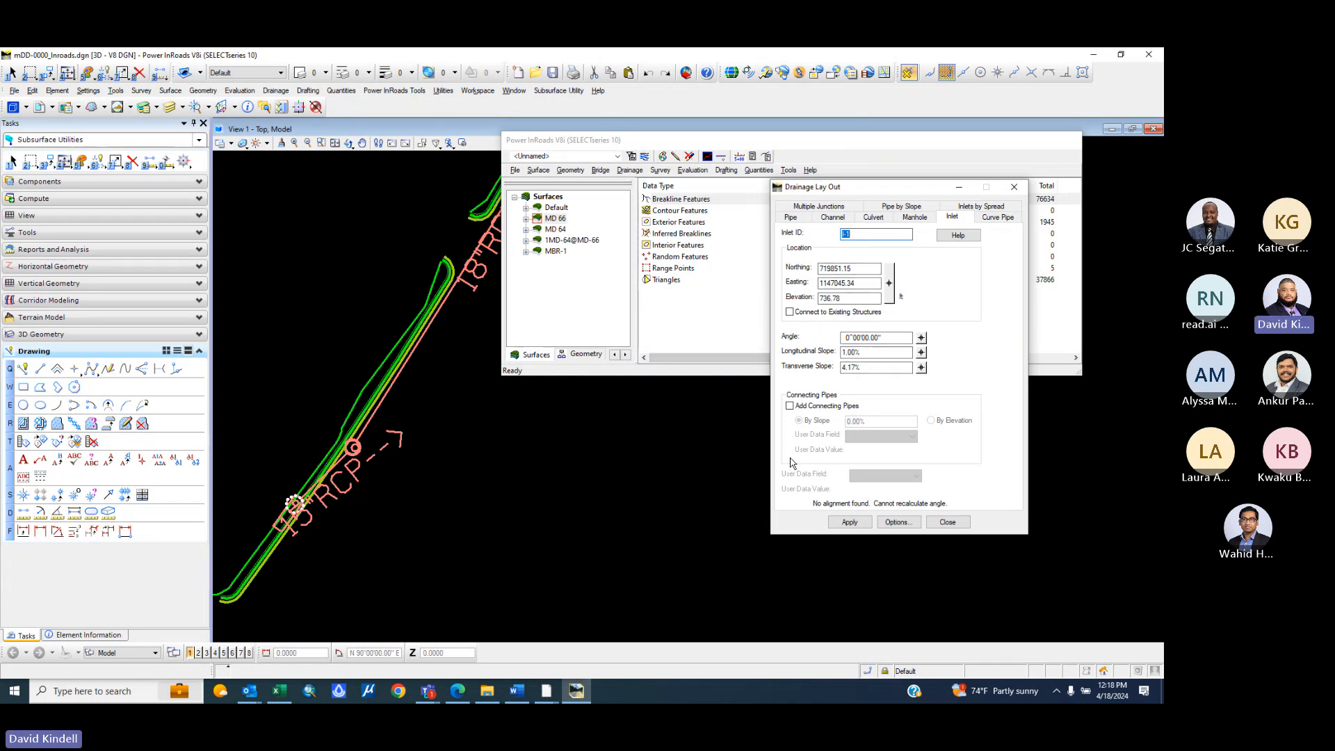
# - In the inlet's Drainage Options, set the type to Curb Opening and the class to COG-6" BOX-4x4' Vlt
pyautogui.click(889, 526)
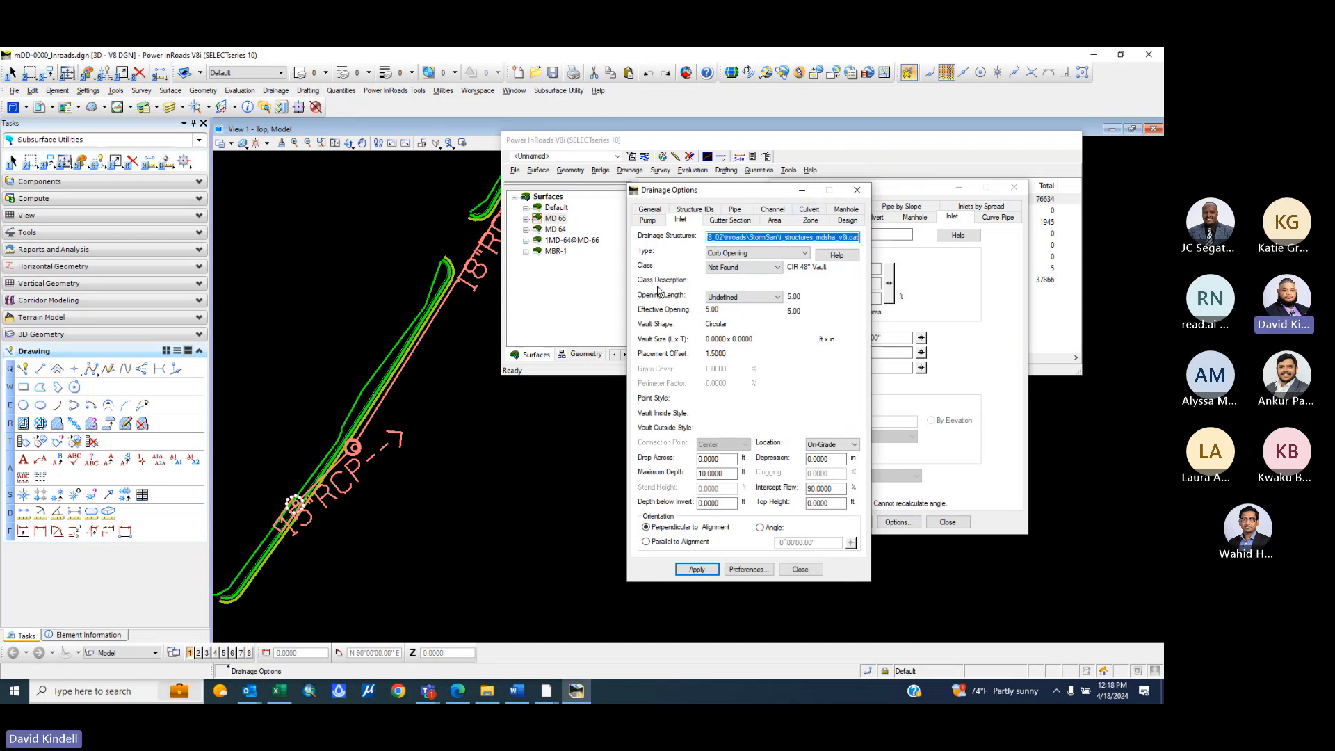
pyautogui.click(764, 255)
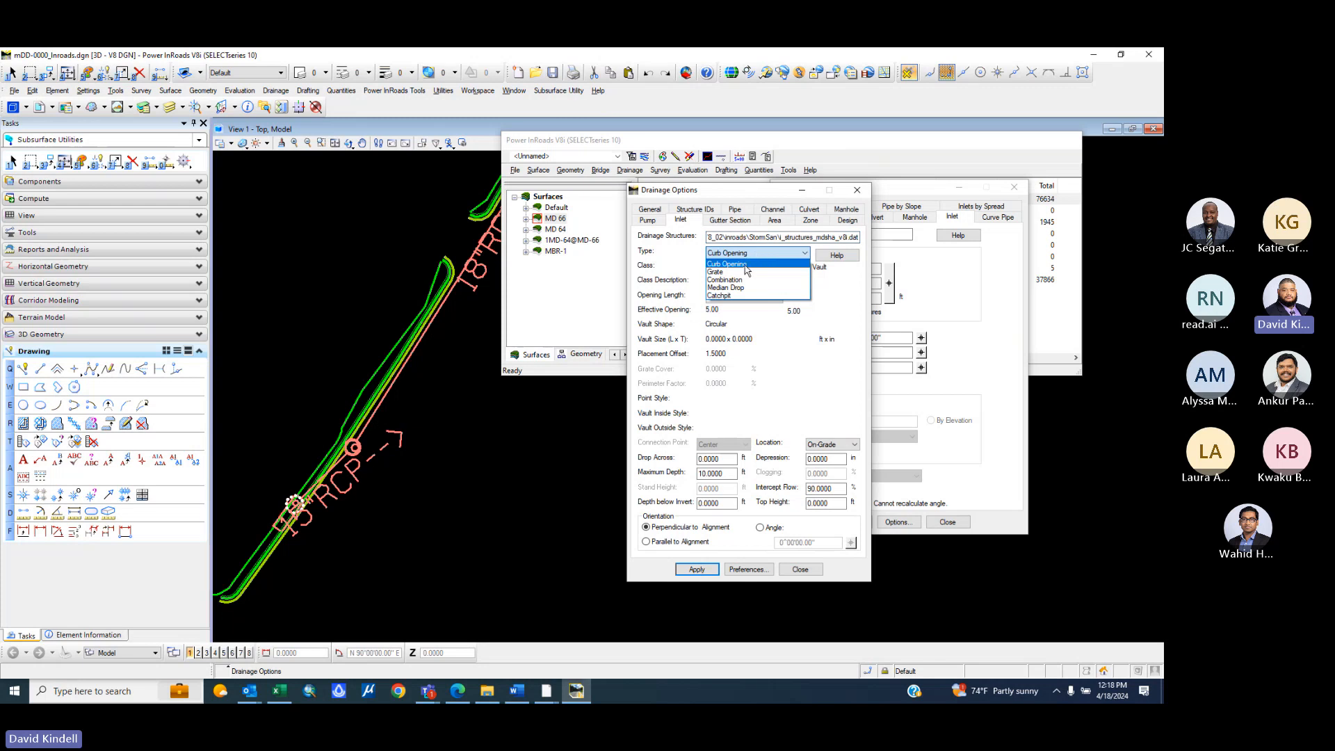
pyautogui.click(746, 269)
pyautogui.click(723, 270)
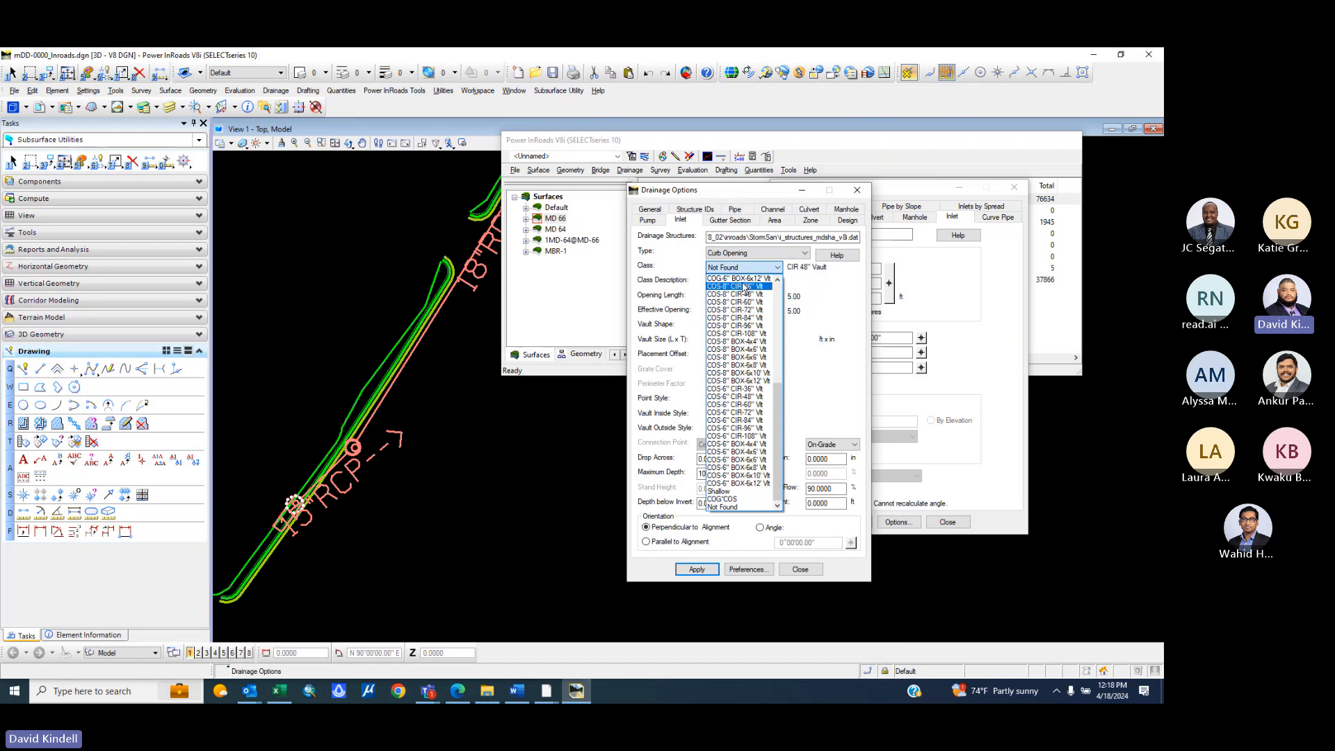
pyautogui.scroll(3, 743, 286)
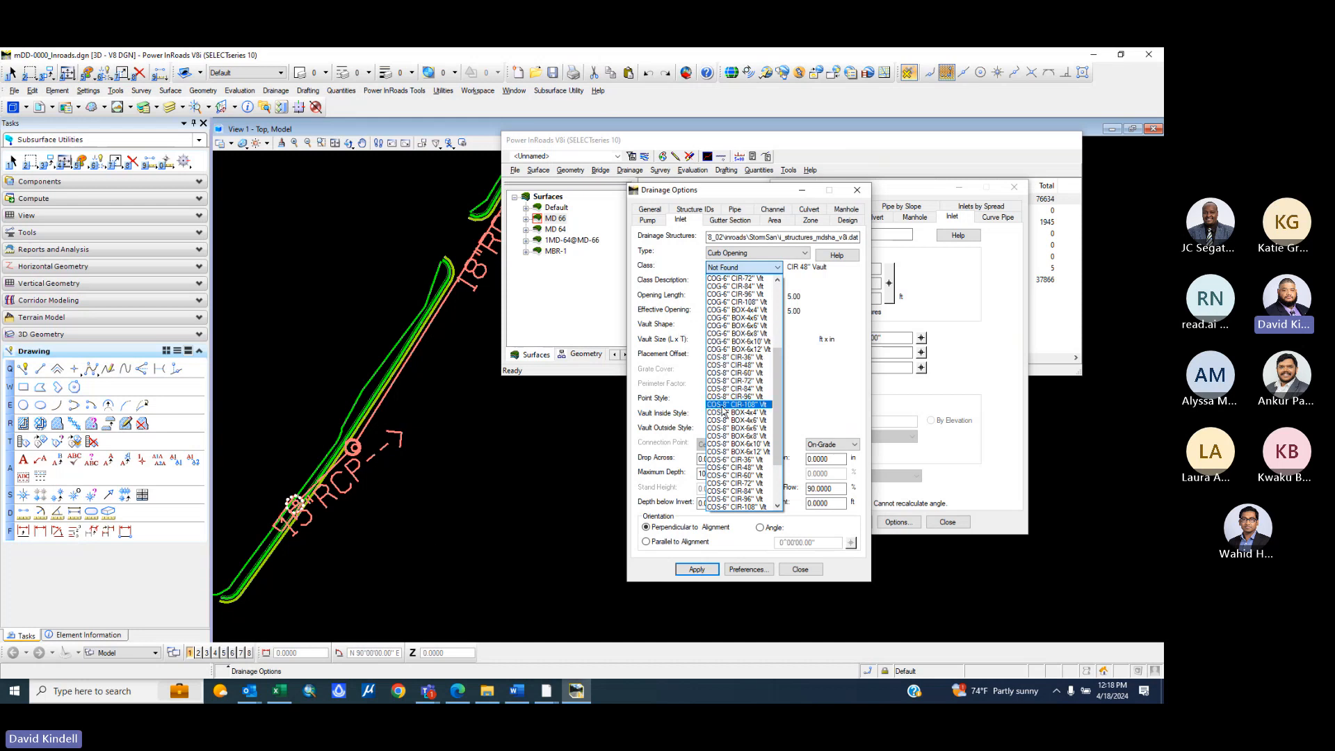
pyautogui.click(742, 310)
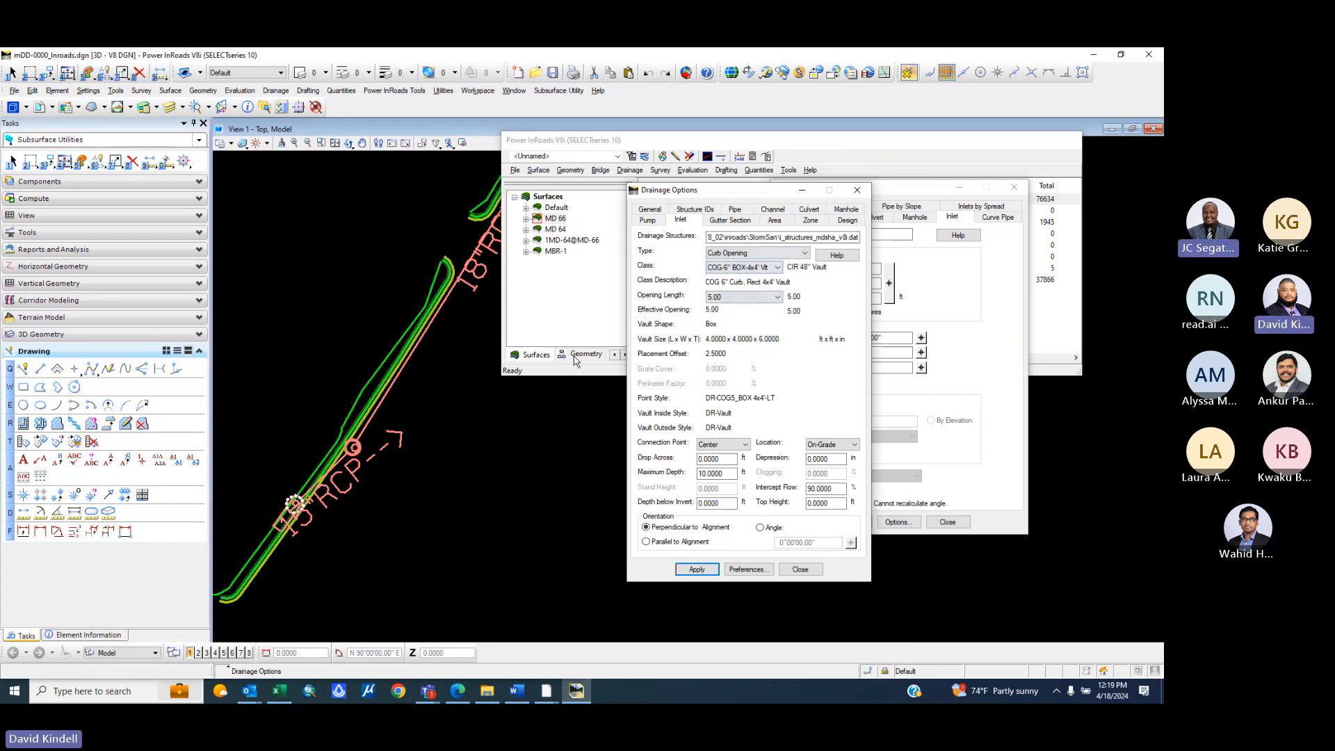
# - Set the curb opening inlet's opening length to 10.00, keeping the COG-6" BOX-4x4' Vlt class
pyautogui.scroll(9, 265, 533)
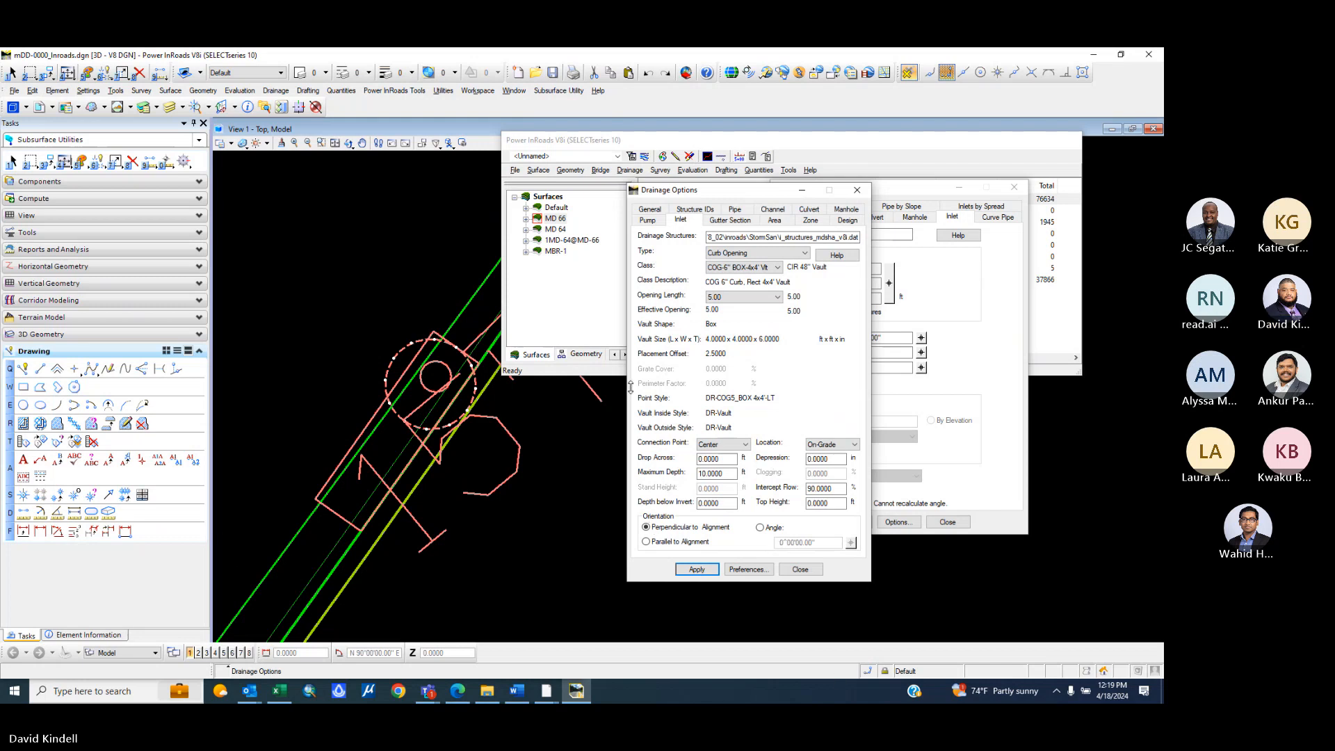
pyautogui.click(715, 299)
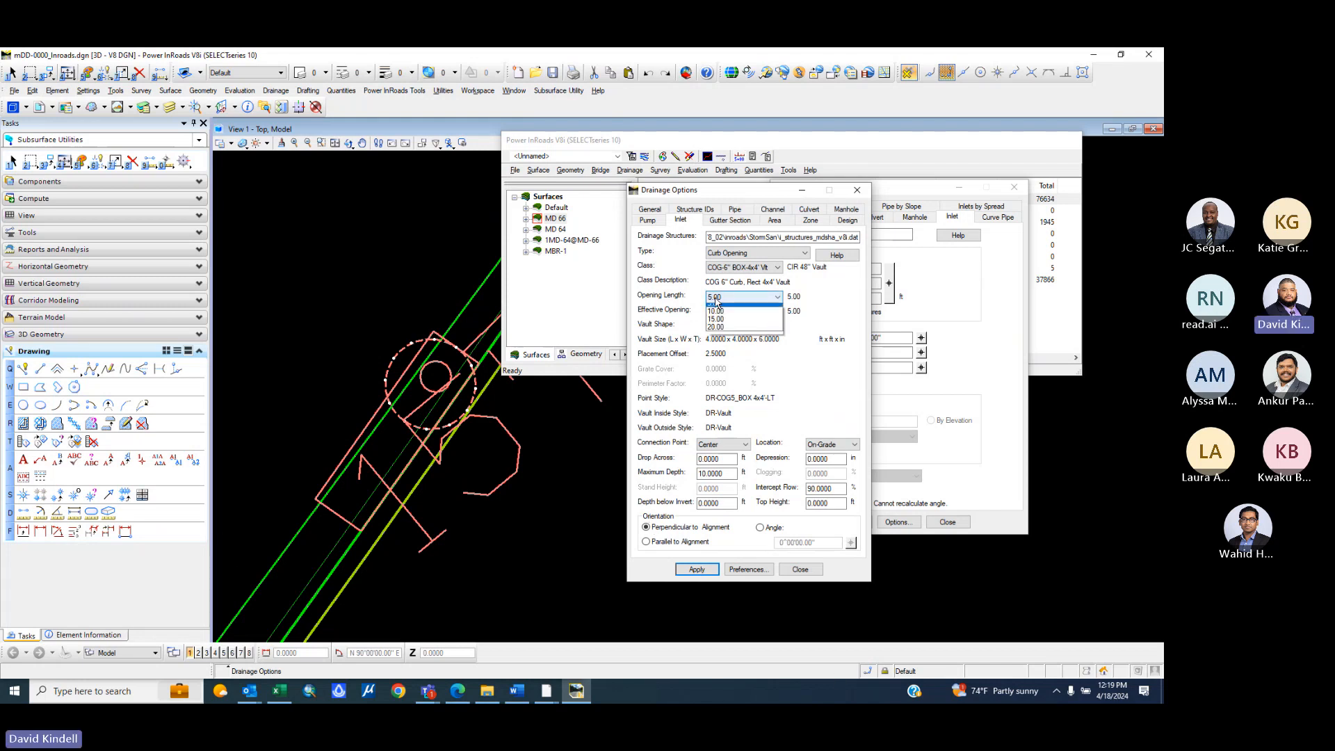
pyautogui.click(721, 317)
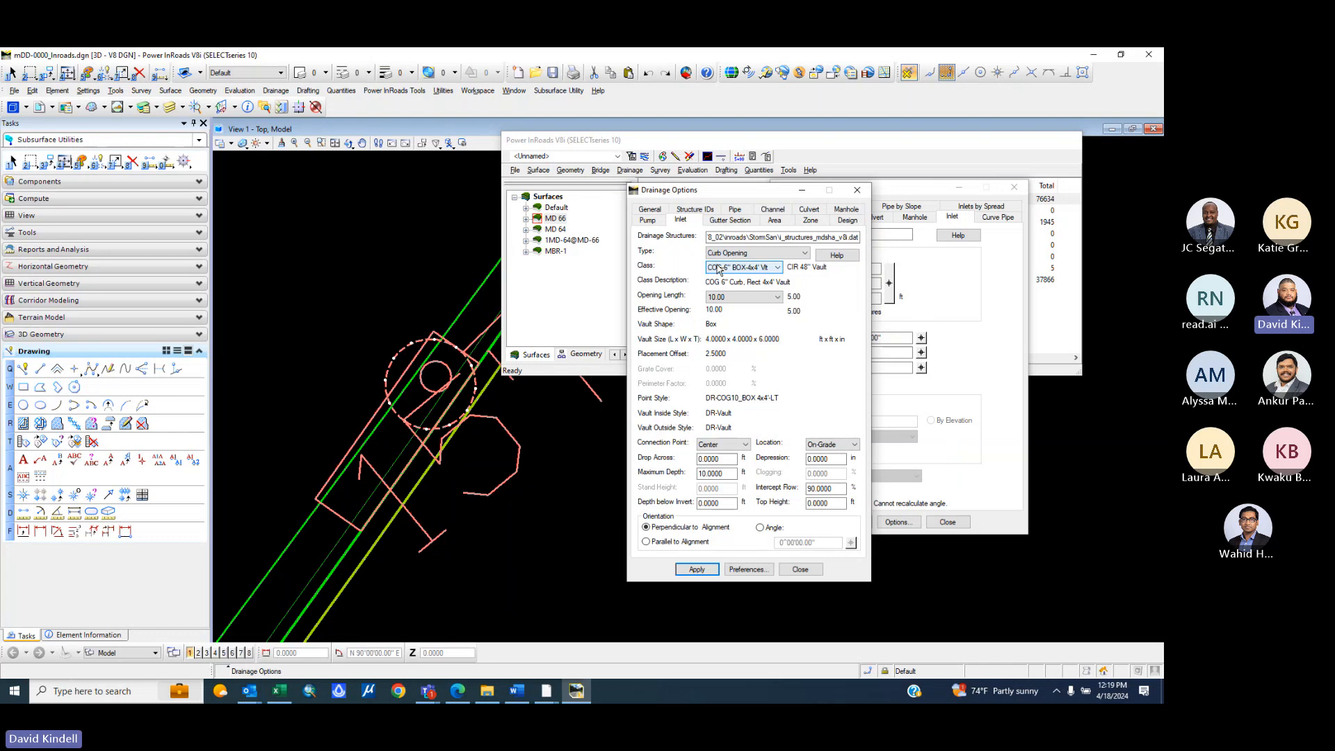
pyautogui.click(719, 269)
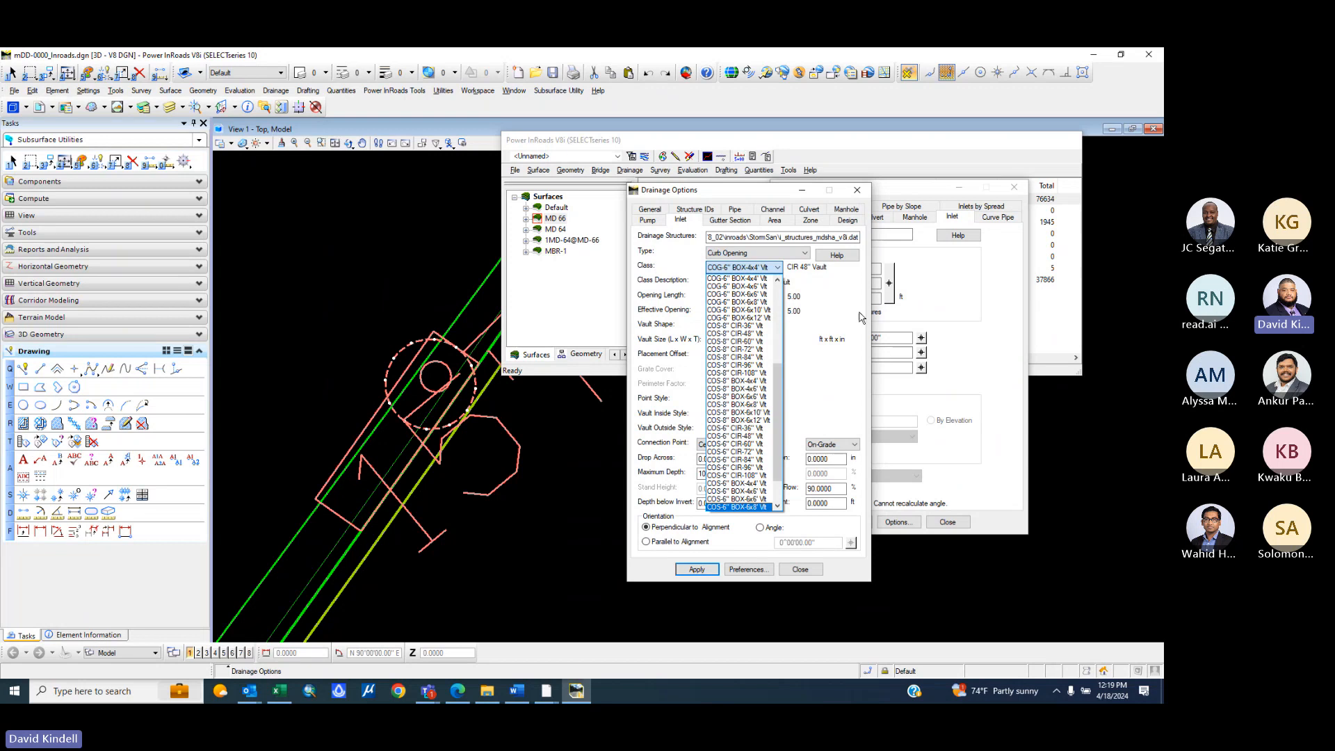
pyautogui.click(830, 381)
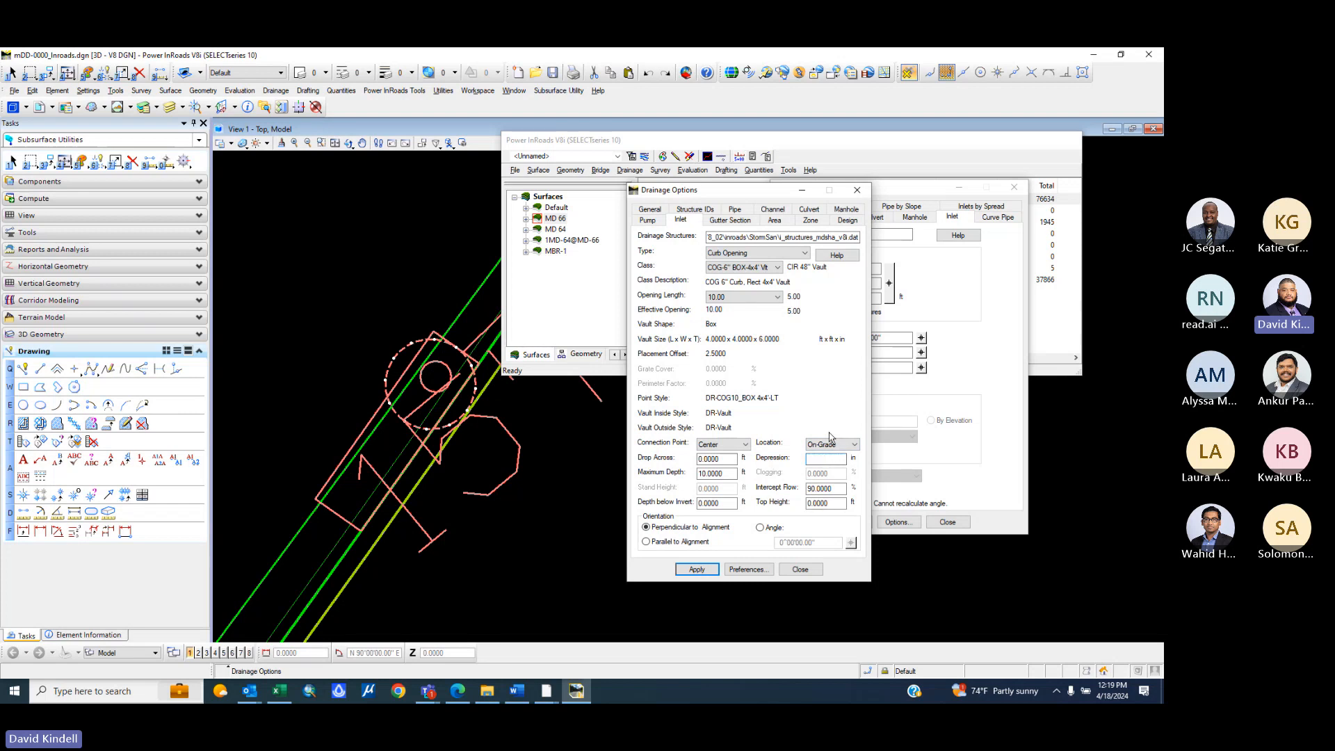
# - Set the inlet's depression to 1.0000 in, apply the options, and lay out the inlet at the picked upstream location
pyautogui.press('Tab')
pyautogui.click(696, 570)
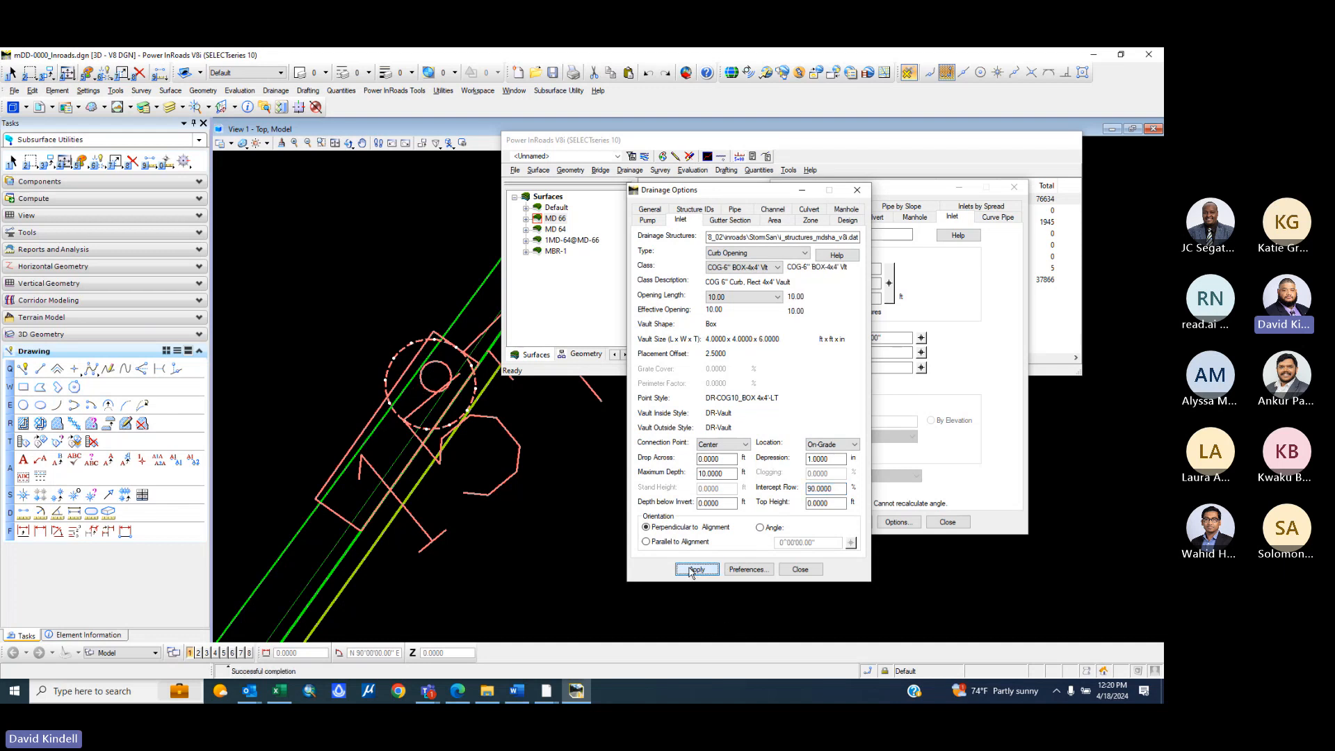
pyautogui.click(799, 570)
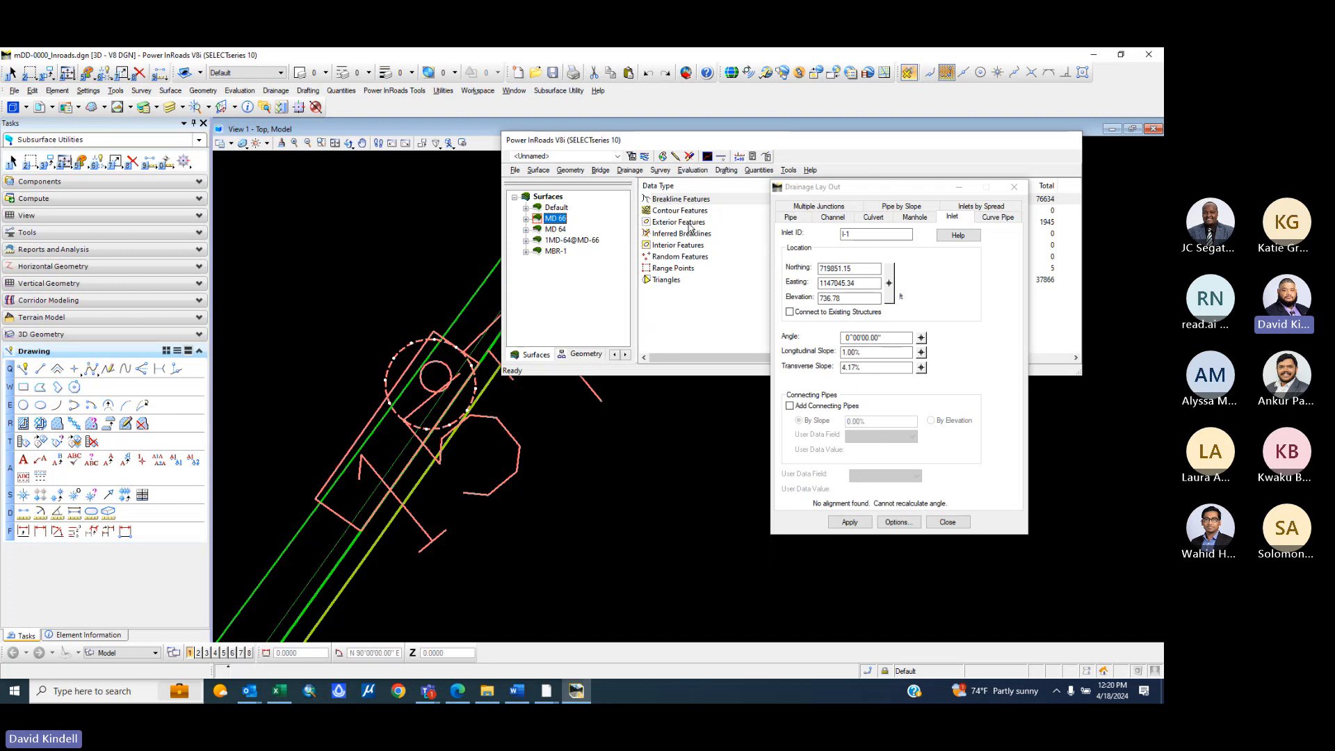
pyautogui.click(860, 524)
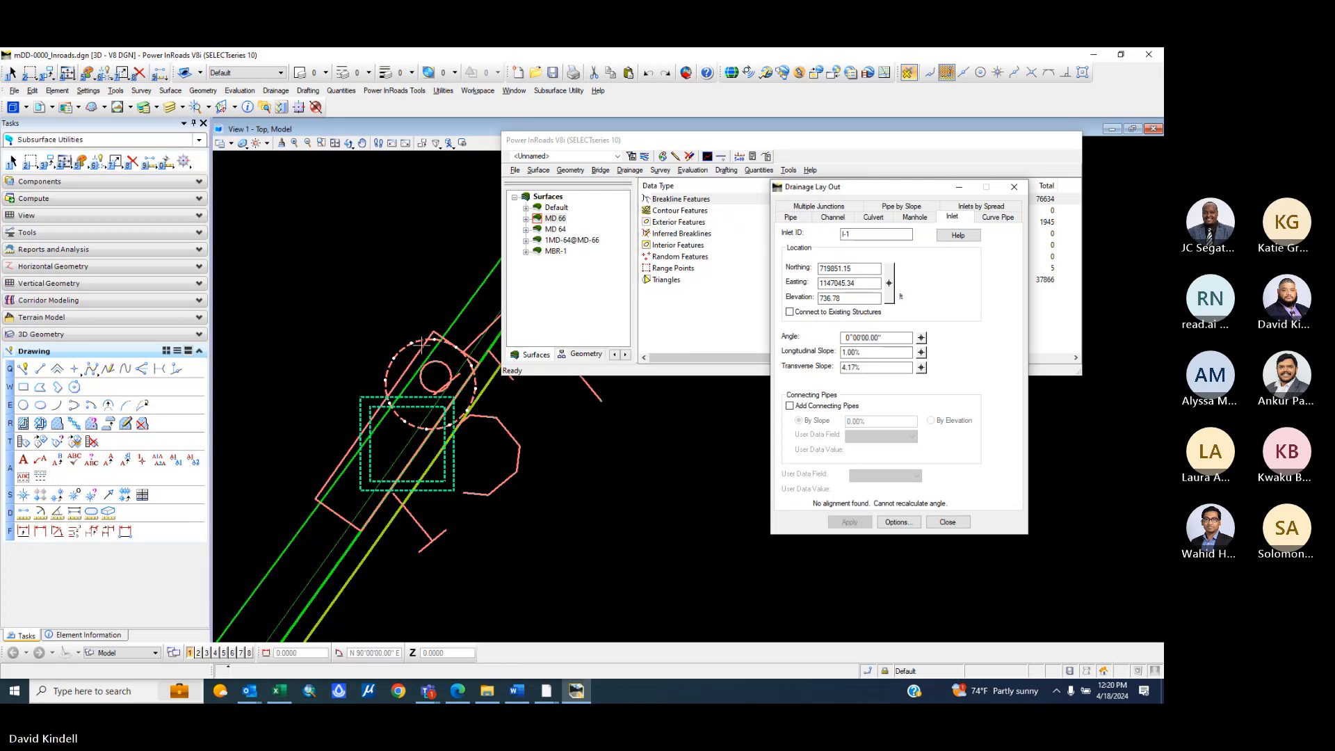
# - Examine the run up to the hatched grate on the 15" RCP and review the structure list of the MD 66 drainage database
pyautogui.scroll(-5, 335, 389)
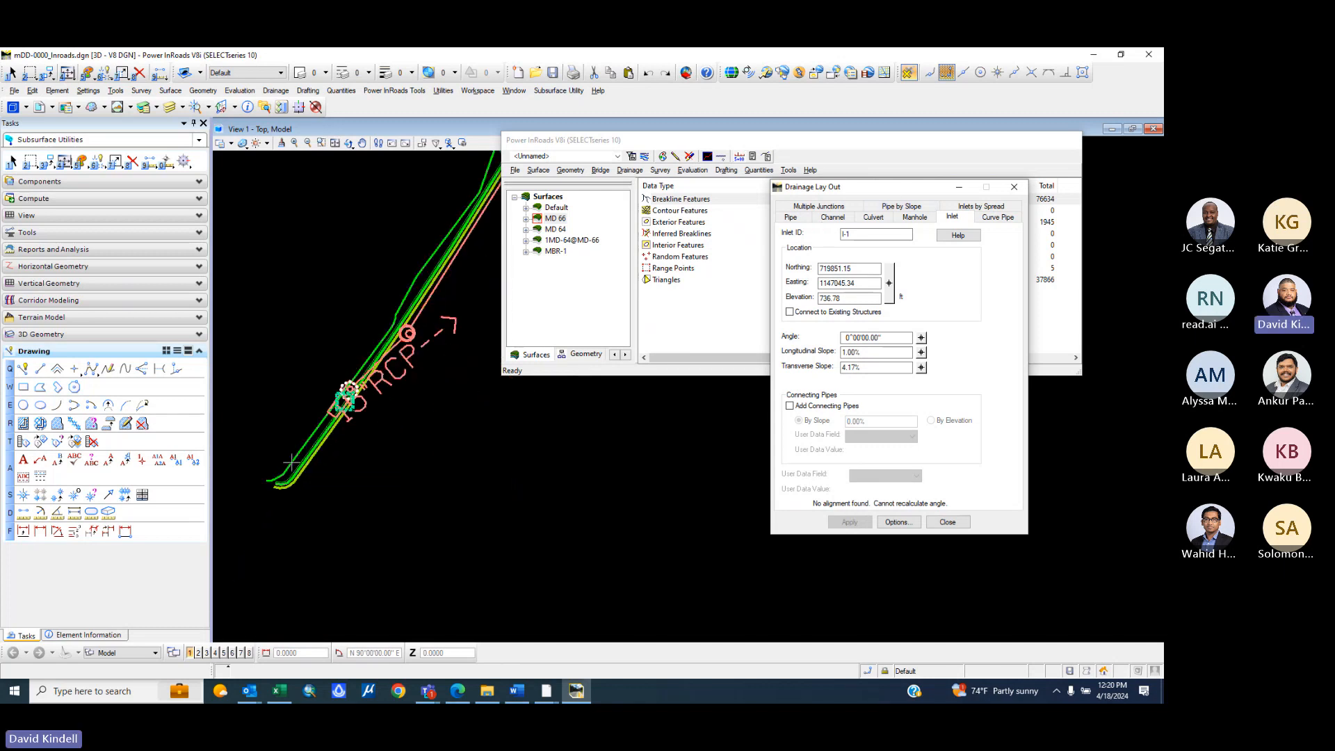
pyautogui.scroll(2, 340, 341)
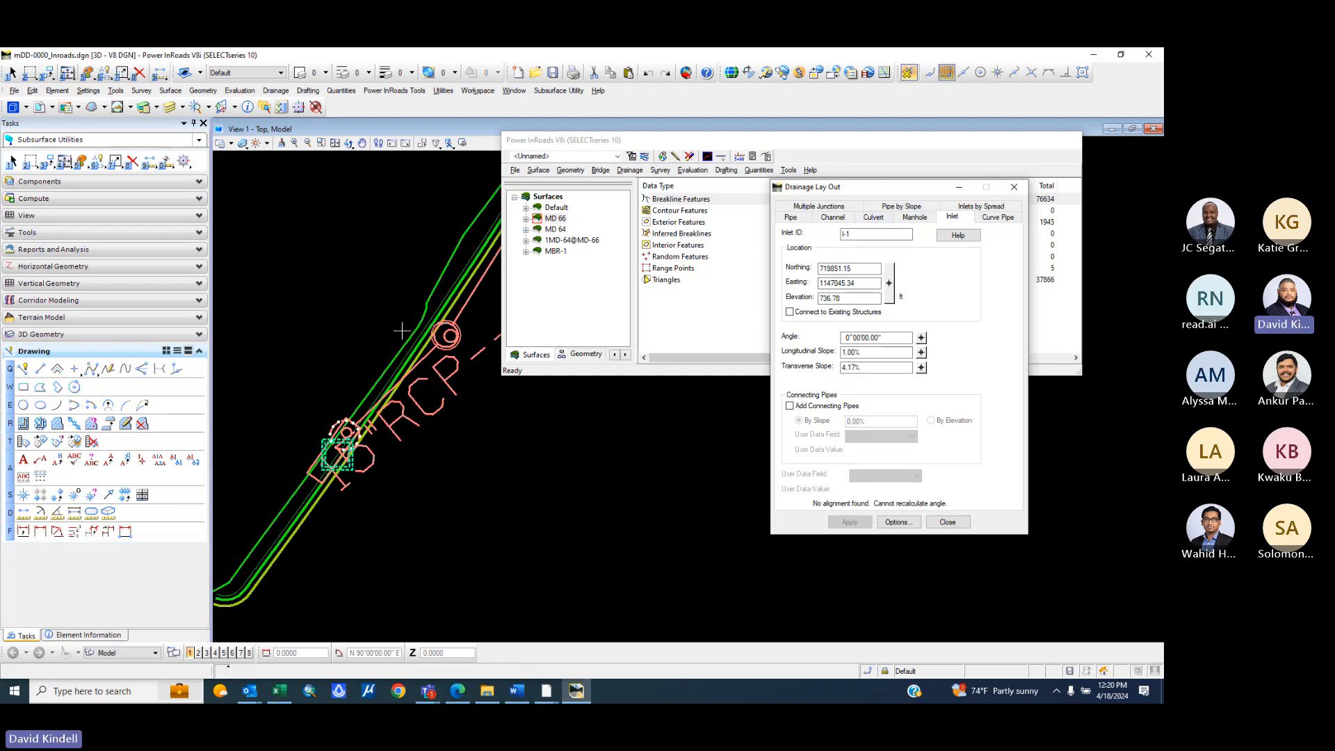
pyautogui.scroll(-5, 431, 243)
pyautogui.scroll(4, 410, 223)
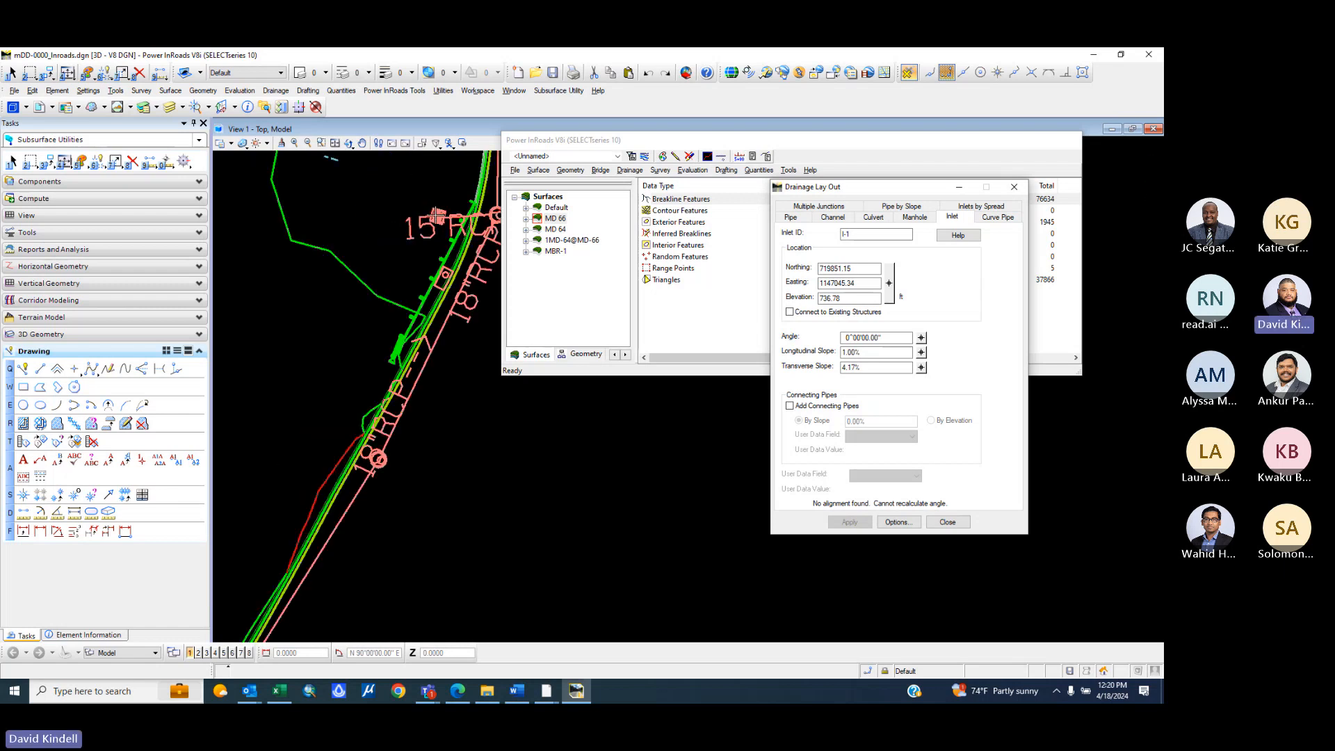
pyautogui.scroll(4, 437, 214)
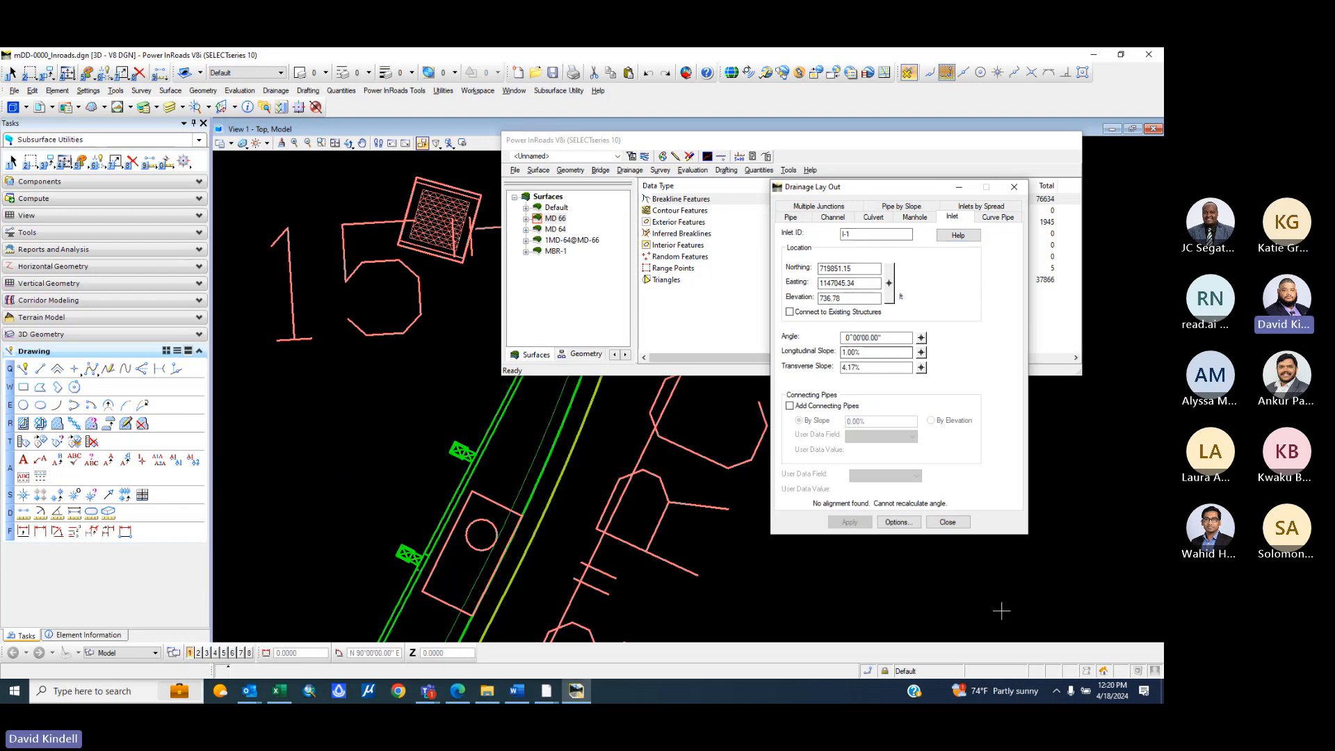
pyautogui.click(938, 523)
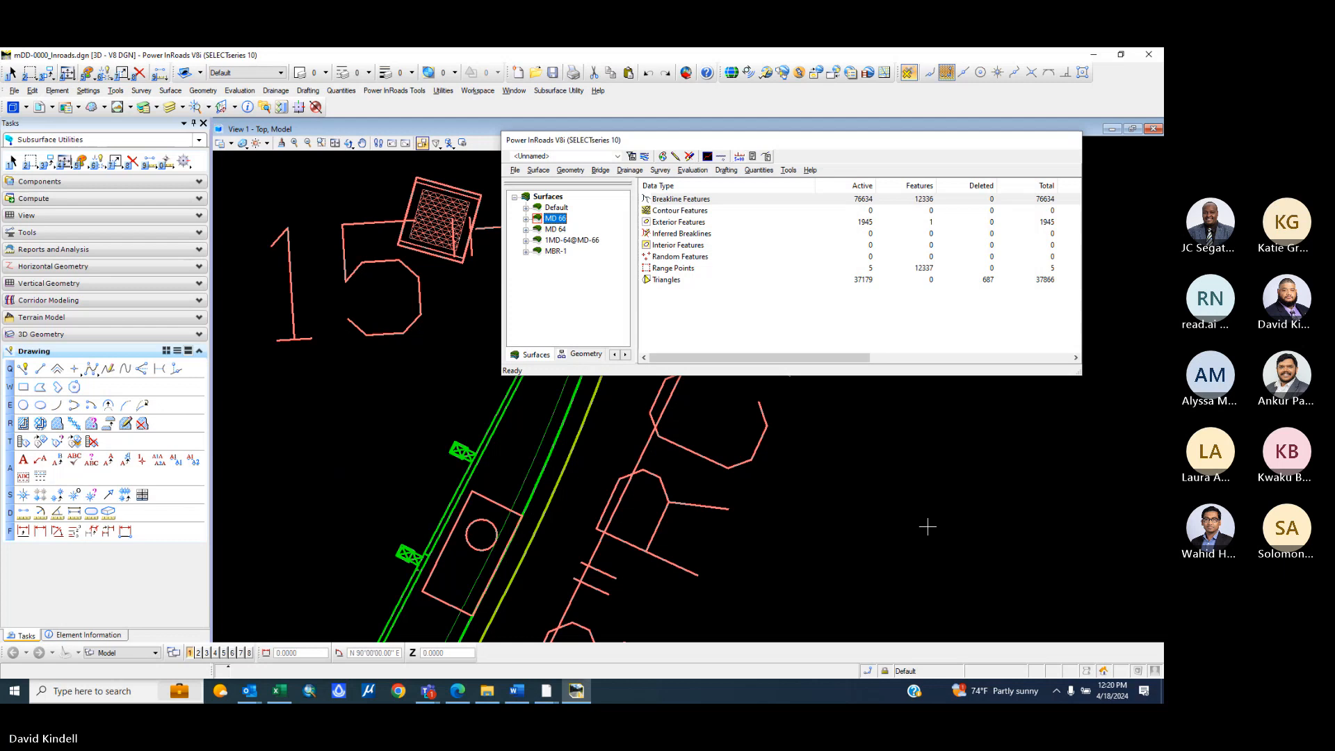
pyautogui.click(626, 354)
pyautogui.click(626, 354)
pyautogui.click(588, 355)
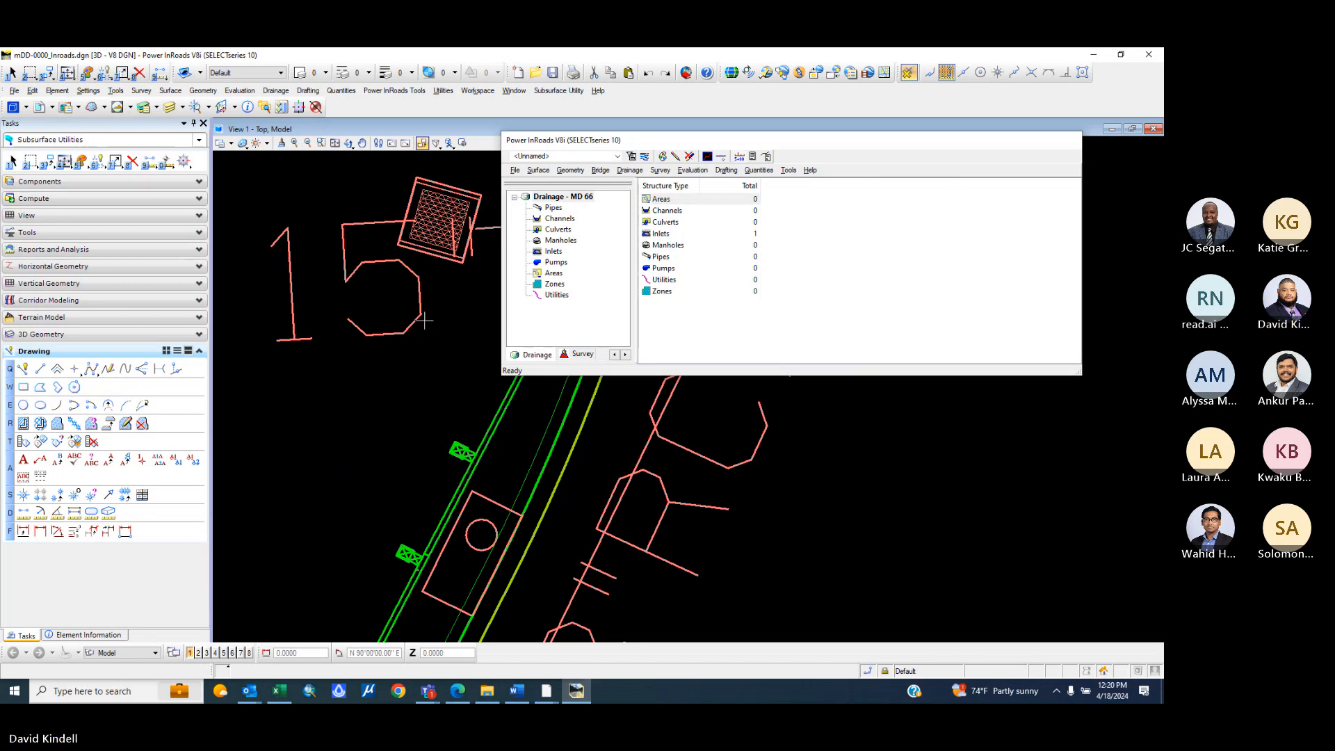
# - Start another inlet layout and display the proposed grading reference mGR-N000_MD64-MD66.dgn around the hatched grate
pyautogui.click(628, 171)
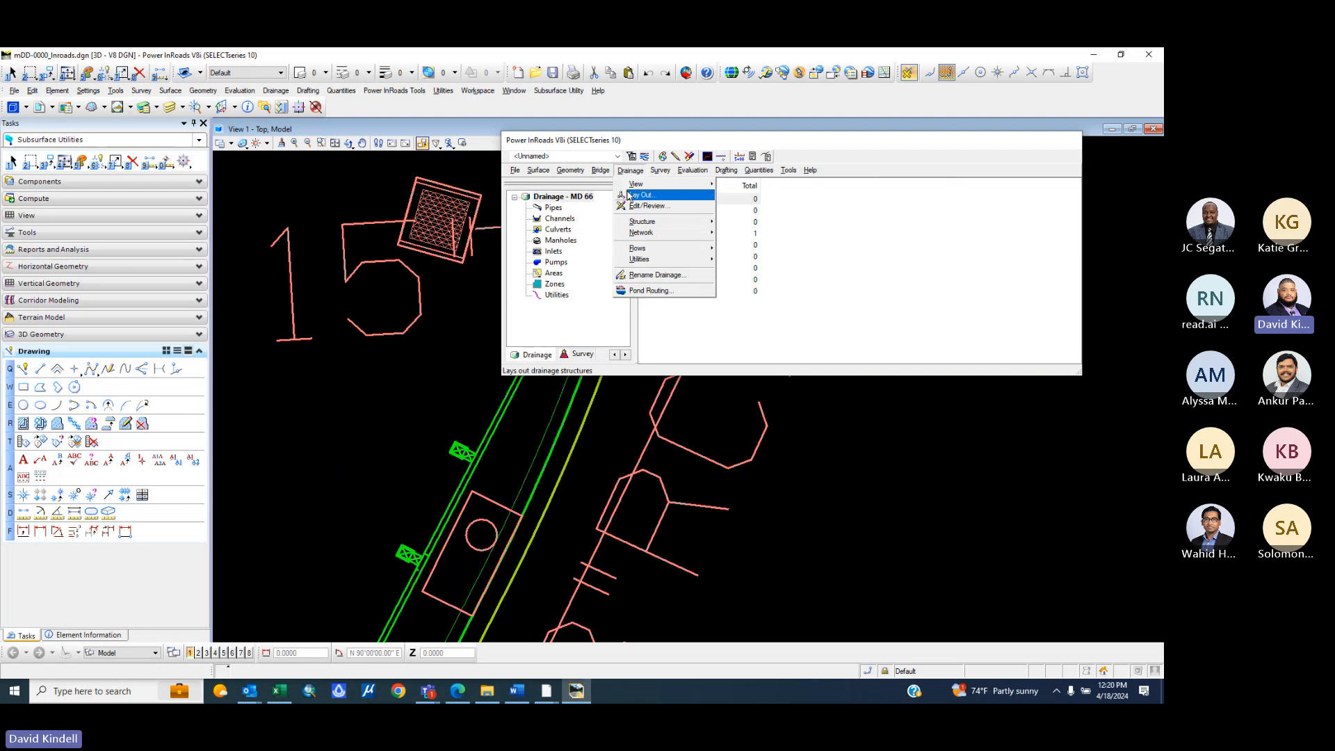
pyautogui.click(634, 194)
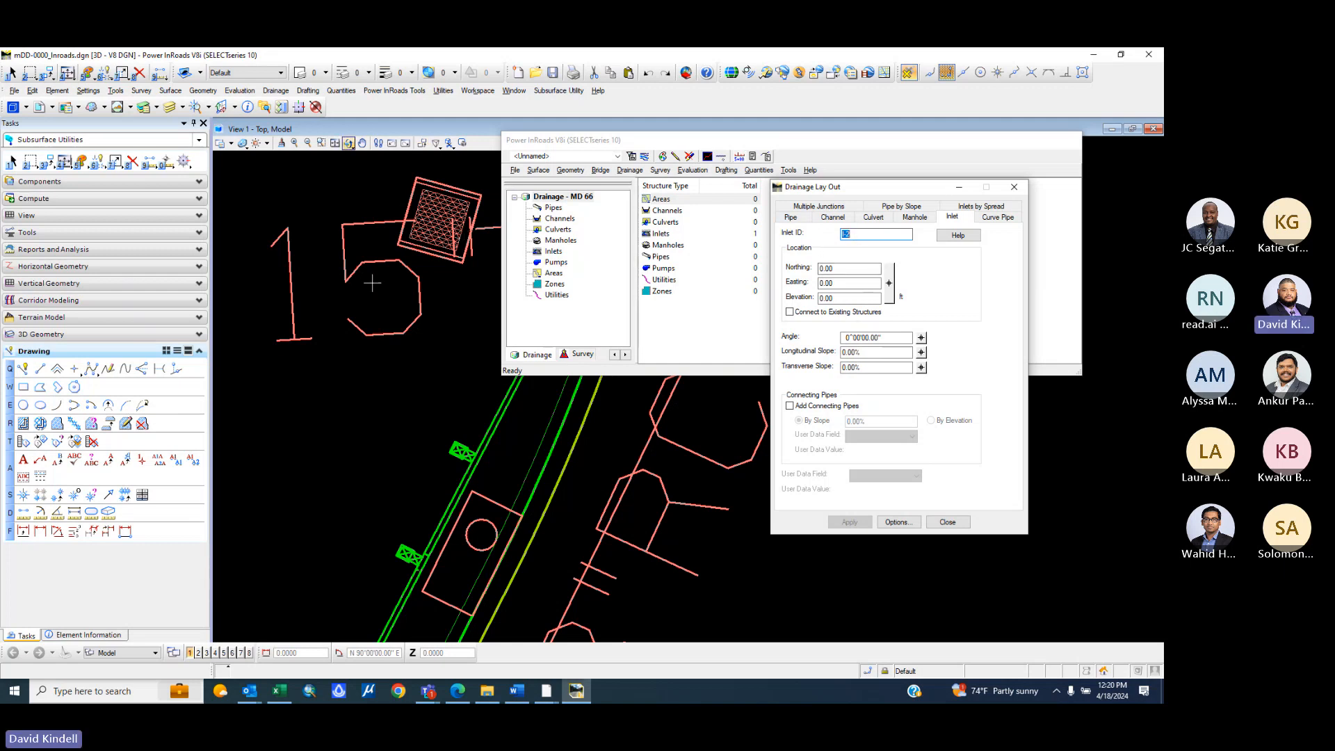
pyautogui.scroll(-5, 438, 279)
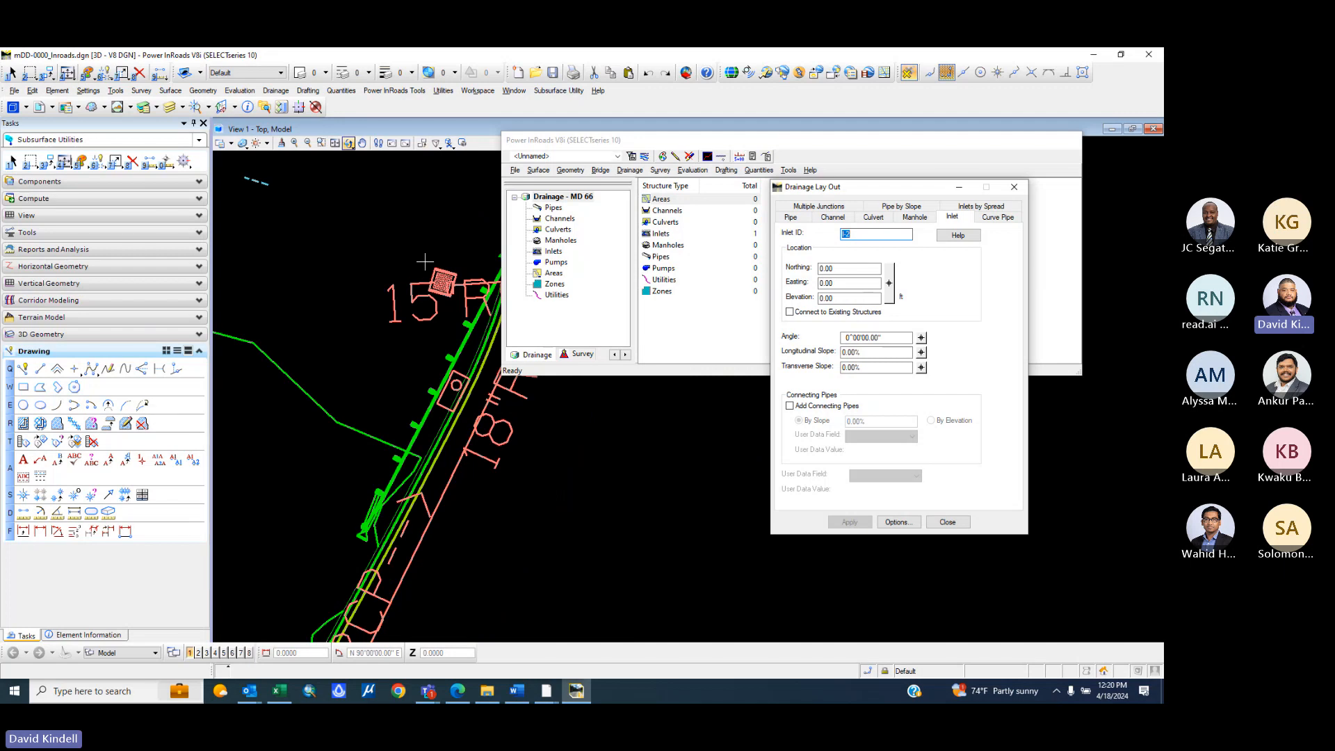
pyautogui.click(40, 107)
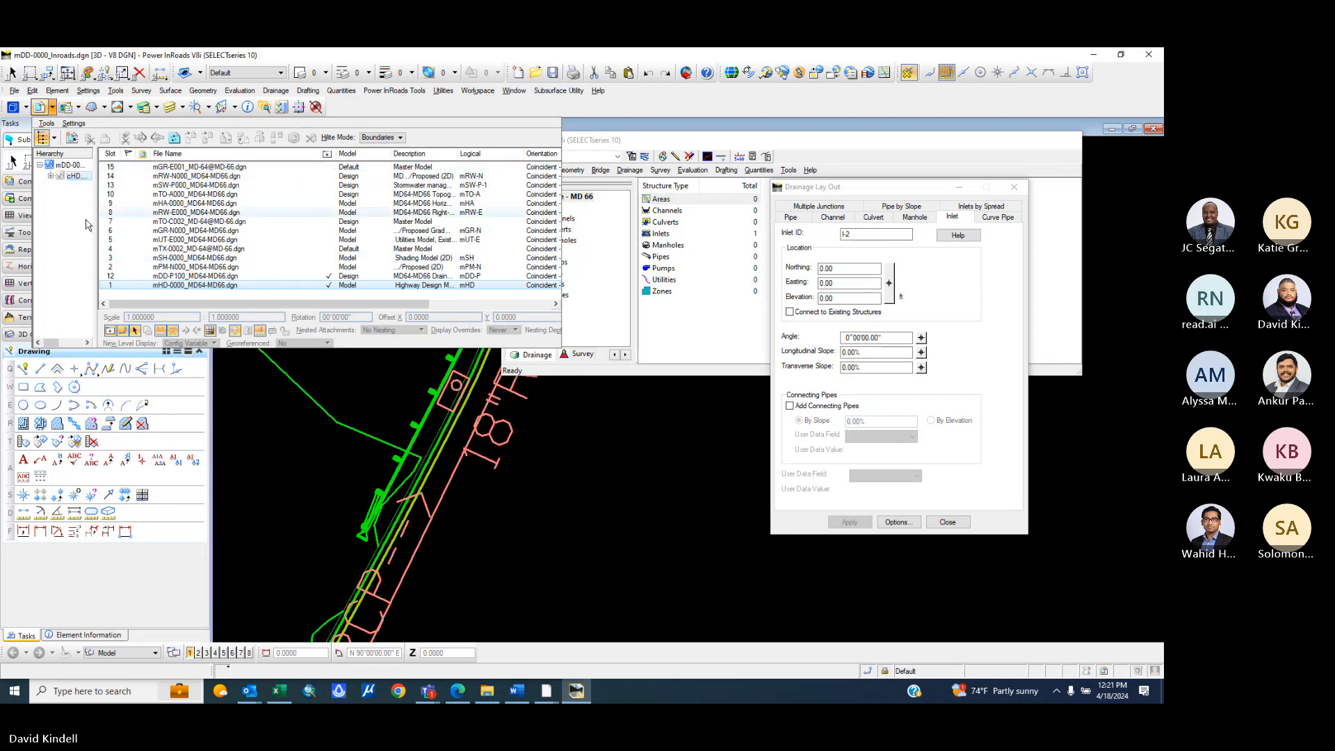
pyautogui.click(313, 231)
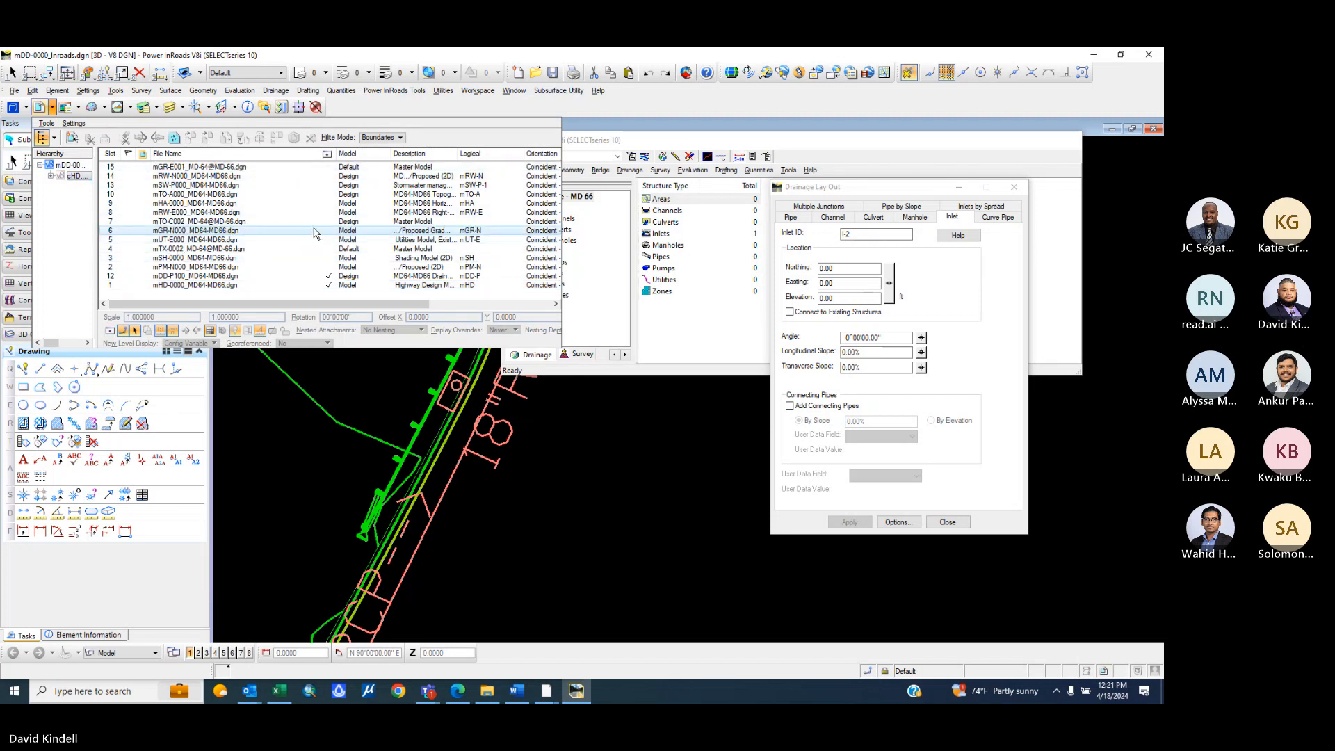
pyautogui.click(326, 231)
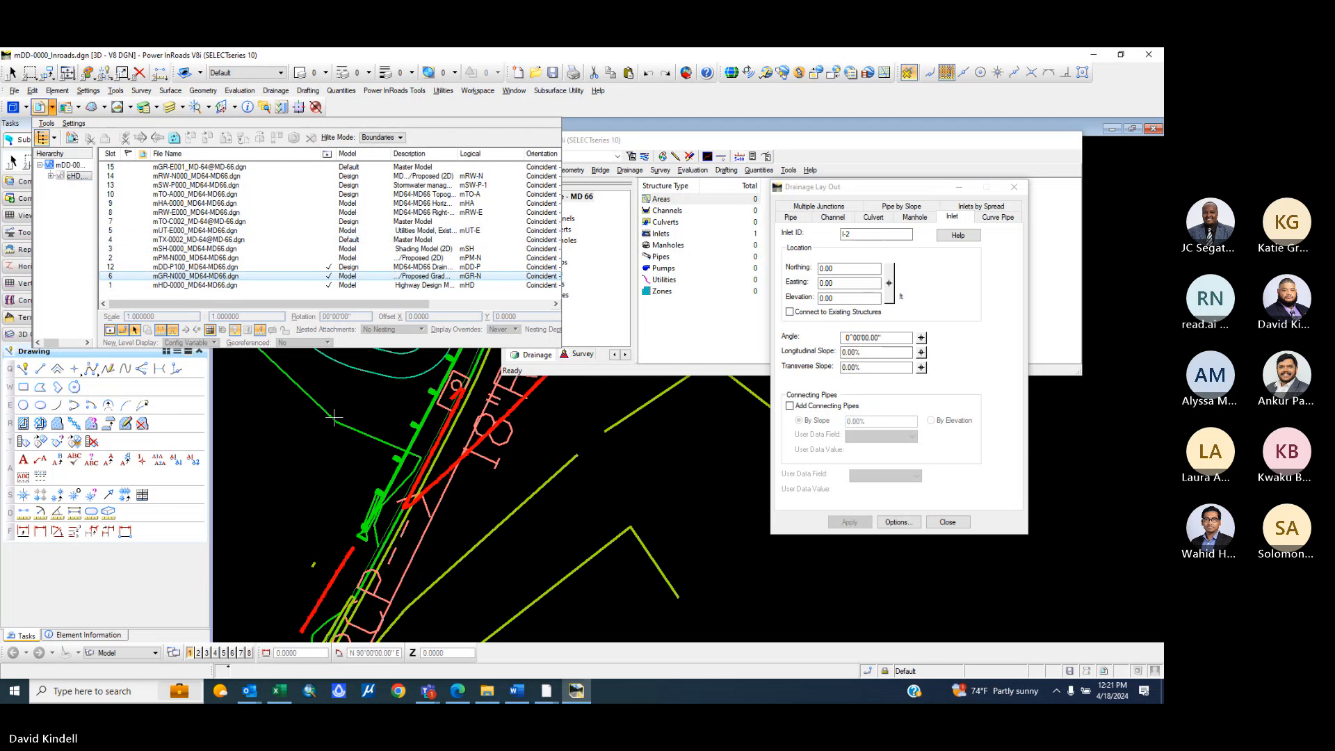
pyautogui.scroll(-1, 335, 418)
pyautogui.scroll(4, 417, 338)
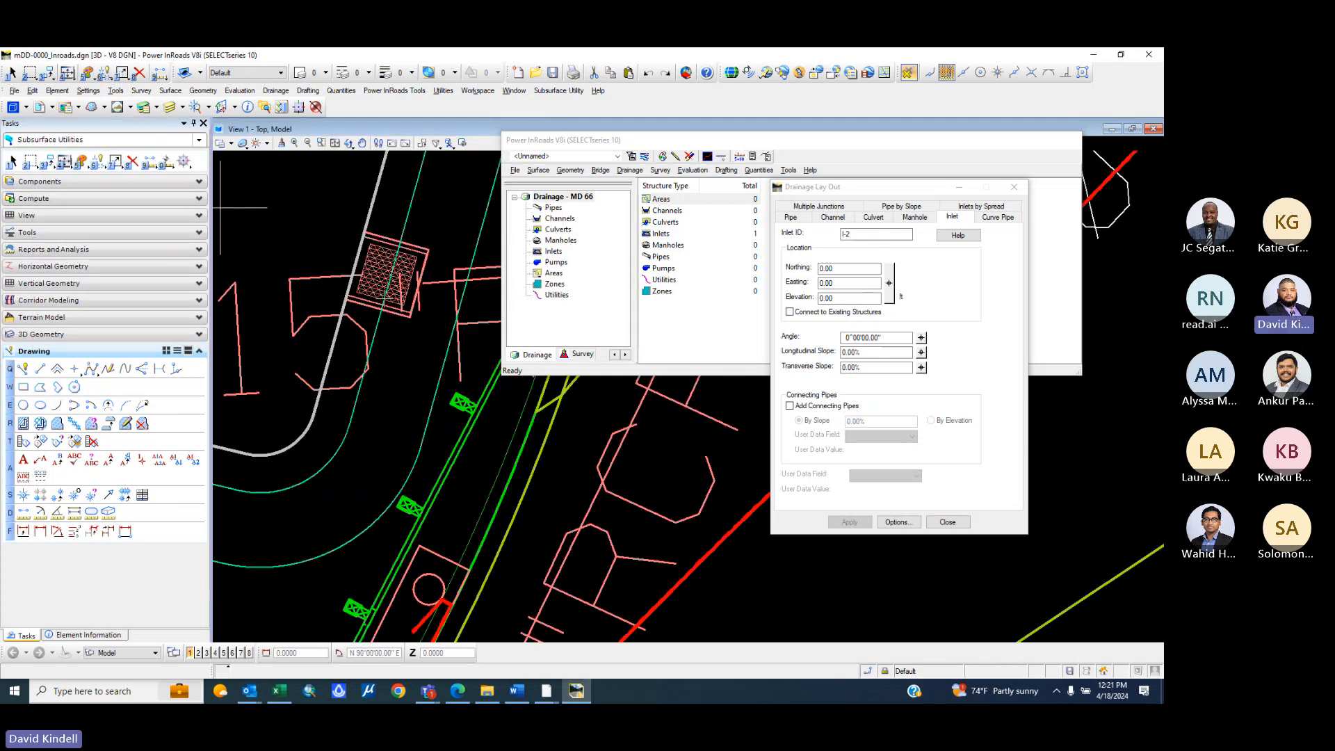
pyautogui.scroll(3, 348, 309)
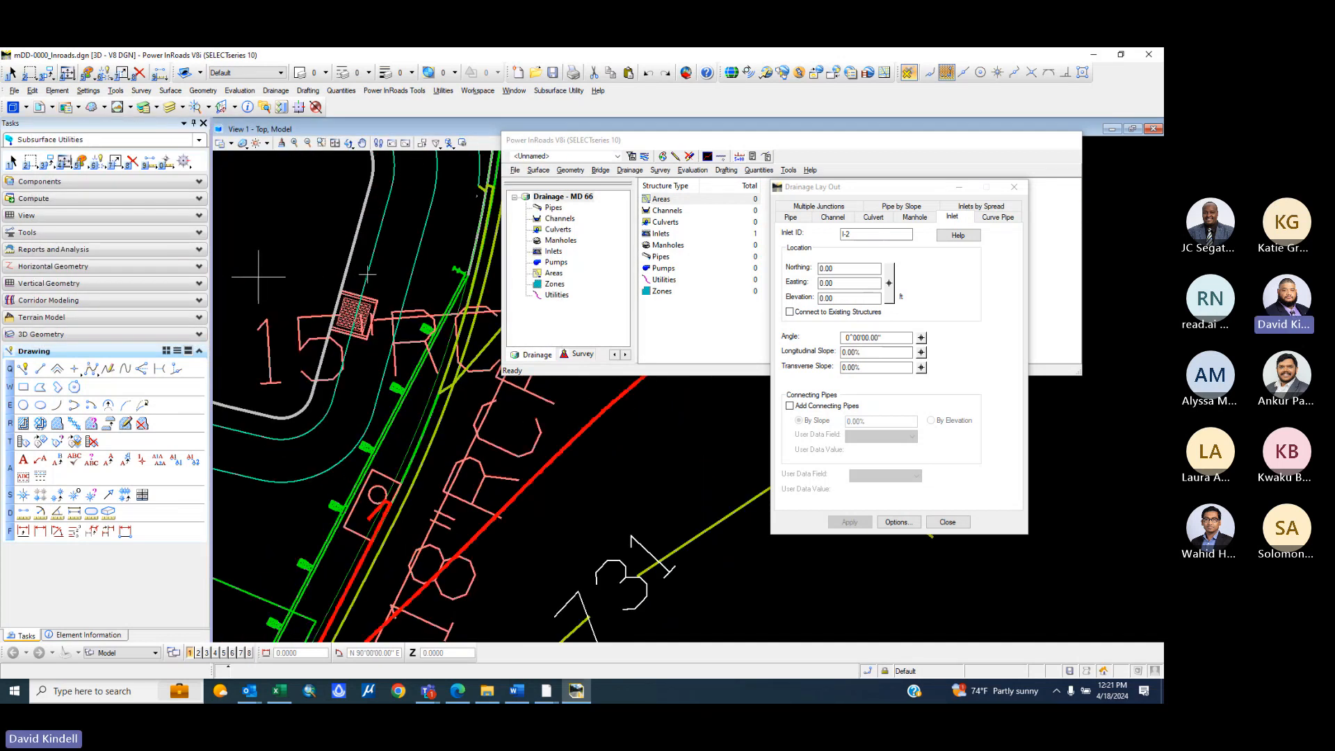
pyautogui.scroll(-2, 348, 308)
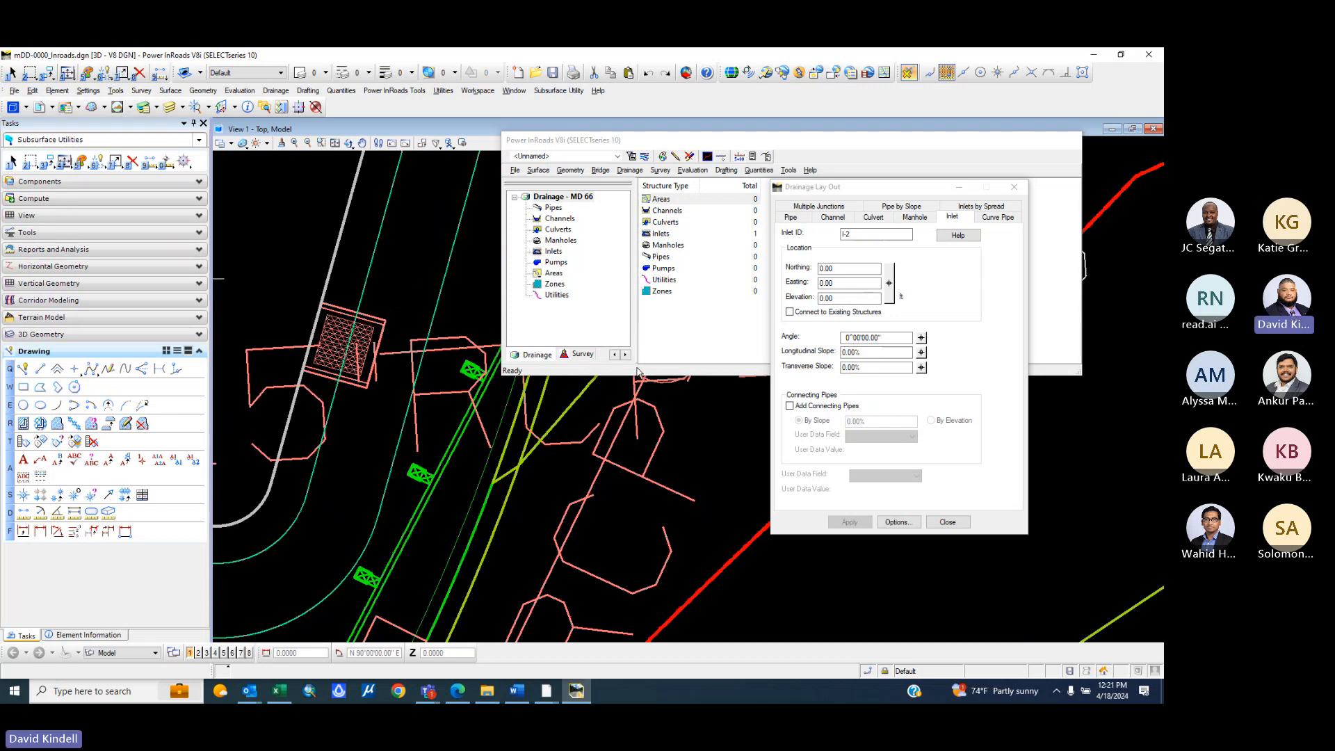
# - Make MBR-1 the active surface and pick the new inlet's location at the centre of the hatched grate
pyautogui.click(614, 355)
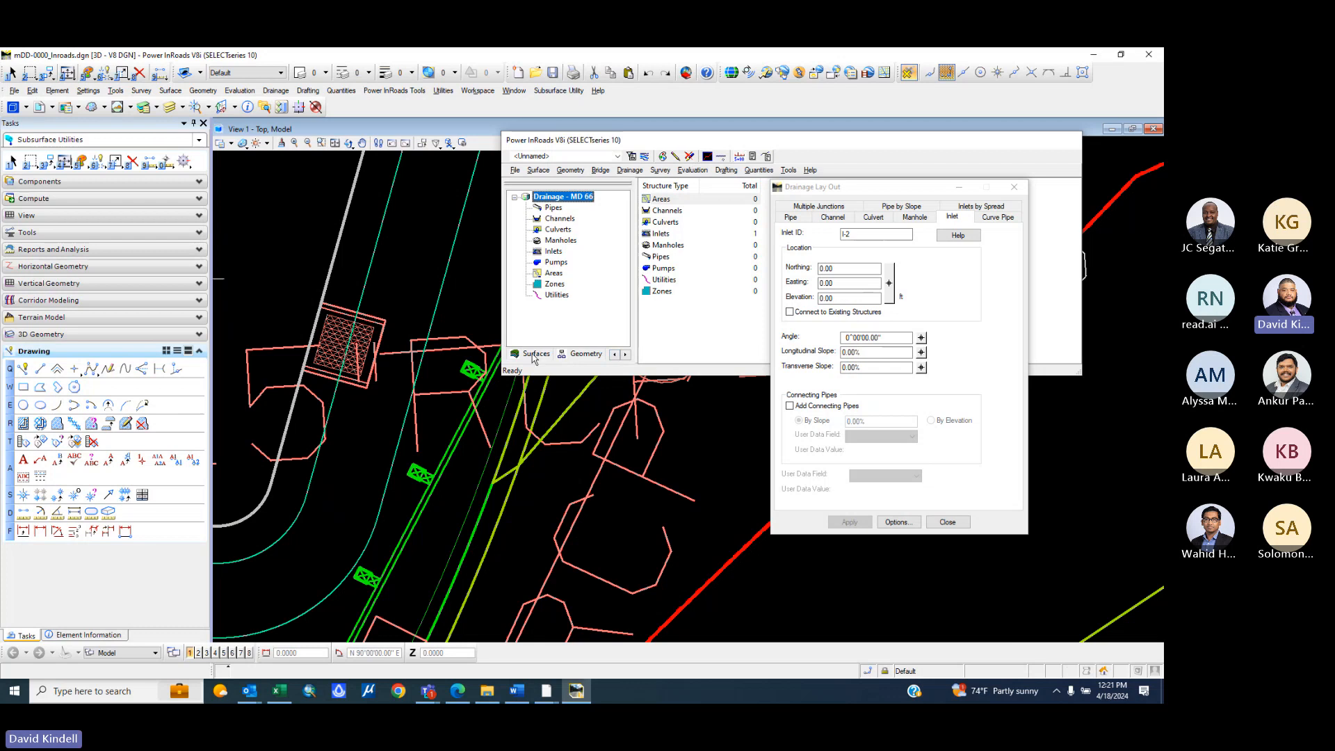
pyautogui.click(534, 355)
pyautogui.rightClick(550, 251)
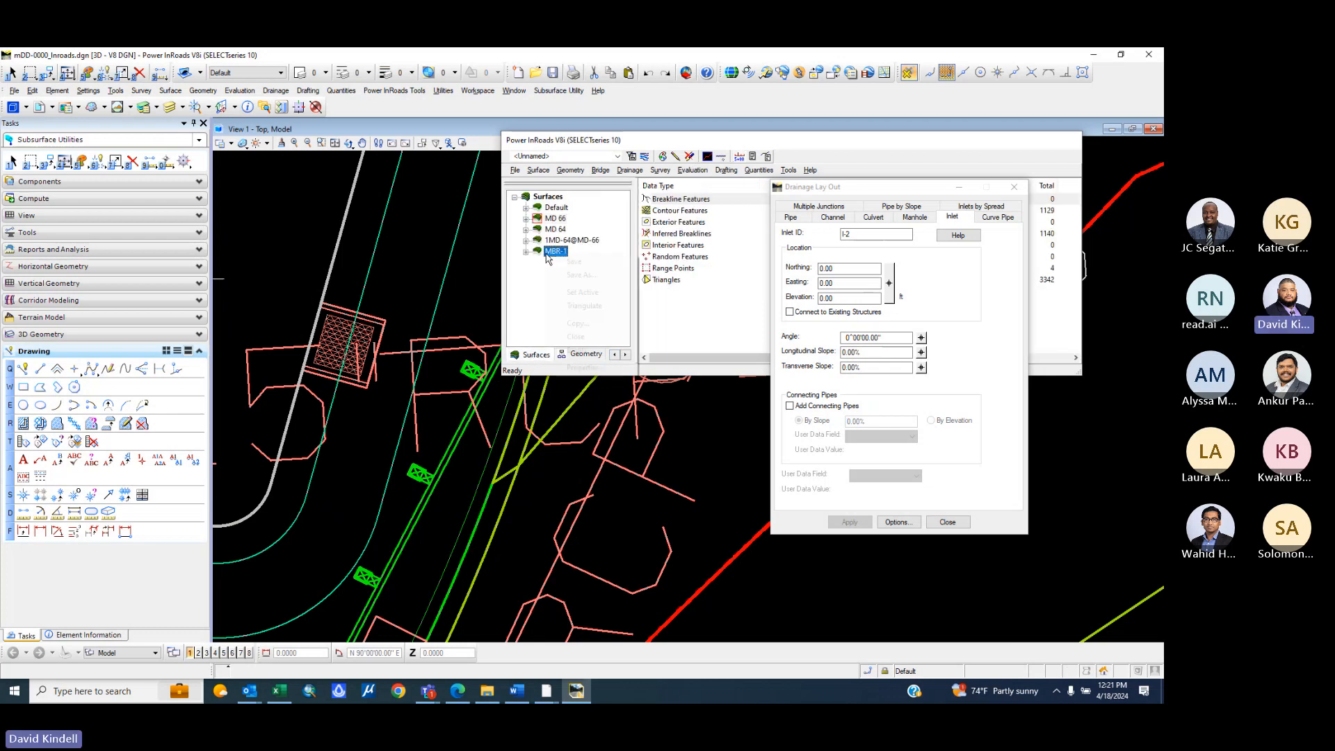
pyautogui.click(582, 293)
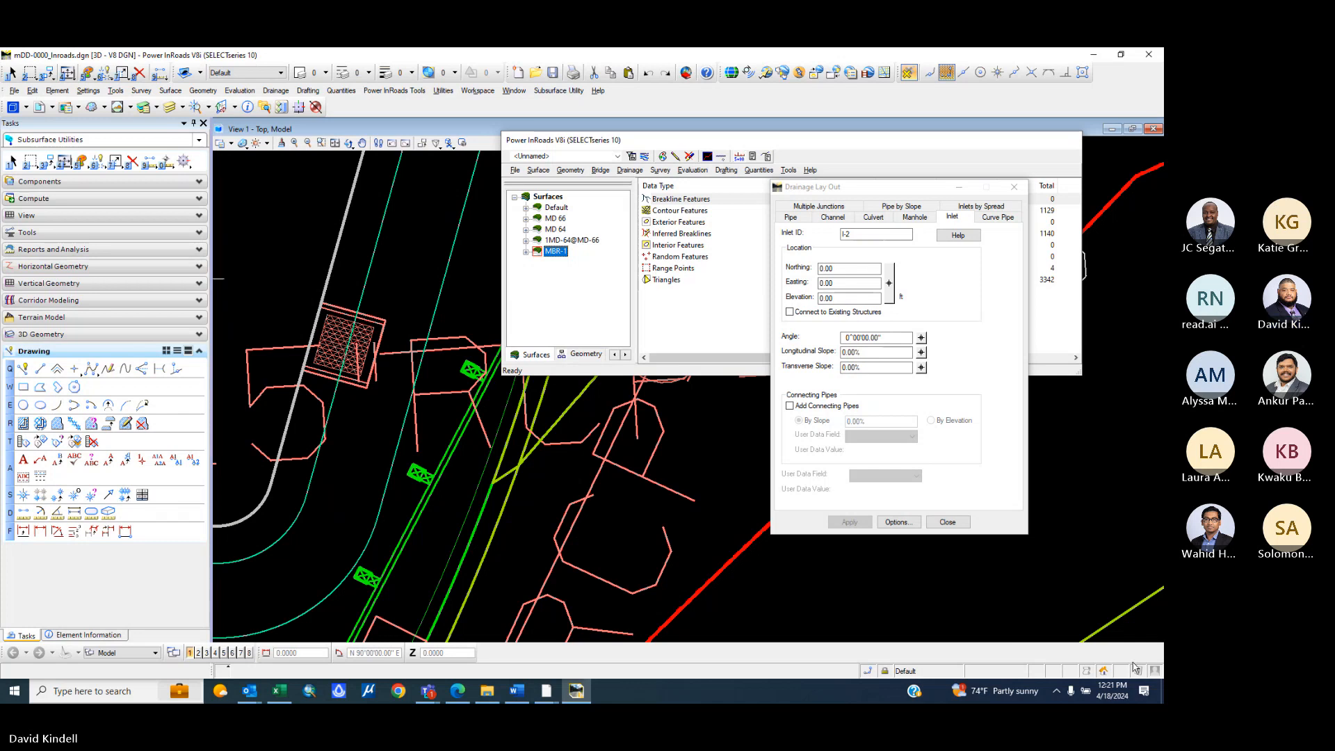
pyautogui.click(890, 283)
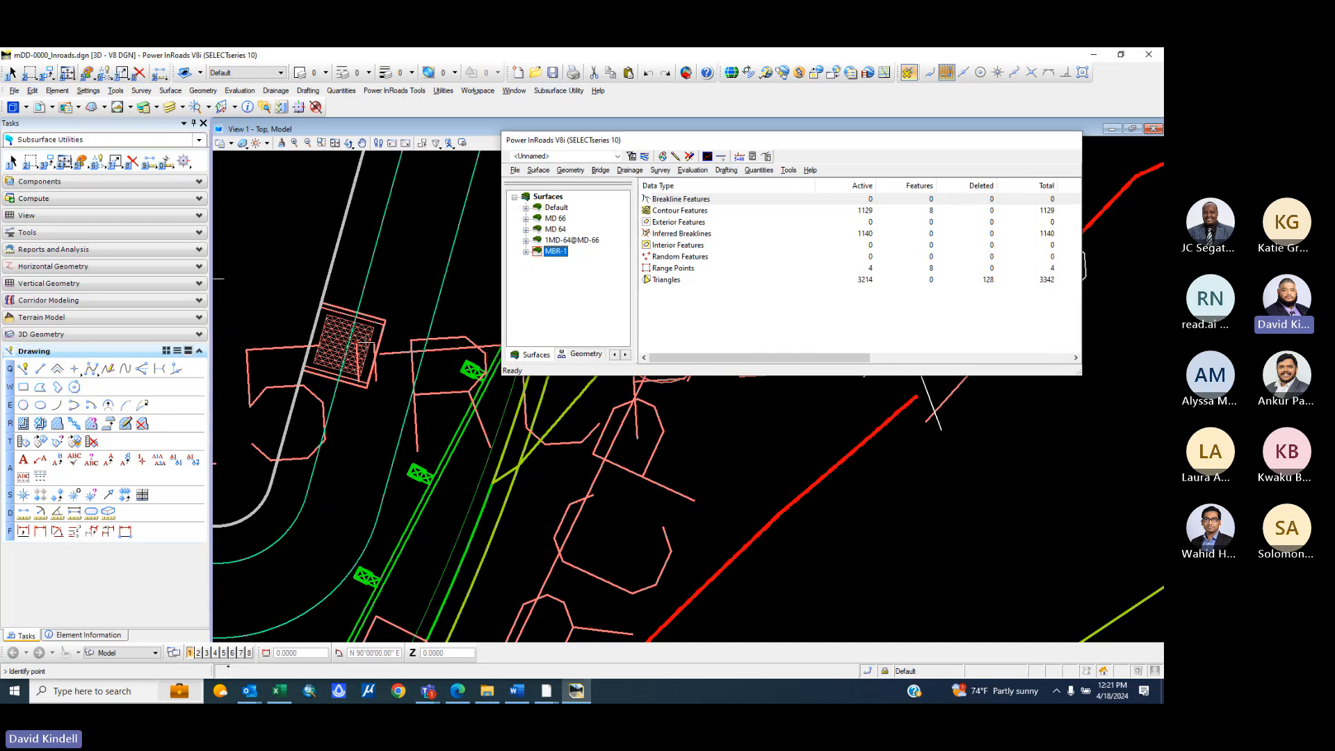
pyautogui.click(349, 340)
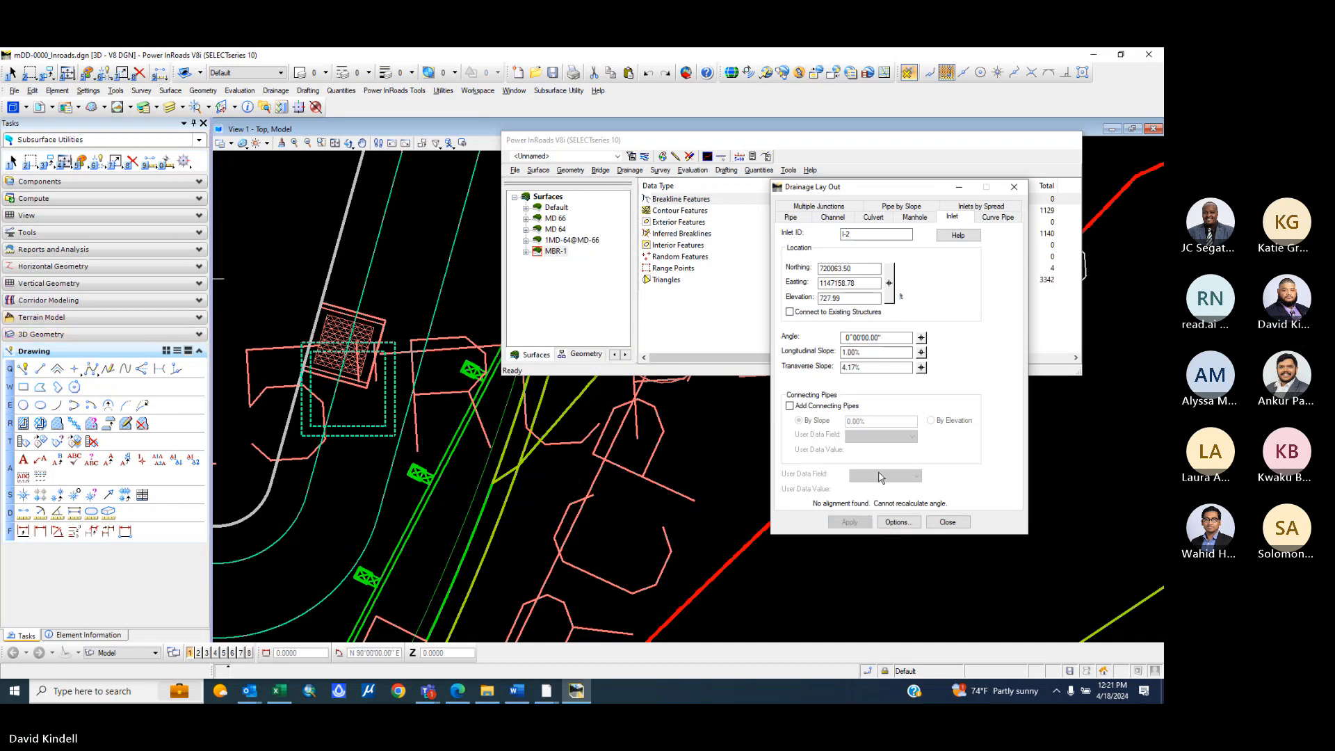
# - In the new inlet's Drainage Options, set the type to Median Drop and the class to Precast Yard Inlet
pyautogui.click(897, 523)
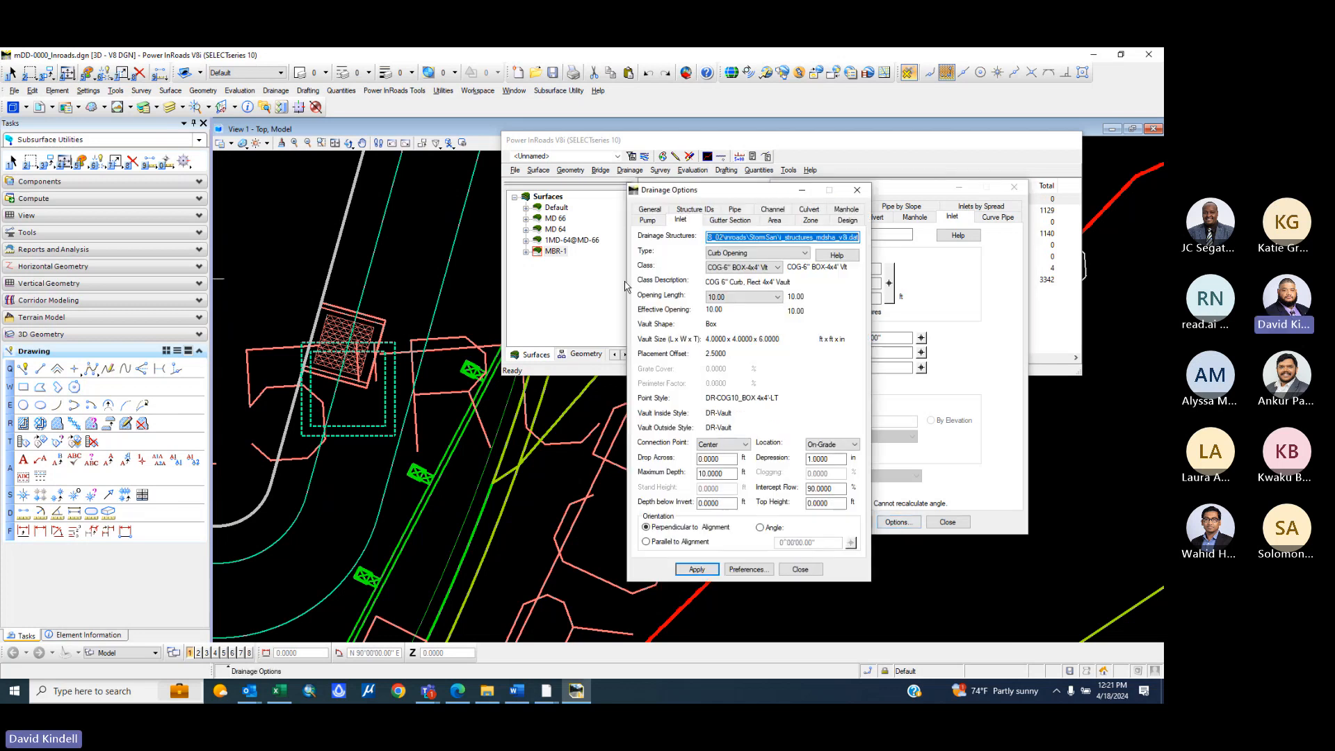
pyautogui.click(727, 253)
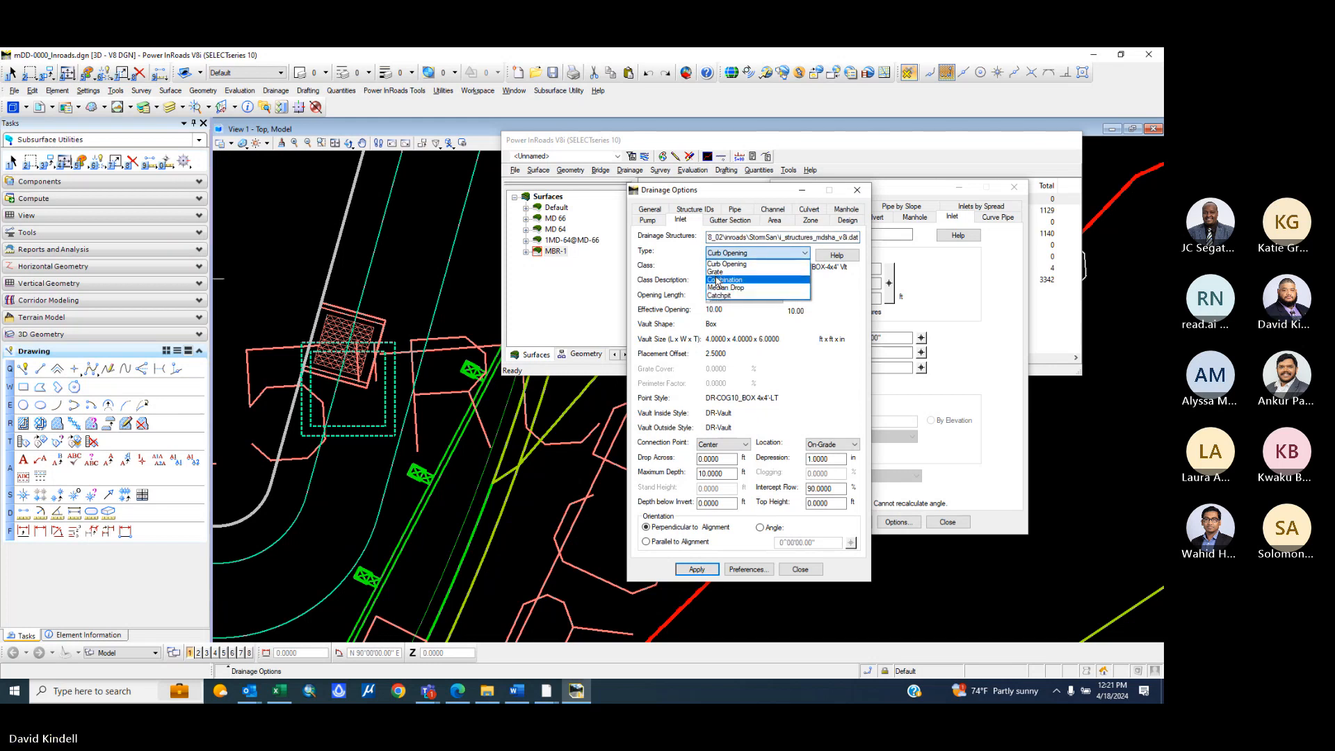
pyautogui.click(719, 271)
pyautogui.click(723, 269)
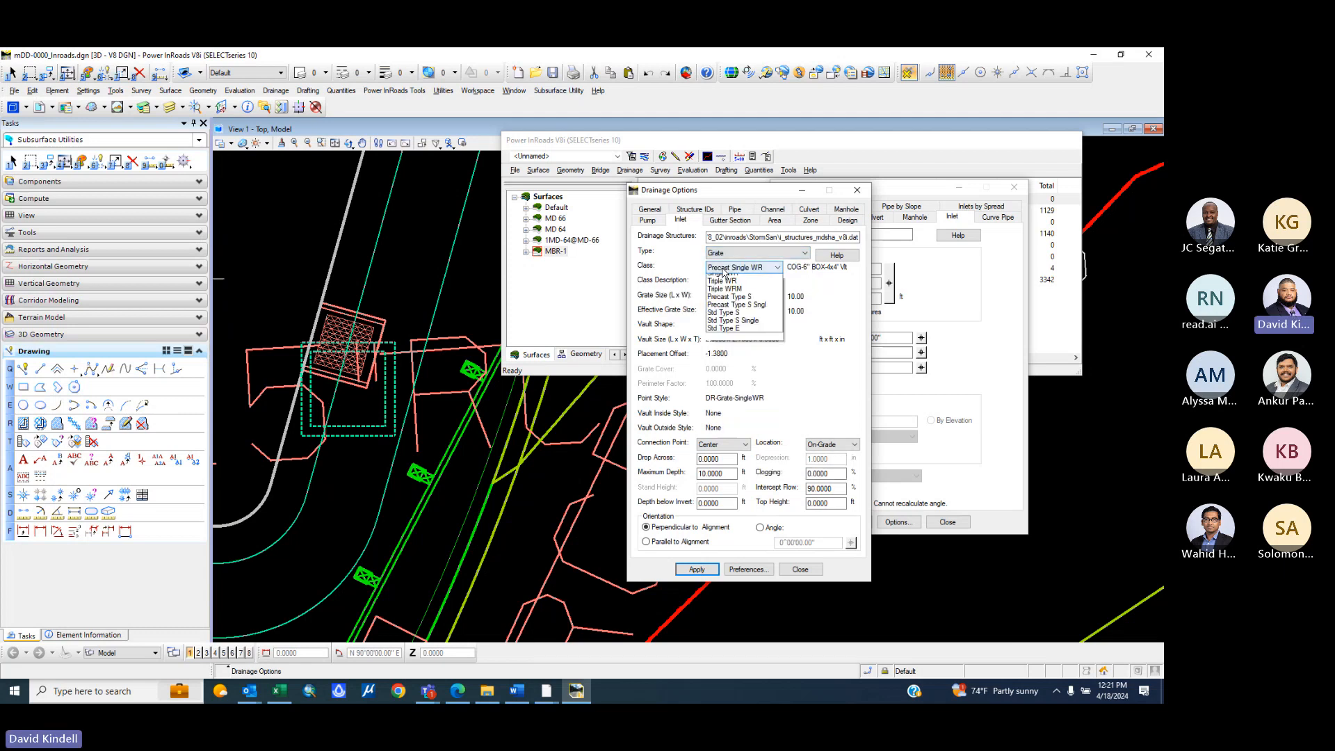
pyautogui.click(730, 264)
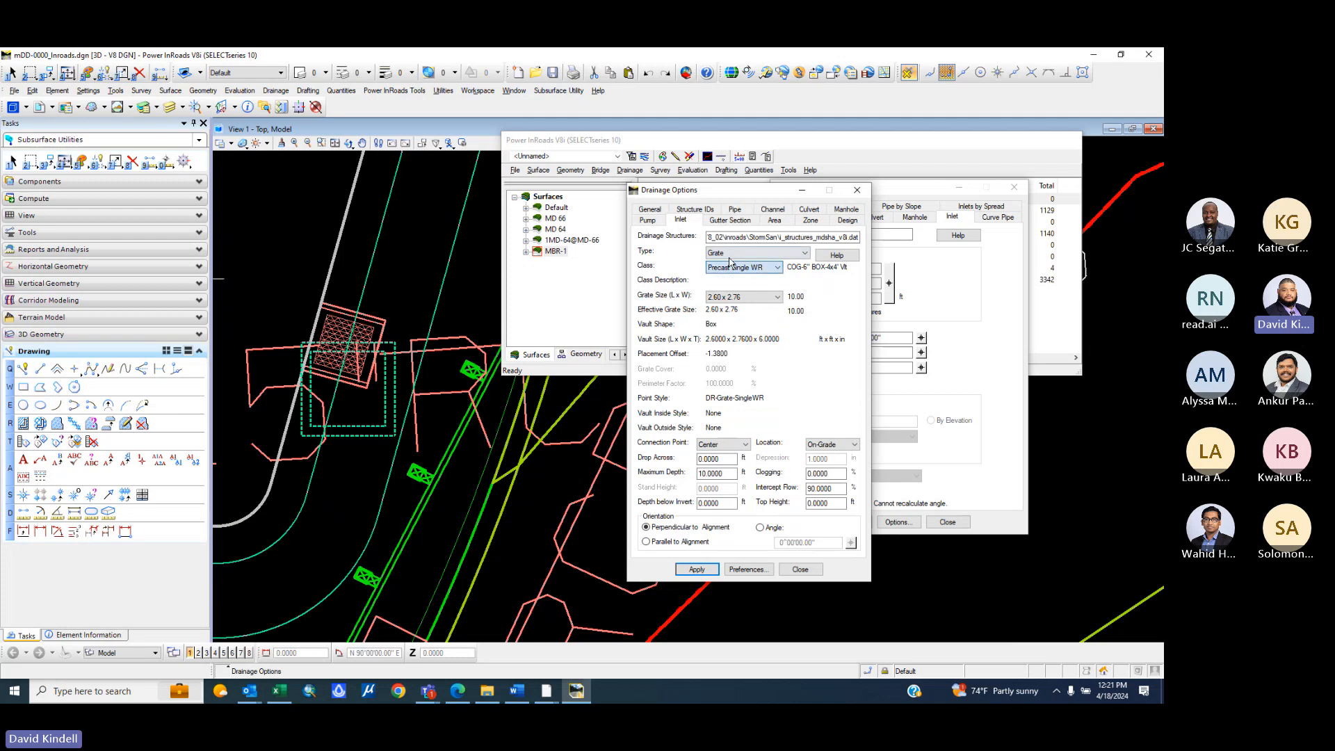
pyautogui.click(729, 257)
pyautogui.click(729, 273)
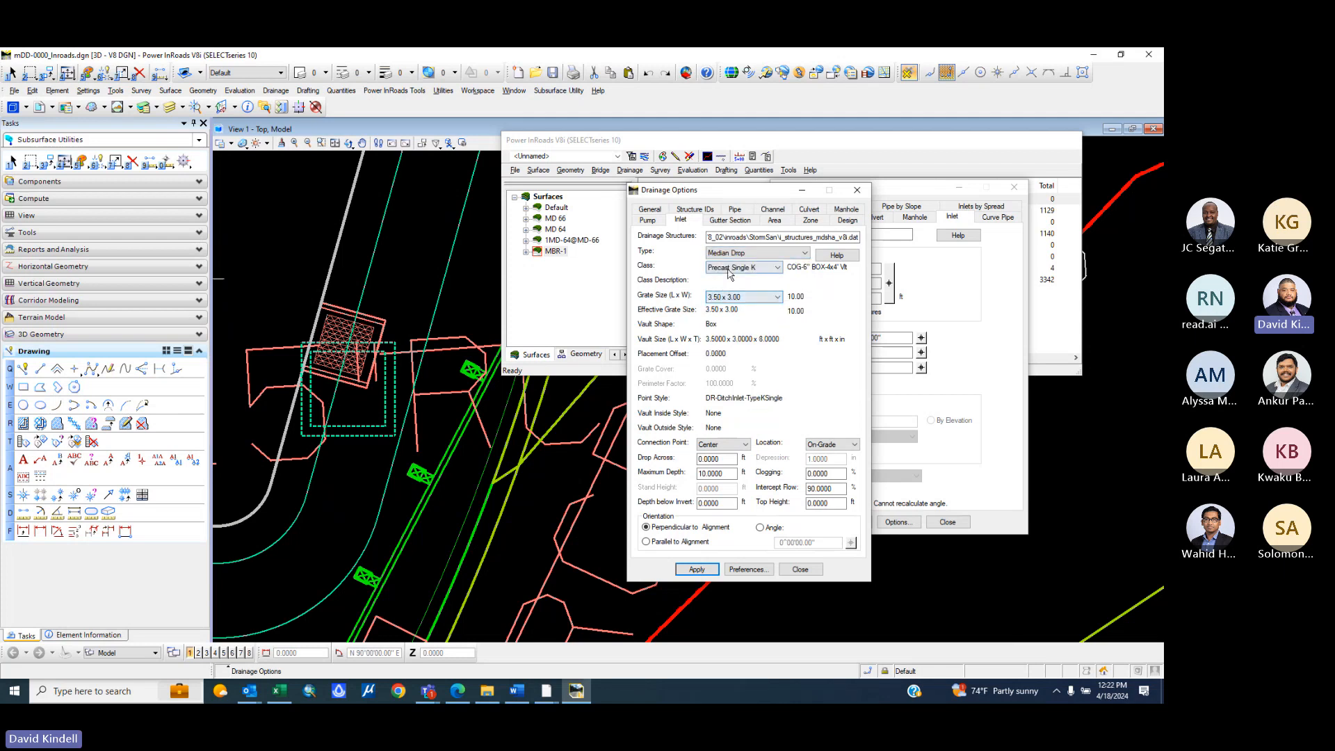
pyautogui.click(729, 270)
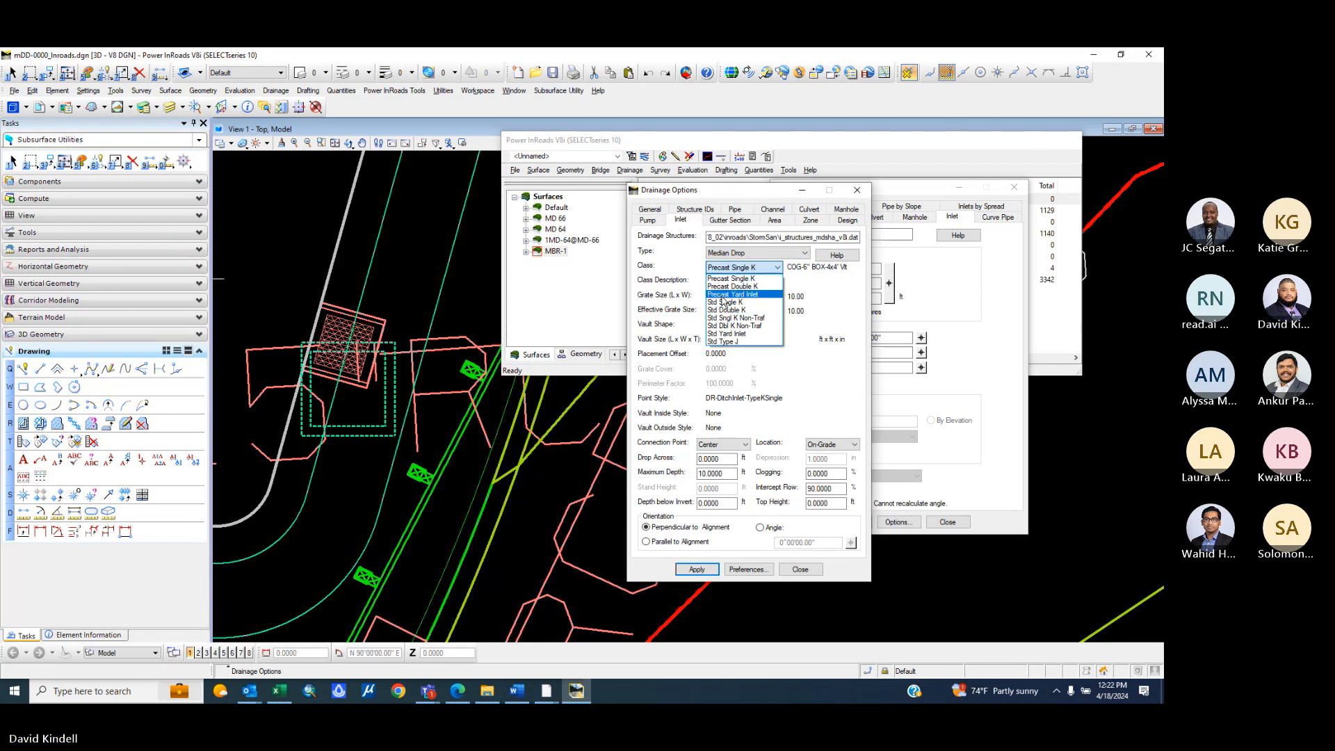
pyautogui.click(725, 296)
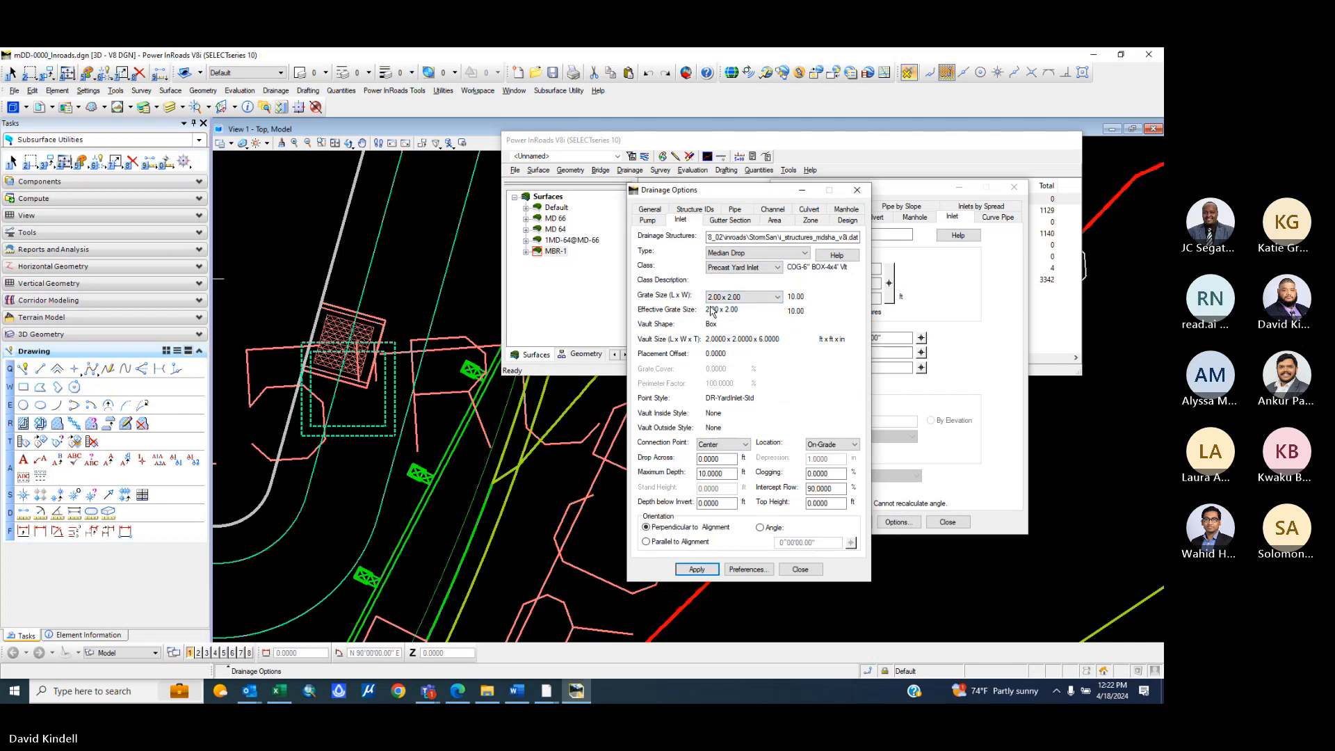
# - Keep the yard inlet's grate size at 2.00 x 2.00, apply the Drainage Options and close the inlet layout
pyautogui.click(717, 298)
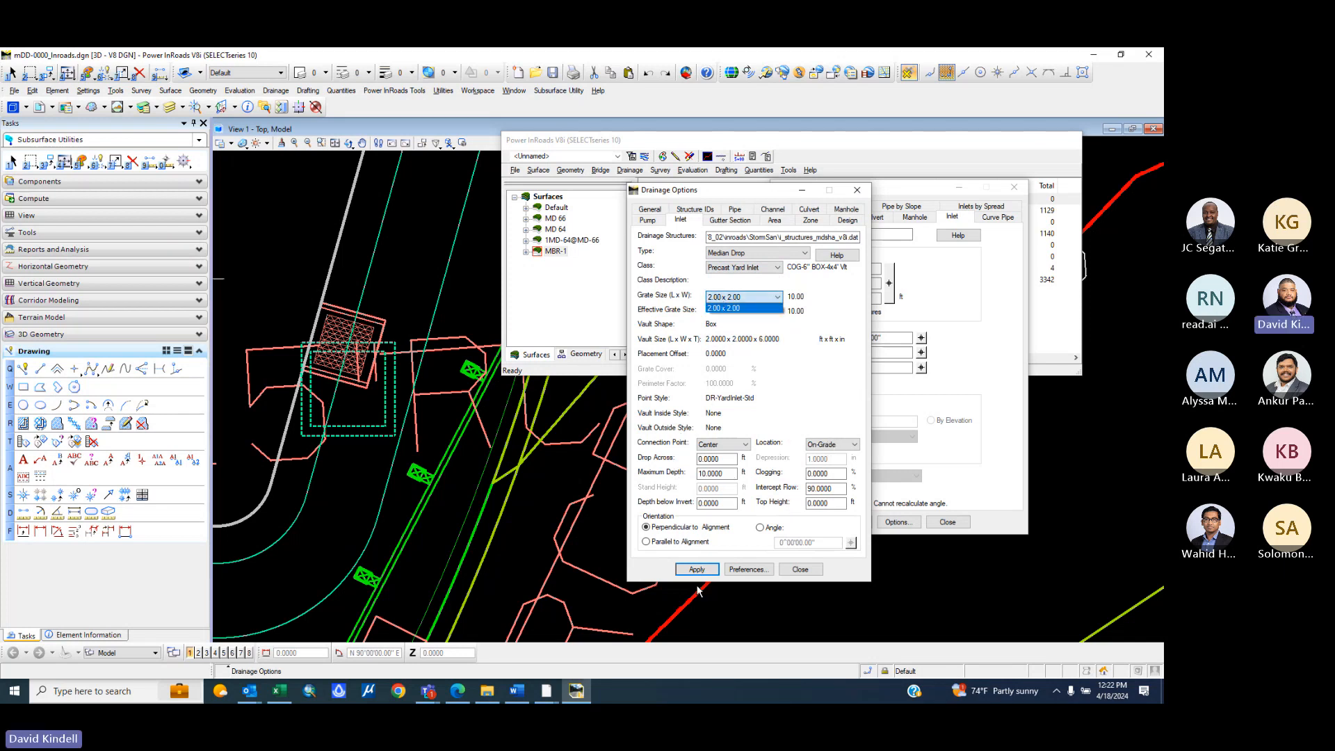
pyautogui.click(696, 570)
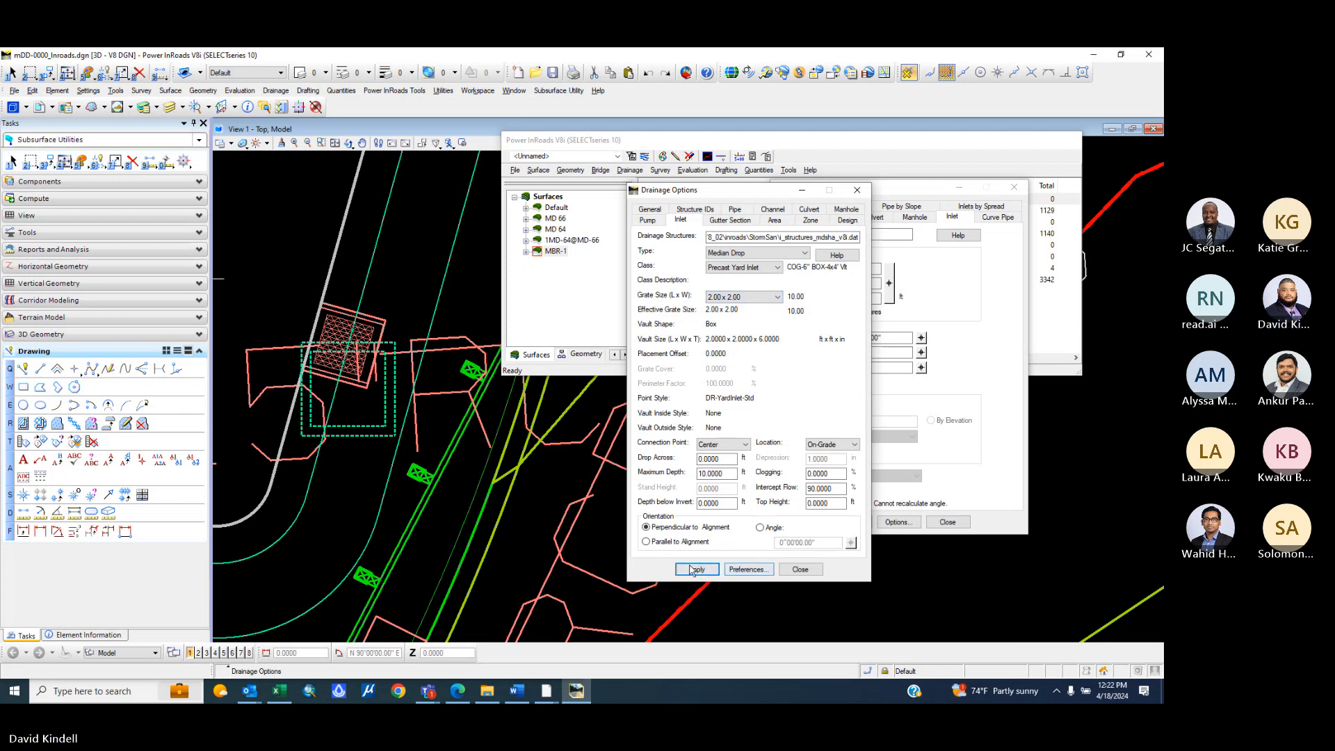
pyautogui.click(697, 570)
pyautogui.click(801, 570)
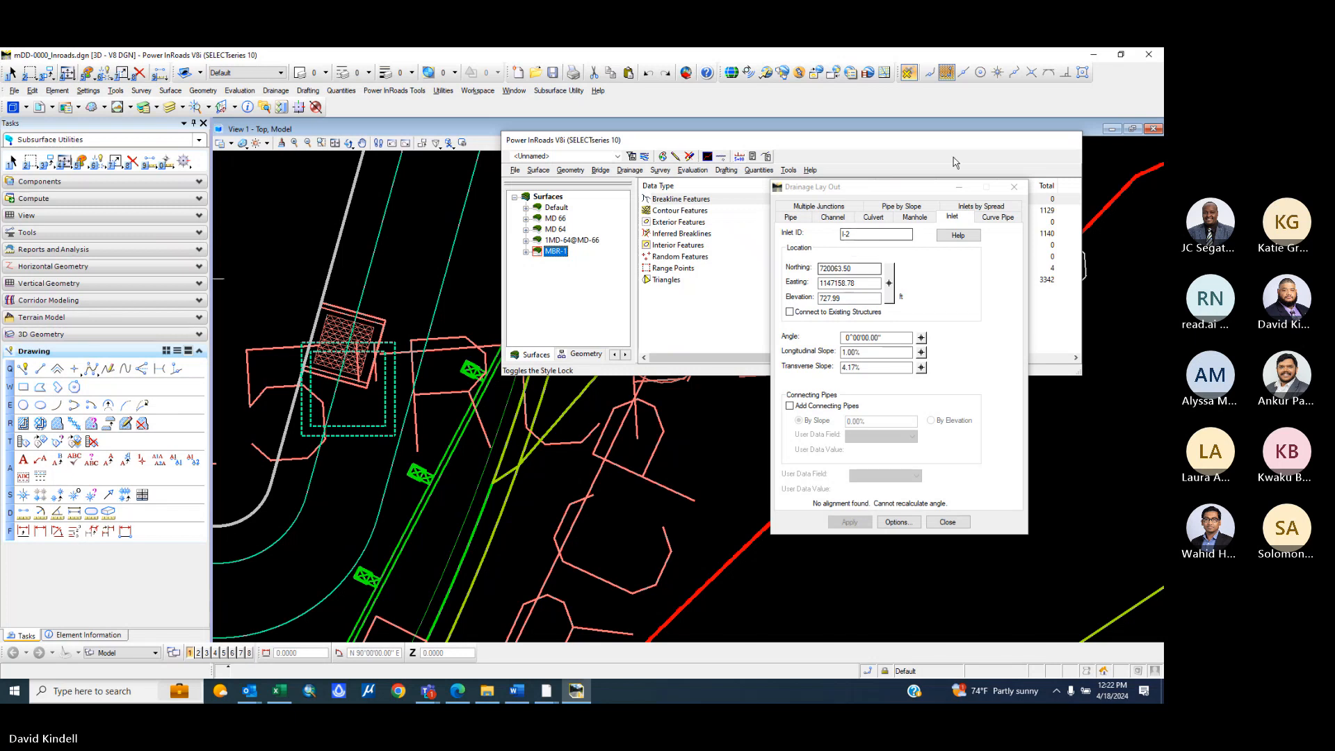
pyautogui.click(946, 521)
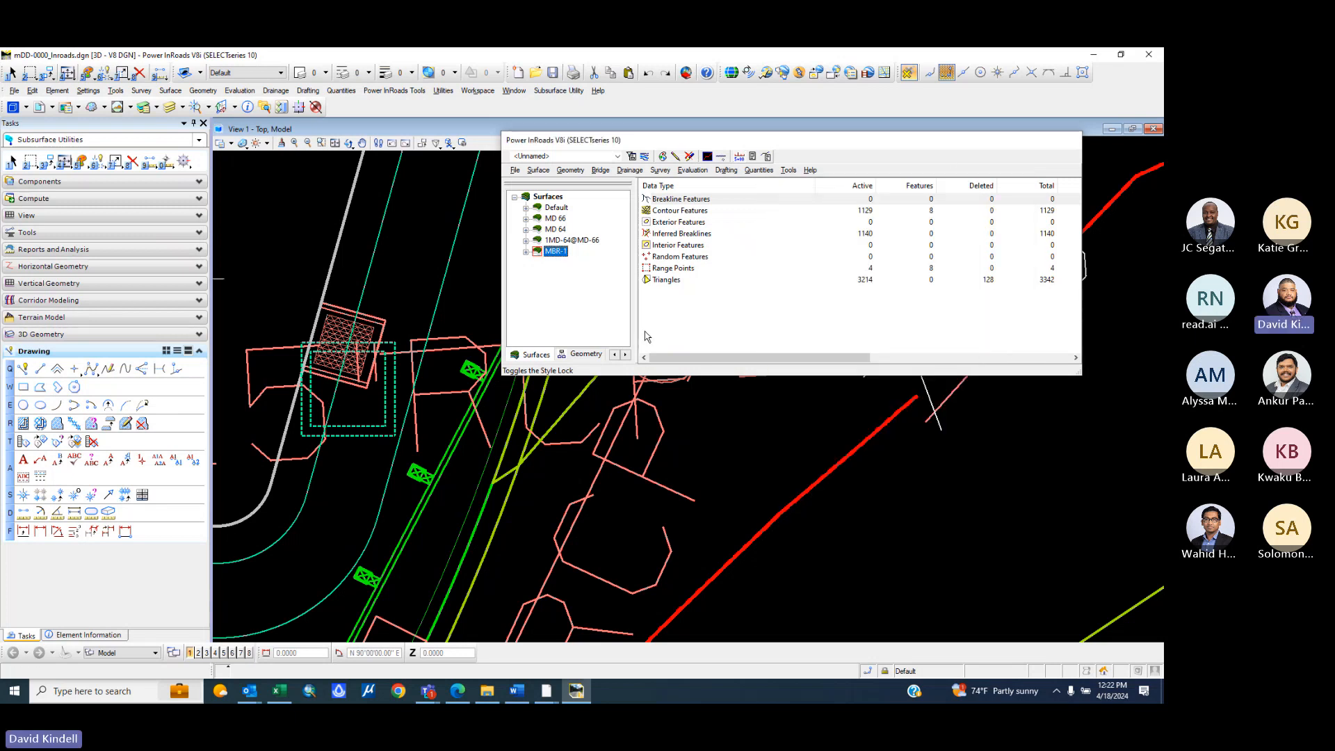
# - Start a manhole layout and make MD 66 the active surface
pyautogui.click(628, 174)
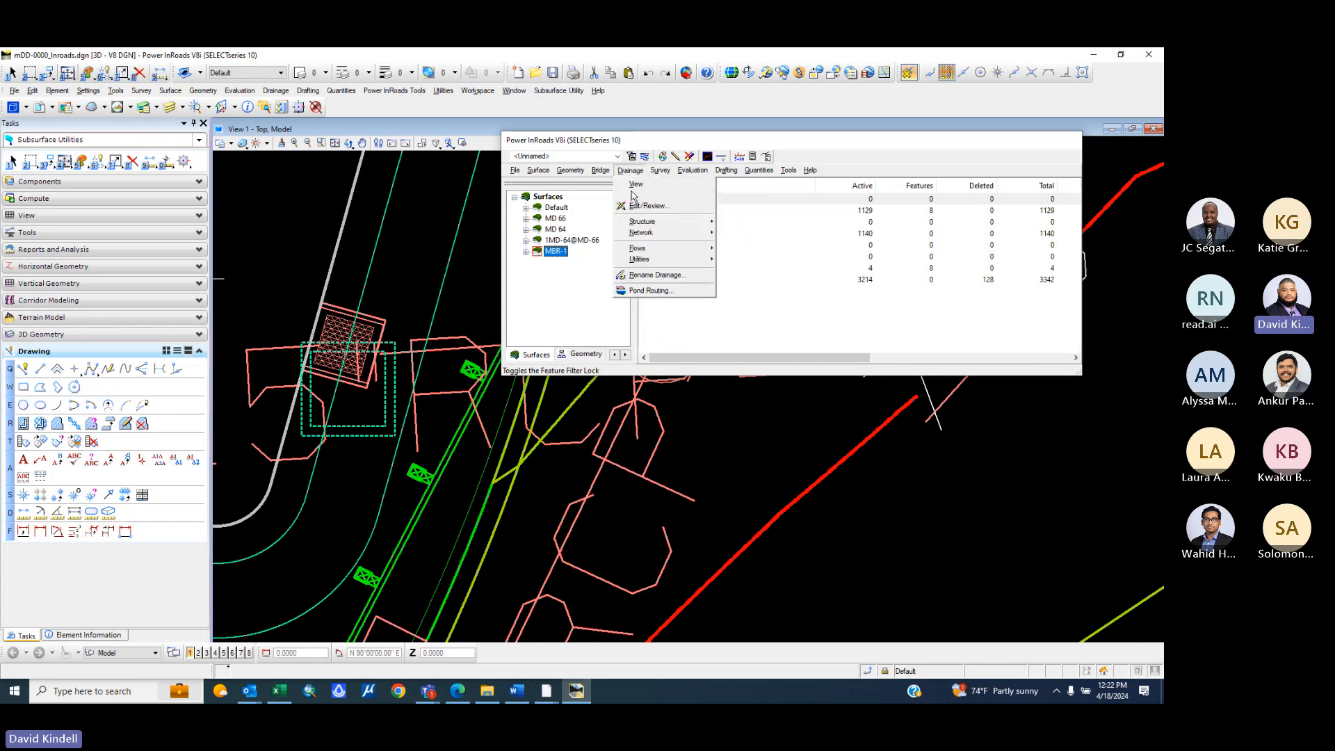
pyautogui.click(637, 196)
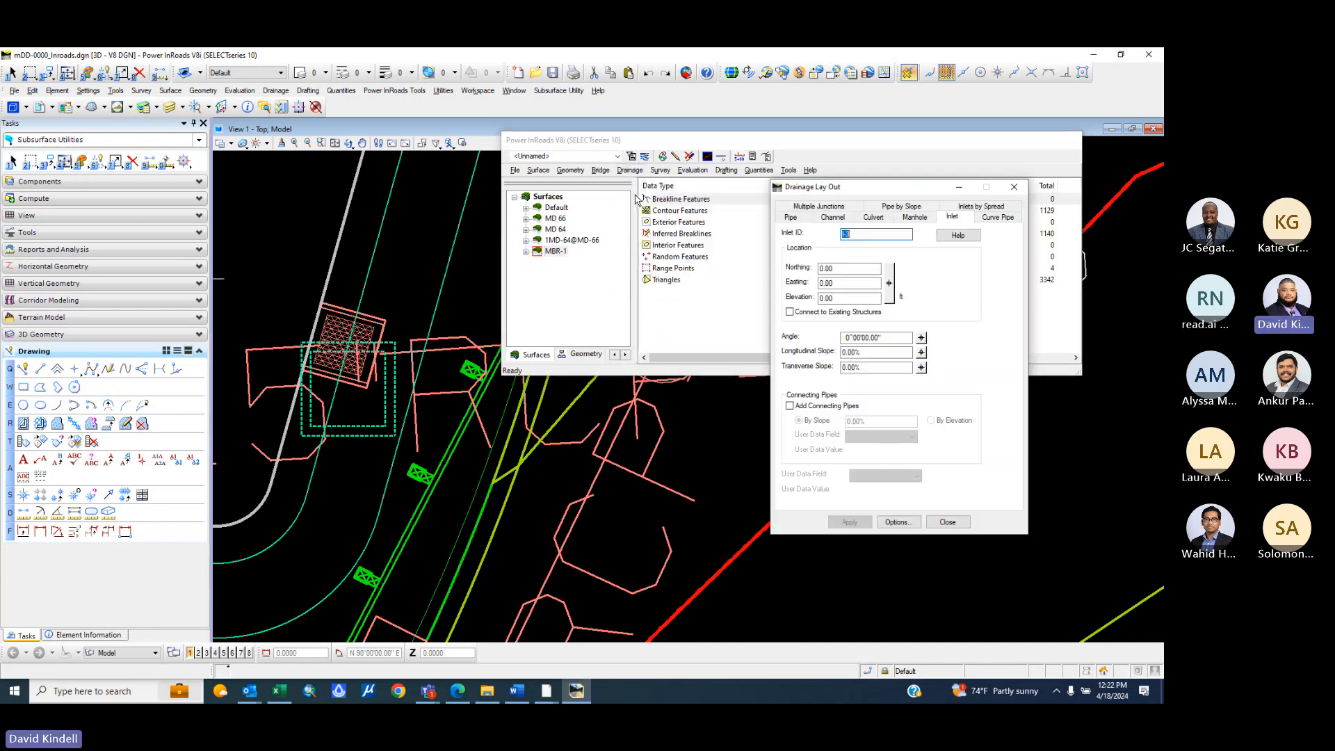
pyautogui.click(911, 217)
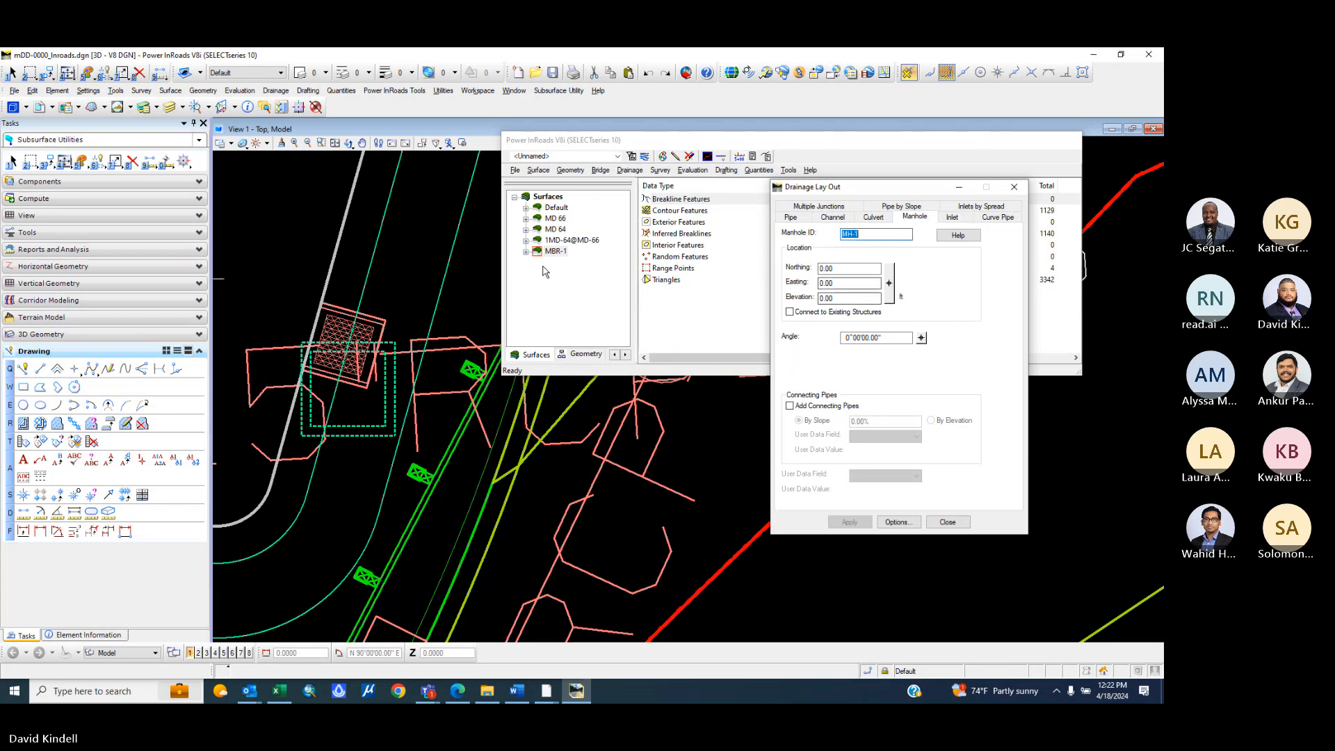
pyautogui.scroll(1, 437, 396)
pyautogui.scroll(-3, 410, 445)
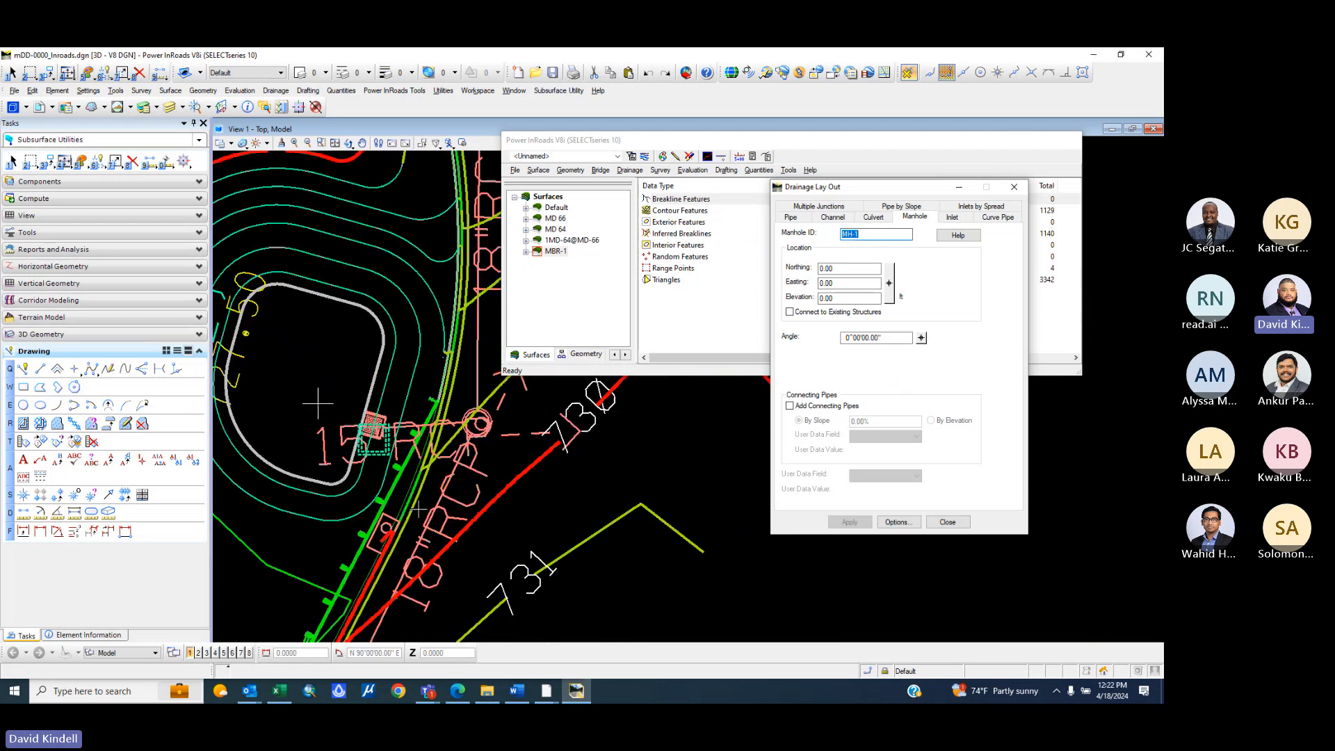
pyautogui.rightClick(553, 218)
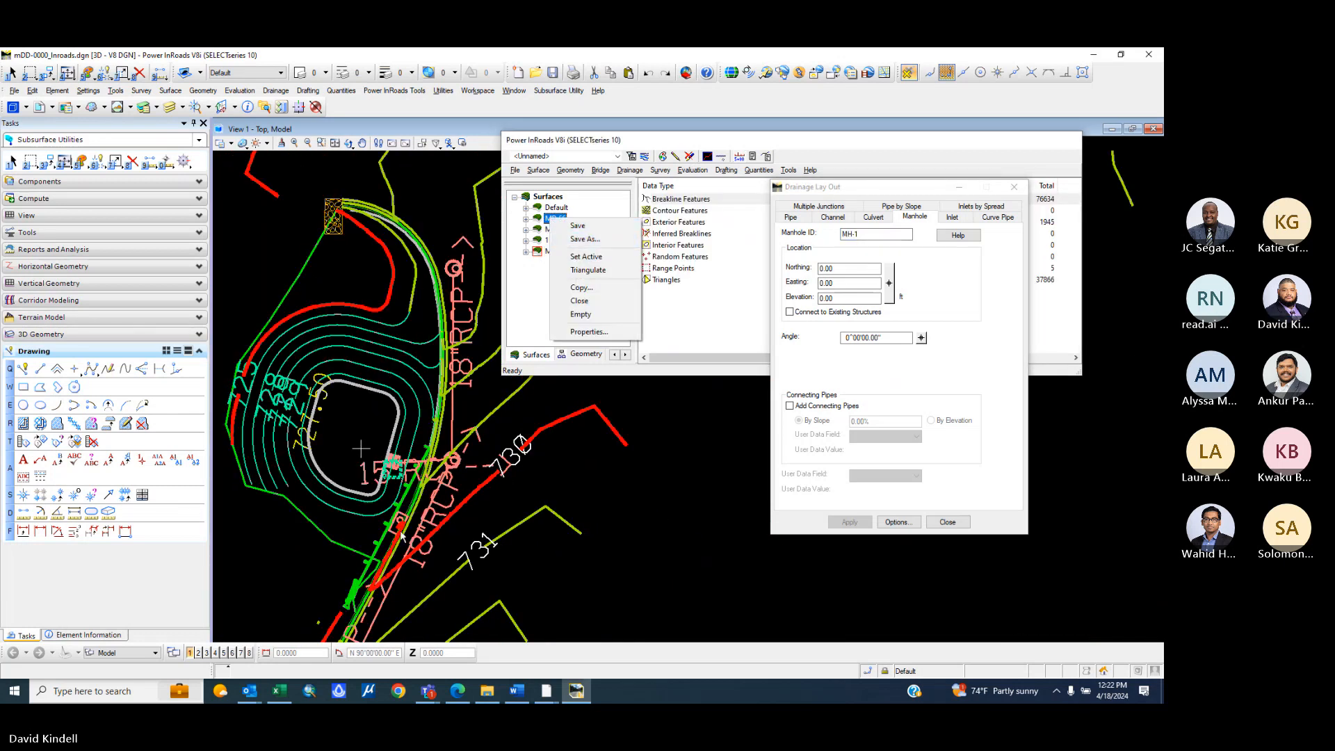
pyautogui.click(583, 272)
# - Pick the first manhole's location at the centre of the circular symbol near the 738 contour label
pyautogui.middleClick(347, 463)
pyautogui.middleClick(347, 464)
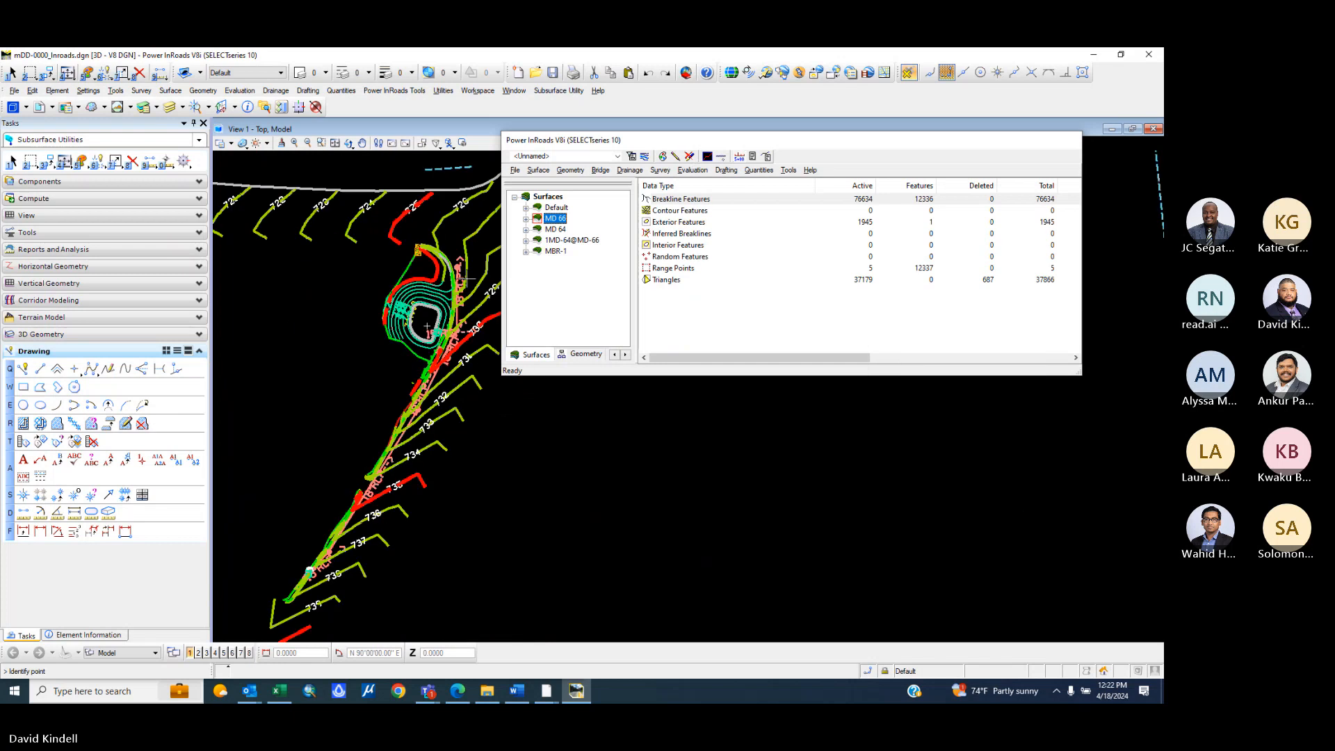
pyautogui.scroll(4, 351, 514)
pyautogui.scroll(-3, 424, 349)
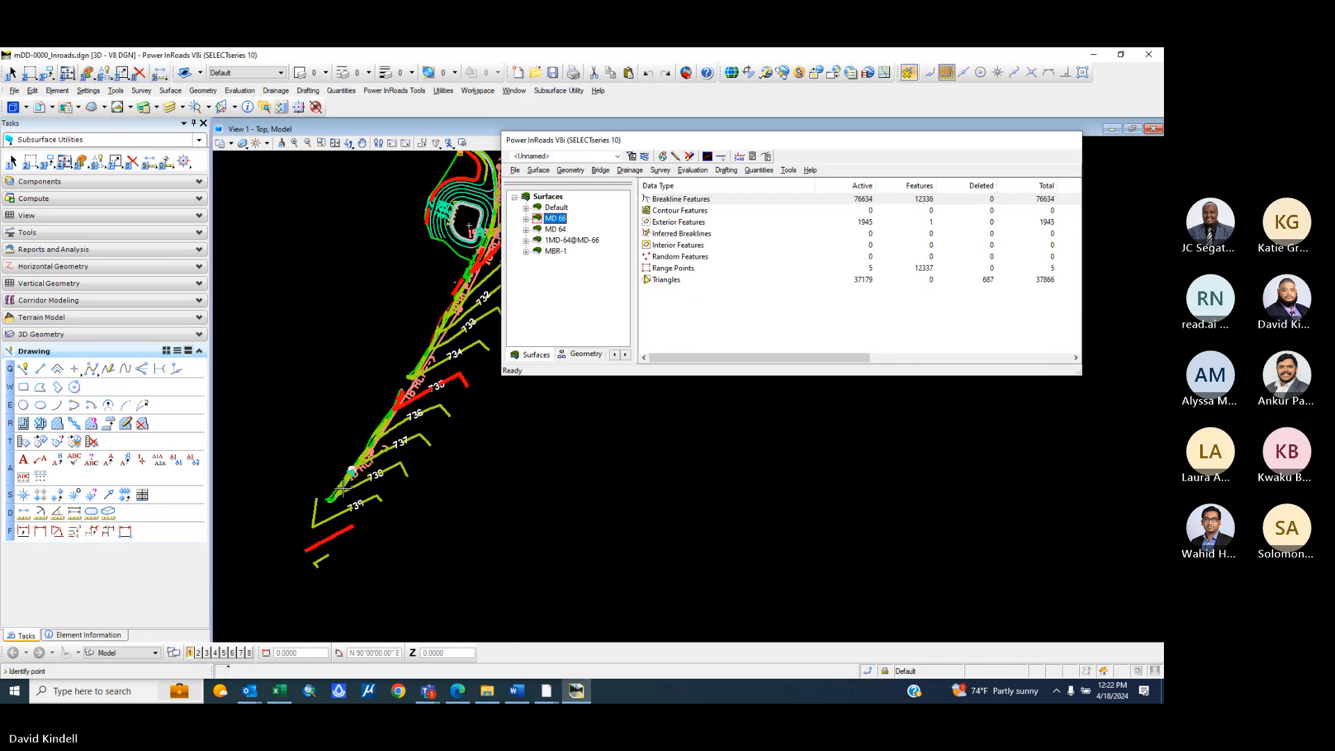
pyautogui.scroll(5, 382, 391)
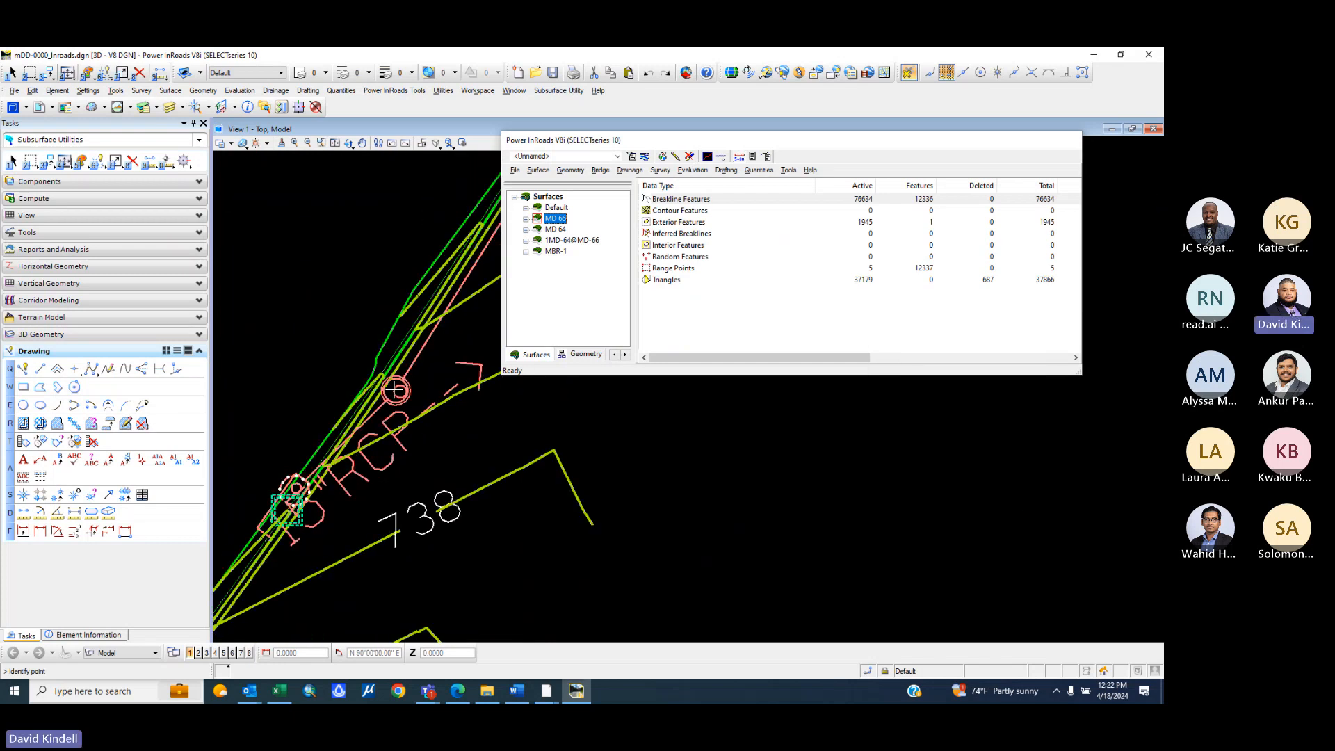
pyautogui.click(396, 390)
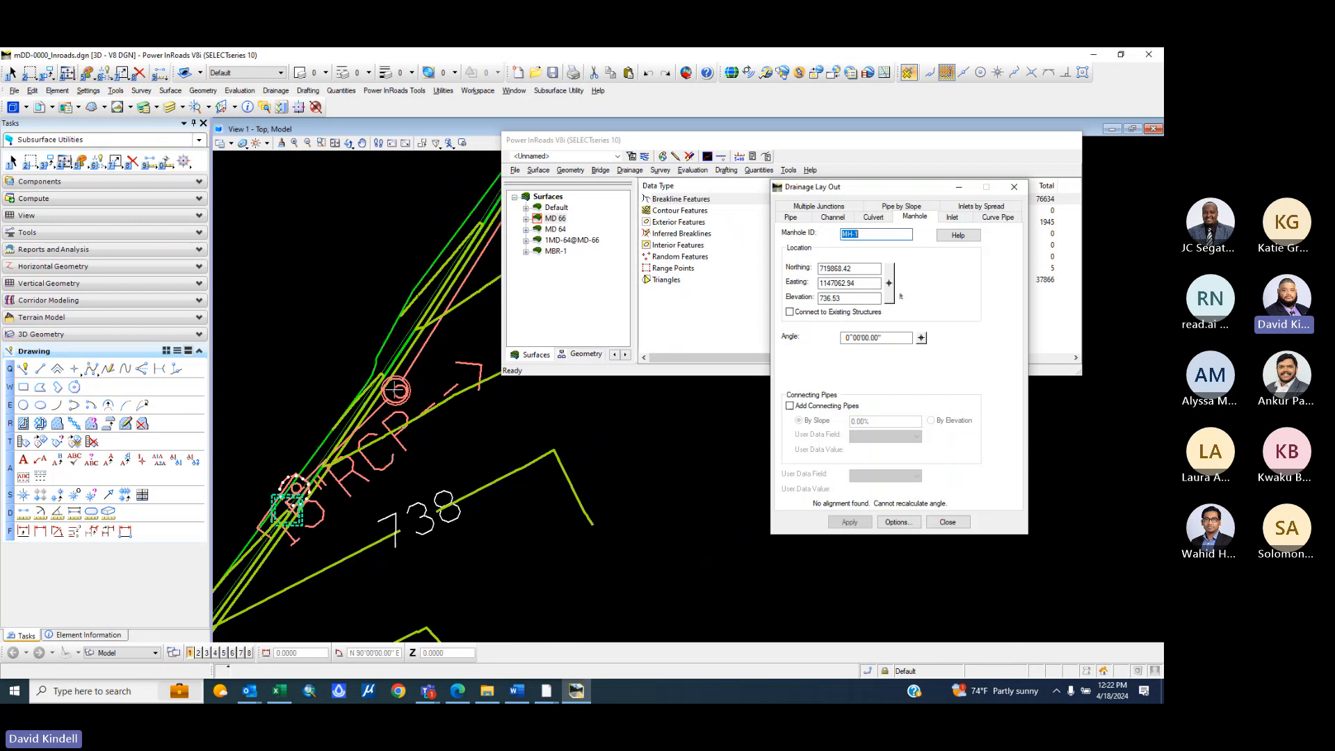
# - Set the manhole's material to Precast with size 4.00 x 5.0000 in Drainage Options and place the manhole
pyautogui.click(896, 523)
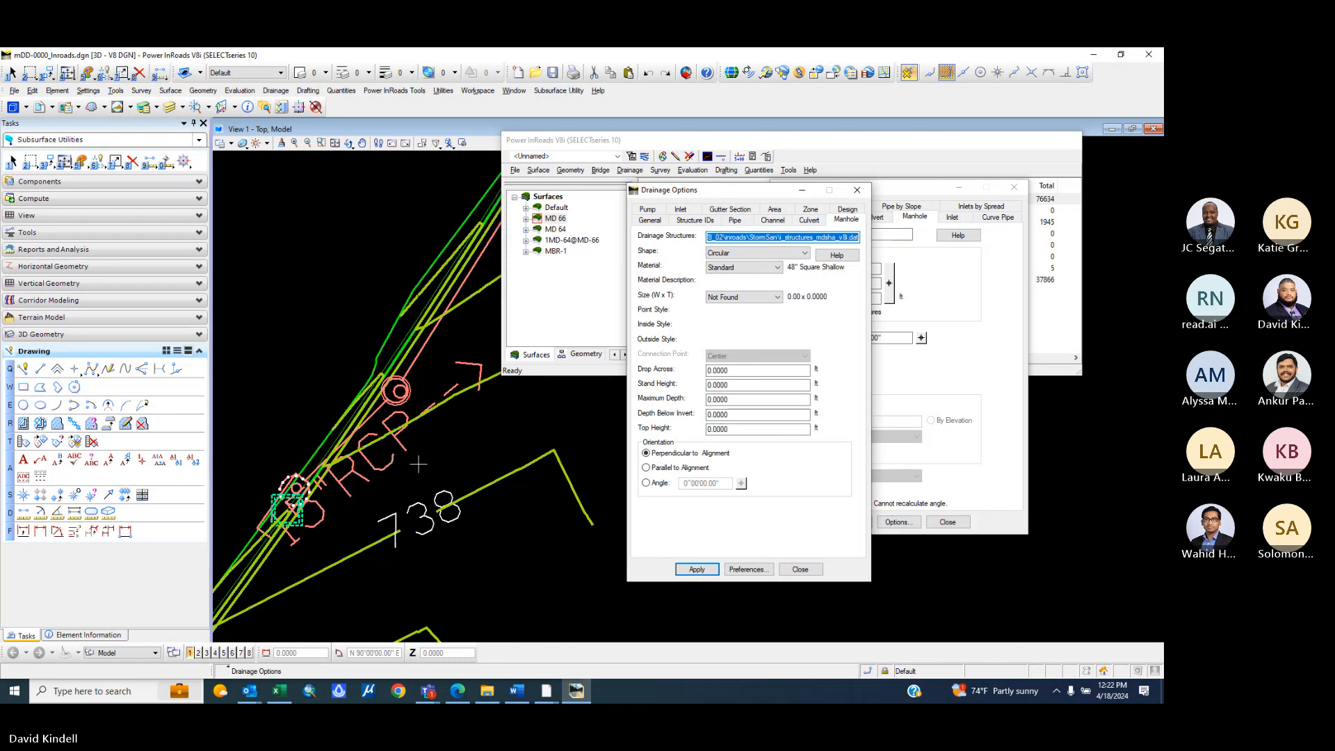
pyautogui.click(734, 269)
pyautogui.click(733, 270)
pyautogui.click(733, 270)
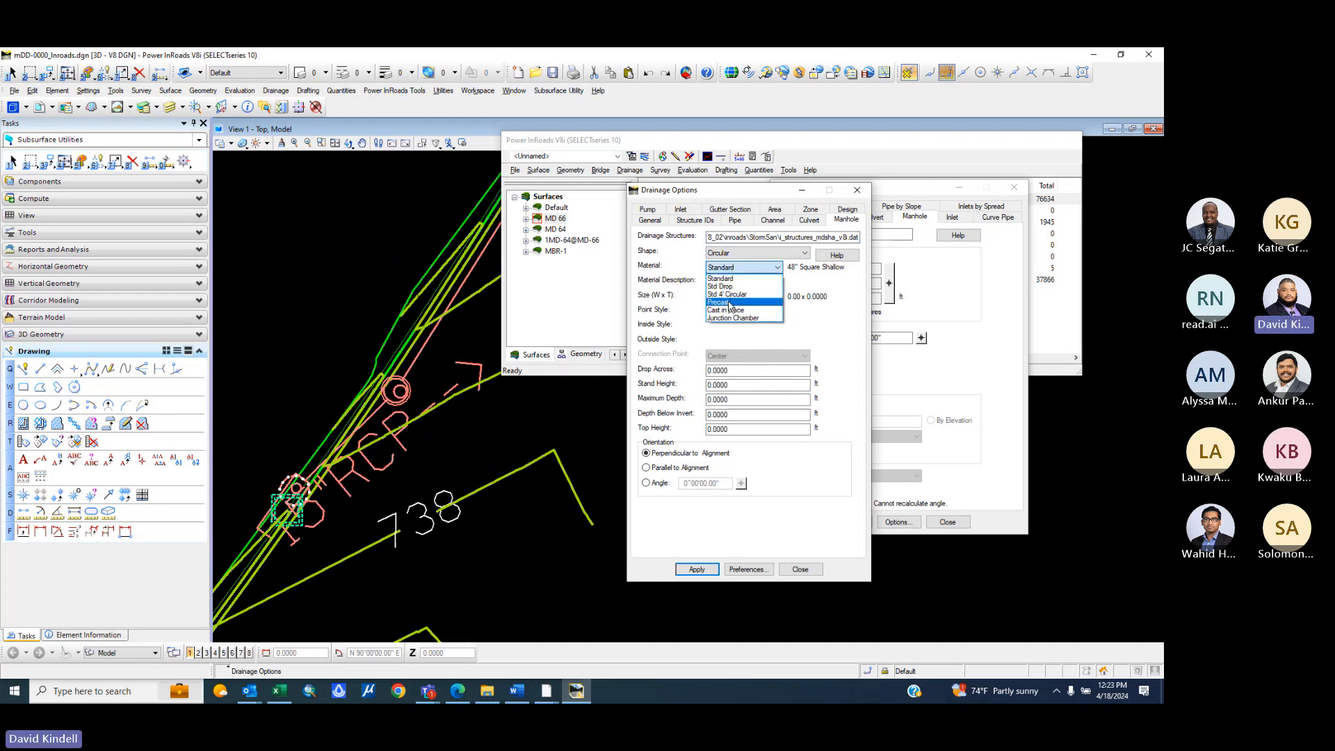
pyautogui.click(723, 302)
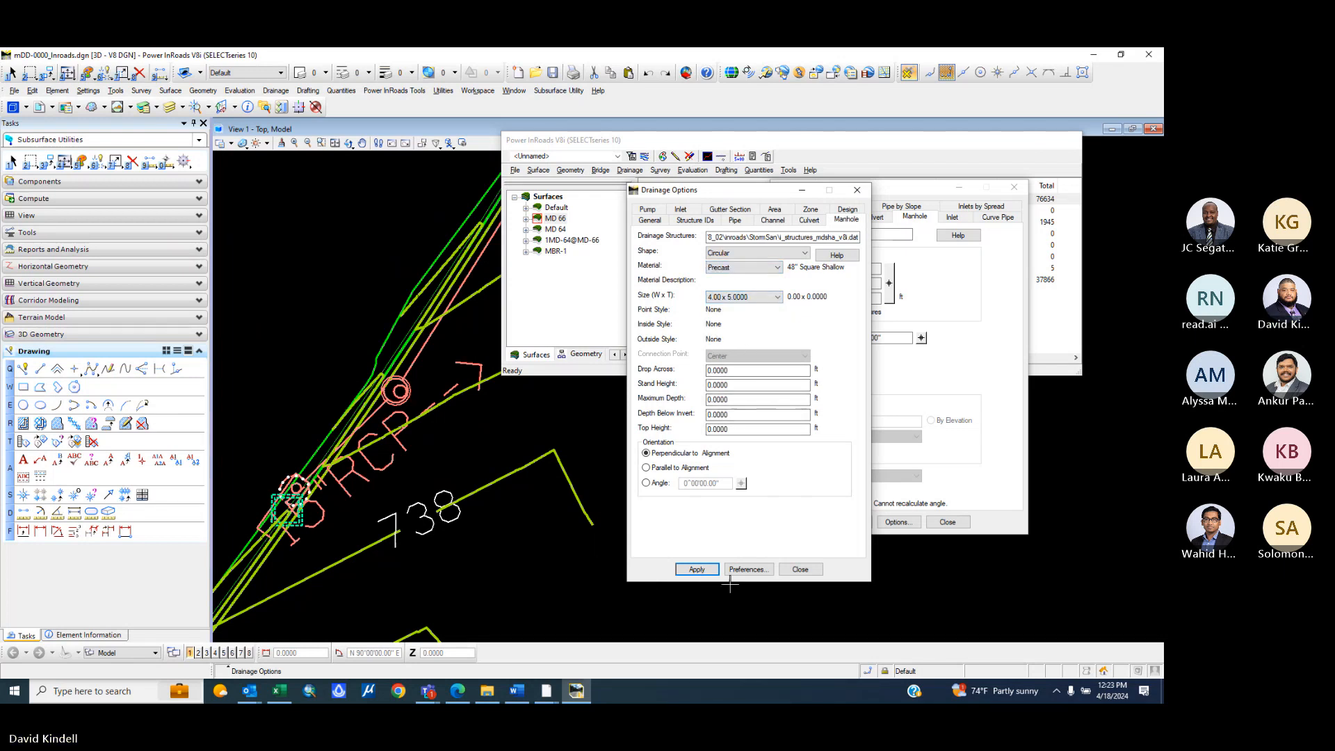
pyautogui.click(692, 571)
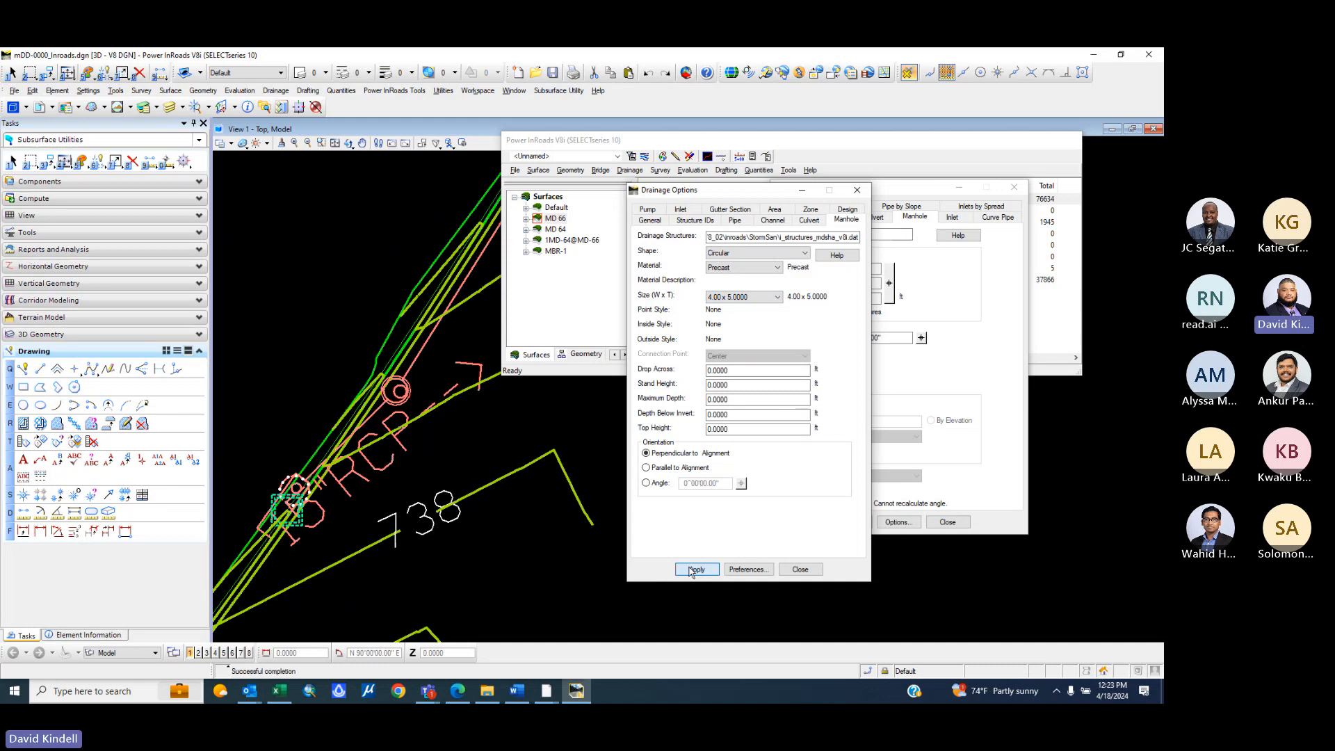
pyautogui.click(801, 569)
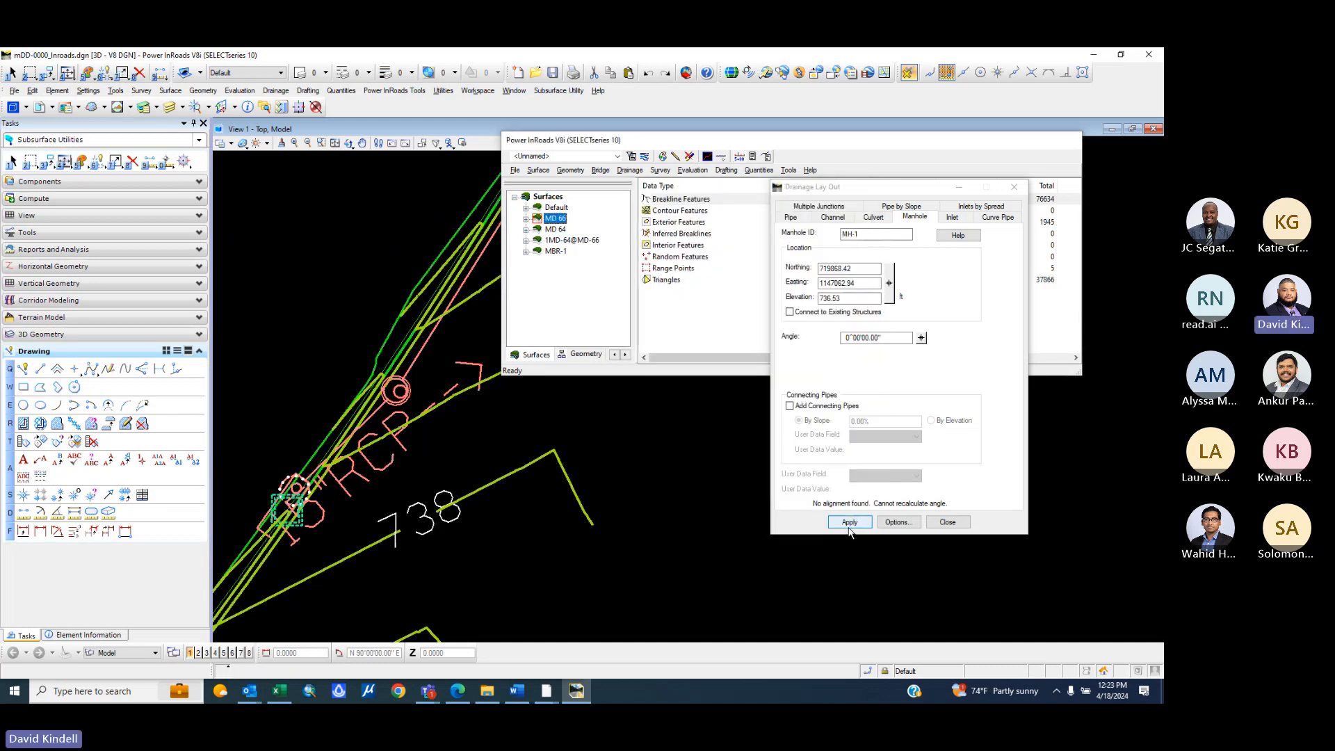
pyautogui.click(849, 527)
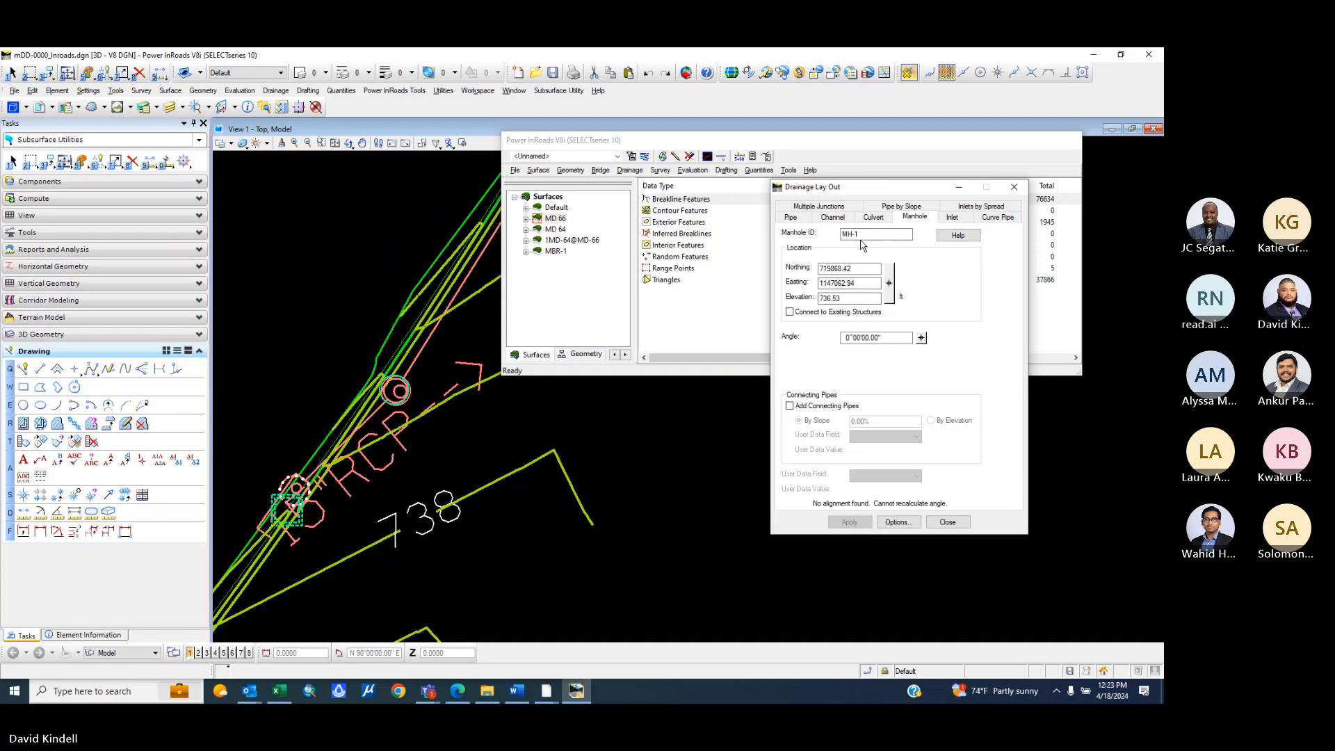
# - Place a second manhole at the circular symbol on the 18" RCP between the 732 and 733 contour labels
pyautogui.click(871, 218)
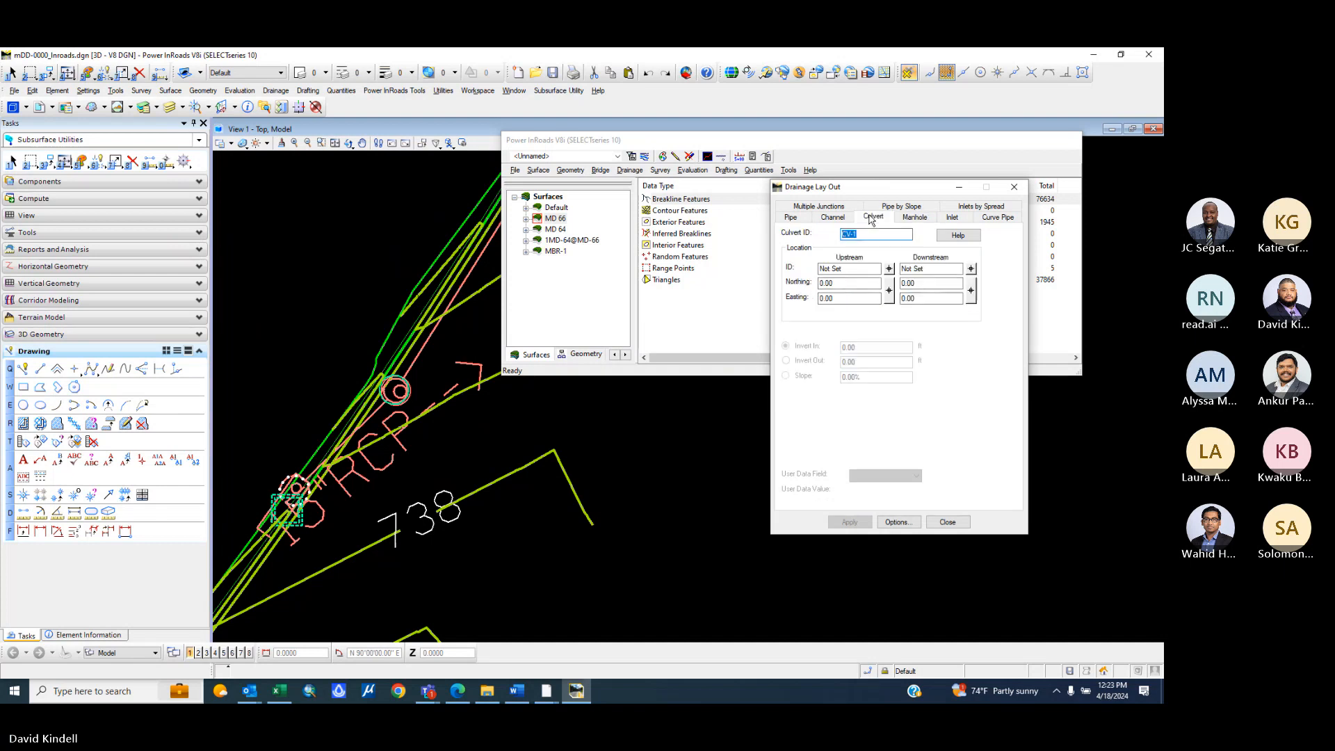
pyautogui.click(915, 217)
pyautogui.scroll(-3, 393, 263)
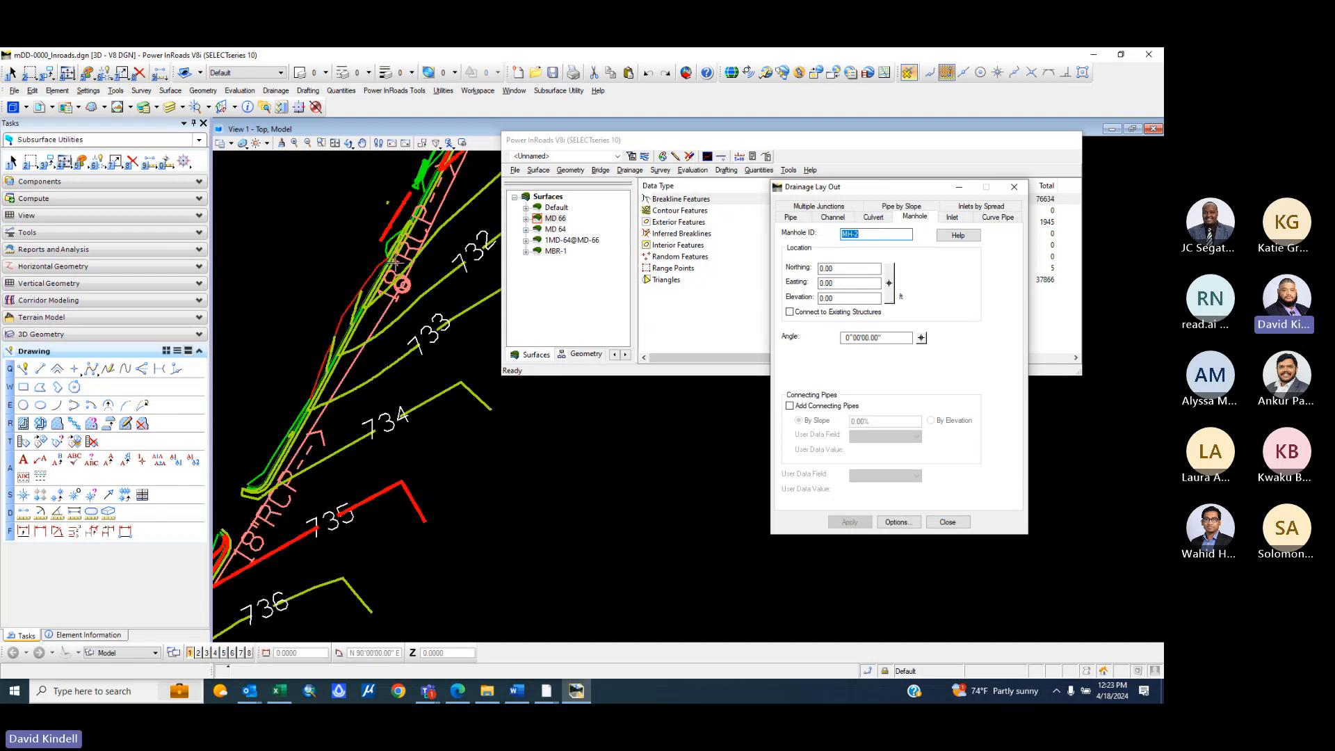
pyautogui.scroll(-3, 377, 360)
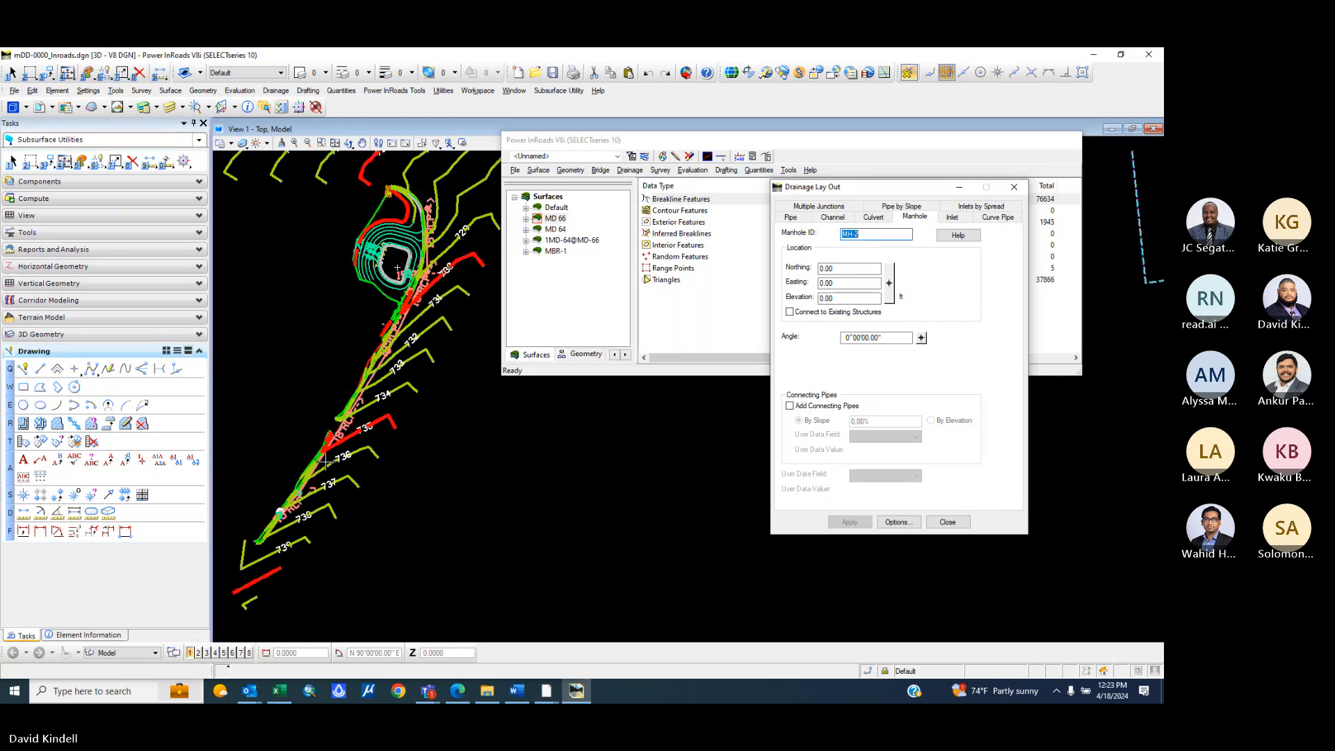
pyautogui.scroll(2, 317, 474)
pyautogui.scroll(3, 450, 213)
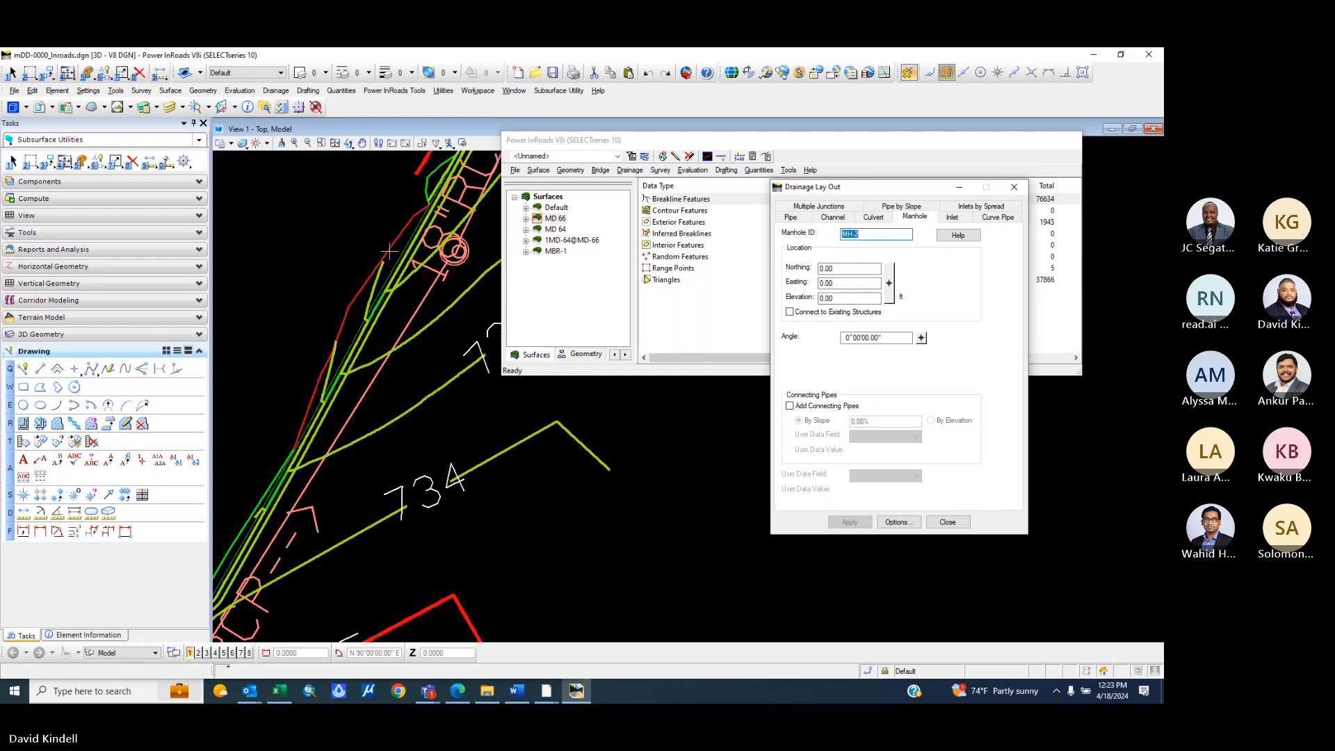
pyautogui.click(889, 282)
pyautogui.click(456, 251)
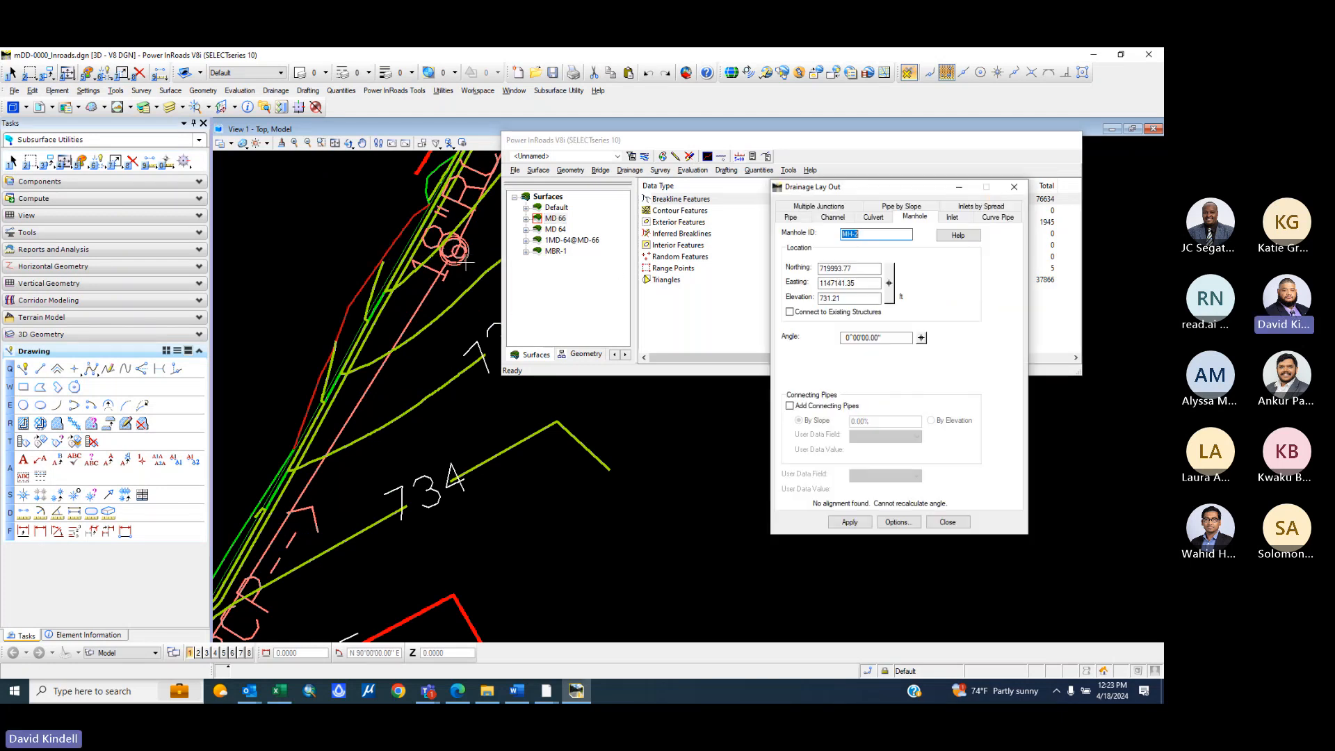
pyautogui.click(850, 523)
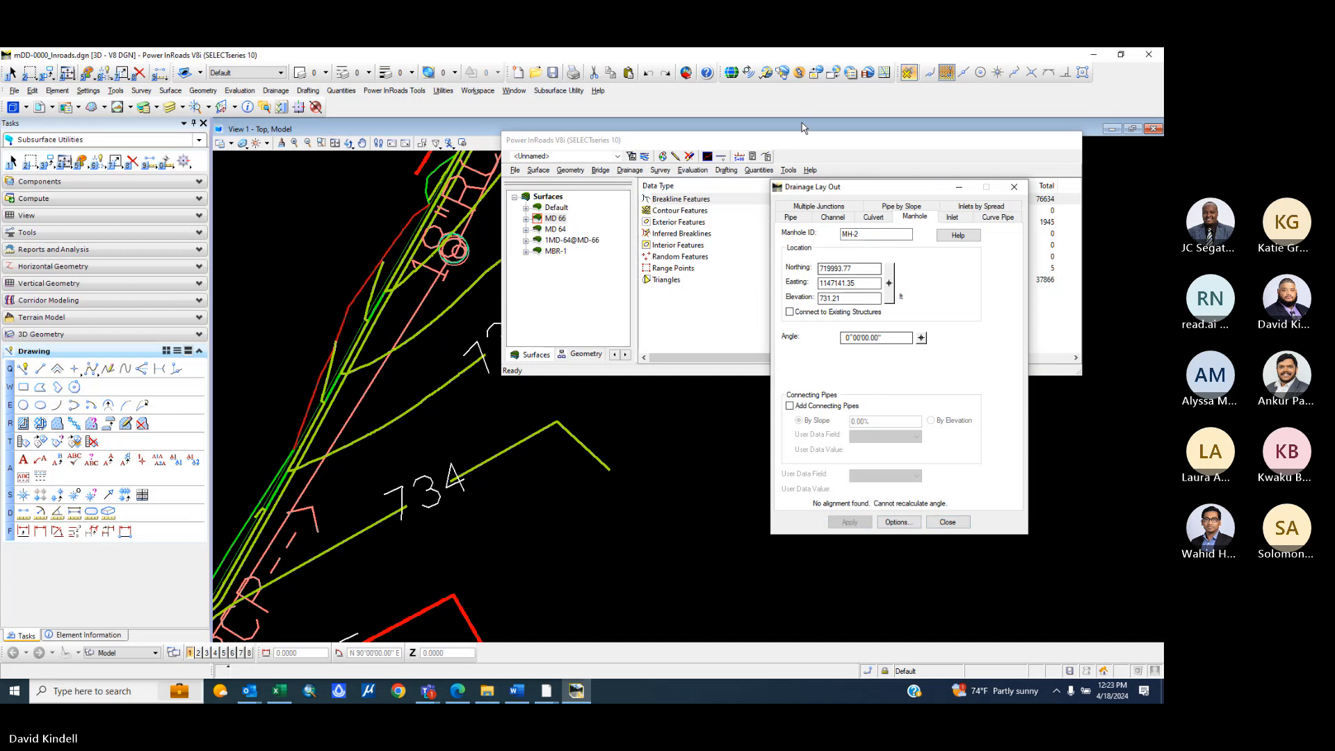
# - Review the manhole's Drainage Options and reapply the Precast material with size 4.00 x 5.0000
pyautogui.click(897, 523)
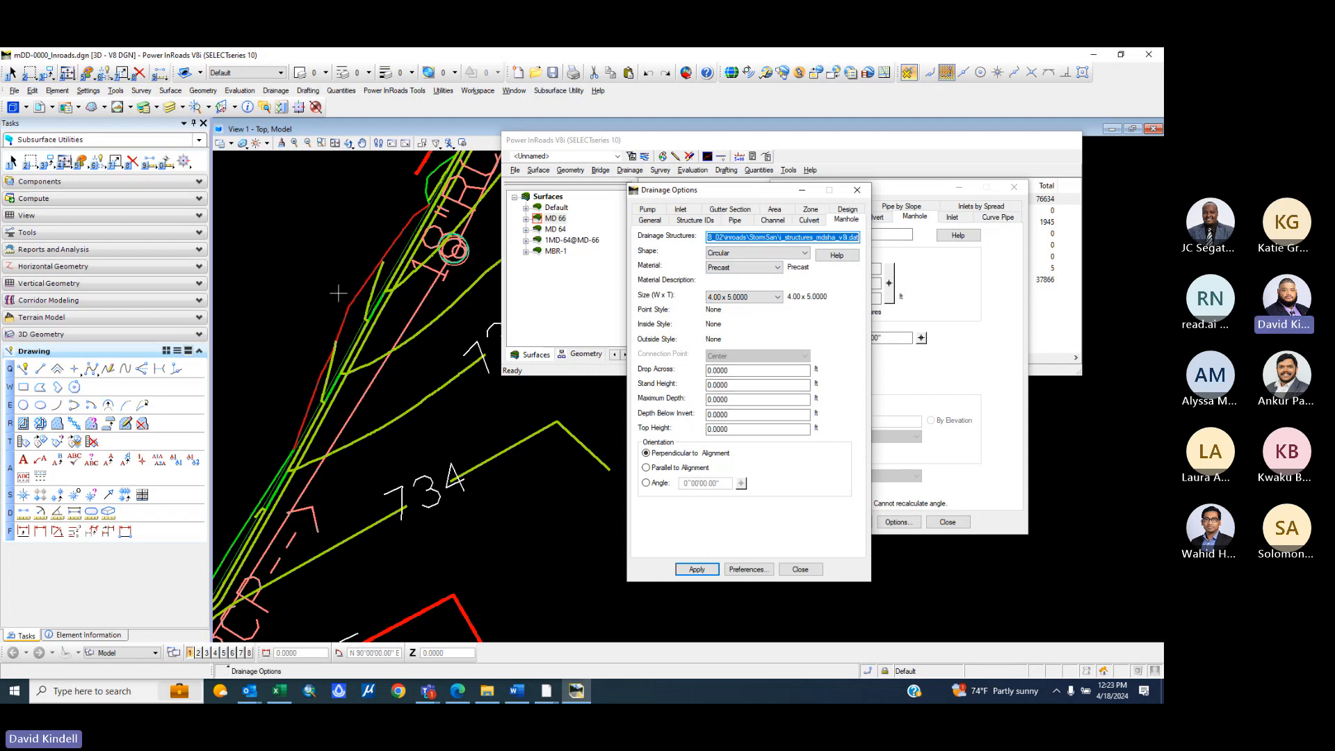
pyautogui.click(697, 570)
pyautogui.click(800, 570)
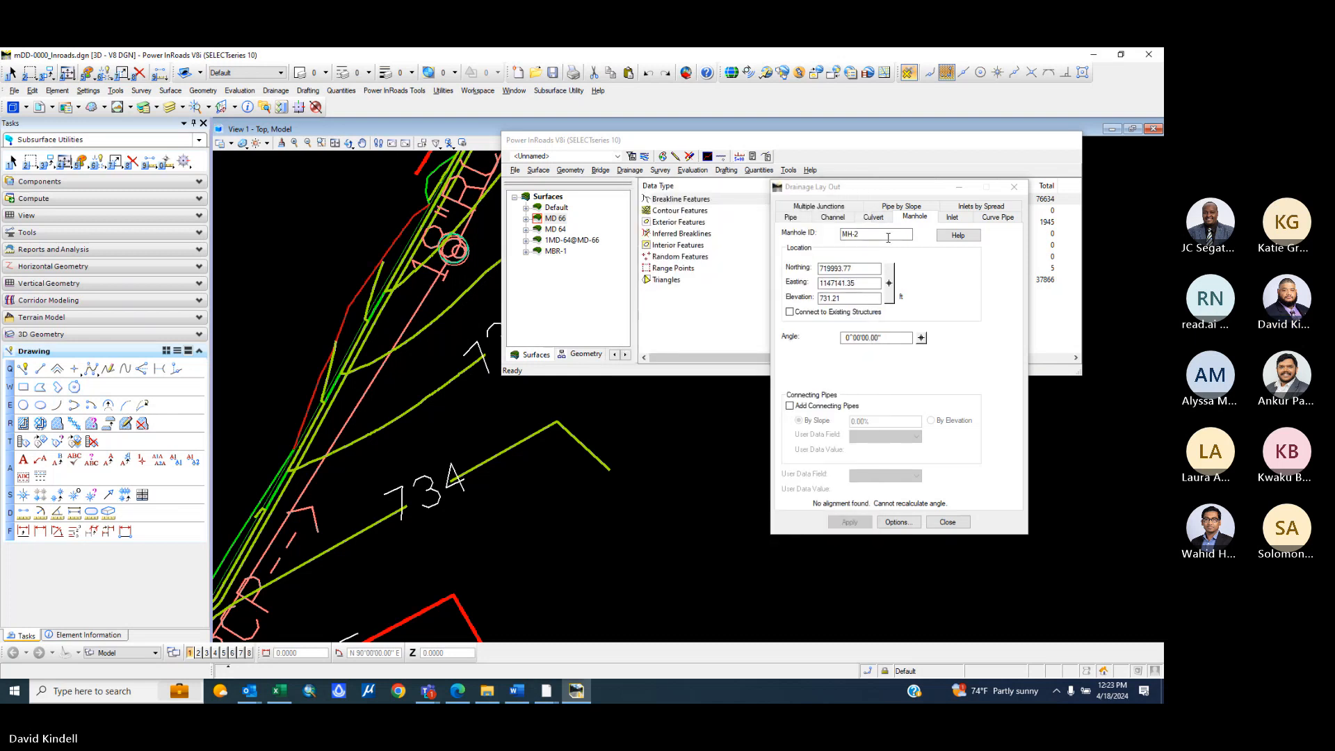
# - Place a third manhole at the circular symbol where the 15" RCP from the hatched grate meets the 18" RCP
pyautogui.click(876, 217)
pyautogui.click(909, 218)
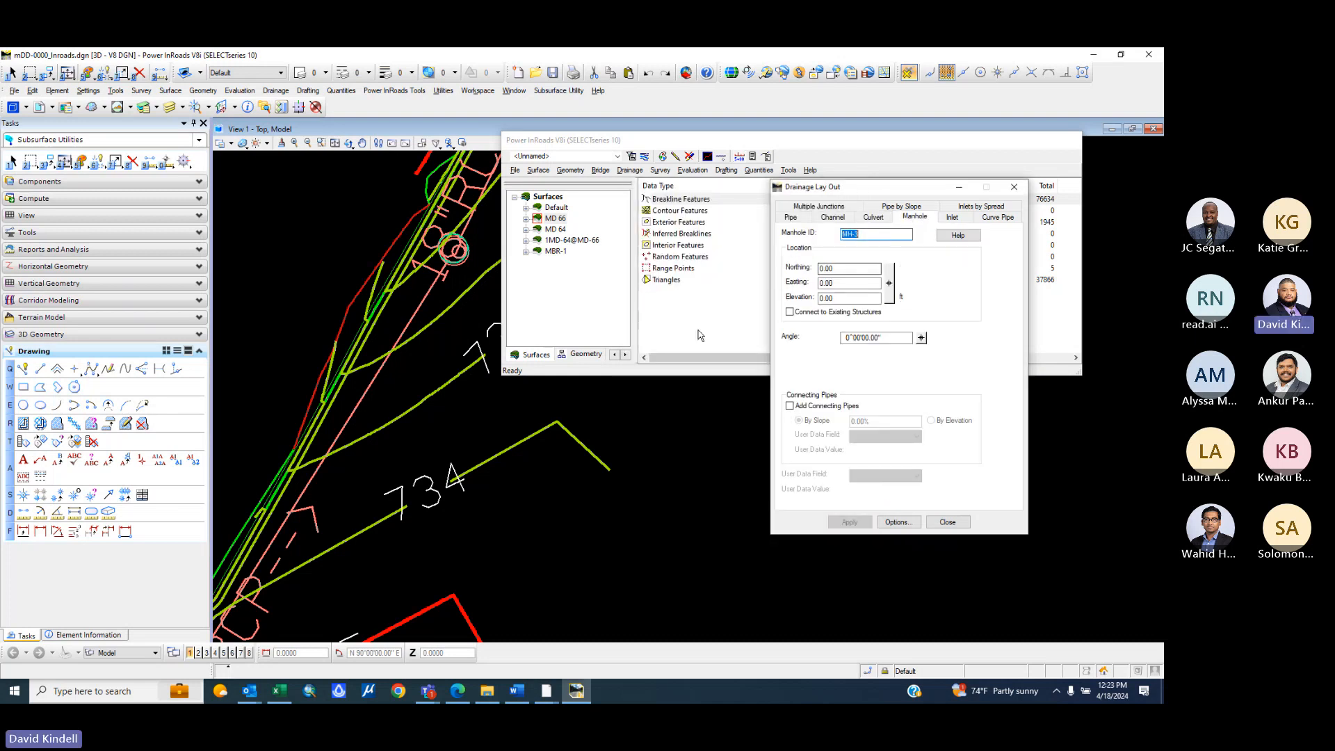
pyautogui.scroll(-4, 510, 465)
pyautogui.scroll(2, 318, 445)
pyautogui.scroll(2, 399, 389)
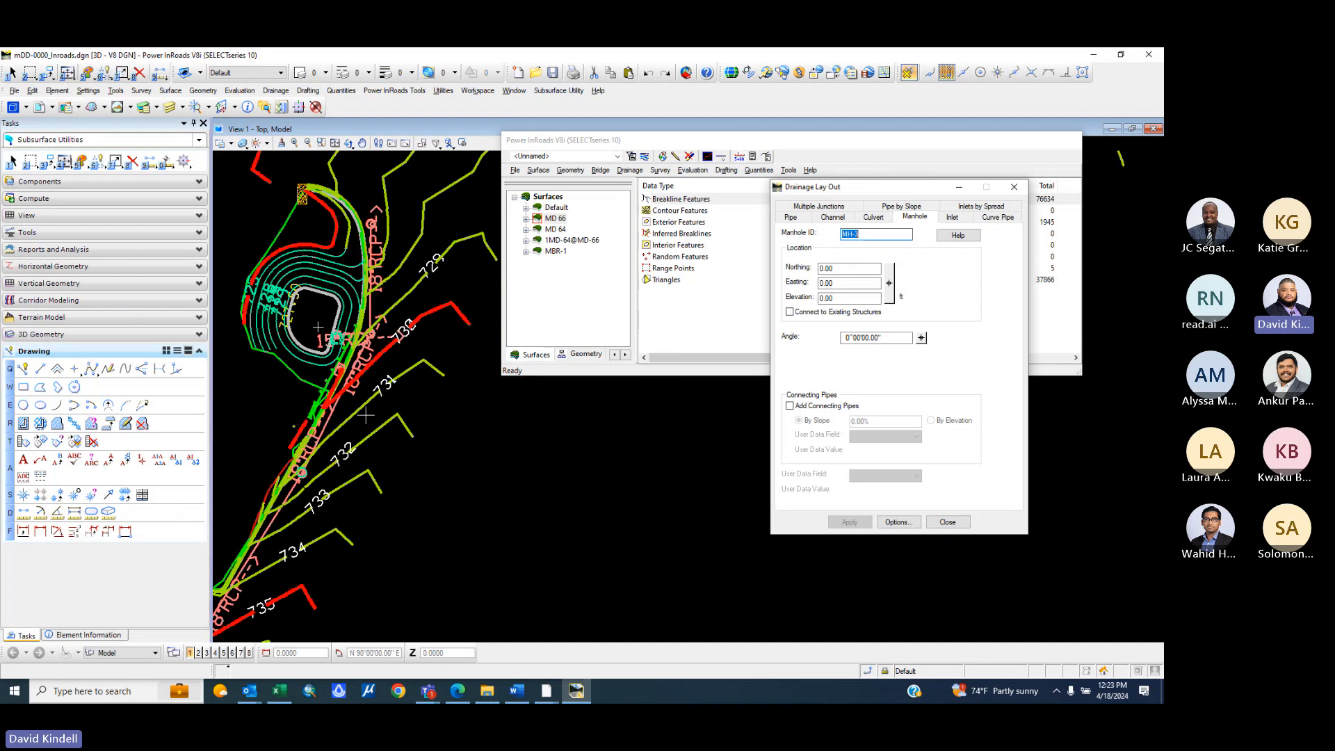
pyautogui.scroll(2, 300, 479)
pyautogui.scroll(2, 448, 185)
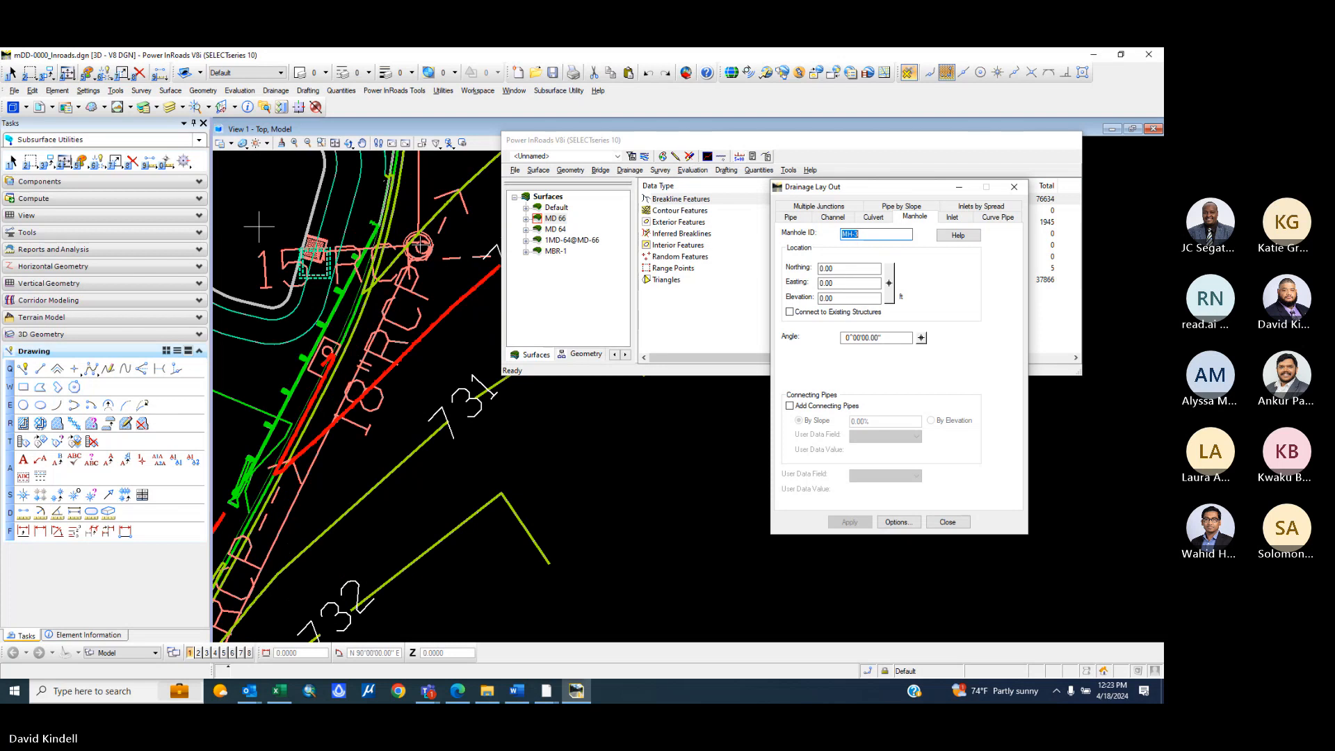
pyautogui.click(258, 227)
pyautogui.click(890, 295)
pyautogui.click(418, 247)
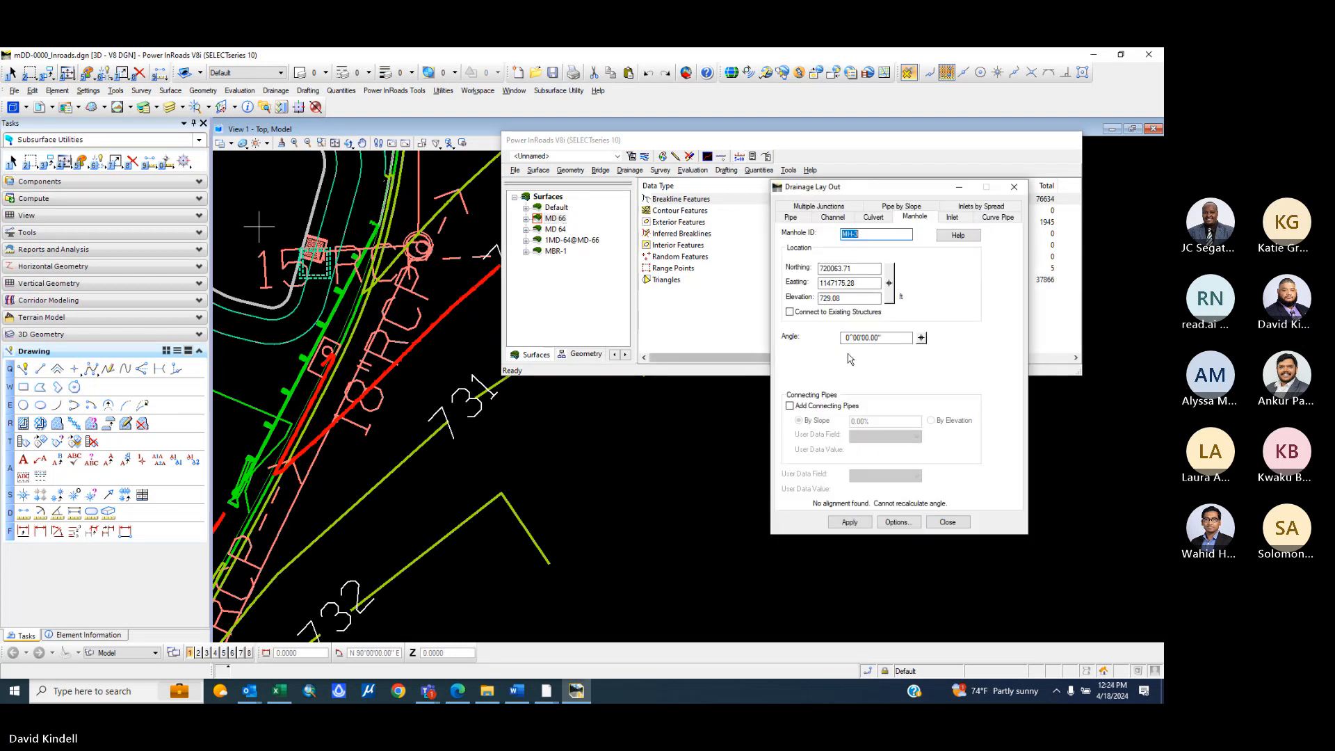
pyautogui.click(853, 520)
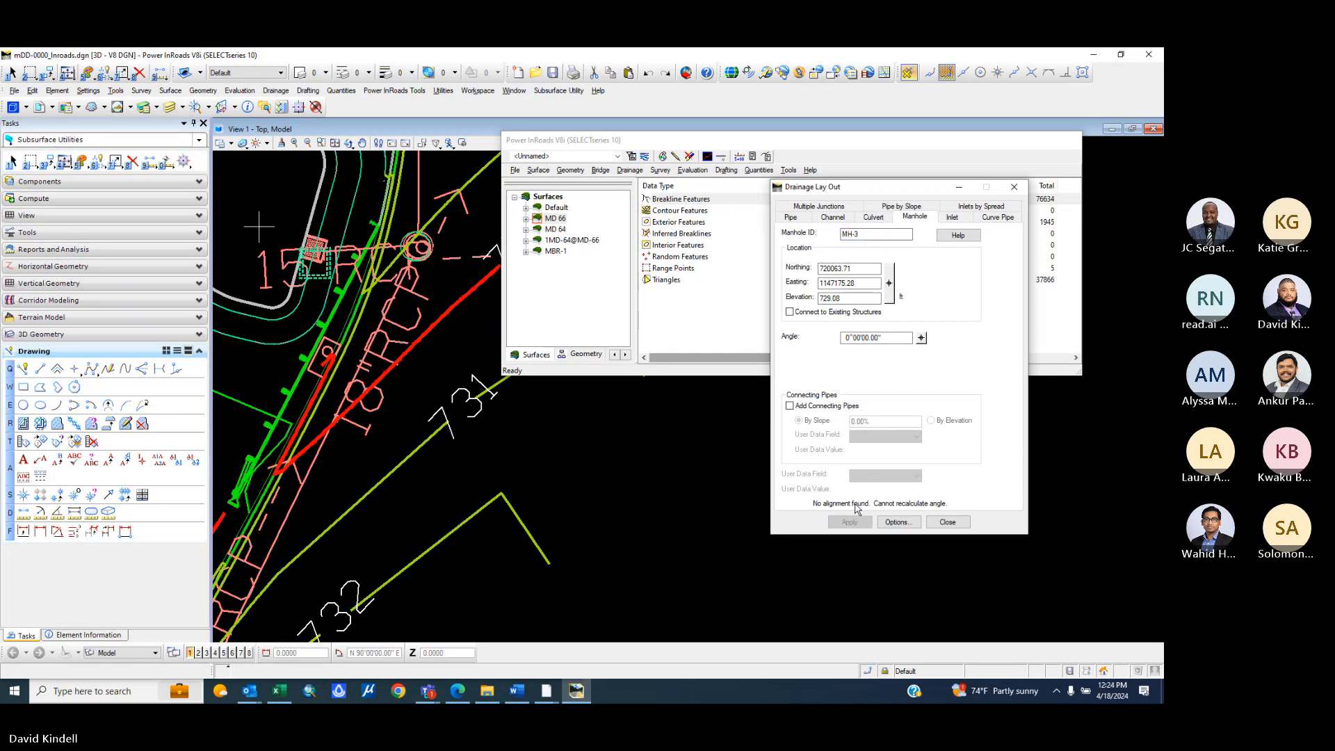
# - Place a fourth manhole at the circular symbol on the 18" RCP just north of the junction with the 15" RCP, and close the layout dialog
pyautogui.click(889, 283)
pyautogui.click(470, 226)
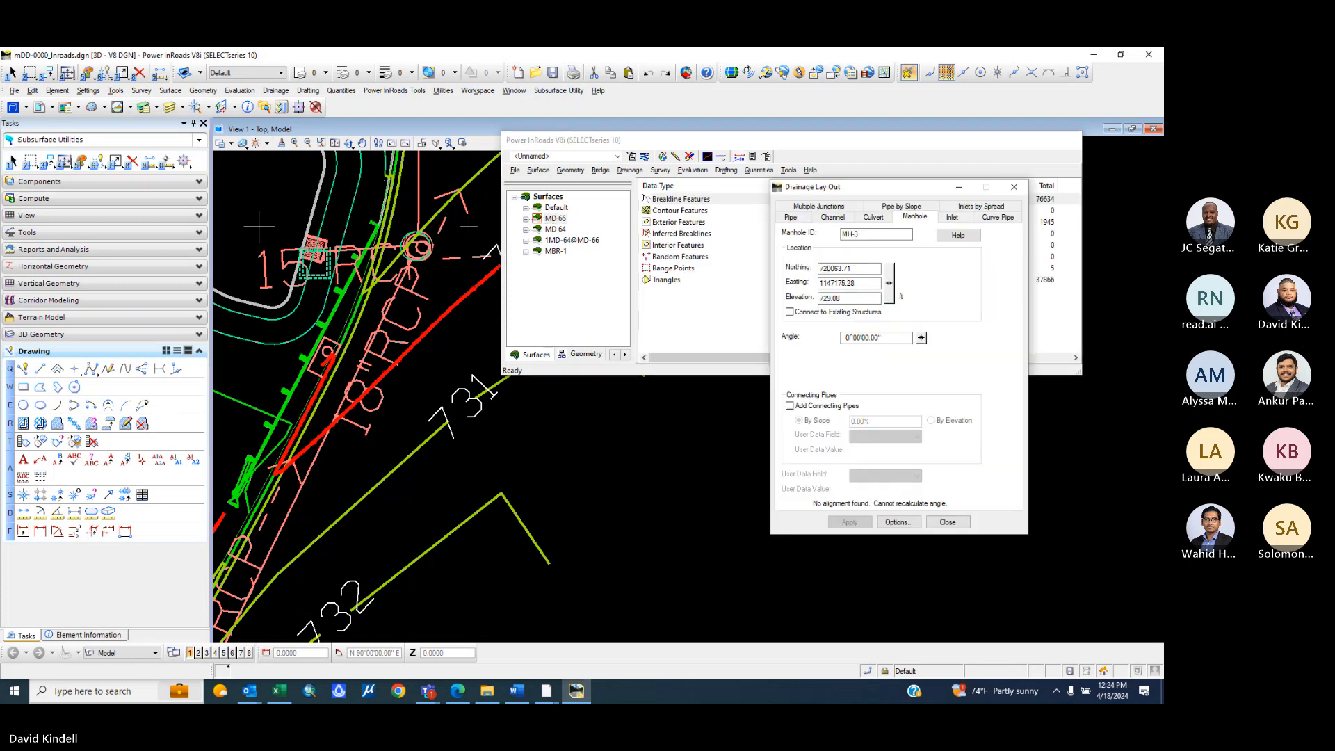
pyautogui.click(873, 218)
pyautogui.click(914, 219)
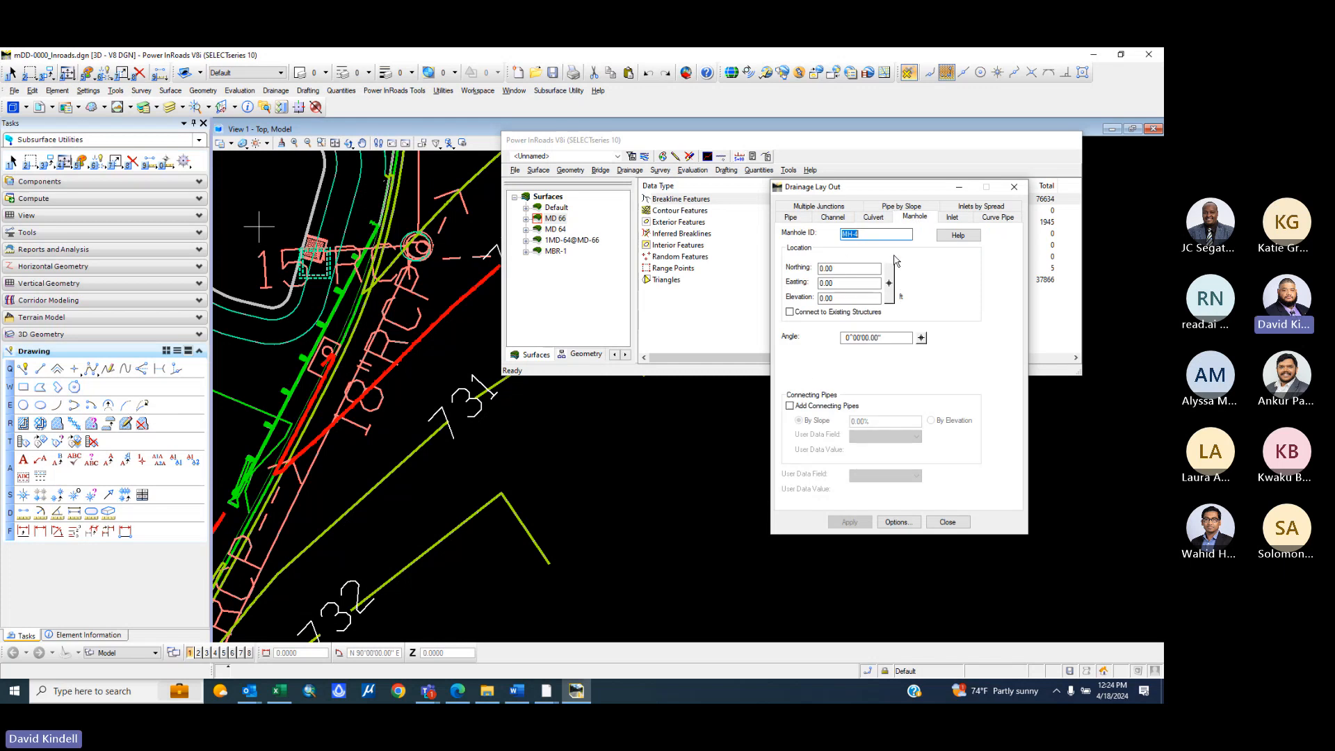
pyautogui.click(889, 291)
pyautogui.scroll(-3, 448, 338)
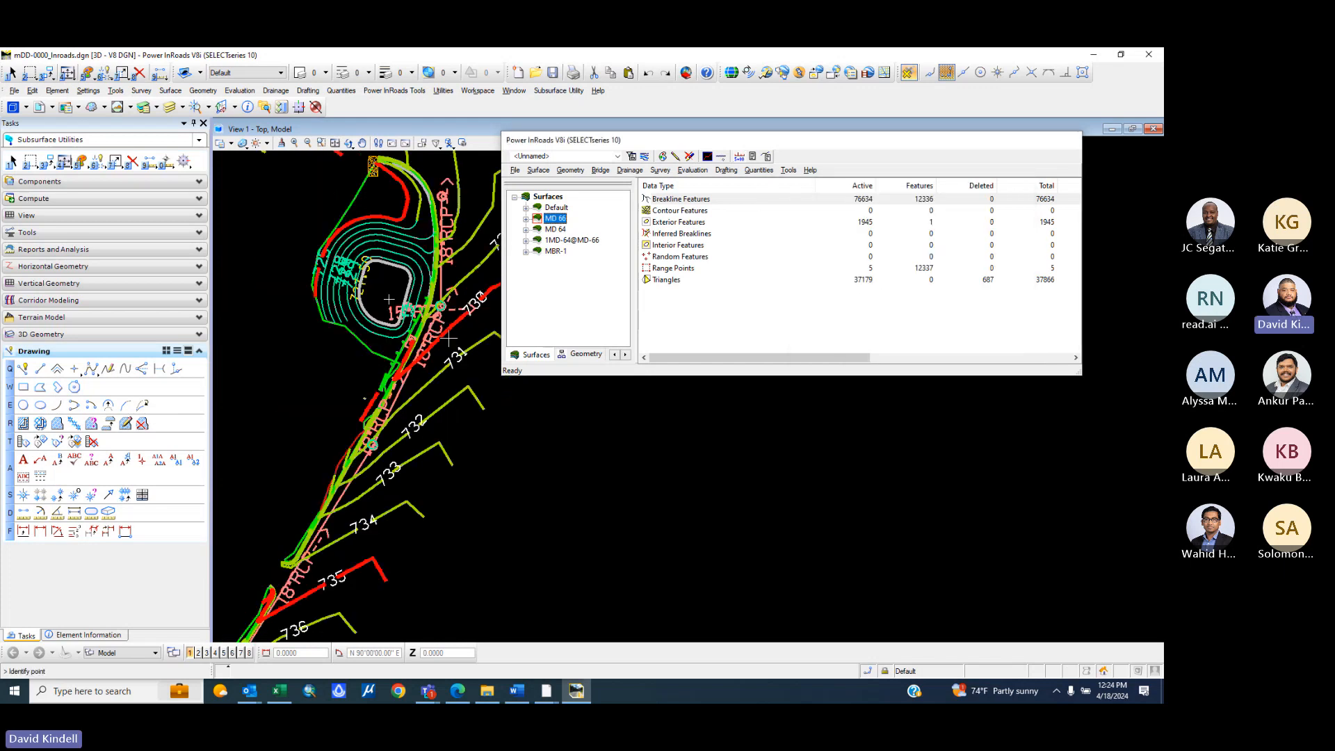
pyautogui.scroll(3, 448, 185)
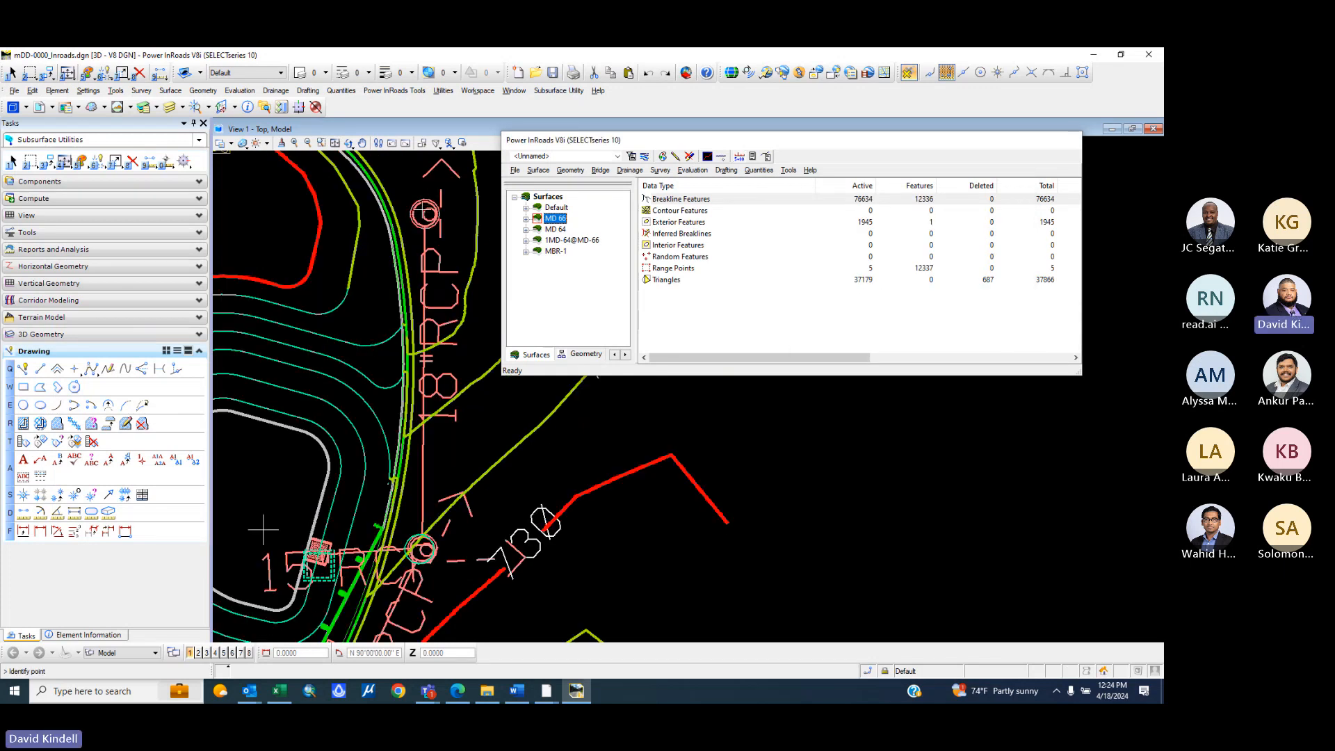
pyautogui.click(263, 530)
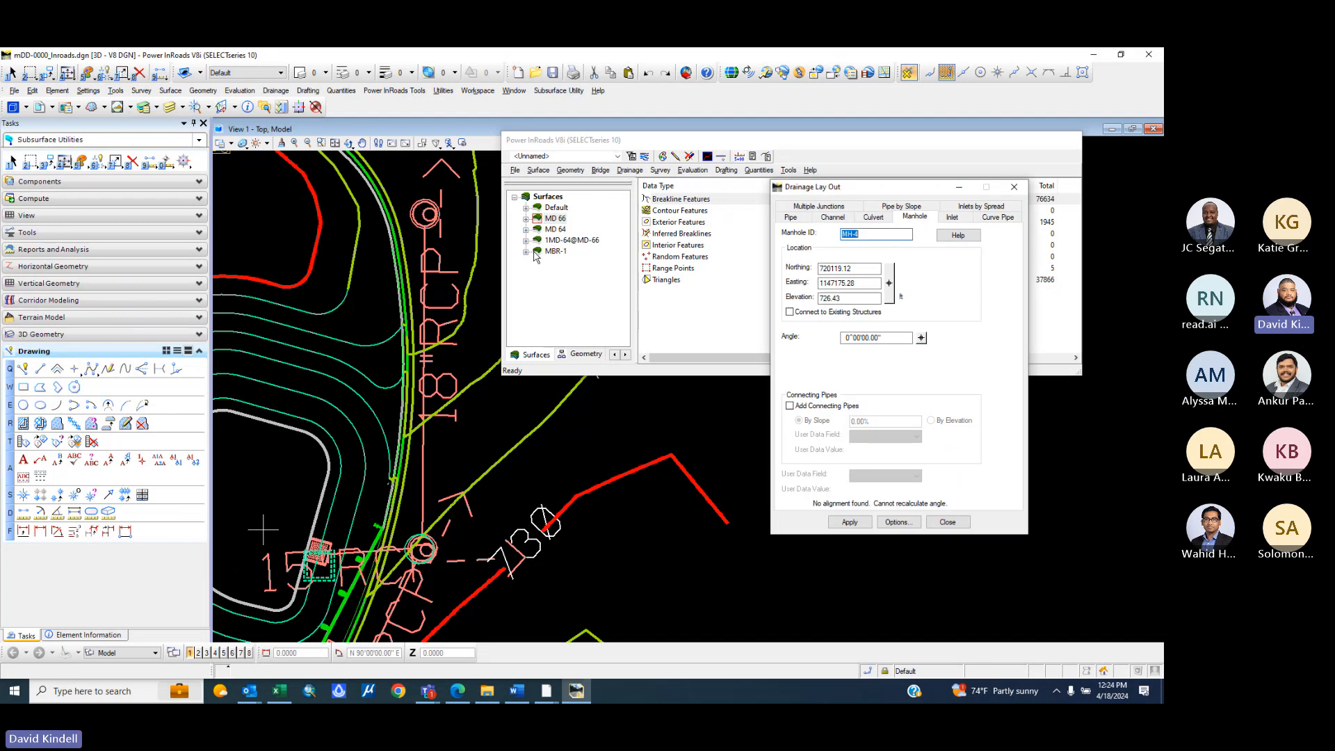
pyautogui.click(853, 526)
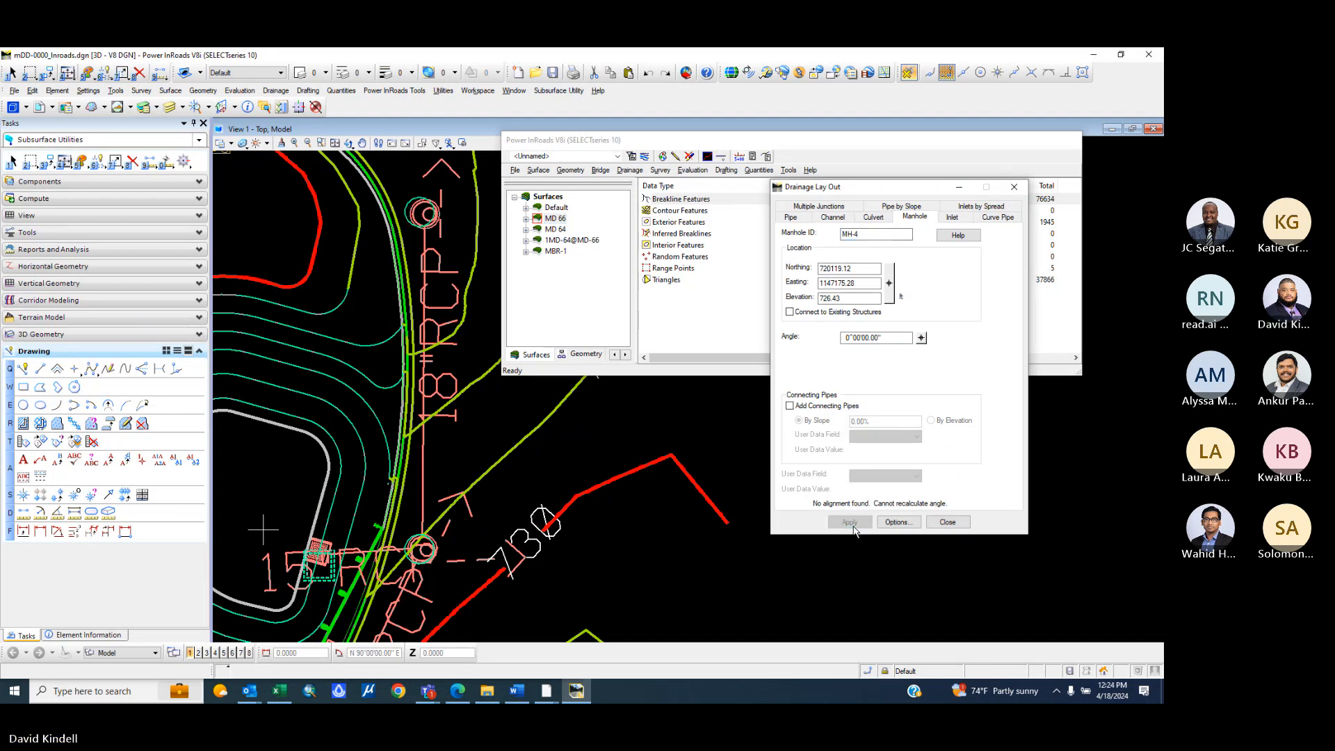
pyautogui.click(947, 522)
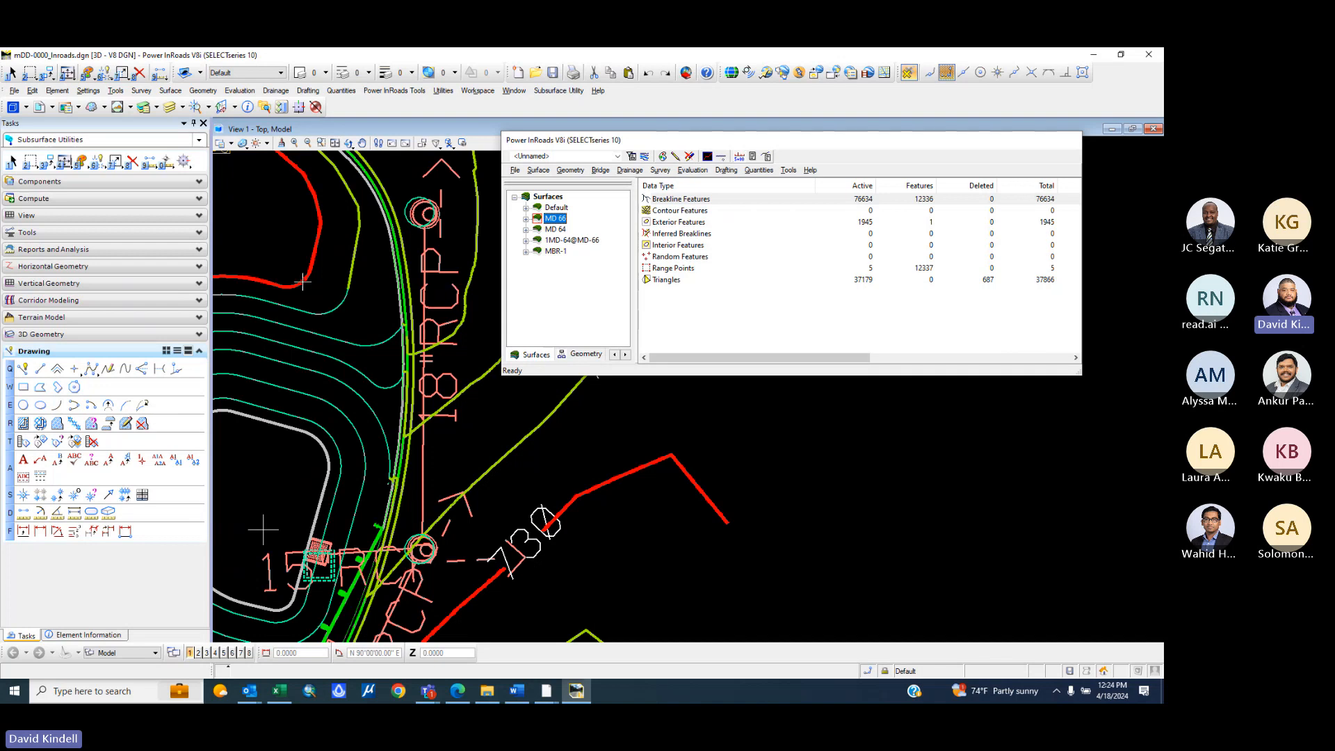
pyautogui.scroll(-3, 302, 281)
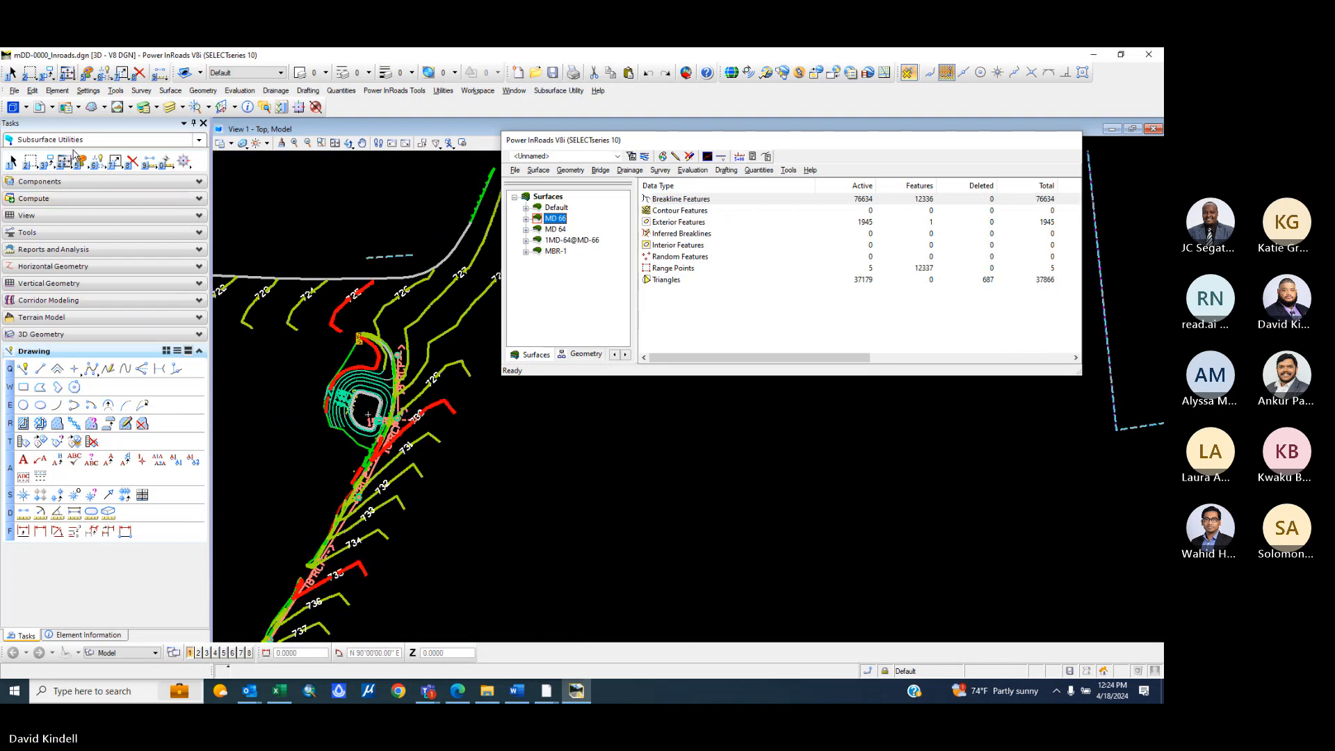
pyautogui.click(40, 107)
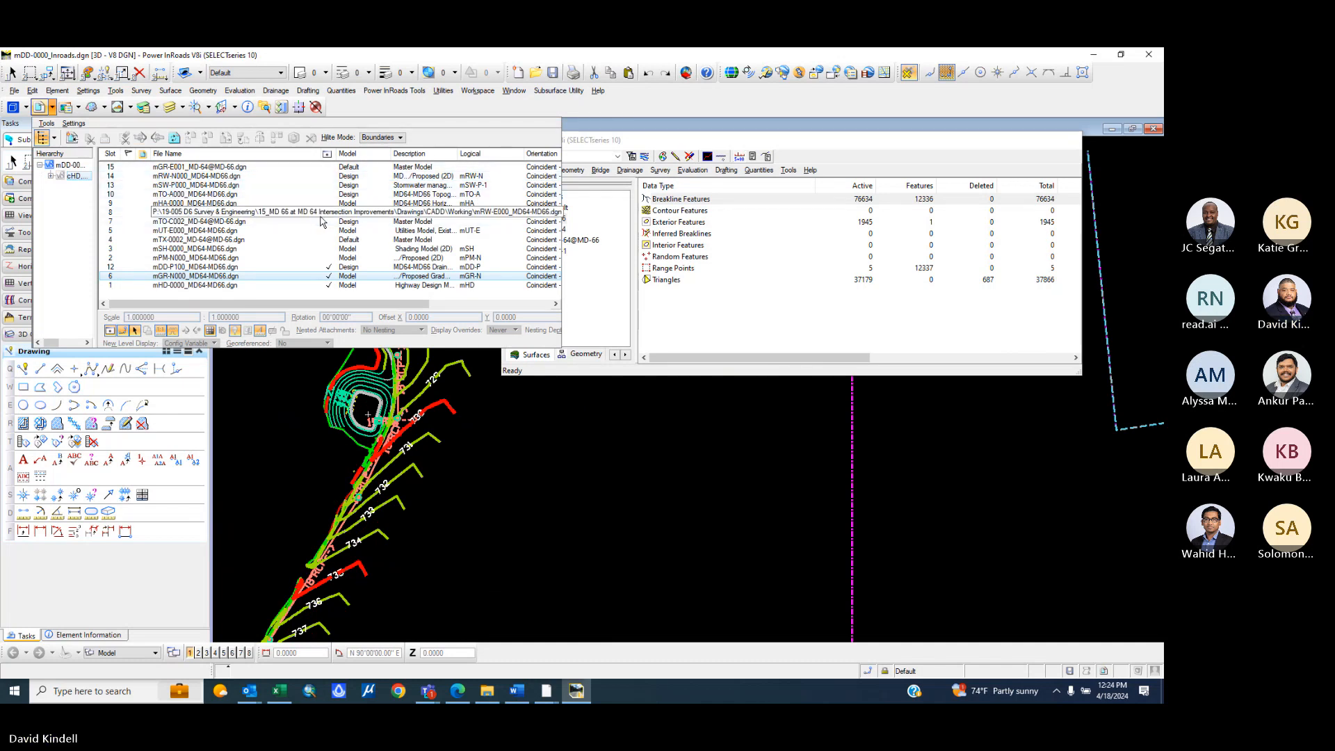
pyautogui.click(325, 221)
pyautogui.click(324, 223)
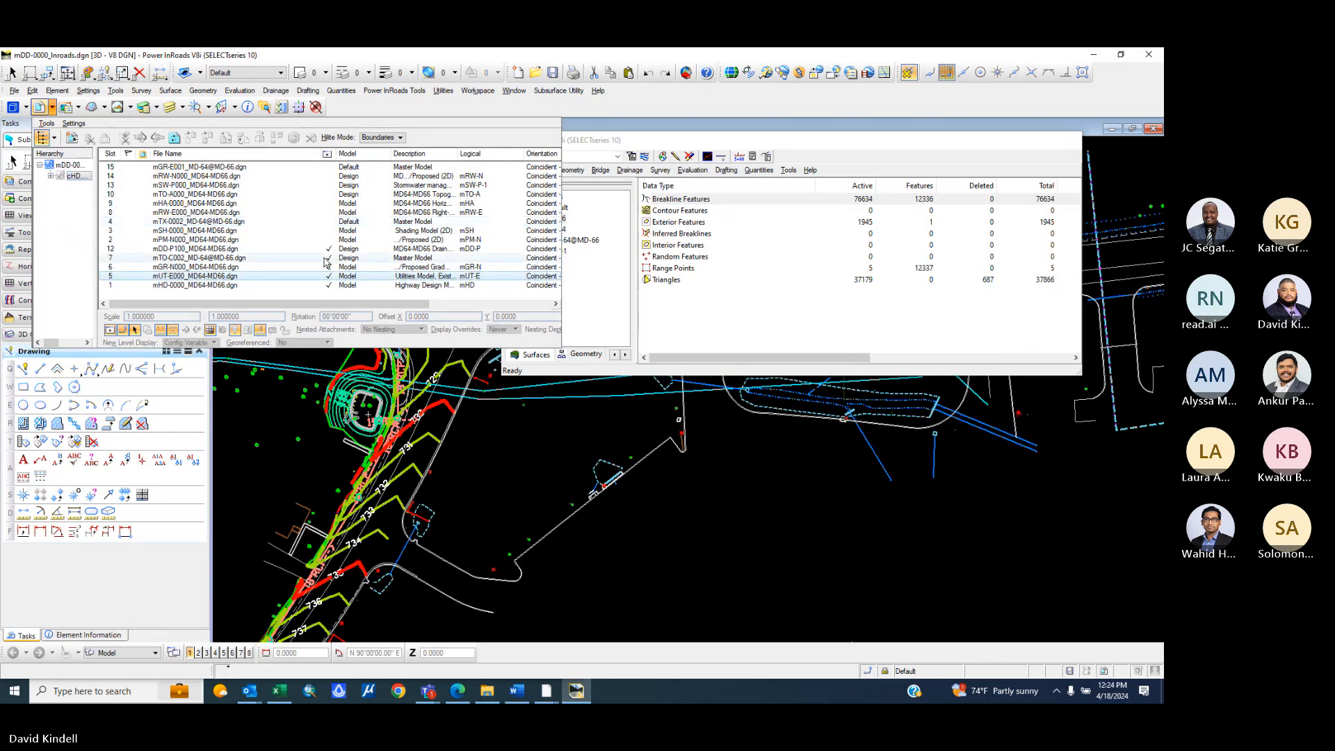
pyautogui.scroll(-3, 504, 495)
pyautogui.scroll(3, 474, 418)
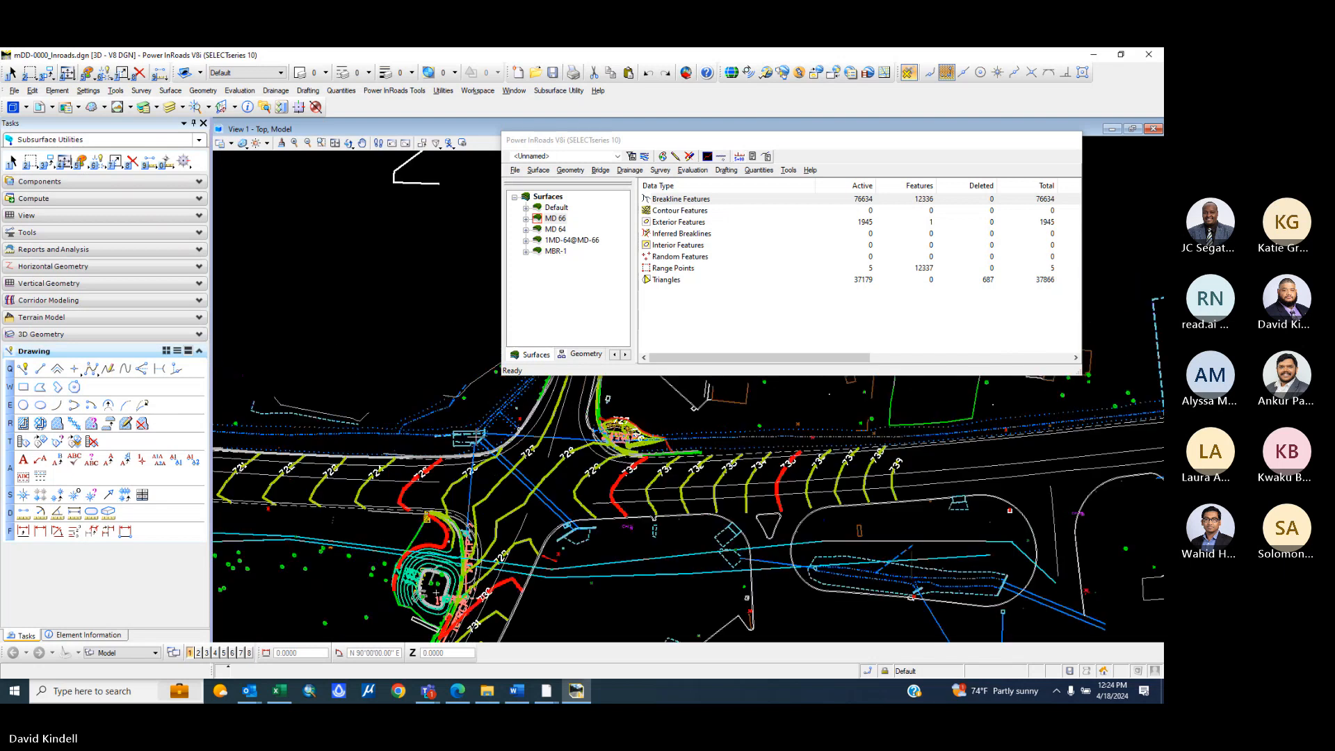
pyautogui.click(40, 106)
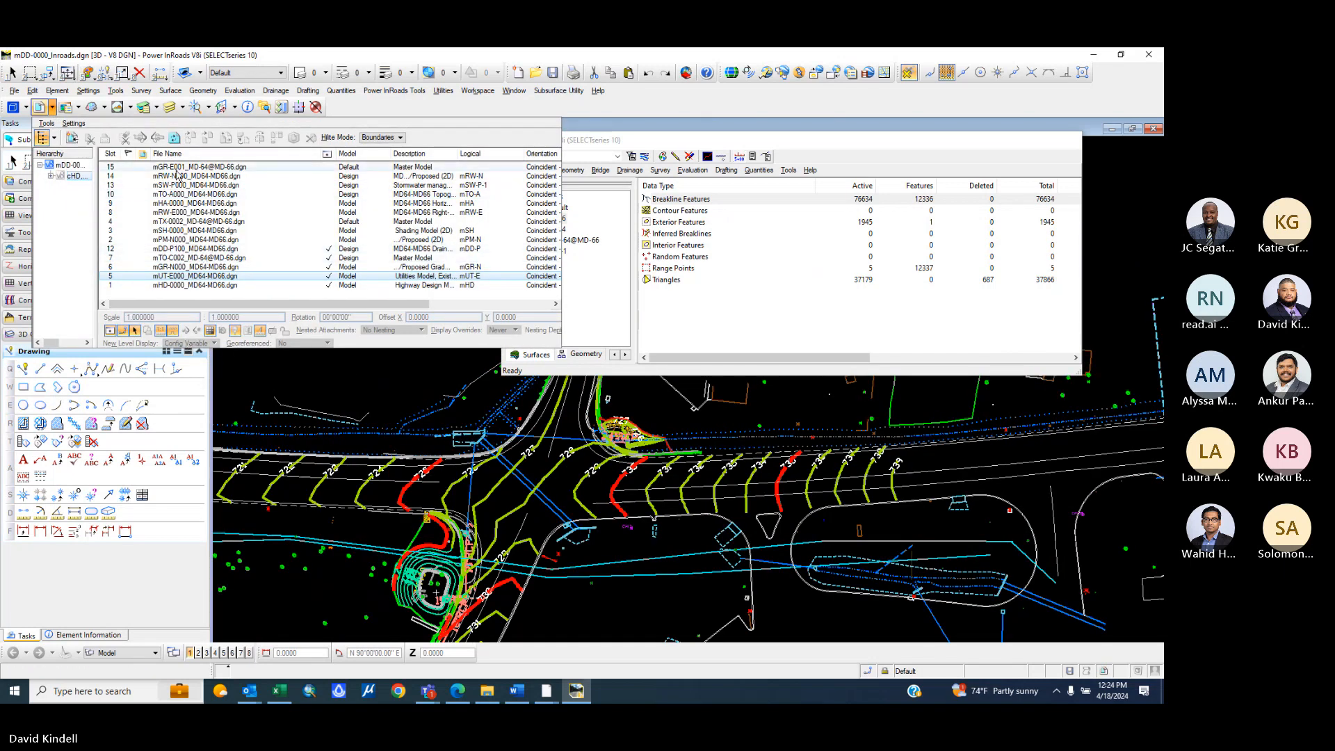
pyautogui.click(288, 221)
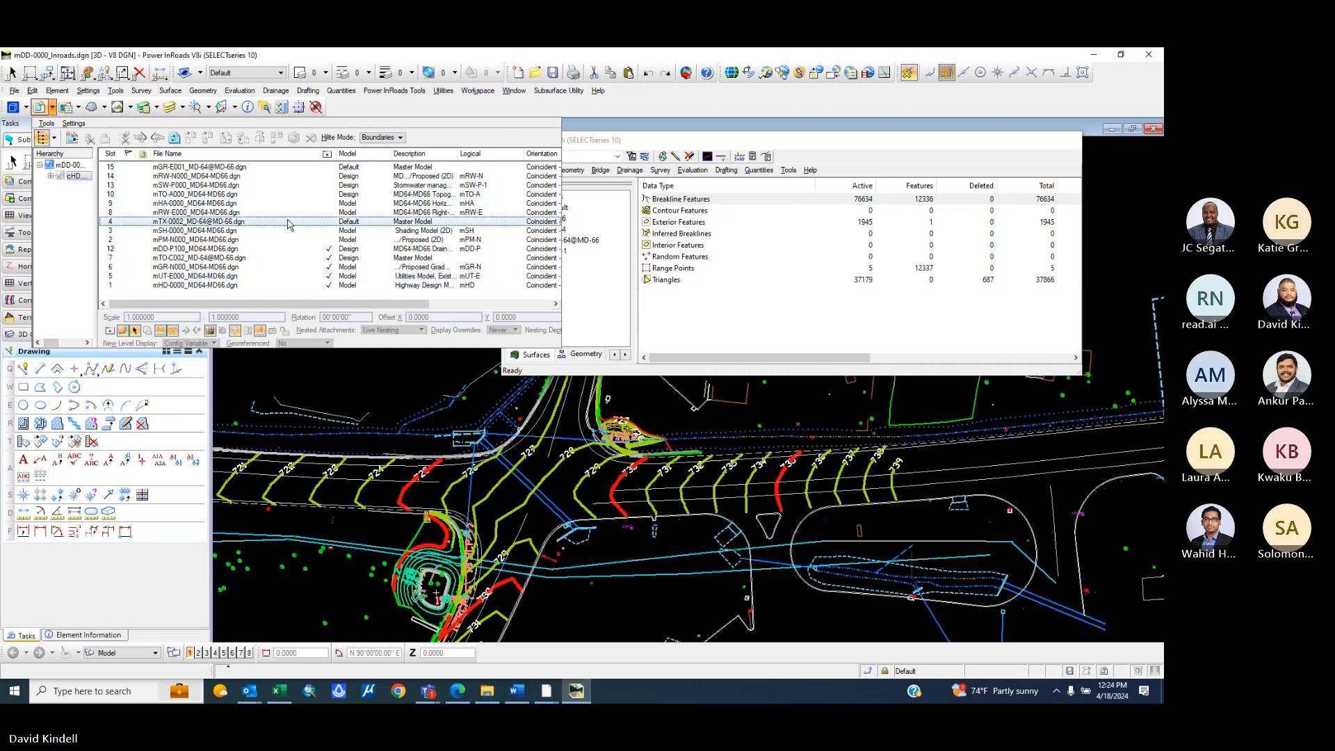
pyautogui.click(328, 221)
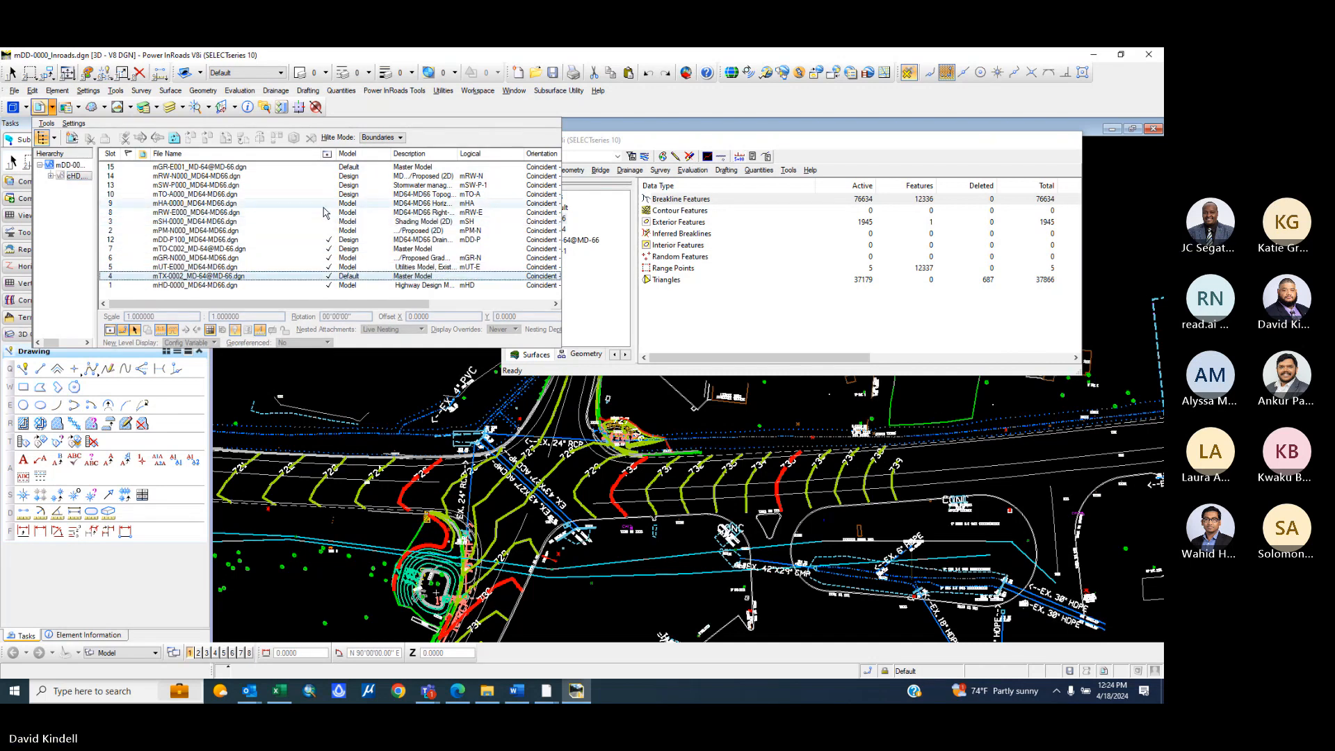
pyautogui.scroll(3, 486, 482)
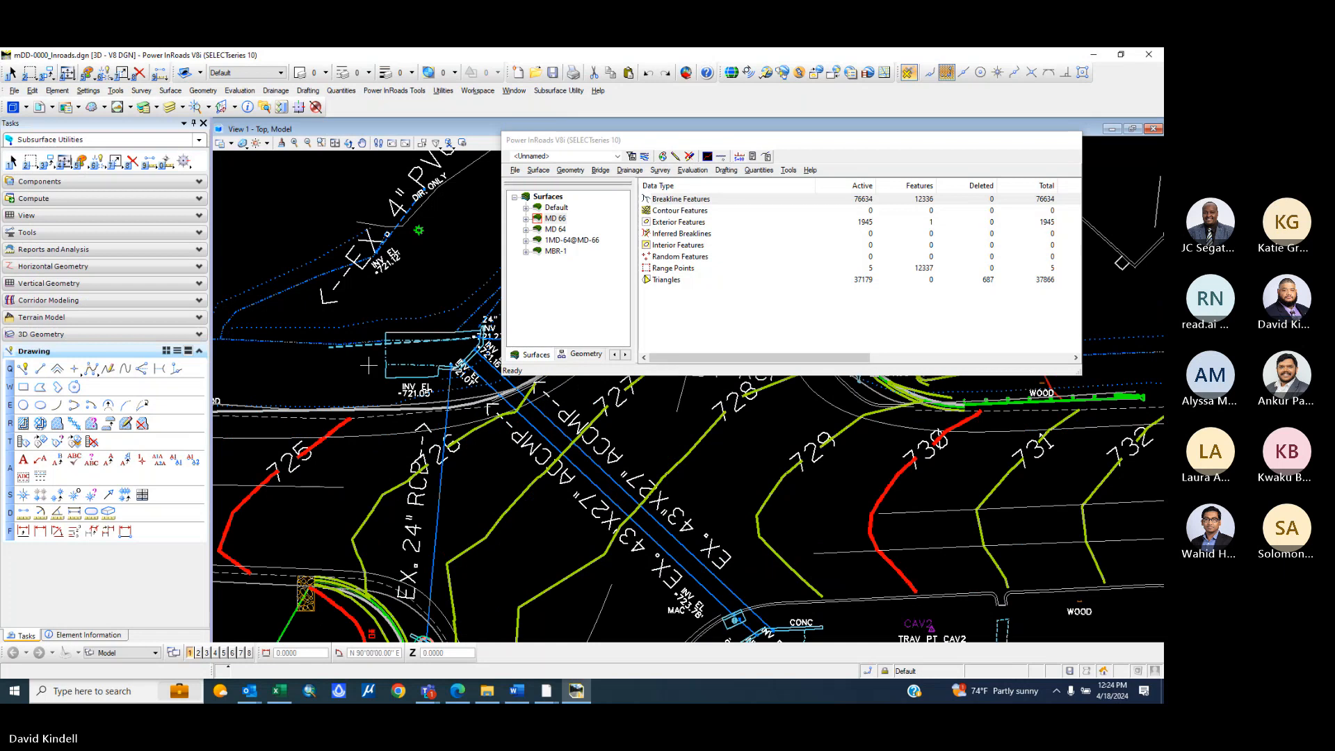
# - Begin laying out a drainage pipe and set inlet I-1, near the 738 contour label, as its upstream structure
pyautogui.click(631, 171)
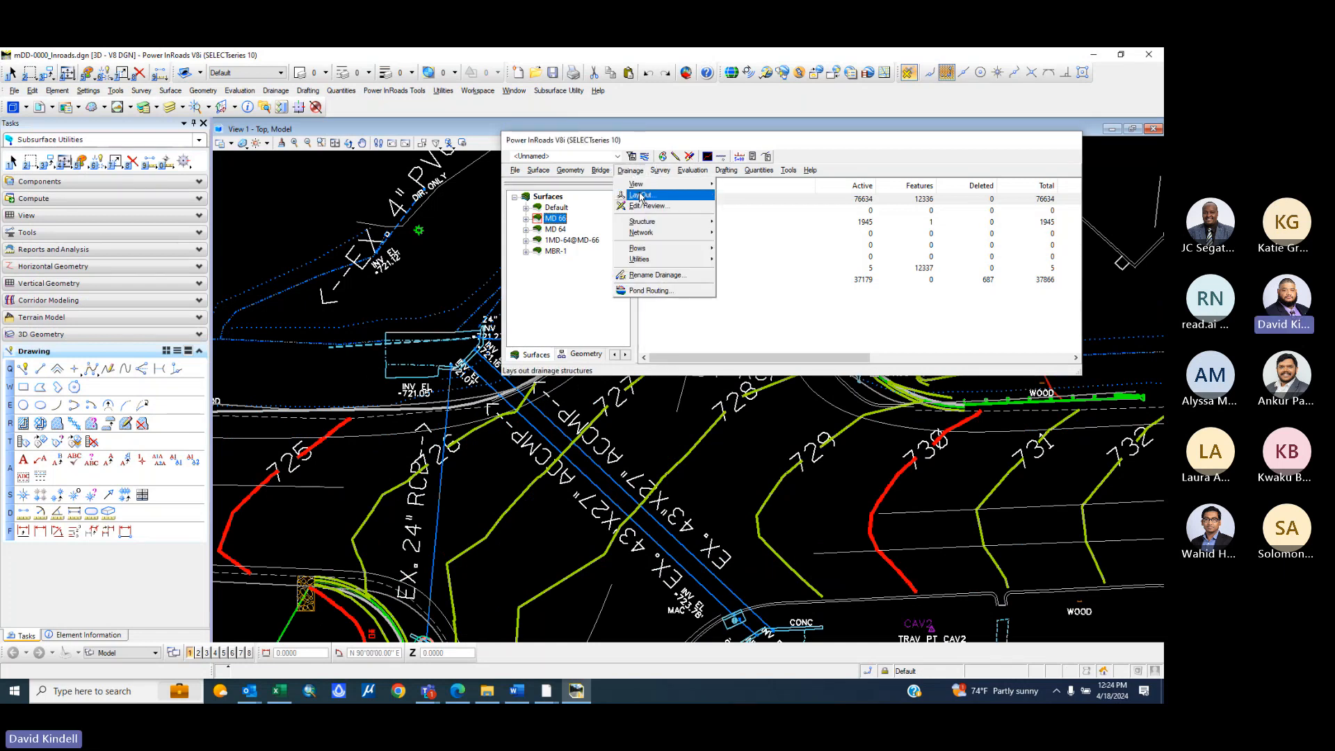
pyautogui.click(641, 196)
pyautogui.click(791, 217)
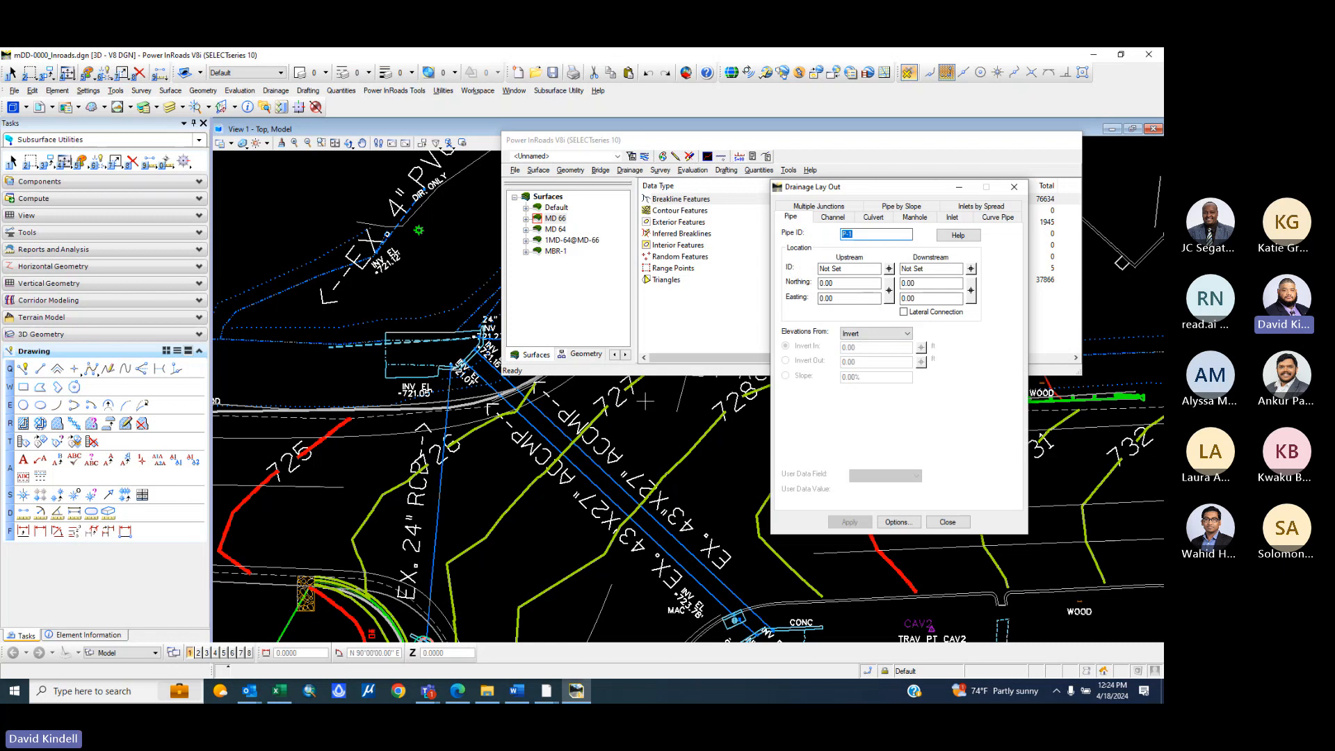
pyautogui.scroll(-5, 645, 401)
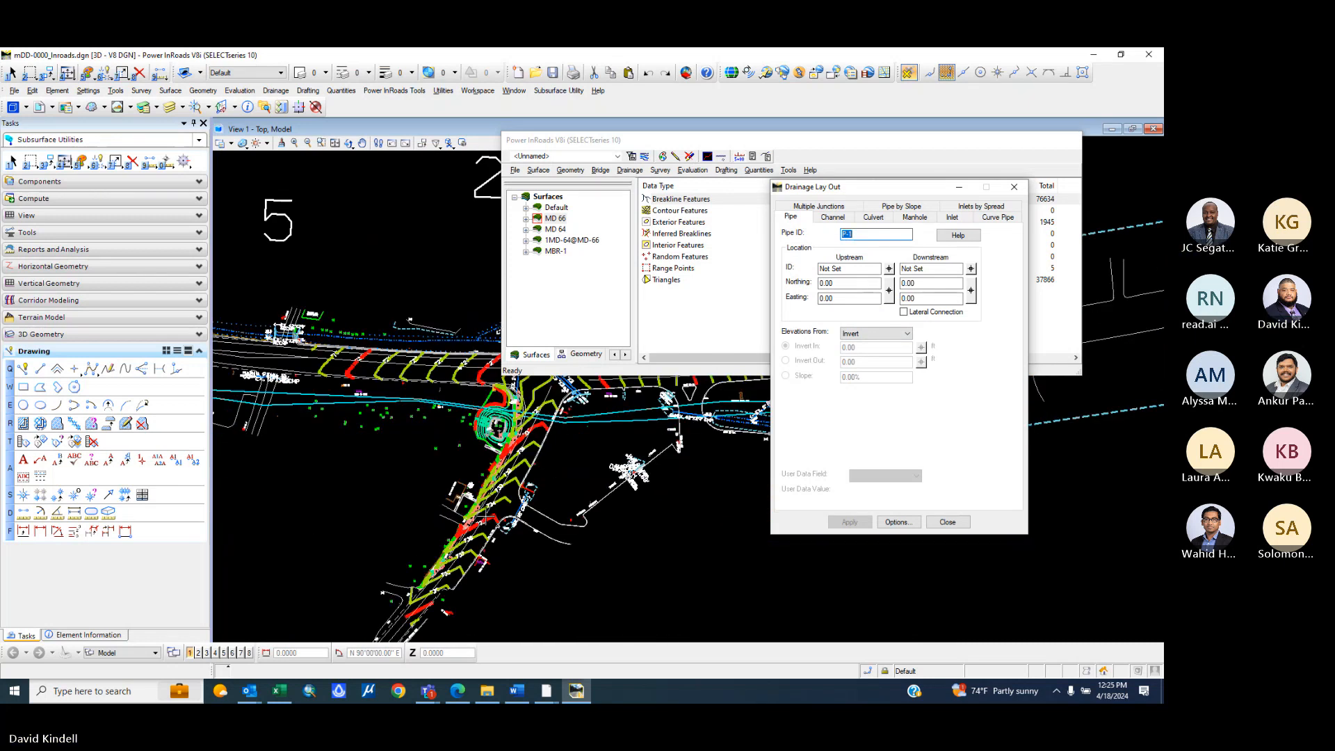
pyautogui.scroll(3, 447, 554)
pyautogui.scroll(2, 404, 609)
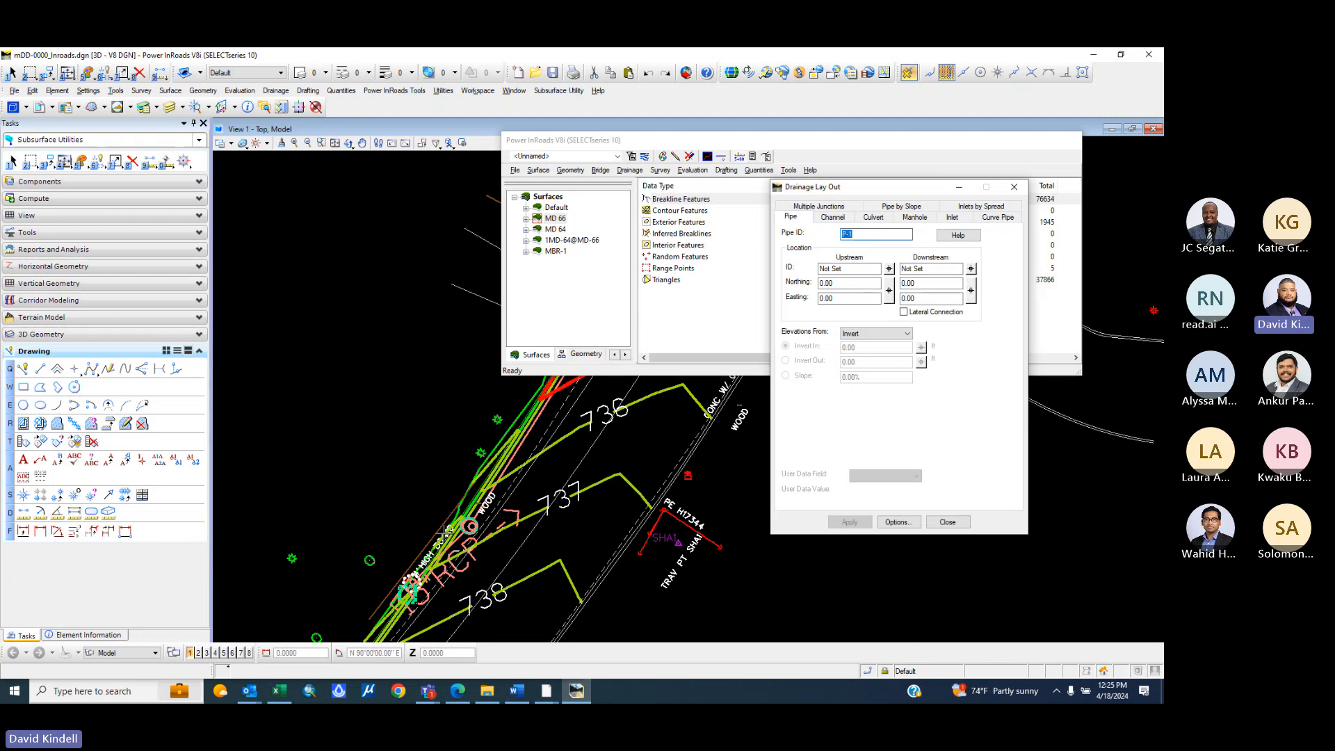
pyautogui.click(890, 269)
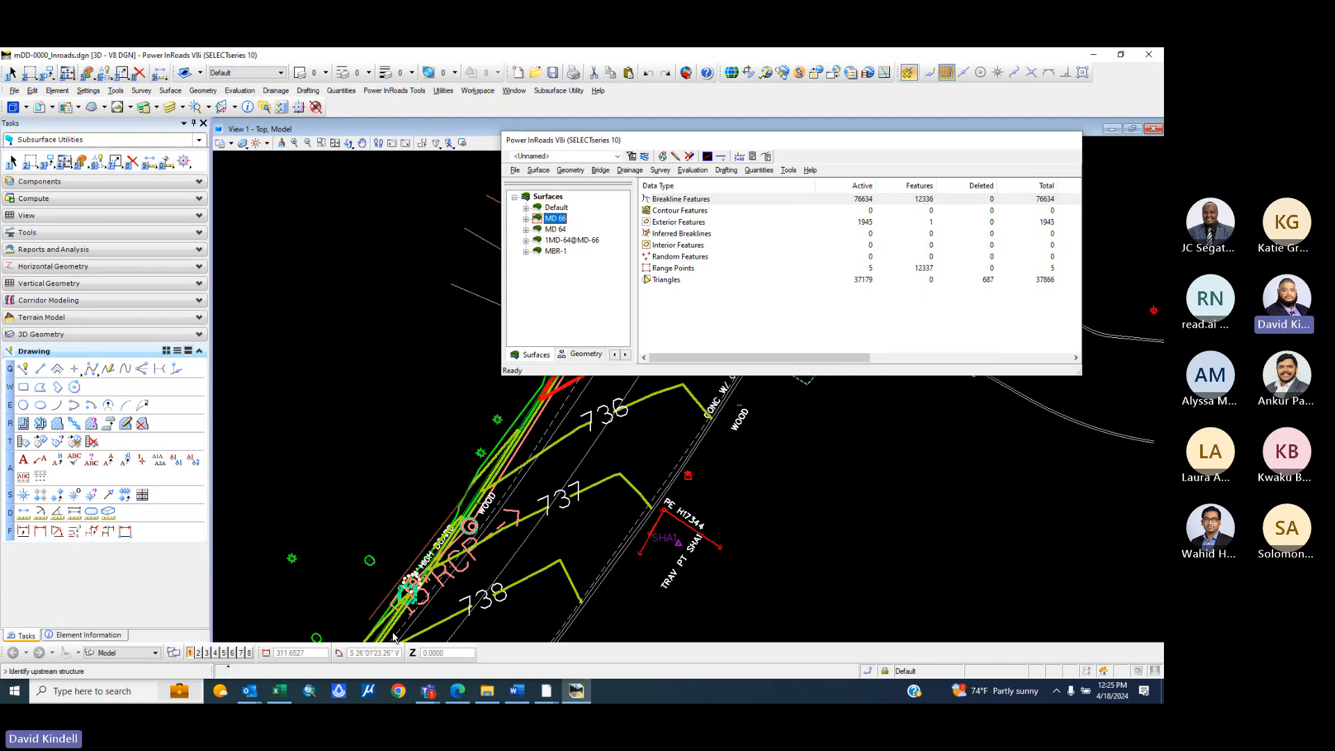
pyautogui.scroll(5, 398, 479)
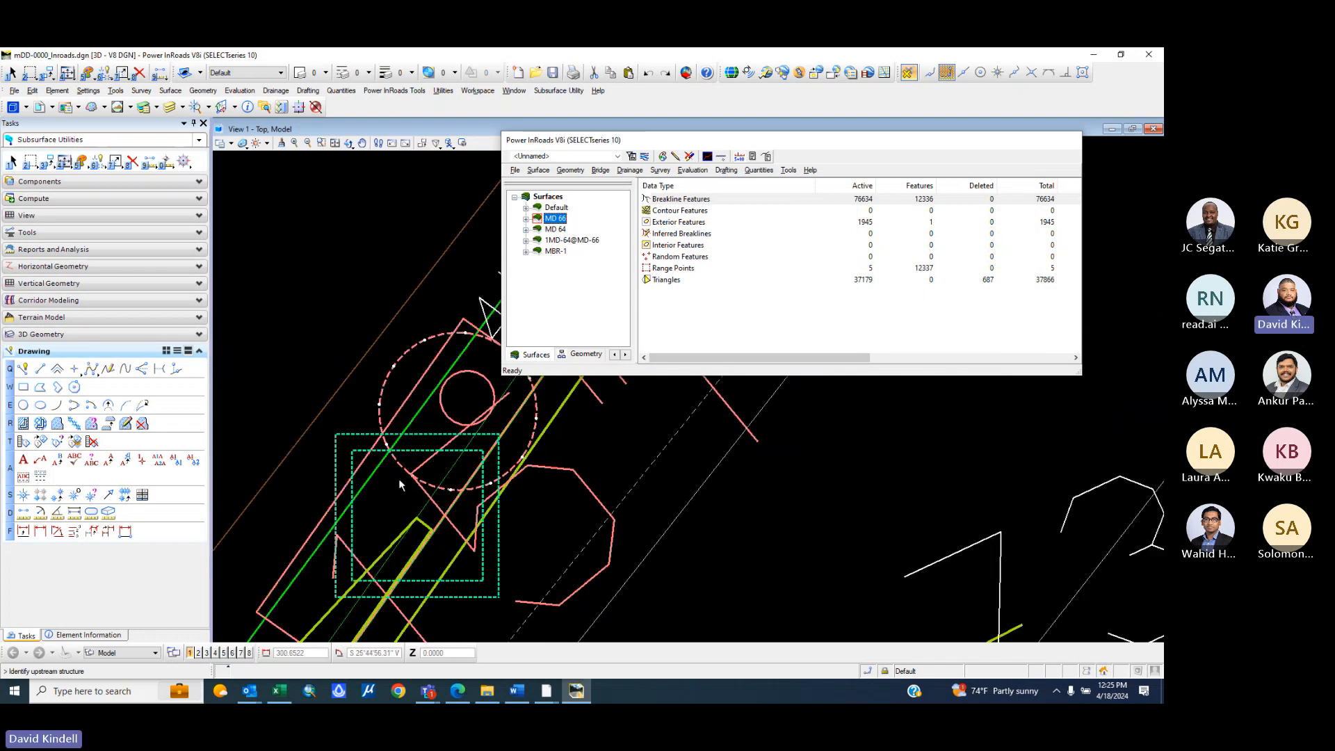
pyautogui.click(427, 433)
pyautogui.click(426, 433)
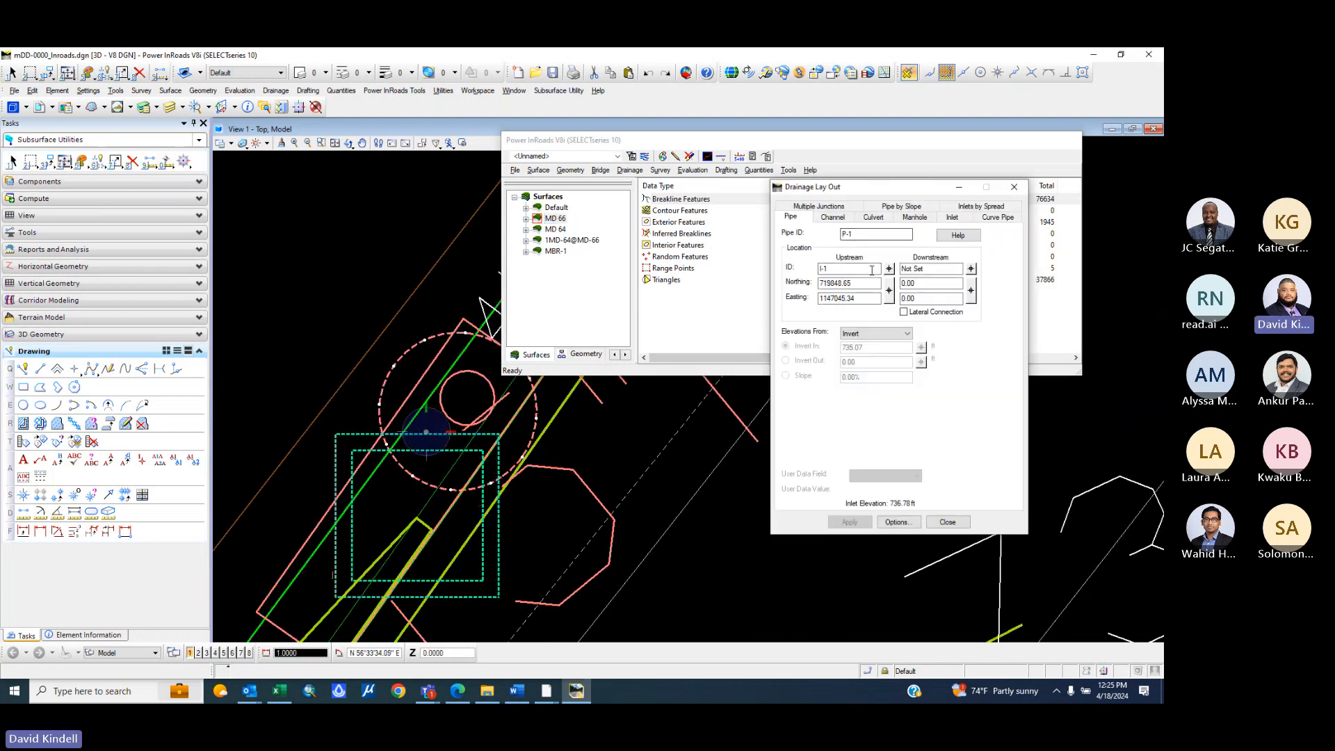
# - Set manhole MH-1, near the 737 contour label, as the pipe's downstream structure
pyautogui.click(972, 269)
pyautogui.scroll(-3, 497, 514)
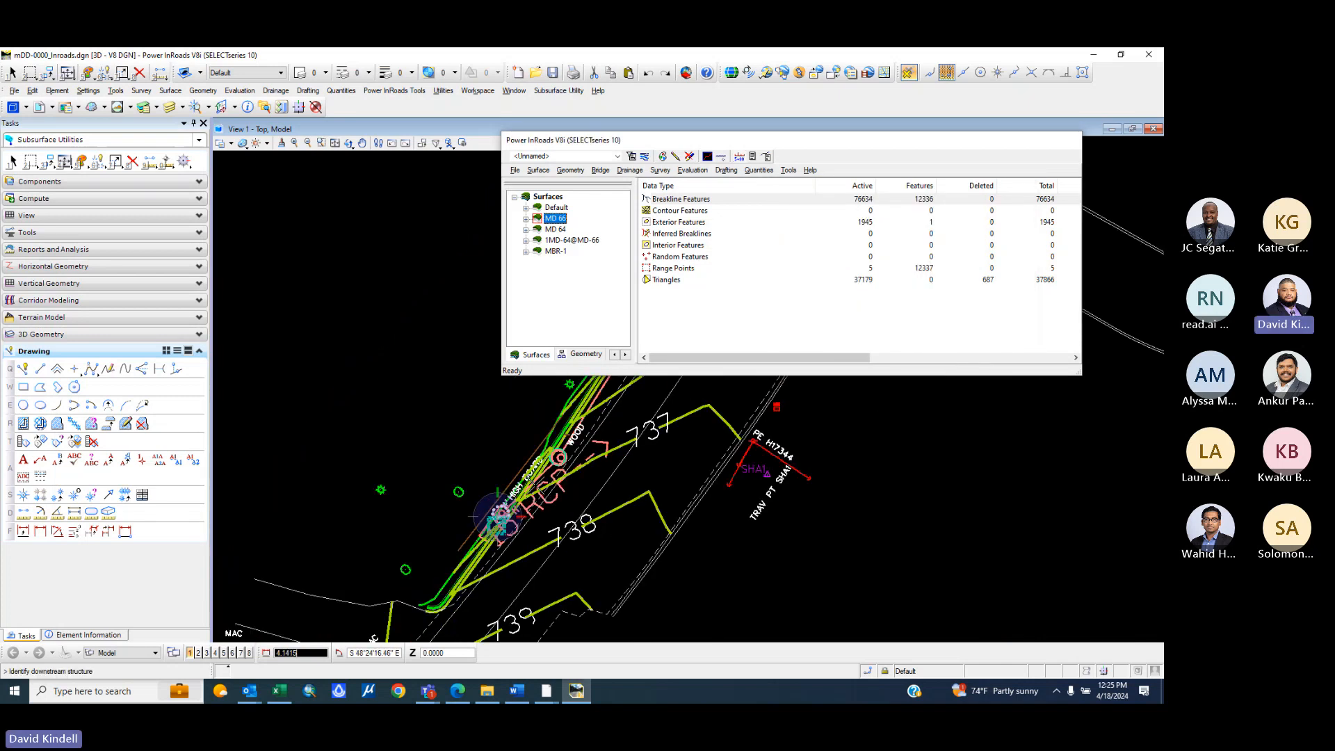
pyautogui.scroll(4, 497, 515)
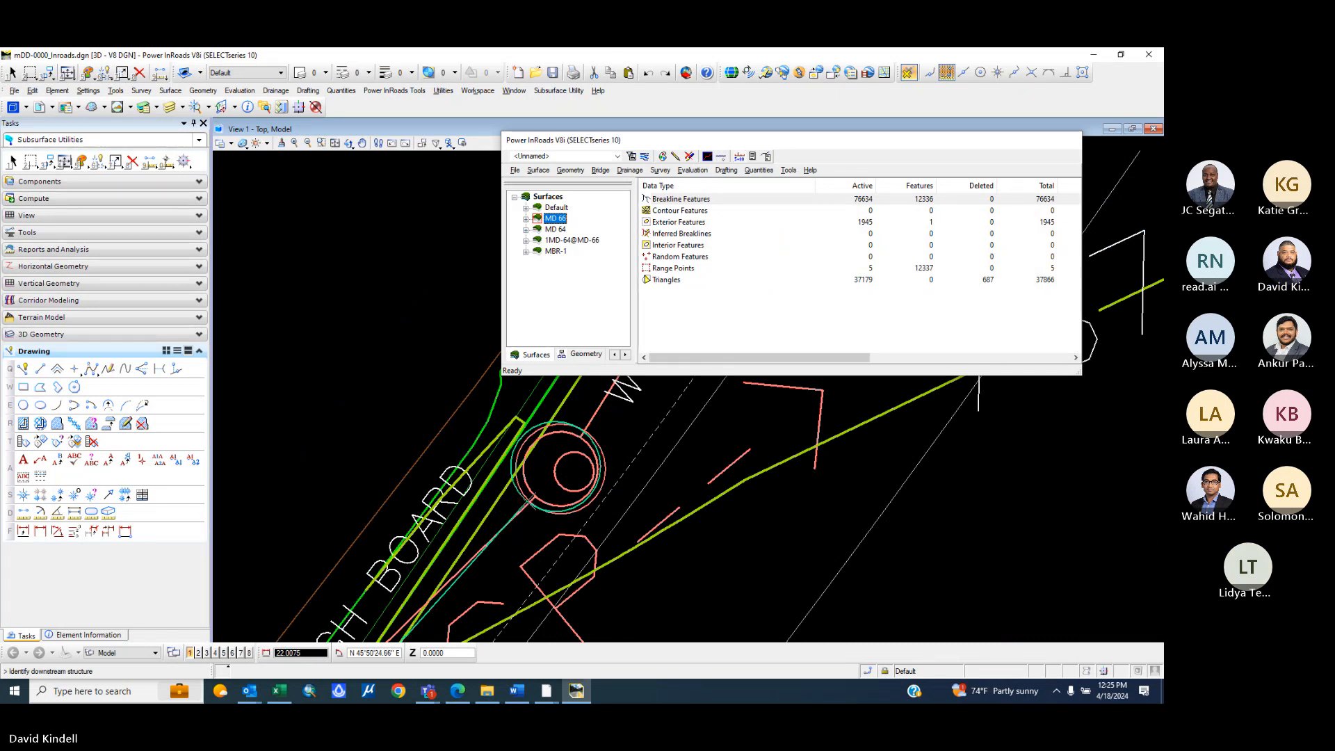
pyautogui.click(528, 501)
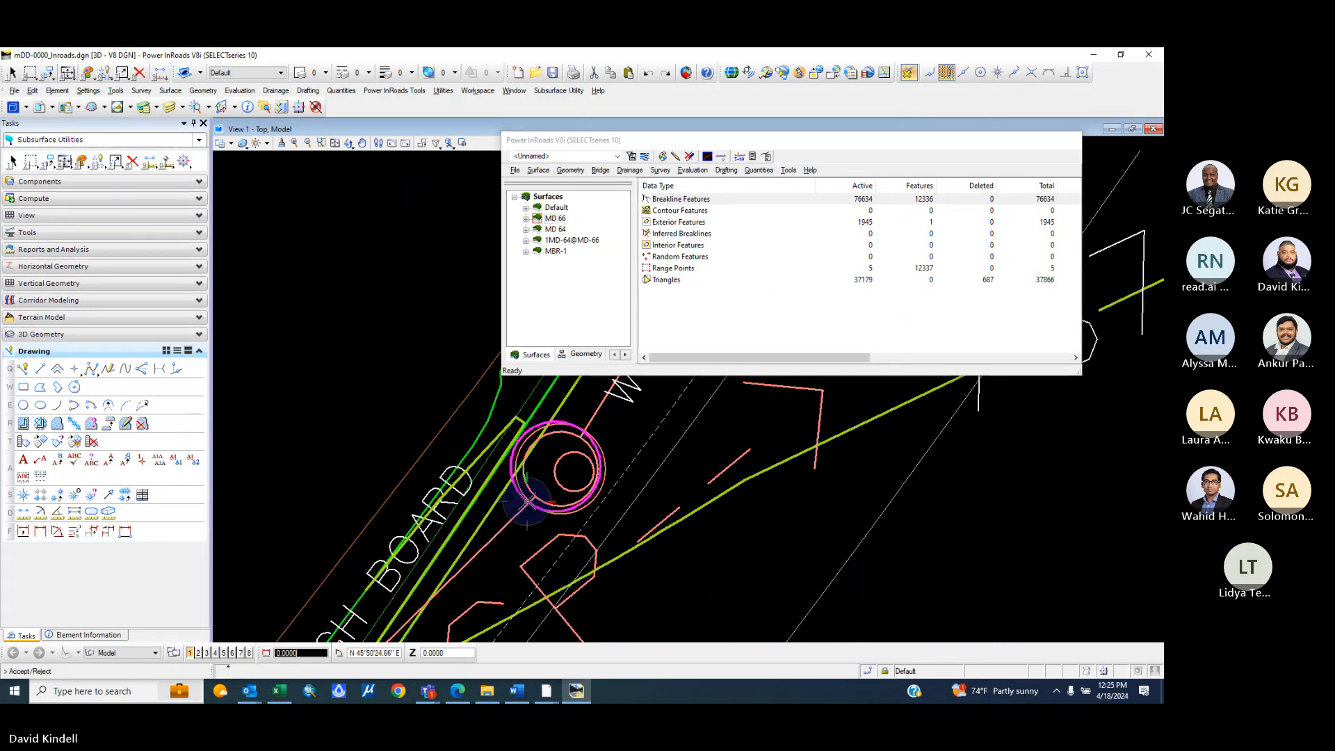
pyautogui.click(529, 501)
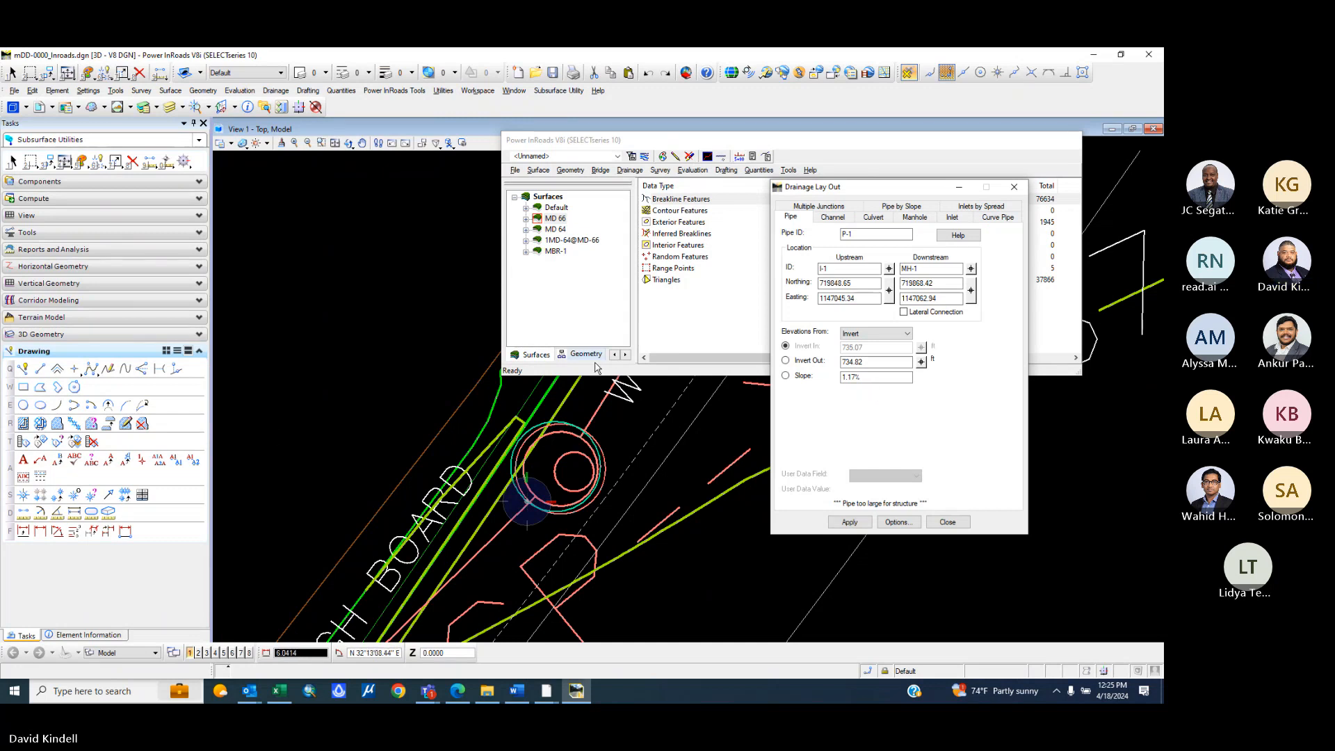
# - Set the pipe size to 15.00 x 2.2500 in Drainage Options and place the pipe from I-1 to MH-1
pyautogui.click(898, 522)
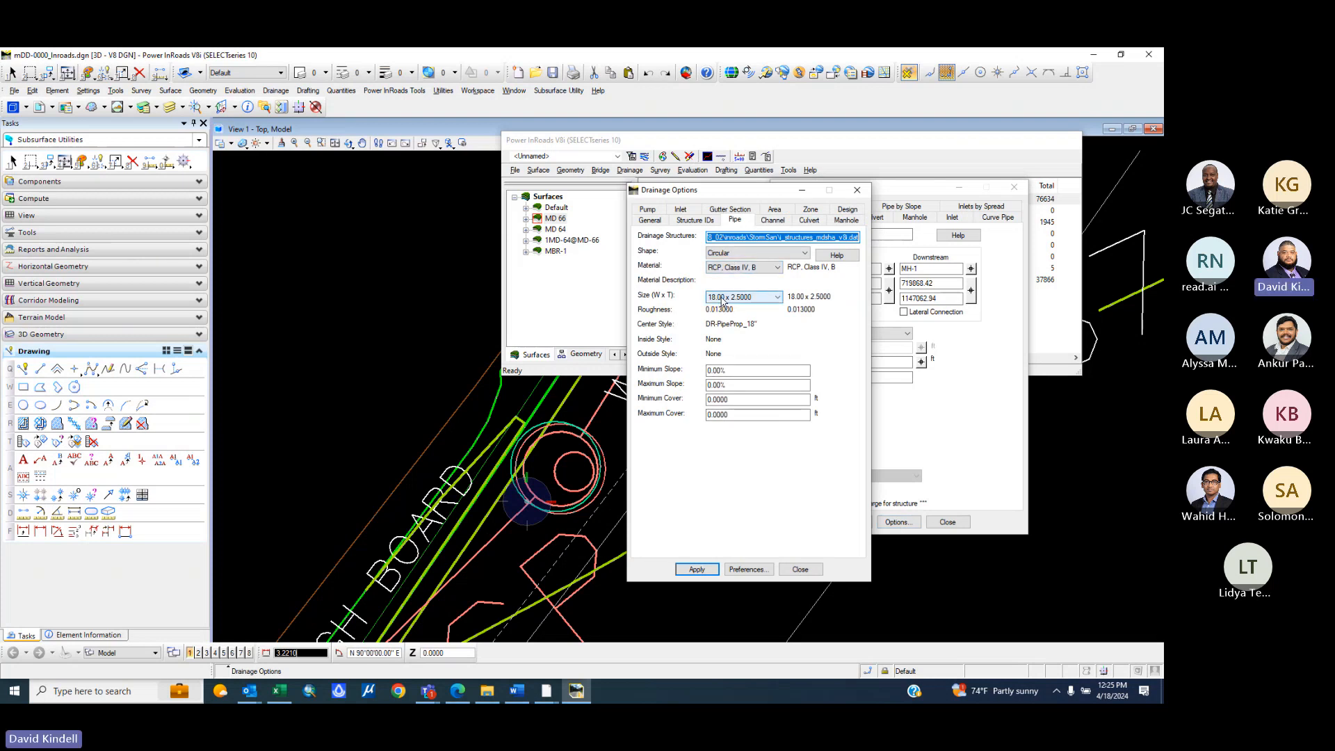
pyautogui.click(722, 299)
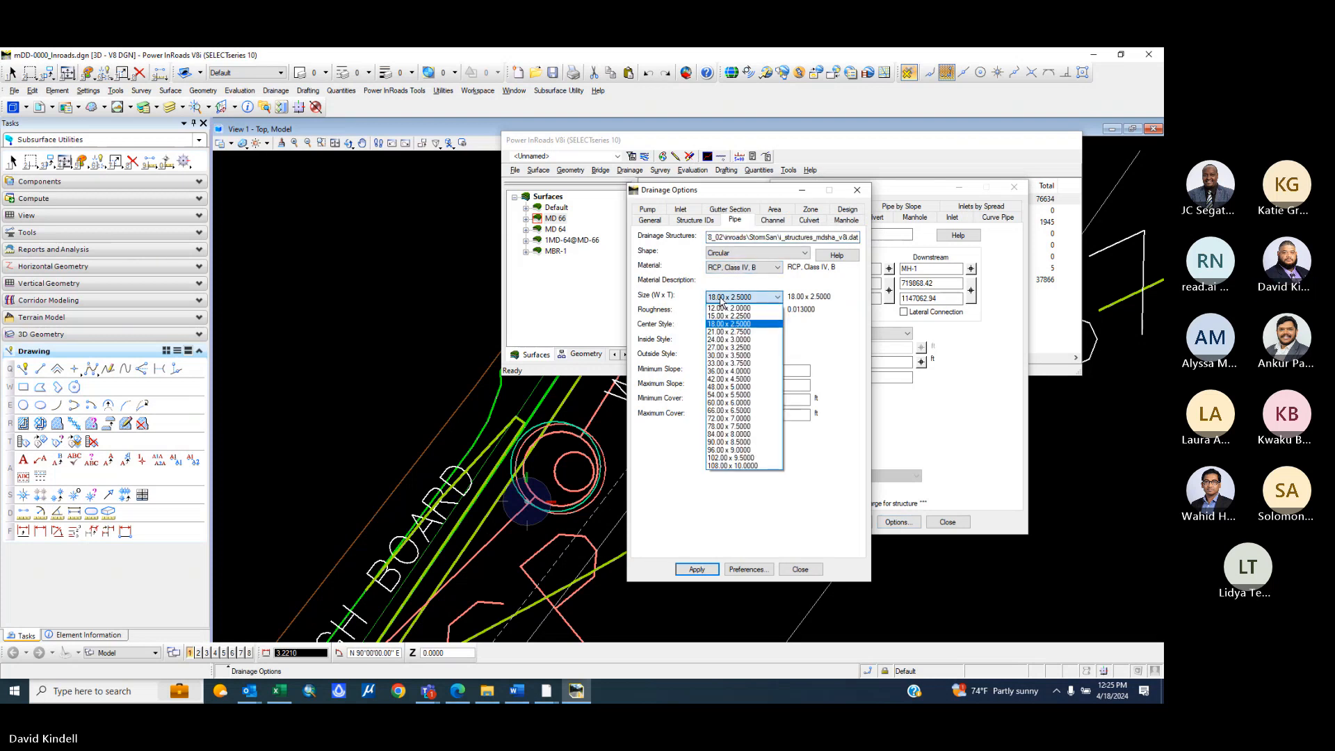
pyautogui.click(721, 317)
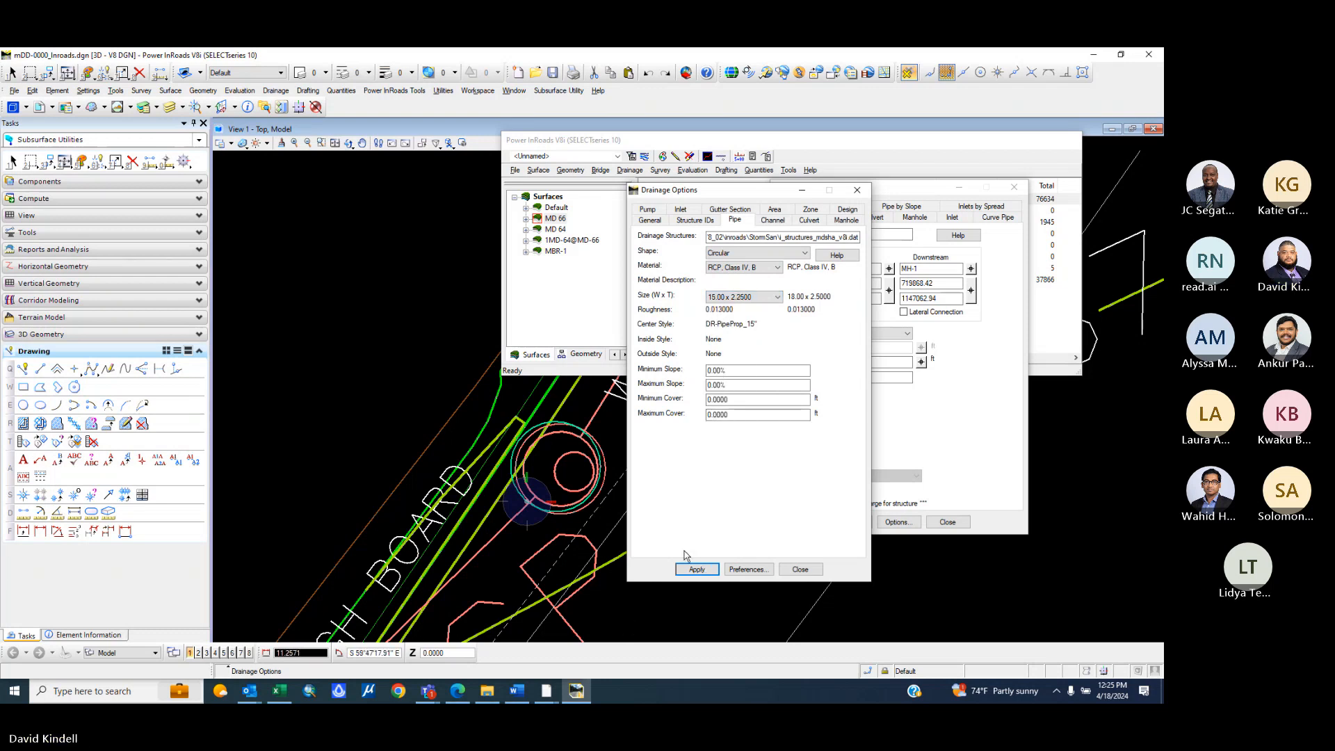
pyautogui.click(698, 570)
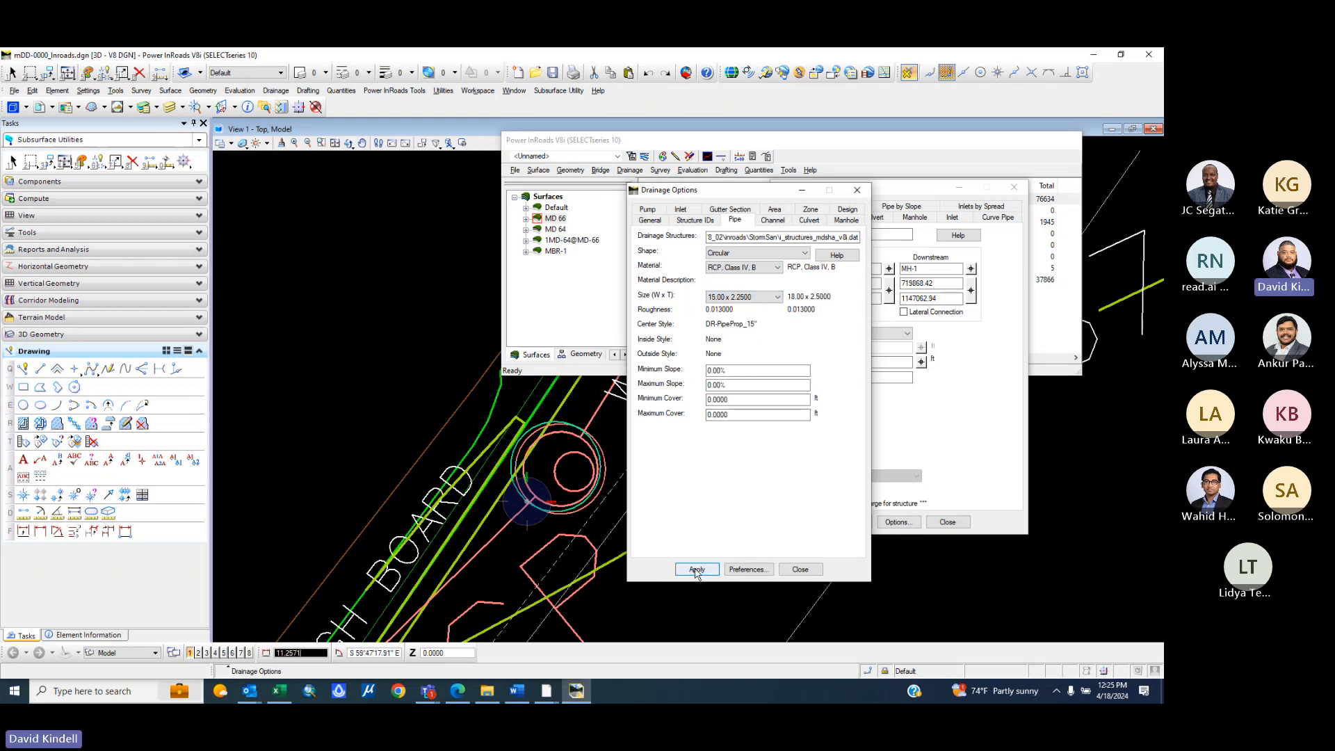
pyautogui.click(799, 569)
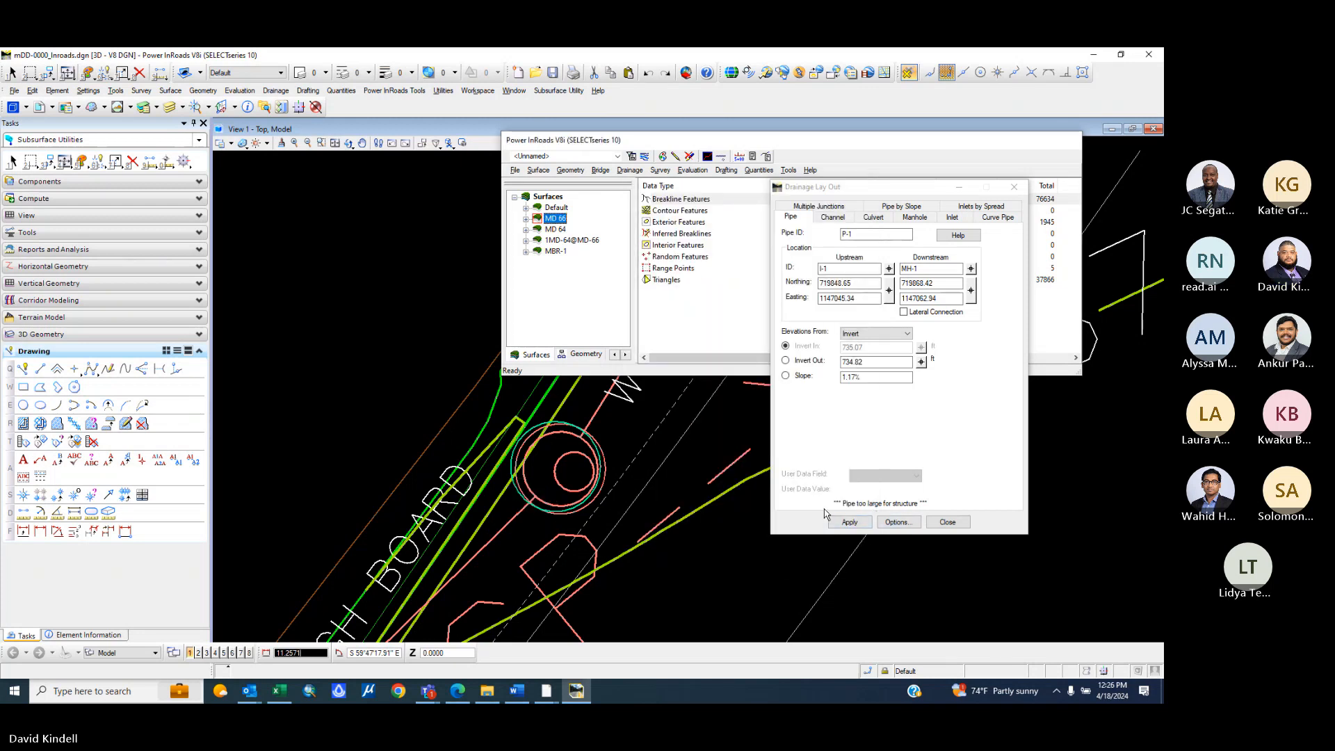
pyautogui.click(850, 521)
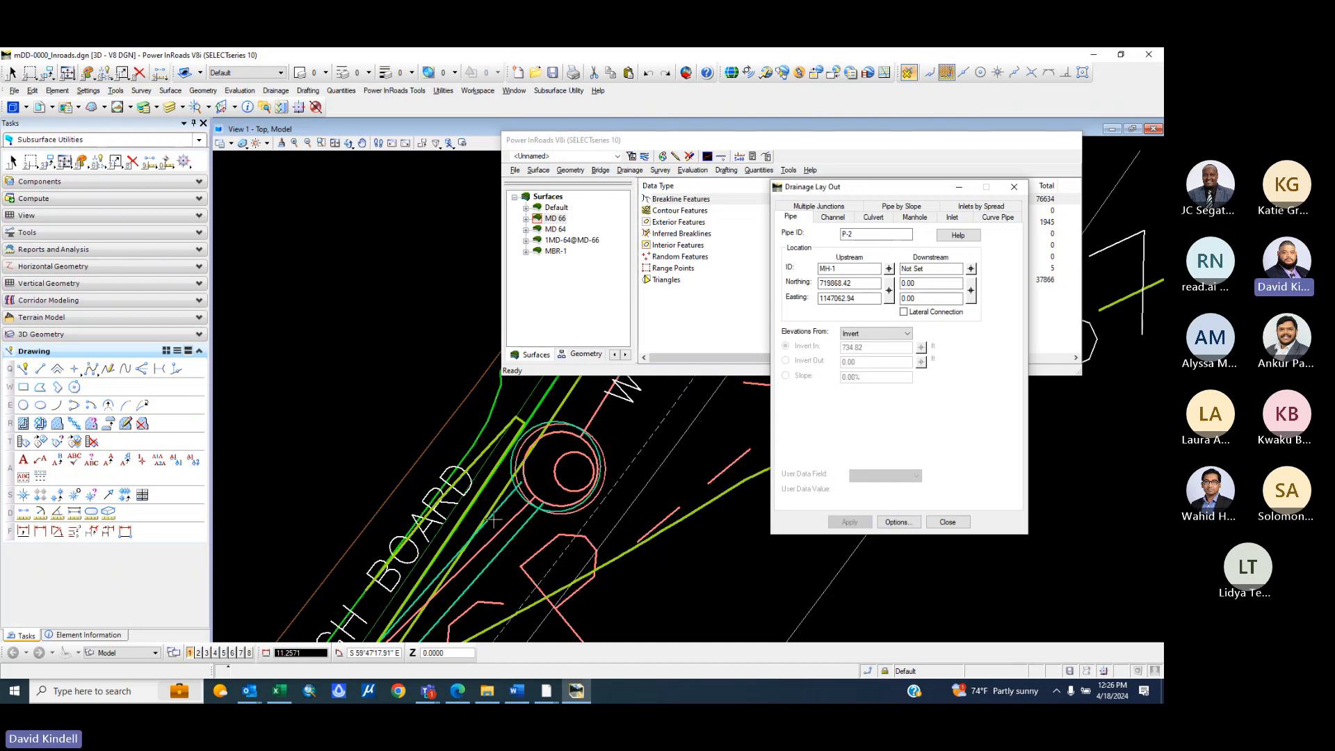
# - Set manhole MH-2, near the 733 contour label, as the downstream structure of the pipe starting at MH-1
pyautogui.click(558, 424)
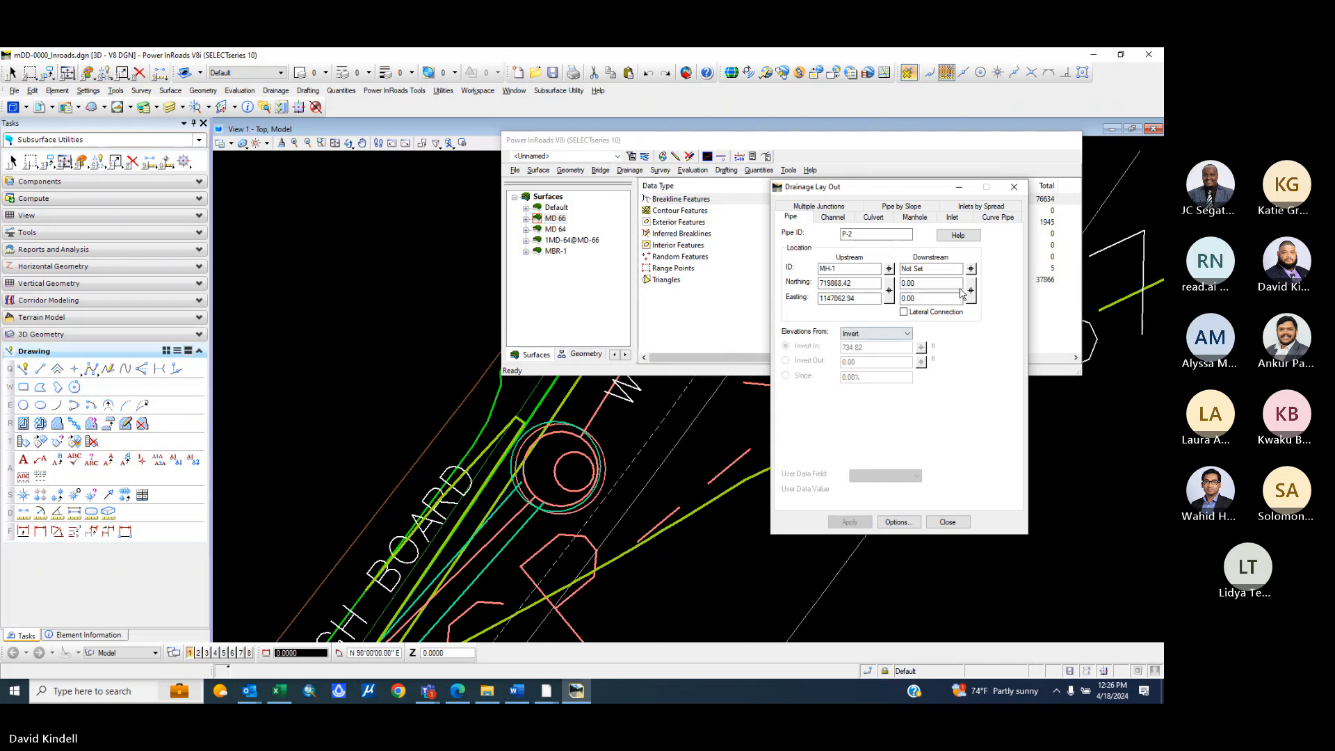
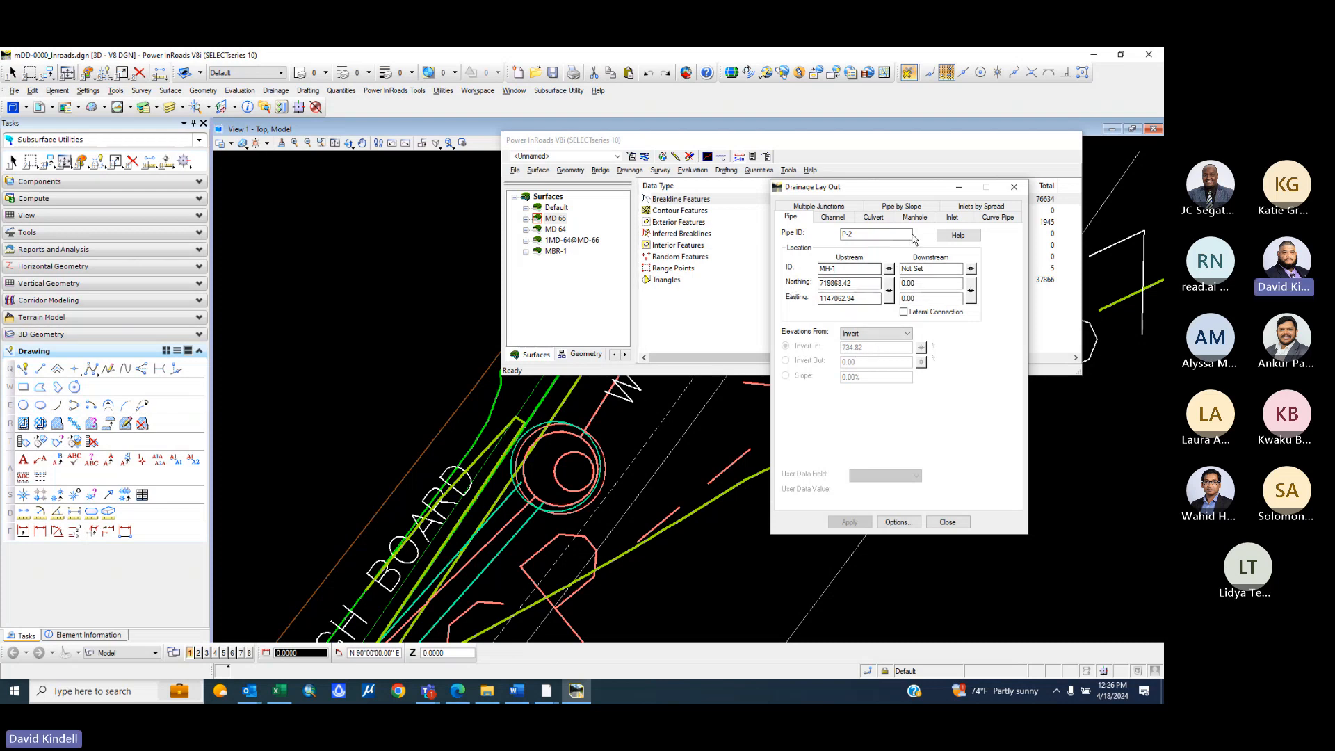
pyautogui.click(971, 269)
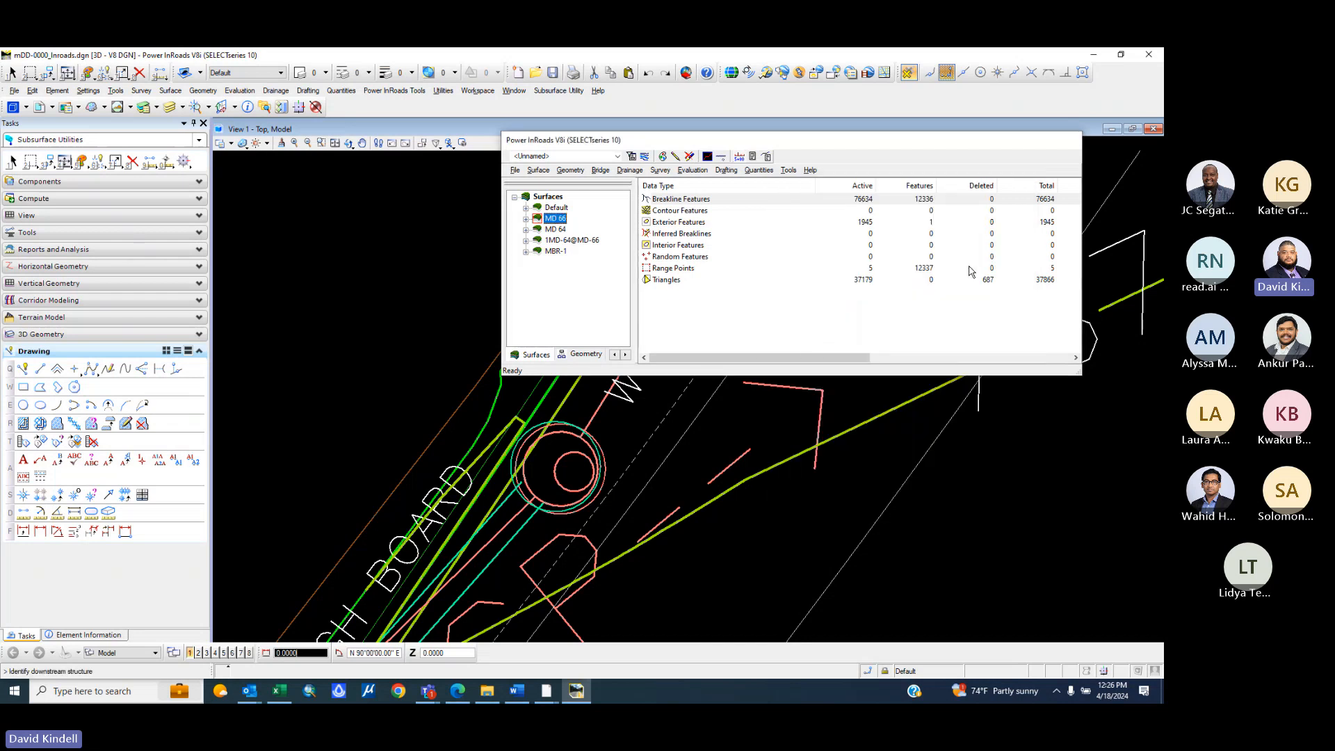
pyautogui.scroll(-5, 609, 527)
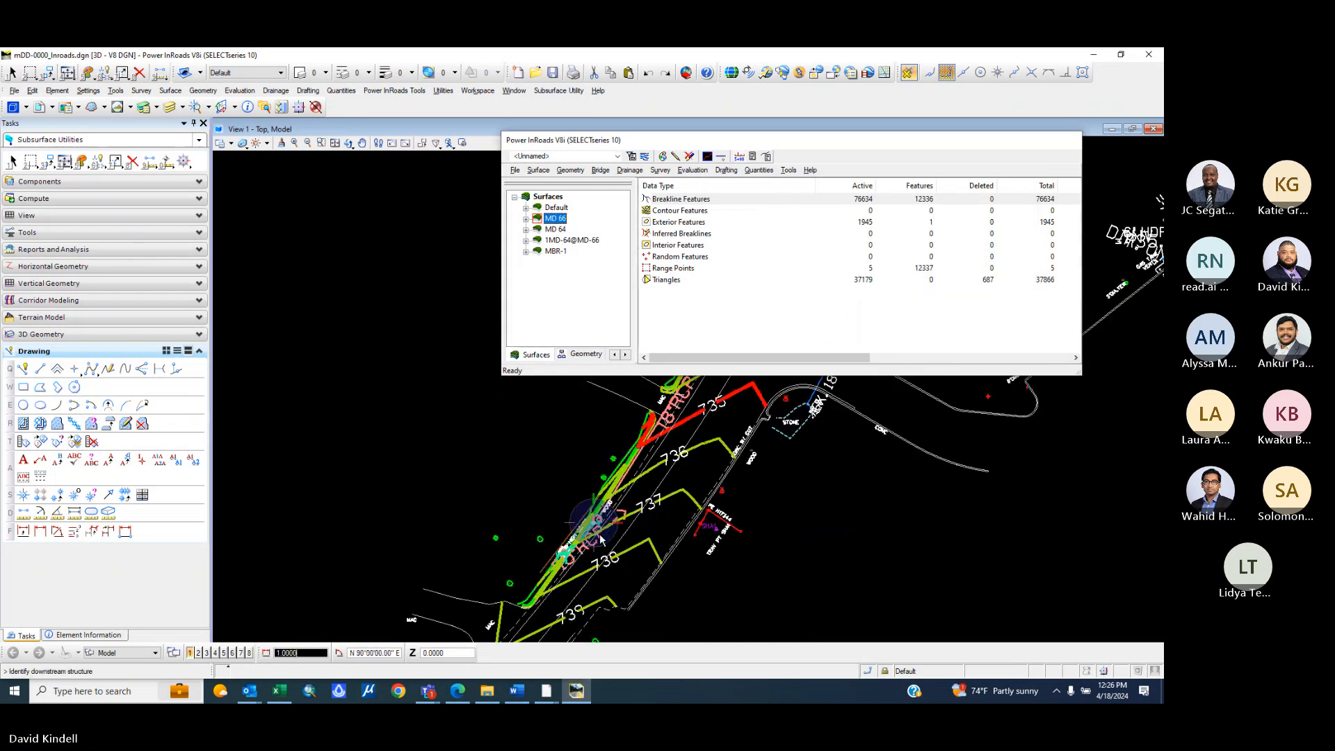
pyautogui.scroll(3, 594, 522)
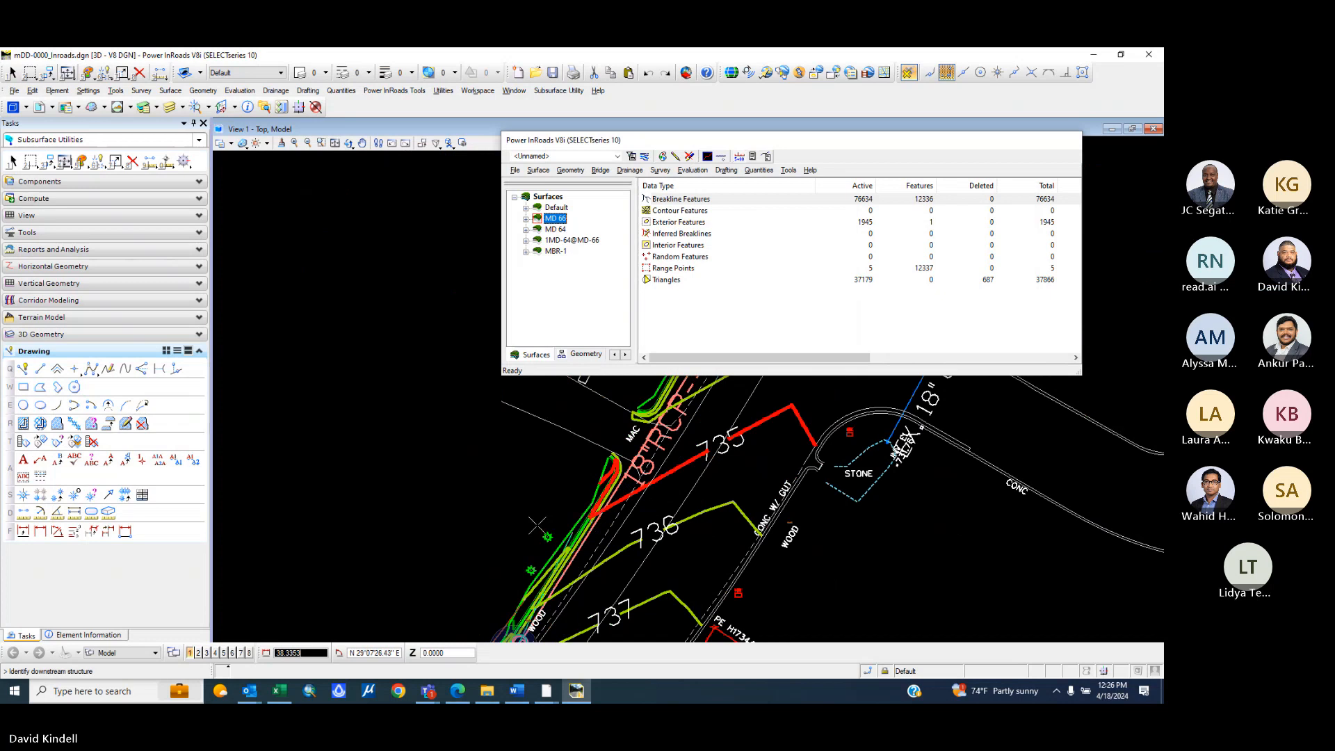
pyautogui.scroll(-1, 497, 595)
pyautogui.scroll(-3, 607, 442)
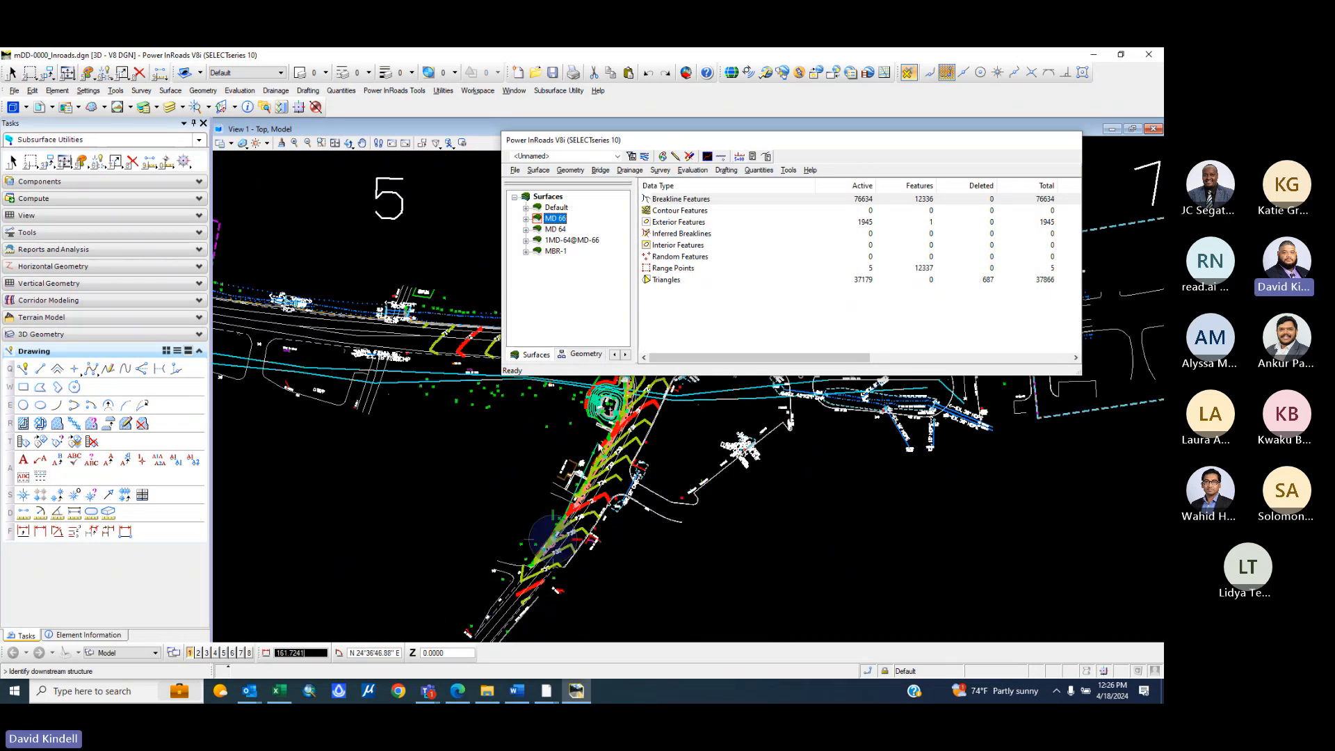
pyautogui.scroll(3, 619, 404)
pyautogui.scroll(2, 626, 486)
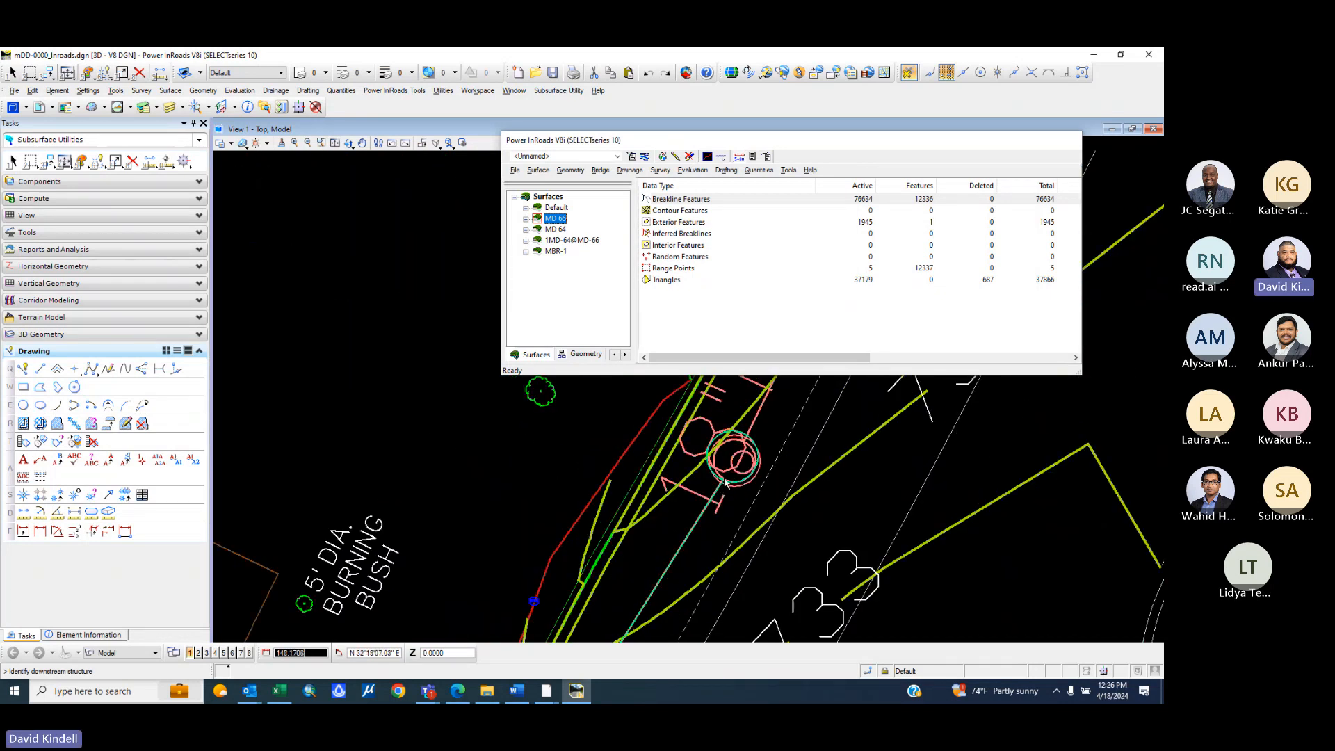
pyautogui.click(723, 482)
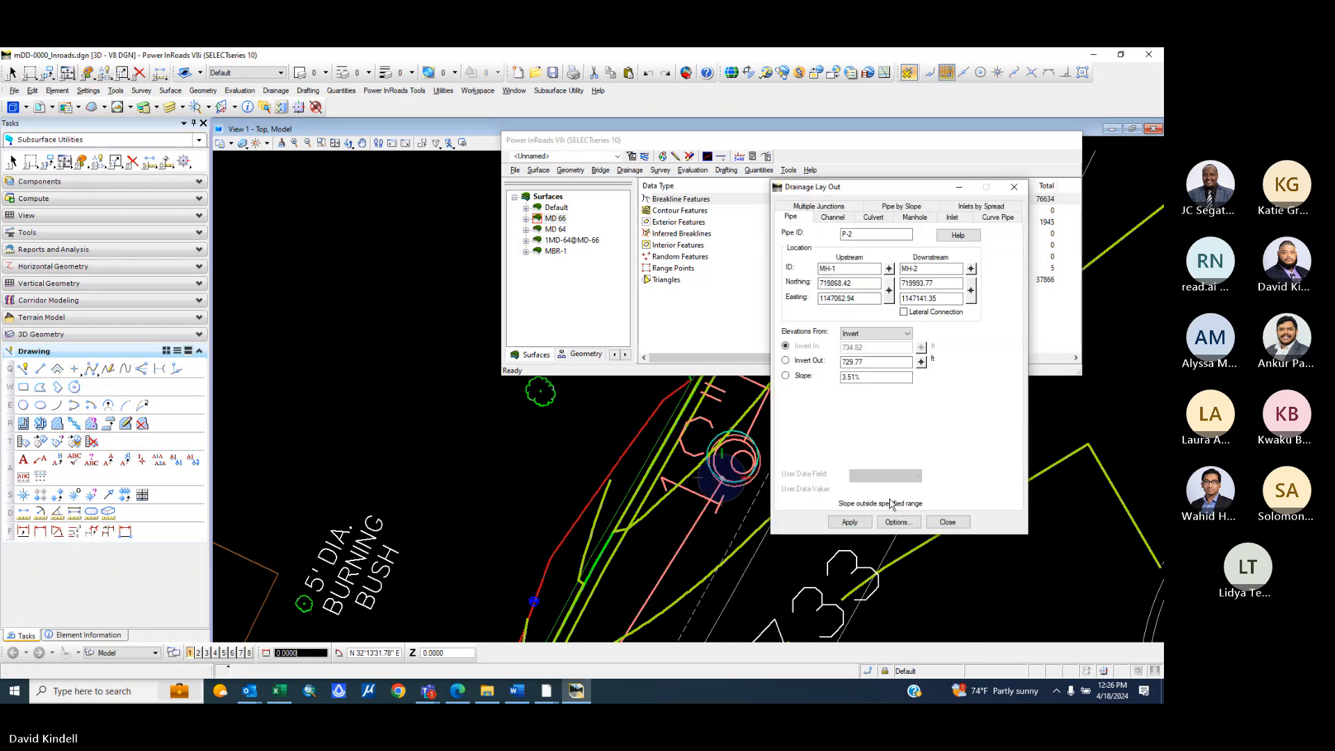
# - Set the pipe size to 18.00 x 2.5000 in Drainage Options and place the pipe from MH-1 to MH-2
pyautogui.click(896, 522)
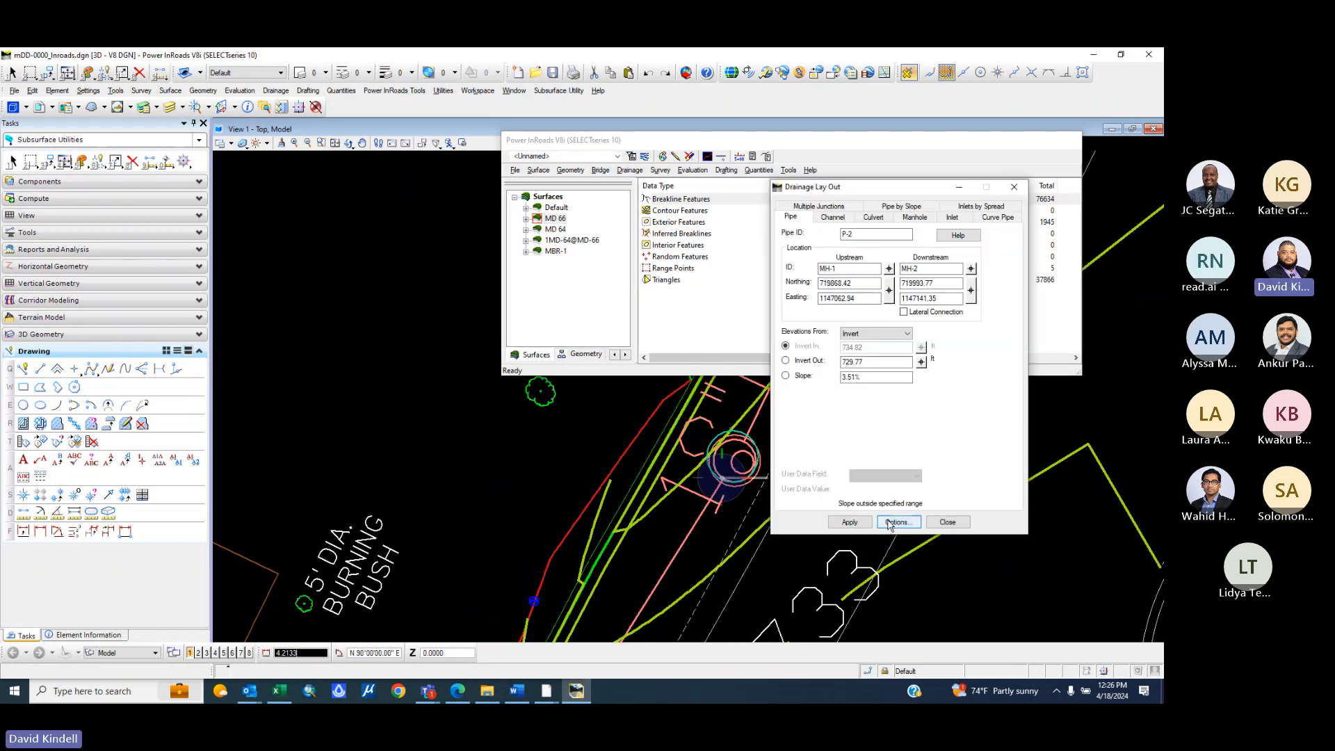
pyautogui.click(720, 295)
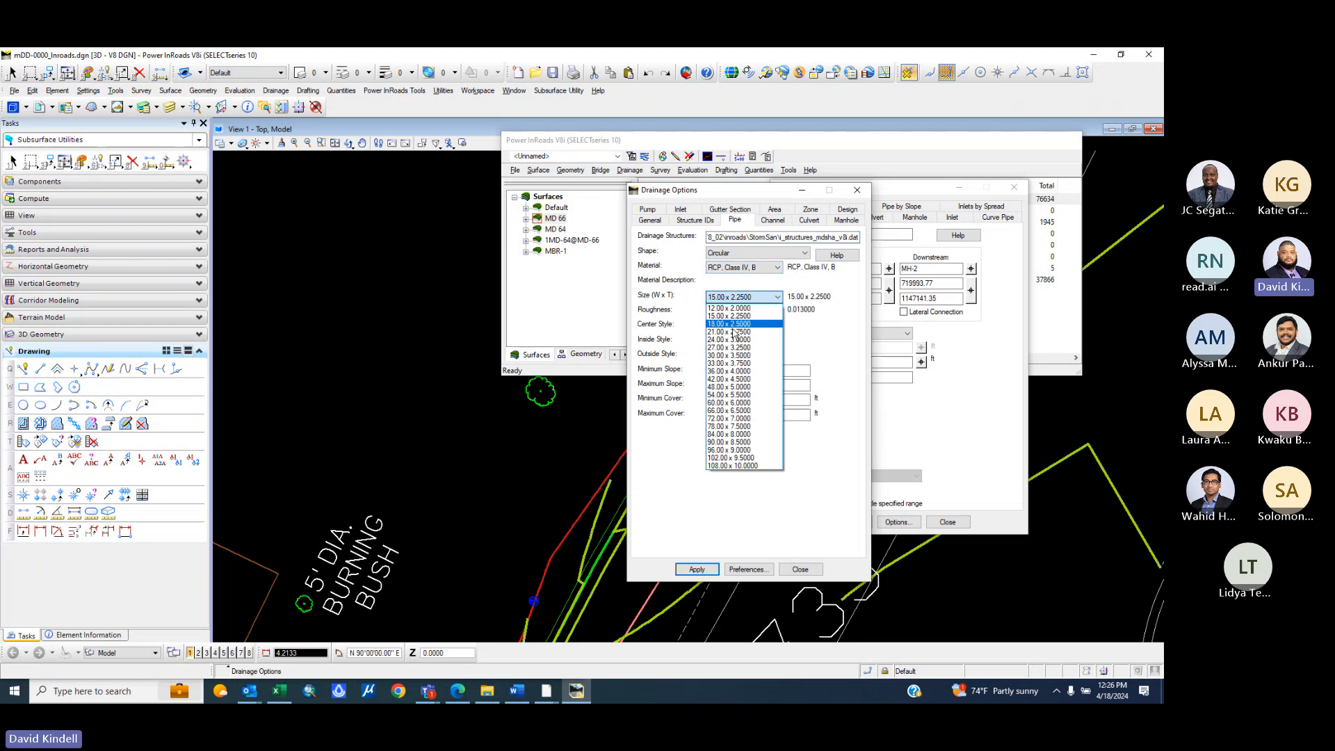
pyautogui.click(724, 325)
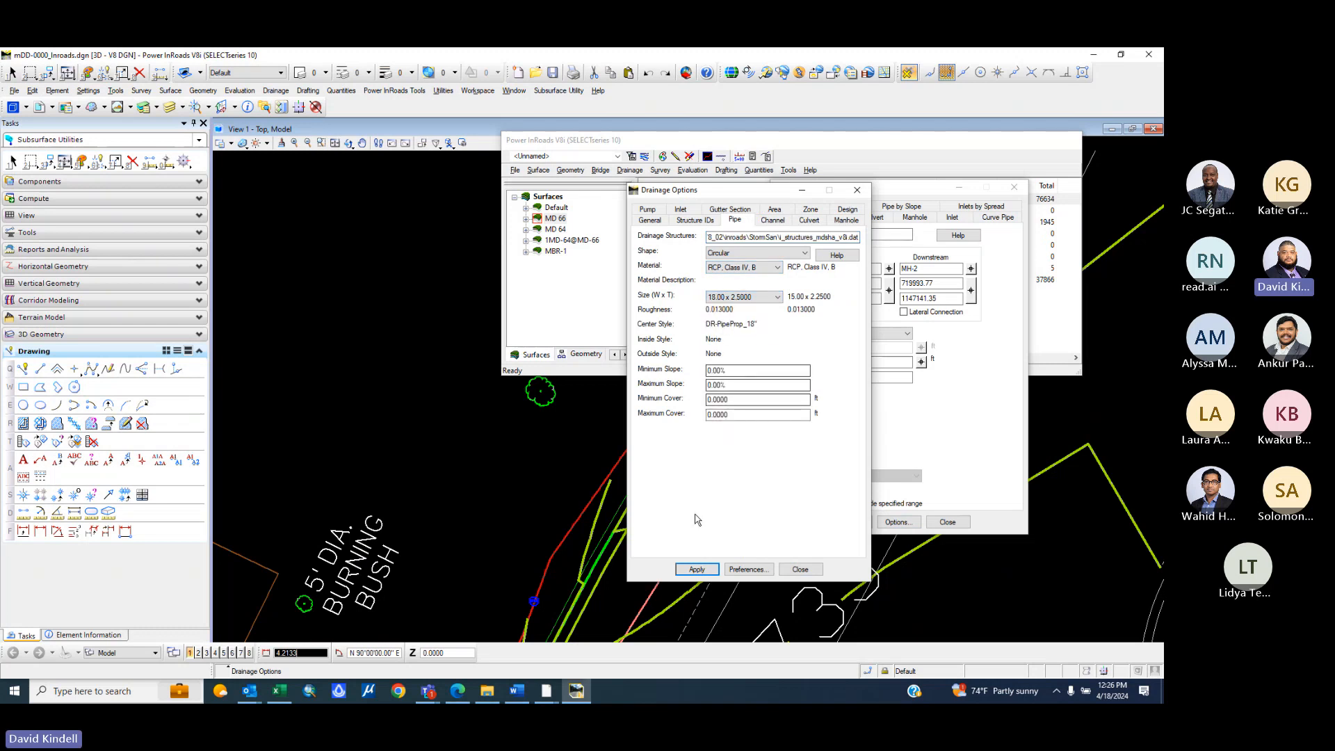
pyautogui.click(696, 569)
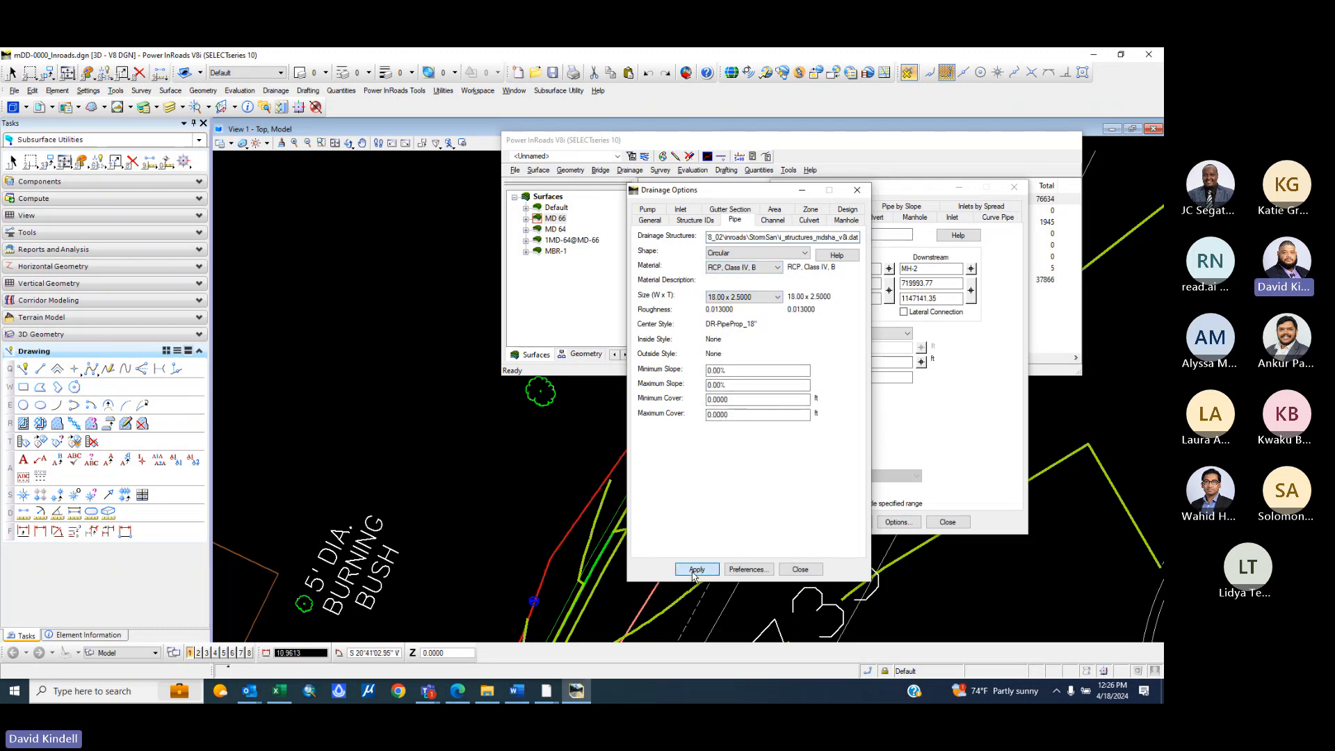
pyautogui.click(800, 569)
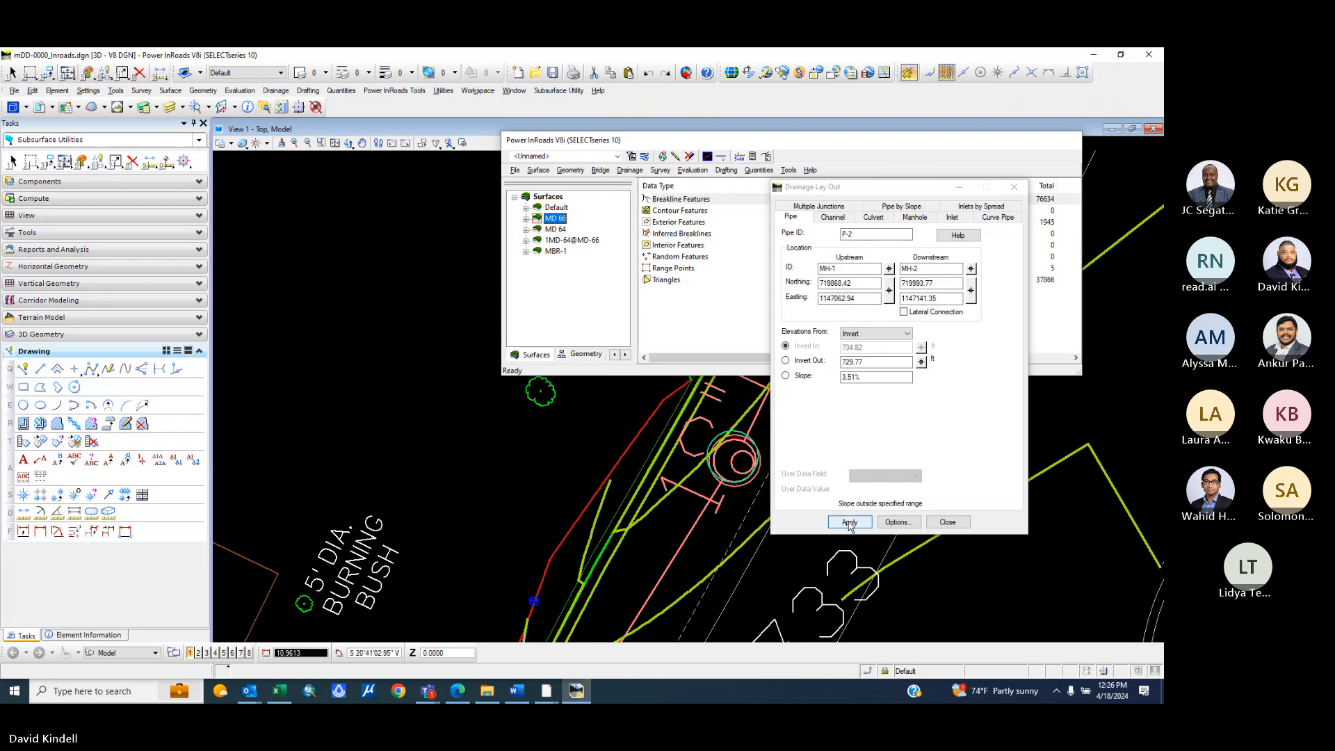
pyautogui.click(849, 522)
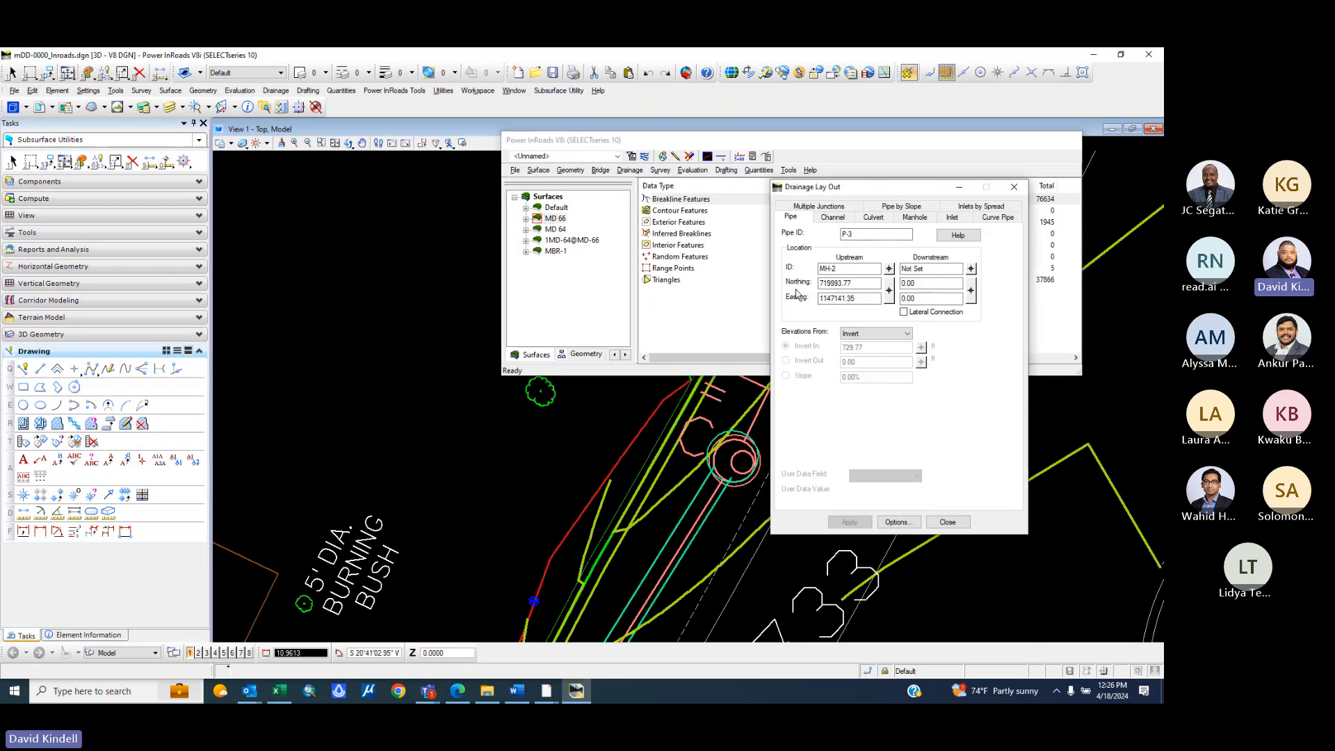
# - Set manhole MH-3, near the 730 contour label, as the downstream structure of the pipe starting at MH-2
pyautogui.scroll(-2, 591, 503)
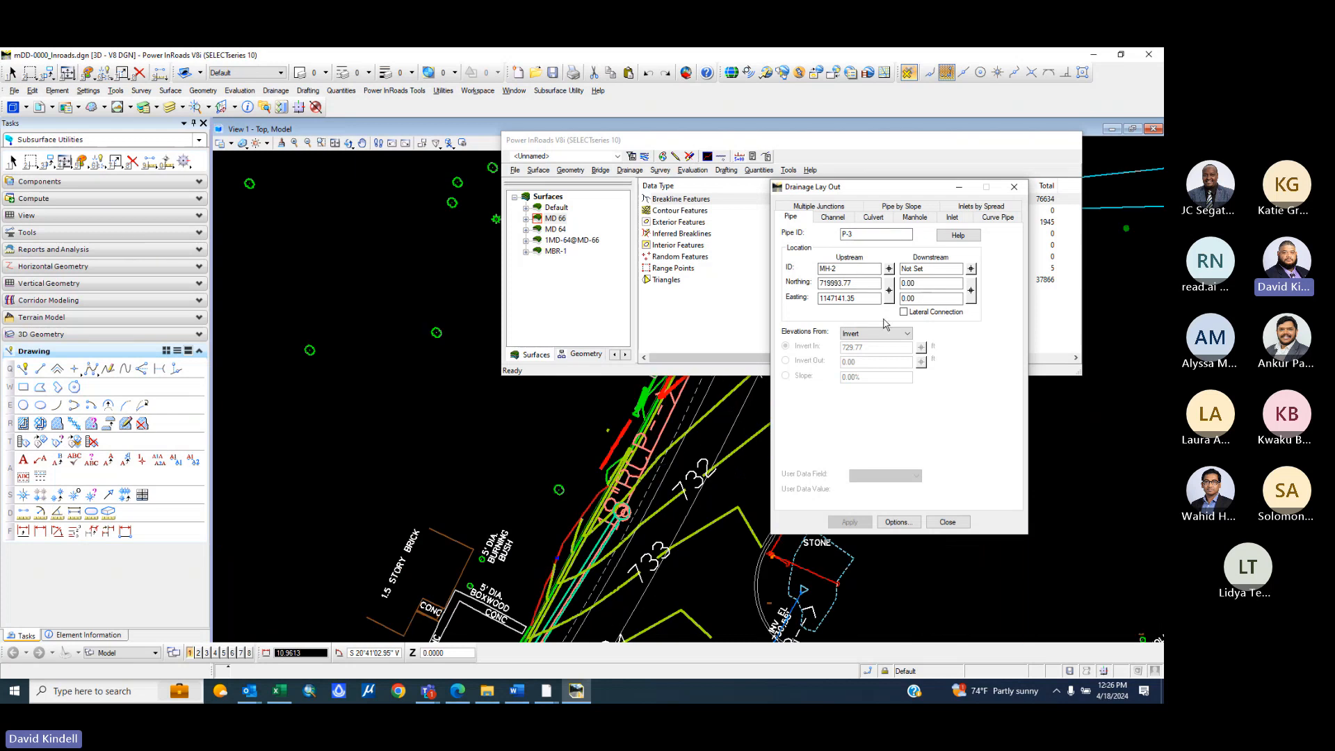
pyautogui.click(971, 268)
pyautogui.scroll(-1, 682, 480)
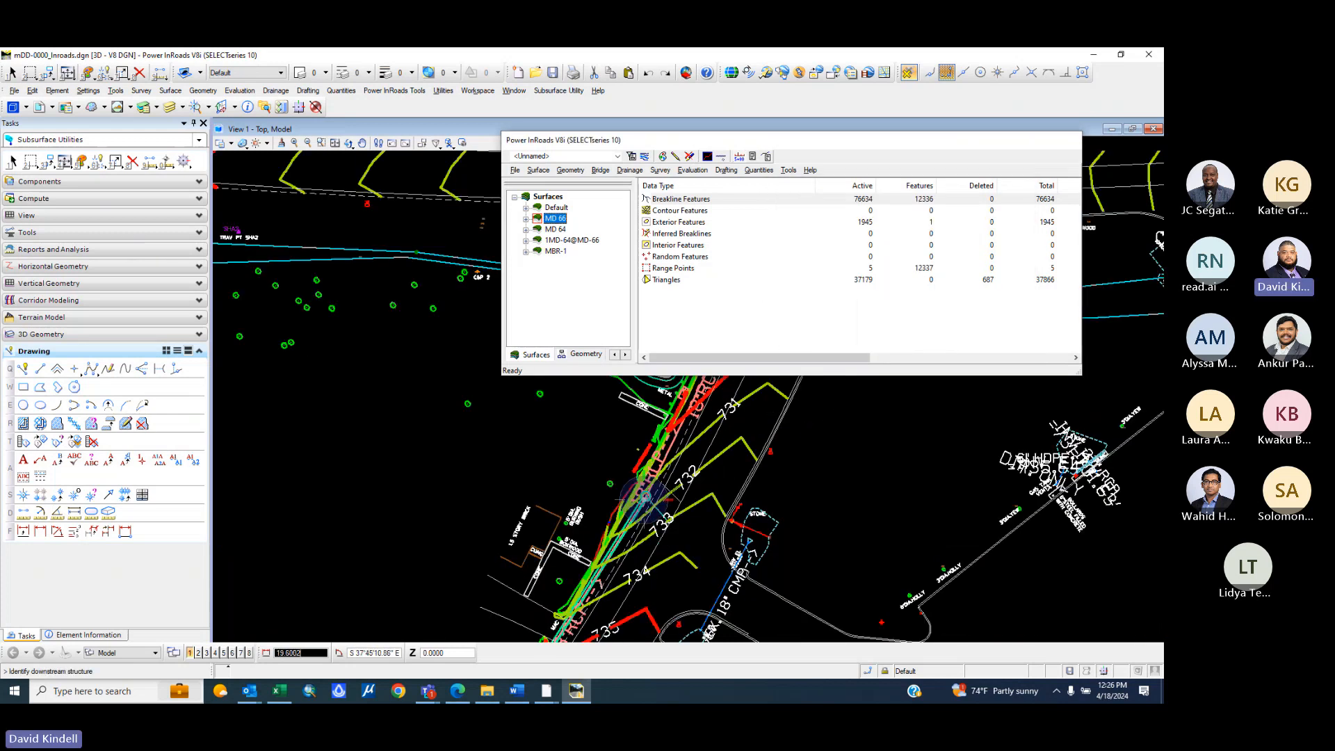
pyautogui.scroll(2, 645, 496)
pyautogui.scroll(1, 573, 398)
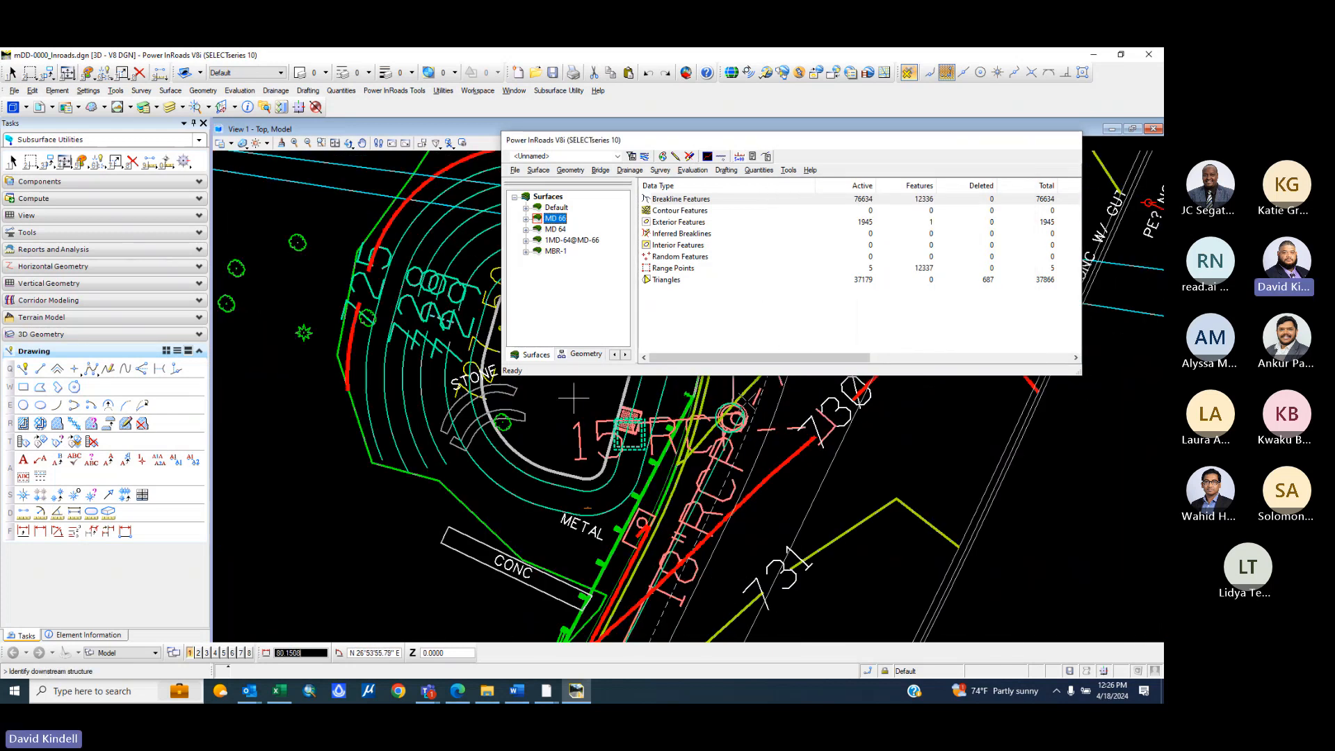
pyautogui.scroll(1, 573, 398)
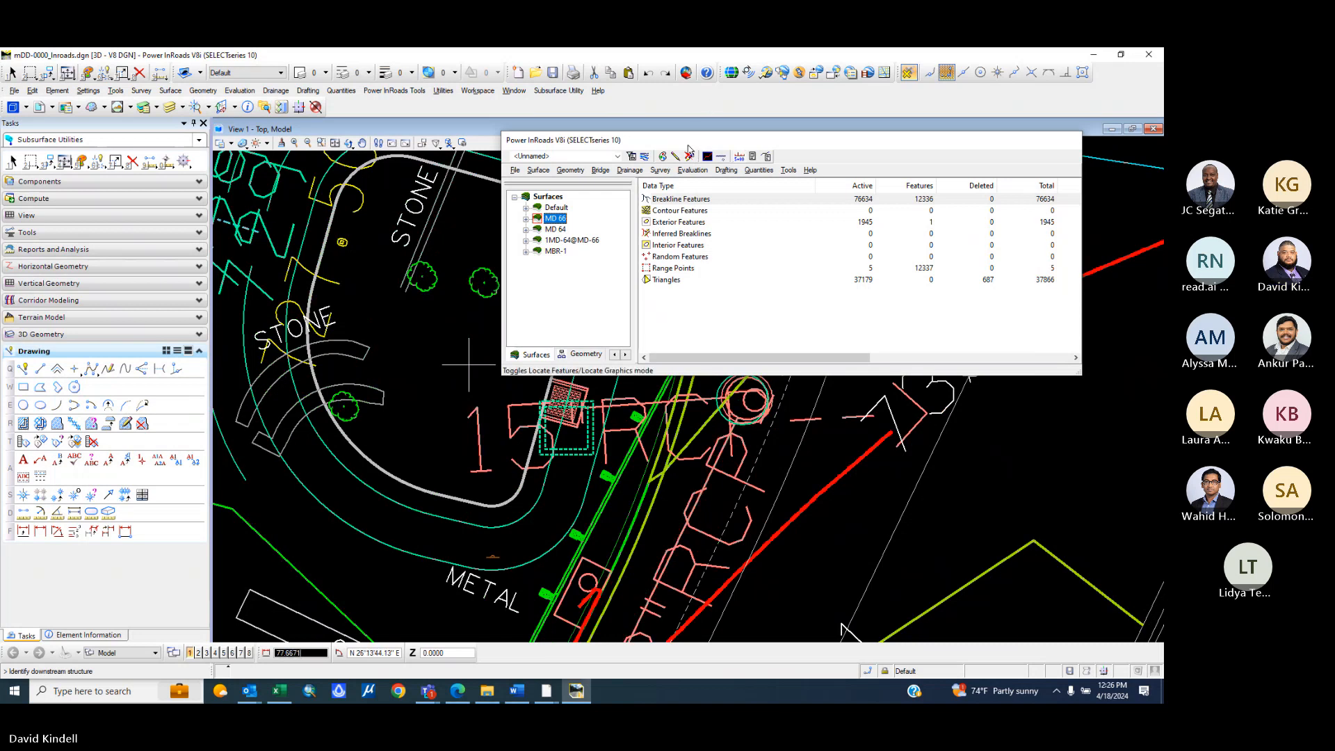
pyautogui.moveTo(688, 143)
pyautogui.mouseDown()
pyautogui.moveTo(64, 76)
pyautogui.moveTo(64, 133)
pyautogui.mouseUp()
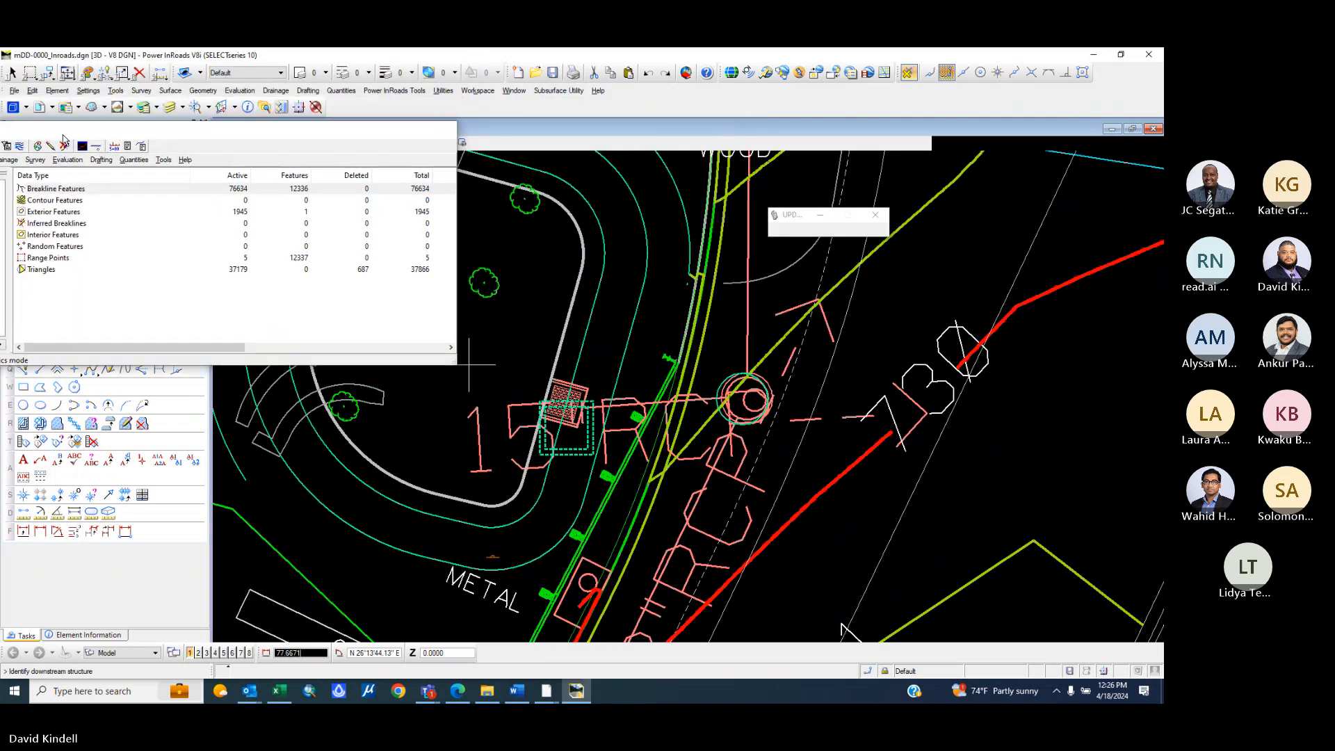
pyautogui.click(717, 433)
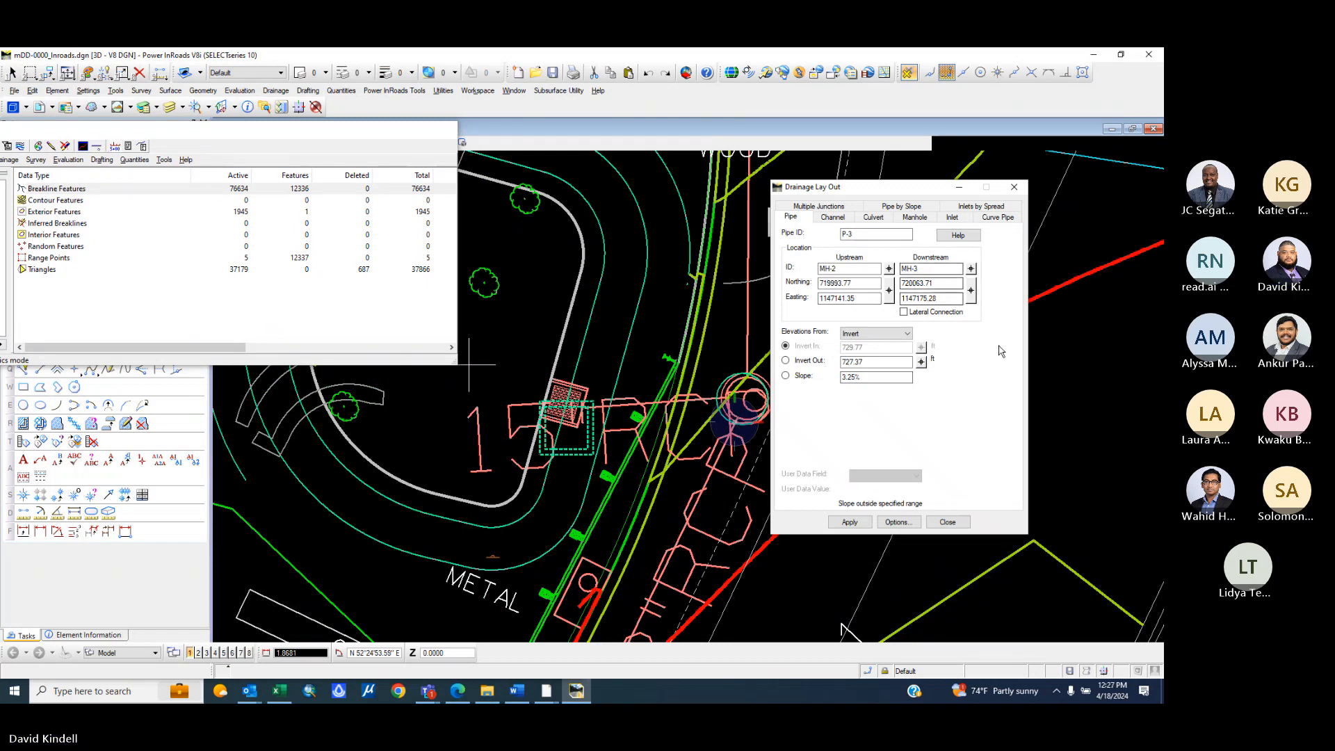
# - Check the pipe size in Drainage Options and place the pipe from MH-2 to MH-3
pyautogui.click(897, 523)
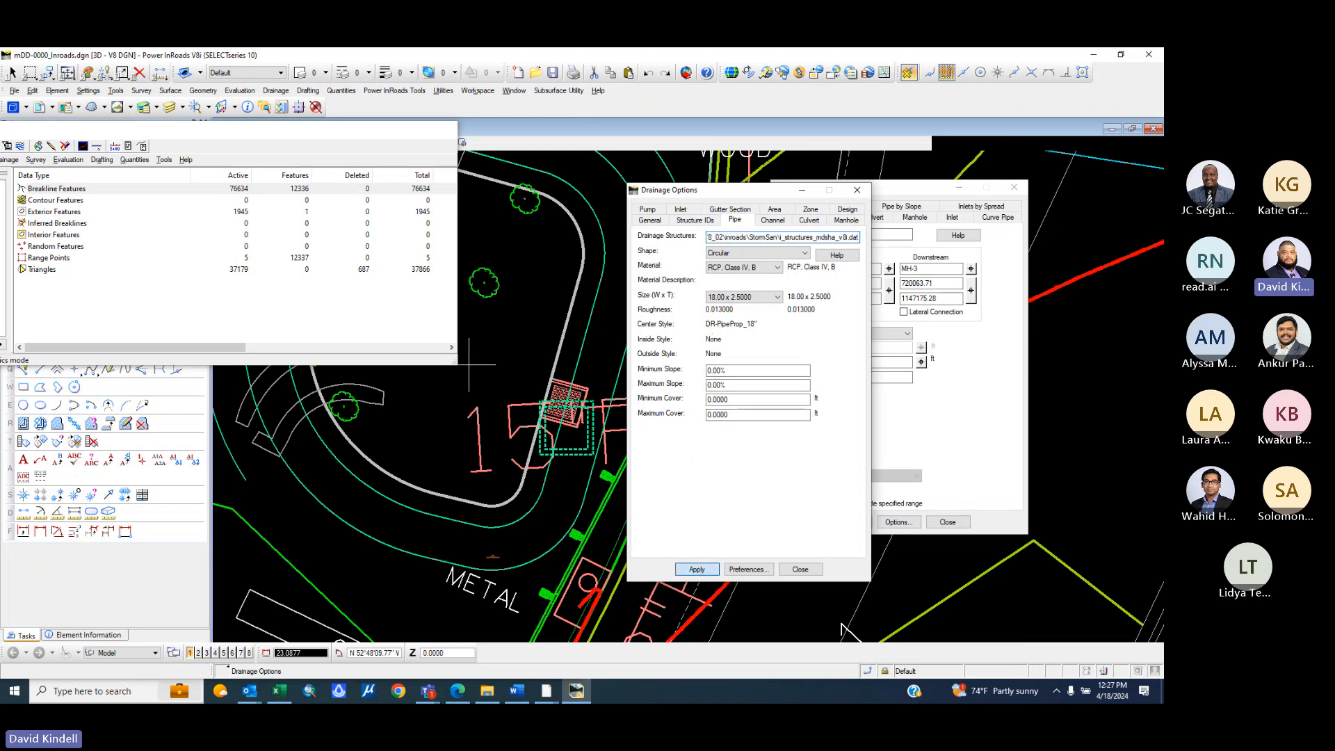
pyautogui.click(800, 569)
pyautogui.click(850, 522)
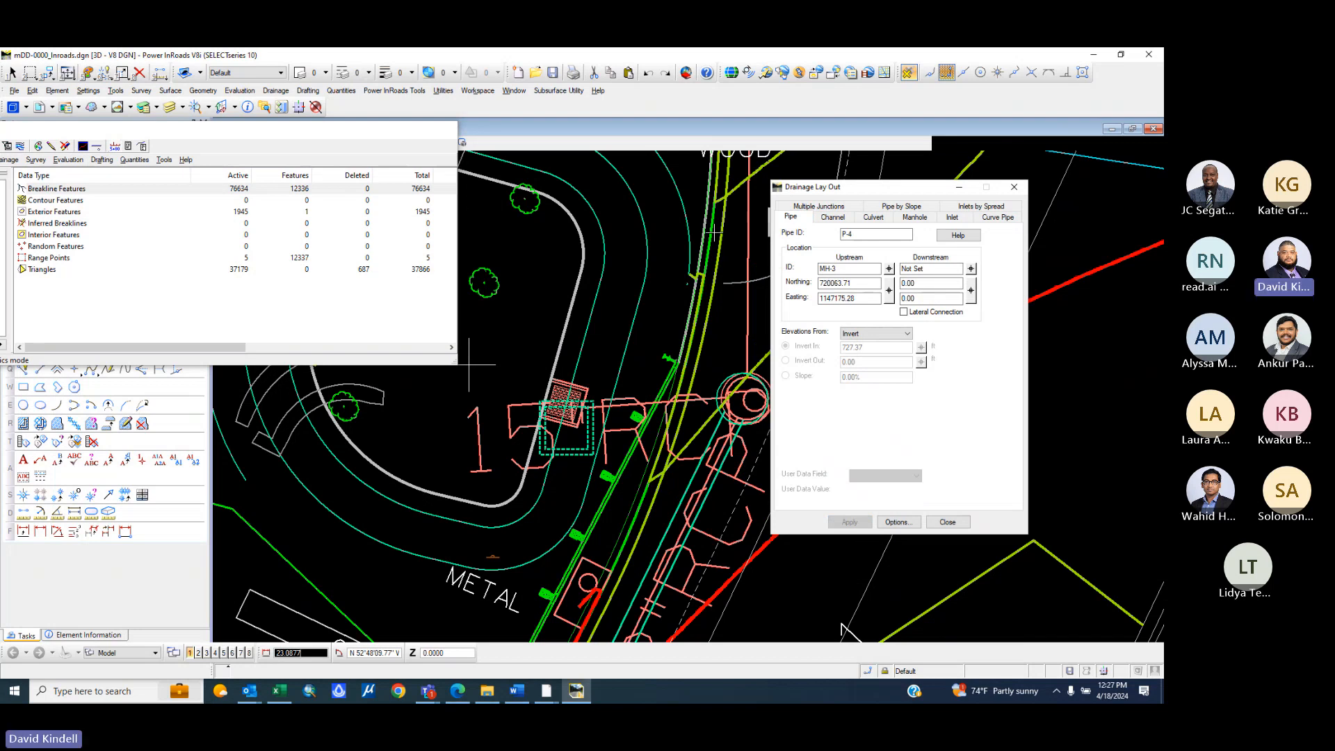
# - Place the next pipe from MH-3 to manhole MH-4, beside the INV EL =723.00' annotation, with the current pipe size
pyautogui.click(970, 269)
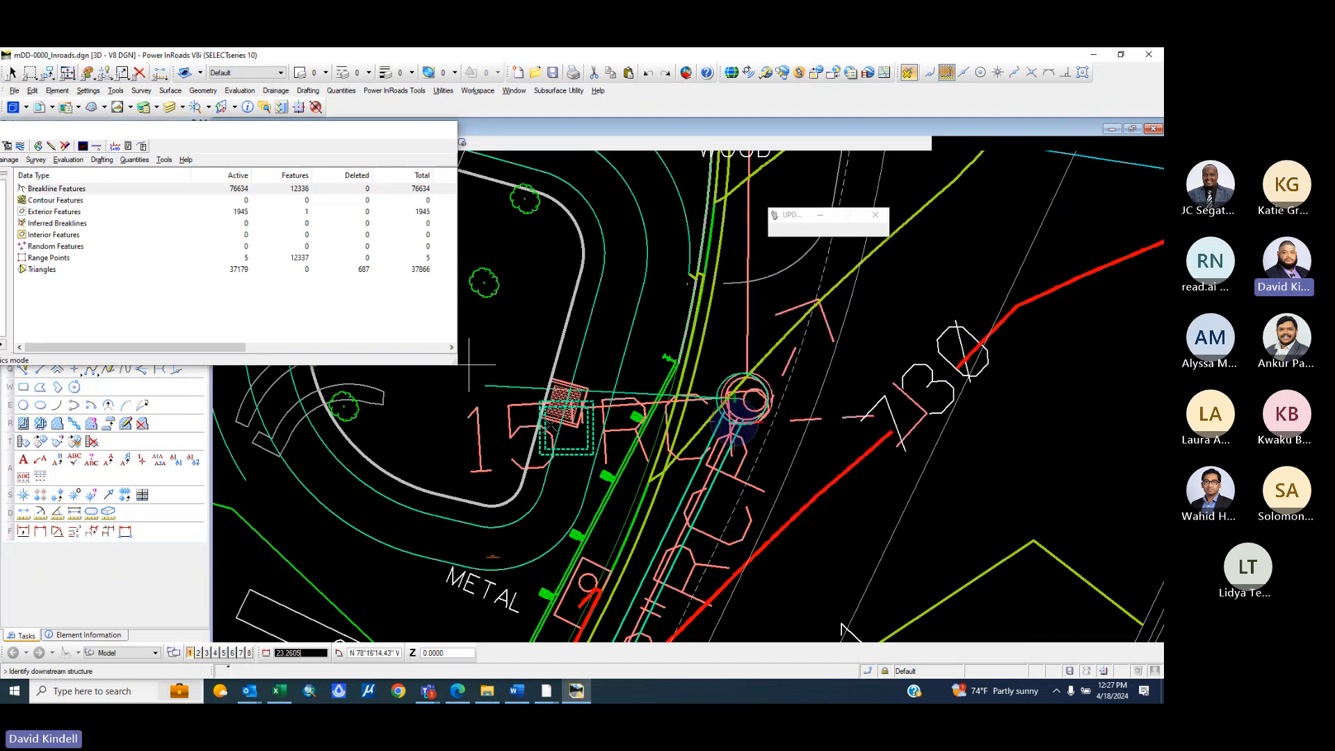
pyautogui.scroll(-6, 710, 438)
pyautogui.scroll(3, 721, 226)
pyautogui.scroll(2, 701, 275)
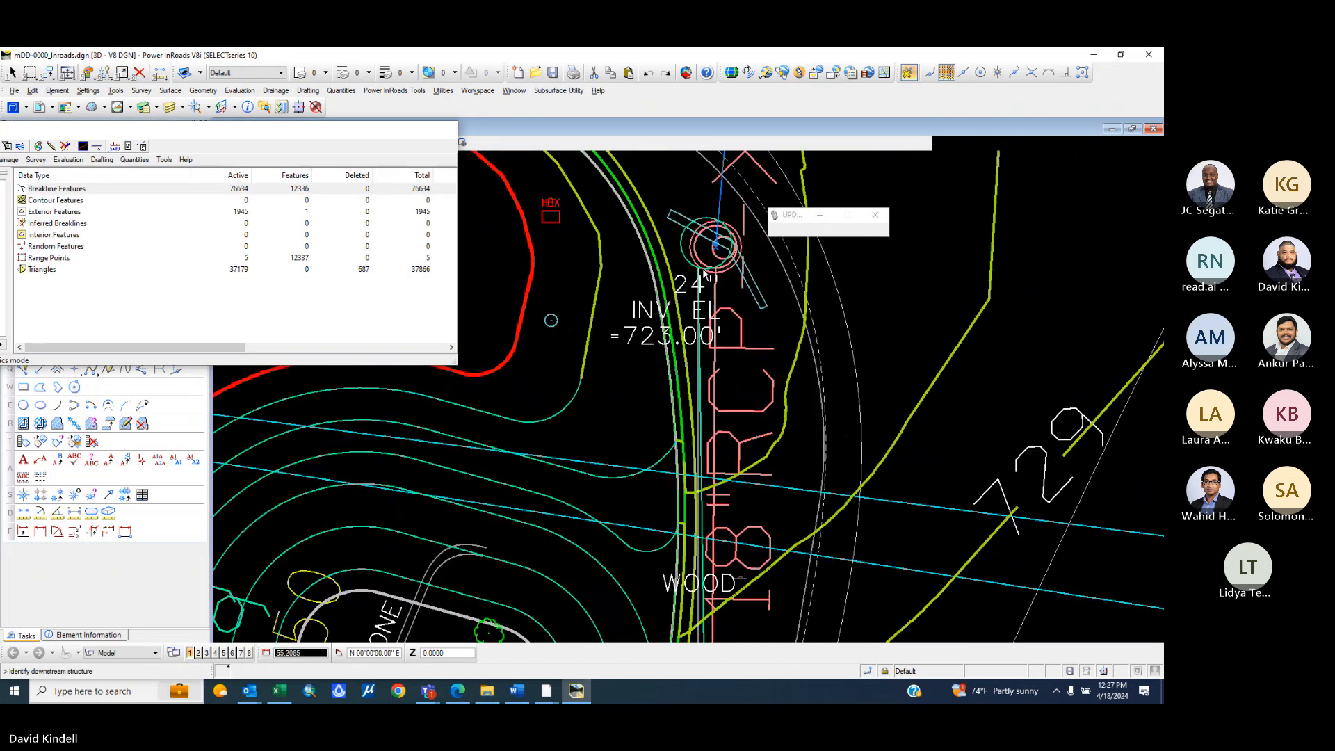
pyautogui.click(703, 267)
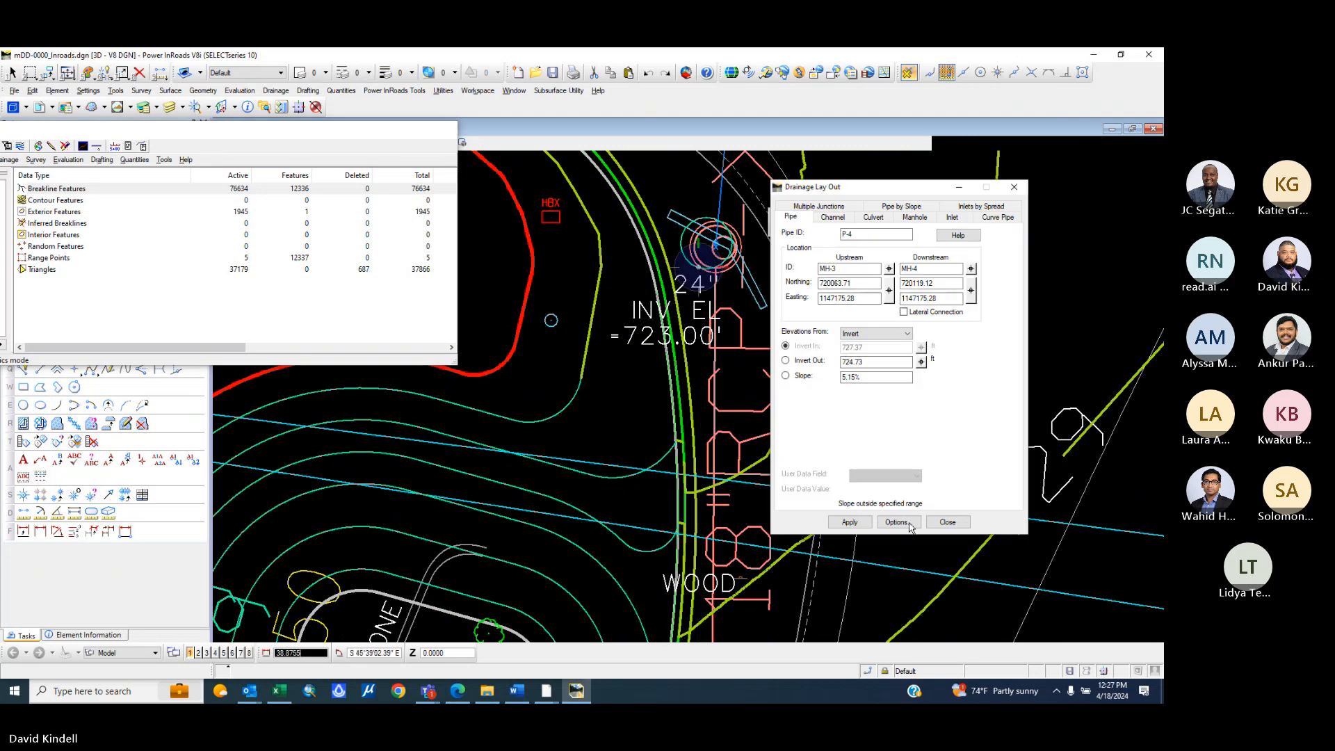
pyautogui.click(850, 522)
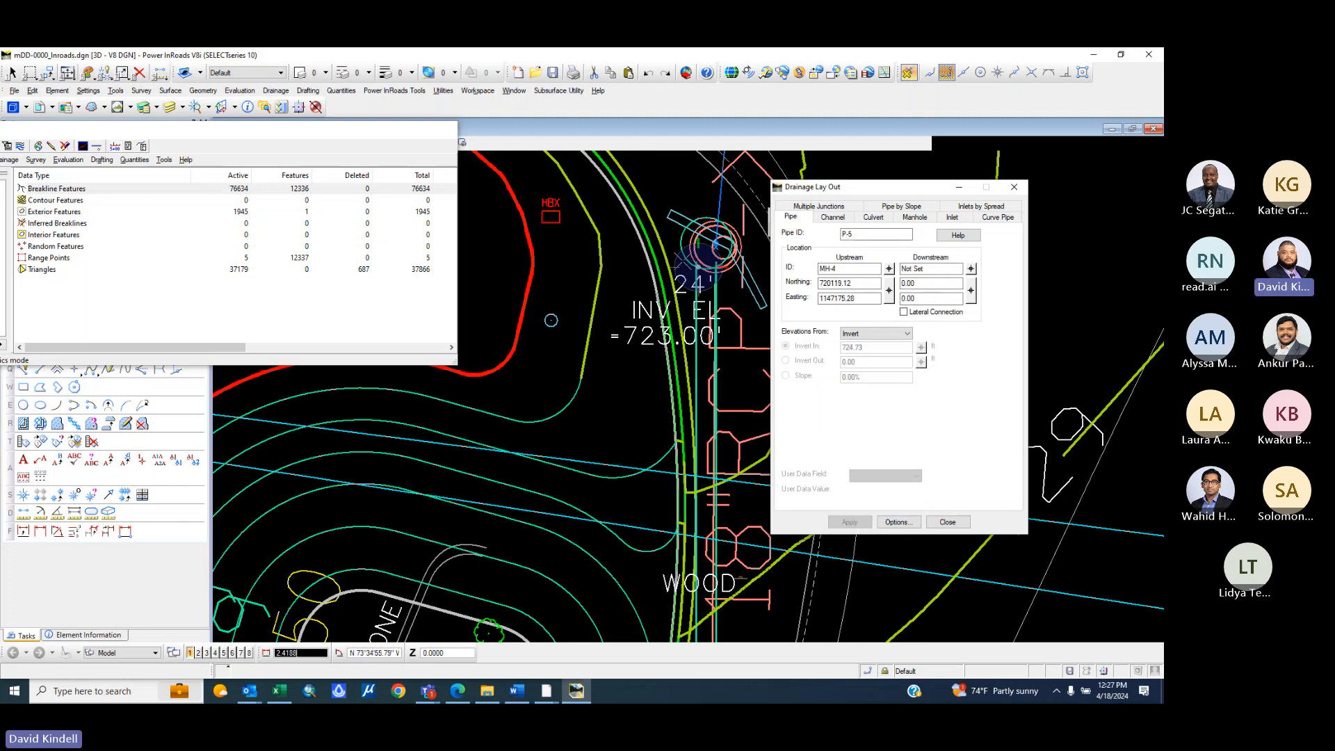
# - Set the Pipe ID to EX-P-1 for the existing pipe leaving MH-4
pyautogui.scroll(-10, 695, 271)
pyautogui.scroll(5, 660, 370)
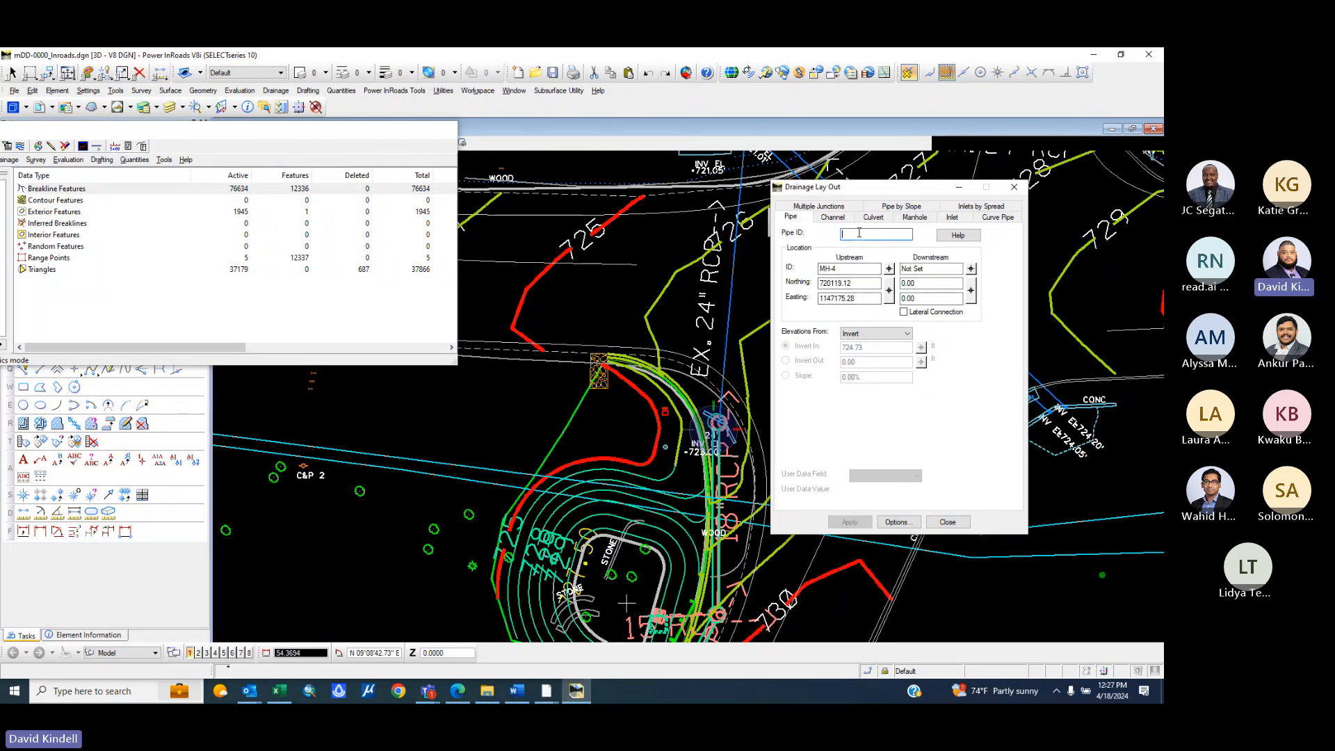
pyautogui.write('-')
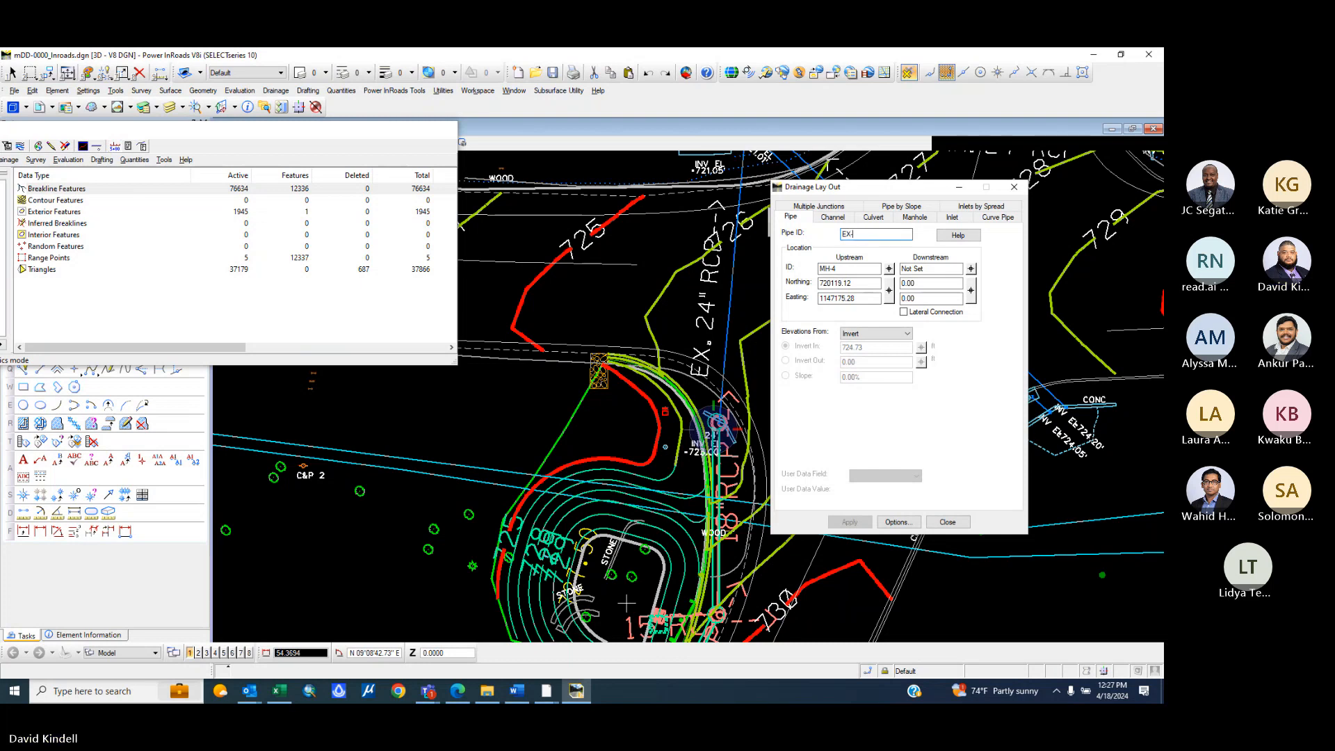
pyautogui.write('P-1')
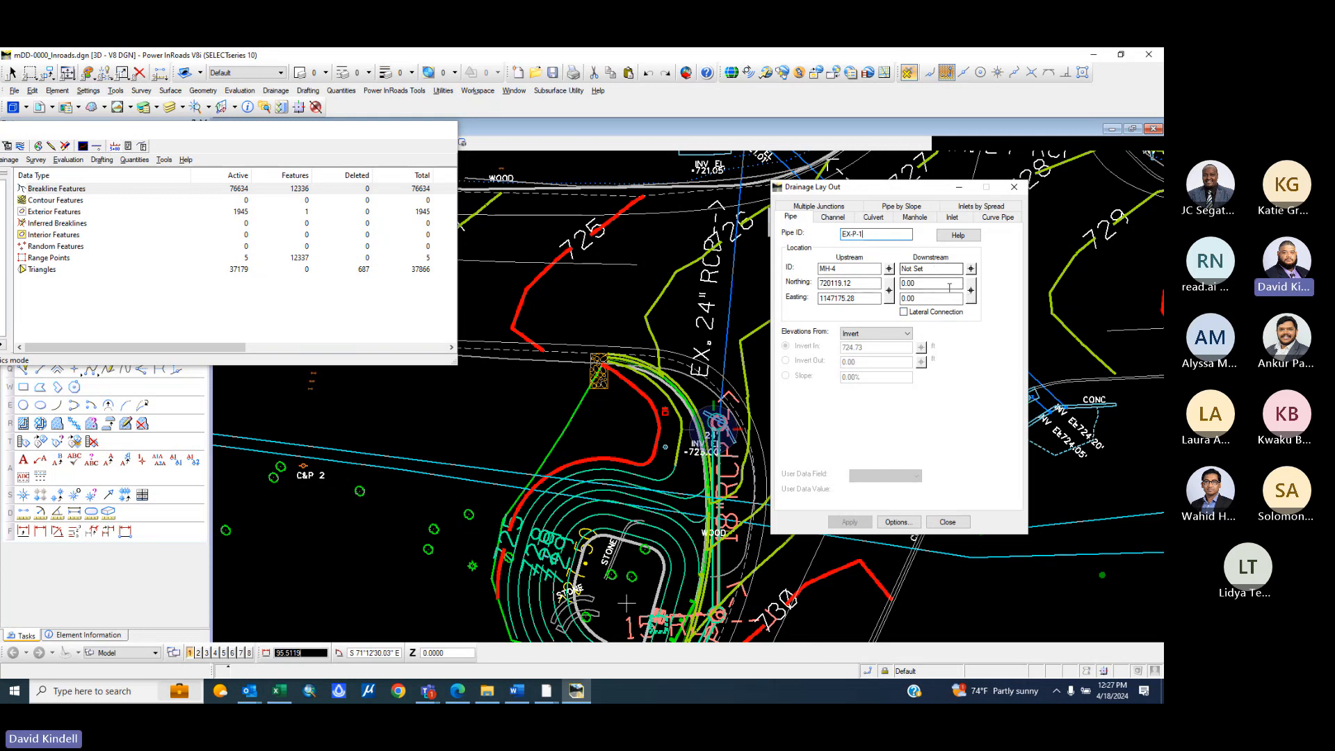
# - Set the downstream point of EX-P-1 at the INV marker ending the existing 24" RCP line, near the INV EL =721.05' annotation
pyautogui.scroll(-2, 721, 296)
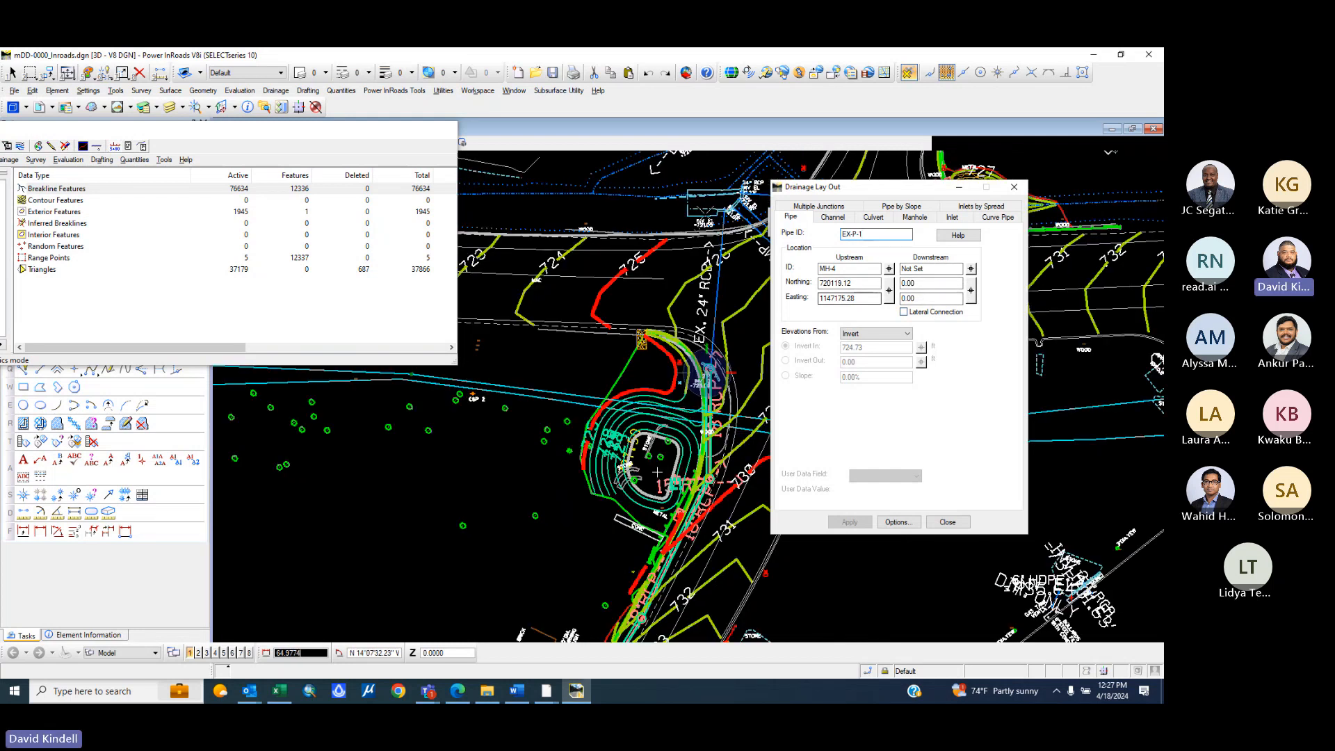
pyautogui.scroll(5, 737, 209)
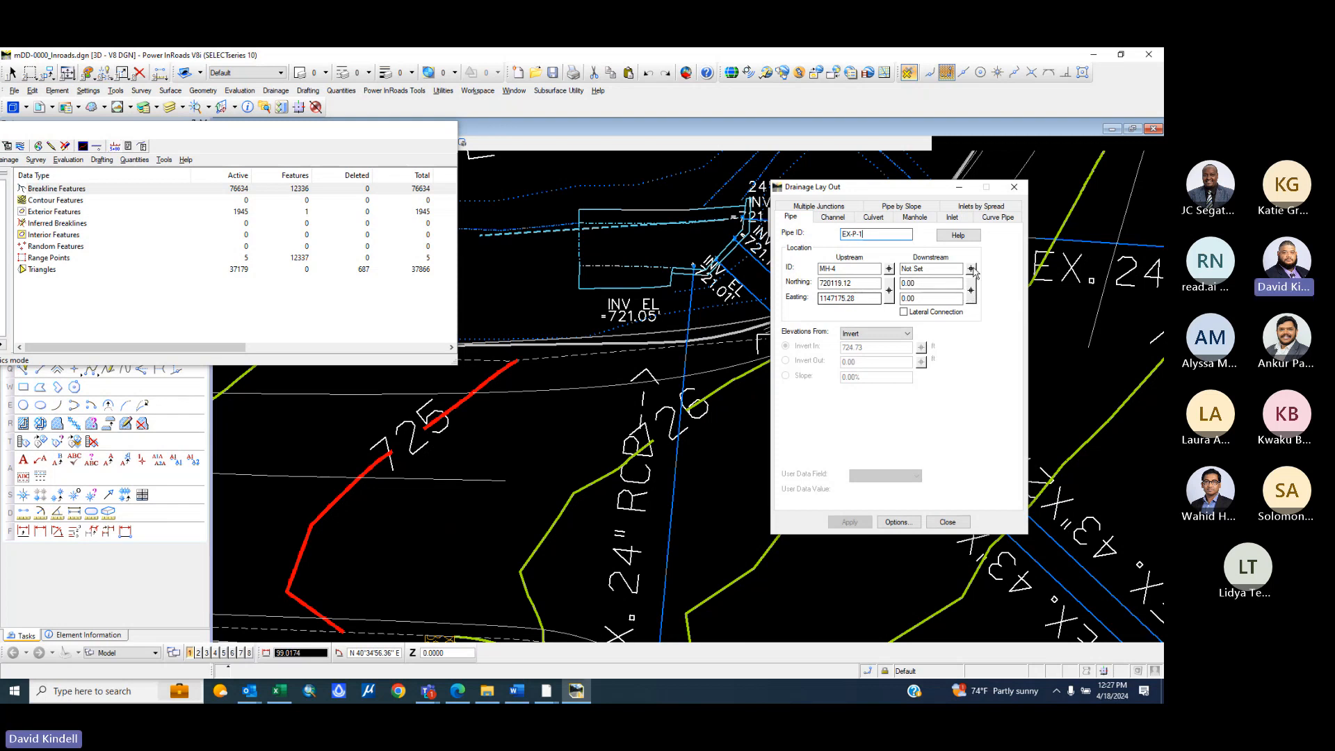
pyautogui.click(971, 293)
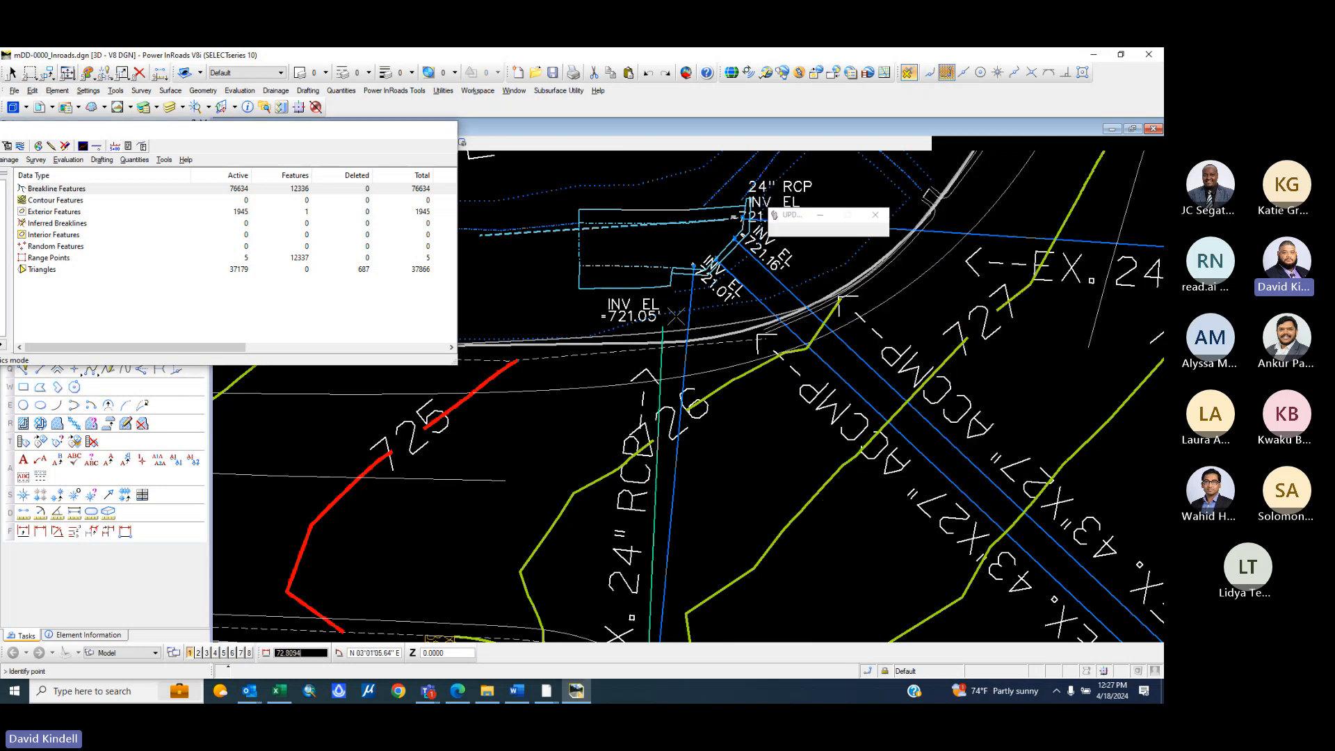
pyautogui.scroll(4, 693, 268)
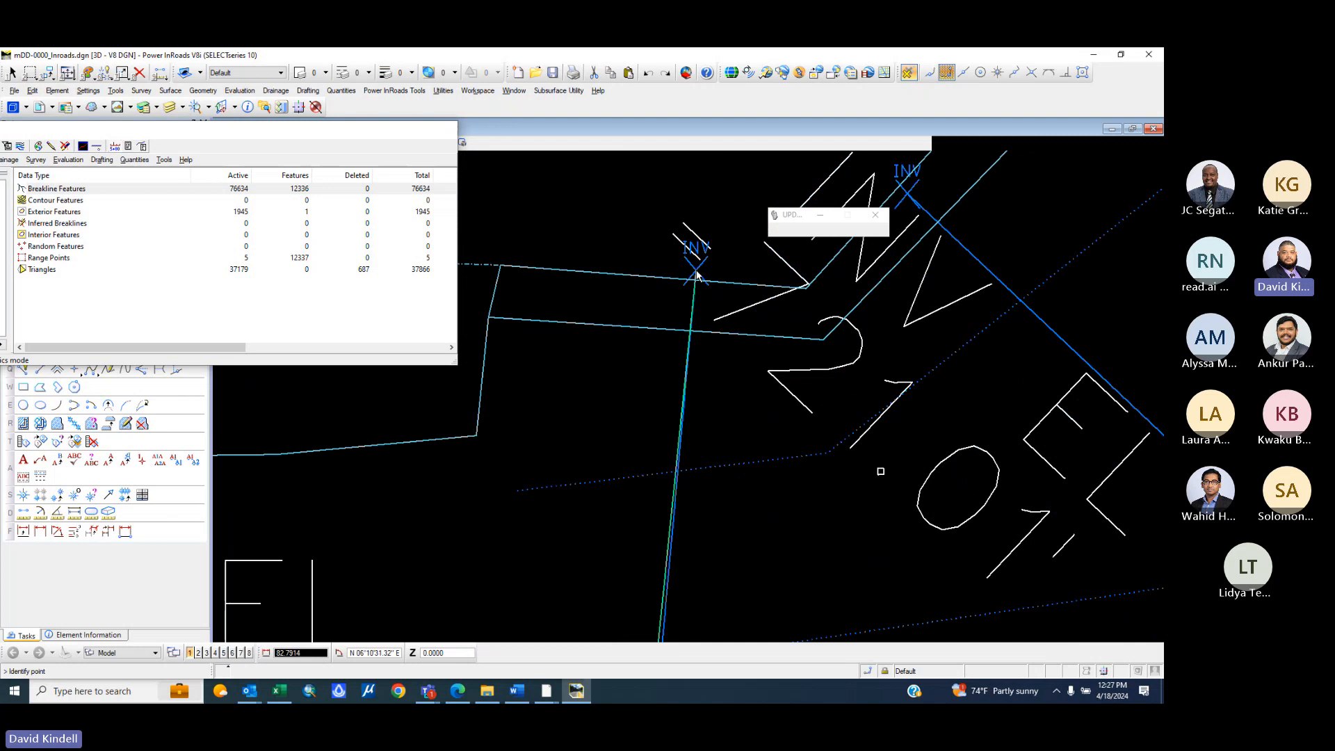
pyautogui.click(696, 273)
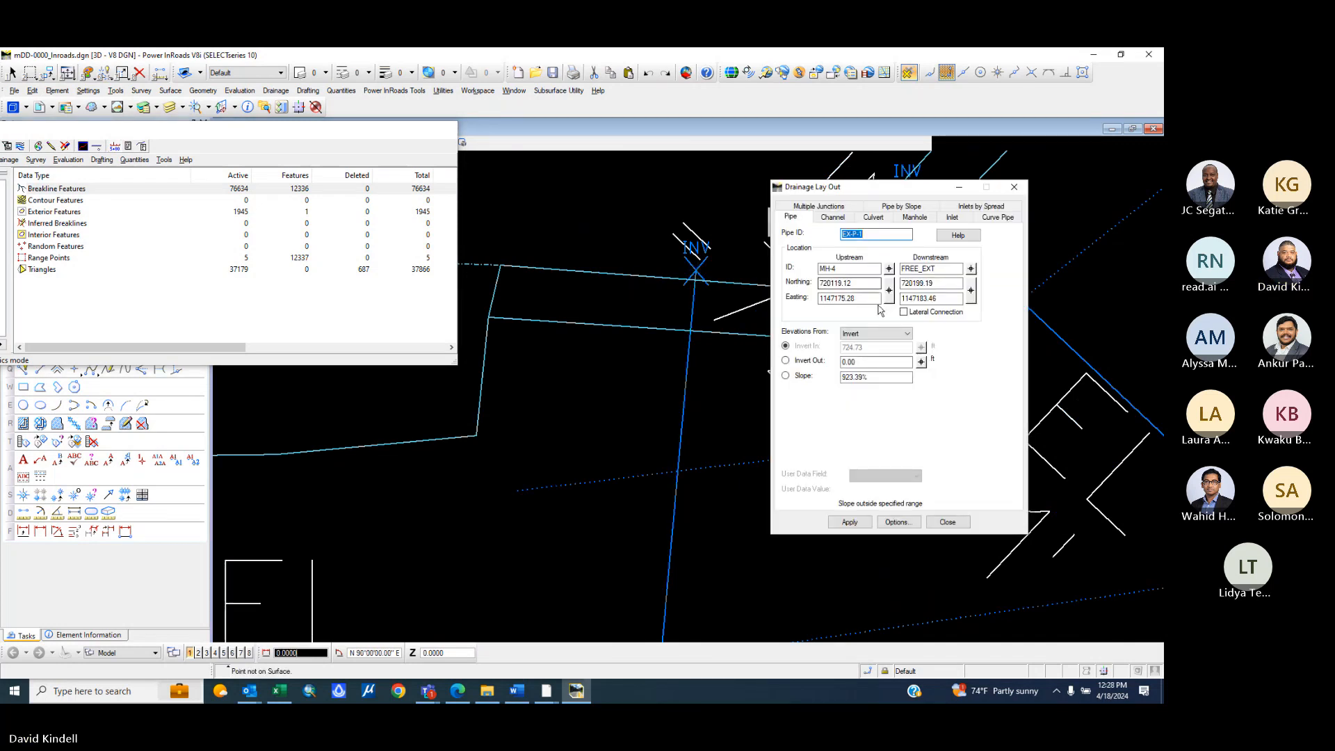
# - Set the pipe size to 24.00 x 3.0000 in Drainage Options and place EX-P-1 from MH-4 to its free downstream end
pyautogui.click(890, 523)
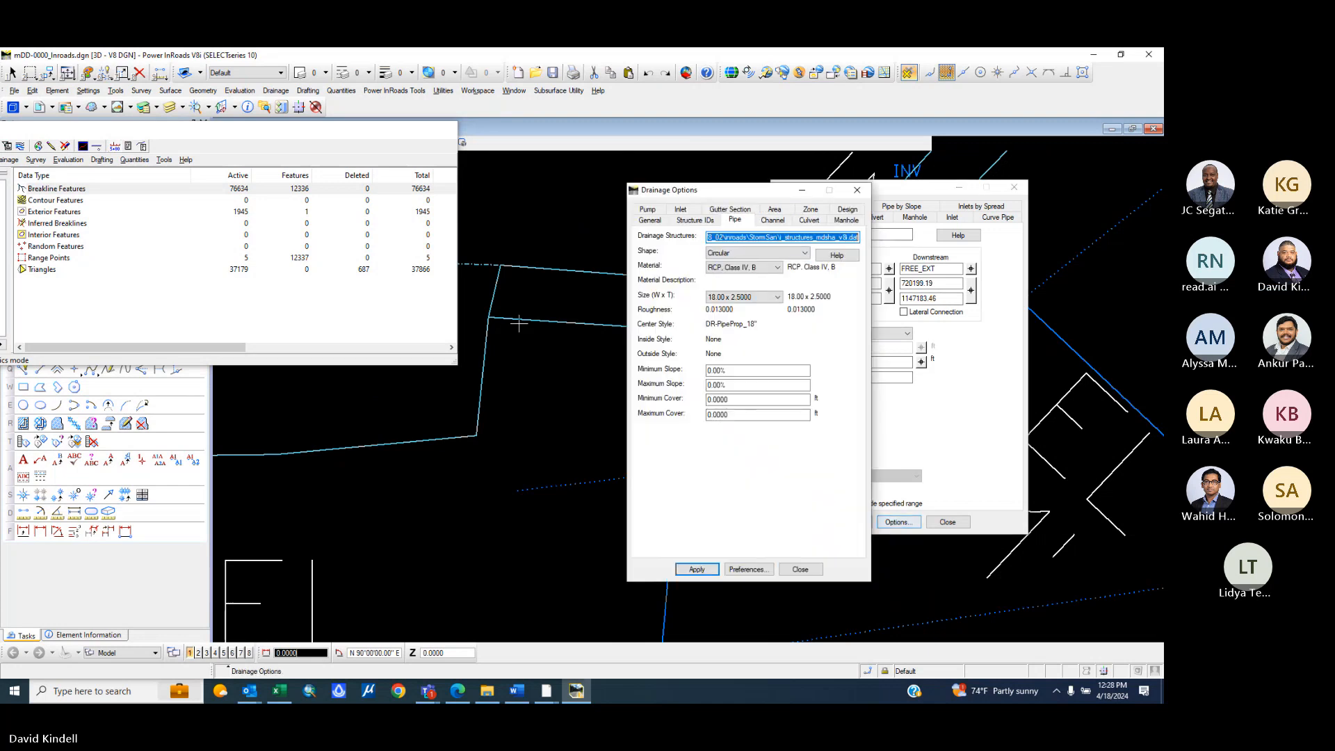
pyautogui.click(733, 299)
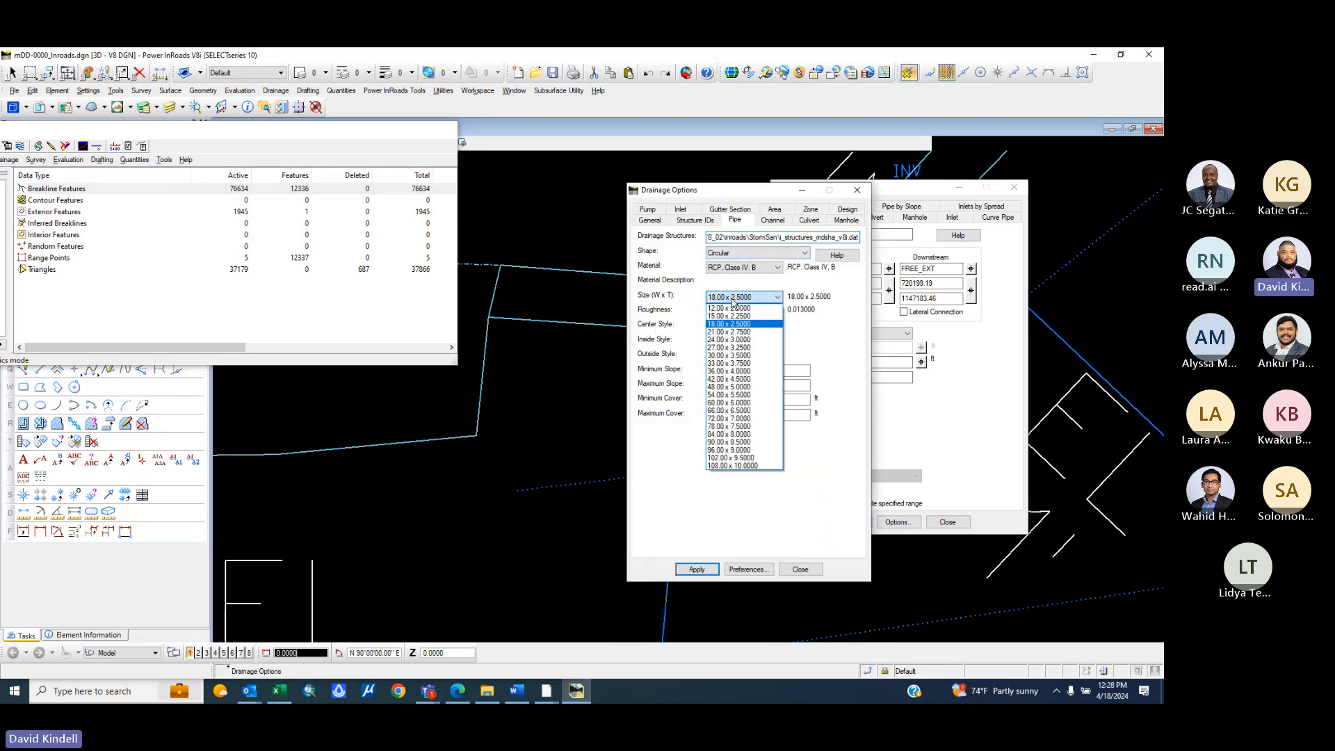
pyautogui.click(729, 339)
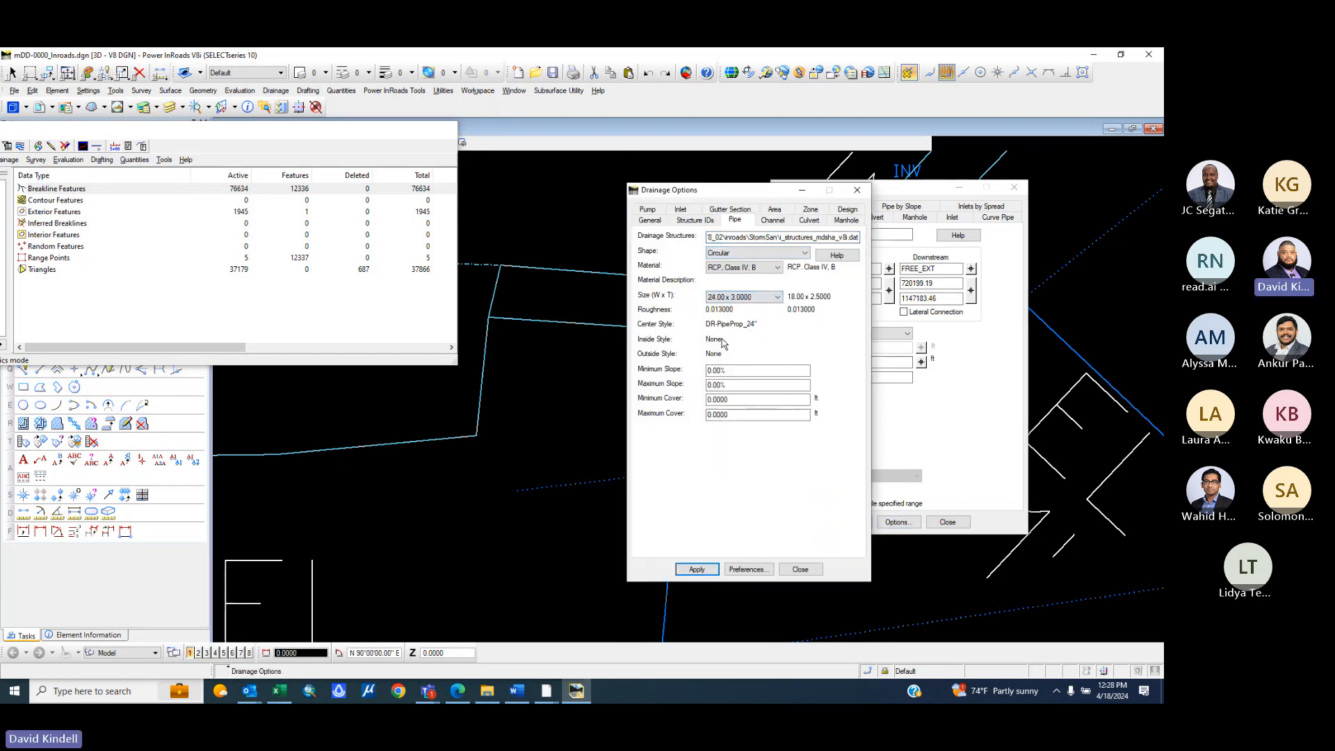
pyautogui.click(698, 571)
pyautogui.click(800, 569)
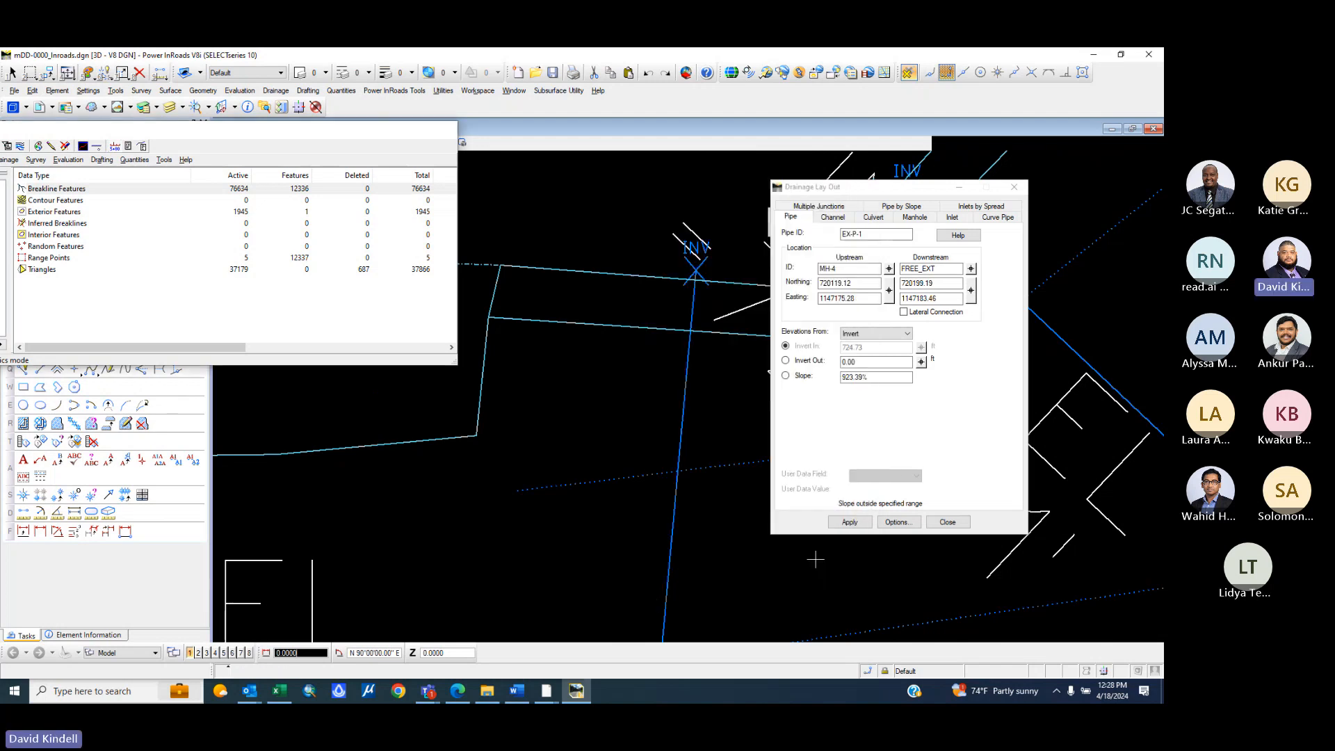
pyautogui.click(860, 523)
pyautogui.scroll(4, 657, 299)
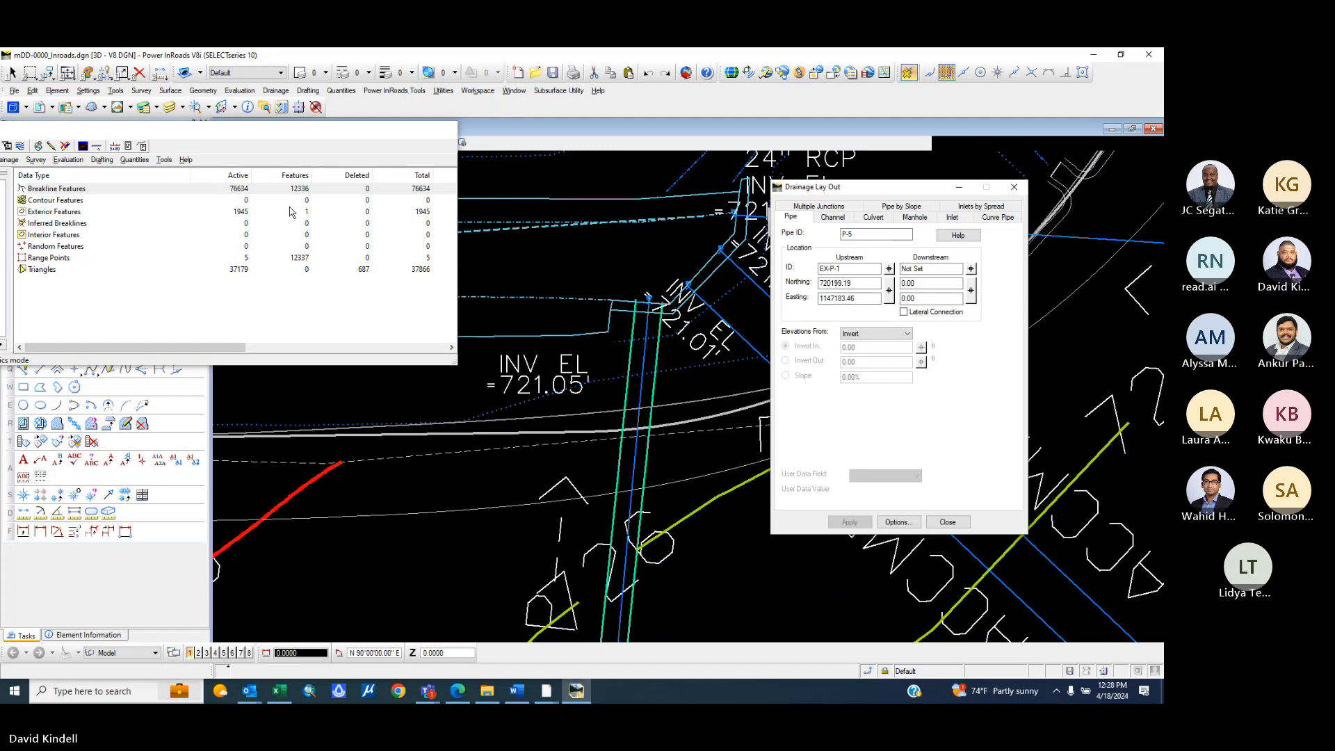
# - Move the InRoads explorer window fully into view over the drawing
pyautogui.moveTo(168, 132); pyautogui.dragTo(549, 159)
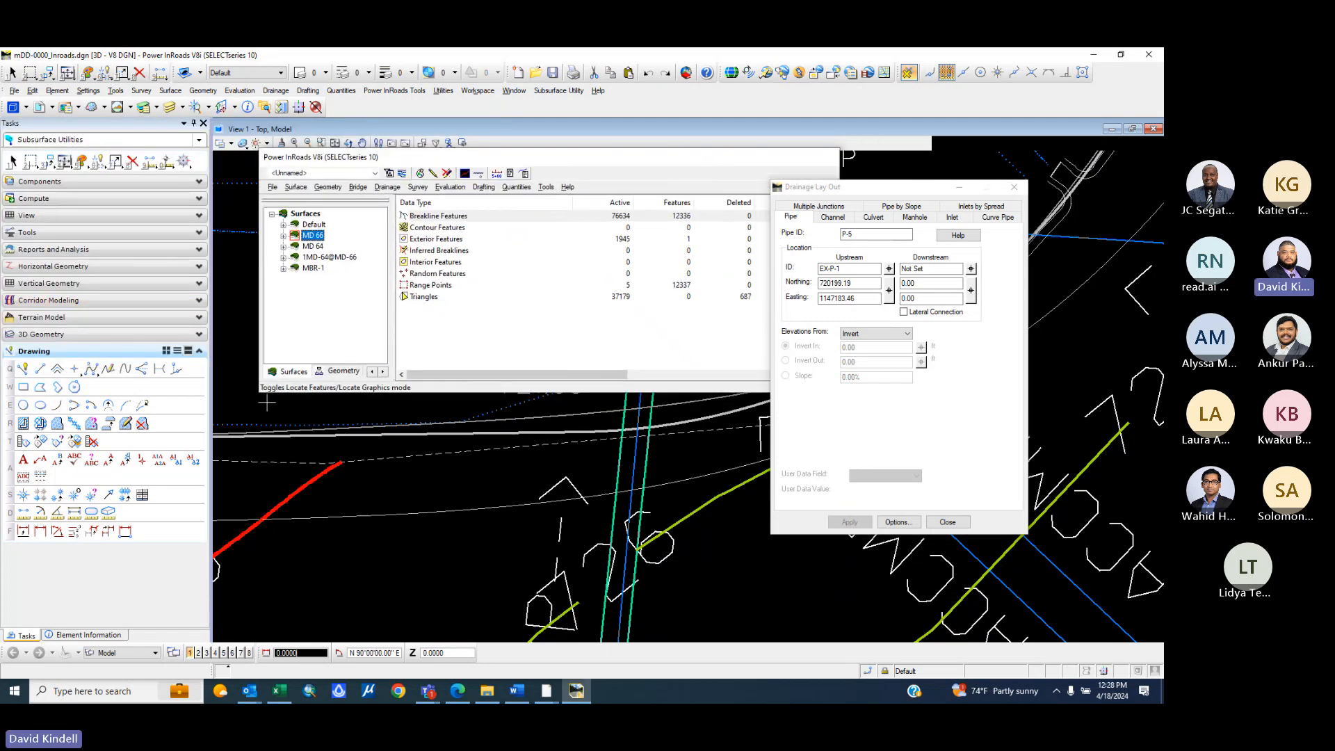
pyautogui.click(384, 376)
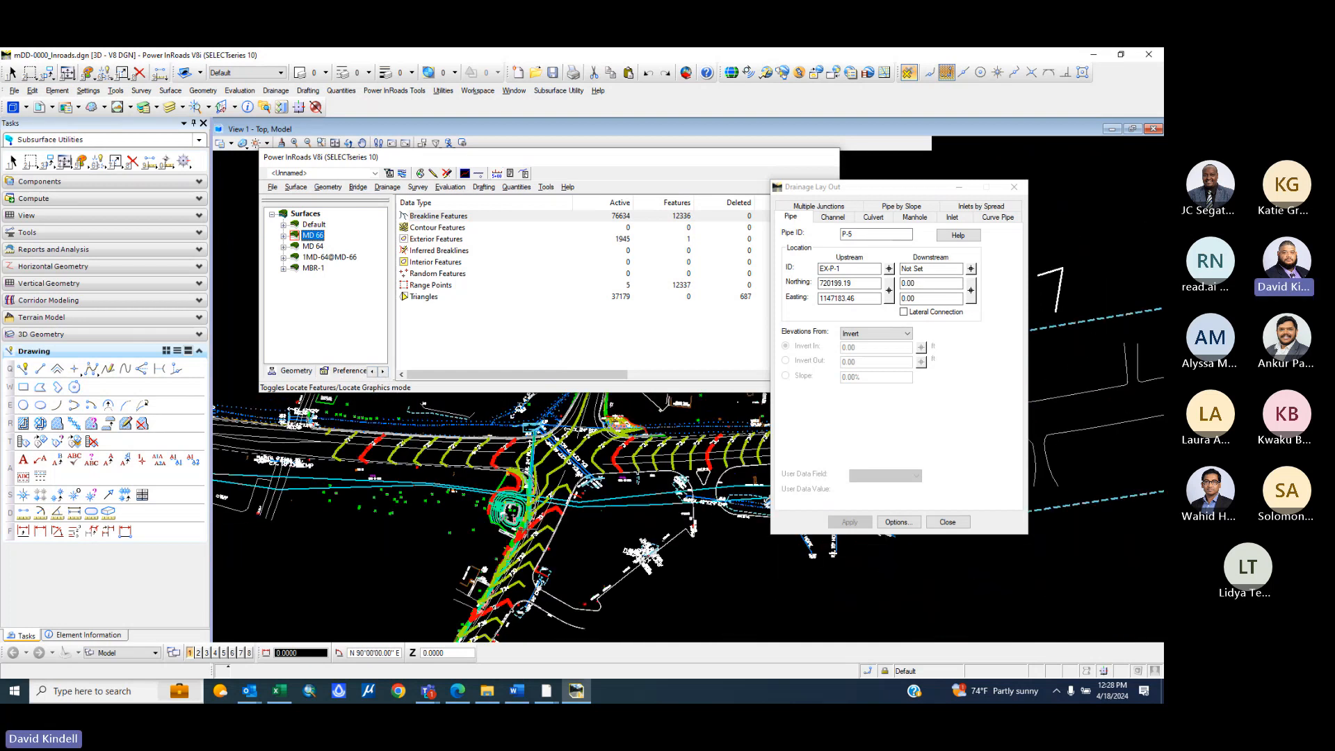
# - Set inlet I-2 as the upstream structure and manhole MH-3 as the downstream structure of pipe P-5
pyautogui.scroll(5, 489, 404)
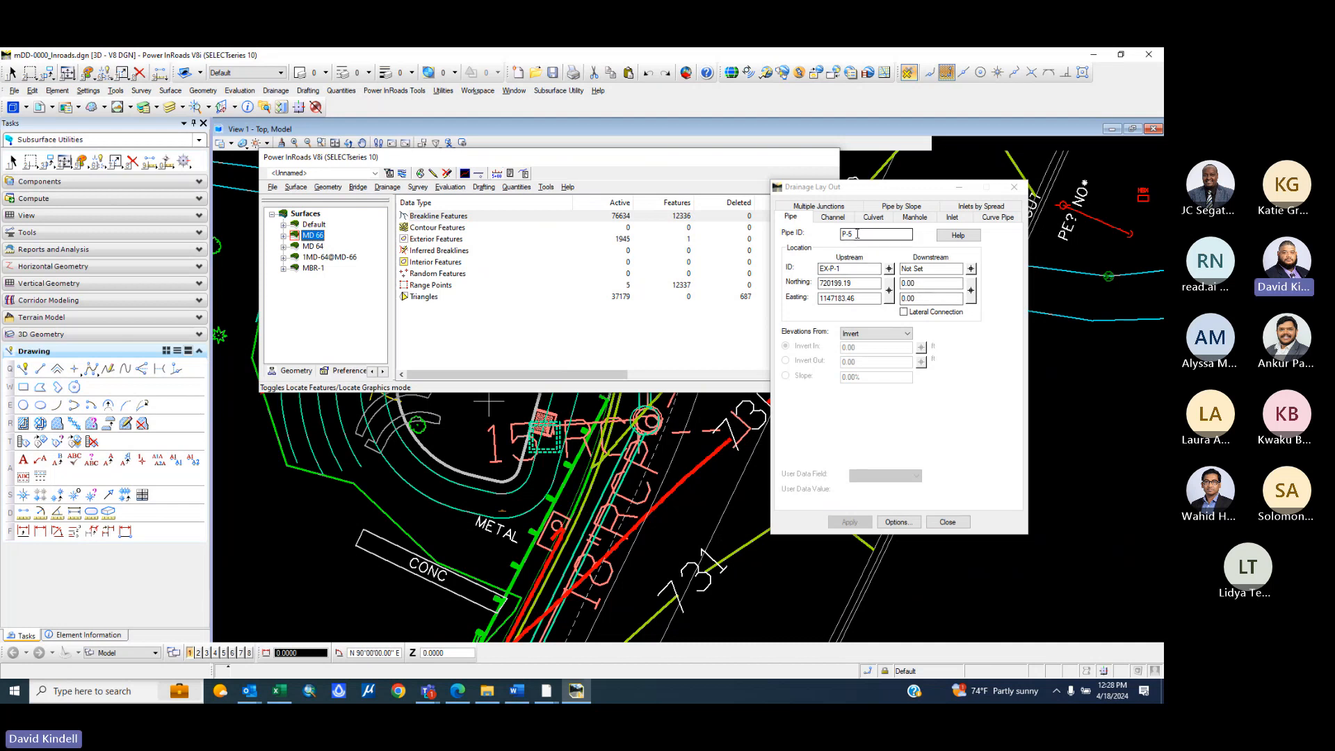
pyautogui.click(888, 268)
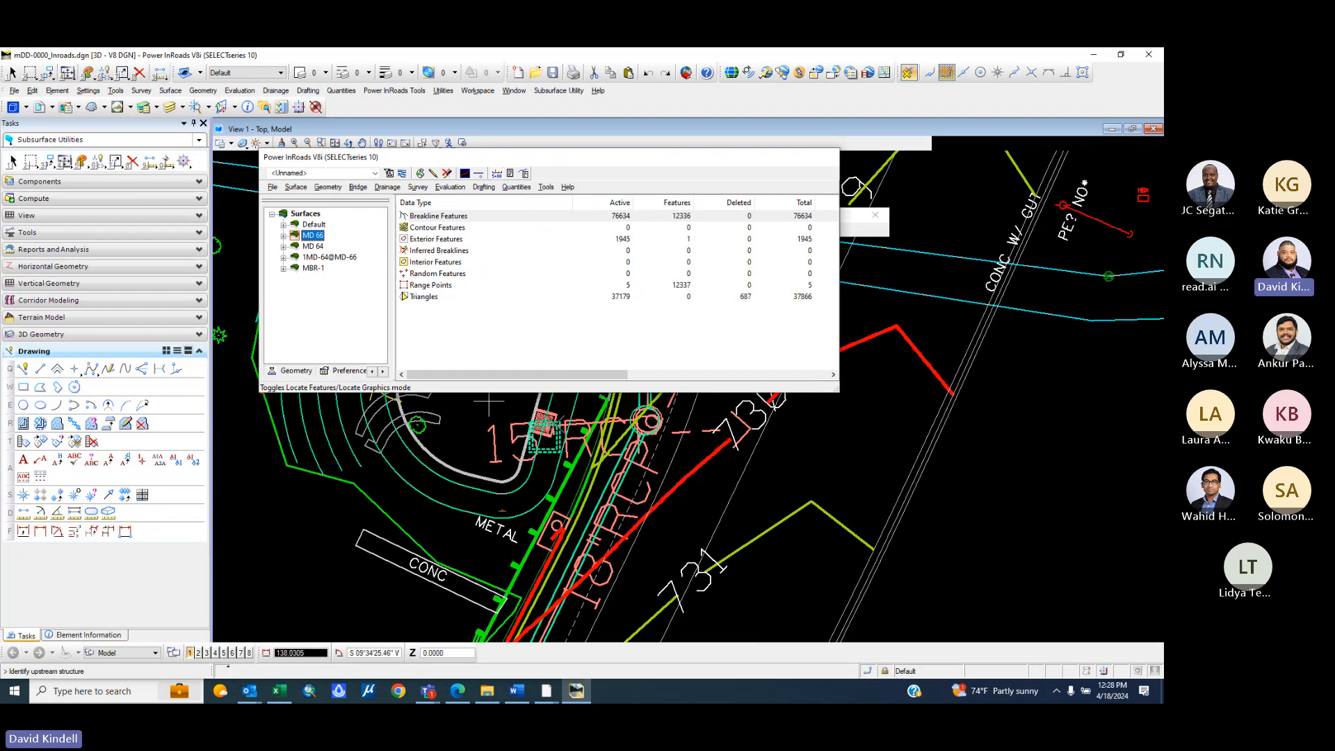
pyautogui.click(546, 431)
pyautogui.click(490, 403)
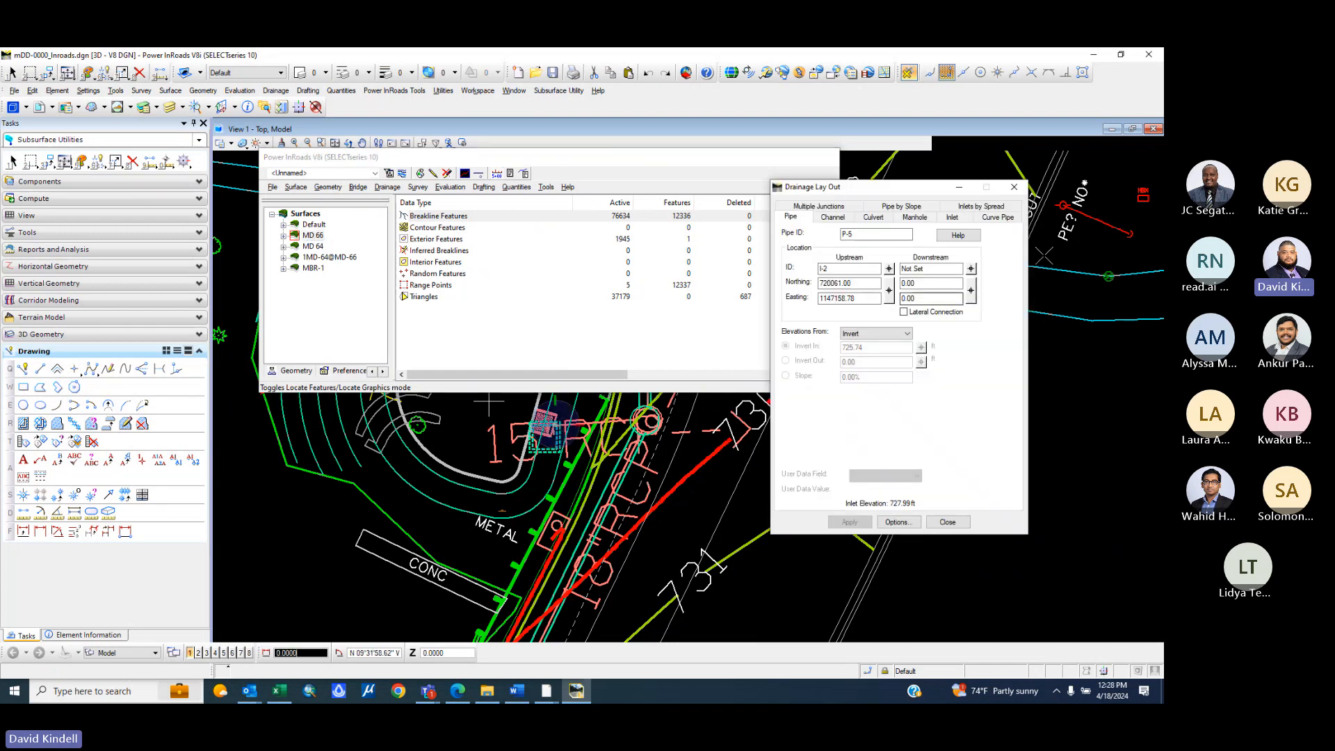
pyautogui.click(971, 268)
pyautogui.scroll(2, 635, 430)
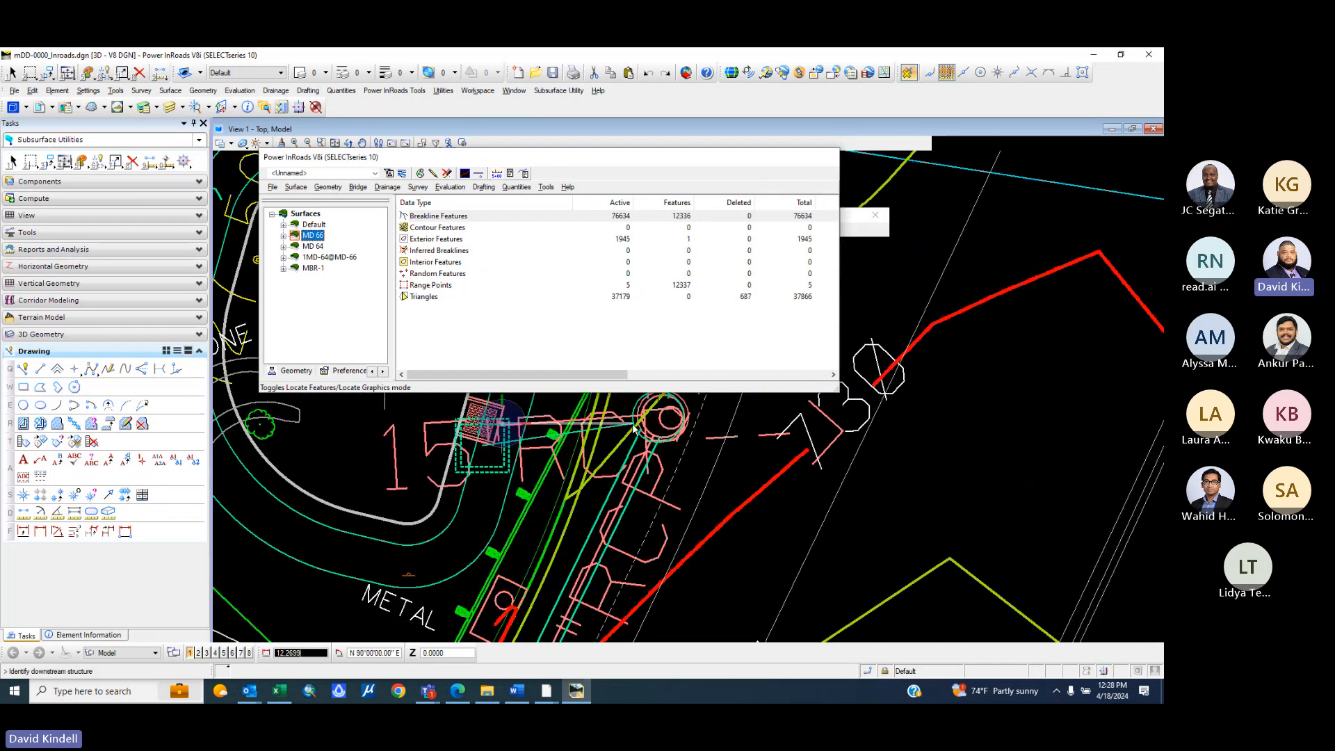
pyautogui.click(633, 425)
pyautogui.click(632, 426)
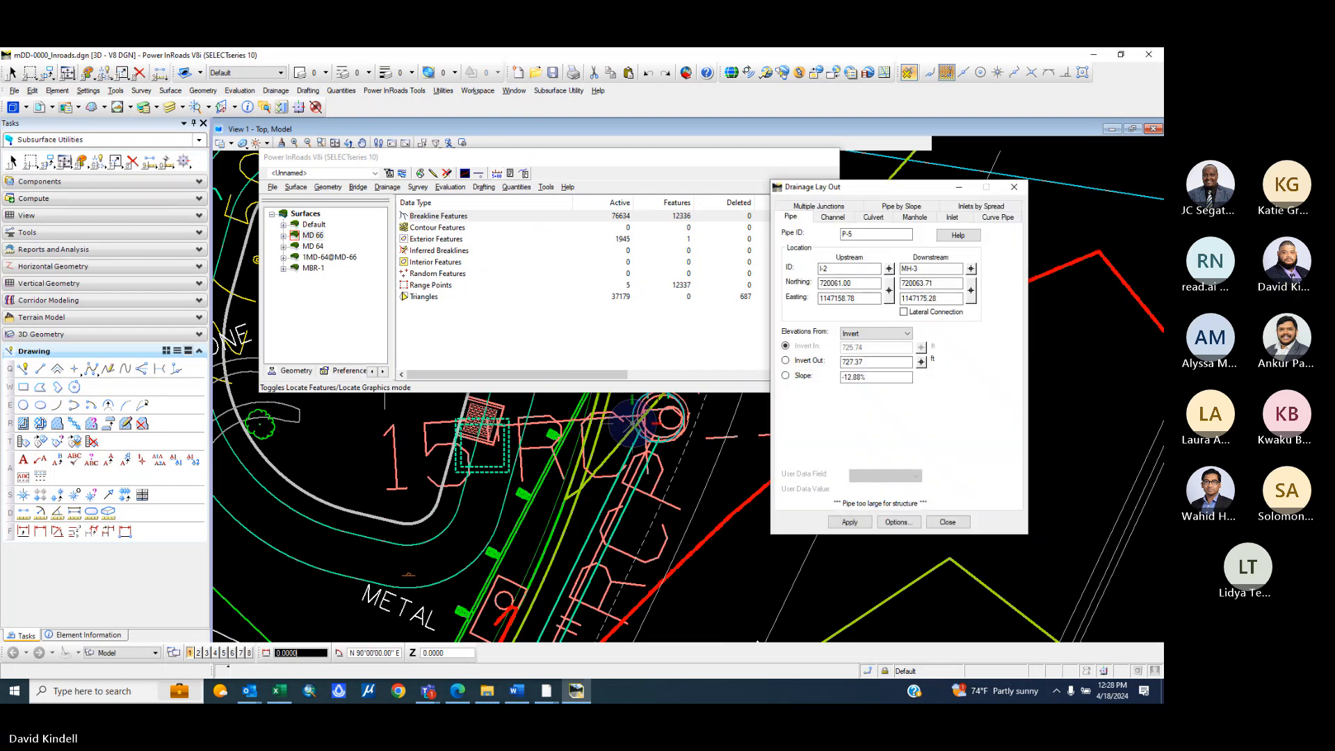
# - Set the pipe size to 15.00 x 2.2500 in Drainage Options and place the pipe from I-2 to MH-3
pyautogui.click(898, 522)
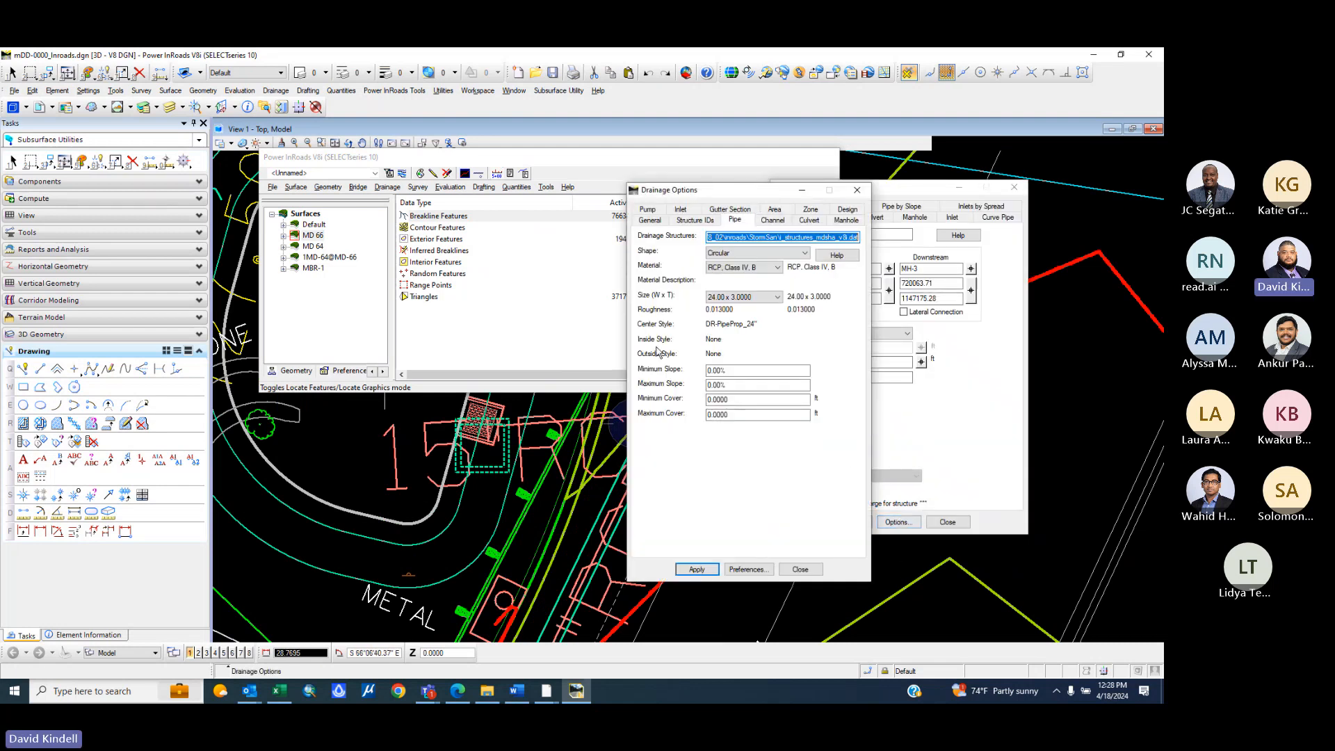
pyautogui.click(730, 297)
pyautogui.click(716, 316)
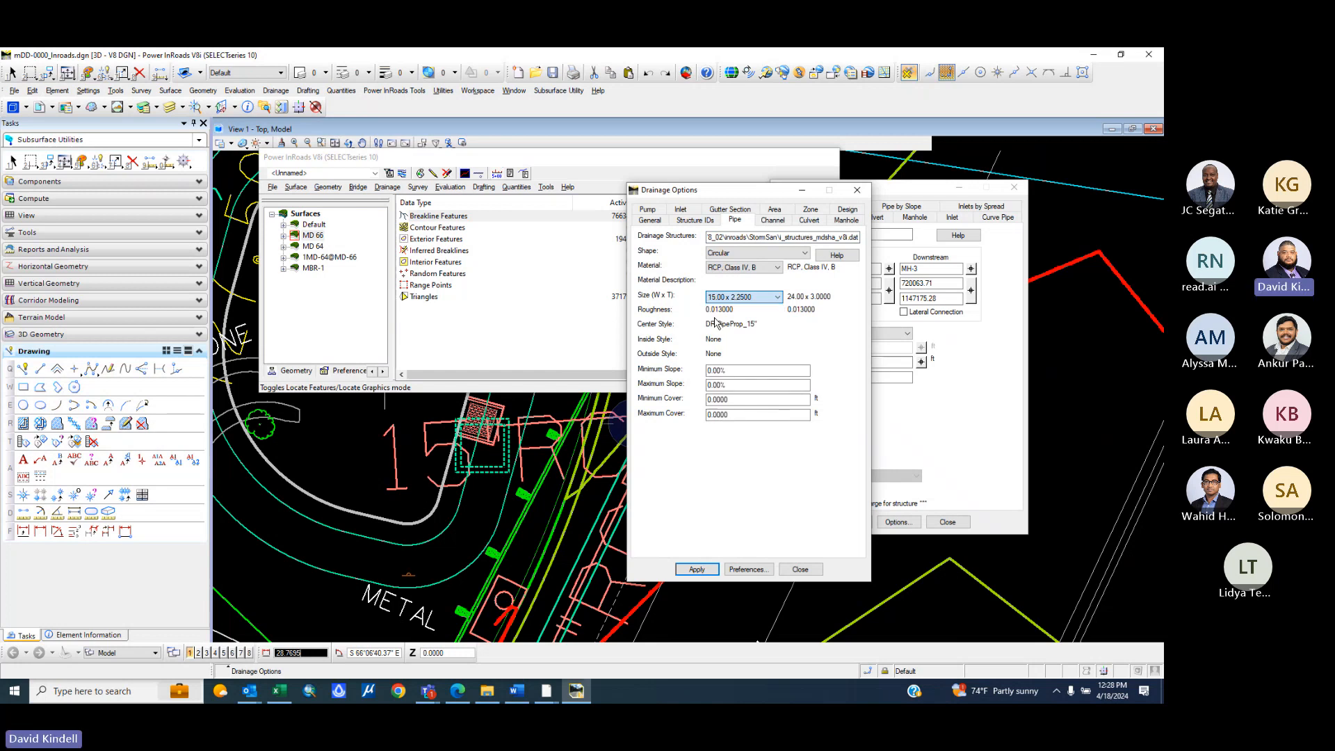
pyautogui.click(697, 570)
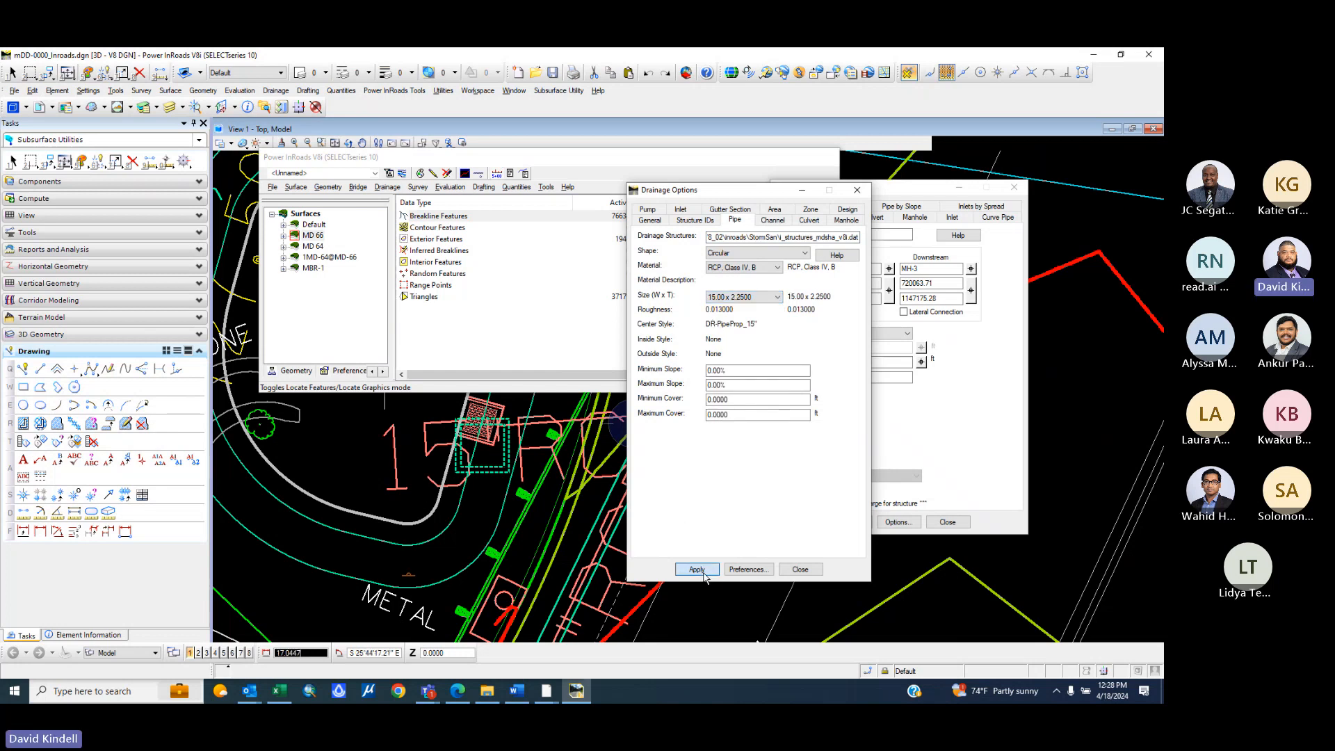
pyautogui.click(801, 570)
pyautogui.click(851, 523)
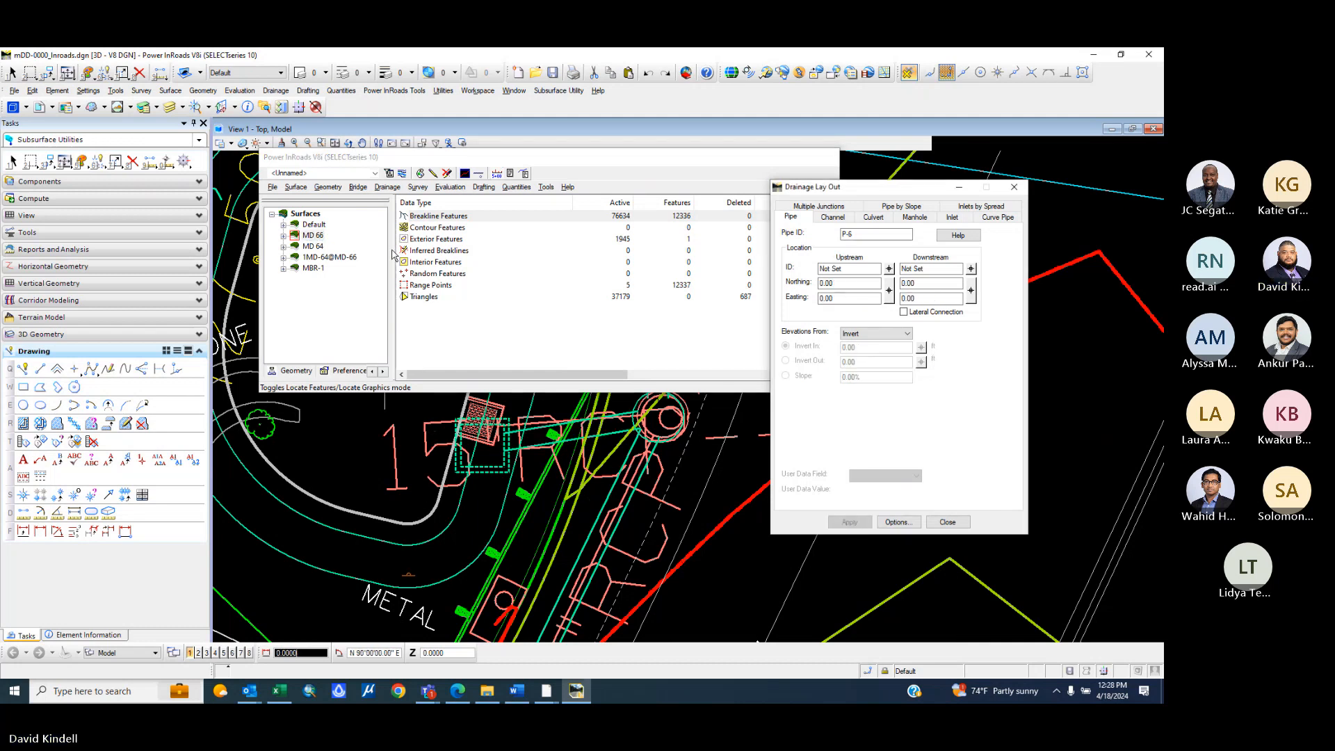
# - Save the drainage data file
pyautogui.click(272, 188)
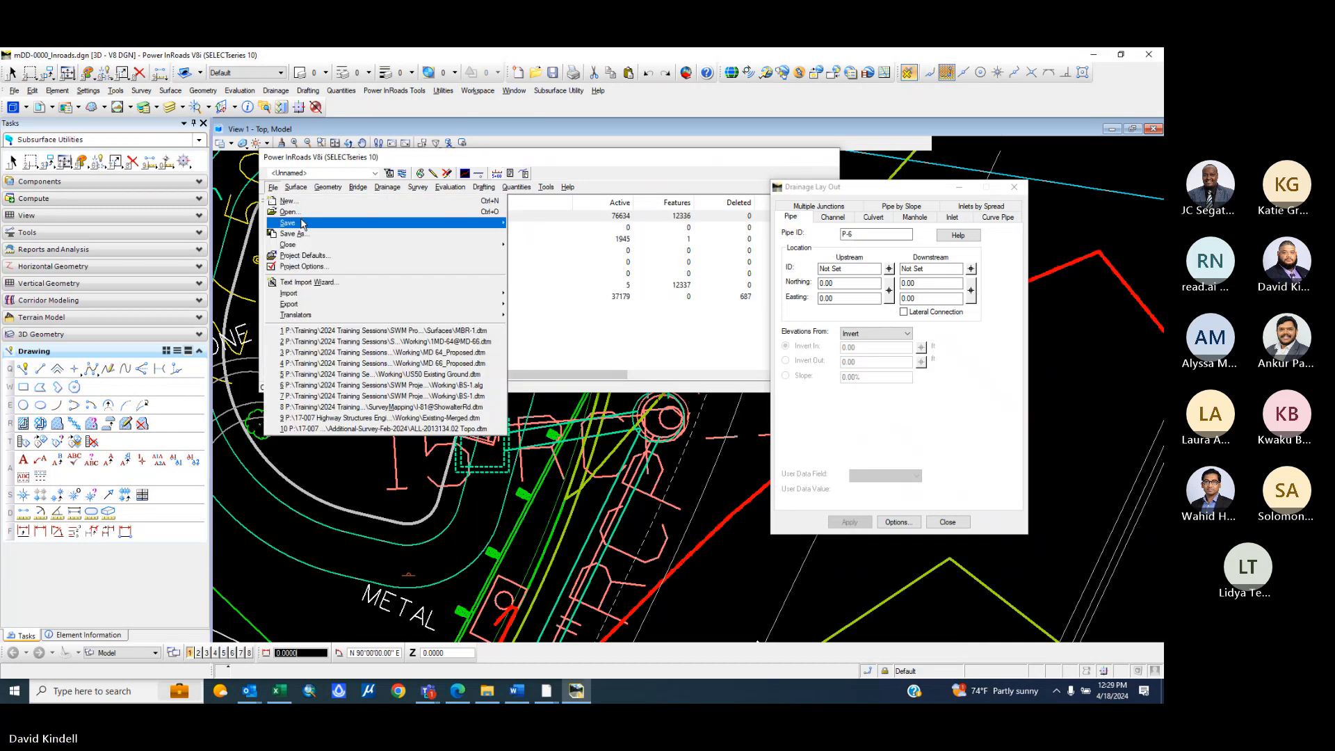
pyautogui.moveTo(303, 224)
pyautogui.click(544, 260)
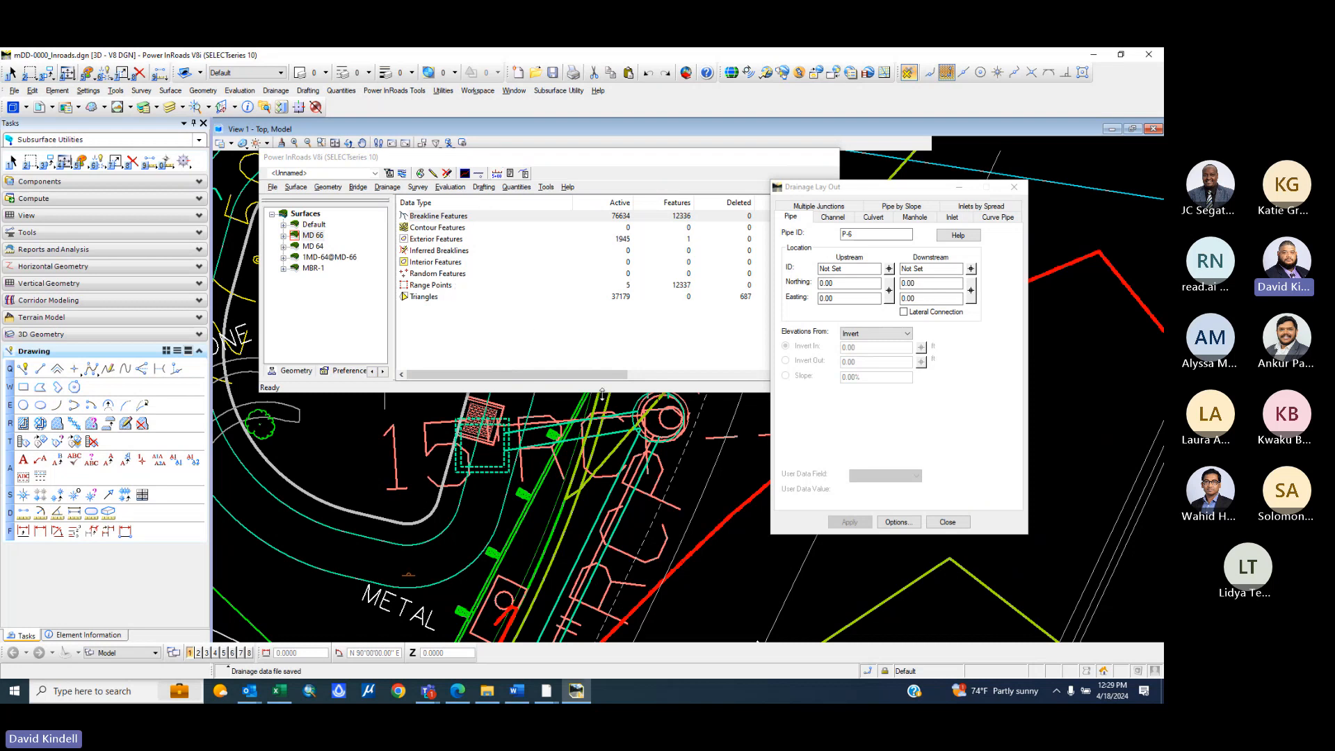
pyautogui.scroll(-2, 555, 462)
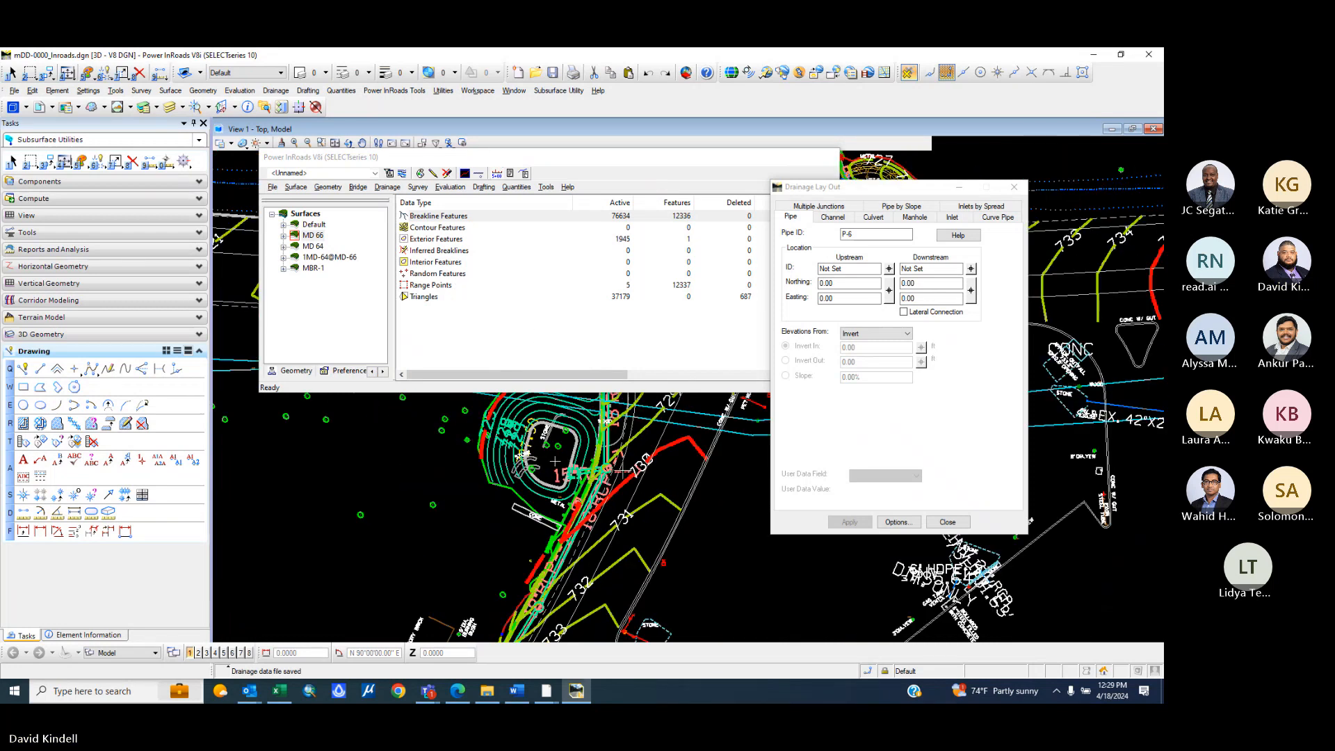
pyautogui.scroll(-2, 555, 461)
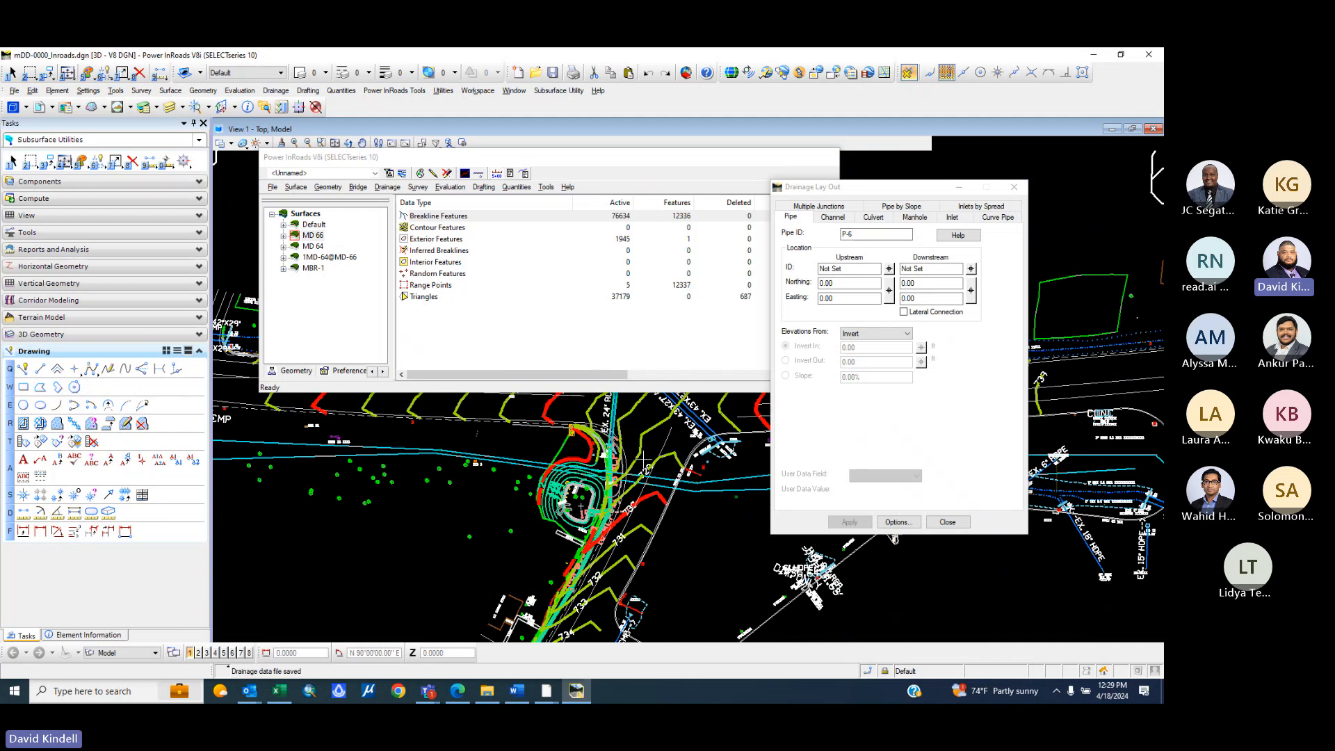
pyautogui.scroll(3, 643, 458)
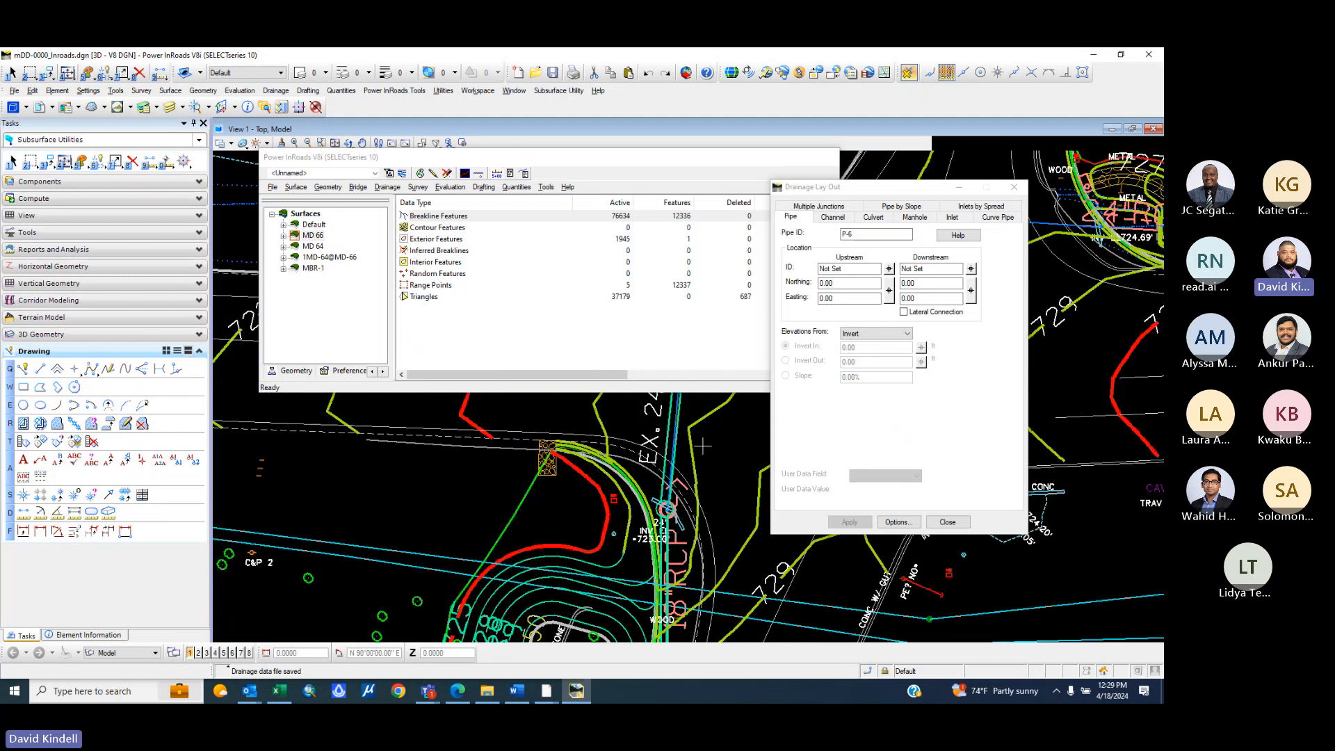
pyautogui.scroll(-3, 701, 446)
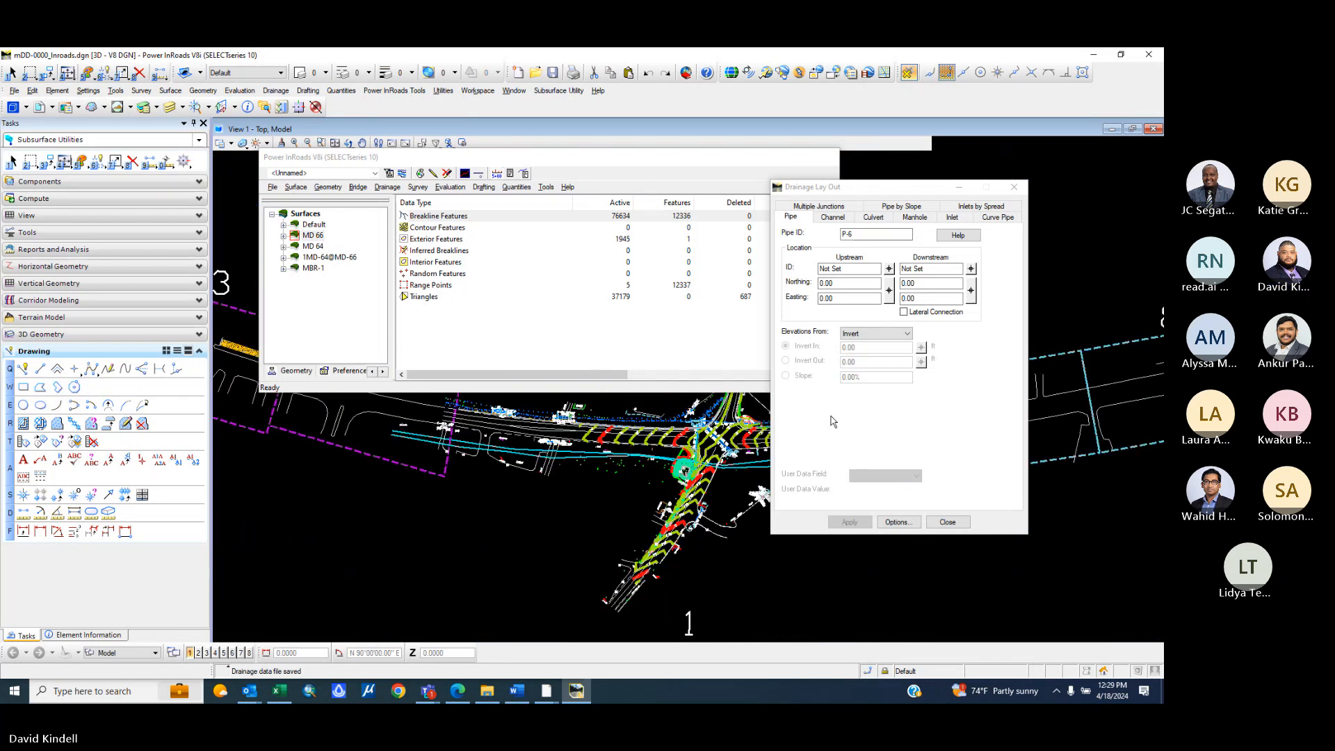
pyautogui.scroll(2, 698, 534)
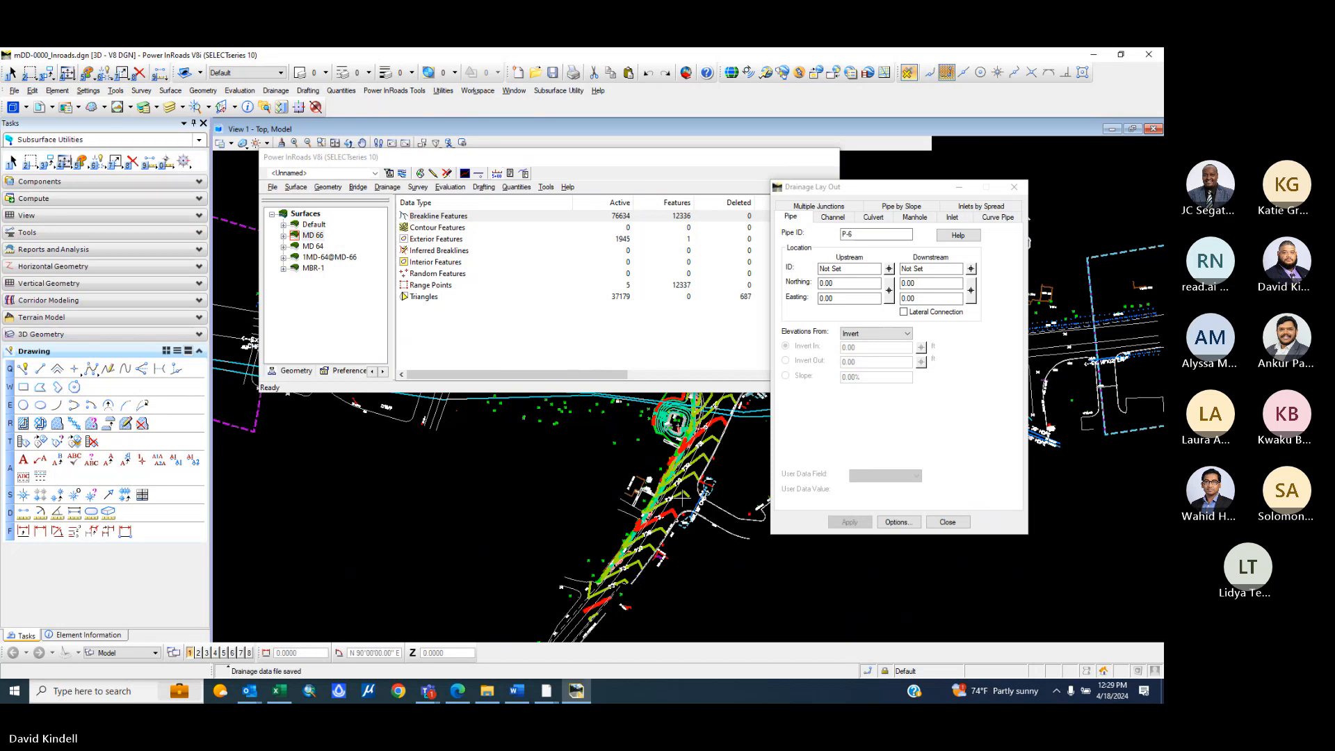
pyautogui.scroll(2, 683, 499)
pyautogui.scroll(-2, 682, 502)
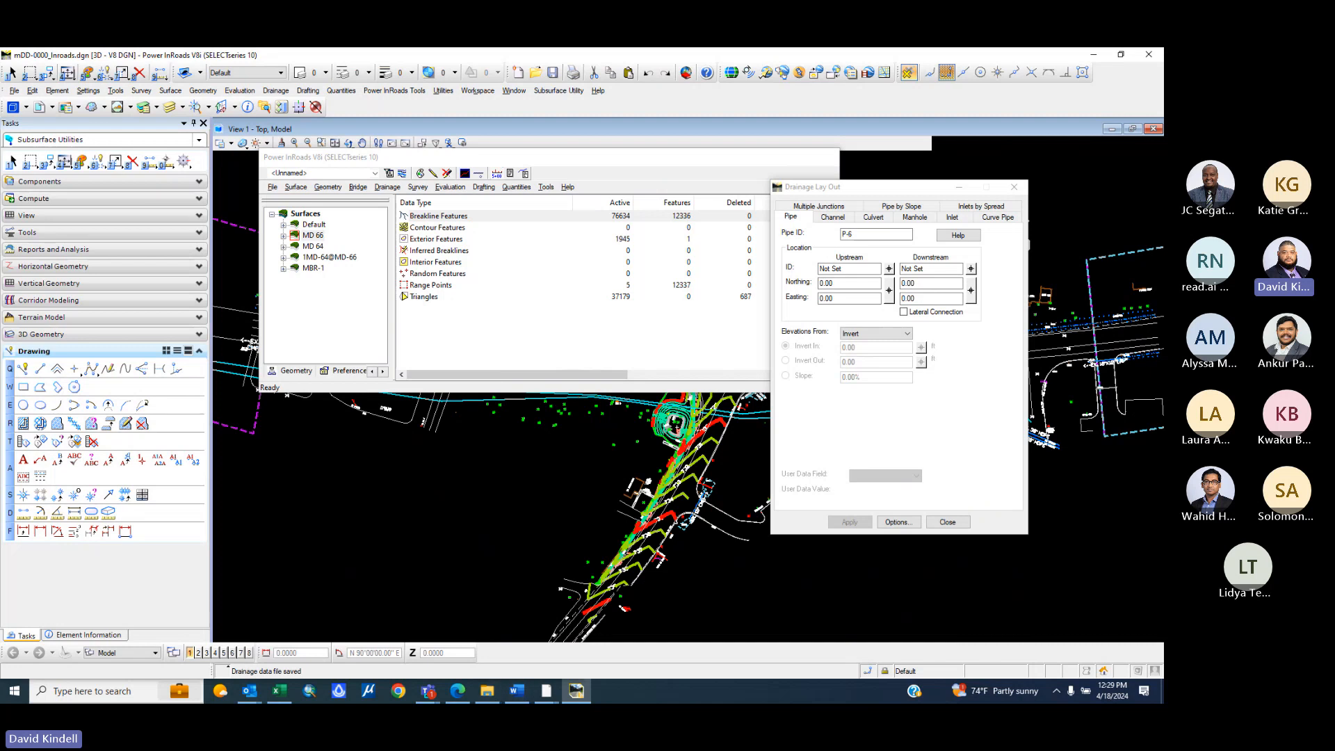
# - Switch to the Word document Water Resources SWM Design.docx to review the drainage training outline, and return to InRoads
pyautogui.click(518, 690)
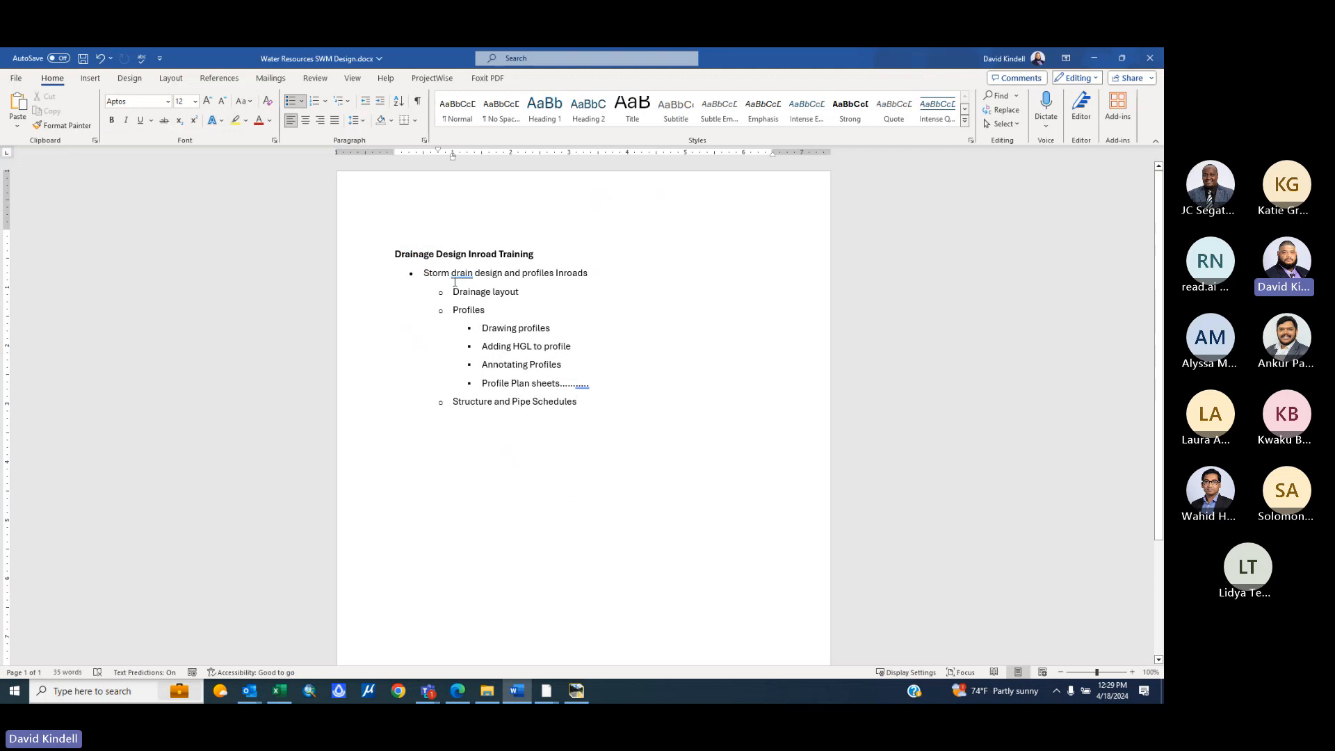
pyautogui.click(1096, 58)
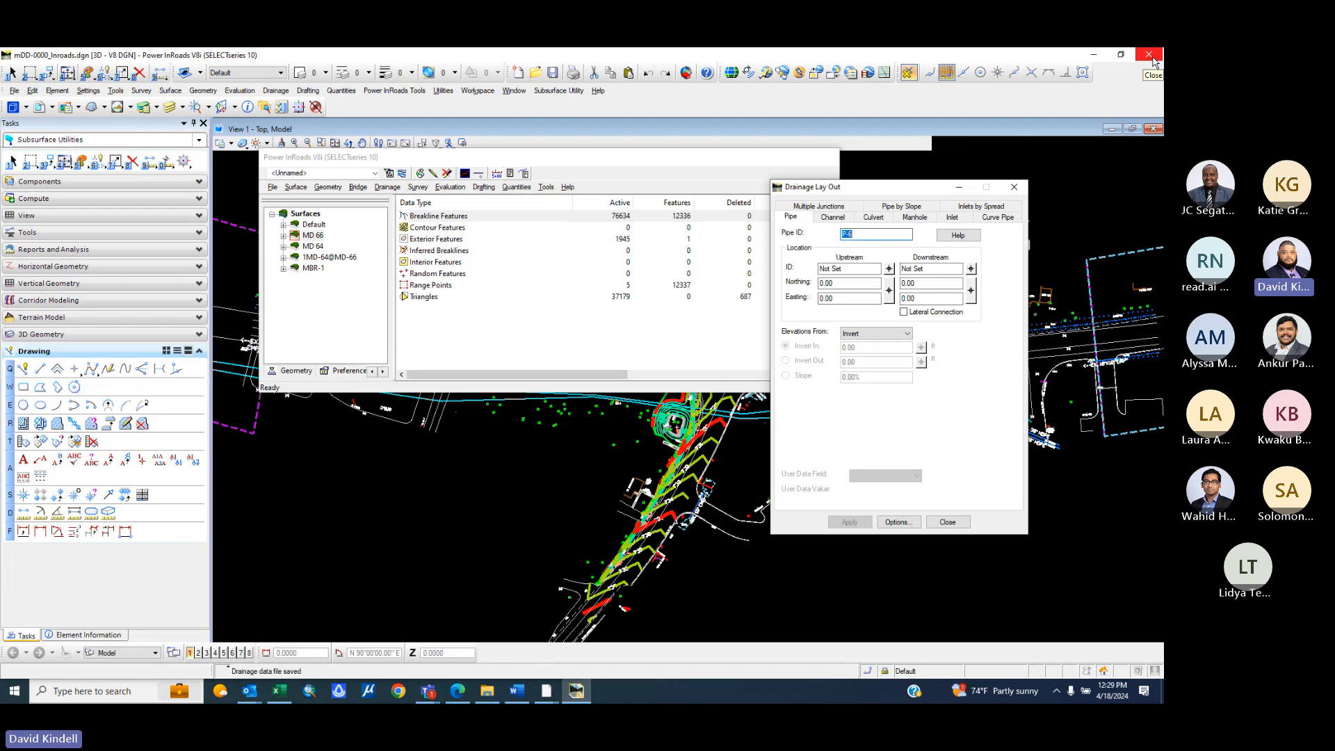
# - Close the InRoads drawing and open mDP-0000_MD64-MD66.dgn from the MD 66 at MD 64 project's Drawings\CADD\Working folder in Power InRoads
pyautogui.click(1152, 61)
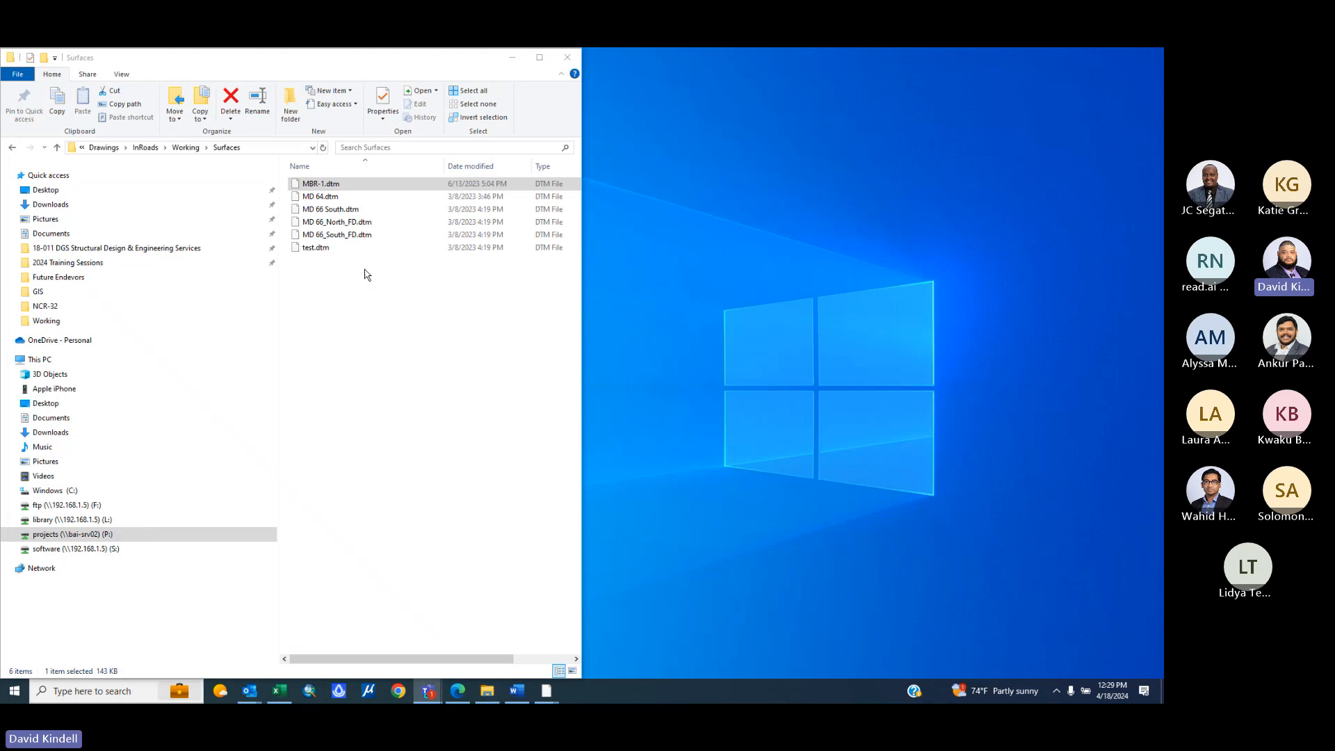
pyautogui.doubleClick(367, 58)
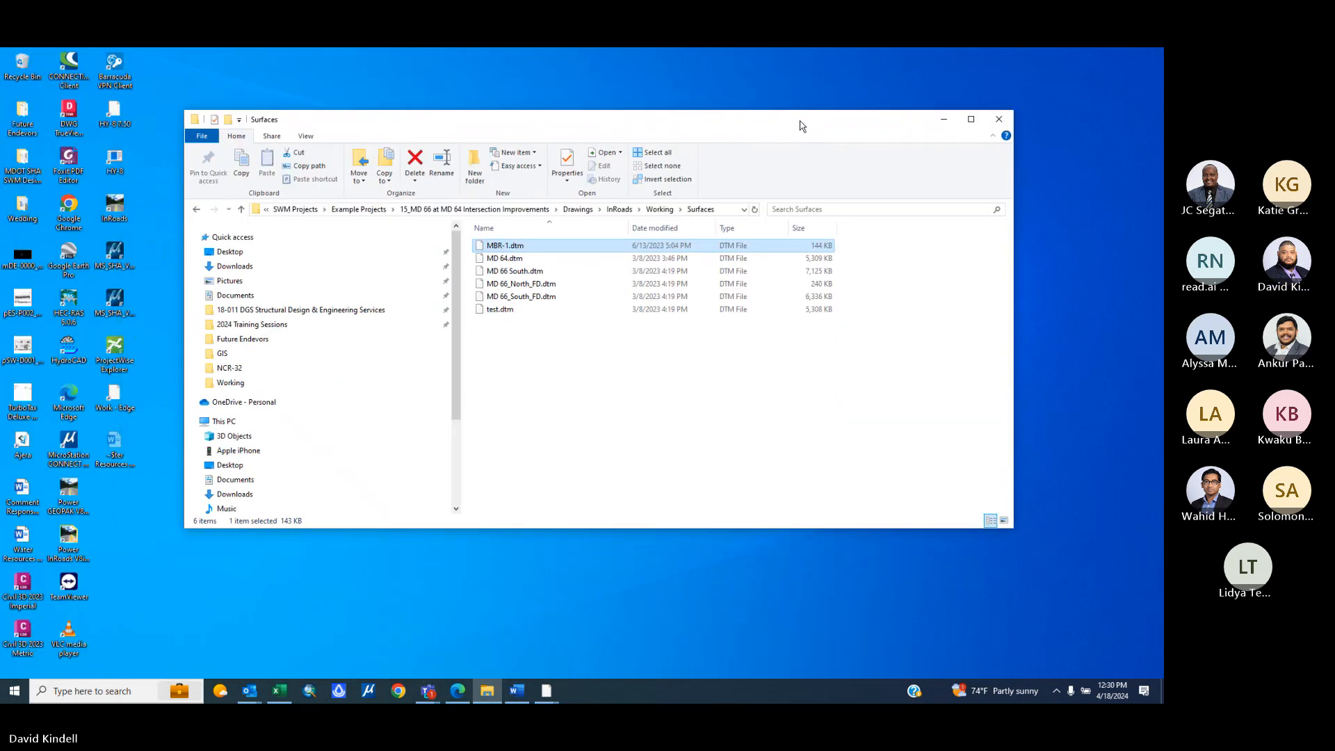
pyautogui.click(502, 210)
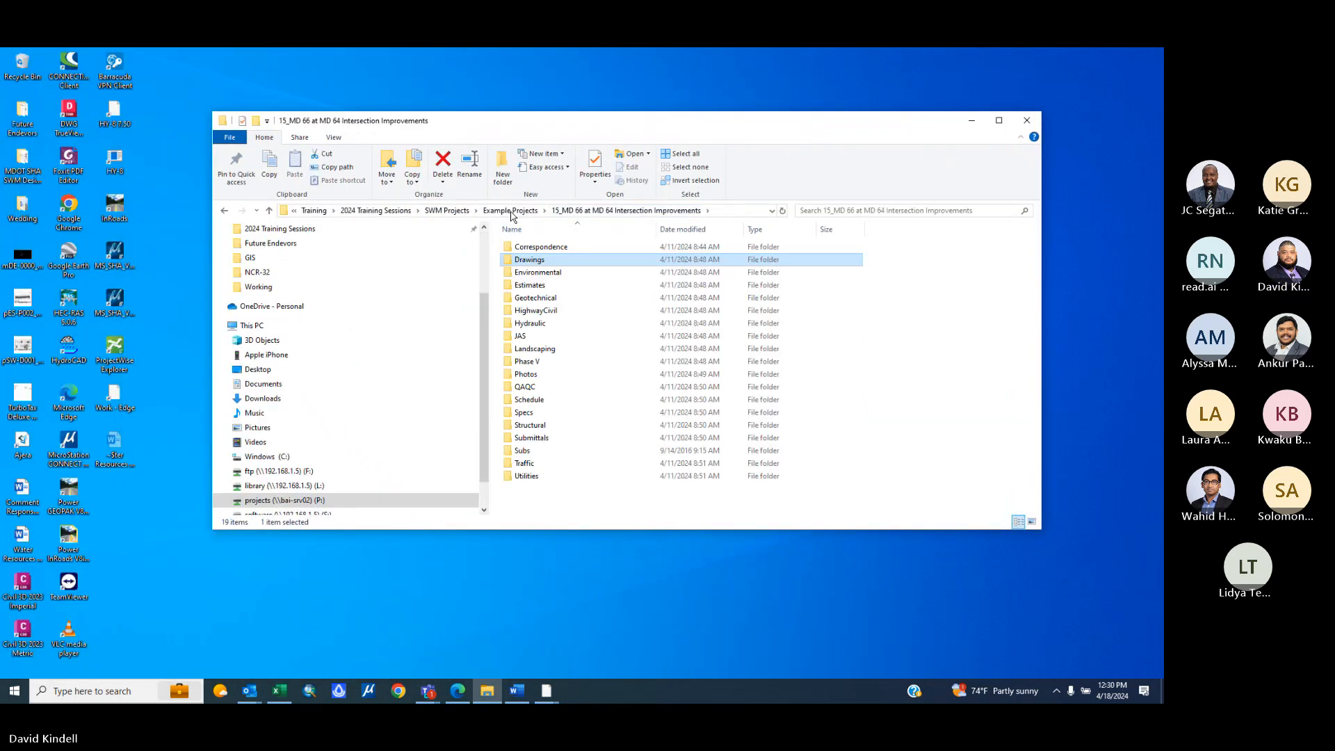
pyautogui.doubleClick(518, 262)
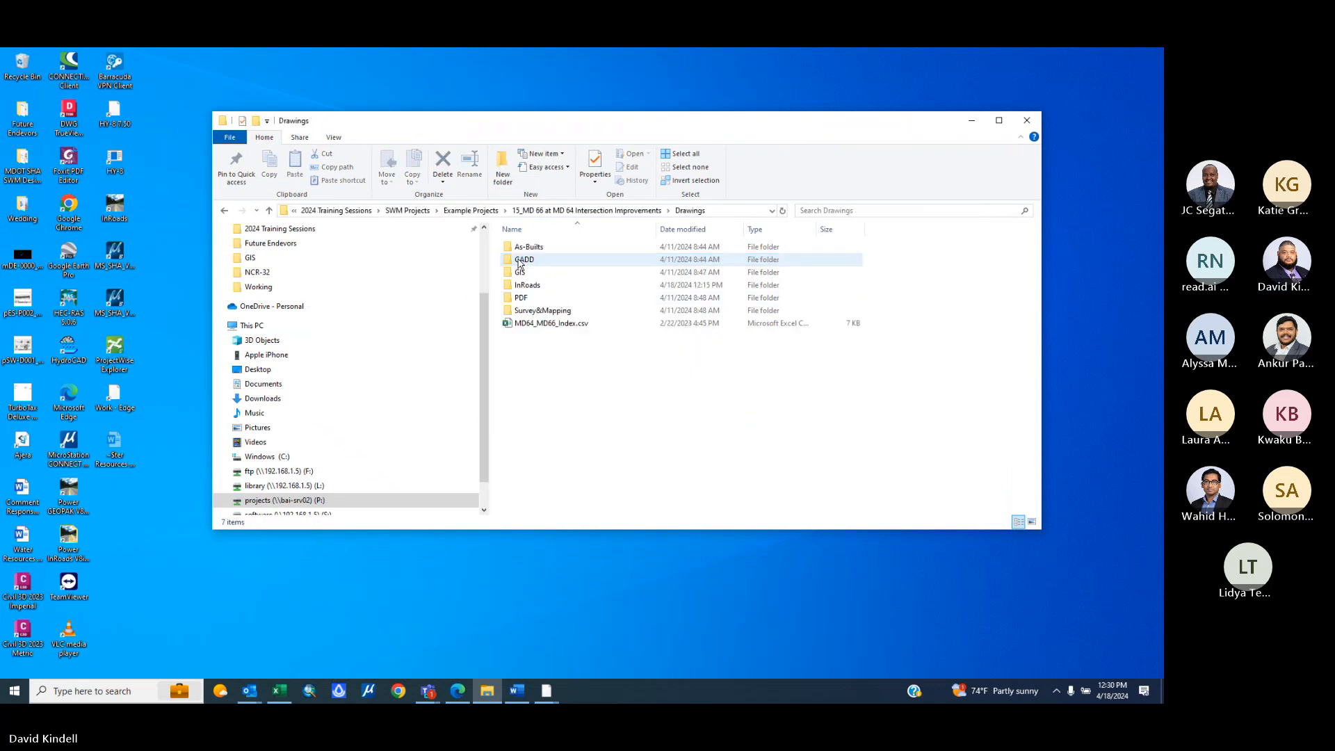
pyautogui.doubleClick(522, 260)
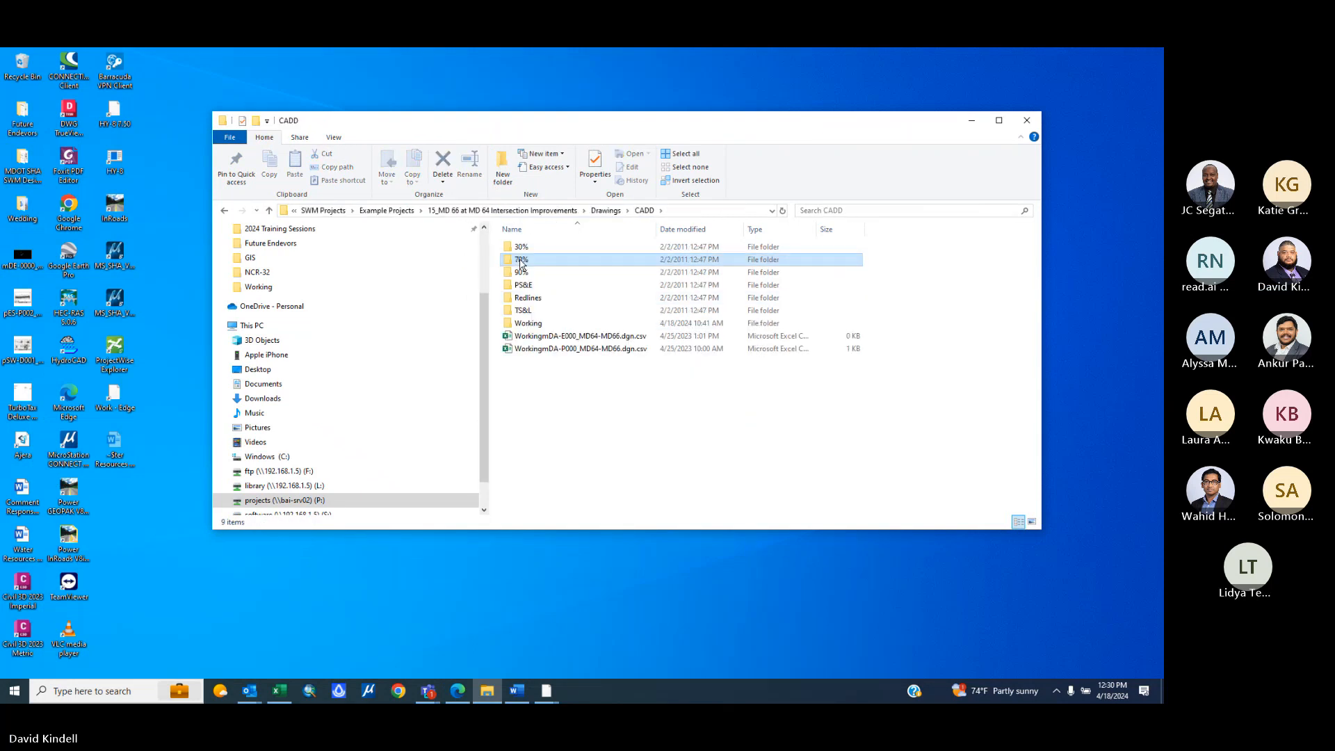
pyautogui.doubleClick(530, 310)
pyautogui.click(678, 413)
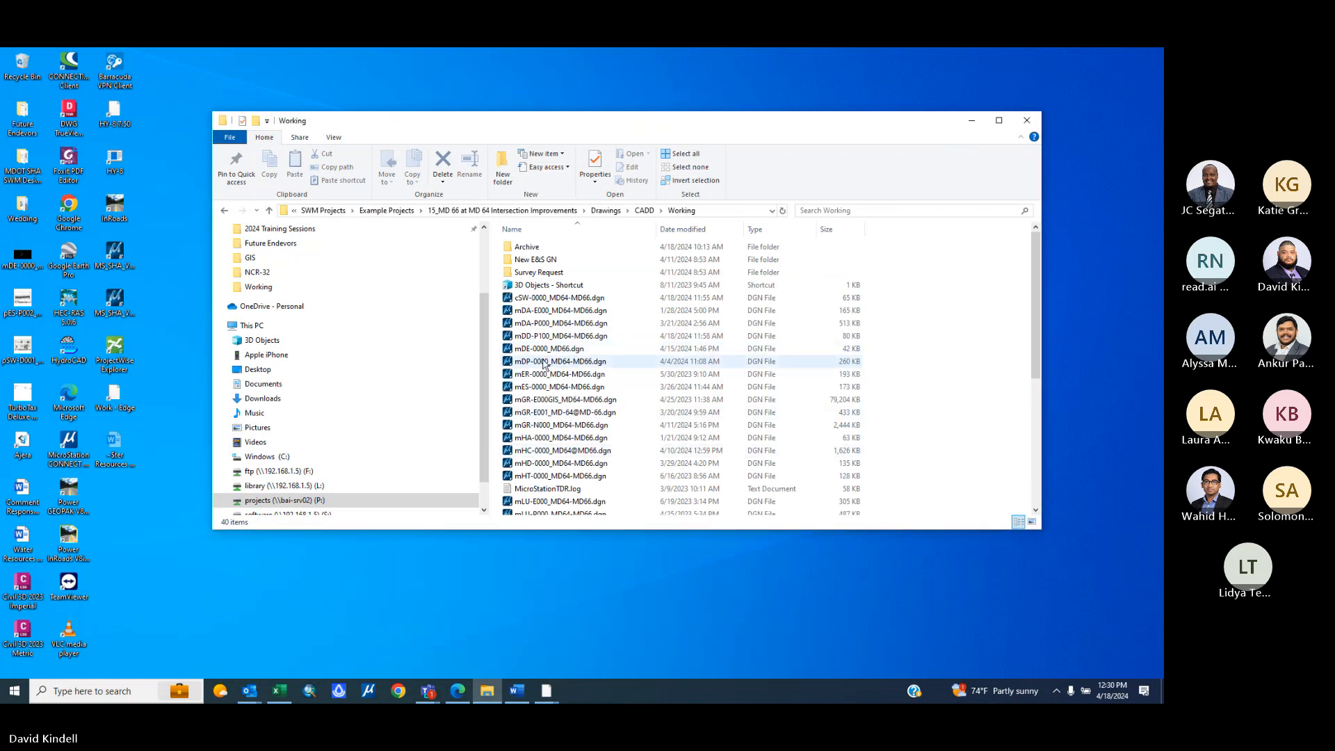
pyautogui.moveTo(545, 364); pyautogui.dragTo(68, 545)
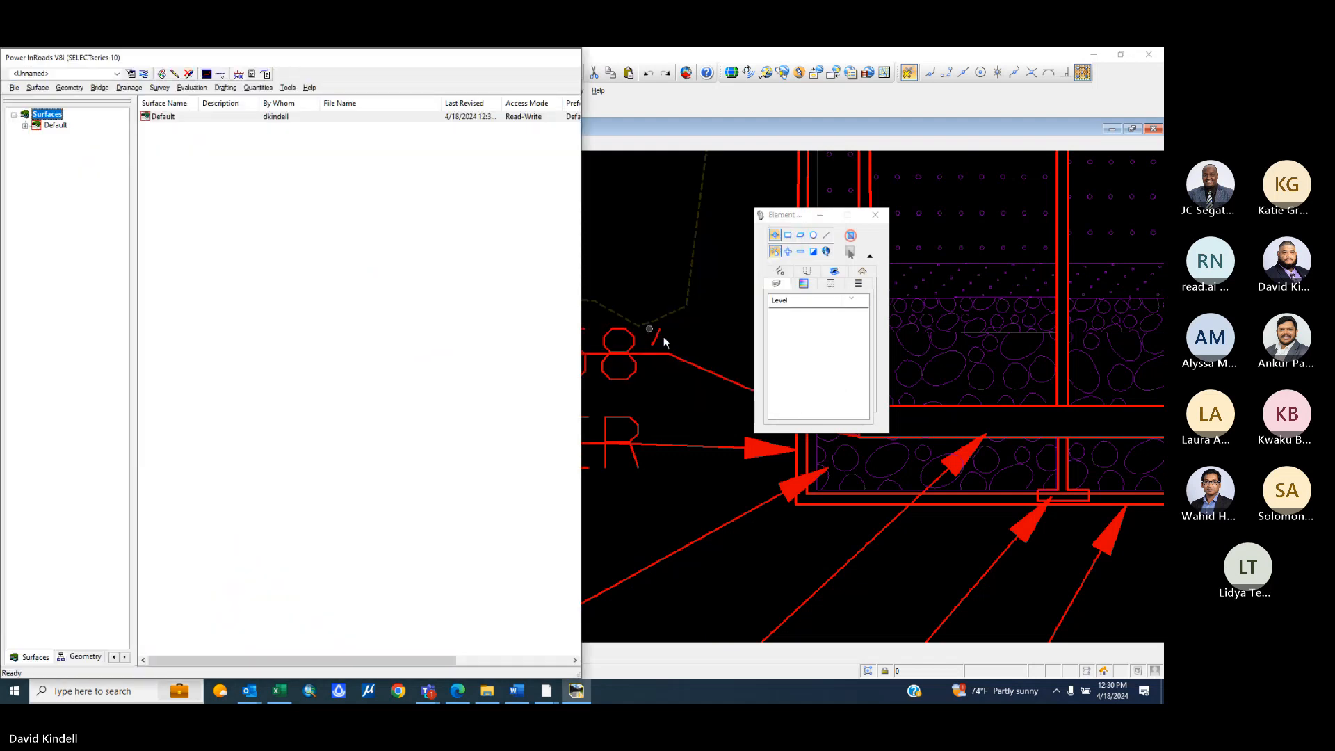
# - Select all elements in the mDP-0000_MD64-MD66.dgn drawing and delete them
pyautogui.scroll(-5, 689, 389)
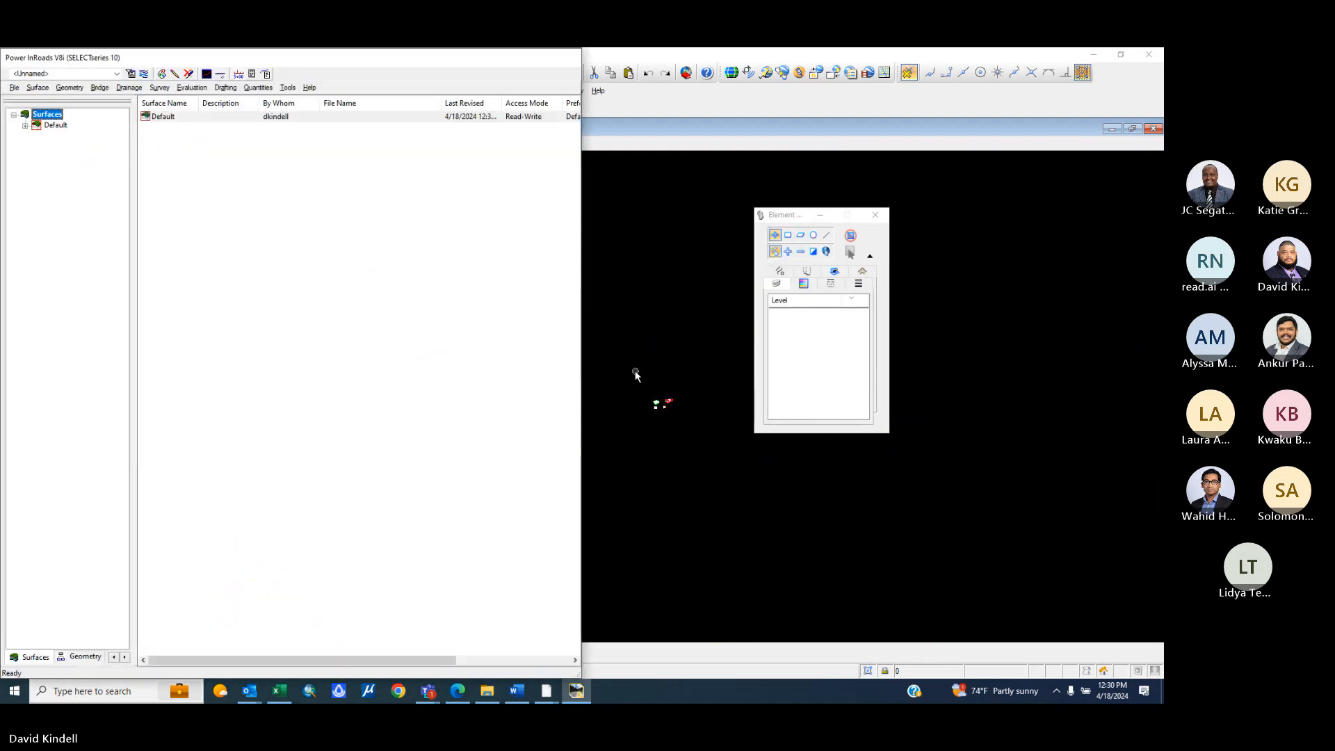
pyautogui.moveTo(633, 373); pyautogui.dragTo(732, 470)
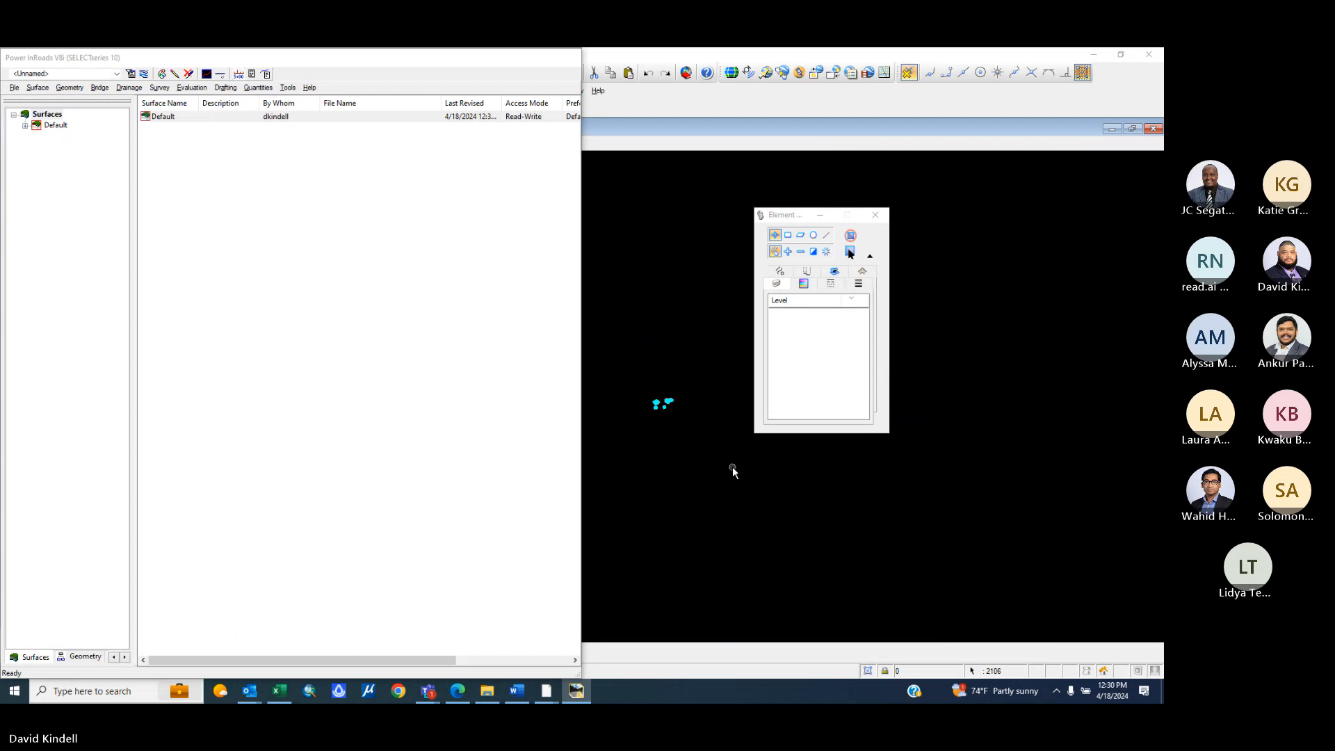
pyautogui.press('Delete')
pyautogui.scroll(4, 693, 404)
# - Move the InRoads window clear of the drawing, check which file the remaining storm pipe belongs to, and show the attached references
pyautogui.moveTo(163, 57); pyautogui.dragTo(725, 365)
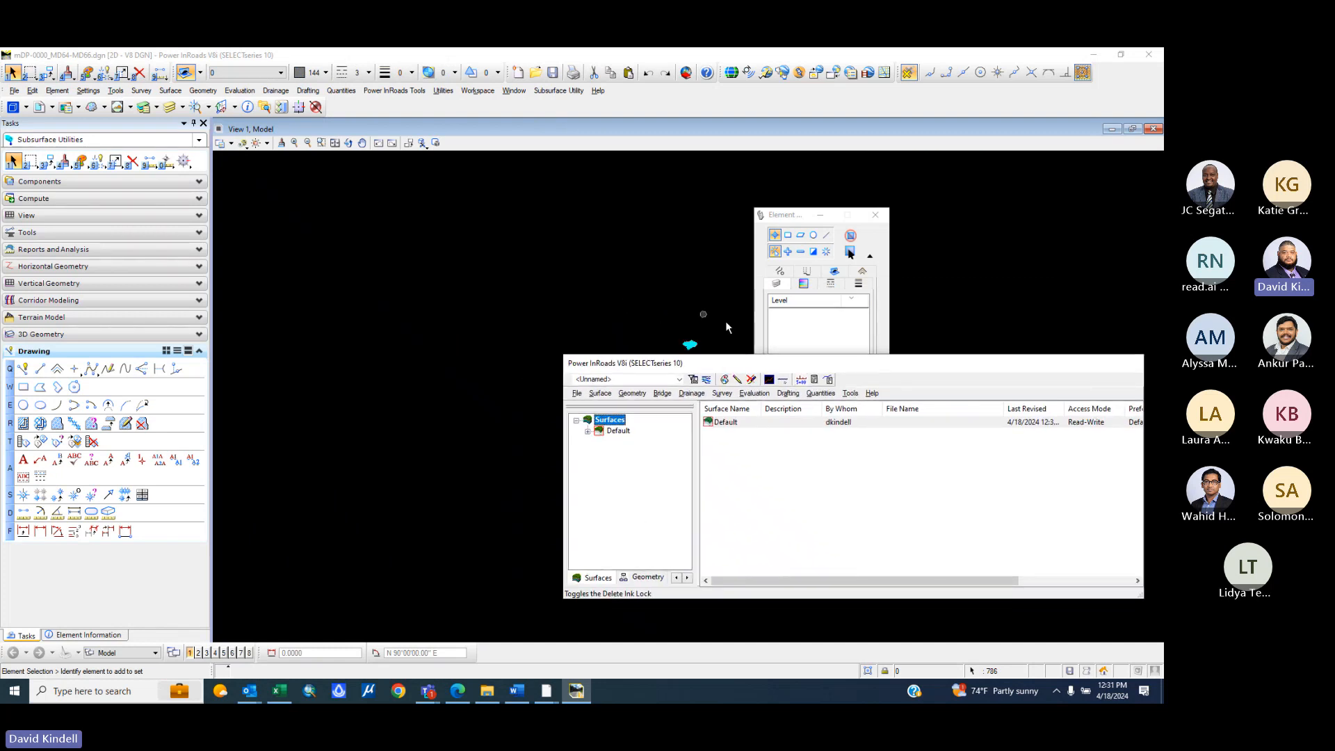
pyautogui.moveTo(665, 368); pyautogui.dragTo(681, 432)
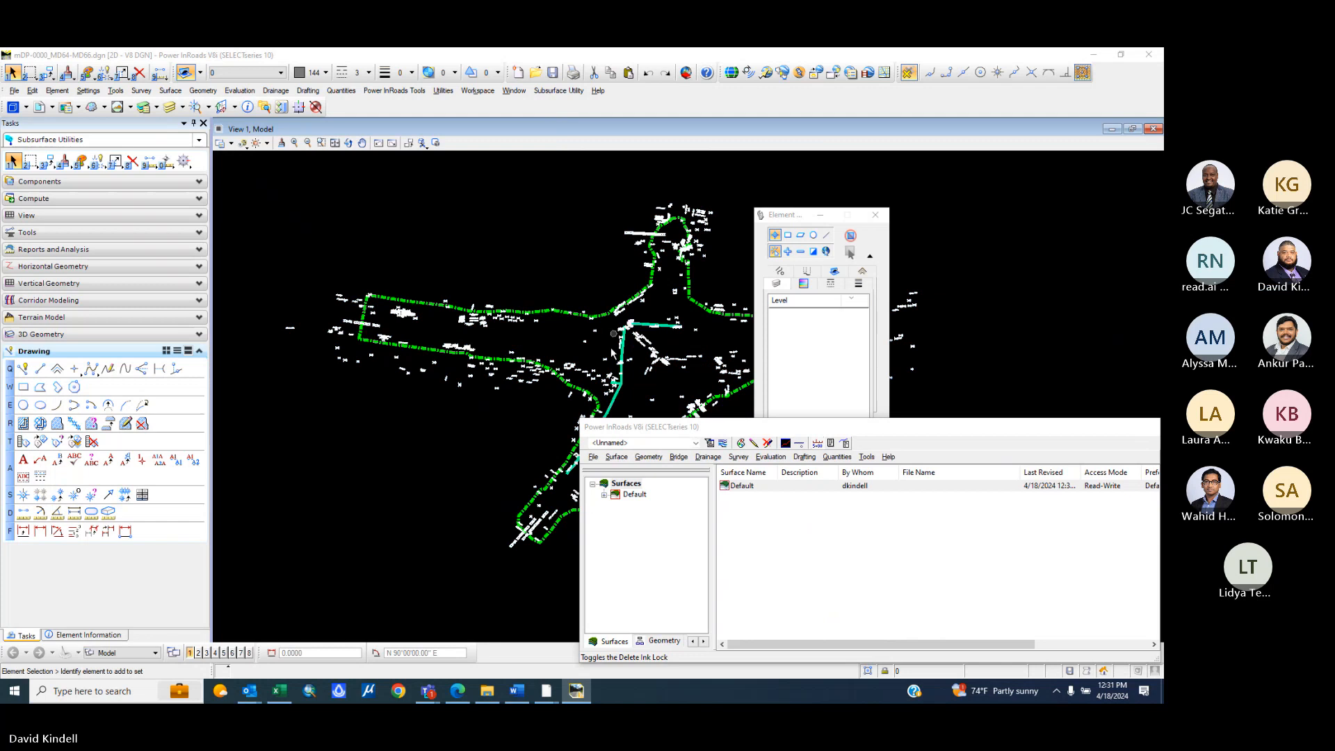
pyautogui.scroll(3, 633, 327)
pyautogui.moveTo(633, 325)
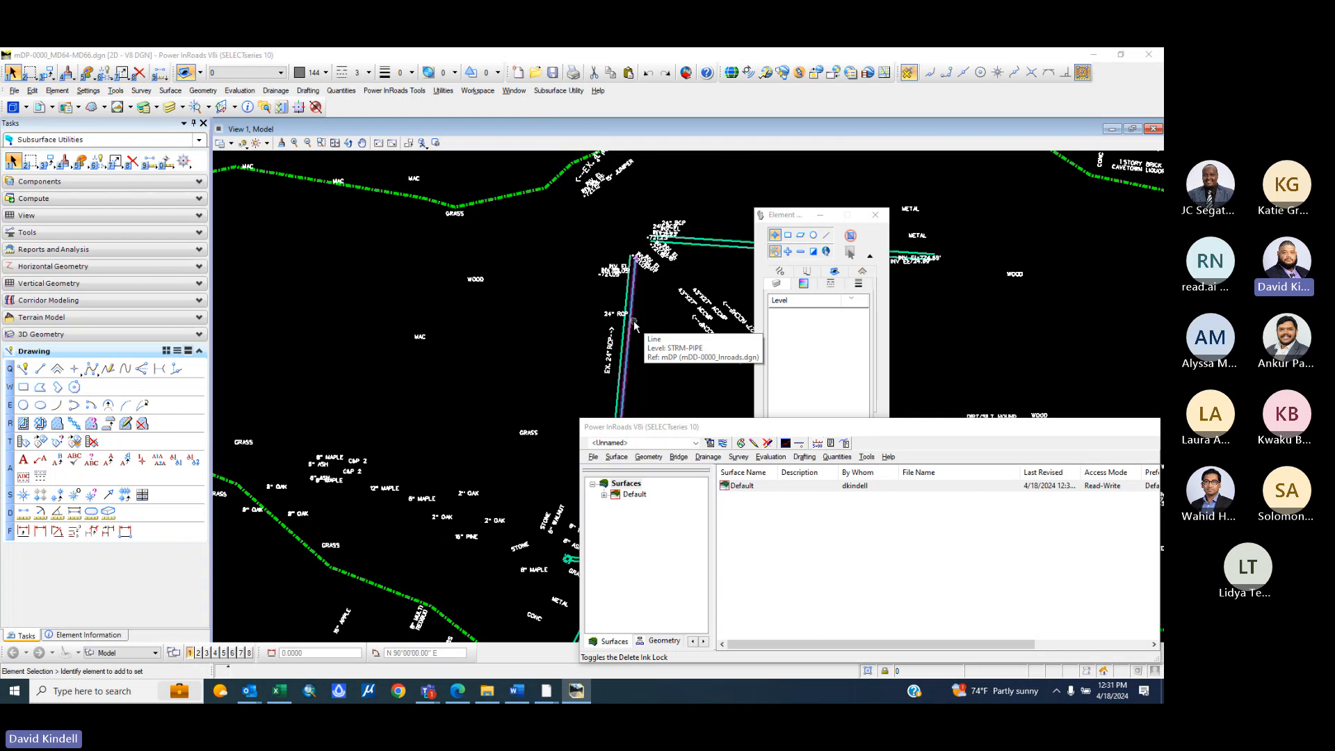
pyautogui.click(53, 109)
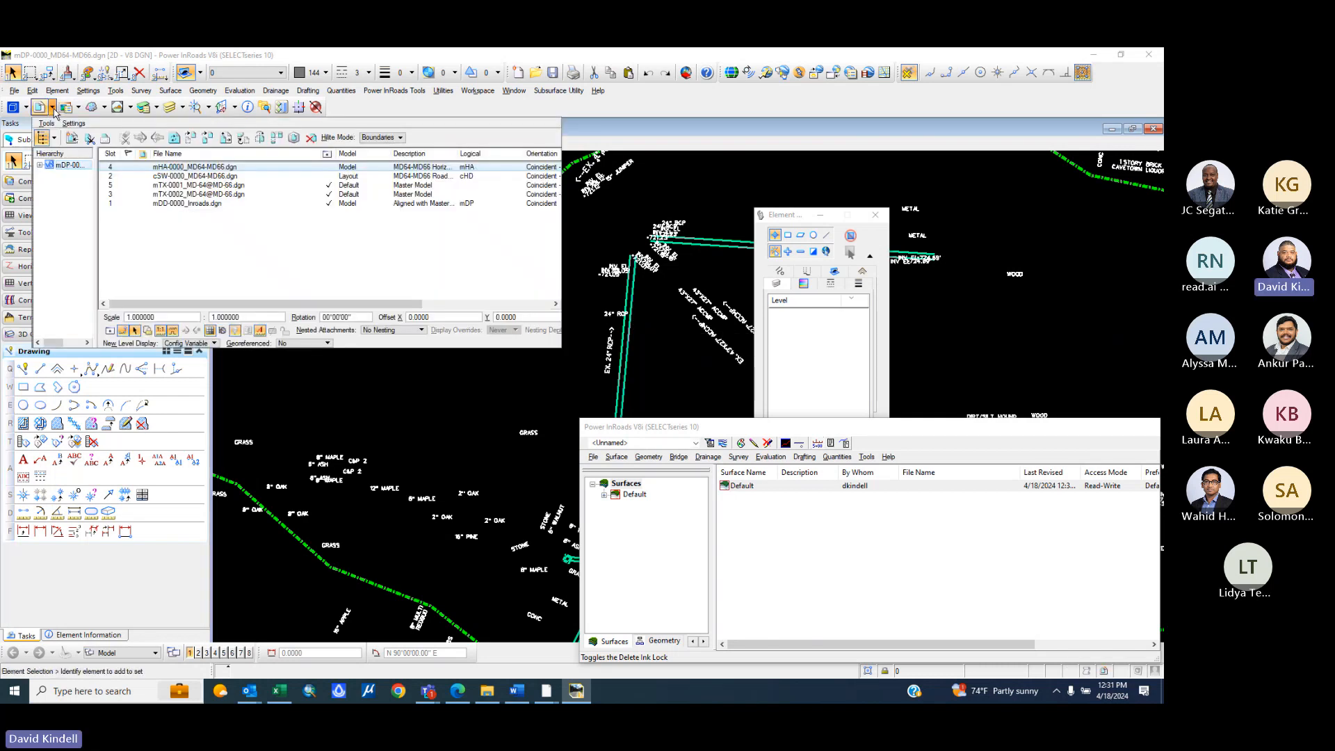
pyautogui.click(205, 204)
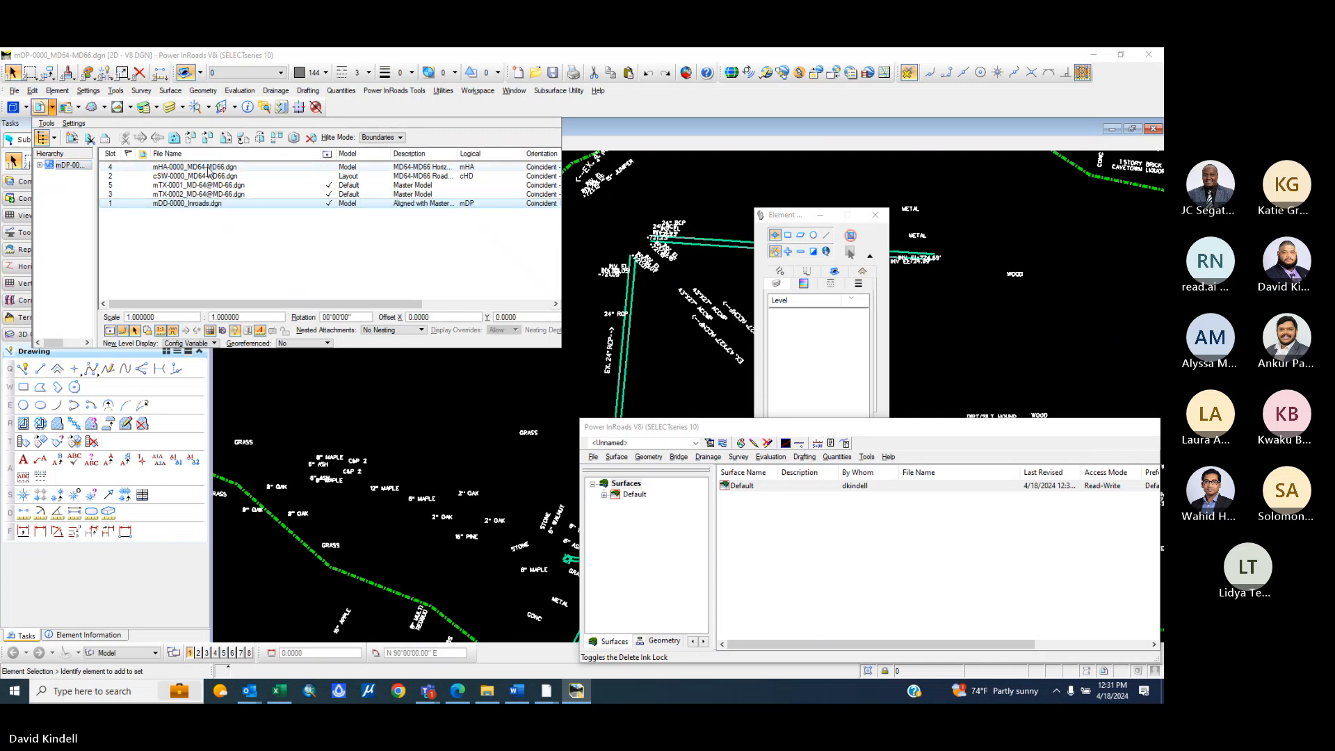
pyautogui.keyDown('shift'); pyautogui.click(208, 170); pyautogui.keyUp('shift')
pyautogui.rightClick(212, 185)
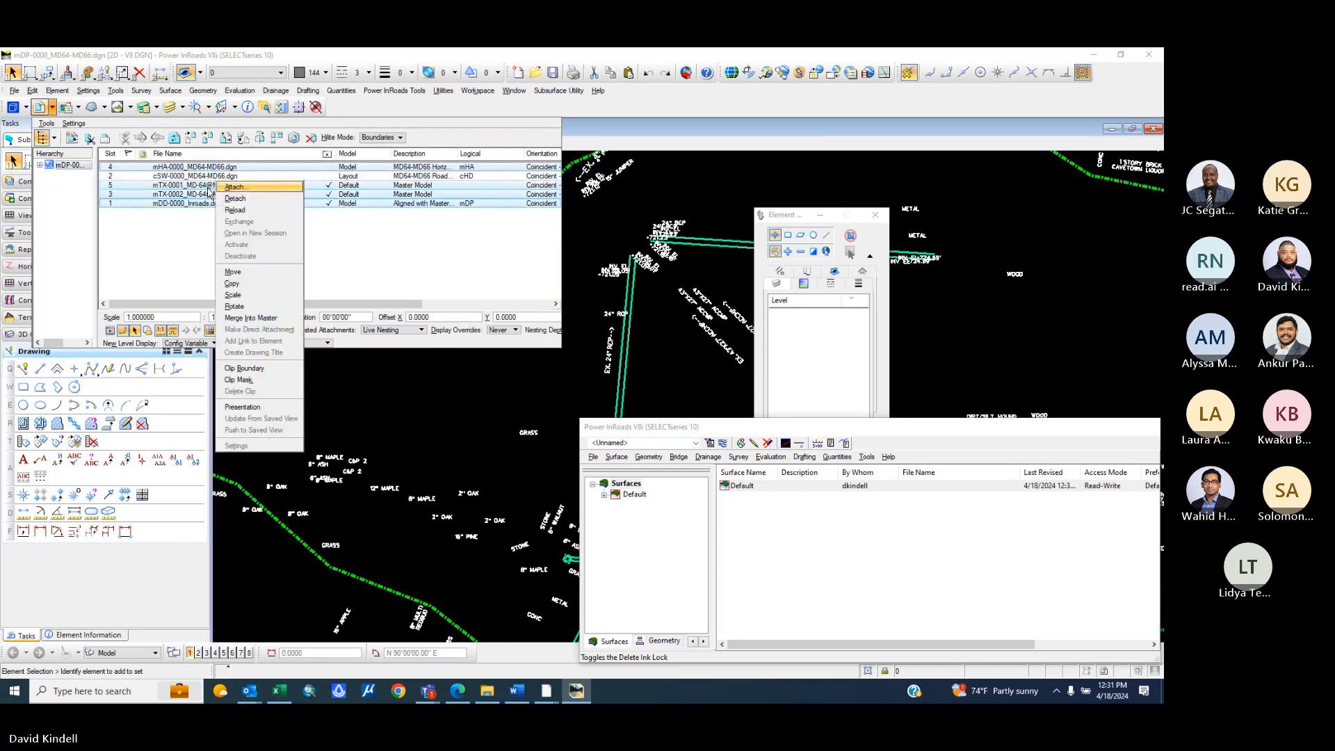
pyautogui.doubleClick(209, 194)
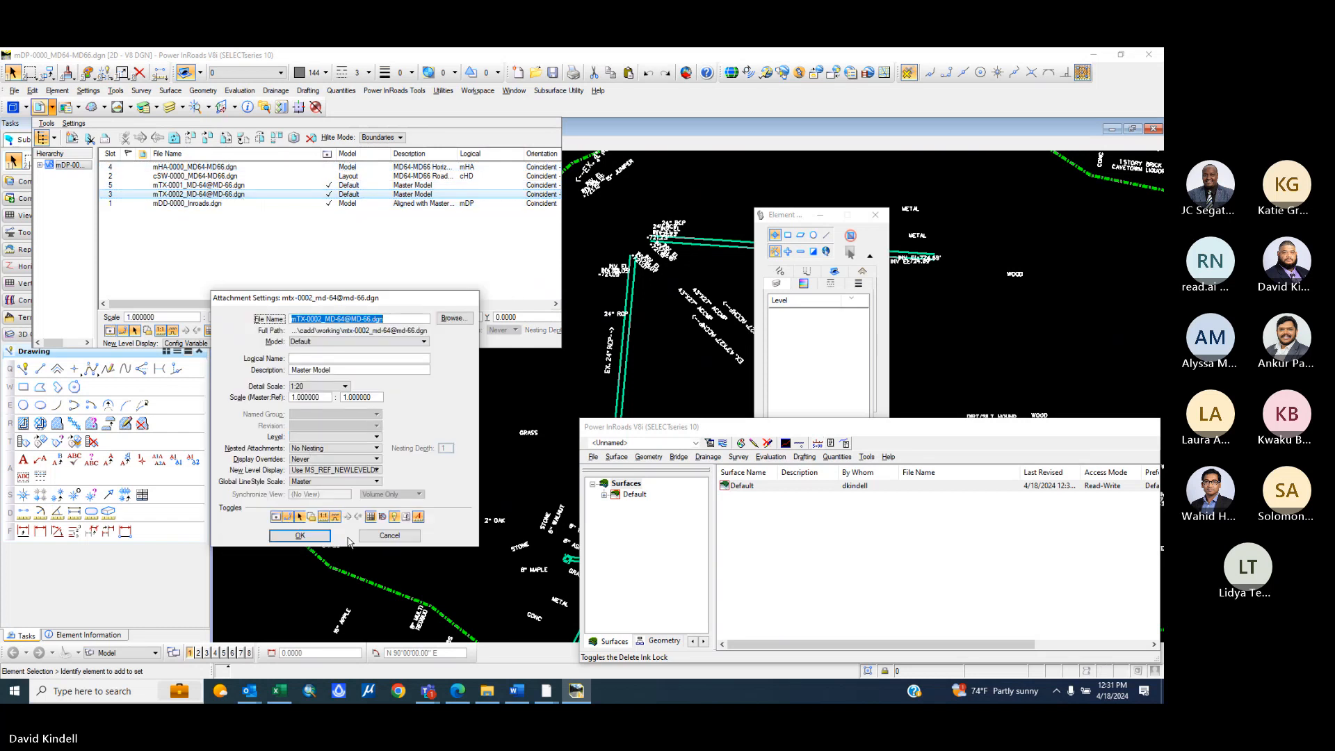
pyautogui.click(388, 537)
pyautogui.click(164, 204)
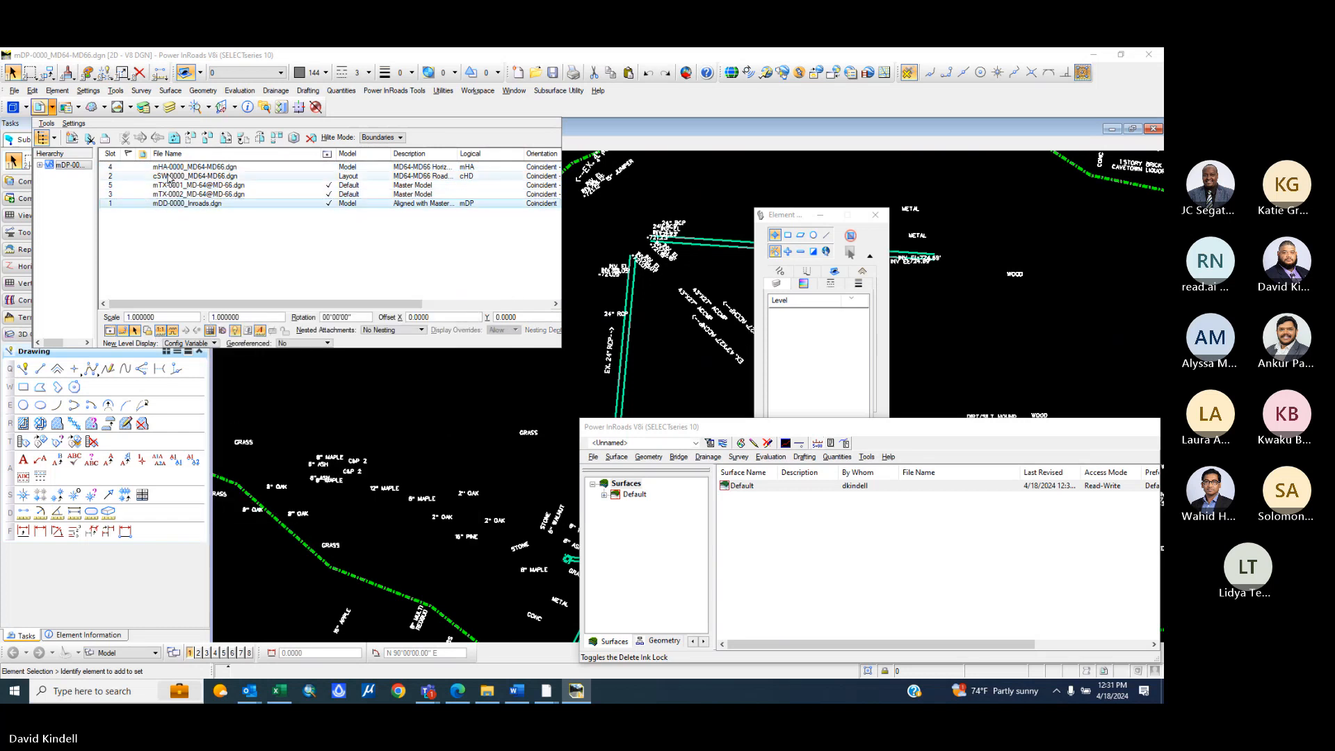
pyautogui.keyDown('shift'); pyautogui.click(174, 168); pyautogui.keyUp('shift')
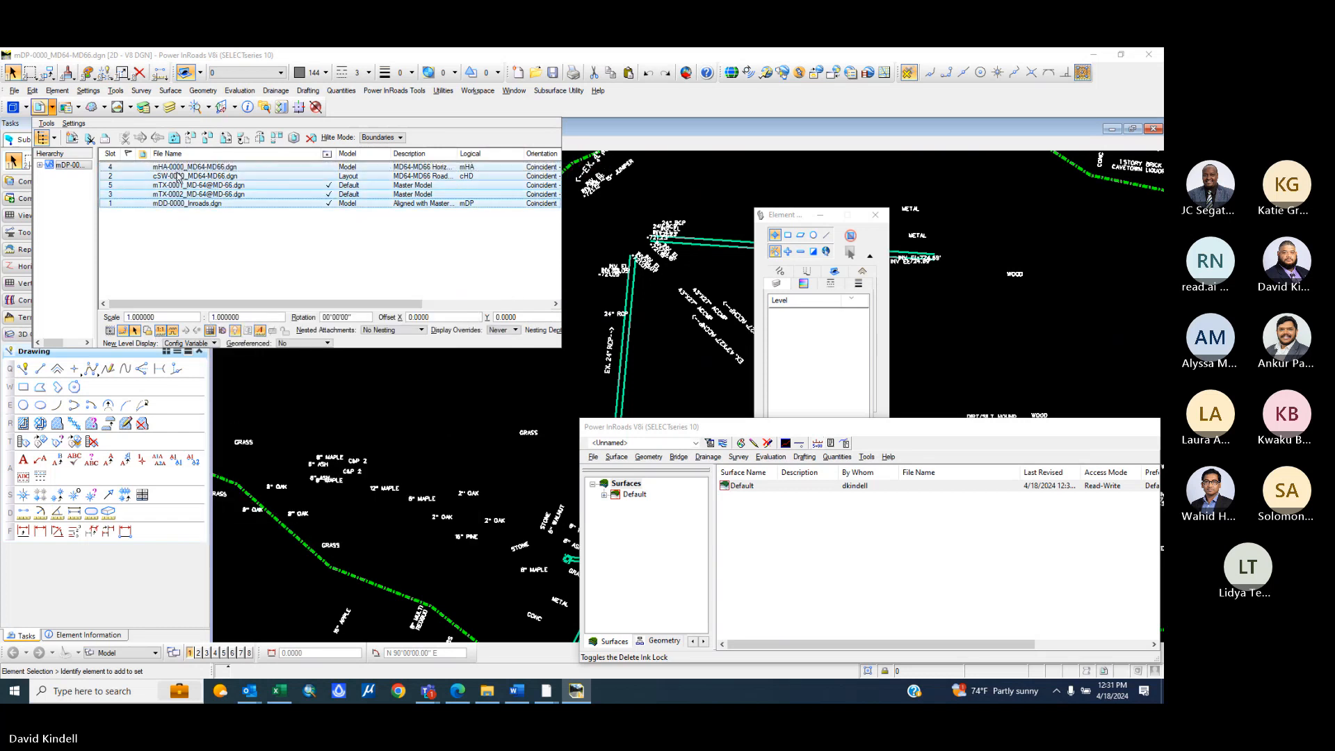
pyautogui.rightClick(183, 208)
pyautogui.click(212, 226)
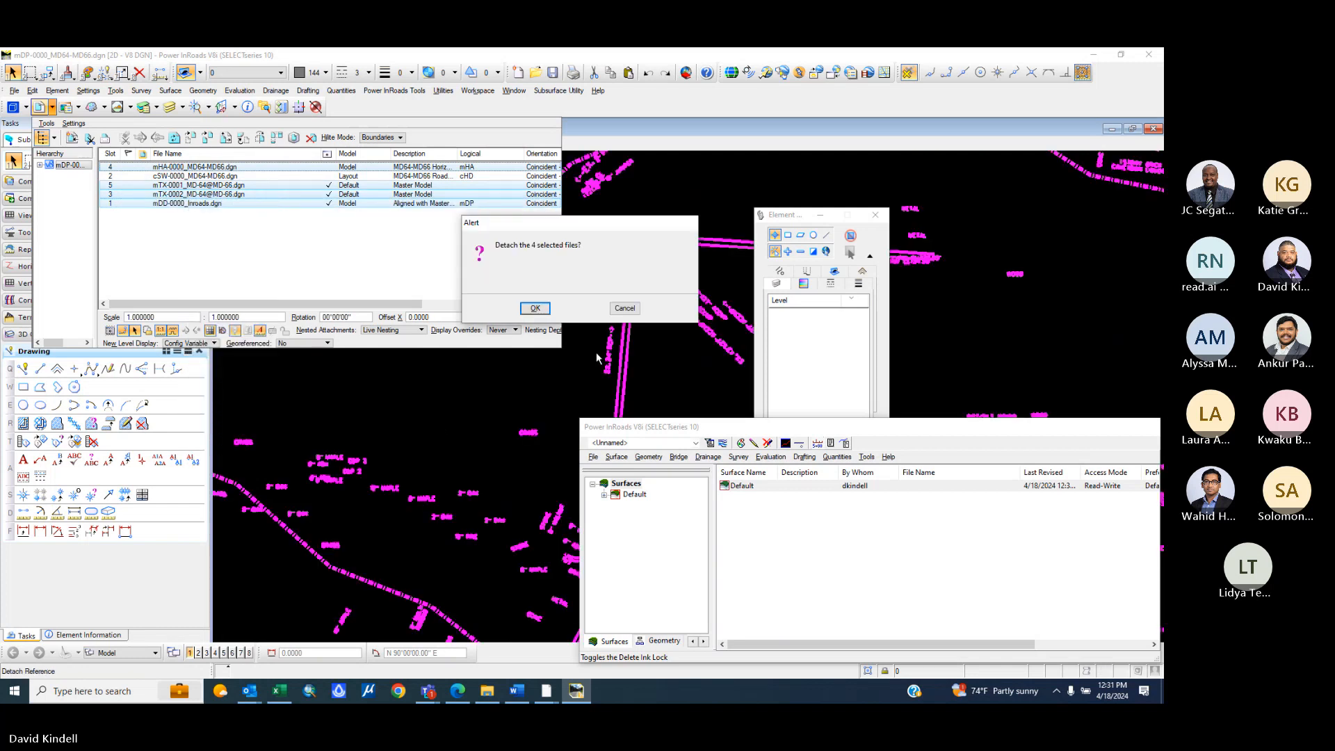
pyautogui.click(532, 308)
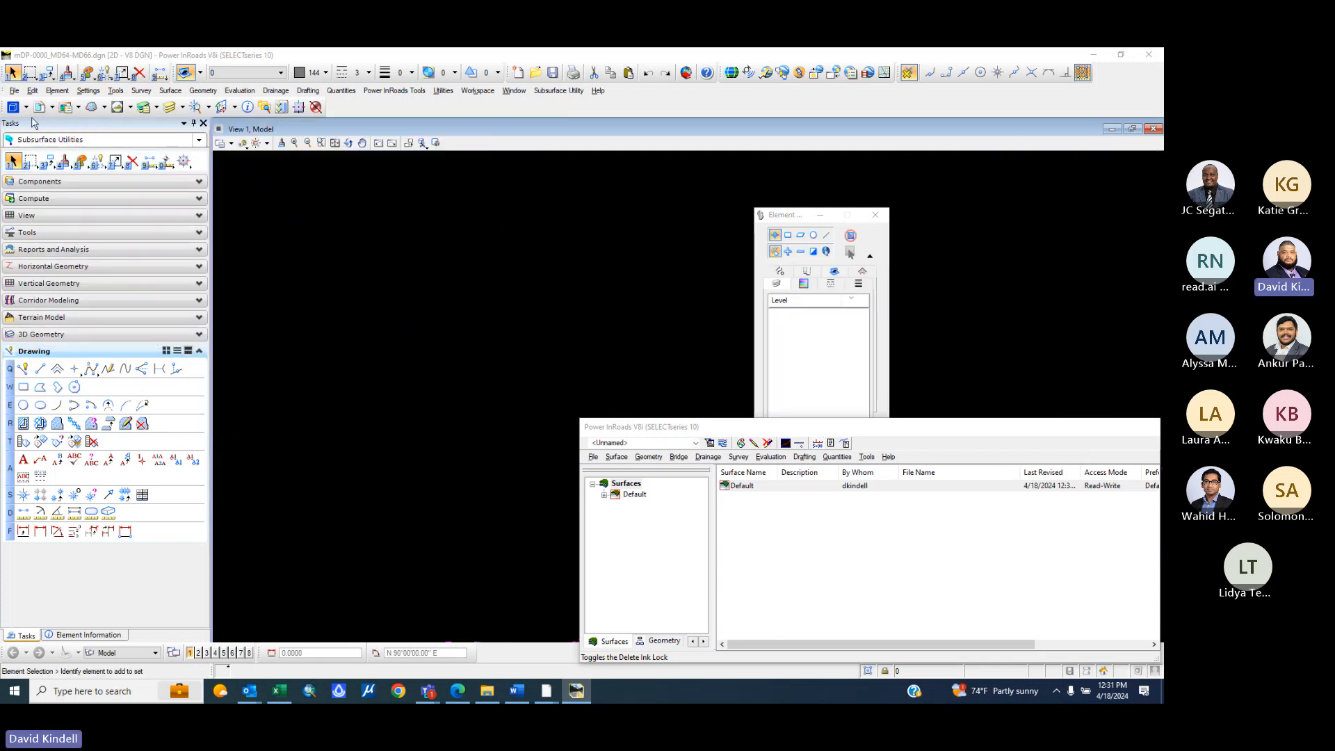
# - Start attaching a new reference and browse to Drawings\InRoads\Working in the 15_MD 66 at MD 64 Intersection Improvements project under 2024 Training Sessions
pyautogui.click(39, 107)
pyautogui.rightClick(370, 242)
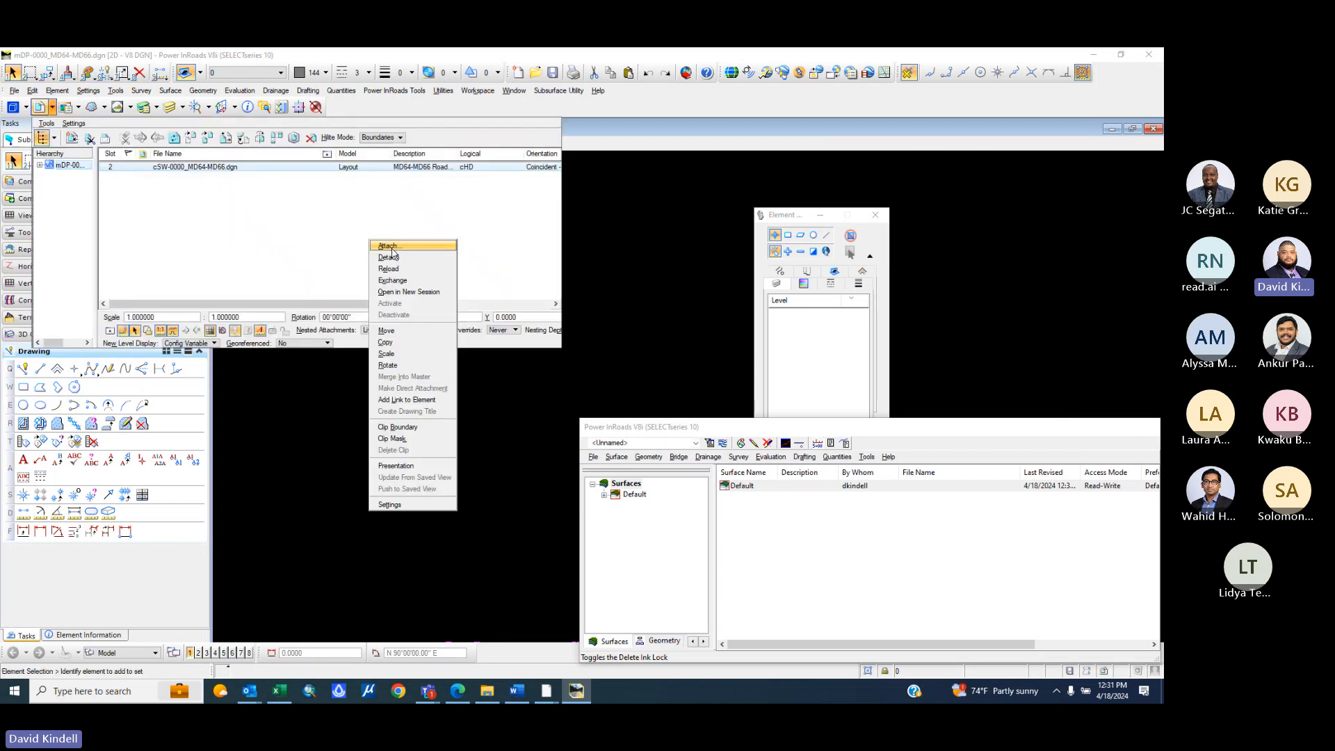
pyautogui.click(390, 247)
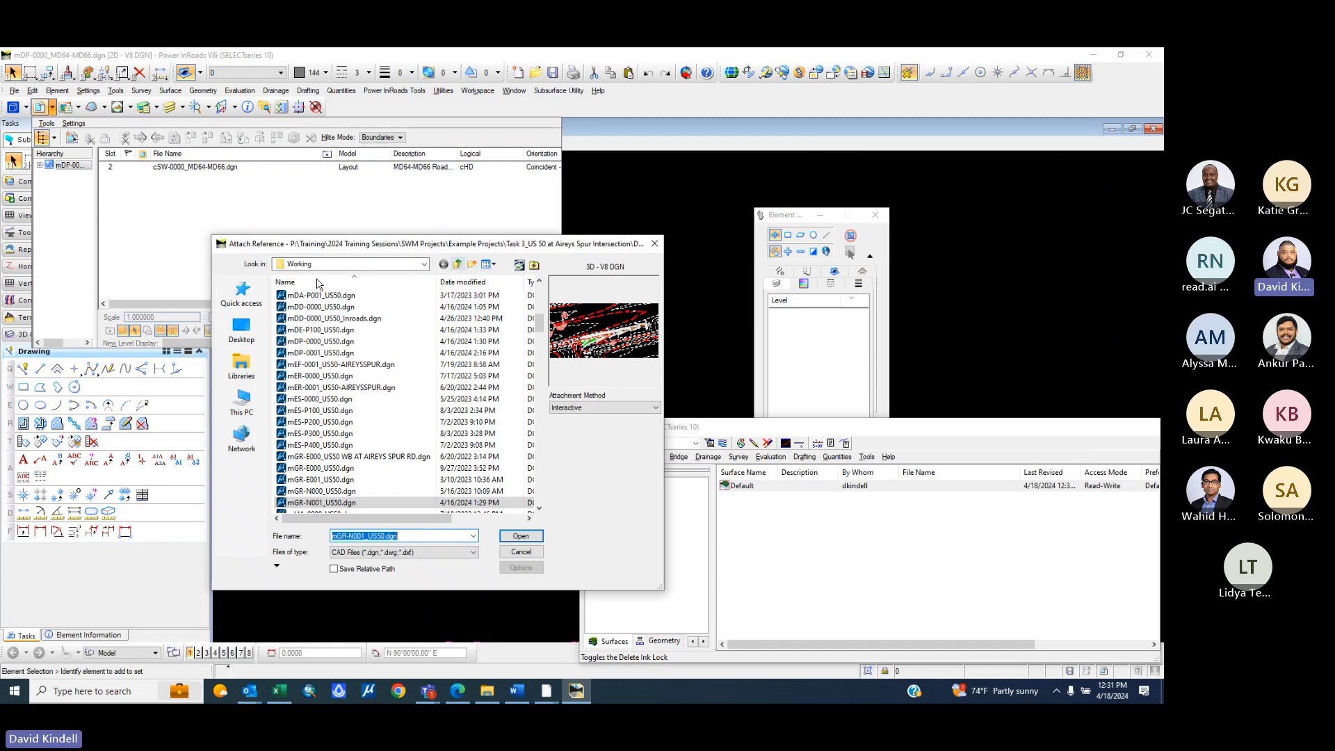
pyautogui.click(241, 294)
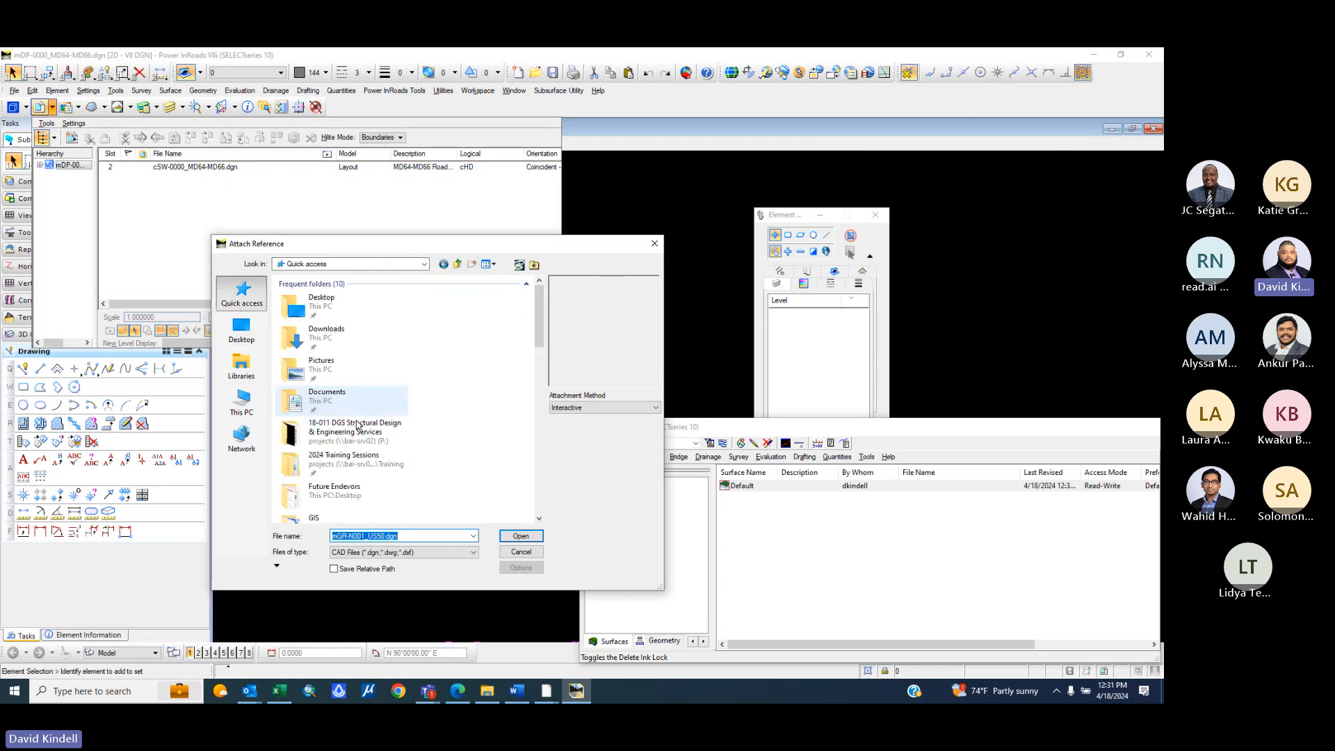
pyautogui.doubleClick(362, 459)
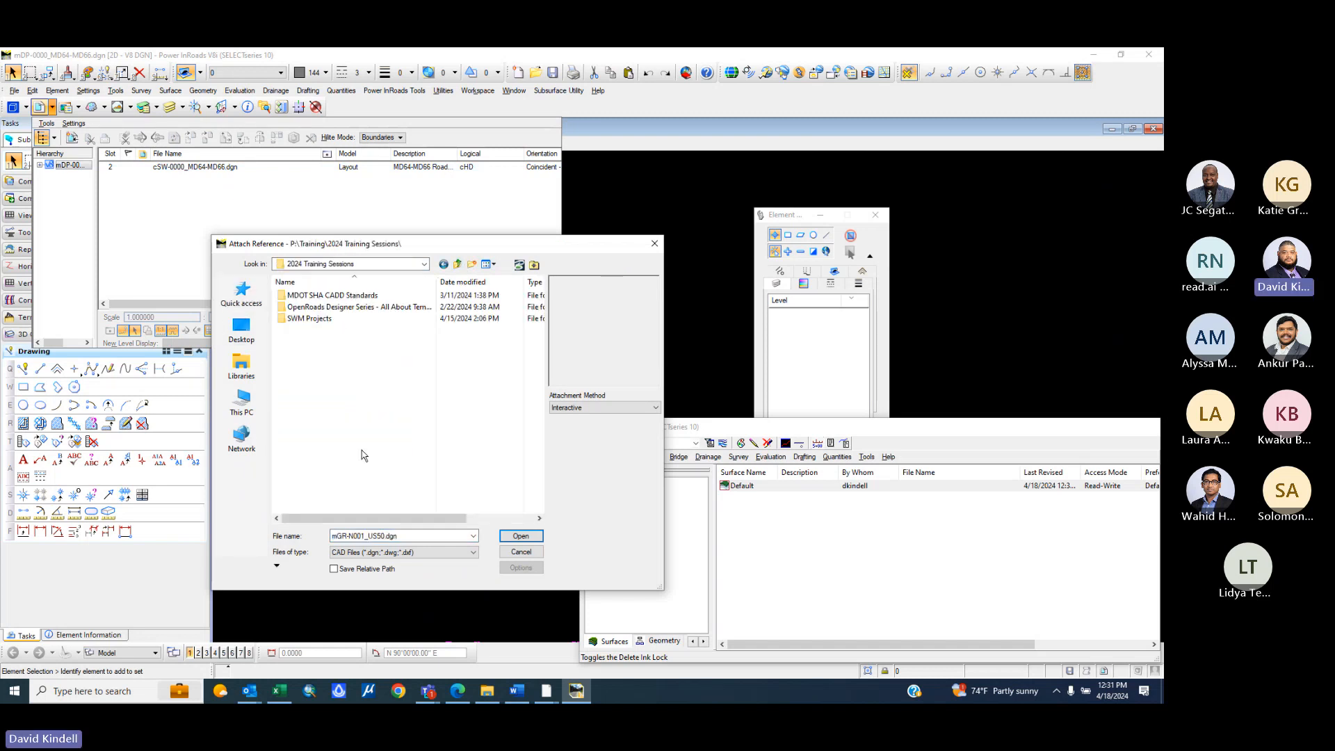
pyautogui.doubleClick(318, 318)
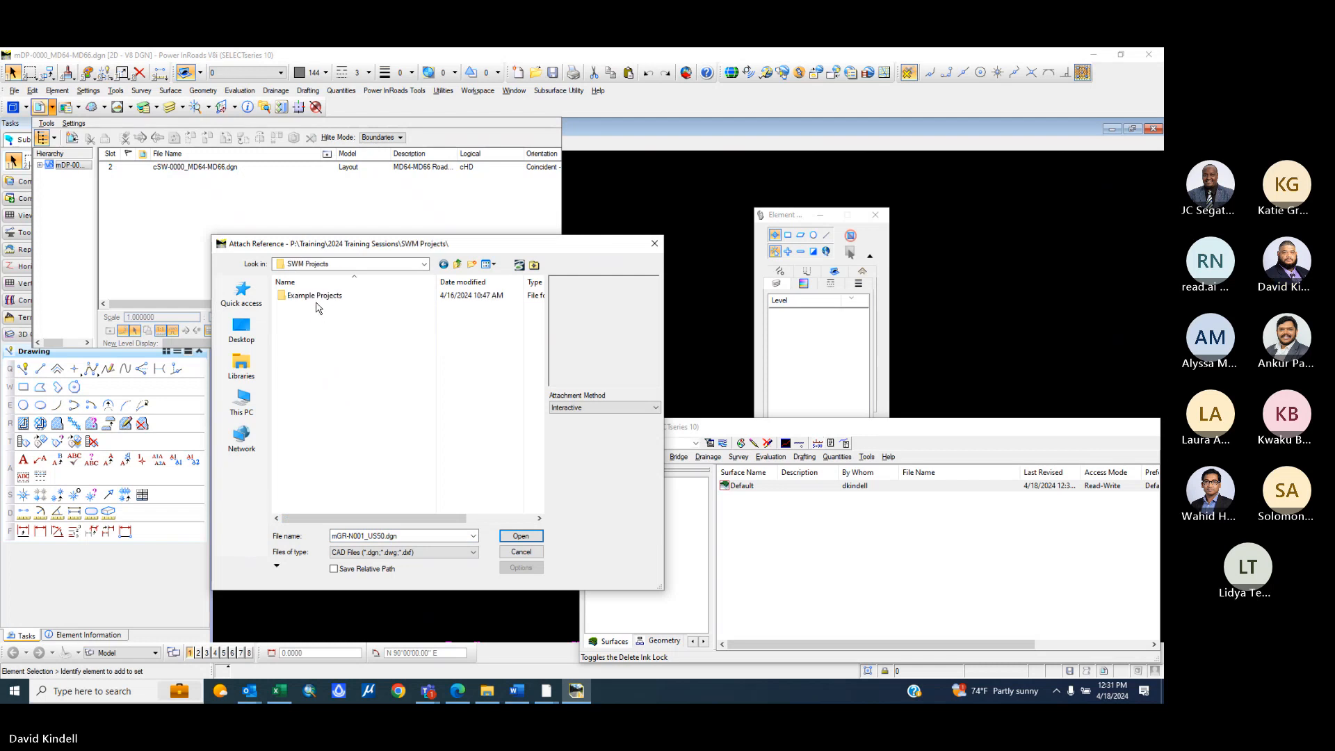
pyautogui.doubleClick(314, 296)
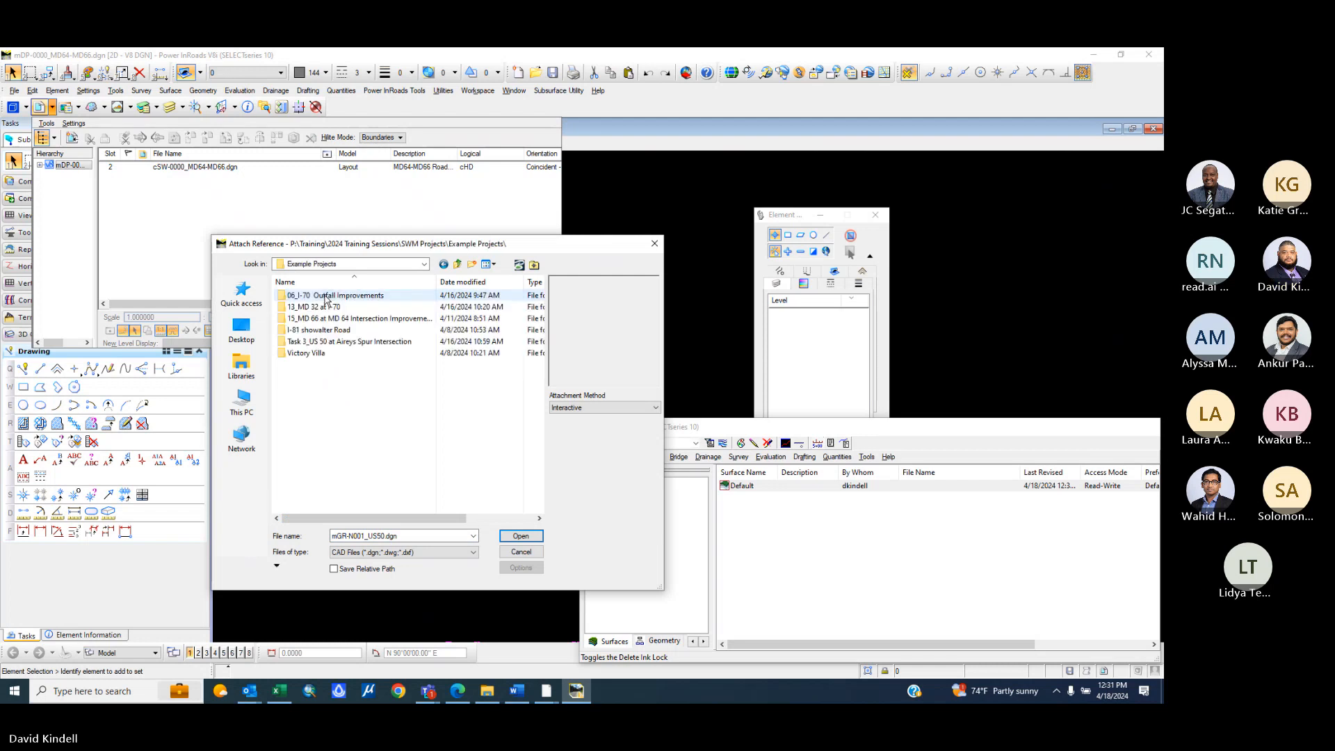
pyautogui.doubleClick(310, 319)
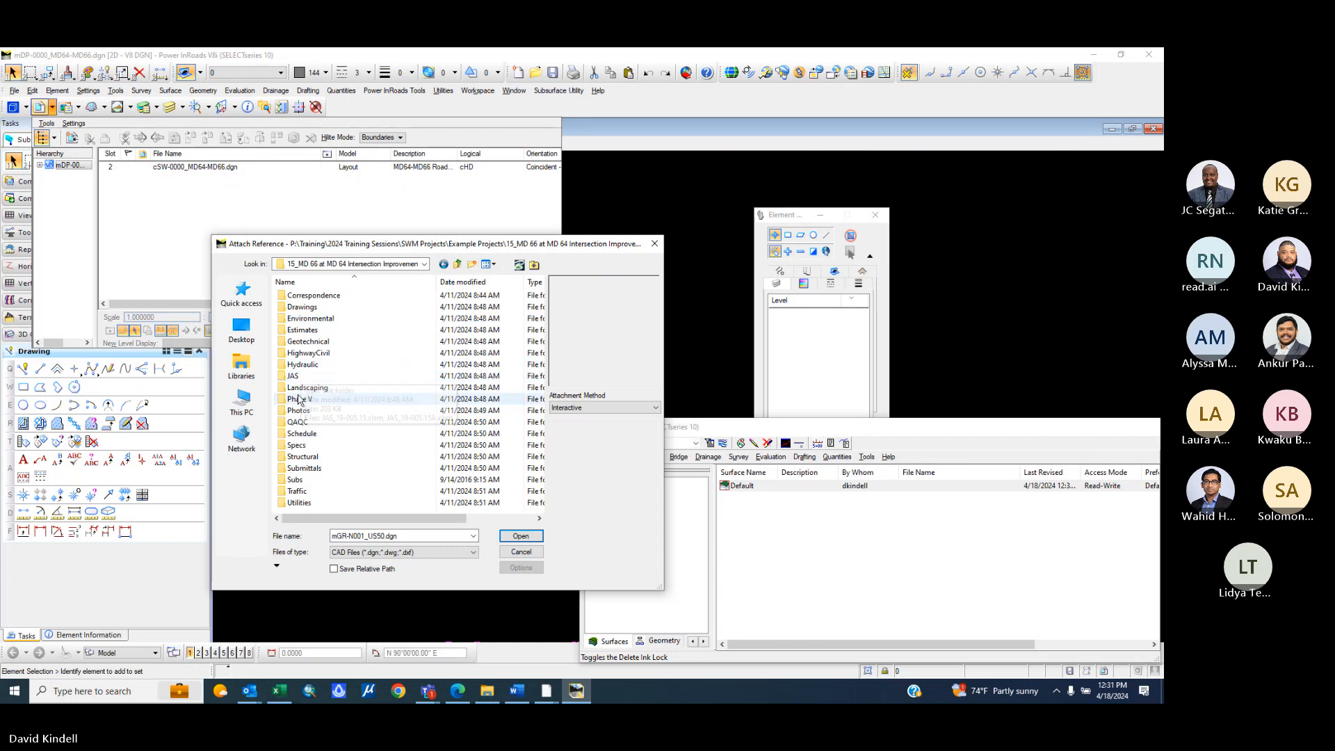
pyautogui.doubleClick(302, 307)
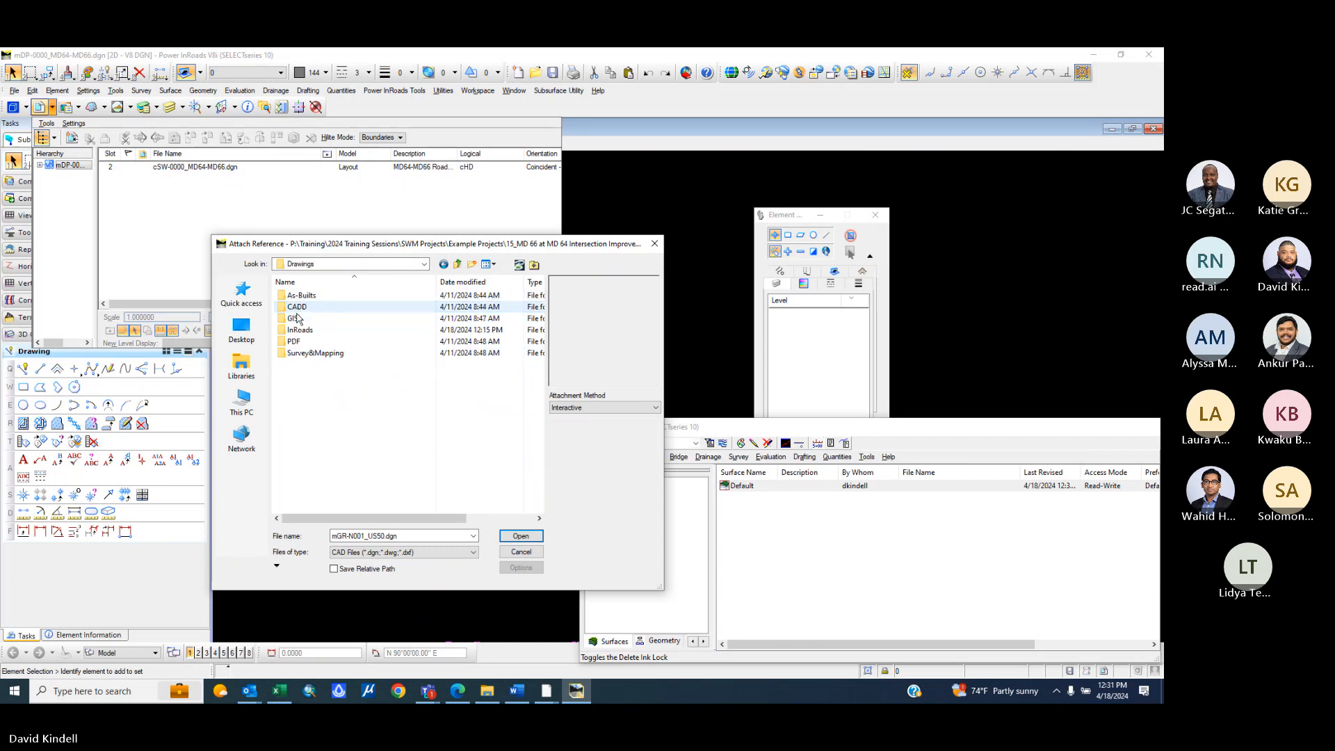
pyautogui.doubleClick(300, 337)
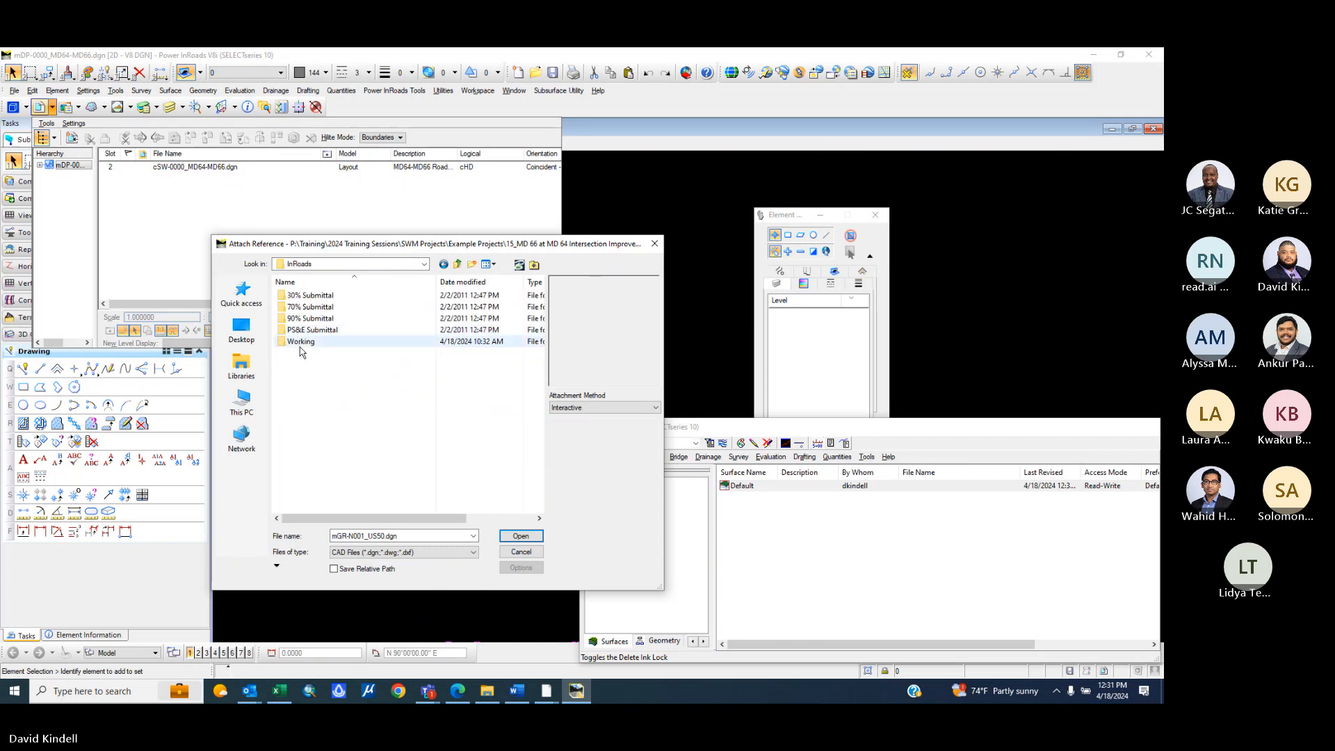
pyautogui.doubleClick(301, 341)
# - Attach mDD-0000_Inroads.dgn as a reference with logical name mDP, aligned with the master file and with no nesting
pyautogui.click(305, 330)
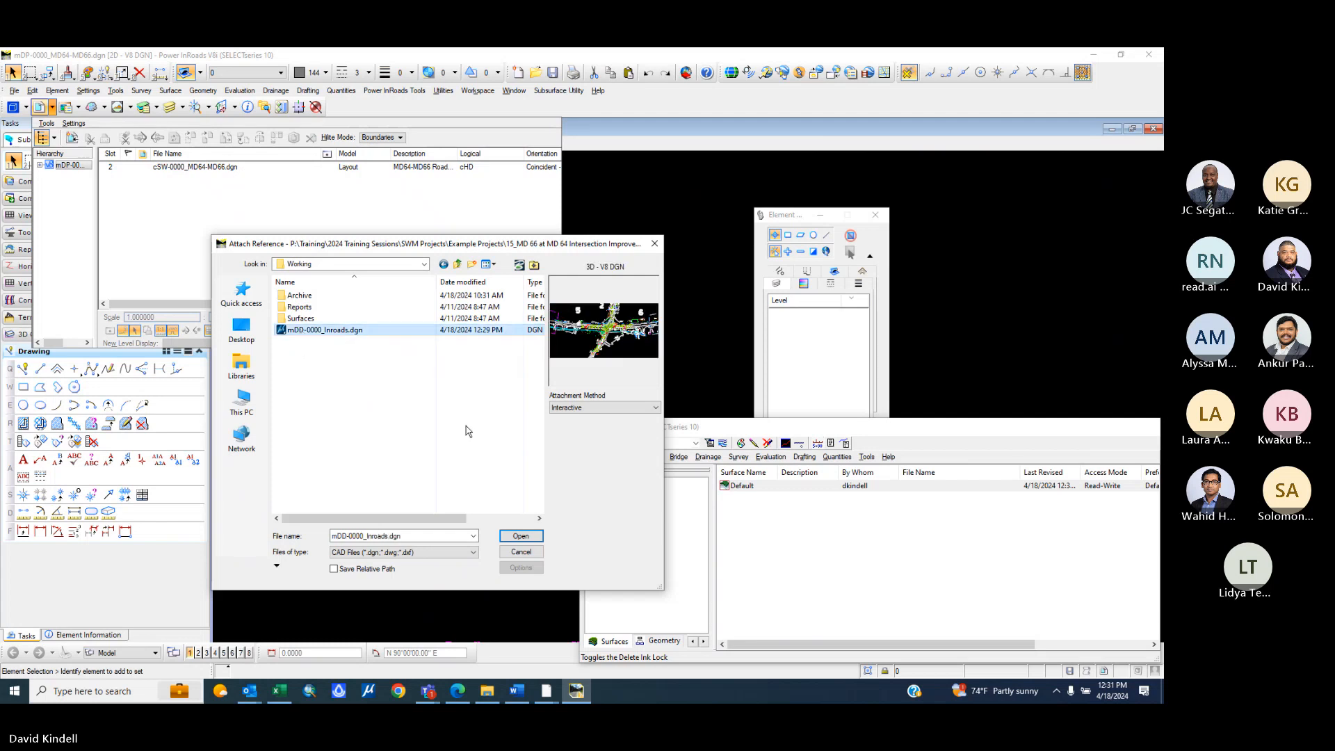
pyautogui.click(521, 536)
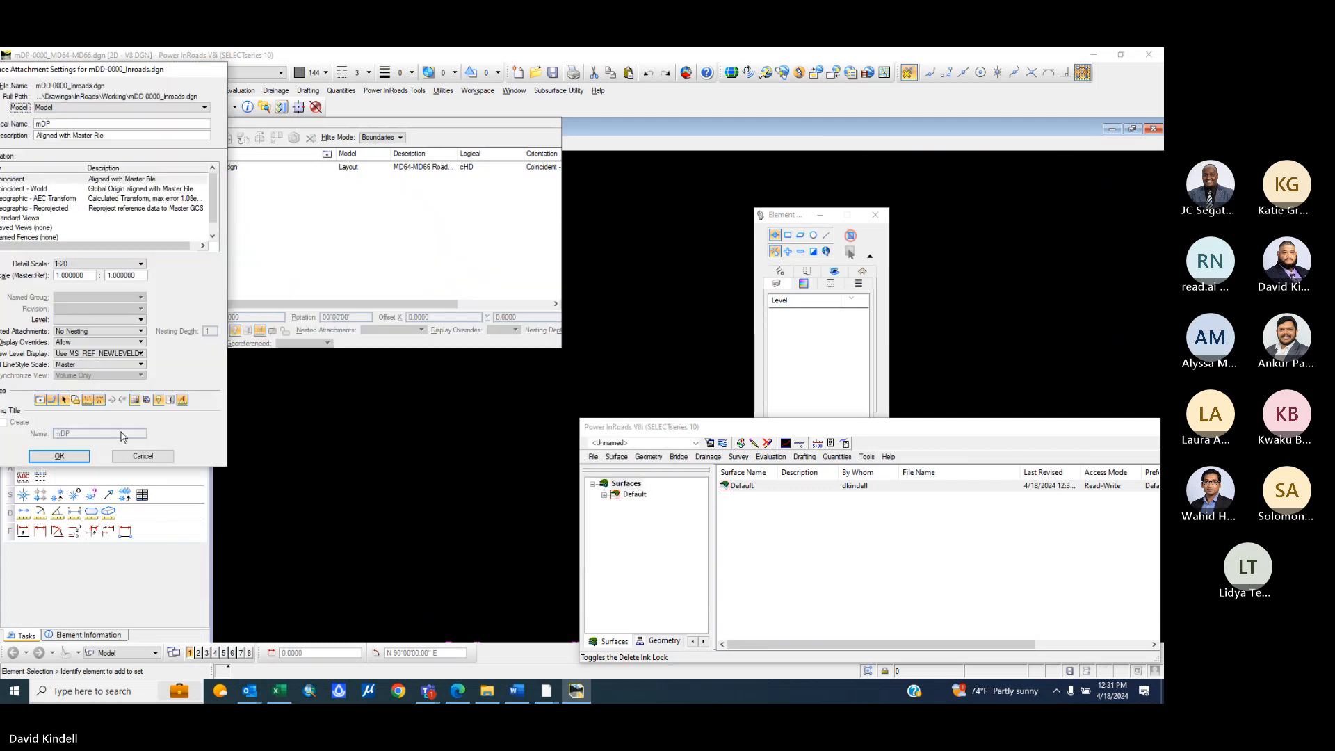
pyautogui.click(78, 459)
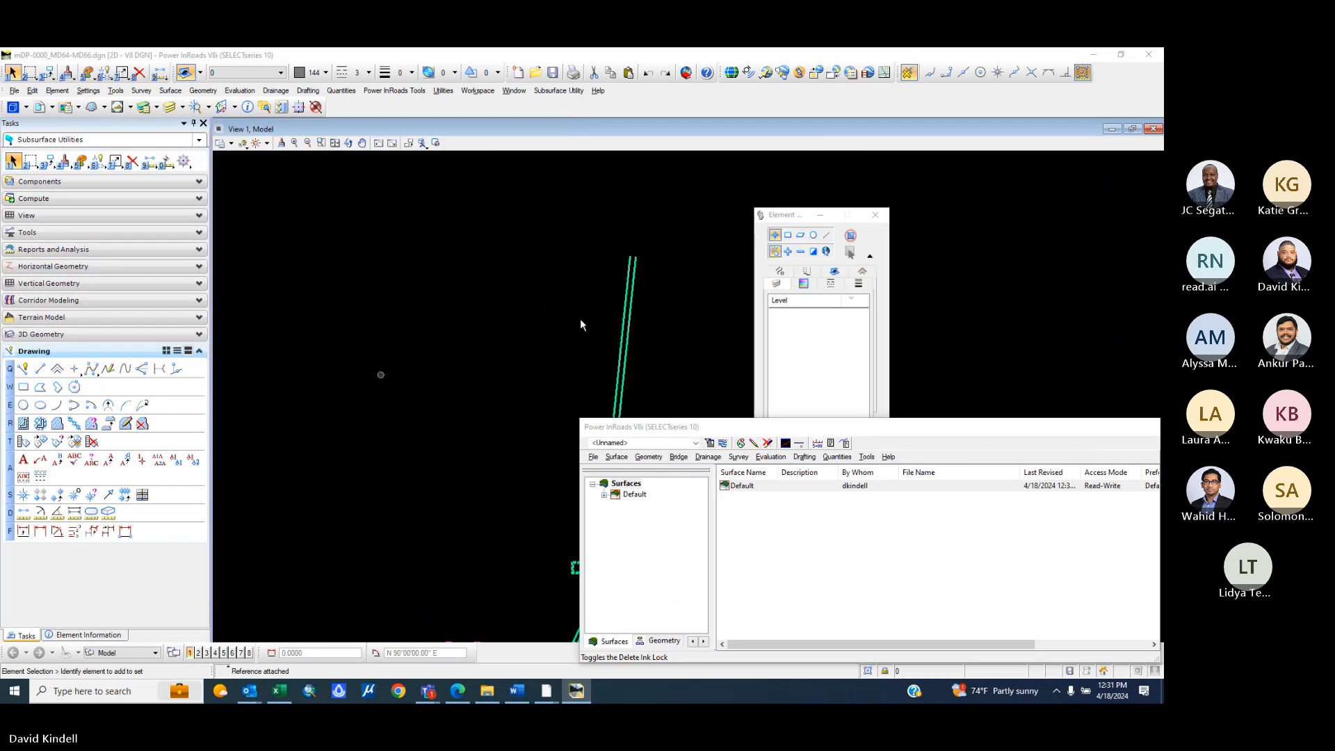
pyautogui.scroll(-5, 431, 274)
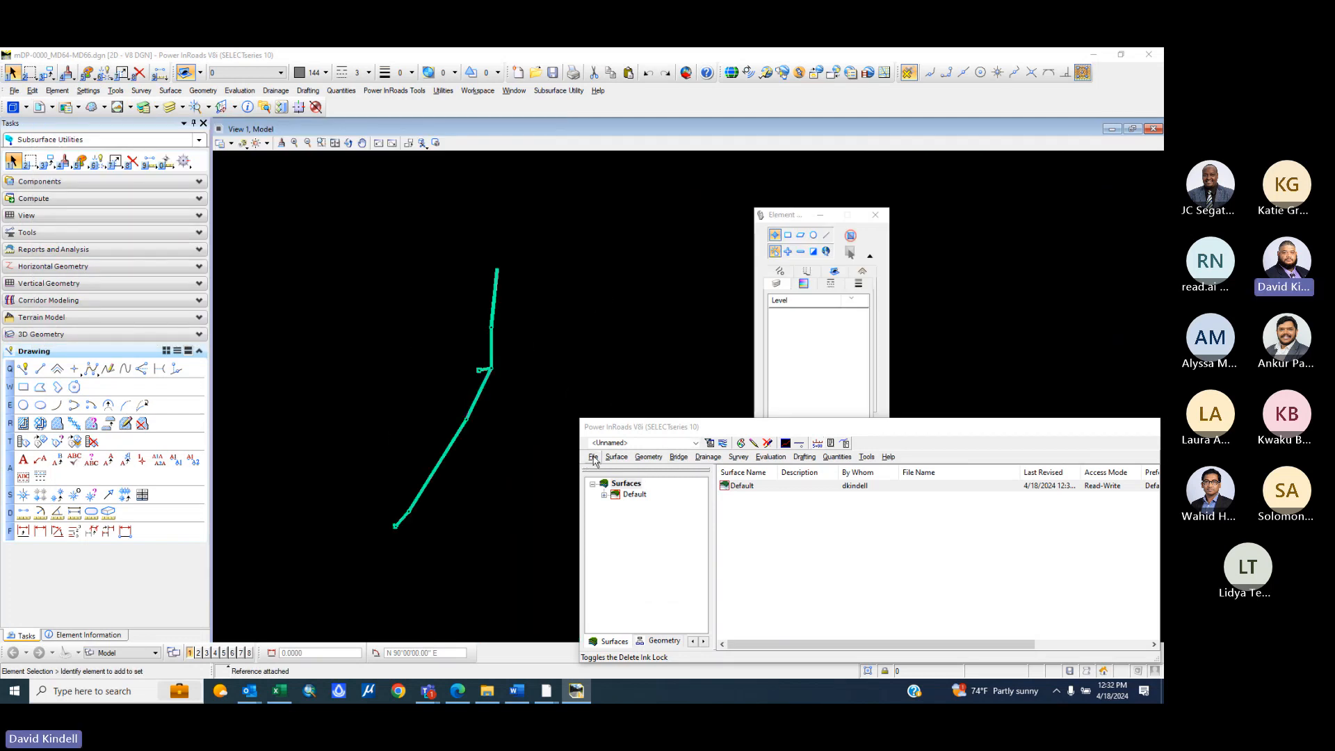
pyautogui.moveTo(631, 428); pyautogui.dragTo(603, 320)
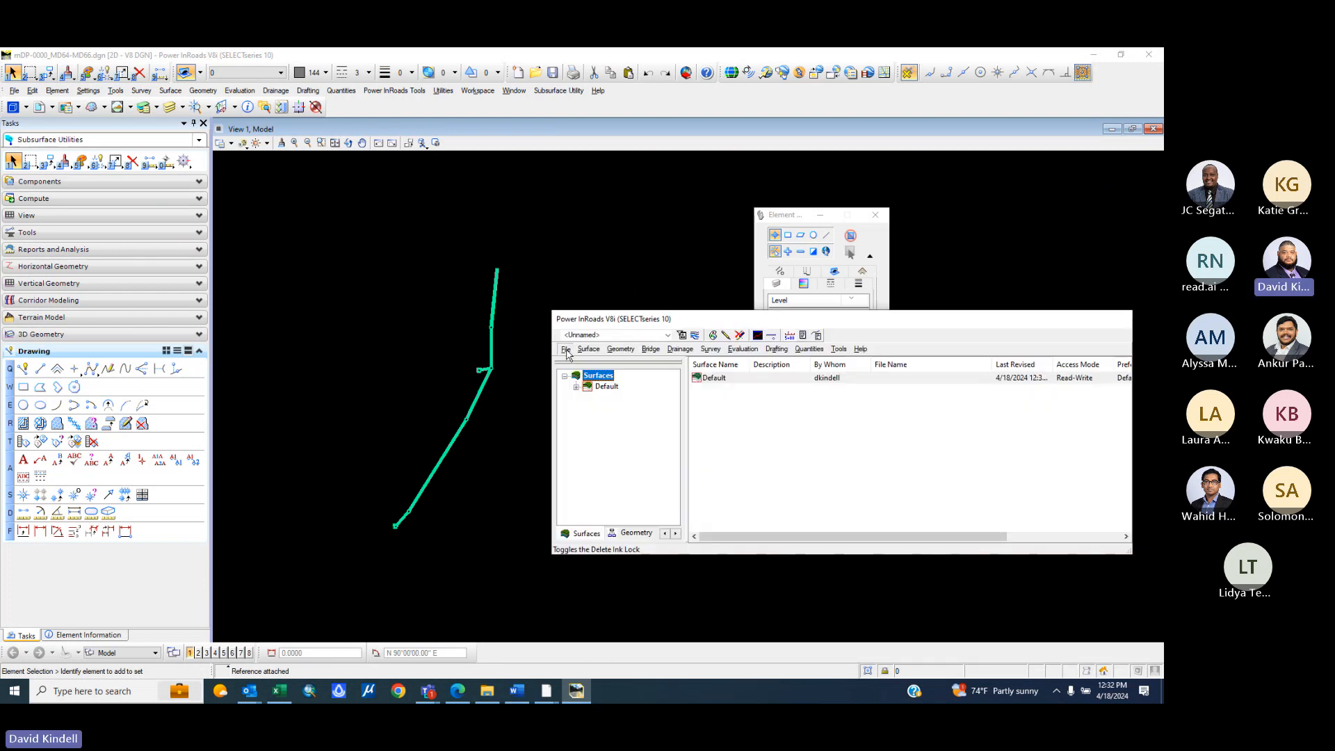
pyautogui.click(567, 352)
pyautogui.click(653, 494)
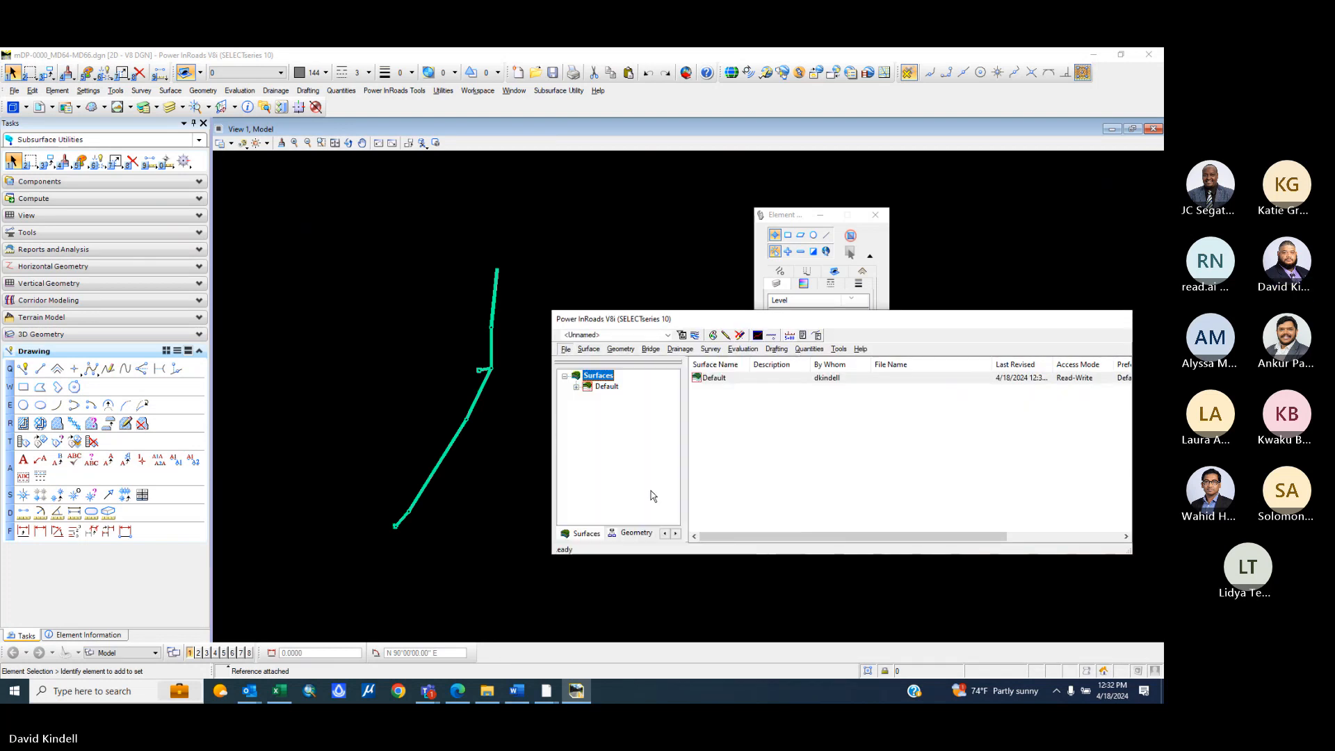
pyautogui.click(566, 349)
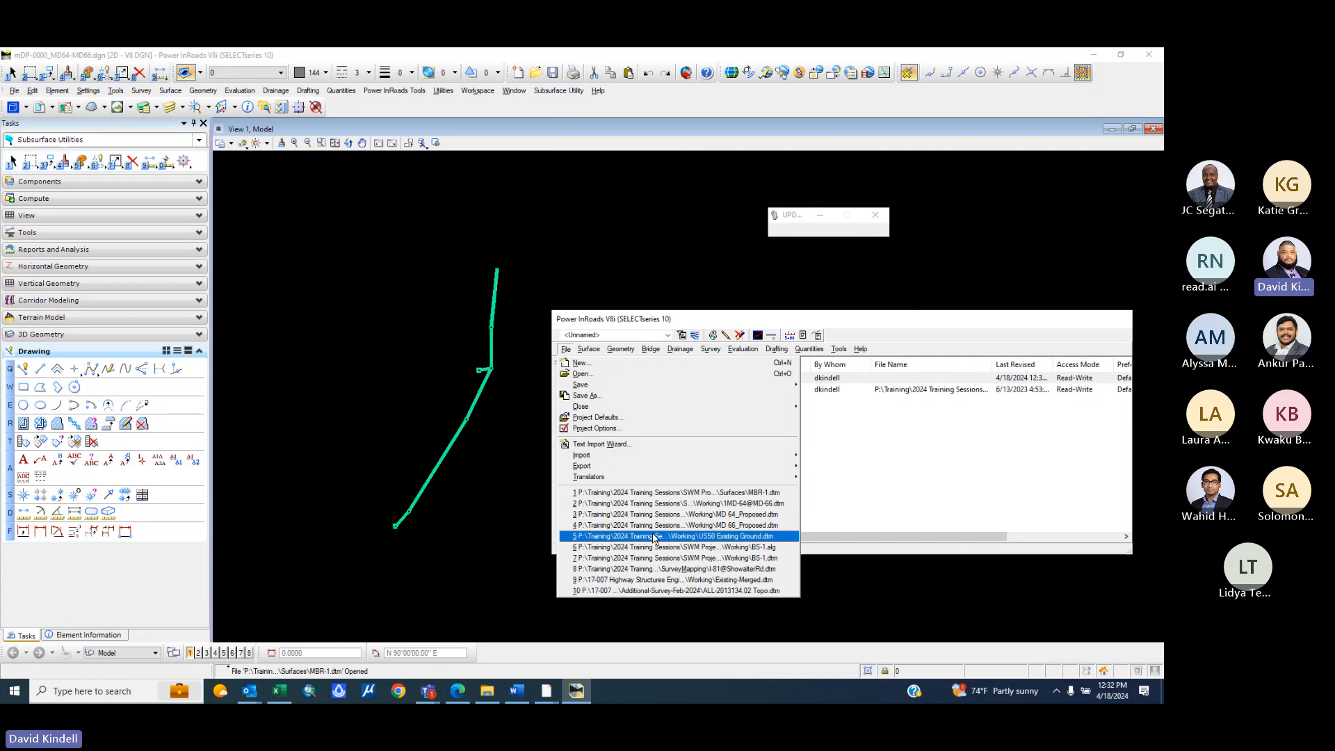
pyautogui.click(671, 504)
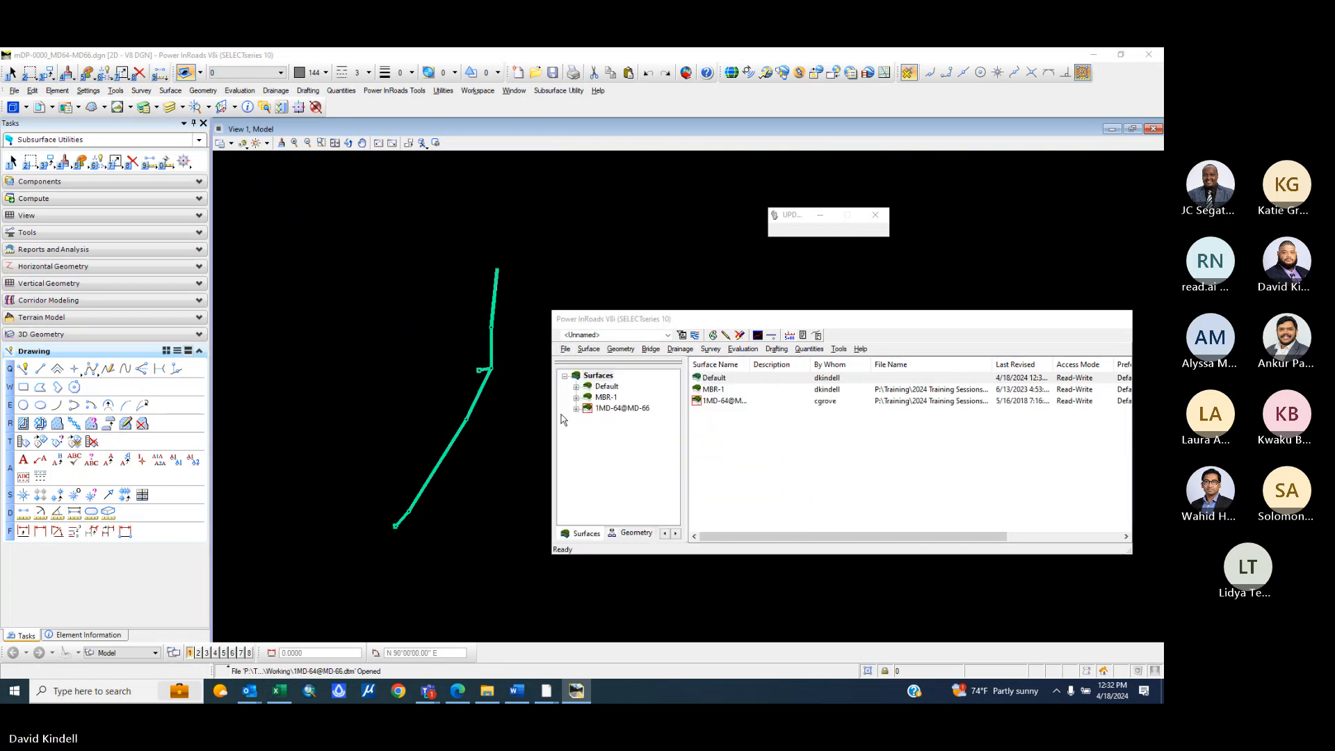
# - Load the proposed surfaces MD 66_Proposed.dtm and MD 64_Proposed.dtm from the recently used files
pyautogui.click(567, 349)
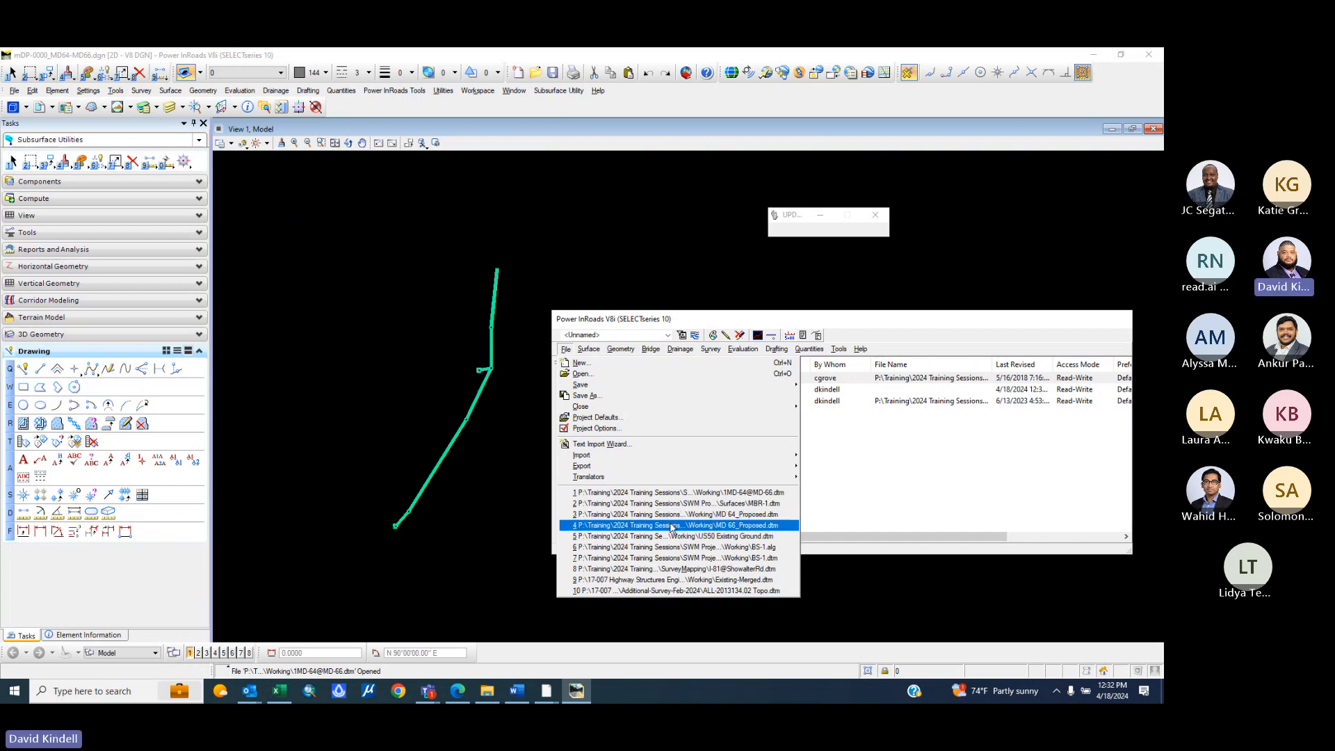
pyautogui.click(672, 525)
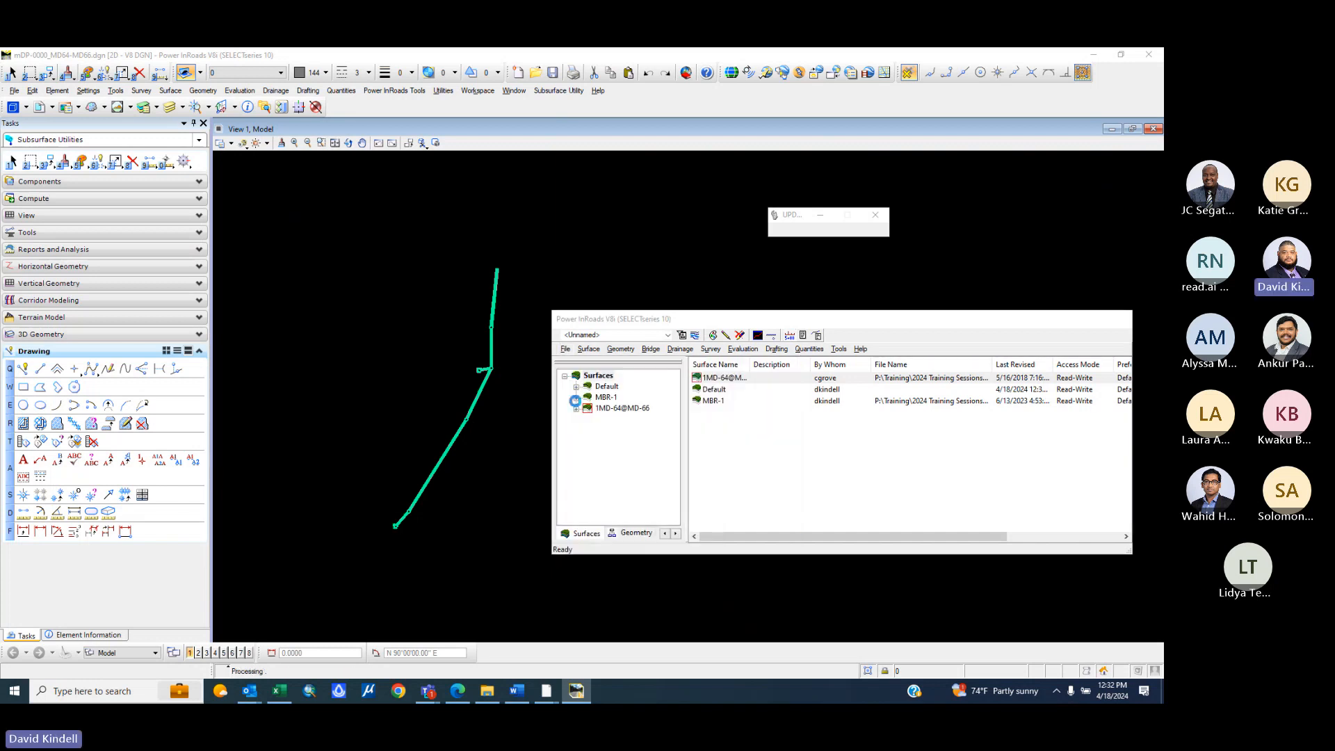
pyautogui.click(567, 349)
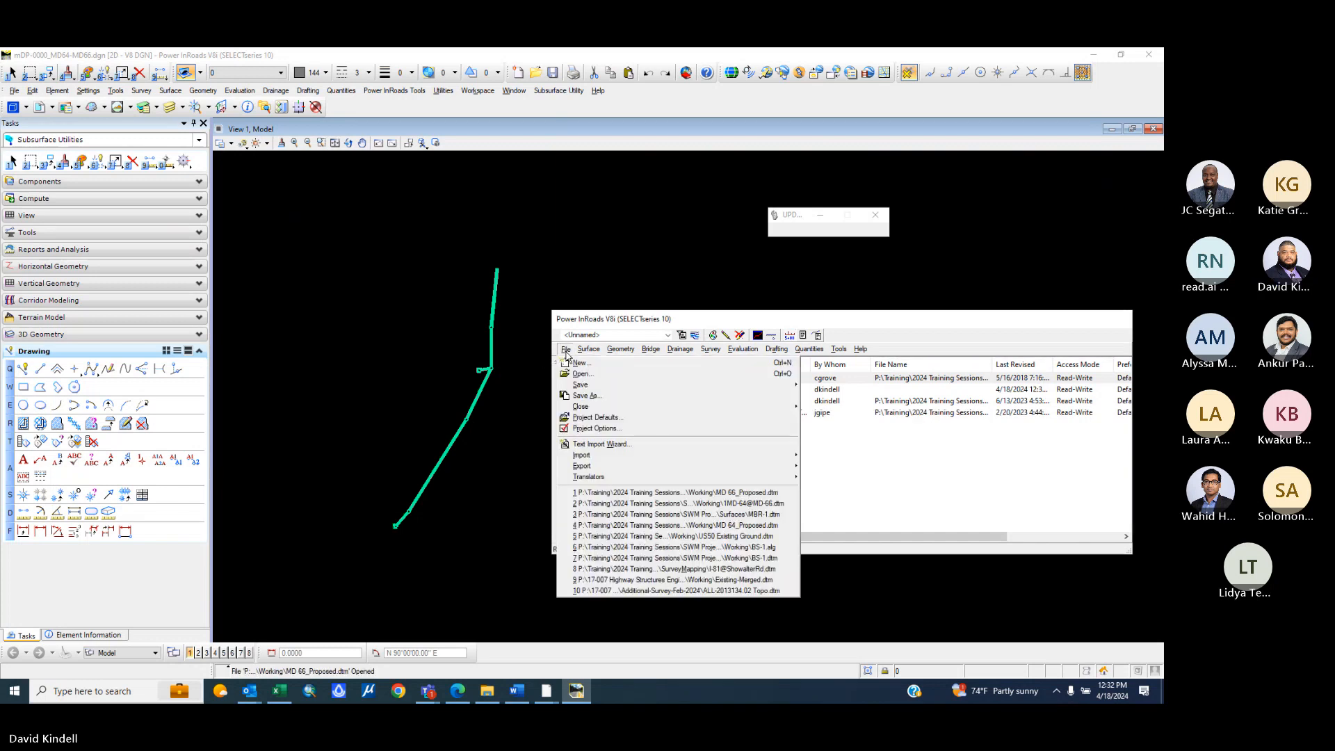
pyautogui.click(689, 526)
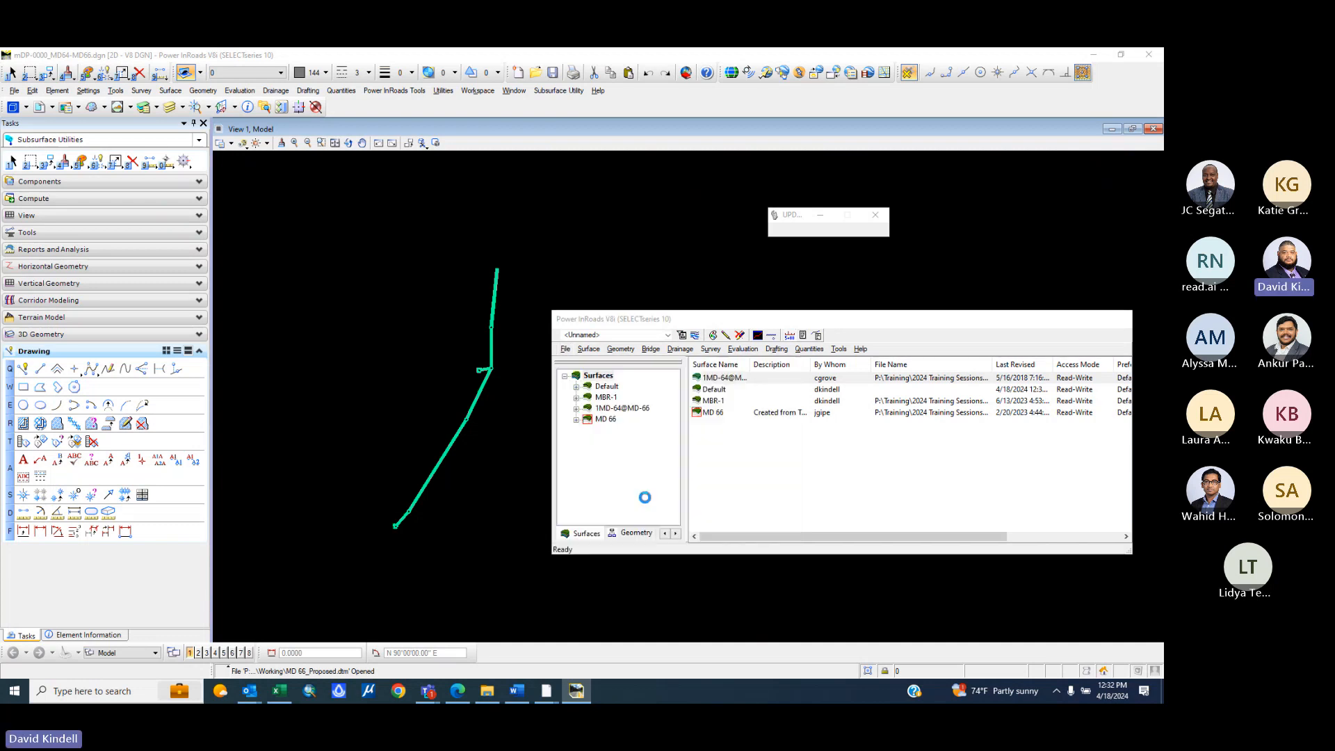
# - Open the drainage database MD66.sdb from the project's InRoads folder, one level above Working
pyautogui.click(567, 351)
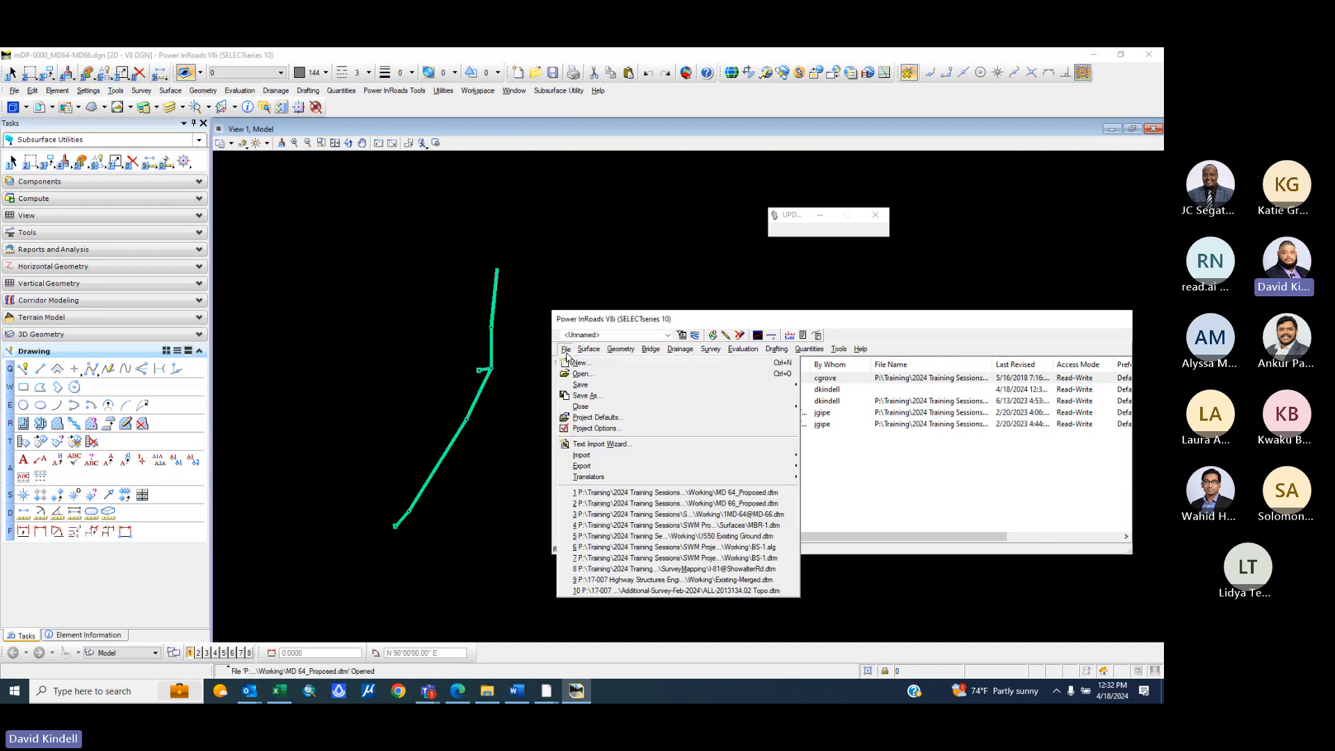
pyautogui.click(602, 376)
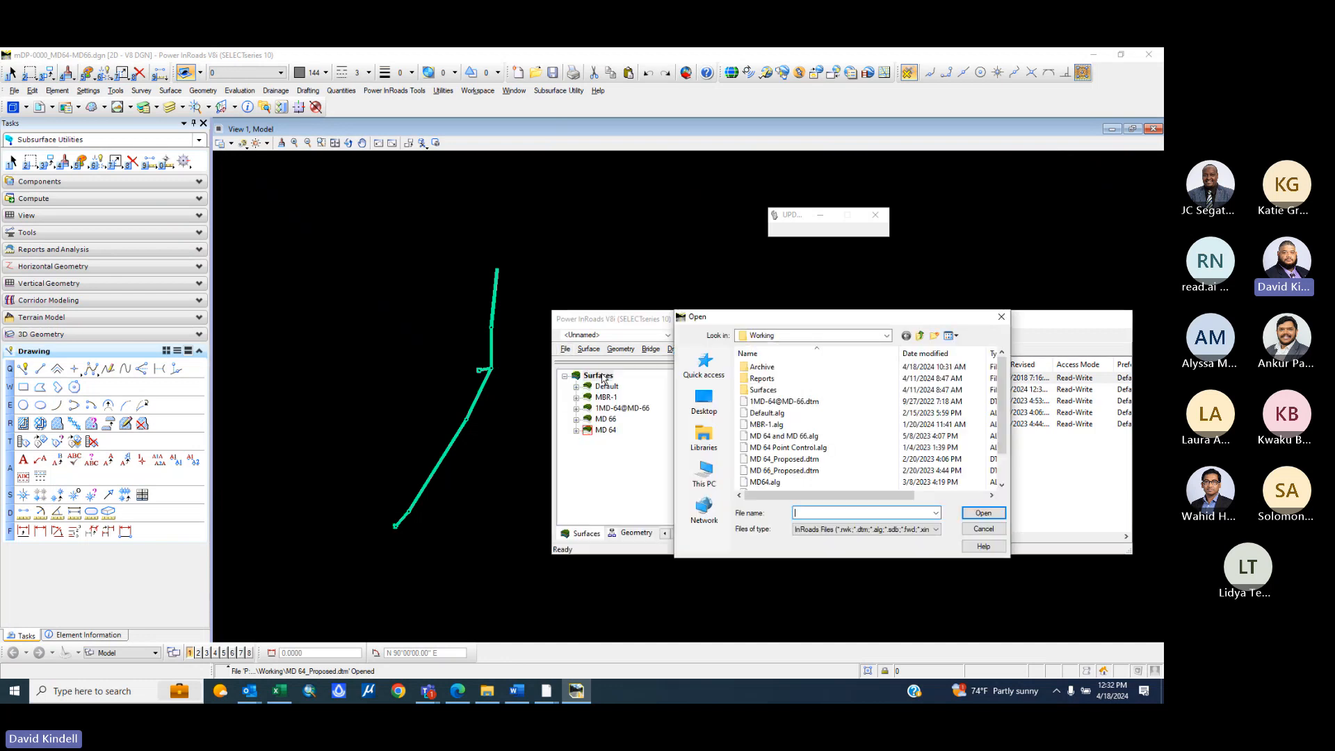
pyautogui.scroll(-1, 805, 417)
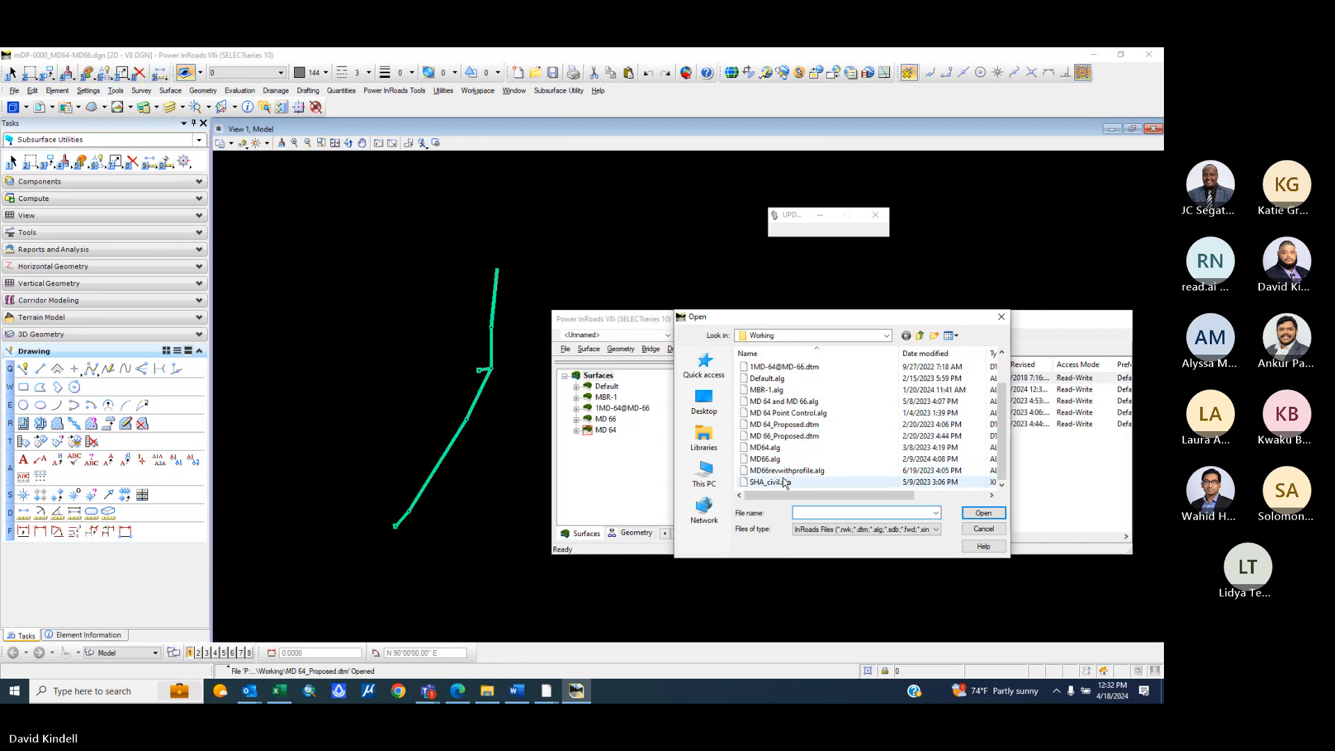
pyautogui.scroll(1, 784, 478)
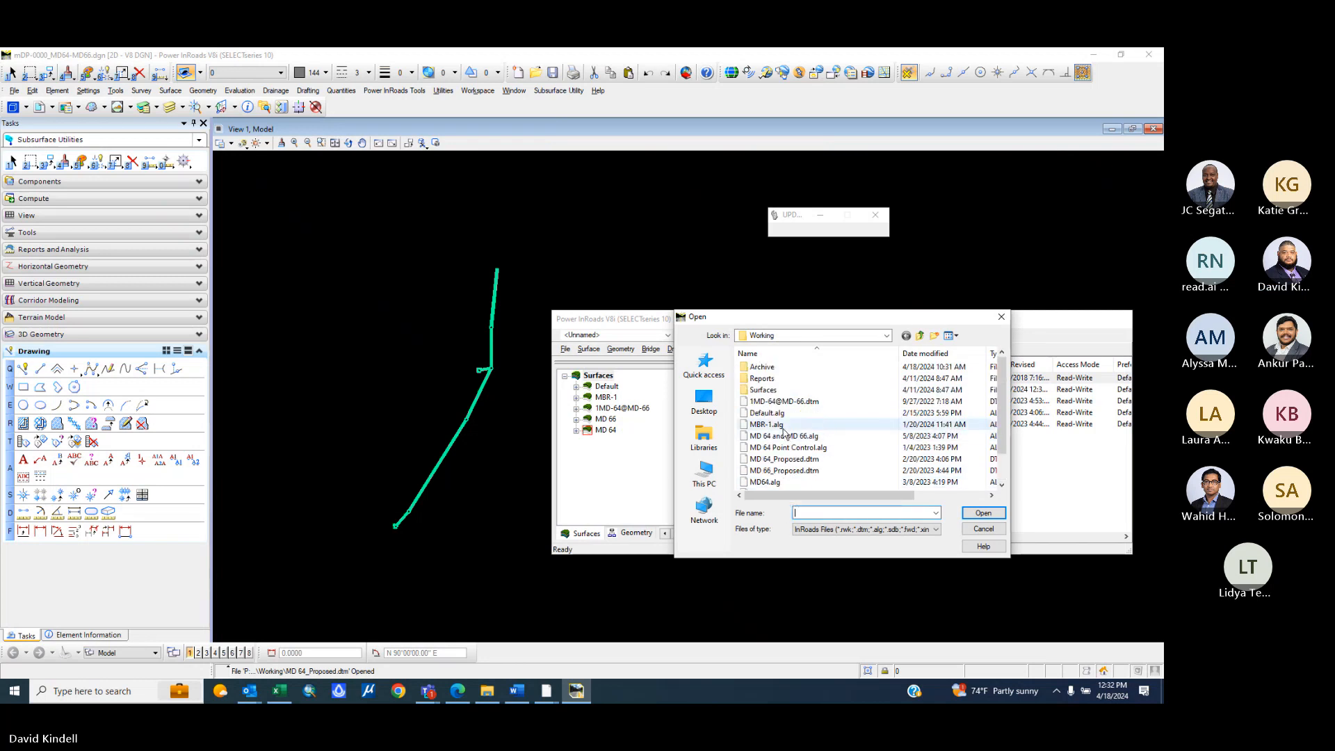
pyautogui.scroll(-1, 796, 447)
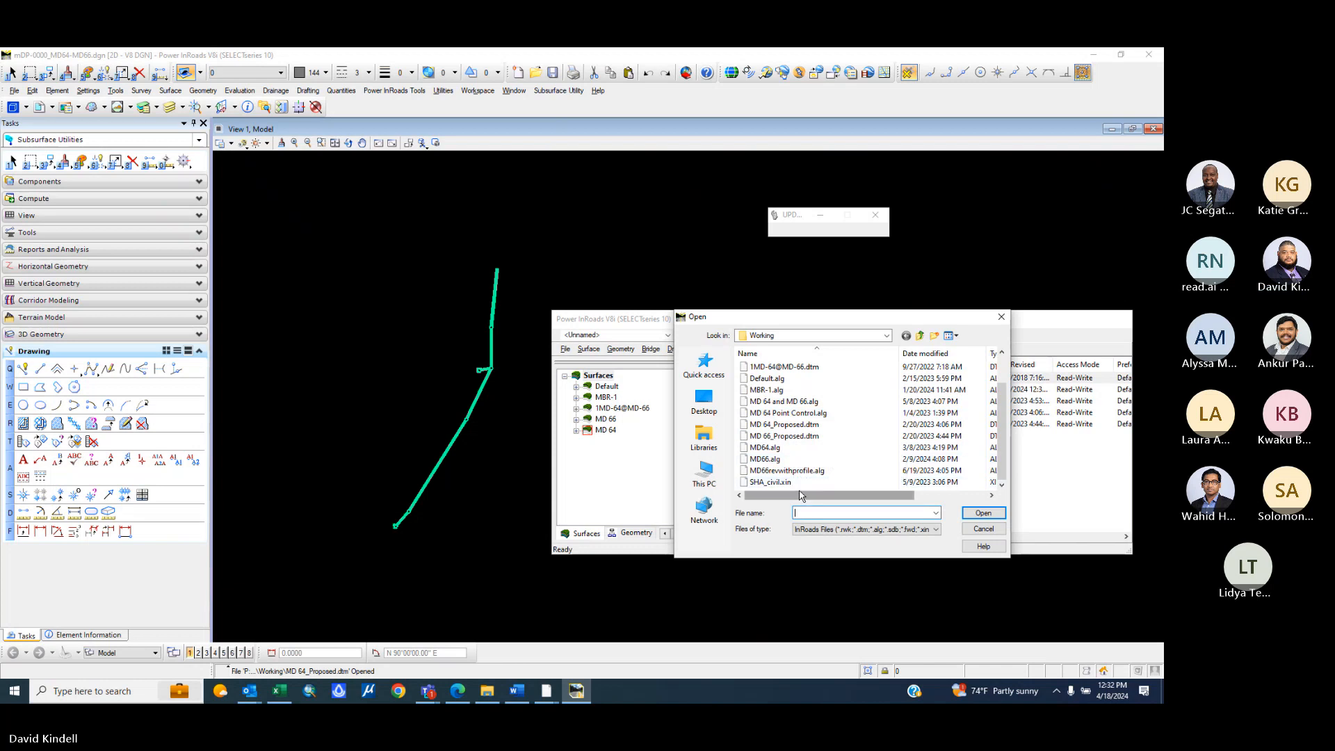
pyautogui.scroll(1, 800, 487)
pyautogui.click(920, 335)
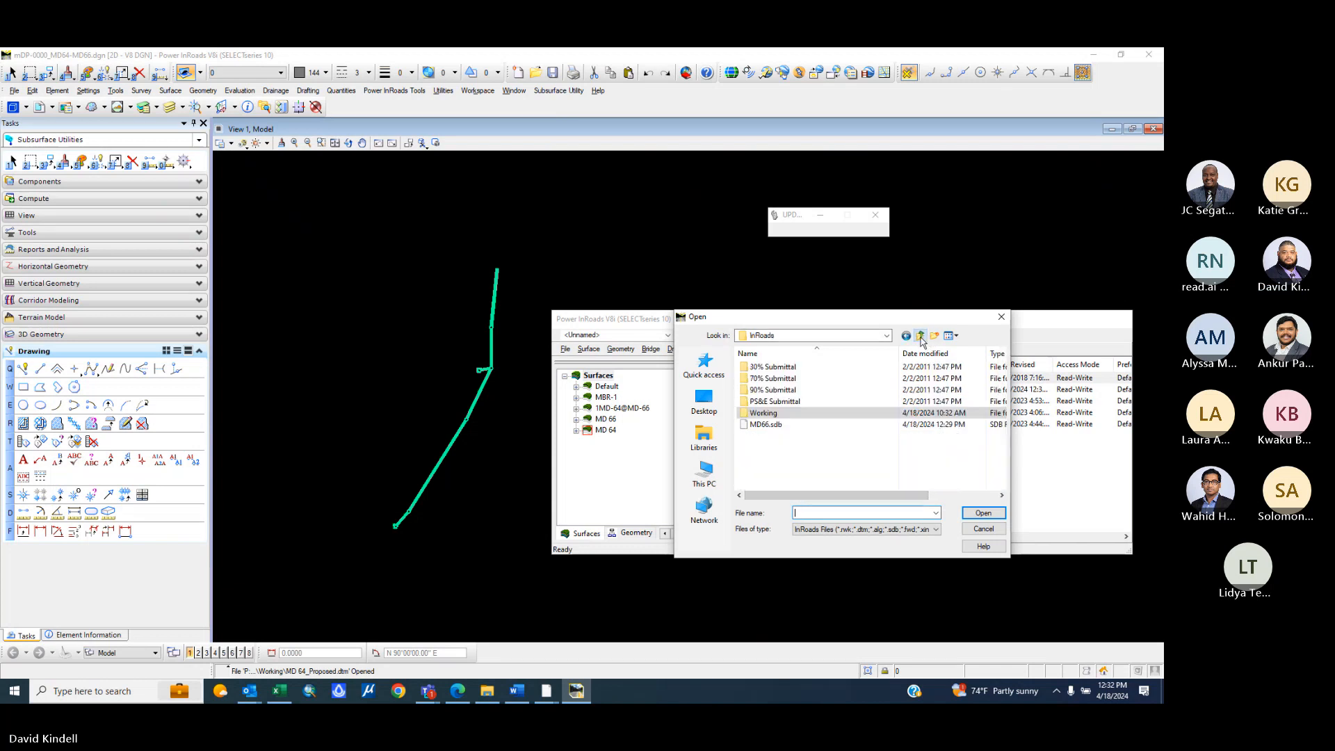
pyautogui.click(793, 424)
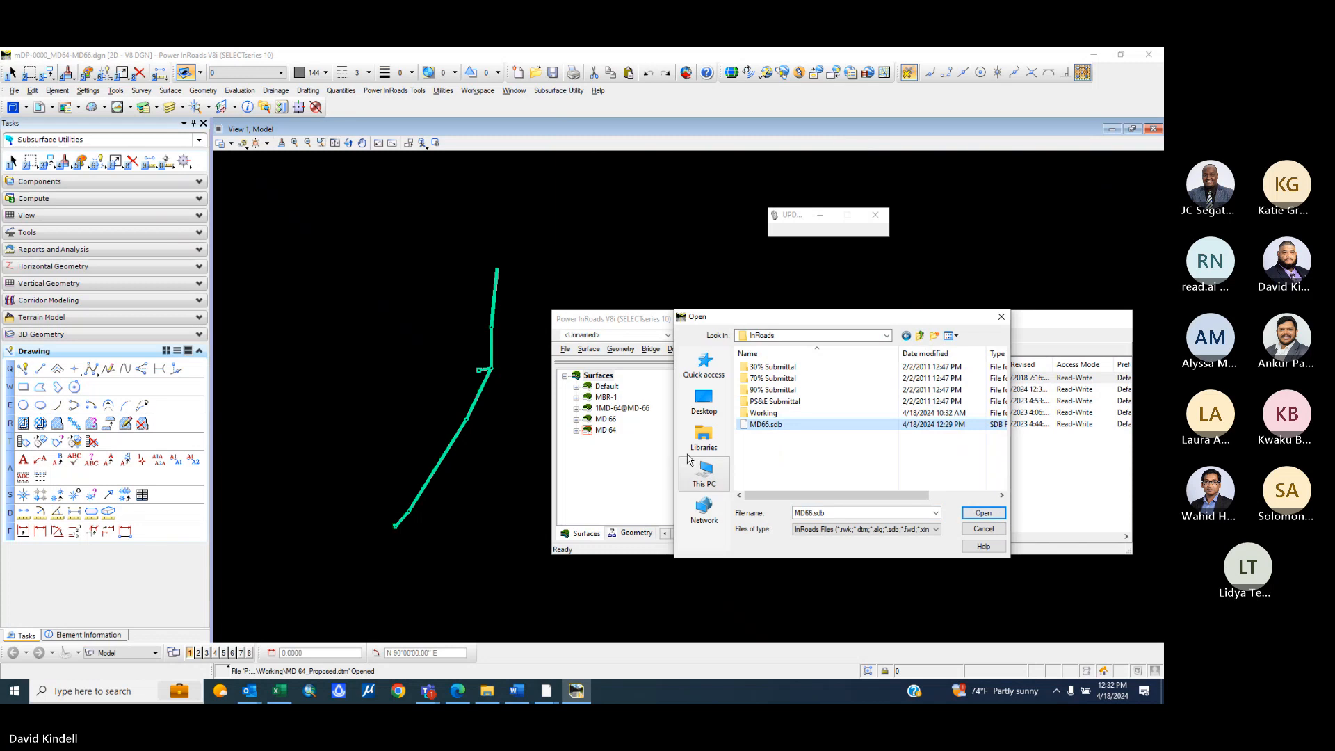
pyautogui.click(984, 514)
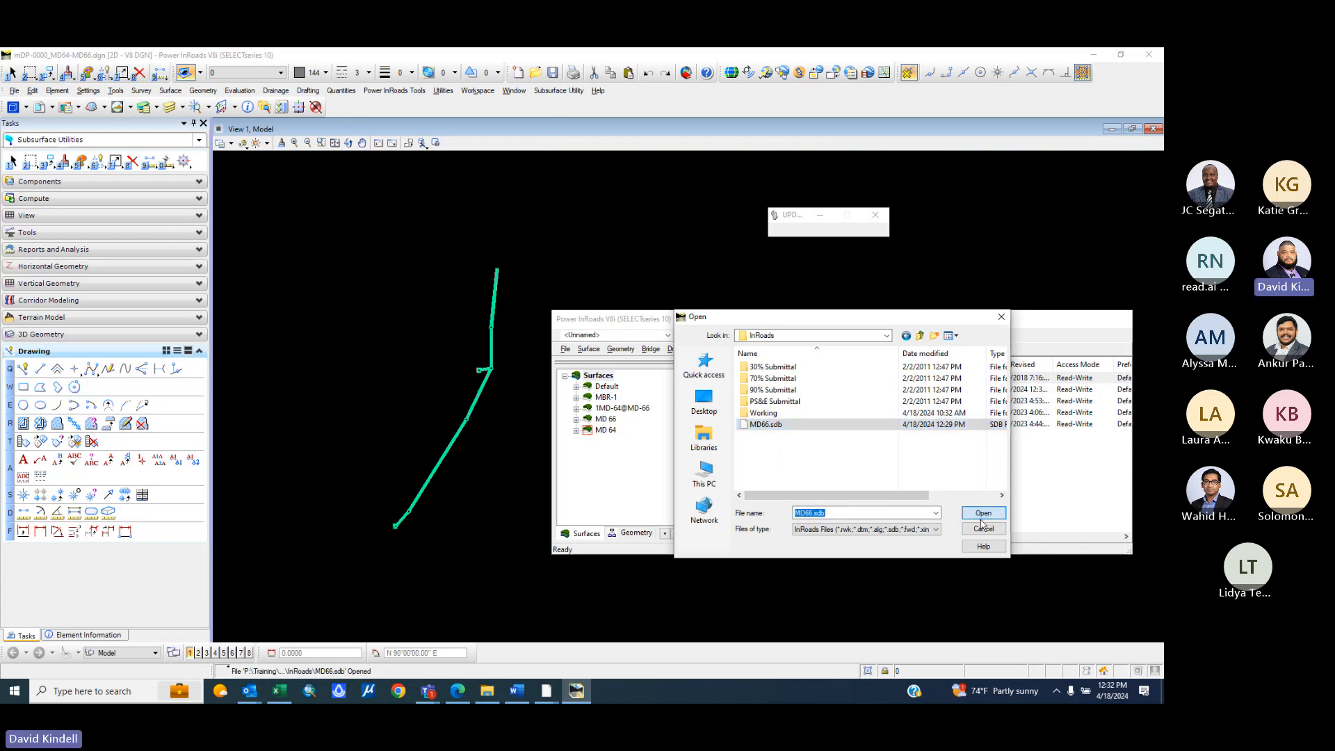
pyautogui.click(1001, 318)
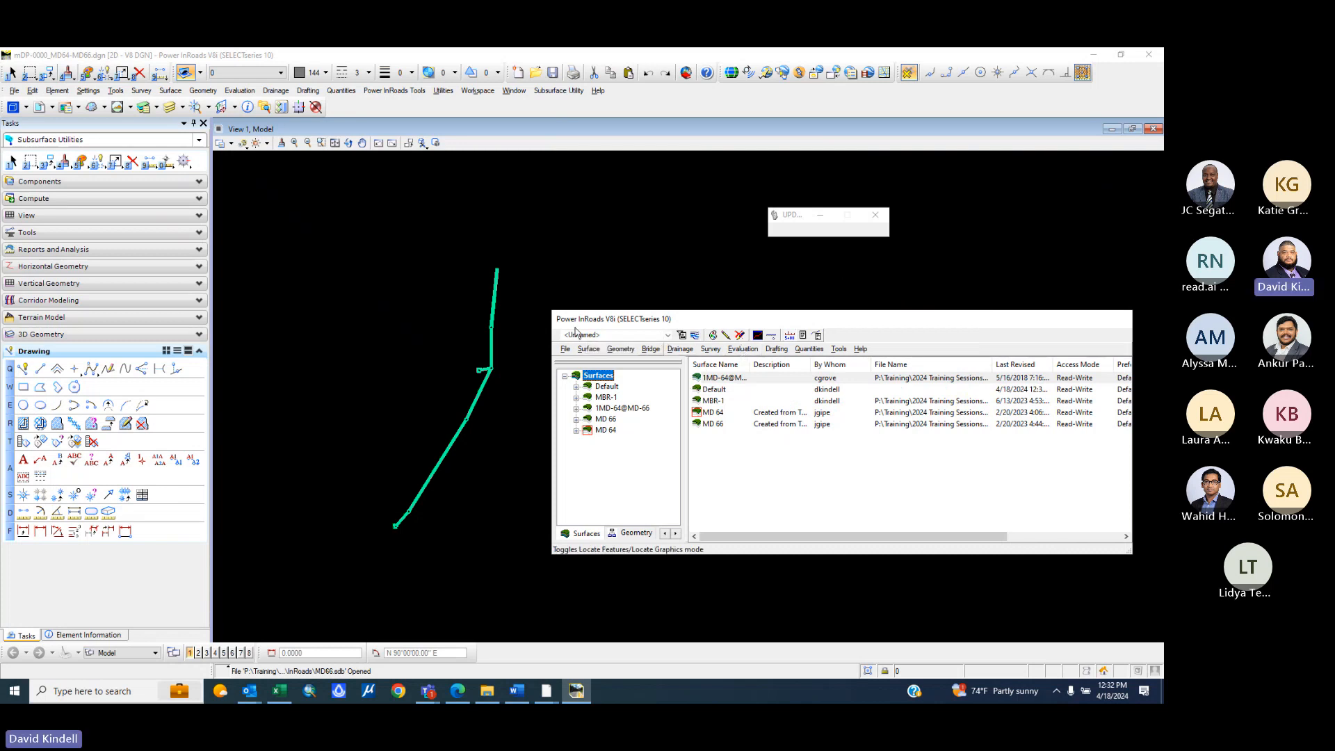
# - Start the Create Profile command and position its dialog clear of the storm drain layout
pyautogui.click(741, 349)
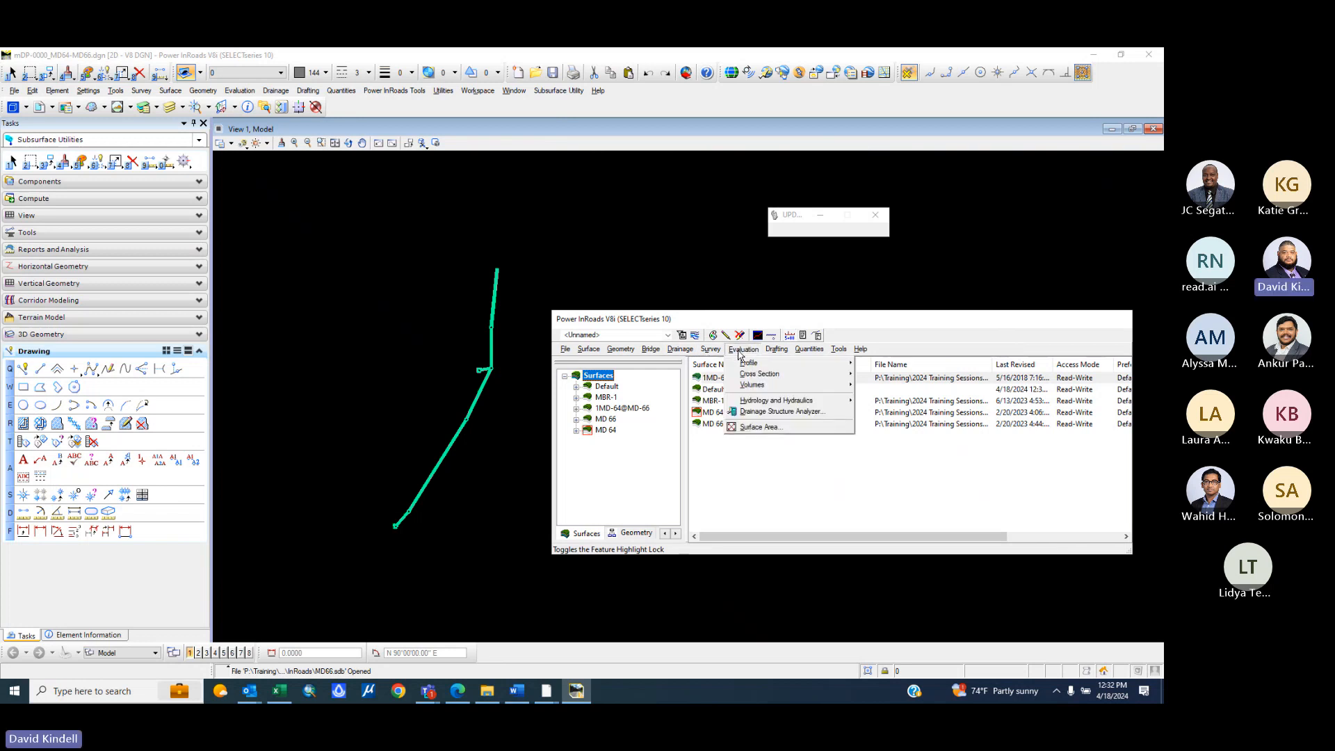
pyautogui.moveTo(742, 363)
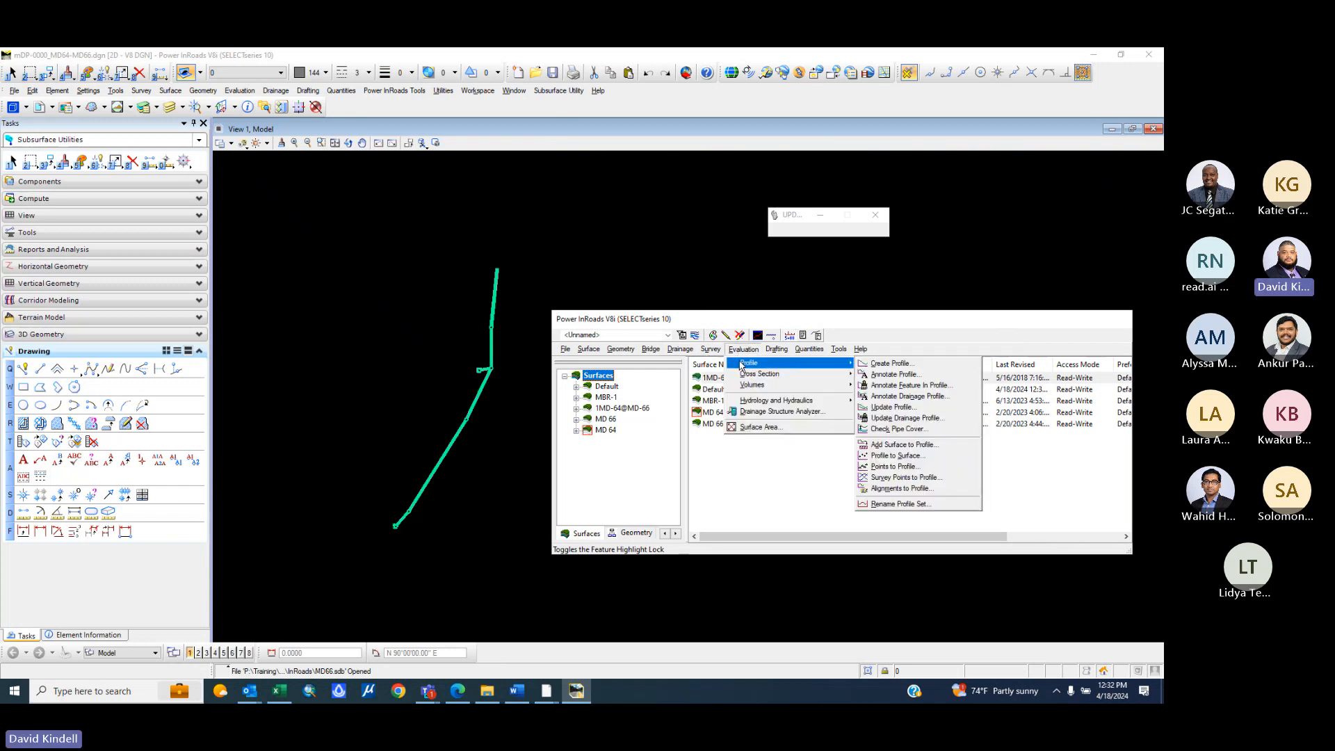
pyautogui.click(882, 368)
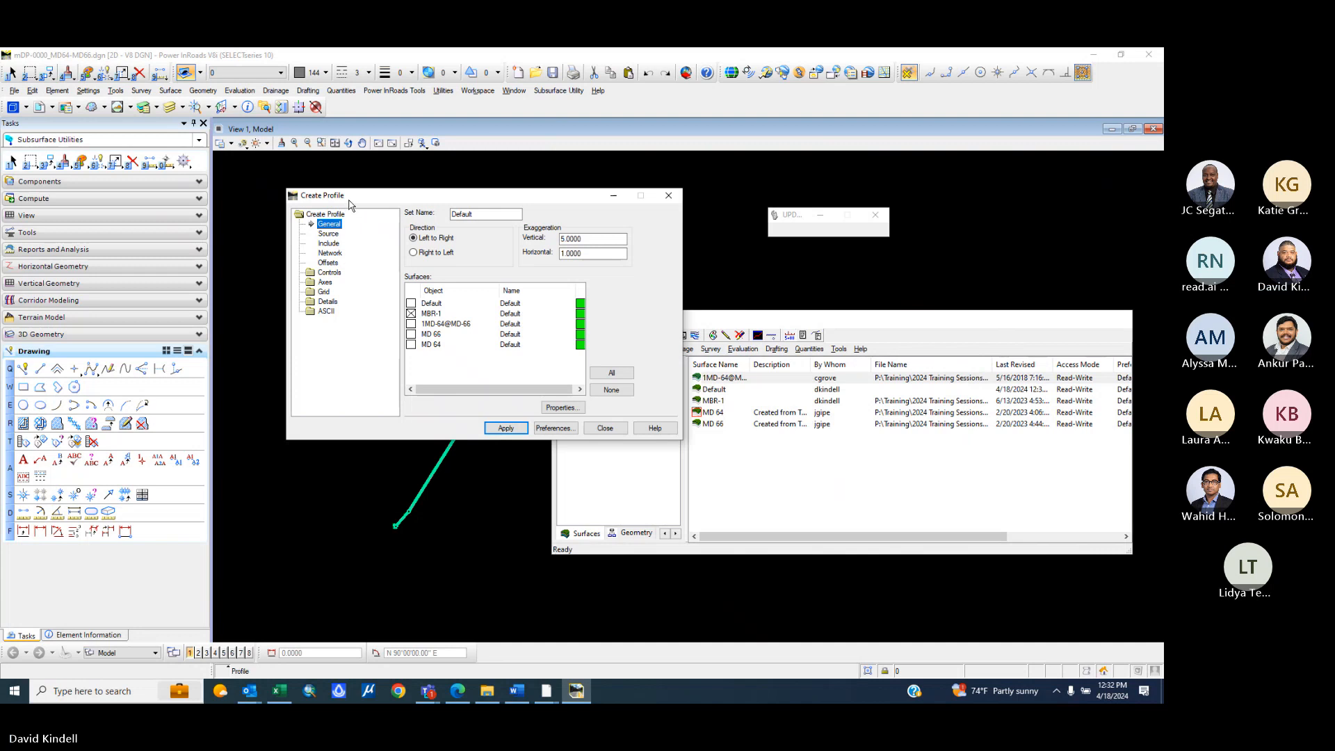
pyautogui.moveTo(351, 203); pyautogui.dragTo(619, 237)
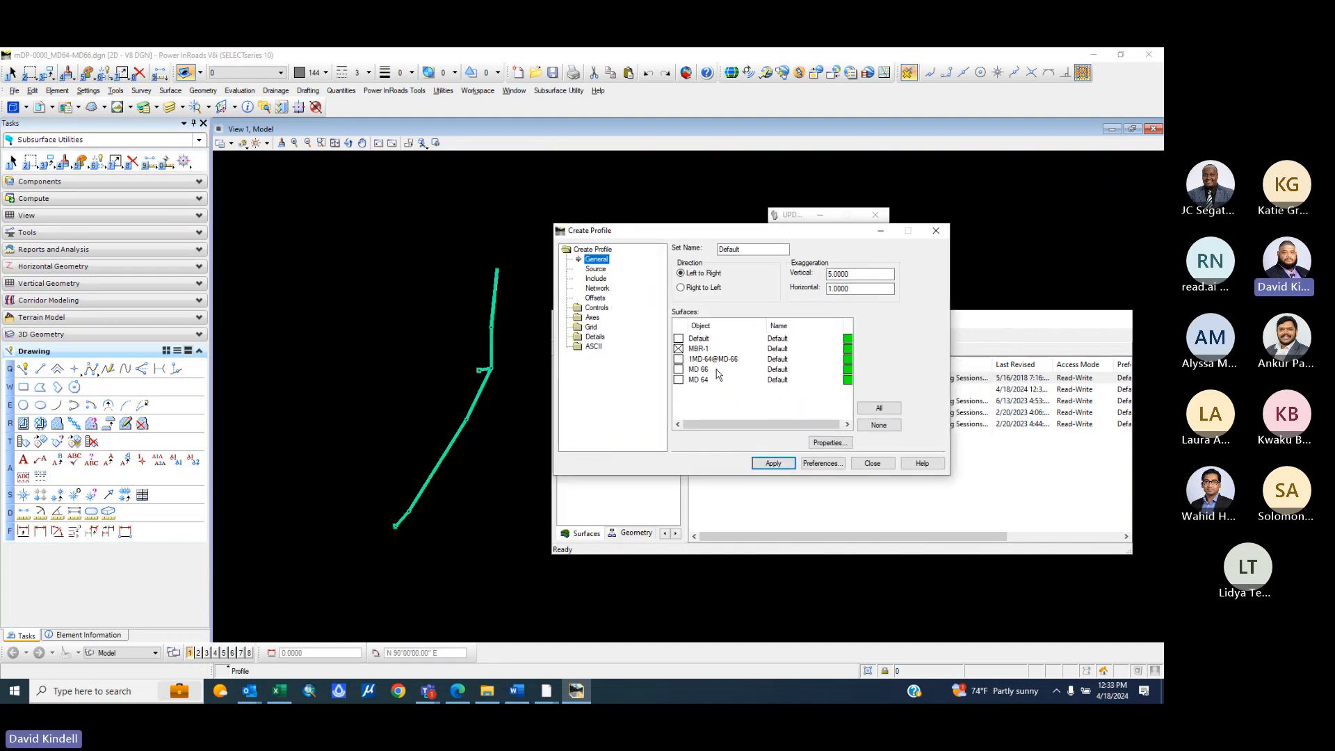
# - Mark the surfaces 1MD-64@MD-66, MD 66 and MD 64 for inclusion in the profile
pyautogui.click(679, 359)
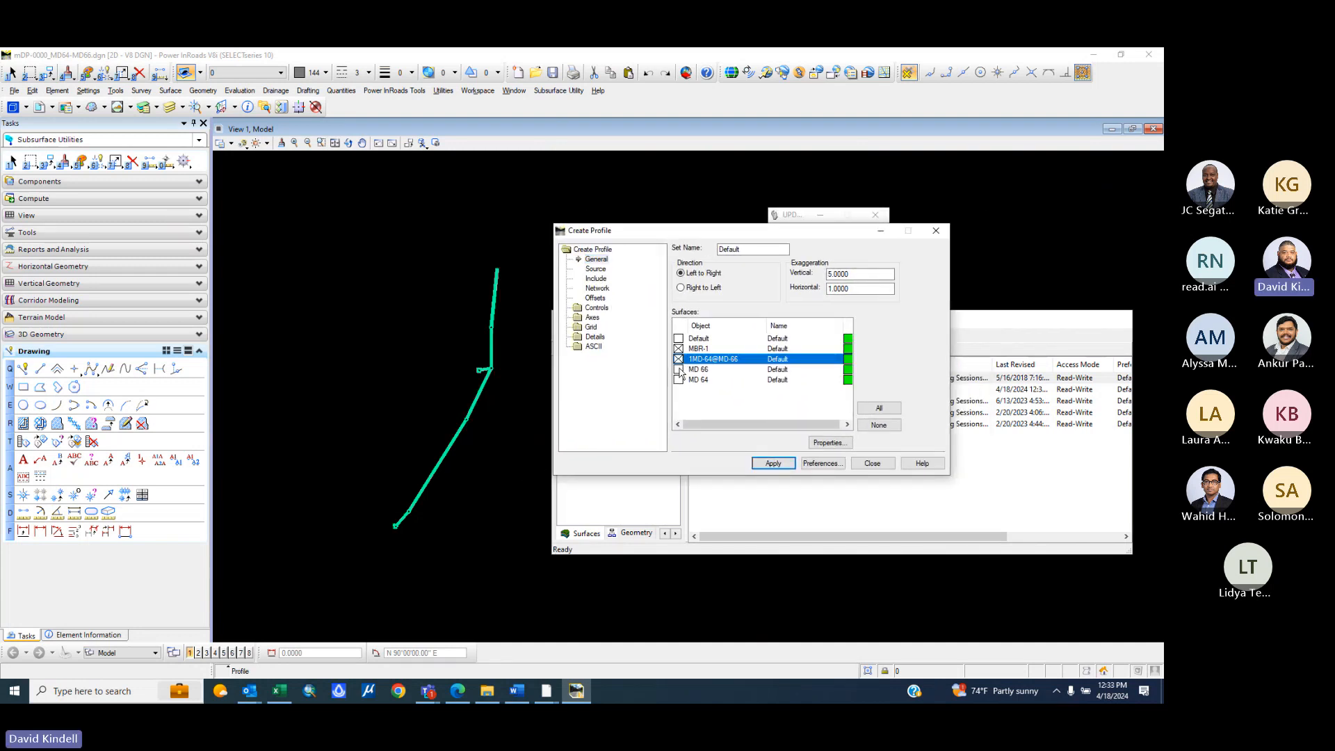
pyautogui.click(679, 369)
pyautogui.click(679, 380)
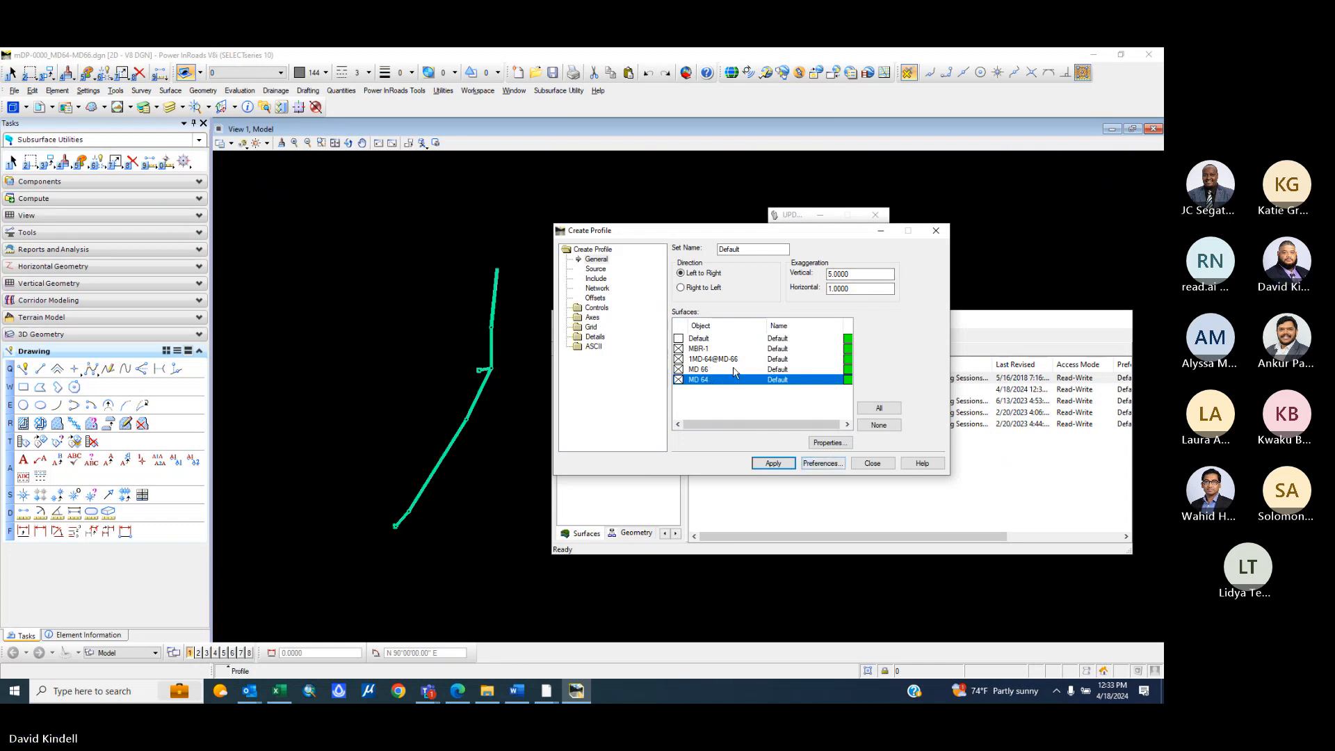
# - Load the Drainage preference for the profile settings and close the preferences
pyautogui.click(812, 464)
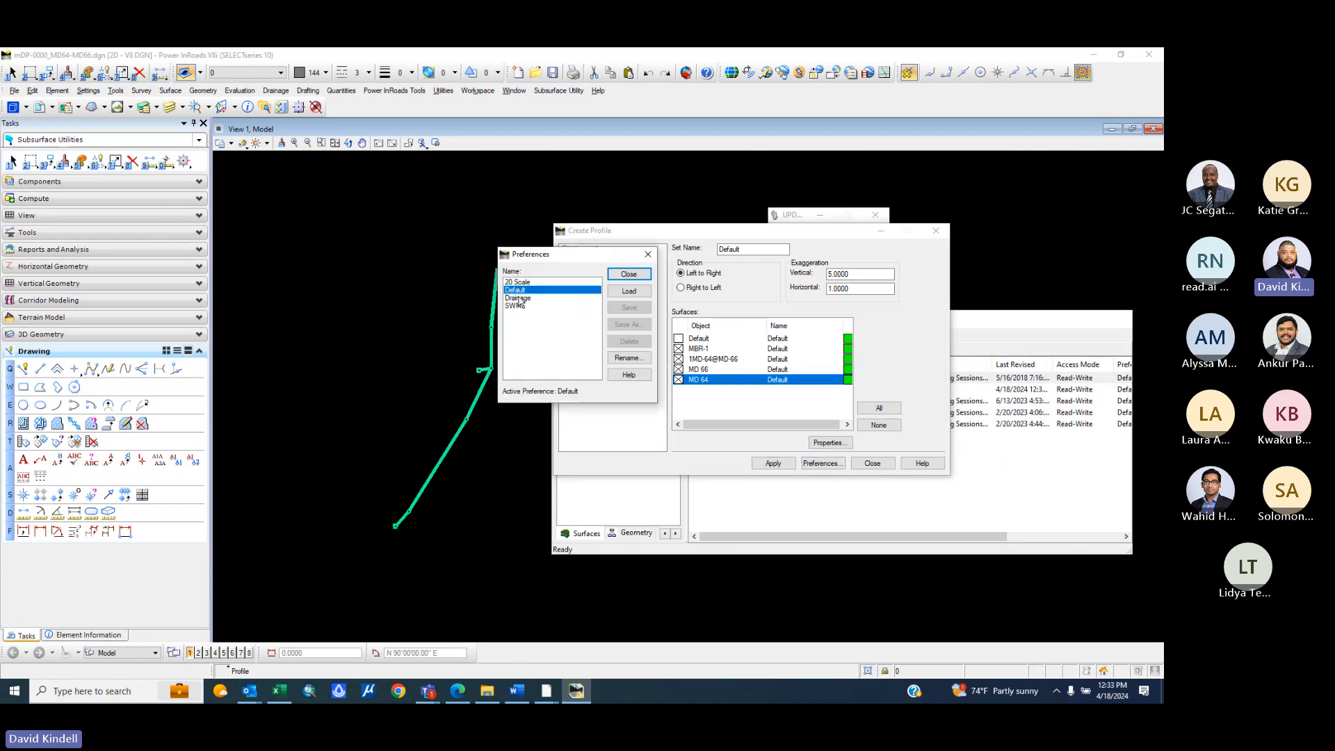
pyautogui.click(518, 299)
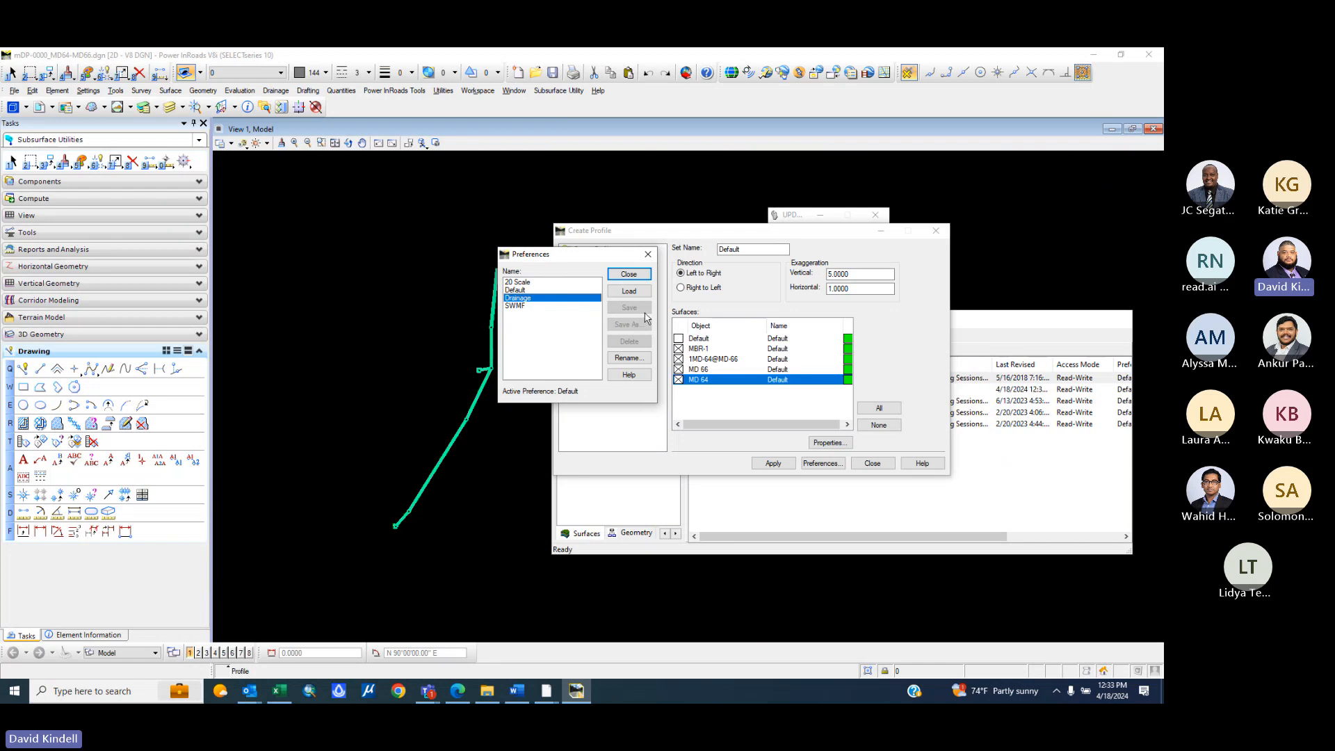
pyautogui.click(629, 291)
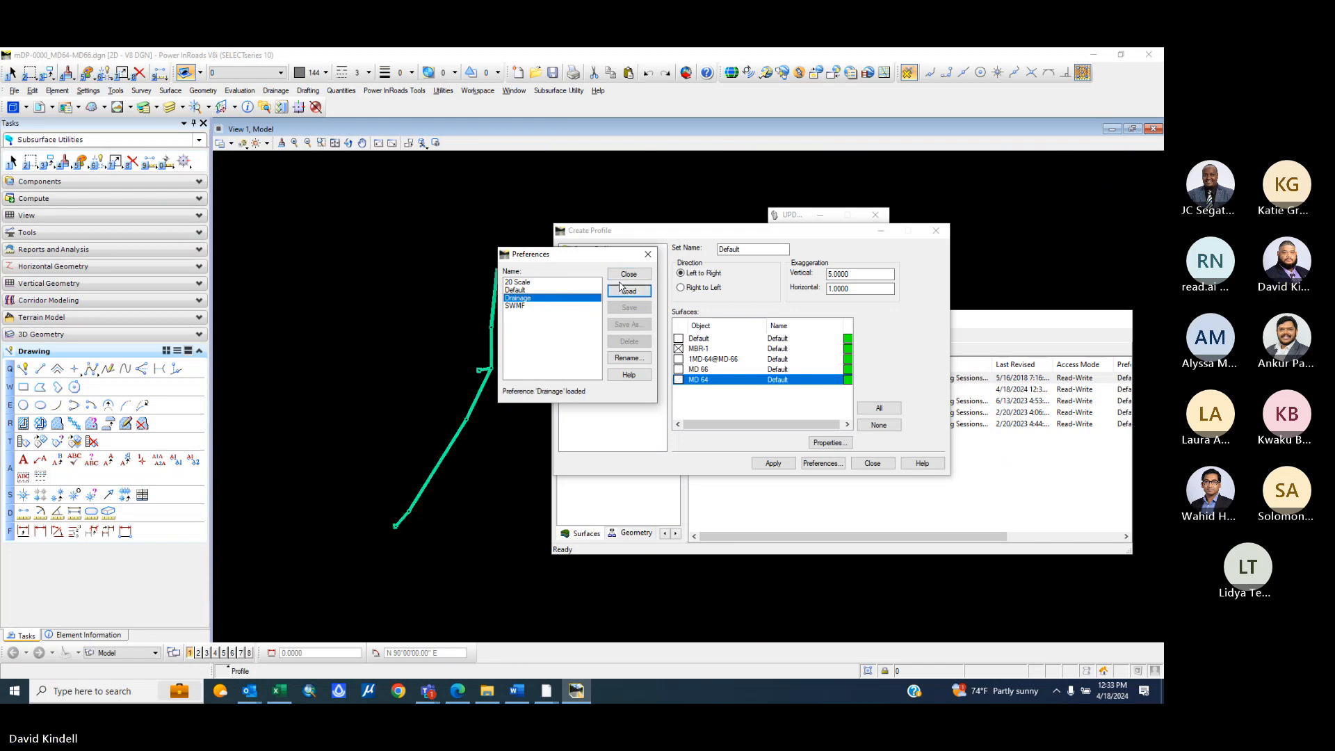
pyautogui.click(628, 273)
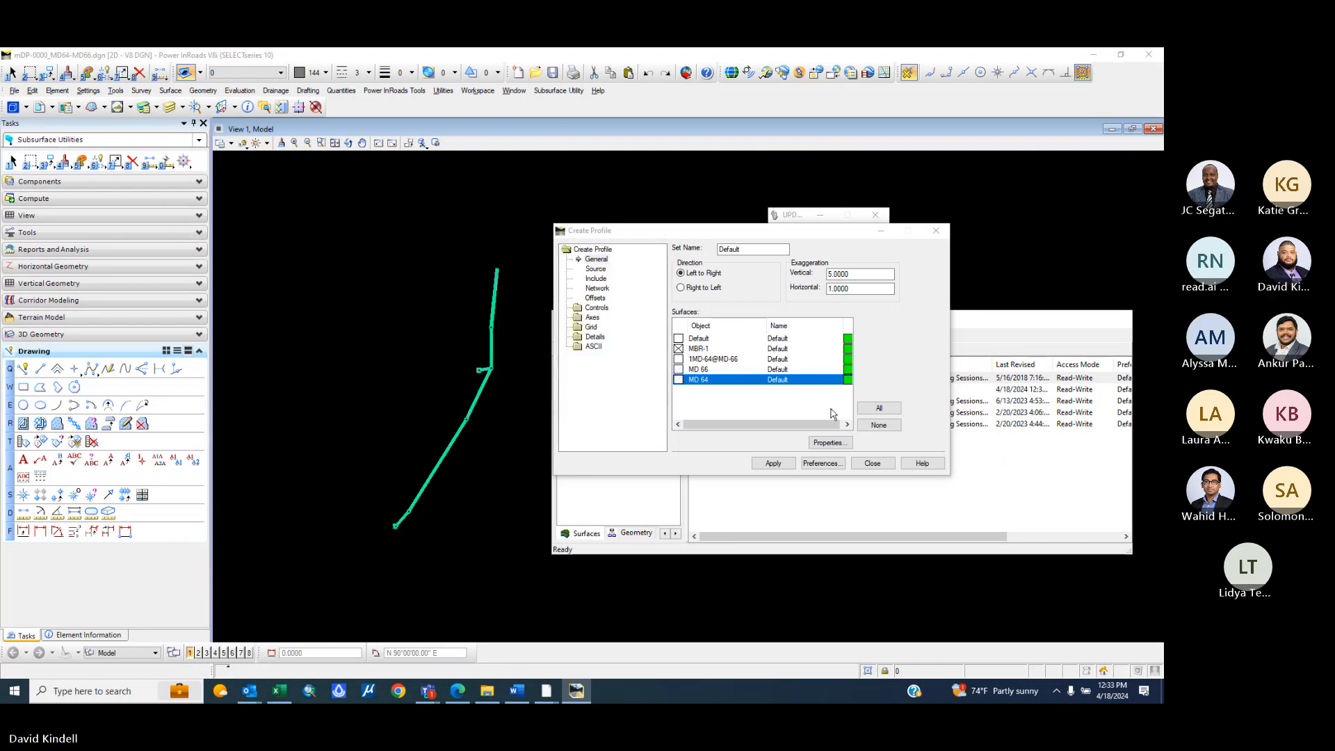
# - Include the MD 66, 1MD-64@MD-66 and MD 64 surfaces in the profile along with MBR-1
pyautogui.click(678, 369)
pyautogui.click(678, 359)
pyautogui.click(678, 379)
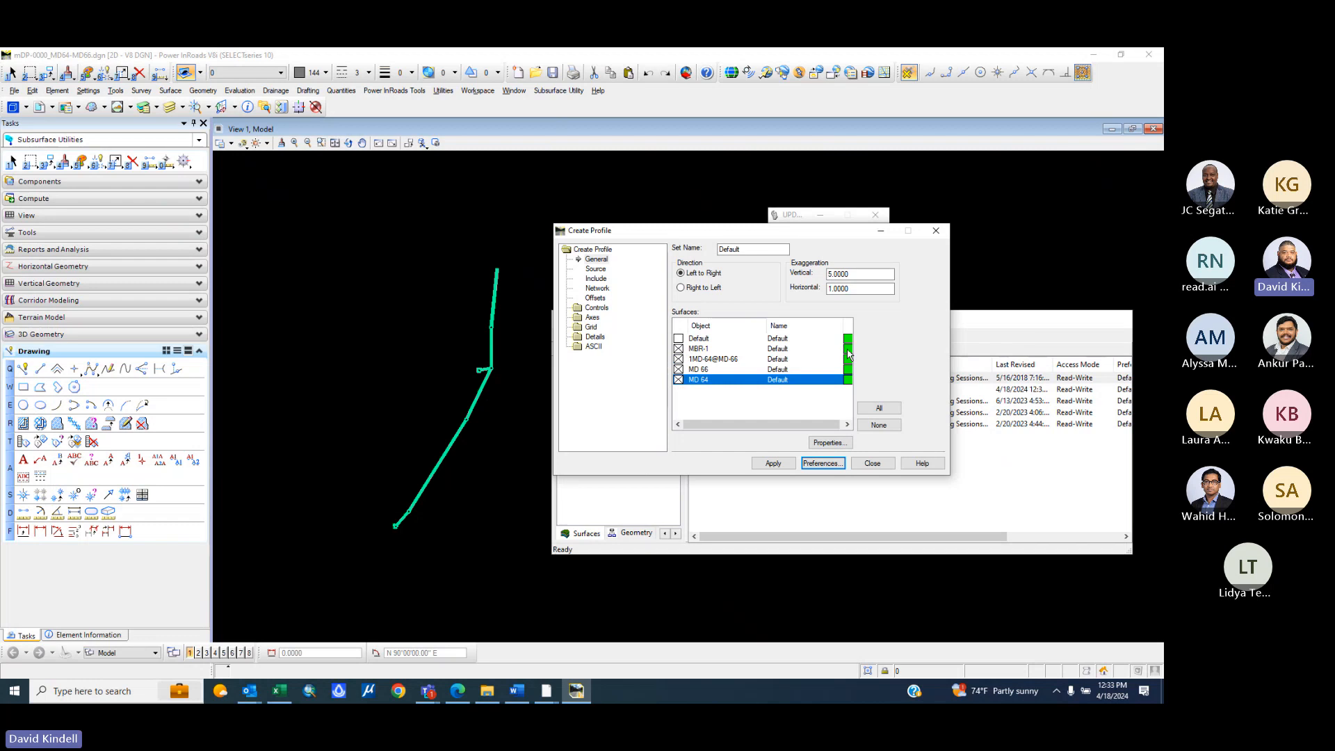
# - Set the profile symbology of the MD 64 surface to SurfaceProp in the advanced surface properties
pyautogui.click(821, 446)
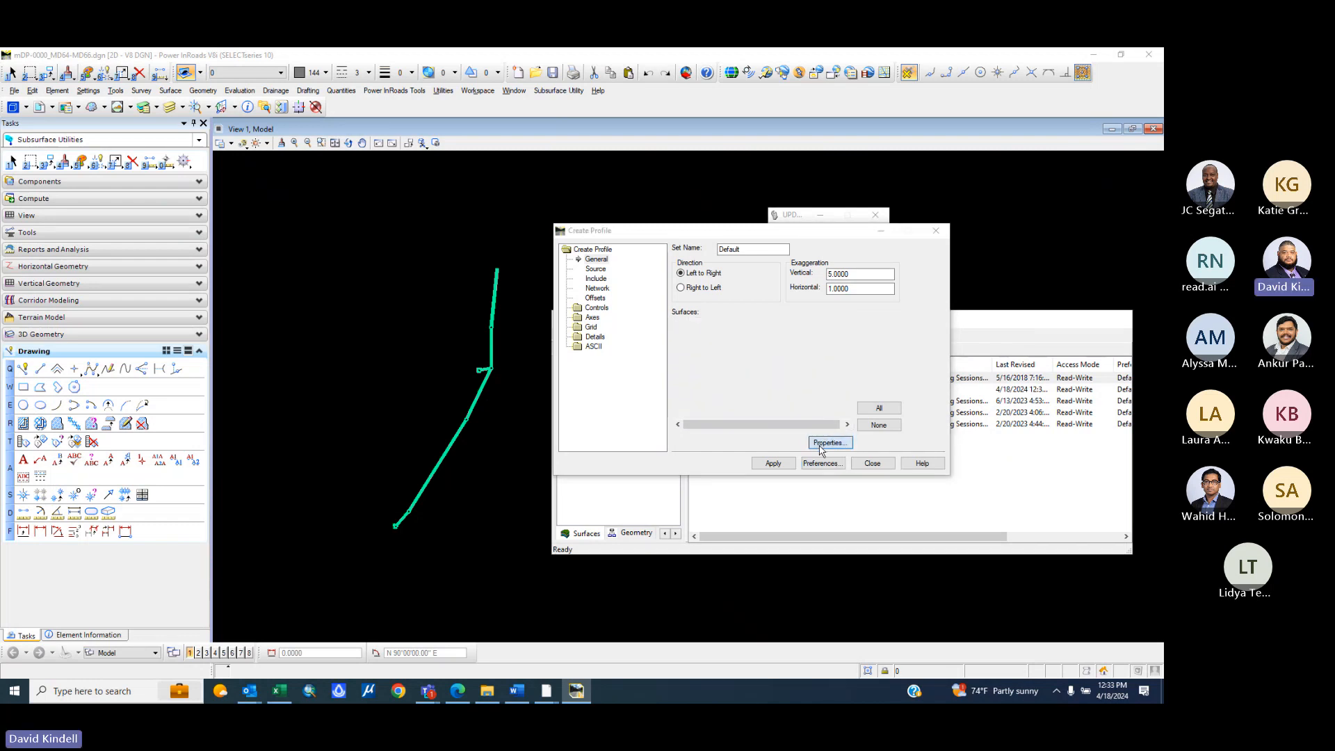
pyautogui.moveTo(294, 233); pyautogui.dragTo(646, 206)
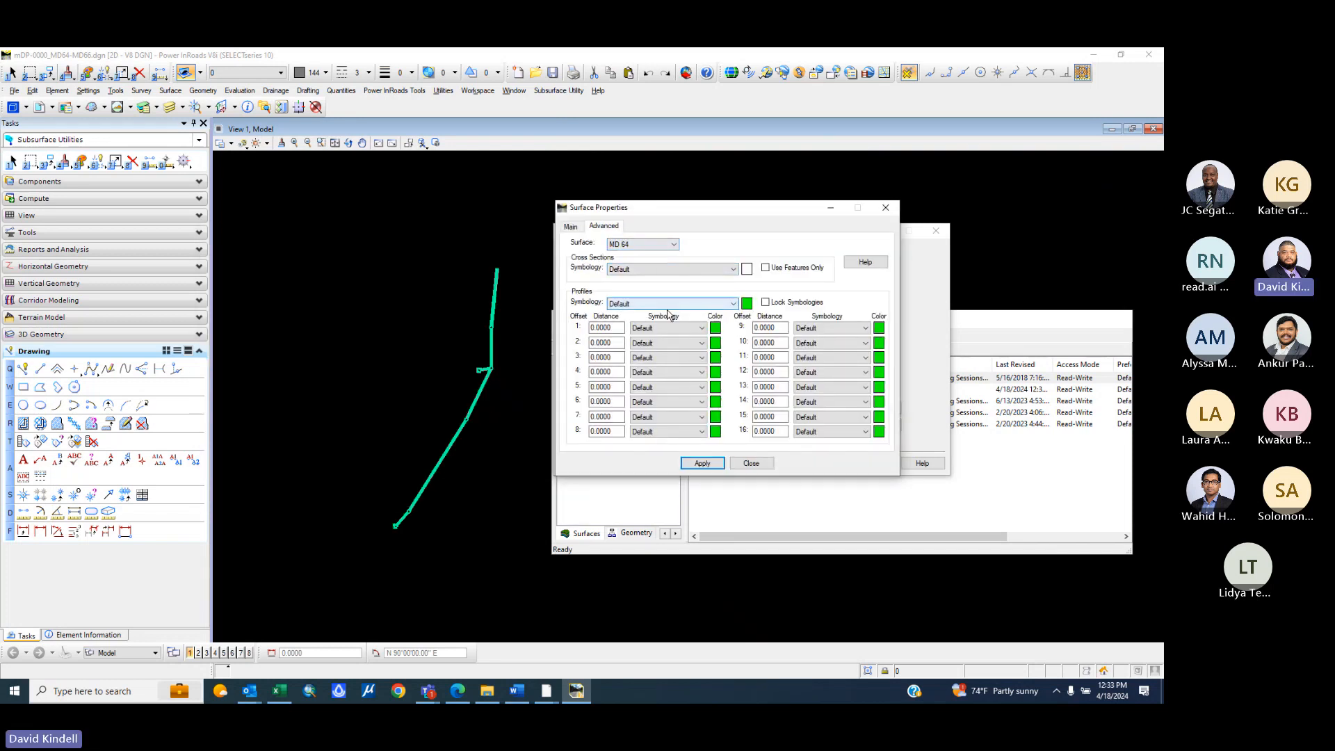
pyautogui.click(735, 306)
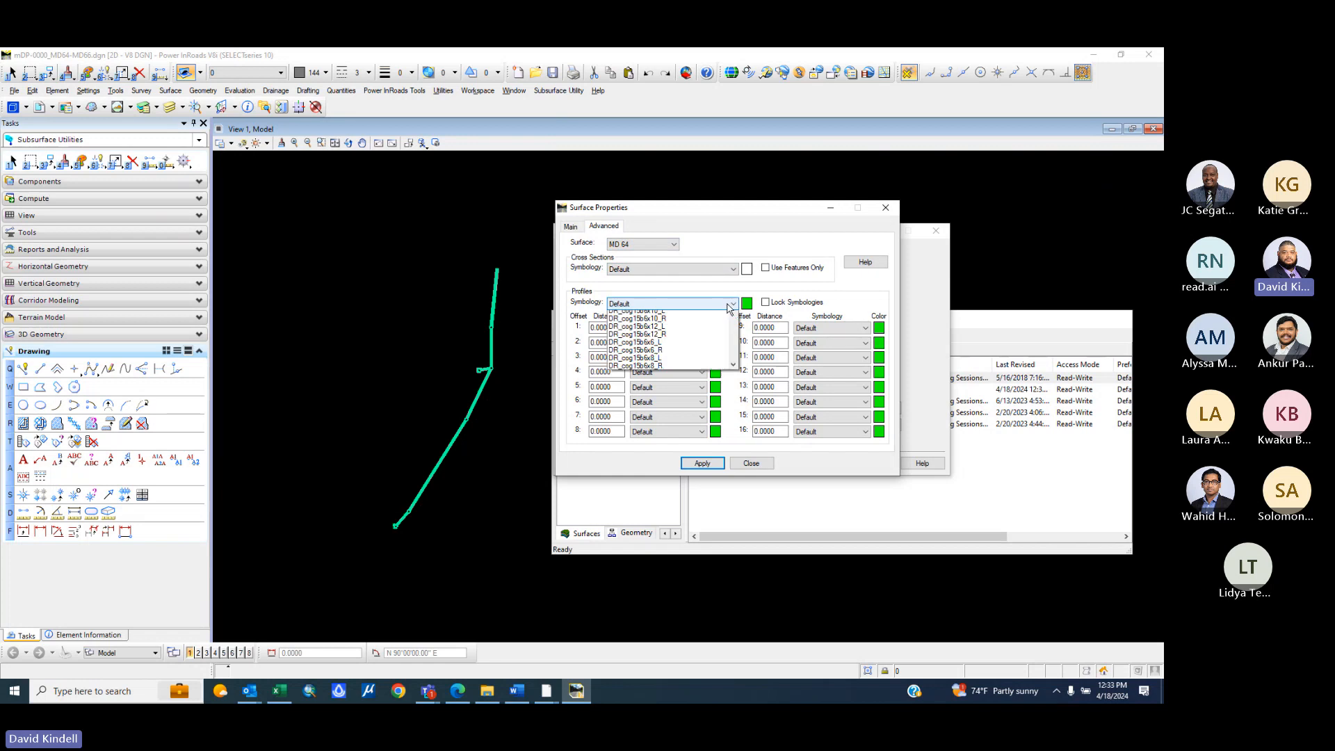
pyautogui.scroll(-3, 680, 376)
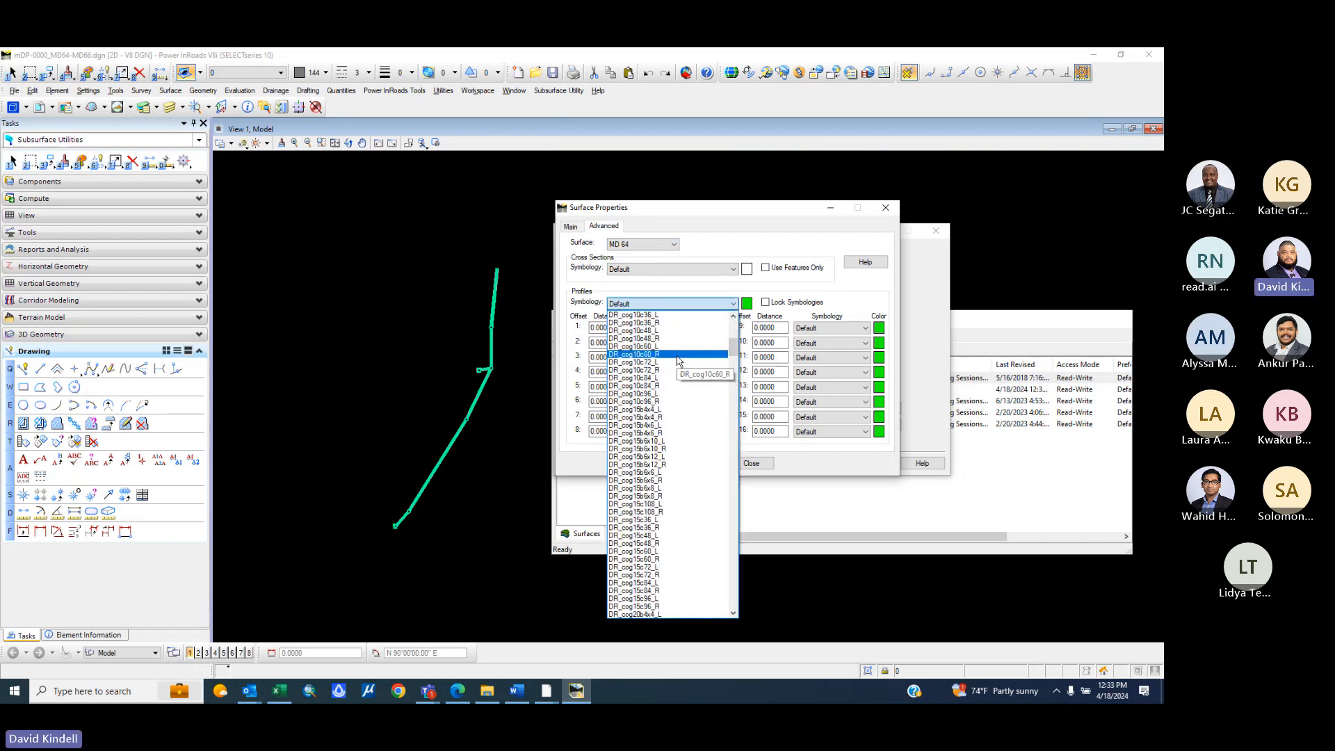
pyautogui.click(678, 357)
pyautogui.press('s')
pyautogui.click(673, 306)
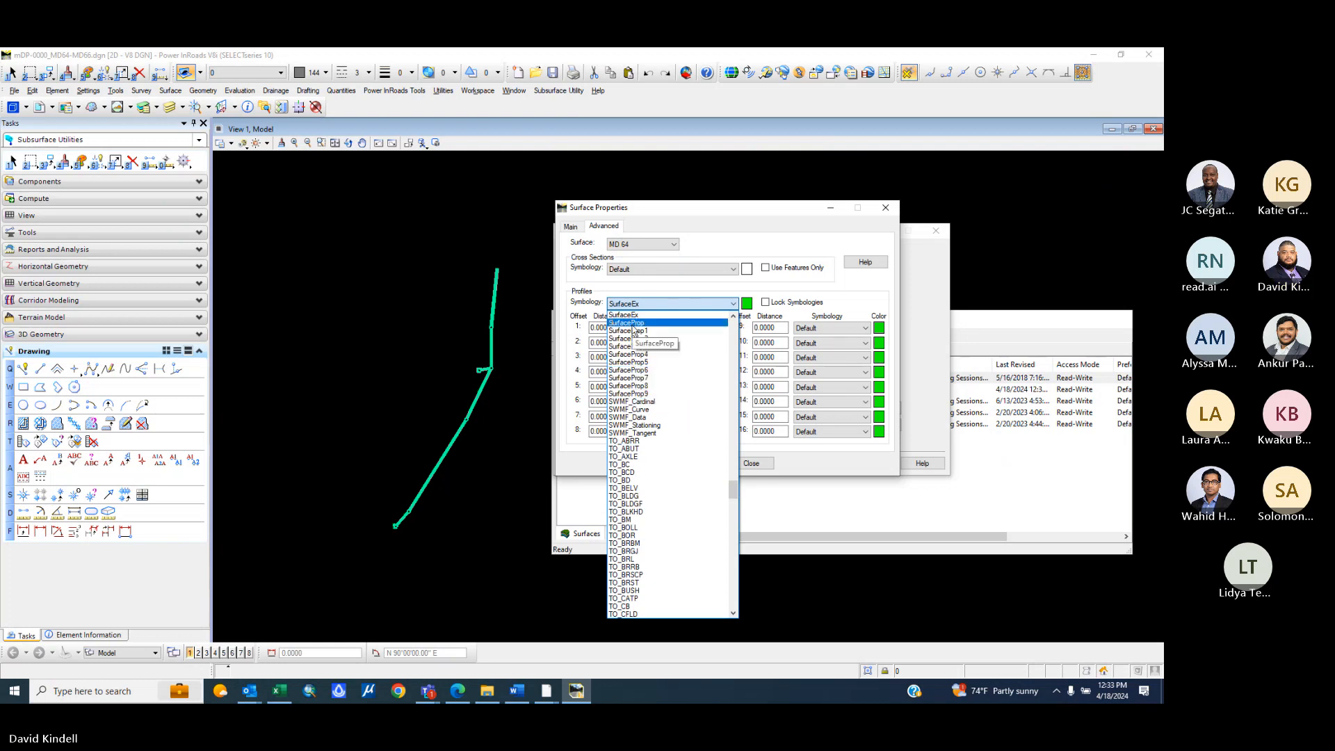
pyautogui.click(633, 324)
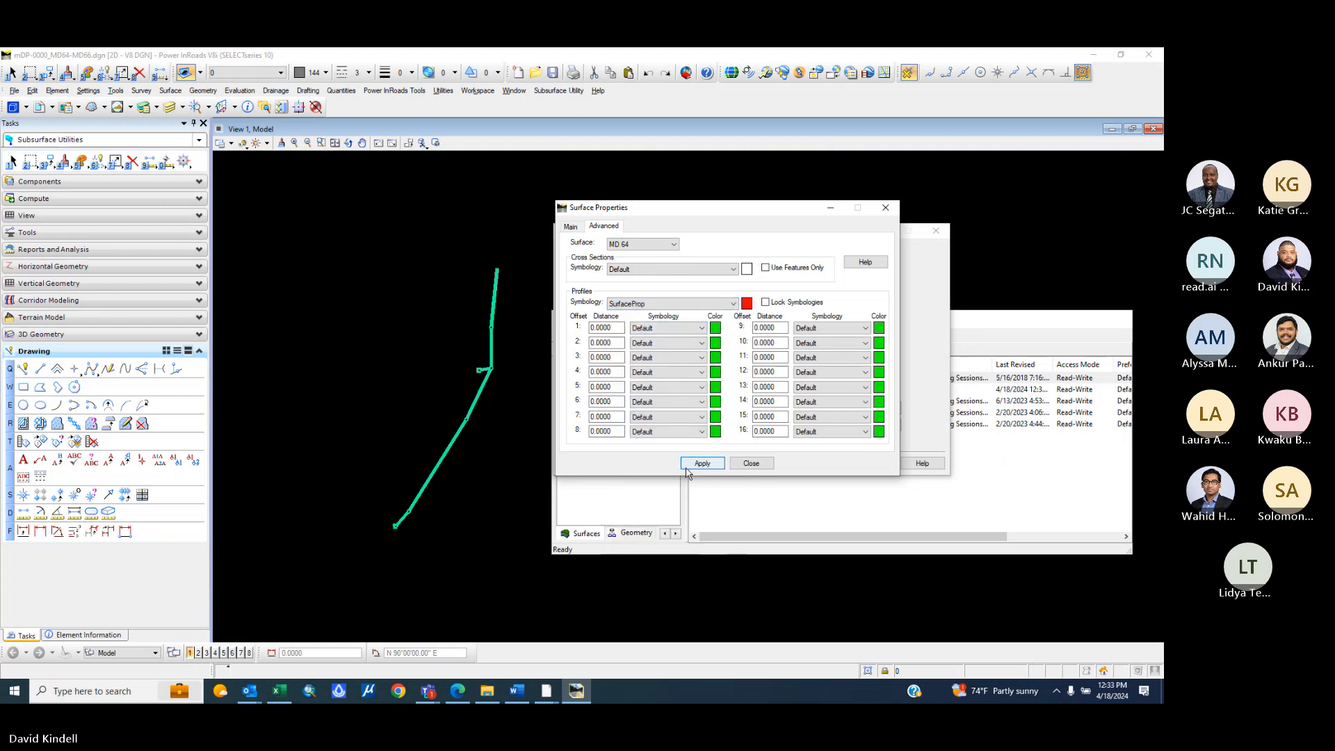
pyautogui.click(695, 467)
# - Move the Surface Properties dialog off the surface list and open the profile symbology choices for the MD 66 surface
pyautogui.moveTo(698, 211); pyautogui.dragTo(439, 214)
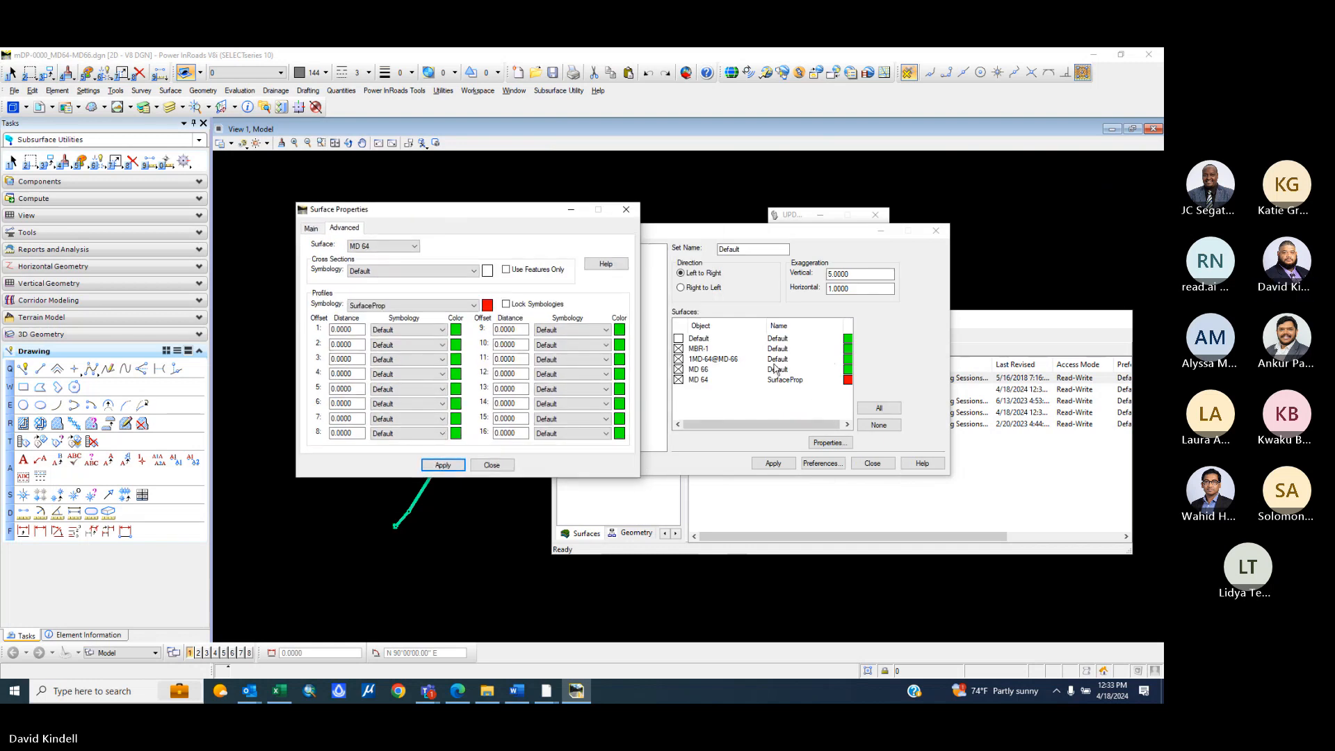
pyautogui.click(365, 246)
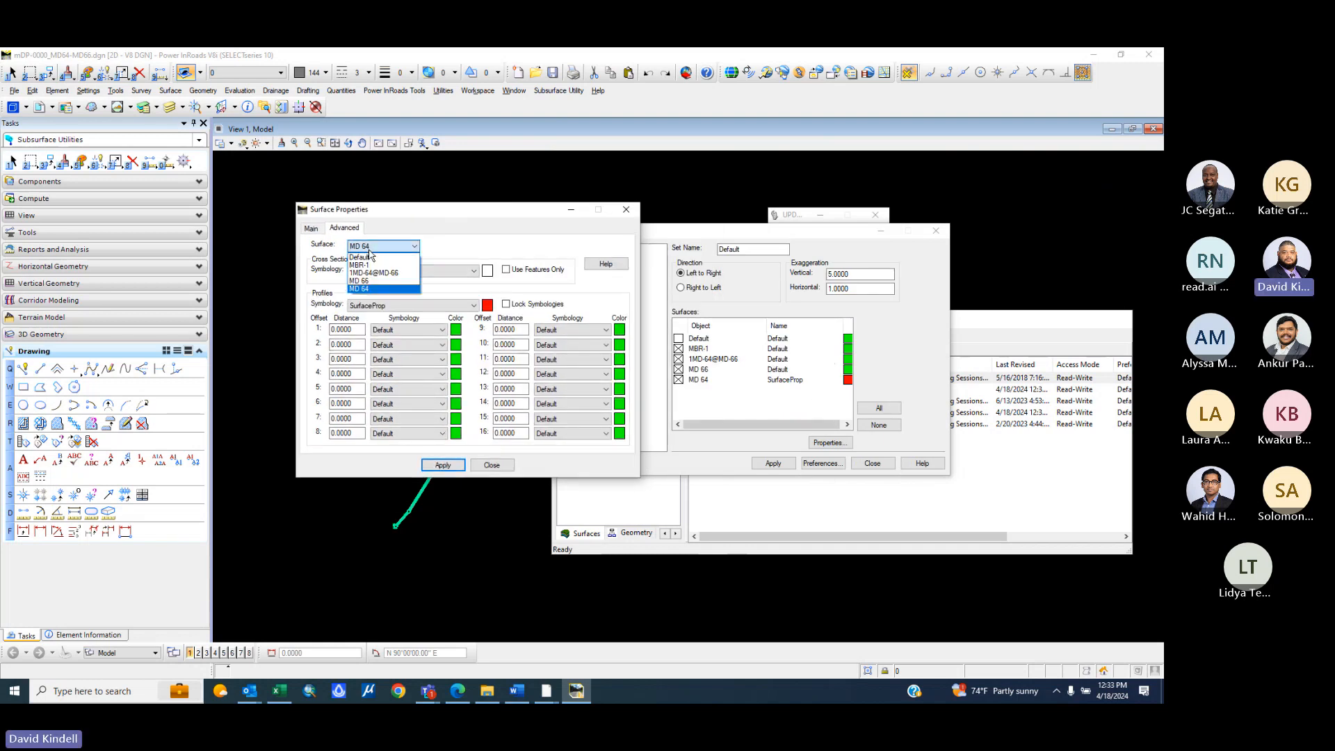
pyautogui.click(363, 281)
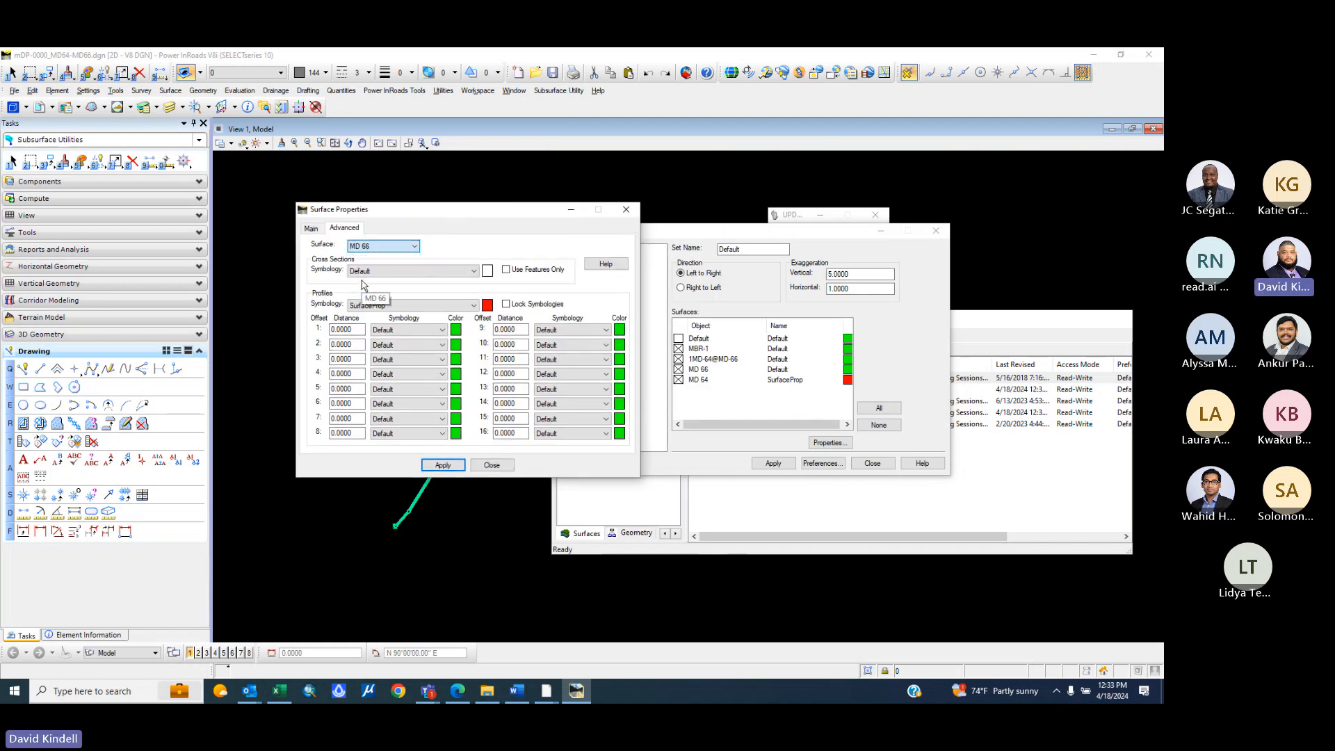
pyautogui.click(407, 306)
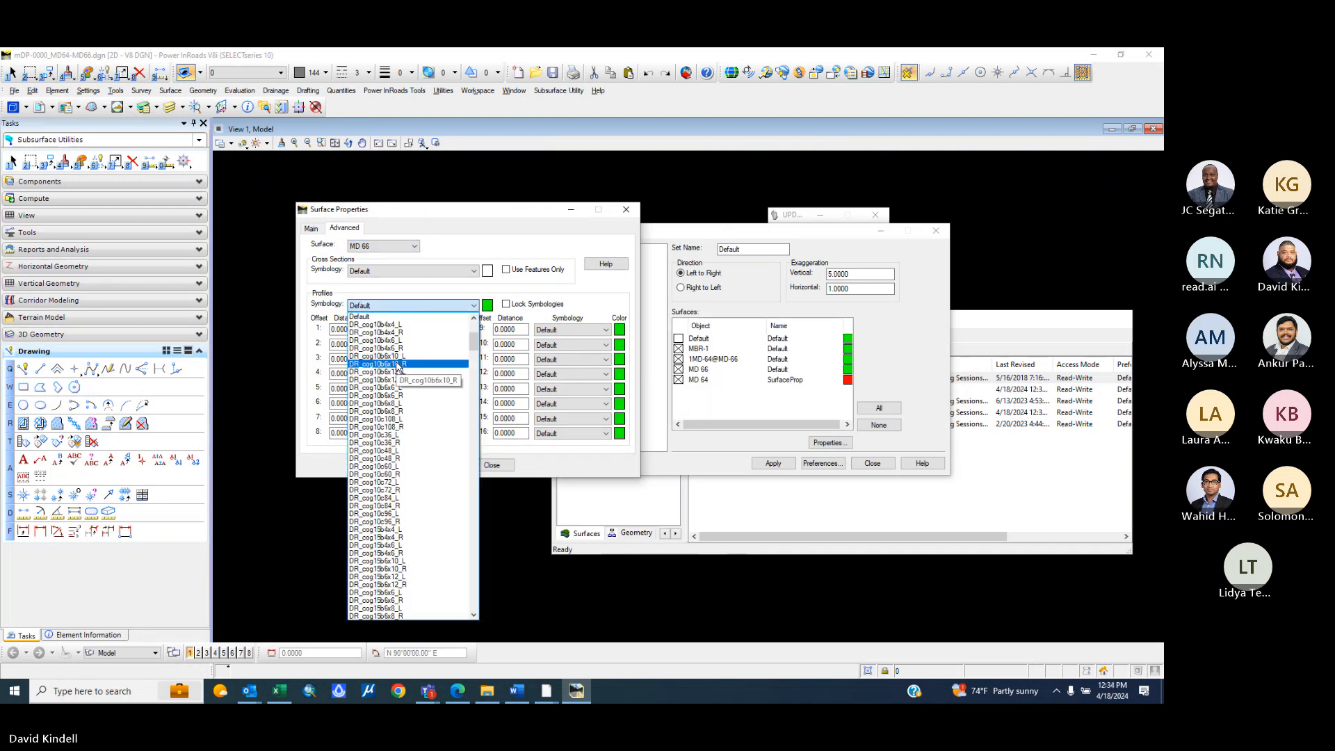
# - Set the profile symbology of surface MD 66 to SurfaceProp and apply it
pyautogui.scroll(-5, 390, 361)
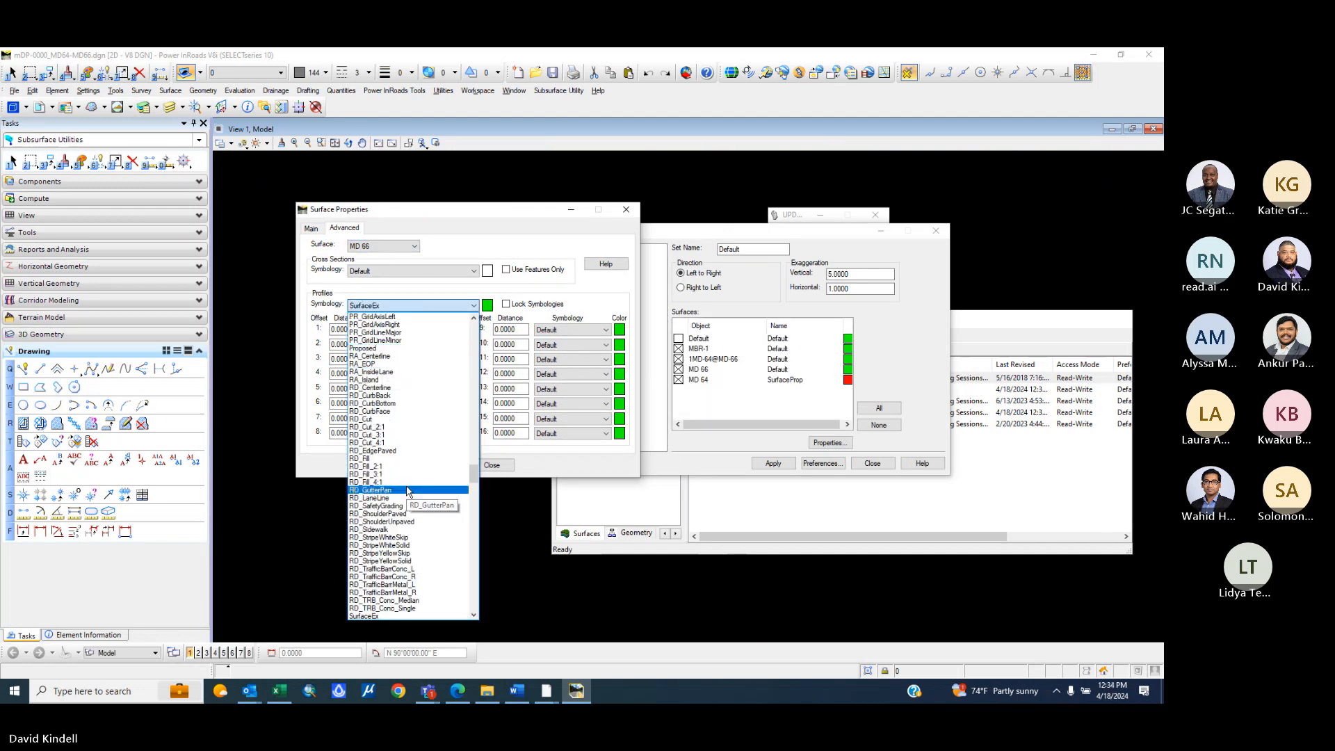
pyautogui.scroll(-3, 379, 501)
pyautogui.click(376, 554)
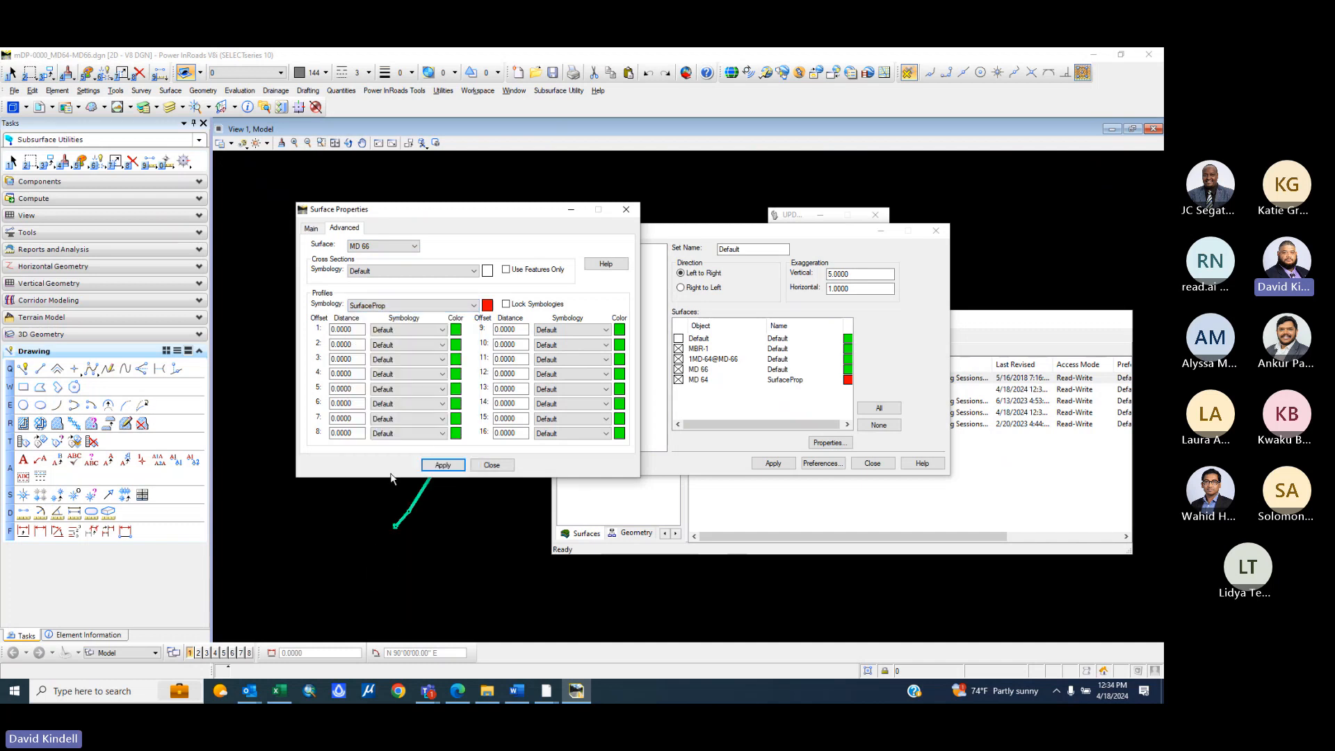
pyautogui.click(442, 466)
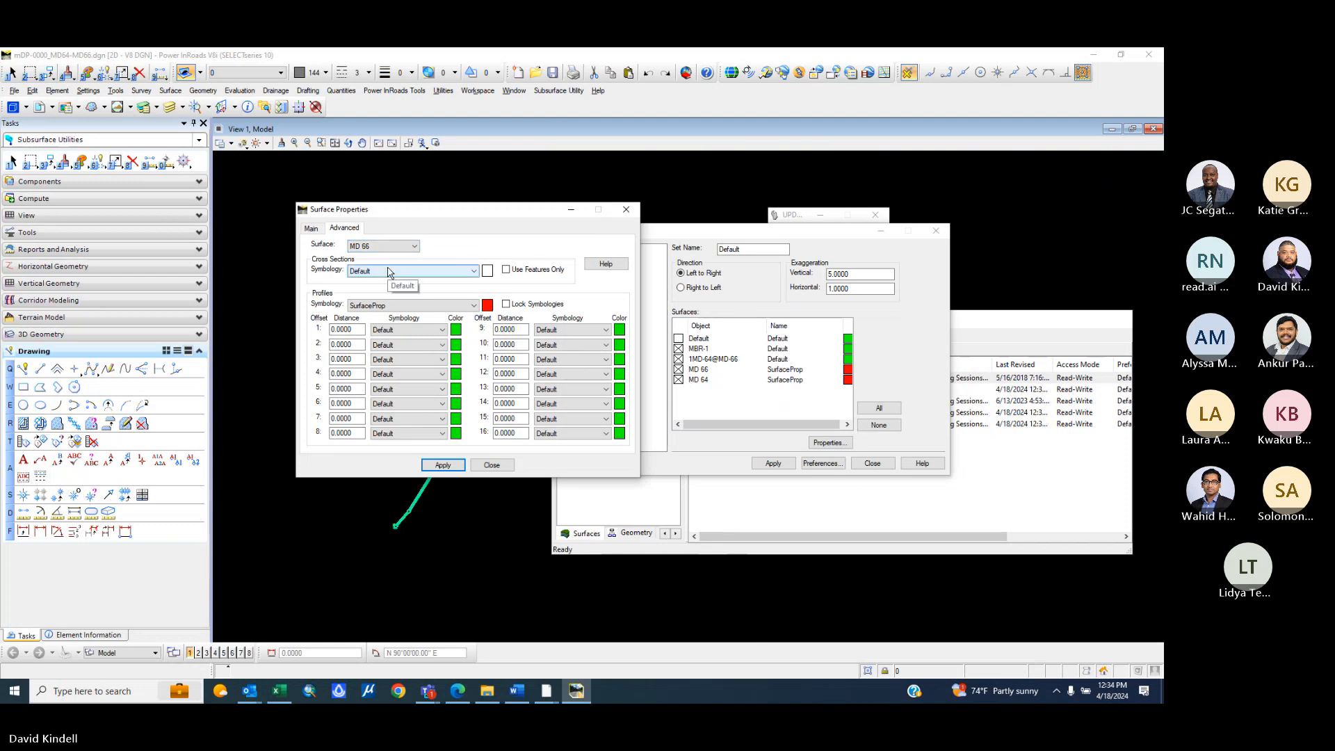
# - Set the profile symbology of surface MBR-1 to SurfaceProp and apply it
pyautogui.click(376, 248)
pyautogui.click(381, 267)
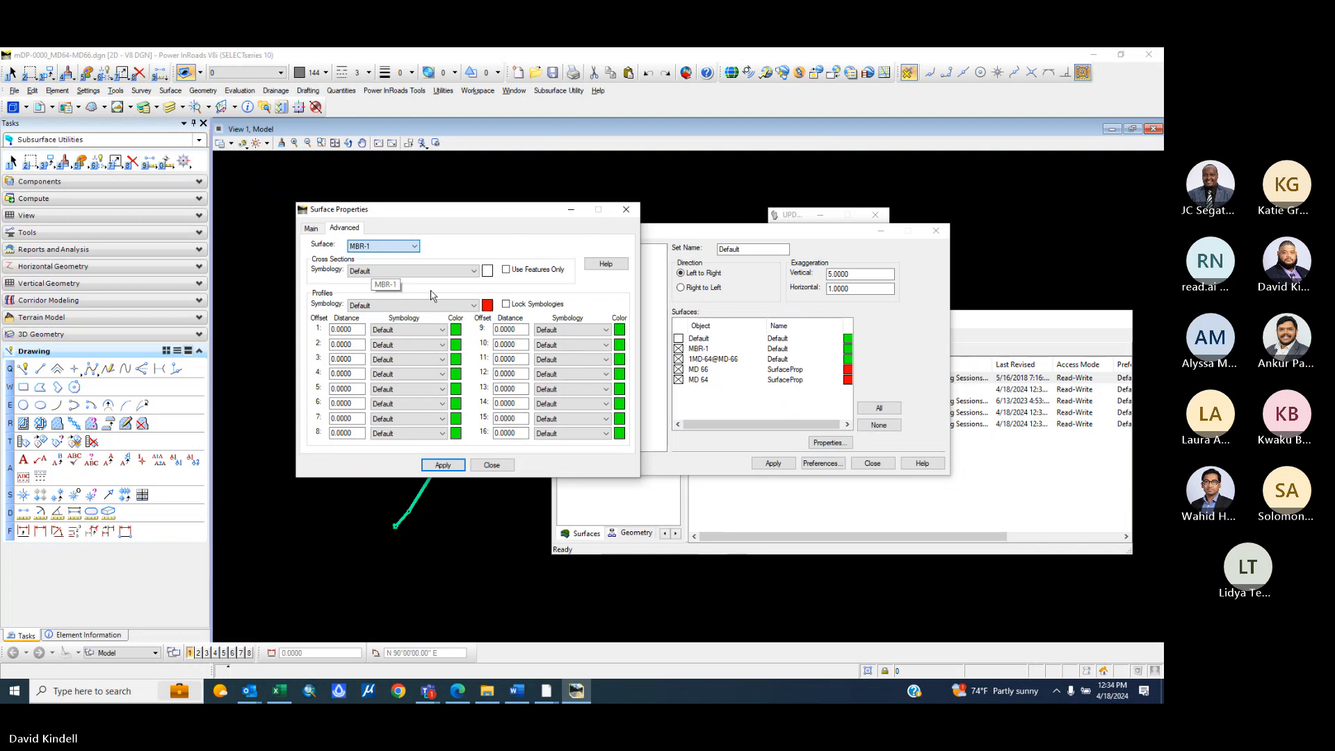
pyautogui.click(411, 307)
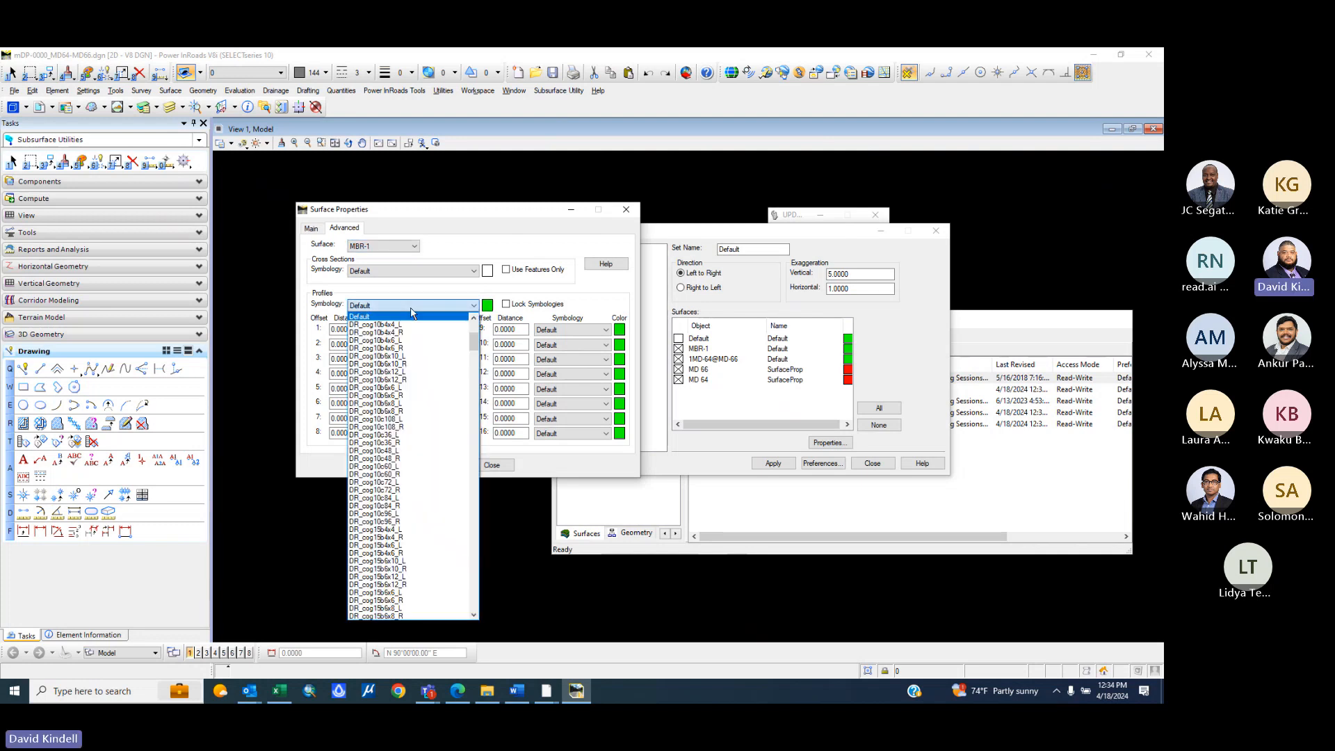
pyautogui.press('s')
pyautogui.scroll(-2, 379, 565)
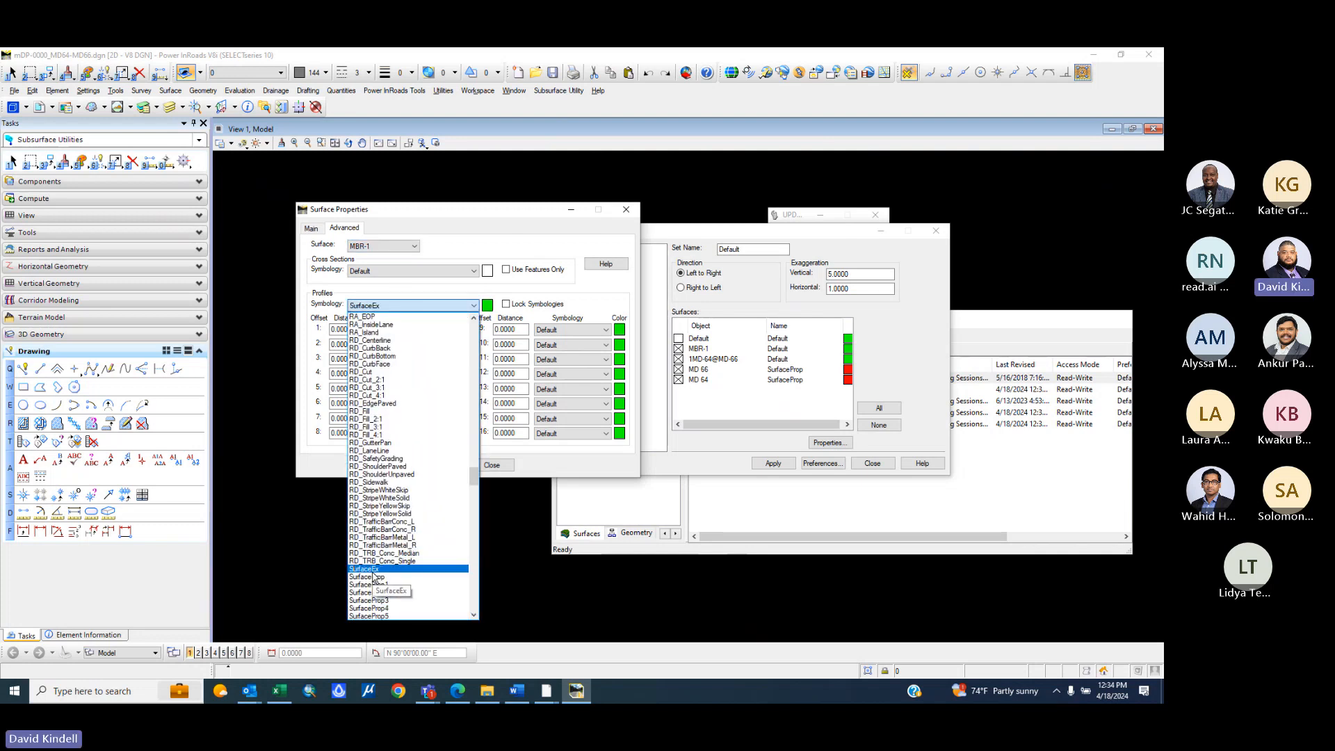
pyautogui.click(374, 577)
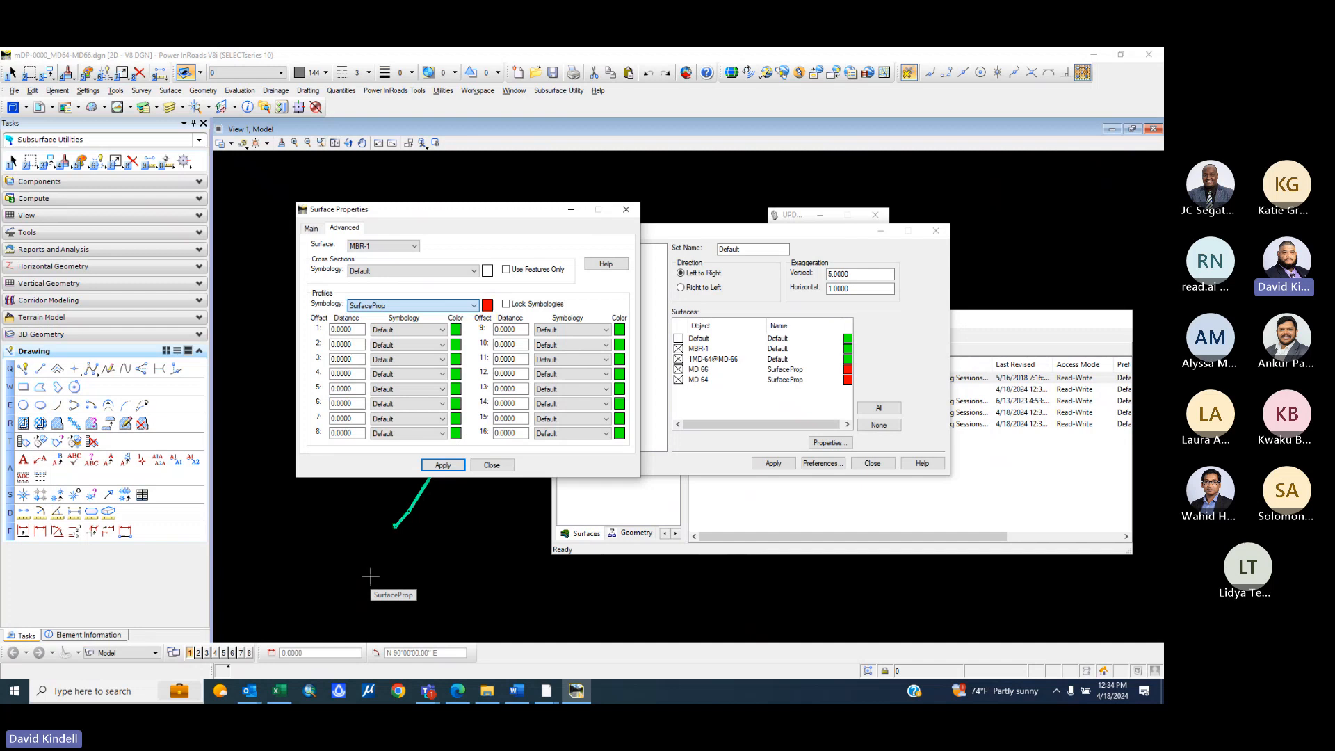
pyautogui.click(439, 464)
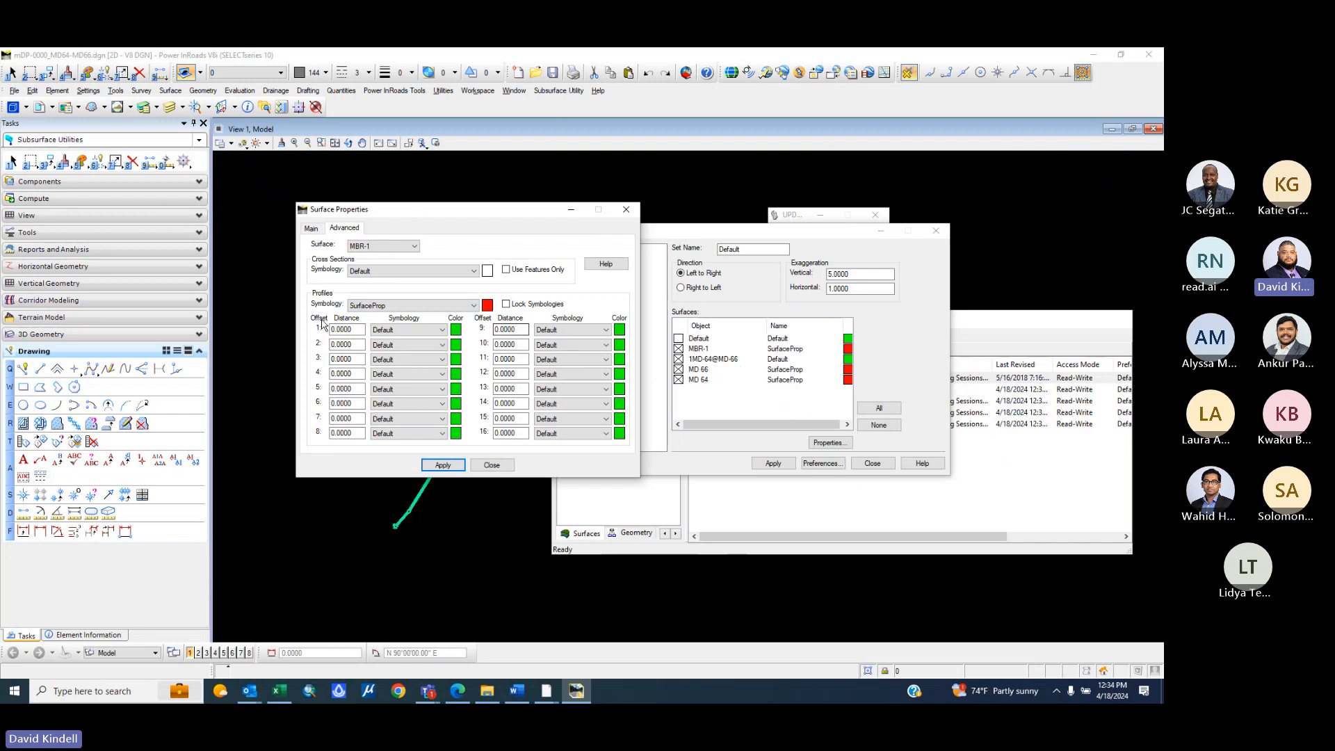
# - Apply SurfaceEx as the profile symbology of surface 1MD-64@MD-66 and close the surface properties
pyautogui.click(391, 248)
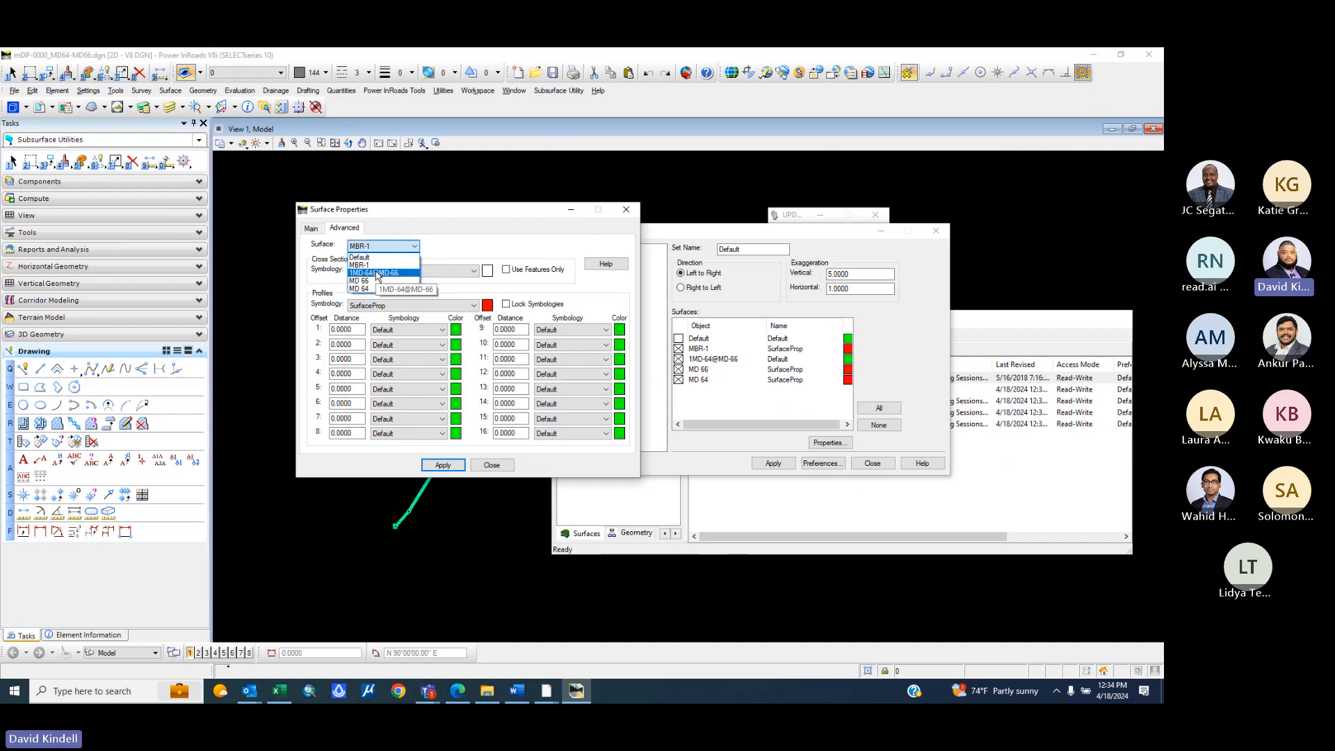
pyautogui.click(379, 273)
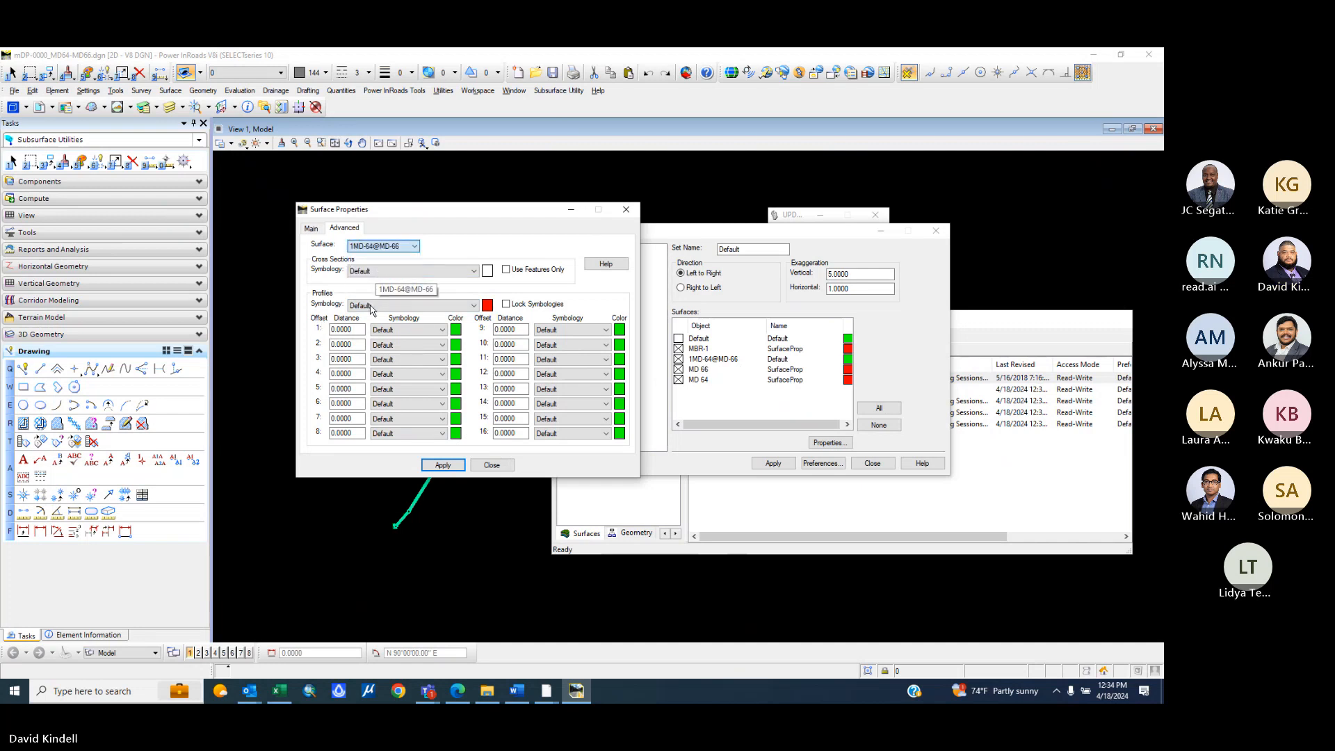
pyautogui.click(418, 306)
pyautogui.scroll(-17, 428, 529)
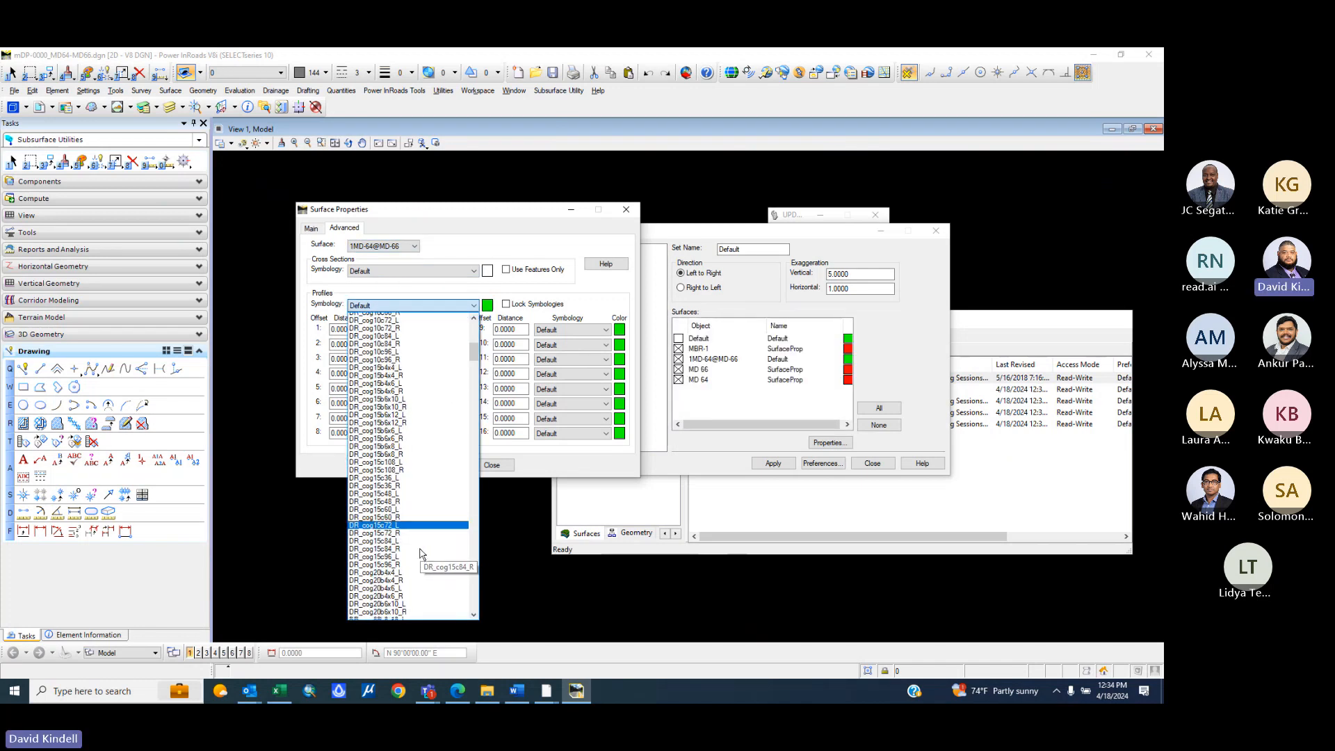
pyautogui.scroll(-15, 422, 541)
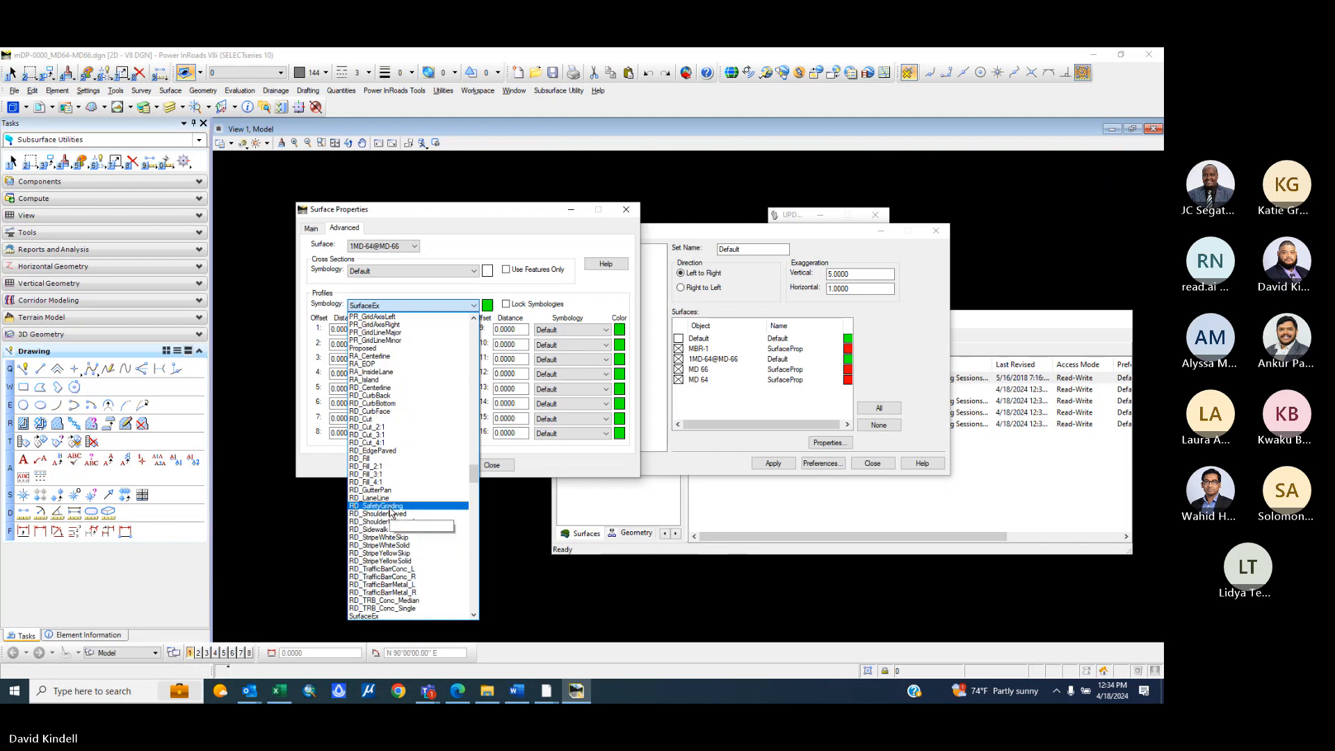
pyautogui.scroll(-2, 390, 522)
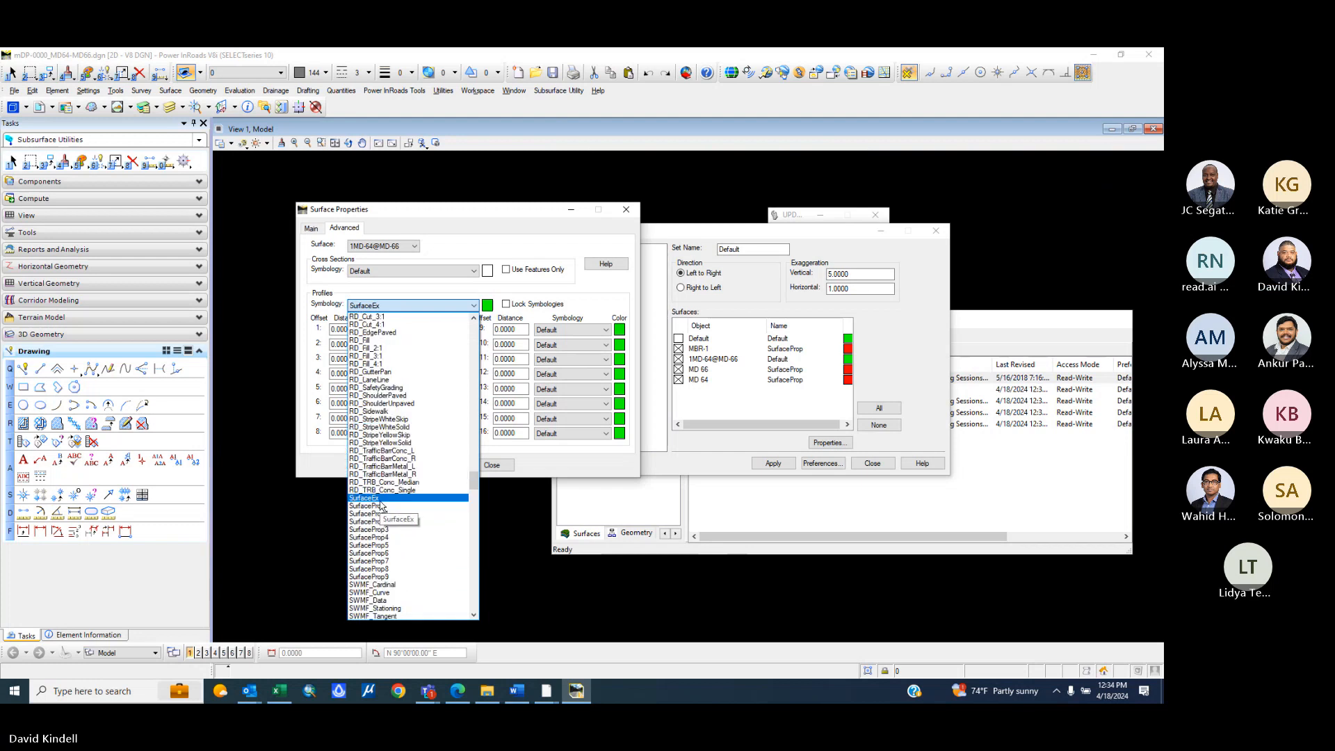
pyautogui.click(380, 498)
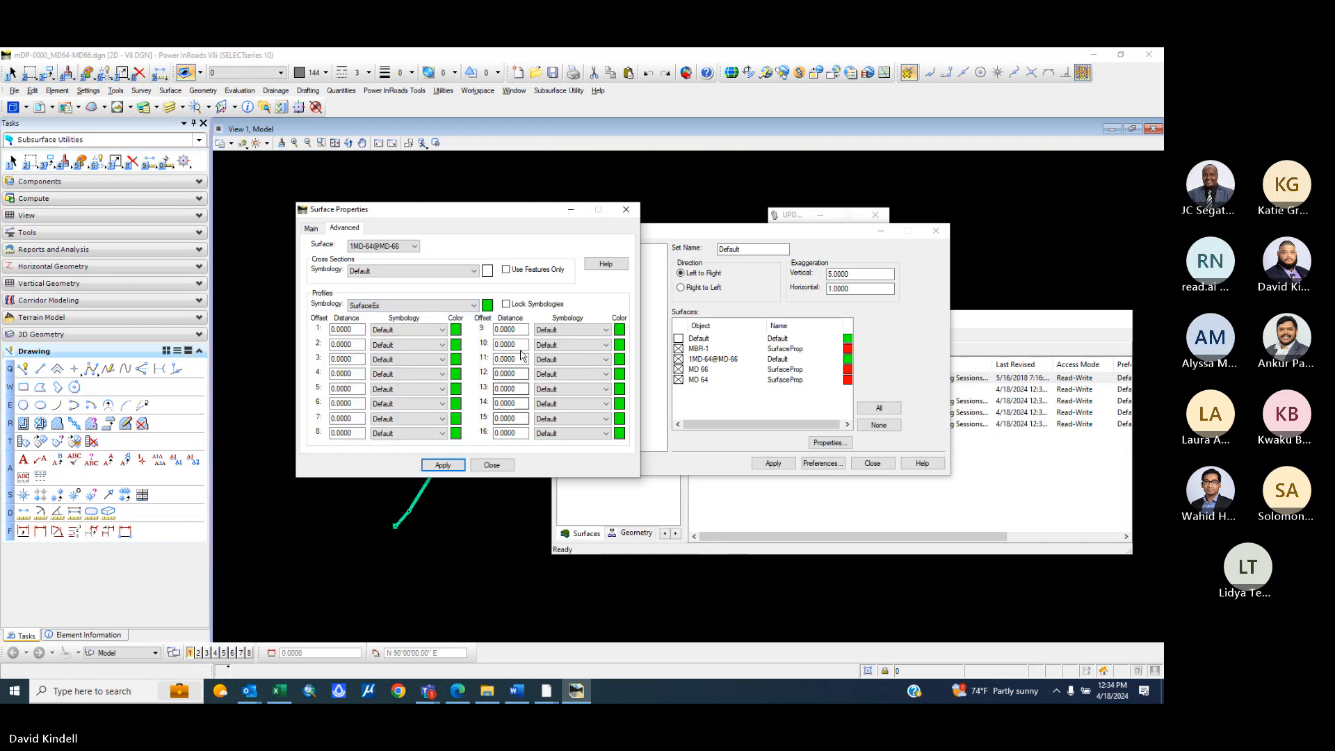
pyautogui.click(448, 467)
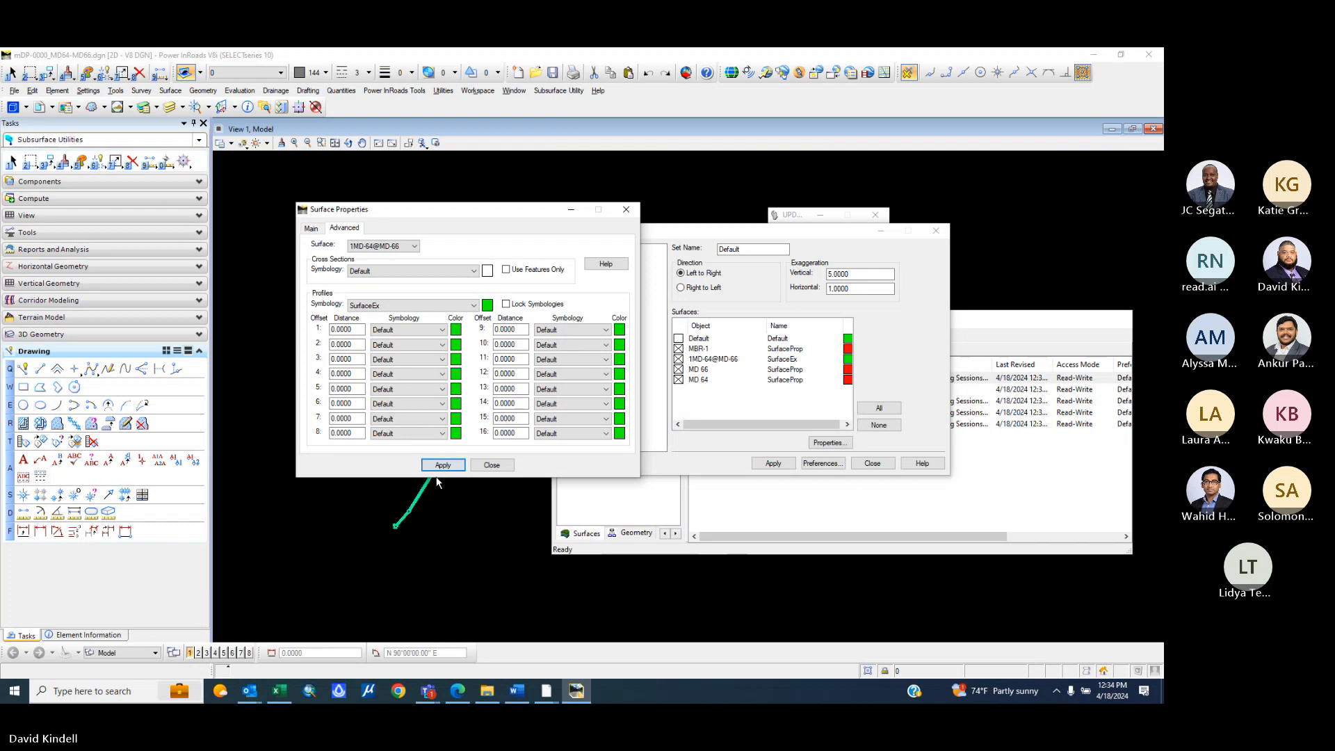
pyautogui.click(489, 467)
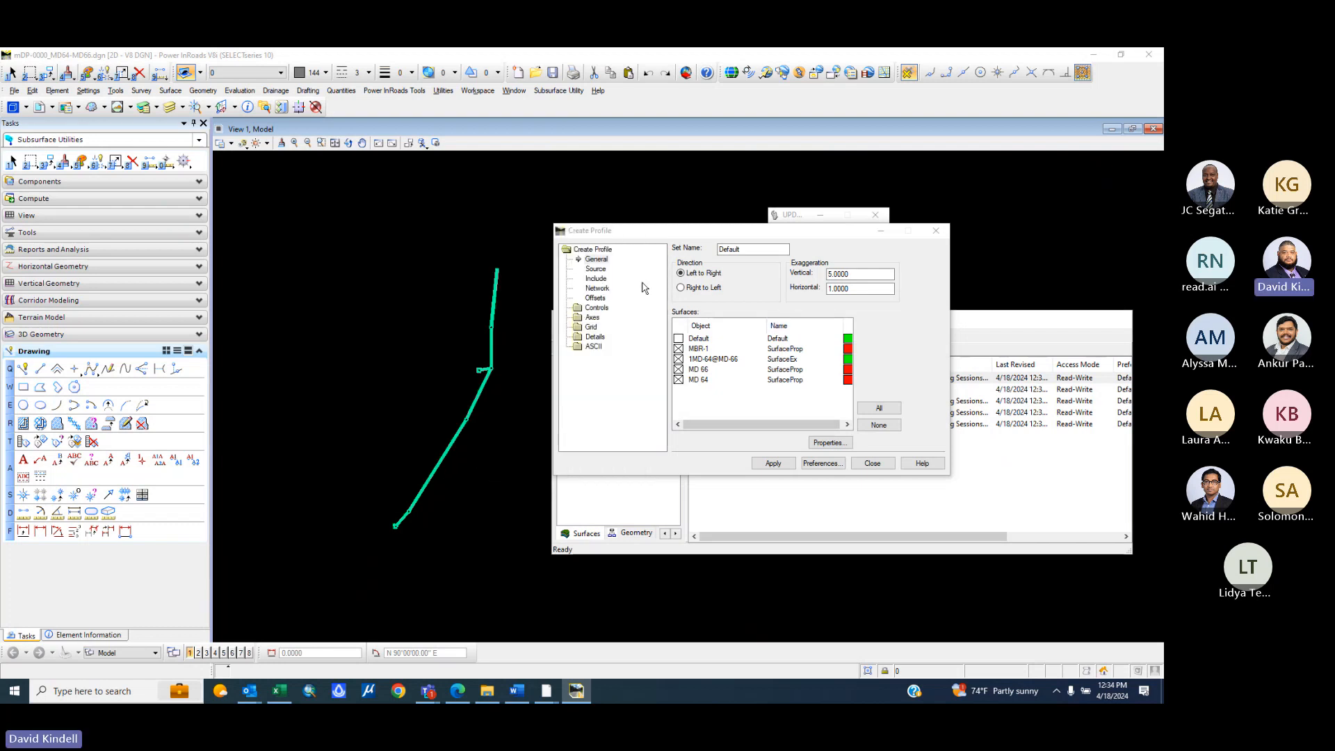
# - In the profile source settings, keep Network as the drainage reference and pick inlet I-1 at the network's lower end as the From structure
pyautogui.click(595, 269)
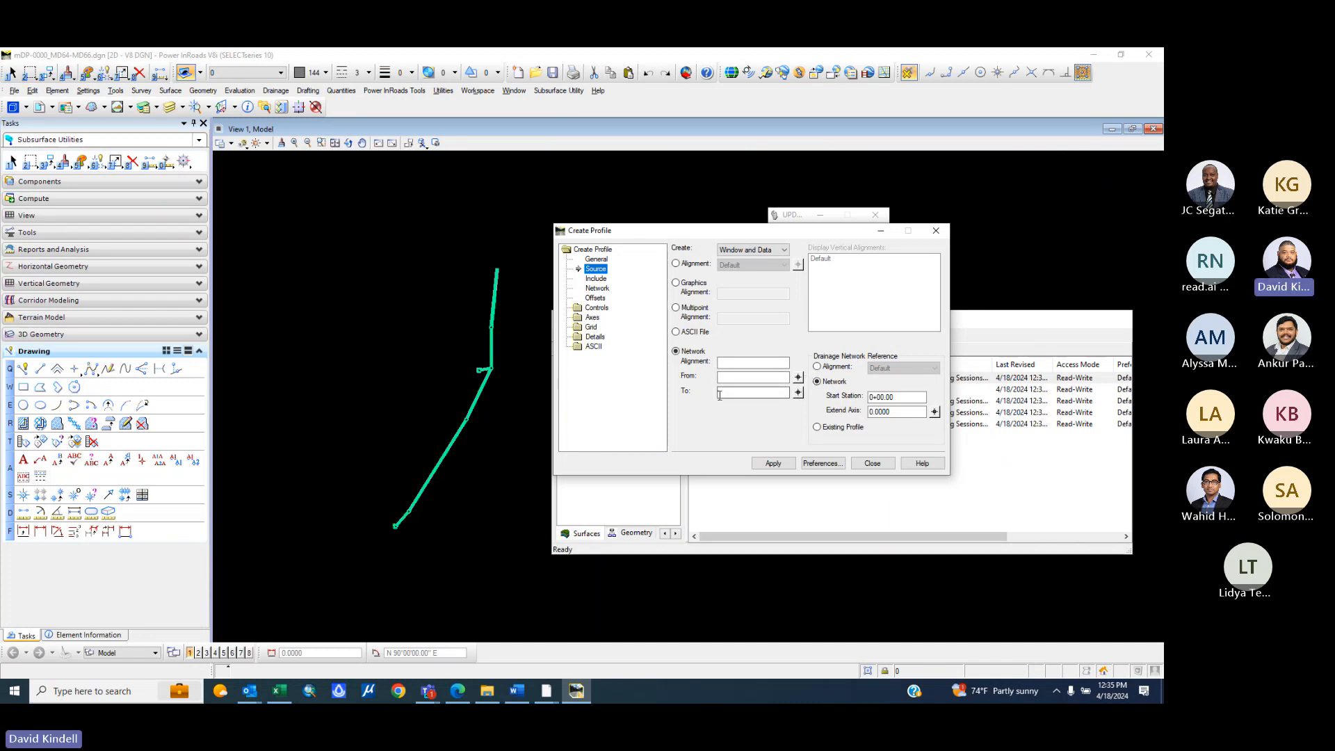
pyautogui.click(818, 367)
pyautogui.click(817, 382)
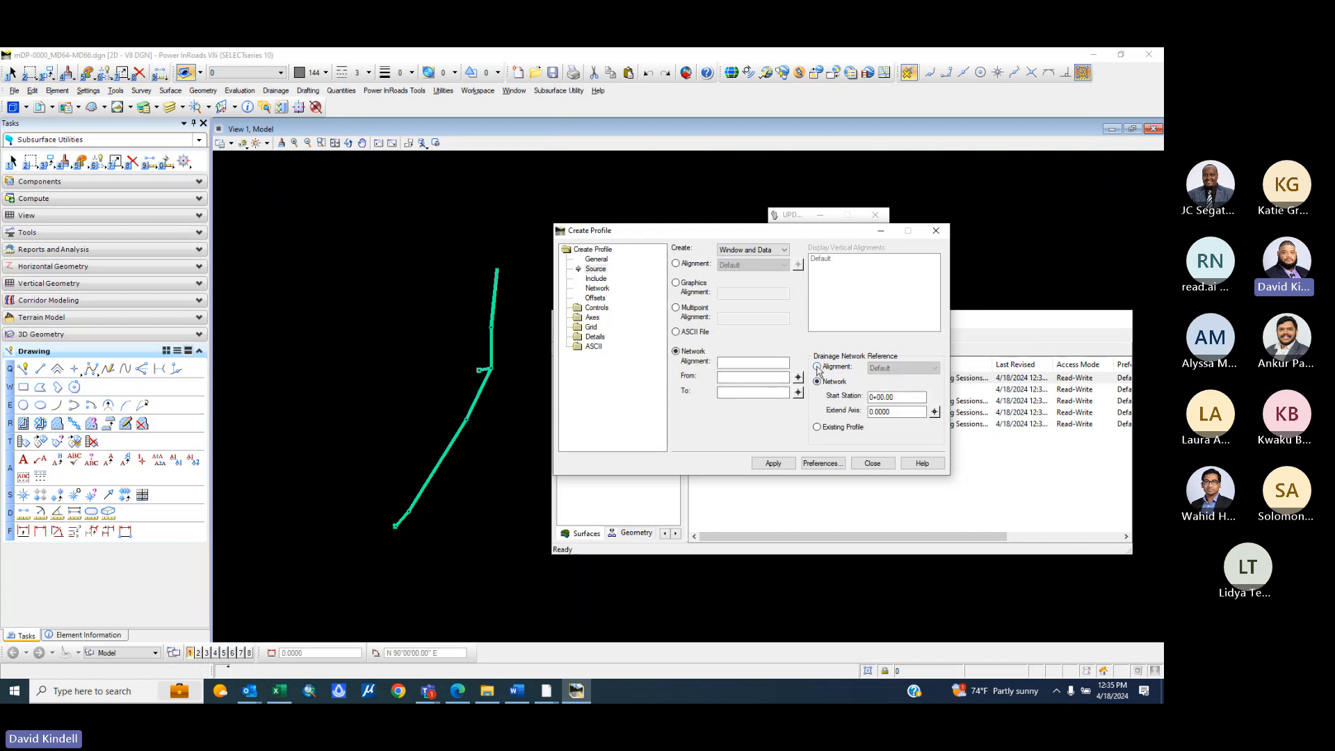
pyautogui.click(724, 378)
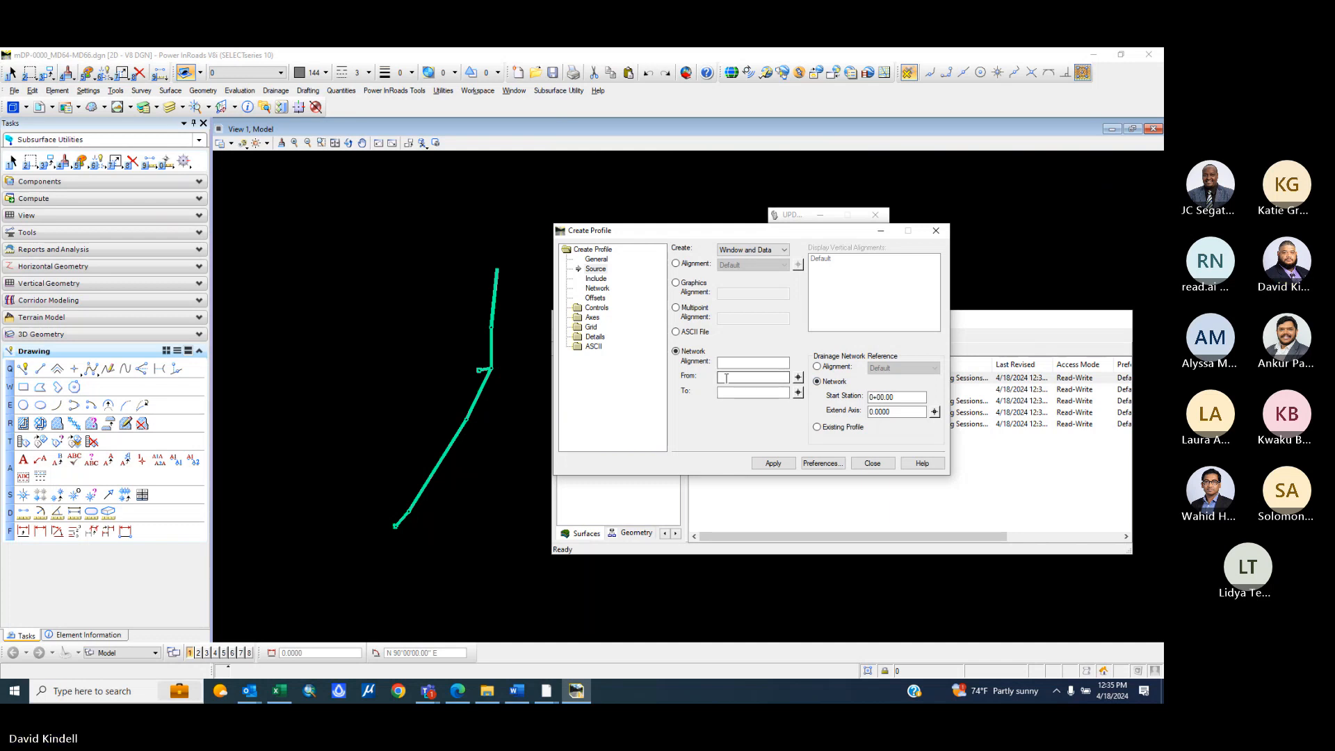
pyautogui.click(798, 377)
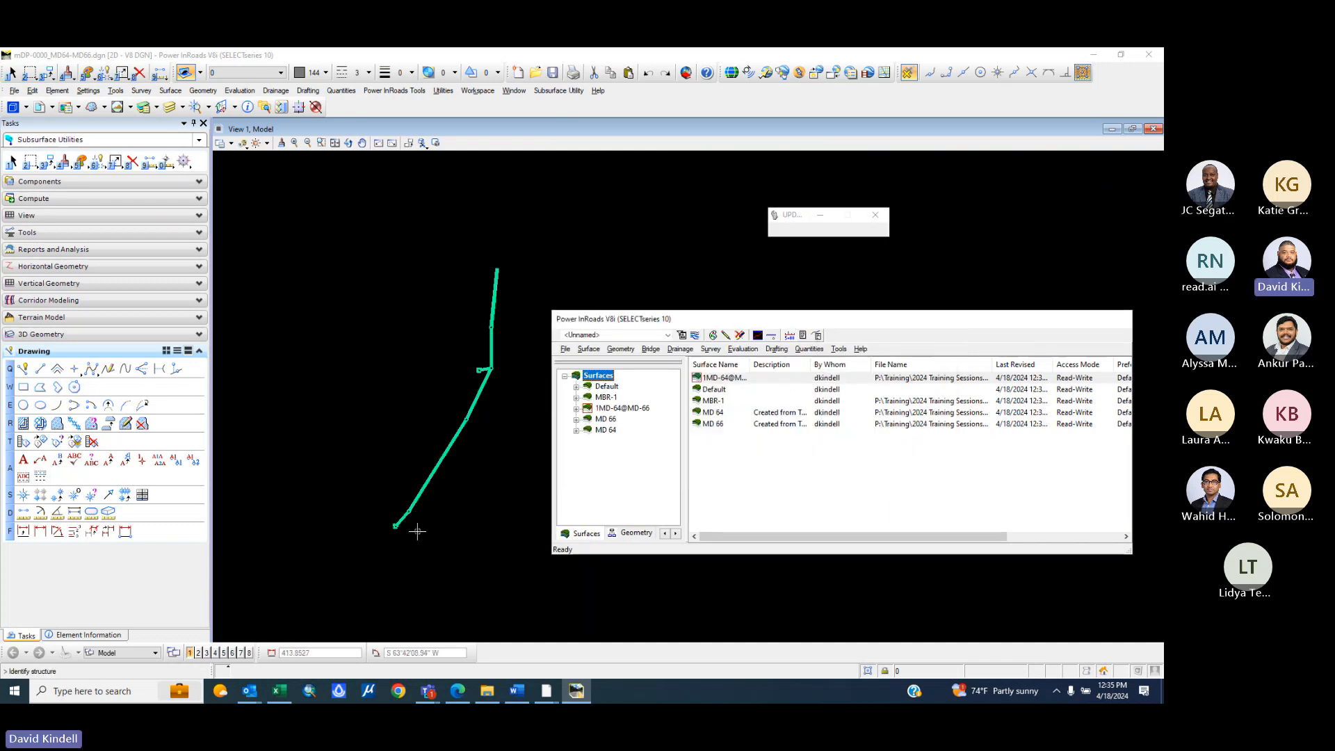
pyautogui.scroll(3, 399, 528)
pyautogui.click(388, 522)
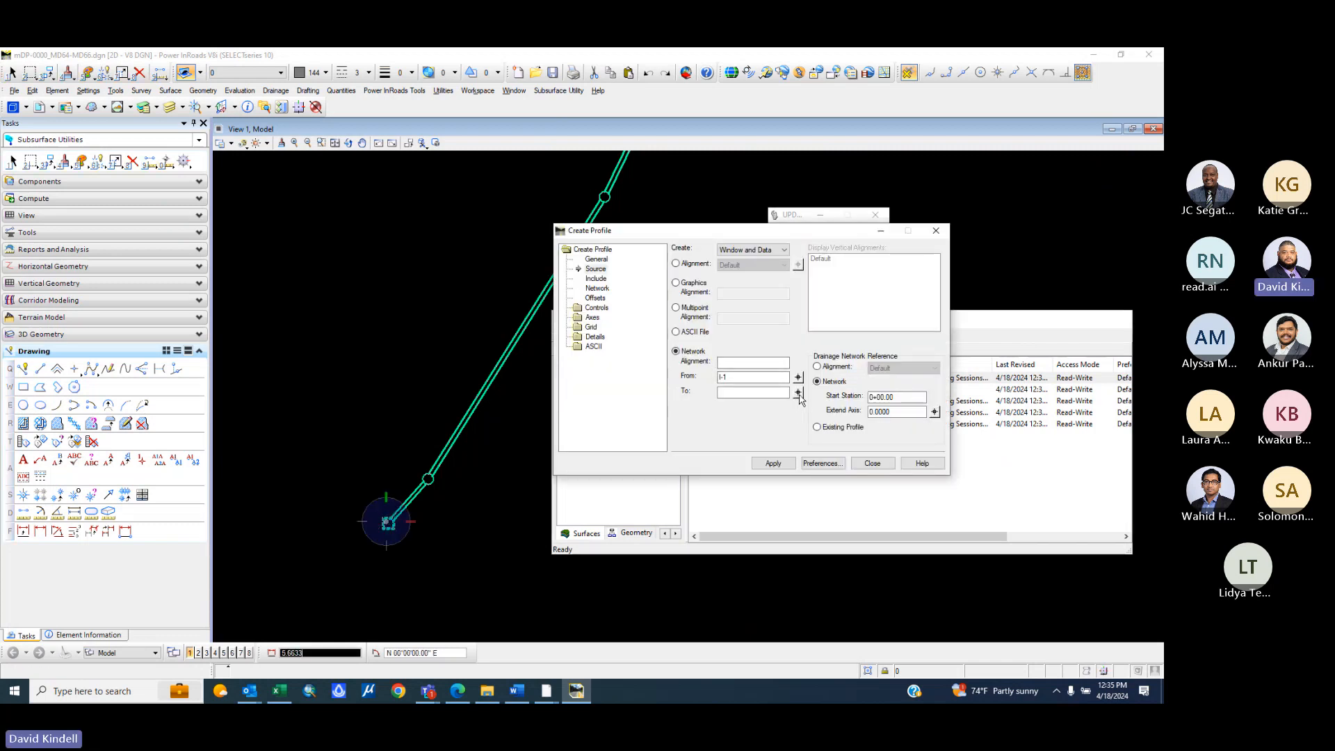
# - Pick EX-P-1 at the upper end of the storm drain network as the profile's To structure
pyautogui.click(798, 392)
pyautogui.scroll(-4, 396, 348)
pyautogui.scroll(-2, 500, 244)
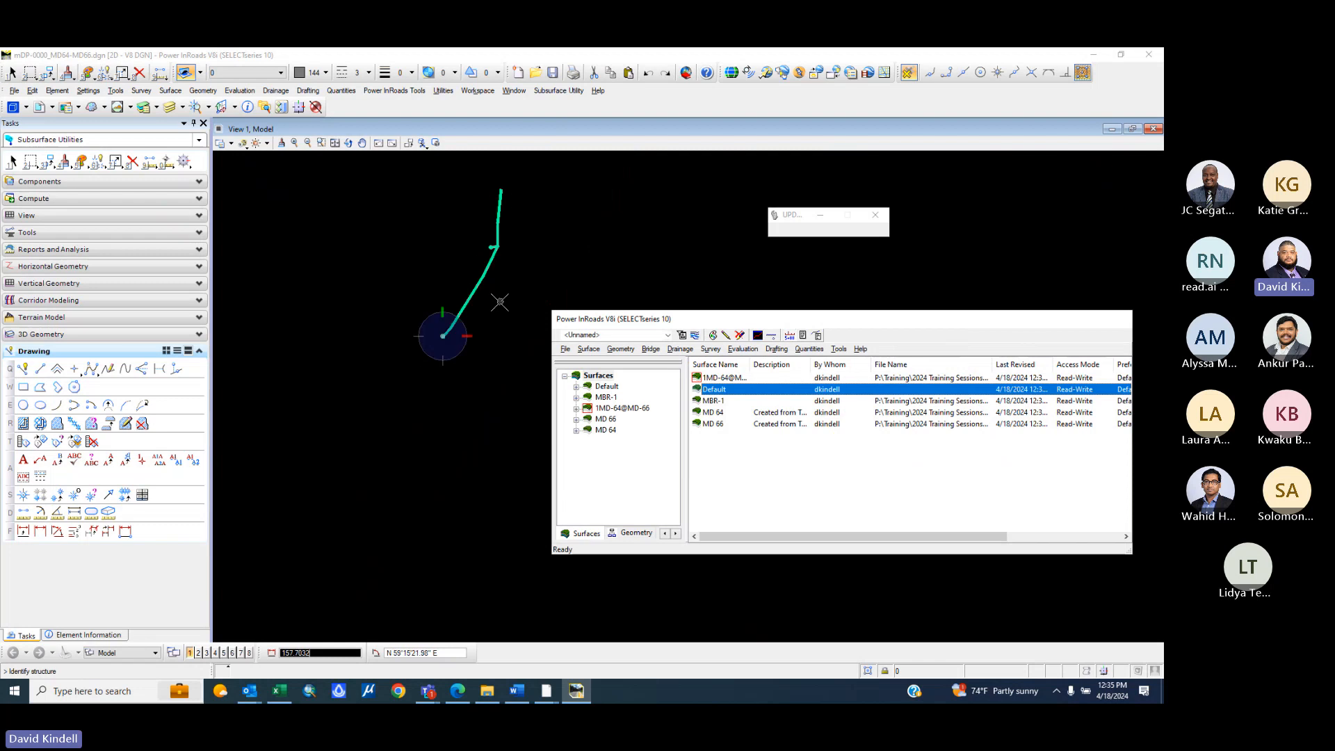
pyautogui.scroll(4, 502, 189)
pyautogui.click(493, 209)
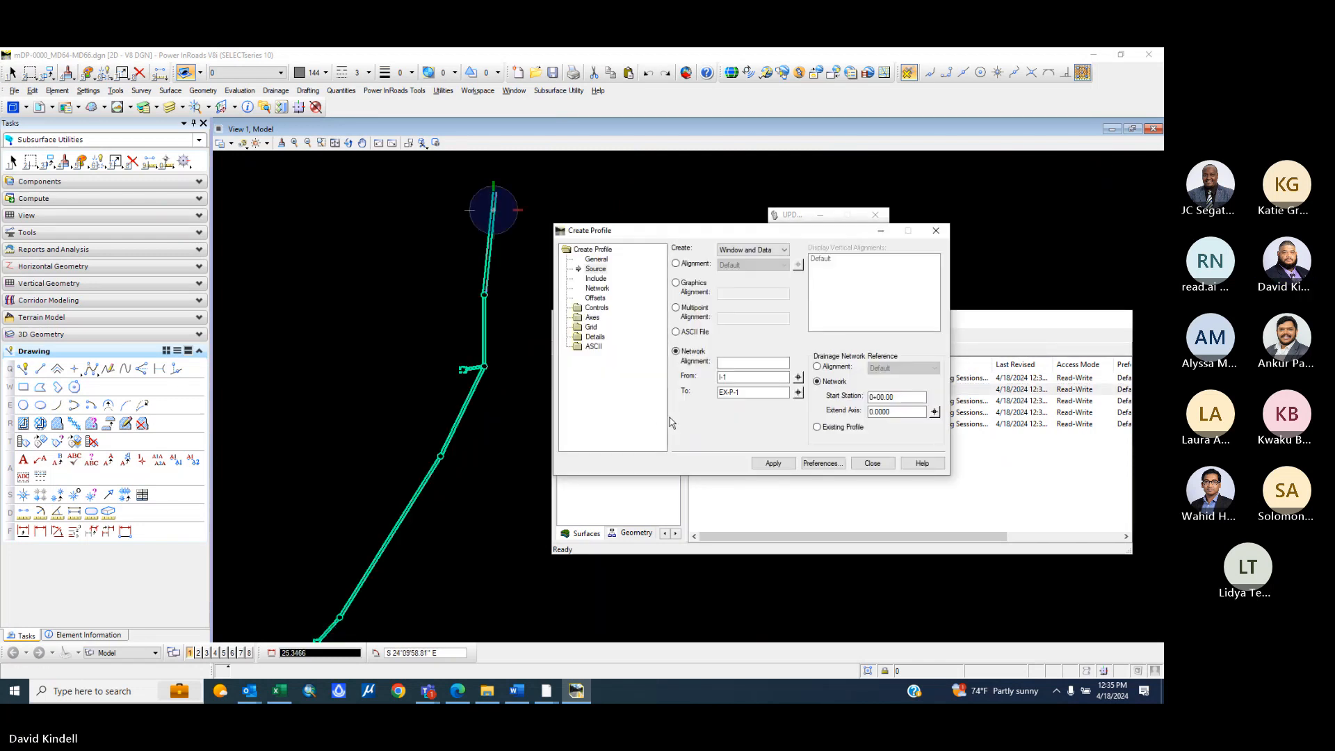
# - Include Pipe Outside among the network structures shown in the profile and review the include and limit settings
pyautogui.click(597, 279)
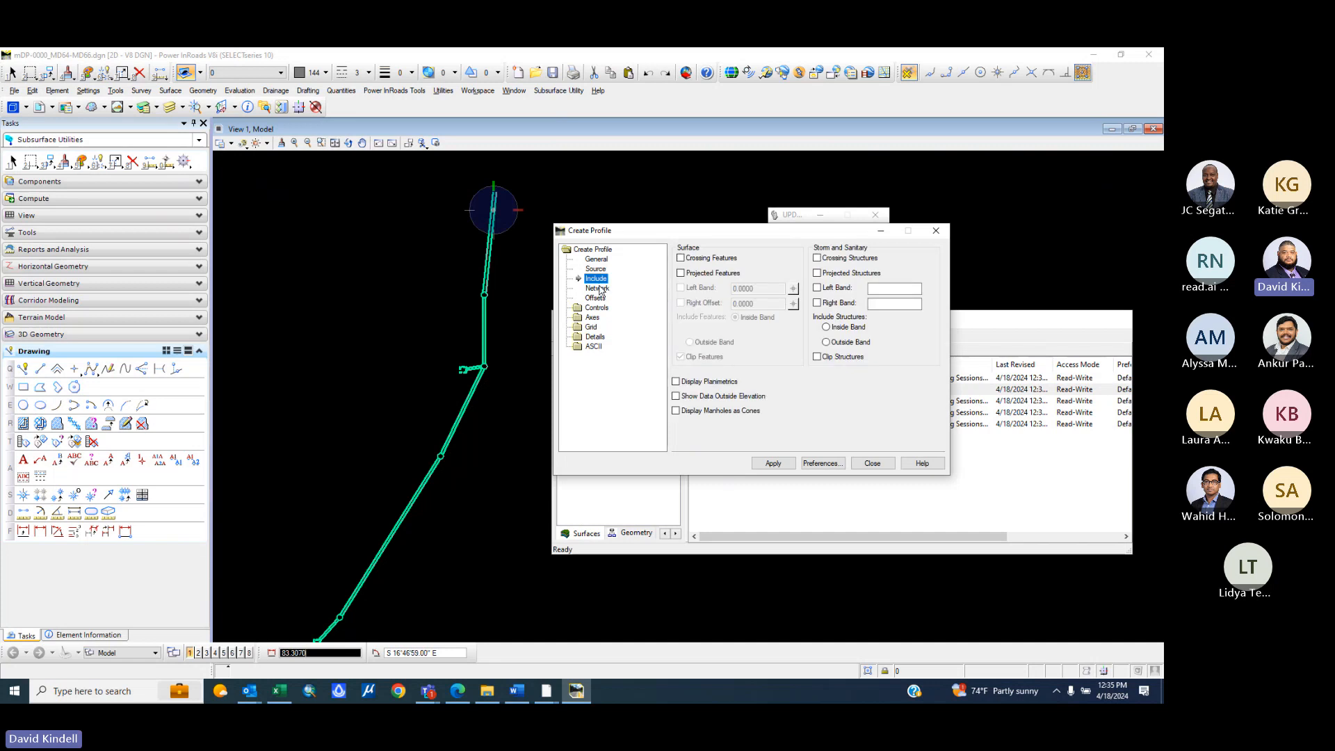
pyautogui.click(598, 288)
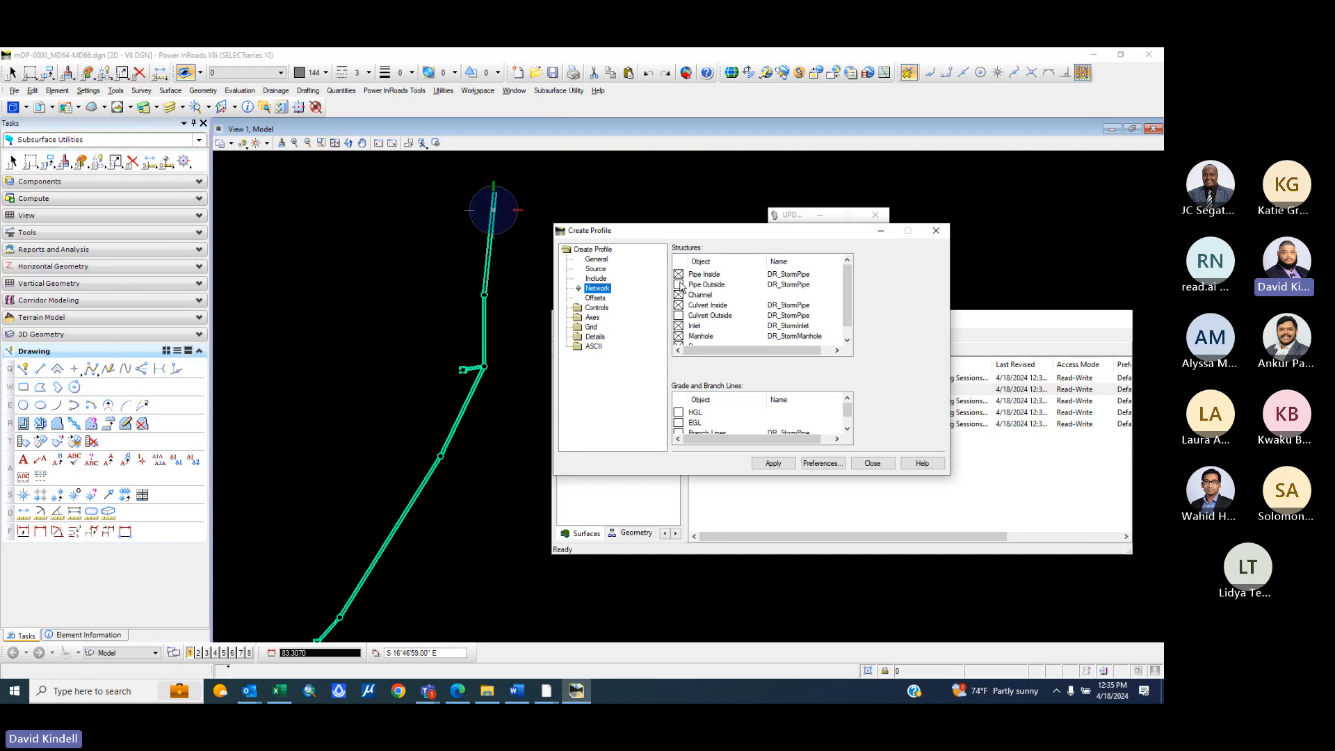
pyautogui.click(680, 286)
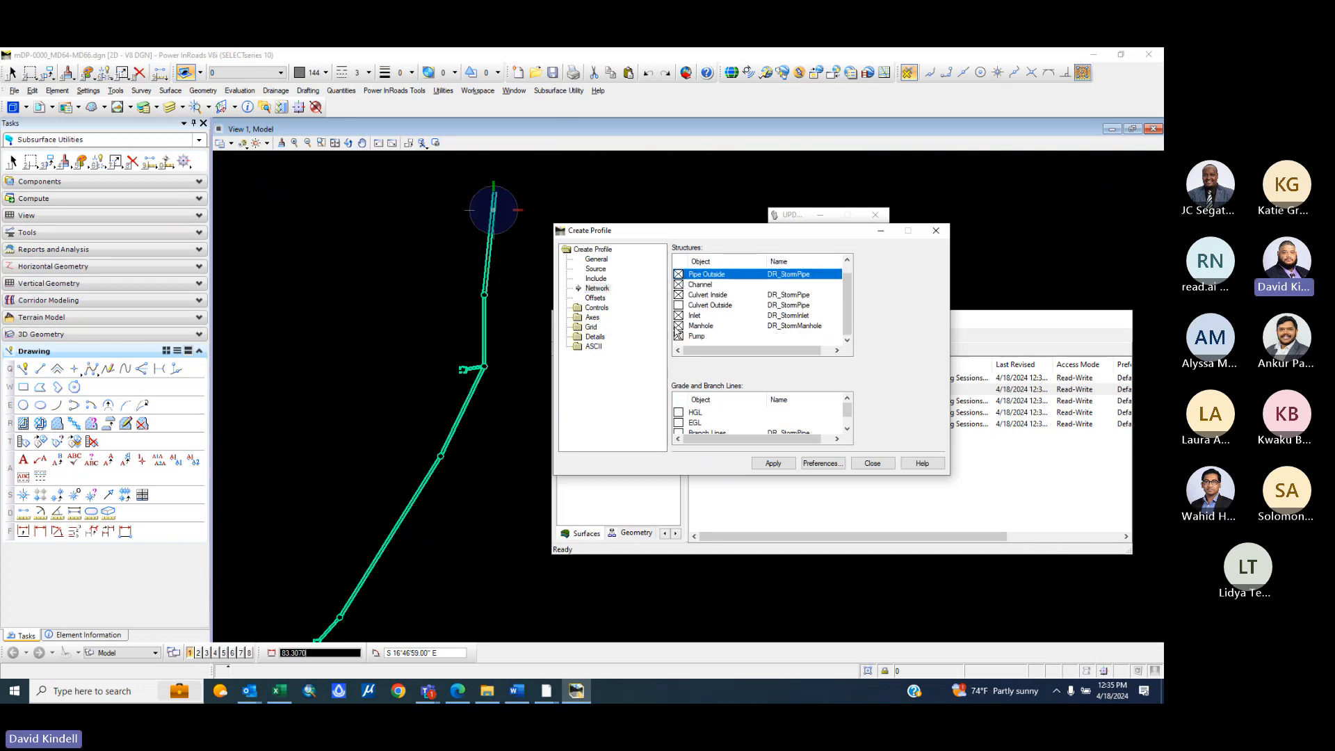
pyautogui.click(596, 308)
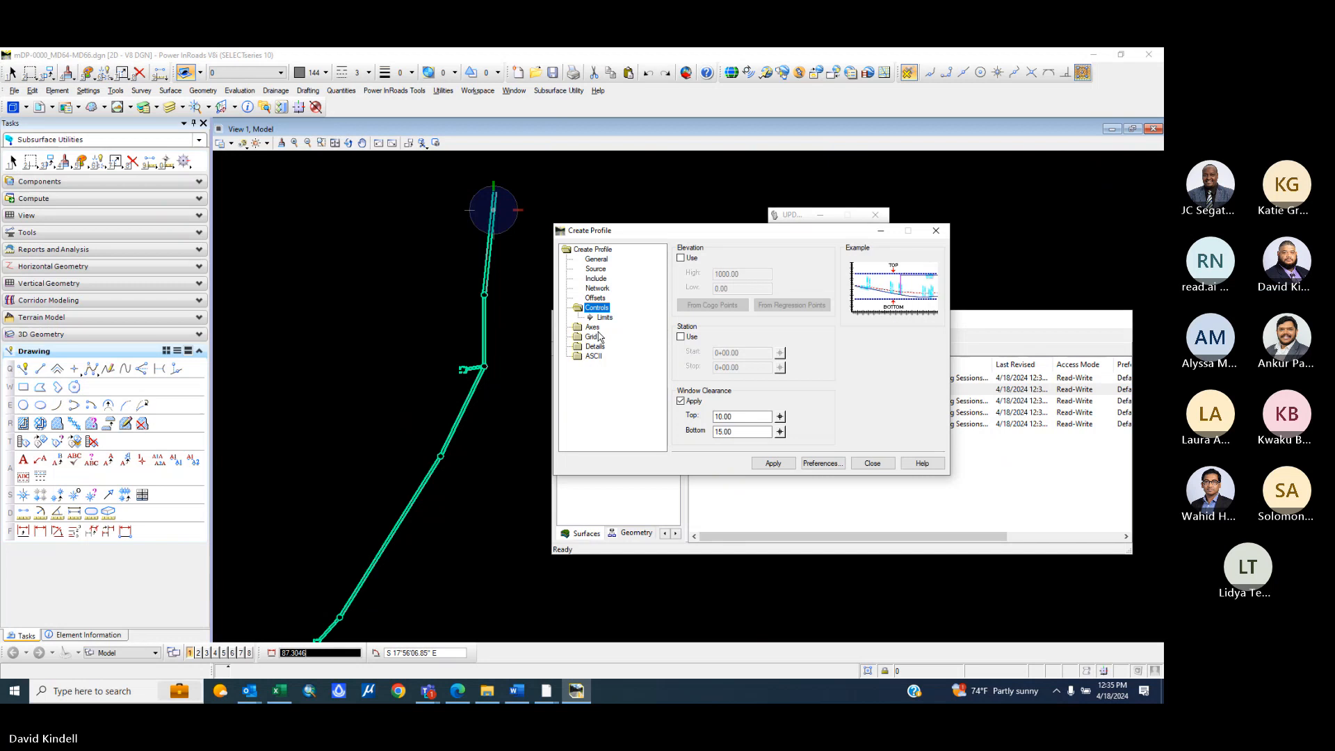
# - Create the profile and place it in the empty drawing area to the right of the storm drain network
pyautogui.click(775, 463)
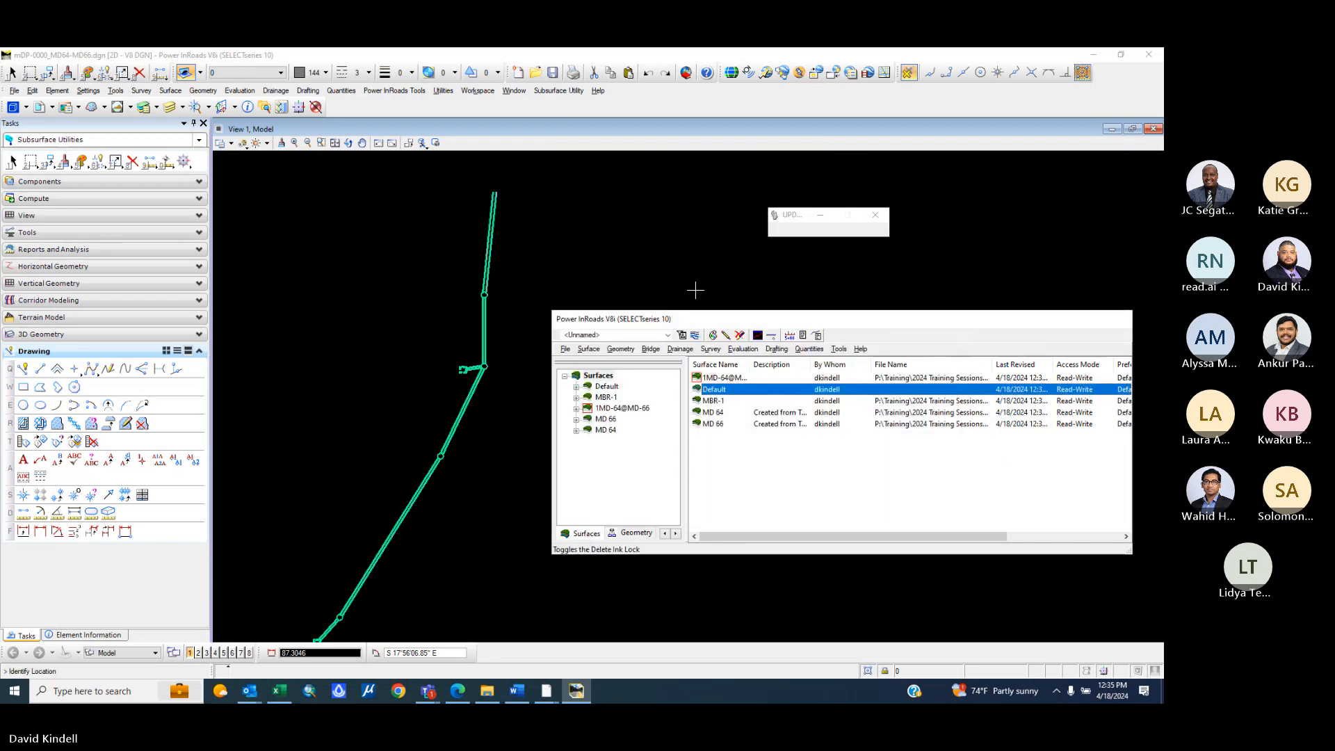
pyautogui.scroll(-8, 689, 281)
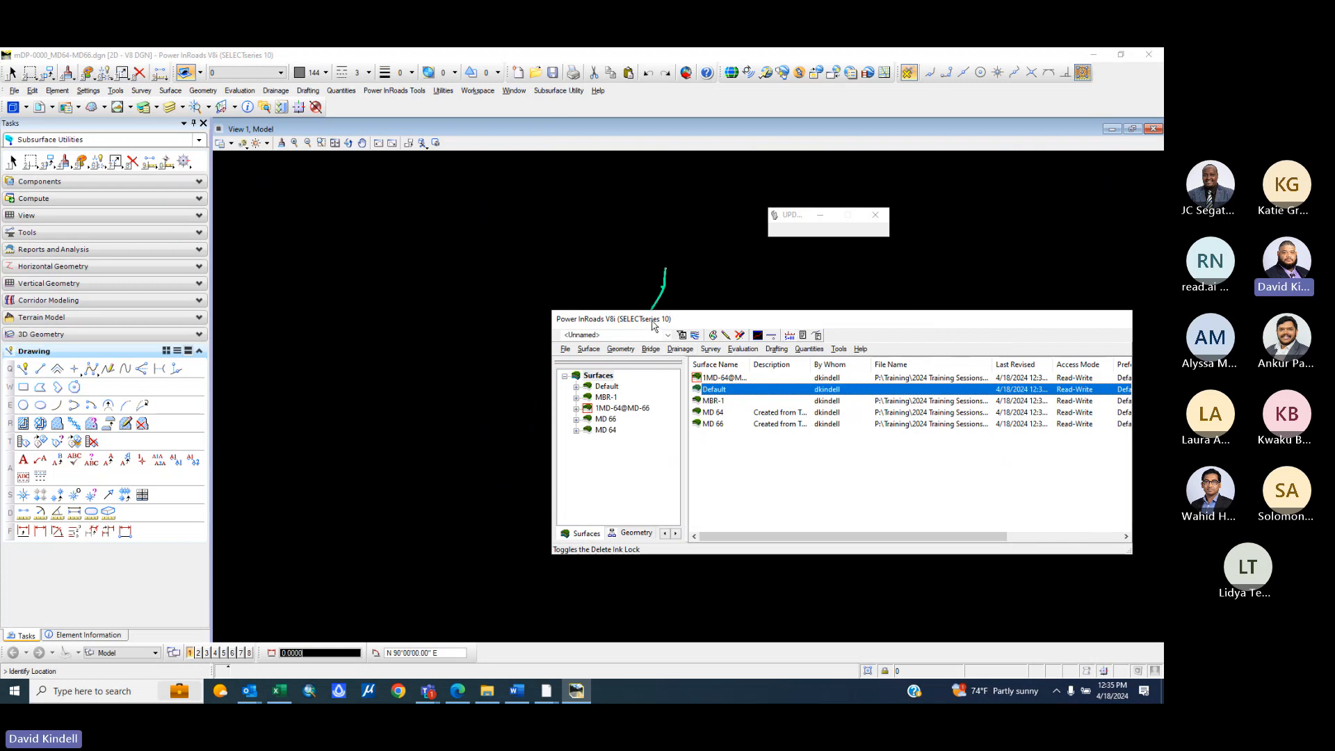
pyautogui.moveTo(654, 323); pyautogui.dragTo(498, 494)
pyautogui.scroll(2, 829, 301)
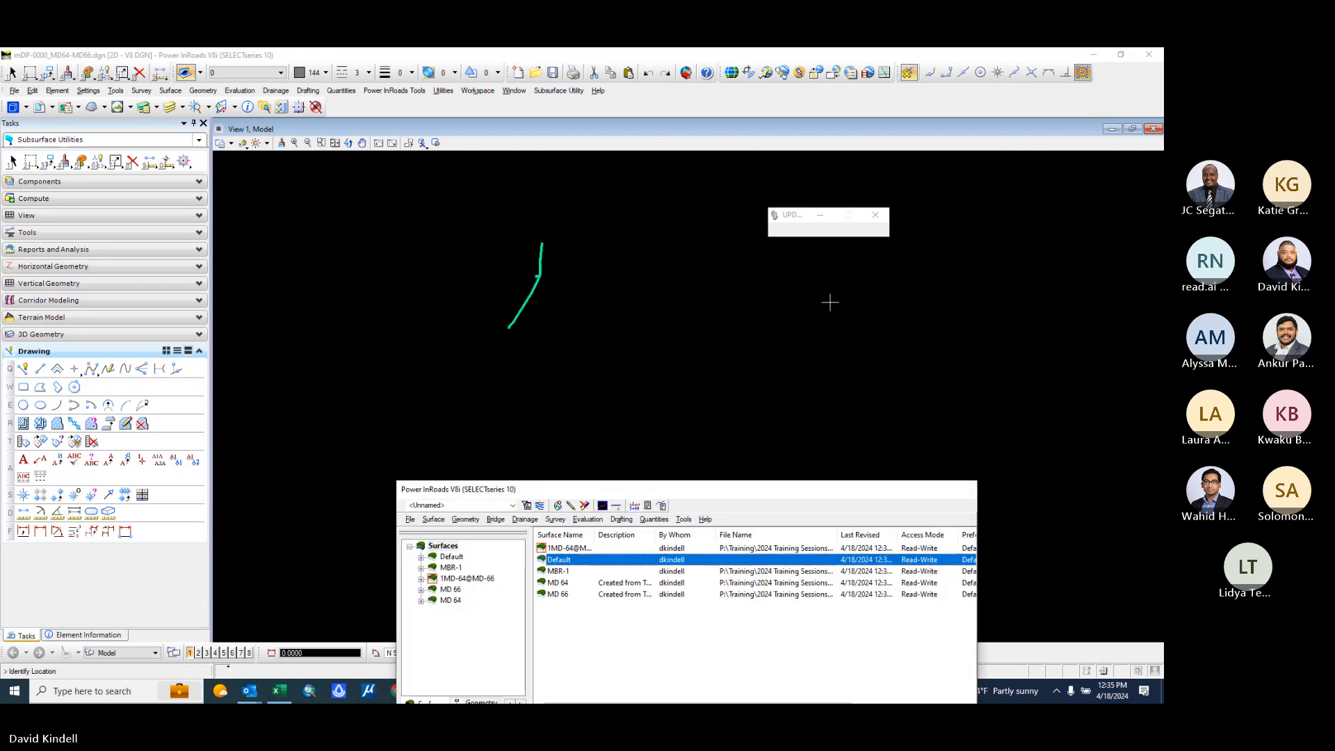
pyautogui.scroll(2, 830, 303)
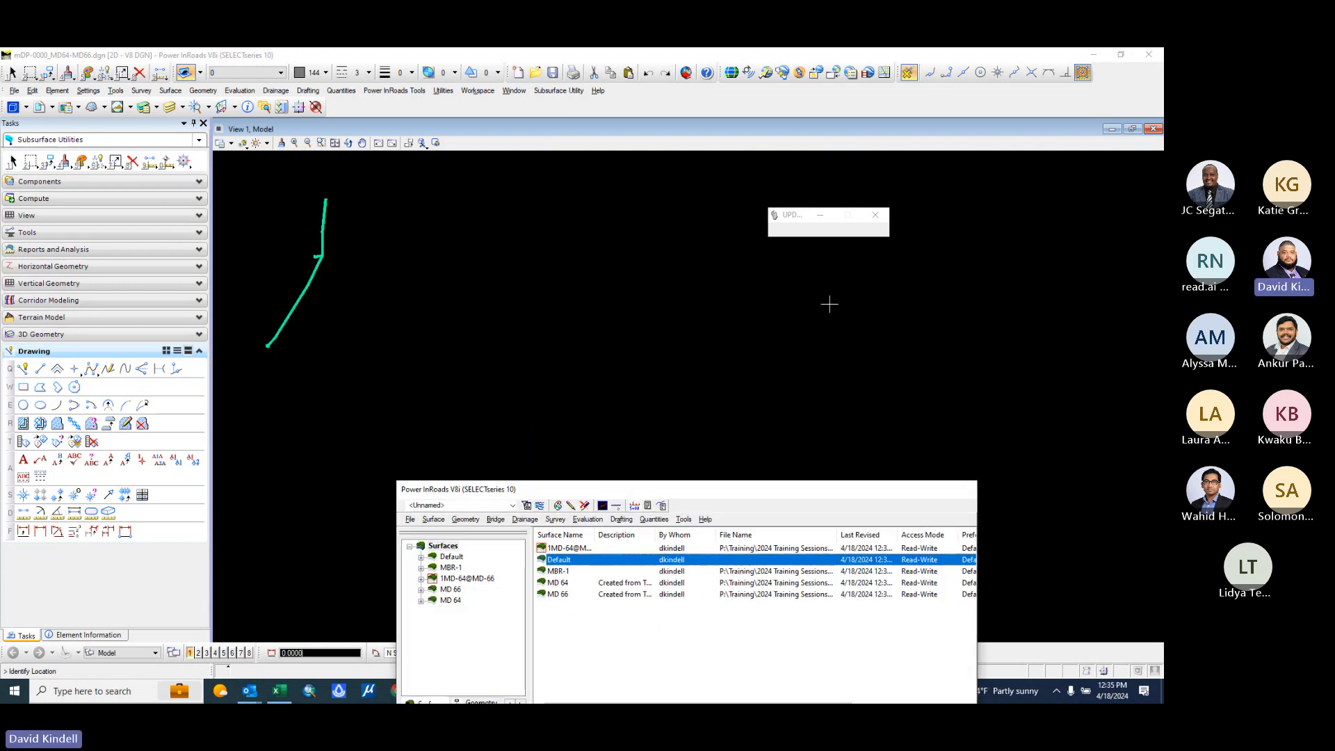
pyautogui.click(525, 288)
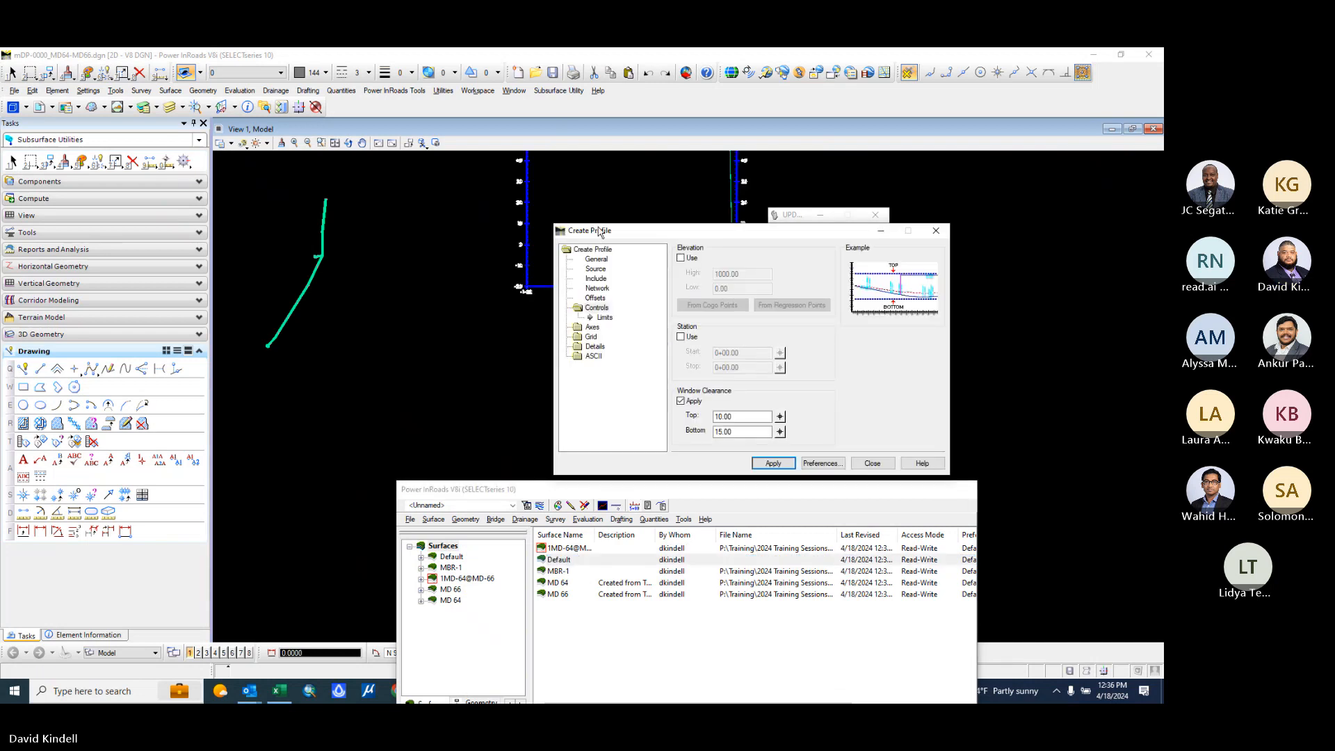
# - Move the Create Profile dialog off the new profile and examine its surface lines, pipes and elevation axes
pyautogui.moveTo(598, 231); pyautogui.dragTo(466, 395)
pyautogui.scroll(-3, 801, 343)
pyautogui.scroll(3, 776, 194)
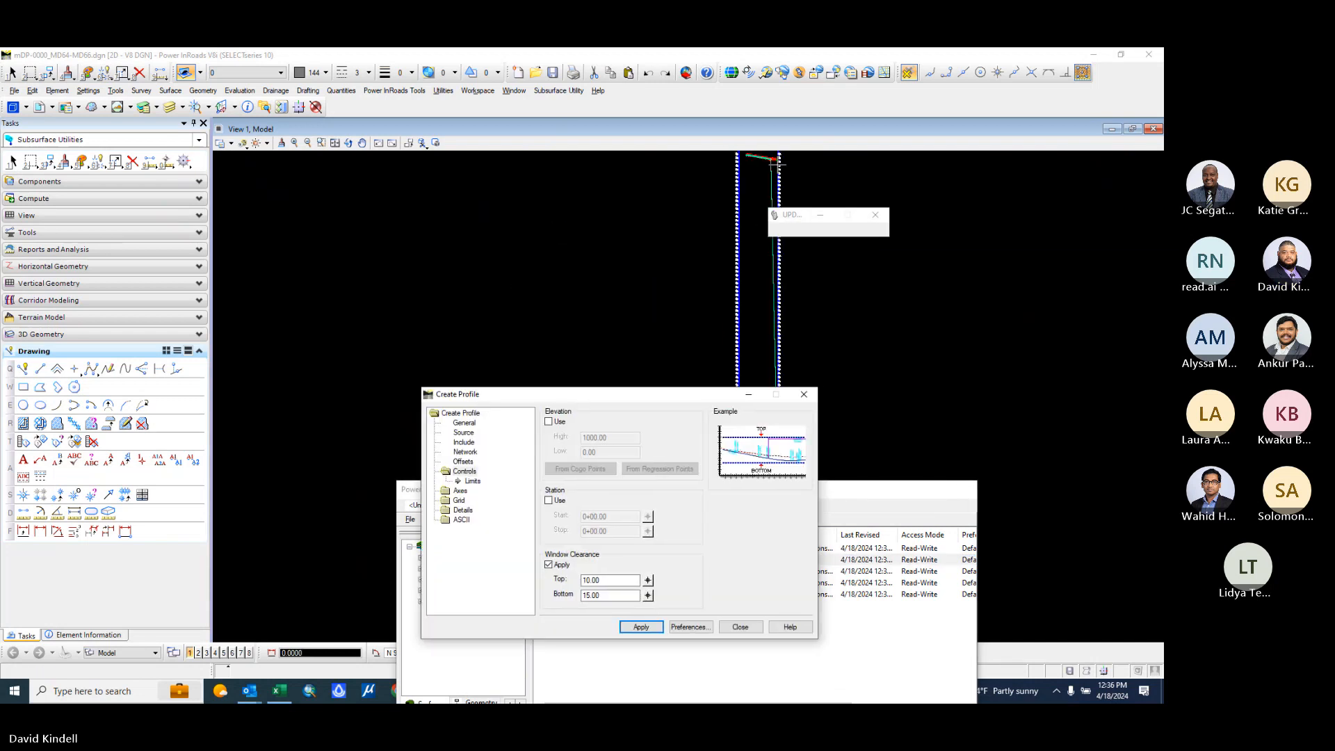
pyautogui.scroll(3, 774, 202)
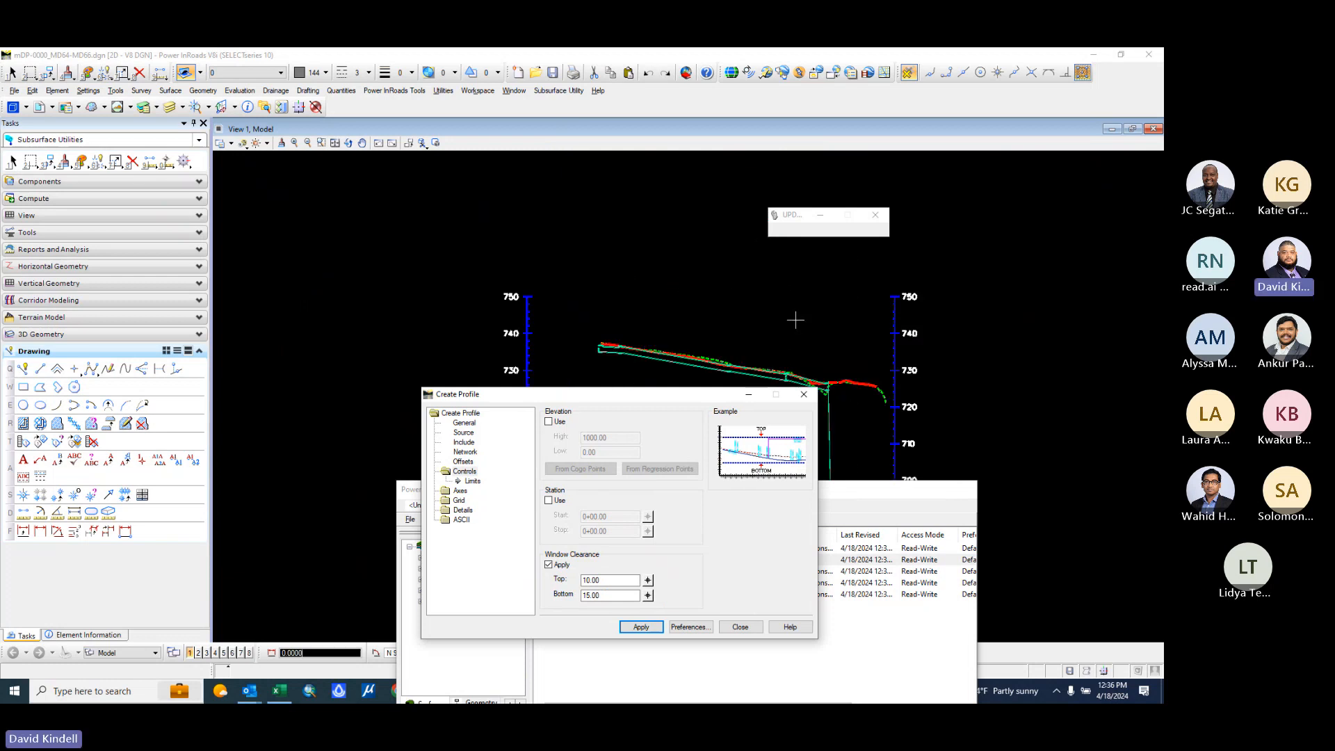
pyautogui.scroll(-2, 799, 298)
pyautogui.scroll(4, 724, 350)
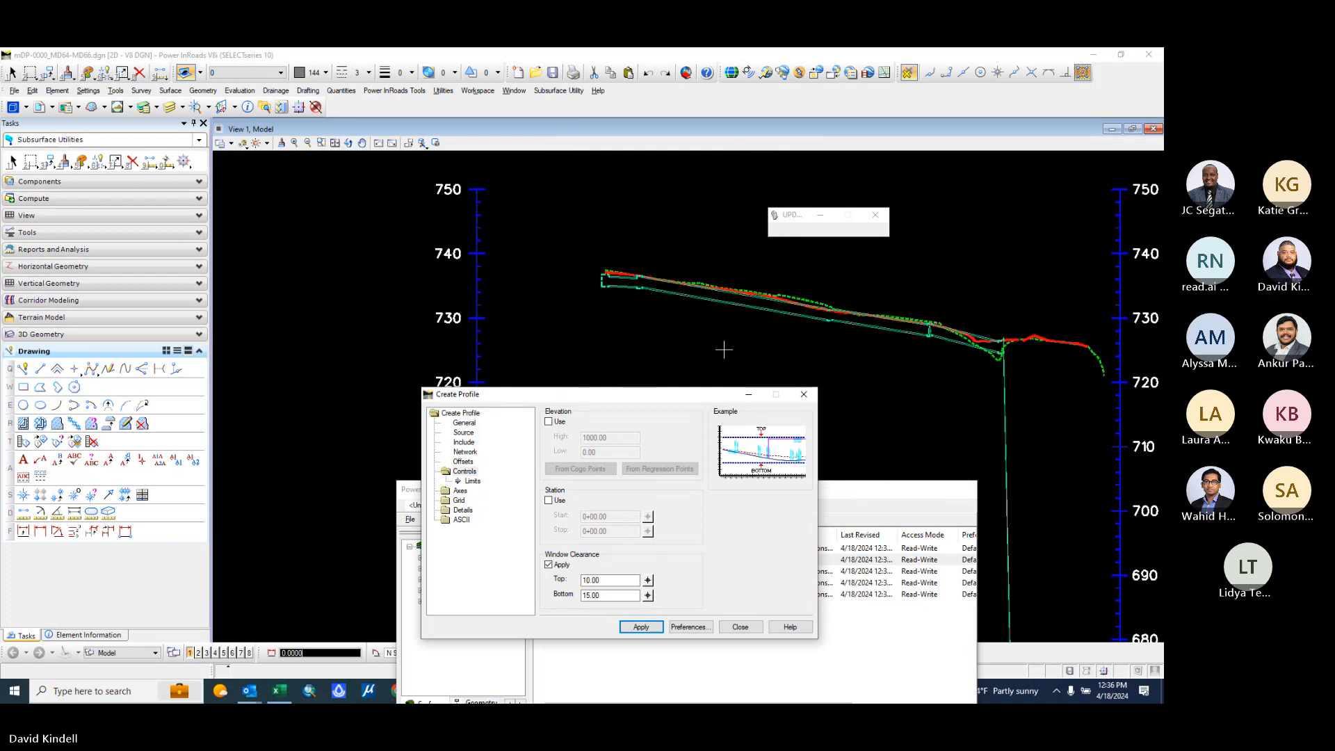
# - Examine the profile's pipes against the surface lines and follow the steep EX-P-1 pipe down to the bottom of the profile
pyautogui.scroll(2, 758, 286)
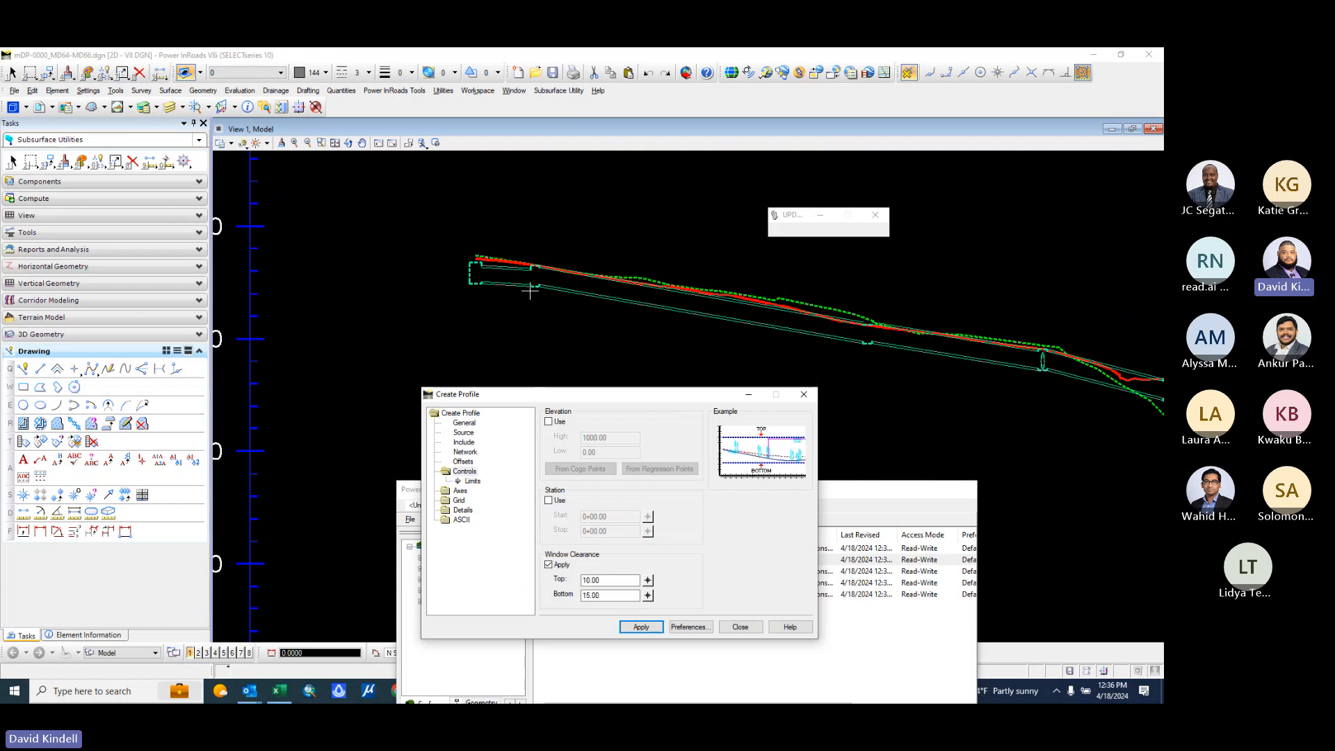
pyautogui.scroll(2, 528, 288)
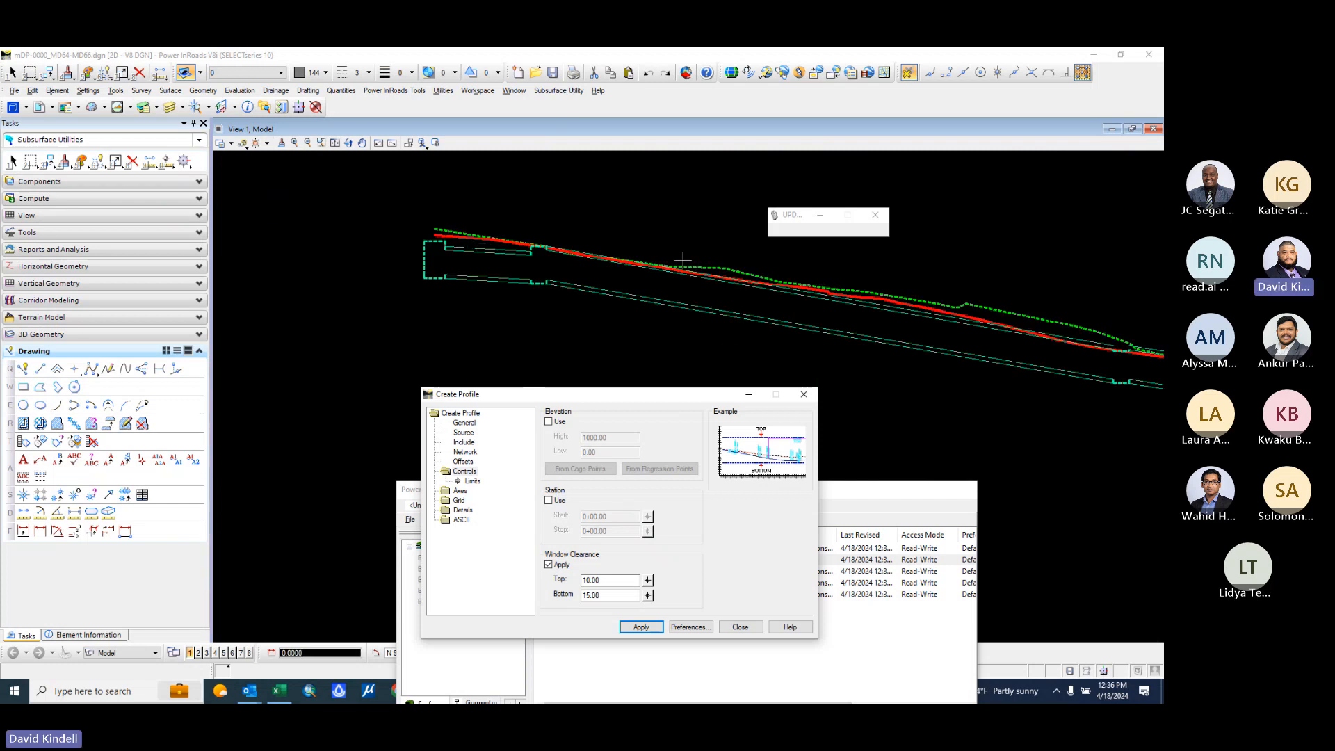
pyautogui.scroll(-4, 593, 296)
pyautogui.scroll(2, 664, 299)
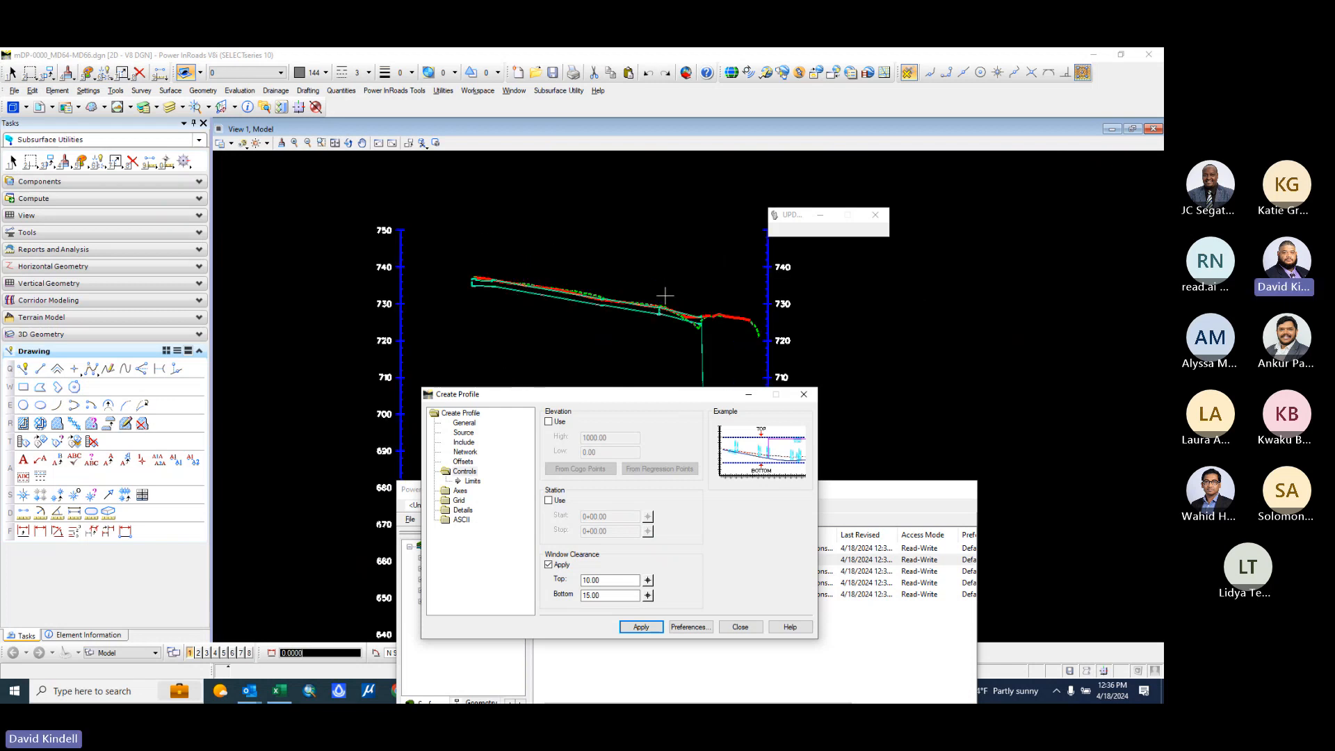
pyautogui.scroll(2, 688, 330)
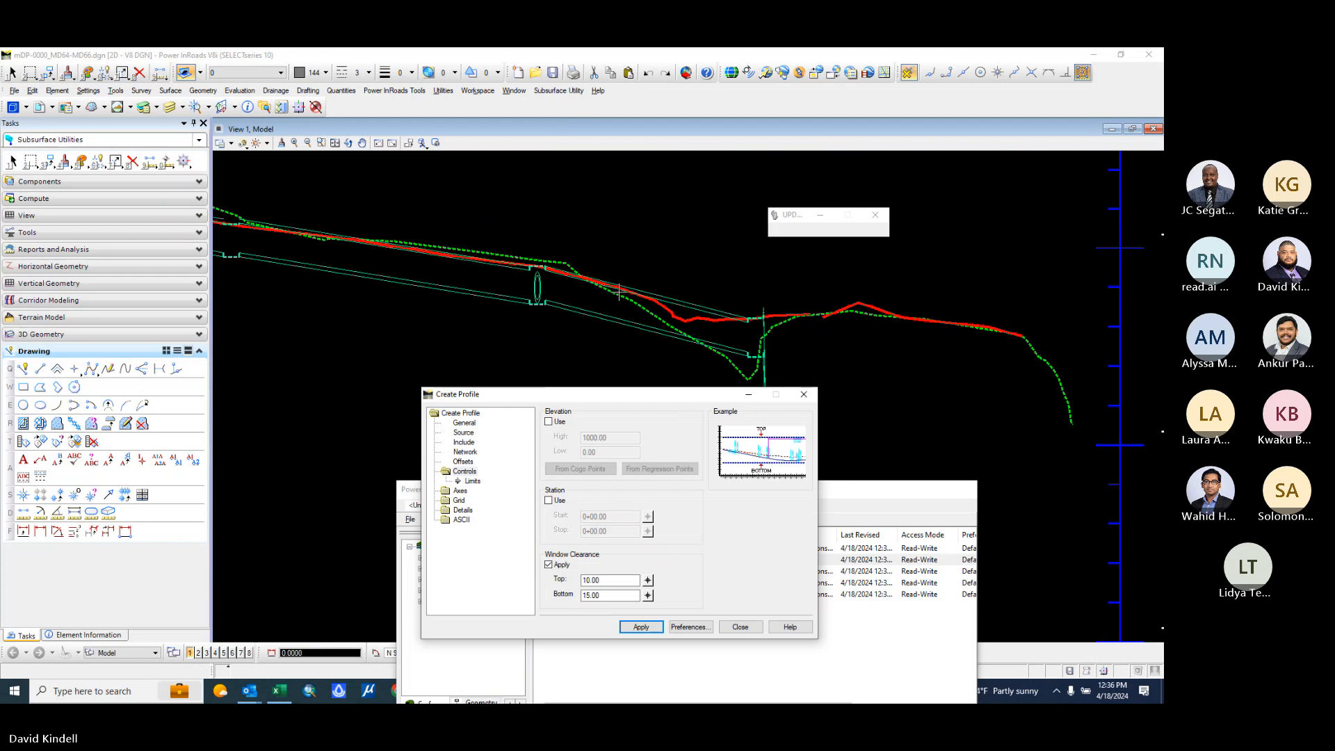
pyautogui.scroll(-3, 735, 301)
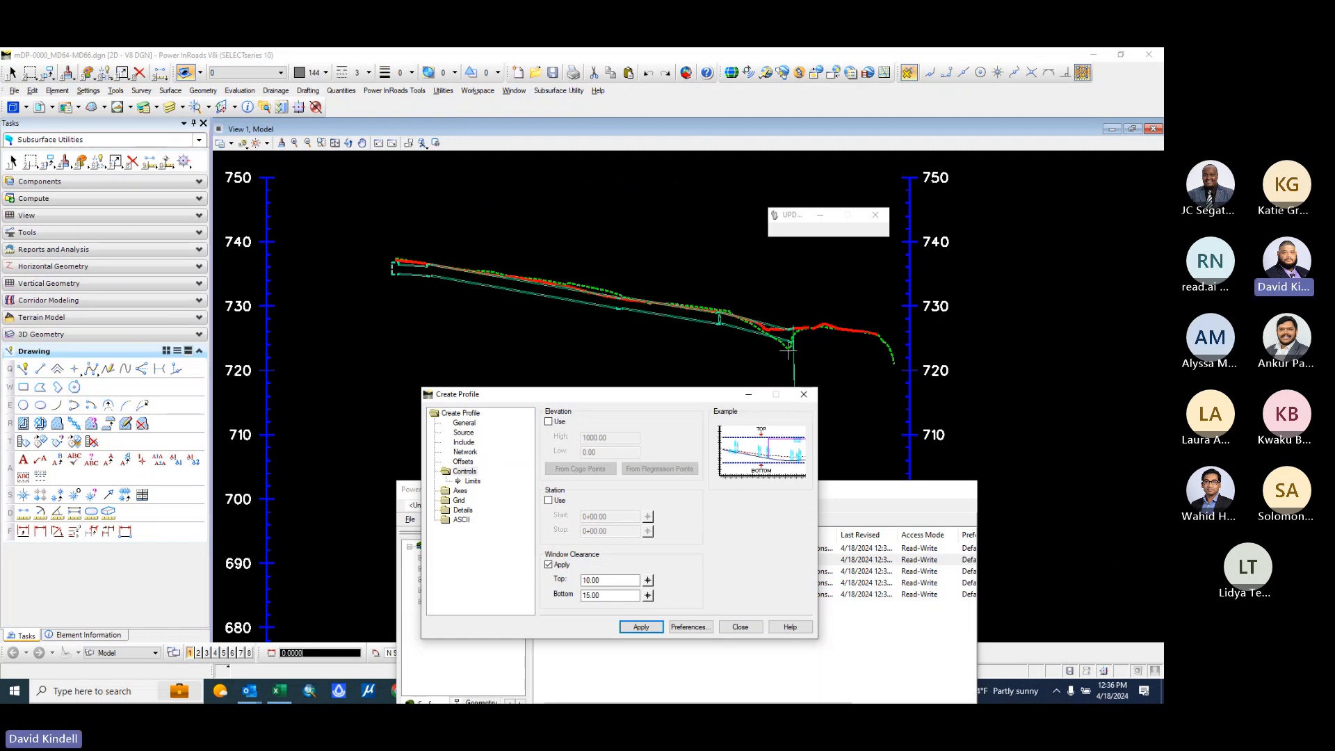
pyautogui.scroll(-5, 788, 351)
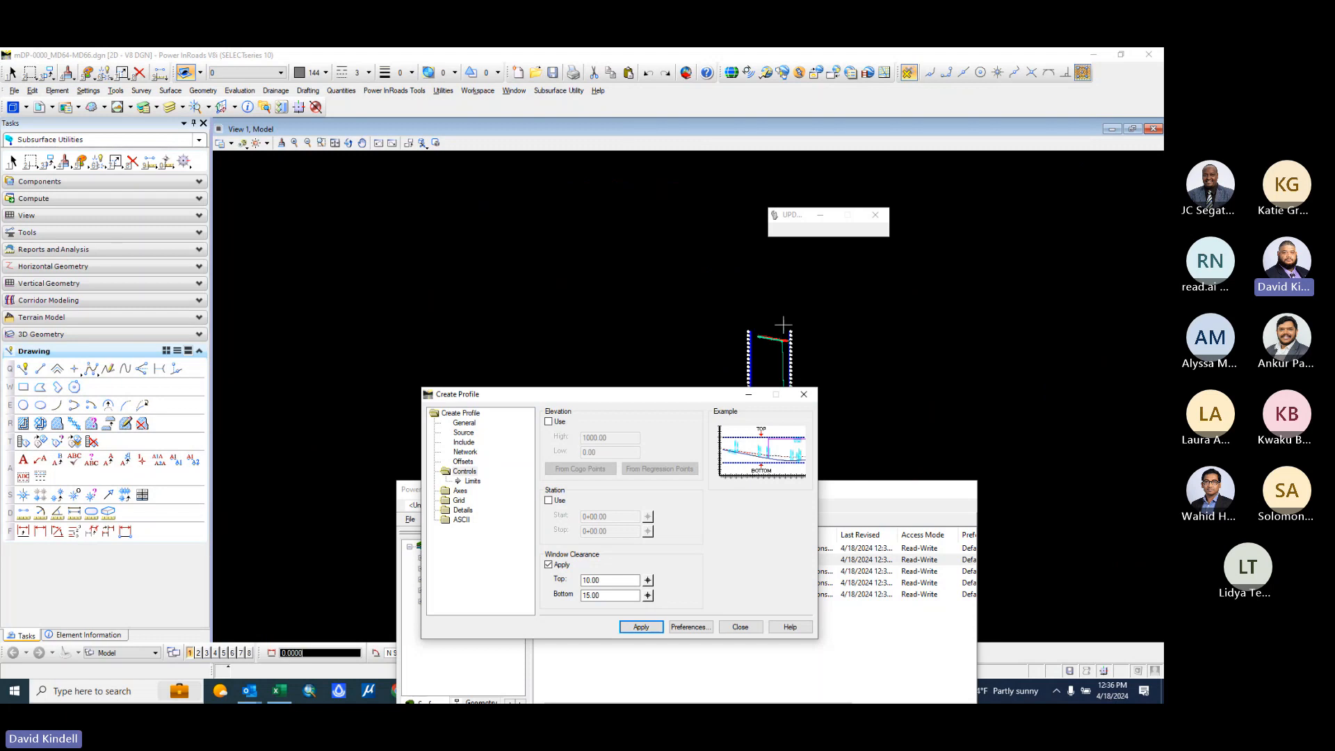
pyautogui.scroll(5, 800, 257)
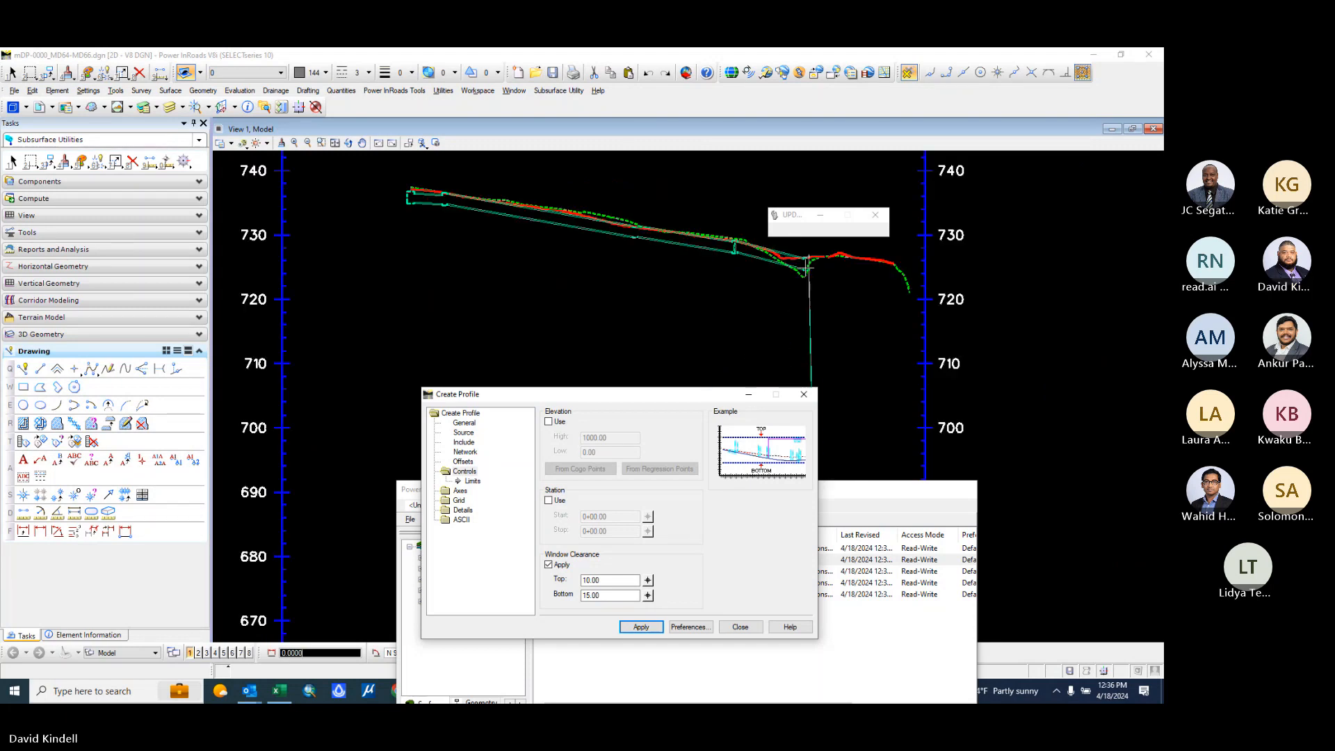
pyautogui.scroll(3, 802, 341)
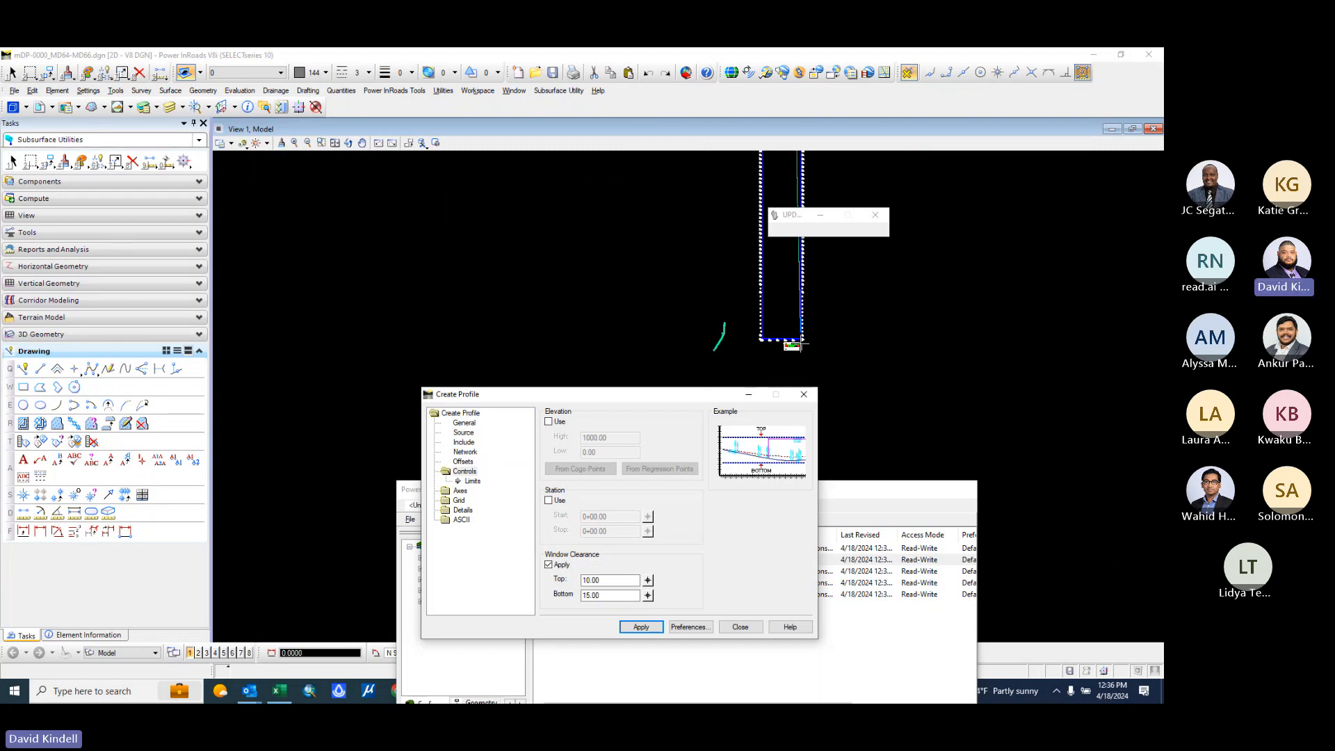
pyautogui.scroll(2, 801, 341)
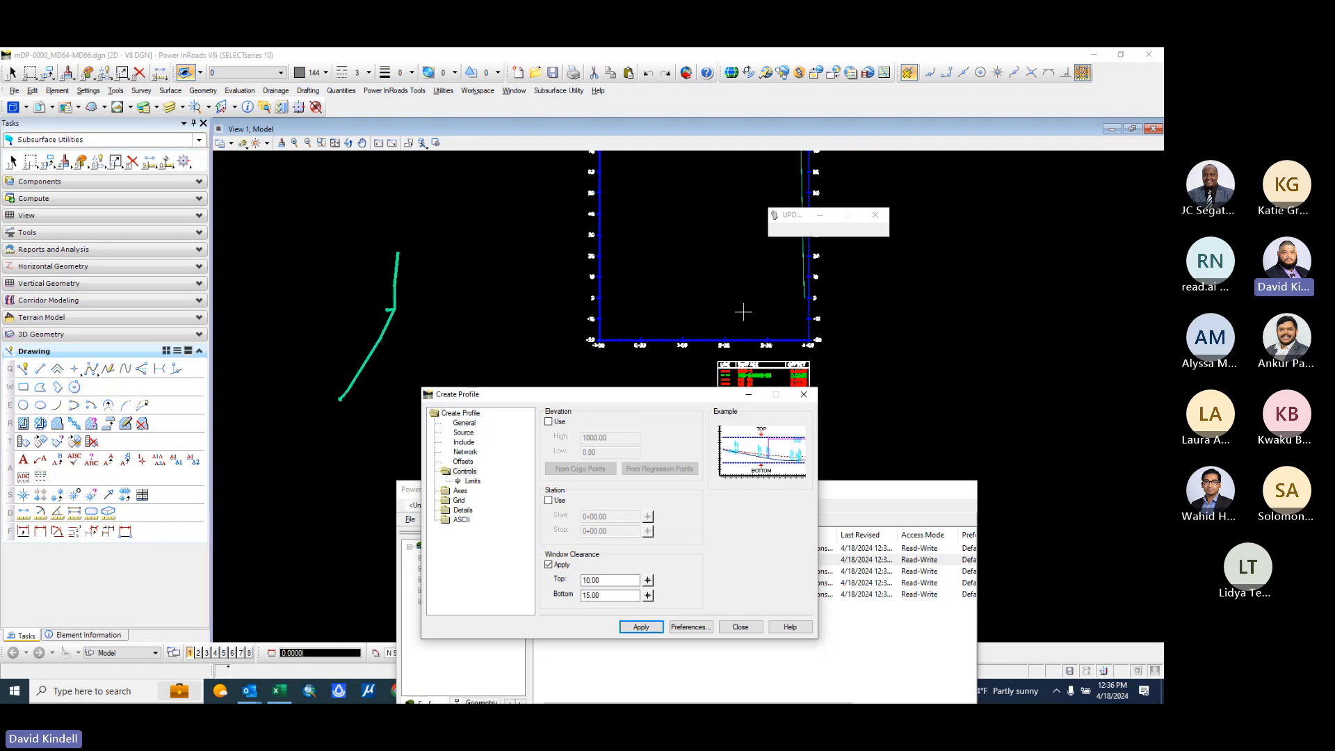
pyautogui.scroll(-4, 743, 313)
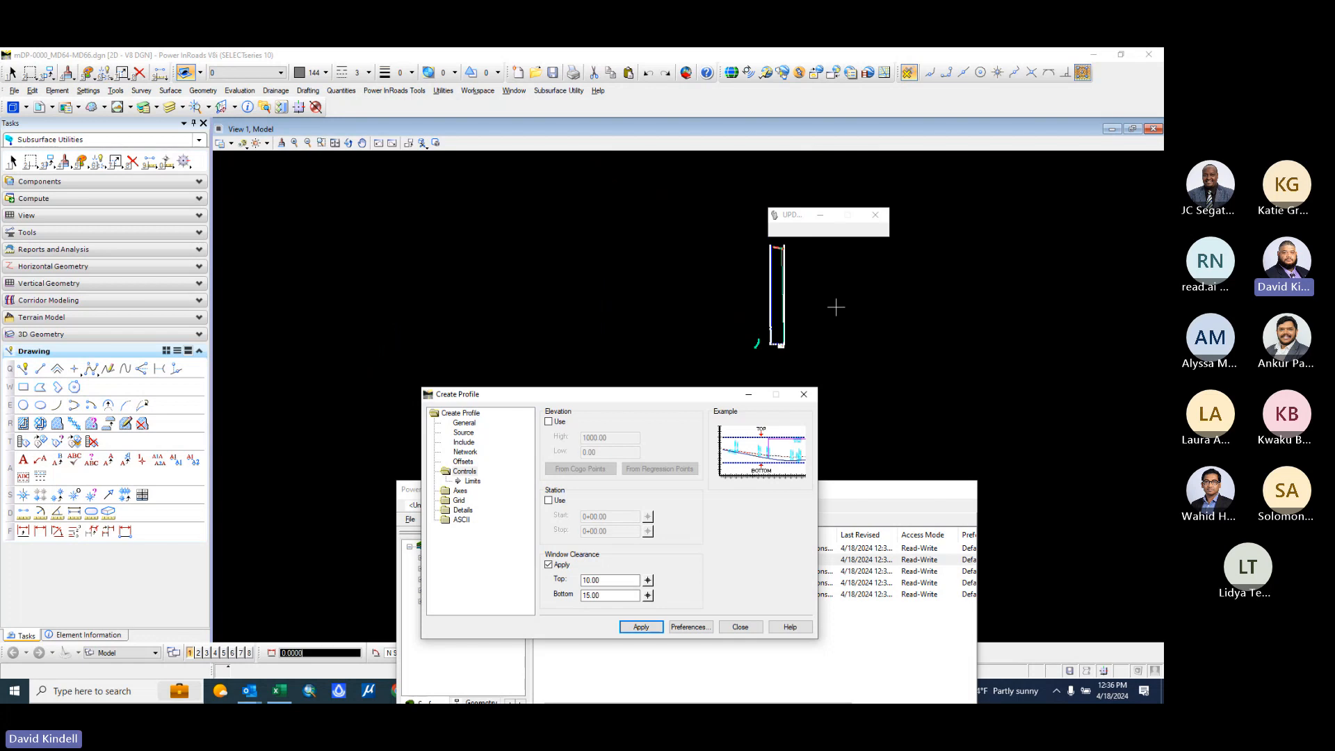
pyautogui.scroll(-1, 836, 308)
pyautogui.scroll(1, 811, 264)
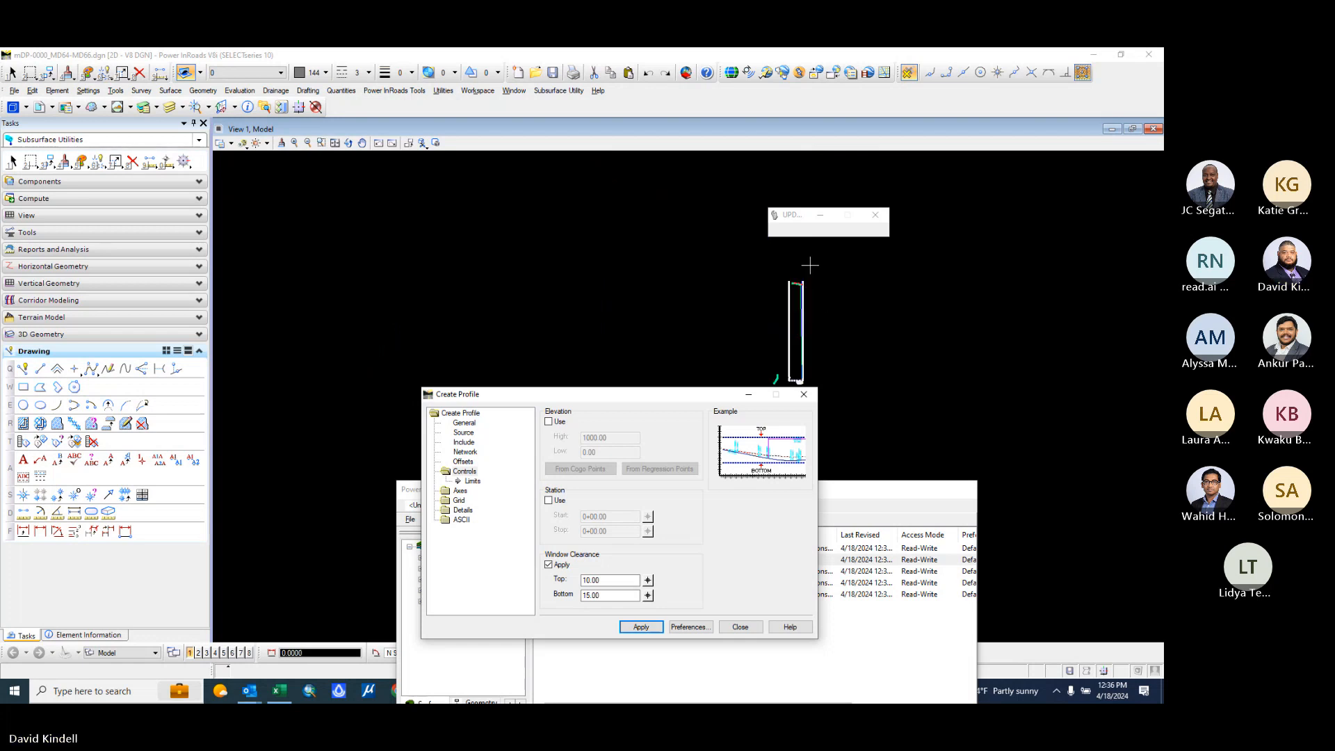
# - Close the Create Profile dialog and delete the whole profile from the drawing
pyautogui.click(812, 266)
pyautogui.write('1')
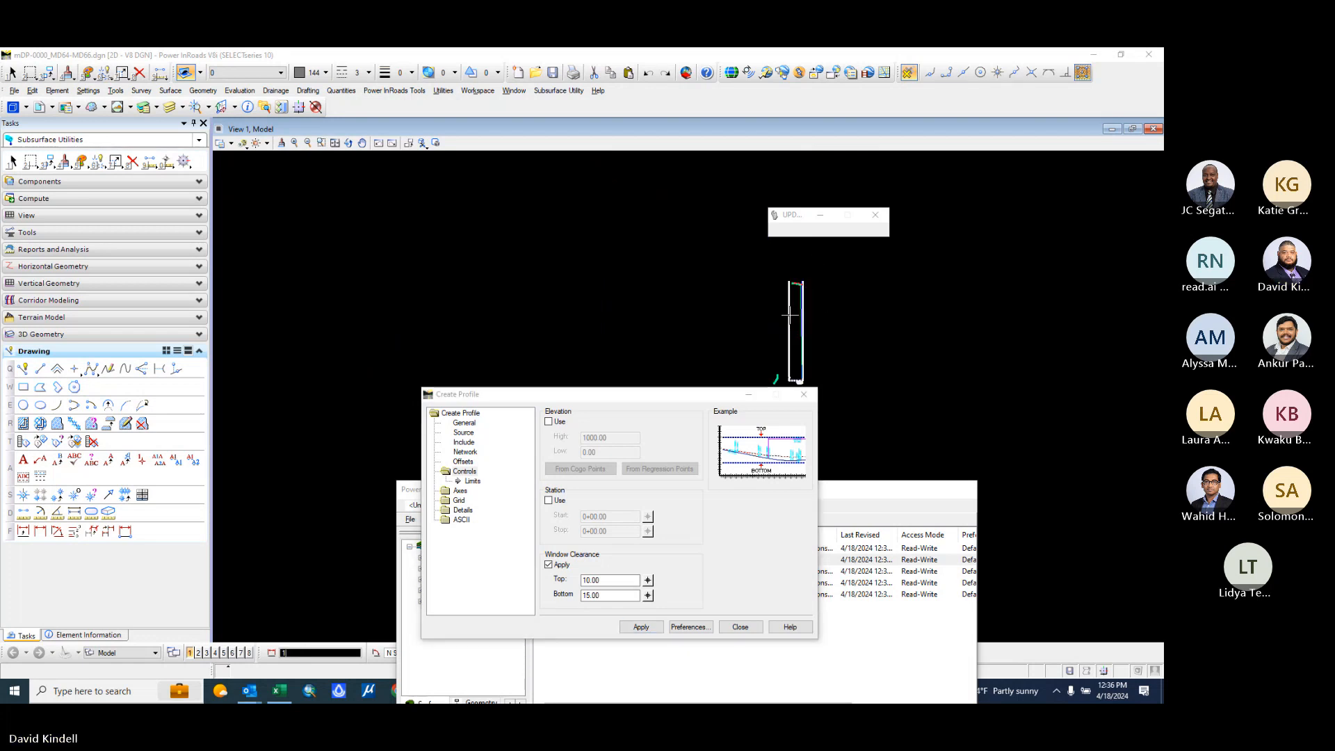
pyautogui.click(804, 394)
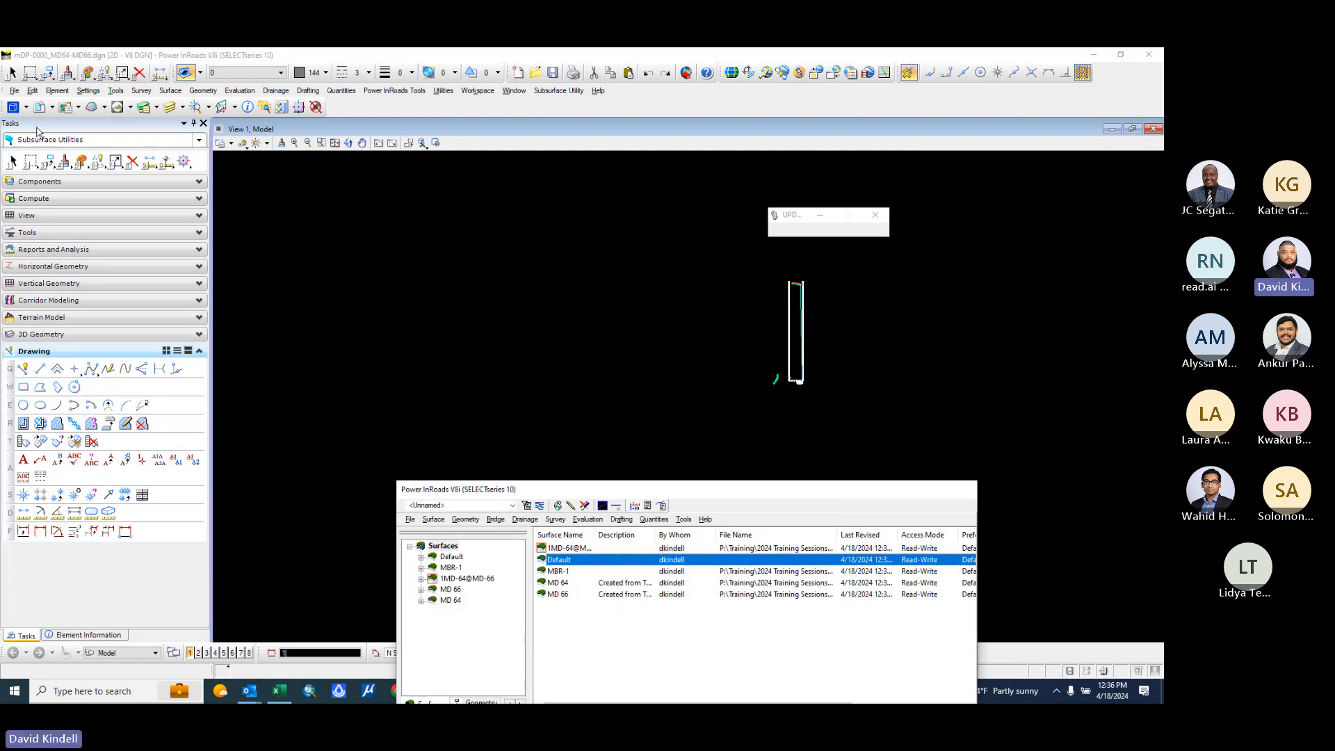
pyautogui.scroll(5, 697, 321)
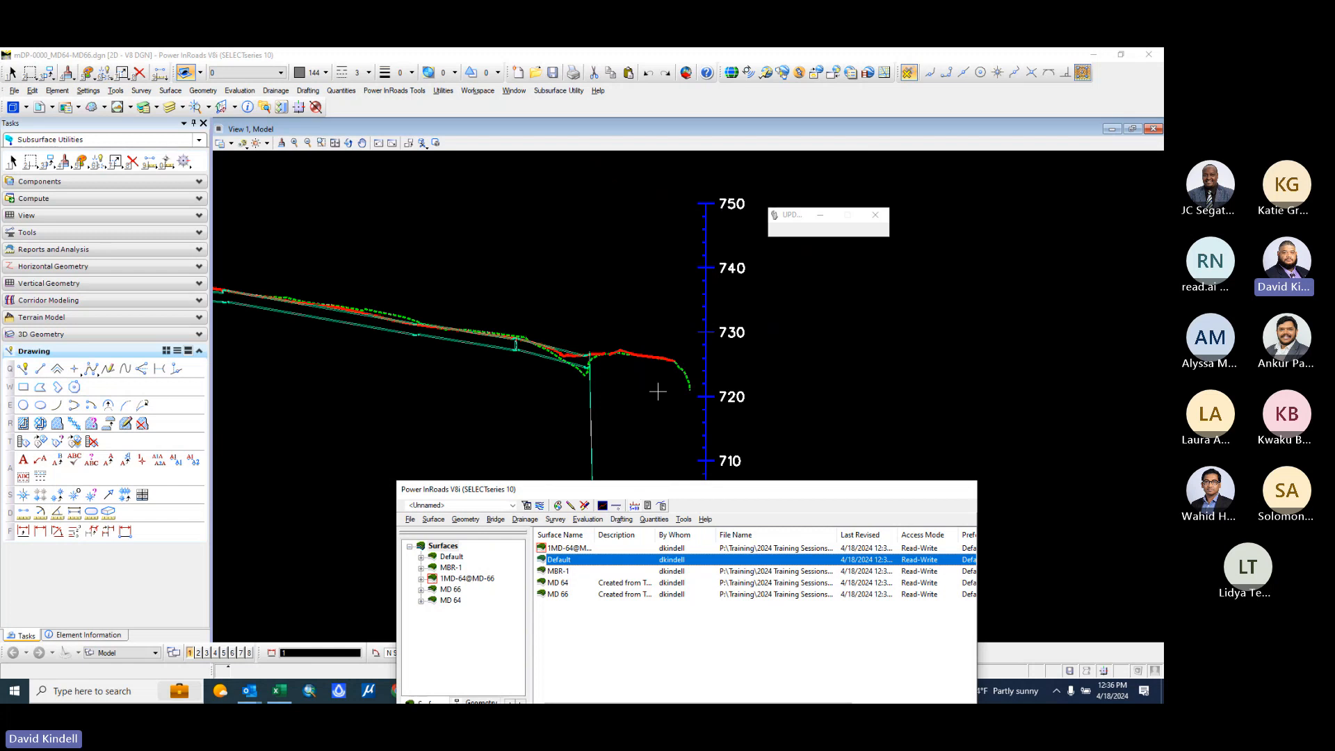
pyautogui.scroll(-2, 573, 342)
pyautogui.scroll(2, 507, 347)
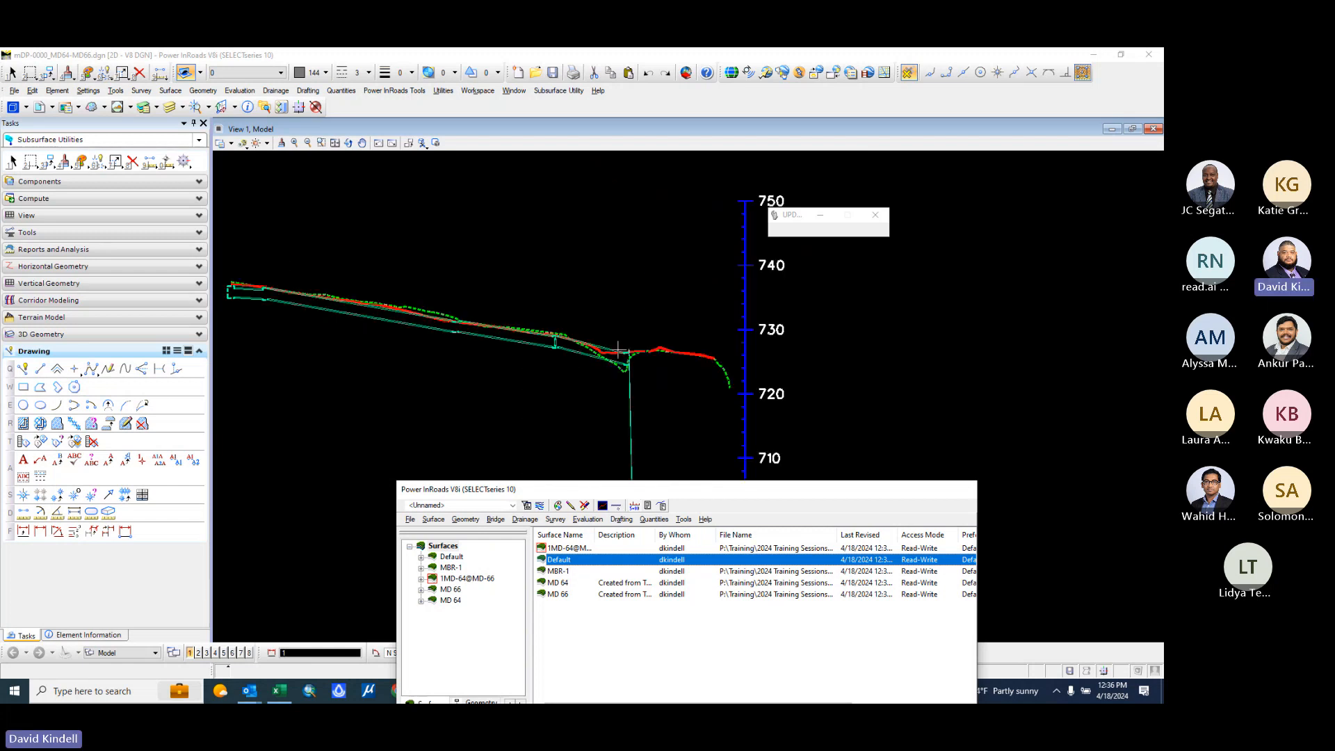
pyautogui.scroll(-3, 556, 313)
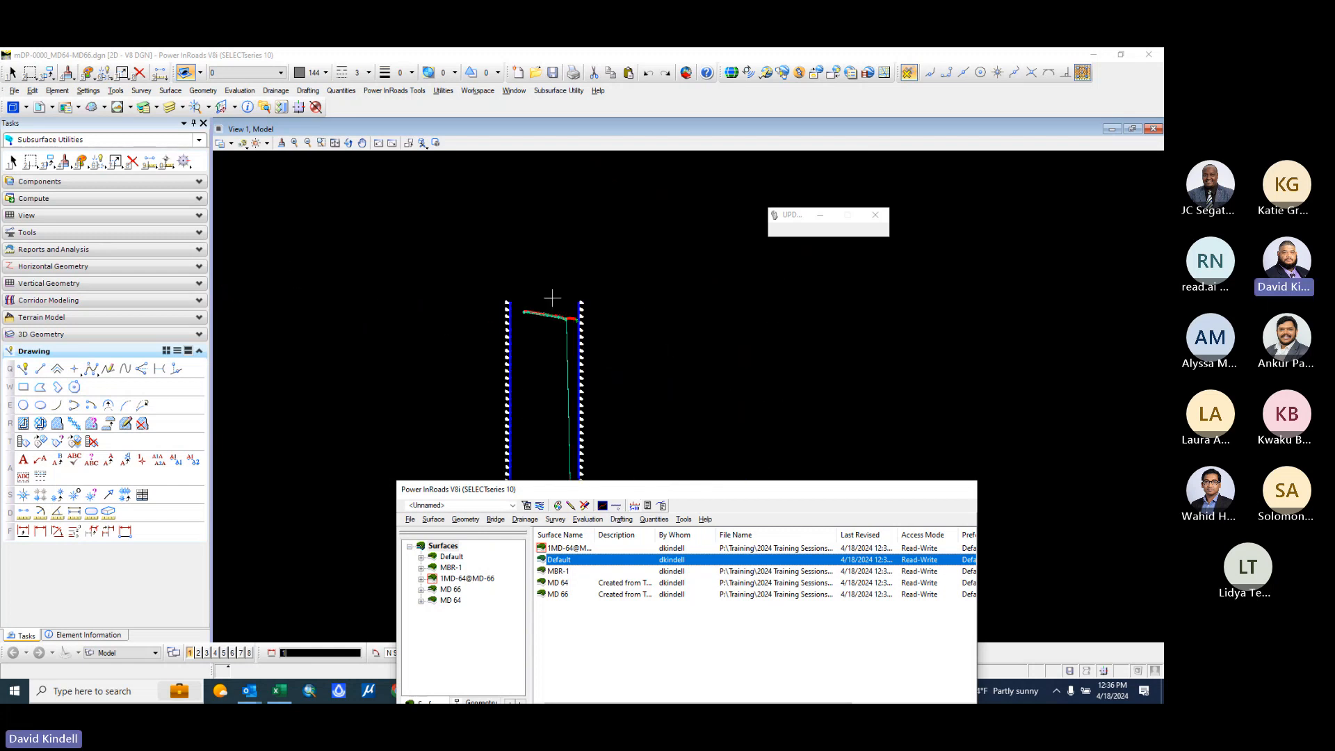
pyautogui.click(475, 295)
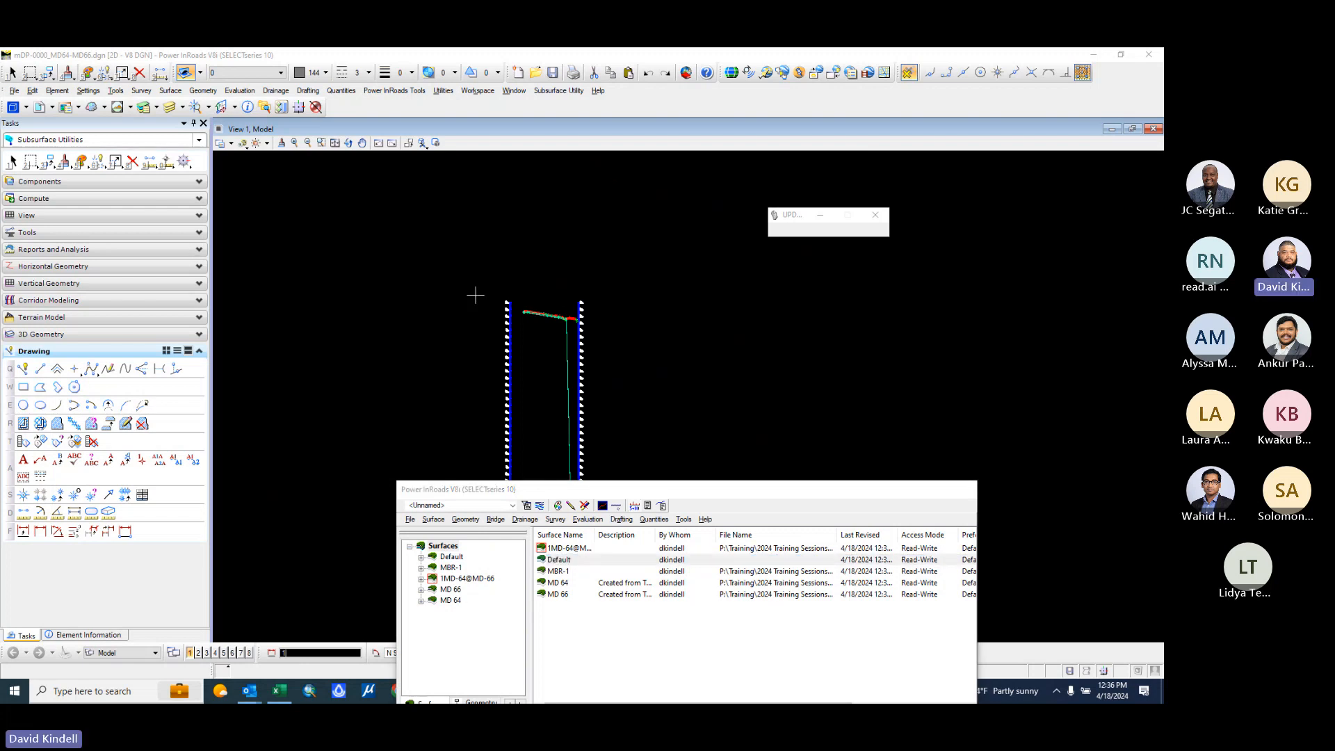
pyautogui.click(13, 161)
pyautogui.moveTo(481, 272); pyautogui.dragTo(582, 449)
pyautogui.press('Delete')
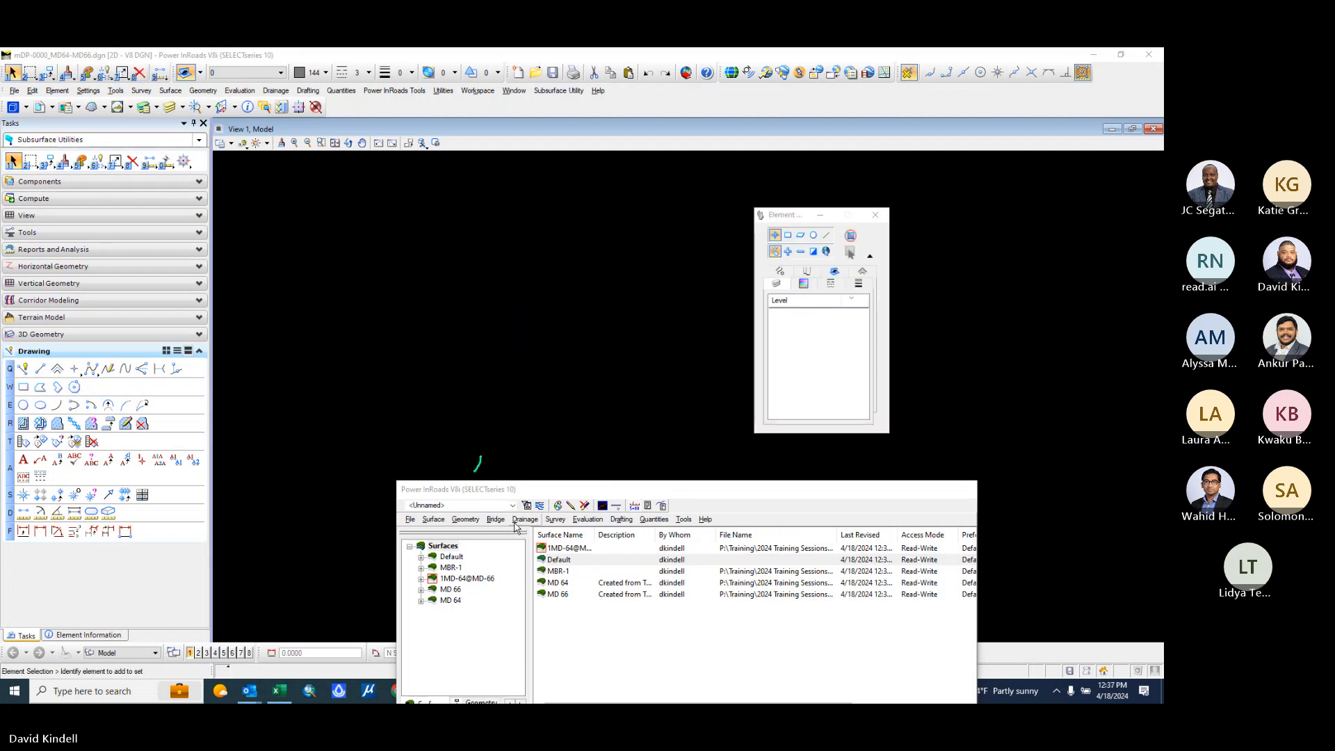
# - Turn on display of the cSW-0000_MD64-MD66.dgn reference and locate the invert elevation label at the outlet end of the existing 24-inch RCP
pyautogui.moveTo(508, 493); pyautogui.dragTo(646, 353)
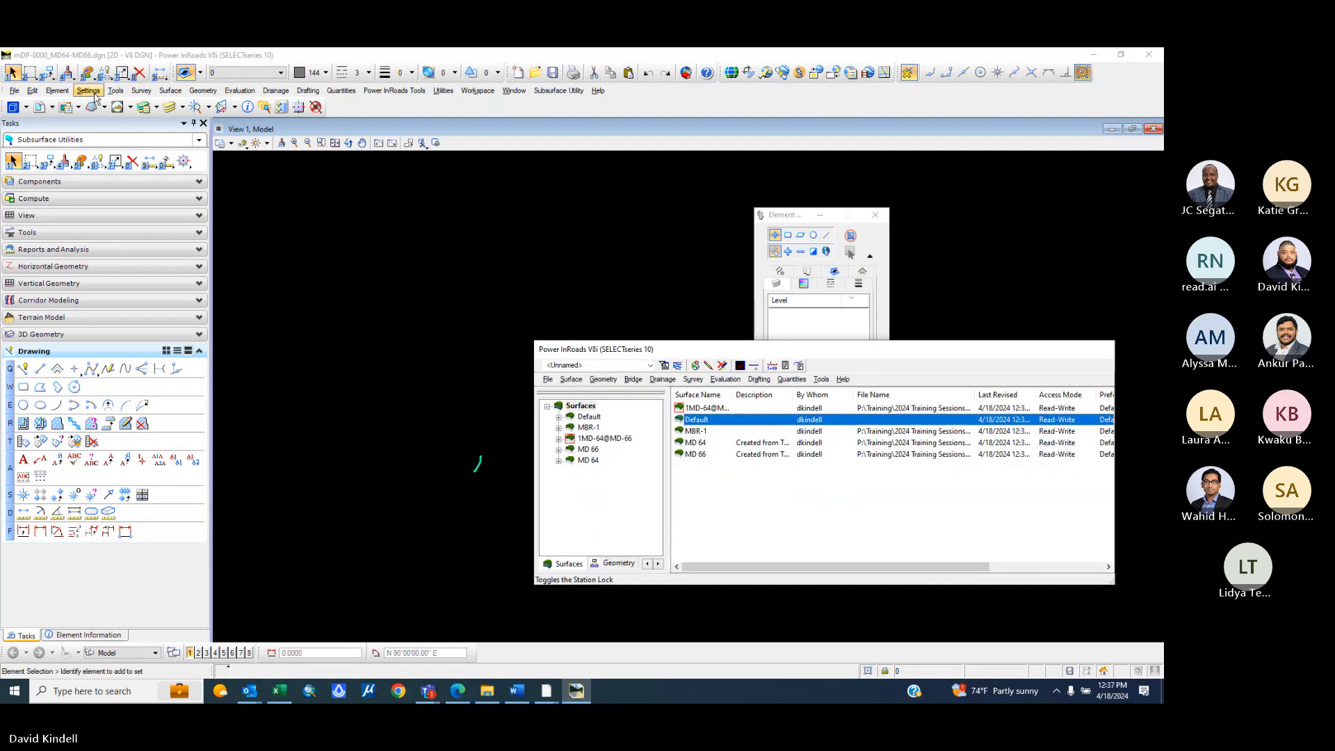
pyautogui.click(40, 107)
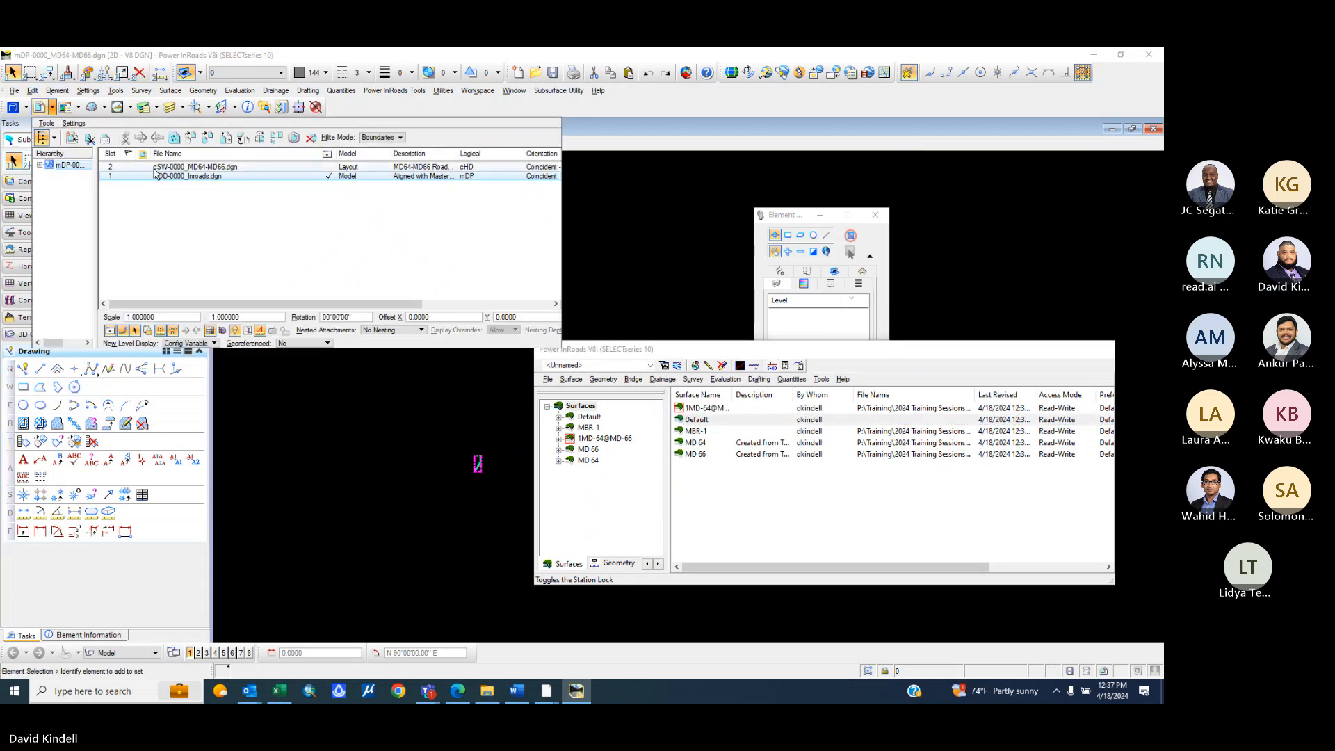
pyautogui.click(331, 170)
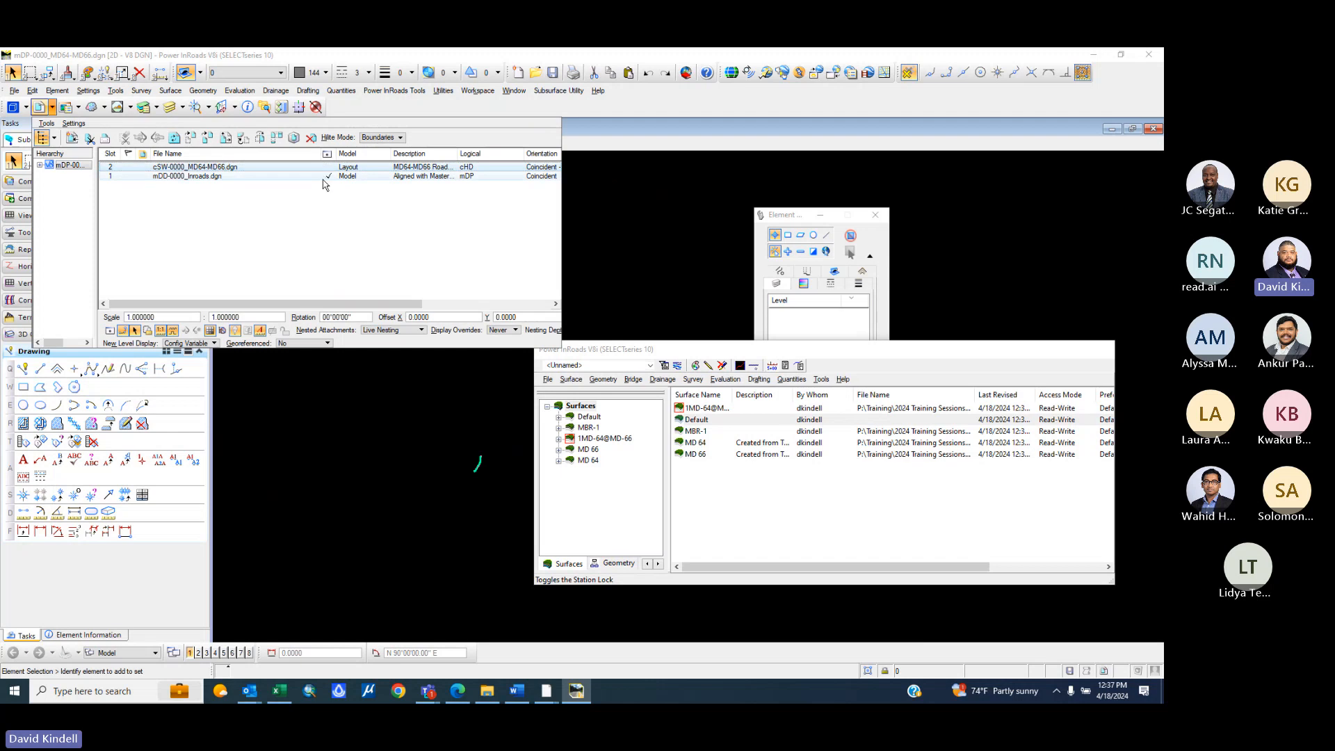
pyautogui.click(329, 168)
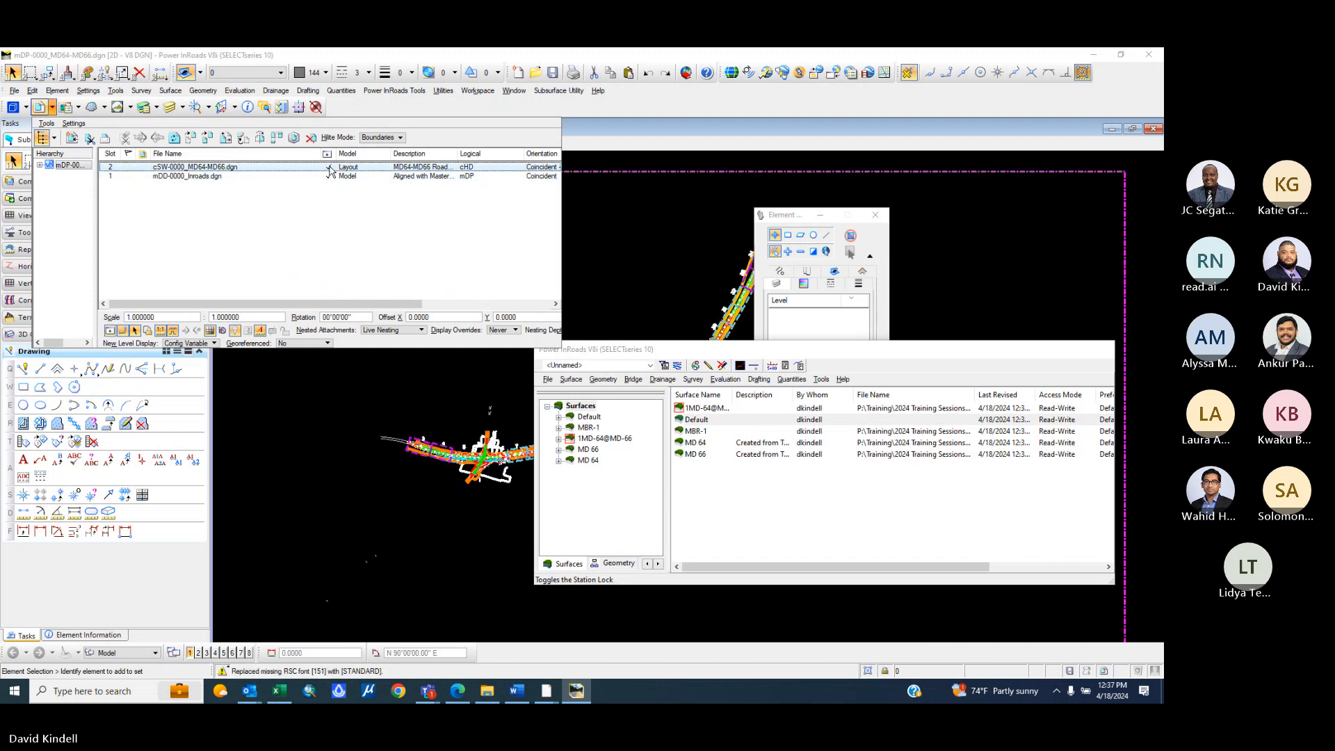
pyautogui.click(445, 490)
pyautogui.scroll(3, 499, 457)
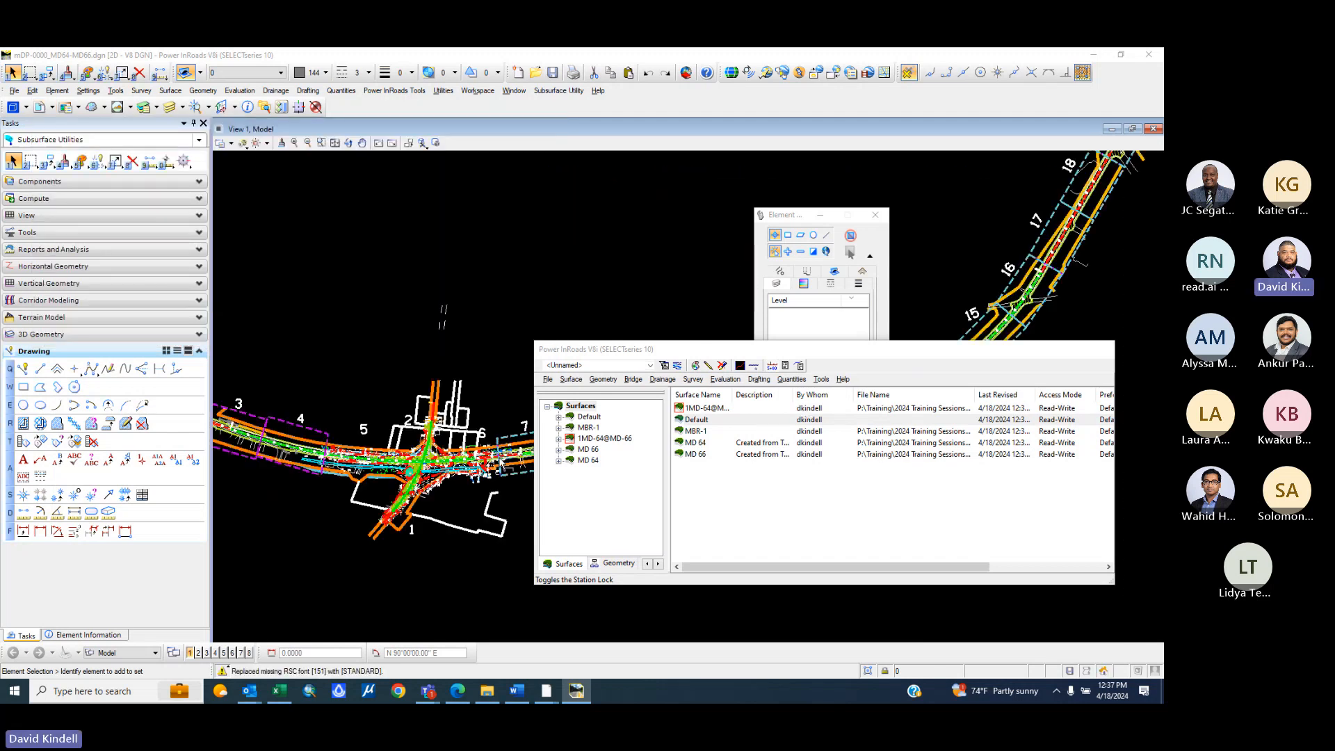
pyautogui.scroll(3, 455, 459)
pyautogui.scroll(5, 309, 356)
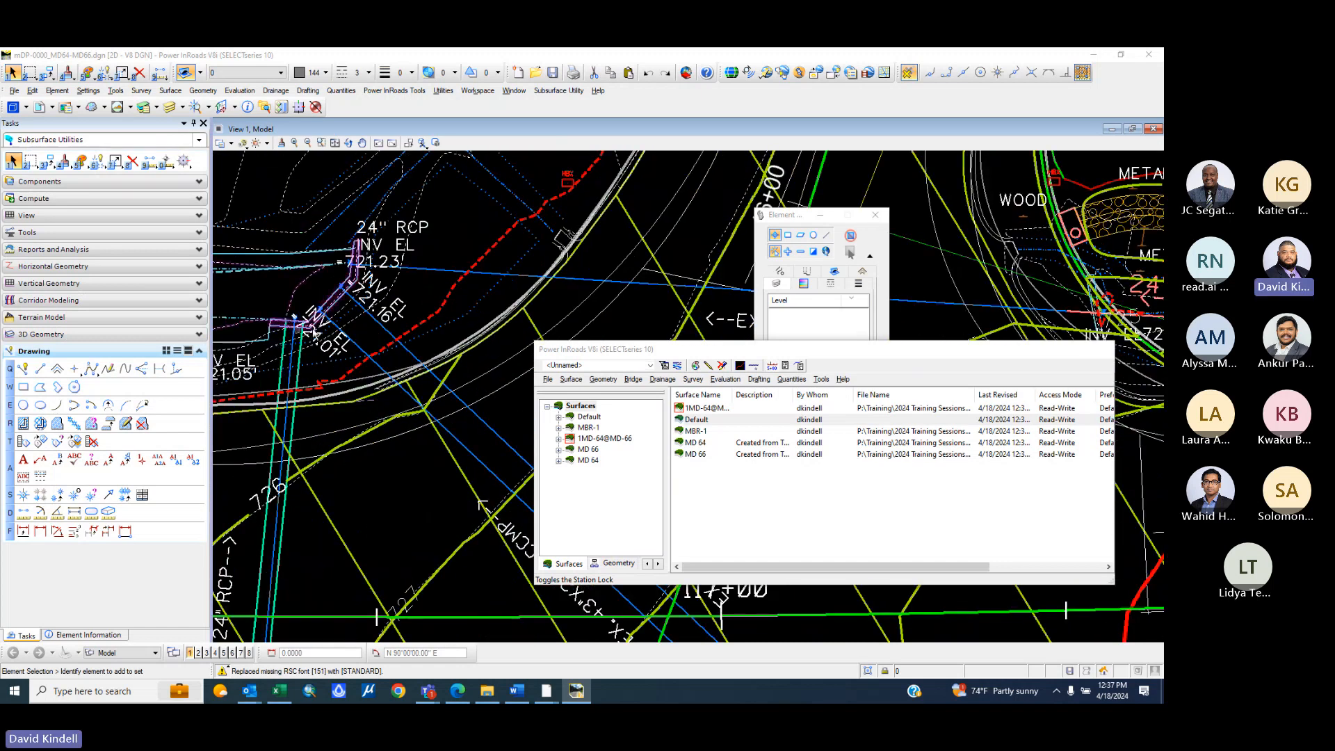
pyautogui.scroll(-3, 303, 350)
pyautogui.scroll(3, 301, 347)
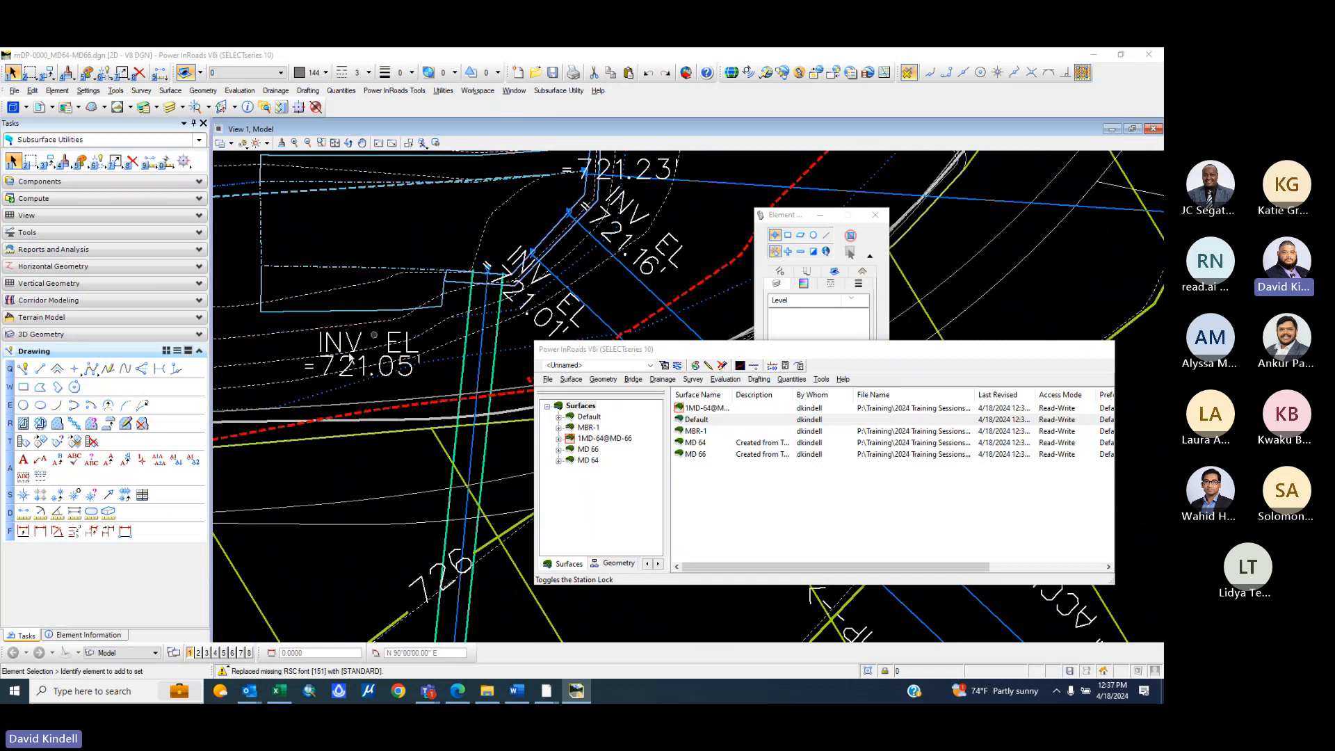
pyautogui.moveTo(363, 364)
# - Open pipe EX-P-1 for editing from the MD 66 drainage pipe list, keeping the pipe dialog clear of the invert labels
pyautogui.click(659, 564)
pyautogui.click(628, 564)
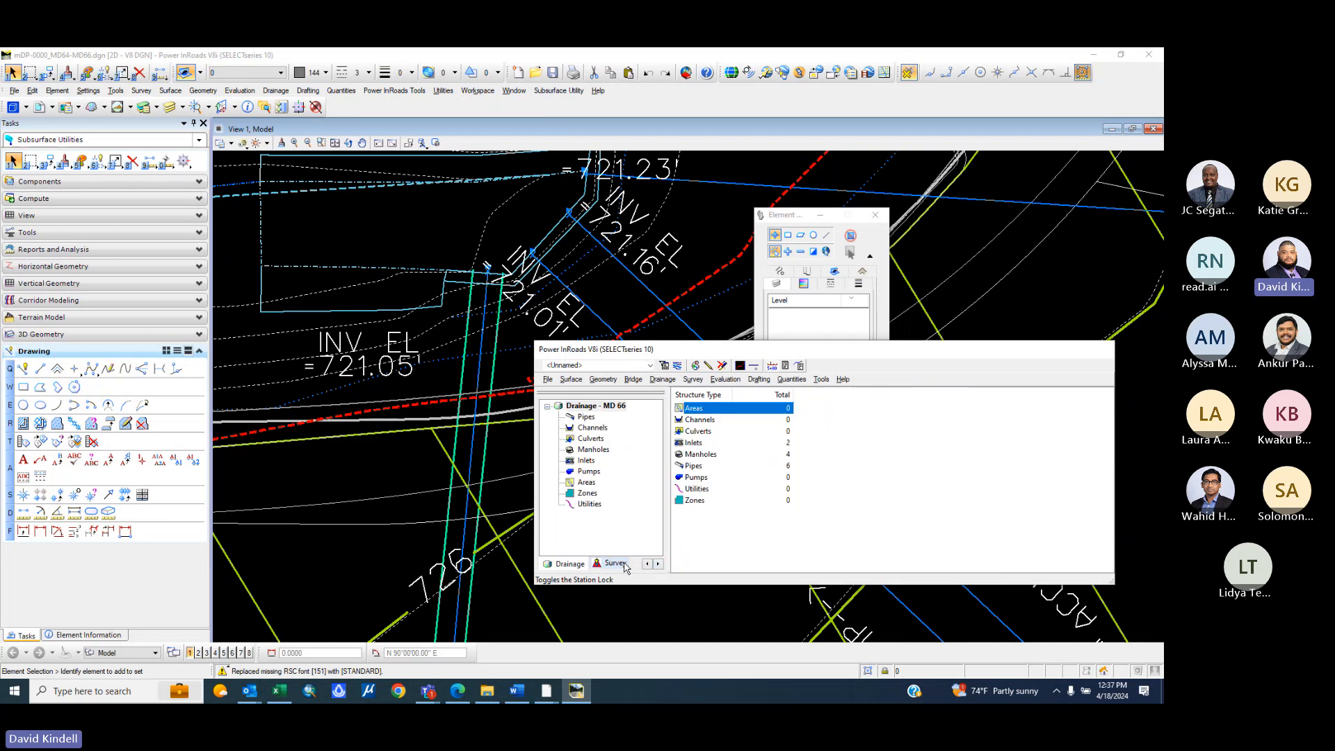
pyautogui.click(586, 416)
pyautogui.moveTo(497, 340)
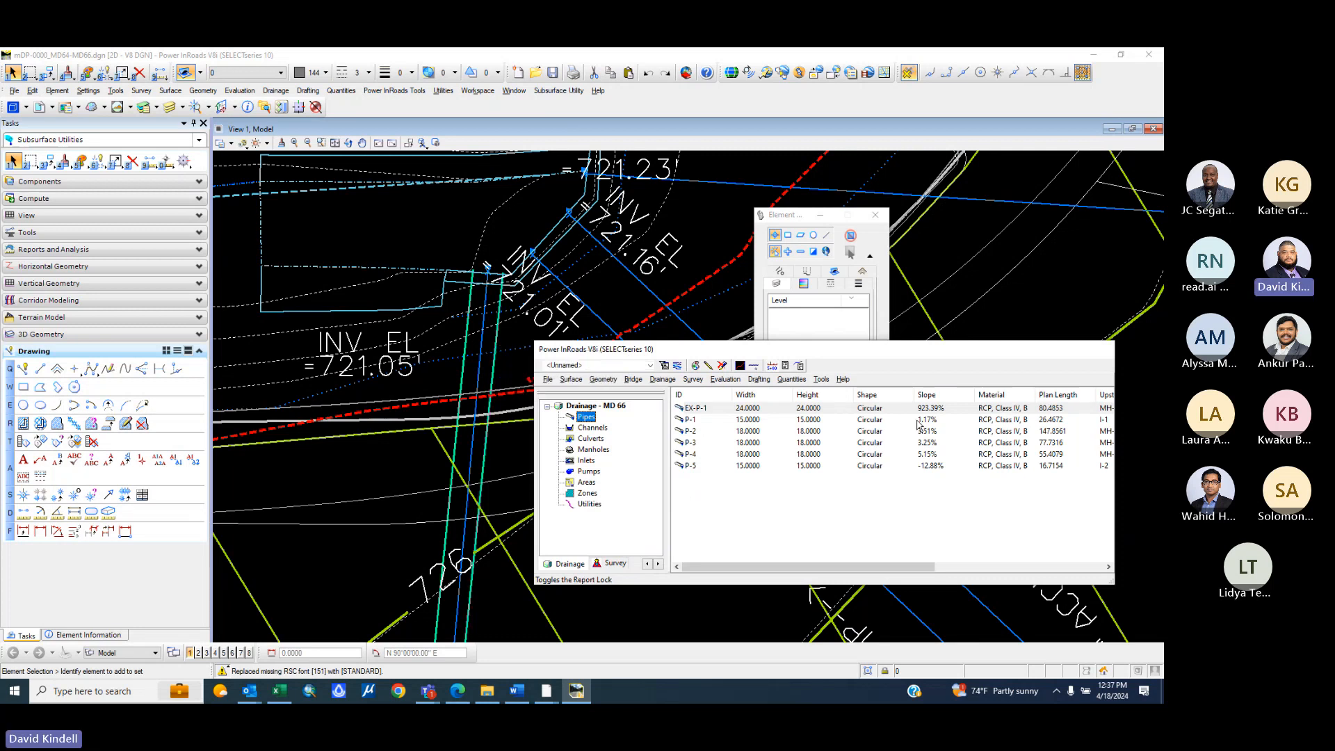
pyautogui.rightClick(785, 409)
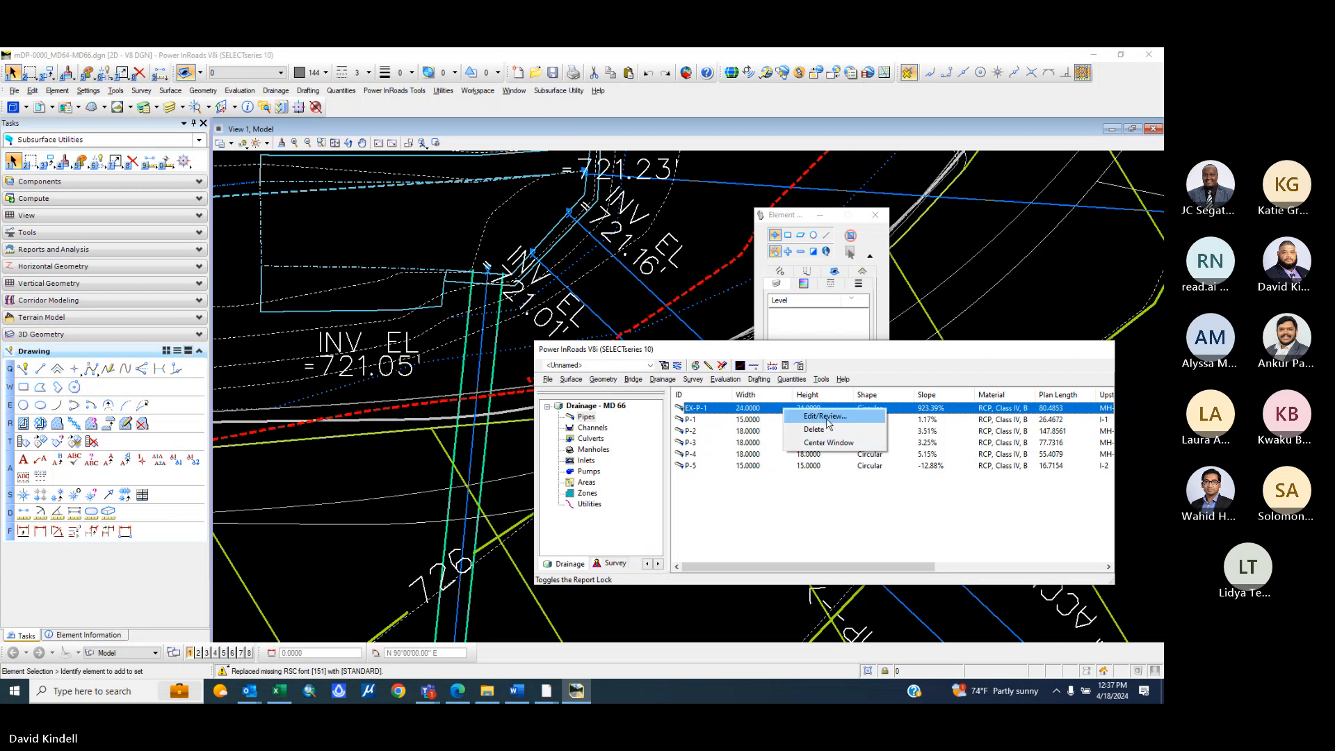
pyautogui.click(838, 415)
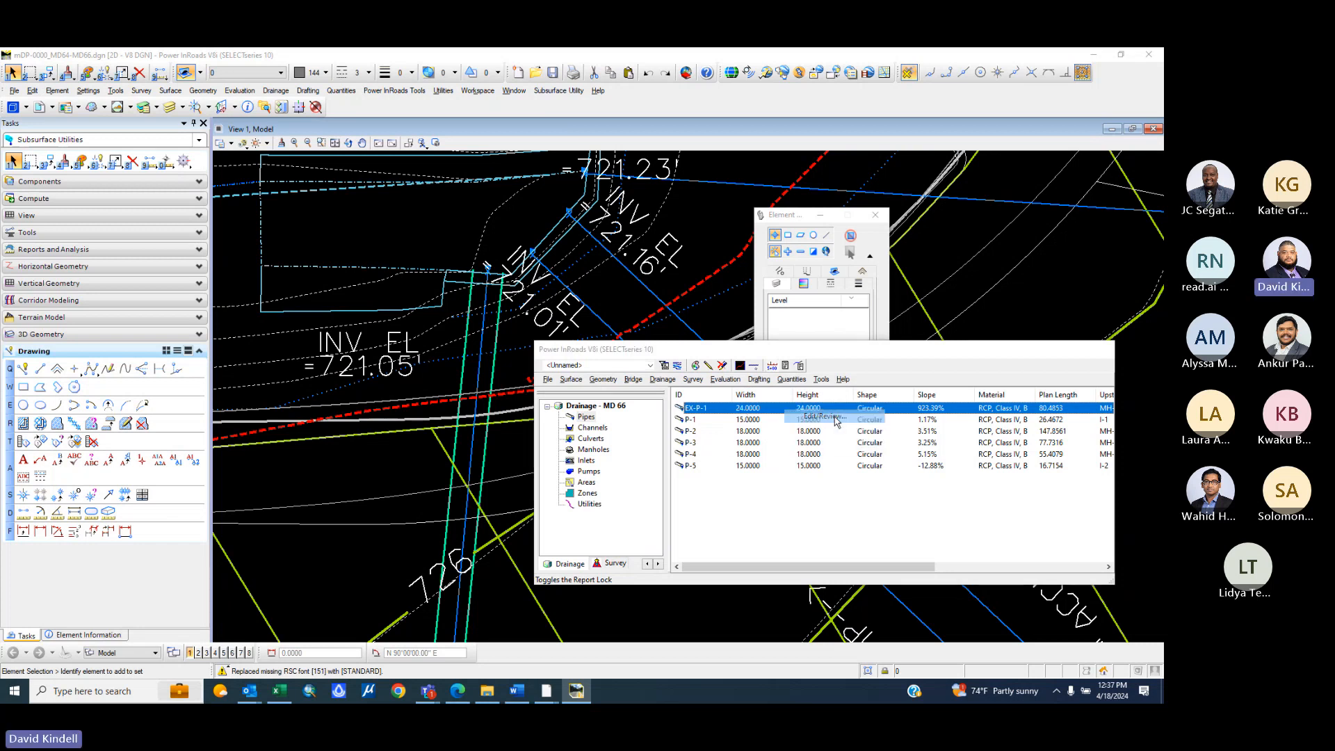
pyautogui.moveTo(603, 231); pyautogui.dragTo(696, 245)
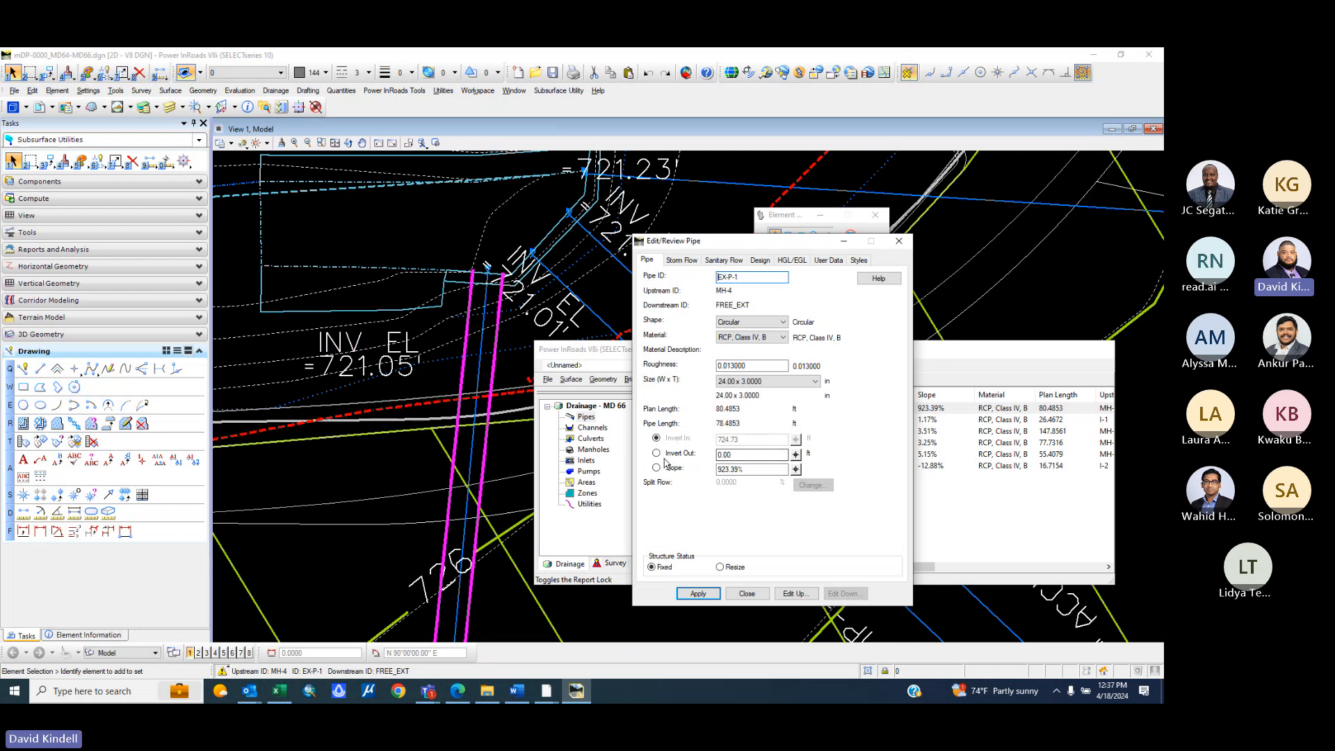
# - Set EX-P-1's Invert Out to 721.05 and make Slope the value calculated from the two inverts
pyautogui.doubleClick(746, 454)
pyautogui.press('Tab')
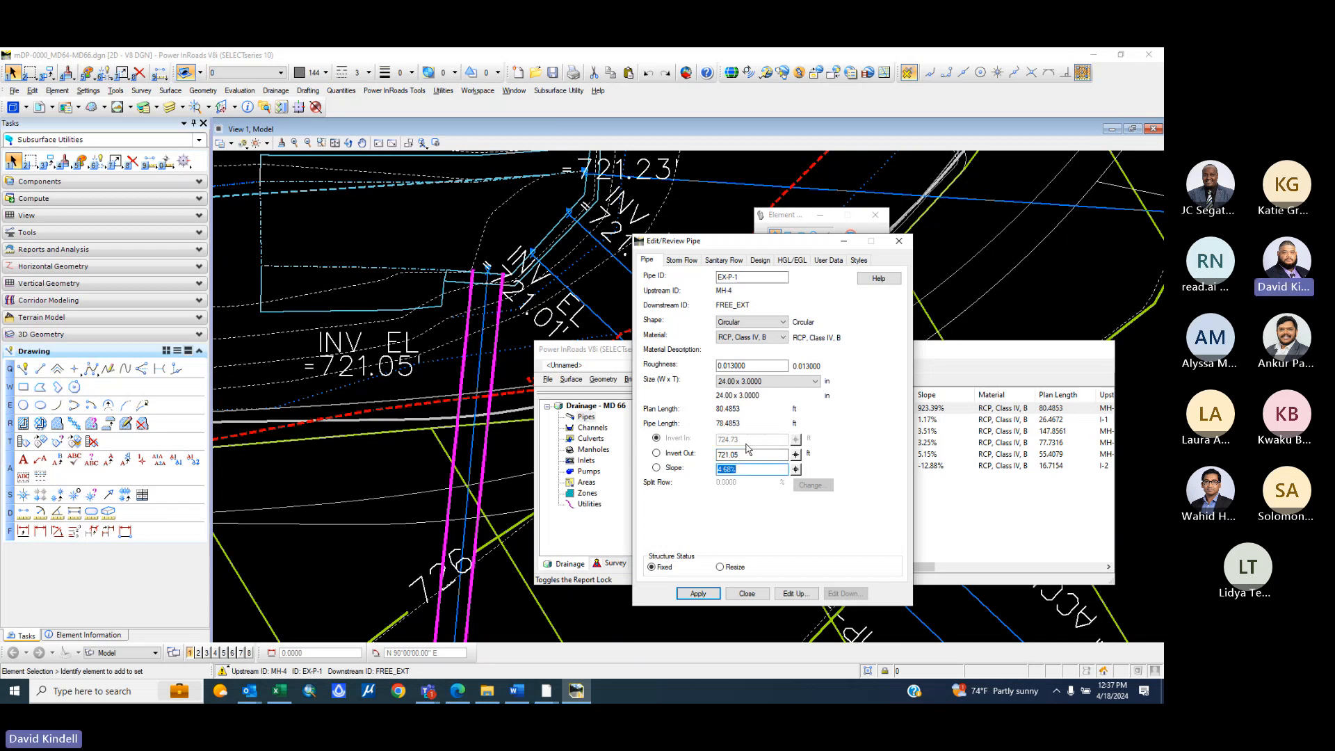
pyautogui.click(656, 453)
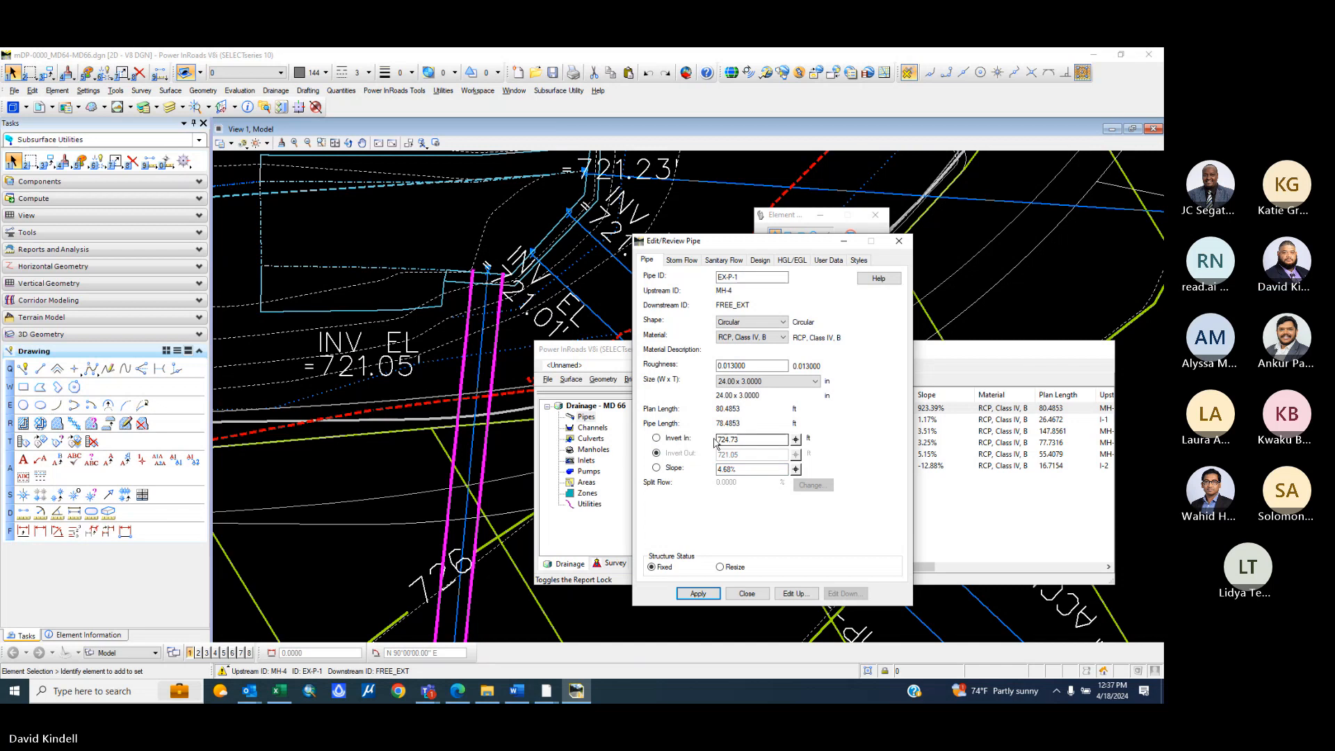
pyautogui.click(657, 467)
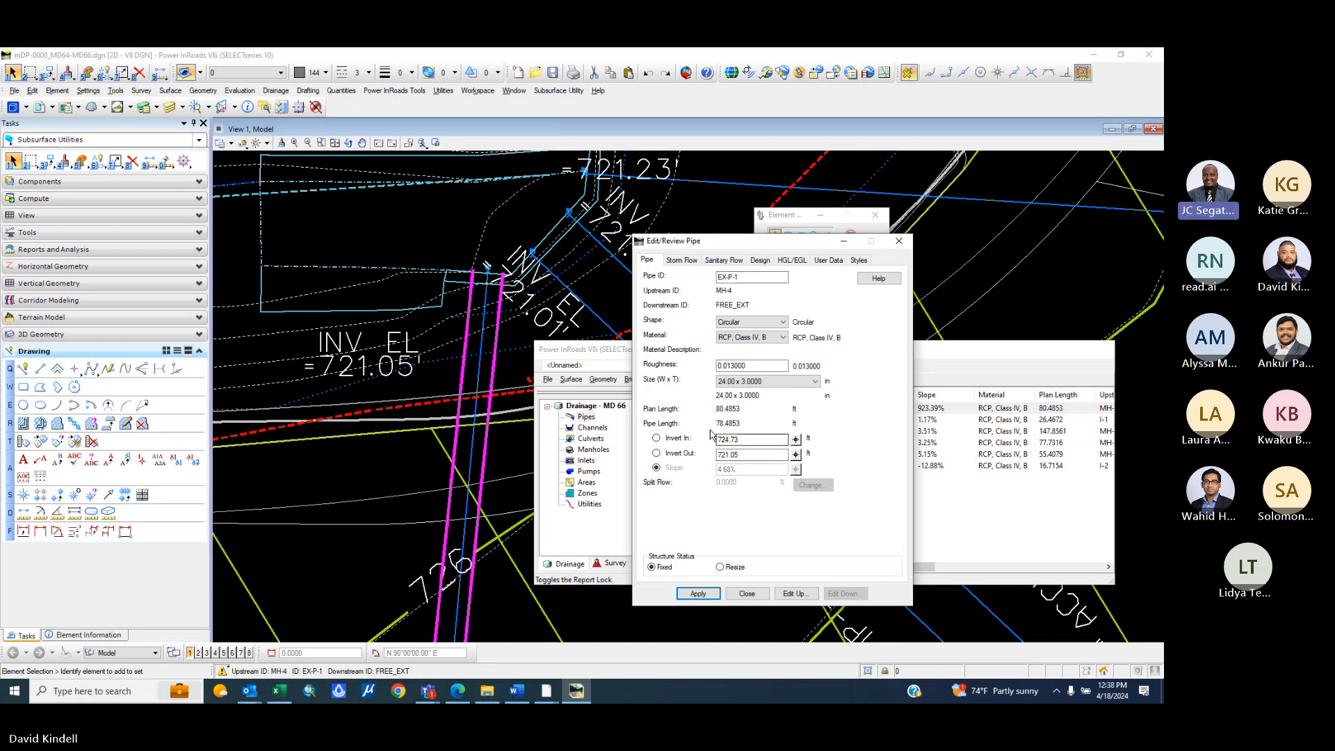
# - Set EX-P-1's Invert In to 723.00 to match the invert label at its upstream manhole, and make Invert In the dependent value
pyautogui.scroll(-5, 436, 347)
pyautogui.scroll(2, 395, 548)
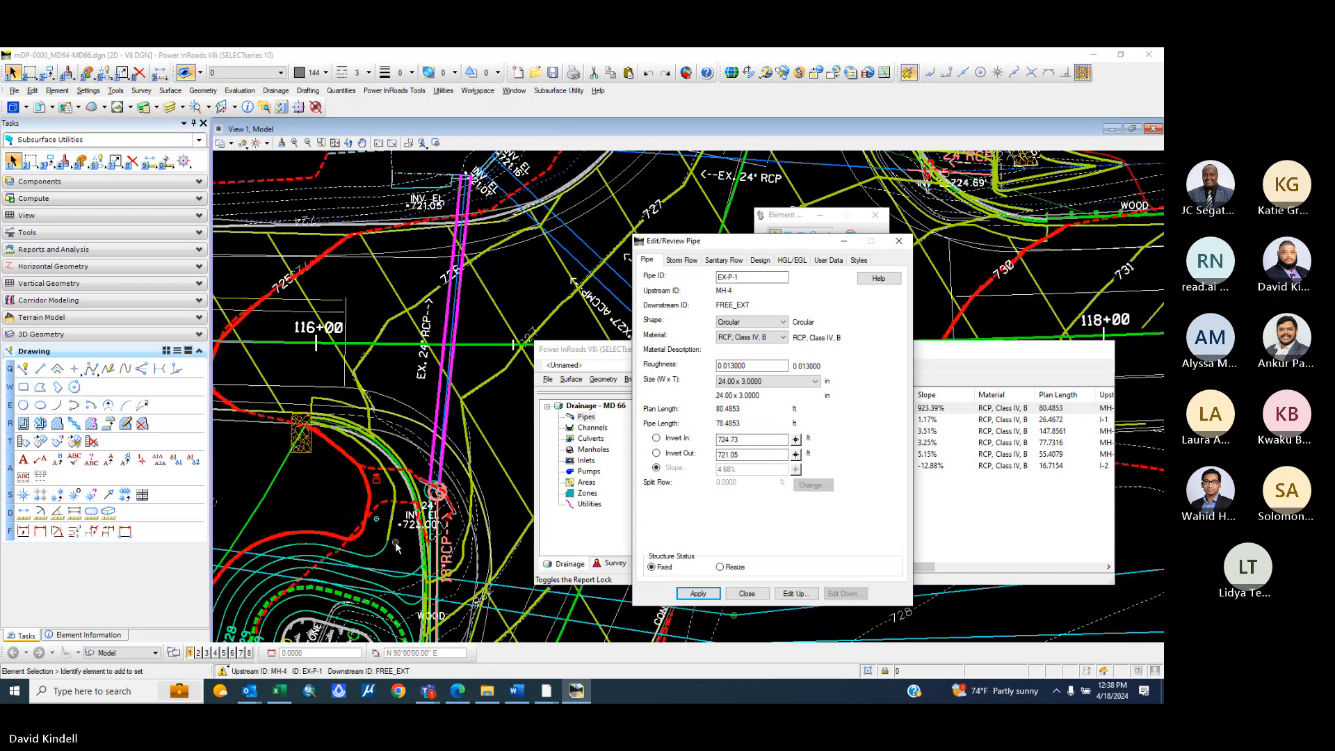
pyautogui.scroll(5, 410, 528)
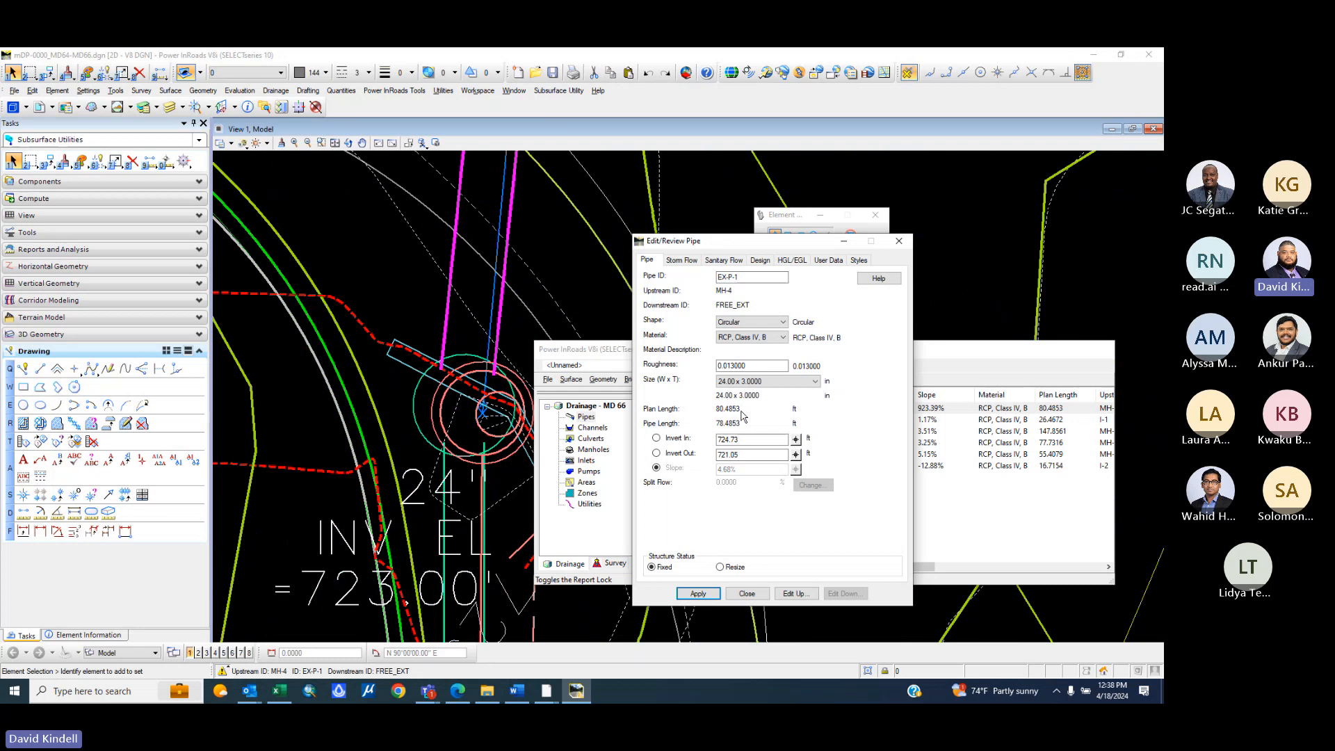
pyautogui.doubleClick(749, 436)
pyautogui.write('7')
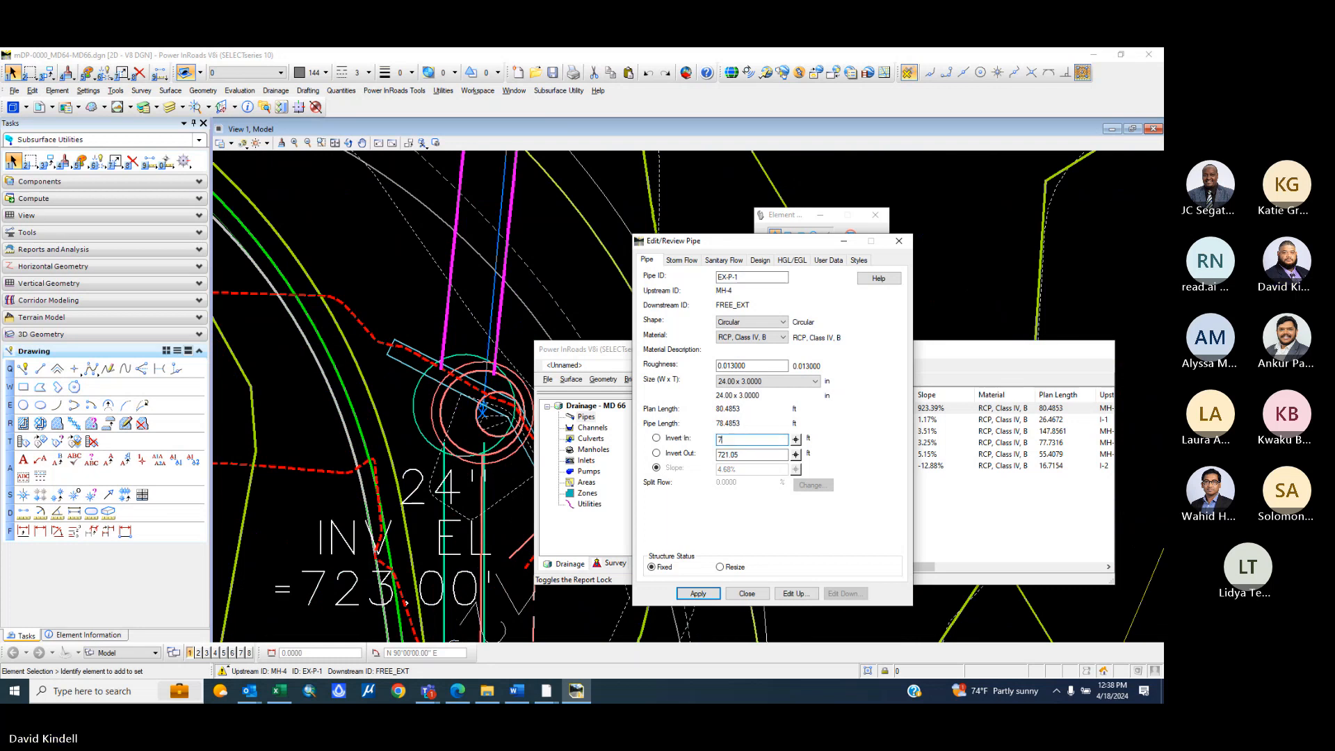
pyautogui.write('23')
pyautogui.click(656, 453)
pyautogui.click(656, 438)
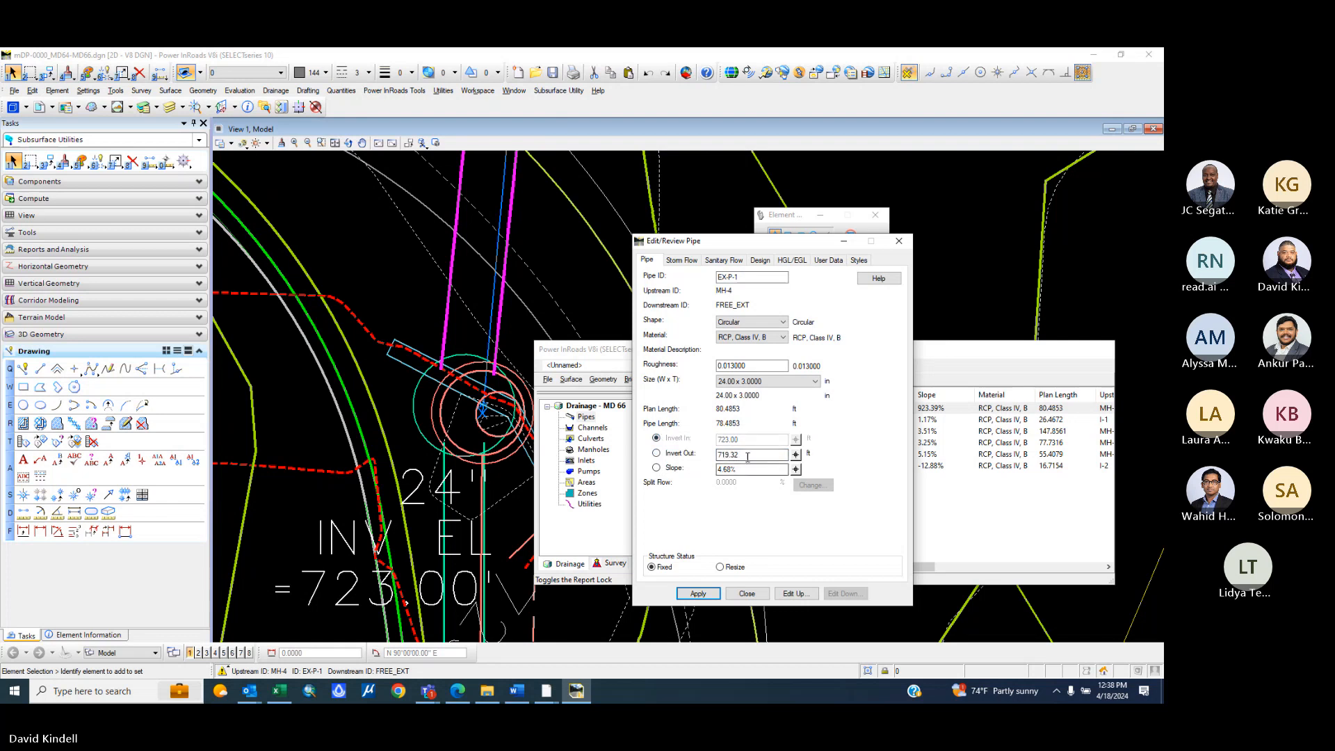
# - Reset EX-P-1's Invert Out to 721.05 to match the outlet label, apply the pipe changes and close the pipe editor
pyautogui.click(735, 454)
pyautogui.moveTo(732, 454); pyautogui.dragTo(582, 449)
pyautogui.scroll(-5, 467, 362)
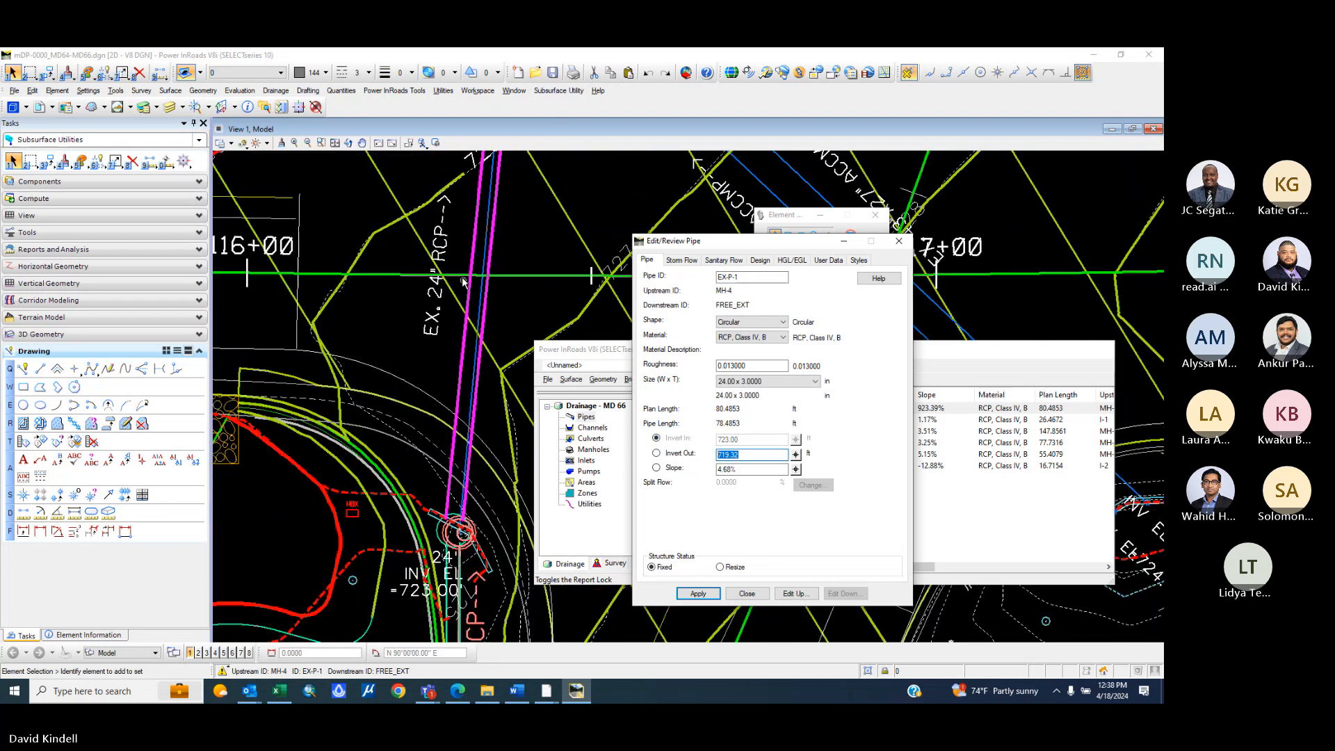
pyautogui.scroll(4, 472, 314)
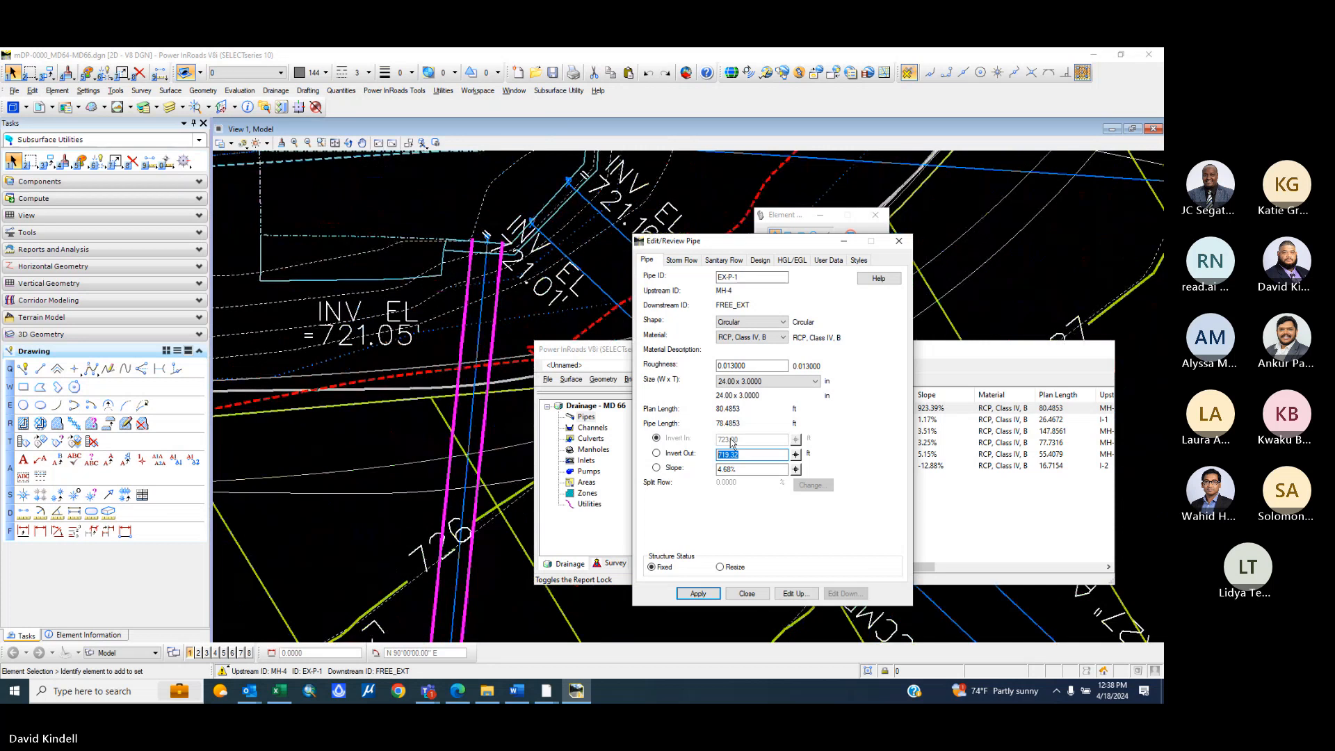
pyautogui.write('7')
pyautogui.click(692, 595)
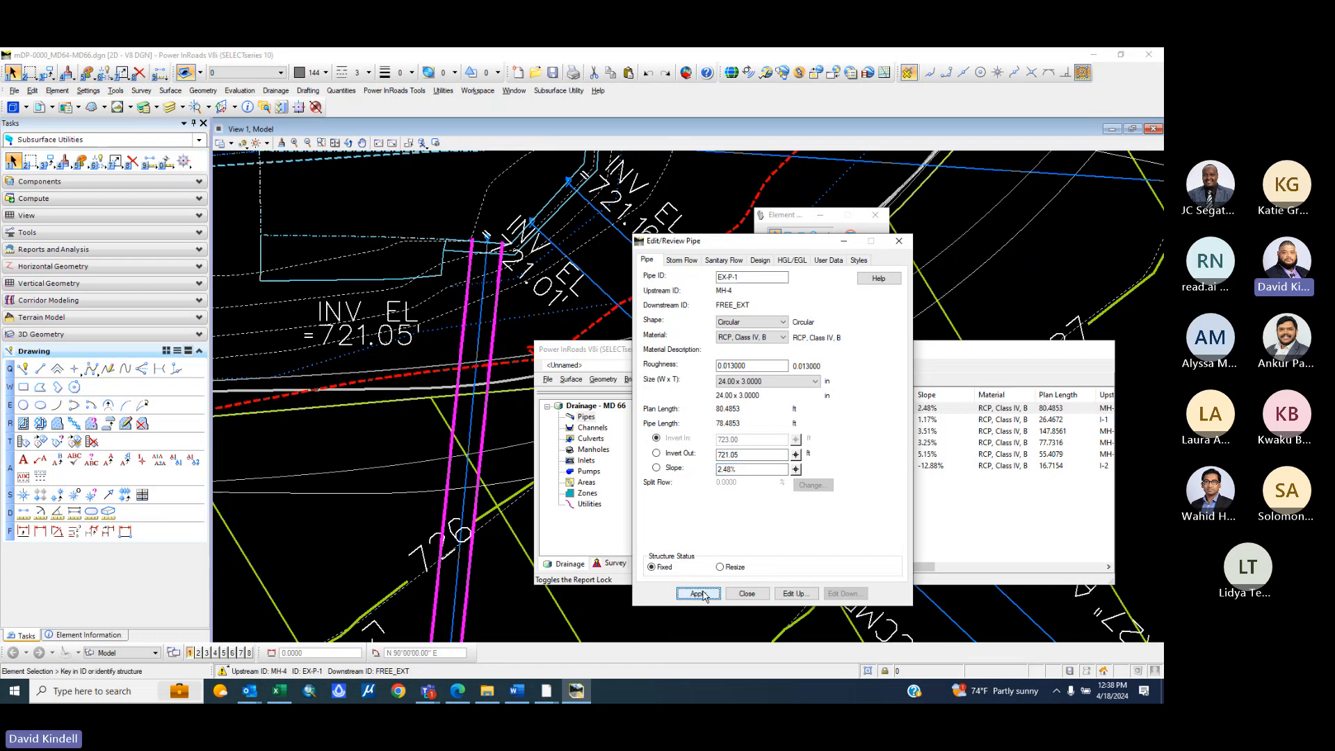
pyautogui.click(899, 242)
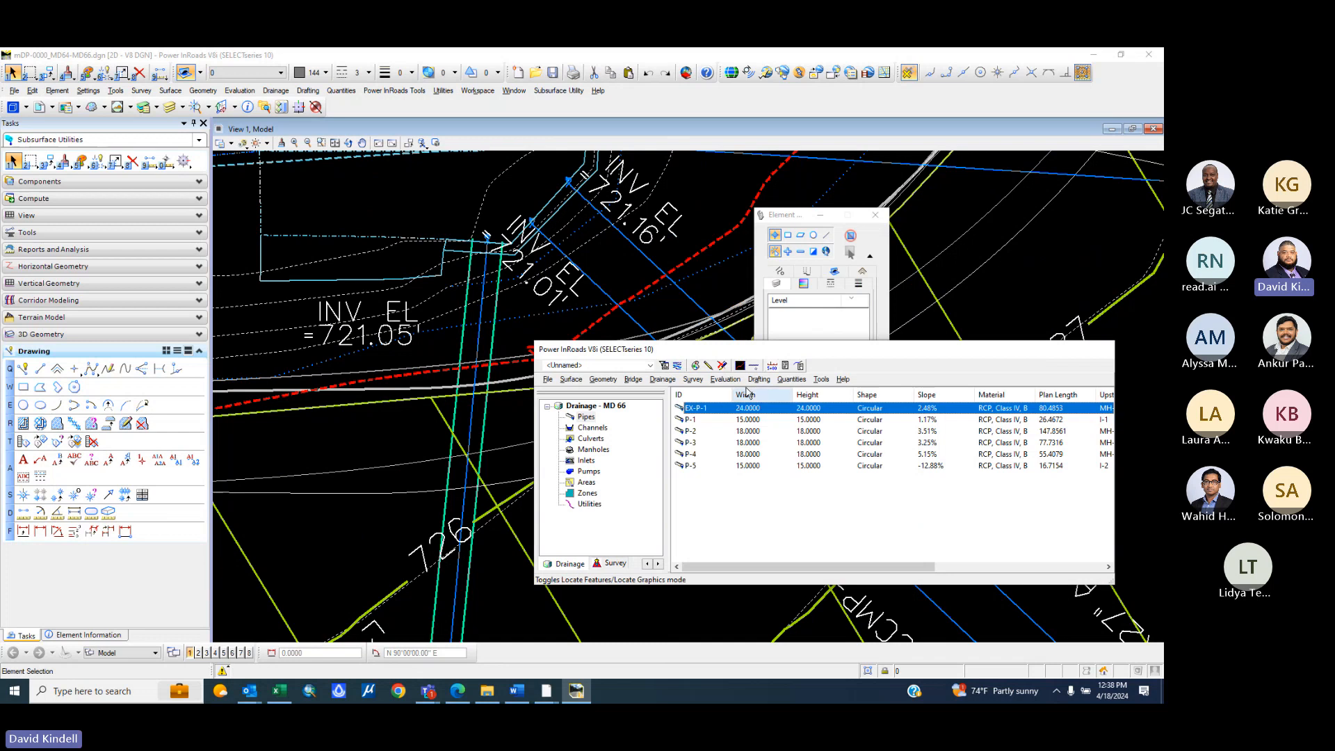
# - Create the storm drain profile again with 10.00 top and 15.00 bottom window clearance, and place it in the empty area below the plan
pyautogui.click(714, 381)
pyautogui.moveTo(737, 393)
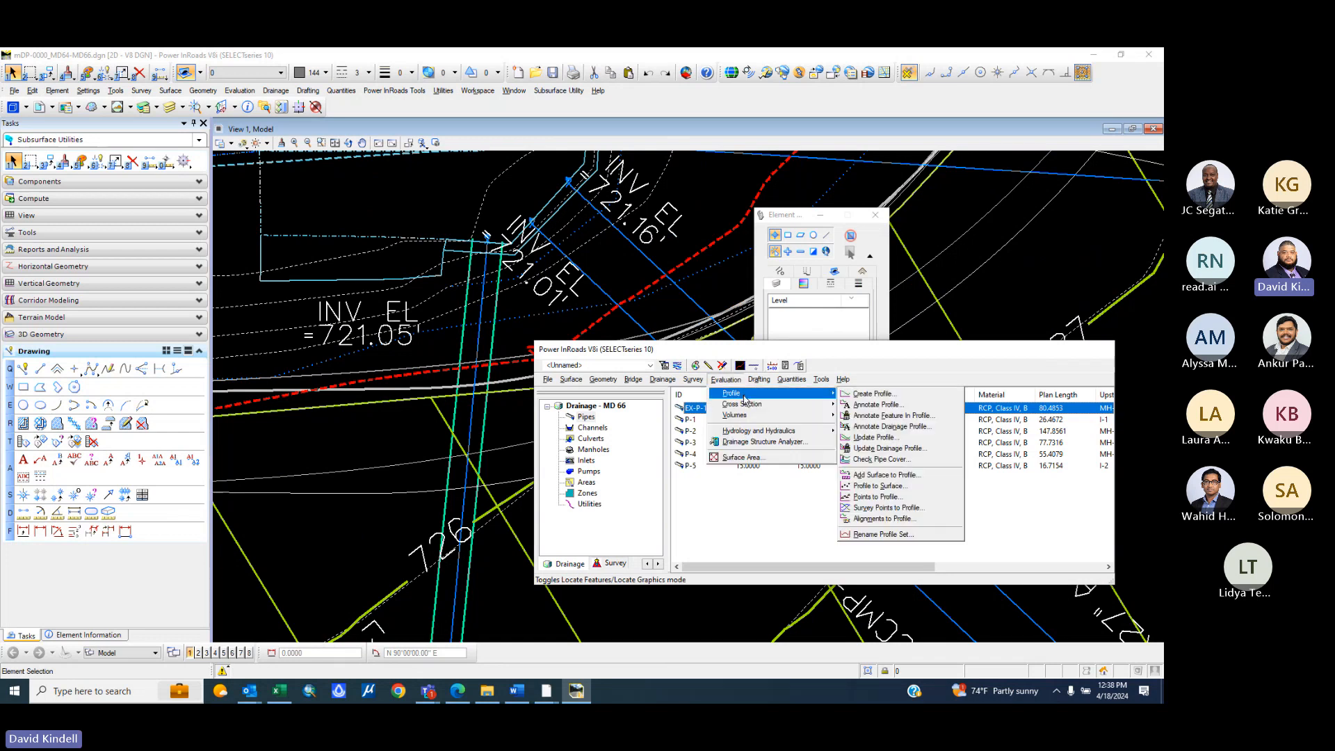
pyautogui.click(874, 394)
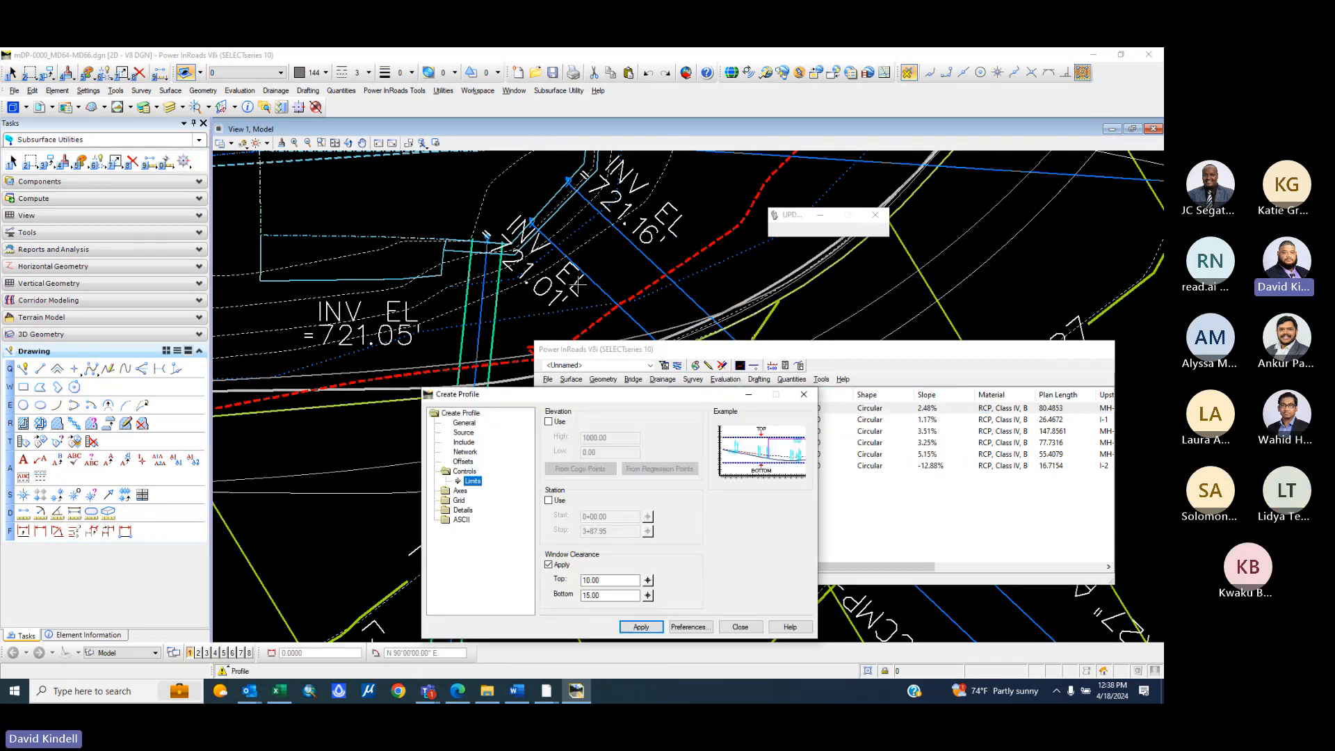
pyautogui.click(635, 630)
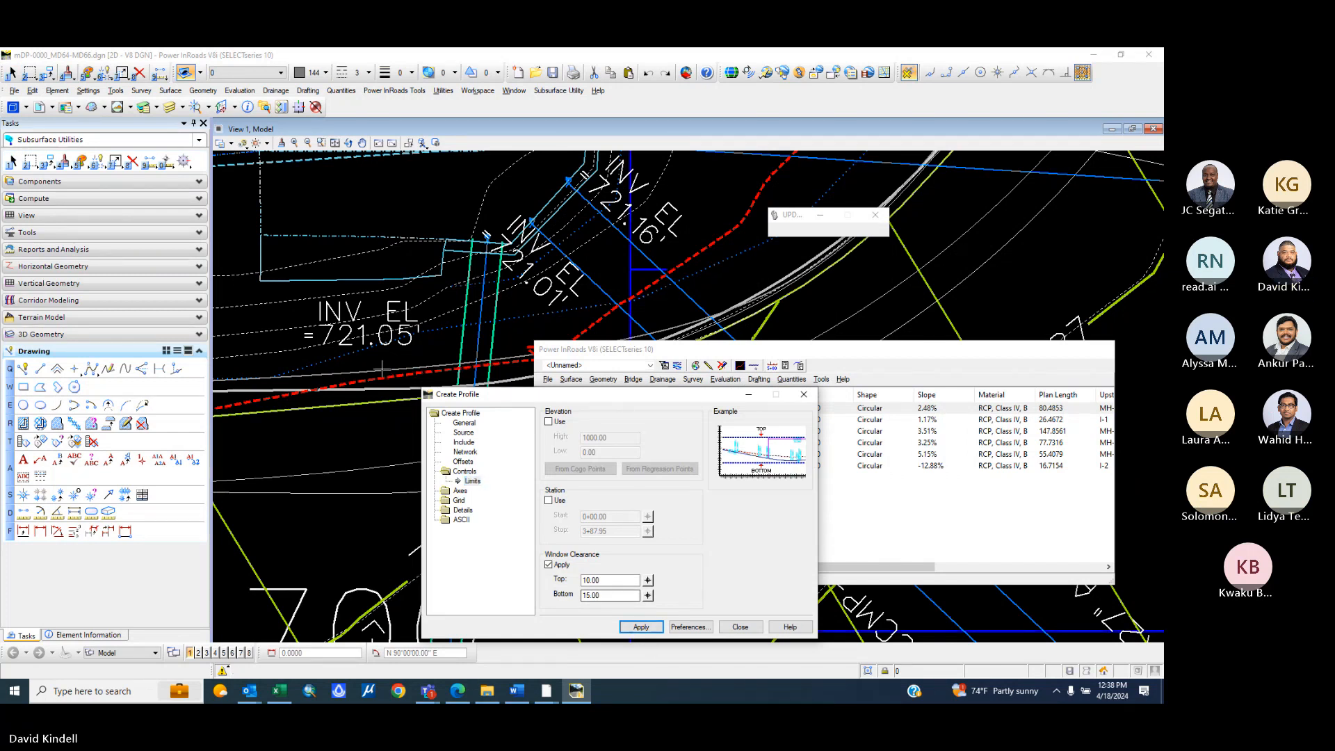
pyautogui.scroll(-8, 533, 253)
pyautogui.click(593, 244)
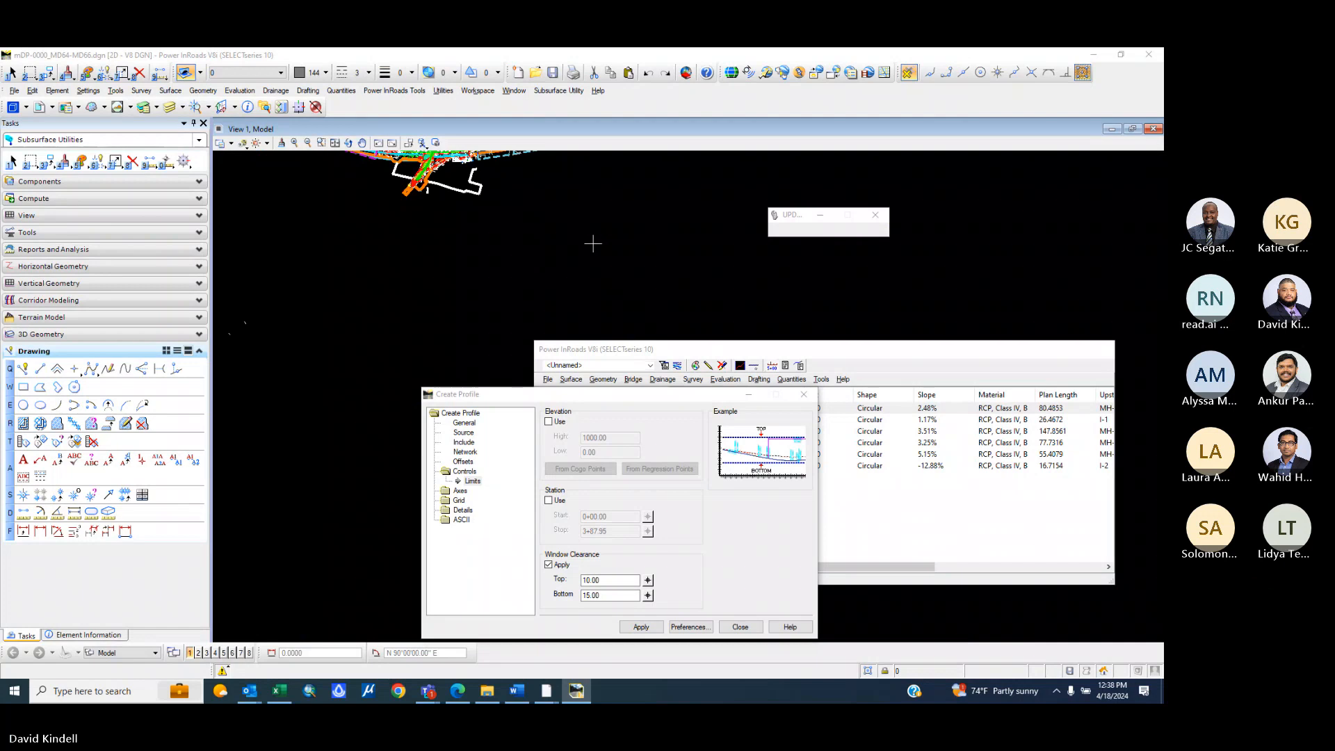
pyautogui.click(642, 628)
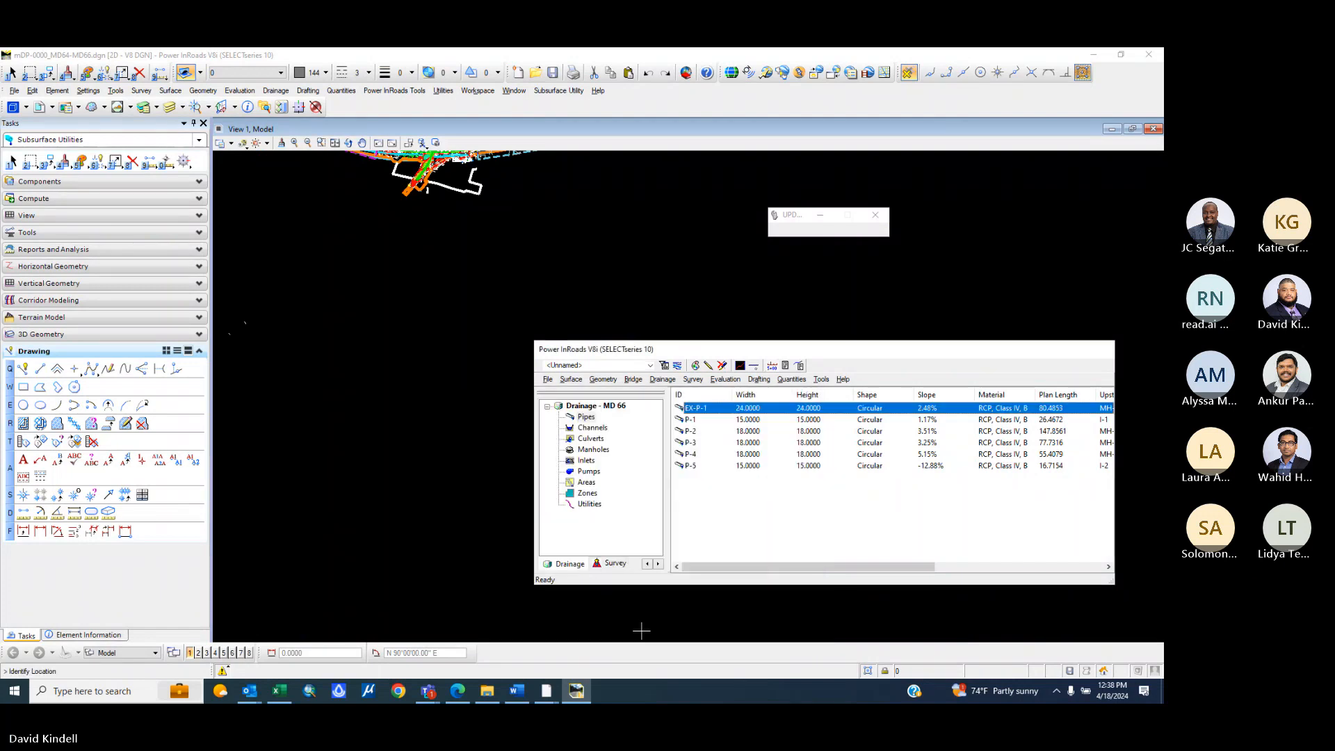
pyautogui.click(615, 245)
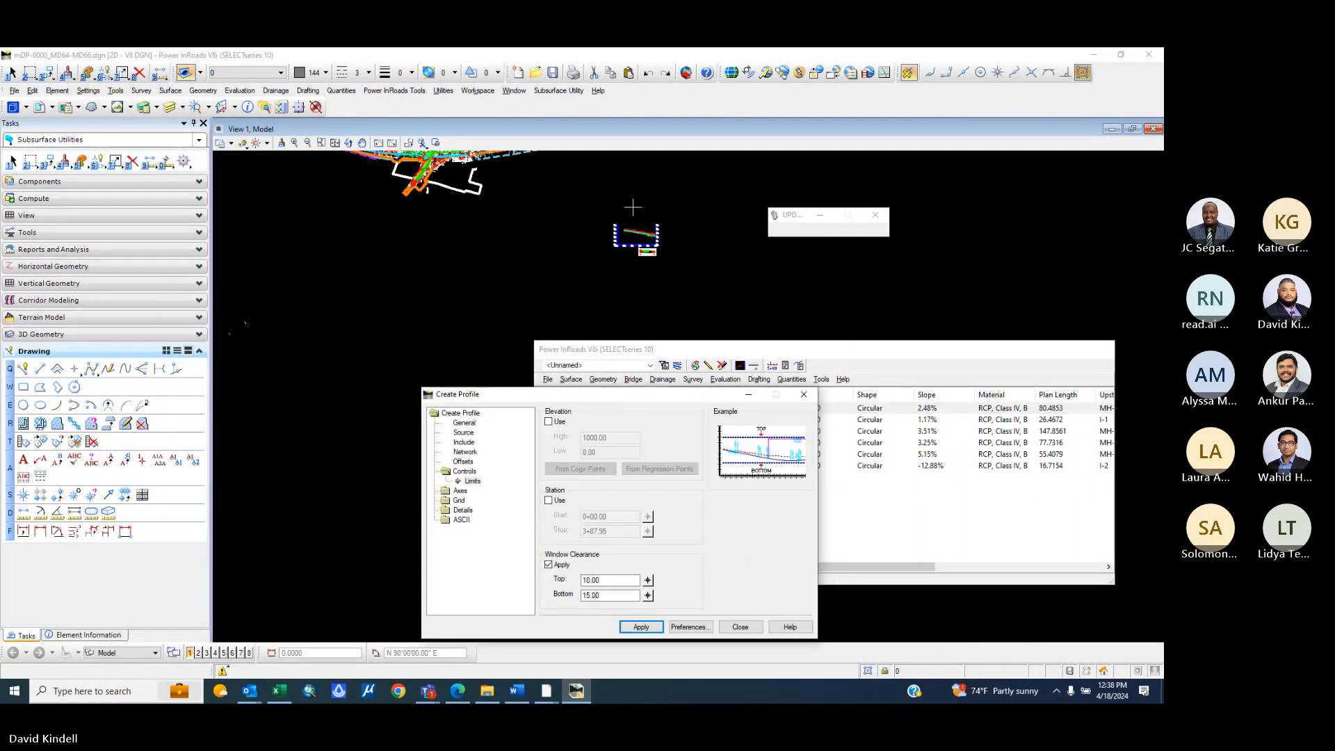
# - Examine the pipes, structures and ground surfaces along the new profile, dismiss the idle warning and close the Create Profile dialog
pyautogui.scroll(6, 656, 215)
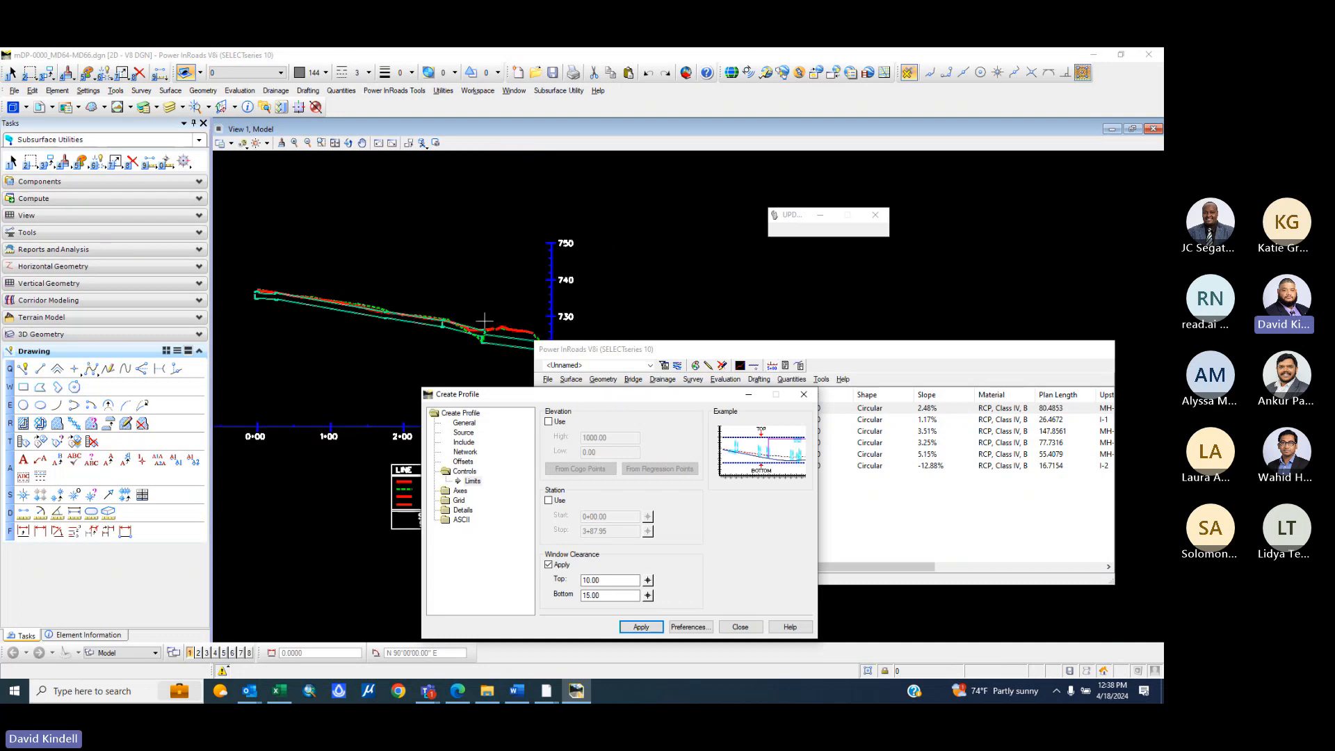
pyautogui.scroll(3, 469, 332)
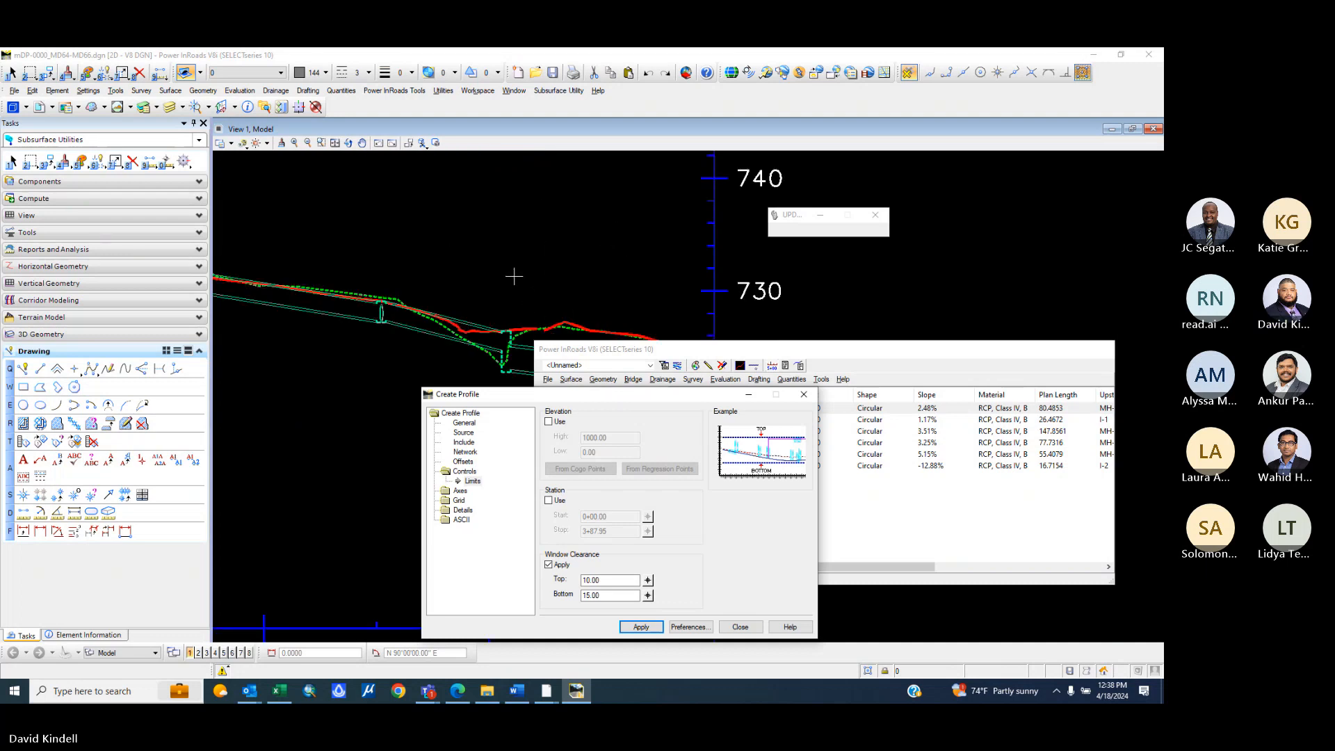
pyautogui.scroll(-2, 609, 263)
pyautogui.scroll(1, 507, 284)
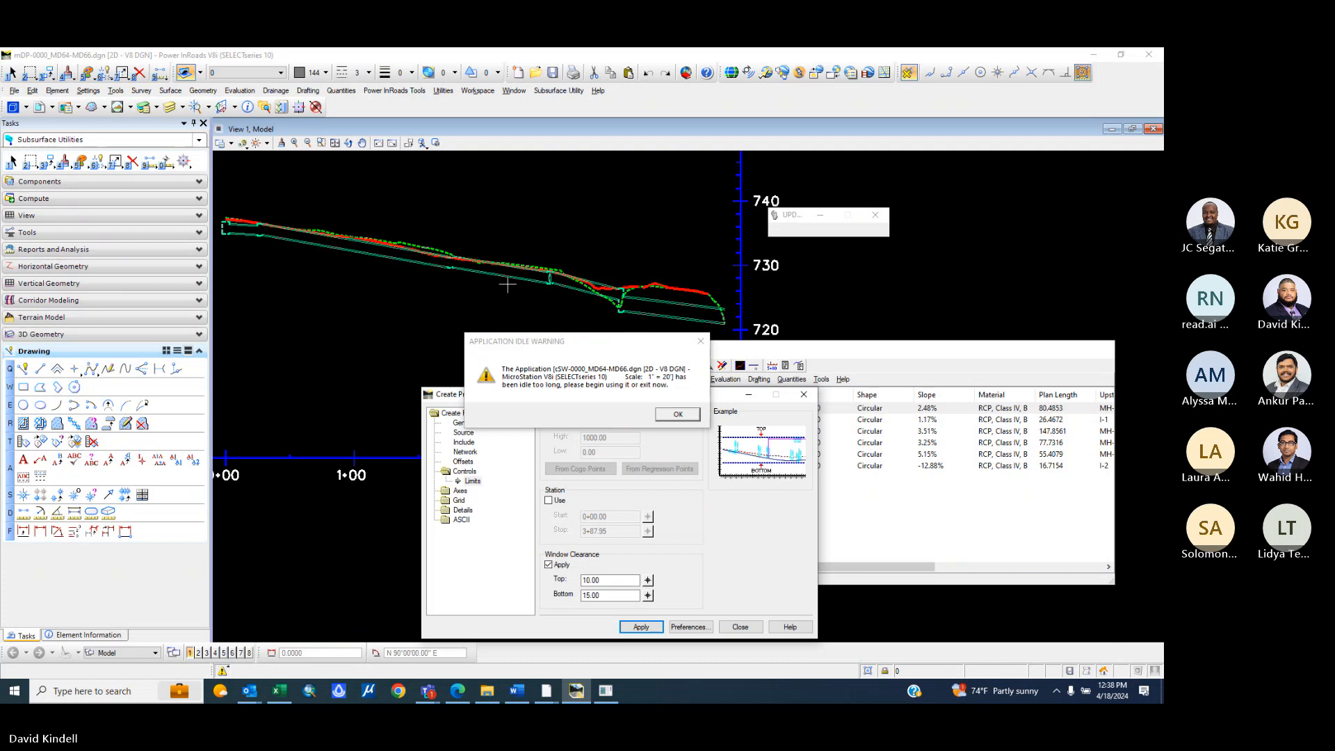
pyautogui.scroll(2, 507, 283)
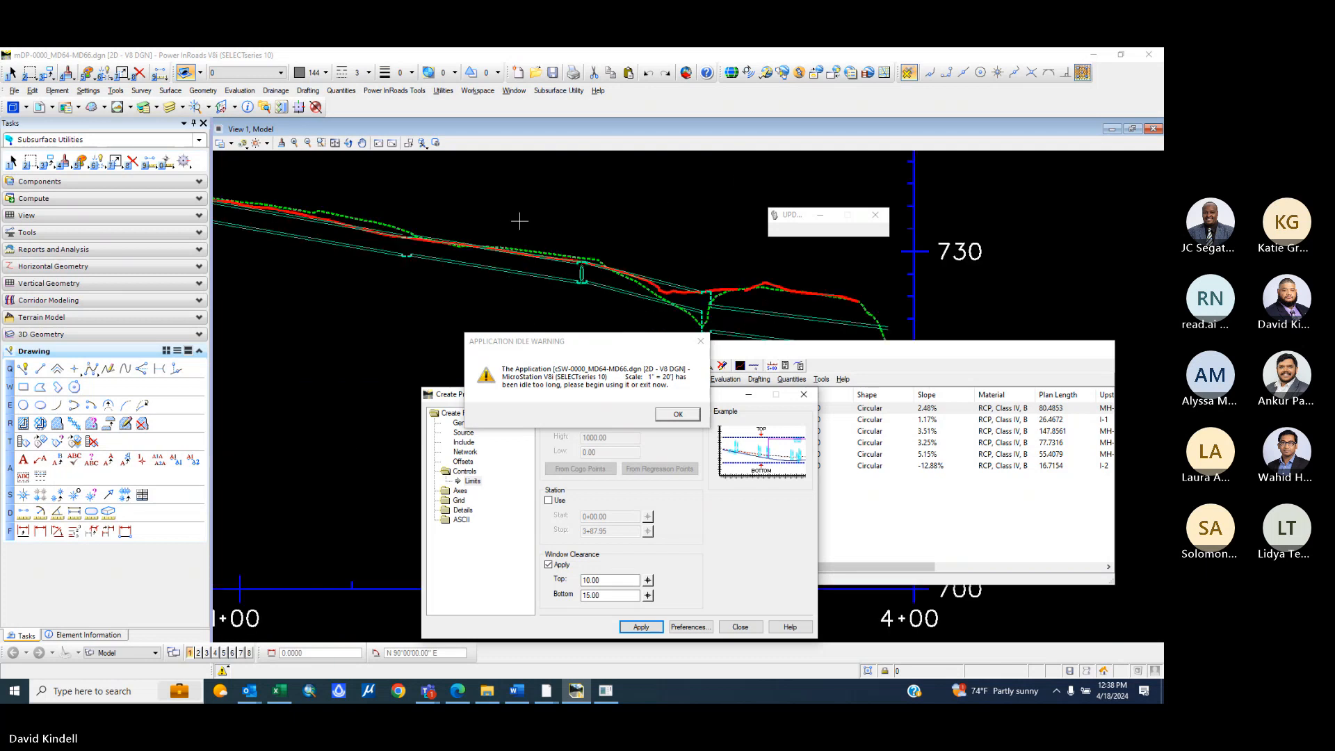
pyautogui.click(678, 414)
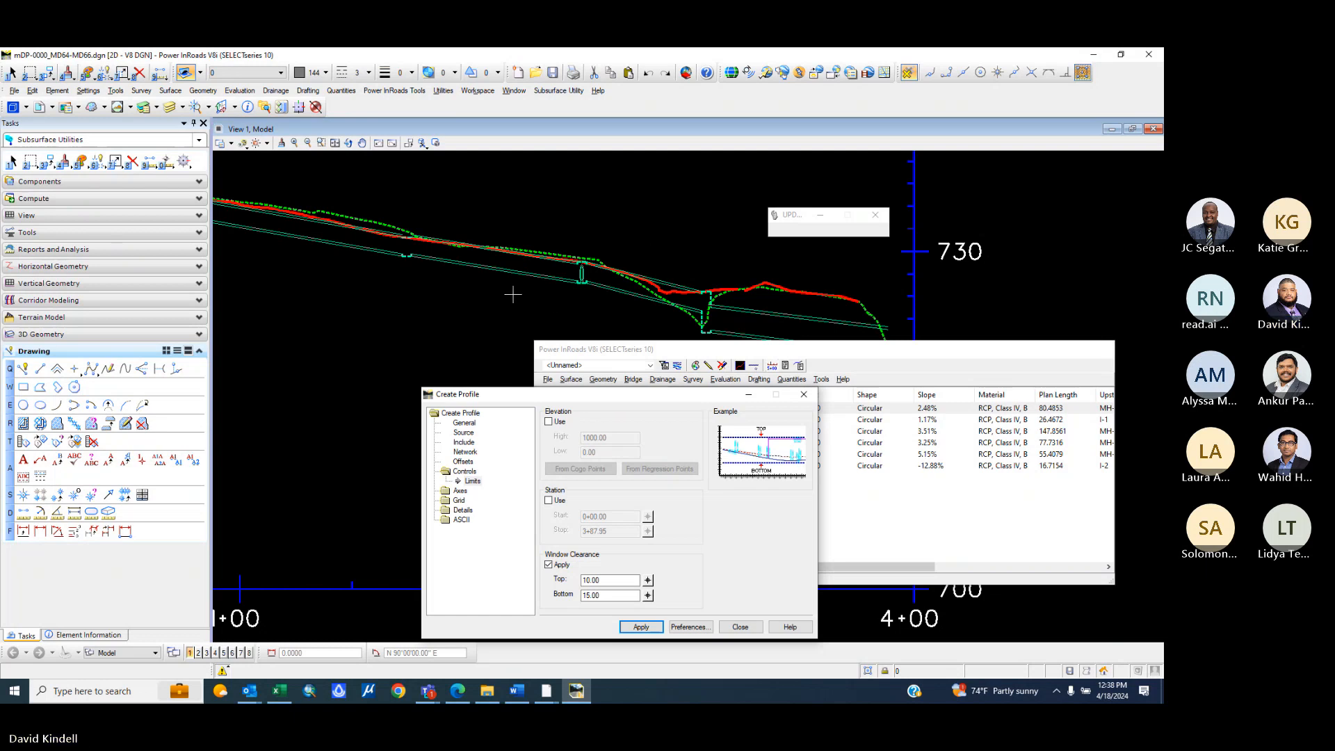
pyautogui.scroll(3, 594, 293)
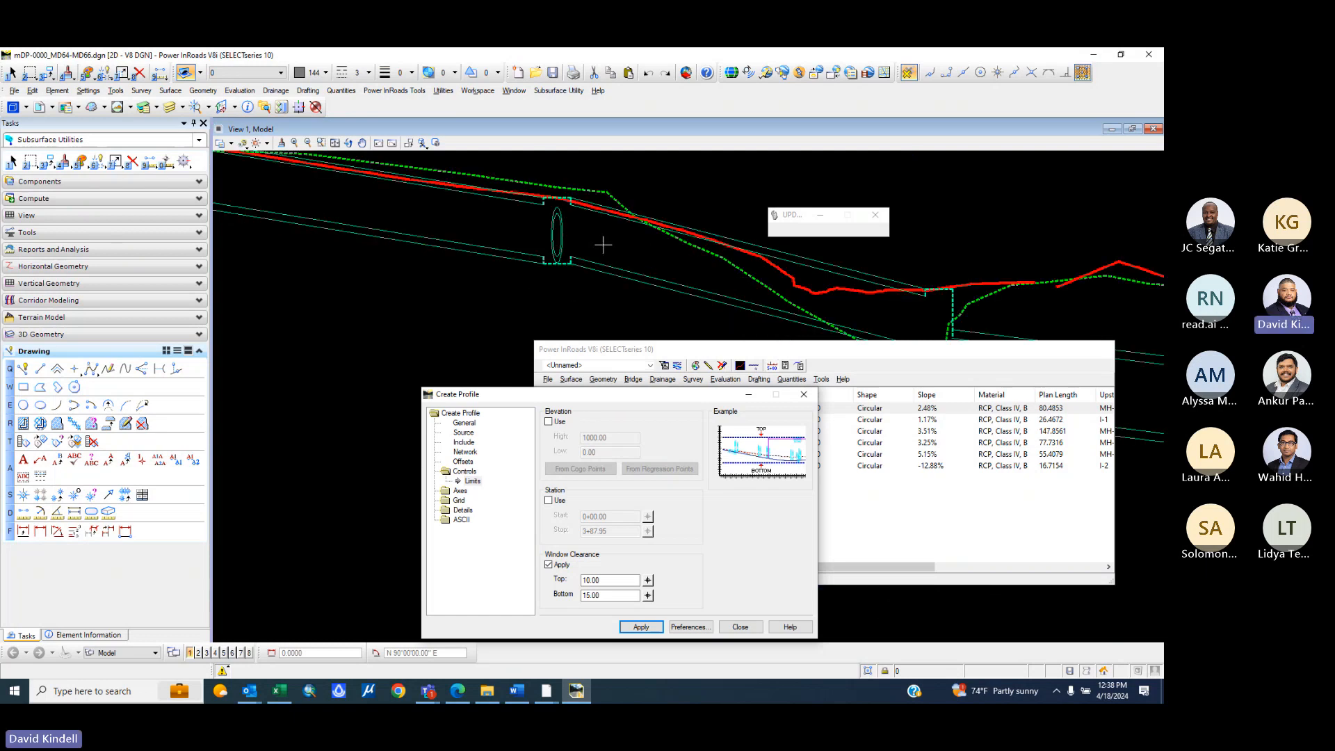
pyautogui.scroll(-3, 603, 244)
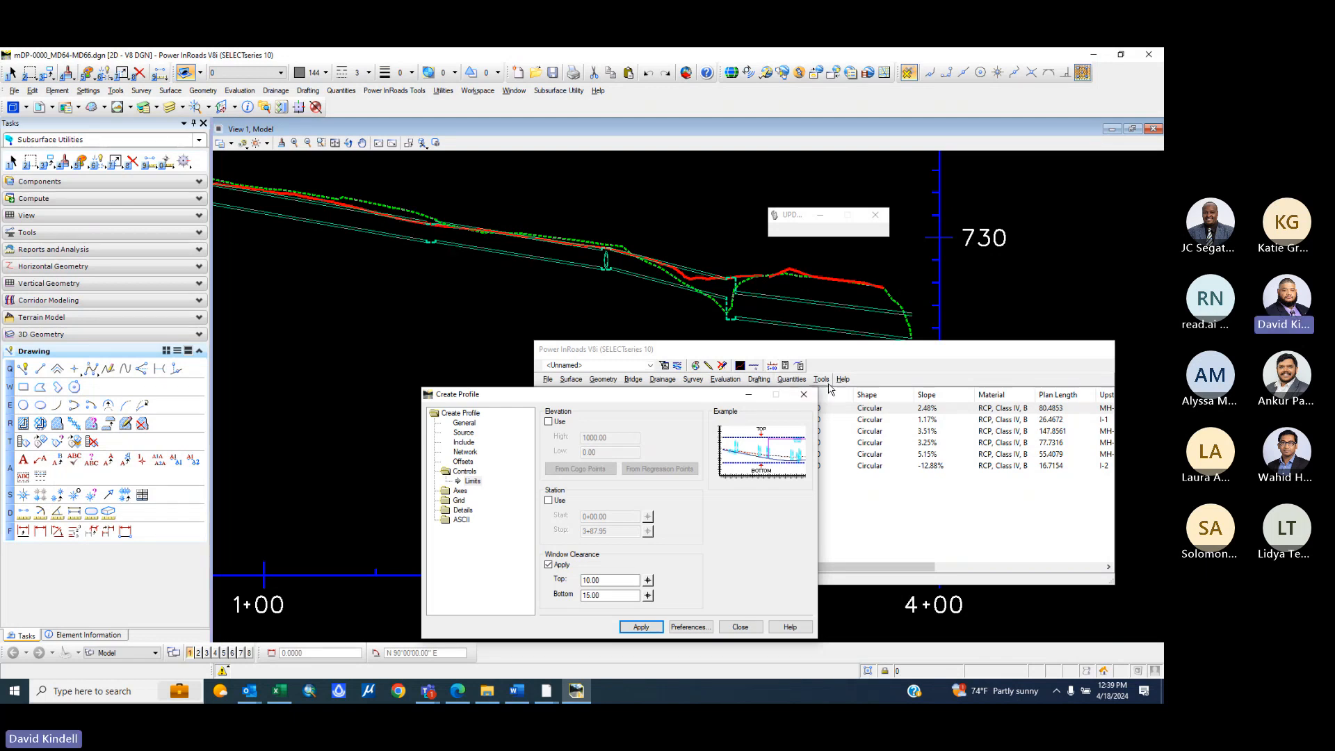
pyautogui.scroll(-3, 834, 336)
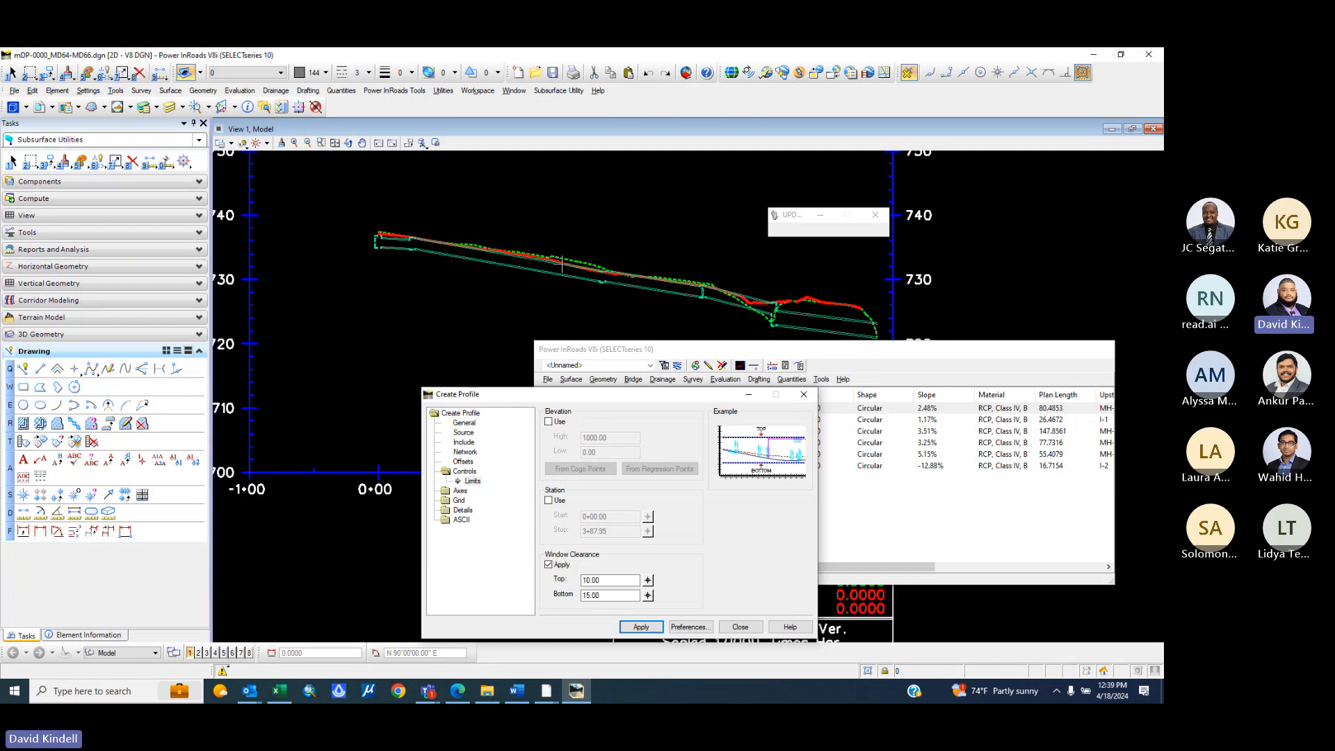
pyautogui.click(804, 395)
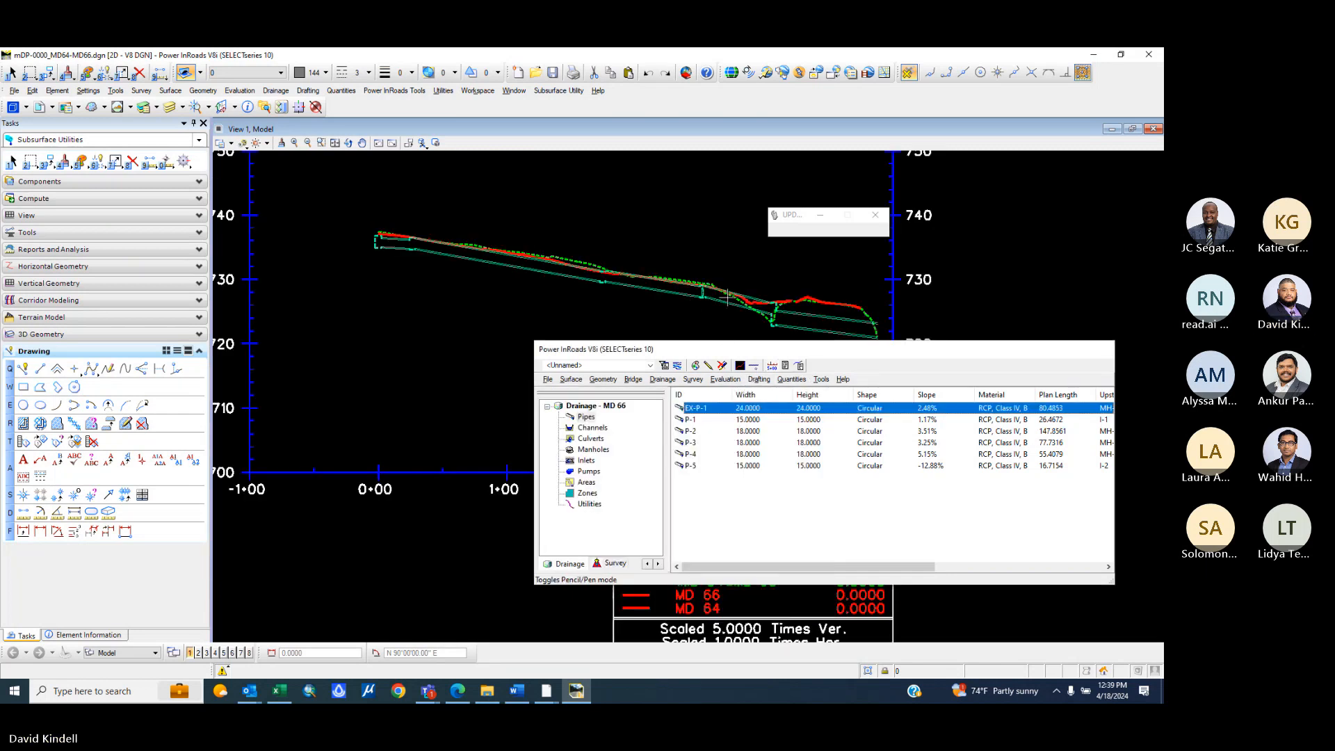
# - Start Move in Profile and select pipe P-4, just upstream of the manhole at EX-P-1, keeping the InRoads window clear of the profile
pyautogui.moveTo(737, 349); pyautogui.dragTo(568, 386)
pyautogui.click(589, 417)
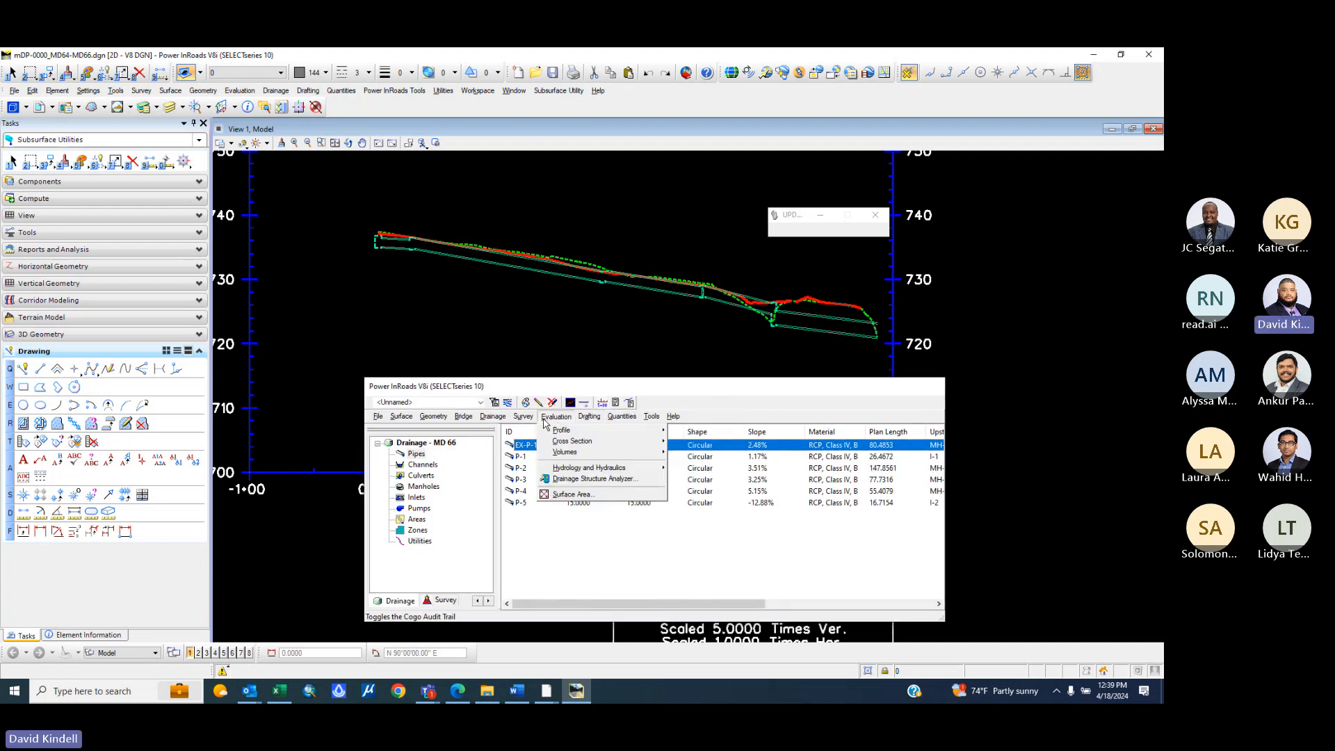
pyautogui.moveTo(495, 421)
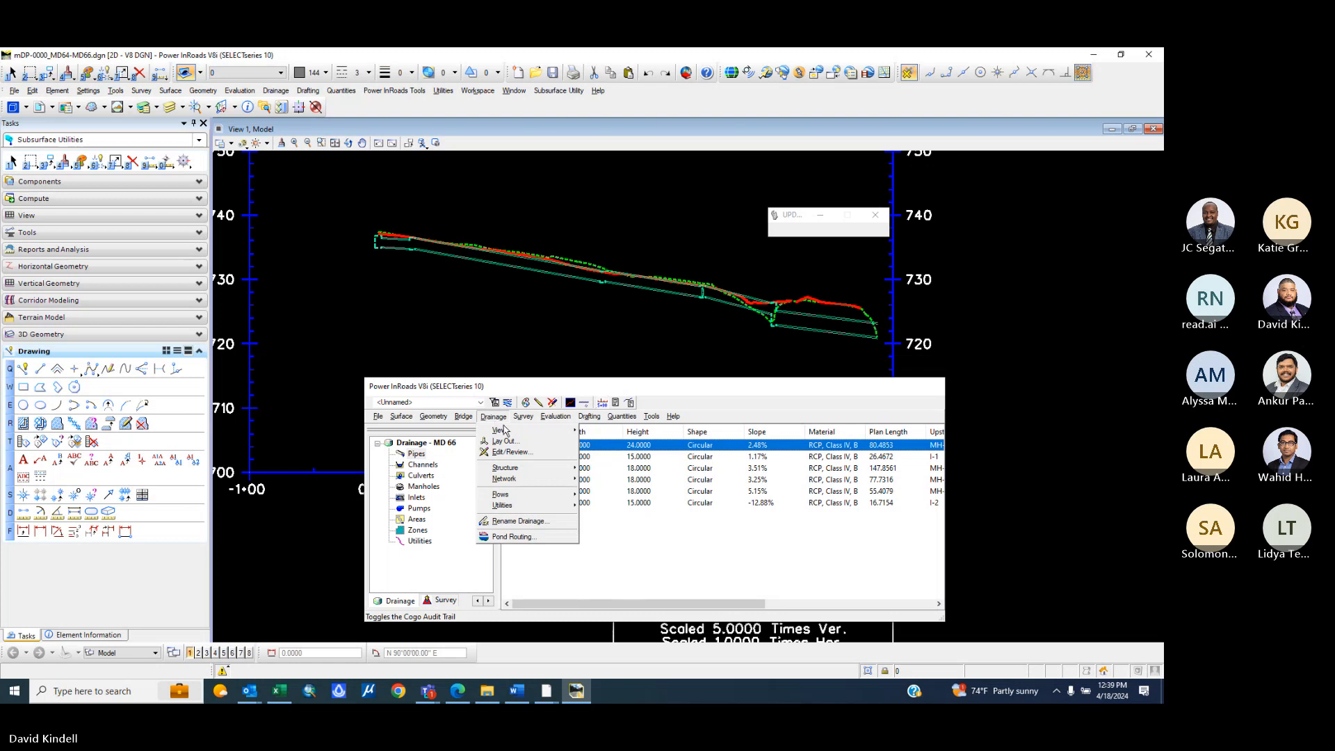
pyautogui.moveTo(657, 422)
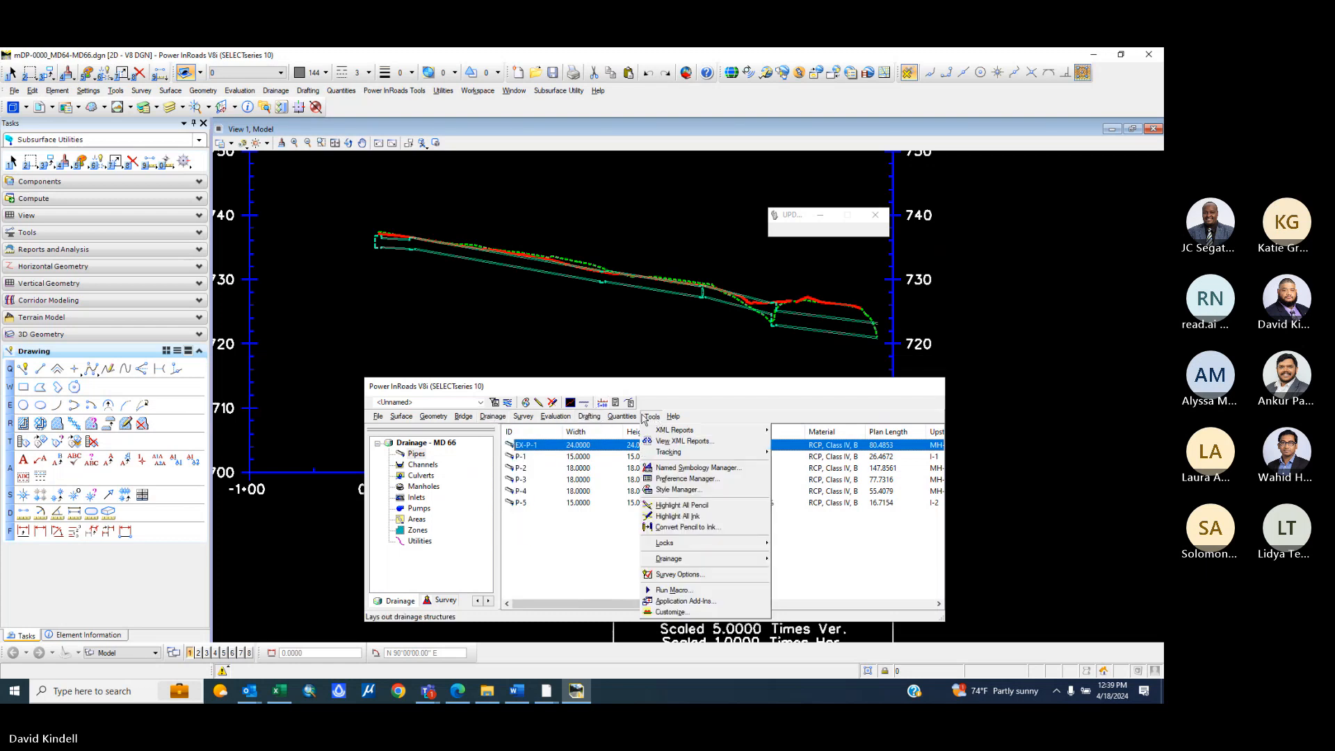
pyautogui.moveTo(558, 423)
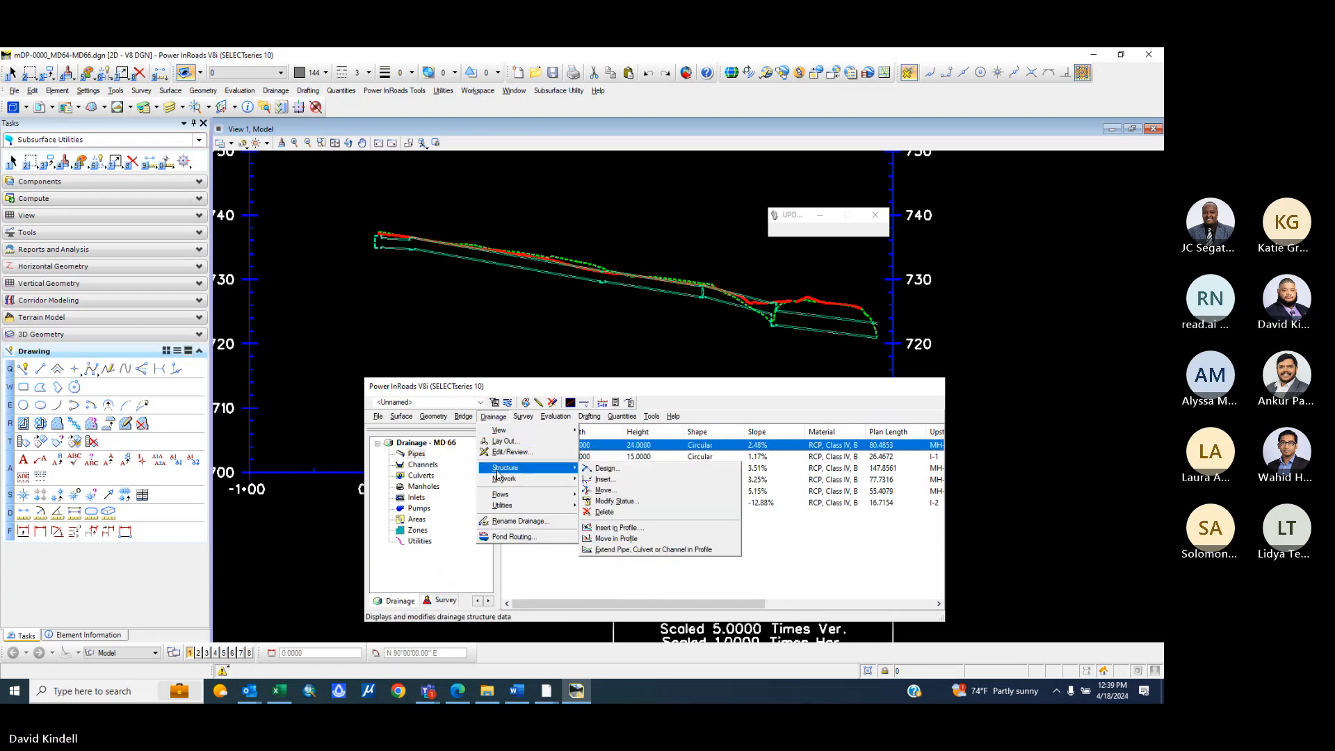
pyautogui.moveTo(498, 480)
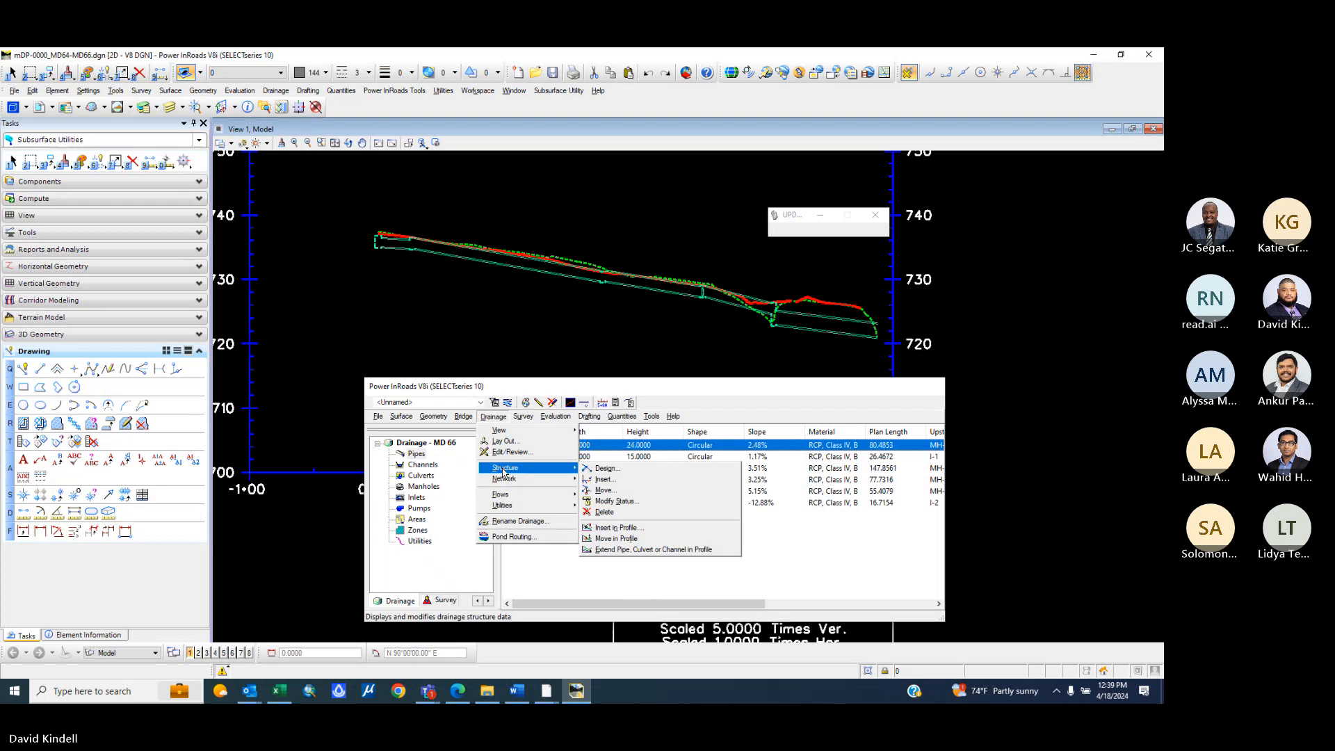
pyautogui.click(623, 540)
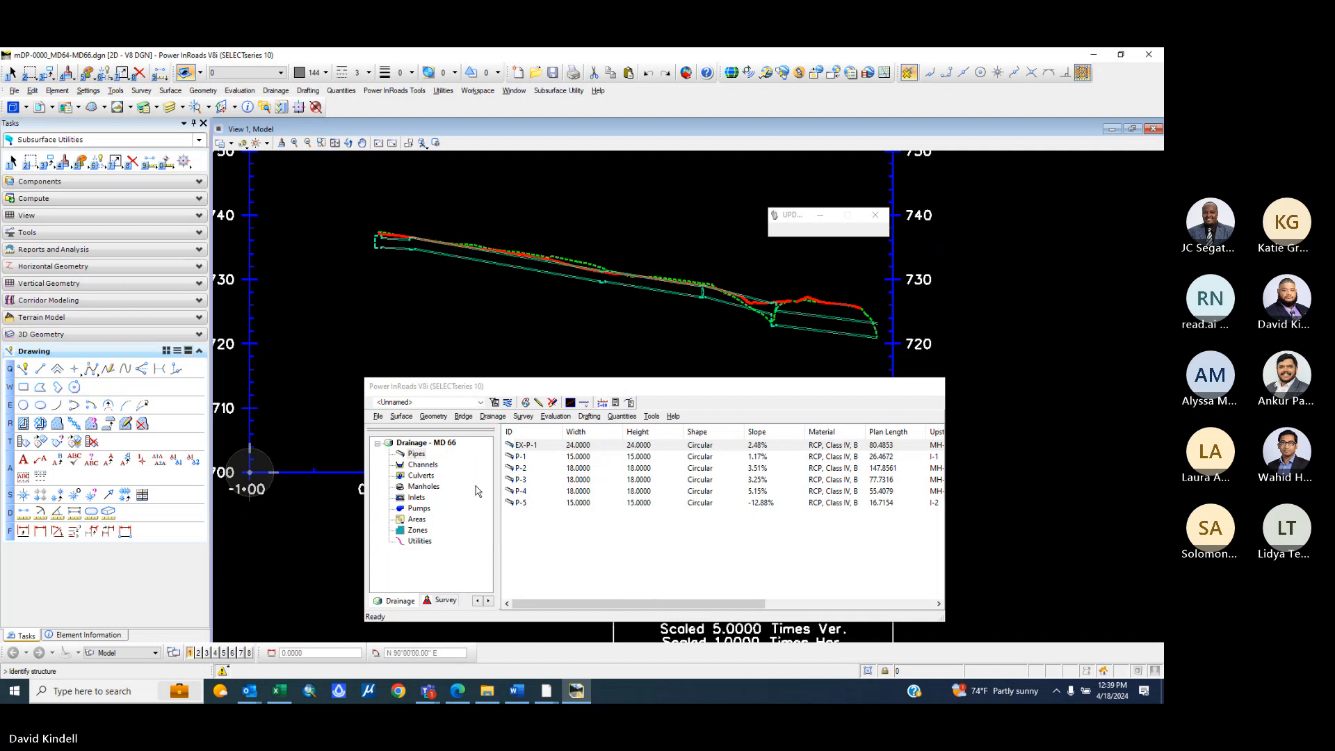
pyautogui.scroll(4, 695, 293)
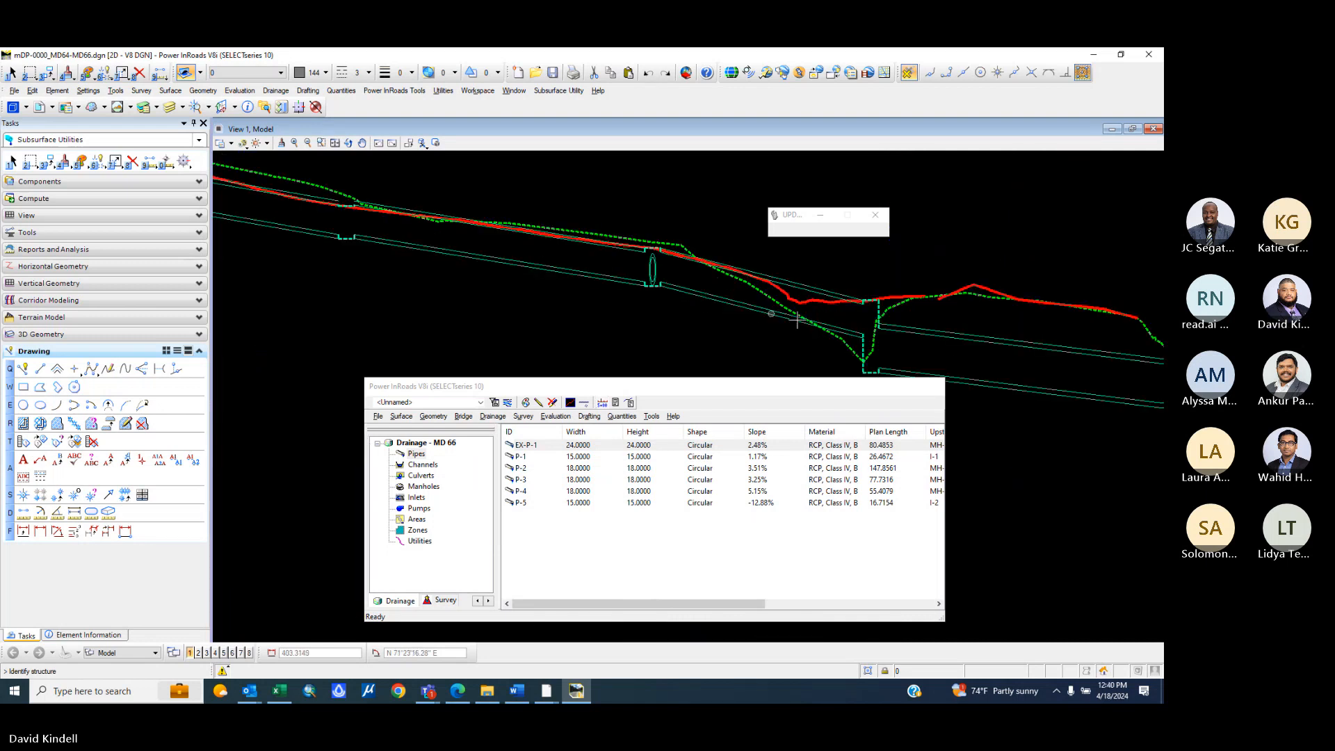
pyautogui.click(693, 286)
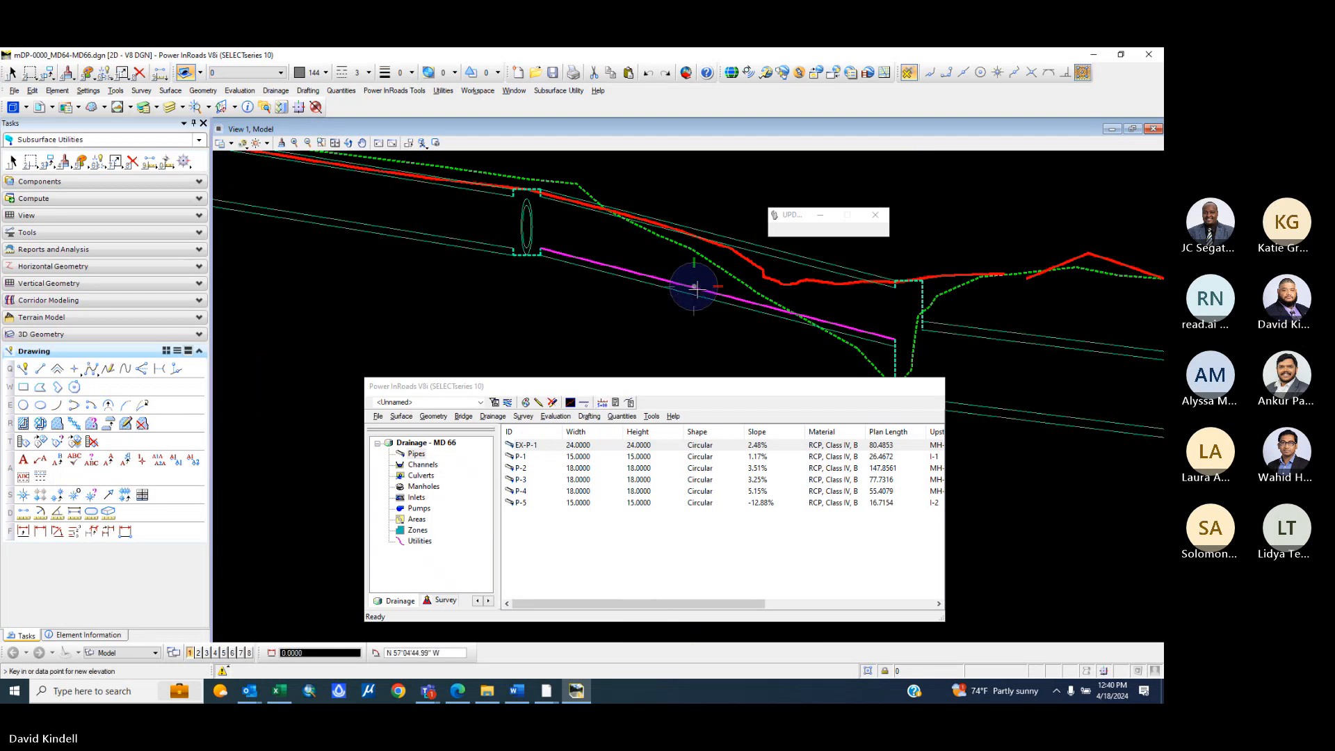
# - Move pipe P-4 down in the profile to an elevation of about 725.86, keeping its slope at 5.15
pyautogui.click(694, 286)
pyautogui.scroll(-3, 698, 243)
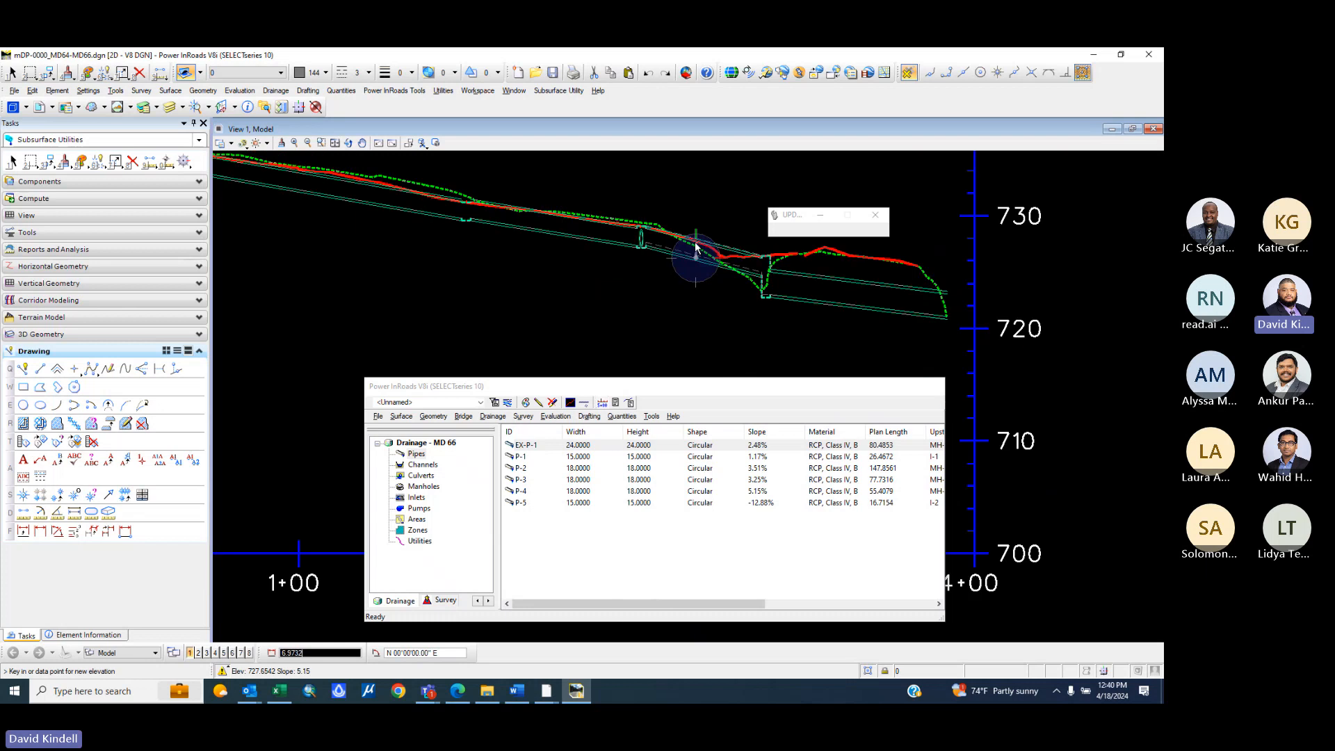
pyautogui.scroll(3, 696, 242)
pyautogui.scroll(-3, 704, 245)
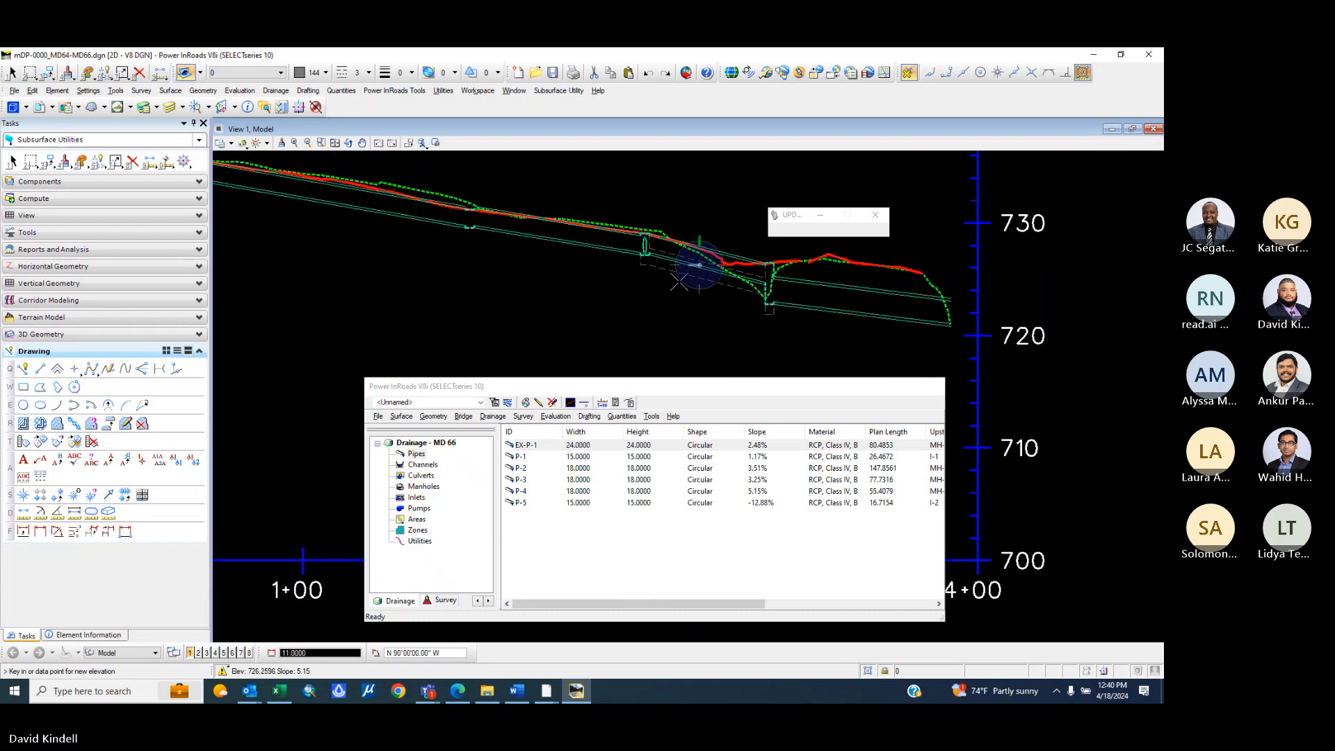
pyautogui.scroll(2, 719, 247)
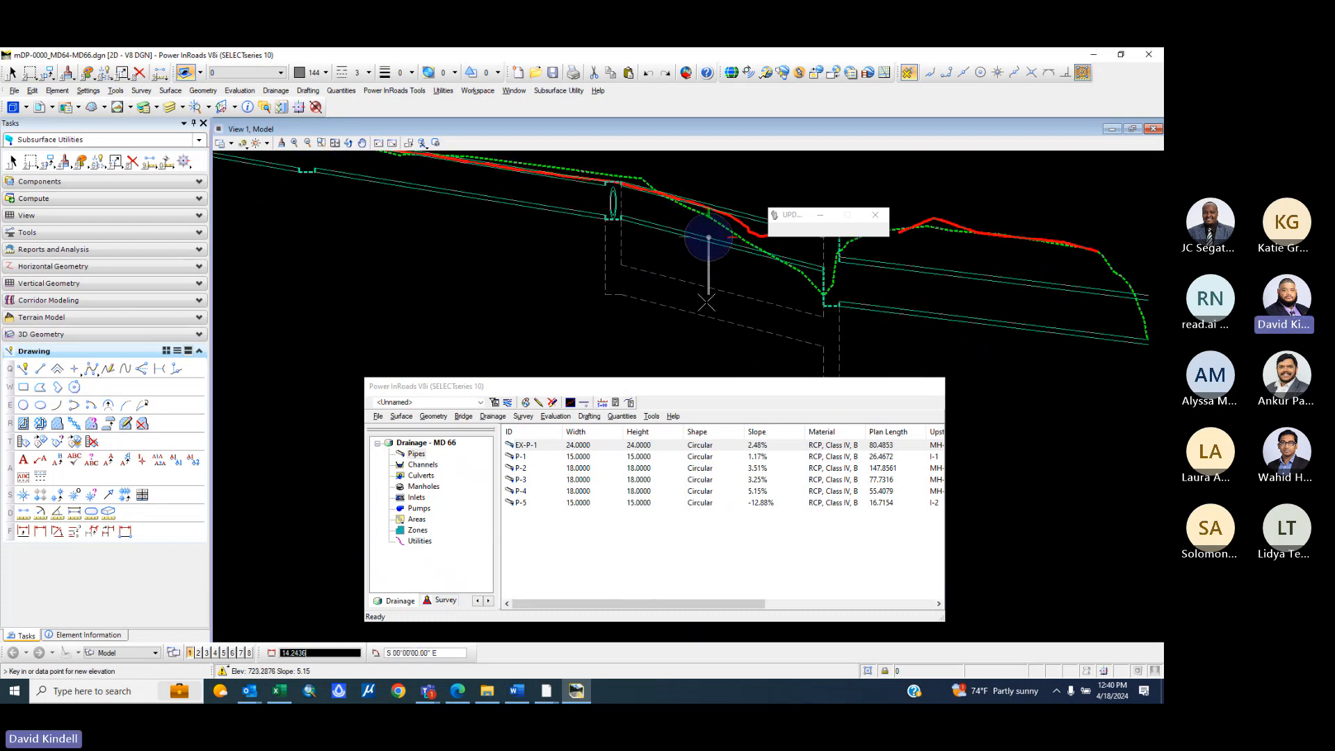
pyautogui.scroll(-3, 723, 257)
pyautogui.scroll(4, 723, 261)
pyautogui.scroll(-2, 721, 262)
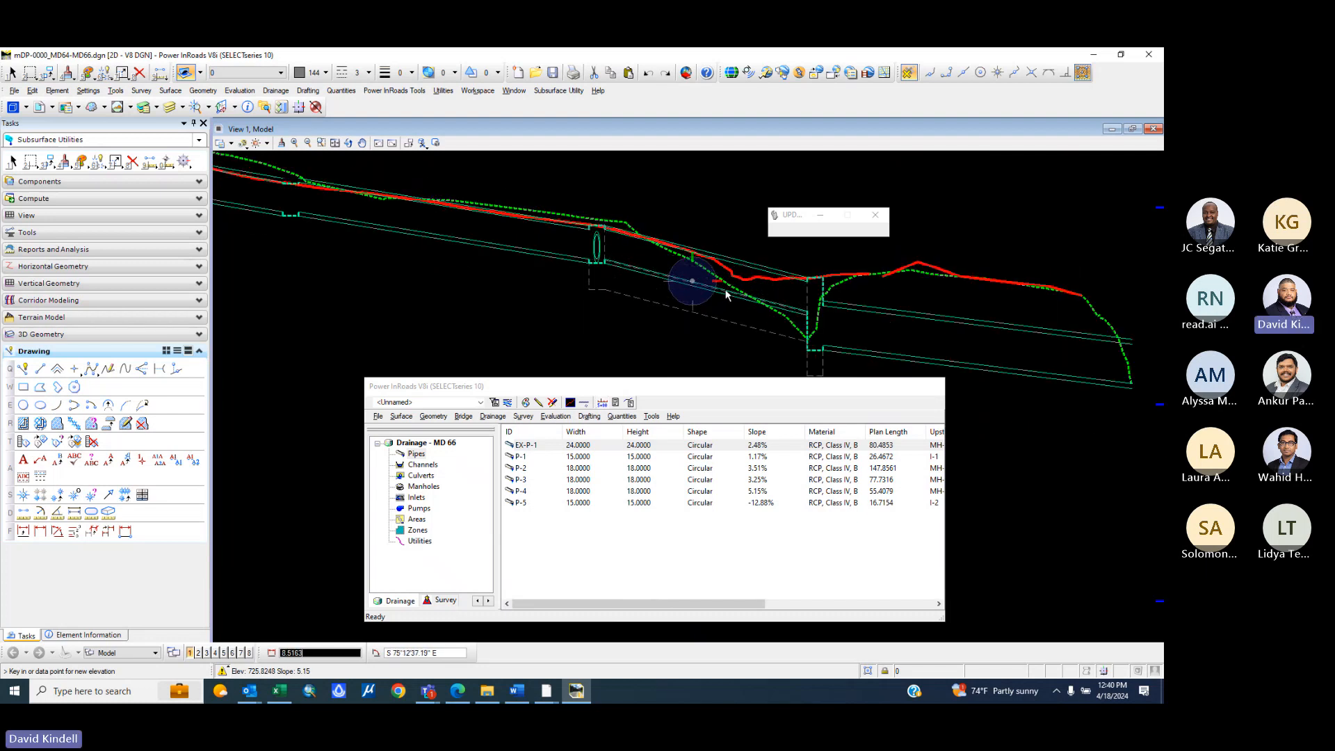
pyautogui.scroll(-2, 723, 292)
pyautogui.scroll(2, 729, 267)
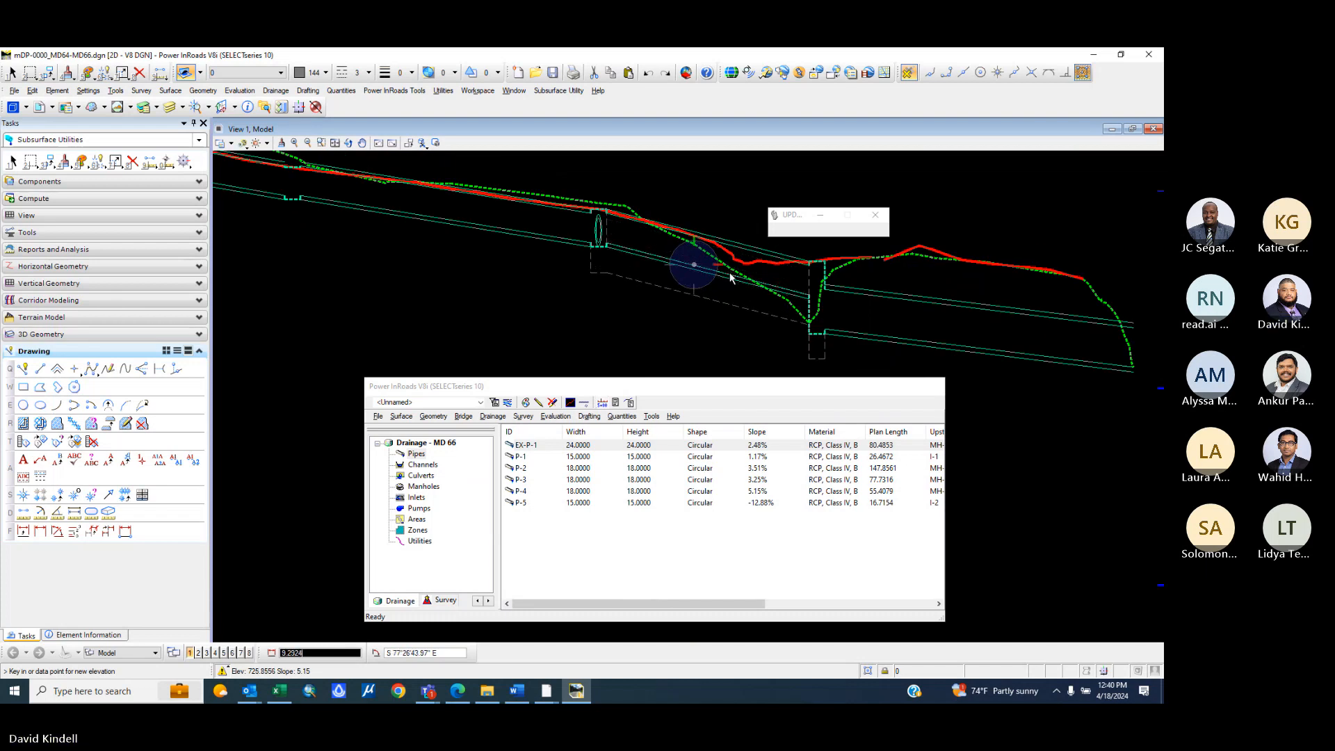
pyautogui.click(730, 275)
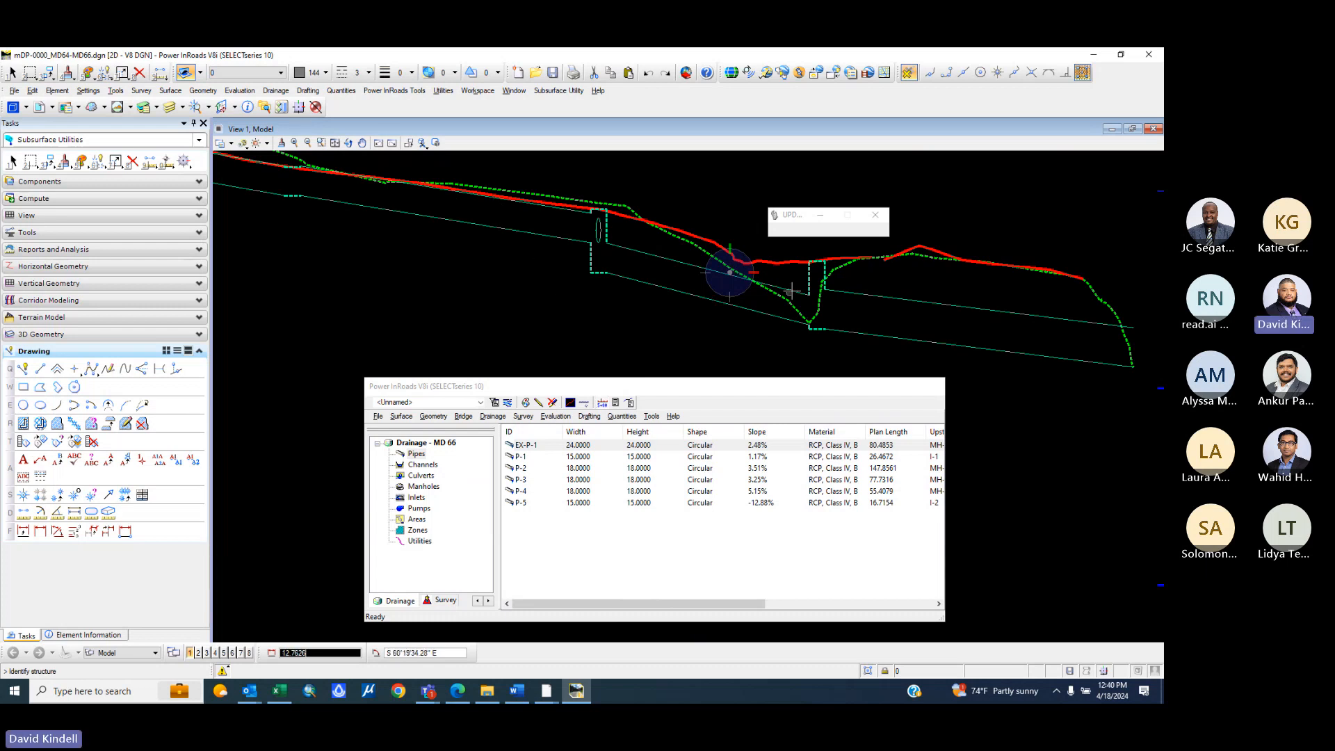
# - Leave Move in Profile, select the red ground line and start Move Parallel with Make Copy on and Distance 5.0000
pyautogui.scroll(-4, 690, 286)
pyautogui.scroll(8, 547, 241)
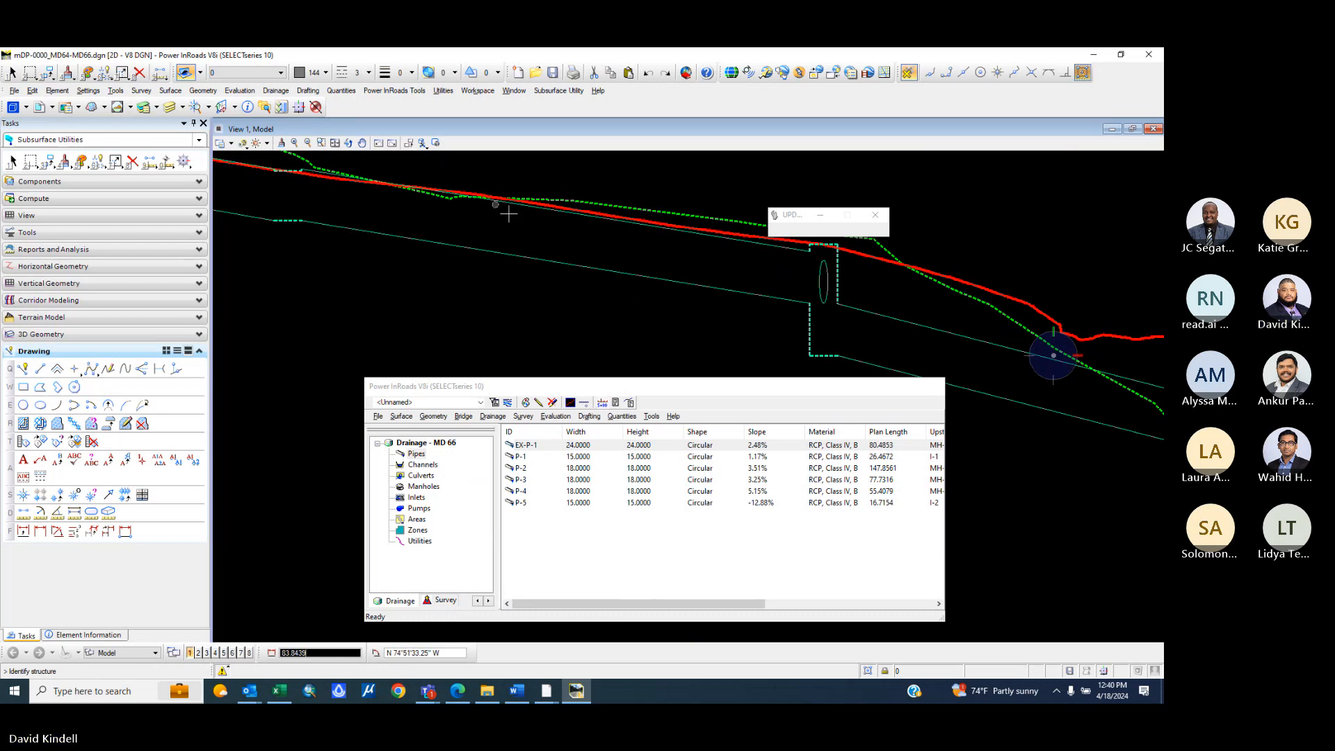
pyautogui.scroll(-3, 536, 240)
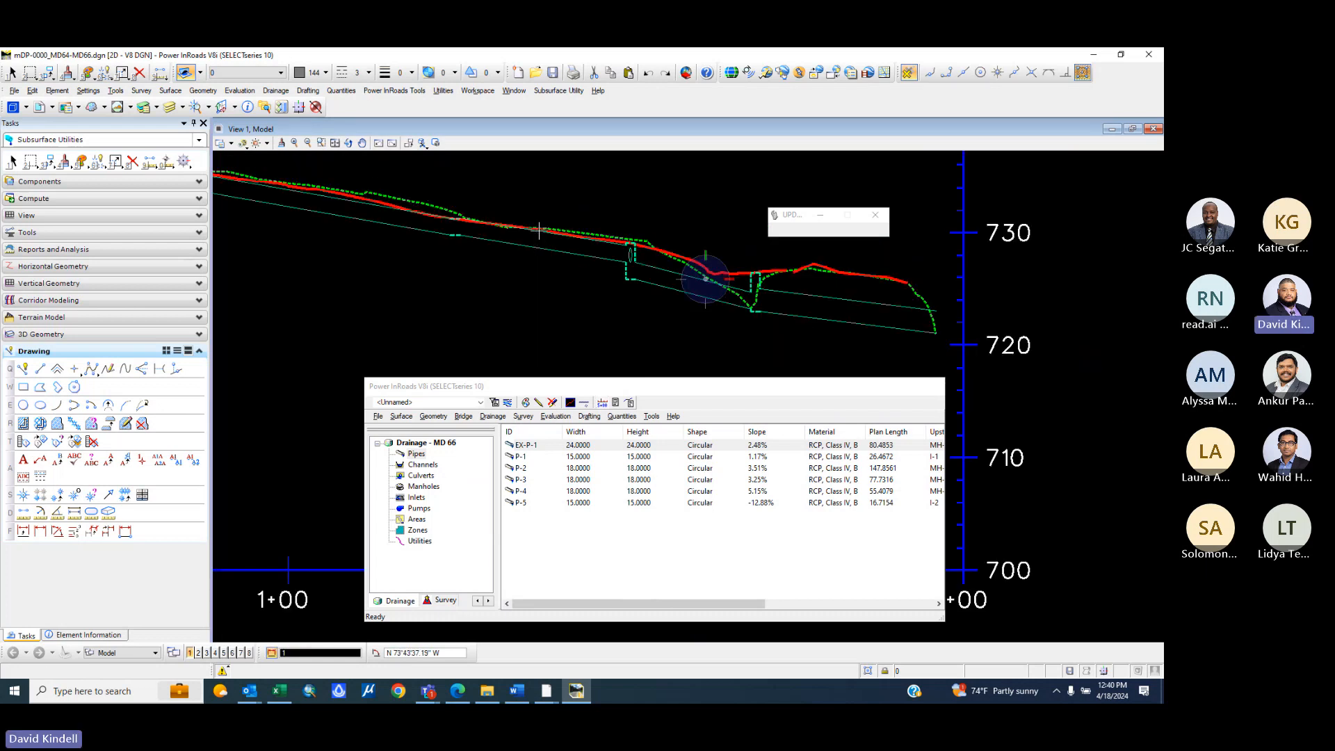
pyautogui.click(12, 162)
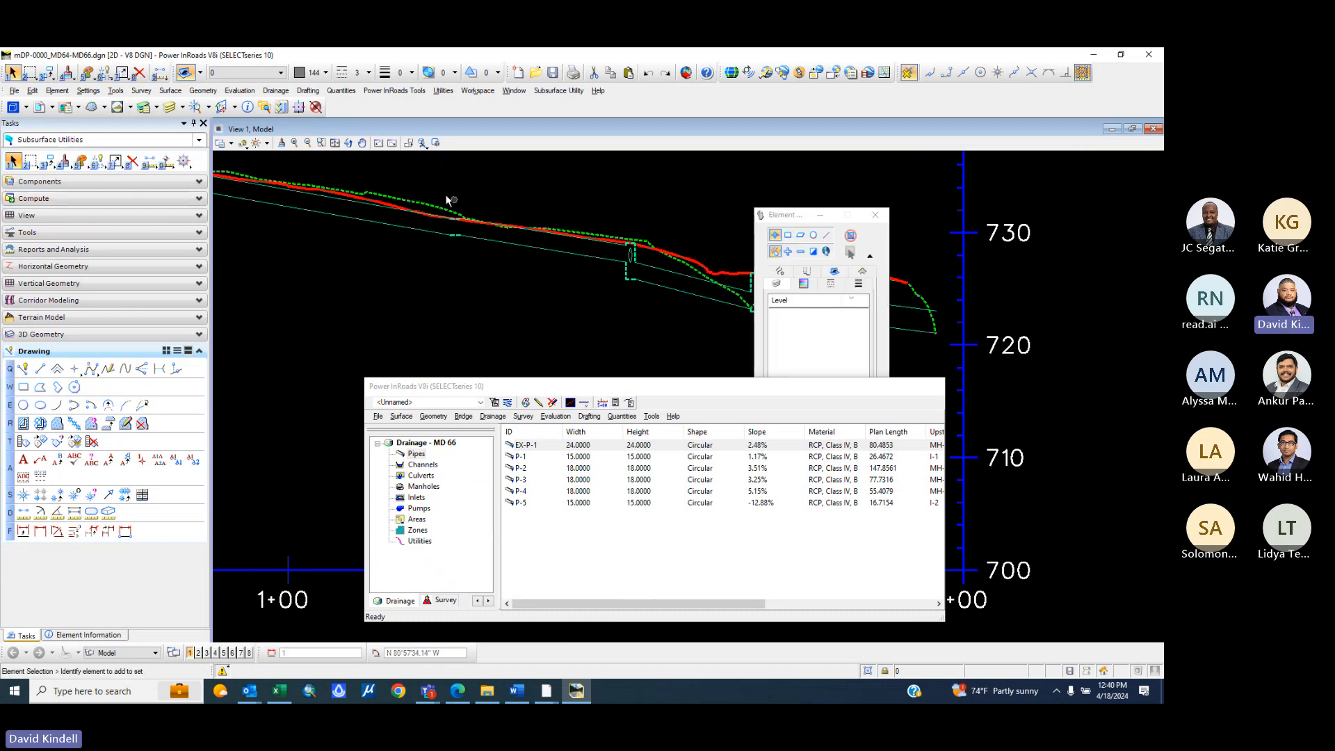
pyautogui.click(761, 215)
pyautogui.click(985, 223)
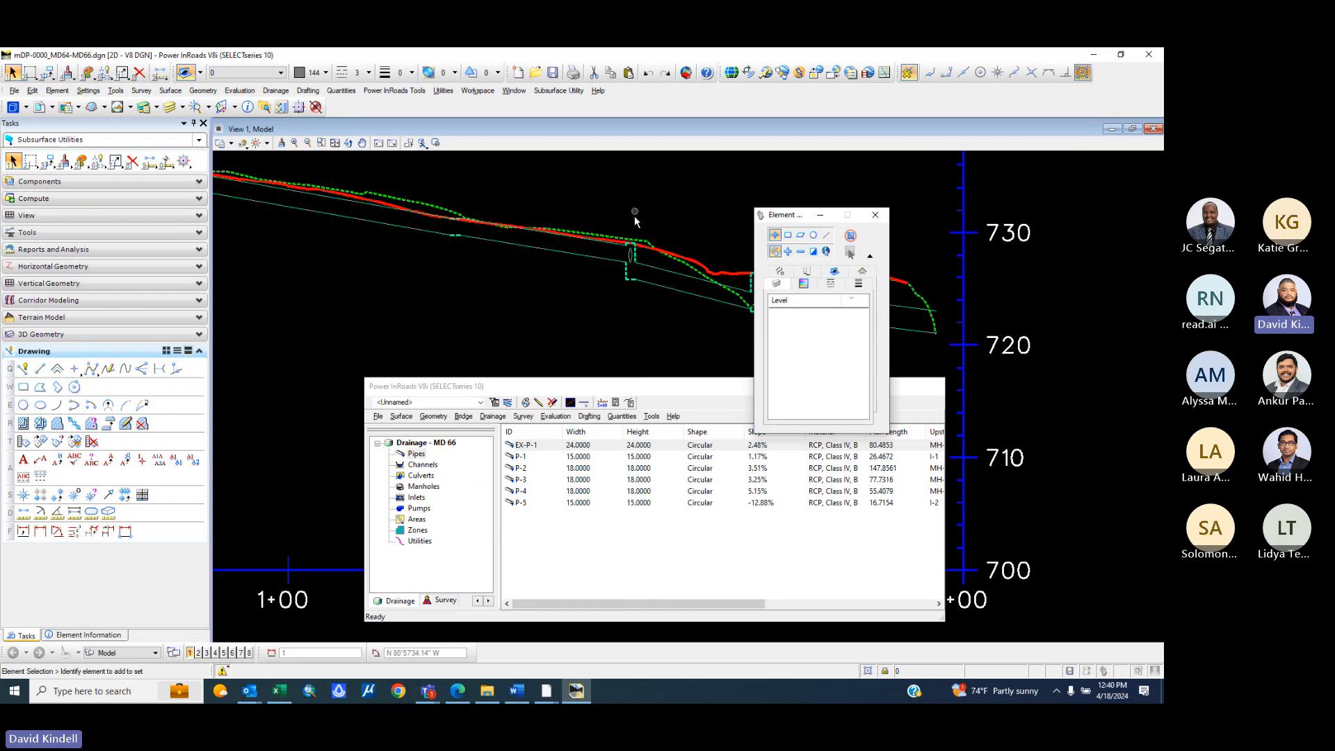
pyautogui.scroll(5, 642, 246)
pyautogui.moveTo(640, 251)
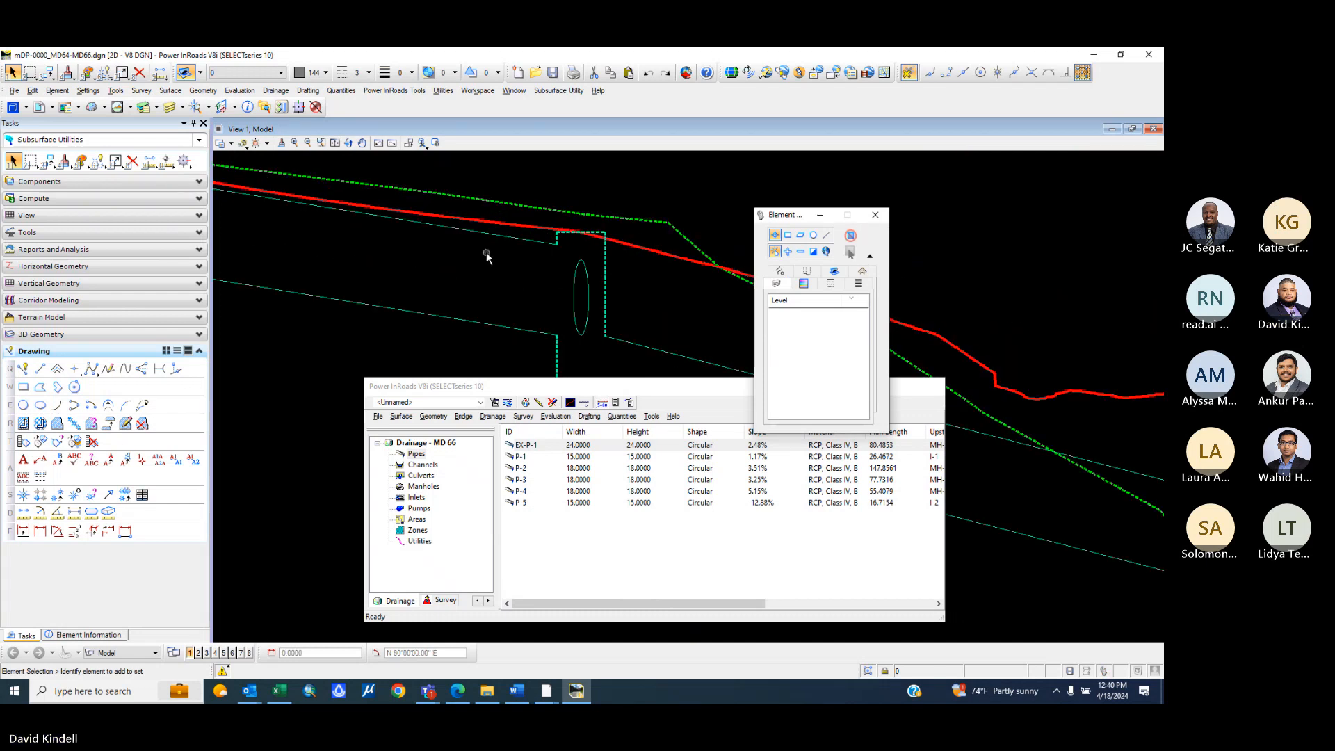
pyautogui.click(629, 247)
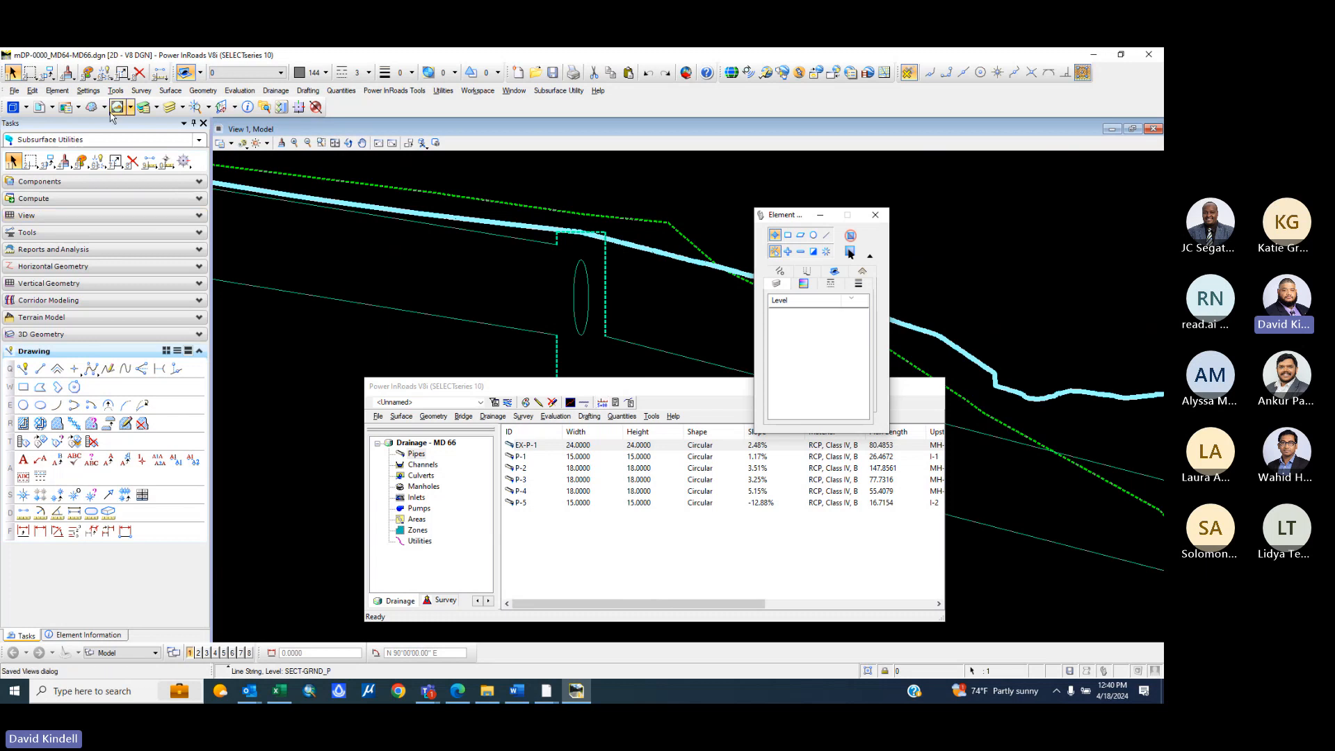
pyautogui.click(47, 161)
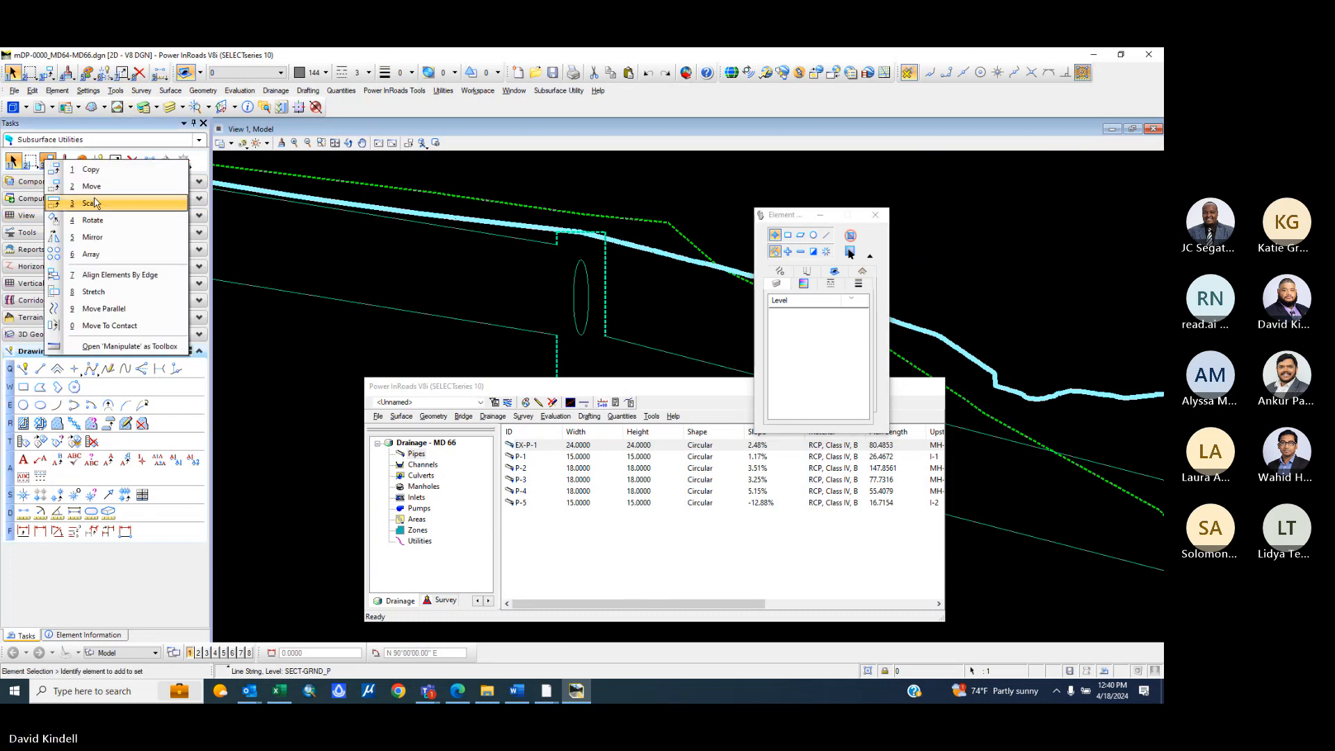
pyautogui.click(99, 308)
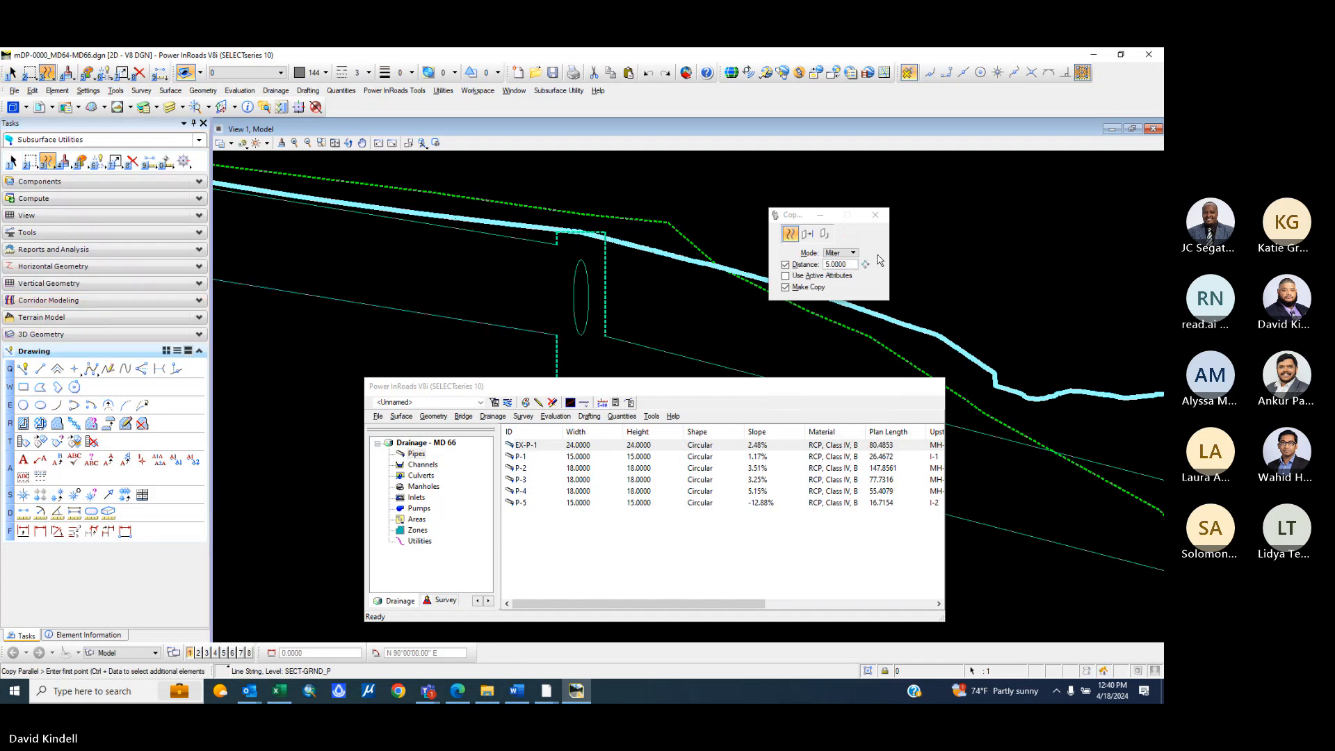
# - Measure the vertical distance between two adjacent labelled elevation marks on the profile's axis
pyautogui.scroll(-5, 413, 273)
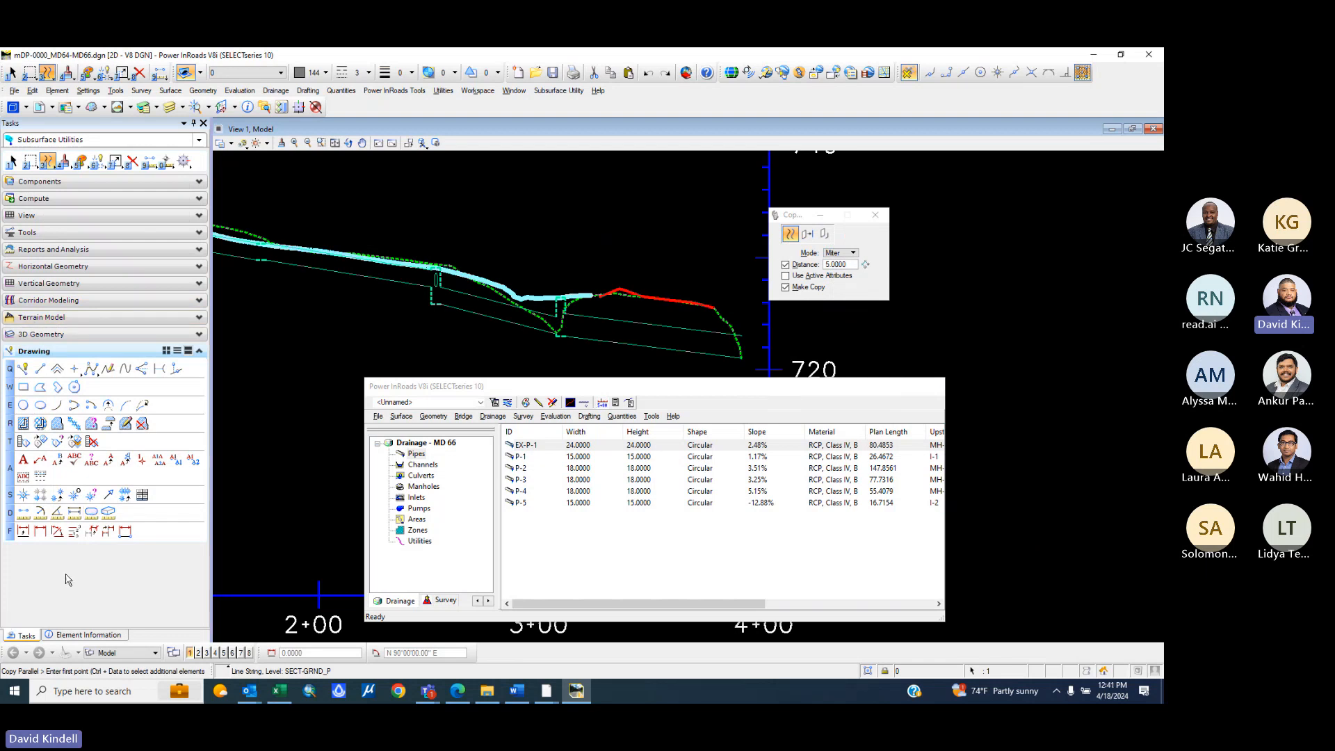
pyautogui.click(22, 513)
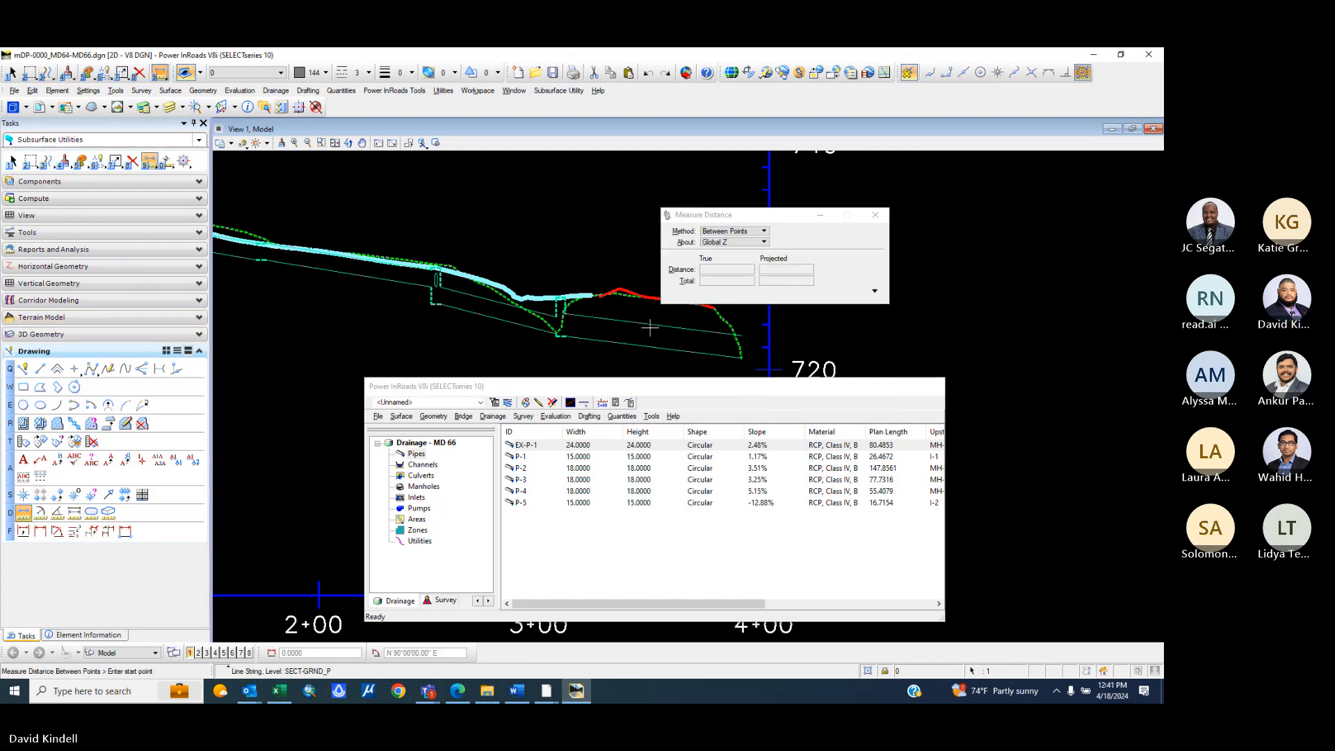
pyautogui.scroll(2, 798, 346)
pyautogui.click(746, 349)
pyautogui.scroll(-5, 685, 313)
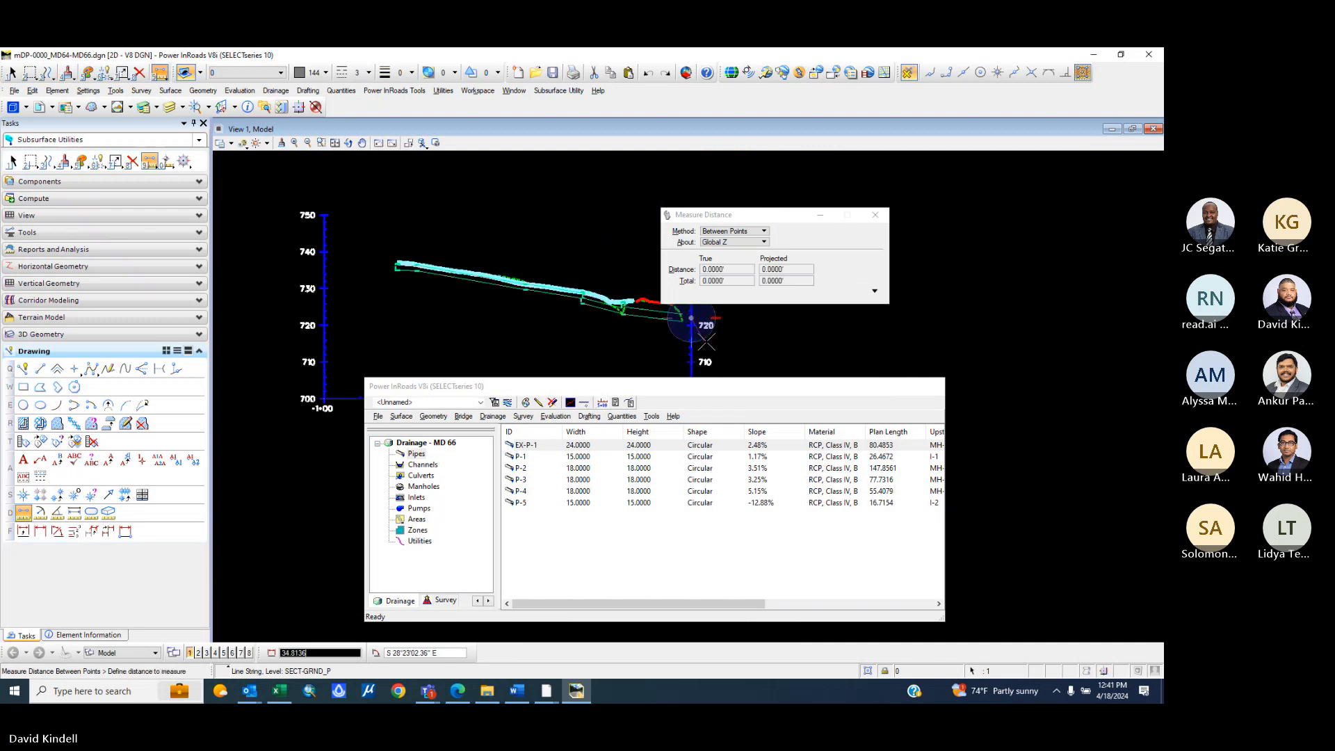
pyautogui.scroll(3, 713, 345)
pyautogui.scroll(-2, 633, 278)
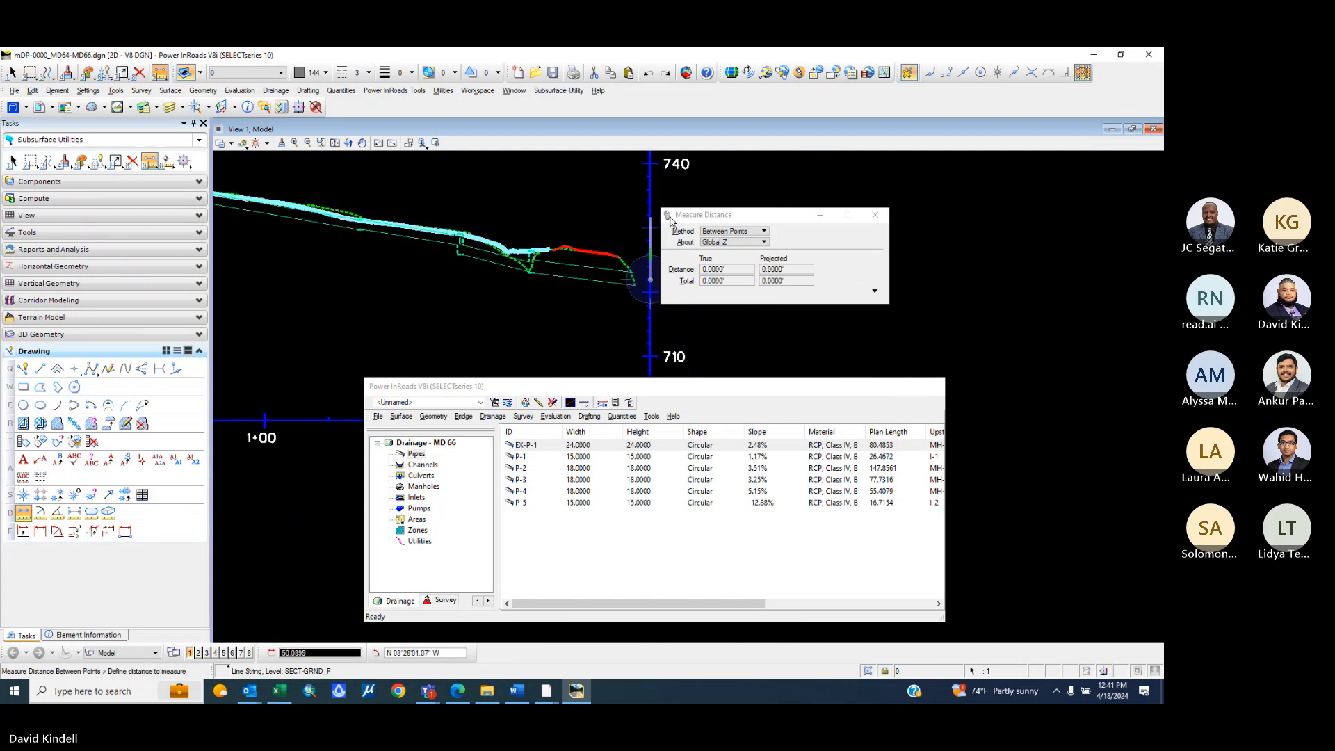
pyautogui.click(649, 292)
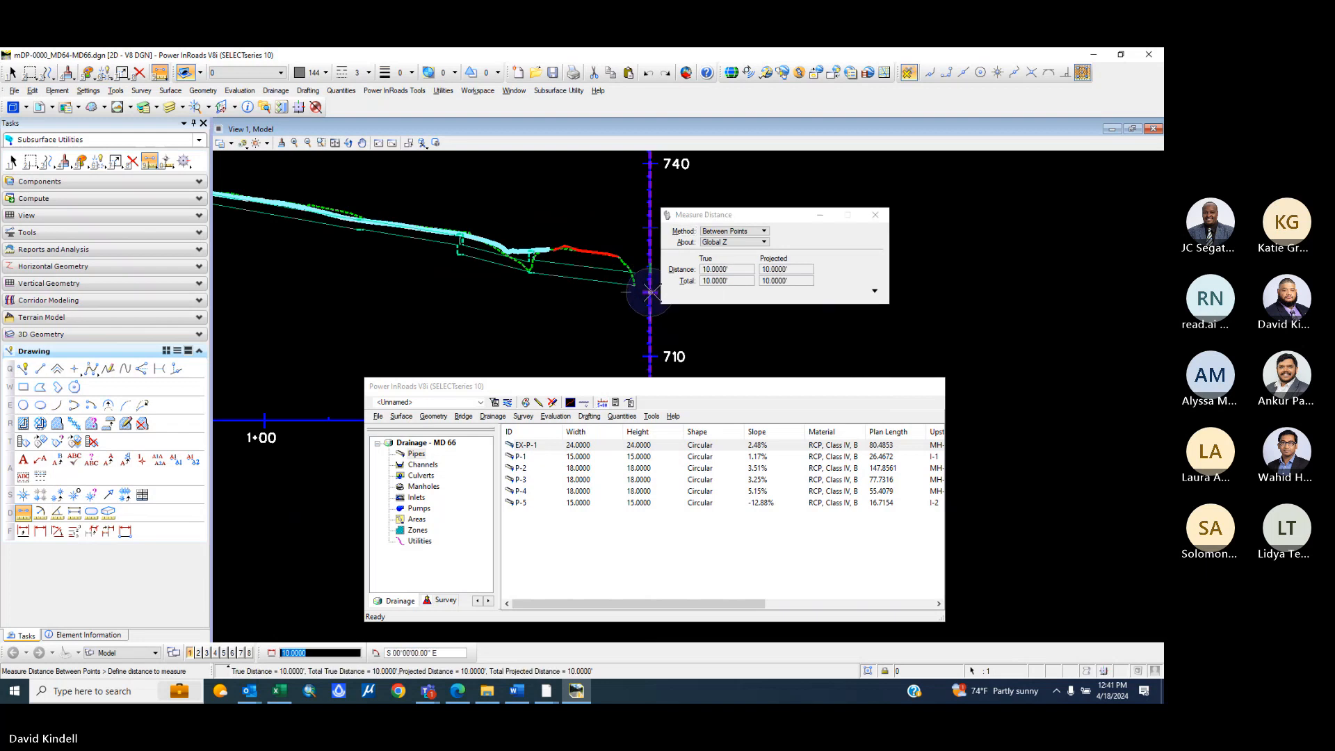
pyautogui.rightClick(594, 227)
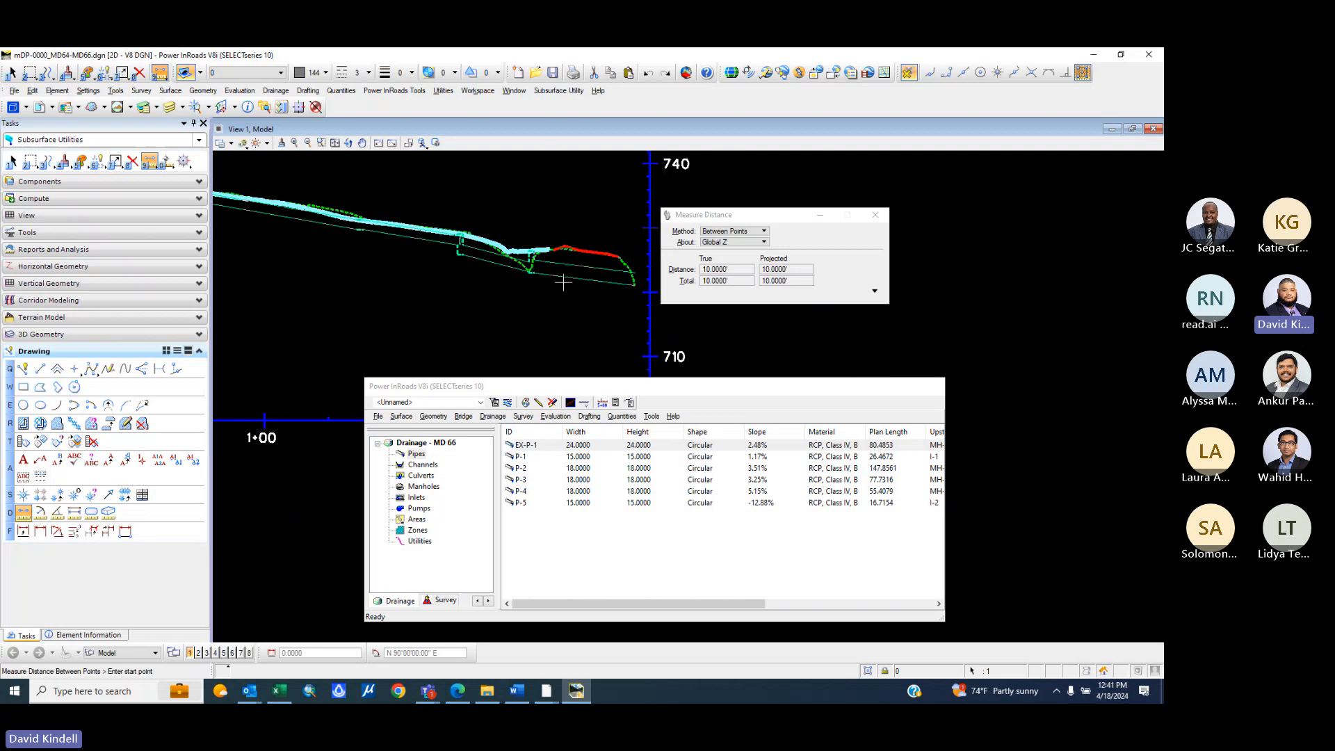
# - Copy the red ground line parallel at a distance of 5.0000 below the original, and end the command
pyautogui.scroll(2, 521, 234)
pyautogui.press('r')
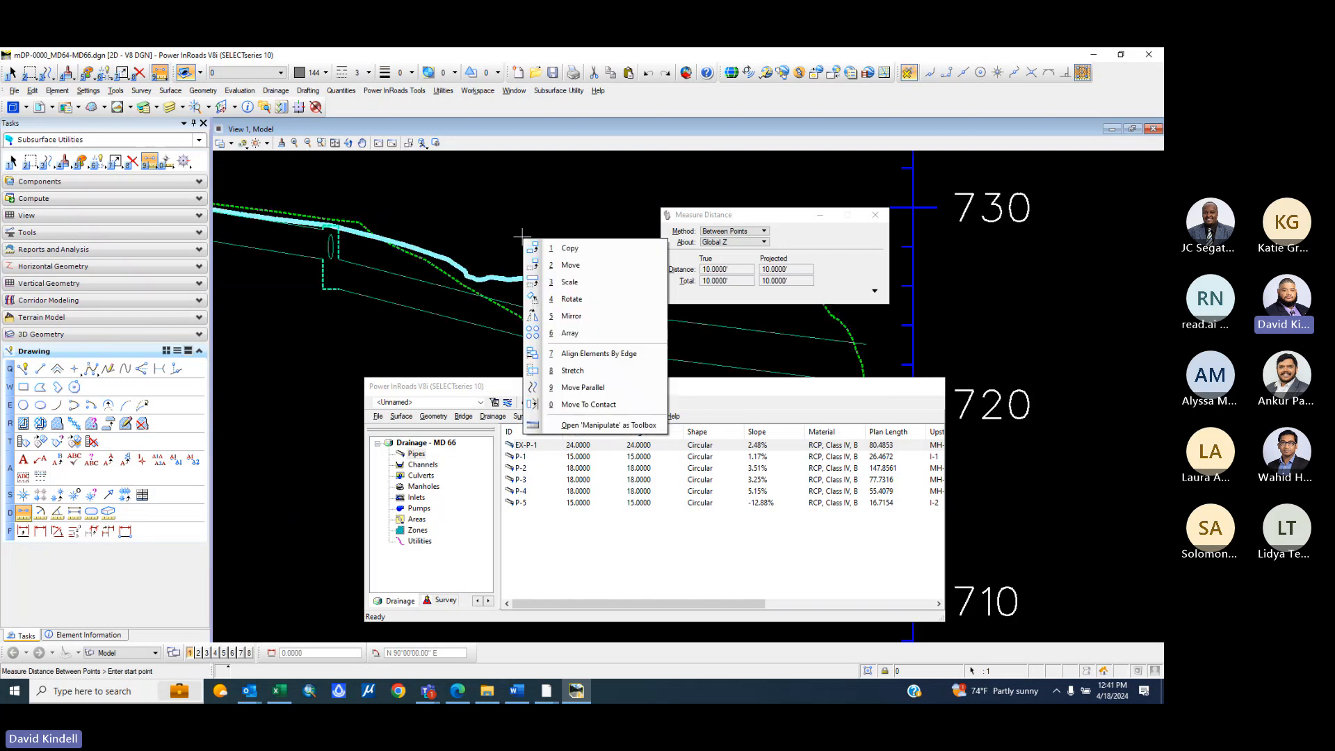
pyautogui.press('9')
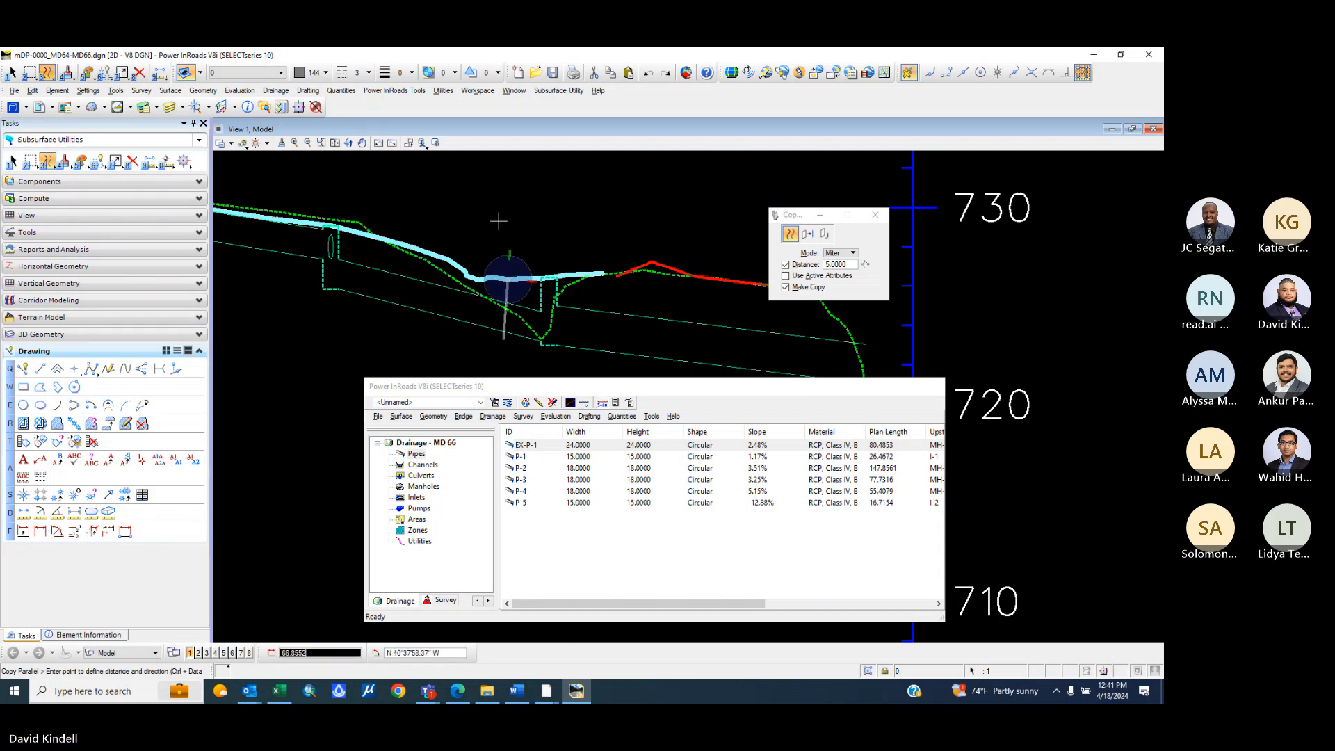
pyautogui.scroll(-1, 492, 224)
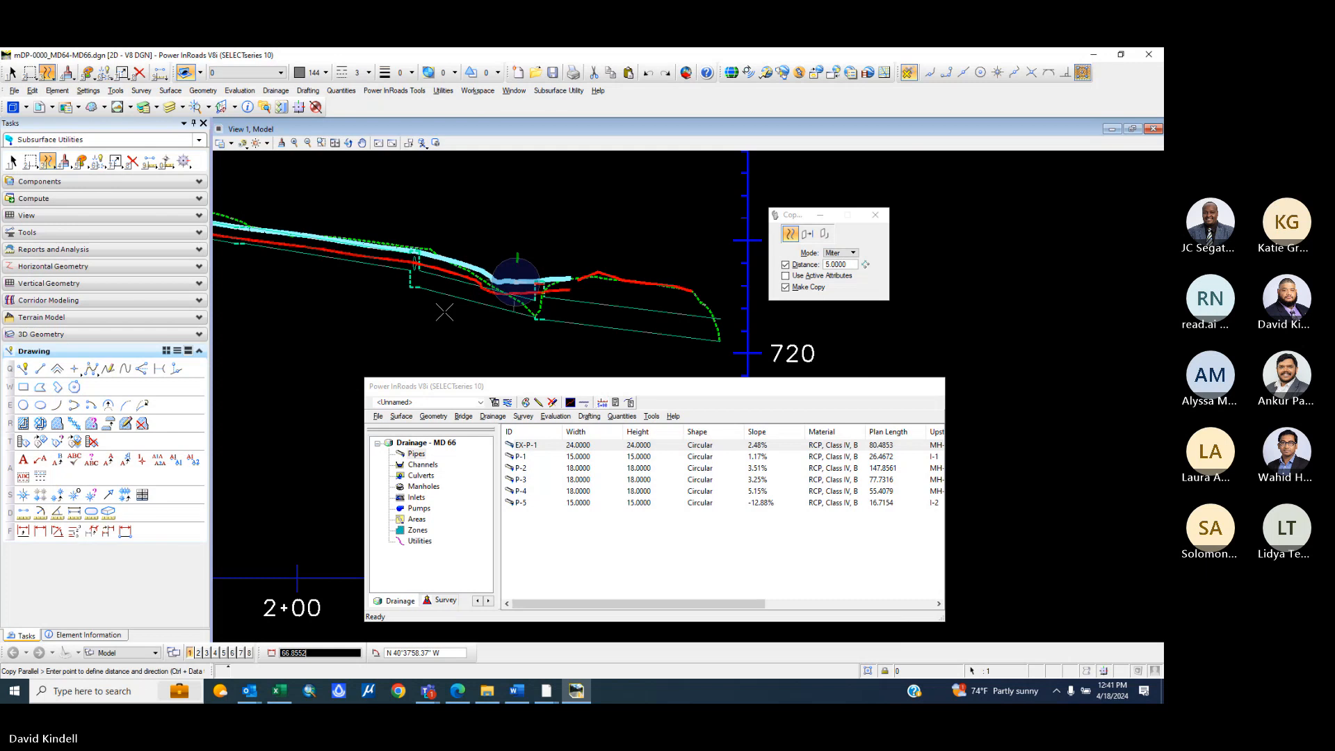
pyautogui.click(443, 310)
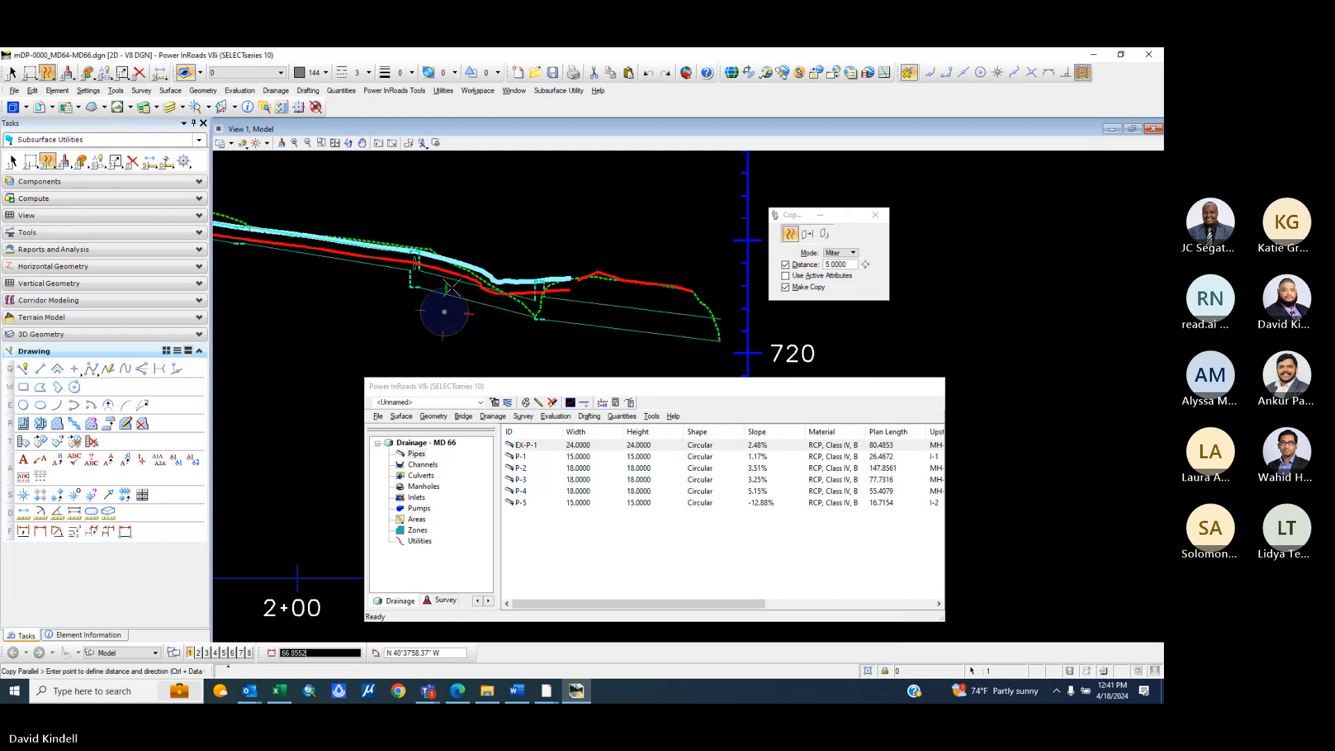
pyautogui.press('Escape')
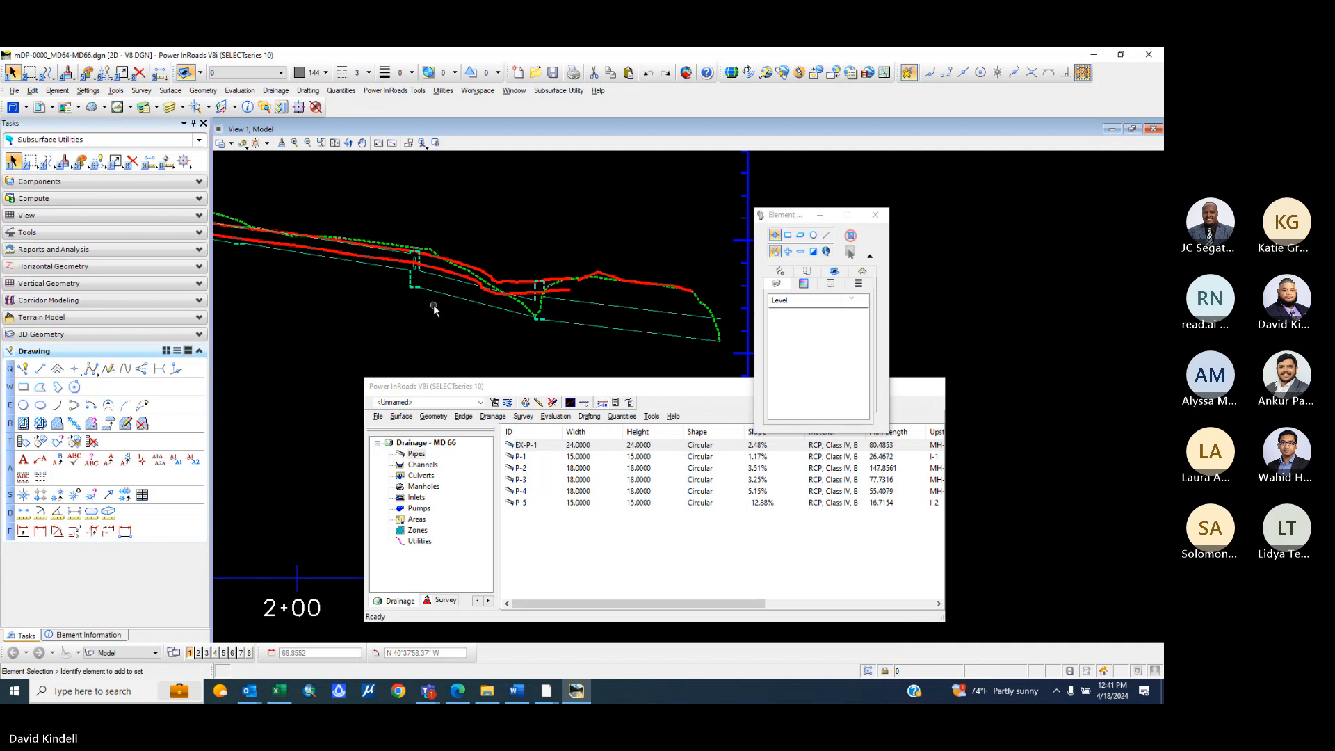
# - Start the drainage network's Move in Profile command for adjusting the pipes against the copied ground line
pyautogui.scroll(4, 475, 264)
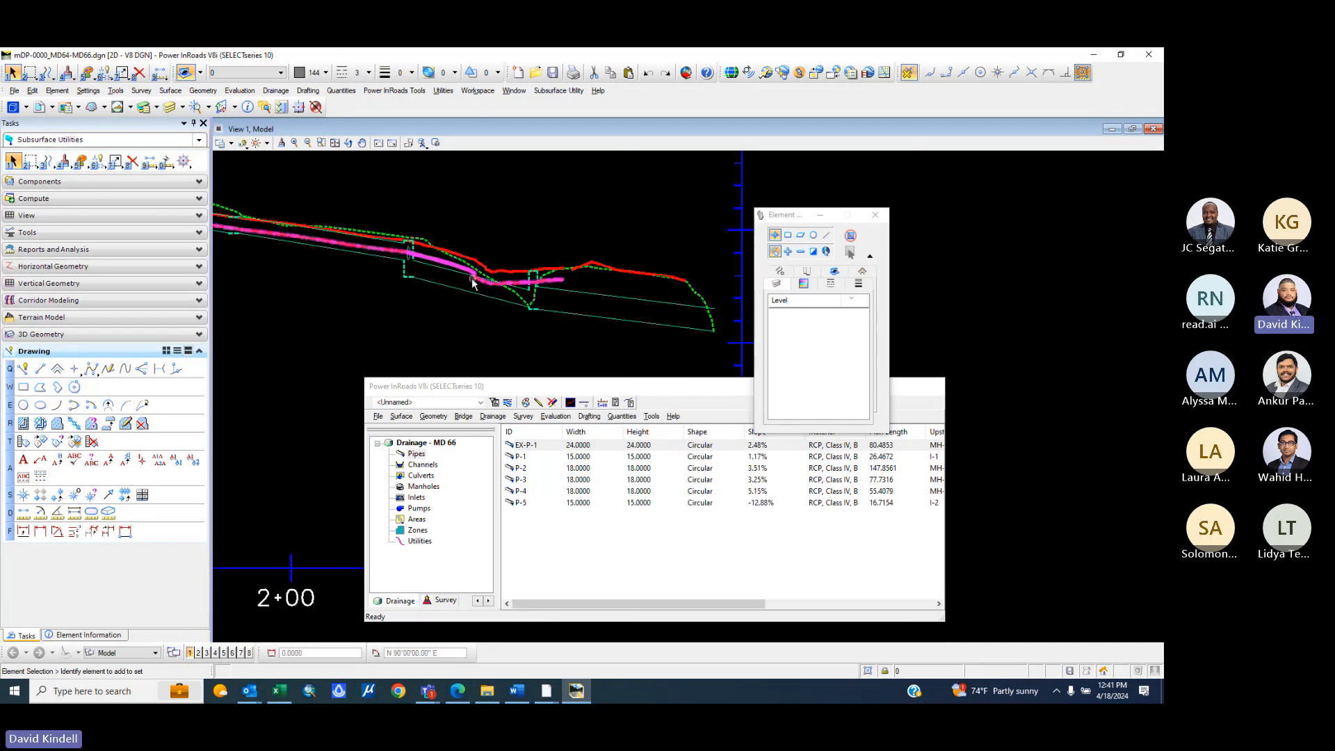
pyautogui.scroll(-3, 616, 306)
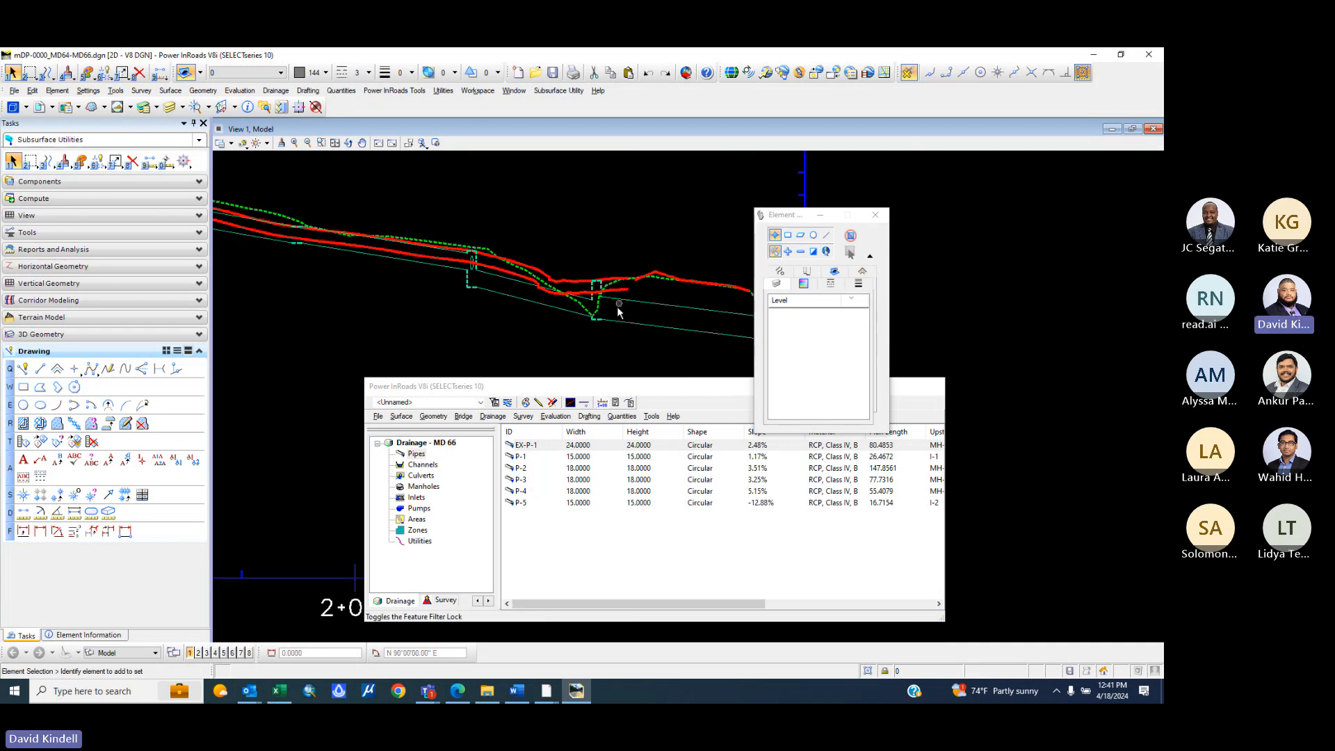
pyautogui.click(556, 417)
pyautogui.moveTo(561, 431)
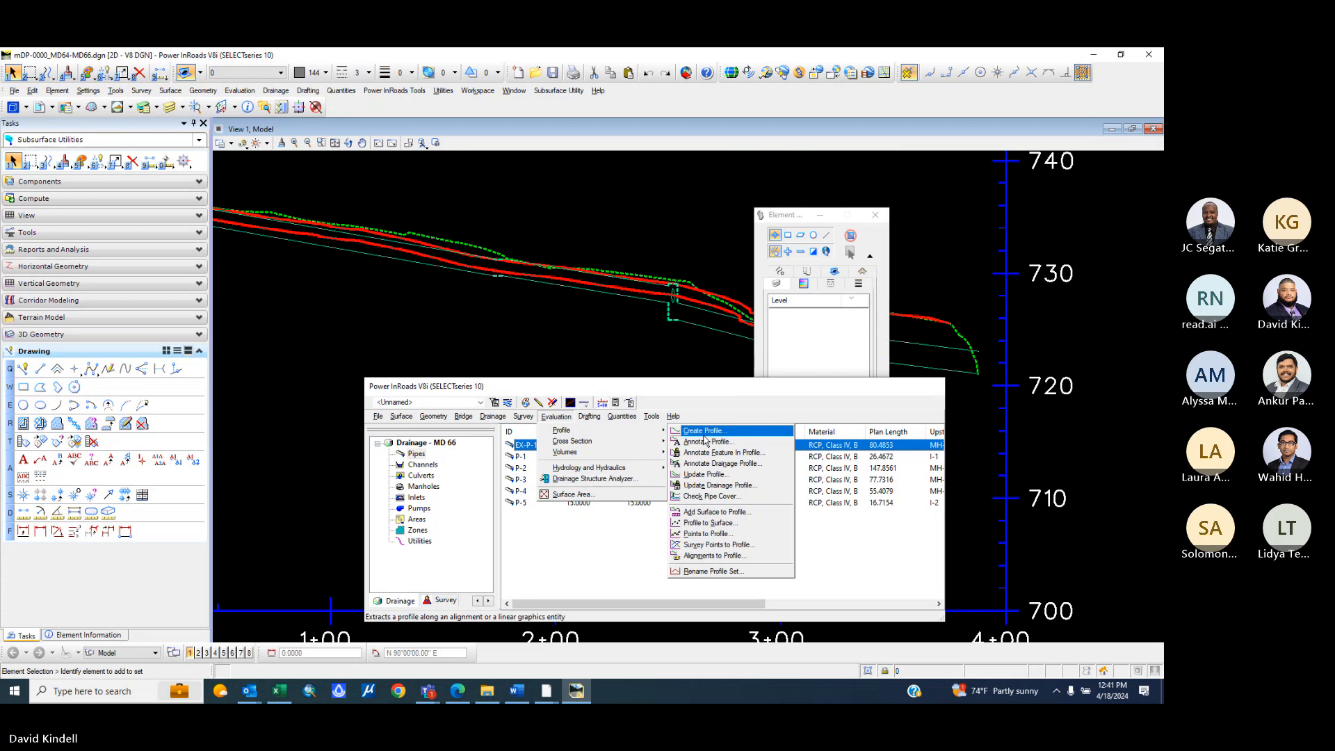
pyautogui.click(493, 416)
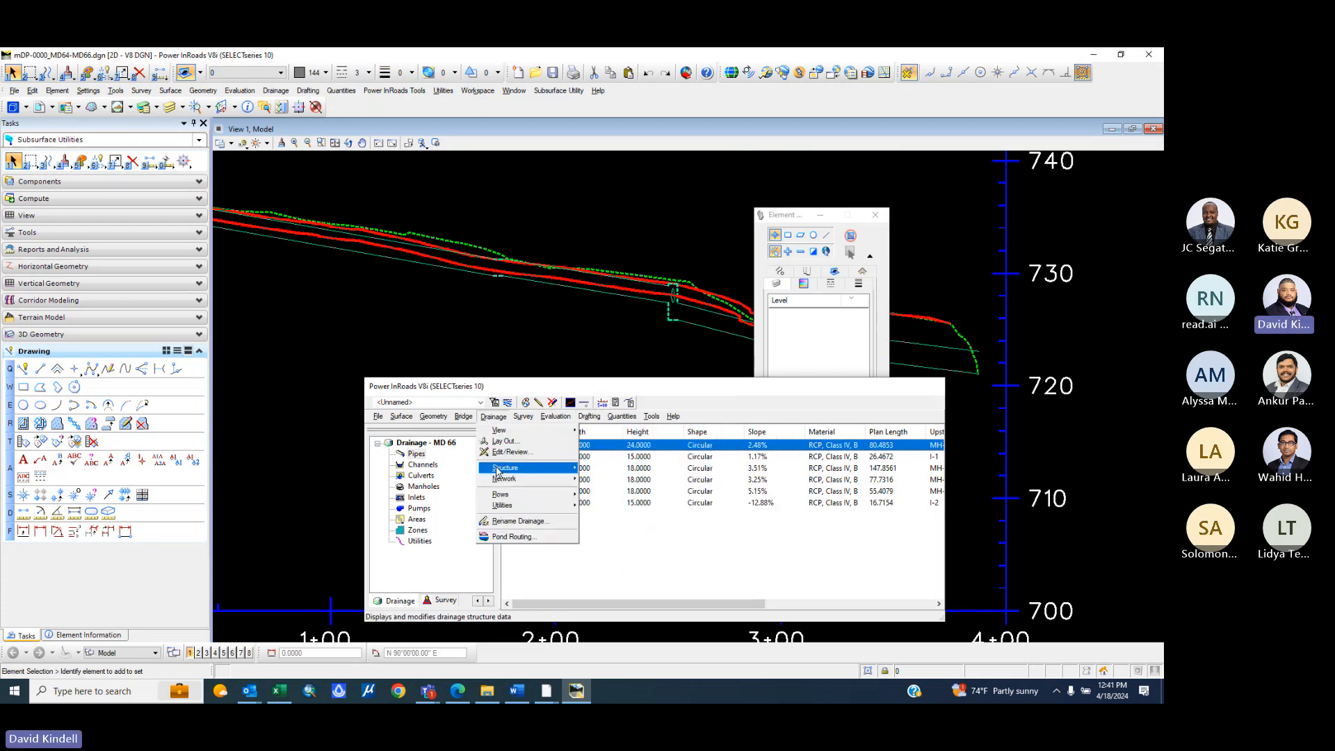
pyautogui.moveTo(504, 479)
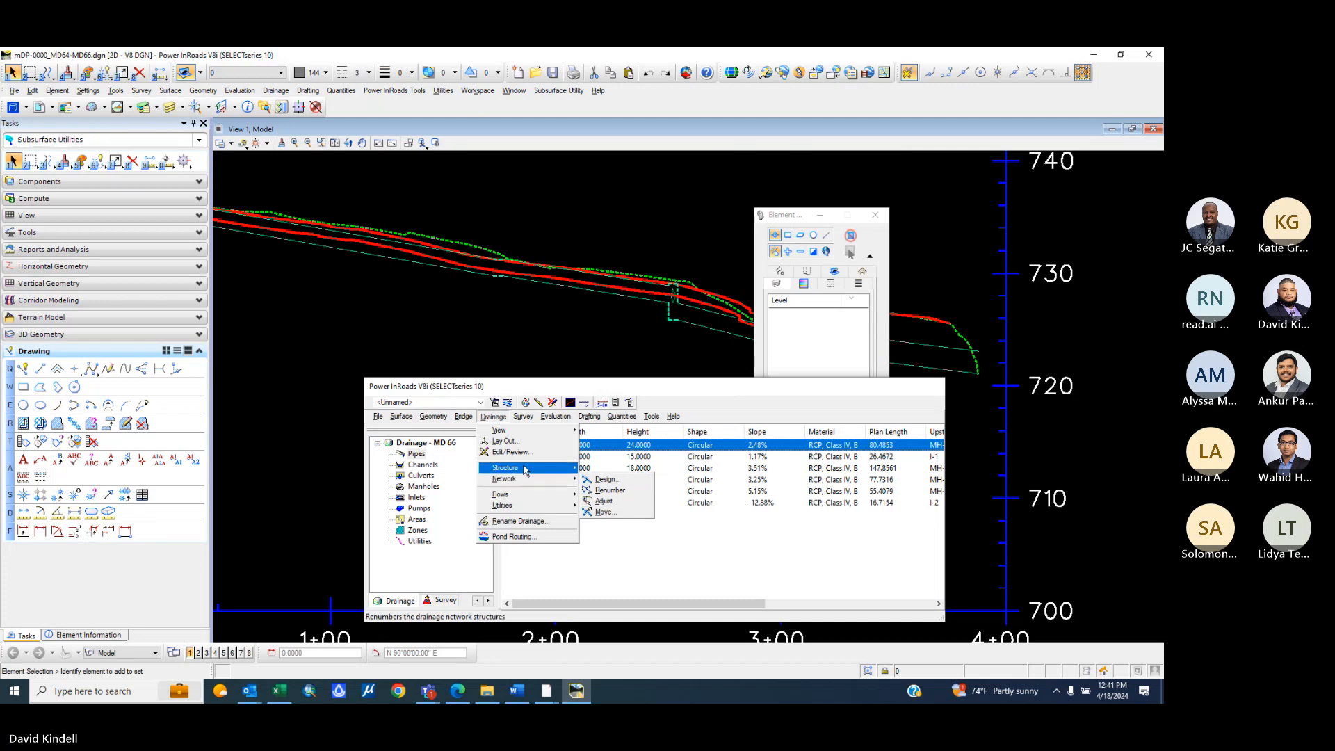
pyautogui.moveTo(516, 506)
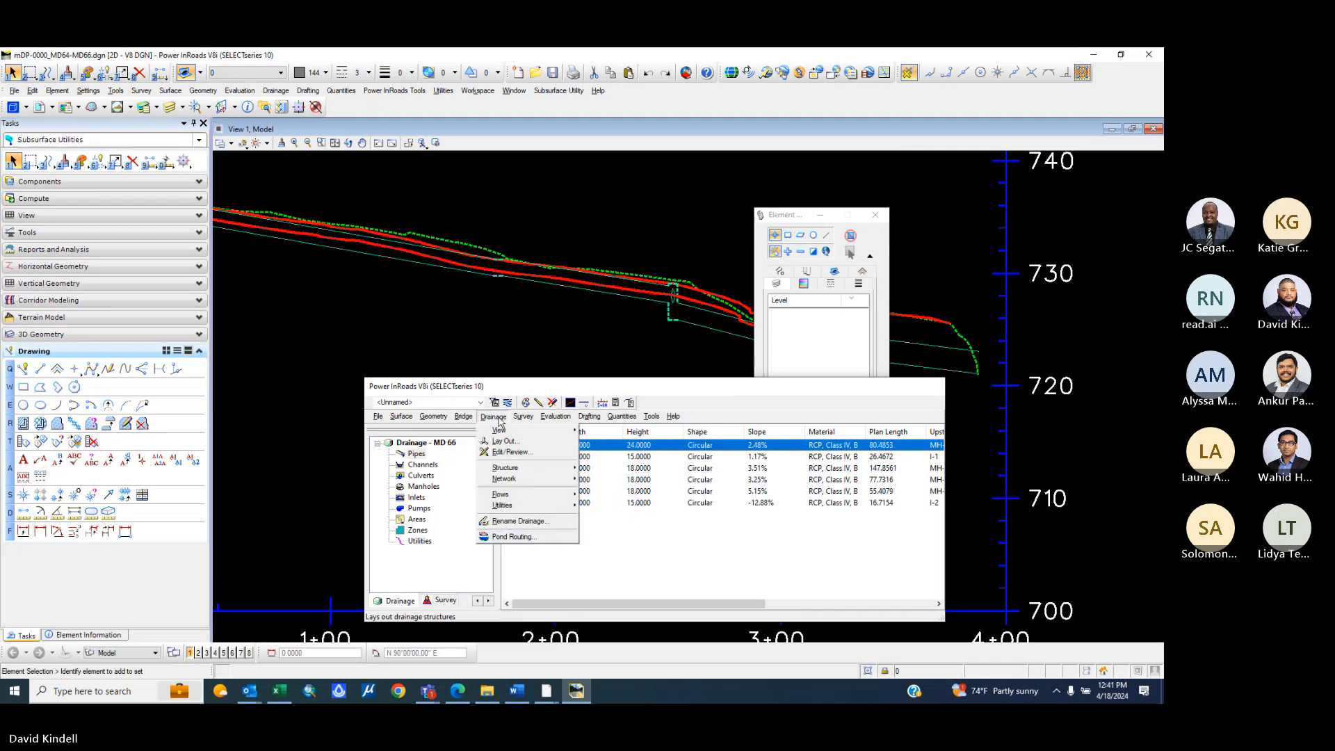
pyautogui.moveTo(657, 419)
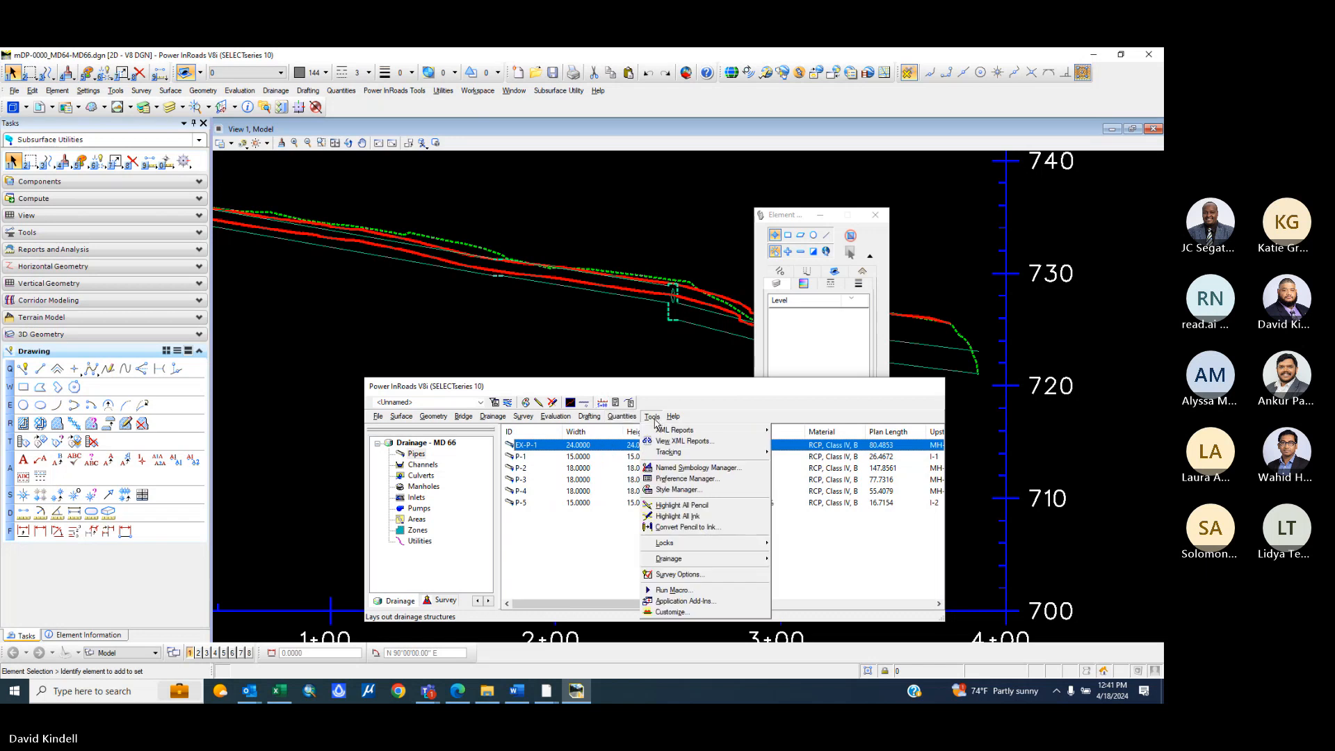
pyautogui.moveTo(557, 416)
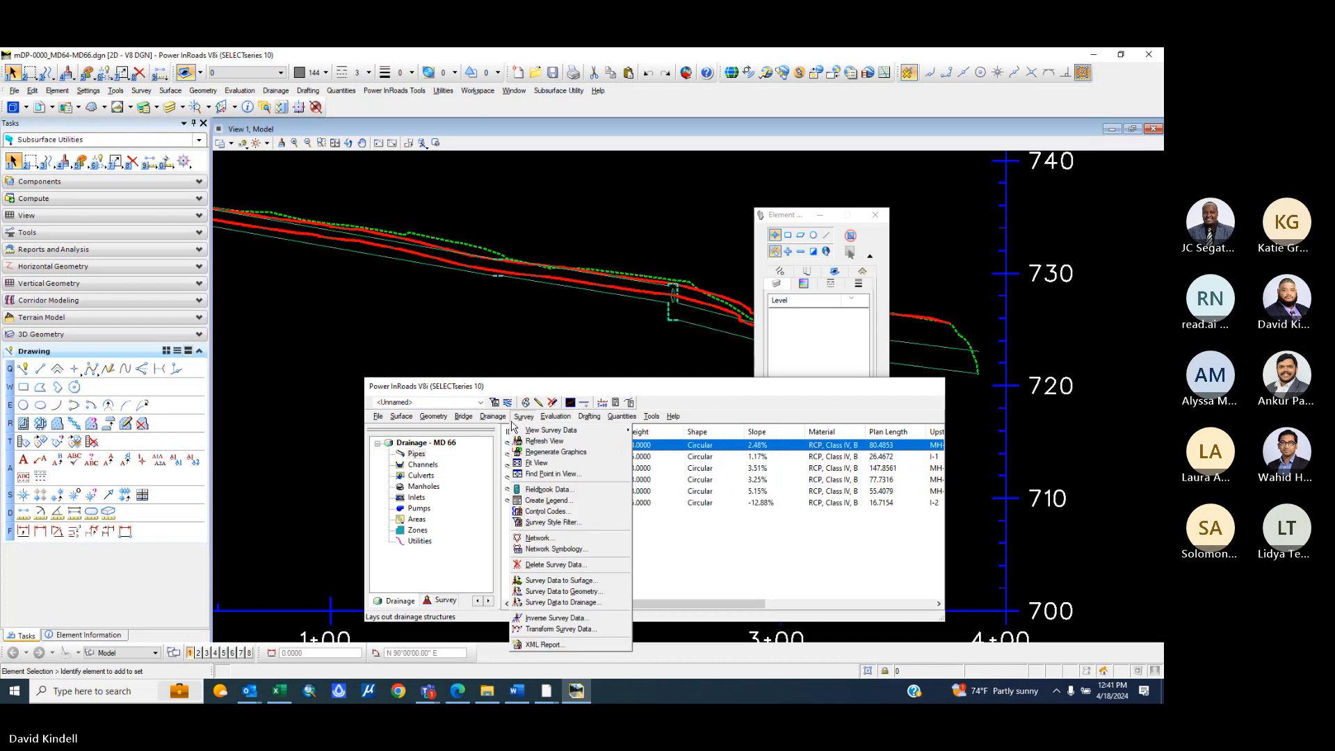
pyautogui.moveTo(496, 420)
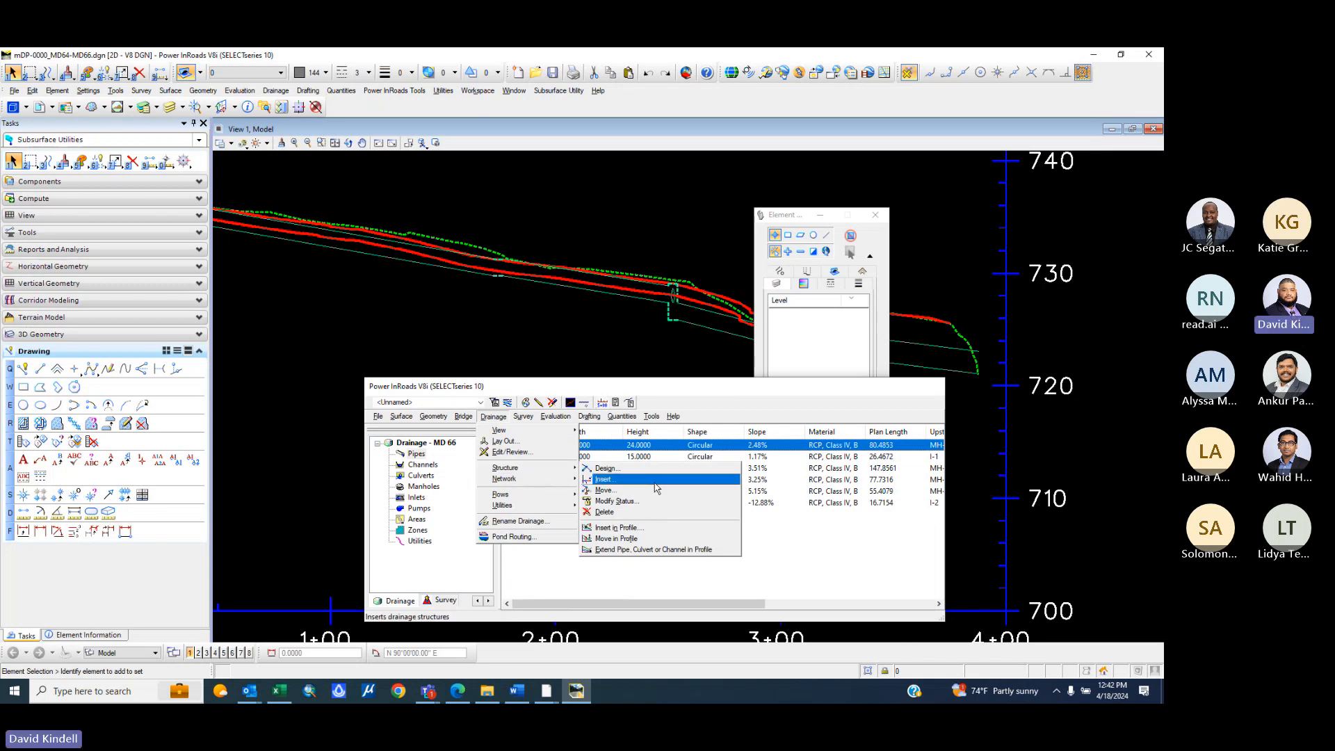
pyautogui.click(629, 540)
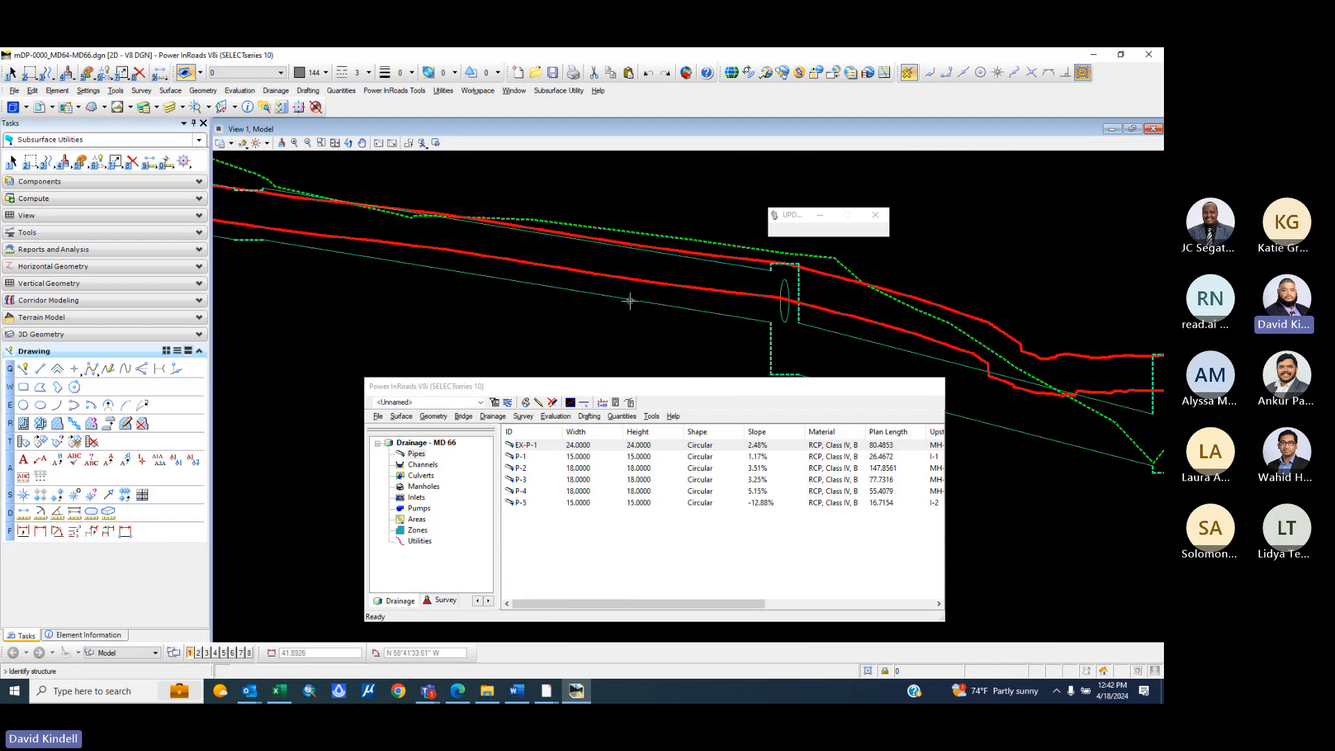
# - Try changing pipe P-3's slope in the profile, moving its downstream end and its upstream end separately
pyautogui.click(656, 252)
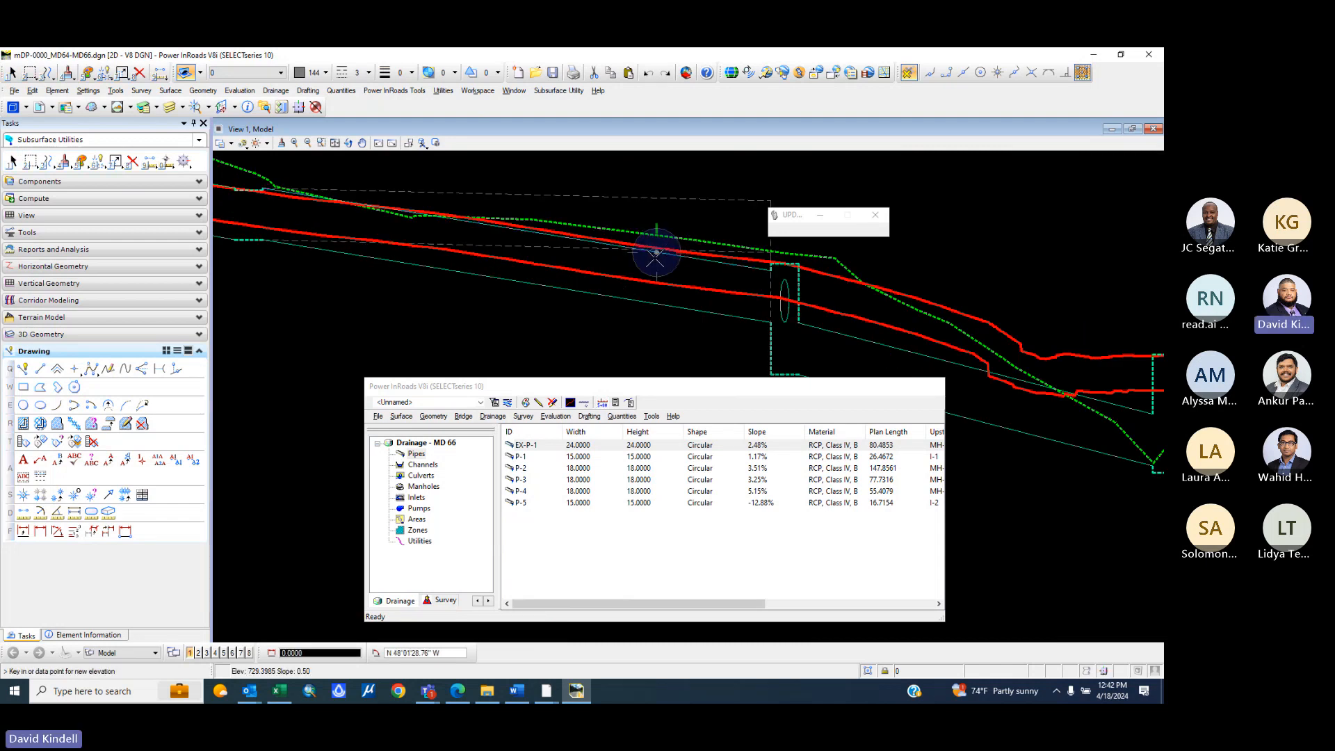
pyautogui.click(656, 252)
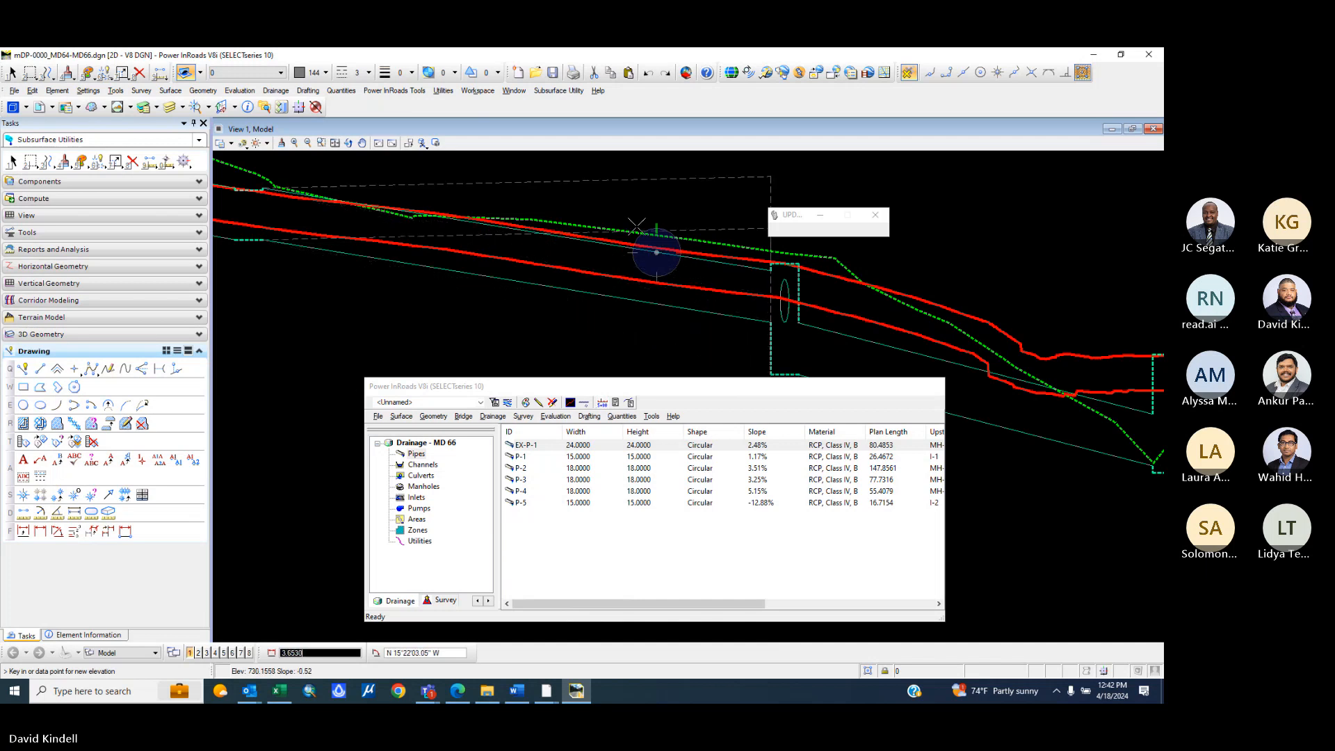
pyautogui.scroll(-2, 635, 262)
pyautogui.scroll(2, 693, 274)
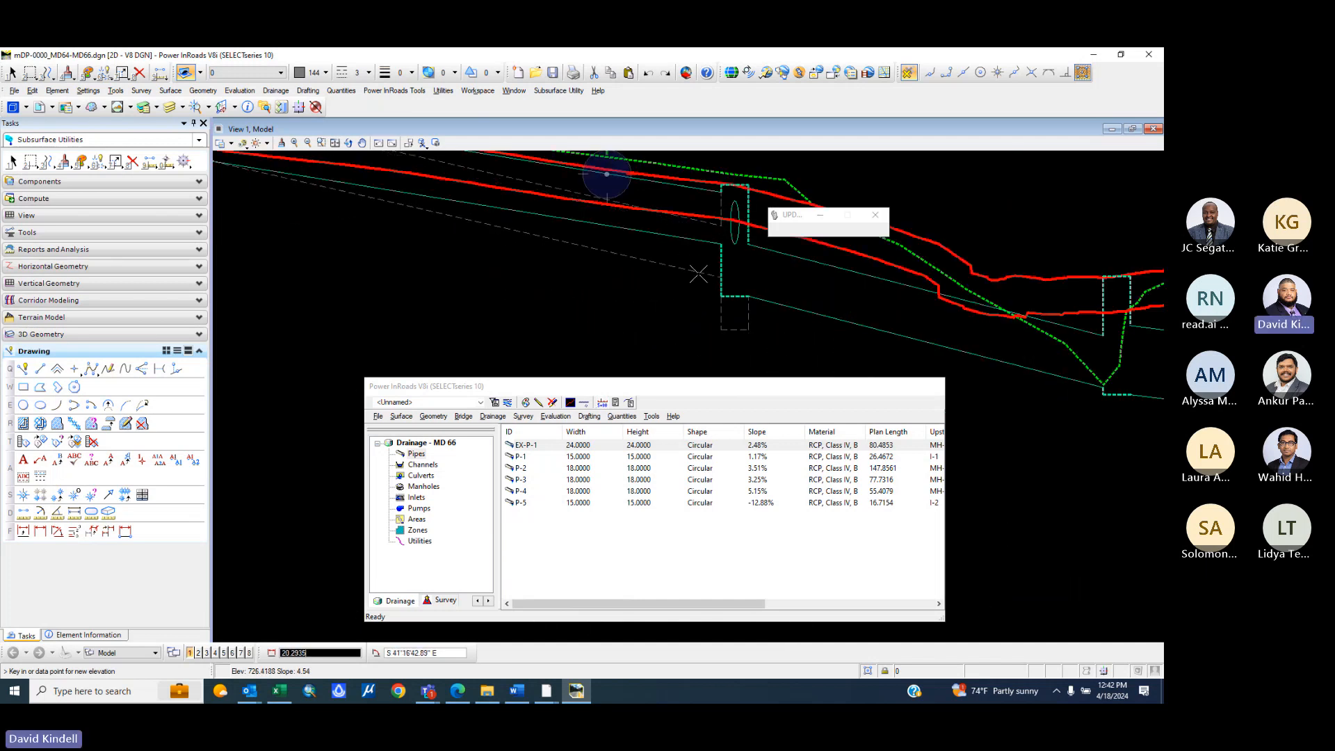
pyautogui.scroll(-2, 721, 226)
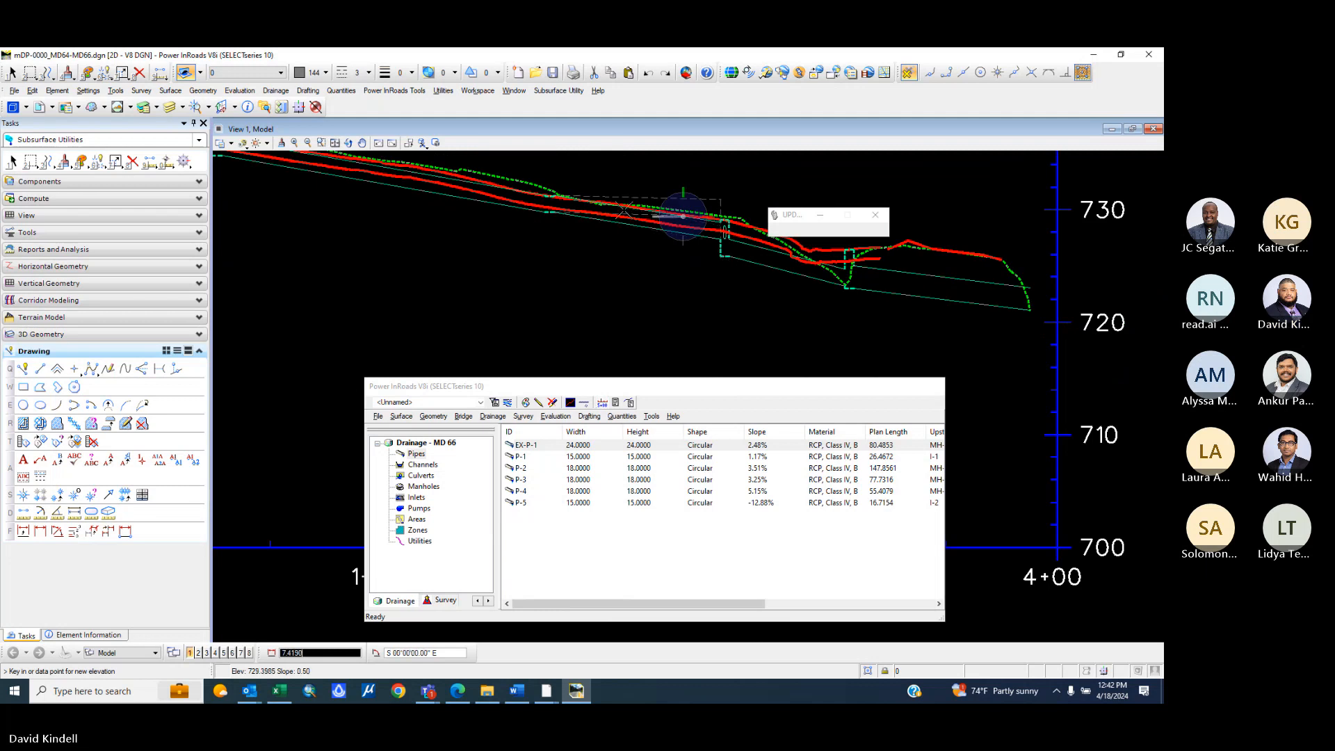
pyautogui.scroll(2, 661, 278)
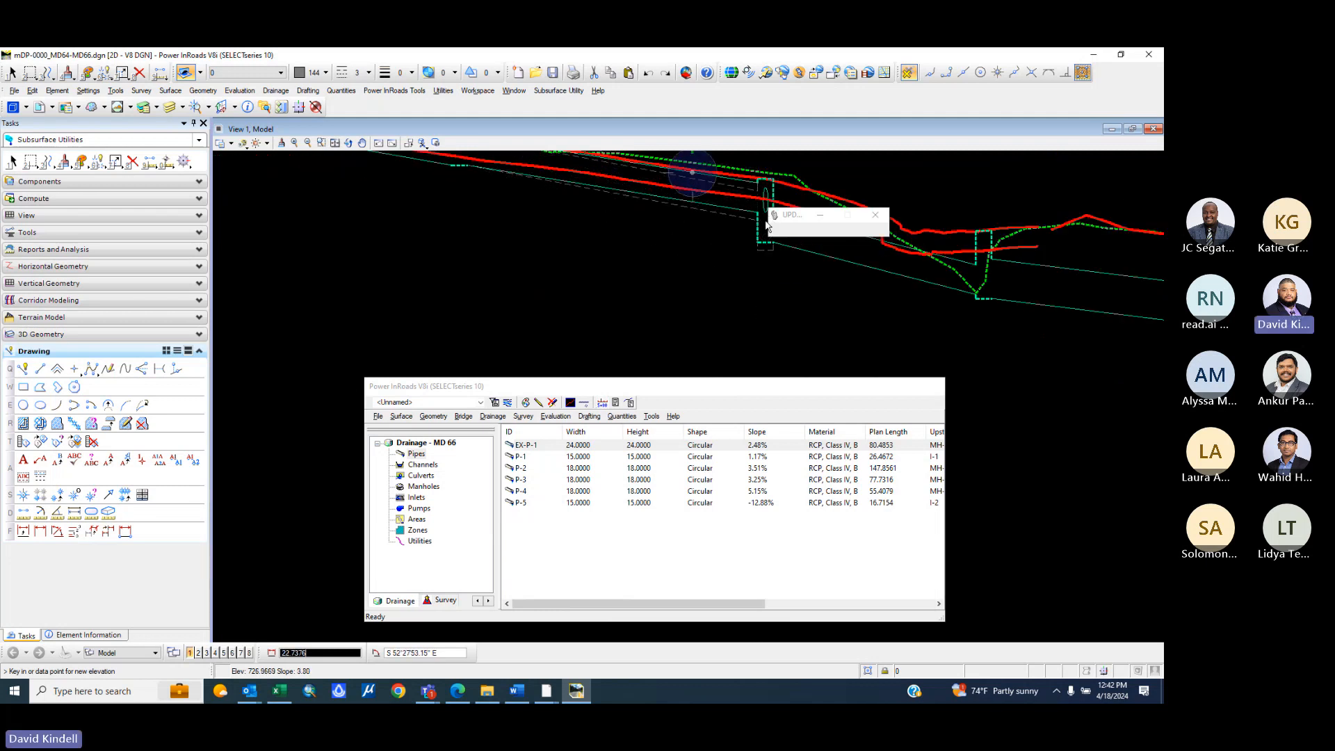
pyautogui.click(740, 262)
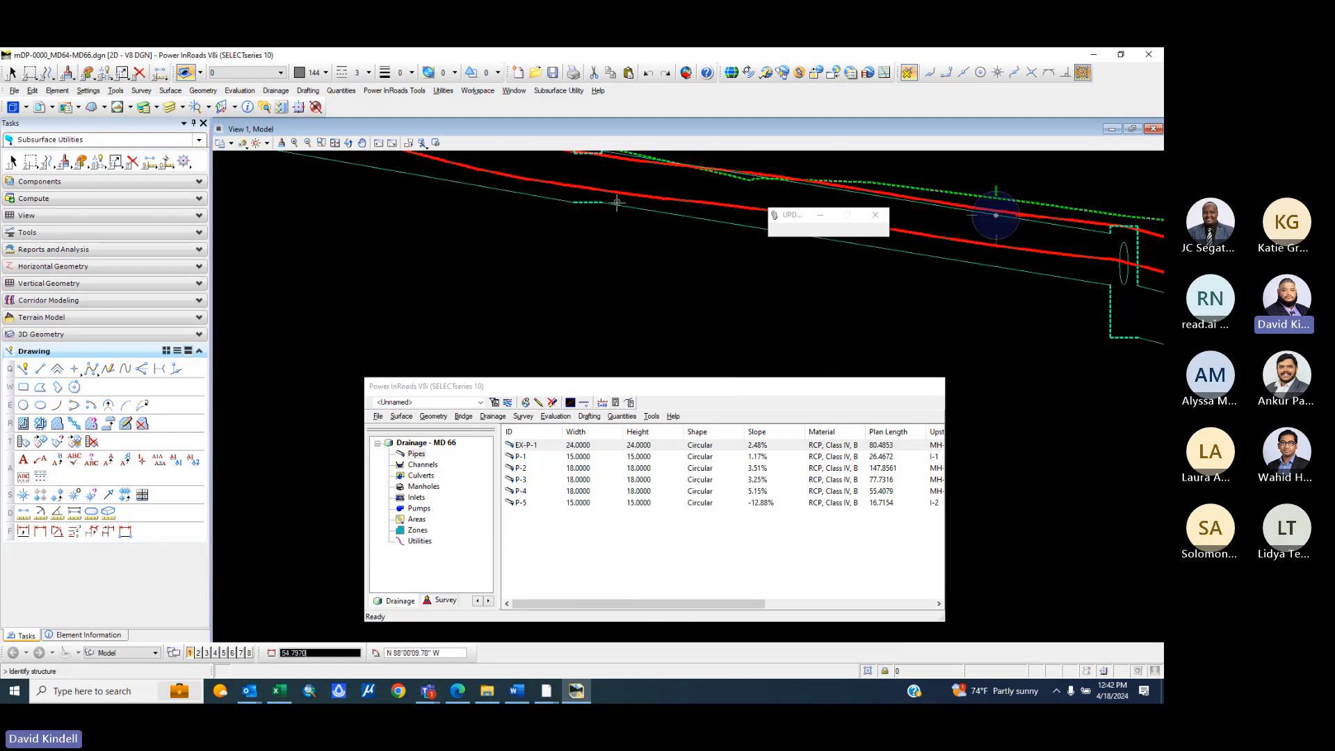
pyautogui.click(611, 206)
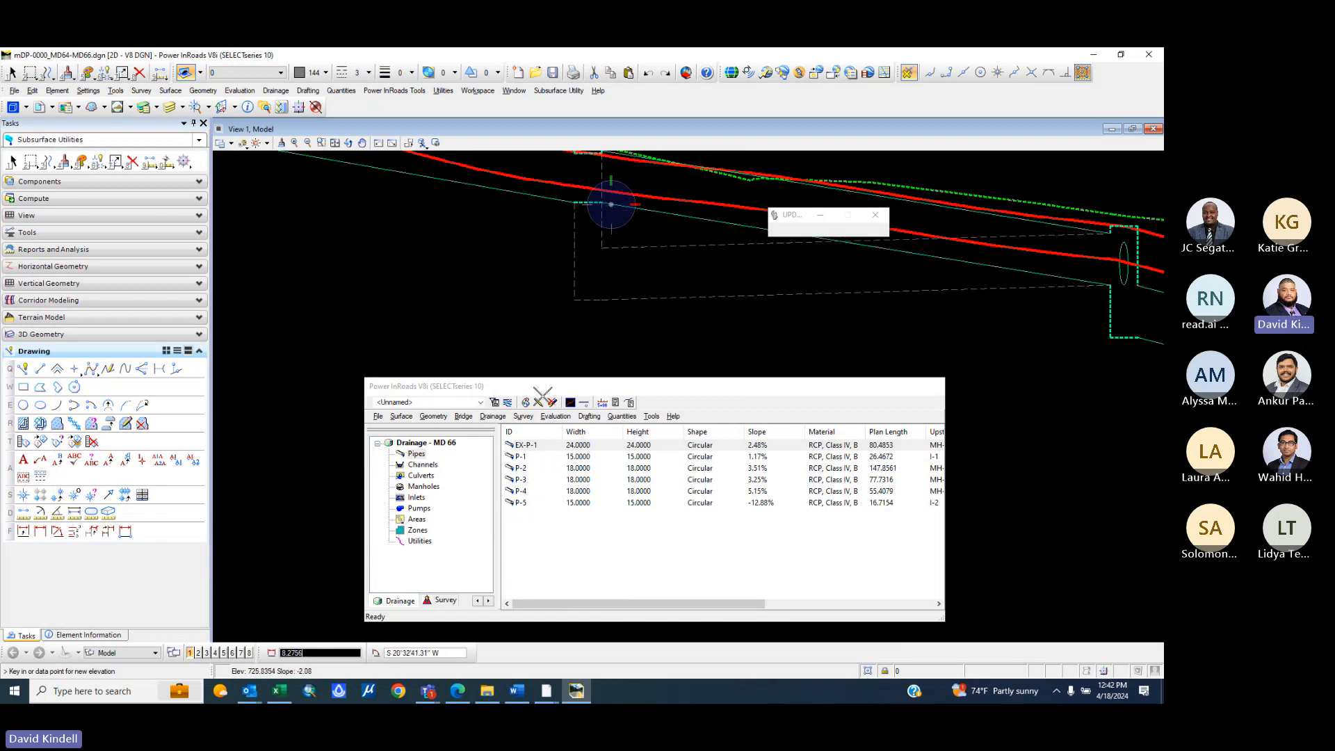
pyautogui.click(580, 244)
pyautogui.scroll(-1, 828, 240)
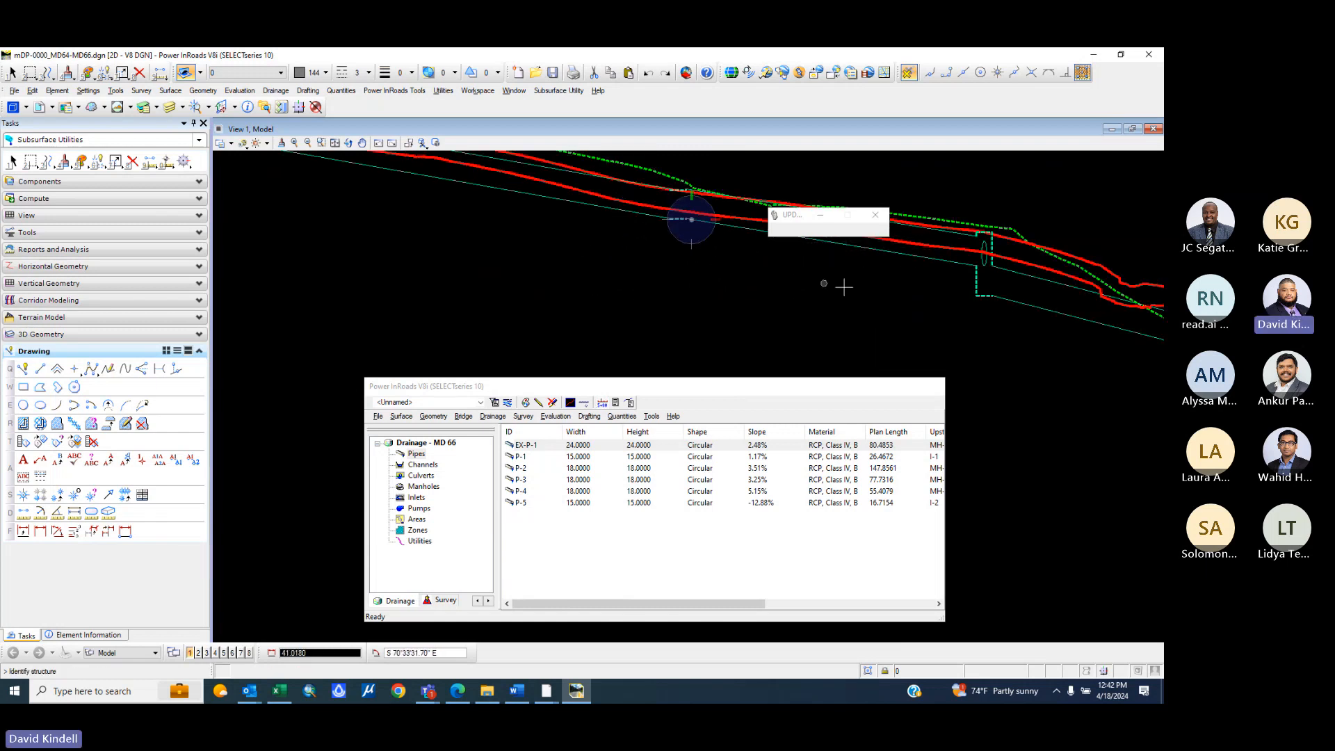
pyautogui.scroll(2, 854, 244)
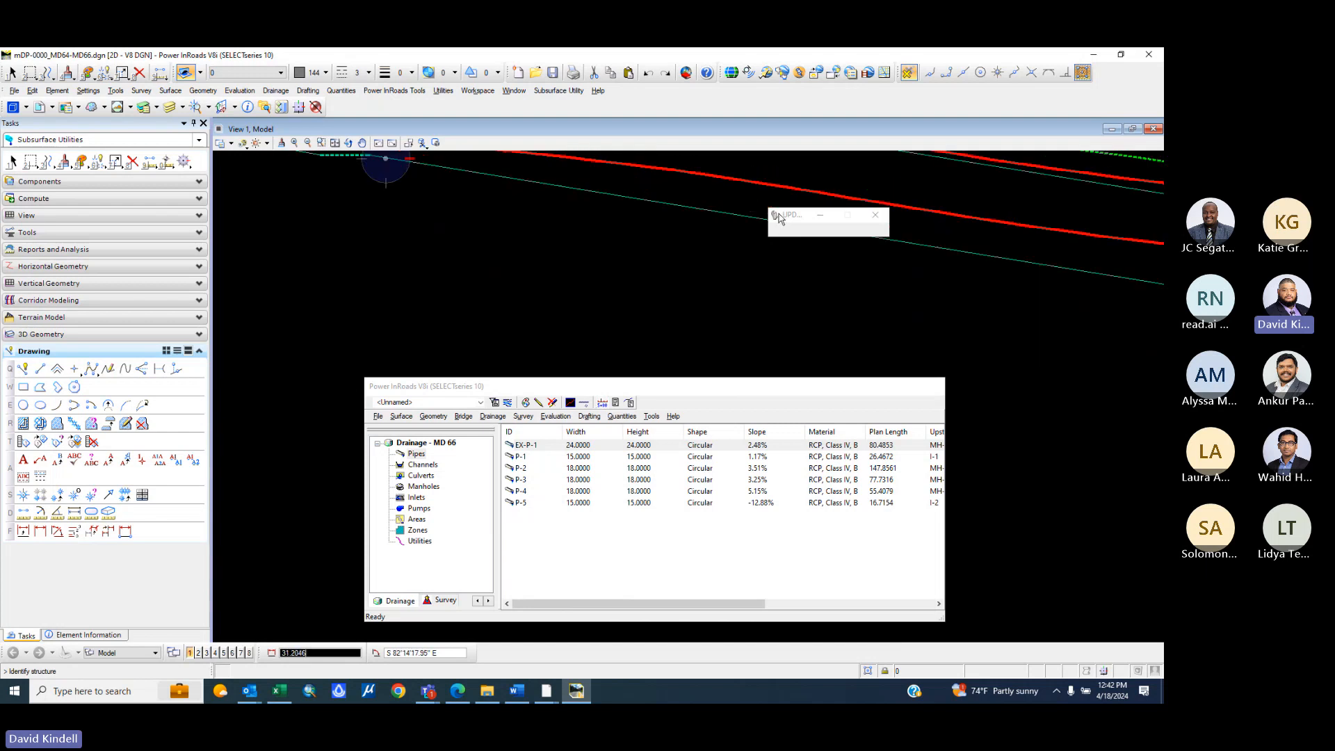
# - Move pipe P-3 down in the profile to just below the red offset line, with AccuDraw off and its slope kept at 3.25
pyautogui.click(876, 215)
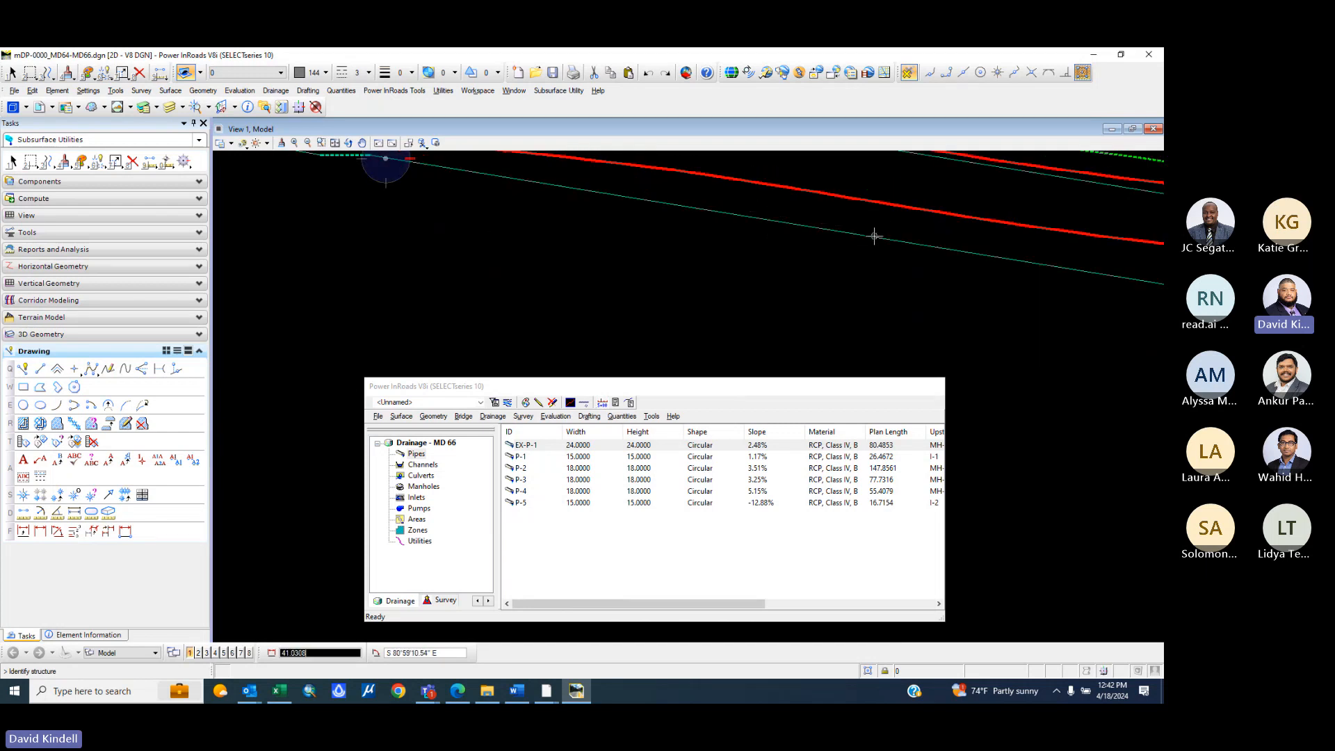
pyautogui.click(872, 229)
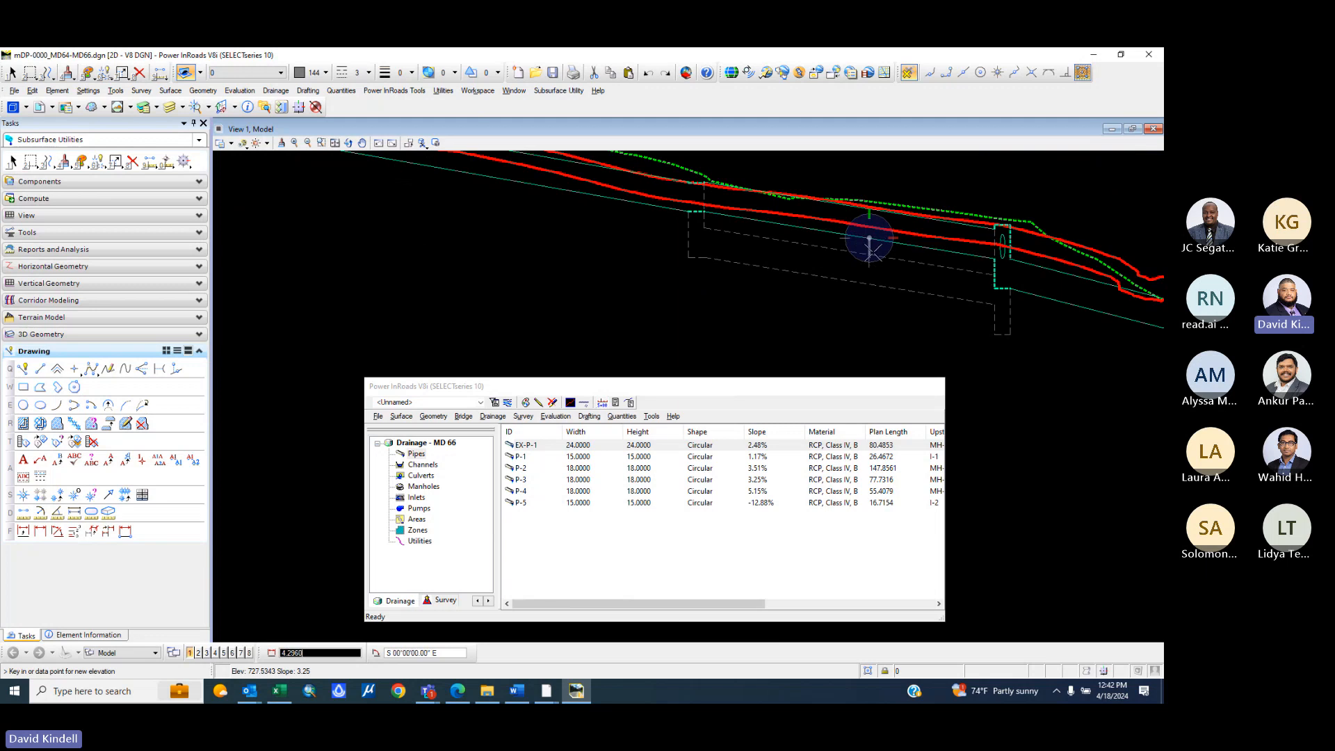
pyautogui.scroll(2, 904, 246)
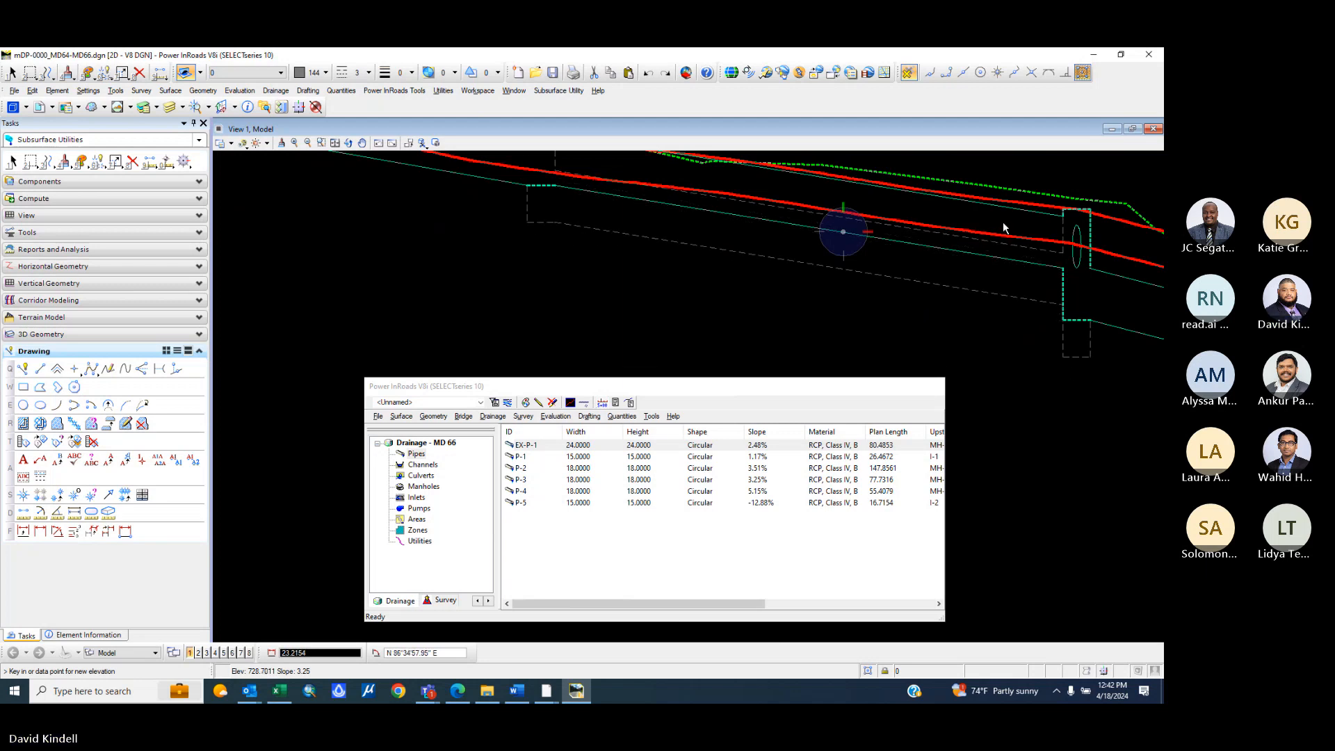
pyautogui.scroll(2, 1005, 226)
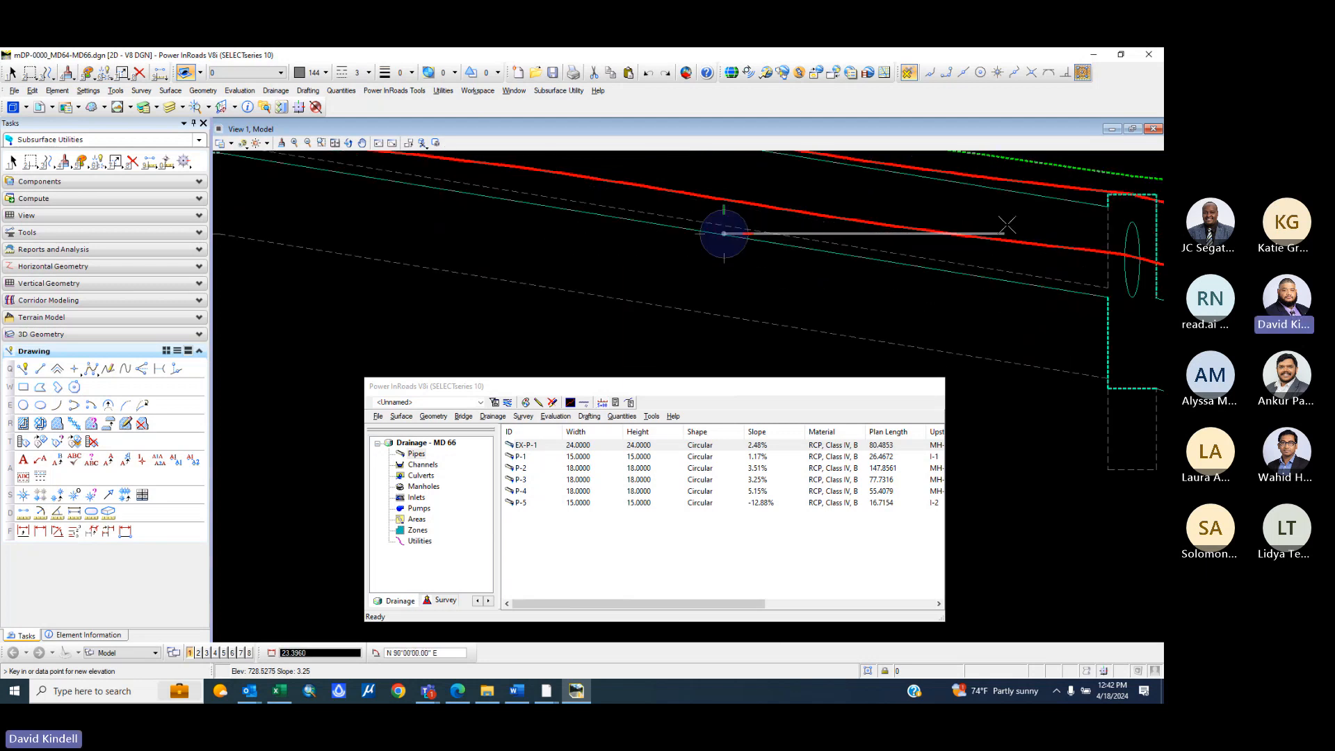
pyautogui.scroll(-2, 1010, 221)
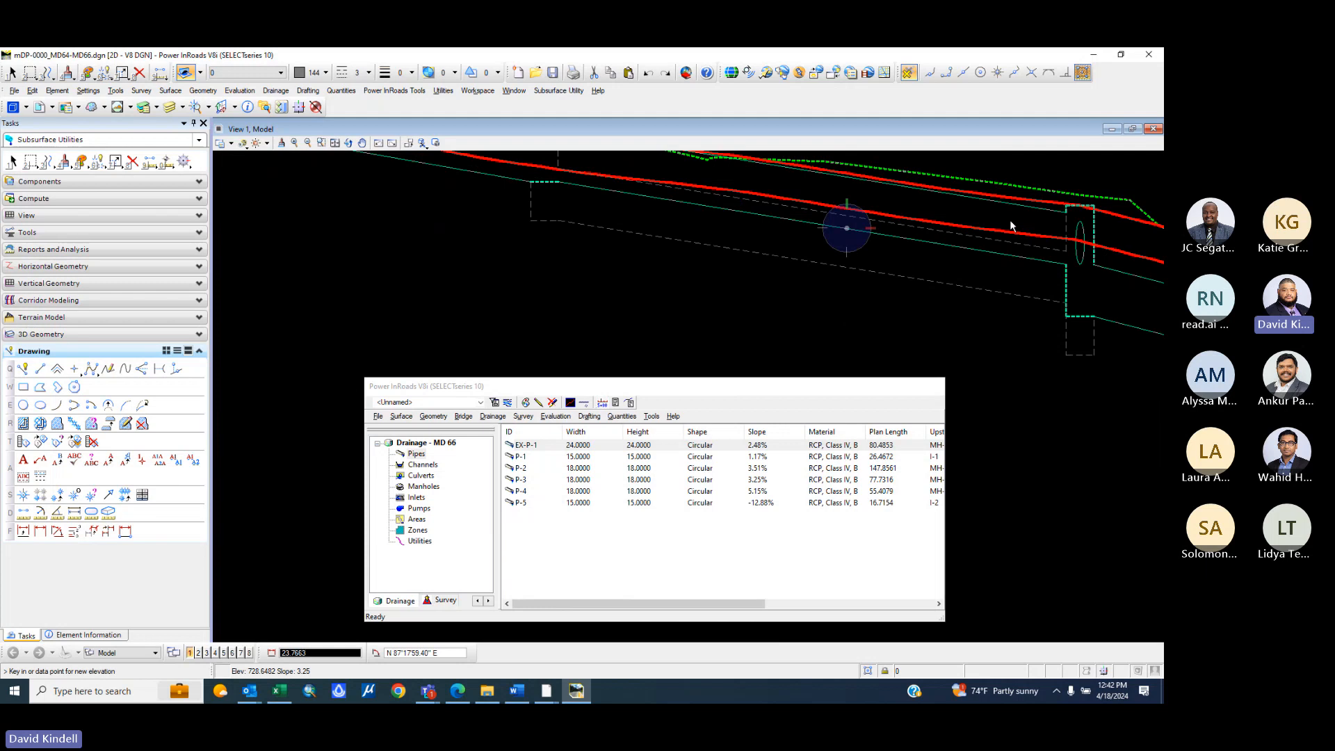
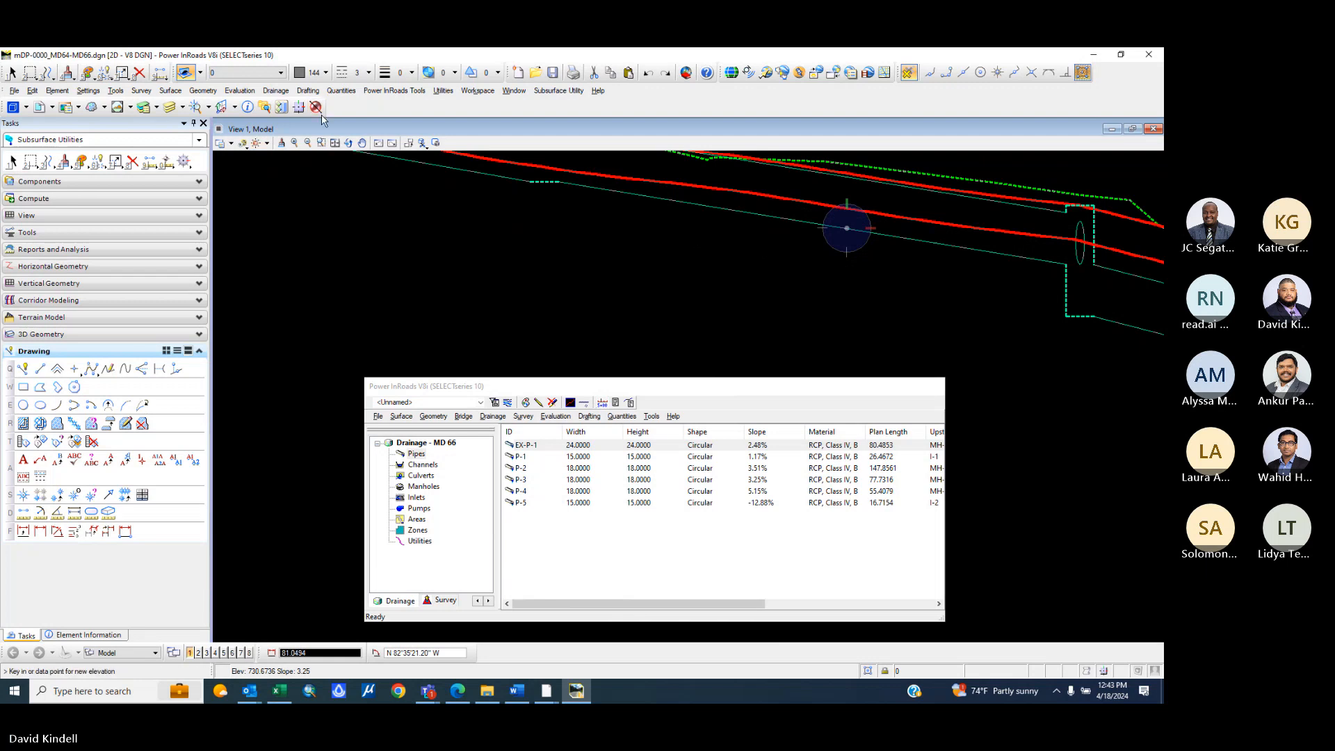
pyautogui.click(299, 107)
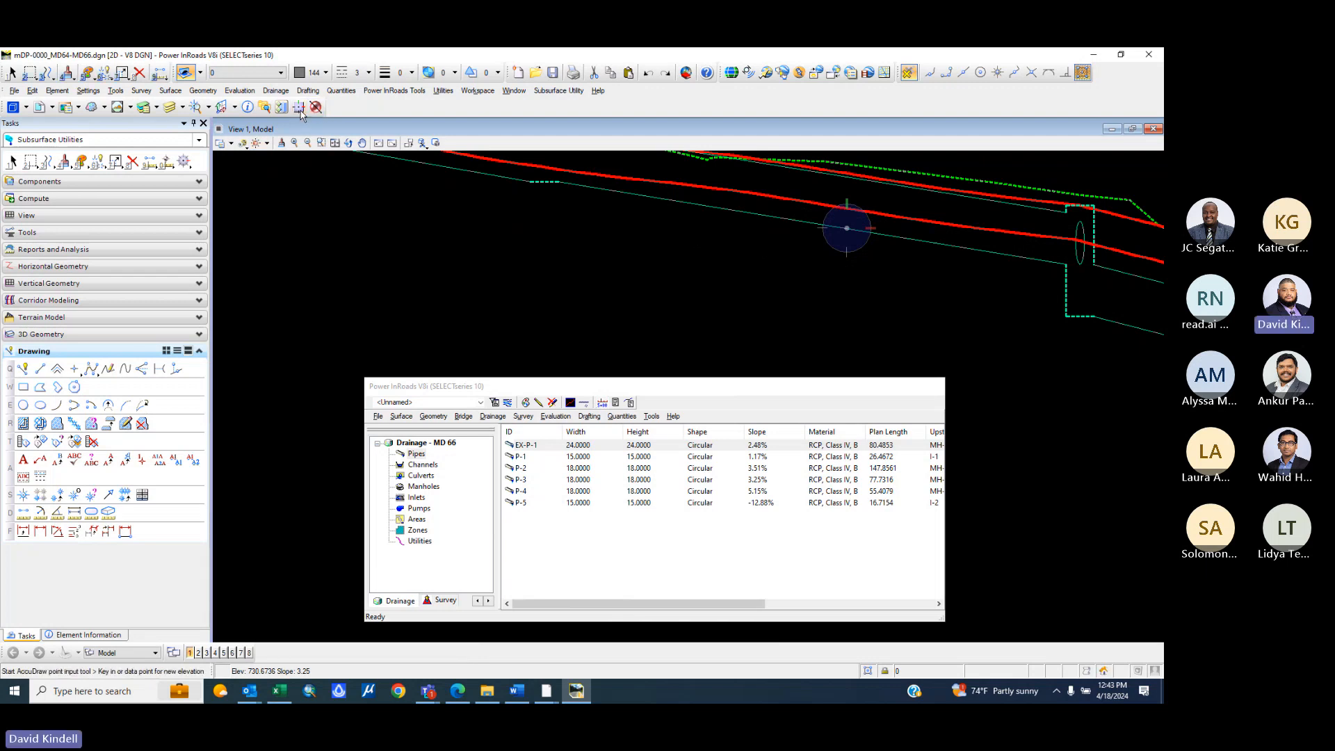
pyautogui.click(566, 225)
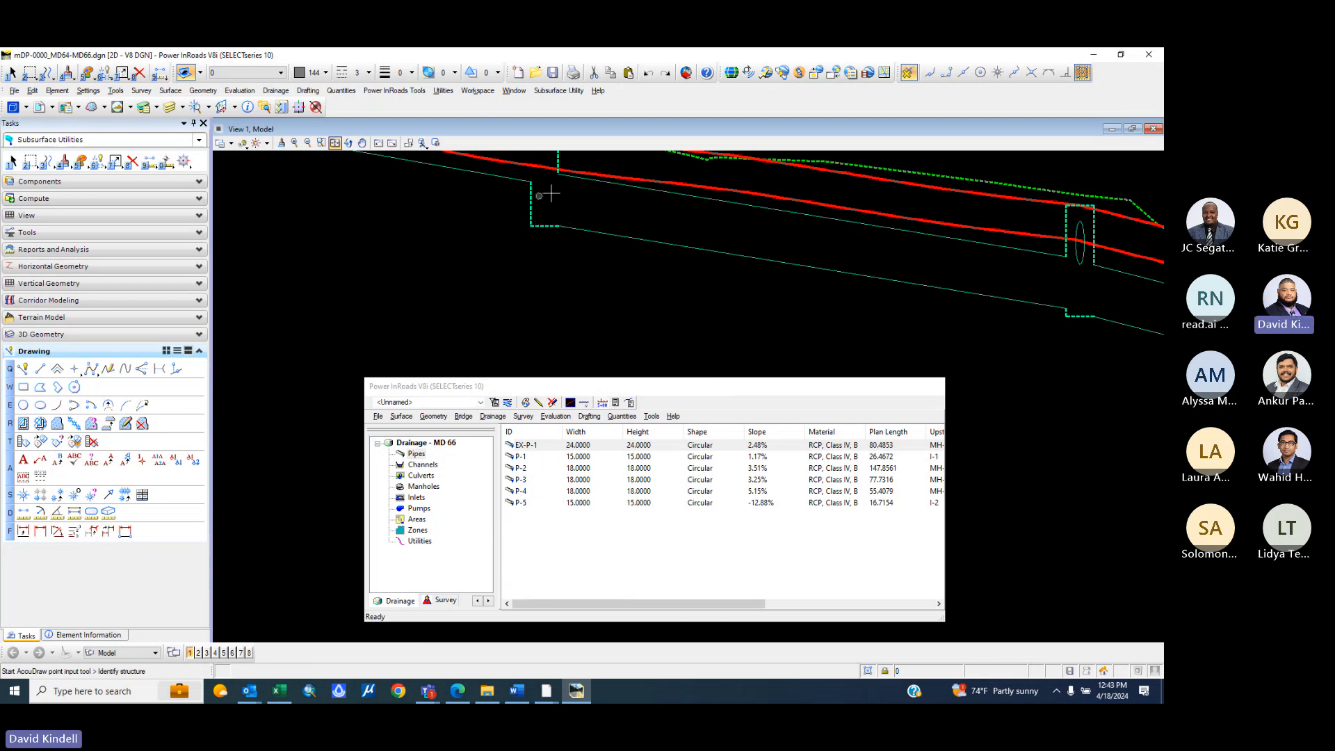
# - Move pipe P-2 down in the profile to an elevation of about 733.75, keeping its slope at 3.51
pyautogui.scroll(-5, 736, 290)
pyautogui.scroll(2, 595, 235)
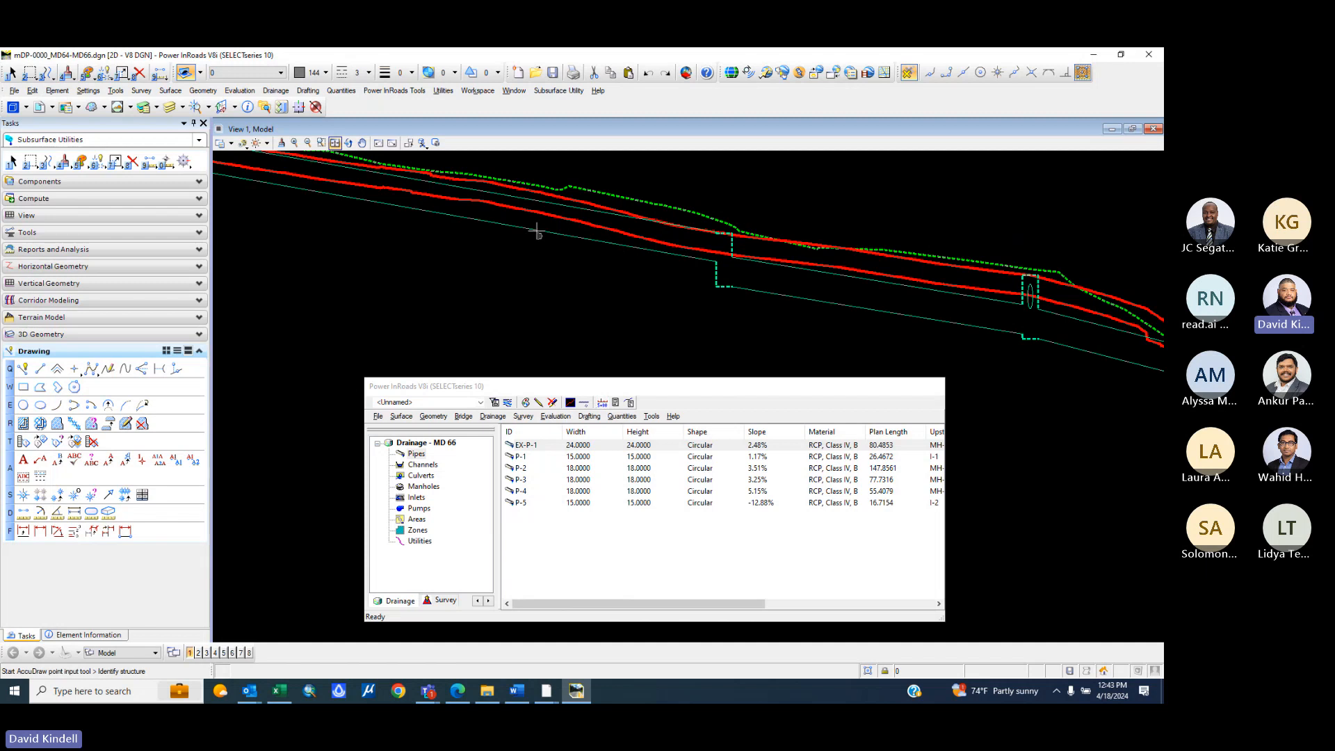
pyautogui.scroll(-3, 553, 217)
pyautogui.scroll(3, 515, 193)
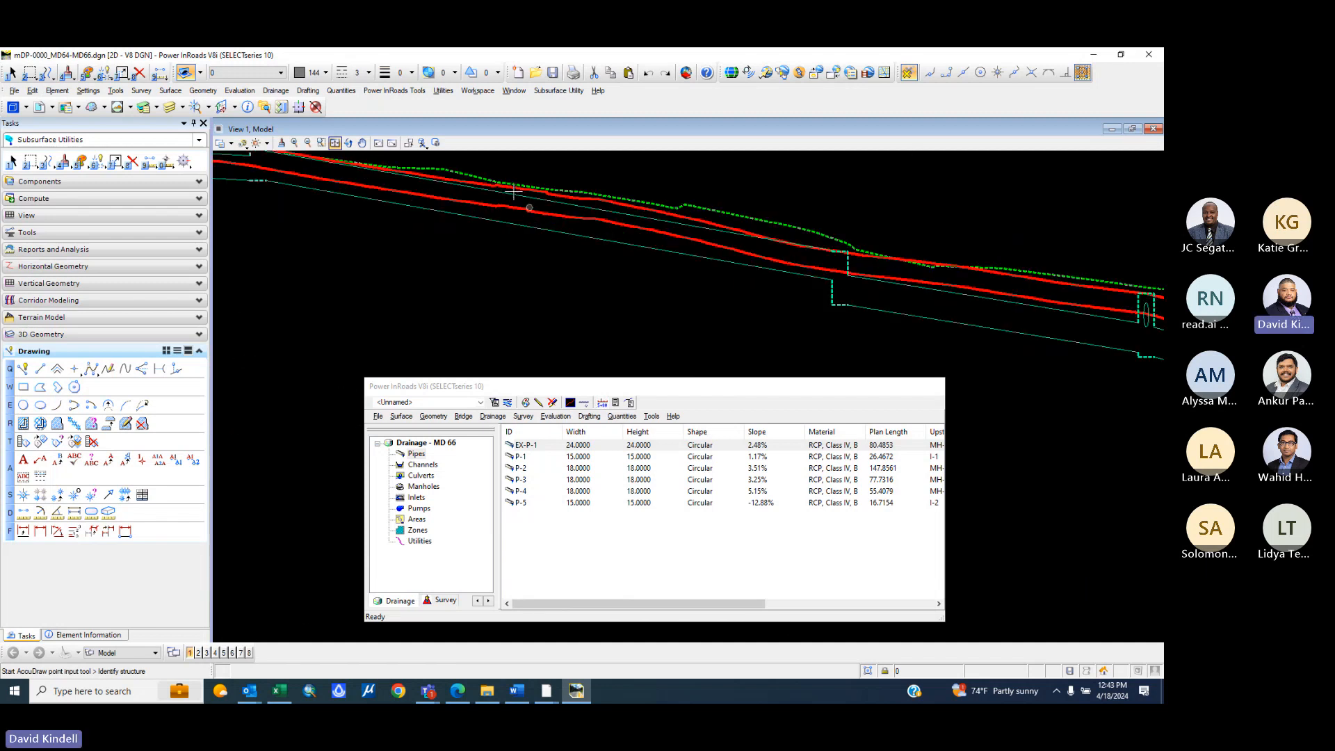
pyautogui.click(516, 194)
pyautogui.click(517, 195)
pyautogui.scroll(2, 523, 199)
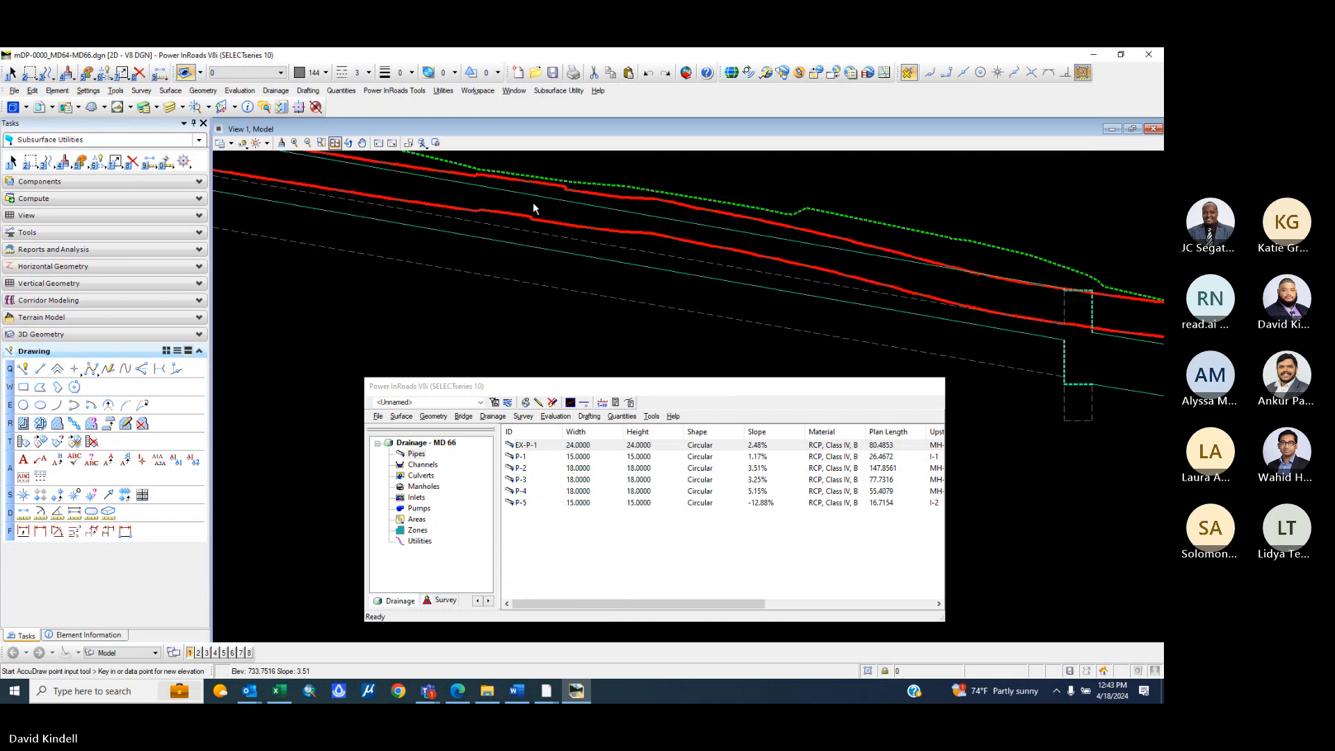
pyautogui.click(534, 203)
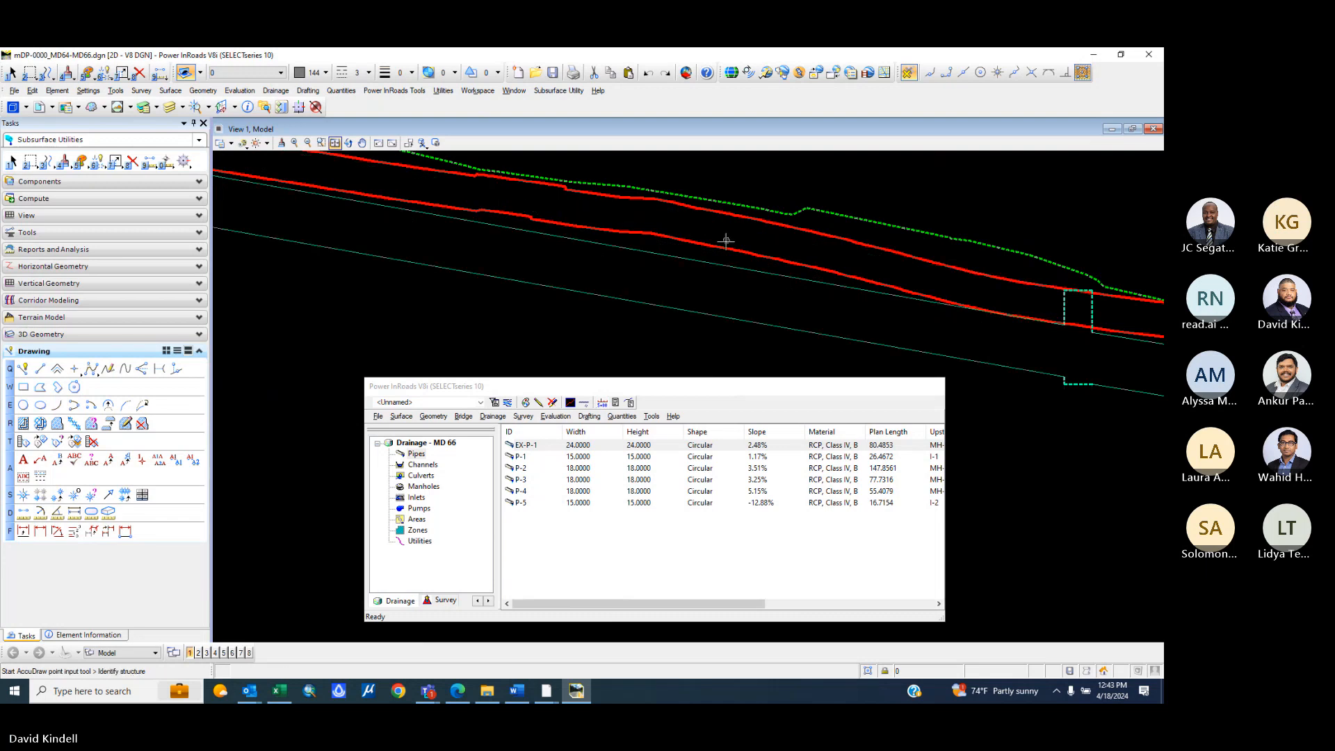
# - Move pipe P-1 down in the profile to an elevation of about 734.33, keeping its slope at 1.17
pyautogui.scroll(-2, 726, 241)
pyautogui.scroll(-2, 624, 237)
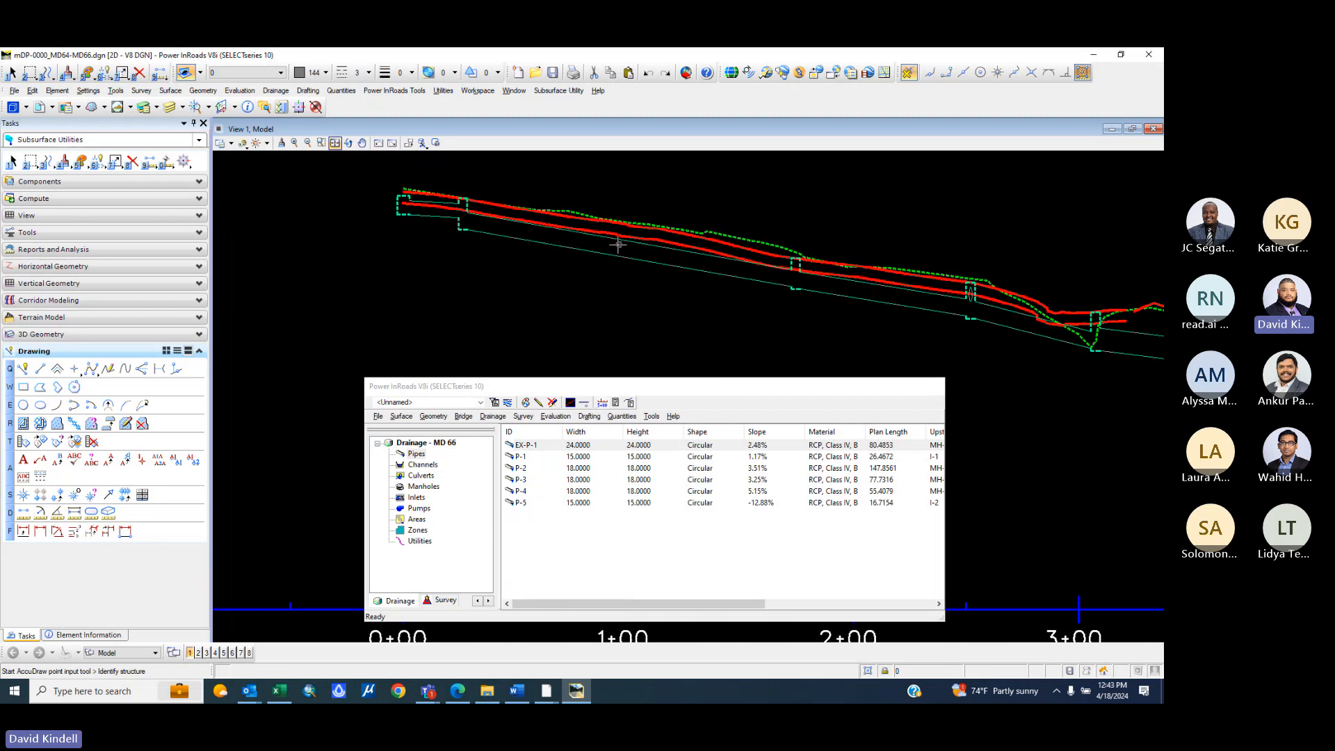
pyautogui.scroll(2, 454, 219)
pyautogui.scroll(2, 438, 220)
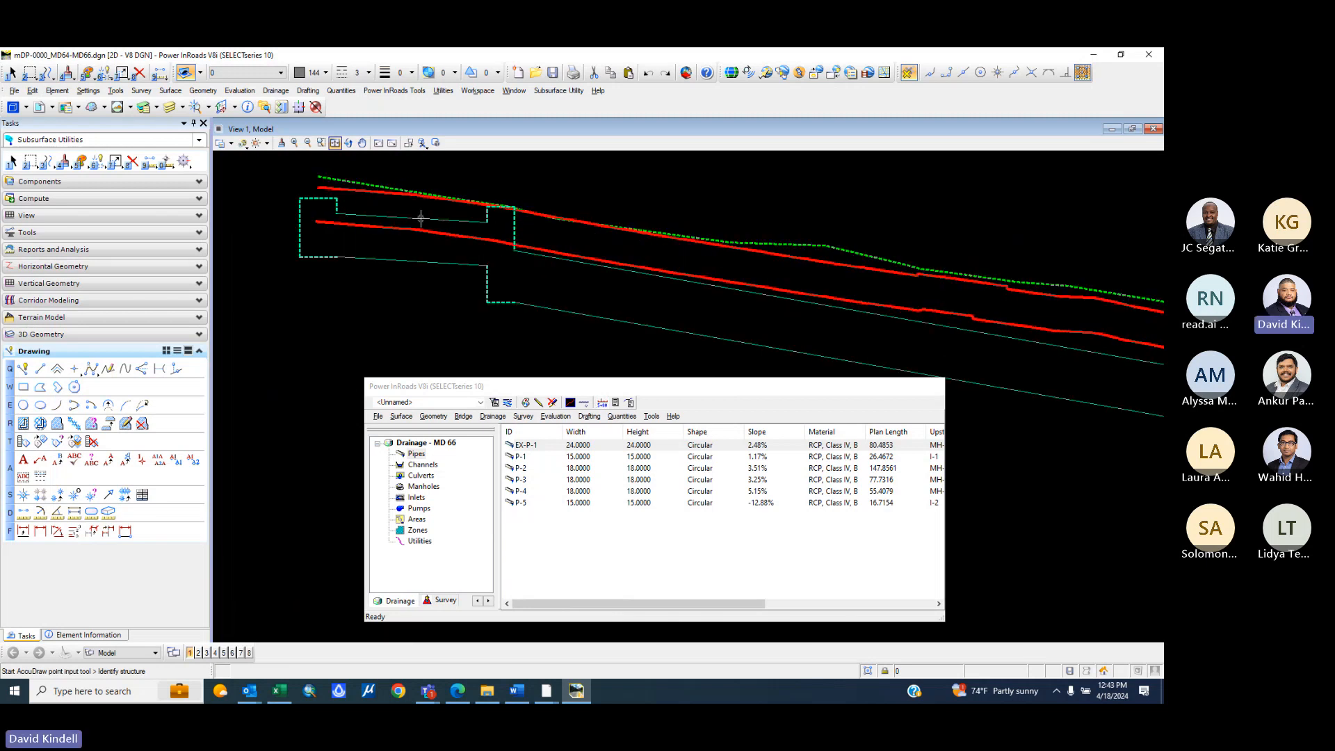
pyautogui.click(415, 216)
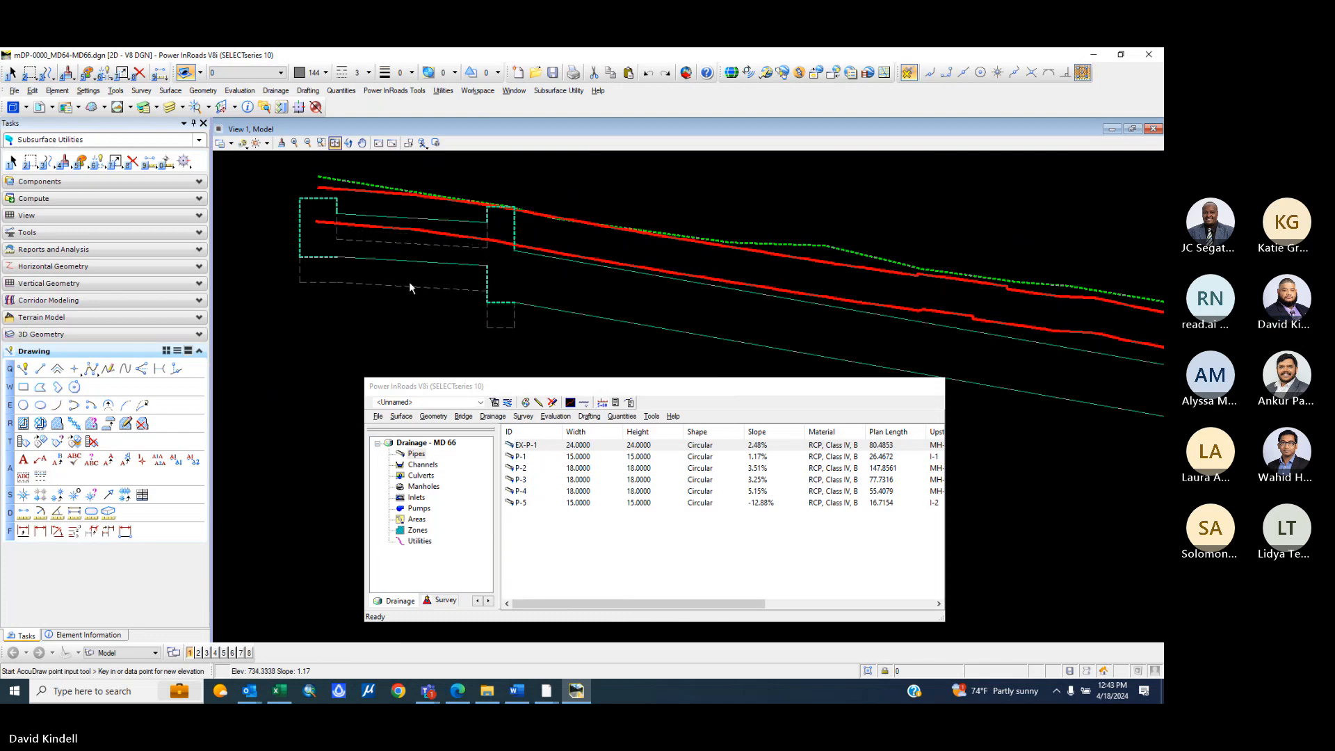
pyautogui.click(410, 283)
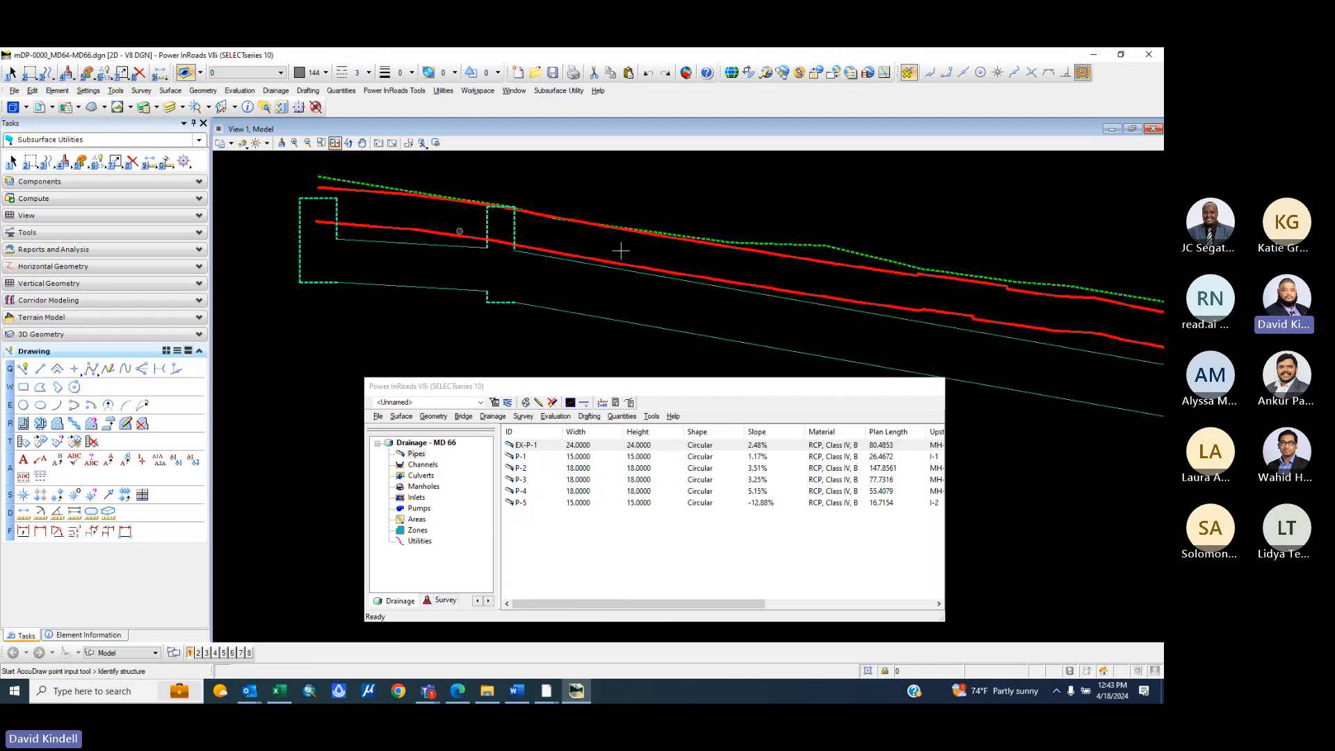
# - Delete the lower red offset line that served as the cover guide in the profile
pyautogui.scroll(-5, 486, 169)
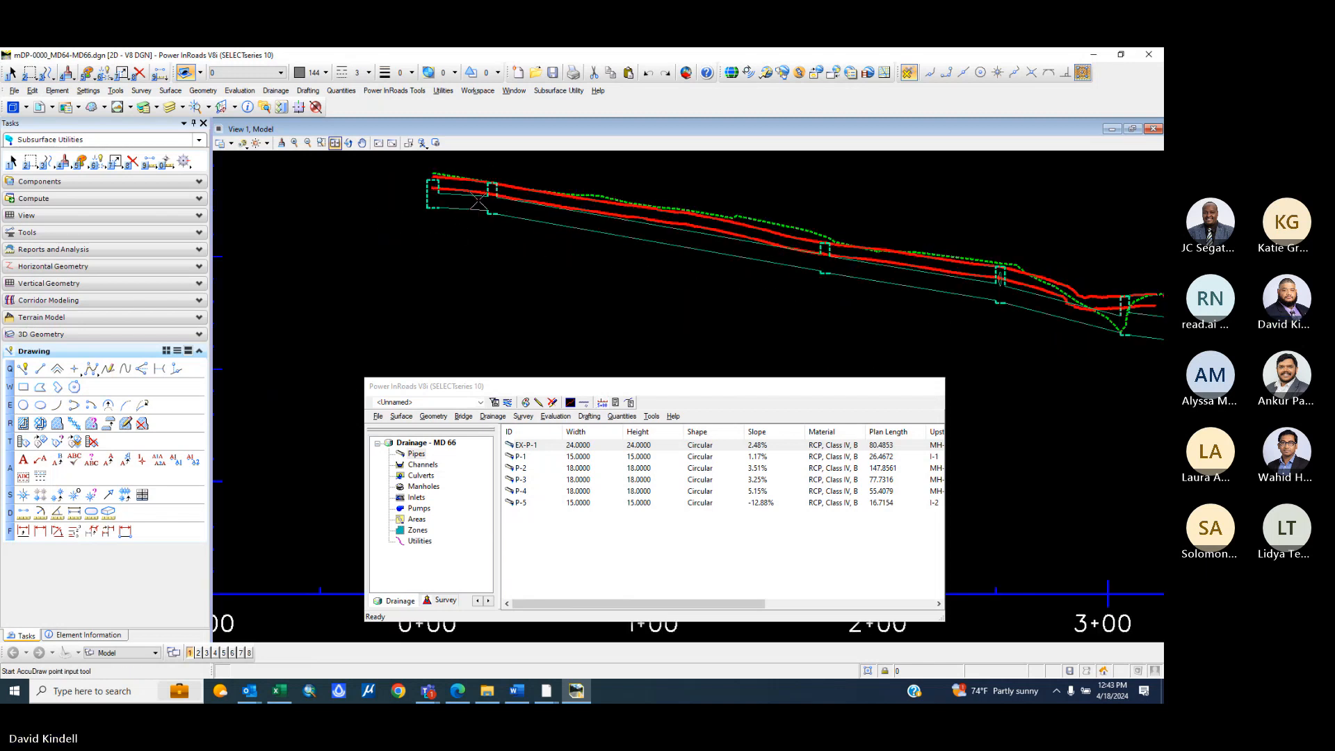
pyautogui.press('1')
pyautogui.click(457, 192)
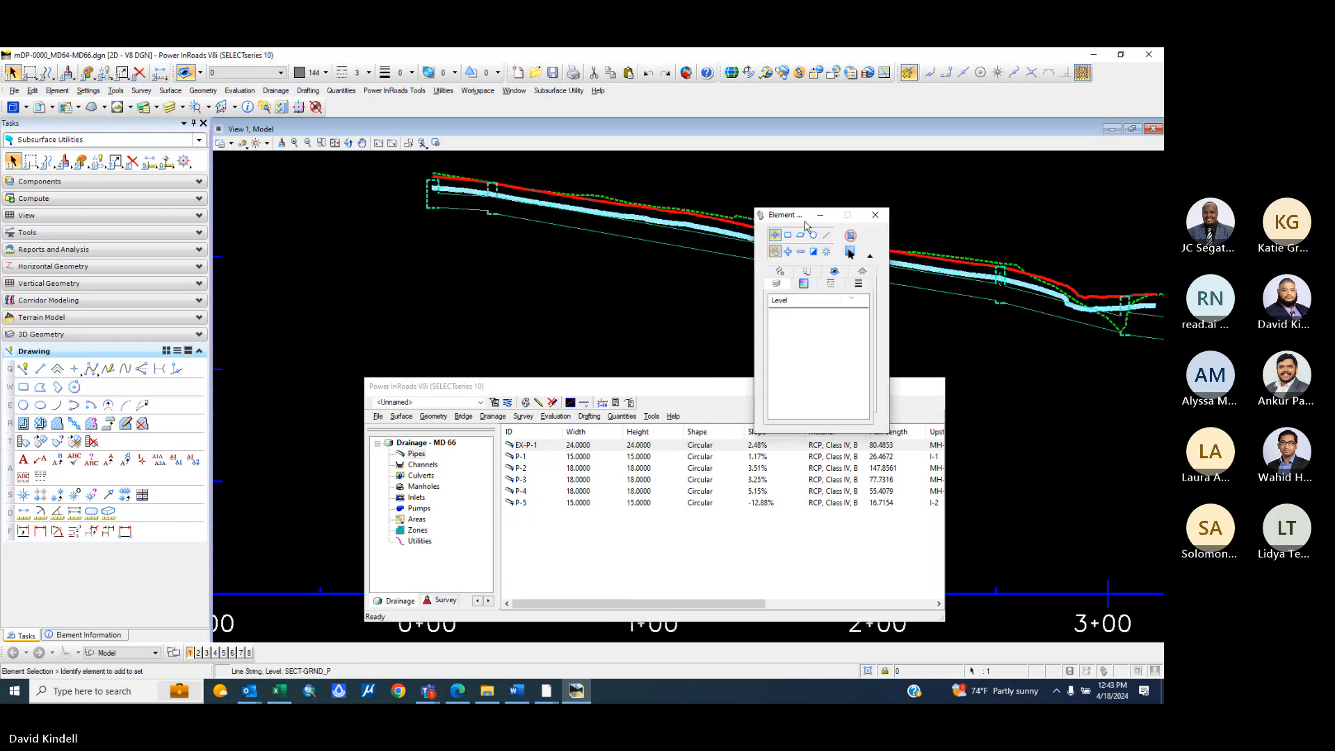
pyautogui.press('Delete')
pyautogui.click(875, 220)
# - Review pipe P-1's inverts and slope in its Edit/Review Pipe properties without changing anything
pyautogui.scroll(-4, 859, 215)
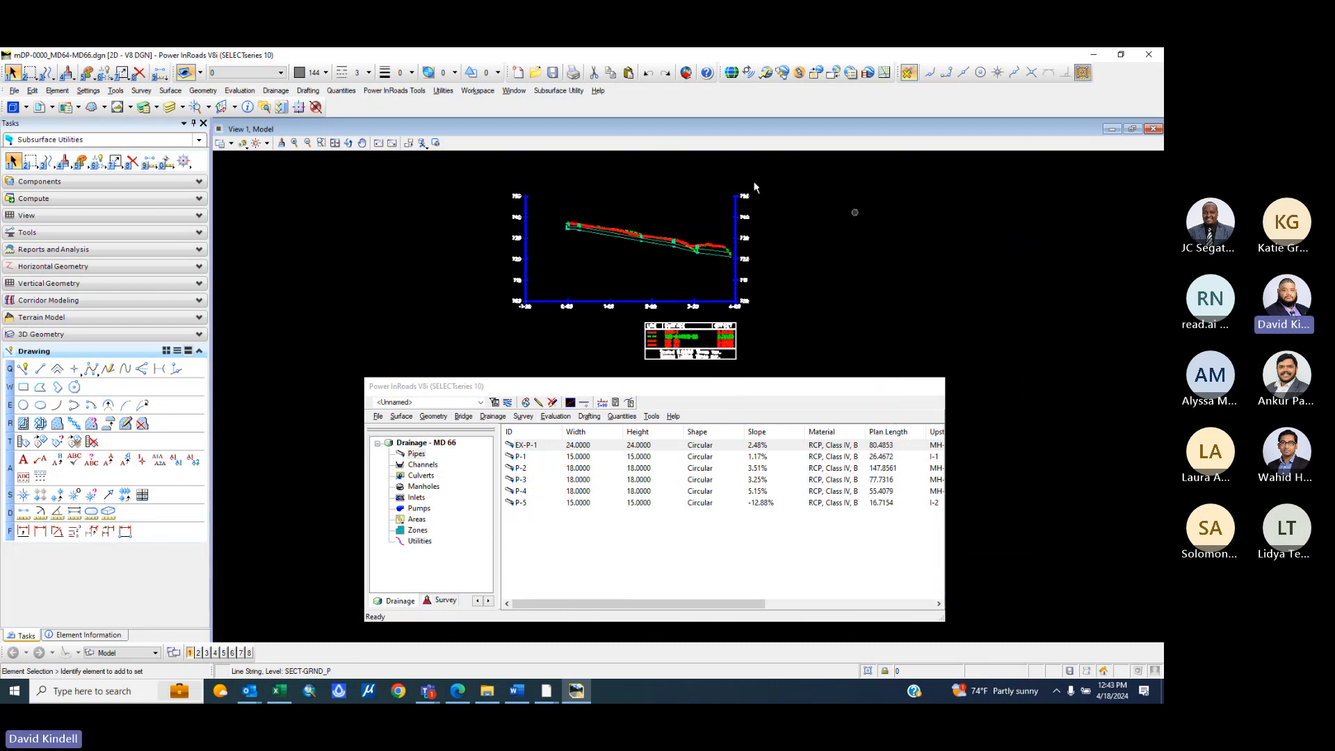
pyautogui.scroll(3, 695, 249)
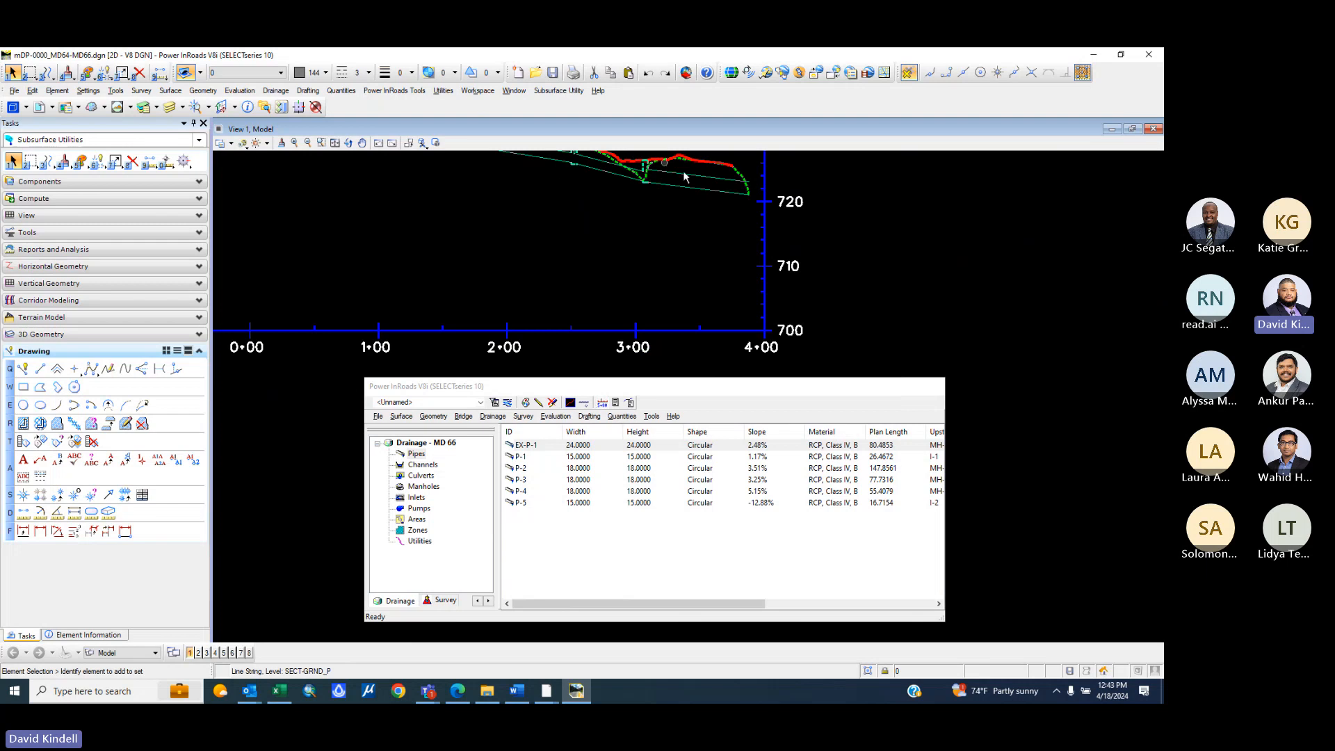
pyautogui.scroll(-2, 674, 194)
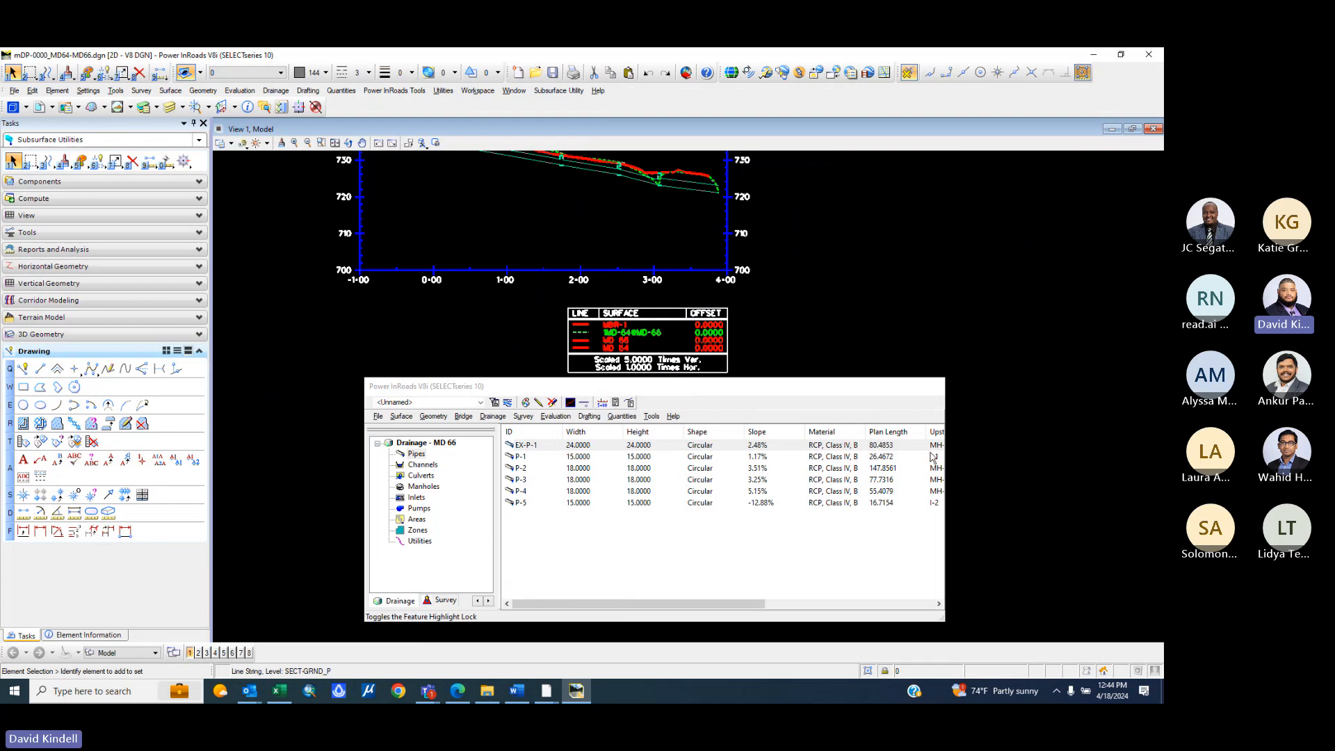
pyautogui.click(599, 605)
pyautogui.moveTo(599, 607); pyautogui.dragTo(625, 622)
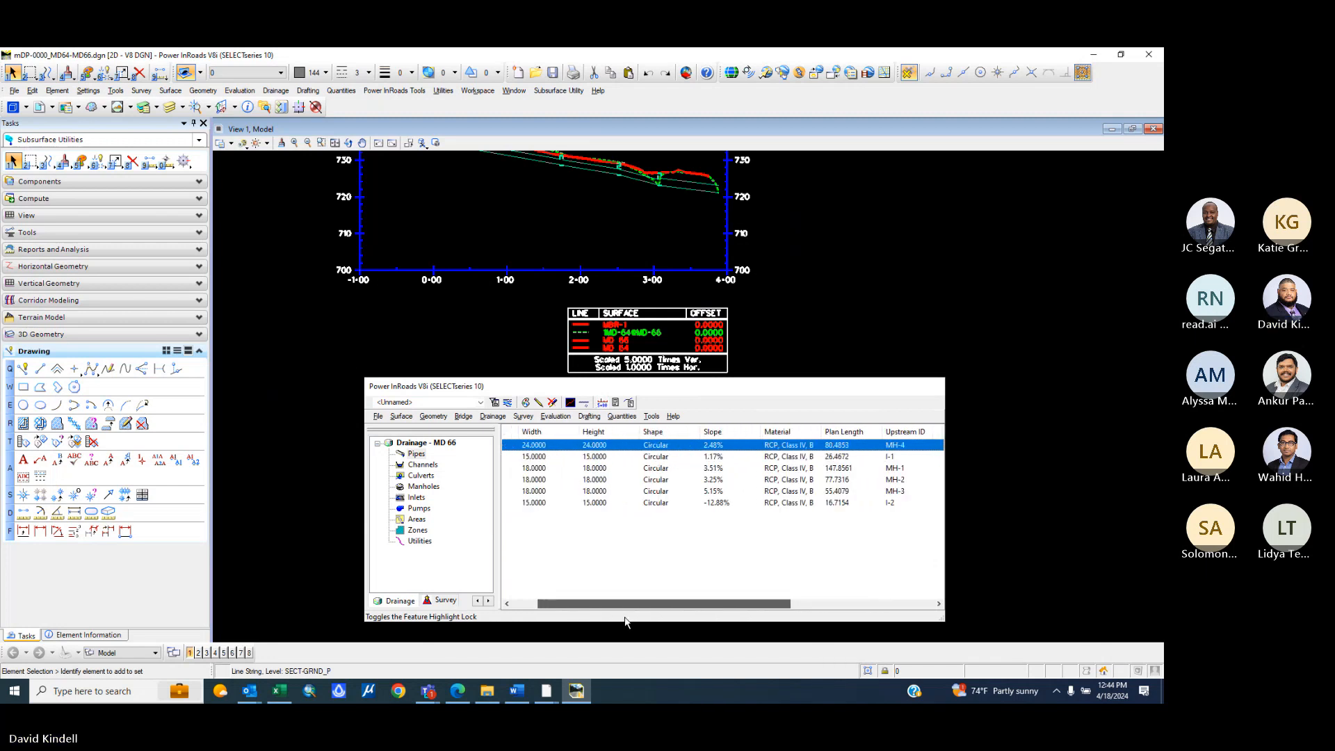
pyautogui.click(534, 459)
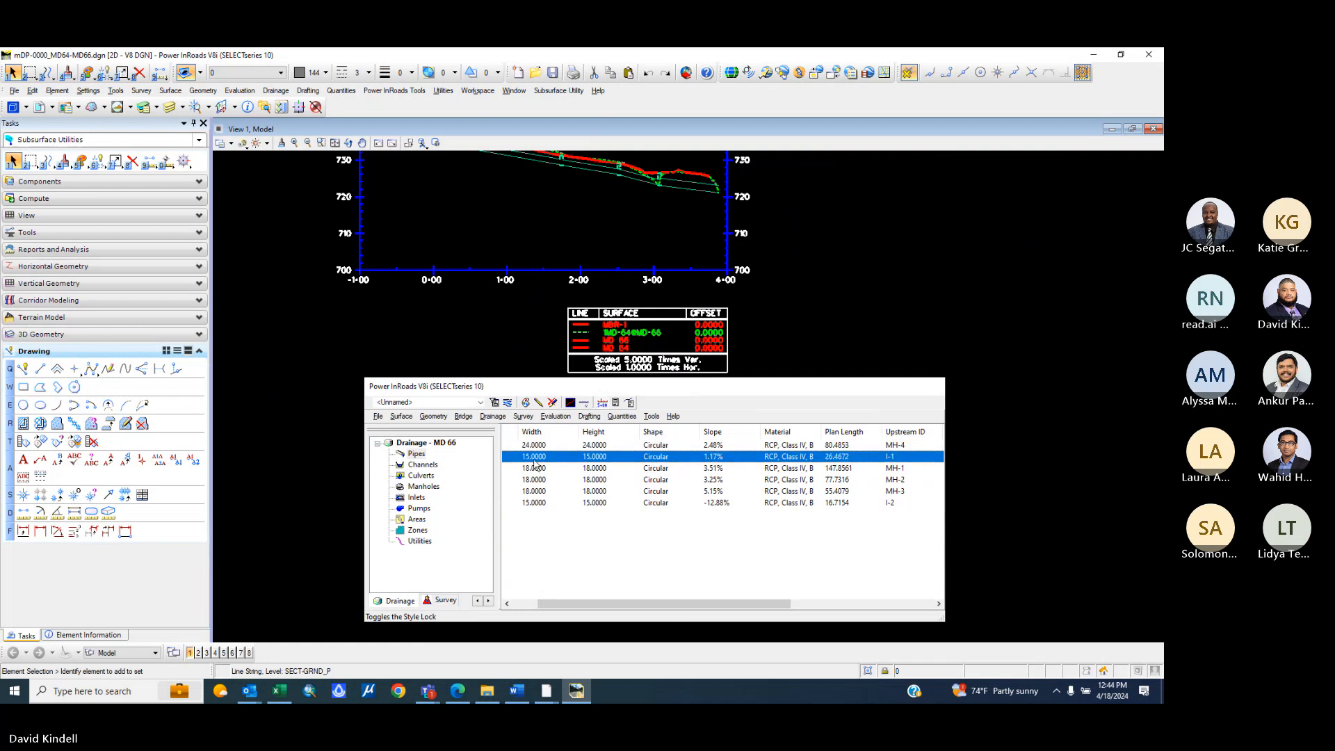
pyautogui.rightClick(536, 465)
pyautogui.click(564, 469)
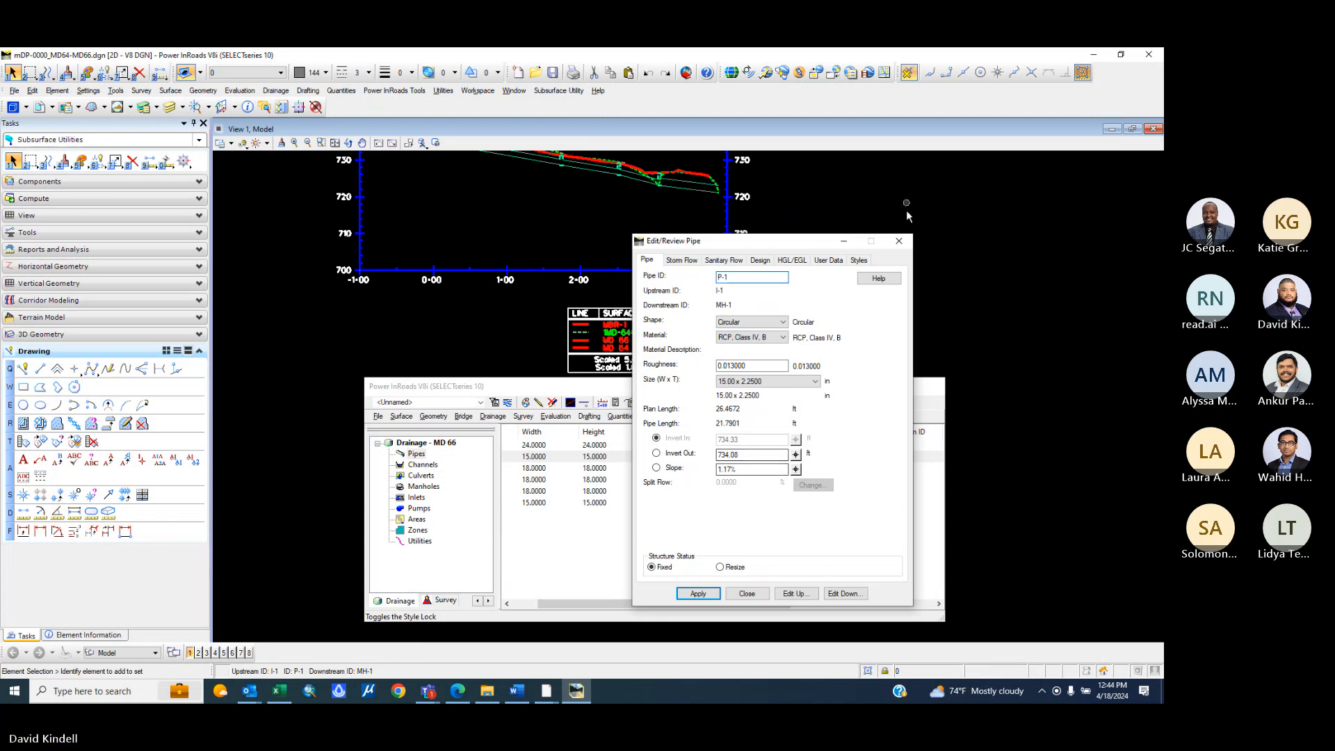
pyautogui.click(901, 241)
# - Save the MD 66 drainage data to its file
pyautogui.scroll(-7, 874, 364)
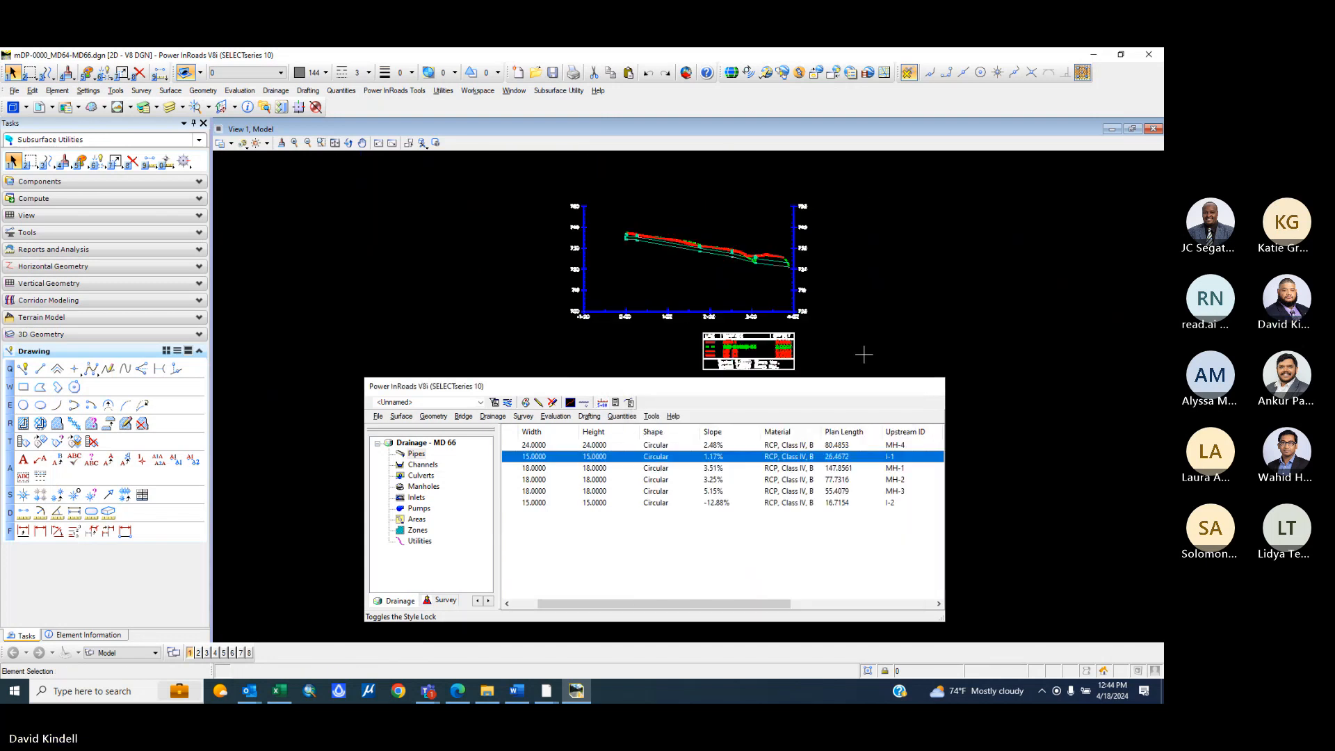
pyautogui.click(379, 415)
pyautogui.moveTo(420, 458)
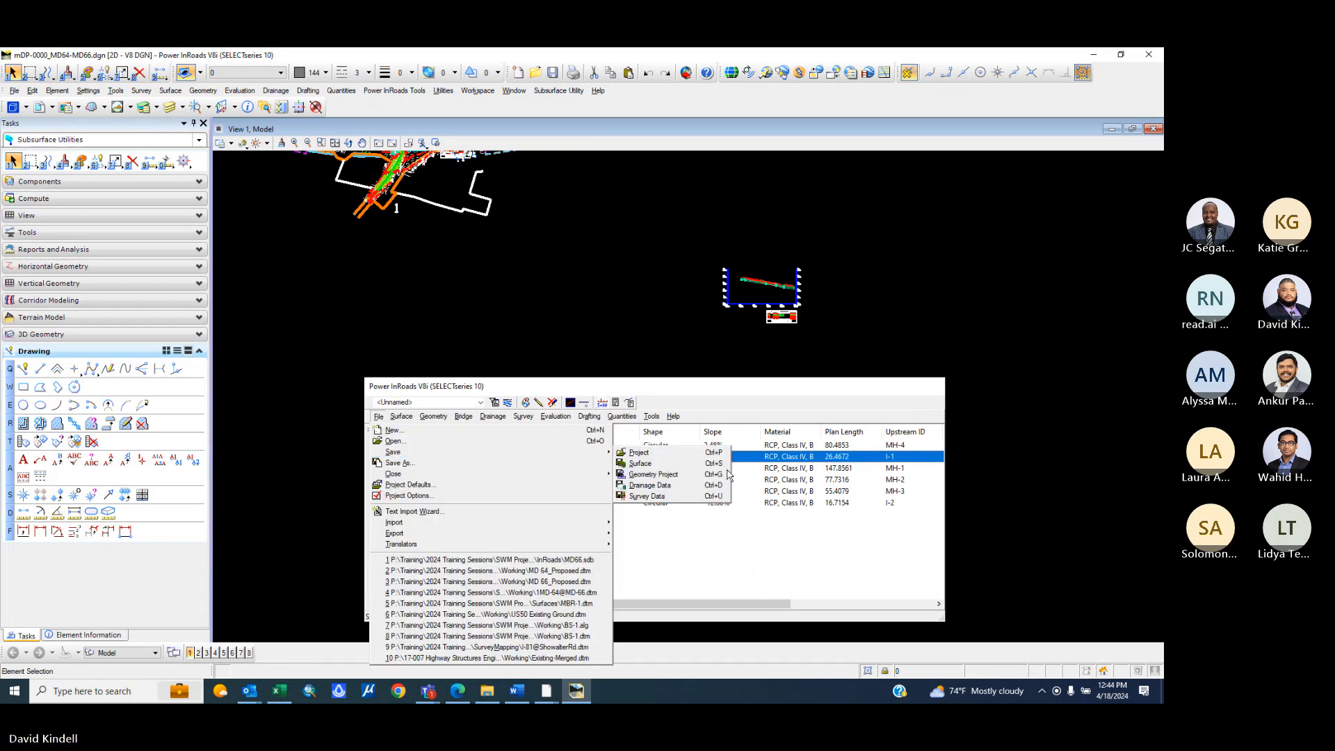
pyautogui.click(648, 487)
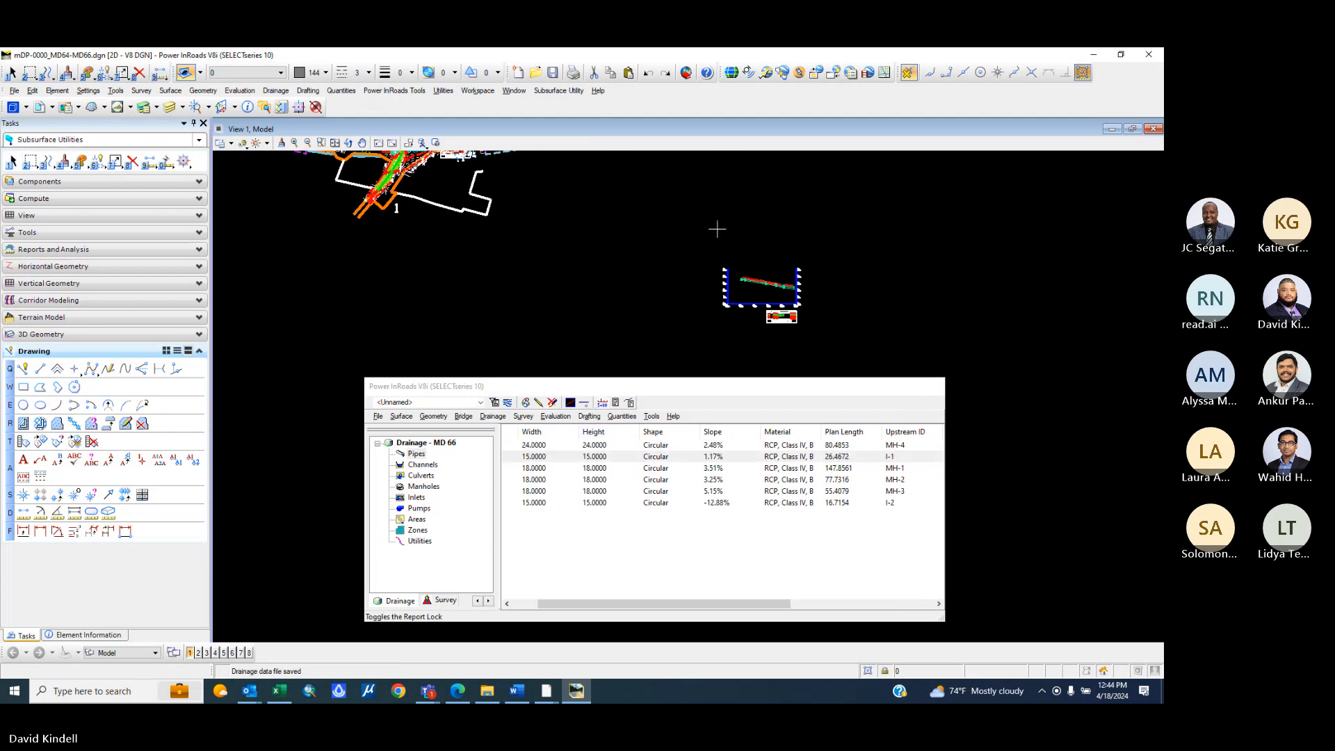
pyautogui.press('Escape')
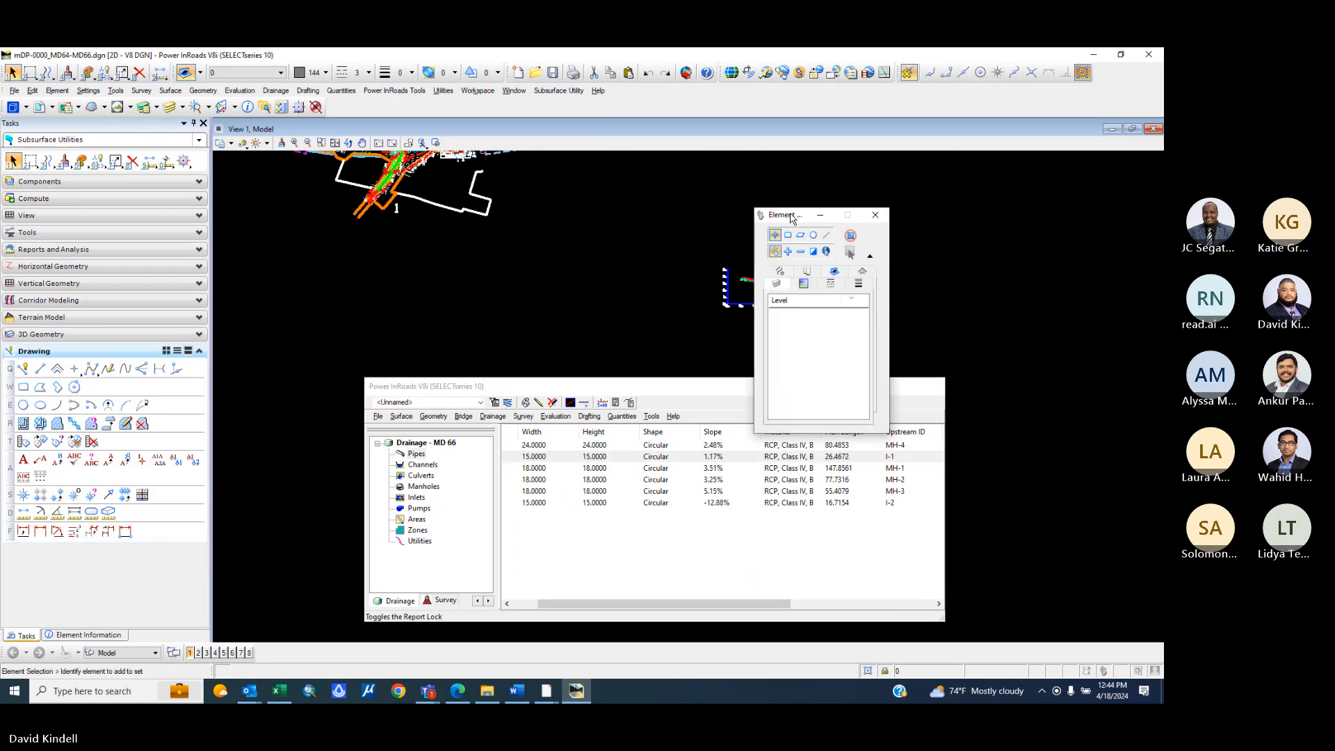
pyautogui.click(875, 215)
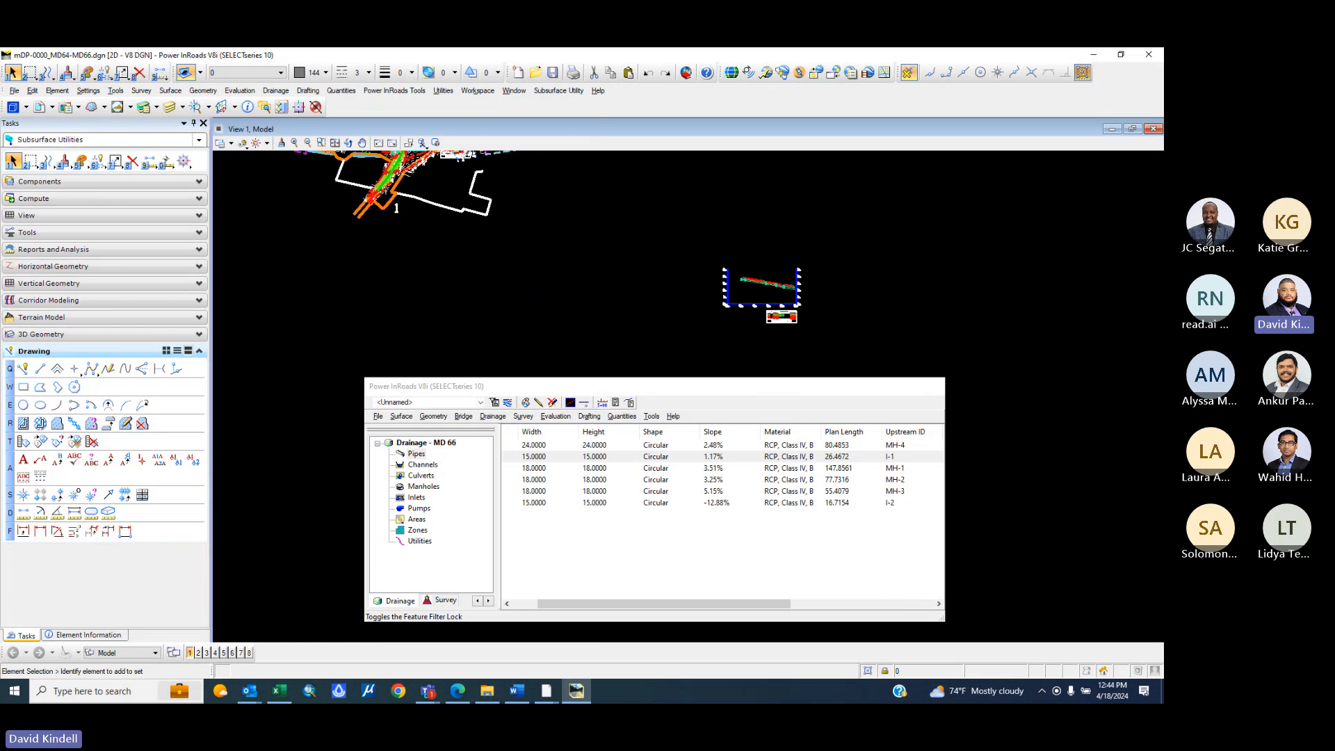
# - Check the drainage training outline in Word, and review the profile and the pipe list's flow rate and velocity columns in Power InRoads
pyautogui.click(515, 692)
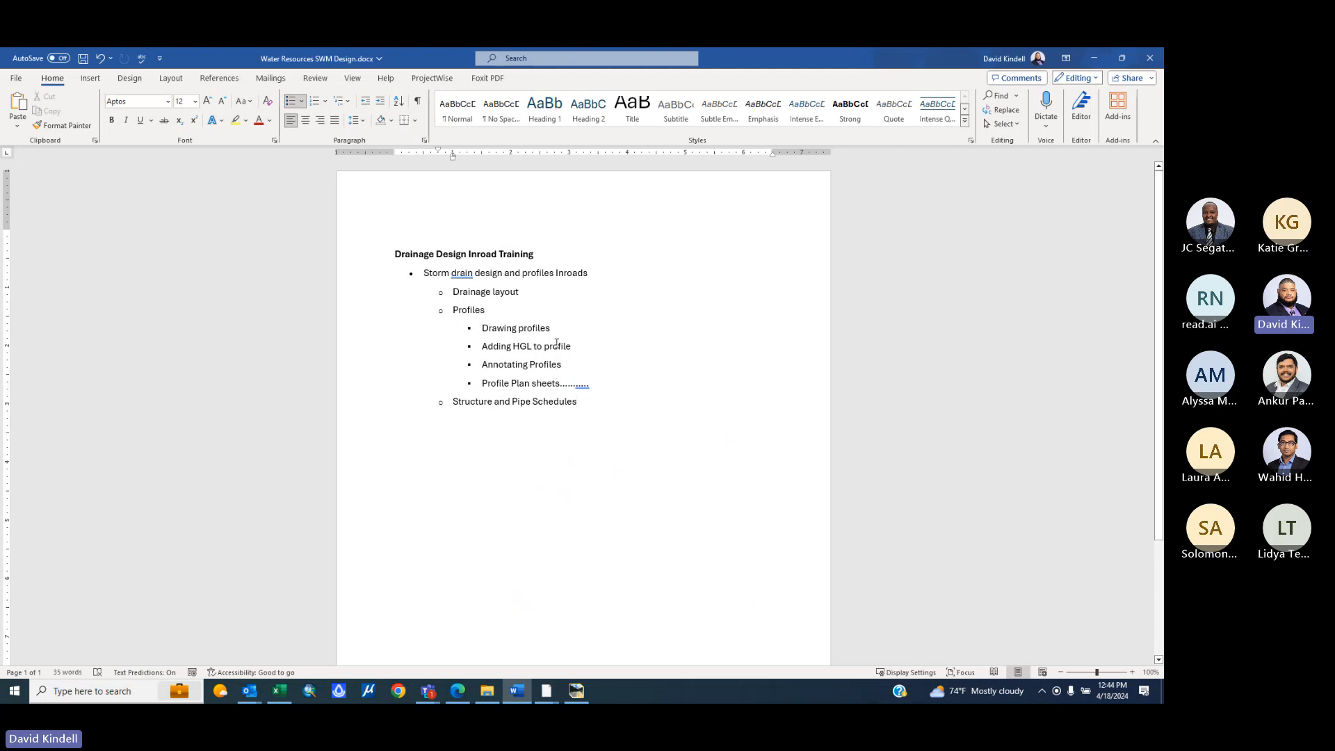
pyautogui.click(1094, 59)
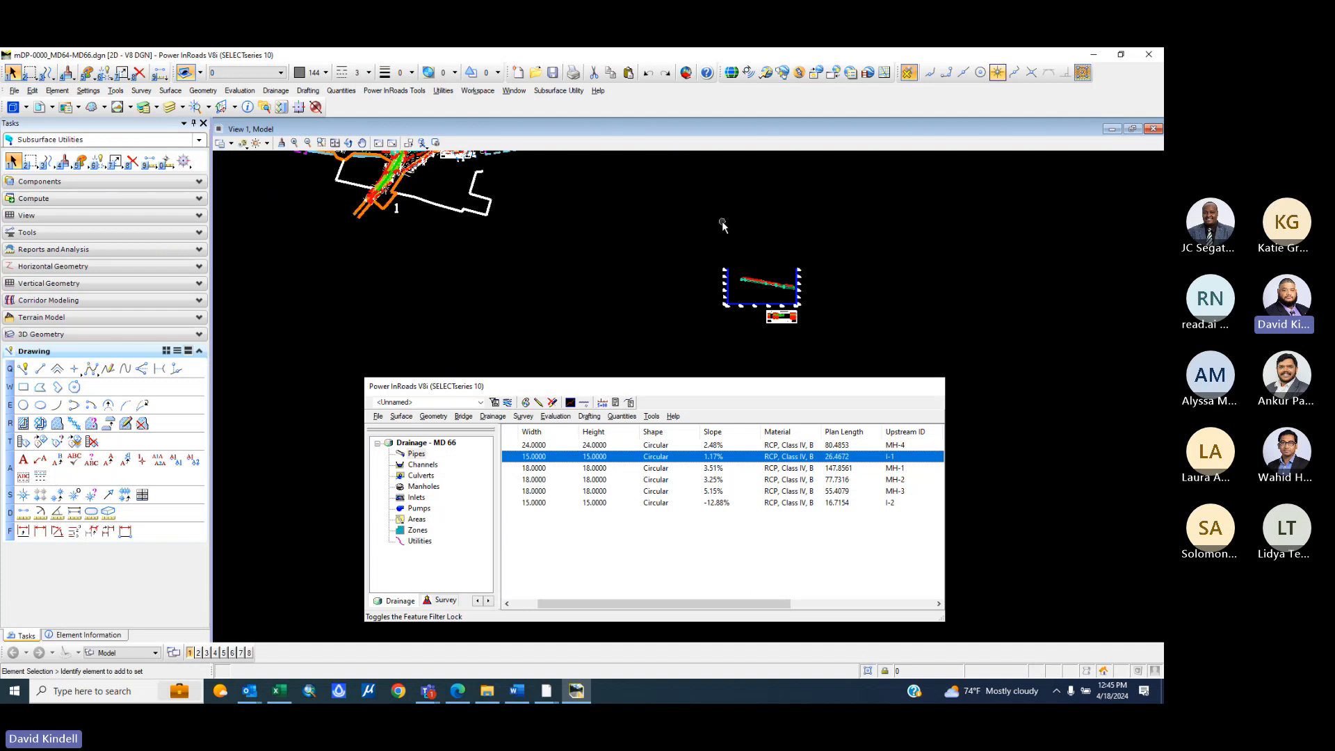
pyautogui.scroll(5, 714, 223)
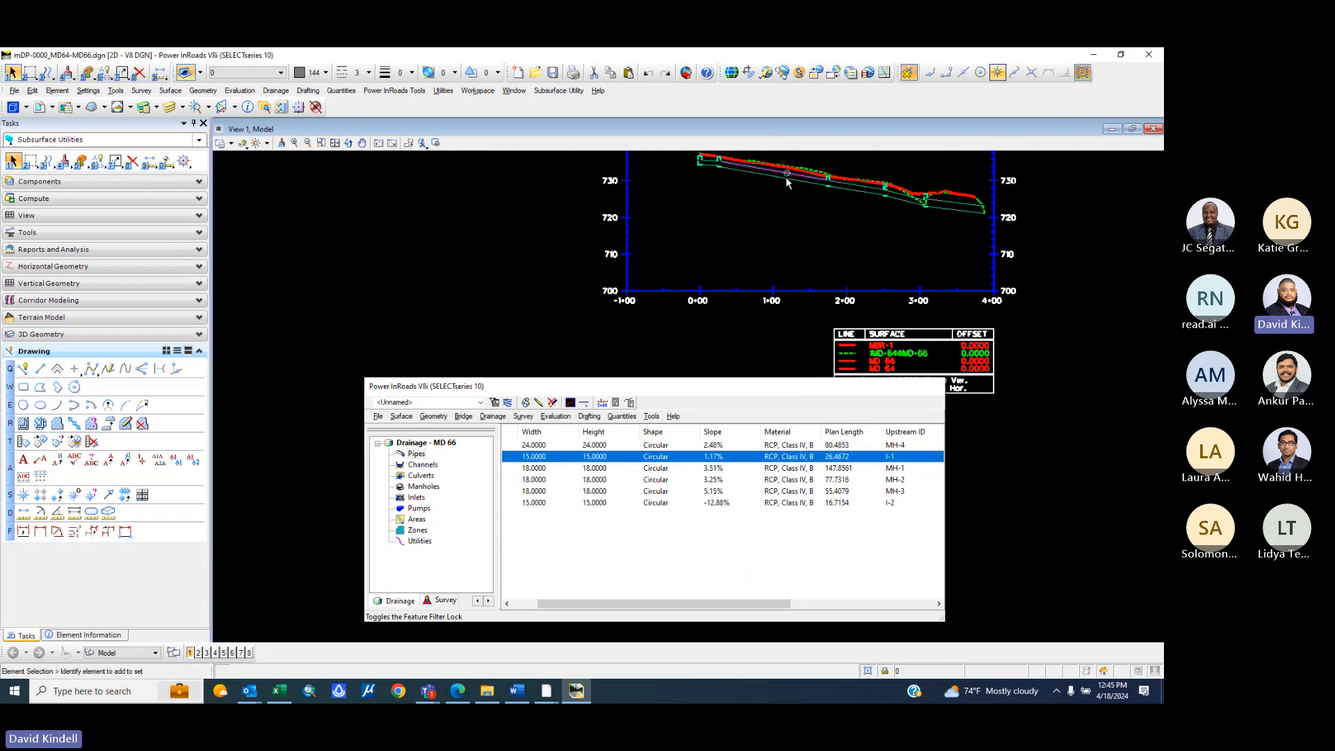
pyautogui.scroll(-2, 760, 197)
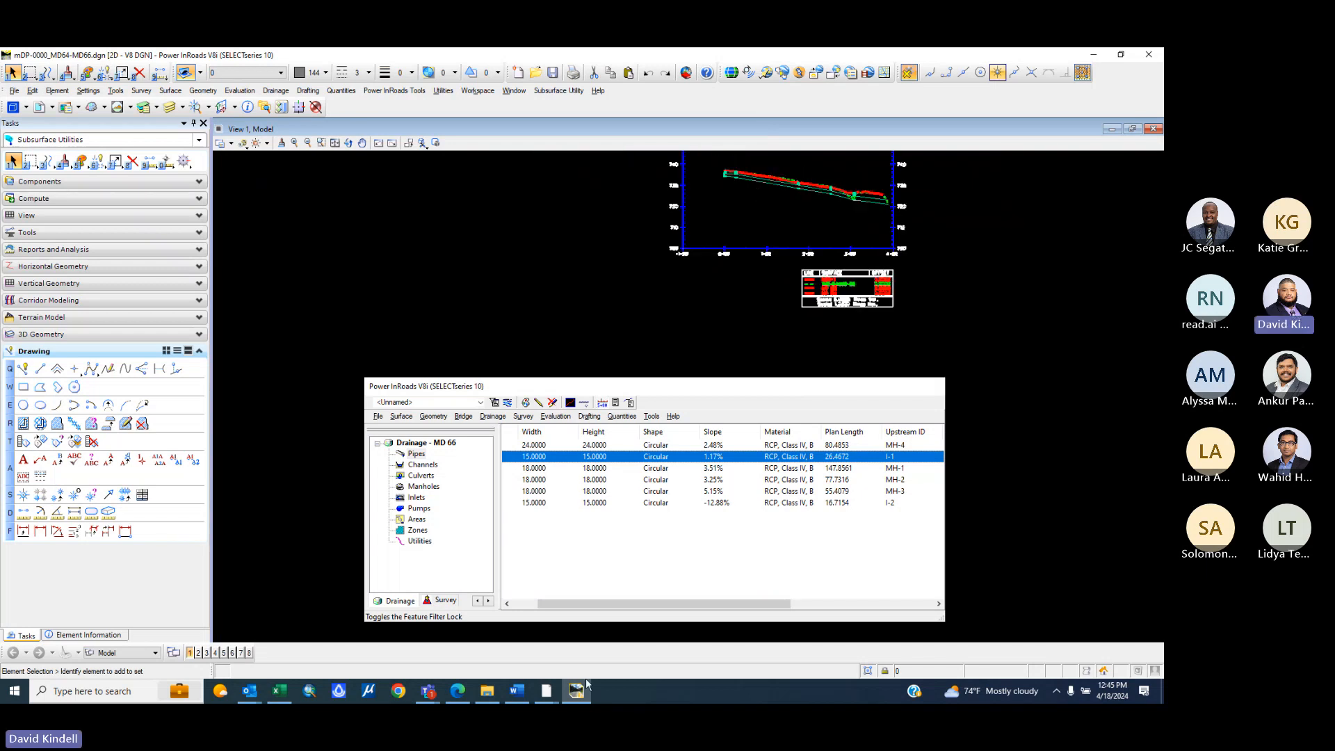
pyautogui.moveTo(571, 606); pyautogui.dragTo(713, 609)
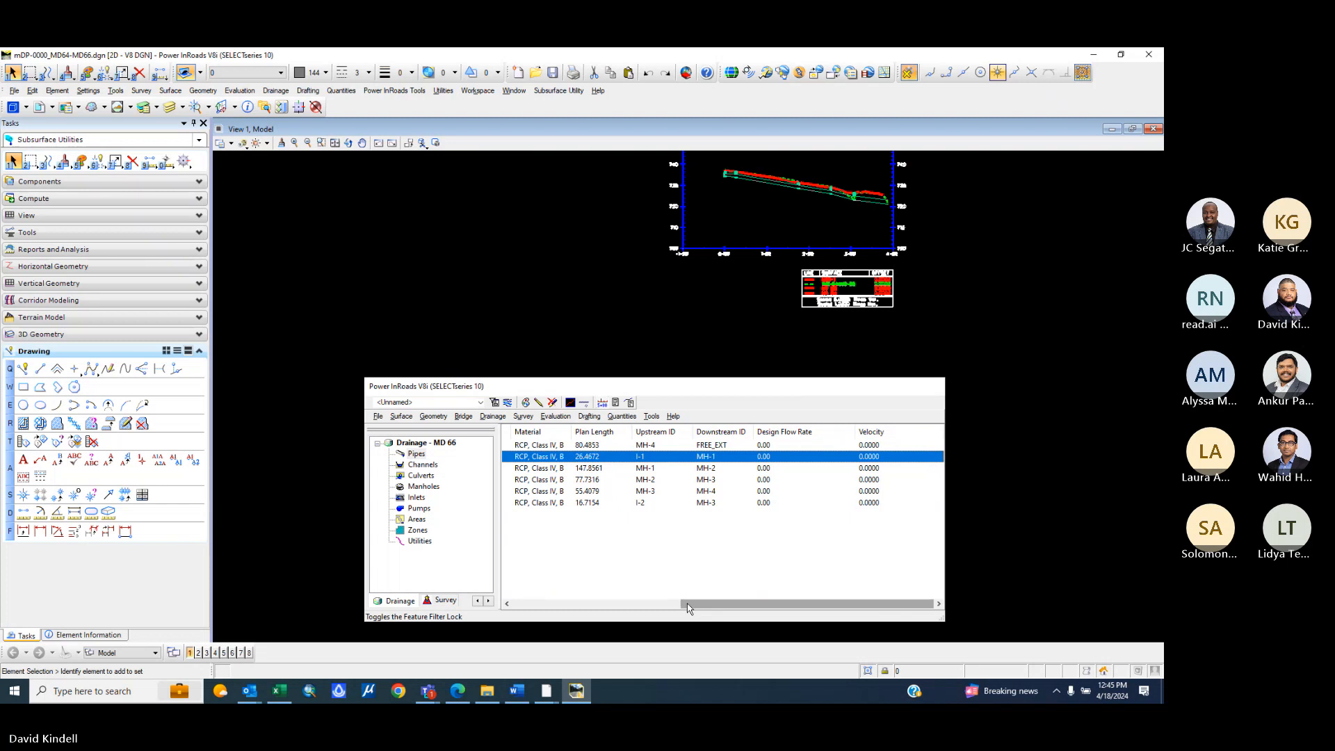
pyautogui.moveTo(688, 609); pyautogui.dragTo(501, 605)
# - Examine the storm drain layout in plan along the side road, from its upstream end to the stone-lined pond near the intersection
pyautogui.scroll(-4, 774, 282)
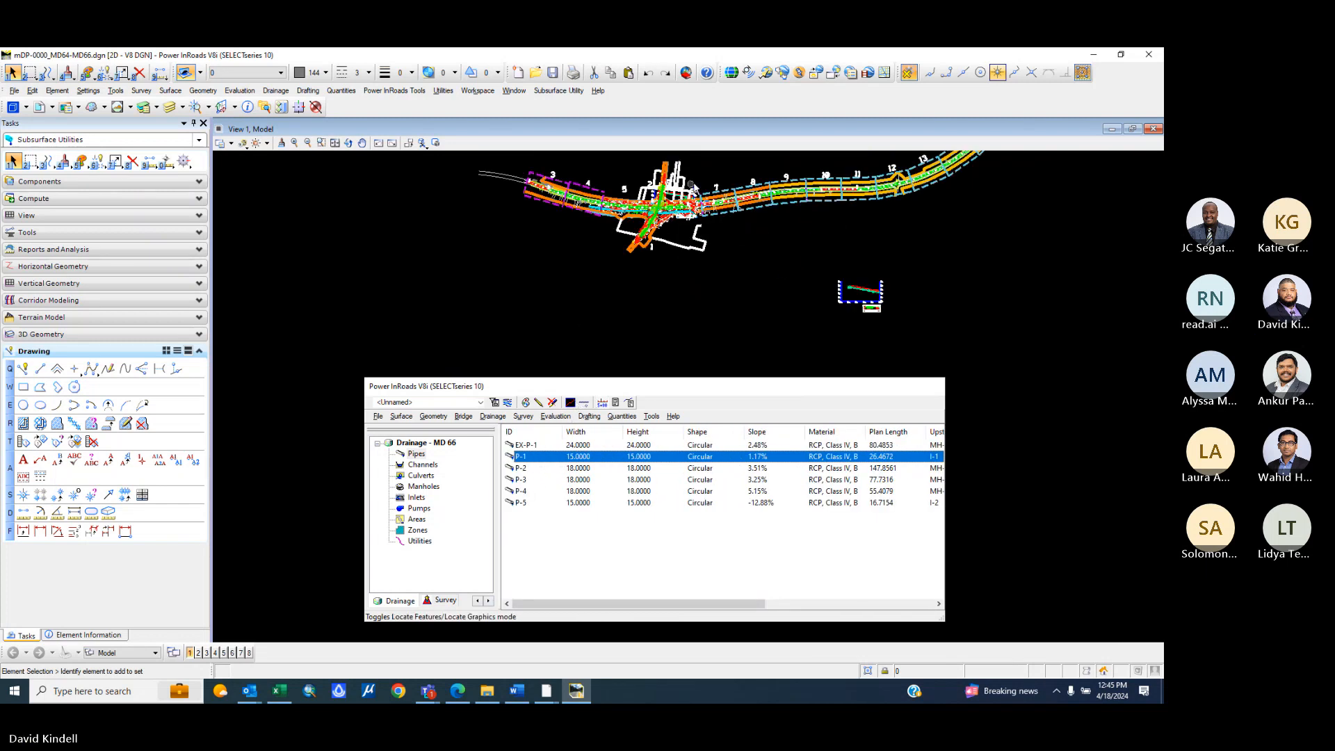
pyautogui.scroll(2, 643, 168)
pyautogui.scroll(-1, 657, 282)
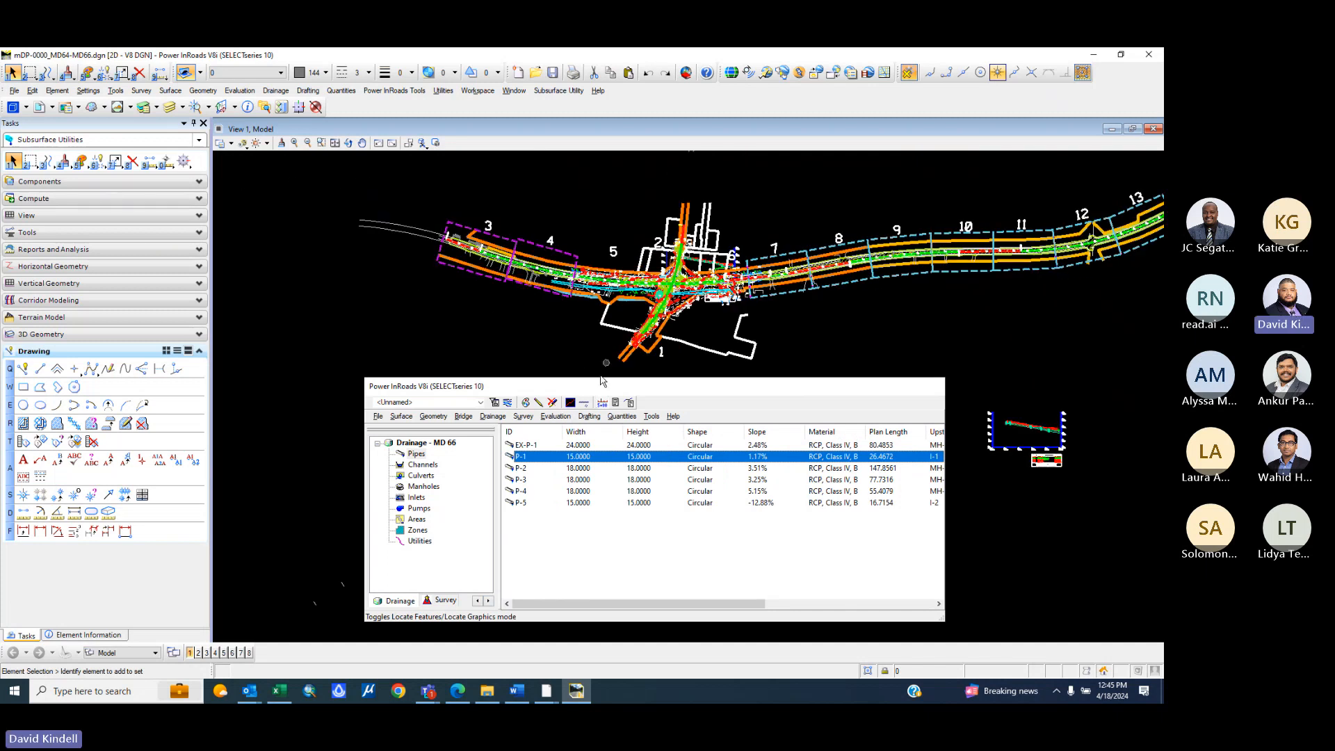
pyautogui.scroll(3, 672, 318)
pyautogui.scroll(-3, 661, 306)
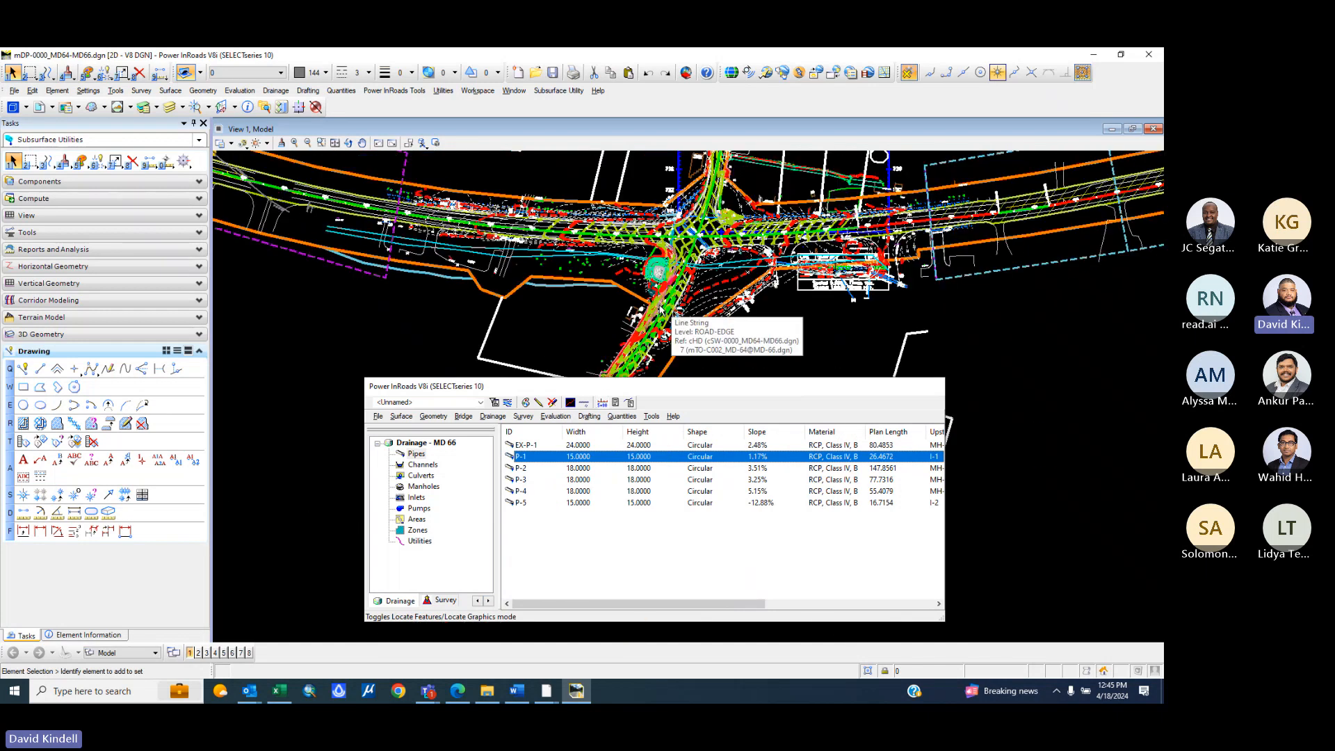
pyautogui.scroll(1, 647, 271)
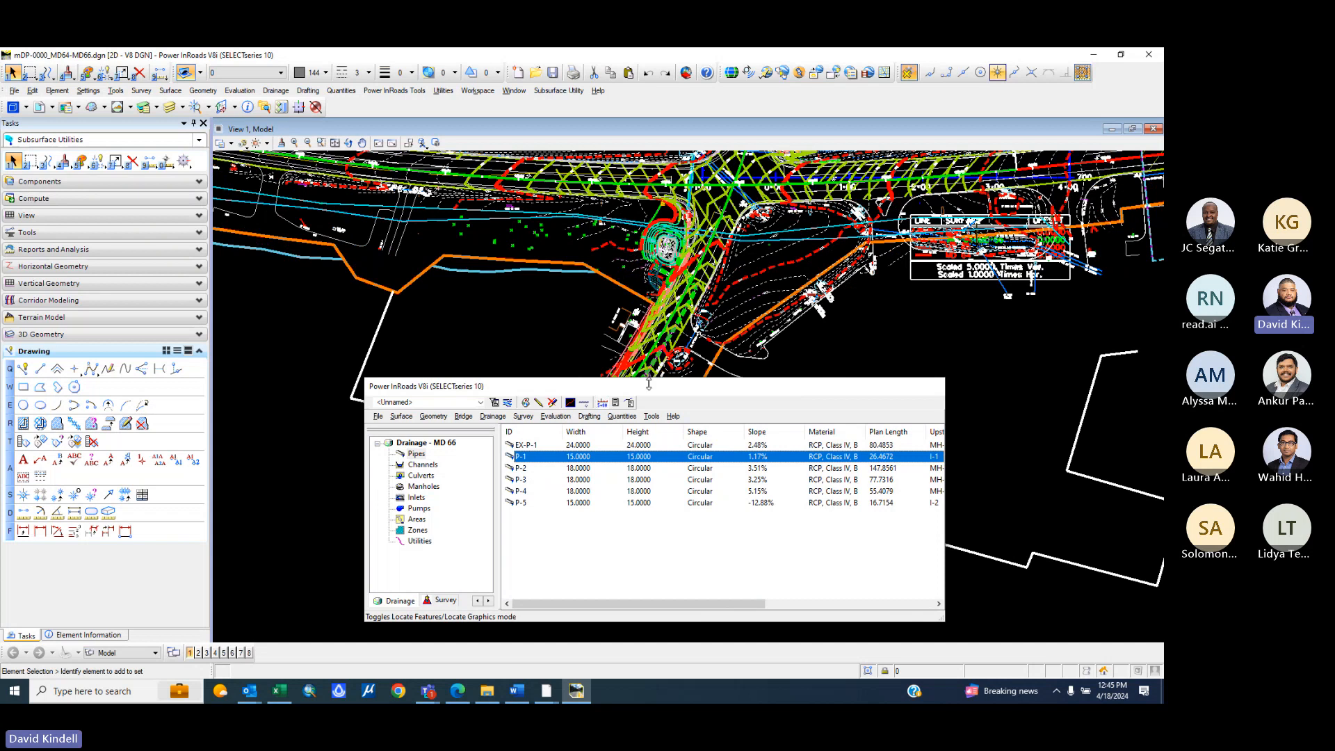
pyautogui.scroll(2, 639, 353)
pyautogui.scroll(1, 617, 348)
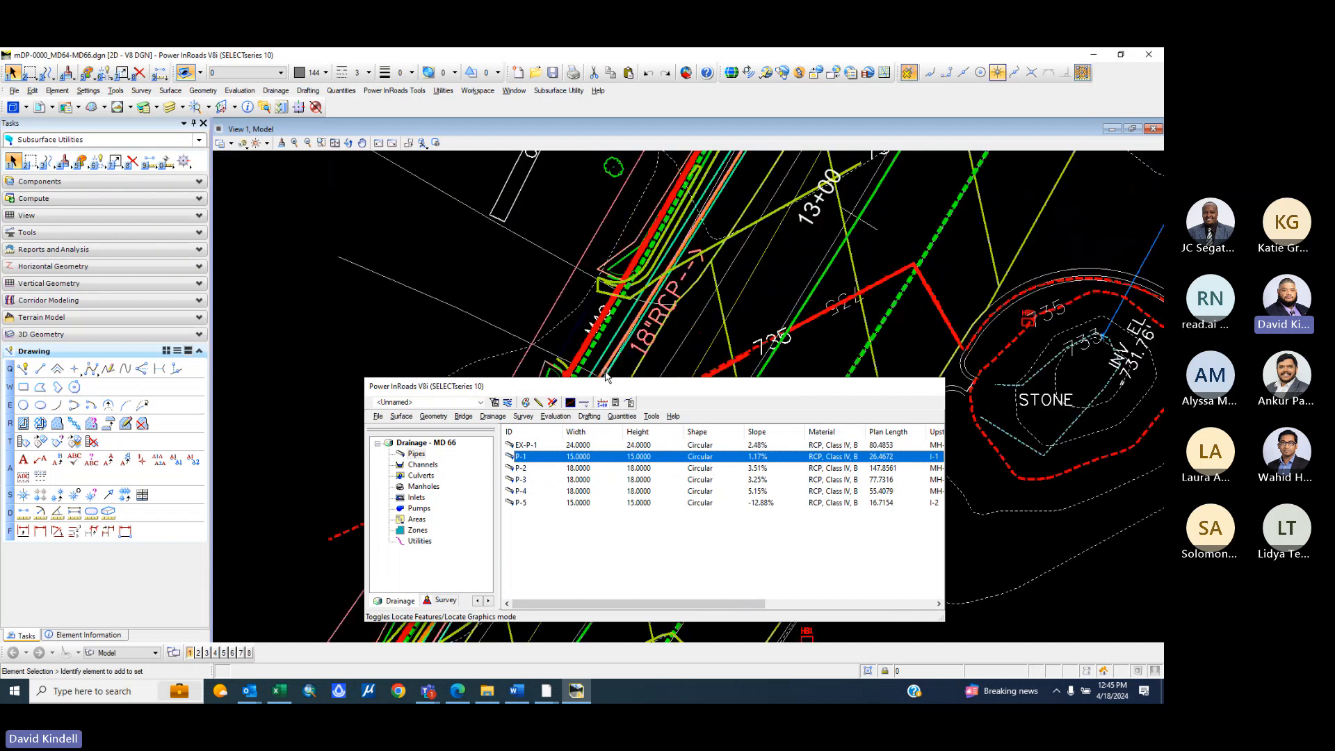
pyautogui.scroll(-2, 695, 251)
pyautogui.scroll(1, 695, 252)
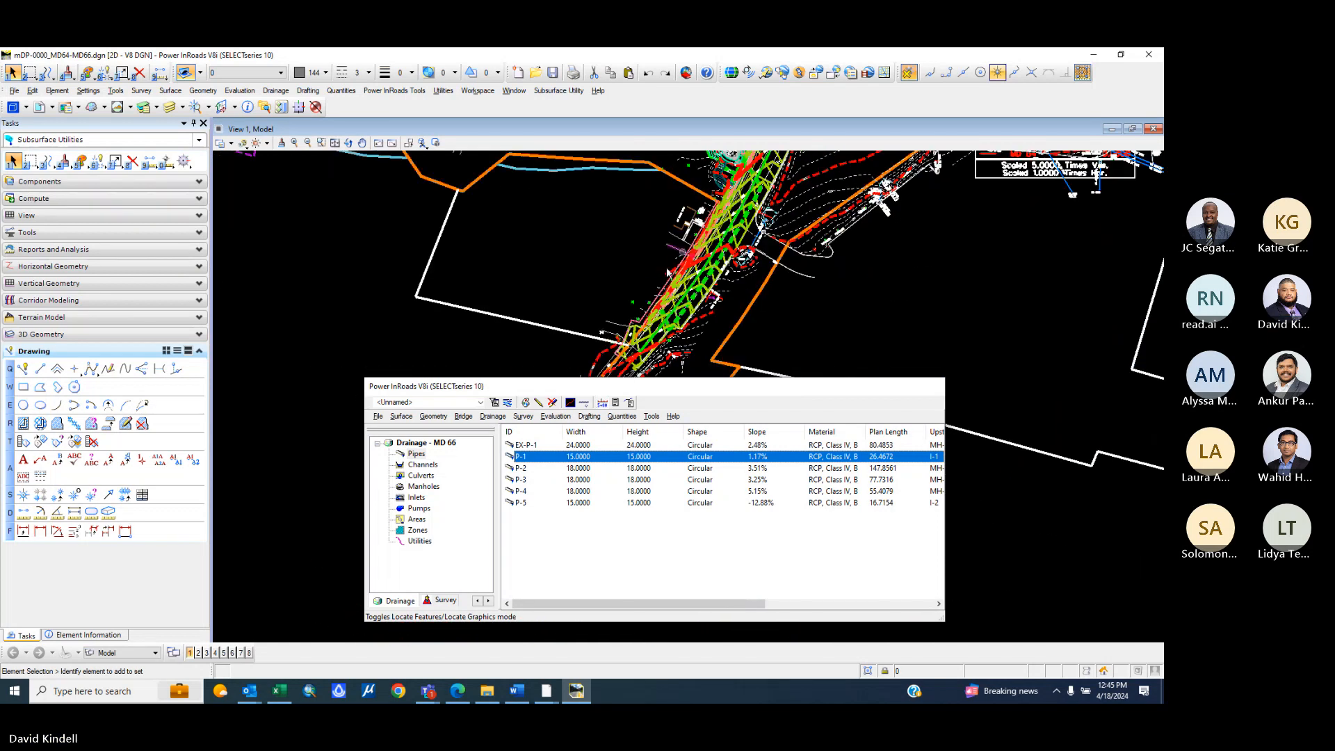
pyautogui.scroll(1, 706, 240)
pyautogui.scroll(1, 720, 228)
pyautogui.scroll(-3, 723, 224)
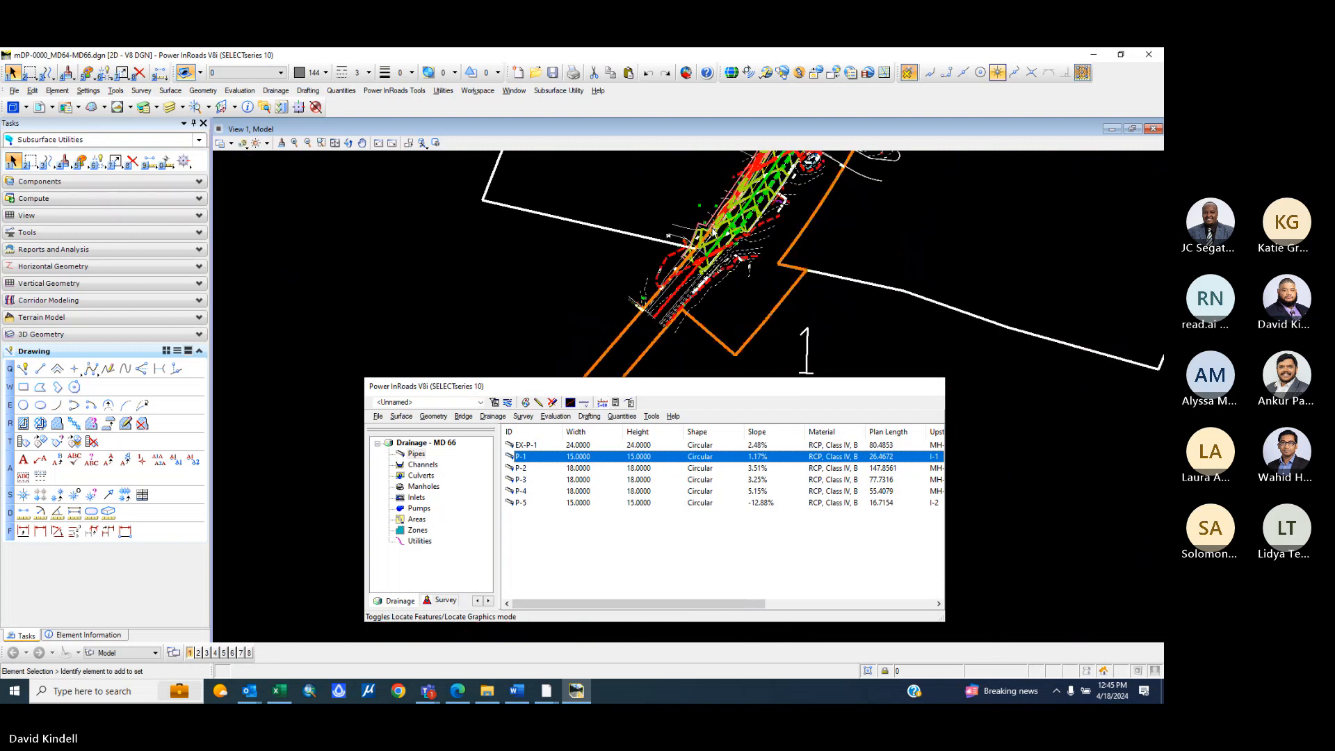
pyautogui.scroll(3, 712, 230)
pyautogui.scroll(-3, 718, 201)
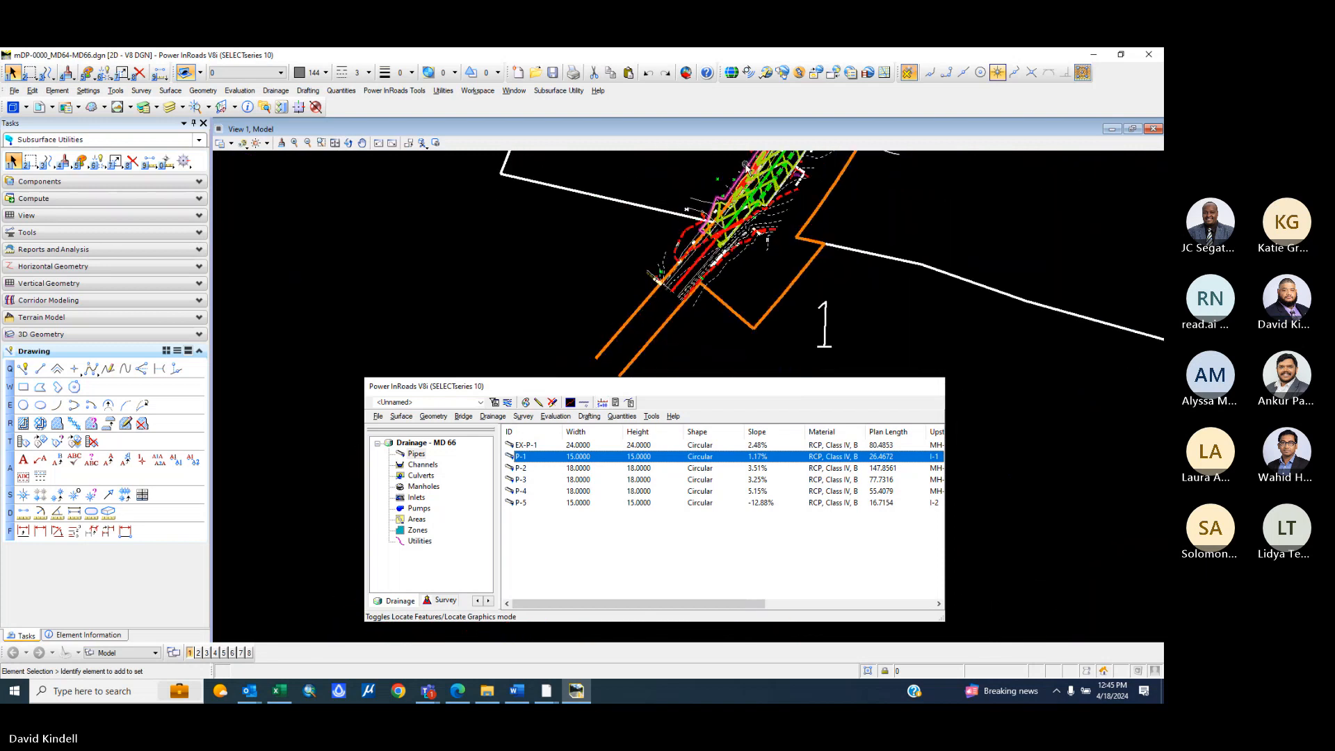
pyautogui.scroll(3, 736, 264)
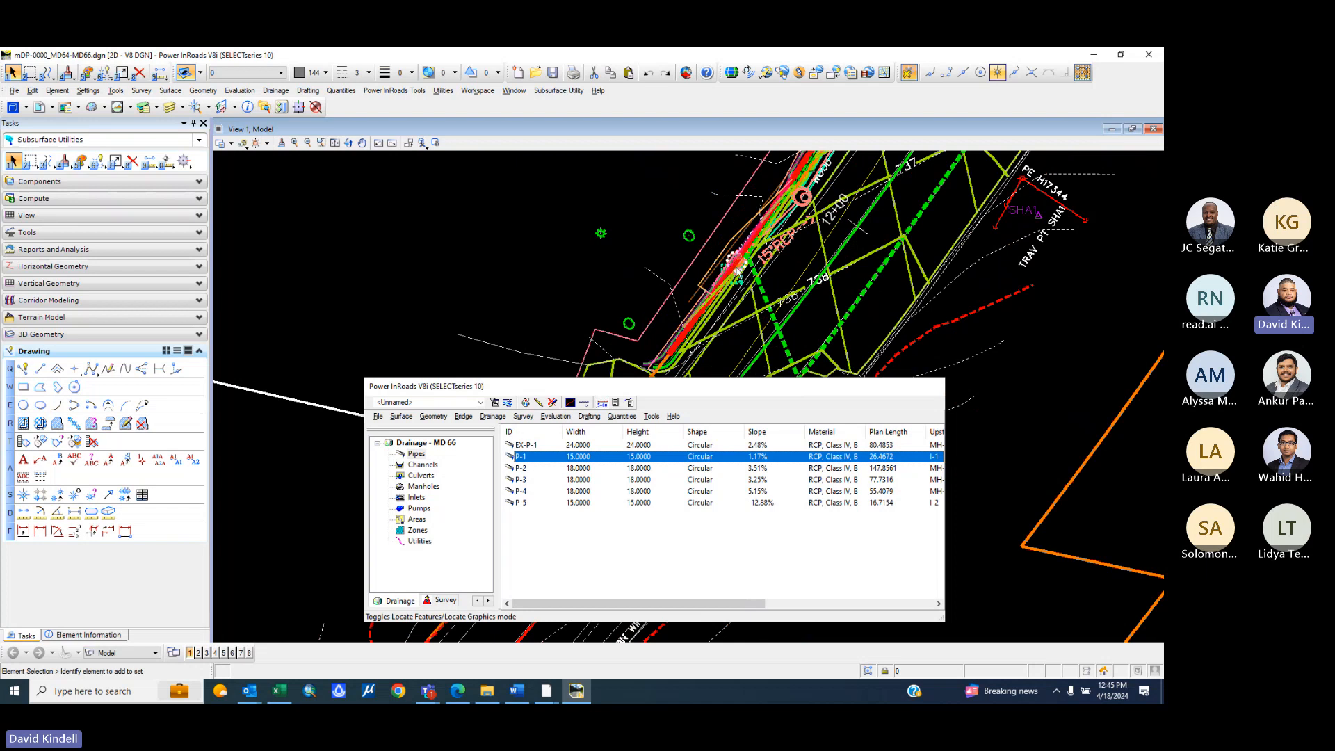
pyautogui.scroll(-3, 736, 261)
pyautogui.scroll(3, 723, 257)
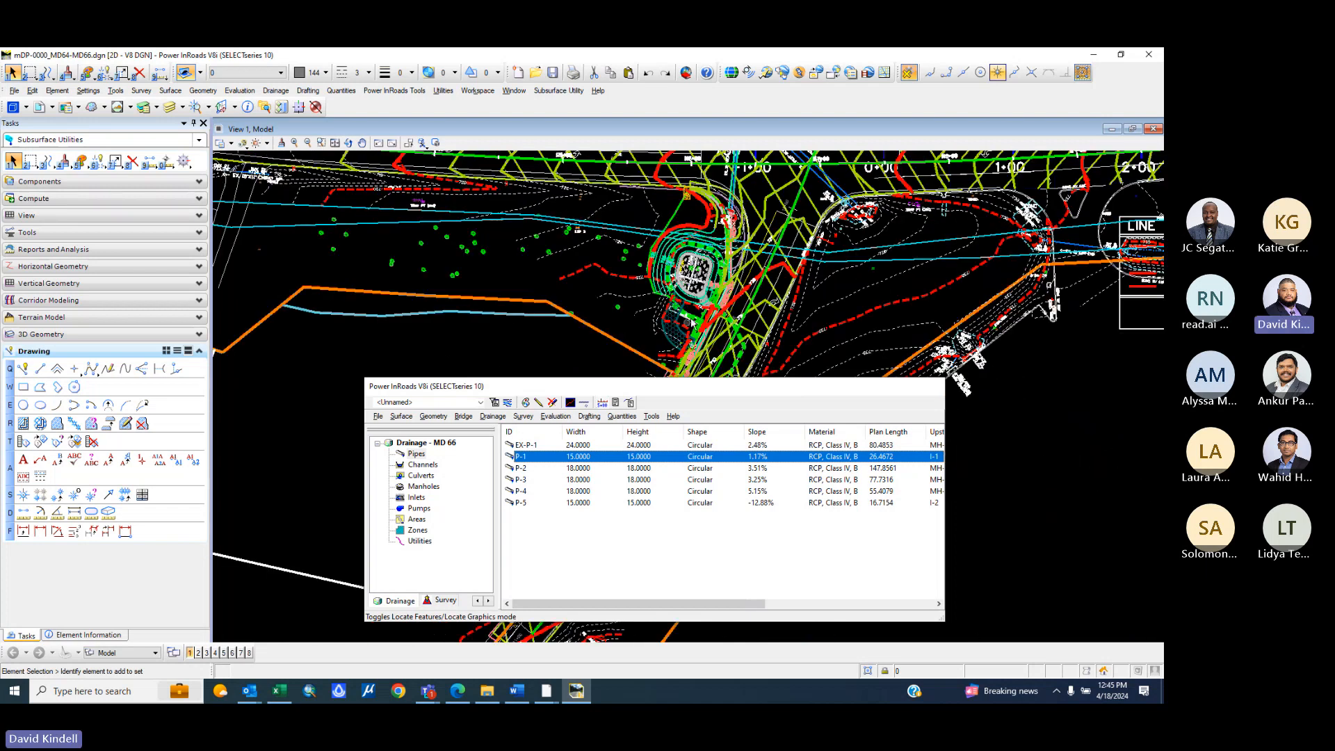
pyautogui.scroll(3, 721, 259)
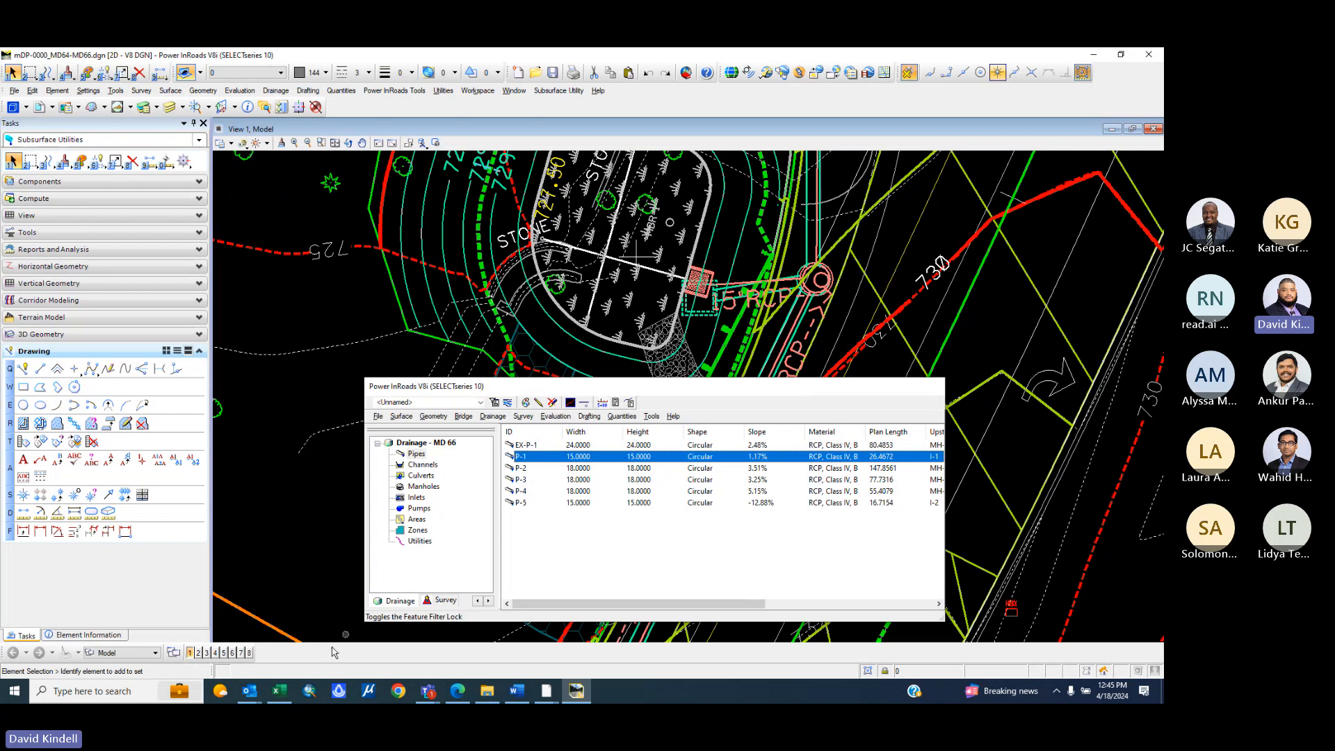
# - Switch to the Rational Method Inlet workbook in Excel and review the inlet drainage areas and discharges on the DA-Proposed-2 sheet
pyautogui.click(279, 691)
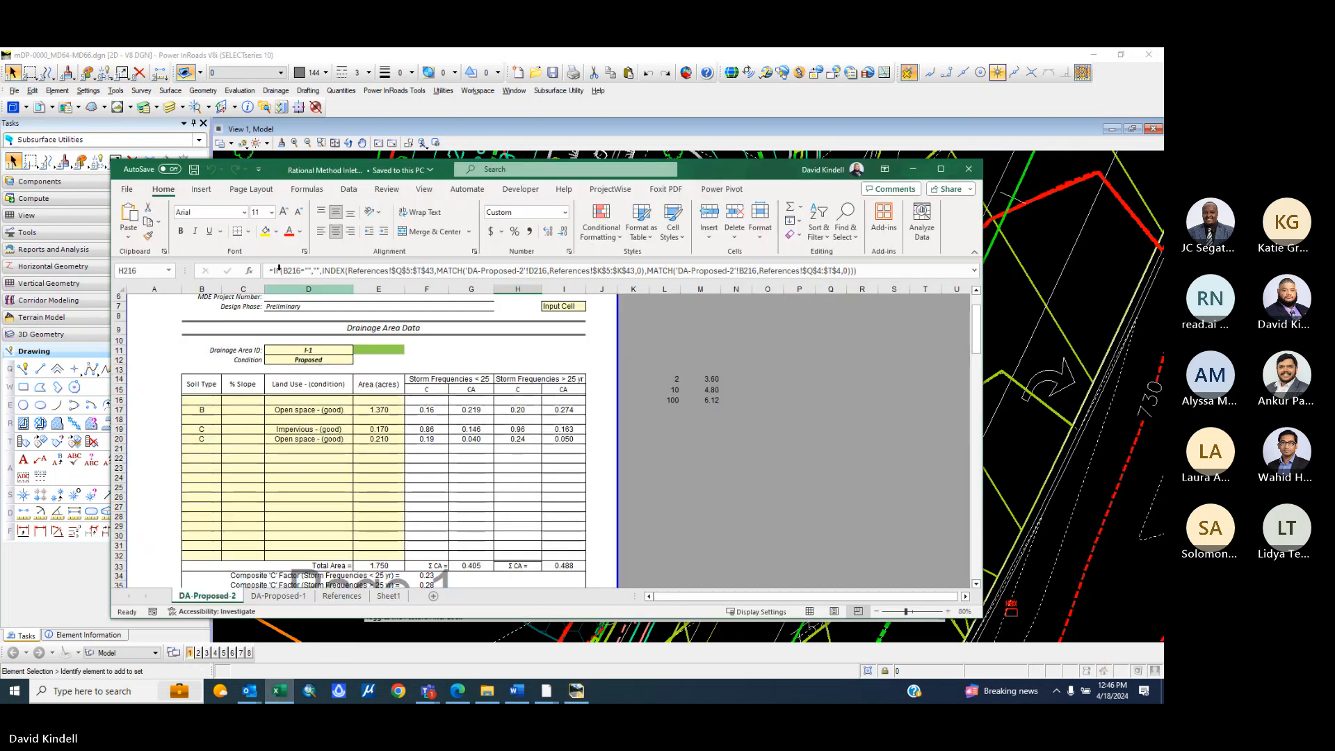
pyautogui.scroll(3, 310, 408)
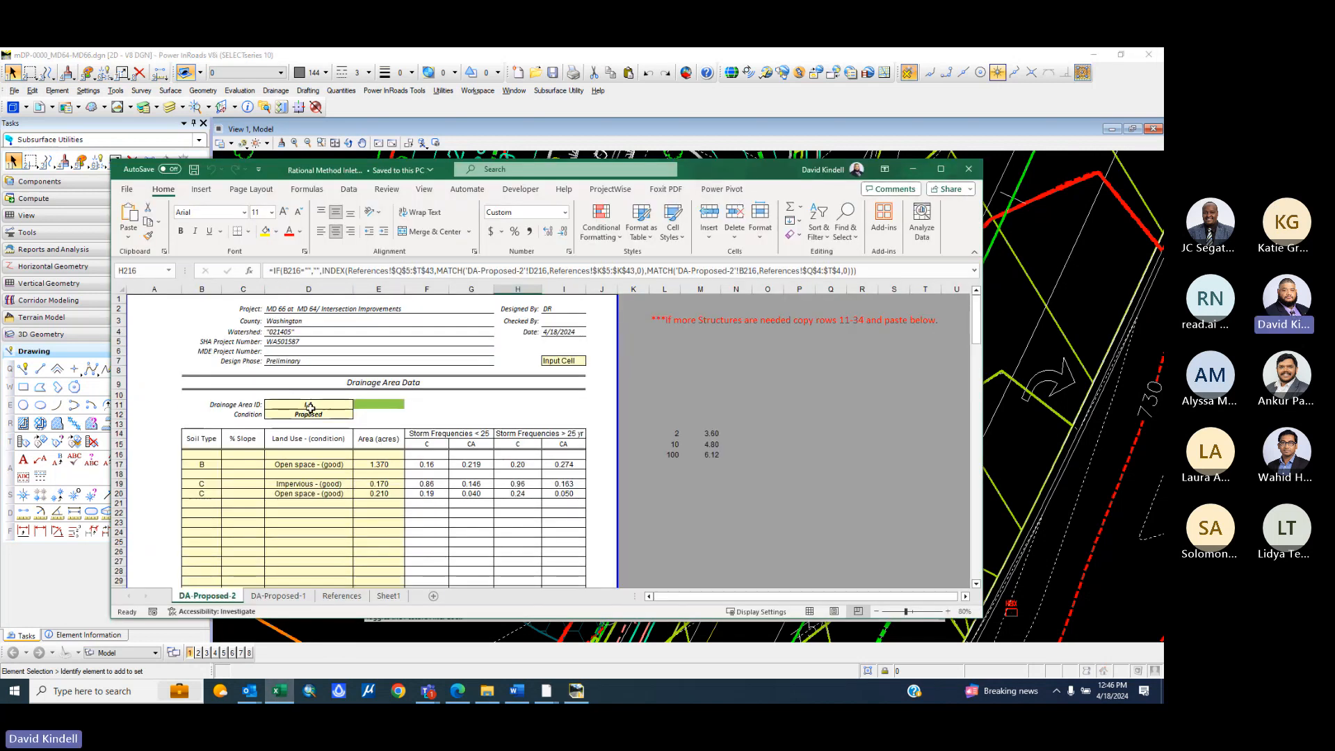
pyautogui.scroll(-10, 311, 408)
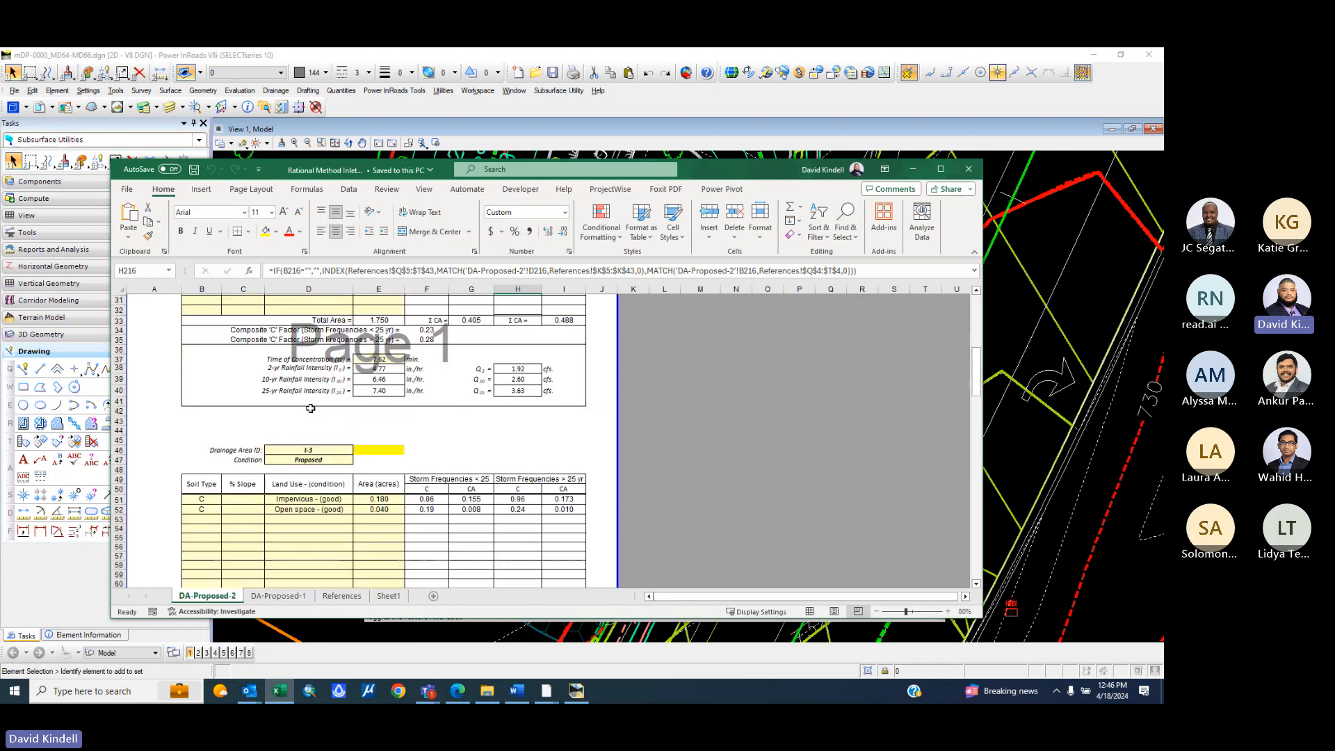
pyautogui.scroll(-5, 310, 408)
pyautogui.scroll(-6, 310, 408)
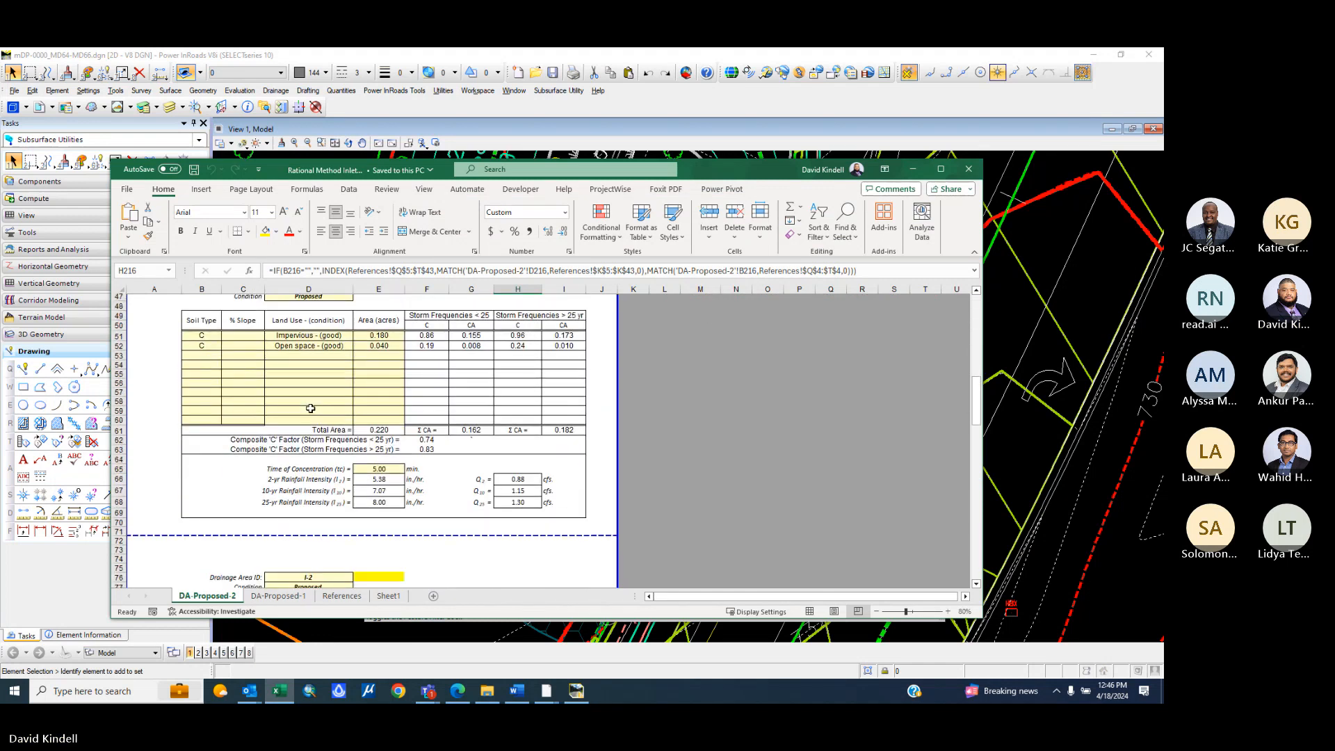
pyautogui.scroll(-10, 310, 408)
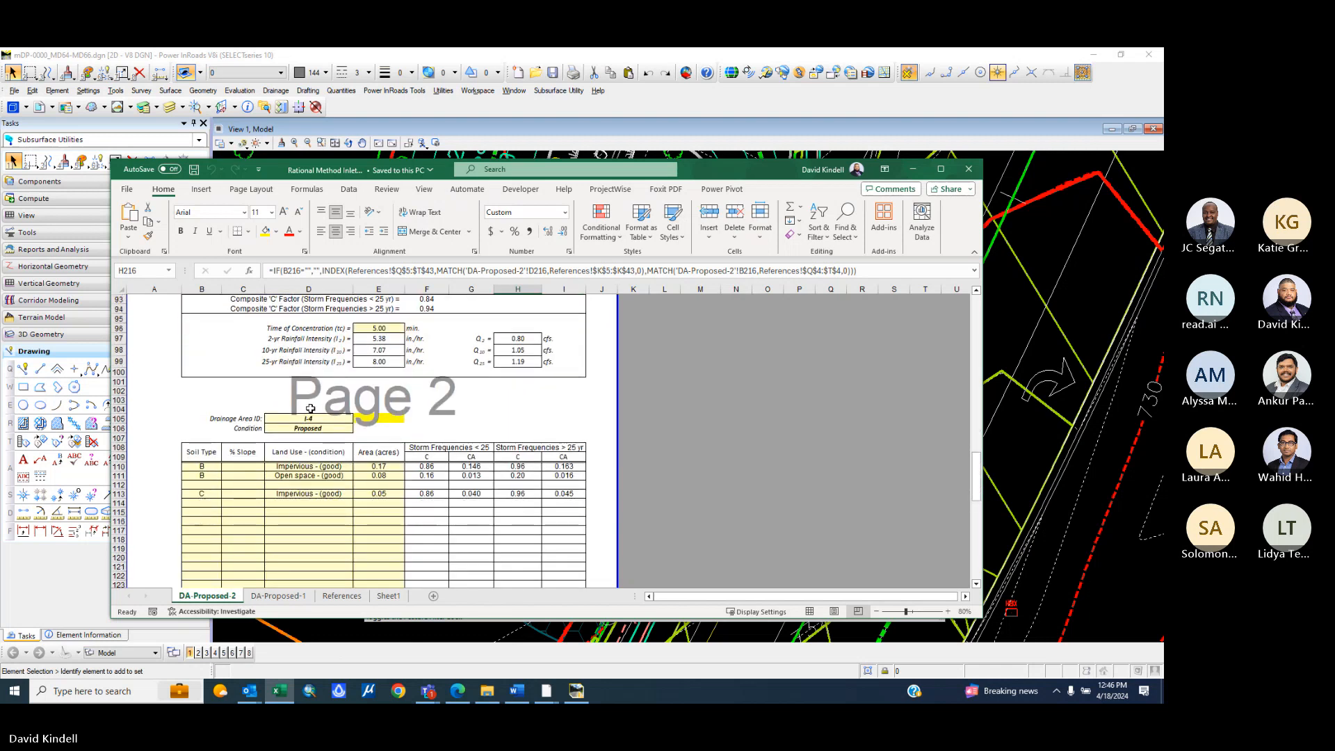
pyautogui.scroll(14, 310, 408)
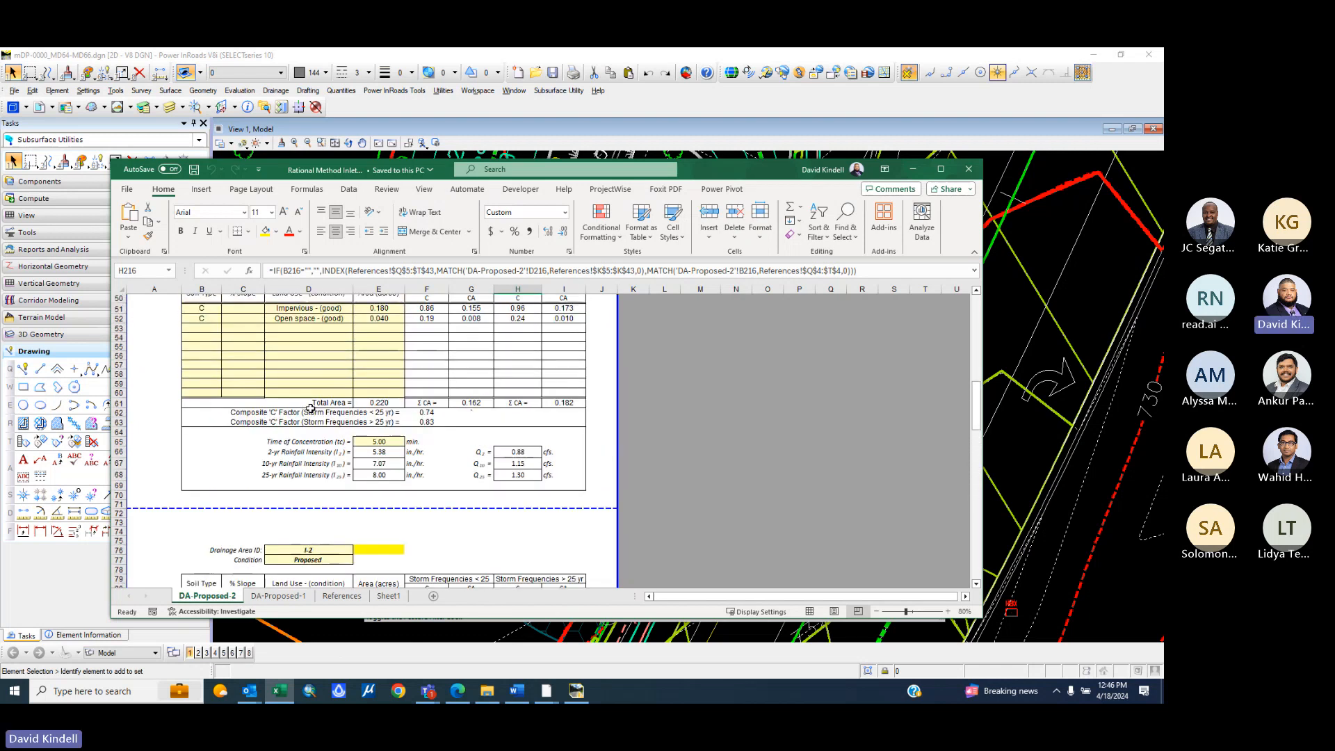
# - Compare the land-use areas, C factors and discharges of I-2 and the preceding drainage area on DA-Proposed-2, and return to Power InRoads
pyautogui.scroll(-4, 399, 323)
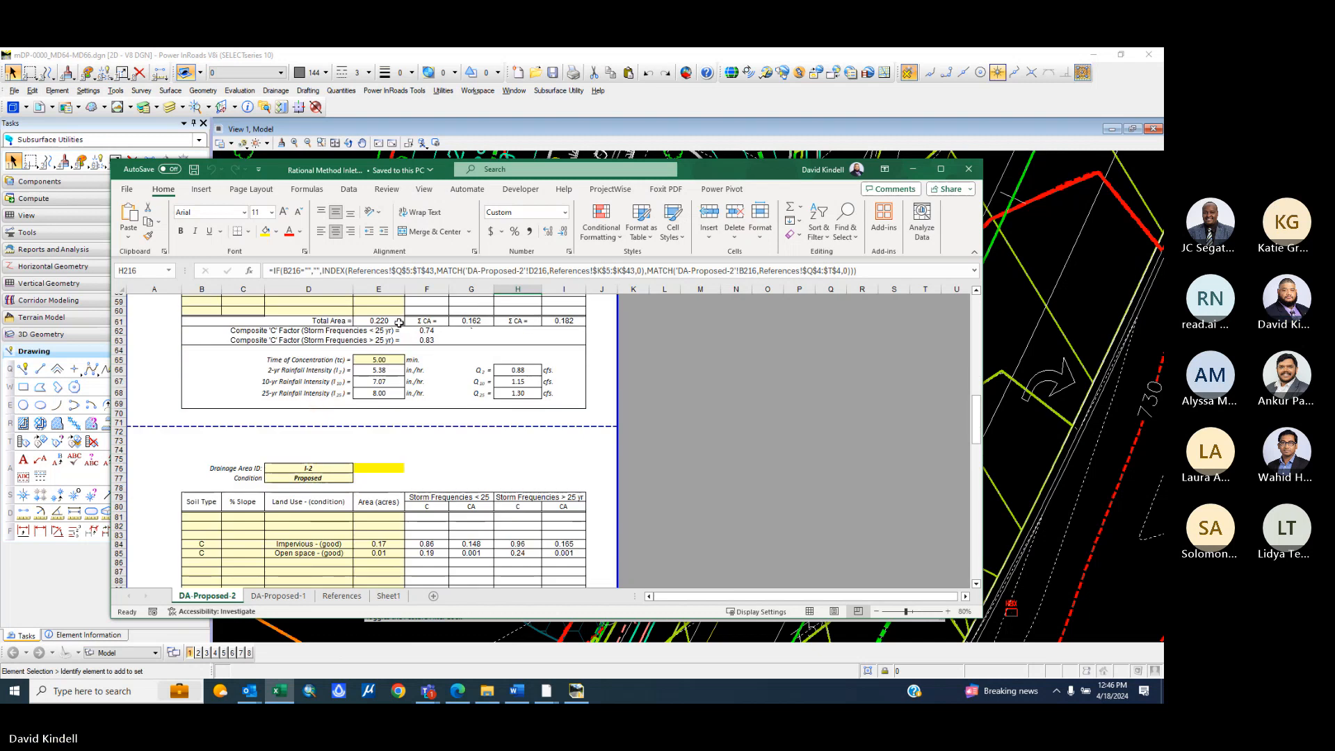
pyautogui.scroll(-5, 381, 323)
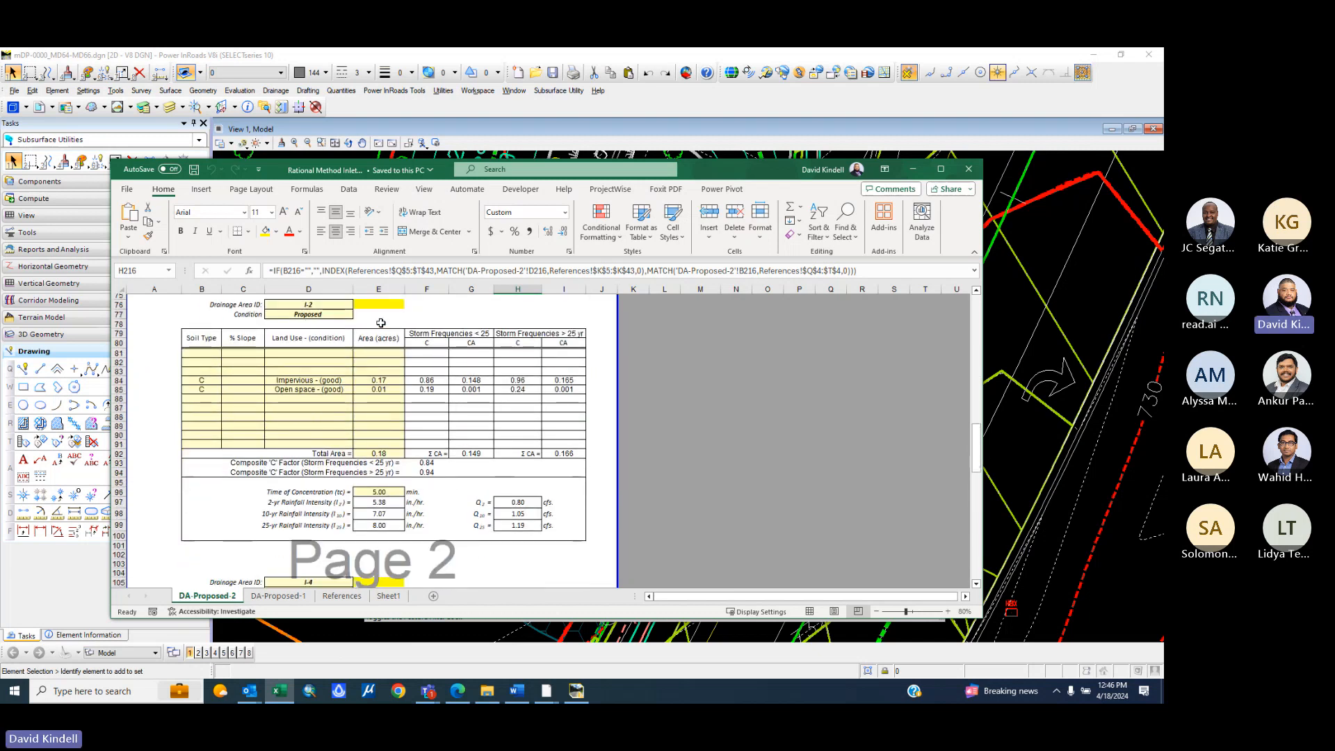
pyautogui.scroll(2, 381, 322)
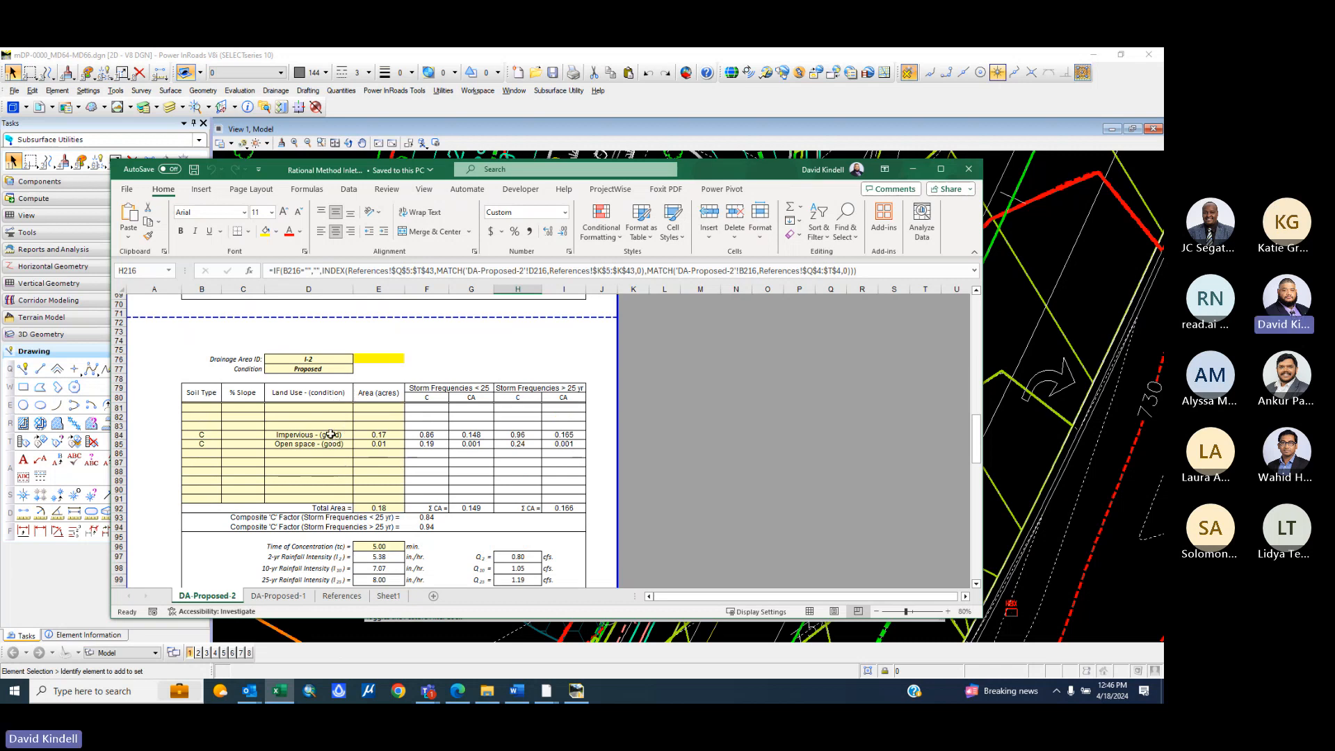
pyautogui.scroll(-5, 299, 378)
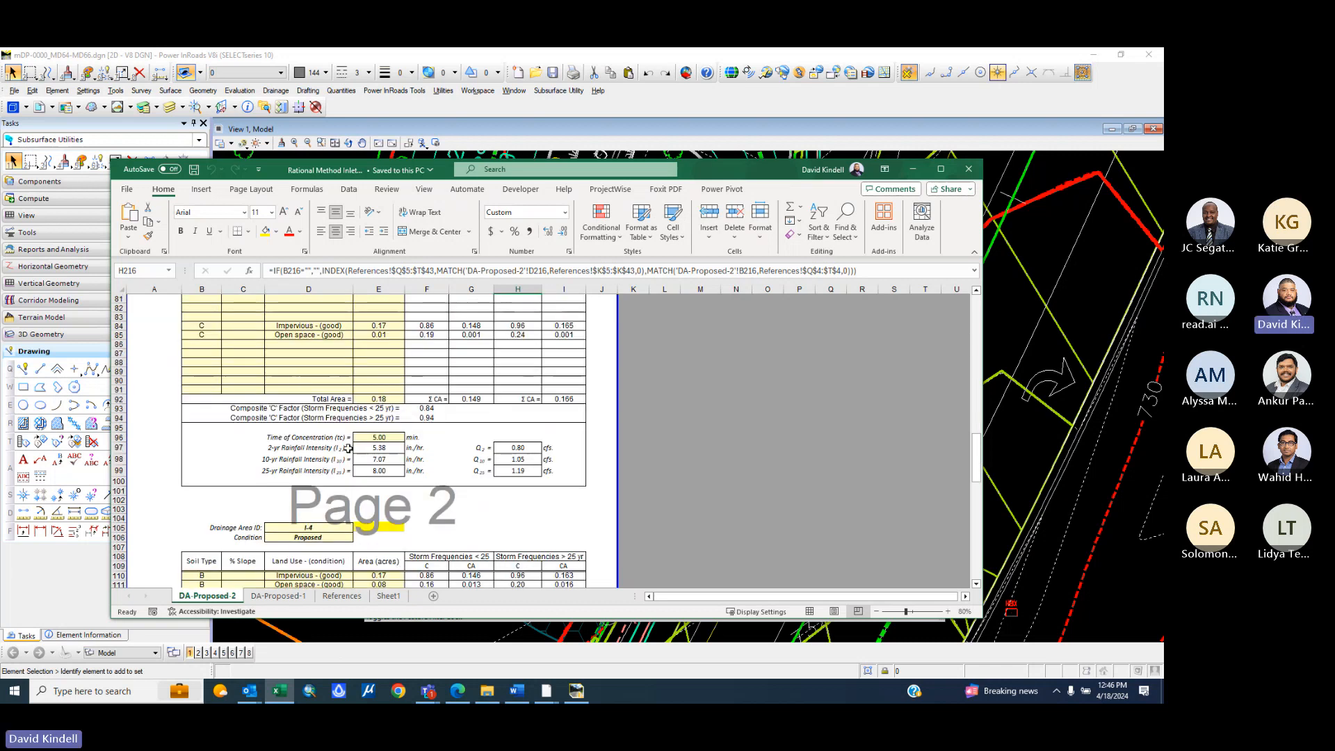
pyautogui.scroll(5, 360, 423)
pyautogui.scroll(4, 360, 423)
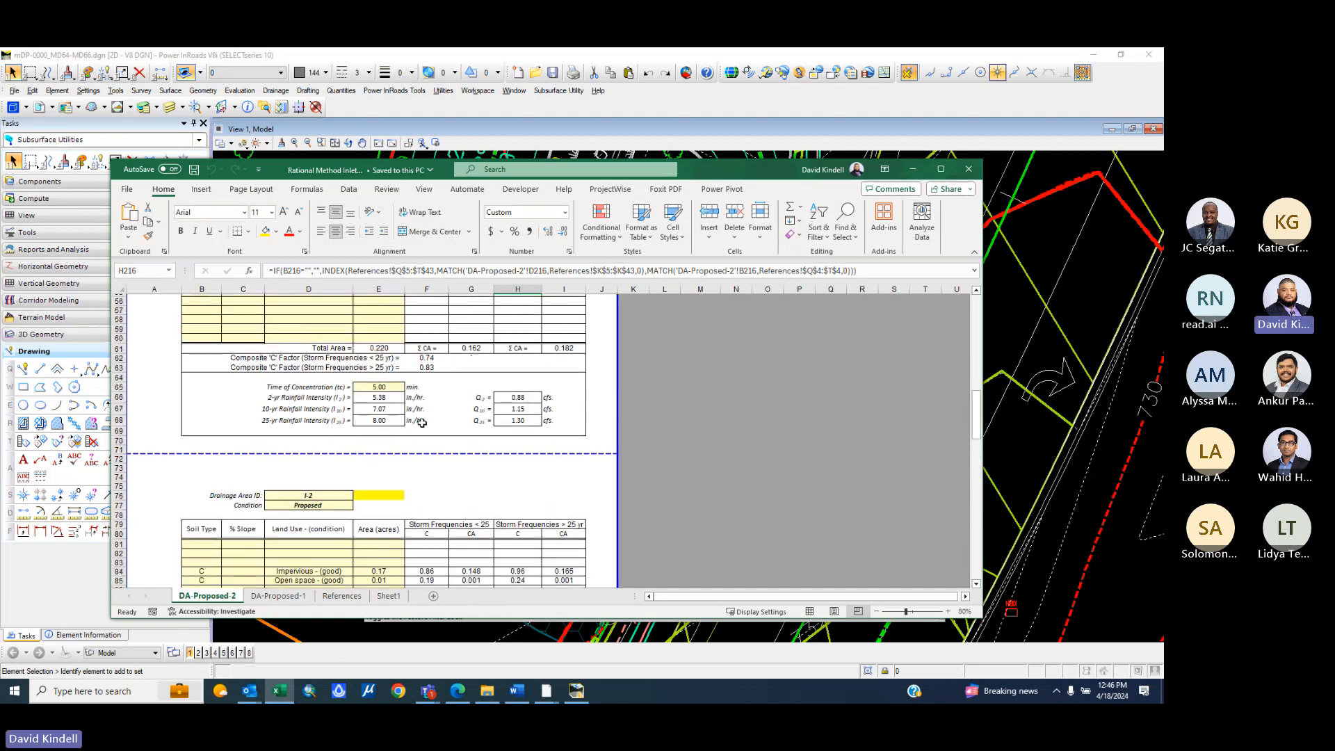
pyautogui.scroll(3, 335, 362)
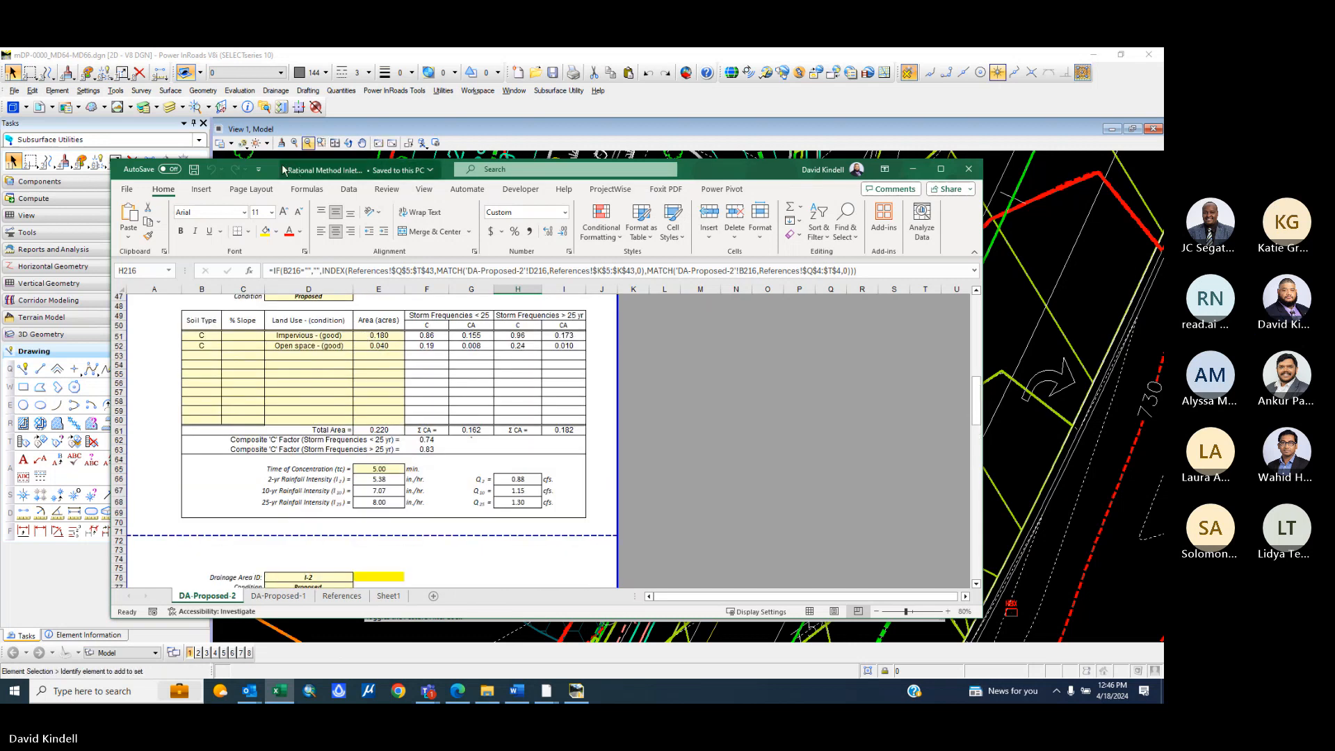
pyautogui.moveTo(412, 169); pyautogui.dragTo(342, 200)
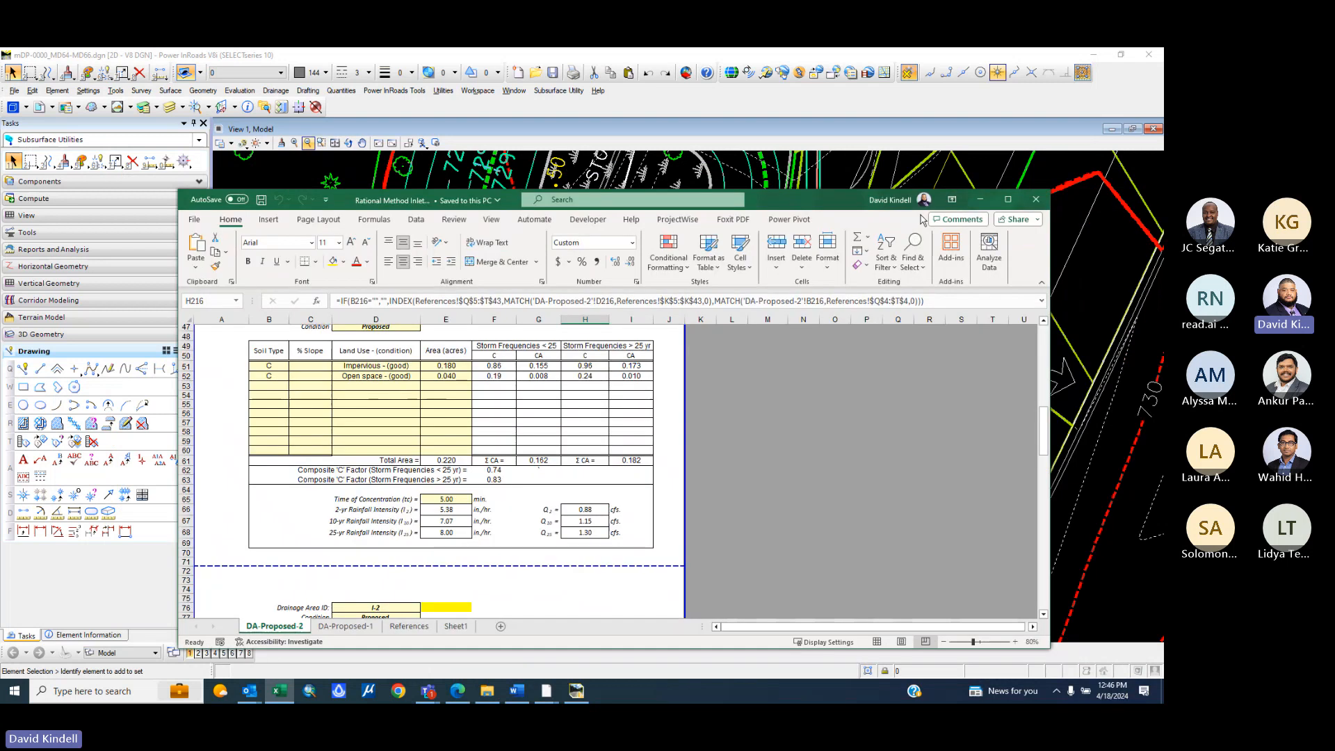
pyautogui.click(980, 199)
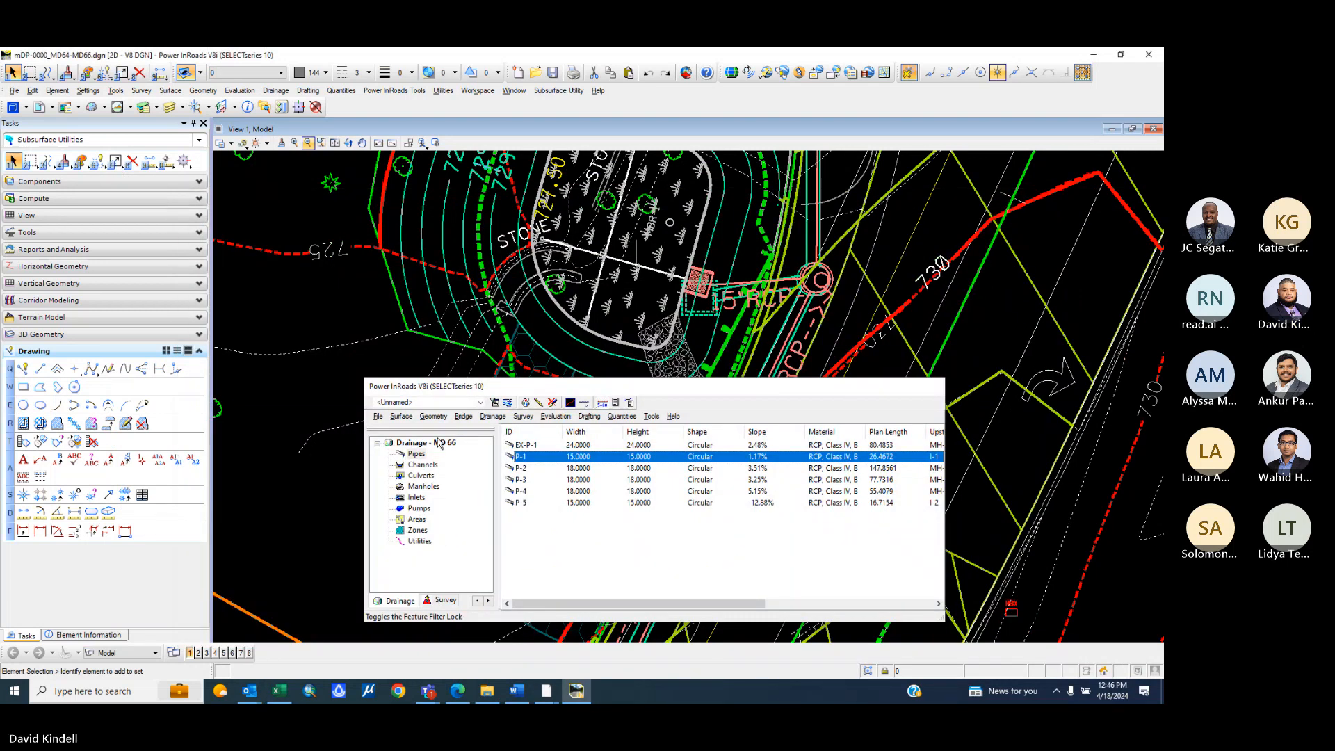
# - Check the Areas and Inlets lists of the MD 66 drainage project
pyautogui.click(416, 520)
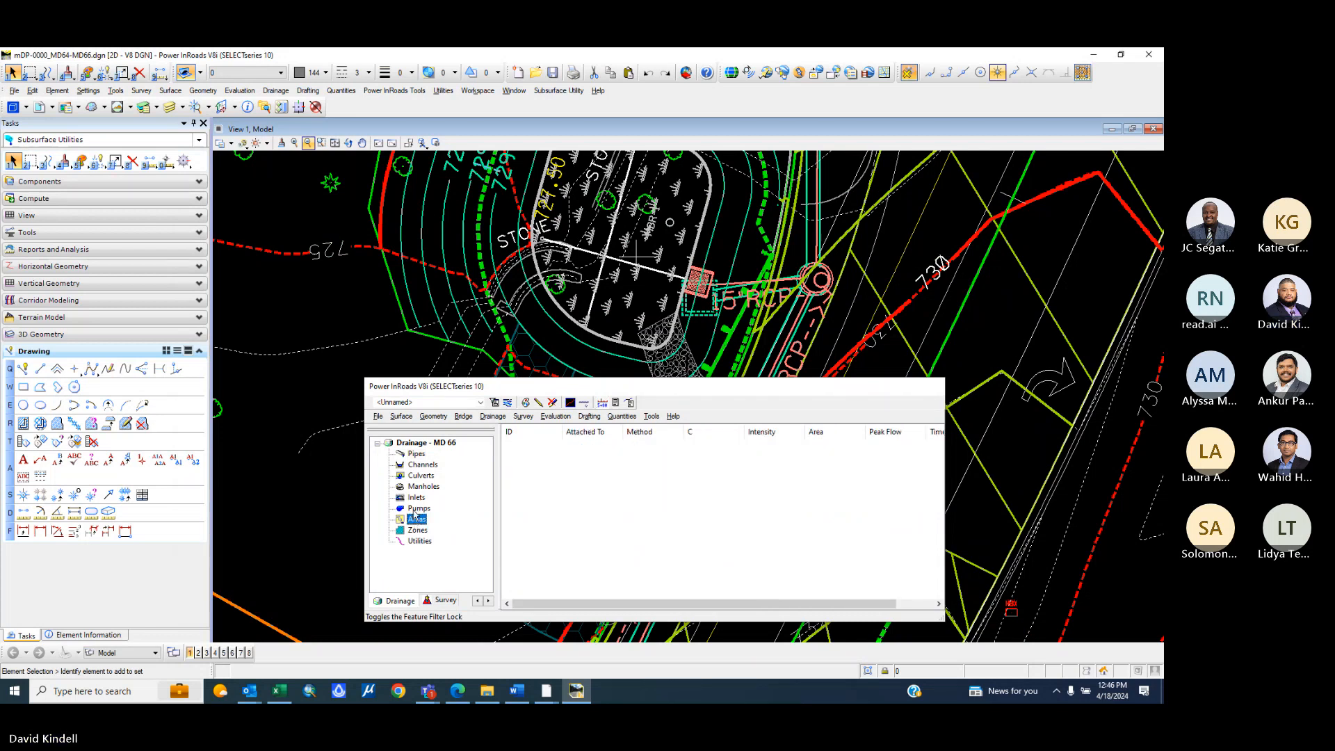
pyautogui.click(416, 498)
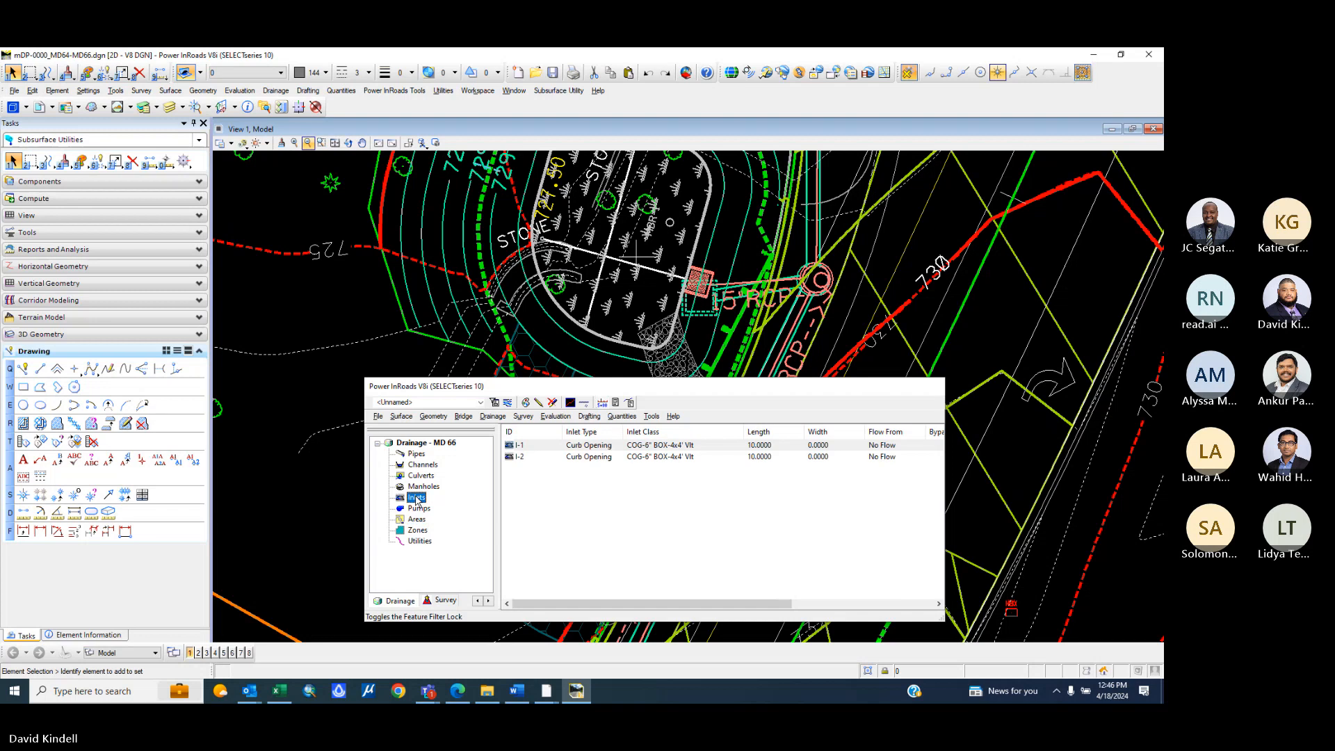
pyautogui.rightClick(513, 449)
pyautogui.click(415, 520)
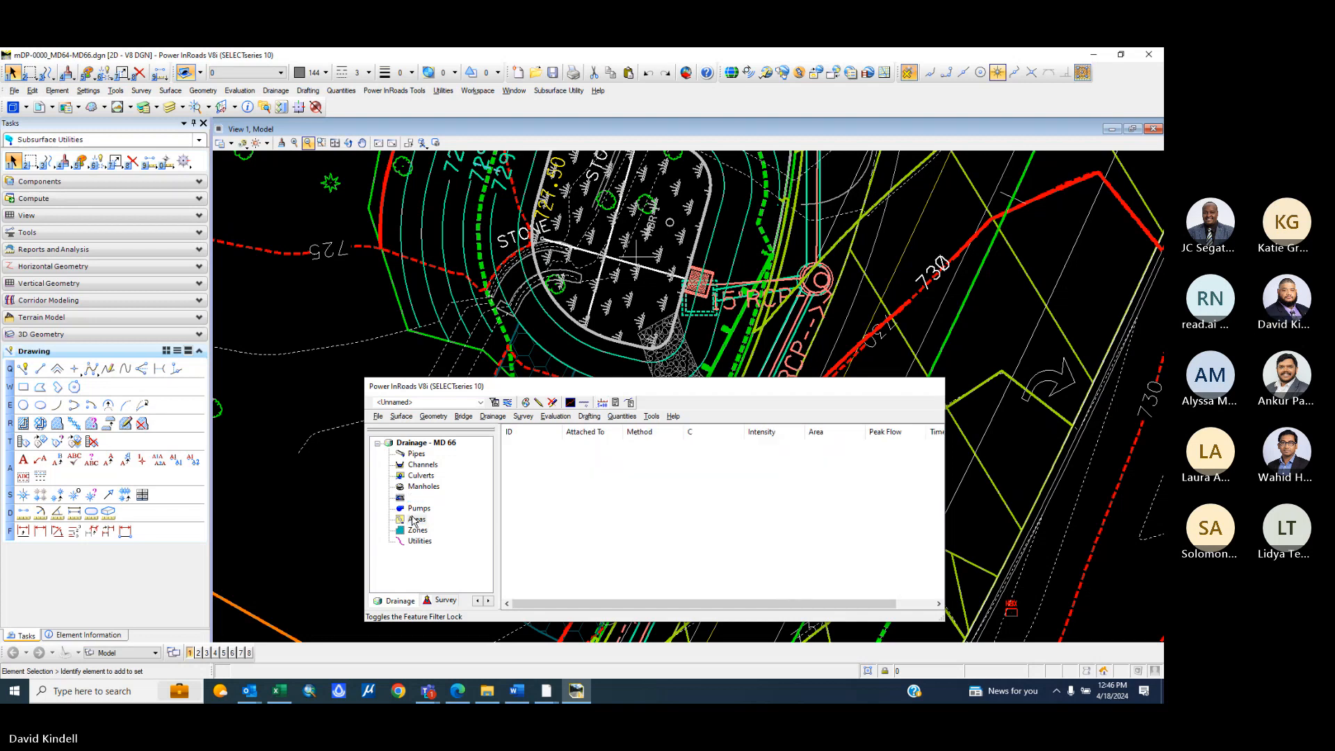
pyautogui.click(493, 416)
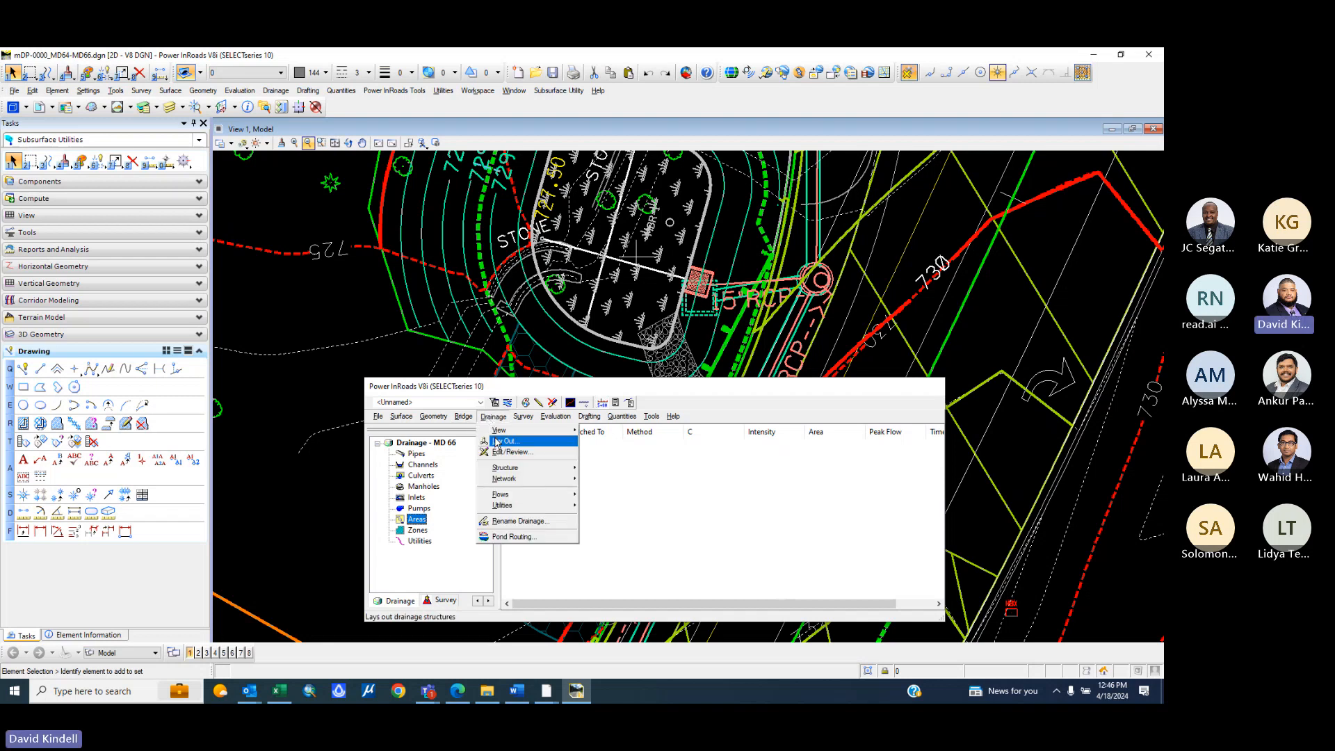
pyautogui.moveTo(501, 482)
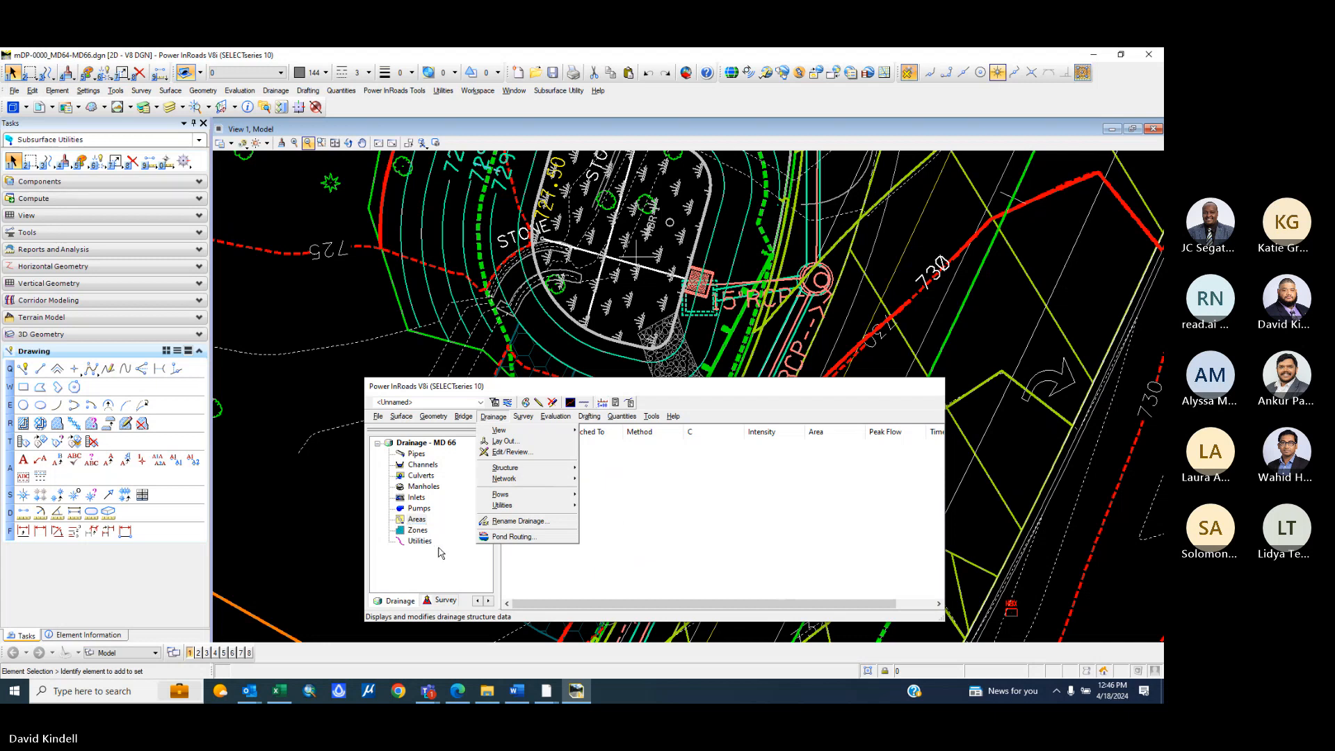
pyautogui.click(507, 441)
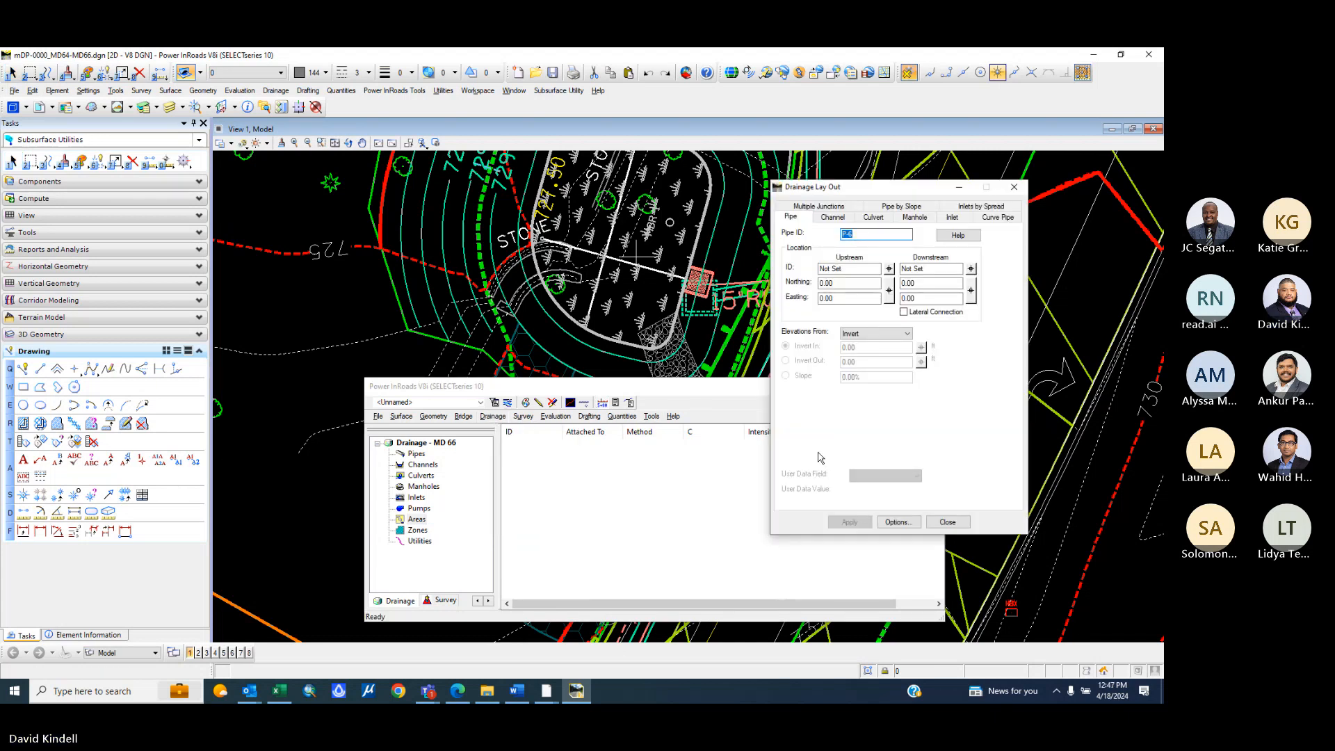
pyautogui.click(952, 217)
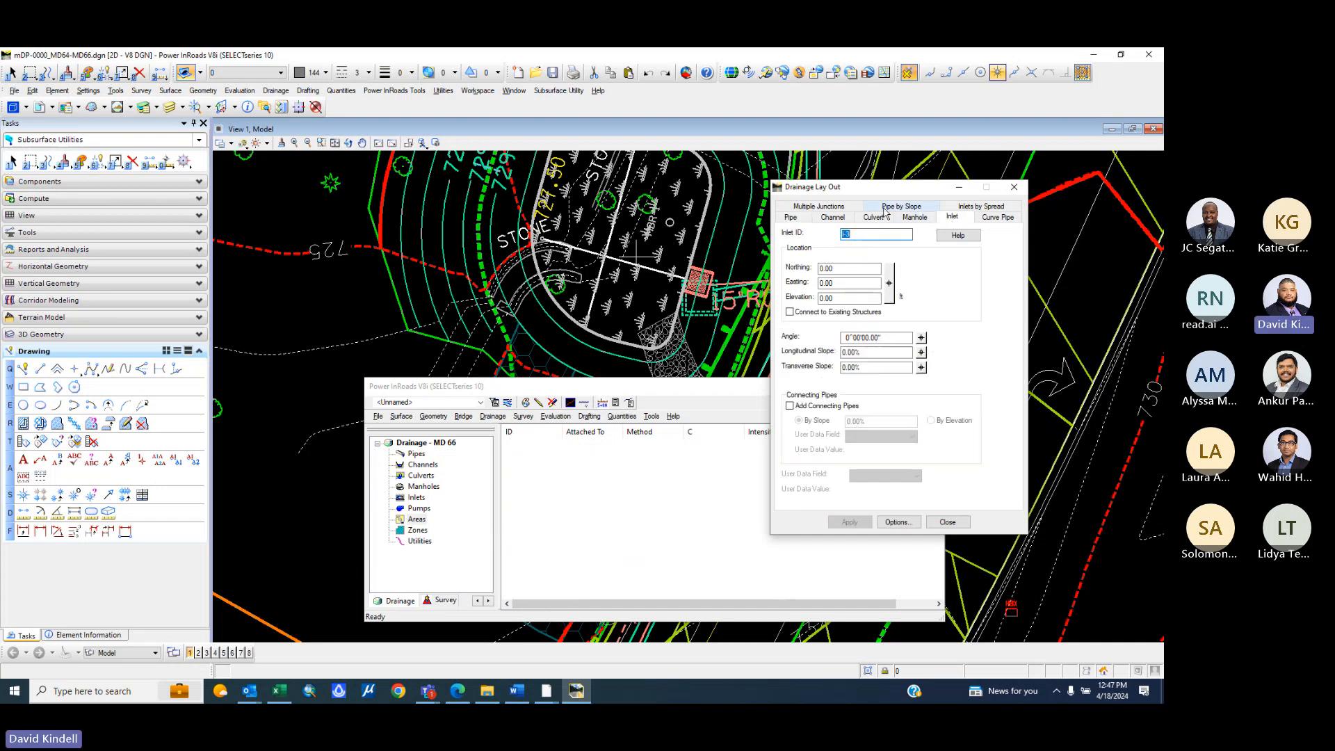
pyautogui.click(946, 524)
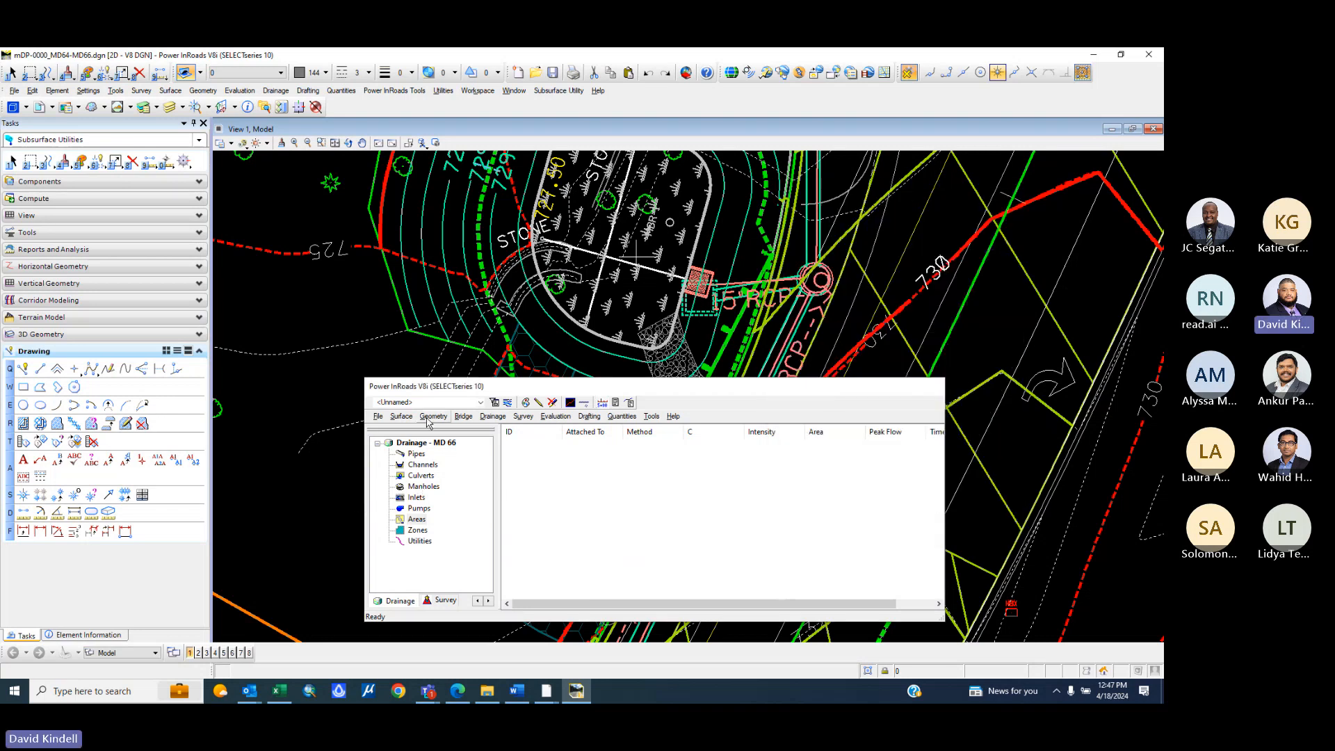
# - Start a rational-method Compute Flow for area A-1 and set its drainage area to 1.75 ac from the Rational Method Inlet workbook in Excel
pyautogui.click(494, 416)
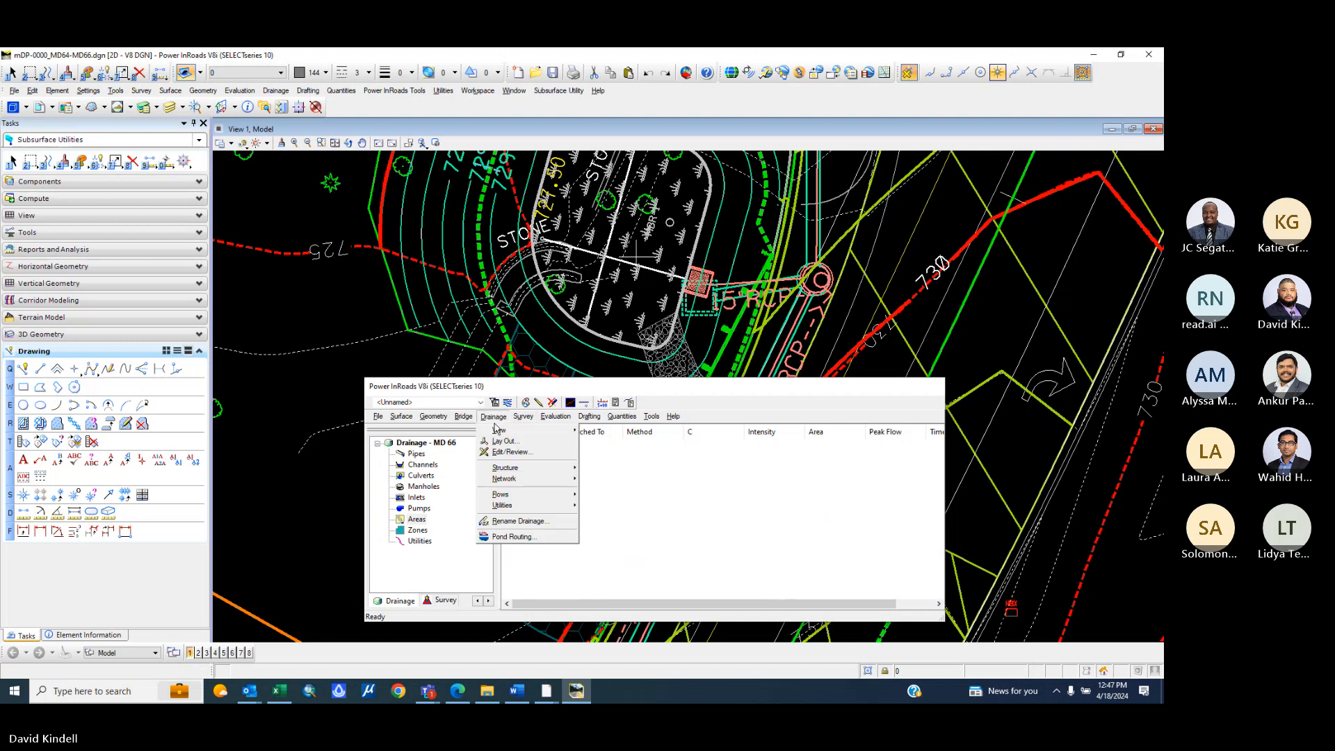
pyautogui.moveTo(497, 431)
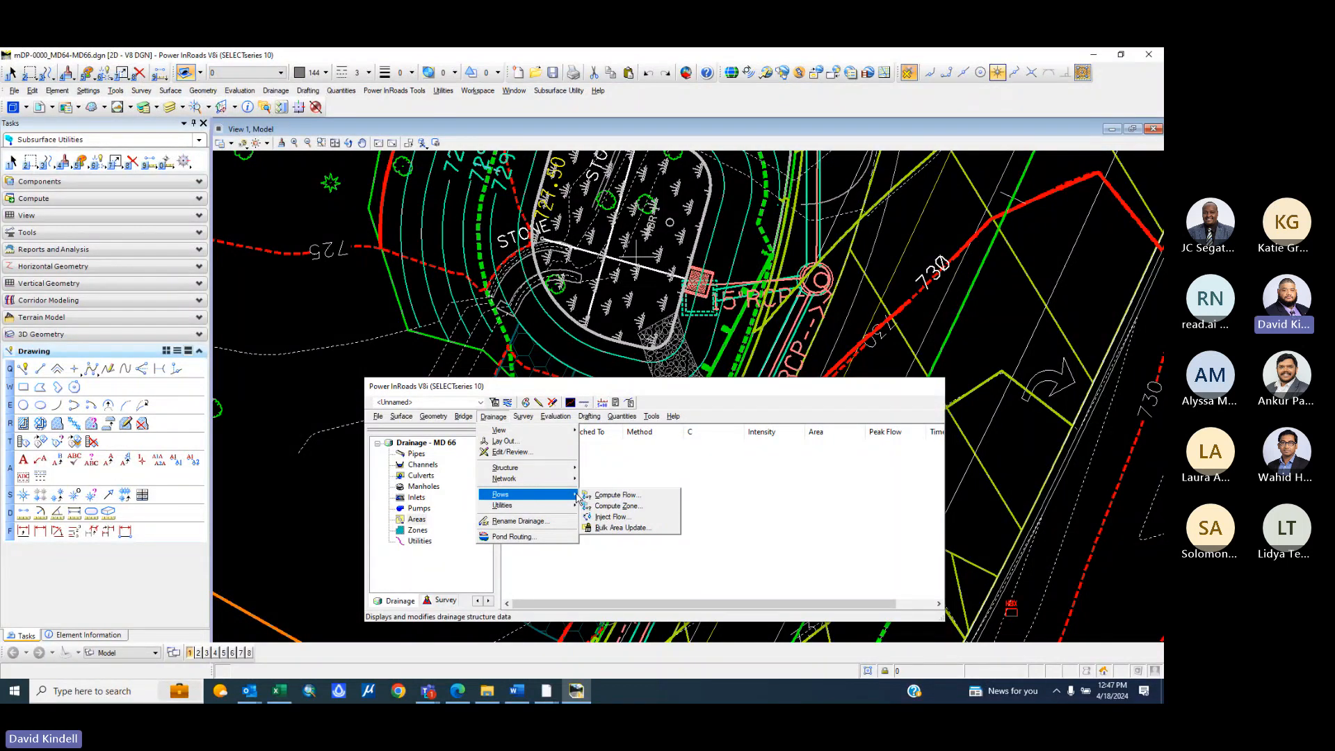
pyautogui.click(619, 496)
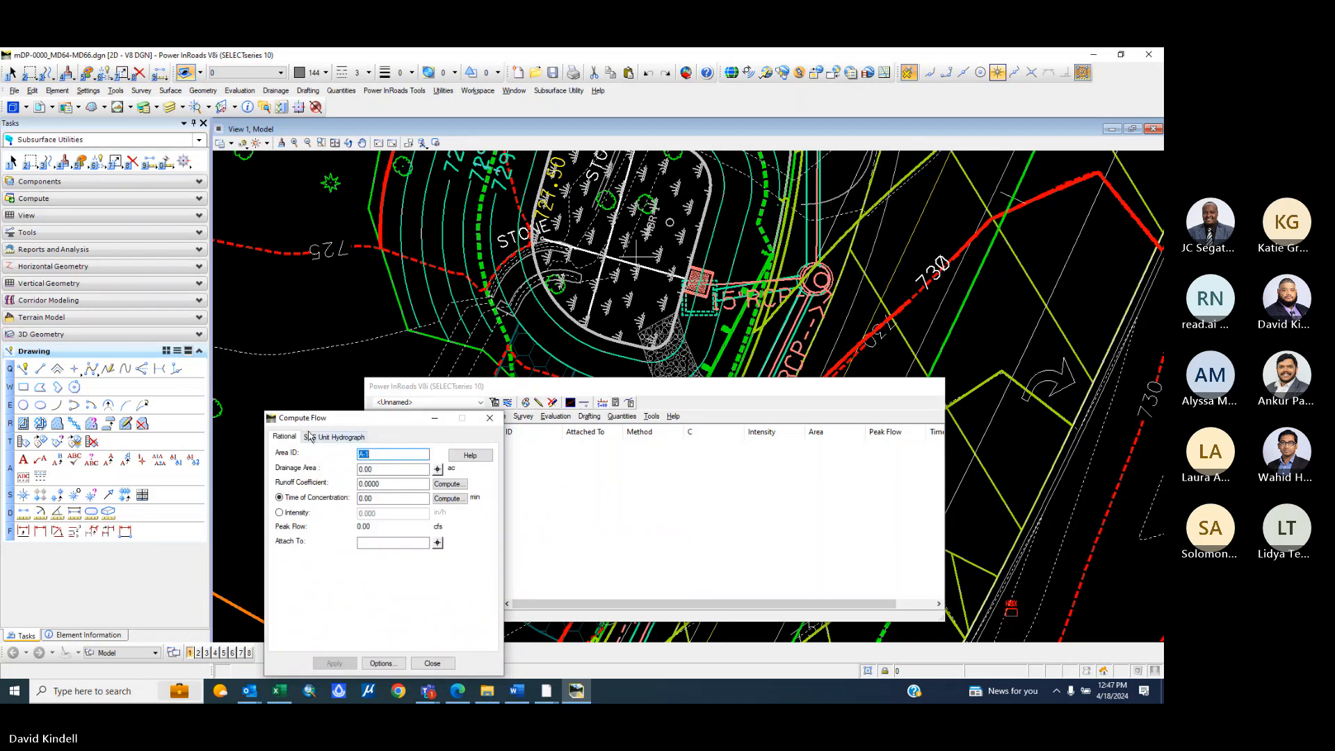
pyautogui.moveTo(297, 422); pyautogui.dragTo(685, 331)
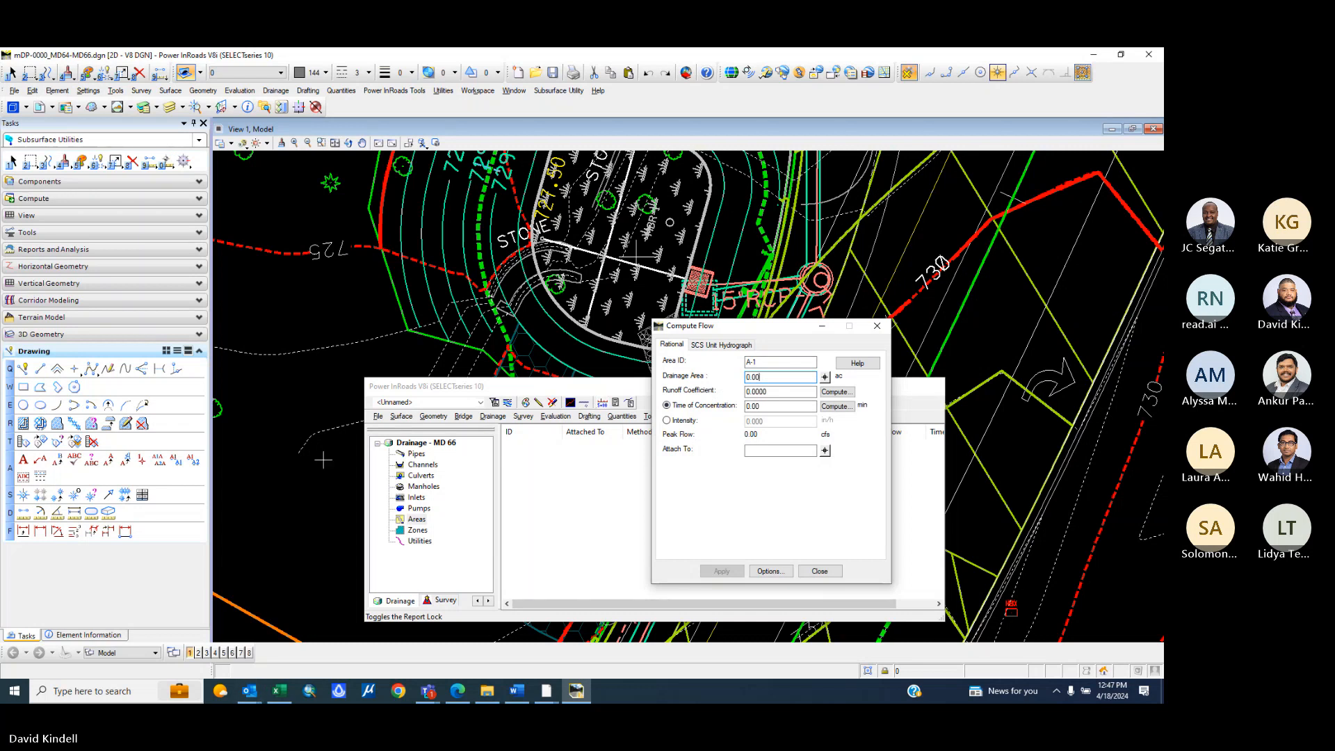
pyautogui.scroll(-2, 323, 459)
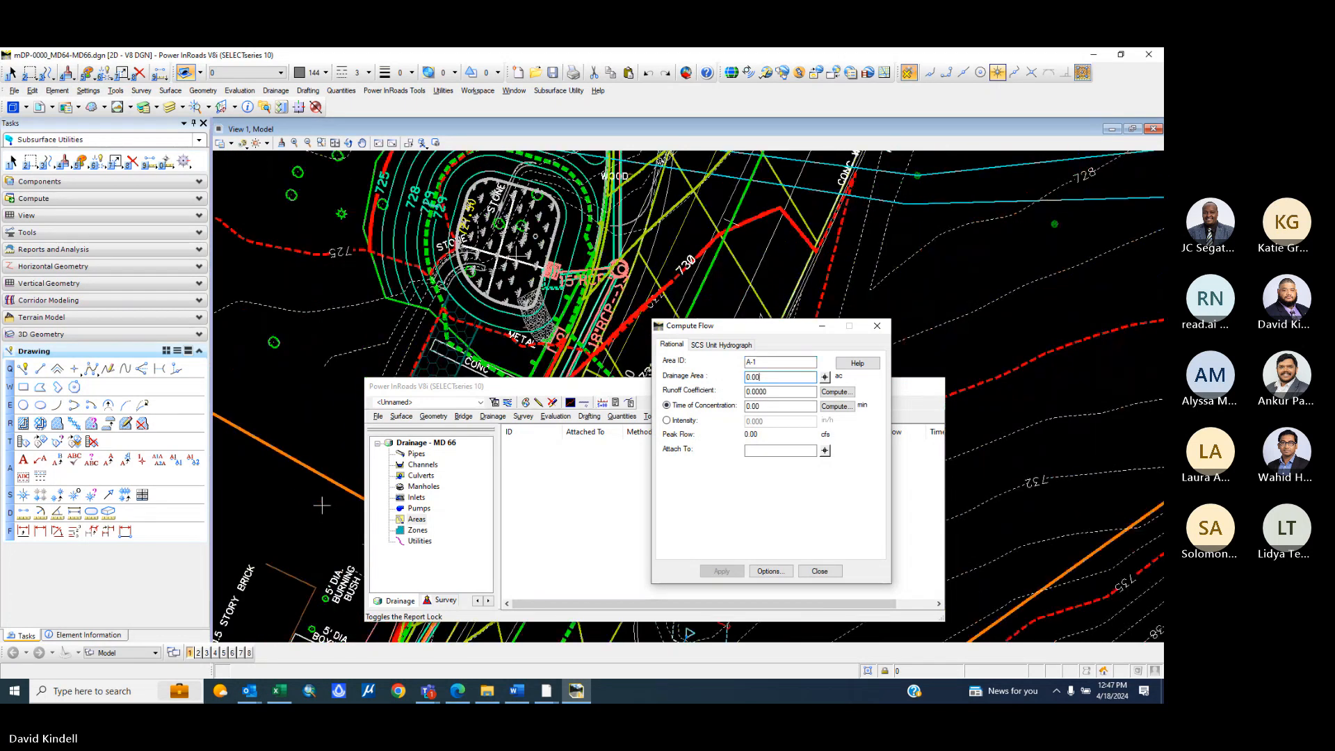
pyautogui.click(278, 691)
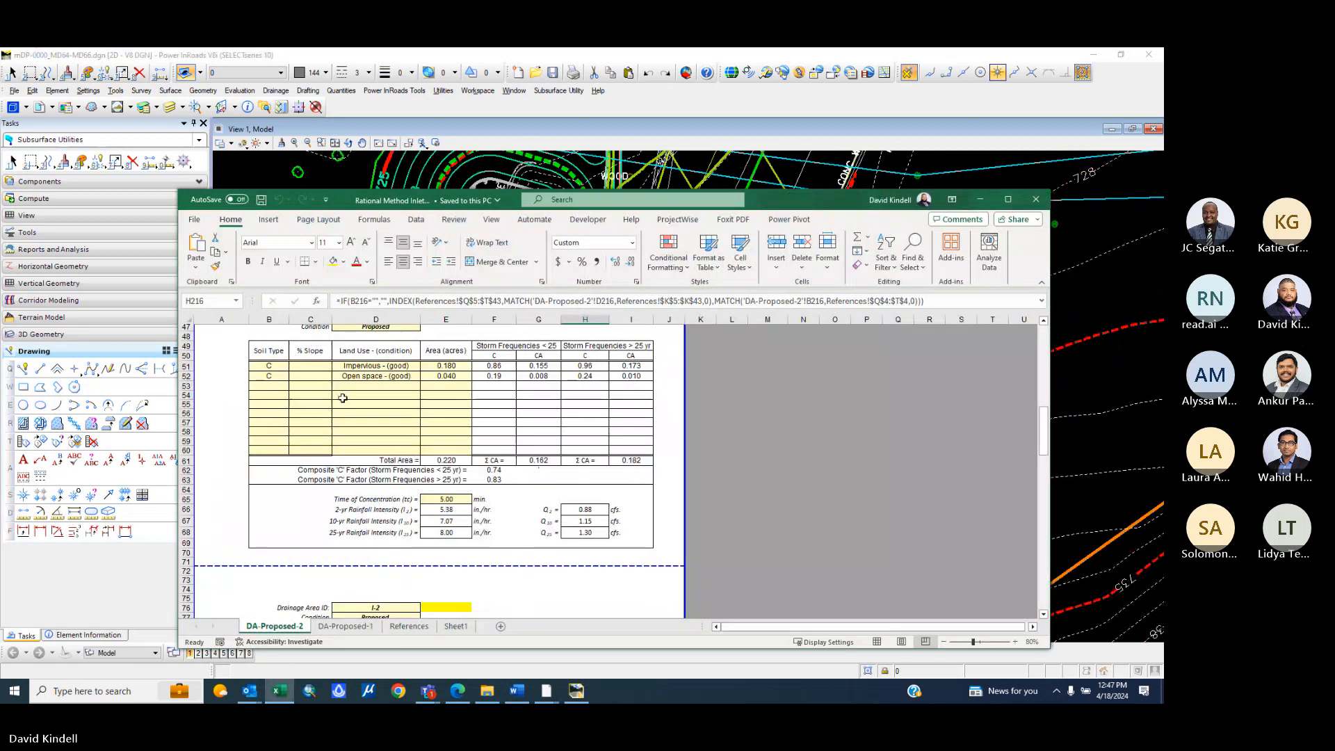
pyautogui.scroll(-2, 349, 406)
pyautogui.scroll(5, 349, 417)
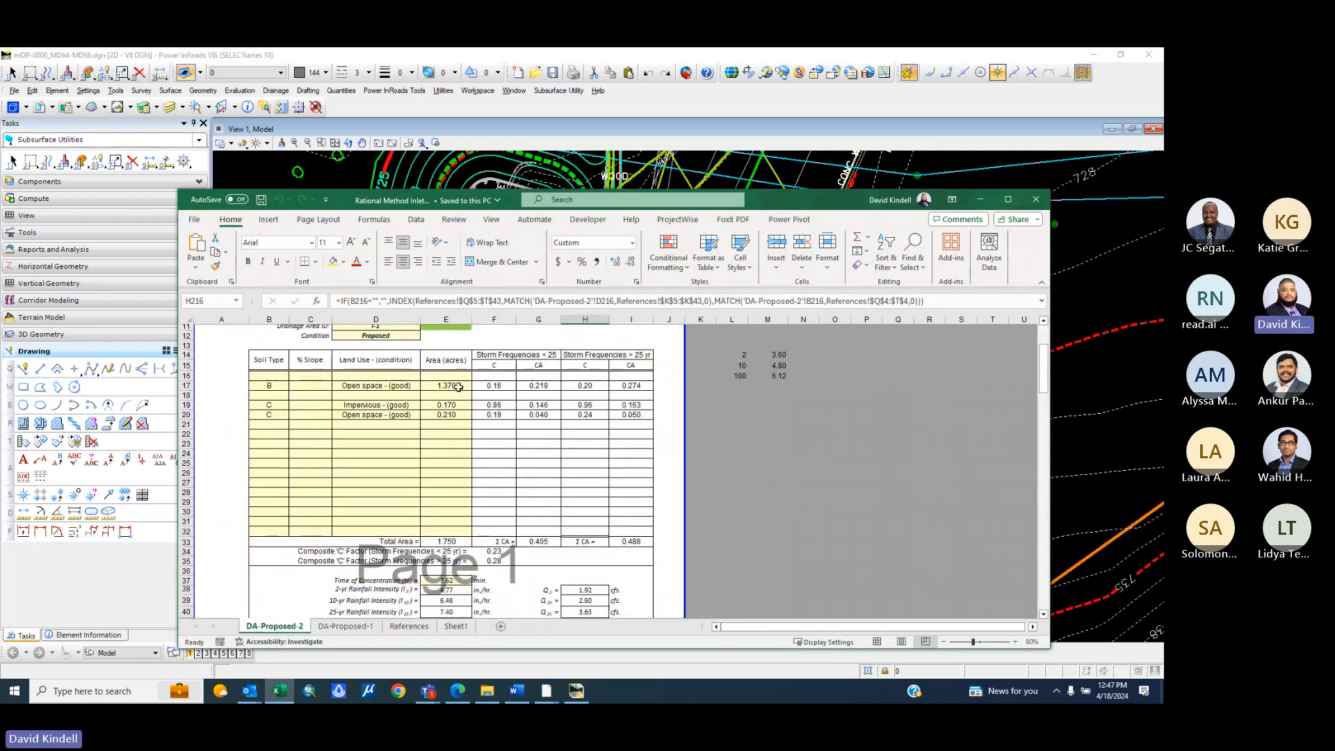
pyautogui.scroll(-2, 458, 386)
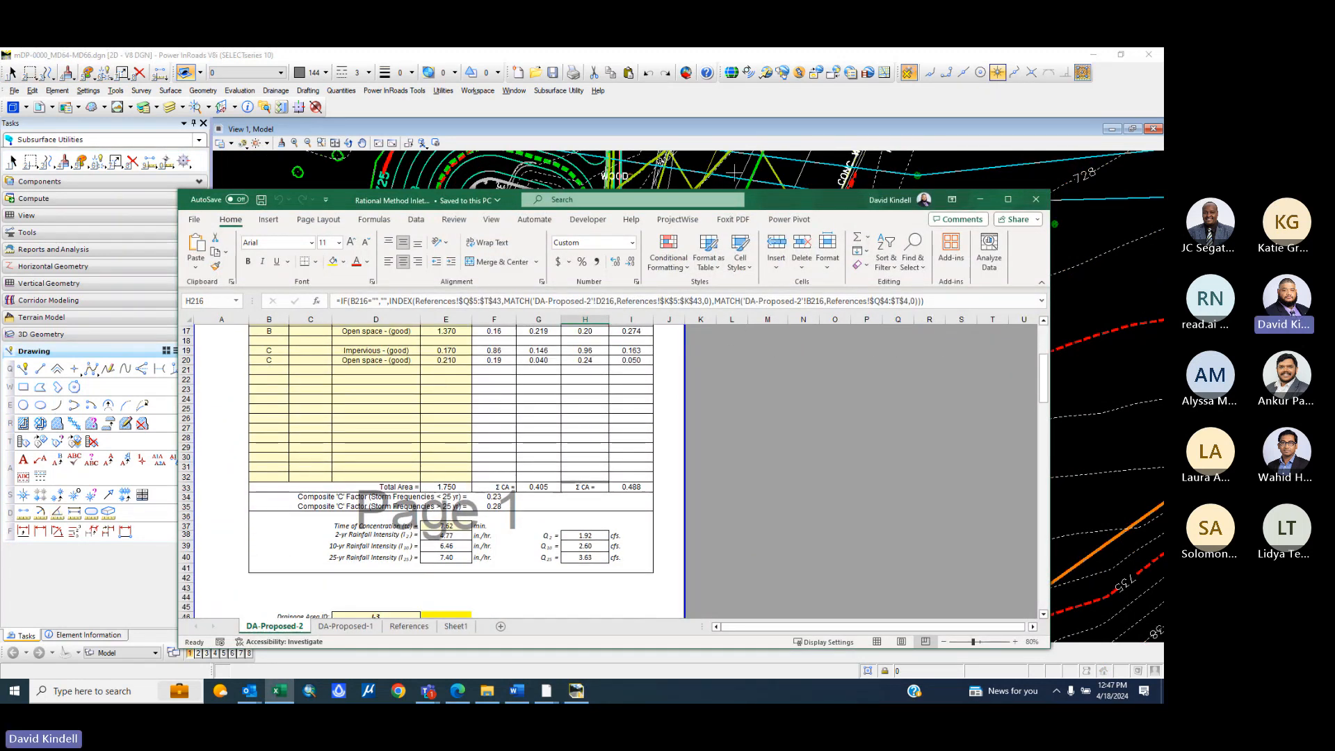
pyautogui.click(980, 199)
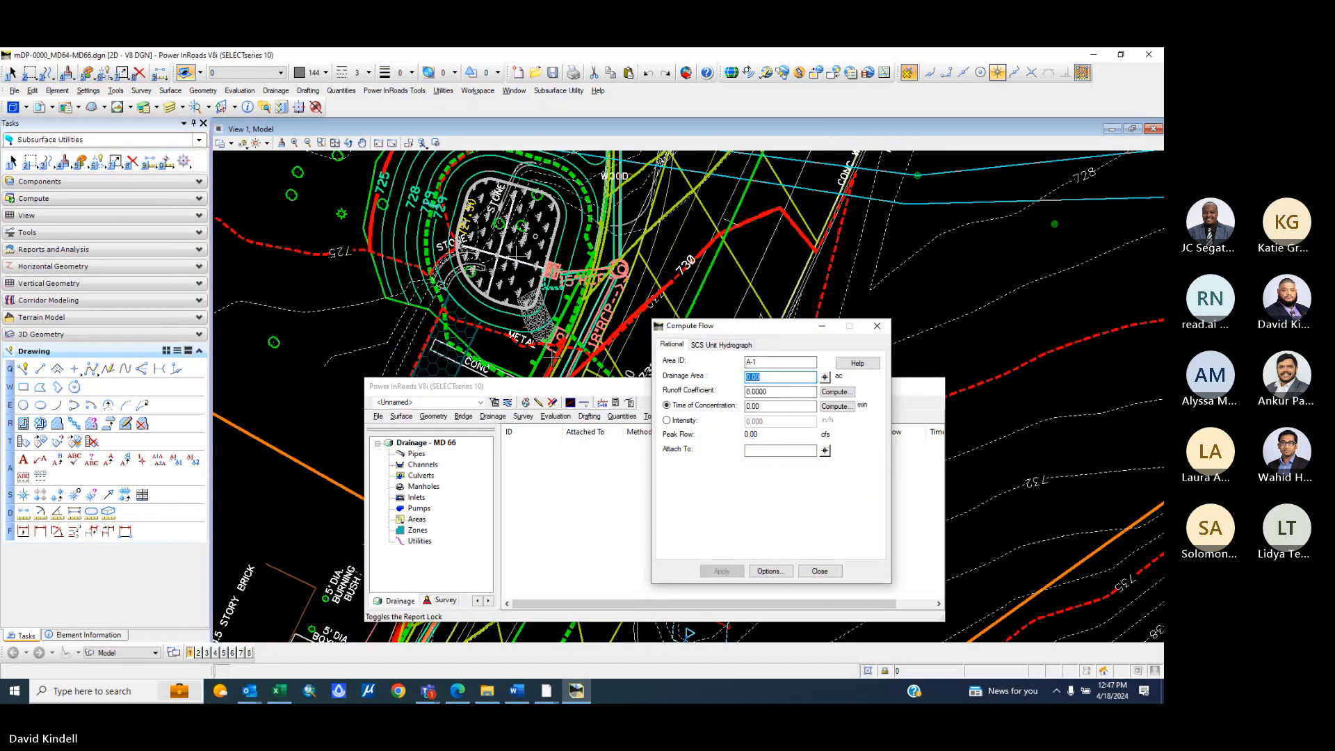
pyautogui.write('1.75')
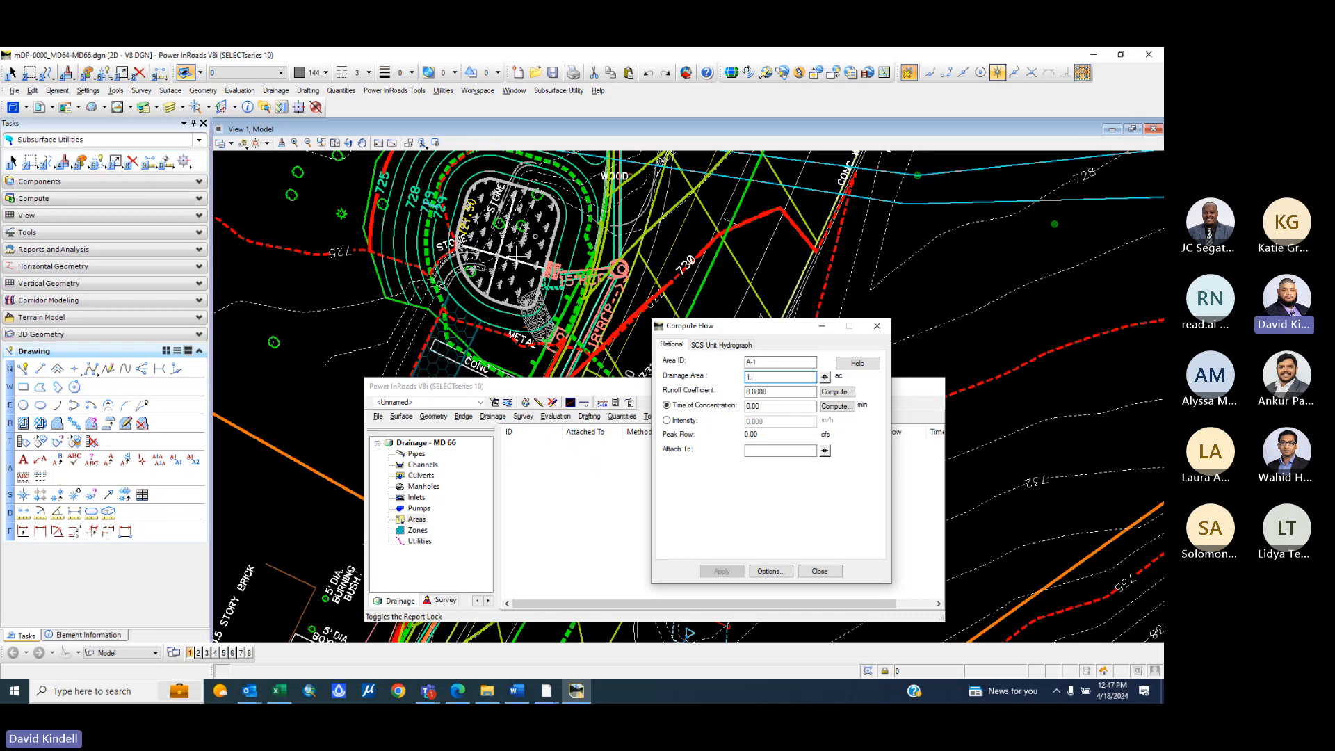
# - Look up the composite C factor for storms under 25 years in Excel and set A-1's runoff coefficient to 0.23 in Power InRoads
pyautogui.click(771, 392)
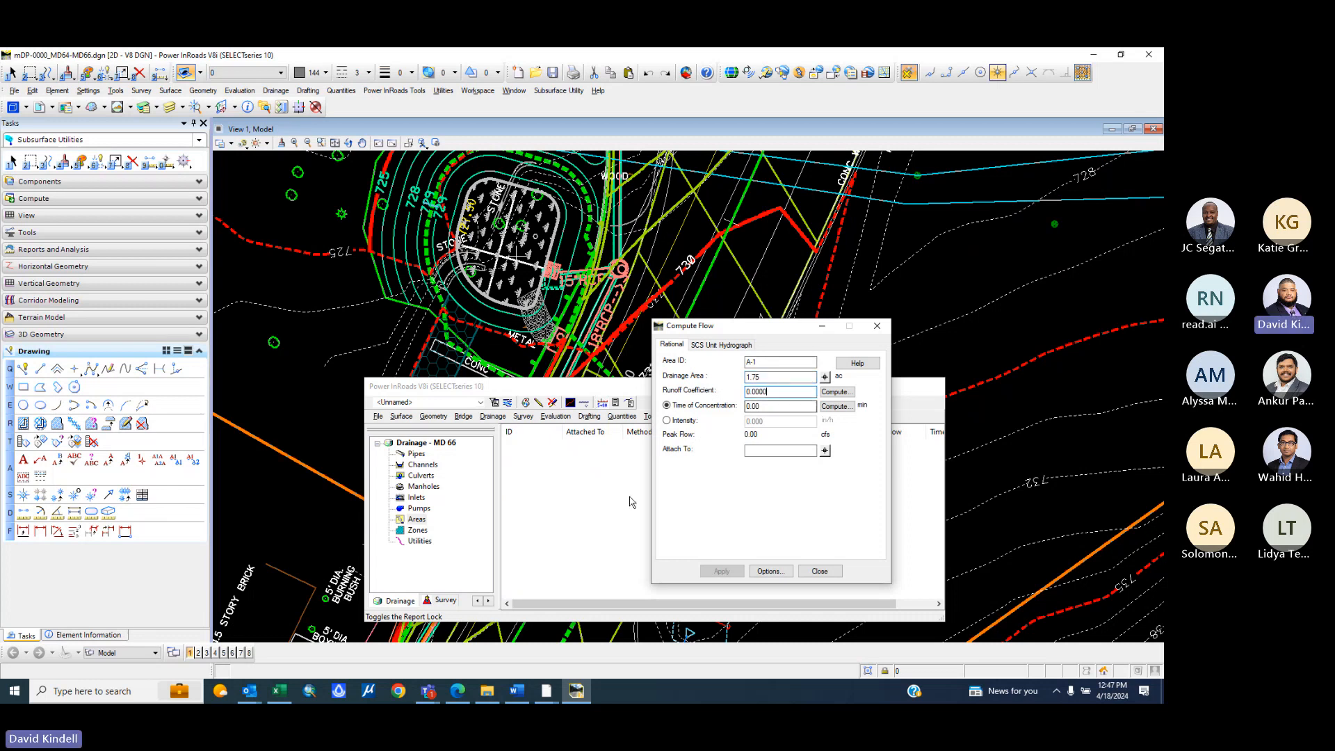
pyautogui.click(279, 691)
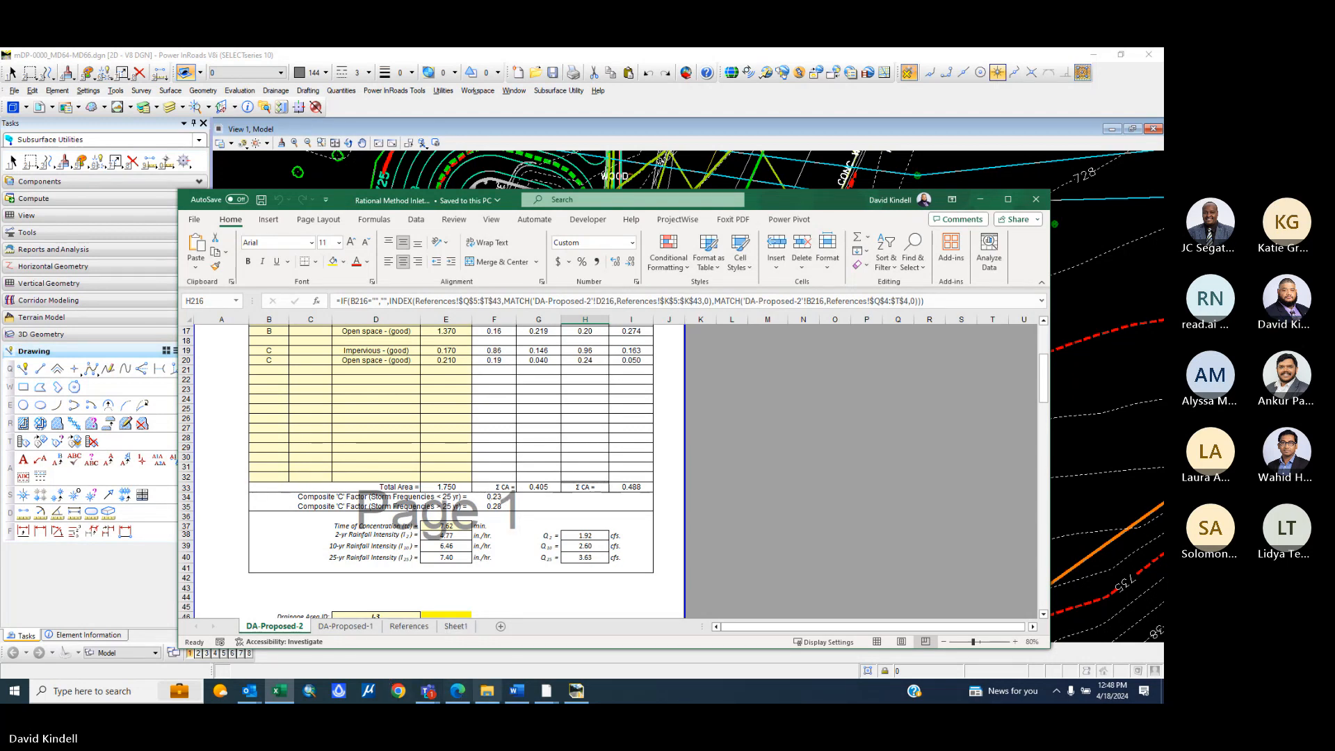
pyautogui.click(577, 691)
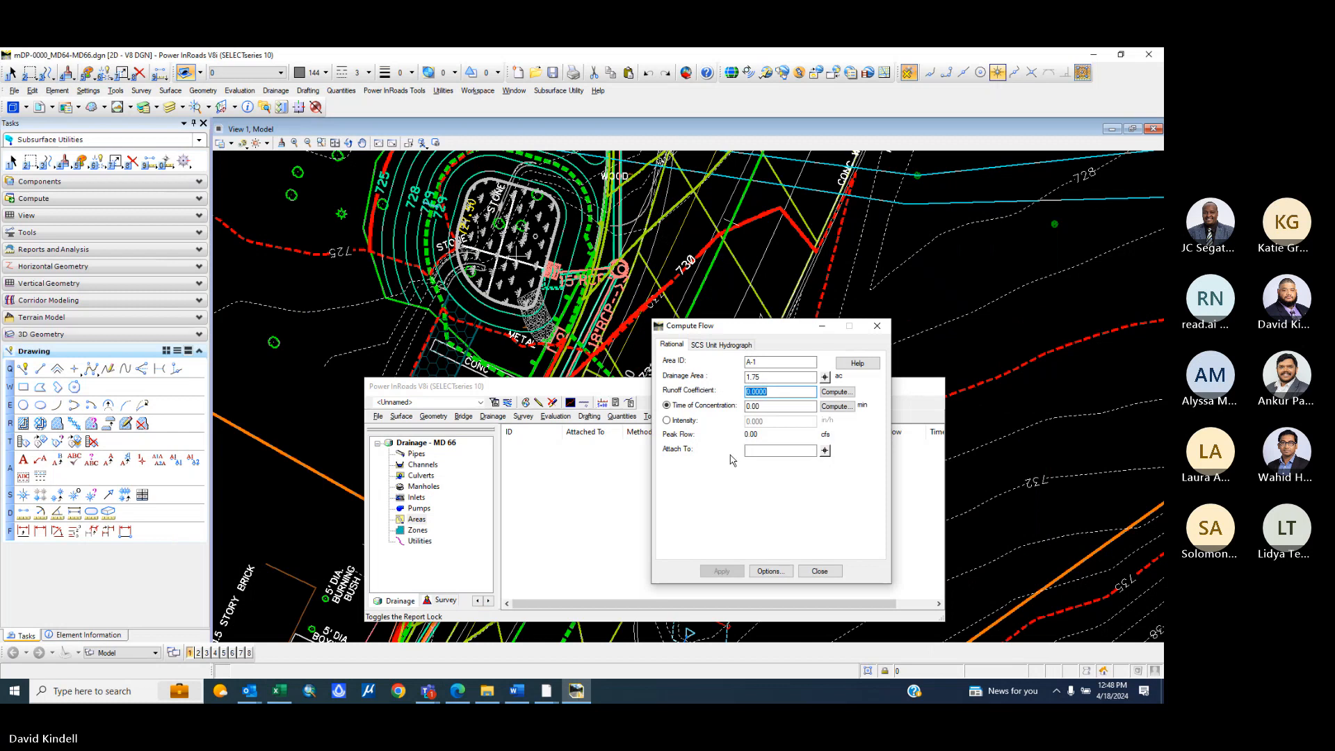
pyautogui.write('.23')
pyautogui.press('Tab')
# - Look up the time of concentration in the Excel workbook and set it to 7.62 min for area A-1 in Power InRoads
pyautogui.click(761, 406)
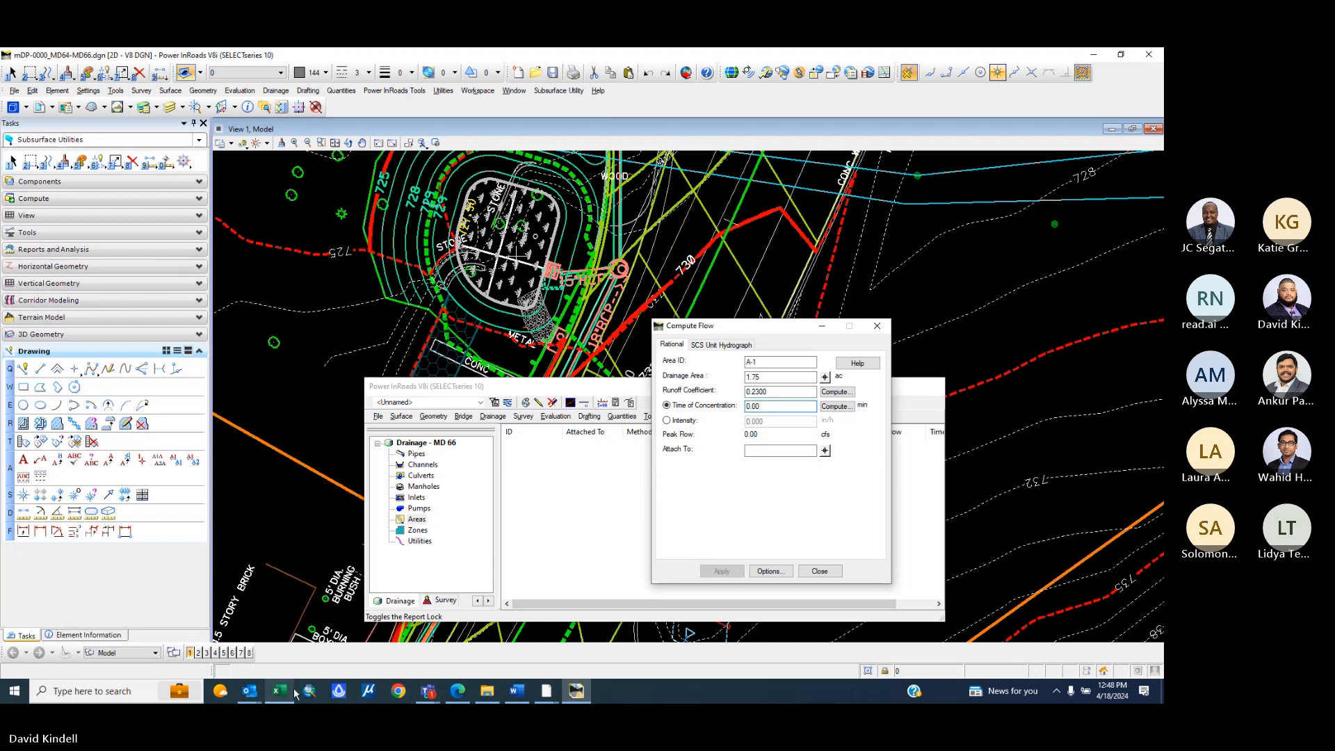
pyautogui.moveTo(296, 691)
pyautogui.click(287, 654)
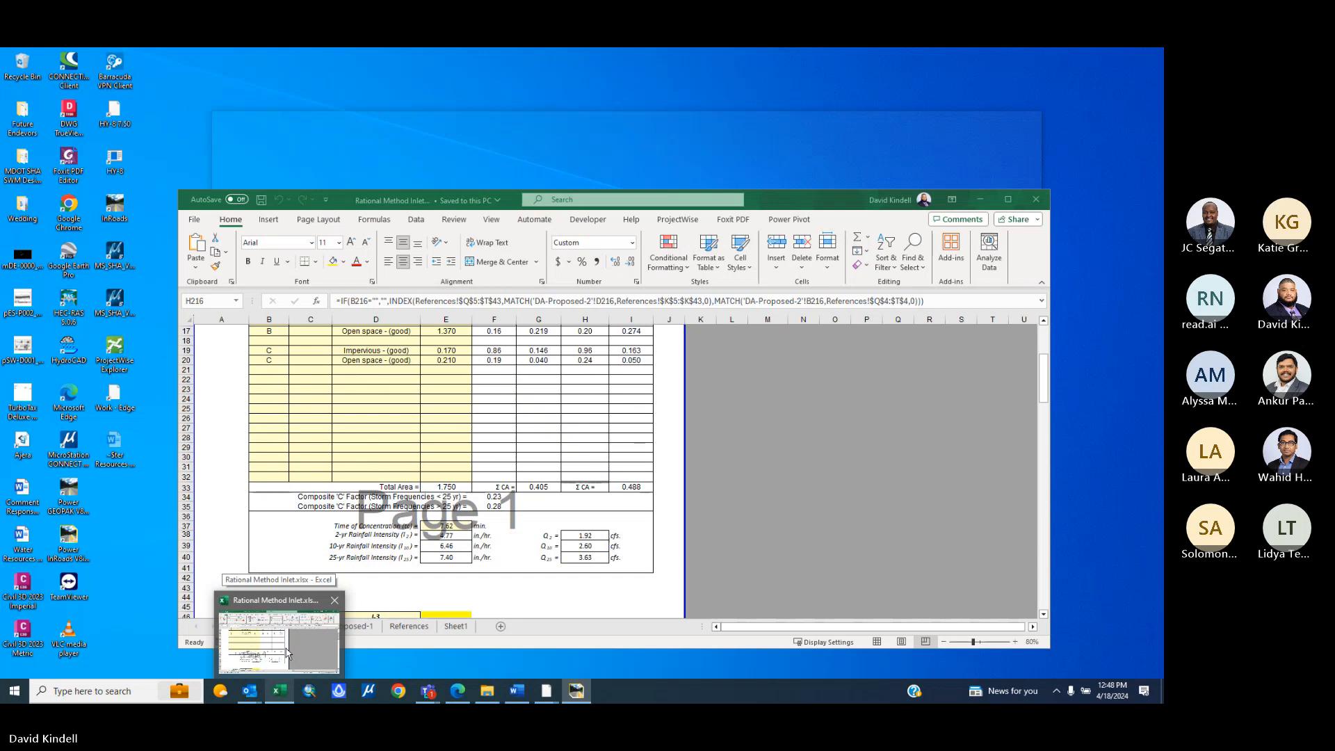
pyautogui.click(287, 653)
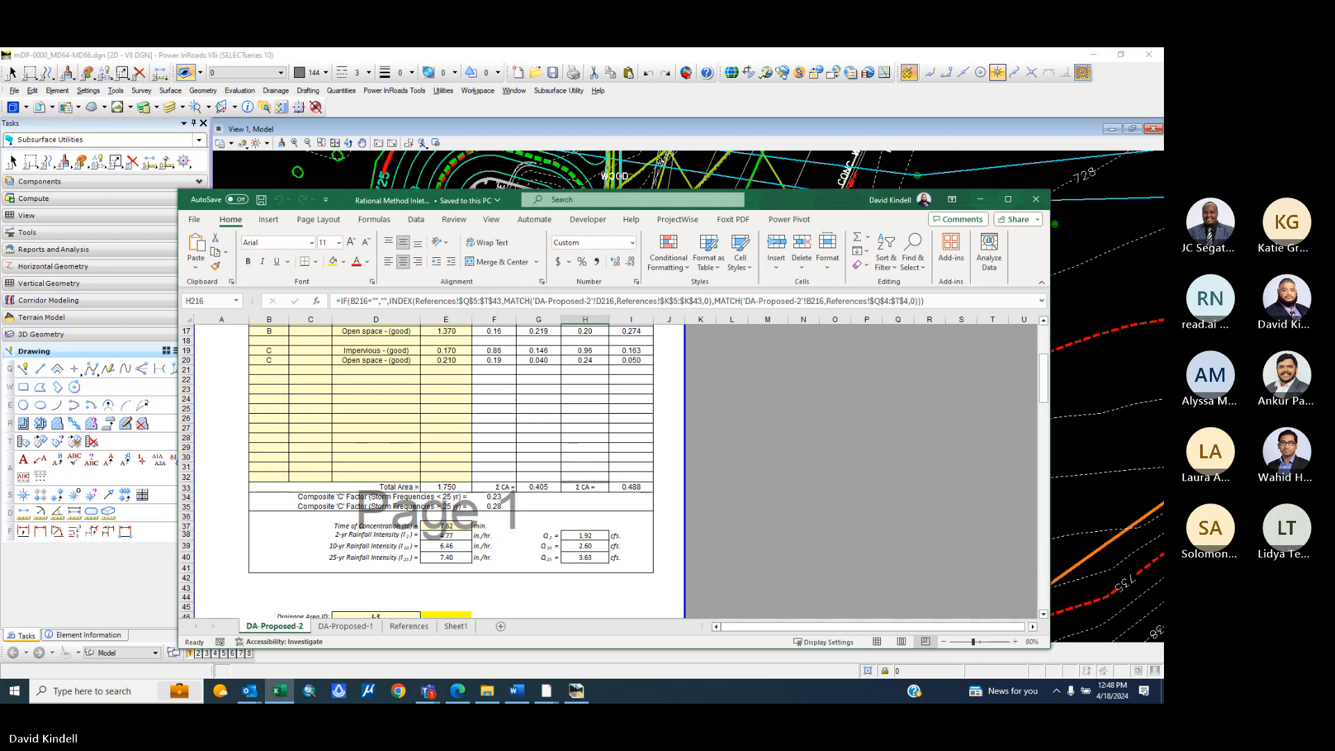
pyautogui.click(576, 691)
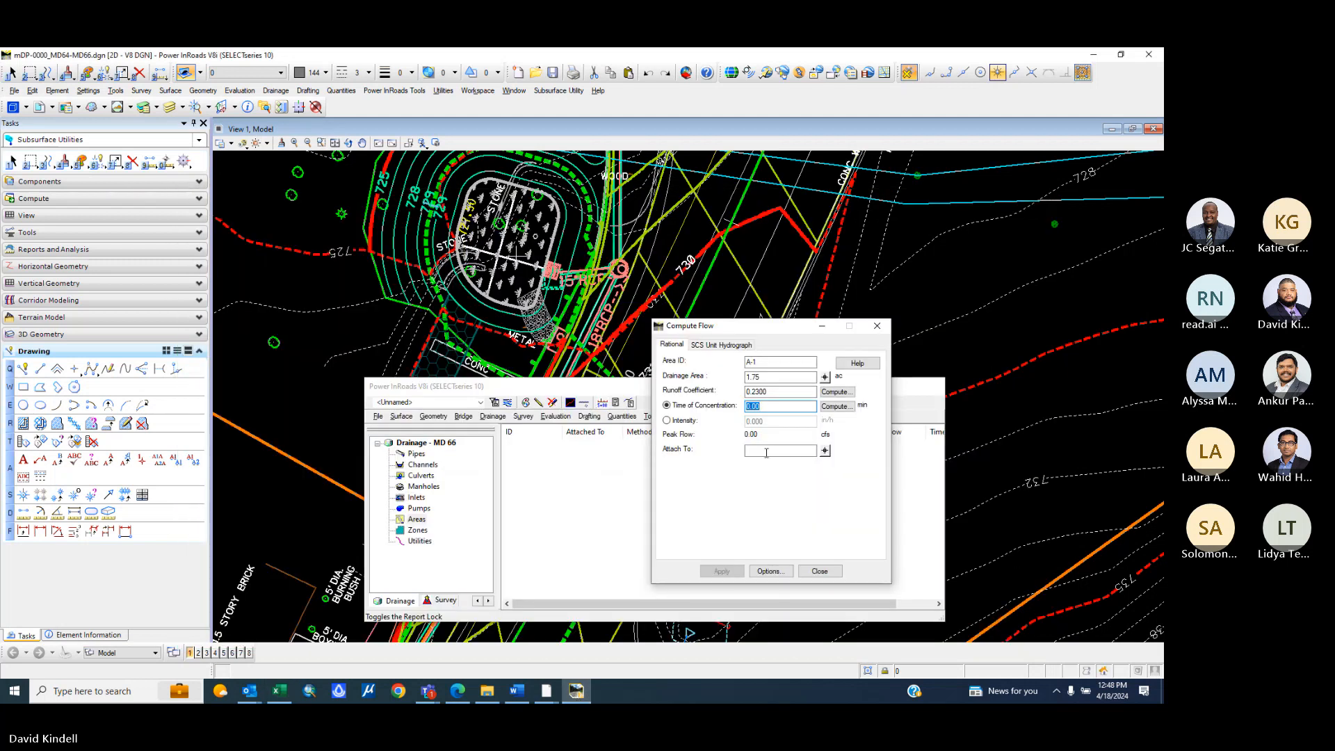
pyautogui.write('7.62')
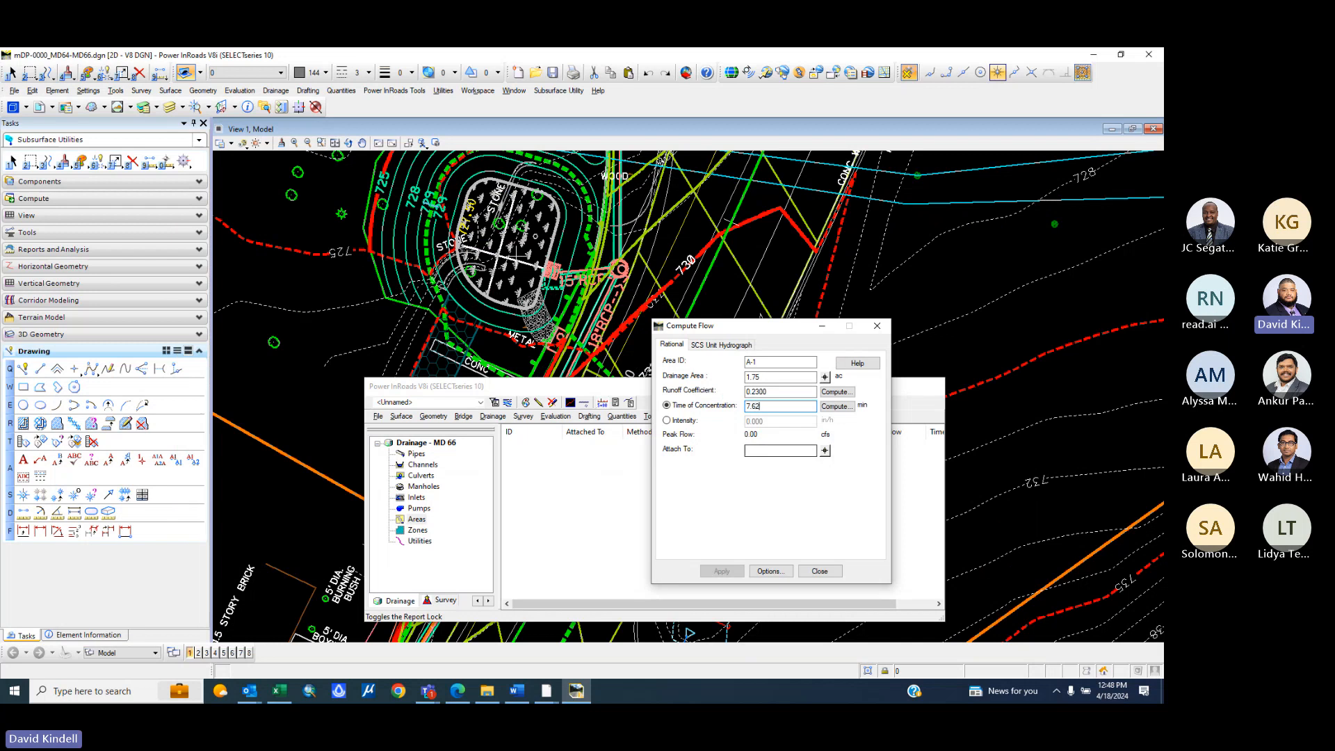
pyautogui.press('Tab')
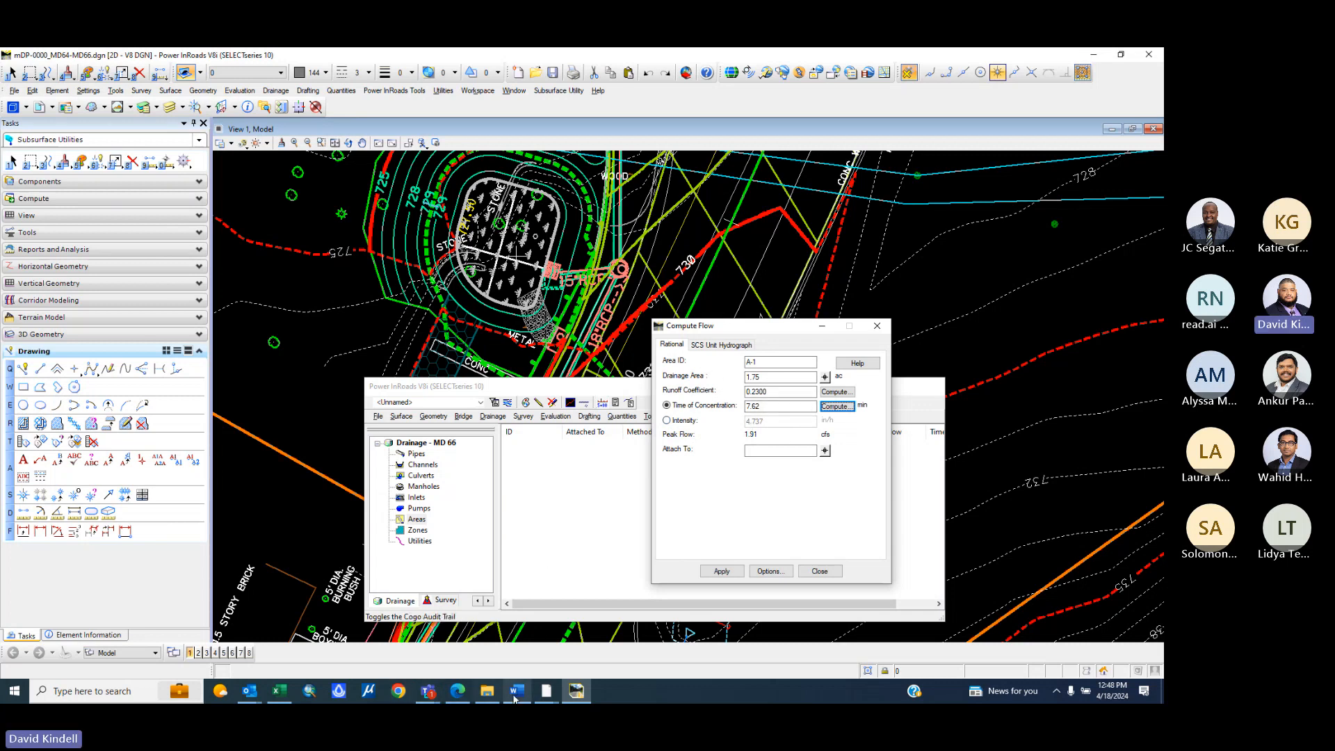
# - Look up the 10-yr rainfall intensity in the Excel workbook and set area A-1's intensity to 6.460 in/h in Power InRoads
pyautogui.click(279, 691)
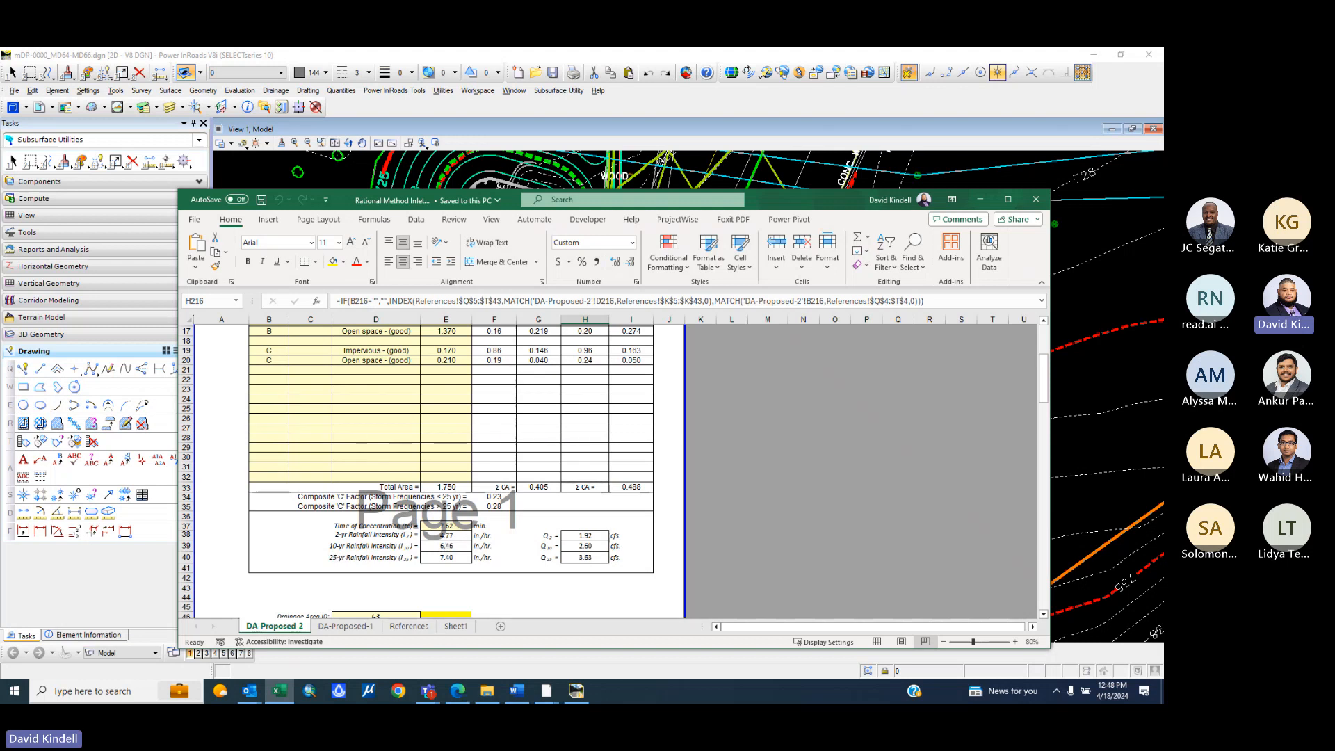
pyautogui.click(577, 690)
pyautogui.click(667, 420)
pyautogui.press('Tab')
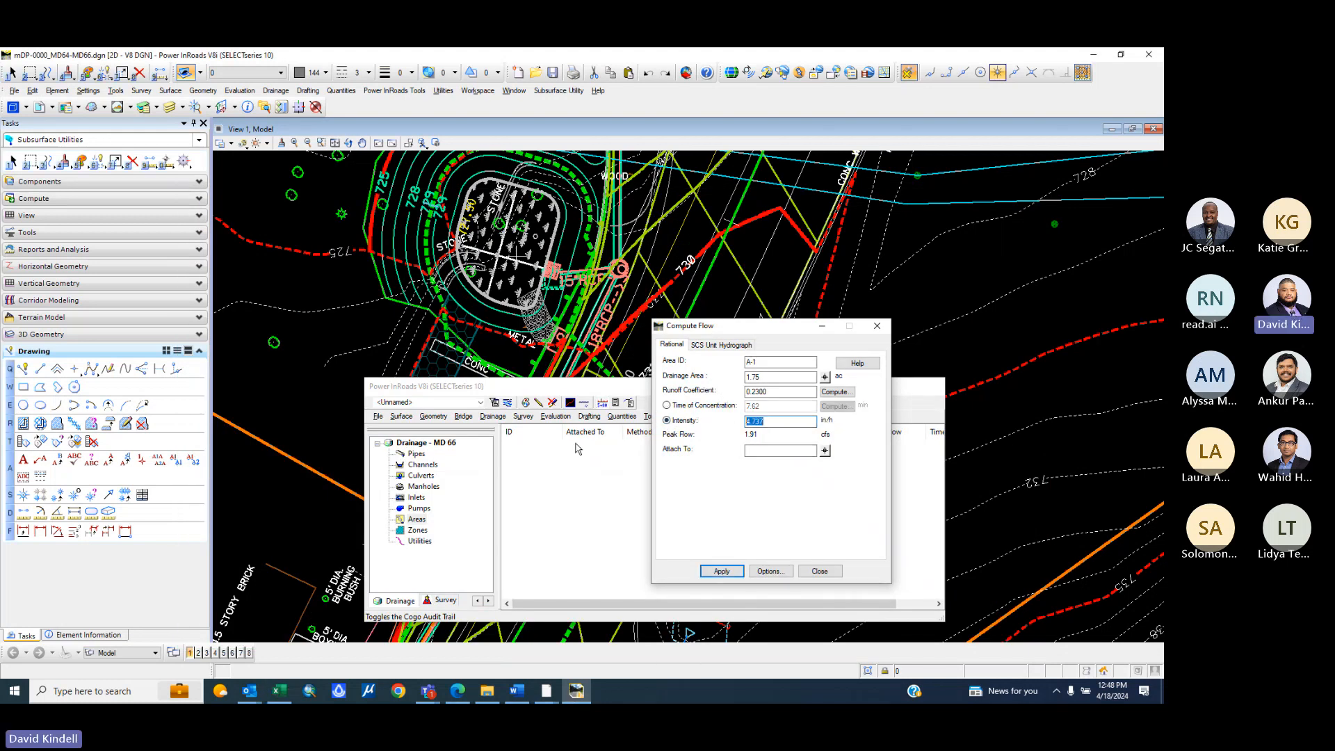
pyautogui.write('6.460')
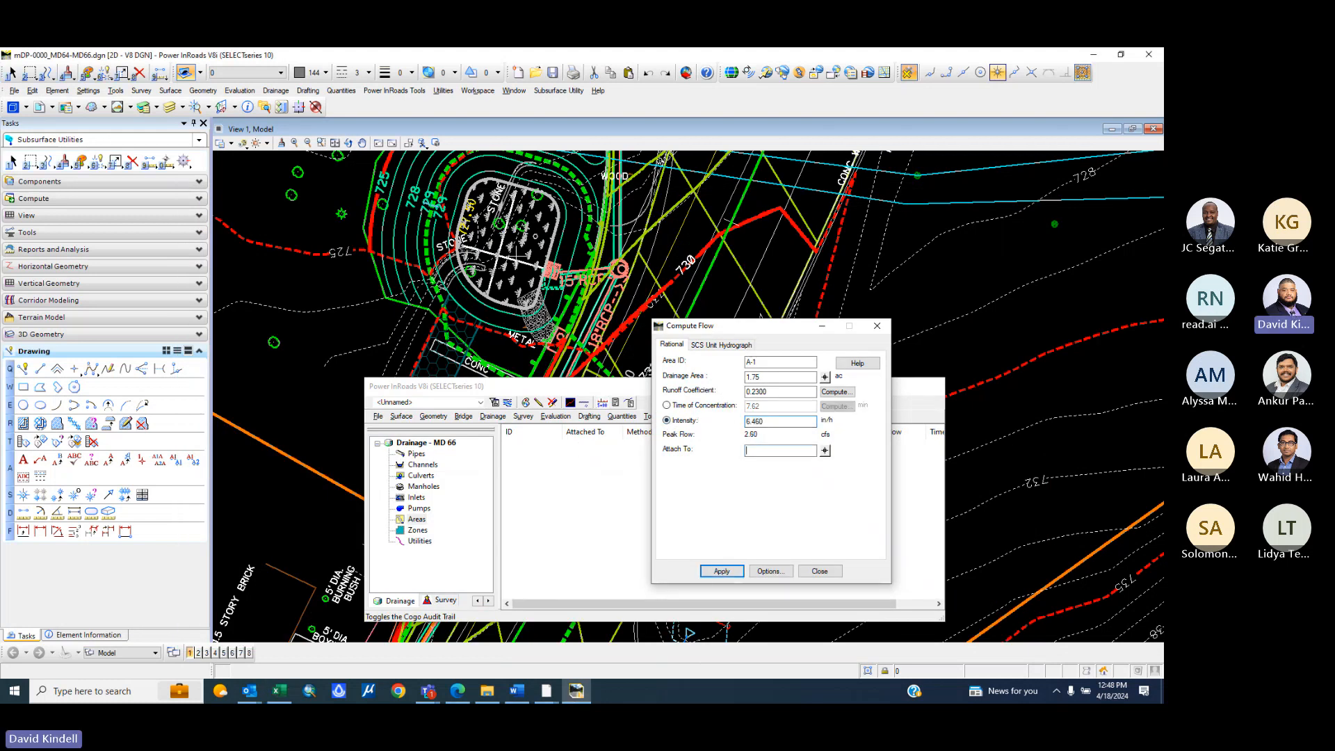
# - Attach area A-1 to inlet I-1 at the southern end of the storm drain in the drawing and apply the flow computation
pyautogui.click(825, 452)
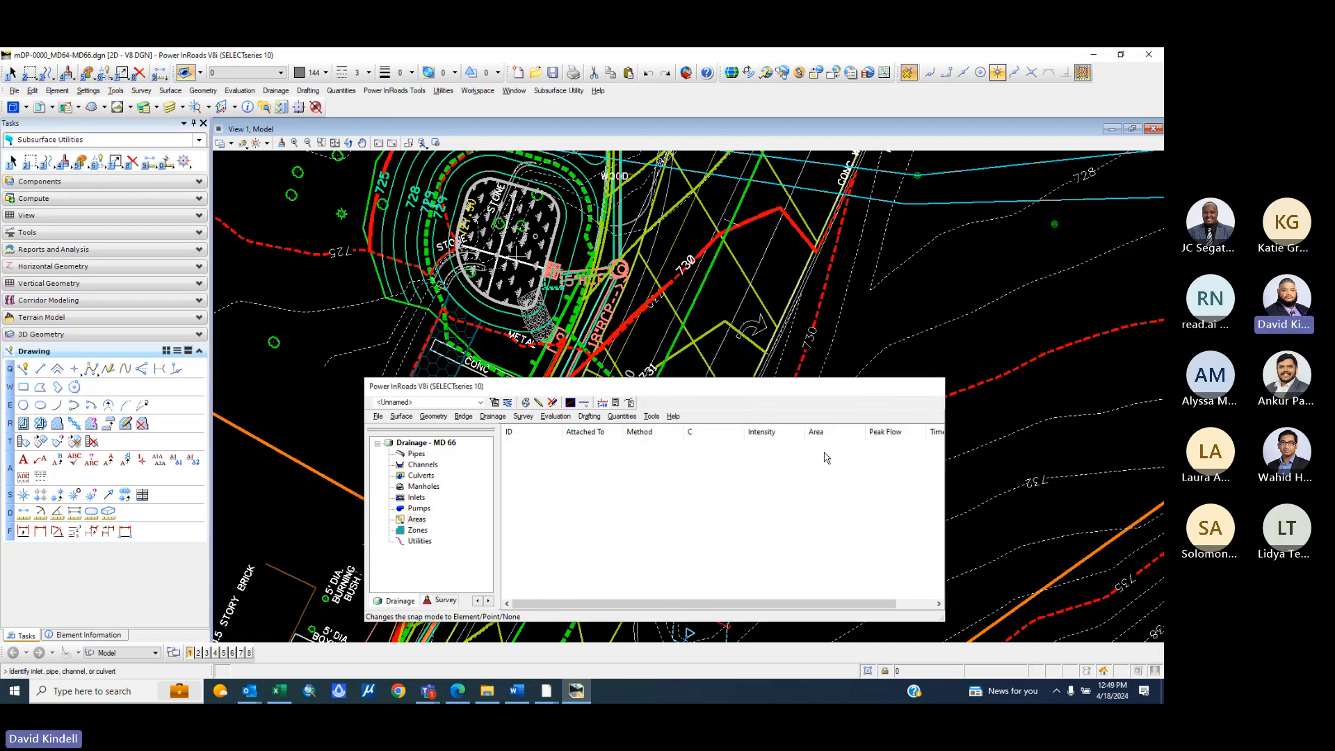
pyautogui.moveTo(505, 387); pyautogui.dragTo(779, 509)
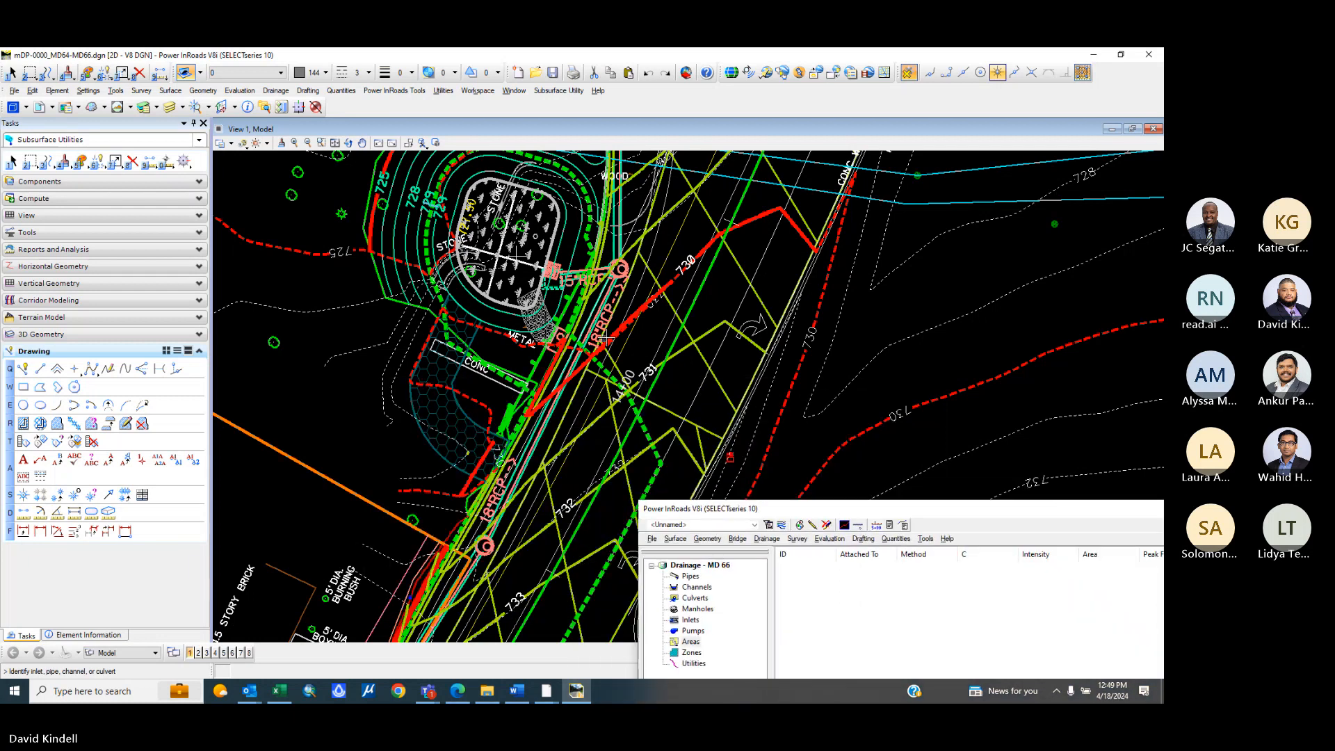
pyautogui.scroll(-3, 602, 335)
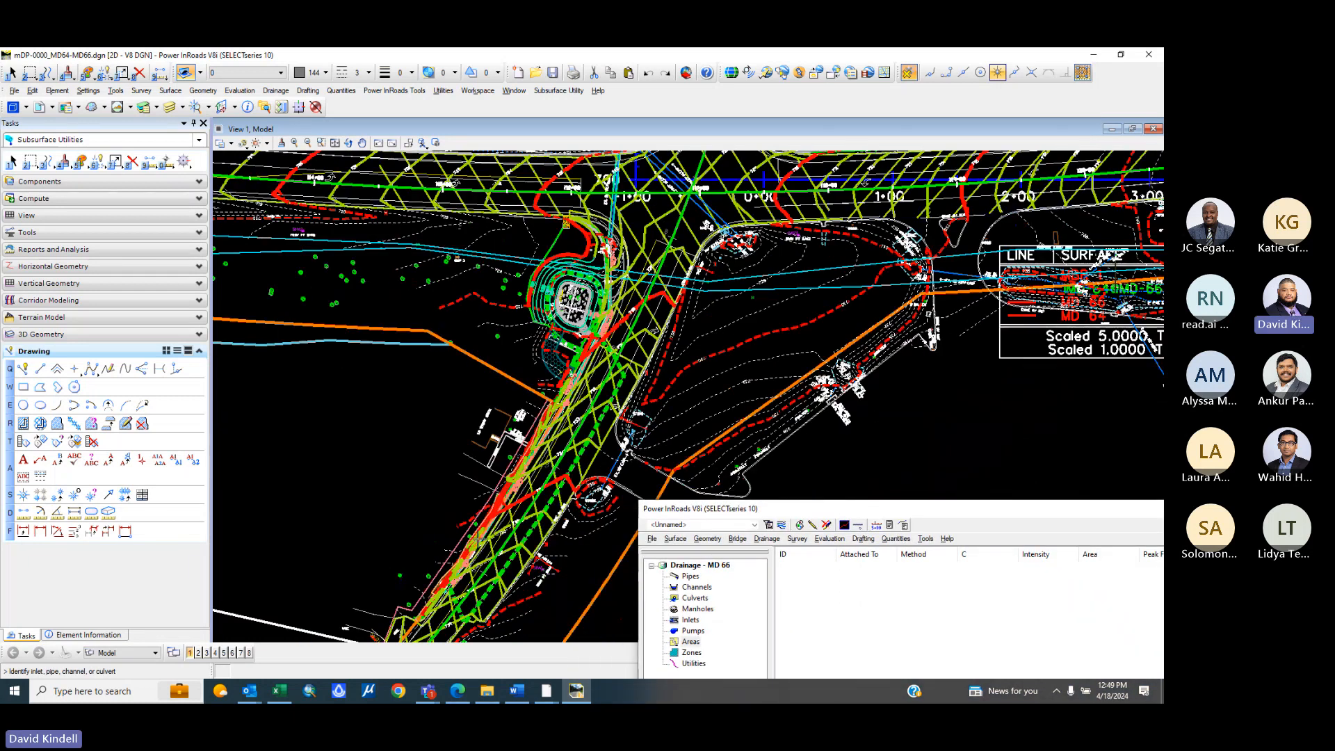
pyautogui.scroll(4, 476, 539)
pyautogui.scroll(-3, 599, 317)
pyautogui.scroll(3, 584, 376)
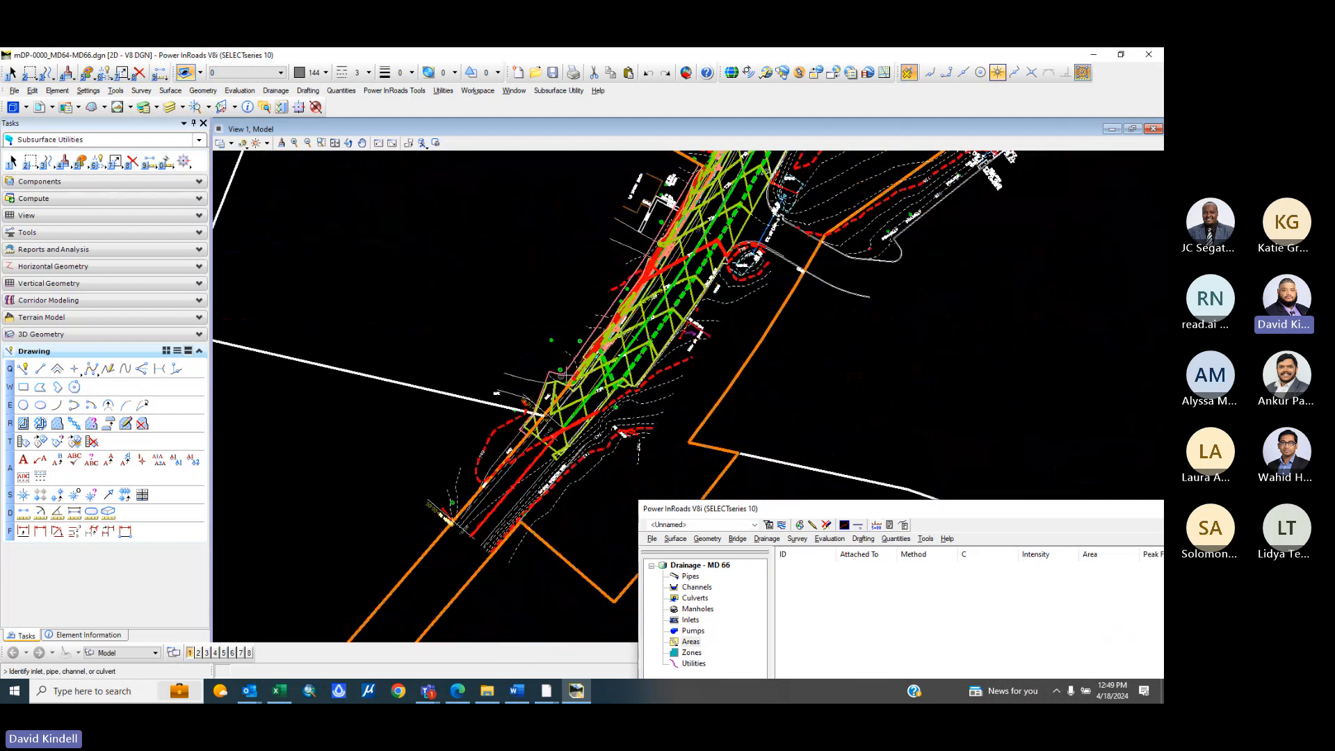
pyautogui.scroll(2, 628, 325)
pyautogui.scroll(4, 671, 280)
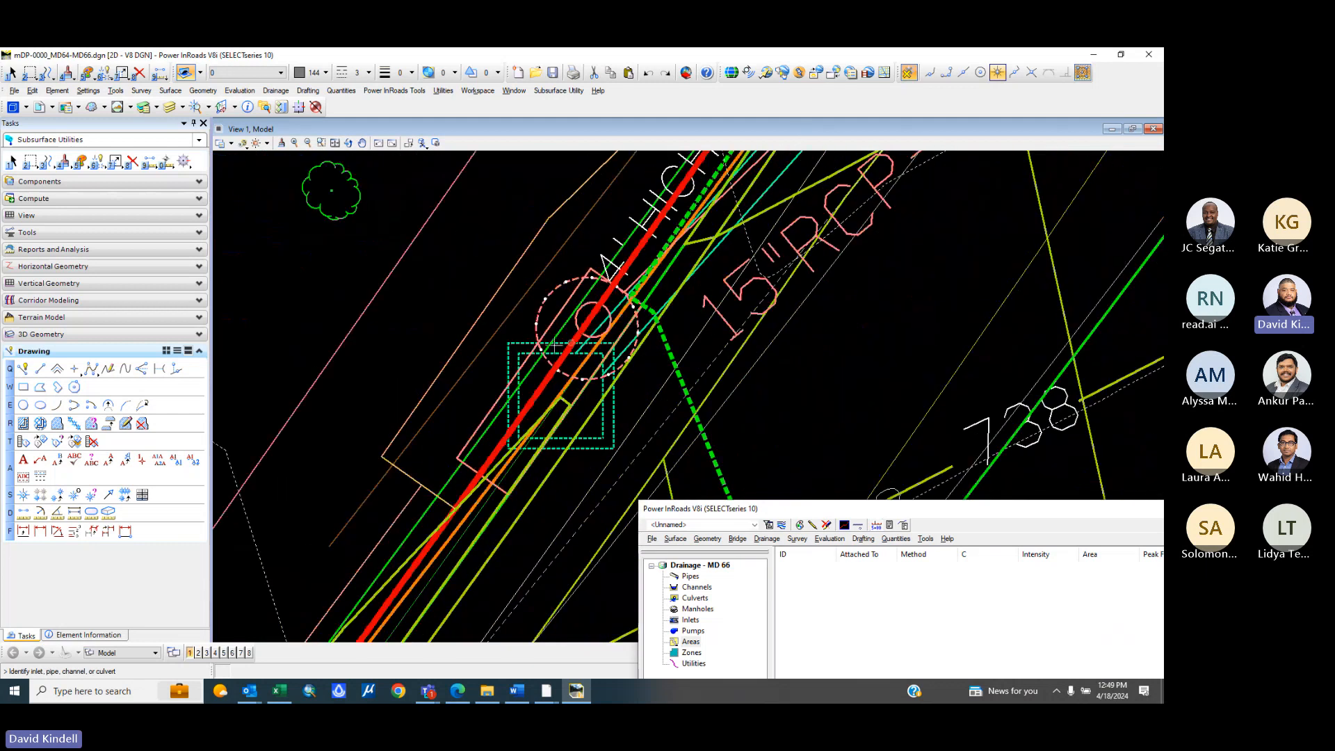
pyautogui.click(512, 344)
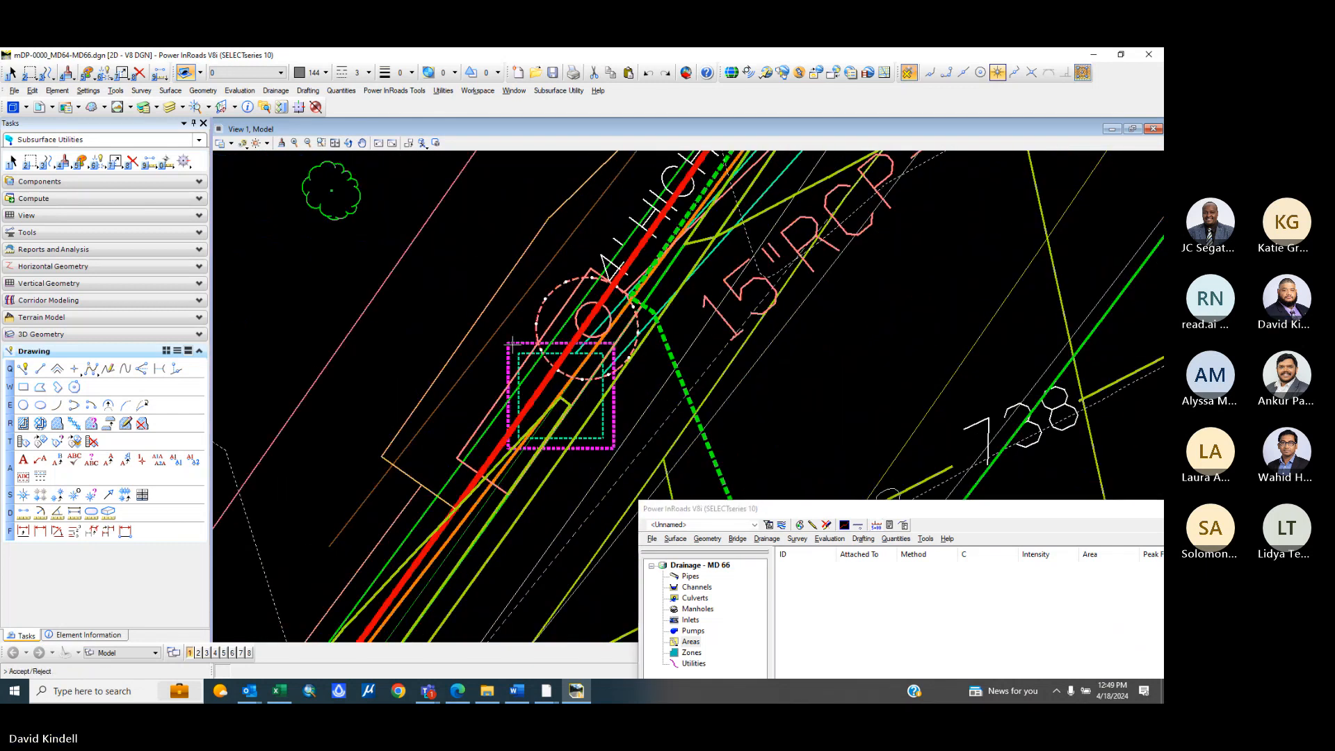
pyautogui.click(510, 342)
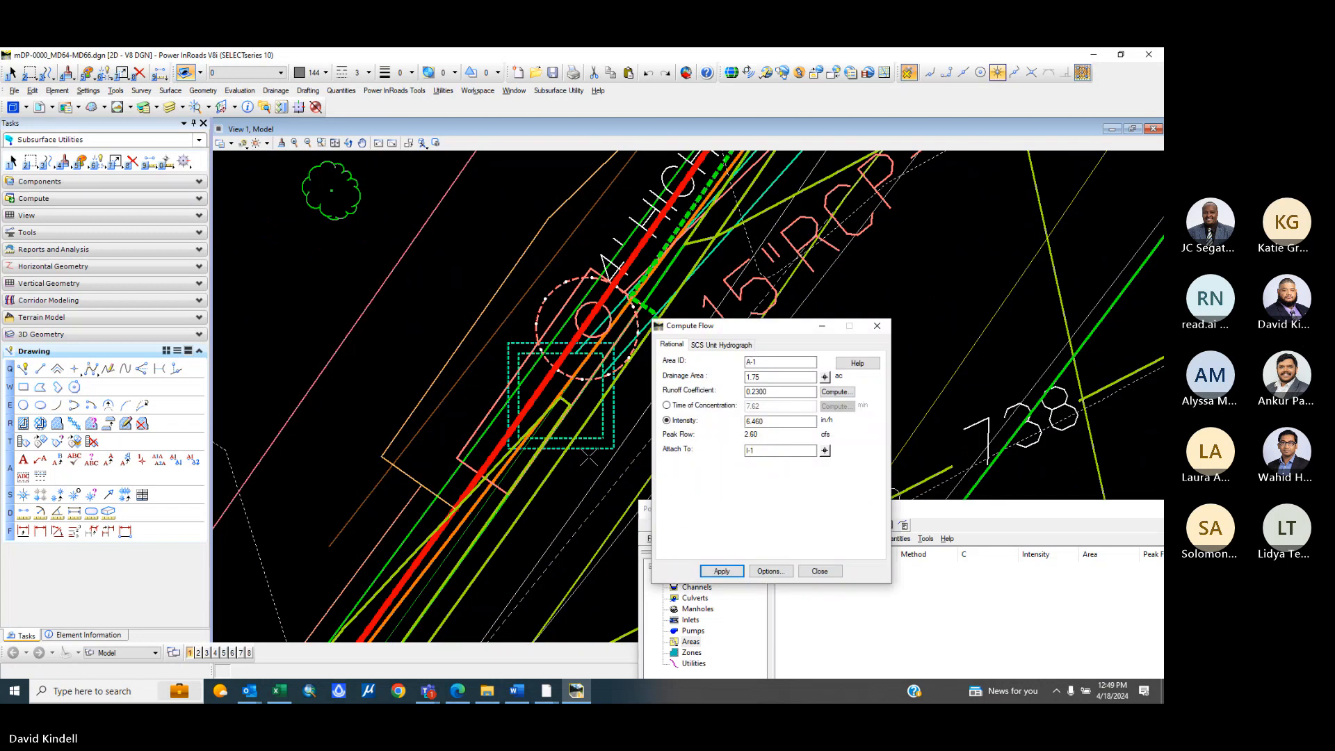
pyautogui.click(723, 572)
pyautogui.click(816, 577)
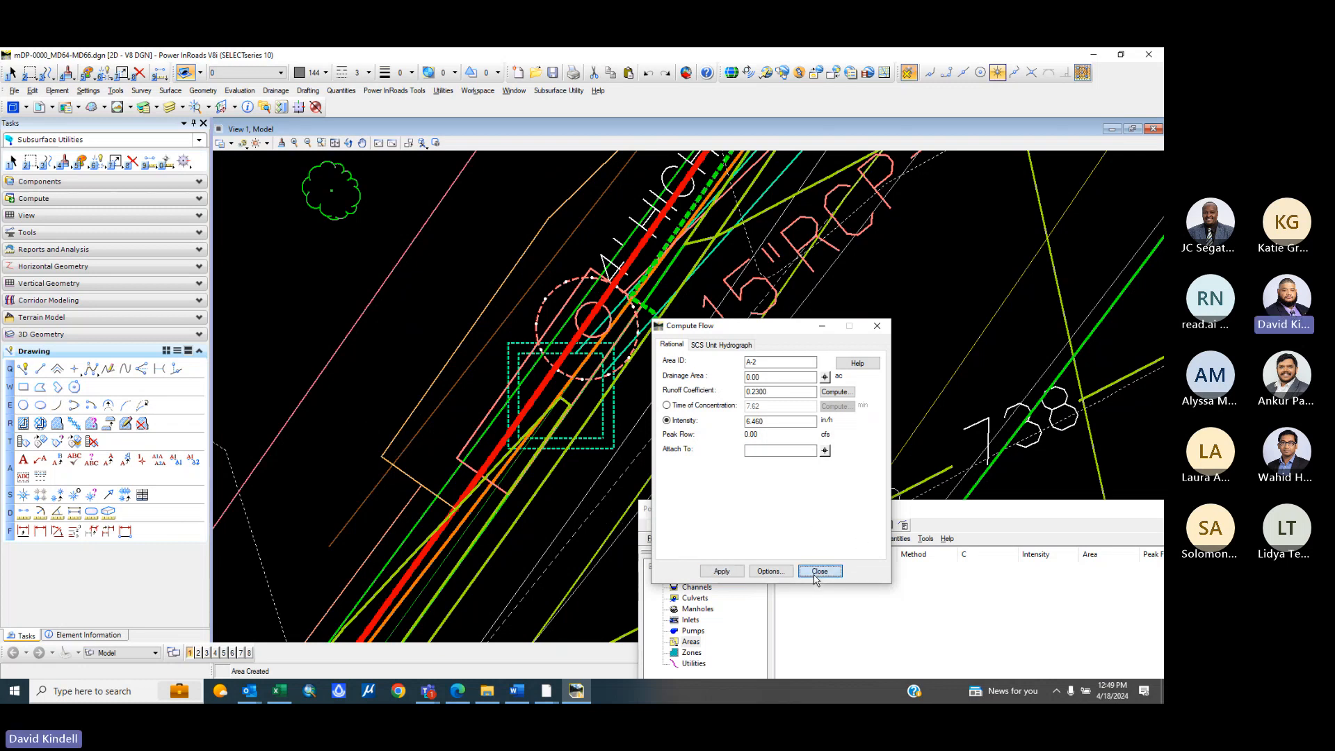
# - Check the Areas list of the MD 66 drainage project for the new A-1 entry
pyautogui.moveTo(782, 512); pyautogui.dragTo(635, 251)
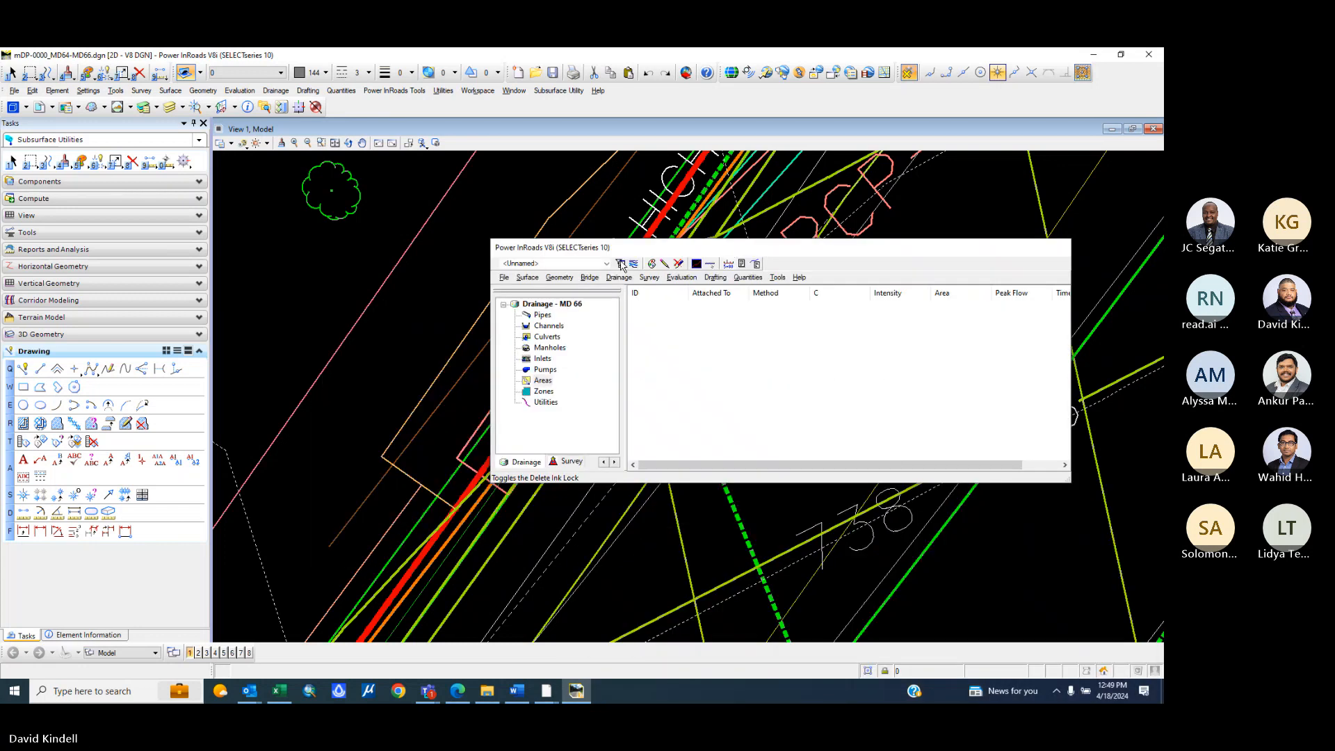
pyautogui.click(545, 369)
pyautogui.click(543, 380)
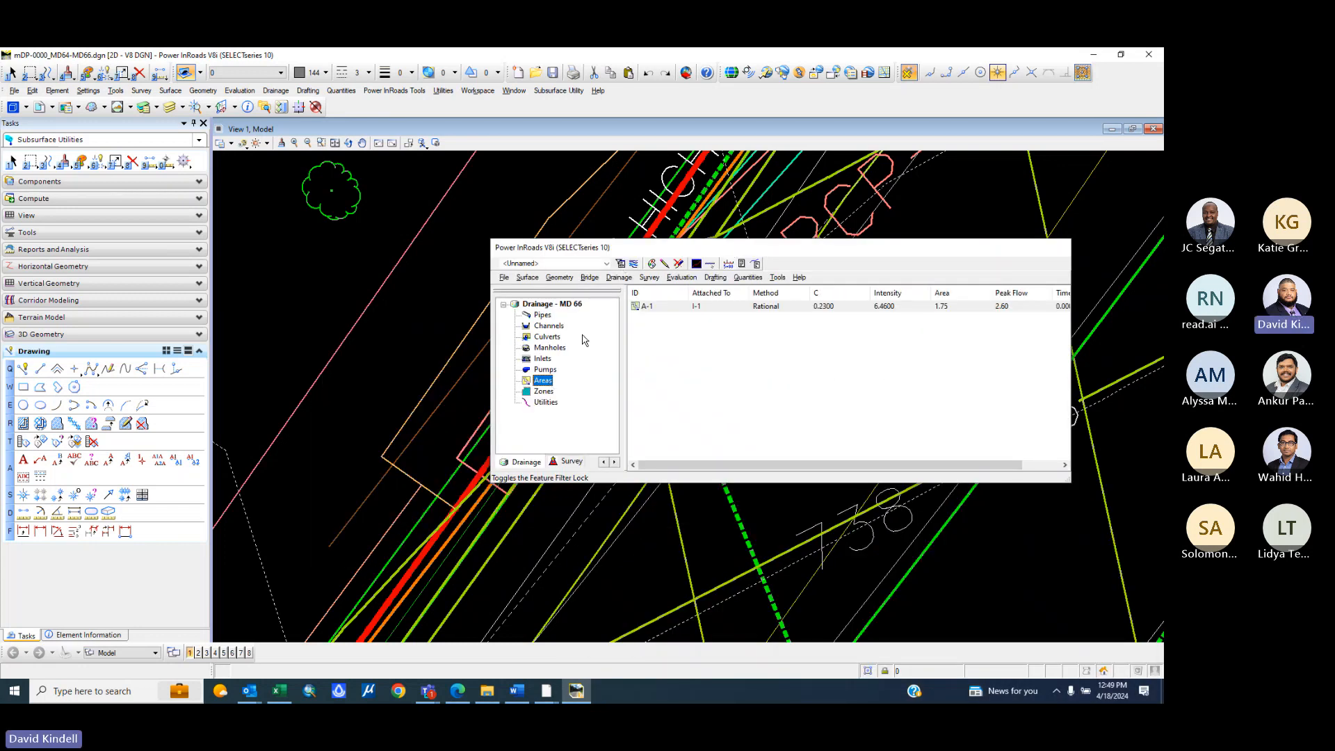
# - Start a rational-method Compute Flow for area A-2 and take its drainage area from the dashed green boundary around the stone facility
pyautogui.click(616, 279)
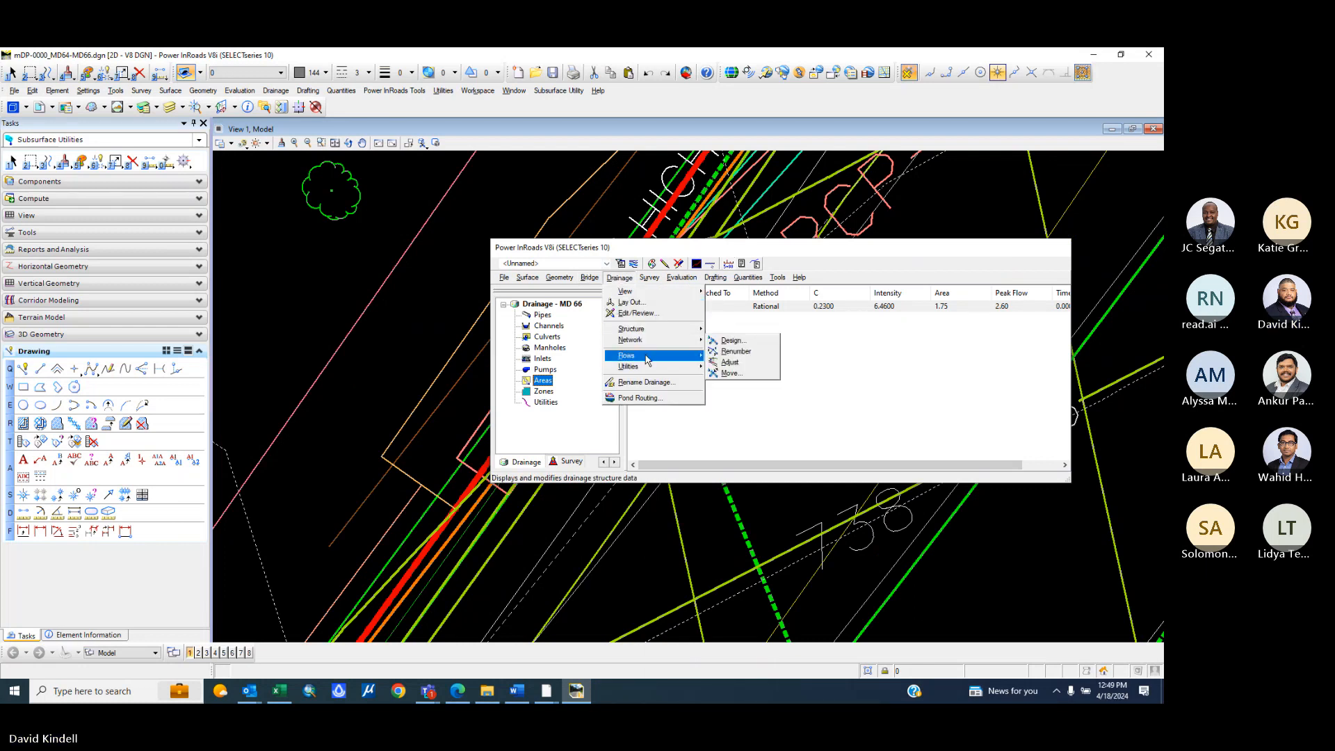
pyautogui.moveTo(627, 356)
pyautogui.click(731, 357)
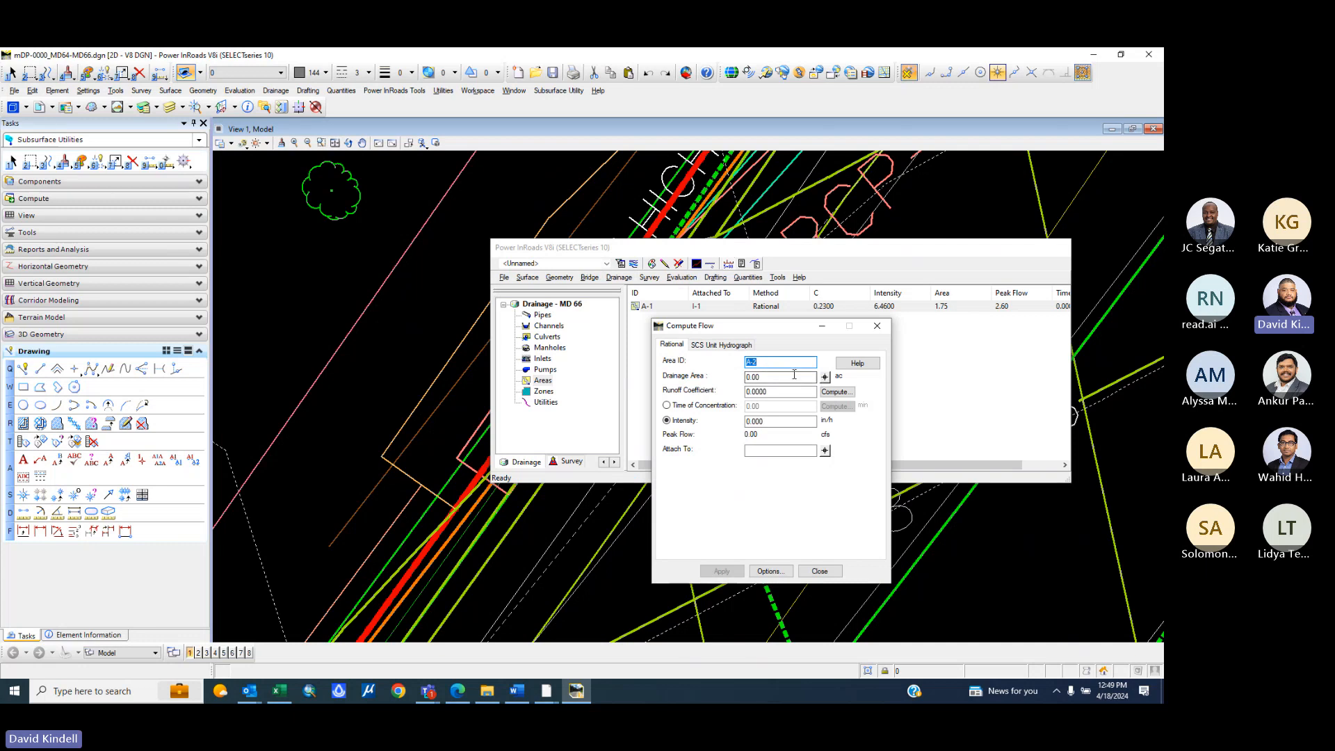
pyautogui.scroll(-4, 648, 202)
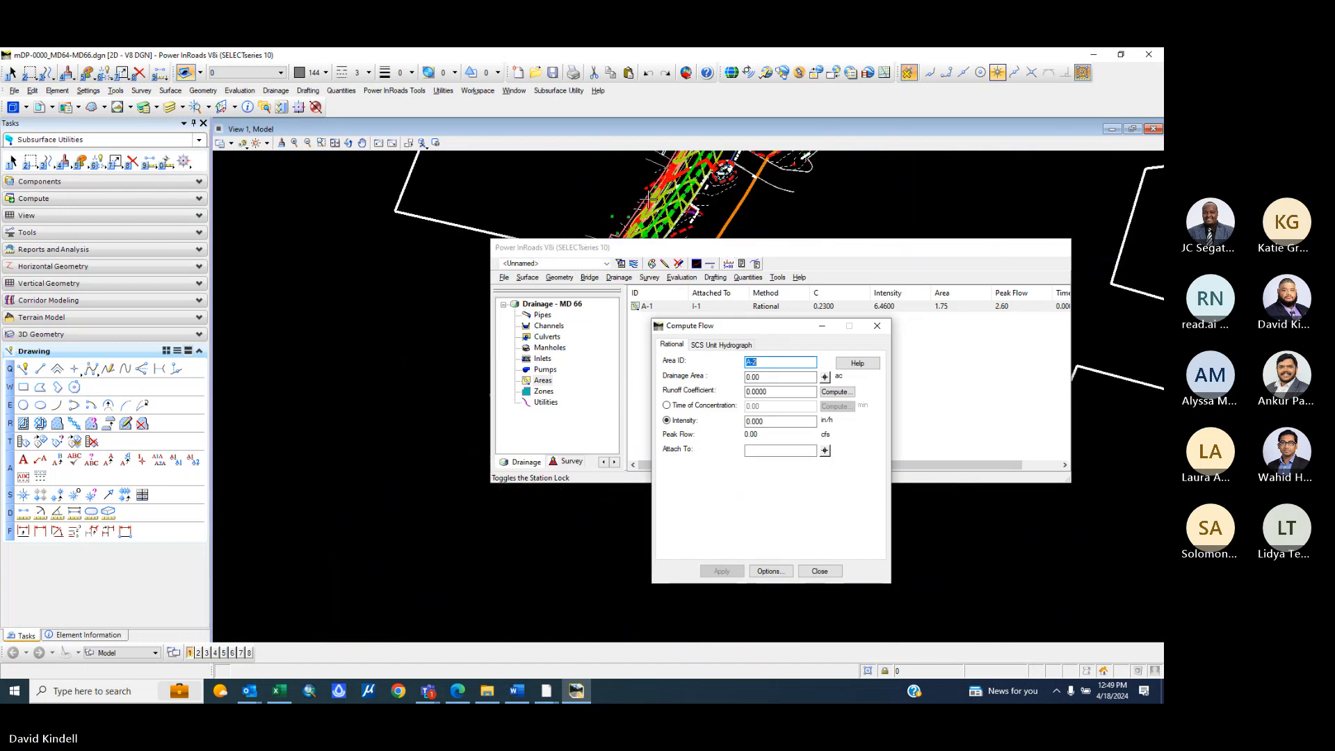
pyautogui.scroll(4, 648, 201)
pyautogui.moveTo(713, 256); pyautogui.dragTo(382, 394)
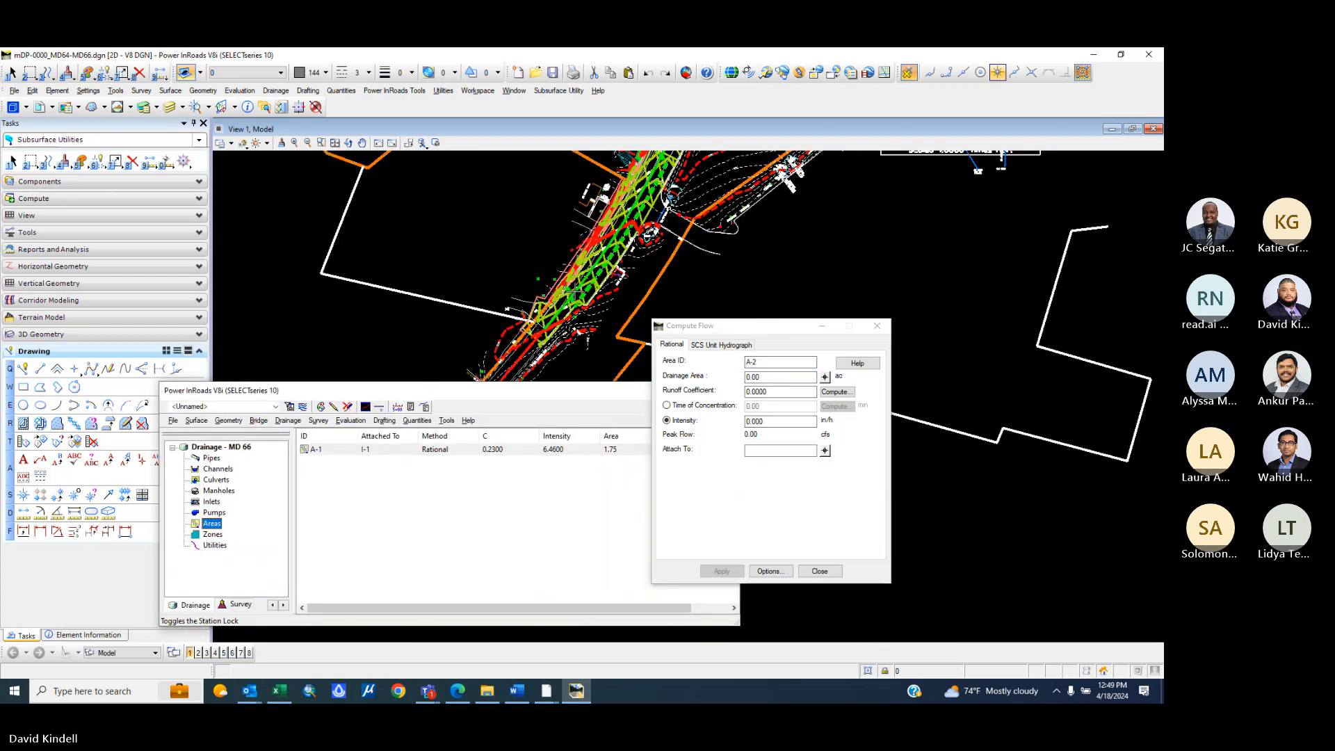
pyautogui.scroll(5, 649, 232)
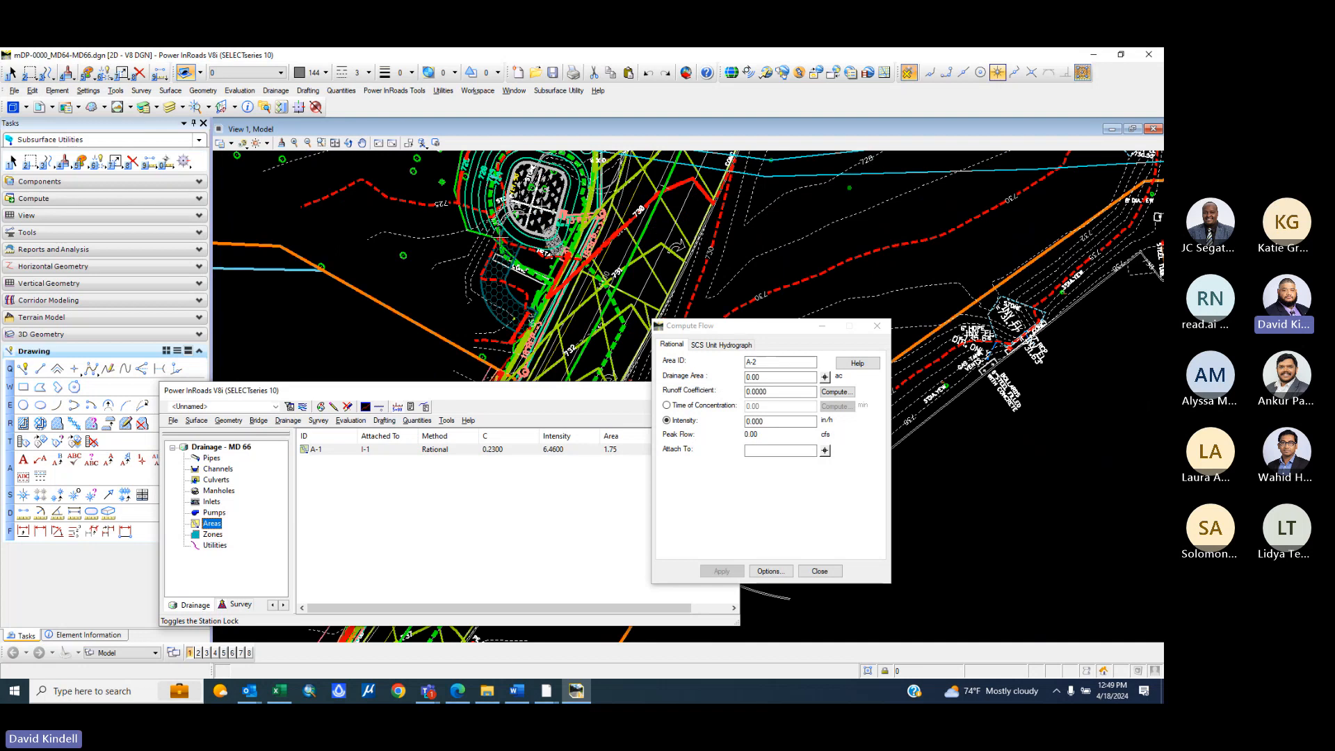
pyautogui.scroll(2, 589, 255)
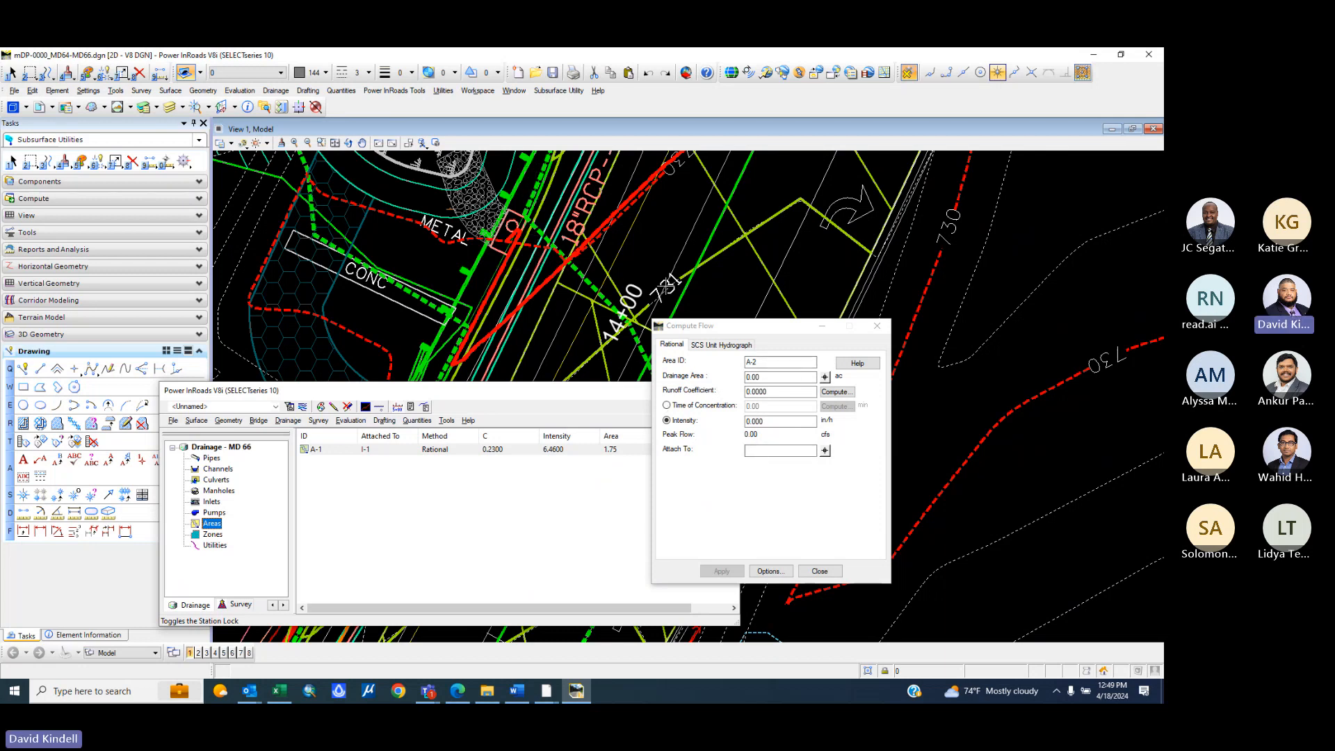
pyautogui.click(824, 377)
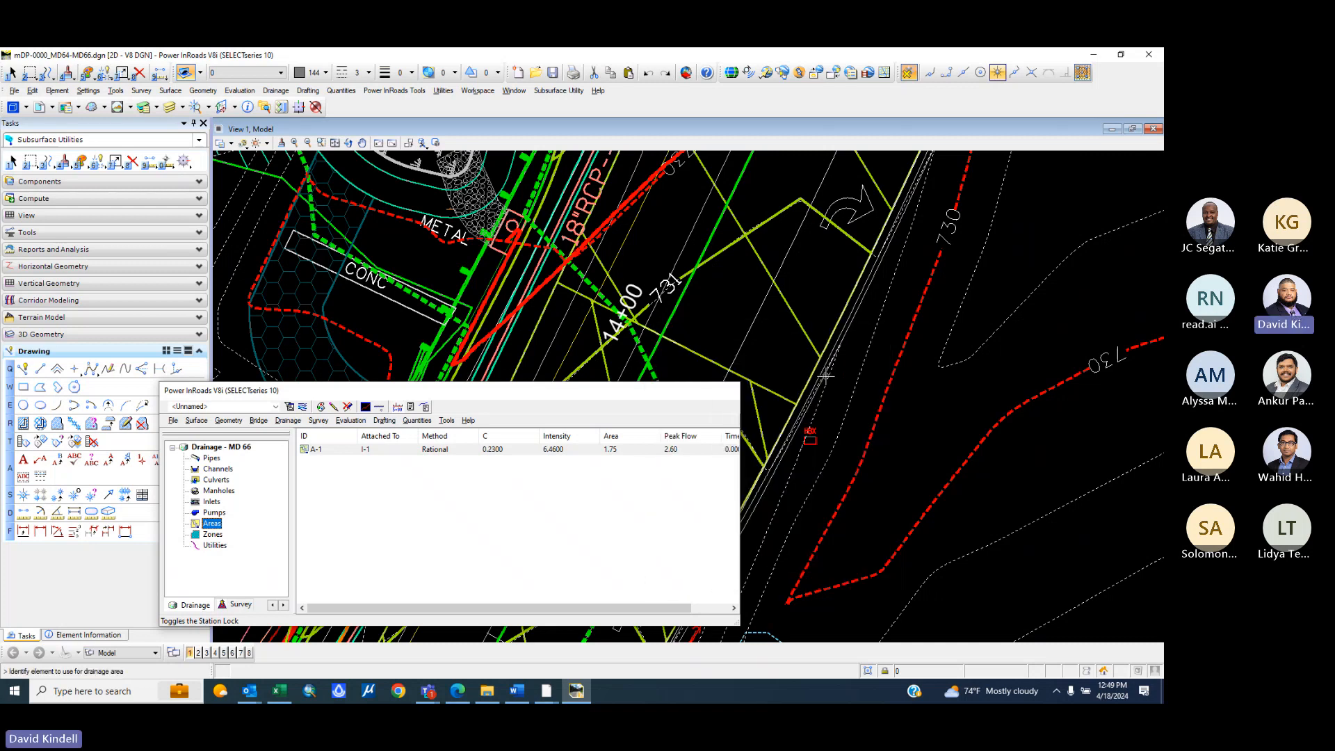
pyautogui.click(532, 193)
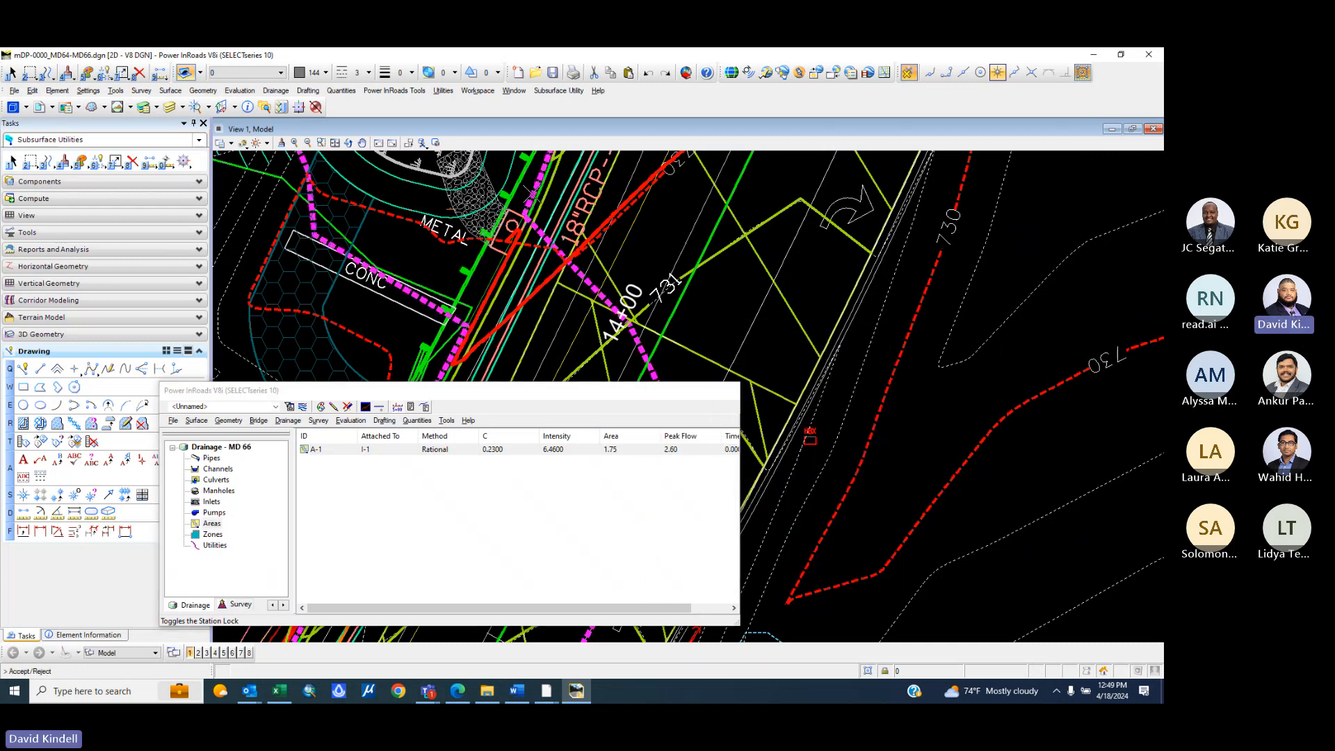
pyautogui.scroll(-3, 533, 193)
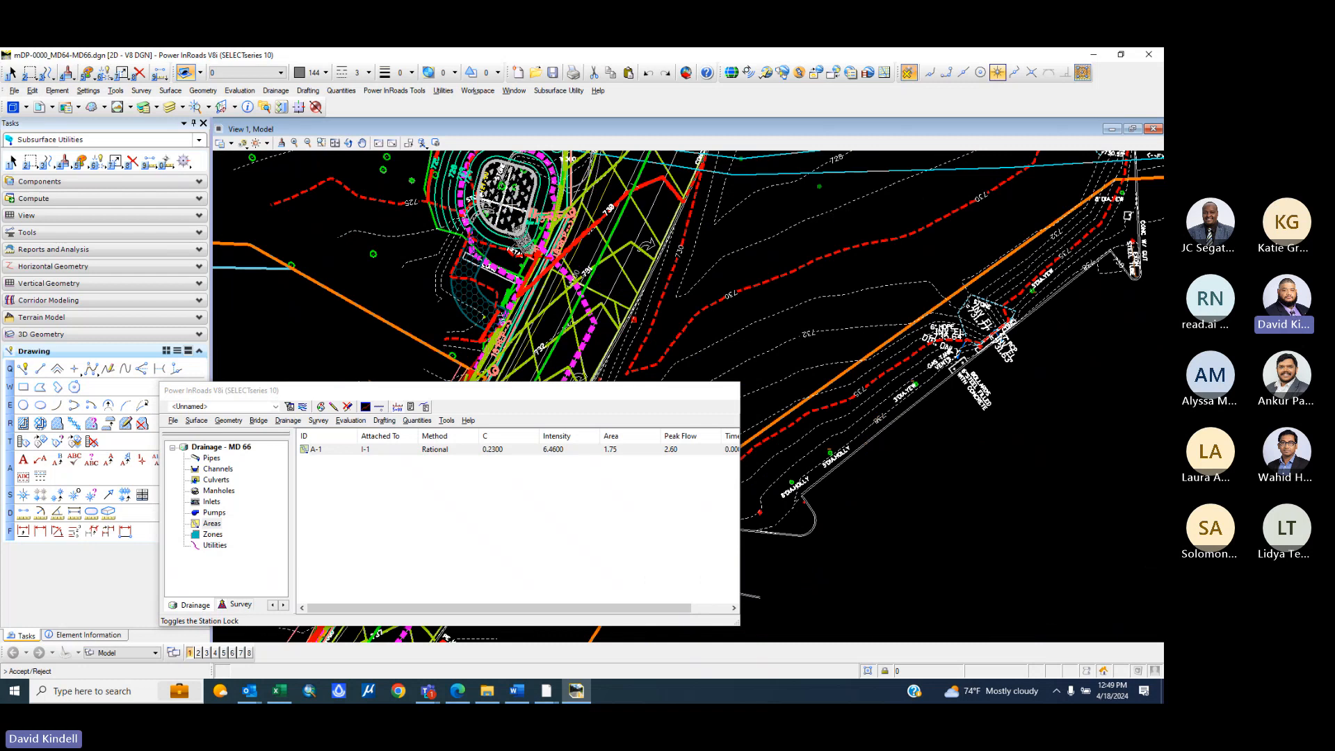
pyautogui.click(519, 244)
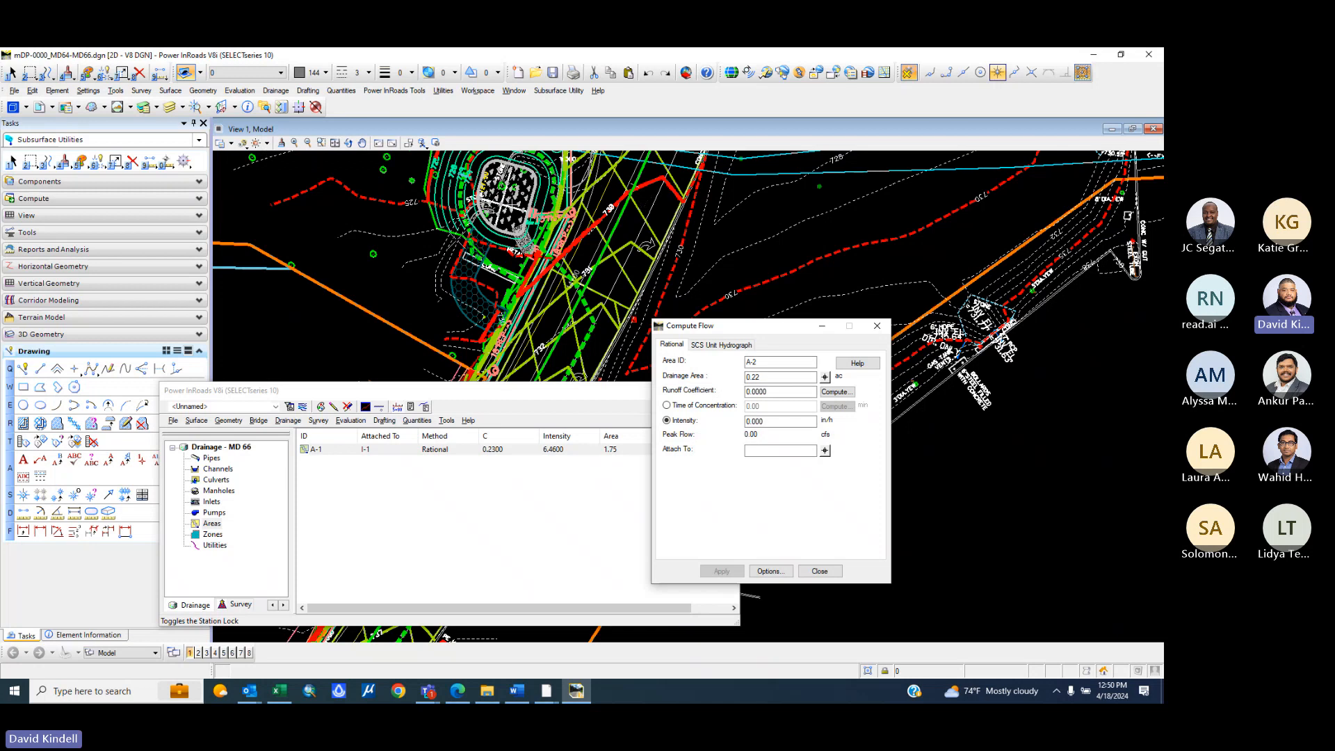
# - Look up the composite C factor, time of concentration and rainfall intensity of drainage area I-3 in the Rational Method Inlet workbook in Excel
pyautogui.scroll(4, 577, 178)
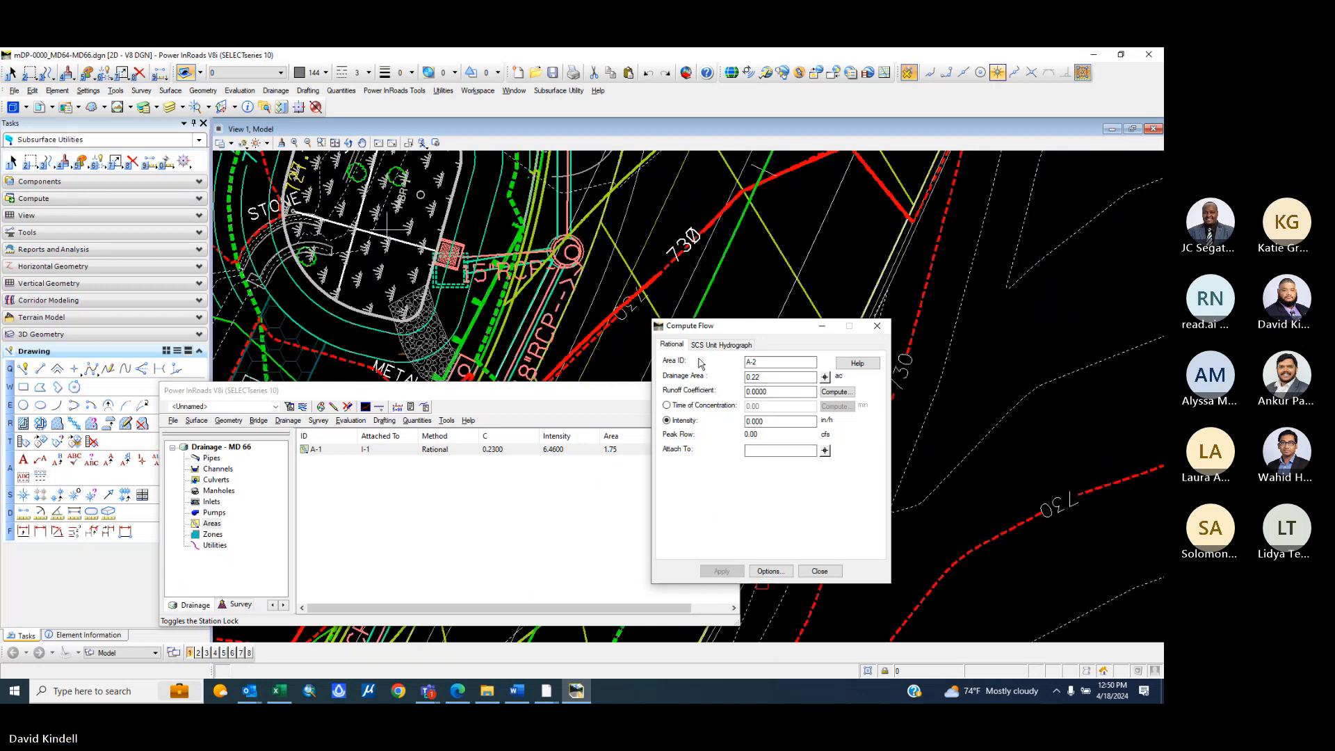
pyautogui.click(770, 381)
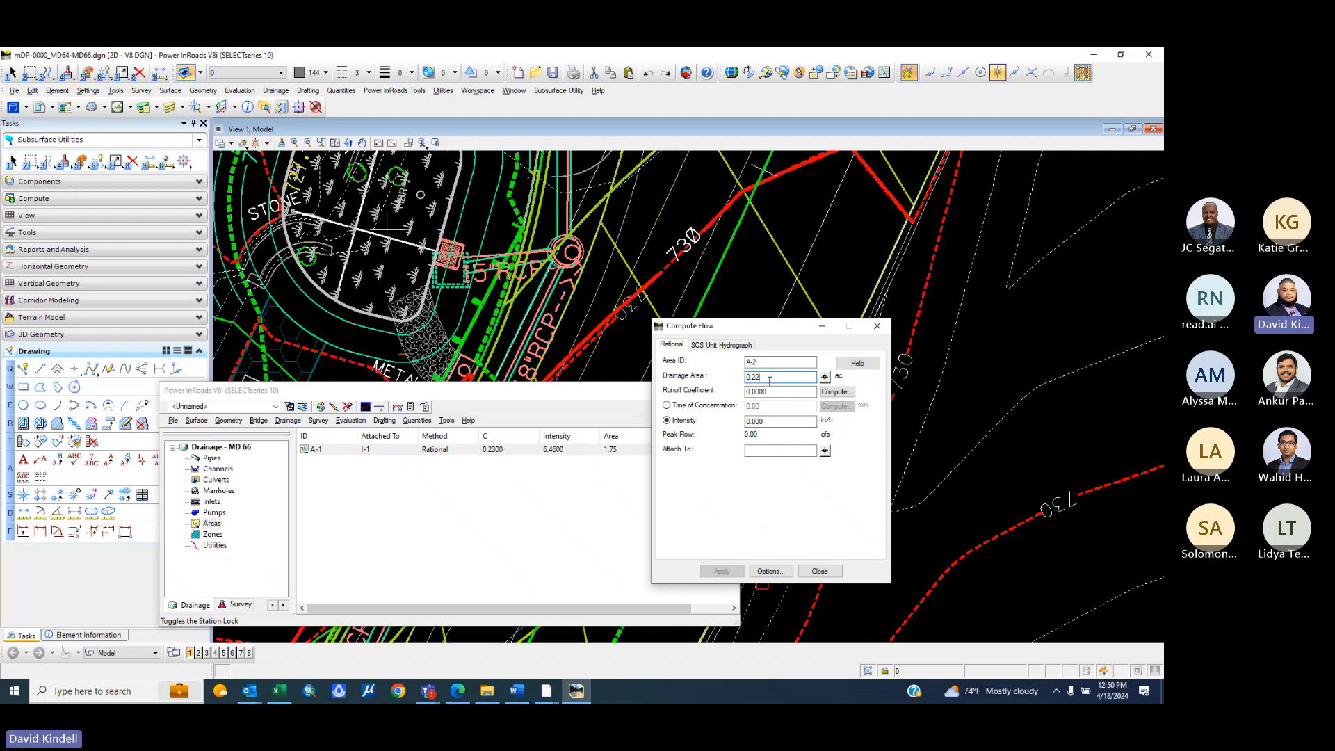
pyautogui.click(771, 393)
pyautogui.moveTo(282, 692)
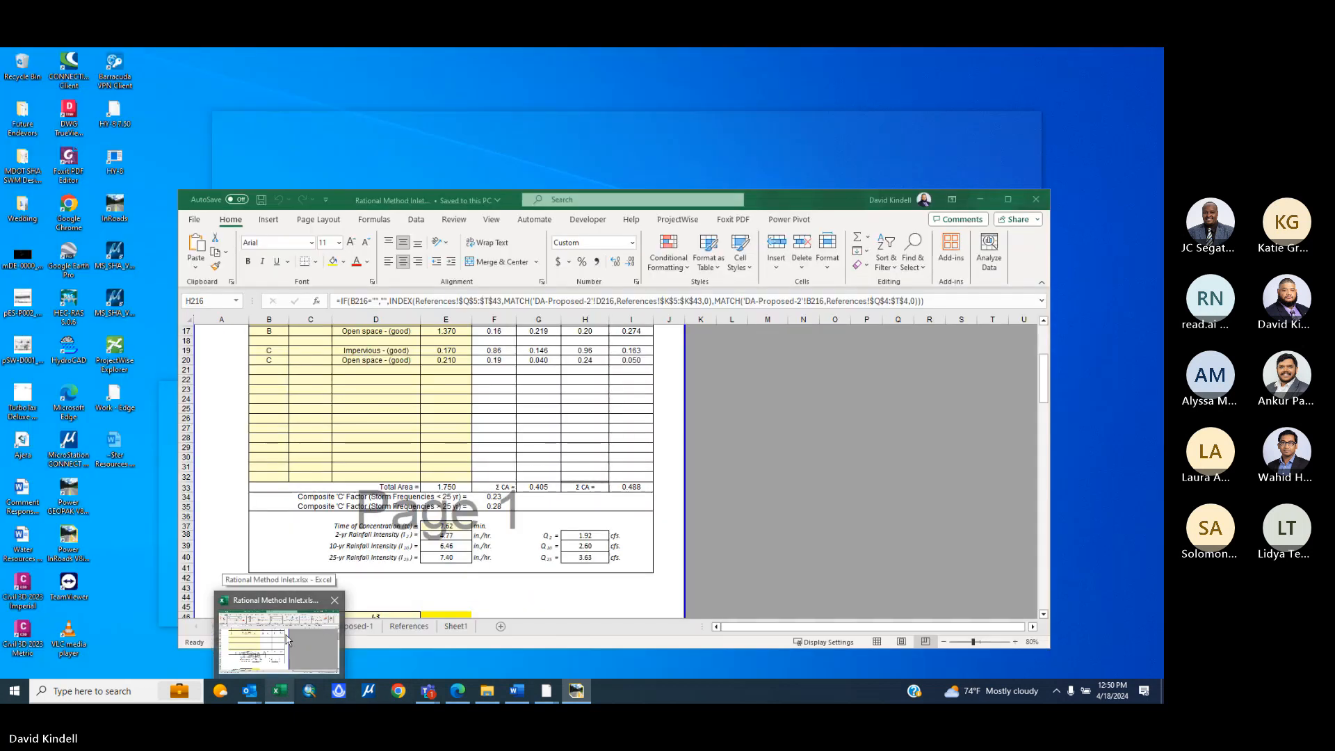
pyautogui.click(288, 641)
pyautogui.scroll(5, 491, 496)
pyautogui.scroll(-4, 491, 496)
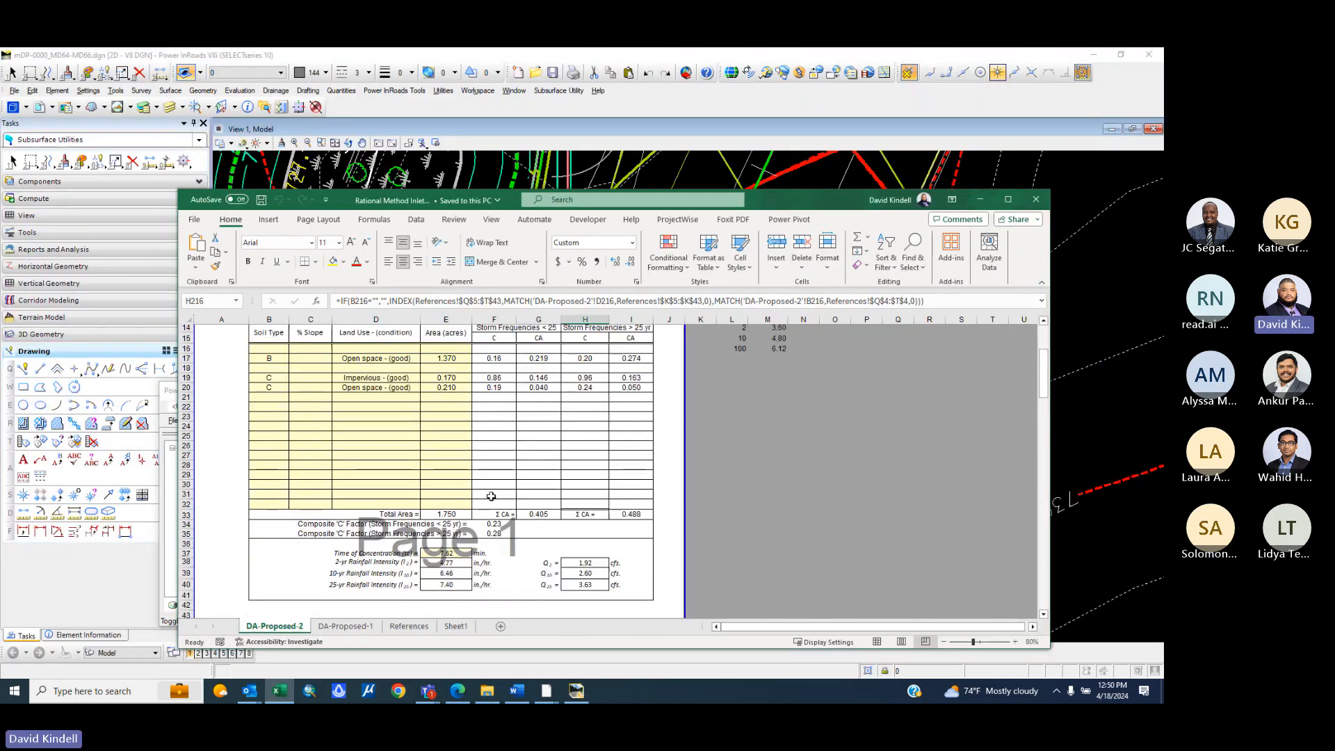
pyautogui.scroll(-10, 491, 496)
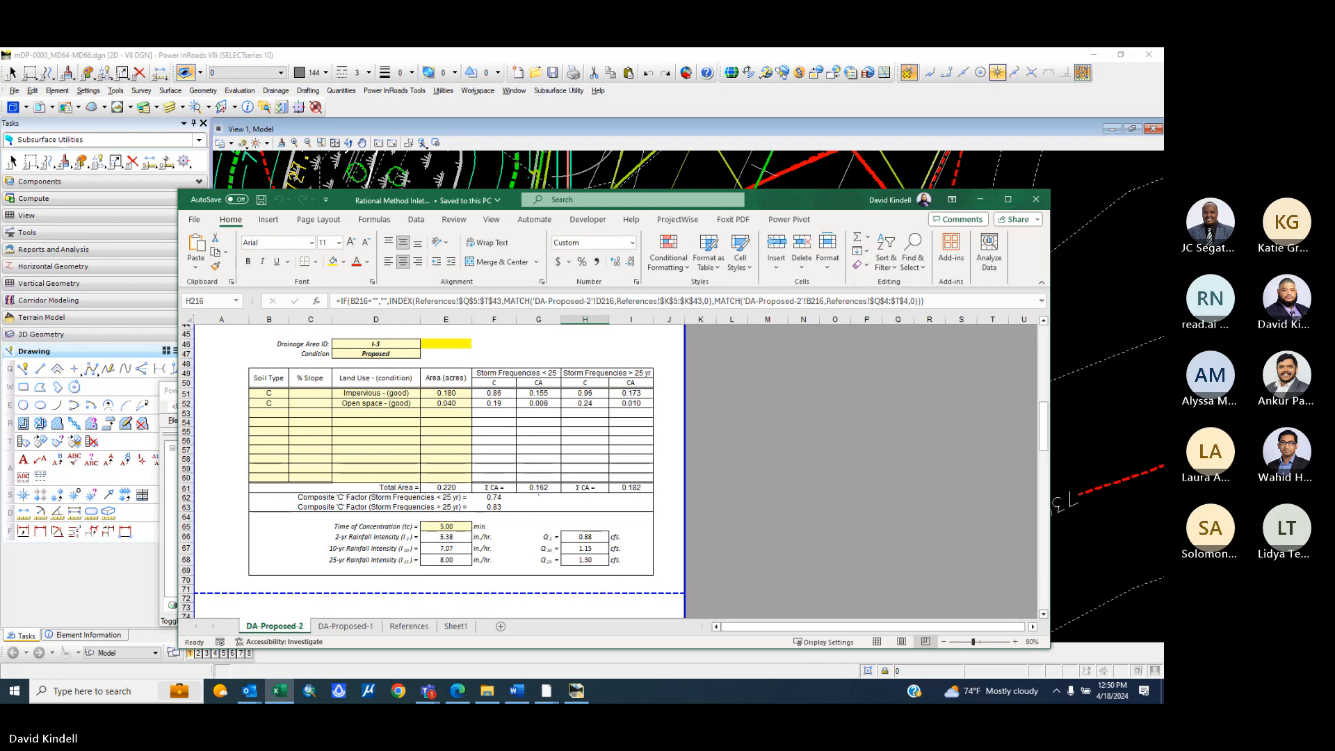
# - Back in Power InRoads, set area A-2's runoff coefficient to 0.74 and its time of concentration to 5 min
pyautogui.click(576, 690)
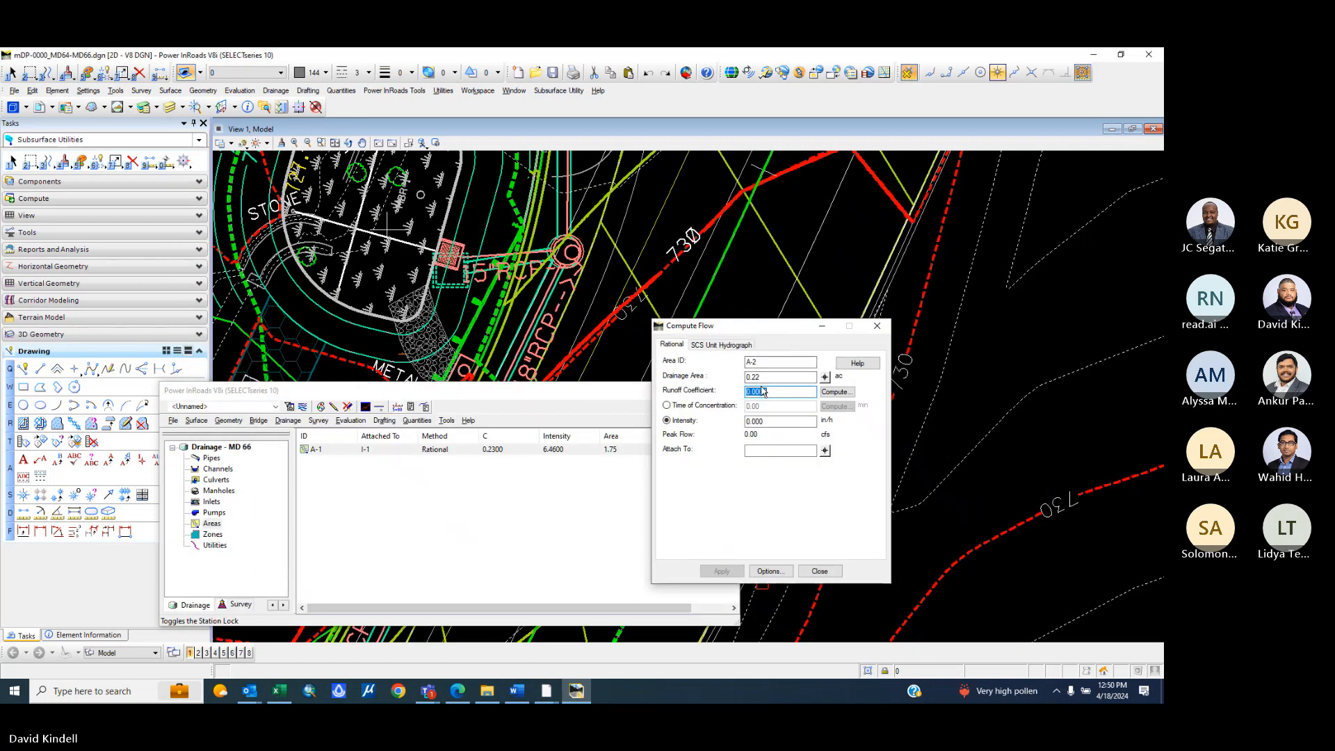
pyautogui.press('BackSpace')
pyautogui.write('.74')
pyautogui.press('Tab')
pyautogui.click(672, 406)
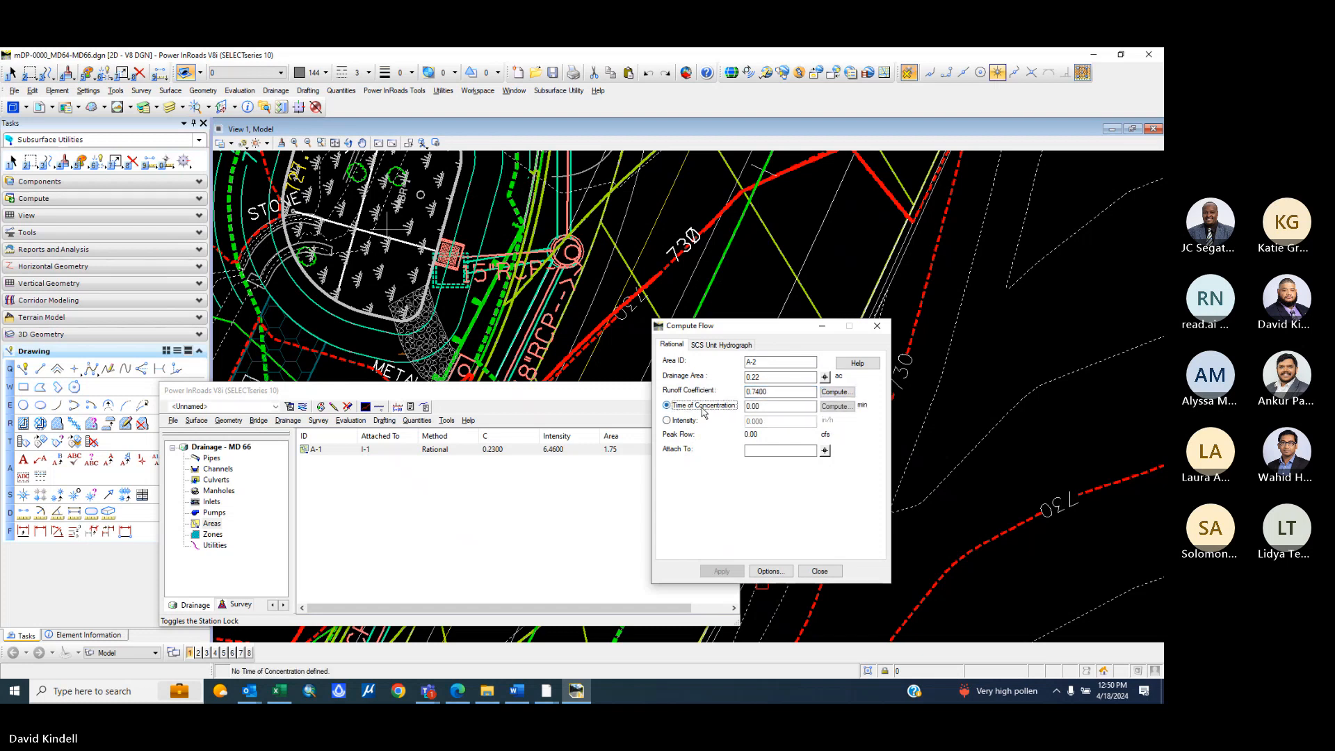
pyautogui.write('5')
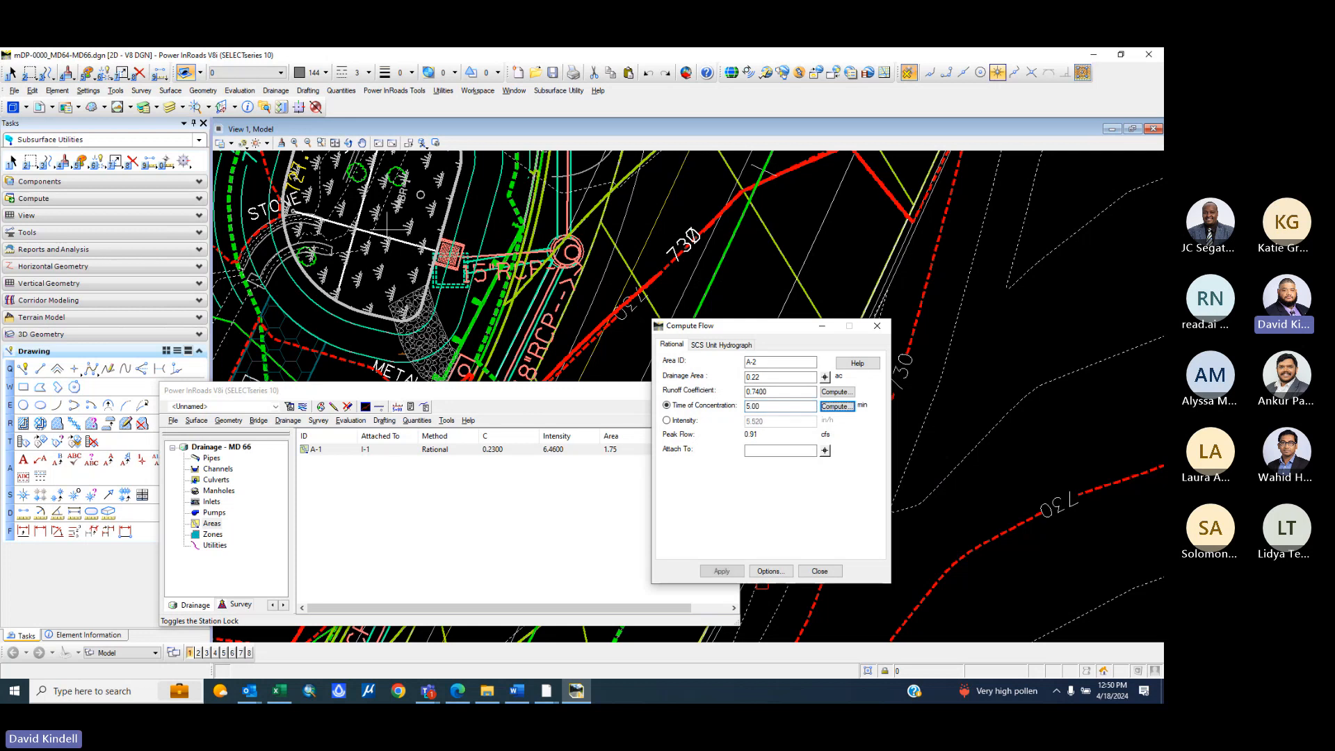
# - Set area A-2's rainfall intensity to 7.070 in/h and attach the area to inlet I-2 beside the stone facility
pyautogui.click(667, 422)
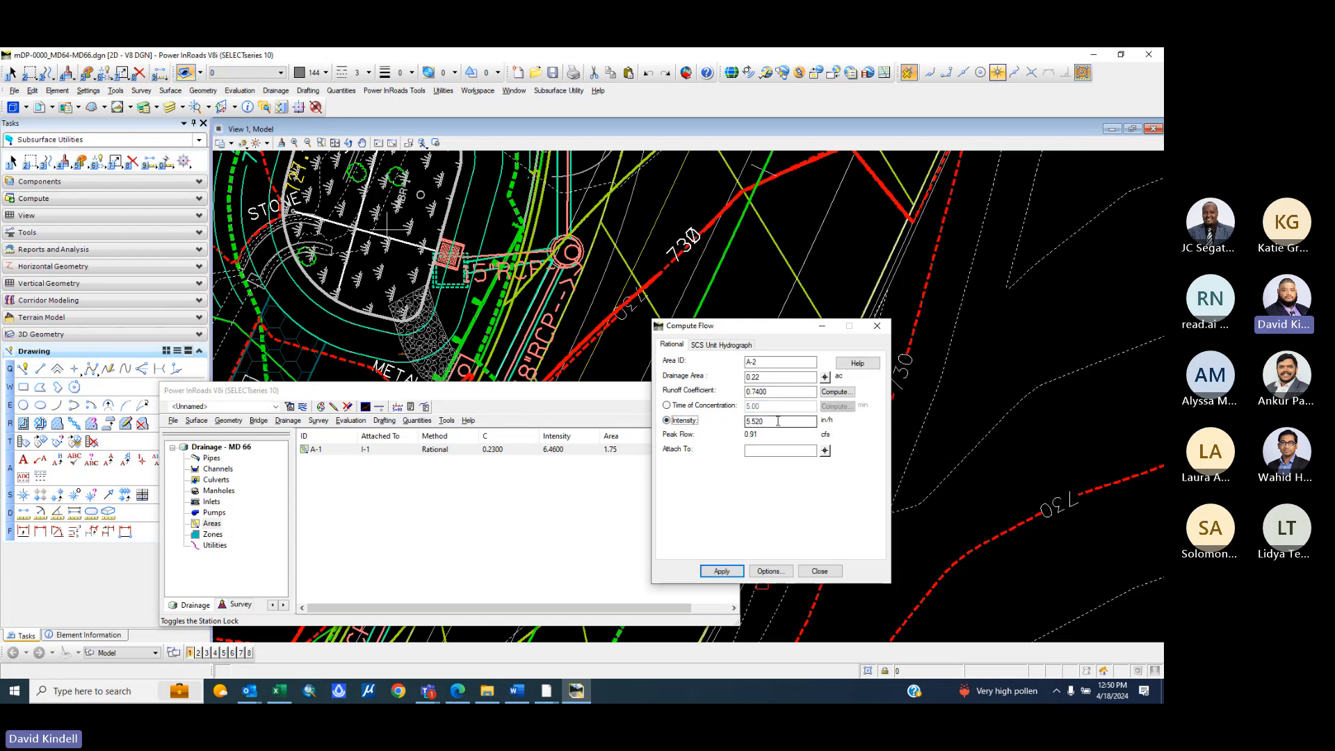
pyautogui.write('7.070')
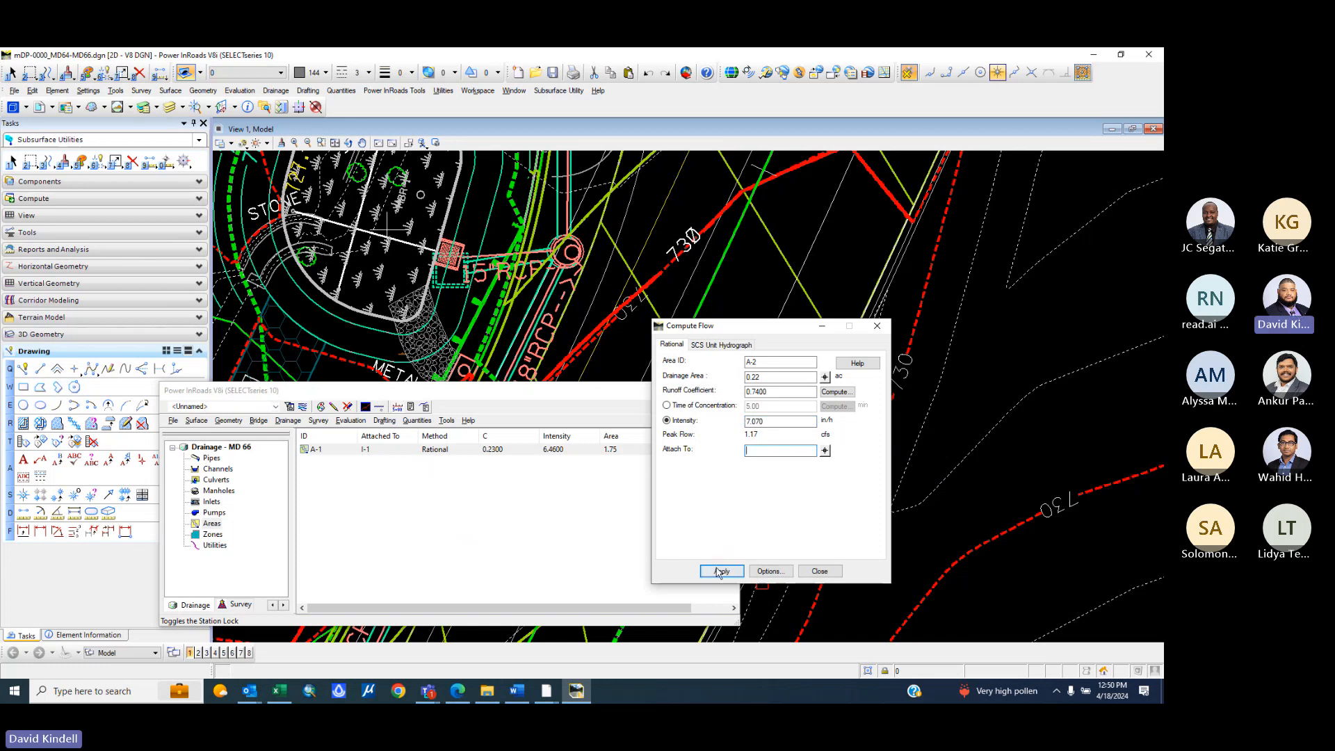
pyautogui.click(826, 450)
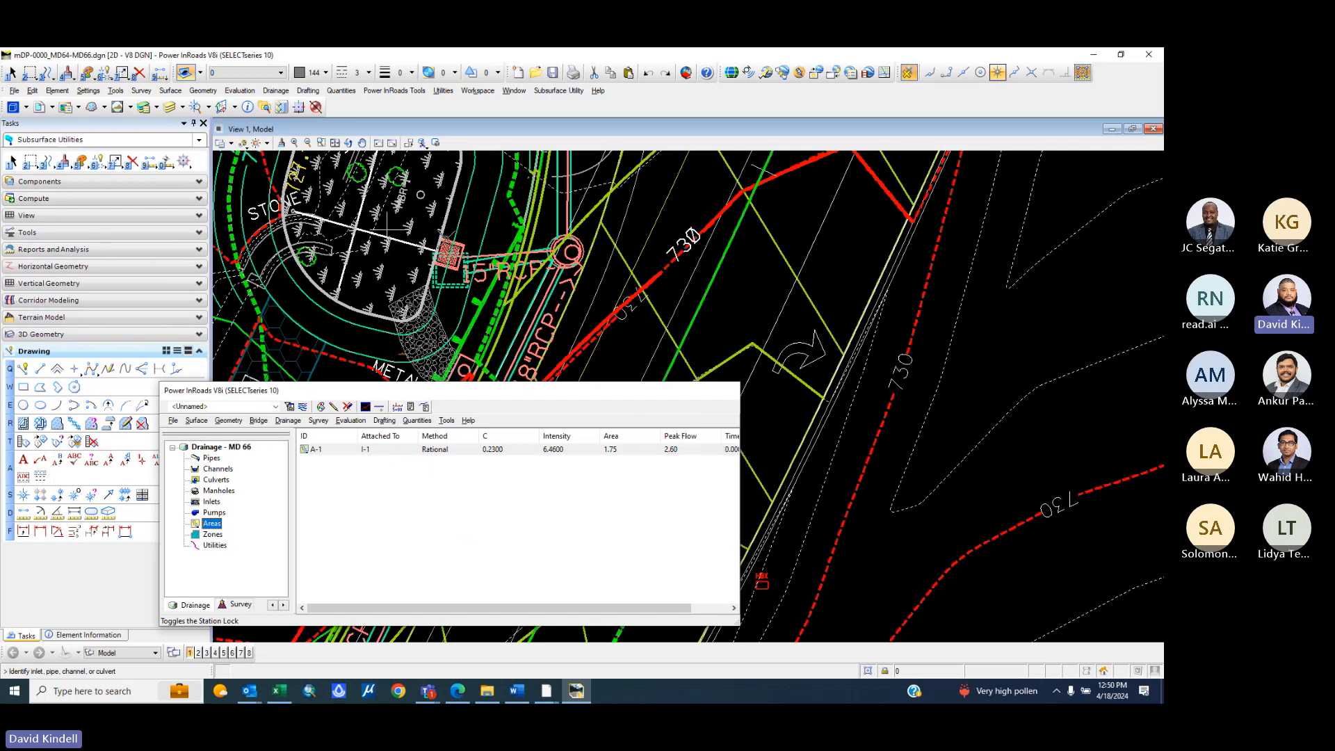
pyautogui.click(436, 262)
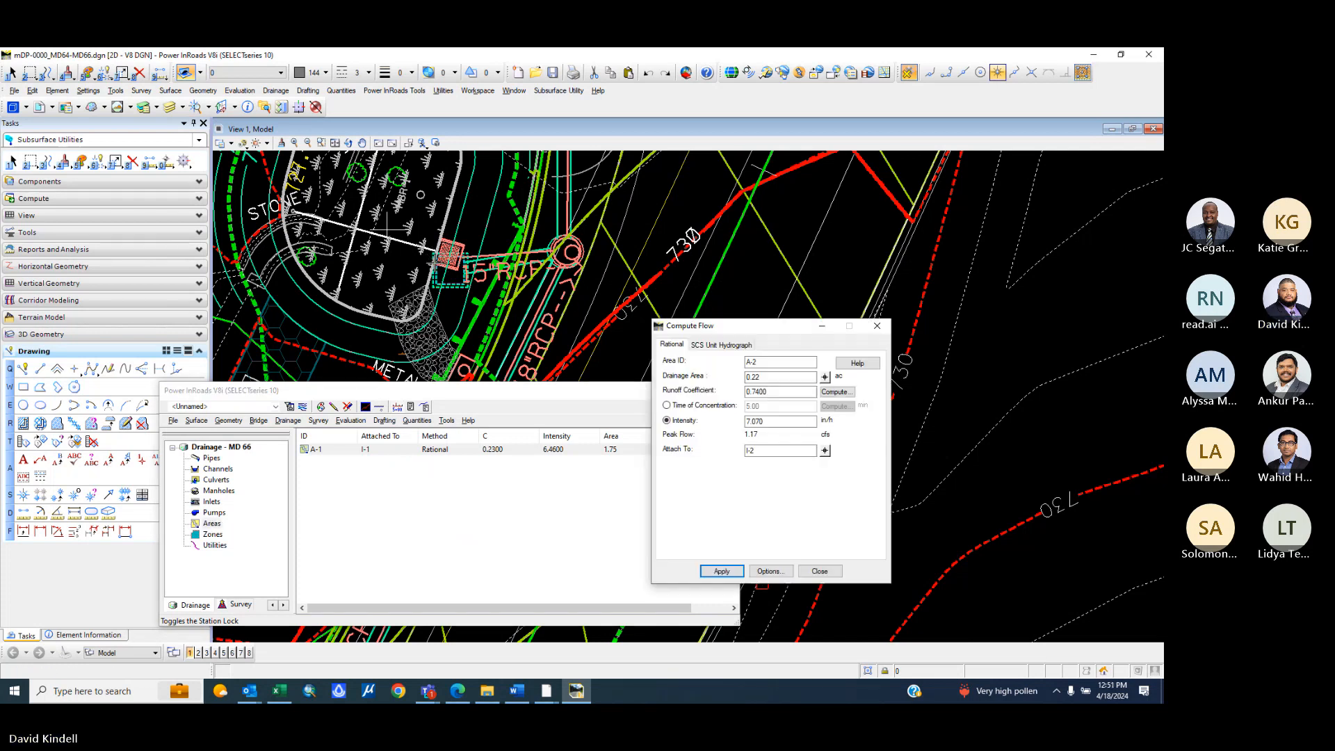
# - Create drainage area A-2 with its computed flow and finish the flow computation
pyautogui.click(722, 571)
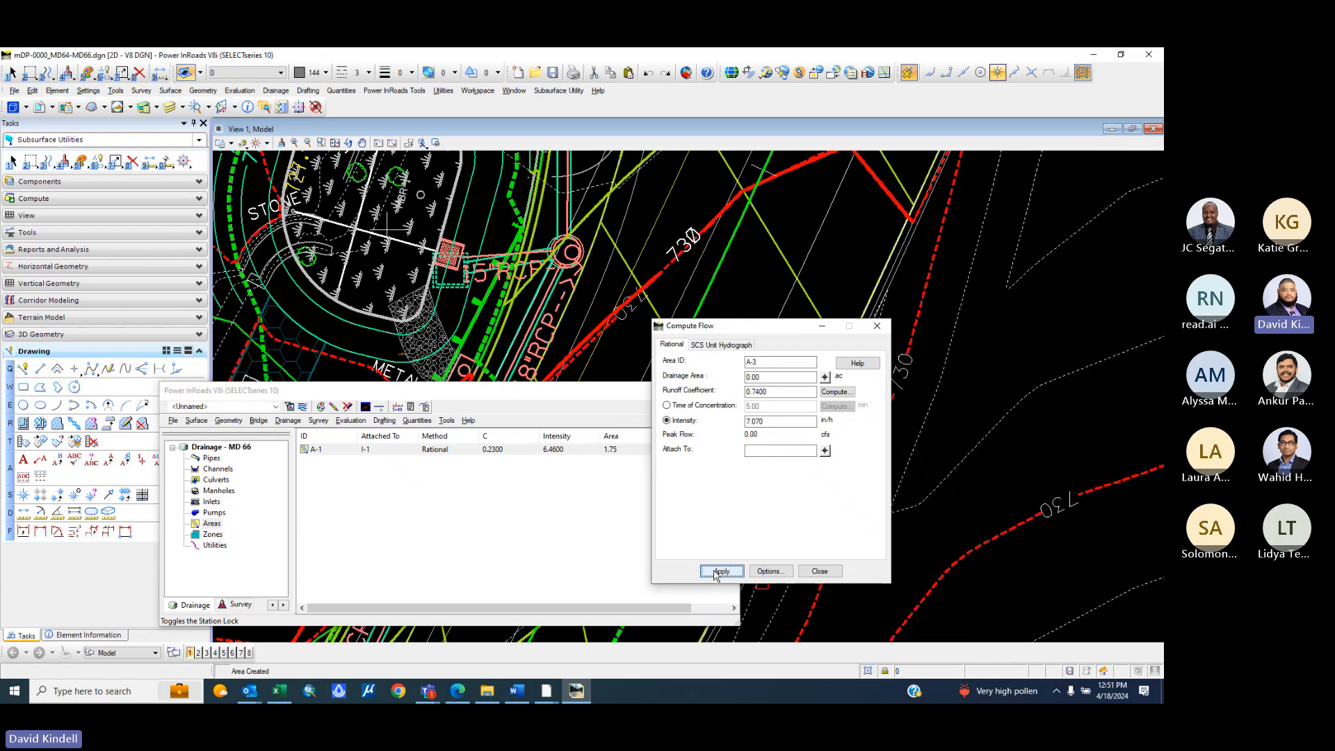
pyautogui.click(821, 573)
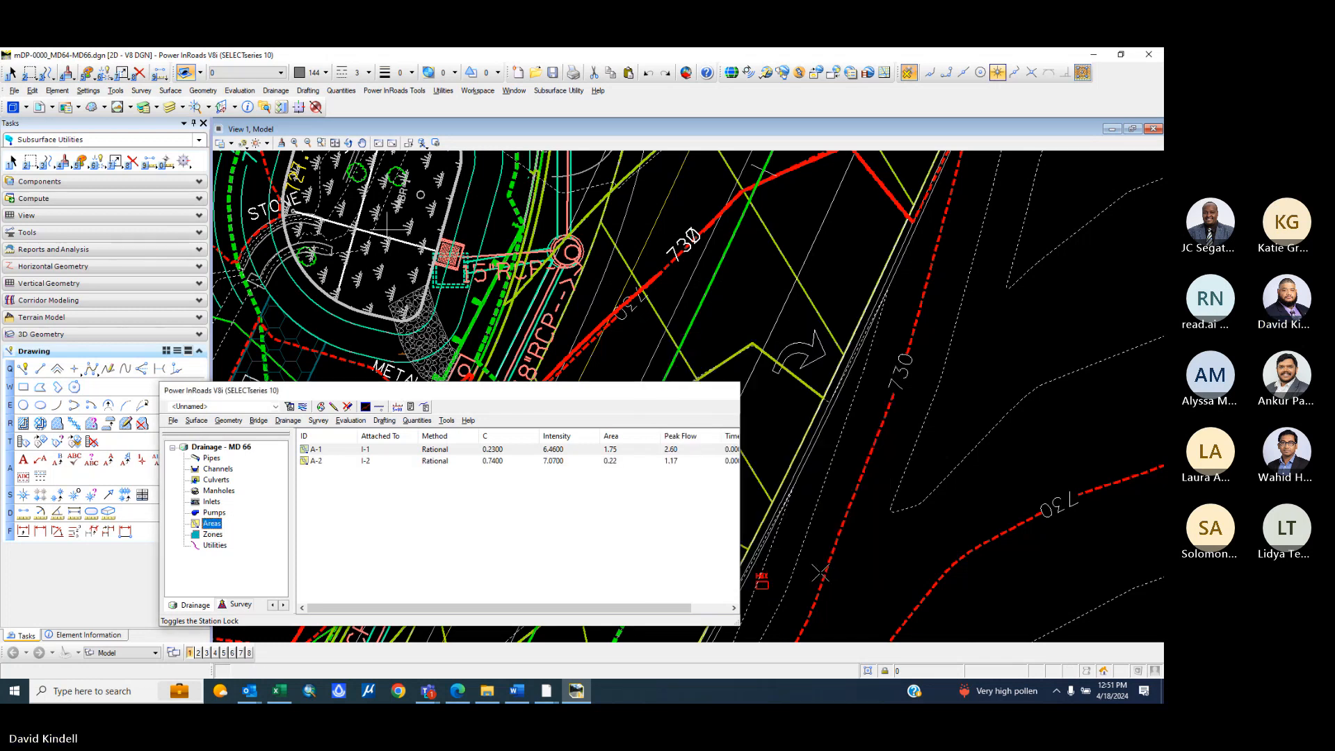
# - Examine the existing storm drain profile beside the plan, comparing its pipes and structures with the ground surfaces
pyautogui.scroll(-5, 575, 244)
pyautogui.scroll(-4, 722, 286)
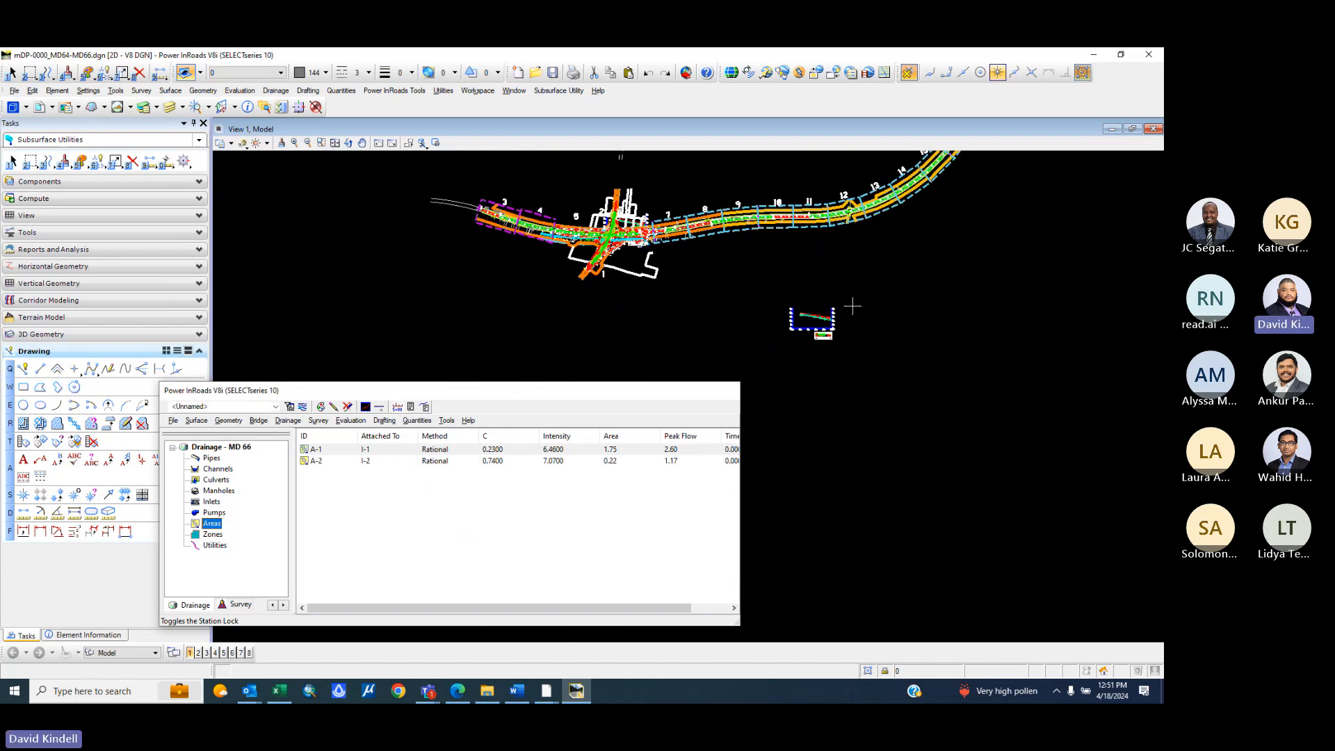
pyautogui.scroll(2, 851, 306)
pyautogui.scroll(2, 852, 306)
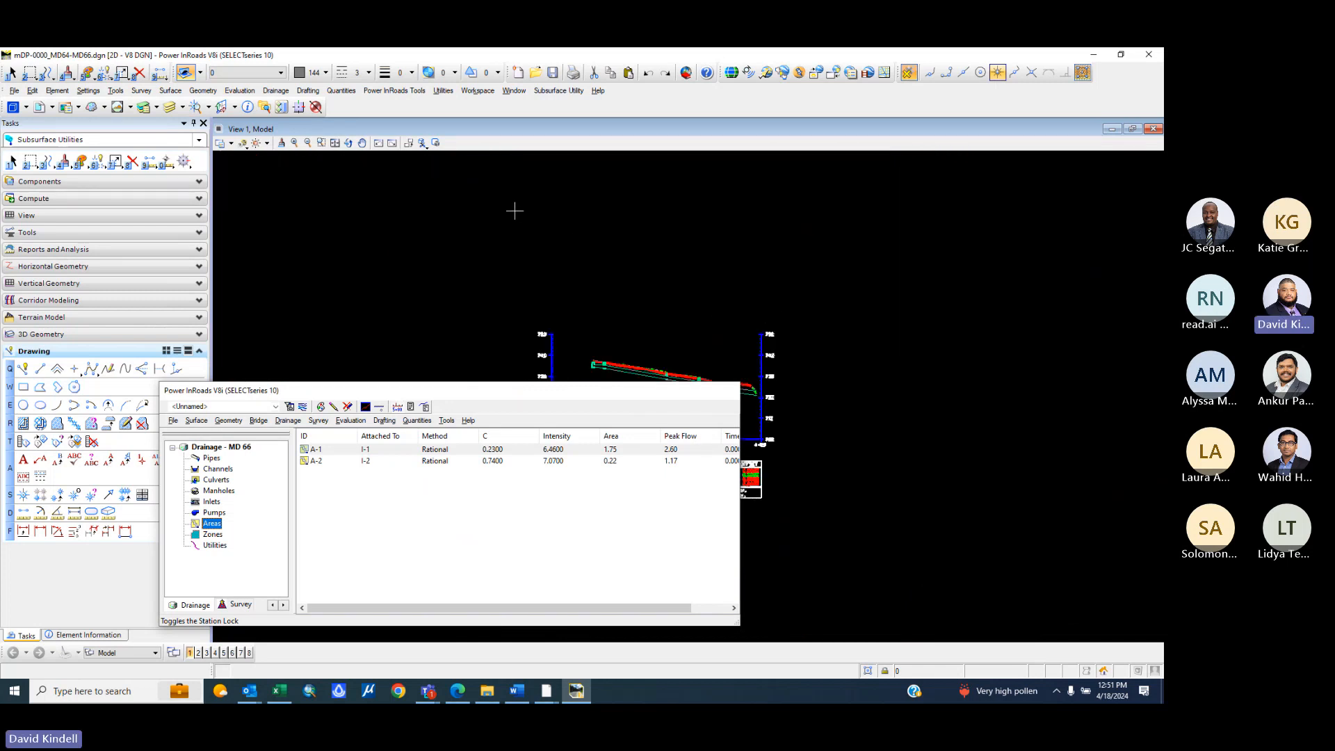
pyautogui.scroll(-2, 509, 207)
pyautogui.scroll(2, 527, 268)
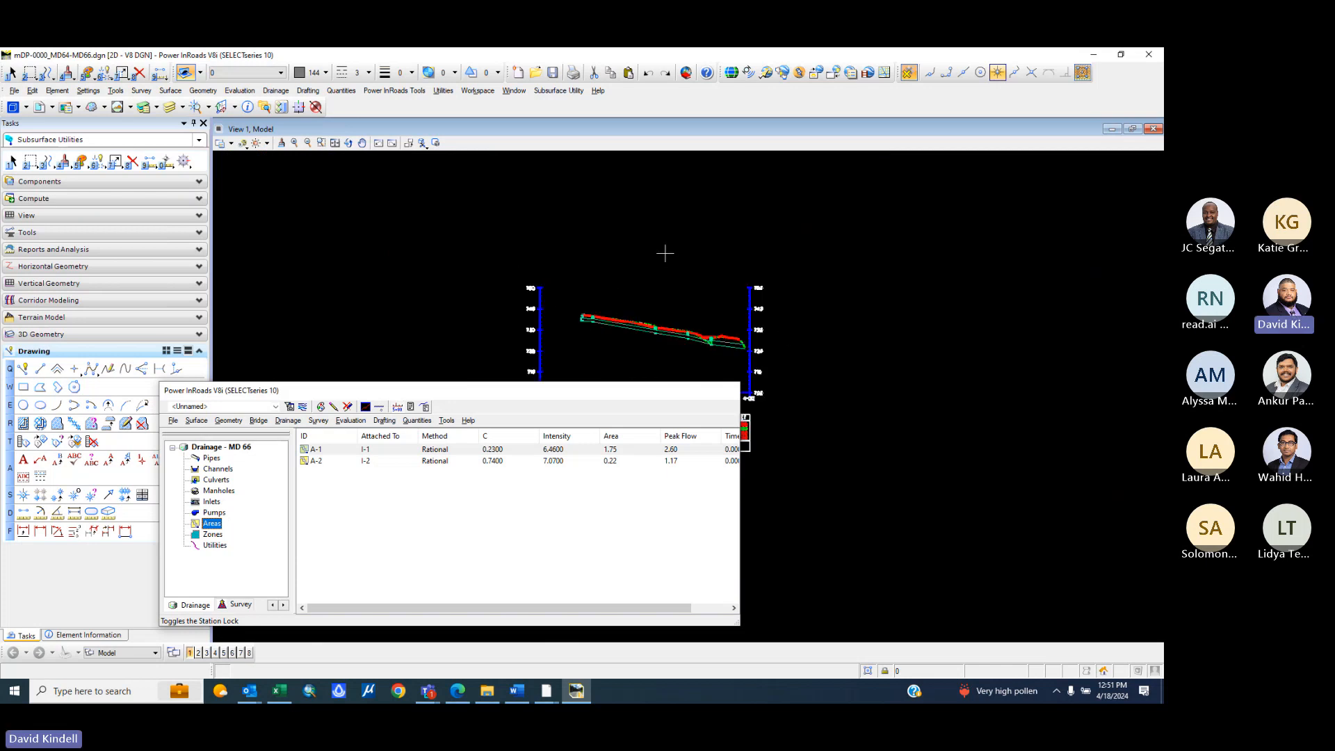
pyautogui.scroll(3, 675, 340)
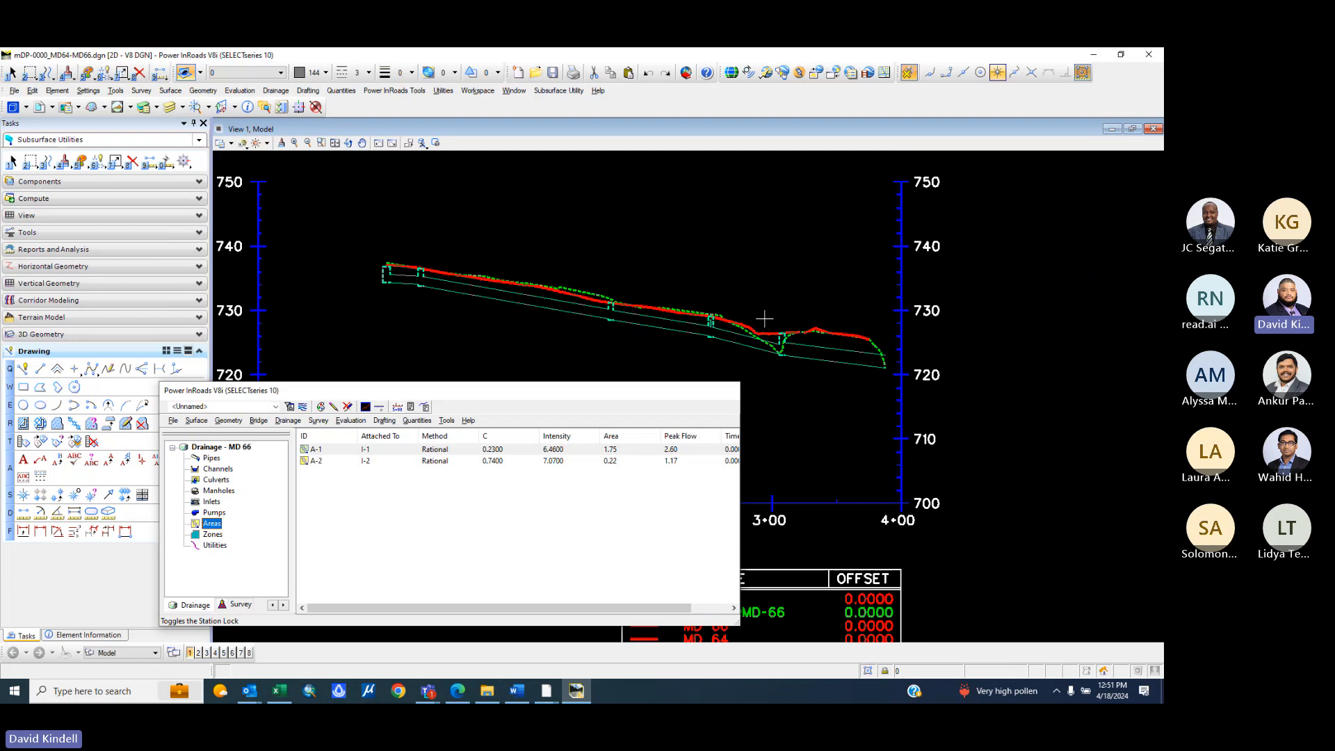
pyautogui.scroll(2, 764, 318)
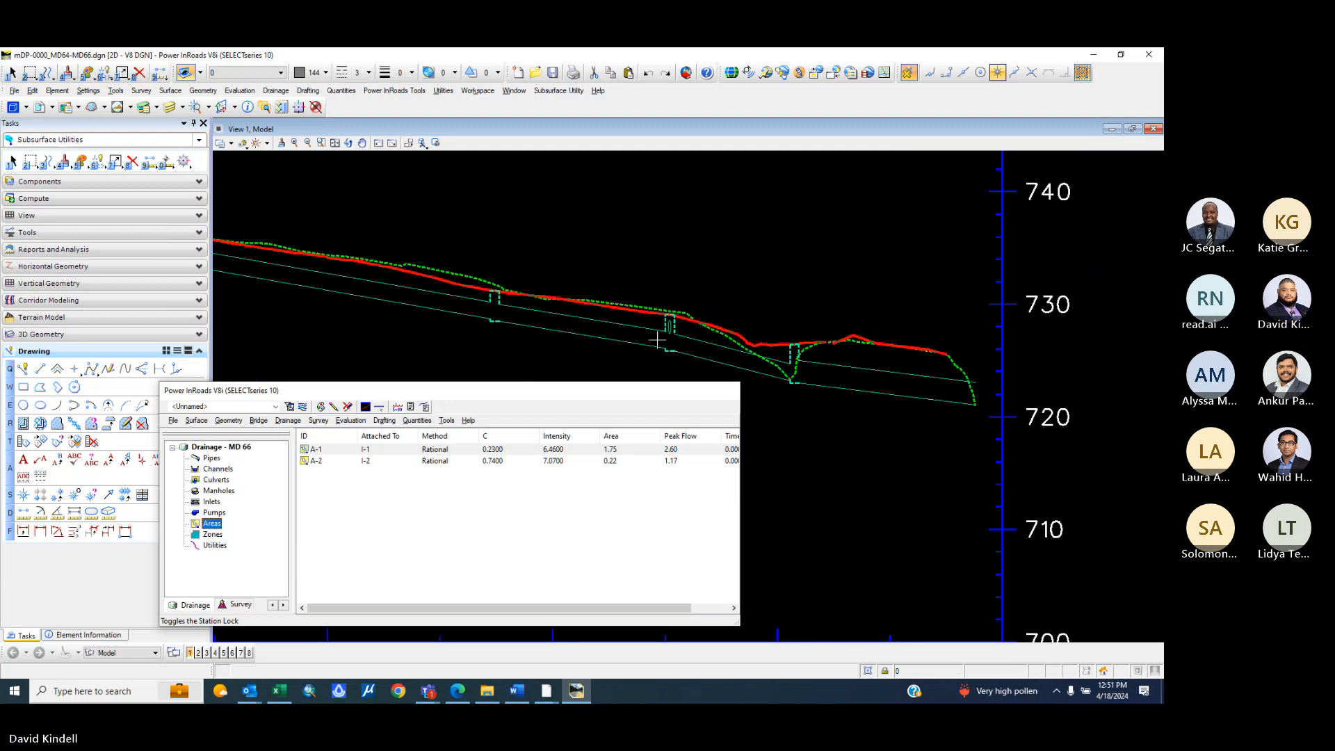
pyautogui.scroll(-8, 736, 356)
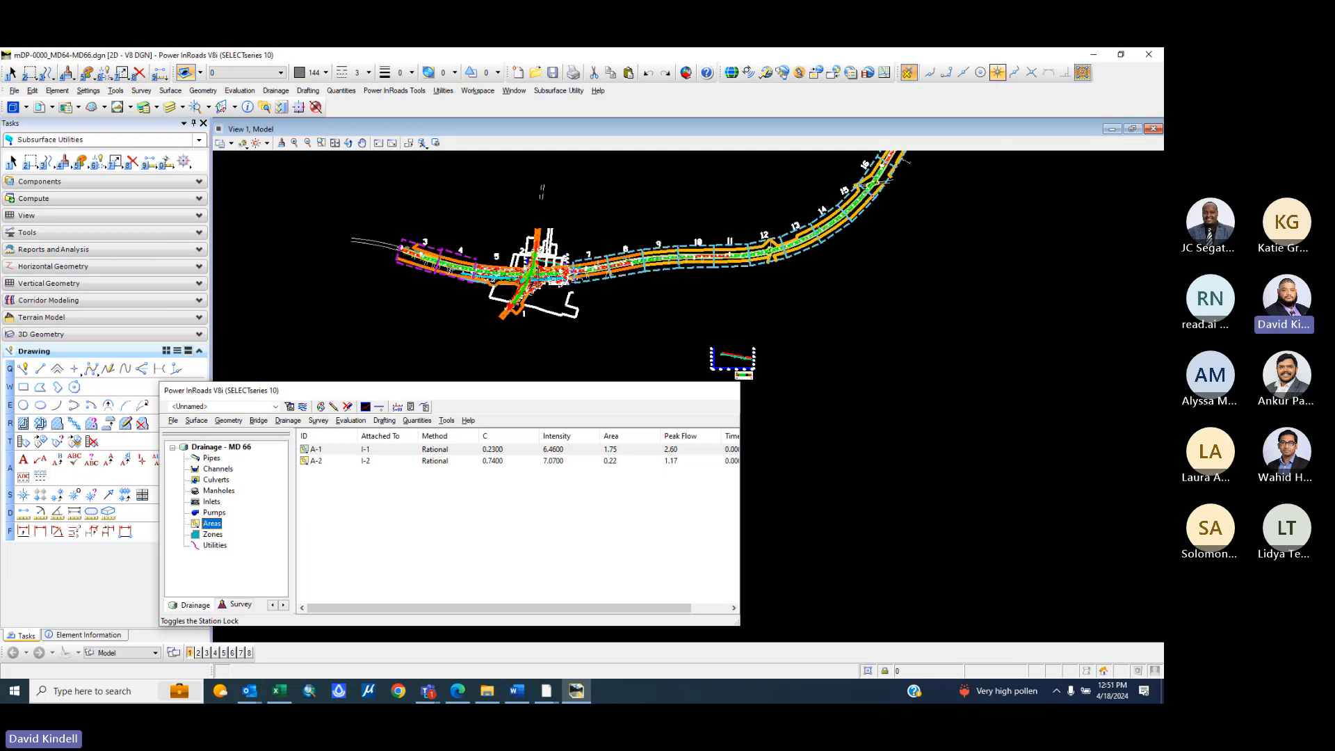
# - Start a new Create Profile with a network source and set its starting structure to inlet I-2 beside the stone facility
pyautogui.scroll(6, 537, 277)
pyautogui.scroll(5, 532, 306)
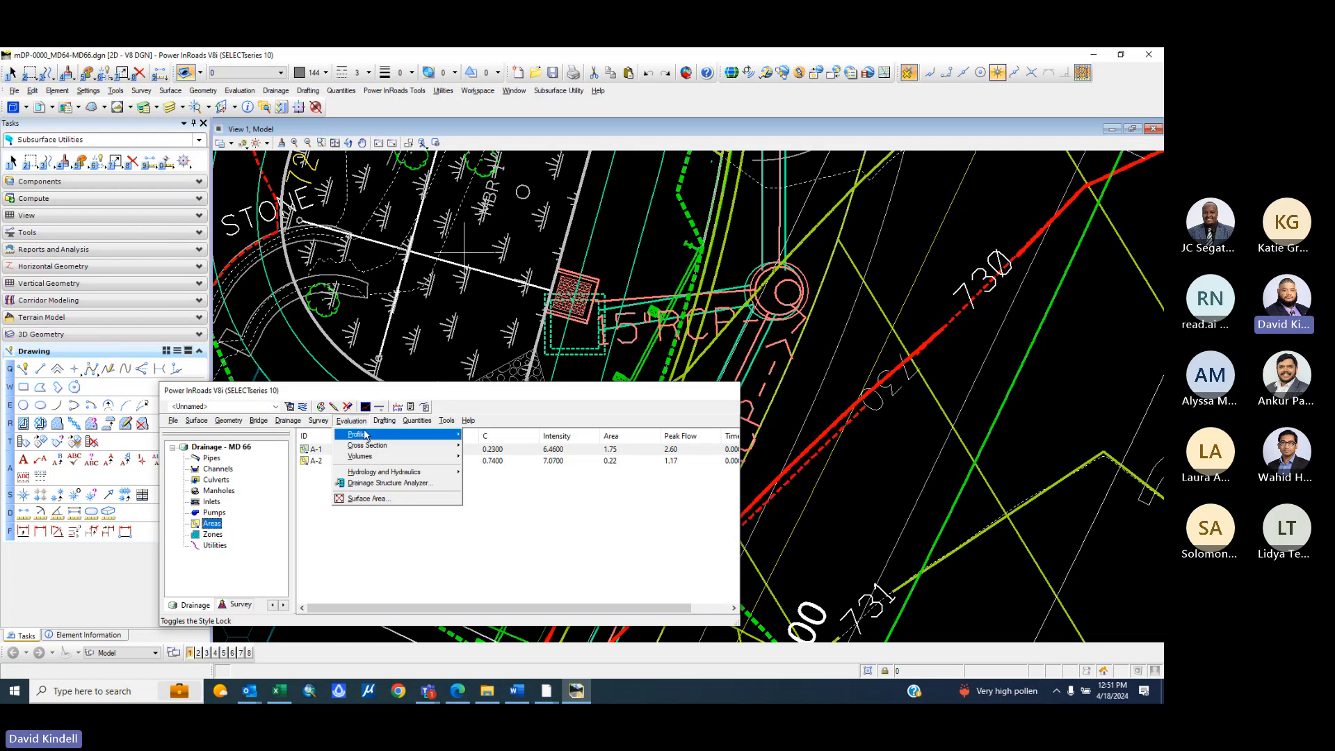
pyautogui.moveTo(358, 434)
pyautogui.click(523, 440)
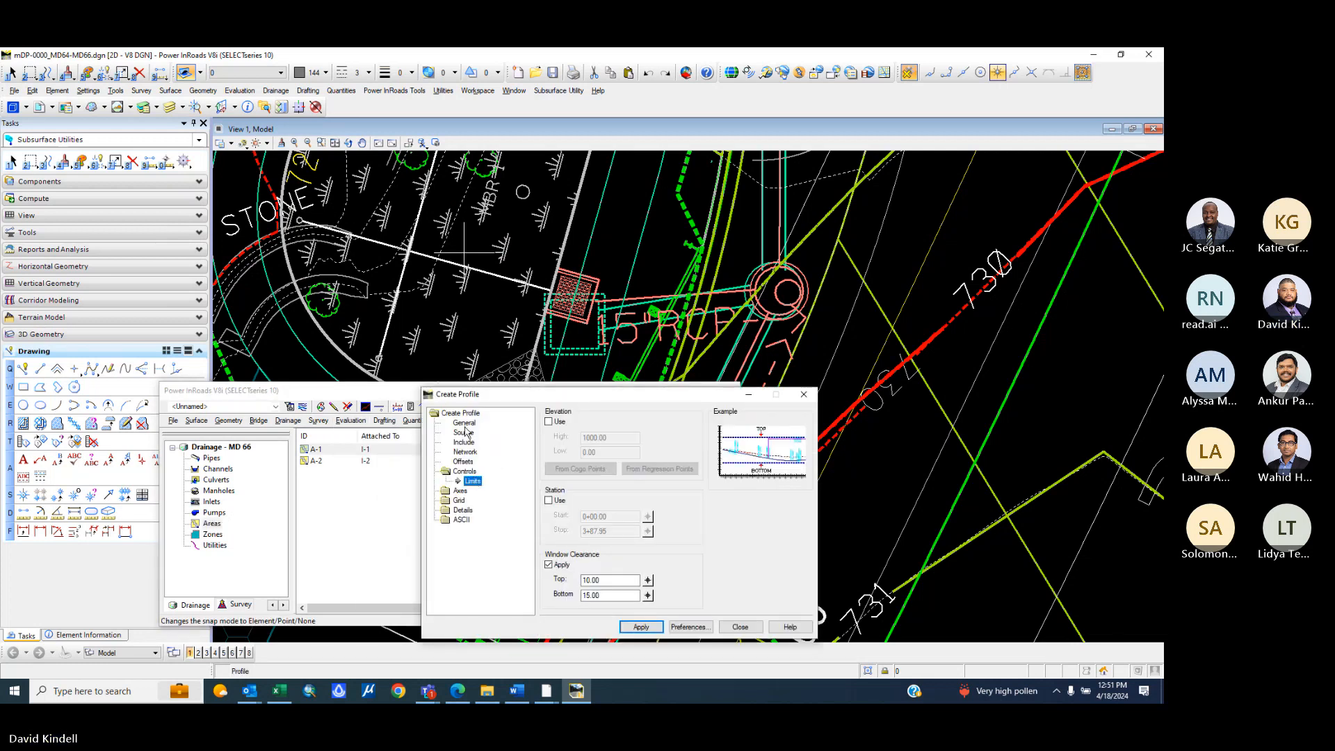
pyautogui.click(464, 432)
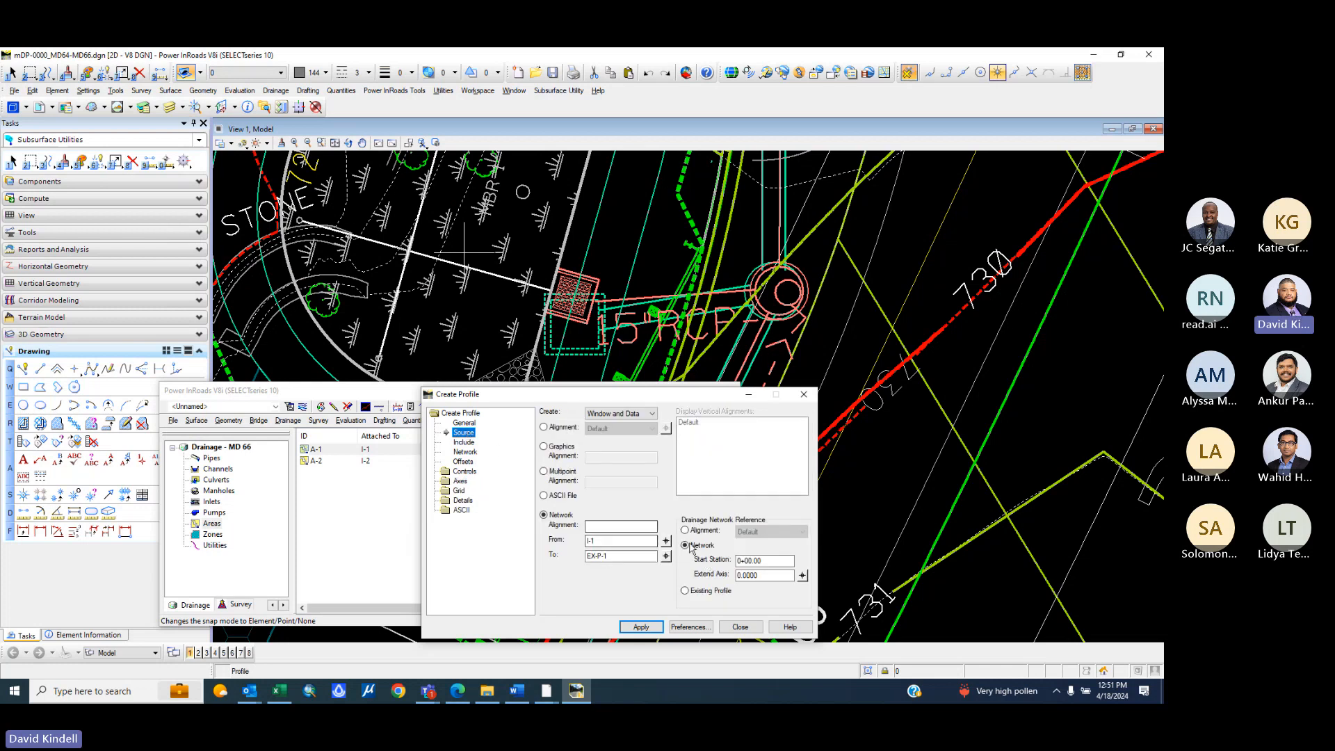
pyautogui.click(668, 544)
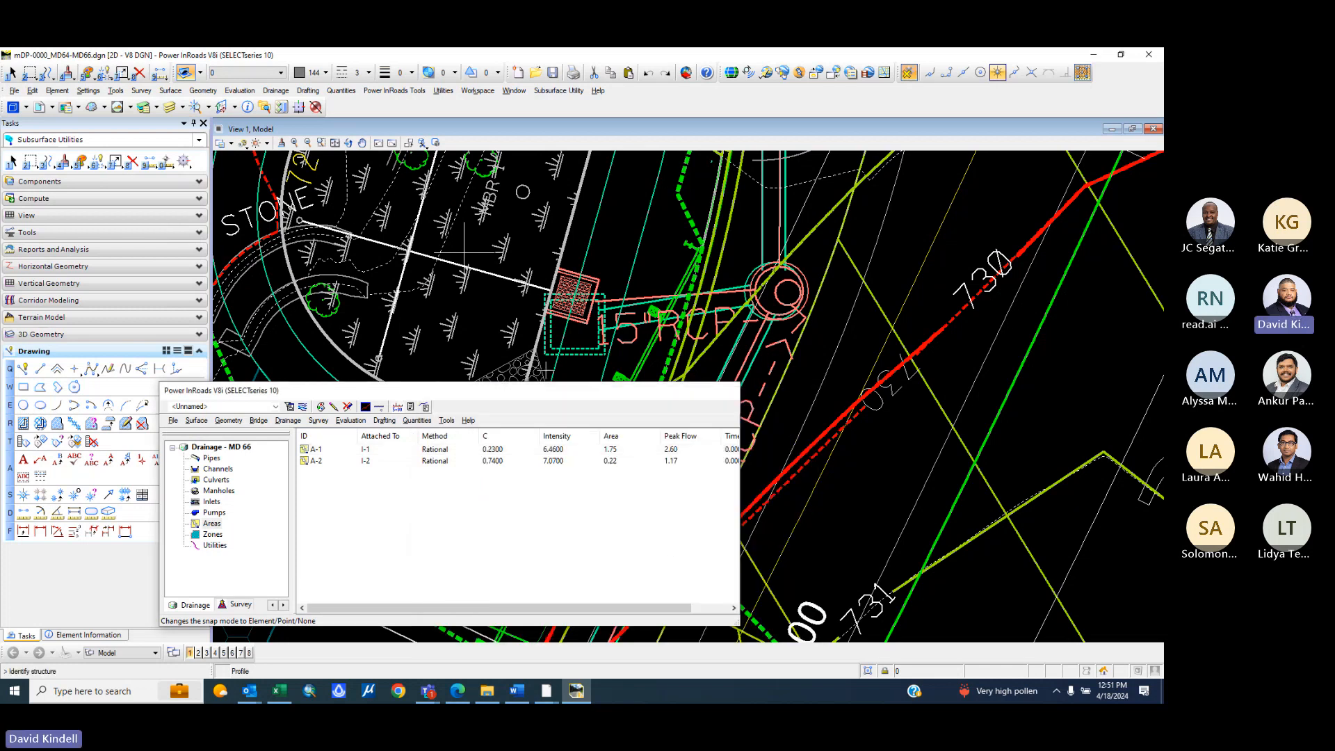
pyautogui.click(553, 325)
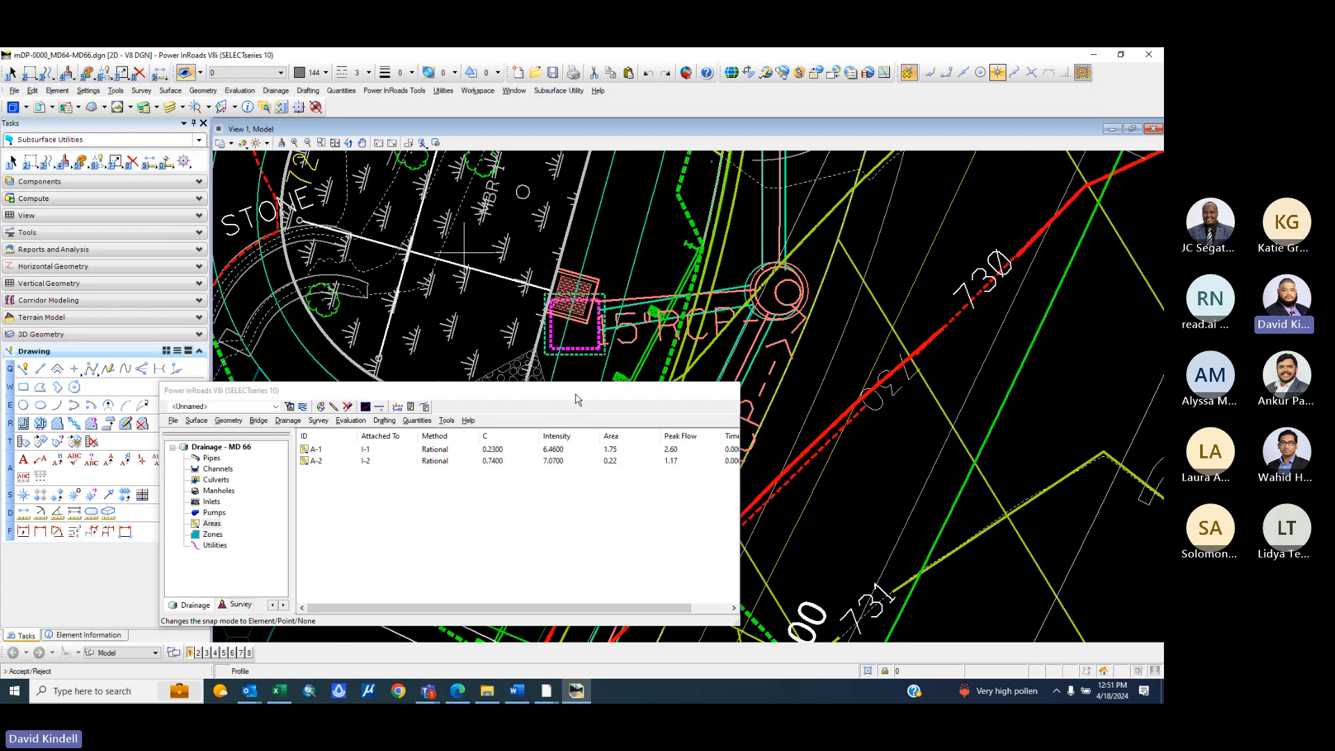
pyautogui.click(465, 251)
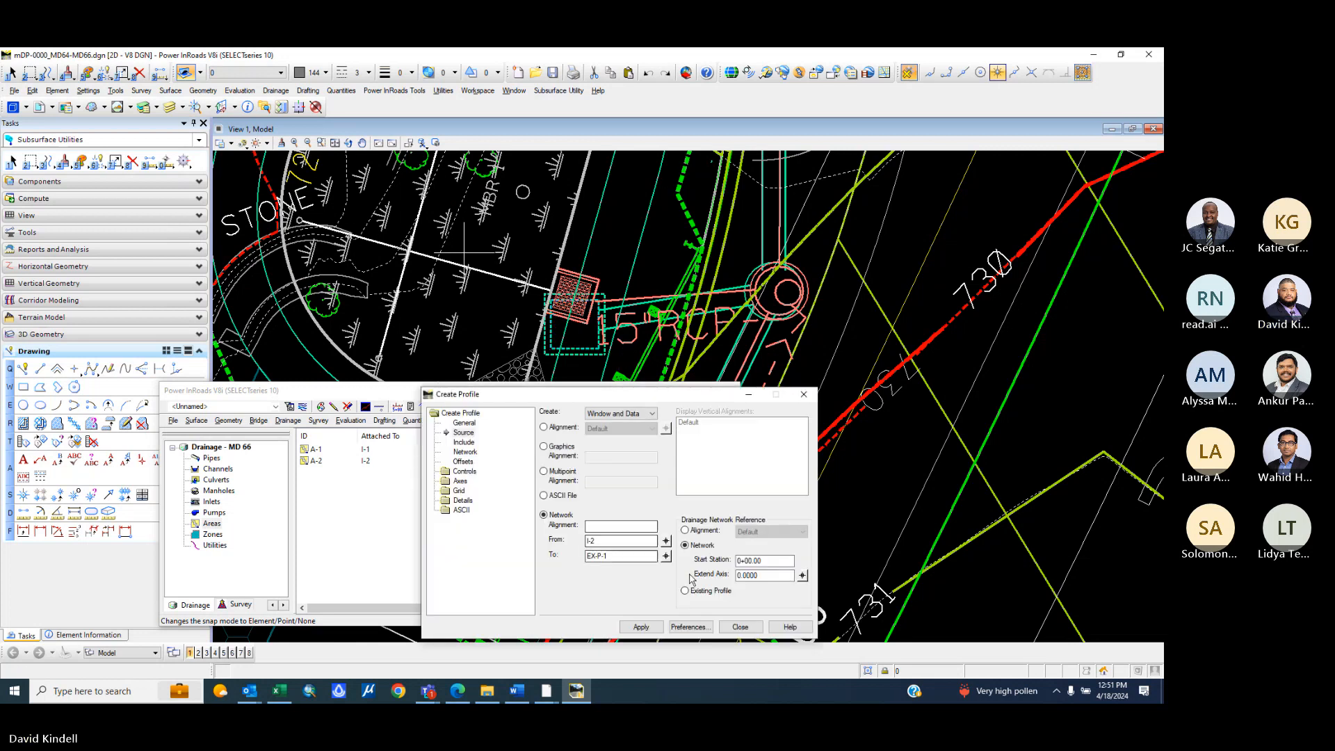
# - Set the network's end structure to pipe P-4 and place the new profile in the empty space above the existing storm drain profile
pyautogui.click(670, 563)
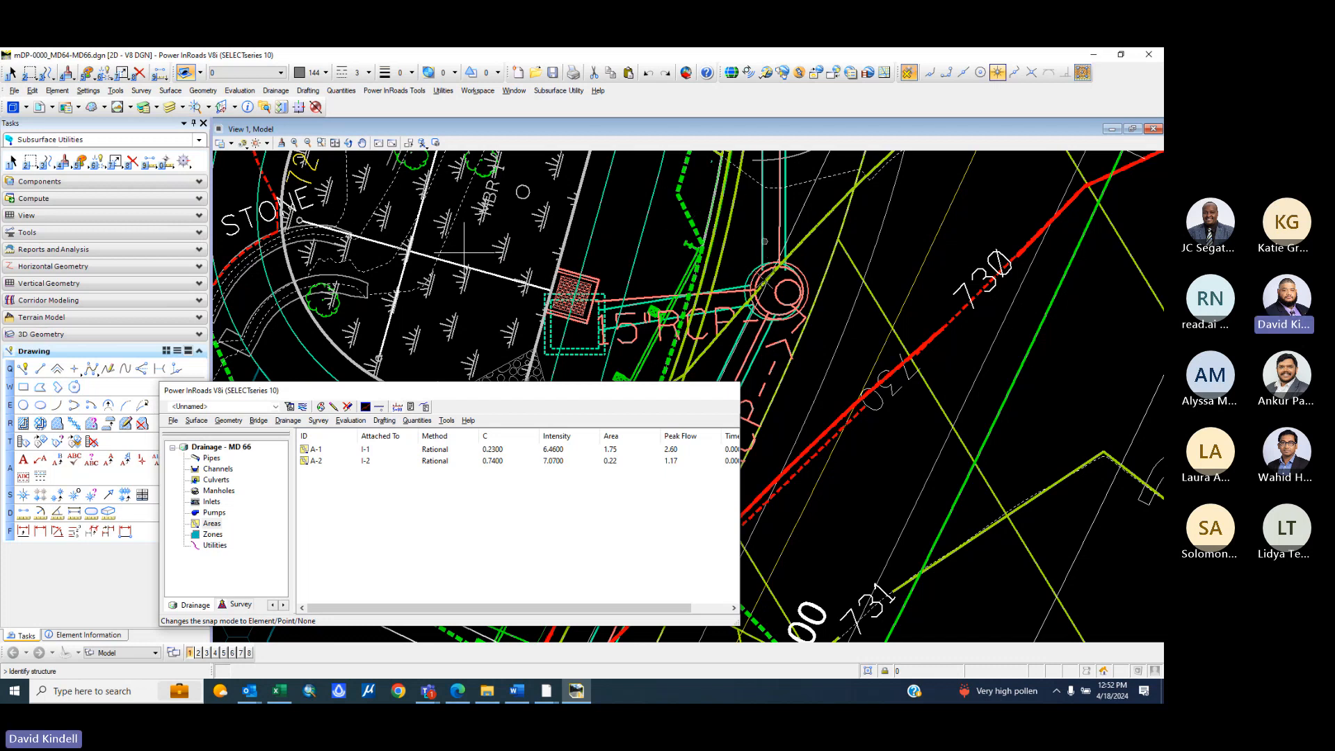
pyautogui.click(762, 194)
pyautogui.click(763, 195)
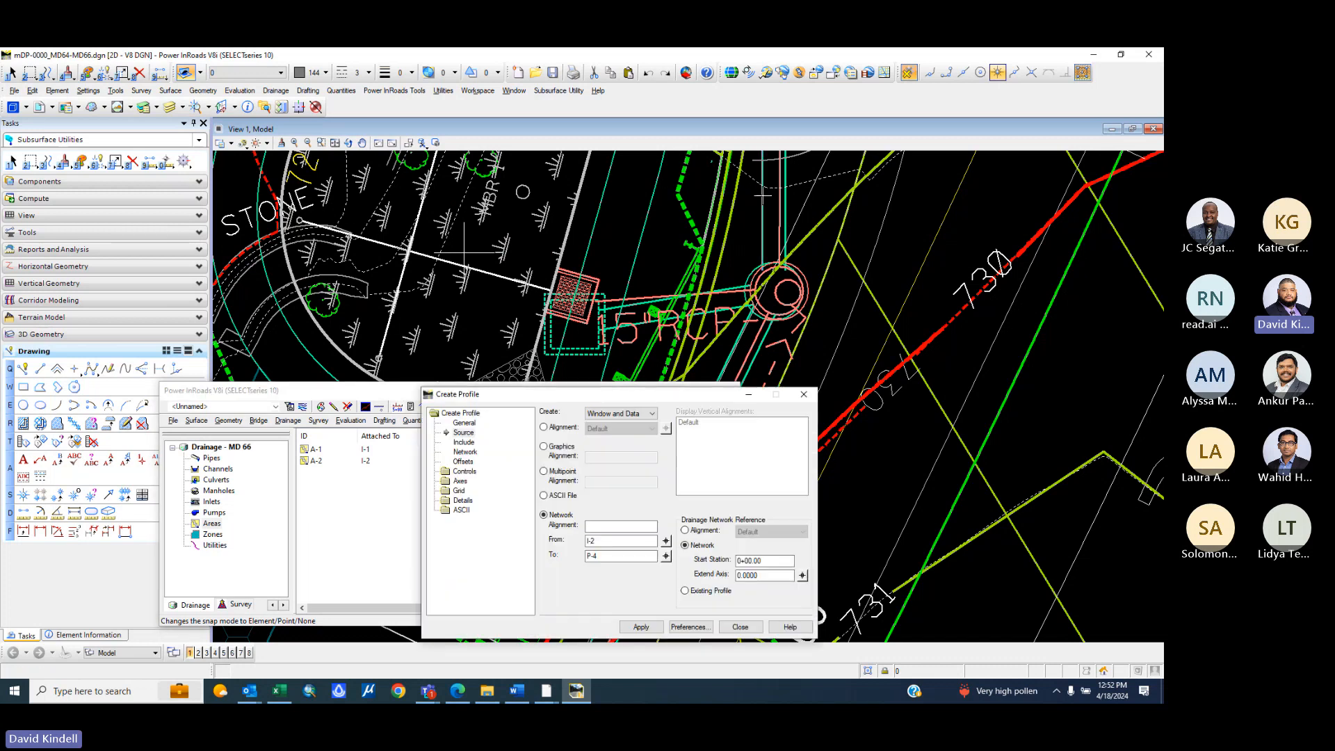
pyautogui.click(641, 627)
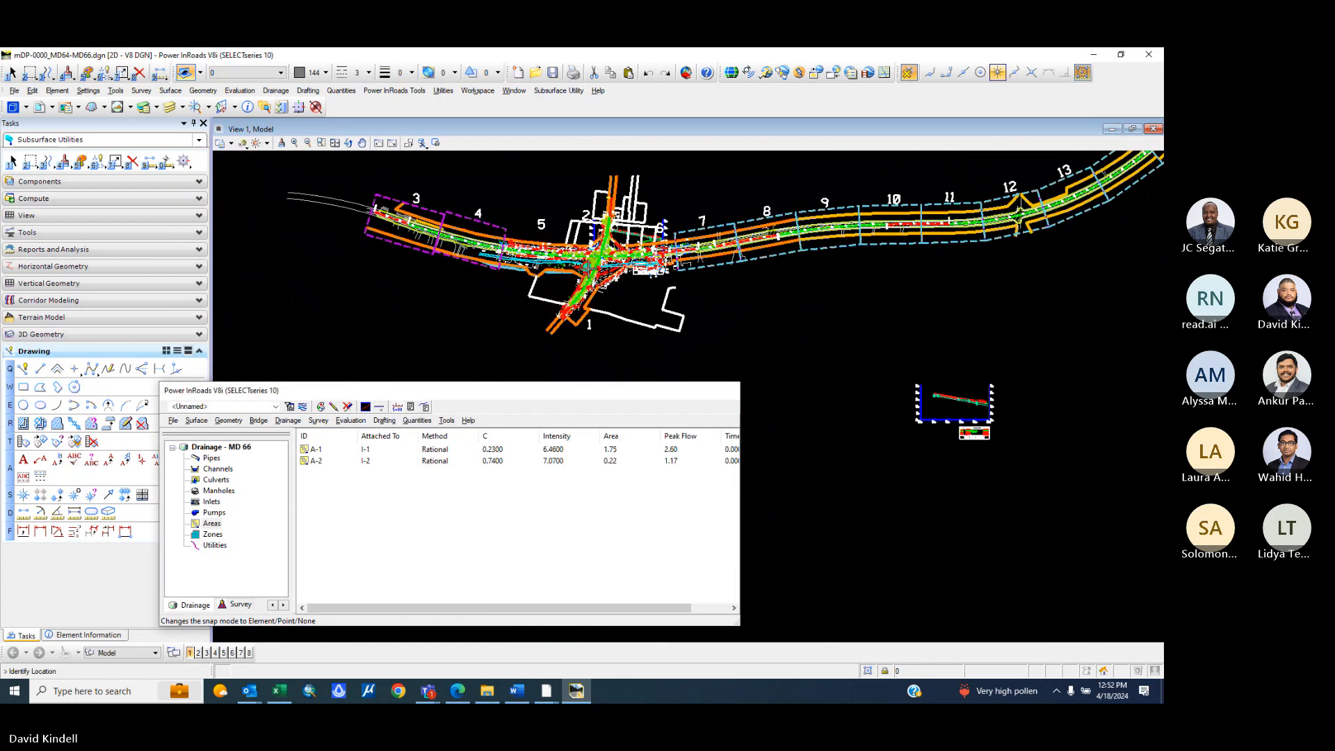
pyautogui.click(943, 340)
# - Use Move in Profile to lower the manhole end of the pipe from inlet I-2 to near the manhole's bottom
pyautogui.scroll(8, 962, 290)
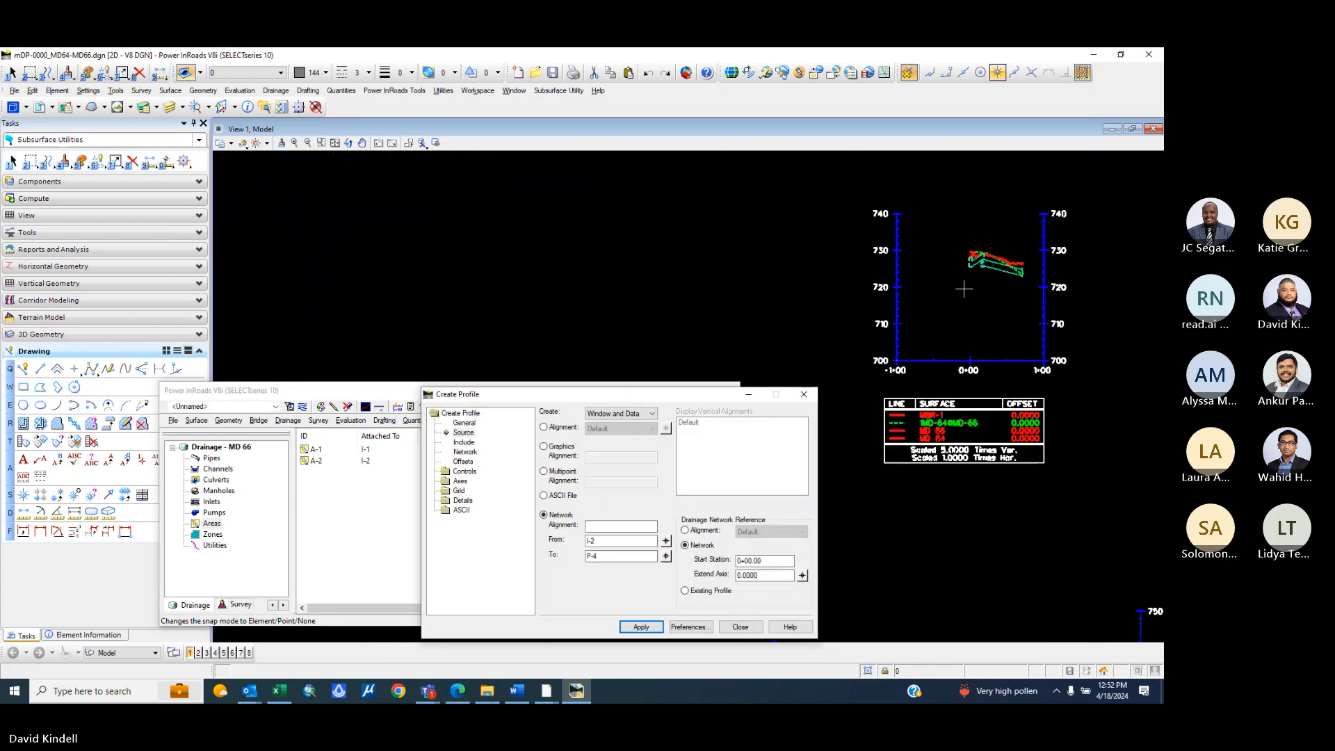
pyautogui.scroll(-5, 909, 228)
pyautogui.scroll(5, 825, 258)
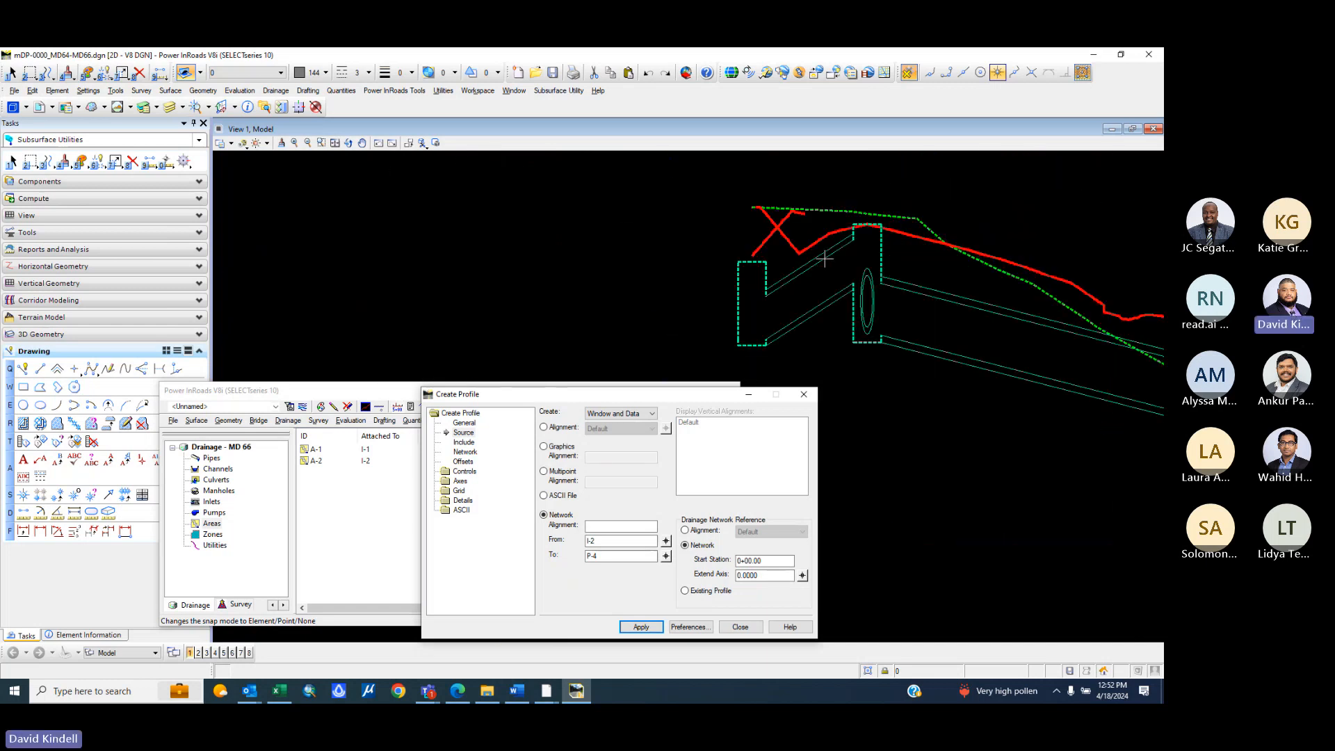
pyautogui.scroll(-5, 831, 263)
pyautogui.scroll(6, 834, 261)
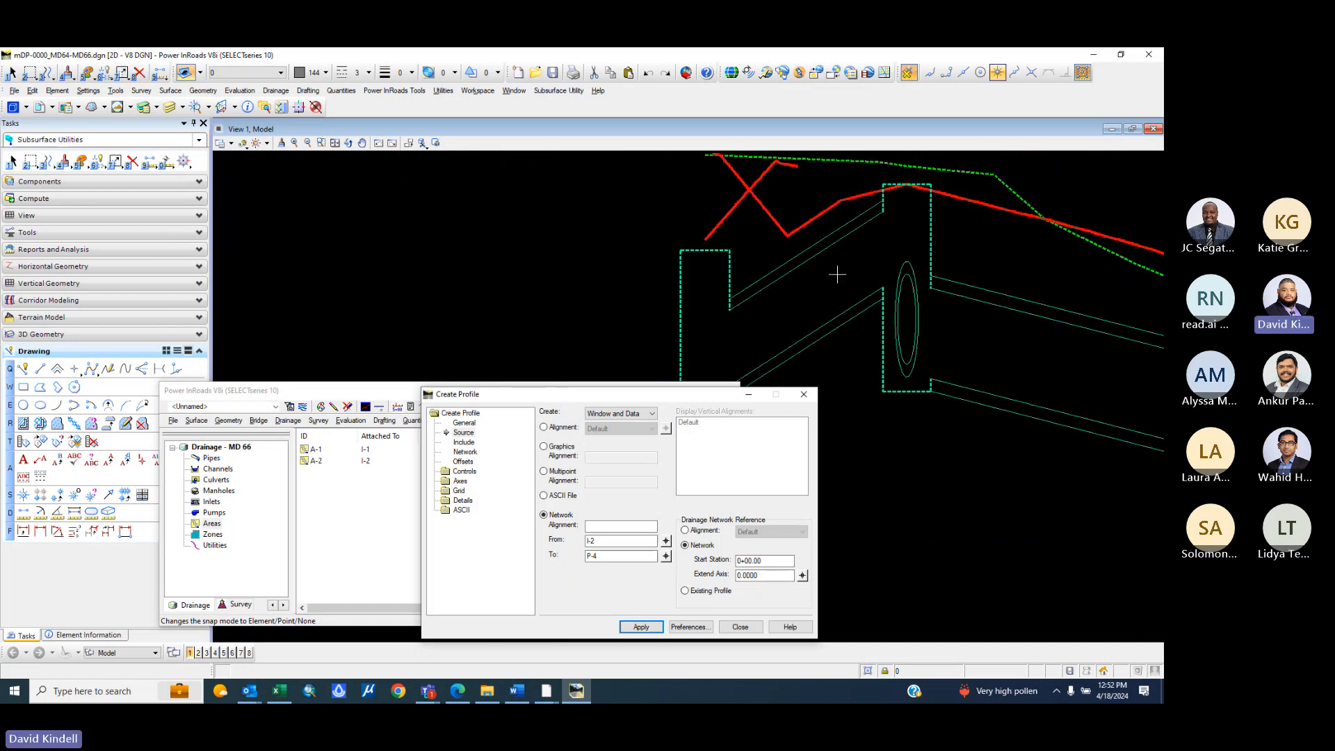
pyautogui.scroll(-1, 828, 265)
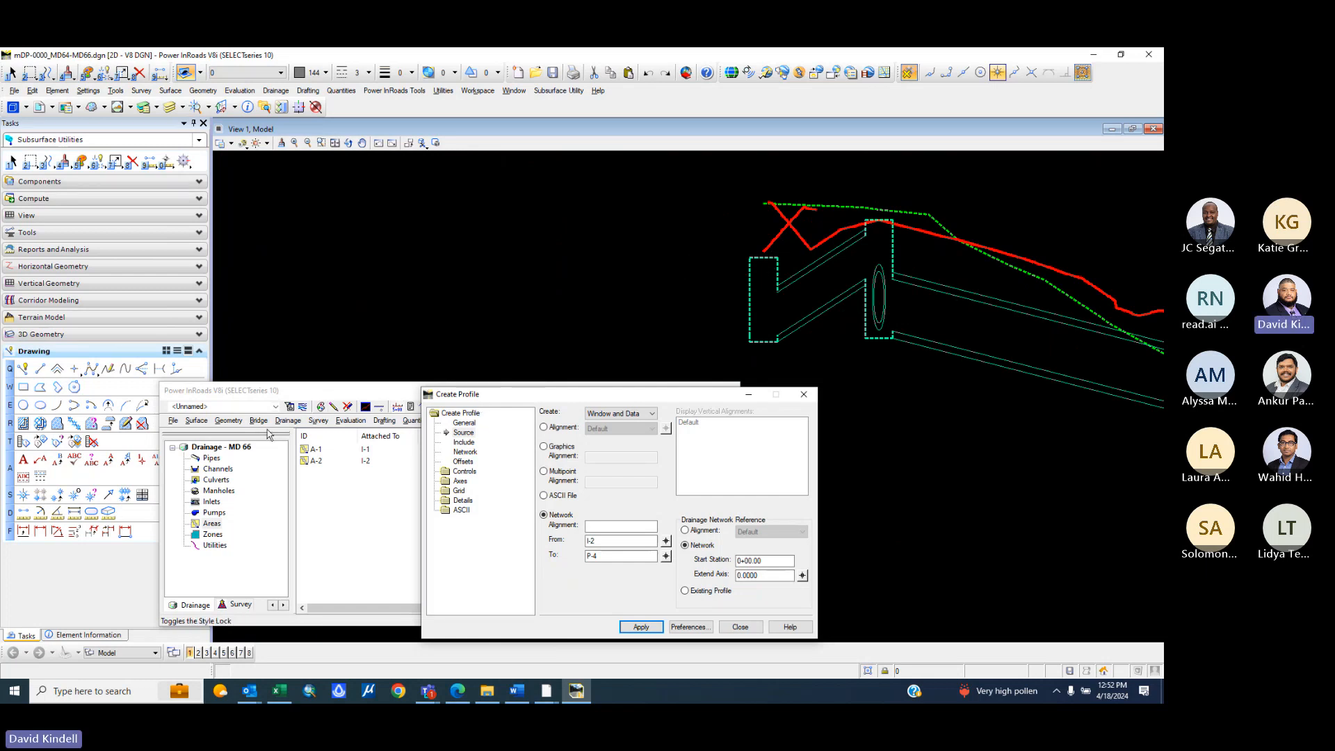
pyautogui.click(288, 420)
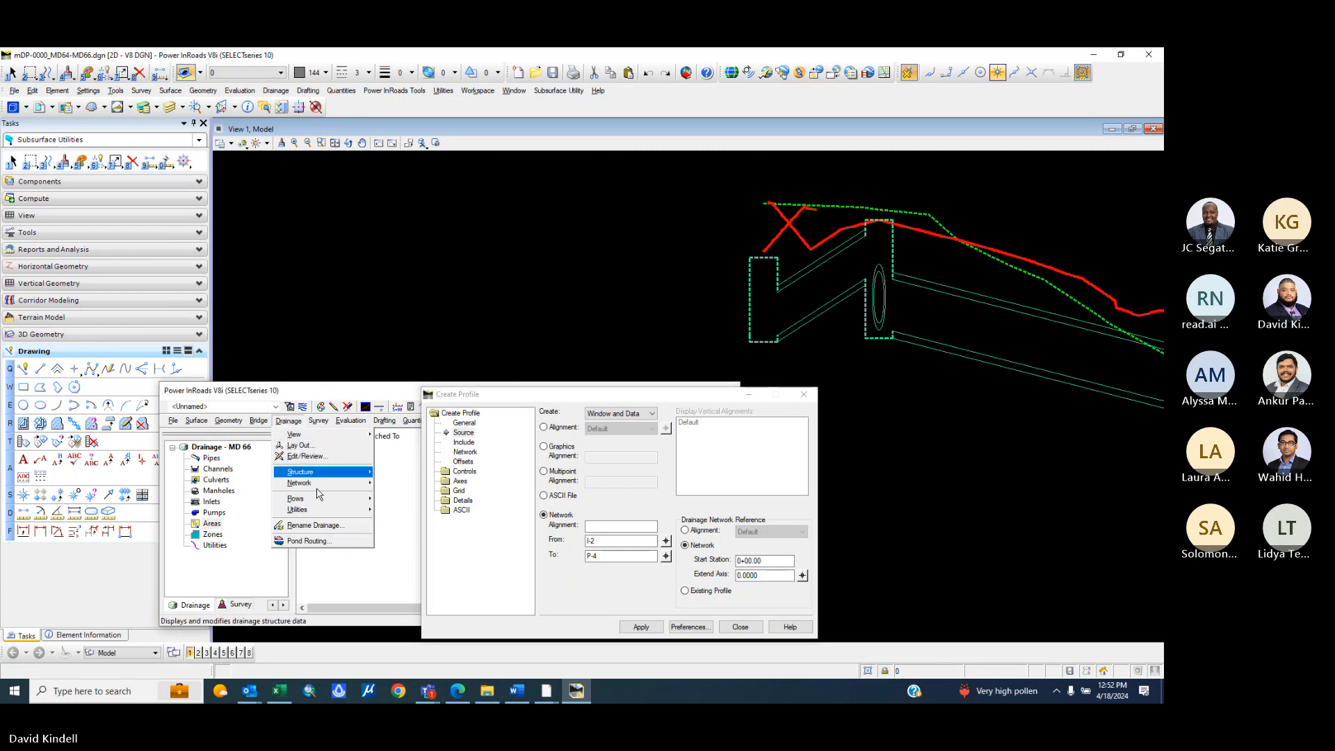
pyautogui.moveTo(342, 477)
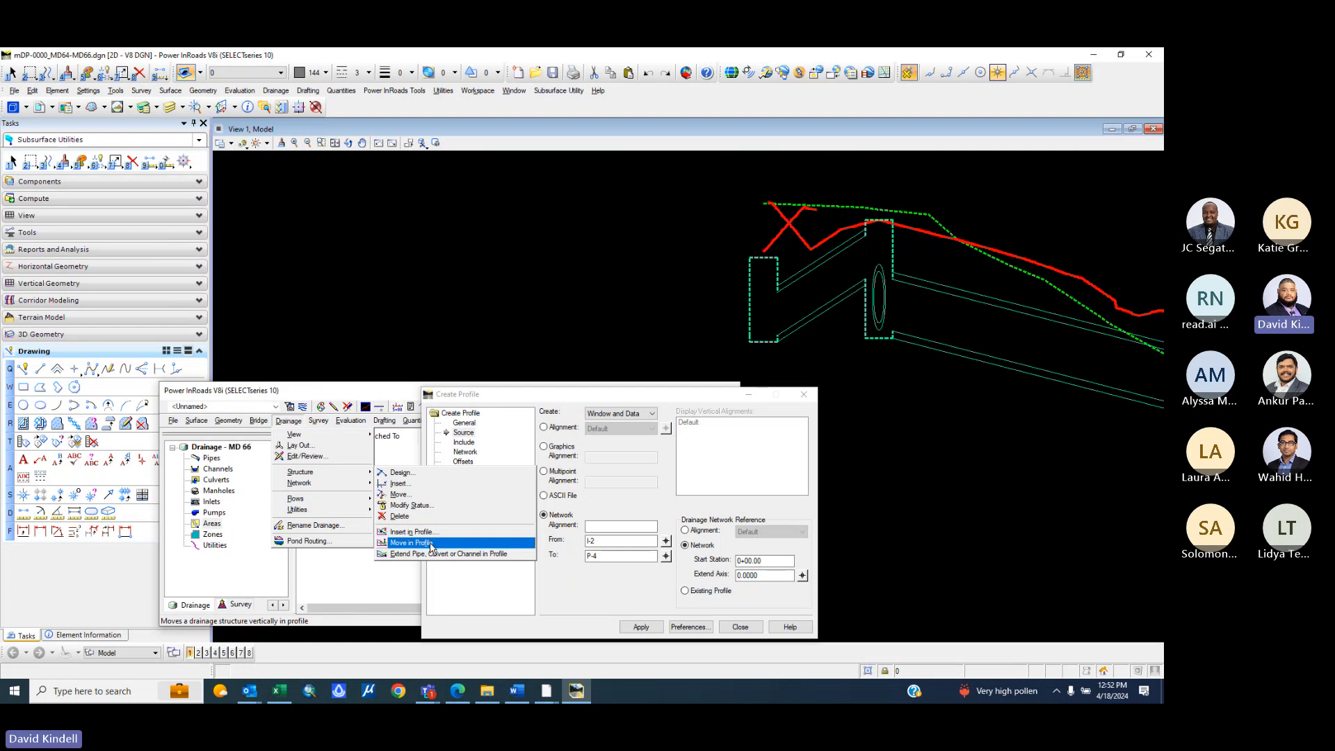
pyautogui.click(431, 546)
pyautogui.scroll(2, 893, 309)
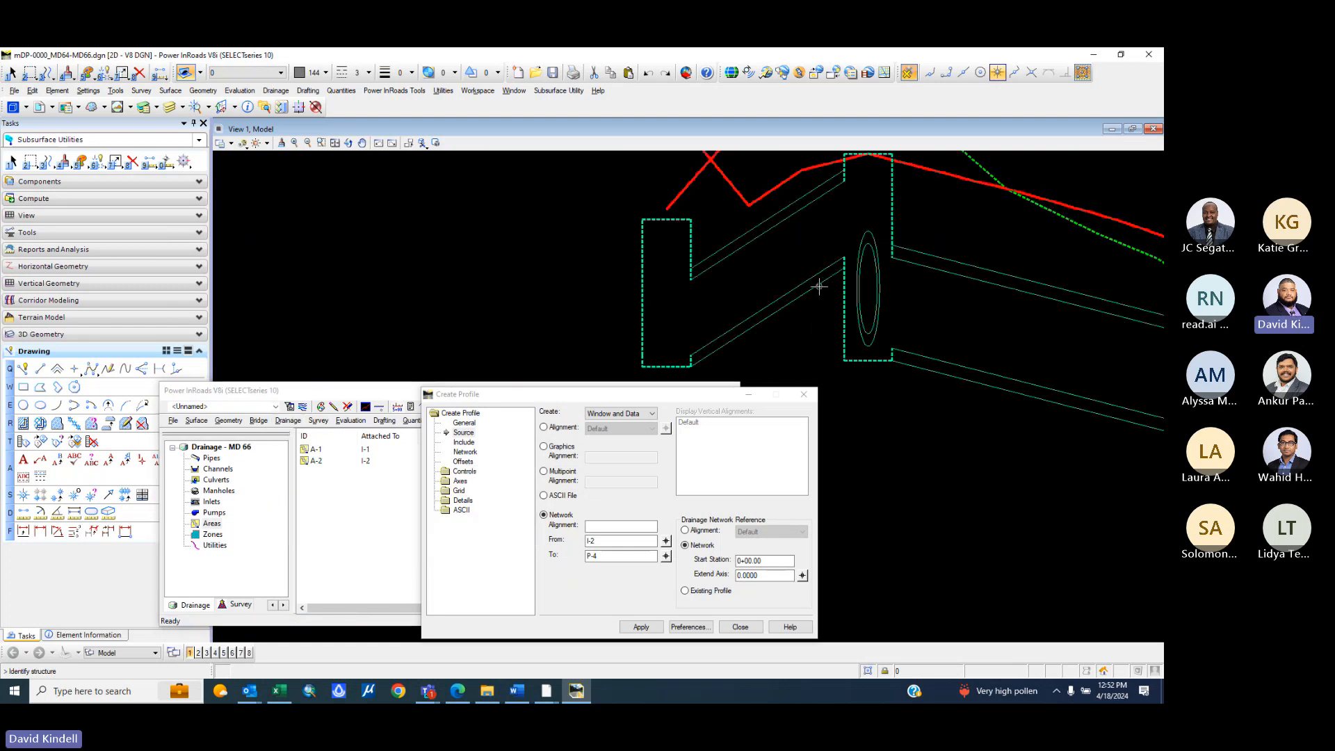
pyautogui.click(818, 284)
pyautogui.click(818, 284)
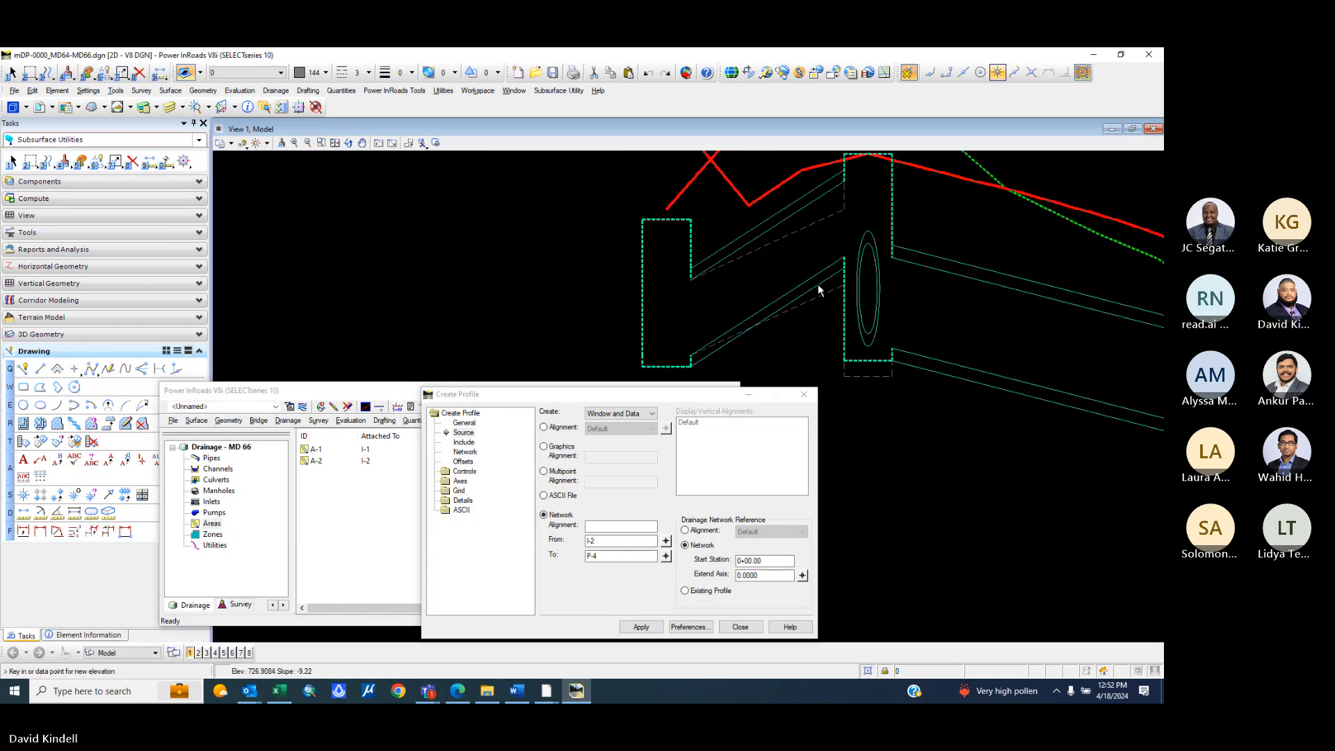
pyautogui.click(827, 344)
# - Raise the inlet end of the I-2 pipe in profile in two moves so the pipe slopes down toward the manhole
pyautogui.click(716, 353)
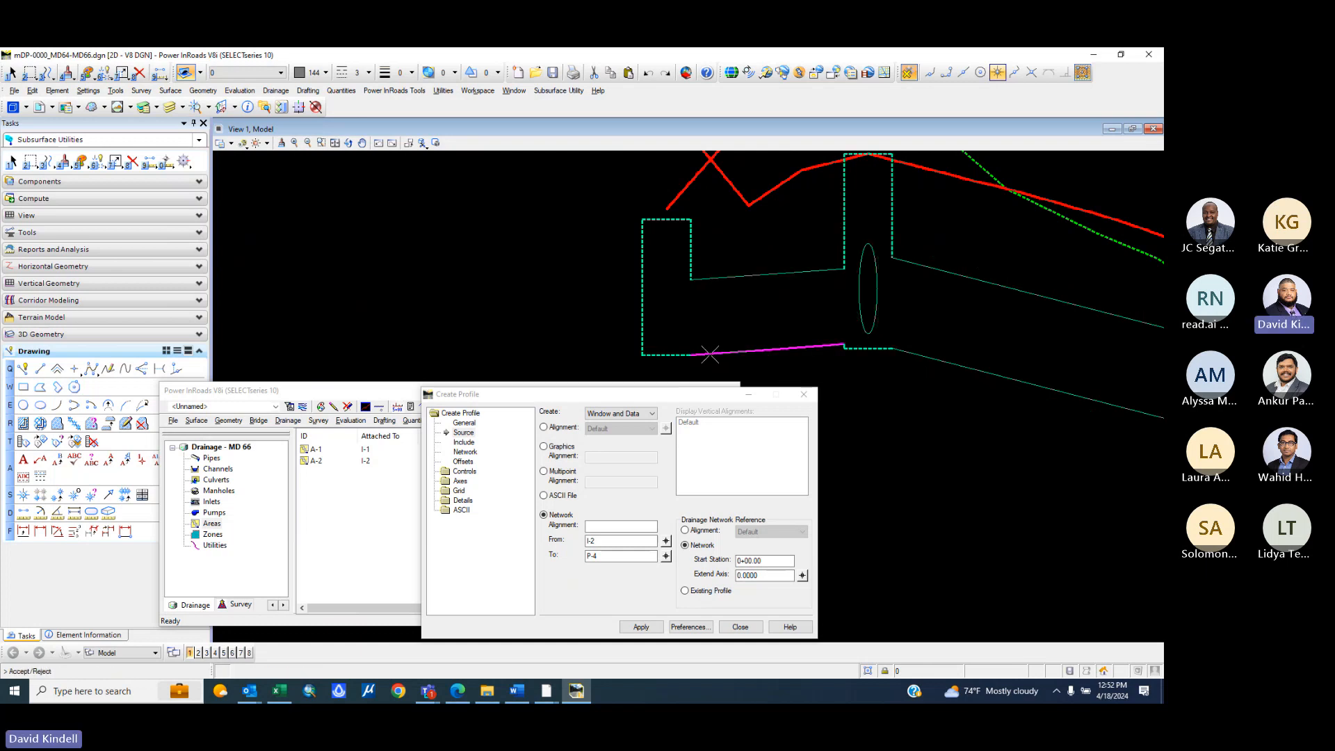
pyautogui.click(708, 354)
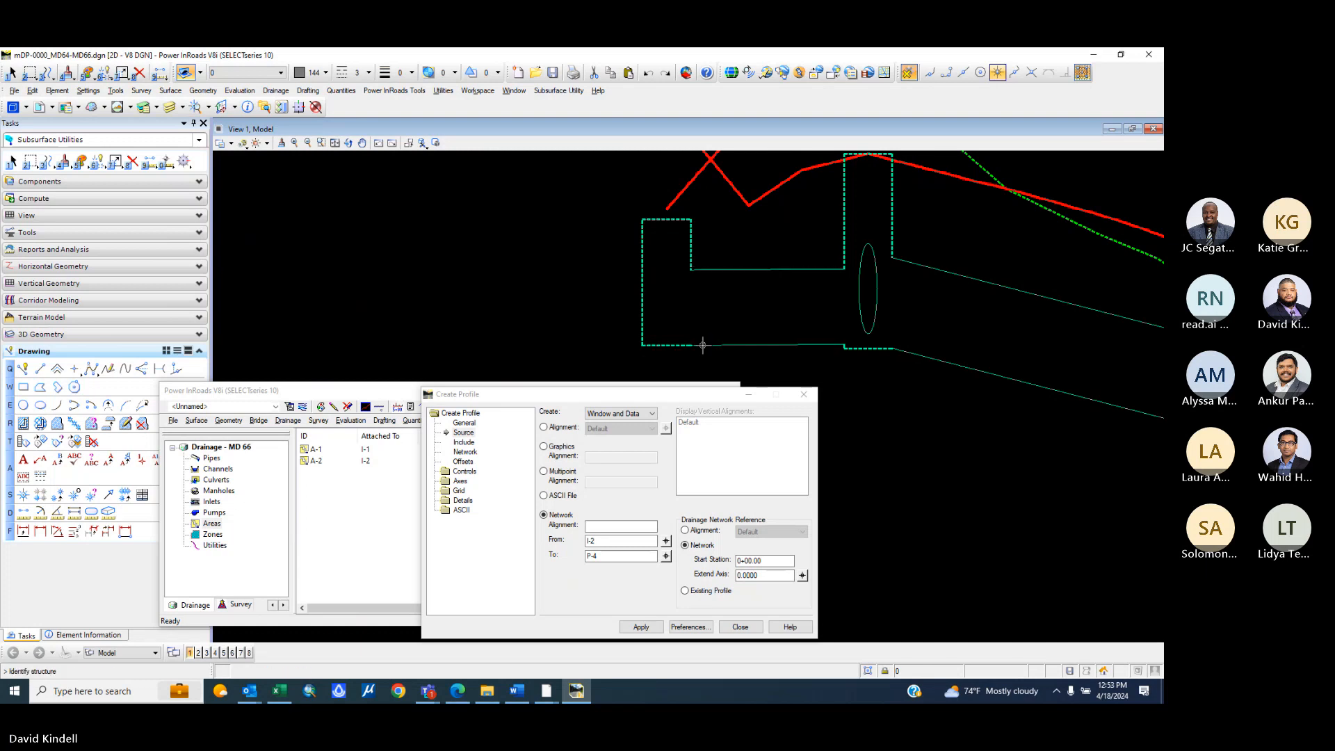
pyautogui.click(703, 346)
pyautogui.click(703, 344)
pyautogui.click(700, 336)
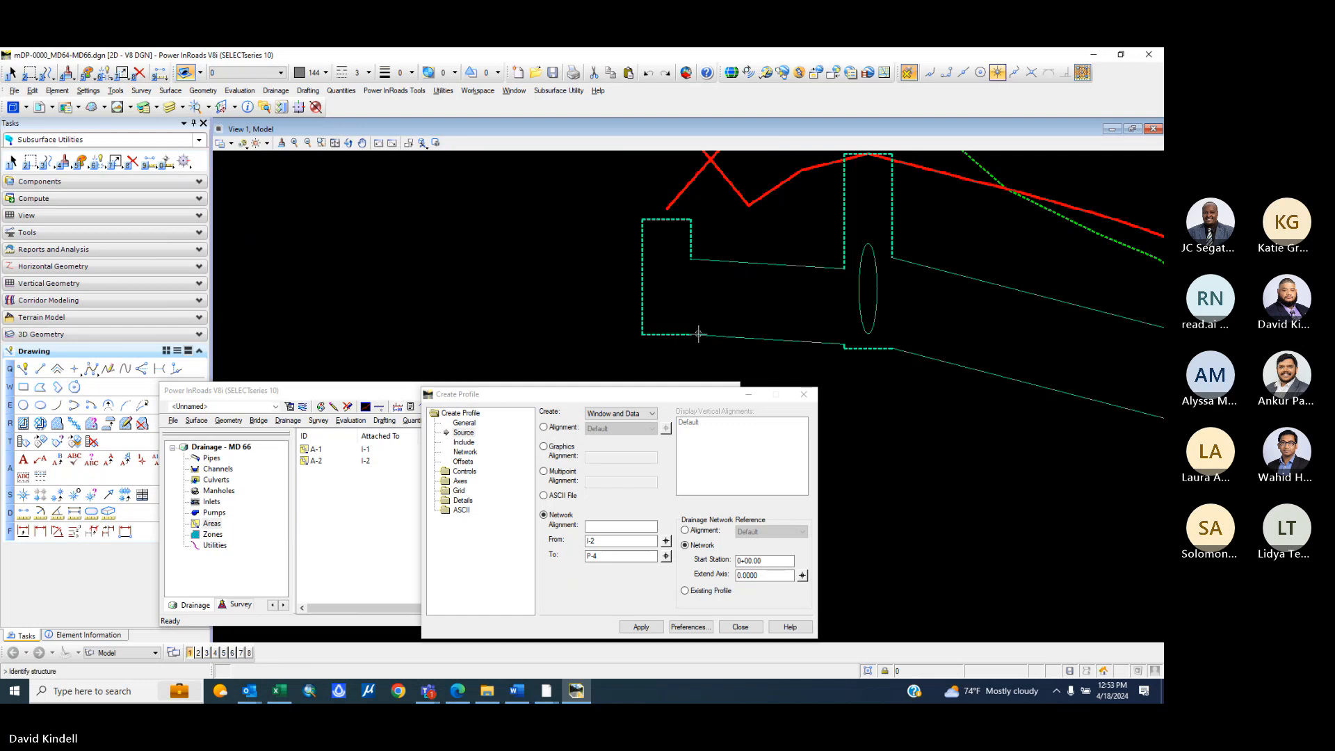
# - Examine the adjusted pipe in the I-2 to P-4 profile and the corresponding inlet and manhole in plan
pyautogui.scroll(-3, 770, 278)
pyautogui.scroll(1, 765, 251)
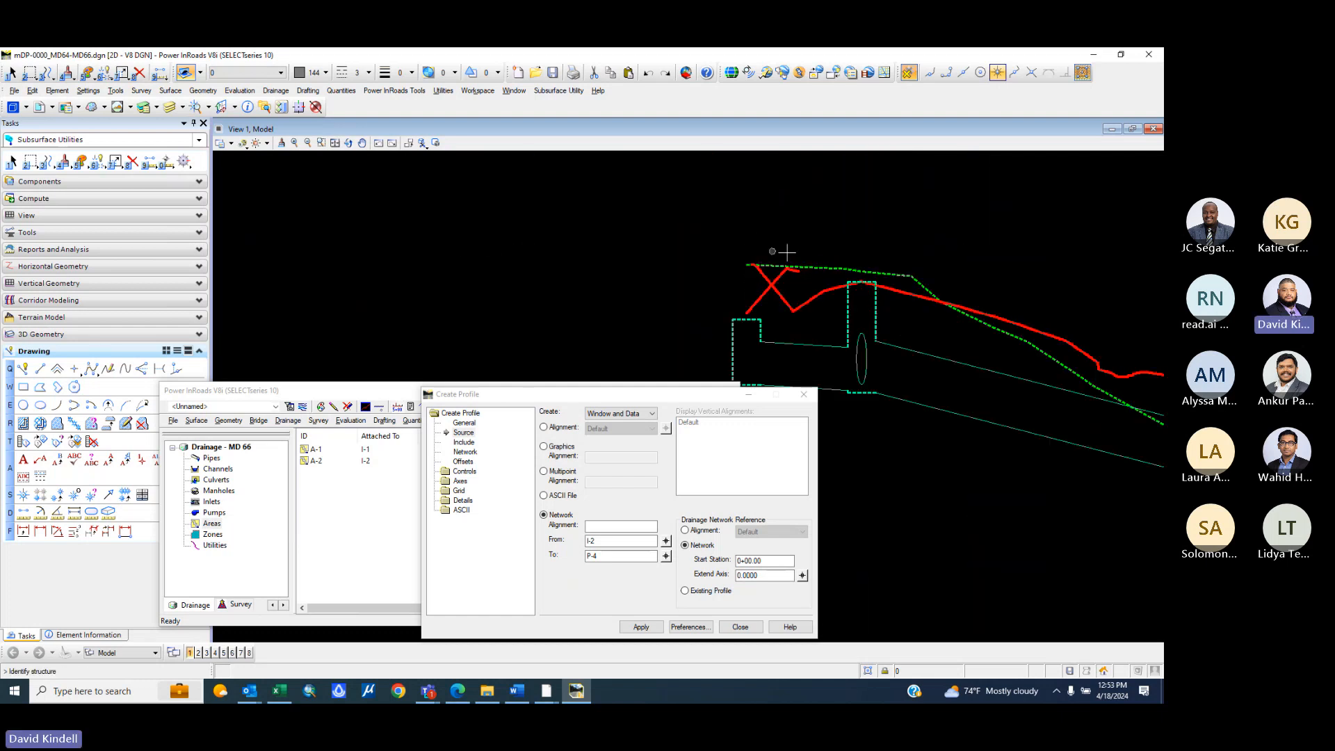
pyautogui.scroll(-2, 869, 271)
pyautogui.scroll(2, 904, 284)
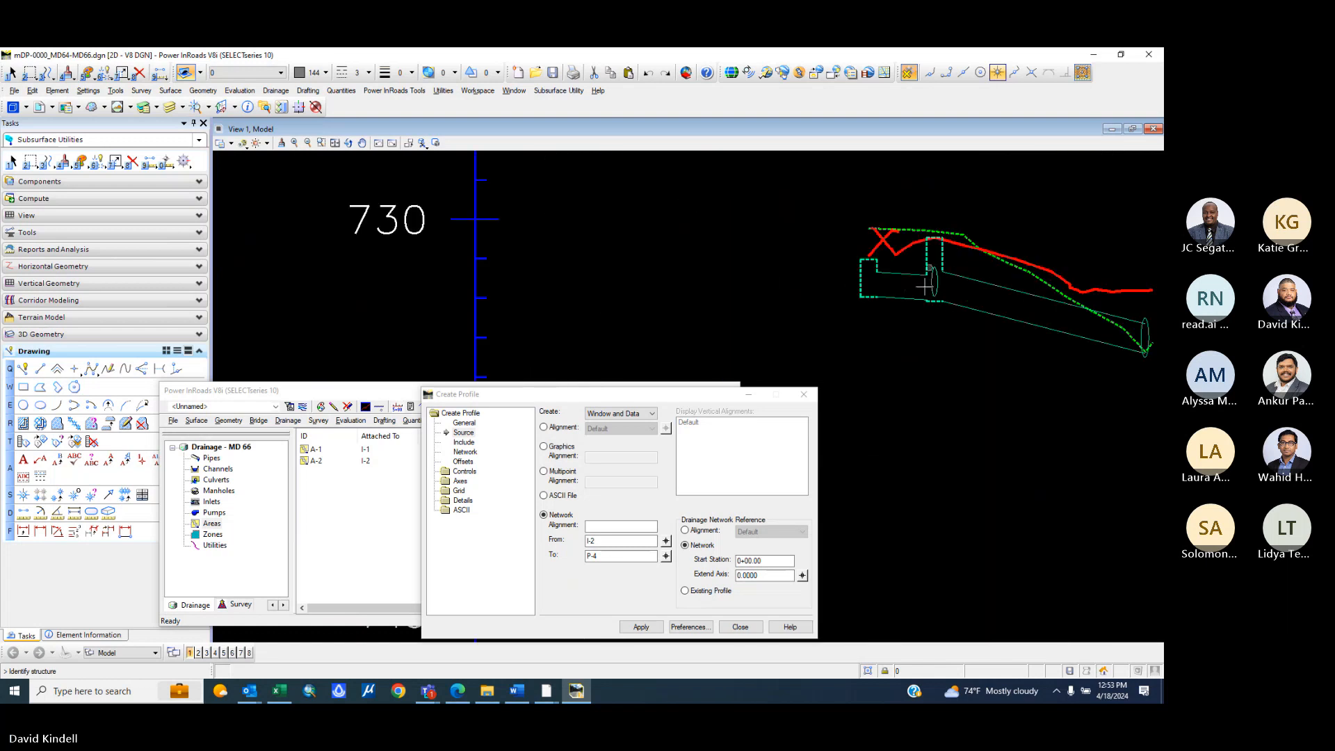
pyautogui.scroll(3, 883, 265)
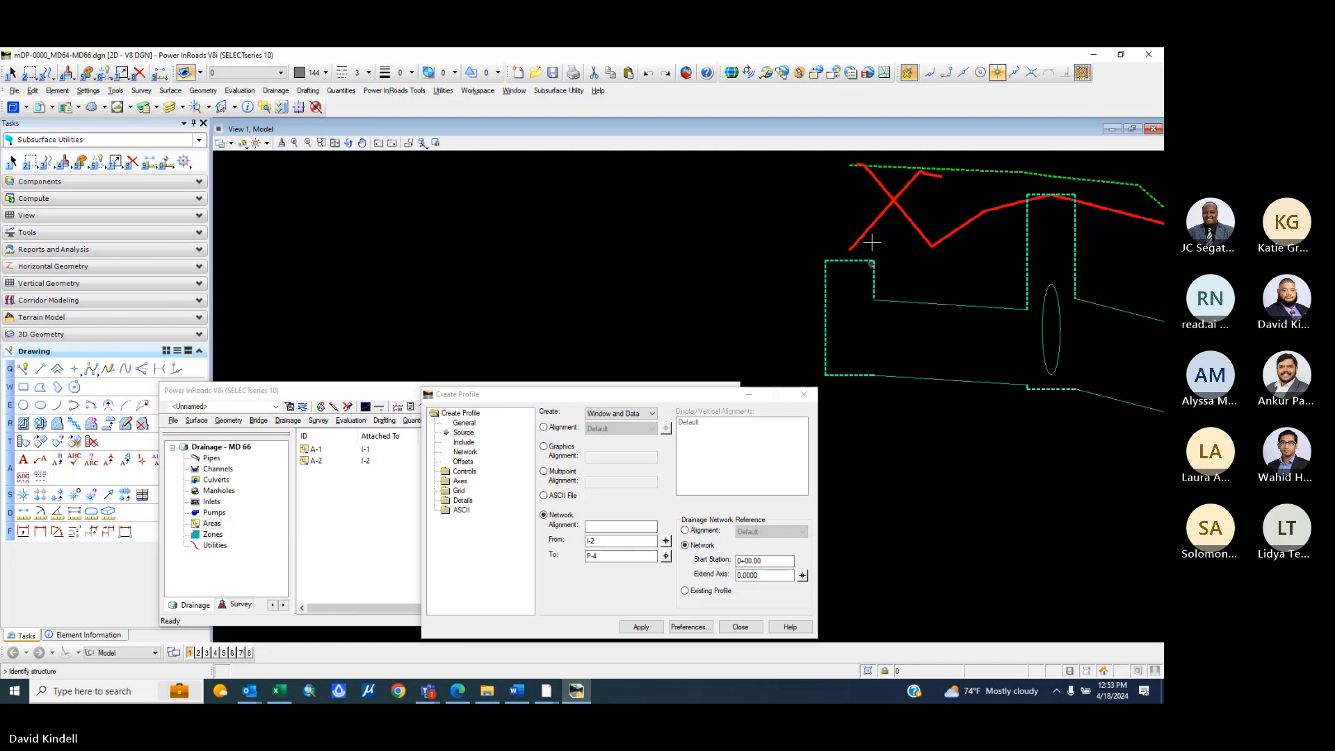
pyautogui.scroll(-6, 882, 233)
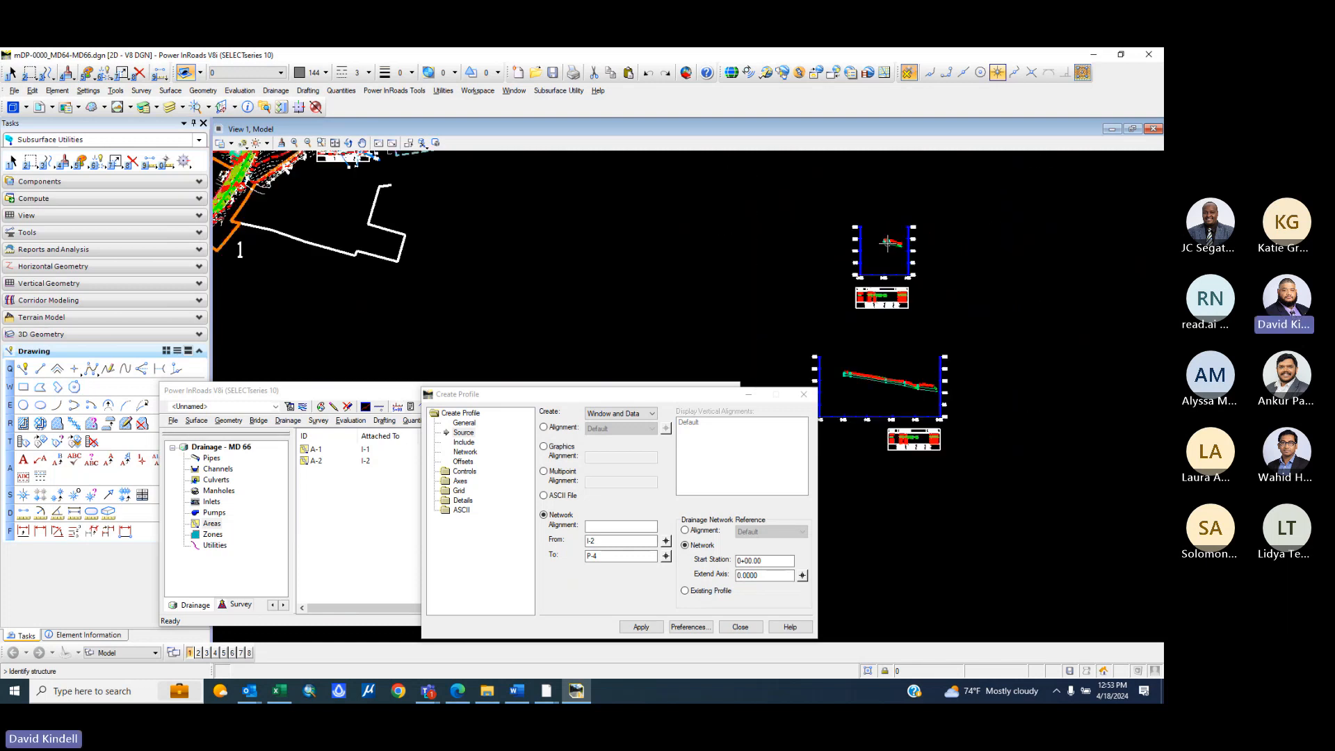
pyautogui.scroll(-2, 841, 288)
pyautogui.scroll(3, 647, 227)
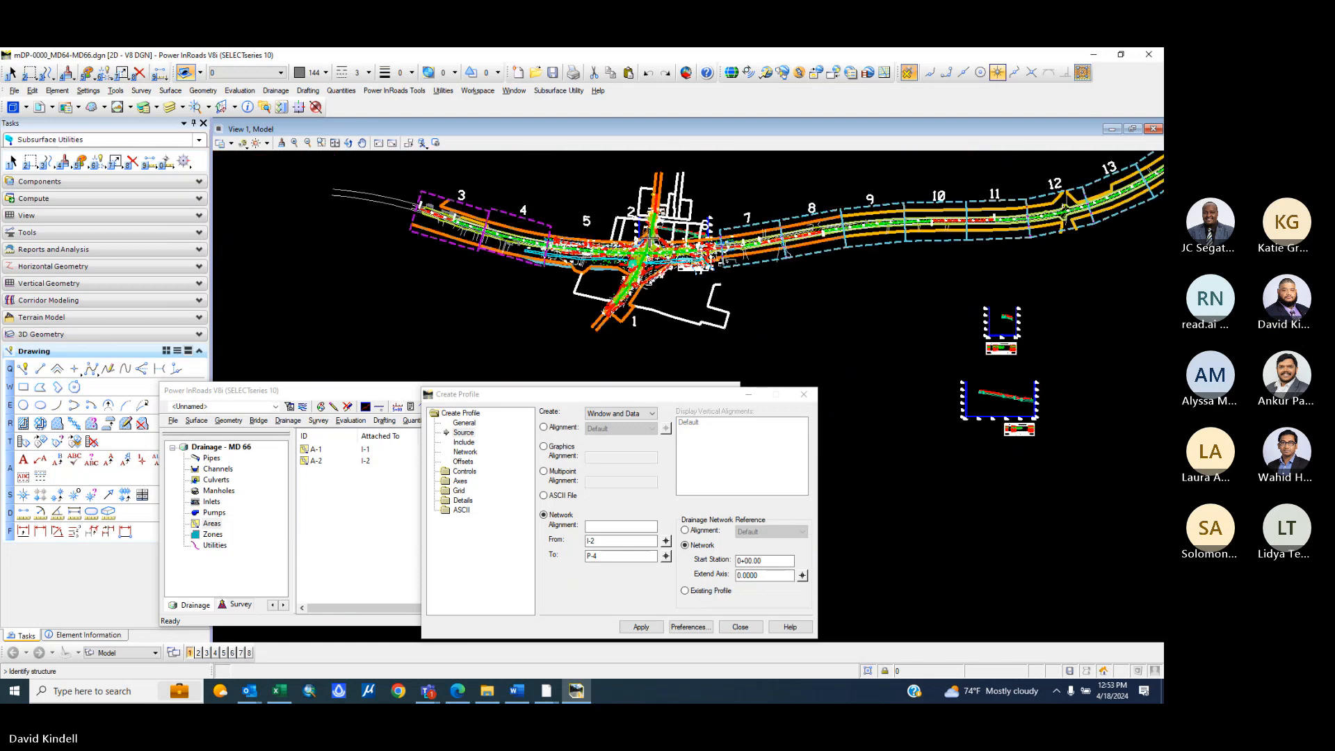
pyautogui.scroll(5, 638, 298)
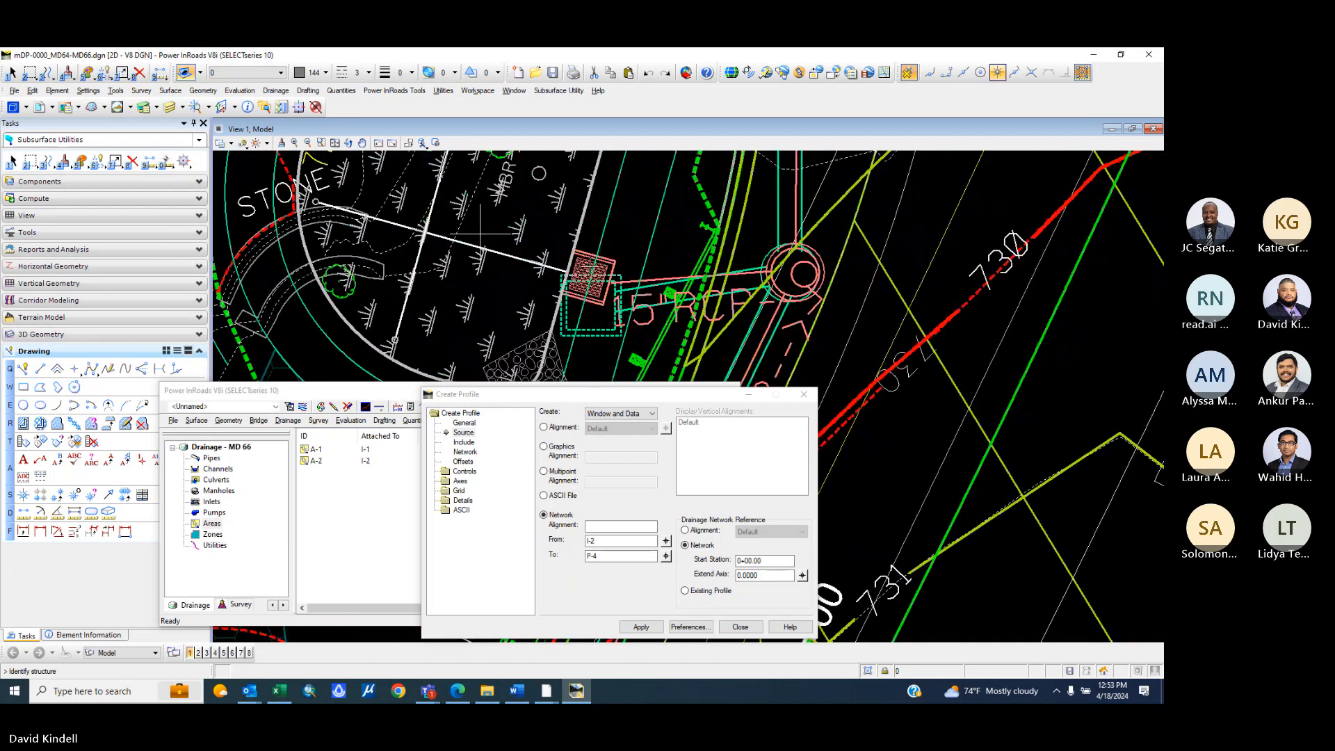
pyautogui.scroll(-6, 591, 267)
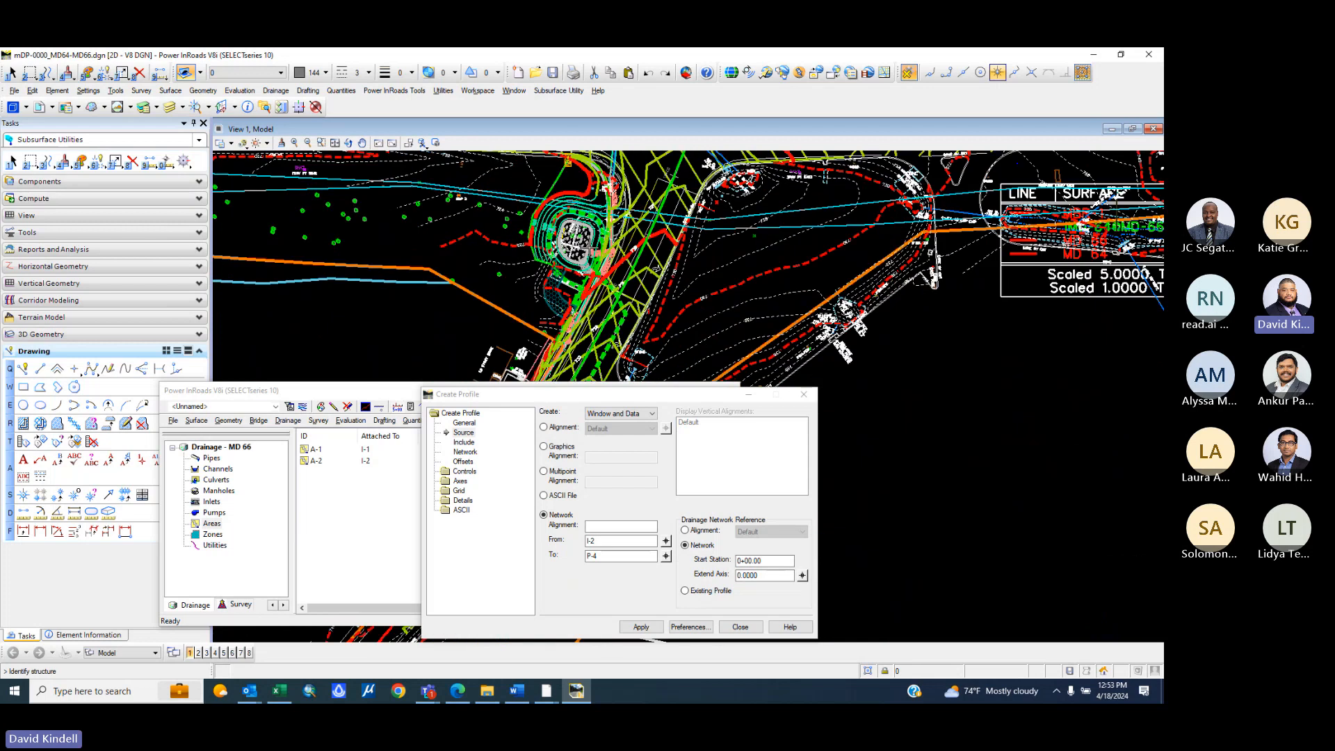
pyautogui.scroll(-2, 807, 310)
pyautogui.scroll(5, 808, 311)
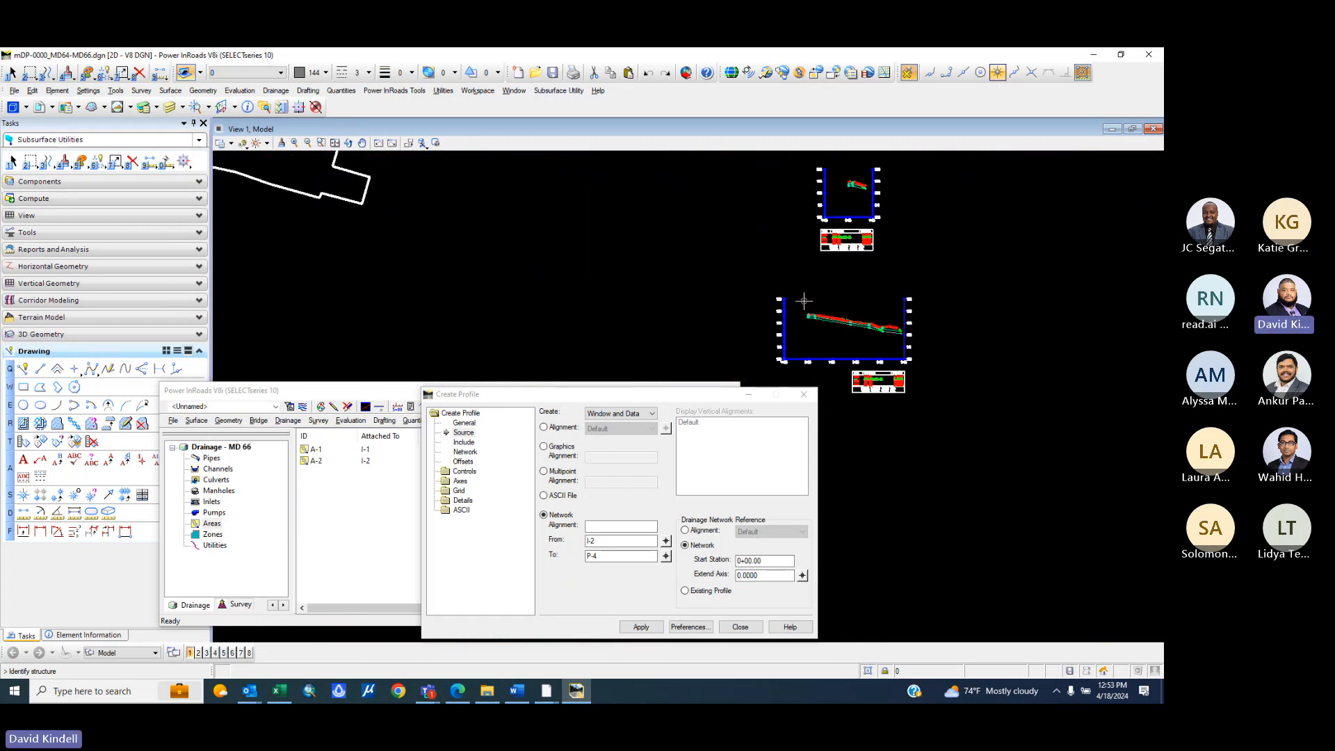
pyautogui.scroll(-3, 807, 311)
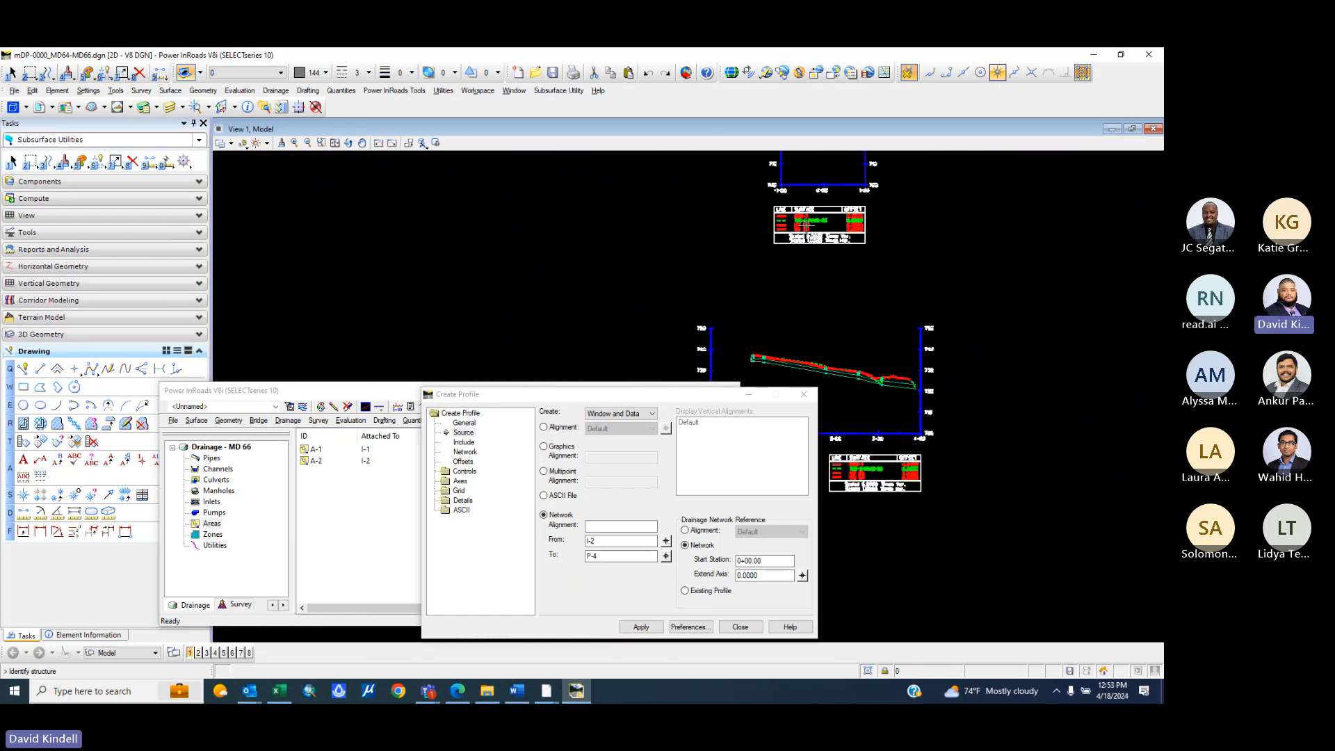
pyautogui.scroll(-1, 806, 201)
pyautogui.scroll(4, 807, 200)
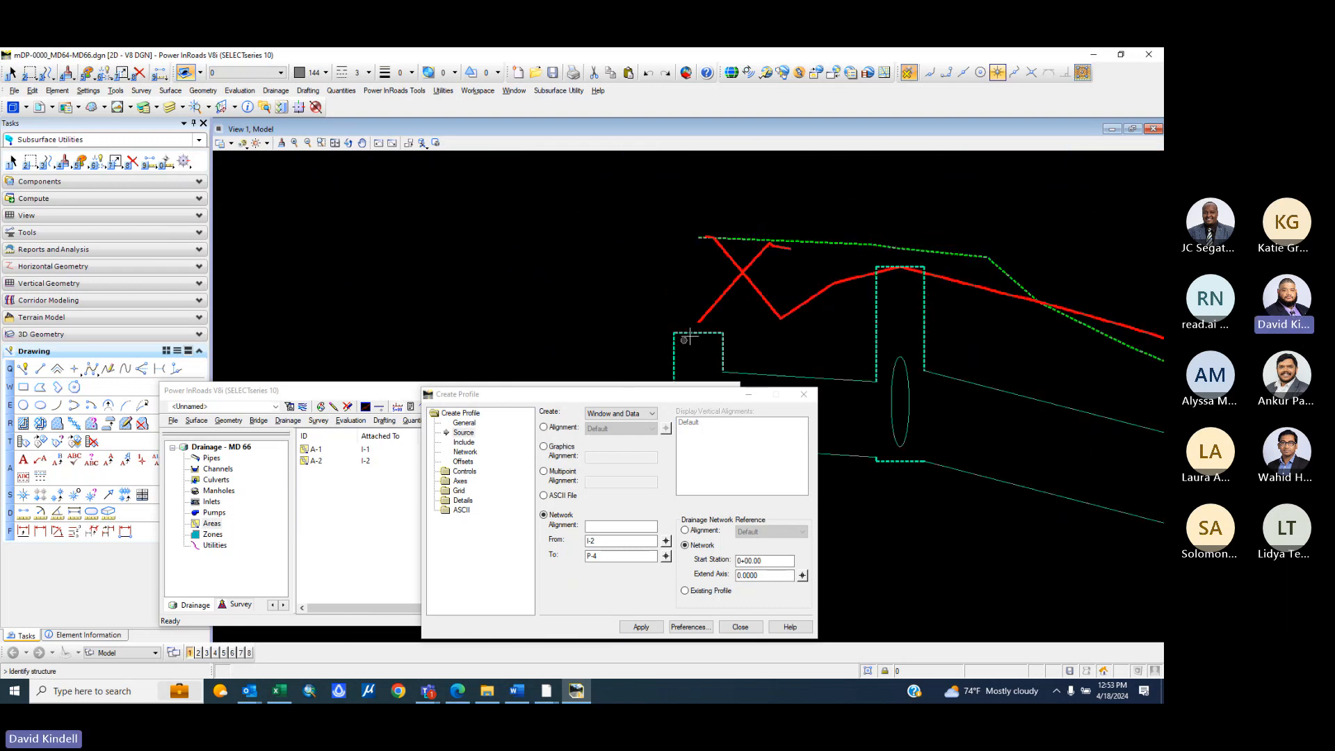
pyautogui.click(698, 332)
pyautogui.click(698, 332)
pyautogui.click(708, 333)
pyautogui.click(697, 335)
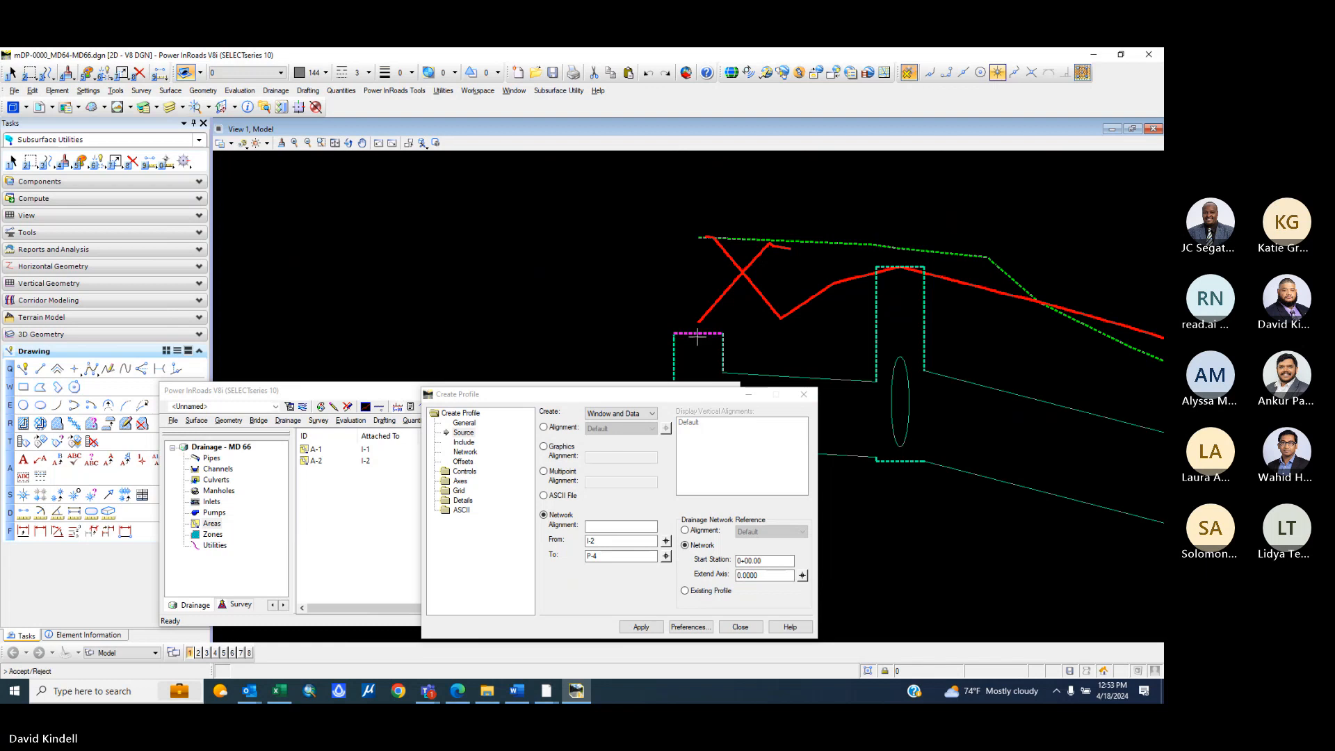
pyautogui.click(697, 336)
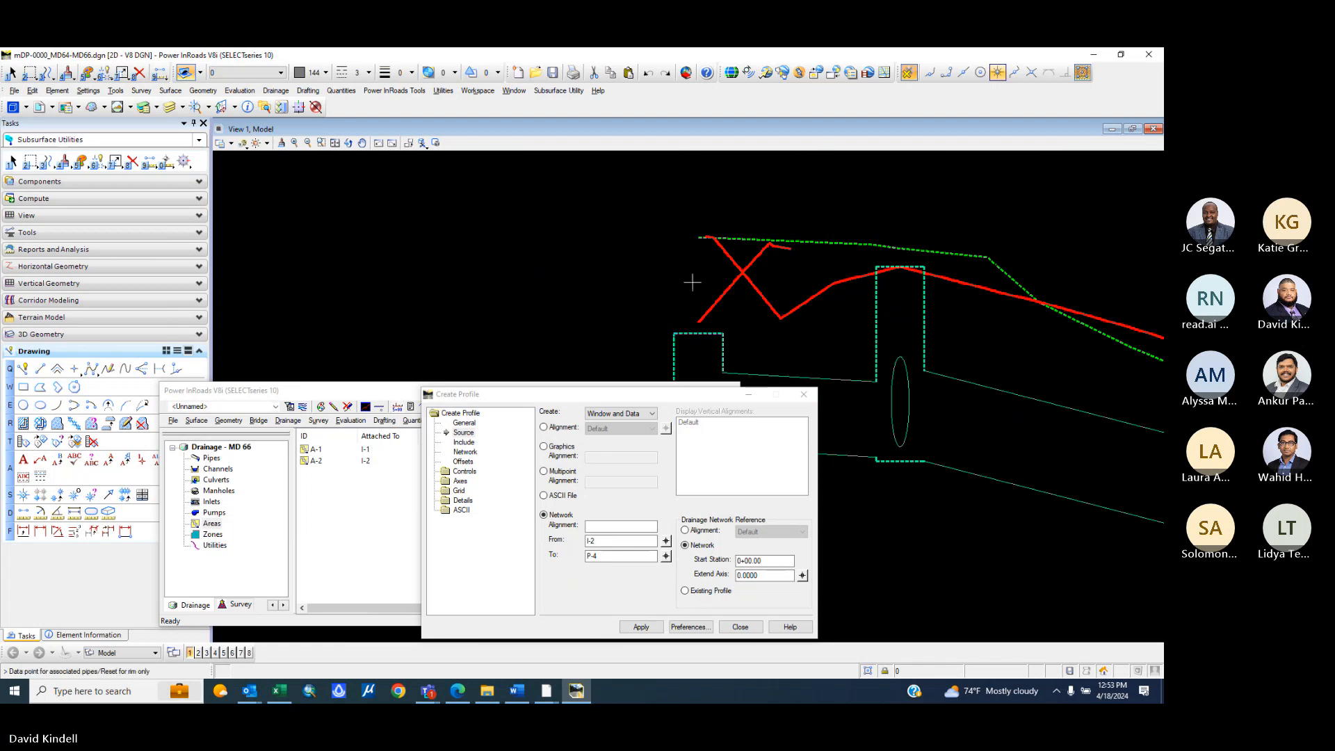
# - Use Move in Profile to raise inlet I-2 together with its attached pipe toward the ground surface
pyautogui.click(296, 421)
pyautogui.moveTo(301, 474)
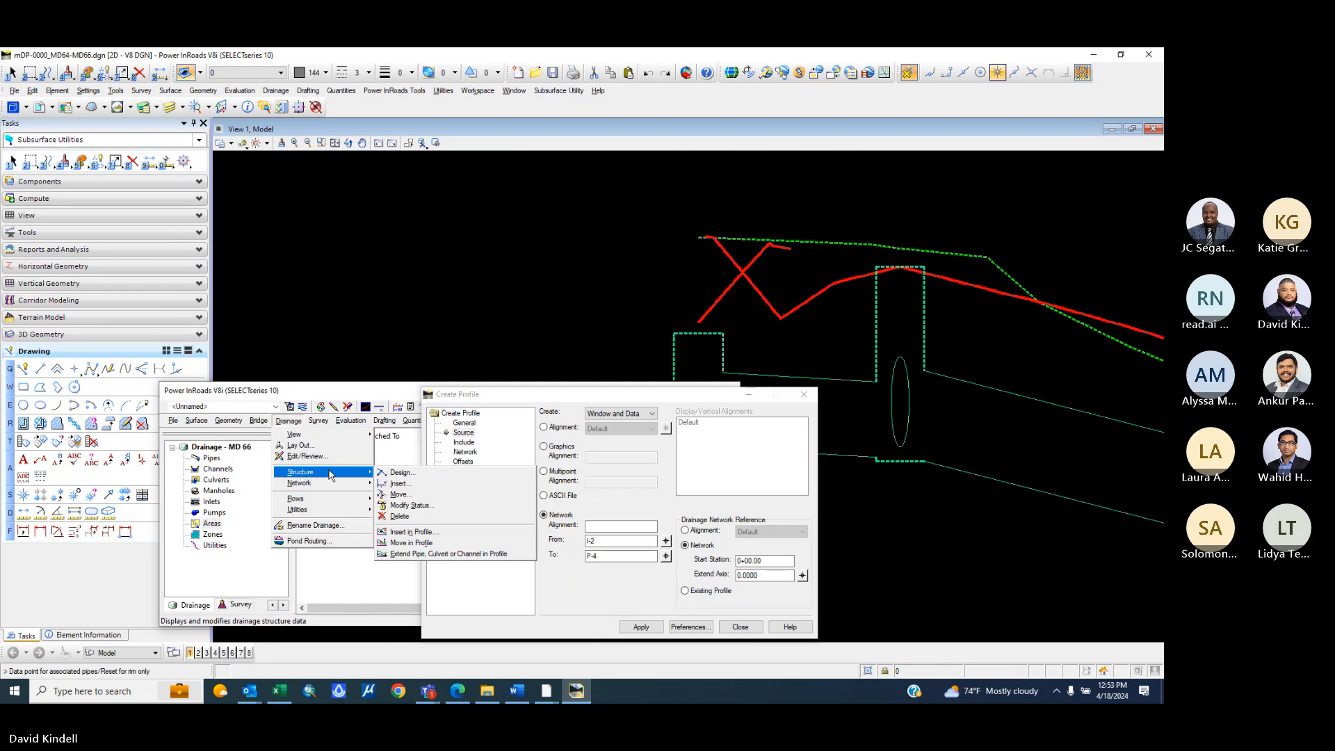
pyautogui.click(415, 543)
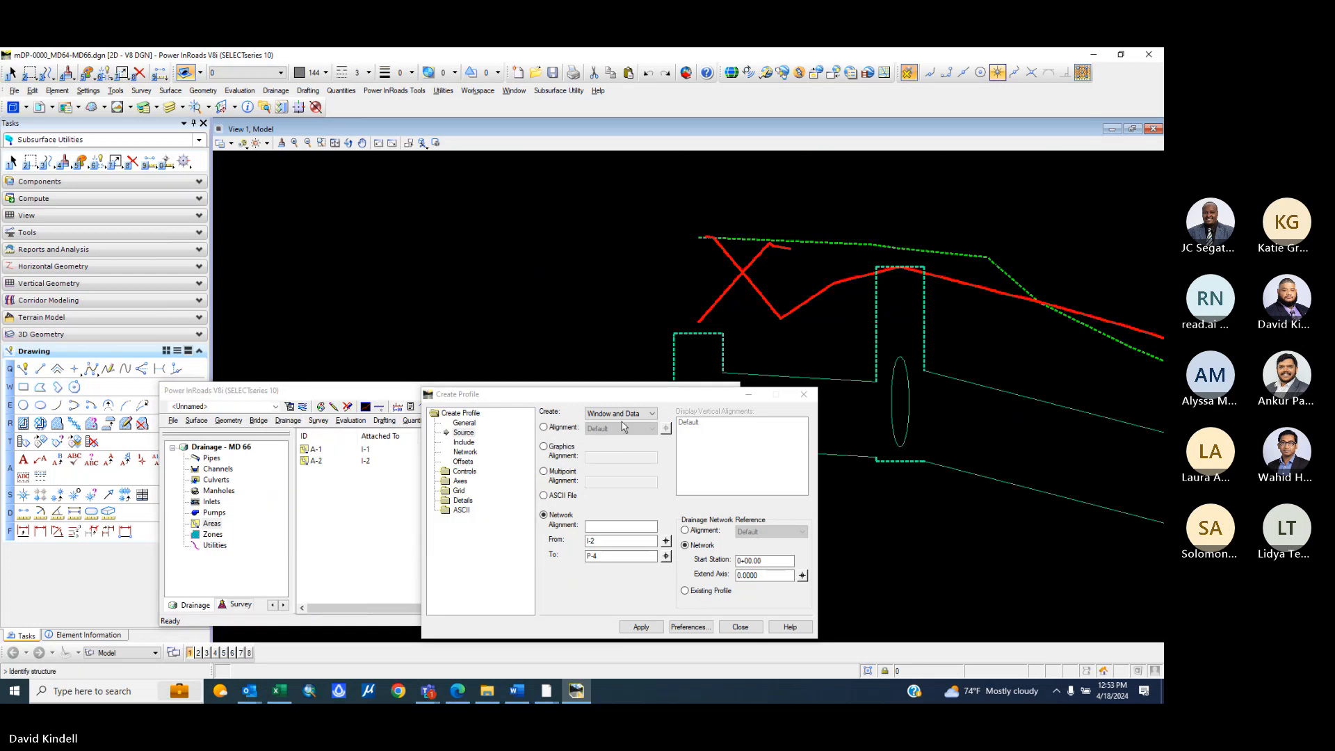
pyautogui.click(712, 334)
pyautogui.click(712, 334)
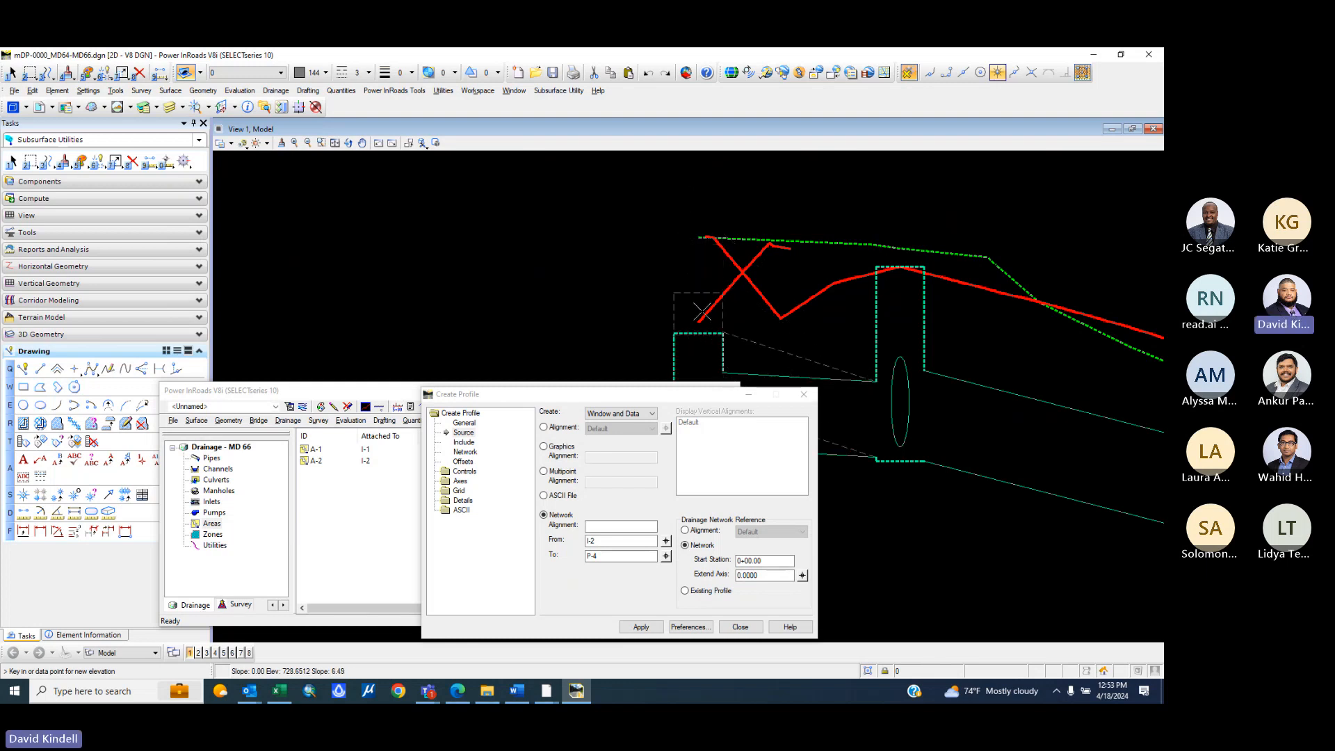
pyautogui.click(726, 284)
# - Lower the inlet end of the I-2 pipe in profile to flatten its slope toward the manhole, and close Create Profile
pyautogui.scroll(-2, 696, 277)
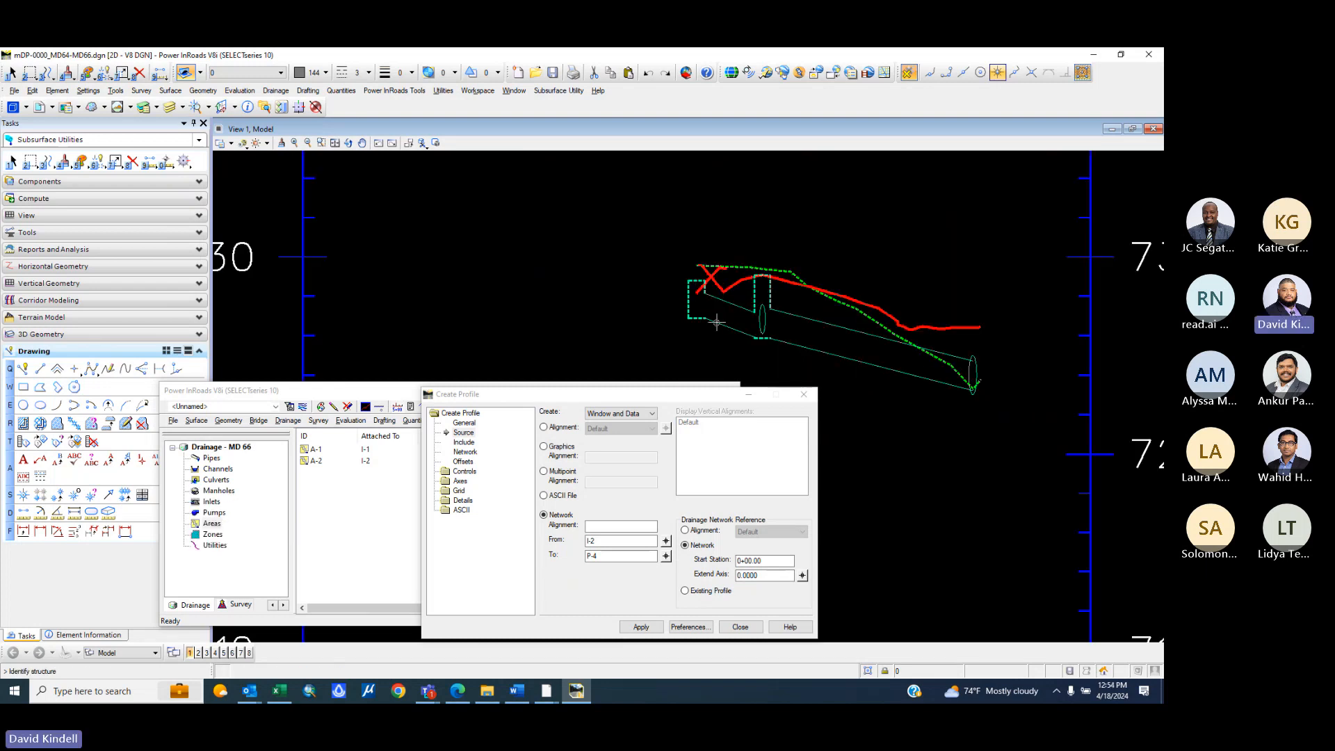
pyautogui.scroll(1, 717, 322)
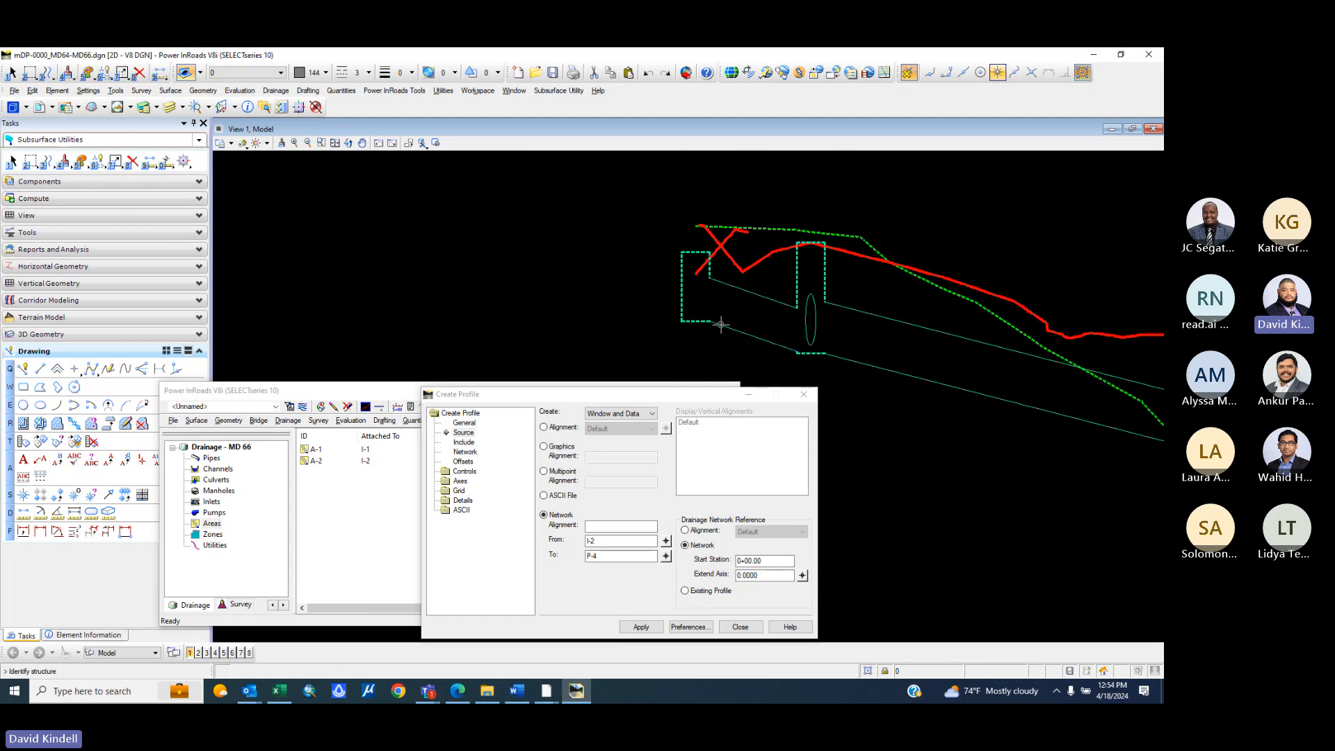
pyautogui.click(723, 335)
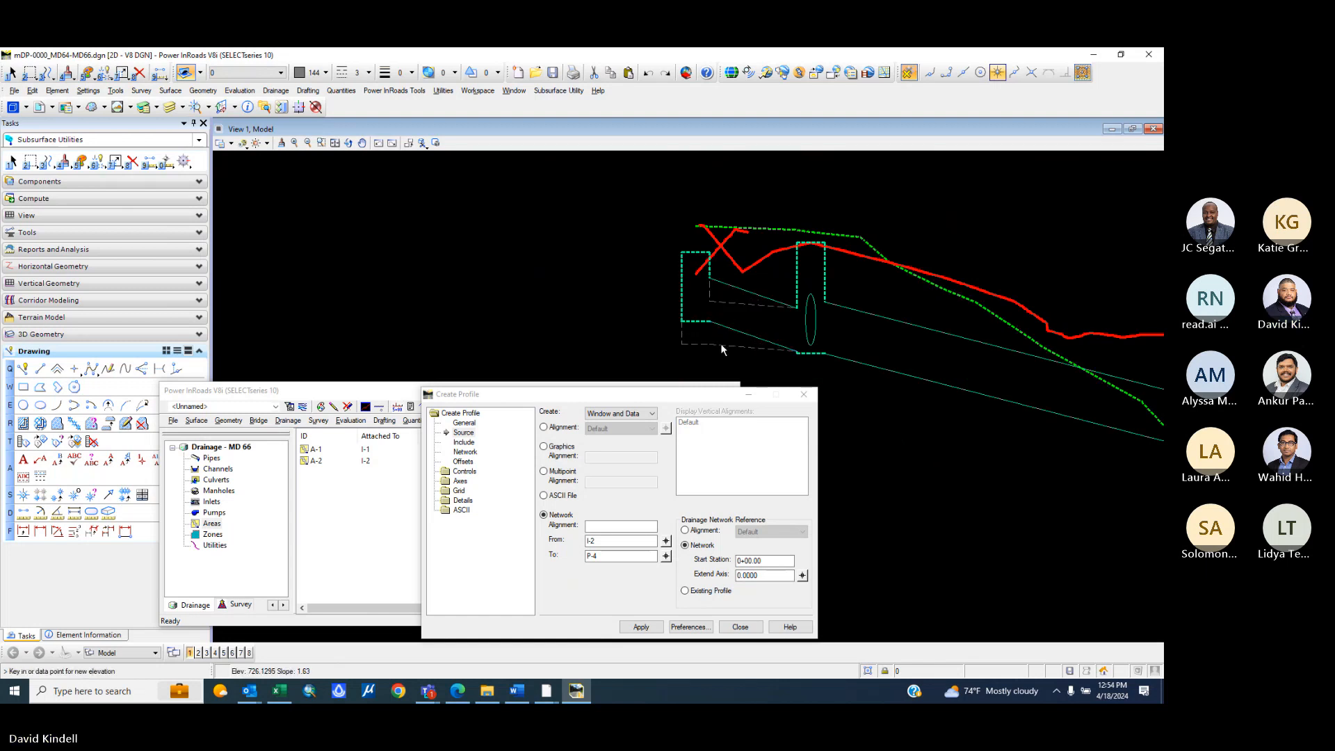
pyautogui.click(724, 337)
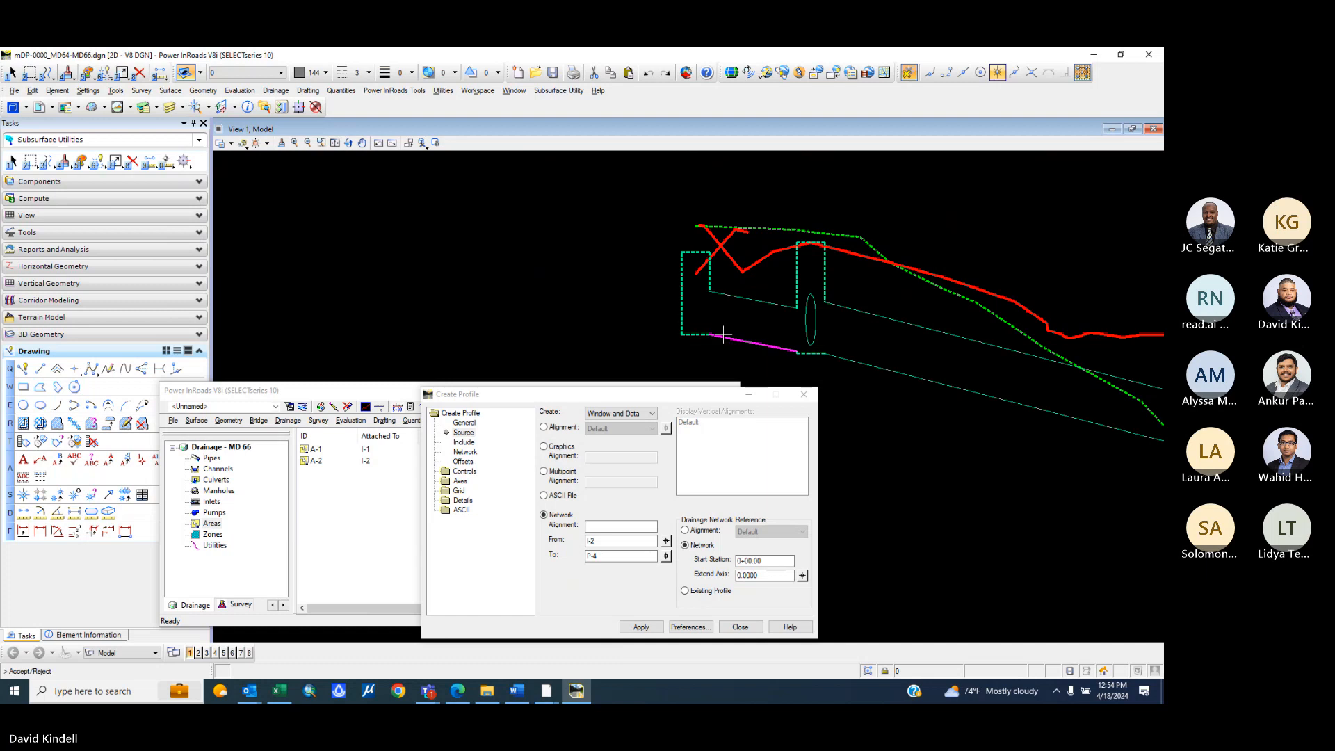
pyautogui.click(799, 395)
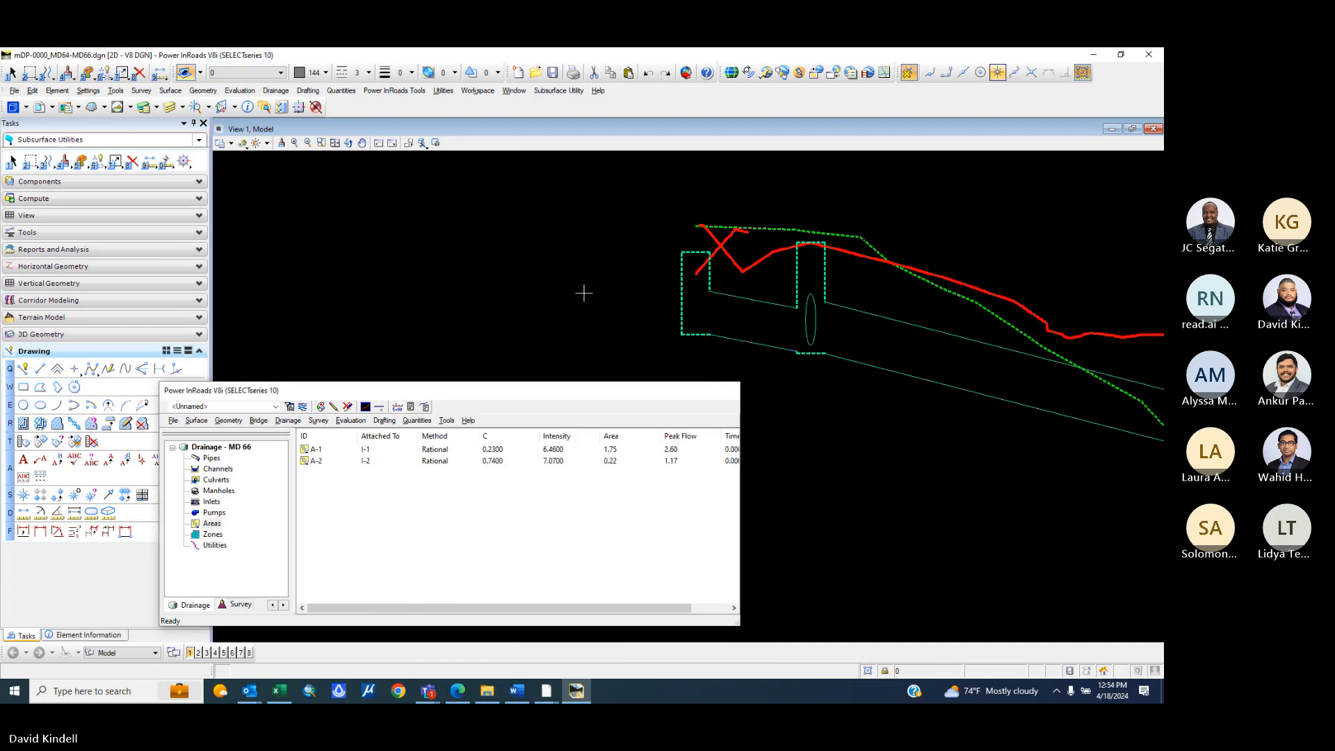
# - Save the MD 66 drainage data file
pyautogui.scroll(-7, 583, 294)
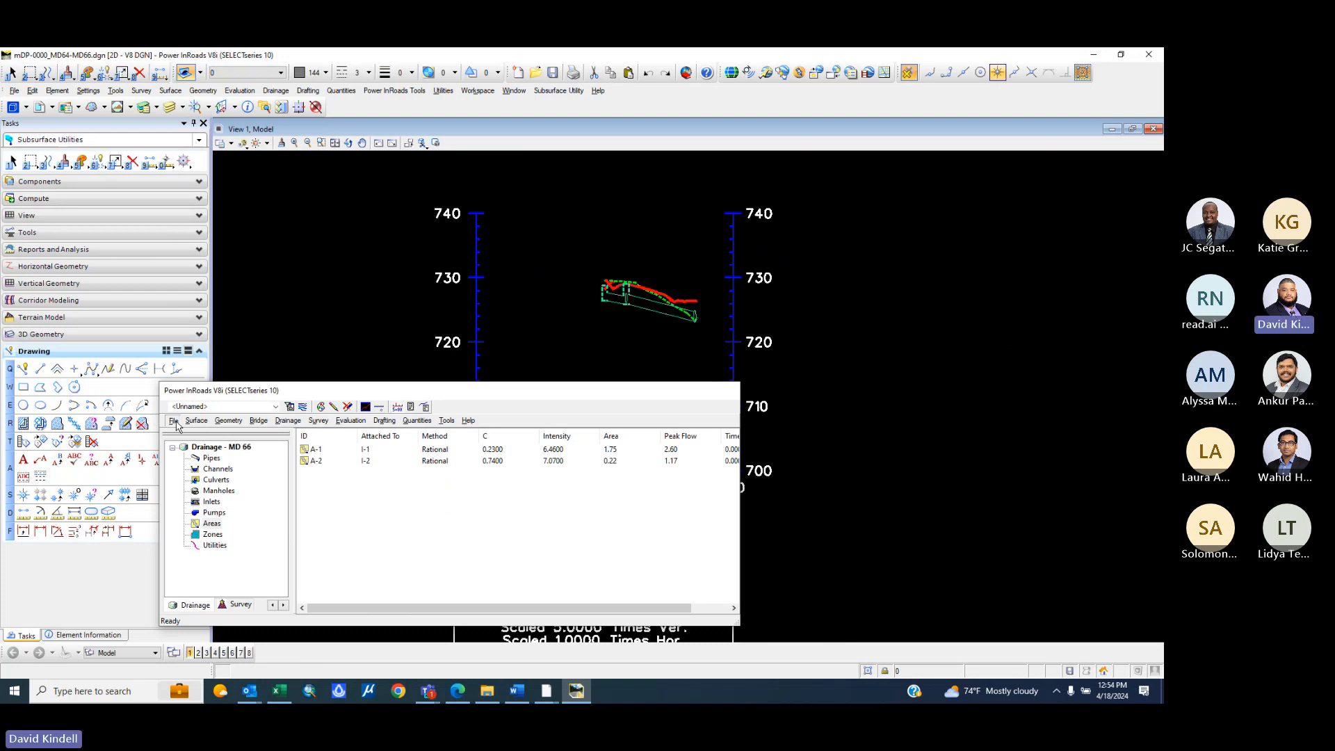
pyautogui.click(197, 422)
pyautogui.moveTo(179, 422)
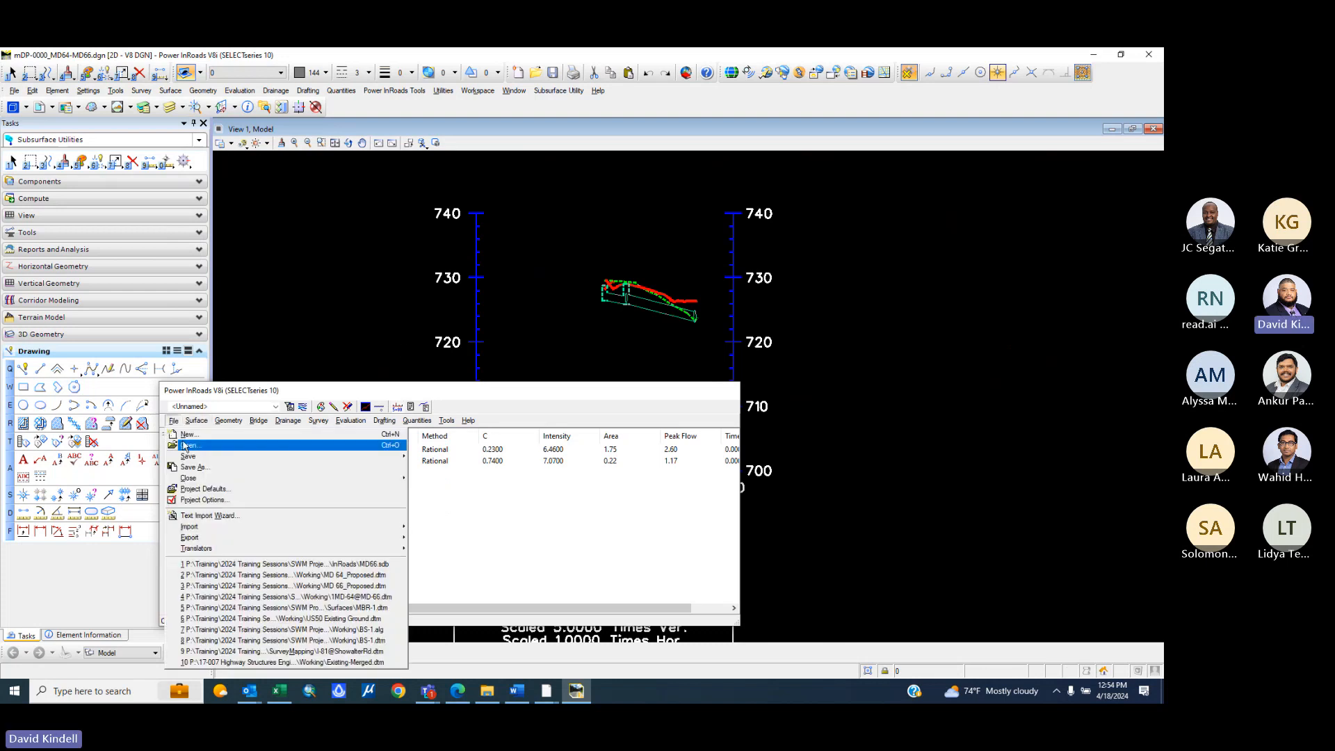
pyautogui.moveTo(189, 456)
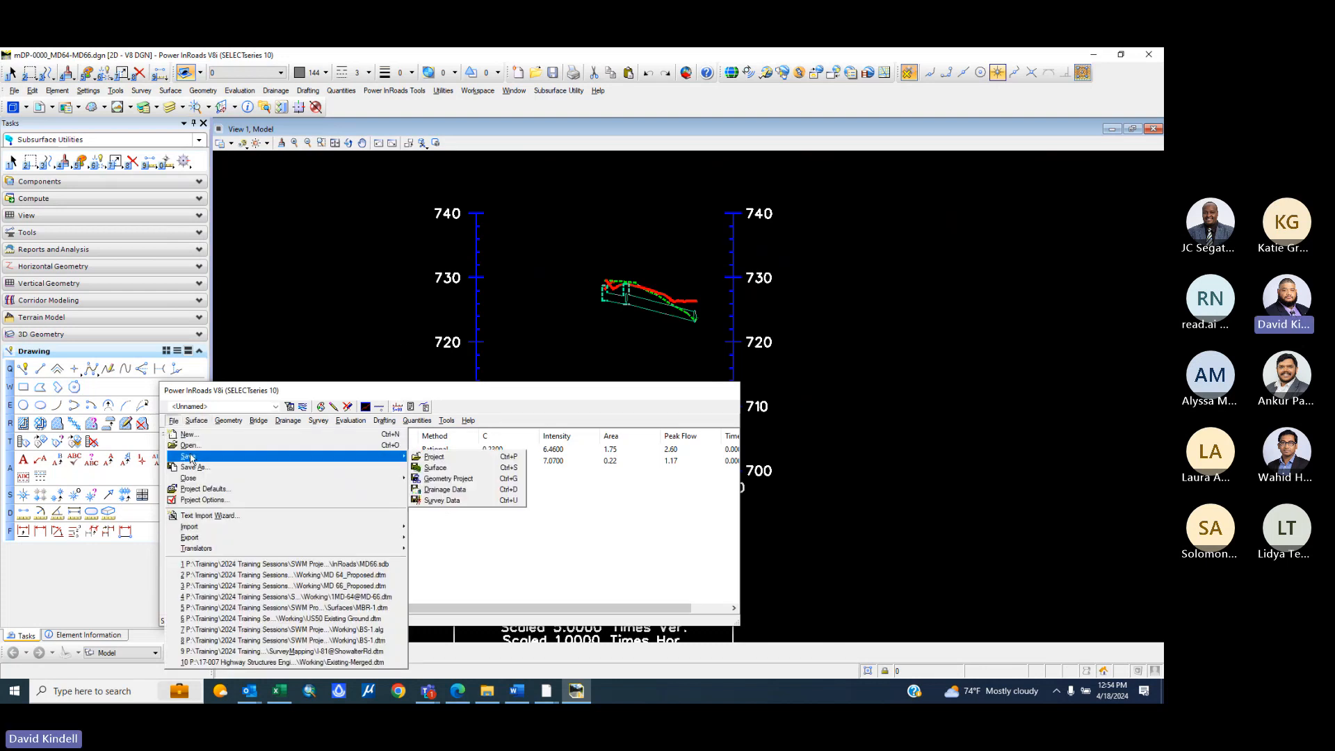
pyautogui.click(451, 489)
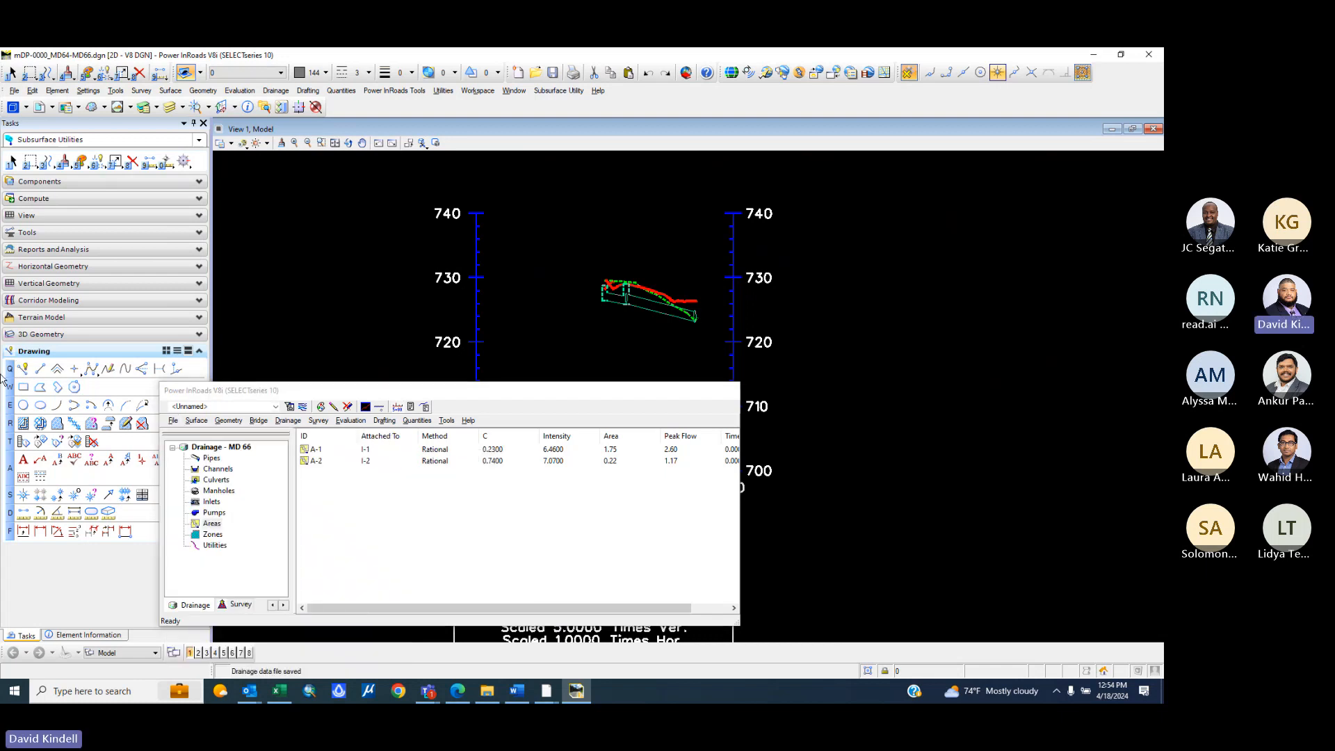
# - Look over the intersection area in plan and the two drainage profiles beside the roadway
pyautogui.scroll(-6, 691, 271)
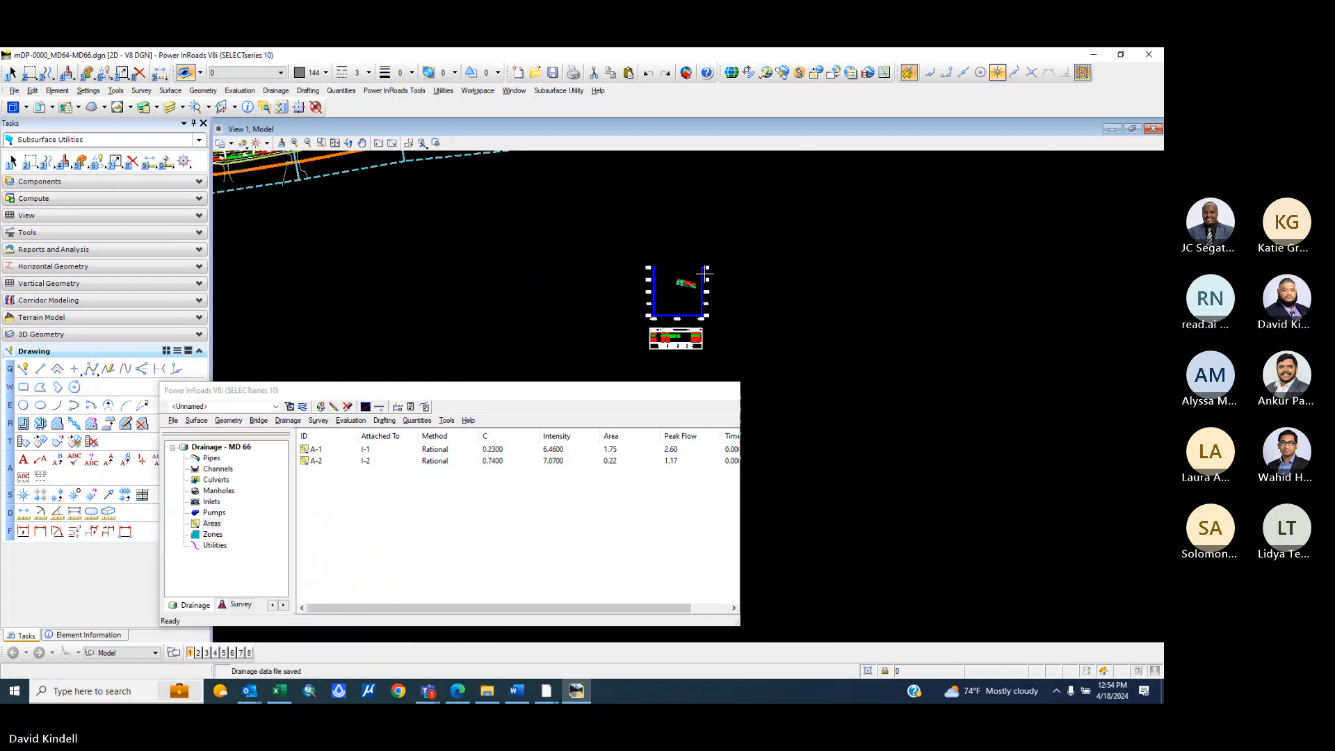
pyautogui.scroll(1, 581, 292)
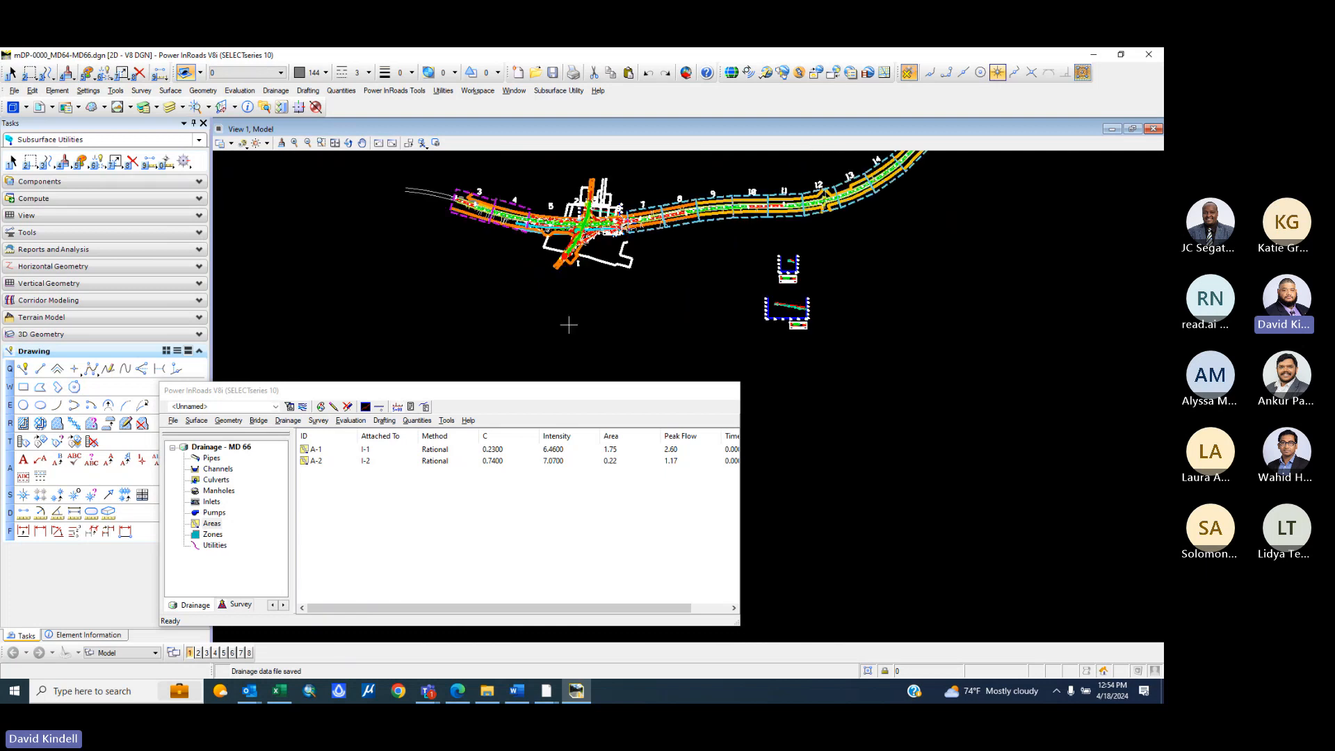
pyautogui.scroll(2, 591, 233)
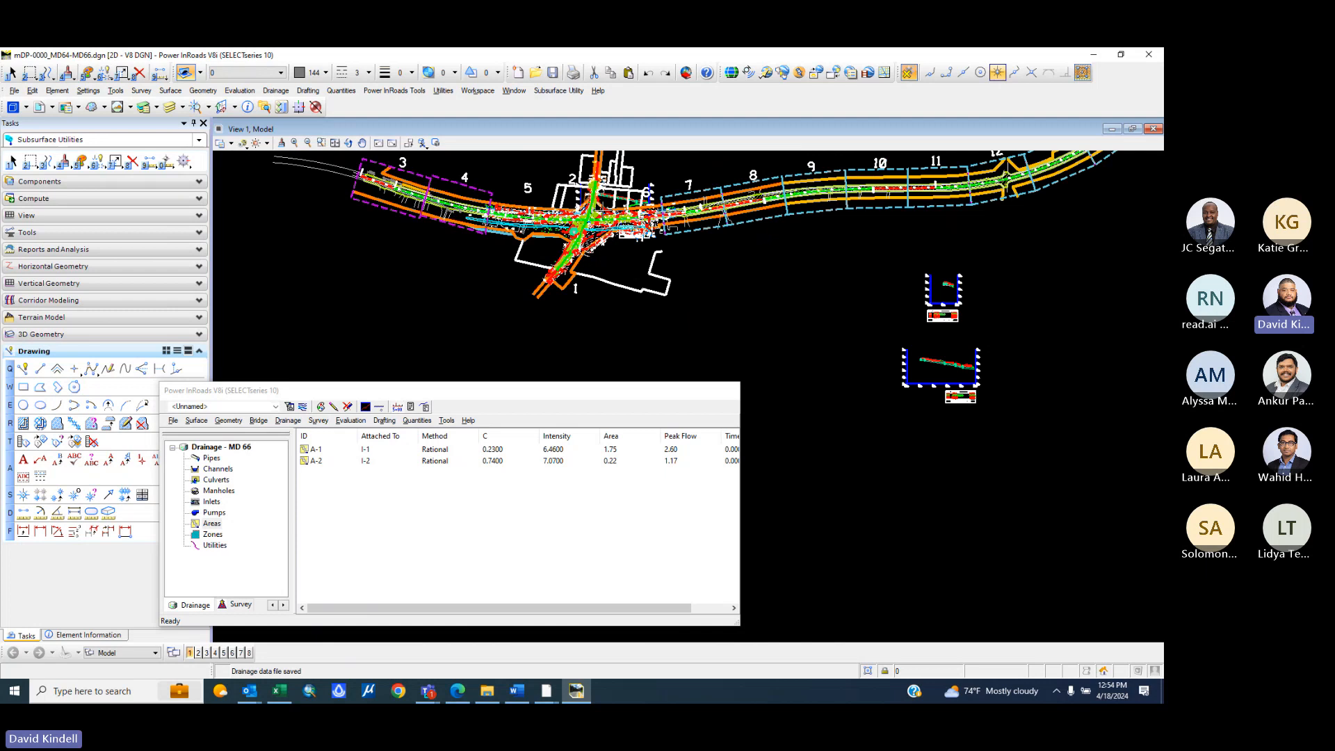
pyautogui.scroll(6, 619, 170)
pyautogui.scroll(-4, 542, 278)
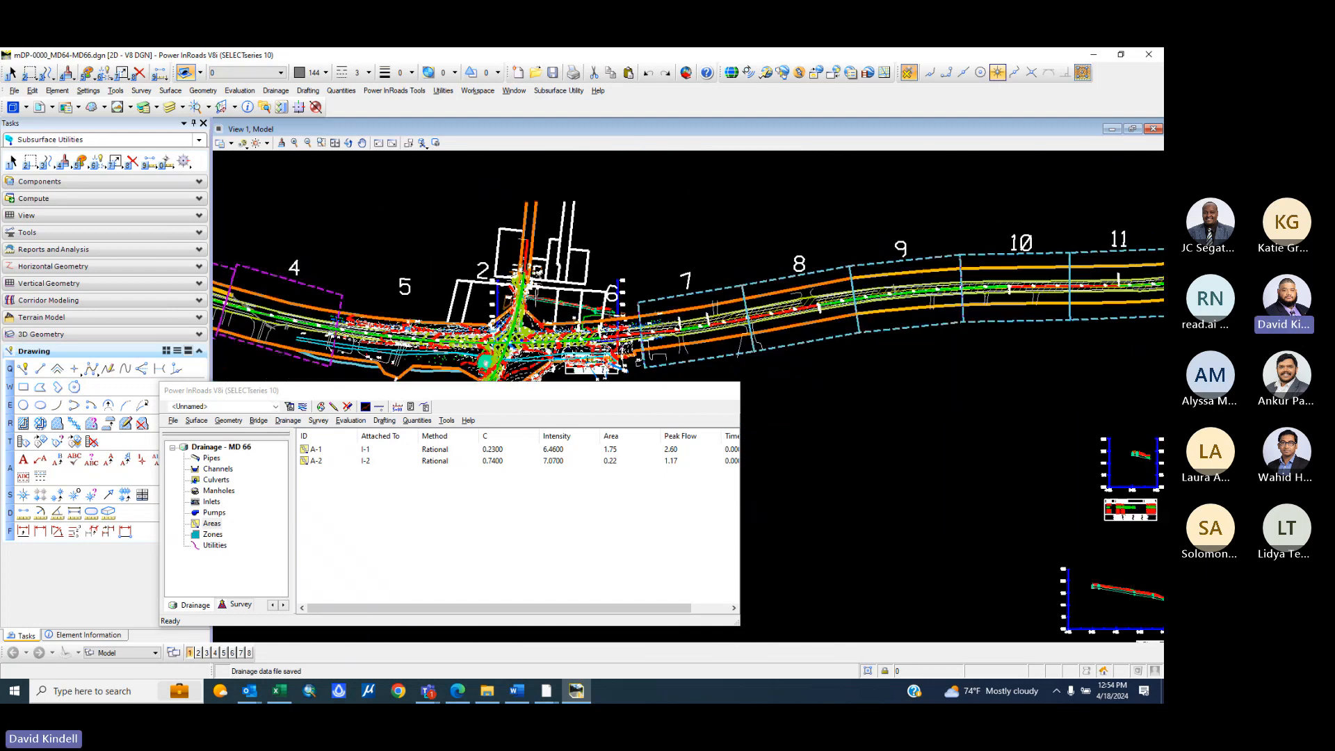
pyautogui.scroll(-2, 575, 288)
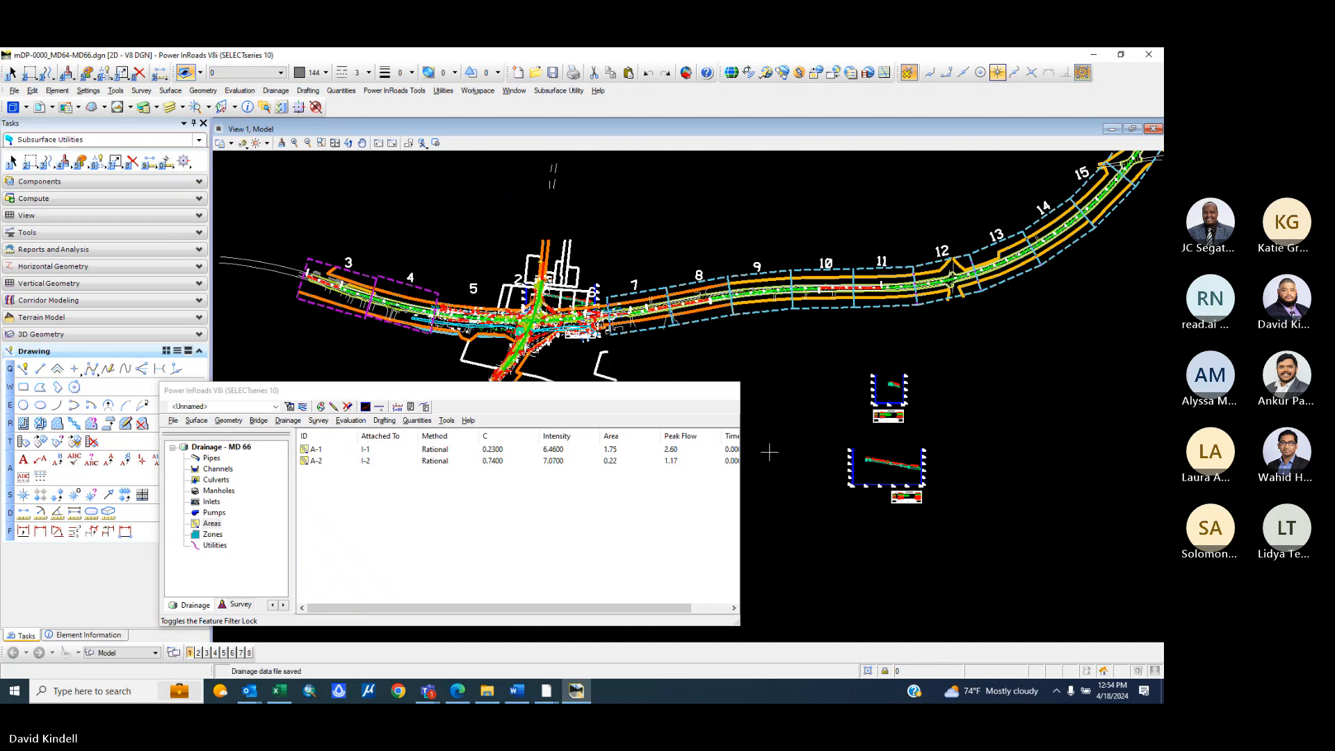
pyautogui.scroll(5, 552, 301)
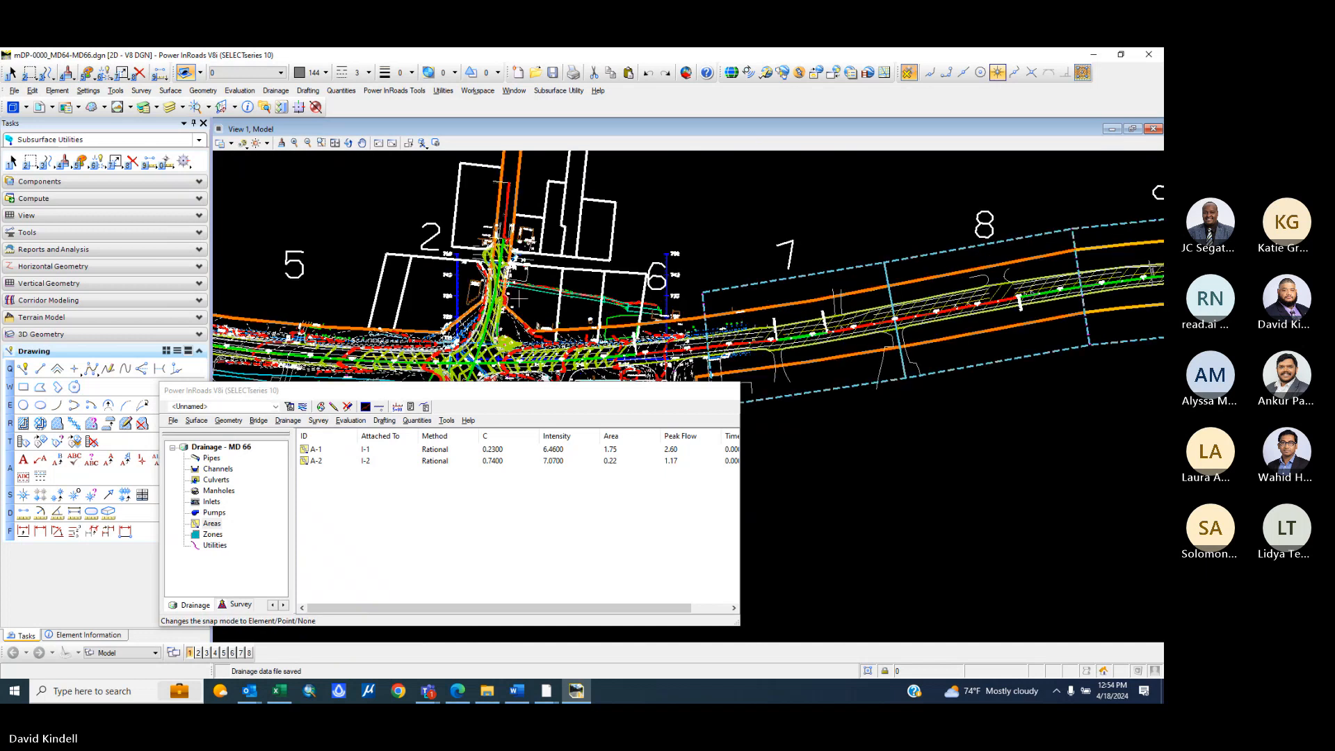
pyautogui.scroll(-3, 527, 264)
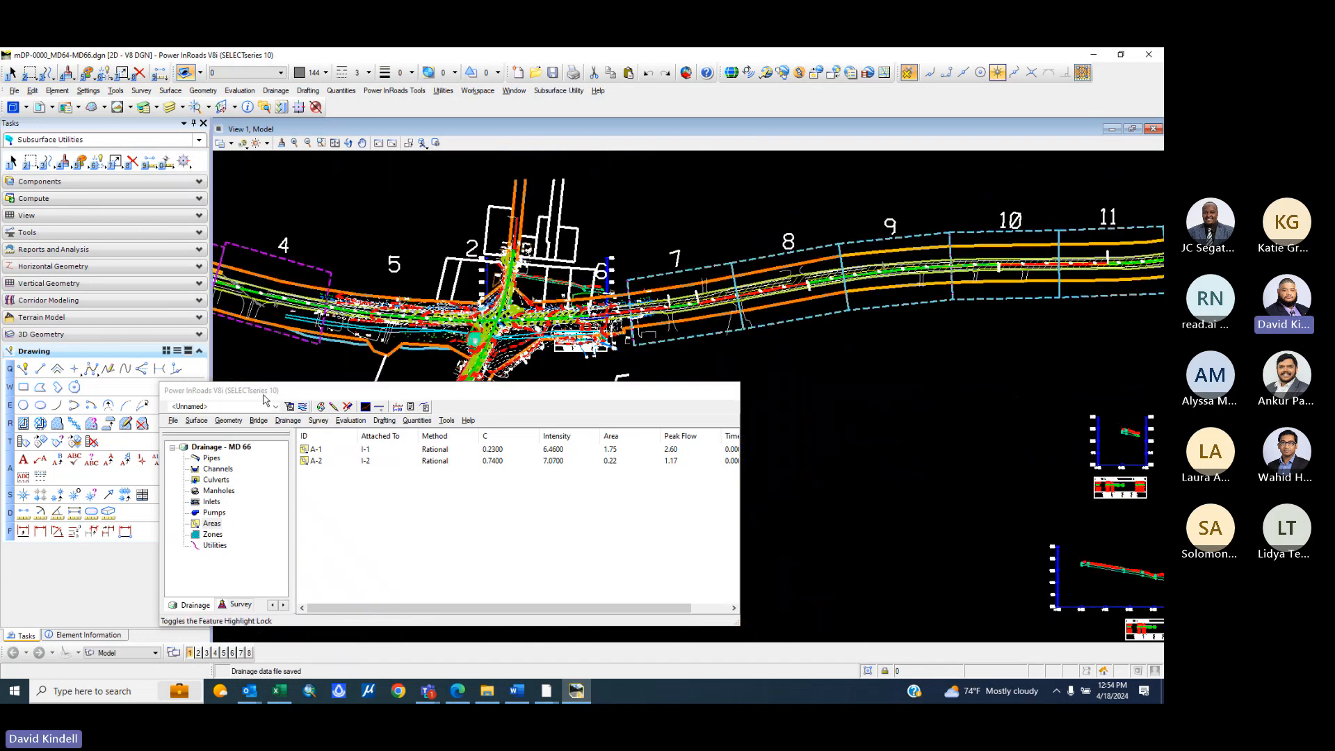
# - Start a network design and define its tree network by picking the existing pipe EX-P-1 in plan
pyautogui.click(287, 421)
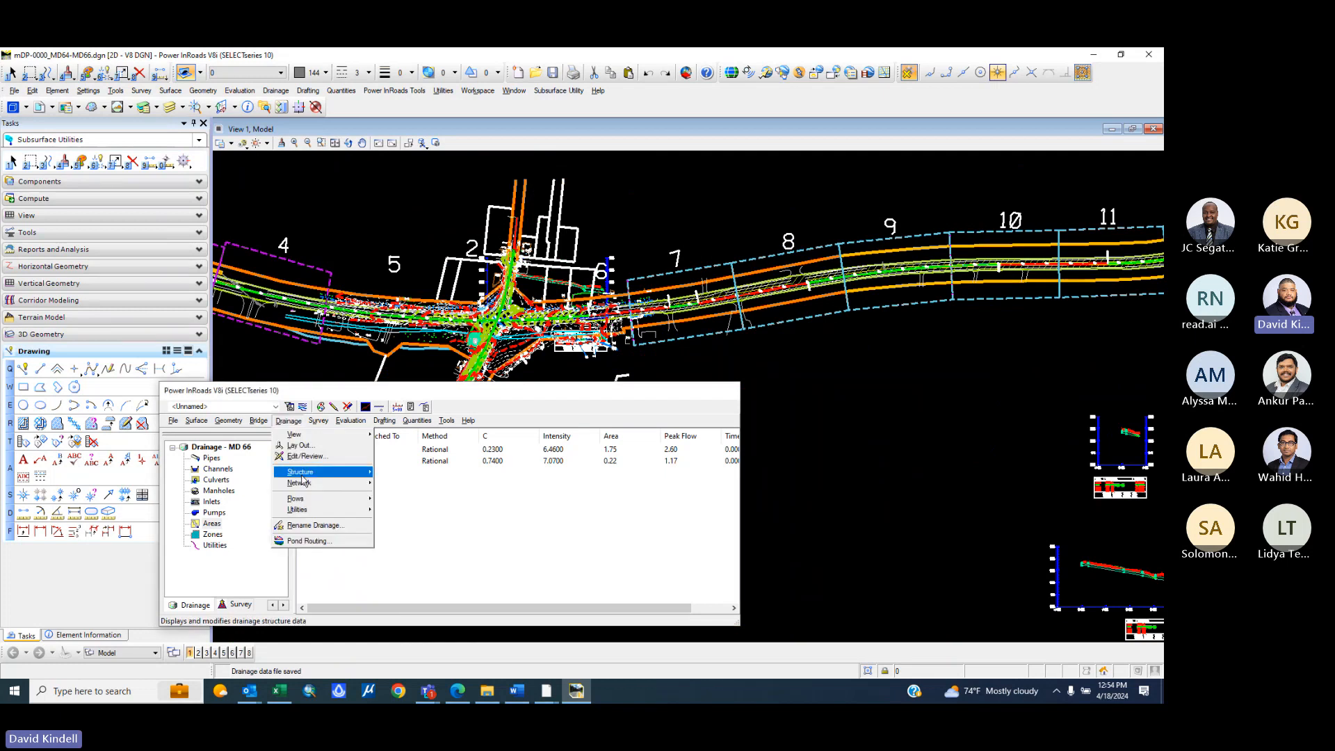
pyautogui.moveTo(304, 488)
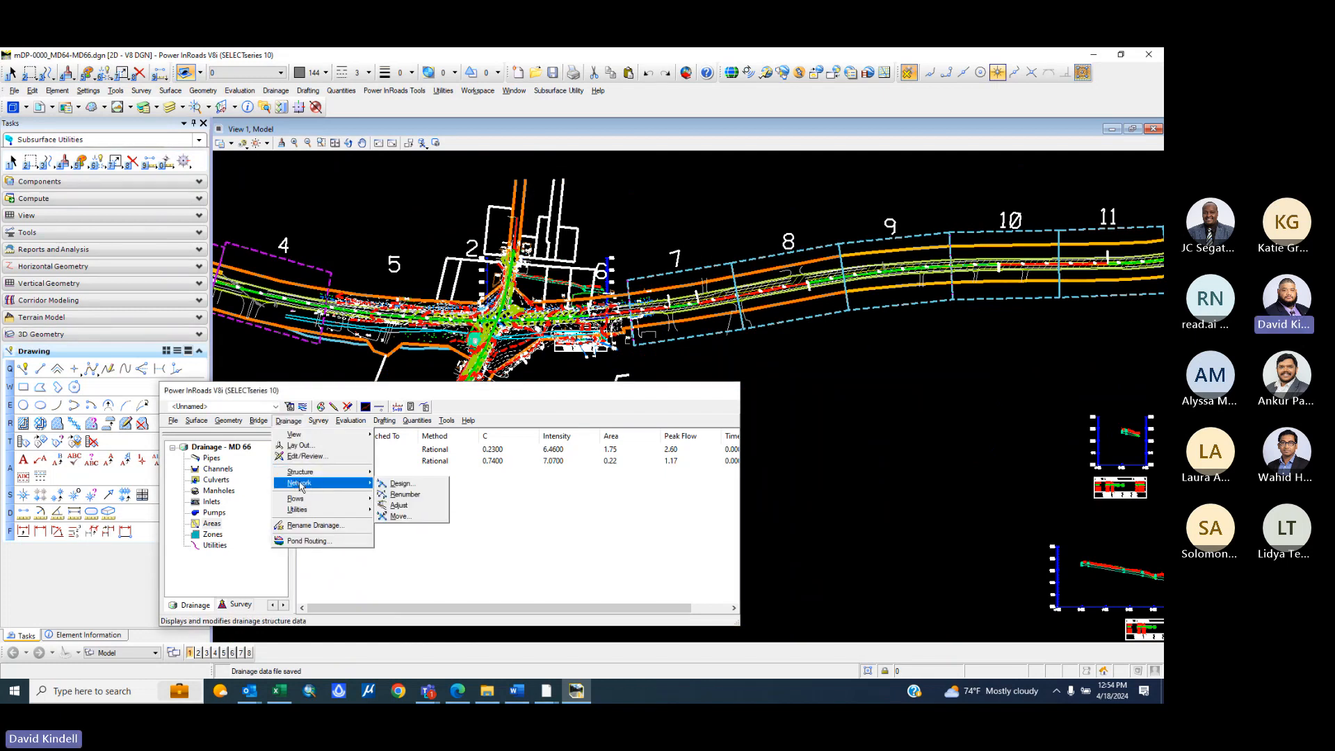
pyautogui.click(410, 485)
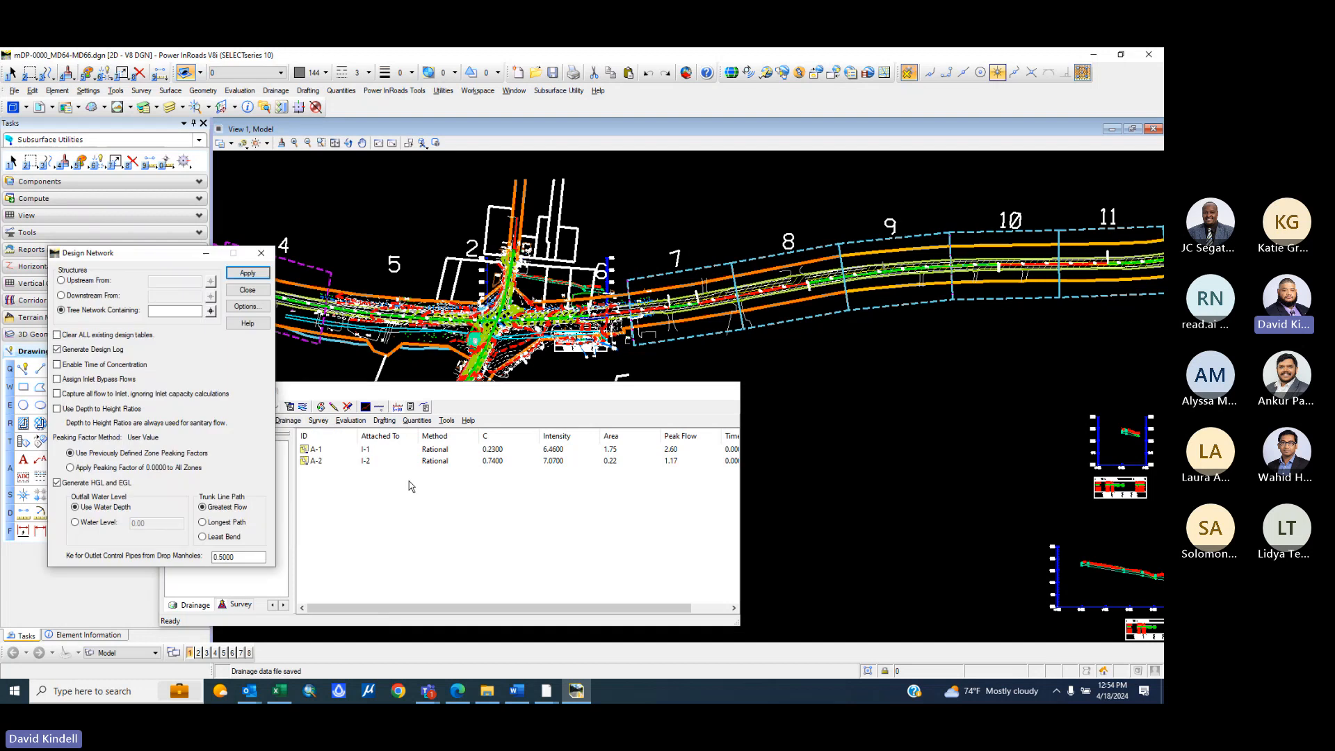
pyautogui.moveTo(117, 255); pyautogui.dragTo(829, 243)
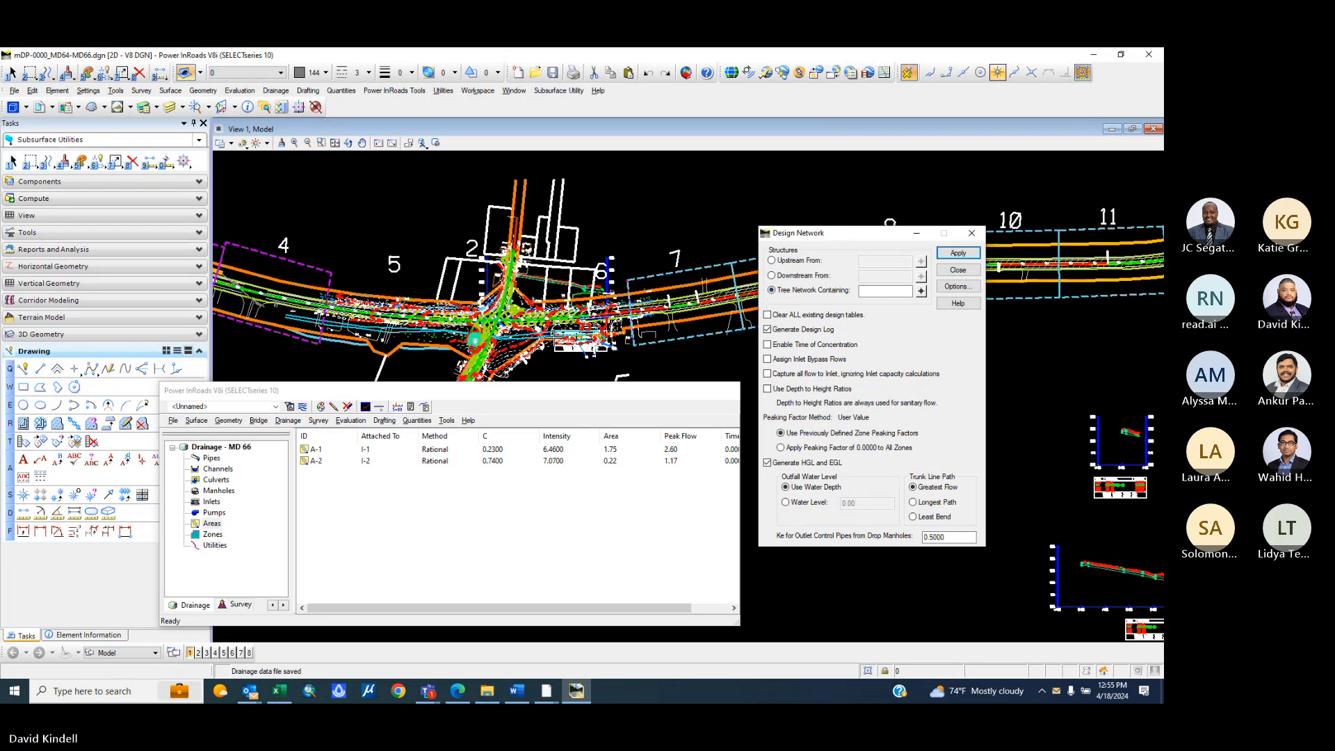
pyautogui.scroll(-2, 541, 304)
pyautogui.scroll(3, 552, 267)
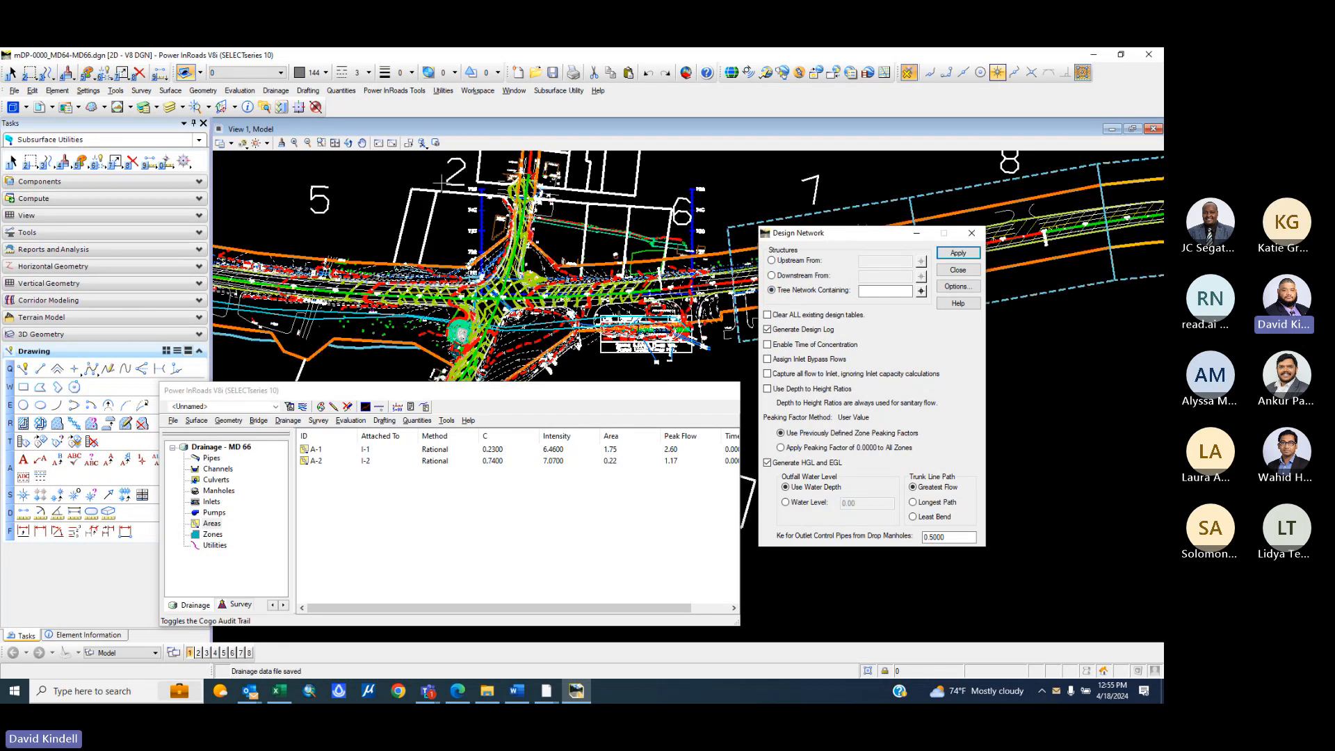
pyautogui.click(922, 291)
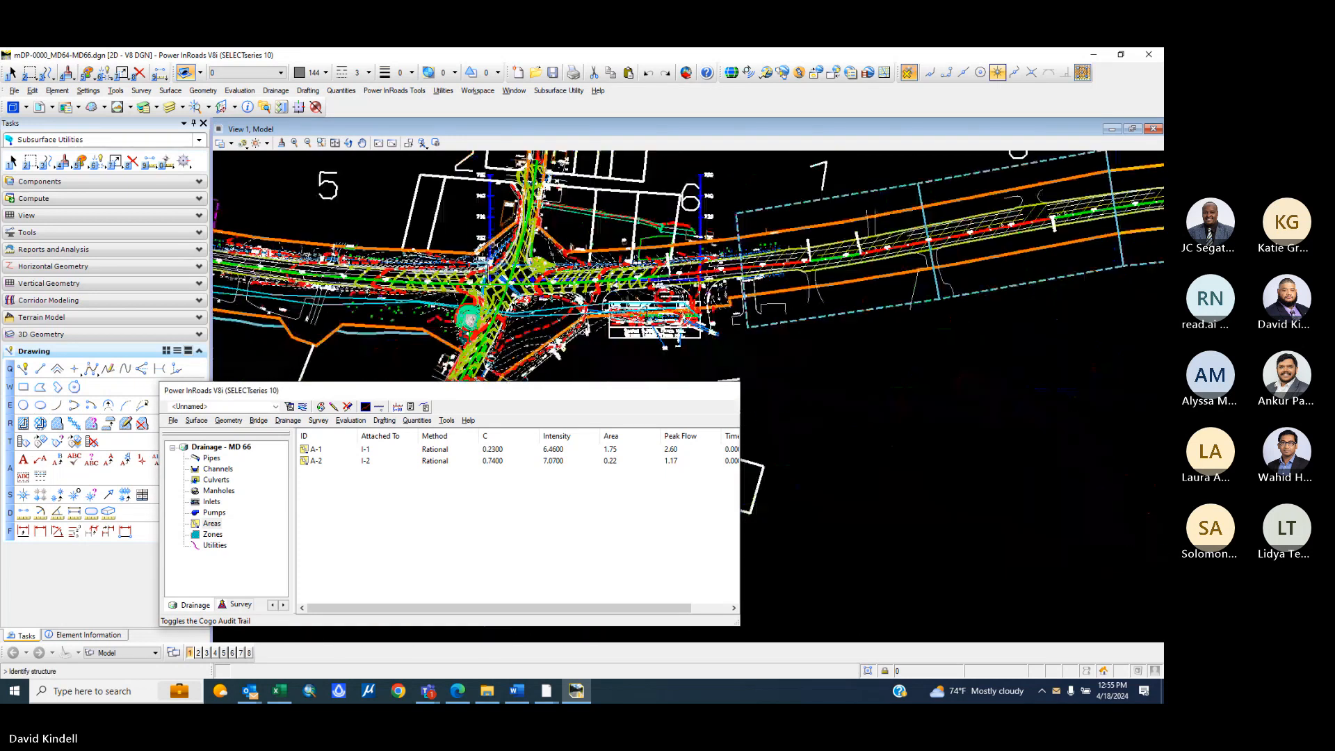
pyautogui.scroll(6, 489, 272)
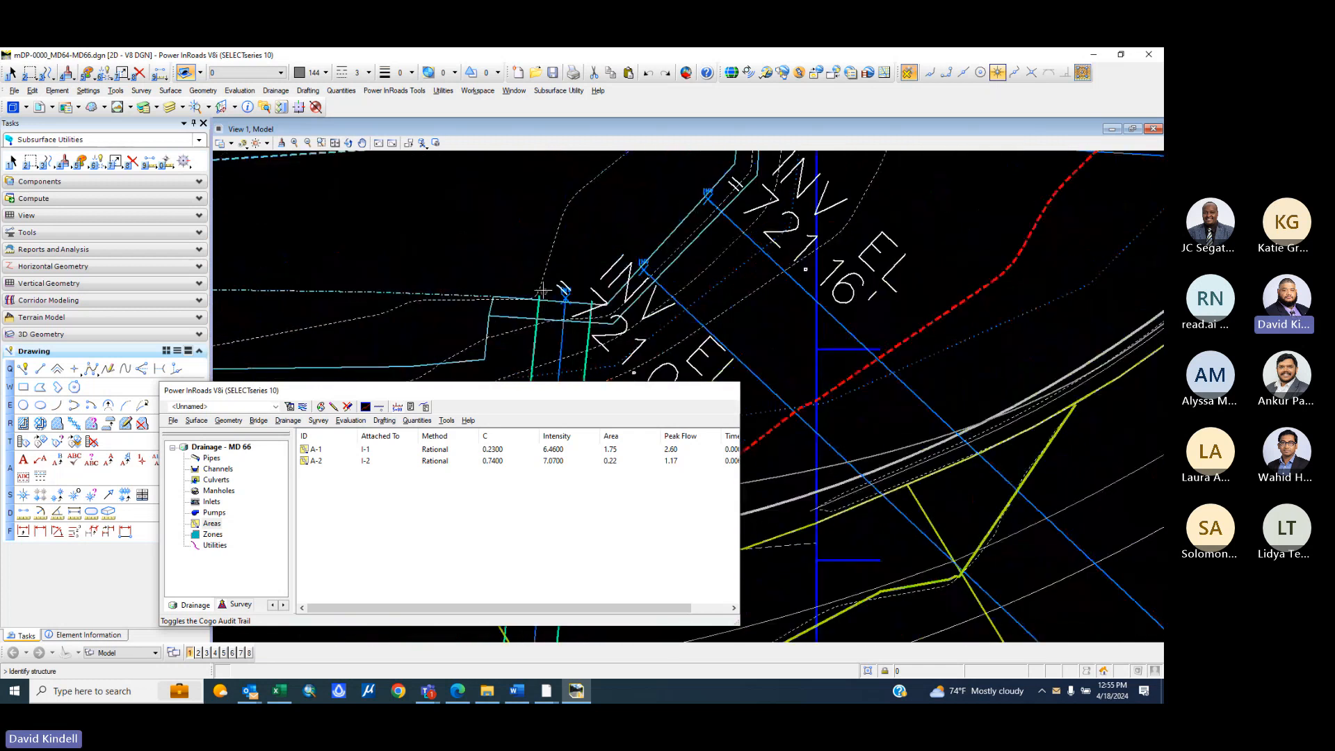
pyautogui.click(537, 313)
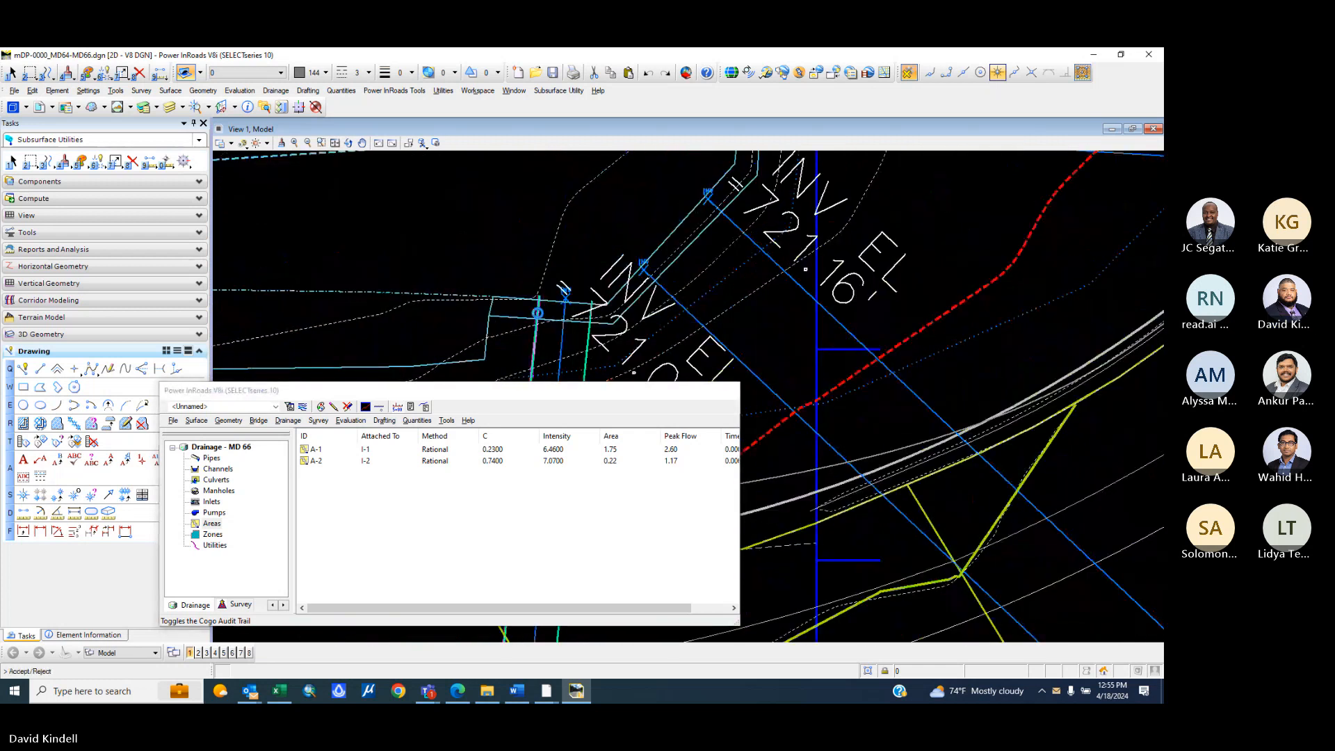
pyautogui.click(537, 313)
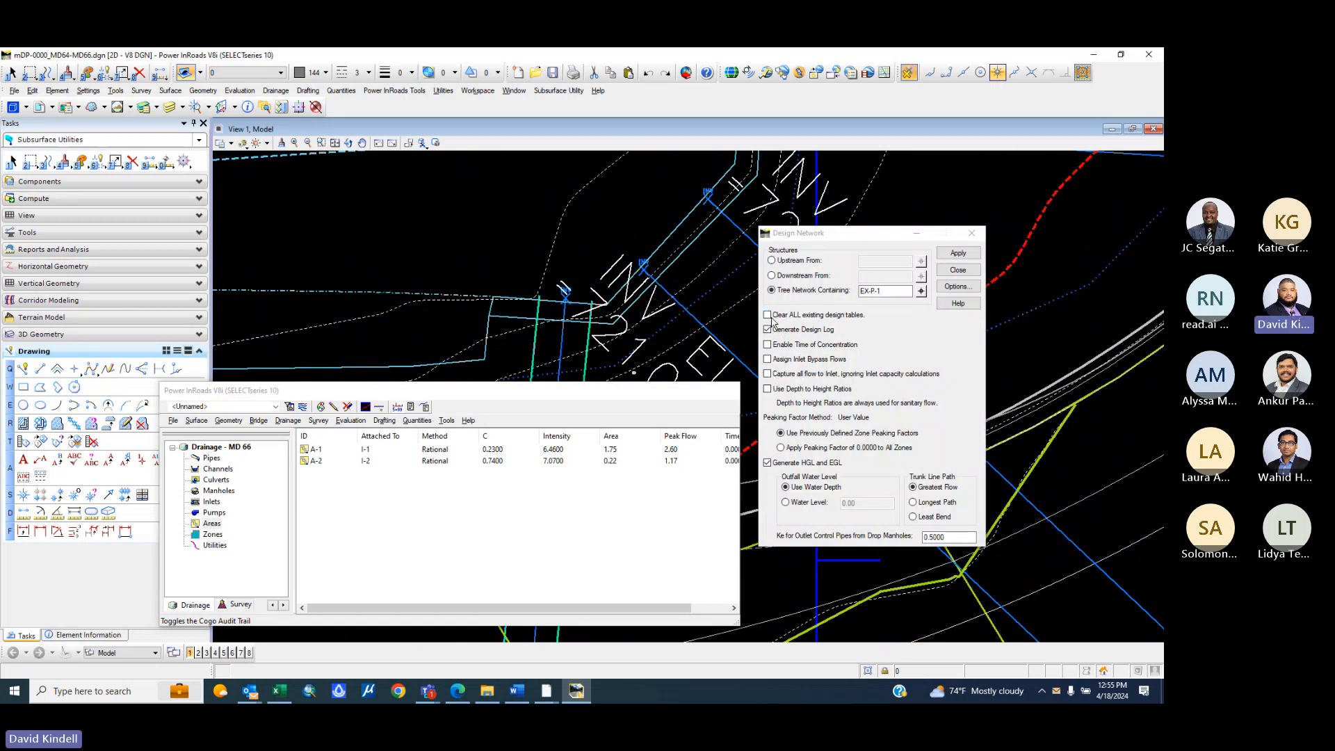
# - Set the network design to capture all flow to inlets with an outfall water level of 723.05, and run it
pyautogui.click(768, 375)
pyautogui.click(786, 503)
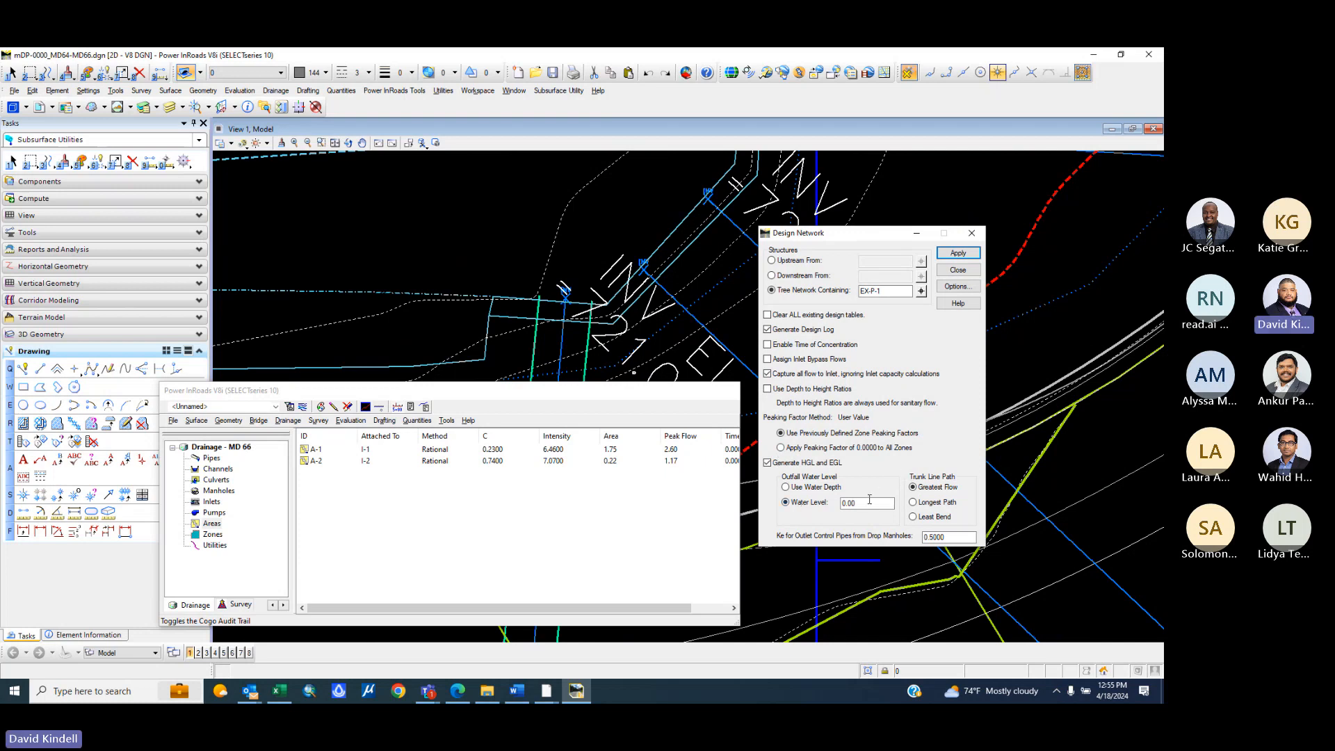
pyautogui.click(866, 504)
pyautogui.scroll(3, 556, 290)
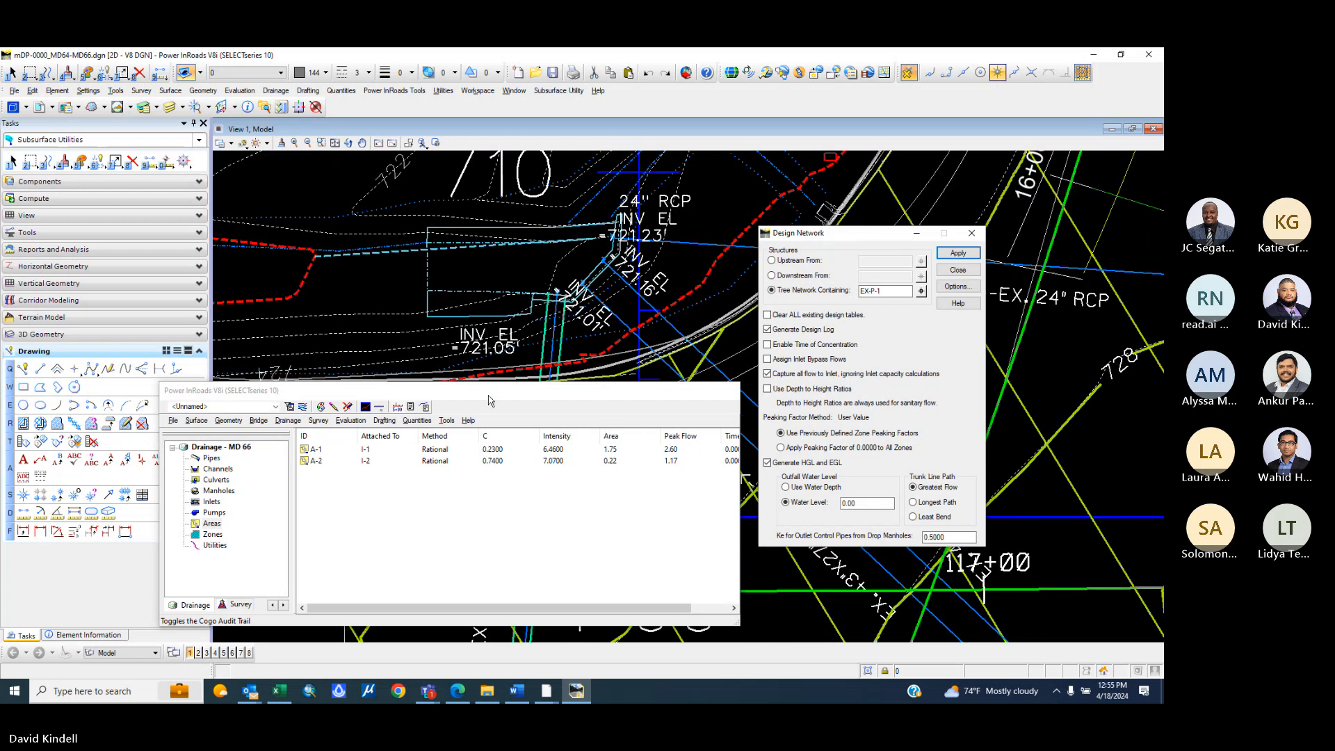
pyautogui.scroll(3, 408, 244)
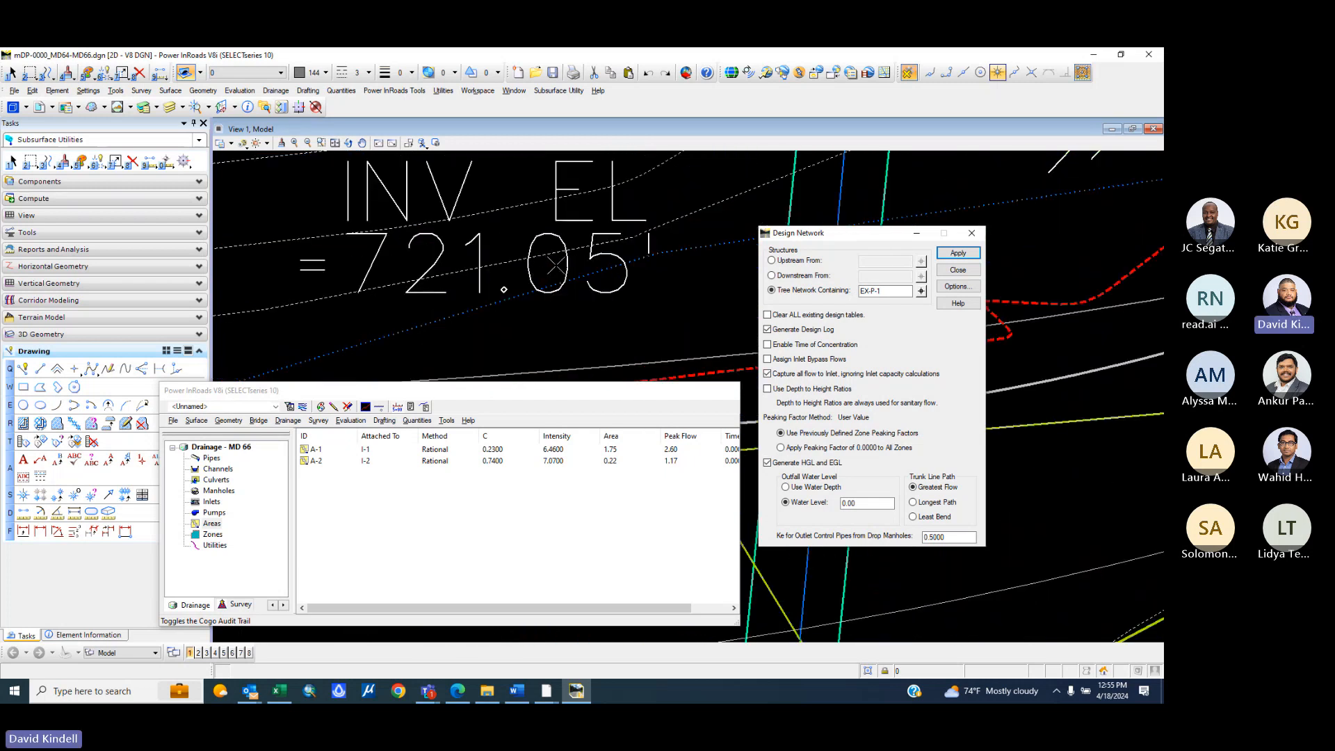
pyautogui.scroll(-4, 515, 277)
pyautogui.scroll(-3, 526, 282)
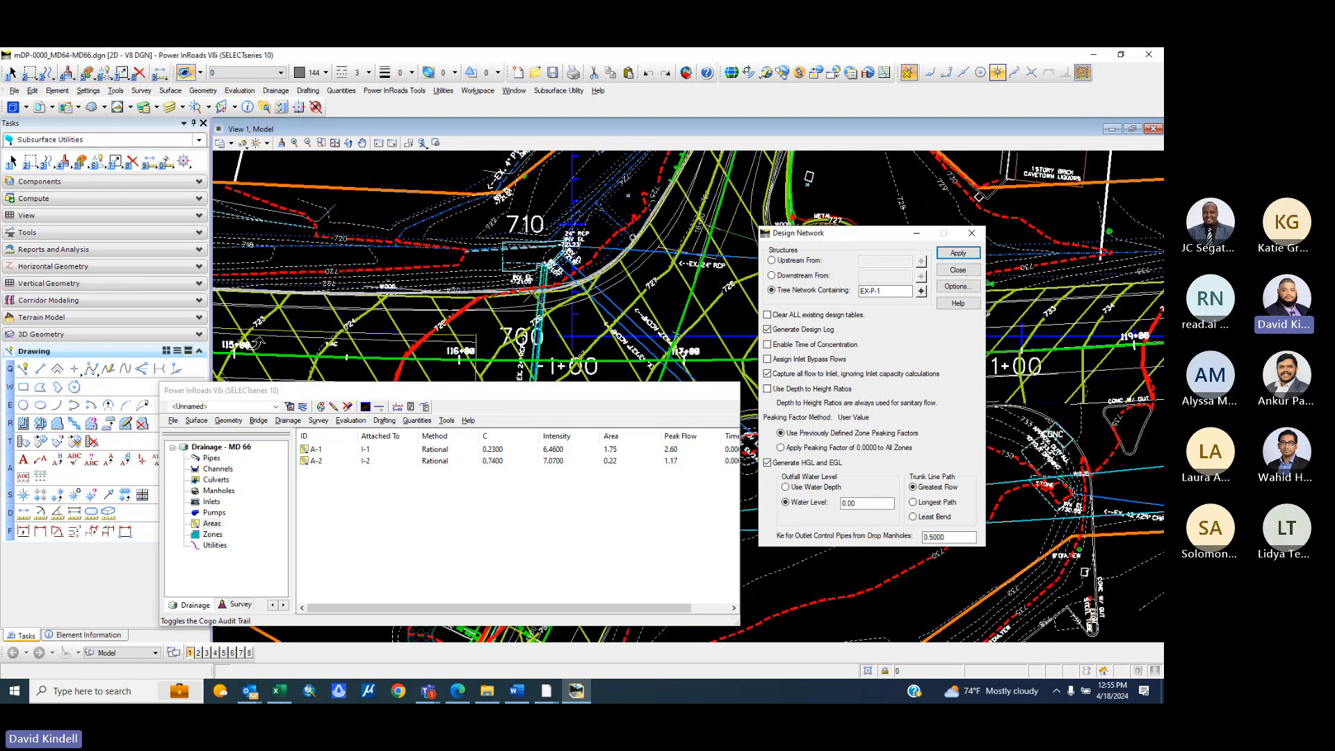
pyautogui.scroll(3, 520, 288)
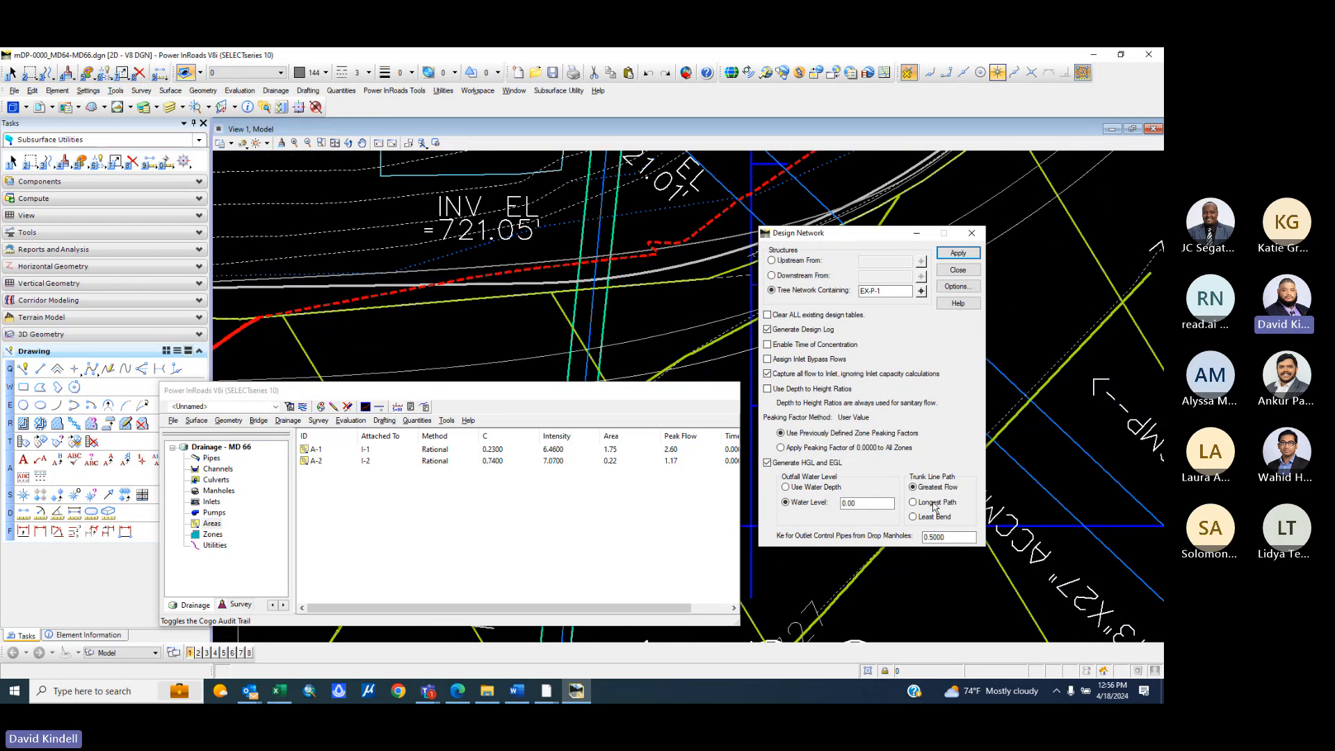
pyautogui.click(879, 503)
pyautogui.press('BackSpace')
pyautogui.write('723')
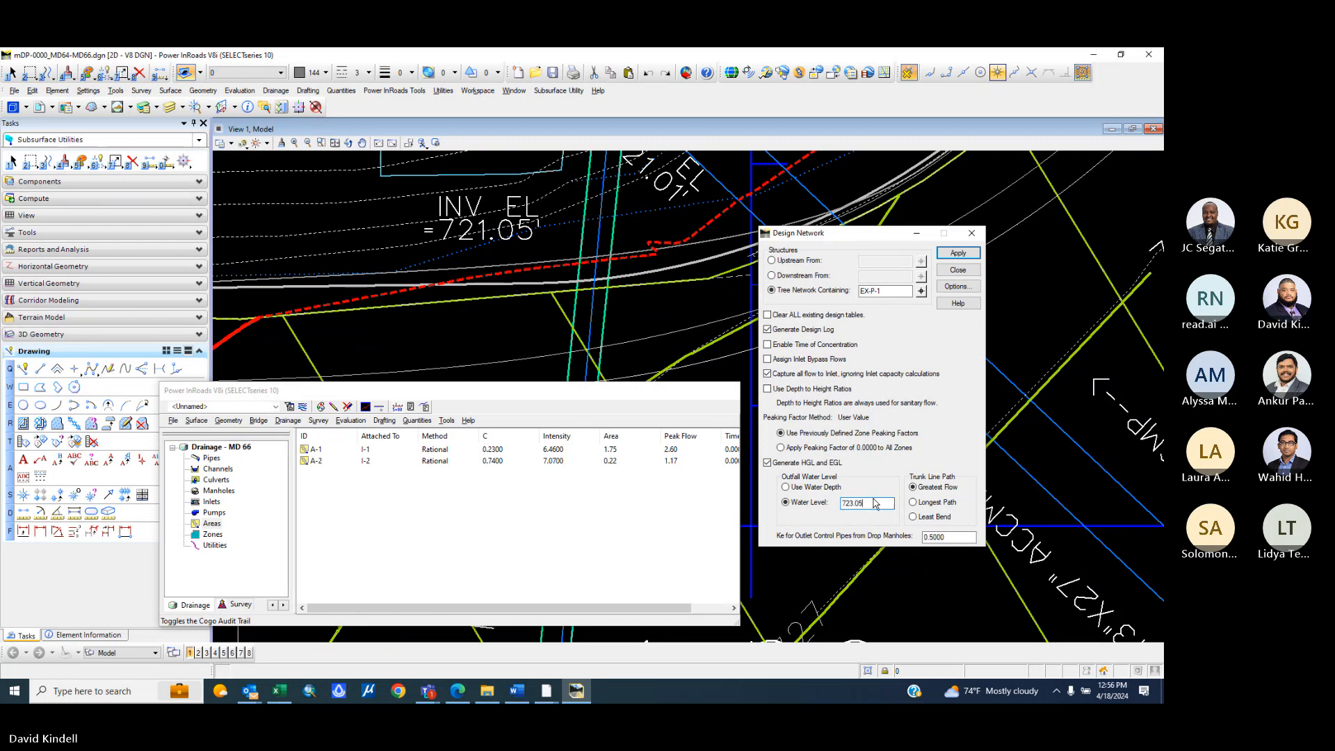
pyautogui.click(958, 253)
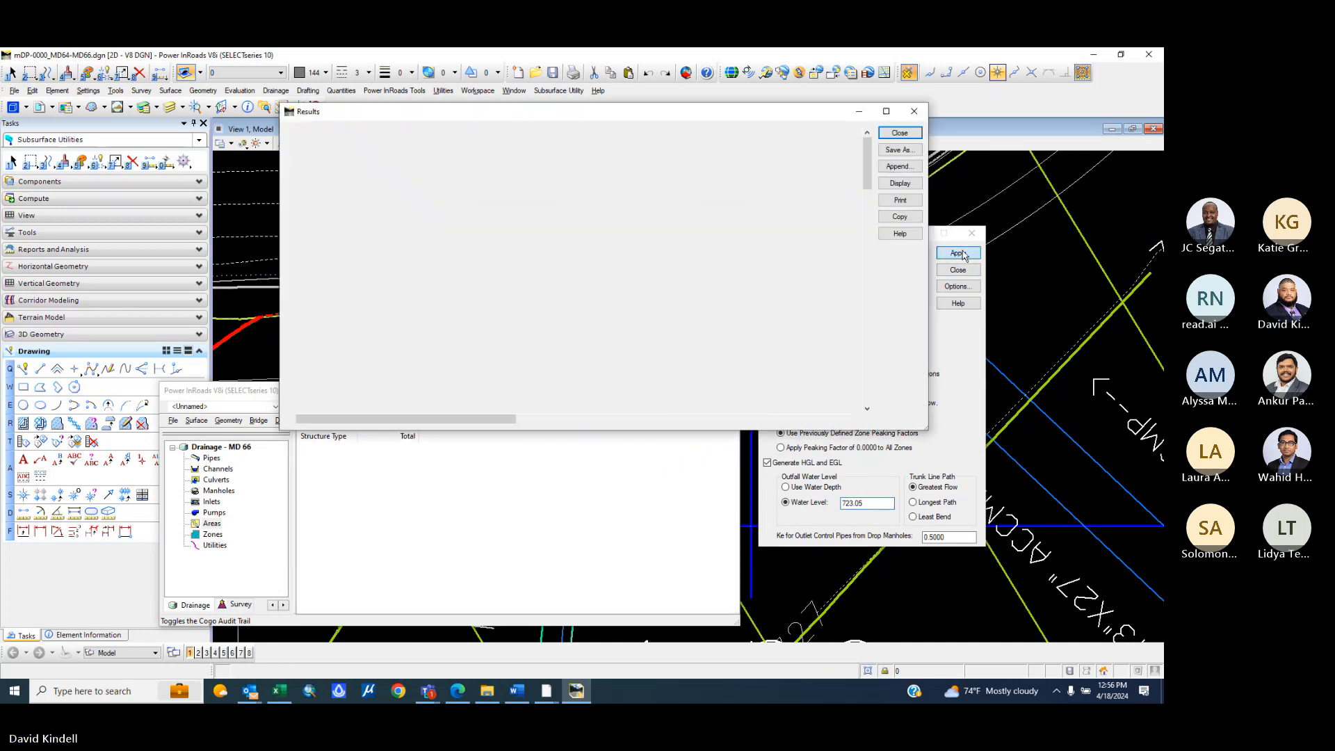
# - Read through the design log's inlet, pipe and manhole results and the HGL/EGL computation tables, and close the results
pyautogui.scroll(-5, 402, 337)
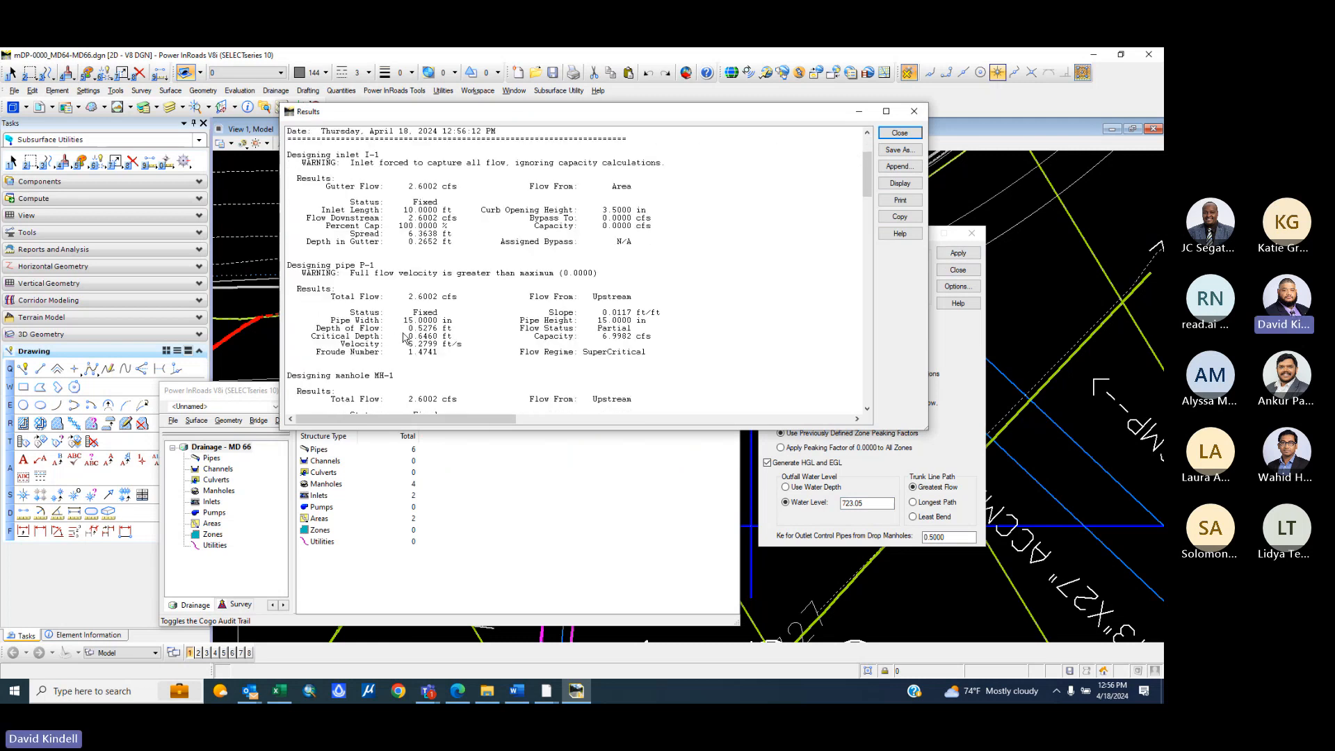
pyautogui.scroll(-5, 402, 338)
pyautogui.scroll(-3, 402, 337)
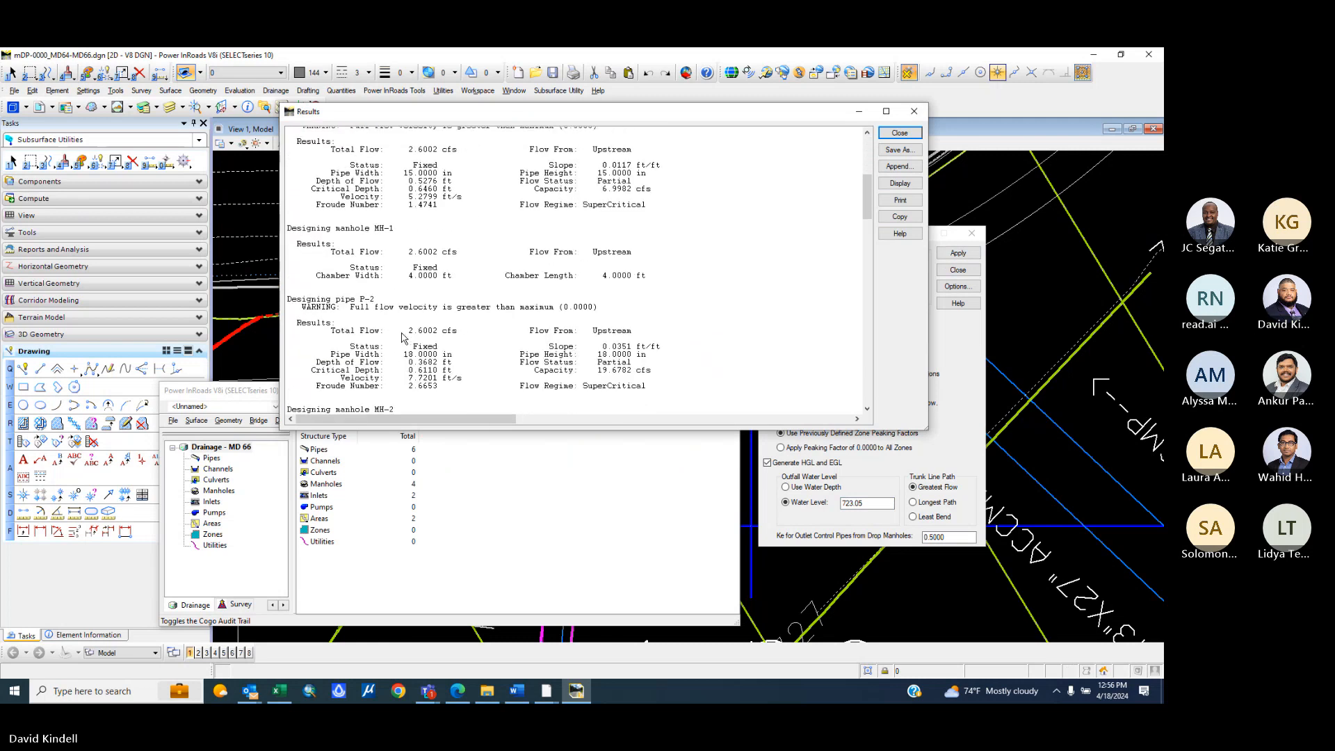
pyautogui.scroll(-6, 477, 203)
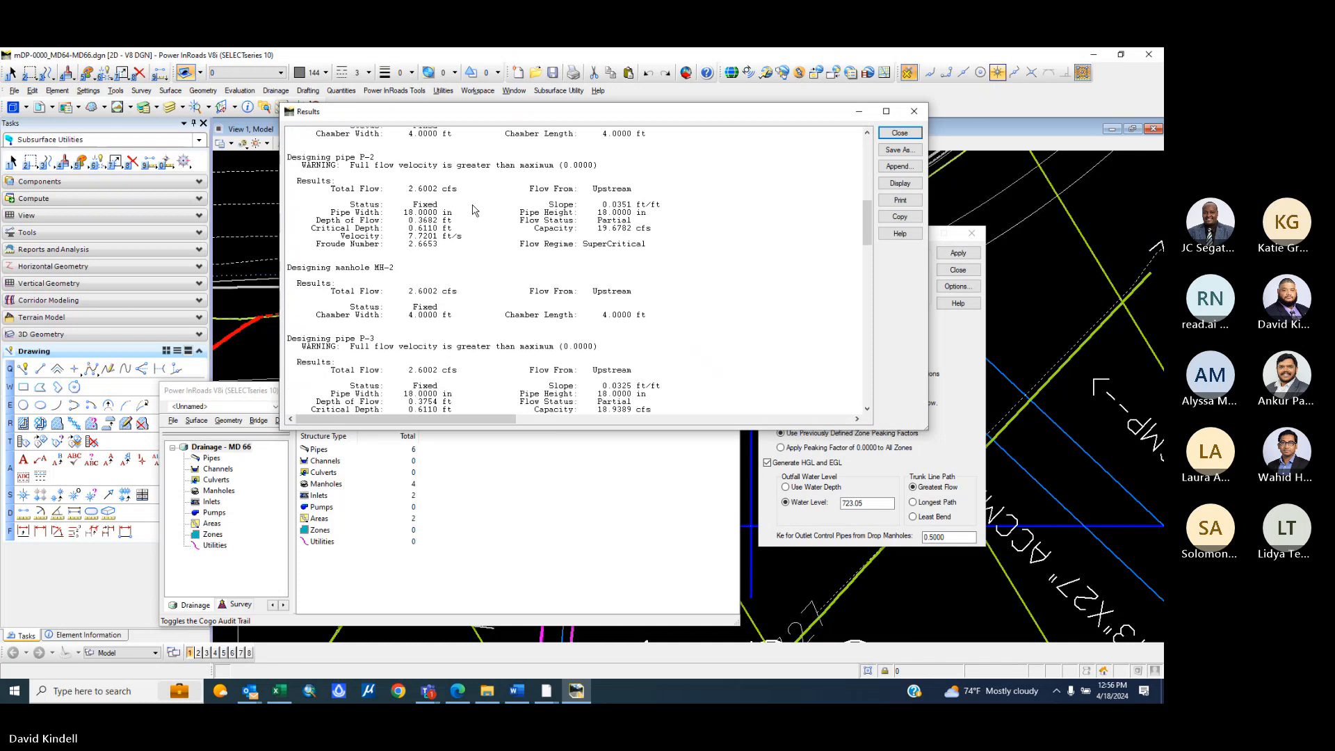
pyautogui.scroll(-7, 472, 211)
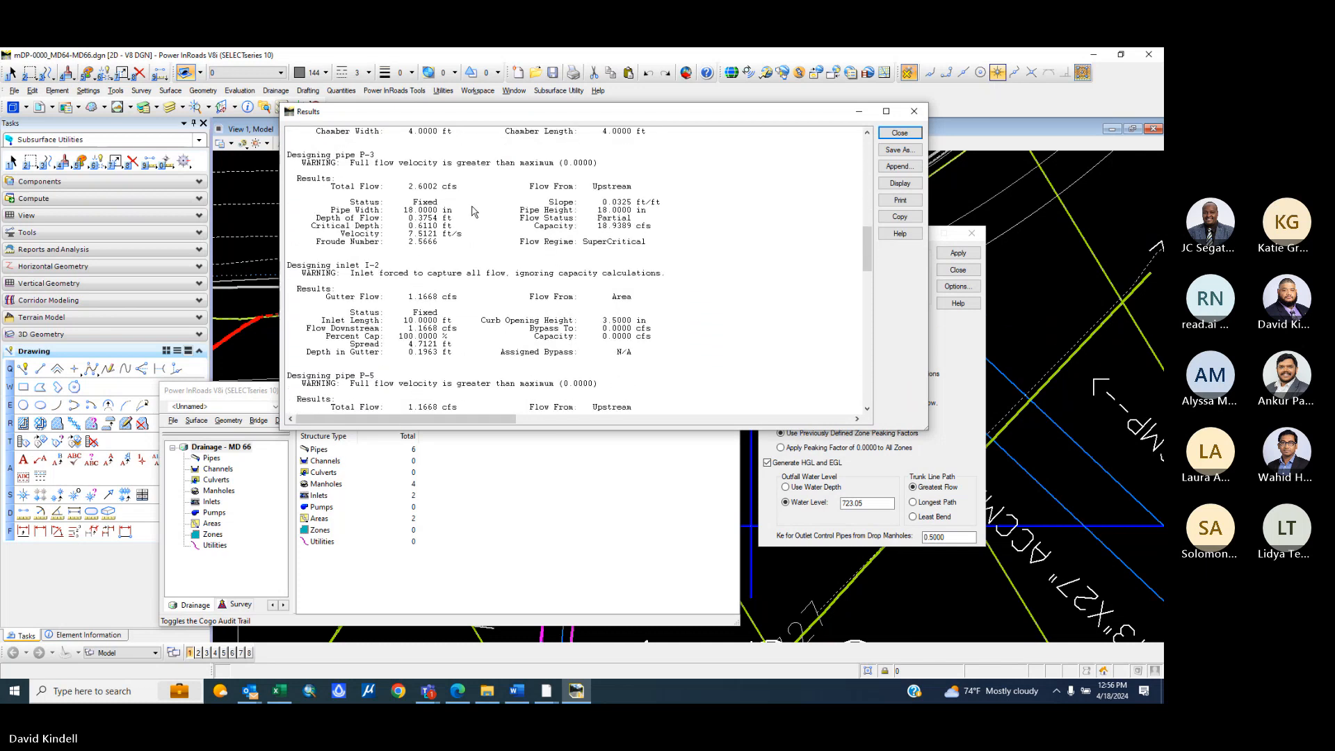
pyautogui.scroll(-7, 473, 211)
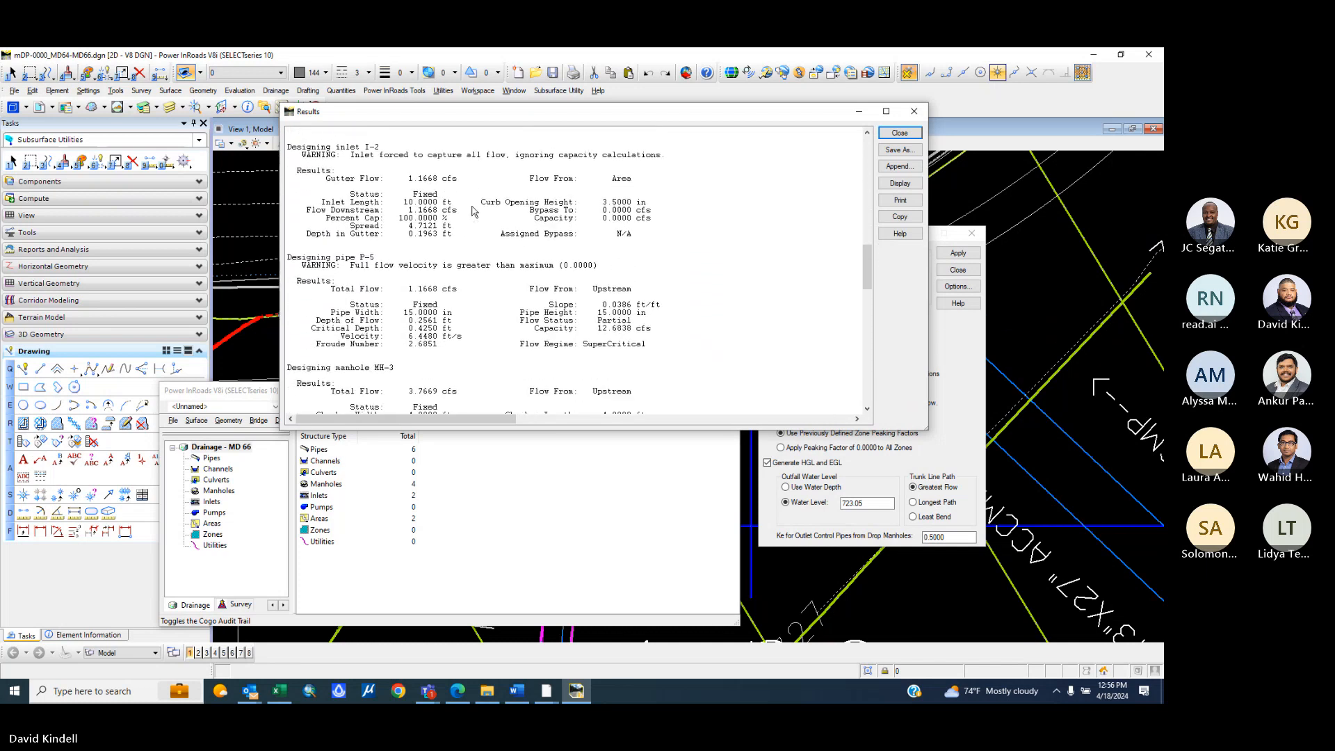
pyautogui.scroll(-12, 473, 210)
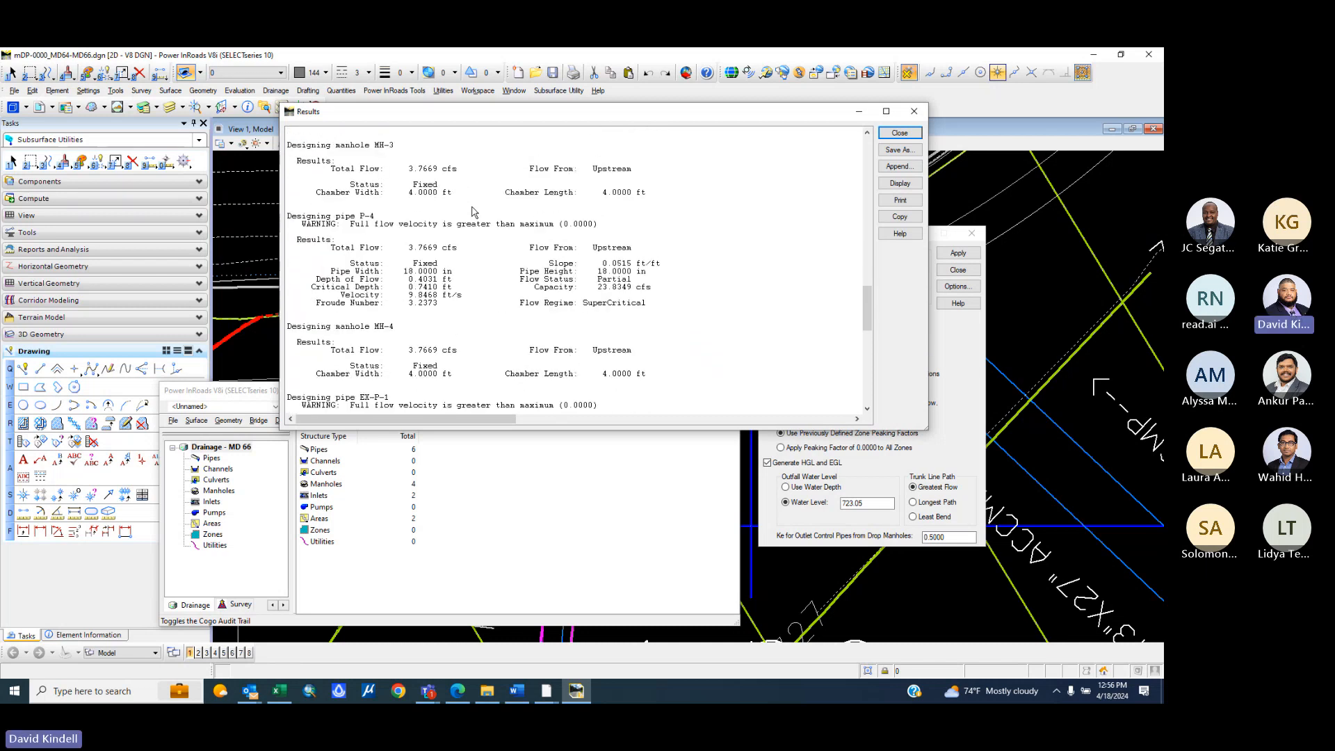
pyautogui.scroll(-6, 473, 211)
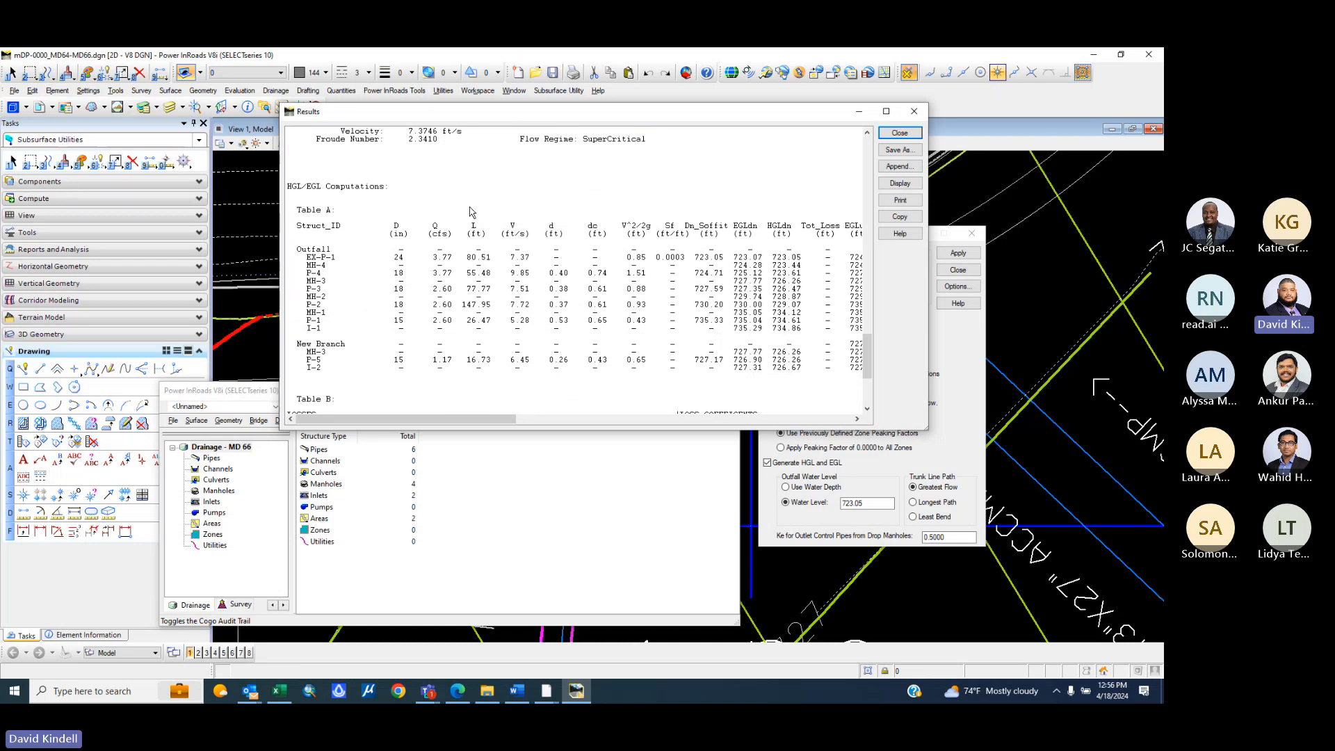
pyautogui.scroll(-5, 472, 210)
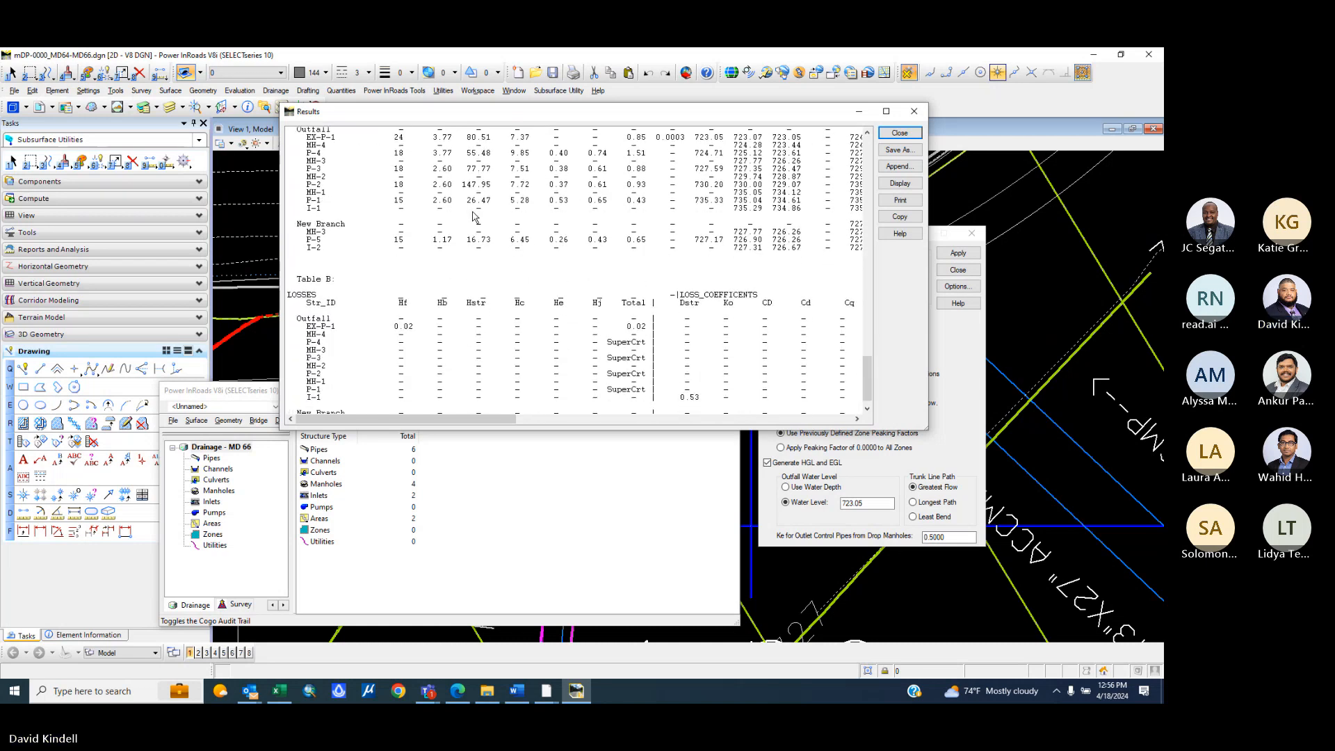
pyautogui.scroll(-2, 475, 218)
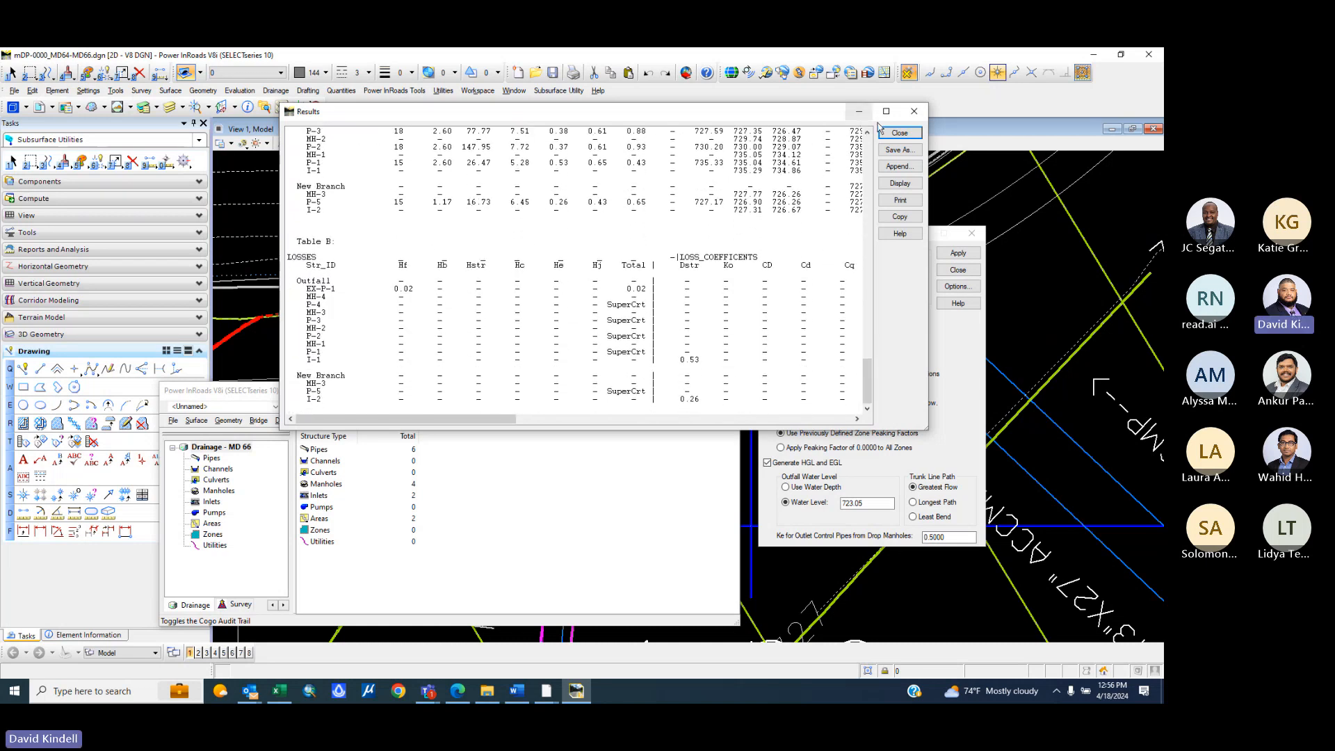
pyautogui.scroll(3, 795, 217)
pyautogui.scroll(3, 795, 217)
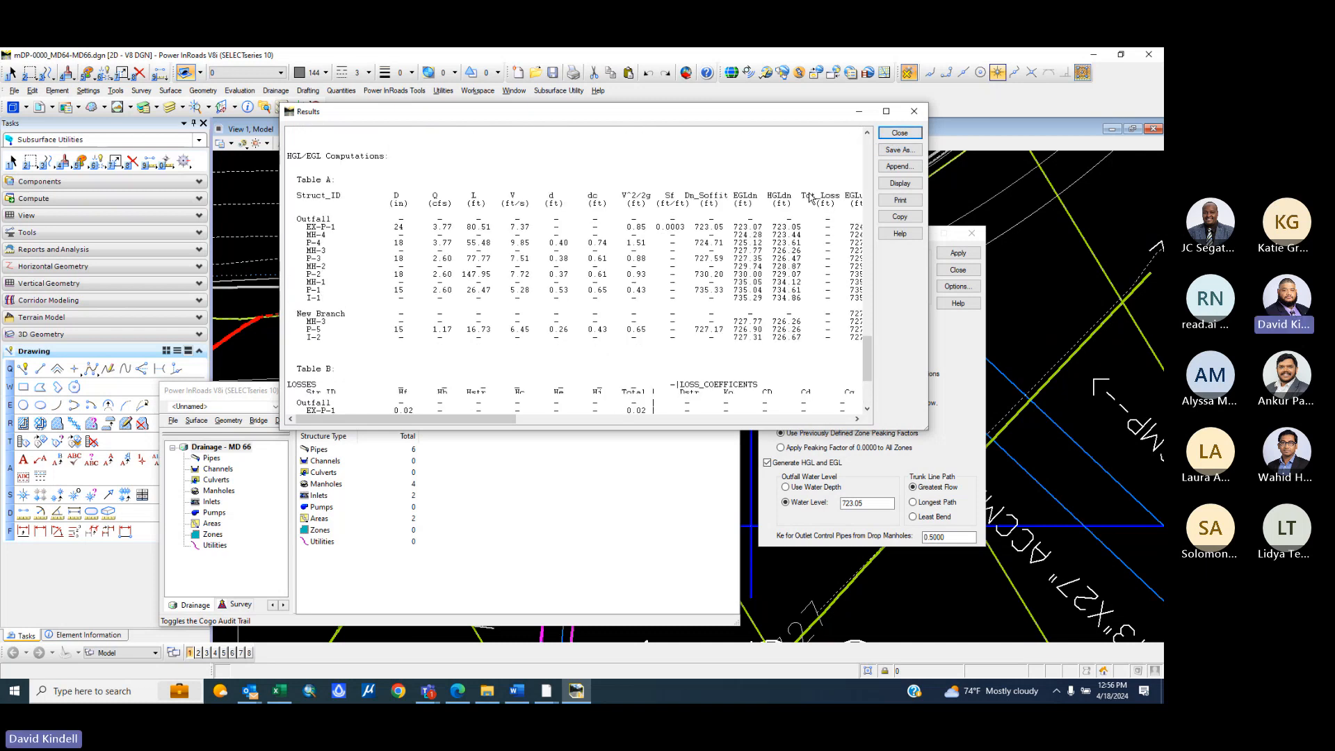
pyautogui.scroll(5, 532, 245)
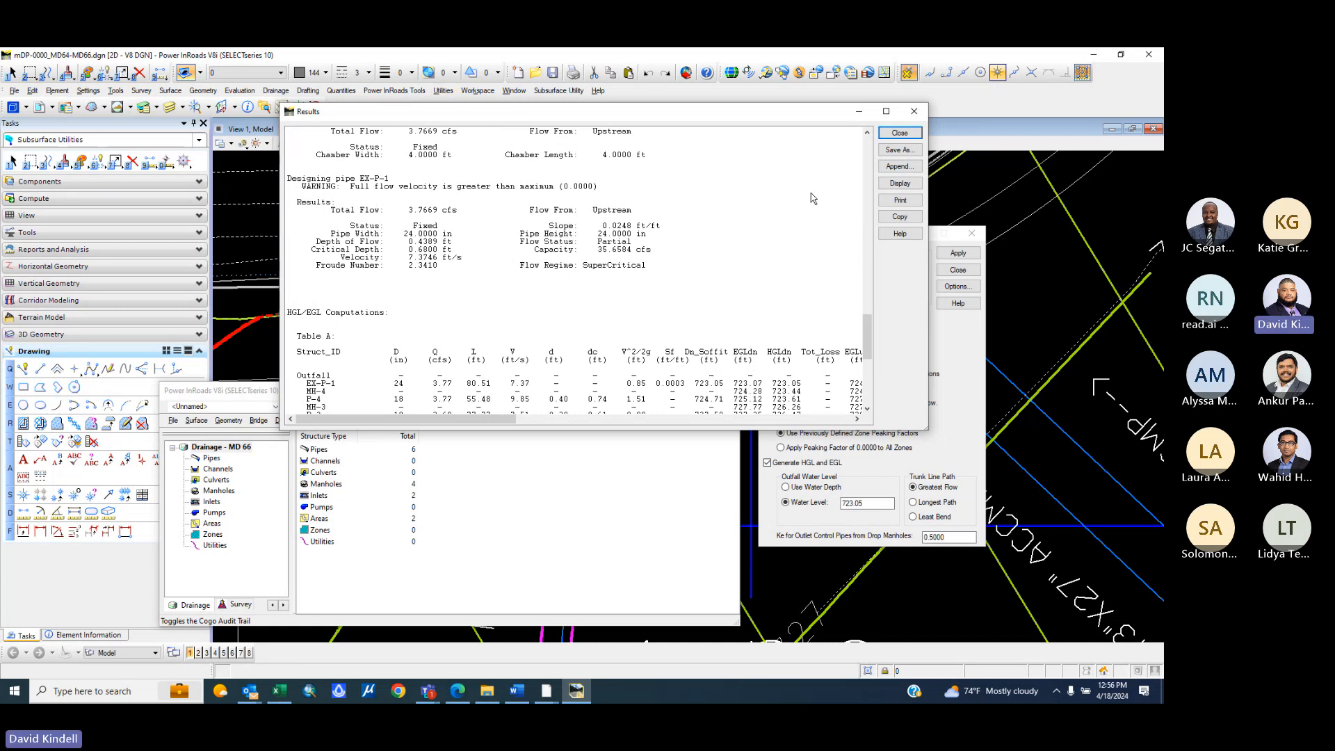
pyautogui.click(899, 133)
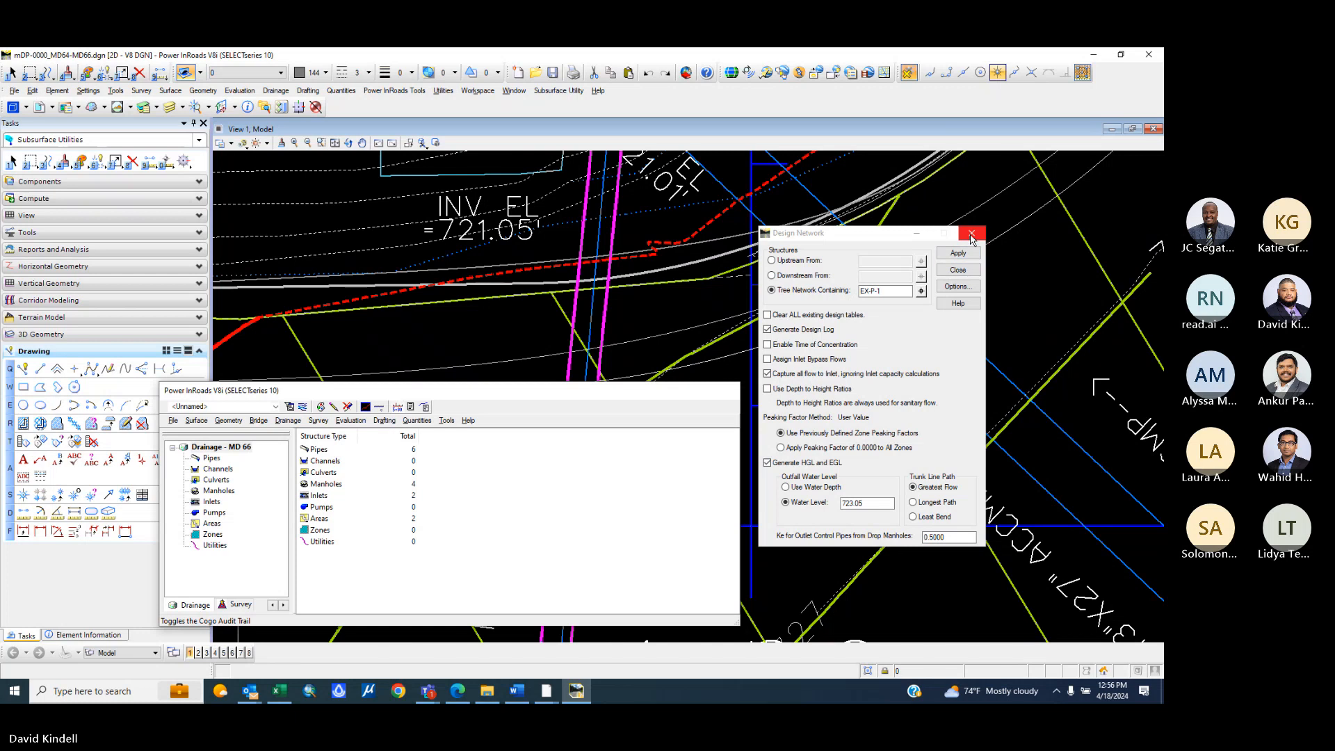
# - Update the HGL and EGL on the short drainage profile, picking its profile set Default_2 in the drawing
pyautogui.scroll(-5, 633, 223)
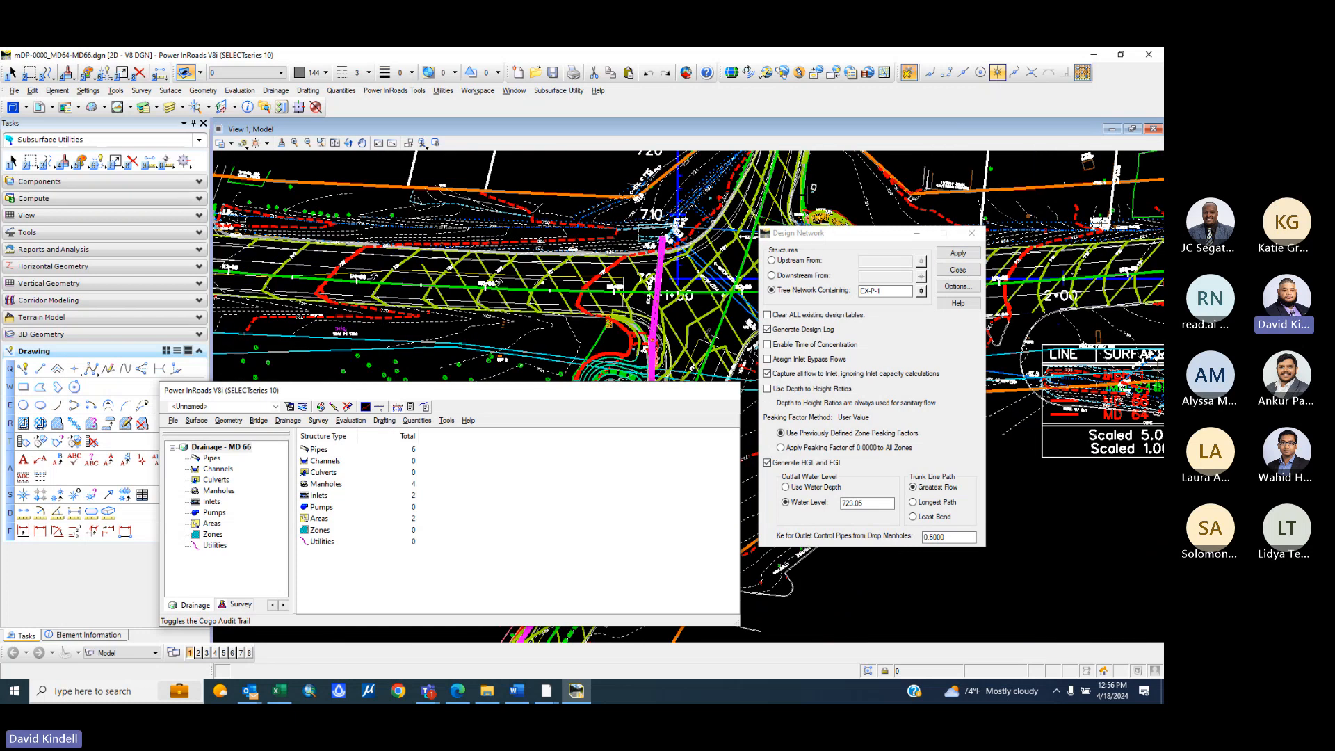
pyautogui.scroll(-4, 616, 249)
pyautogui.scroll(-5, 743, 203)
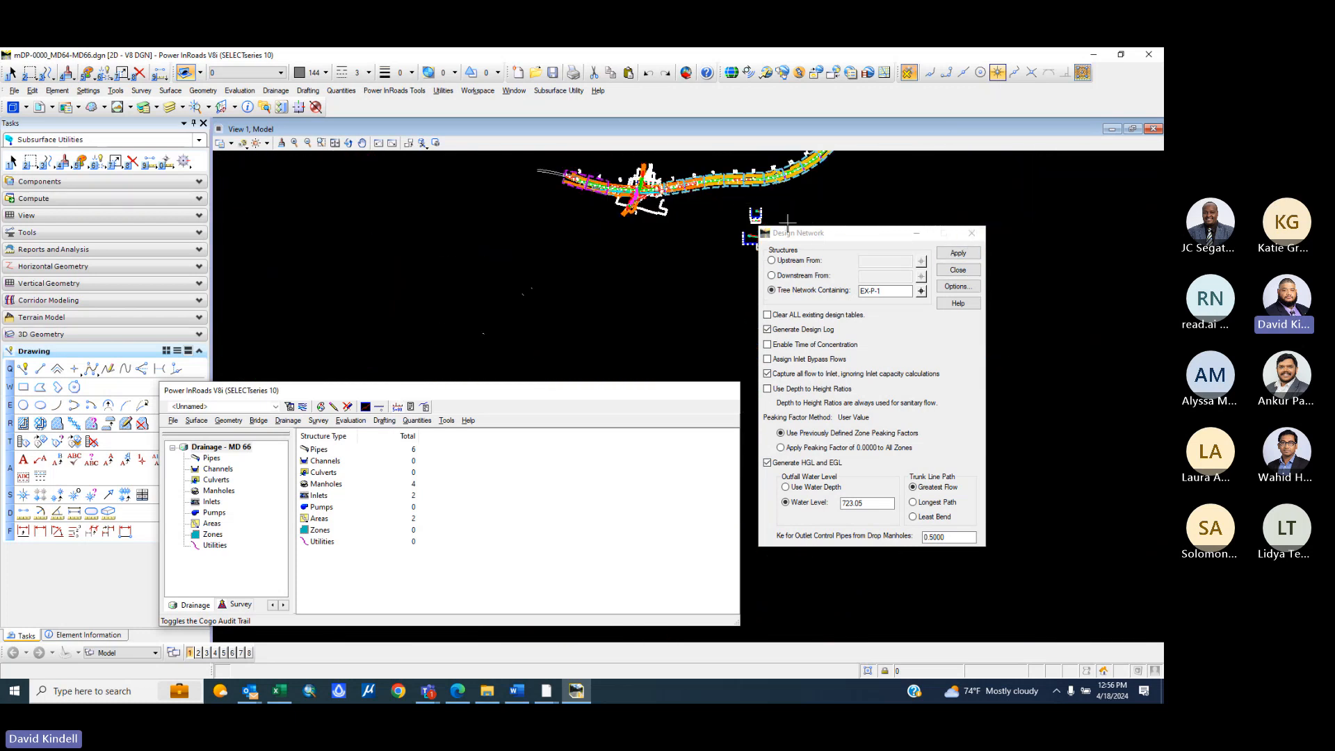
pyautogui.moveTo(785, 236); pyautogui.dragTo(803, 321)
pyautogui.scroll(6, 761, 237)
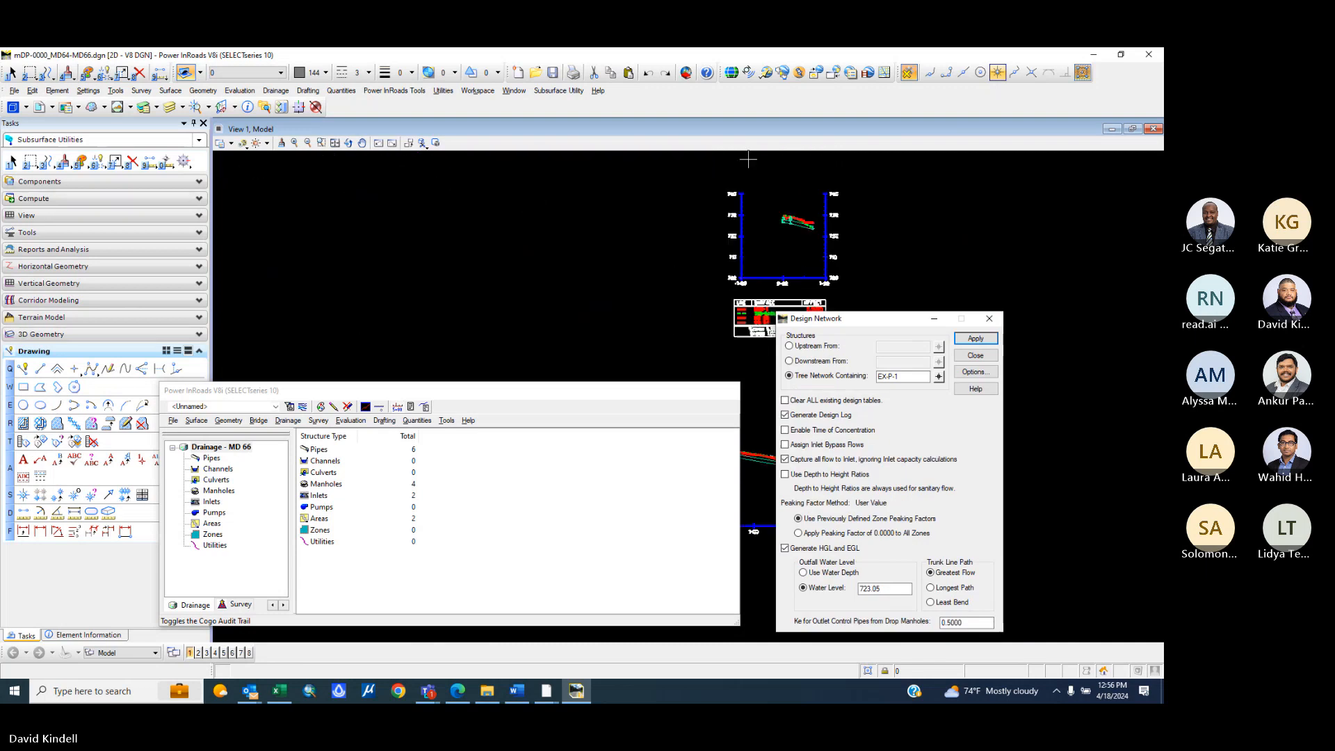
pyautogui.scroll(-2, 757, 242)
pyautogui.scroll(3, 834, 236)
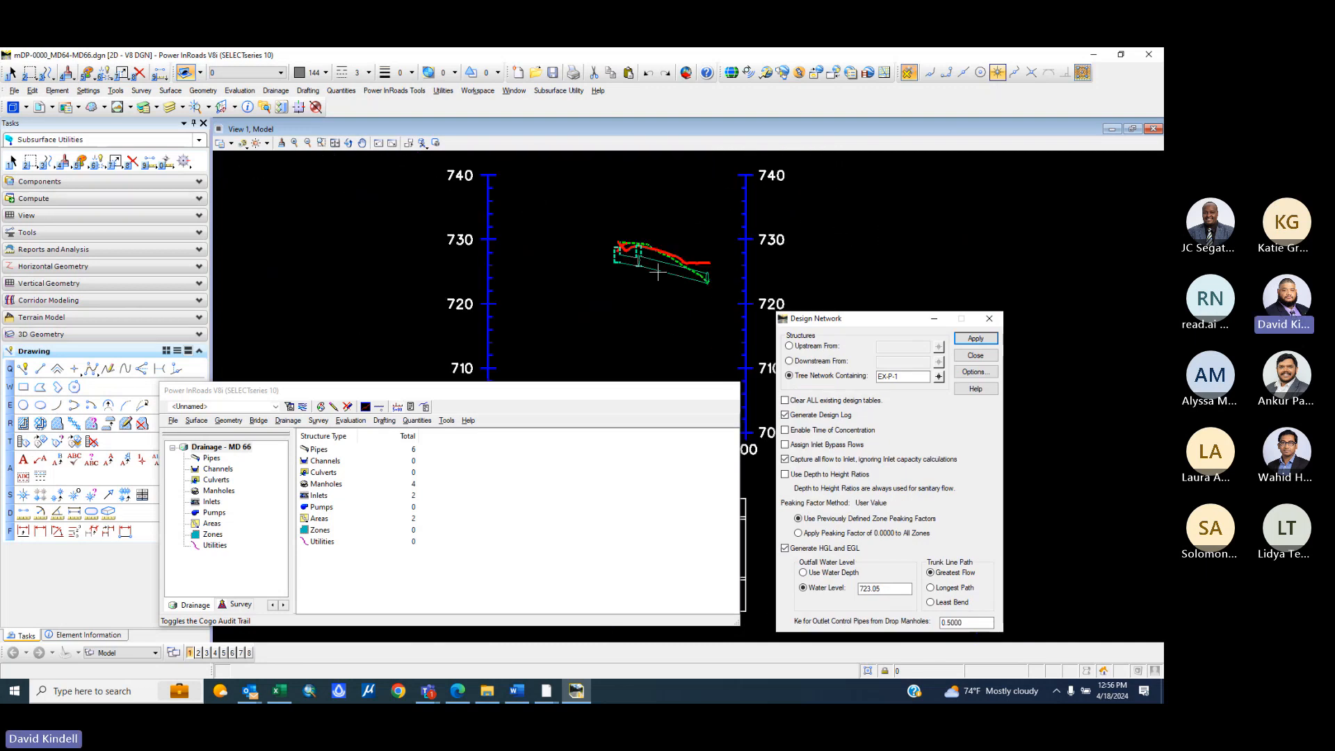
pyautogui.click(351, 421)
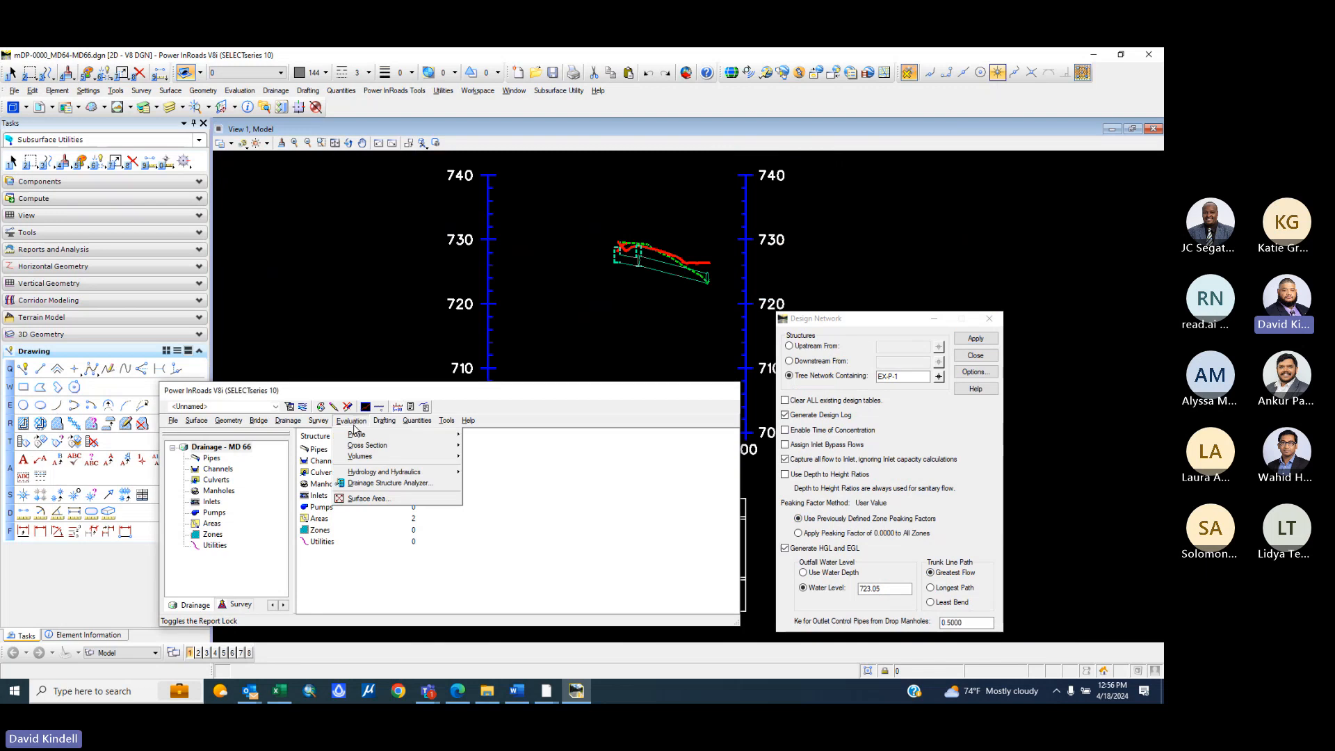
pyautogui.moveTo(351, 437)
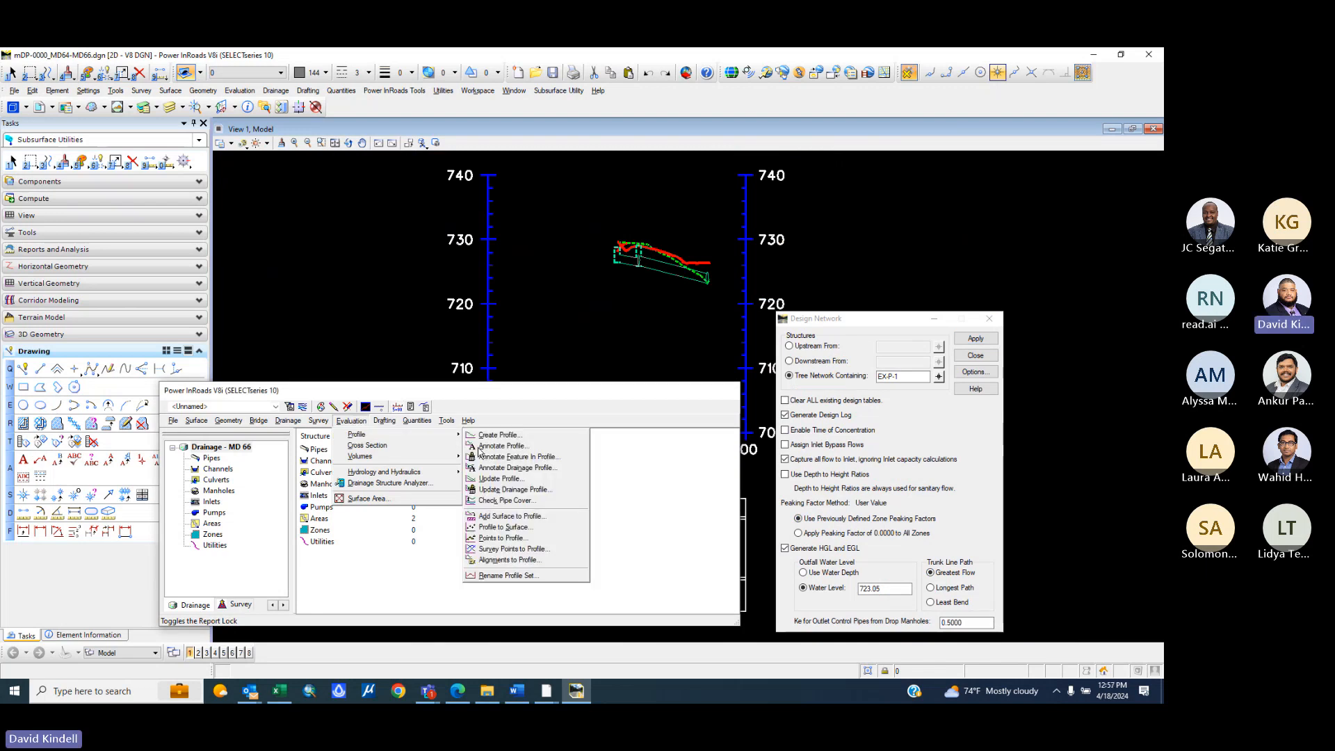
pyautogui.click(496, 490)
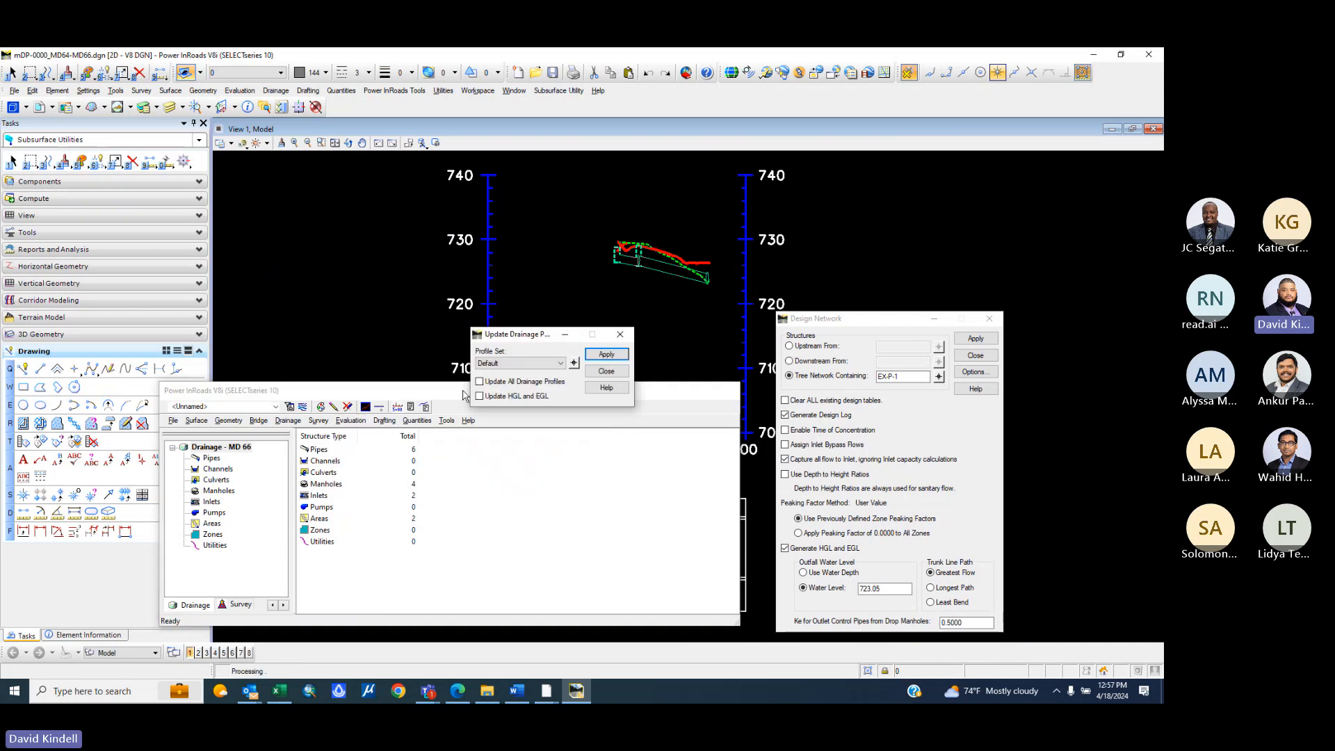
pyautogui.moveTo(518, 339); pyautogui.dragTo(920, 191)
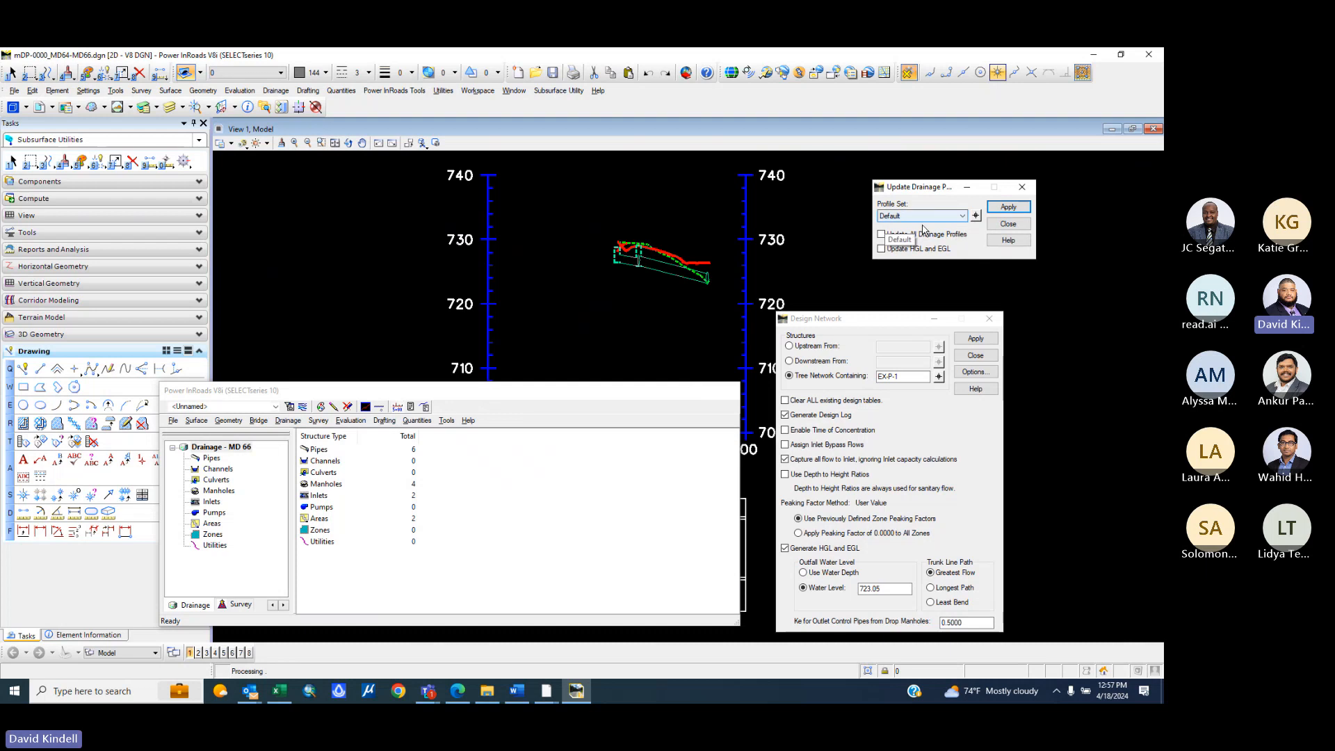
pyautogui.click(976, 216)
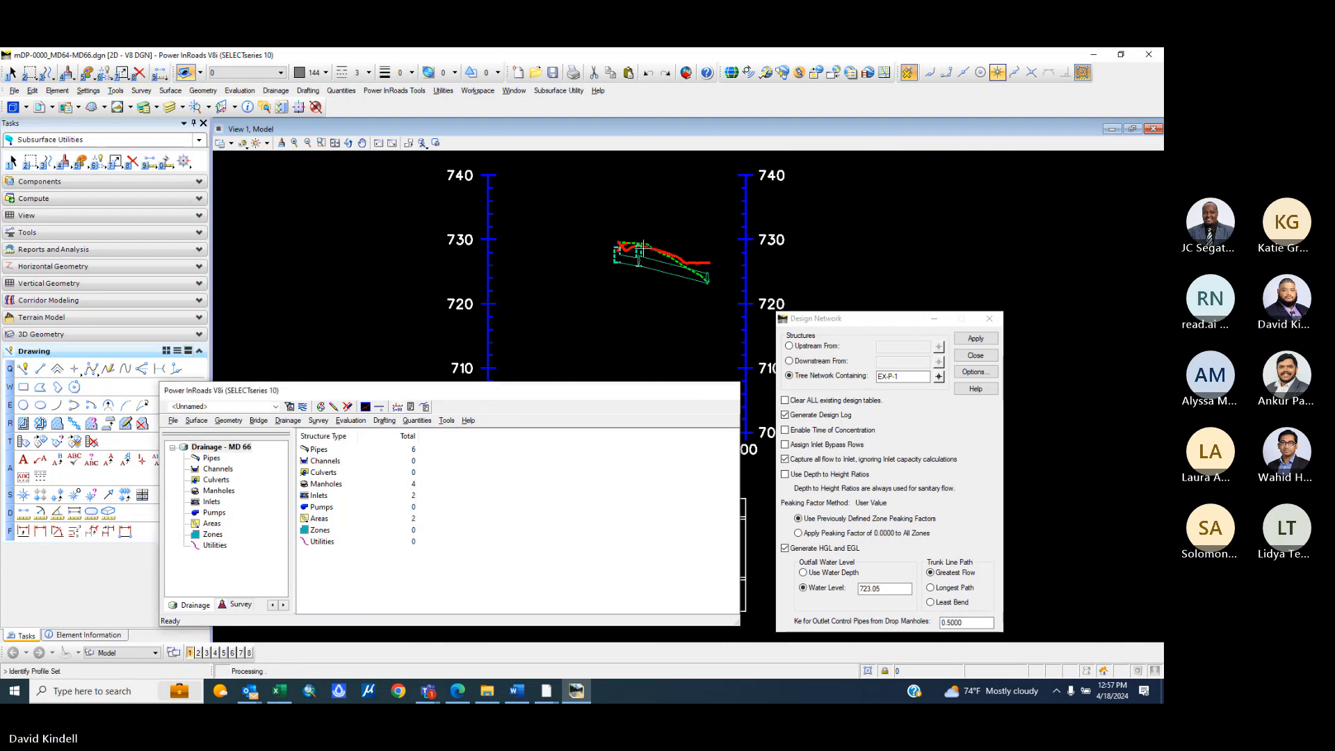
pyautogui.scroll(-1, 582, 268)
pyautogui.click(579, 266)
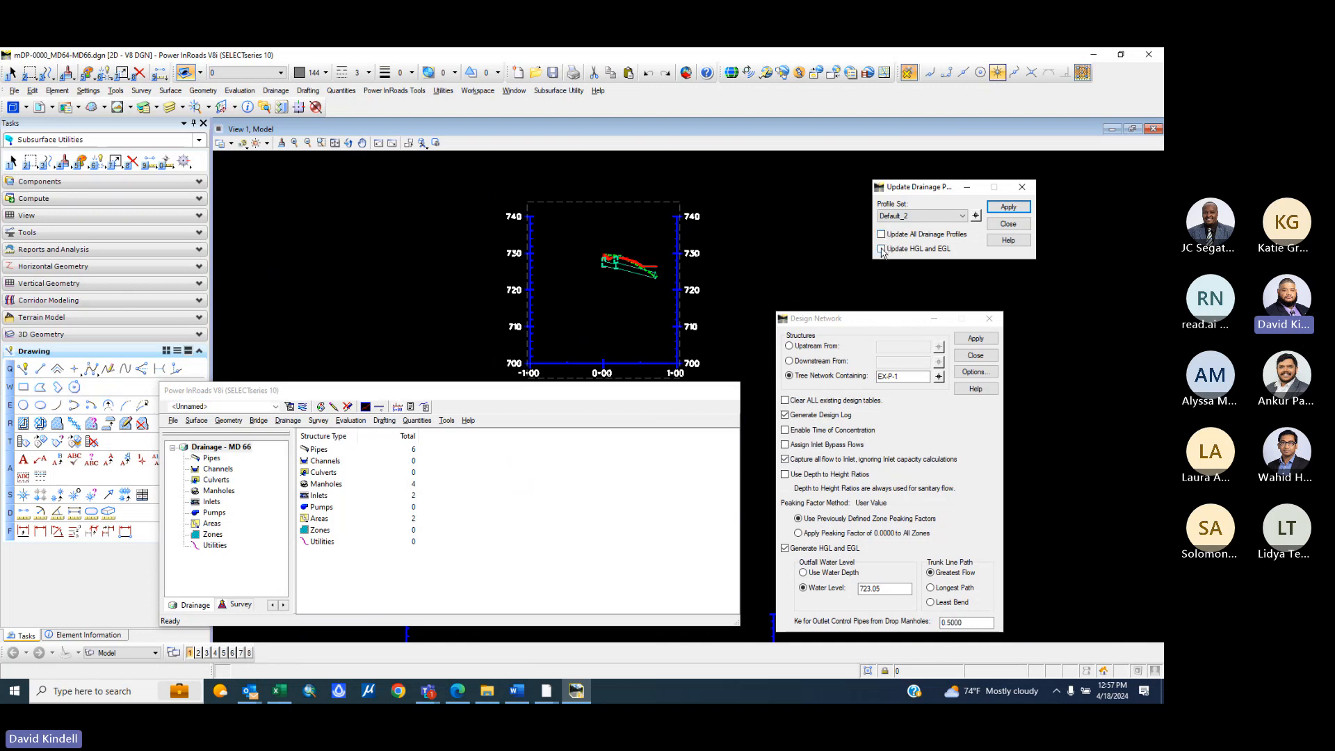
pyautogui.click(1007, 207)
# - Examine the hydraulic and energy grade lines in the short profile and check the level of one grade line
pyautogui.scroll(6, 592, 289)
pyautogui.scroll(2, 501, 313)
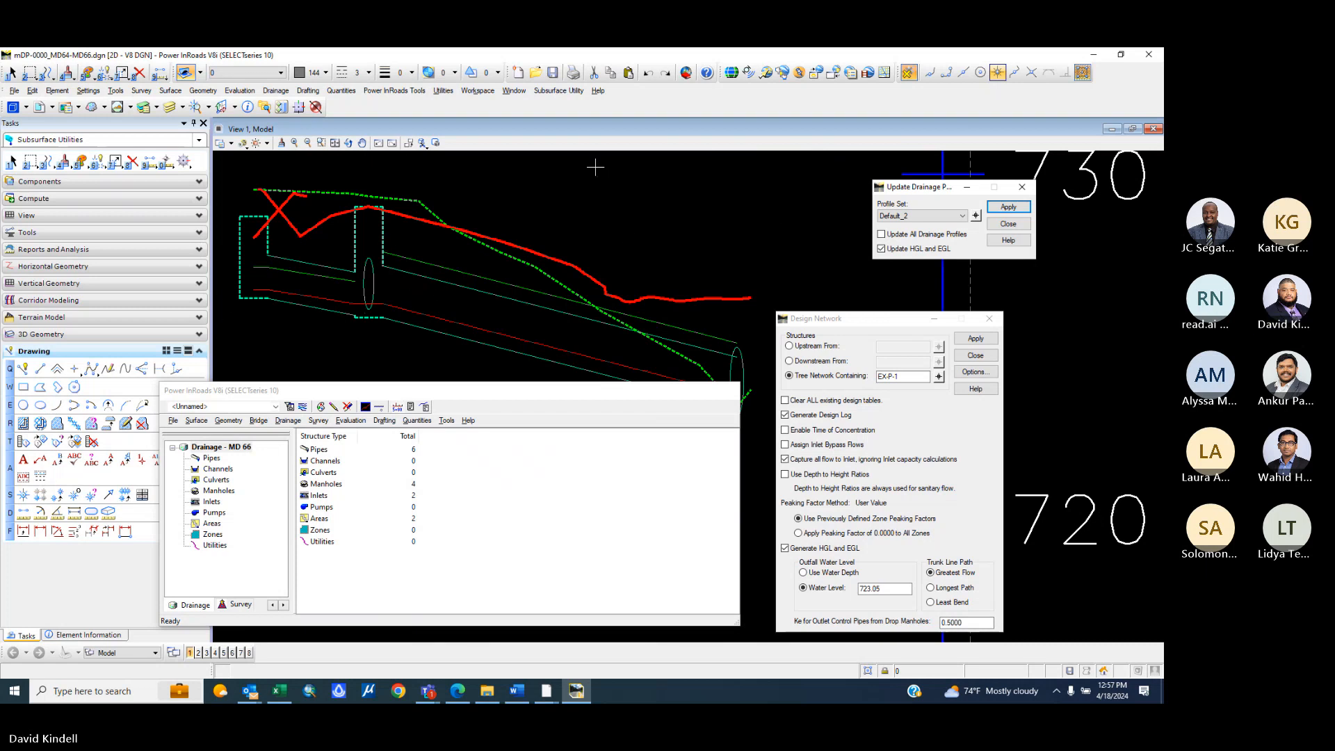
pyautogui.rightClick(544, 230)
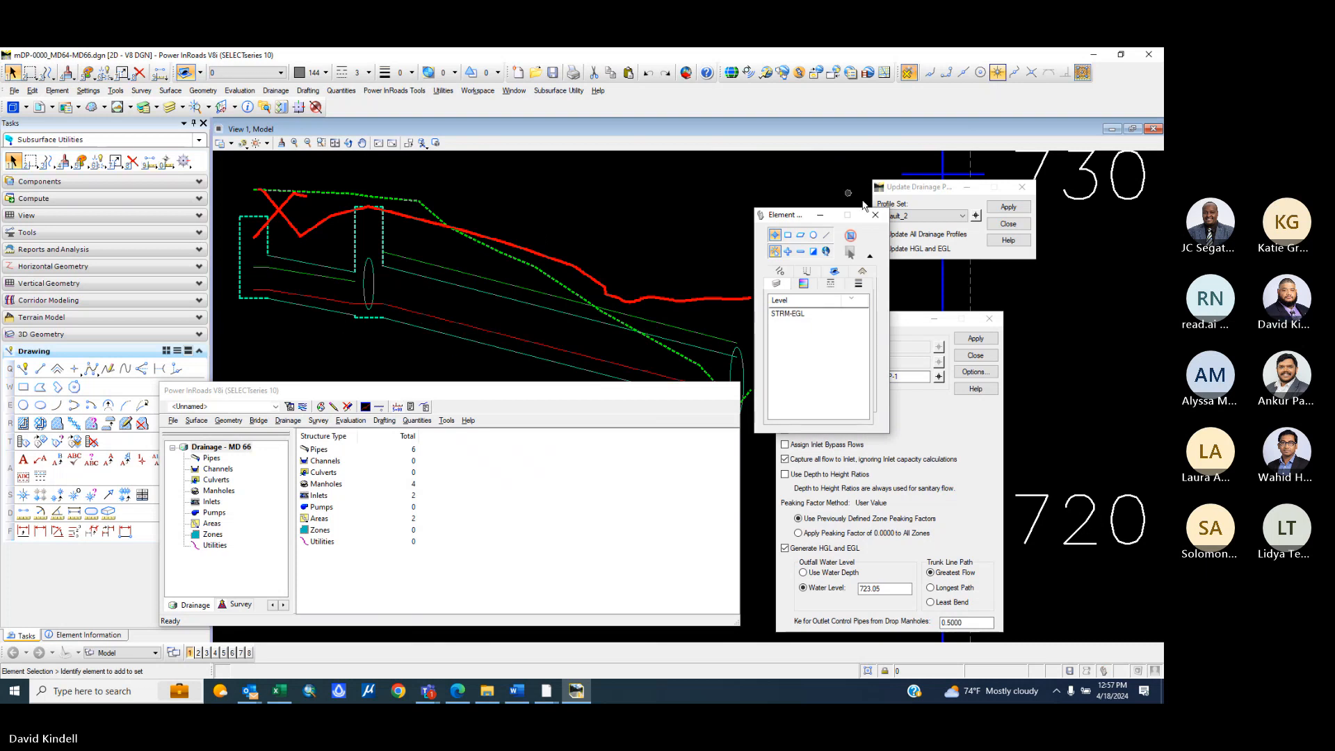
# - Update the HGL and EGL on the long drainage profile, picking its profile set Default_1 in the drawing
pyautogui.click(902, 233)
pyautogui.click(923, 216)
pyautogui.click(920, 225)
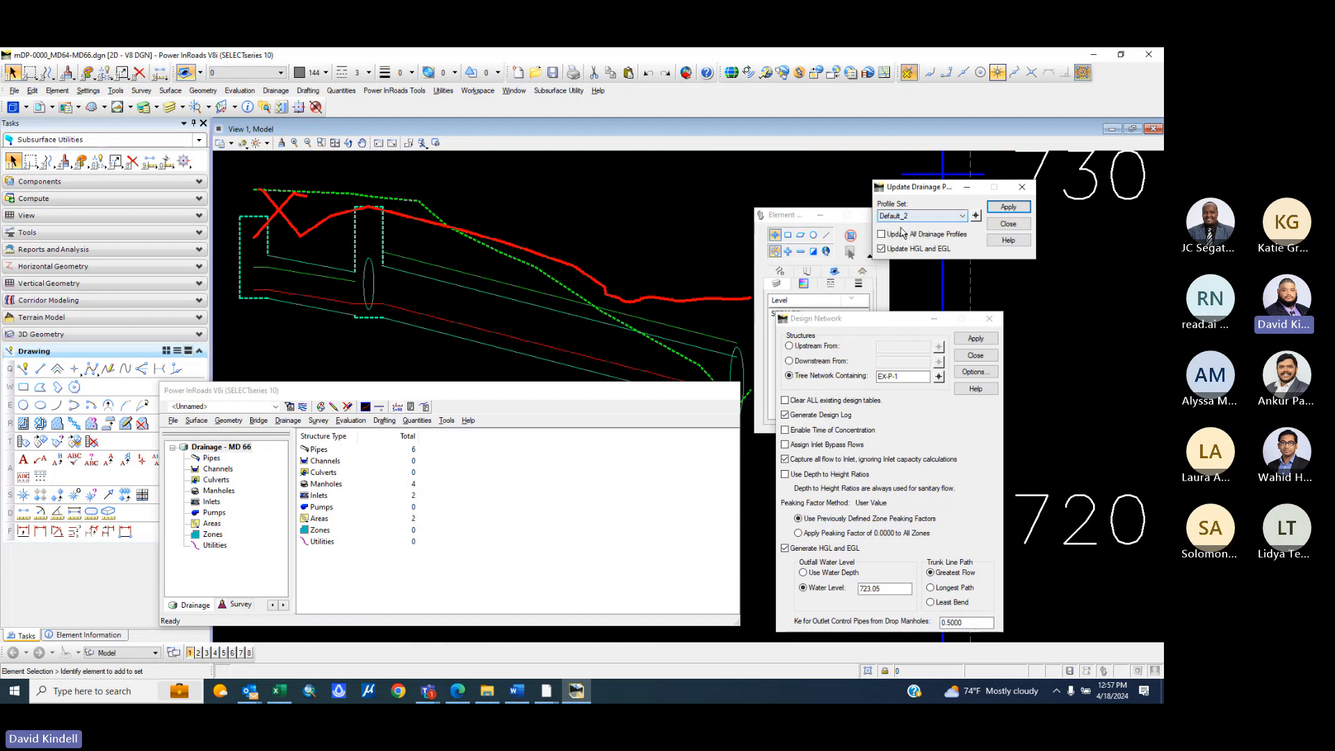
pyautogui.click(911, 217)
pyautogui.click(922, 224)
pyautogui.click(976, 216)
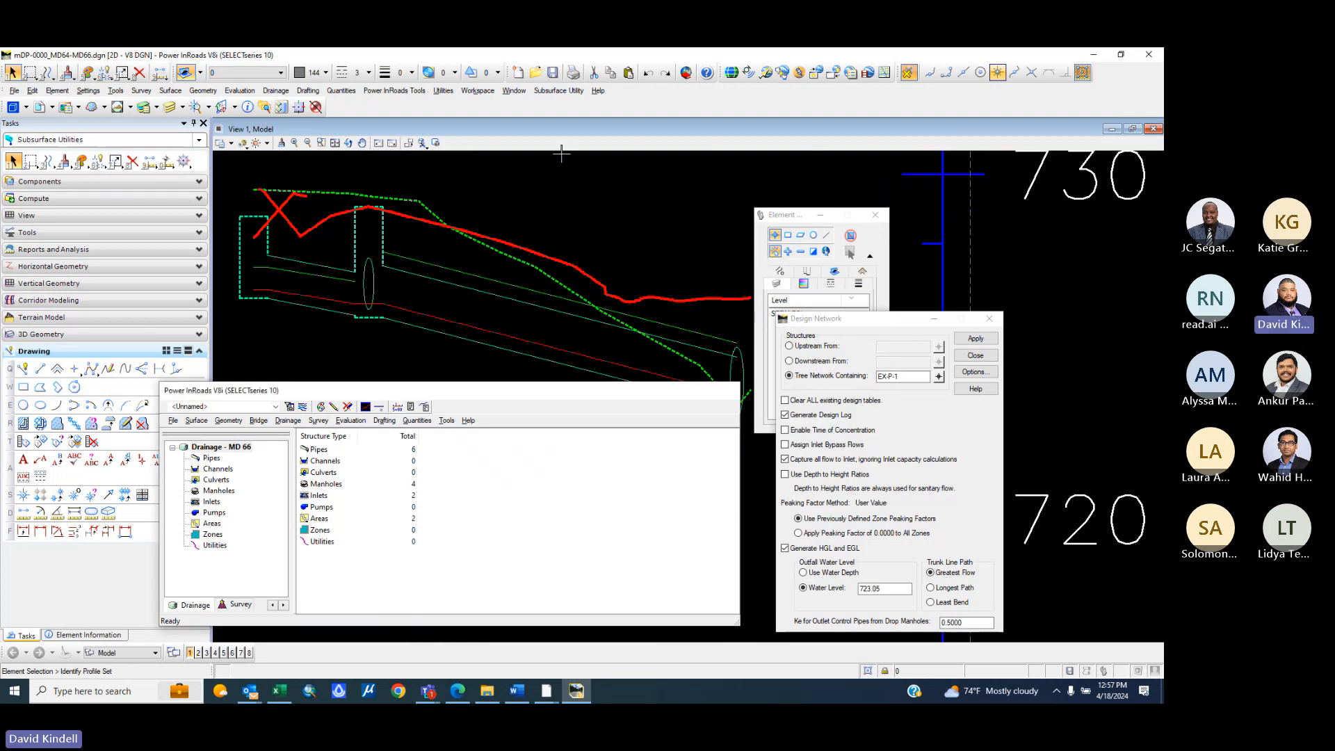
pyautogui.scroll(-8, 608, 182)
pyautogui.scroll(4, 591, 205)
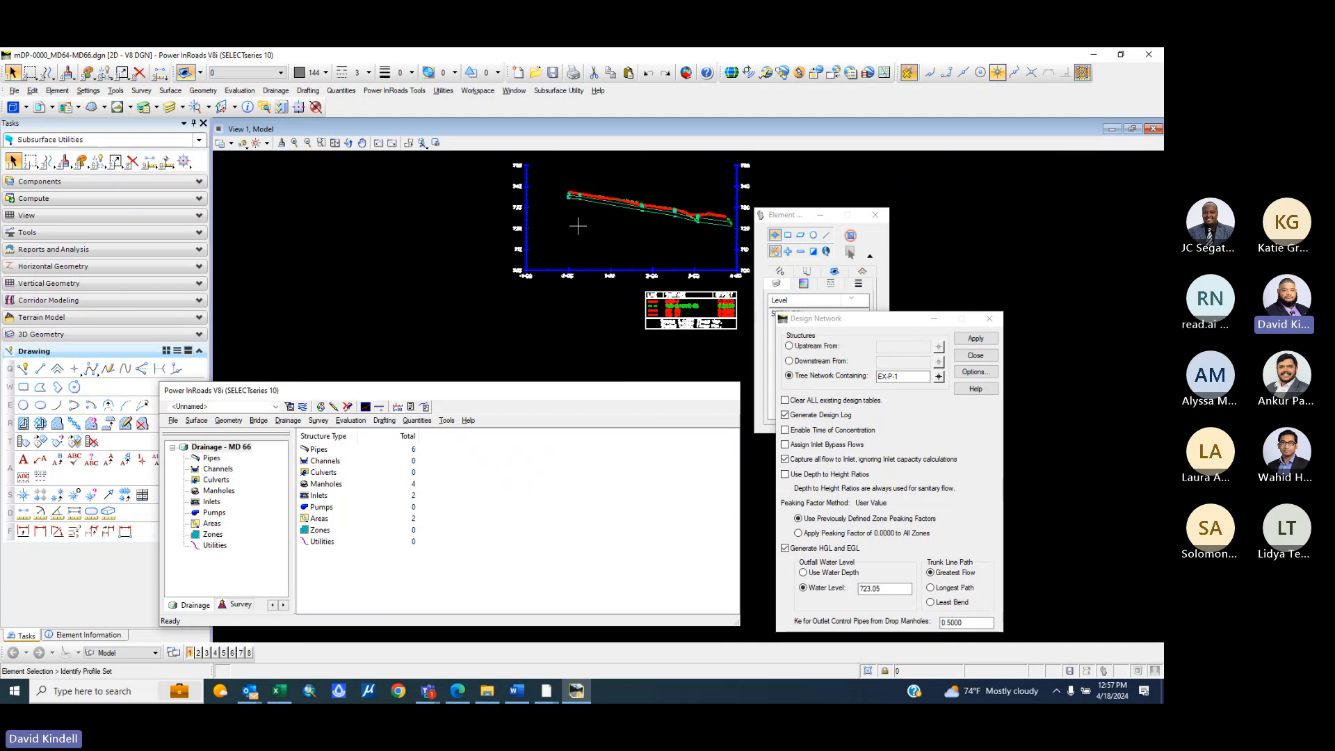
pyautogui.click(583, 208)
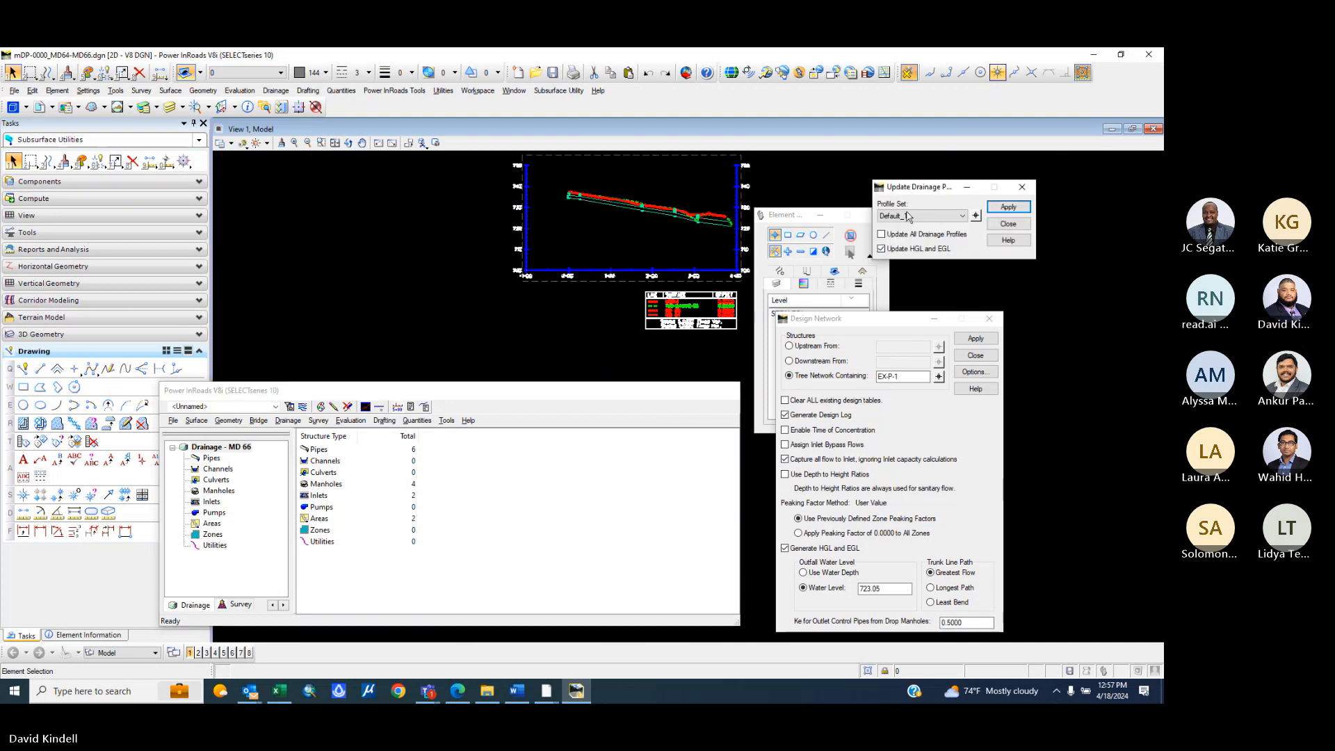
pyautogui.click(1009, 207)
# - Examine the hydraulic and energy grade lines along the long profile, from the outfall pipe to the upstream structures
pyautogui.scroll(5, 570, 202)
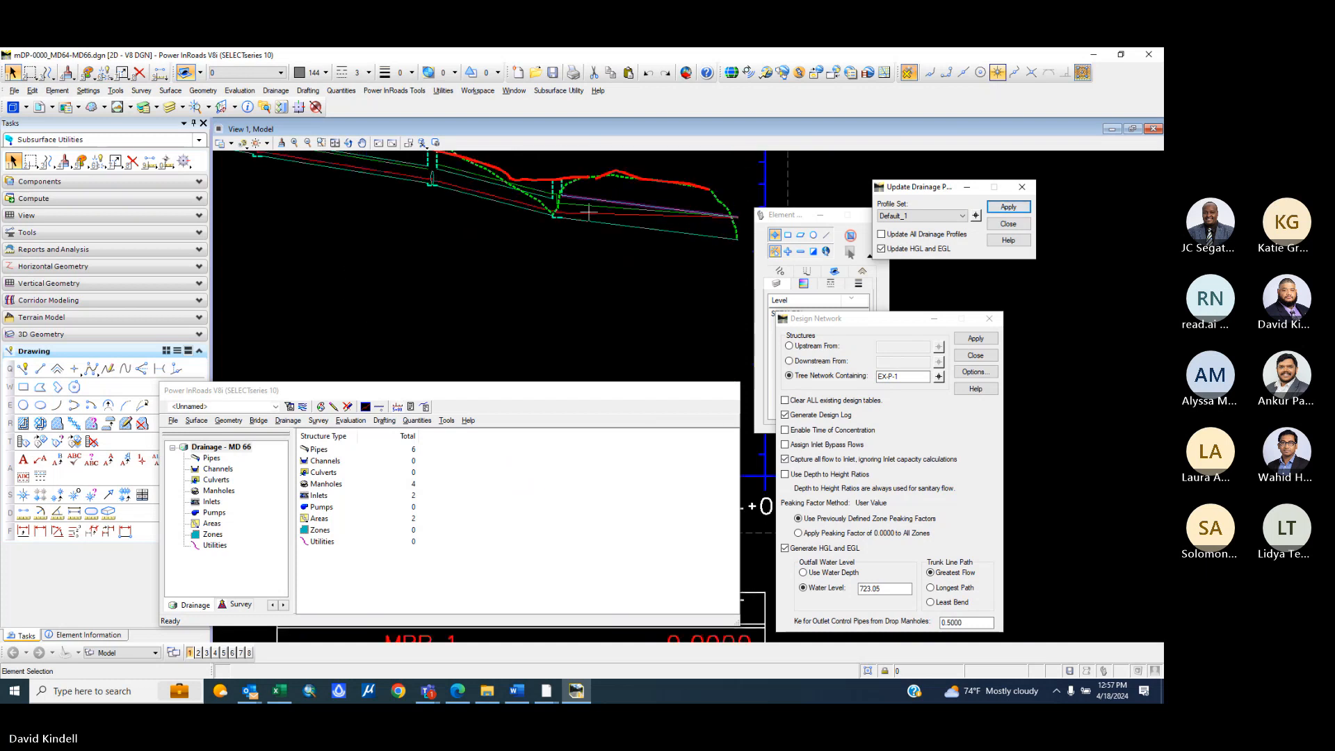
pyautogui.scroll(2, 680, 224)
pyautogui.scroll(-1, 797, 206)
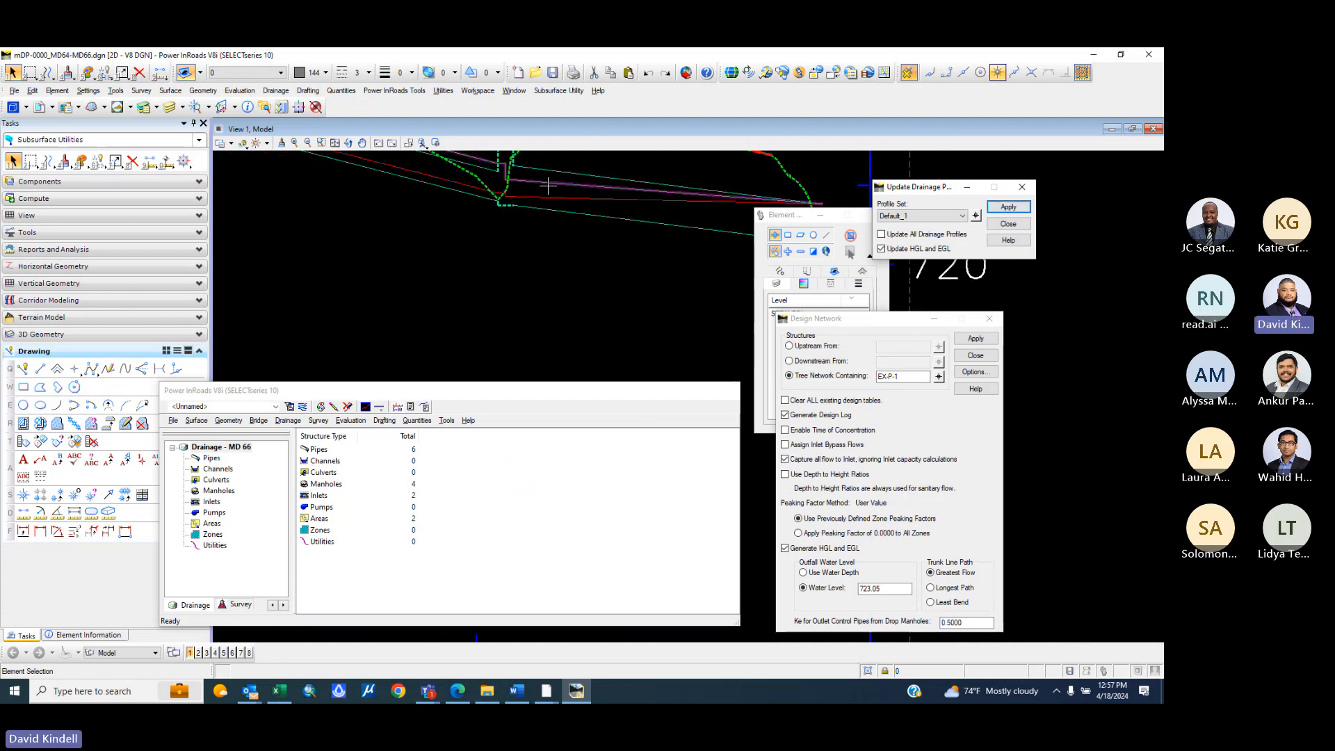
pyautogui.scroll(-3, 506, 166)
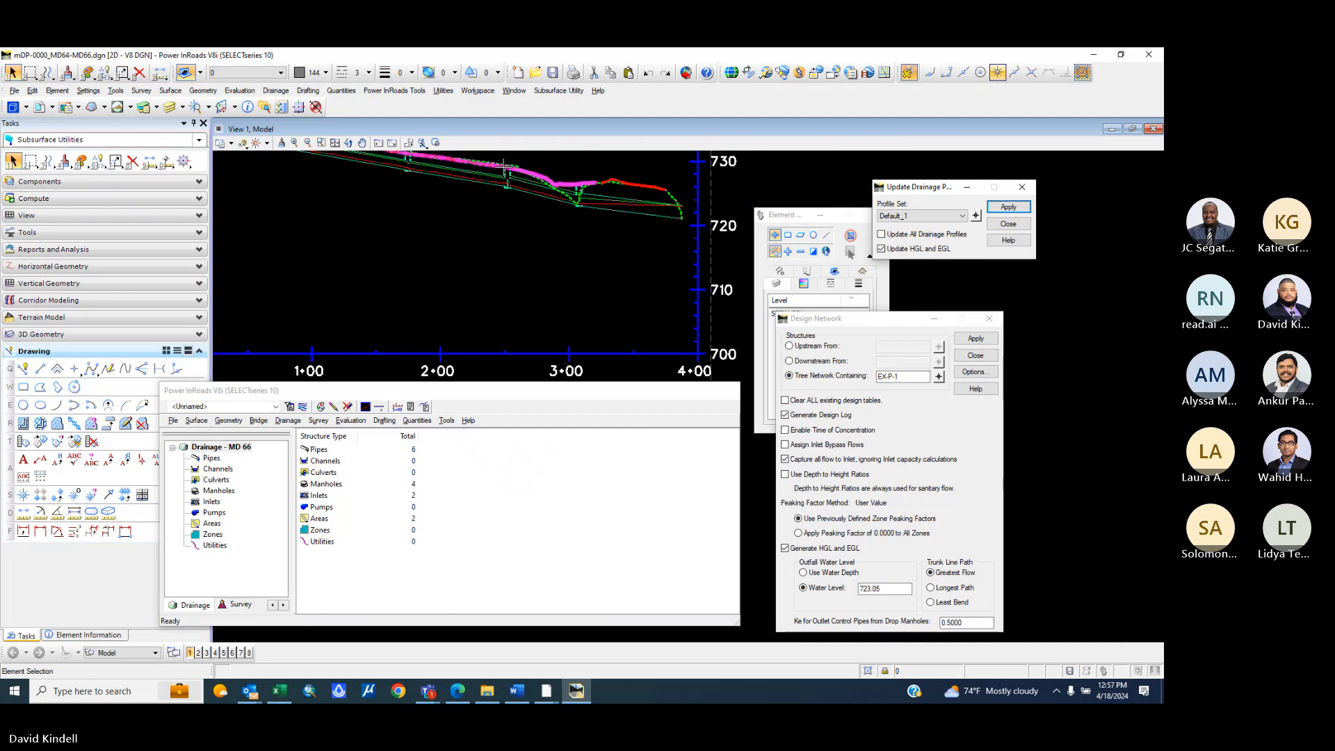
pyautogui.scroll(3, 506, 167)
pyautogui.scroll(-1, 585, 201)
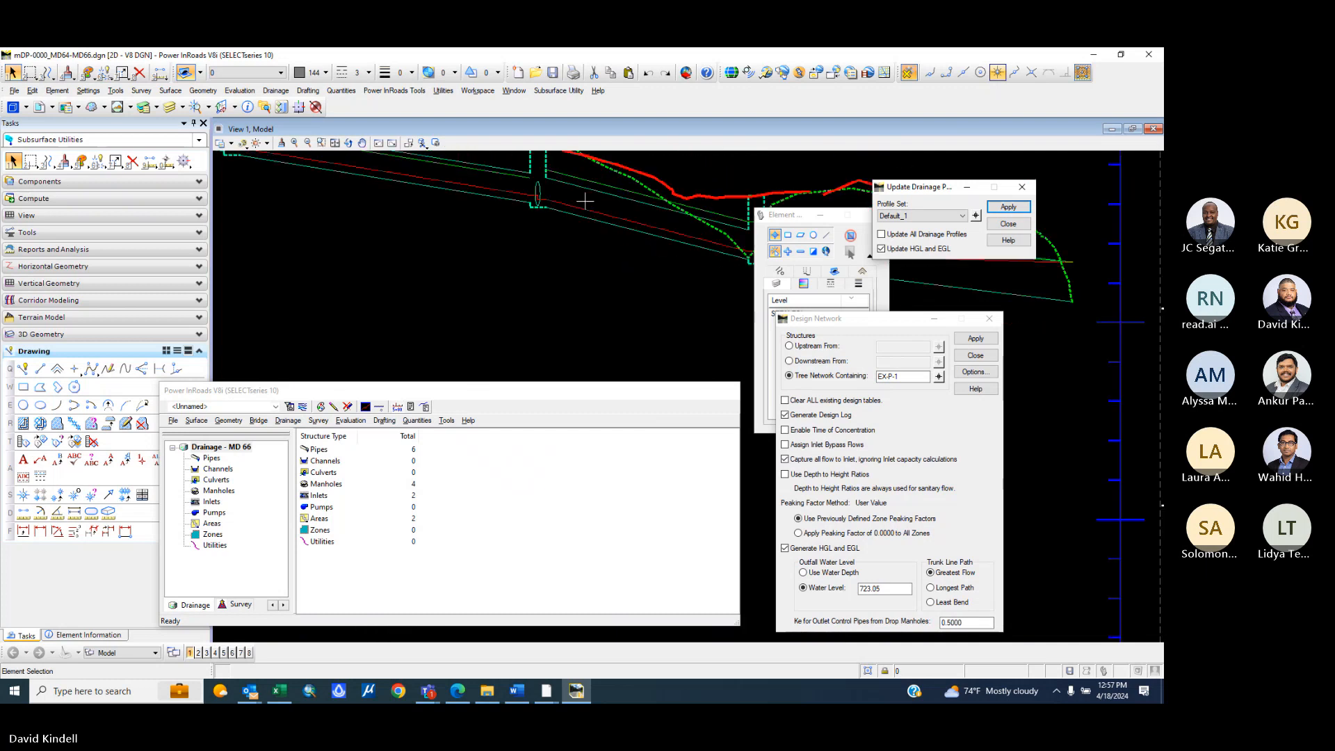
pyautogui.scroll(-2, 585, 201)
pyautogui.scroll(1, 612, 264)
pyautogui.scroll(-1, 628, 314)
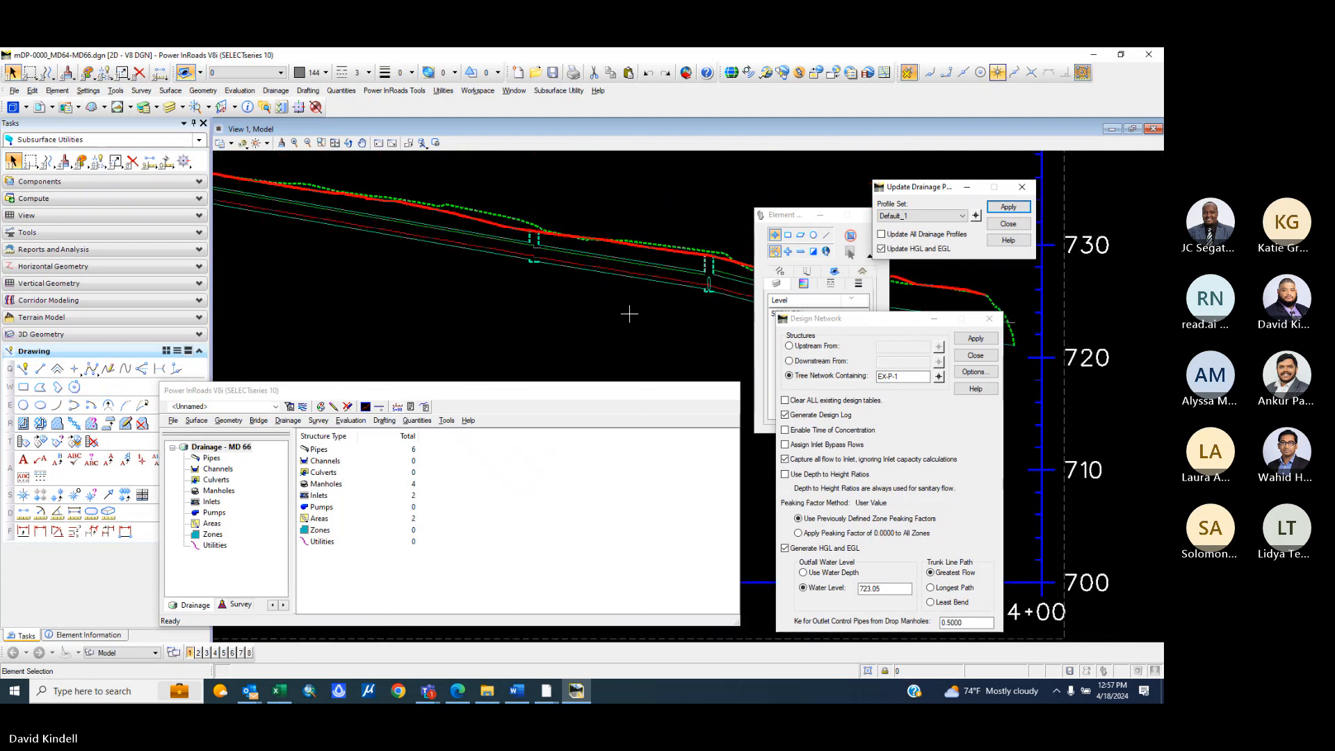
pyautogui.scroll(-2, 629, 313)
pyautogui.scroll(2, 357, 247)
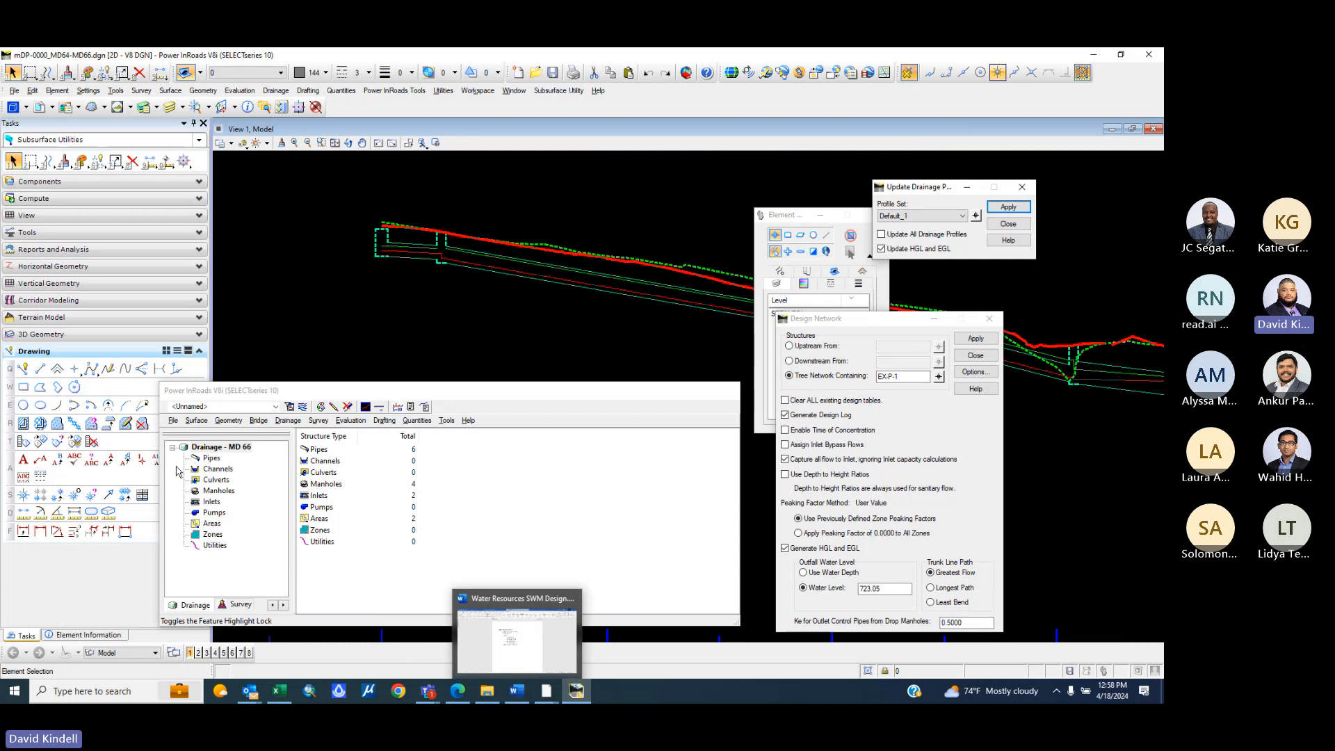
# - Save the MD 66 drainage data
pyautogui.click(174, 422)
pyautogui.moveTo(201, 458)
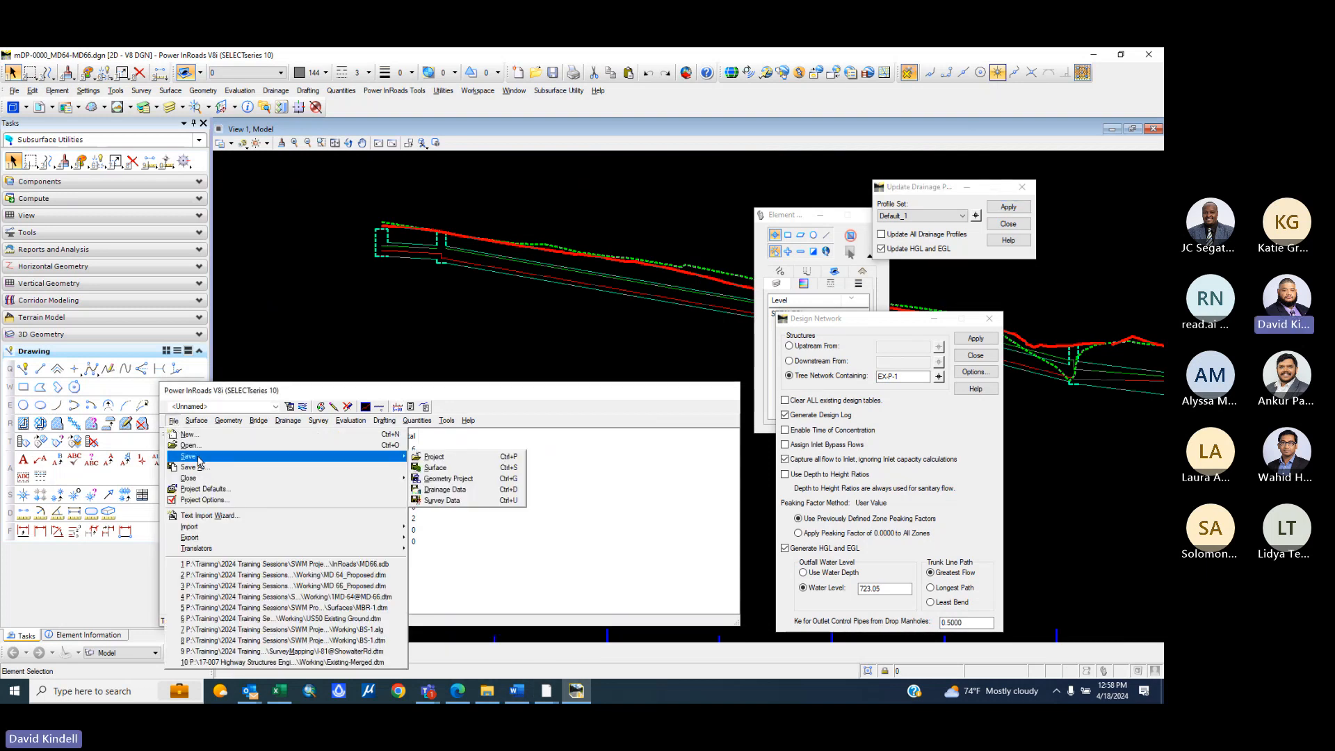
pyautogui.click(441, 490)
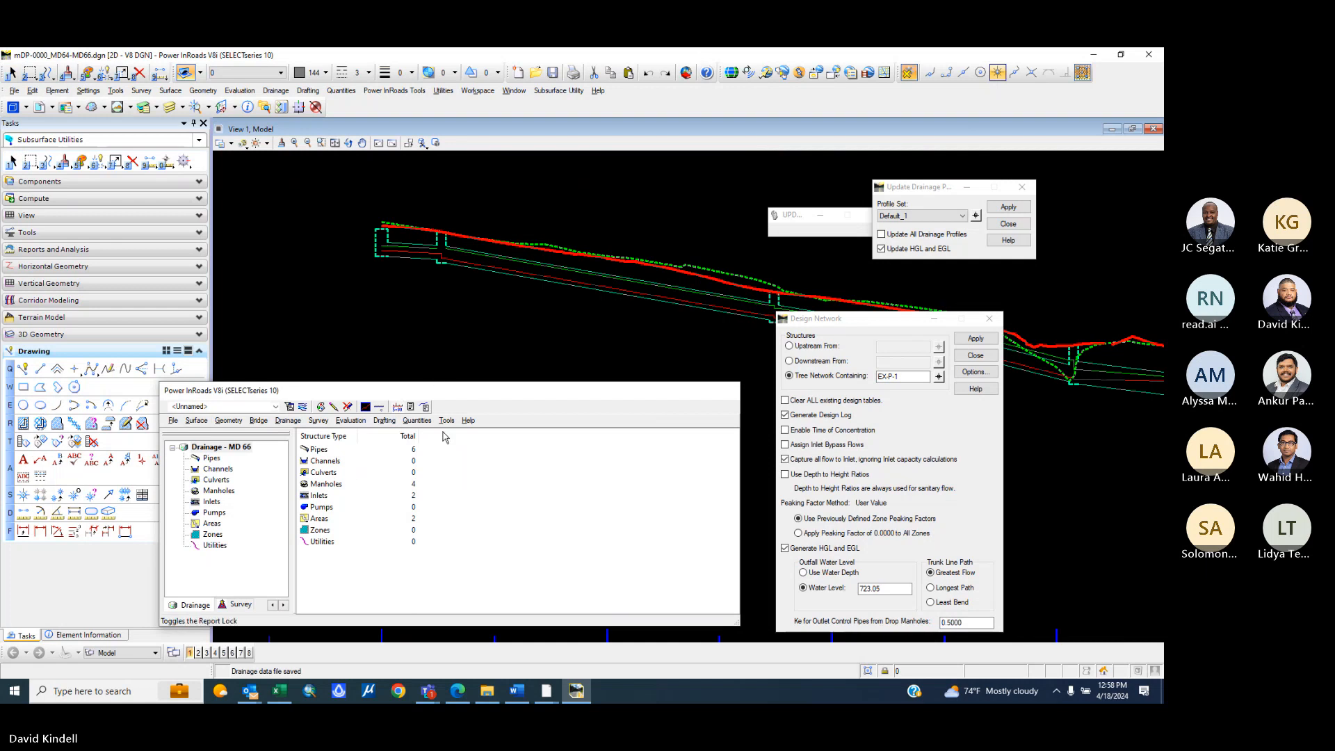
# - Check the training outline in Word and the 10-year flows in the Excel Rational Method inlet workbook, and return to Power InRoads
pyautogui.hotkey('alt', 'Tab')
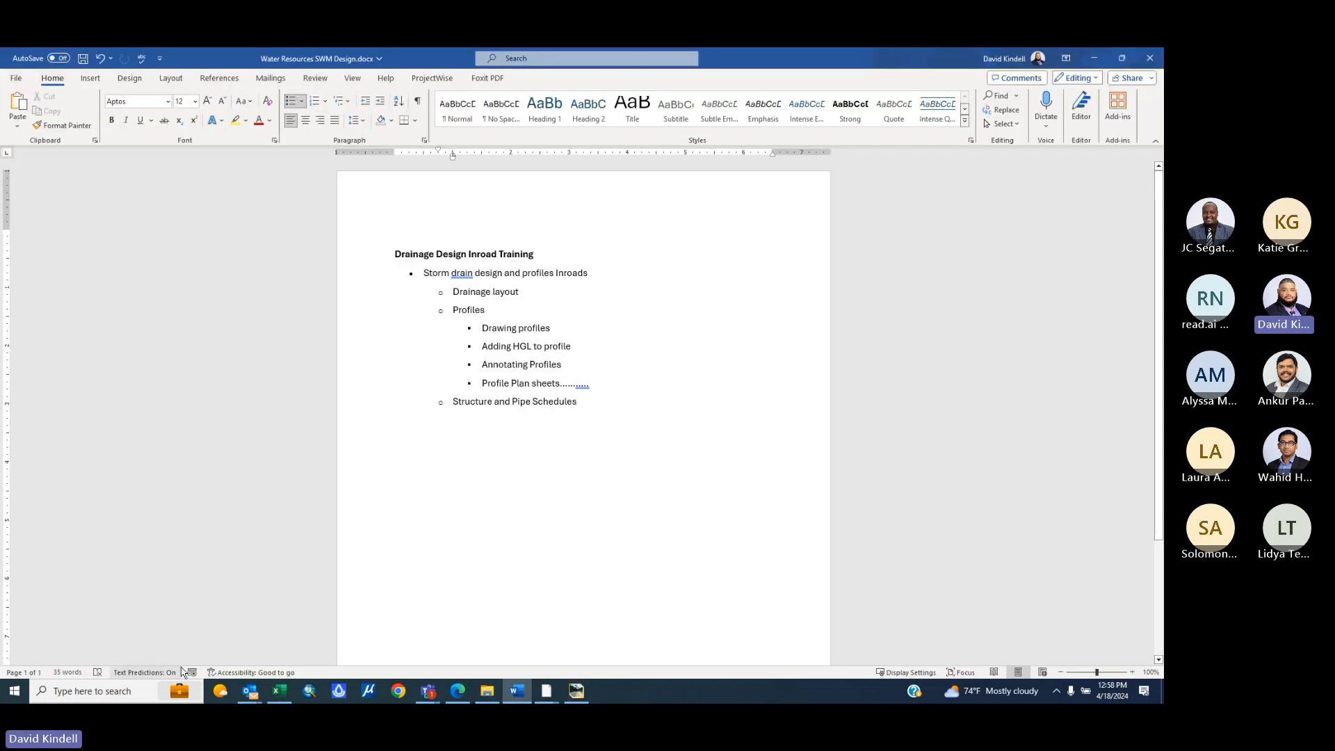
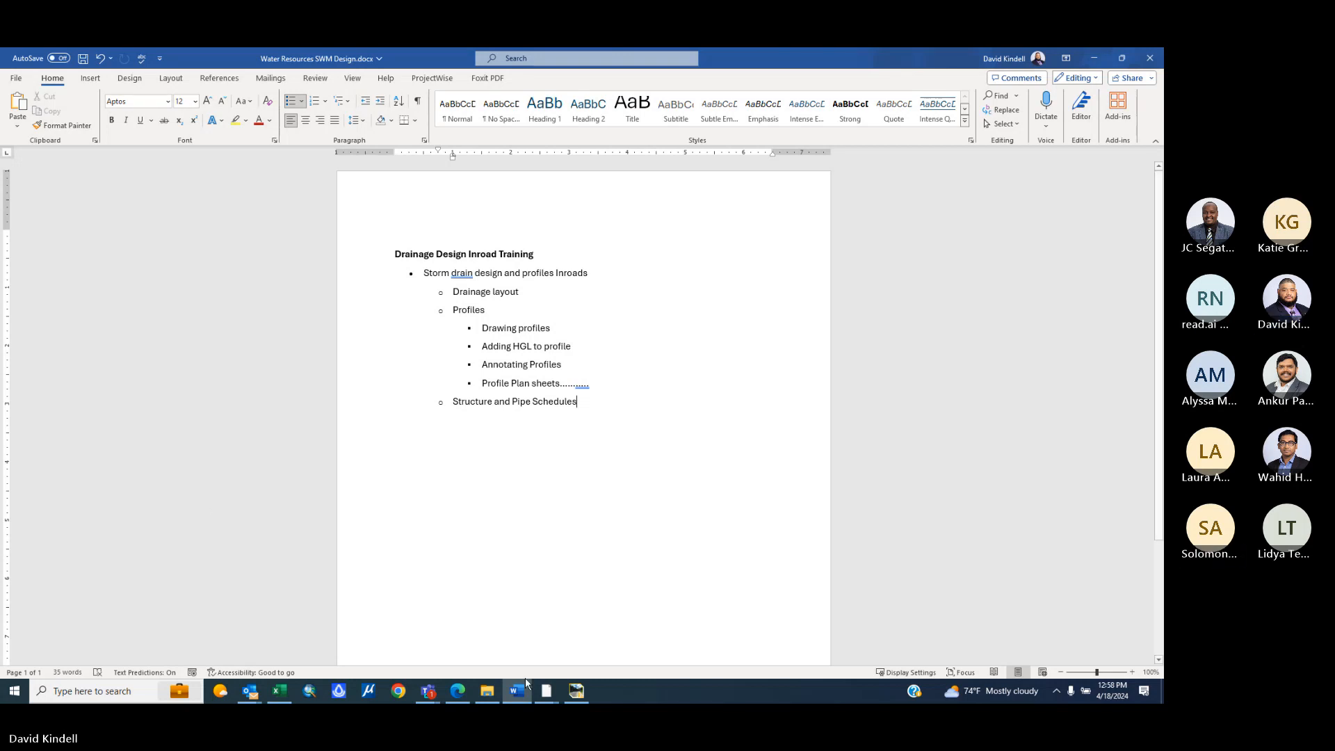
pyautogui.click(279, 690)
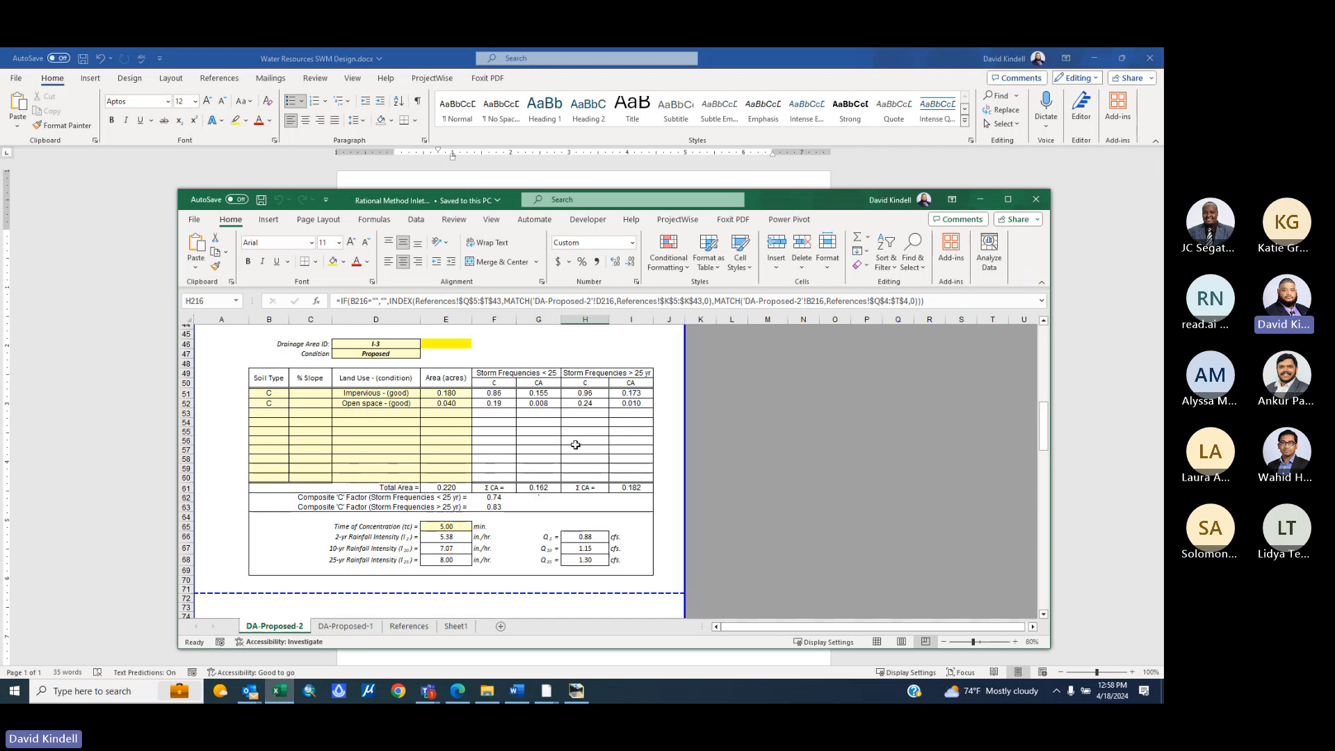
pyautogui.scroll(-5, 560, 459)
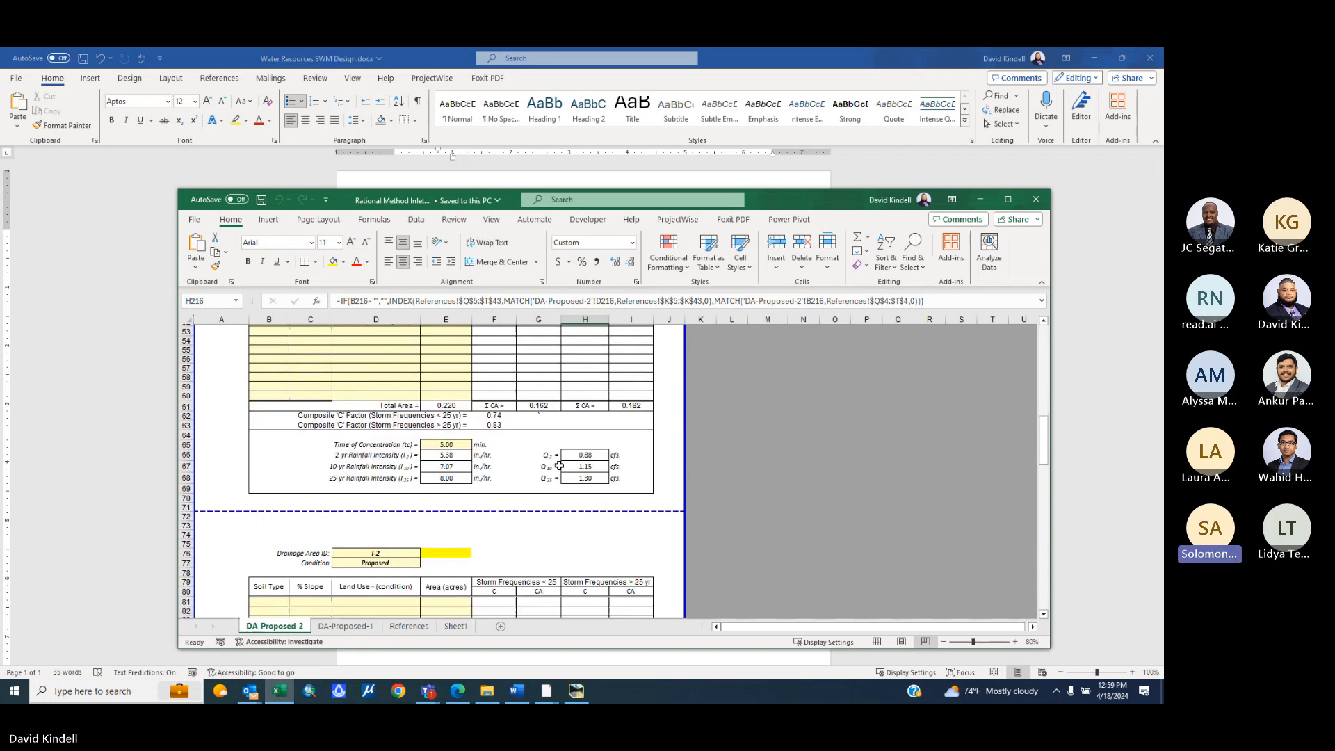
pyautogui.scroll(-6, 562, 471)
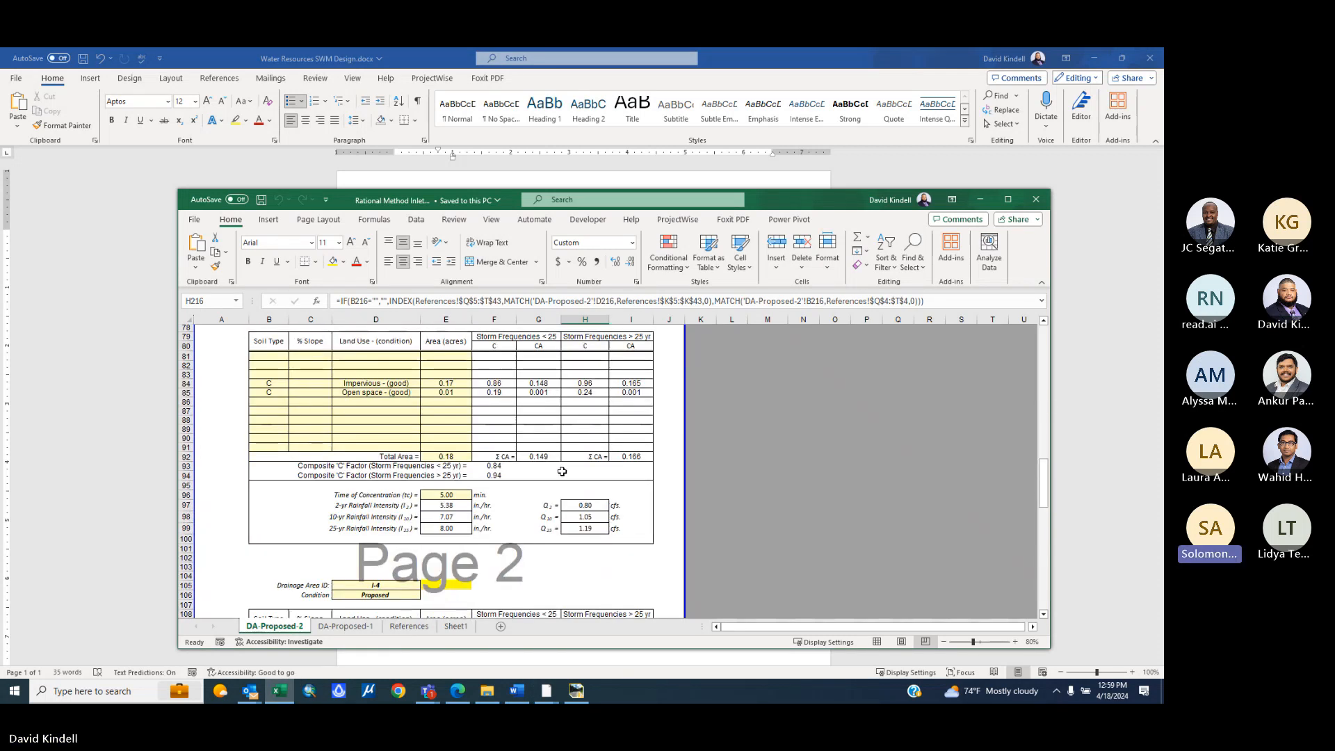
pyautogui.scroll(11, 562, 472)
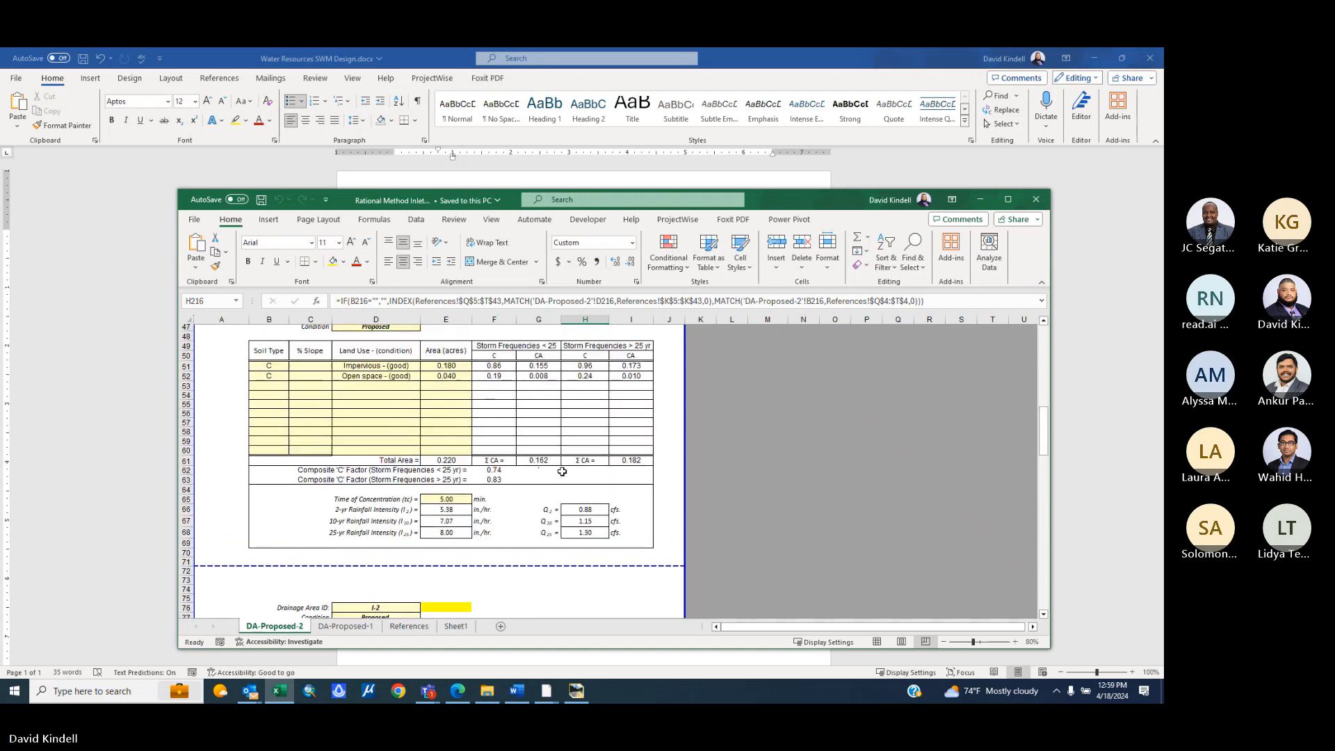
pyautogui.scroll(5, 562, 471)
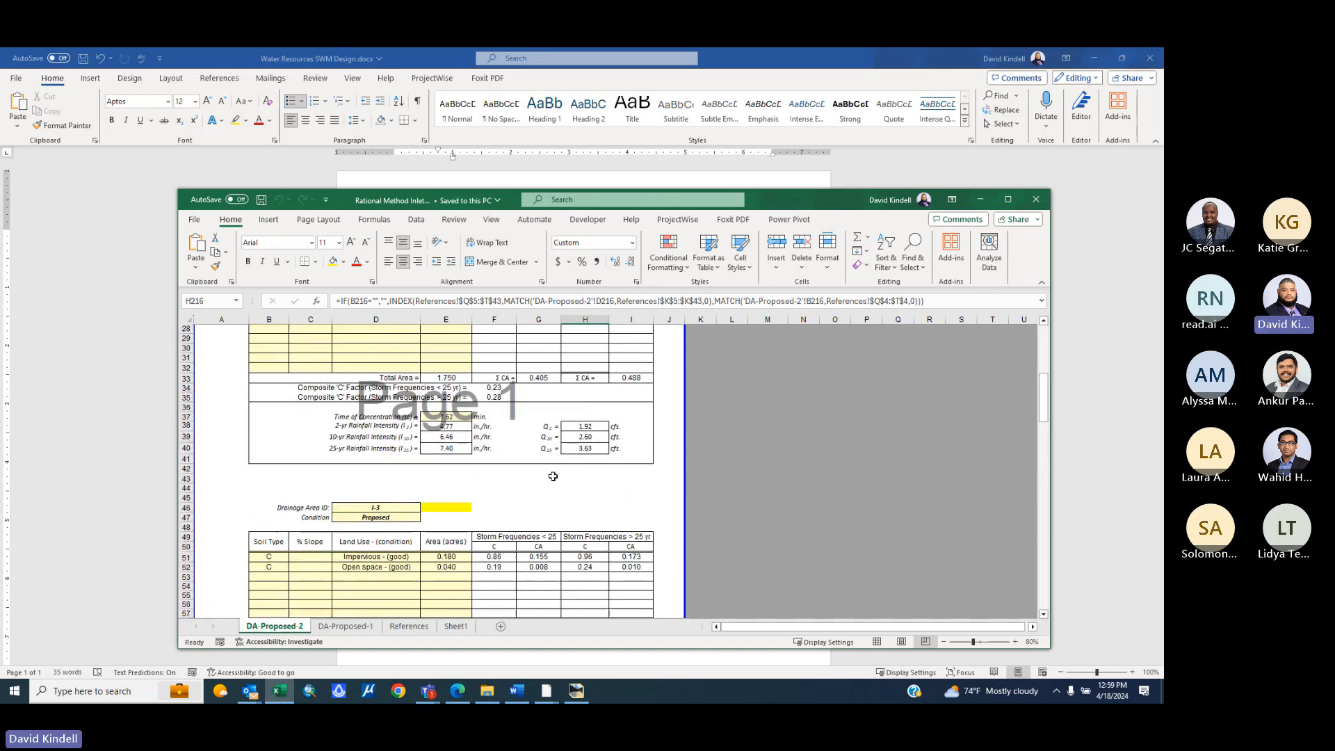
pyautogui.click(584, 438)
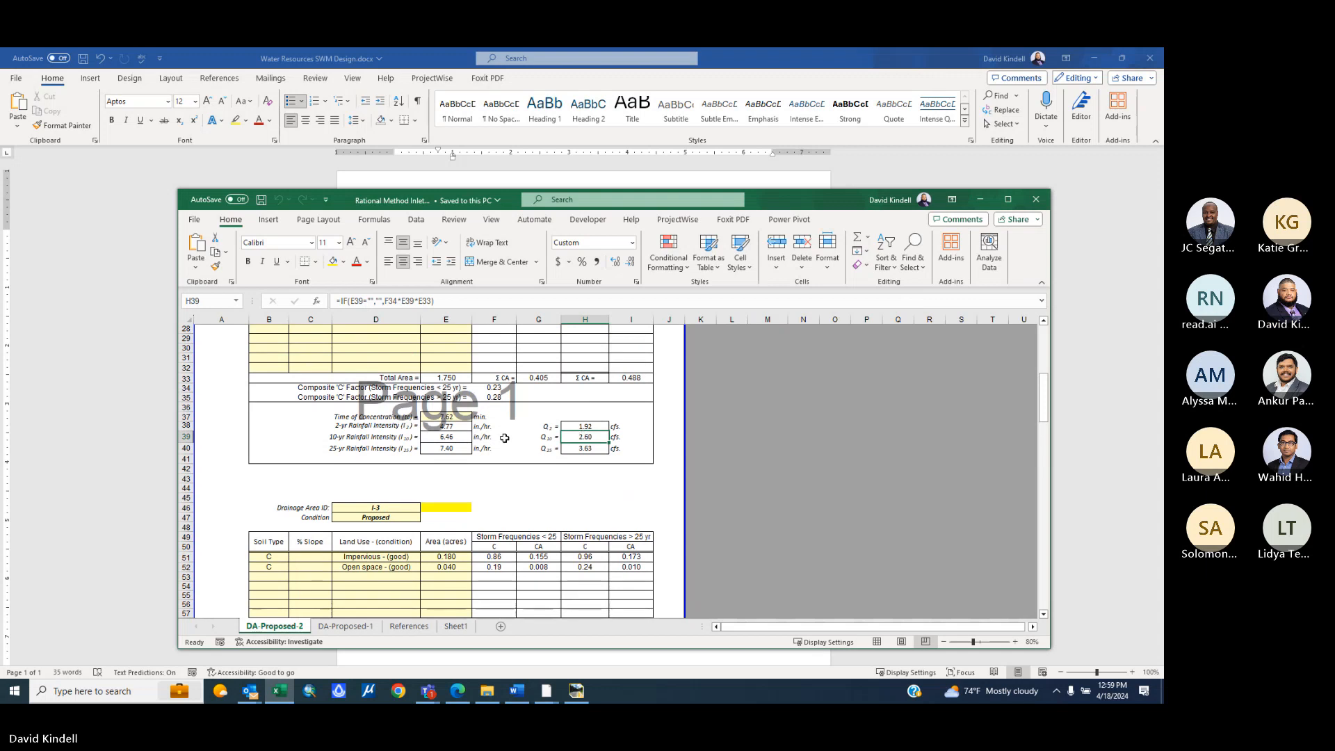
pyautogui.scroll(-5, 576, 443)
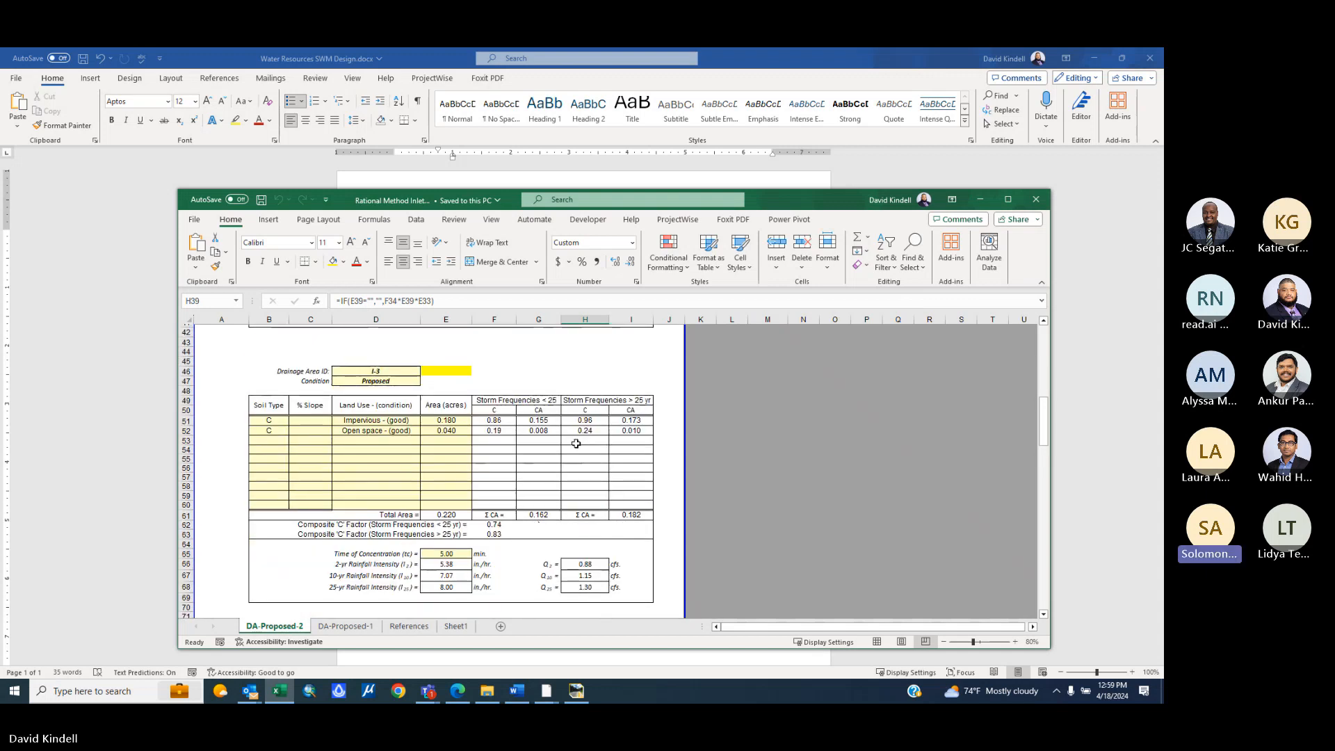
pyautogui.scroll(-5, 576, 444)
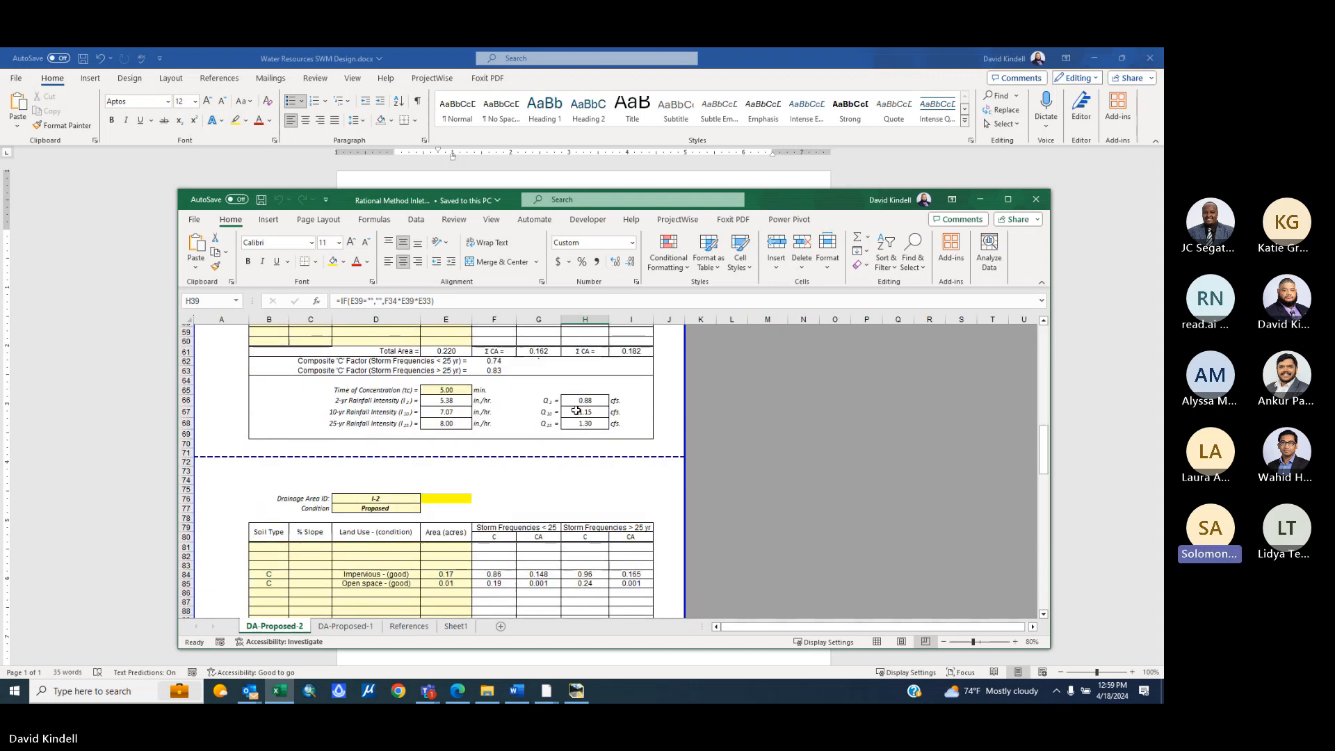
pyautogui.click(582, 413)
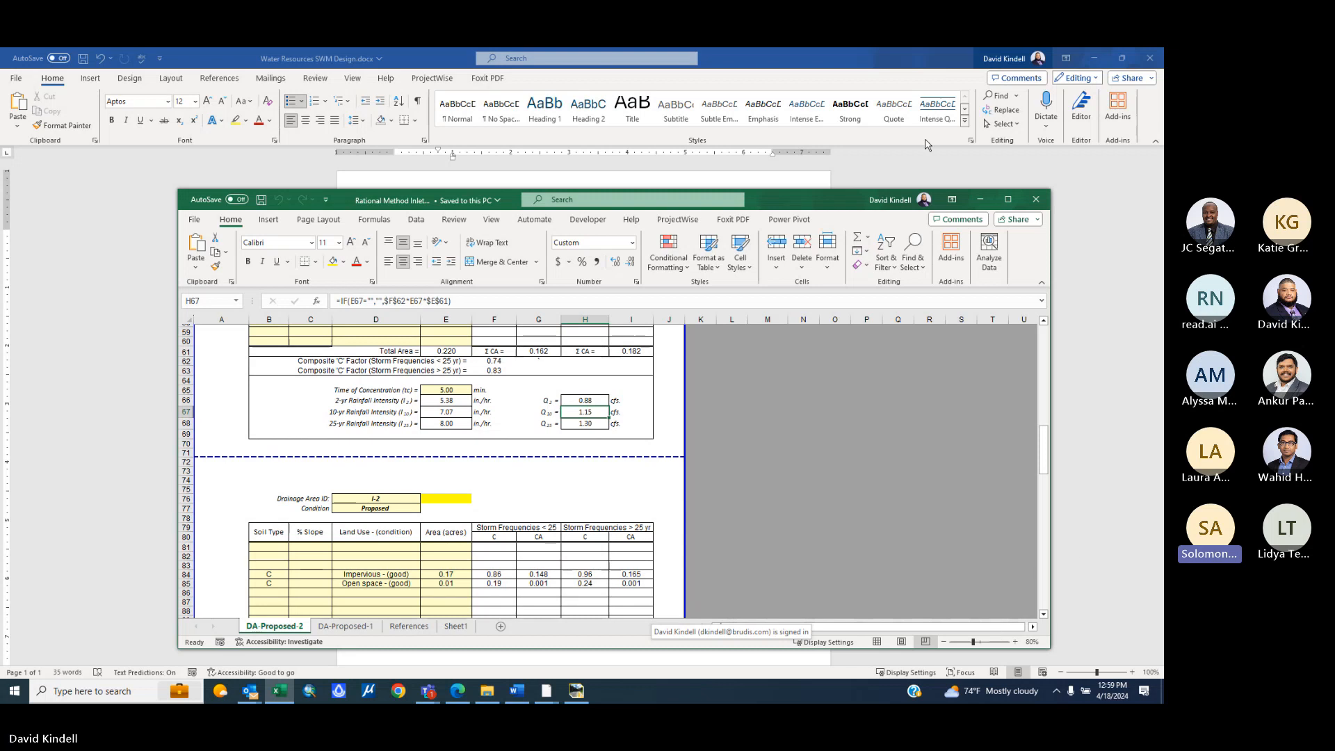
pyautogui.click(981, 201)
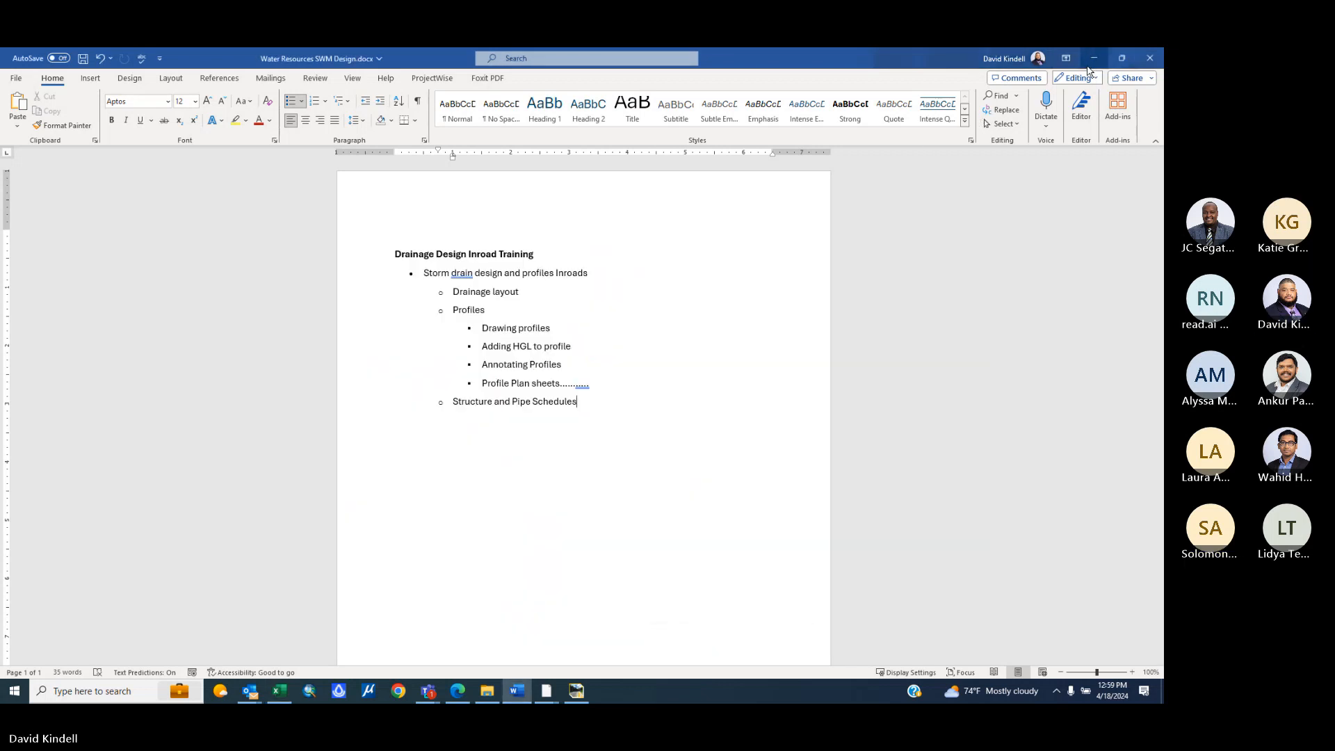
pyautogui.click(1094, 58)
pyautogui.scroll(-1, 541, 358)
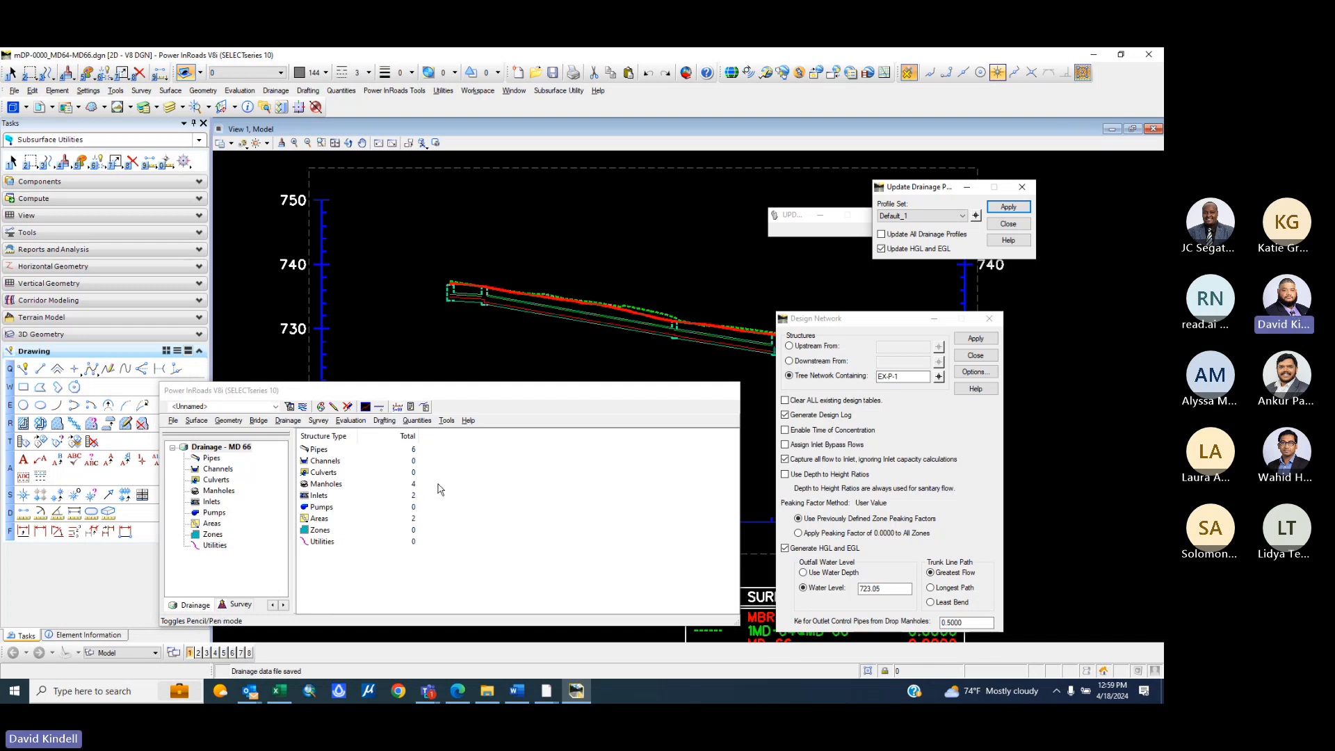
# - Open the drainage profile annotation settings with Pipes as the structure type, keeping the long and short profiles in view
pyautogui.click(350, 421)
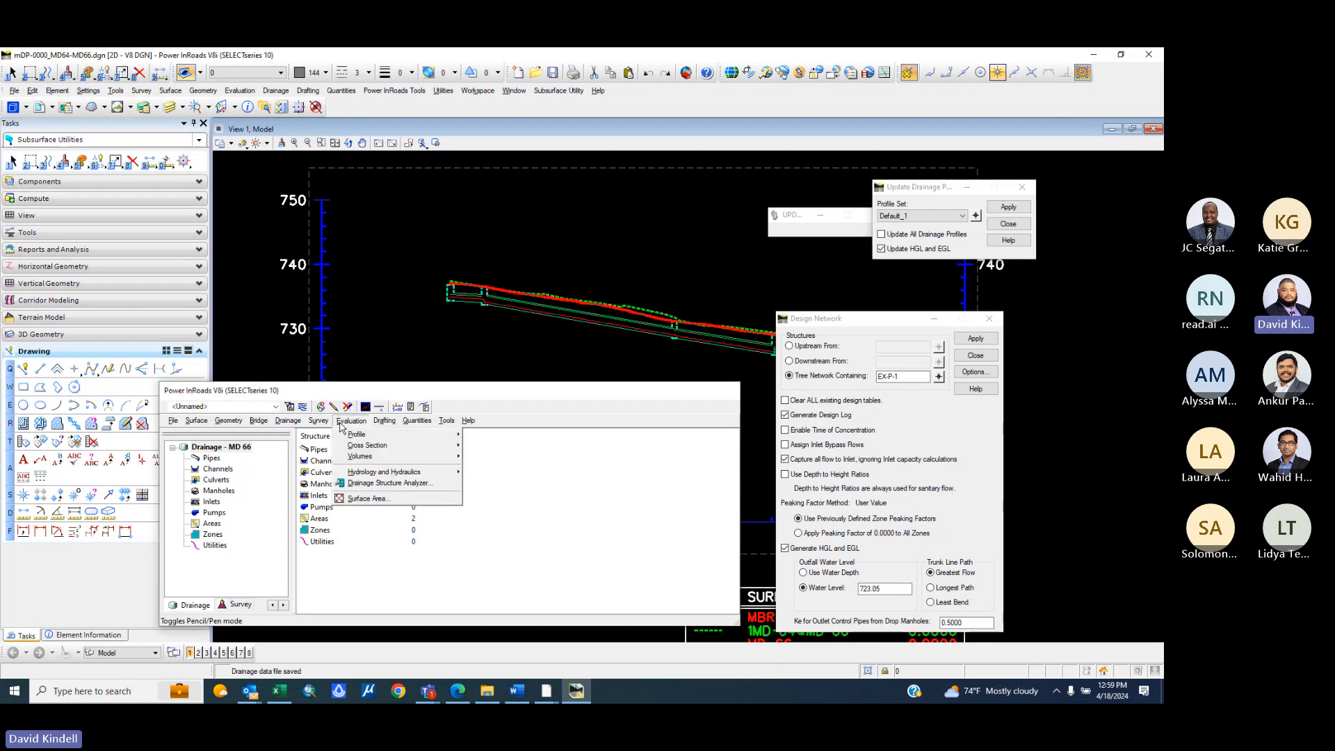
pyautogui.moveTo(355, 437)
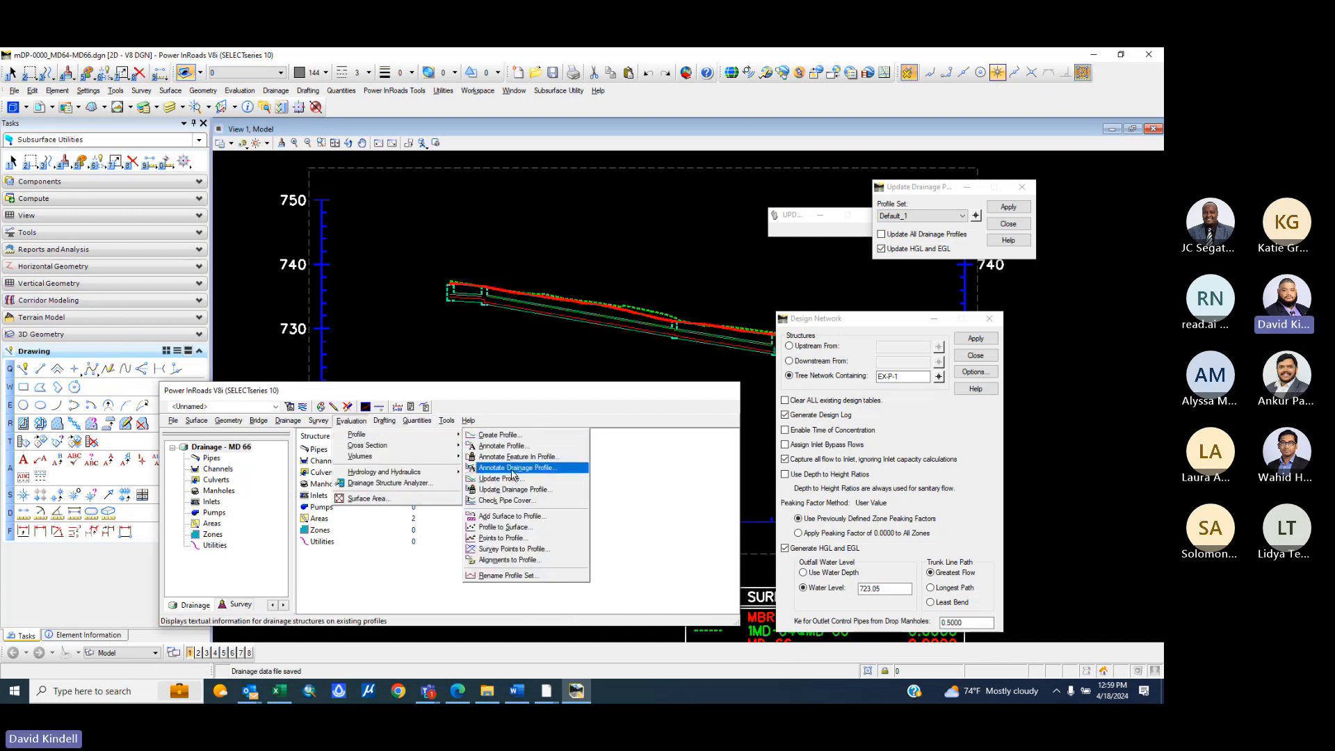
pyautogui.click(514, 470)
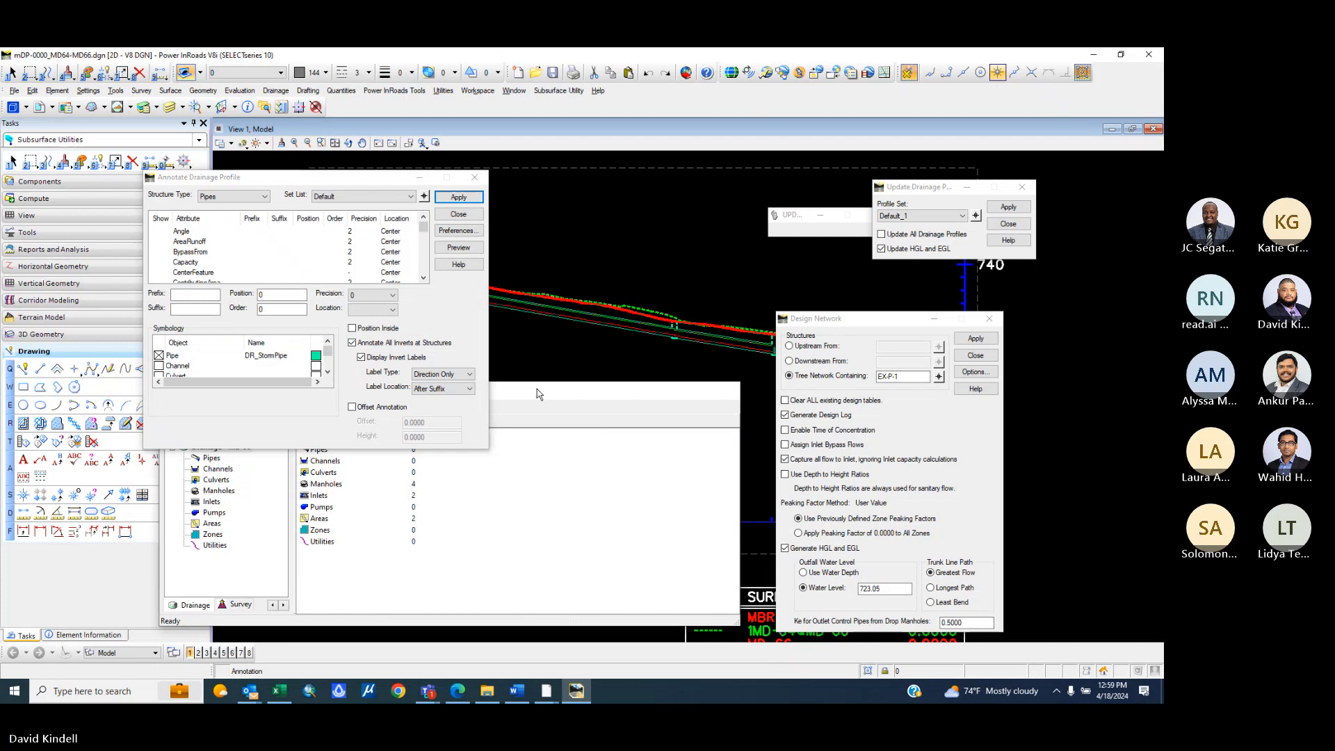
pyautogui.moveTo(537, 394); pyautogui.dragTo(872, 423)
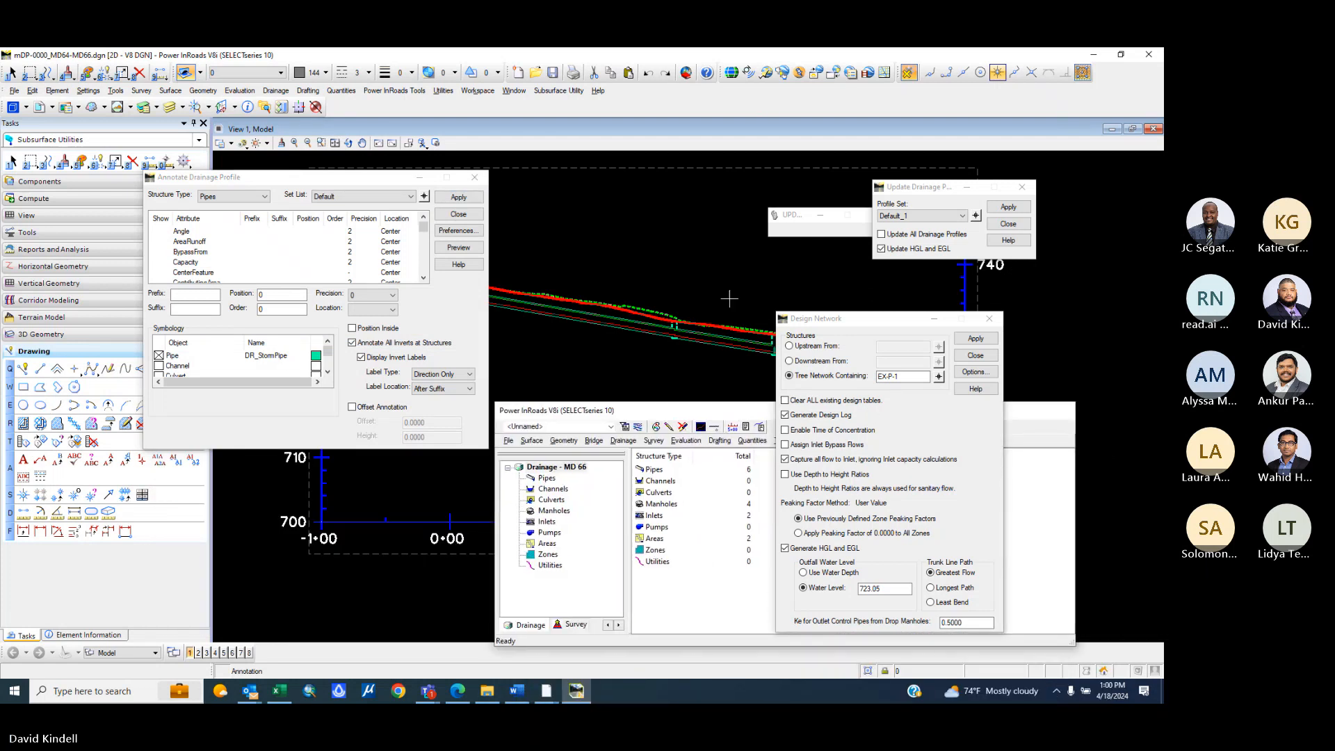
pyautogui.scroll(-3, 648, 213)
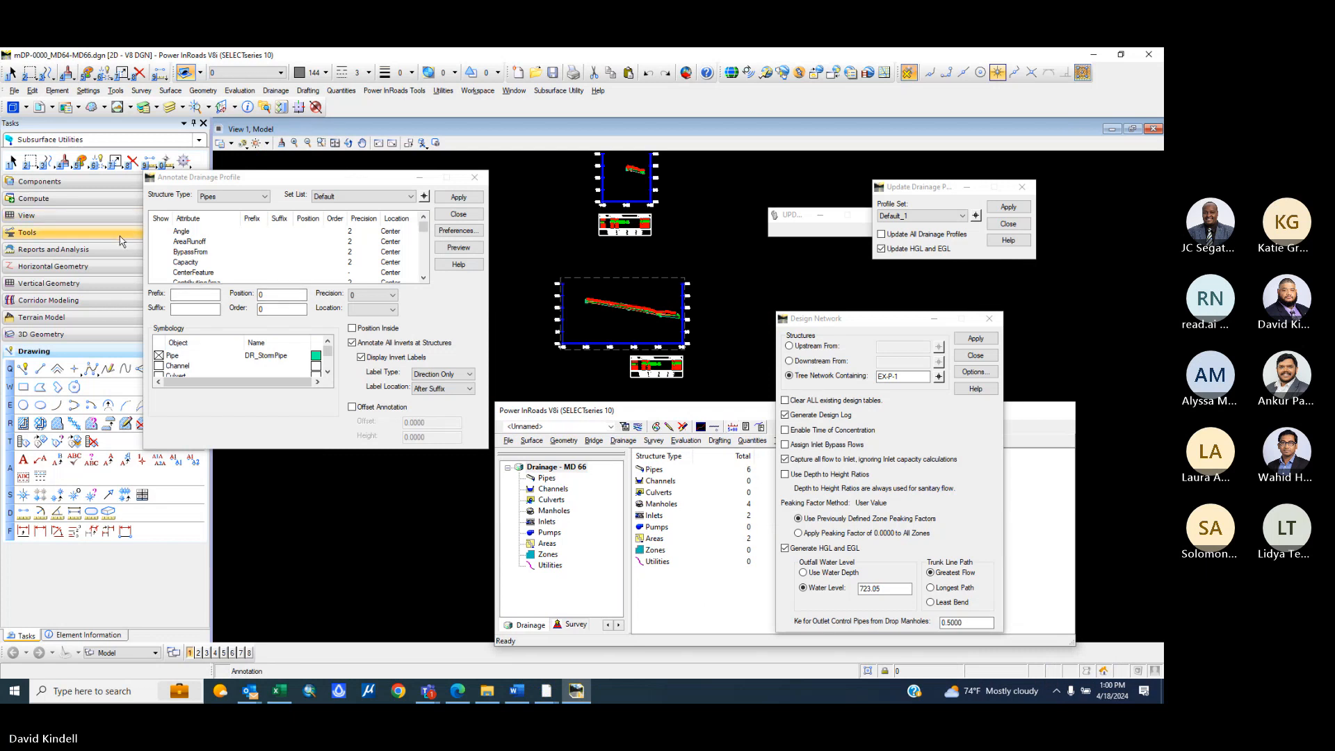
pyautogui.click(210, 197)
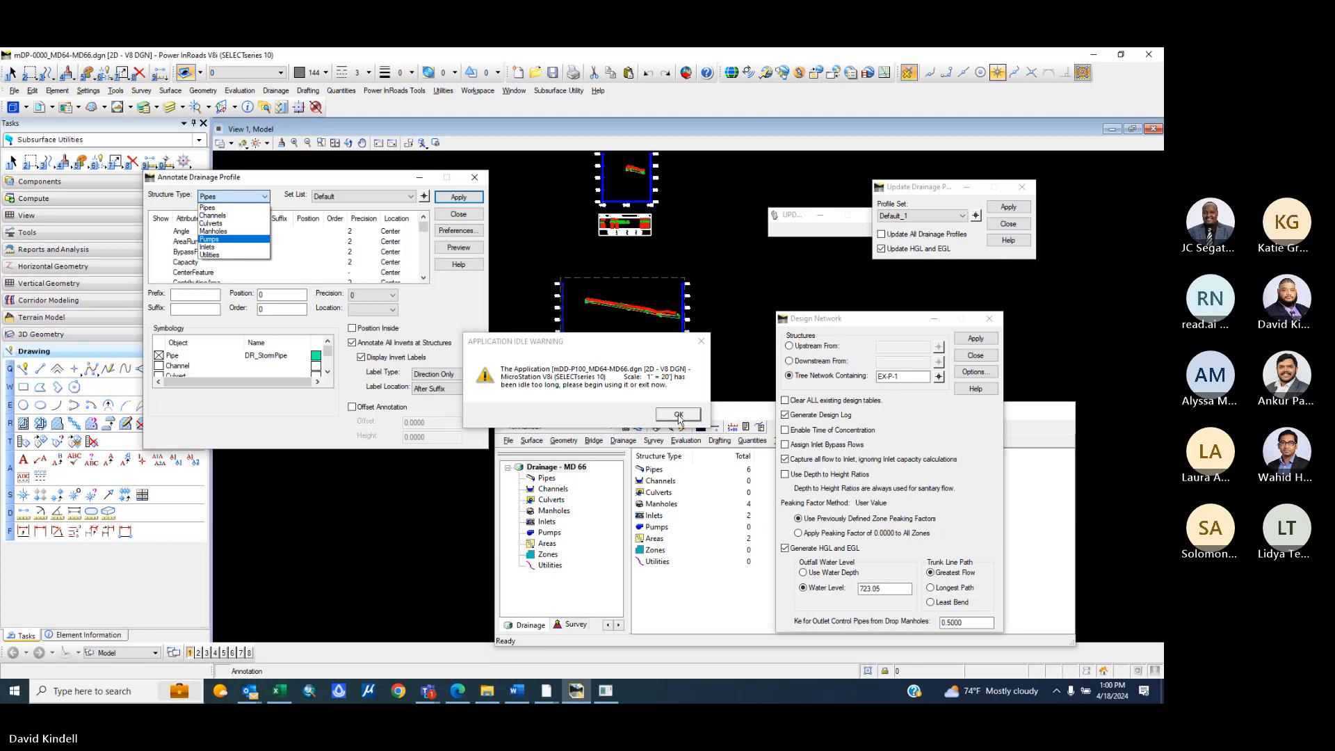
pyautogui.click(210, 208)
pyautogui.click(223, 197)
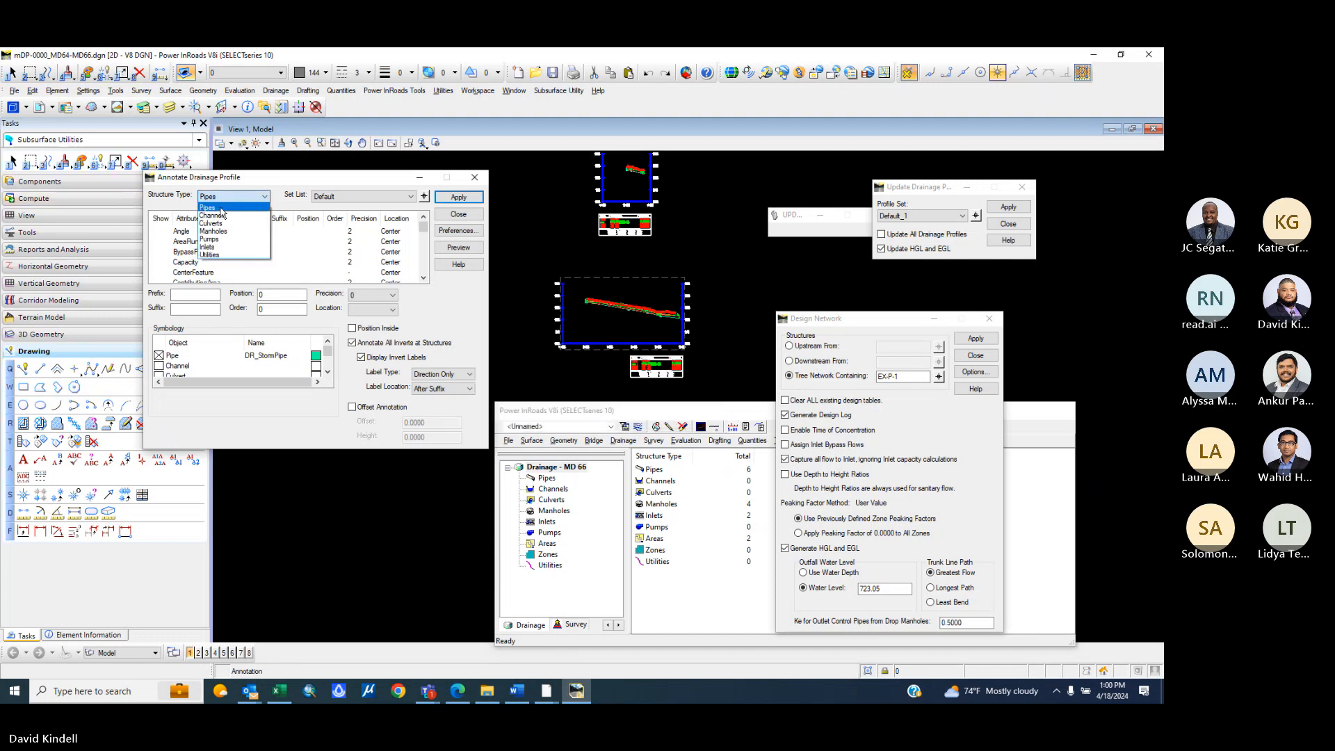
pyautogui.click(221, 205)
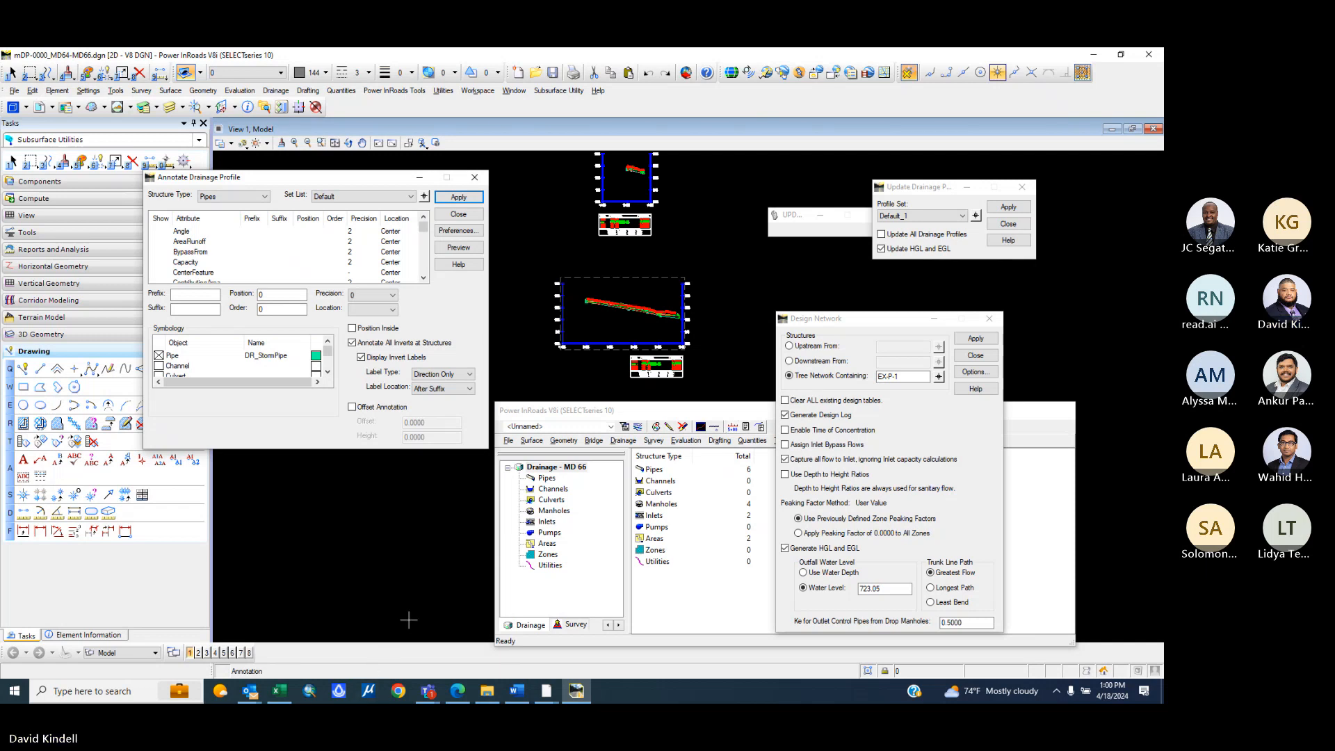
# - Switch to File Explorer and look through the folders and drives in its folder tree
pyautogui.click(488, 696)
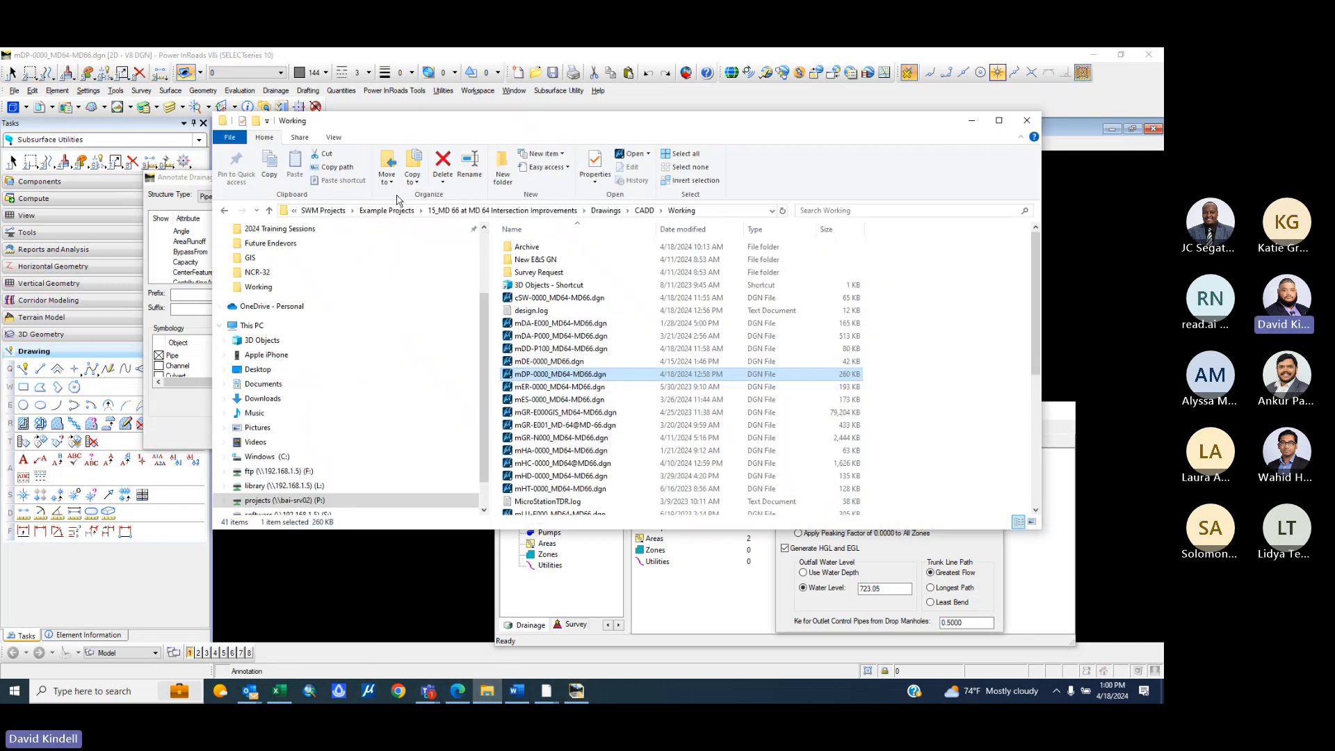
pyautogui.scroll(2, 296, 278)
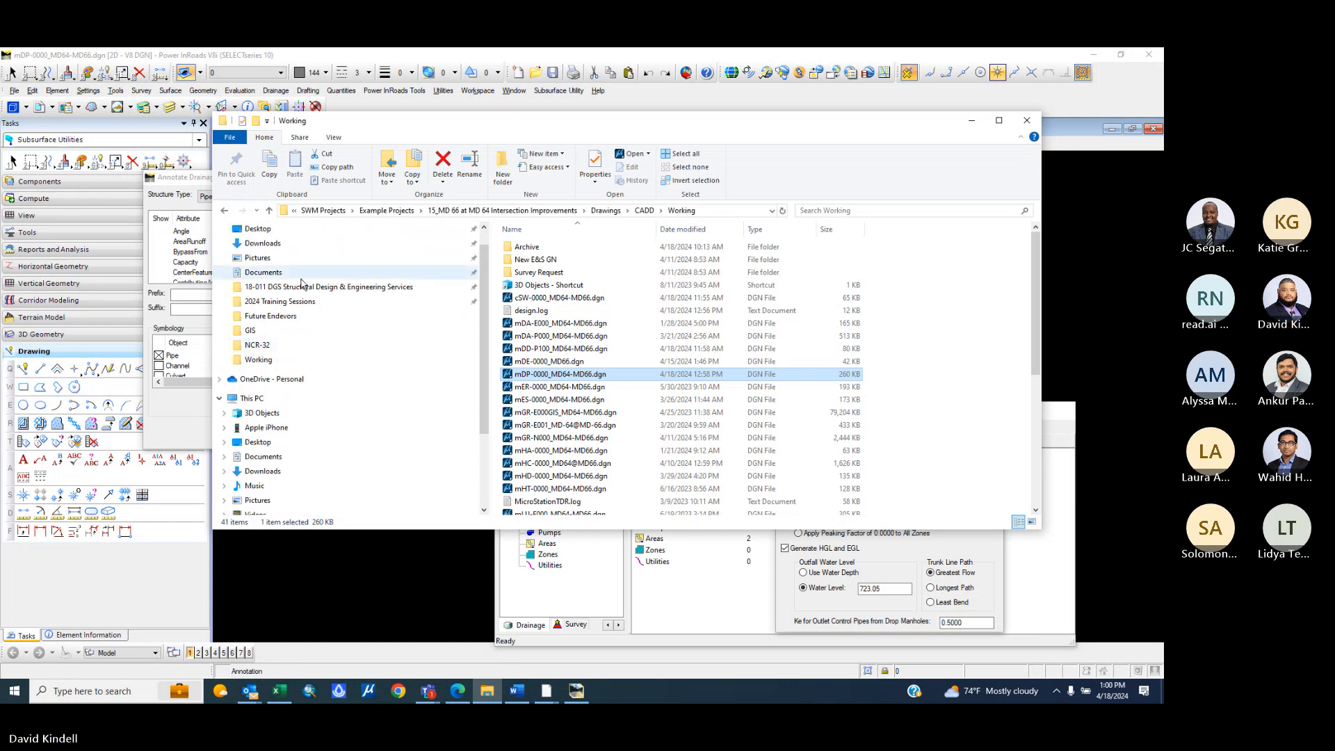
pyautogui.scroll(-2, 305, 299)
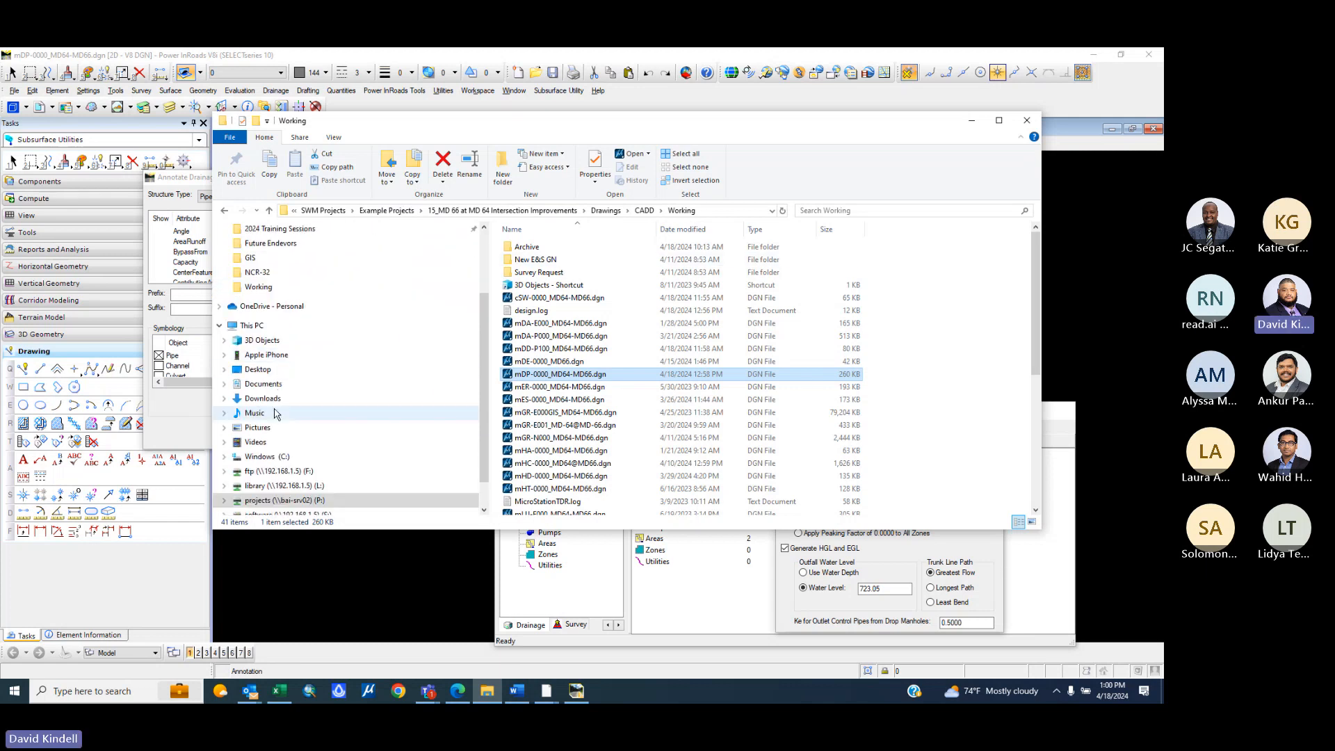
# - Open Monterey Ave Plans_4.17.2024.pdf from the 18-002 Monterey Ave Sidewalk AA Co project's Submittals, Permitting, Online Submission, 4.12.2024 Submission folder
pyautogui.click(251, 500)
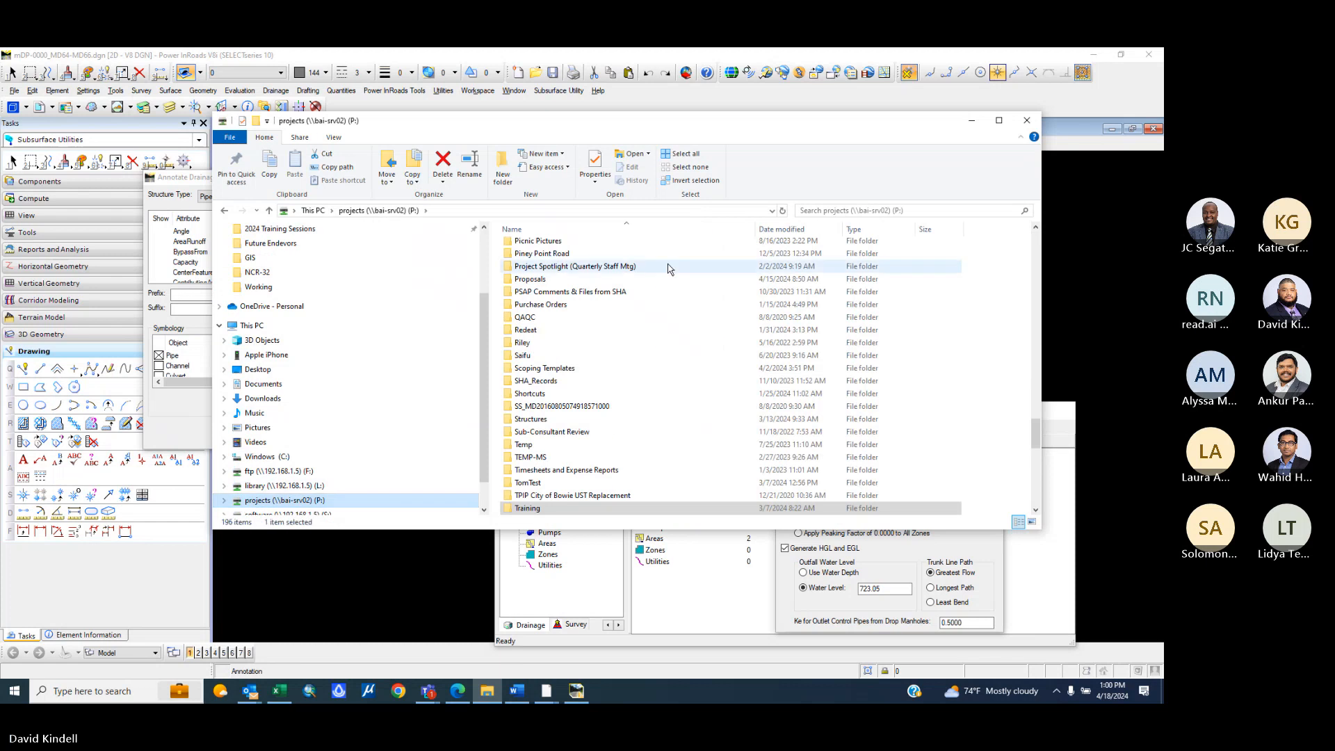
pyautogui.scroll(20, 558, 358)
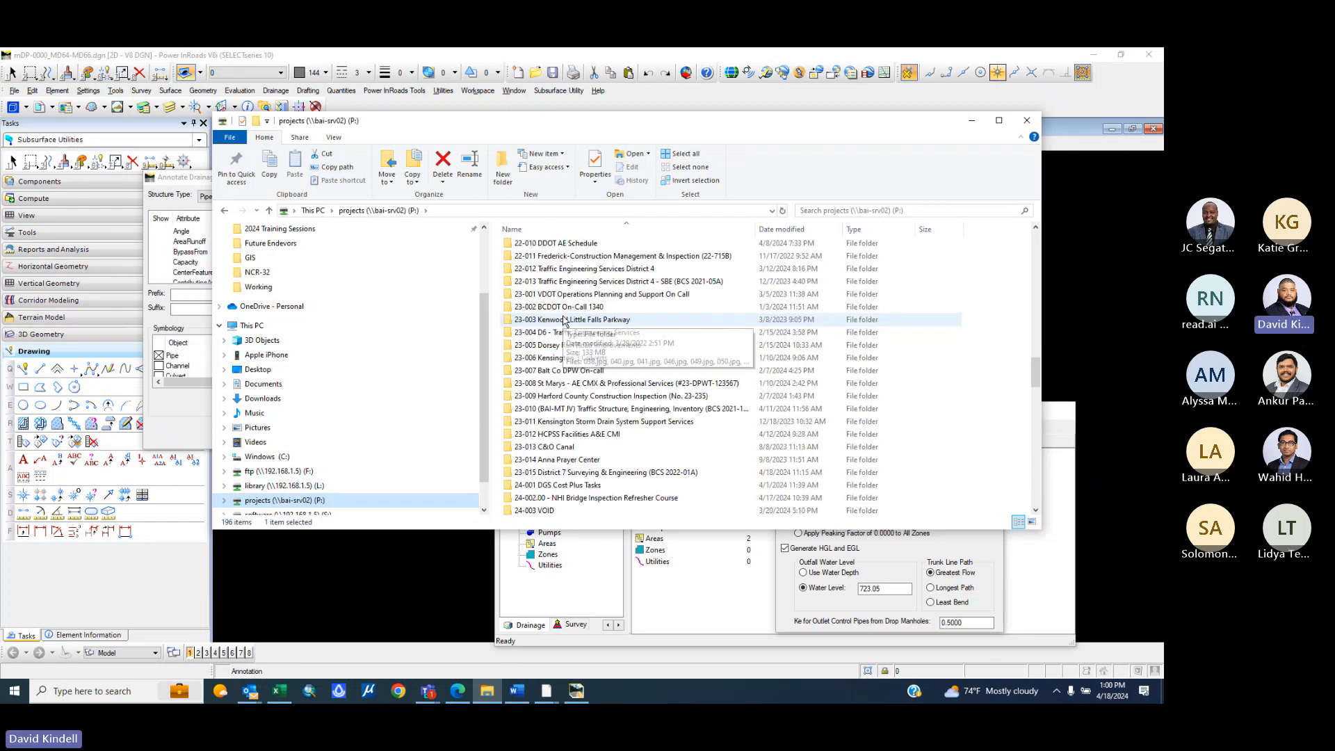
pyautogui.scroll(20, 563, 321)
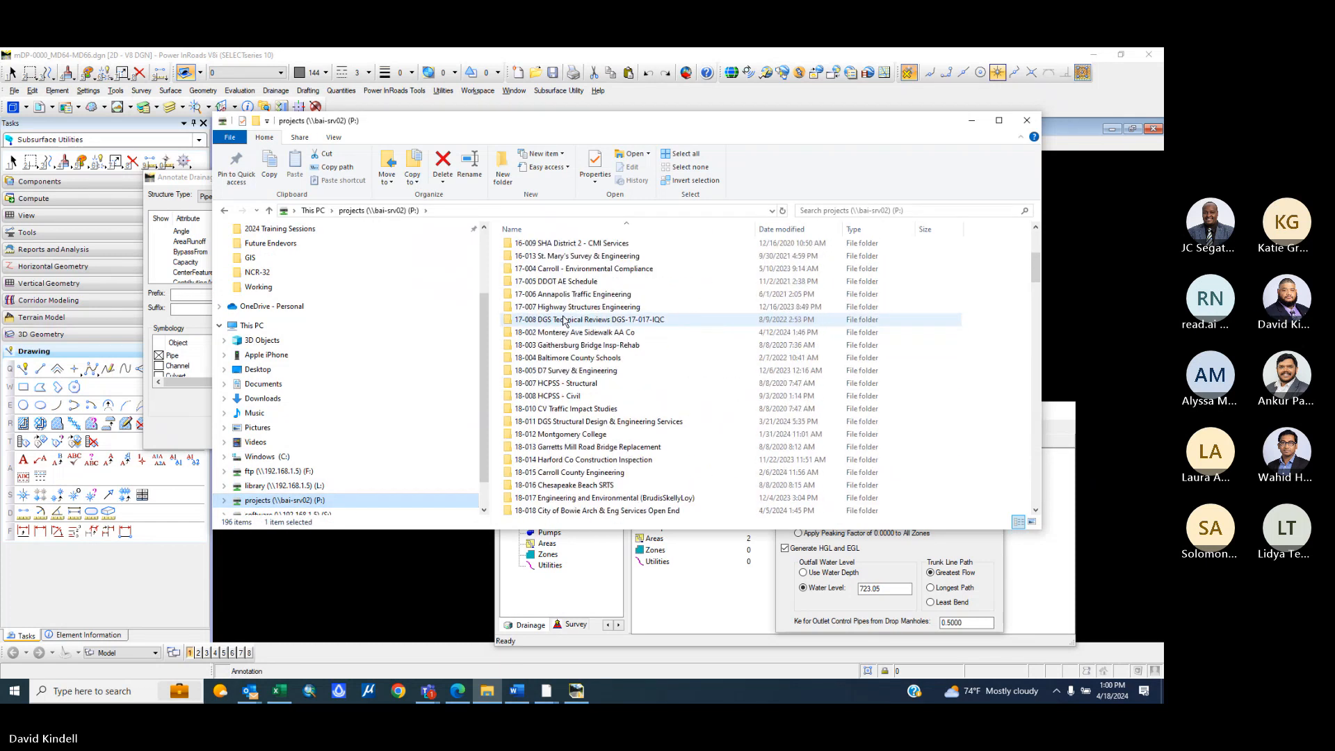
pyautogui.doubleClick(562, 332)
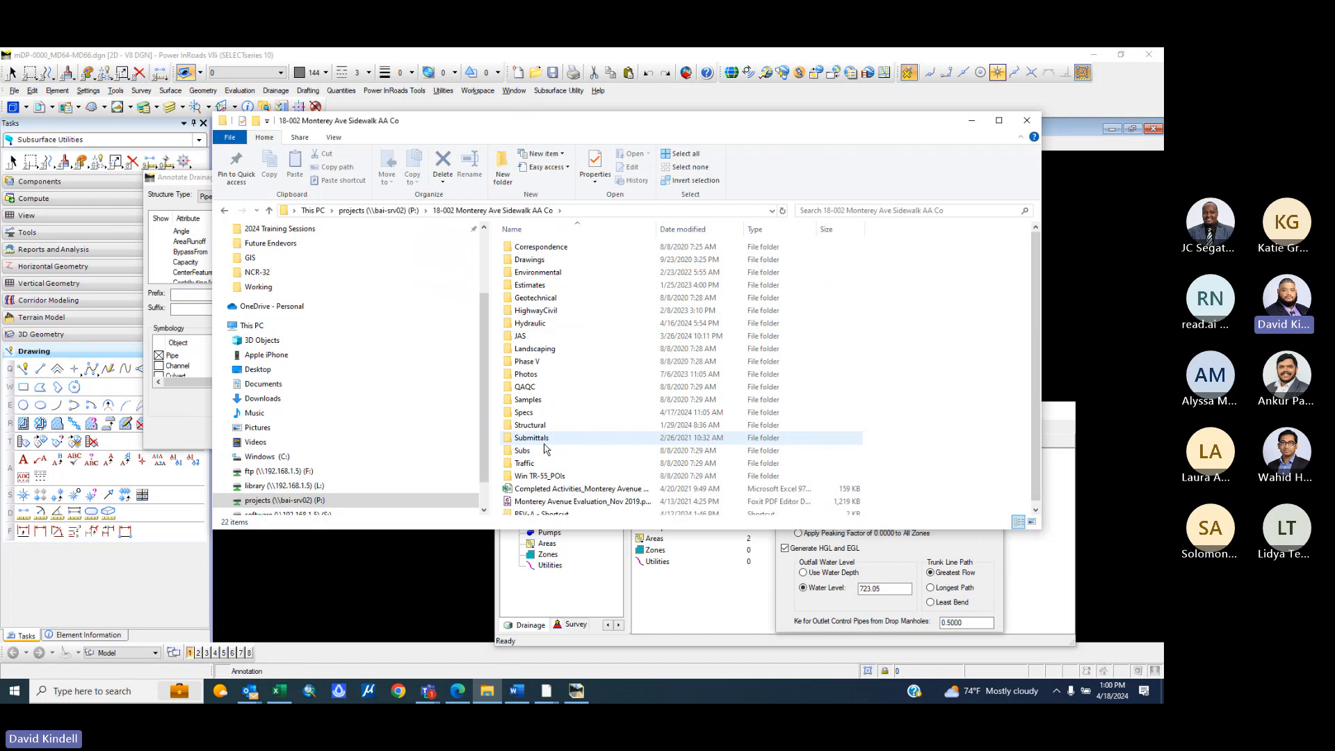
pyautogui.doubleClick(544, 442)
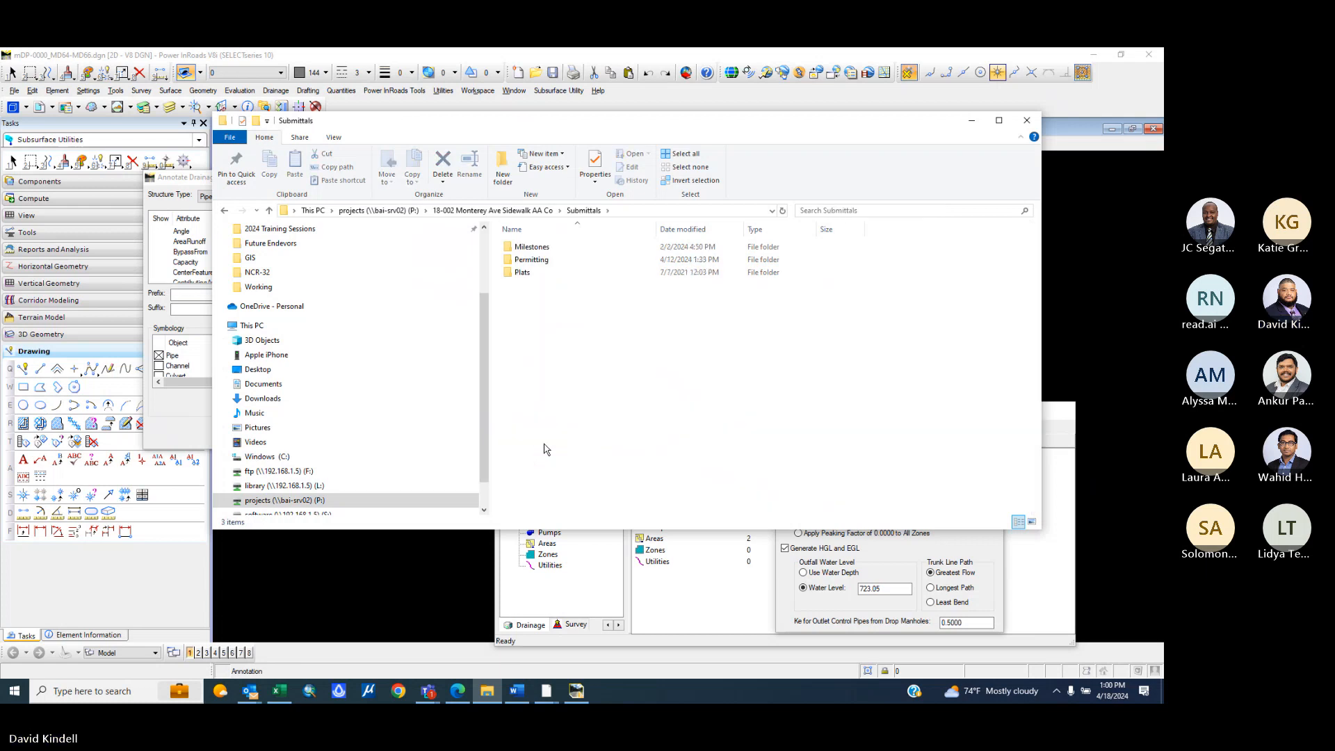
pyautogui.doubleClick(541, 259)
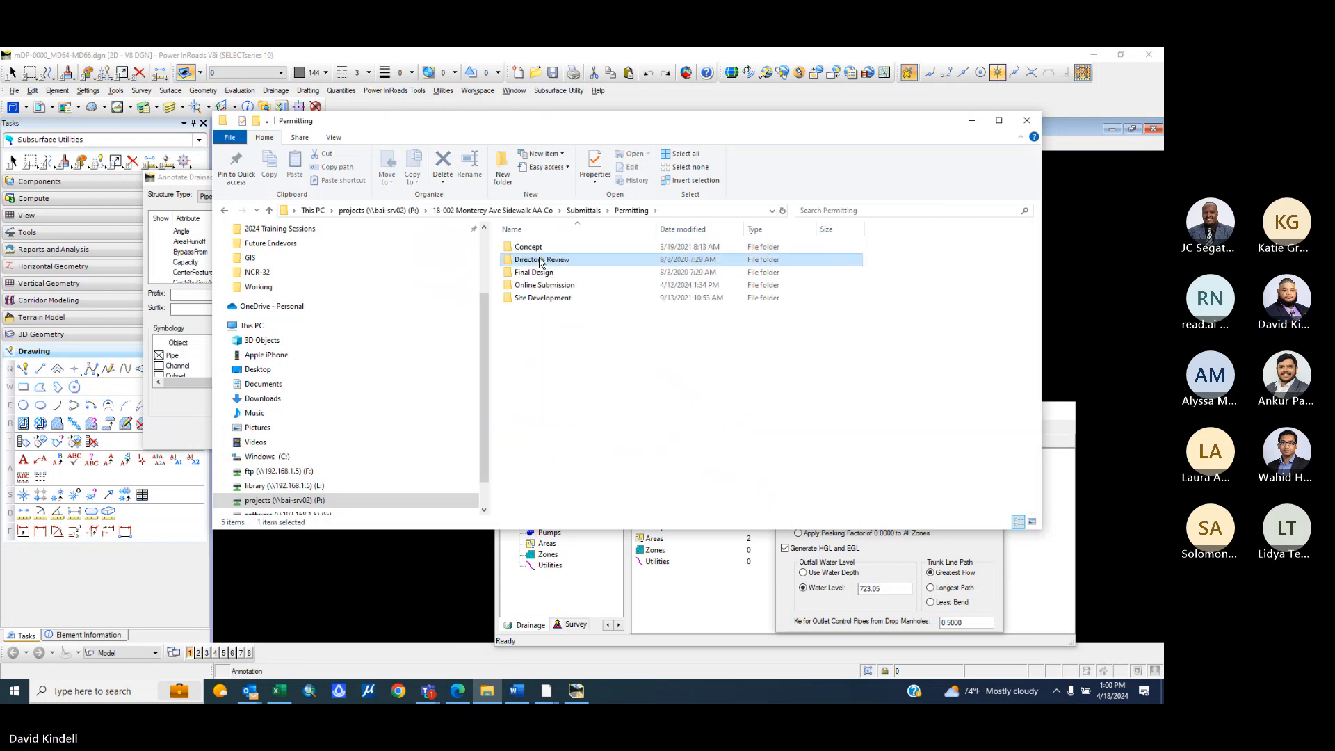
pyautogui.click(541, 263)
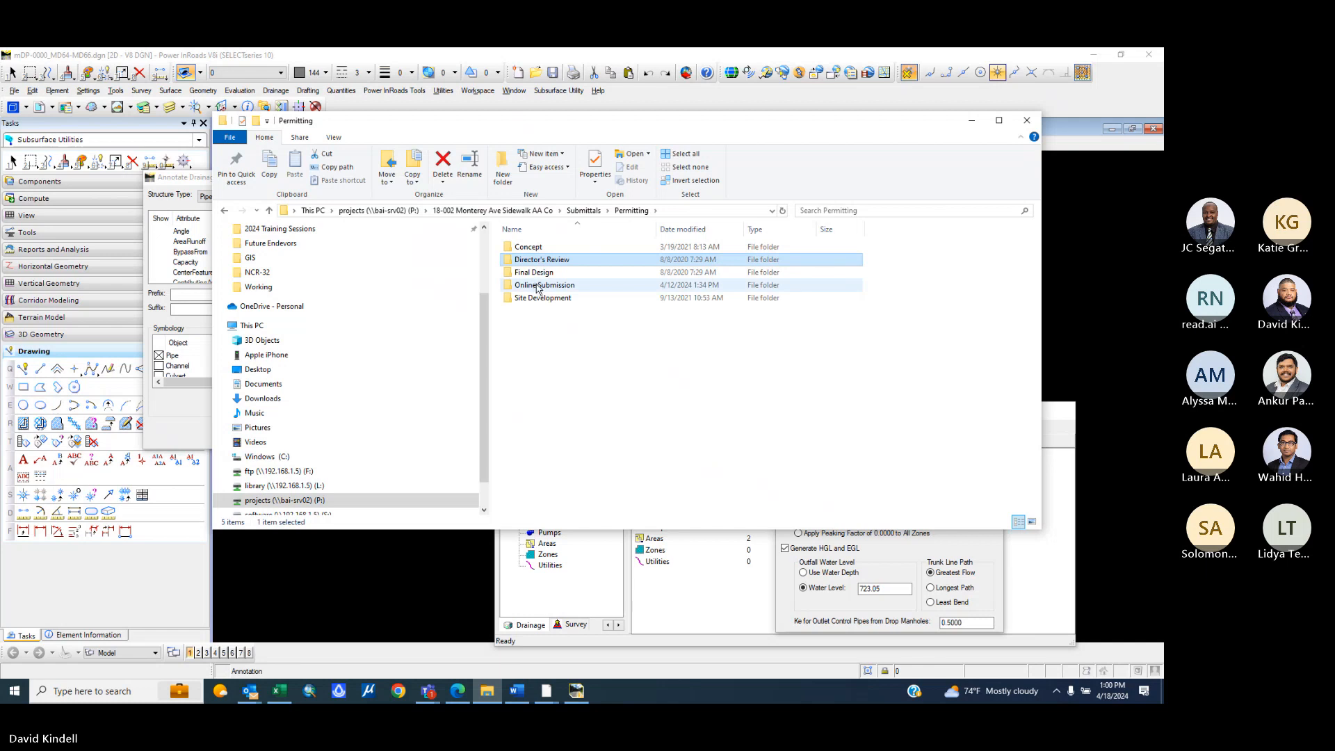
pyautogui.doubleClick(537, 286)
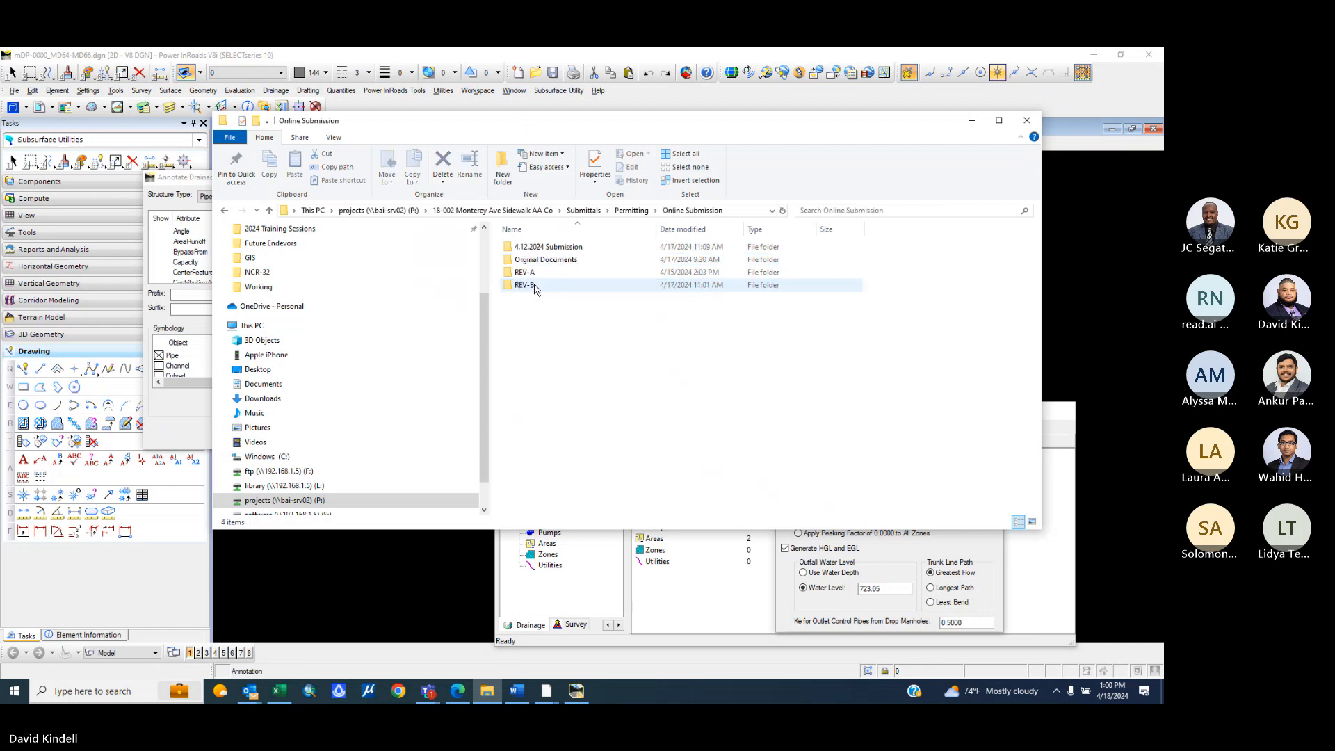
pyautogui.doubleClick(537, 250)
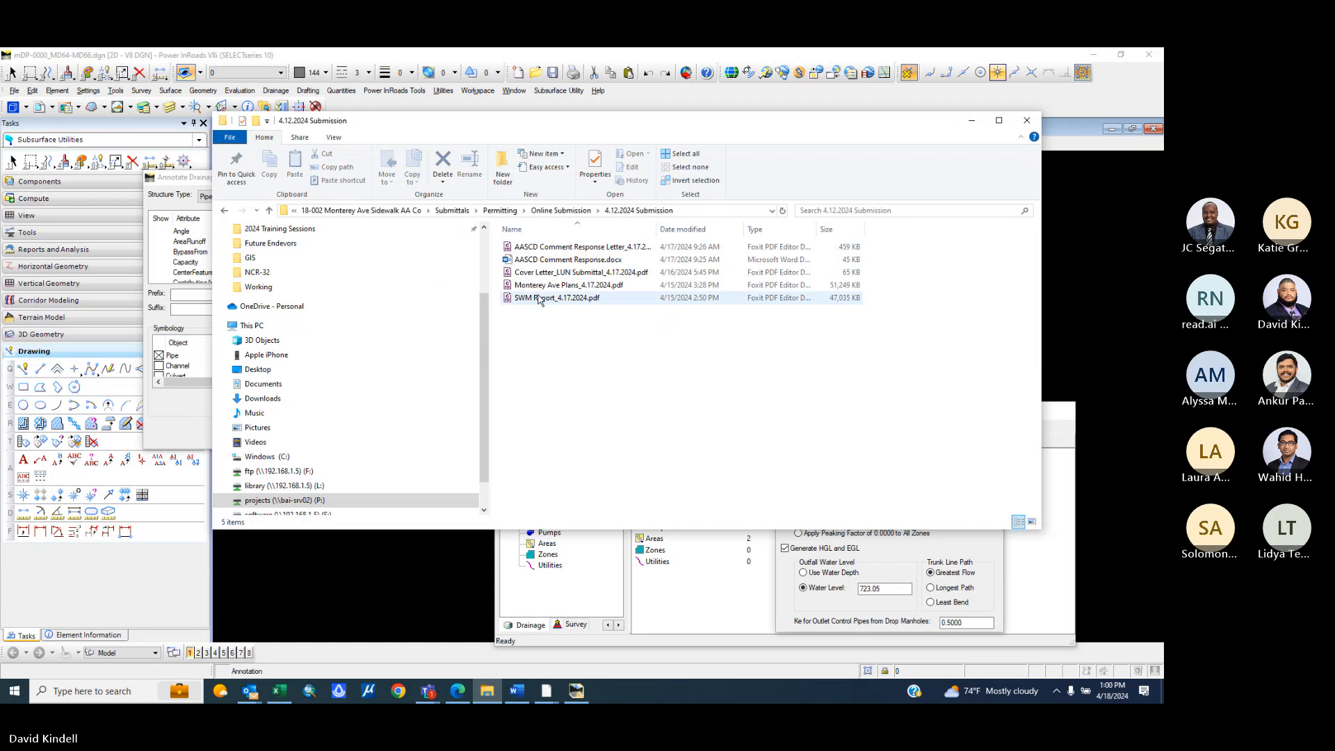
pyautogui.click(537, 289)
pyautogui.doubleClick(537, 290)
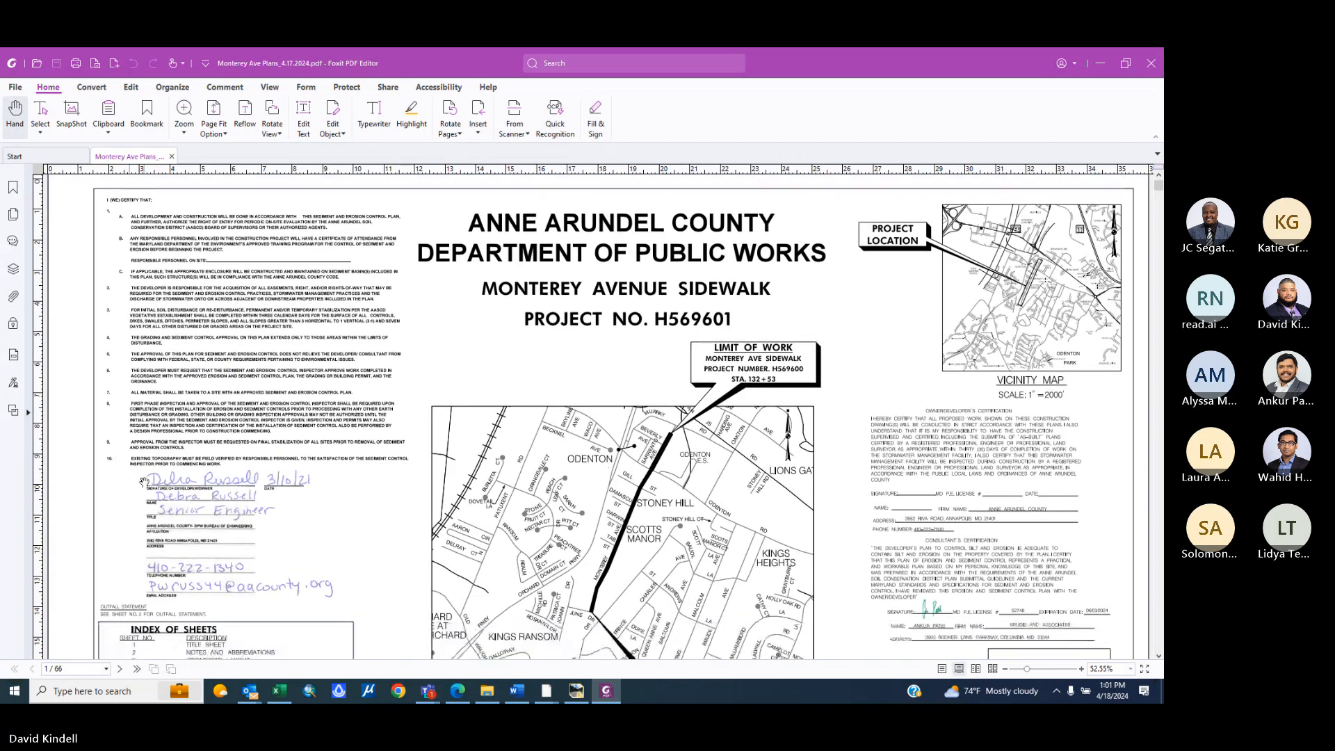
# - Check the index of sheets for the storm drain plans and profiles and go to page 19
pyautogui.scroll(-4, 144, 481)
pyautogui.keyDown('ctrl'); pyautogui.scroll(1, 133, 459); pyautogui.keyUp('ctrl')
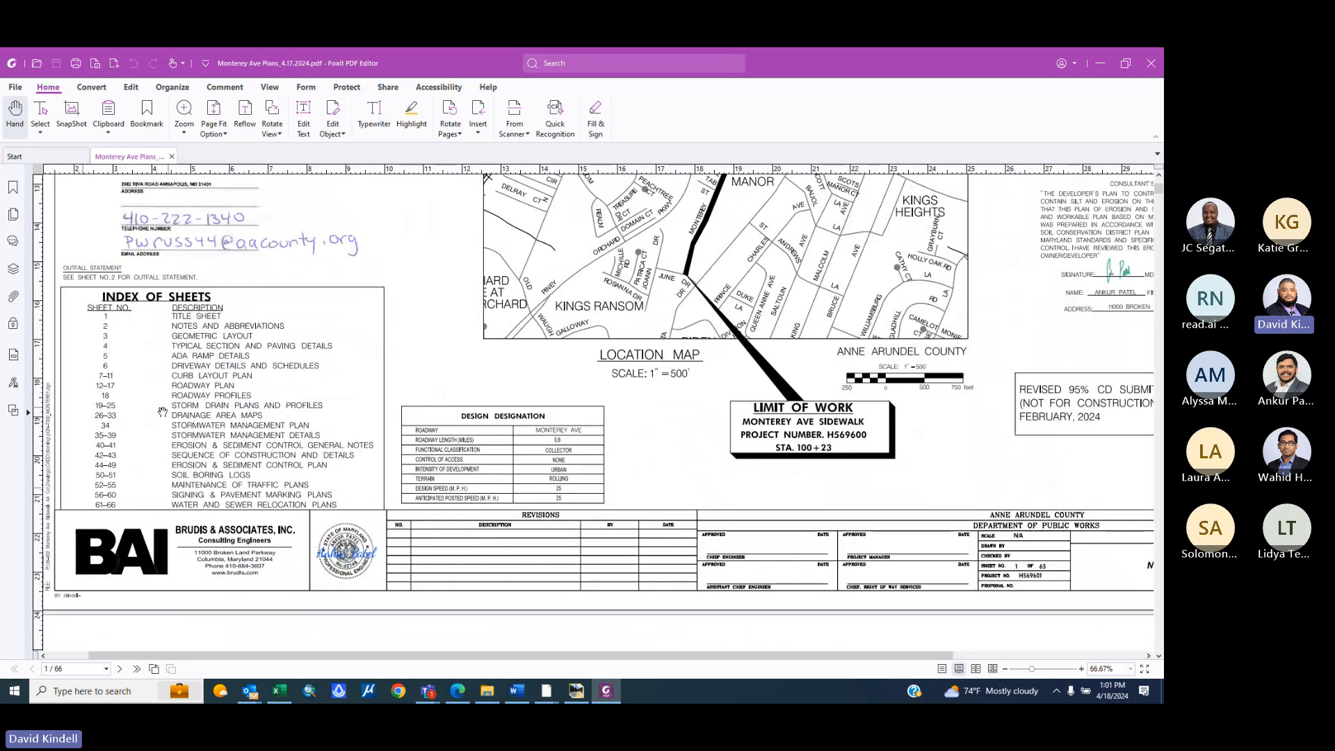
pyautogui.click(77, 668)
pyautogui.write('19')
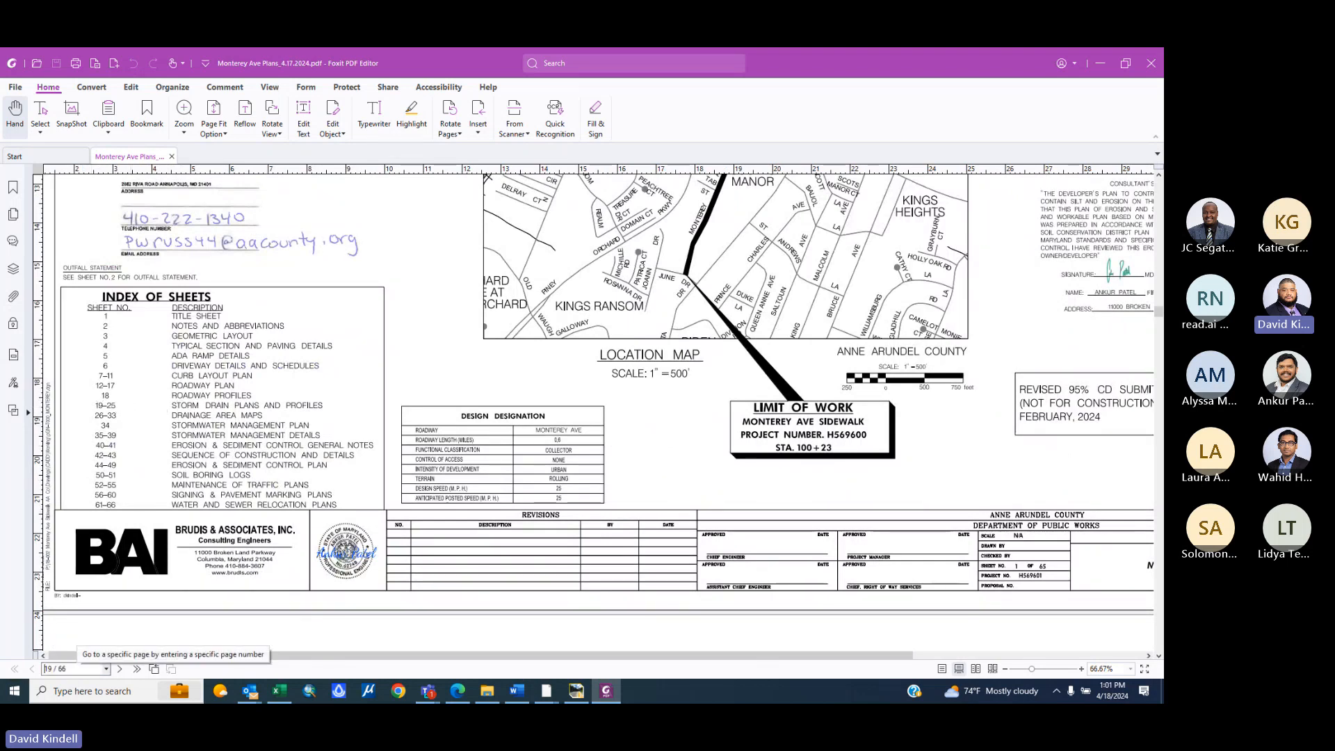
pyautogui.press('Return')
pyautogui.scroll(-5, 569, 493)
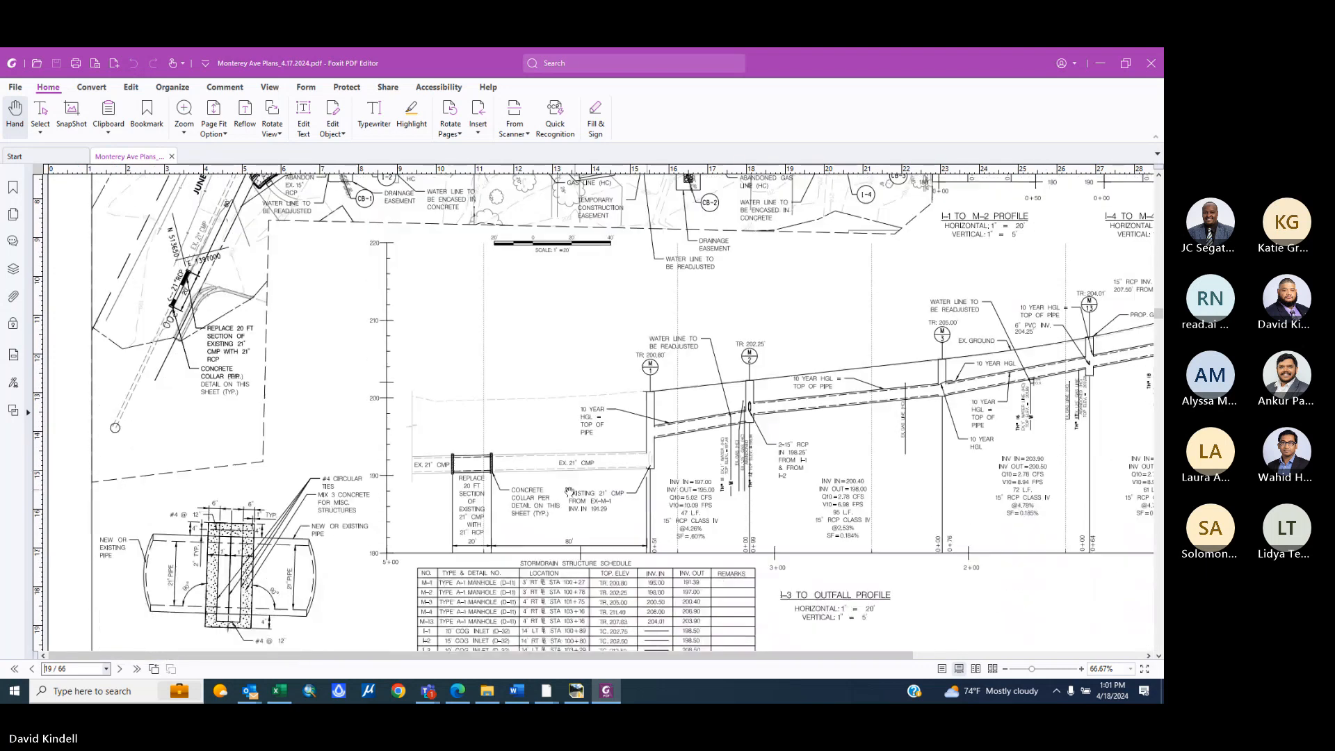
# - Examine the invert, flow, velocity, length, size and slope label for the 15" RCP between 0+51 and 0+99 on the profile
pyautogui.keyDown('ctrl'); pyautogui.scroll(3, 800, 514); pyautogui.keyUp('ctrl')
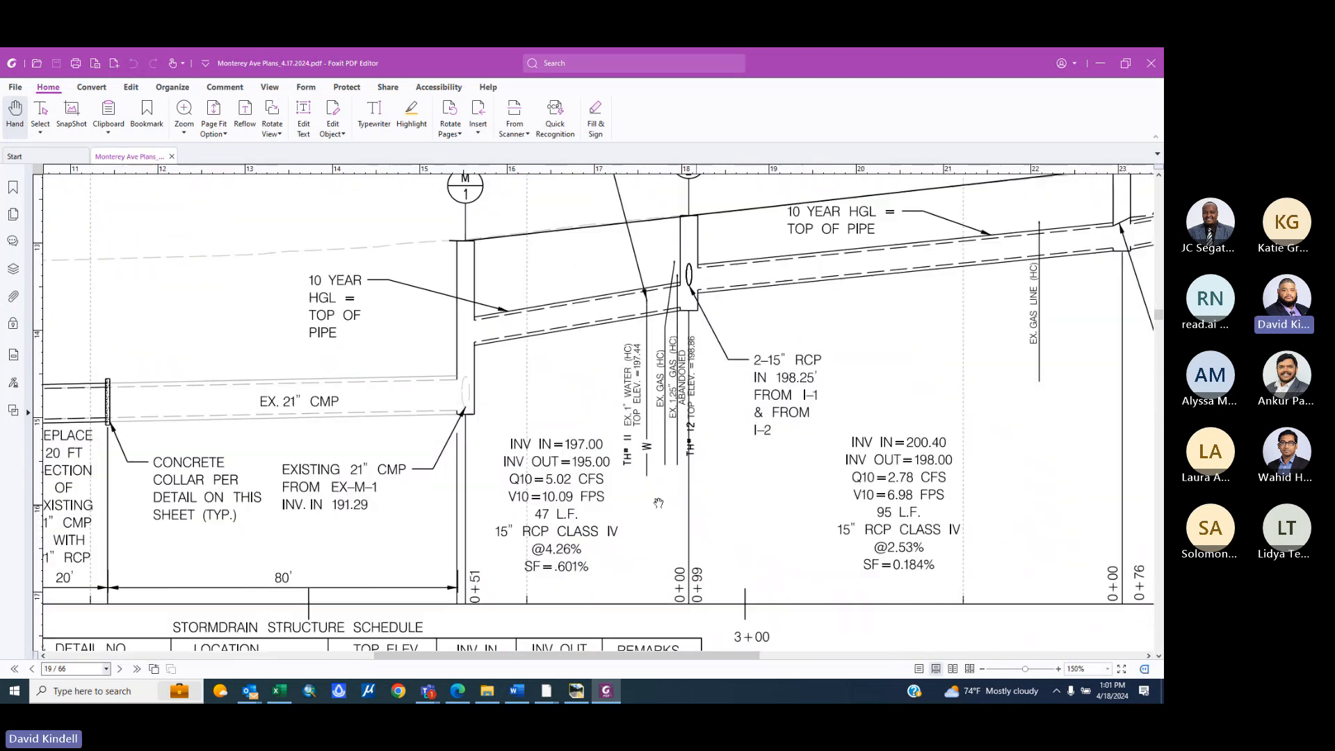
pyautogui.keyDown('ctrl'); pyautogui.scroll(3, 562, 471); pyautogui.keyUp('ctrl')
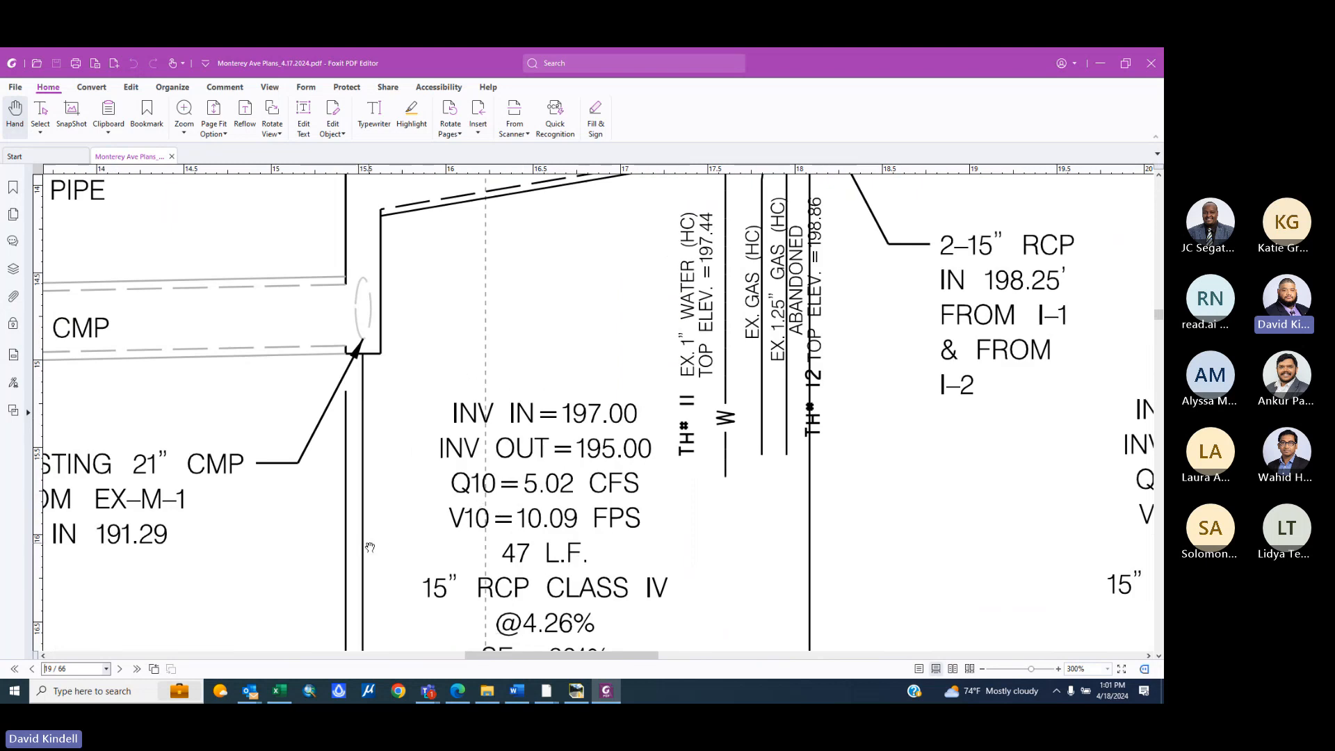
pyautogui.scroll(-2, 462, 427)
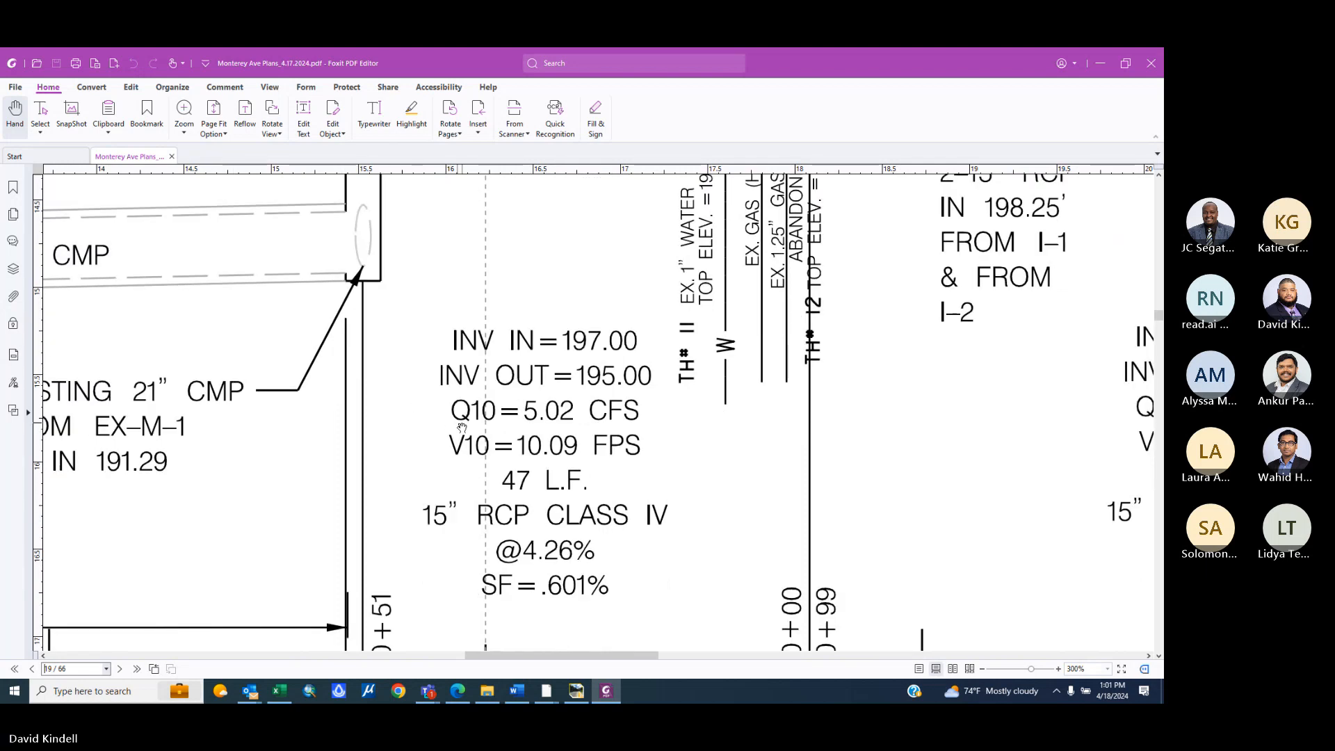
pyautogui.scroll(-2, 501, 482)
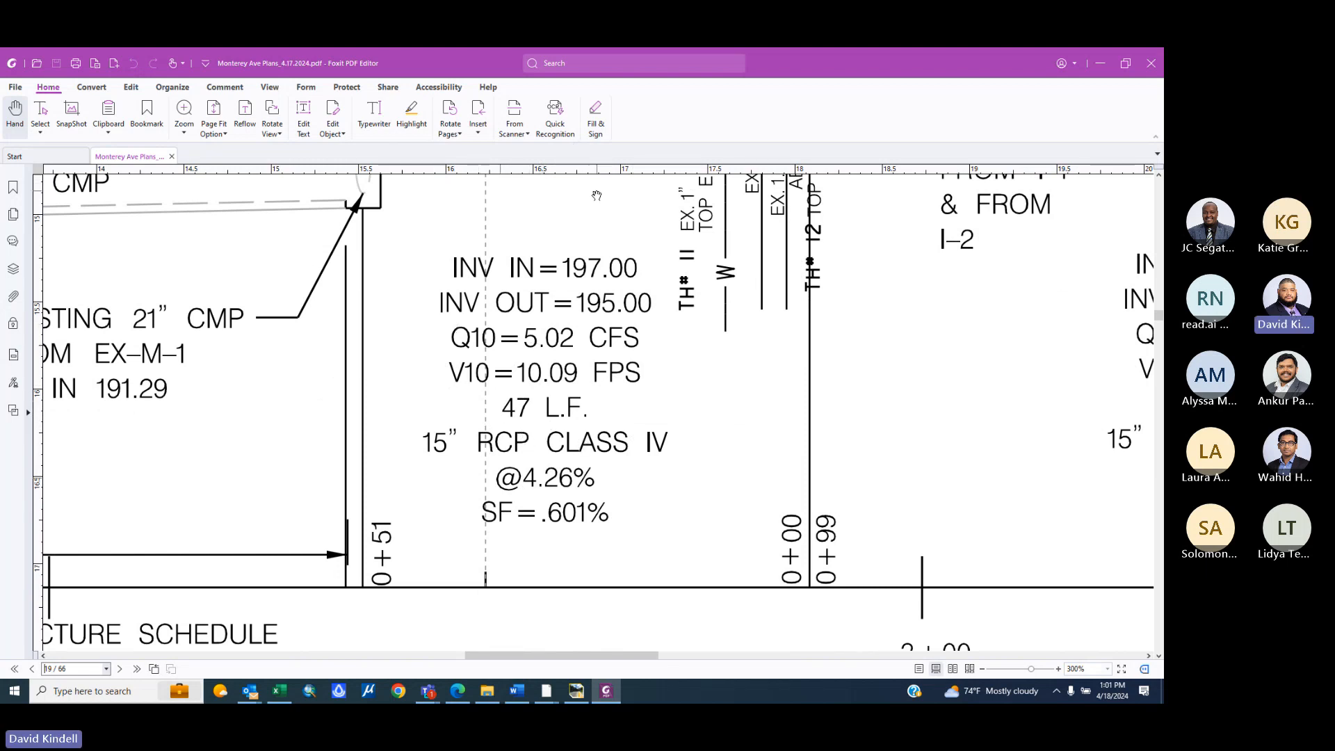
# - Return to Power InRoads and exclude PipeSlopeLength and Width from the pipe attributes shown in the drainage profile annotation
pyautogui.click(1102, 68)
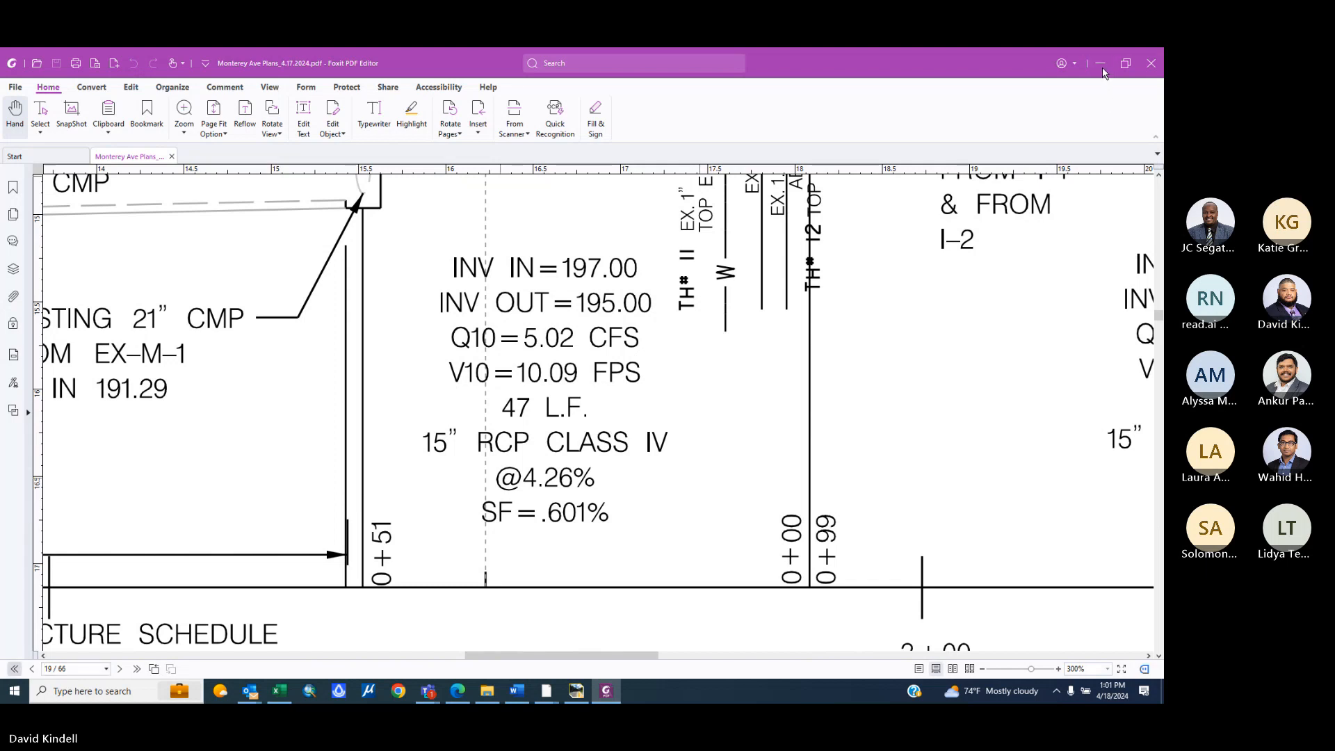
pyautogui.moveTo(310, 126); pyautogui.dragTo(318, 280)
pyautogui.click(978, 278)
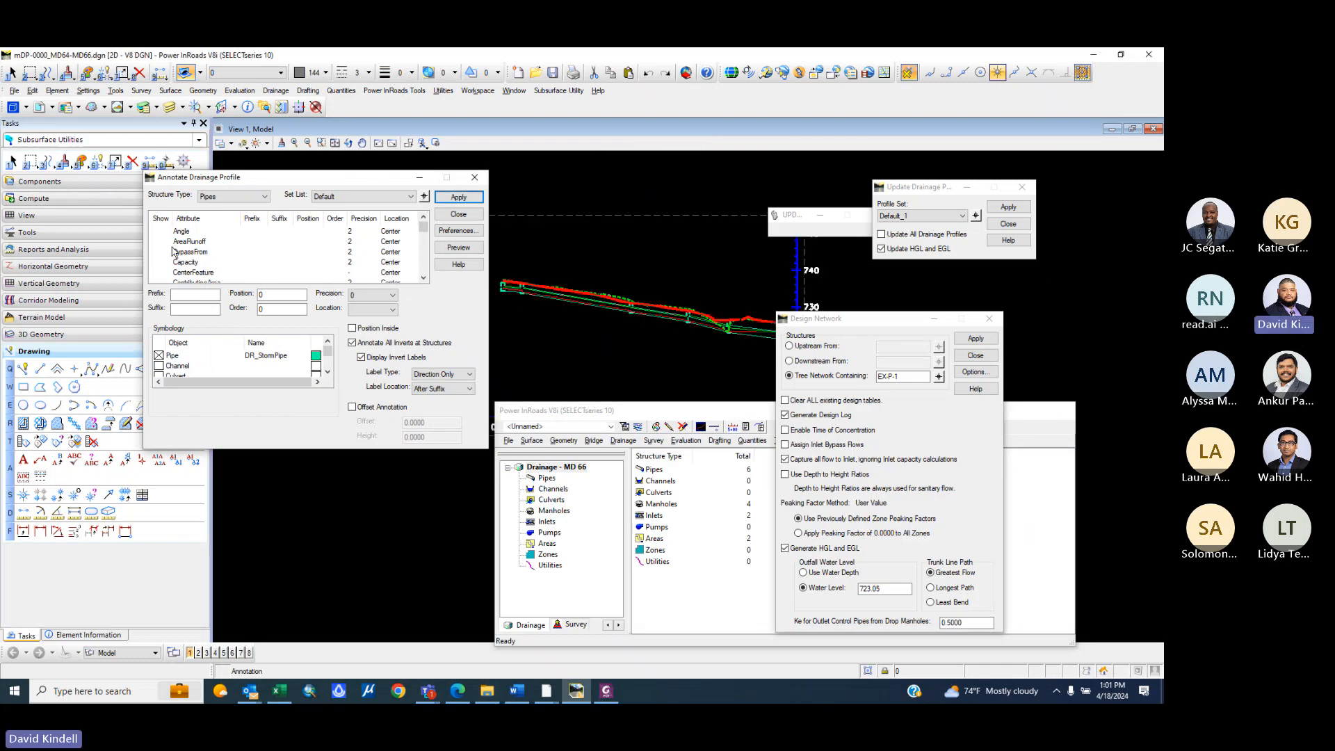
pyautogui.click(161, 220)
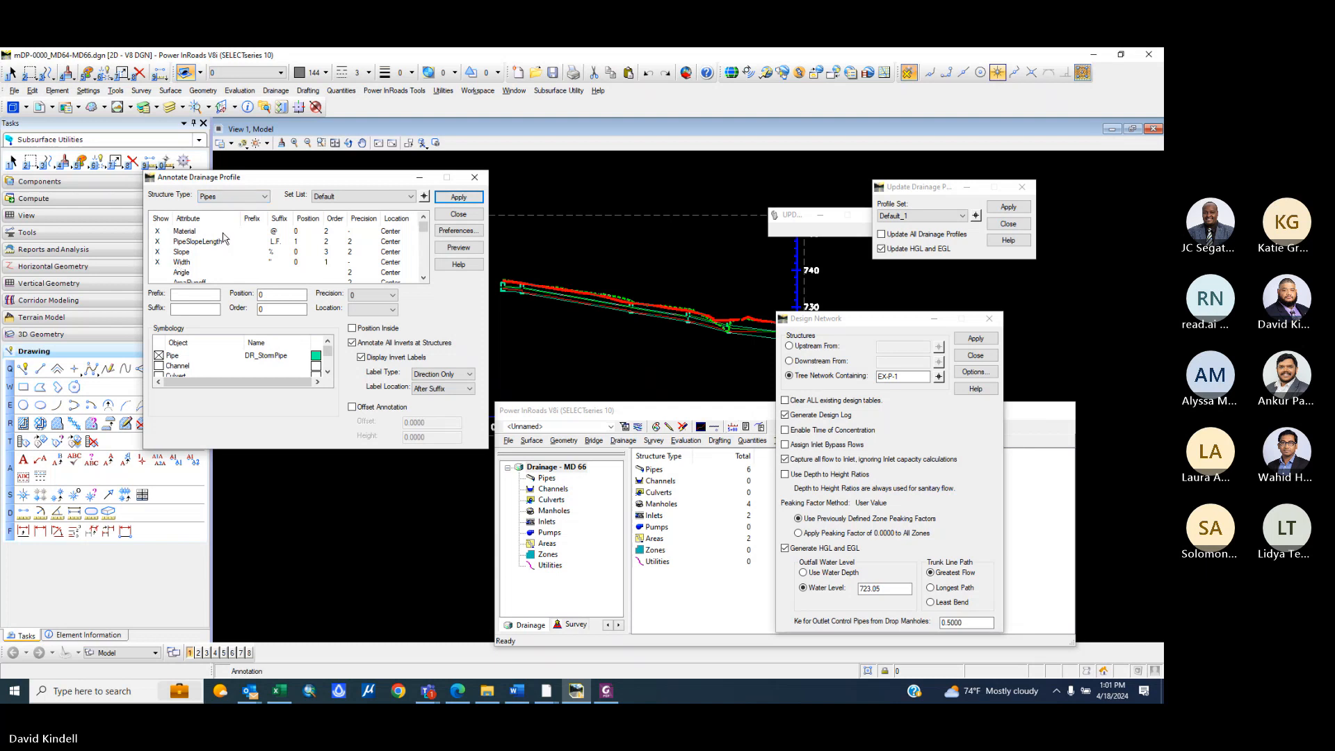
pyautogui.click(158, 241)
pyautogui.click(160, 218)
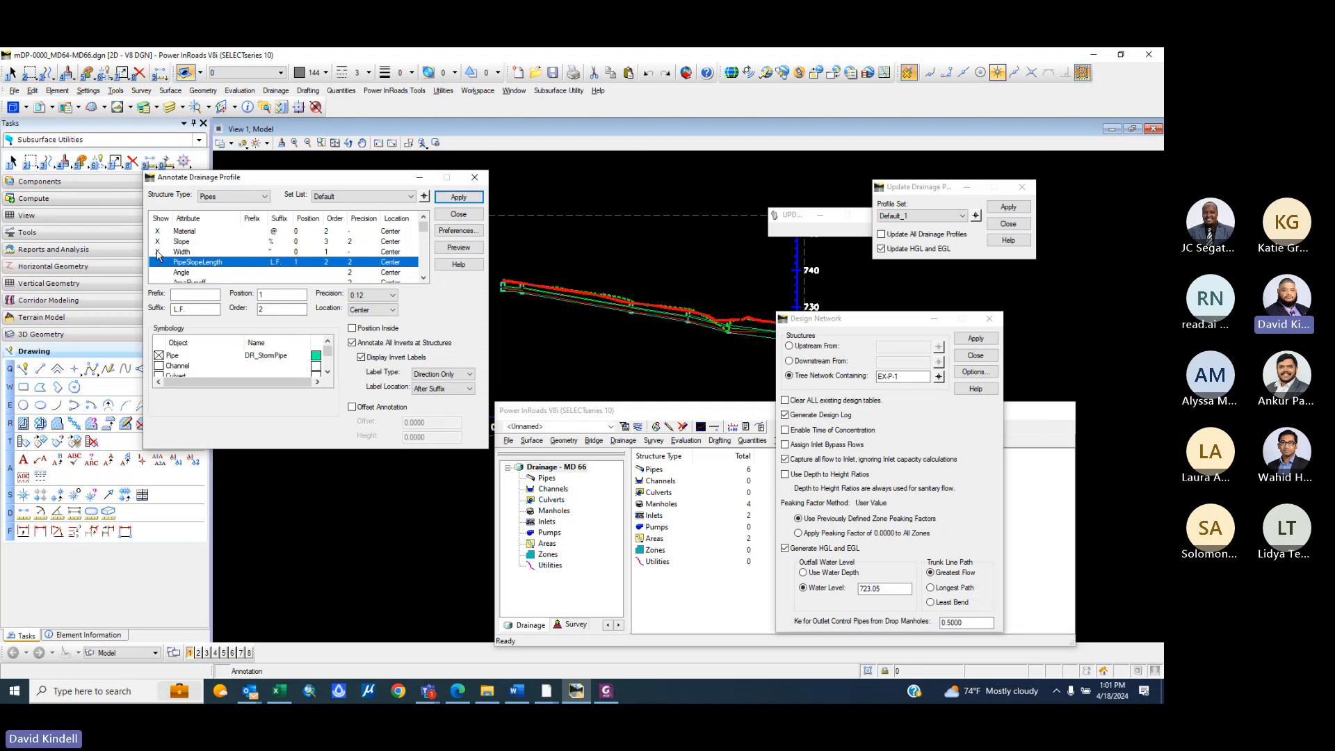
pyautogui.click(157, 252)
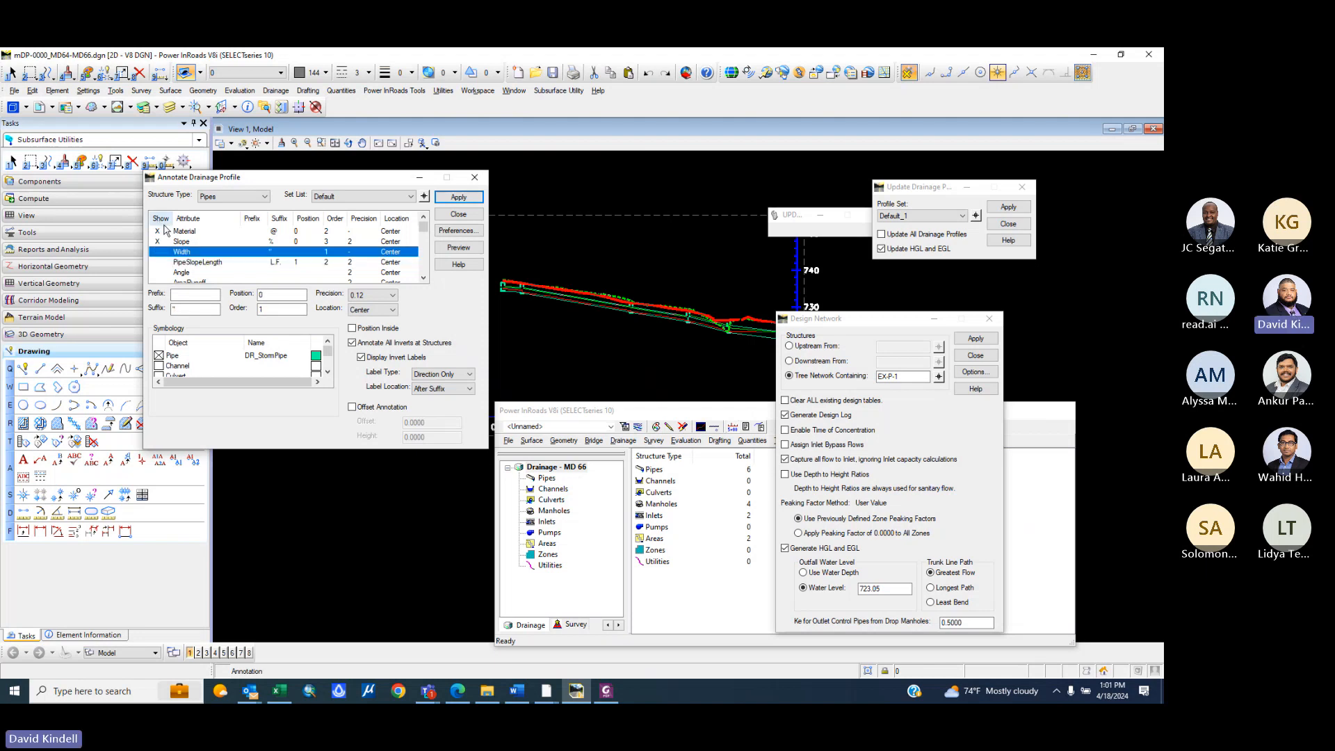
# - Include the InvertIn, InvertOut and PipeLength attributes in the pipe annotation
pyautogui.scroll(-3, 164, 229)
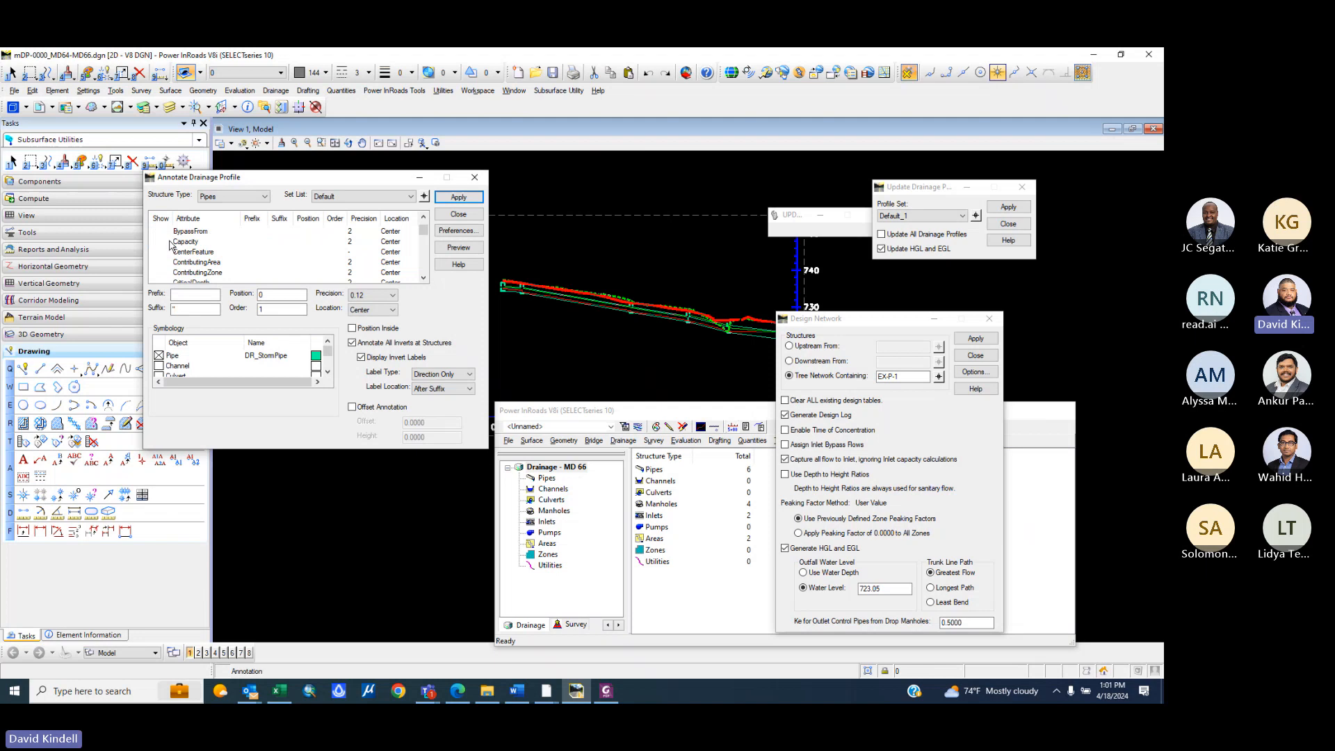
pyautogui.scroll(-2, 171, 244)
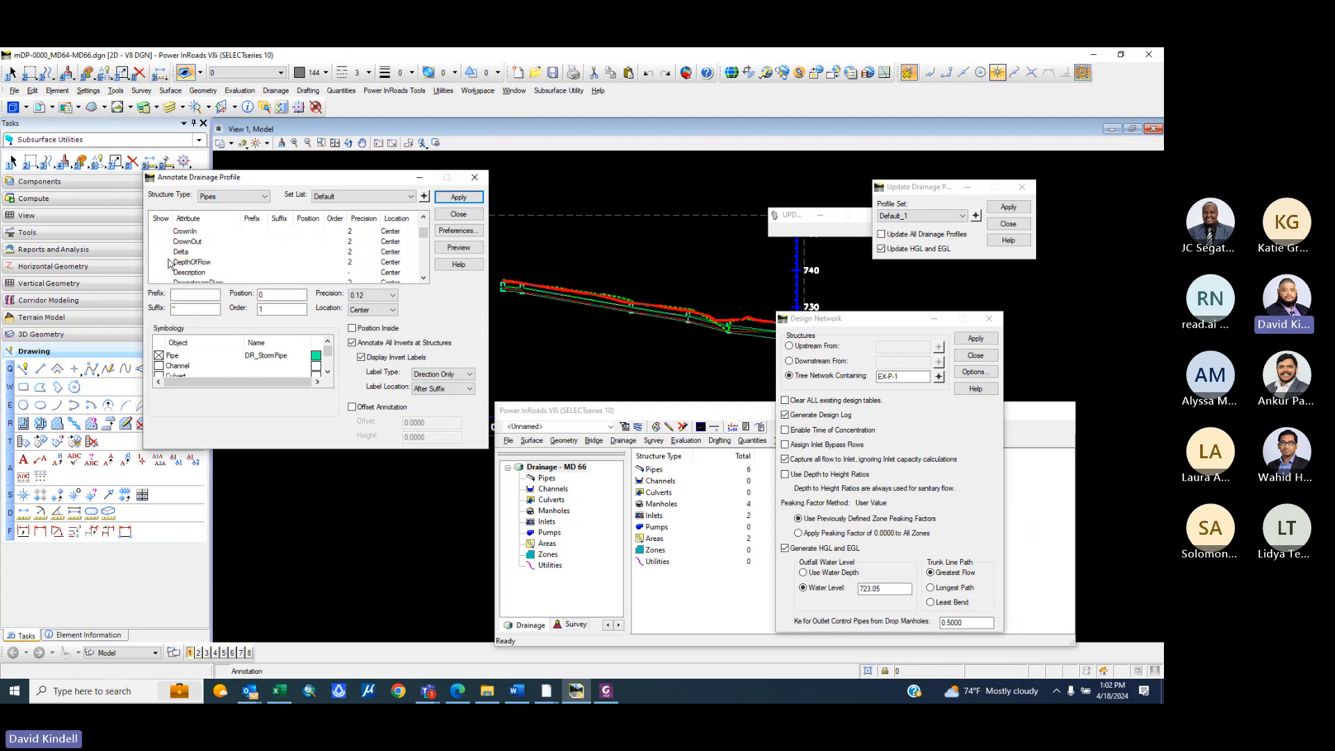
pyautogui.scroll(-1, 171, 265)
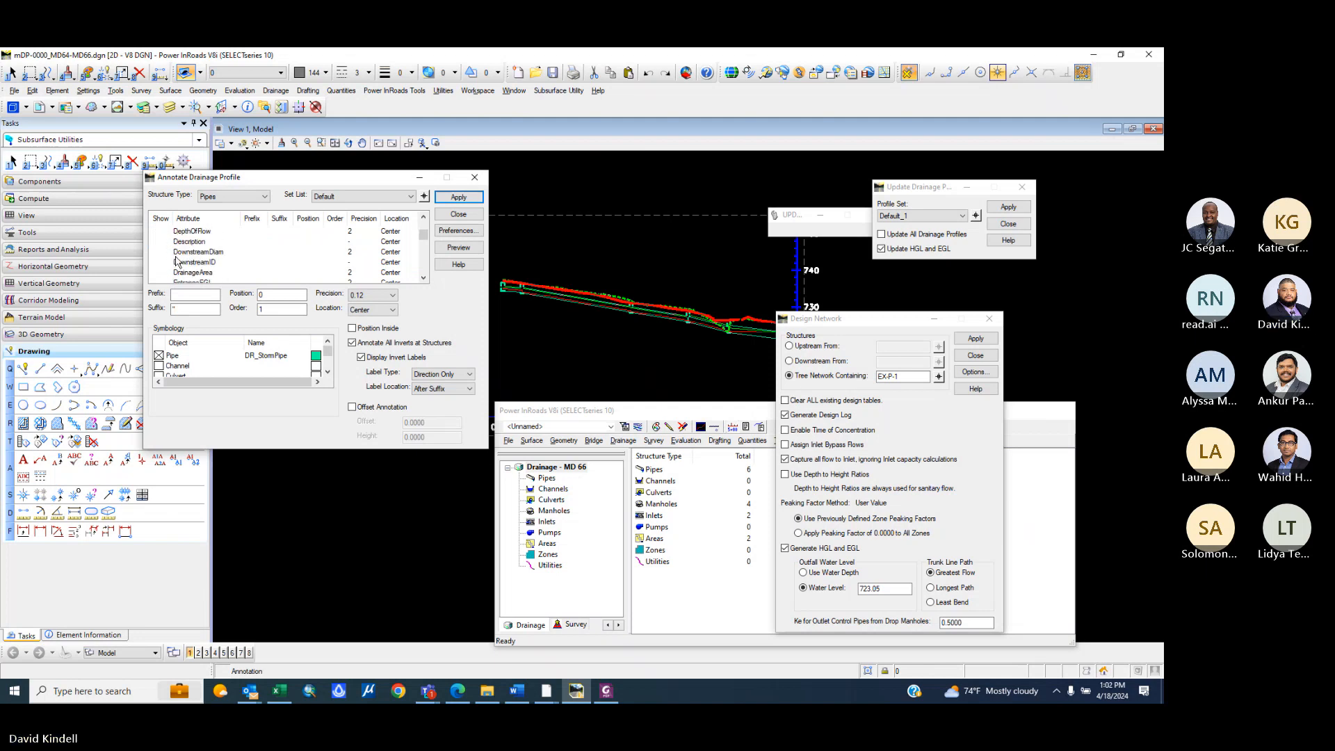
pyautogui.scroll(-1, 176, 261)
pyautogui.scroll(-2, 174, 261)
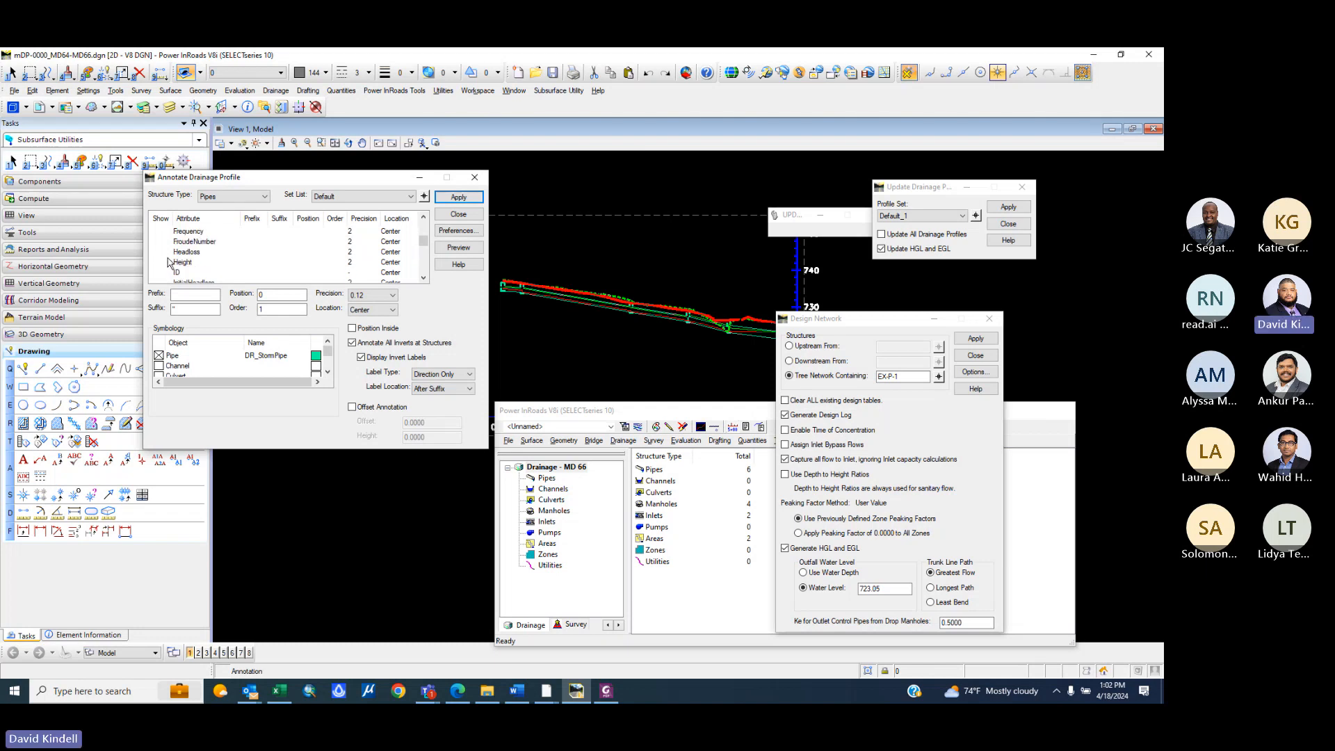
pyautogui.scroll(-2, 169, 264)
pyautogui.scroll(-1, 169, 263)
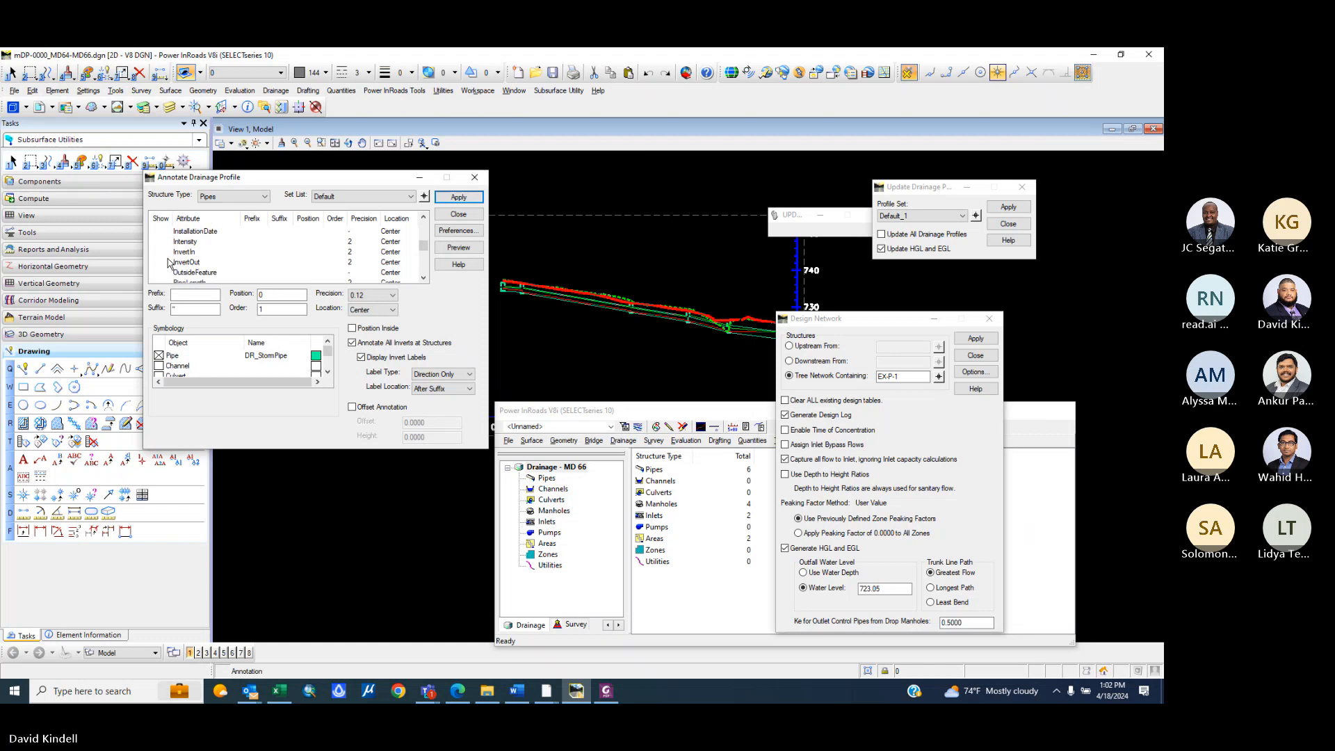
pyautogui.click(160, 251)
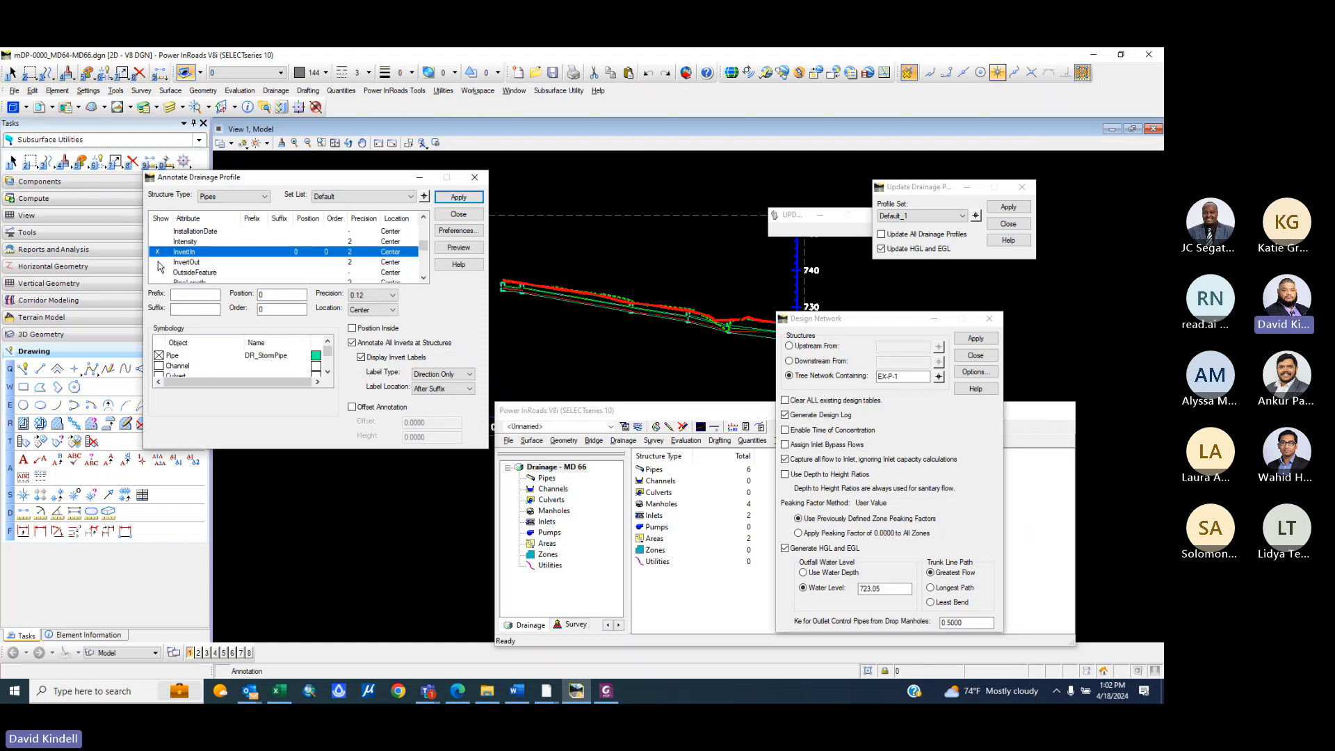
pyautogui.click(159, 262)
pyautogui.scroll(-1, 172, 255)
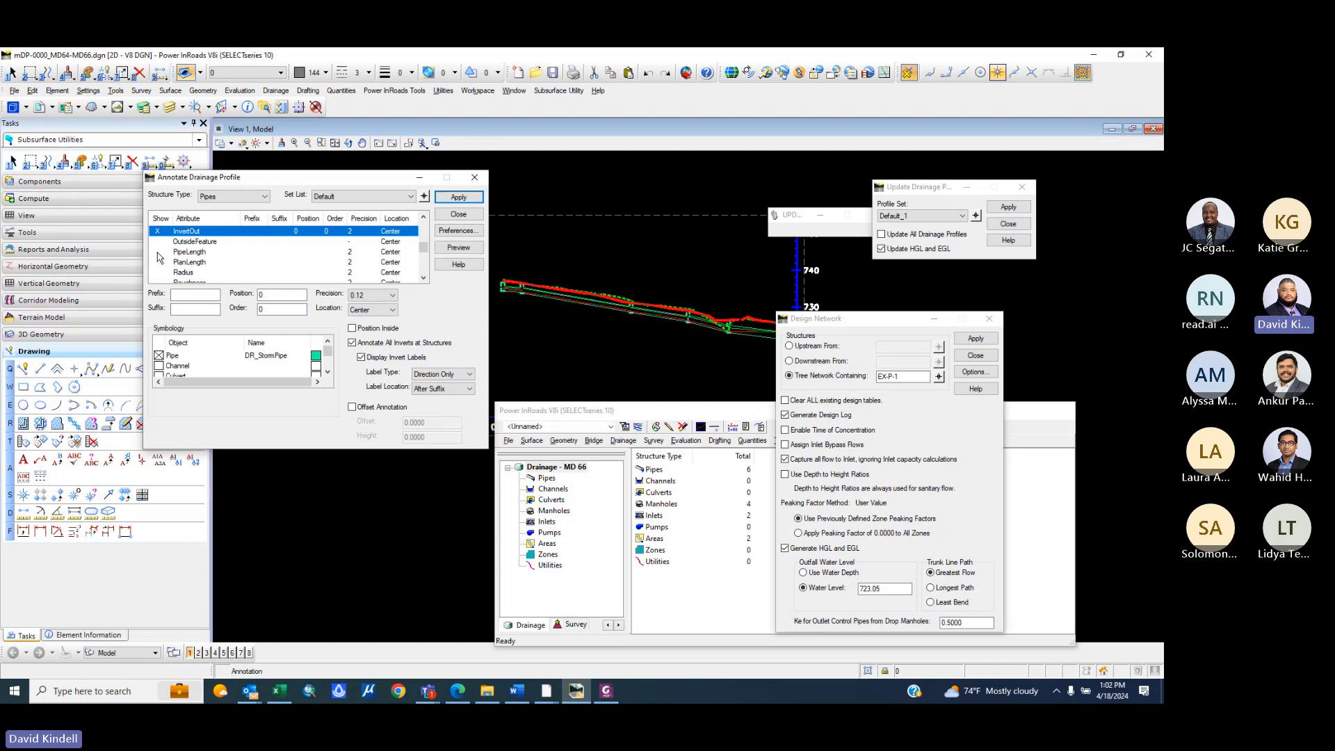
pyautogui.click(160, 253)
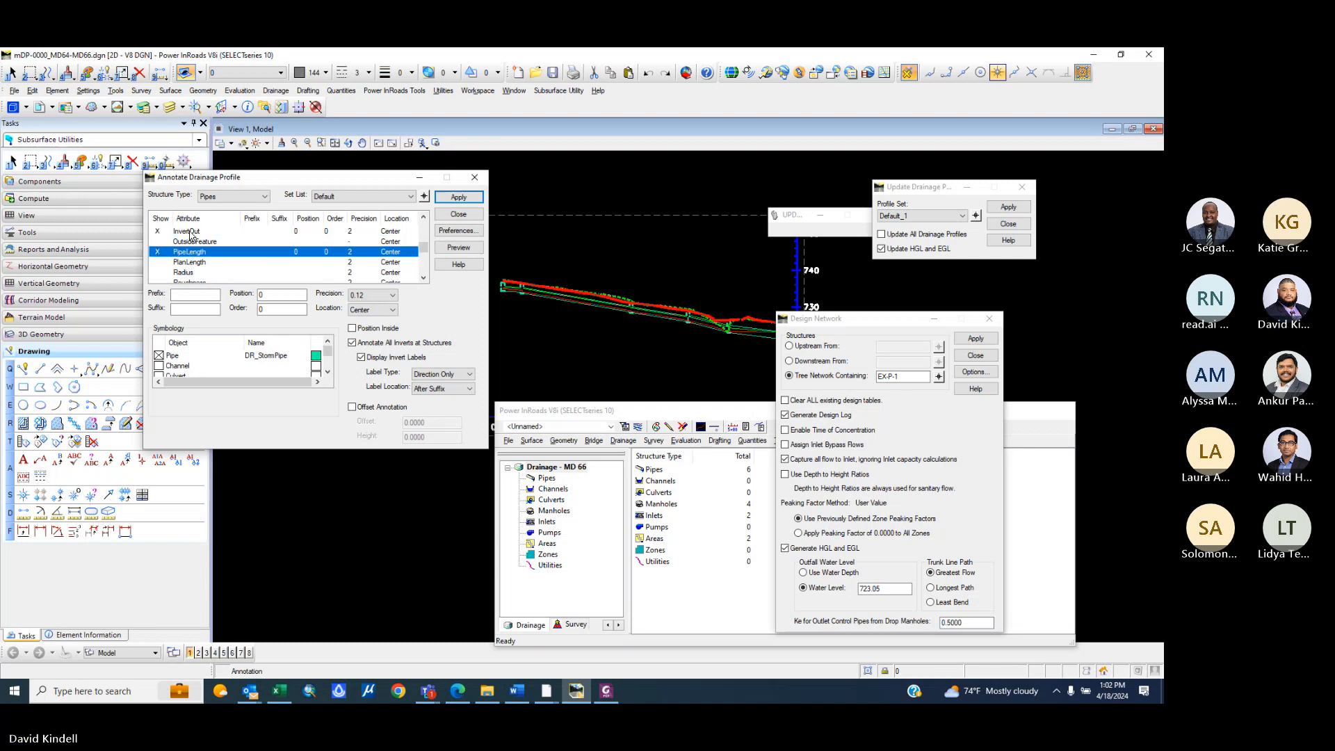
# - Include the SizedWidth attribute in the pipe annotation
pyautogui.scroll(-1, 188, 239)
pyautogui.scroll(-1, 186, 241)
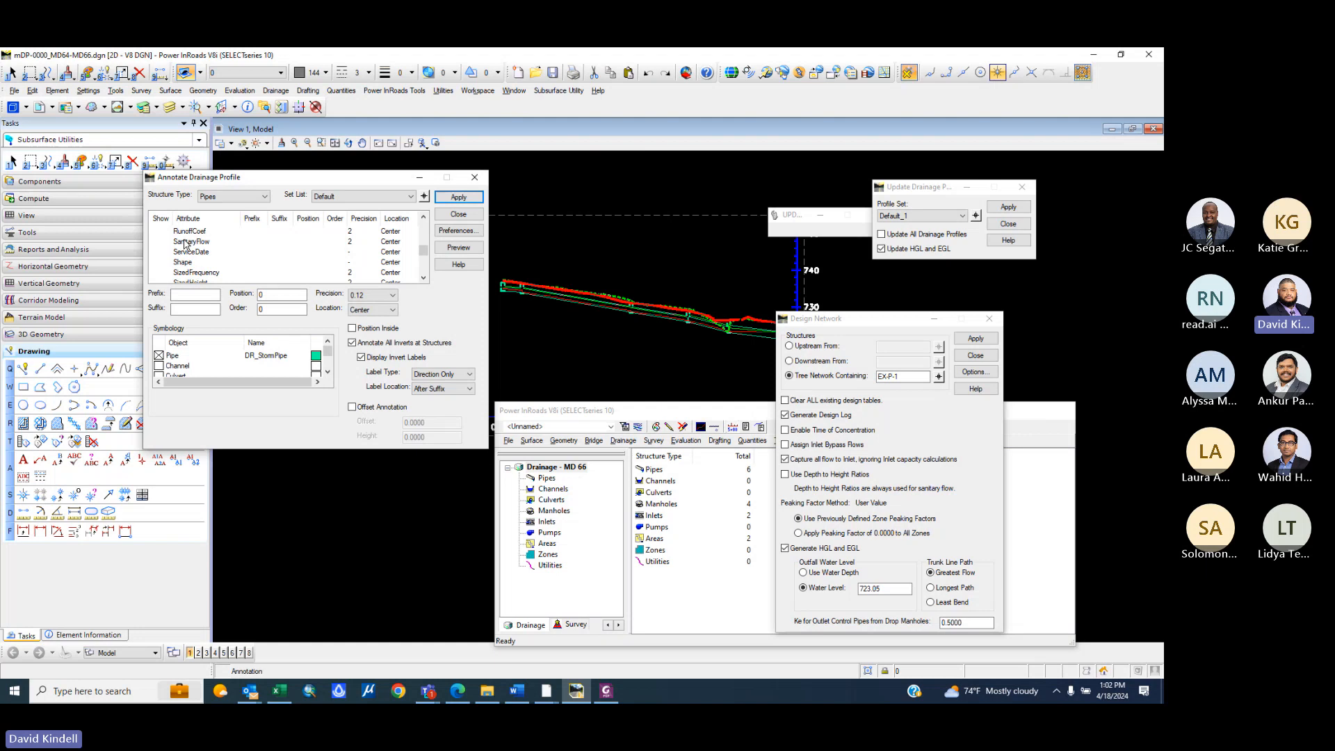
pyautogui.scroll(-1, 182, 257)
pyautogui.click(156, 263)
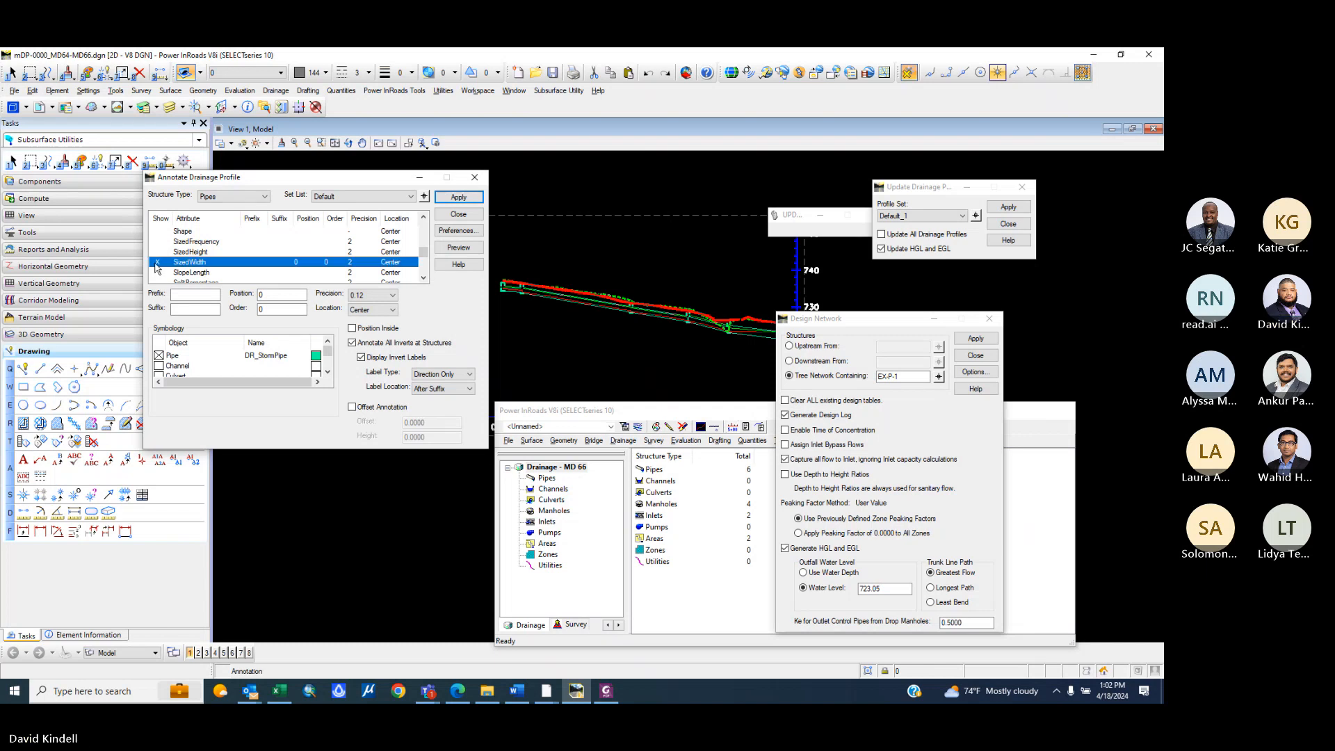
# - Include the TotalFlow and Velocity attributes in the pipe annotation
pyautogui.scroll(-1, 173, 255)
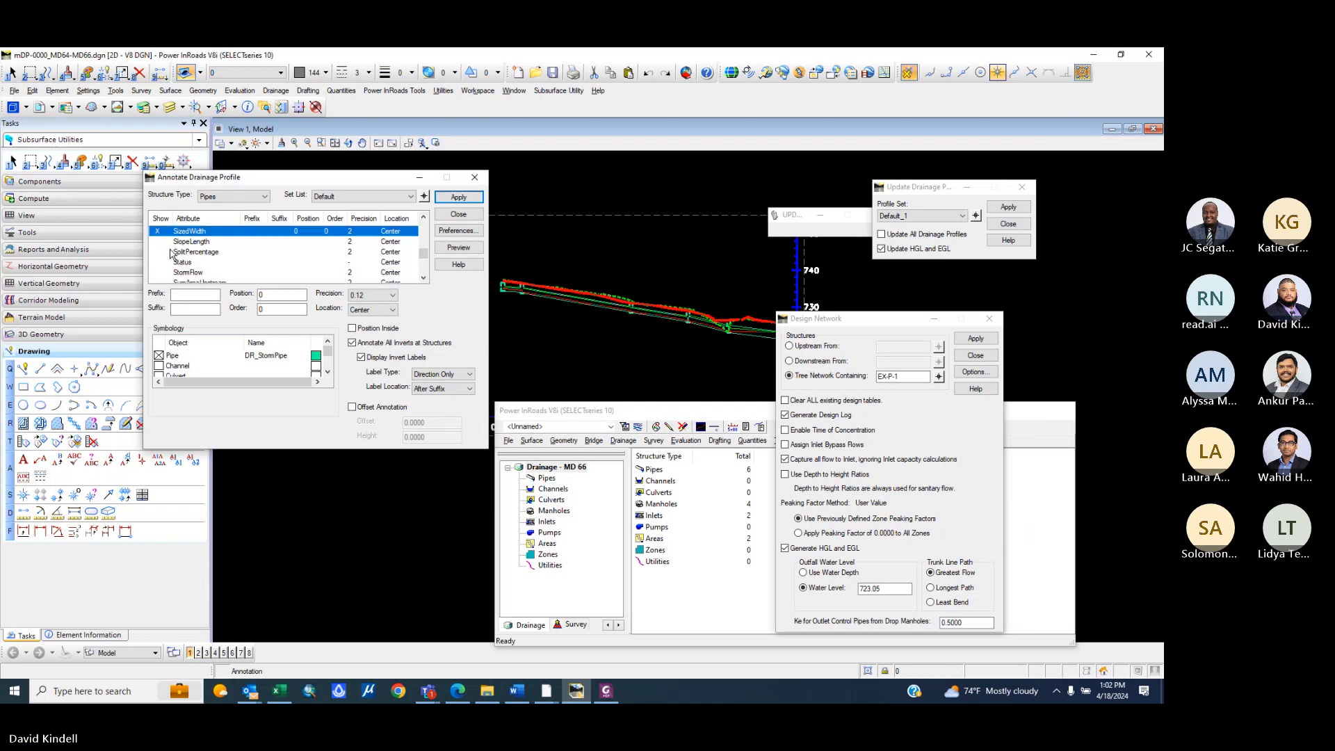
pyautogui.scroll(1, 169, 256)
pyautogui.scroll(-1, 167, 259)
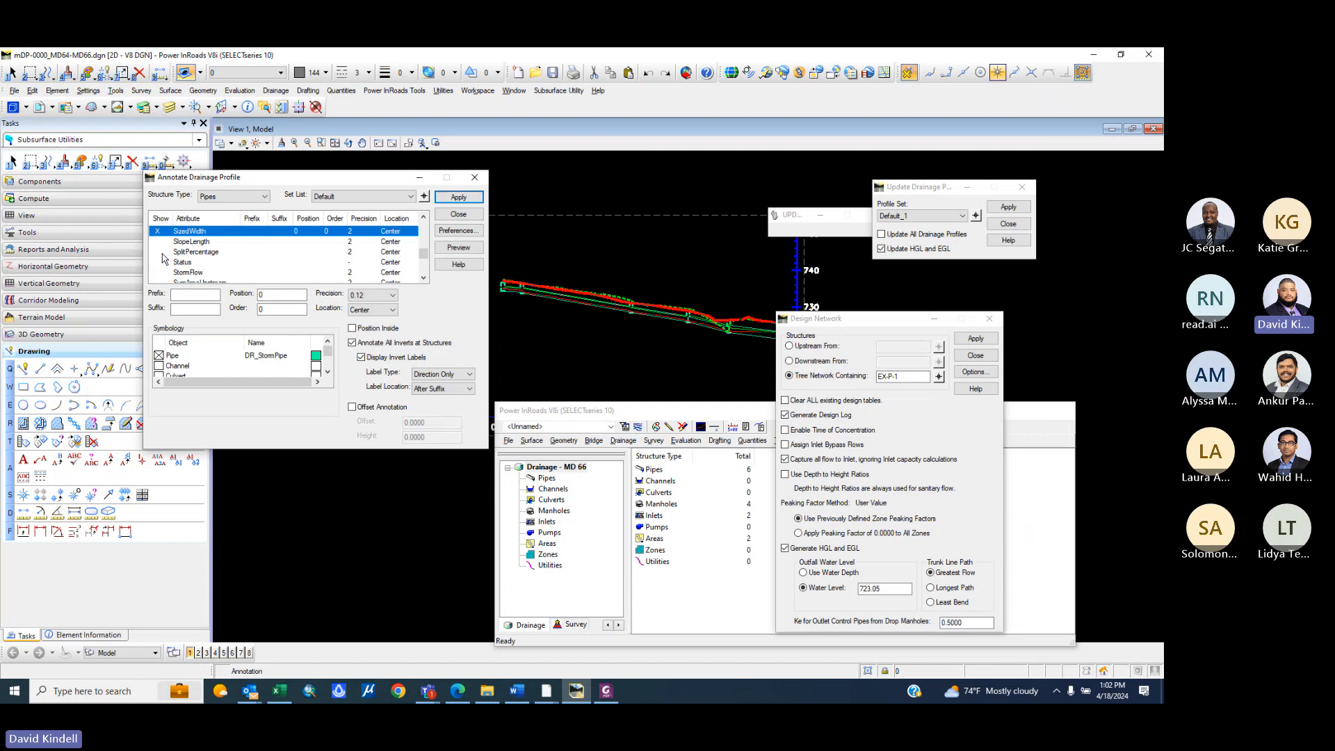
pyautogui.scroll(-3, 164, 244)
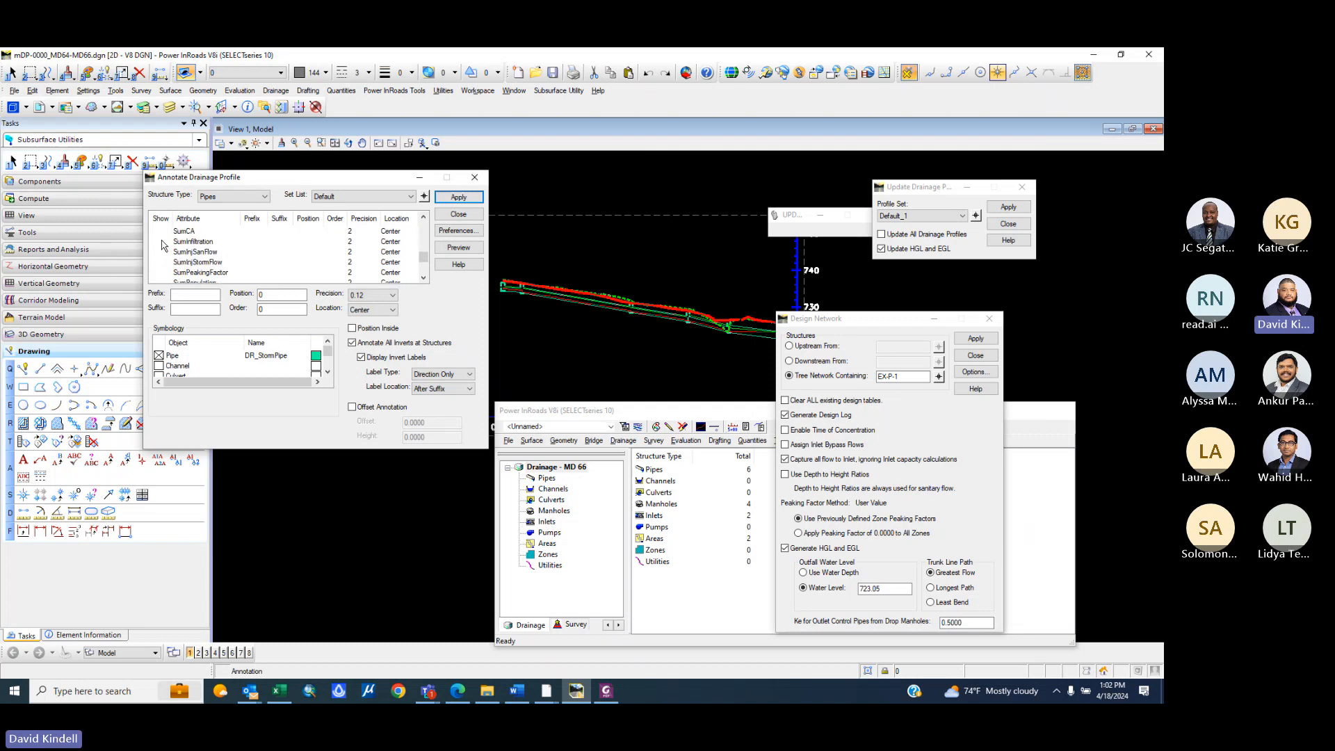
pyautogui.scroll(-1, 164, 245)
pyautogui.scroll(-2, 164, 245)
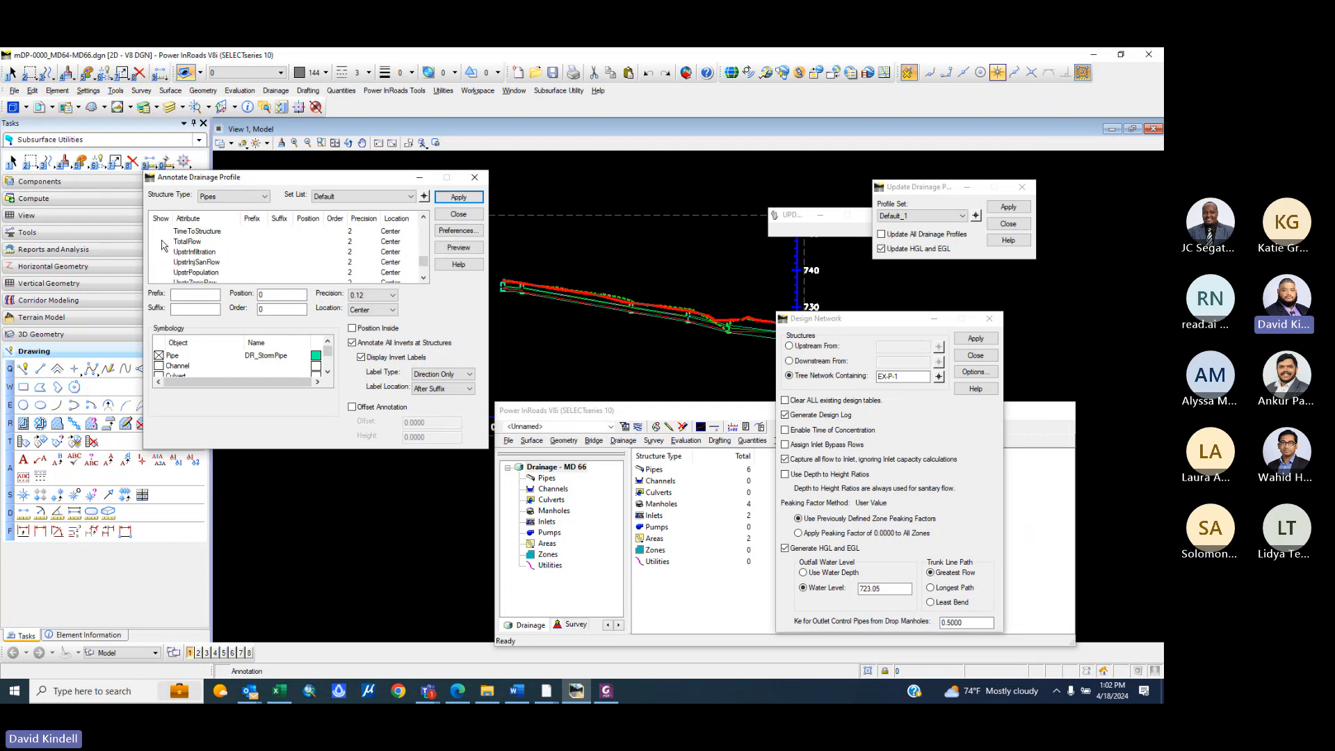
pyautogui.click(160, 243)
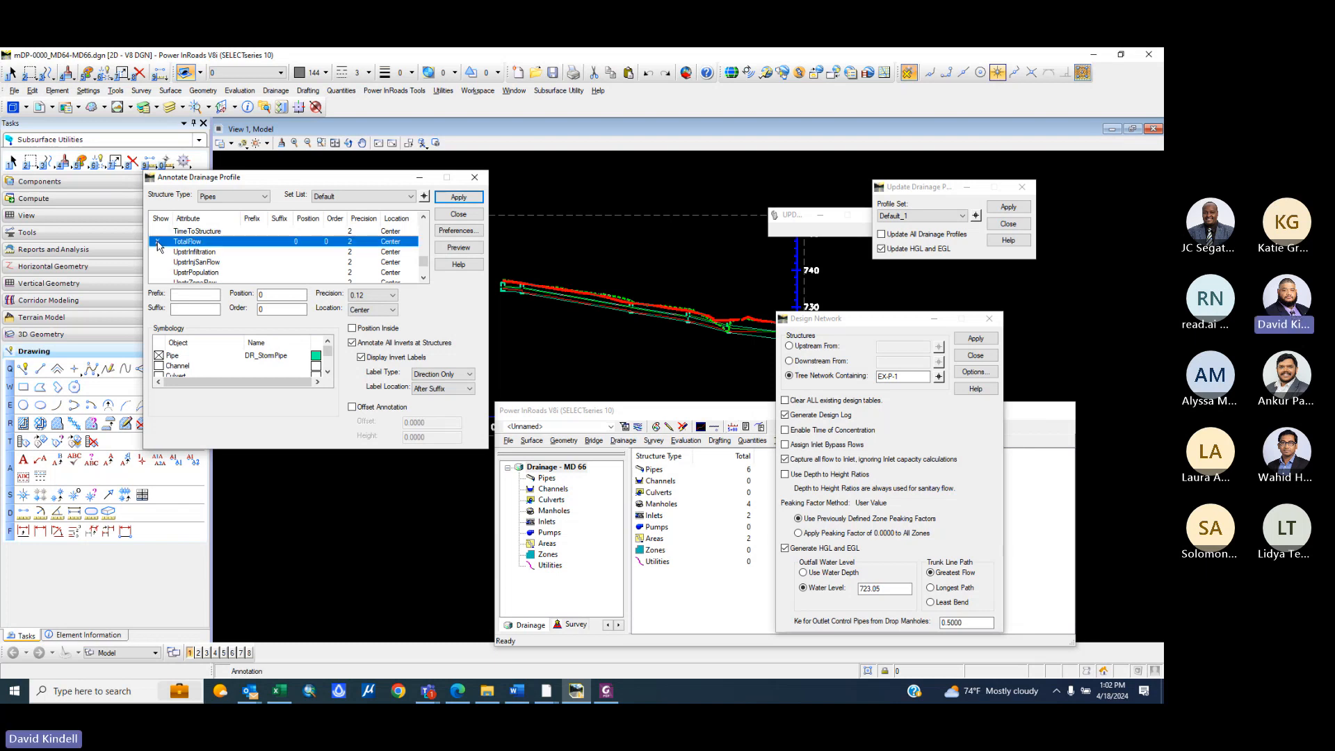
pyautogui.scroll(-3, 159, 245)
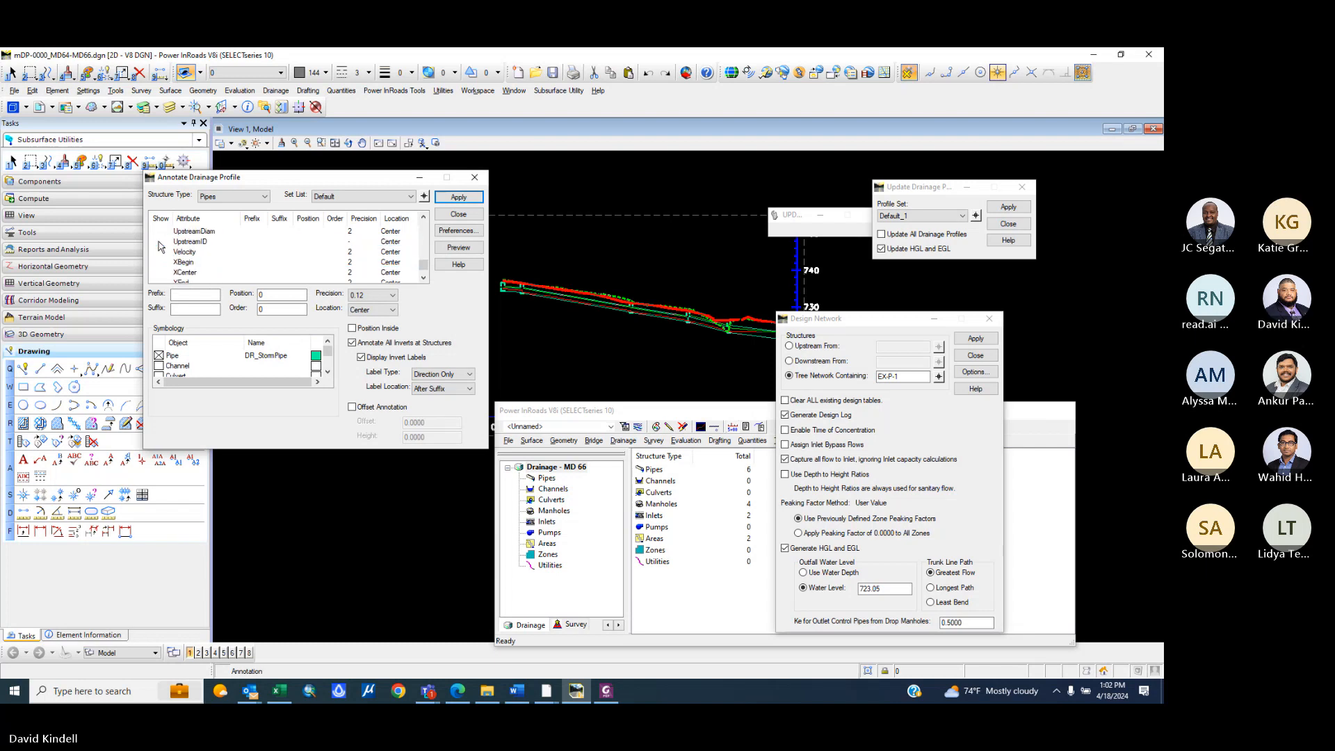
pyautogui.click(159, 253)
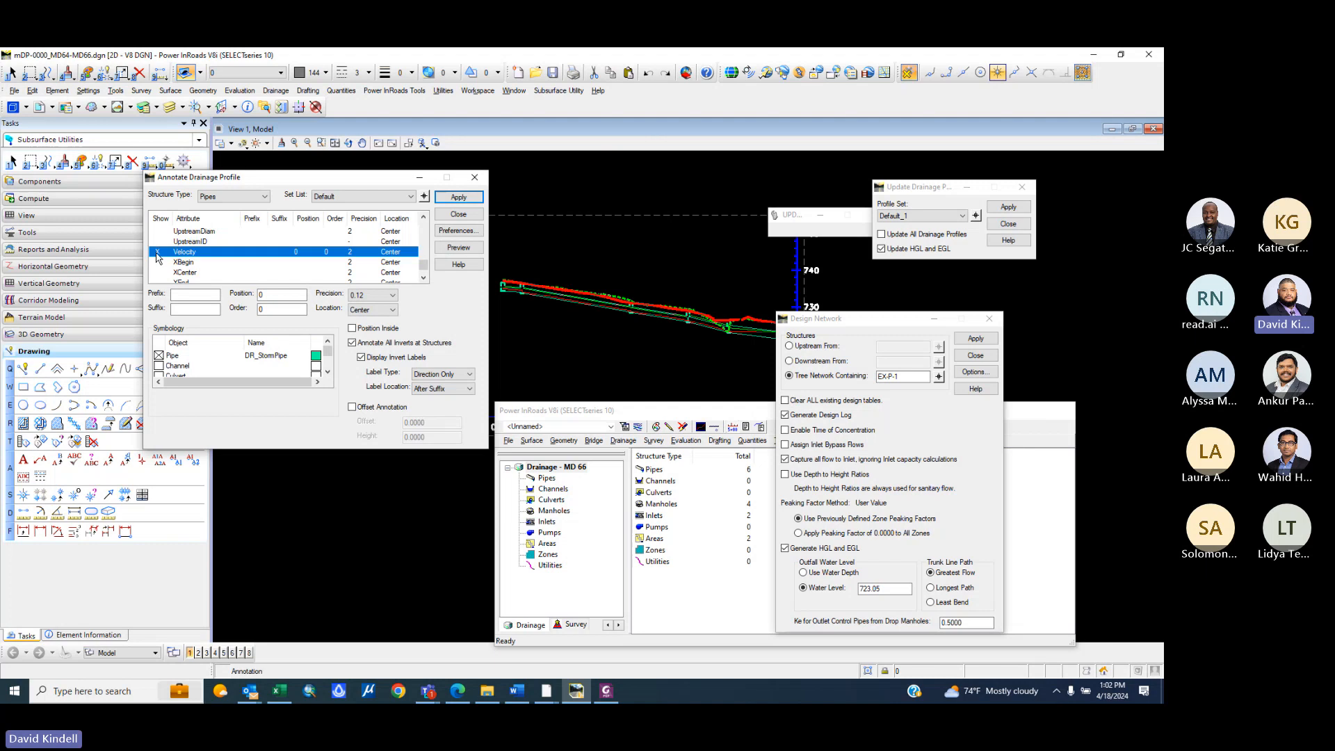
# - Return to the start of the attribute list and open a preview of the pipe annotation layout
pyautogui.scroll(5, 159, 256)
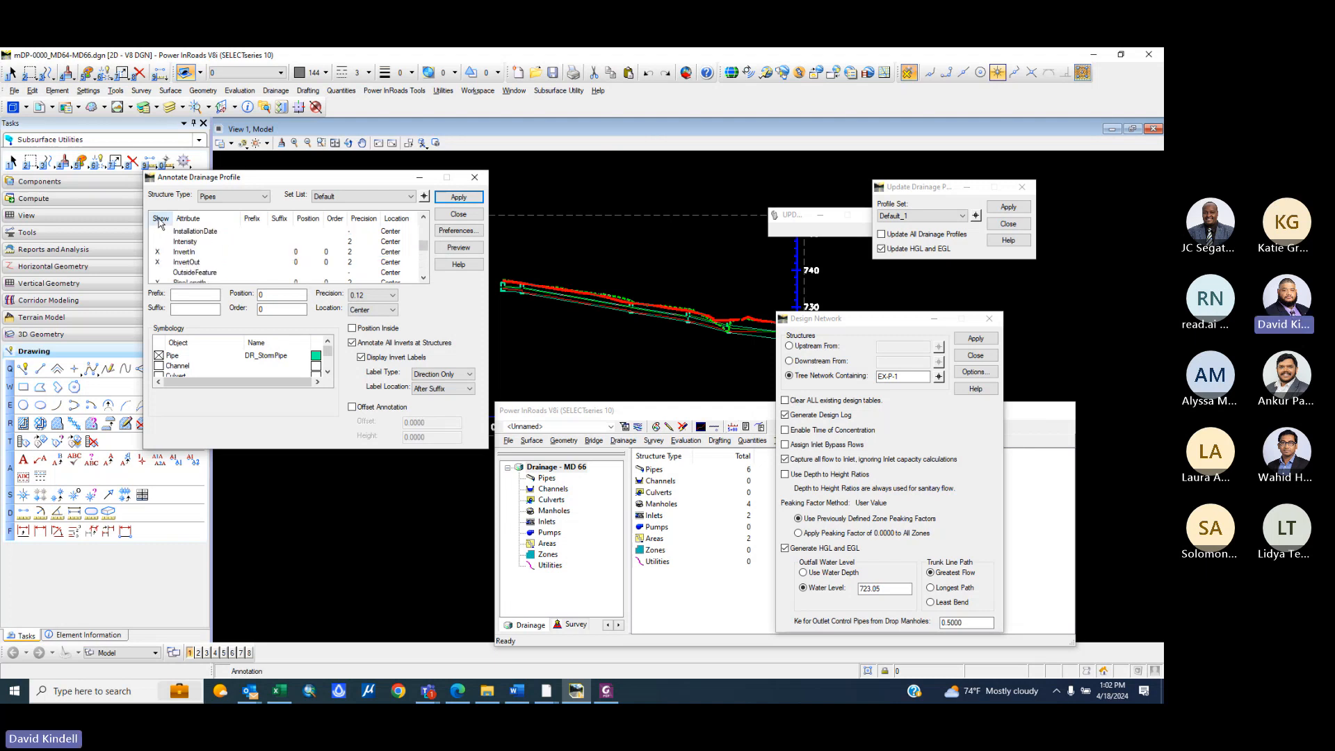
pyautogui.scroll(5, 176, 239)
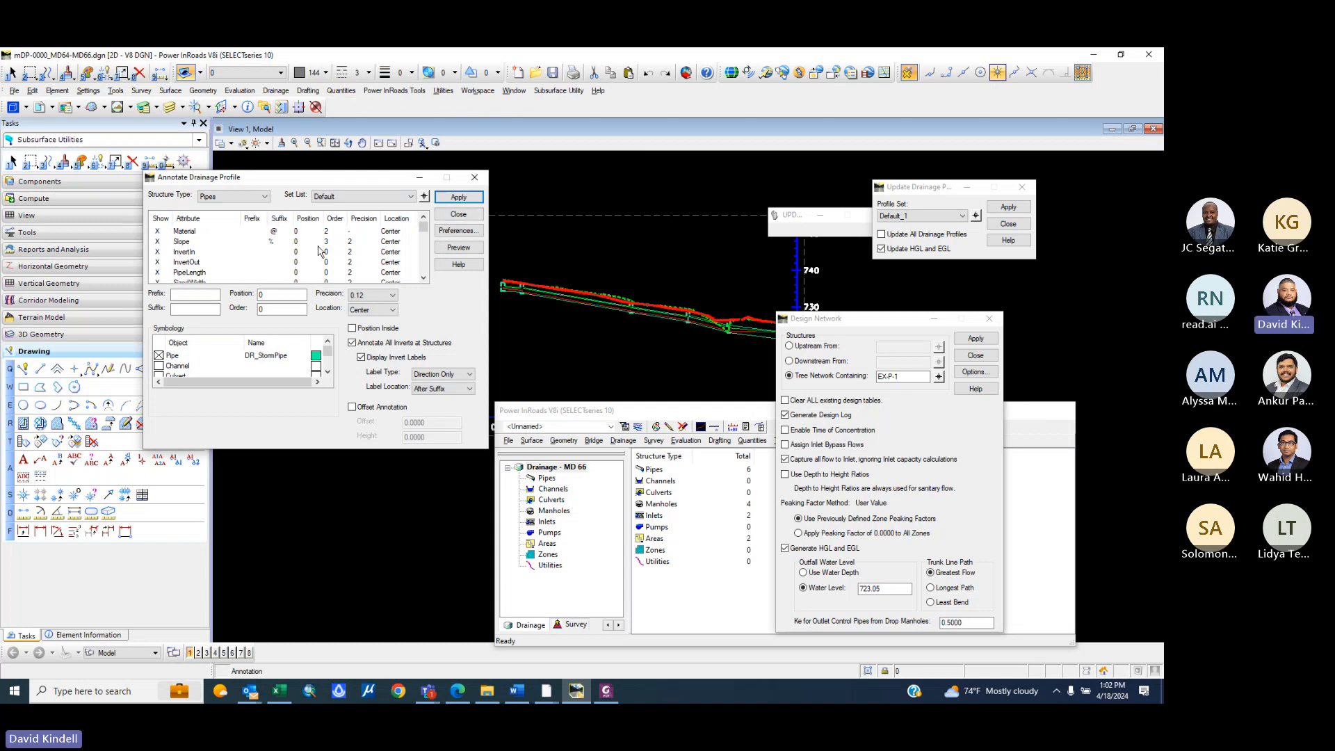
pyautogui.click(459, 250)
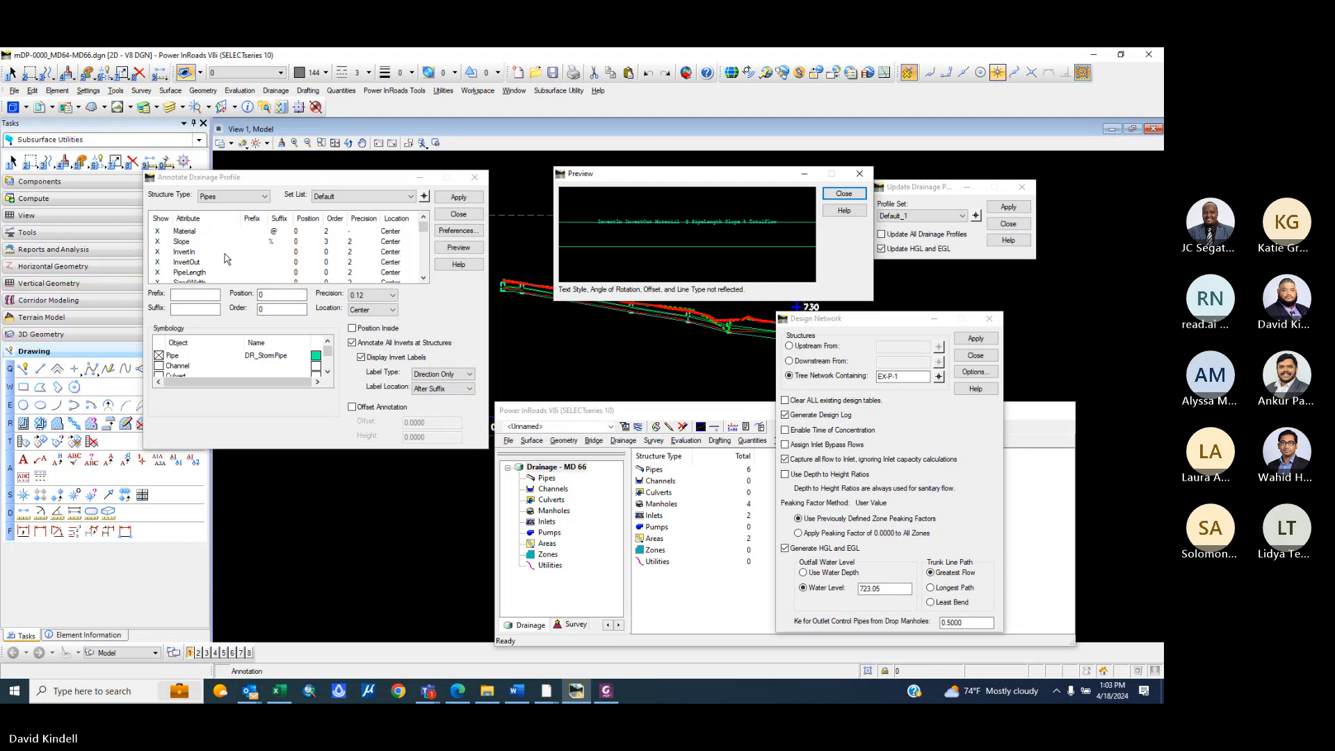
# - Set the position of the Material attribute to 1
pyautogui.click(186, 233)
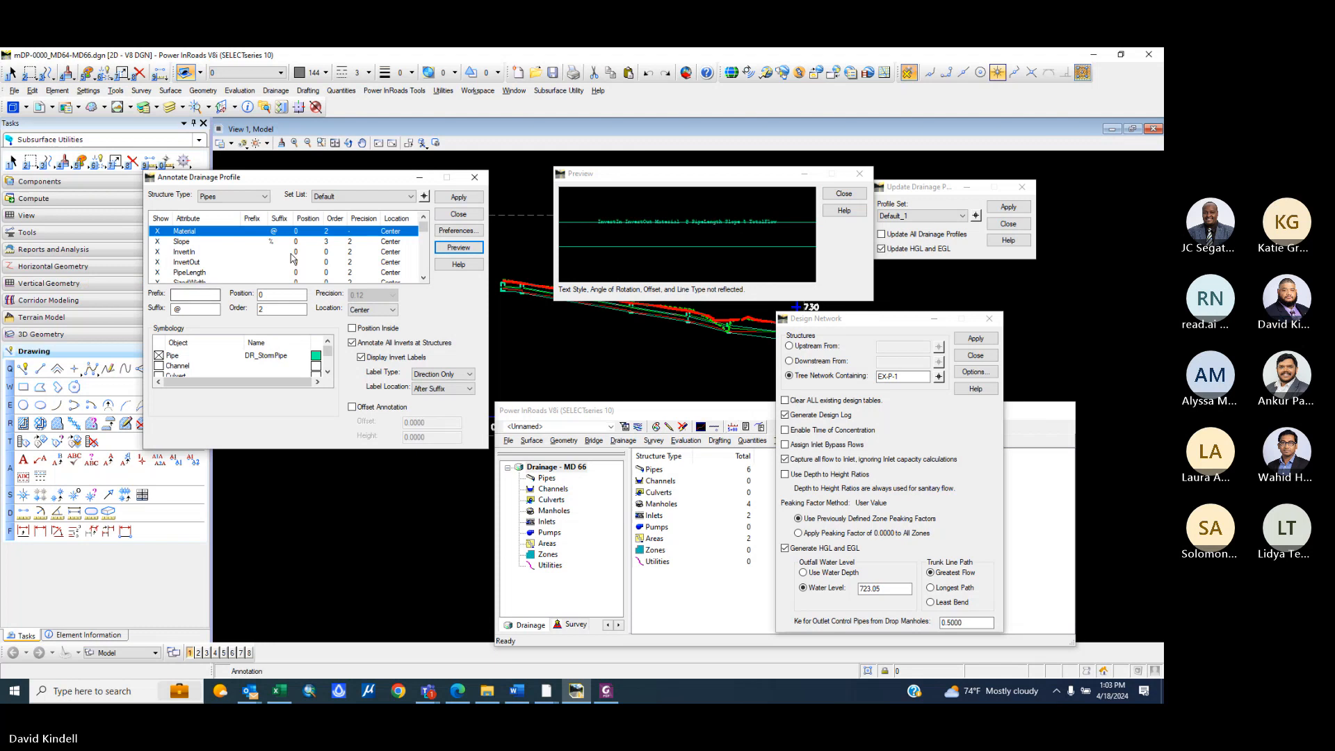
pyautogui.click(206, 295)
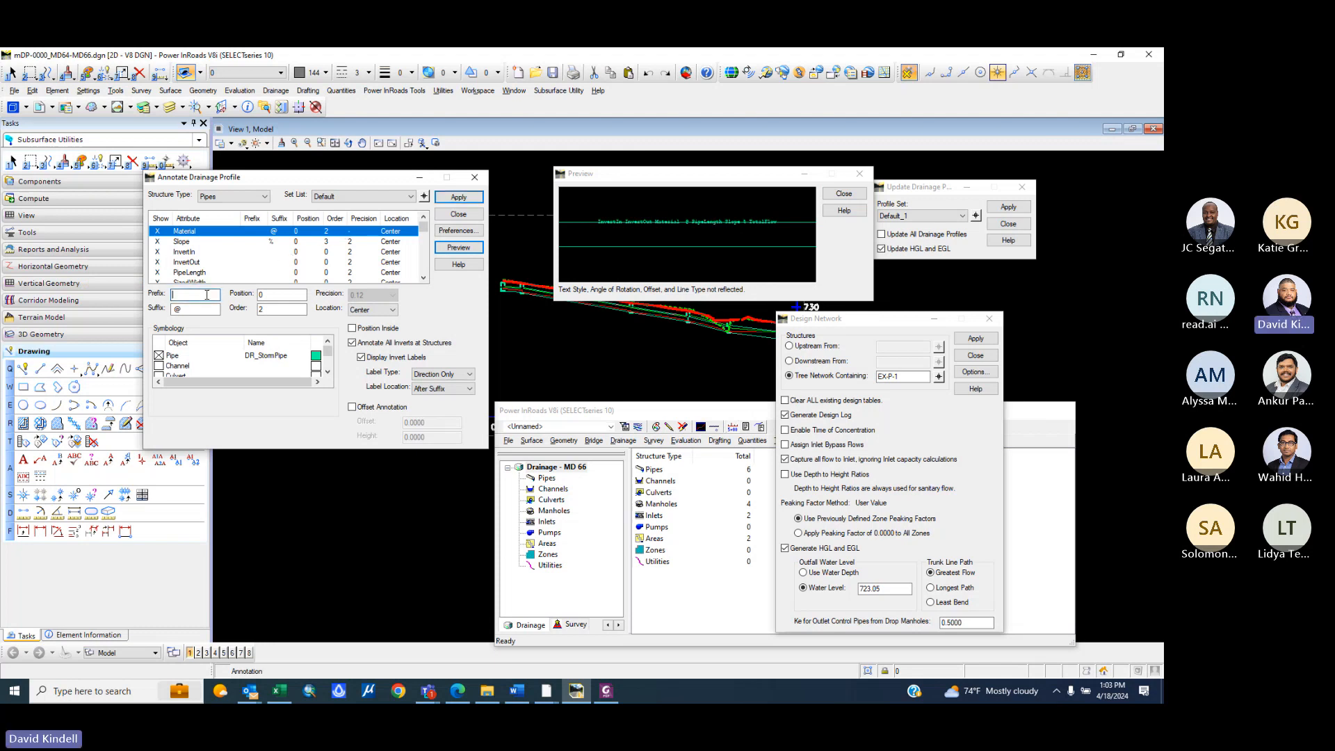
pyautogui.click(263, 296)
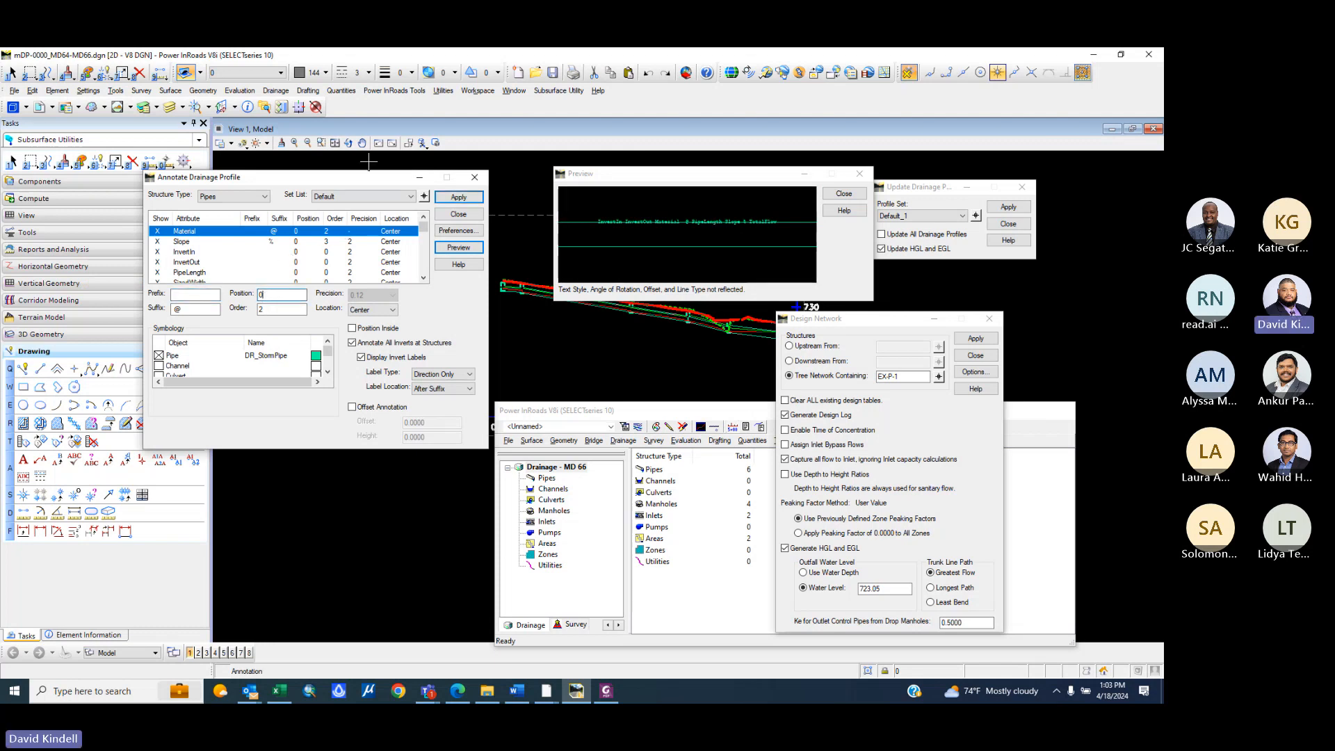
pyautogui.write('1')
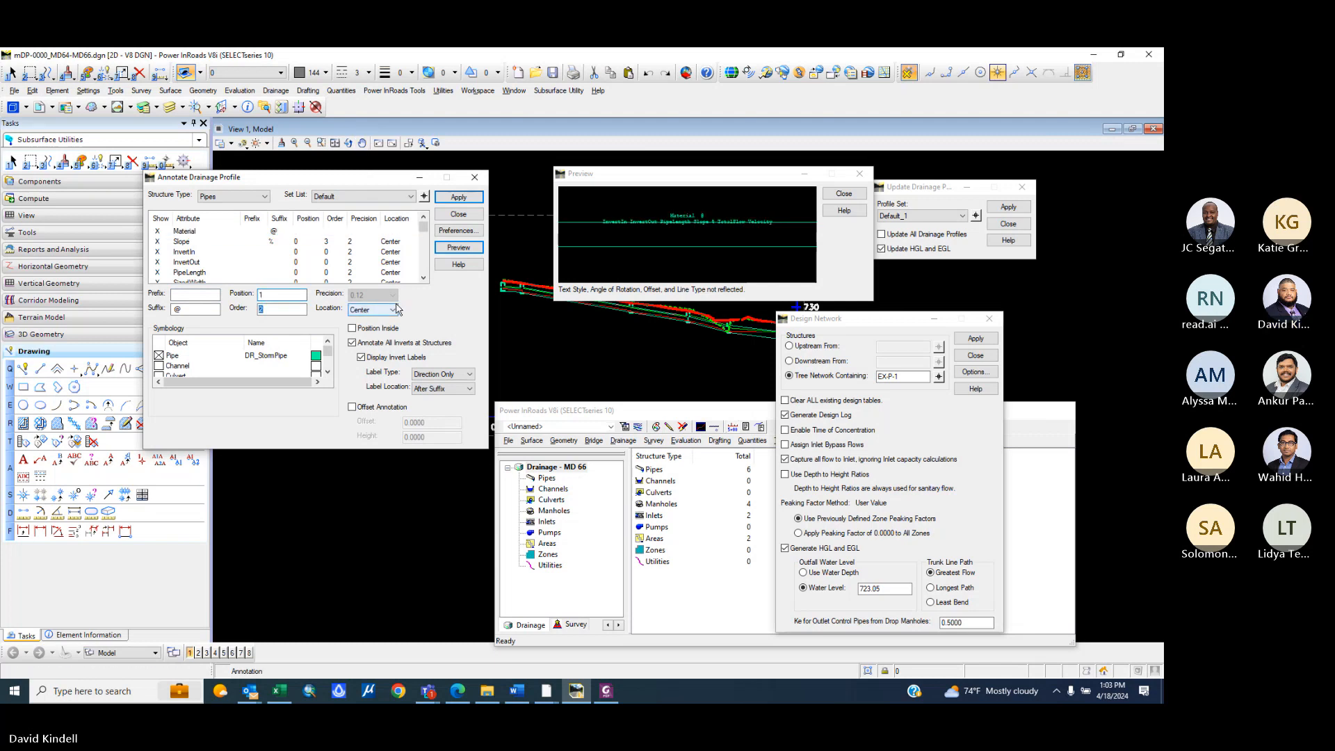
pyautogui.press('Tab')
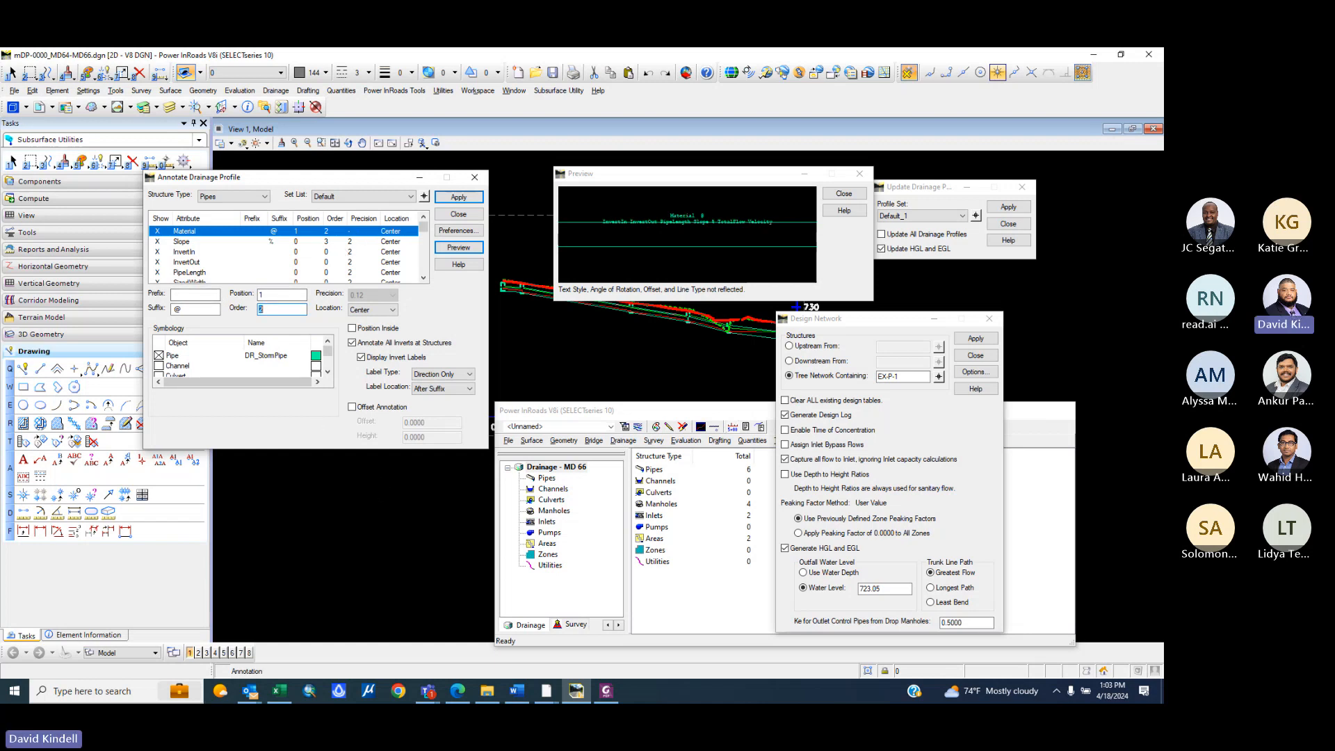
# - Check the 15" RCP label in the Monterey Ave plans PDF, return to Power InRoads and set the PipeLength and SizedWidth positions to 1
pyautogui.click(612, 697)
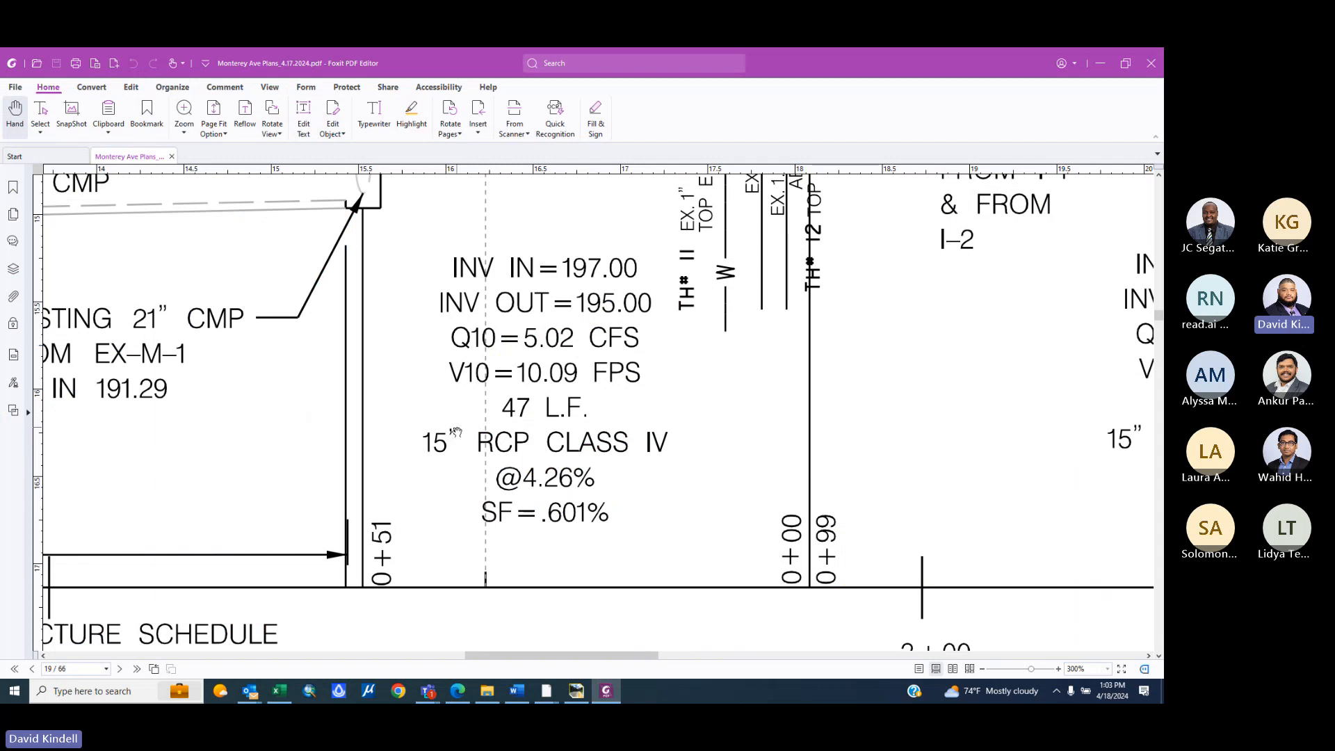
pyautogui.click(1100, 64)
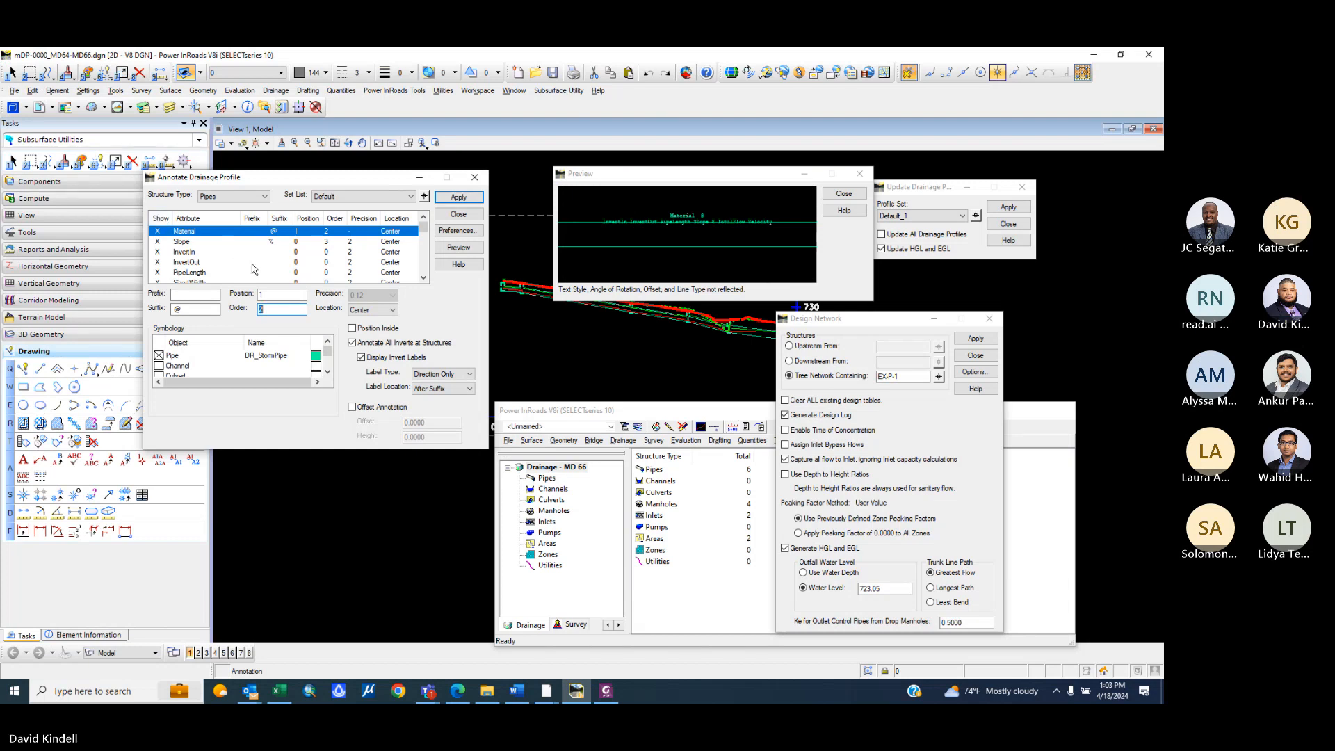
pyautogui.click(185, 273)
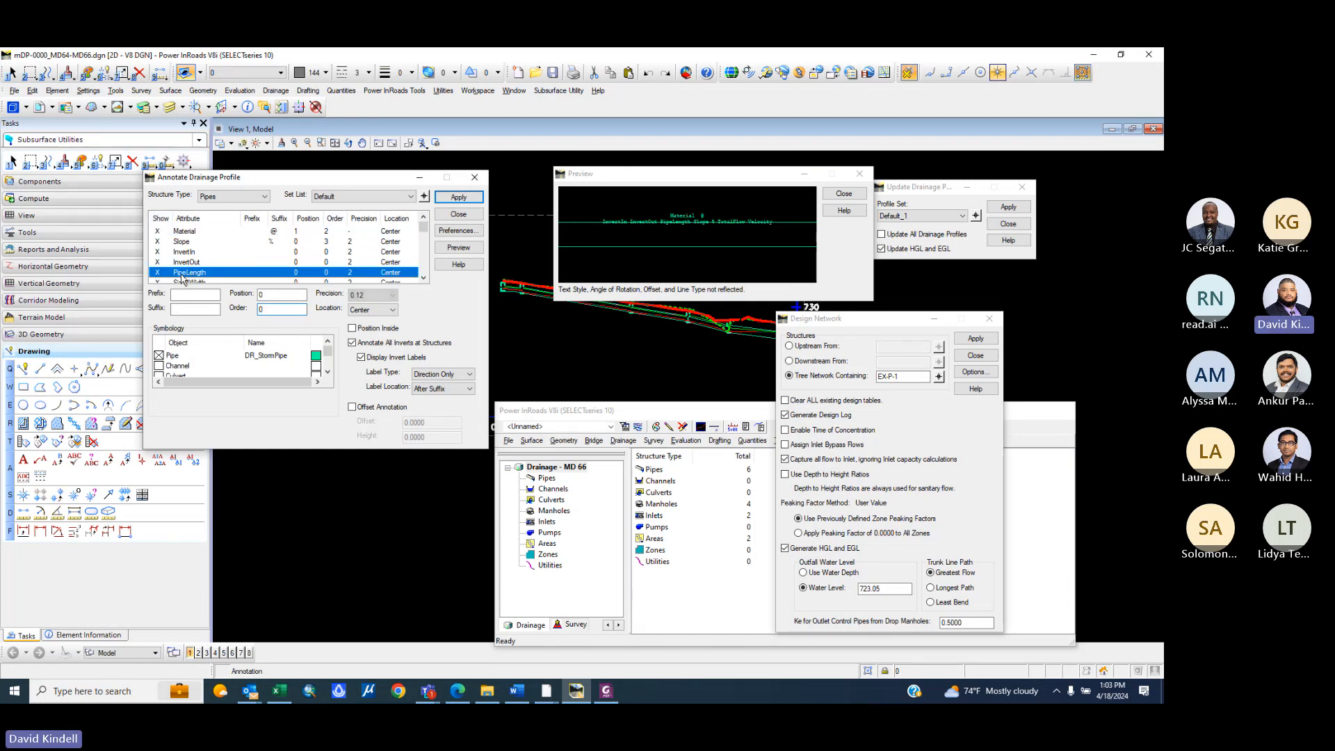
pyautogui.write('1')
pyautogui.press('Tab')
pyautogui.scroll(-1, 205, 263)
pyautogui.click(200, 252)
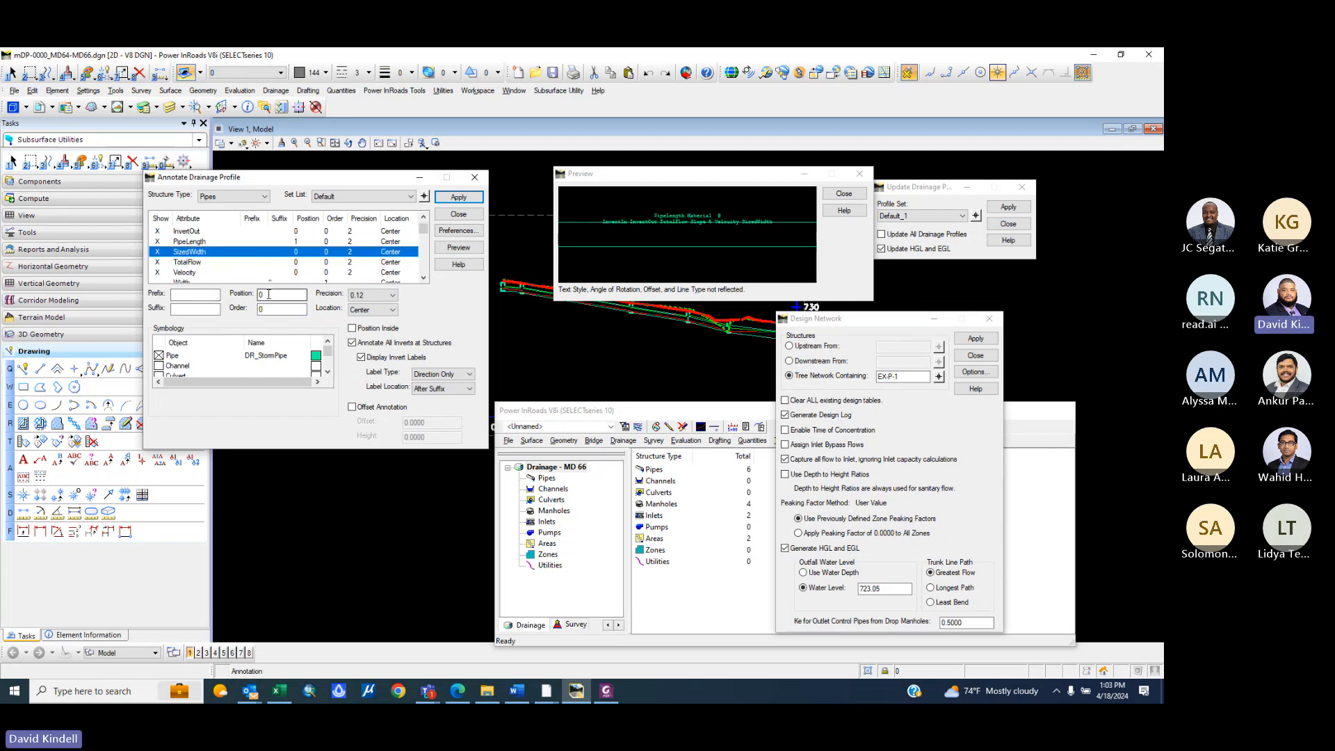
pyautogui.write('1')
pyautogui.press('Tab')
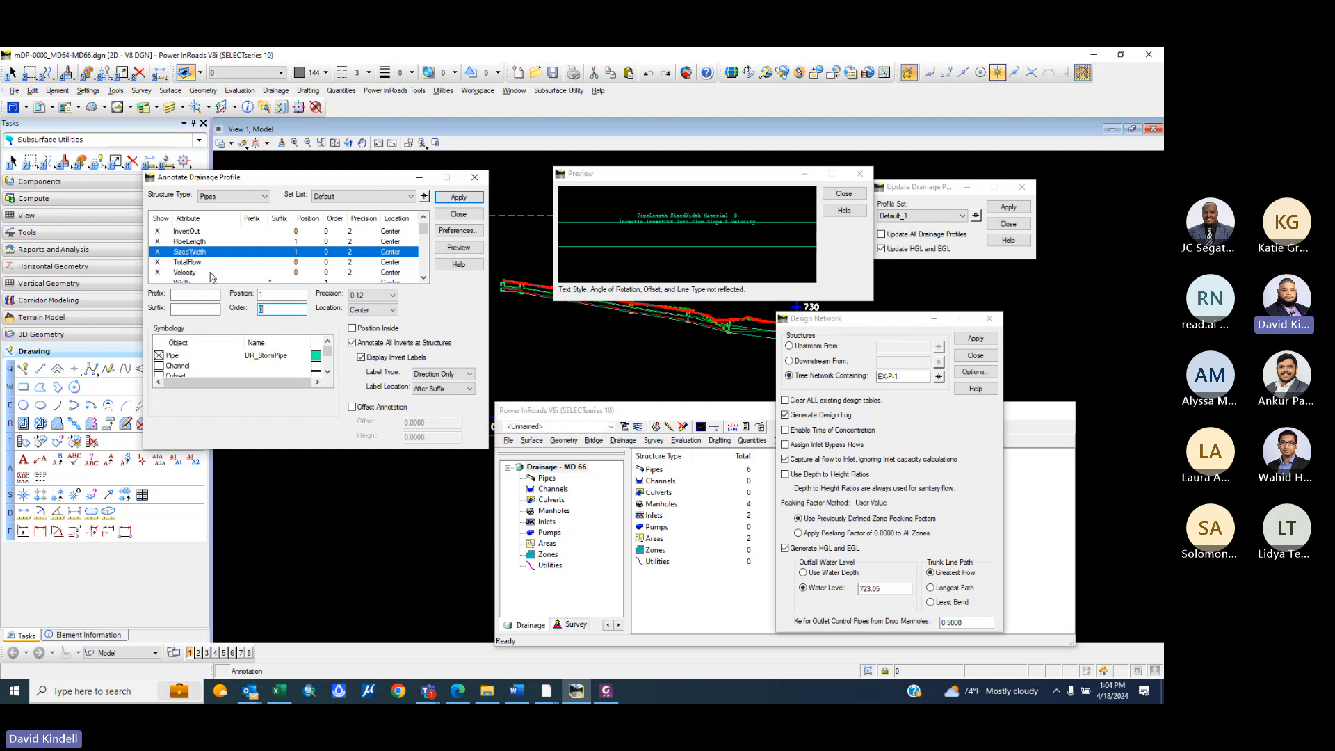
# - Add an inch mark (") as the suffix of the SizedWidth attribute
pyautogui.click(184, 308)
pyautogui.click(460, 198)
pyautogui.click(268, 294)
# - Set the suffix of the PipeLength attribute to L.F
pyautogui.click(190, 242)
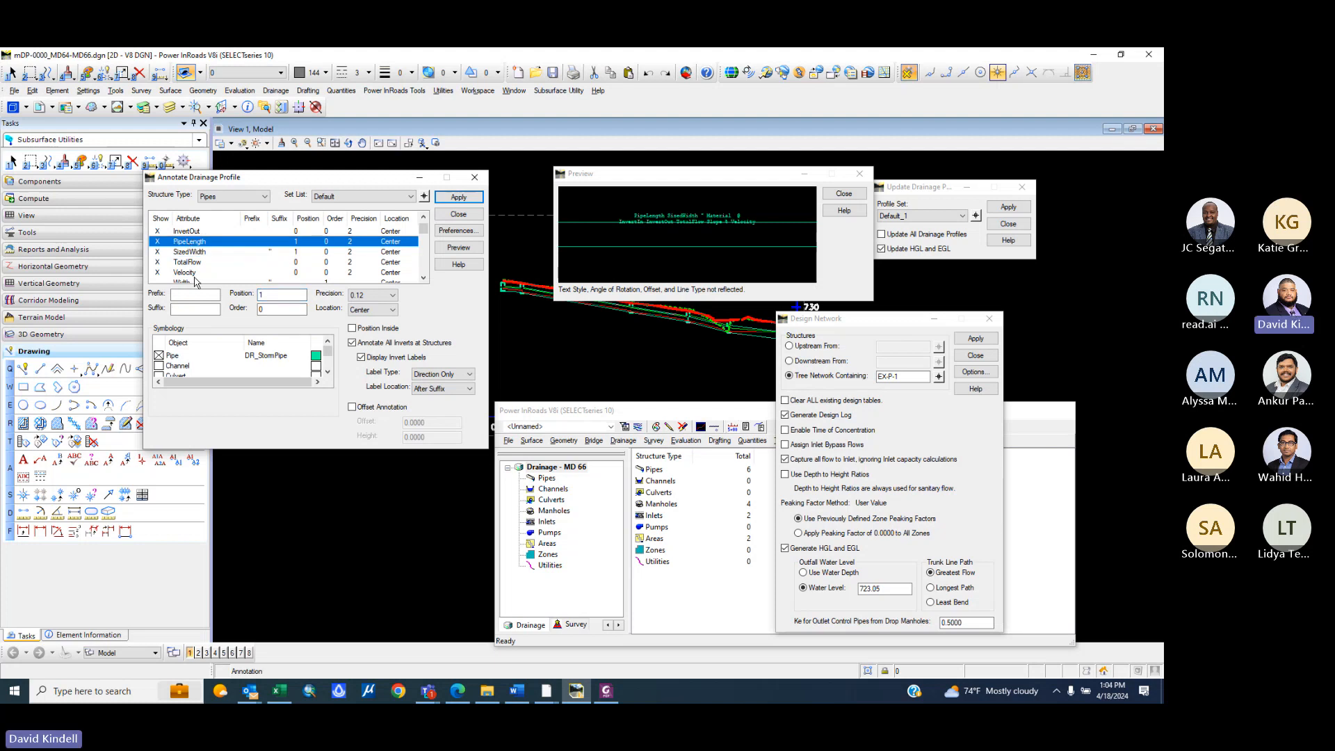
pyautogui.click(182, 309)
pyautogui.write('LF')
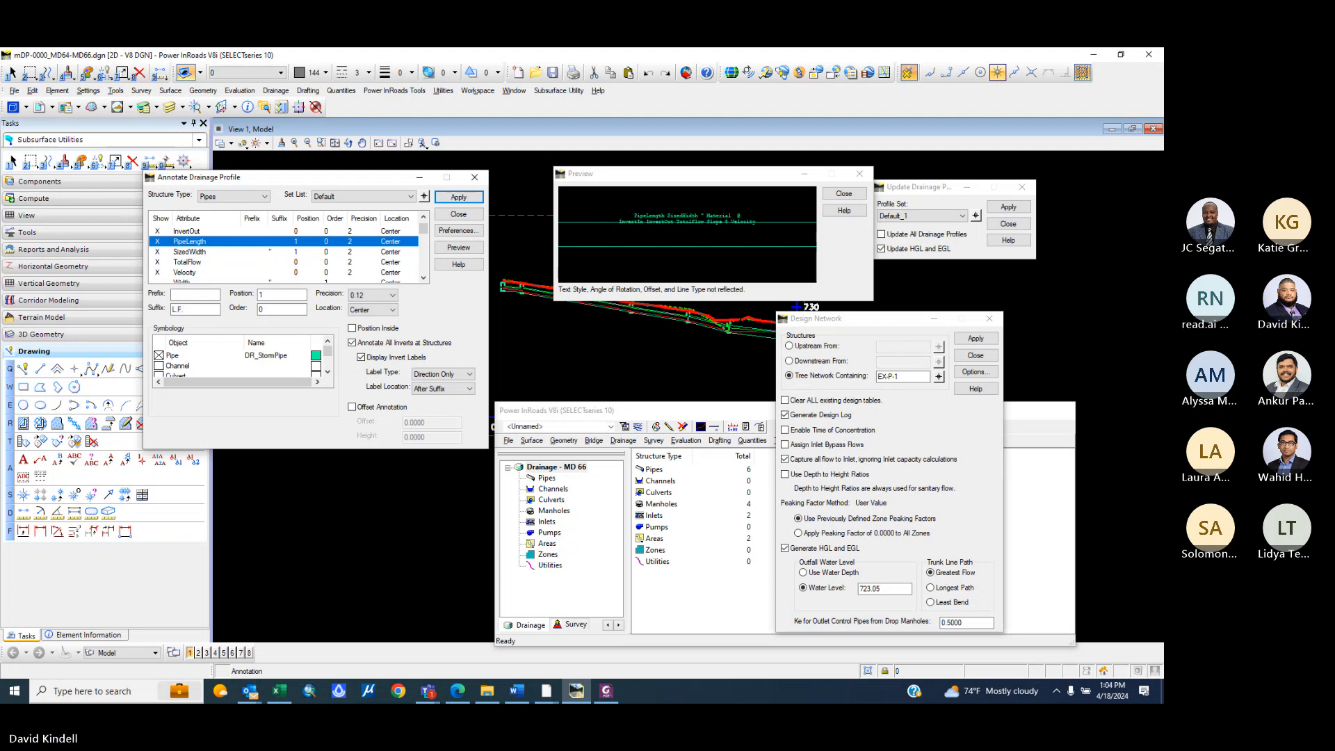
pyautogui.doubleClick(290, 308)
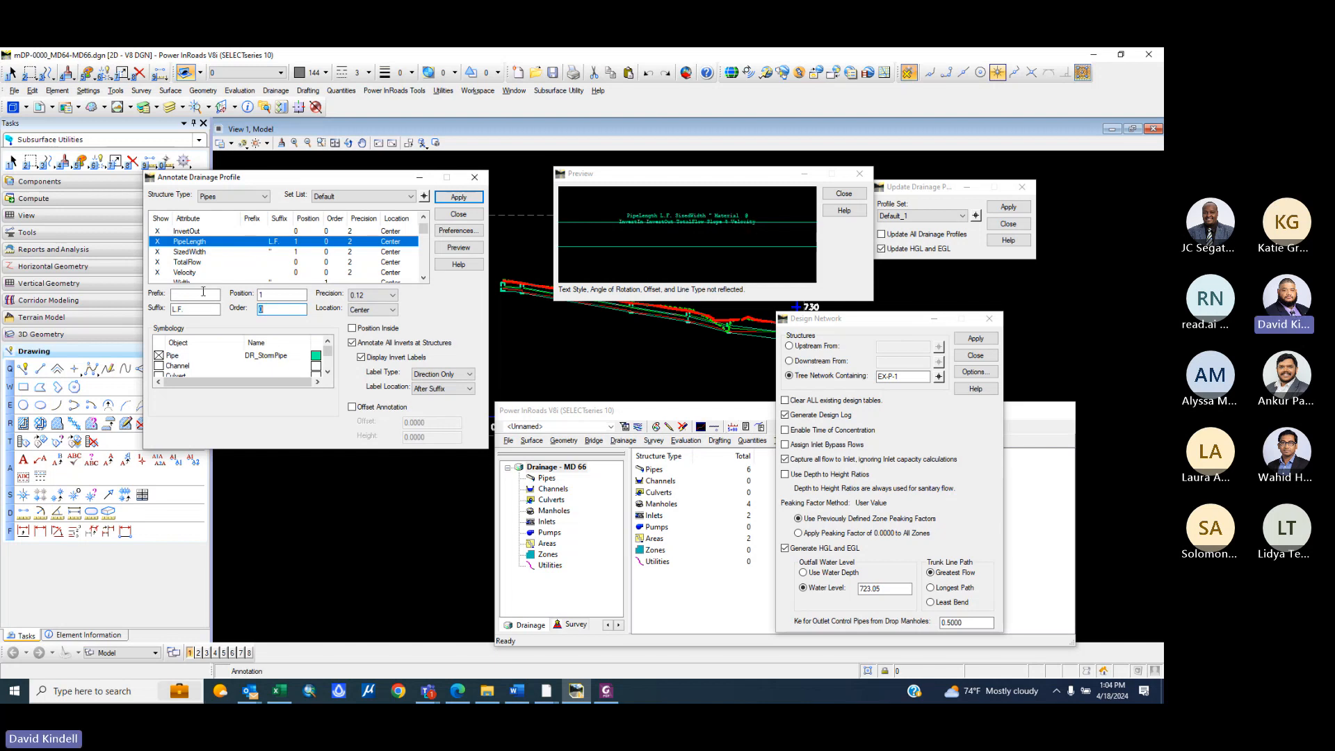
# - Remove the @ suffix from the Material attribute
pyautogui.scroll(-1, 206, 259)
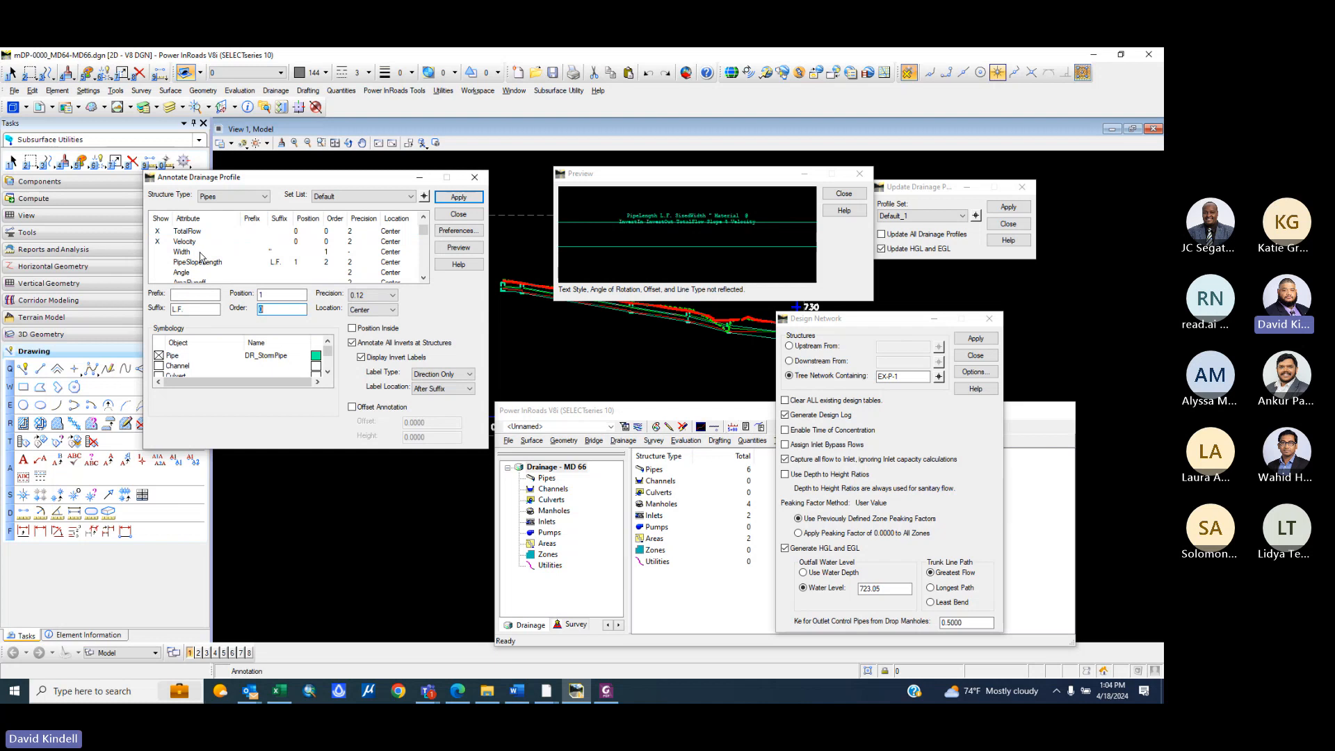
pyautogui.scroll(2, 200, 256)
pyautogui.click(189, 234)
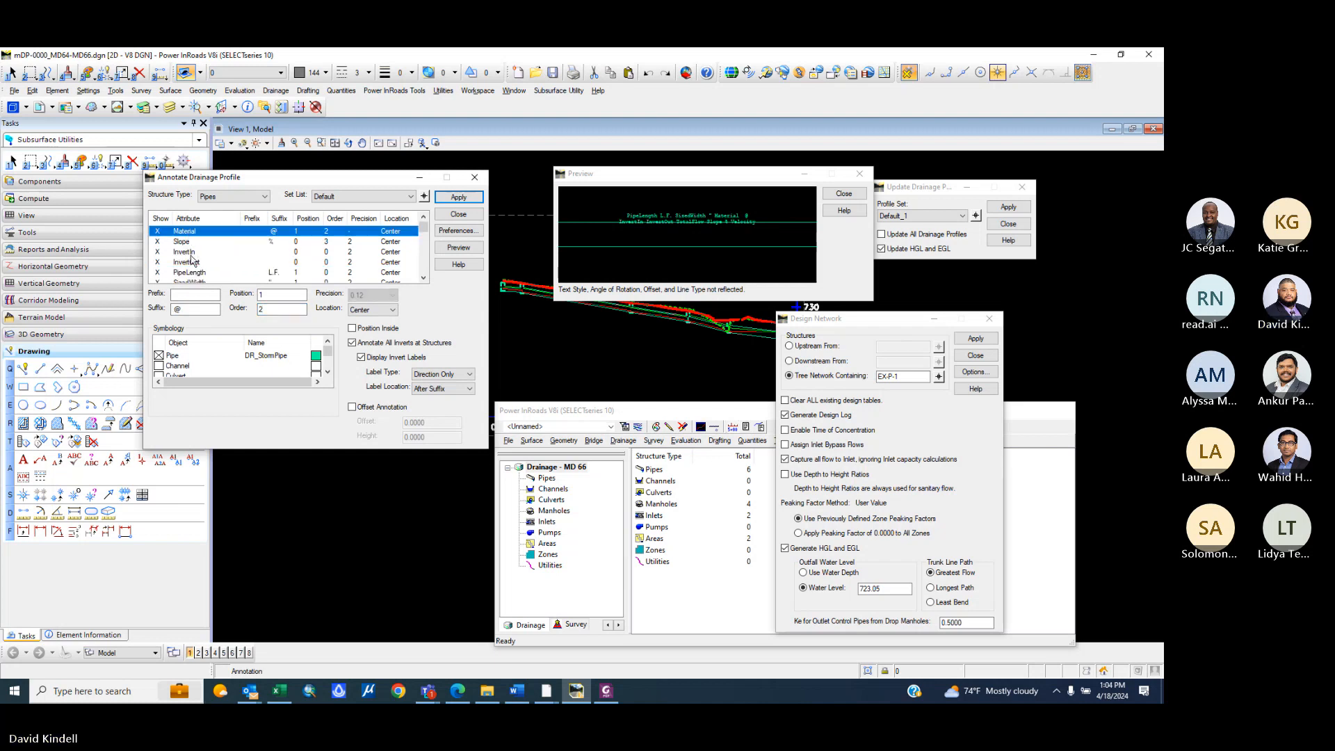
pyautogui.doubleClick(201, 308)
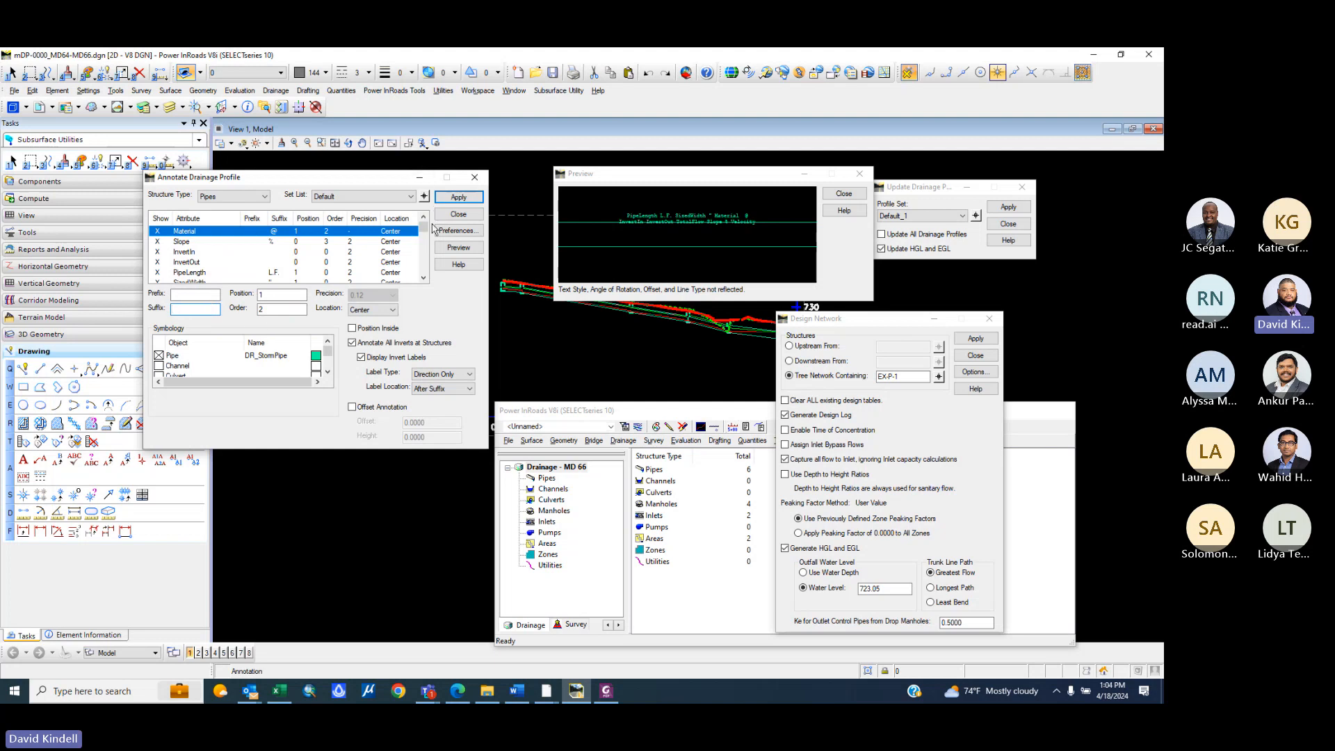
pyautogui.press('Tab')
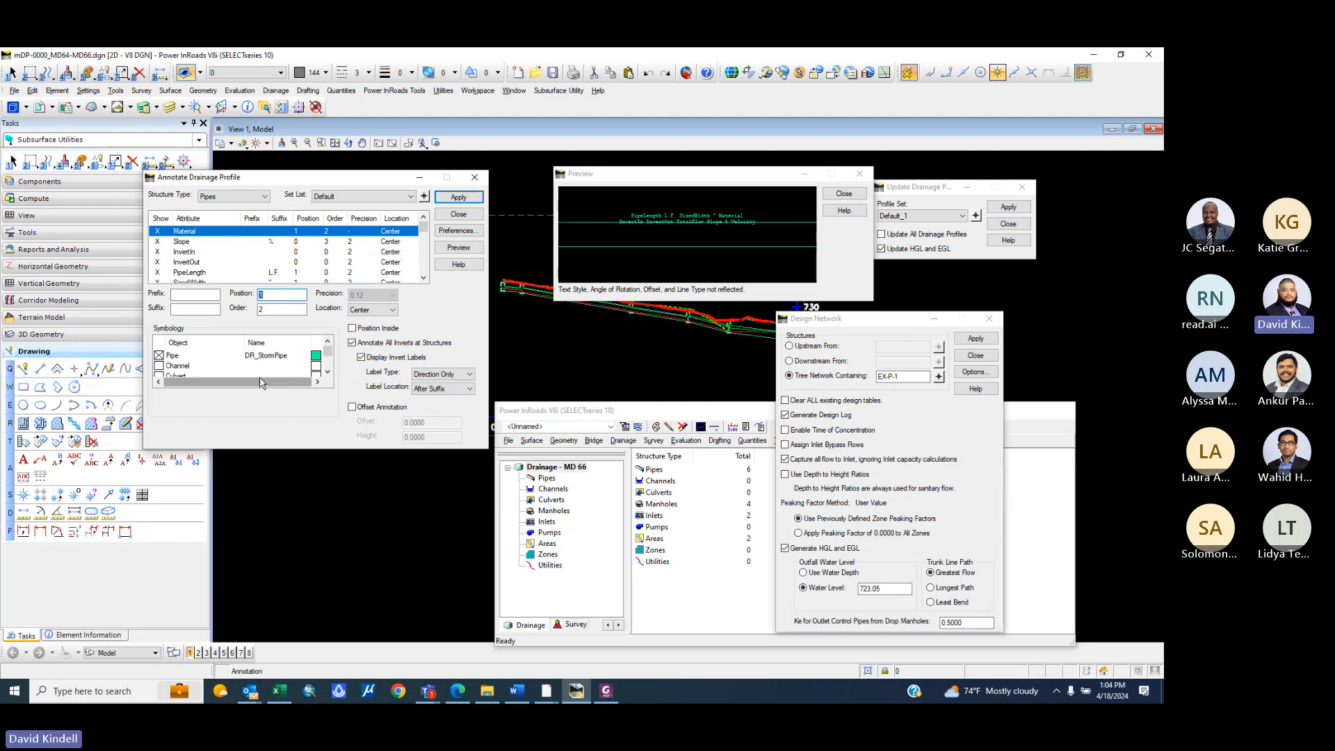
# - Set the position of the InvertIn attribute to 2
pyautogui.click(182, 252)
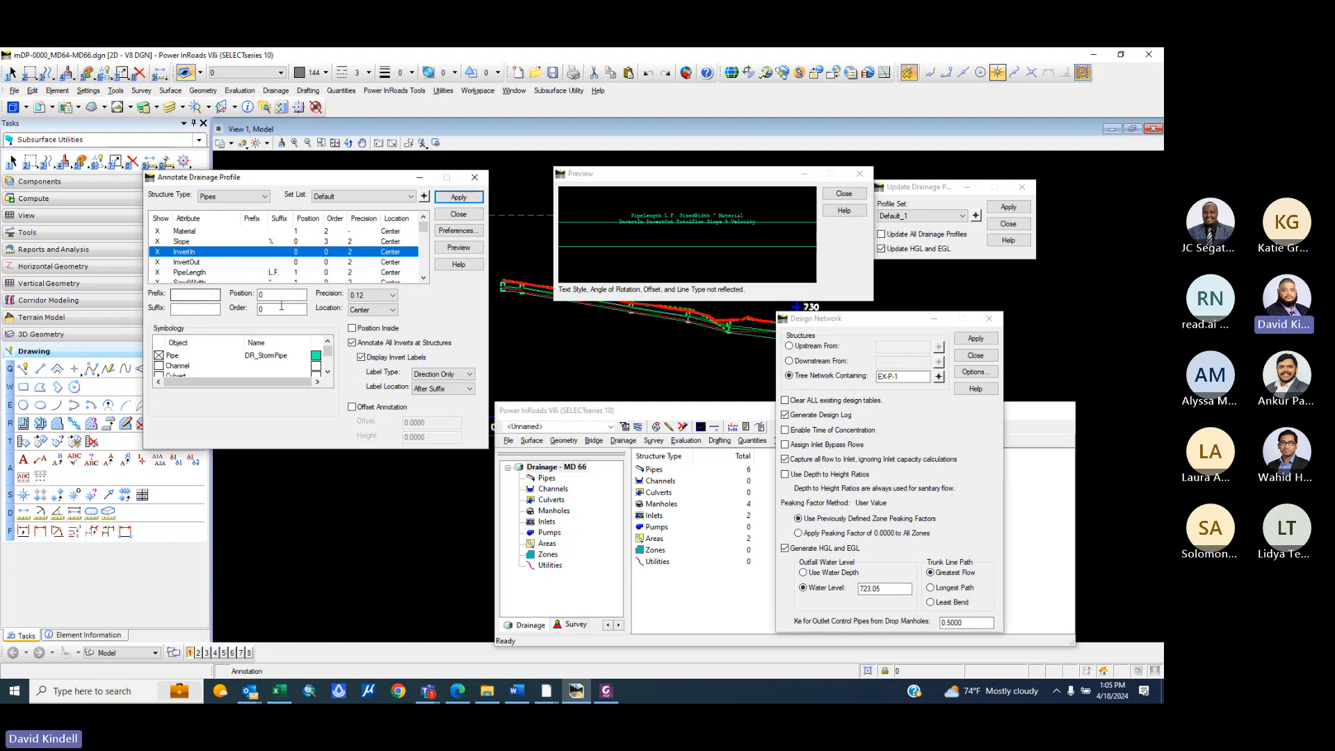
pyautogui.click(273, 295)
pyautogui.write('2')
pyautogui.press('Tab')
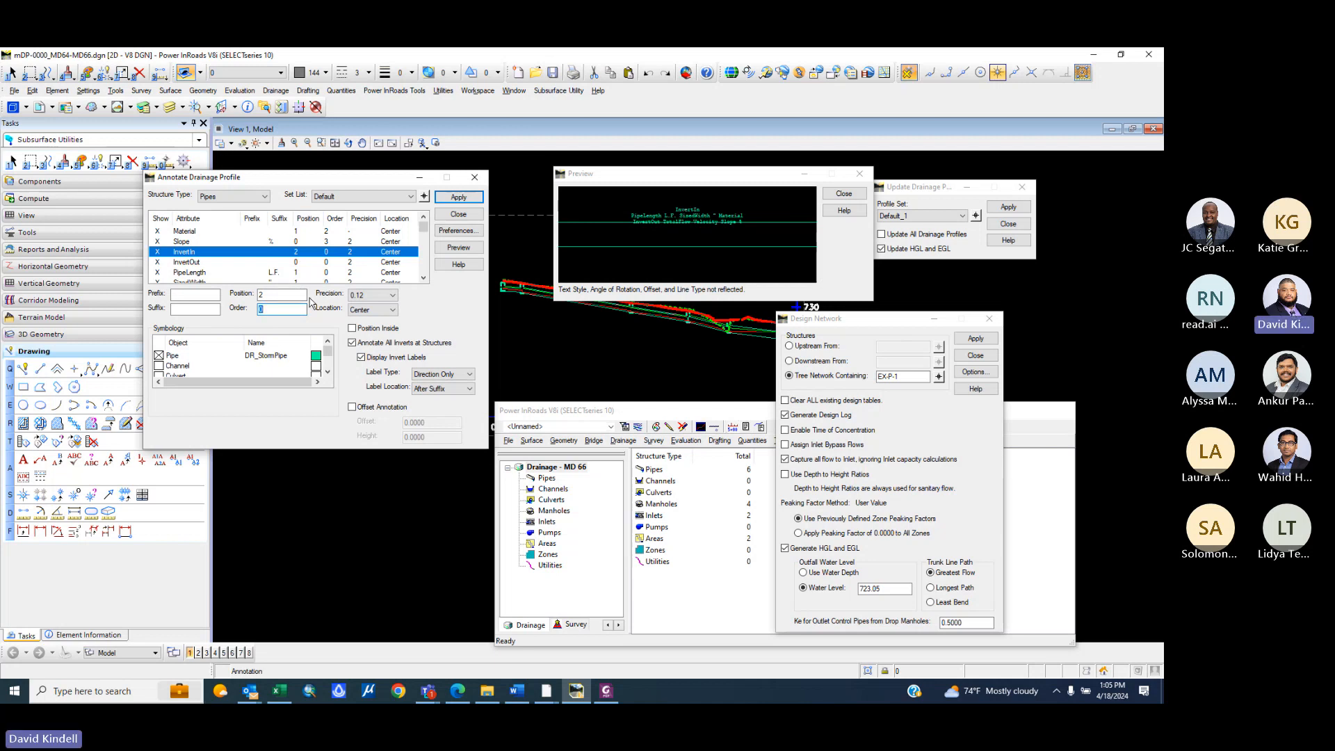
# - Set the position of the Material attribute to 5
pyautogui.click(293, 232)
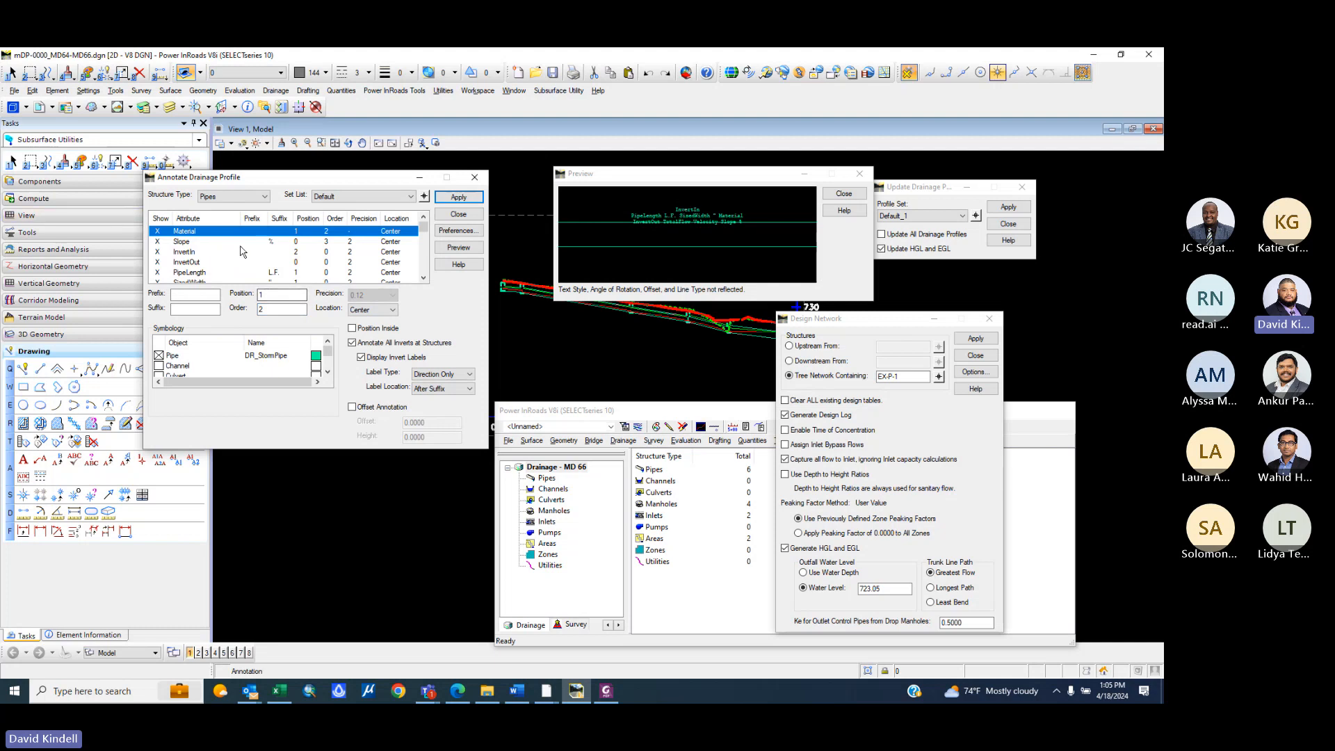
pyautogui.moveTo(281, 295); pyautogui.dragTo(248, 298)
pyautogui.press('Tab')
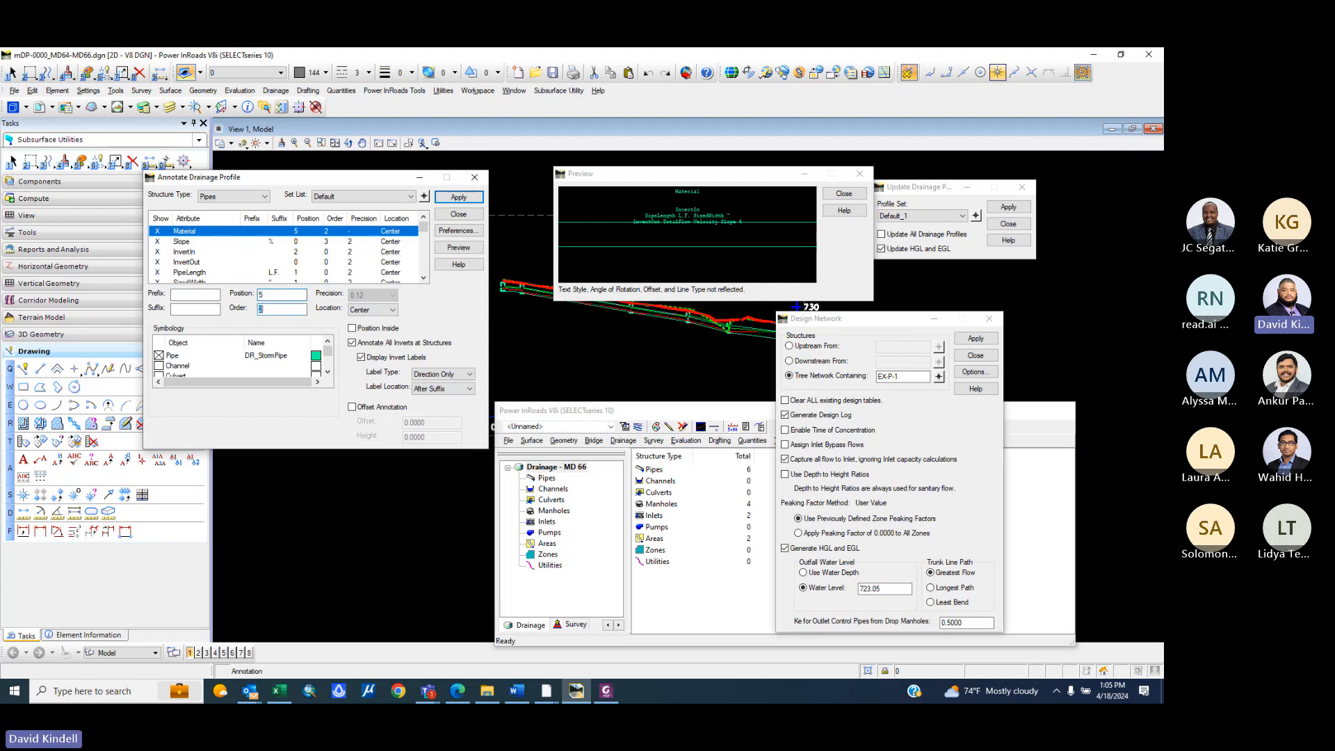
# - Set the position of the PipeLength and SizedWidth attributes to 5
pyautogui.click(301, 271)
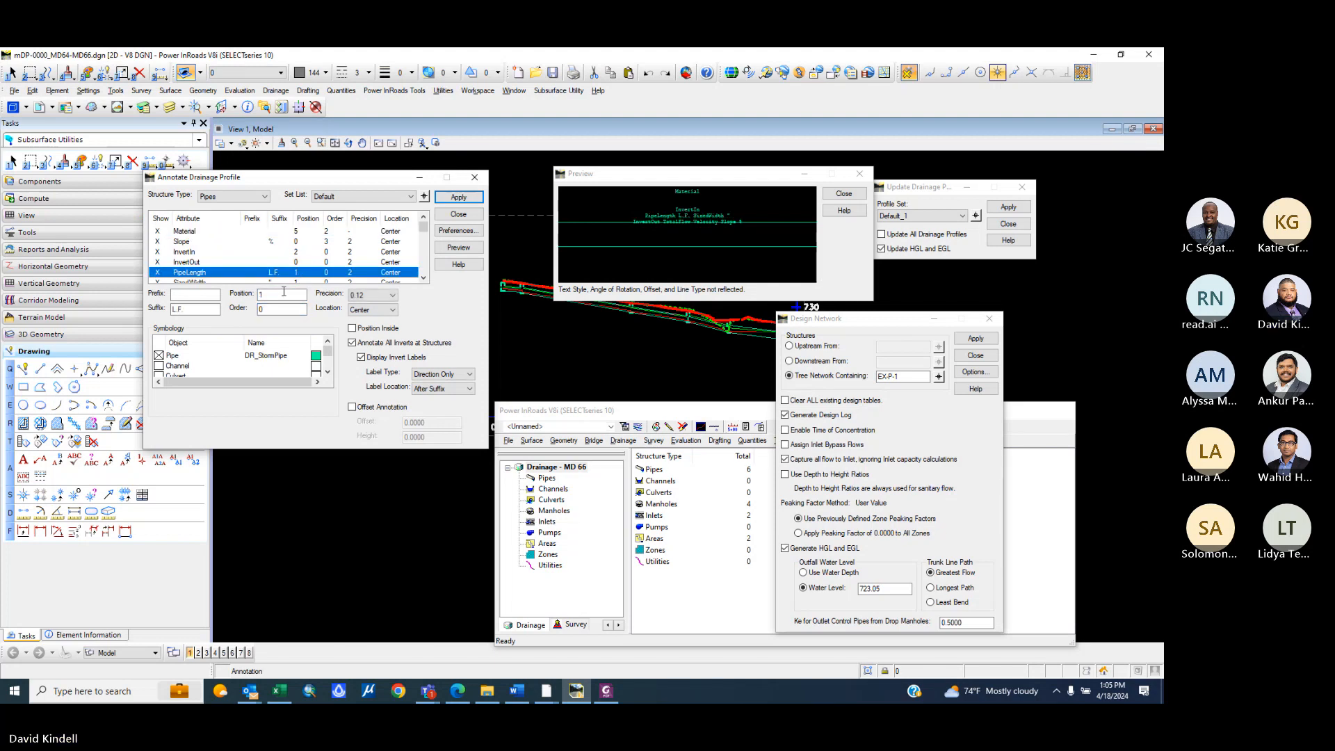
pyautogui.click(277, 298)
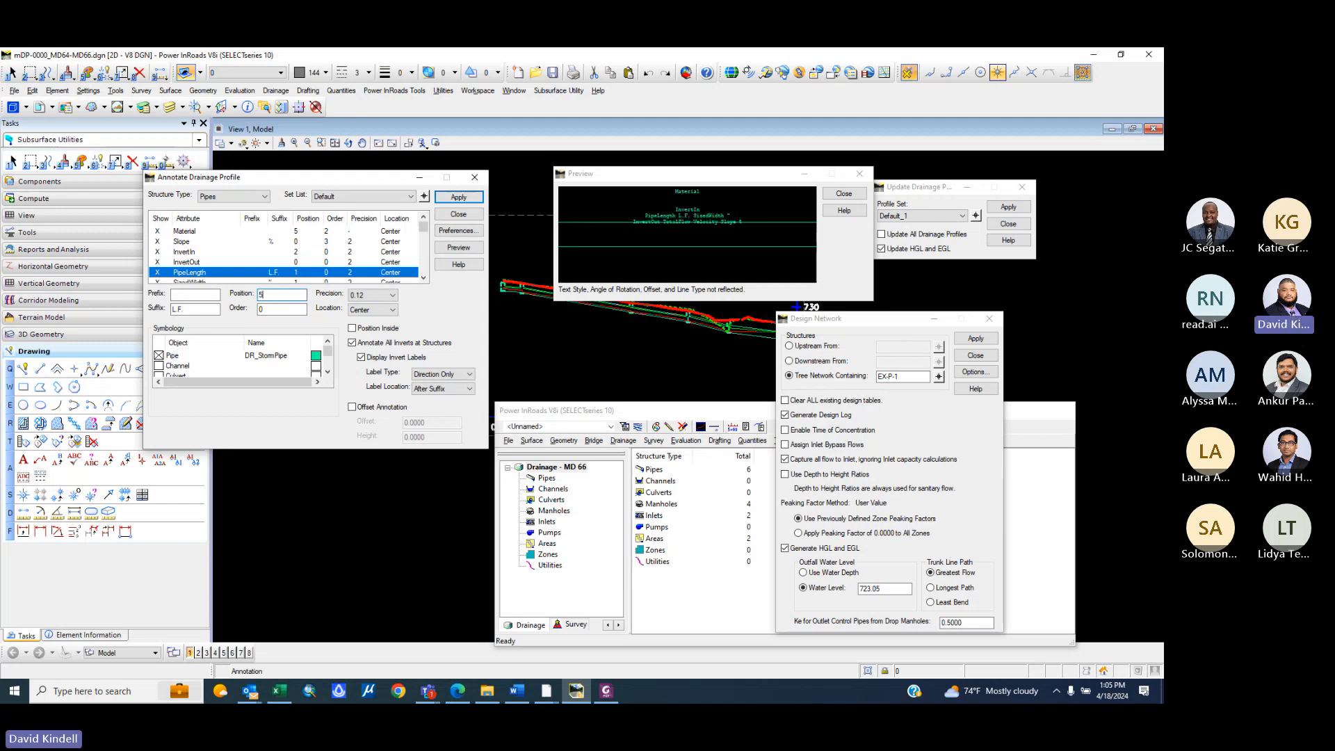
pyautogui.write('5')
pyautogui.press('Tab')
pyautogui.click(299, 252)
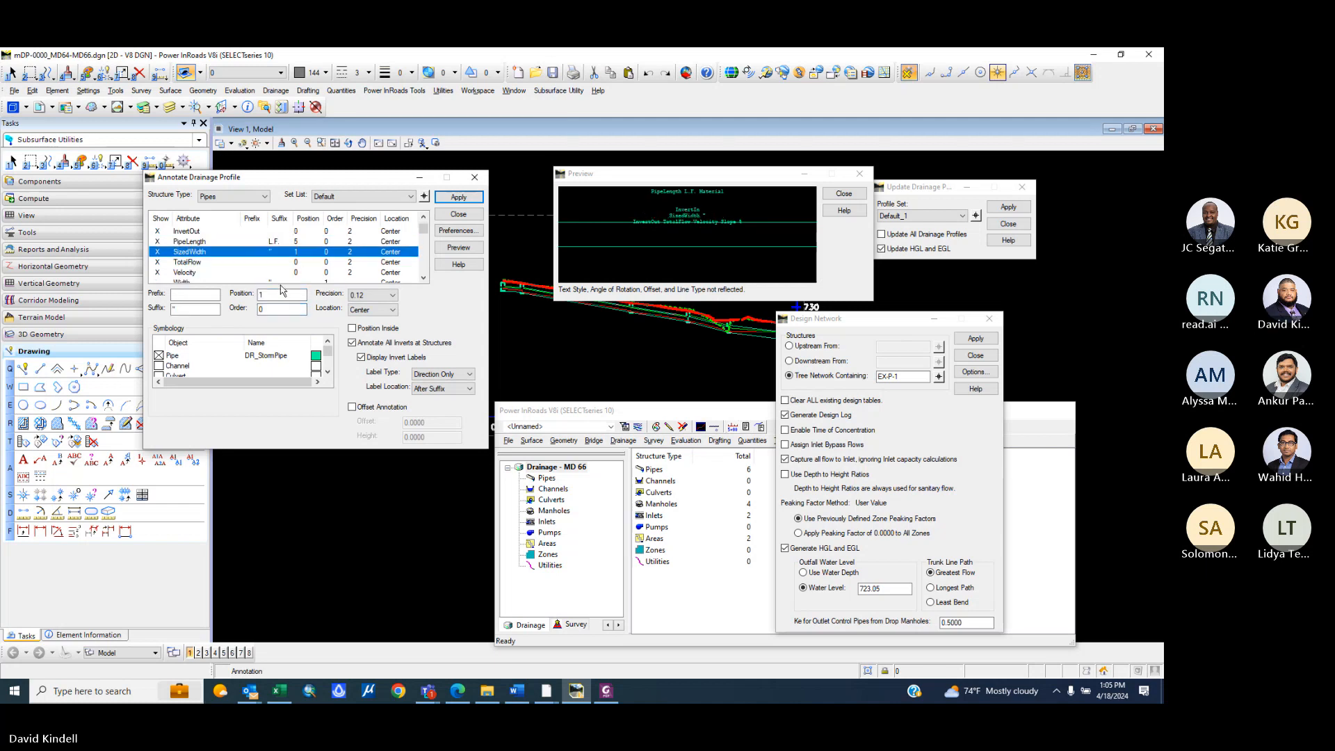
pyautogui.click(282, 295)
pyautogui.write('5')
pyautogui.press('Tab')
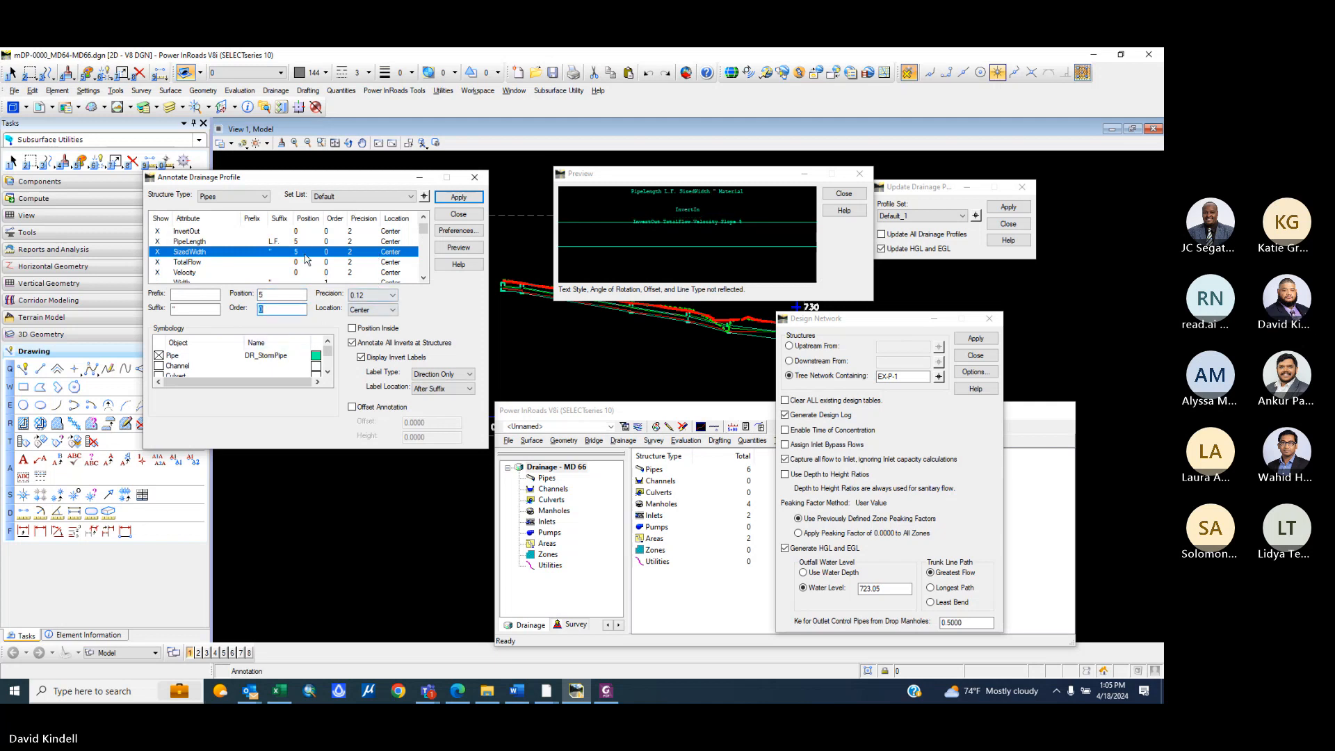
# - Set the position of the InvertIn attribute to 4
pyautogui.scroll(1, 276, 249)
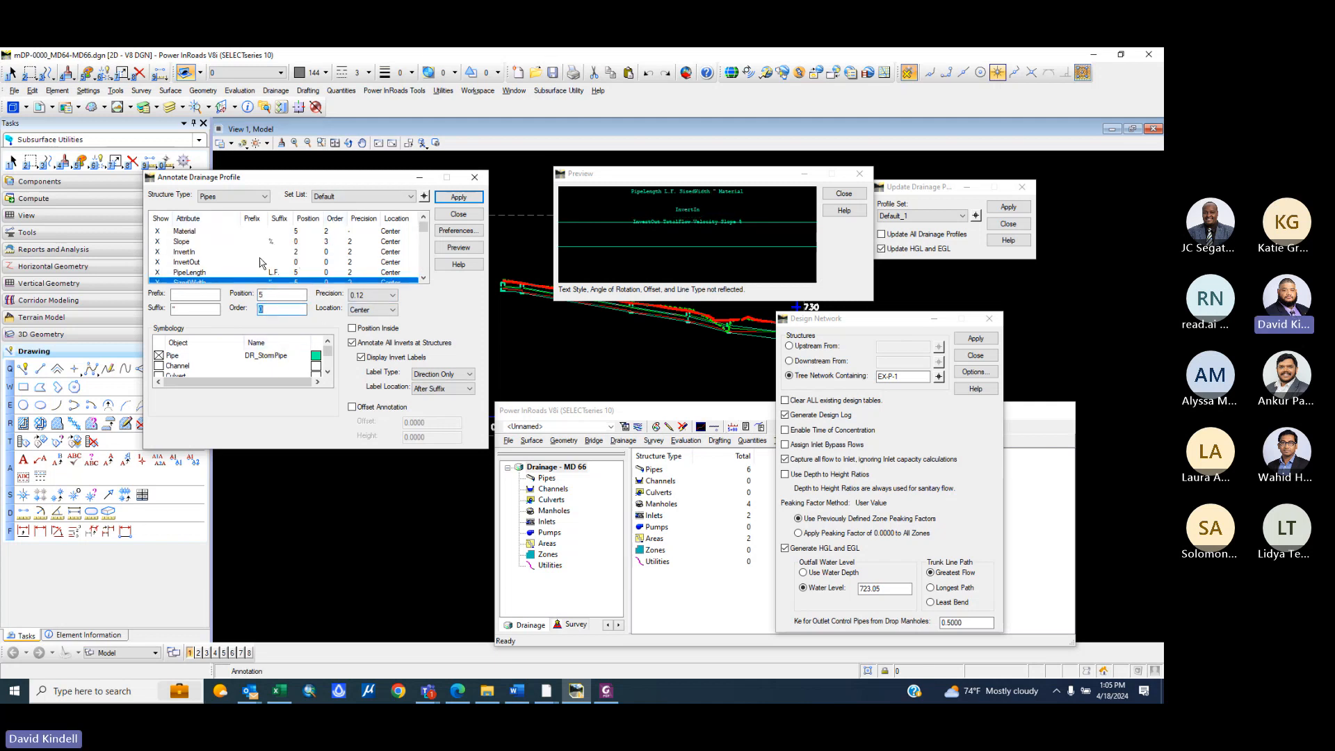
pyautogui.click(217, 251)
pyautogui.click(284, 294)
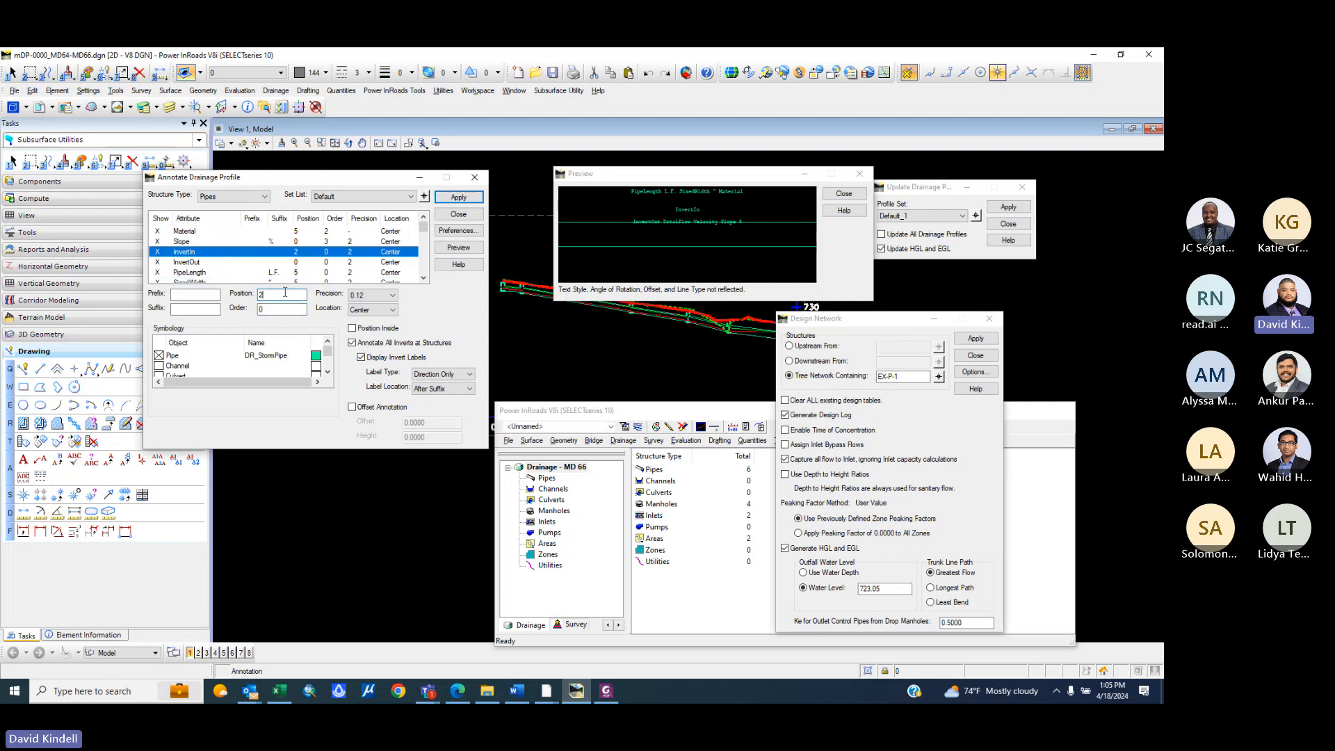
pyautogui.press('Tab')
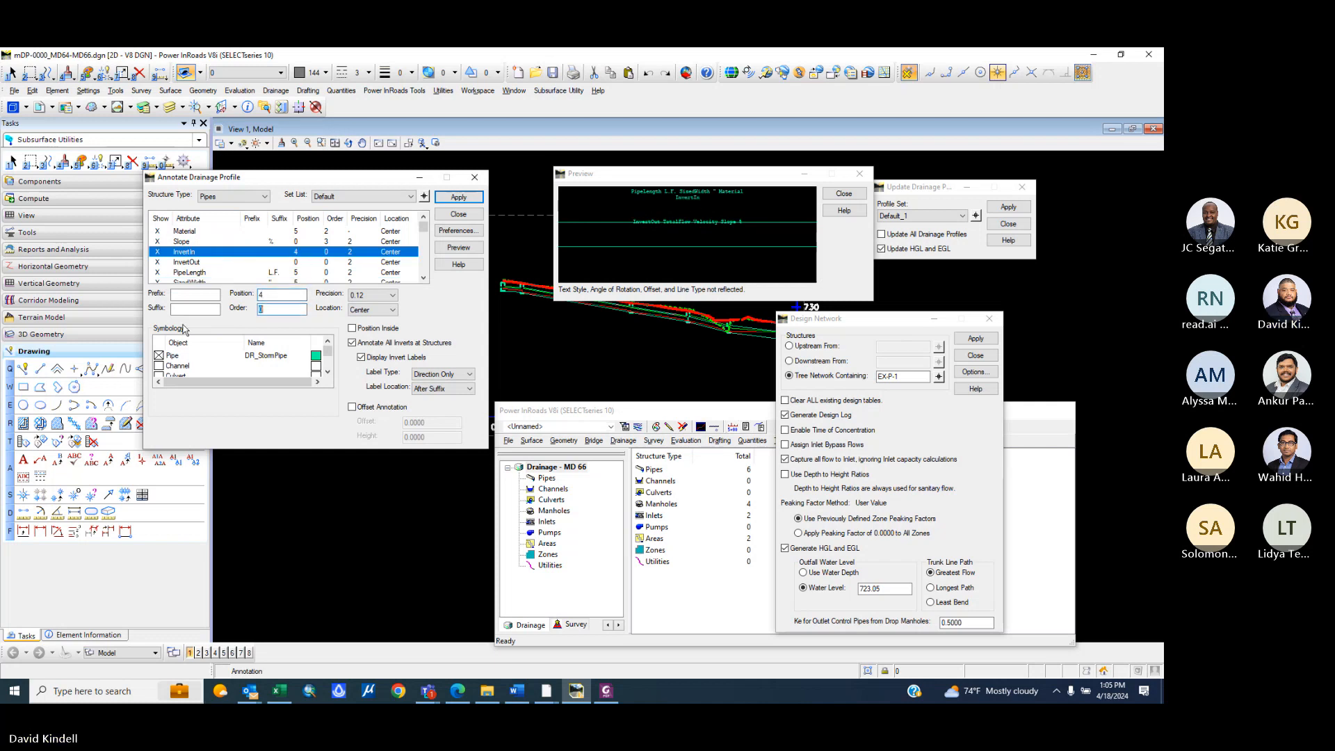
# - Give the InvertIn attribute the prefix "INV. IN=" and a foot mark (') as suffix
pyautogui.click(187, 293)
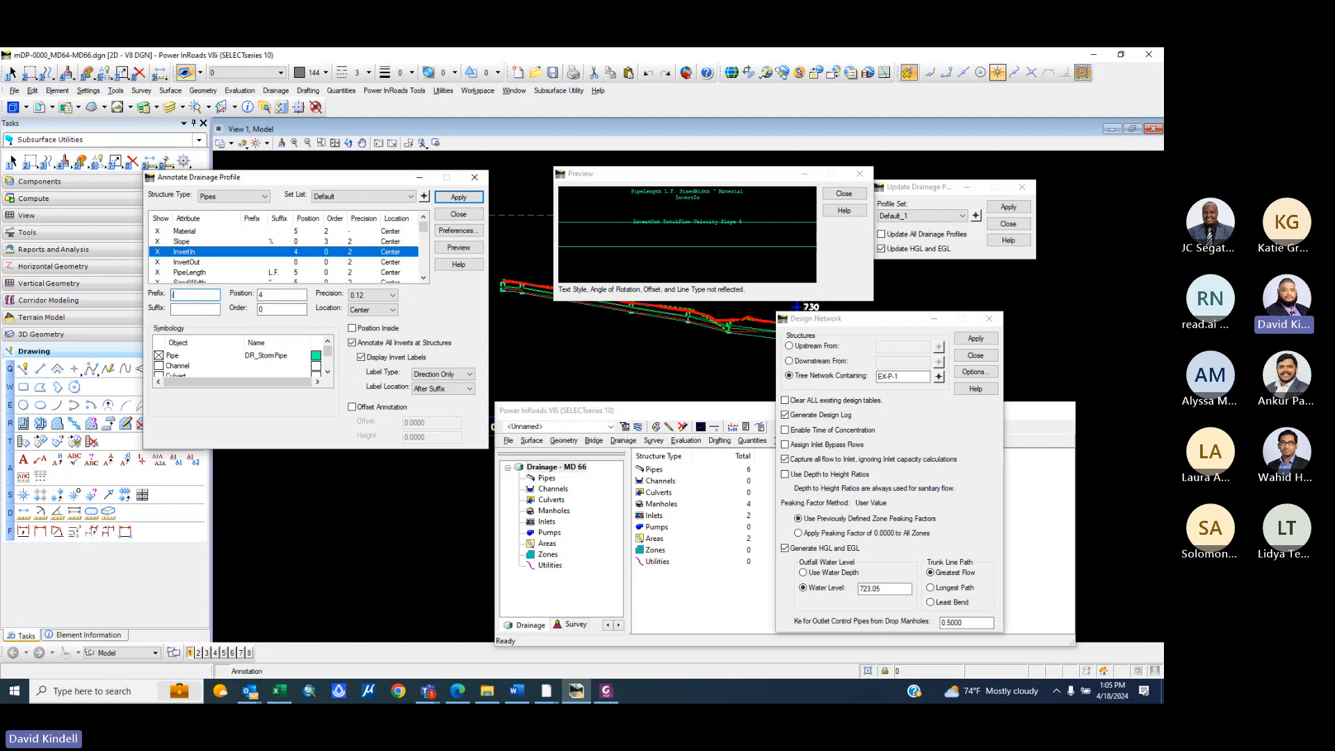
pyautogui.write('INV')
pyautogui.press('BackSpace')
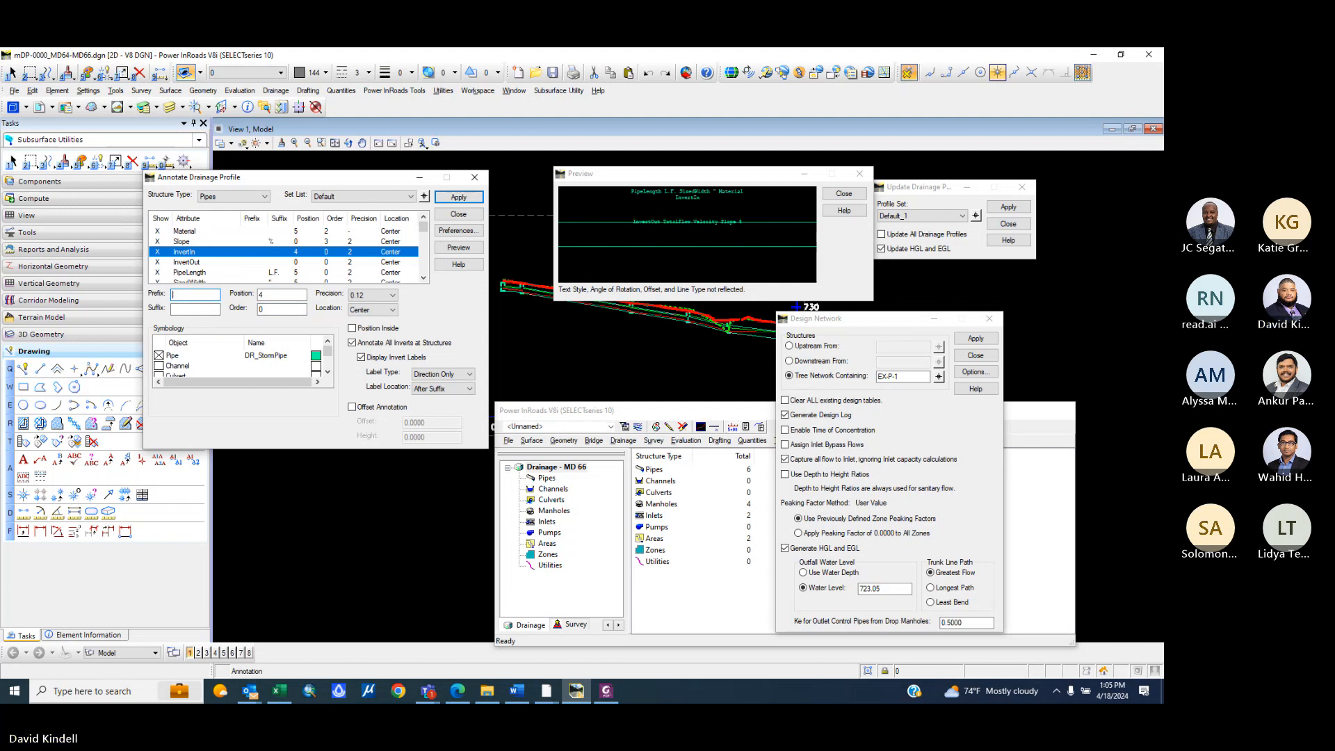
pyautogui.write('INV. IN')
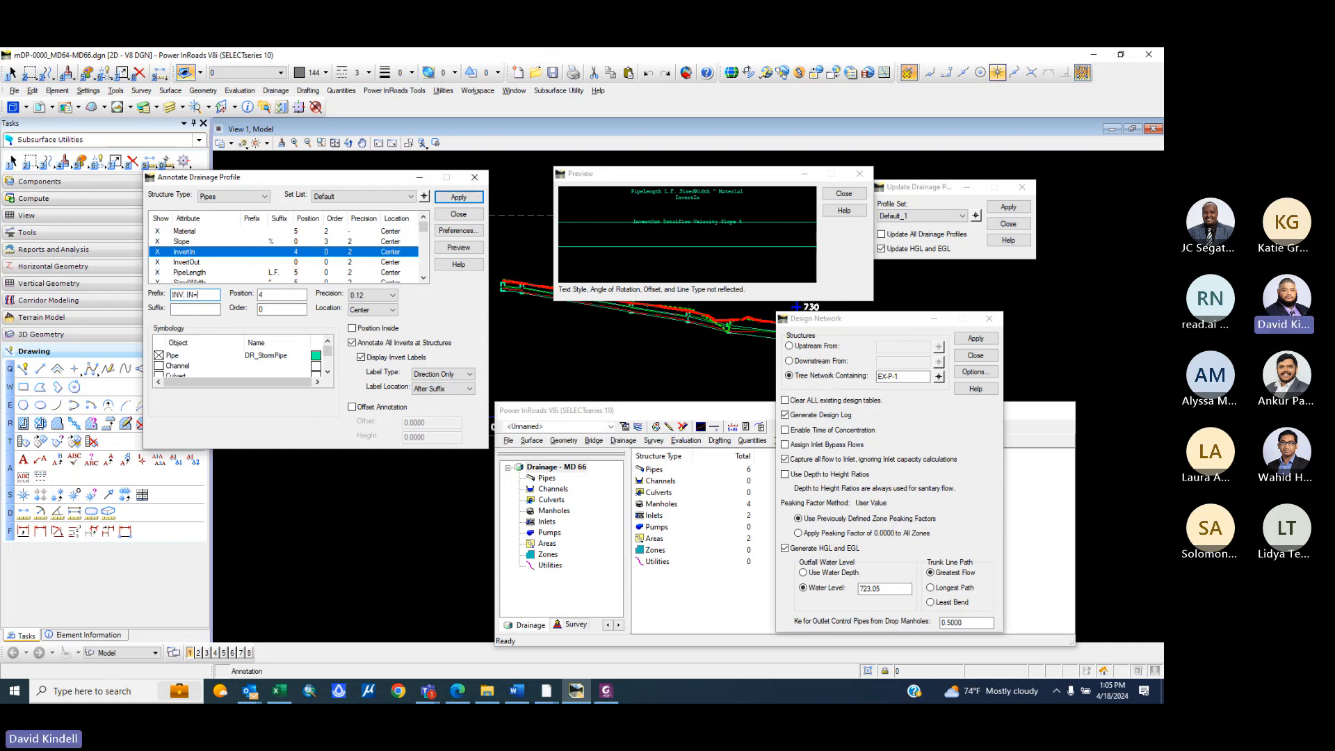
pyautogui.write('=')
pyautogui.press('Tab')
pyautogui.write("'")
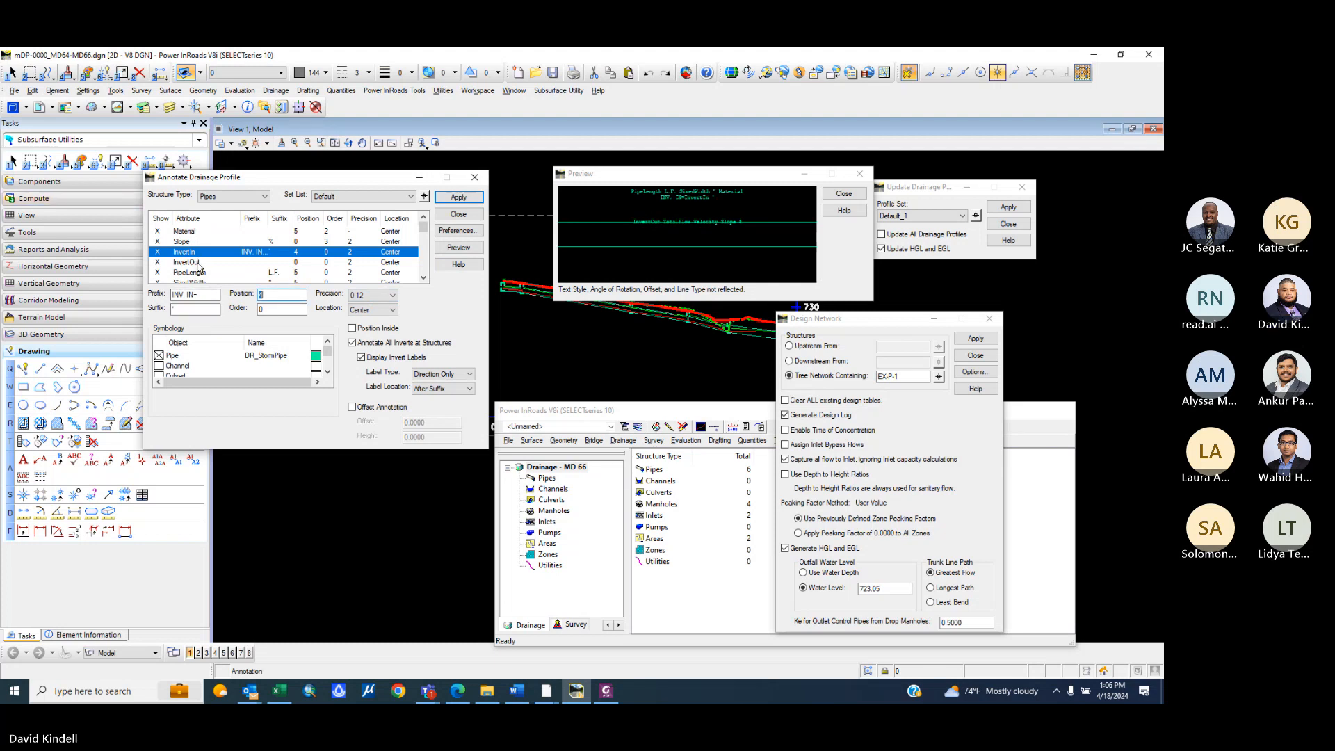
# - Give the InvertOut attribute the prefix "INV. OUT=" and a foot mark (') as suffix
pyautogui.click(197, 264)
pyautogui.click(197, 292)
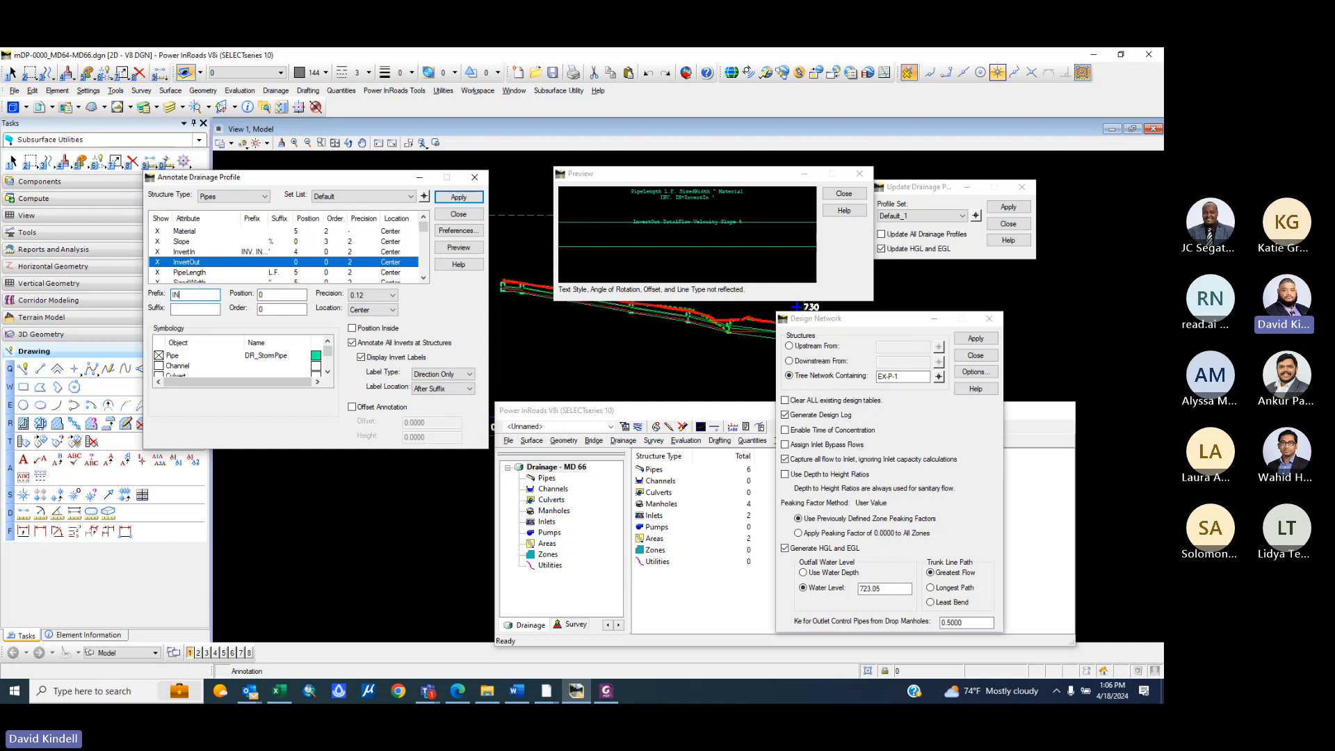
pyautogui.write('INV. OUT=')
pyautogui.click(191, 308)
pyautogui.write("'")
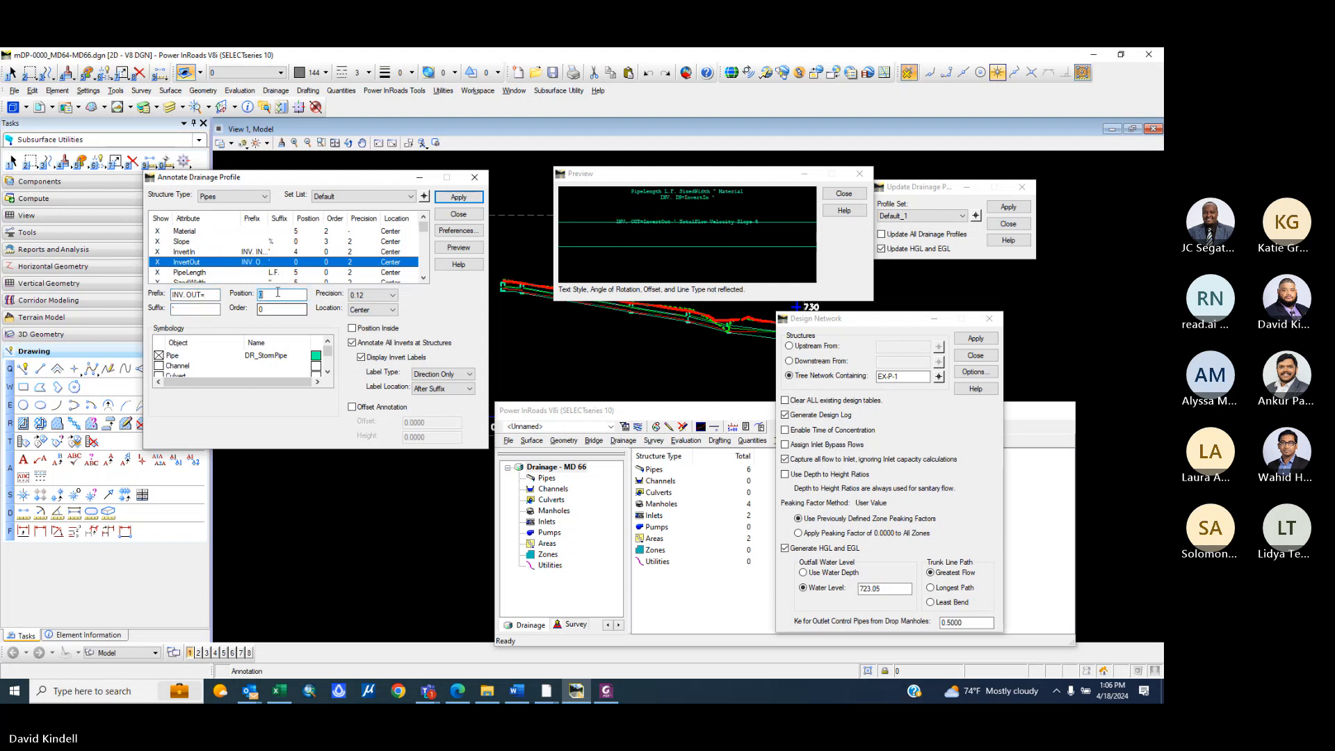
# - Set the position of the InvertOut attribute to 3
pyautogui.click(282, 294)
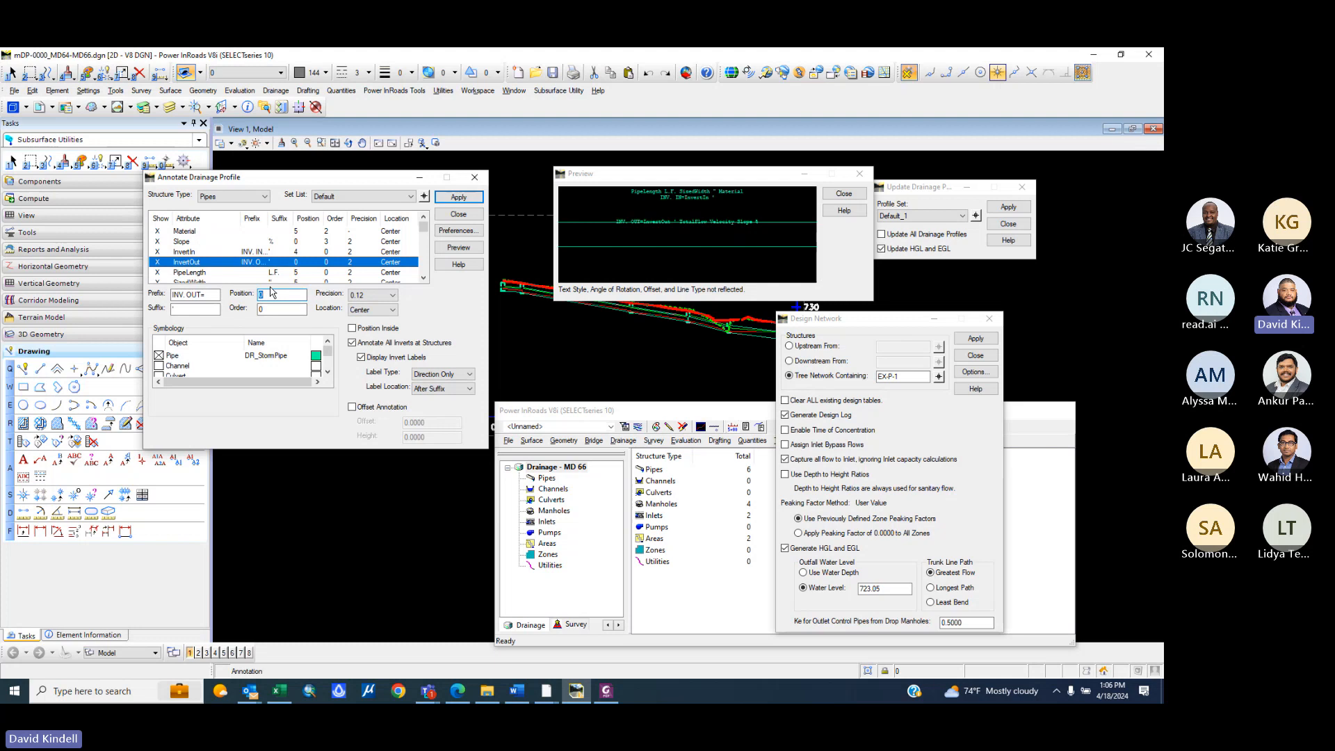
pyautogui.write('3')
pyautogui.press('Tab')
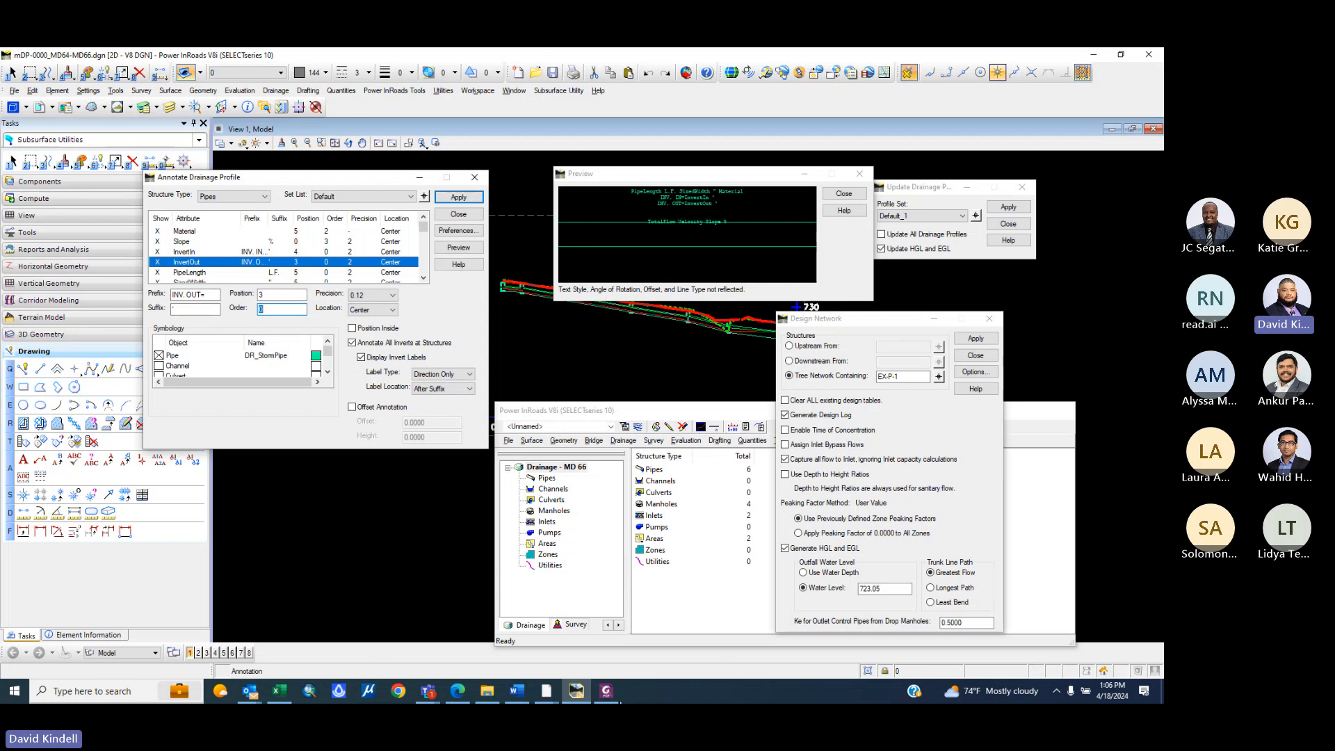
# - Check the pipe label order in the Monterey Ave plans PDF, and set the position of the TotalFlow attribute to 2
pyautogui.click(605, 691)
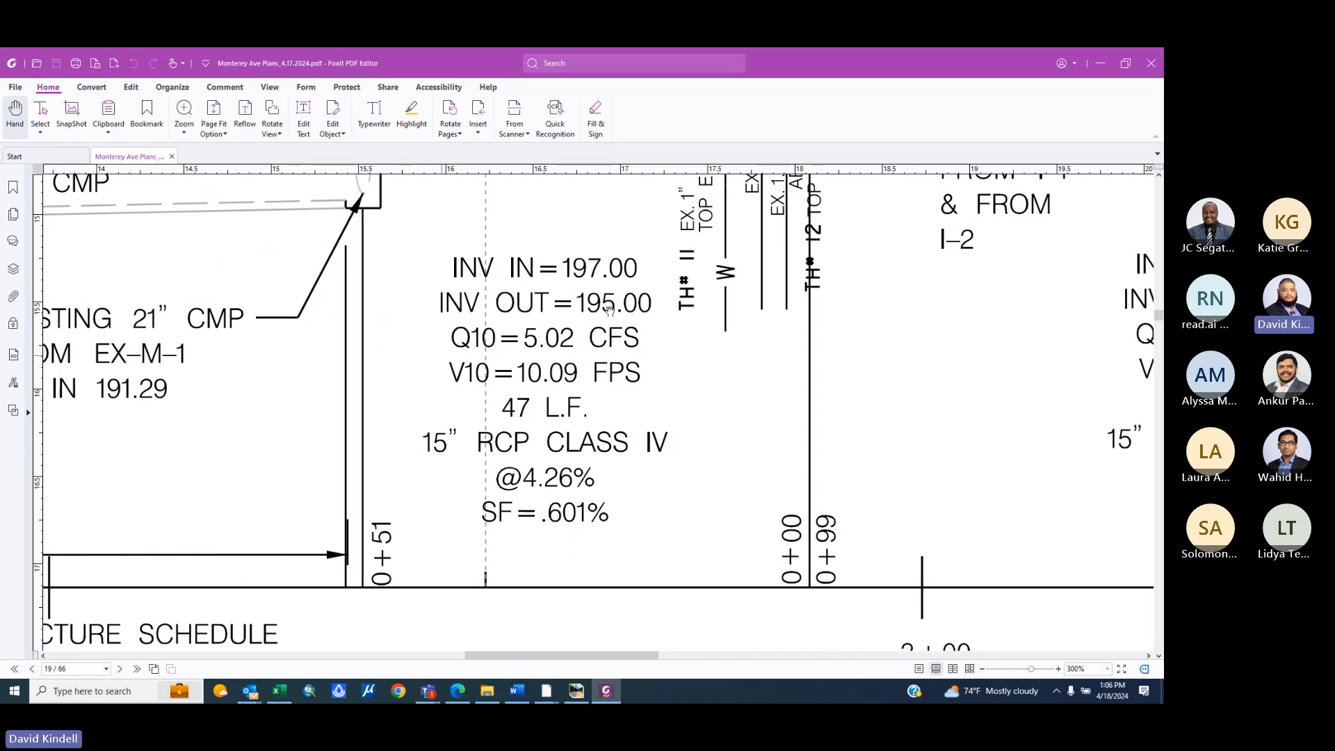
pyautogui.click(1100, 67)
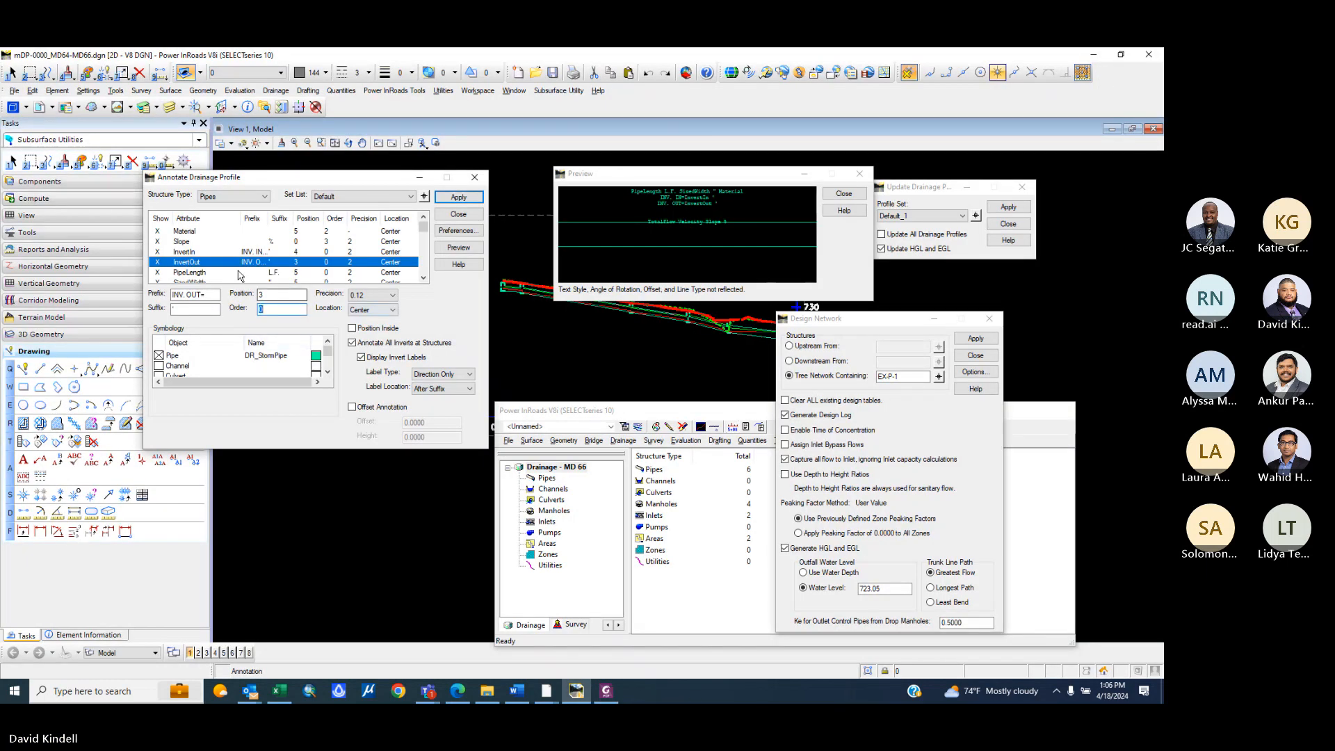
pyautogui.scroll(-1, 202, 272)
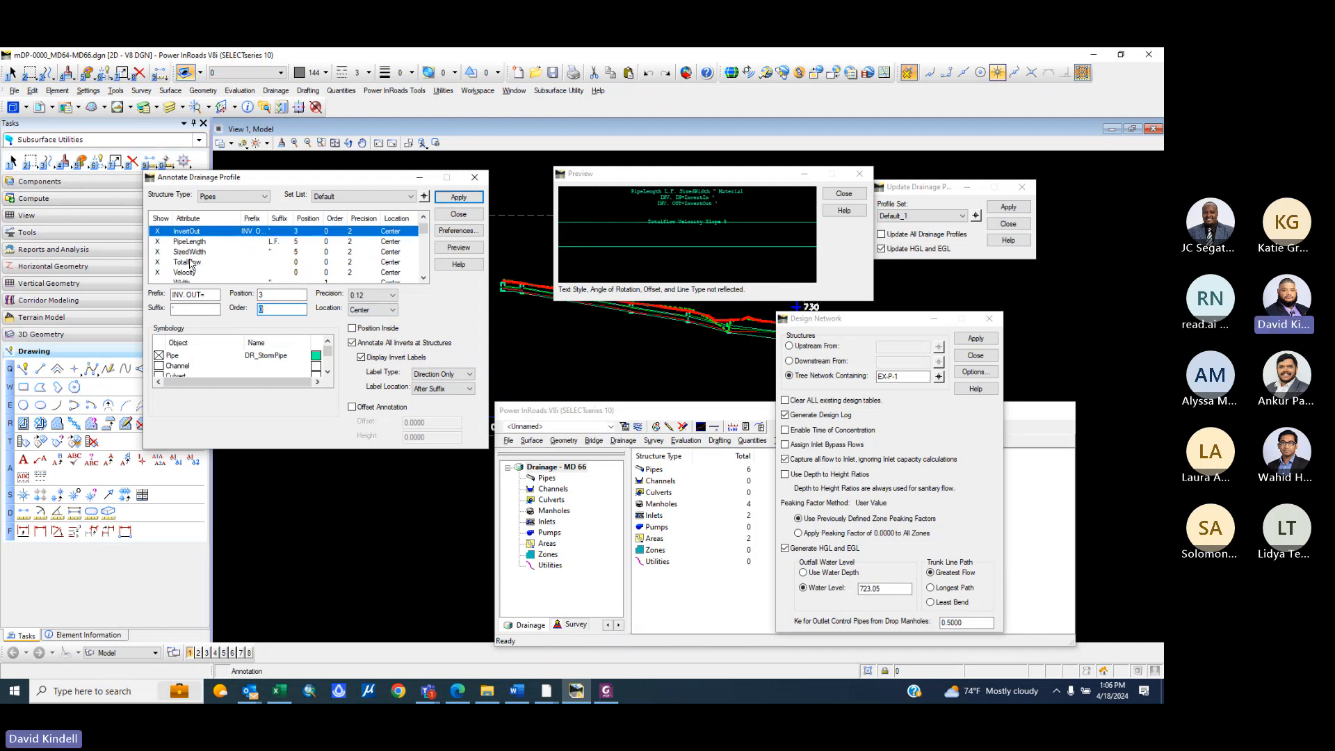
pyautogui.click(189, 262)
pyautogui.click(276, 294)
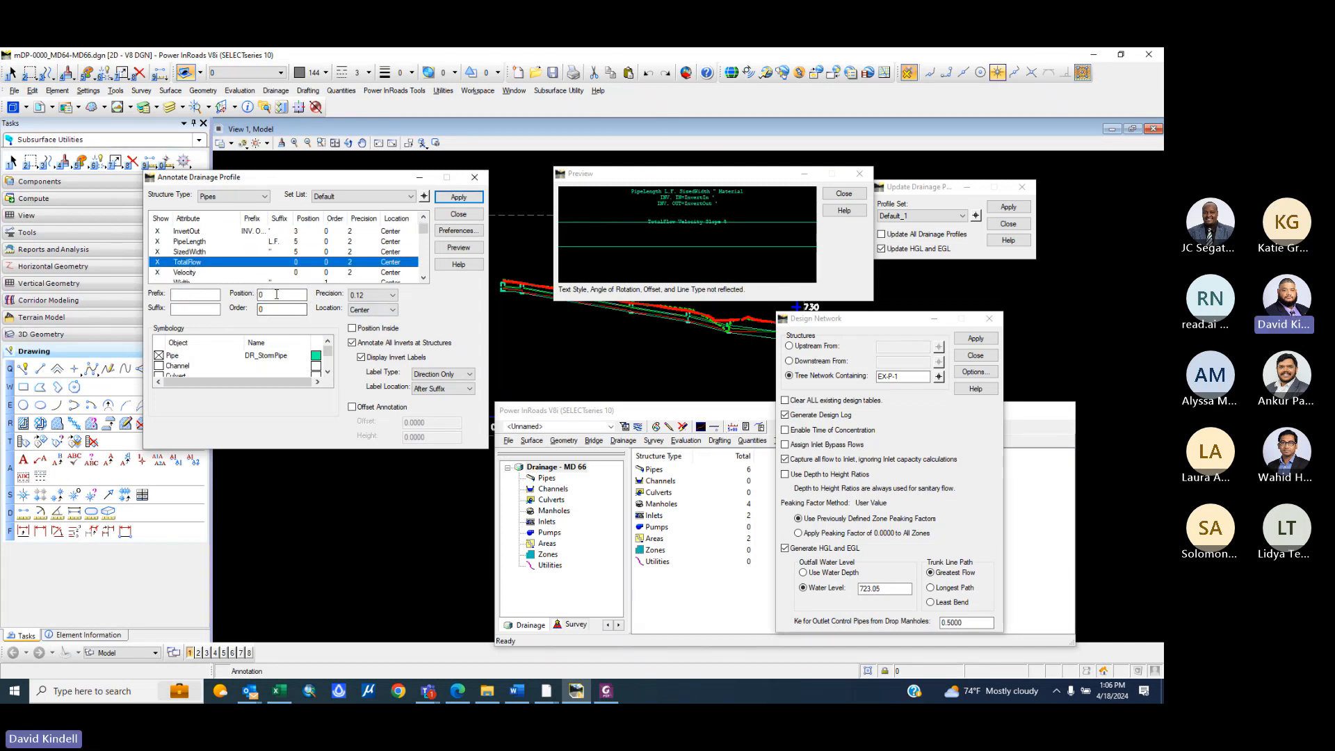
pyautogui.press('BackSpace')
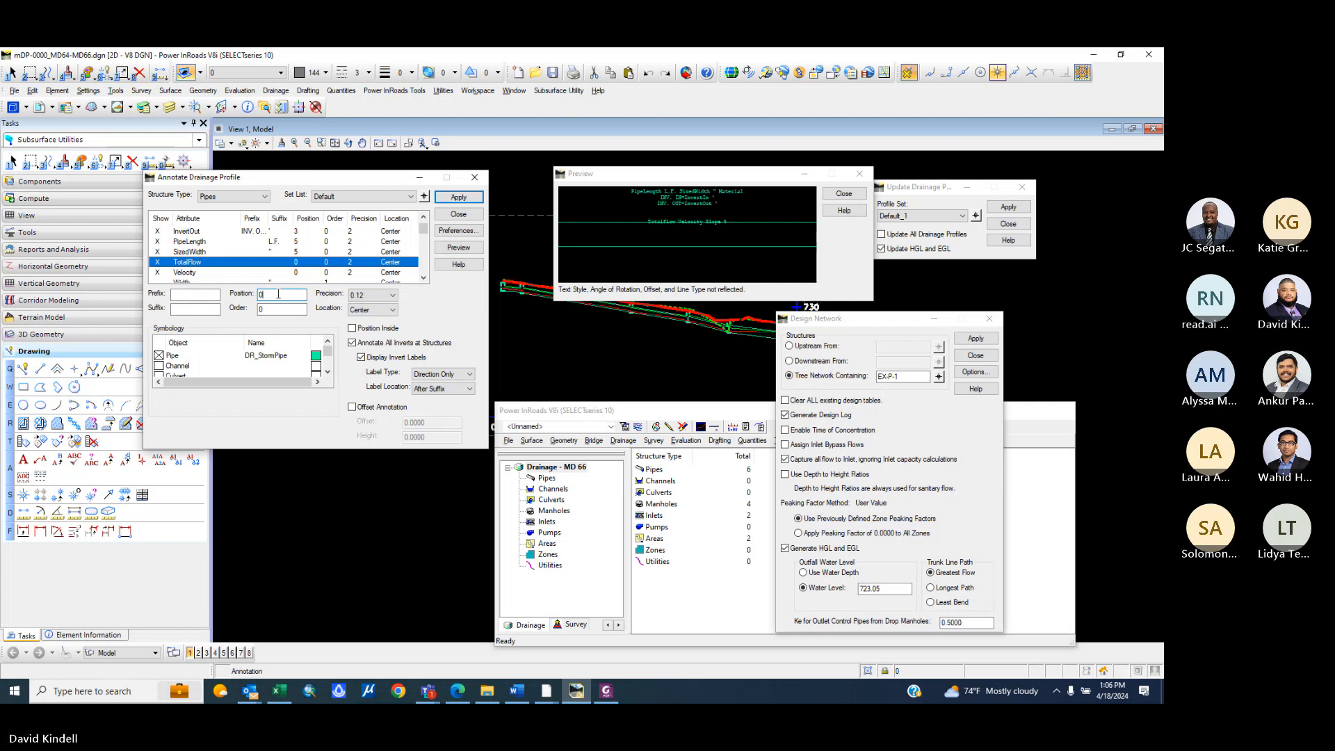
pyautogui.press('Tab')
# - Give the TotalFlow attribute the prefix "Q10=" and the suffix "CFS"
pyautogui.click(173, 293)
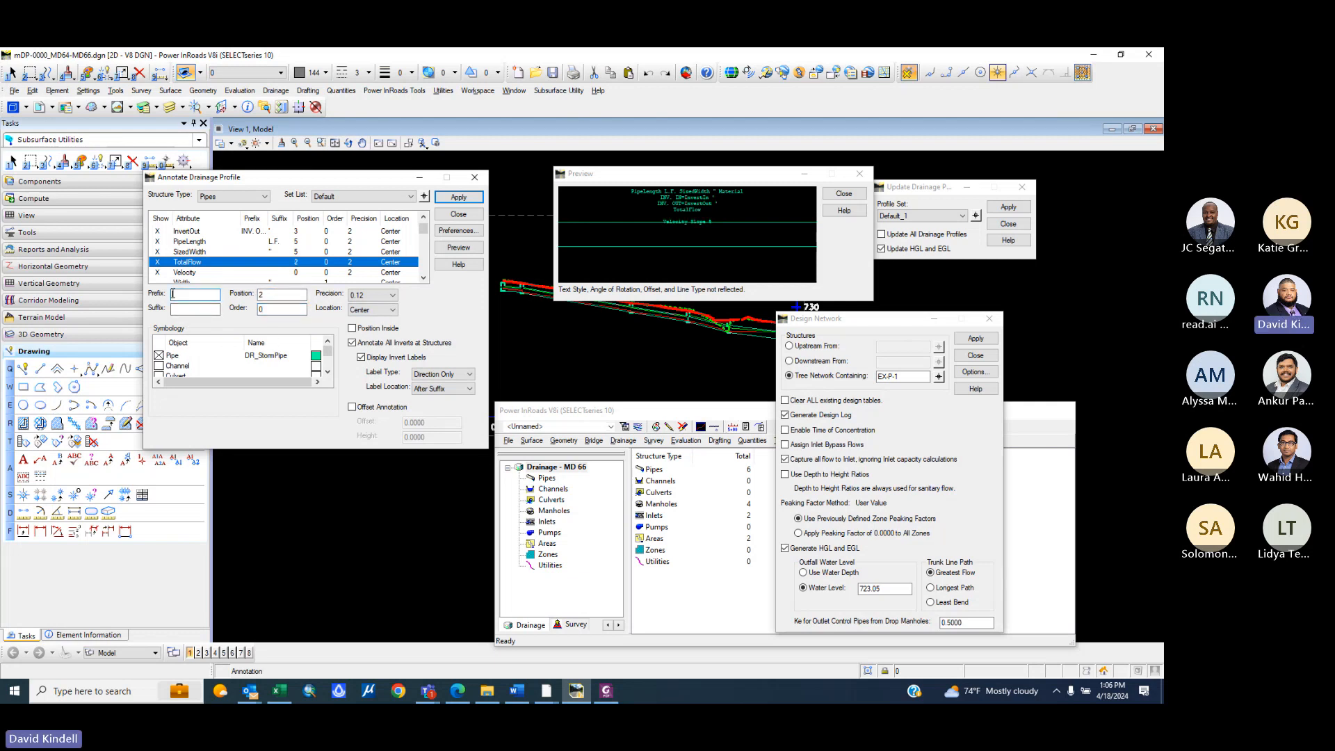
pyautogui.write('Q10')
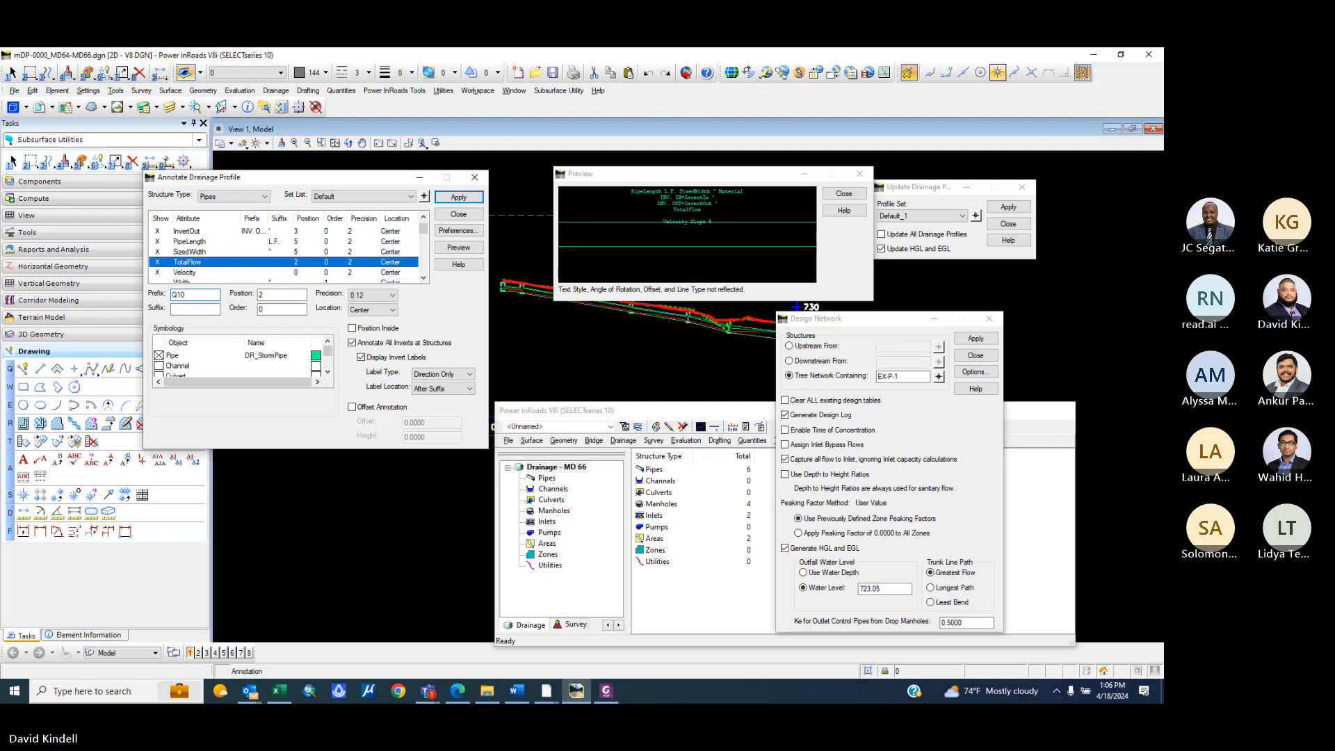
pyautogui.write('=')
pyautogui.press('Tab')
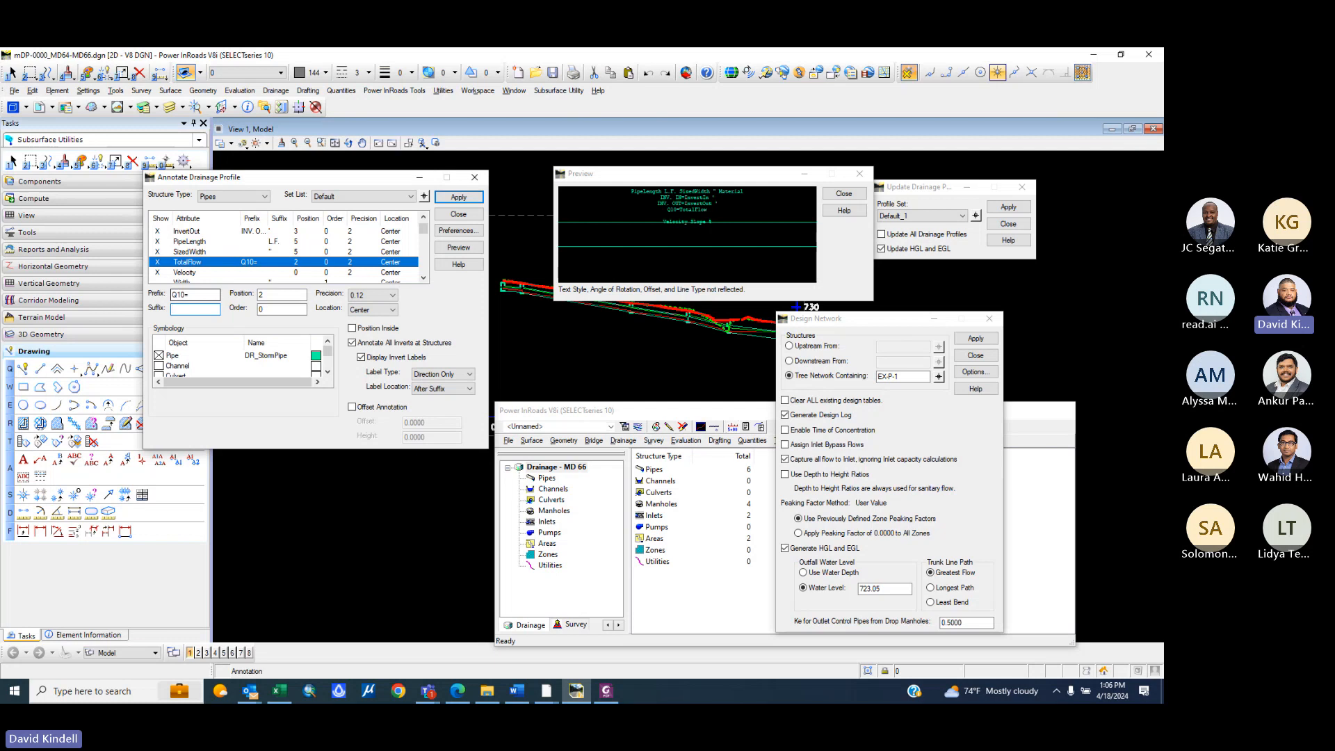
pyautogui.write('CFS')
pyautogui.press('Tab')
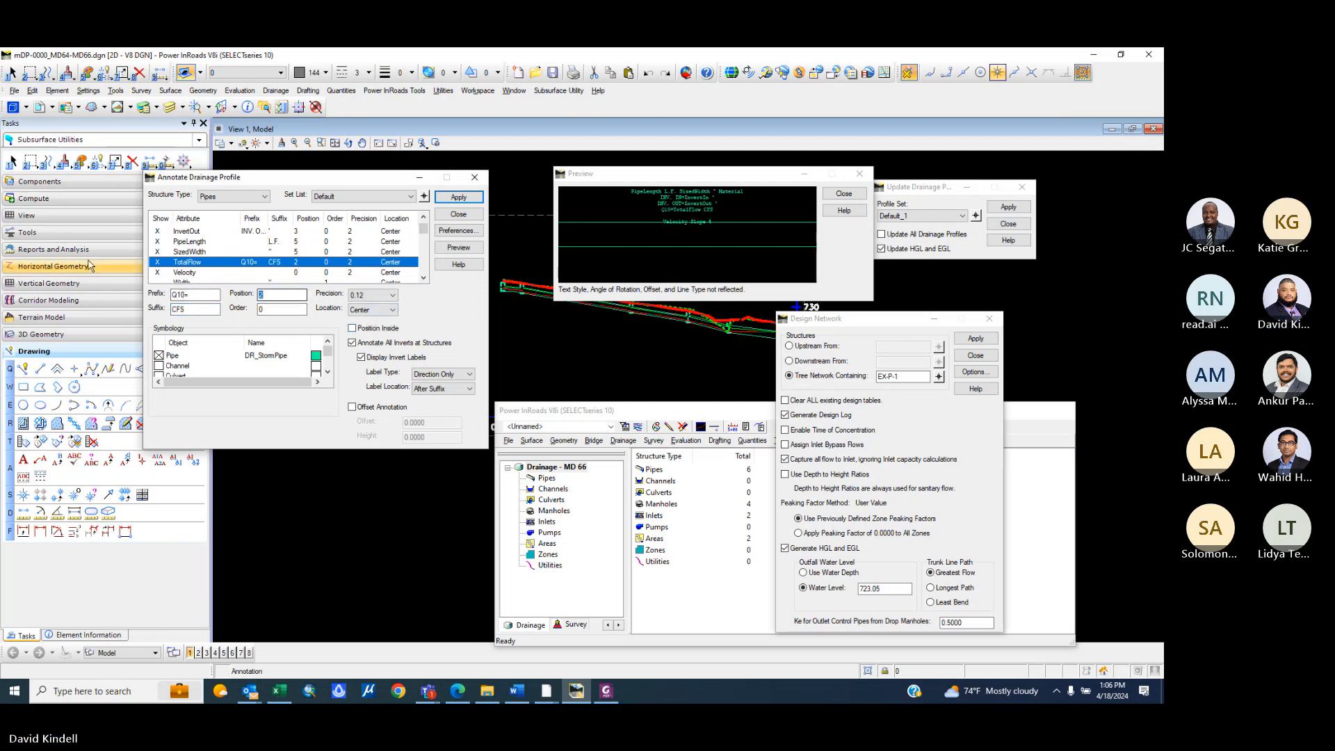
# - Set the position of the Velocity attribute to 1
pyautogui.click(184, 272)
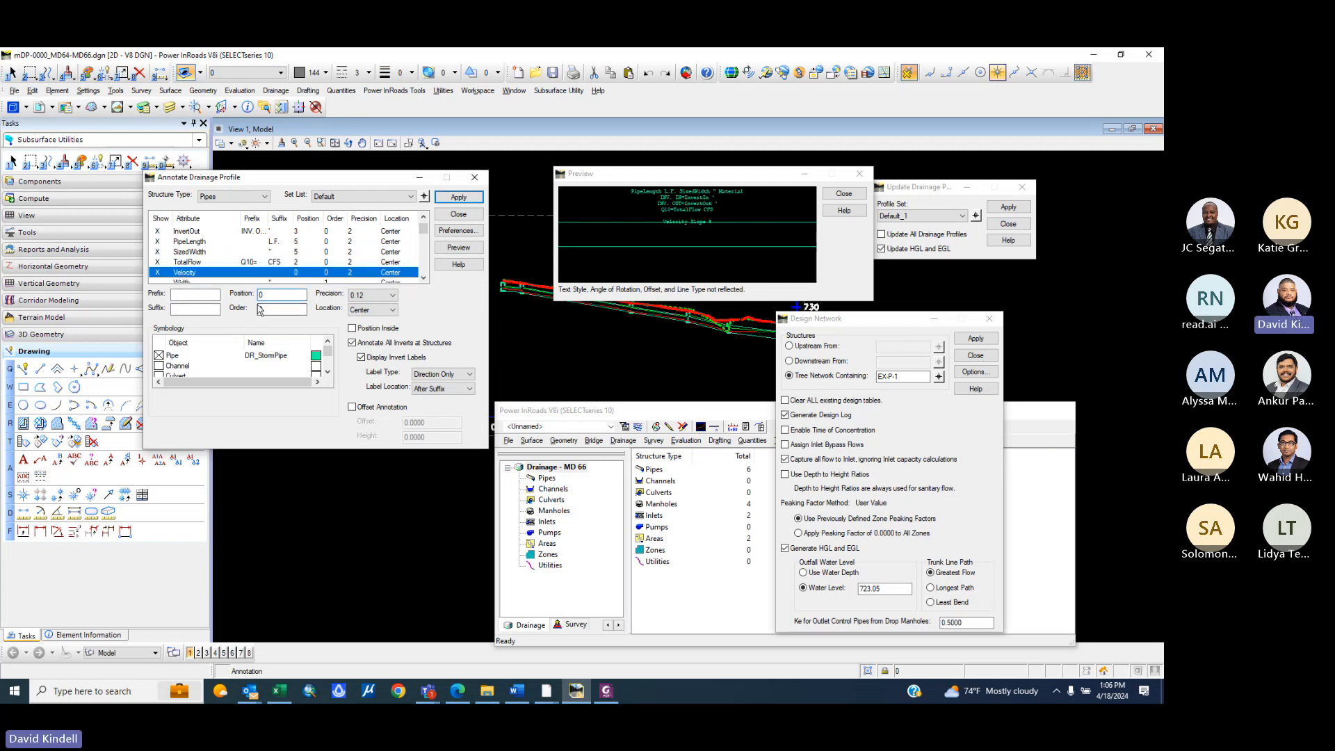
pyautogui.write('1')
pyautogui.press('Tab')
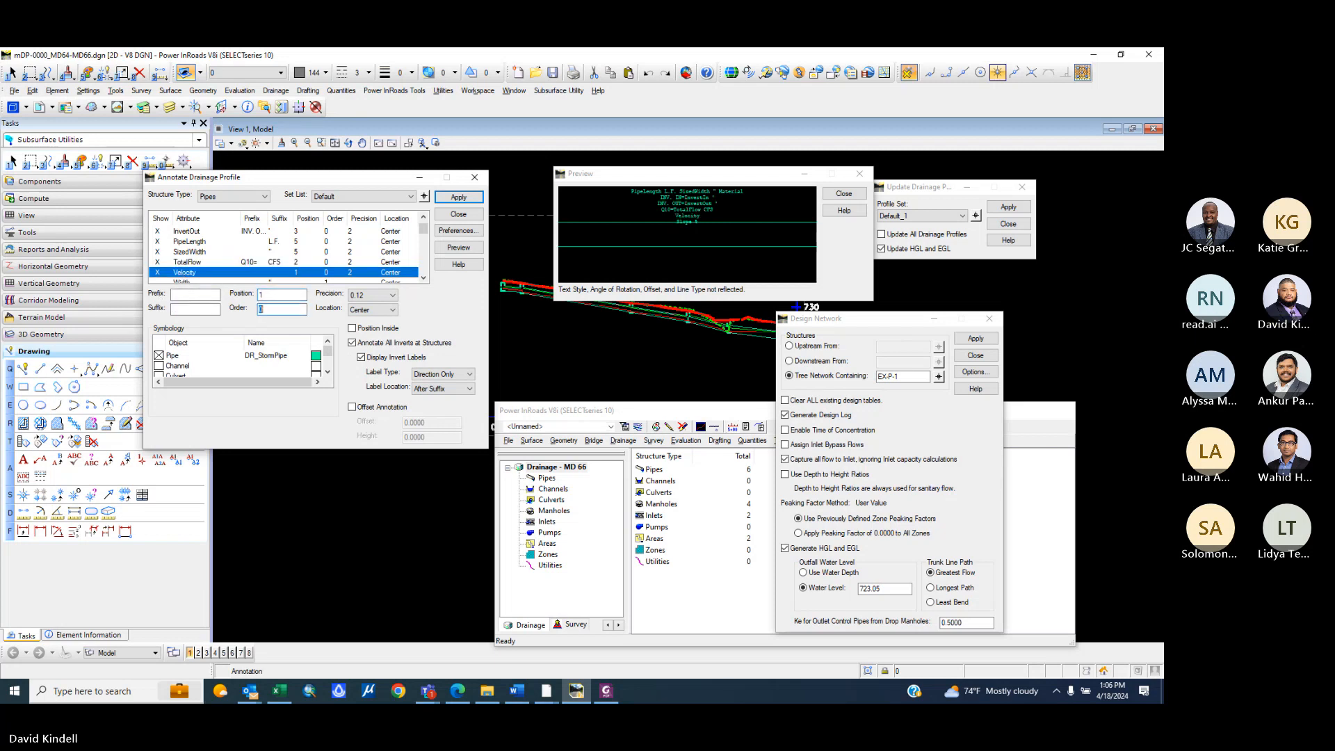
# - Give the Velocity attribute the prefix "V10=" and the suffix "FPS"
pyautogui.click(180, 295)
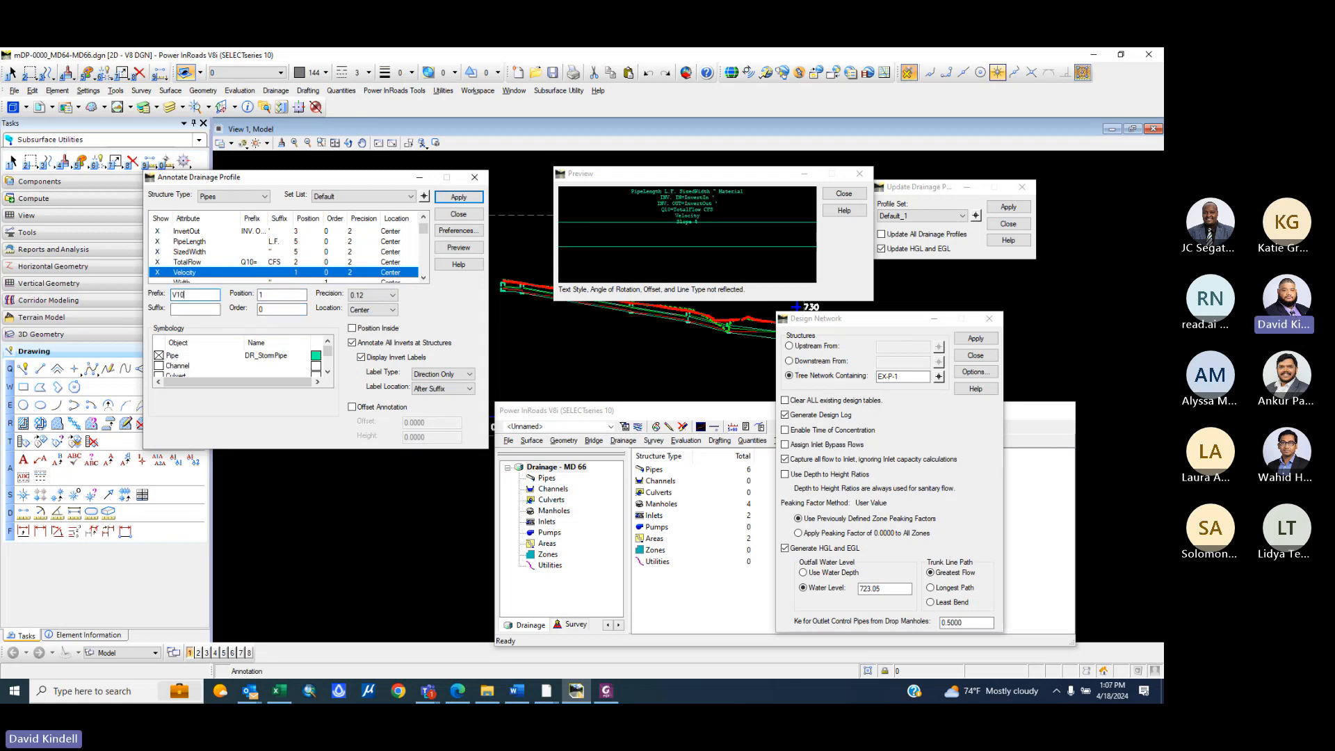
pyautogui.write('V10=')
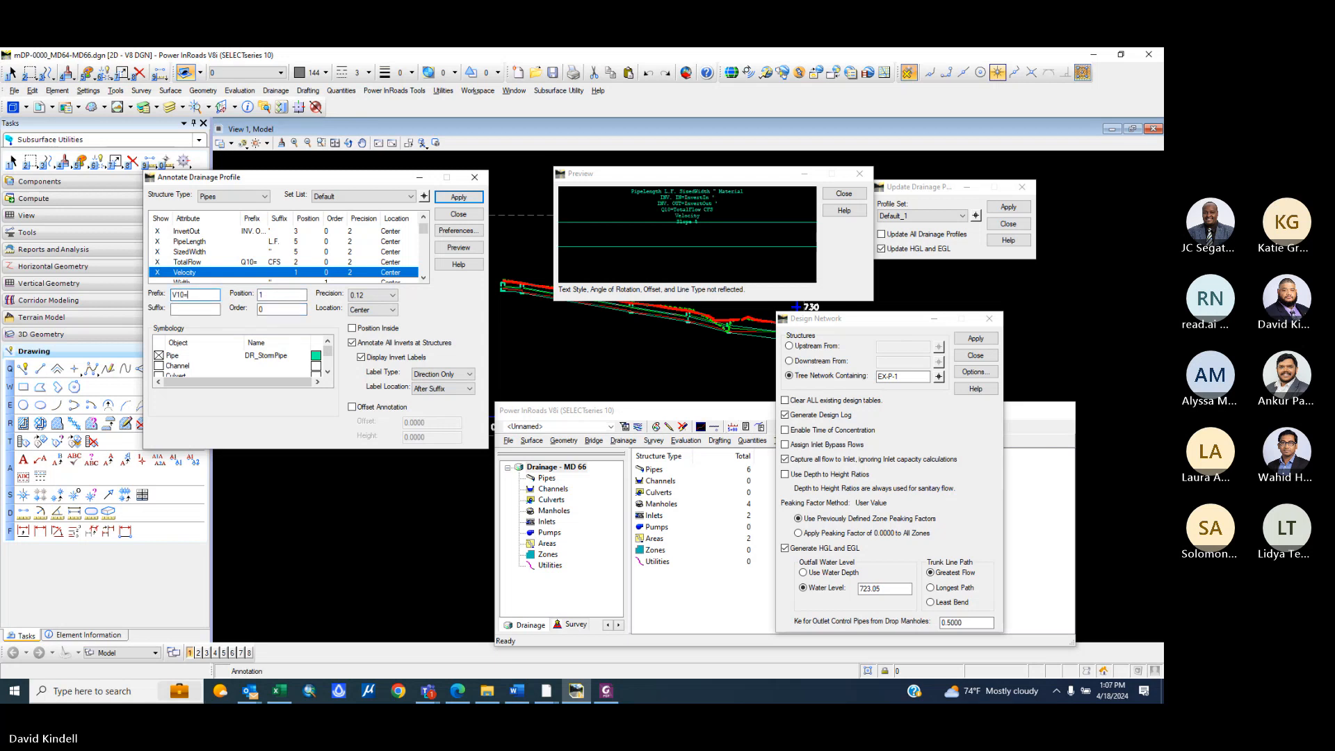
pyautogui.press('Tab')
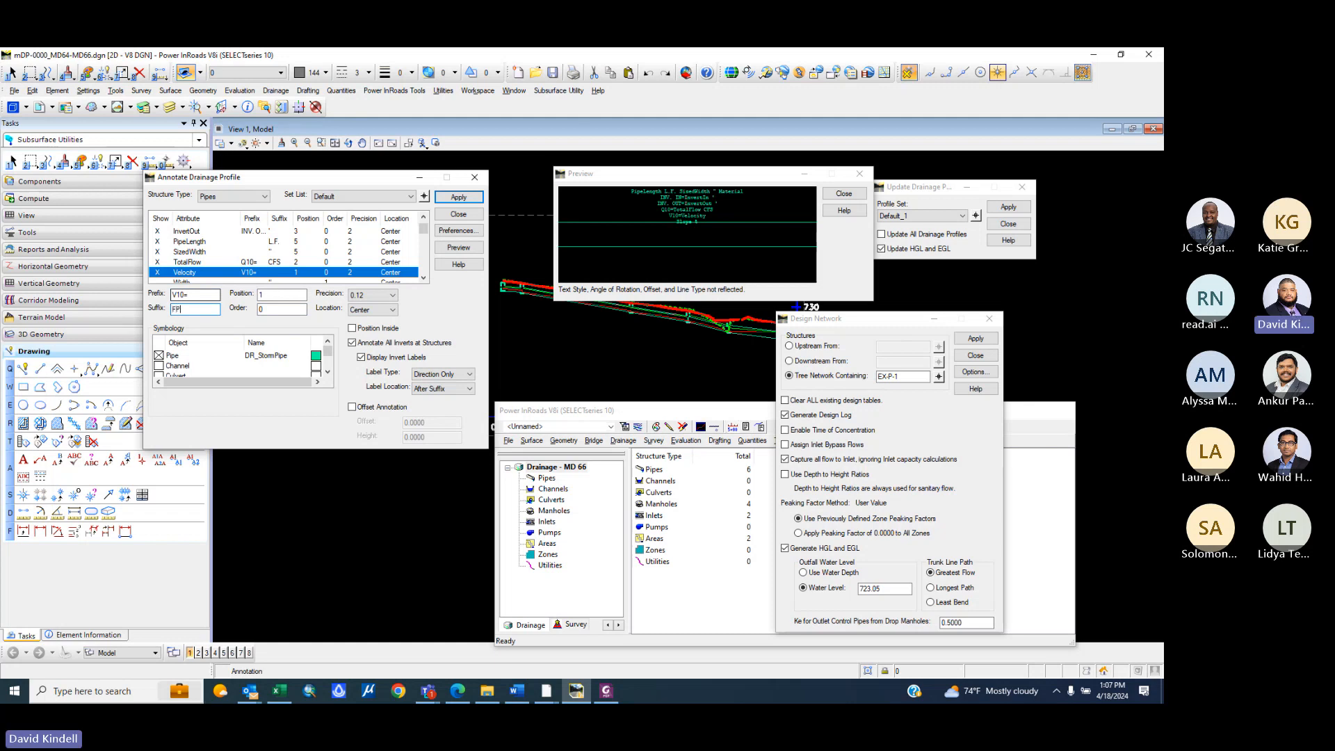
pyautogui.write('FPS')
pyautogui.press('Tab')
# - Give the Slope attribute the prefix "S="
pyautogui.scroll(-3, 208, 260)
pyautogui.scroll(1, 209, 259)
pyautogui.scroll(2, 199, 250)
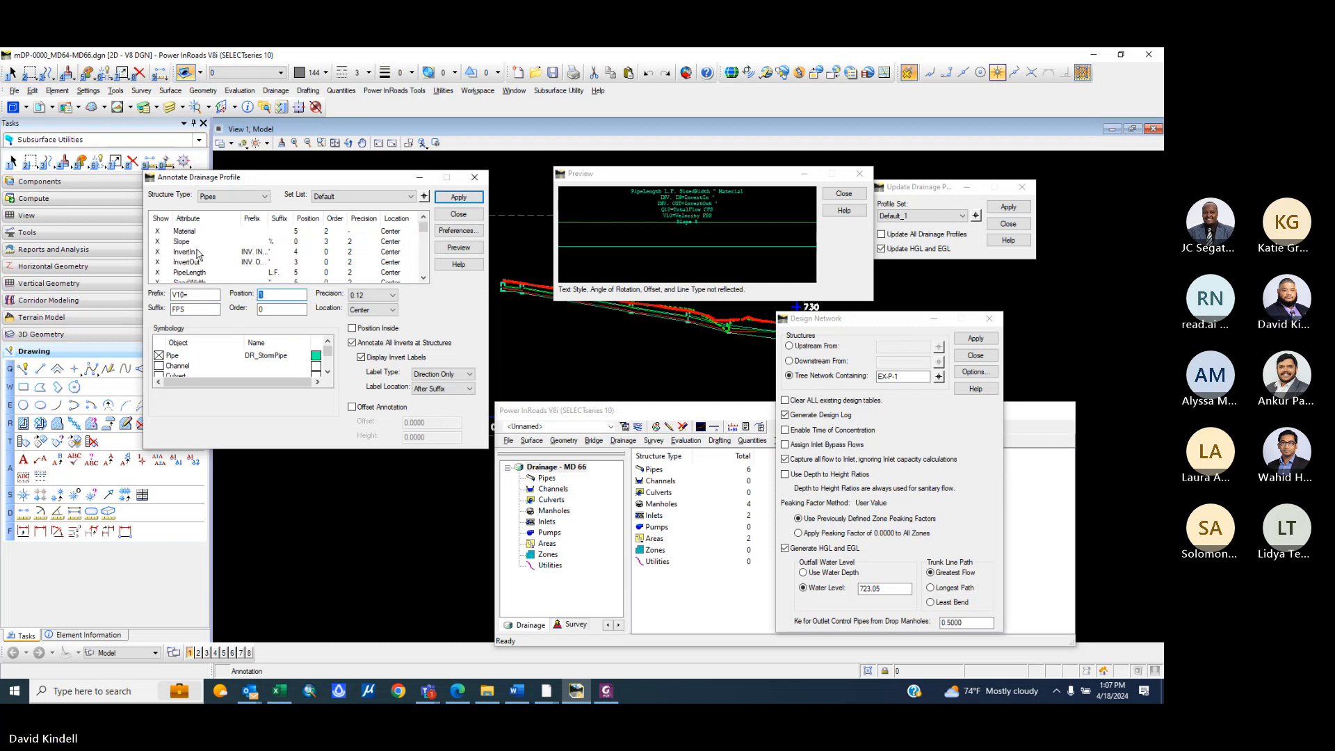
pyautogui.click(185, 242)
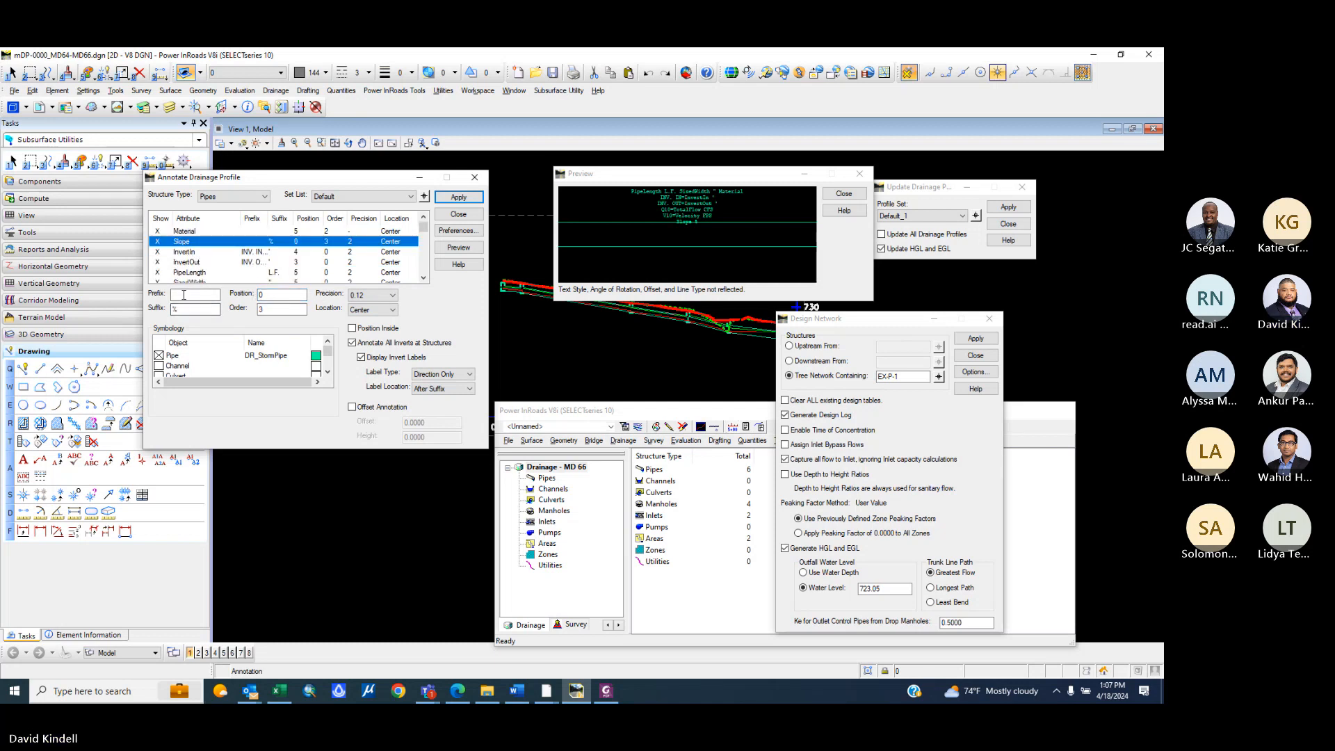
pyautogui.click(186, 294)
pyautogui.write('S=')
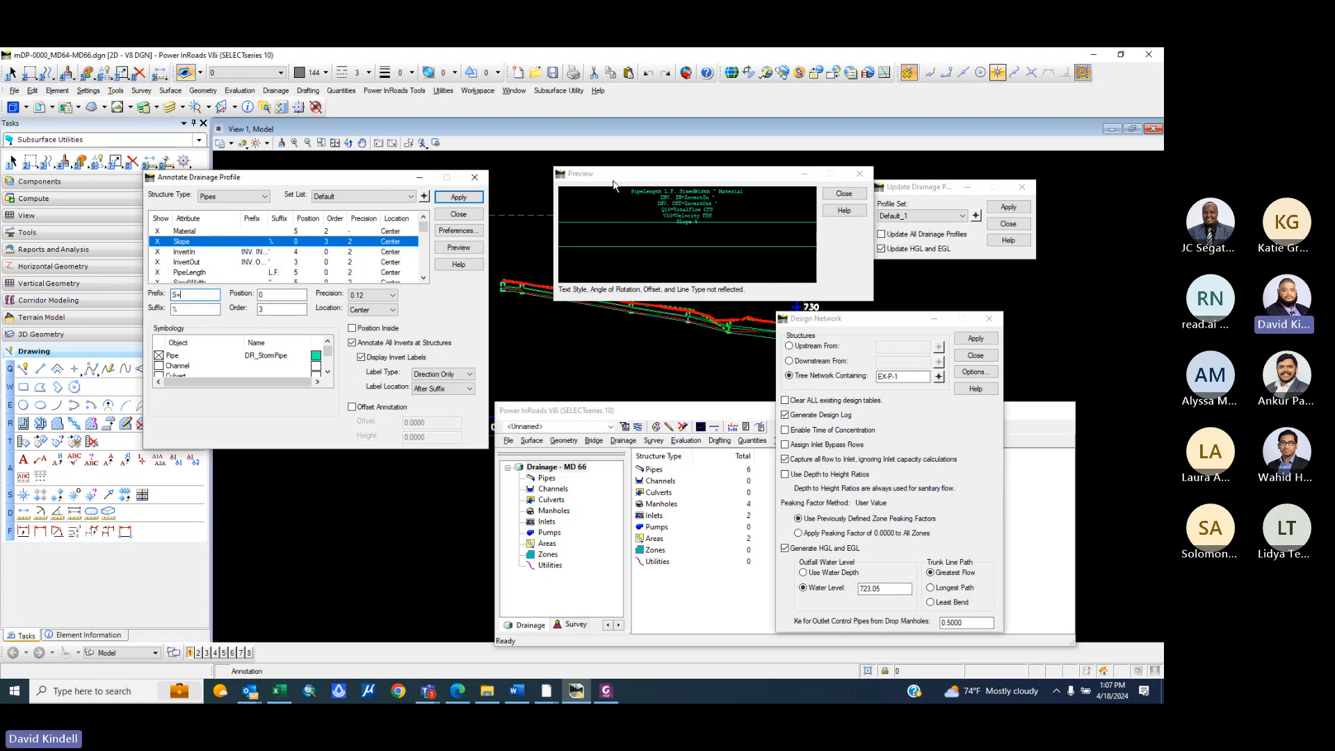
# - Pick the drainage profile set Default_1 in the drawing, apply the pipe annotation to it and inspect the labels
pyautogui.moveTo(613, 182); pyautogui.dragTo(598, 458)
pyautogui.scroll(-5, 642, 285)
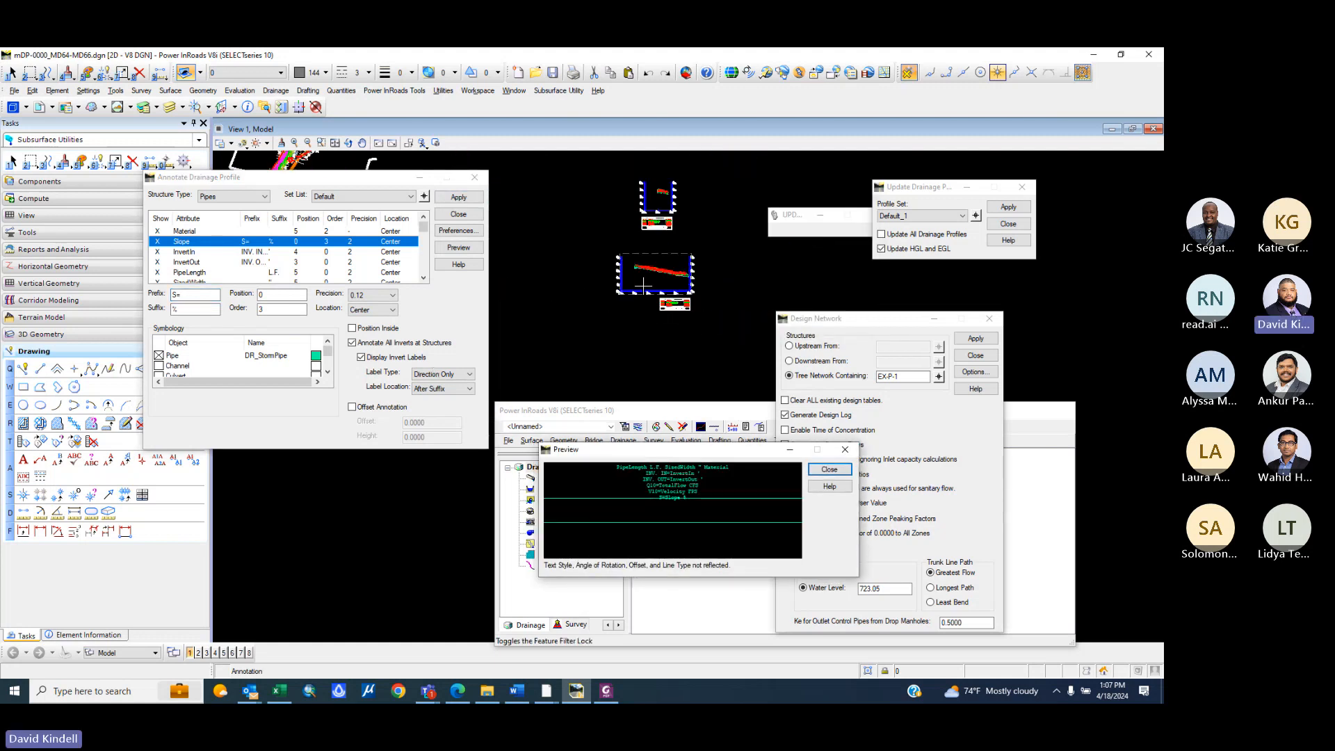
pyautogui.scroll(3, 644, 285)
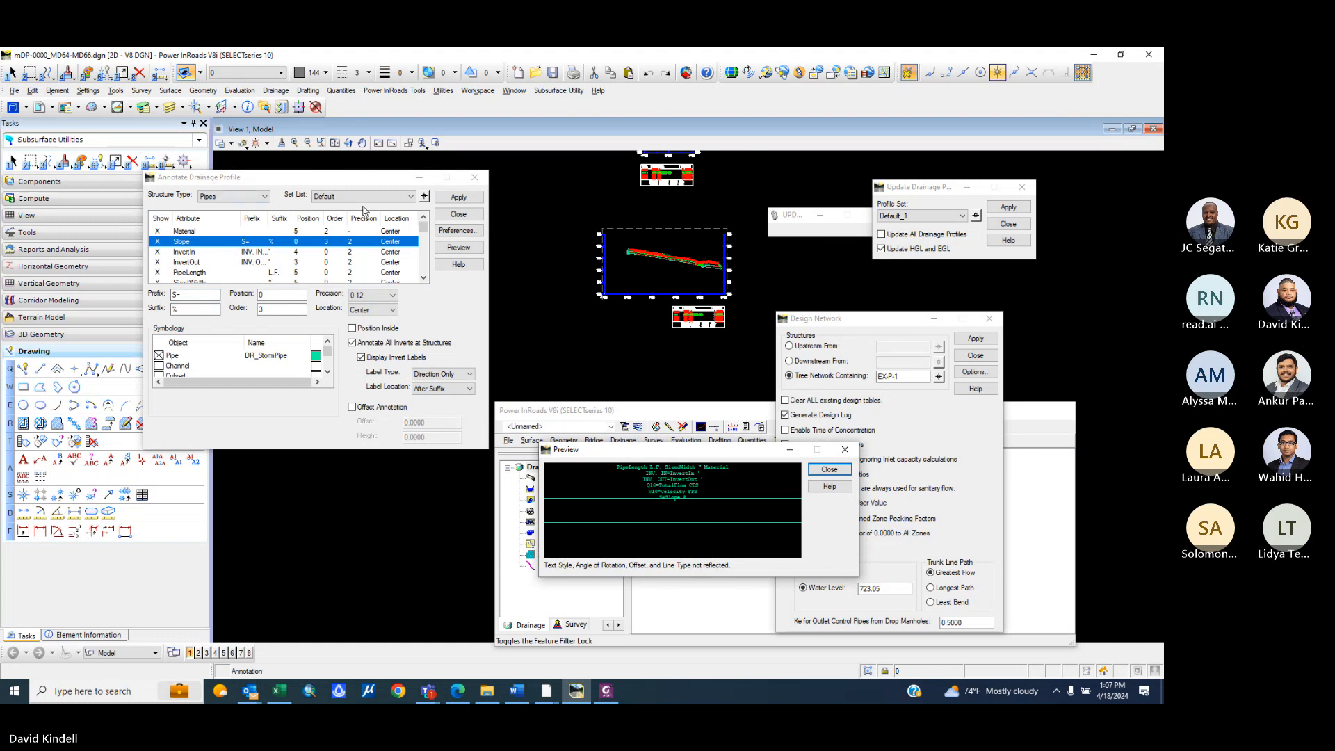
pyautogui.click(426, 198)
pyautogui.click(640, 259)
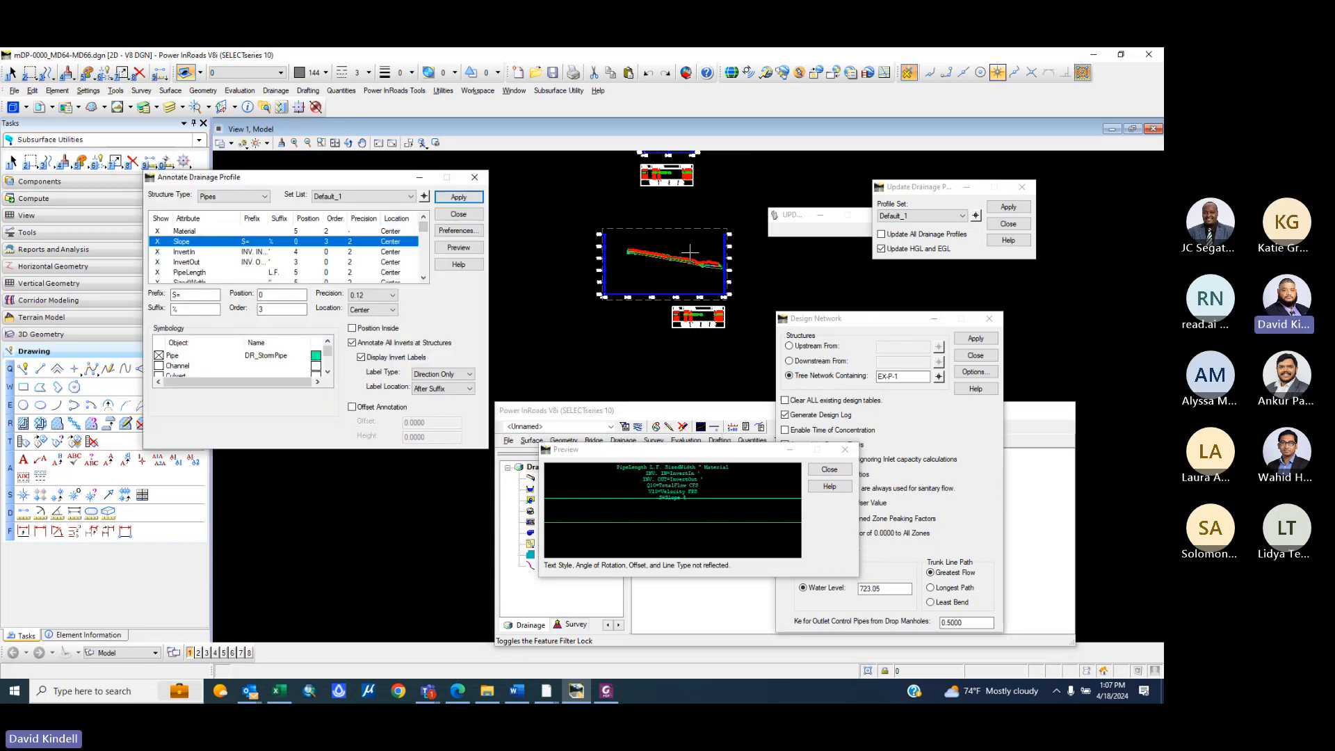
pyautogui.click(446, 199)
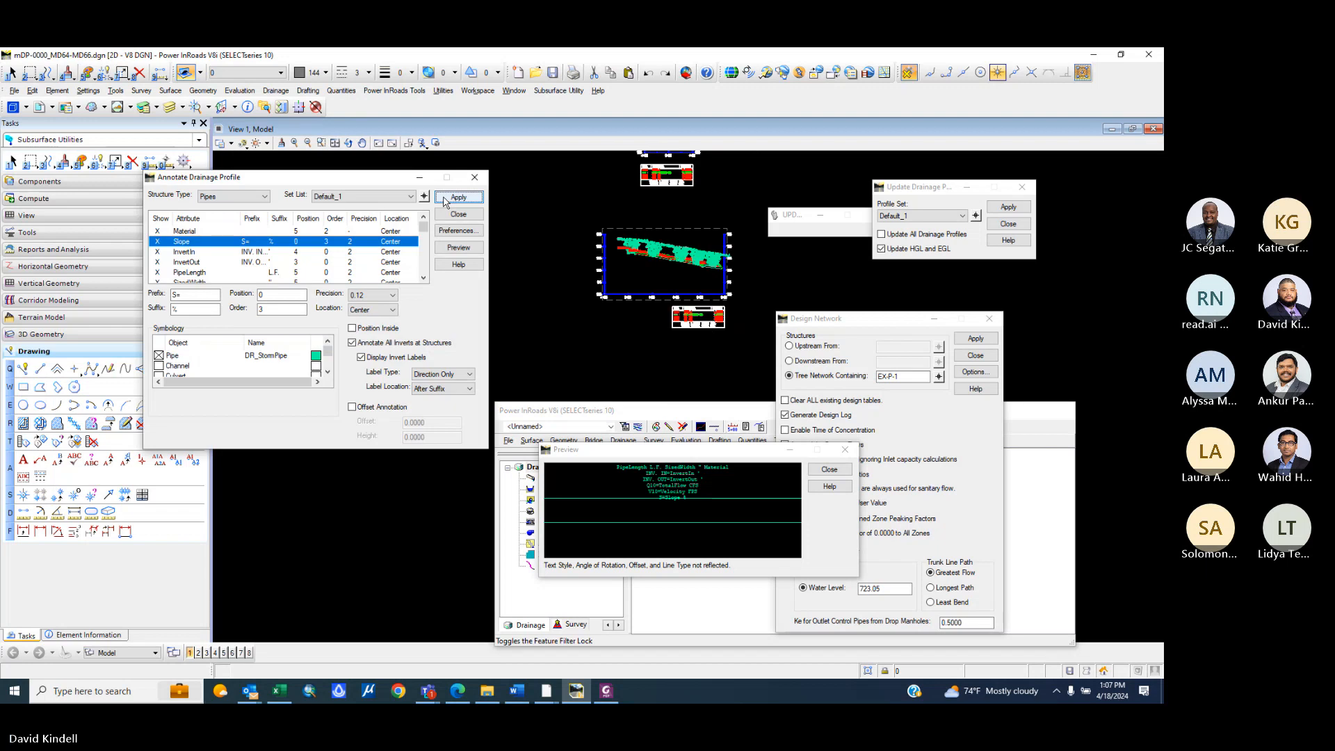
pyautogui.scroll(7, 612, 249)
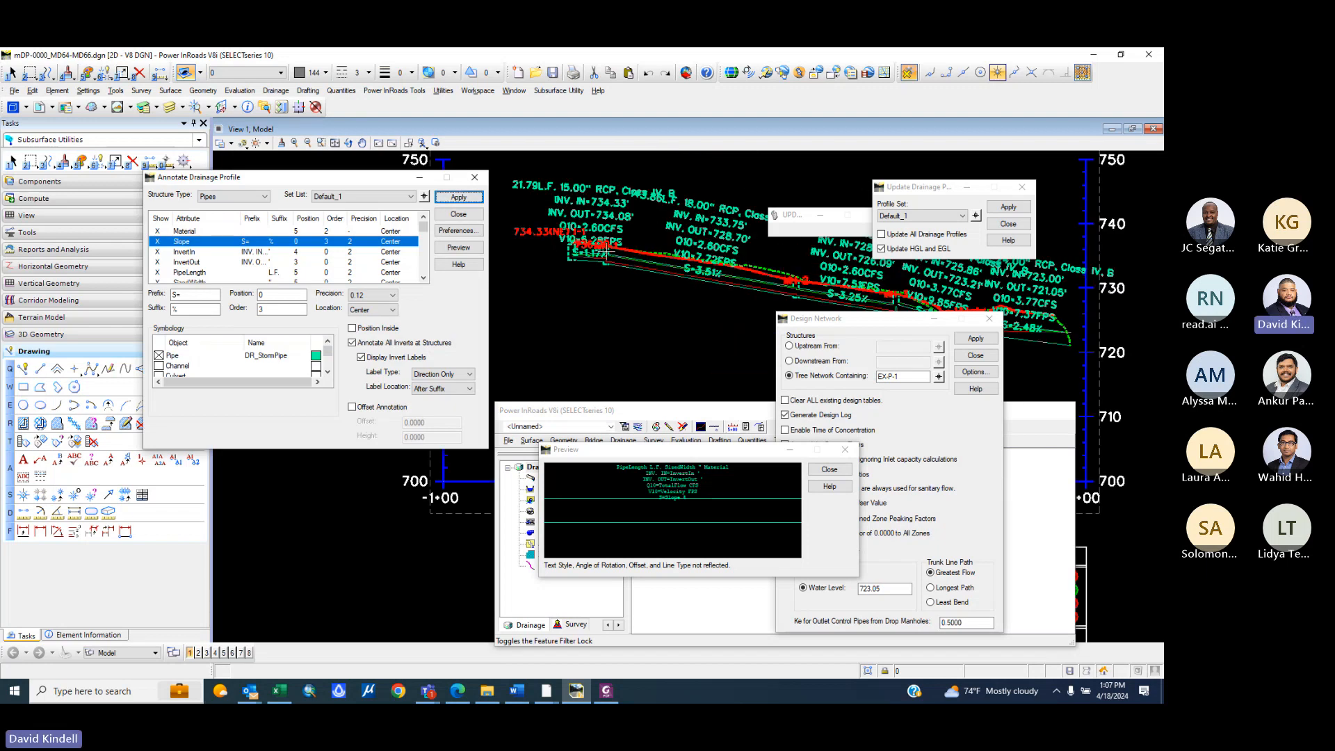
pyautogui.scroll(2, 597, 245)
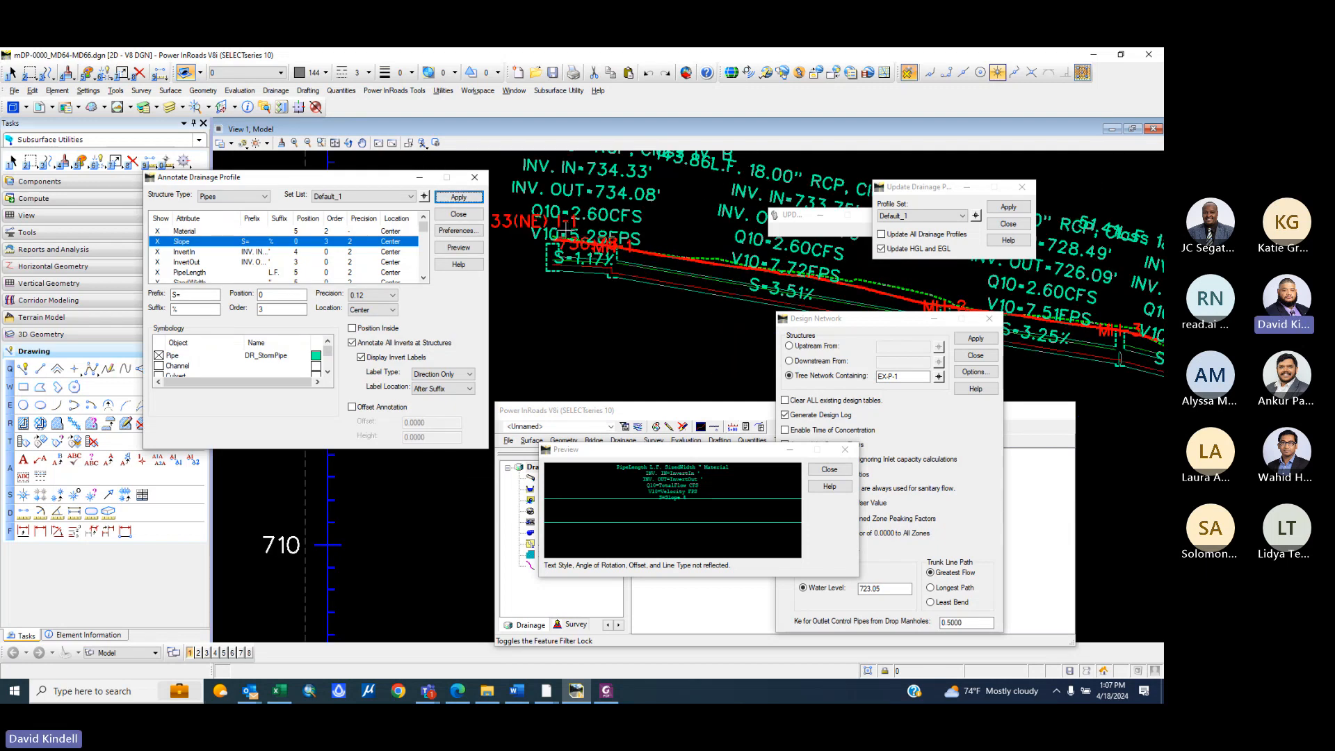
pyautogui.scroll(-5, 565, 228)
pyautogui.scroll(3, 592, 244)
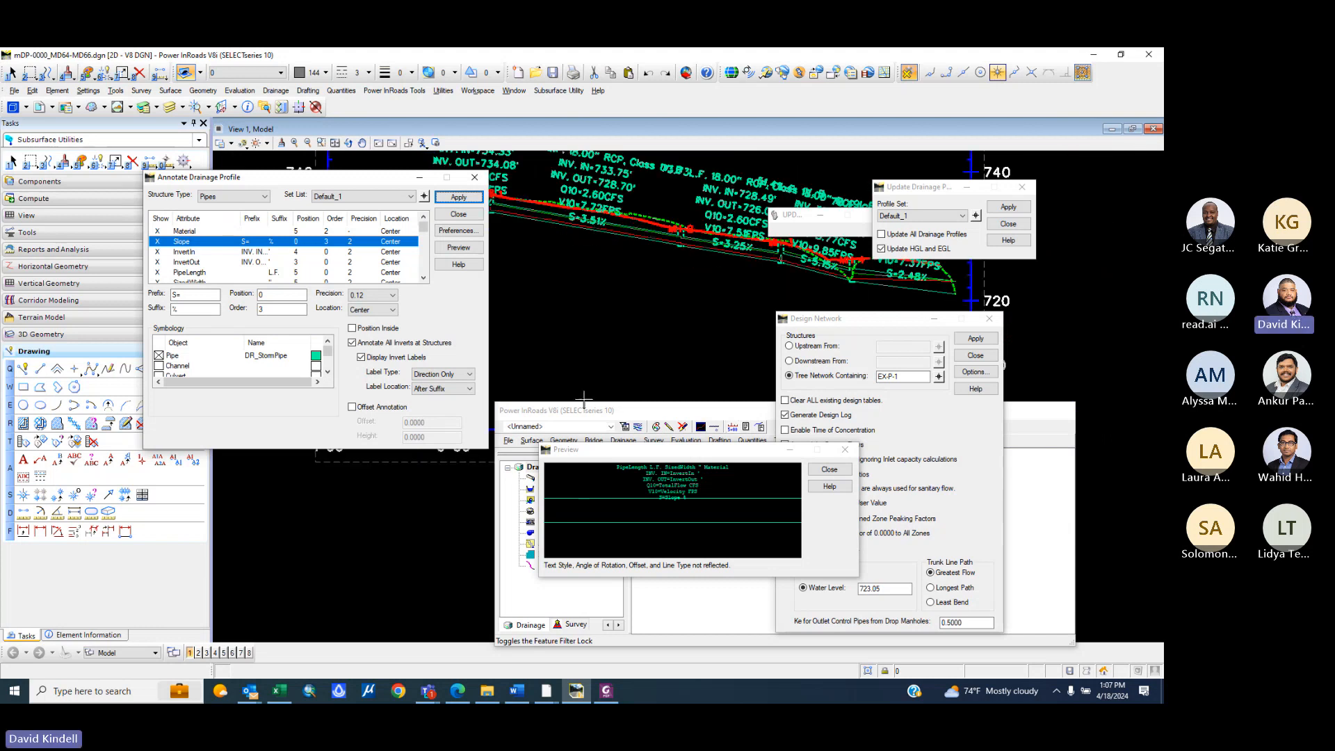
# - Enable Offset Annotation for the pipe labels with an offset of 10 and apply it to the drainage profile
pyautogui.scroll(-4, 619, 233)
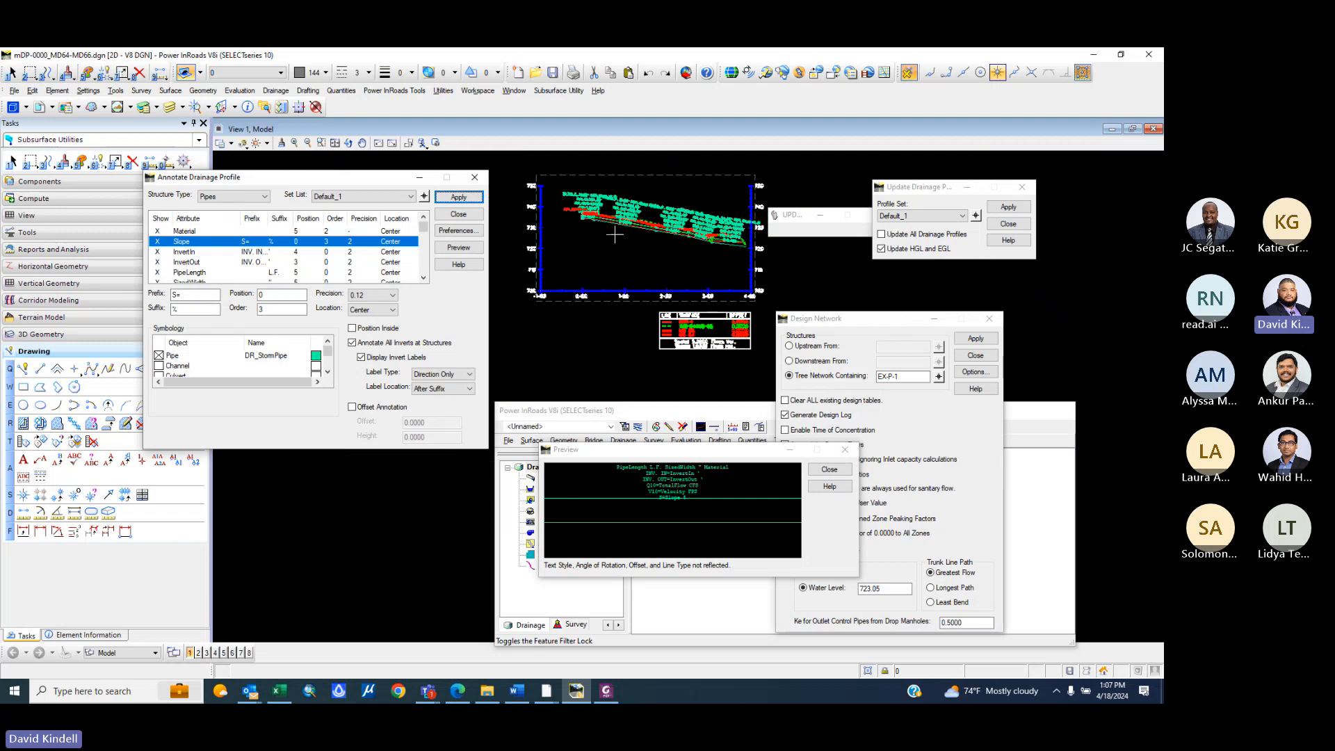
pyautogui.scroll(3, 615, 235)
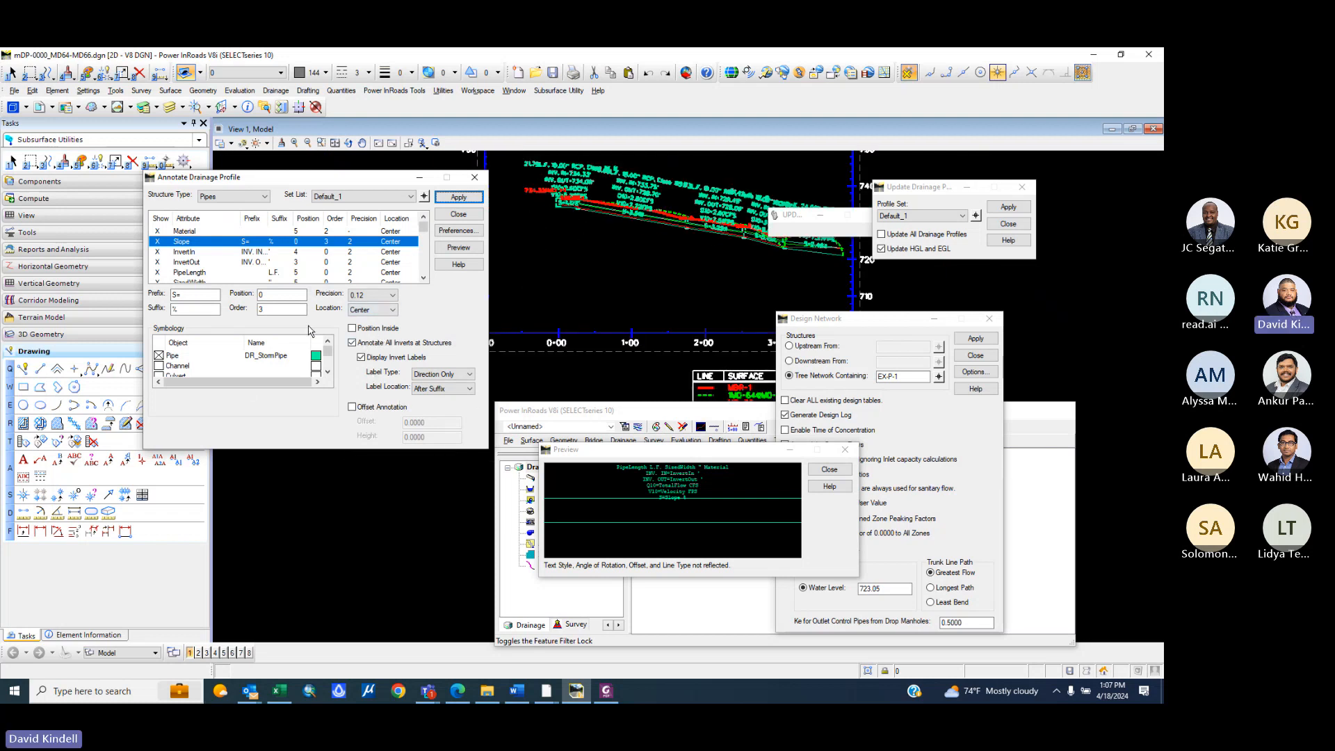
pyautogui.click(352, 408)
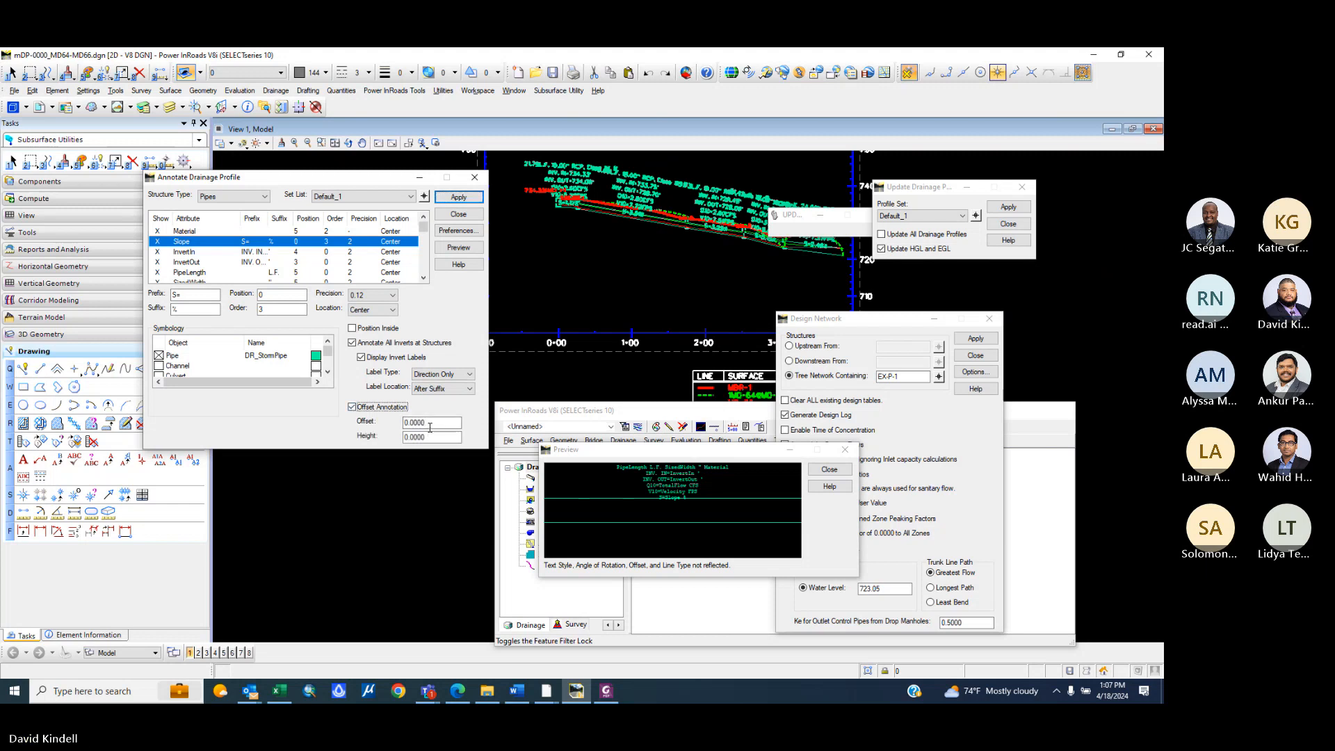
pyautogui.press('Tab')
pyautogui.write('1')
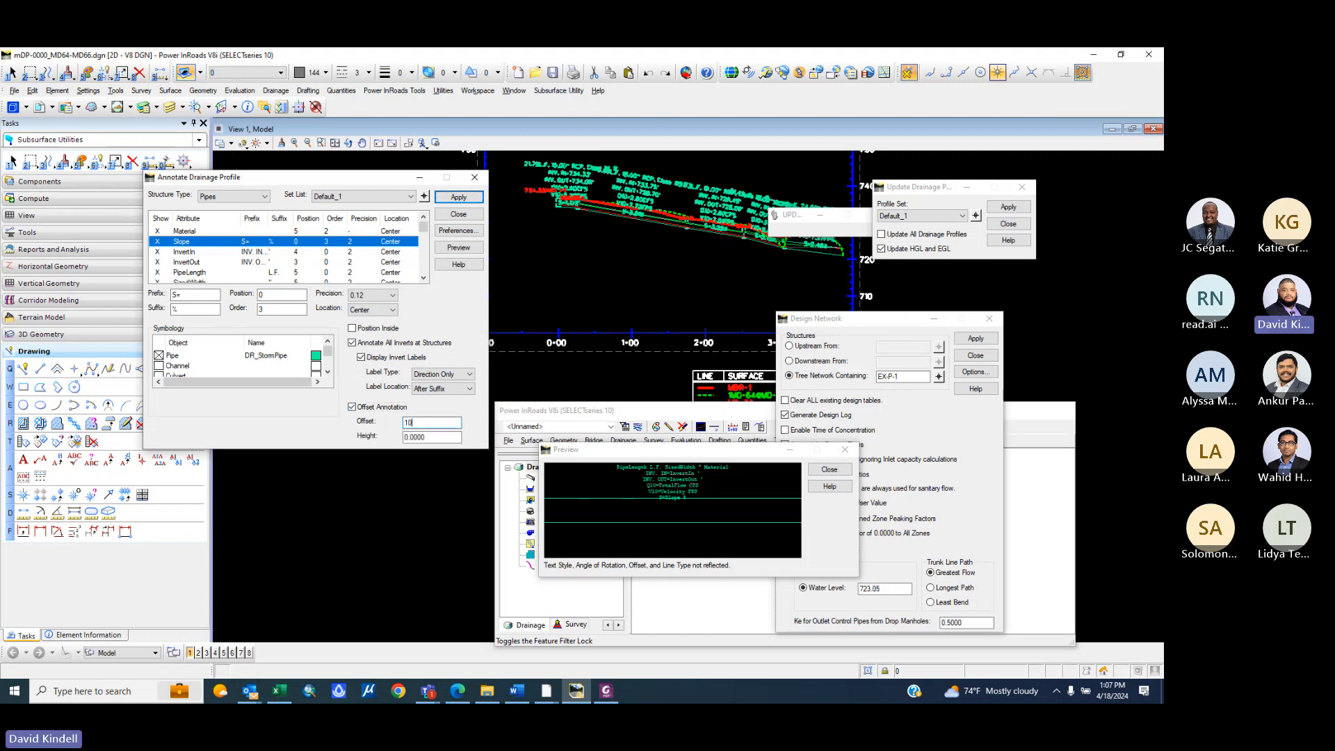
pyautogui.write('0000')
pyautogui.press('Tab')
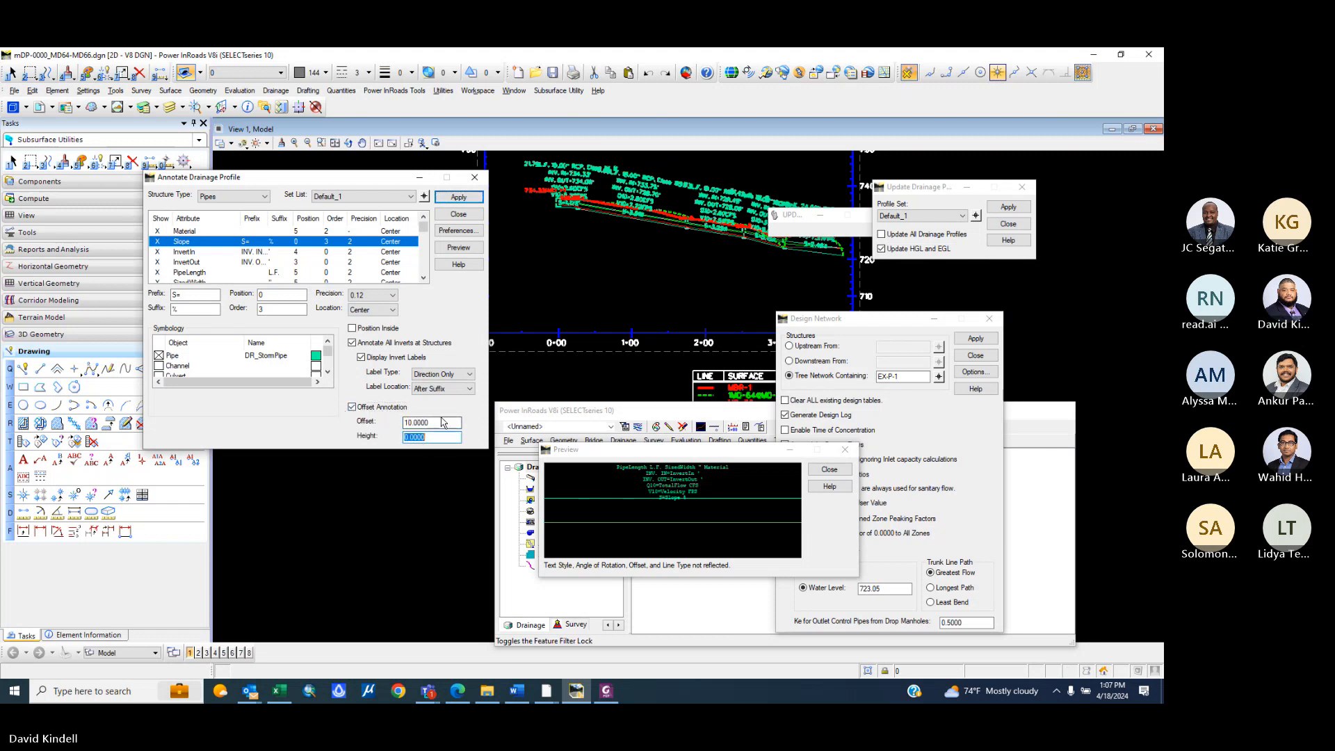
pyautogui.click(447, 201)
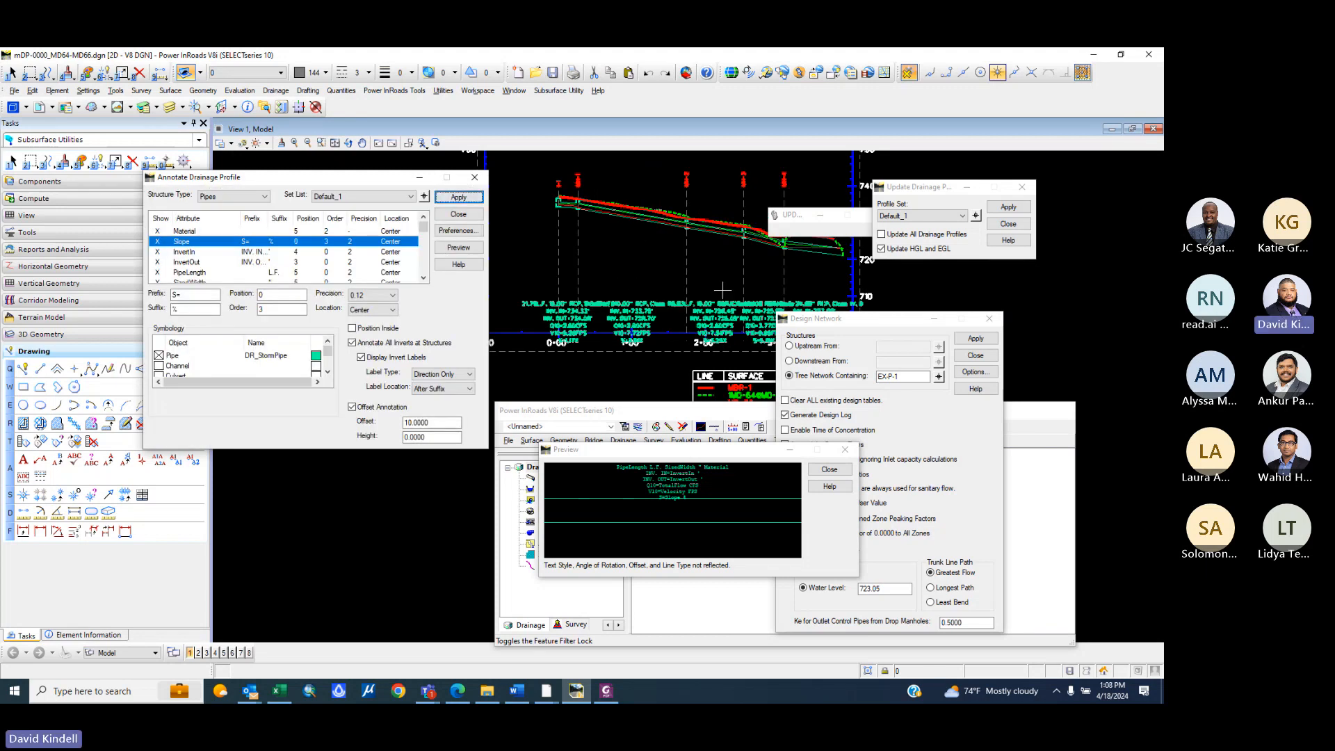
# - Set the pipe annotation offset to 5 and reapply the annotation to the profile
pyautogui.click(428, 422)
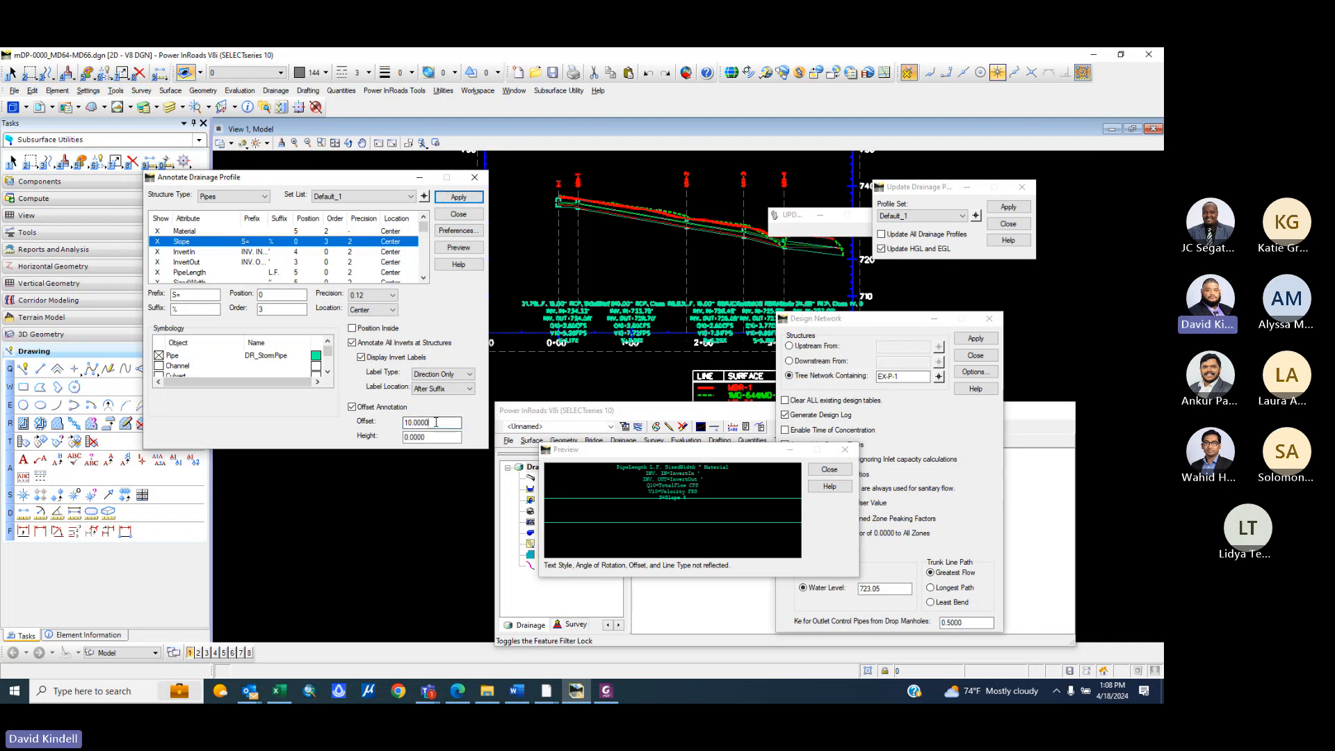
pyautogui.moveTo(439, 421); pyautogui.dragTo(364, 415)
pyautogui.write('5')
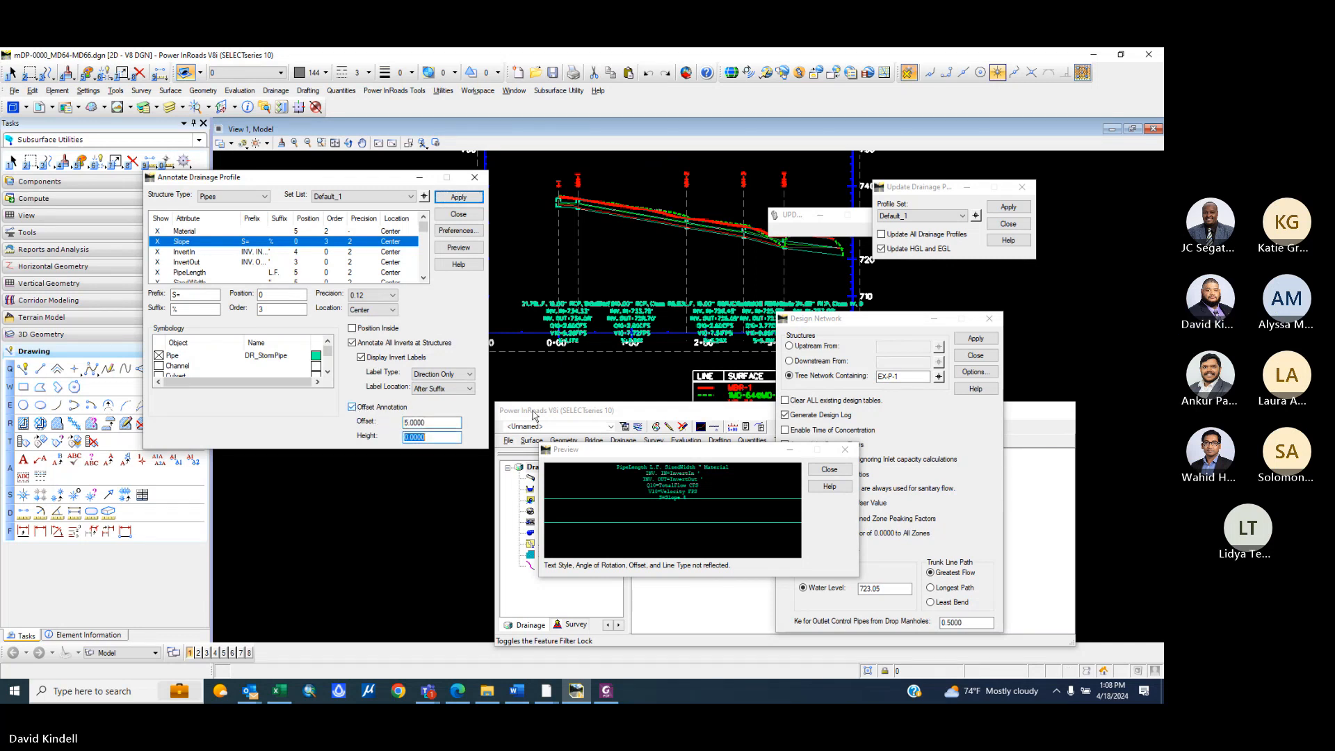
pyautogui.click(459, 196)
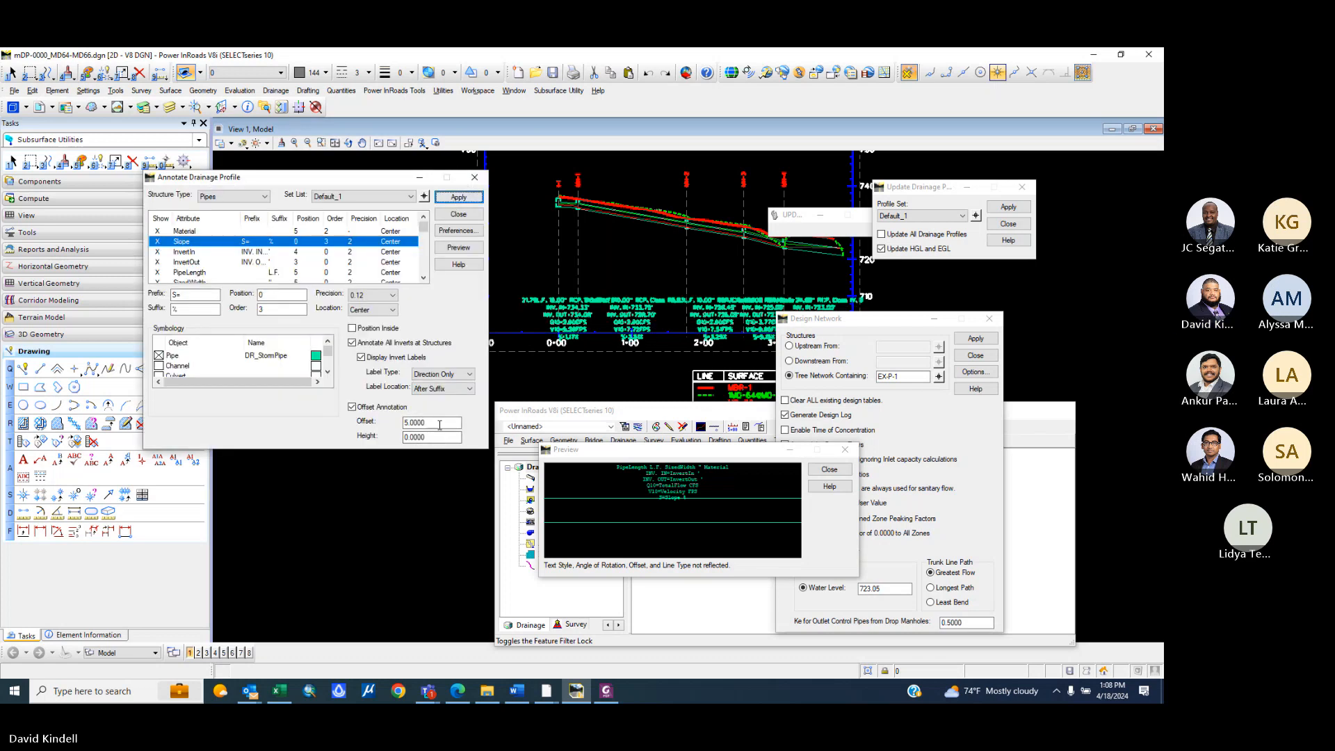
# - Set the pipe annotation offset to 0 and reapply the annotation to the profile
pyautogui.moveTo(456, 422); pyautogui.dragTo(367, 421)
pyautogui.write('2')
pyautogui.press('Tab')
pyautogui.hotkey('shift', 'Tab')
pyautogui.write('0')
pyautogui.press('Tab')
pyautogui.click(454, 199)
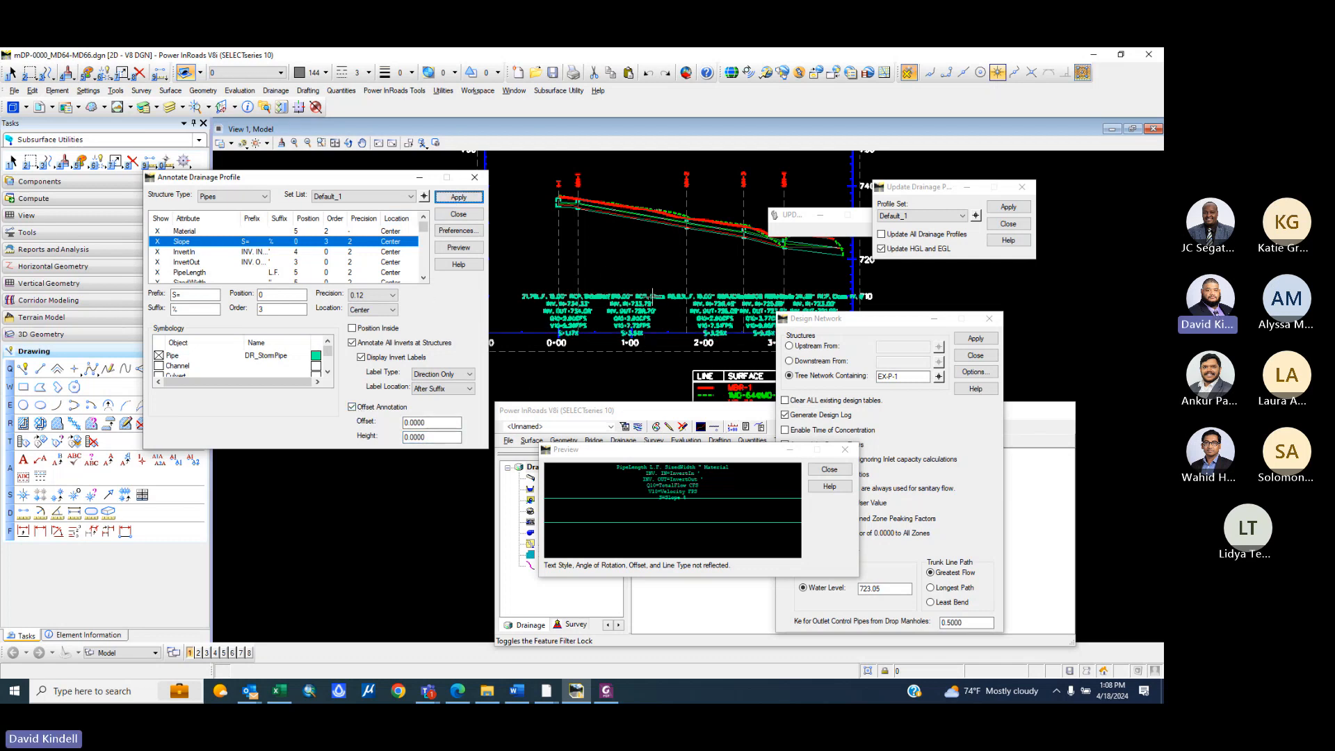
# - Examine the spacing, overlap and decimal places of the pipe labels near the bottom of the drainage profile
pyautogui.scroll(2, 598, 289)
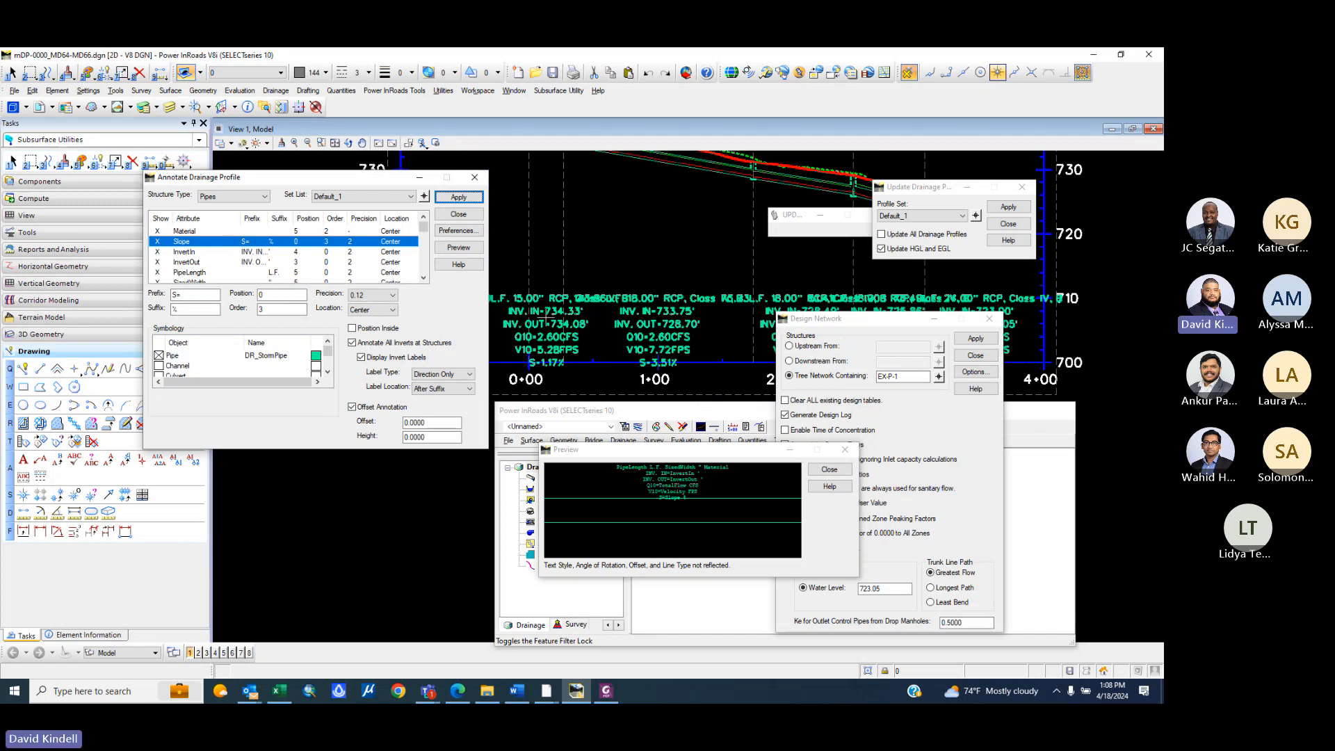
pyautogui.scroll(2, 546, 318)
pyautogui.scroll(-2, 543, 347)
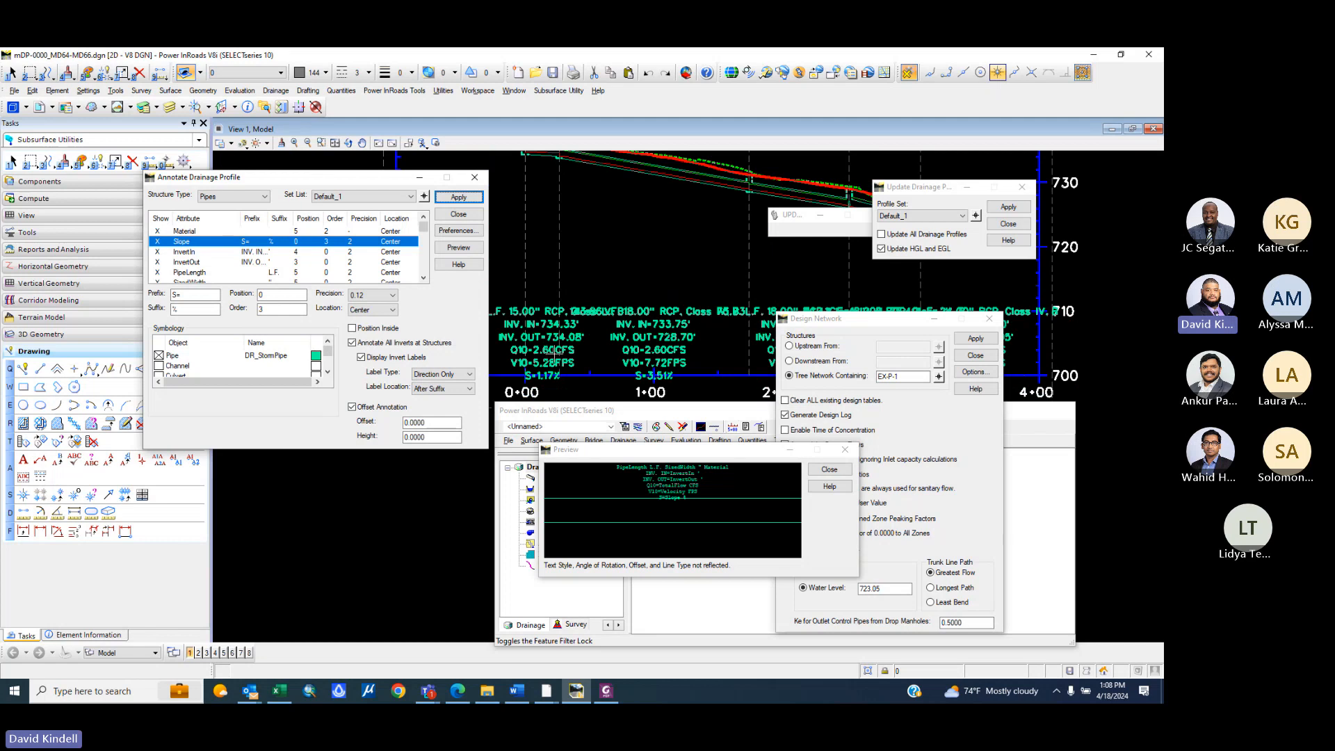
pyautogui.scroll(2, 529, 306)
pyautogui.scroll(-1, 556, 306)
pyautogui.scroll(2, 577, 308)
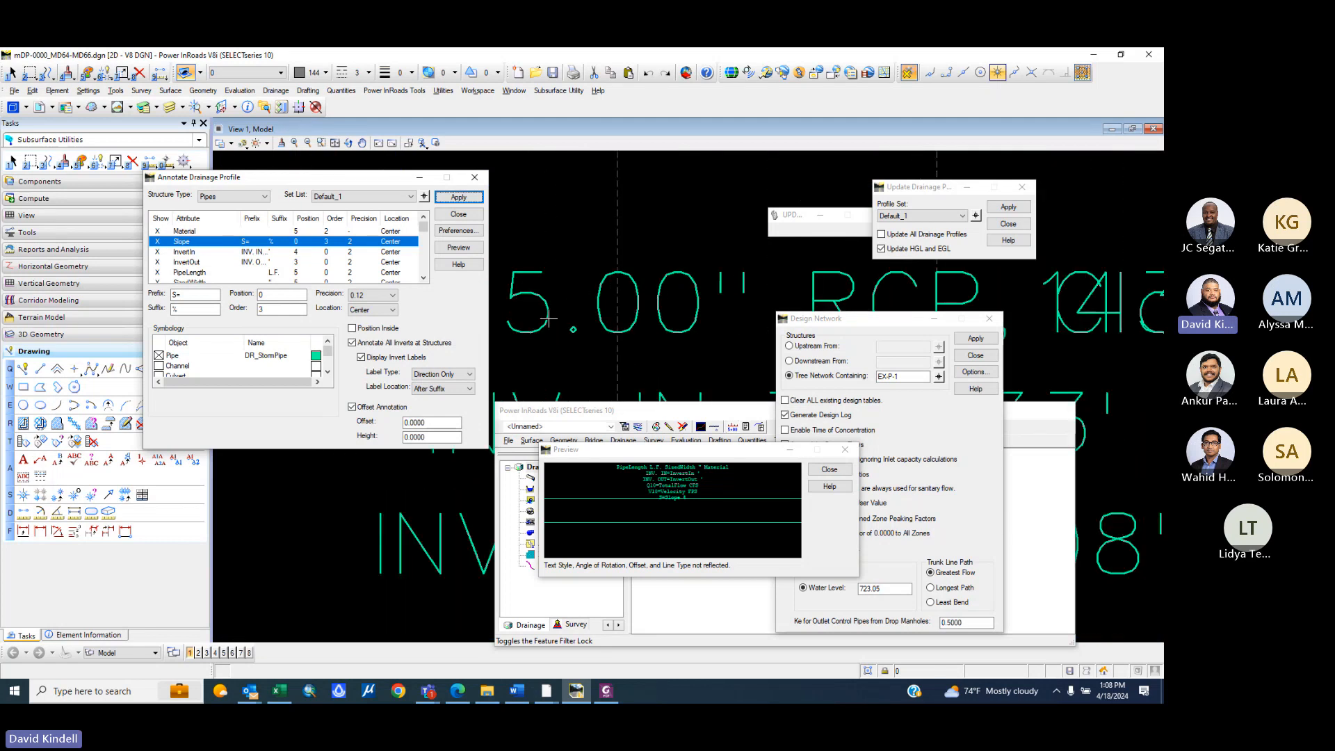
pyautogui.scroll(-1, 596, 308)
pyautogui.scroll(1, 586, 304)
pyautogui.scroll(-2, 580, 308)
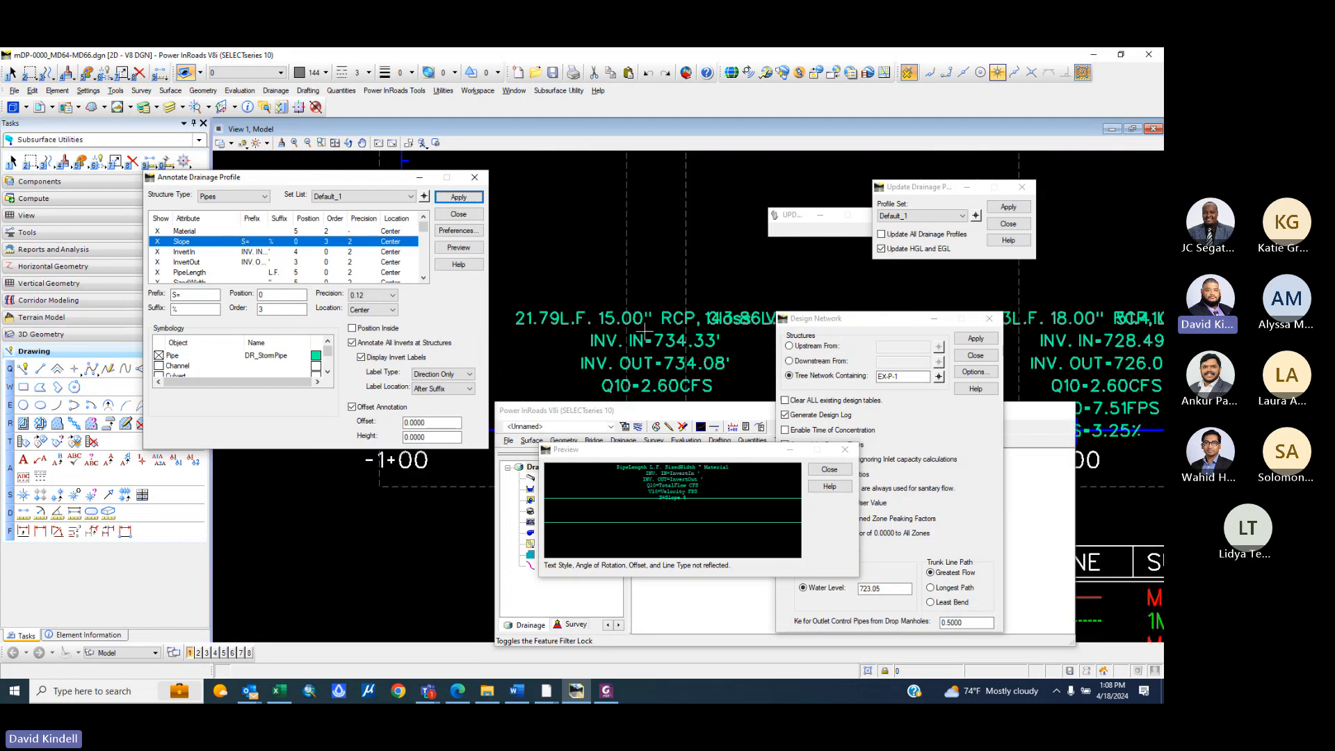
pyautogui.scroll(4, 575, 311)
pyautogui.scroll(-3, 590, 312)
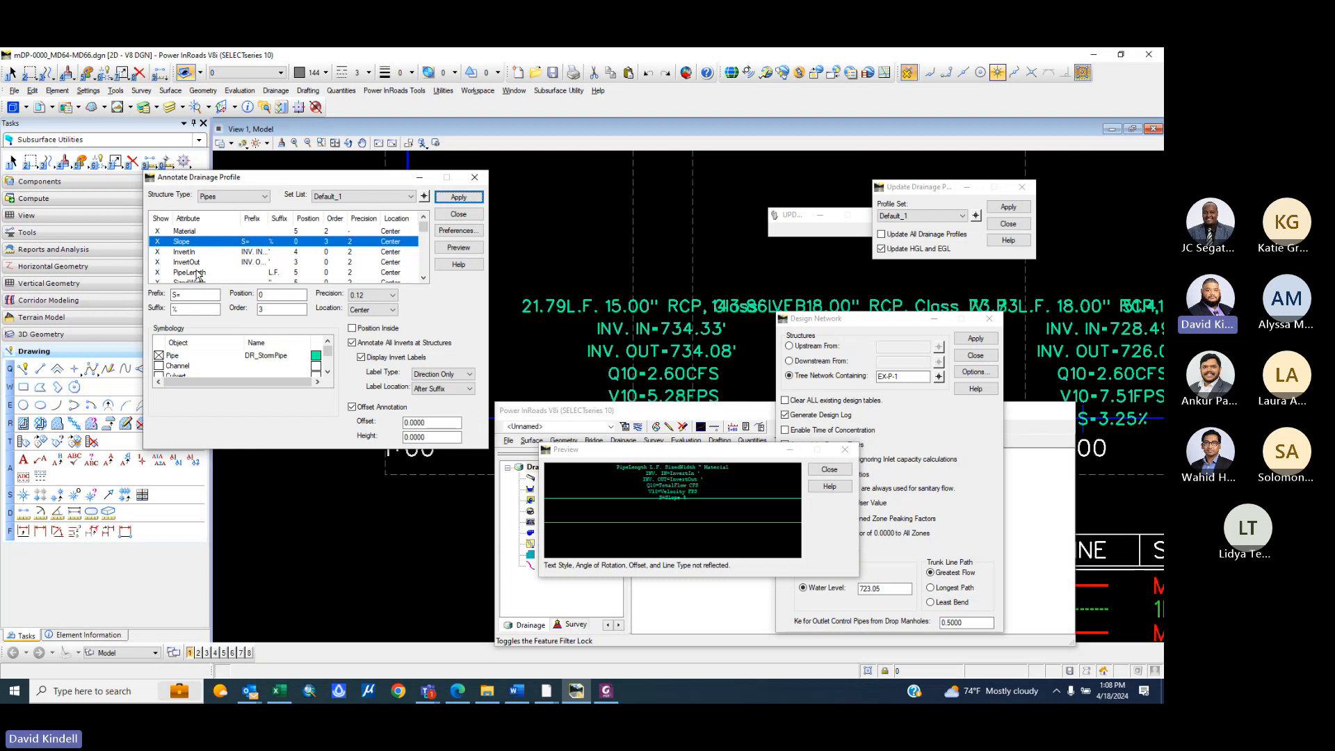
# - Set the precision of the PipeLength attribute to 0
pyautogui.click(196, 272)
pyautogui.click(371, 299)
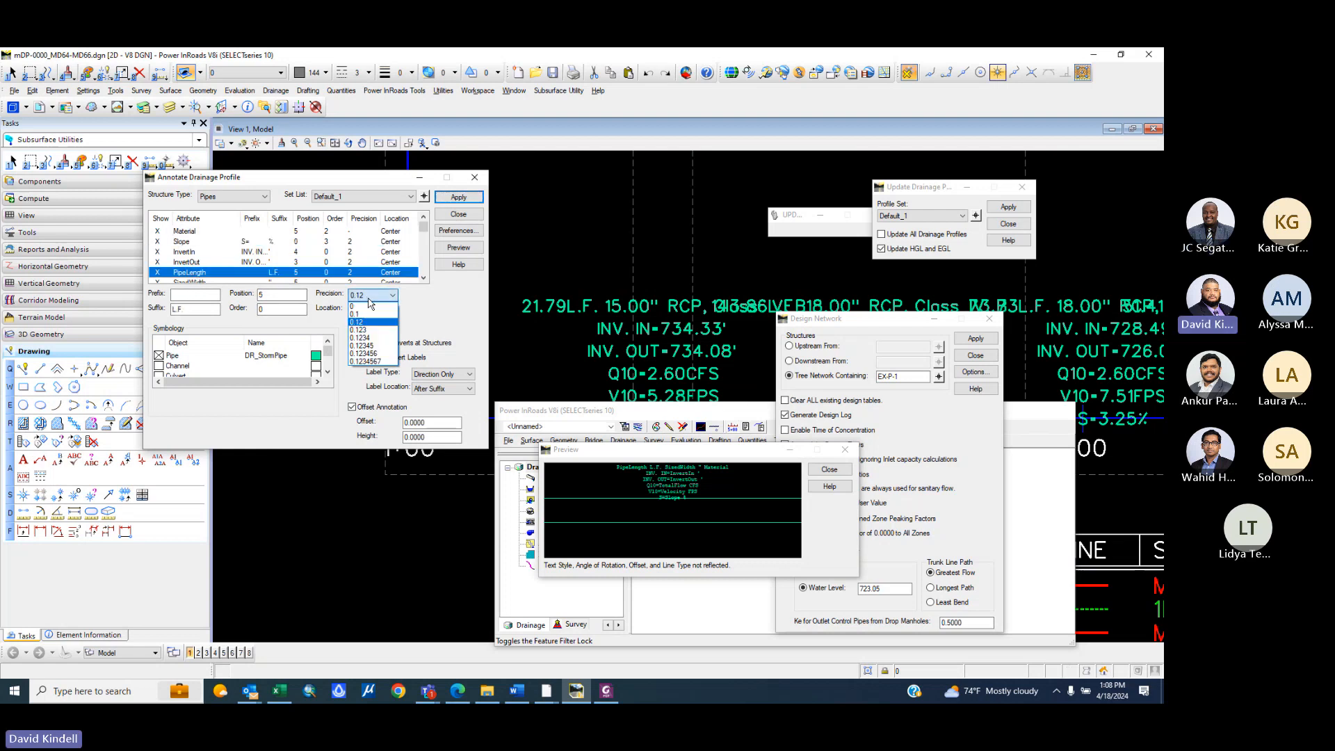
pyautogui.click(369, 307)
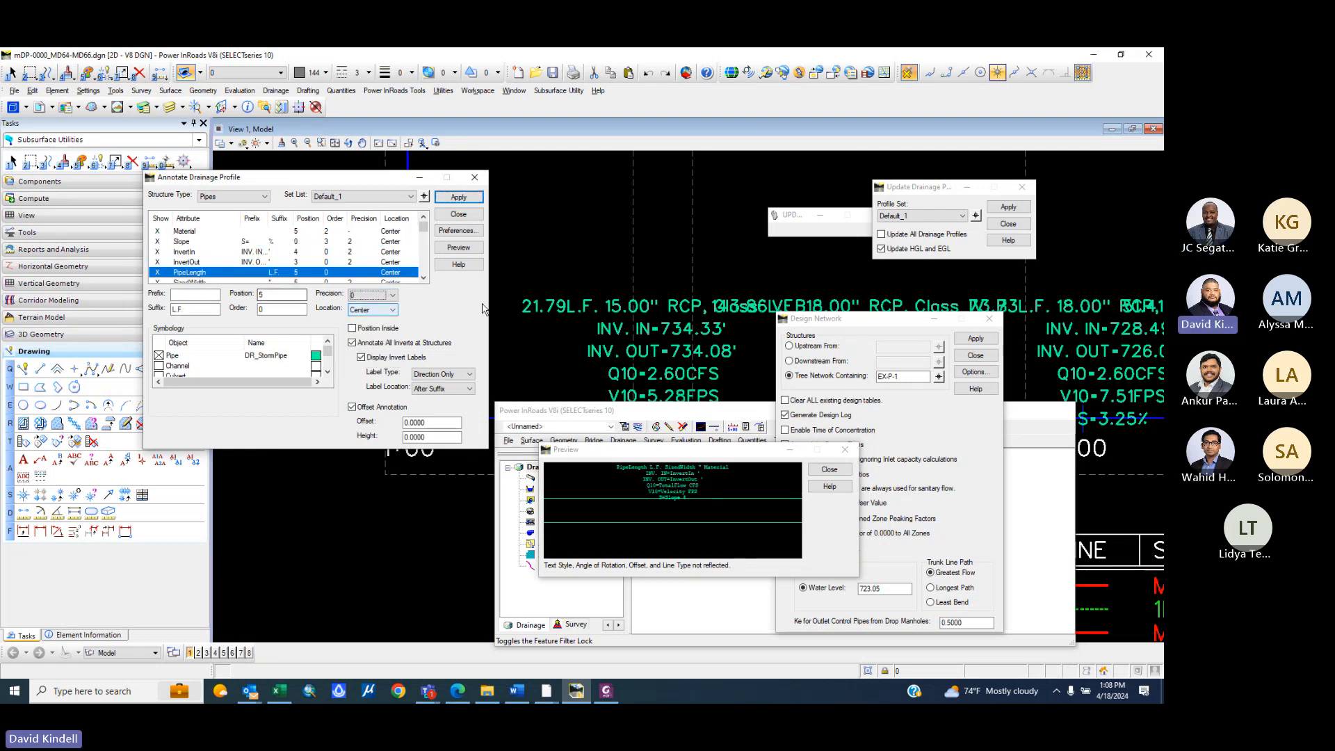
# - Set the precision of the SizedWidth attribute to 0 and dismiss the application idle warning
pyautogui.scroll(-3, 203, 271)
pyautogui.click(195, 253)
pyautogui.scroll(3, 196, 254)
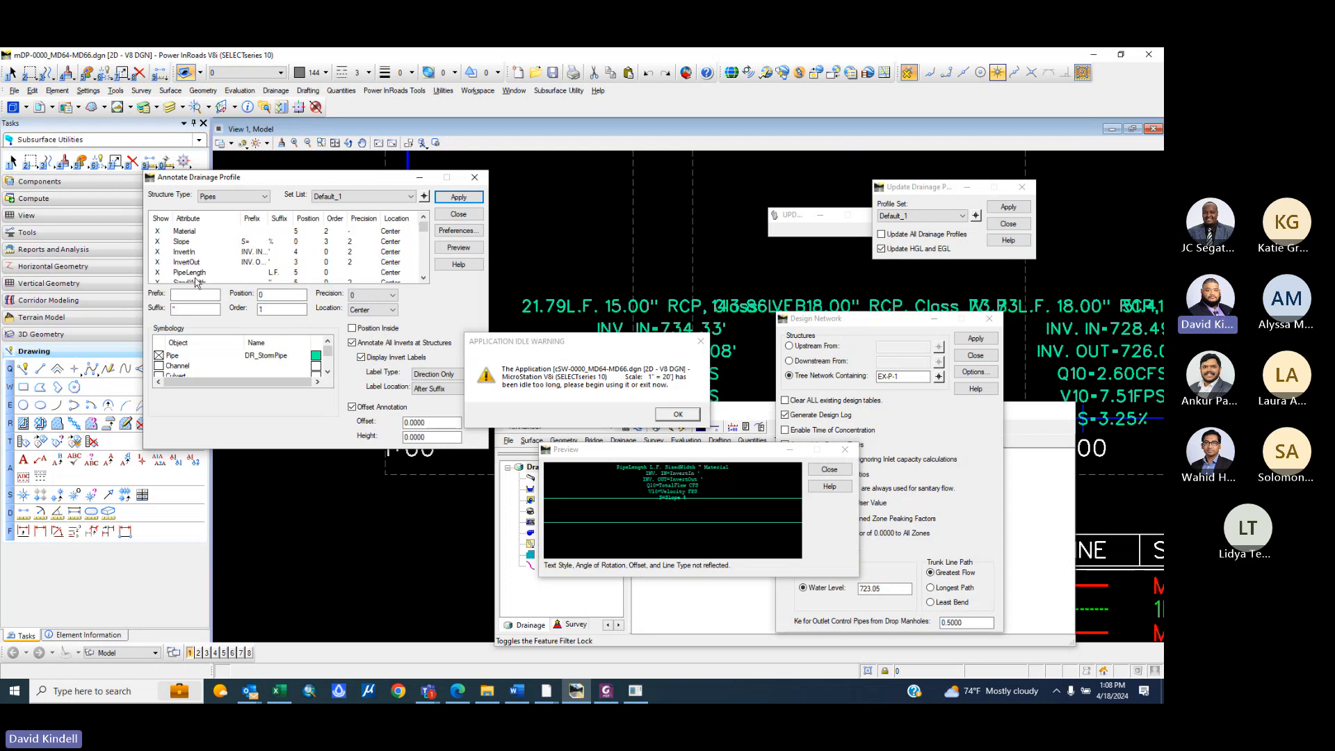
pyautogui.click(197, 282)
pyautogui.click(372, 295)
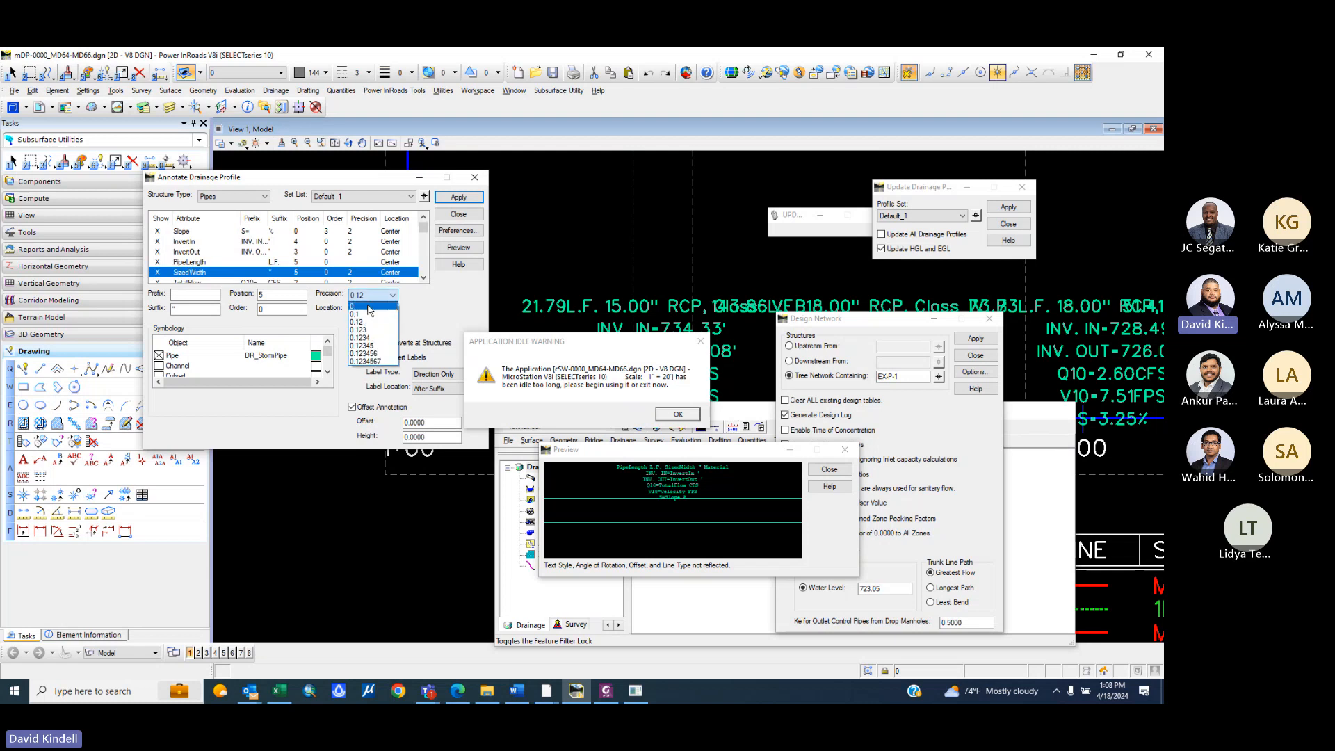
pyautogui.click(369, 307)
pyautogui.click(676, 415)
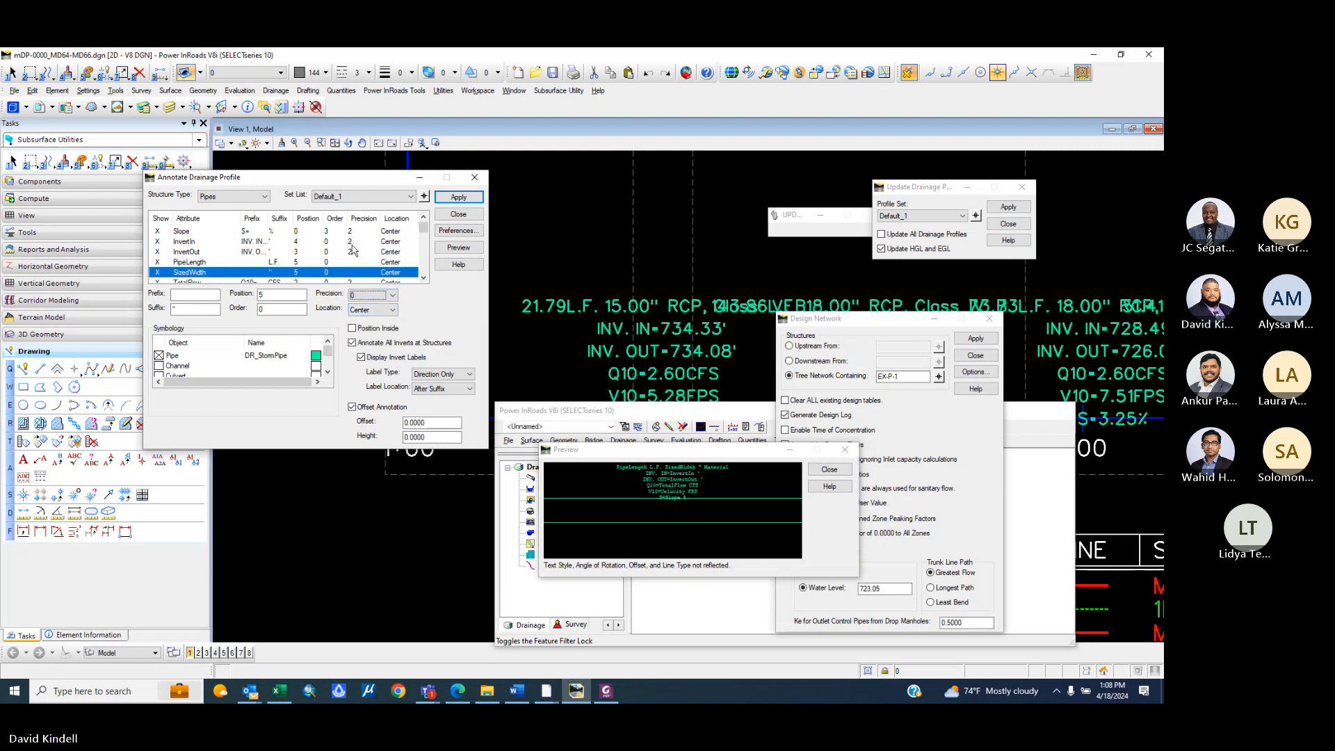
# - Reapply the pipe annotation to the drainage profile and inspect the pipe length and size labels
pyautogui.click(458, 197)
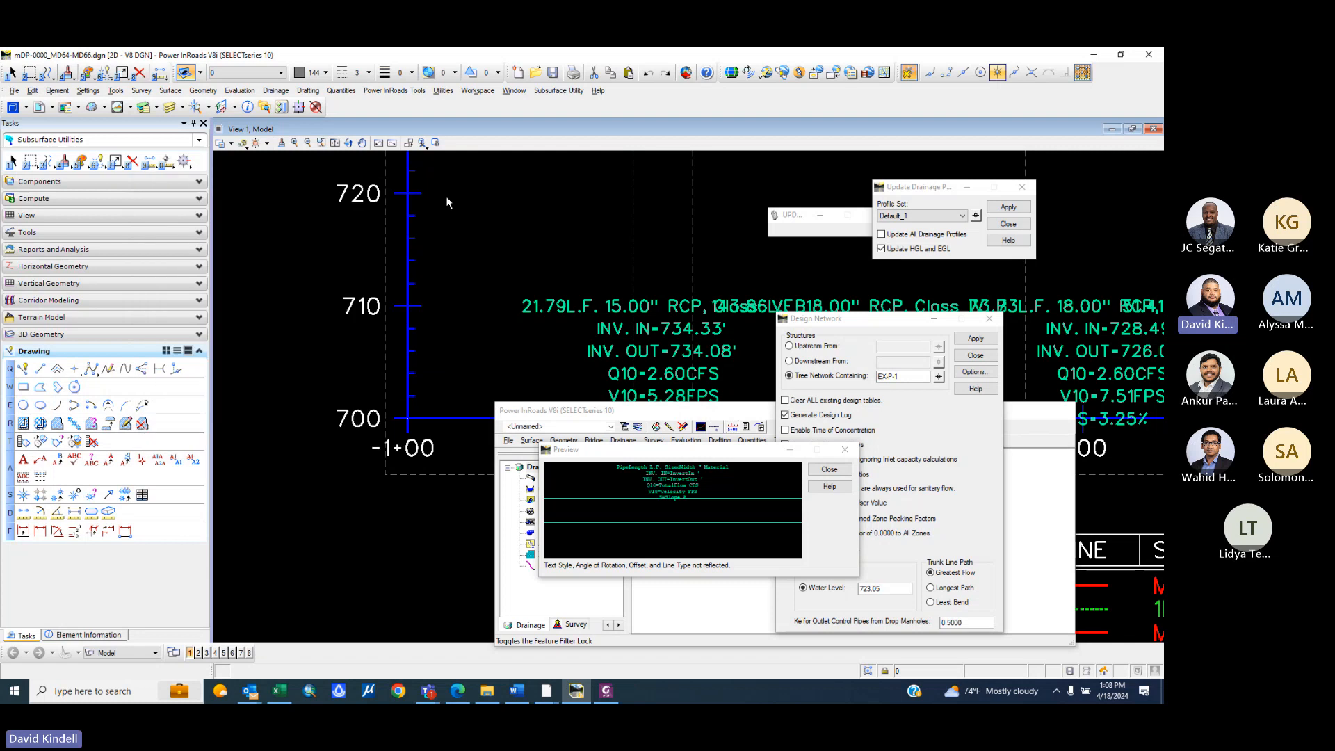
pyautogui.scroll(-2, 612, 285)
pyautogui.scroll(2, 654, 280)
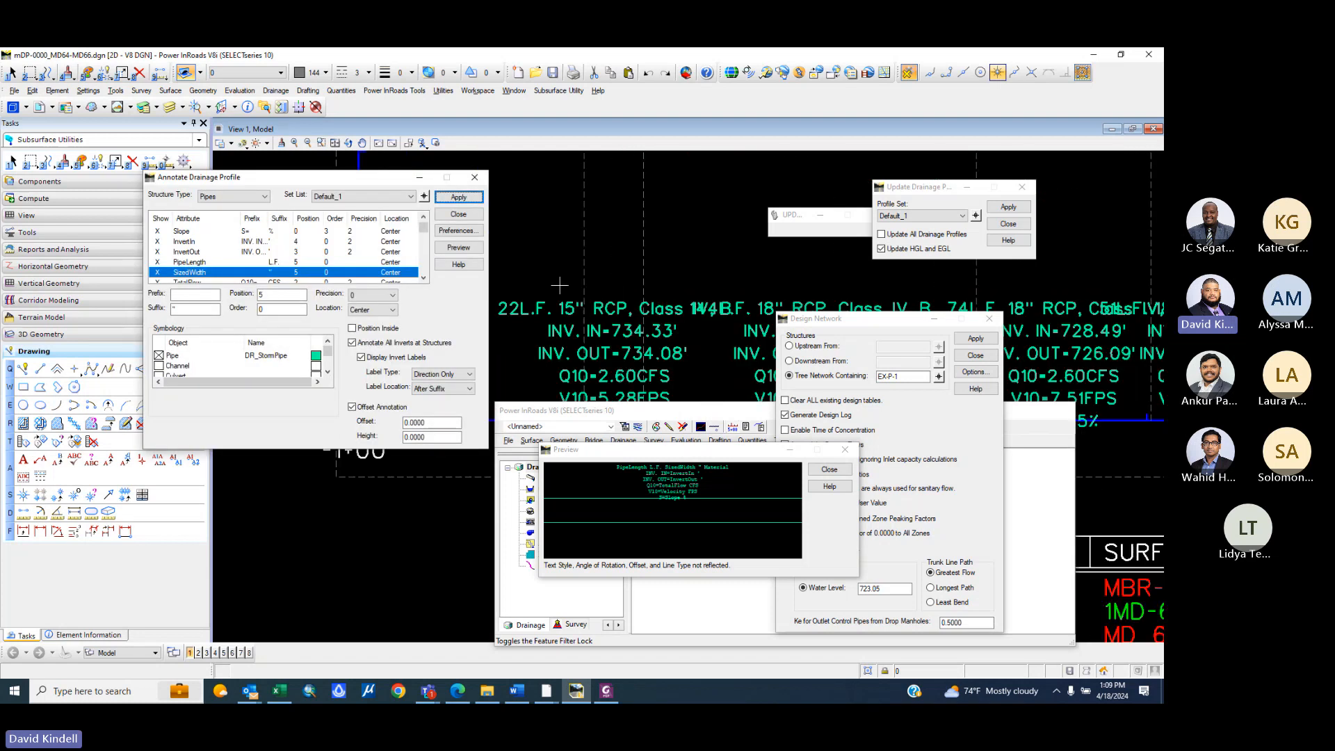
pyautogui.scroll(1, 607, 307)
pyautogui.scroll(-3, 549, 284)
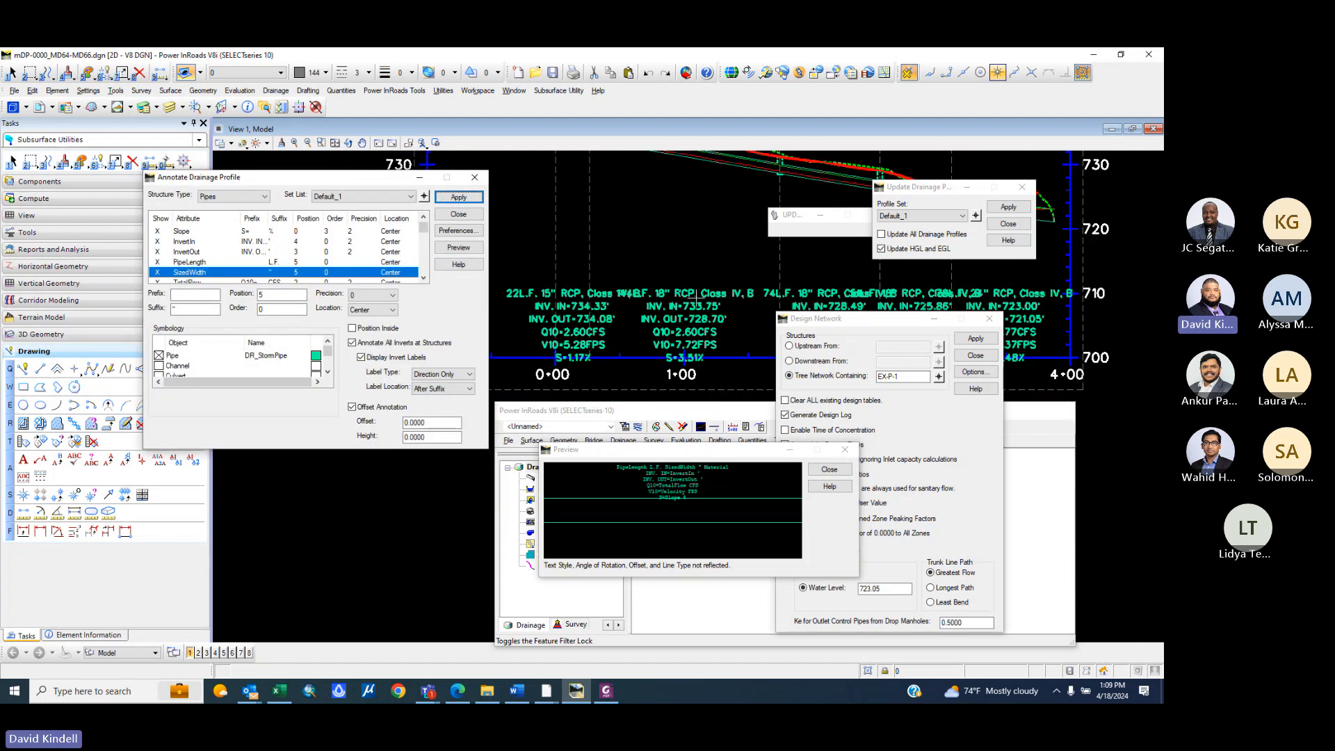
pyautogui.scroll(2, 664, 292)
pyautogui.scroll(-2, 726, 273)
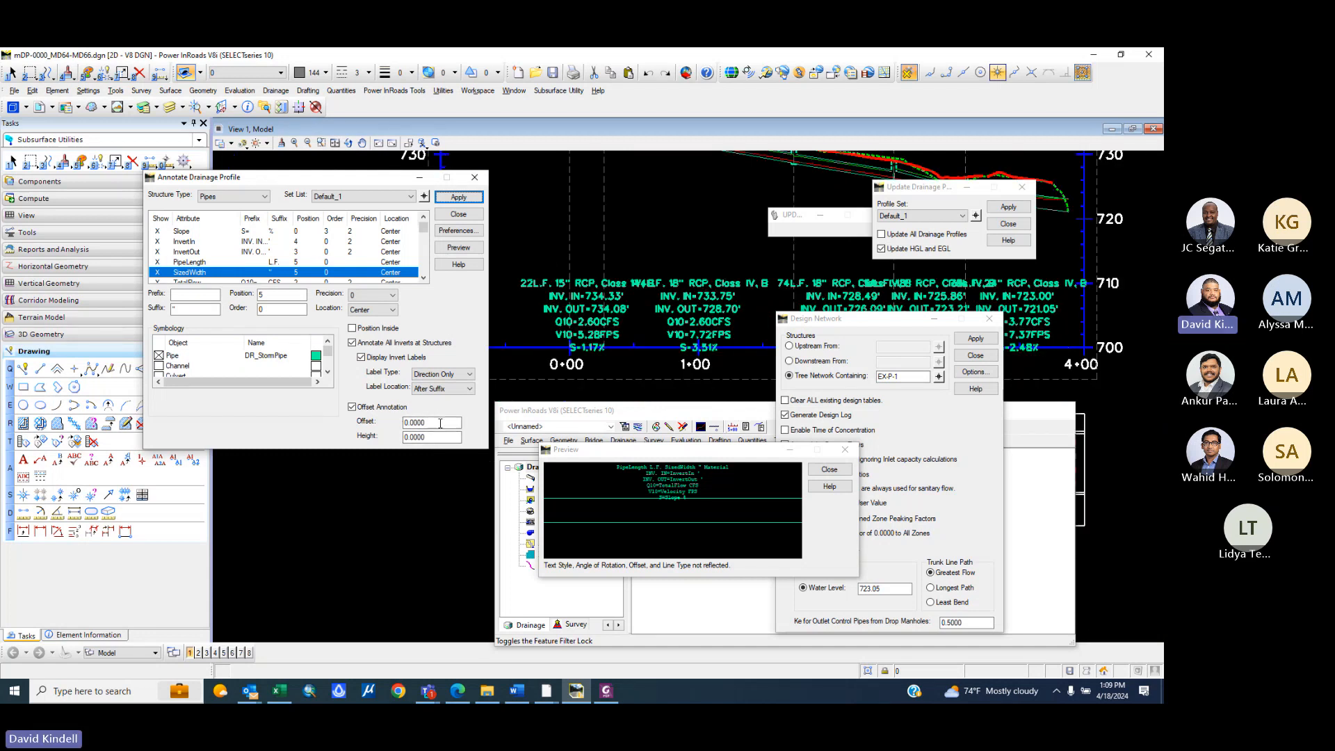
# - Set the pipe annotation offset to -10 and apply it to the drainage profile
pyautogui.doubleClick(440, 423)
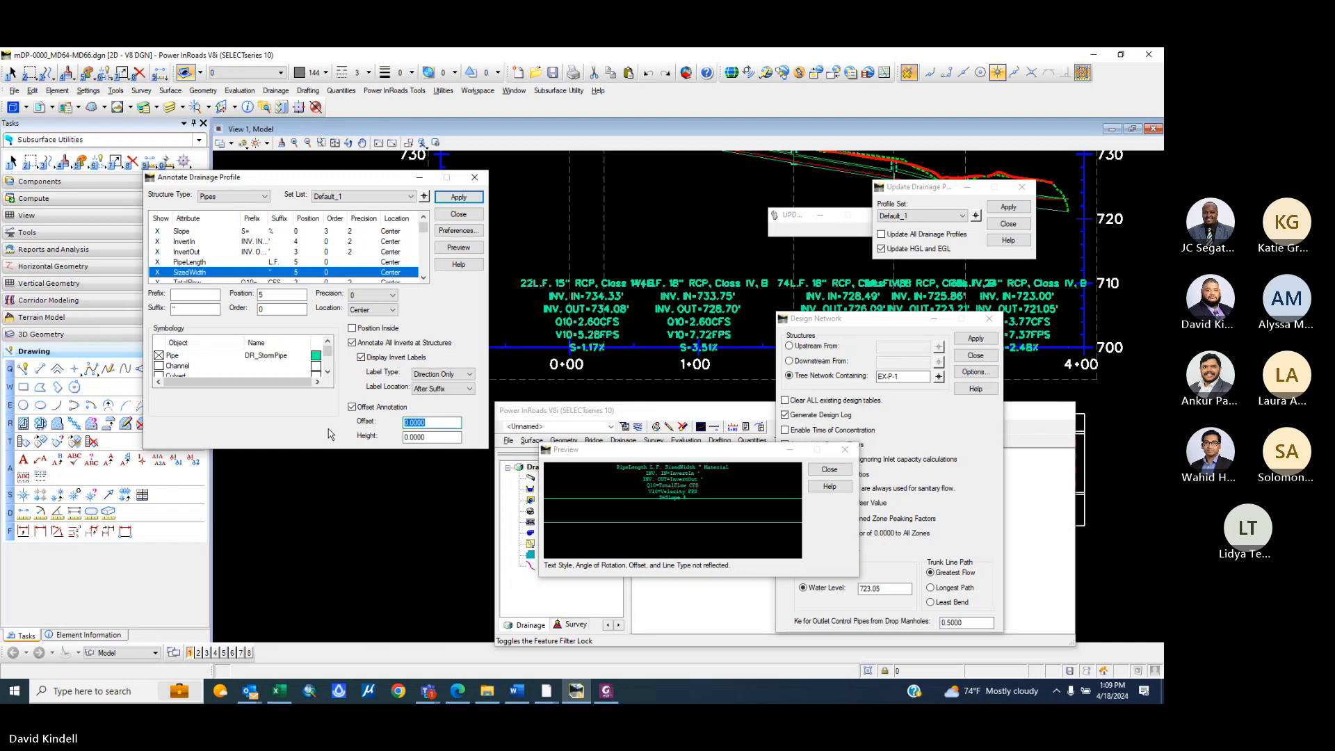
pyautogui.write('-')
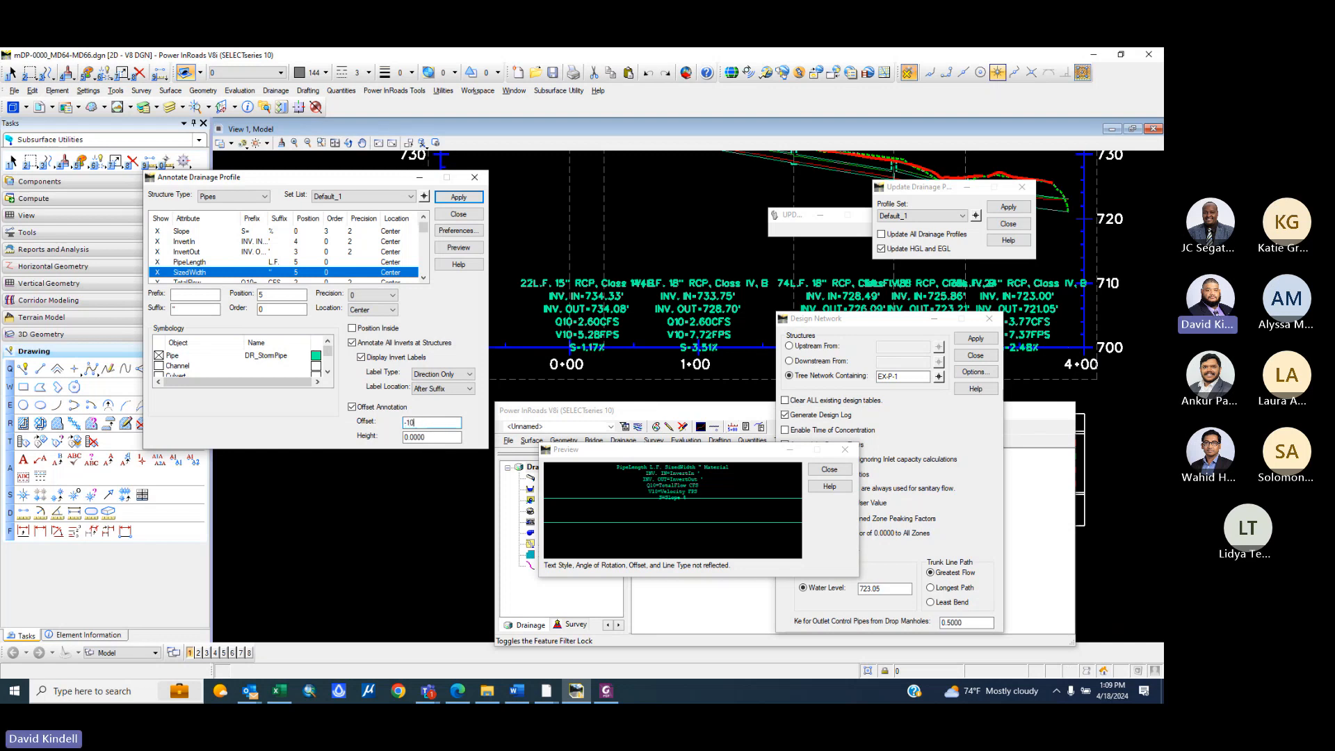
pyautogui.write('10')
pyautogui.click(459, 198)
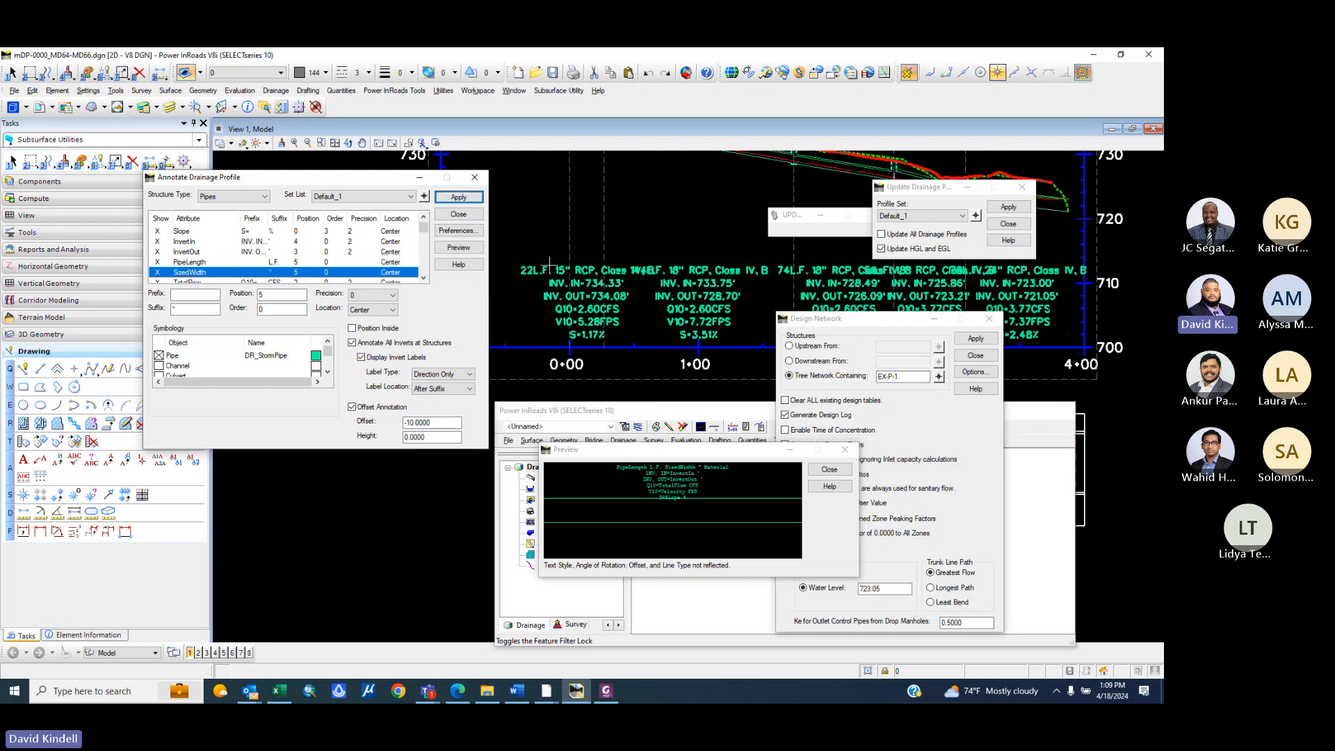
# - Examine the position of the pipe labels relative to the pipes and structures along the drainage profile
pyautogui.scroll(-2, 546, 263)
pyautogui.scroll(2, 599, 268)
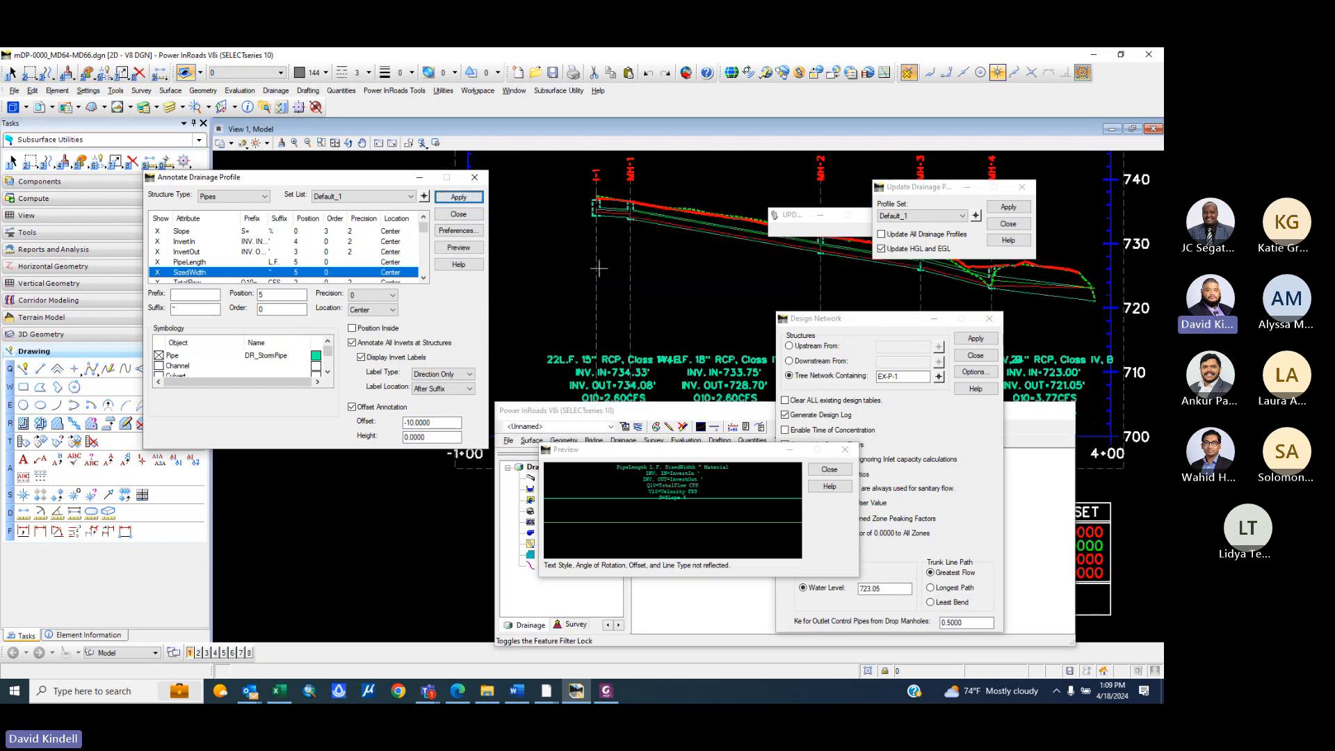
pyautogui.scroll(2, 599, 172)
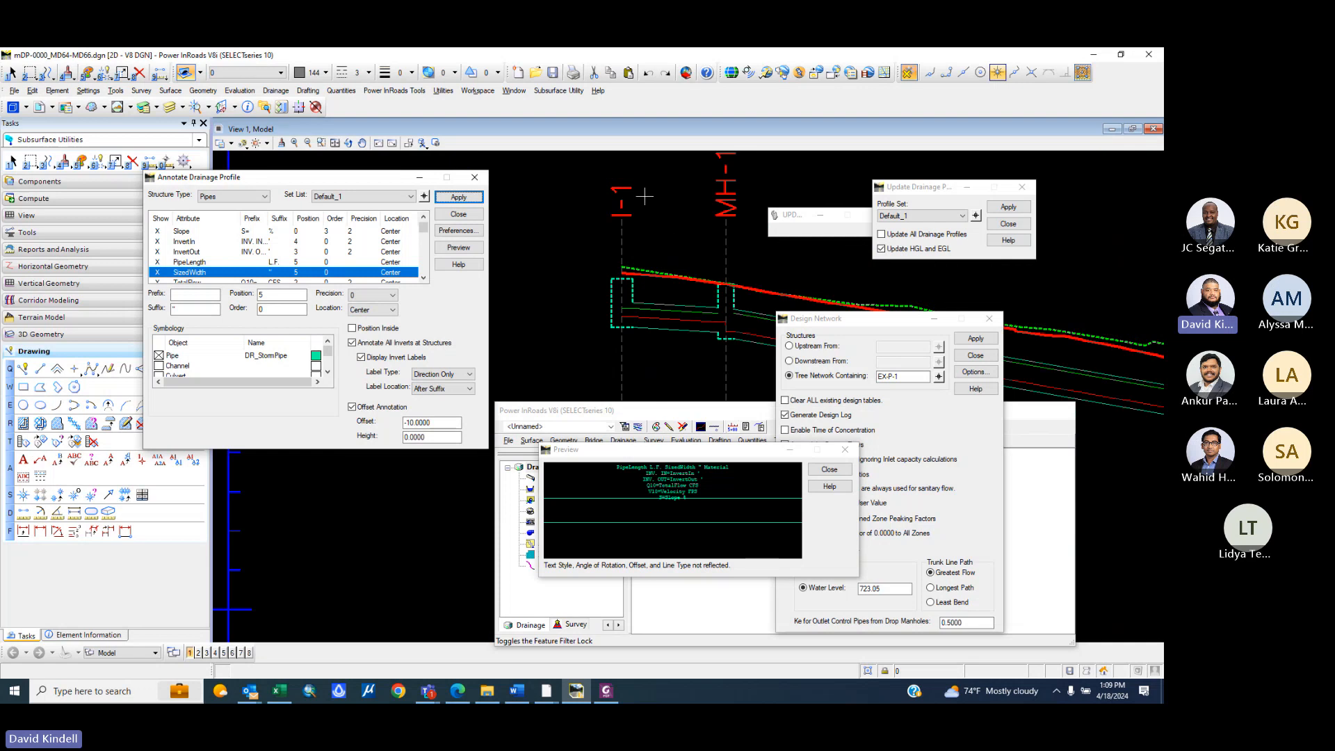
pyautogui.scroll(-2, 602, 222)
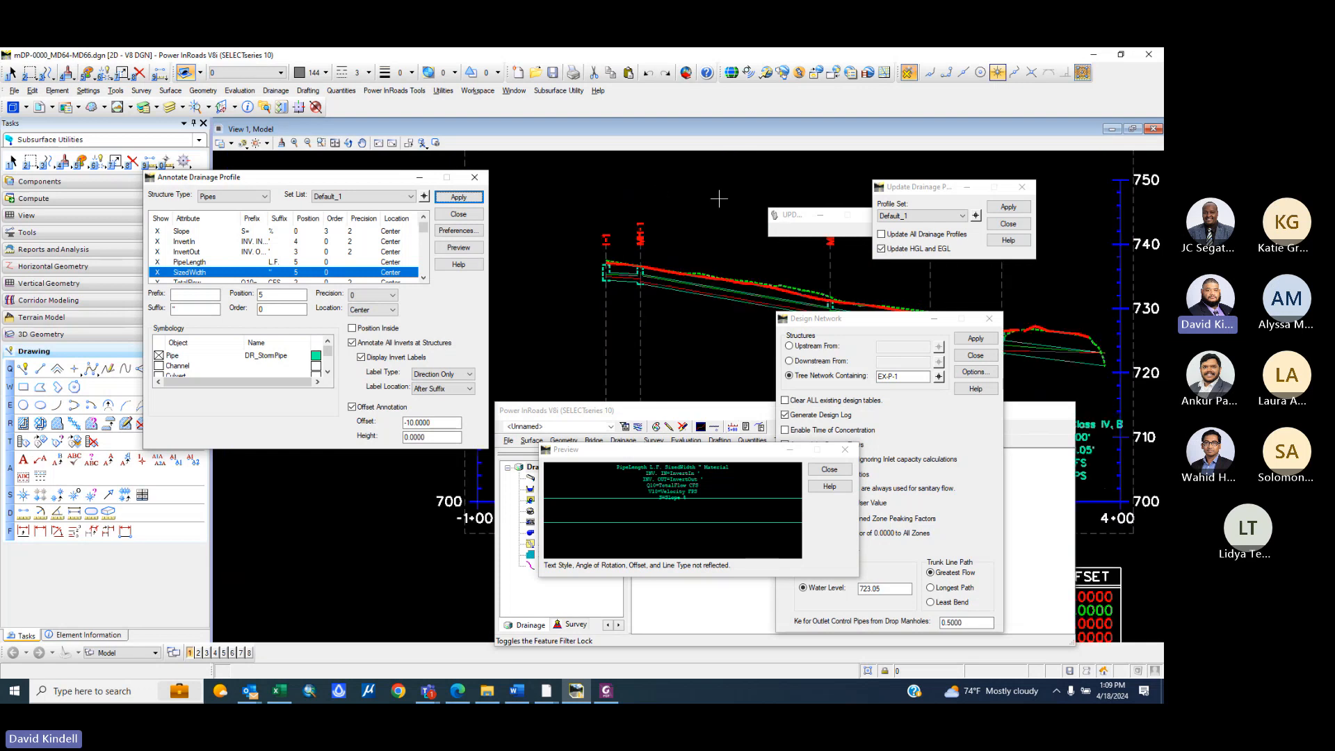
pyautogui.scroll(4, 702, 215)
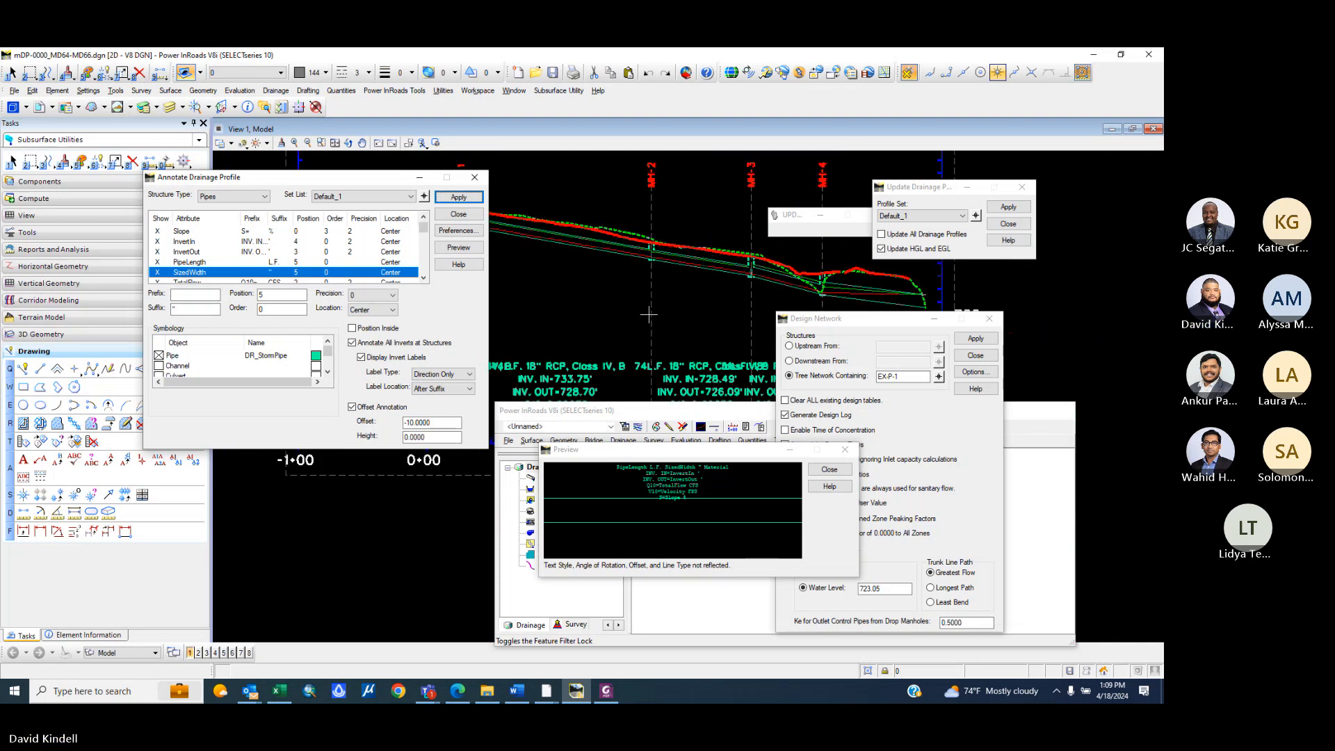
pyautogui.scroll(-4, 648, 315)
pyautogui.scroll(3, 585, 333)
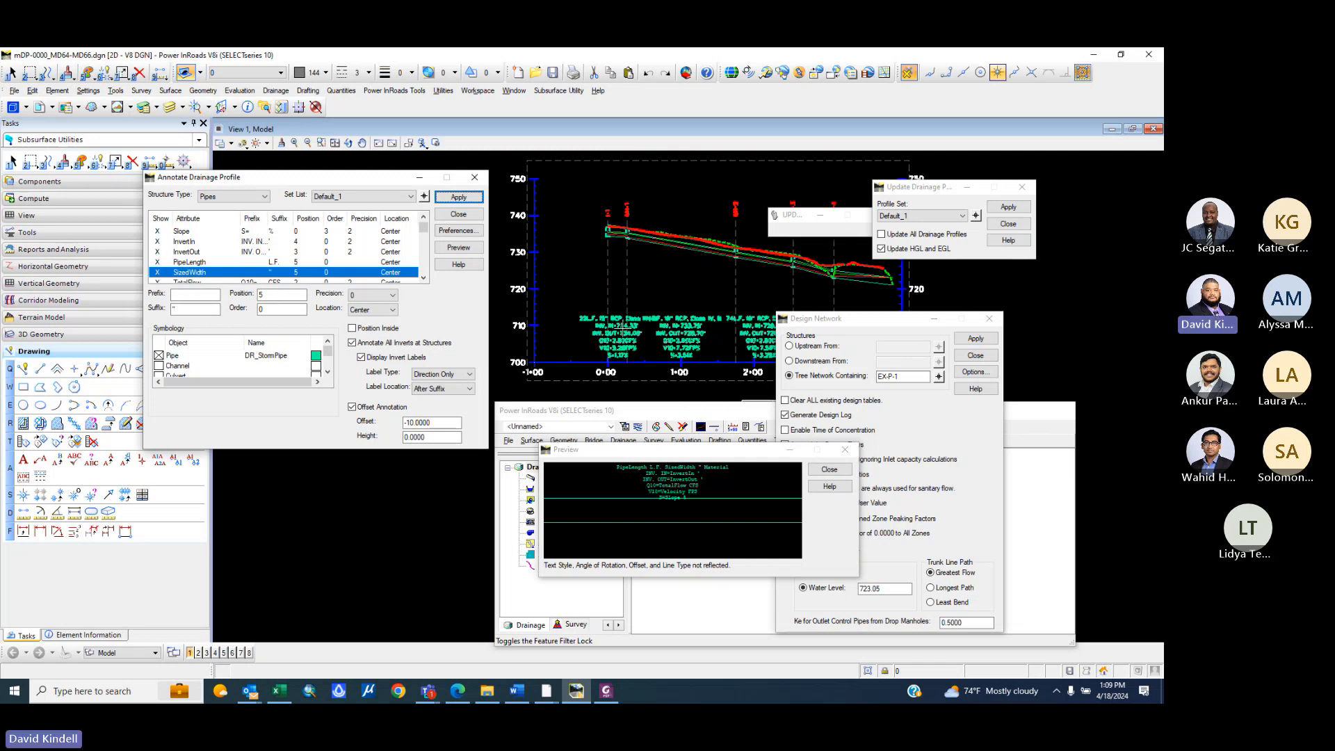
pyautogui.scroll(4, 622, 325)
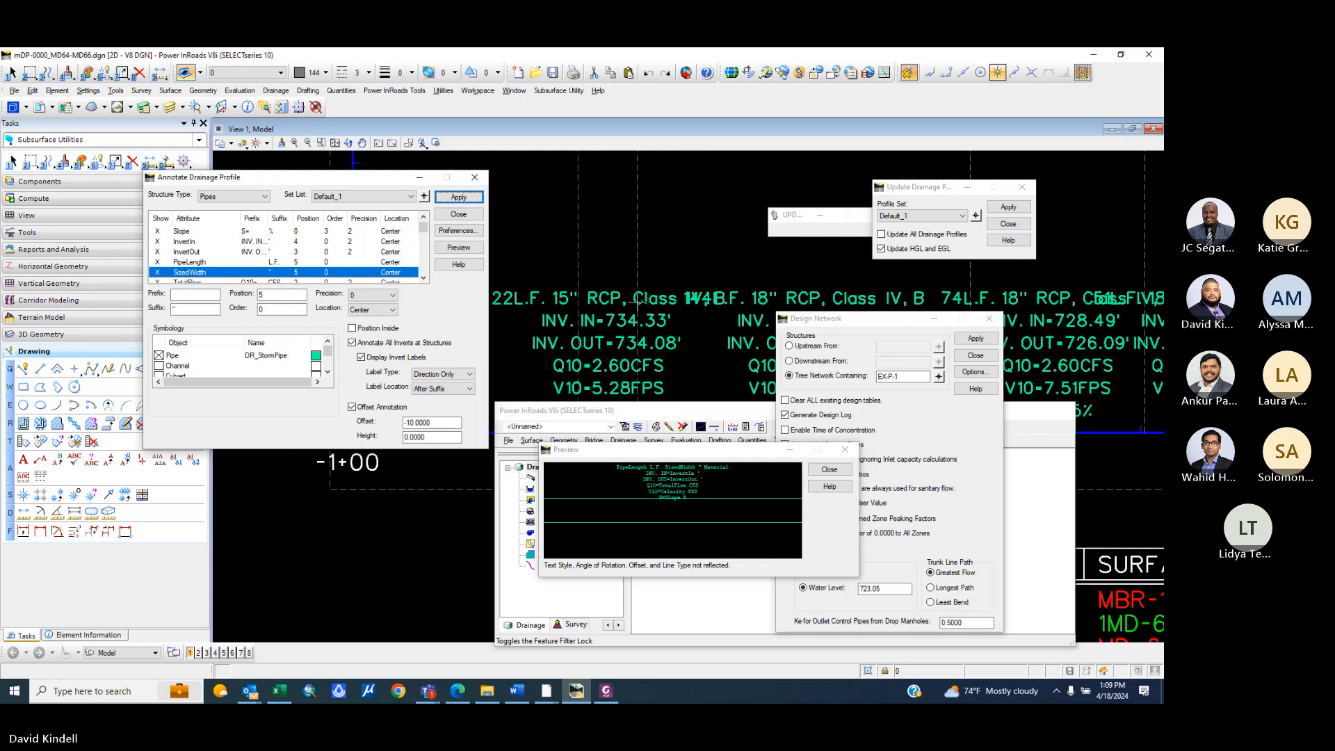
pyautogui.scroll(-4, 638, 303)
pyautogui.scroll(5, 636, 304)
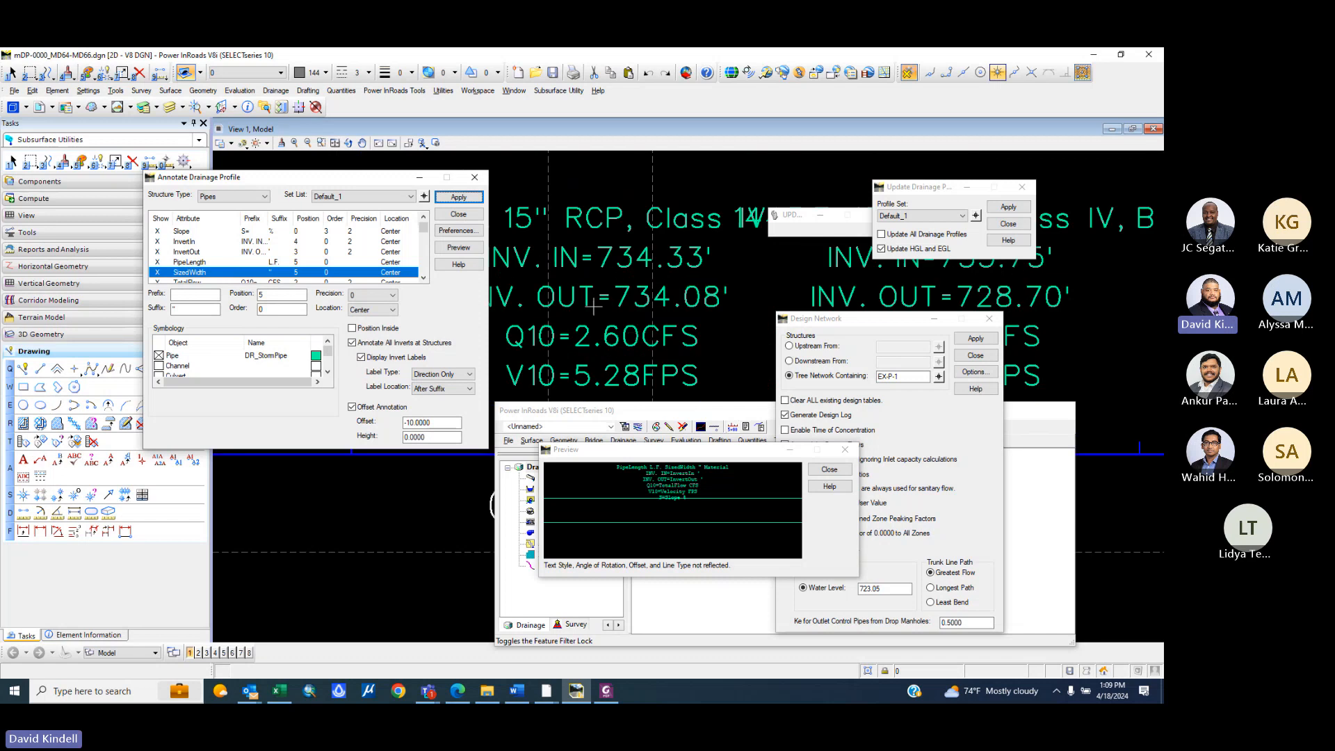
pyautogui.scroll(-2, 574, 302)
pyautogui.scroll(2, 672, 321)
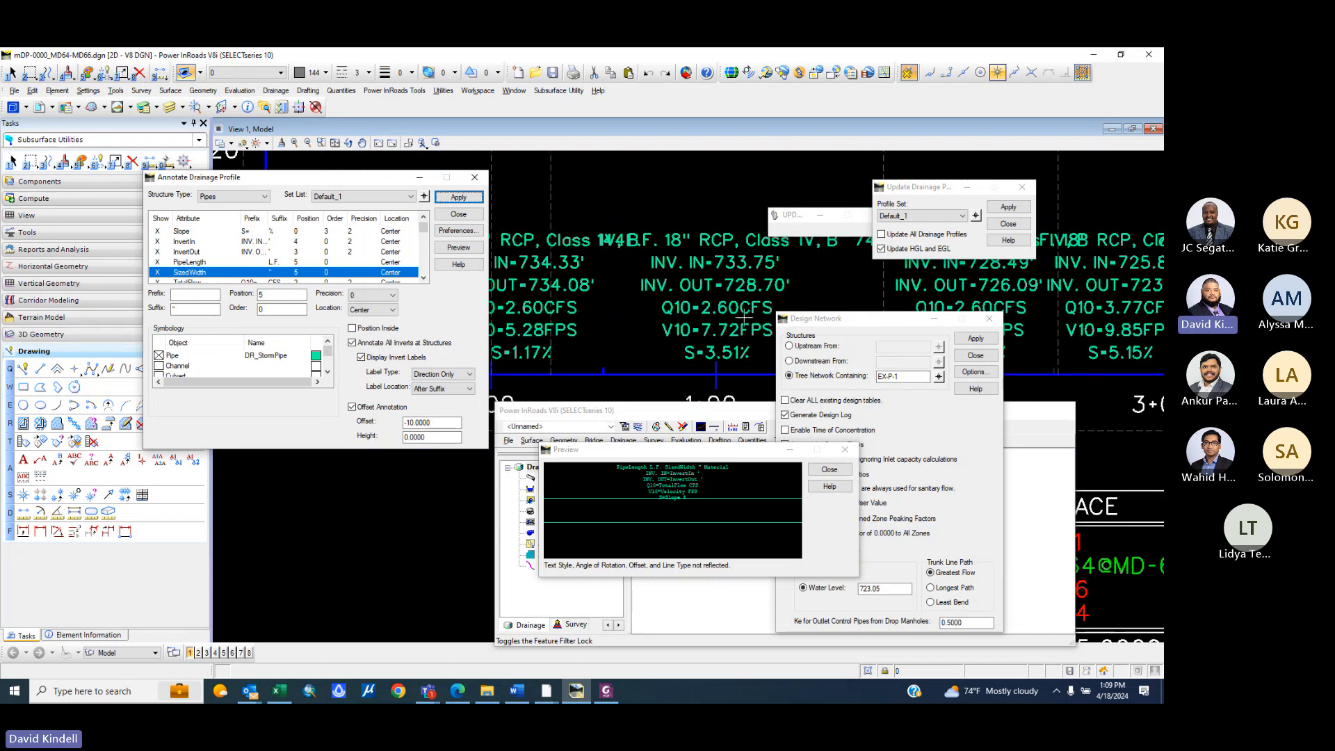
# - Pick the smaller Default_2 drainage profile as the profile set and apply the pipe annotation to it
pyautogui.scroll(-3, 744, 316)
pyautogui.scroll(3, 738, 296)
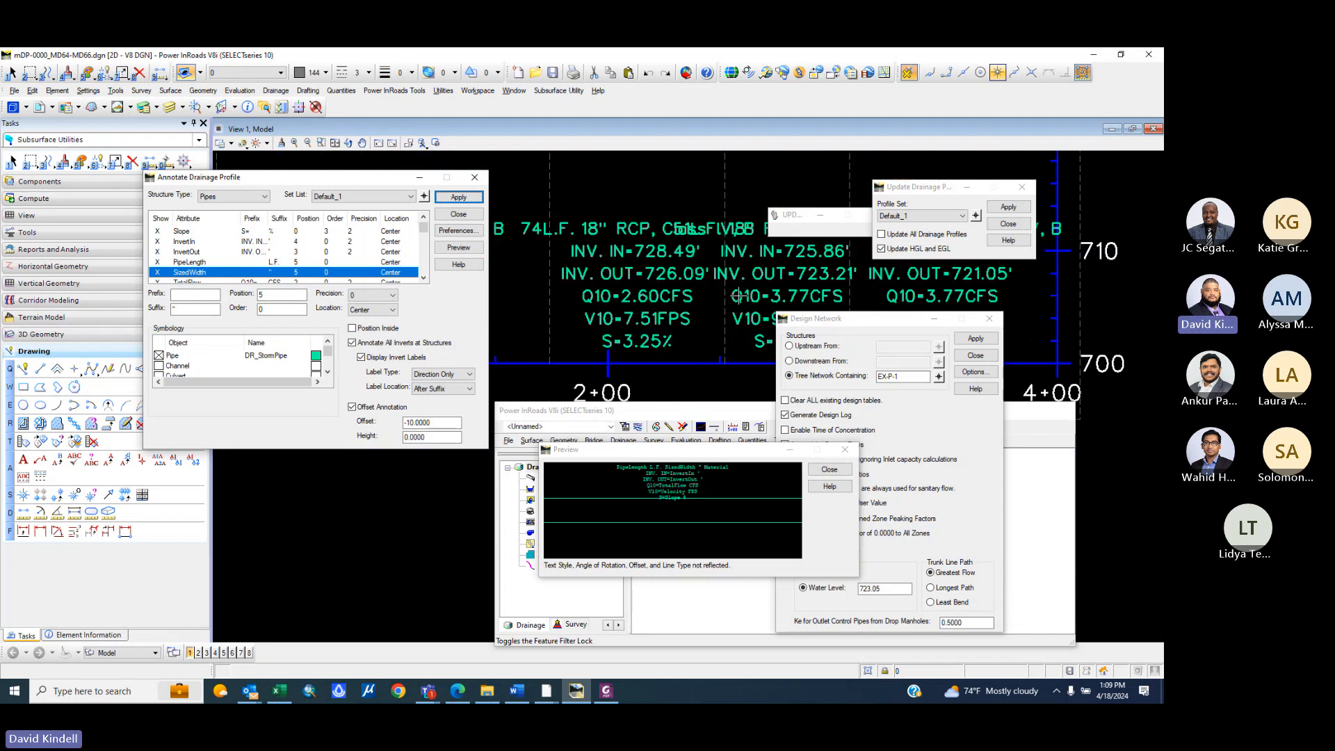
pyautogui.scroll(-4, 595, 285)
pyautogui.scroll(2, 668, 292)
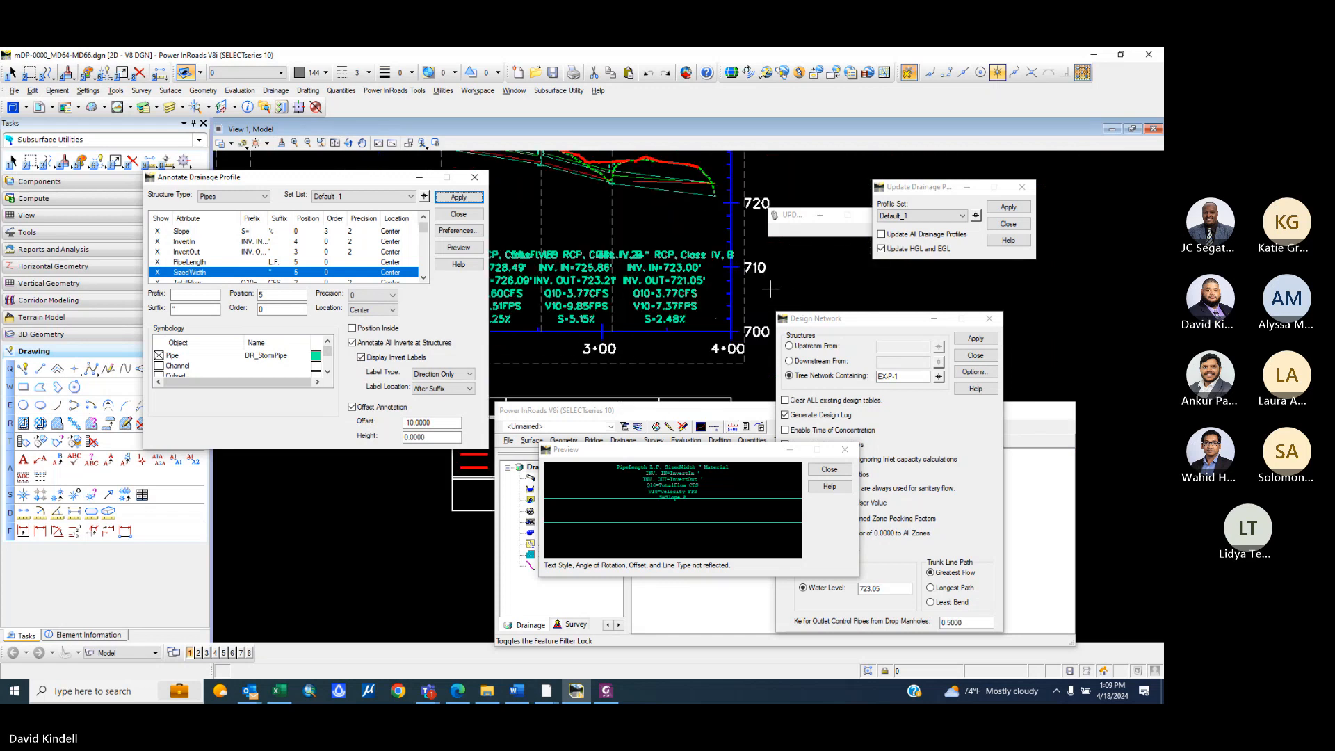
pyautogui.scroll(-2, 668, 292)
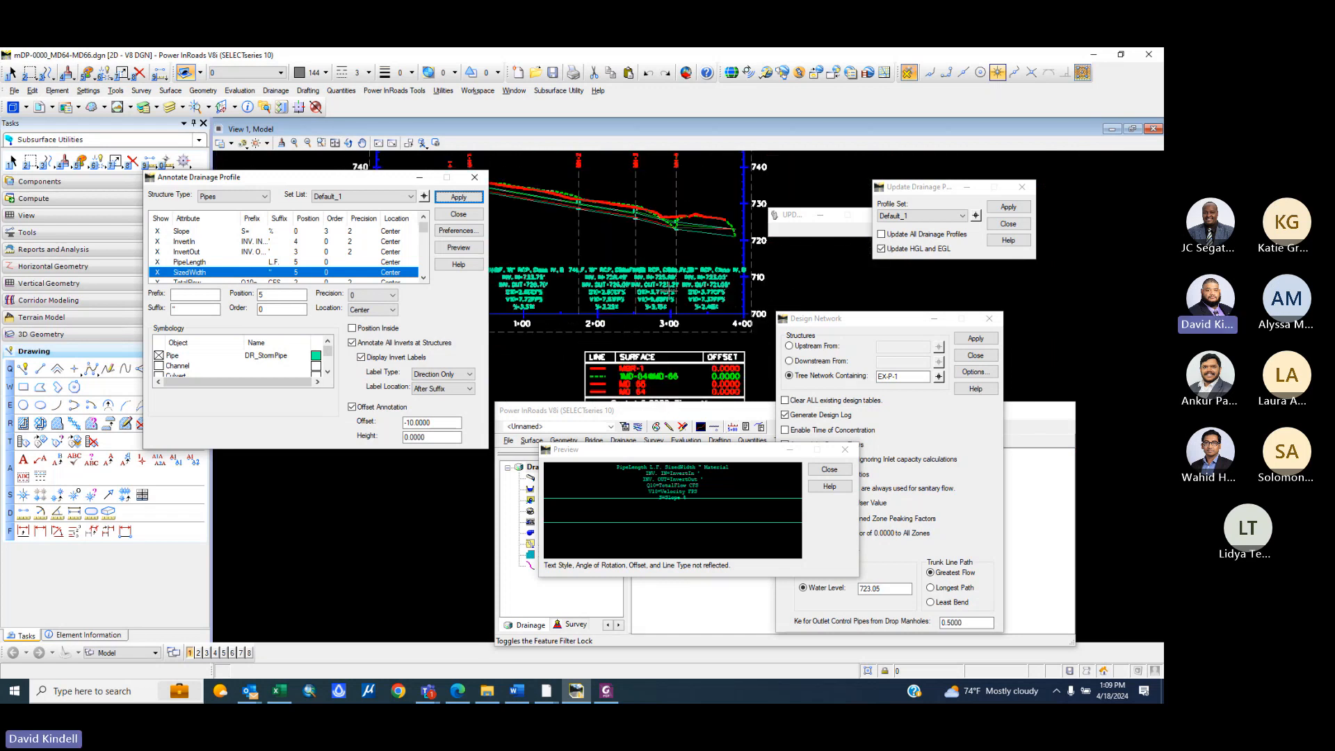
pyautogui.click(425, 199)
pyautogui.scroll(-5, 477, 214)
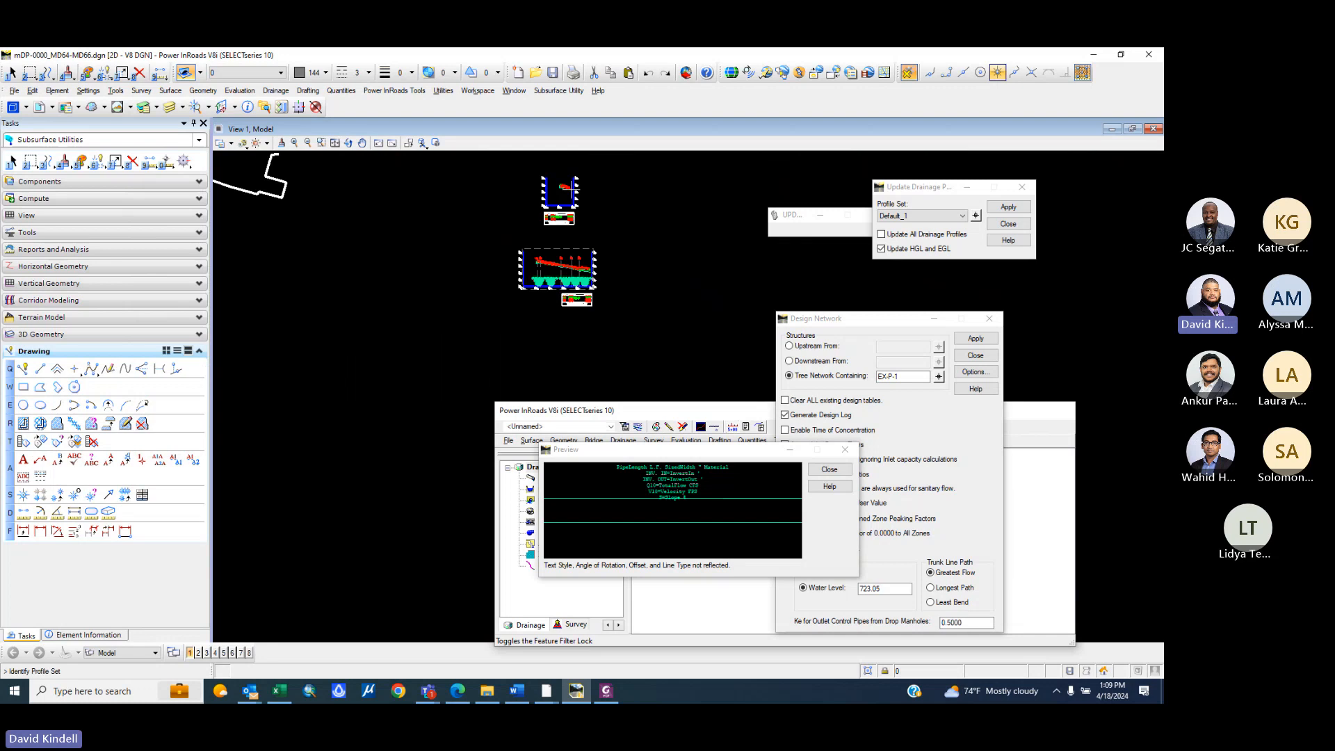
pyautogui.scroll(5, 565, 197)
pyautogui.click(566, 209)
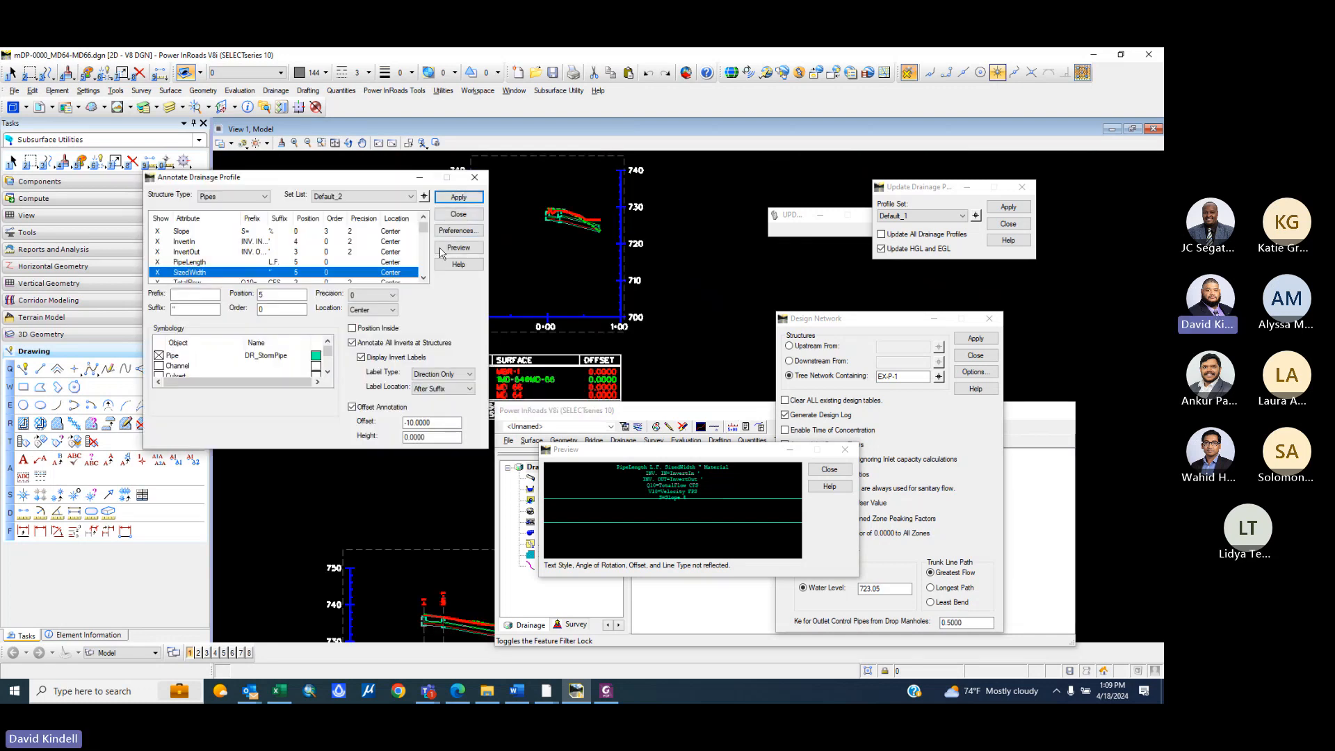
pyautogui.click(459, 197)
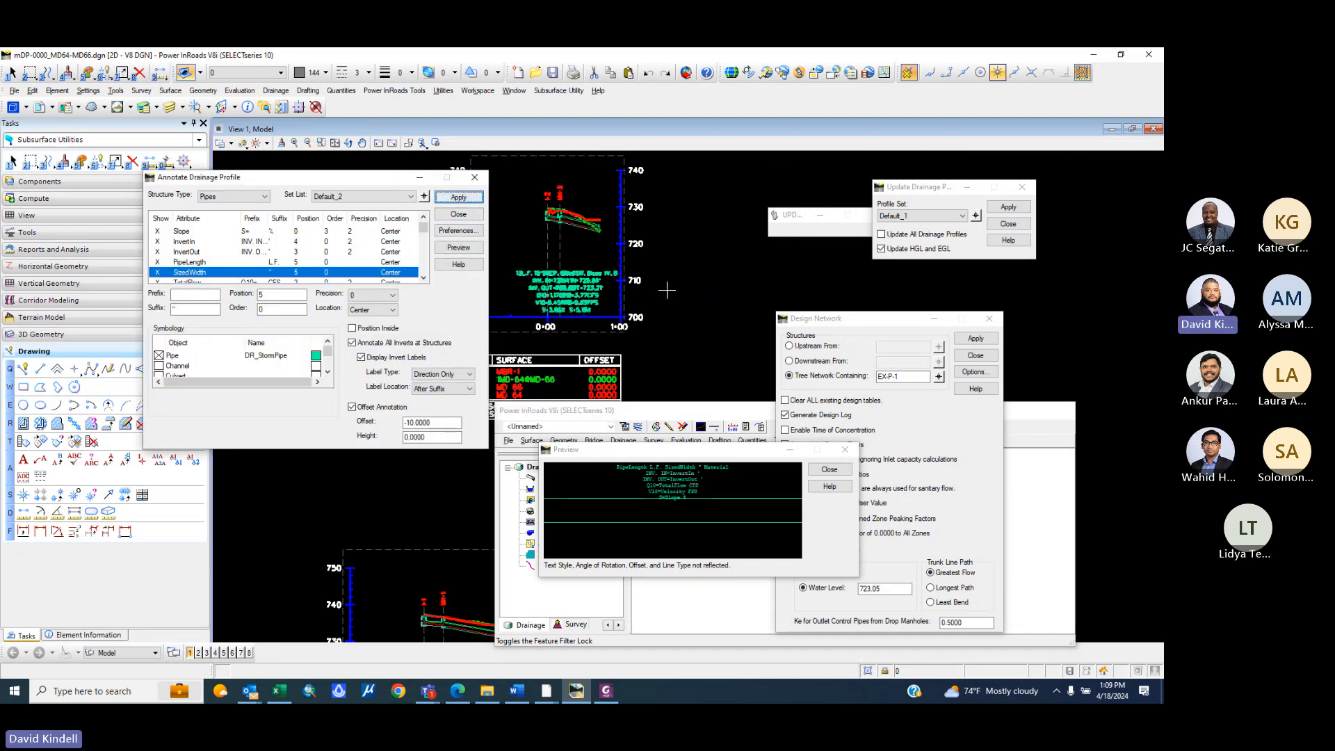
# - Check the annotated Default_2 profile, close the drainage profile annotation dialog and save the drainage data
pyautogui.scroll(2, 541, 183)
pyautogui.scroll(3, 541, 183)
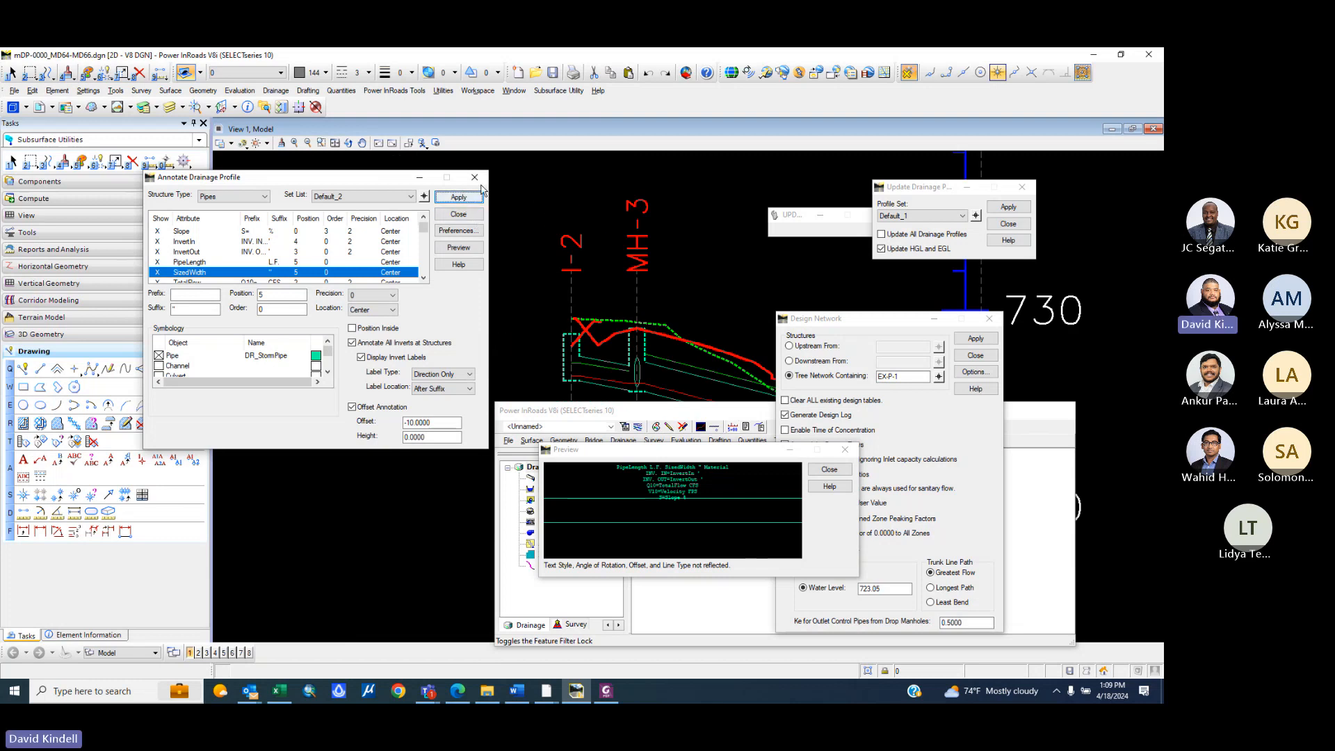
pyautogui.scroll(-3, 489, 185)
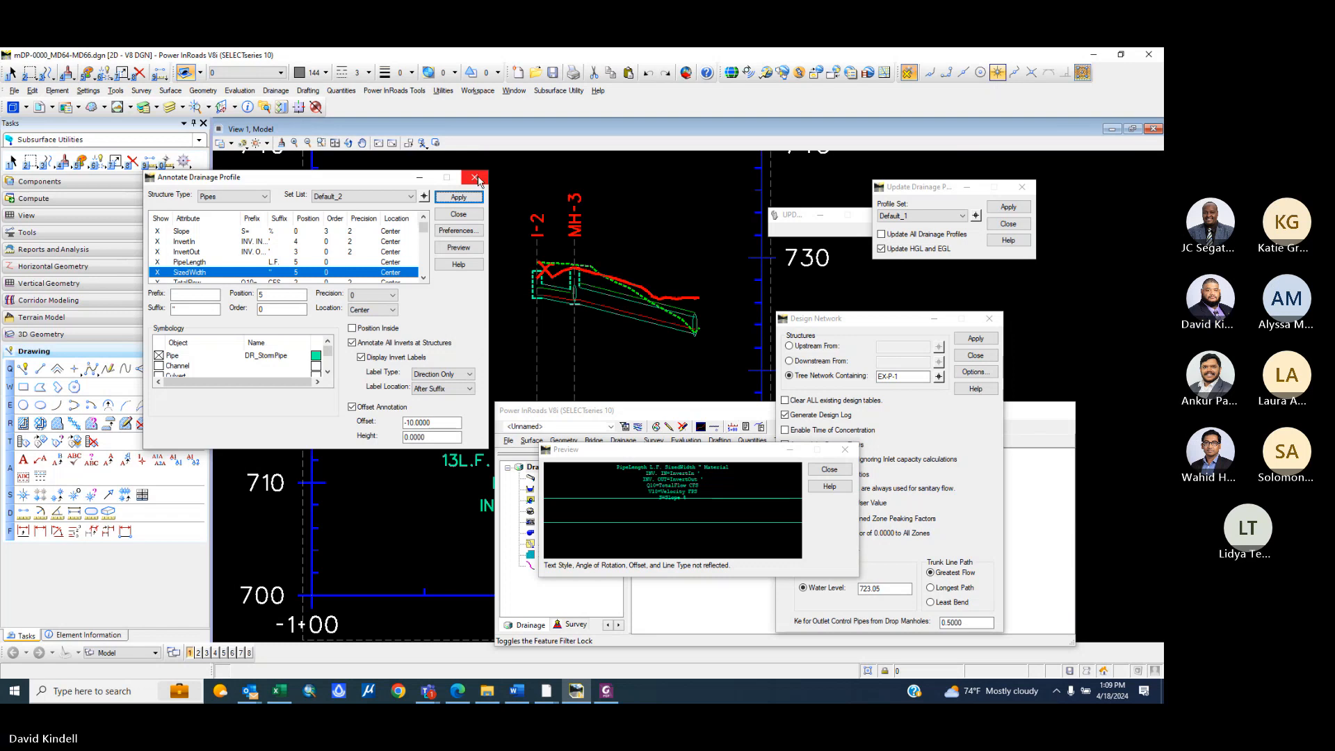
pyautogui.click(477, 179)
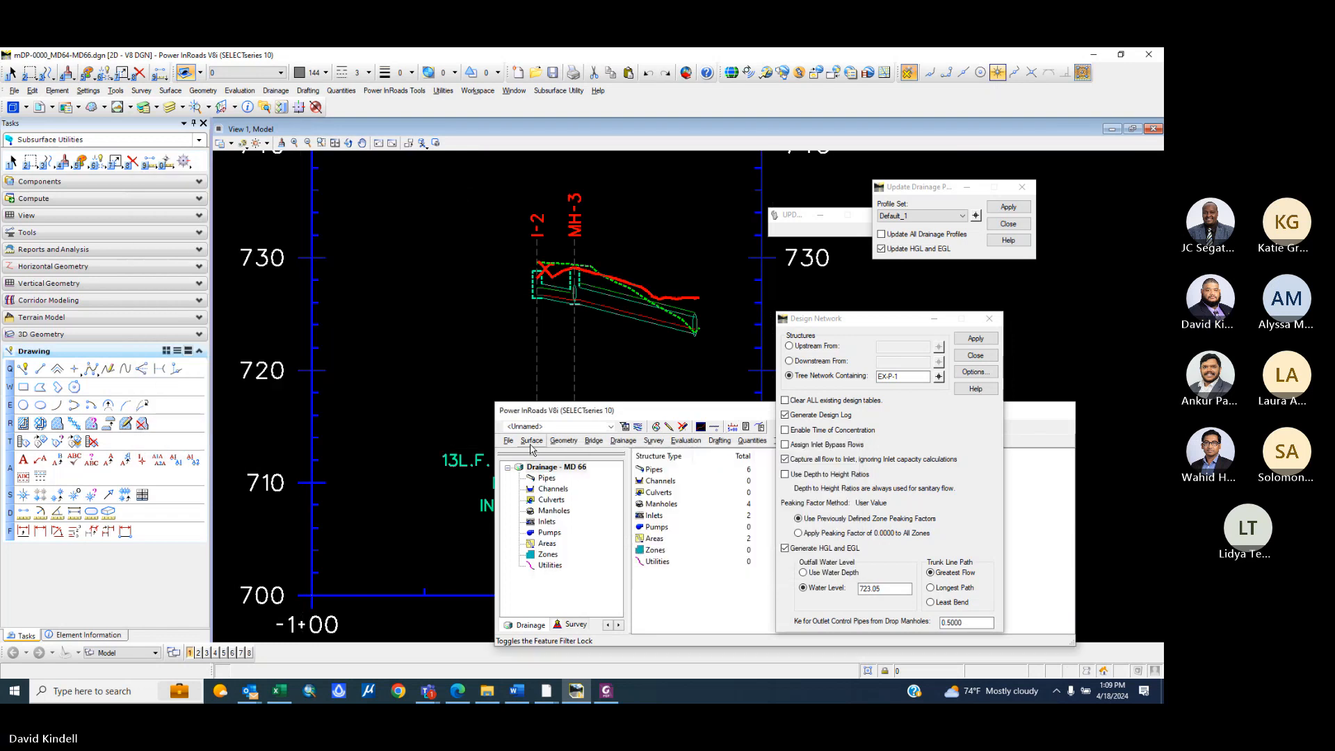
pyautogui.click(508, 441)
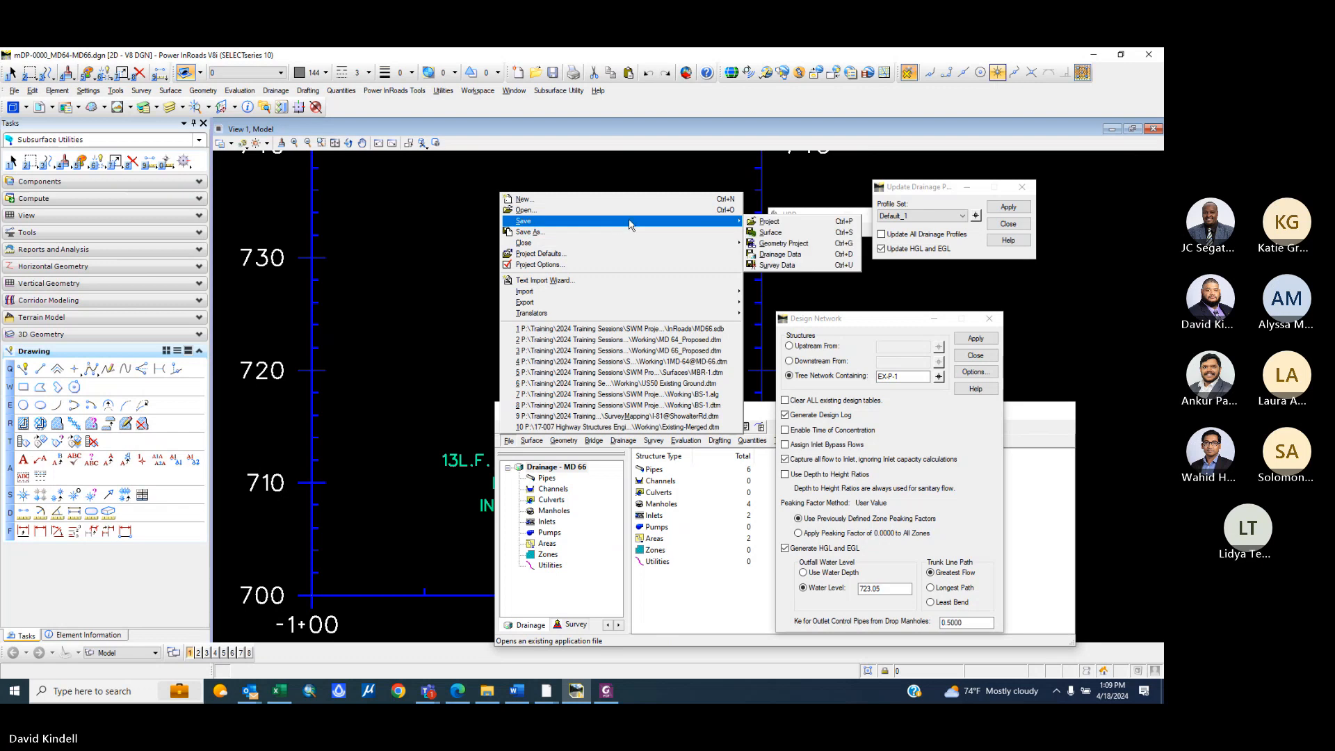
pyautogui.click(782, 254)
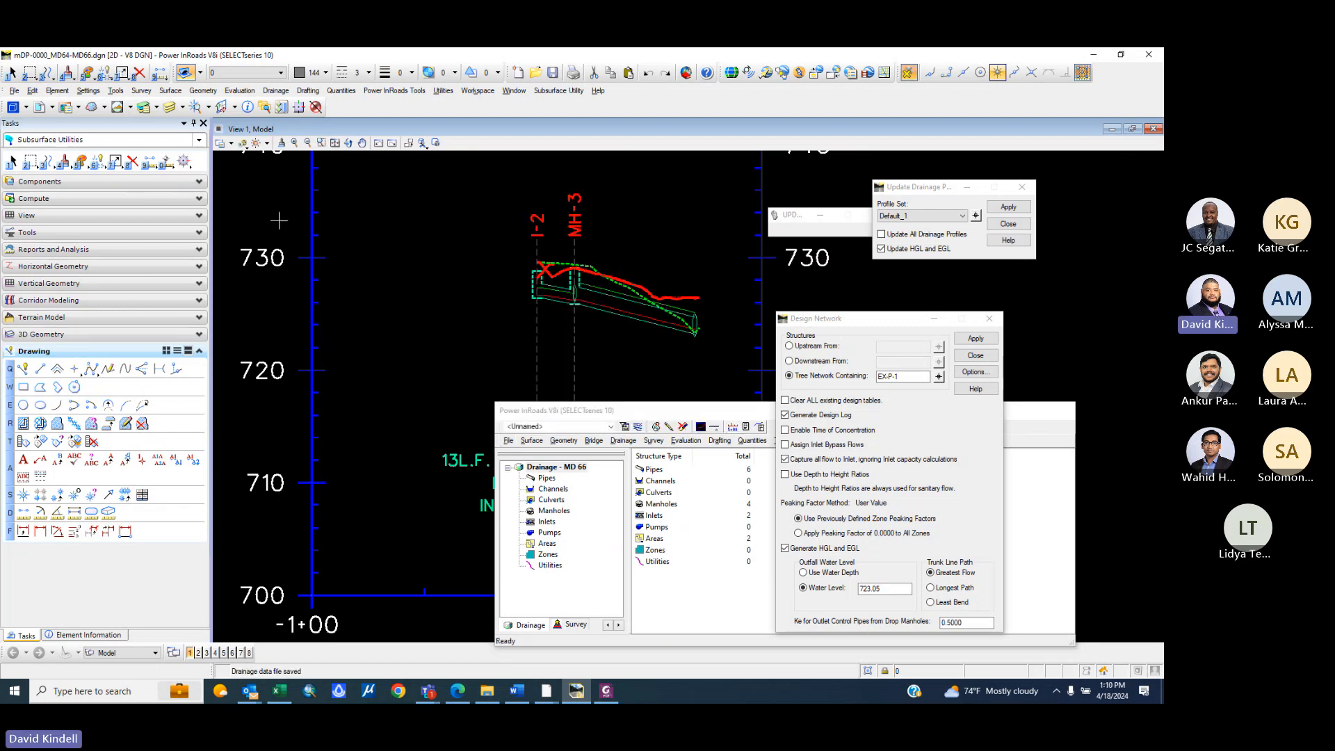
# - Close Power InRoads without saving the changes to MBR-1, 1MD-64@MD-66 and the remaining surface
pyautogui.click(1156, 61)
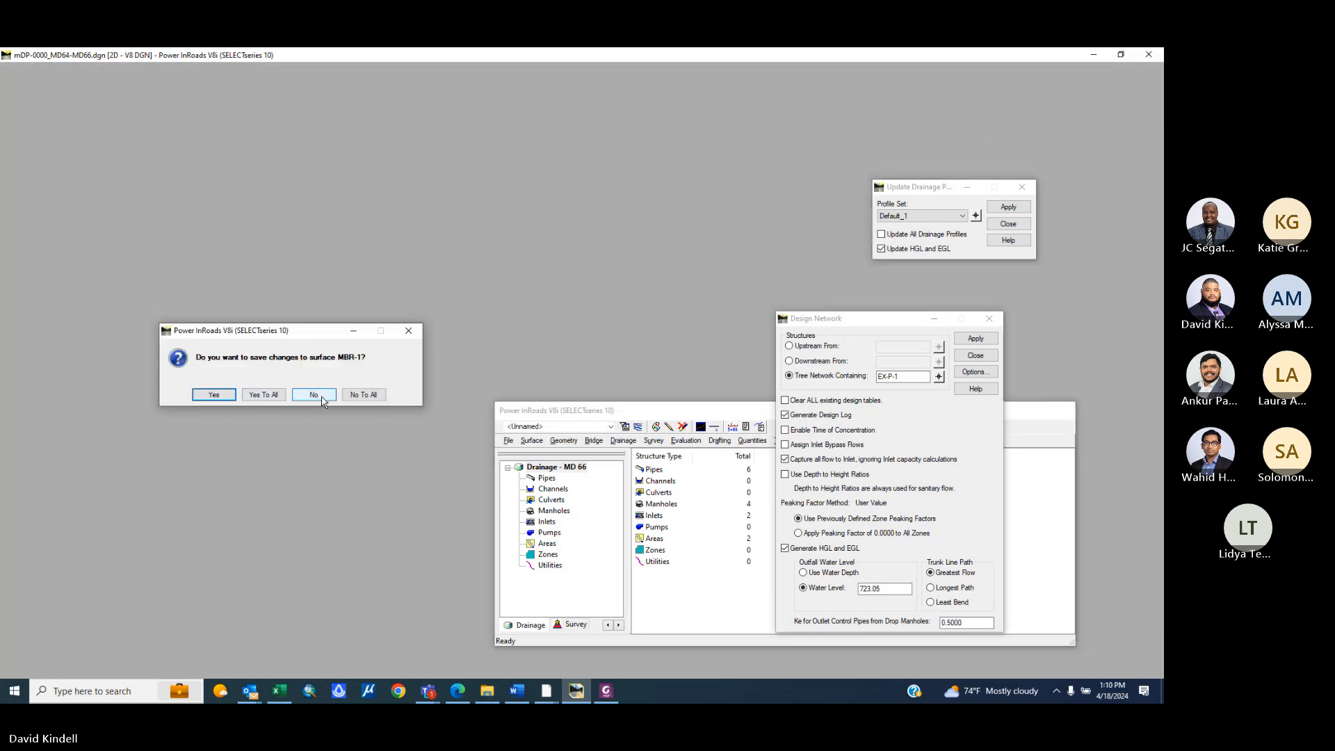
pyautogui.click(316, 395)
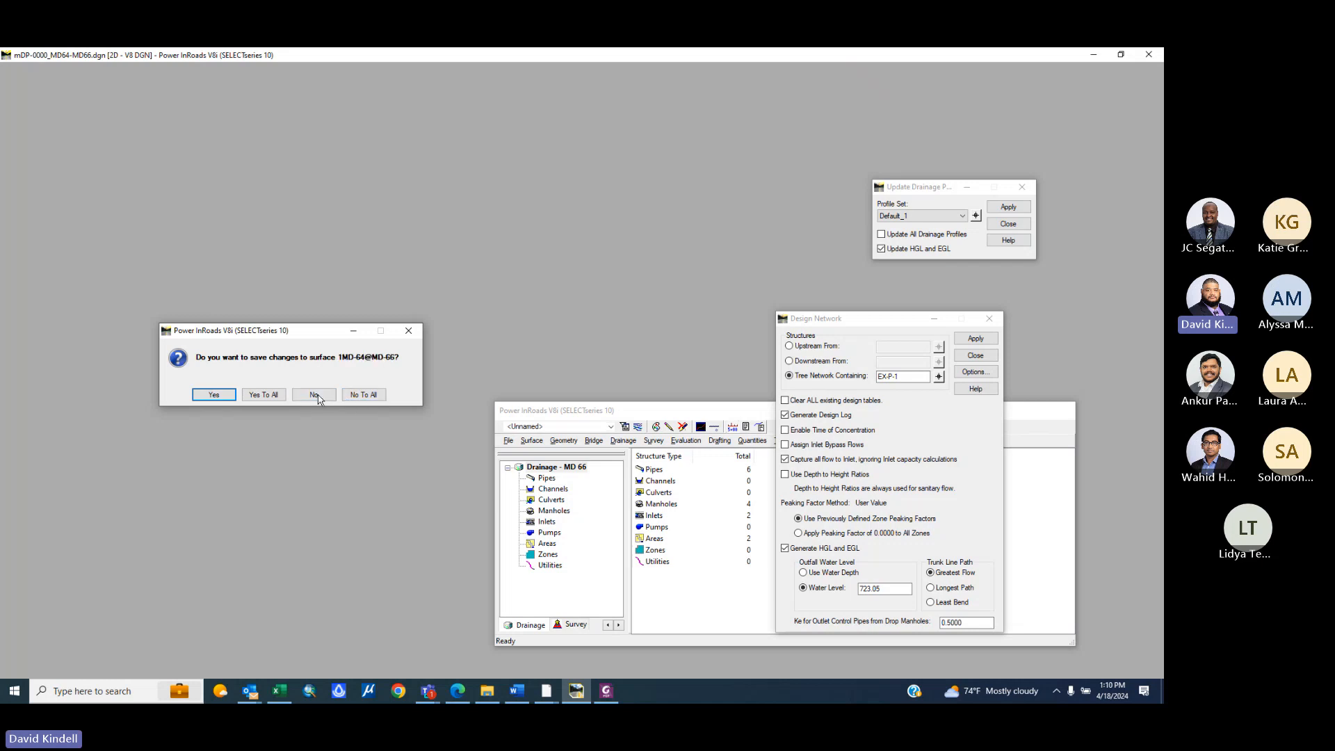
pyautogui.click(317, 396)
pyautogui.click(315, 395)
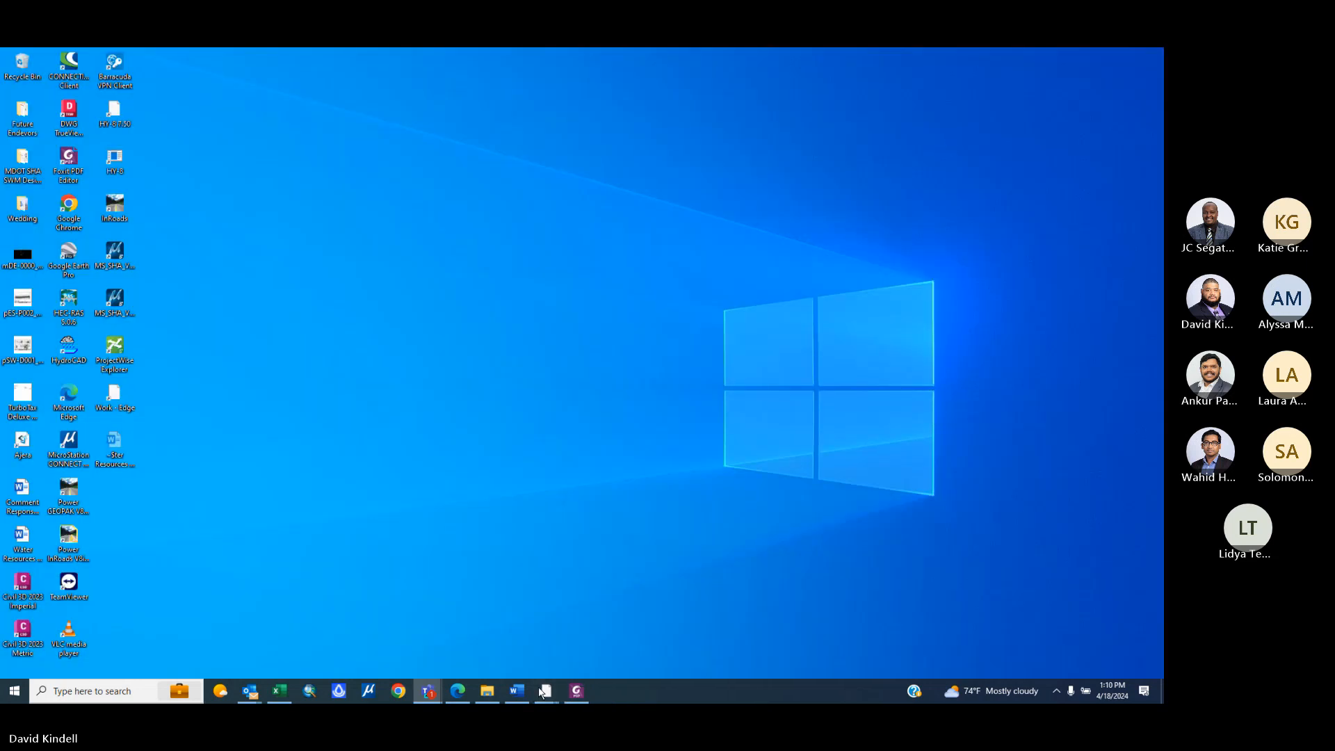
# - In File Explorer, open the CADD Working folder of the 15_MD 66 at MD 64 Intersection Improvements example project under 2024 Training Sessions
pyautogui.click(480, 695)
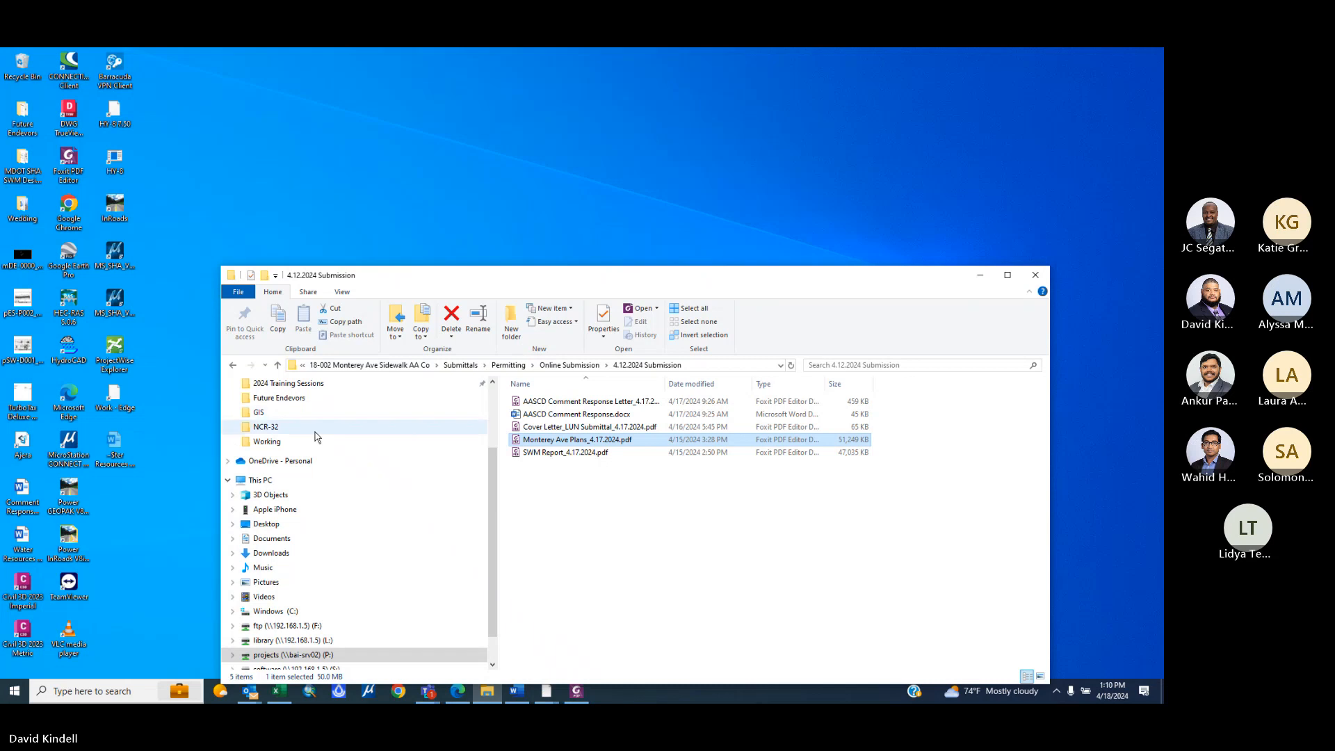
pyautogui.scroll(2, 299, 435)
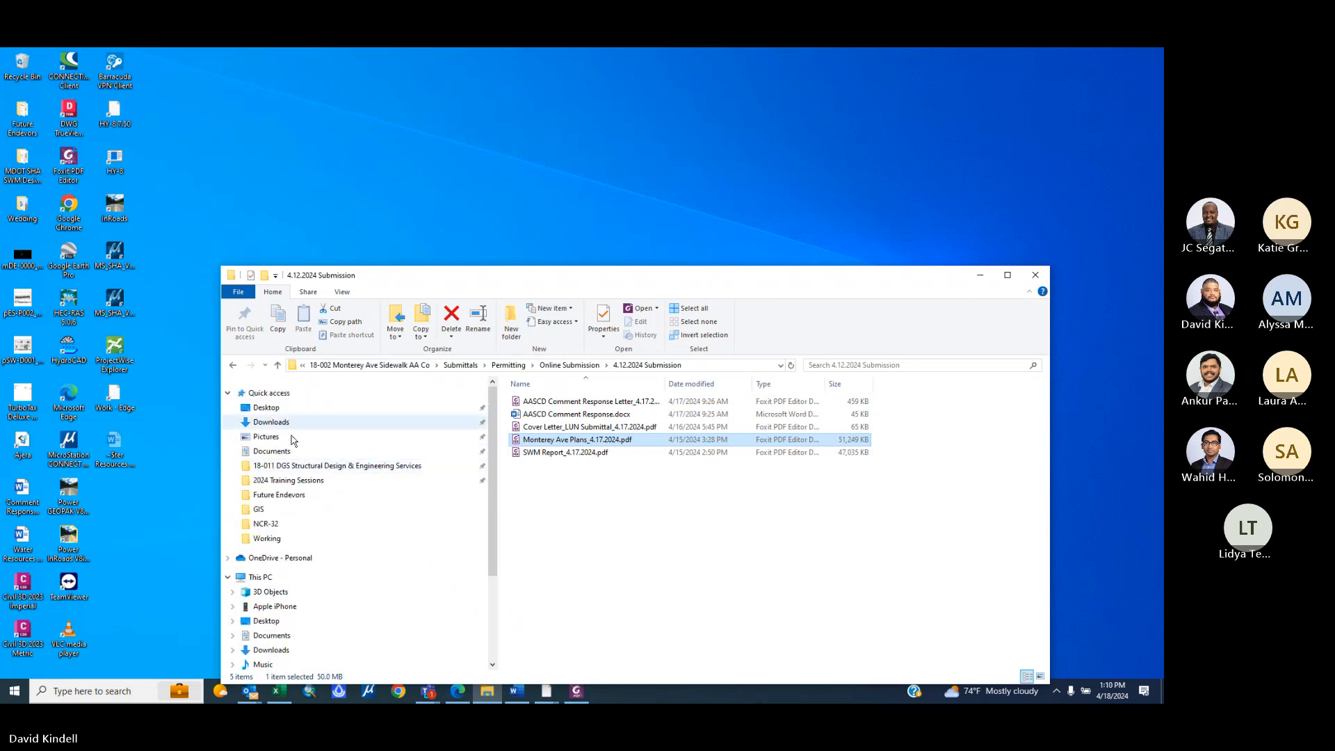
pyautogui.click(288, 480)
pyautogui.doubleClick(547, 425)
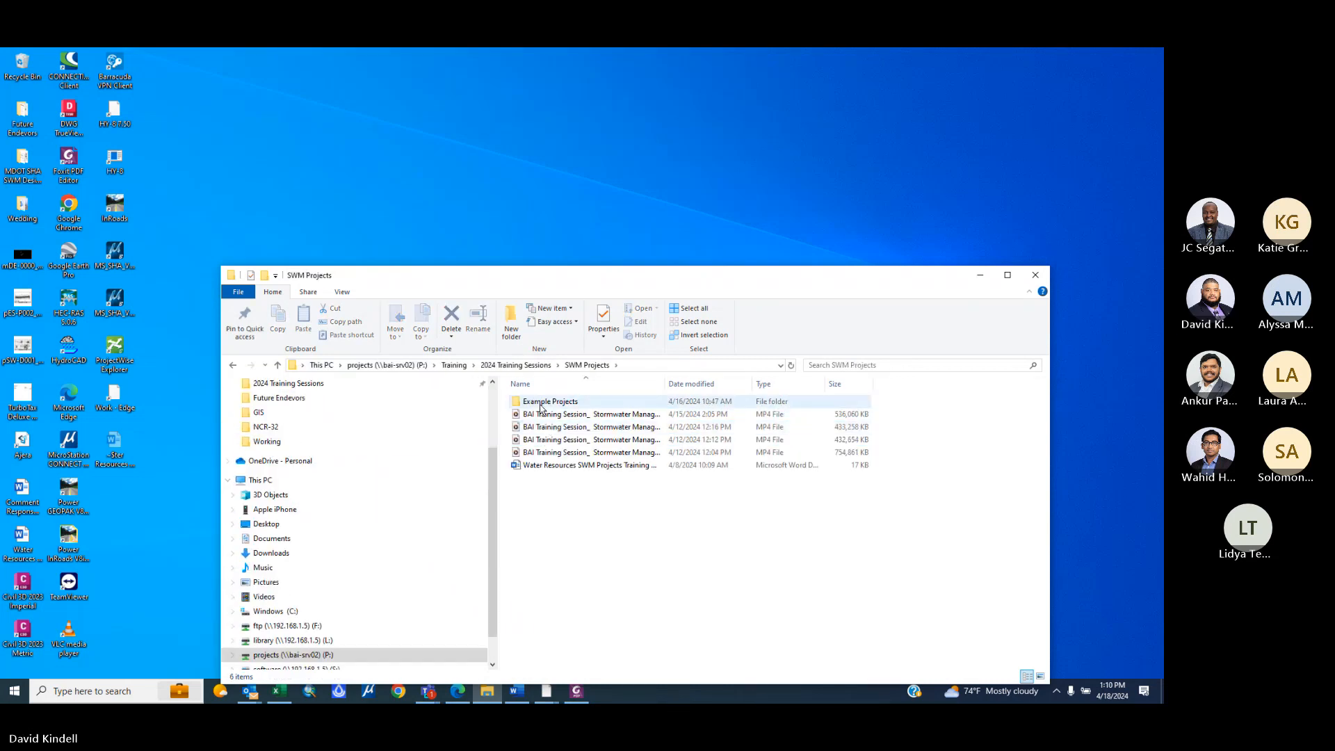
pyautogui.doubleClick(550, 402)
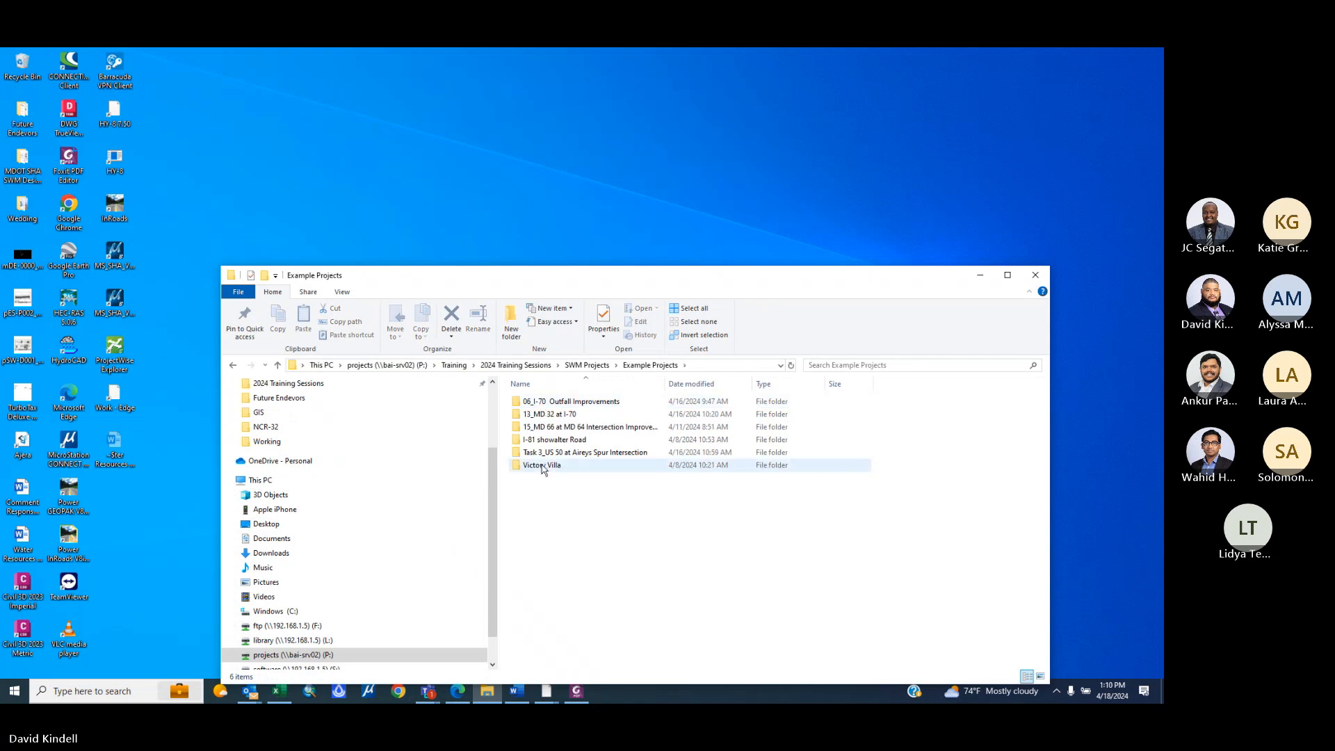
pyautogui.doubleClick(542, 426)
pyautogui.doubleClick(539, 415)
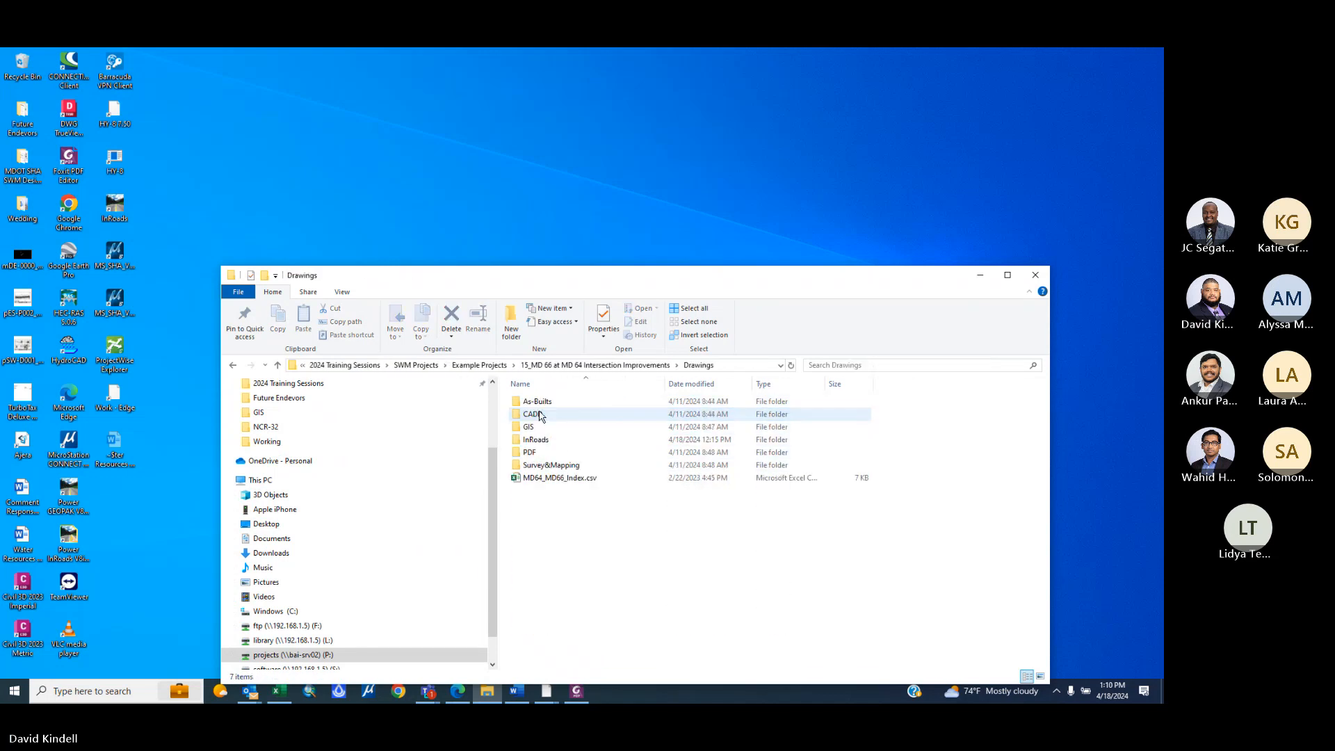
pyautogui.doubleClick(539, 414)
pyautogui.doubleClick(539, 478)
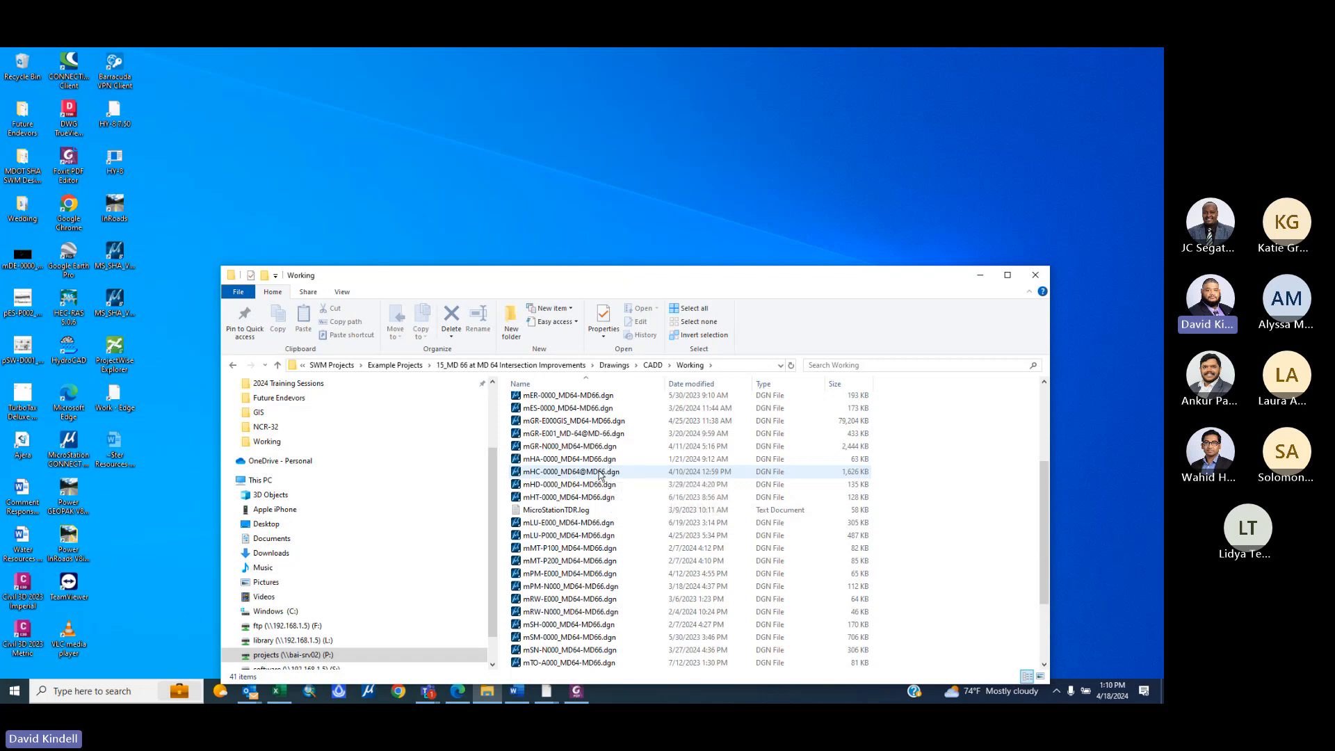
# - Find mDP-0000_MD64-MD66.dgn in the Working folder and open it in MicroStation V8i
pyautogui.scroll(-3, 596, 480)
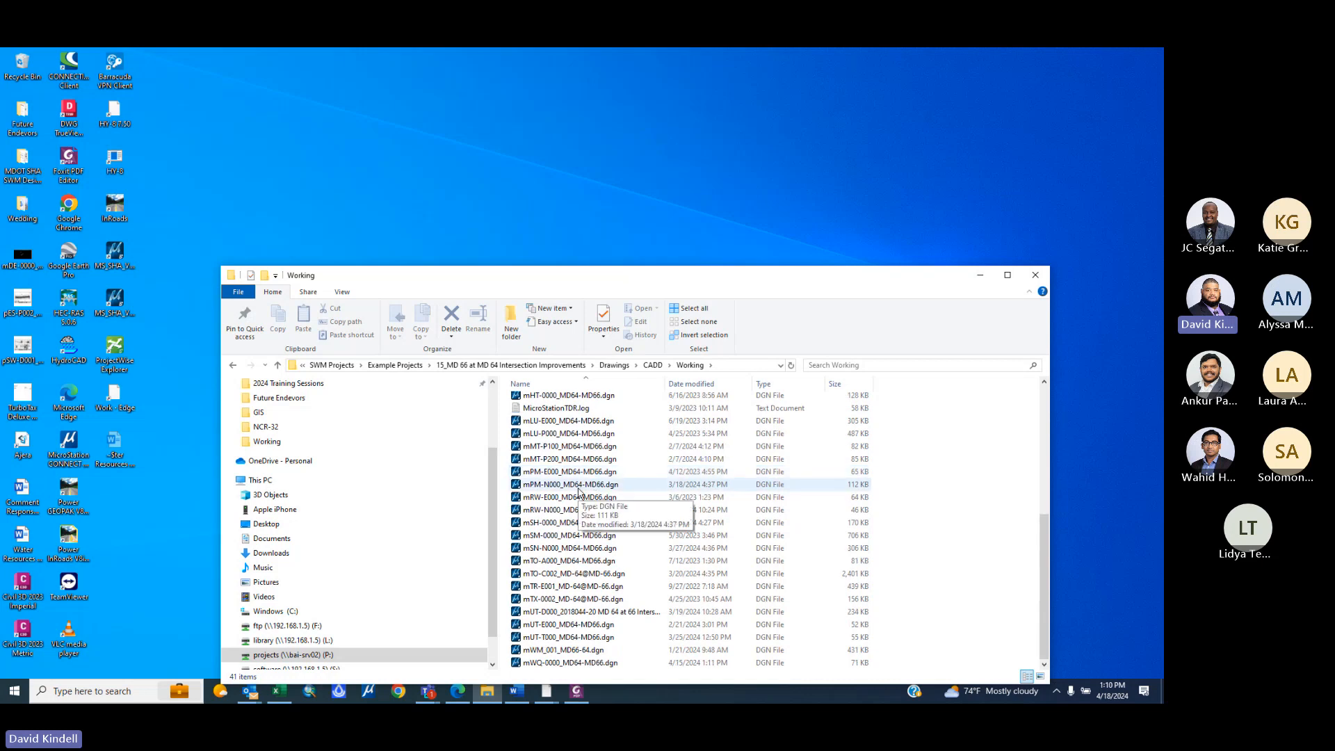
pyautogui.scroll(5, 583, 500)
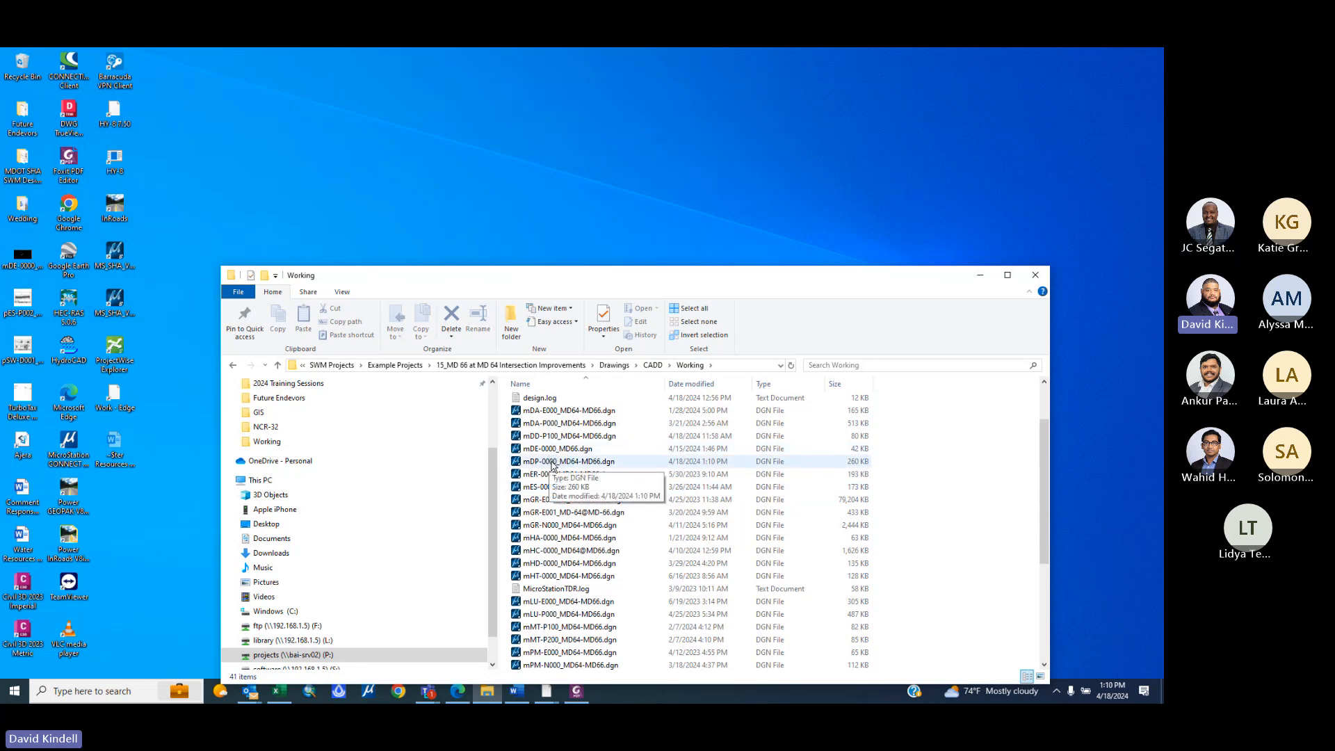
pyautogui.moveTo(550, 463); pyautogui.dragTo(122, 303)
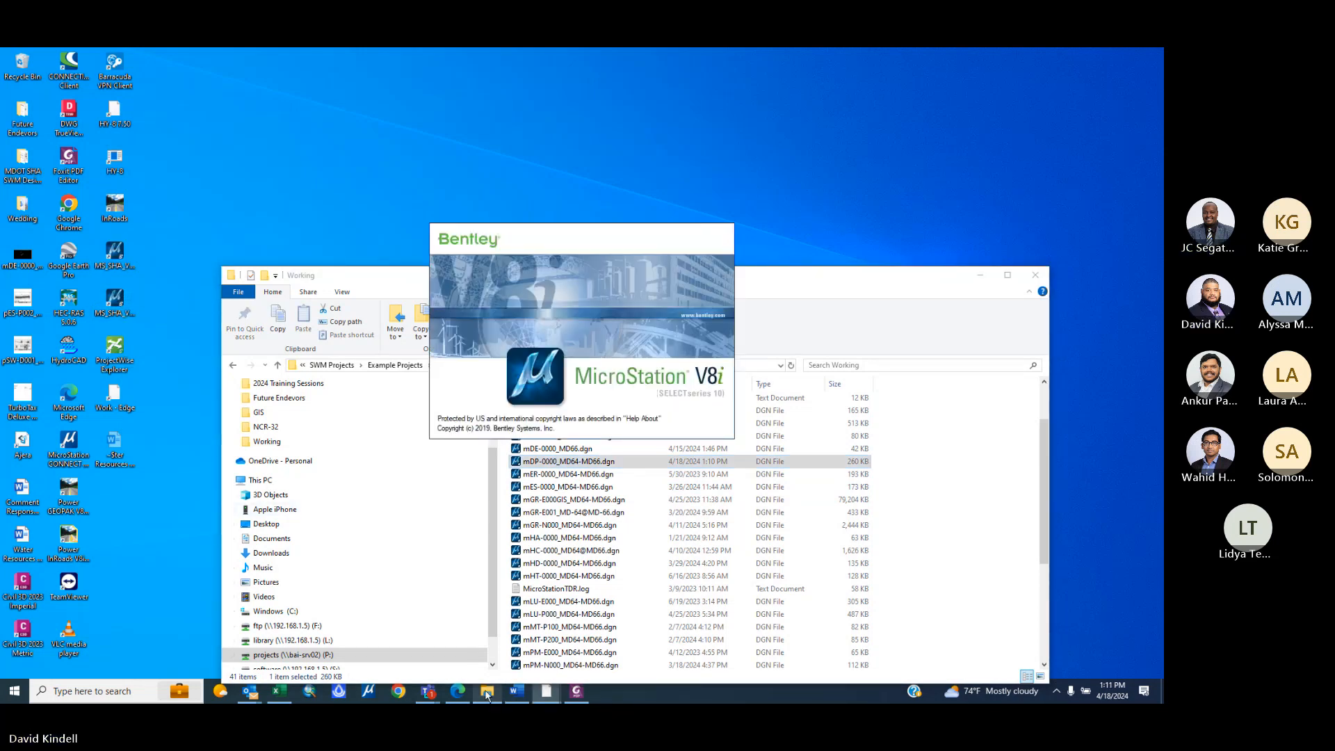
pyautogui.moveTo(487, 690)
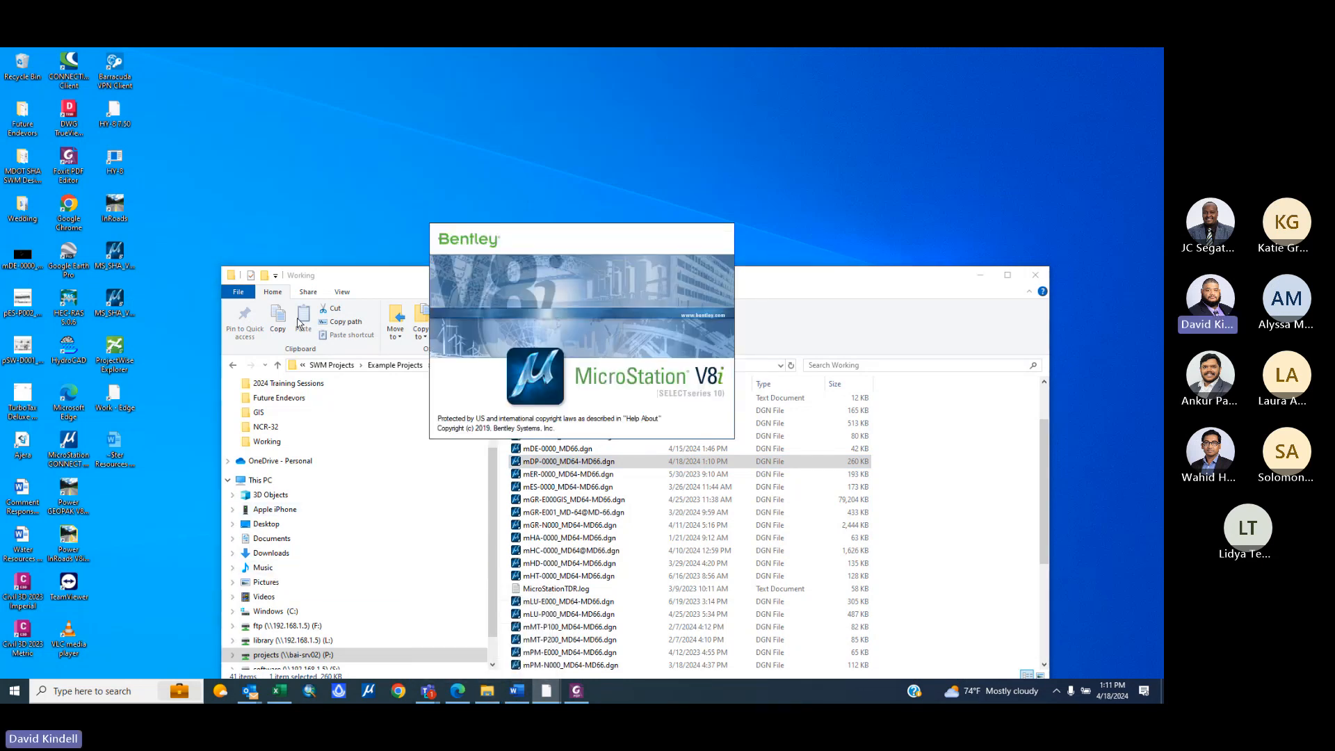
# - Look through the folders on the projects (P:) drive, including the contents of CAD TRAINING
pyautogui.click(307, 276)
pyautogui.scroll(-1, 337, 564)
pyautogui.click(311, 611)
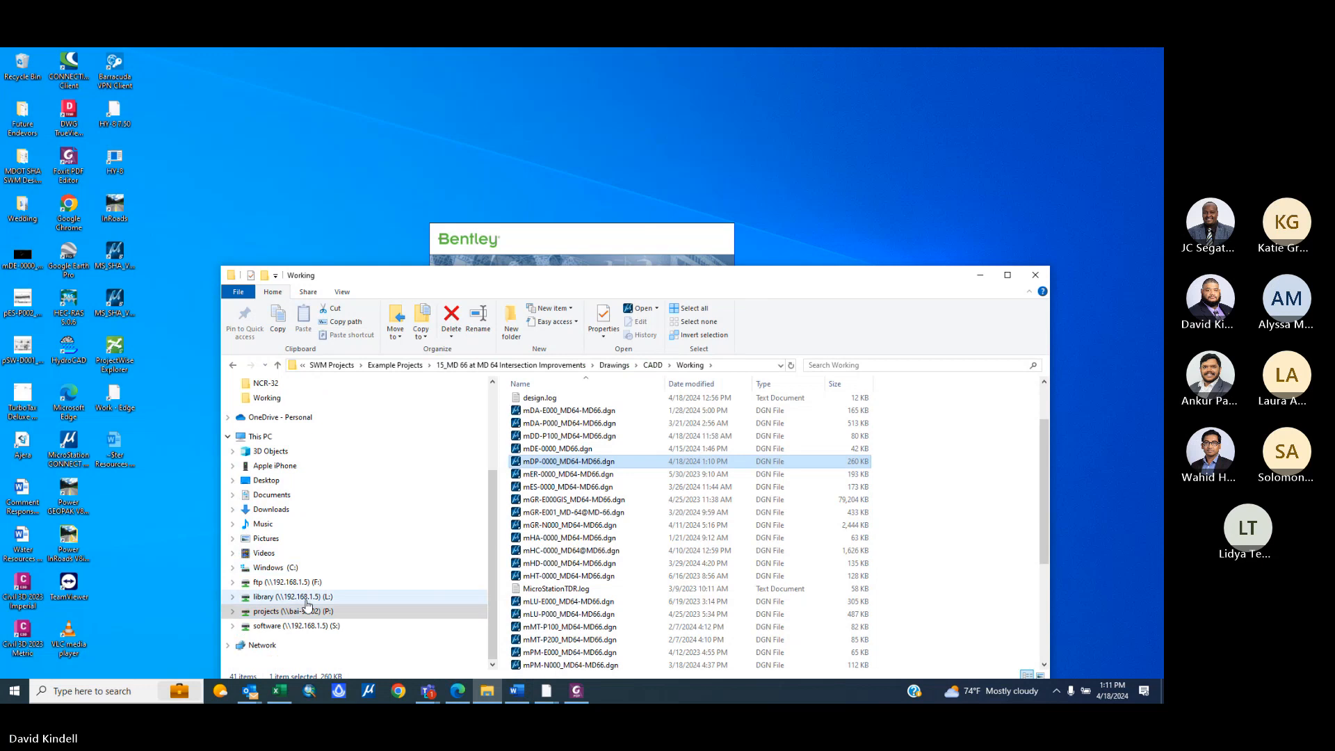
pyautogui.scroll(8, 550, 468)
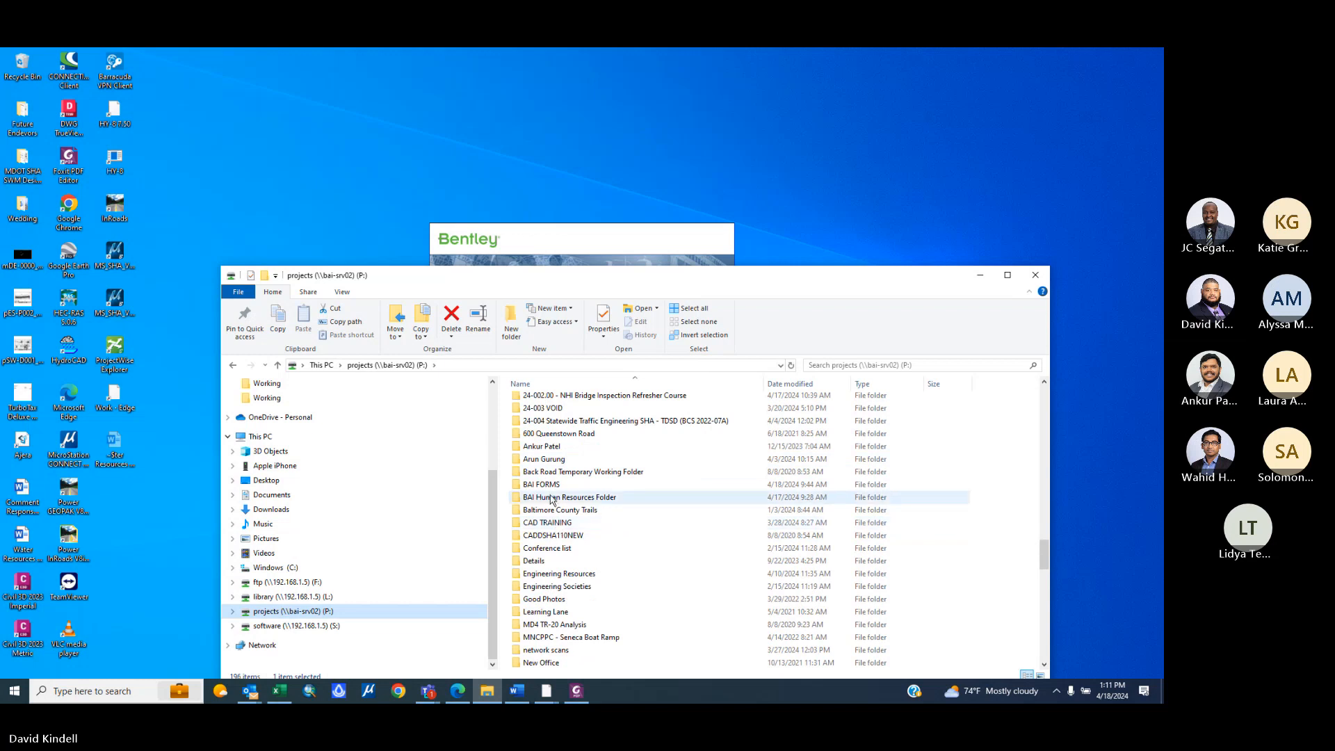
pyautogui.doubleClick(551, 524)
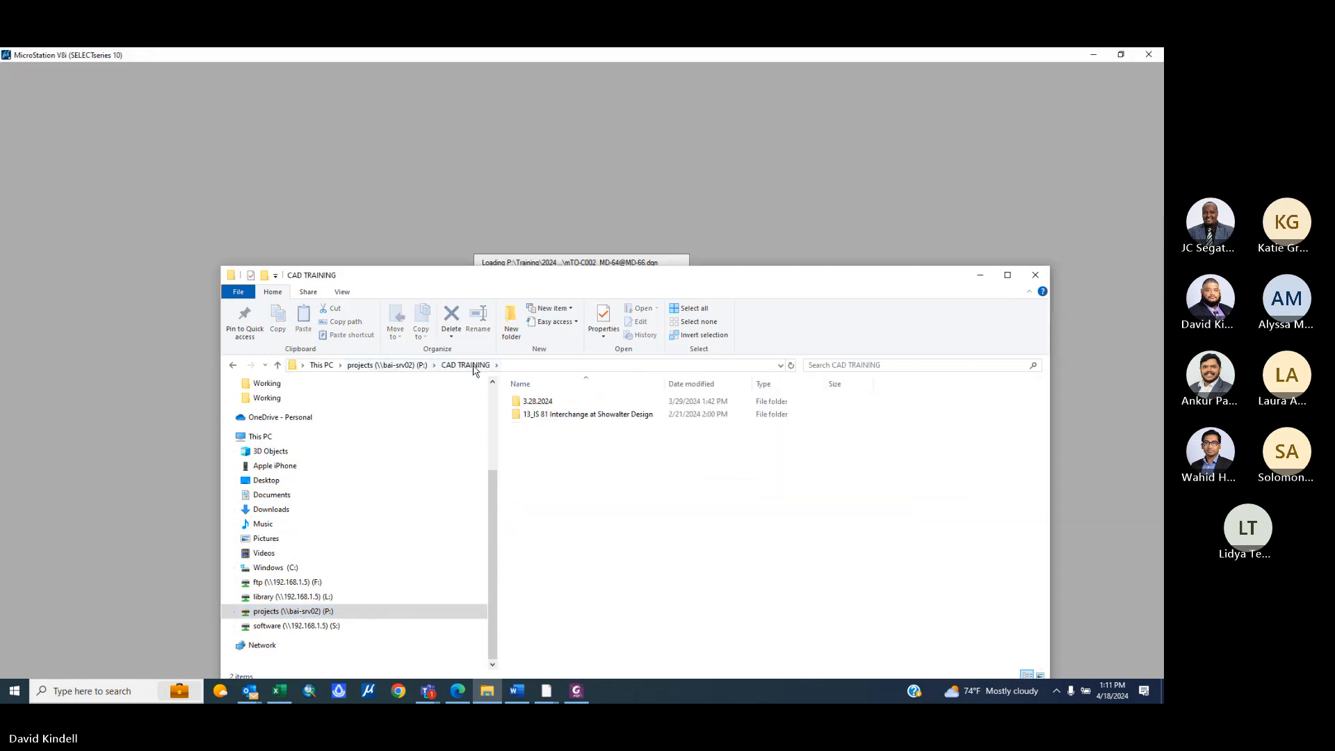
pyautogui.click(387, 365)
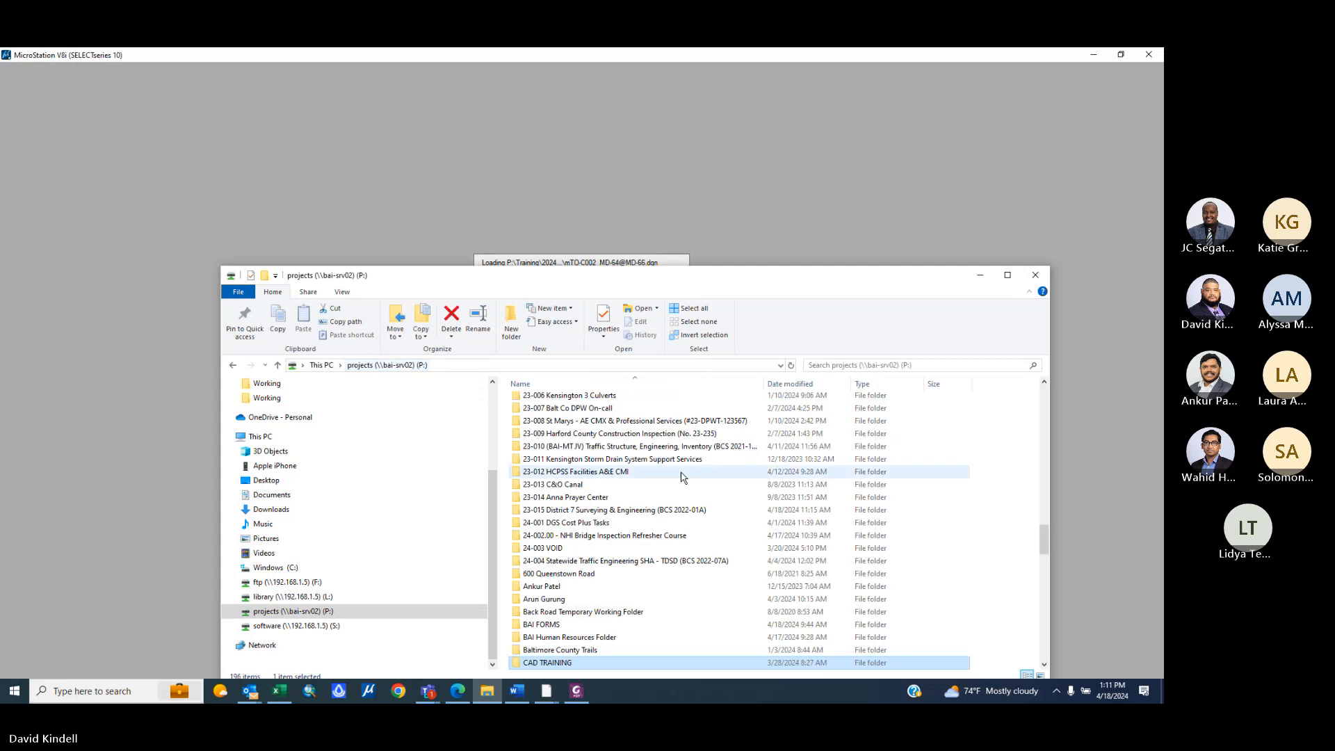
pyautogui.scroll(-6, 681, 477)
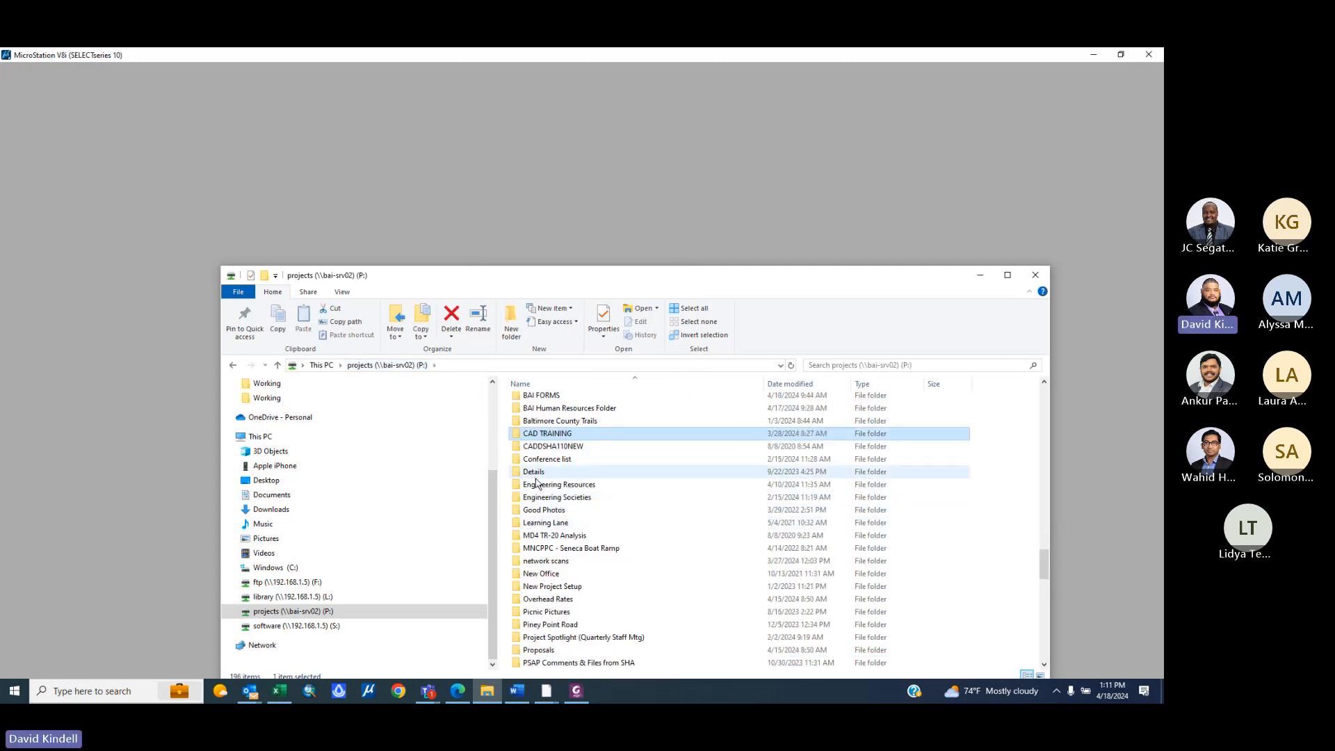
pyautogui.scroll(-6, 536, 483)
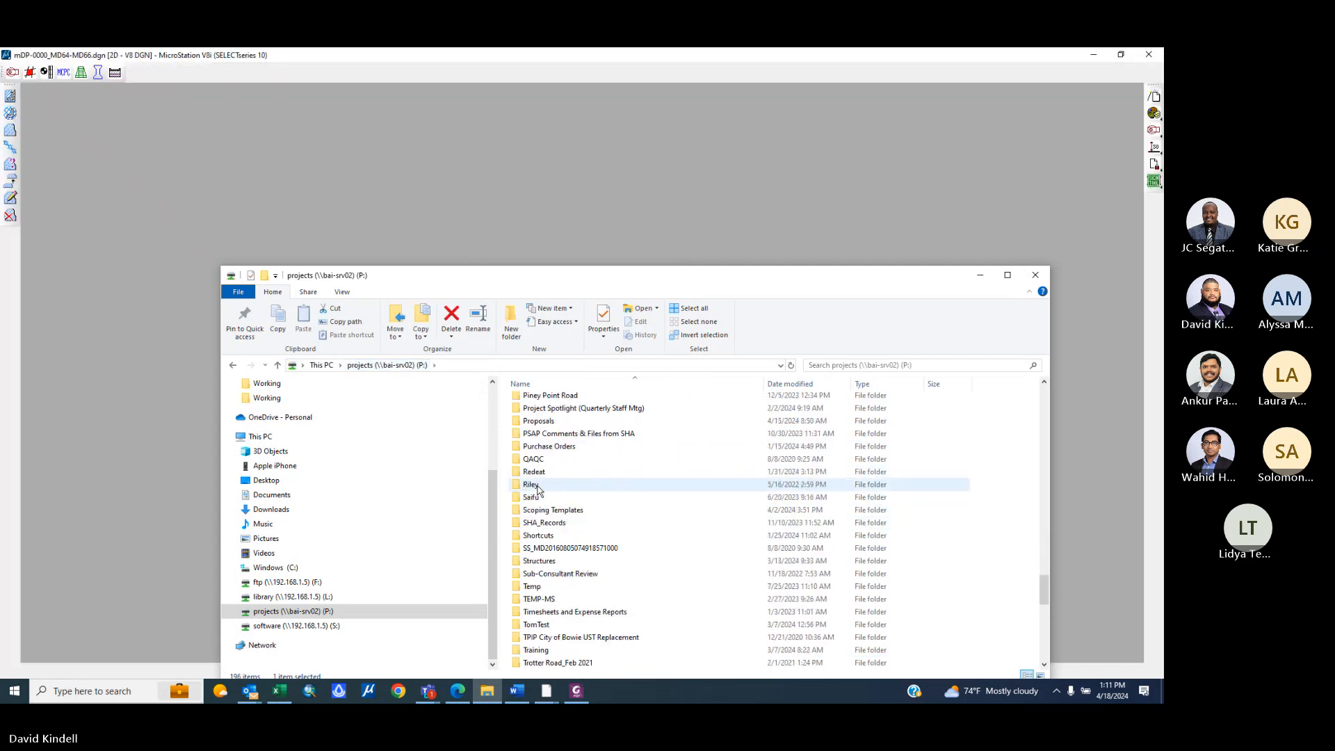
pyautogui.scroll(-2, 521, 542)
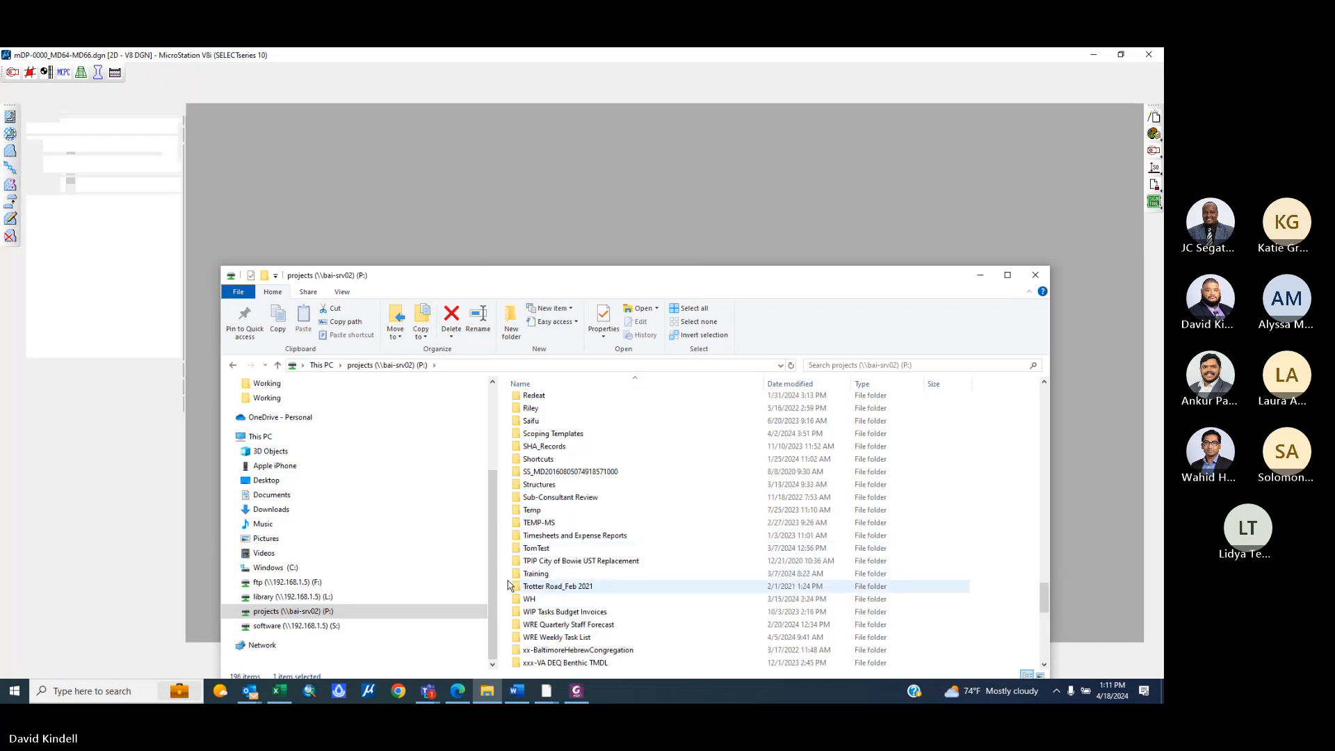
# - Open the CAD folder on the library (L:) drive to look through its files
pyautogui.click(292, 597)
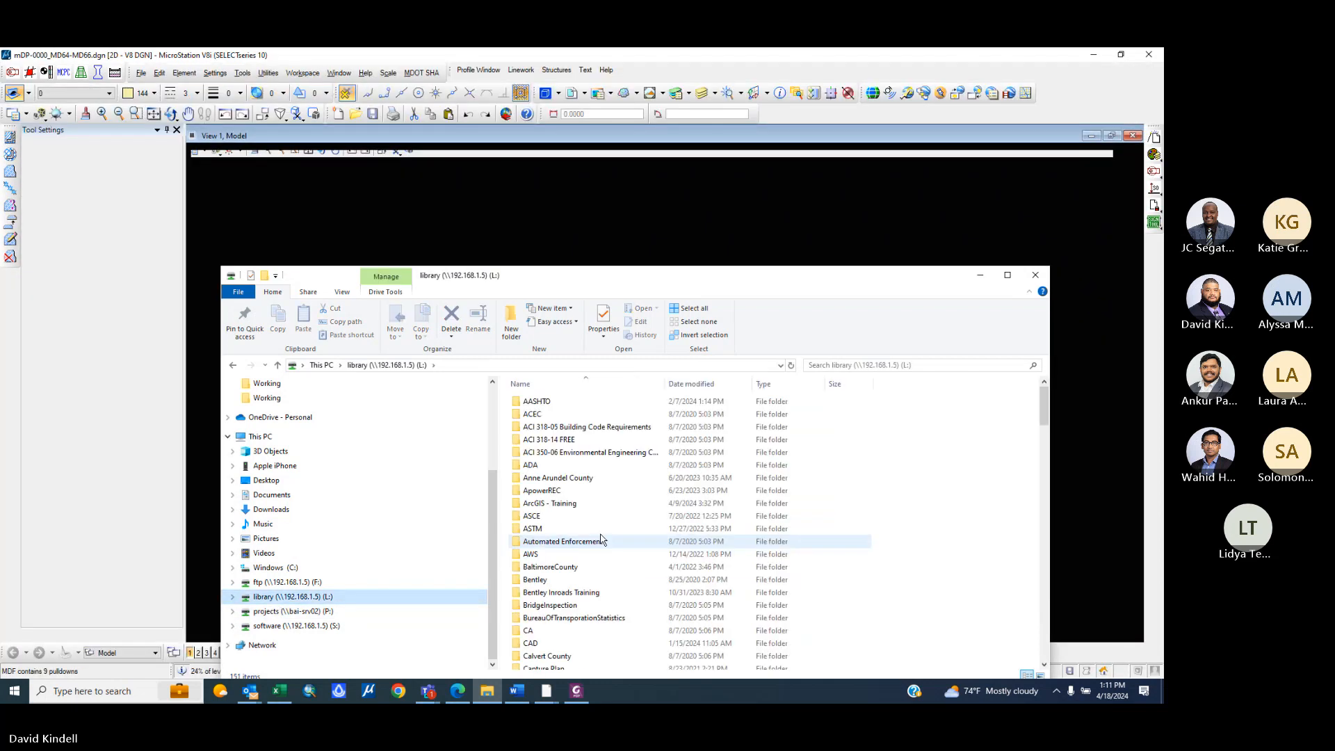
pyautogui.scroll(-4, 601, 538)
pyautogui.click(525, 500)
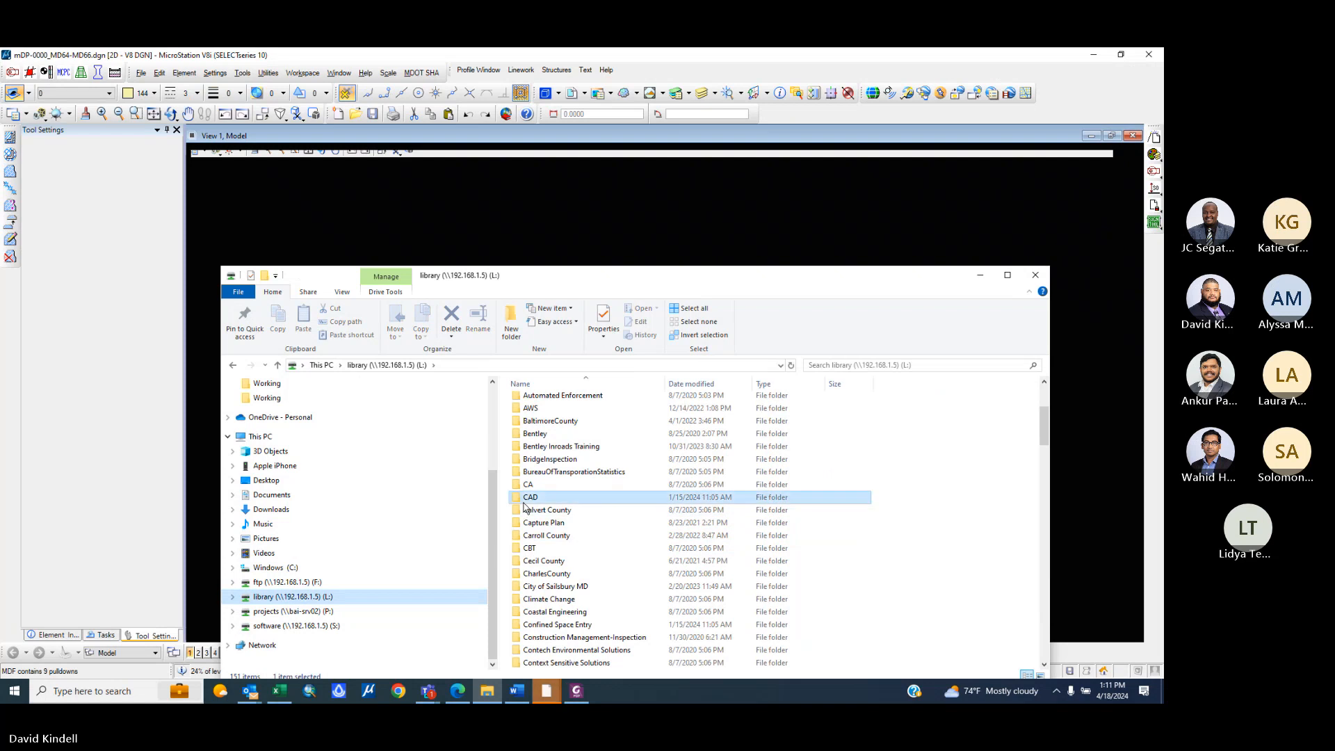
pyautogui.doubleClick(526, 498)
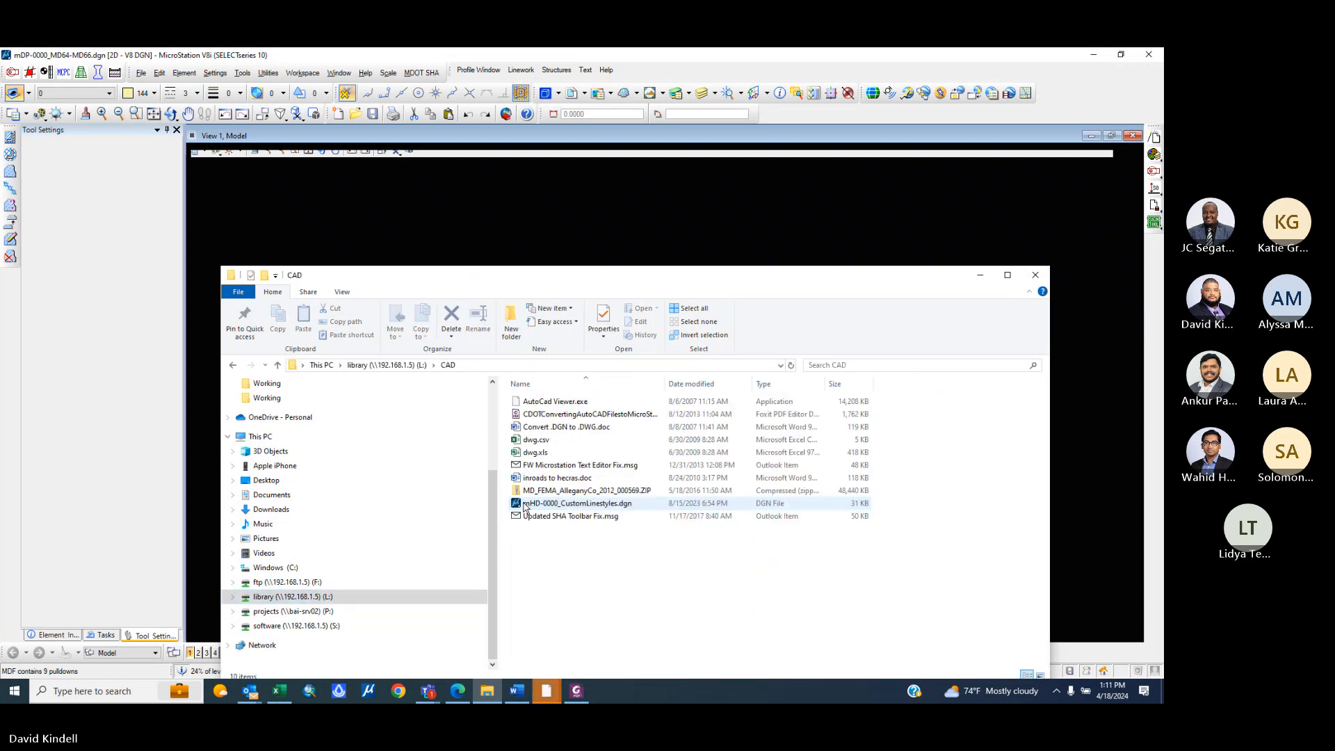
# - Open the CADStandards folder under SHA on the library drive and view SHAV8CadManual.pdf
pyautogui.click(403, 367)
pyautogui.scroll(-4, 534, 565)
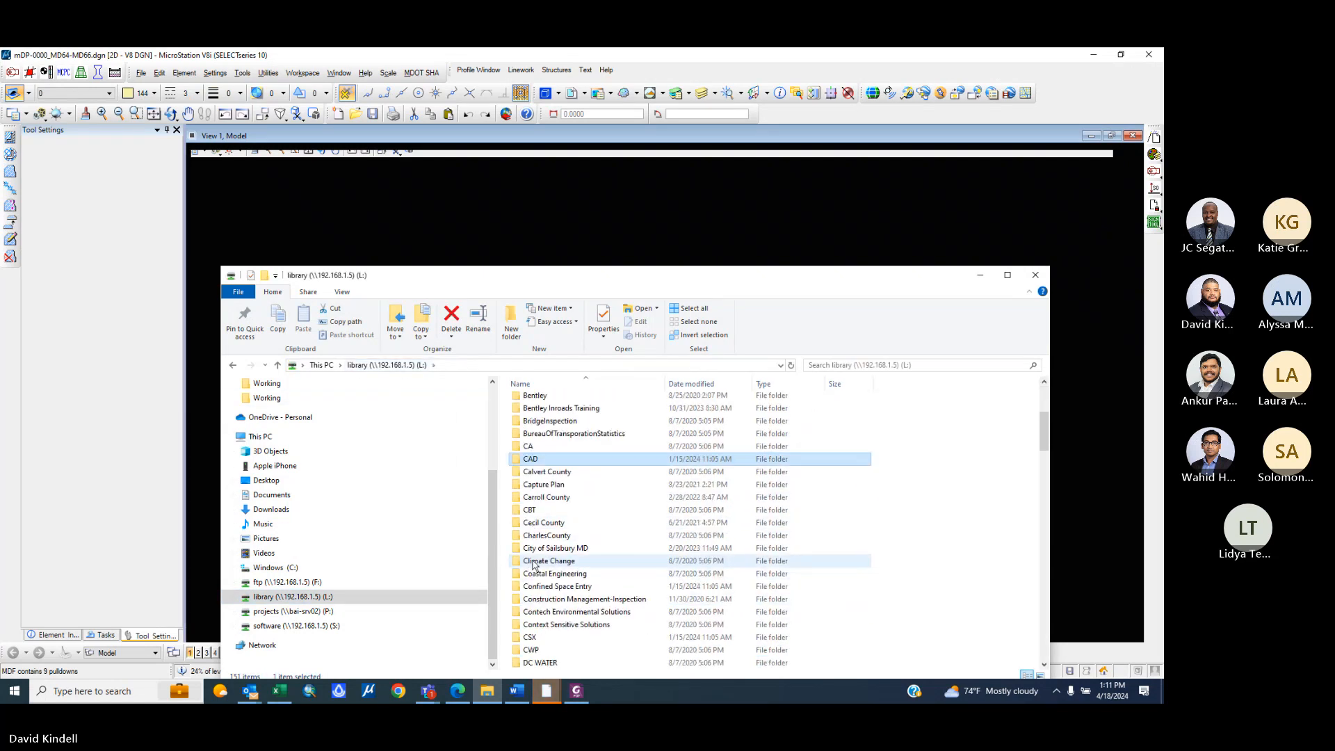
pyautogui.scroll(-13, 534, 565)
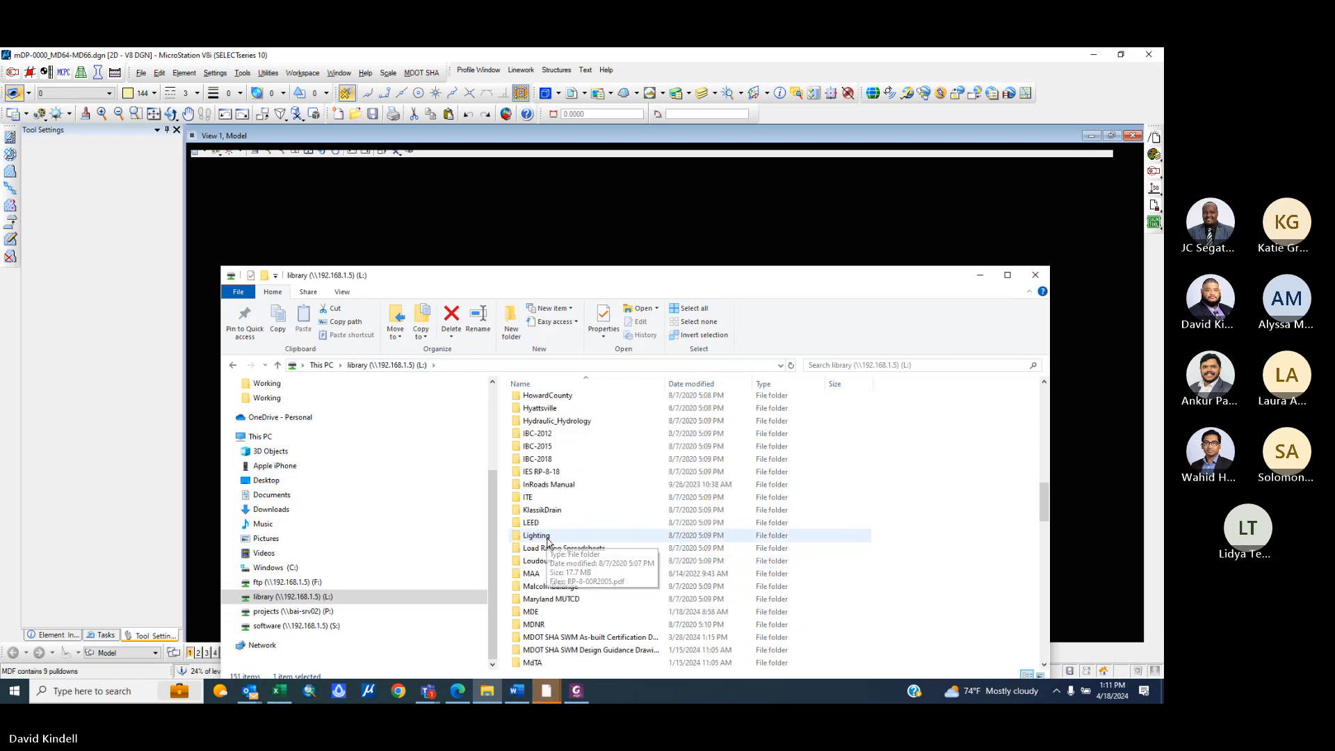
pyautogui.scroll(-10, 548, 541)
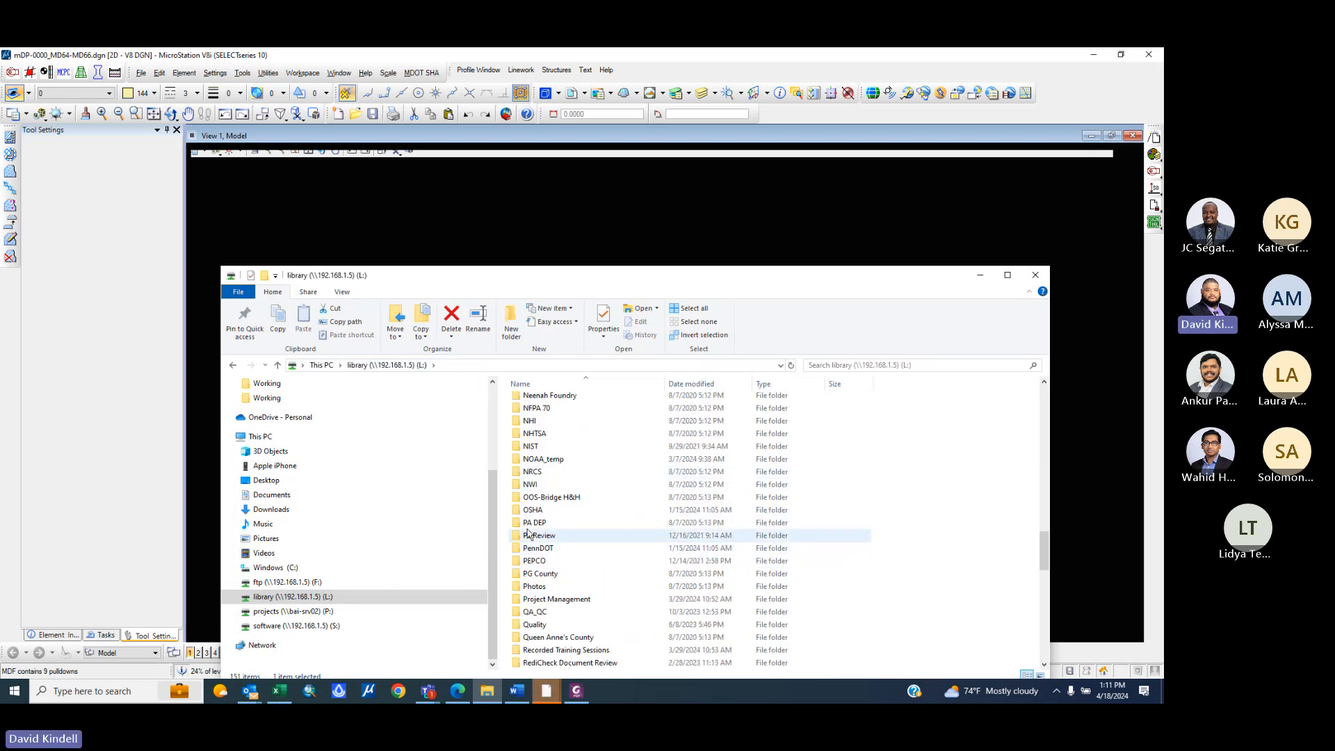
pyautogui.scroll(-2, 553, 557)
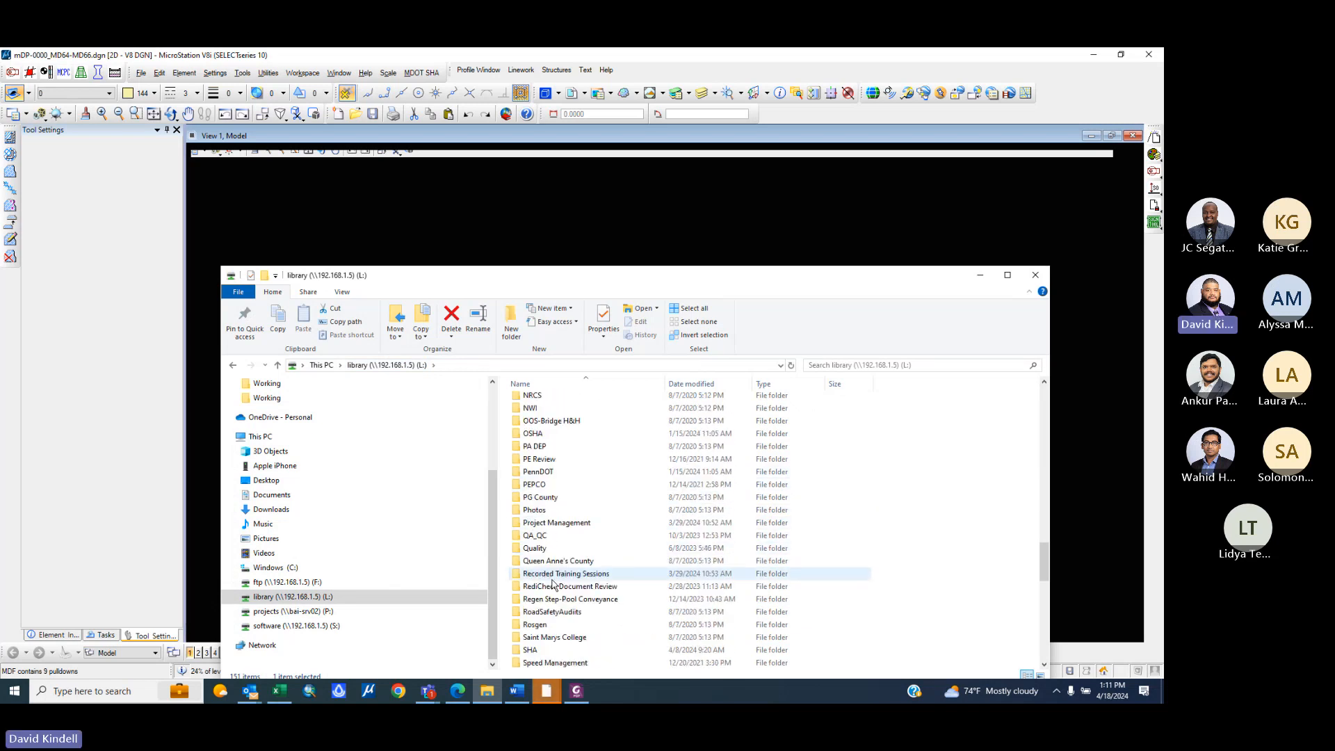
pyautogui.doubleClick(539, 649)
pyautogui.scroll(-3, 544, 466)
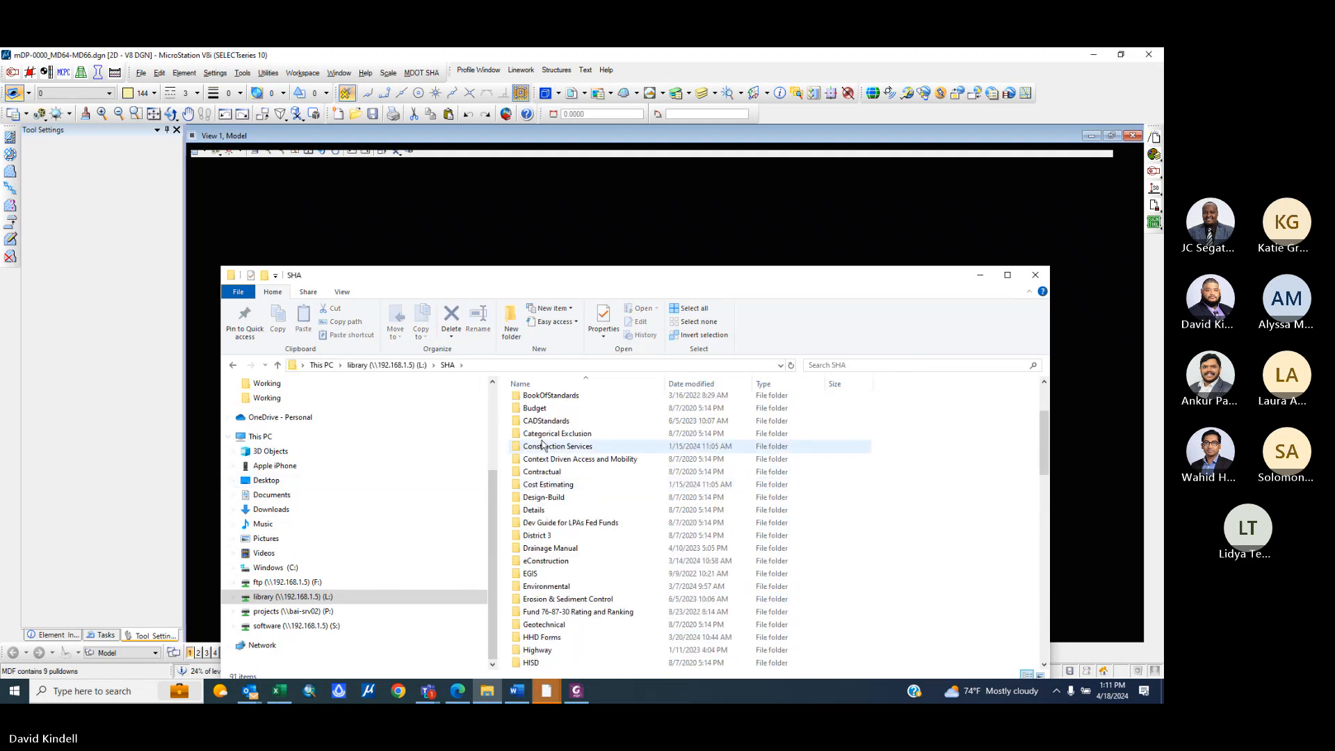
pyautogui.doubleClick(539, 415)
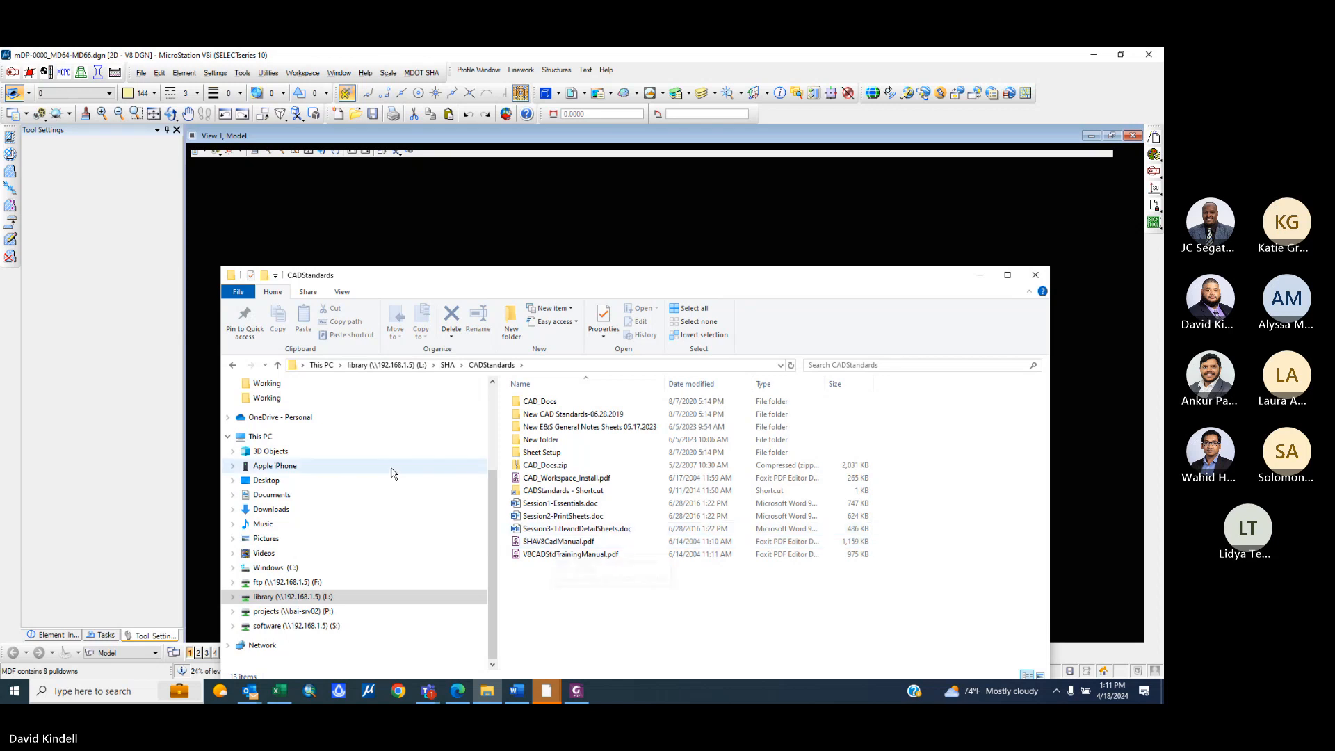
pyautogui.doubleClick(579, 542)
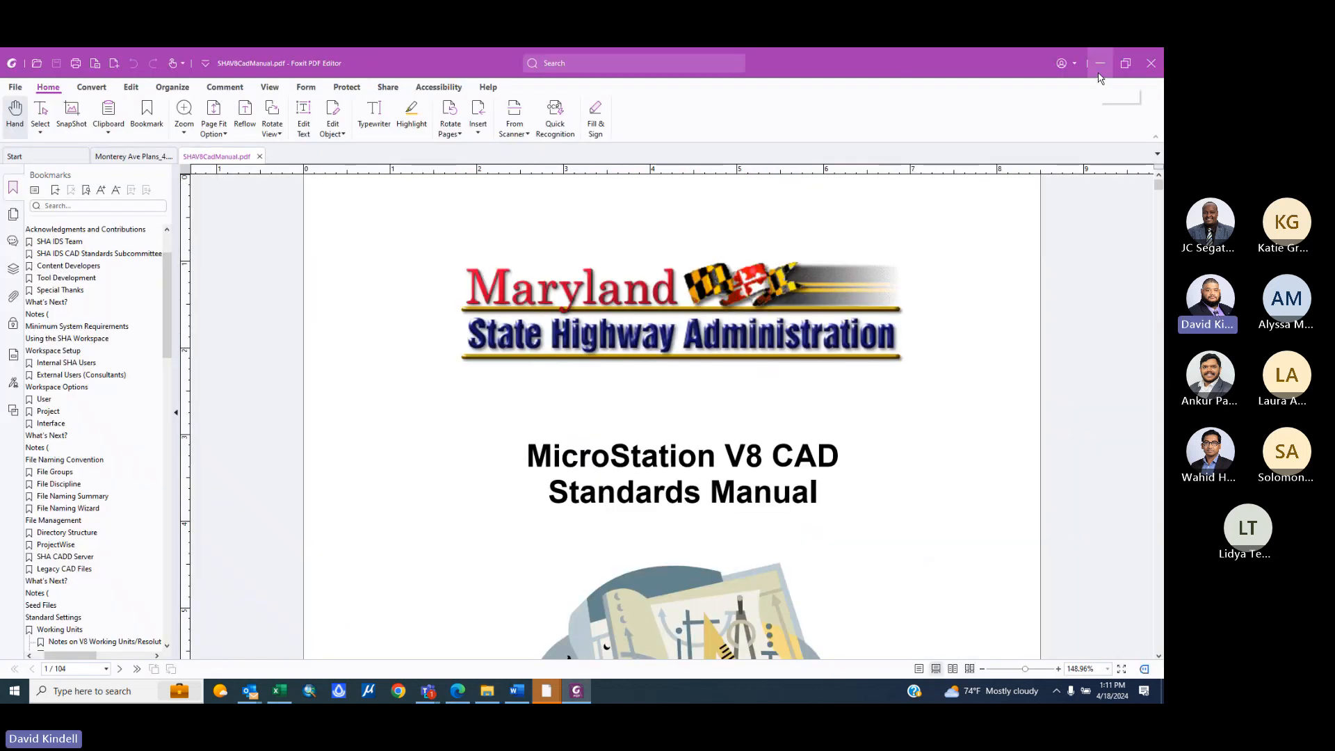
pyautogui.click(1100, 64)
# - Go back to the SHA folder and look through its subfolders for CAD reference material
pyautogui.click(447, 365)
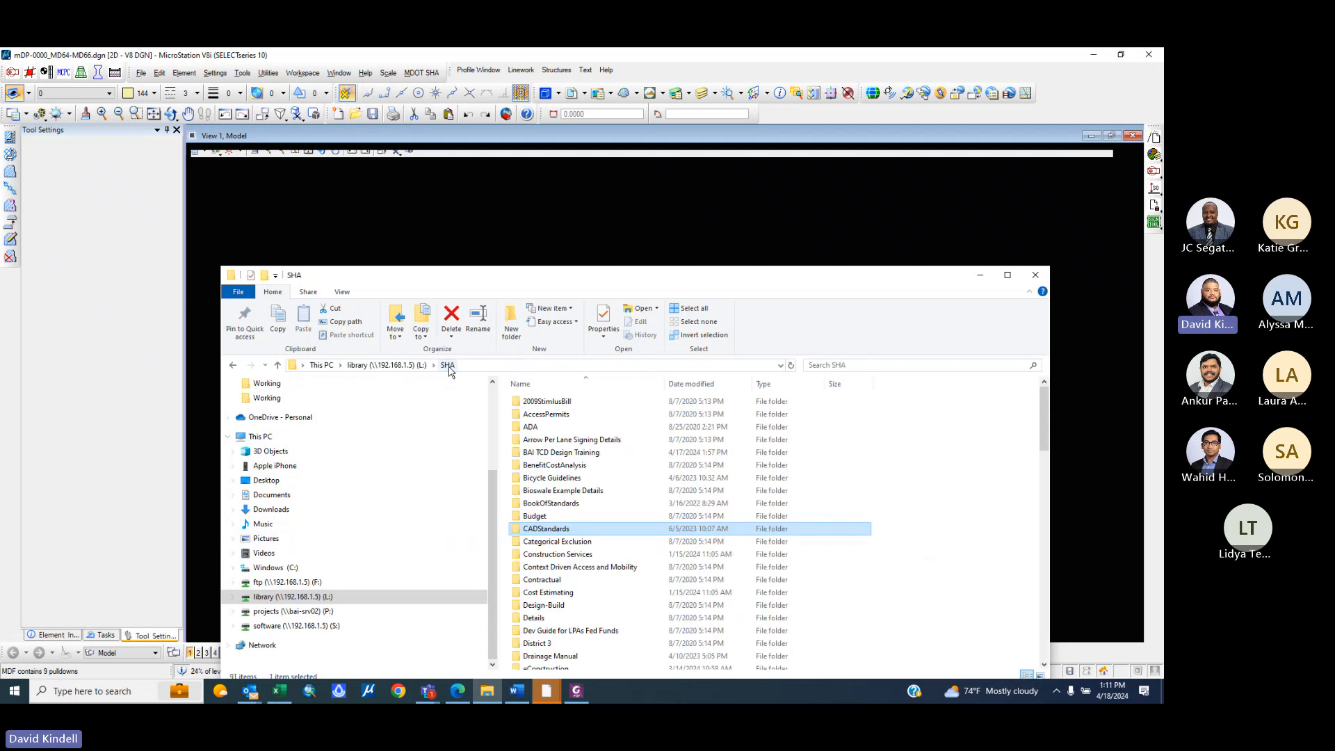
pyautogui.scroll(-2, 532, 557)
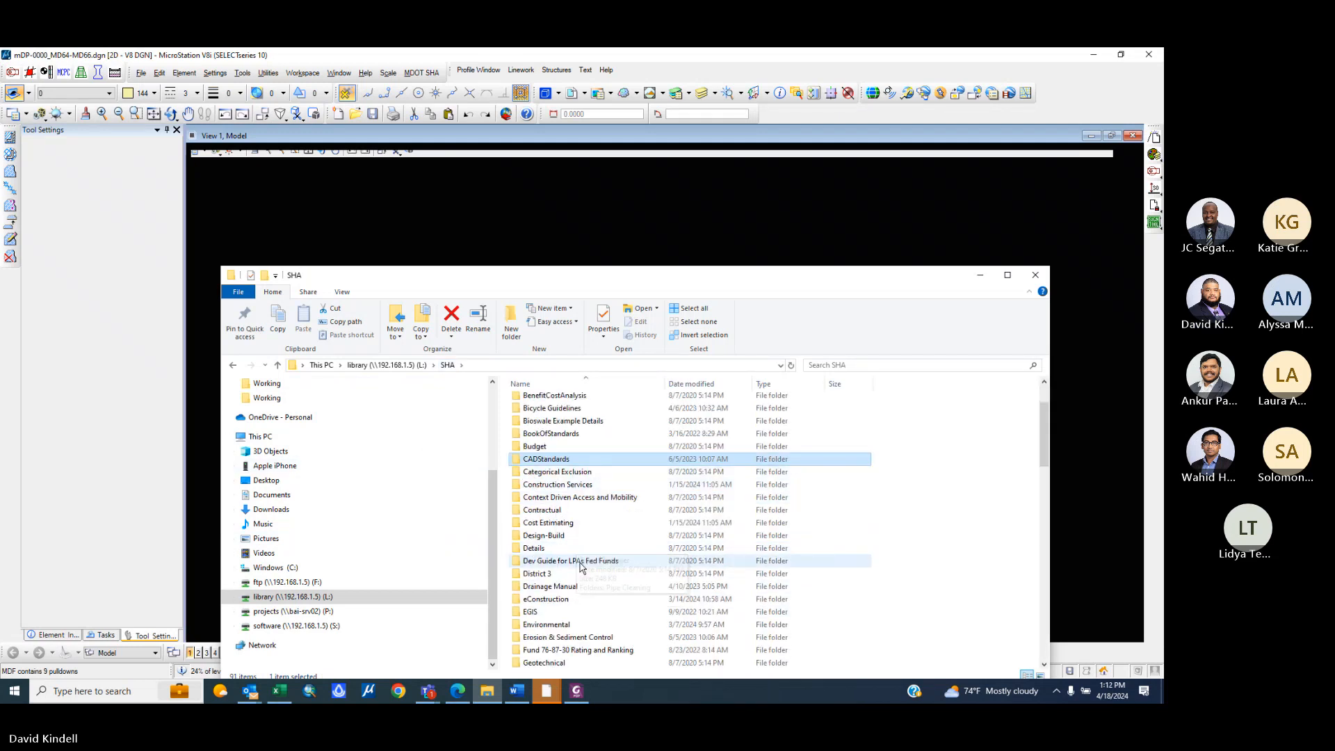
pyautogui.scroll(-1, 582, 581)
pyautogui.scroll(-4, 582, 584)
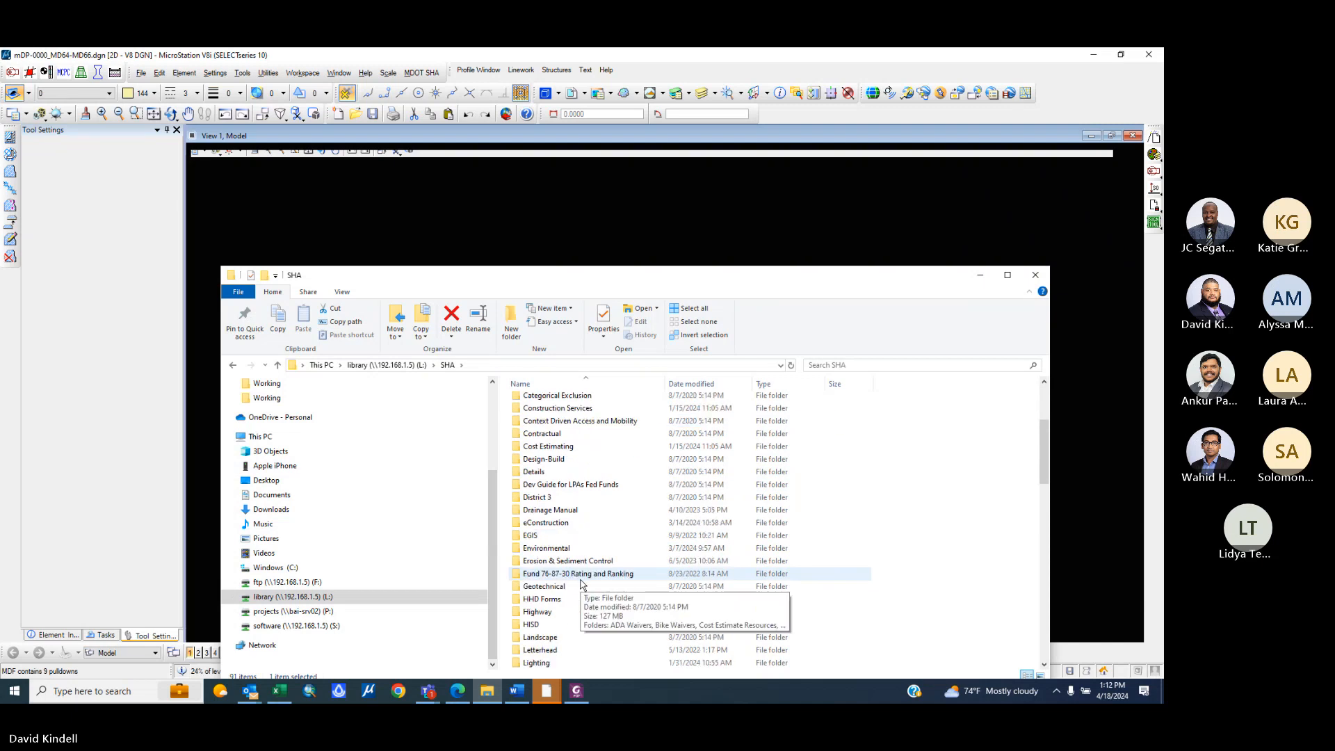
pyautogui.scroll(-4, 583, 584)
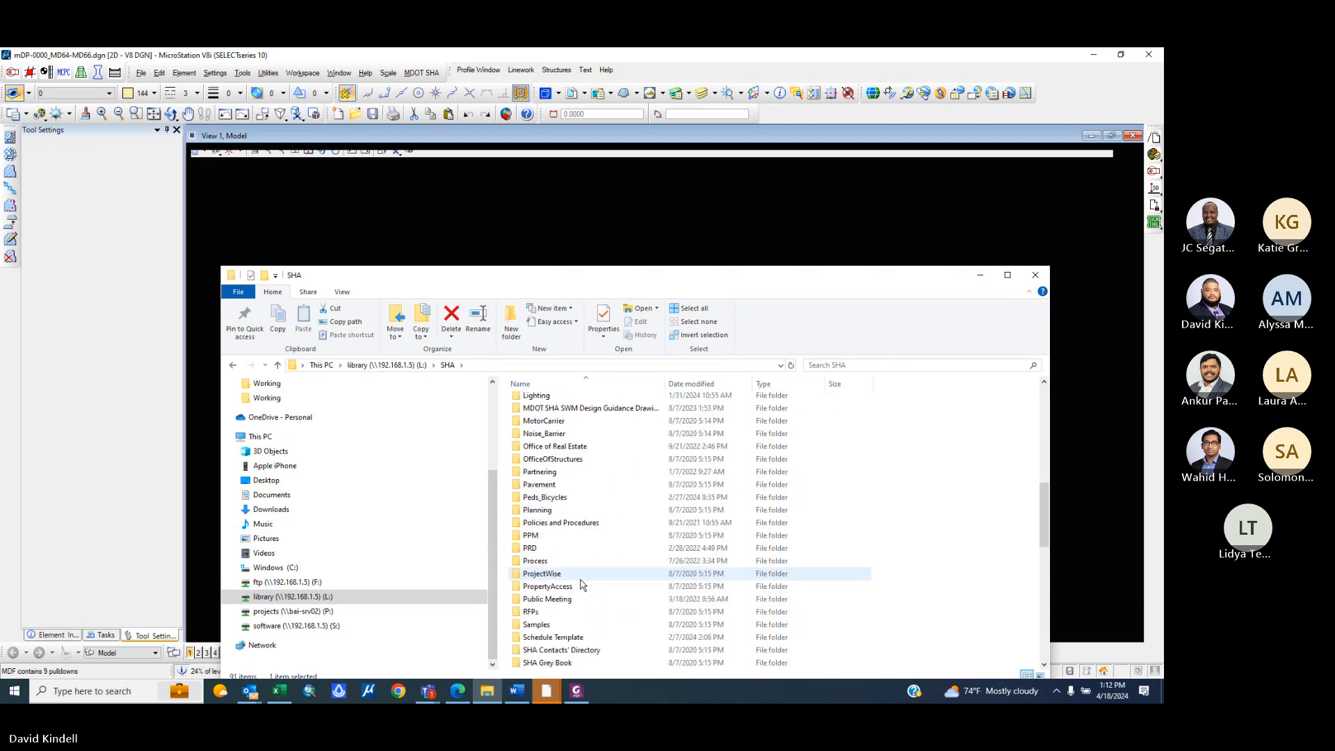
pyautogui.scroll(-4, 582, 584)
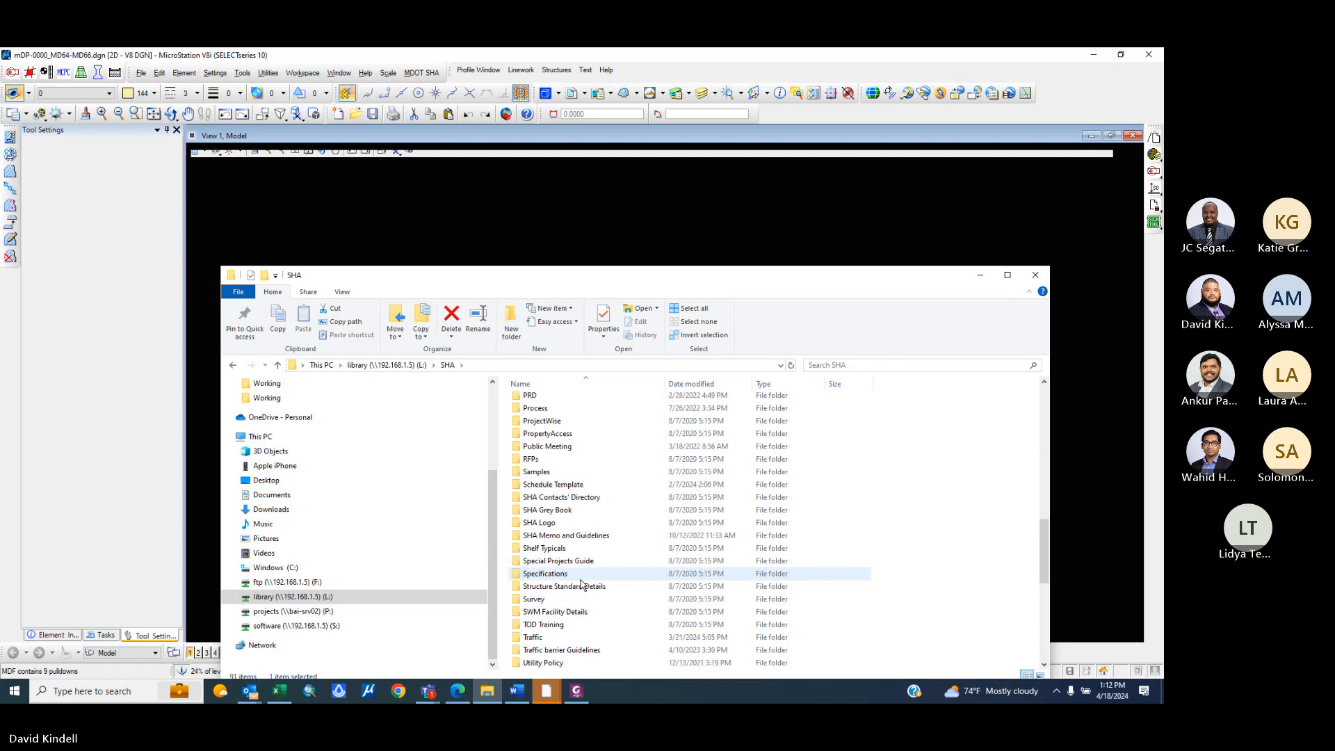
pyautogui.scroll(12, 583, 584)
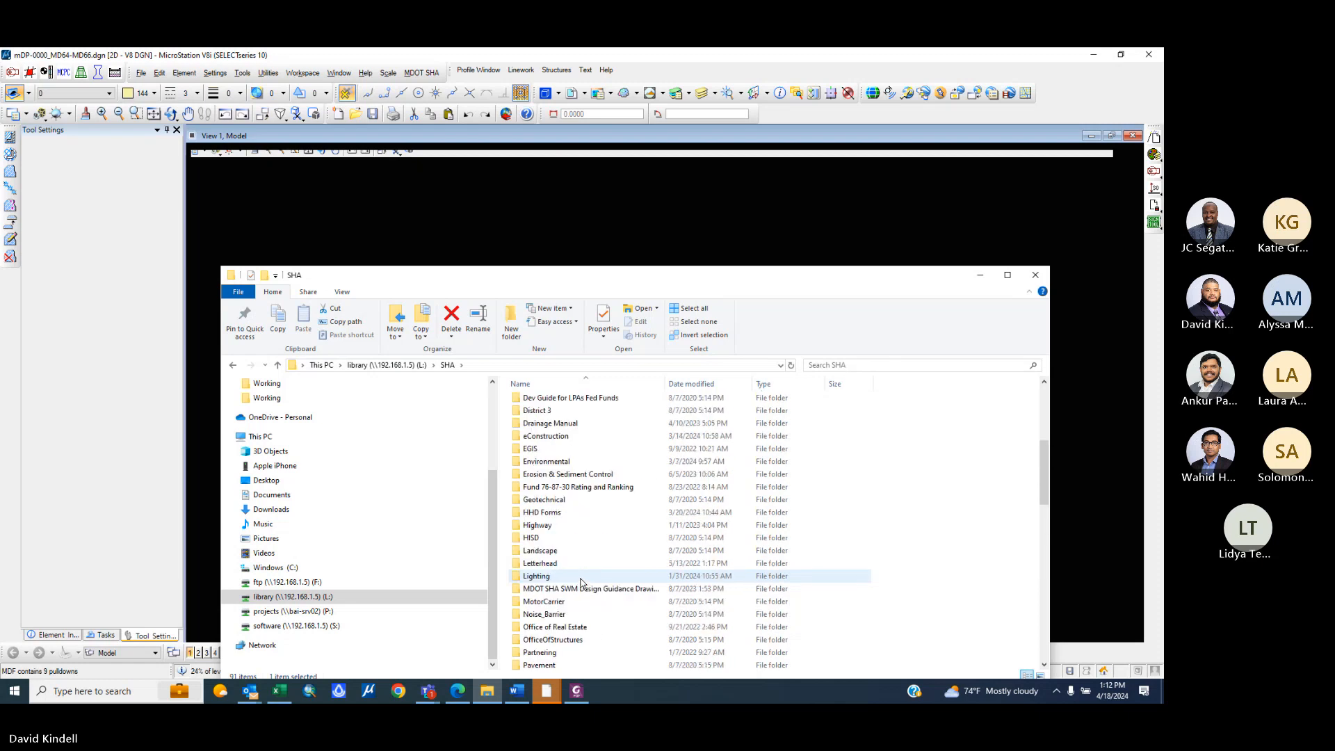
pyautogui.scroll(3, 583, 584)
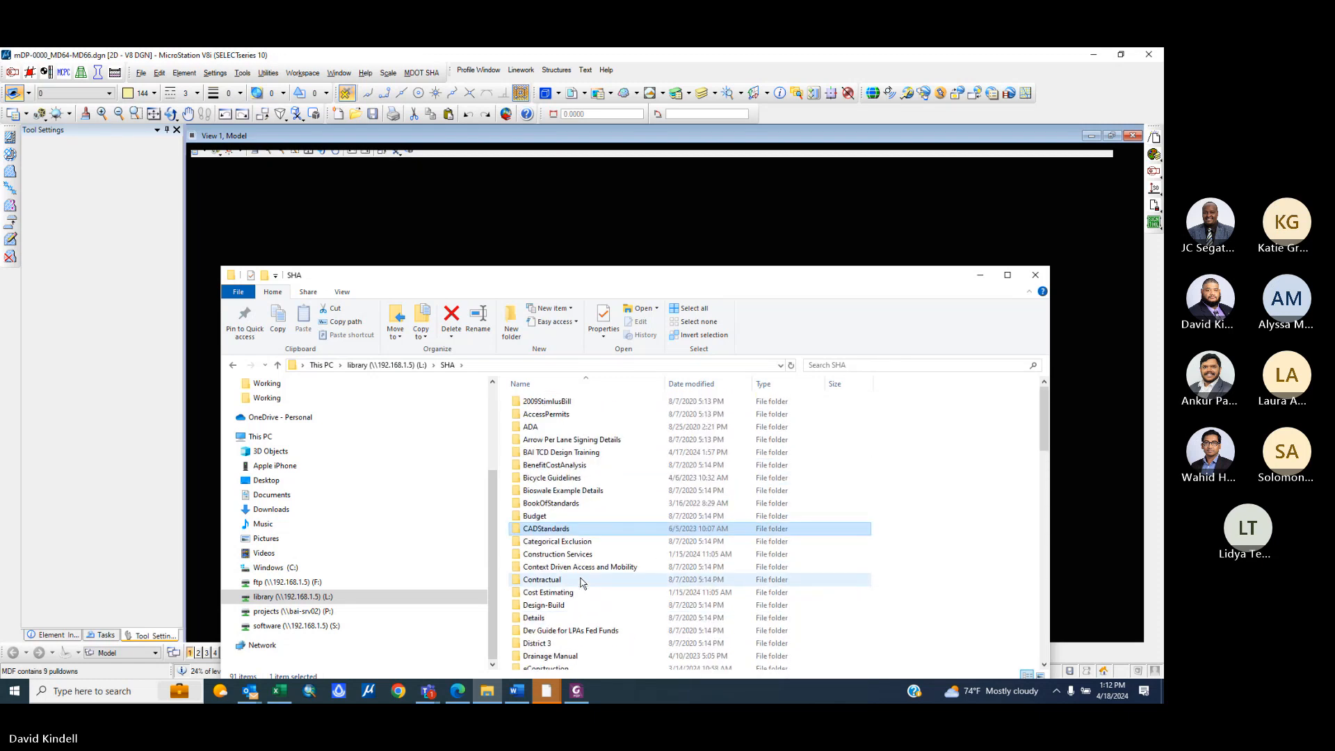
# - Switch to Outlook and search the current mailbox for "CAD MANUAL"
pyautogui.click(250, 691)
pyautogui.click(150, 633)
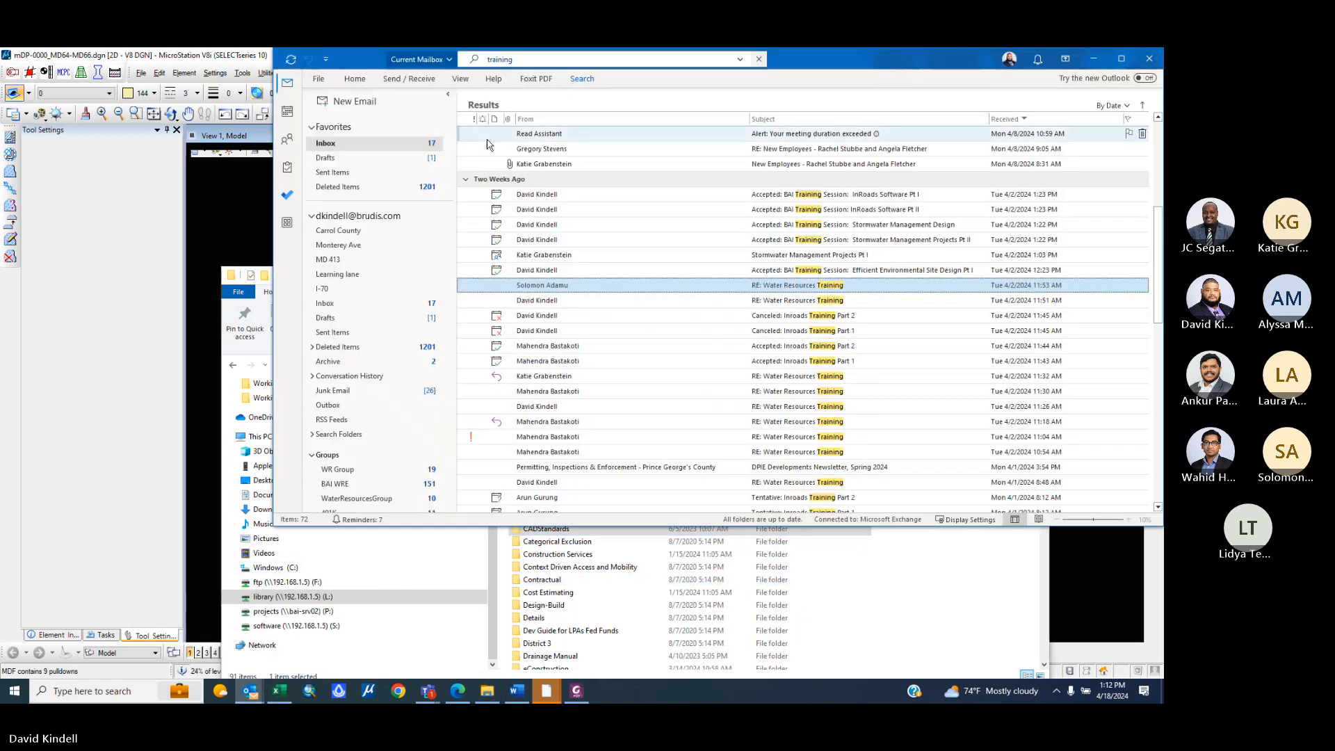
pyautogui.click(718, 60)
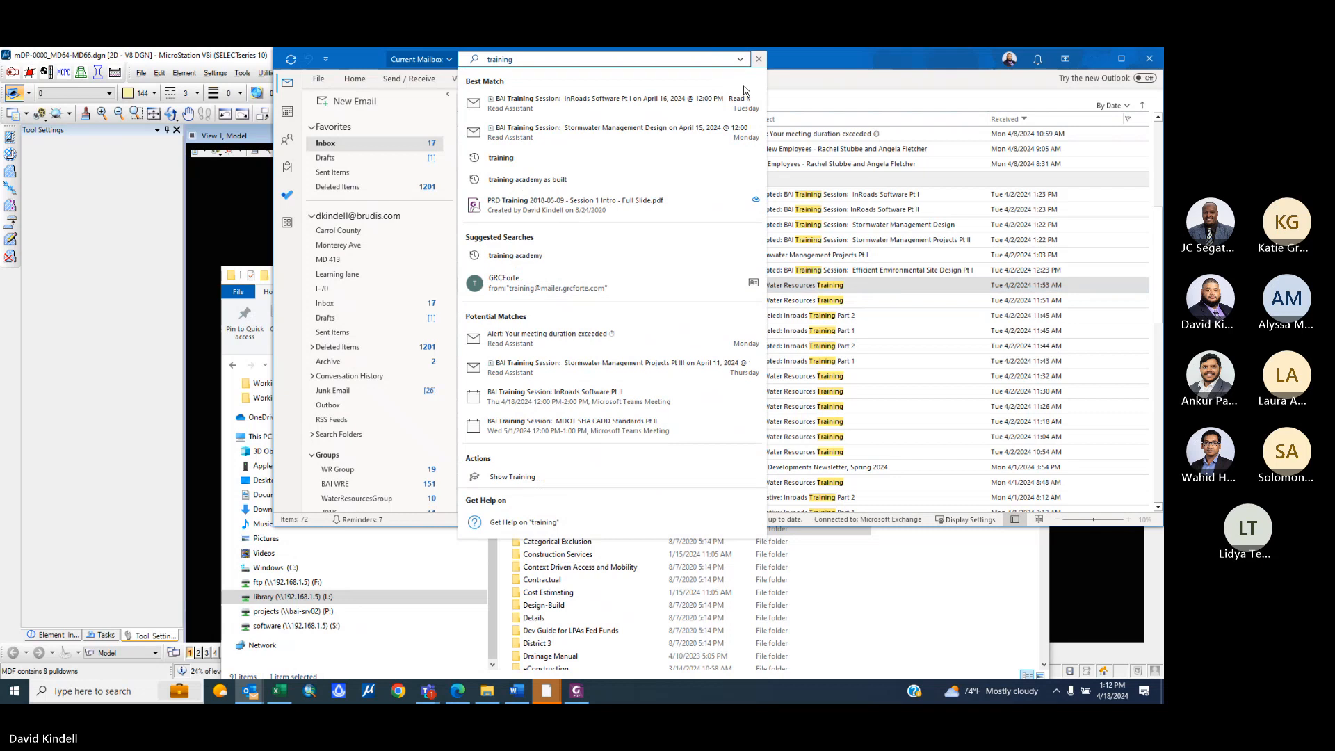
pyautogui.write('CAD MANUAL')
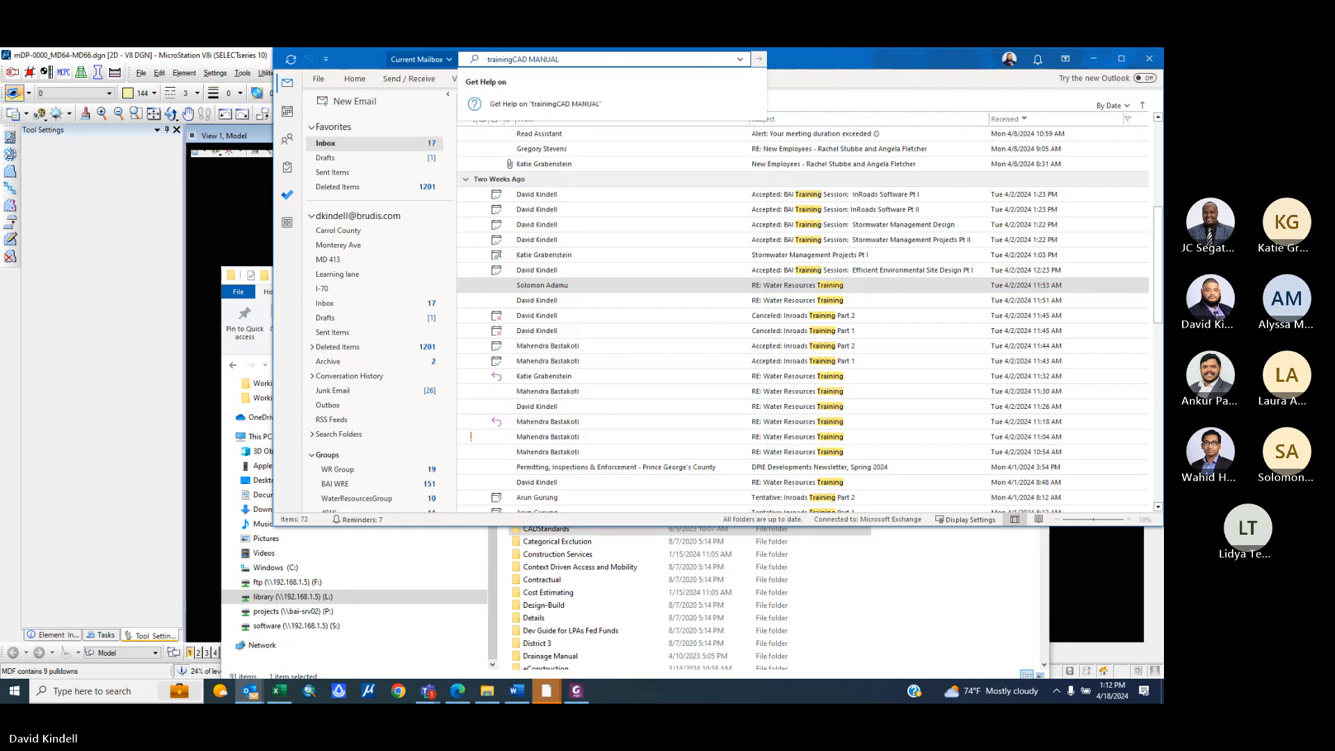
pyautogui.press('Return')
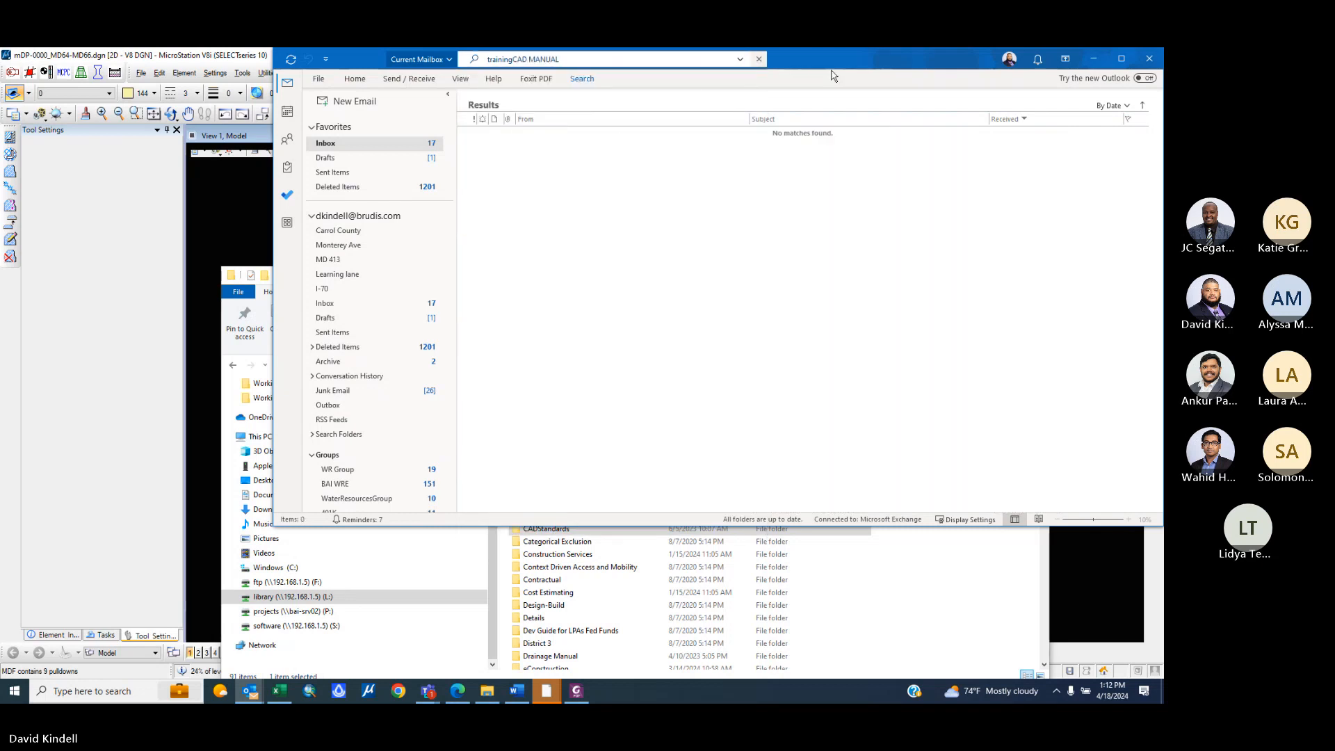
pyautogui.moveTo(820, 64); pyautogui.dragTo(676, 174)
pyautogui.click(410, 172)
pyautogui.hotkey('ctrl', 'a')
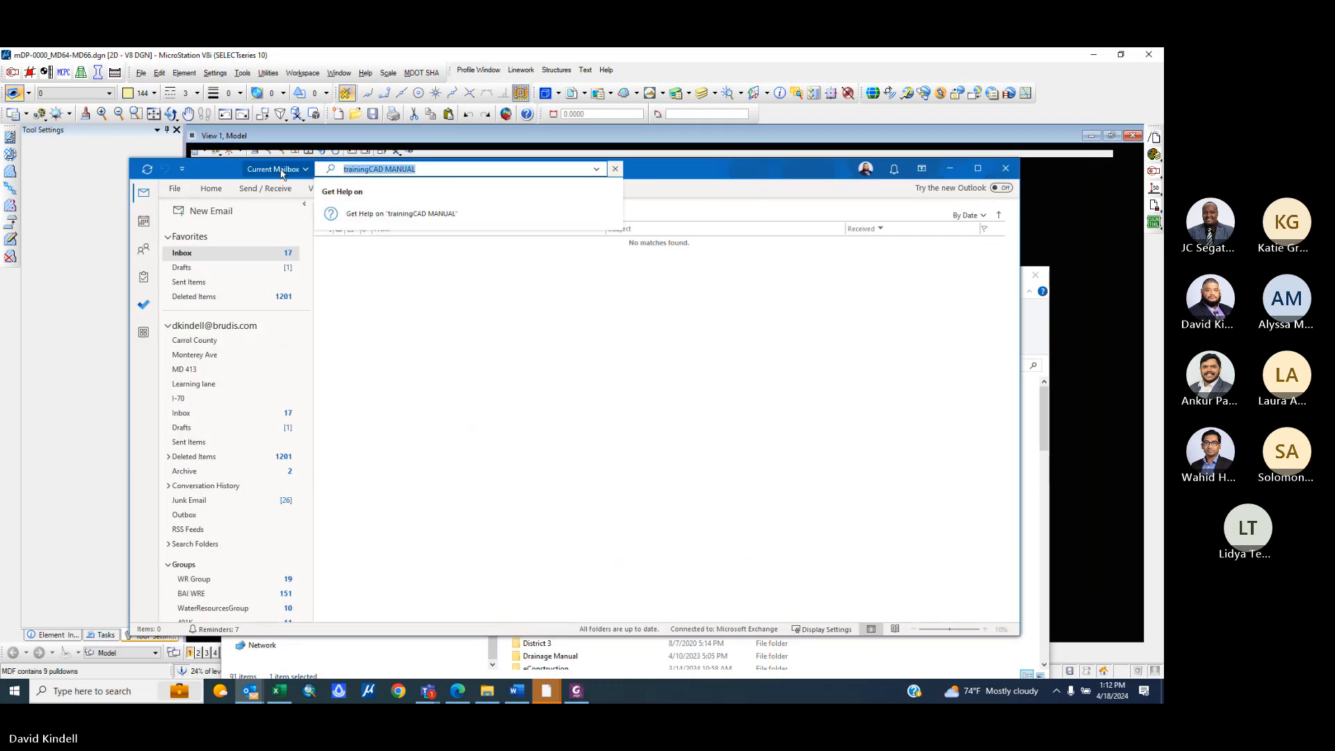
pyautogui.write('CAD MANUAL')
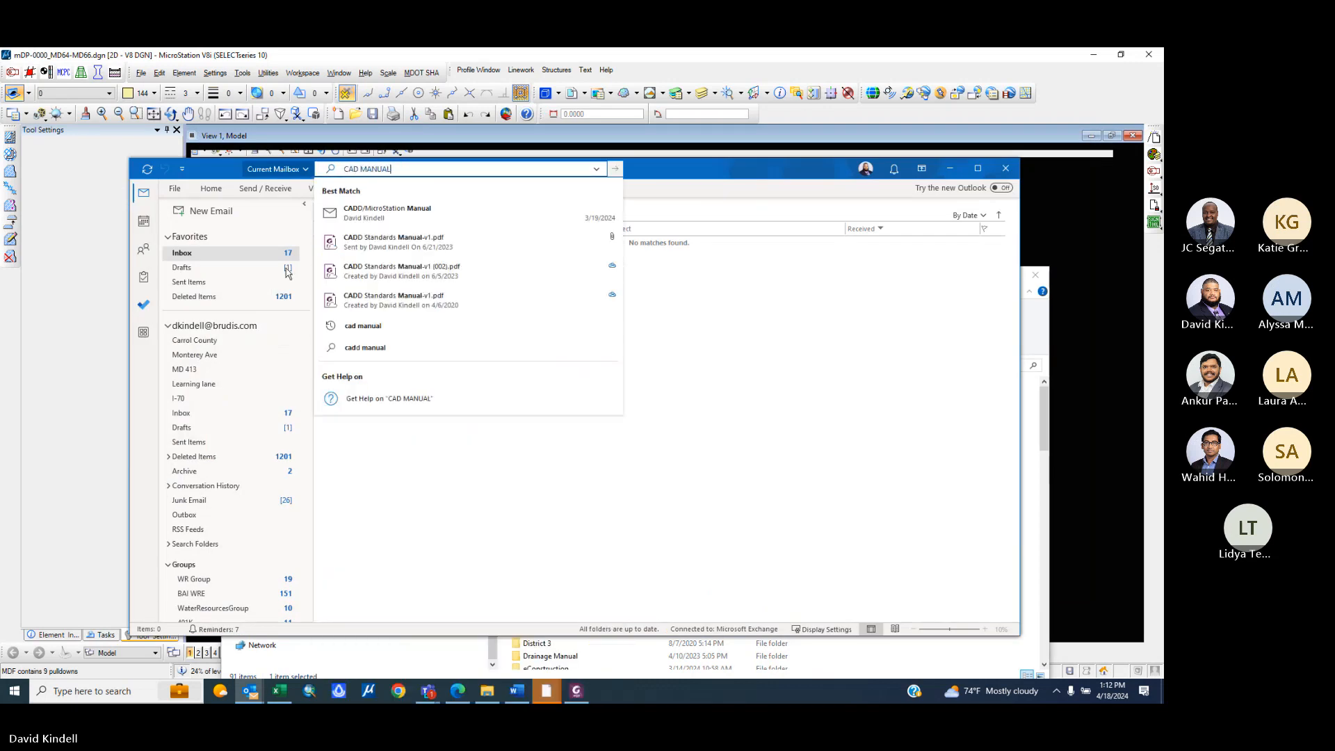
pyautogui.press('Return')
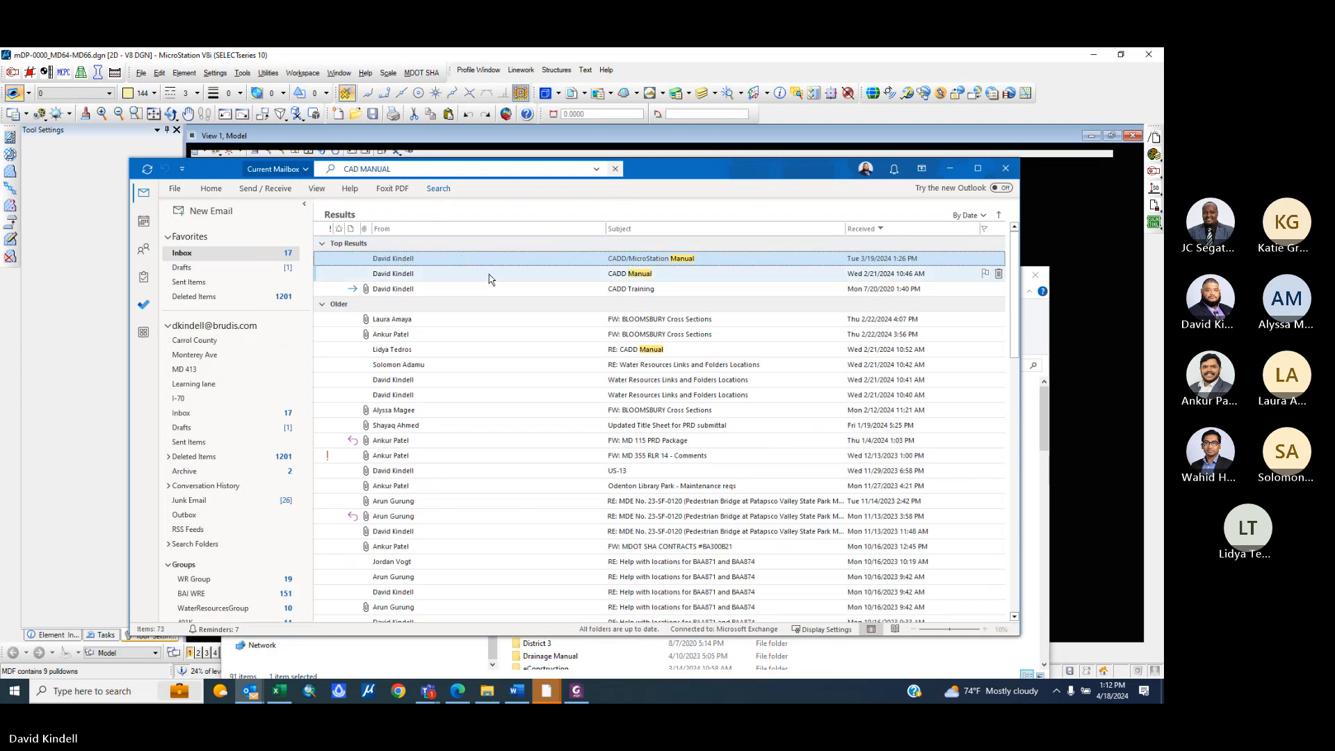
# - Open the CADD Training message and its attachment, CADD Standards Manual-v1.pdf
pyautogui.click(461, 290)
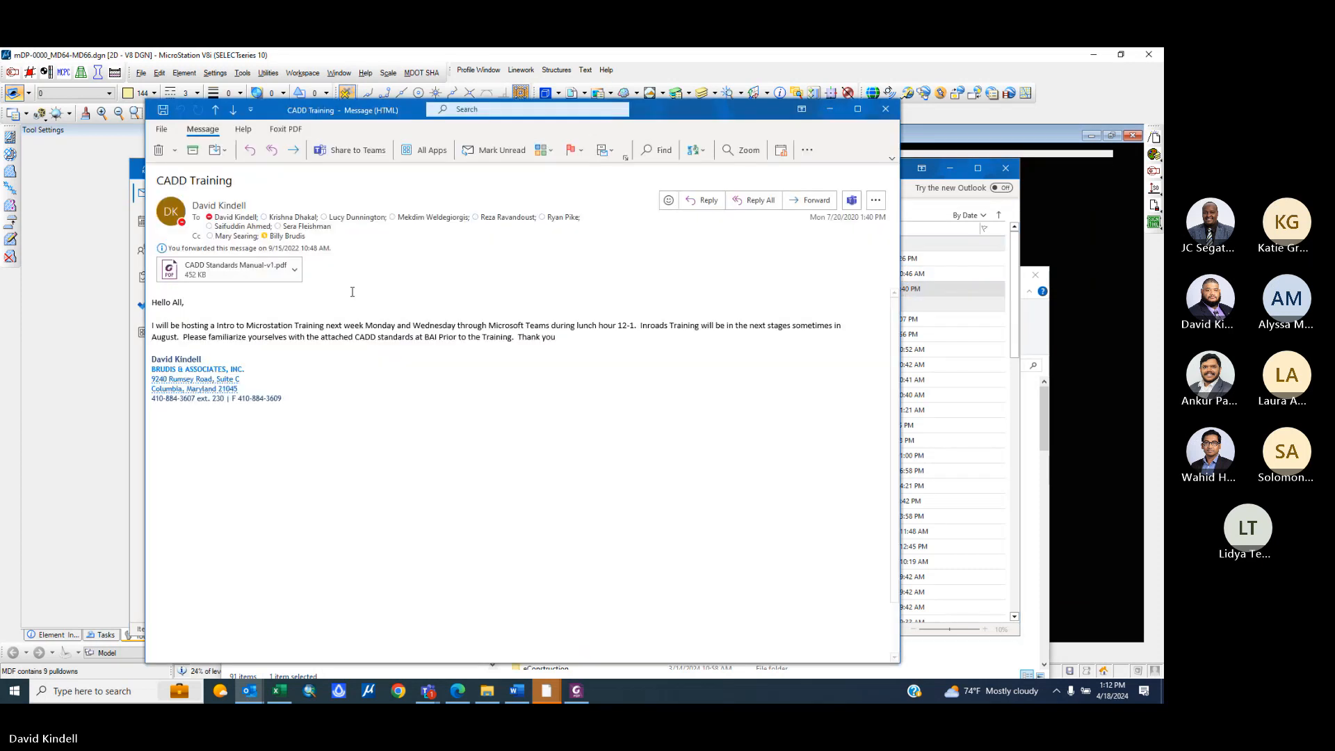
pyautogui.click(251, 269)
pyautogui.doubleClick(251, 270)
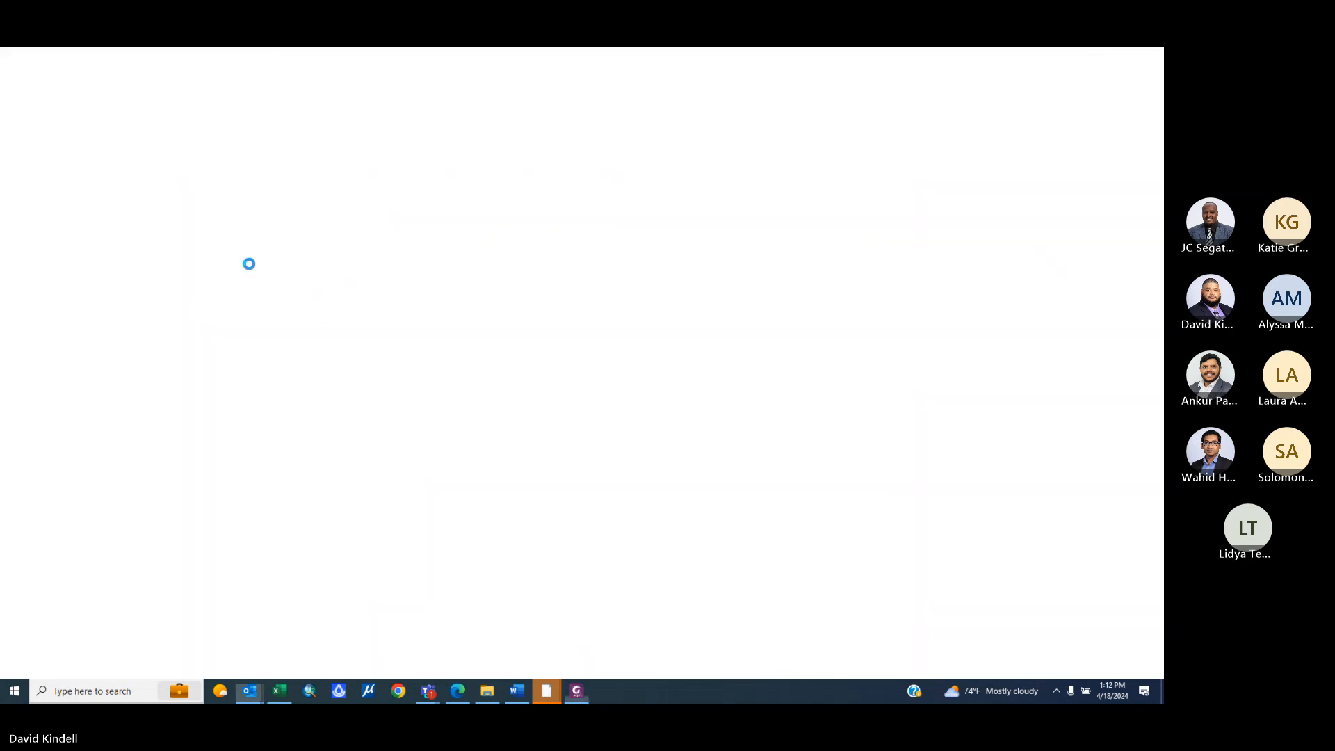
# - Search the CADD Standards Manual for "LERORY" and for the corrected spelling "LEROY"
pyautogui.click(46, 668)
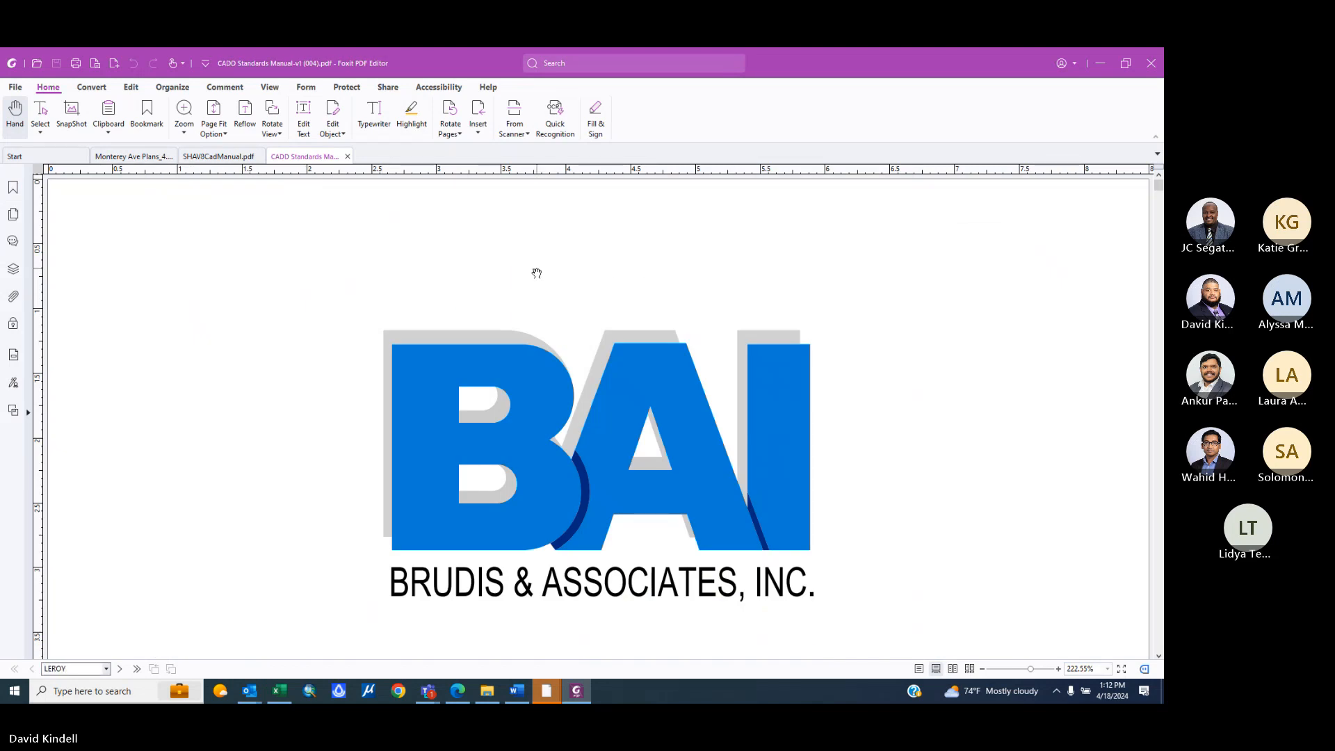
pyautogui.scroll(-4, 537, 273)
pyautogui.hotkey('ctrl', 'f')
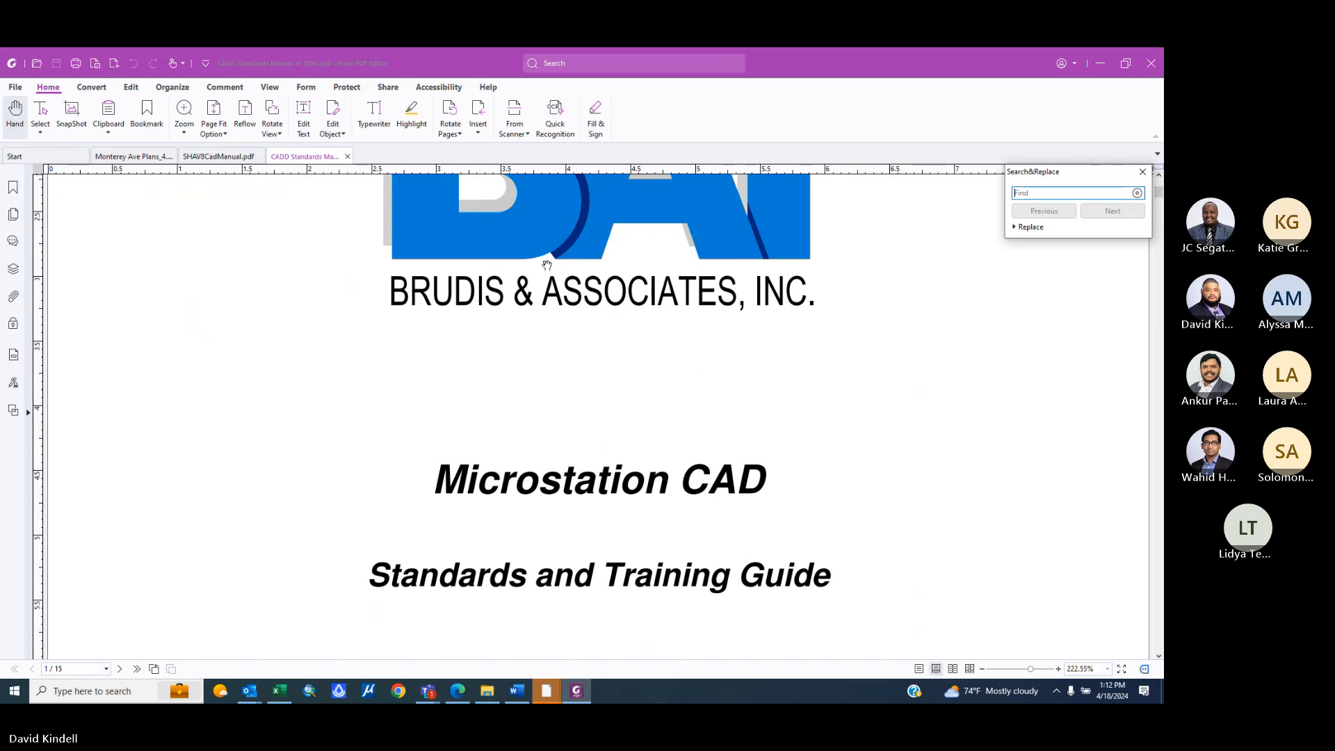
pyautogui.write('LERORY')
pyautogui.press('Return')
pyautogui.click(742, 396)
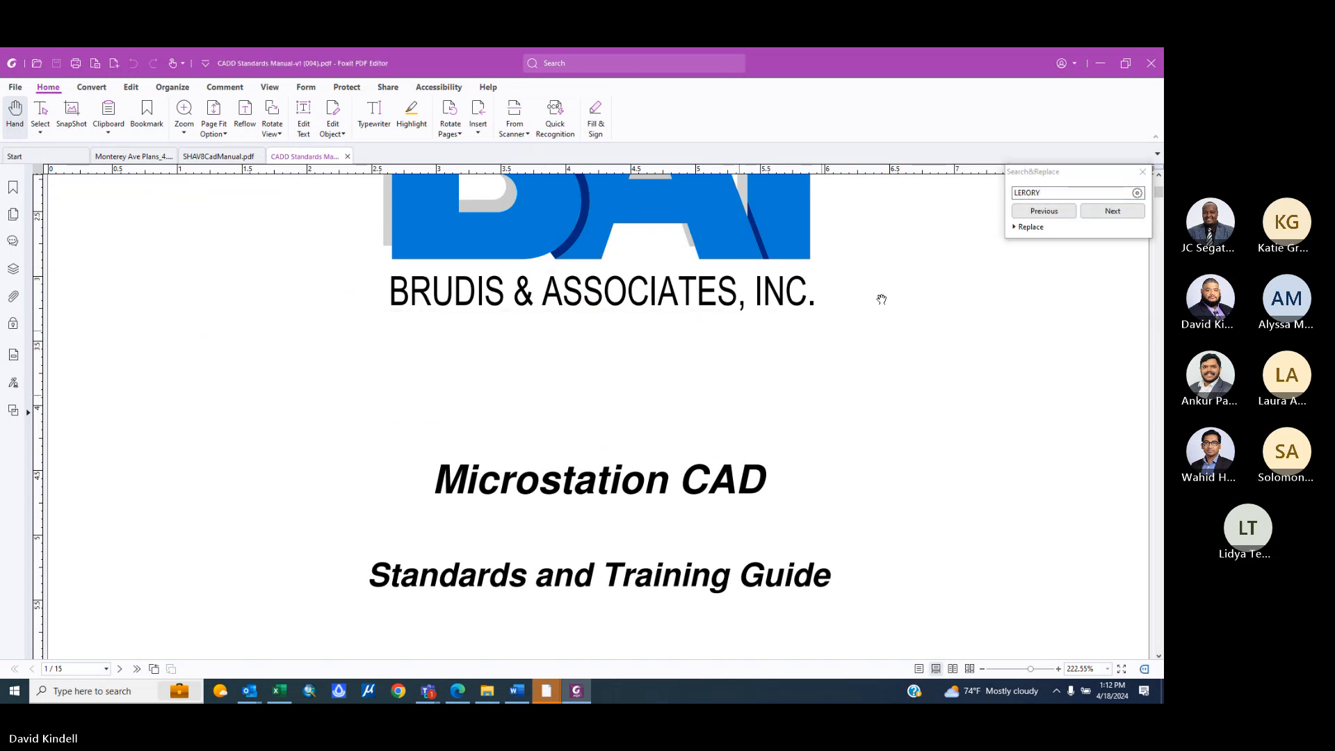
pyautogui.click(1041, 195)
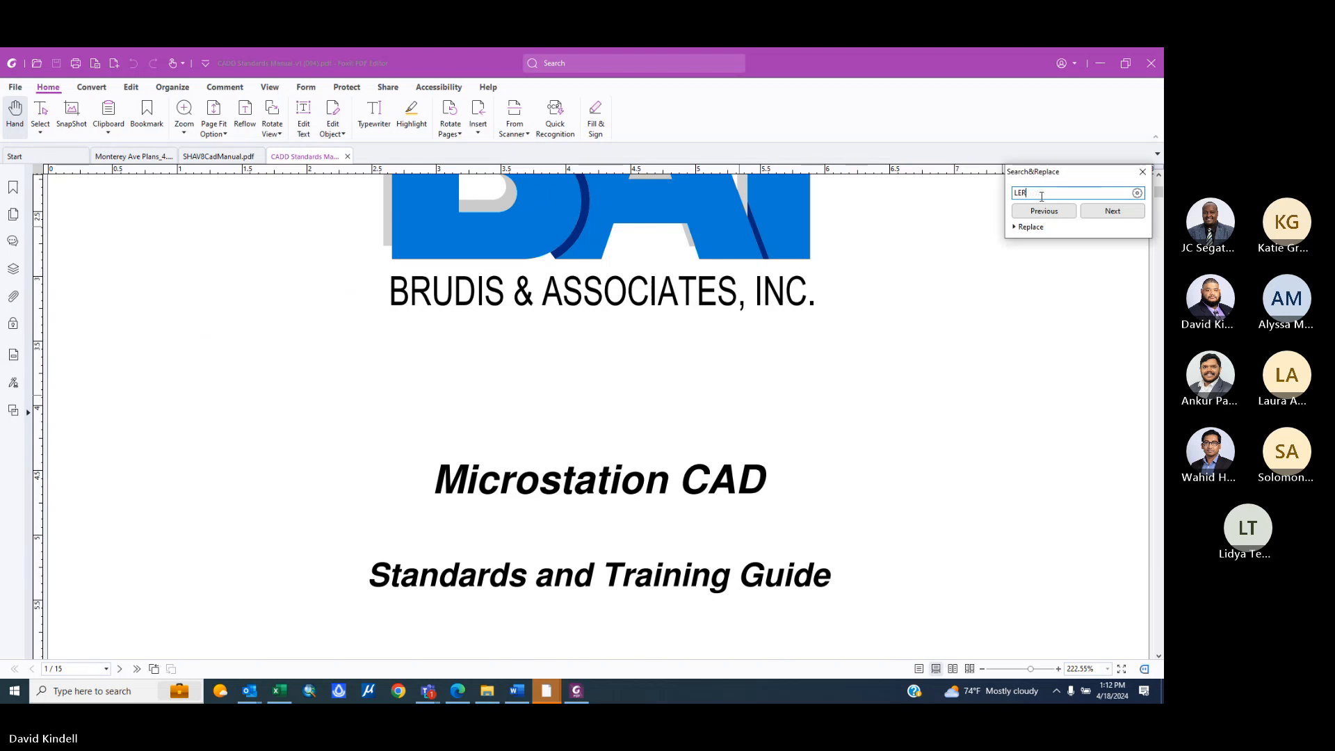
pyautogui.press('Return')
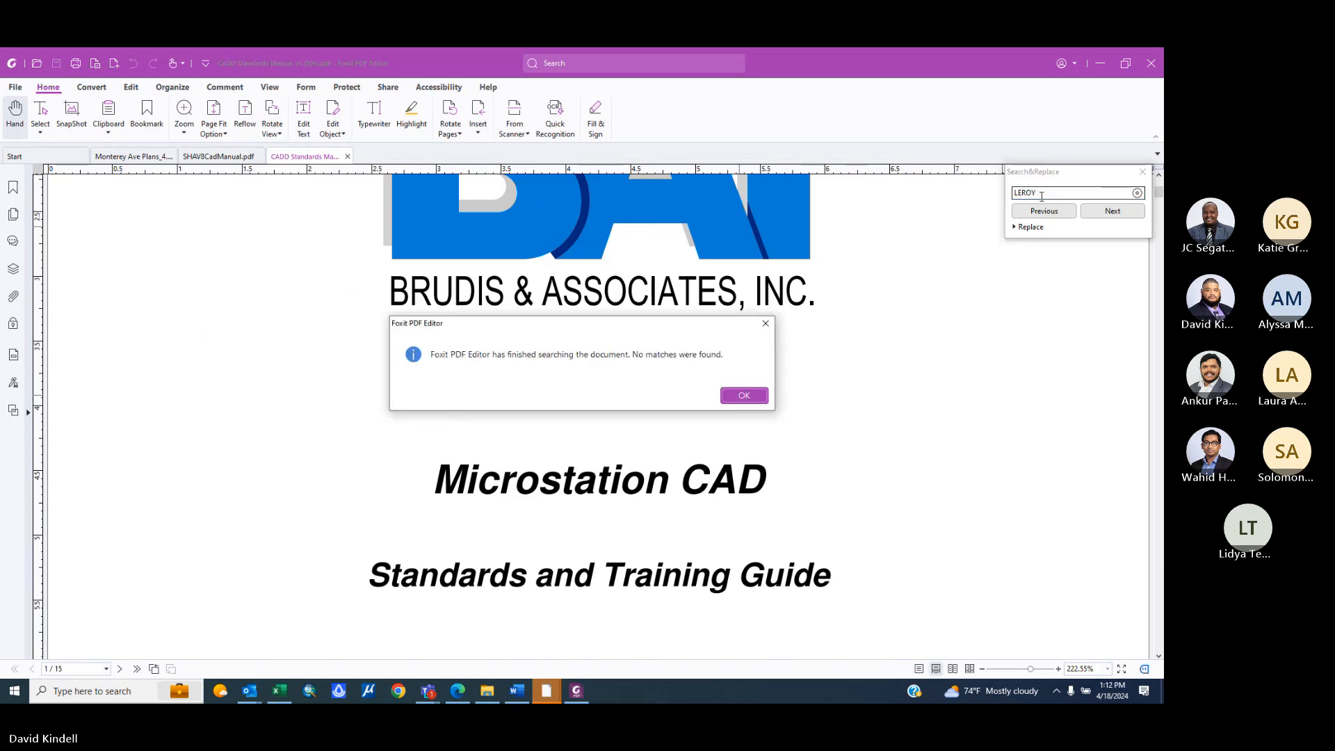
pyautogui.click(757, 394)
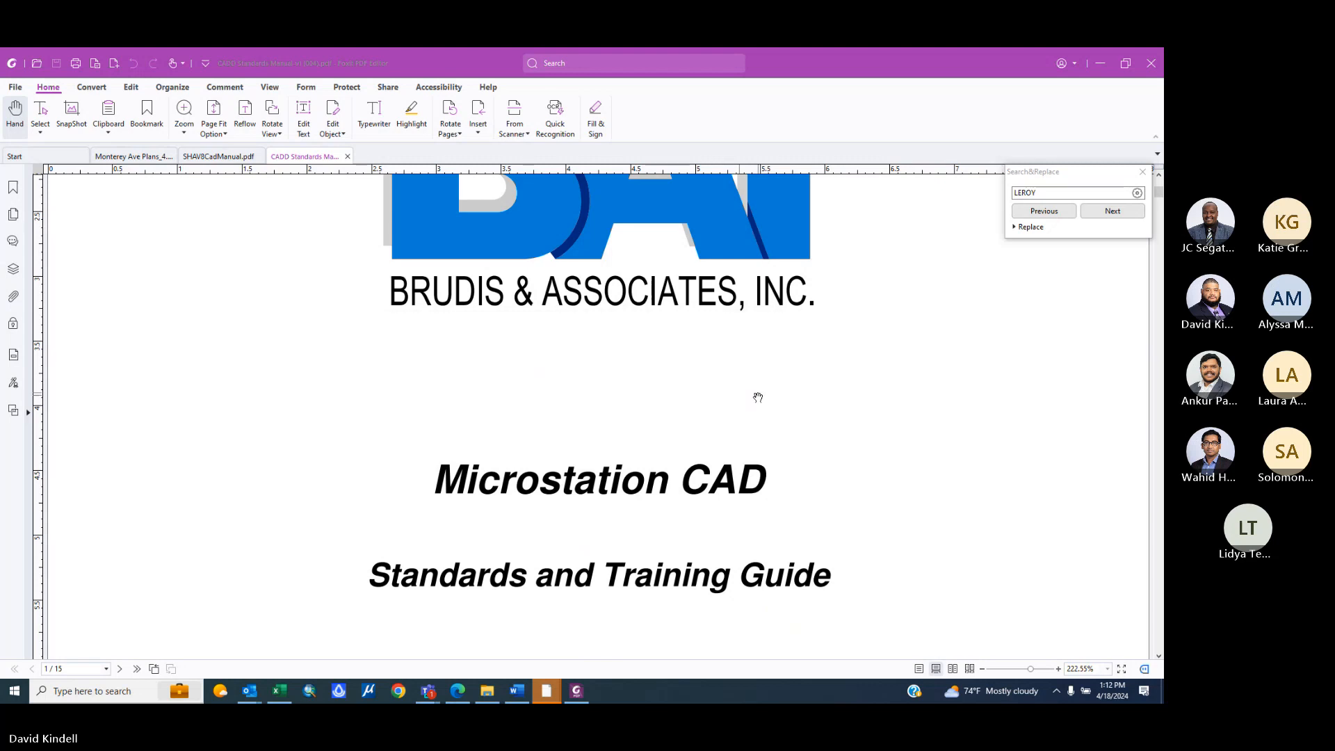
# - Fit whole pages of the manual in view and browse to Chapter 3: File Setup and Structure
pyautogui.scroll(-3, 438, 340)
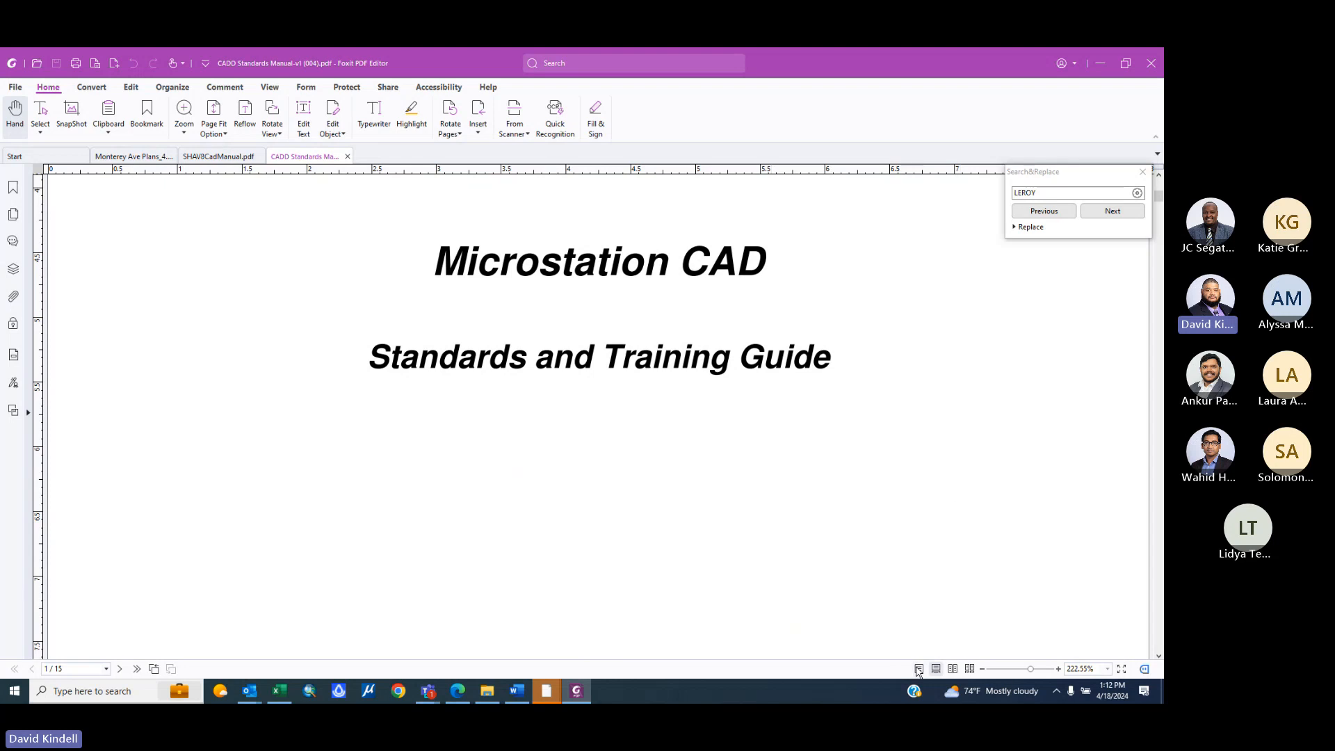
pyautogui.scroll(-3, 742, 498)
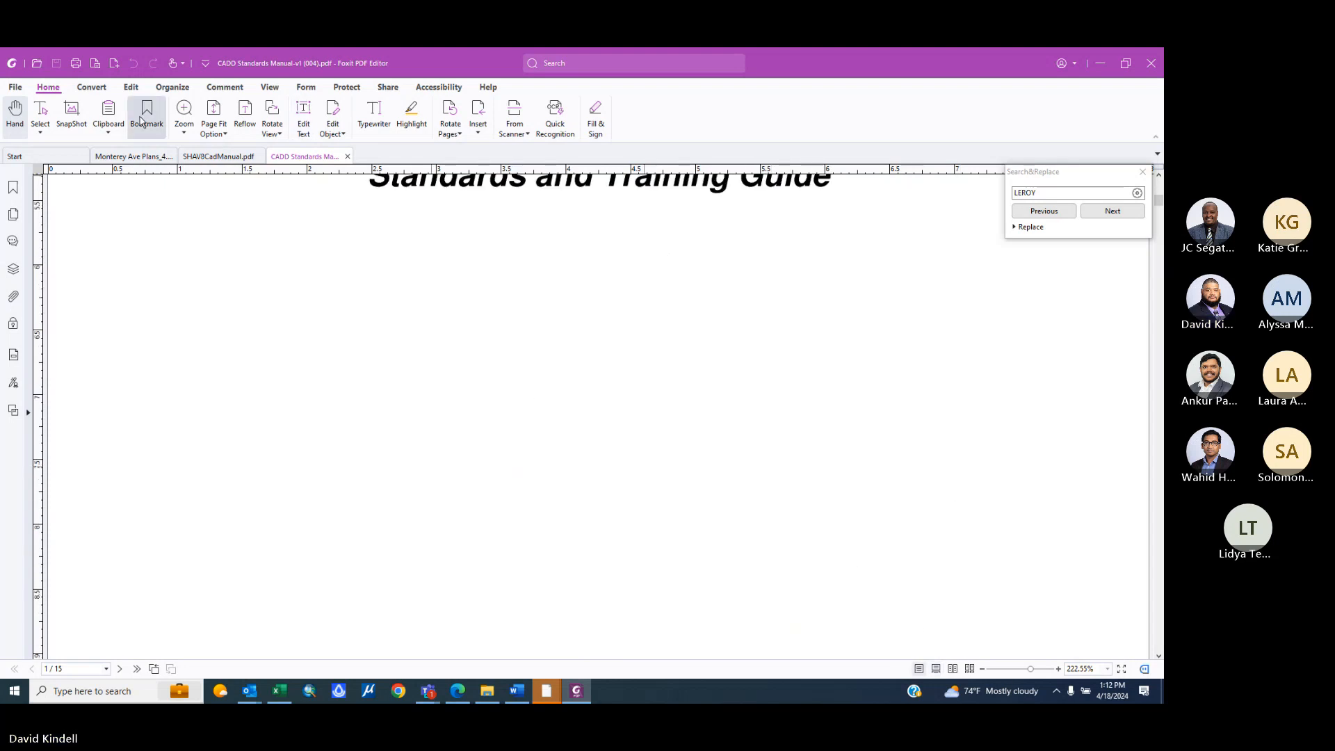
pyautogui.click(214, 113)
pyautogui.scroll(-6, 673, 402)
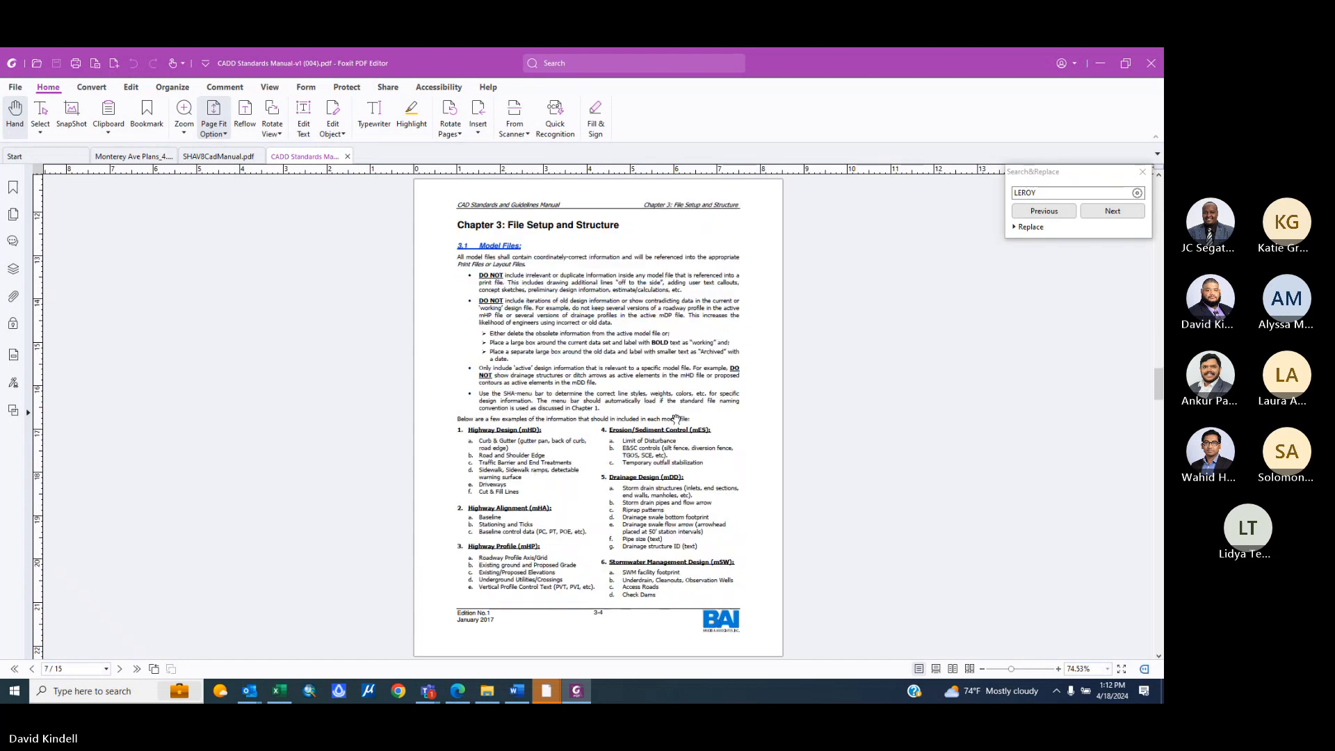
# - Browse the CADD Standards Manual to Chapter 4: Drafting and read section 4.1 Text at a legible size
pyautogui.scroll(-3, 517, 295)
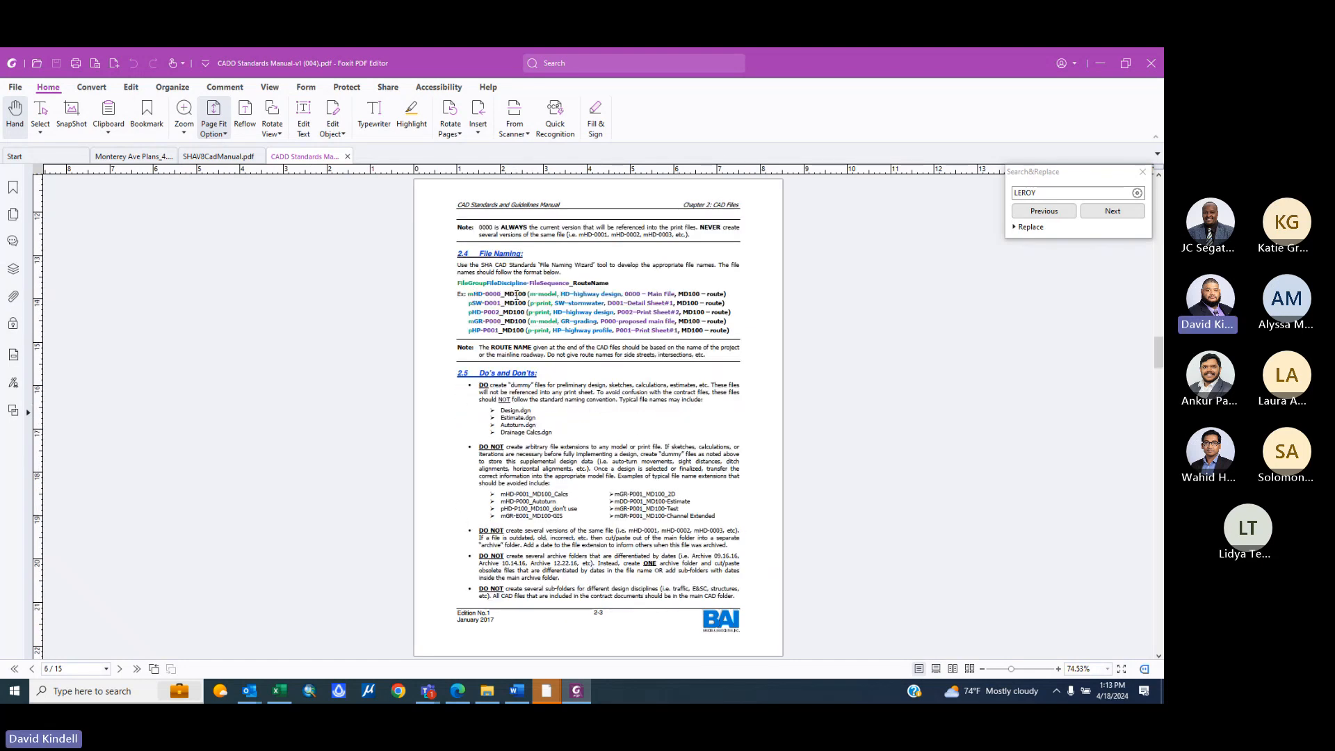
pyautogui.scroll(-2, 516, 295)
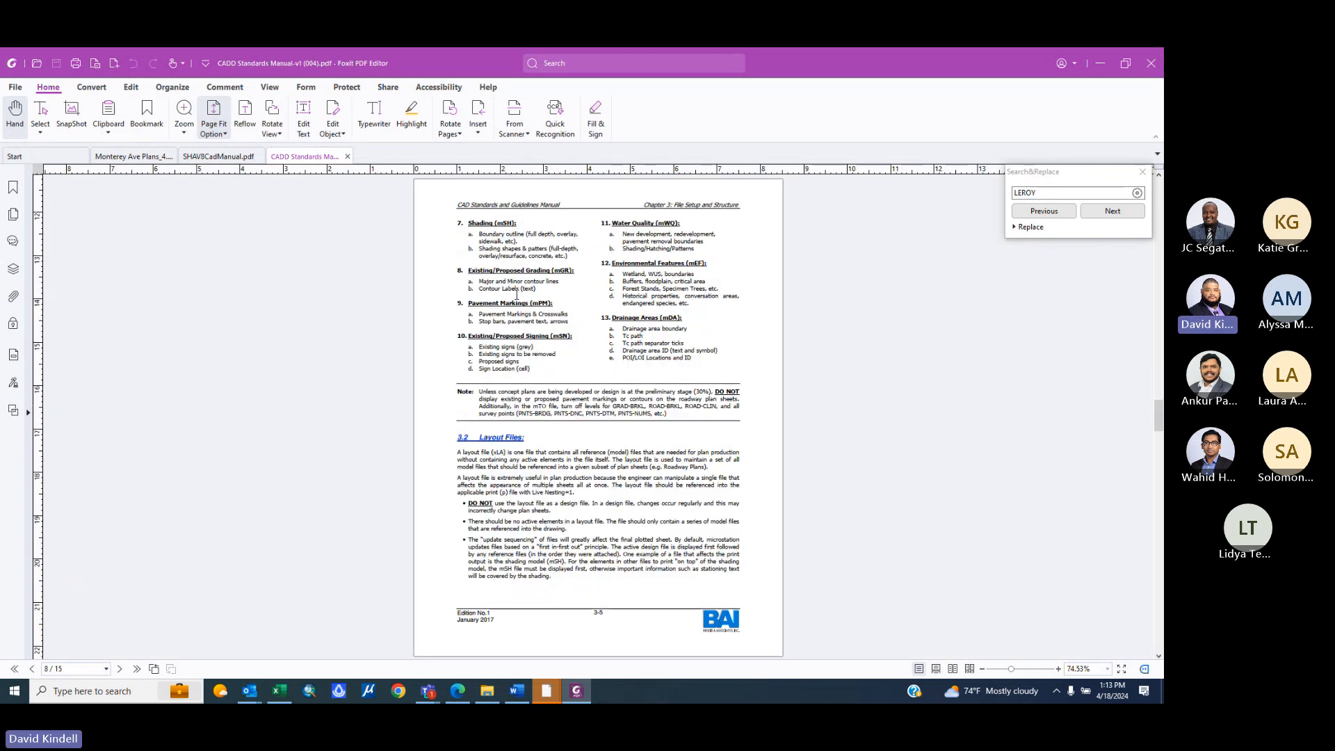
pyautogui.scroll(-1, 590, 494)
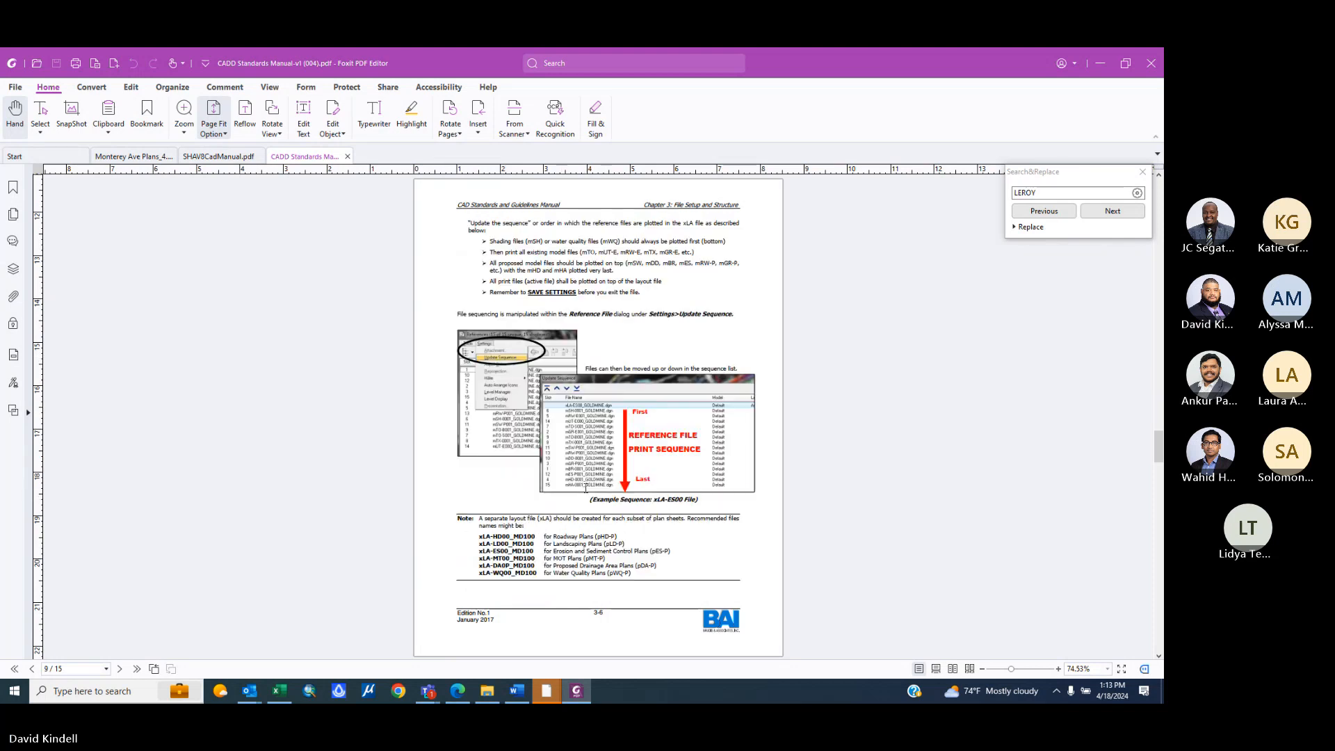
pyautogui.scroll(-2, 559, 283)
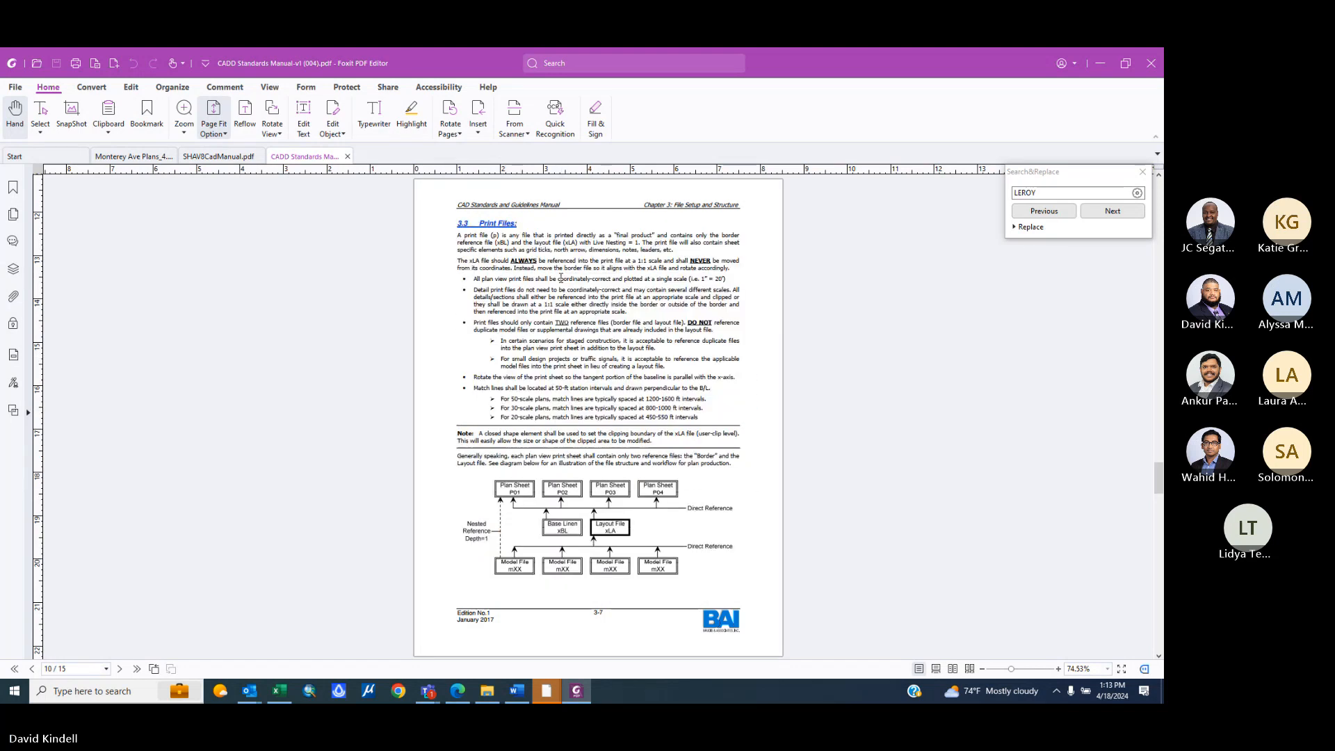
pyautogui.keyDown('ctrl'); pyautogui.scroll(1, 511, 324); pyautogui.keyUp('ctrl')
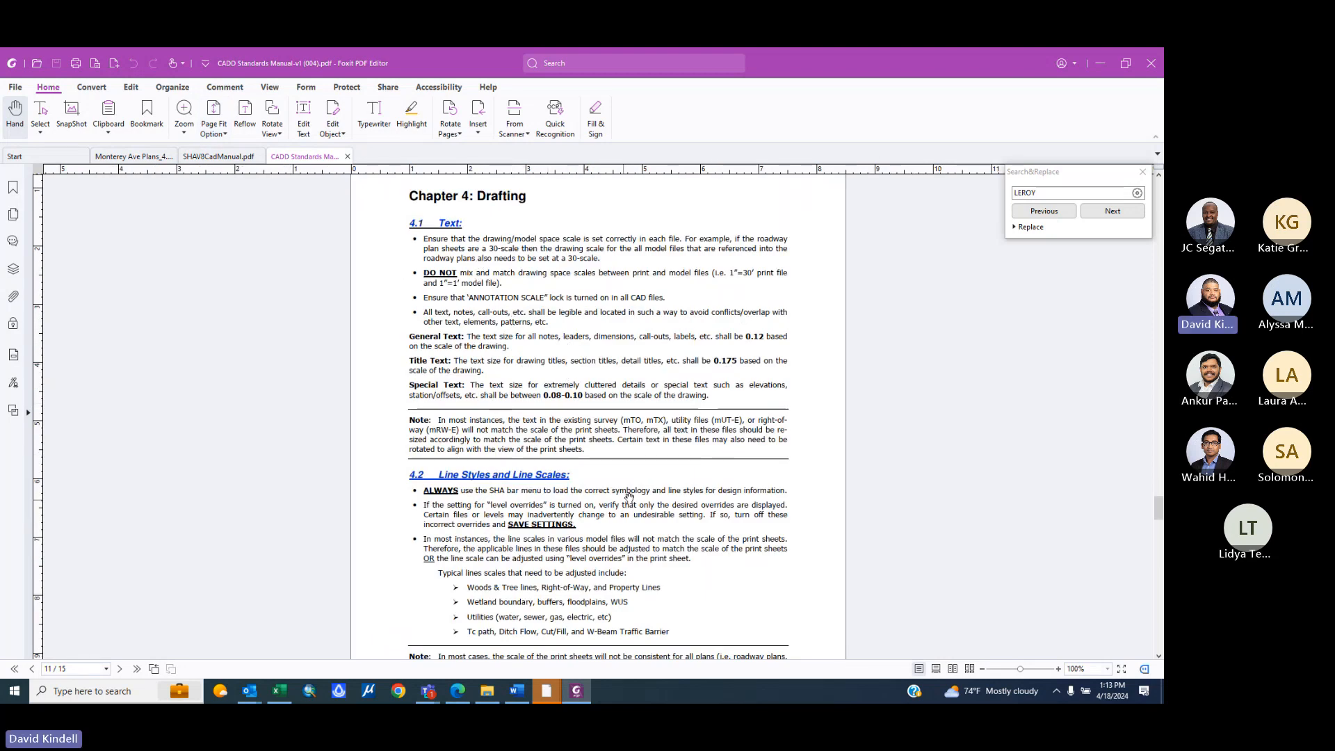
pyautogui.scroll(1, 443, 308)
pyautogui.scroll(-1, 442, 307)
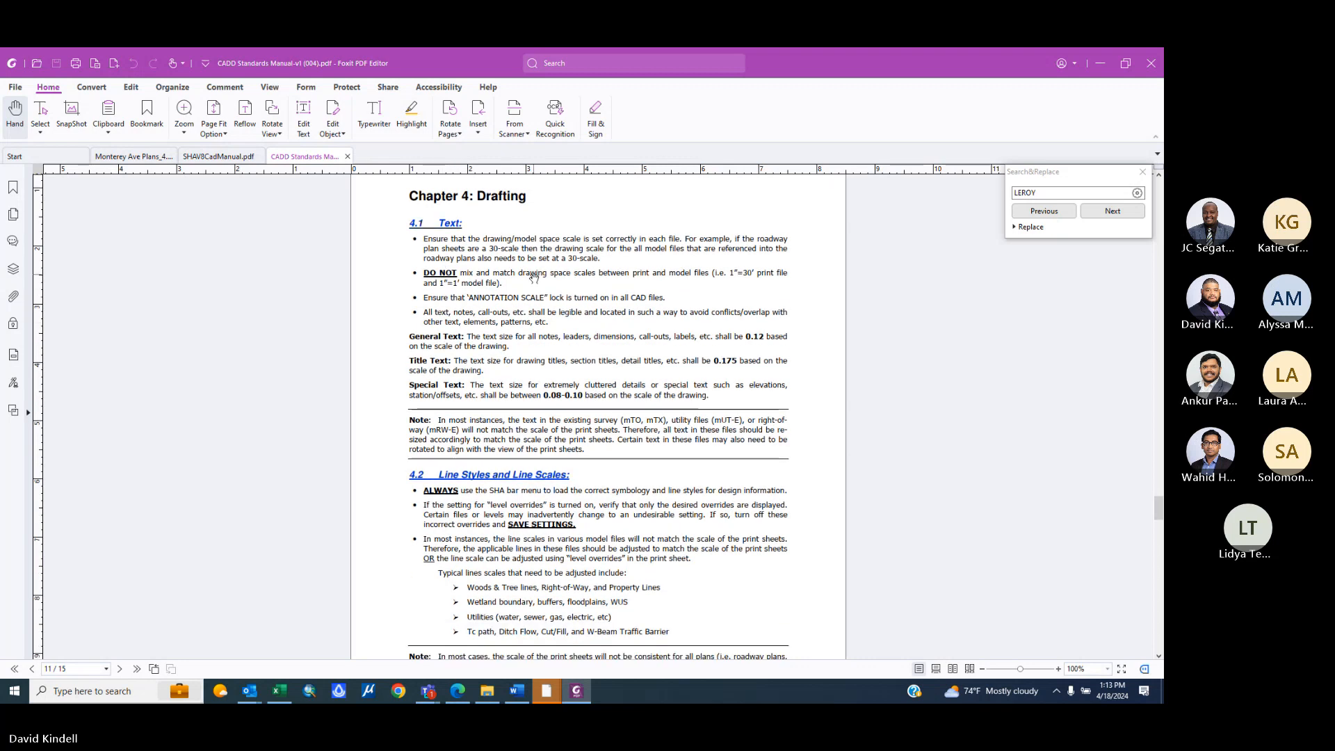
pyautogui.keyDown('ctrl'); pyautogui.scroll(1, 534, 277); pyautogui.keyUp('ctrl')
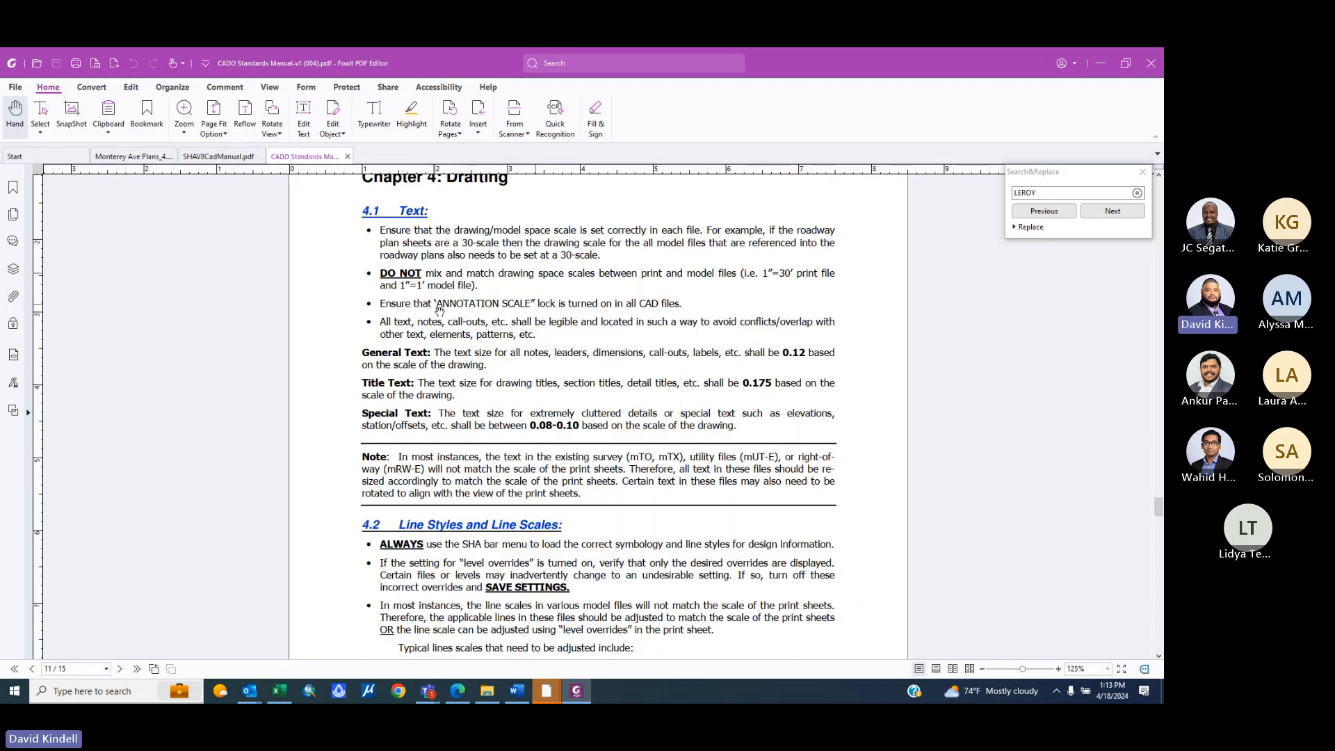
# - Skim the manual's line style, project folder and print file sections, and return to the text size rules in section 4.1
pyautogui.scroll(-15, 535, 276)
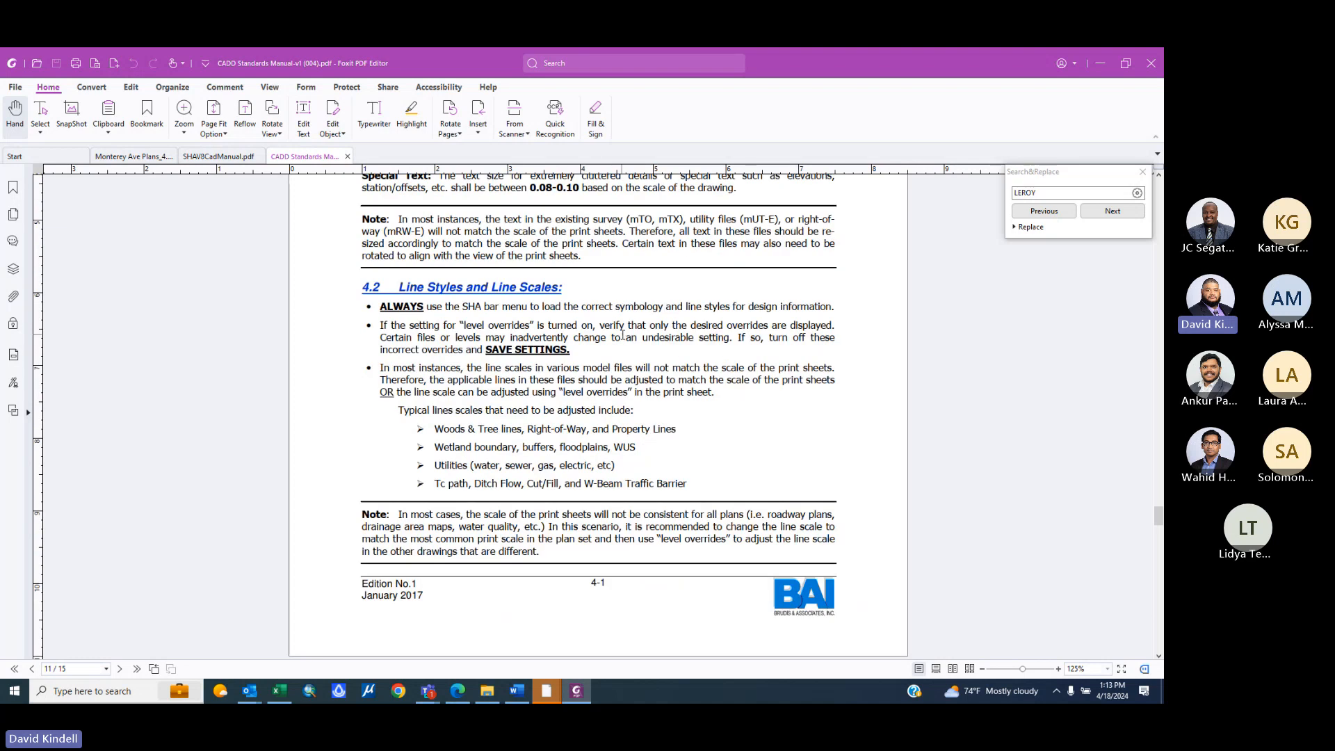
pyautogui.scroll(-10, 623, 335)
pyautogui.scroll(-1, 571, 309)
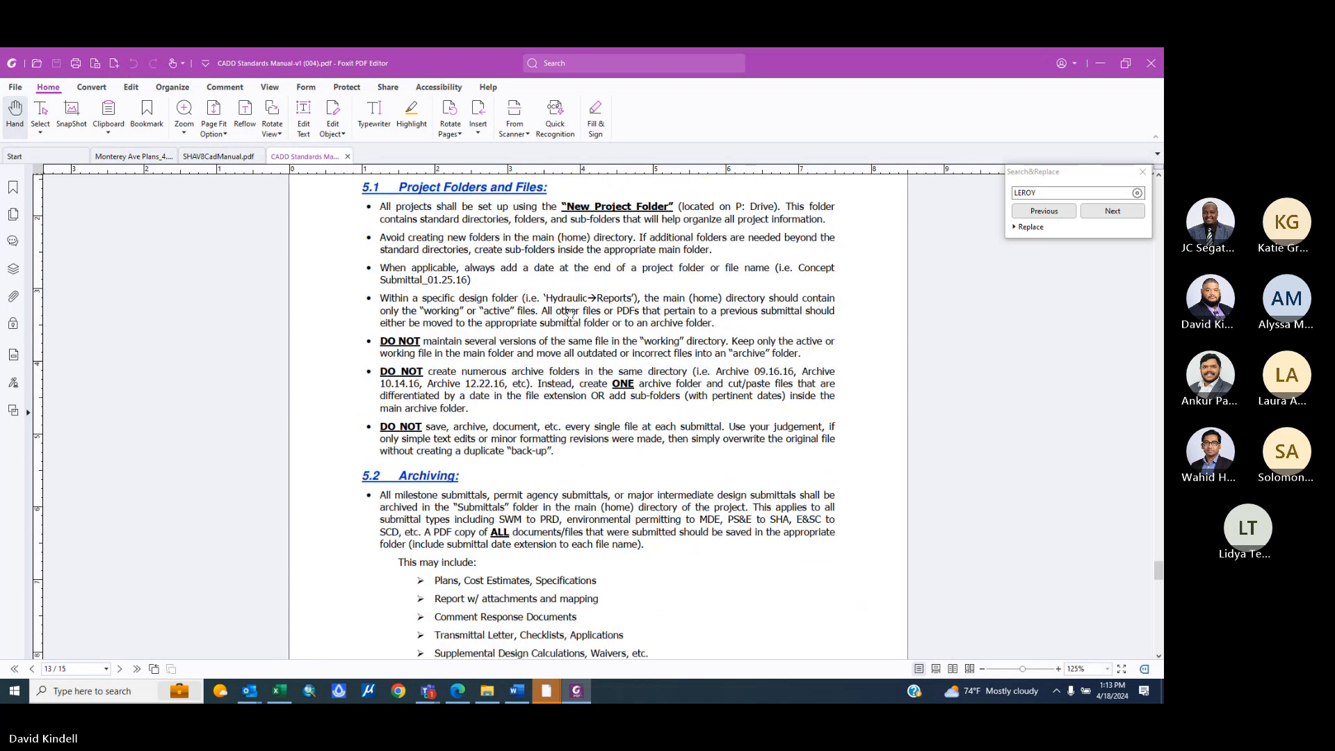
pyautogui.keyDown('ctrl'); pyautogui.scroll(-2, 571, 310); pyautogui.keyUp('ctrl')
pyautogui.scroll(20, 571, 309)
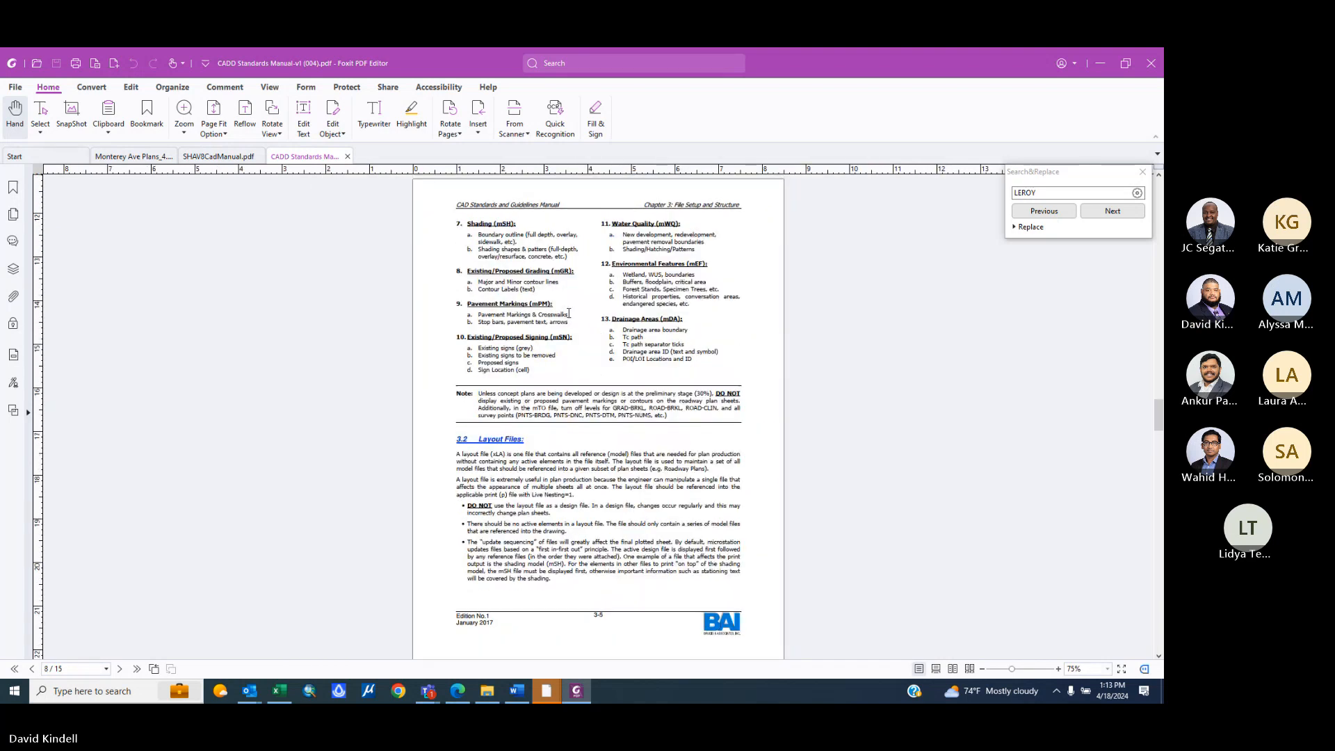
pyautogui.scroll(-3, 569, 314)
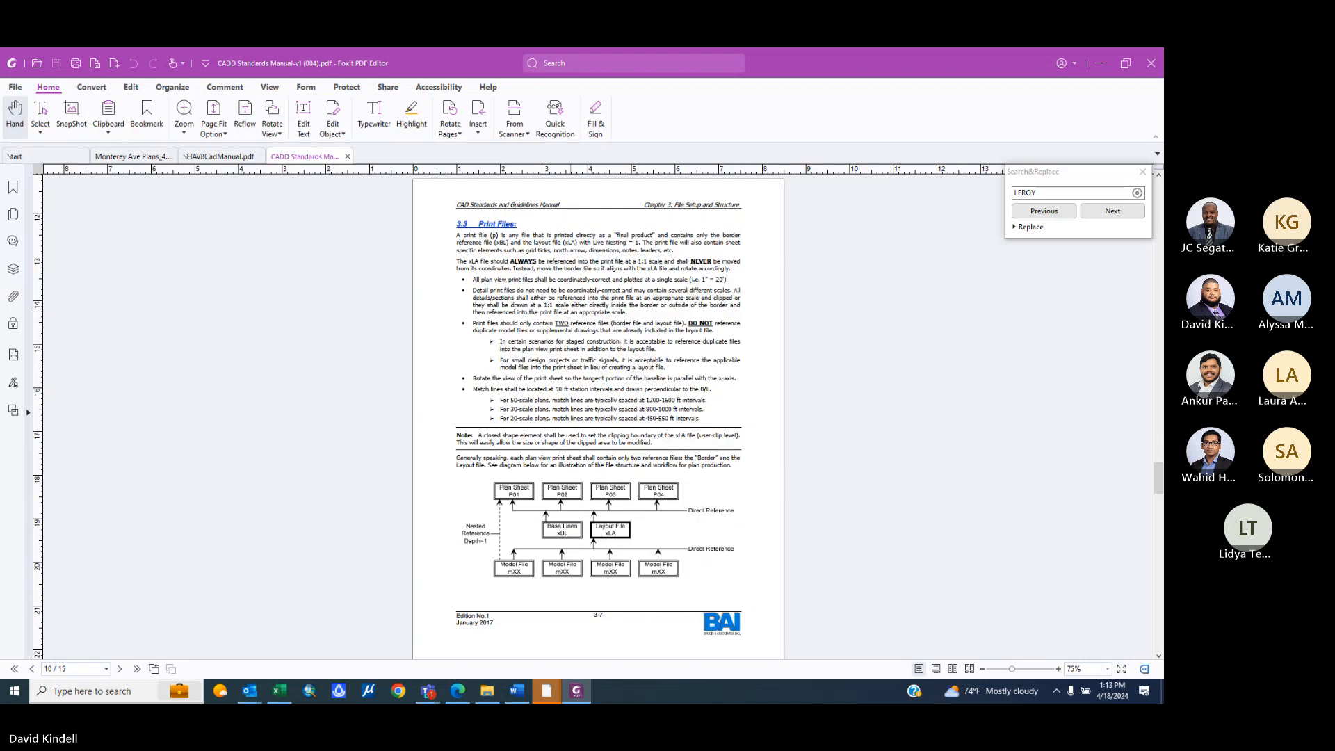
pyautogui.scroll(-3, 575, 313)
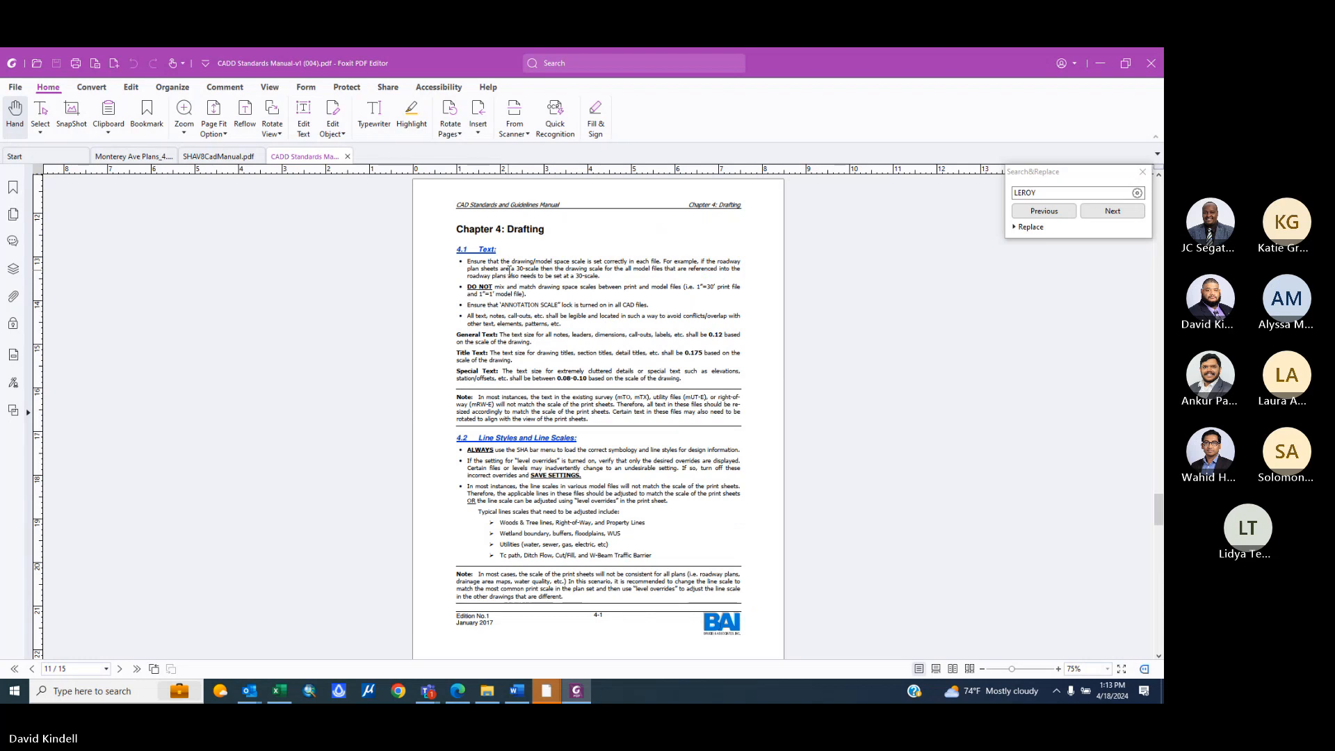
pyautogui.keyDown('ctrl'); pyautogui.scroll(1, 724, 335); pyautogui.keyUp('ctrl')
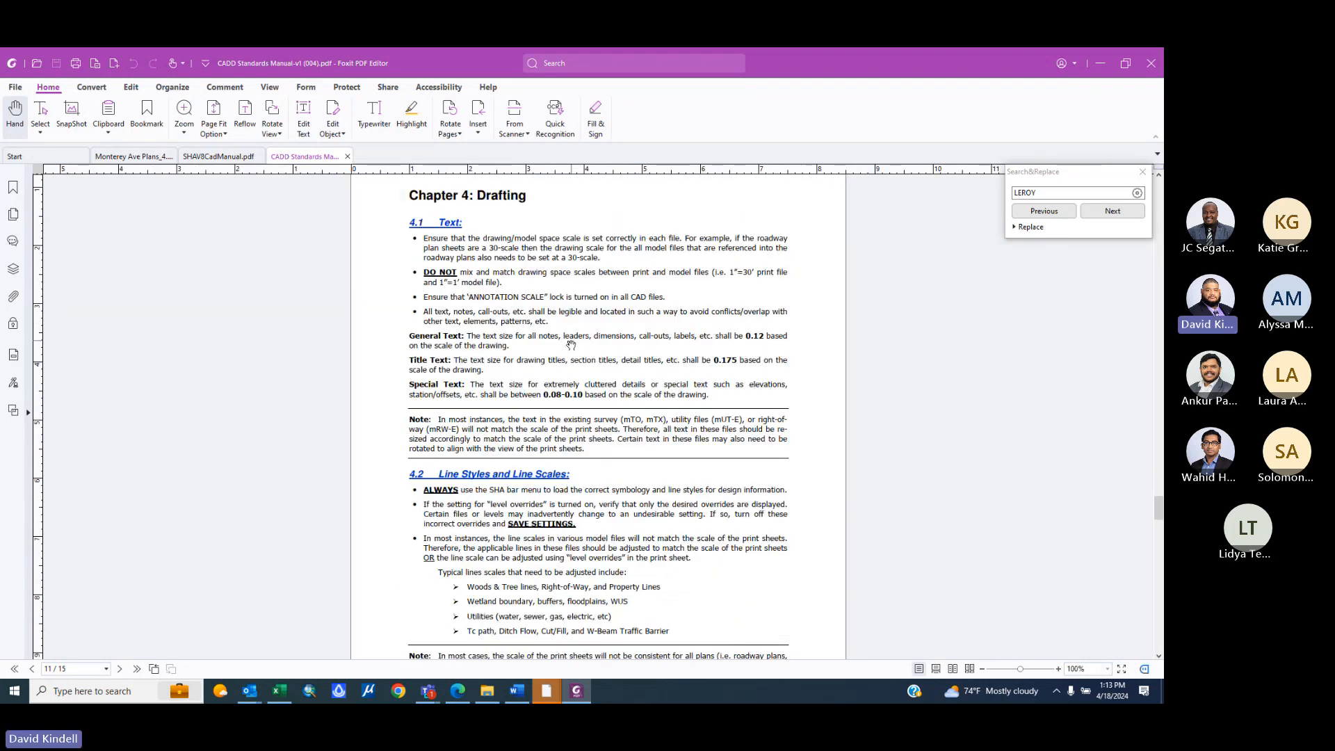
pyautogui.keyDown('ctrl'); pyautogui.scroll(1, 571, 345); pyautogui.keyUp('ctrl')
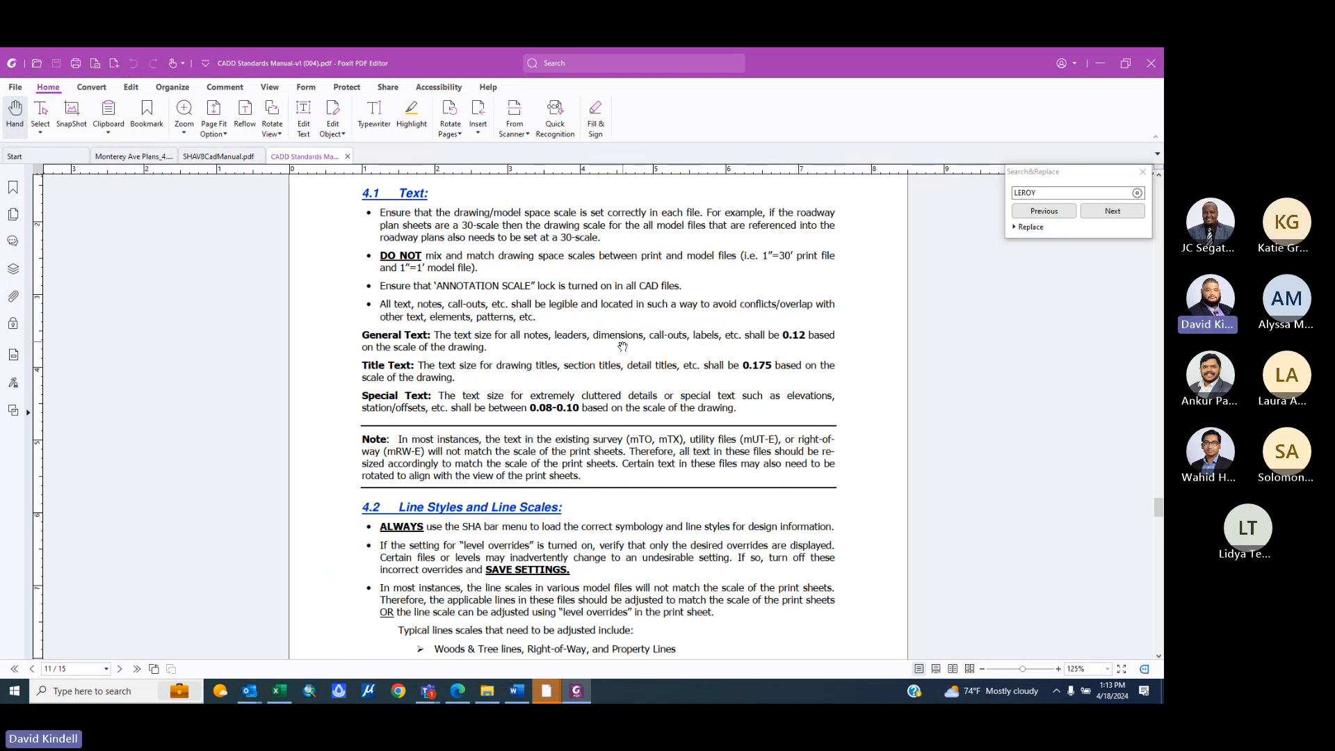
pyautogui.scroll(3, 623, 346)
# - Search the CADD Standards Manual for "120" through the end of the document
pyautogui.doubleClick(1034, 194)
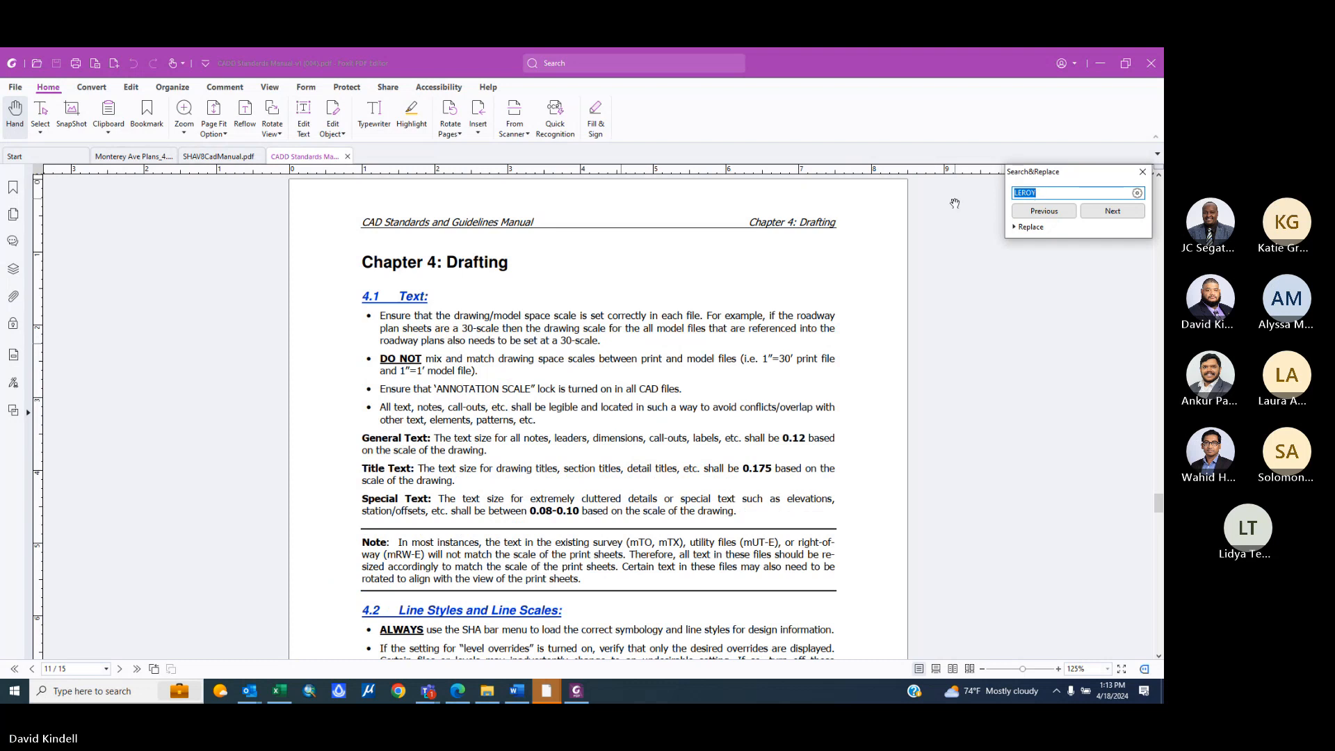
pyautogui.write('120')
pyautogui.press('Return')
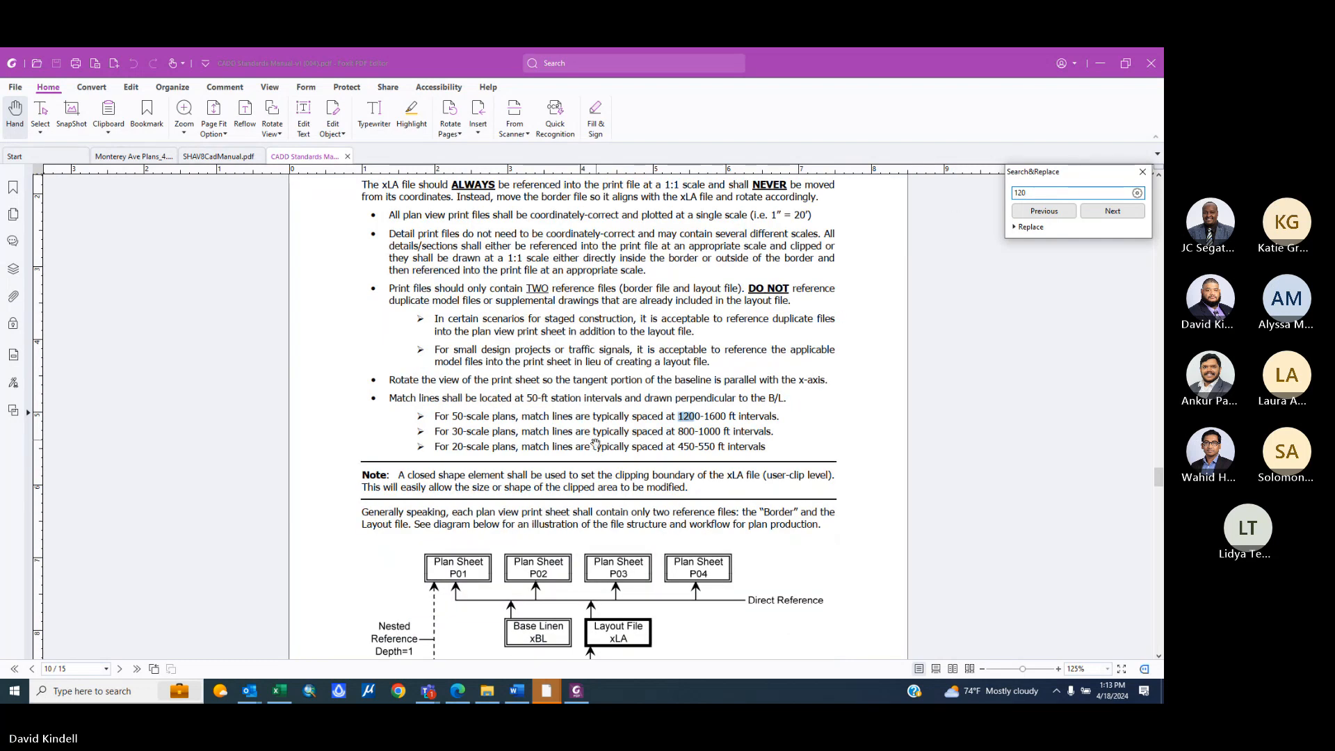
pyautogui.press('Return')
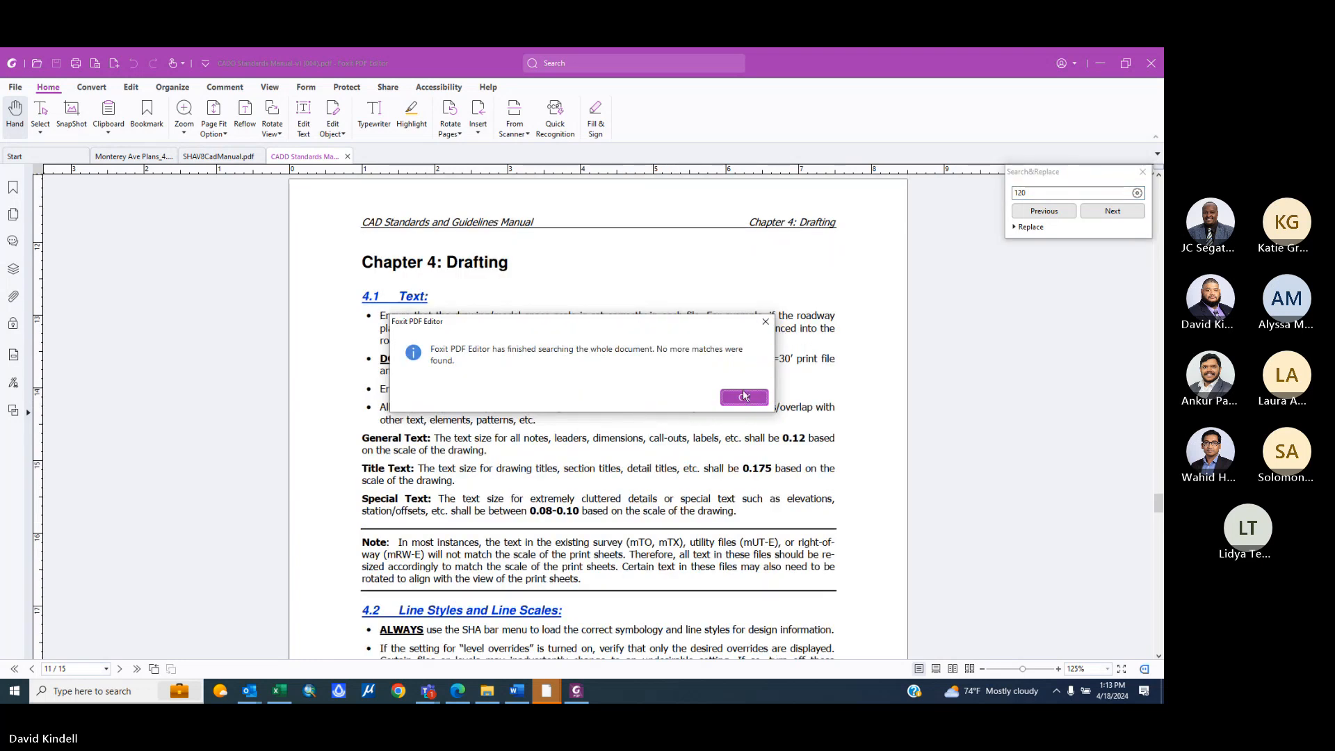
pyautogui.click(743, 397)
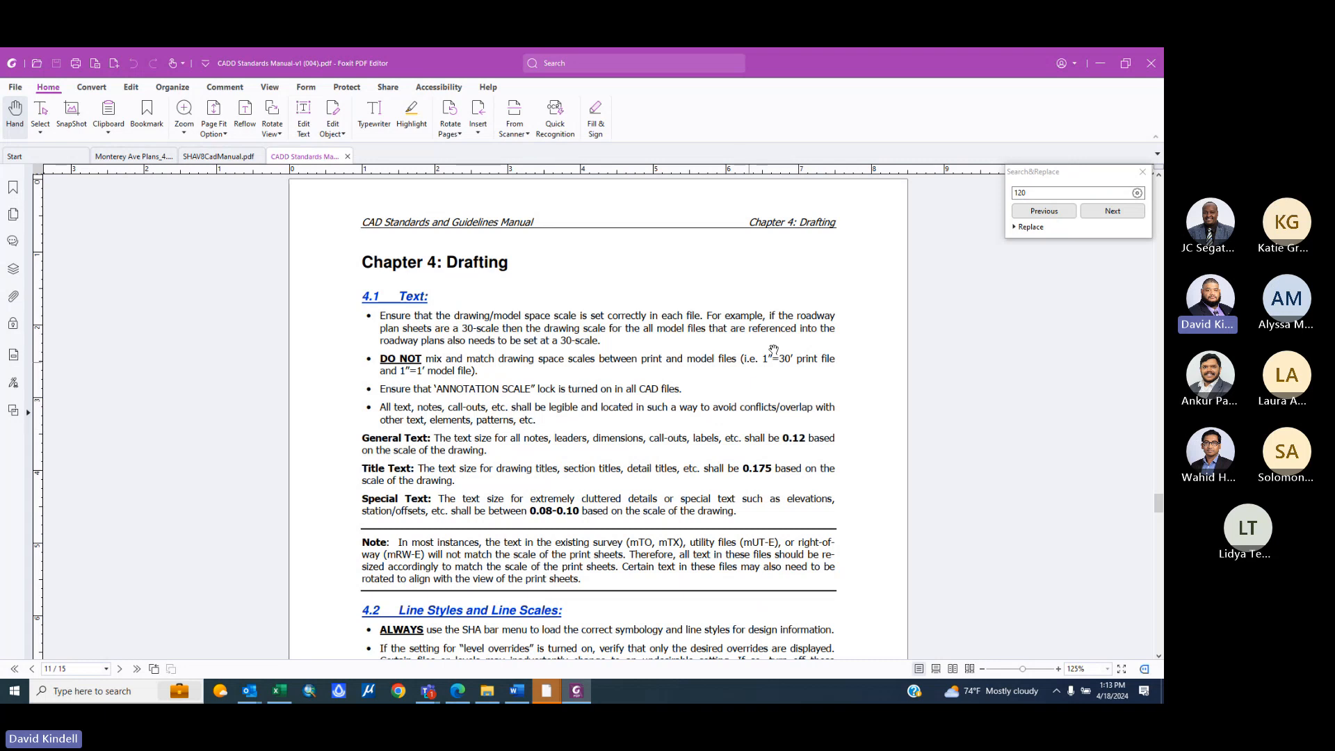
# - Switch back to MicroStation, acknowledge the project standard notice, and fit the drawing to reach the upper profile's pipe labels
pyautogui.click(1100, 63)
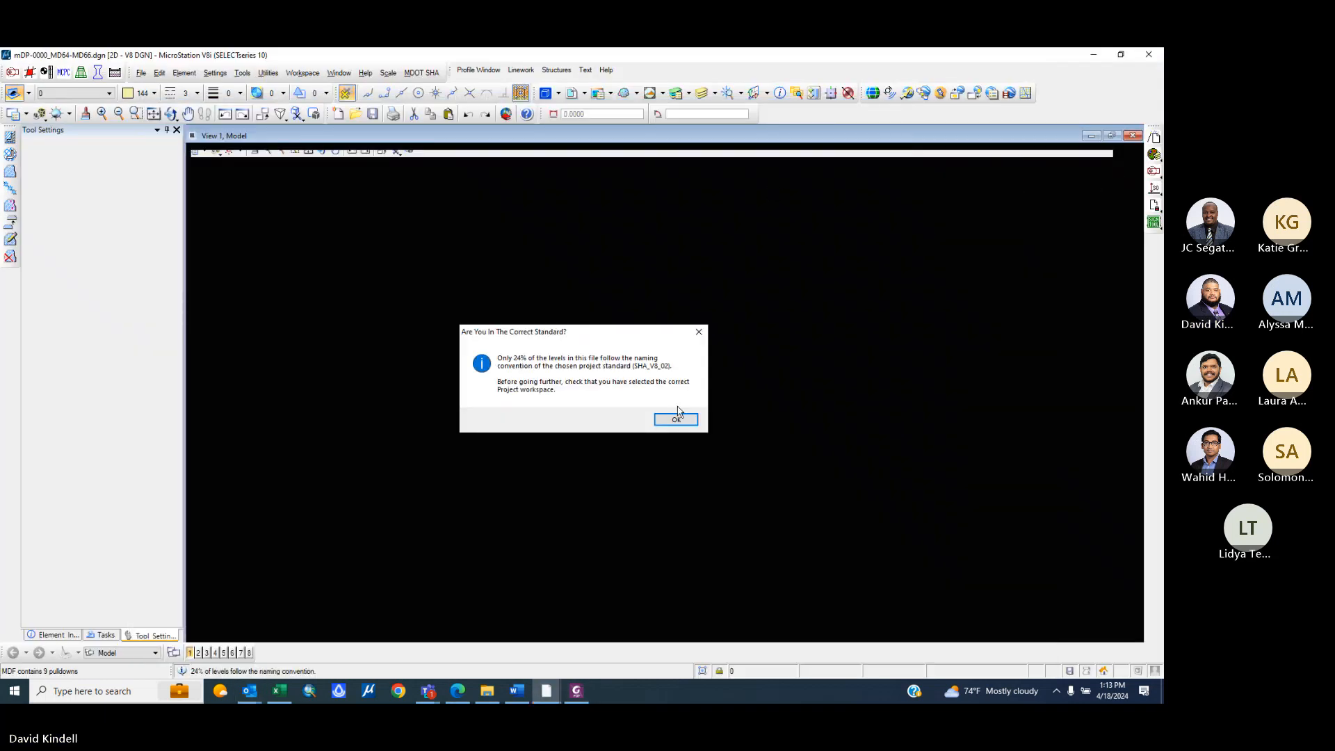
pyautogui.click(677, 417)
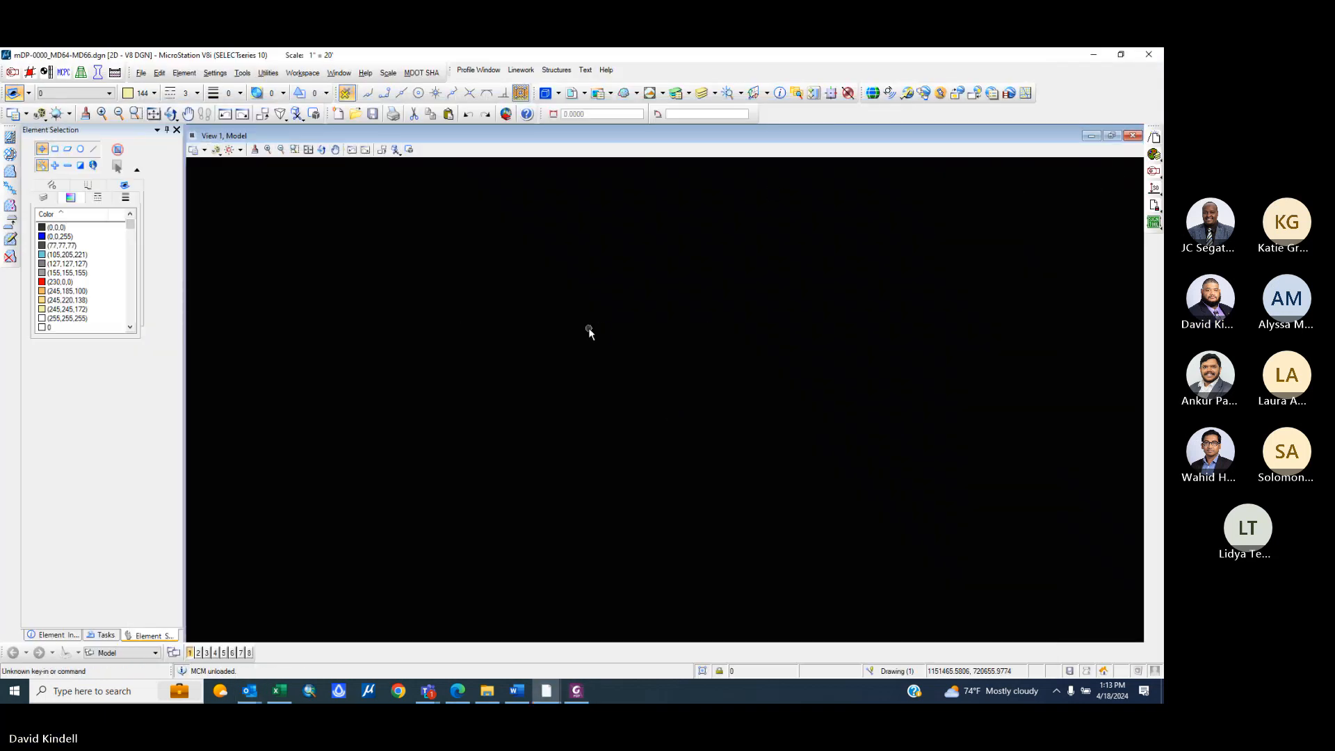
pyautogui.click(308, 150)
pyautogui.scroll(6, 659, 445)
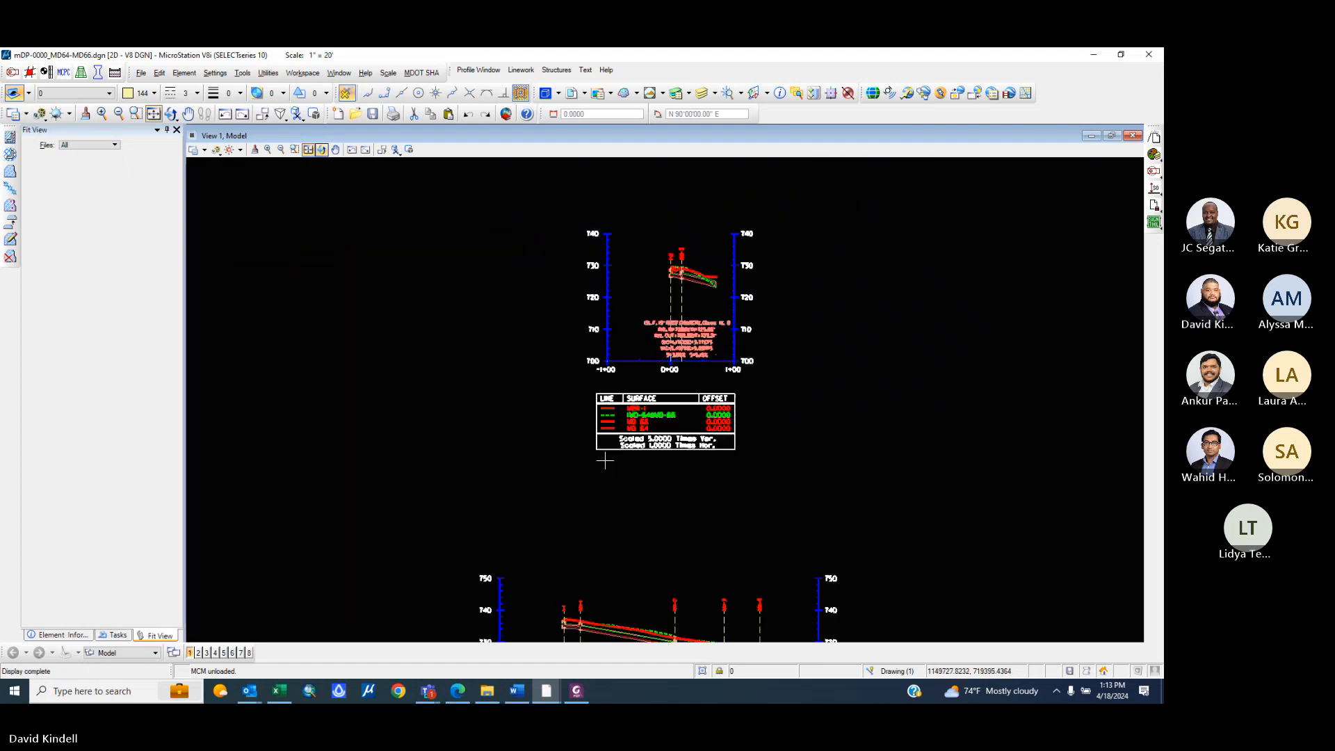
pyautogui.scroll(2, 662, 318)
pyautogui.rightClick(633, 223)
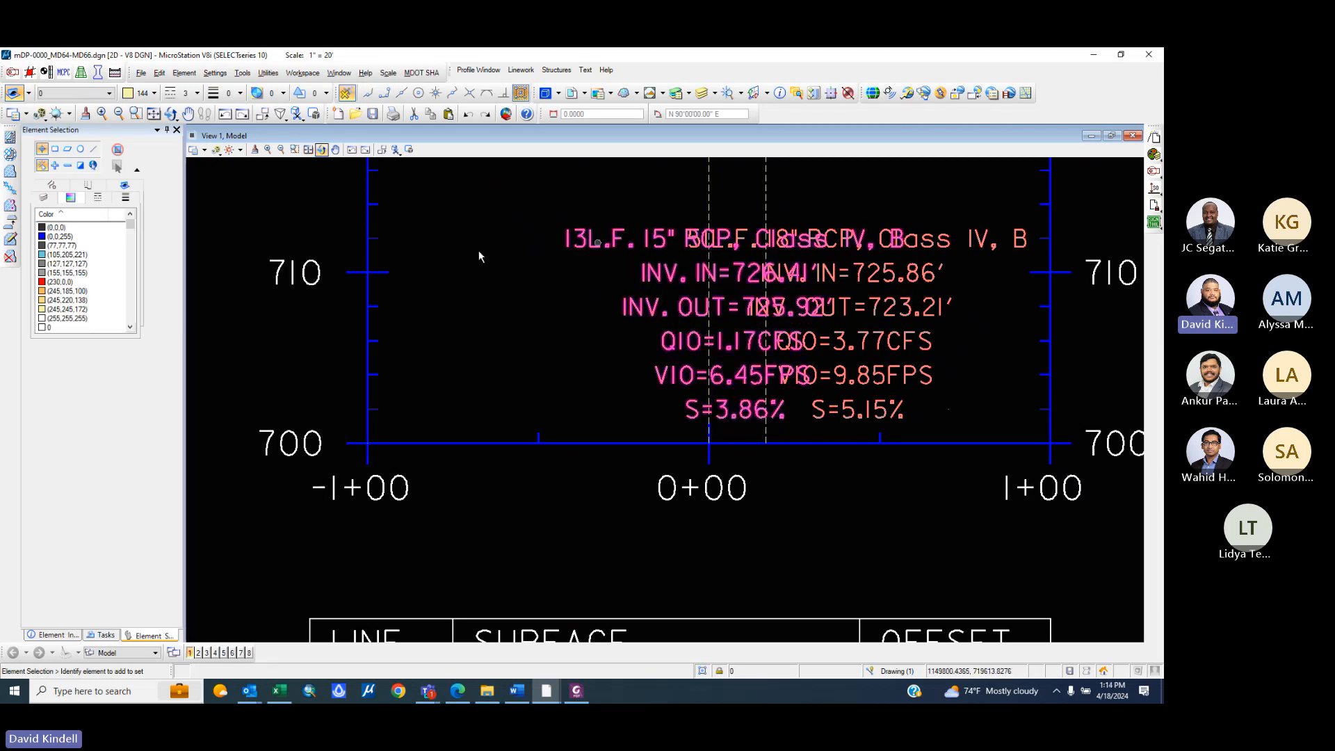
# - Apply the Leroy_120 text style to the whole 13 L.F. 15" RCP pipe label on the upper profile
pyautogui.click(612, 241)
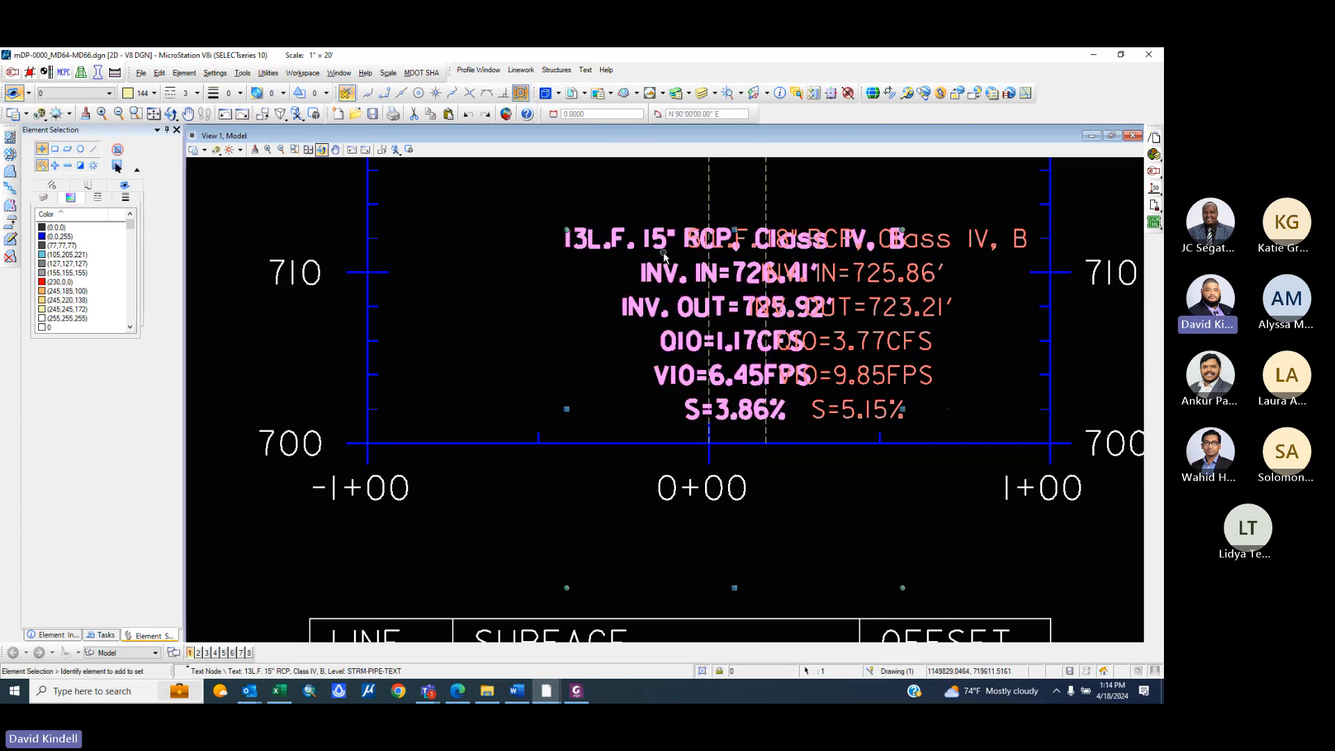
pyautogui.doubleClick(641, 239)
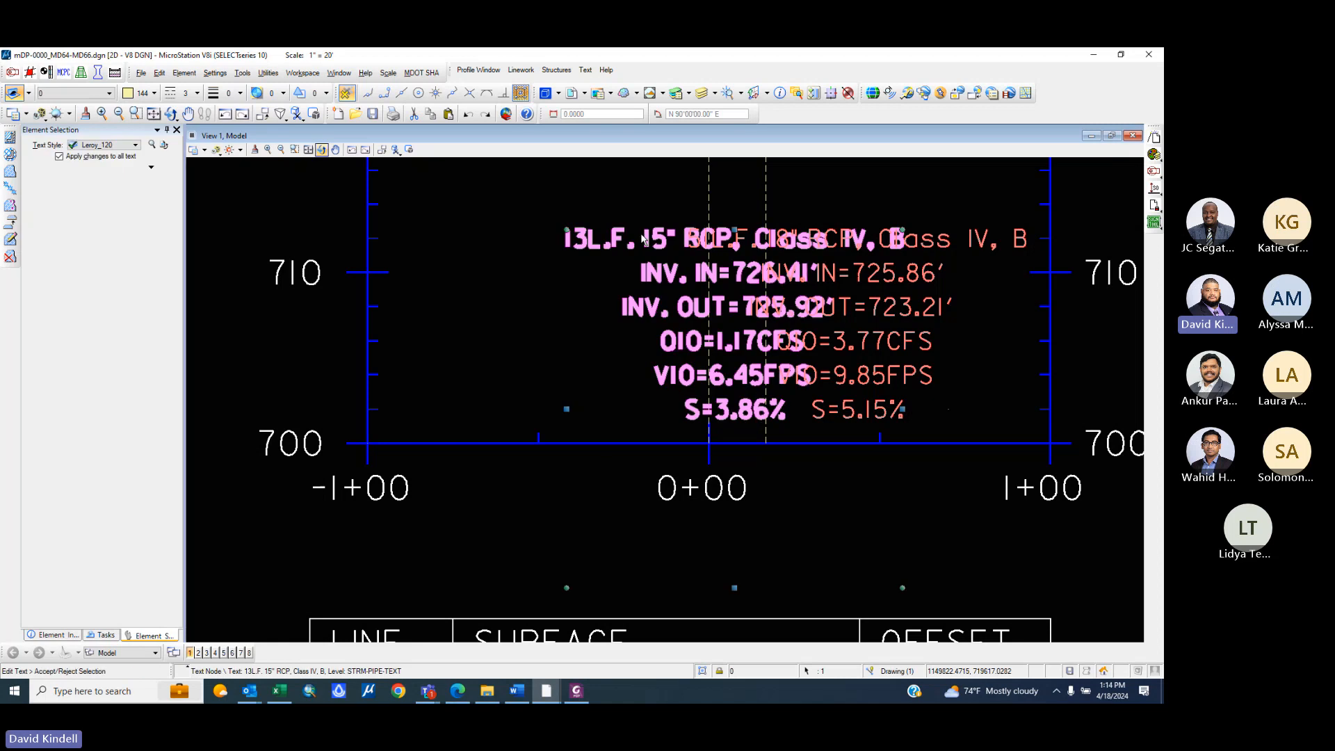
pyautogui.moveTo(185, 353); pyautogui.dragTo(625, 303)
pyautogui.click(91, 147)
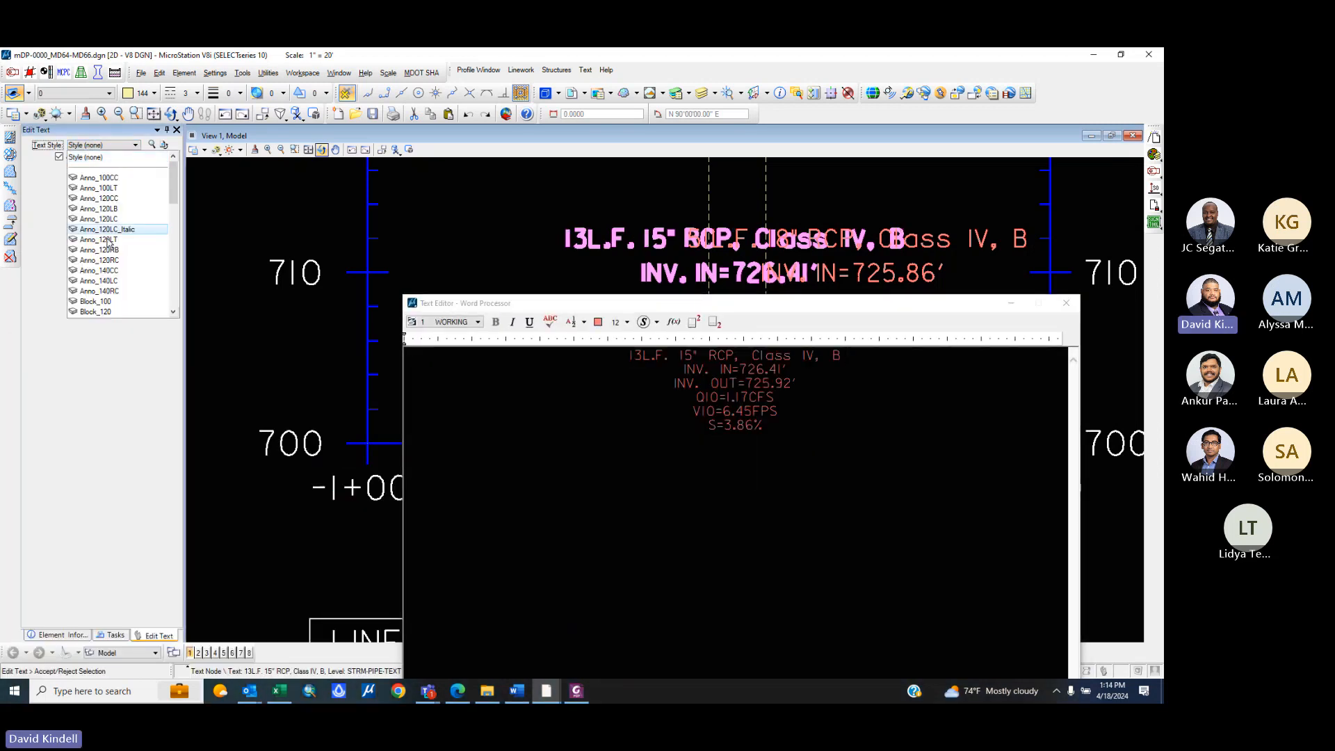
pyautogui.scroll(-9, 103, 230)
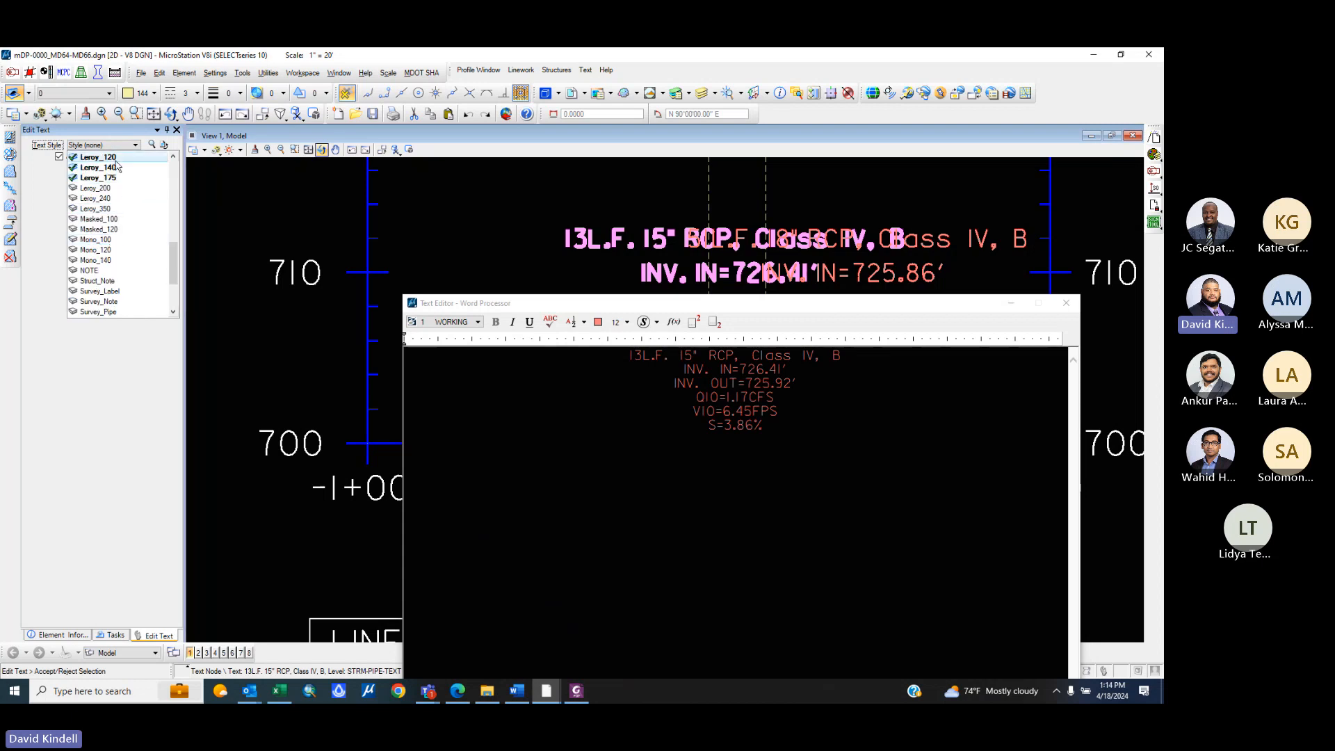
pyautogui.click(114, 157)
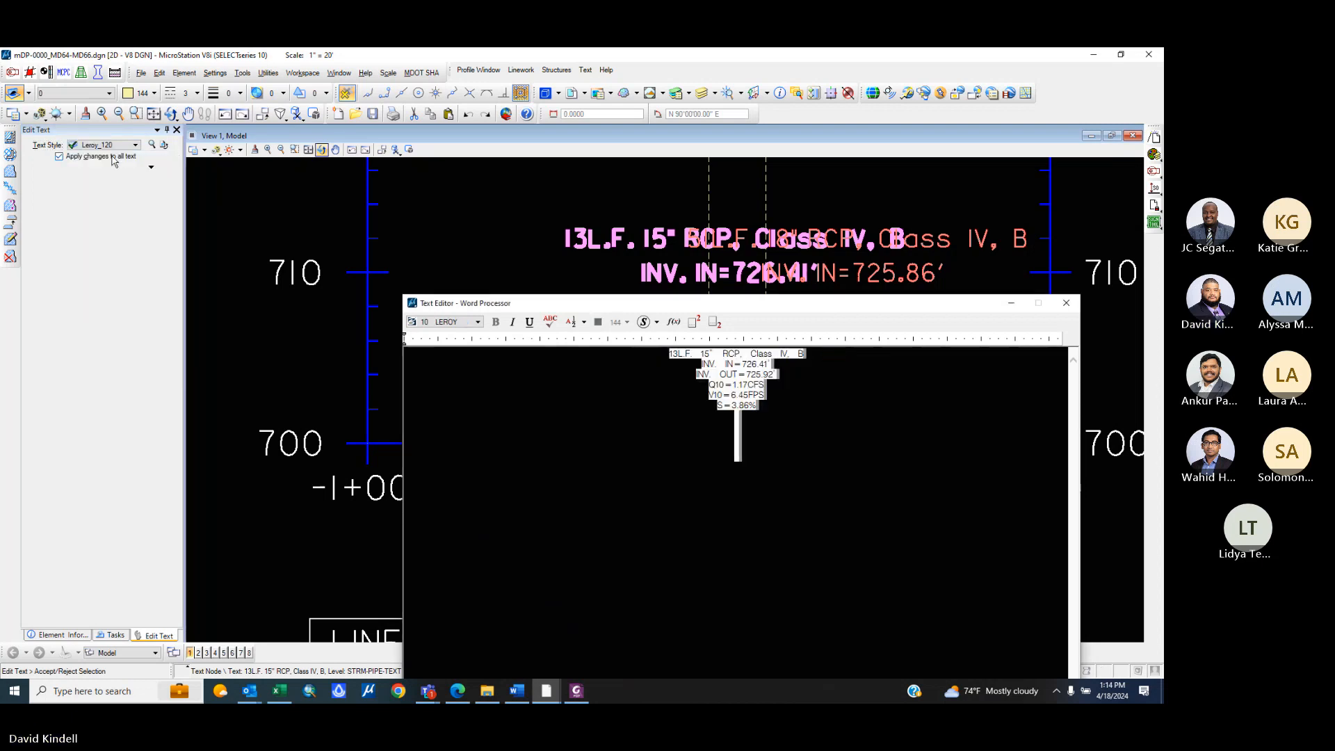
pyautogui.click(149, 167)
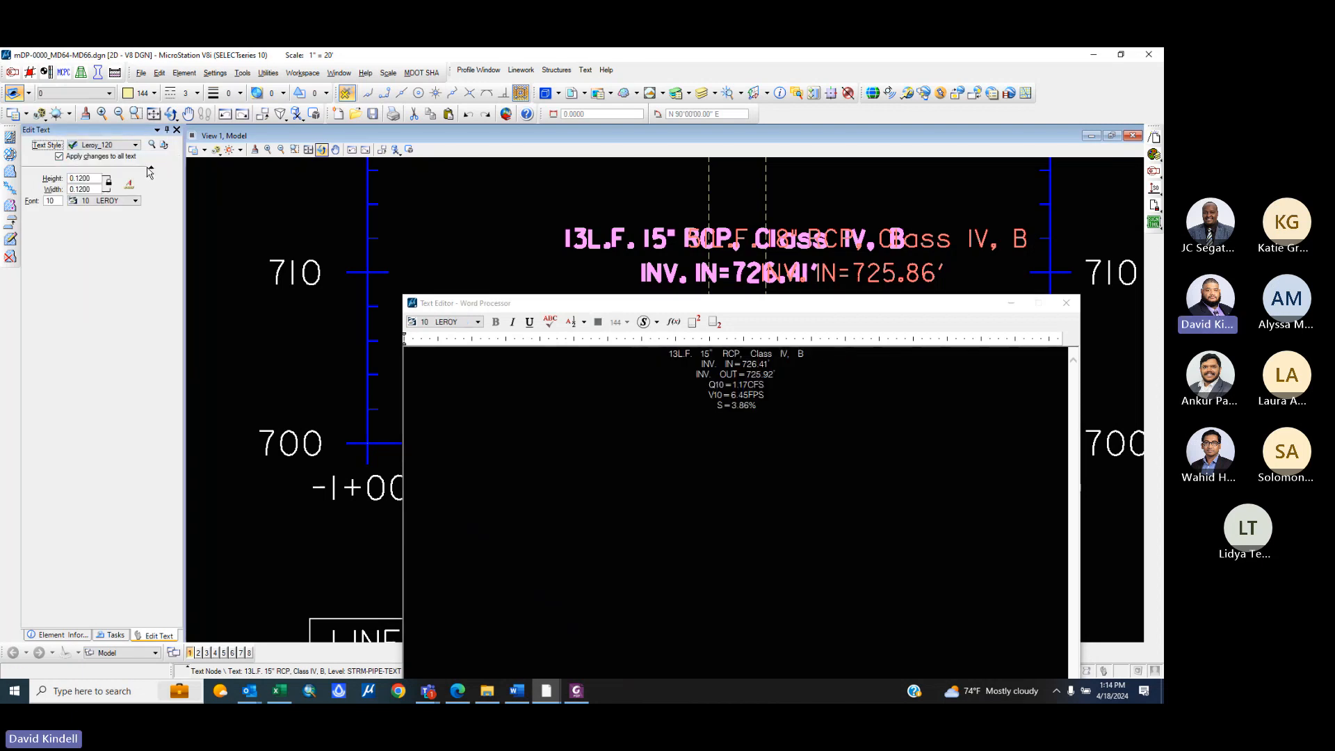
pyautogui.click(477, 197)
# - Close the text editor and select all elements of both the upper and lower drainage profiles
pyautogui.scroll(5, 749, 388)
pyautogui.scroll(-5, 749, 388)
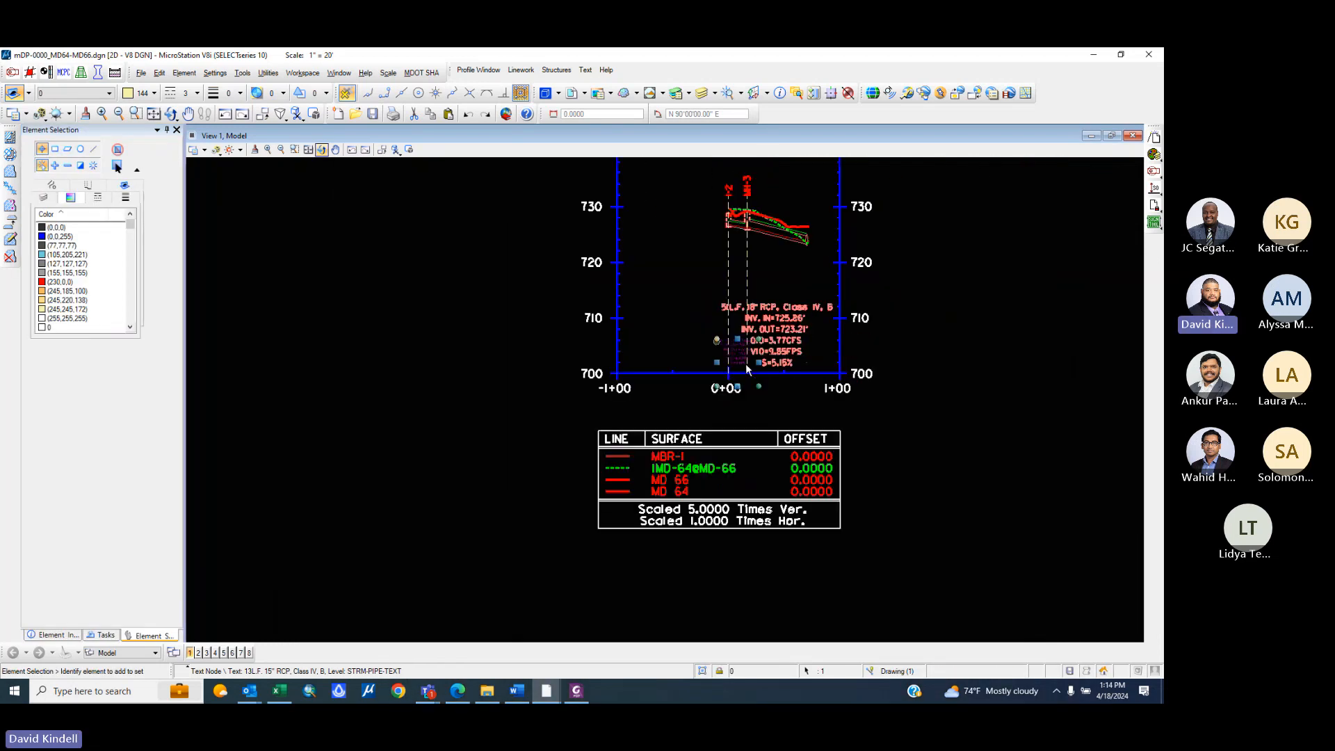
pyautogui.scroll(-5, 687, 292)
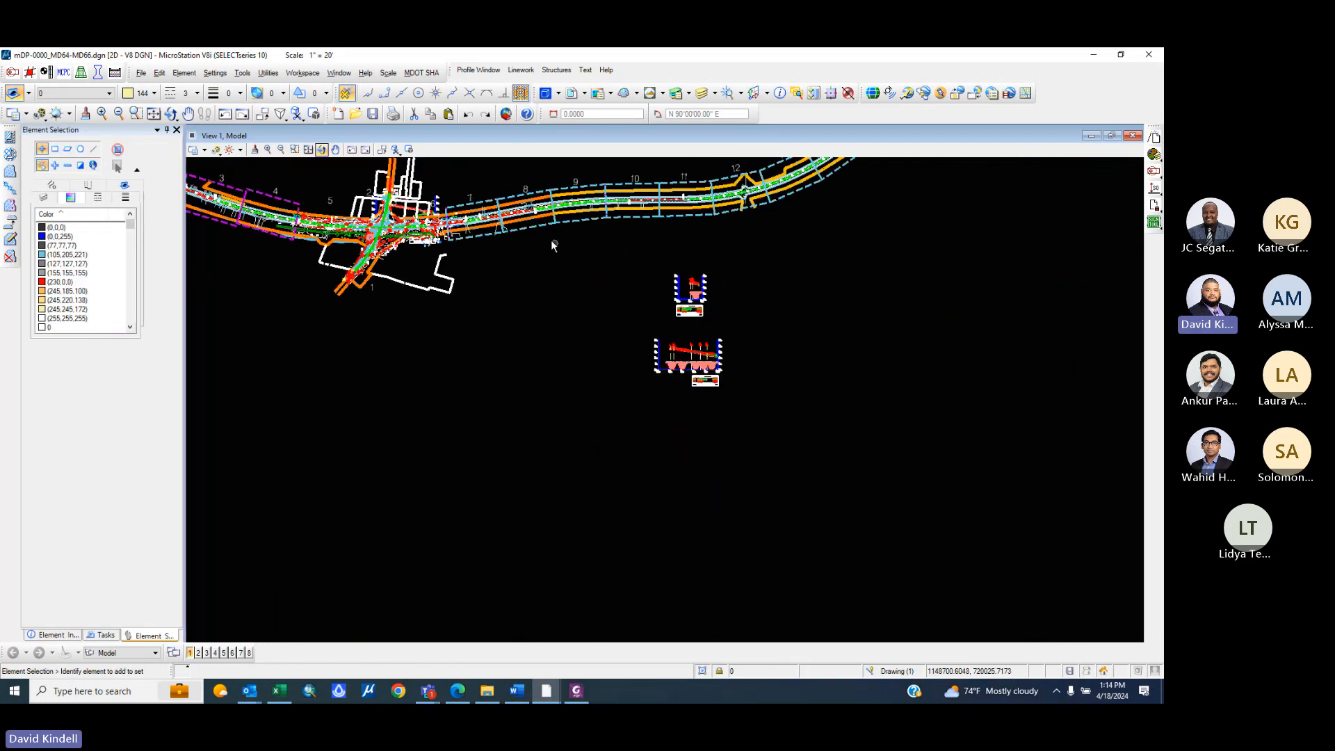
pyautogui.moveTo(584, 251); pyautogui.dragTo(790, 408)
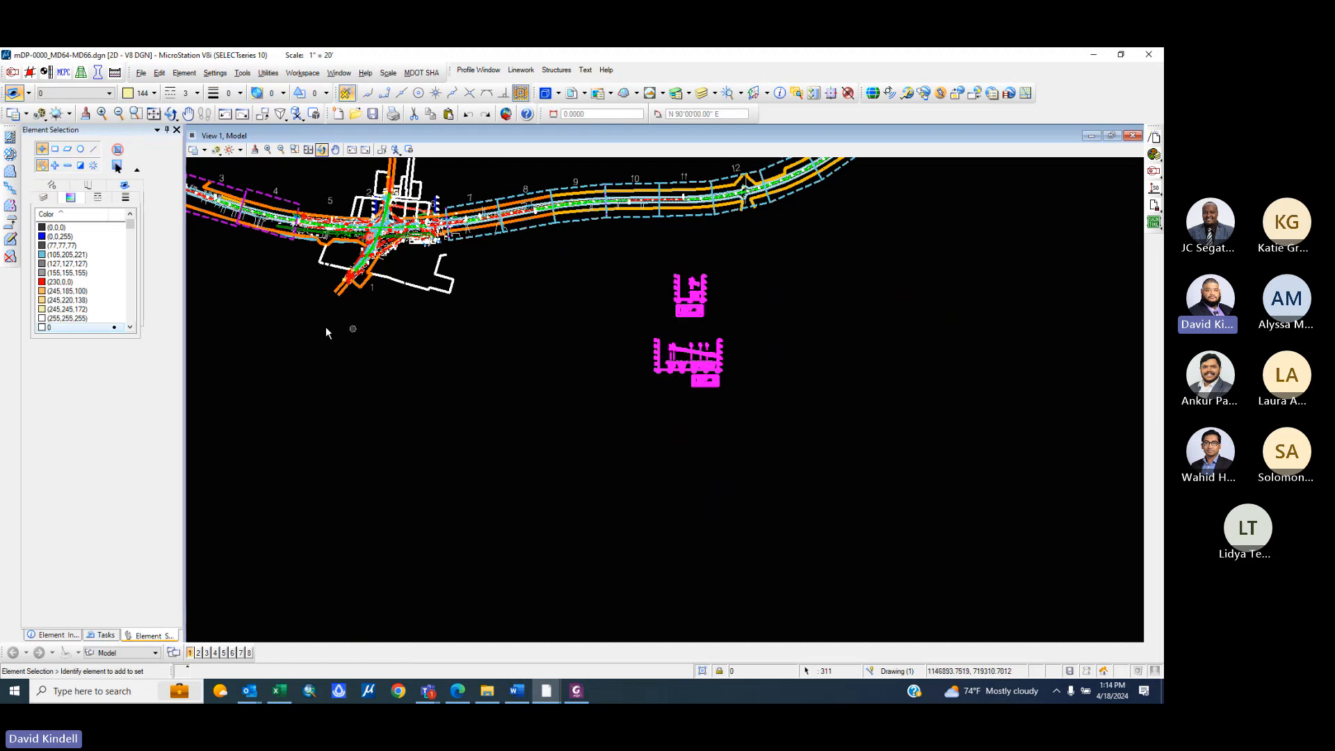
pyautogui.click(100, 635)
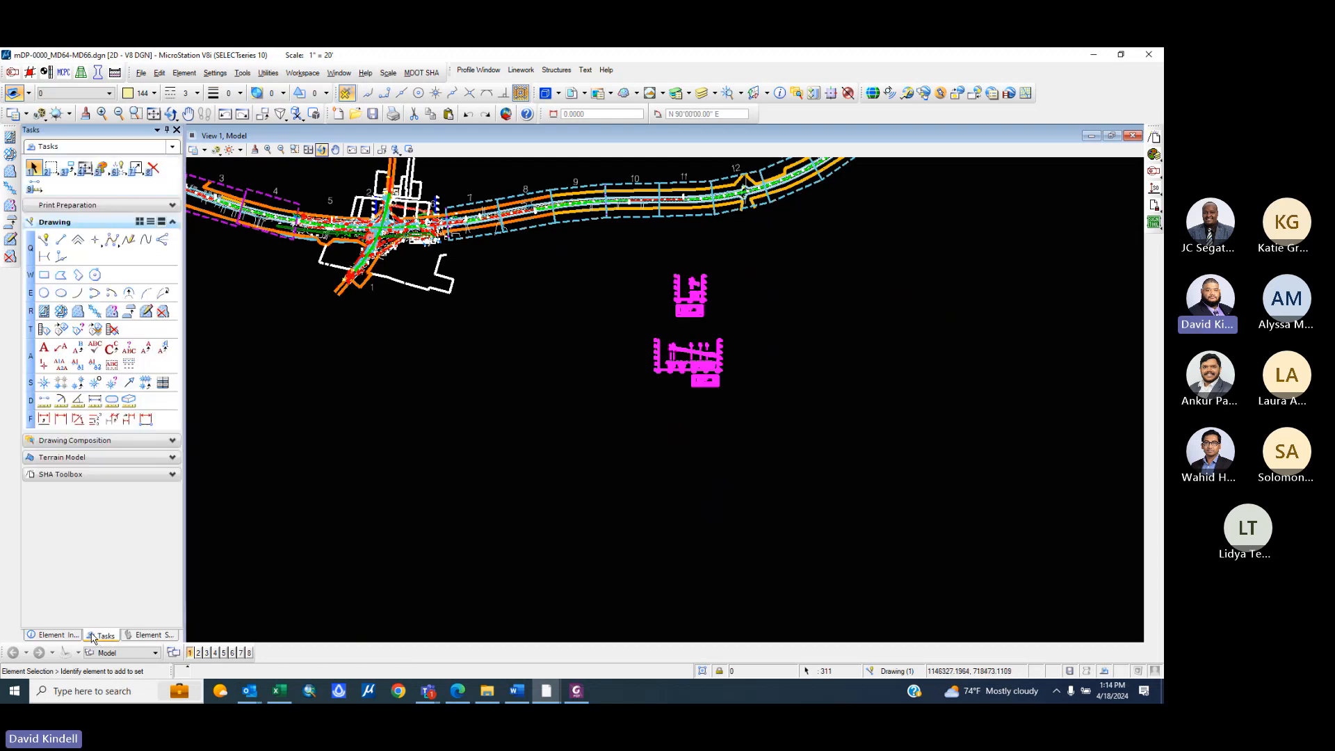
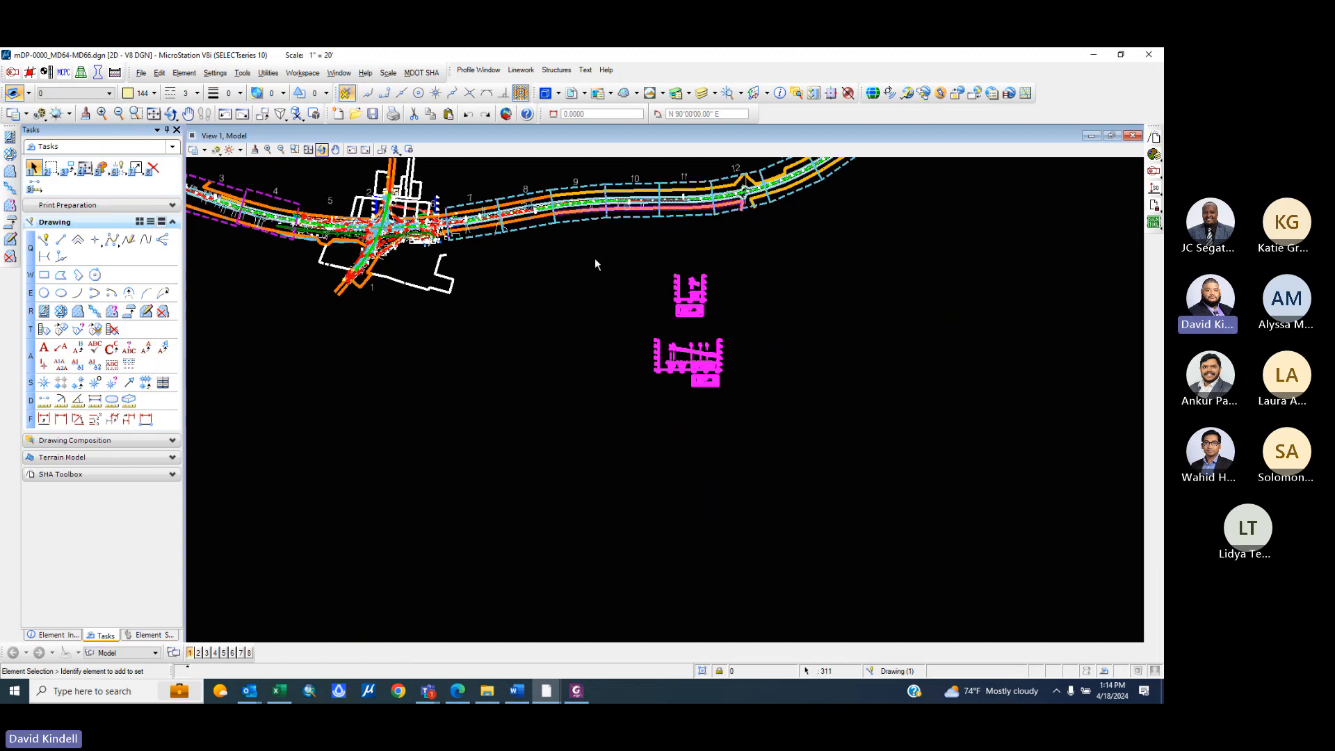
pyautogui.scroll(8, 699, 285)
pyautogui.scroll(3, 647, 367)
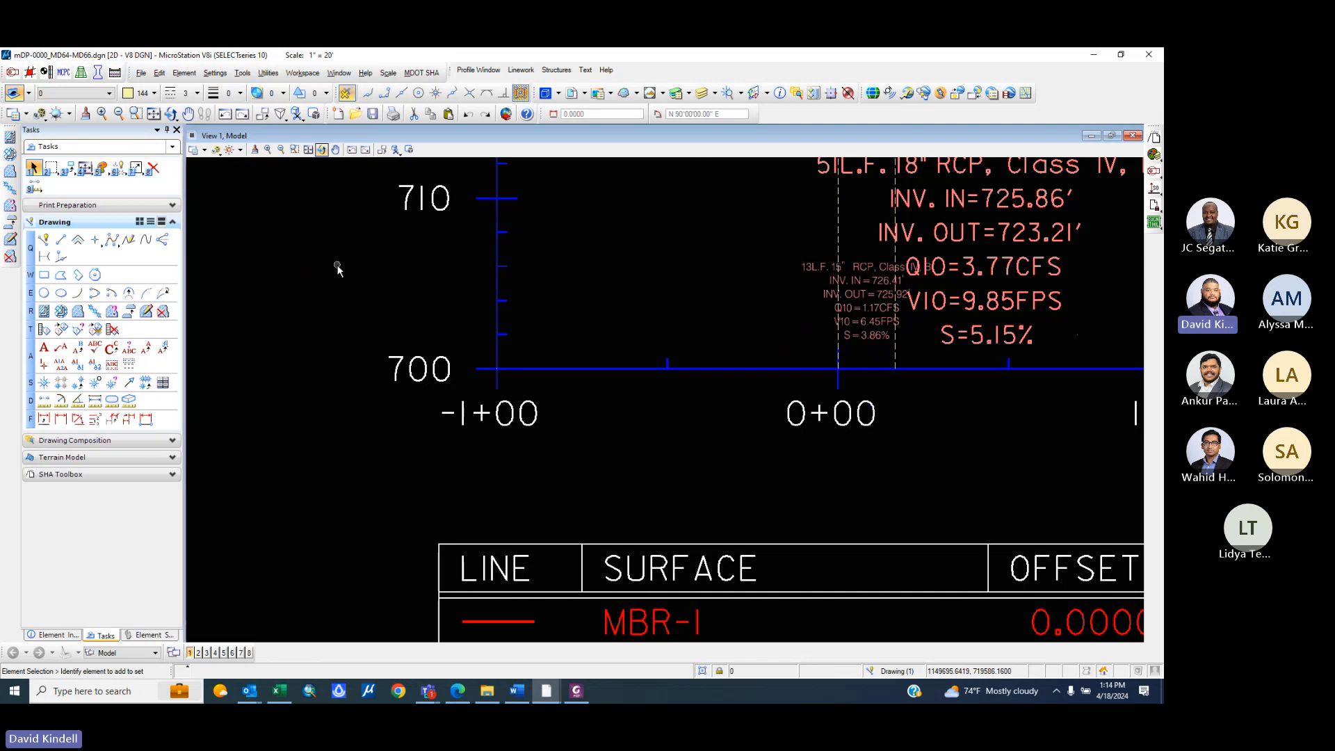
pyautogui.scroll(-10, 335, 268)
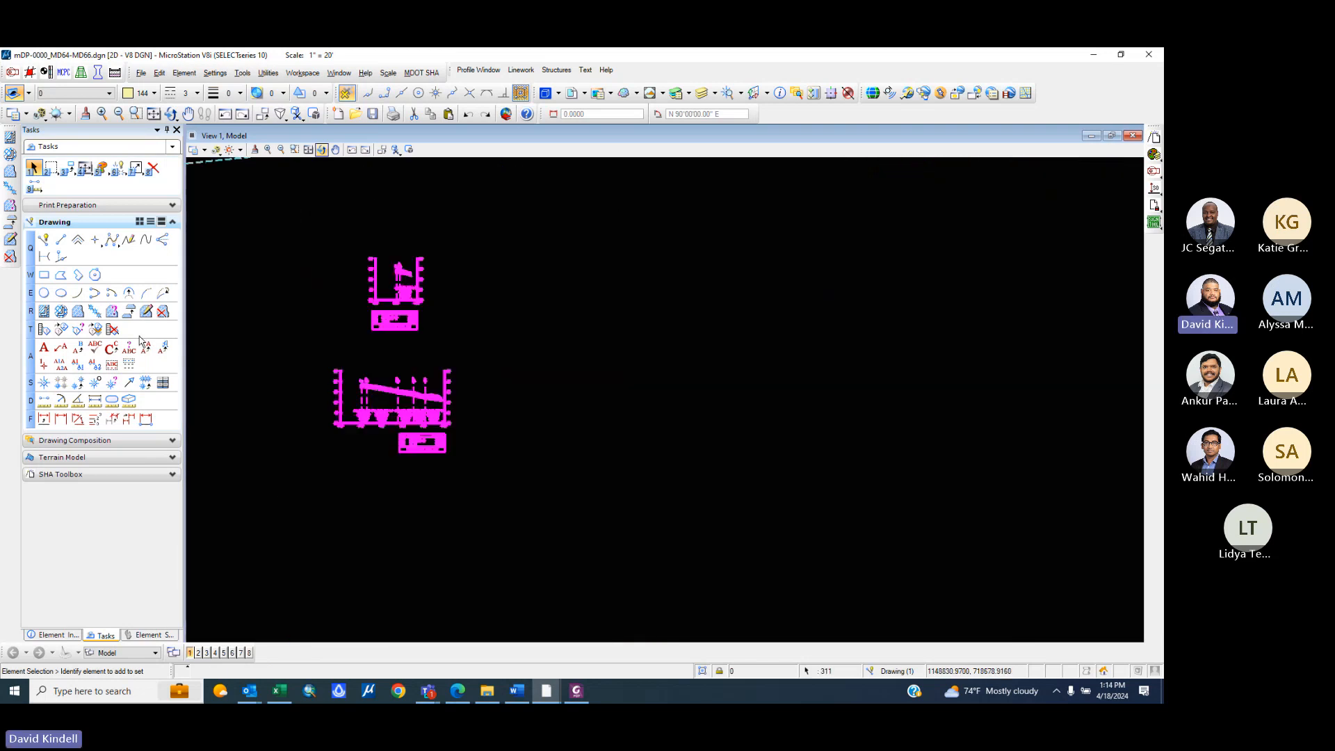
# - Change the text attributes of both selected profiles to the Leroy_120 style with font 10 LEROY and height and width 0.1200
pyautogui.click(163, 347)
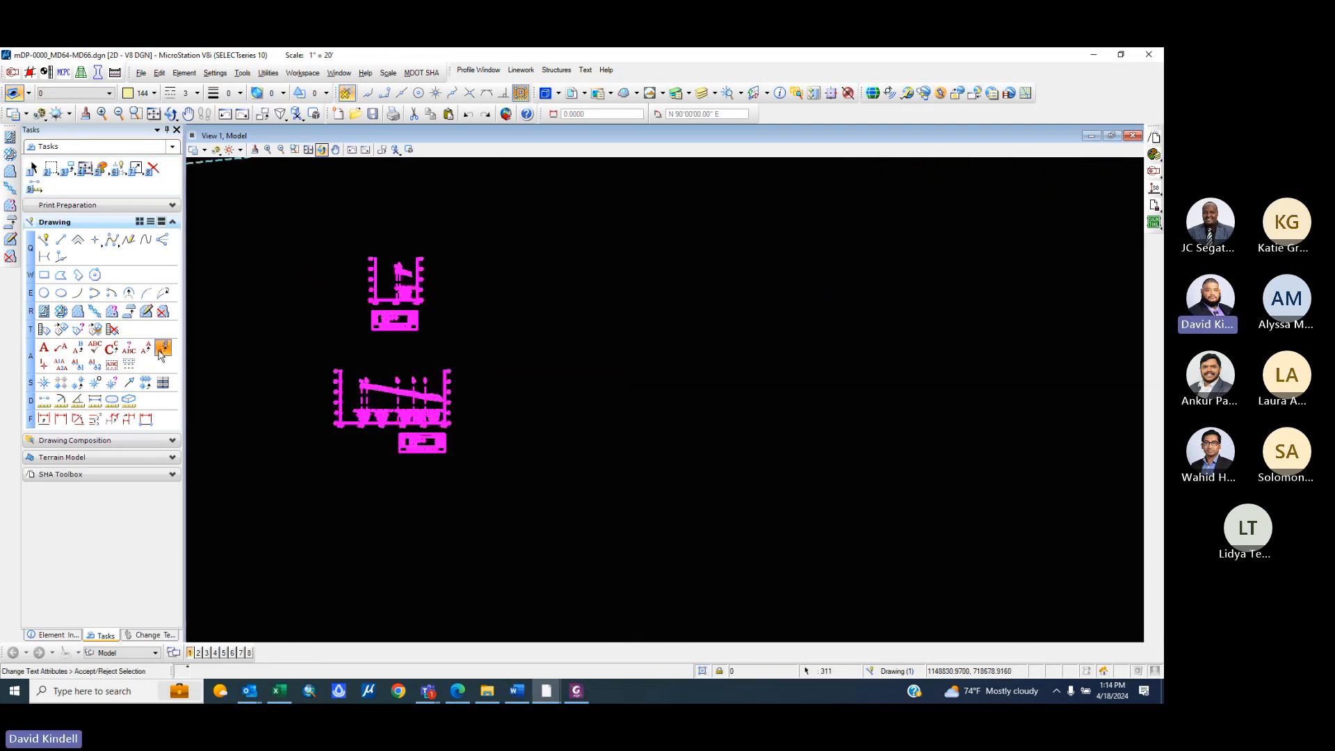
pyautogui.click(144, 635)
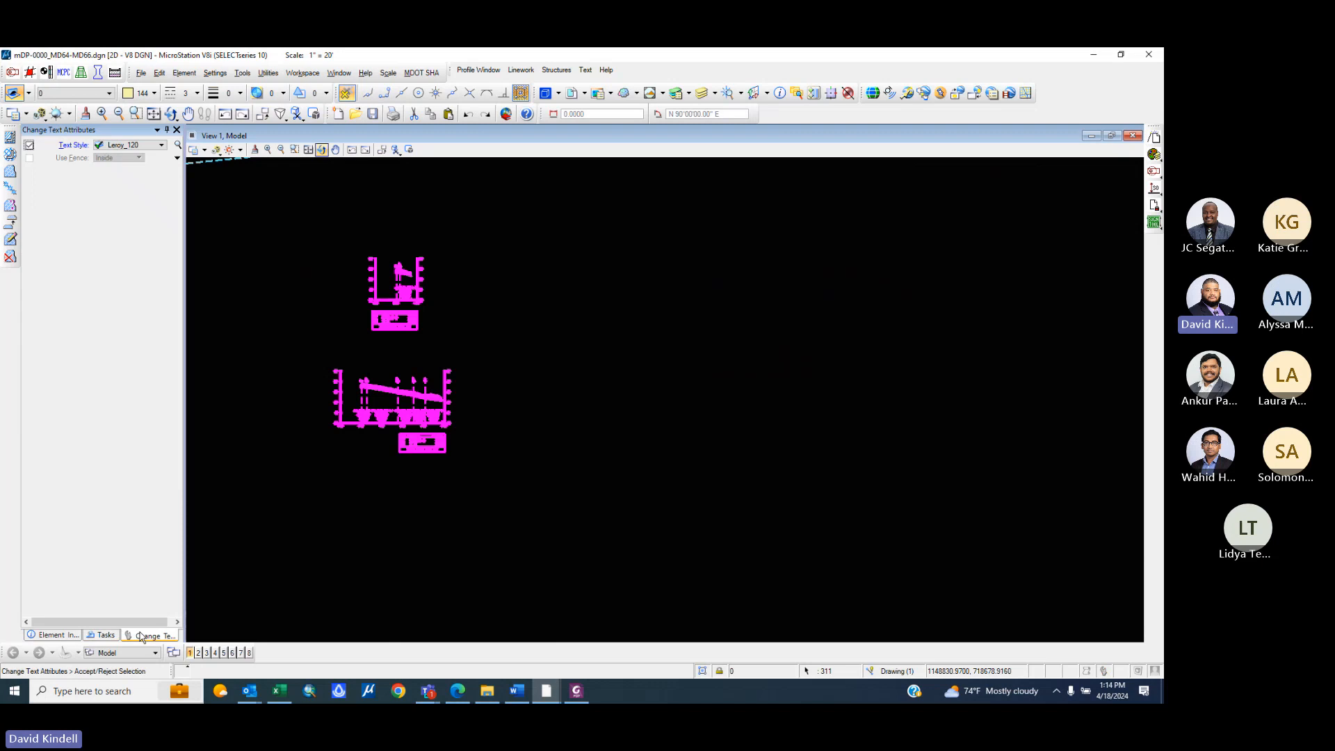
pyautogui.click(177, 158)
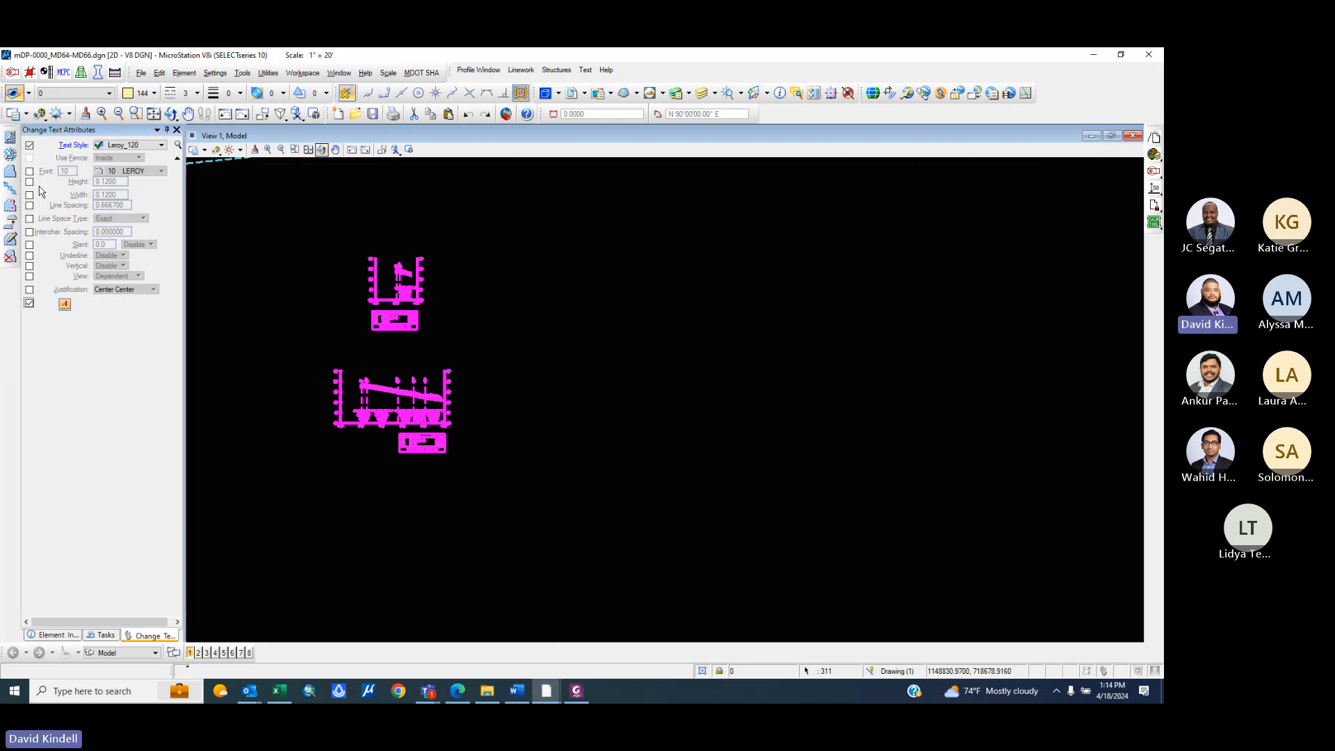
pyautogui.click(30, 172)
pyautogui.click(29, 182)
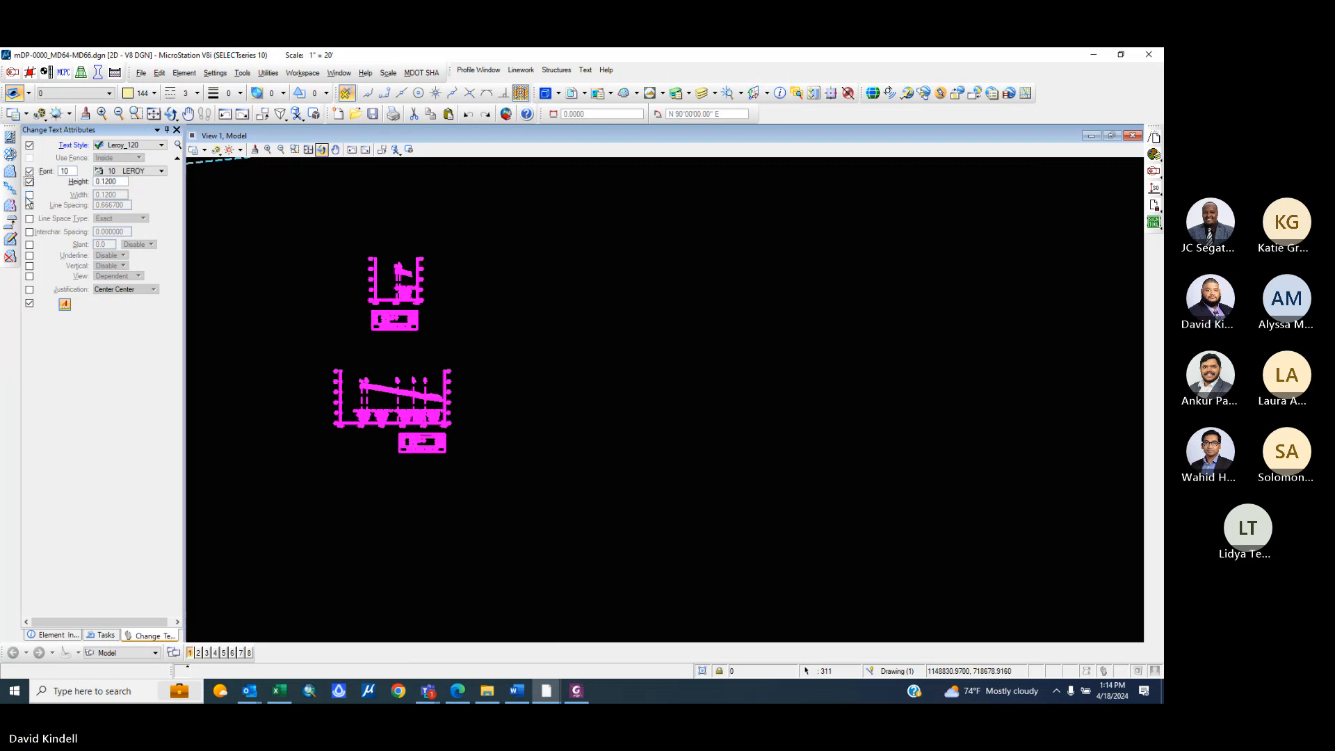
pyautogui.click(30, 194)
pyautogui.scroll(5, 379, 282)
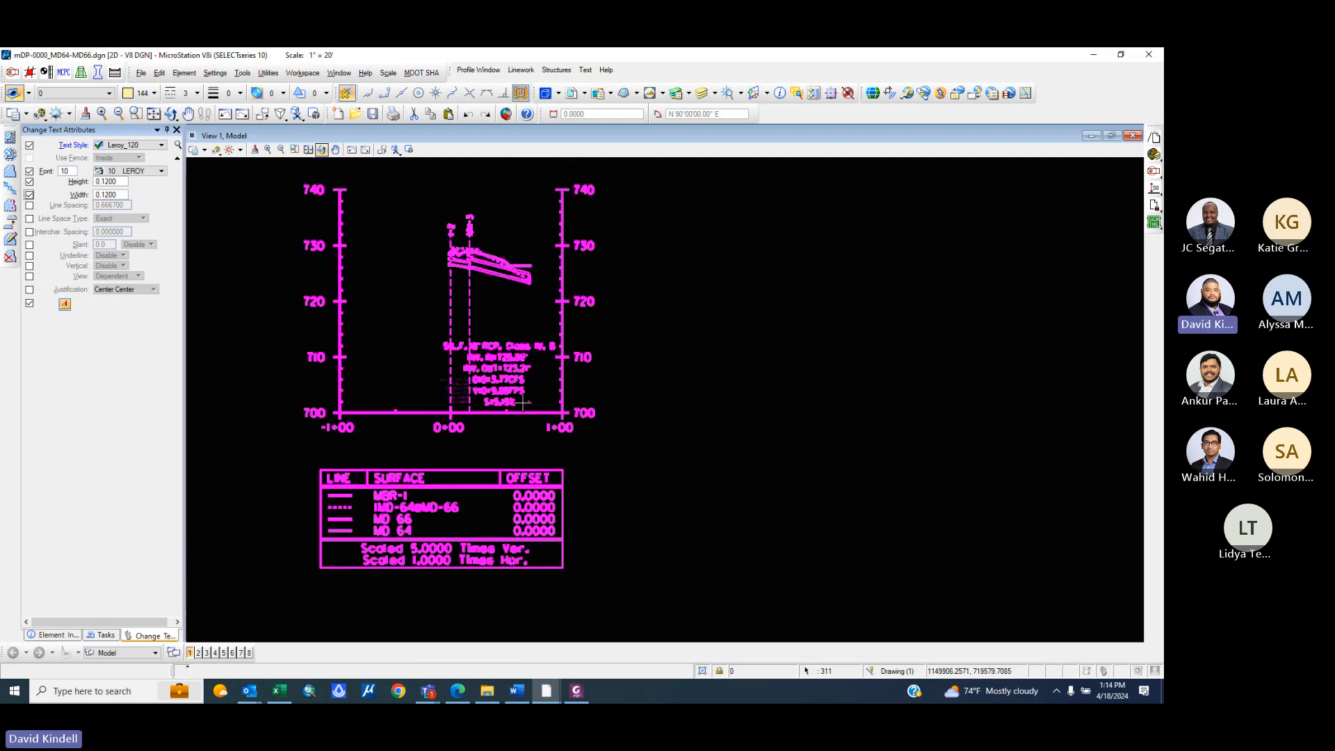
pyautogui.scroll(5, 451, 268)
pyautogui.scroll(-5, 665, 302)
pyautogui.click(730, 230)
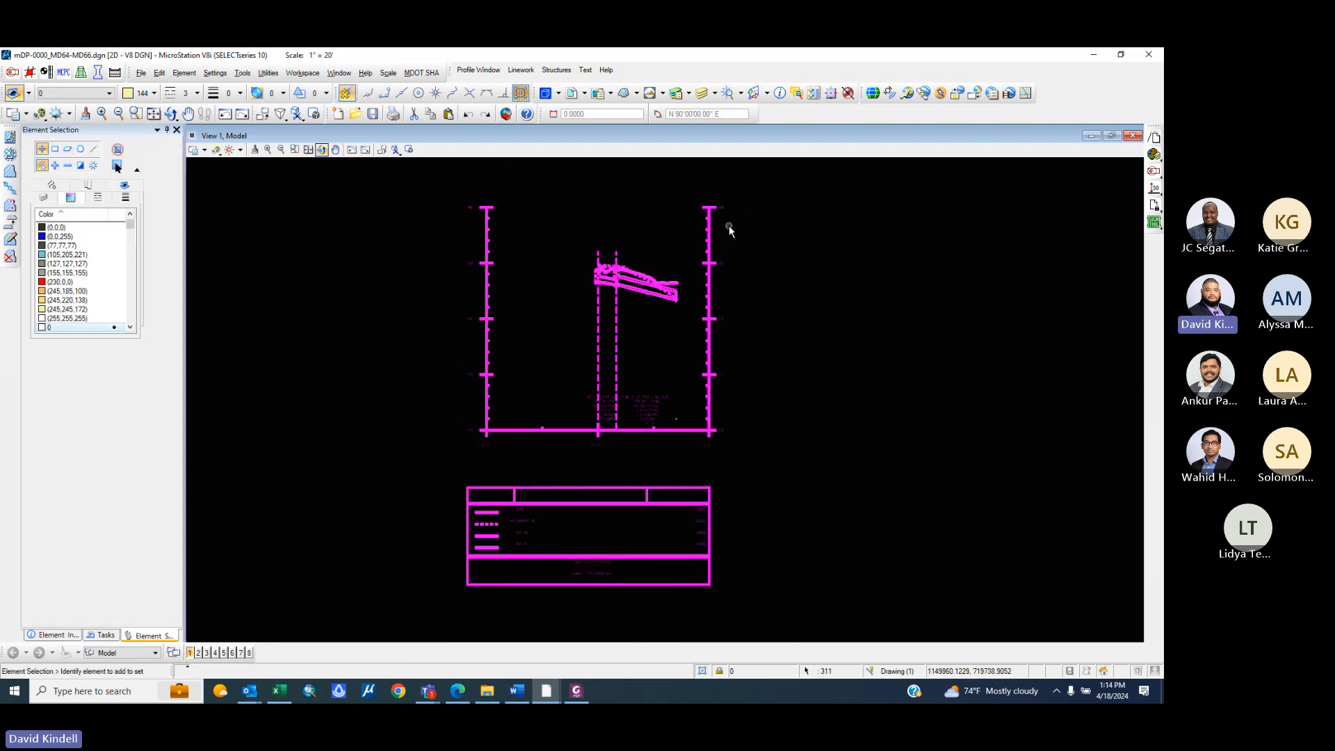
# - Move the 51 L.F. 18" RCP pipe label on the upper profile farther from the 13 L.F. label
pyautogui.scroll(5, 619, 465)
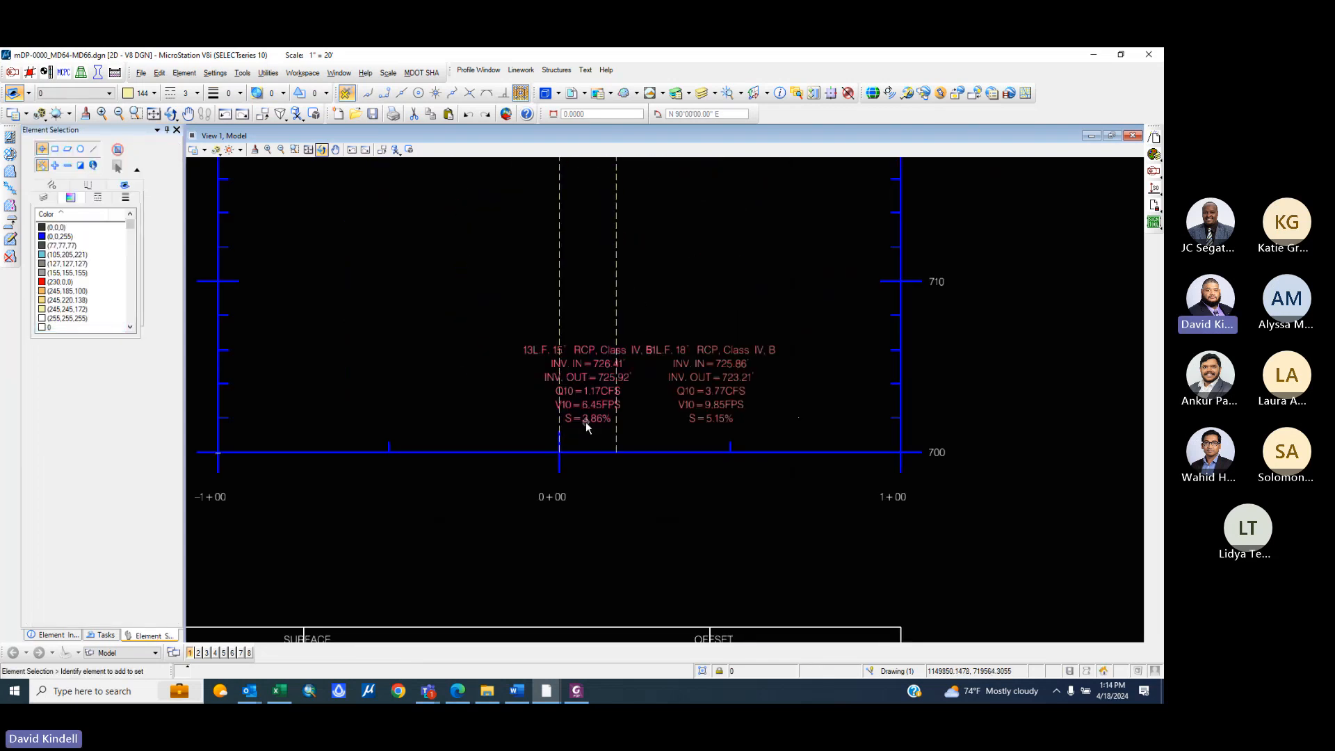
pyautogui.scroll(2, 674, 388)
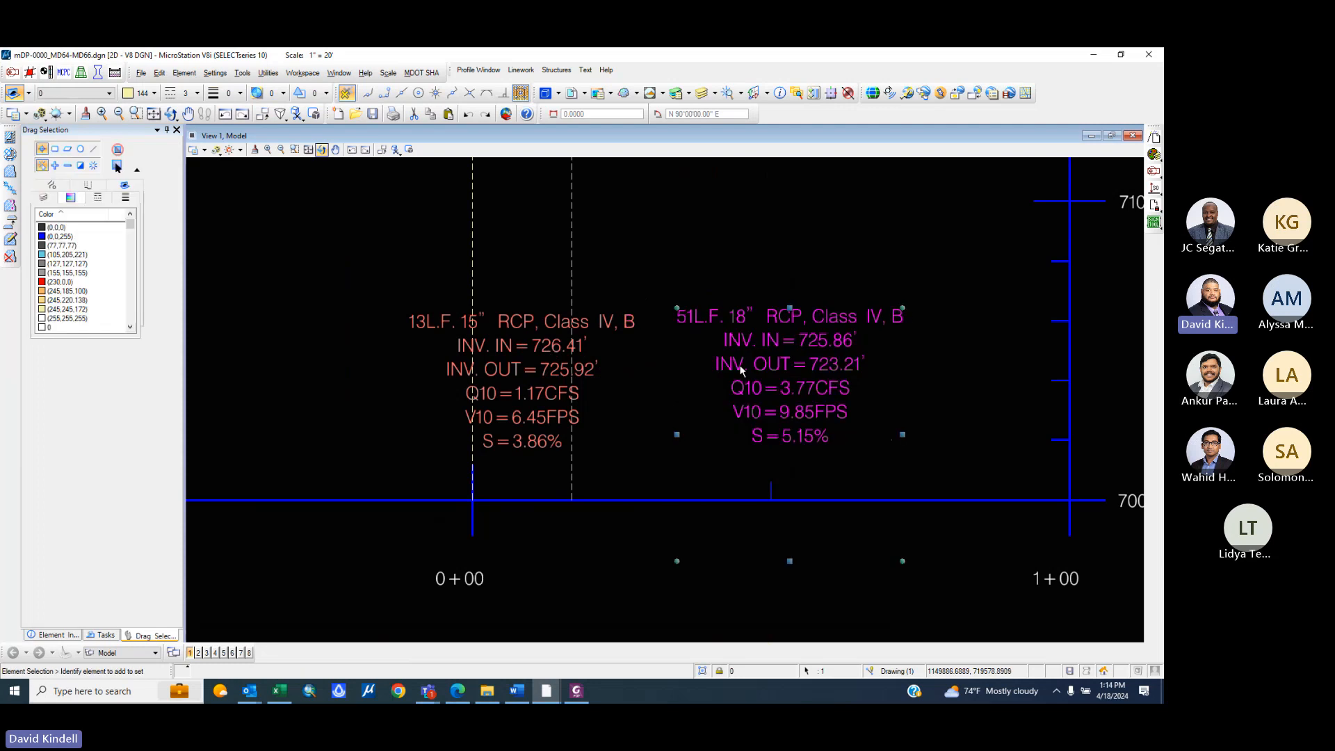
pyautogui.scroll(-5, 598, 379)
# - Select the five structure labels above the lower profile, from I-1 to MH-4, and start the Rotate command
pyautogui.scroll(5, 512, 441)
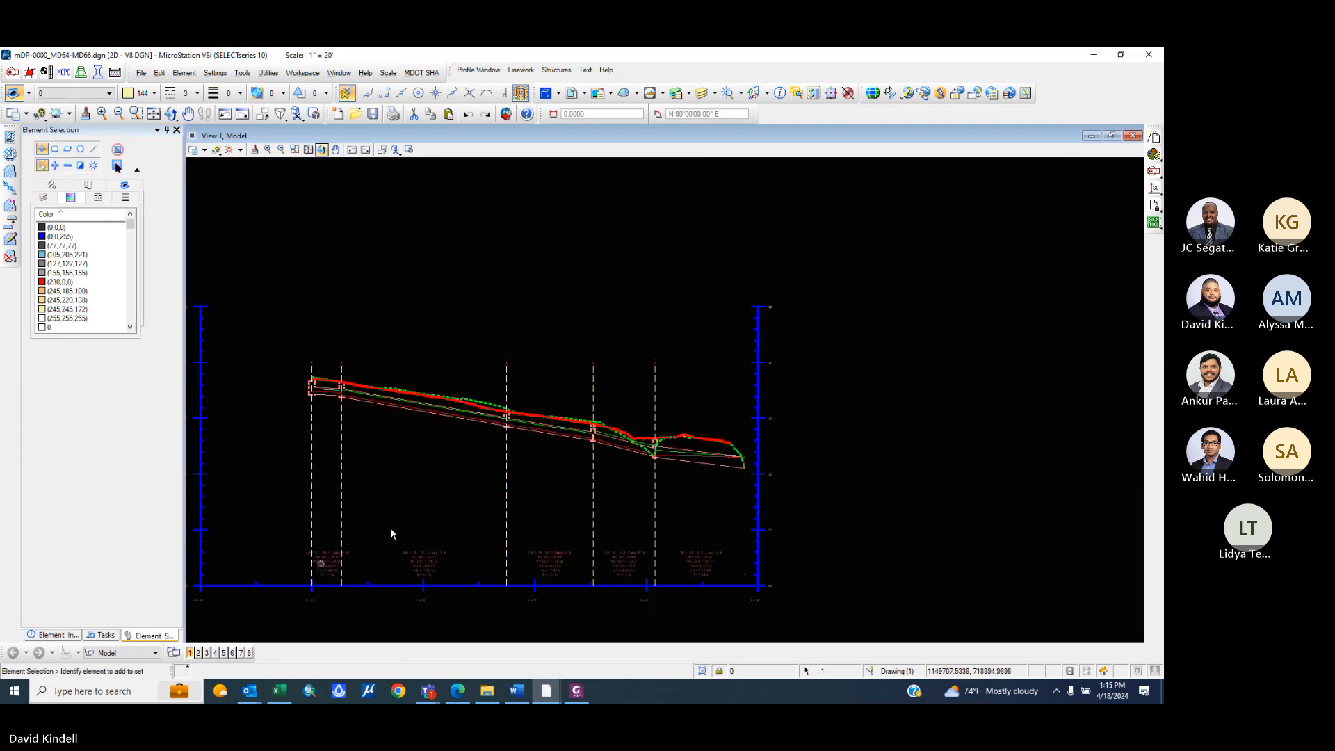
pyautogui.scroll(8, 295, 373)
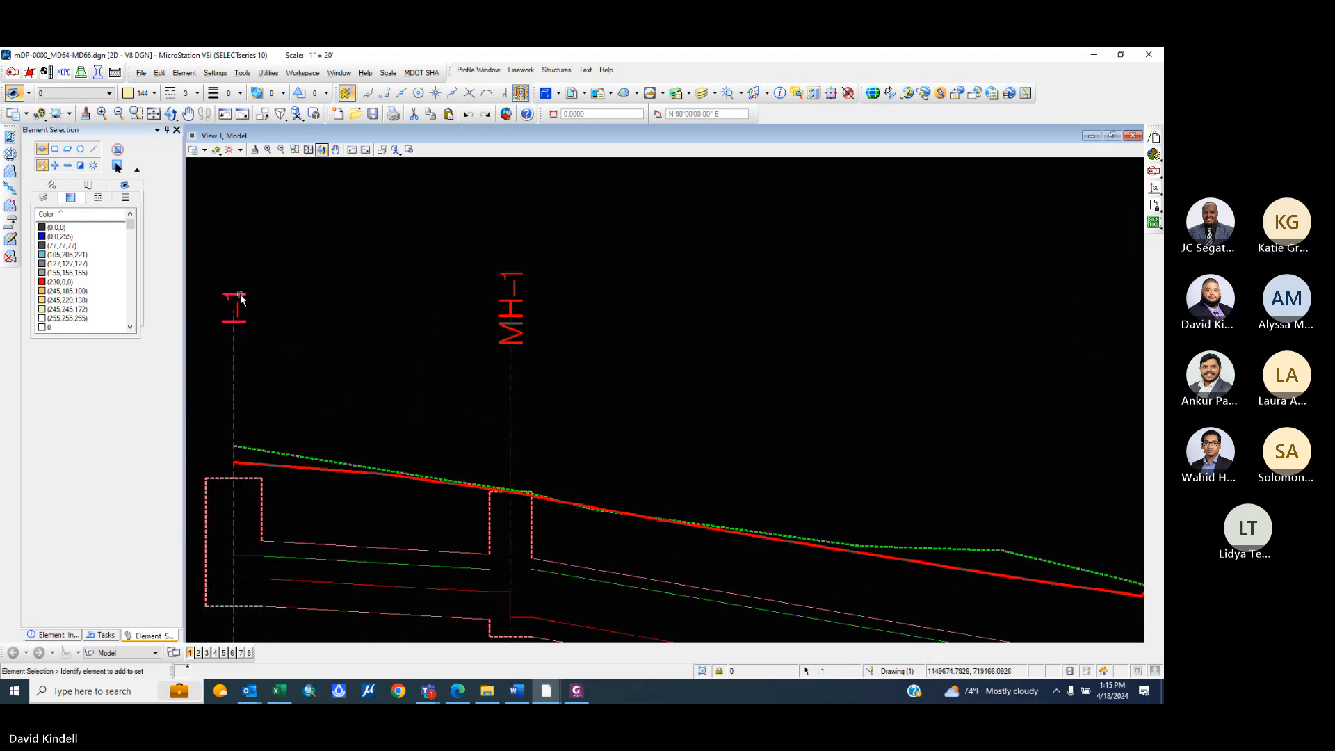
pyautogui.click(239, 306)
pyautogui.keyDown('ctrl'); pyautogui.click(507, 296); pyautogui.keyUp('ctrl')
pyautogui.scroll(-3, 504, 291)
pyautogui.scroll(-3, 505, 291)
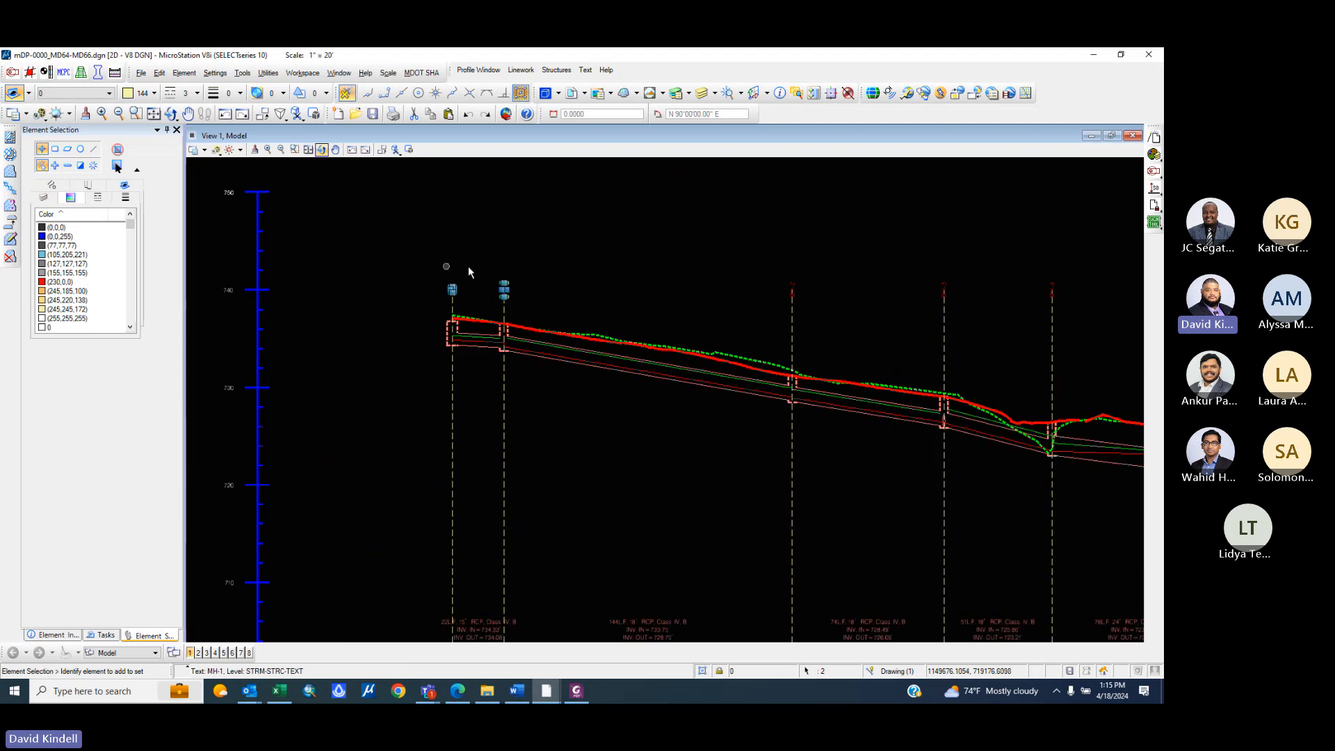
pyautogui.moveTo(444, 257); pyautogui.dragTo(982, 317)
pyautogui.keyDown('ctrl'); pyautogui.click(1051, 289); pyautogui.keyUp('ctrl')
pyautogui.press('3')
pyautogui.press('4')
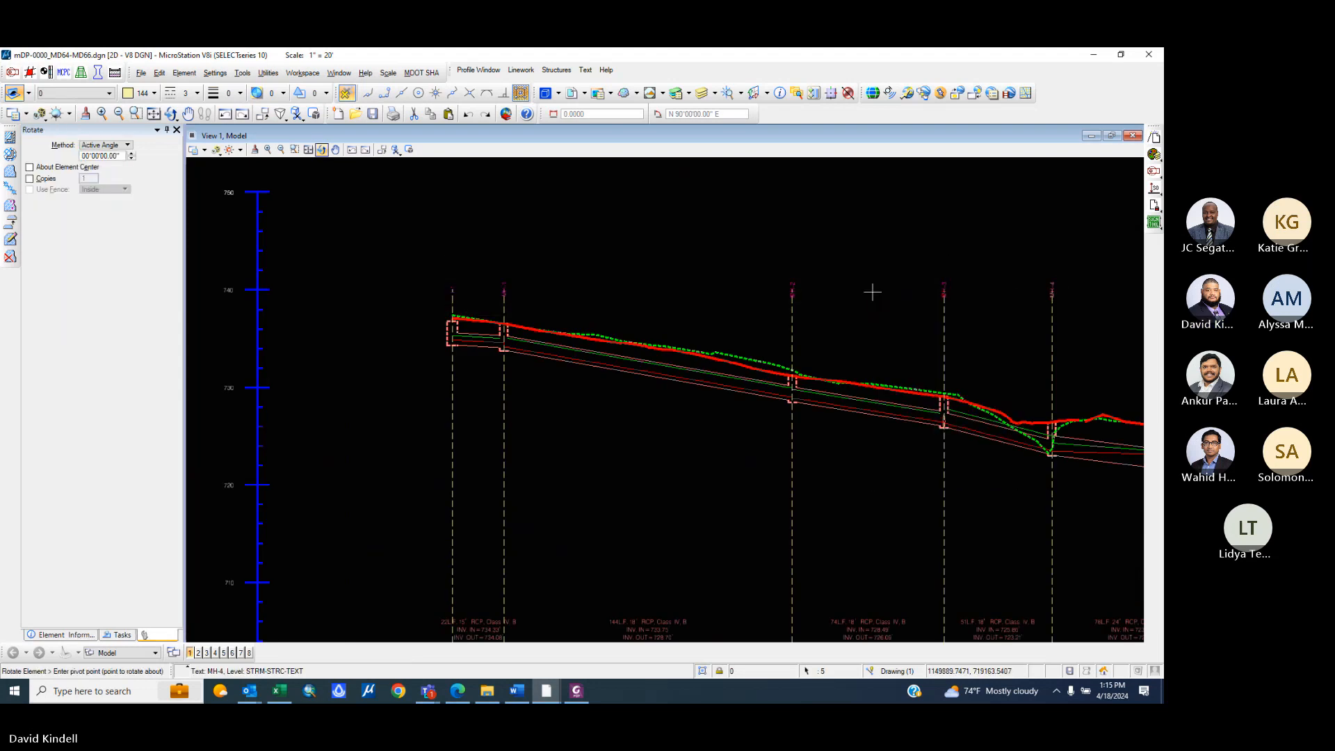
# - Set the rotation method to Active Angle with an angle of 90°
pyautogui.click(101, 144)
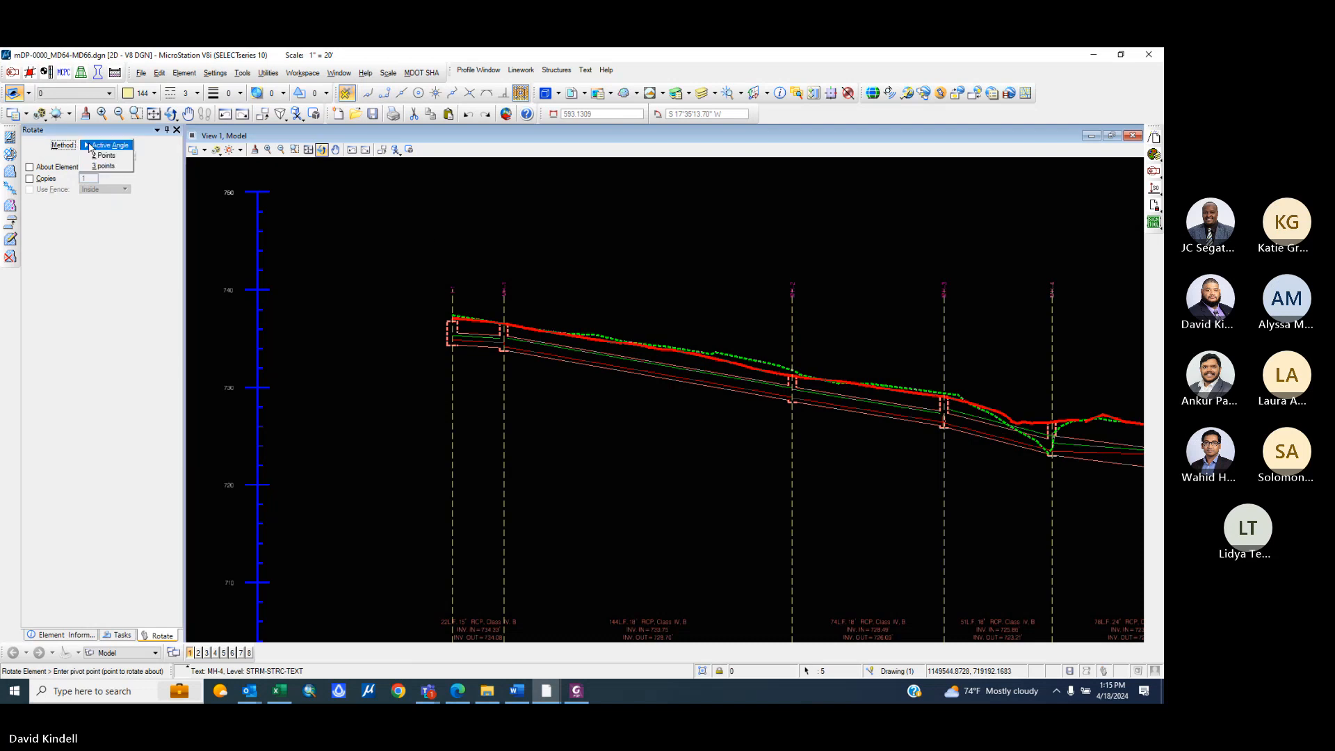
pyautogui.click(105, 145)
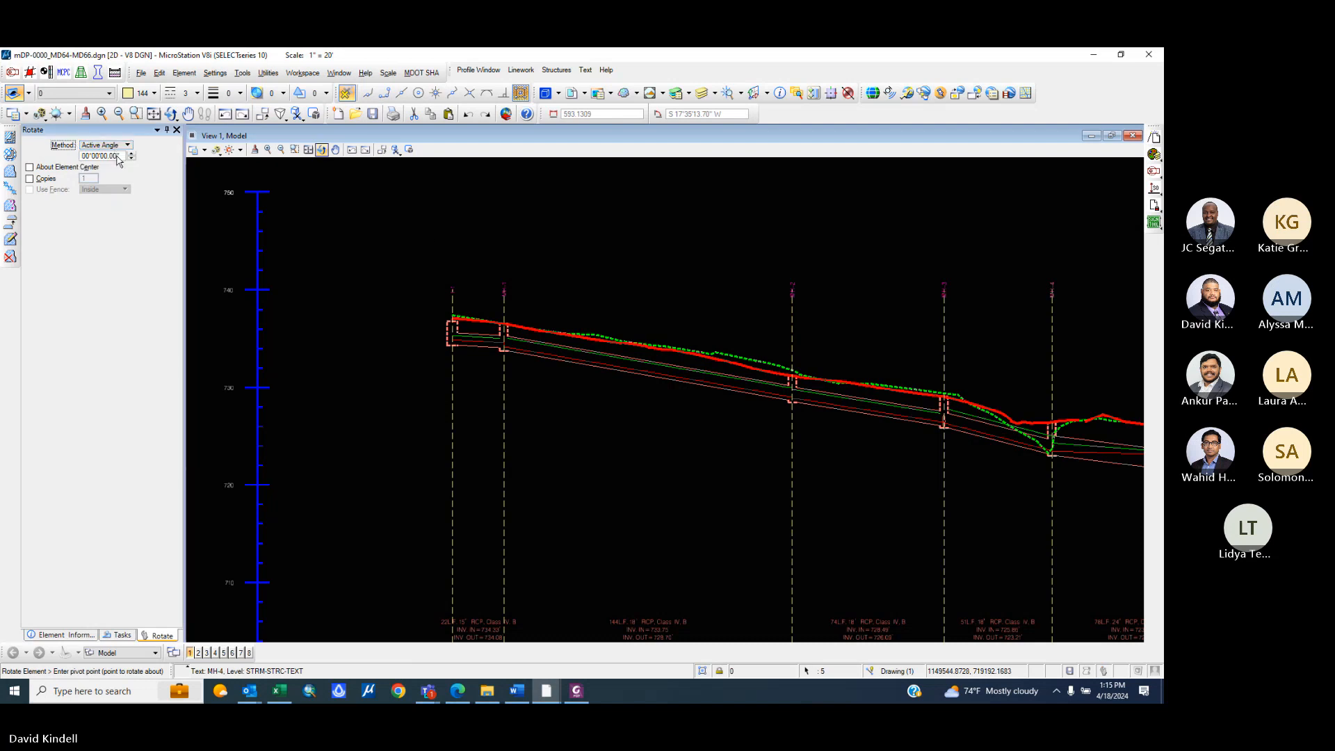
pyautogui.write('90')
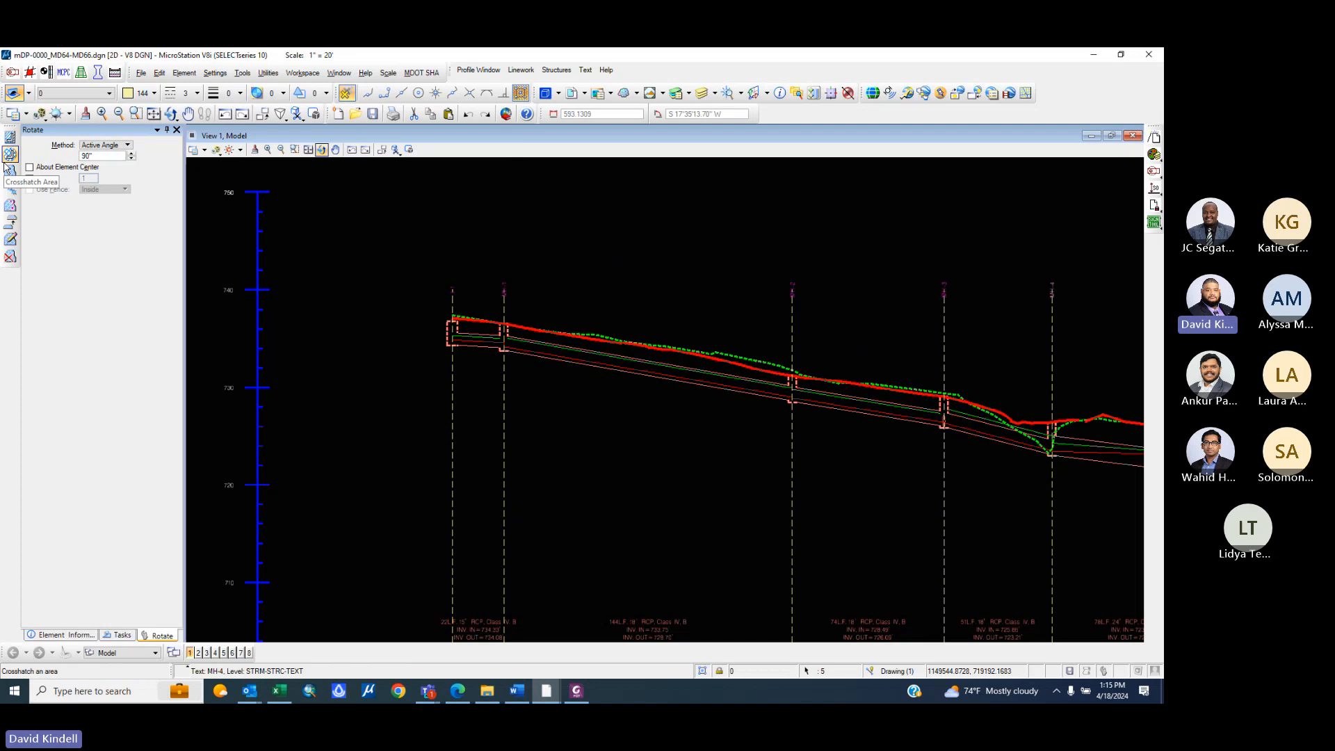
pyautogui.press('Return')
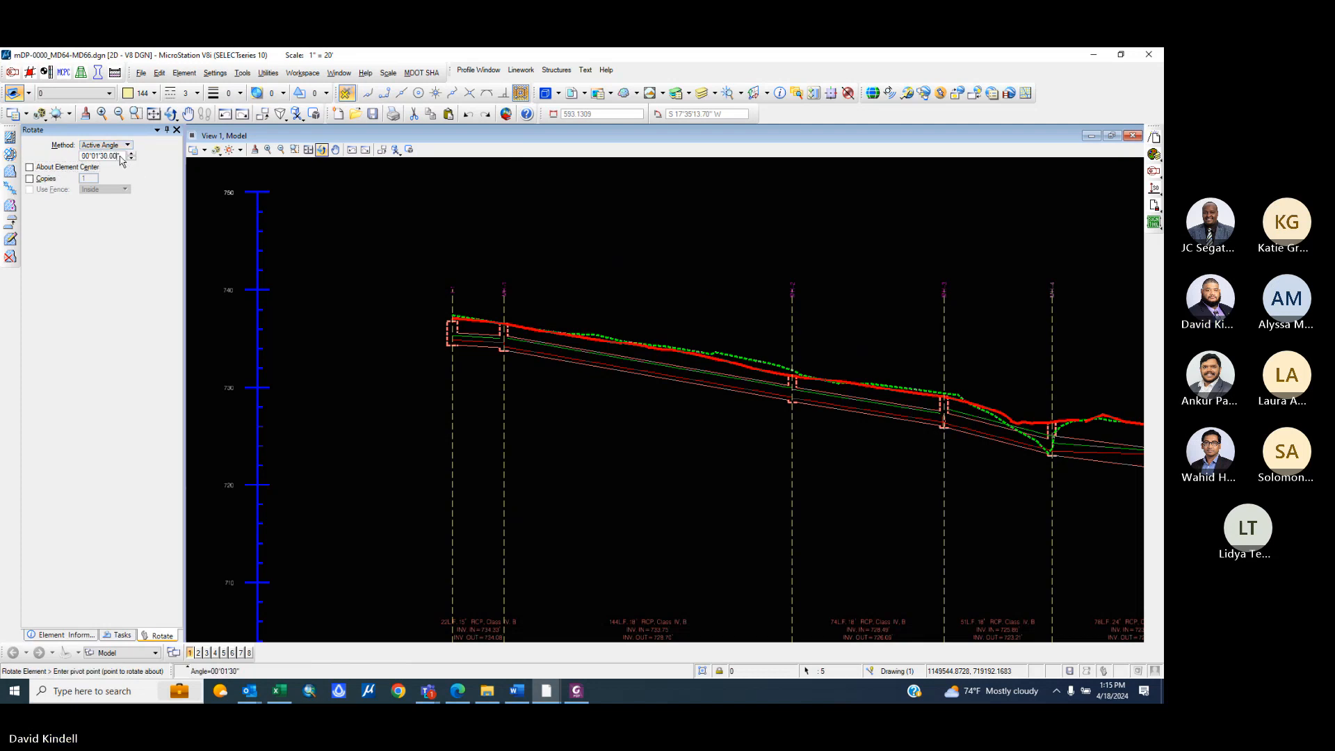
pyautogui.doubleClick(117, 156)
pyautogui.write('90')
pyautogui.press('Return')
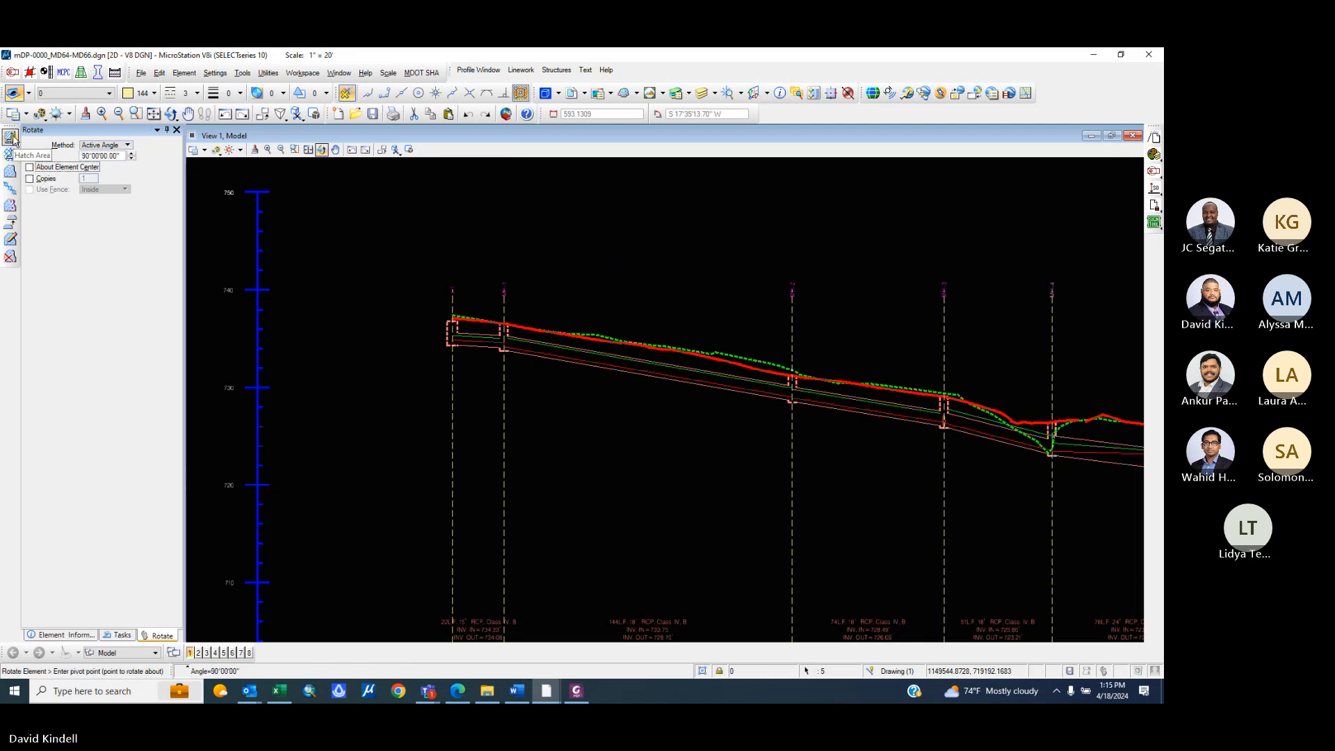
# - Undo the trial rotation and rotate the five structure labels by the active angle about their own element centers
pyautogui.hotkey('ctrl', 'z')
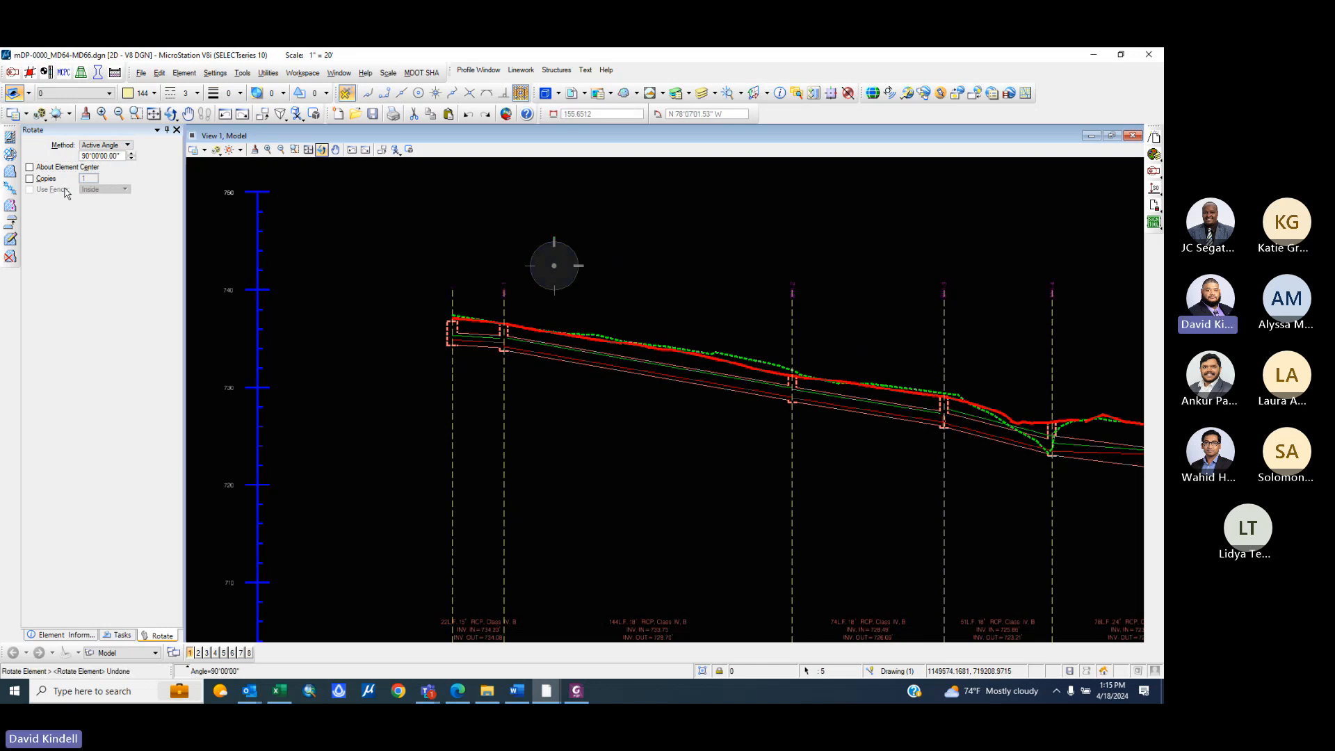
pyautogui.click(31, 171)
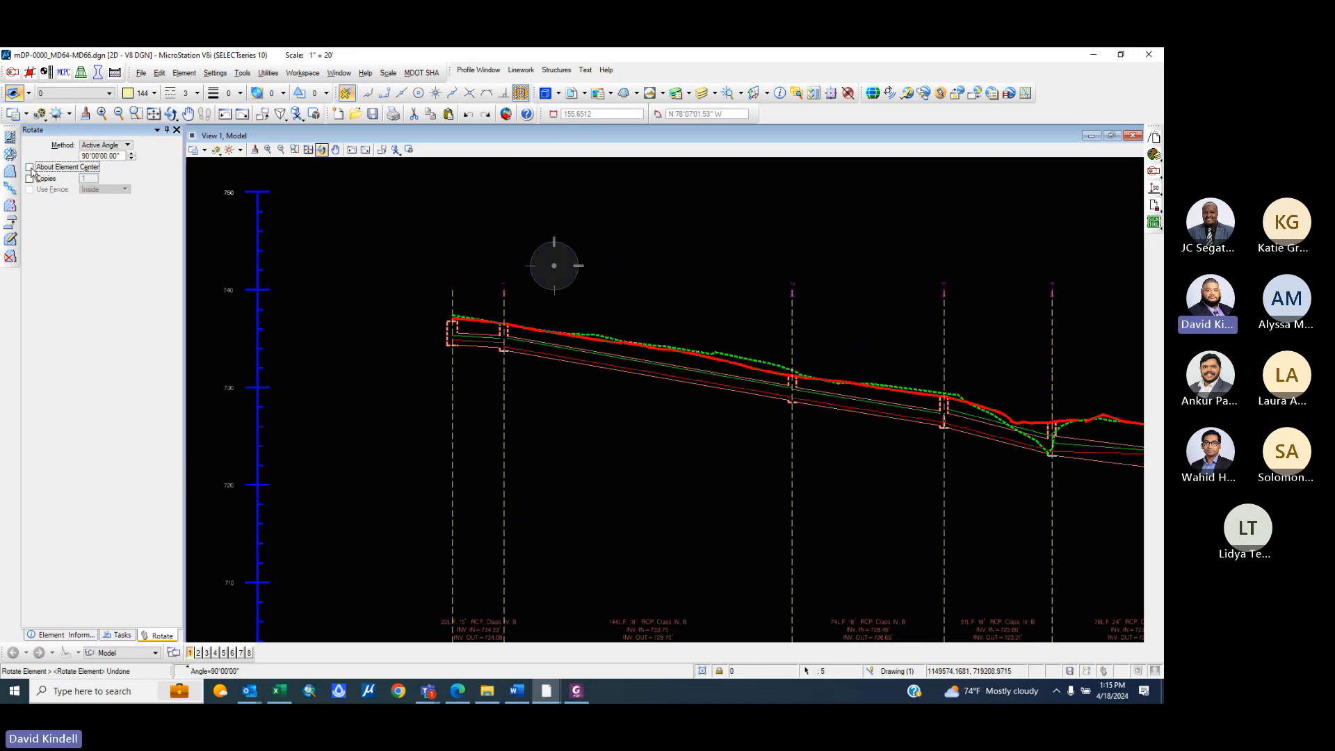
pyautogui.scroll(5, 473, 266)
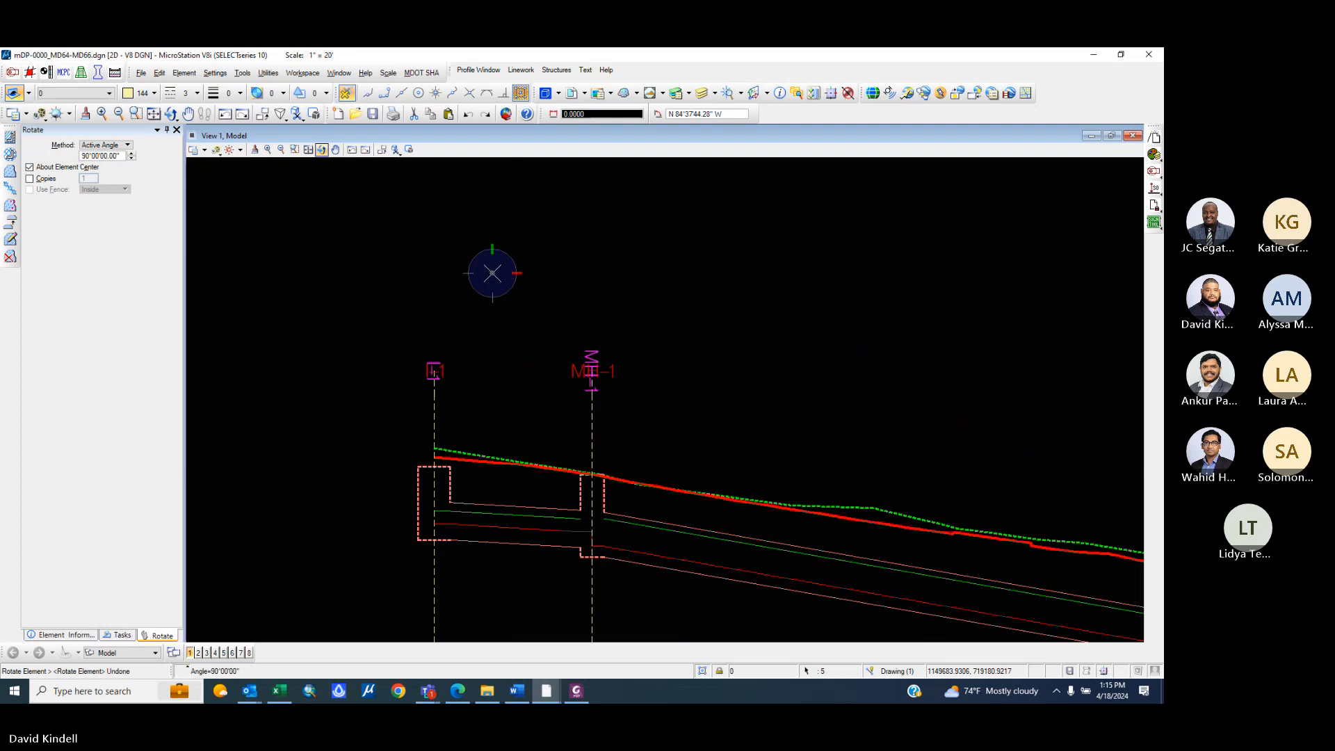
pyautogui.click(492, 273)
pyautogui.rightClick(492, 273)
pyautogui.scroll(-9, 492, 292)
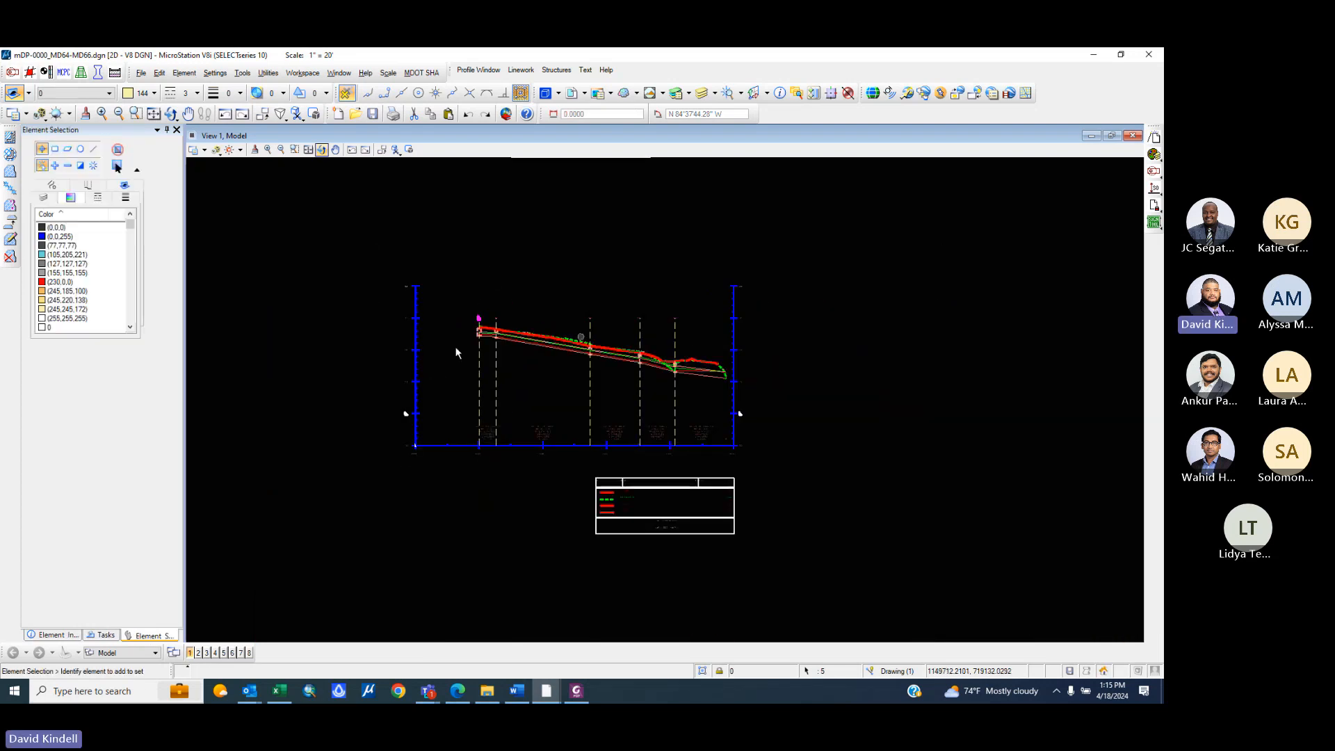
# - Examine the restyled pipe labels along the lower and upper profiles
pyautogui.scroll(4, 698, 409)
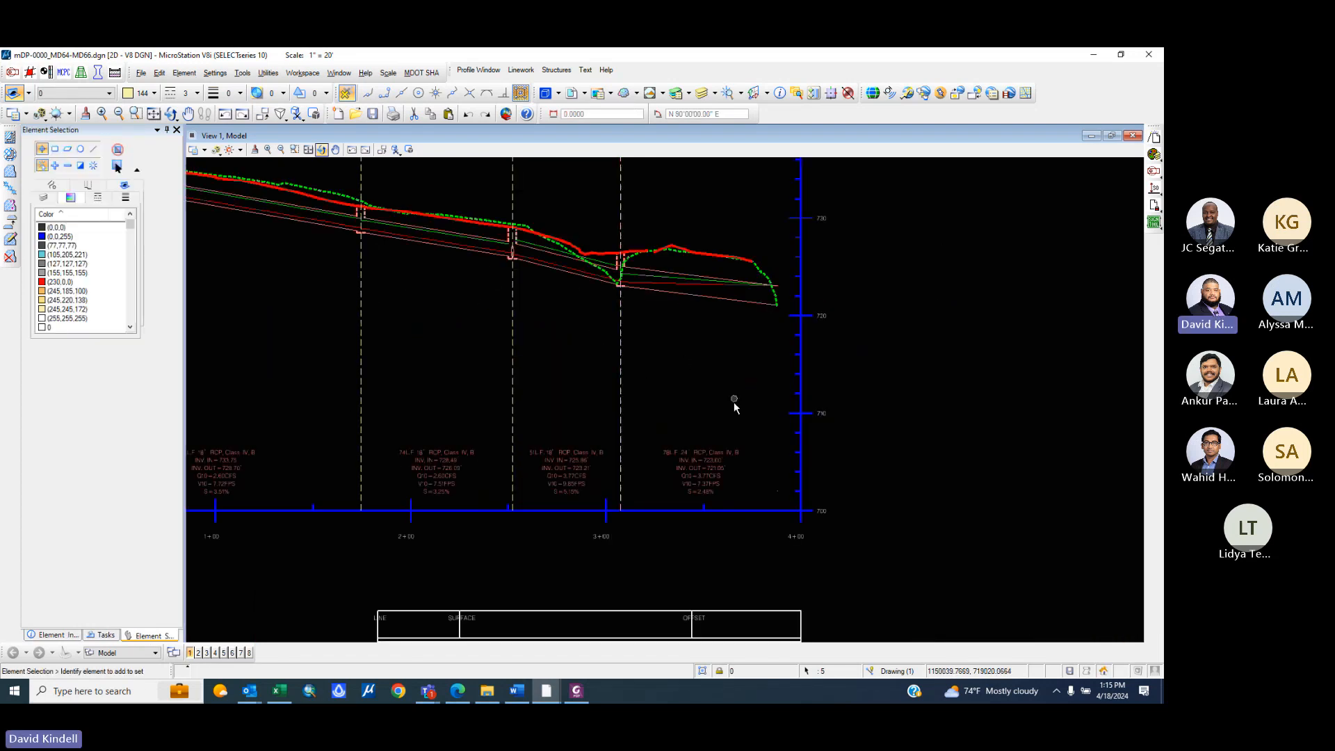
pyautogui.scroll(3, 718, 474)
pyautogui.scroll(-4, 602, 426)
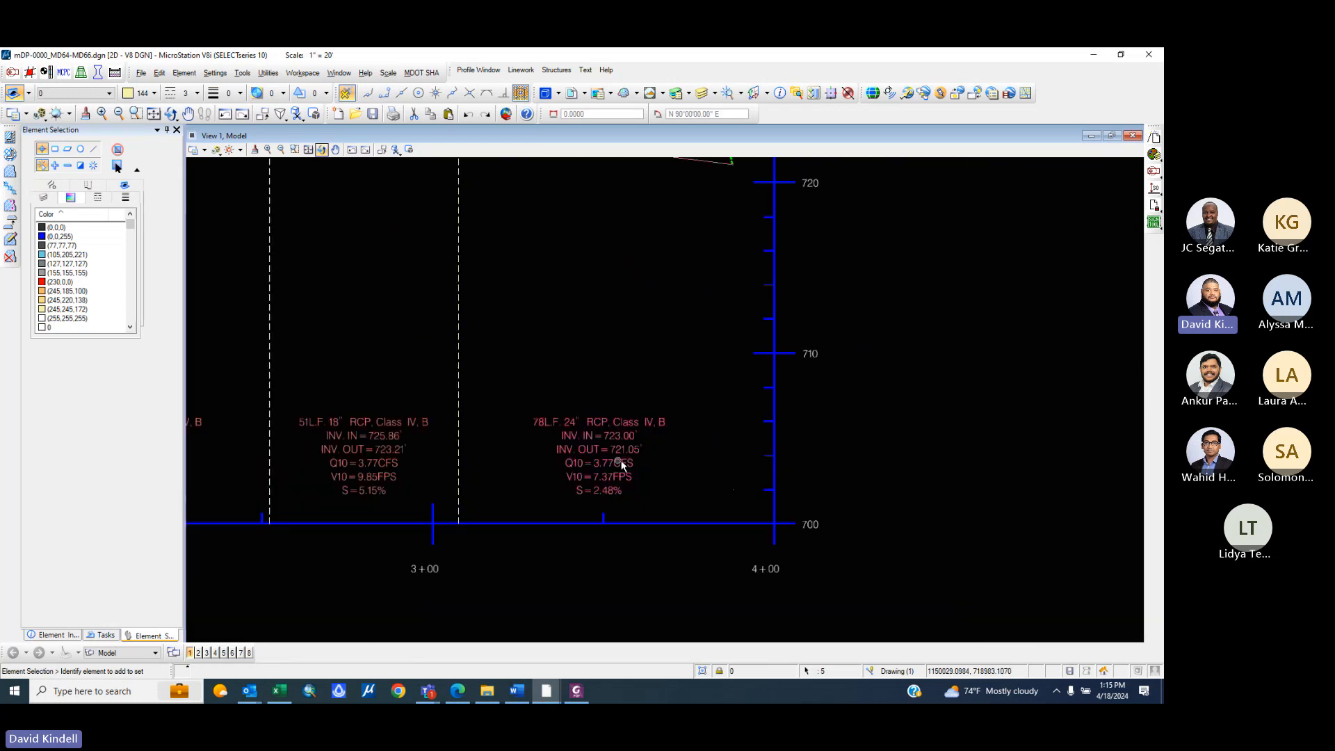
pyautogui.scroll(-3, 452, 387)
pyautogui.scroll(1, 418, 378)
pyautogui.scroll(-4, 420, 388)
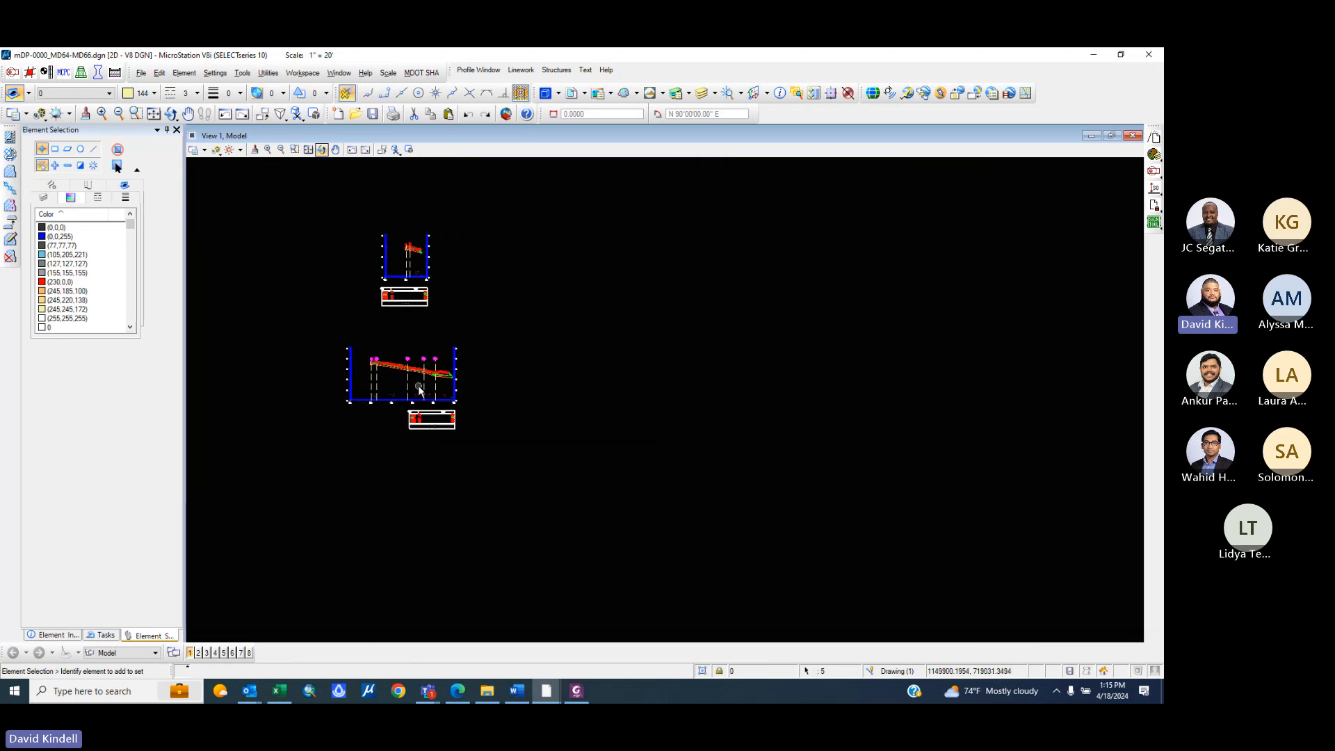
pyautogui.scroll(2, 429, 253)
pyautogui.scroll(3, 457, 438)
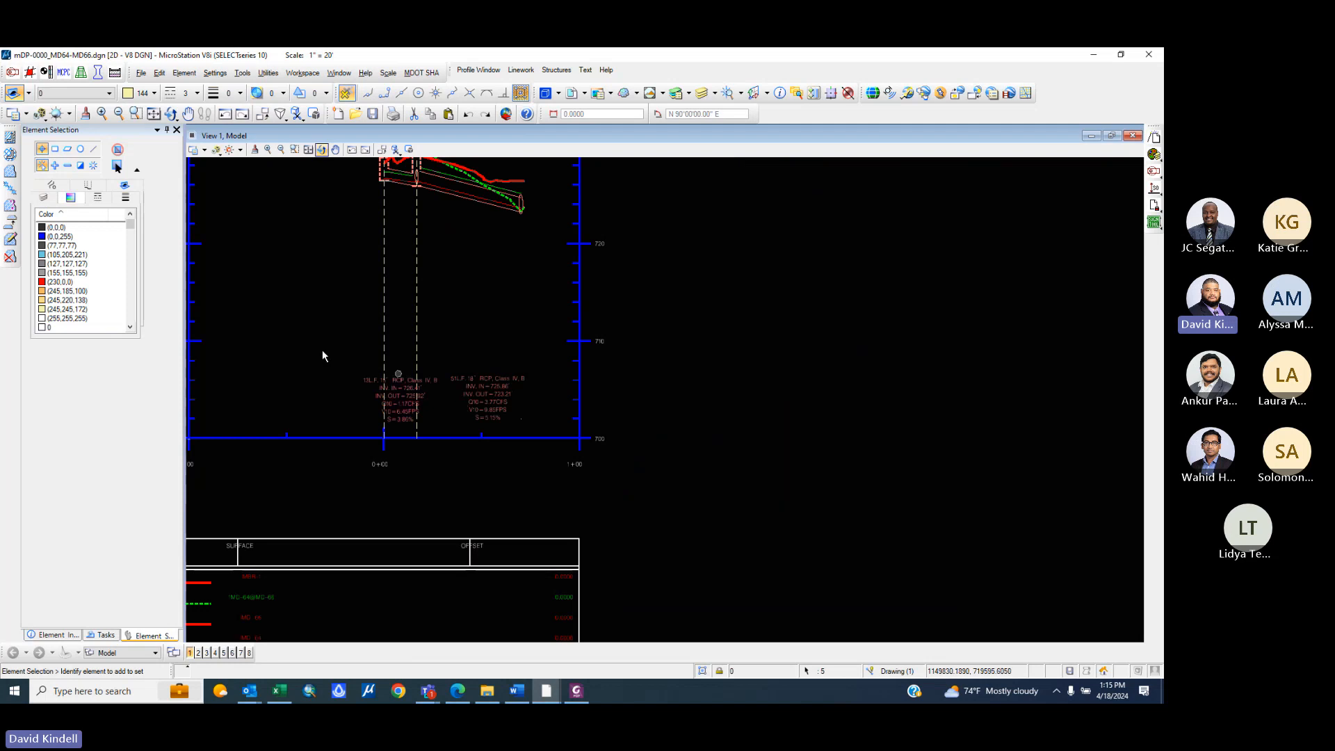
# - Set the dashed existing ground lines in the upper and lower profiles to color 236
pyautogui.click(461, 171)
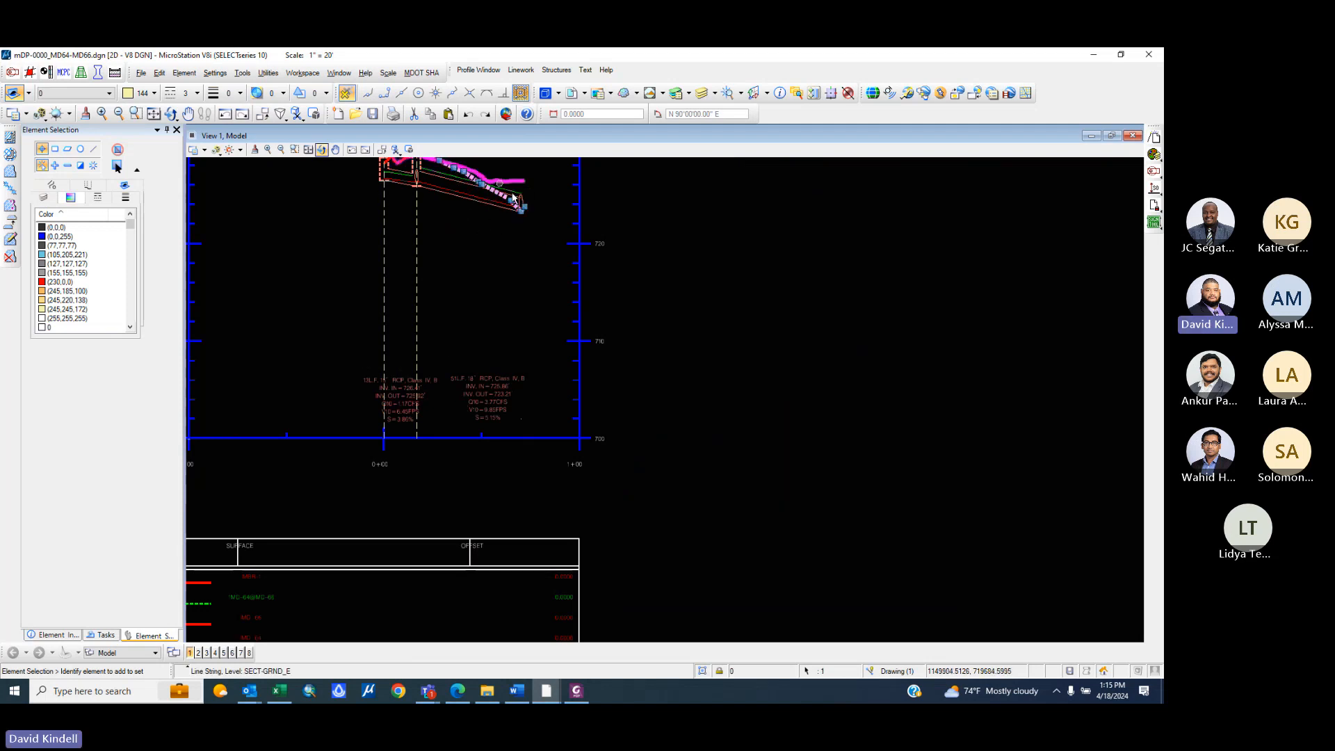
pyautogui.scroll(-5, 515, 198)
pyautogui.scroll(4, 527, 457)
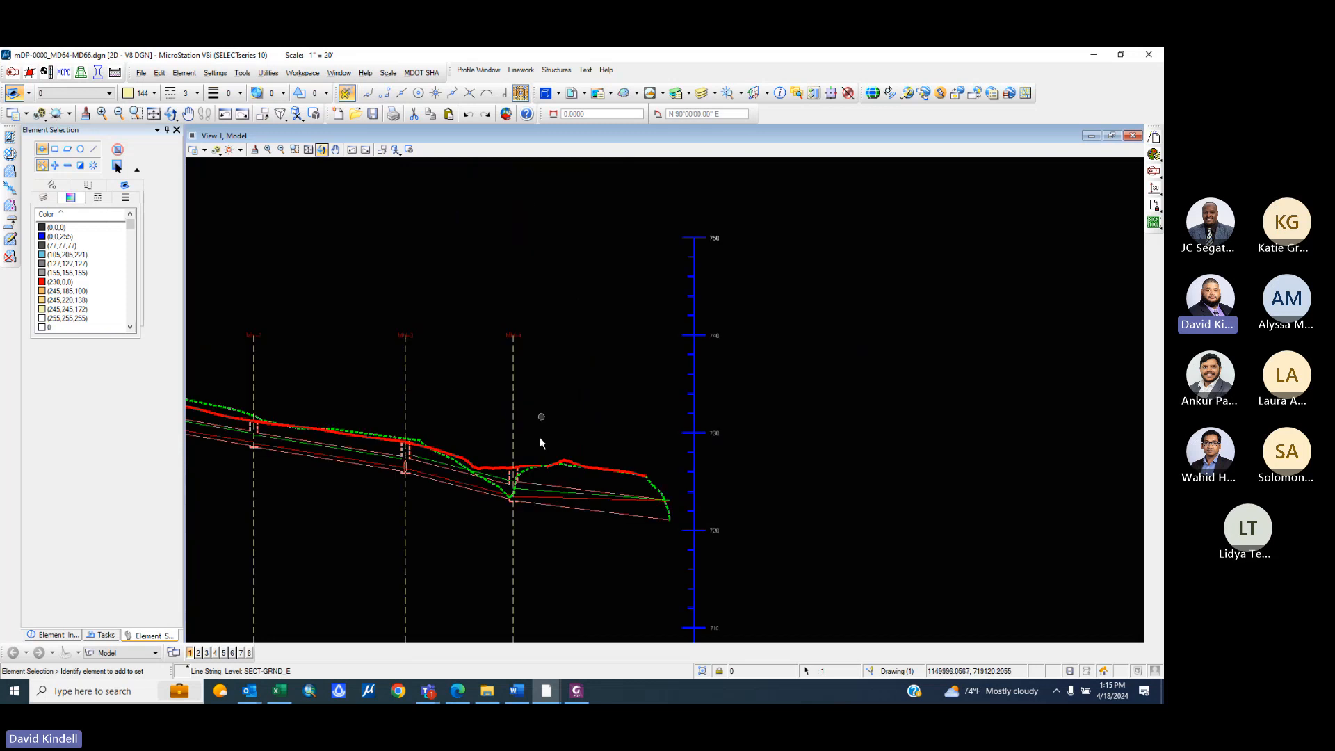
pyautogui.scroll(6, 523, 475)
pyautogui.click(519, 468)
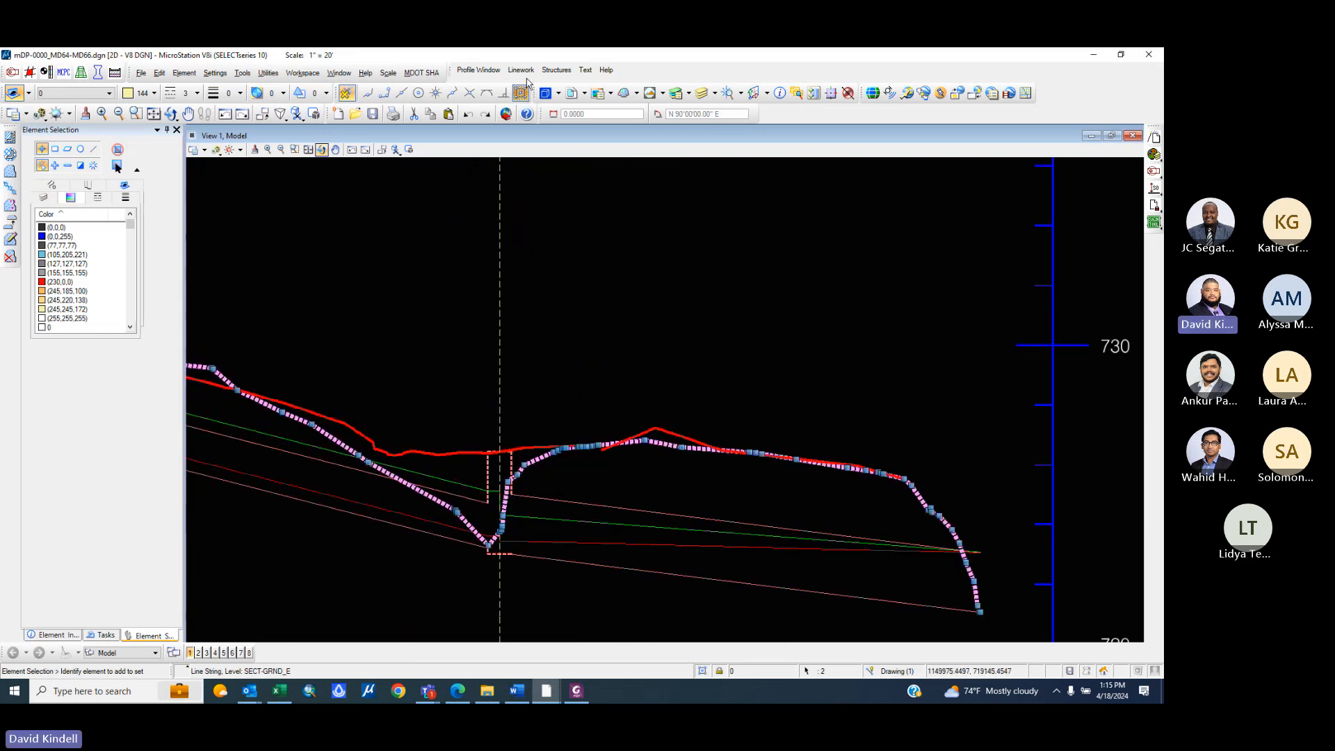
pyautogui.click(152, 93)
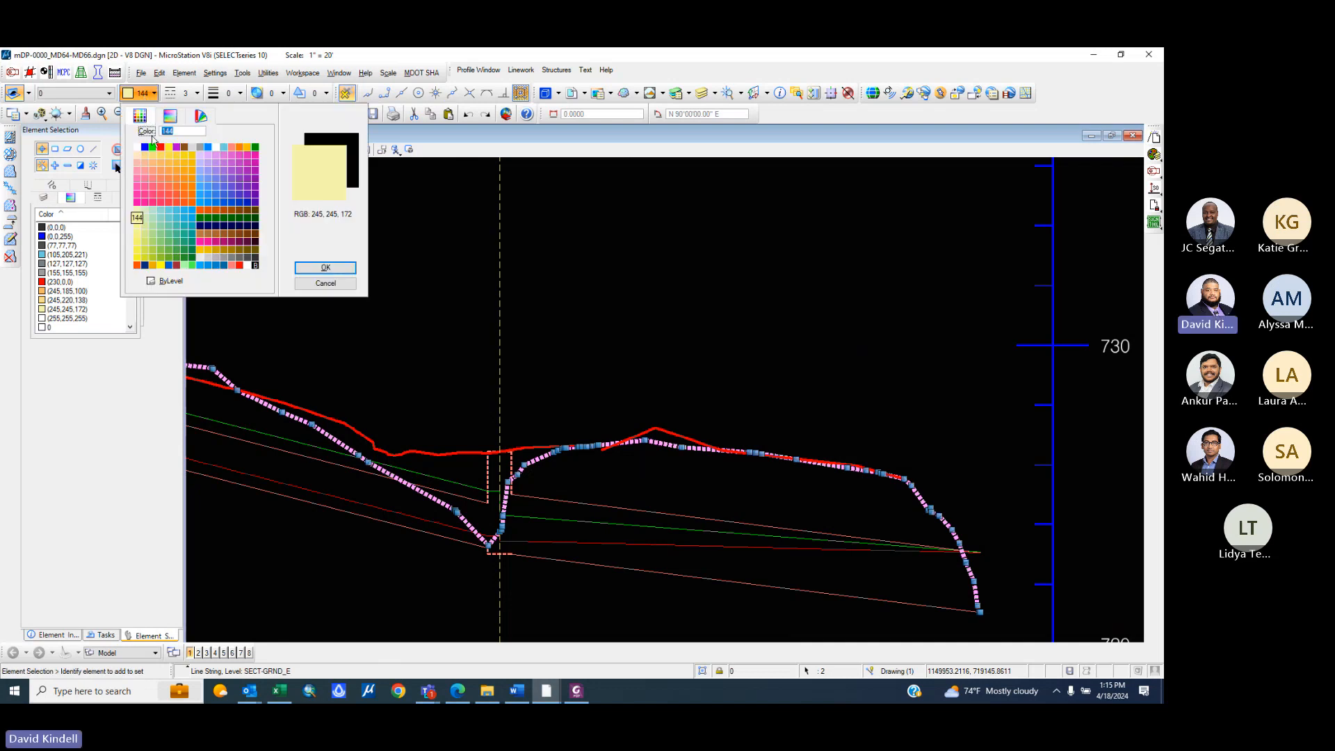
pyautogui.click(230, 259)
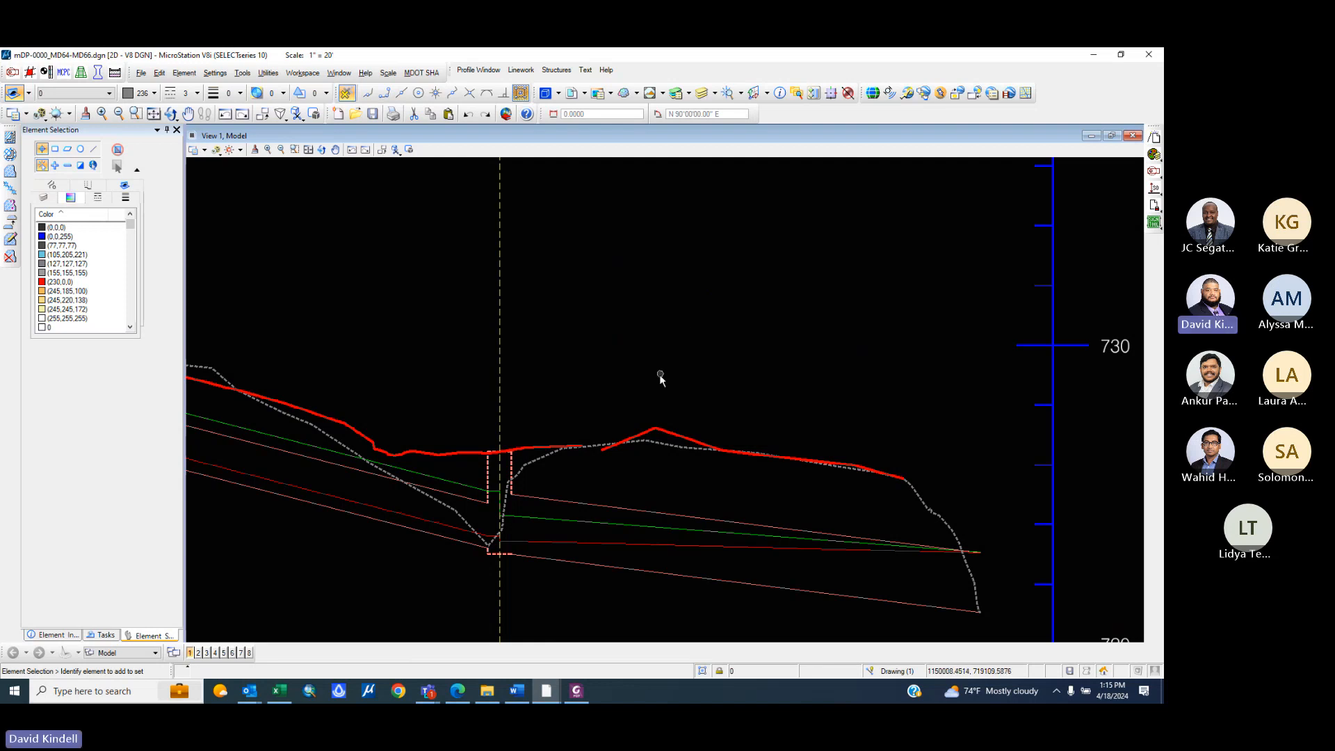
# - Examine the upper and lower drainage profiles with their ground lines, structure labels and pipe labels
pyautogui.scroll(-8, 664, 379)
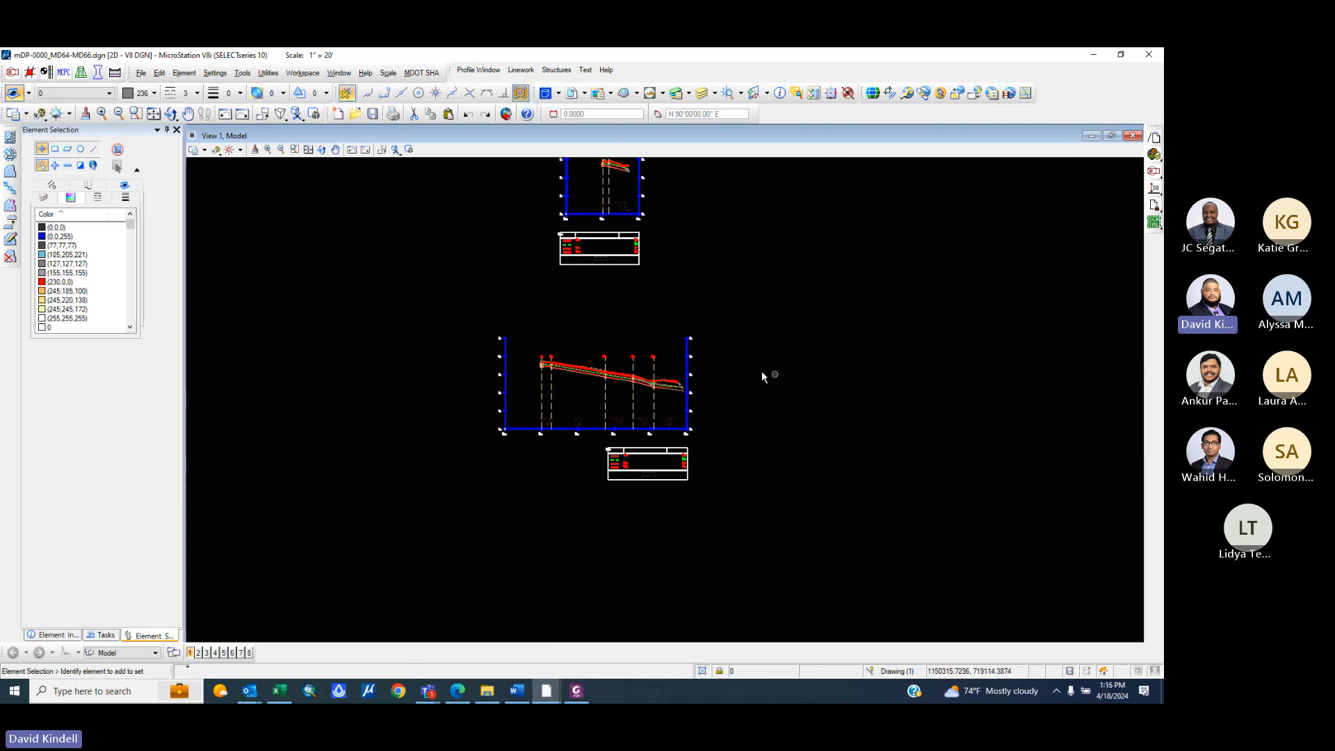
pyautogui.scroll(2, 590, 301)
pyautogui.scroll(-4, 590, 301)
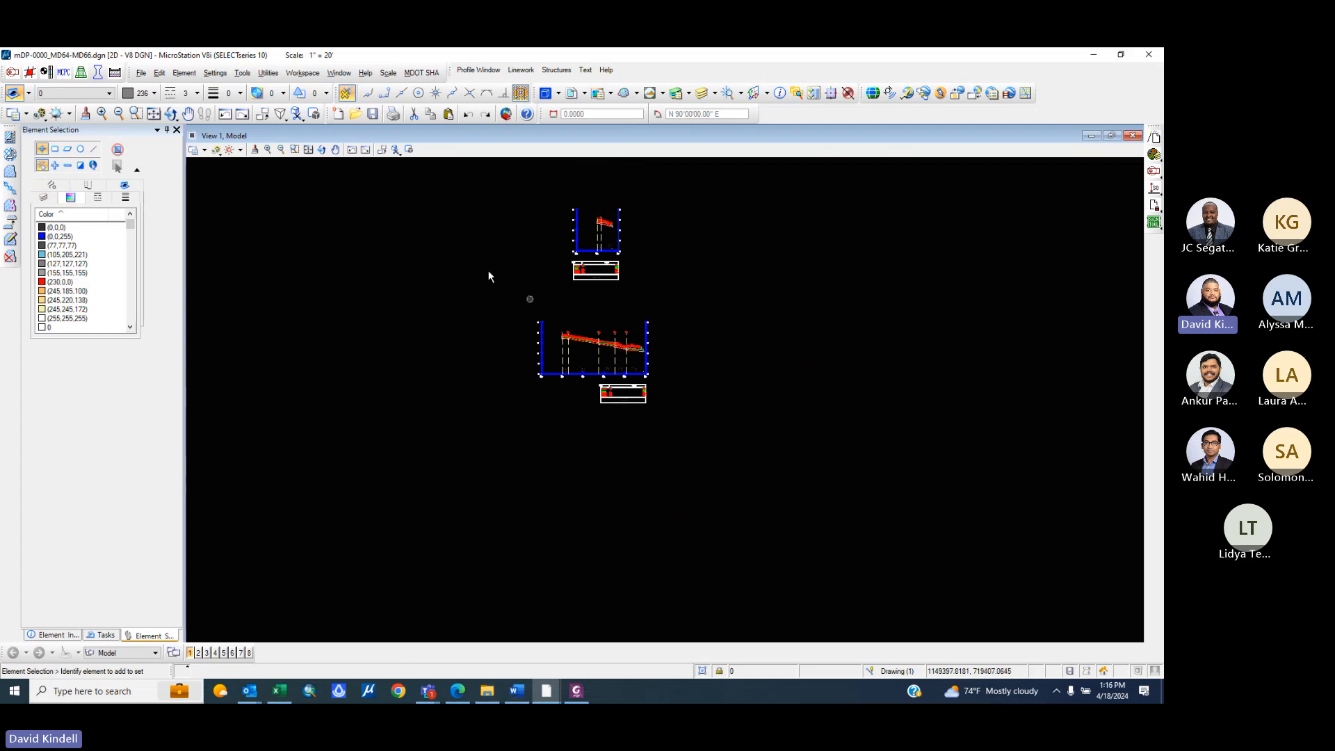
pyautogui.scroll(3, 564, 322)
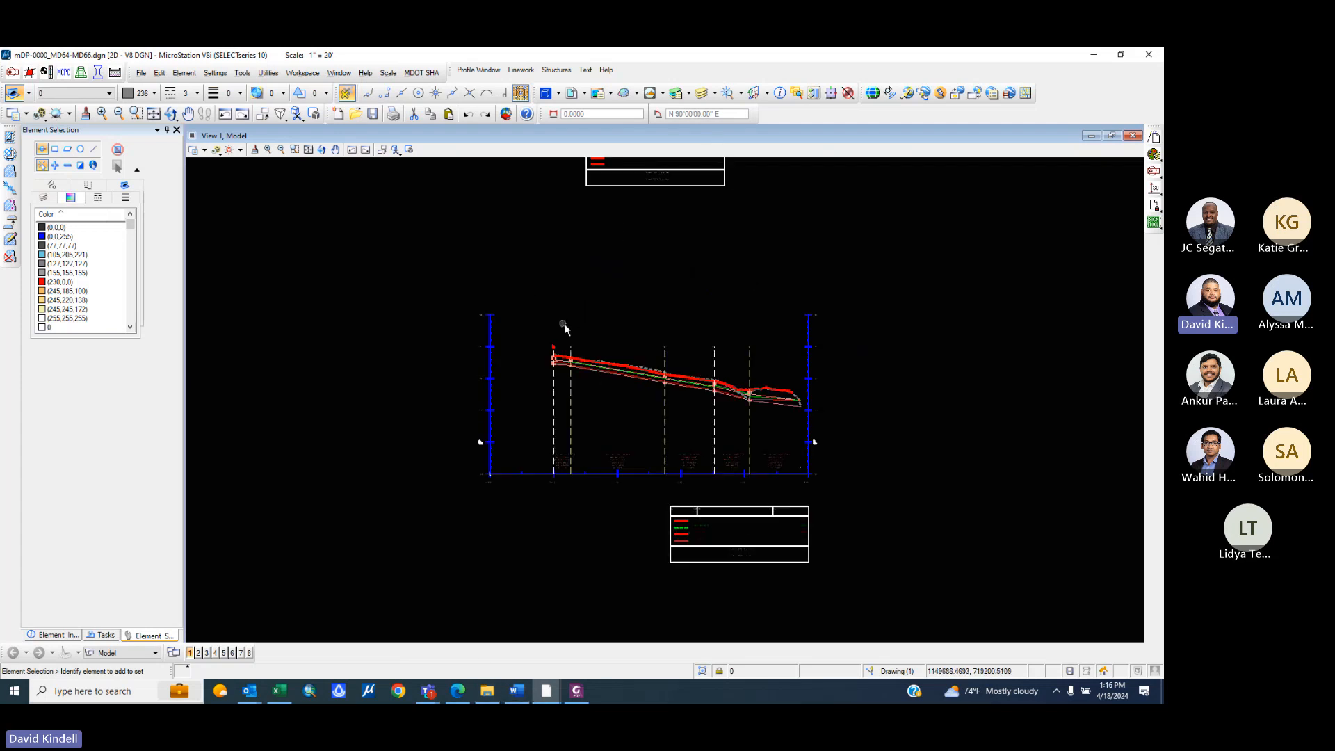
pyautogui.scroll(3, 645, 402)
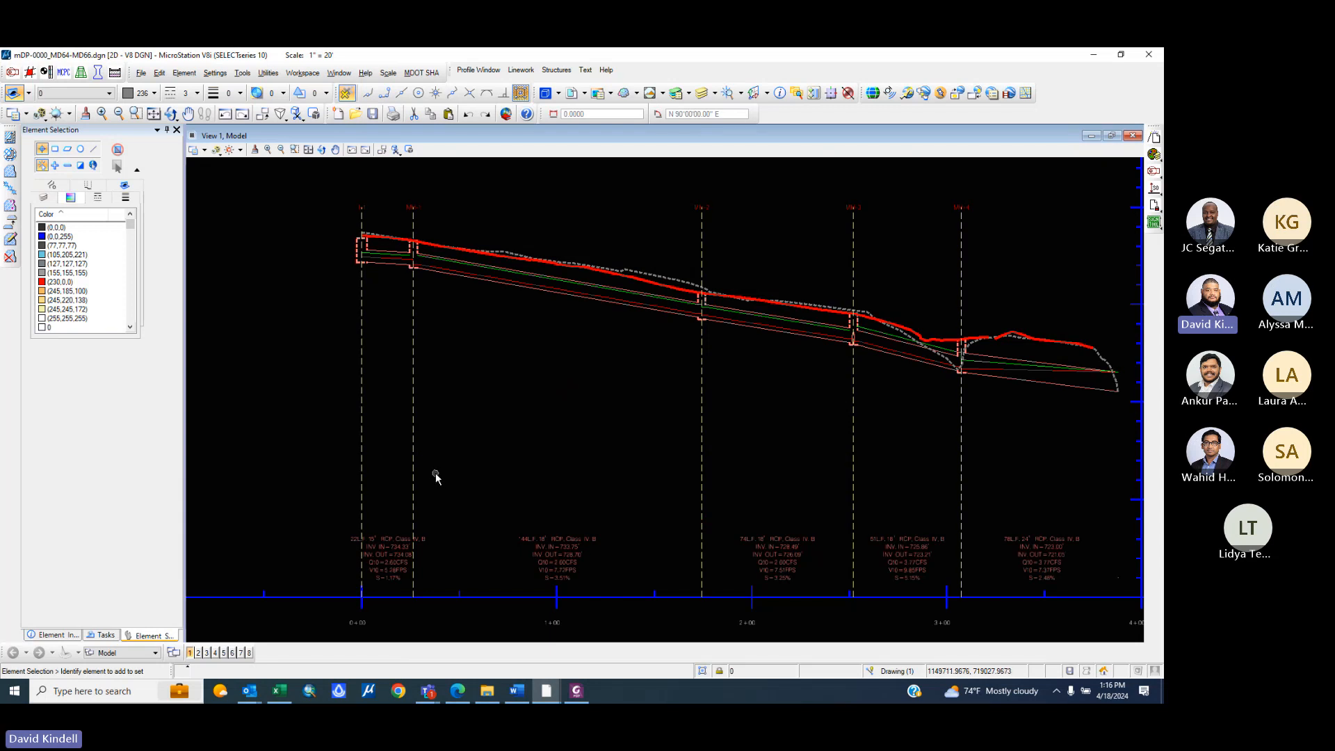
pyautogui.scroll(-6, 434, 473)
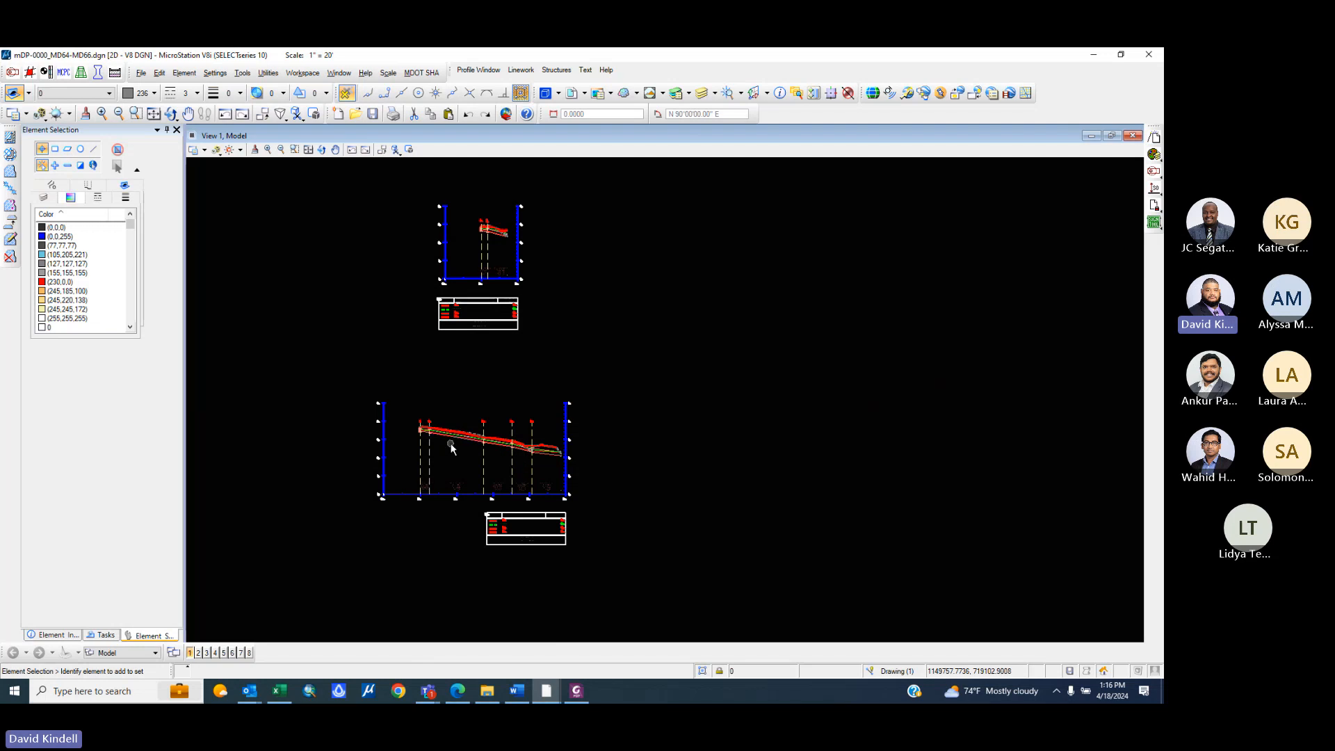
pyautogui.scroll(2, 440, 437)
pyautogui.scroll(-4, 440, 437)
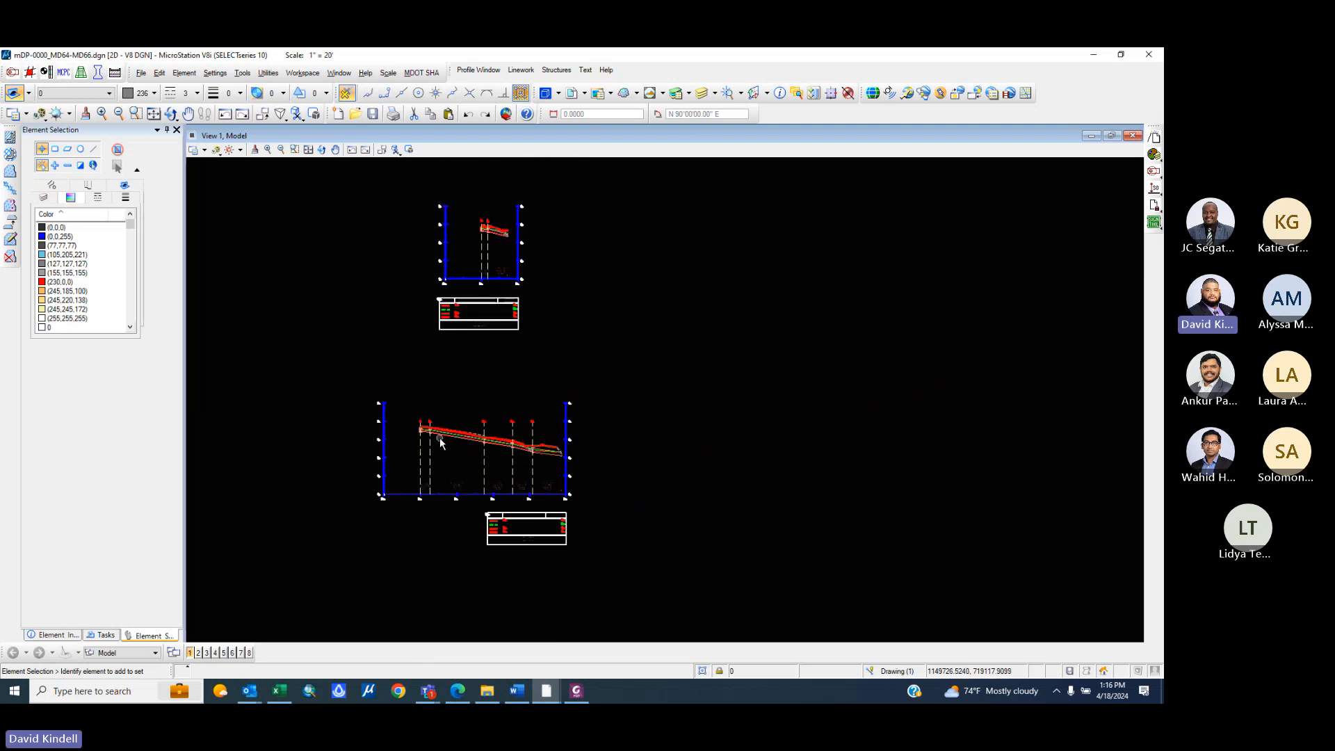
pyautogui.scroll(3, 425, 376)
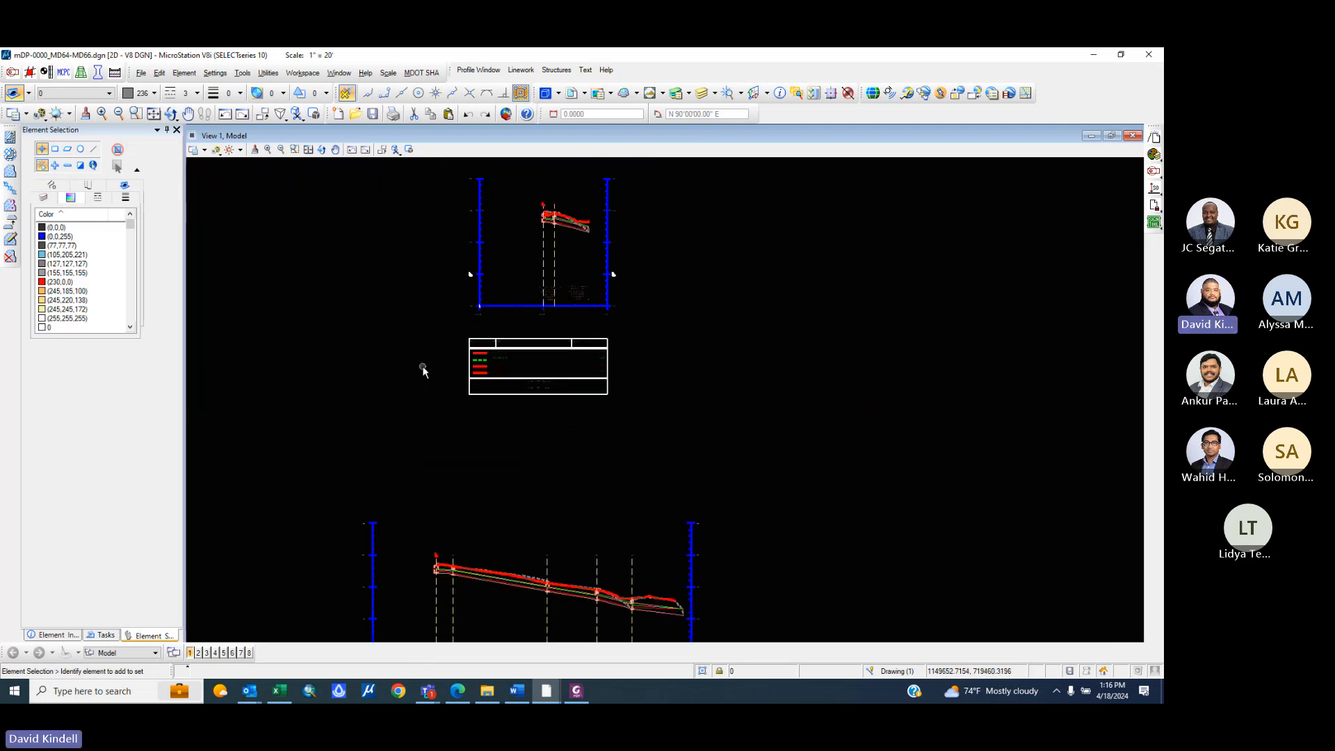
pyautogui.scroll(-3, 423, 370)
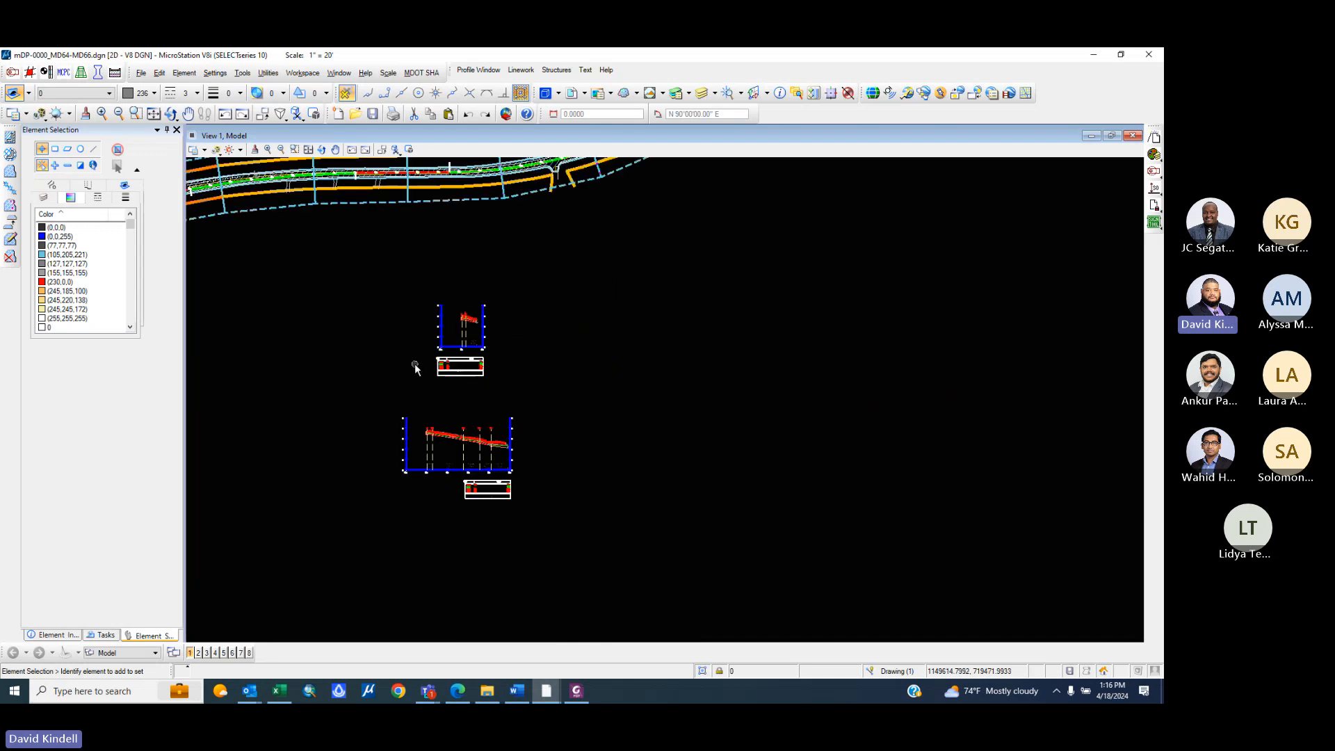
pyautogui.scroll(3, 450, 426)
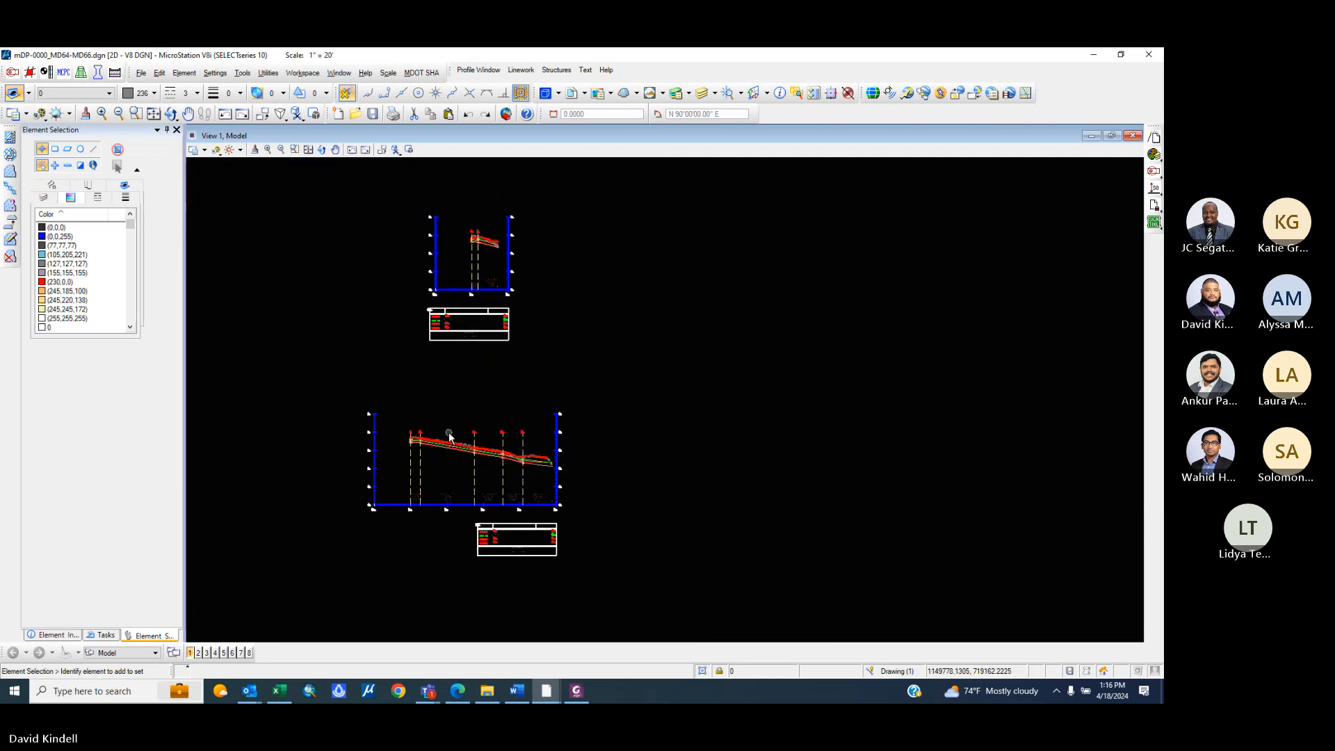
pyautogui.scroll(3, 450, 465)
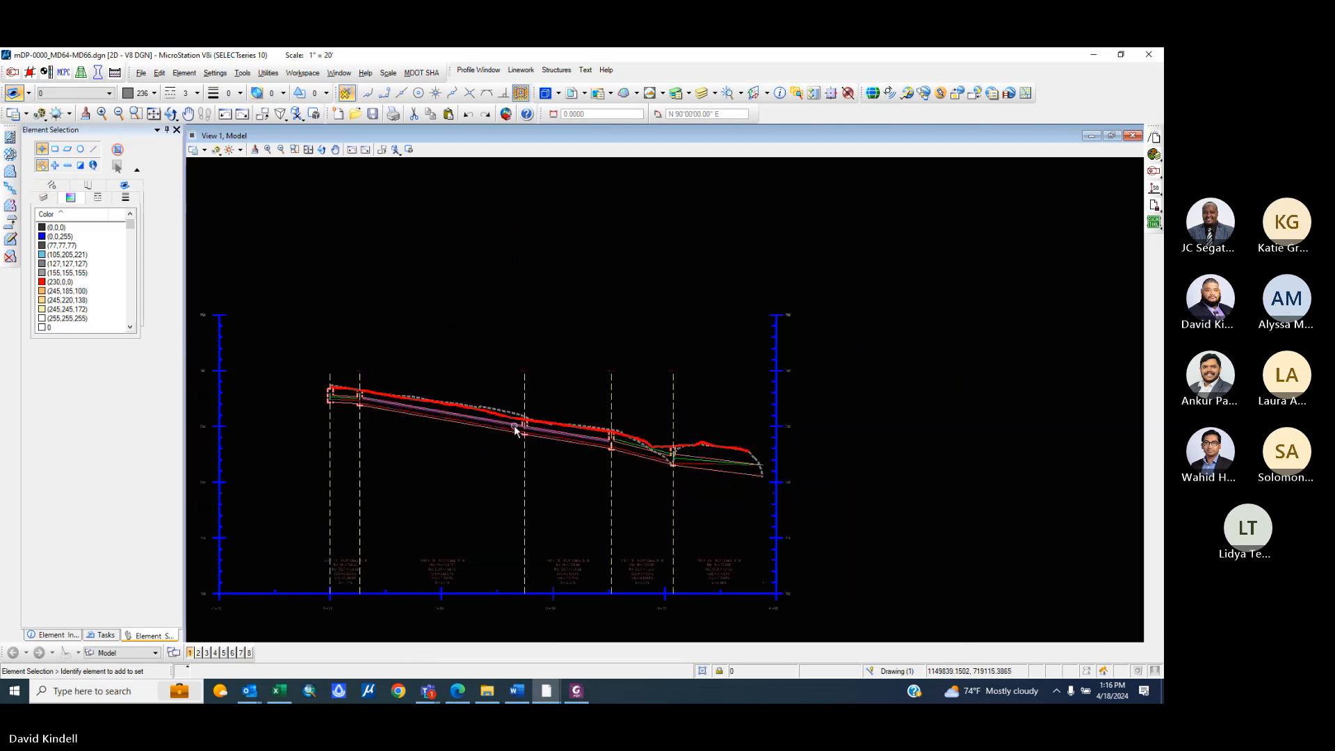
pyautogui.scroll(-5, 515, 429)
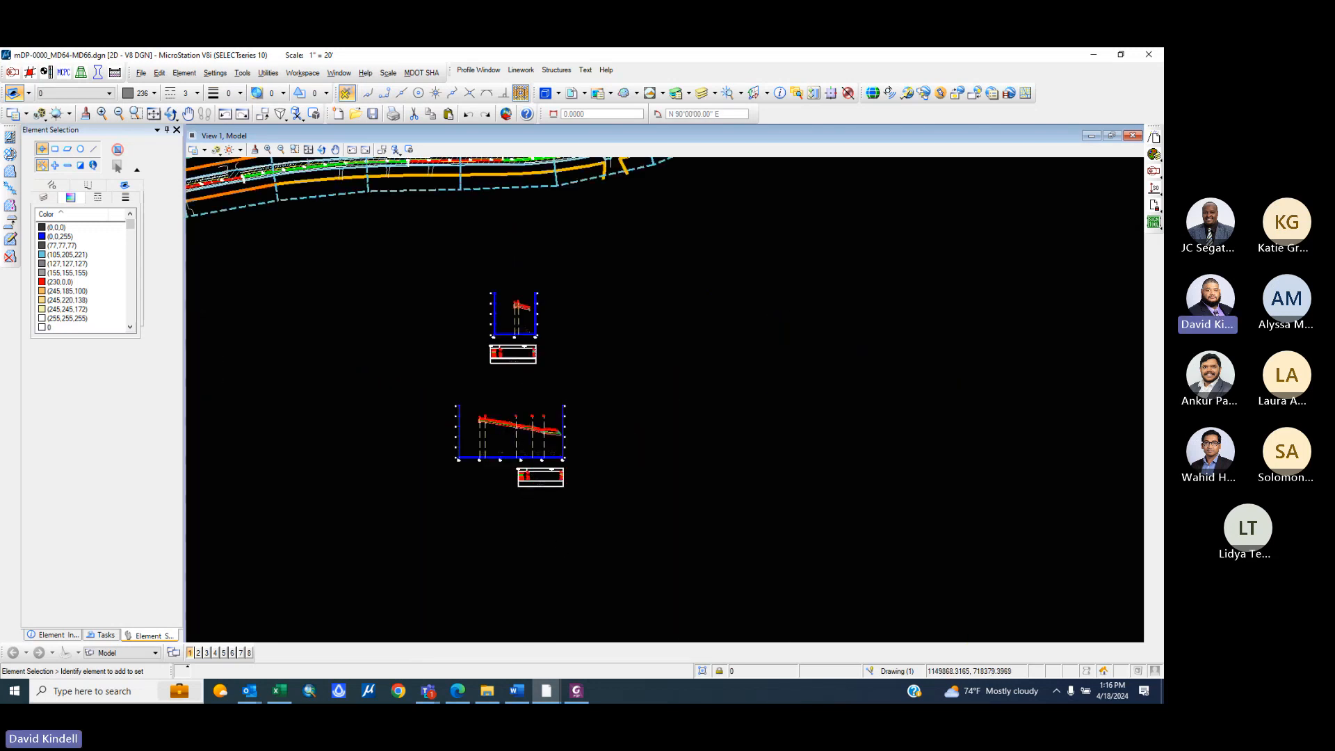
# - Switch to the Word training outline, highlight the Structure and Pipe Schedules item, and minimize the document
pyautogui.click(516, 691)
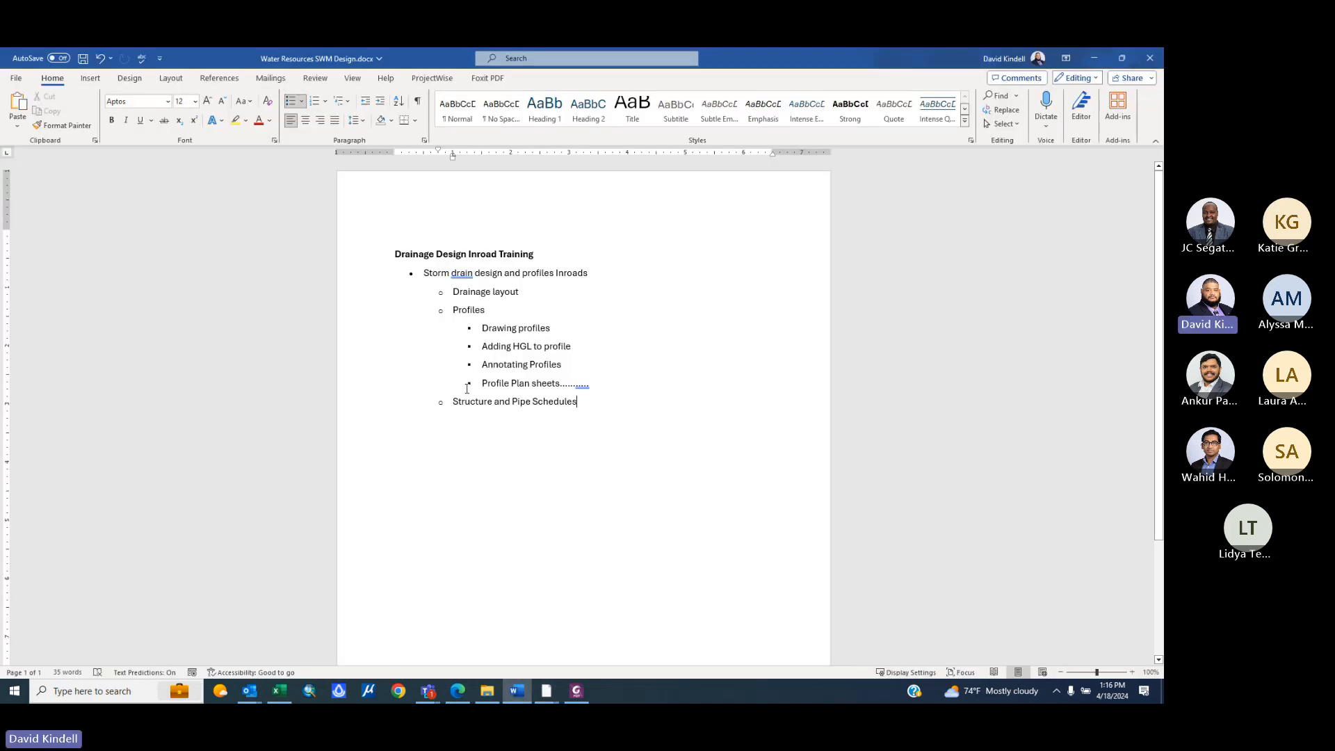
pyautogui.moveTo(450, 403); pyautogui.dragTo(581, 403)
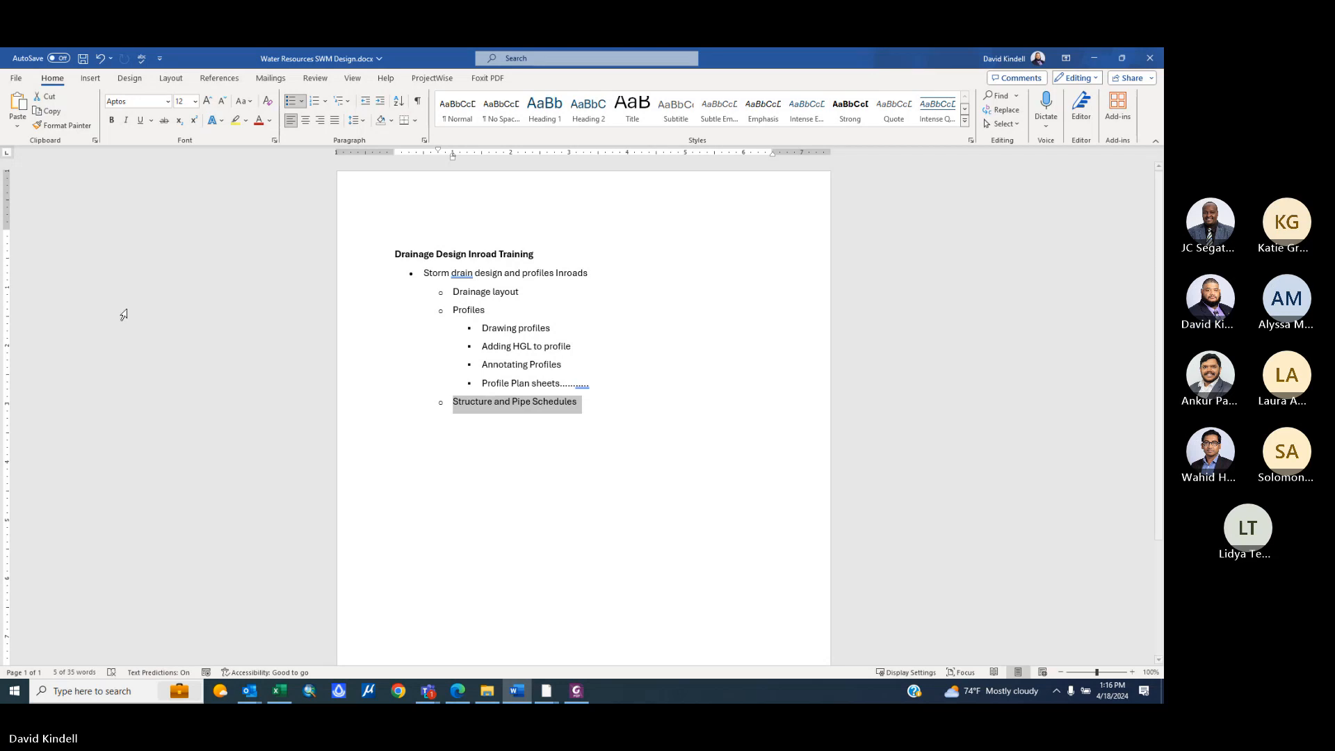
pyautogui.click(1093, 59)
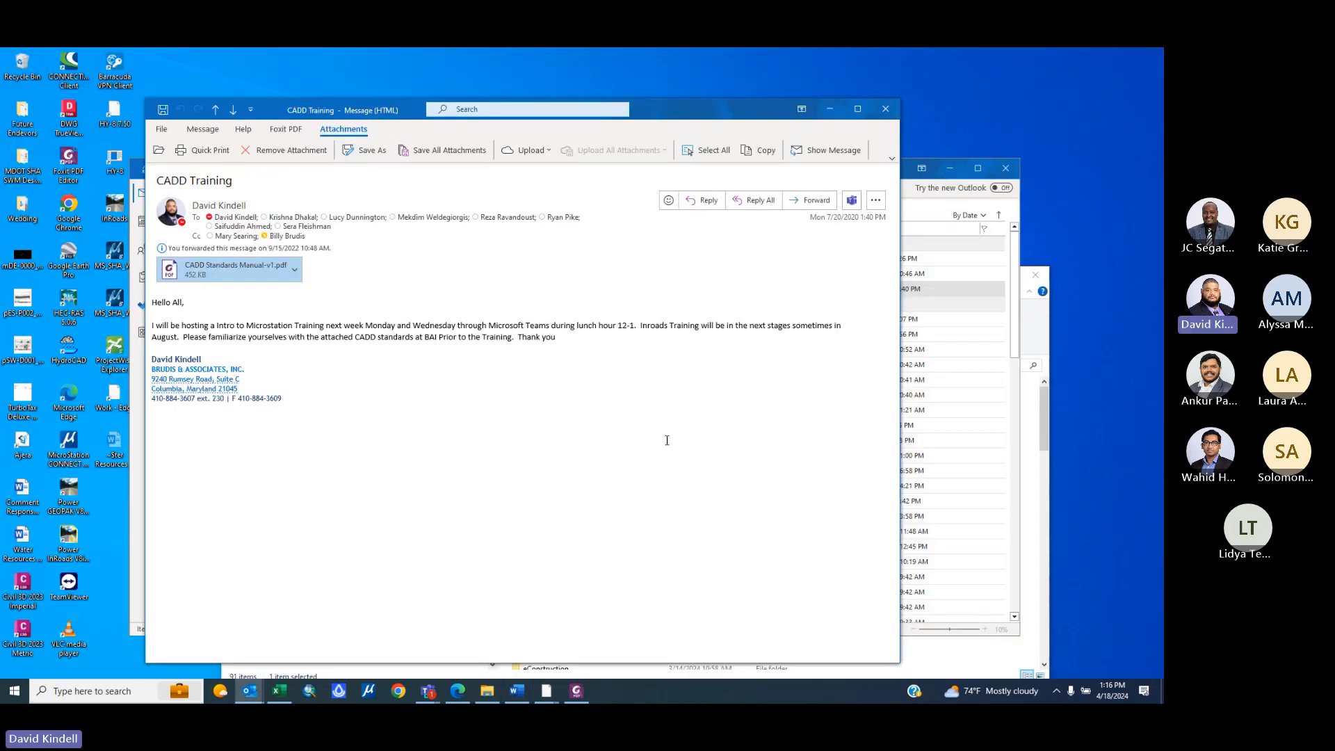
# - Minimize the open Outlook windows and switch back to the mDP-0000_MD64-MD66 drawing in MicroStation
pyautogui.click(829, 114)
pyautogui.click(950, 167)
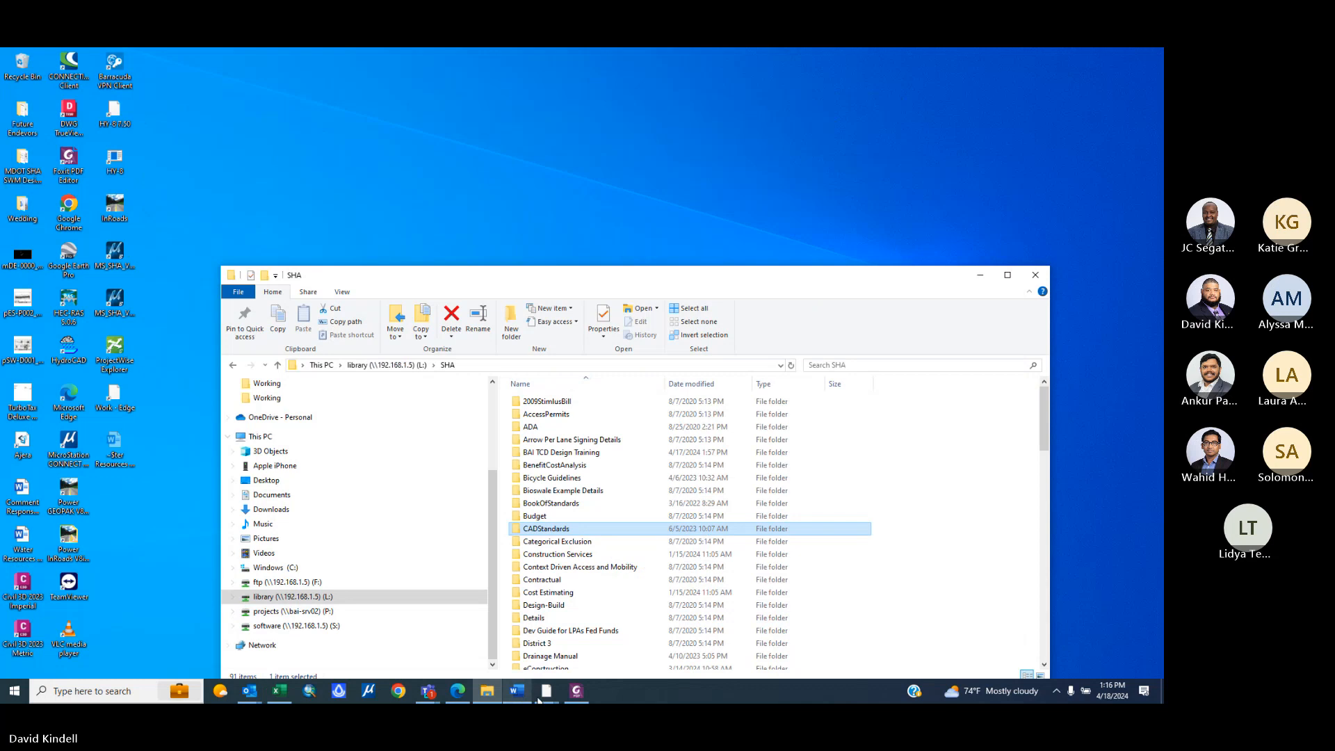
pyautogui.moveTo(544, 694)
pyautogui.moveTo(695, 644)
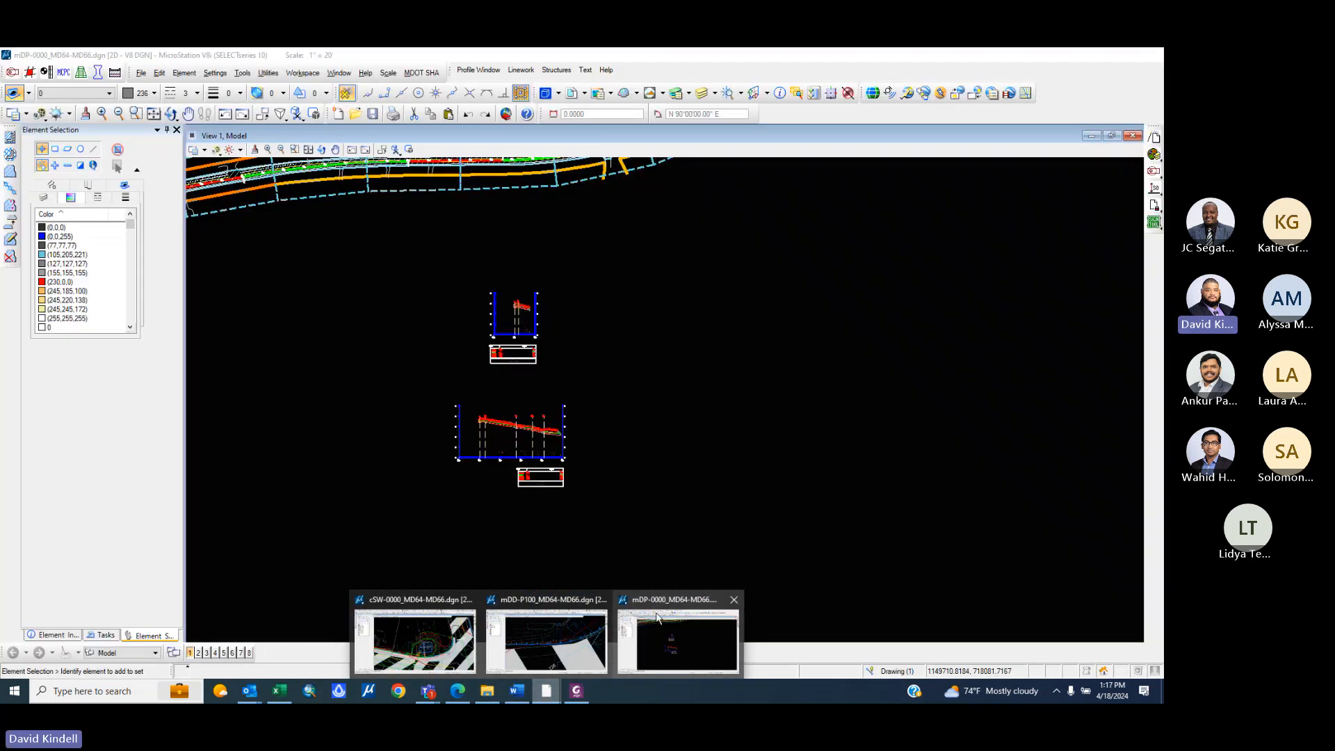
pyautogui.click(657, 616)
# - Examine the plan sheets and the profile overlaid at the road intersection, and review the available import options
pyautogui.scroll(-7, 735, 356)
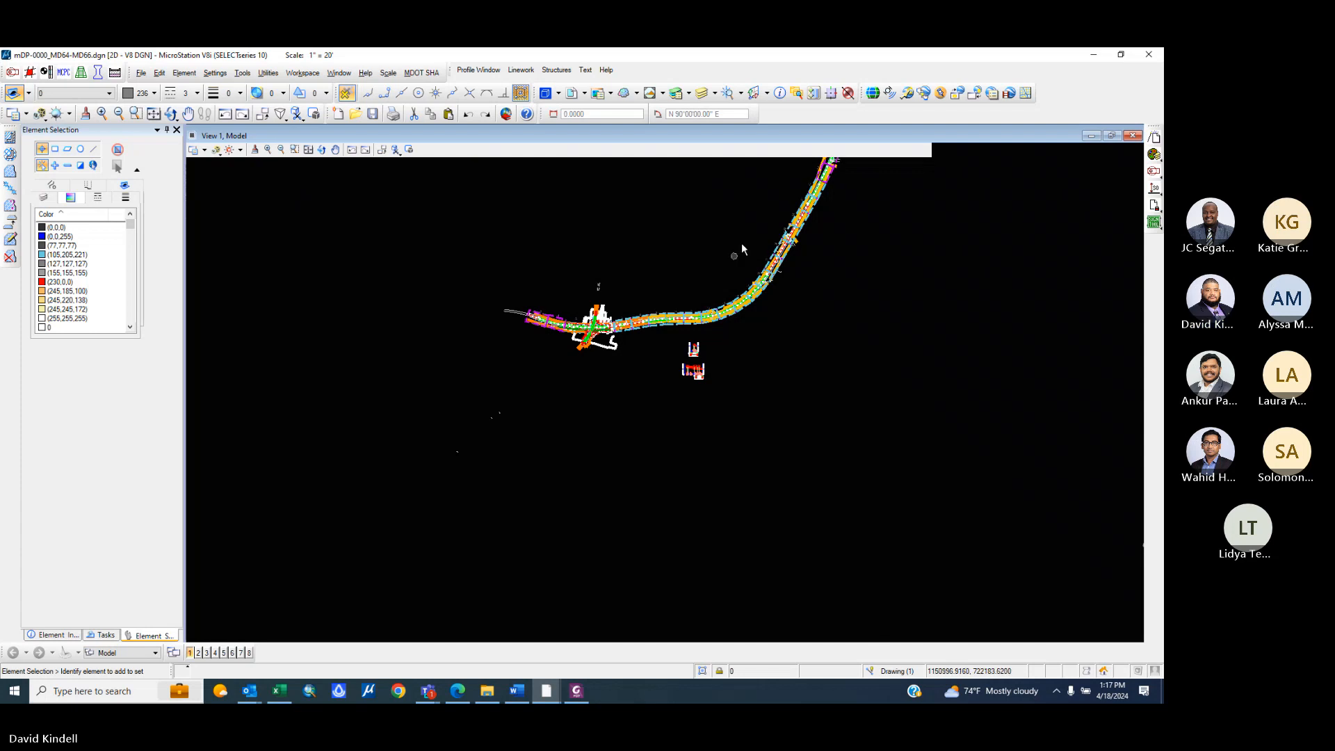
pyautogui.scroll(2, 757, 353)
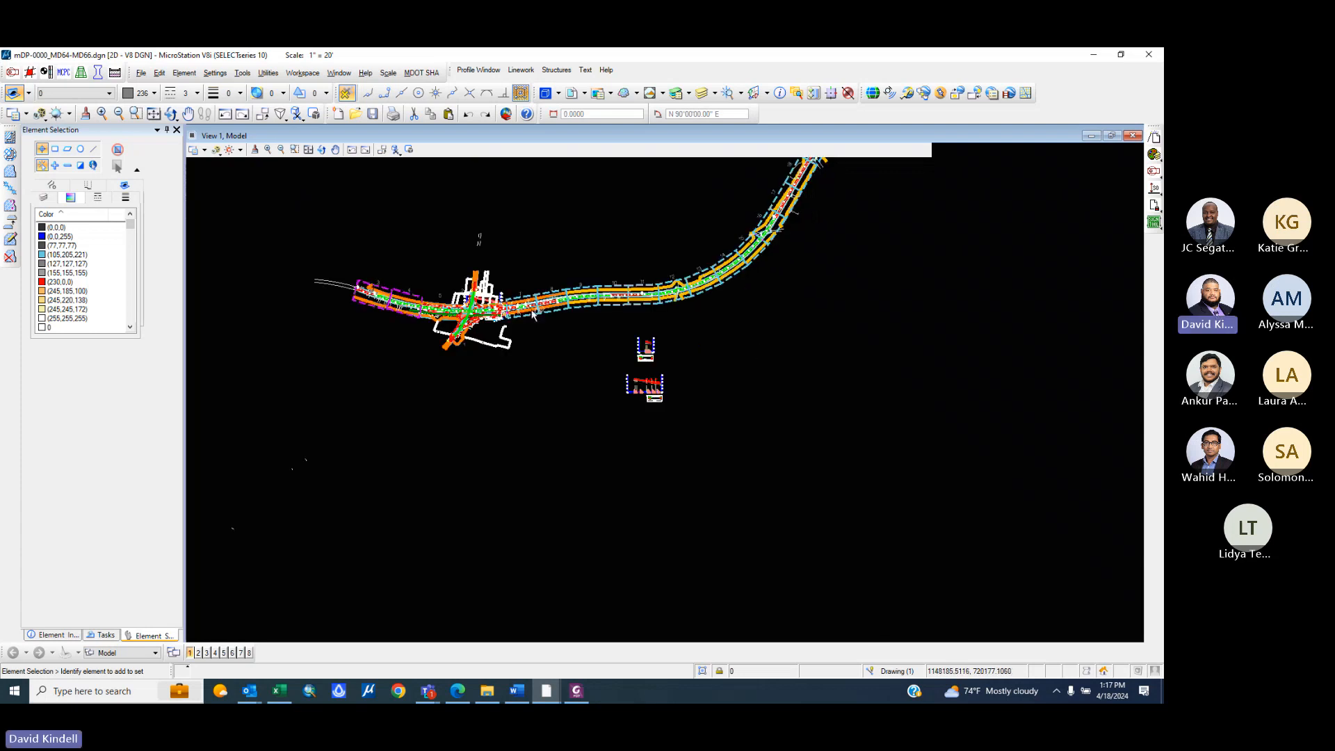
pyautogui.scroll(1, 487, 298)
pyautogui.scroll(1, 486, 297)
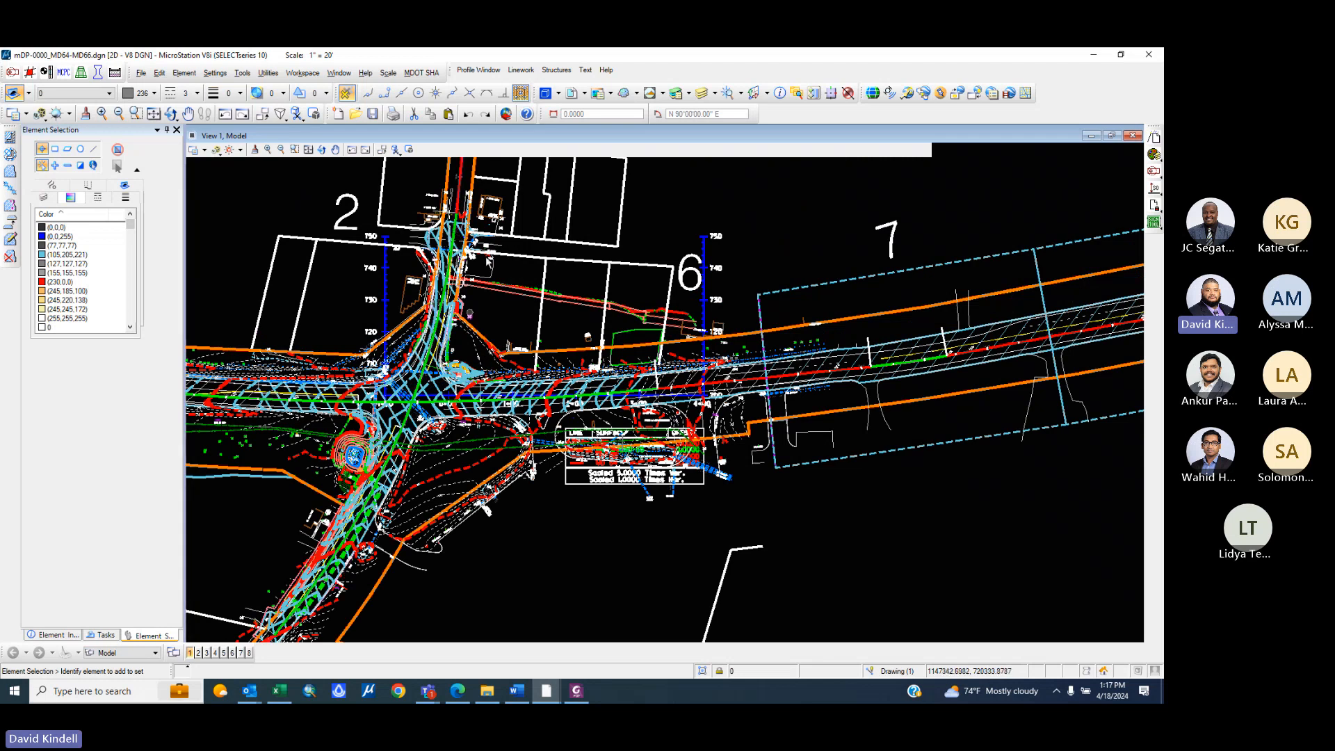
pyautogui.moveTo(459, 176)
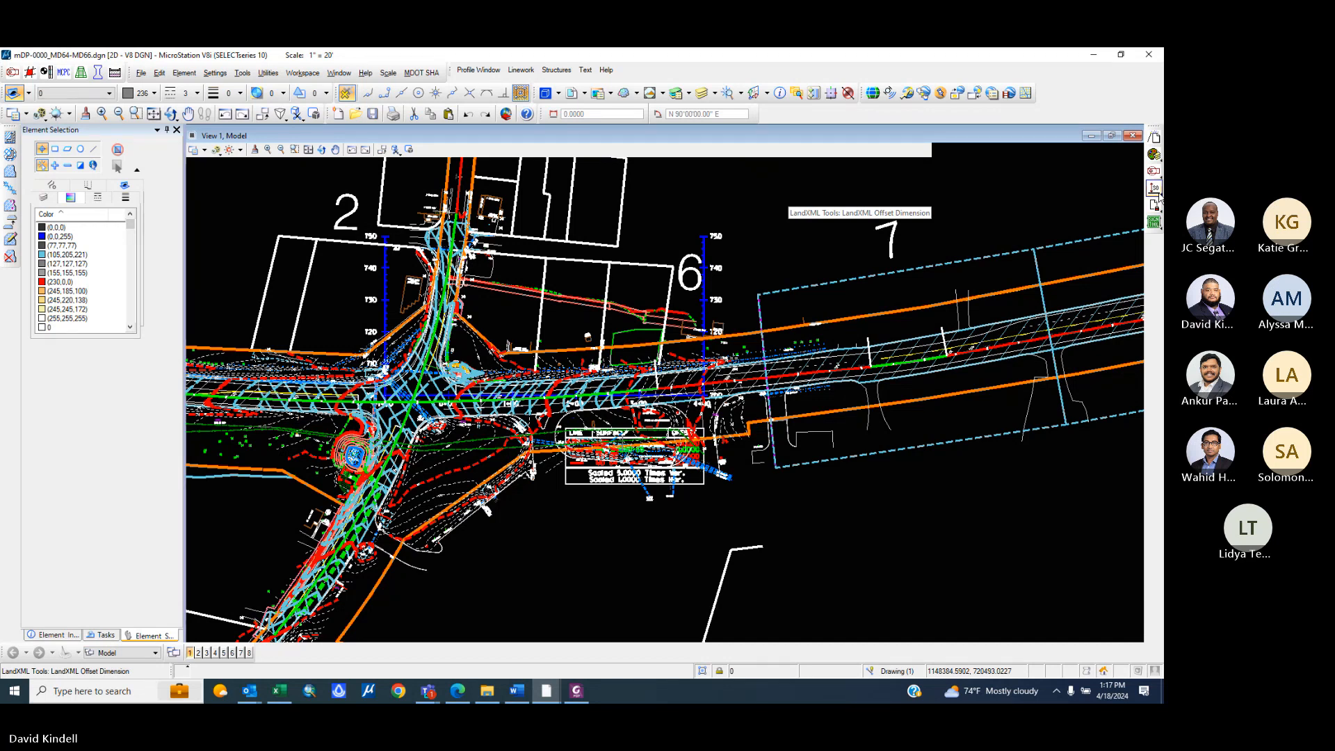
pyautogui.click(142, 74)
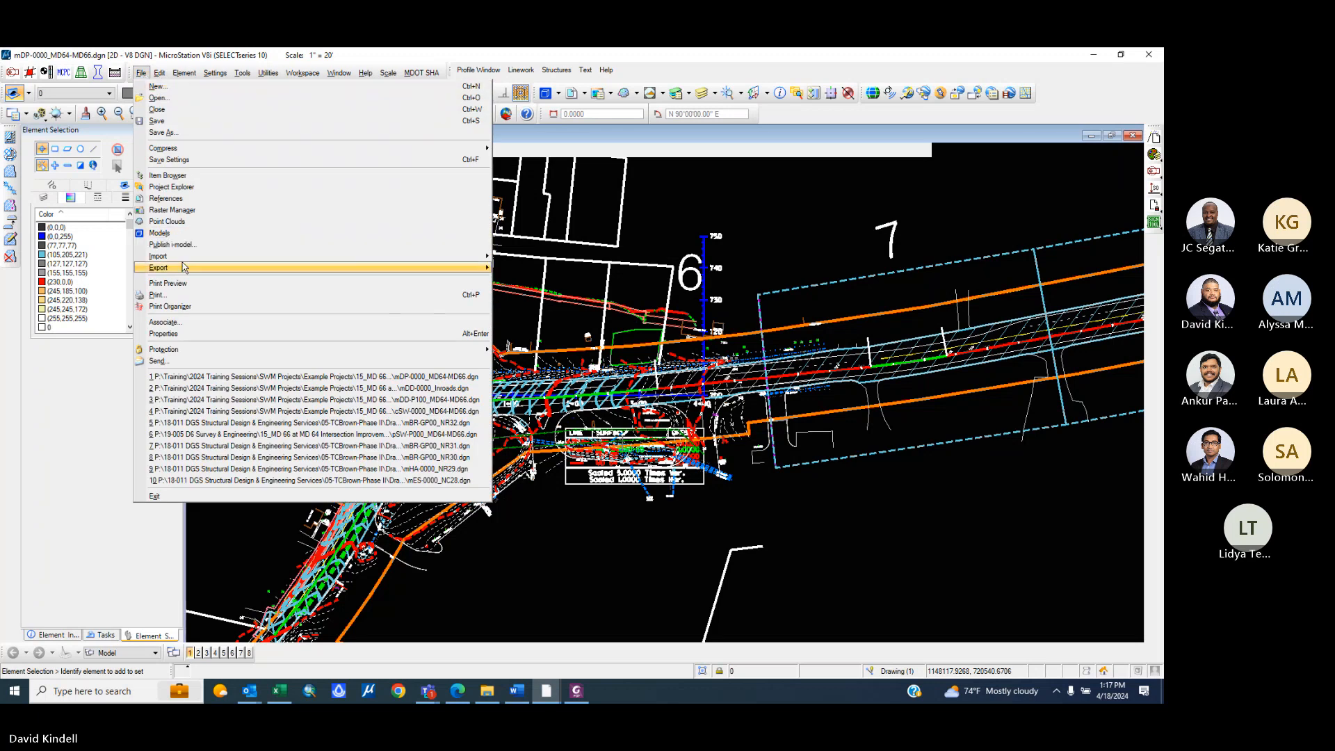
pyautogui.moveTo(183, 259)
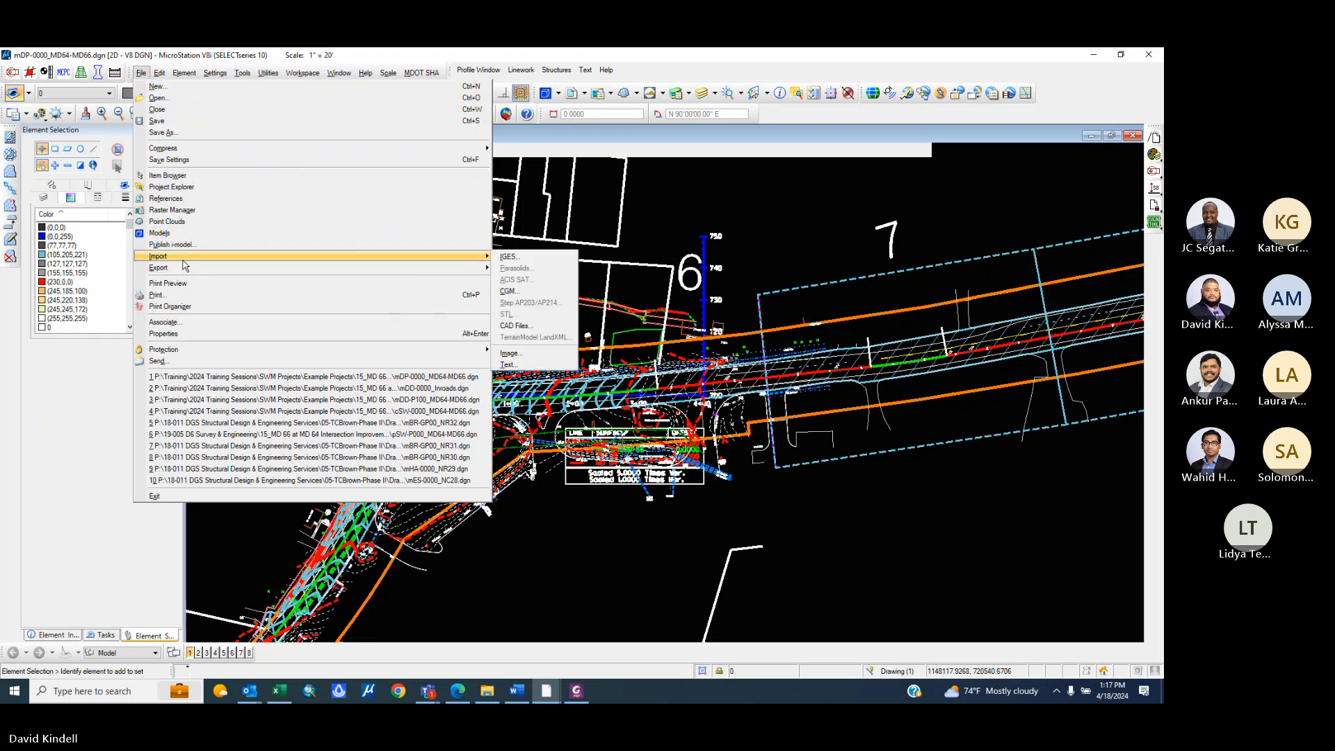
pyautogui.click(693, 213)
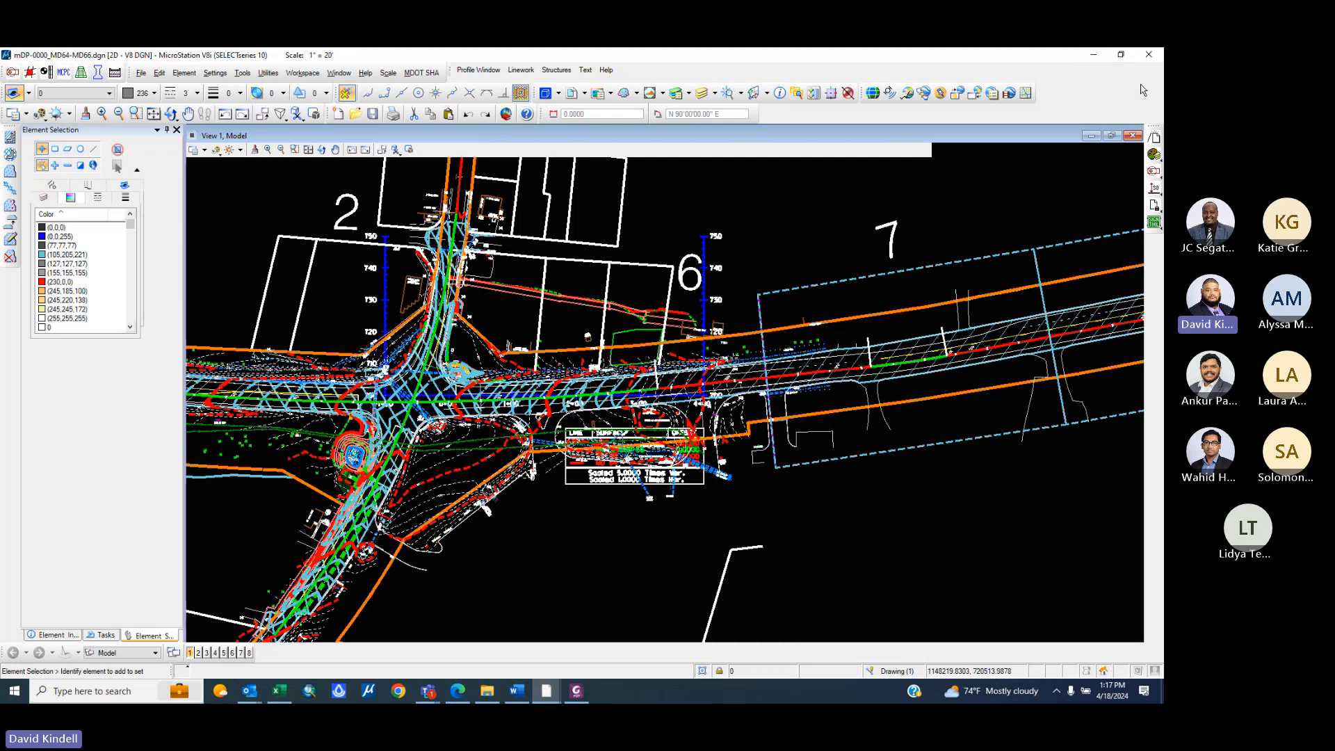
# - Switch to File Explorer and open the Working folder in the CADD drawings of the 15_MD 66 at MD 64 Intersection Improvements example project
pyautogui.click(1096, 55)
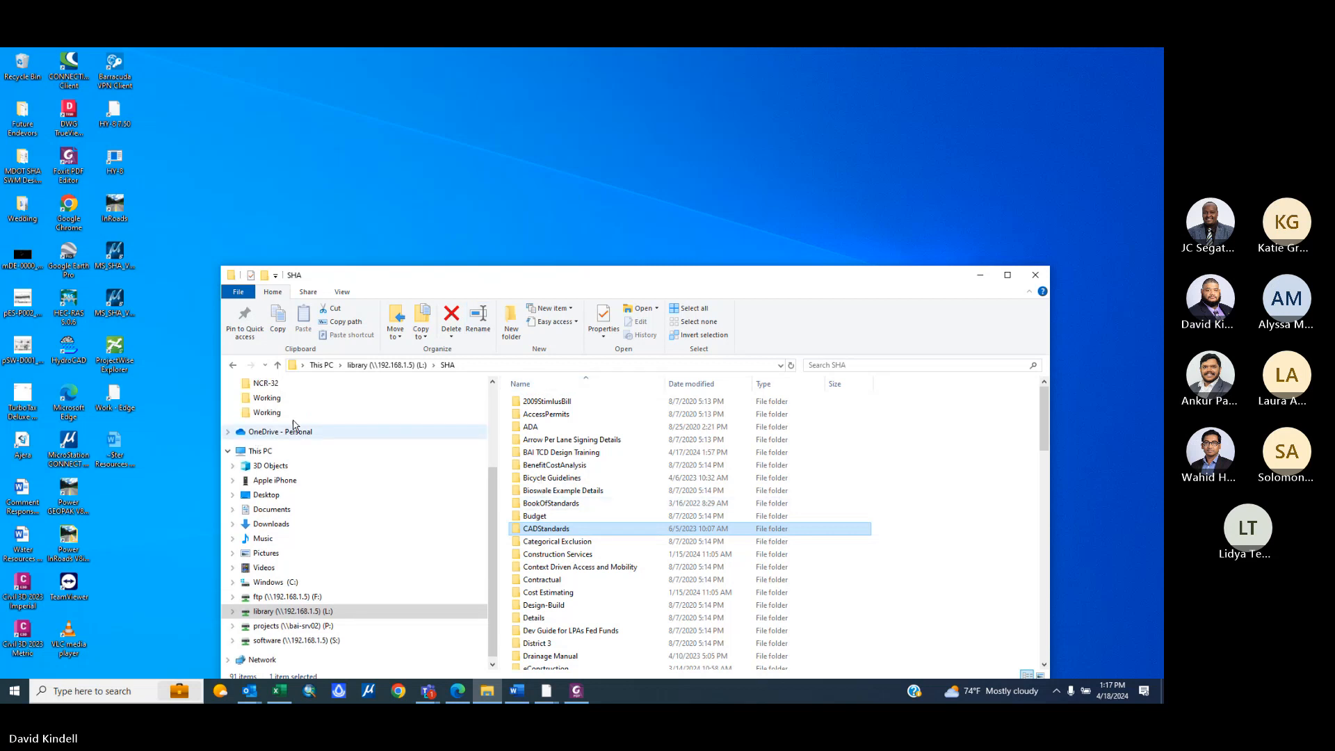
pyautogui.scroll(2, 293, 424)
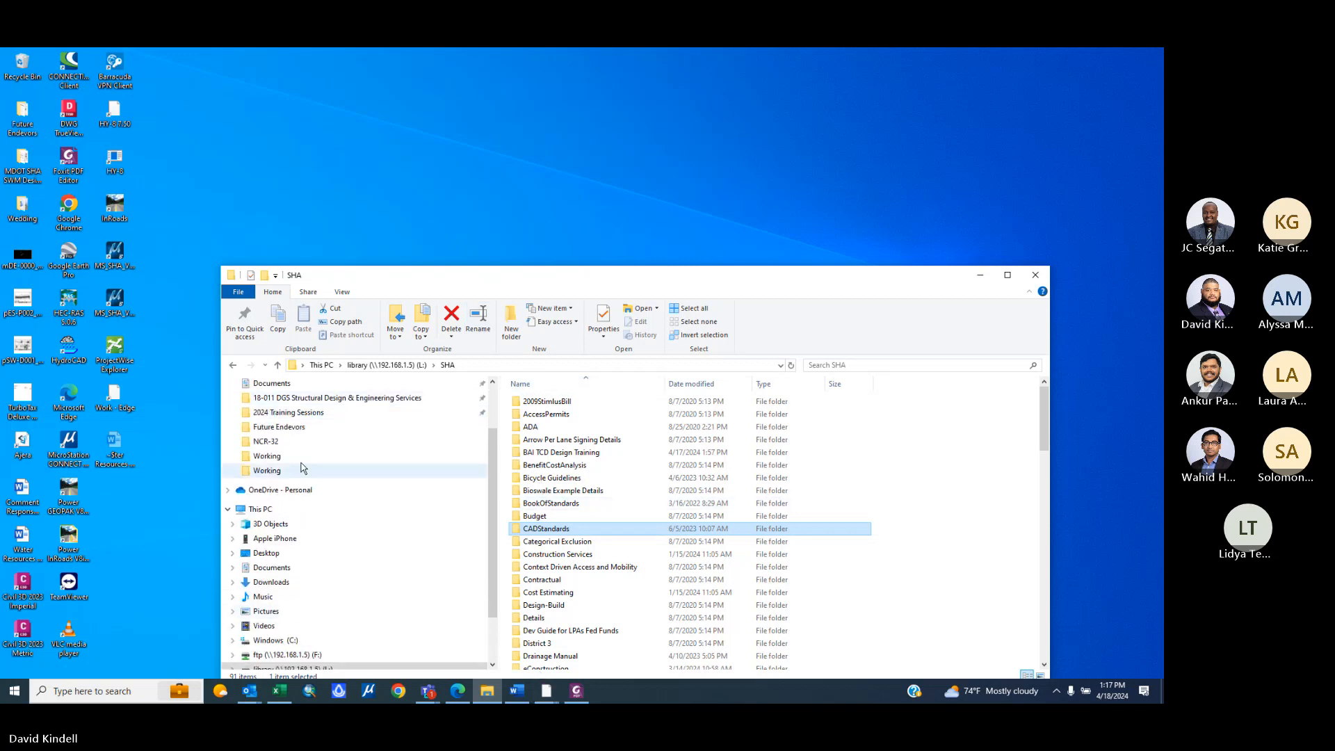
pyautogui.click(286, 412)
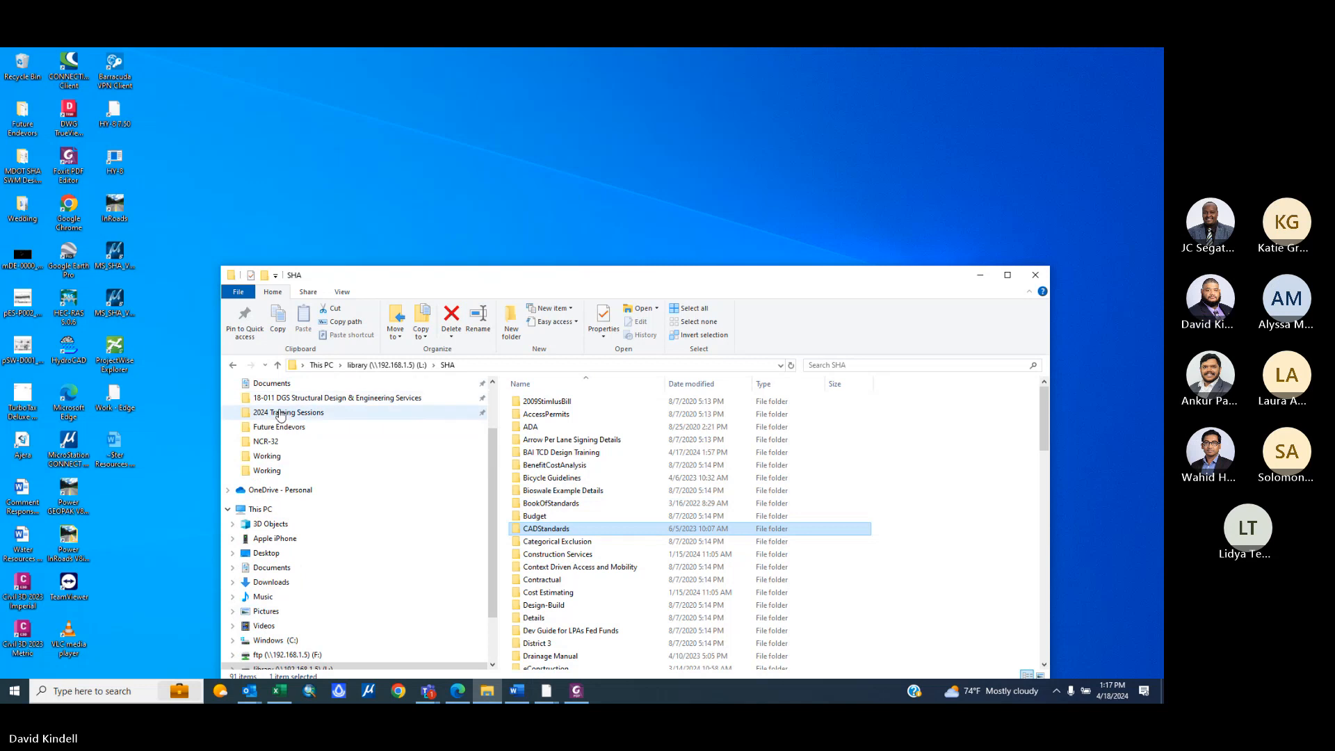
pyautogui.doubleClick(586, 427)
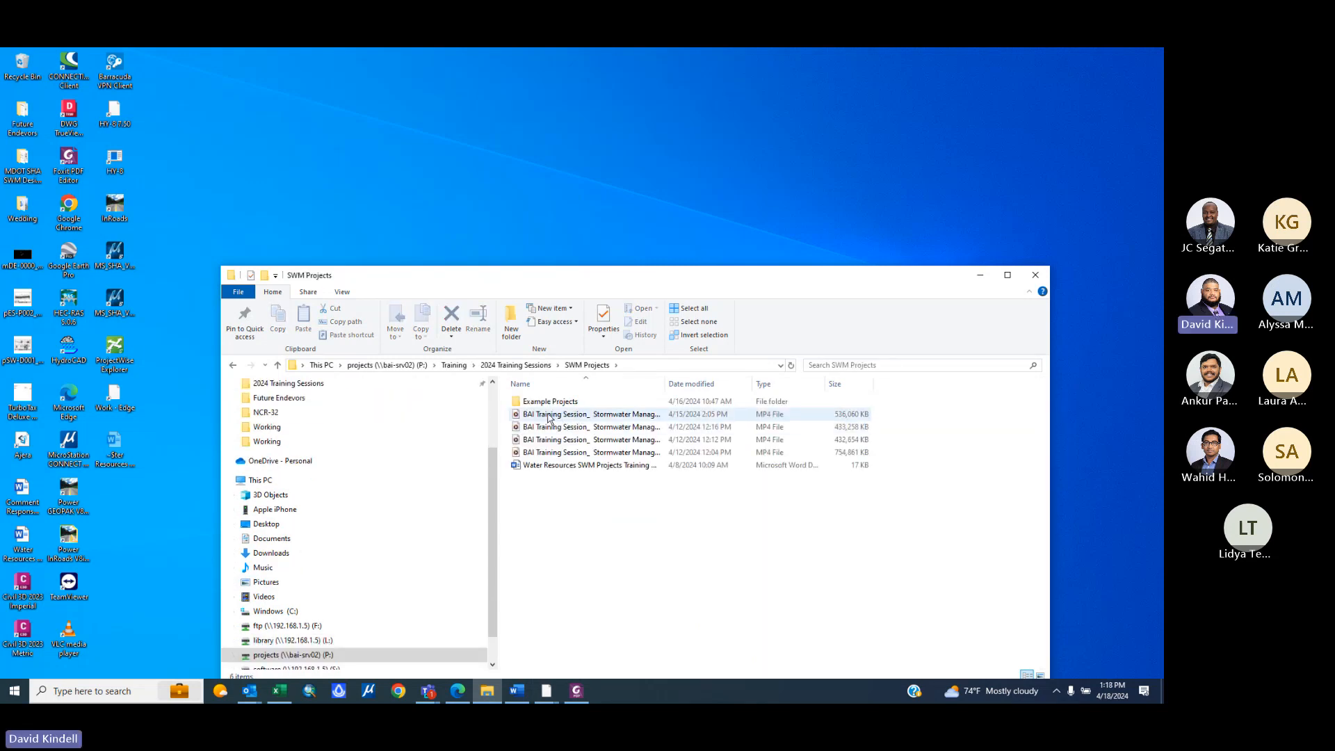
pyautogui.doubleClick(551, 402)
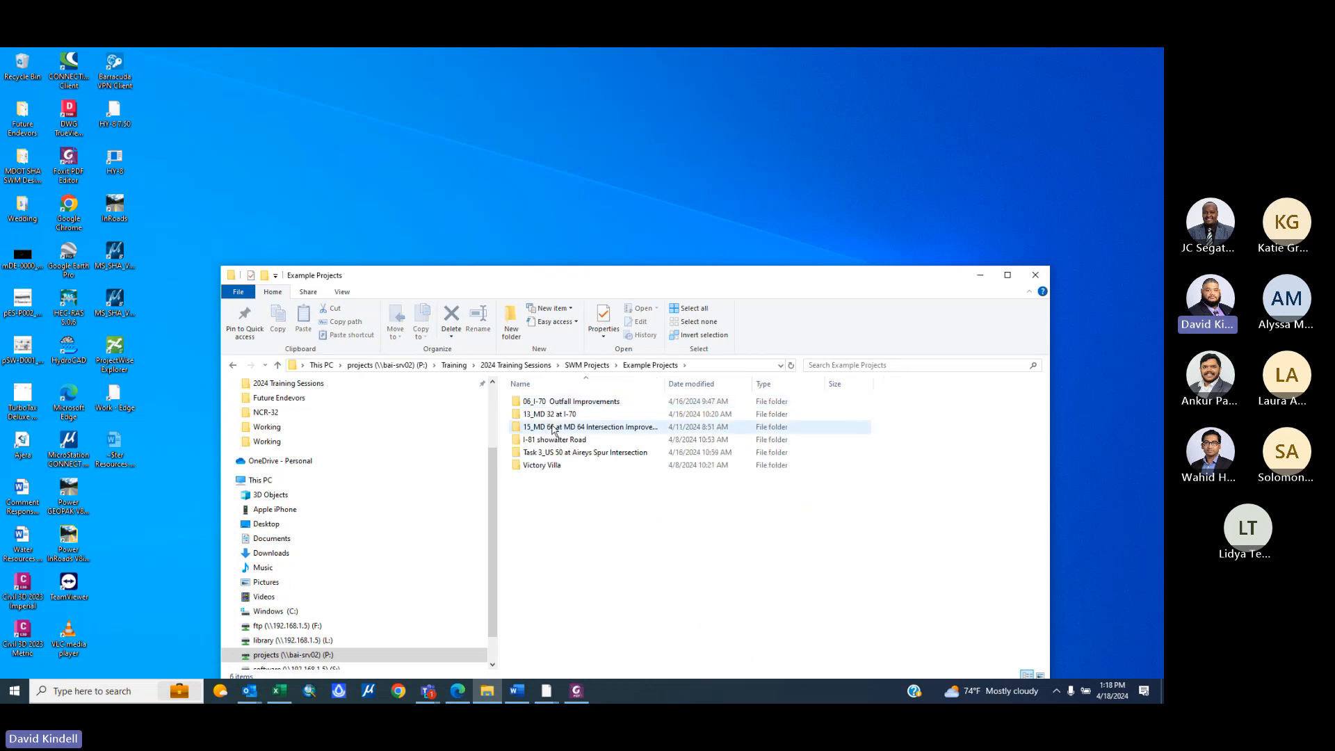
pyautogui.doubleClick(552, 427)
pyautogui.doubleClick(549, 416)
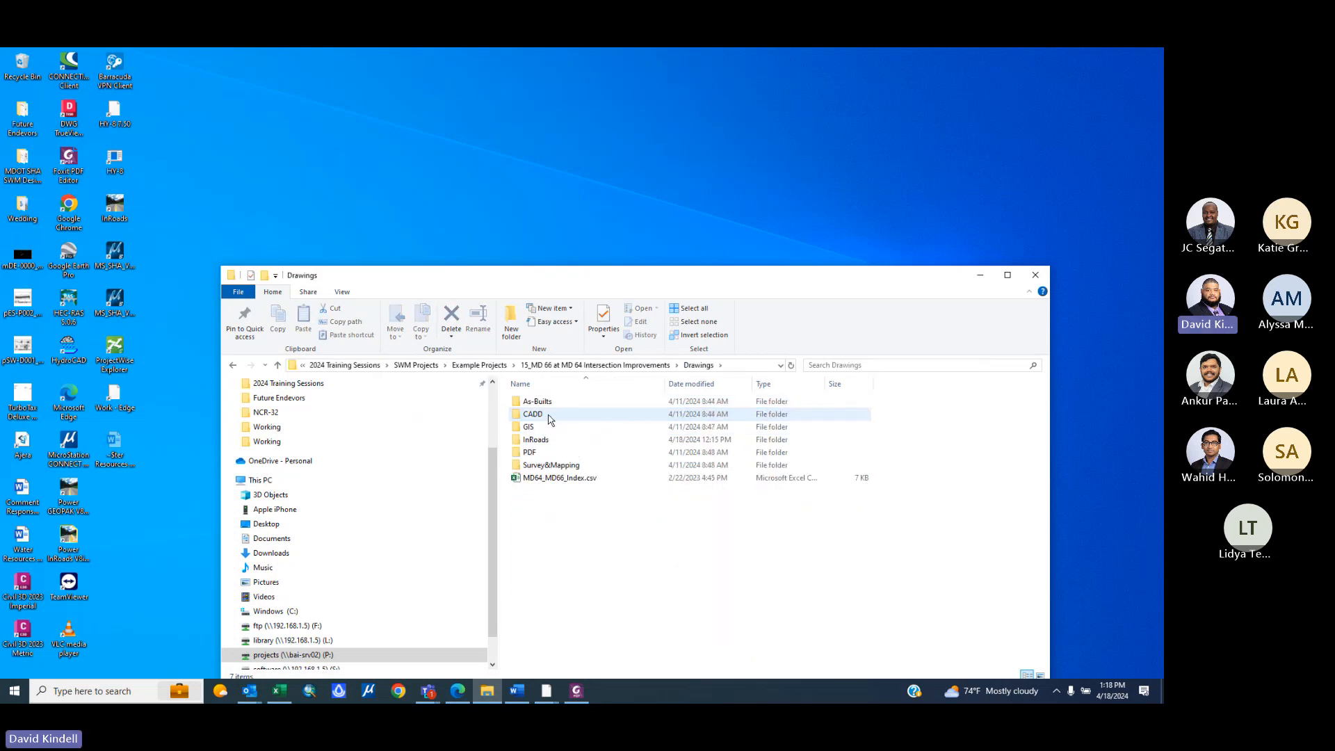
pyautogui.doubleClick(548, 415)
pyautogui.doubleClick(547, 480)
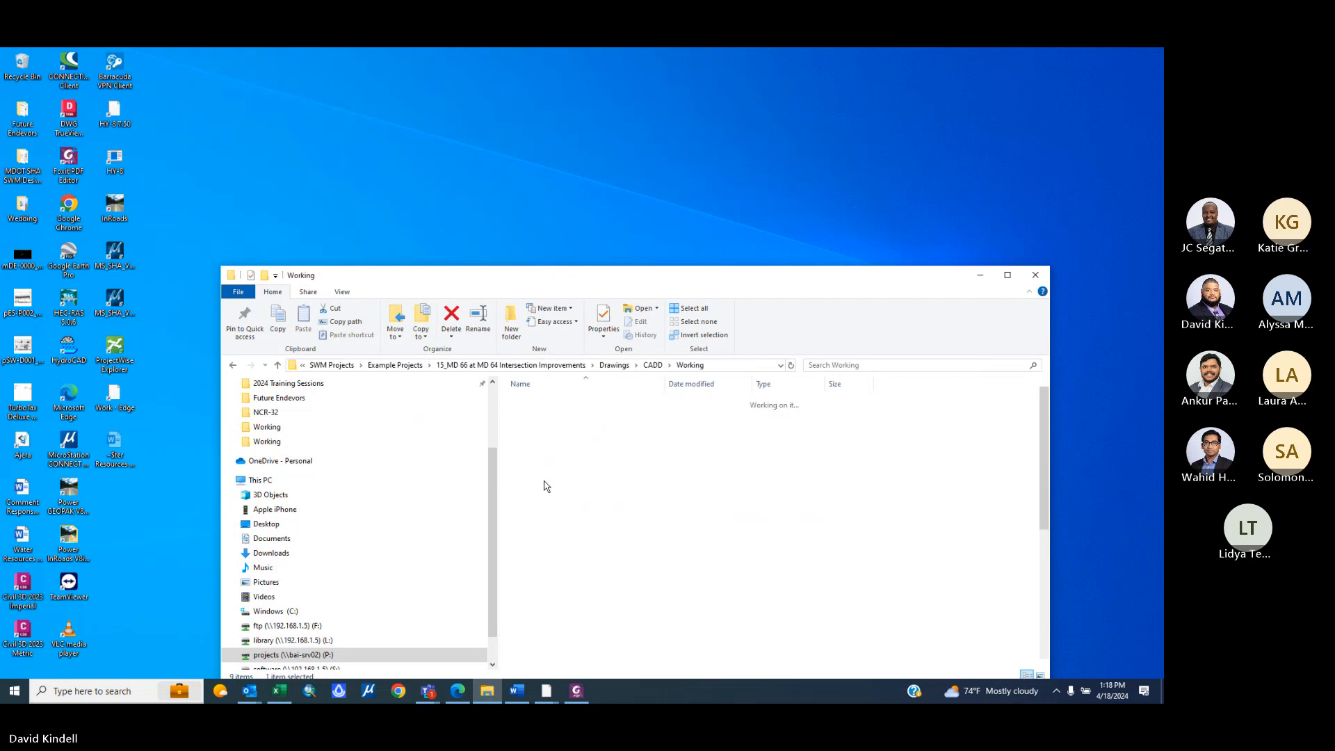
# - Open the Working folder under InRoads in the Drawings folder of the 15_MD 66 at MD 64 Intersection Improvements project
pyautogui.click(653, 367)
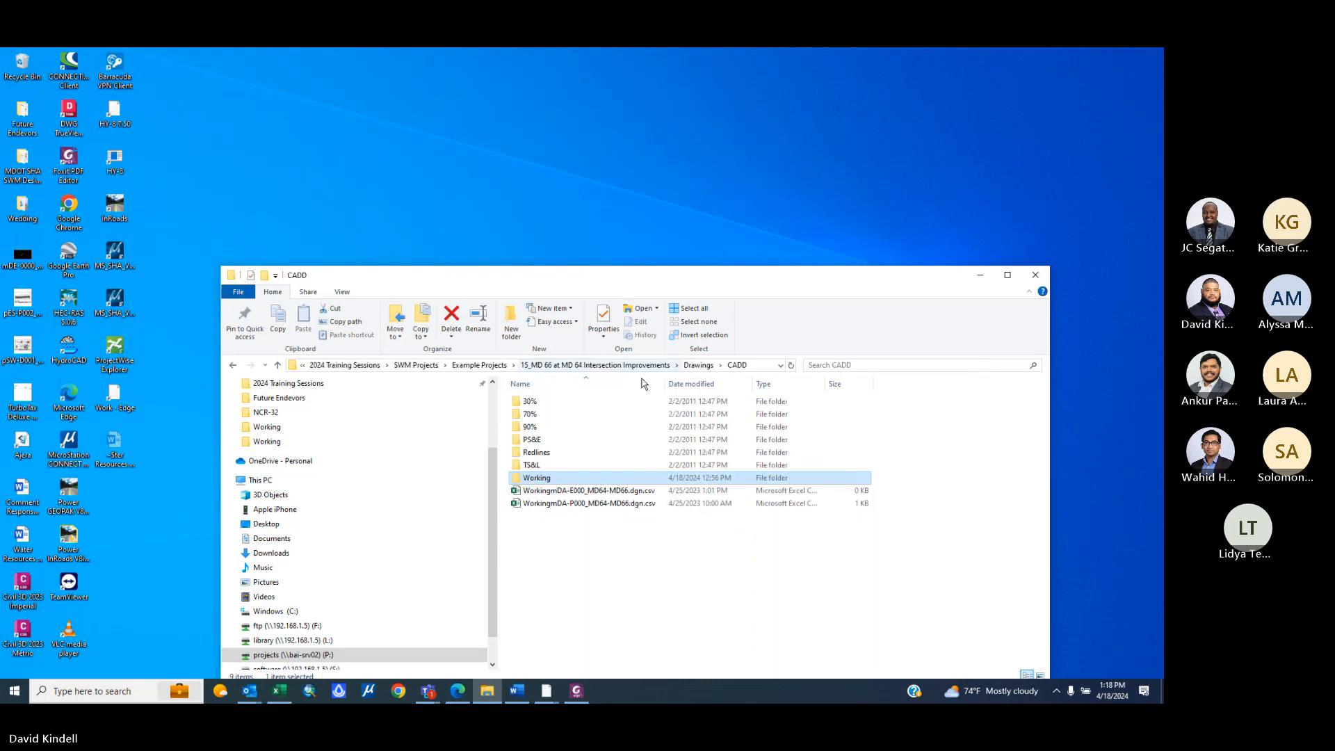
pyautogui.click(614, 366)
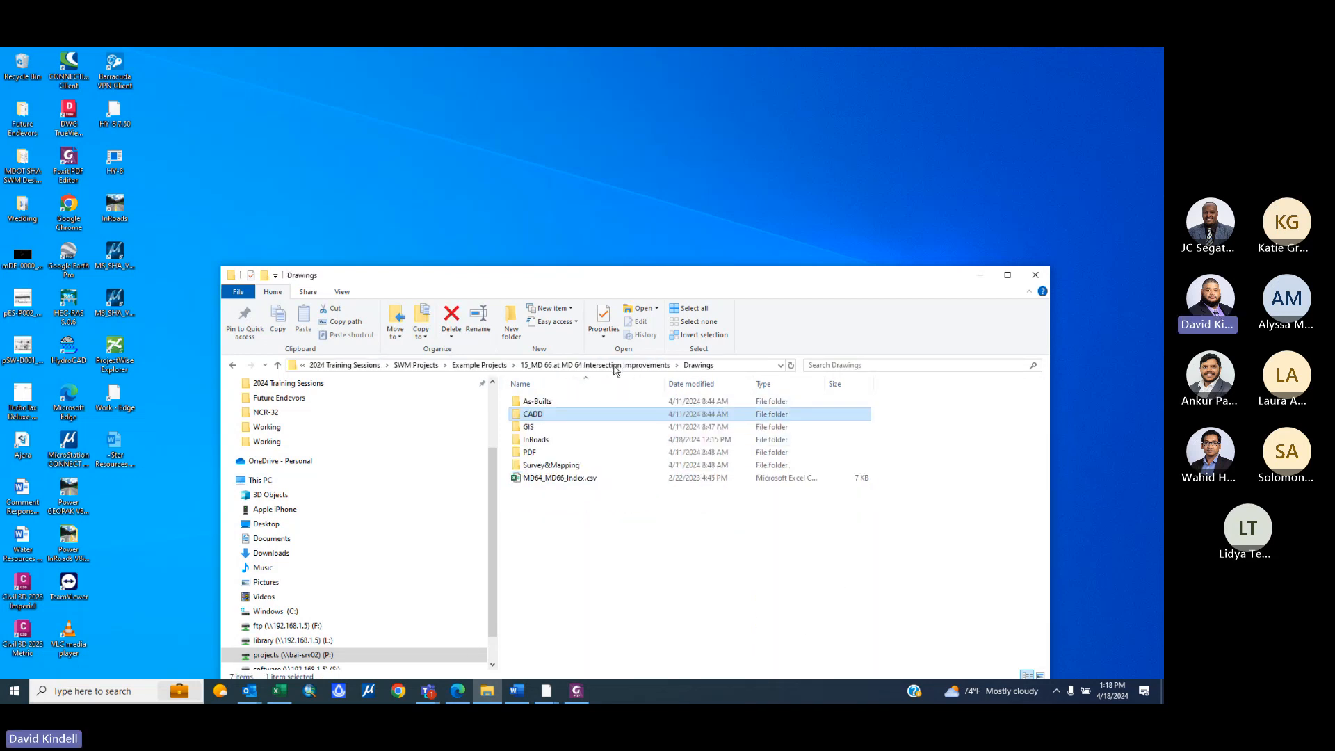
pyautogui.doubleClick(537, 439)
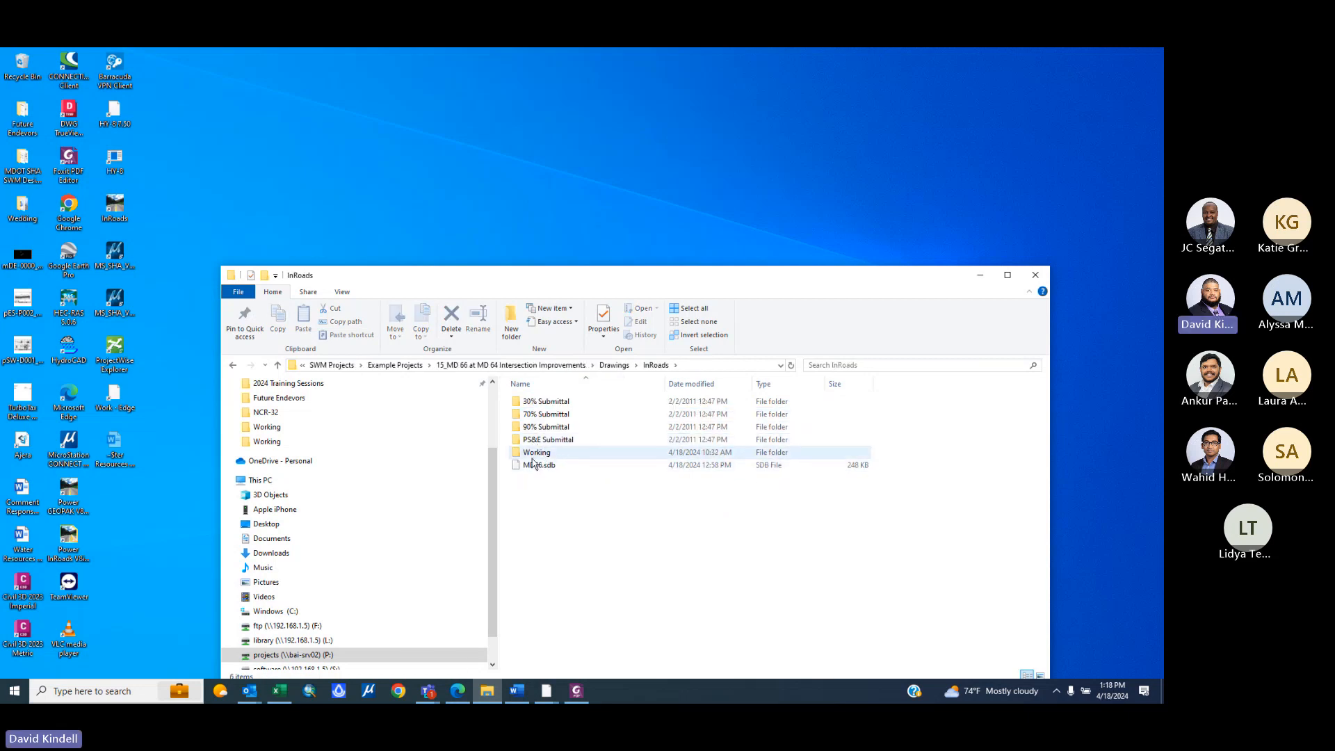
pyautogui.doubleClick(537, 452)
pyautogui.click(532, 455)
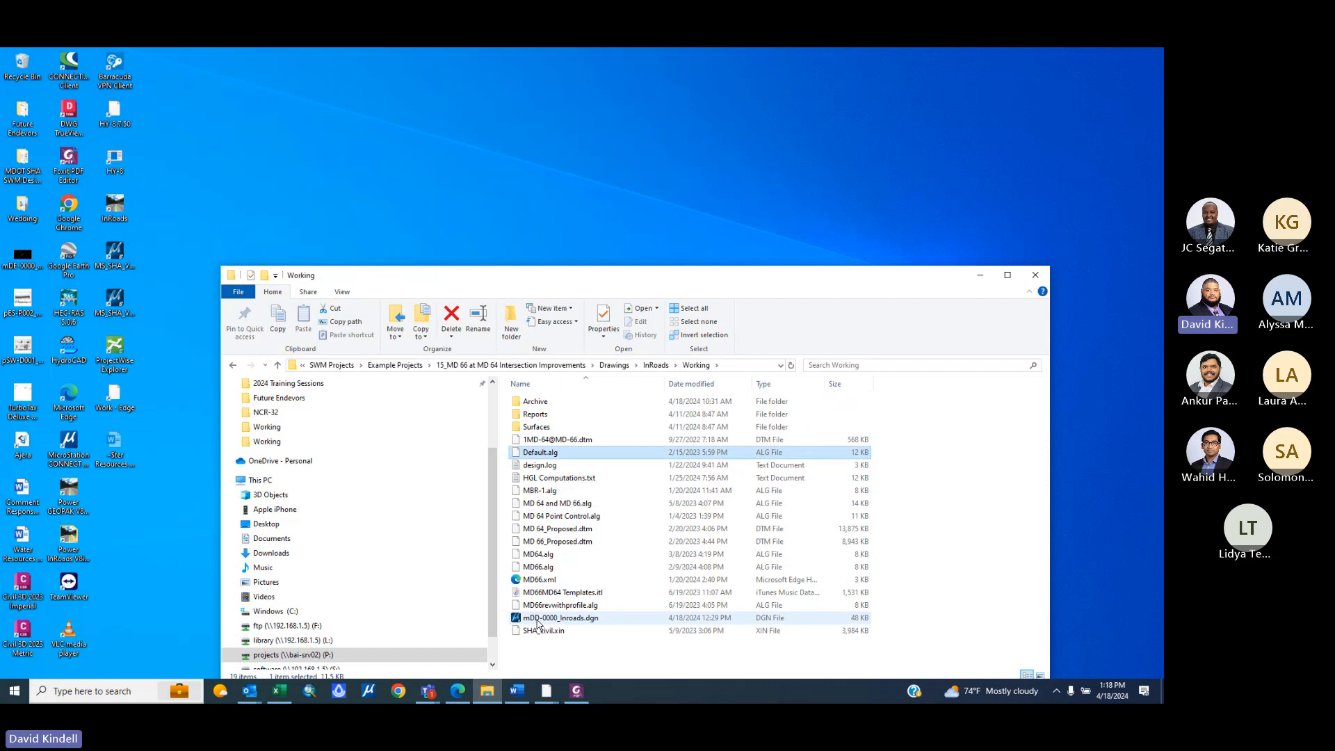
pyautogui.moveTo(556, 618); pyautogui.dragTo(129, 304)
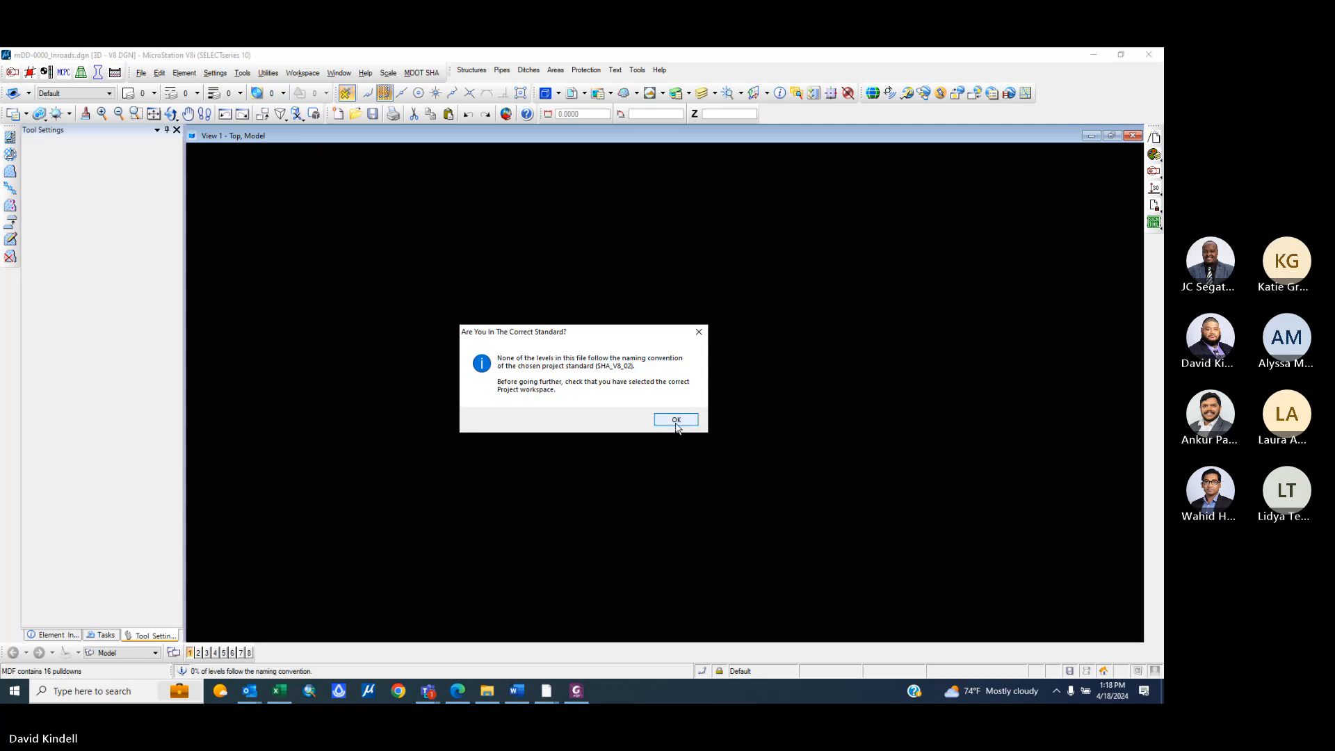
pyautogui.click(674, 419)
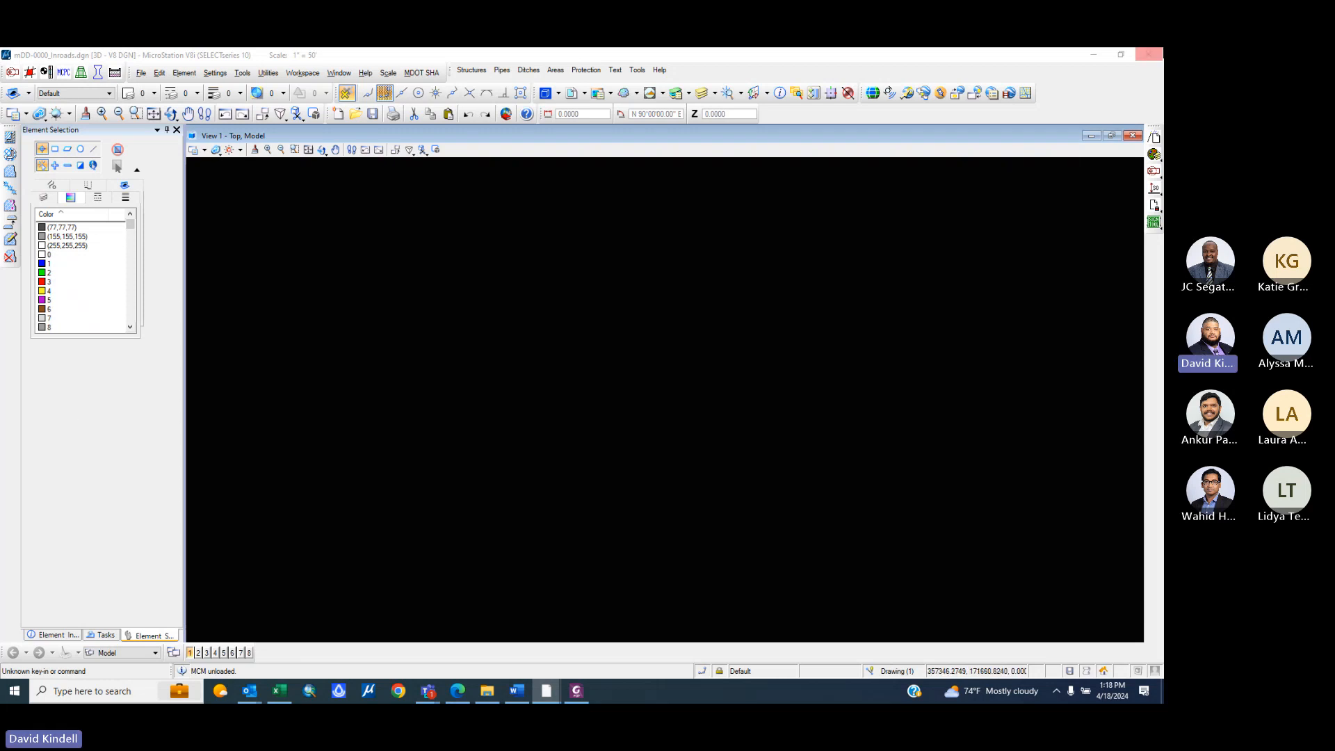
pyautogui.click(1149, 55)
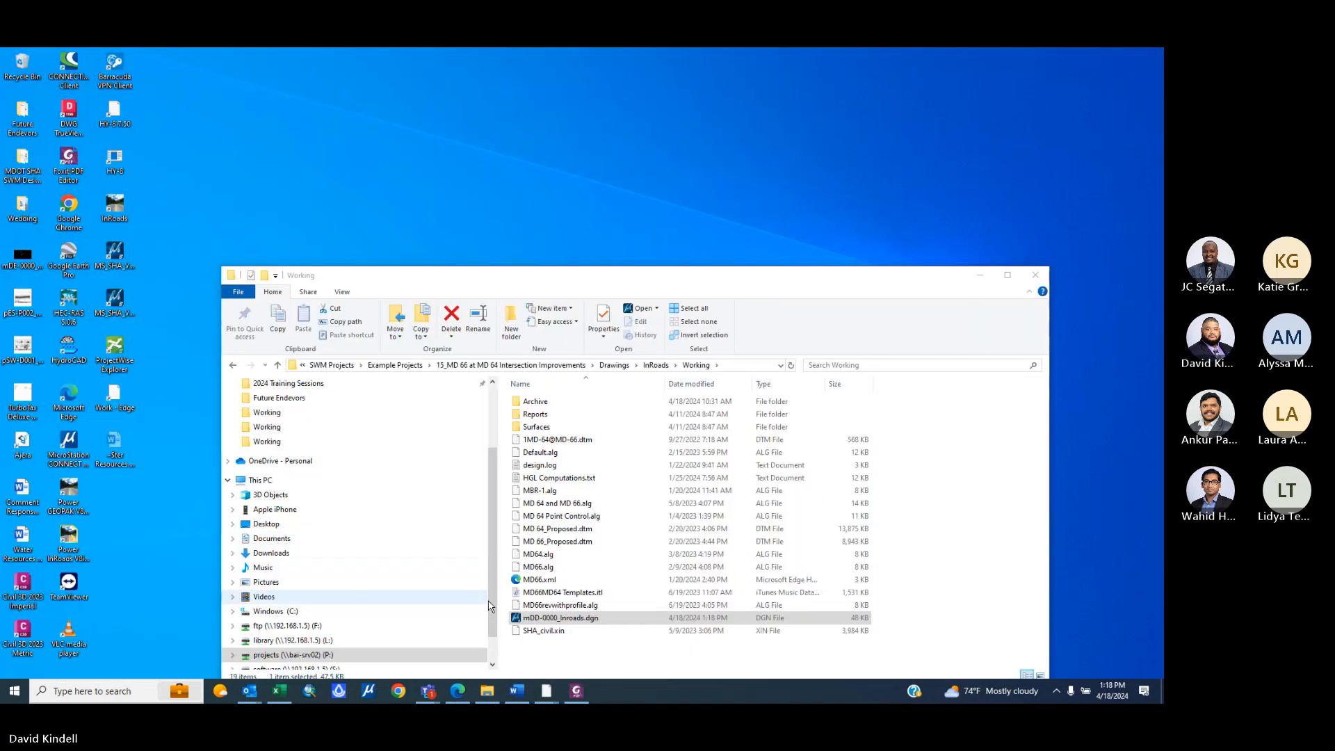
# - Open mDD-0000_Inroads.dgn in Power InRoads, fit the view to all elements, and move the InRoads window off the roadway linework
pyautogui.moveTo(560, 618); pyautogui.dragTo(61, 548)
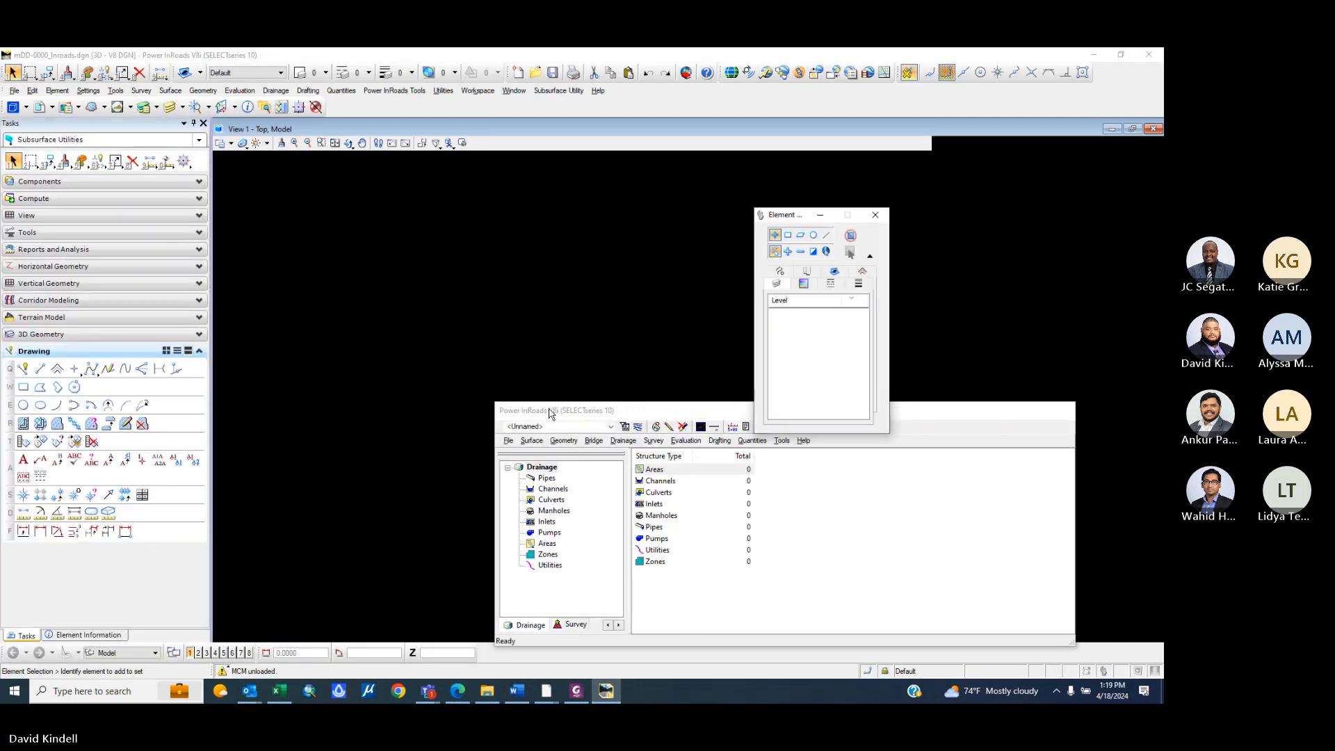
pyautogui.moveTo(547, 415); pyautogui.dragTo(456, 305)
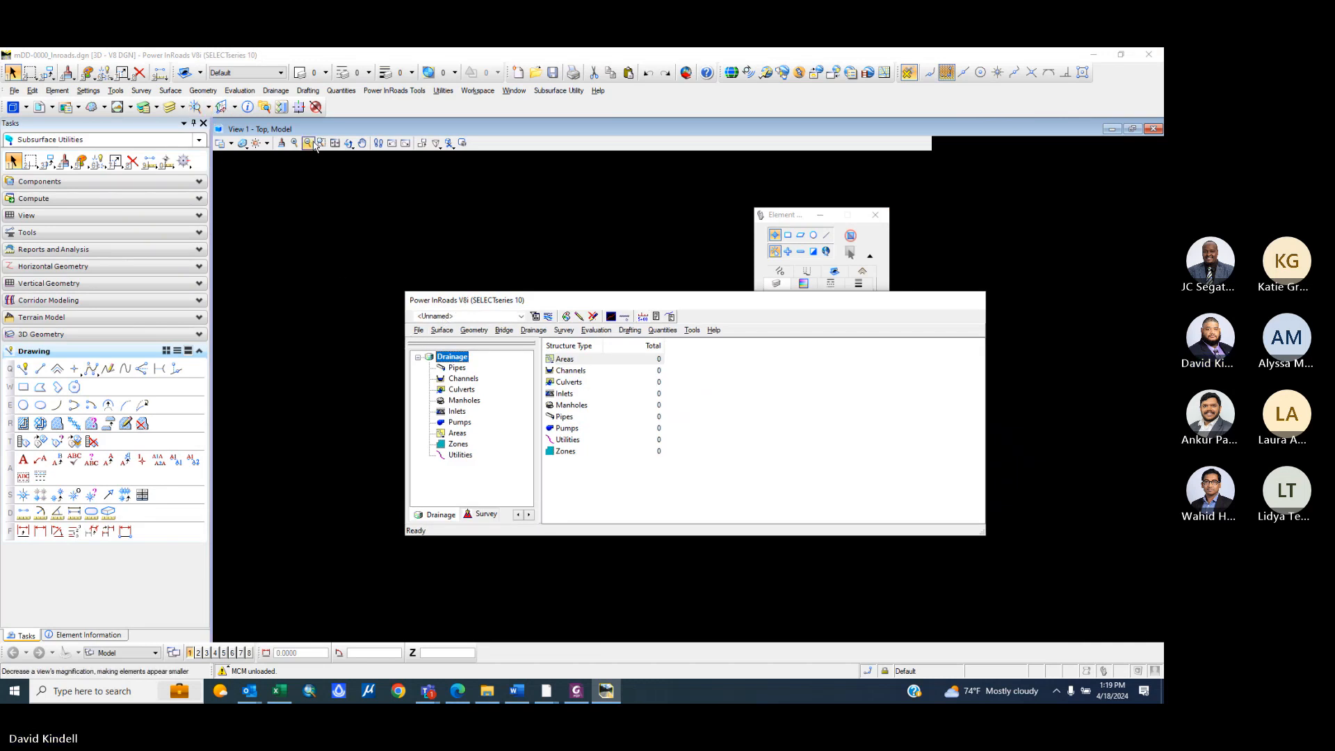
pyautogui.click(336, 143)
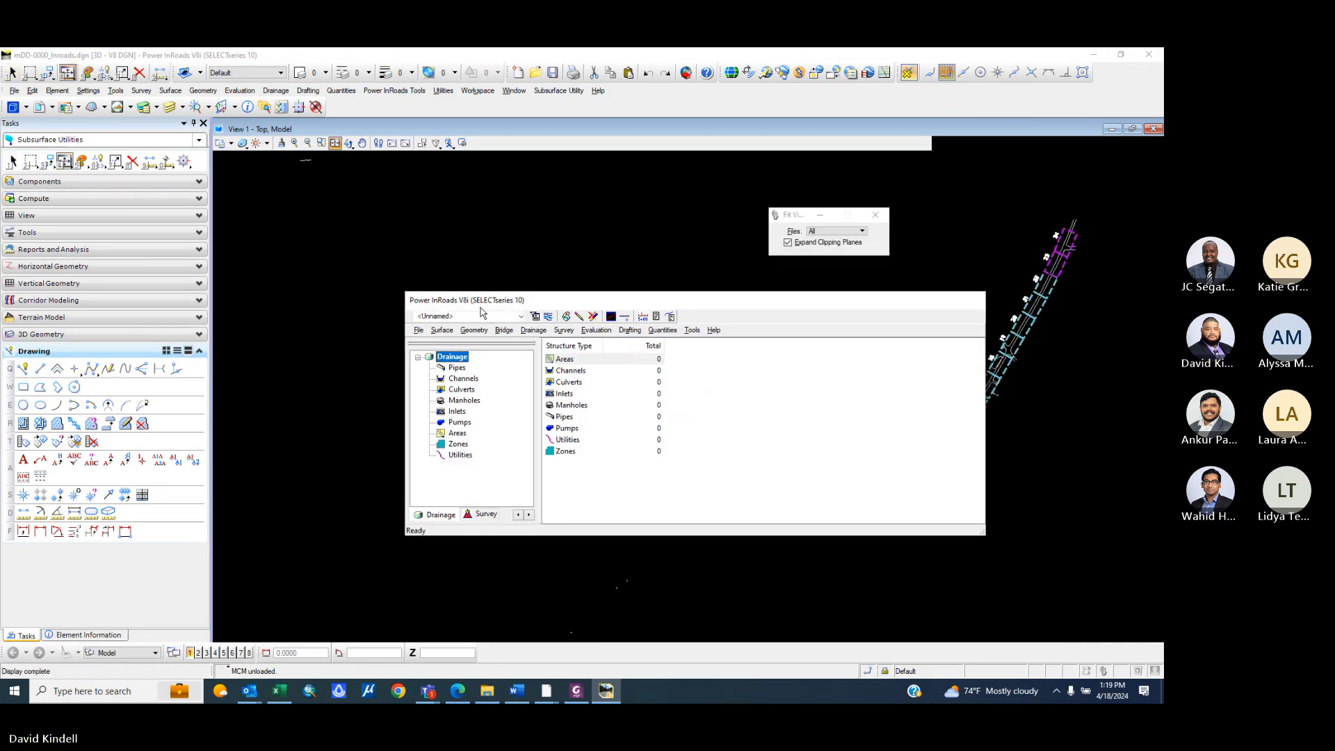
pyautogui.moveTo(480, 301)
pyautogui.mouseDown()
pyautogui.moveTo(259, 301)
pyautogui.moveTo(277, 265)
pyautogui.moveTo(381, 211)
pyautogui.moveTo(570, 517)
pyautogui.moveTo(470, 294)
pyautogui.moveTo(364, 240)
pyautogui.mouseUp()
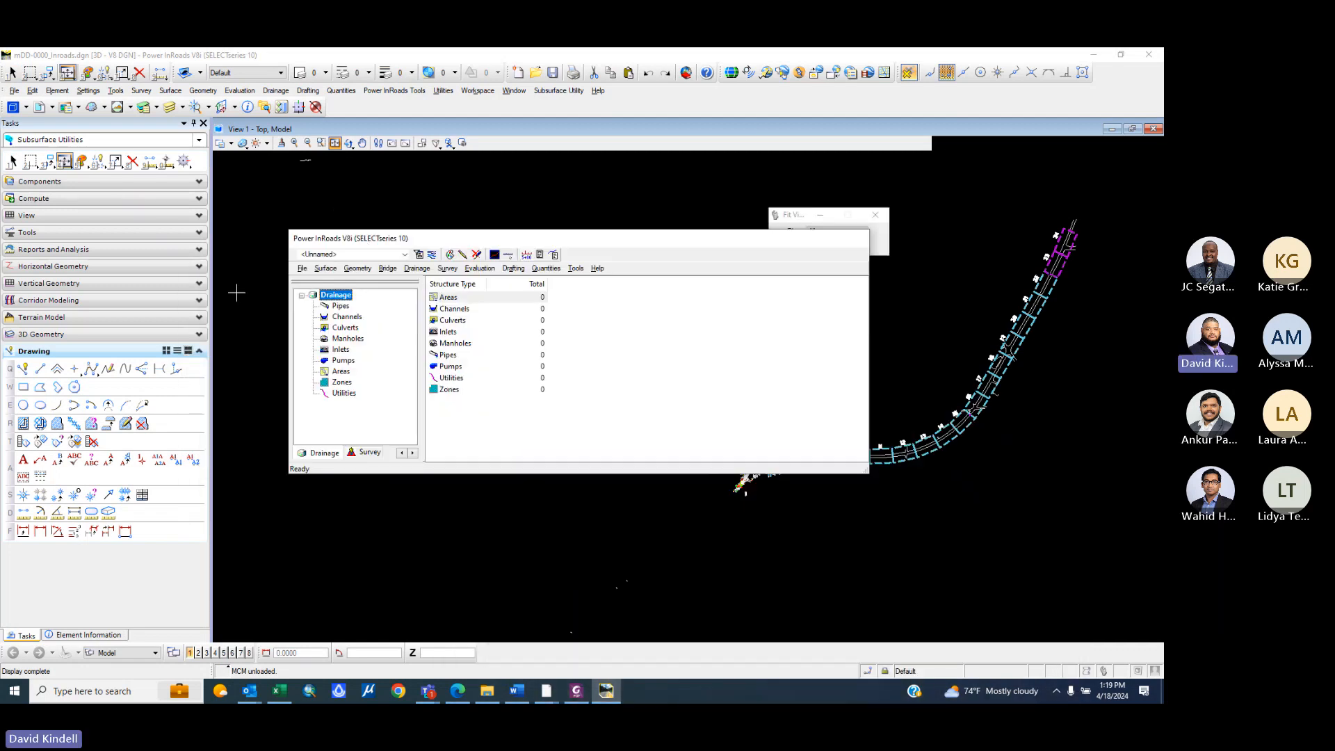
# - Start the LandXML translator and bring up its alignment export settings
pyautogui.click(302, 269)
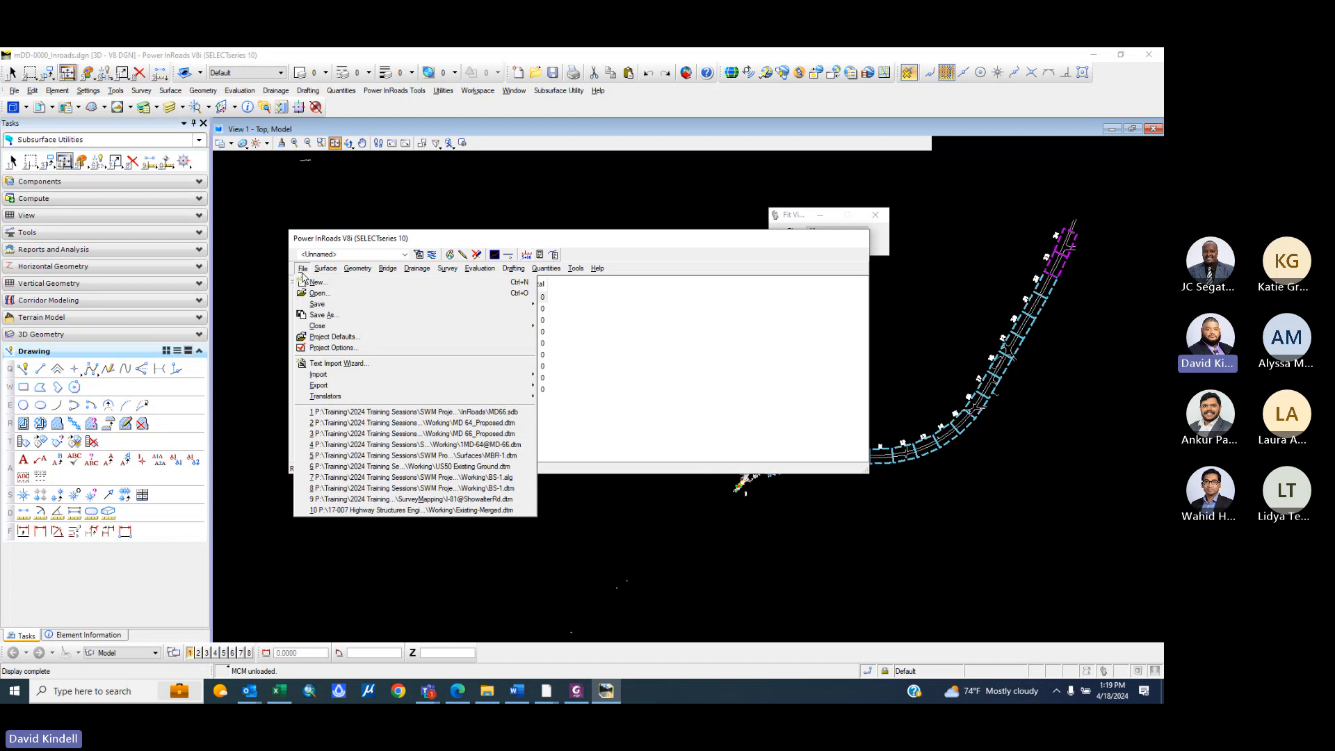
pyautogui.moveTo(327, 396)
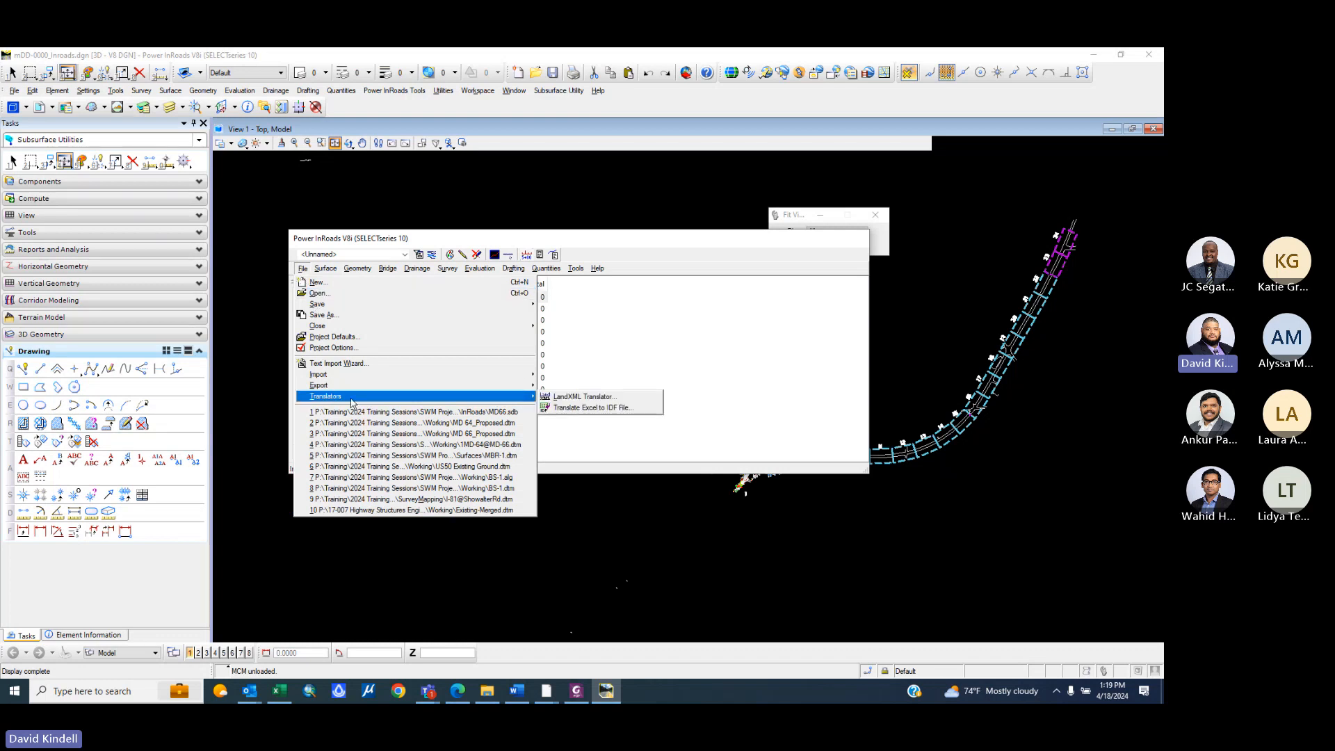
pyautogui.click(567, 401)
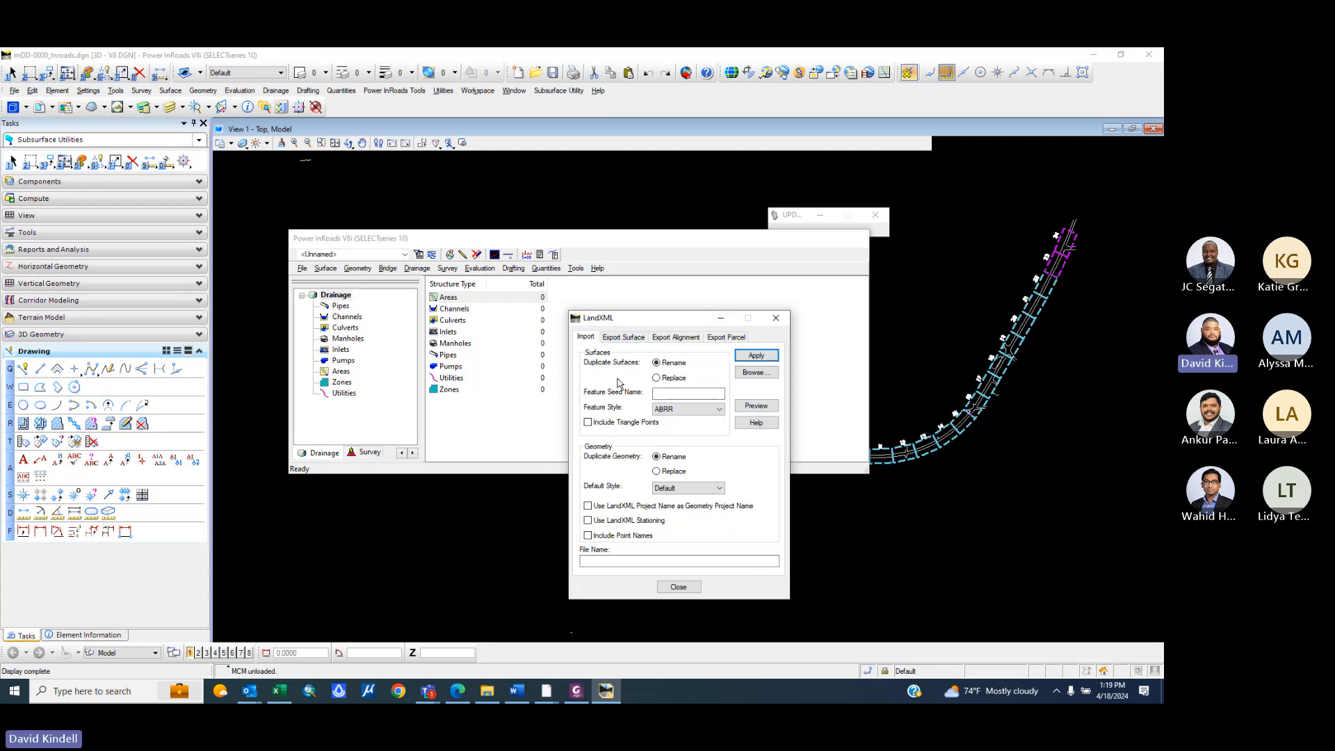
pyautogui.click(669, 338)
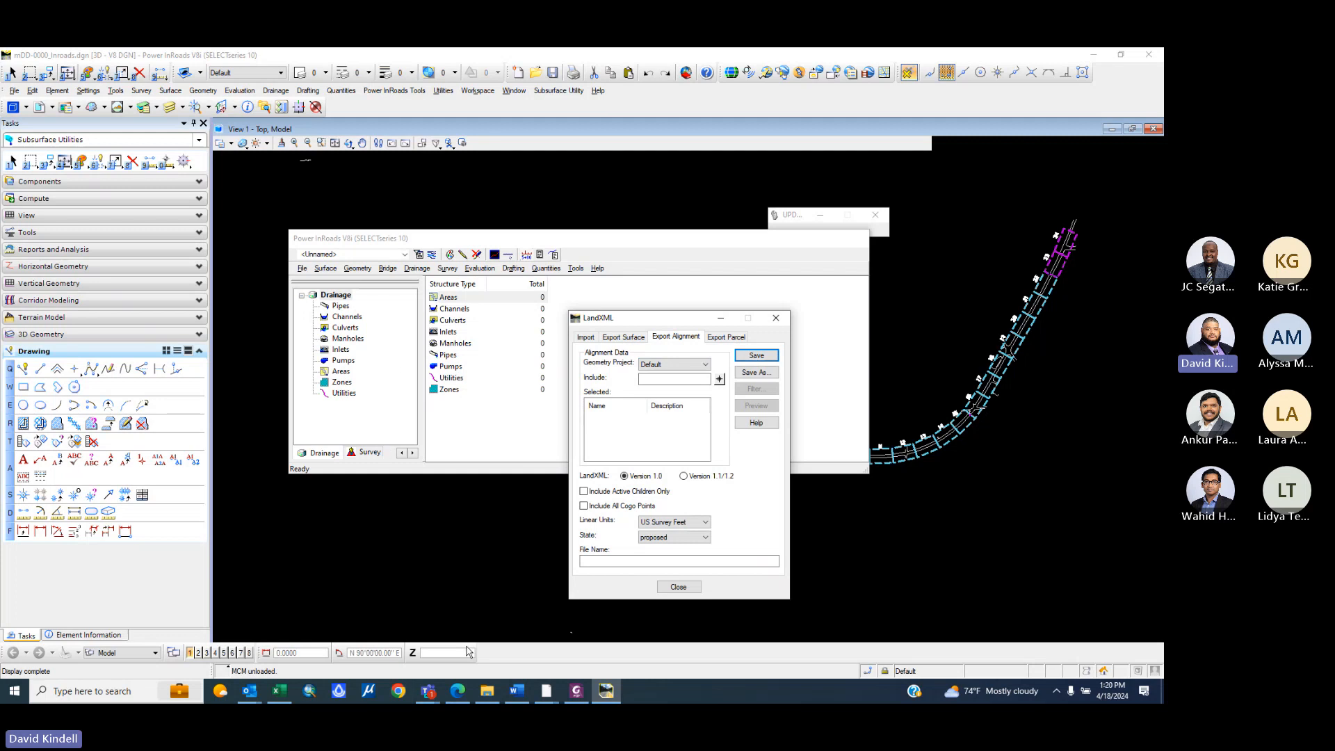
# - Load the MD 64 and MD 66.alg geometry file from the InRoads Working folder, overwriting the Default geometry project
pyautogui.click(486, 691)
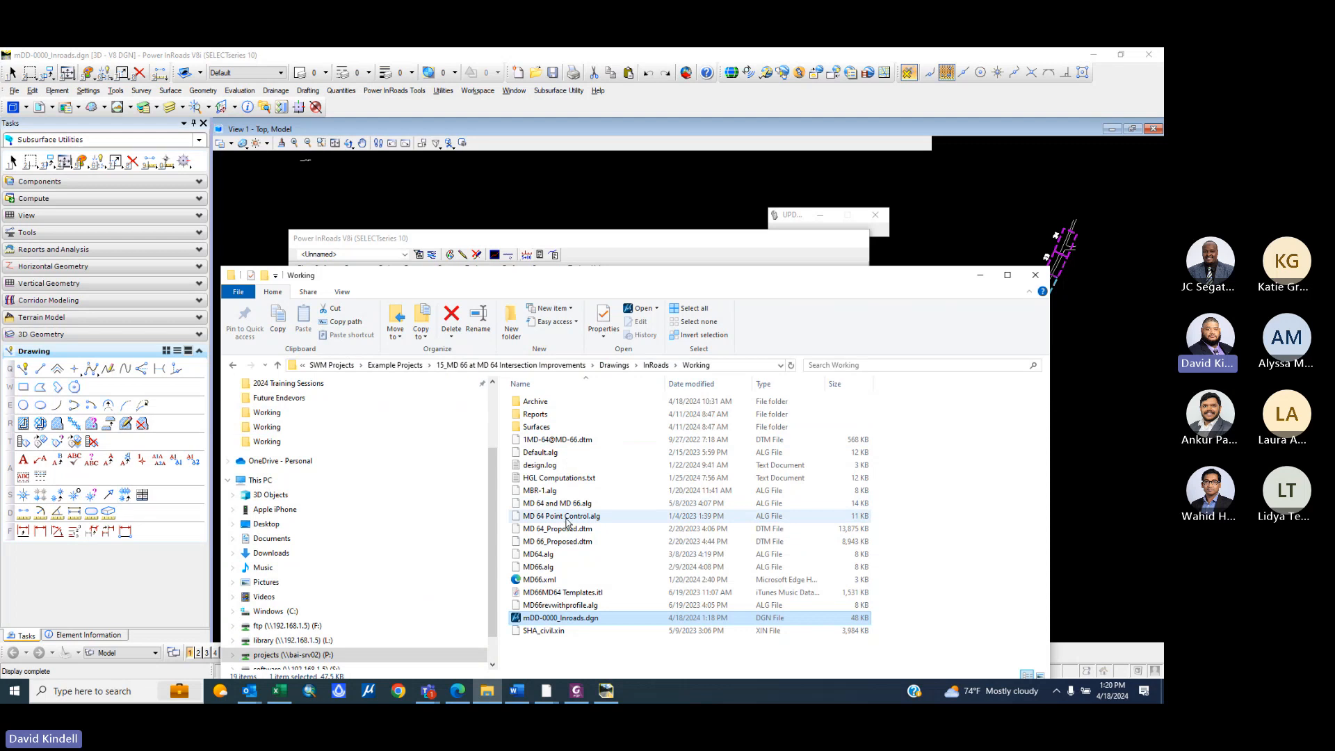
pyautogui.moveTo(435, 278); pyautogui.dragTo(783, 363)
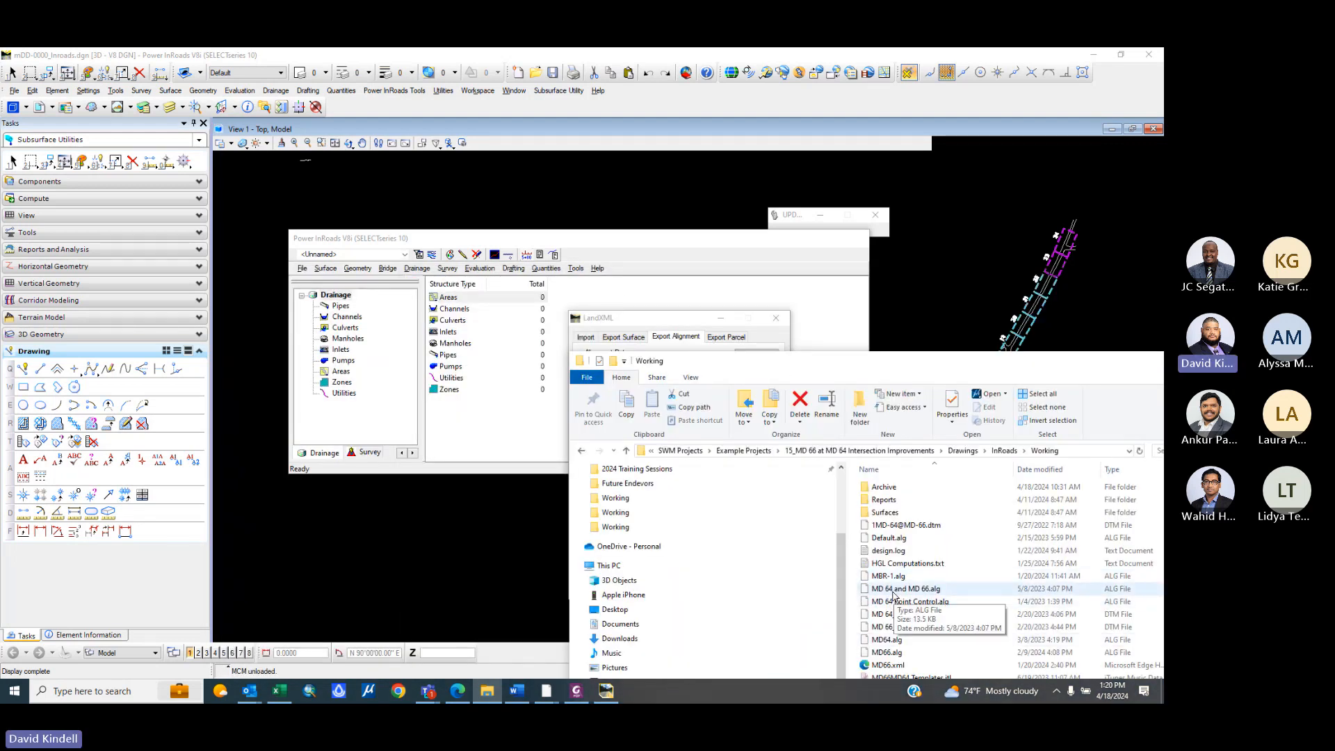
pyautogui.click(895, 591)
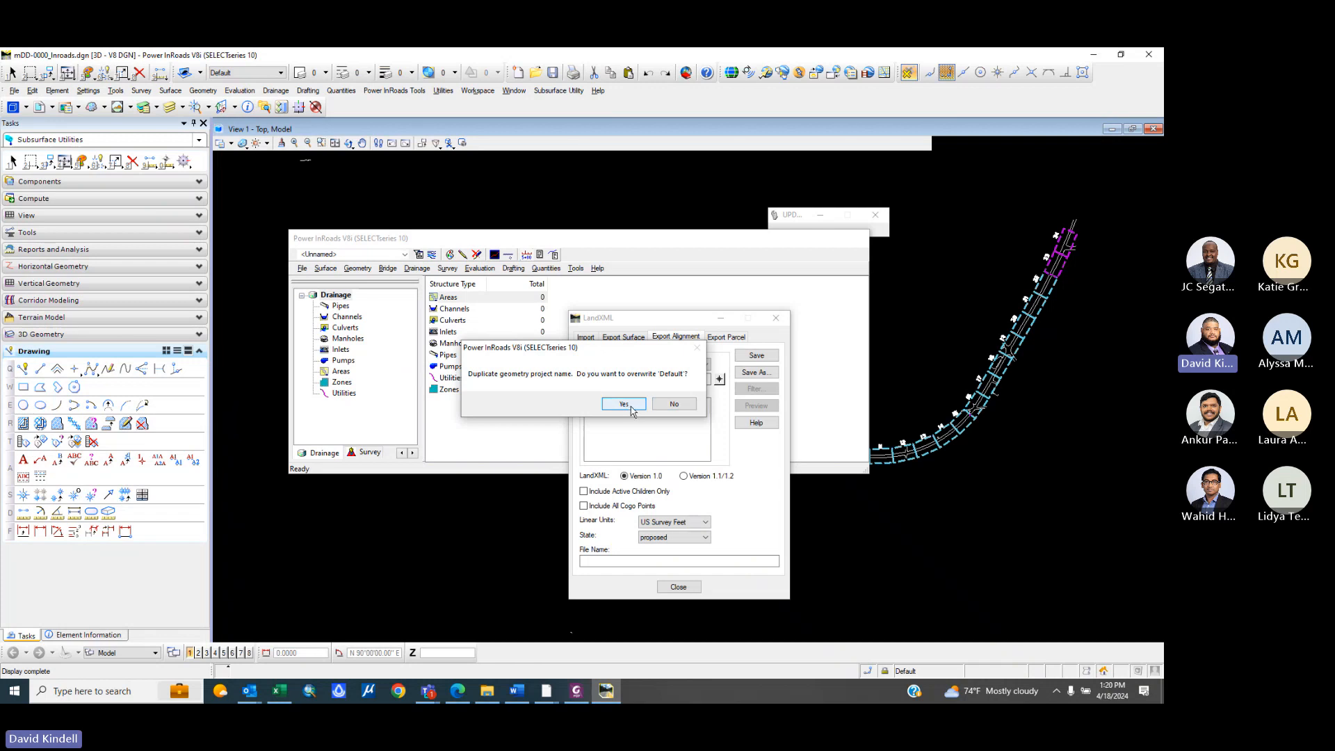
pyautogui.click(628, 402)
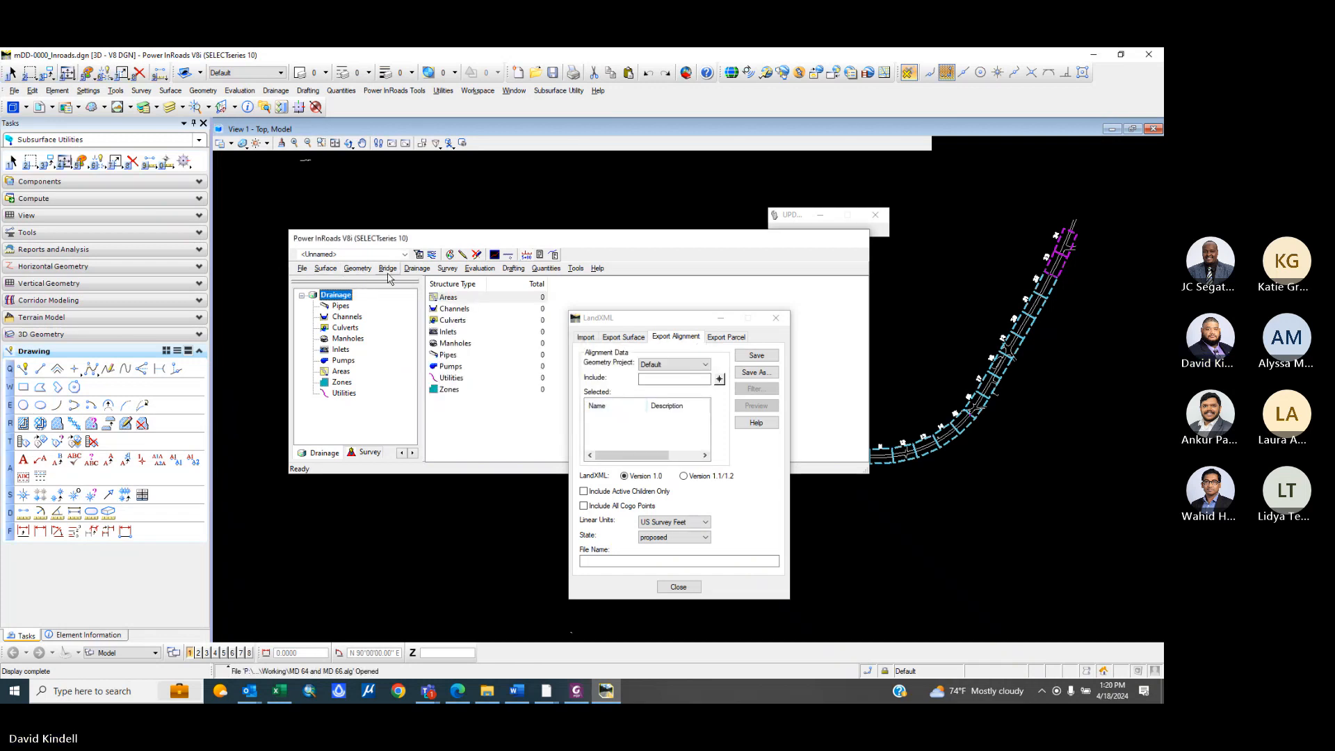
# - Move the InRoads and LandXML windows apart around the intersection and turn off the display of the referenced drawings
pyautogui.click(401, 452)
pyautogui.click(401, 453)
pyautogui.click(401, 452)
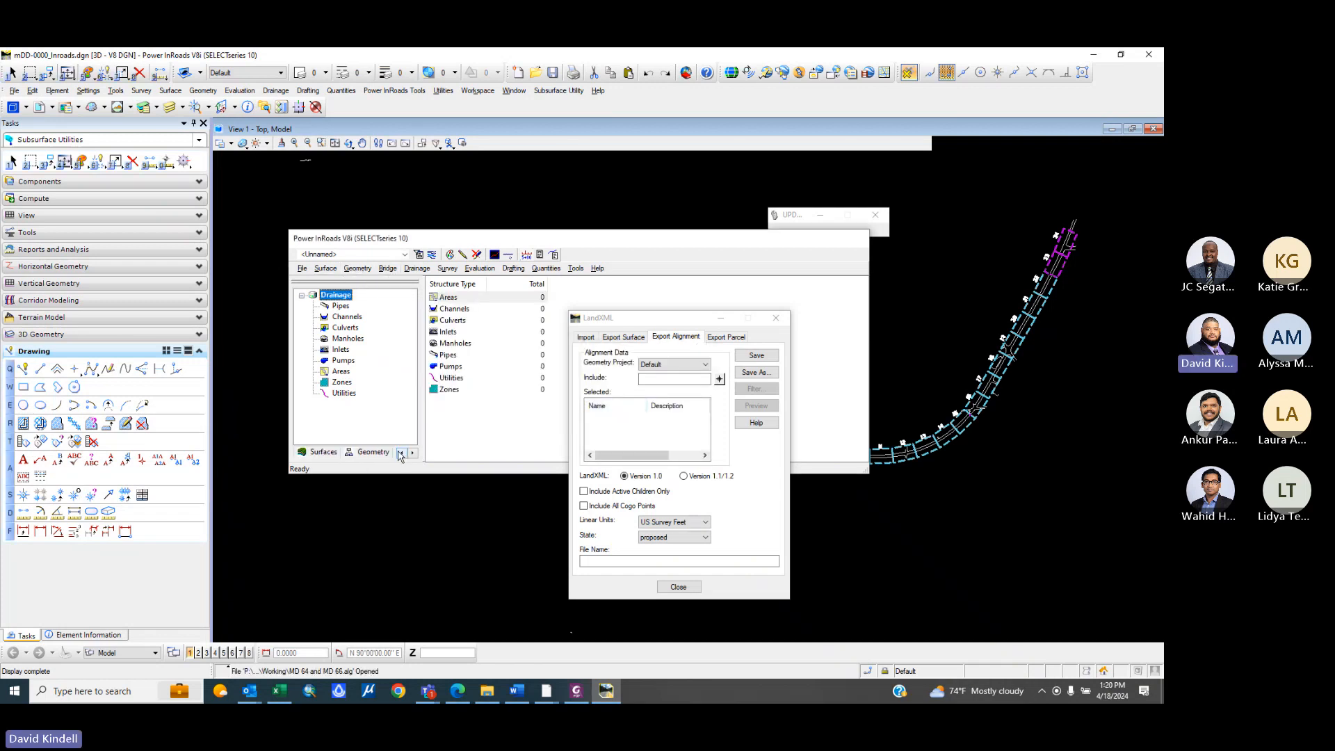
pyautogui.moveTo(320, 244); pyautogui.dragTo(705, 285)
pyautogui.moveTo(583, 323); pyautogui.dragTo(248, 259)
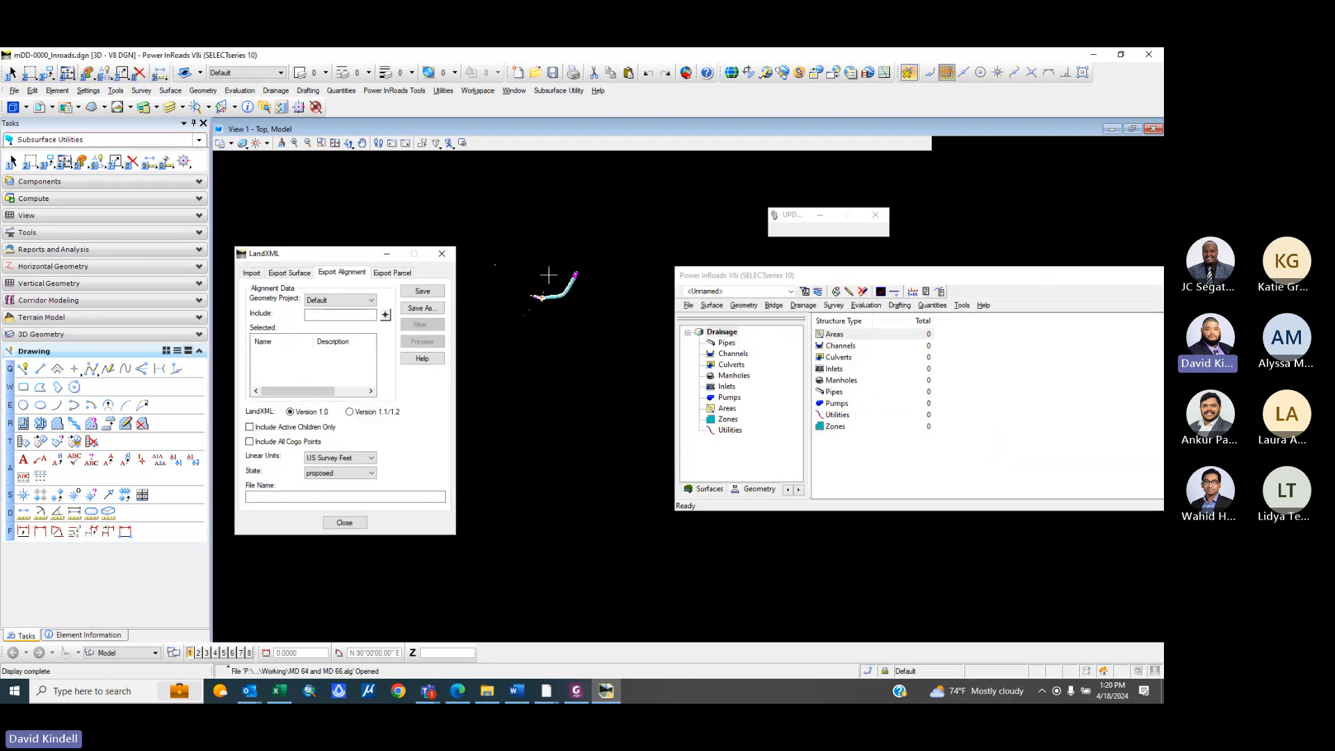
pyautogui.scroll(5, 642, 284)
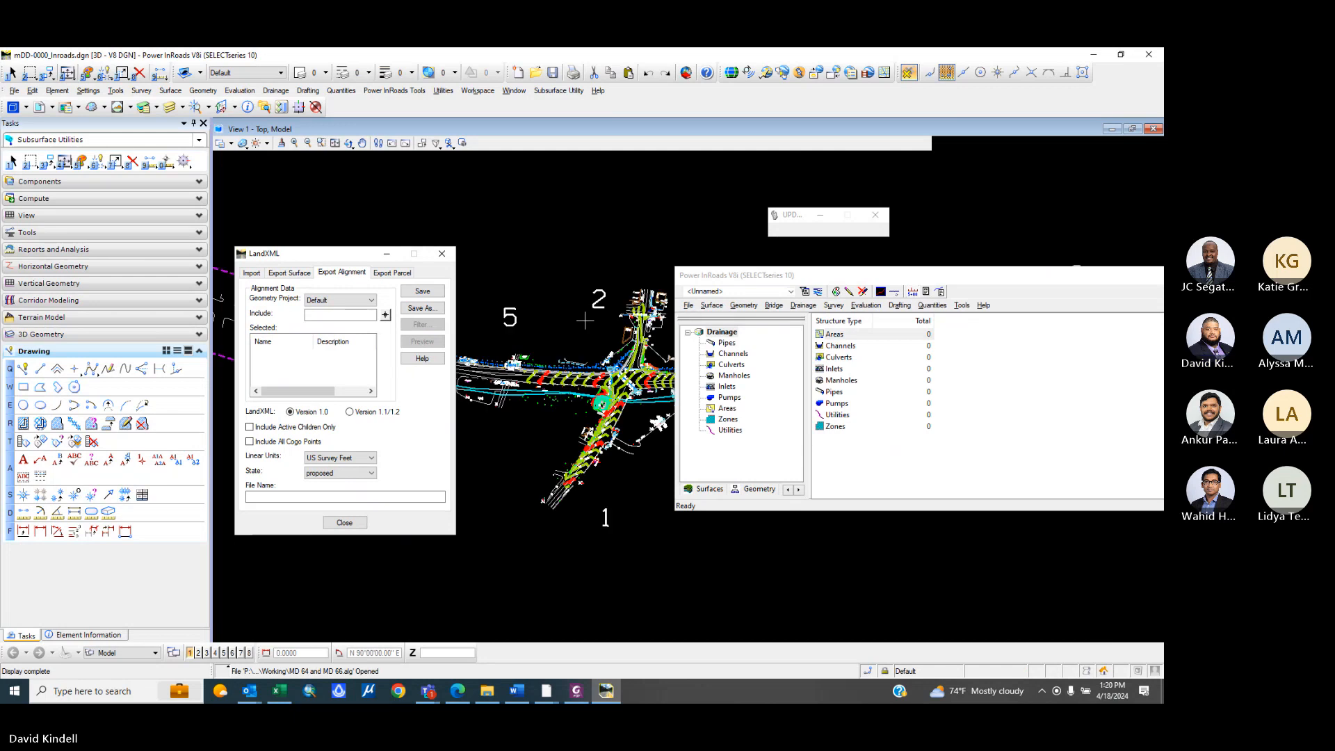
pyautogui.click(40, 107)
pyautogui.click(327, 167)
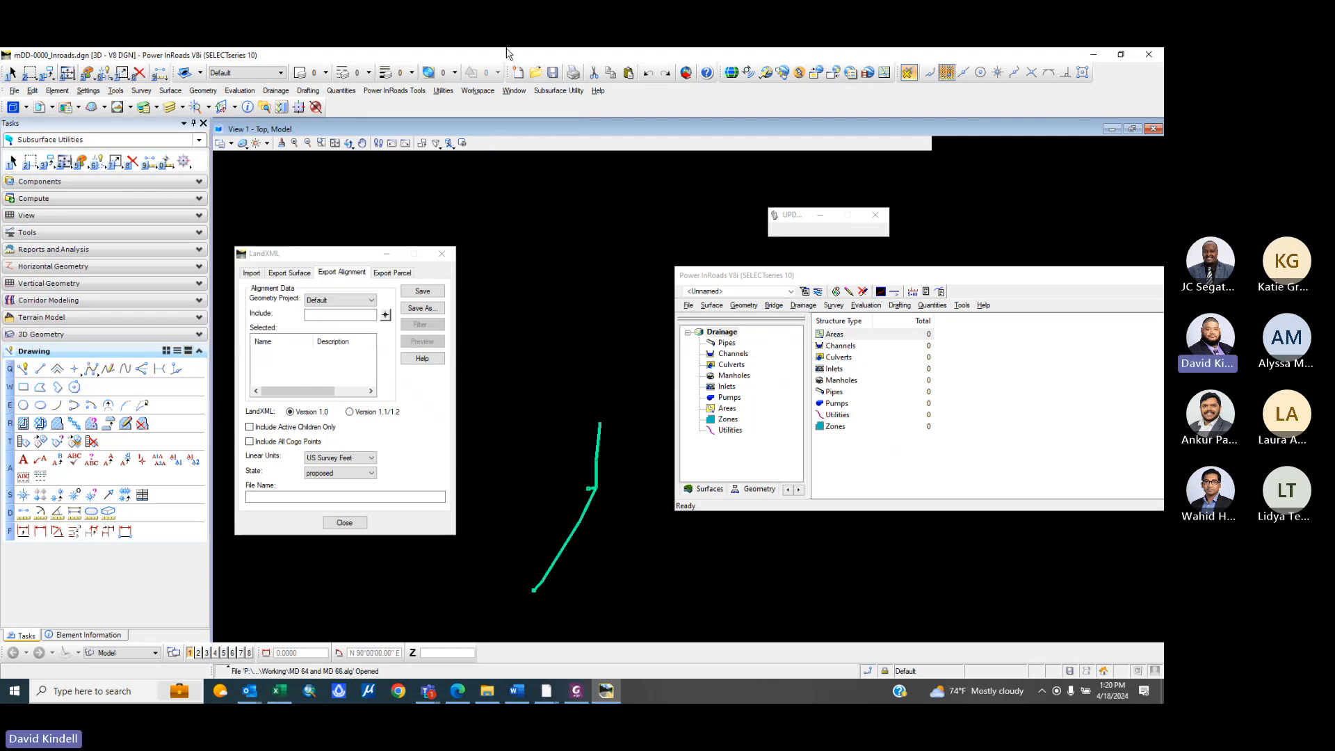
# - Display the active horizontal alignment in the view and add the MD 66 alignment to the LandXML export selection
pyautogui.click(744, 305)
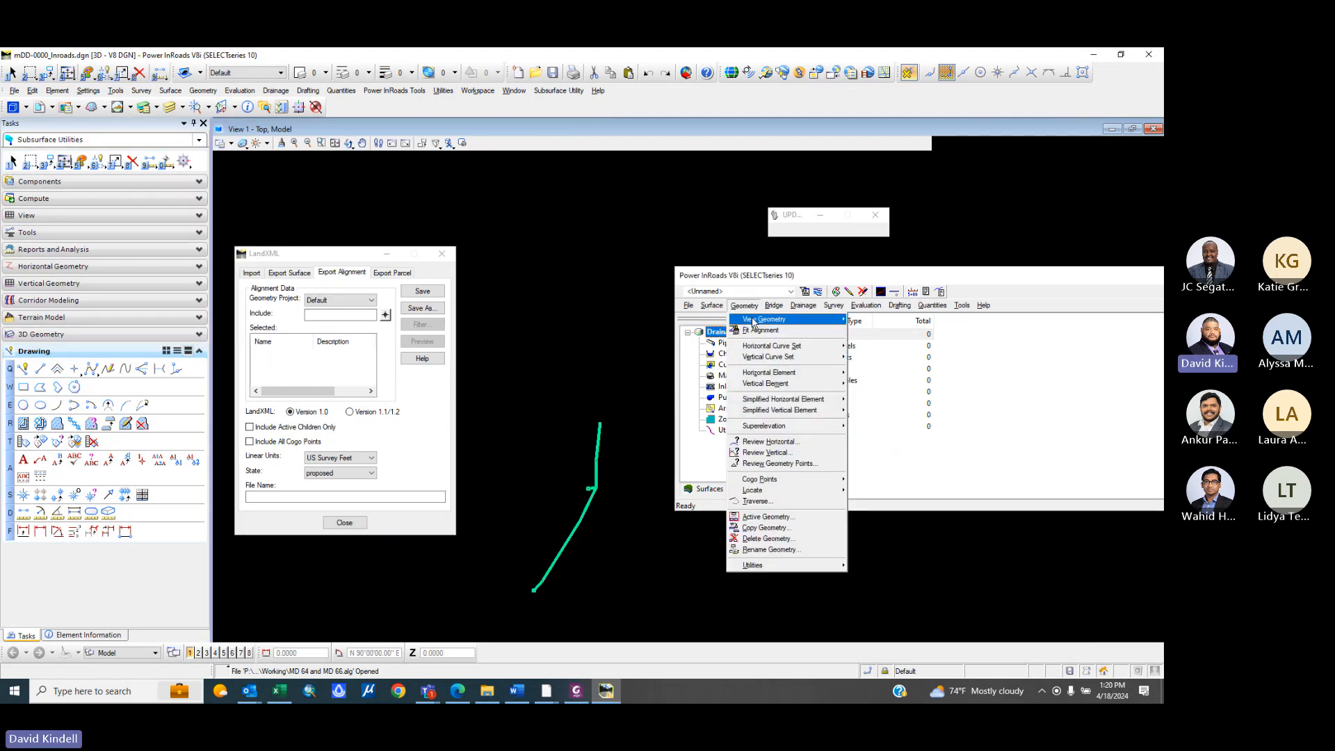
pyautogui.moveTo(752, 321)
pyautogui.click(894, 319)
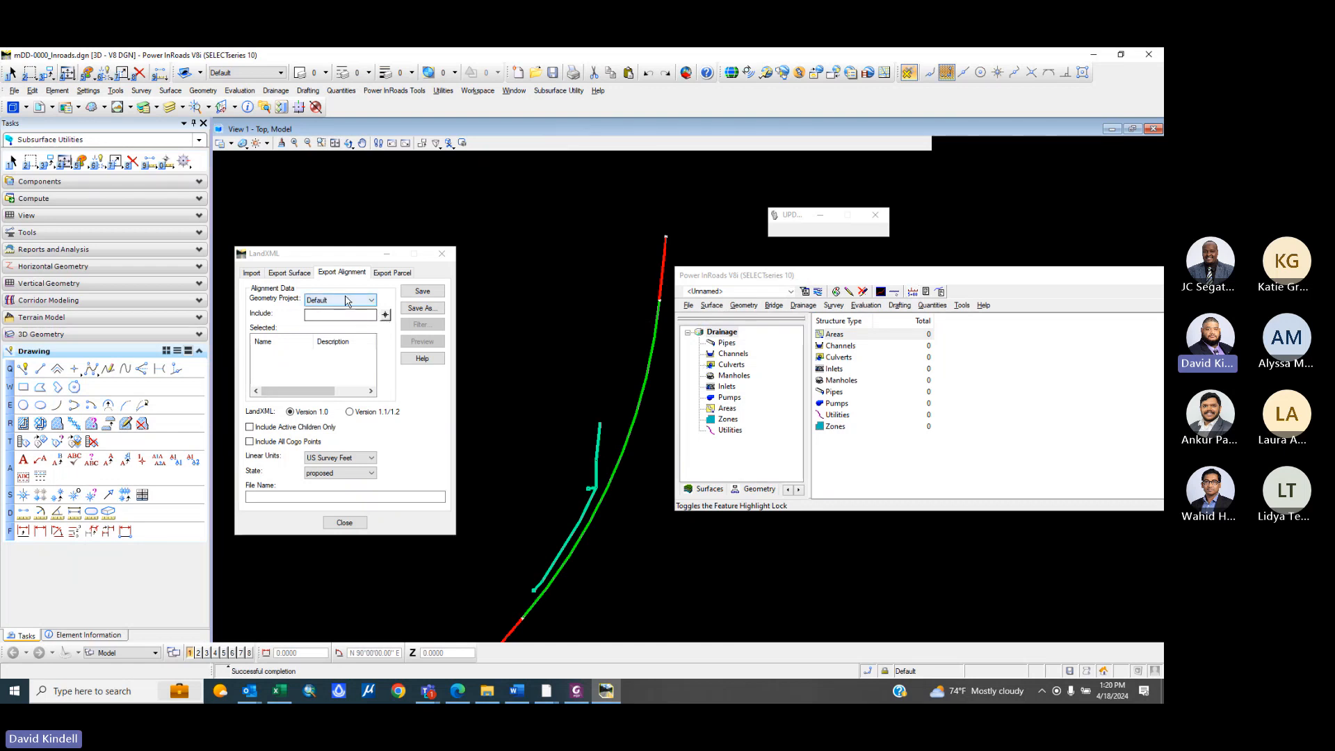
pyautogui.click(385, 315)
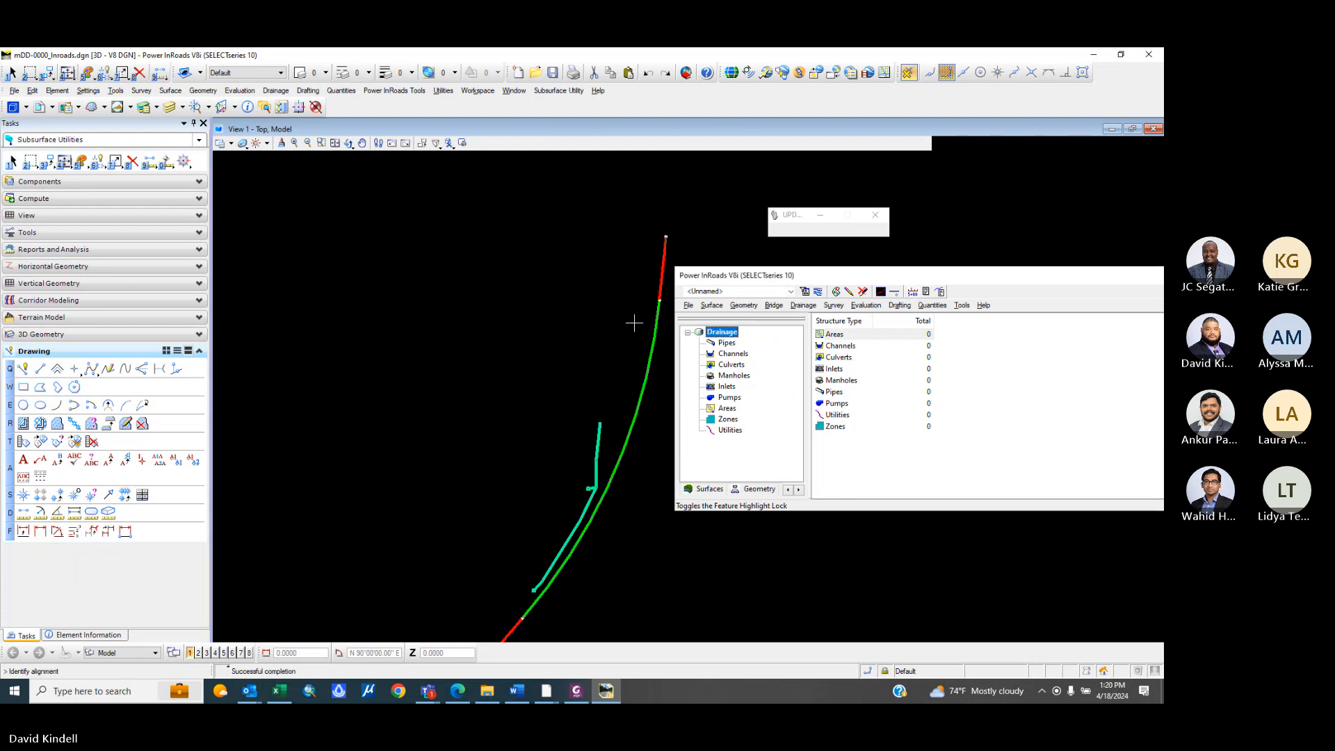
pyautogui.click(657, 317)
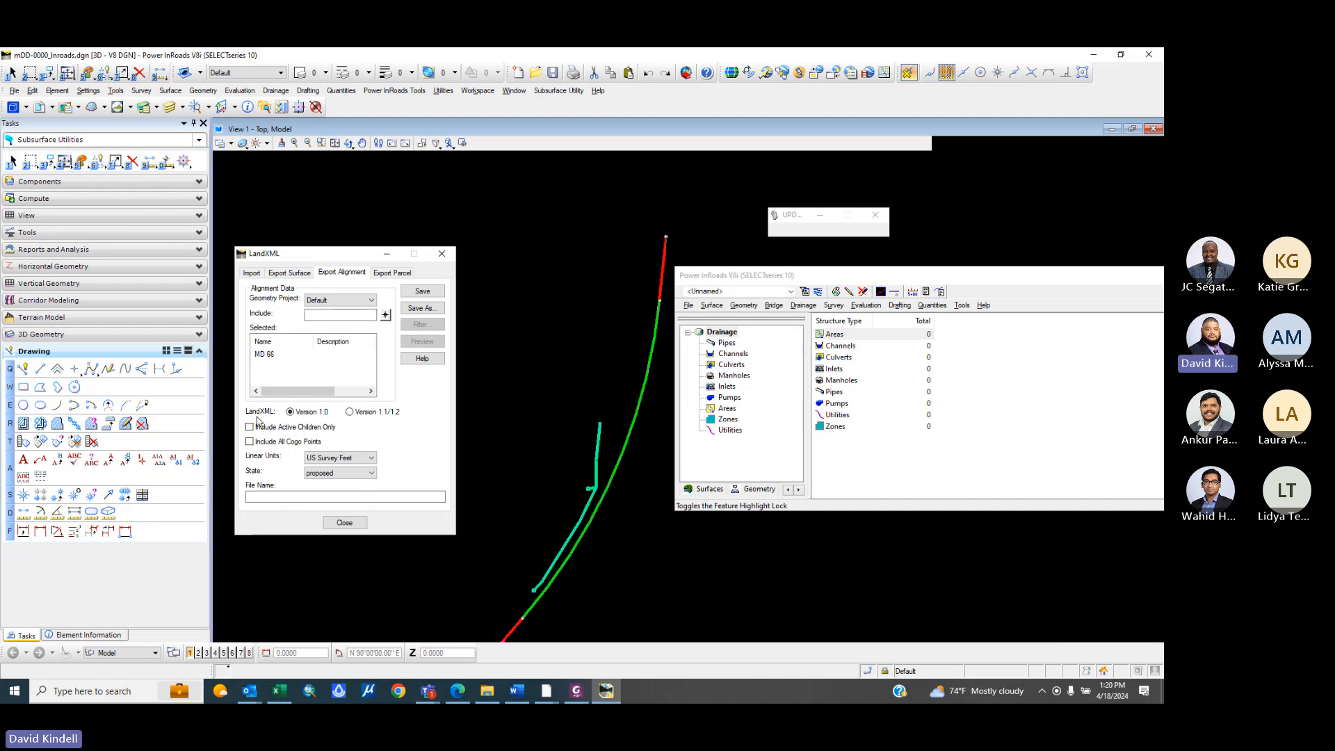
# - Export the MD 66 alignment to a LandXML file named MD_66.xml in the InRoads Working folder
pyautogui.click(281, 498)
pyautogui.write('md_')
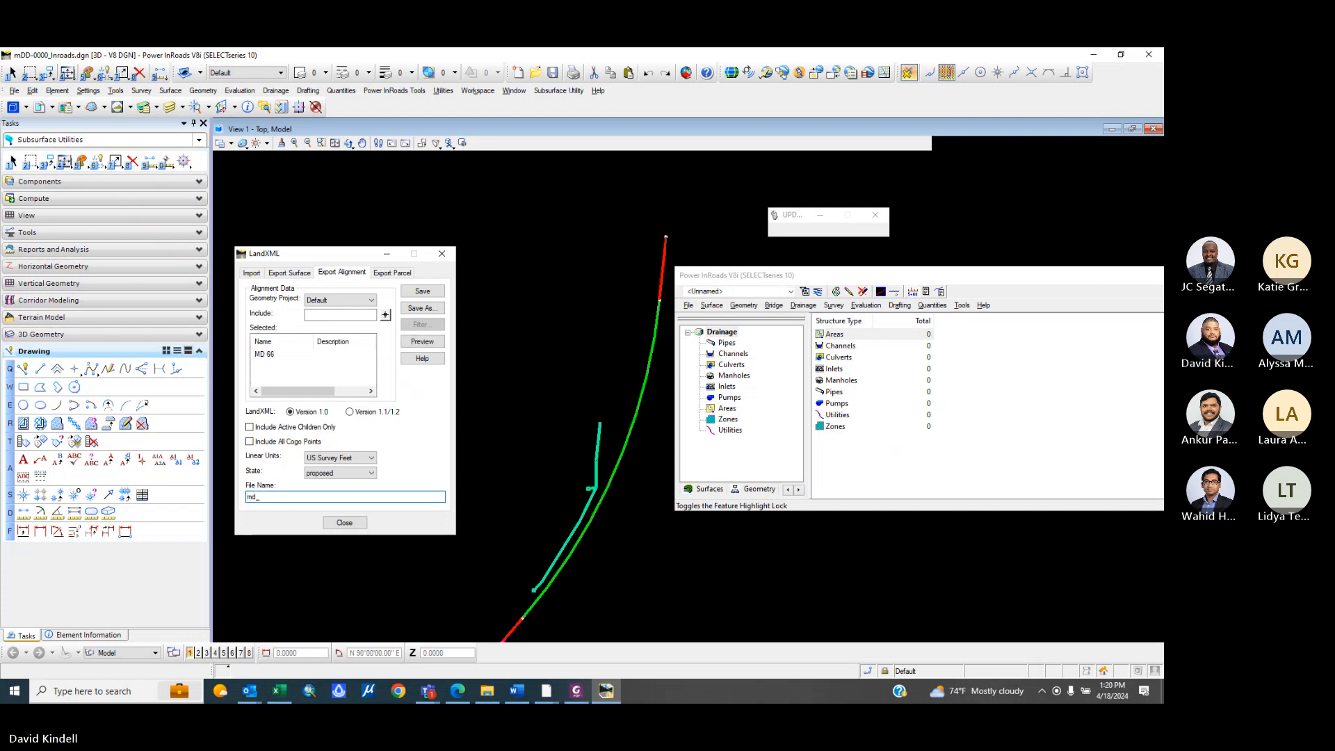
pyautogui.press('BackSpace')
pyautogui.write('MD_66')
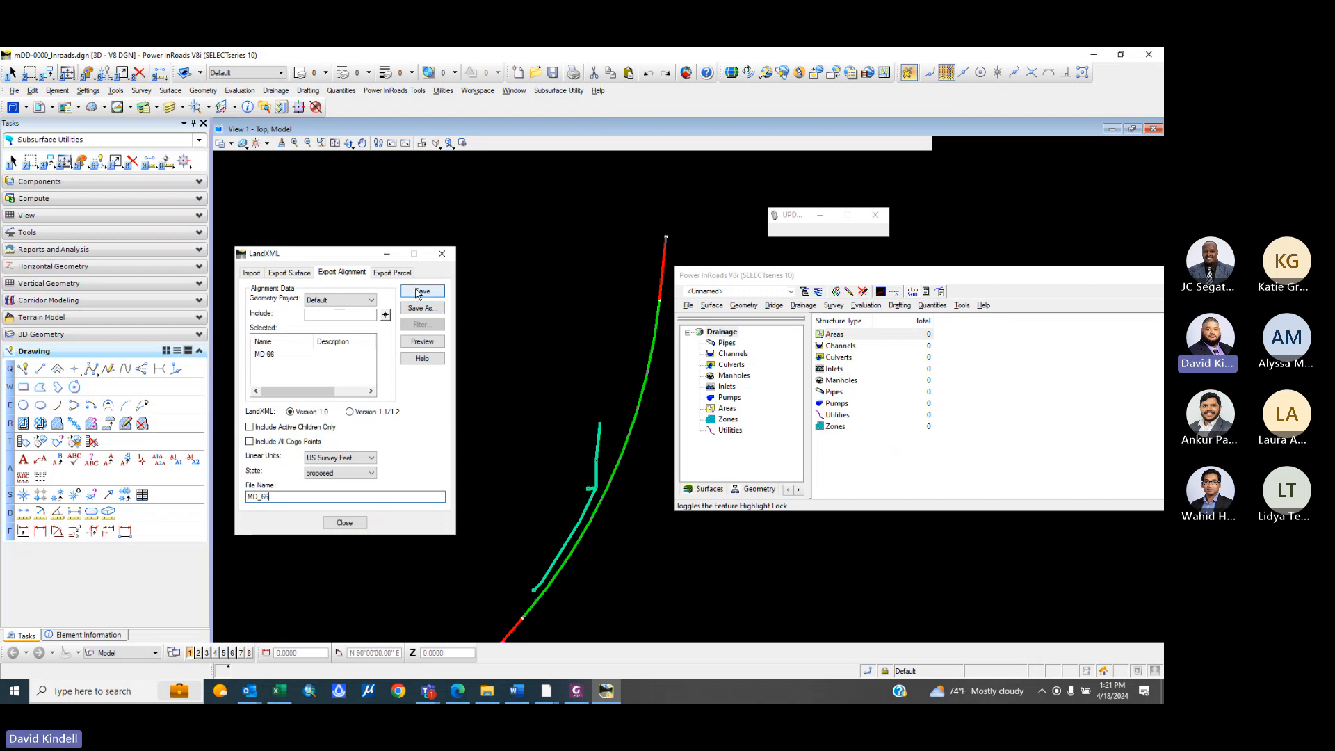
pyautogui.click(422, 313)
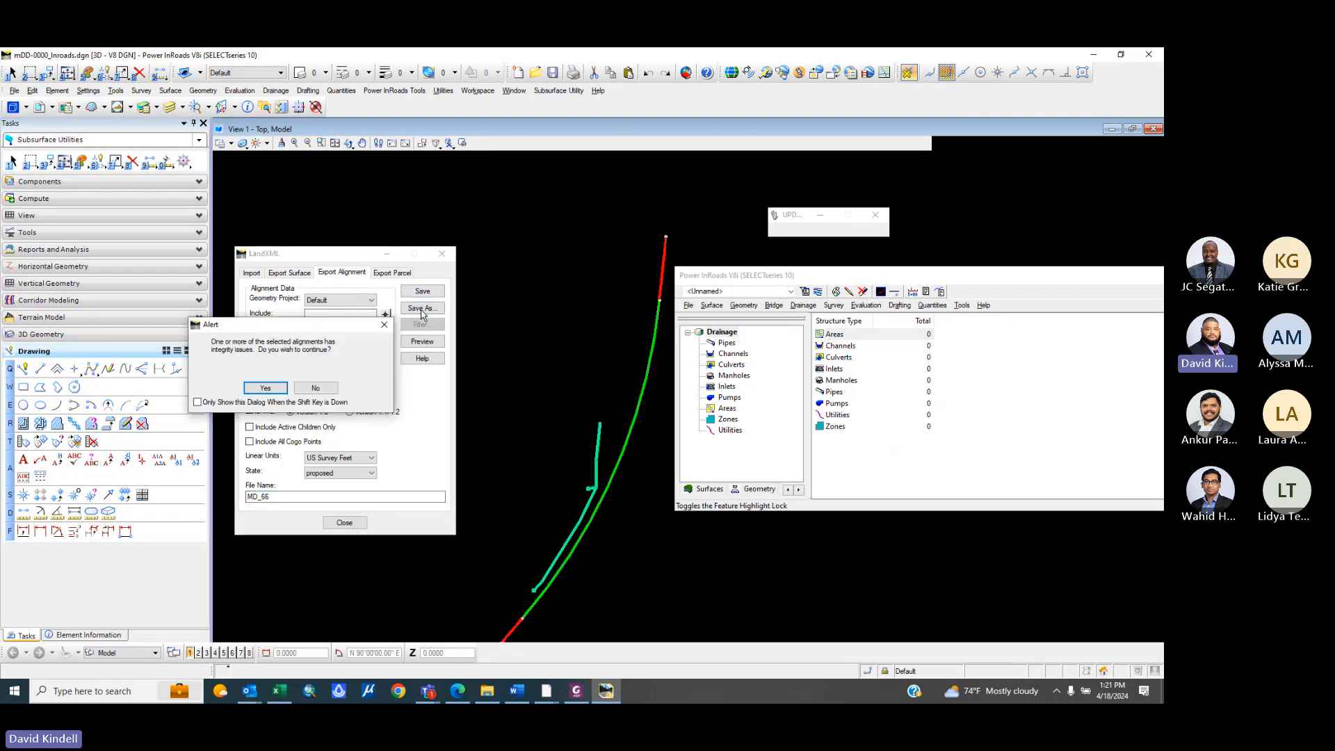
pyautogui.click(266, 388)
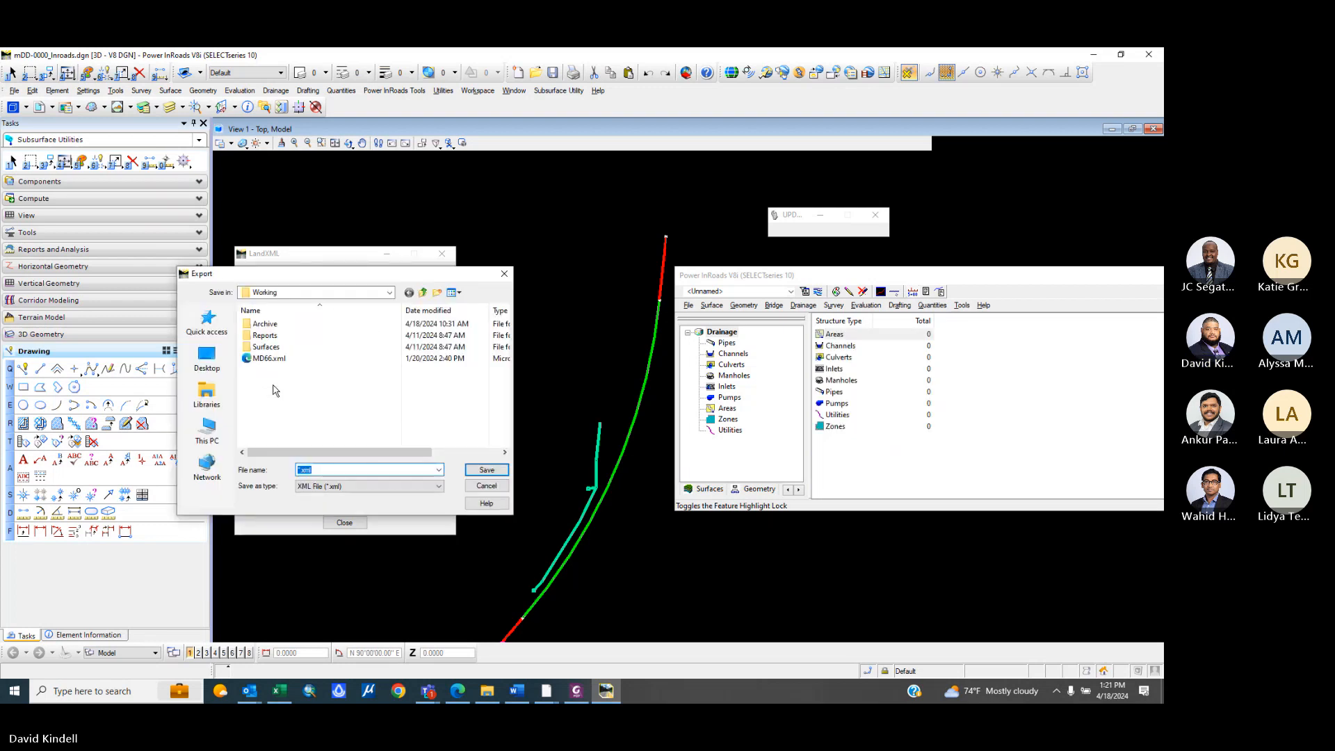
pyautogui.press('Home')
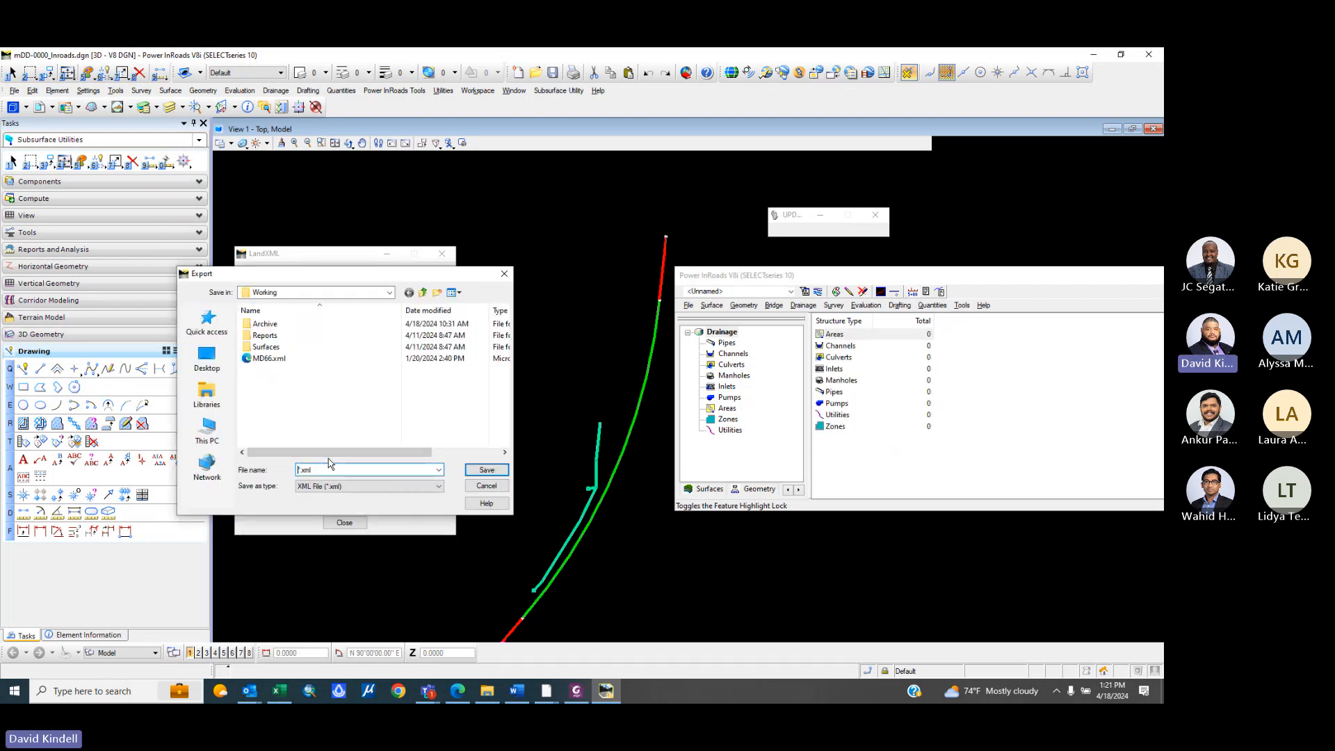
pyautogui.write('MD_')
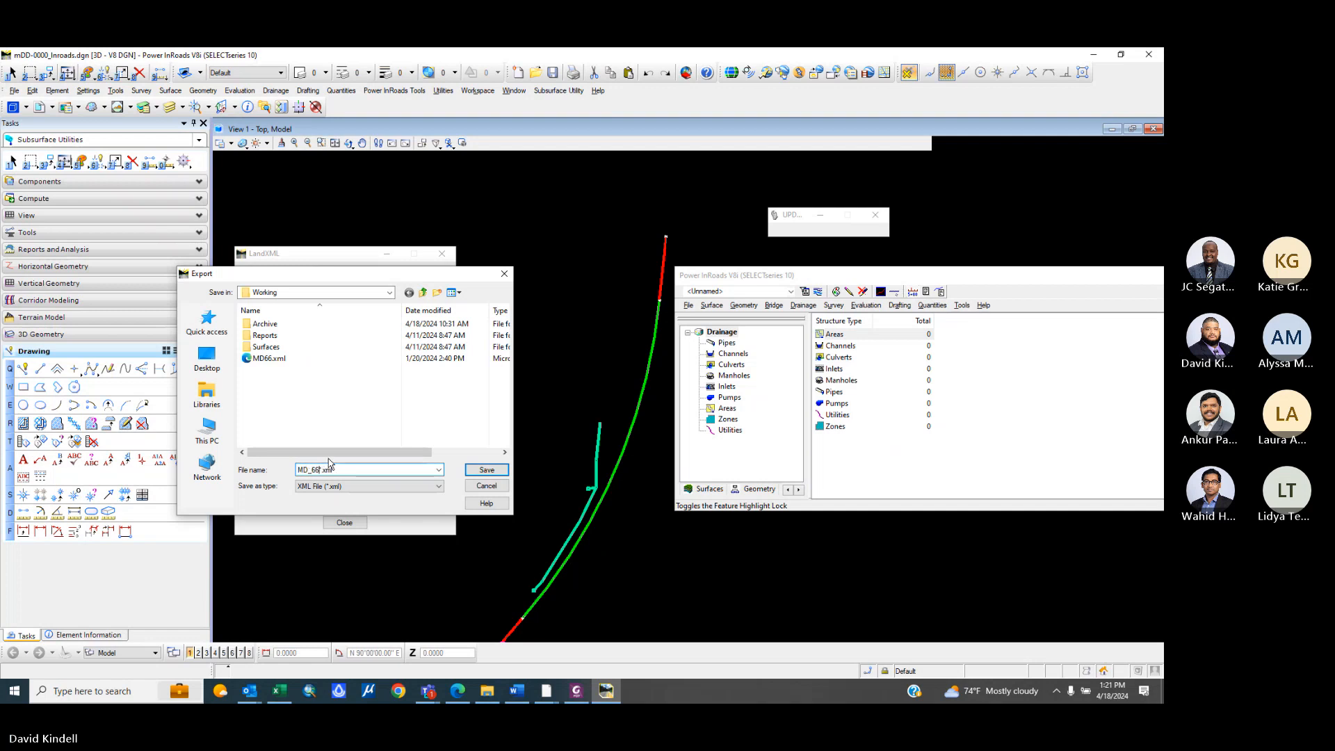
pyautogui.write('66')
pyautogui.press('Return')
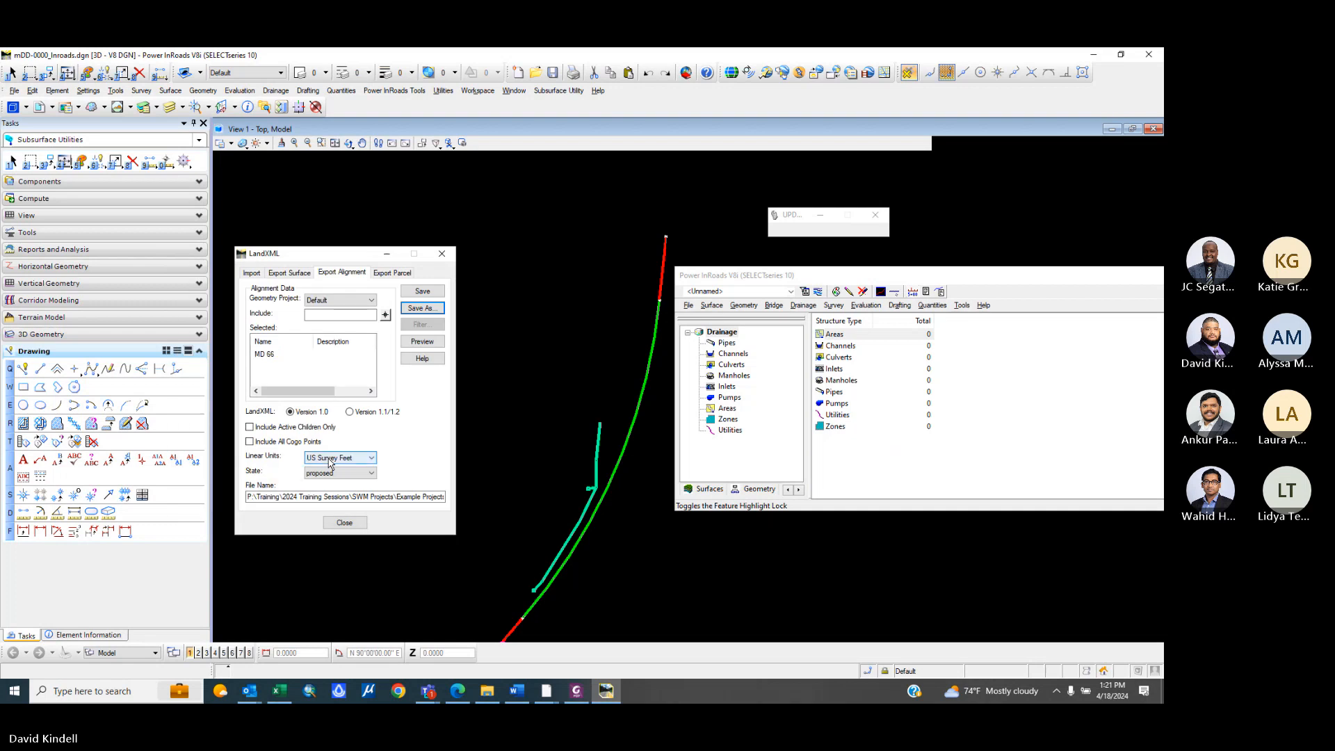
pyautogui.click(418, 292)
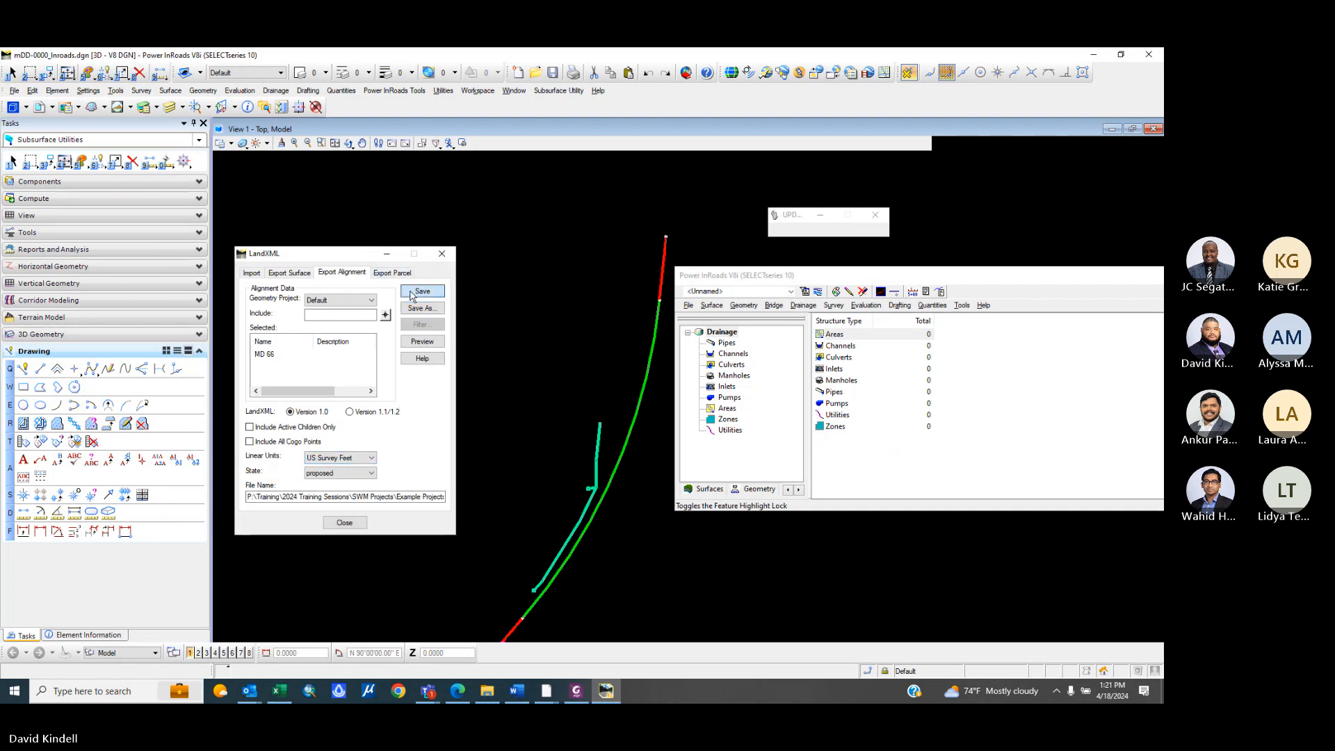
# - Save the MD 66 alignment export over the existing MD_66.xml file and minimize Power InRoads
pyautogui.click(264, 388)
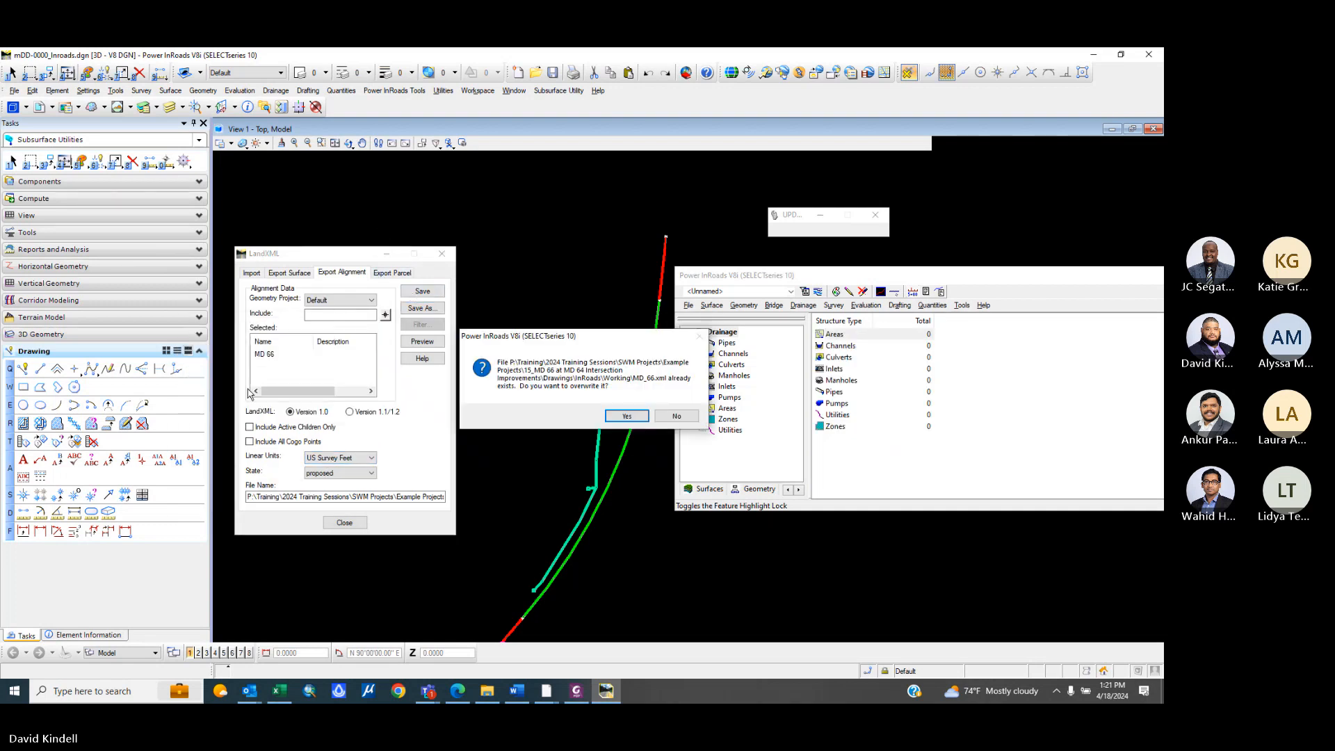
pyautogui.click(625, 418)
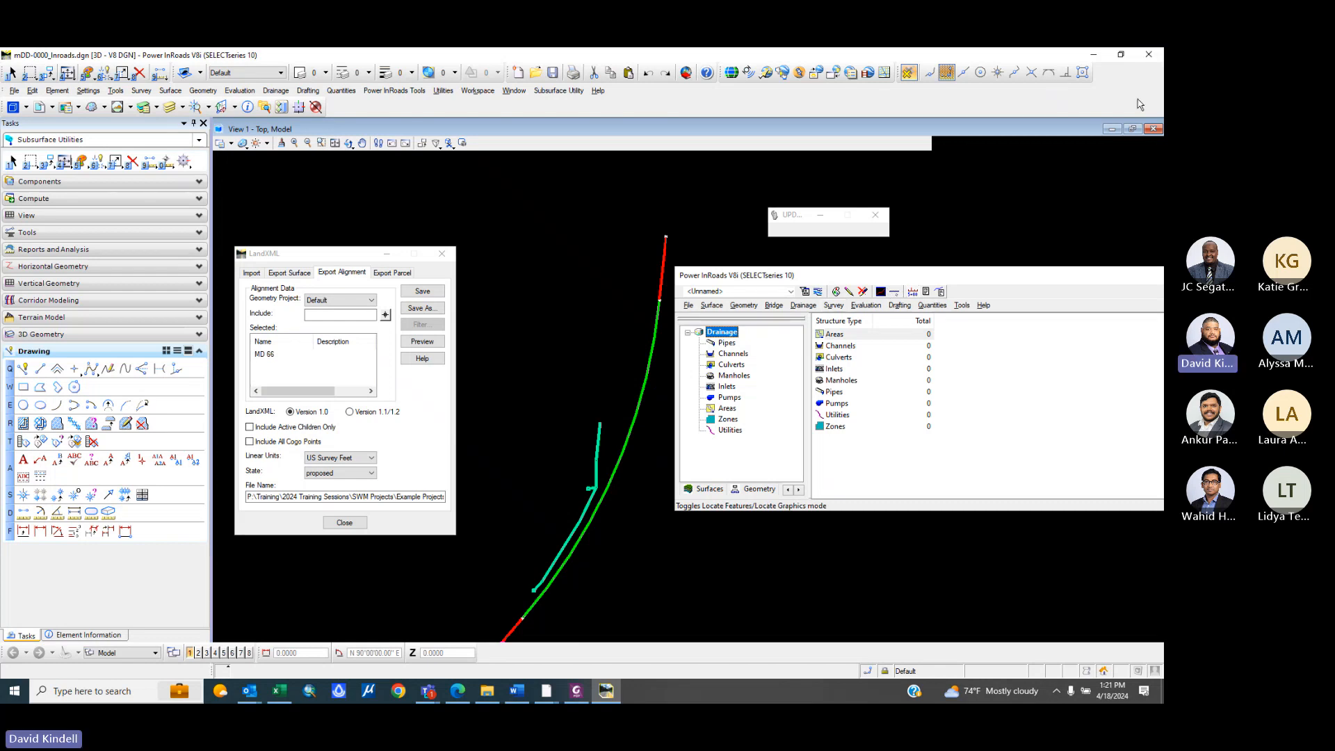
pyautogui.click(1094, 56)
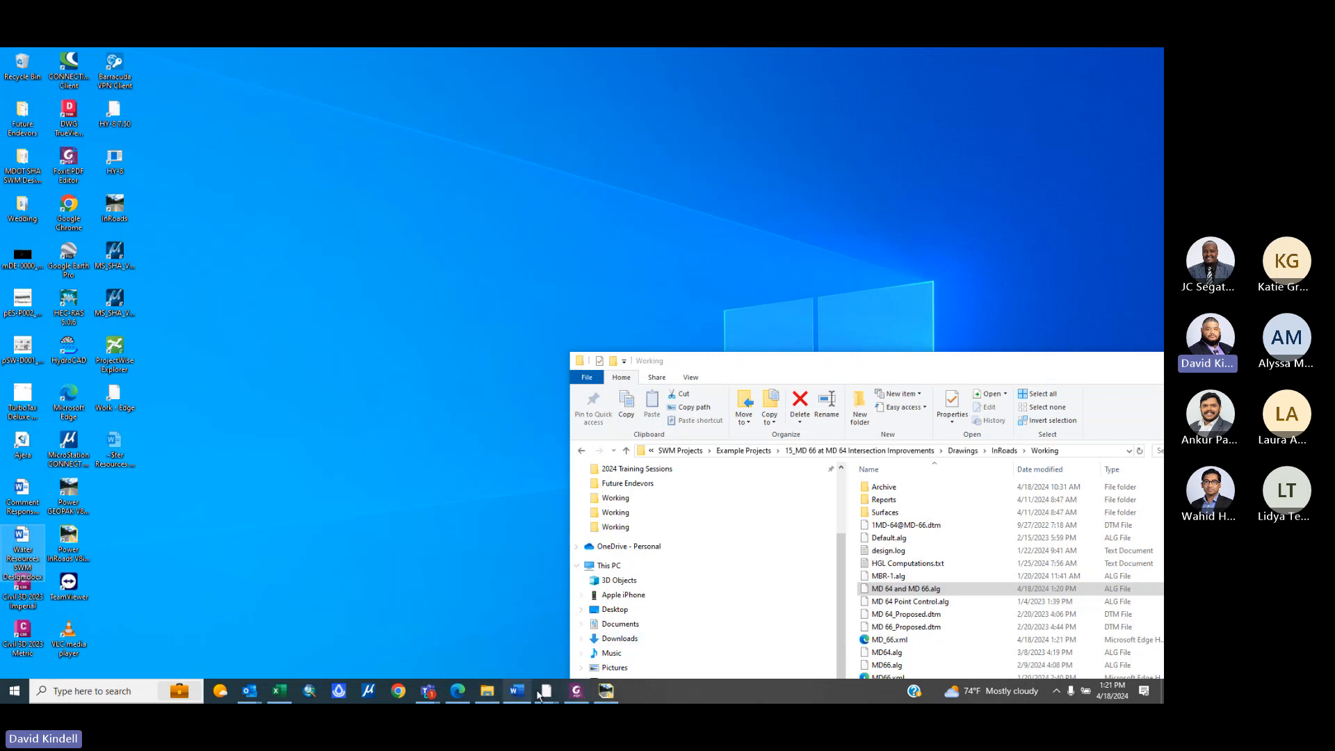
# - Switch to MicroStation with the mDP-0000_MD64-MD66.dgn drawing and bring its drainage profiles into view
pyautogui.moveTo(546, 691)
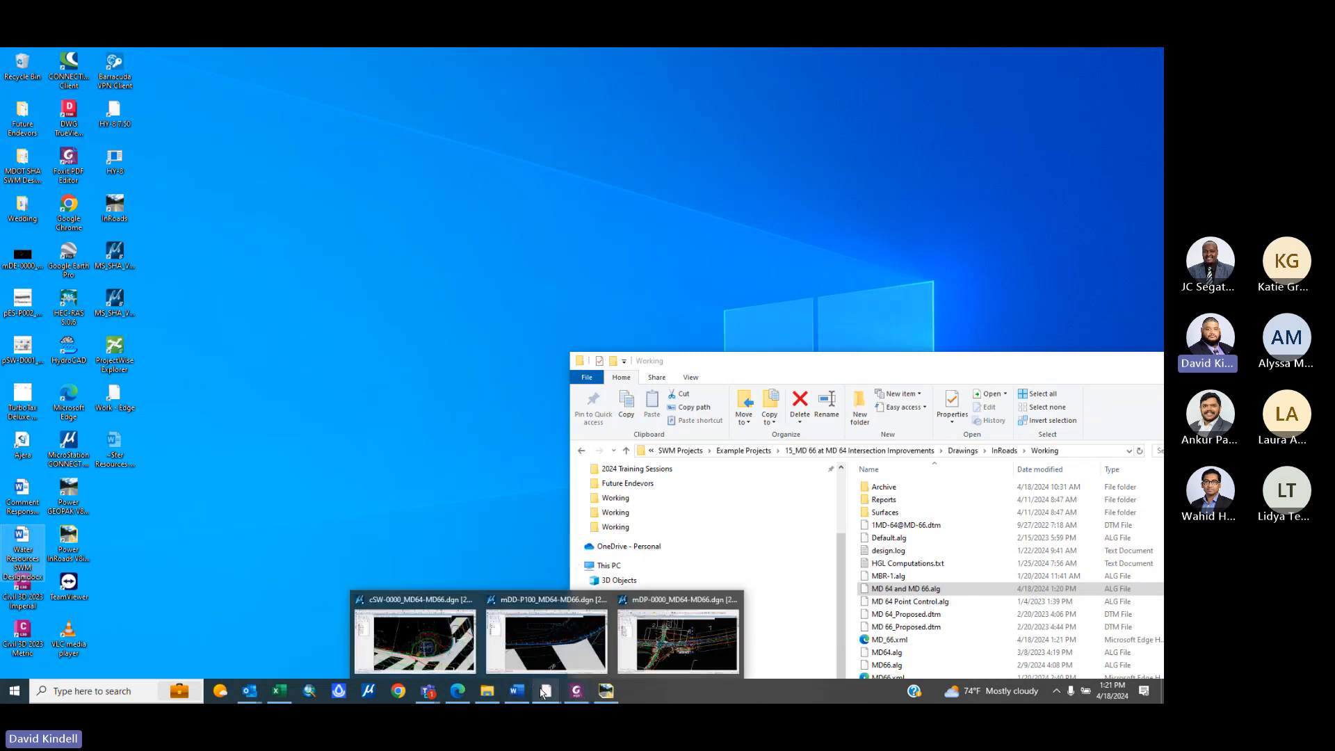
pyautogui.moveTo(648, 641)
pyautogui.click(650, 643)
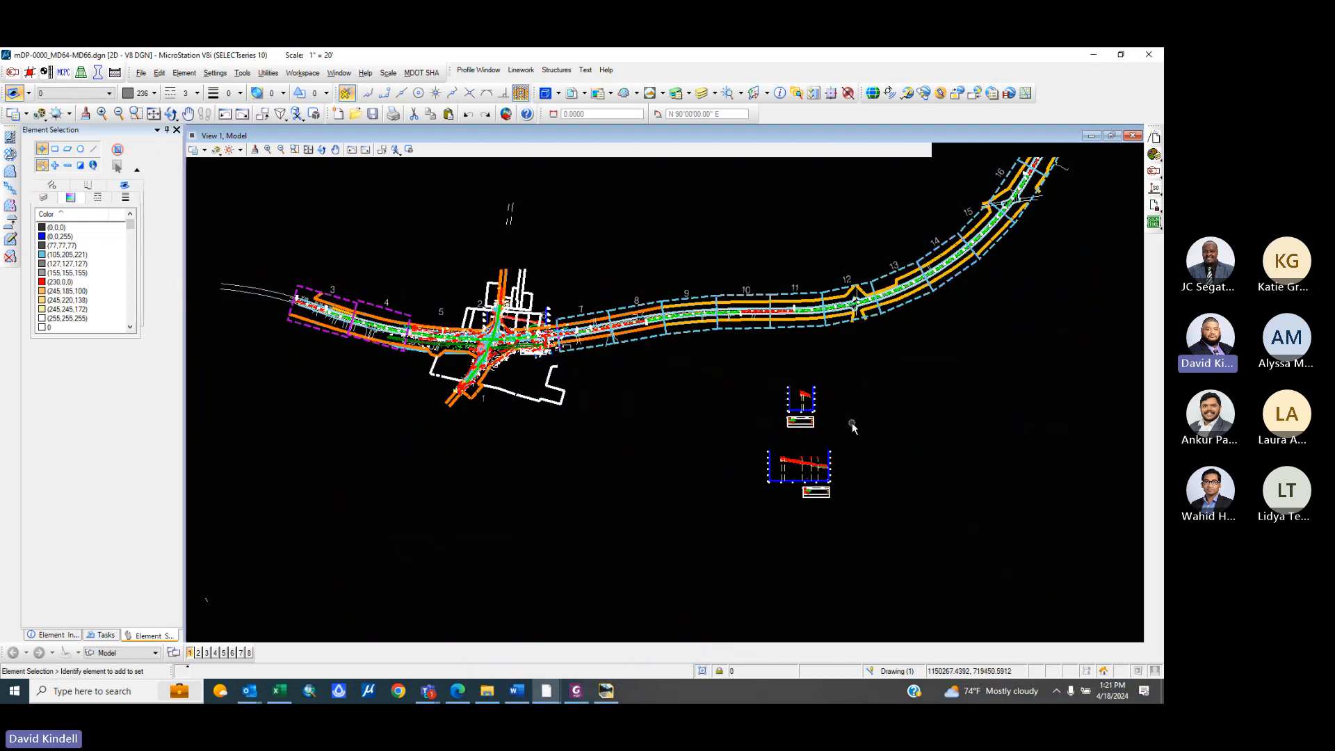
pyautogui.scroll(-2, 847, 416)
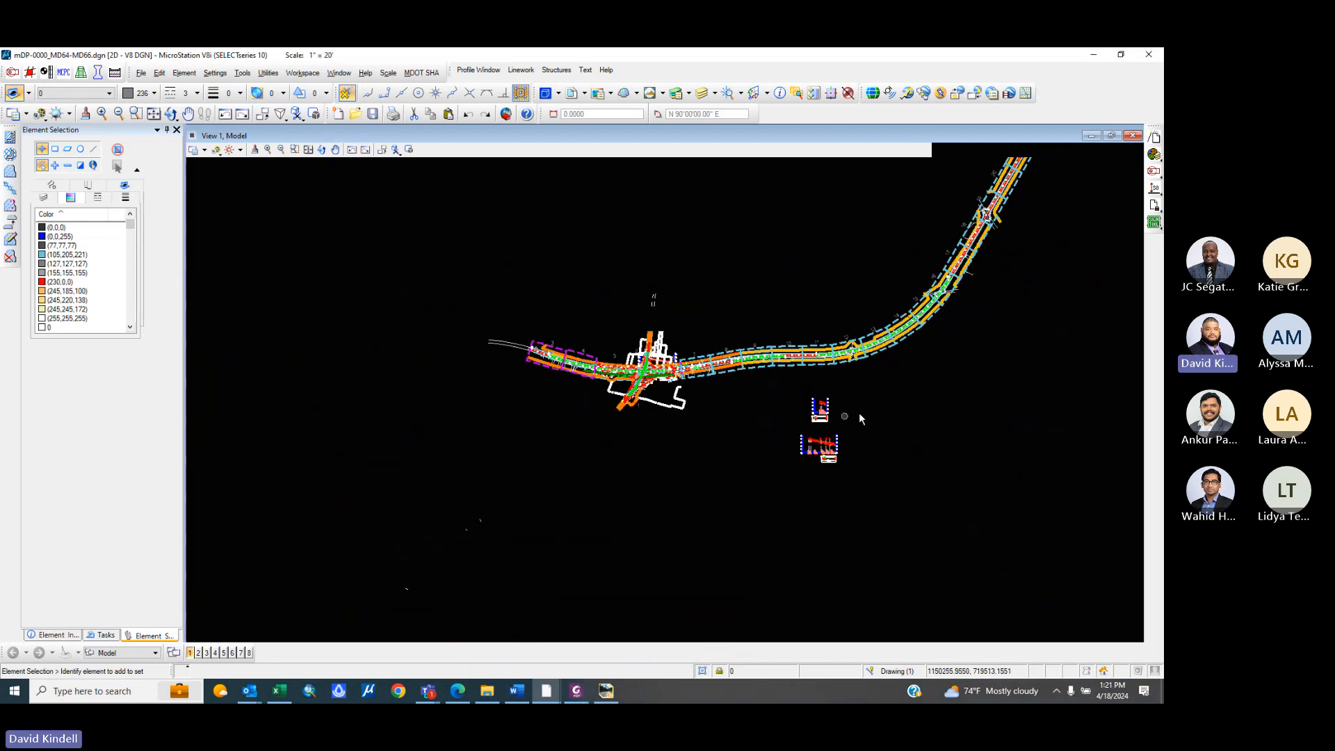
pyautogui.scroll(2, 950, 463)
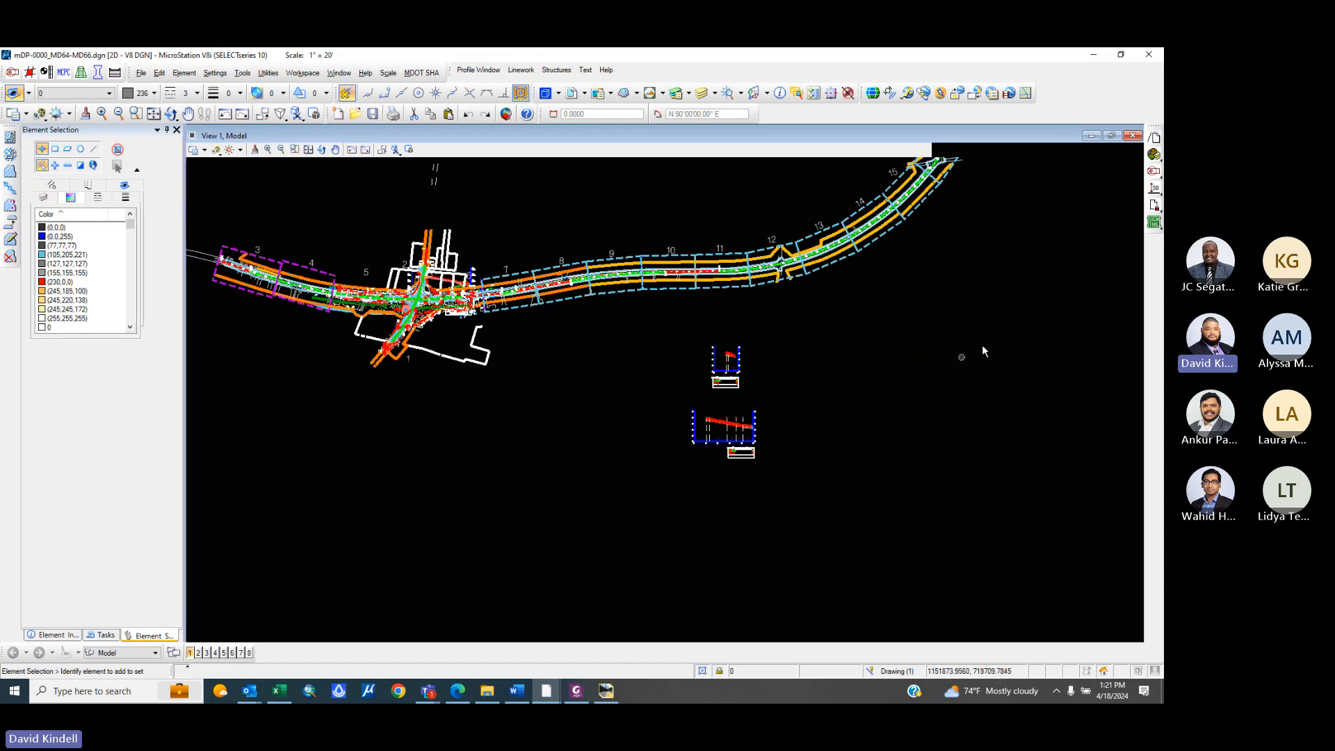
# - Start the LandXML Drainage Structure Schedule tool, dismissing the Offset Dimension tool
pyautogui.click(1155, 188)
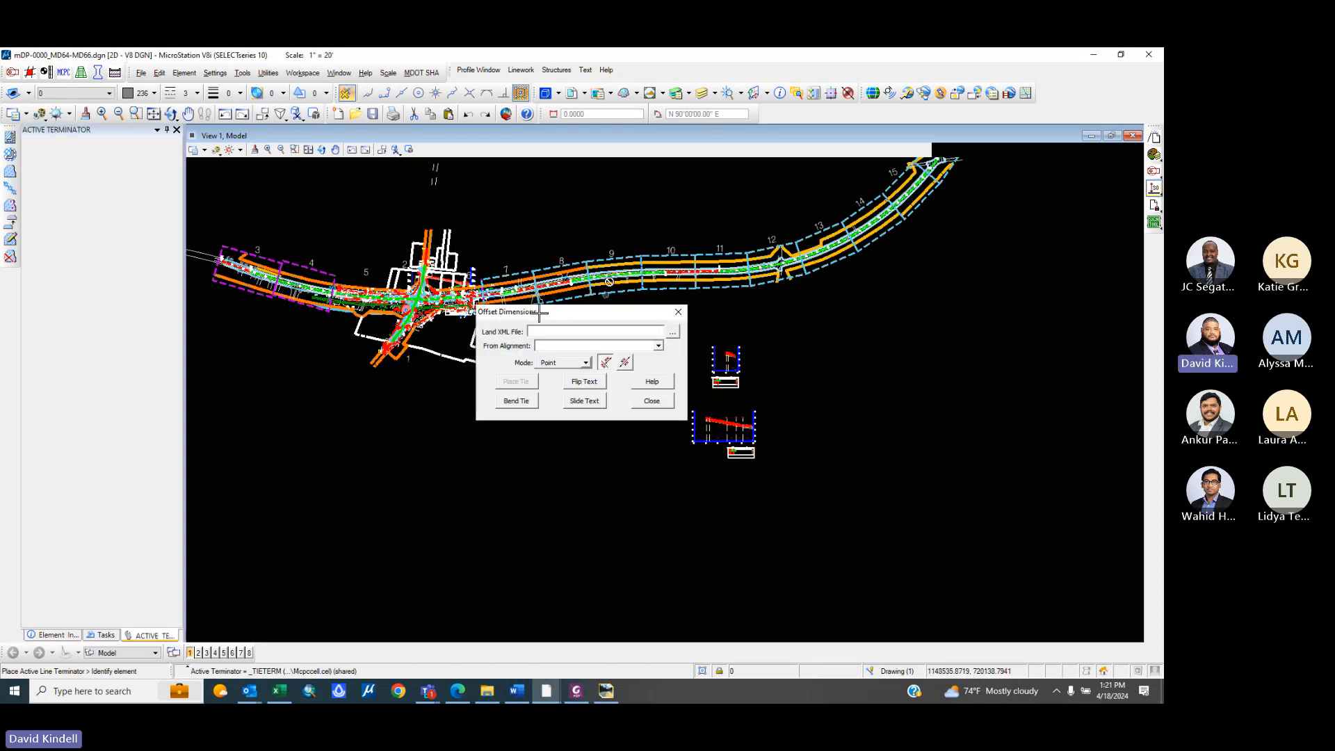
pyautogui.click(678, 312)
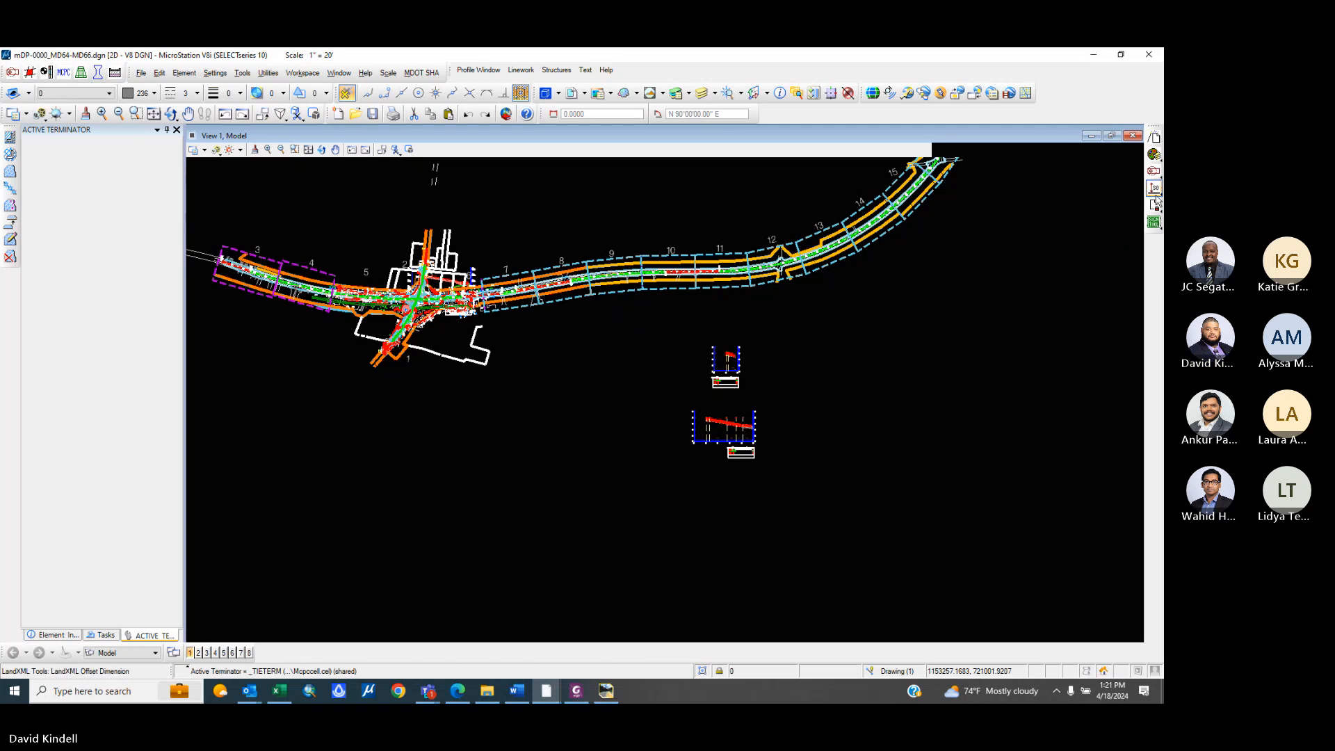
pyautogui.click(1159, 194)
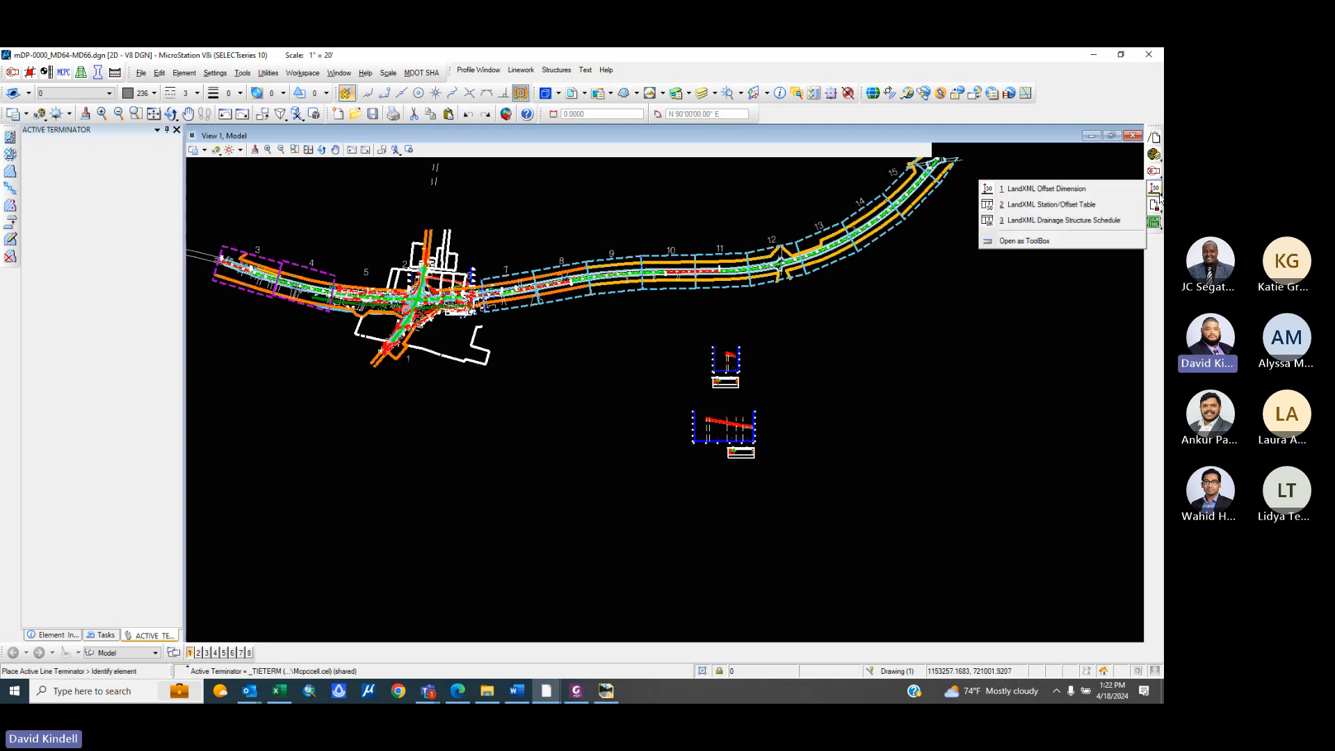
pyautogui.click(1062, 221)
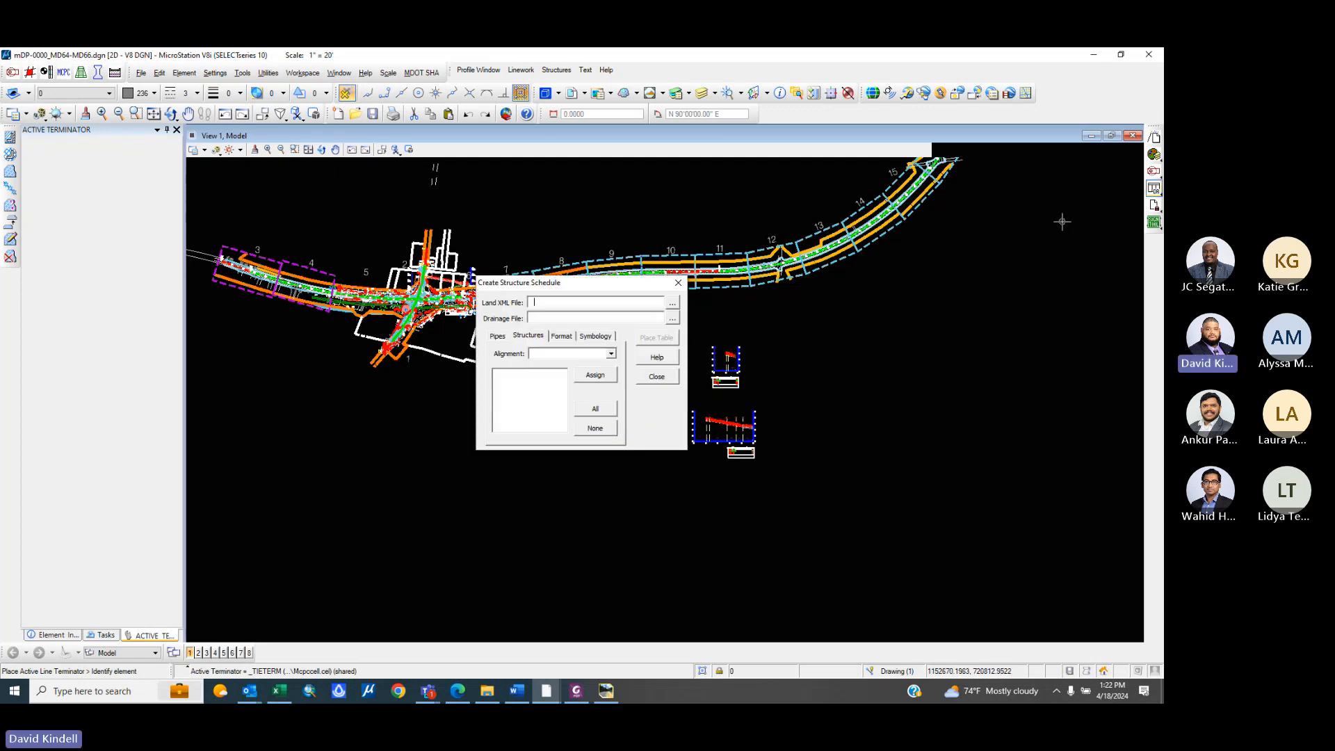
# - Browse for the schedule's LandXML file in the InRoads Working folder of the 15_MD 66 at MD 64 Intersection Improvements project
pyautogui.click(672, 306)
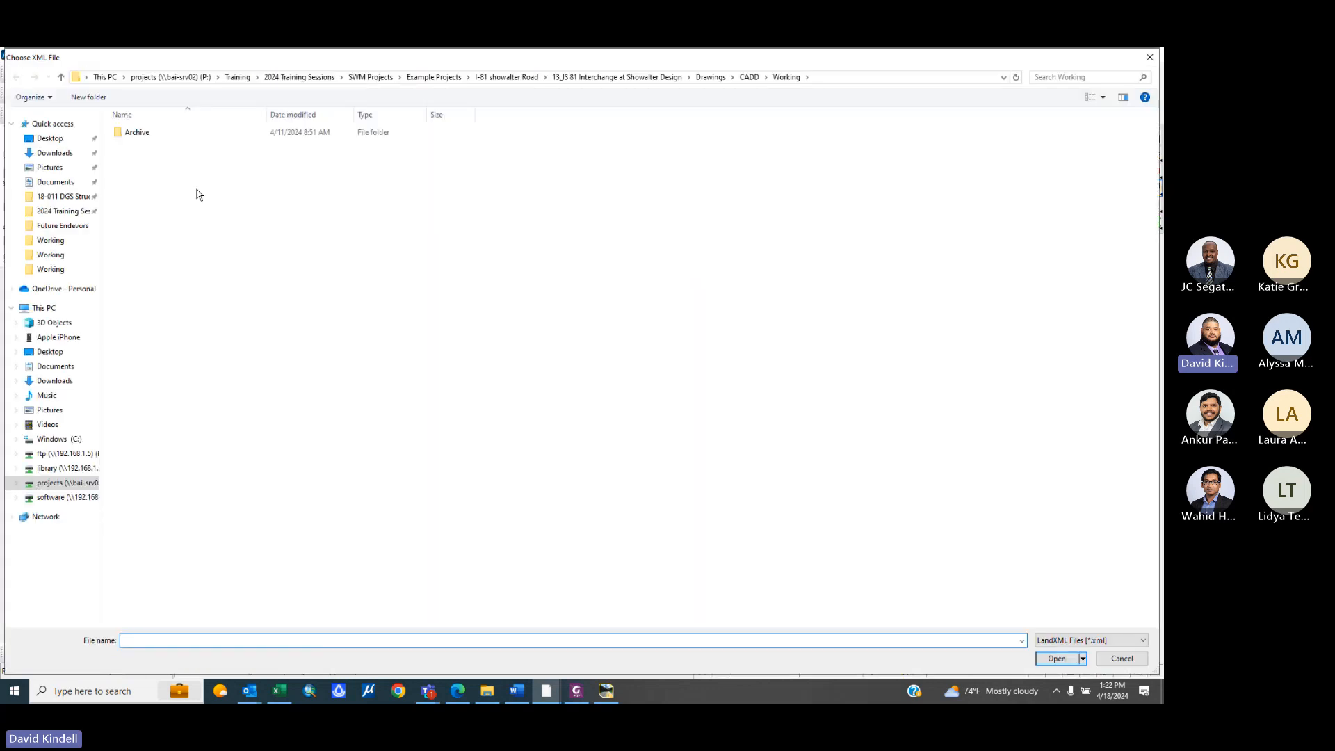
pyautogui.click(61, 210)
pyautogui.click(161, 156)
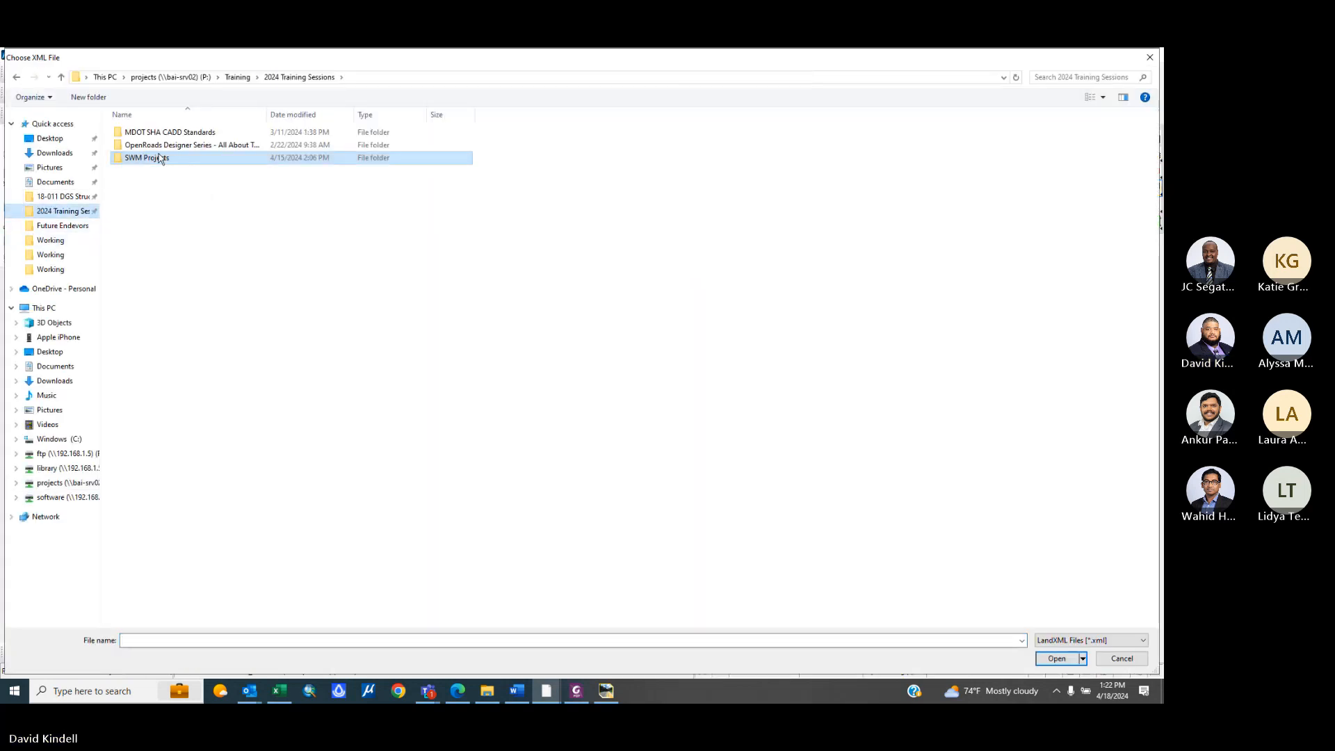
pyautogui.doubleClick(161, 158)
pyautogui.doubleClick(163, 133)
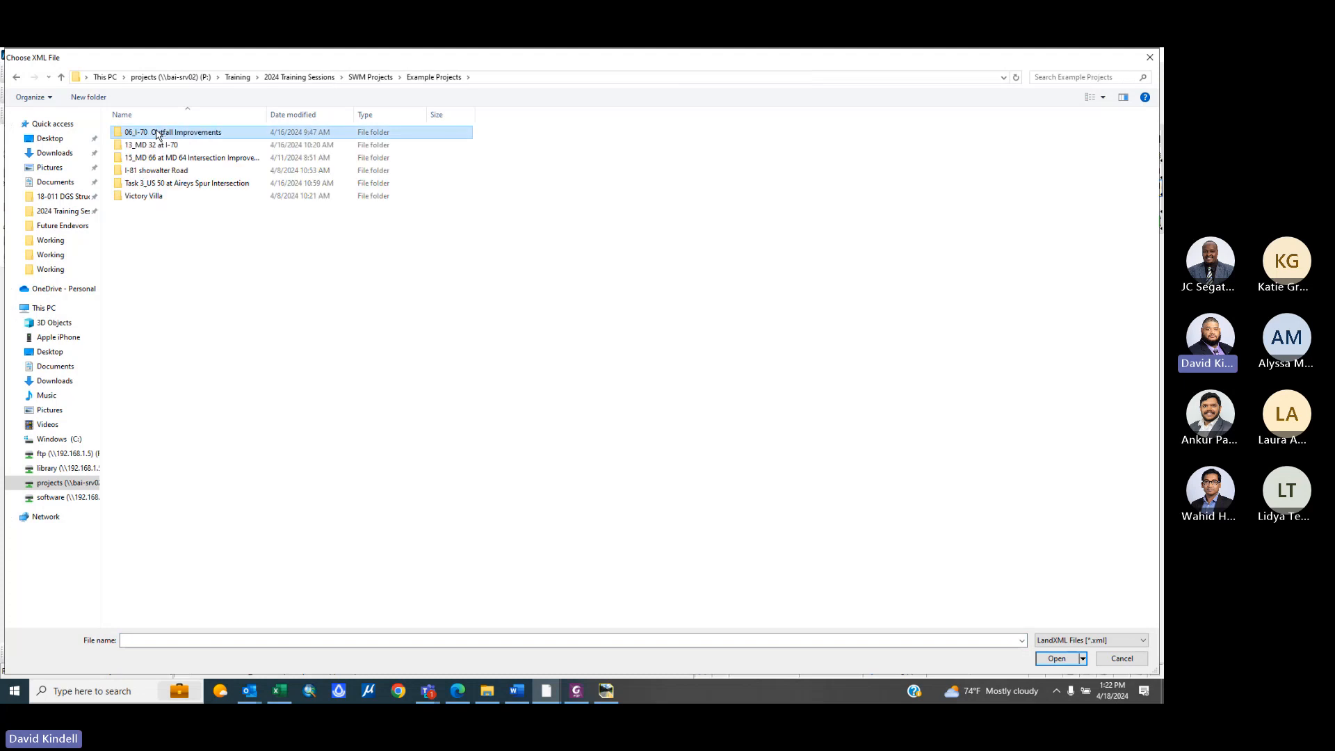
pyautogui.doubleClick(155, 159)
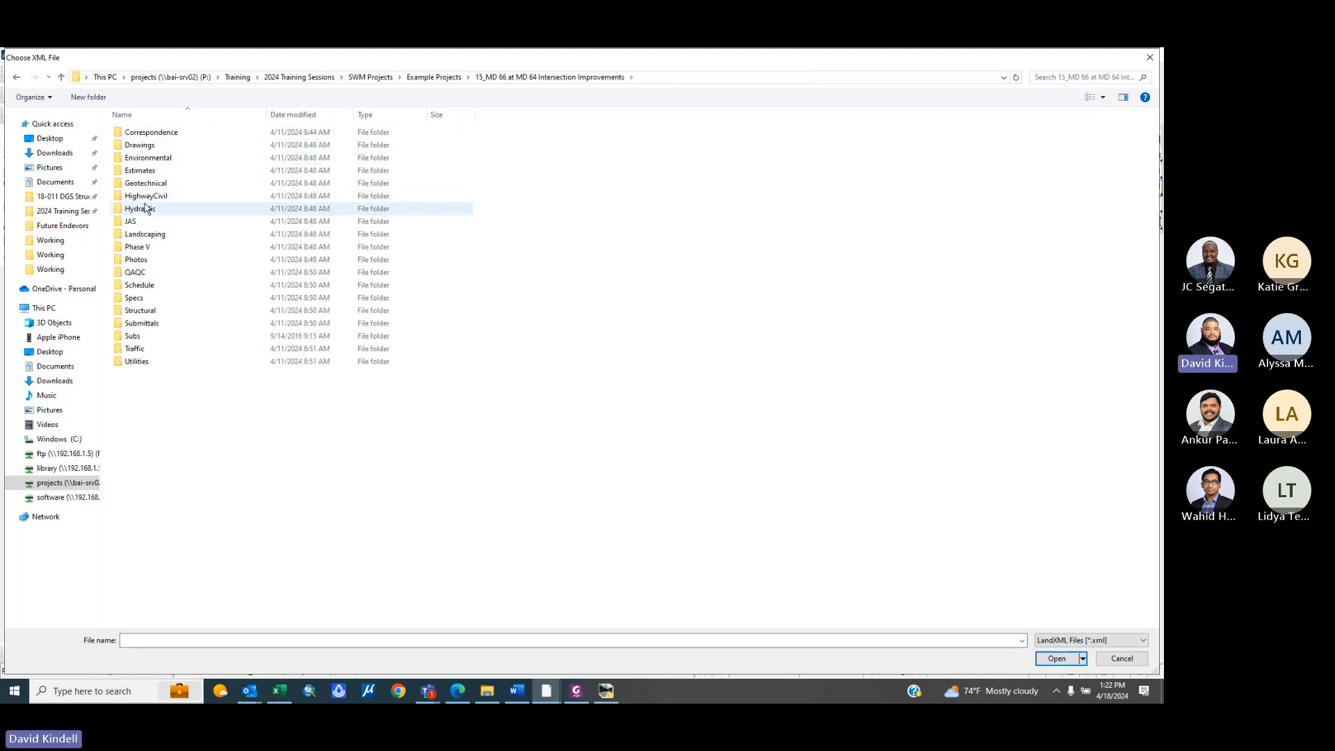
pyautogui.click(132, 148)
pyautogui.doubleClick(132, 148)
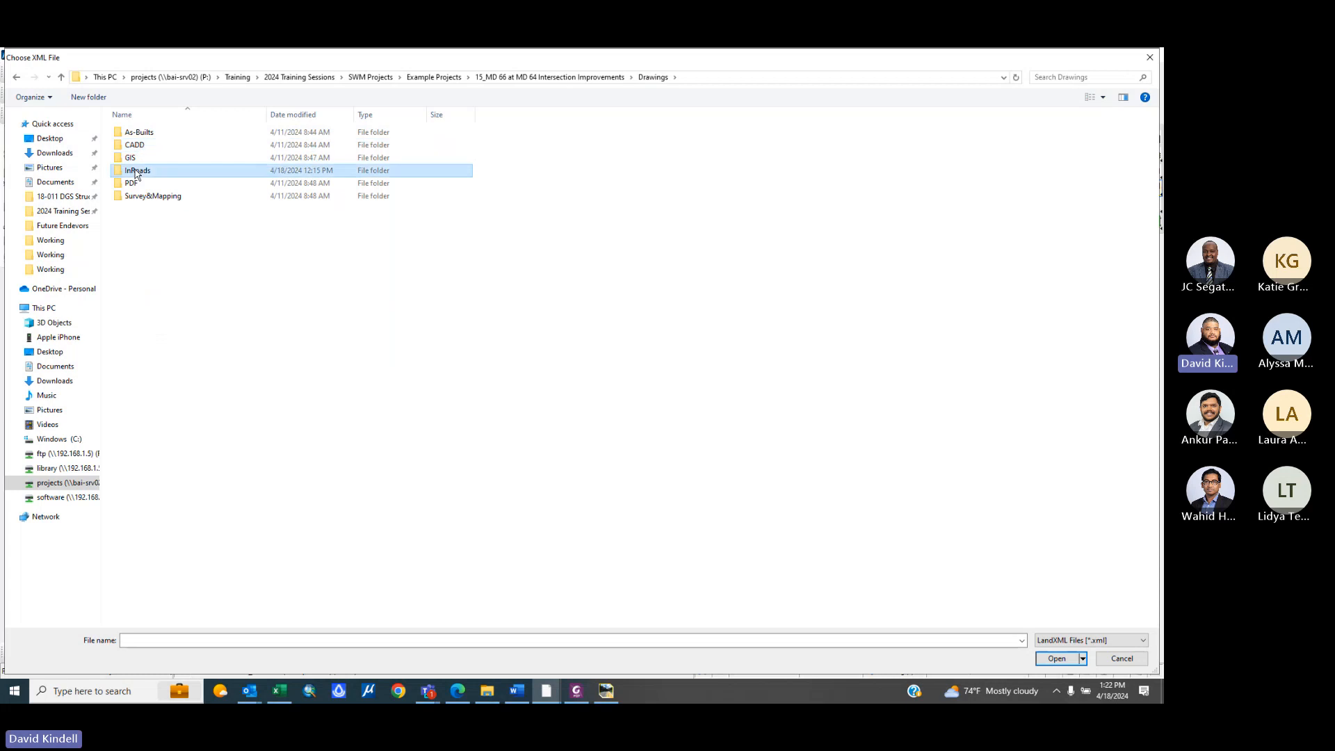
pyautogui.doubleClick(137, 170)
pyautogui.click(138, 184)
pyautogui.doubleClick(138, 184)
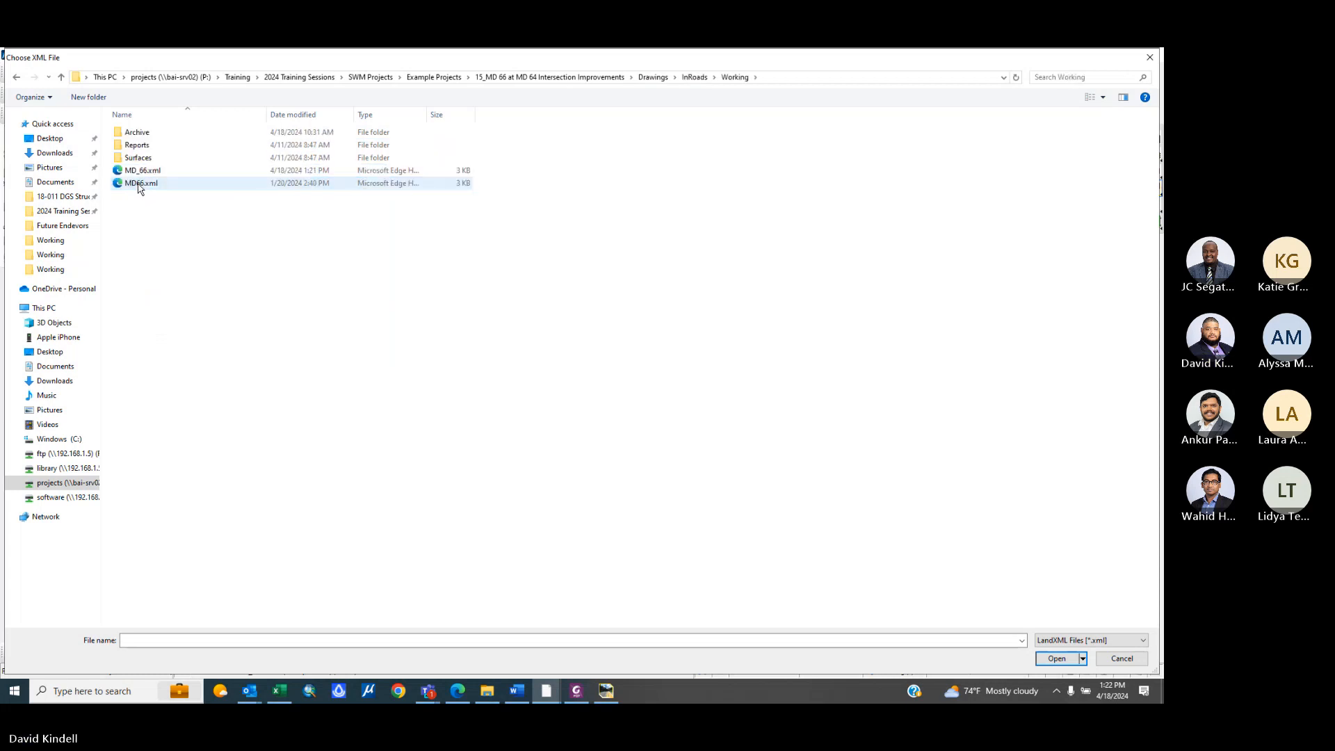
# - Load MD_66.xml from the InRoads Working folder as the LandXML file and choose the MD 66 alignment
pyautogui.click(694, 78)
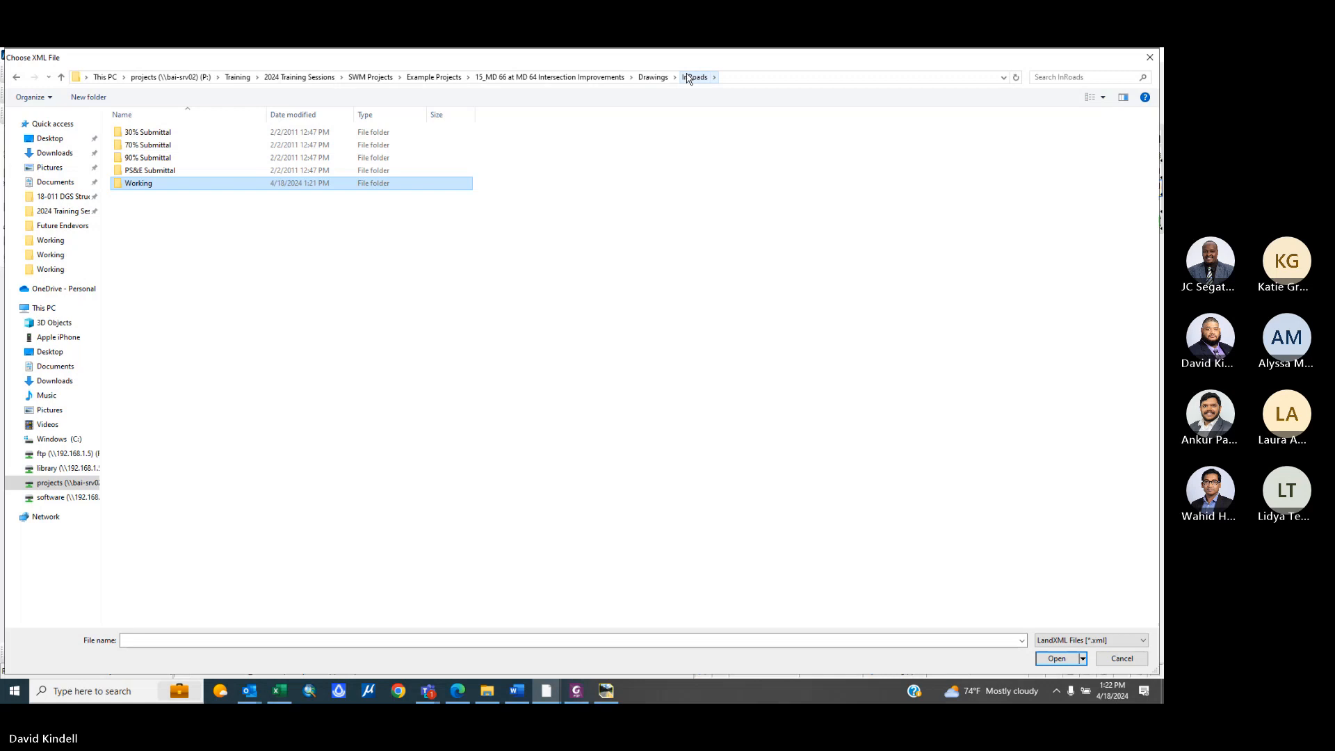
pyautogui.doubleClick(139, 183)
pyautogui.click(140, 184)
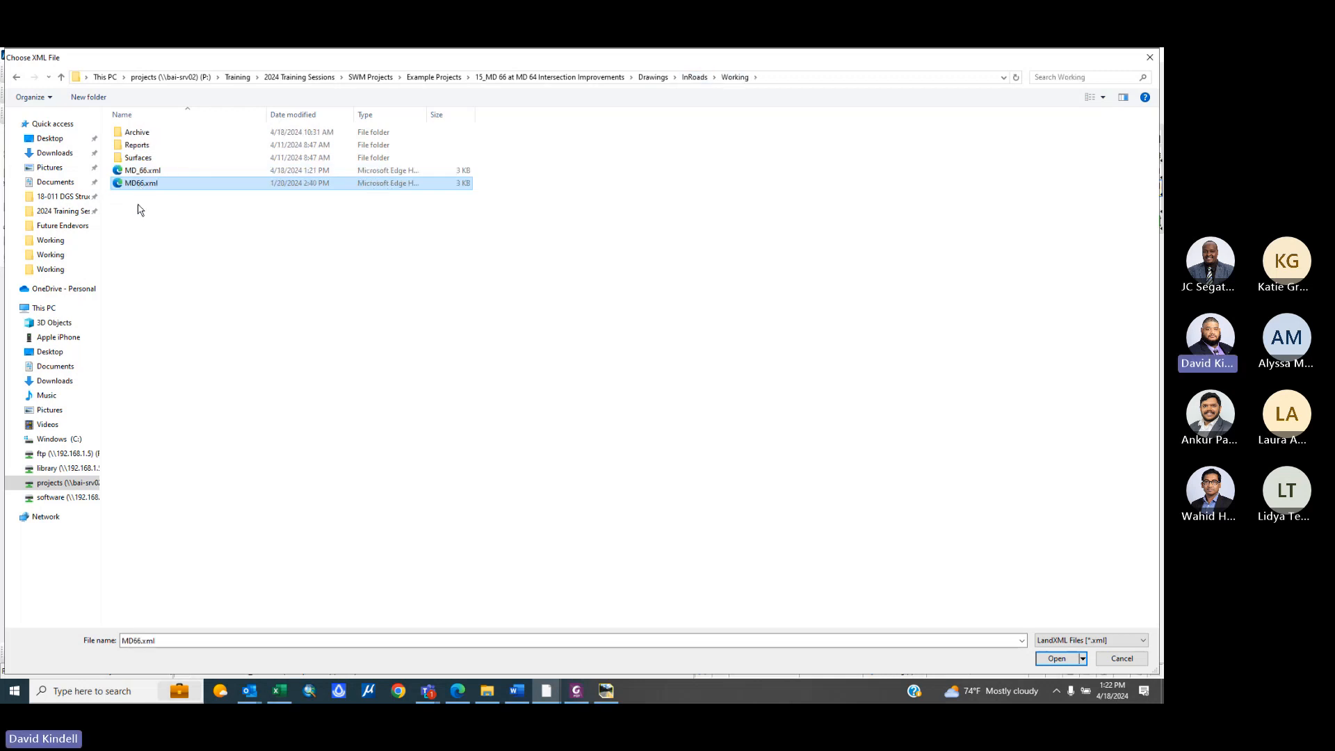
pyautogui.click(197, 172)
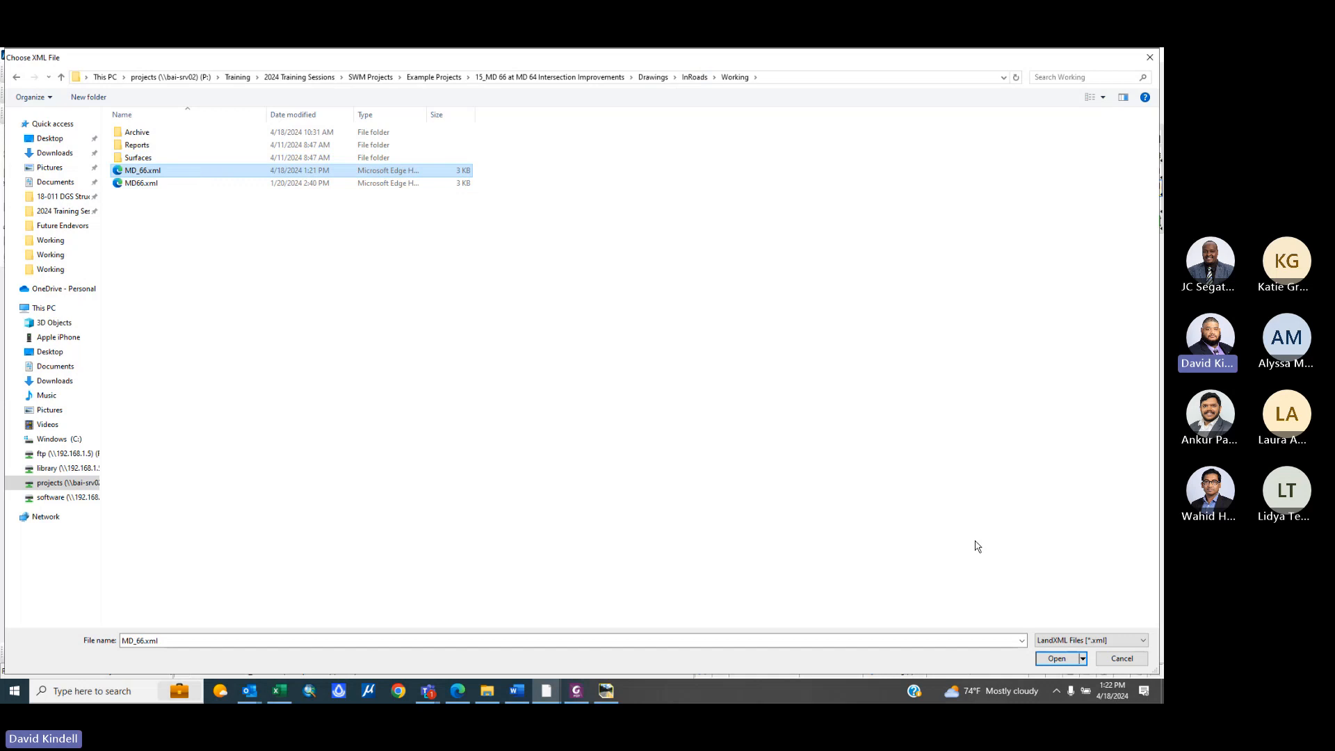
pyautogui.click(1056, 659)
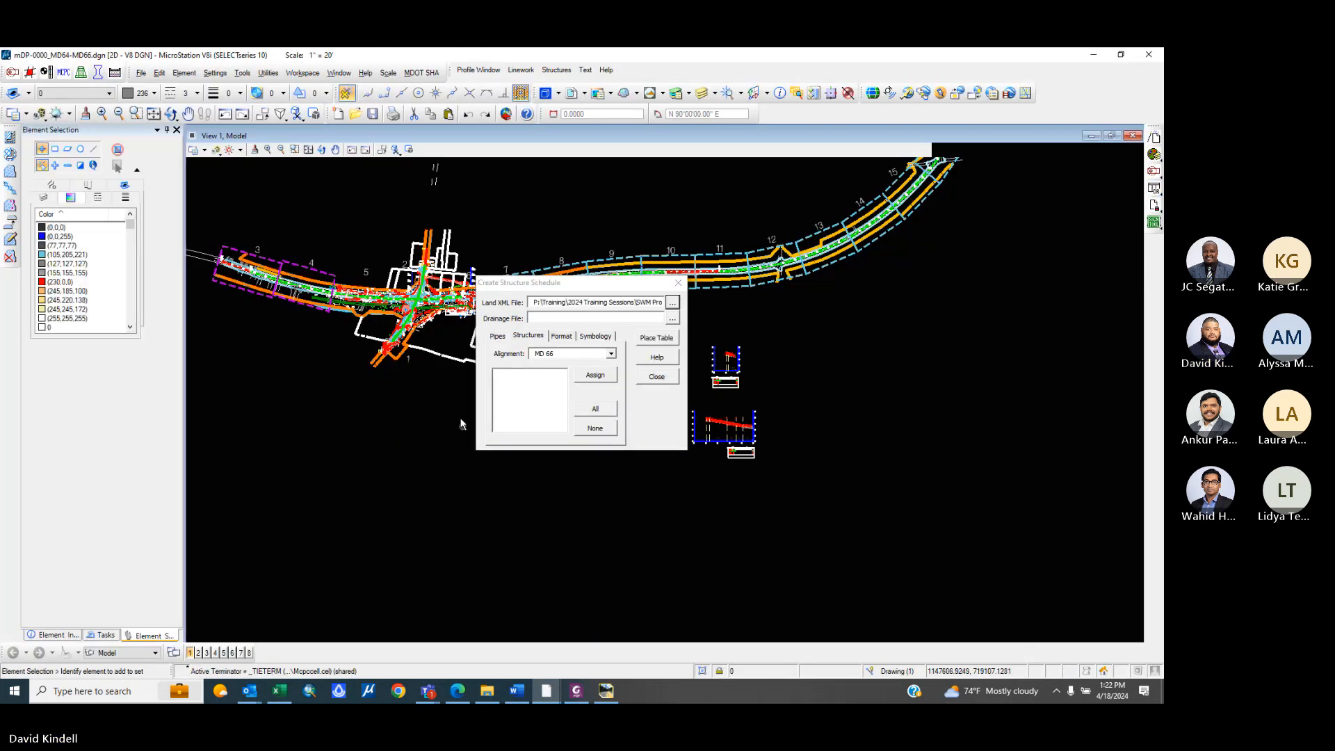
pyautogui.click(611, 354)
pyautogui.click(584, 365)
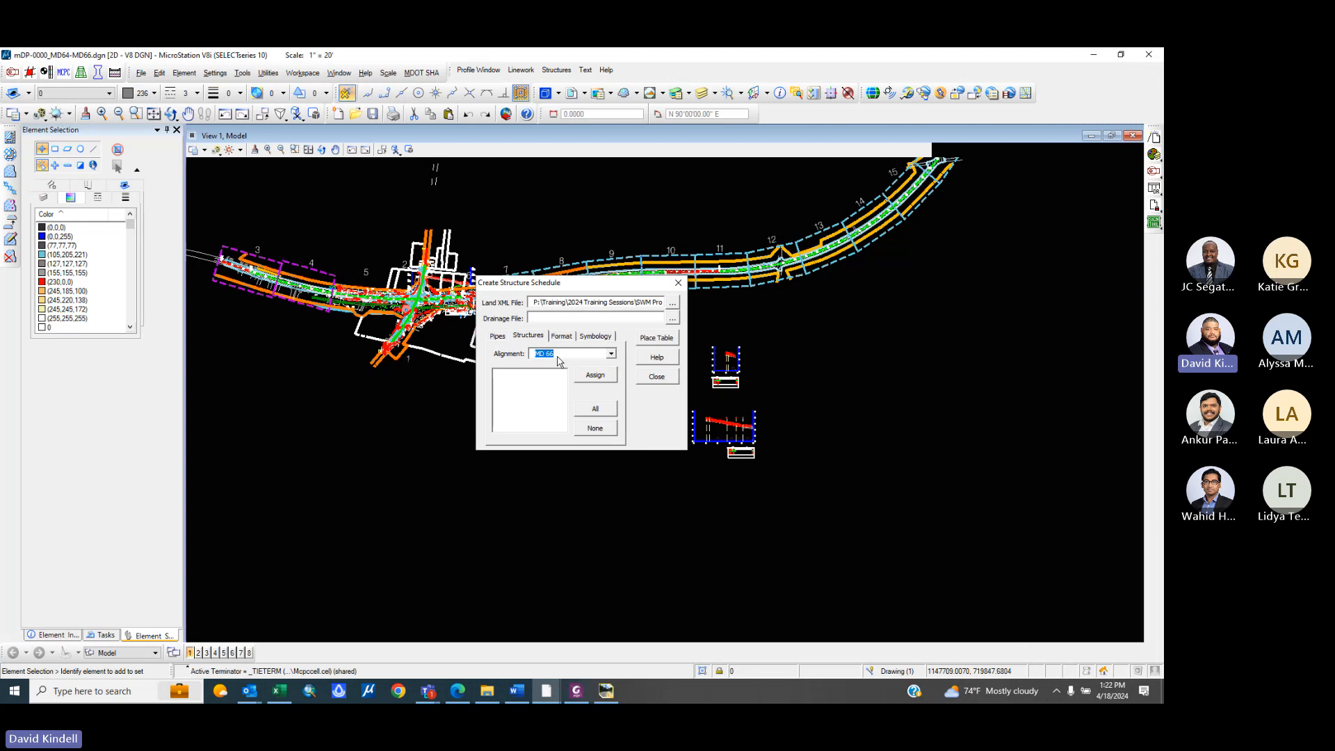
# - Load MD66.sdb from the project's InRoads folder as the schedule's drainage file
pyautogui.click(672, 319)
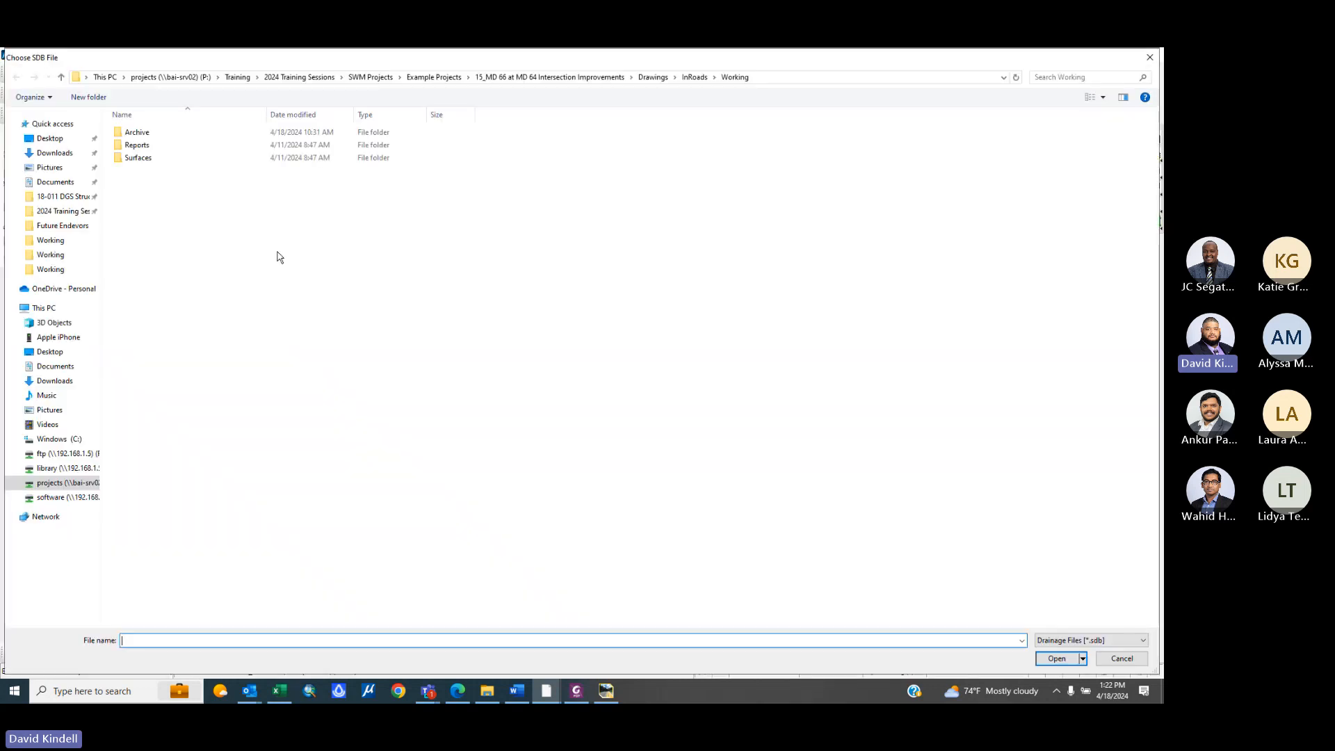
pyautogui.click(695, 76)
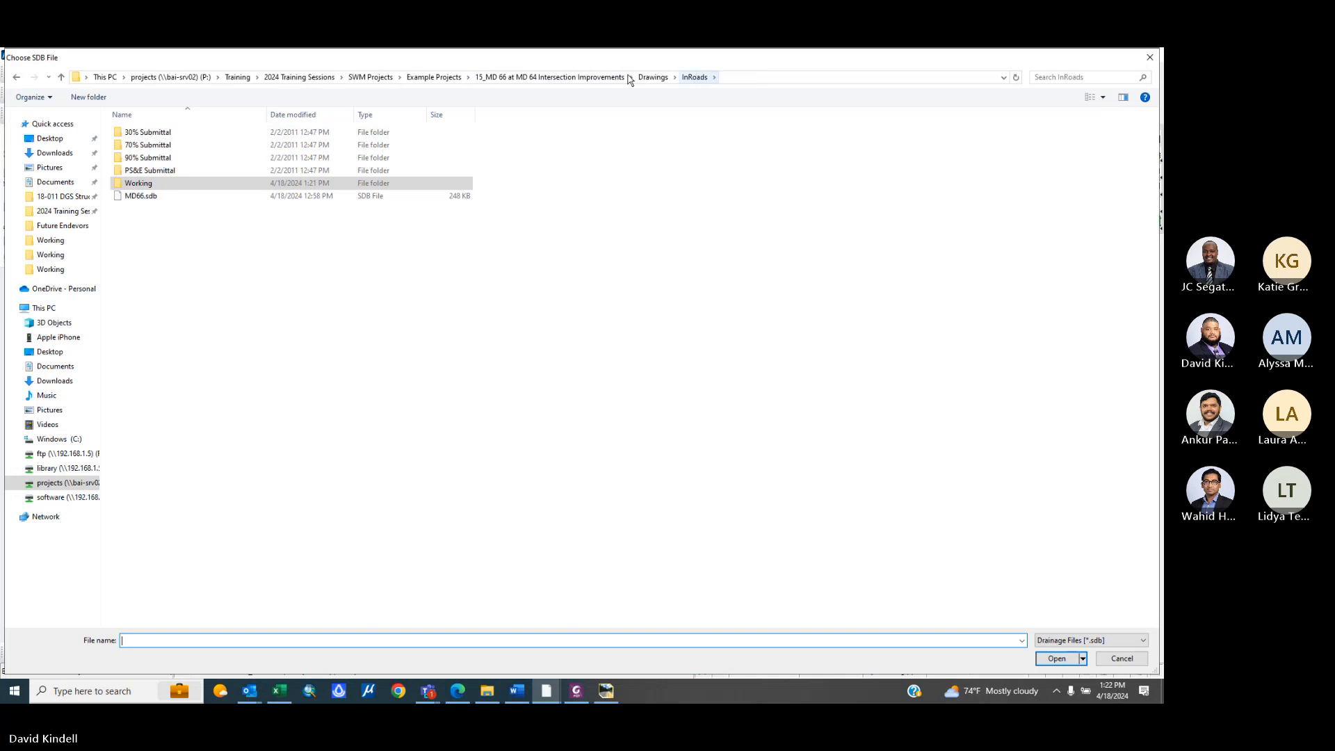
pyautogui.click(197, 196)
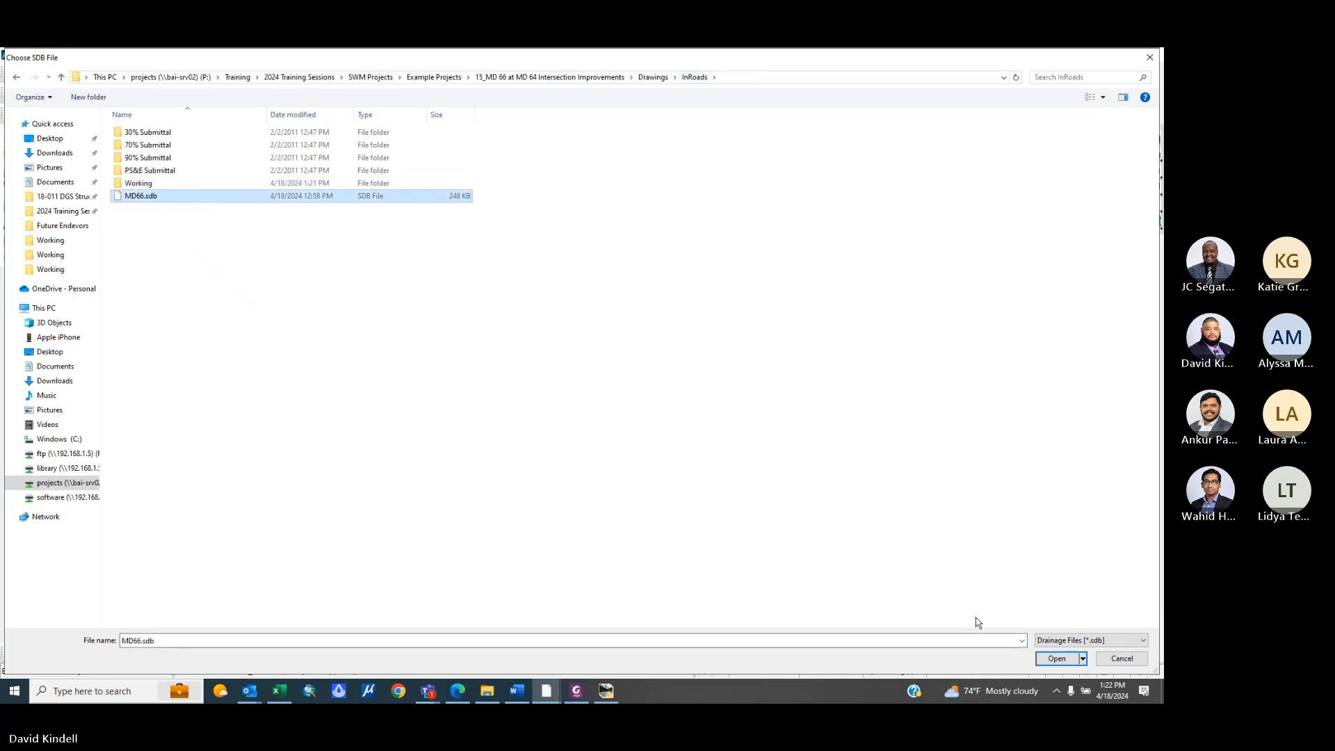
pyautogui.click(1057, 659)
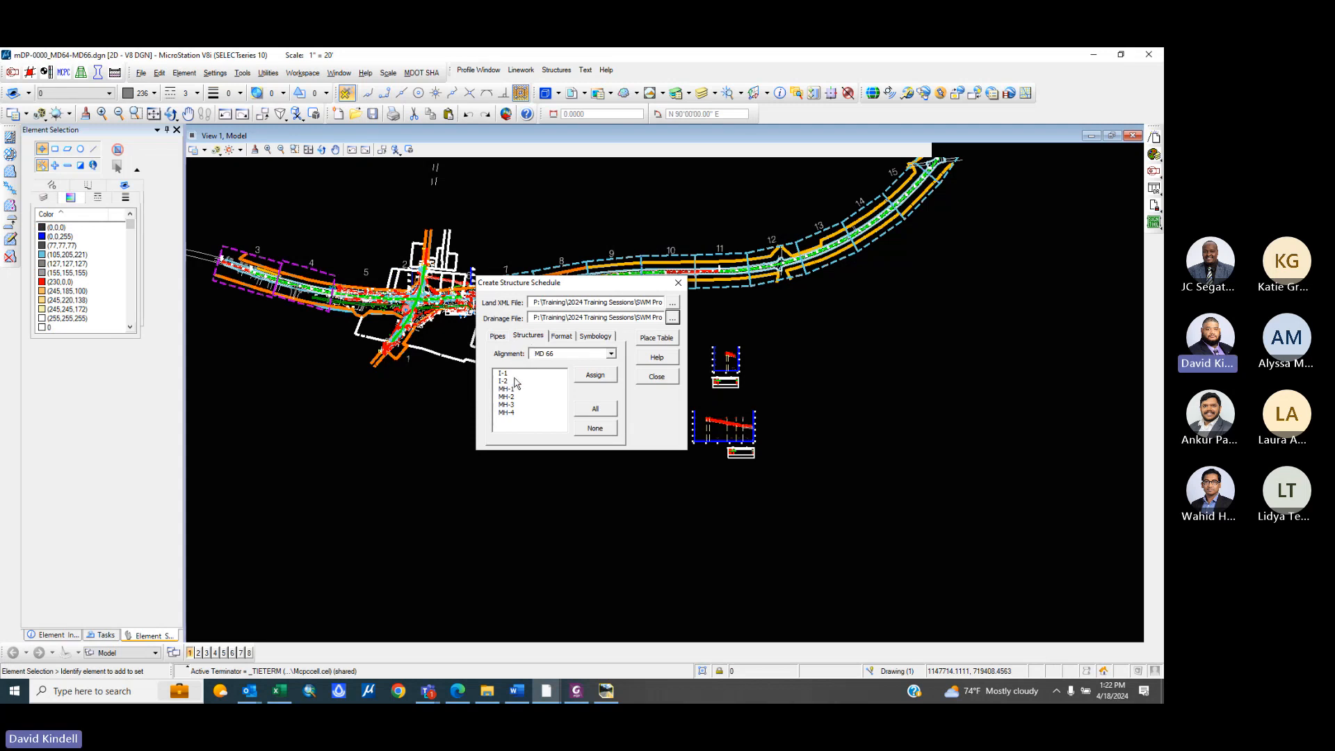
# - Set the schedule's elevation precision and check its pipe and structure lists and its symbology settings
pyautogui.click(498, 338)
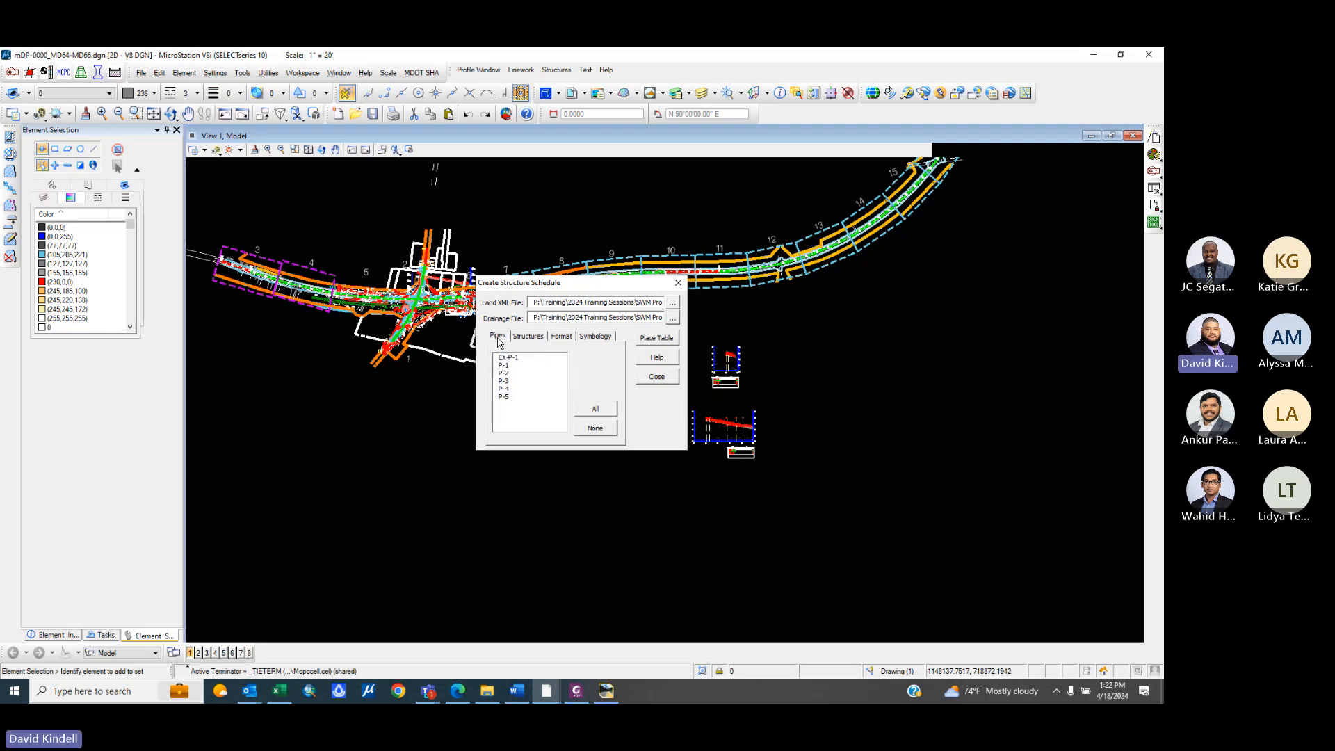
pyautogui.click(571, 338)
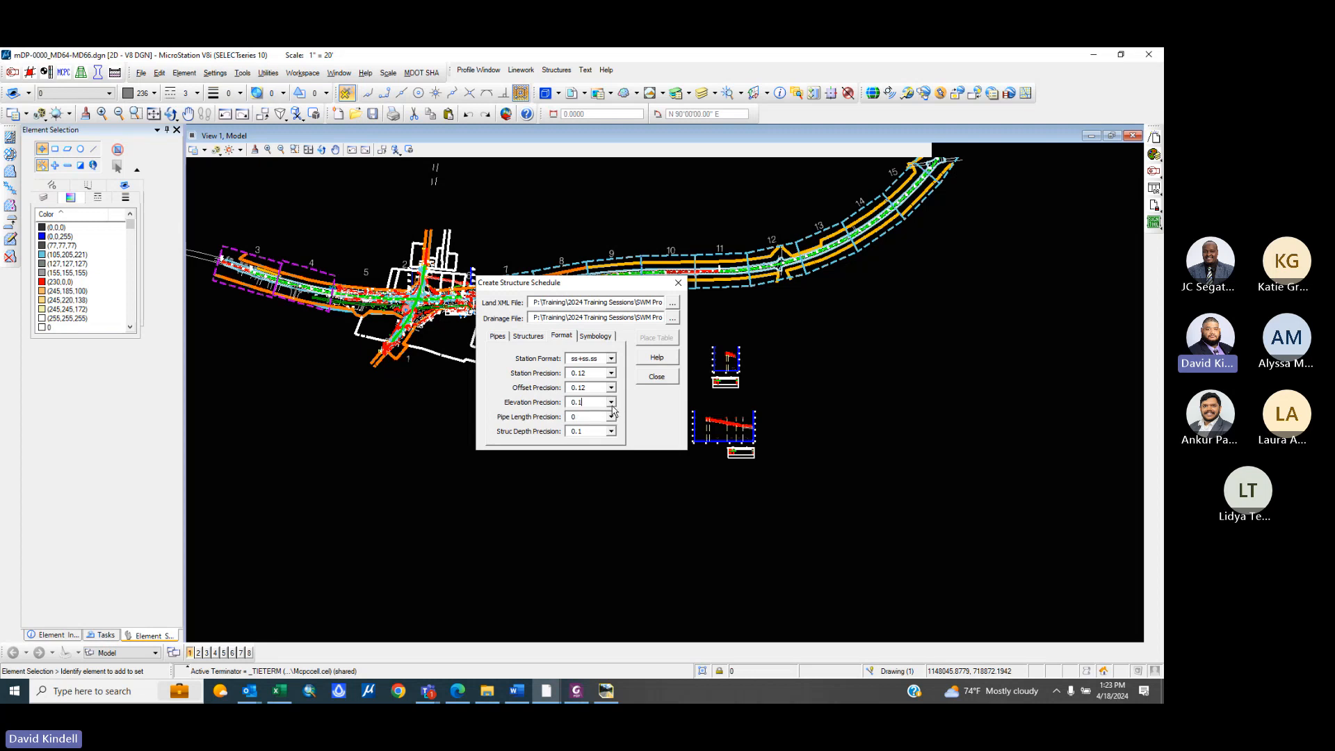
pyautogui.click(610, 402)
pyautogui.click(588, 431)
pyautogui.click(498, 336)
pyautogui.click(523, 336)
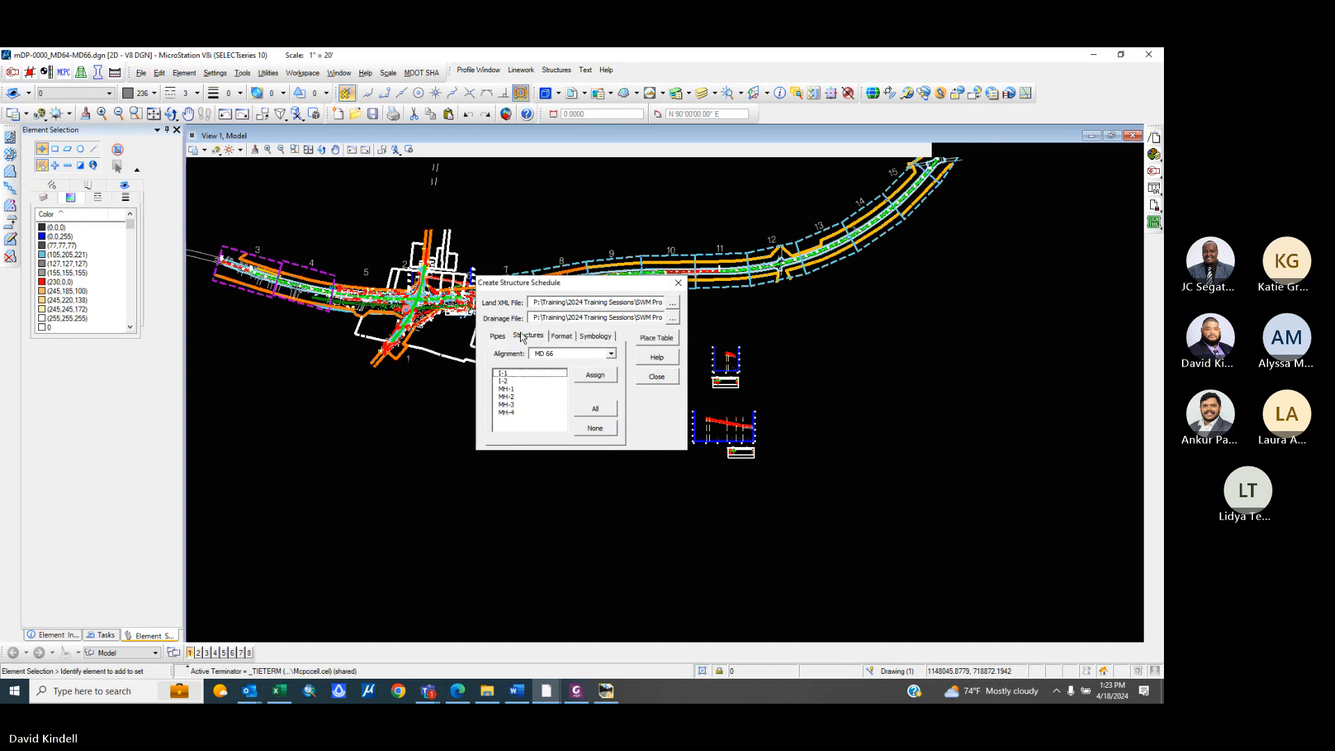
pyautogui.click(569, 340)
pyautogui.click(598, 337)
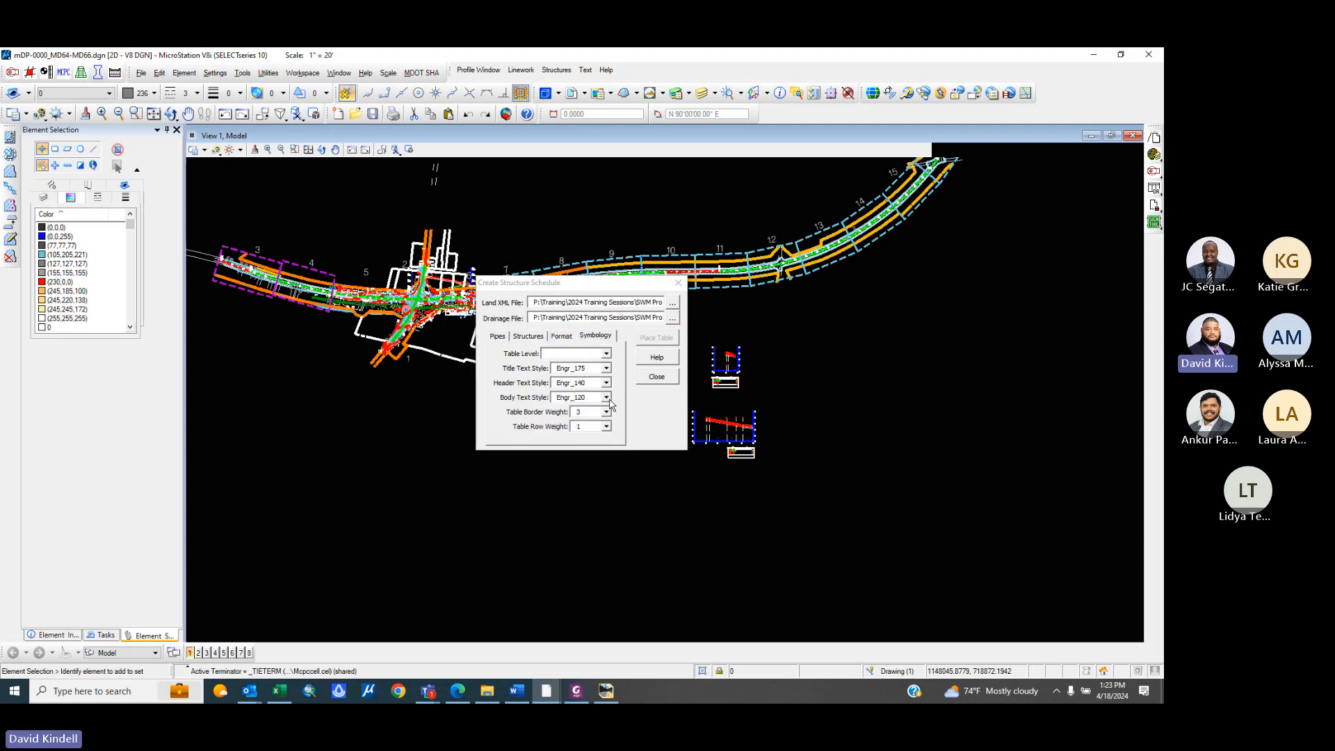
# - Include all pipes and all structures in the schedule
pyautogui.click(497, 336)
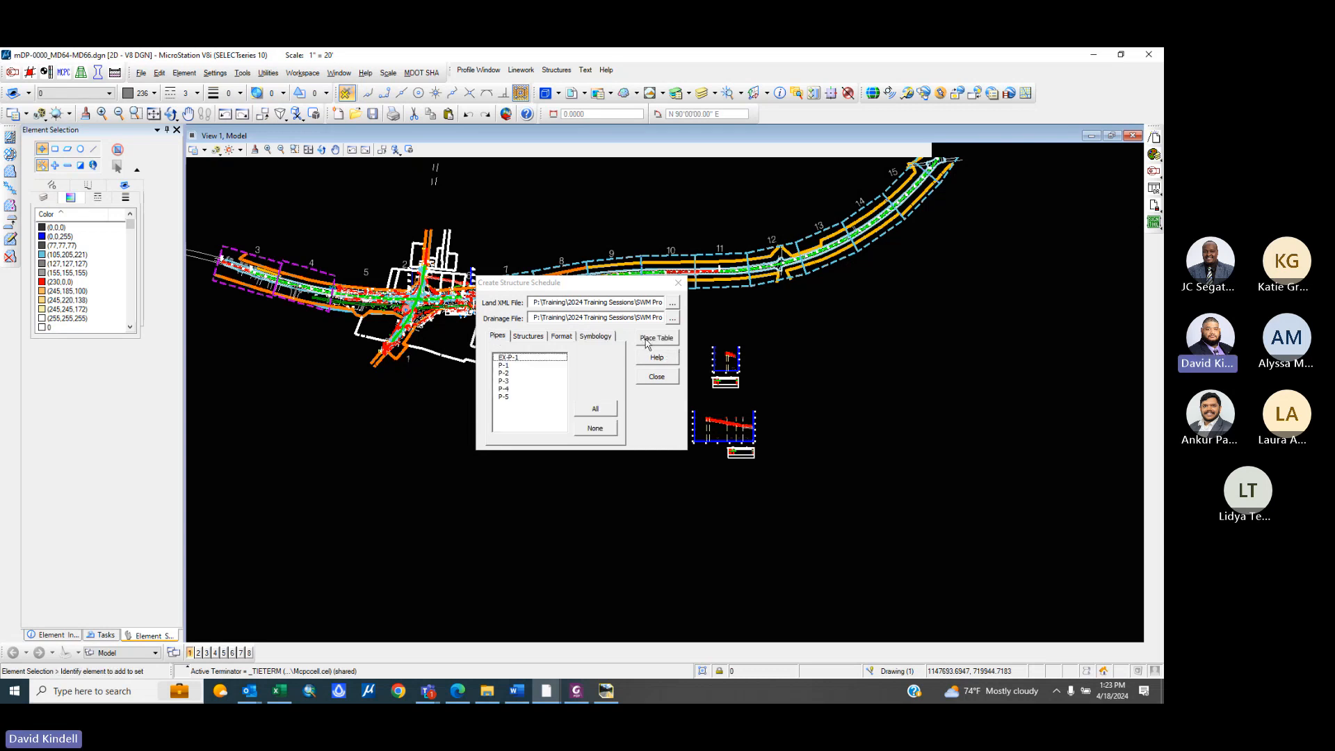
pyautogui.click(598, 410)
pyautogui.click(530, 337)
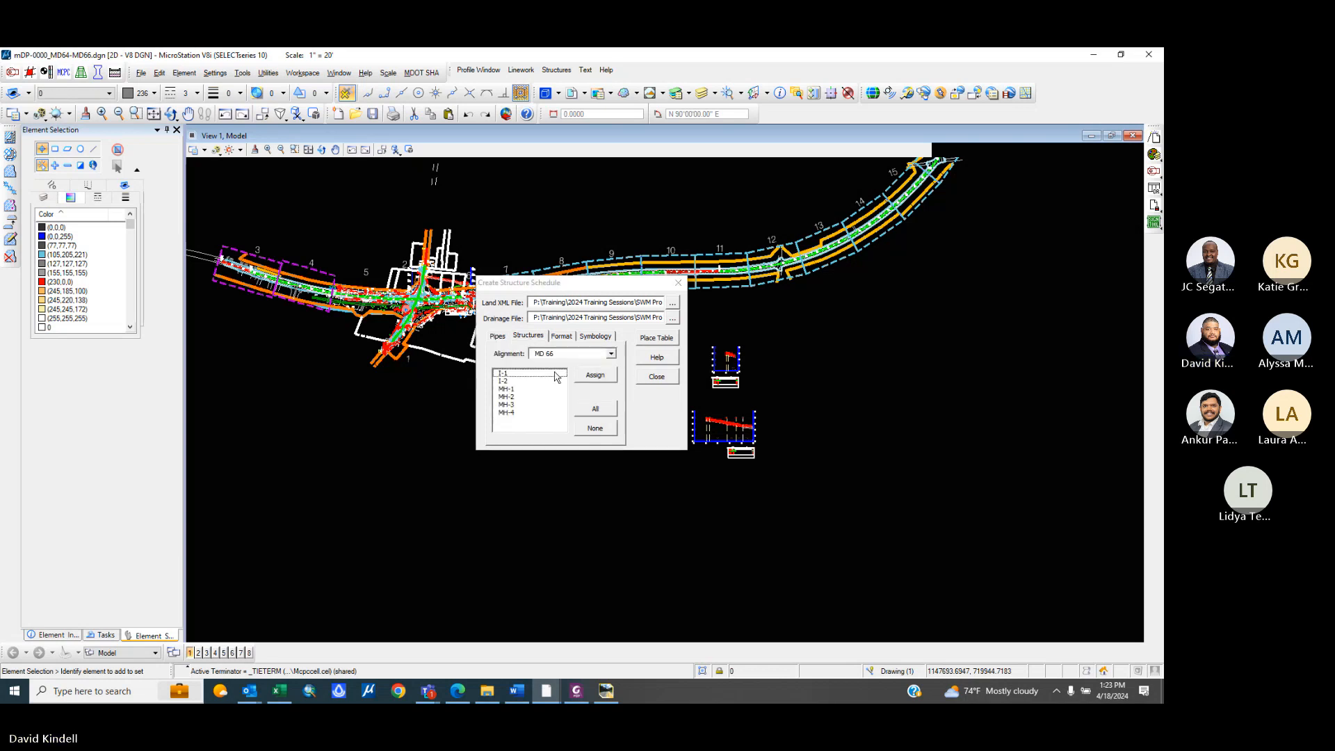
pyautogui.click(595, 409)
pyautogui.click(496, 337)
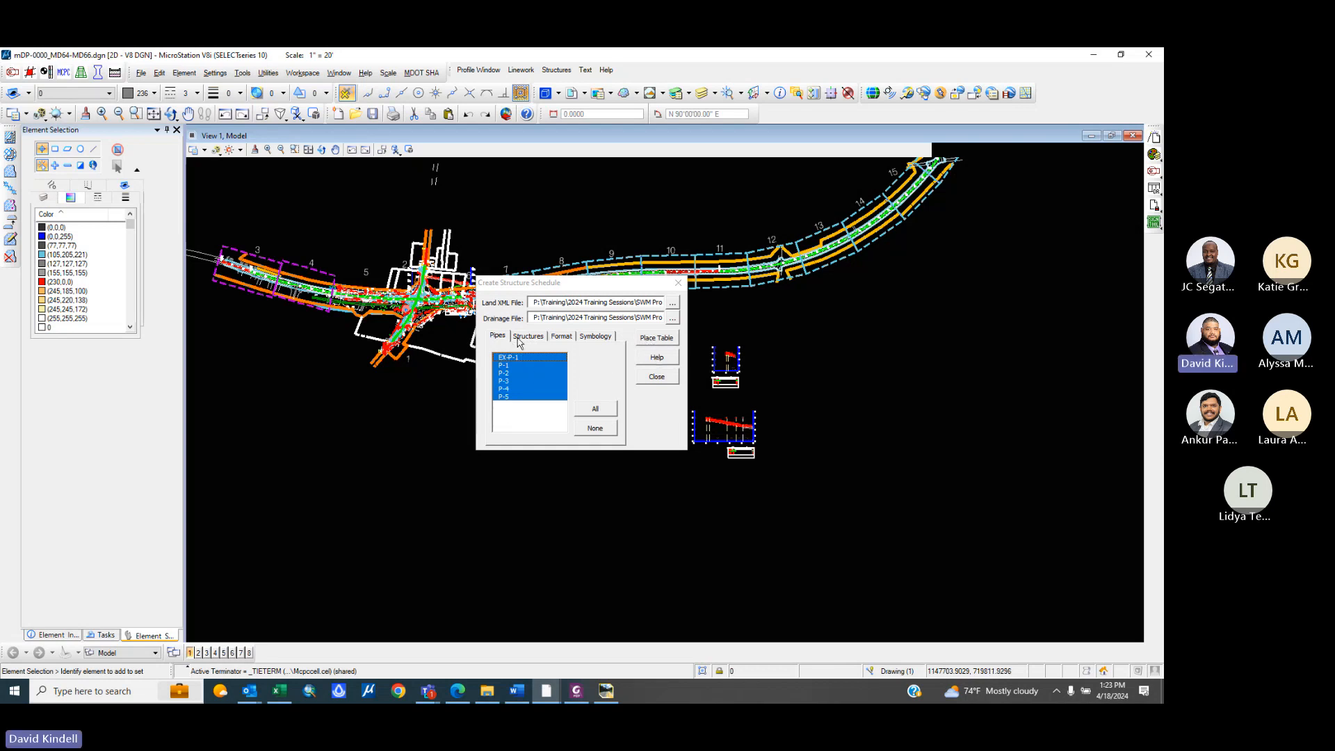
# - Place the pipe schedule table in the empty area to the right of the storm drain profiles
pyautogui.click(658, 341)
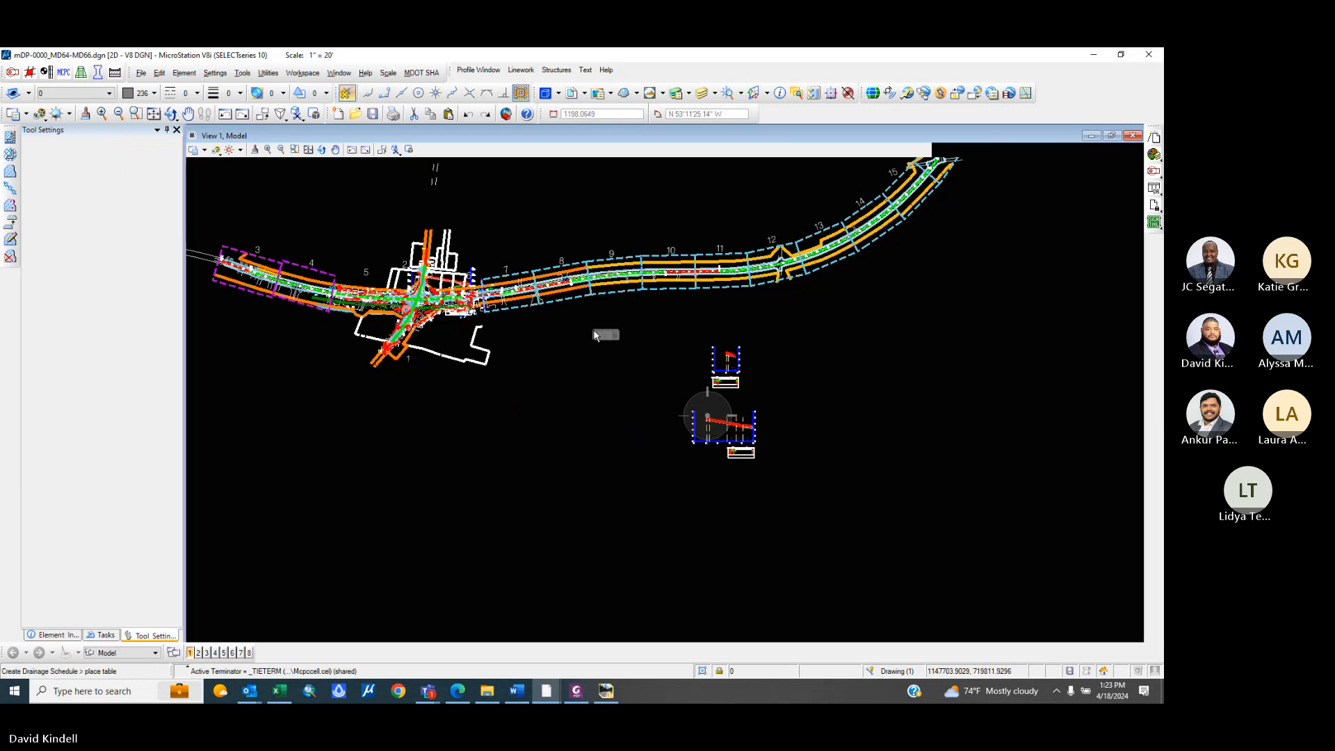
pyautogui.scroll(-1, 594, 329)
pyautogui.scroll(4, 754, 346)
pyautogui.scroll(5, 525, 289)
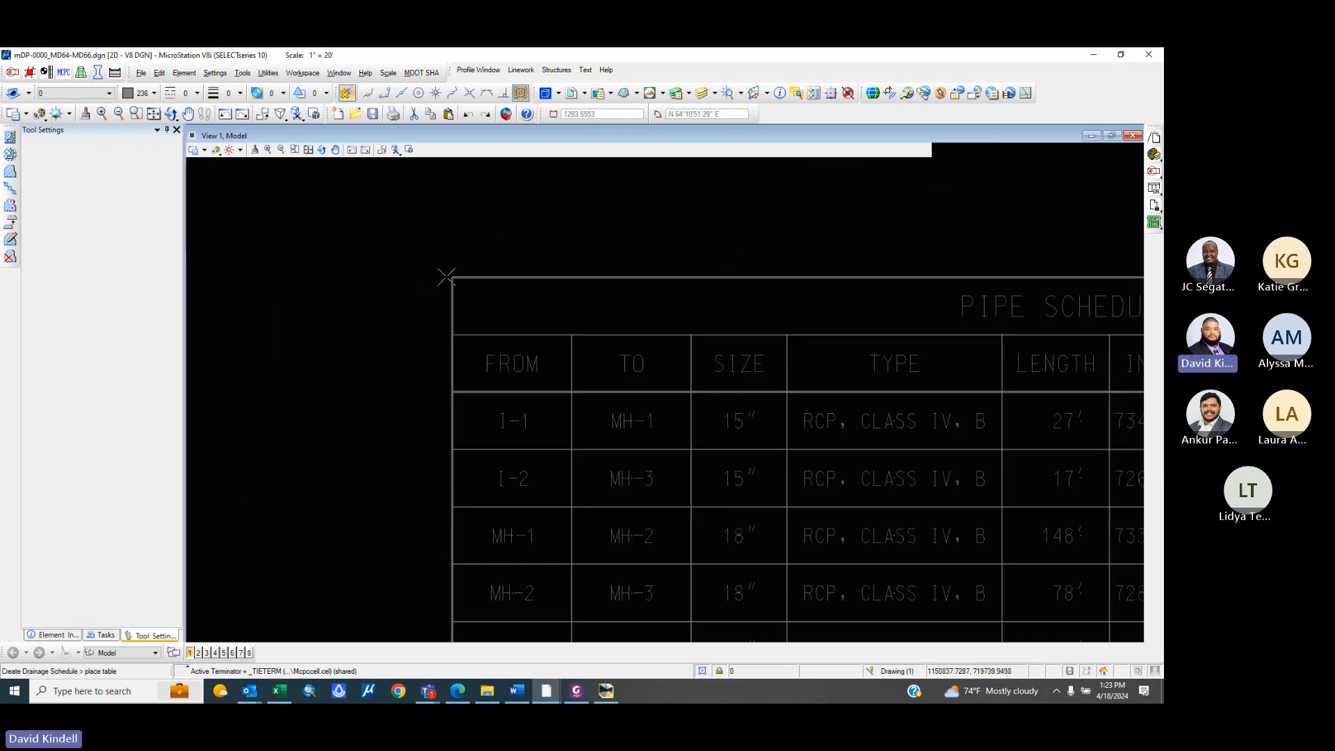
pyautogui.scroll(-3, 417, 269)
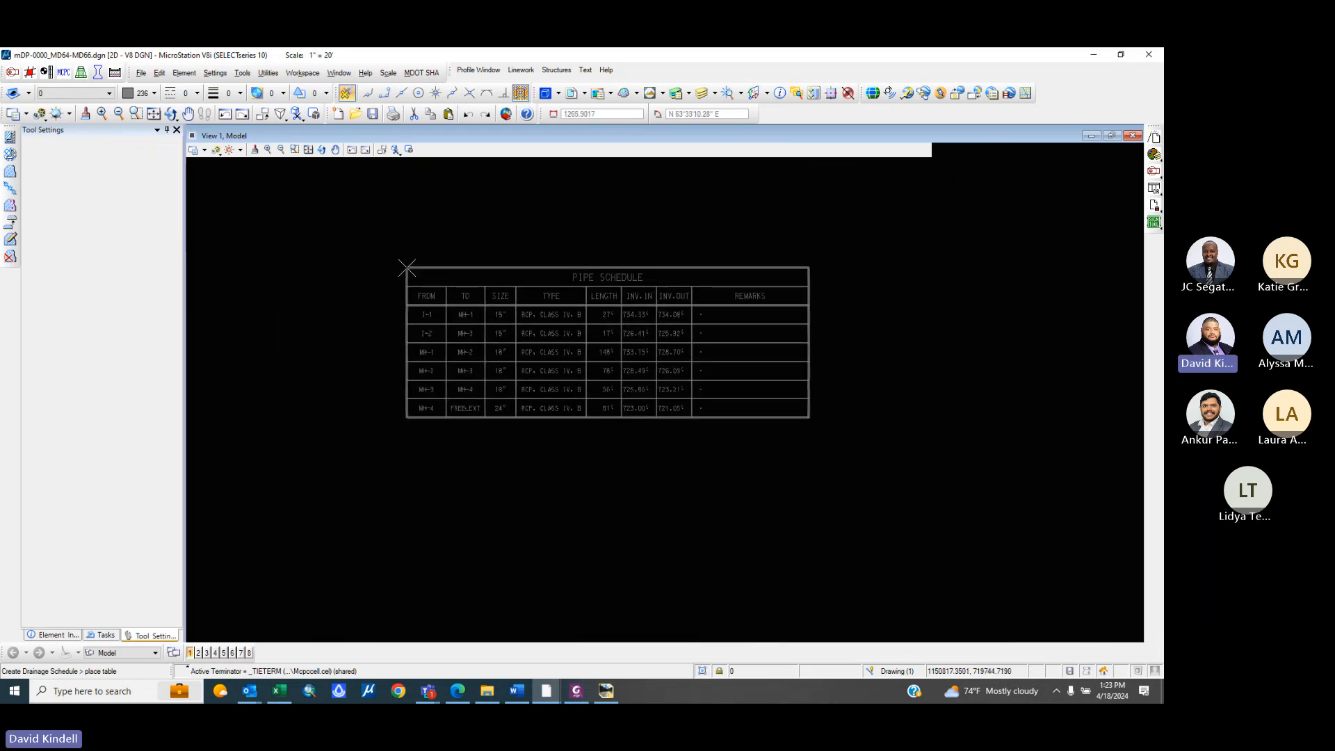
pyautogui.click(407, 268)
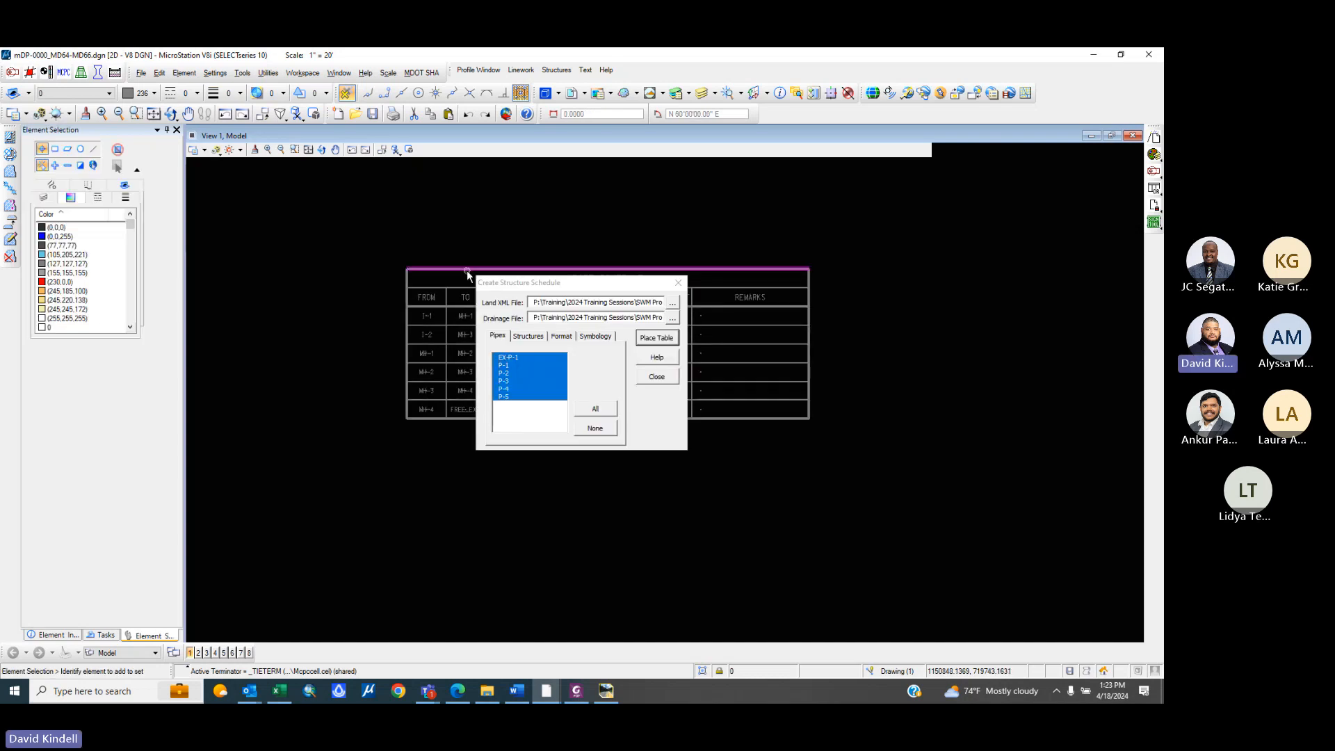
pyautogui.moveTo(485, 284); pyautogui.dragTo(539, 505)
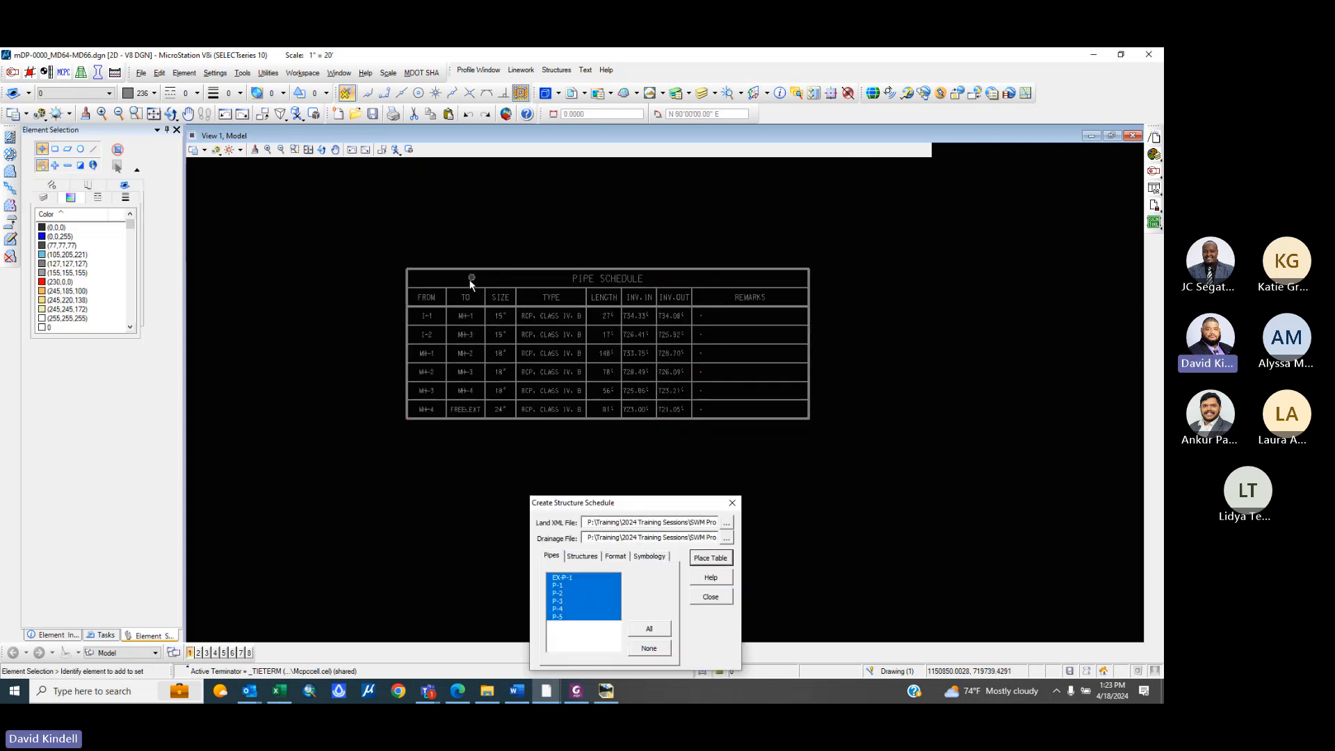
pyautogui.scroll(3, 662, 333)
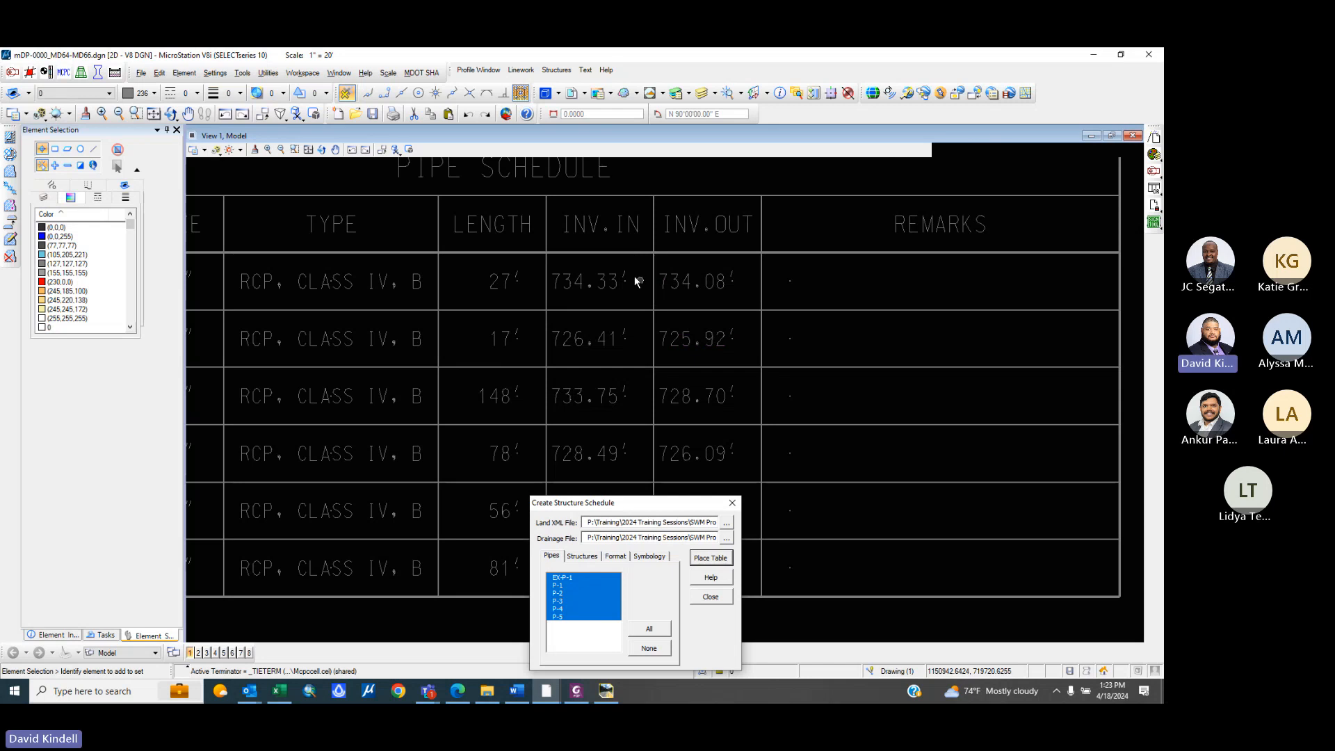
pyautogui.scroll(-5, 635, 281)
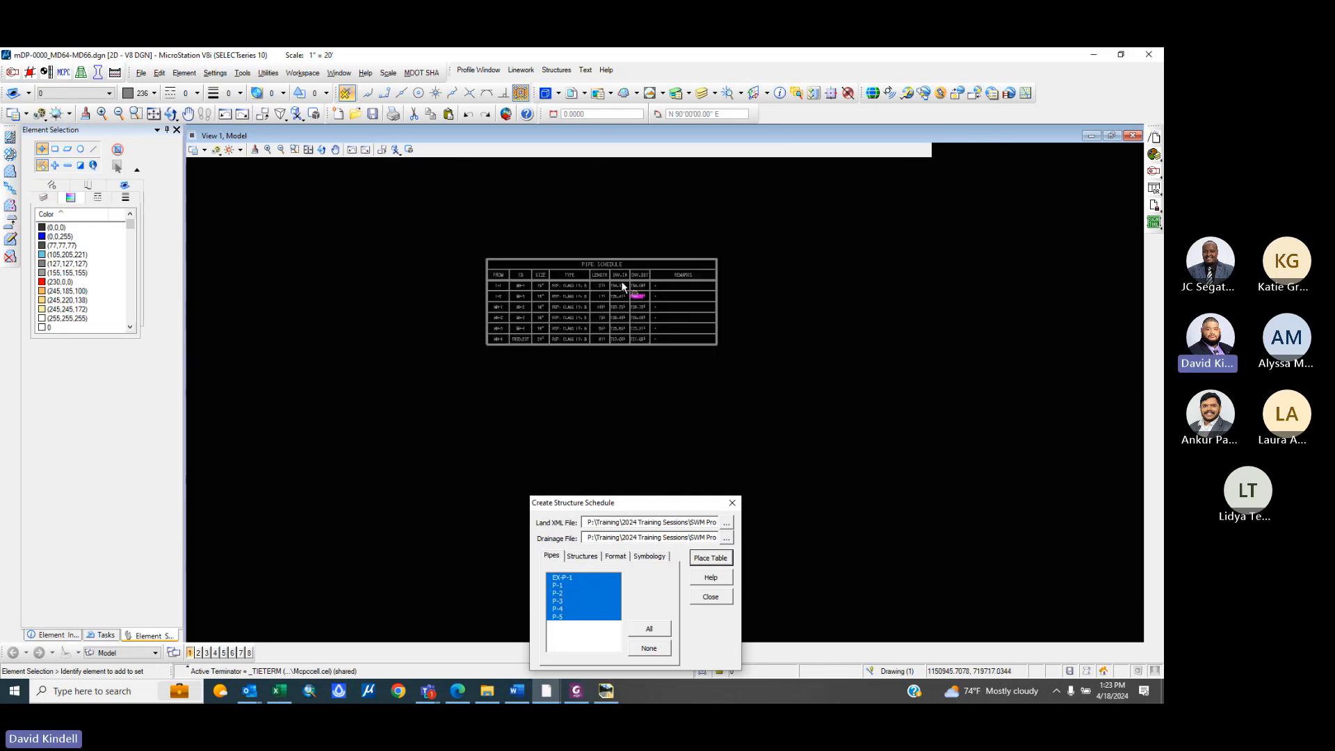
# - Place the structure schedule for all structures on the MD 66 alignment just below the pipe schedule and close the schedule tool
pyautogui.click(580, 557)
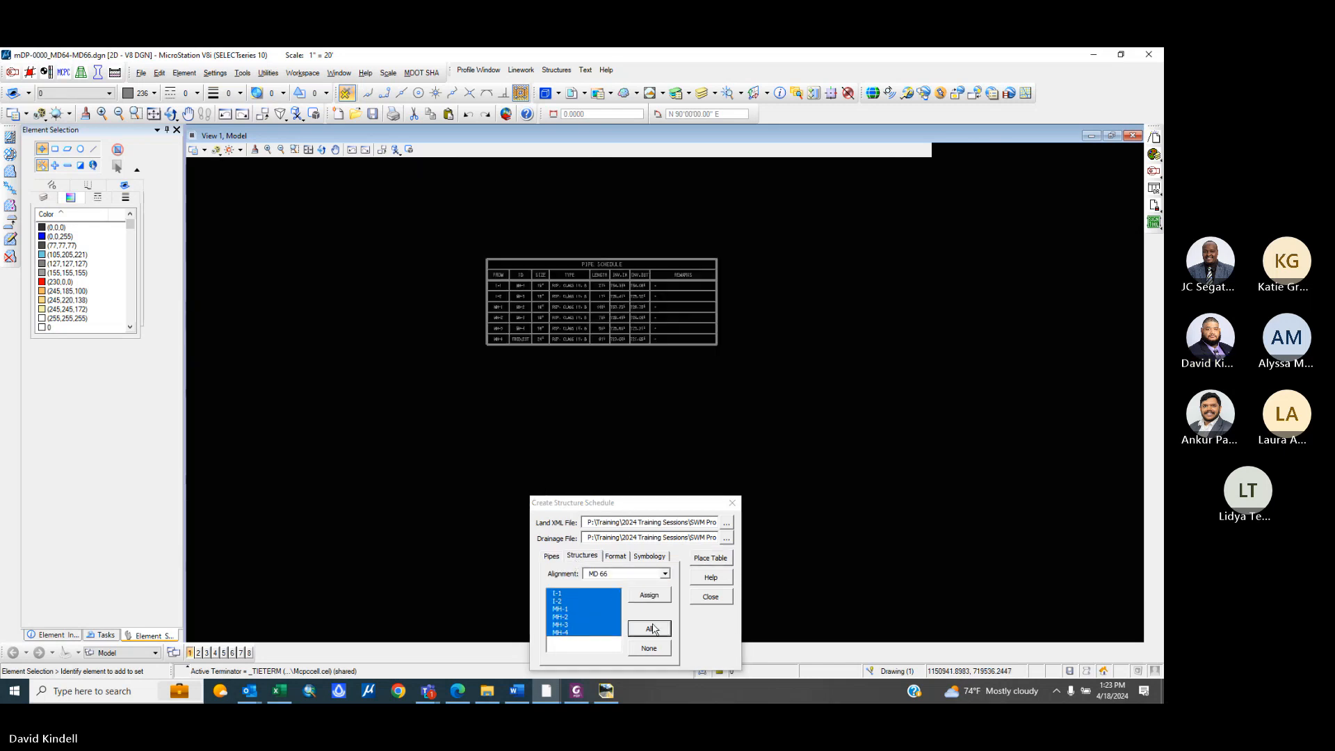
pyautogui.click(705, 559)
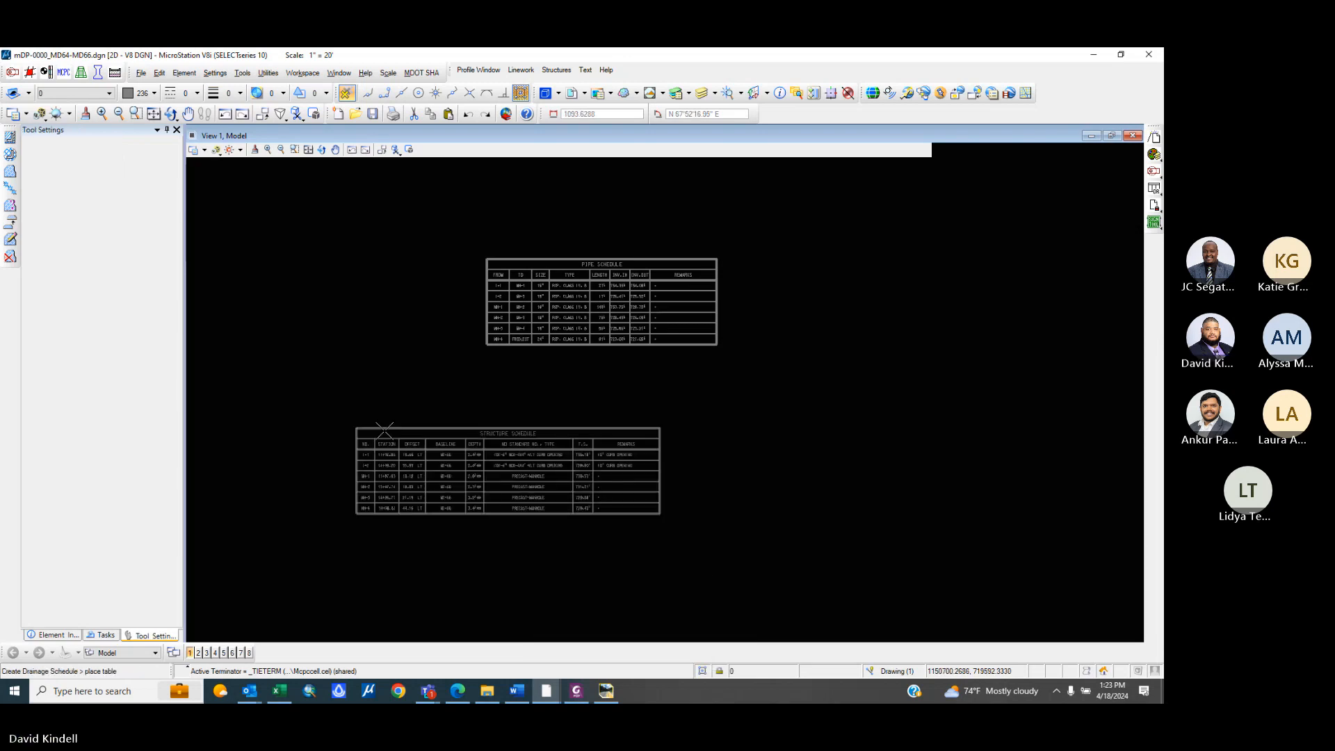
pyautogui.scroll(5, 480, 360)
pyautogui.scroll(-3, 480, 359)
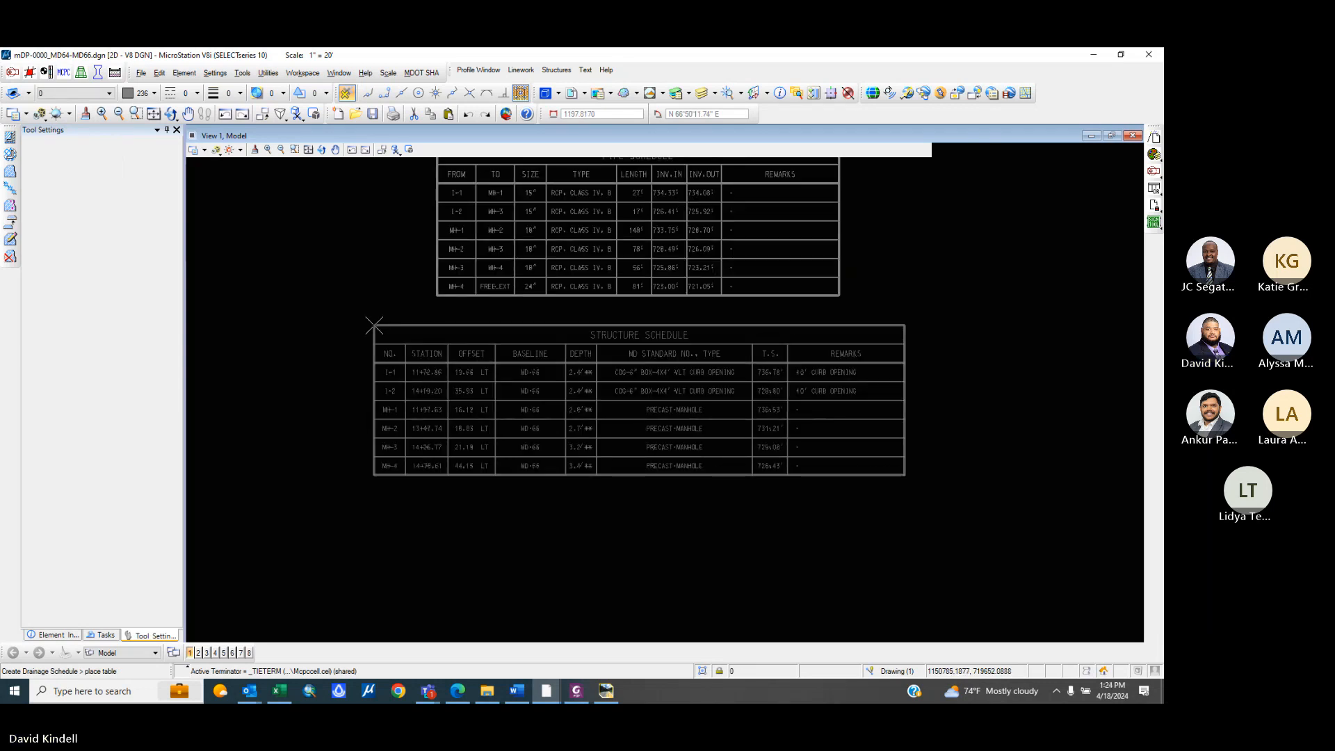
pyautogui.click(374, 325)
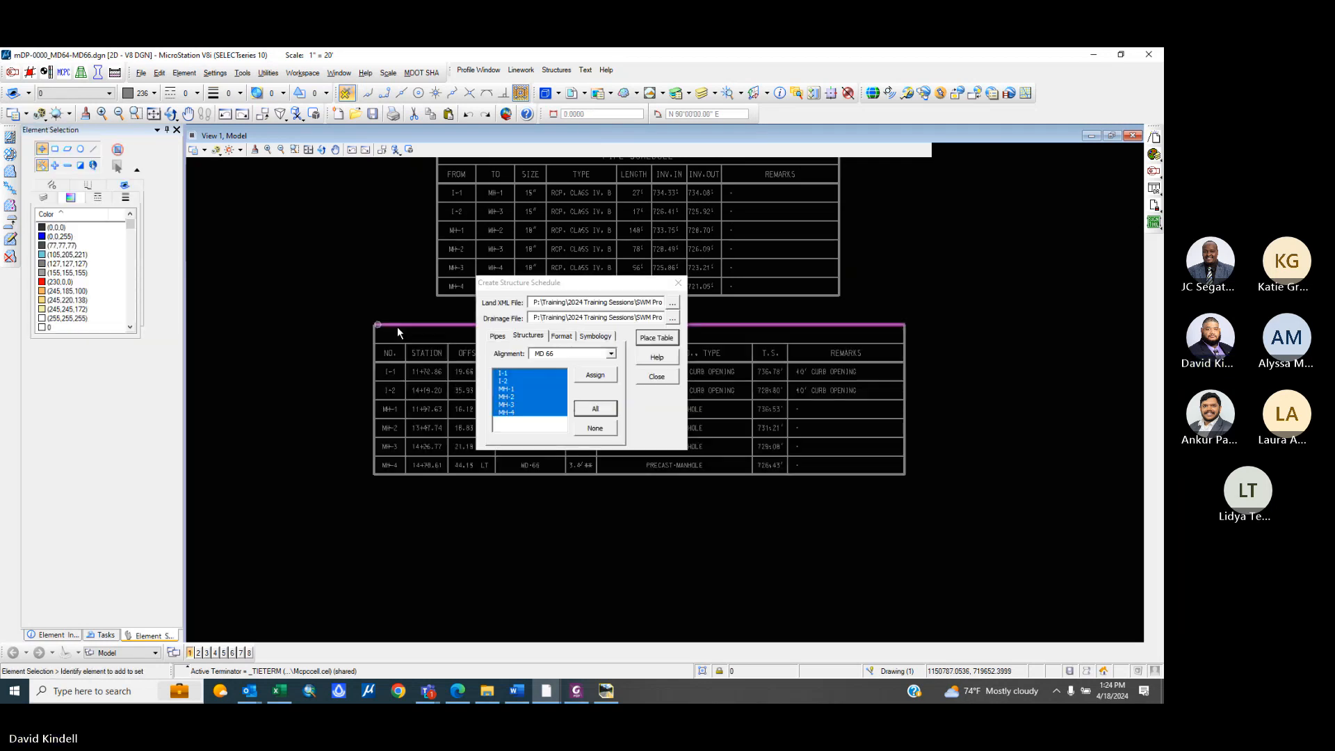
pyautogui.click(678, 283)
# - Examine the placed structure schedule's depth, type, T.S. and remarks columns, and compare both schedules' position with the profiles
pyautogui.scroll(5, 768, 362)
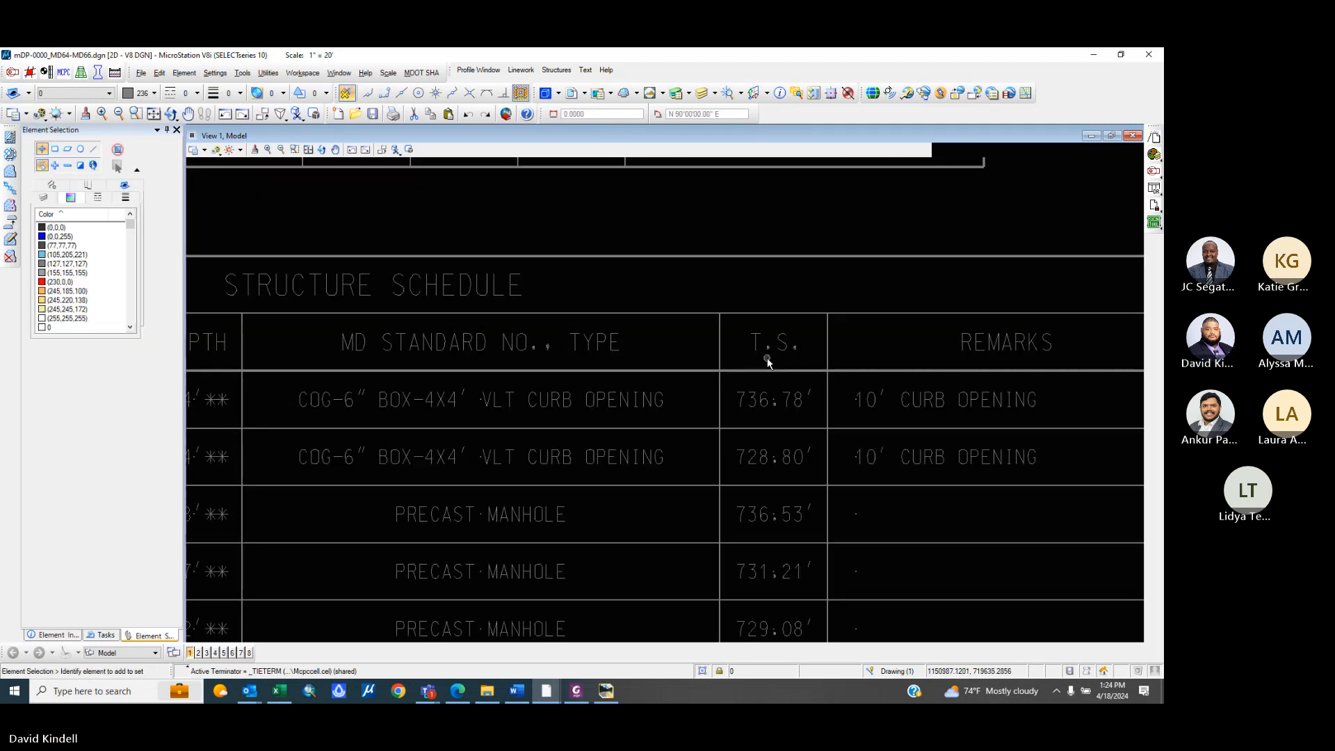
pyautogui.scroll(-4, 907, 406)
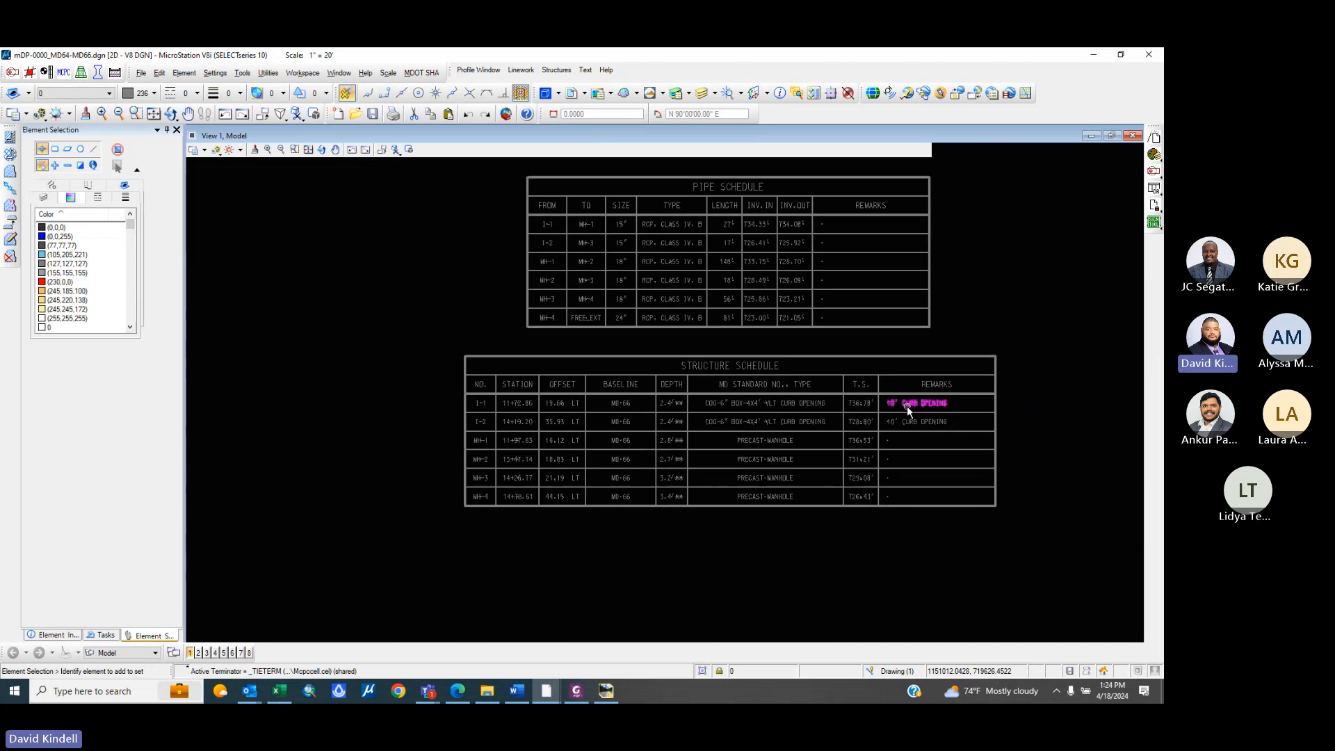
pyautogui.scroll(5, 657, 411)
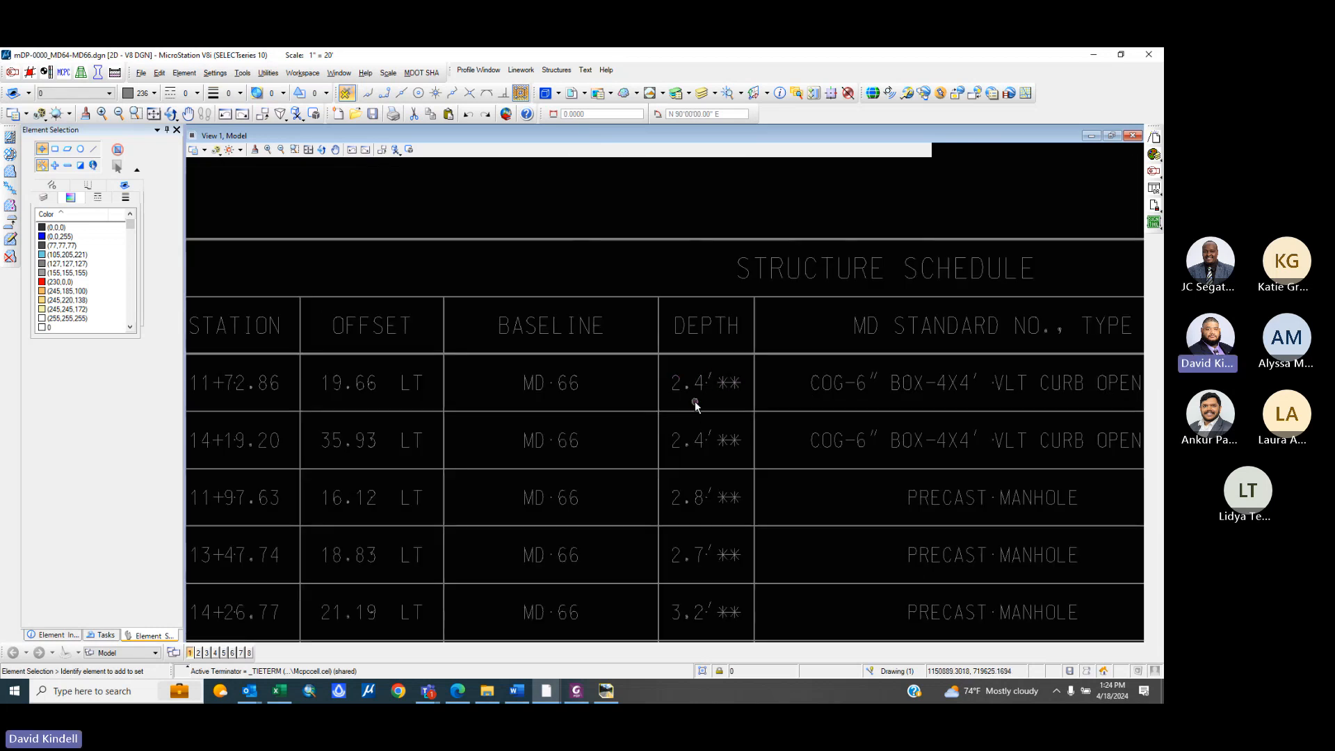
pyautogui.scroll(-5, 691, 388)
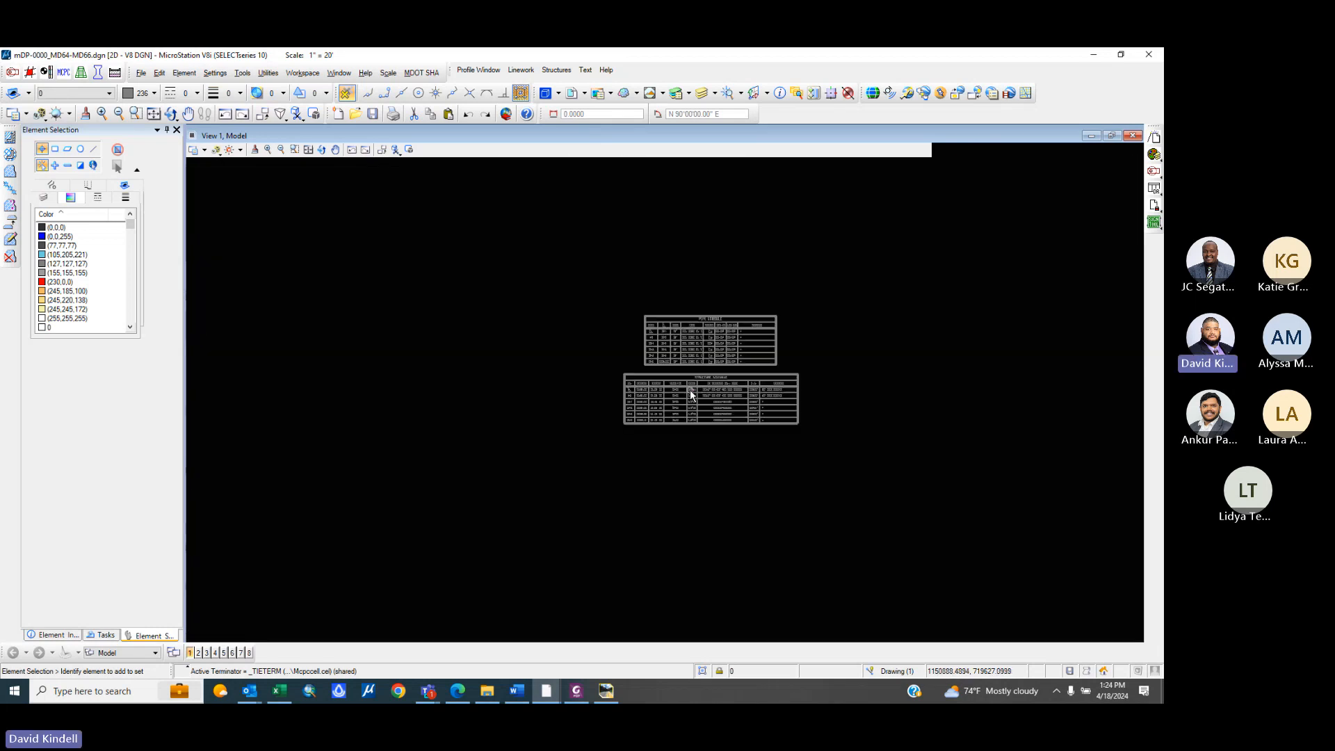
pyautogui.scroll(5, 691, 391)
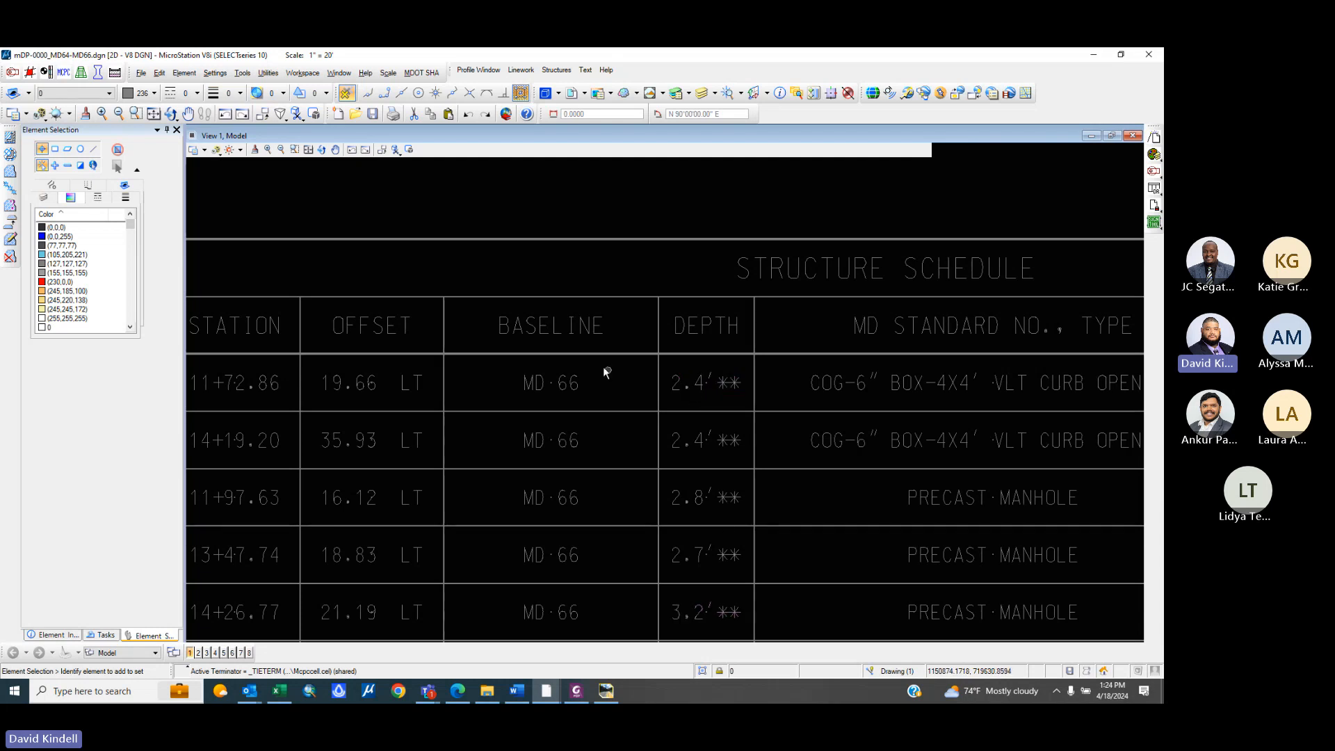
pyautogui.scroll(-5, 545, 345)
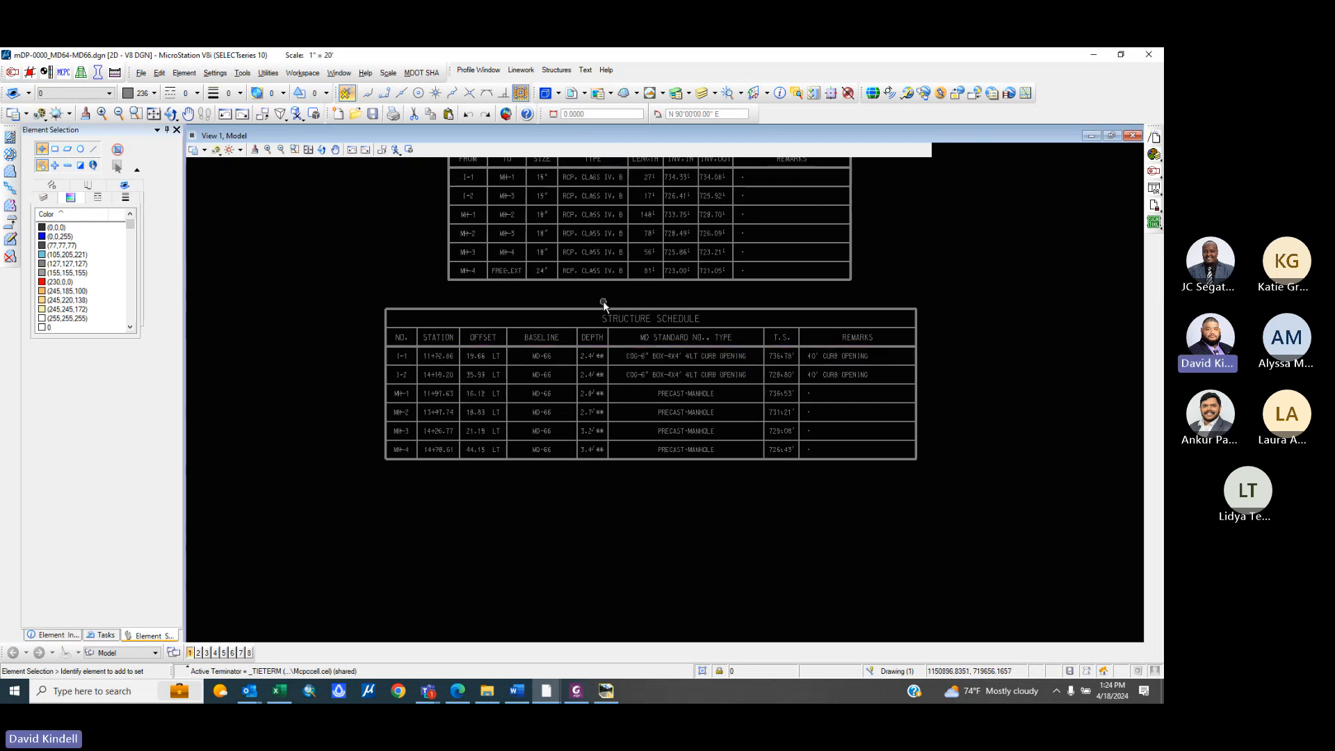
pyautogui.scroll(-2, 598, 307)
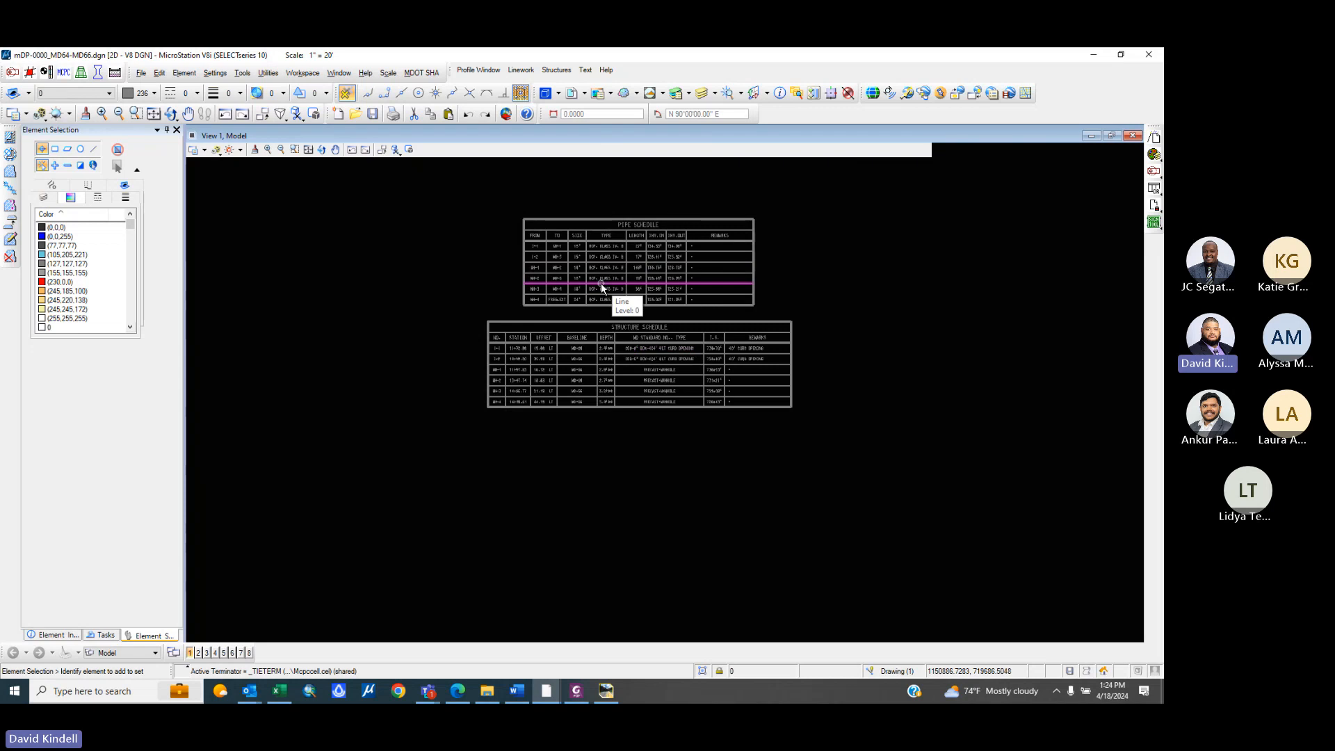
pyautogui.scroll(-5, 603, 287)
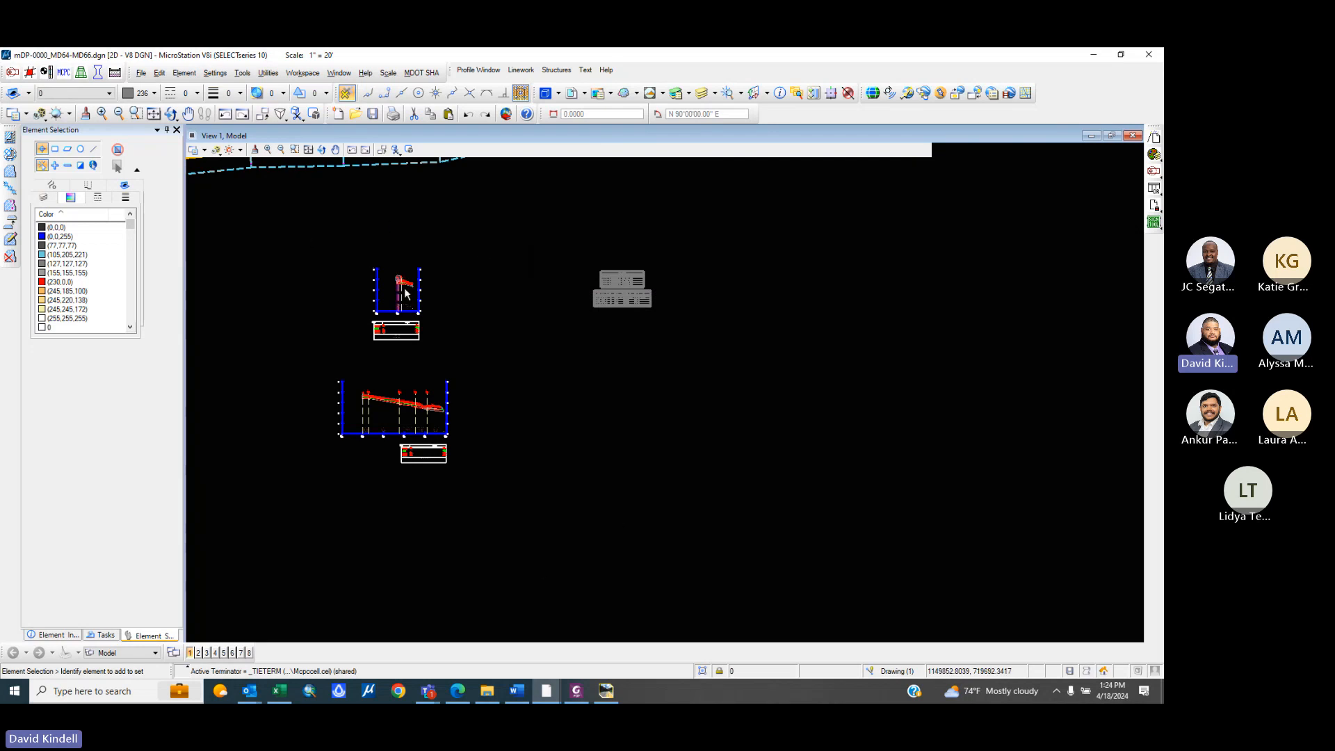
pyautogui.scroll(3, 410, 313)
pyautogui.scroll(-2, 368, 221)
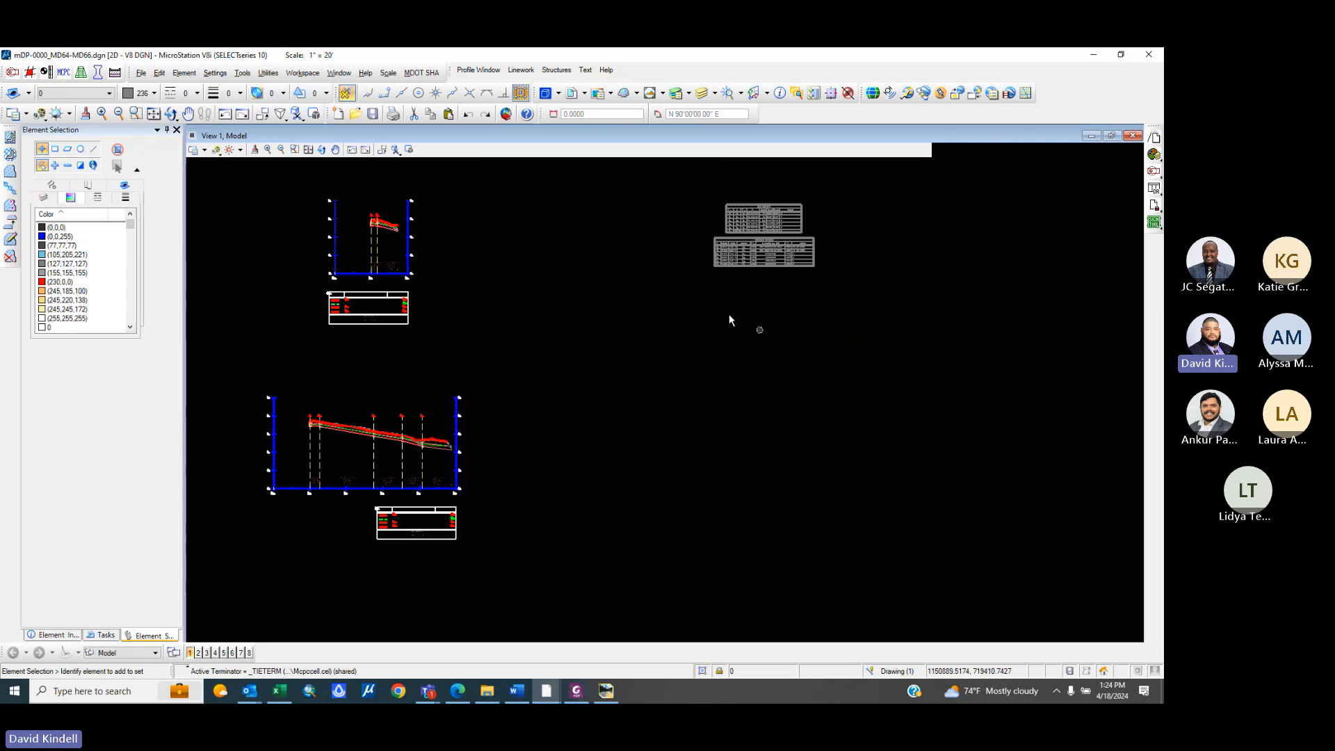
pyautogui.scroll(4, 807, 207)
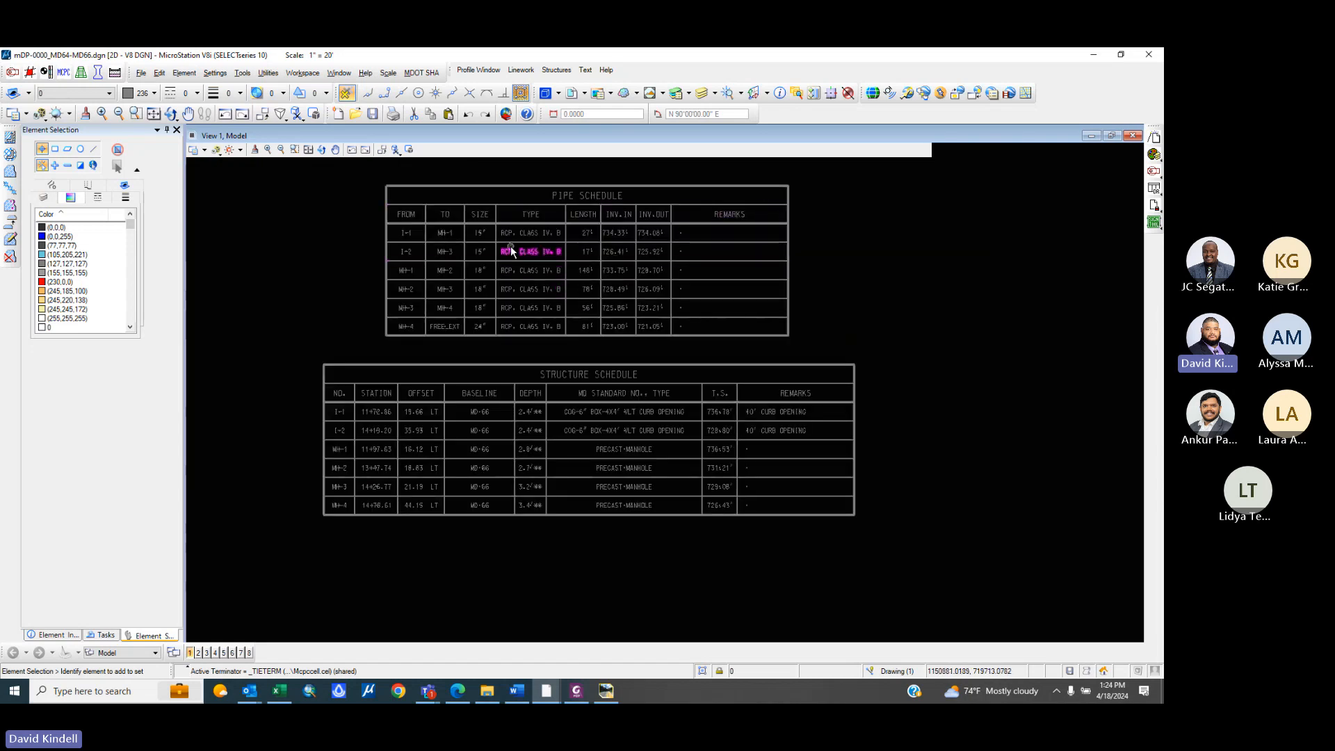
pyautogui.scroll(-6, 635, 244)
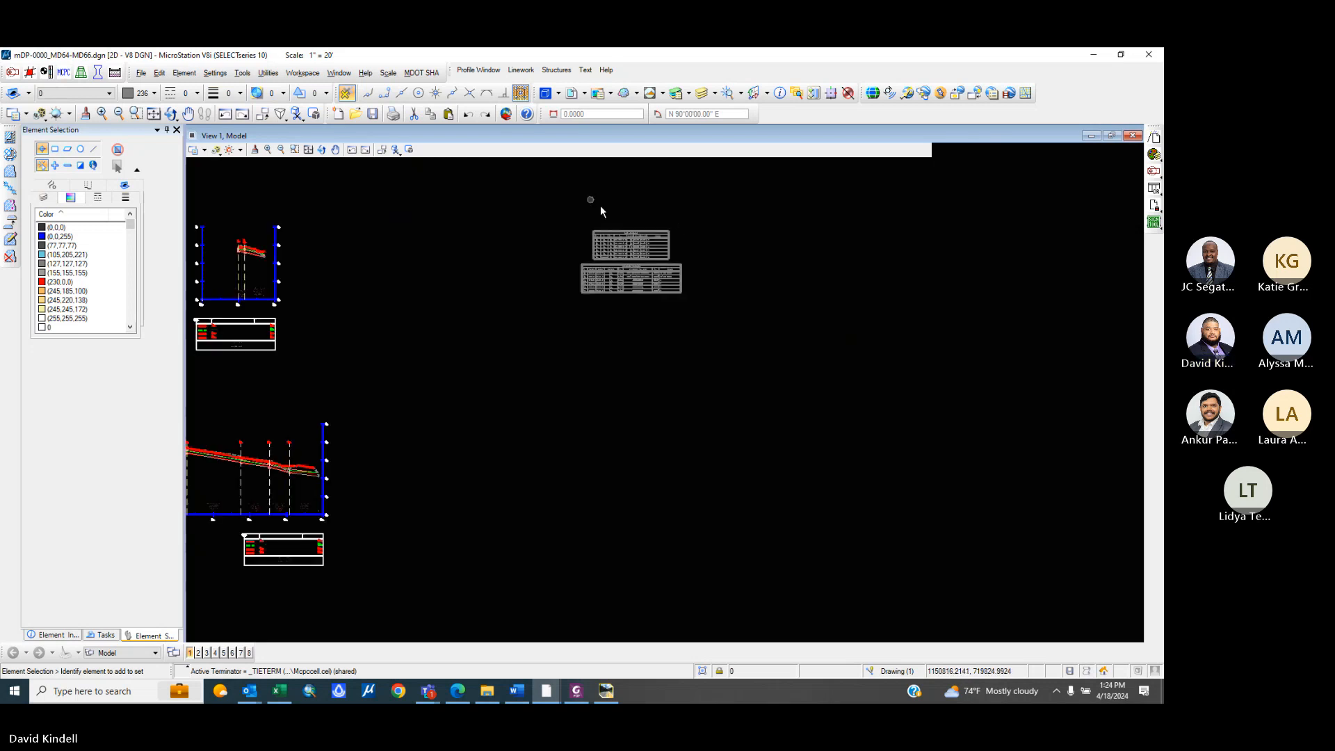
# - Examine the lower storm drain profile, especially the ground lines, pipe and hydraulic grade lines around I-1, MH-1 and MH-2
pyautogui.scroll(8, 424, 255)
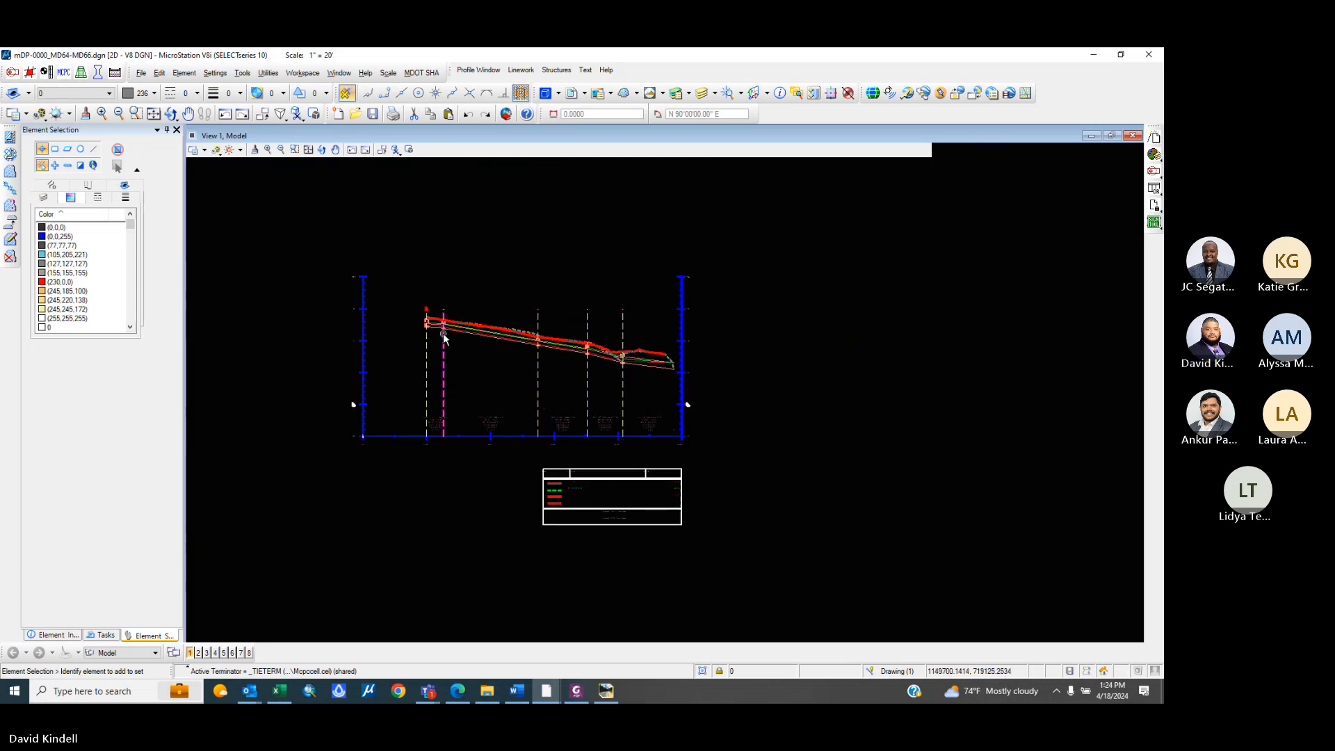
pyautogui.scroll(2, 445, 339)
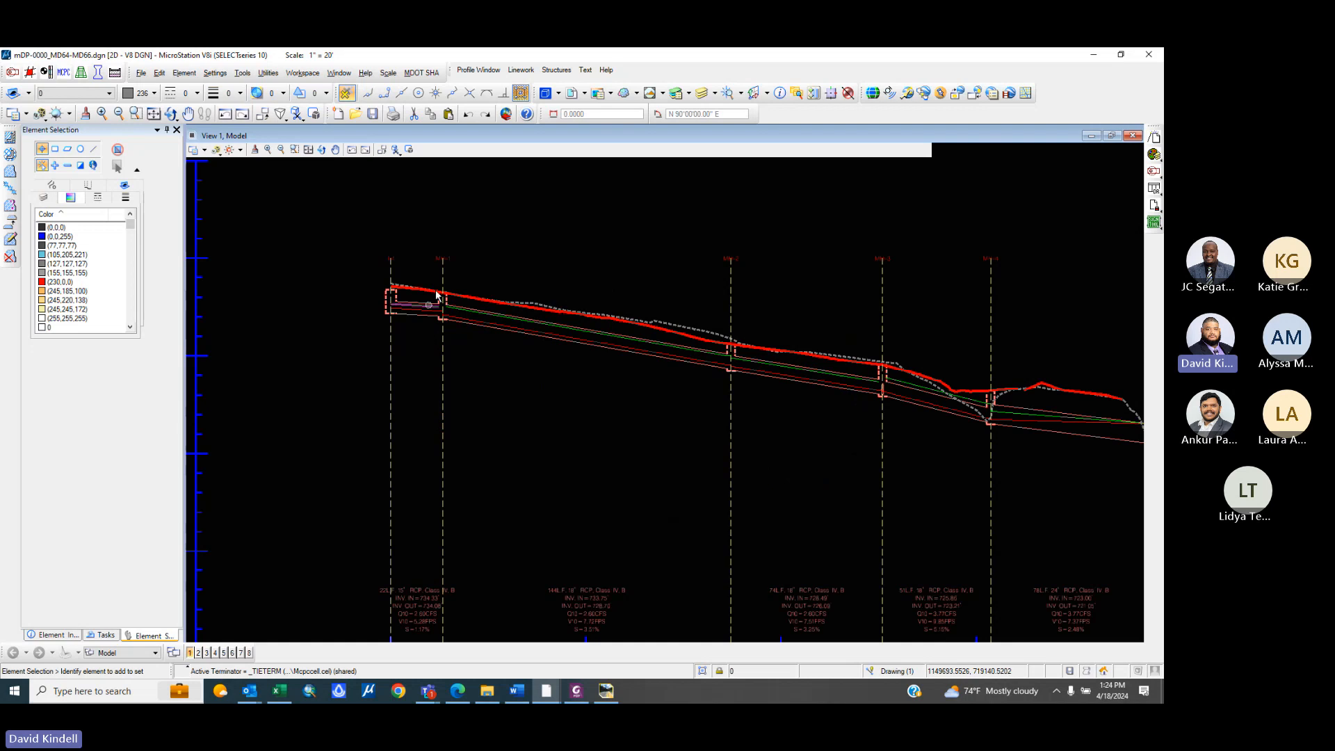
pyautogui.scroll(3, 381, 306)
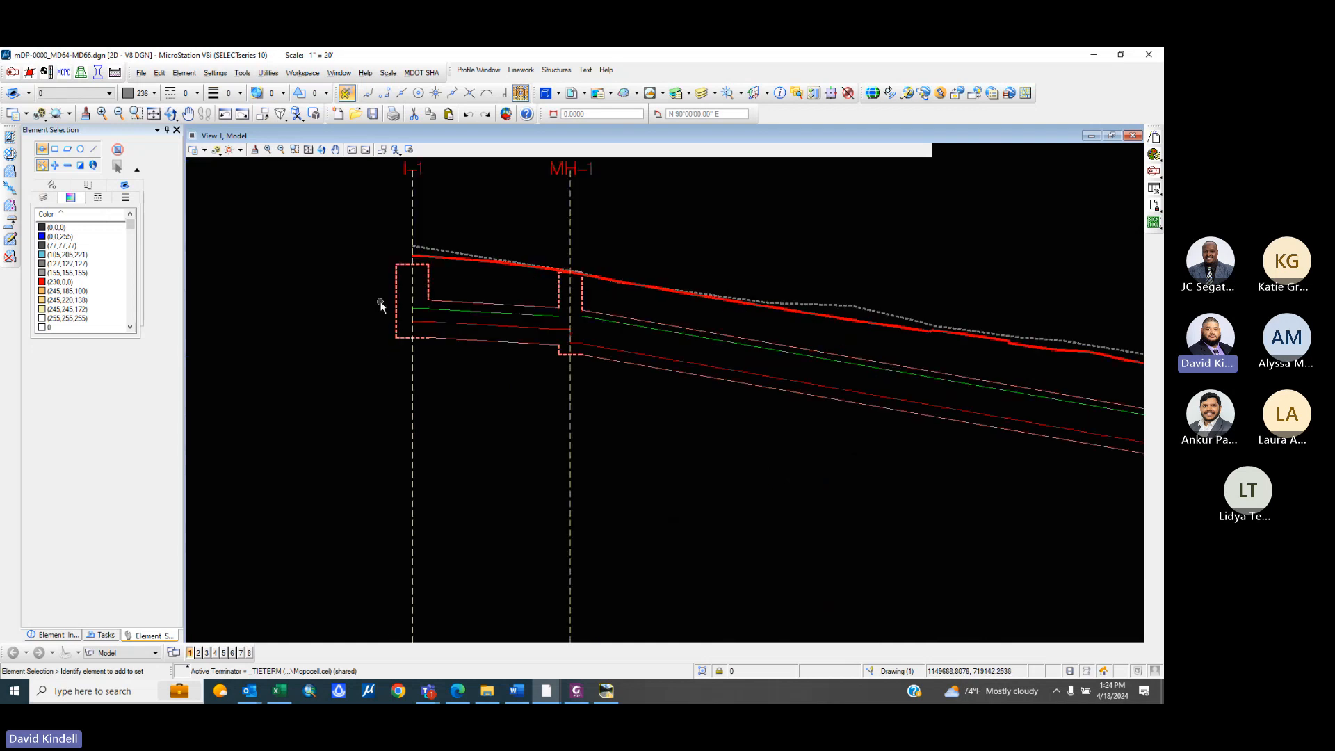
pyautogui.scroll(-3, 381, 306)
pyautogui.scroll(-3, 511, 353)
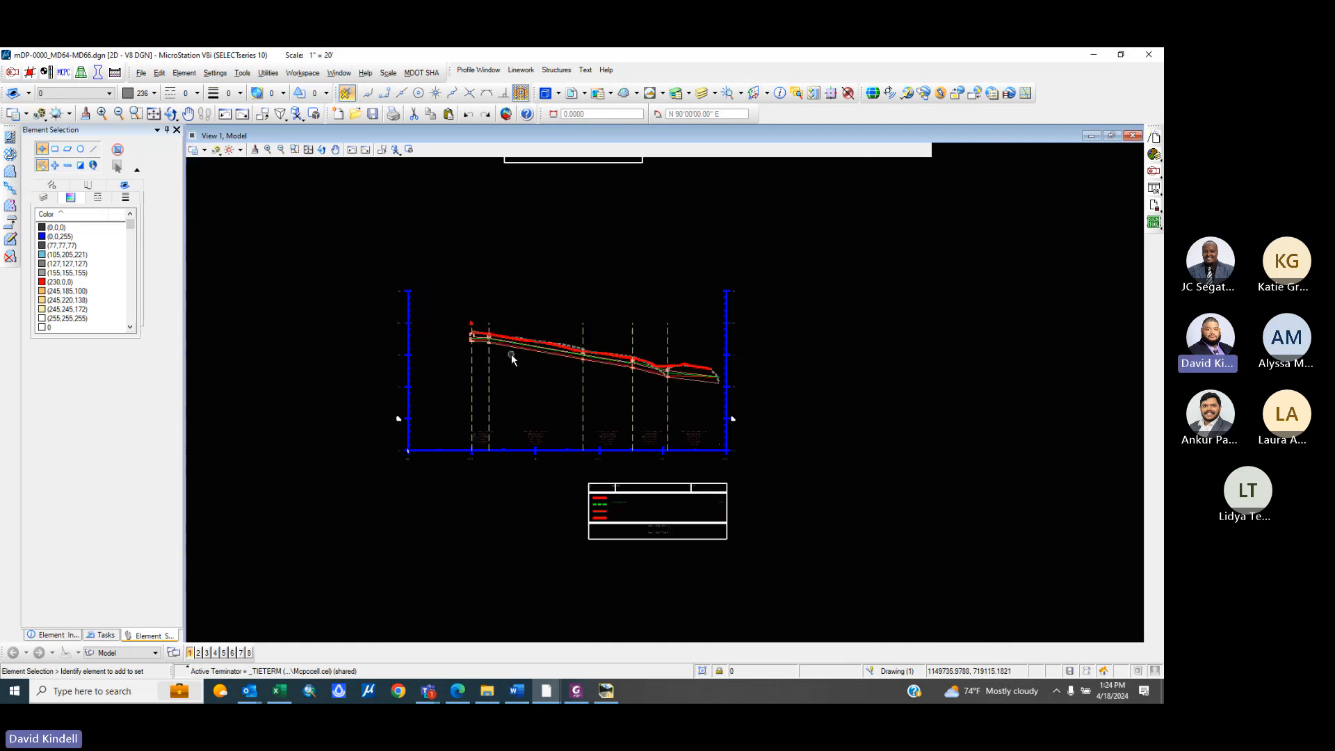
pyautogui.scroll(-2, 508, 356)
pyautogui.scroll(4, 504, 341)
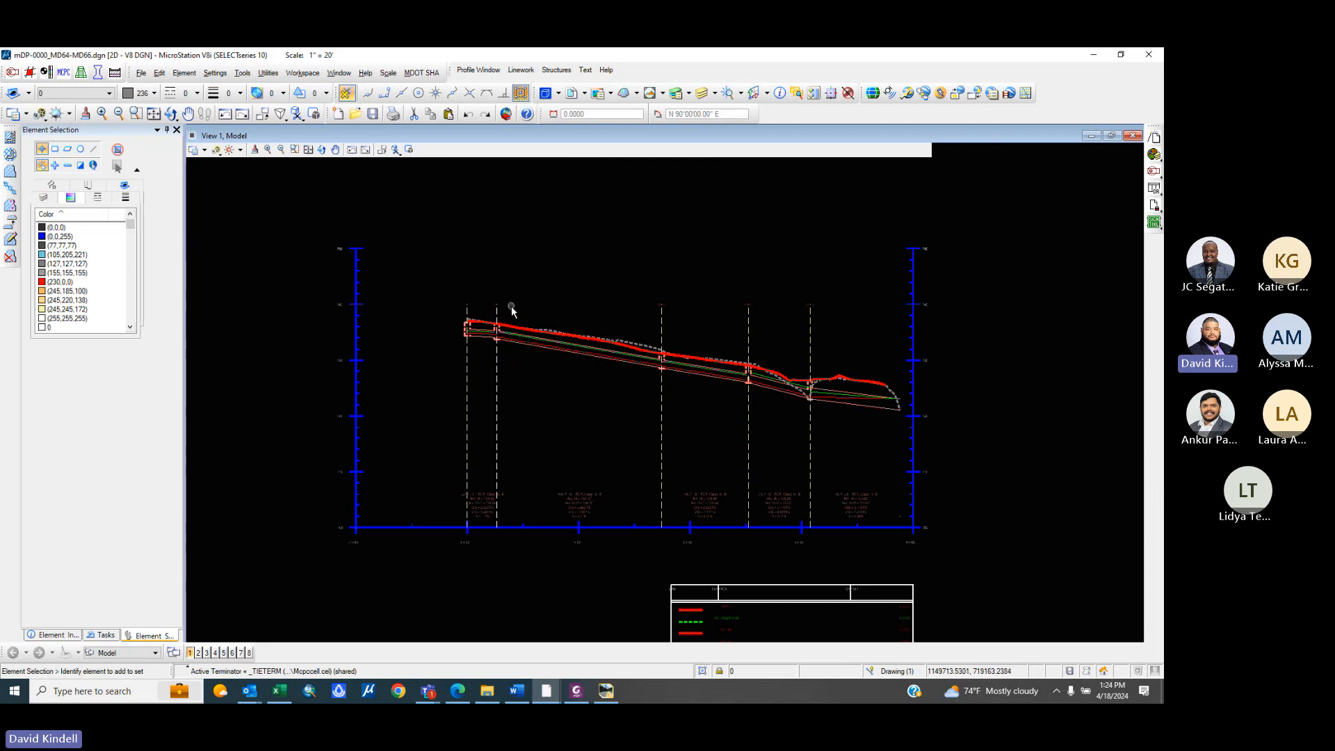
pyautogui.scroll(5, 511, 307)
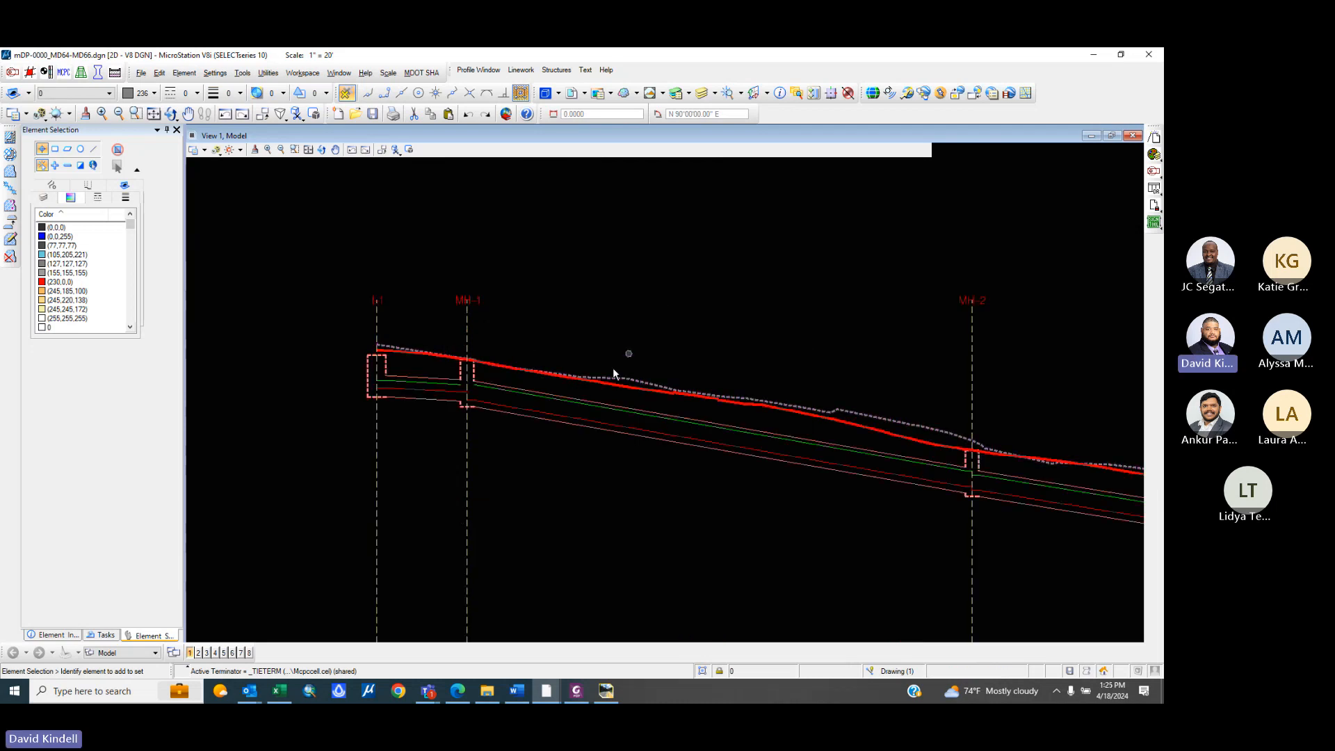
pyautogui.scroll(-5, 545, 331)
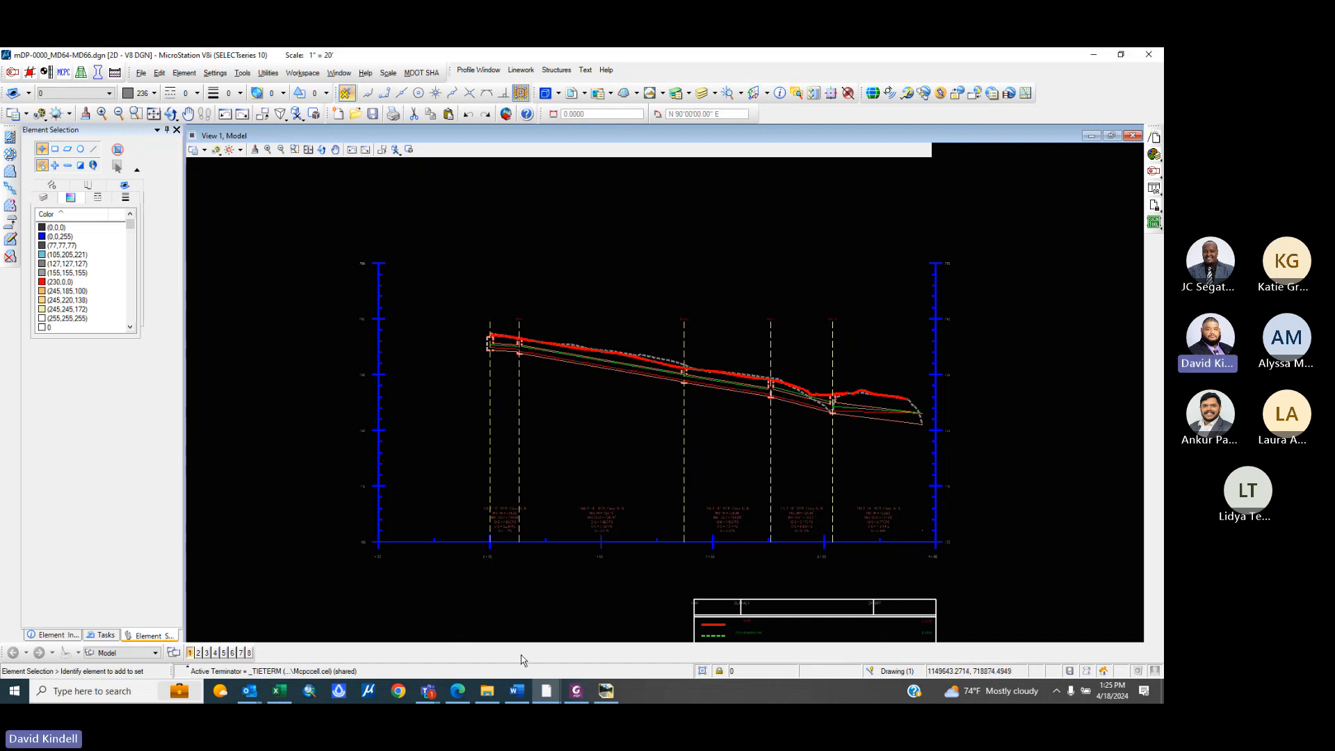
# - Check the training outline in Word, minimize it and switch to Power InRoads with mDD-0000_Inroads.dgn
pyautogui.click(520, 692)
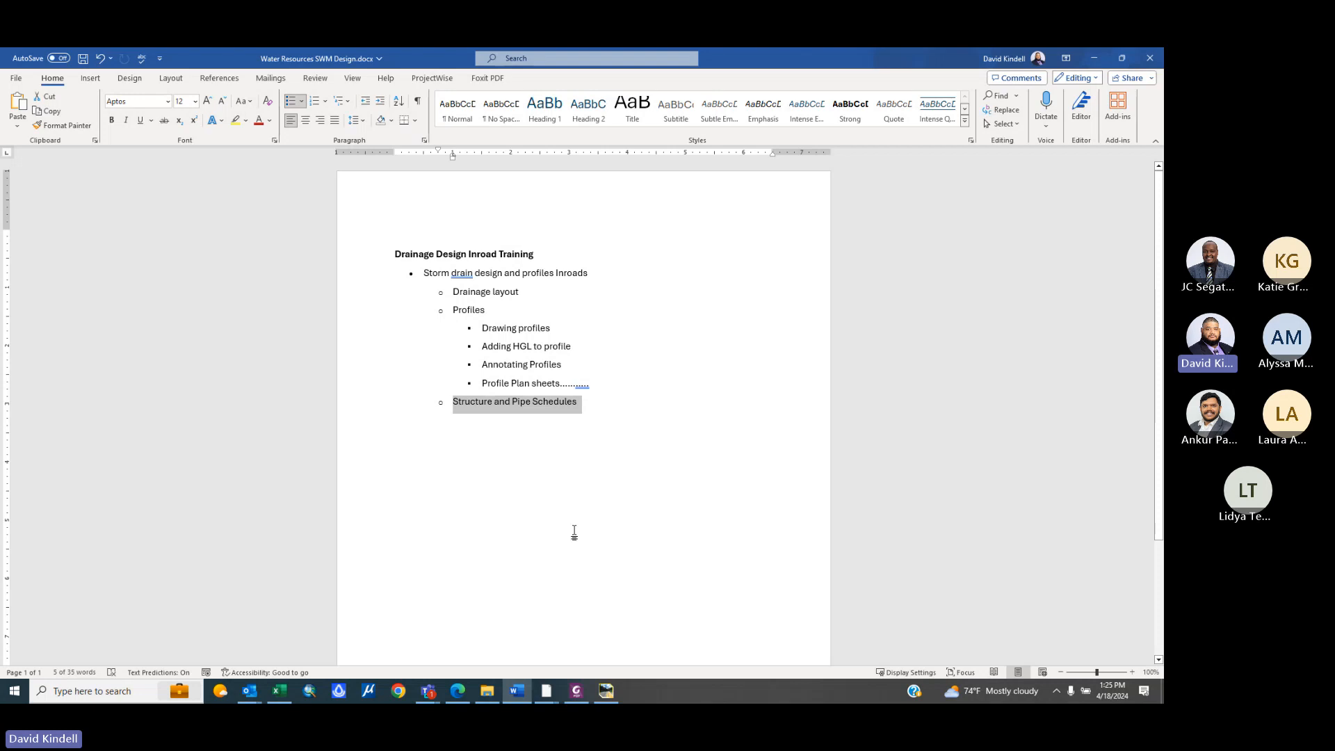
pyautogui.click(1094, 59)
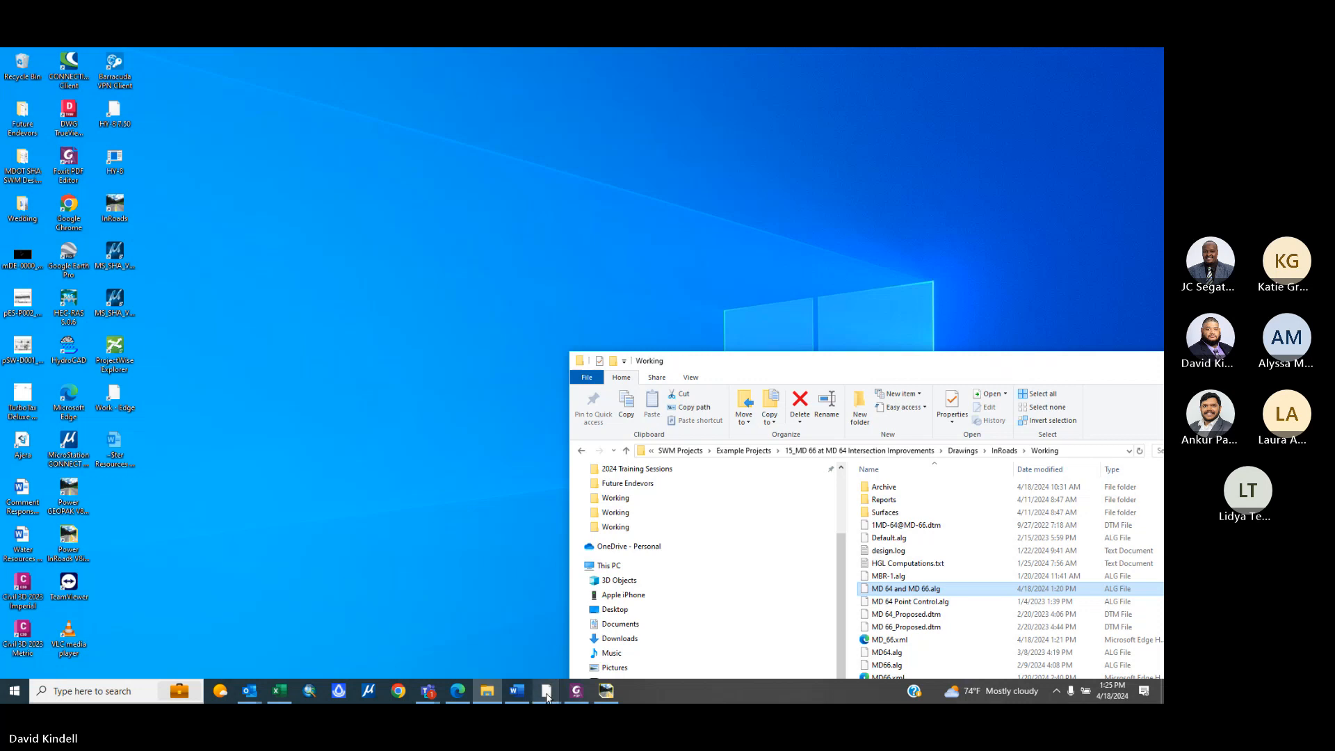
pyautogui.moveTo(547, 695)
pyautogui.click(549, 636)
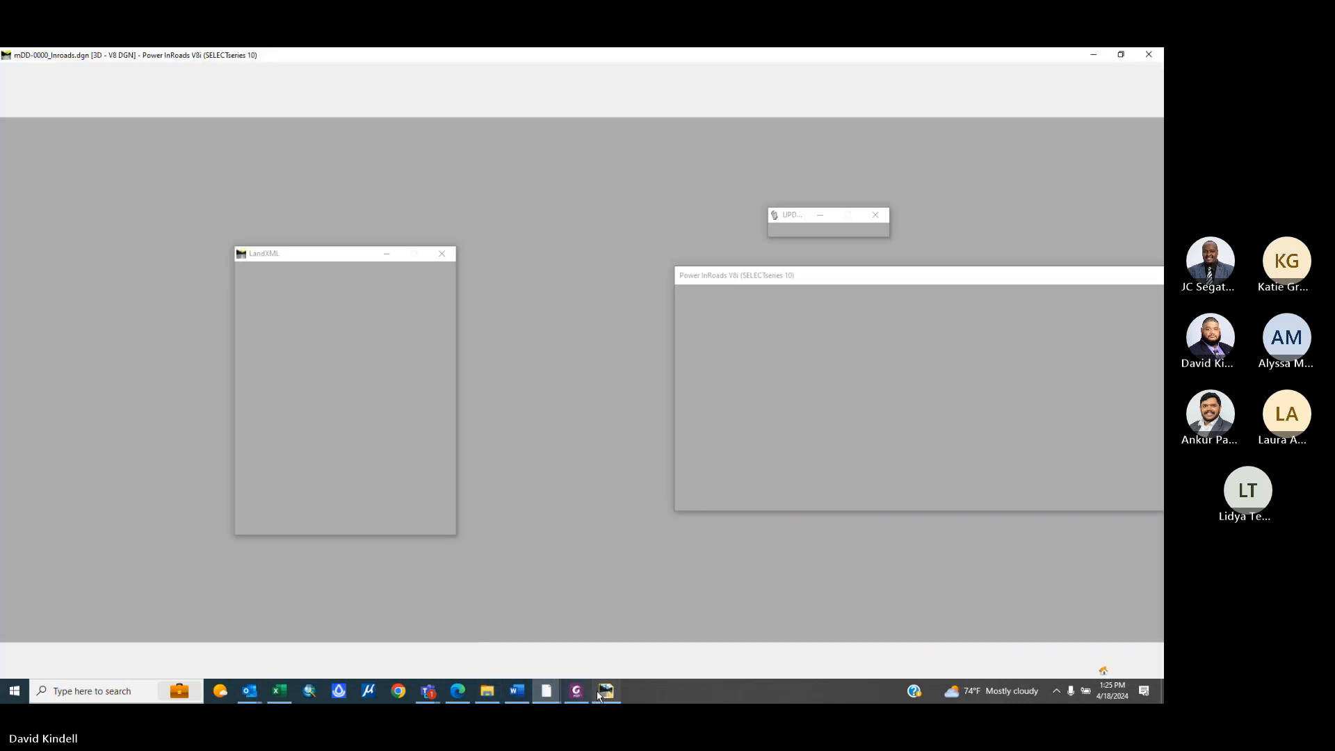